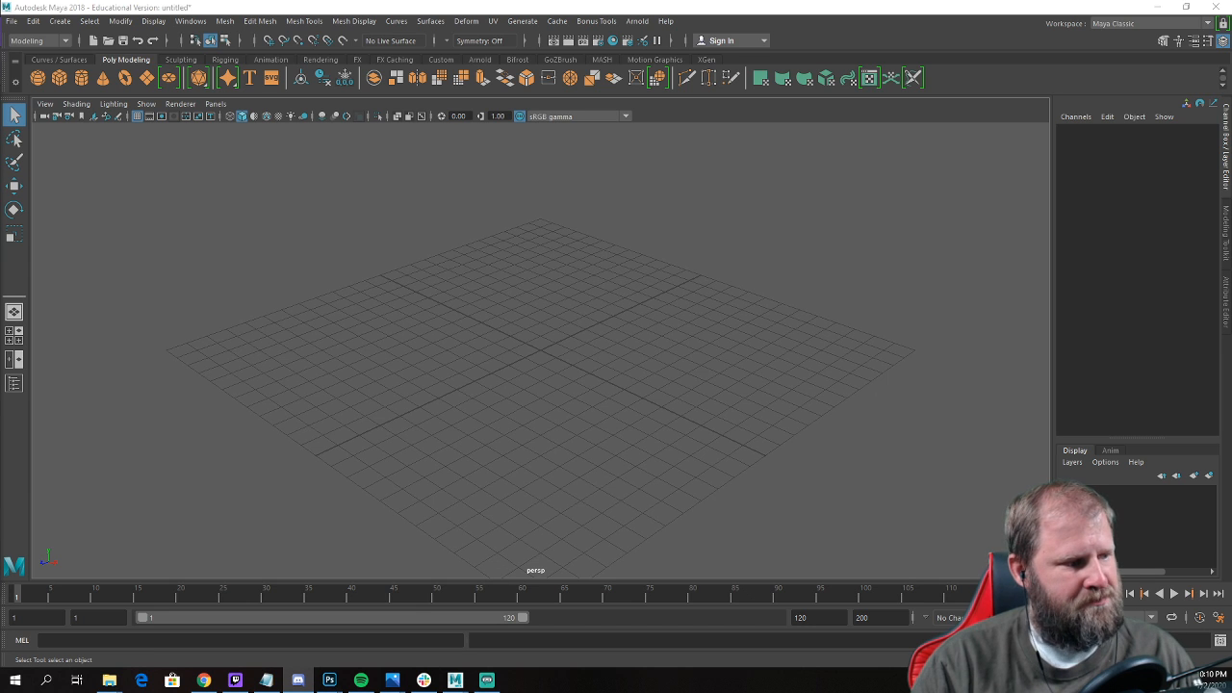
Import the potted palm picture as an image plane in the front view.
alt+drag(640, 388, 646, 395)
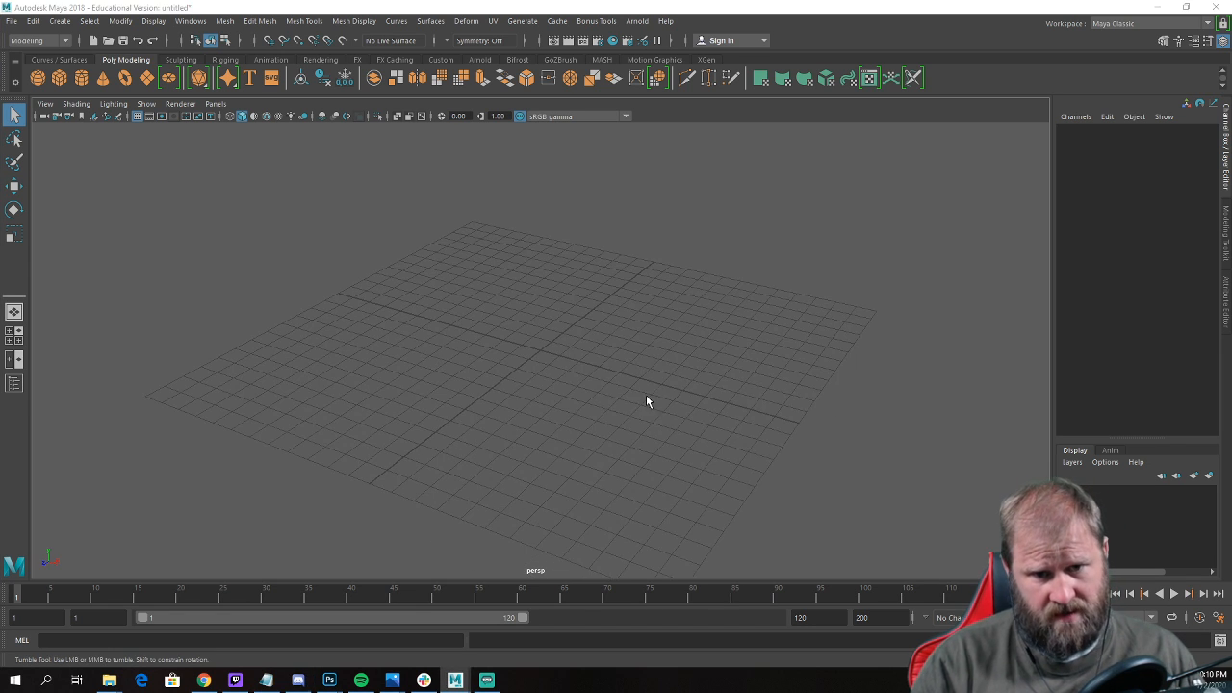
key(space)
key(space)
key(space)
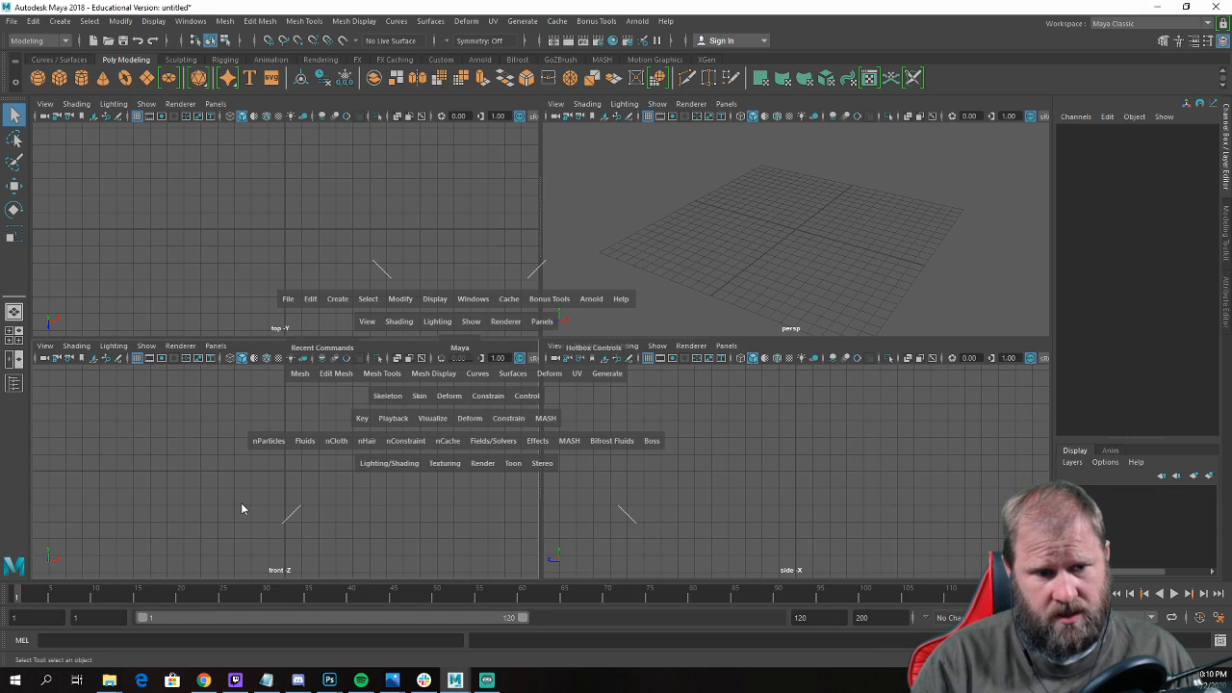
key(space)
key(space)
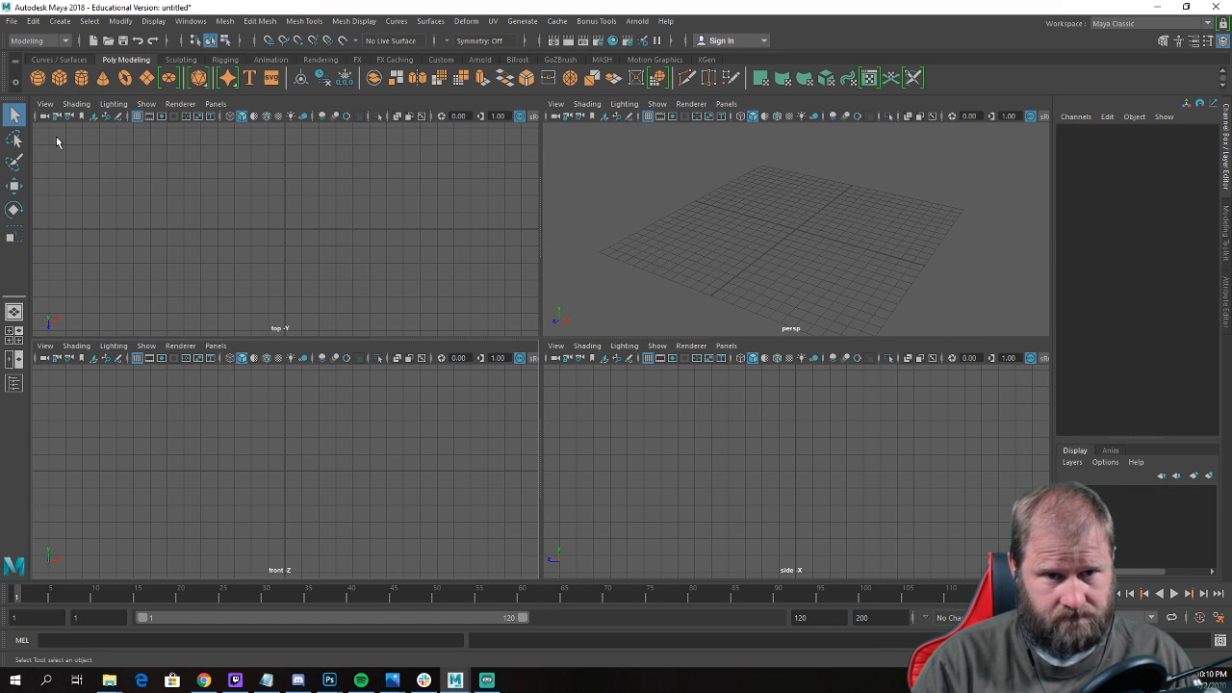
click(45, 346)
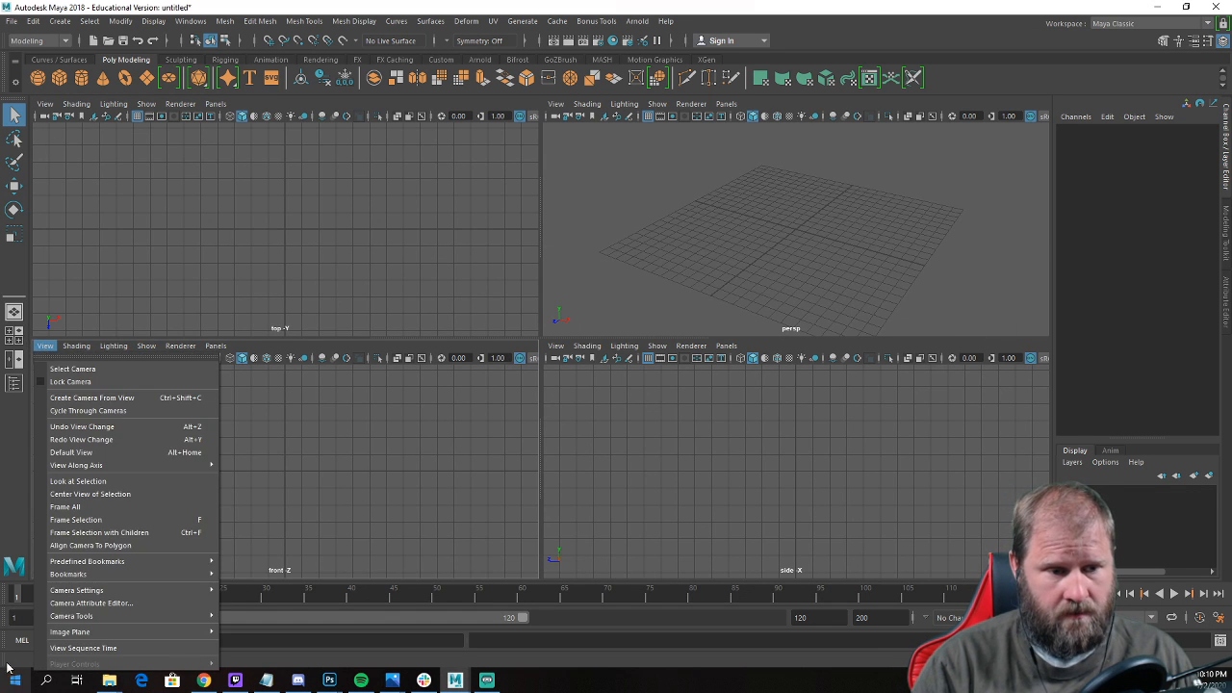
mouse_move(110, 635)
click(309, 647)
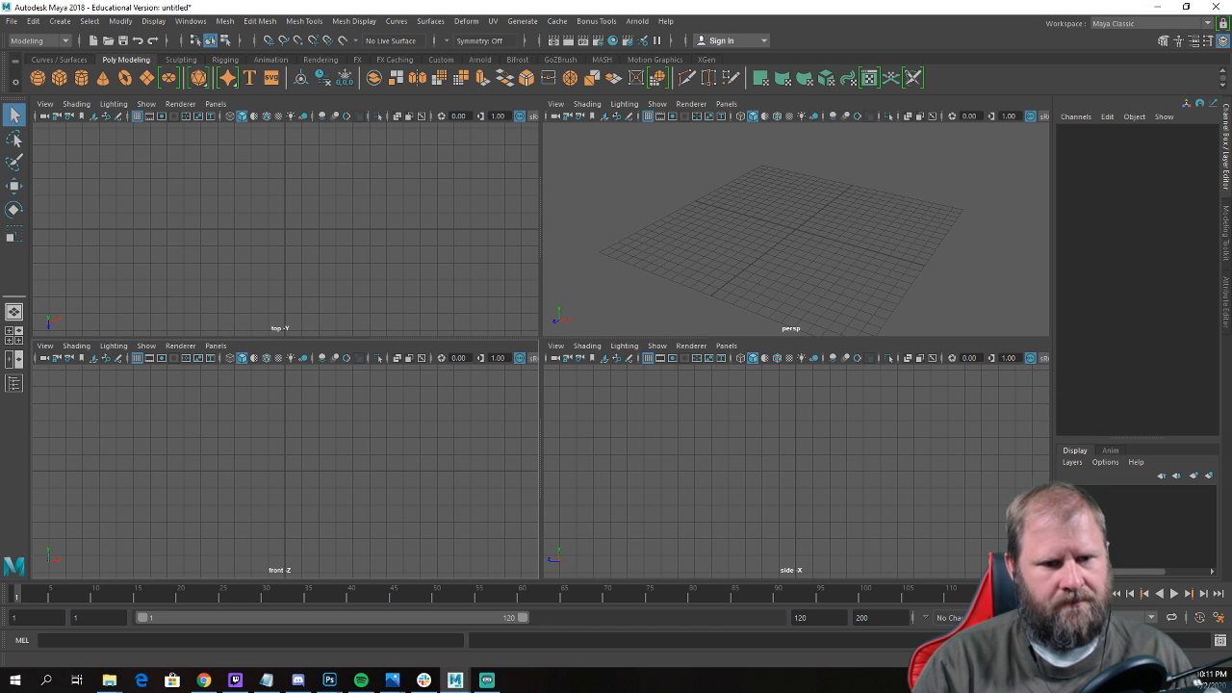
Move the image plane up and behind the grid, to about Translate Y 8.155 and Translate Z -19.703.
alt+drag(762, 254, 817, 228)
key(w)
click(878, 209)
scroll(852, 246, down, 5)
key(f)
scroll(744, 244, down, 4)
alt+drag(745, 244, 877, 242)
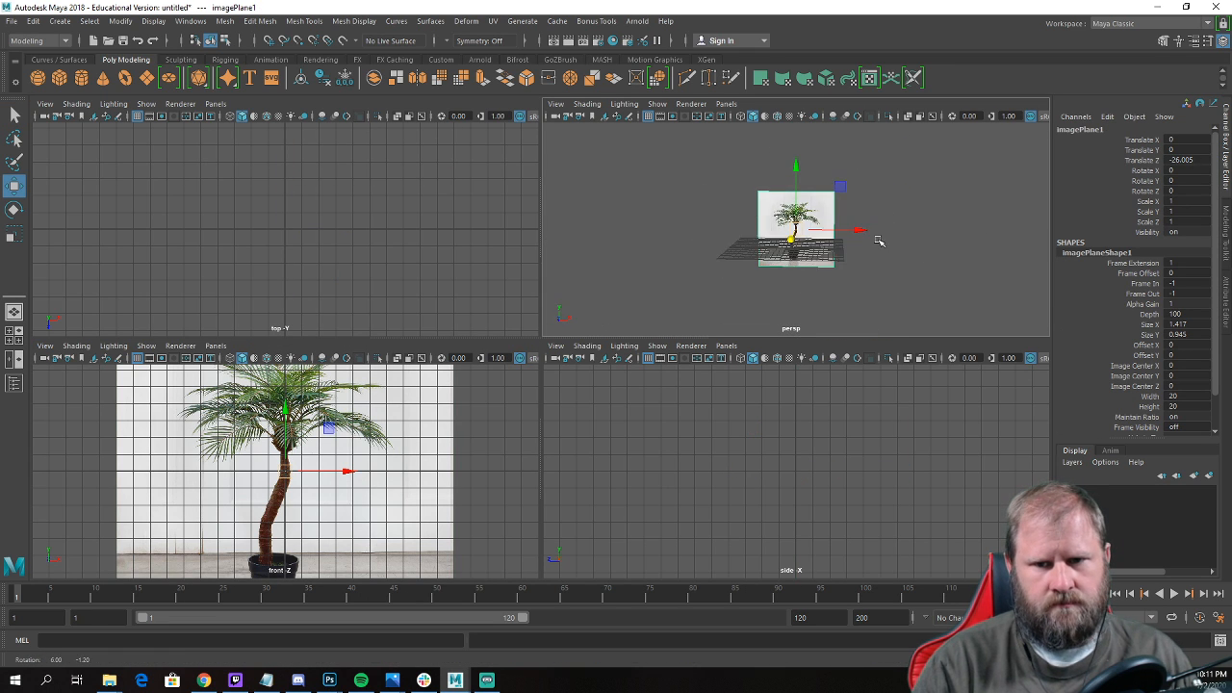
drag(798, 170, 805, 135)
drag(806, 136, 724, 210)
scroll(767, 190, up, 5)
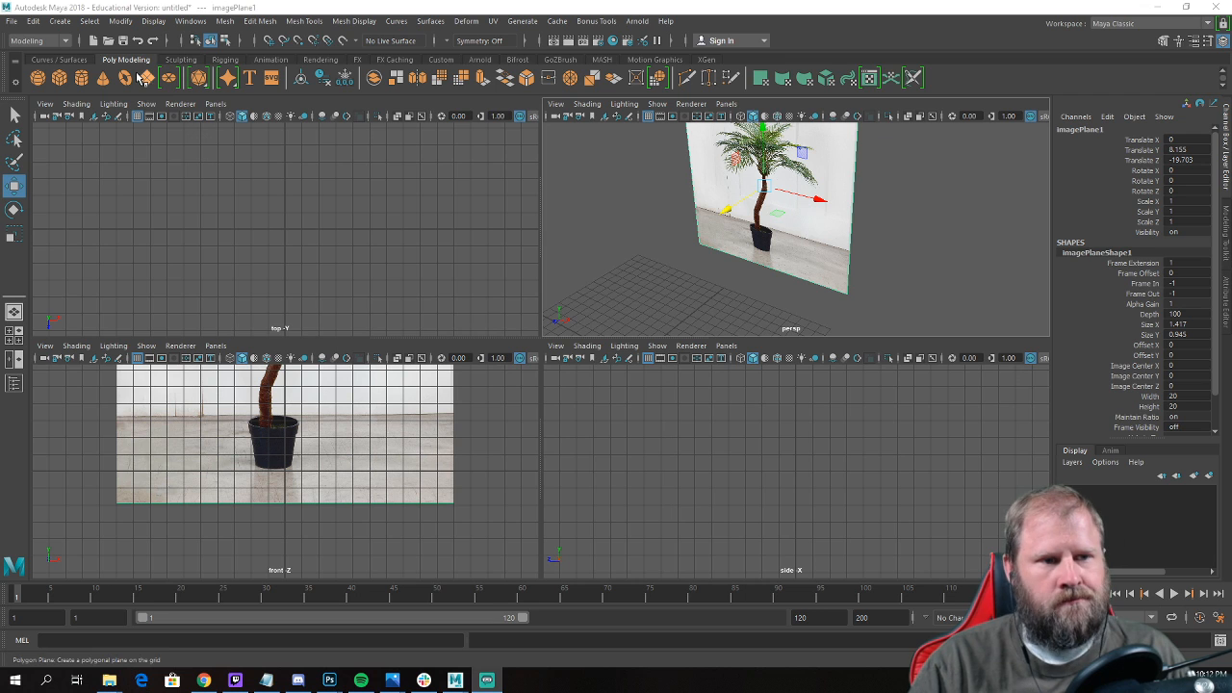
Create a polygon cylinder at the origin and show it in the maximized front view.
click(83, 80)
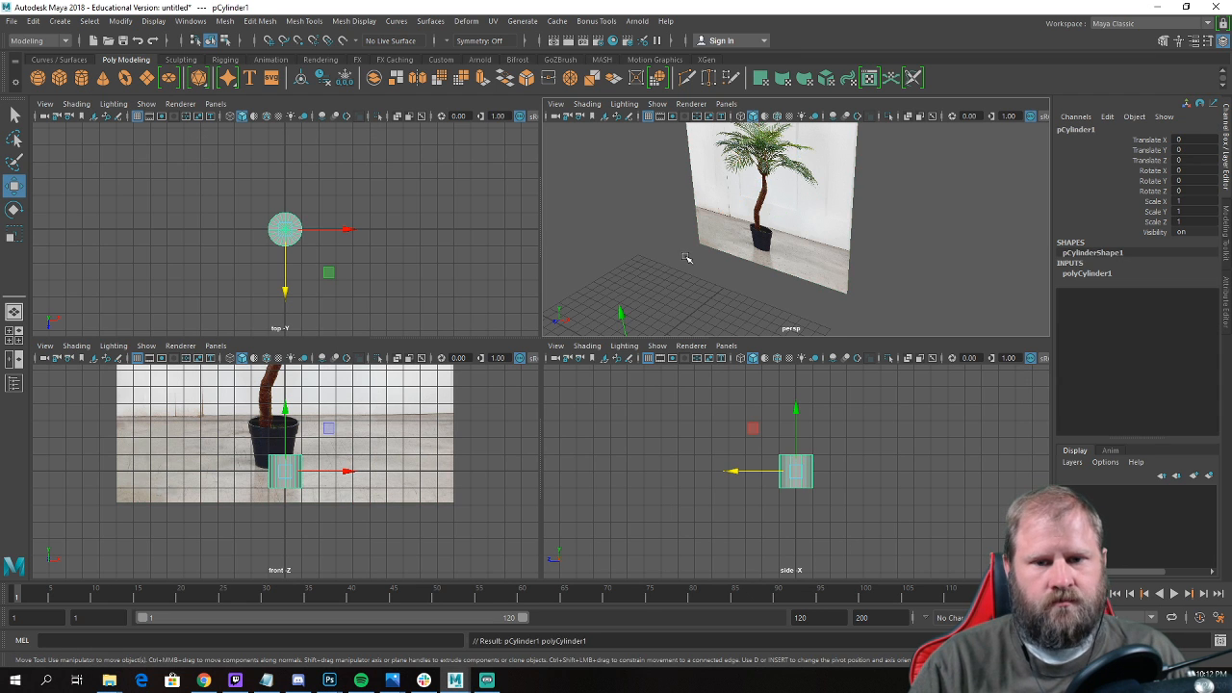
alt+drag(686, 262, 695, 219)
key(space)
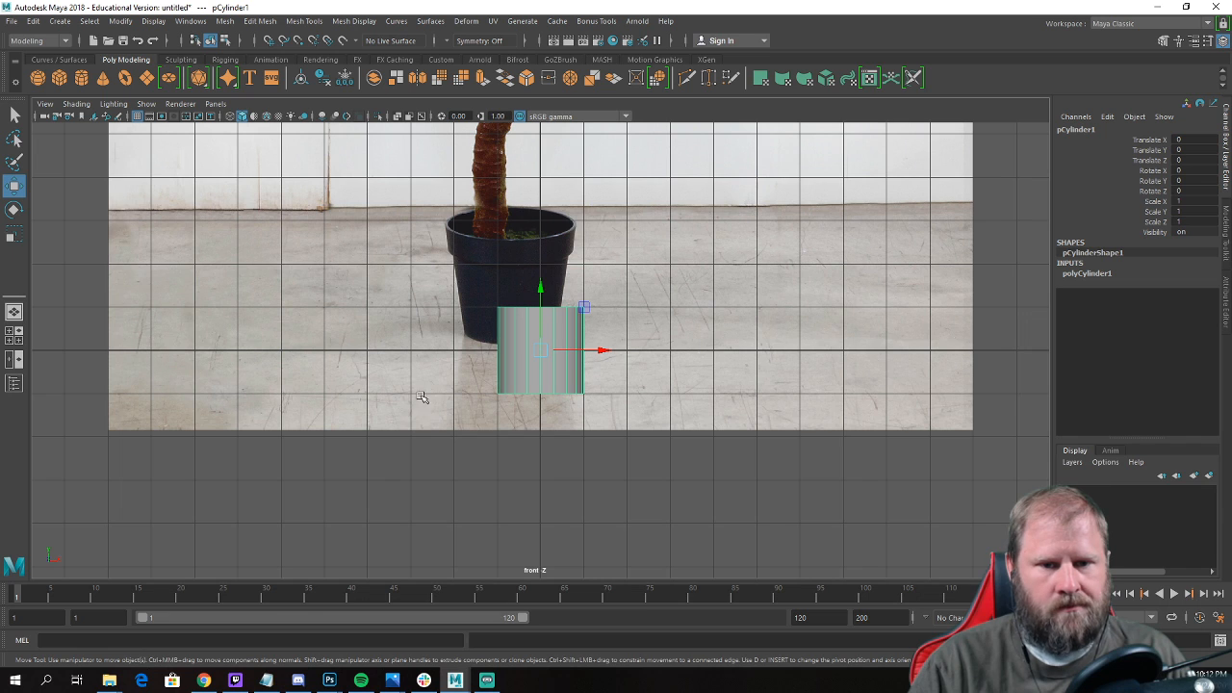
alt+middle_drag(545, 337, 515, 400)
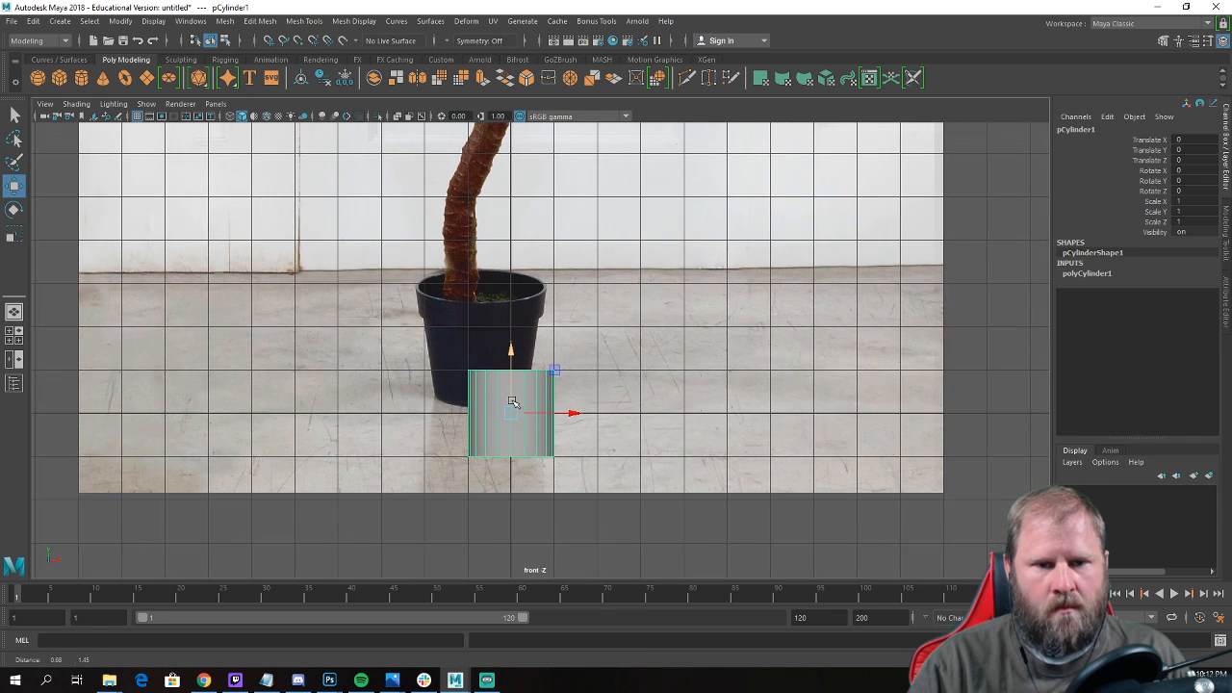
Shift the image plane along X so the pictured pot is centred on the cylinder.
click(940, 428)
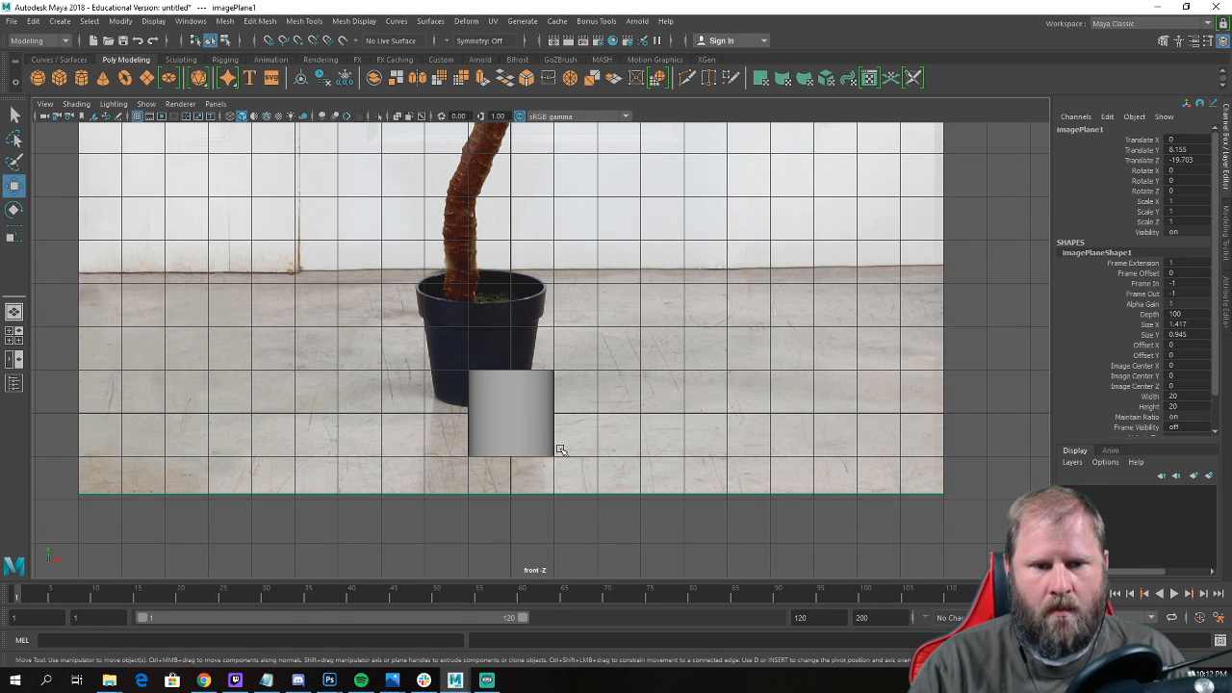
alt+right_drag(561, 449, 477, 446)
alt+right_drag(193, 504, 108, 508)
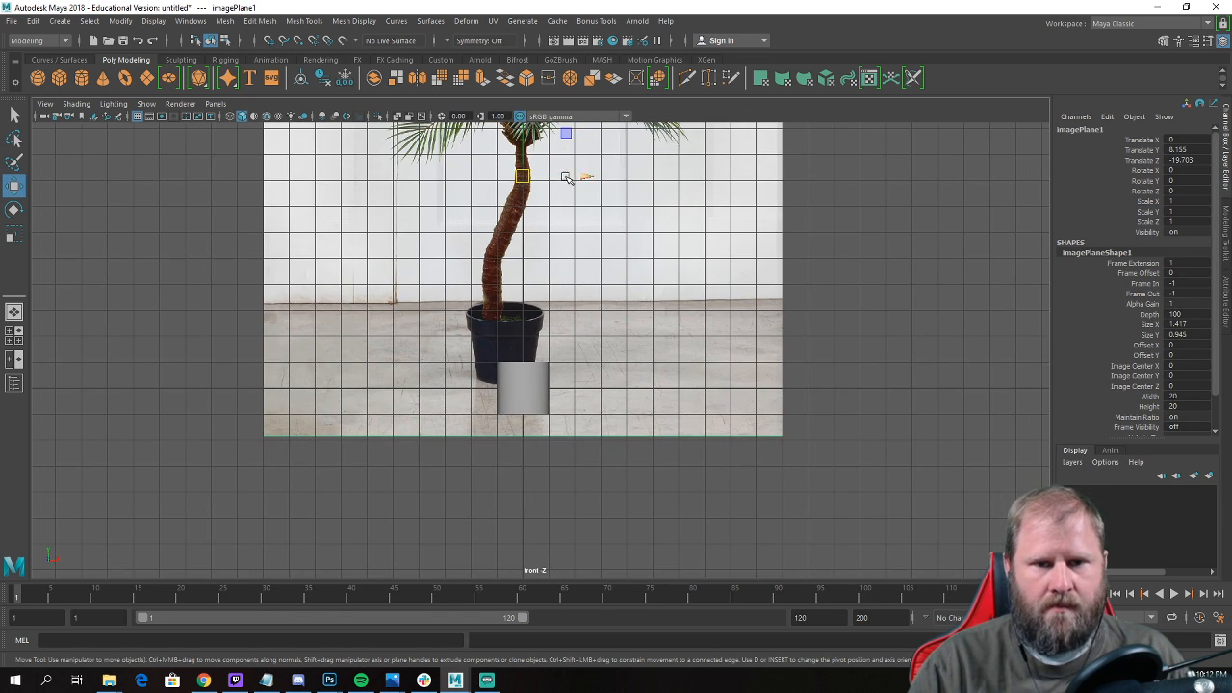
drag(588, 181, 602, 176)
scroll(602, 178, up, 3)
Raise the cylinder to about Translate Y 1.26 so its base meets the bottom of the pictured pot.
click(524, 402)
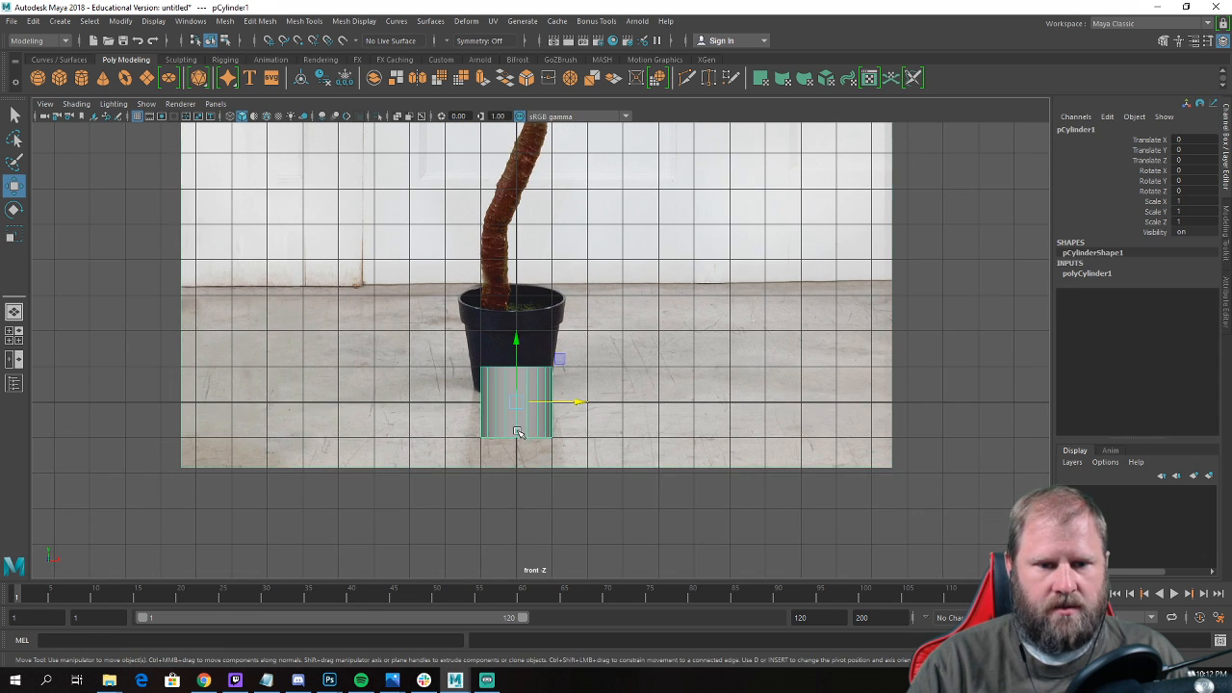
scroll(528, 387, up, 2)
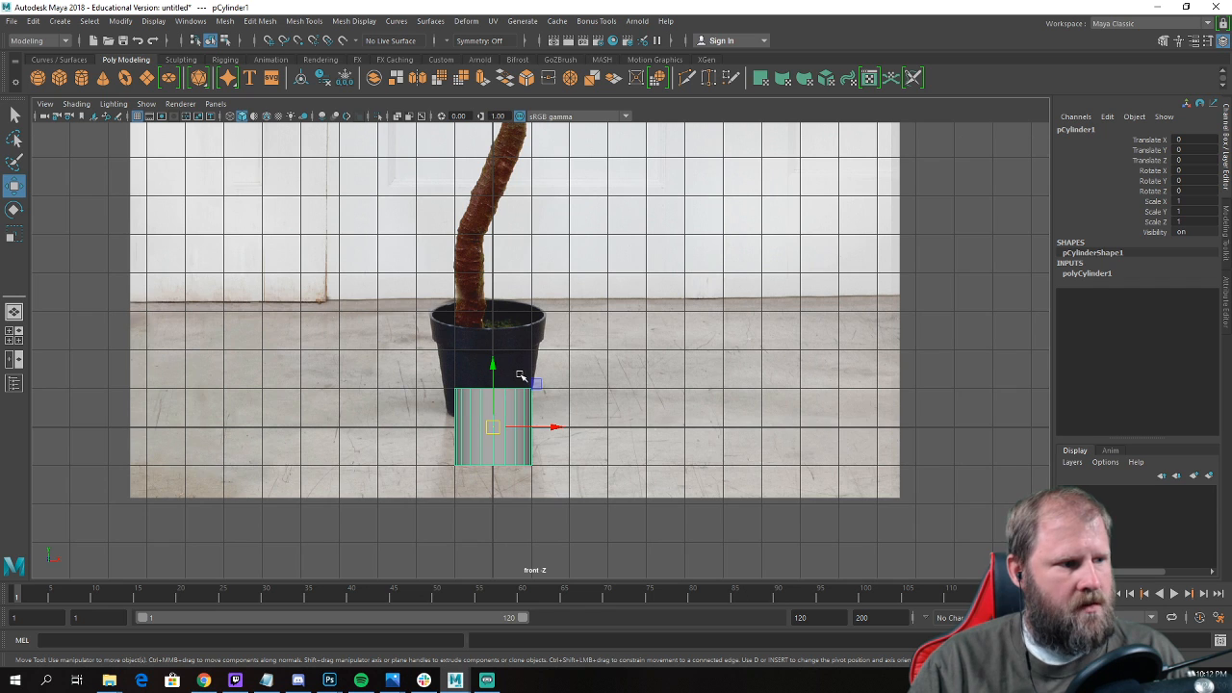
scroll(520, 376, down, 2)
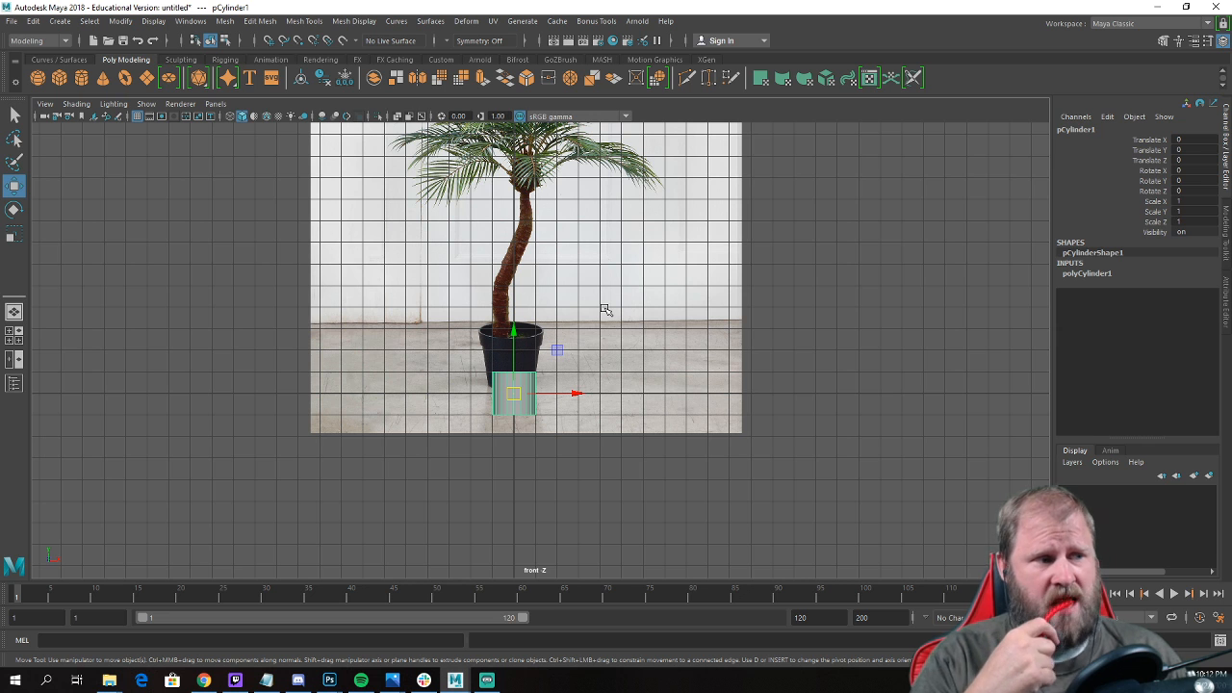
scroll(520, 318, up, 3)
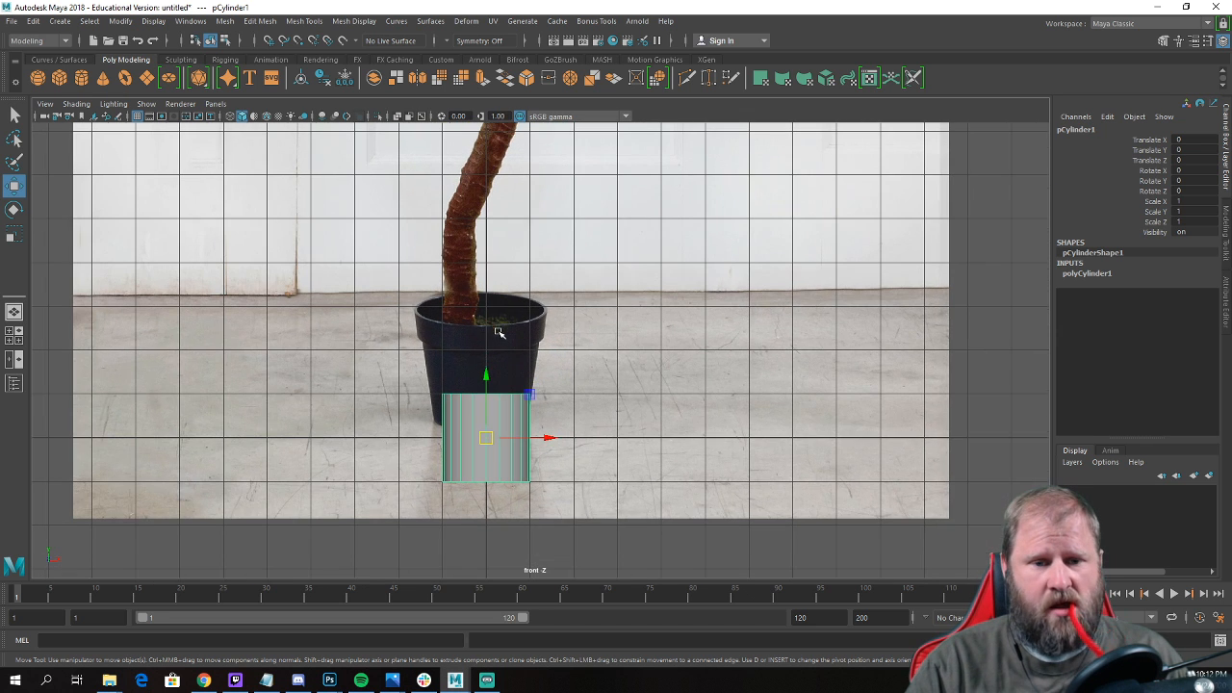
drag(485, 372, 478, 320)
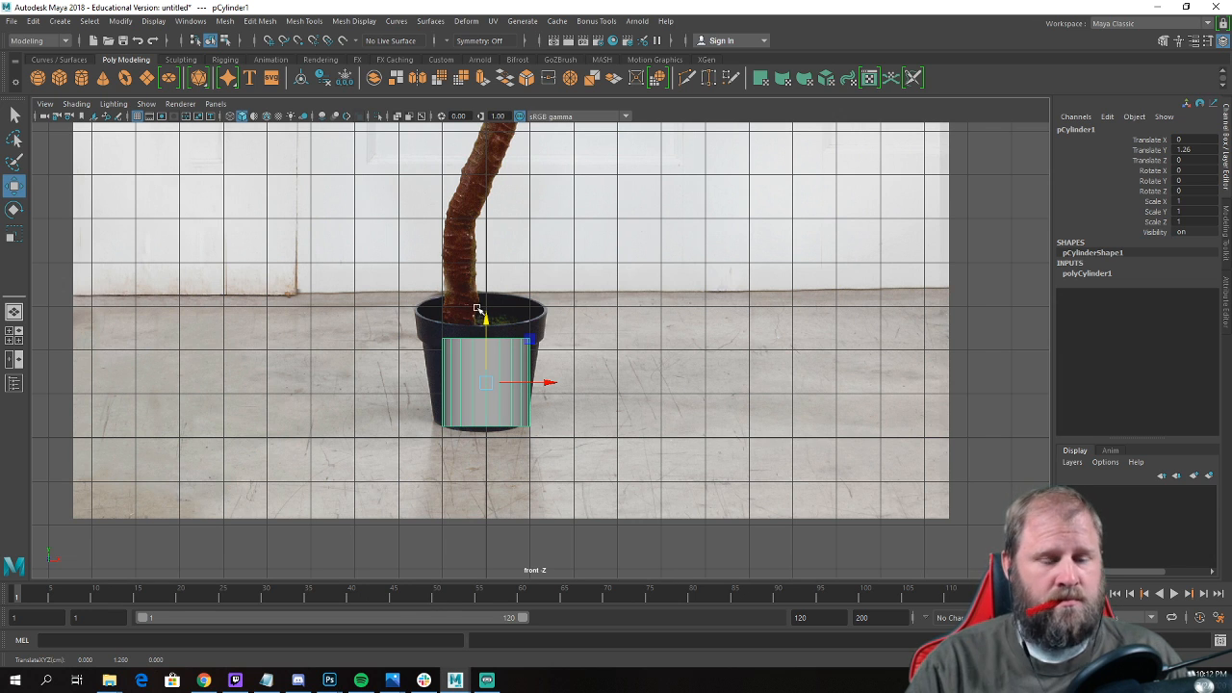
Set the cylinder's Subdivisions Axis to 12.
key(space)
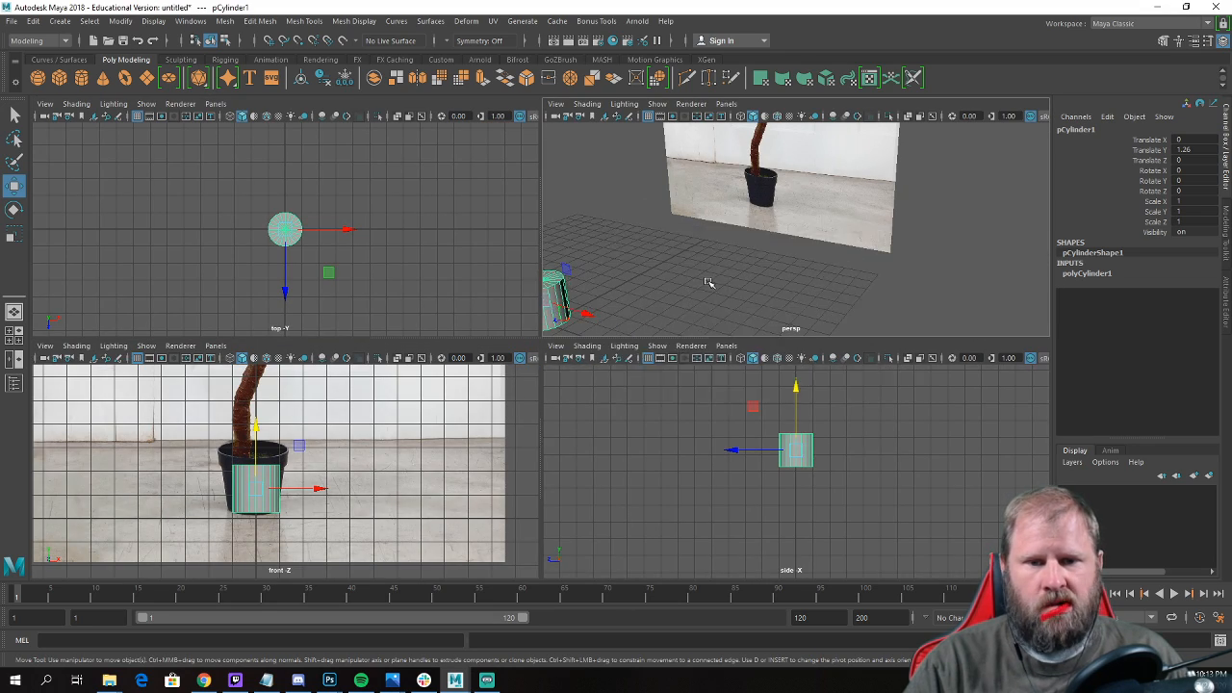
key(space)
alt+drag(696, 289, 587, 338)
key(f)
scroll(569, 324, up, 3)
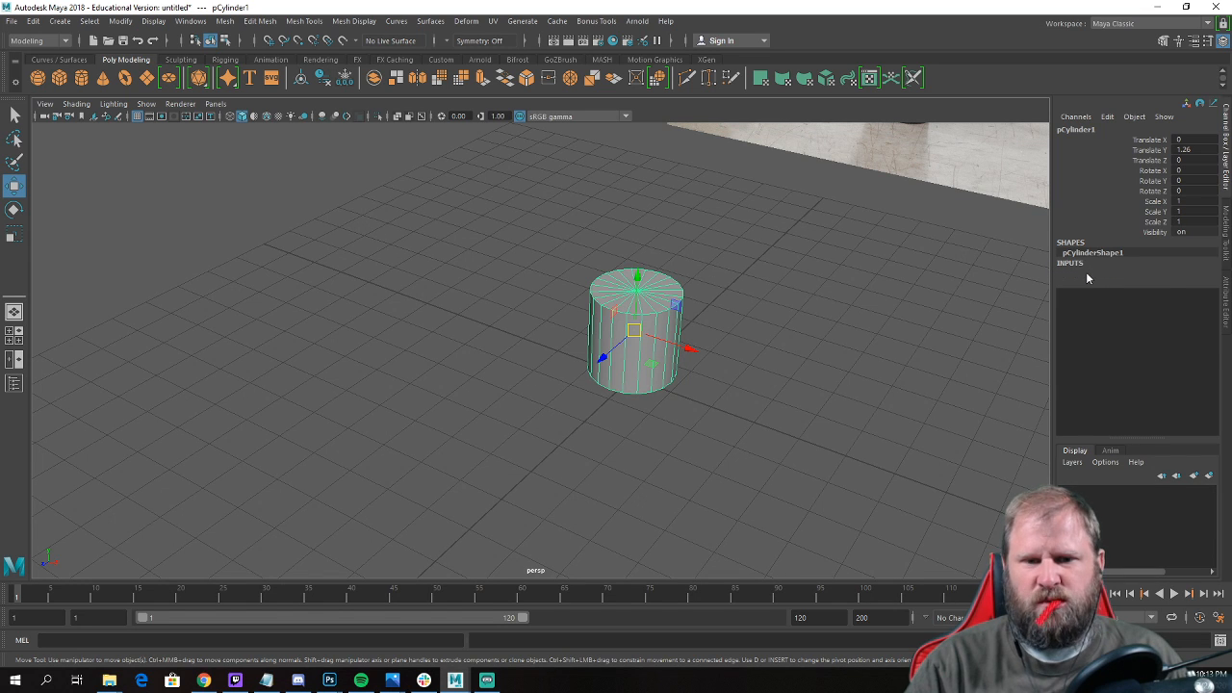
click(1087, 273)
click(1073, 305)
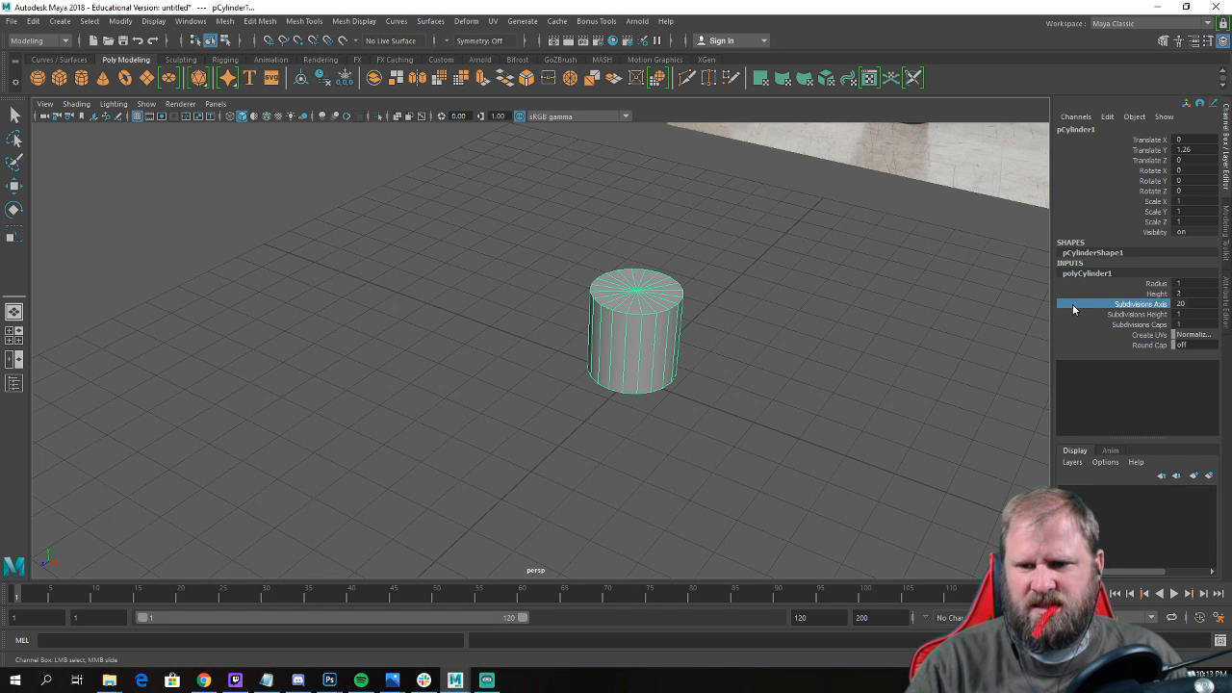
click(1180, 304)
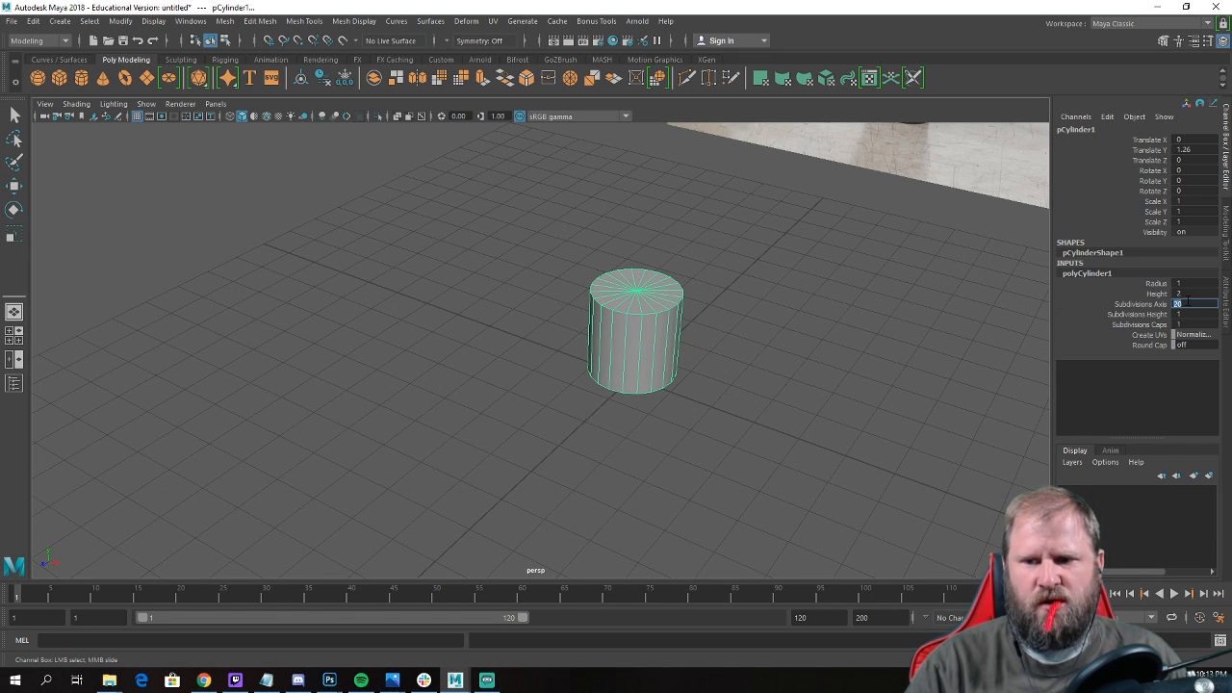
text(12)
key(Return)
Turn on X-ray shading in the maximized front view so the pictured pot shows through the cylinder.
alt+drag(631, 273, 641, 201)
key(w)
key(f)
key(space)
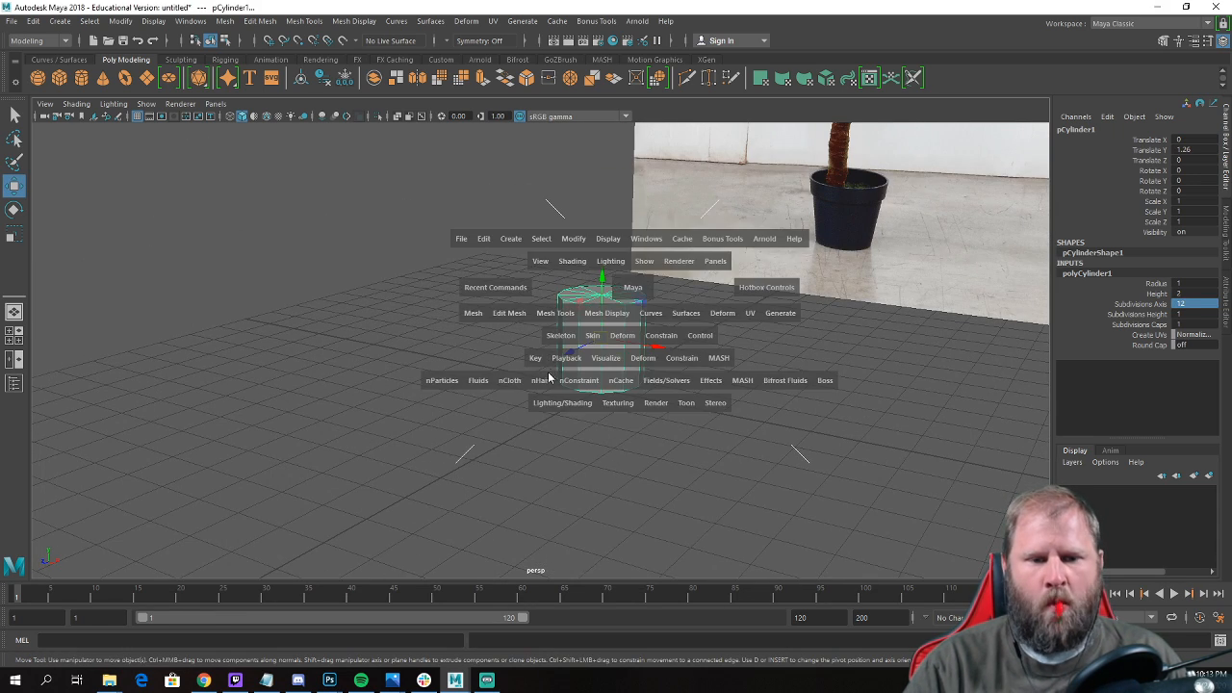
key(space)
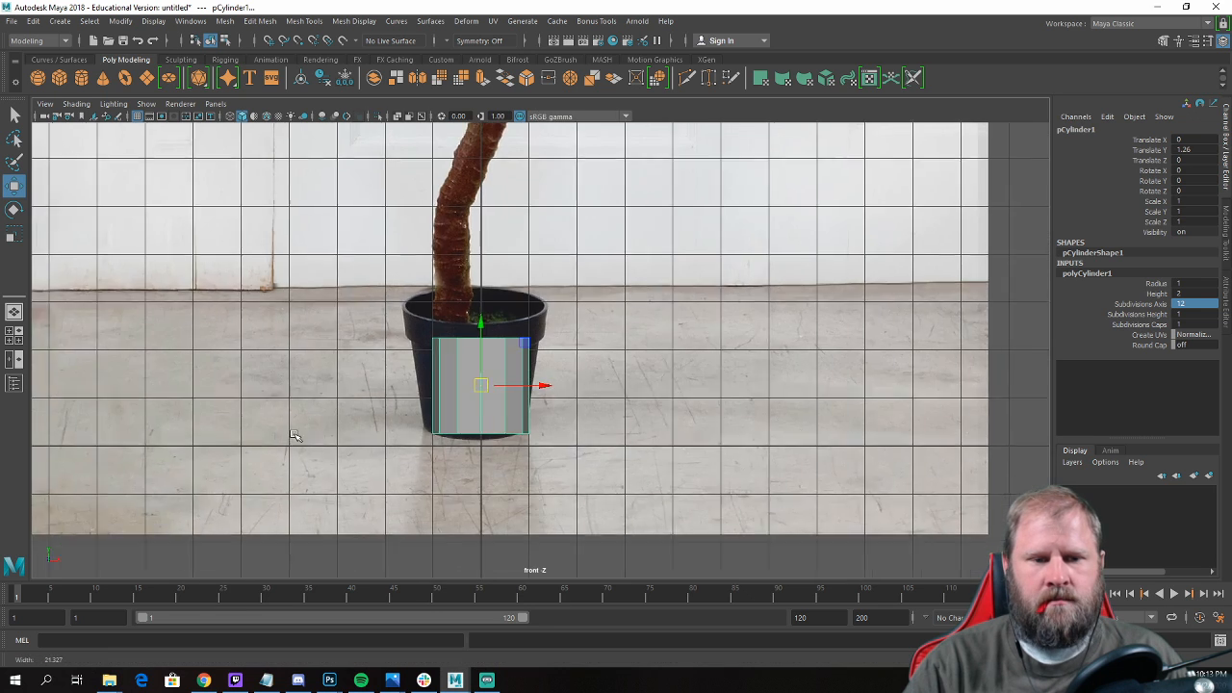
click(398, 118)
scroll(417, 408, up, 1)
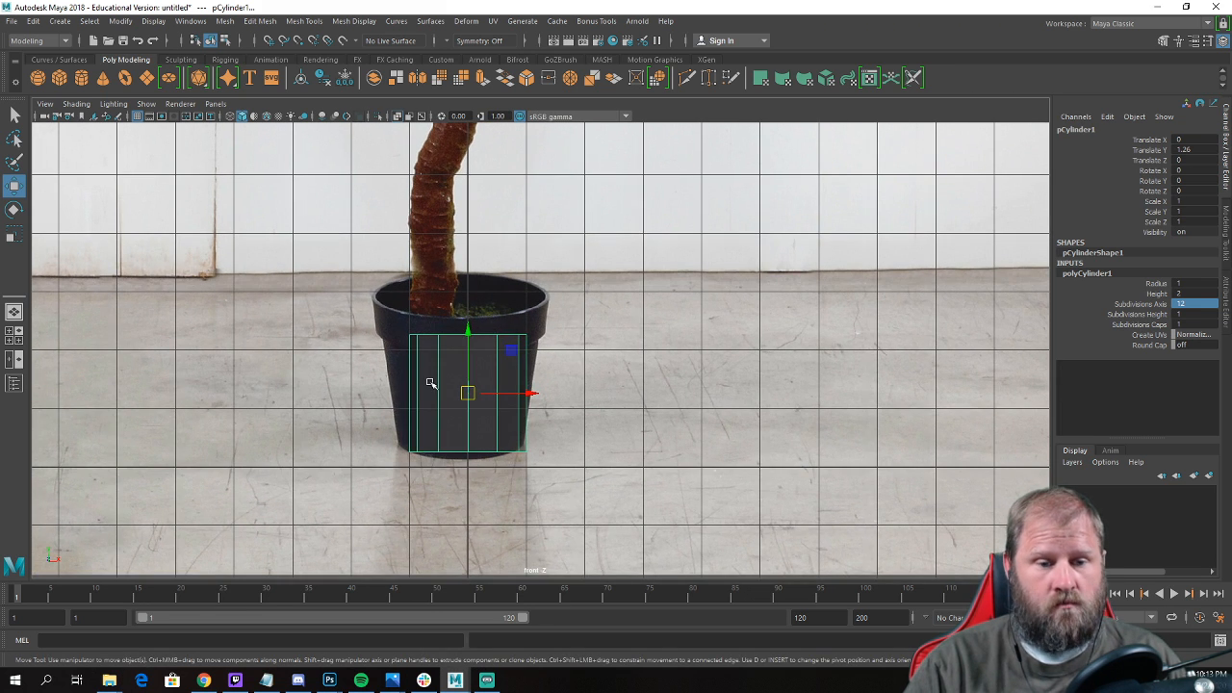
Scale the cylinder's top vertices outward and raise them to match the rim of the pictured pot.
right_drag(430, 311, 363, 313)
drag(358, 289, 584, 364)
key(e)
key(r)
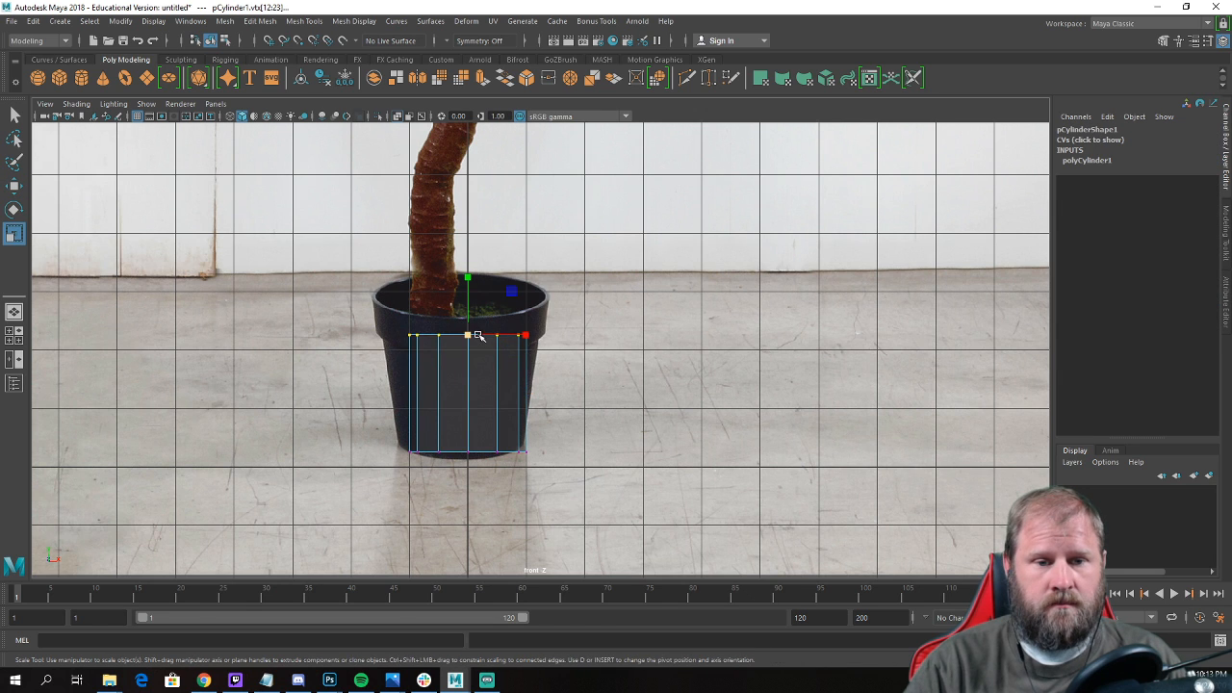
drag(470, 335, 505, 335)
key(w)
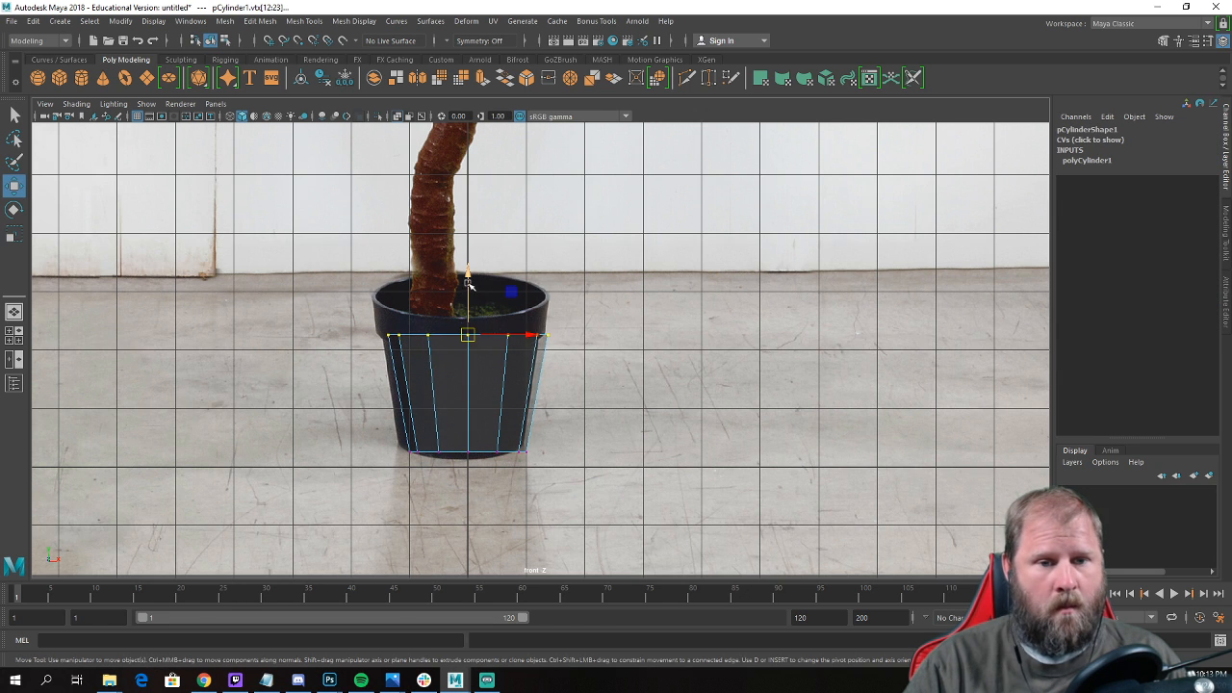
drag(470, 281, 468, 242)
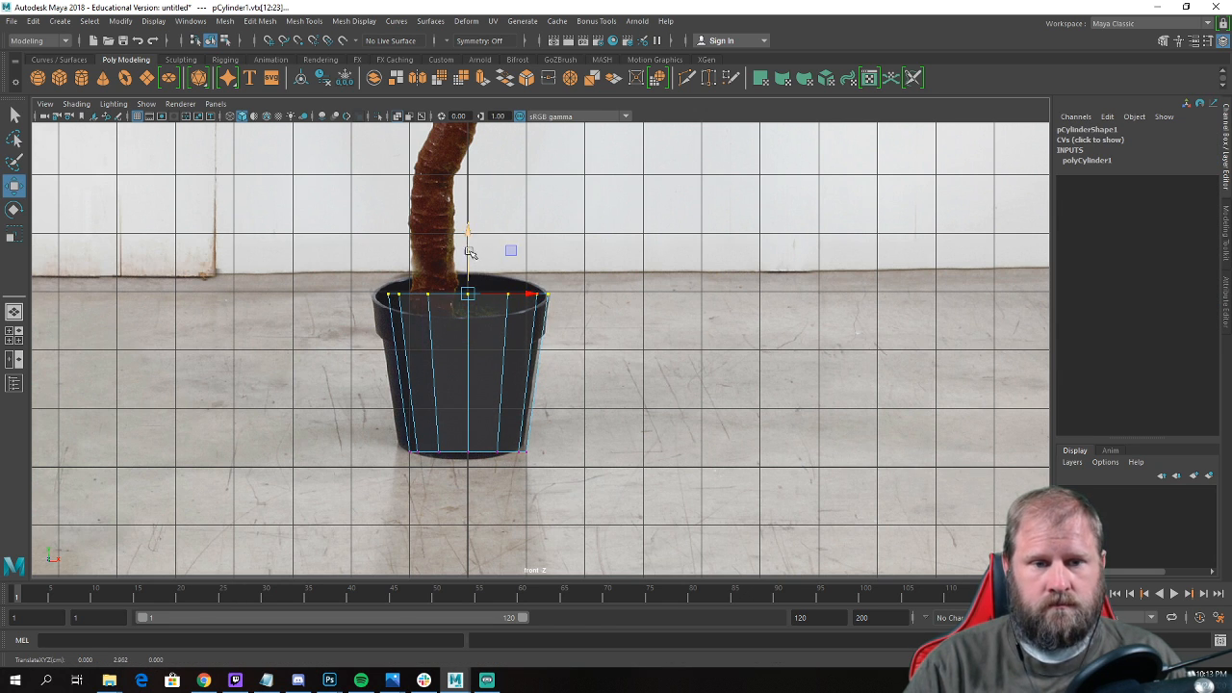
key(r)
drag(467, 293, 485, 296)
Move the cylinder's bottom vertices slightly down to the base of the pictured pot.
drag(366, 417, 546, 491)
key(w)
drag(468, 393, 473, 408)
Insert an edge loop around the upper part of the pot in the perspective view.
key(space)
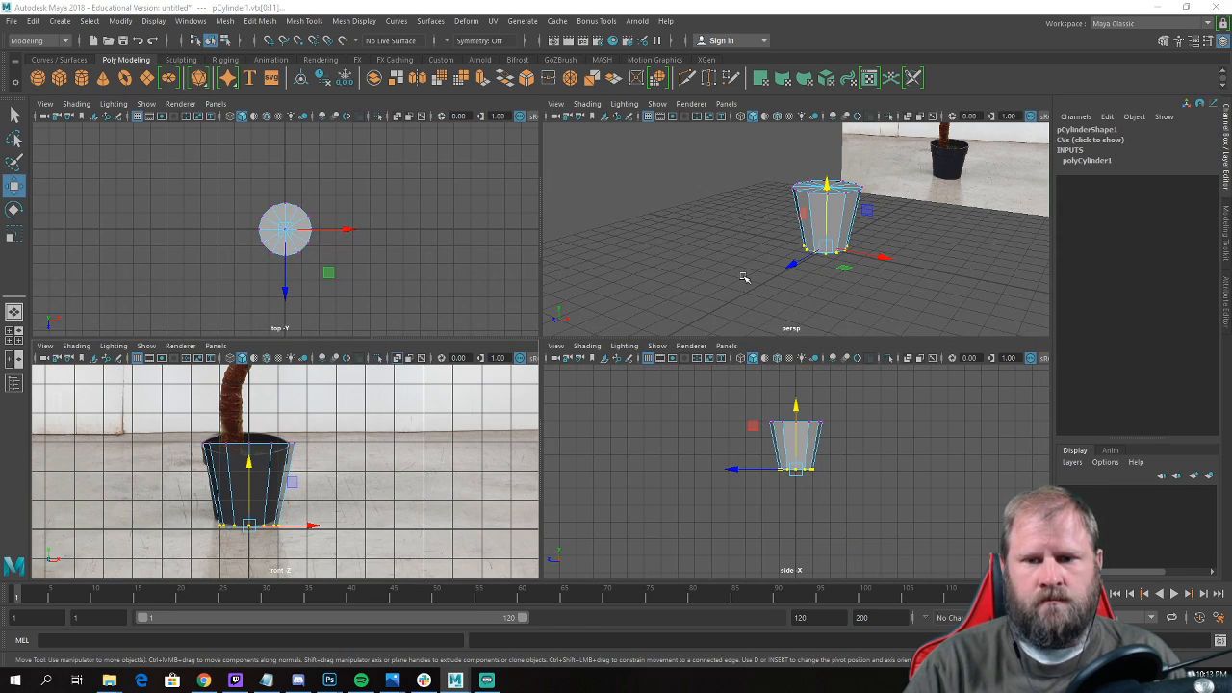
key(space)
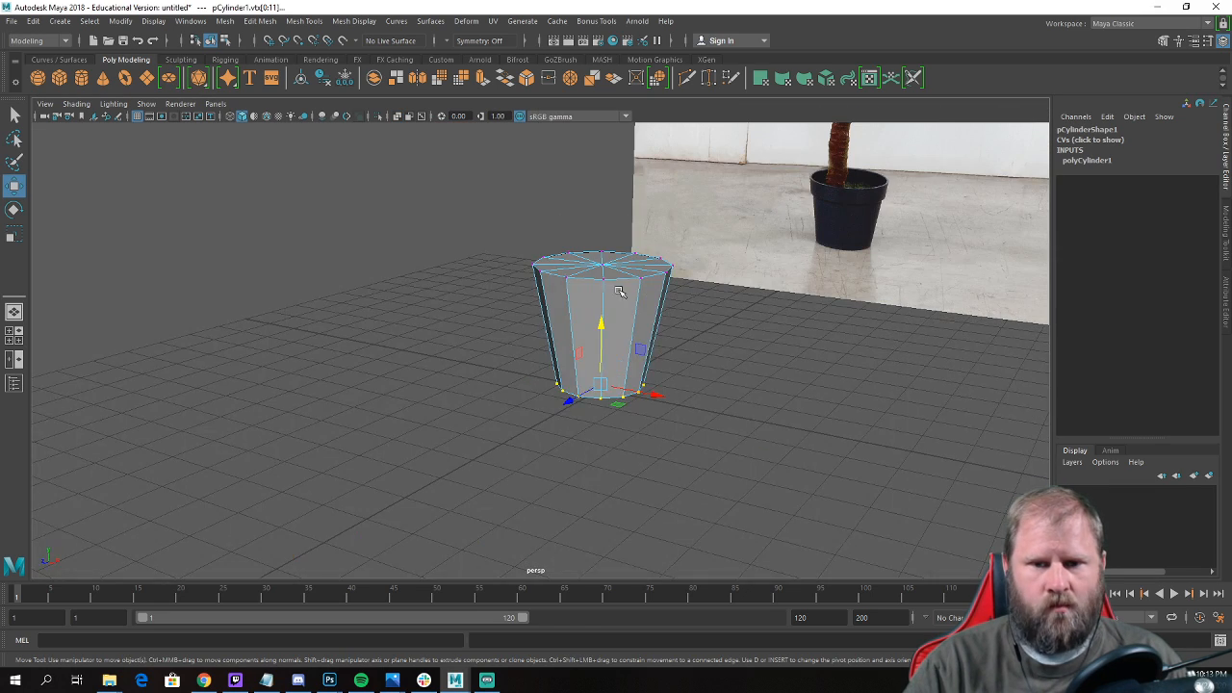
alt+drag(622, 292, 695, 230)
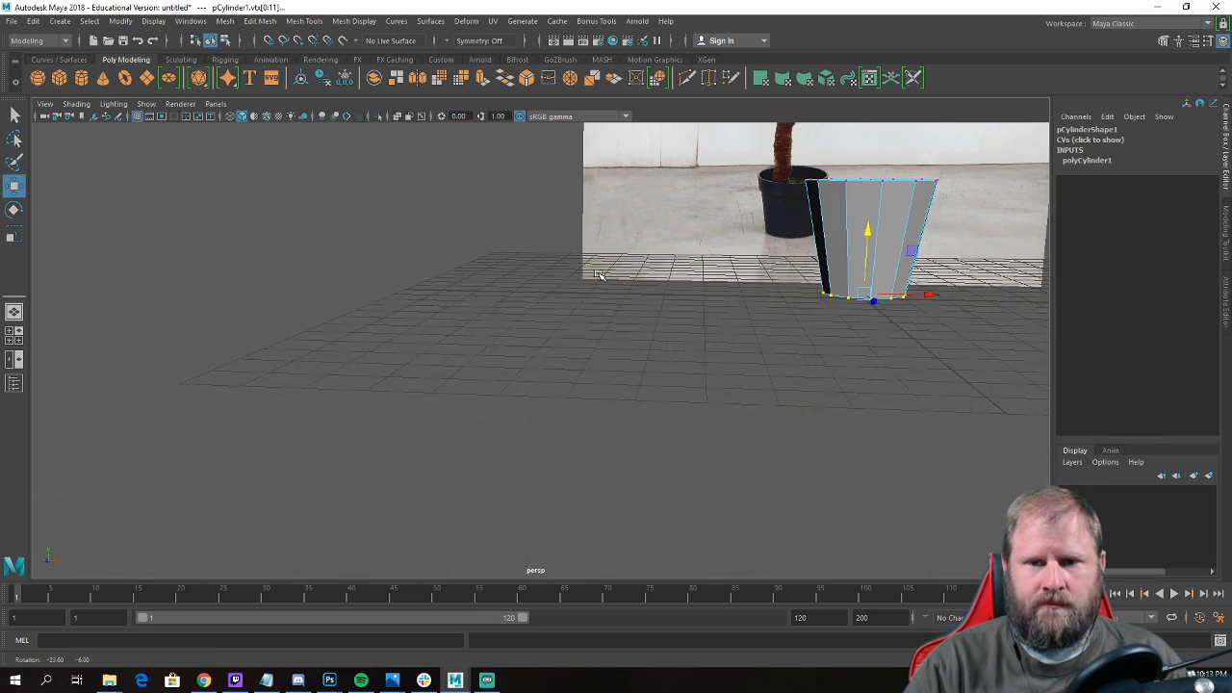
alt+middle_drag(695, 229, 513, 388)
alt+right_drag(513, 388, 696, 420)
alt+drag(696, 421, 655, 381)
mouse_move(656, 380)
right_down()
mouse_move(708, 320)
mouse_move(643, 373)
right_up()
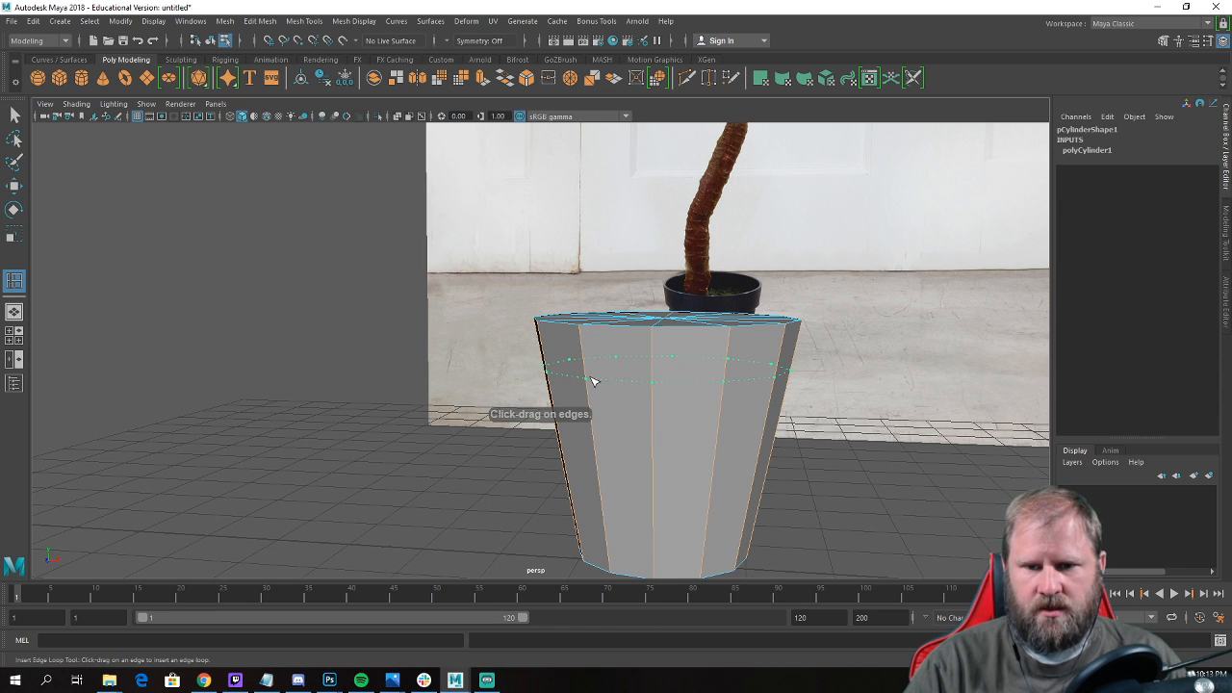
click(594, 384)
Scale the new edge loop outward and adjust its height to shape the pot's straight rim.
key(r)
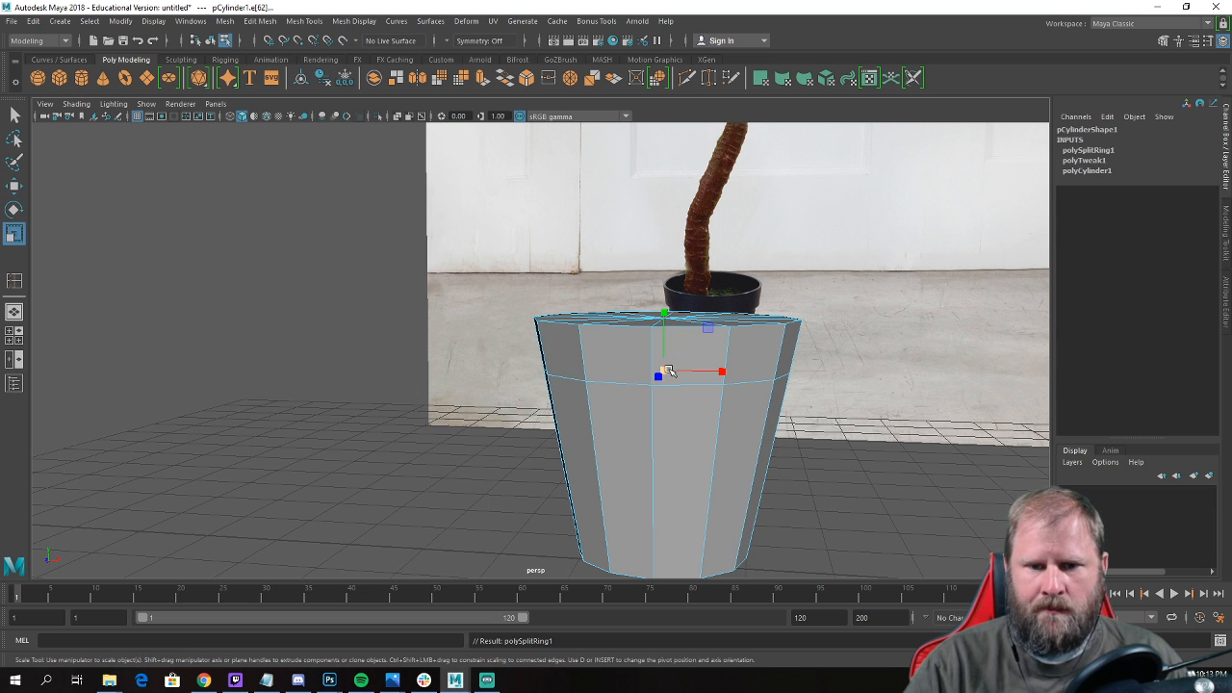
drag(668, 371, 683, 373)
key(w)
alt+right_drag(663, 377, 668, 400)
right_drag(668, 402, 679, 356)
Insert a second edge loop just below the rim and scale it inward to form the lip.
click(671, 404)
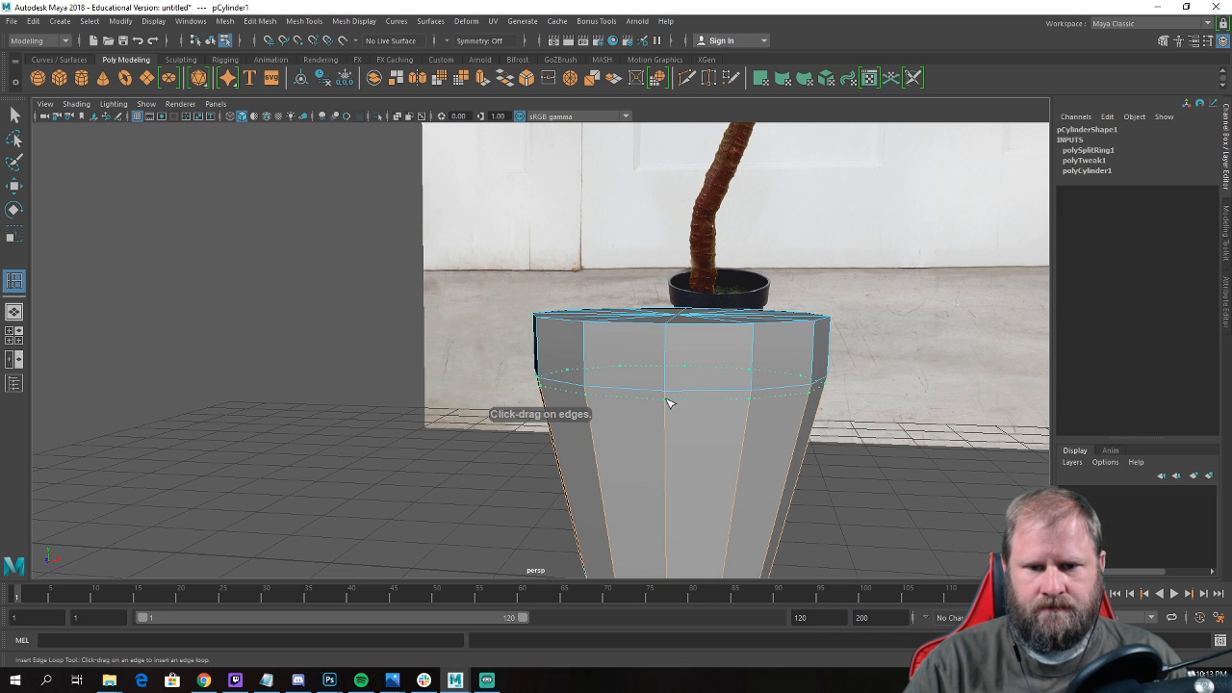
click(671, 400)
key(r)
mouse_move(680, 382)
mouse_down()
mouse_move(670, 382)
mouse_move(666, 342)
mouse_move(676, 375)
mouse_up()
key(w)
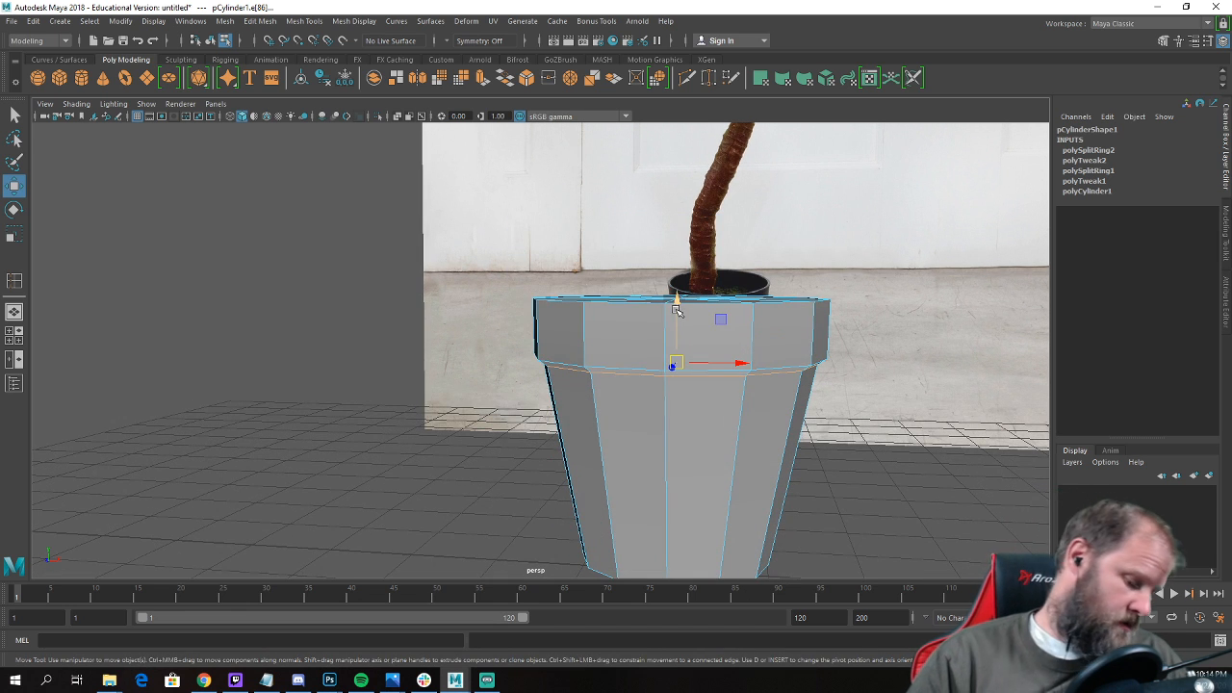
drag(678, 296, 678, 235)
scroll(696, 343, down, 5)
alt+drag(697, 343, 594, 334)
scroll(594, 334, up, 3)
key(ctrl+z)
Snap the selected edge loop vertically to the level of the rim's lower edge.
scroll(568, 271, up, 3)
alt+drag(569, 271, 605, 377)
key(v)
scroll(647, 339, down, 5)
Select all the triangular faces that make up the pot's top cap.
alt+drag(595, 301, 646, 162)
scroll(643, 325, up, 3)
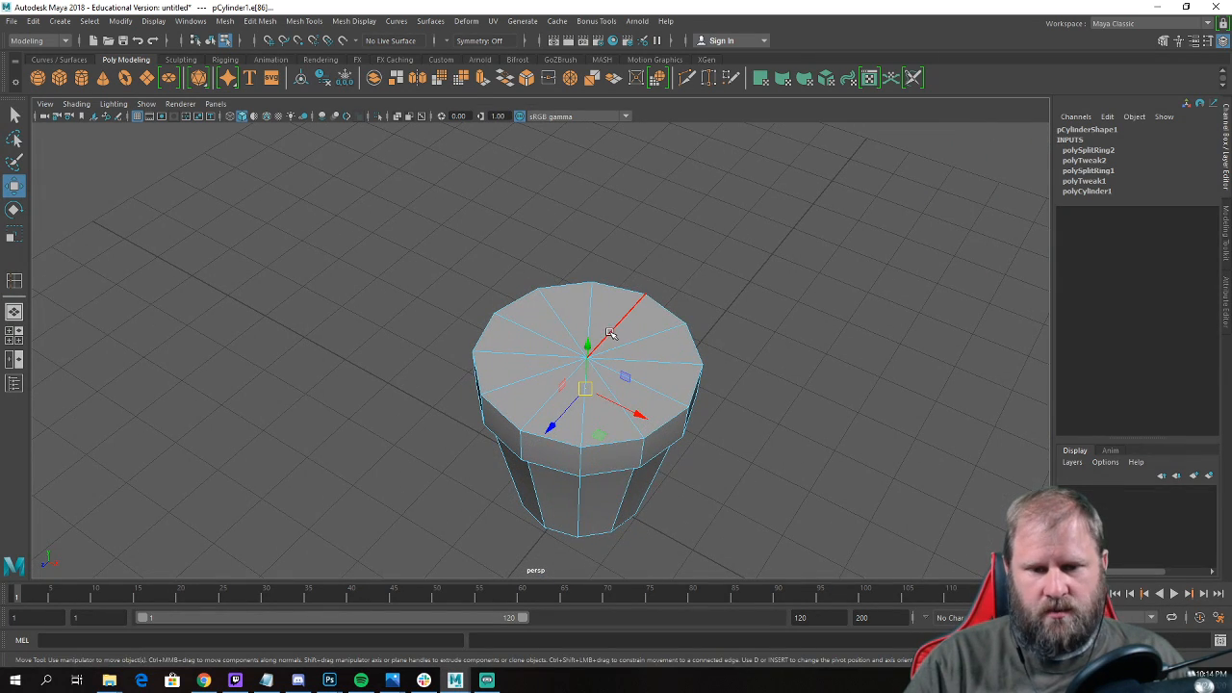
right_drag(611, 332, 607, 345)
click(621, 322)
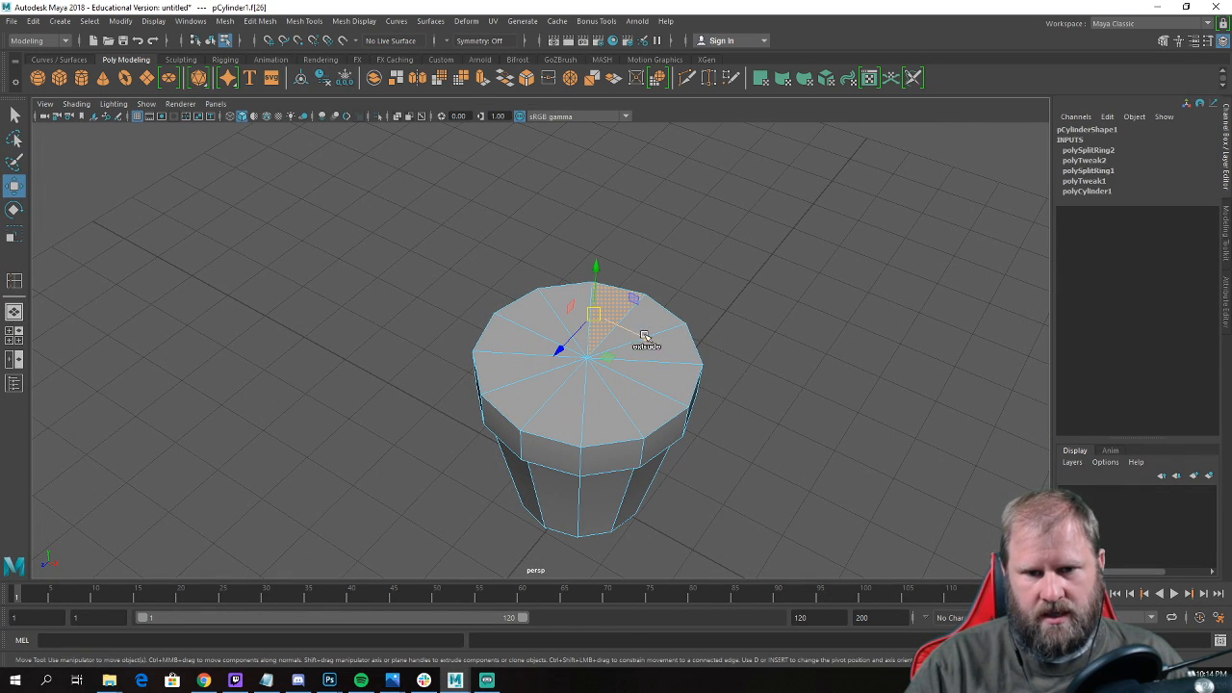
shift+click(612, 411)
shift+click(523, 365)
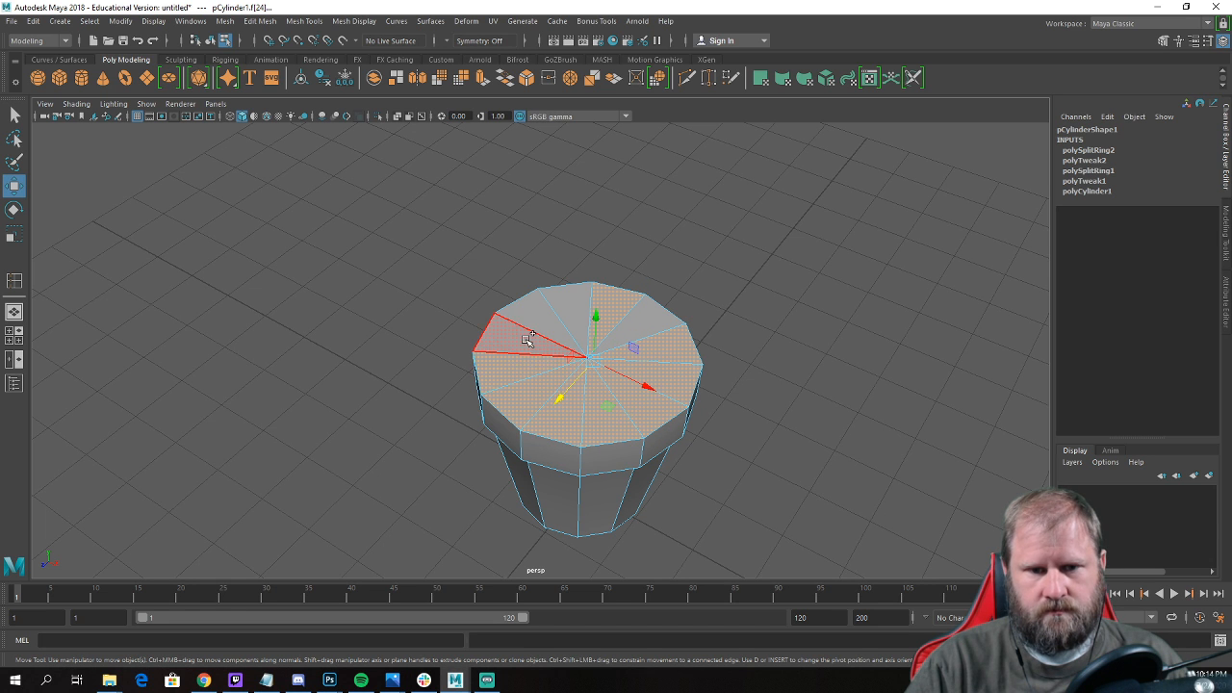
shift+click(529, 340)
shift+click(542, 321)
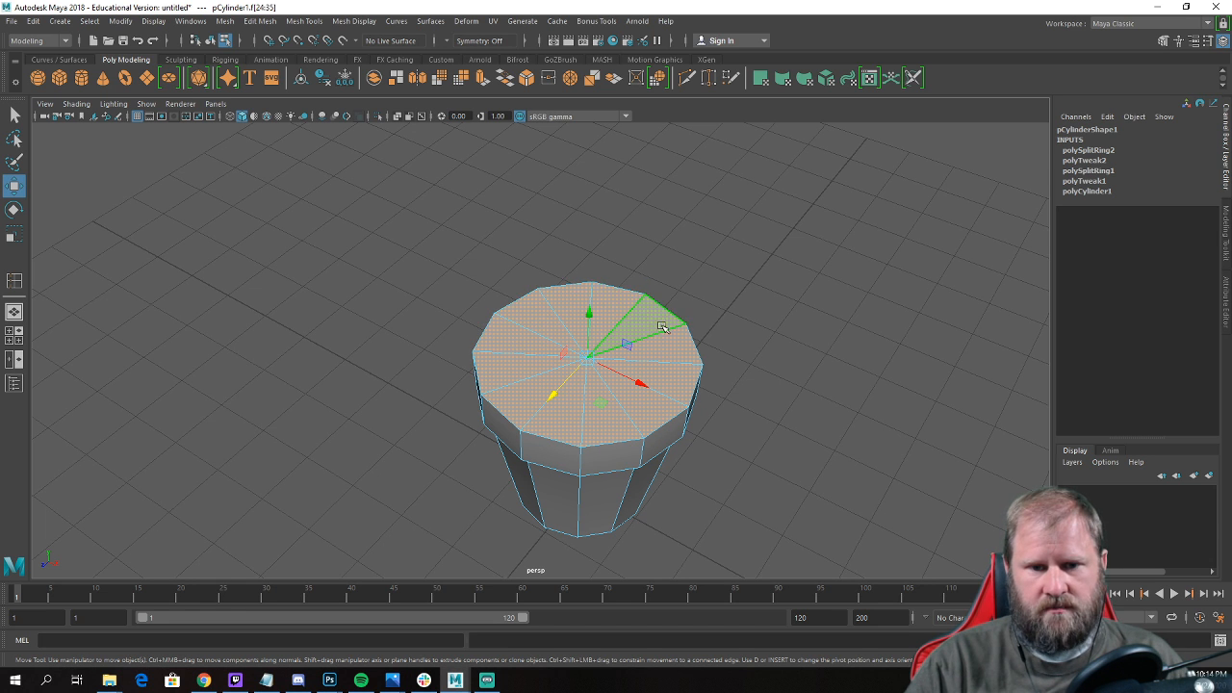
Extrude the top cap faces and scale them inward to about 0.92 in X and Z to give the rim thickness.
alt+drag(663, 327, 718, 297)
alt+middle_drag(718, 297, 733, 339)
alt+drag(615, 374, 600, 419)
alt+right_drag(600, 420, 697, 411)
alt+middle_drag(664, 373, 599, 397)
shift+right_drag(598, 397, 587, 410)
key(r)
drag(574, 382, 562, 381)
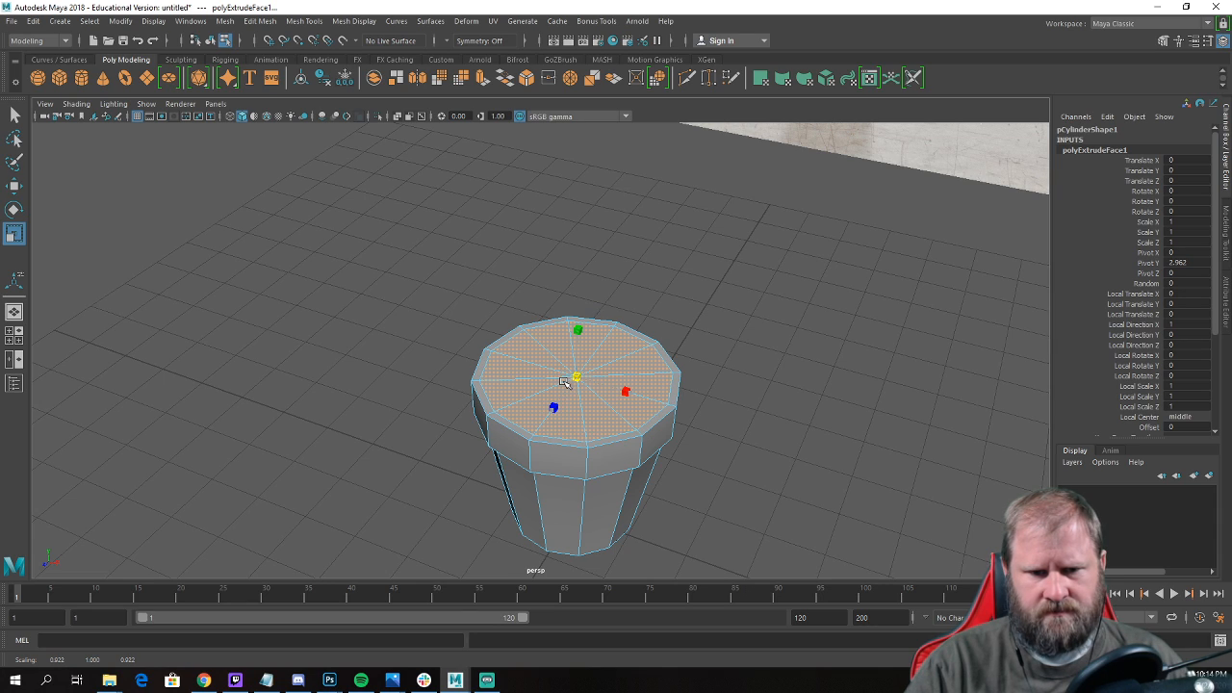
Extrude the inset top faces again and lower them inside the rim to form the recessed soil surface.
key(w)
alt+right_drag(562, 382, 492, 385)
alt+drag(584, 377, 591, 344)
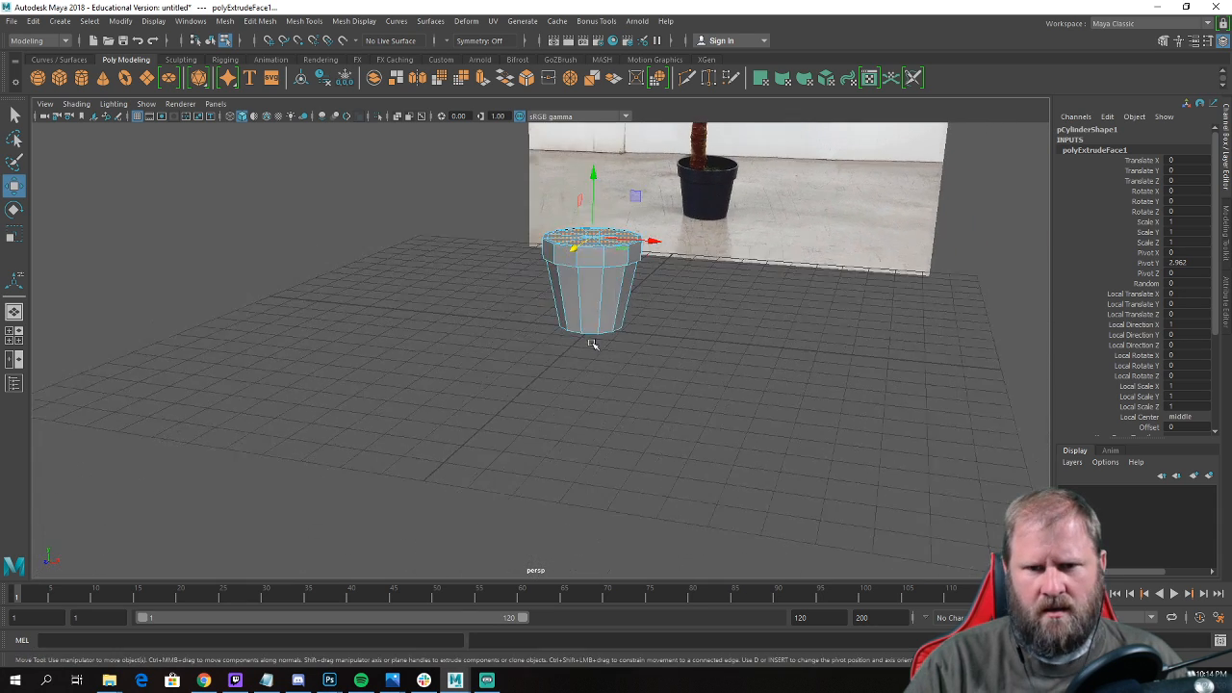
alt+middle_drag(597, 344, 594, 451)
alt+right_drag(594, 452, 684, 414)
alt+drag(738, 311, 614, 351)
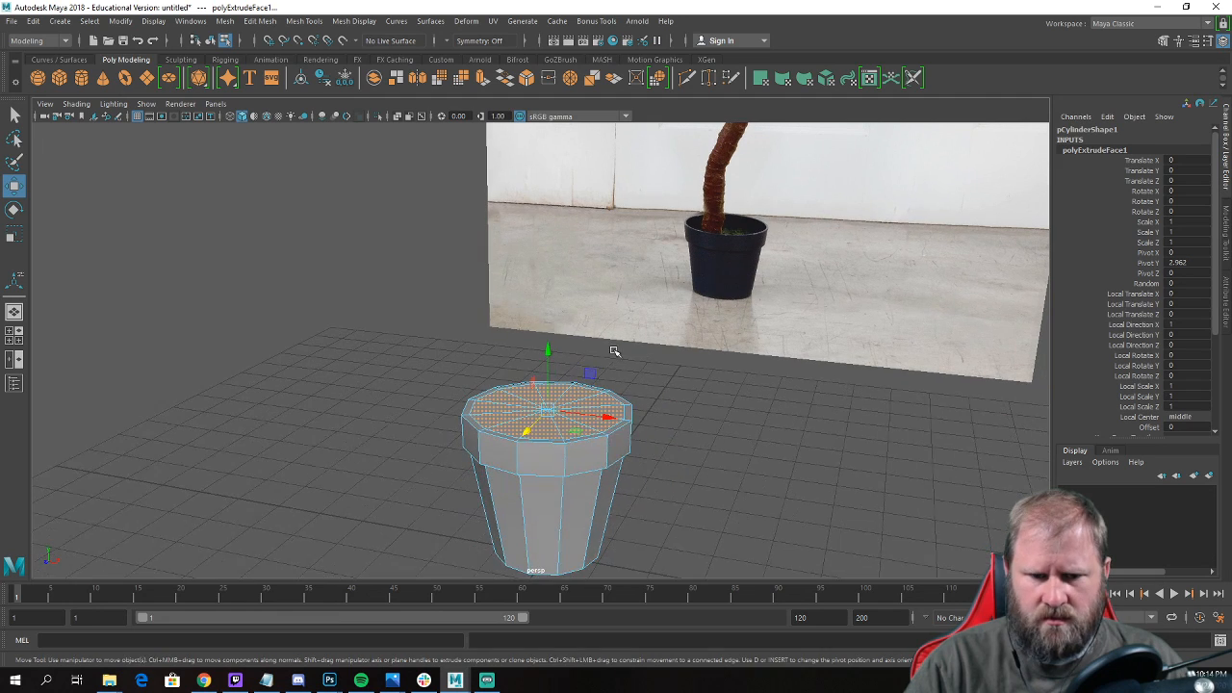
shift+right_drag(582, 395, 568, 416)
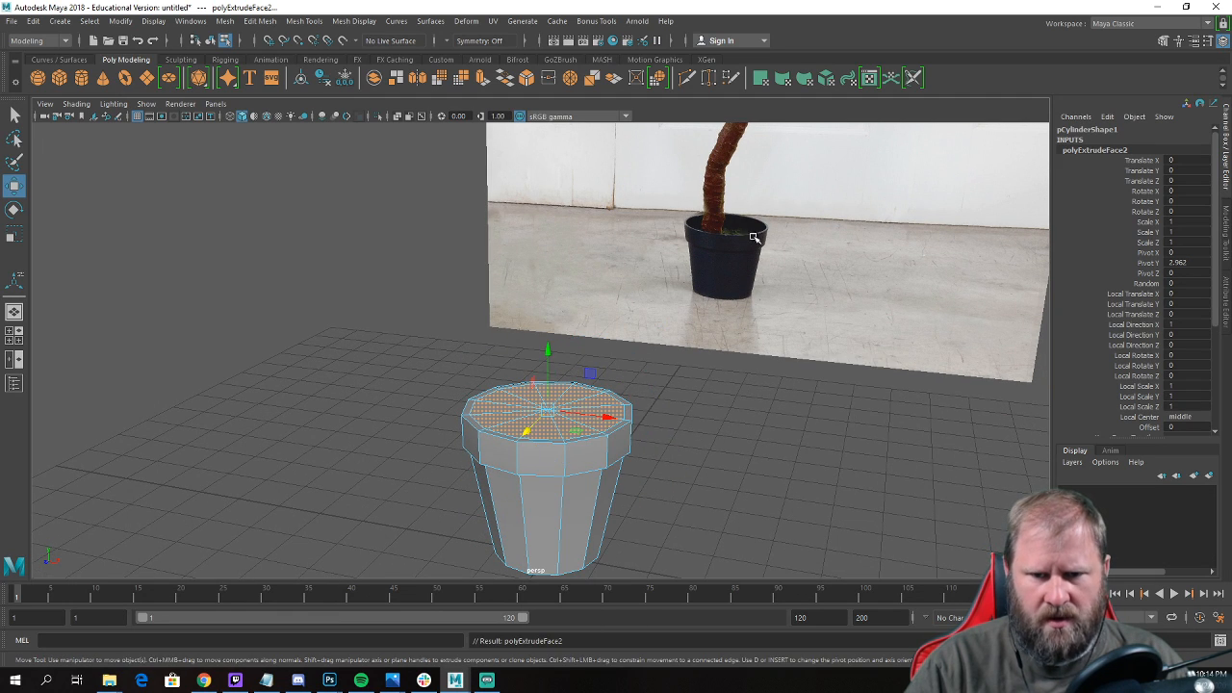
alt+right_drag(553, 347, 615, 337)
drag(558, 306, 538, 391)
alt+middle_drag(538, 391, 639, 201)
alt+right_drag(639, 201, 701, 292)
Return to object mode and apply Soften Edge to the whole pot.
right_click(639, 311)
click(686, 280)
alt+drag(683, 278, 760, 217)
alt+right_drag(761, 216, 721, 289)
alt+middle_drag(722, 288, 655, 470)
alt+drag(654, 470, 664, 400)
click(590, 466)
alt+right_drag(665, 399, 817, 461)
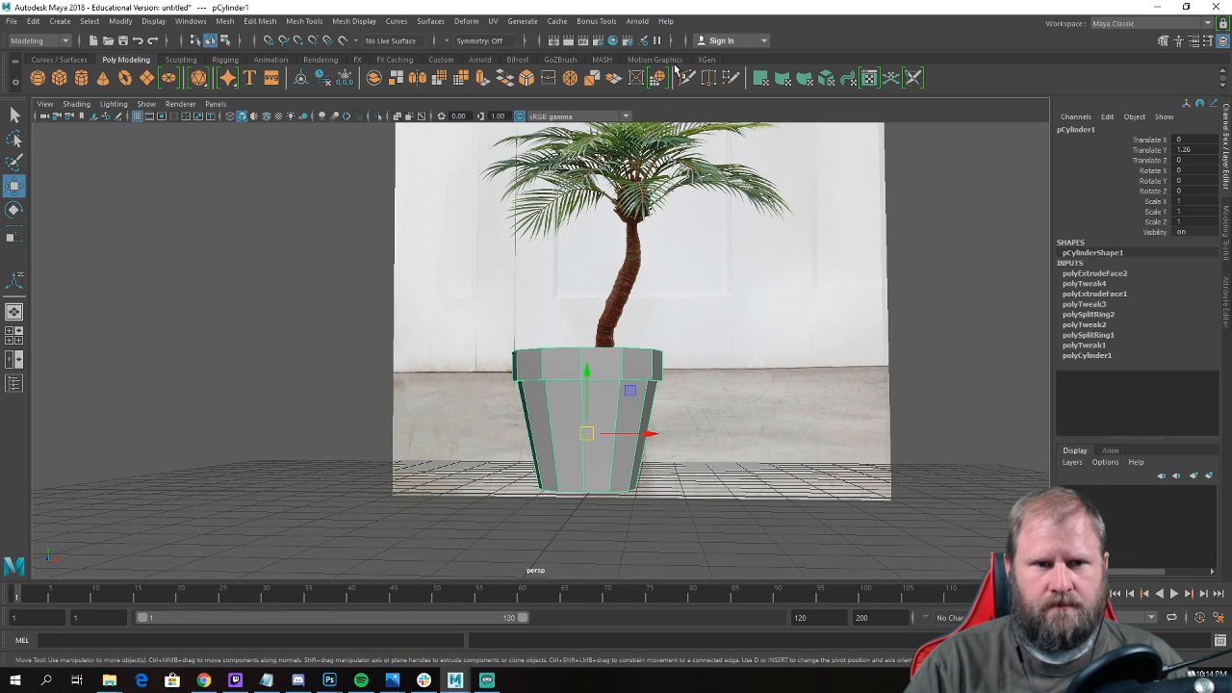
click(353, 20)
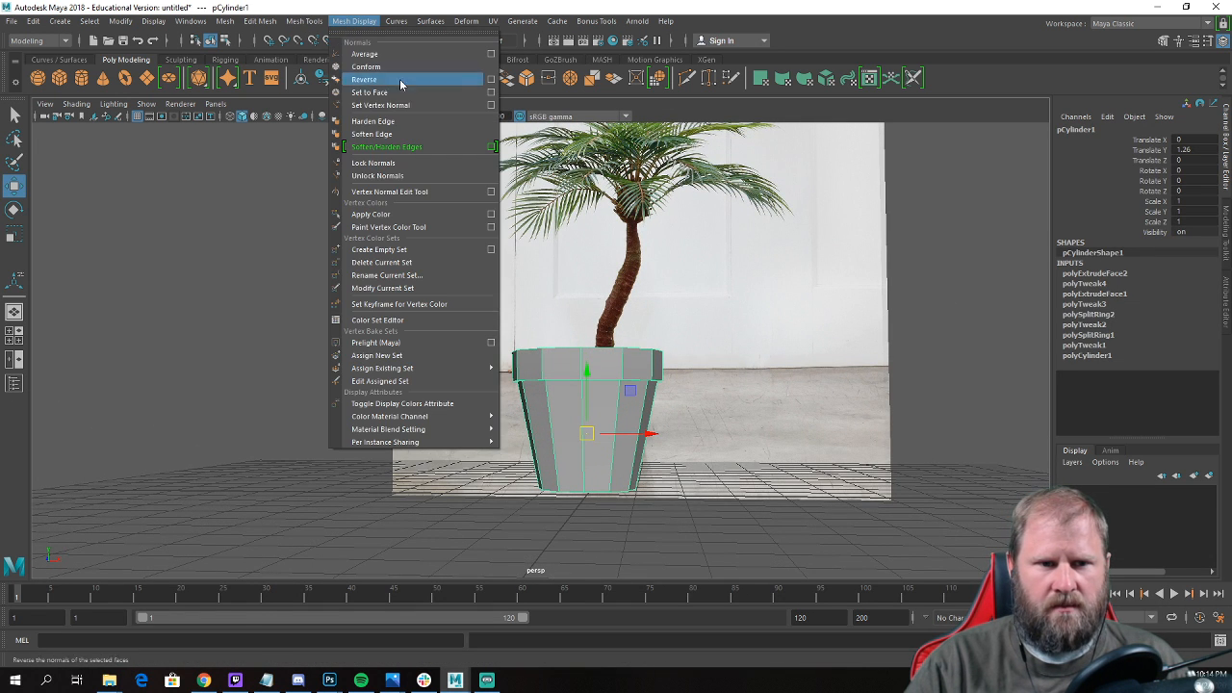
click(411, 133)
mouse_move(713, 358)
alt+mouse_down()
mouse_move(703, 434)
mouse_move(630, 471)
alt+mouse_up()
click(696, 511)
alt+middle_drag(630, 471, 840, 396)
scroll(840, 396, up, 3)
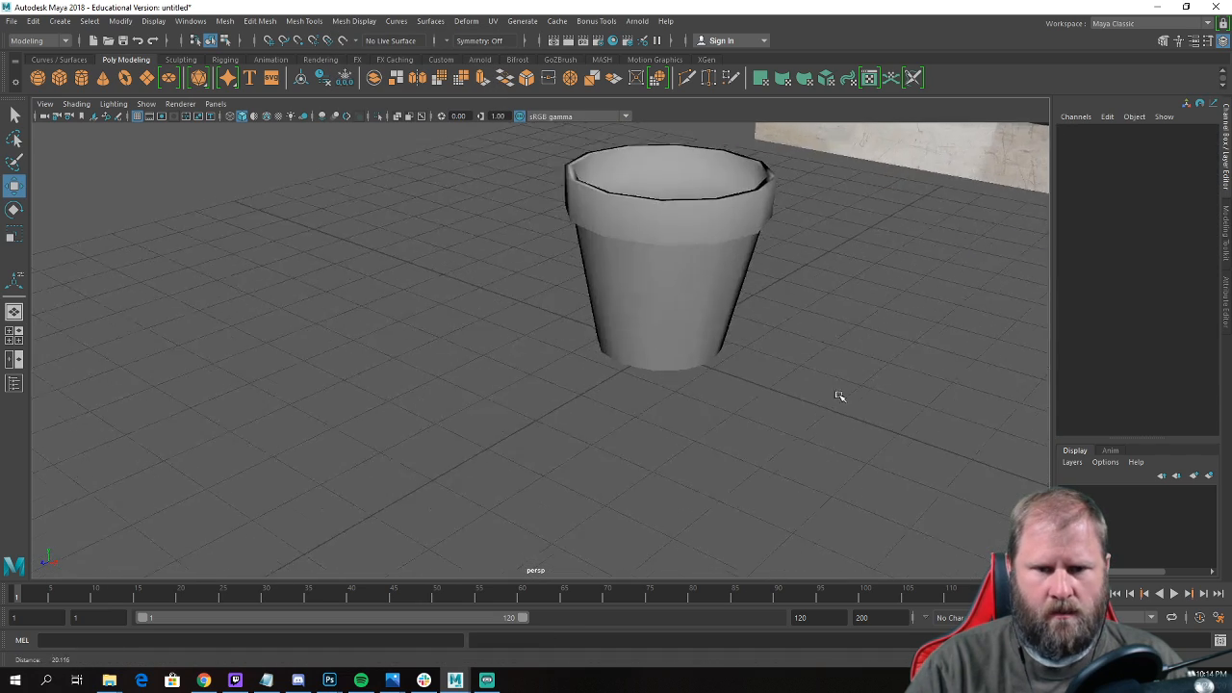
Select the edge loops around the rim, lip and soil surface and apply Harden Edge to them.
alt+drag(840, 395, 732, 394)
right_drag(722, 310, 701, 270)
click(710, 282)
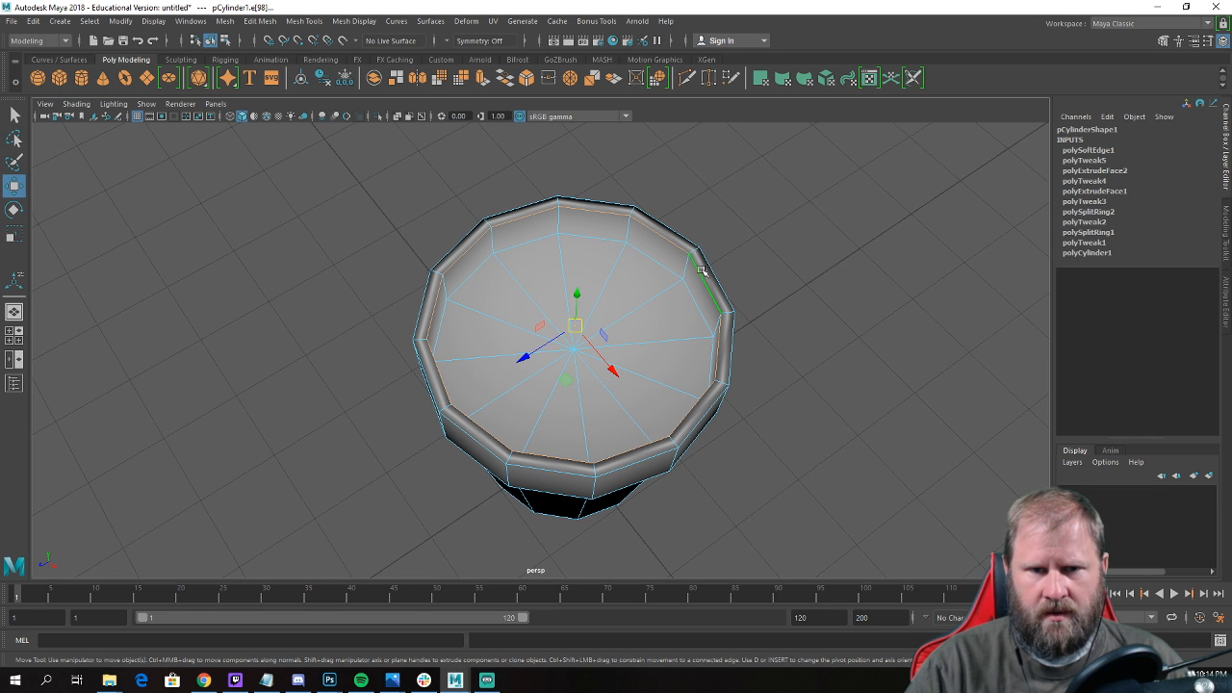
alt+drag(736, 358, 618, 258)
key(f)
alt+drag(585, 295, 672, 308)
scroll(581, 256, down, 4)
click(356, 21)
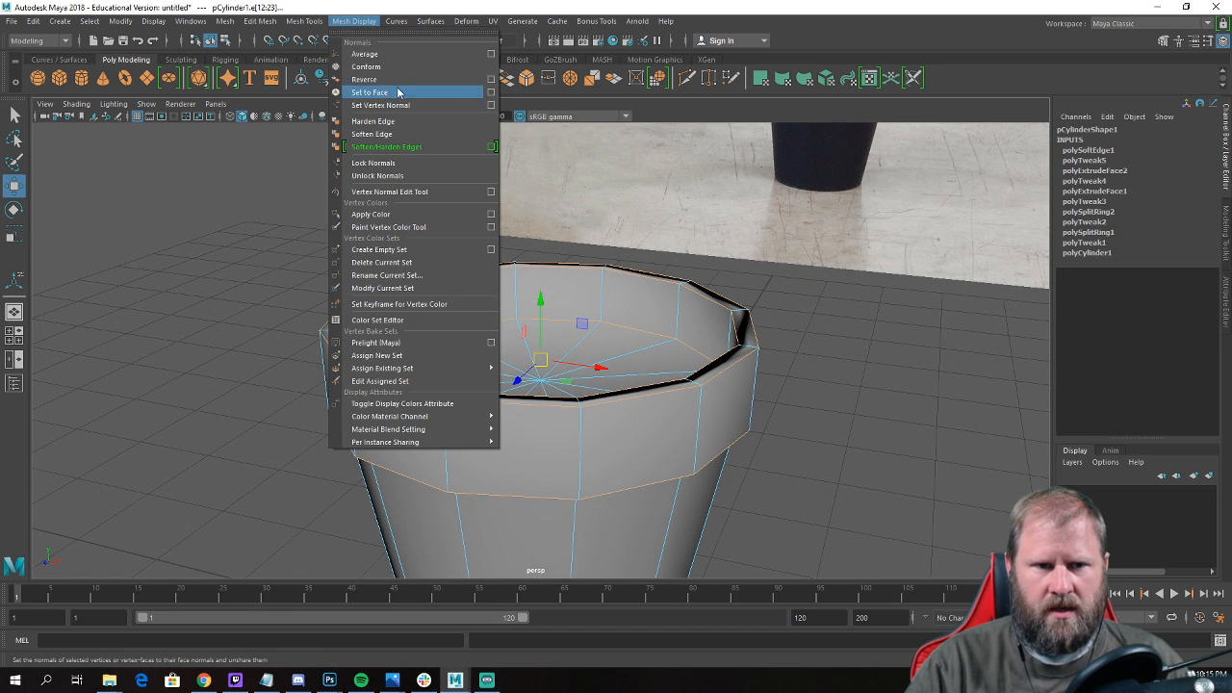
click(420, 123)
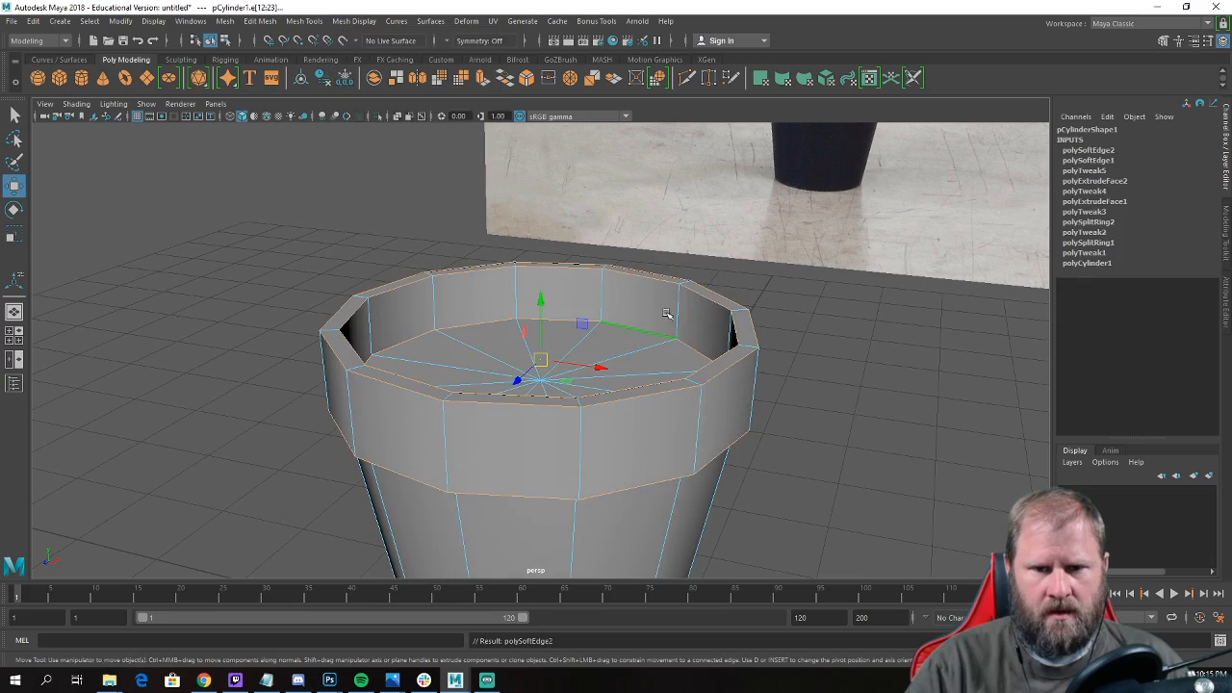
right_drag(668, 302, 710, 280)
click(822, 305)
scroll(803, 349, down, 5)
alt+drag(803, 349, 800, 285)
scroll(799, 285, up, 4)
Select the edge loop around the pot's base and apply Harden Edge to it, then return to object mode.
alt+drag(674, 482, 613, 400)
click(606, 433)
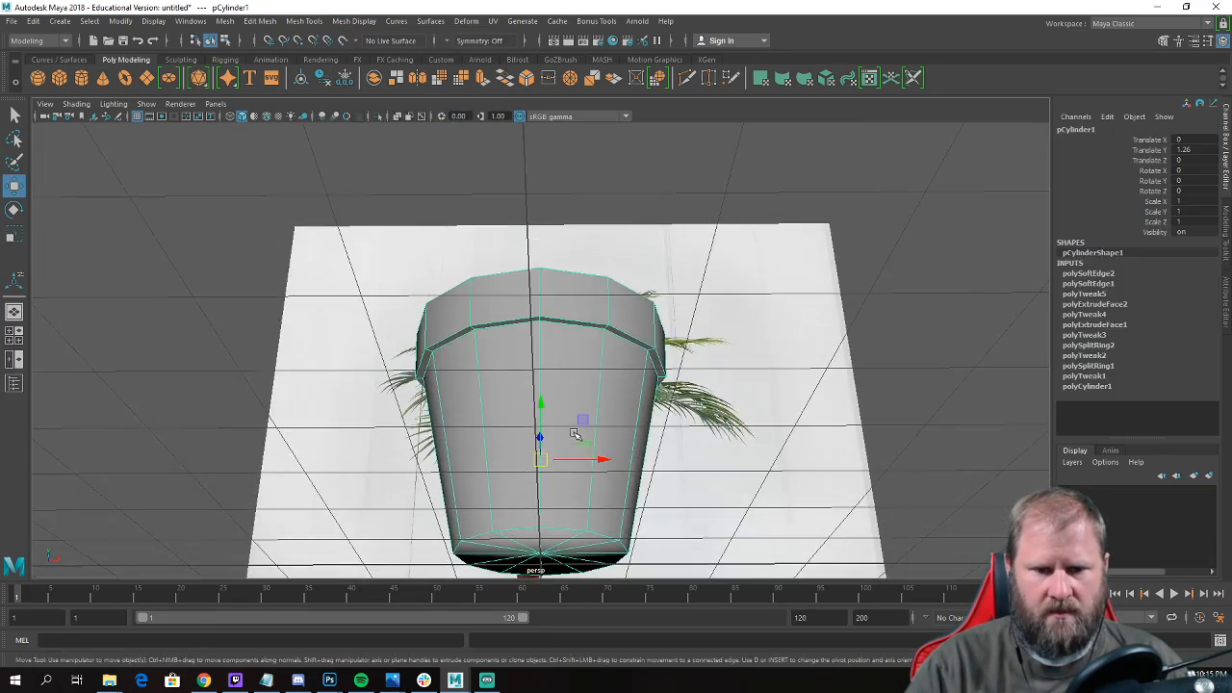
alt+middle_drag(606, 481, 606, 337)
right_drag(575, 293, 581, 237)
click(567, 326)
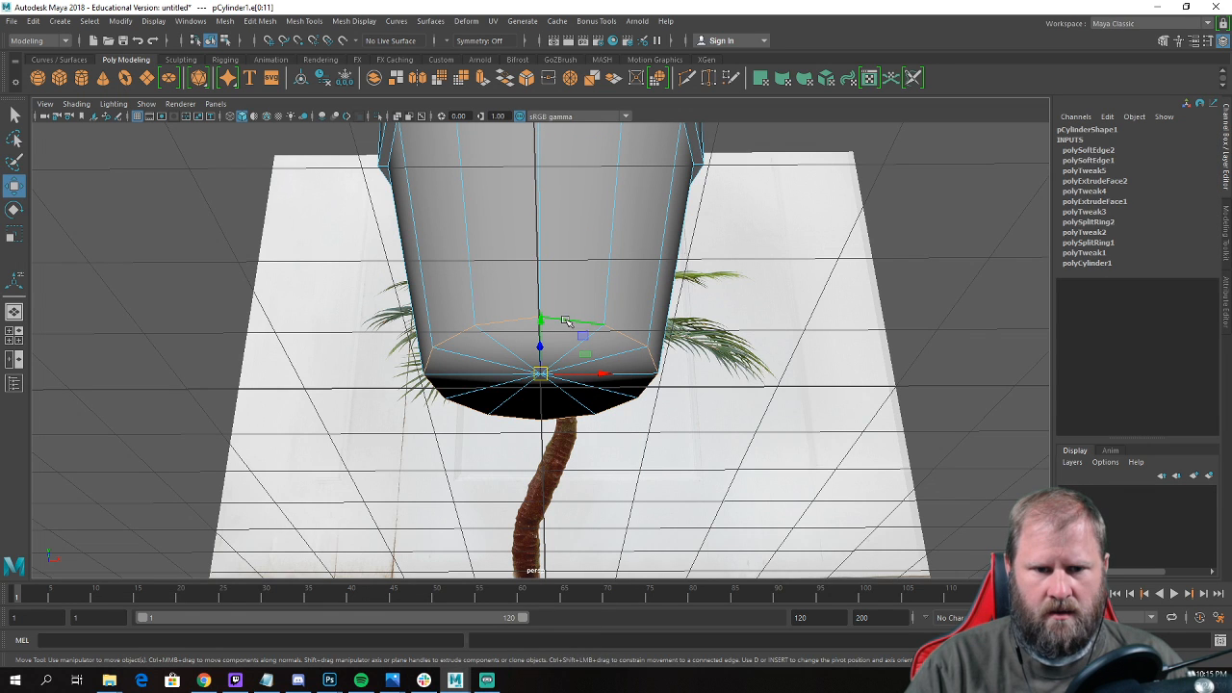
click(351, 25)
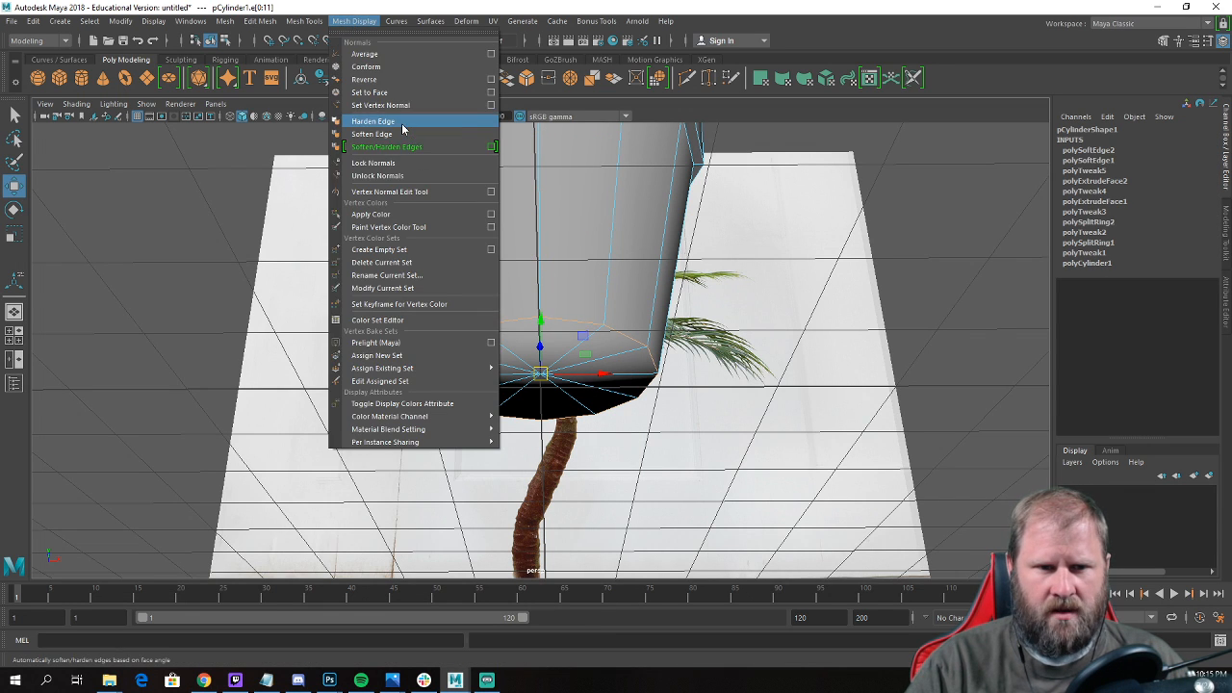
click(405, 123)
scroll(778, 288, down, 4)
alt+drag(778, 288, 582, 320)
right_drag(582, 320, 627, 283)
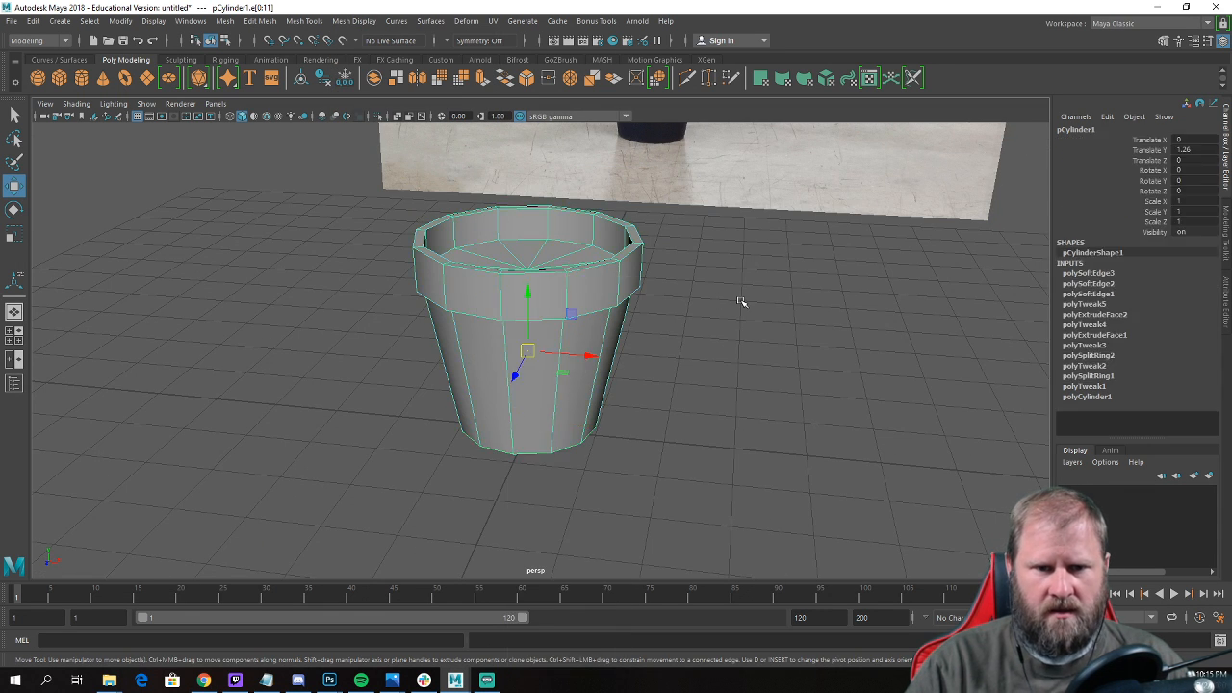
click(741, 302)
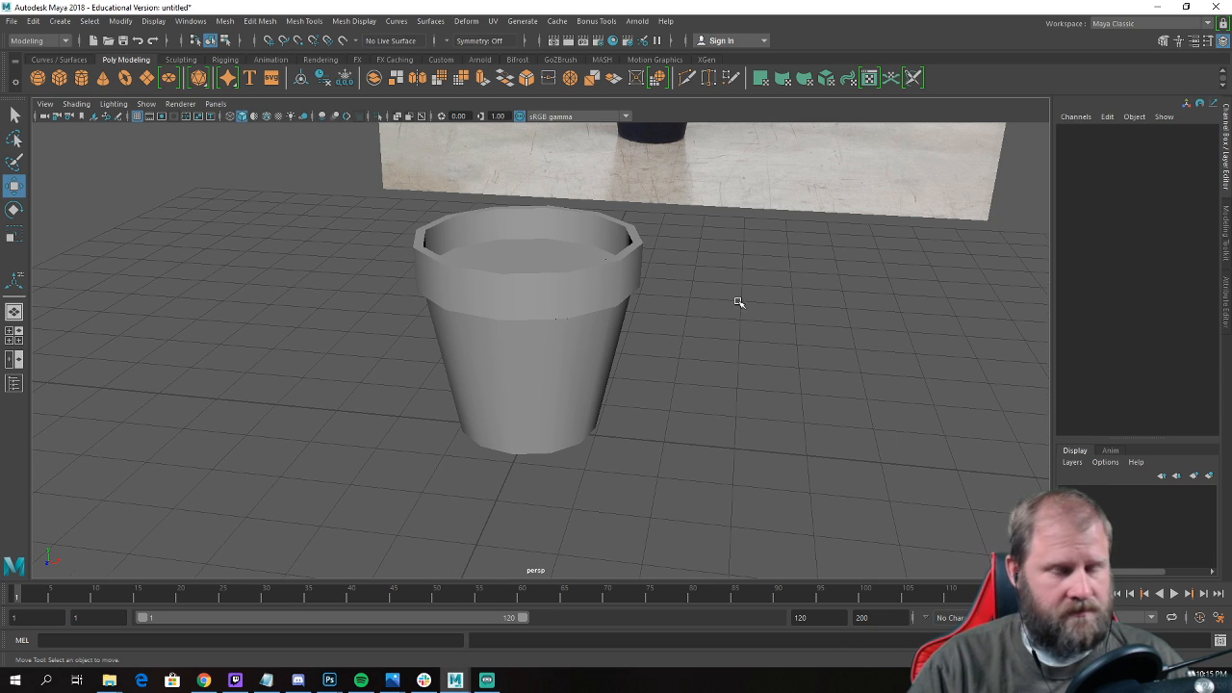
alt+drag(737, 300, 438, 260)
Examine the palm's trunk, fronds and pot in the reference image.
click(511, 326)
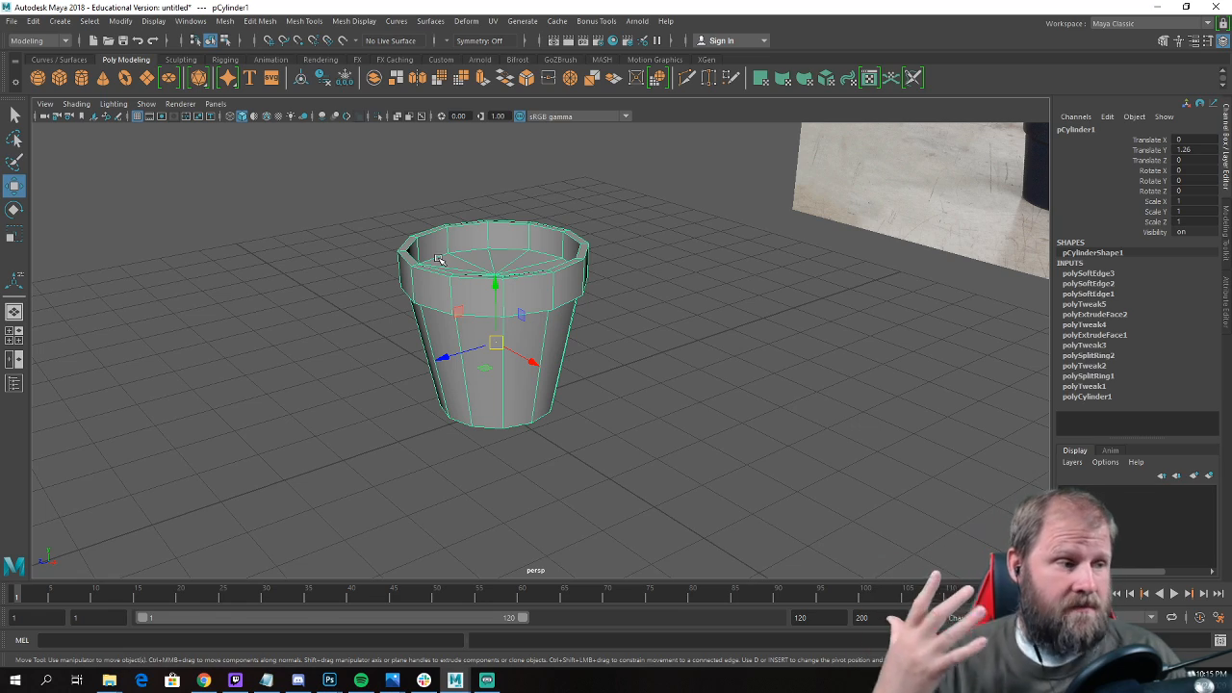
alt+drag(439, 260, 717, 396)
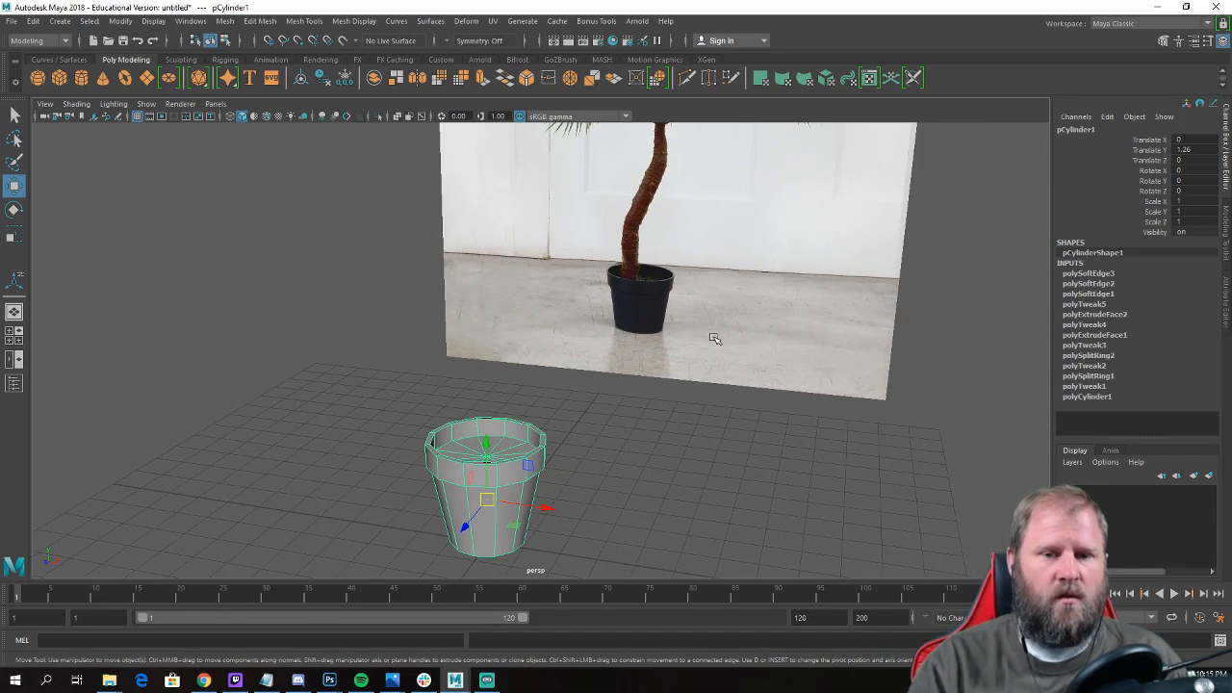
scroll(713, 338, up, 5)
alt+right_drag(681, 399, 959, 587)
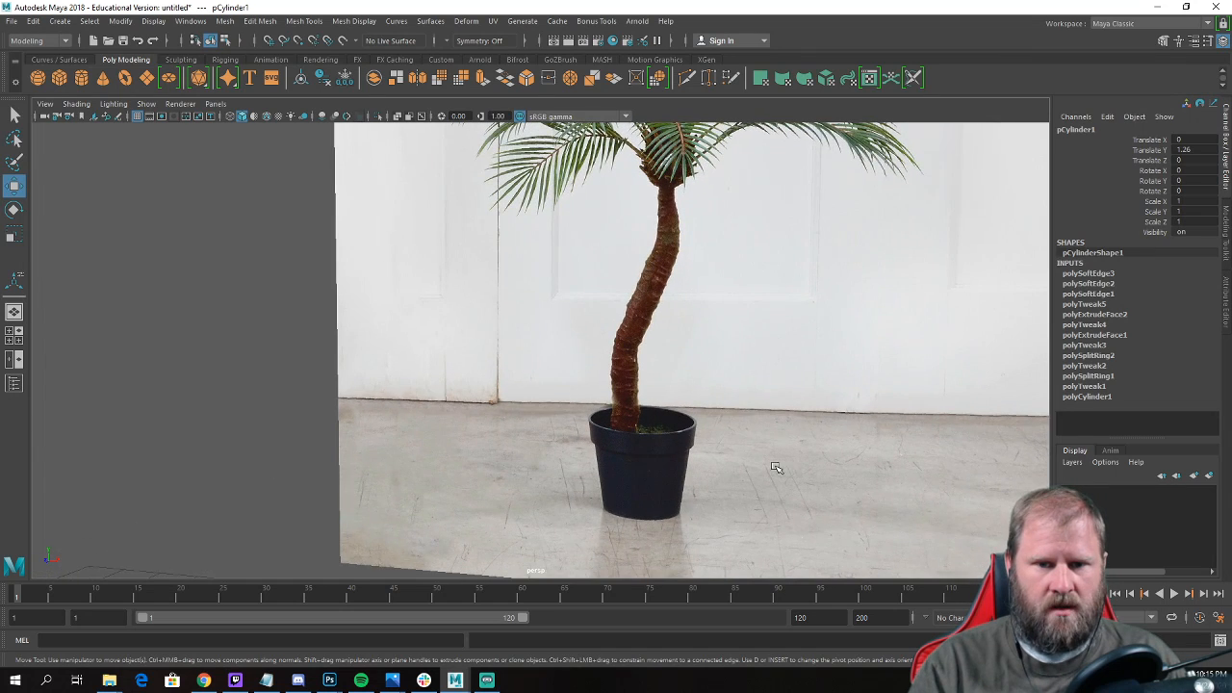
alt+right_drag(776, 468, 729, 433)
alt+middle_drag(729, 432, 711, 413)
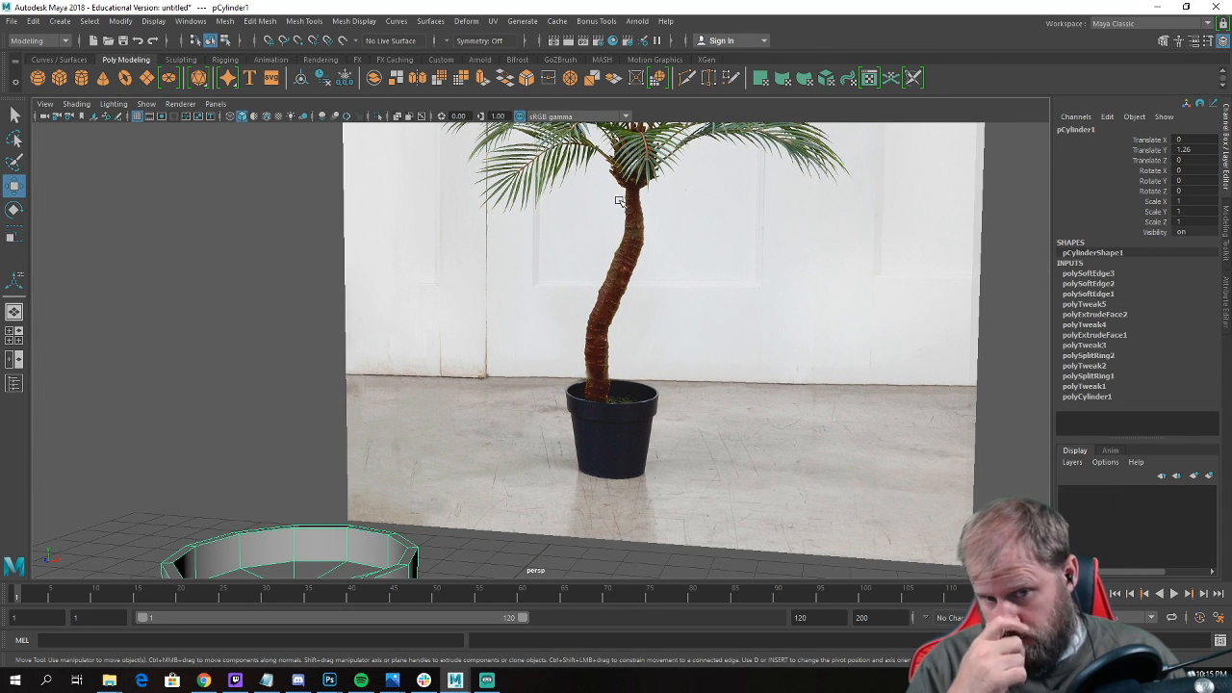
alt+right_drag(691, 256, 657, 232)
alt+middle_drag(657, 232, 547, 331)
alt+right_drag(545, 332, 793, 409)
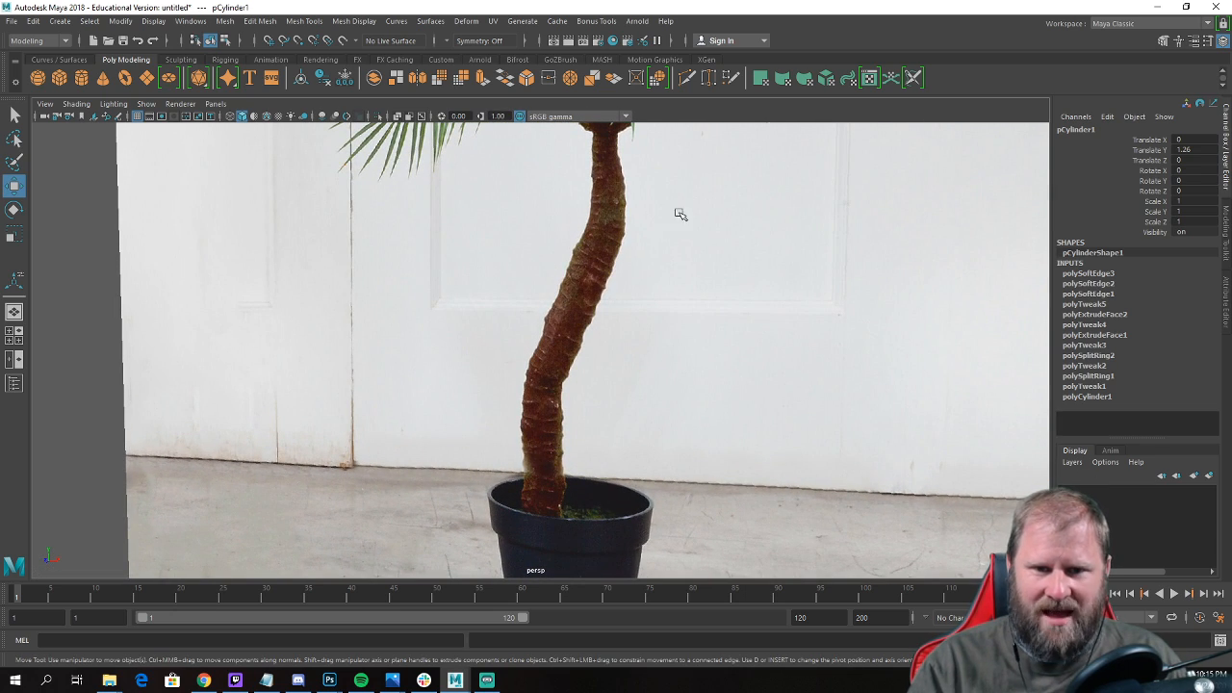
scroll(644, 325, down, 10)
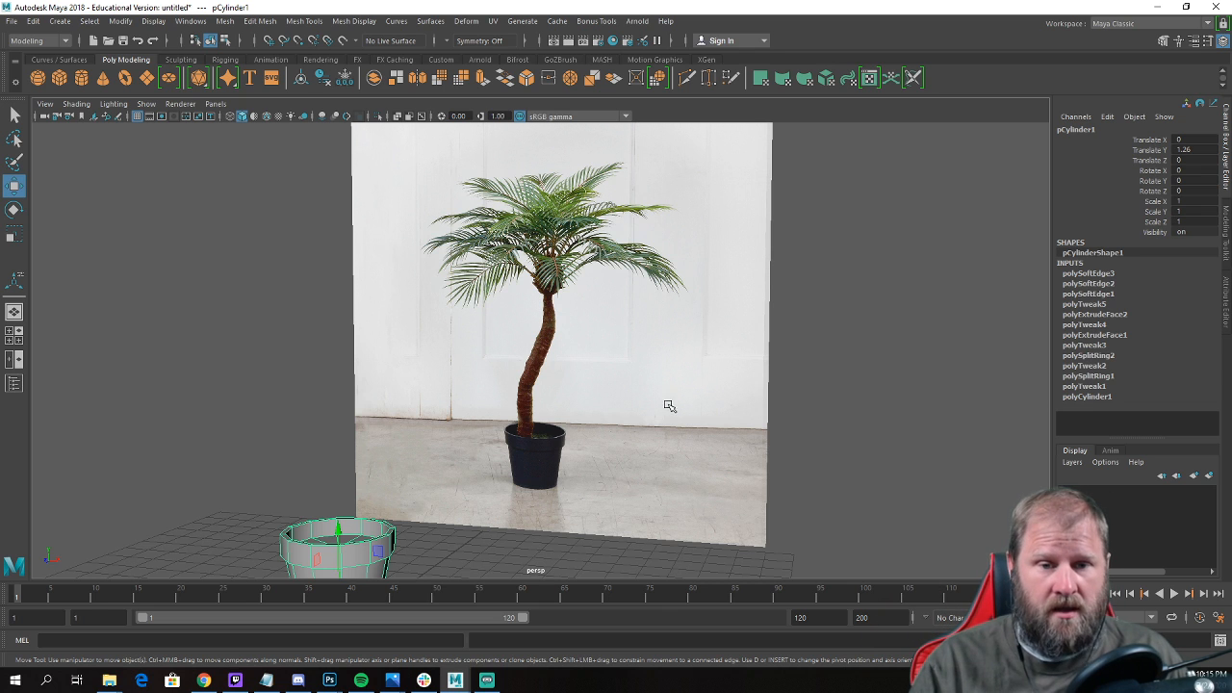
alt+drag(525, 286, 550, 283)
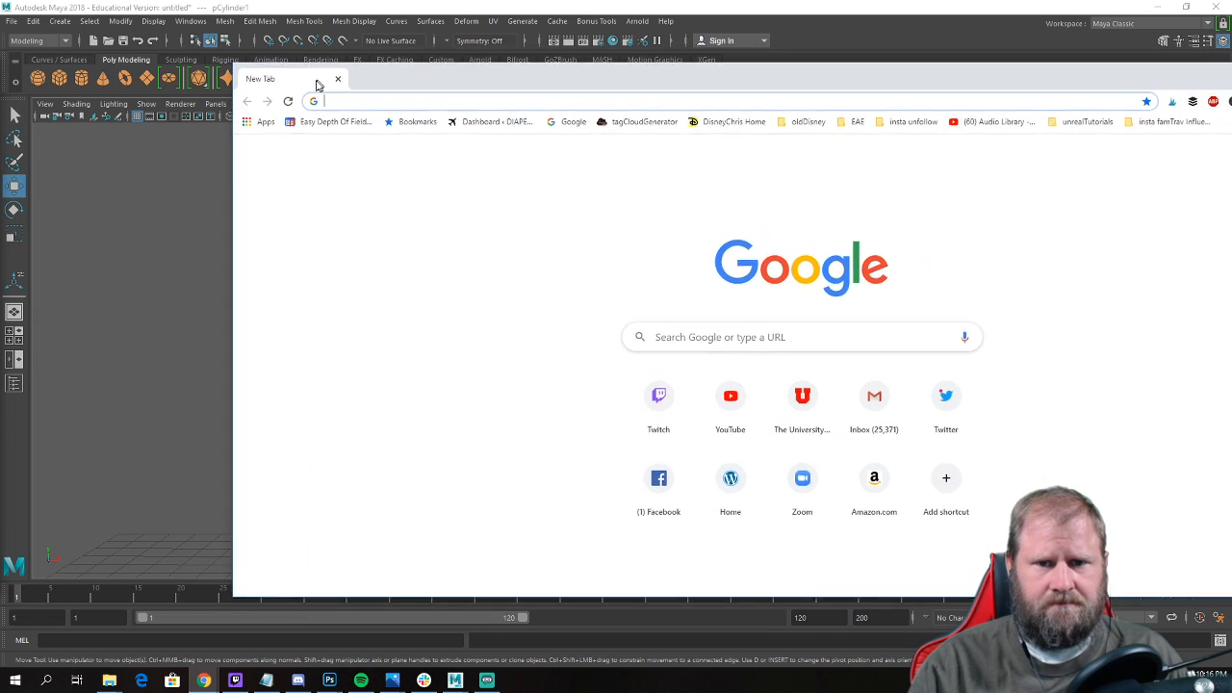
Switch to Chrome and open textures.com.
click(240, 84)
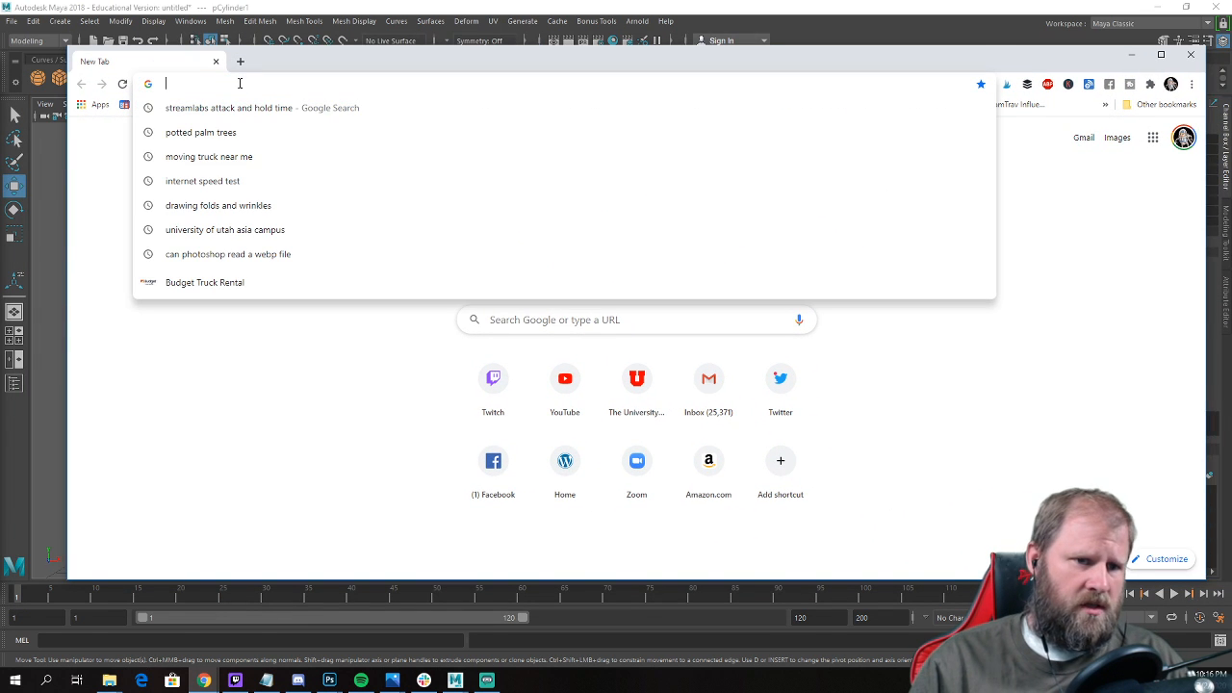
text(tex)
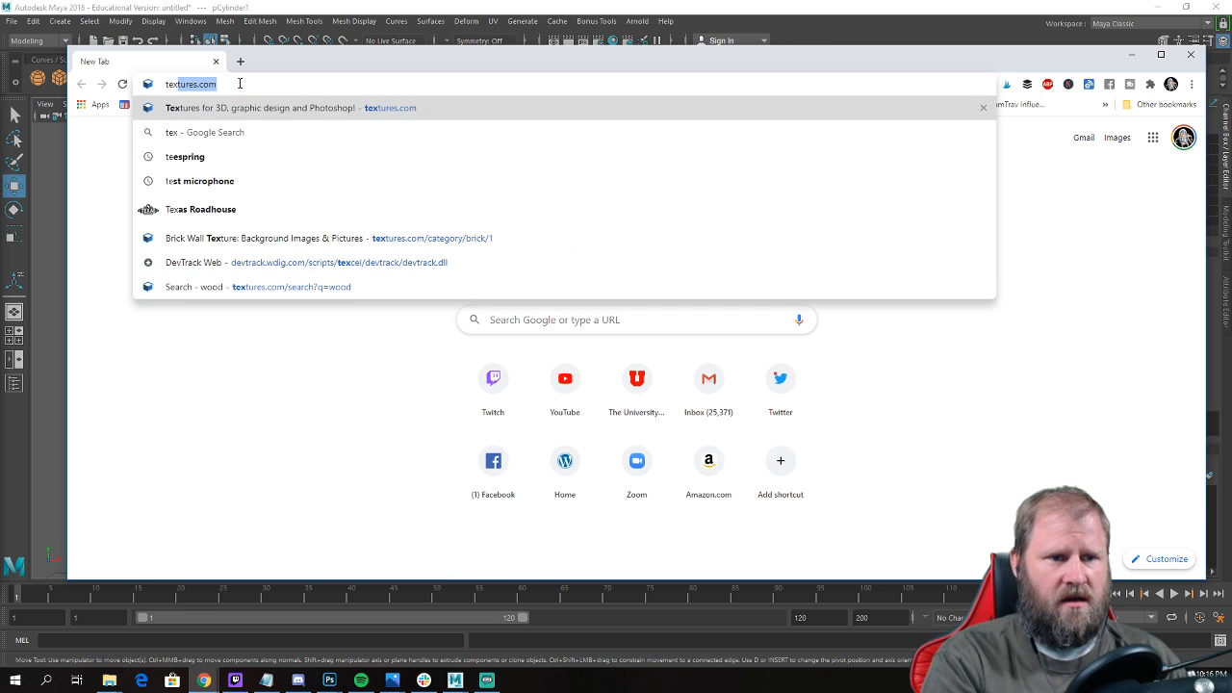
key(Return)
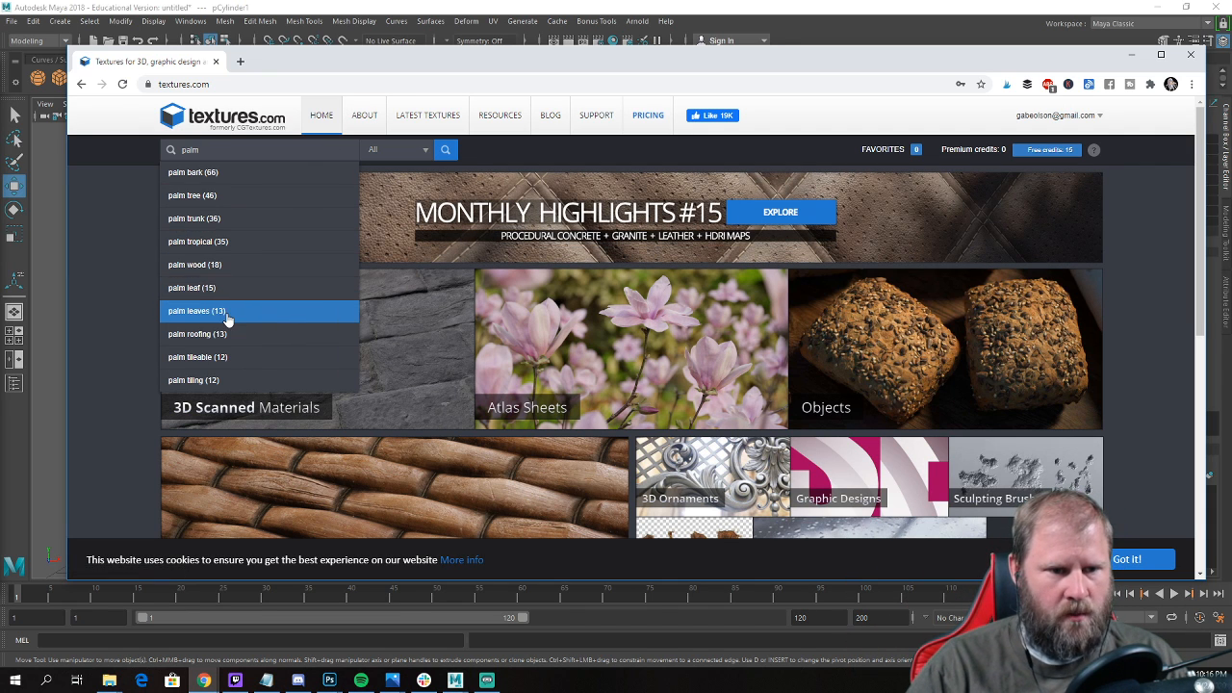
Search the texture library for "palm leaf" and look through the results for a suitable frond image.
click(193, 289)
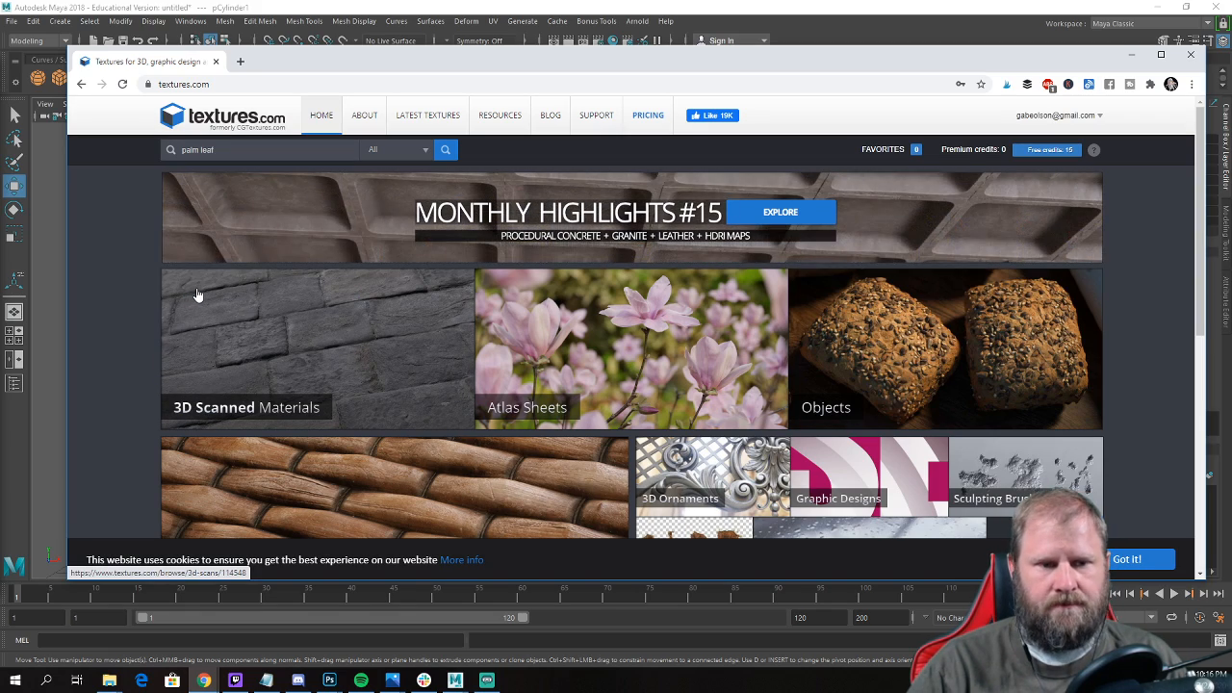
scroll(356, 347, down, 5)
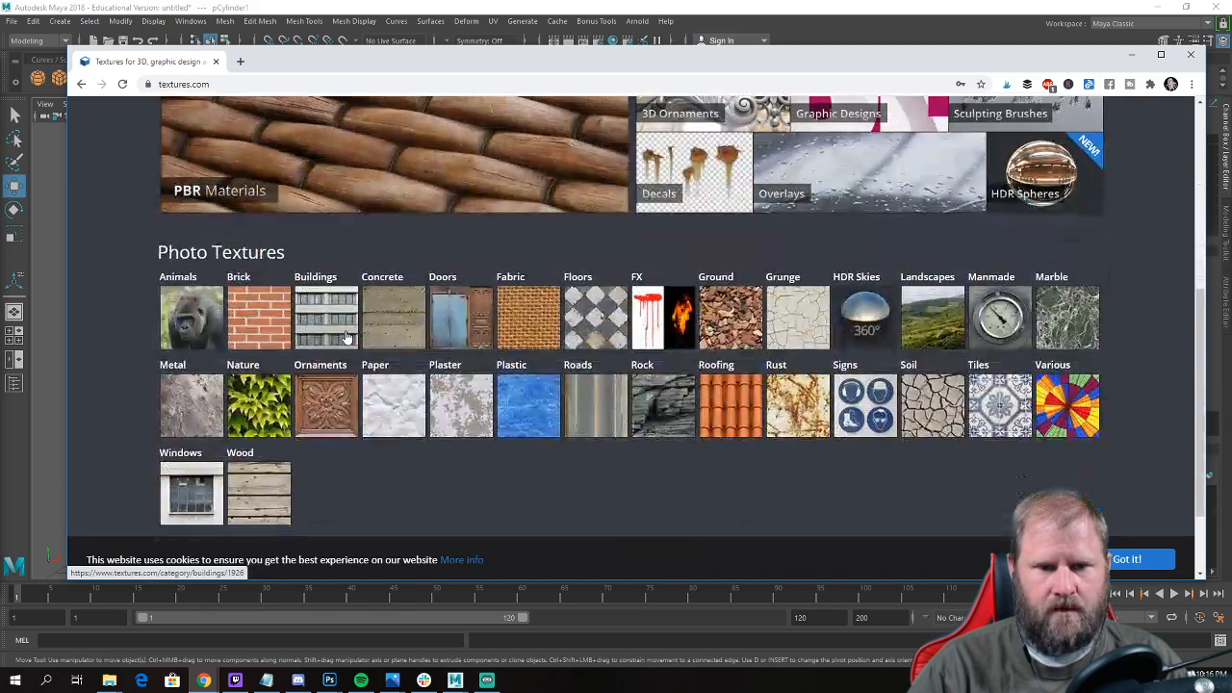
scroll(185, 132, up, 4)
scroll(184, 133, up, 2)
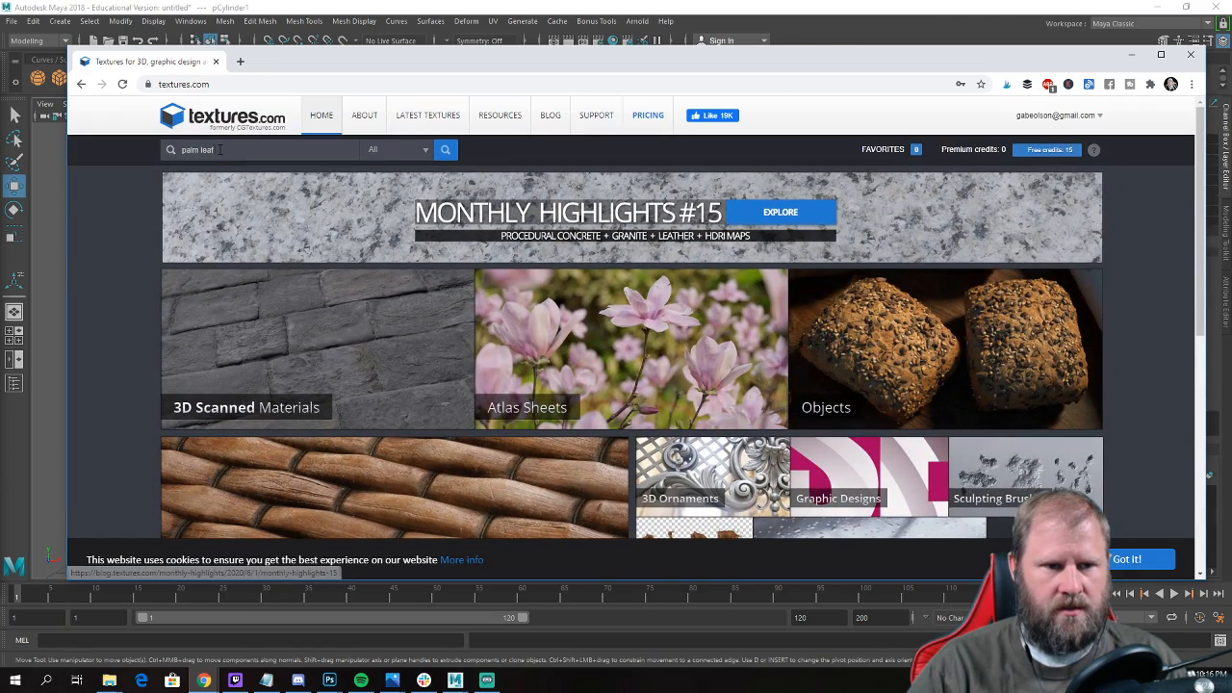
click(447, 151)
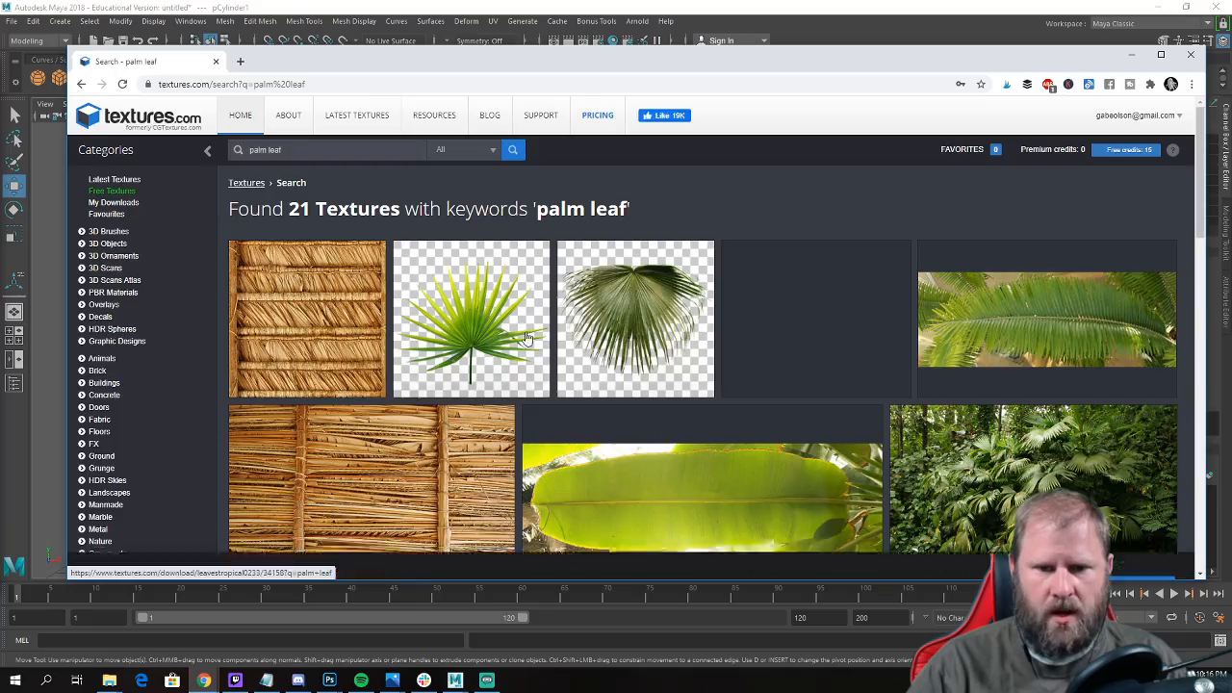
scroll(578, 325, down, 10)
scroll(598, 327, down, 8)
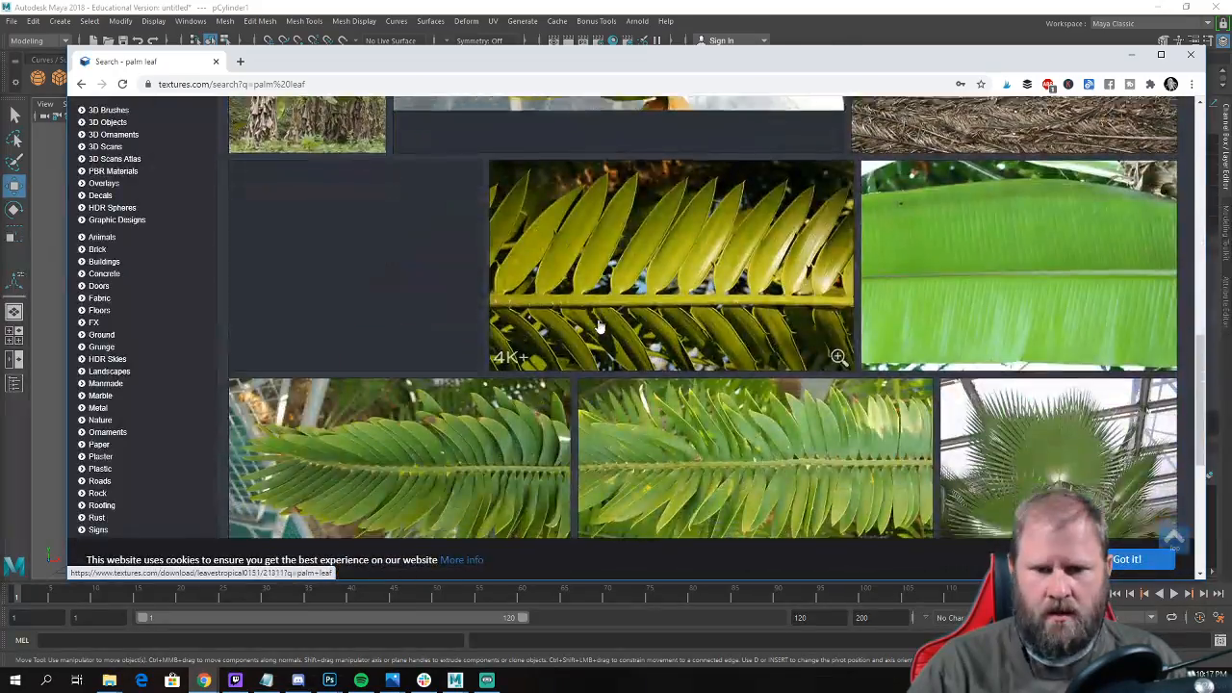
scroll(722, 330, up, 18)
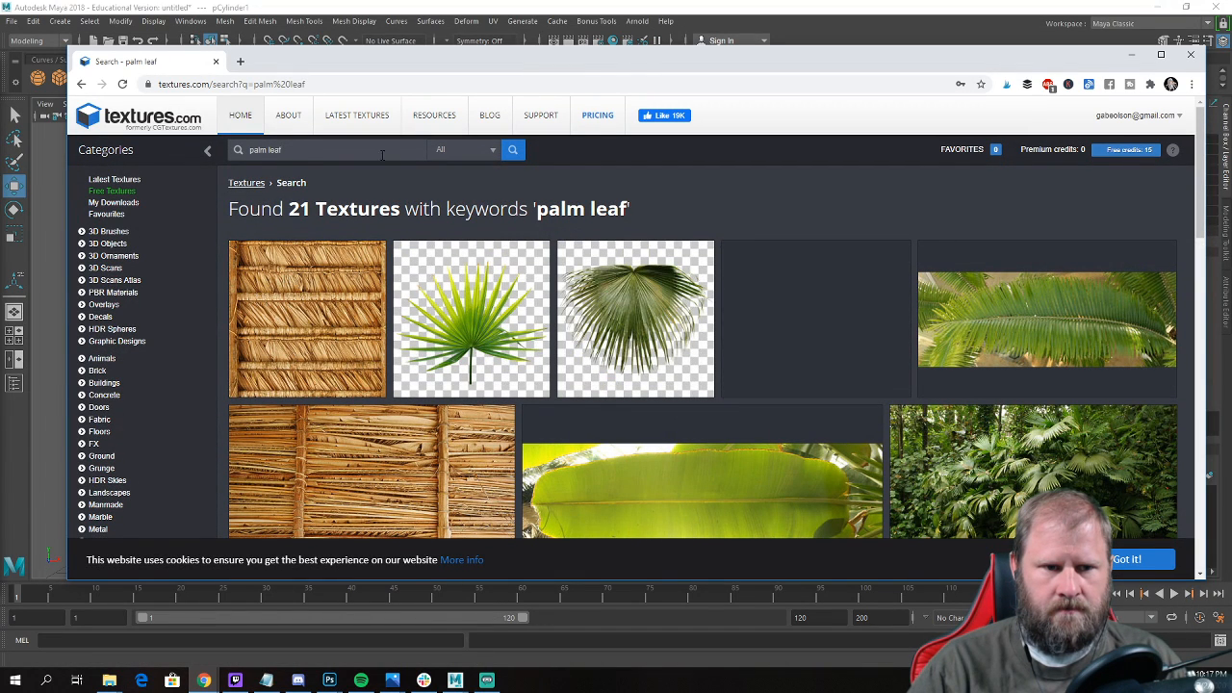
Rerun the "palm leaf" search on textures.com and check the first results.
click(511, 154)
click(491, 154)
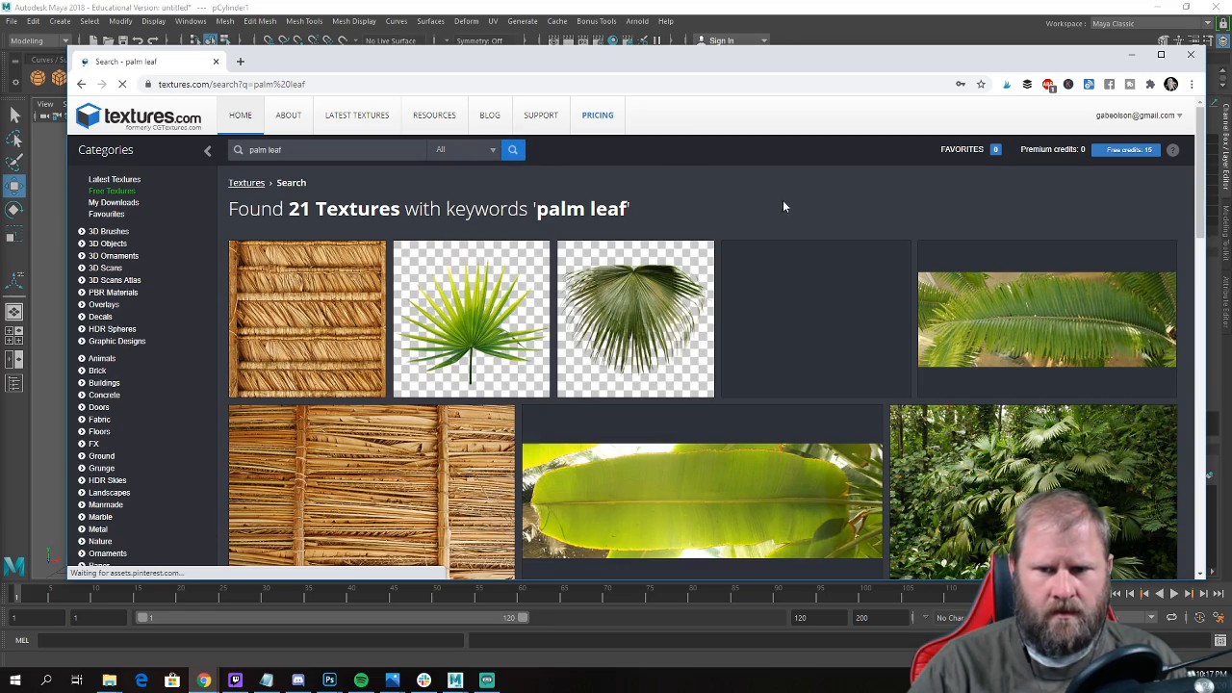
scroll(784, 191, down, 3)
scroll(782, 191, up, 3)
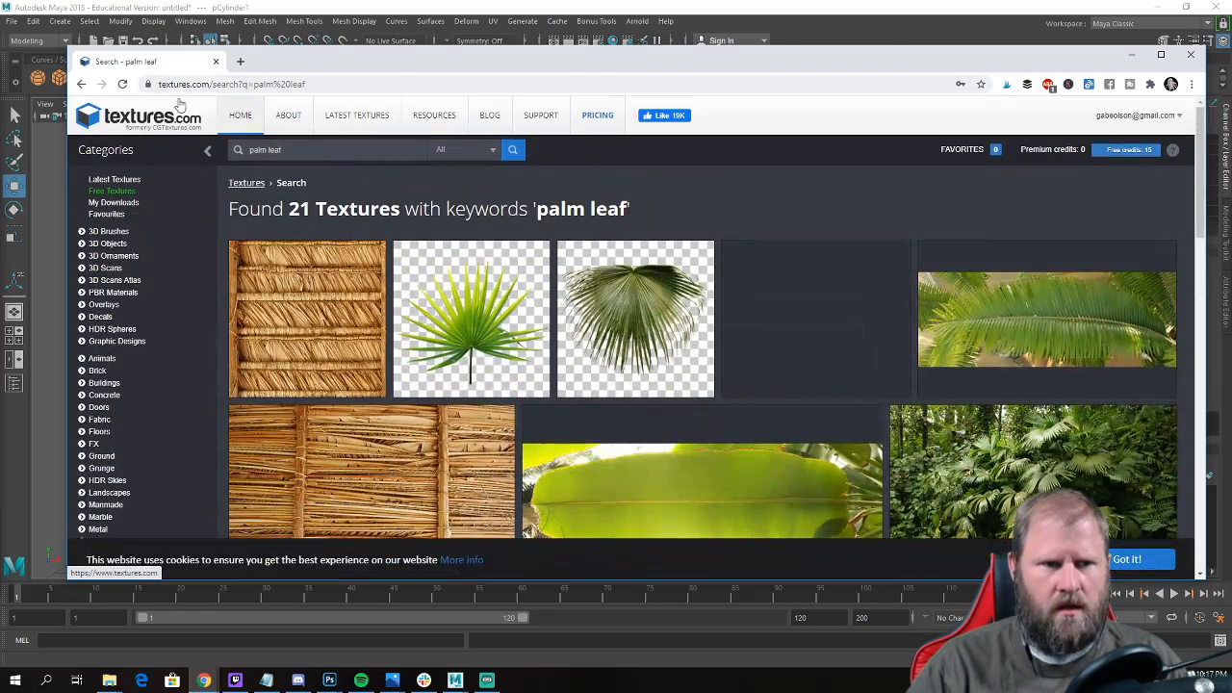
Return to the textures.com home page and search for "palm leaf" from there.
click(170, 116)
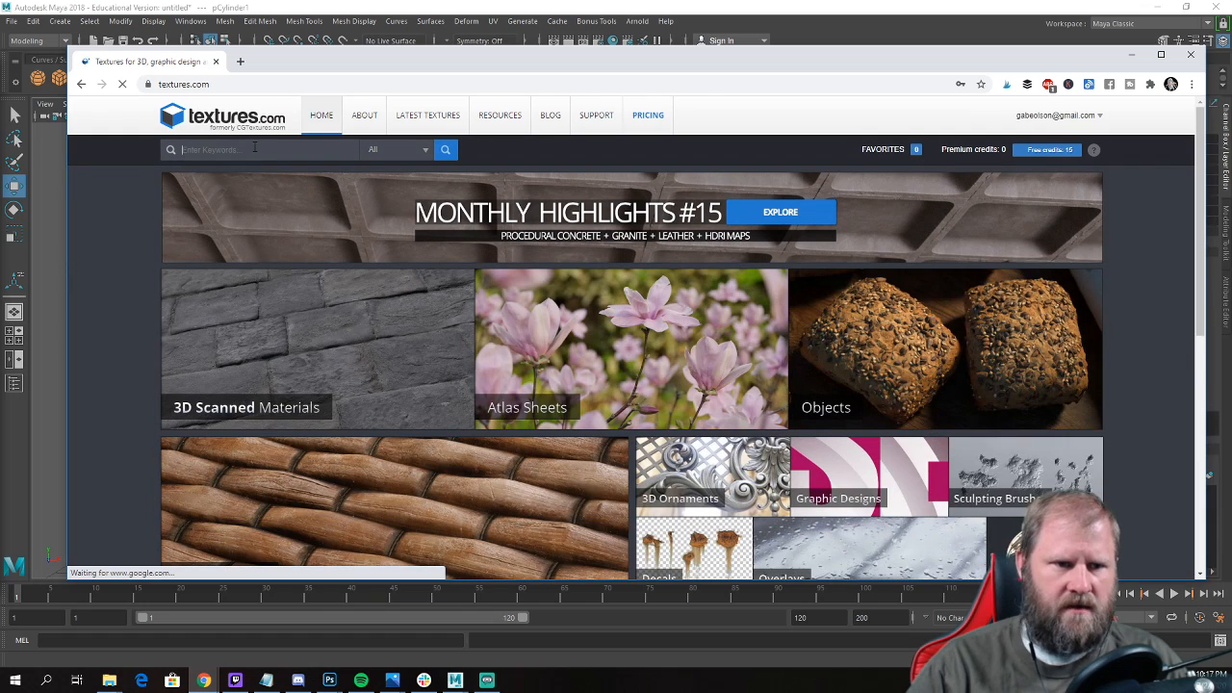
click(255, 149)
text(oak)
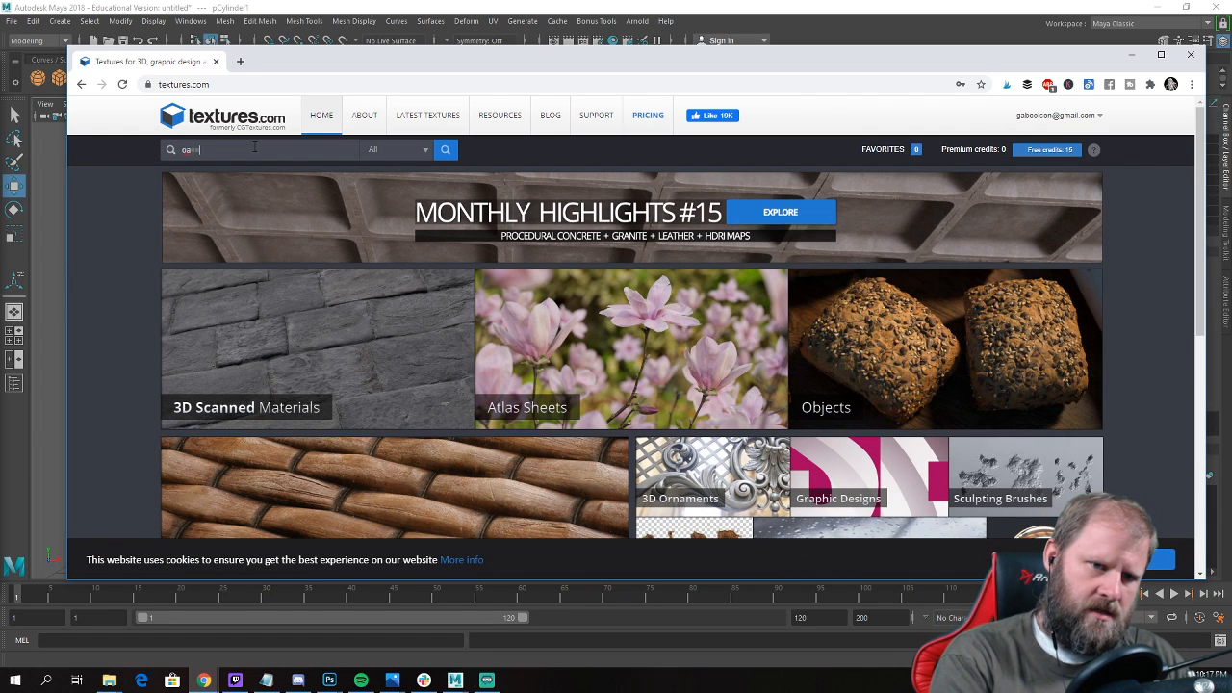
key(BackSpace)
key(BackSpace)
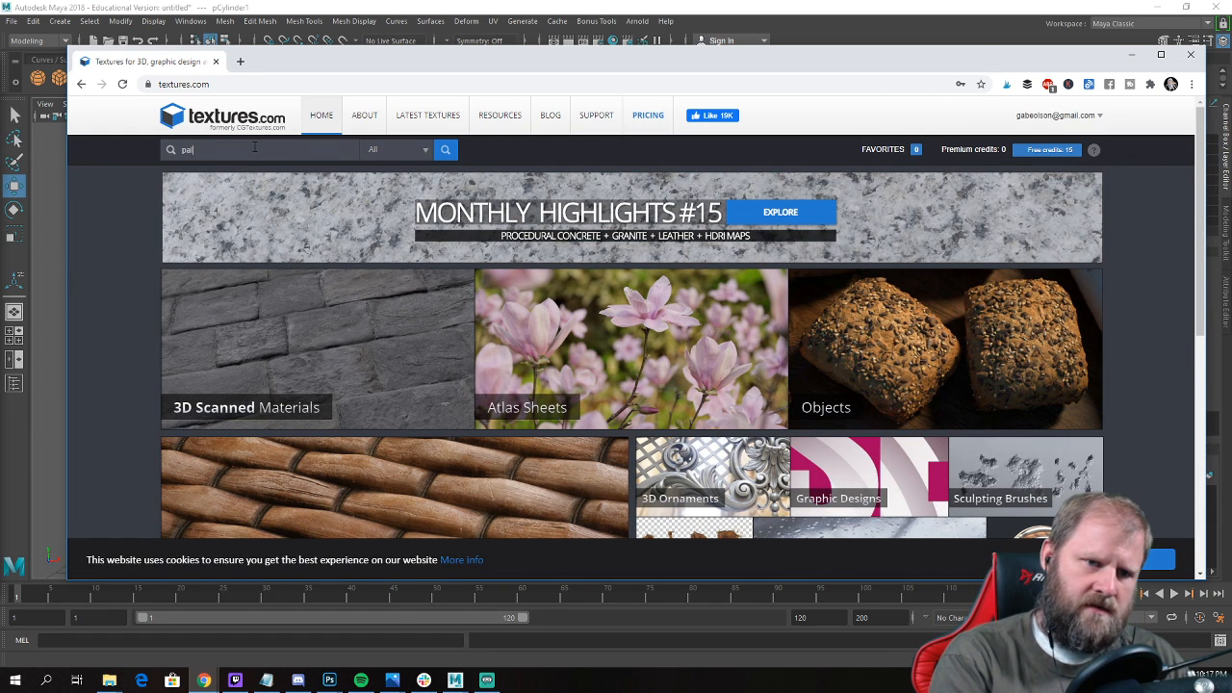
text(palm lea)
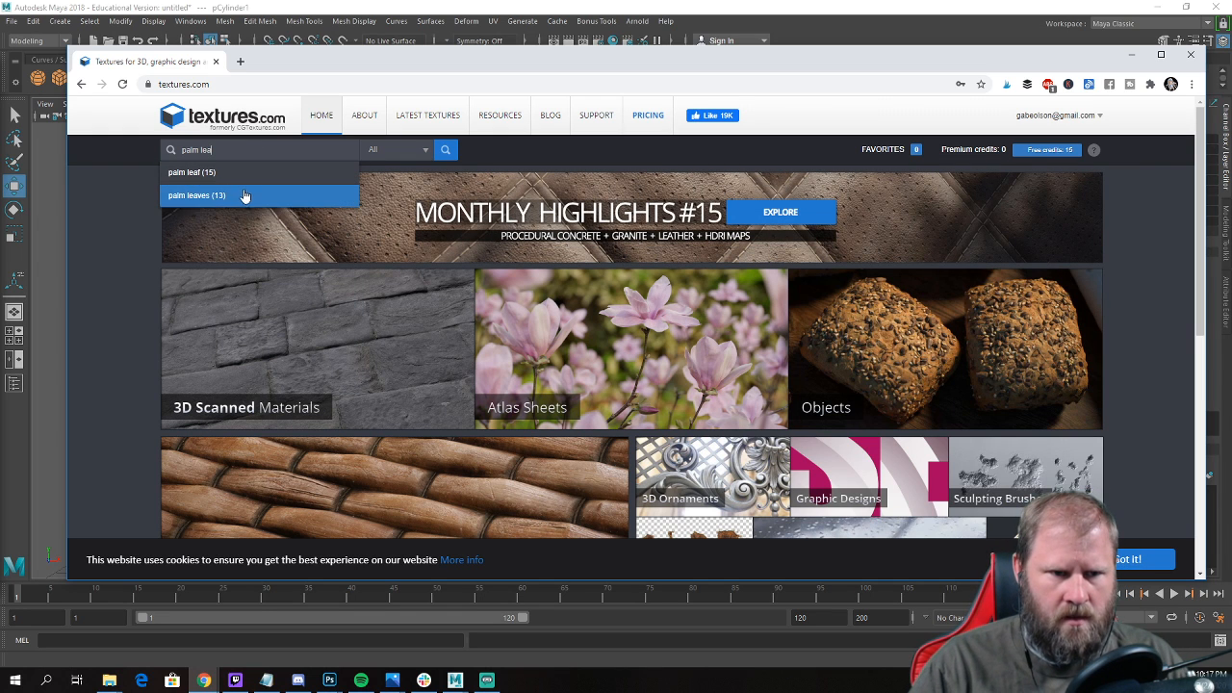
click(248, 179)
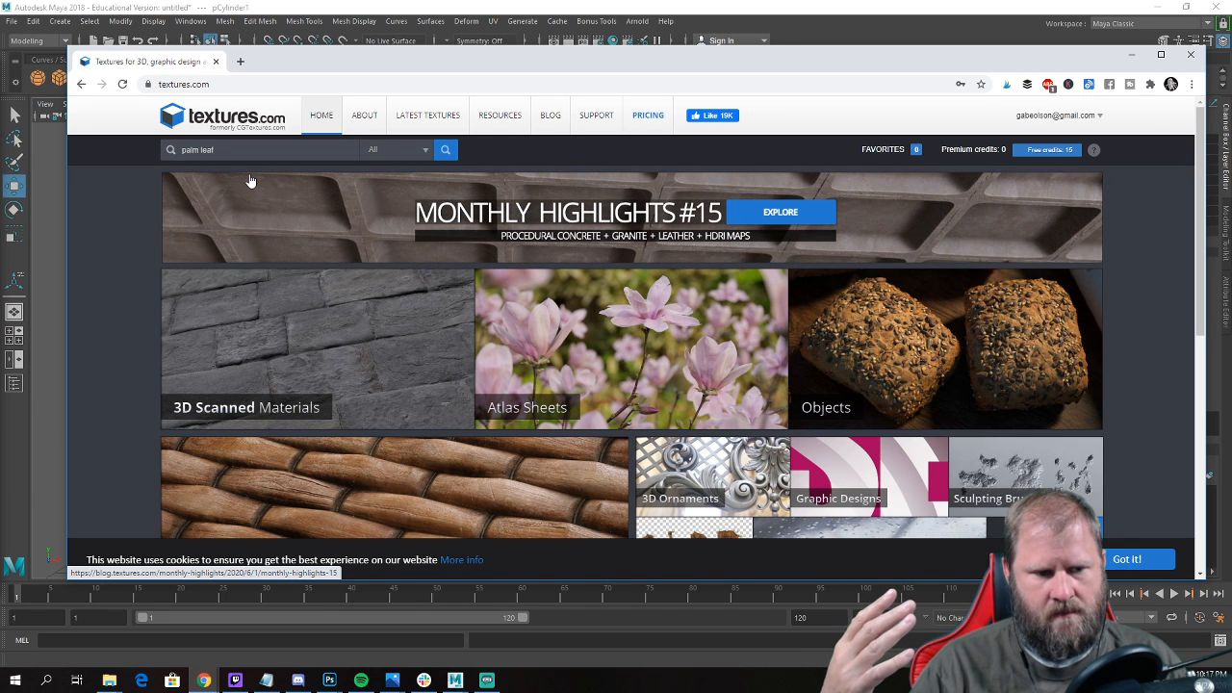
click(445, 149)
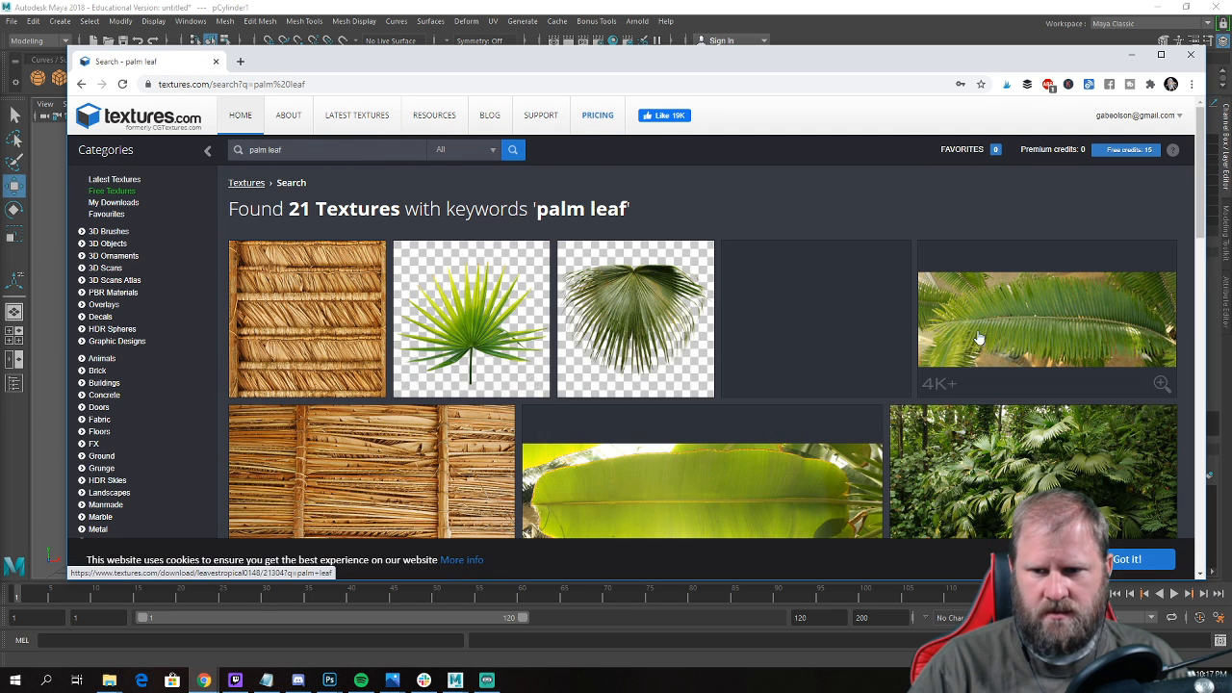
Look through the "palm leaf" results, inspect the LeavesTropical0151 texture's page and return to the results.
scroll(903, 351, down, 10)
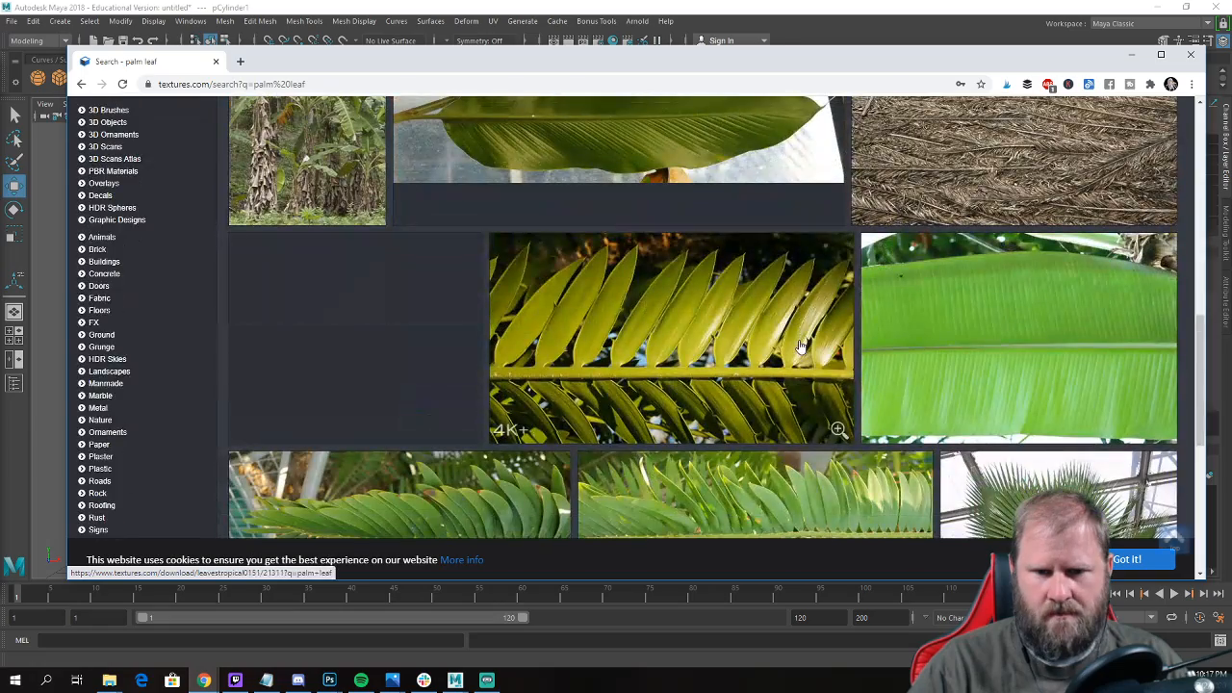
scroll(507, 244, down, 3)
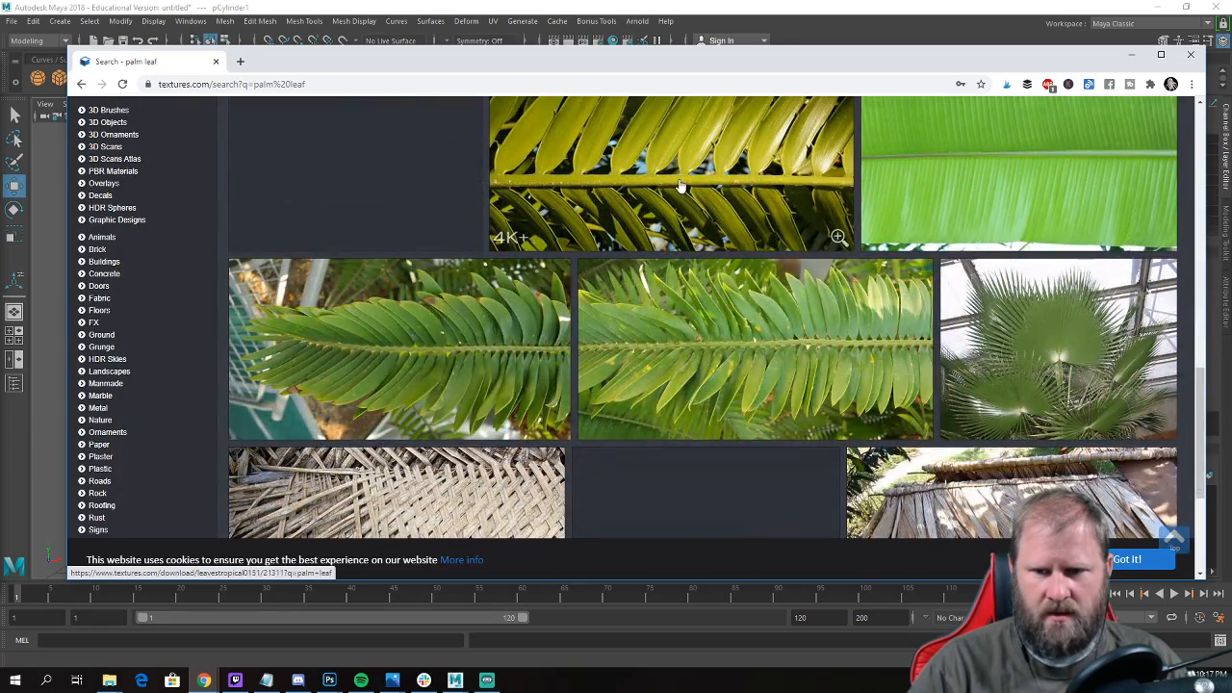
scroll(644, 228, down, 2)
scroll(644, 228, down, 2)
scroll(668, 258, up, 4)
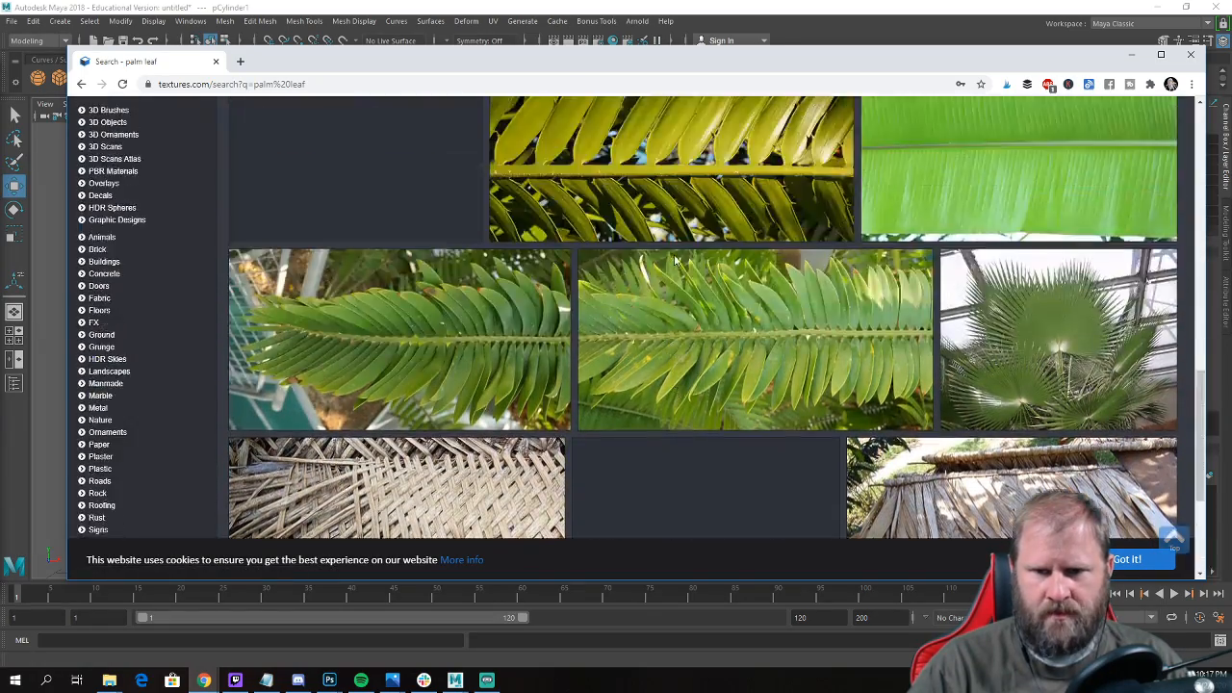
scroll(679, 269, up, 2)
click(686, 273)
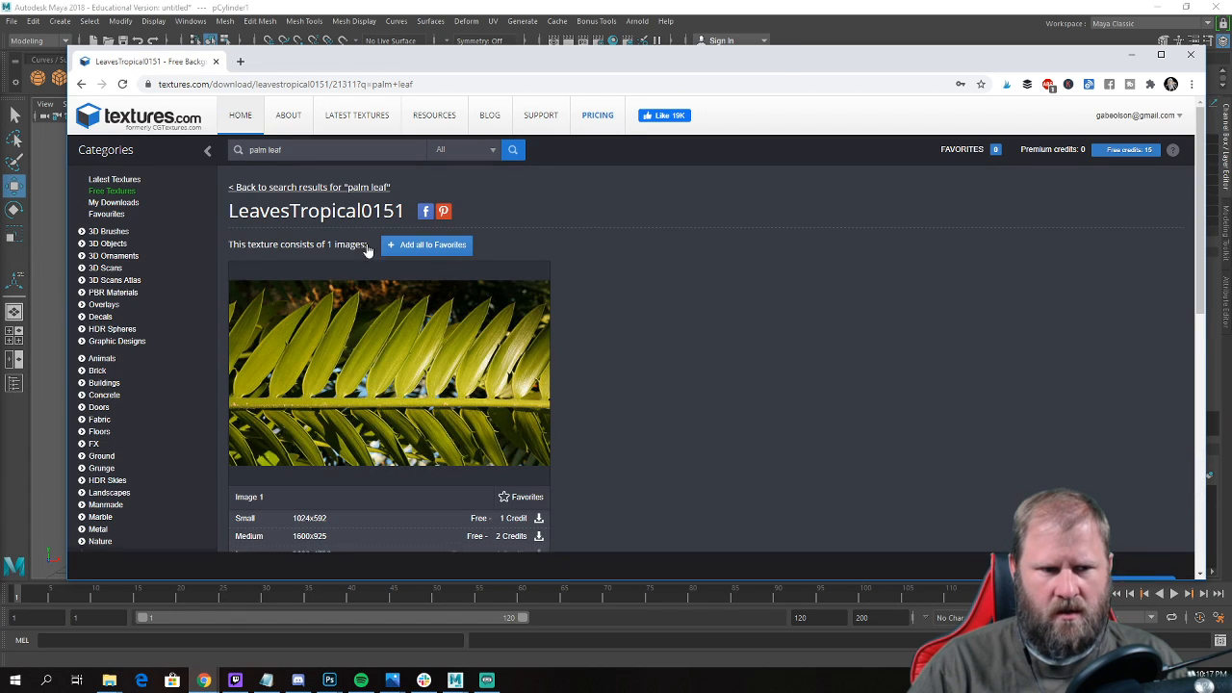
click(81, 84)
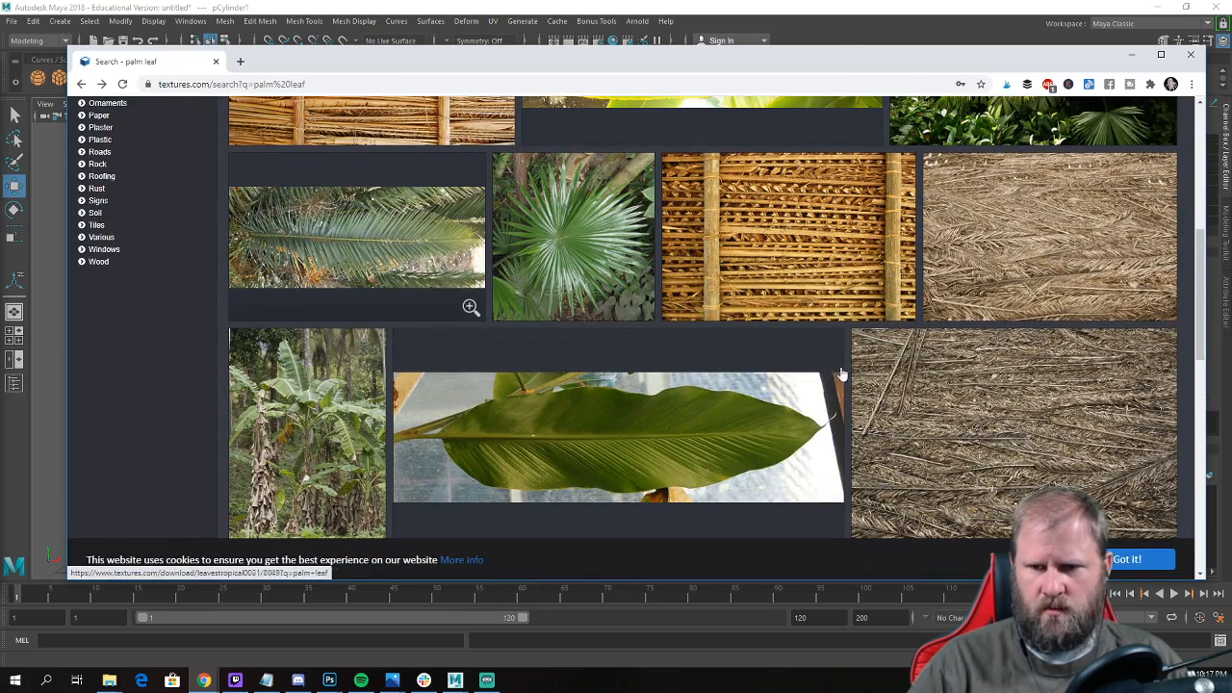
Search textures.com for "palm leaves" and look through the results for a usable frond image.
scroll(867, 380, up, 4)
scroll(916, 390, up, 1)
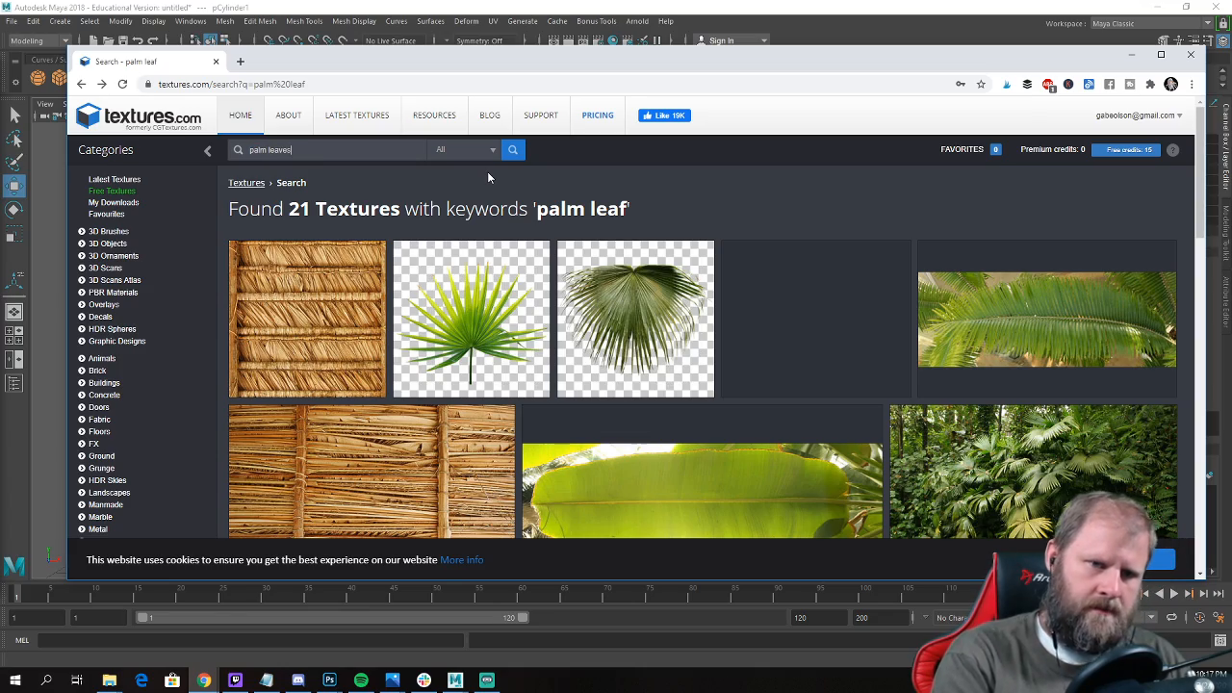
key(Return)
scroll(606, 304, down, 3)
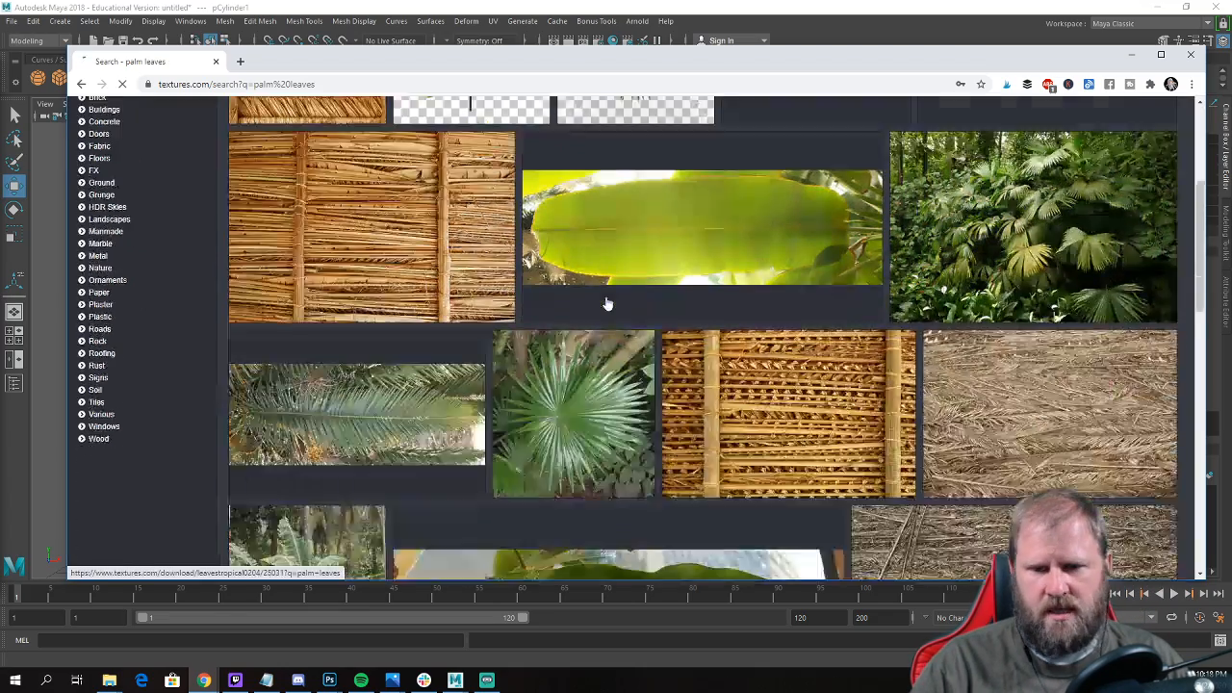
scroll(607, 304, down, 8)
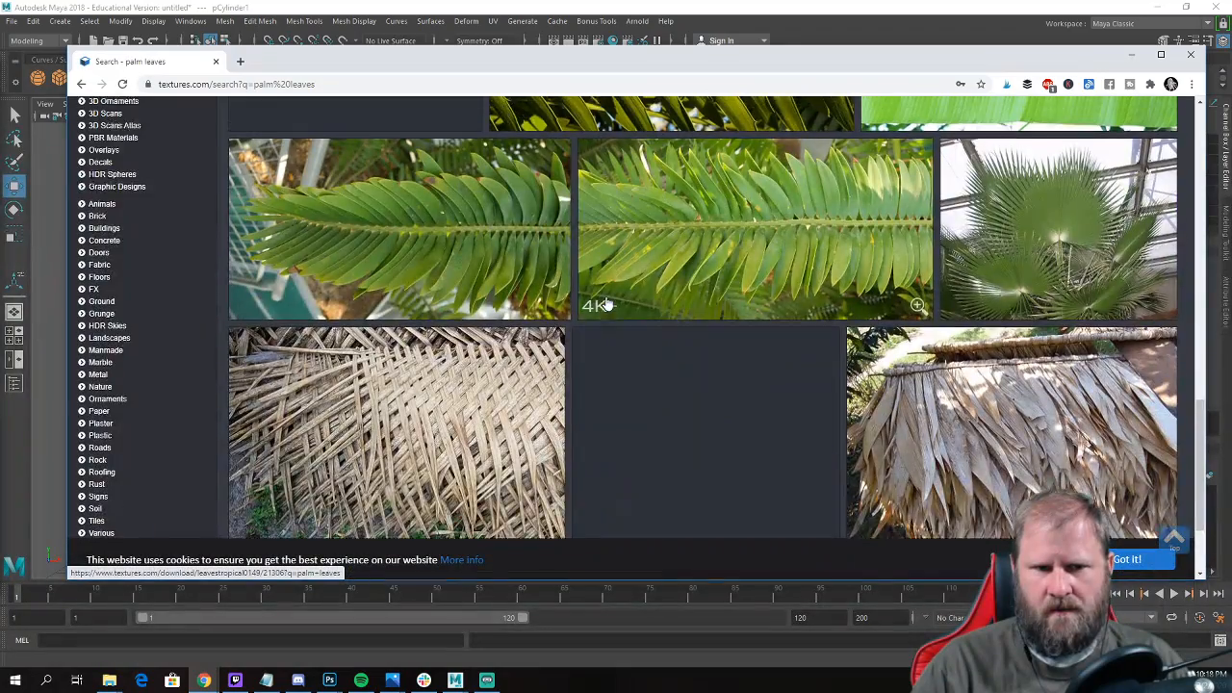
scroll(606, 305, up, 3)
scroll(726, 334, down, 4)
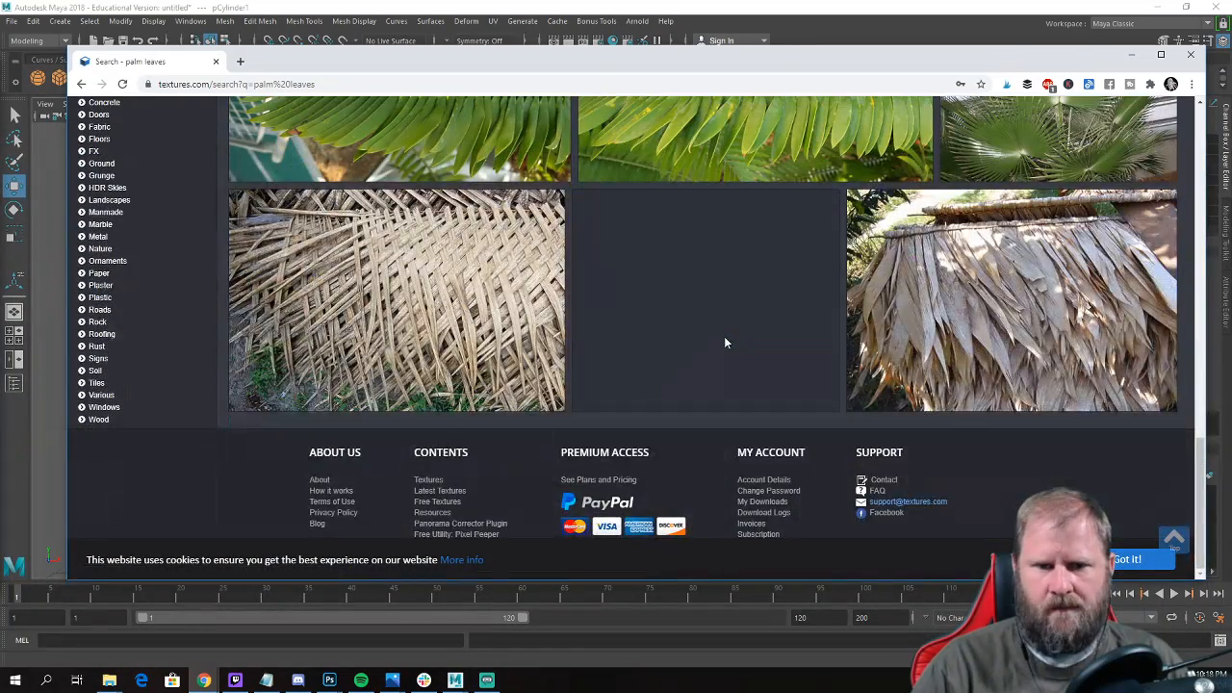
scroll(760, 383, down, 3)
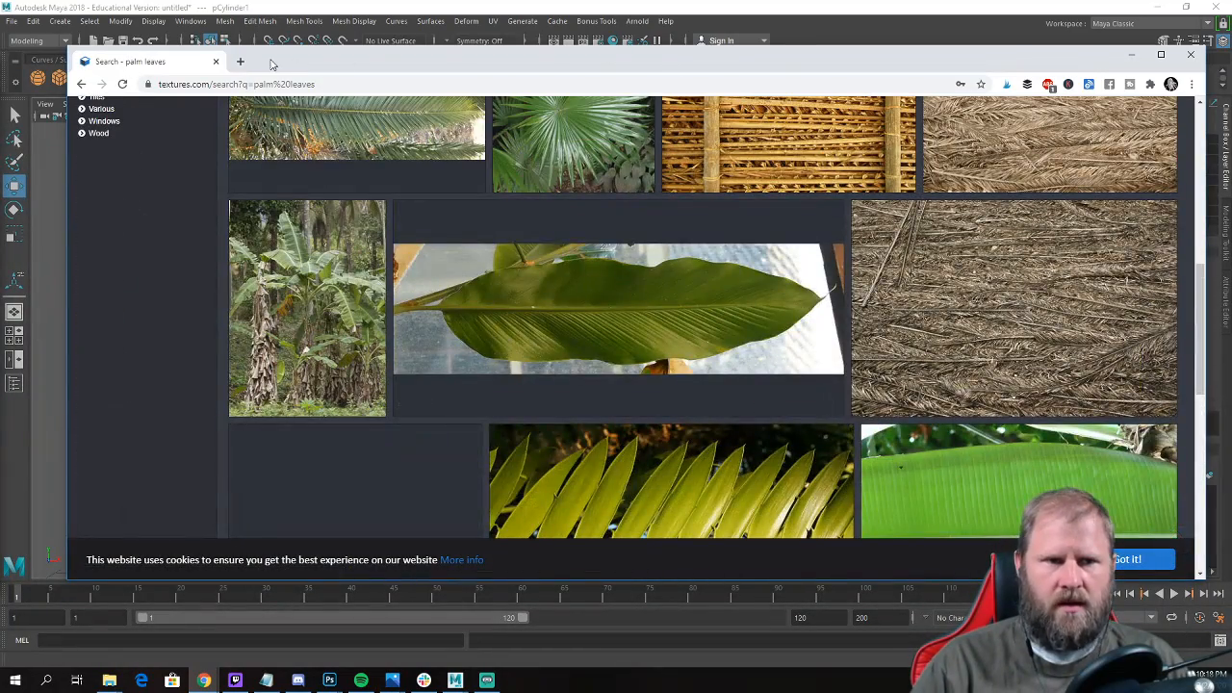
Search Google for "palm leaf texture" in a new browser tab.
click(240, 62)
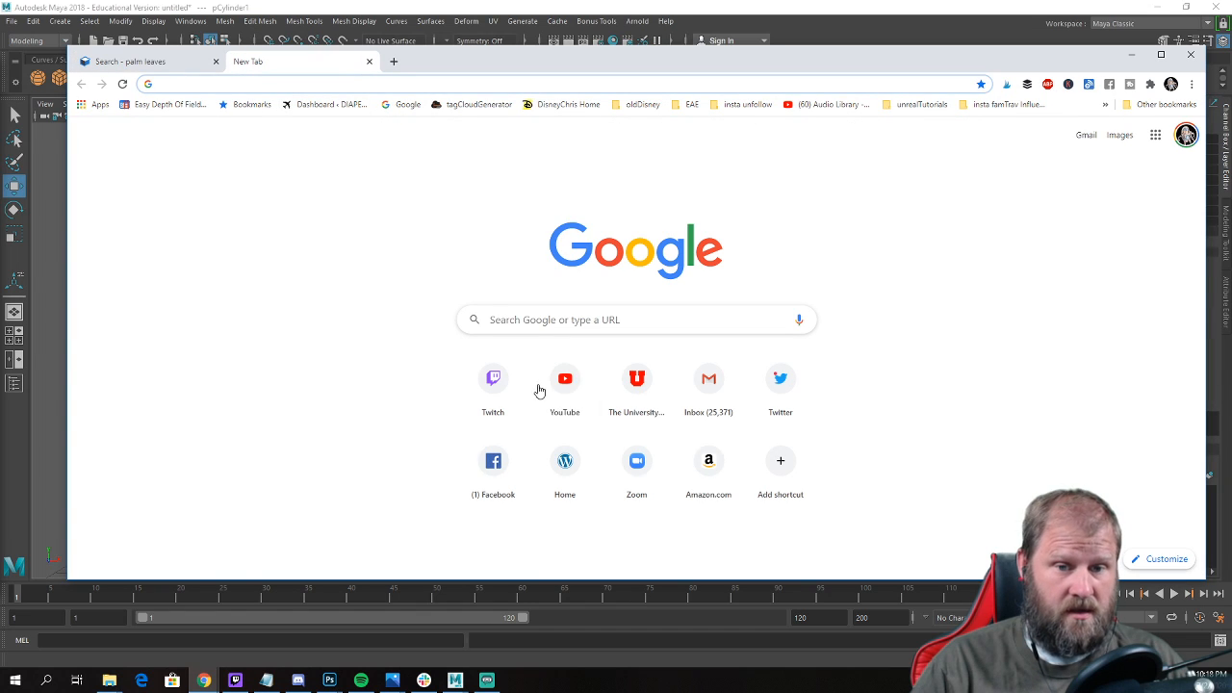
click(573, 325)
text(plam)
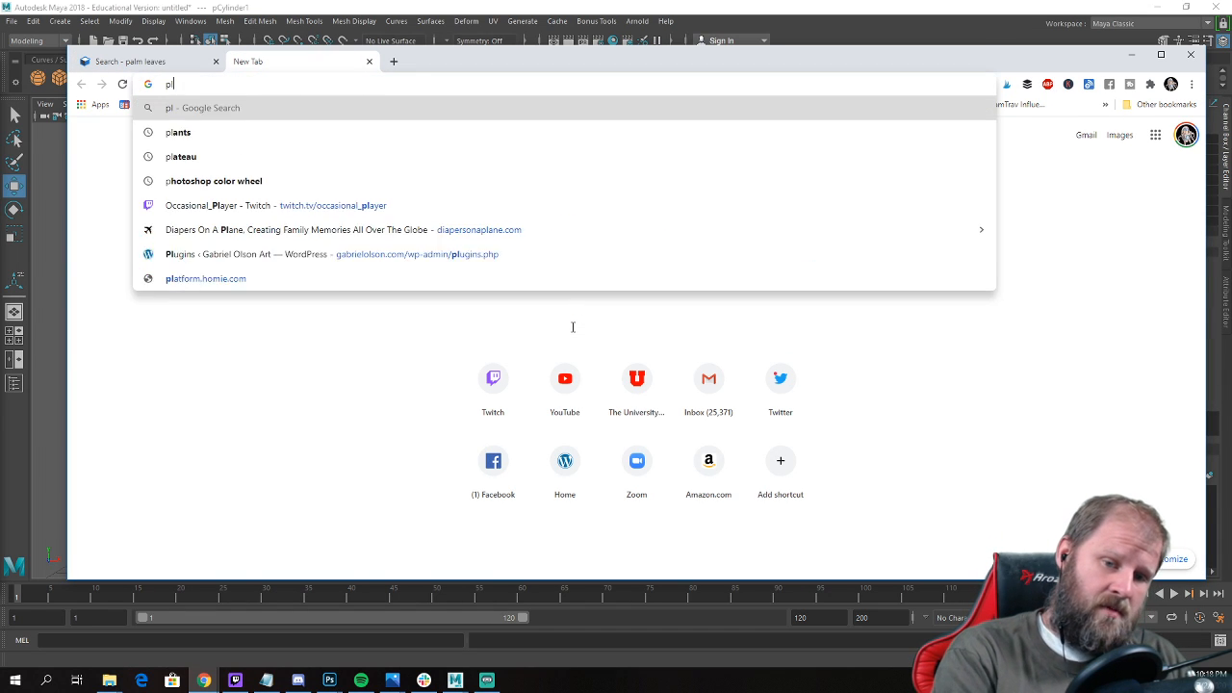
key(BackSpace)
key(BackSpace)
key(BackSpace)
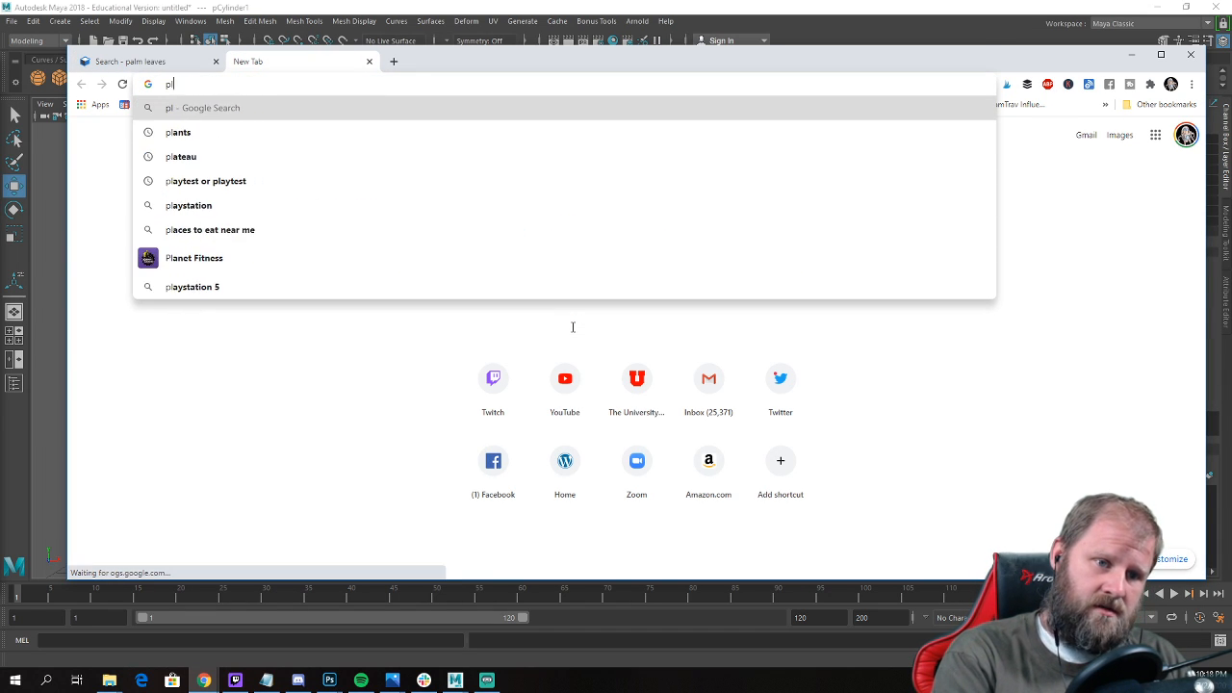
text(alm leaf texture)
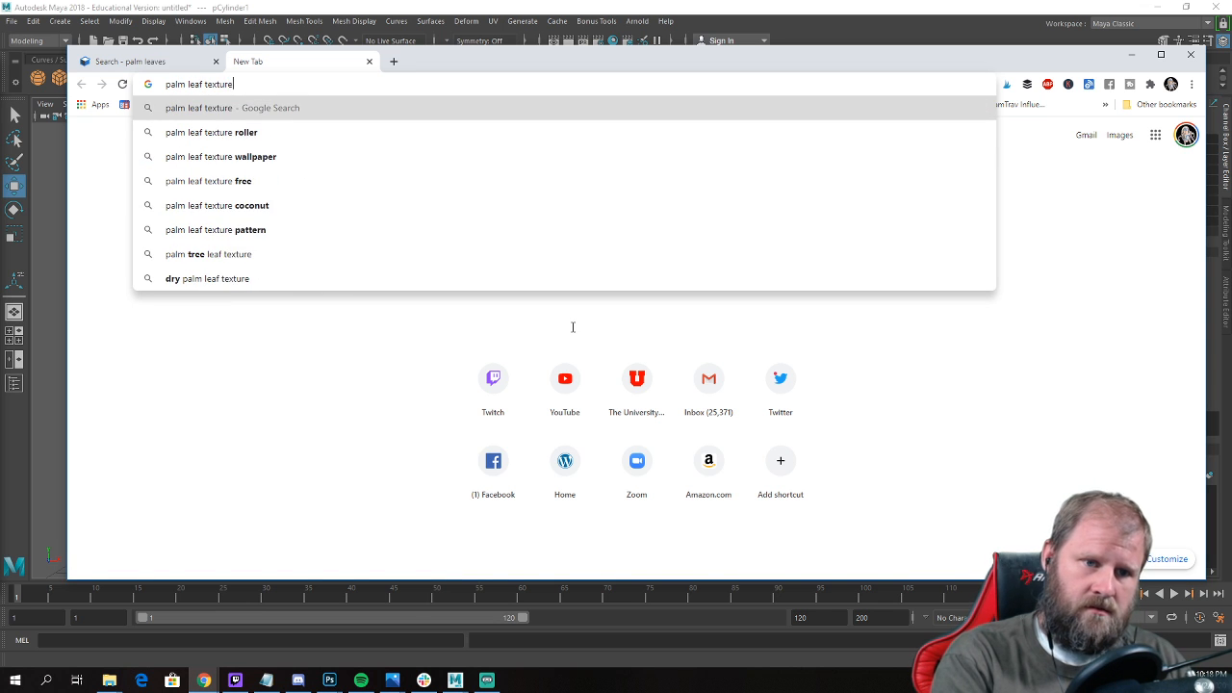
key(Return)
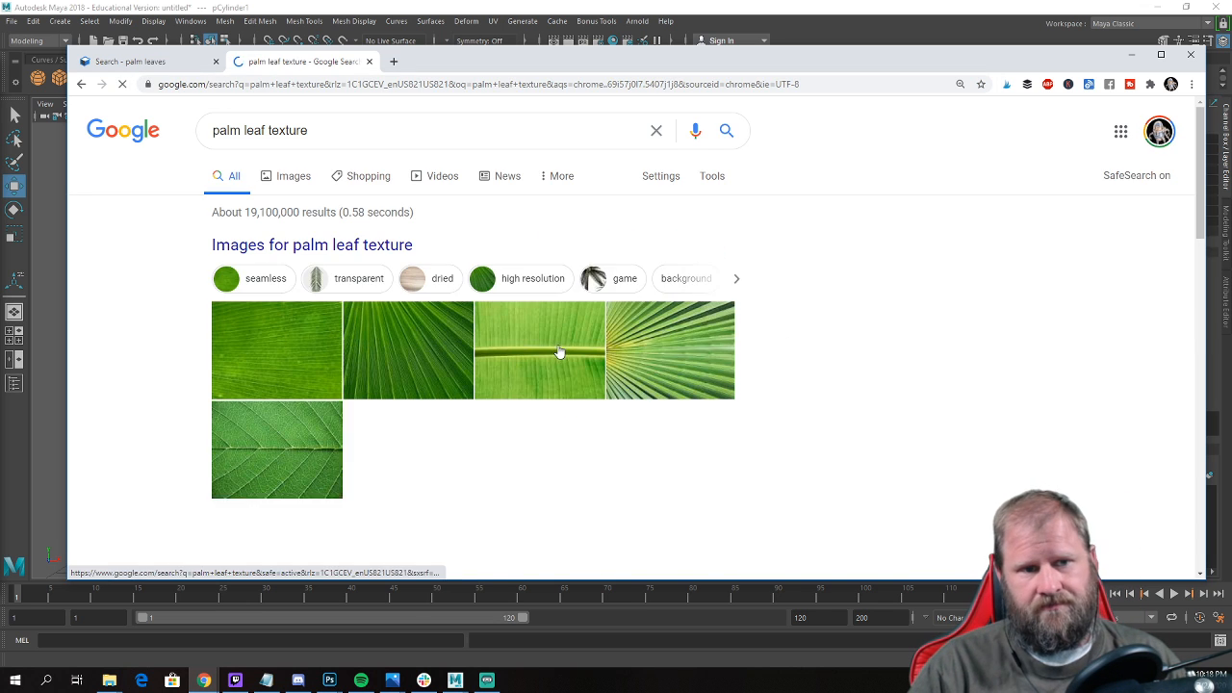
Skim the Google web results for the palm leaf texture and switch to the image results.
scroll(666, 347, down, 3)
scroll(665, 347, up, 1)
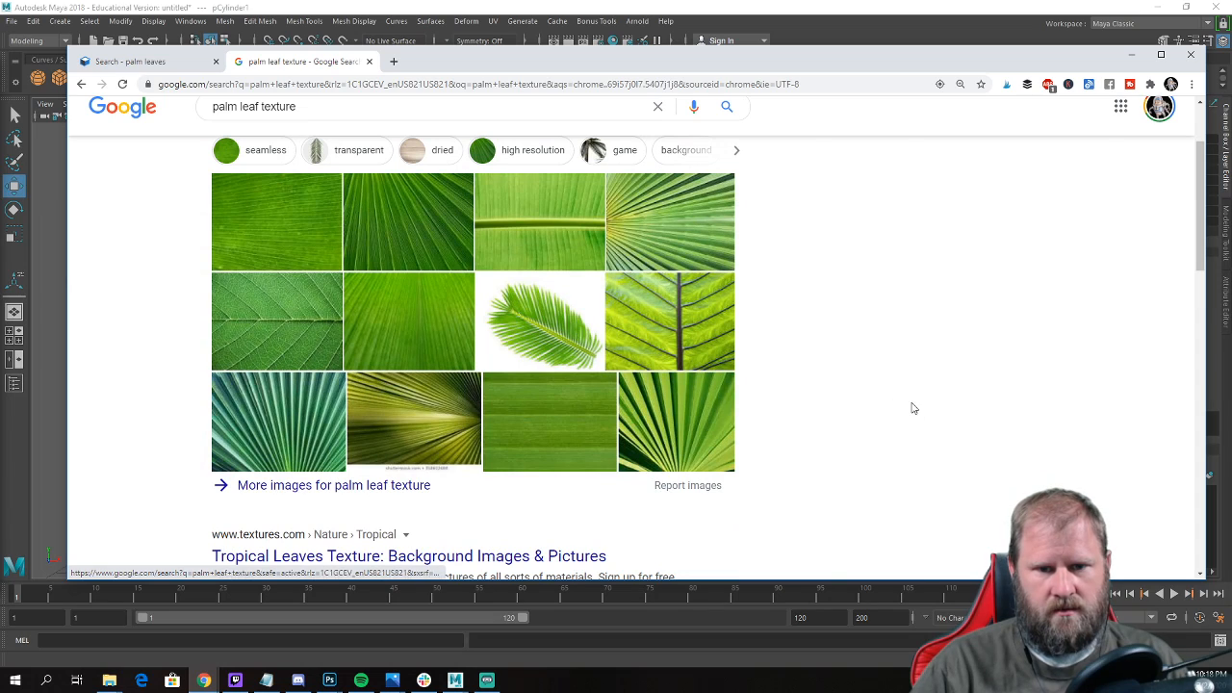
scroll(905, 404, down, 2)
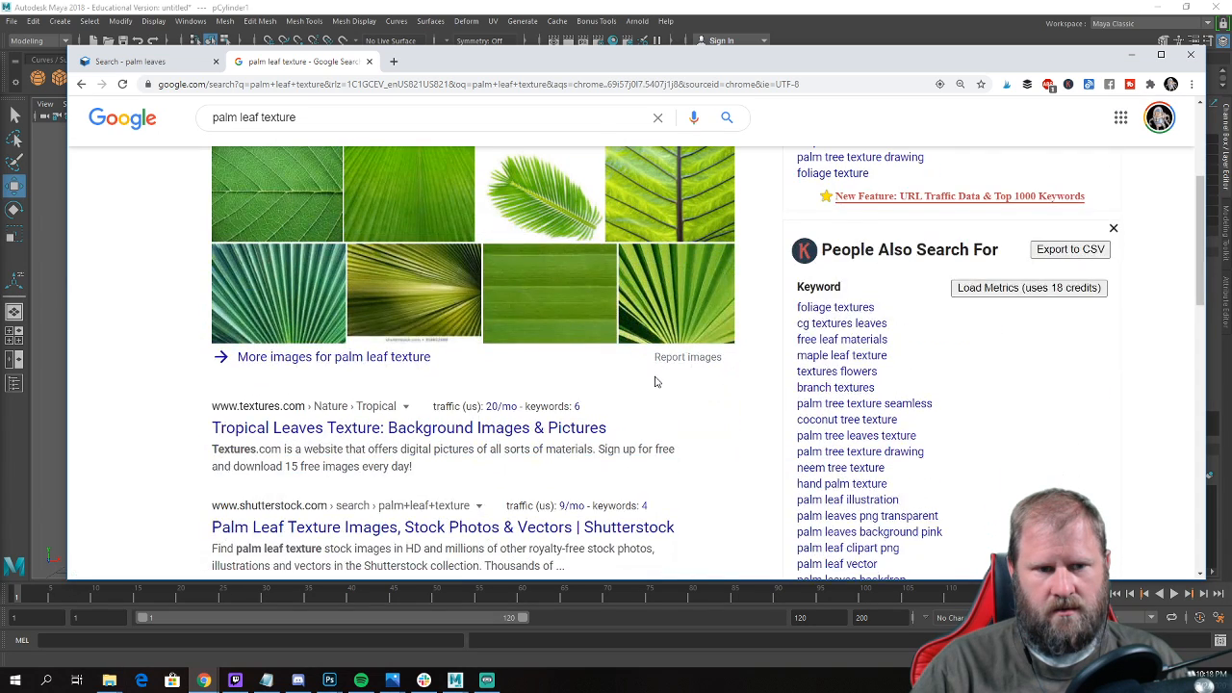
scroll(655, 382, up, 4)
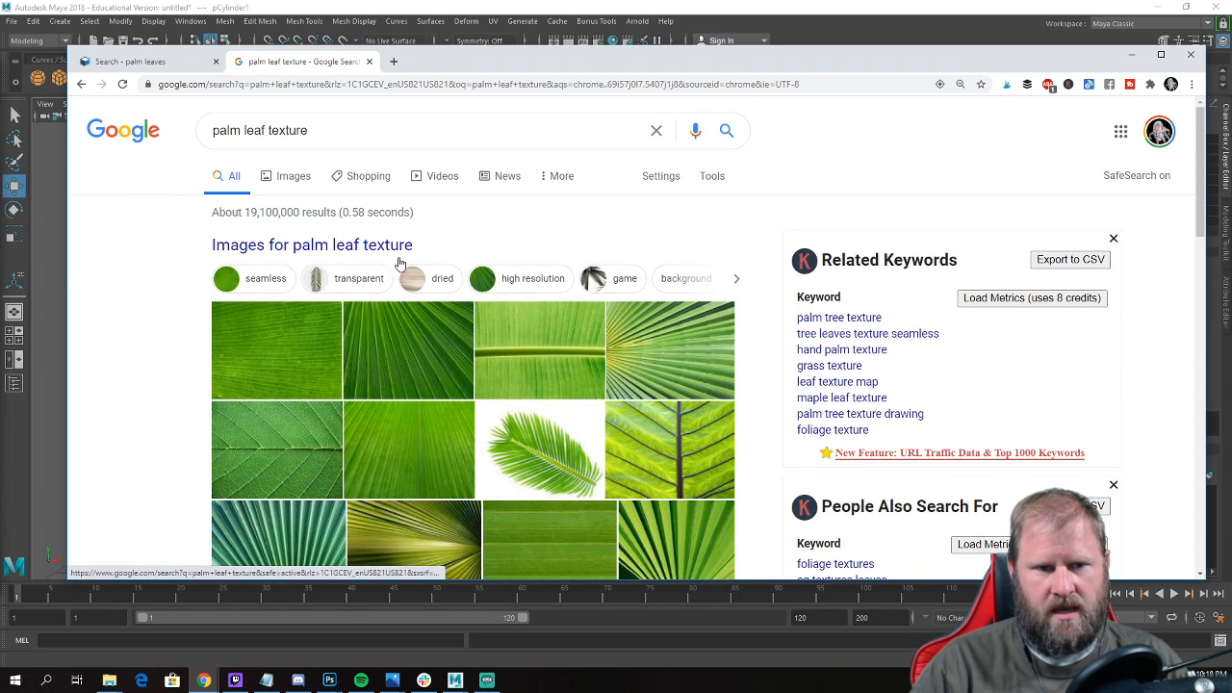
click(293, 176)
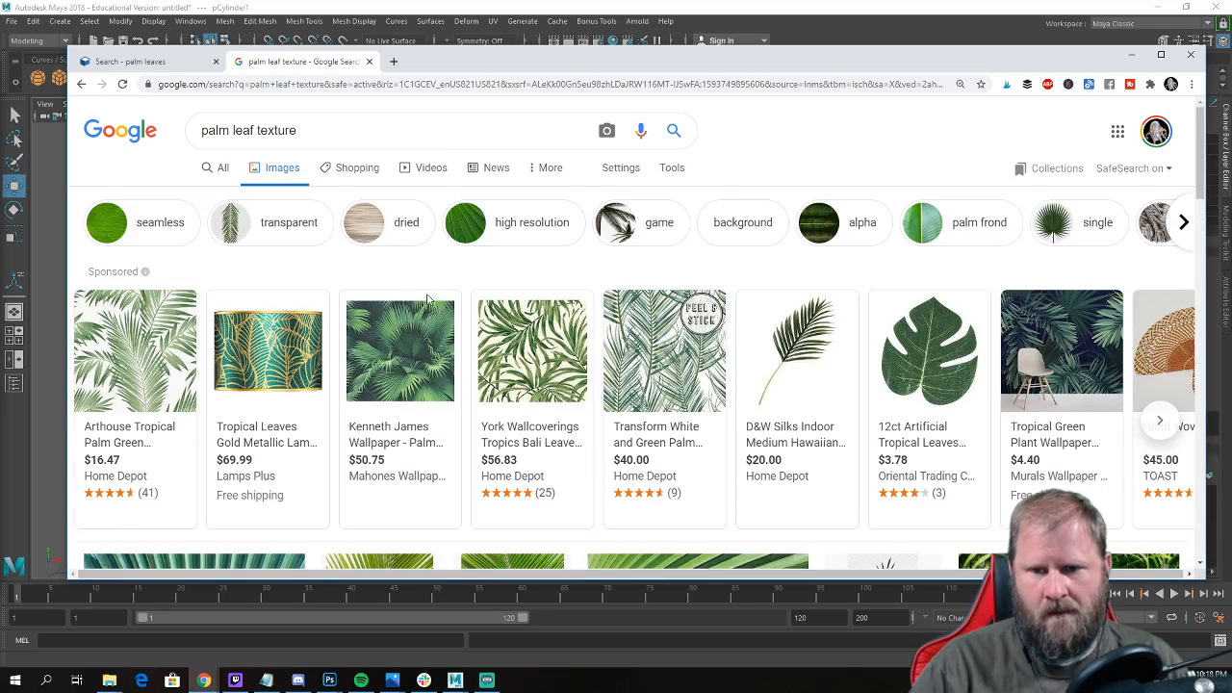
Look through the palm leaf texture image results for a complete frond on a plain or transparent background.
scroll(845, 305, down, 1)
scroll(808, 299, down, 4)
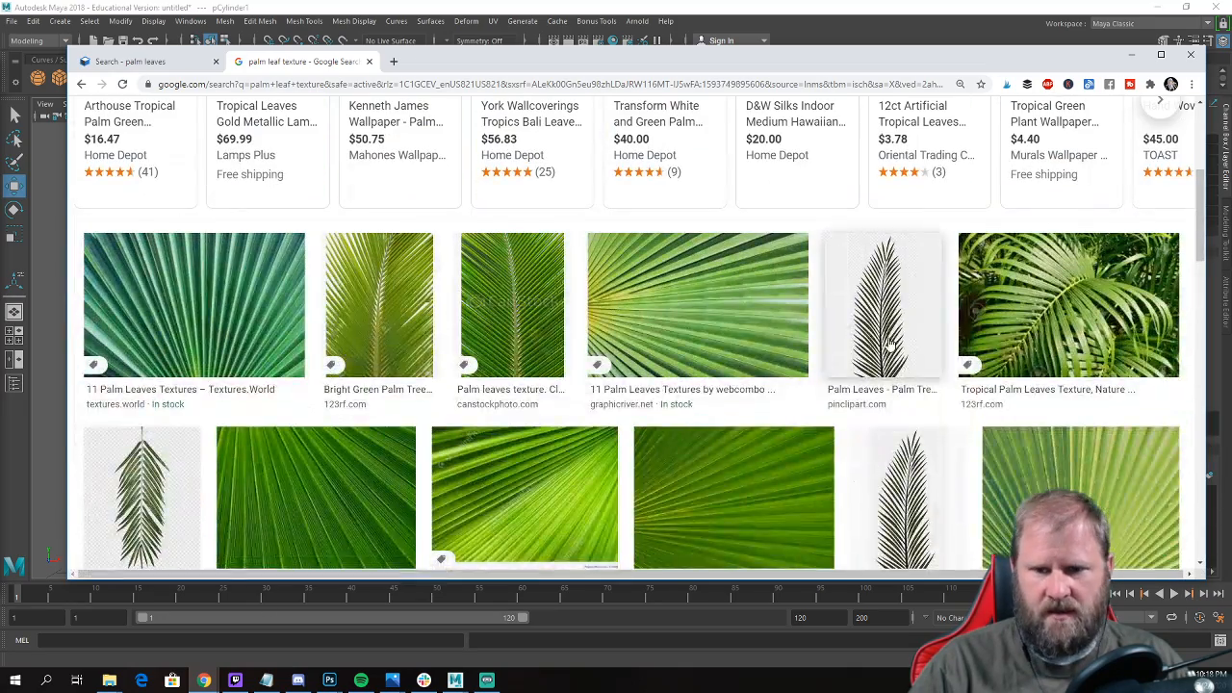
scroll(809, 299, down, 4)
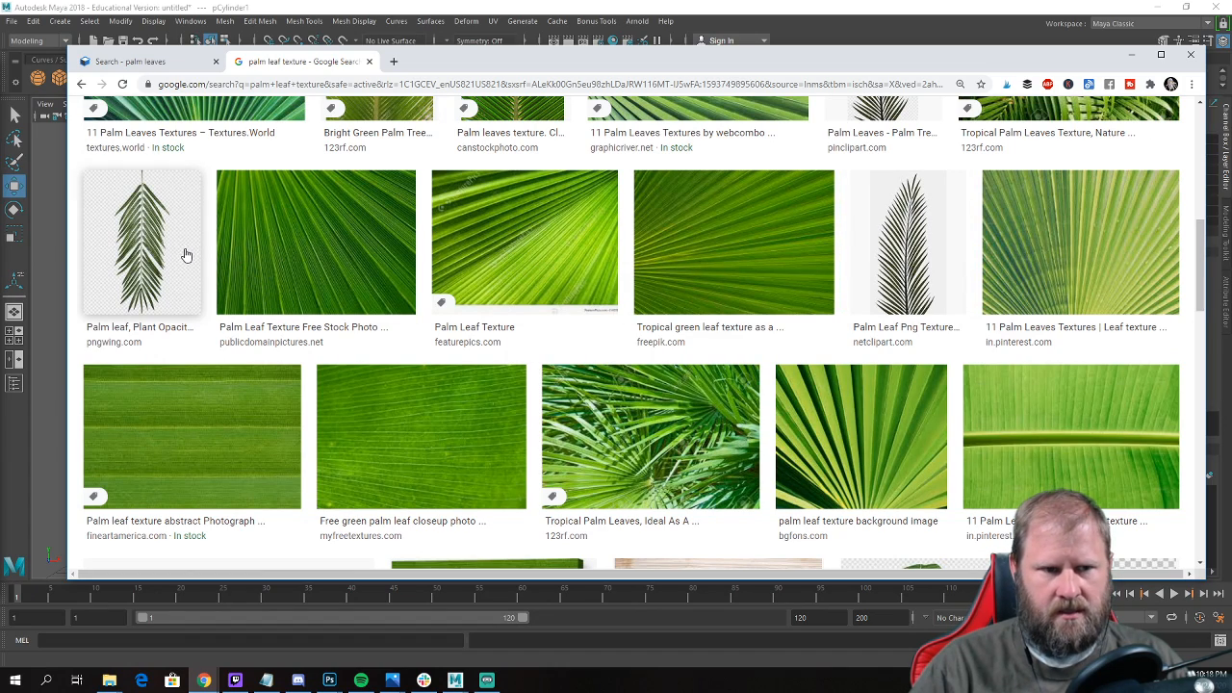
scroll(185, 255, down, 4)
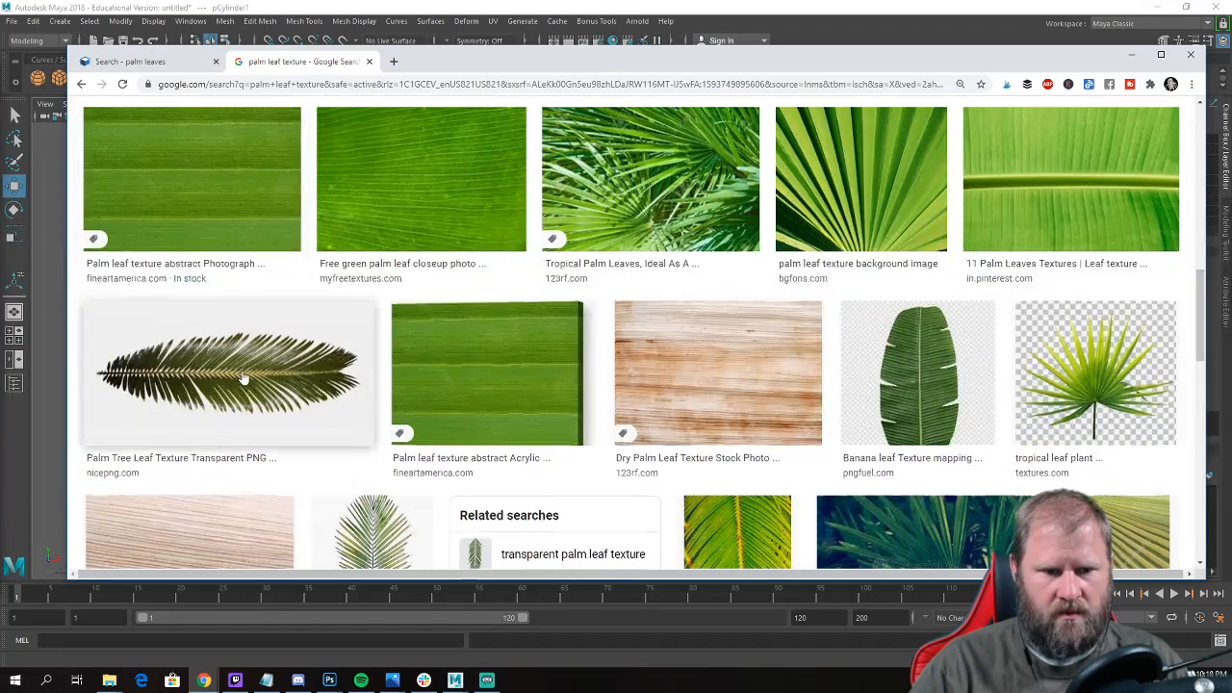
scroll(243, 378, down, 4)
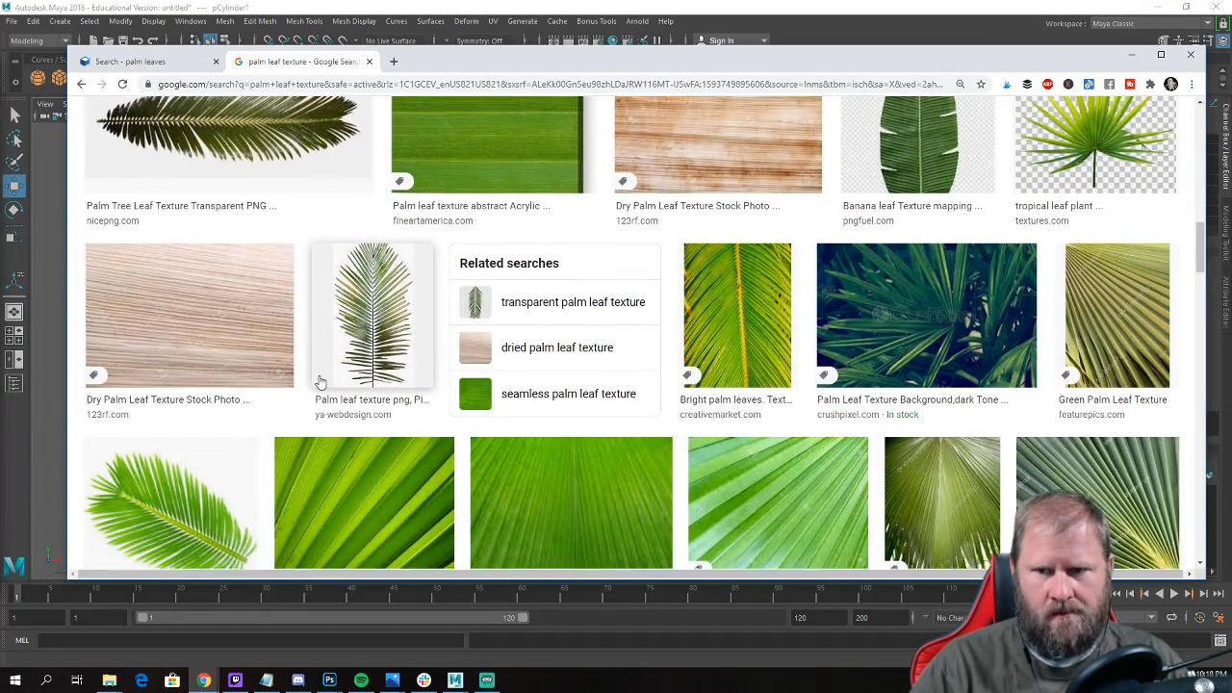
scroll(320, 384, up, 1)
scroll(321, 383, down, 5)
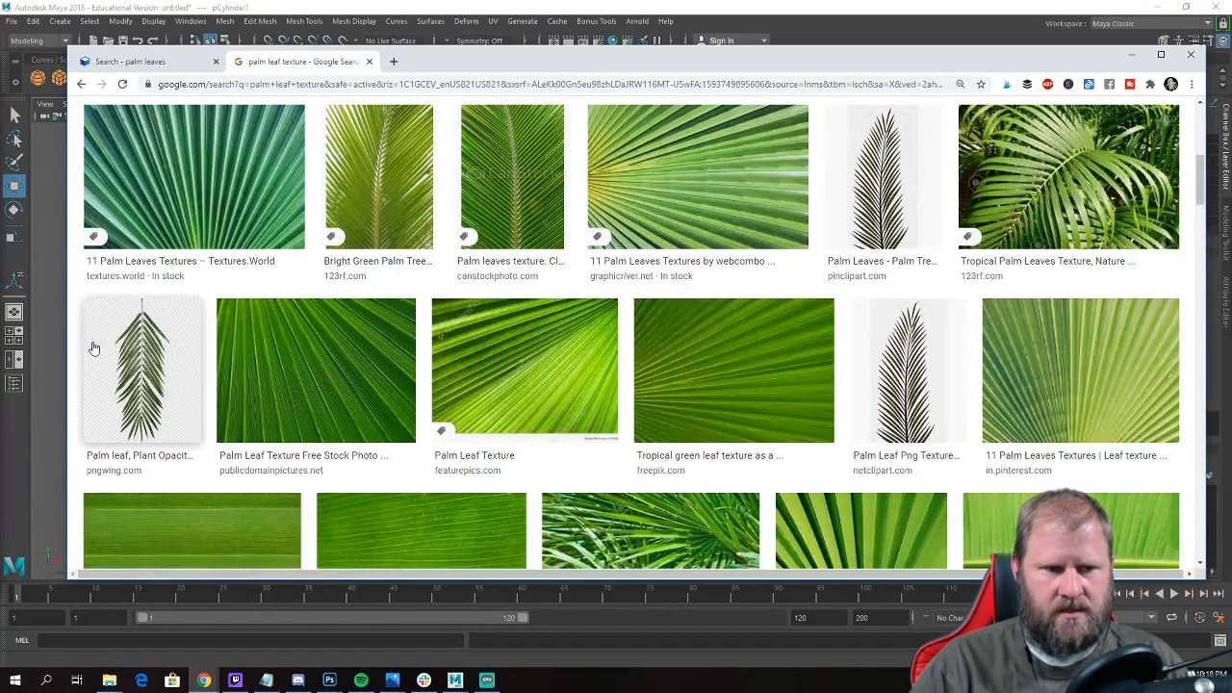
Open the preview of the pngwing.com palm leaf with a transparent background and examine its related images.
click(145, 385)
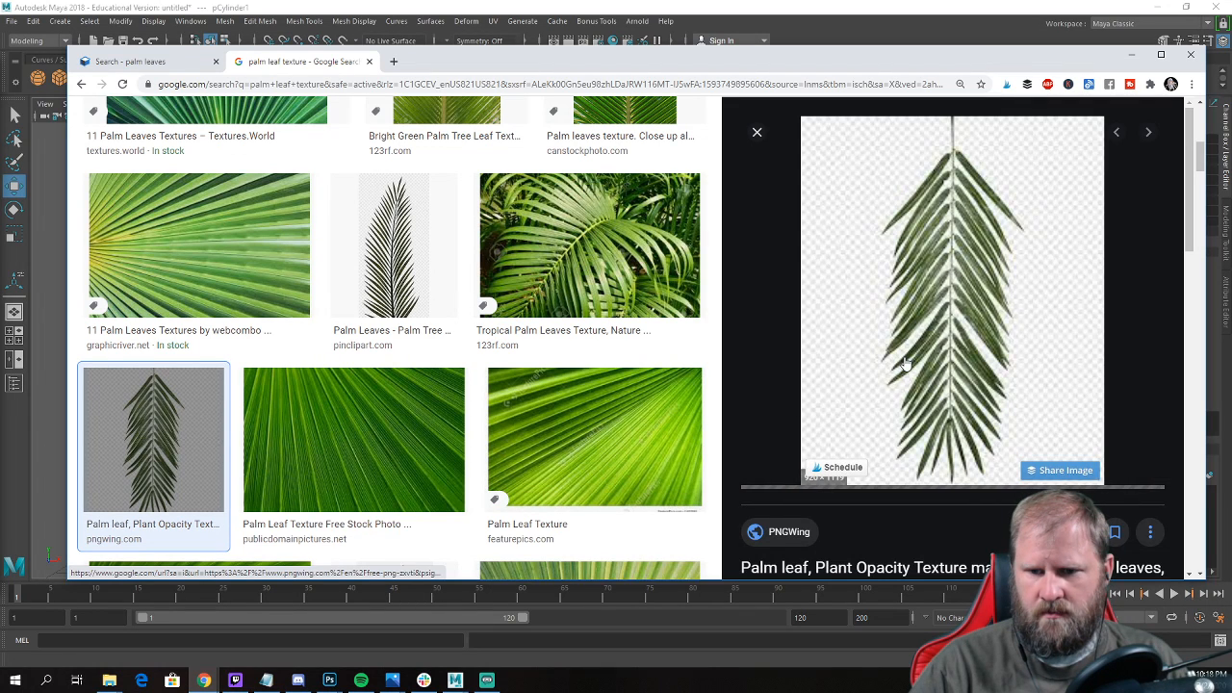
scroll(905, 363, down, 2)
scroll(905, 363, down, 5)
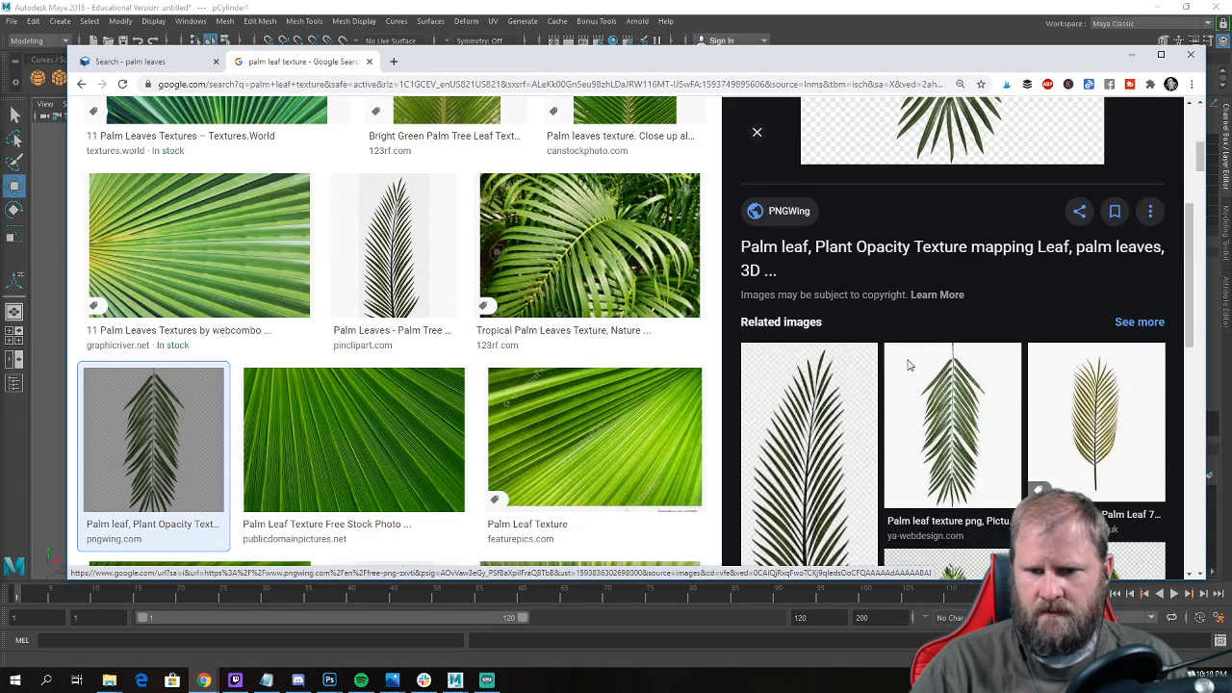
scroll(814, 376, down, 2)
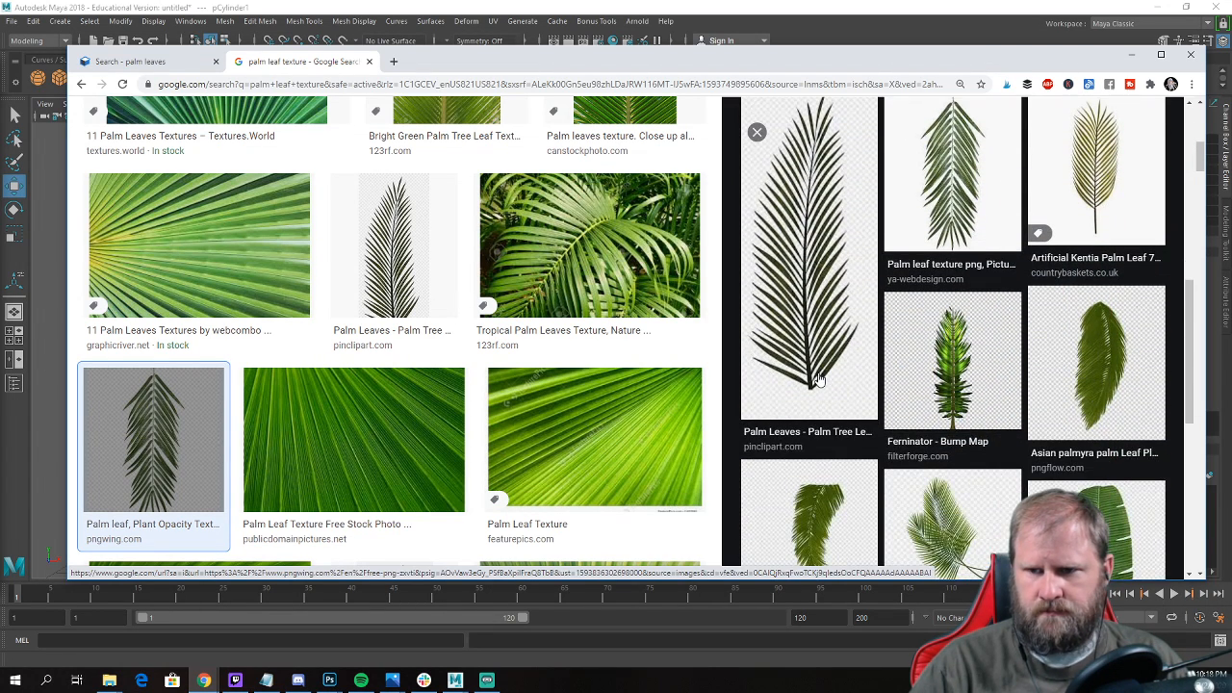
Open the Artificial Kentia Palm Leaf related image on its Country Baskets page, examine the leaf picture, and close the page.
scroll(1091, 296, up, 3)
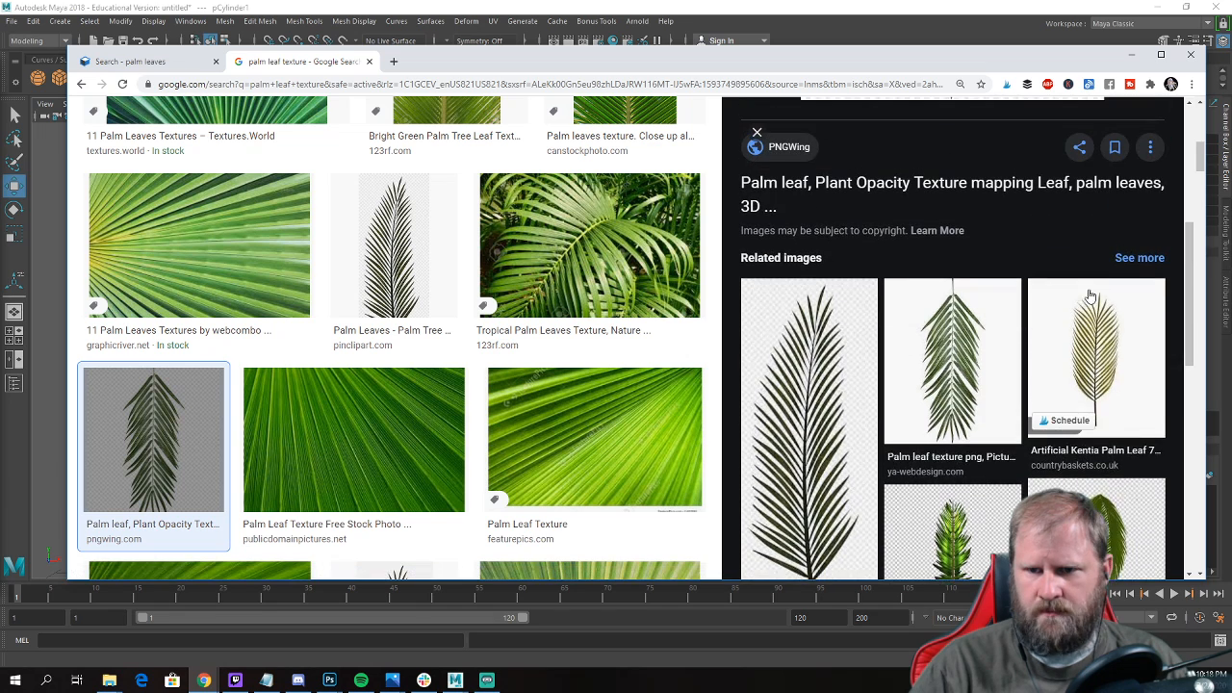
click(1098, 373)
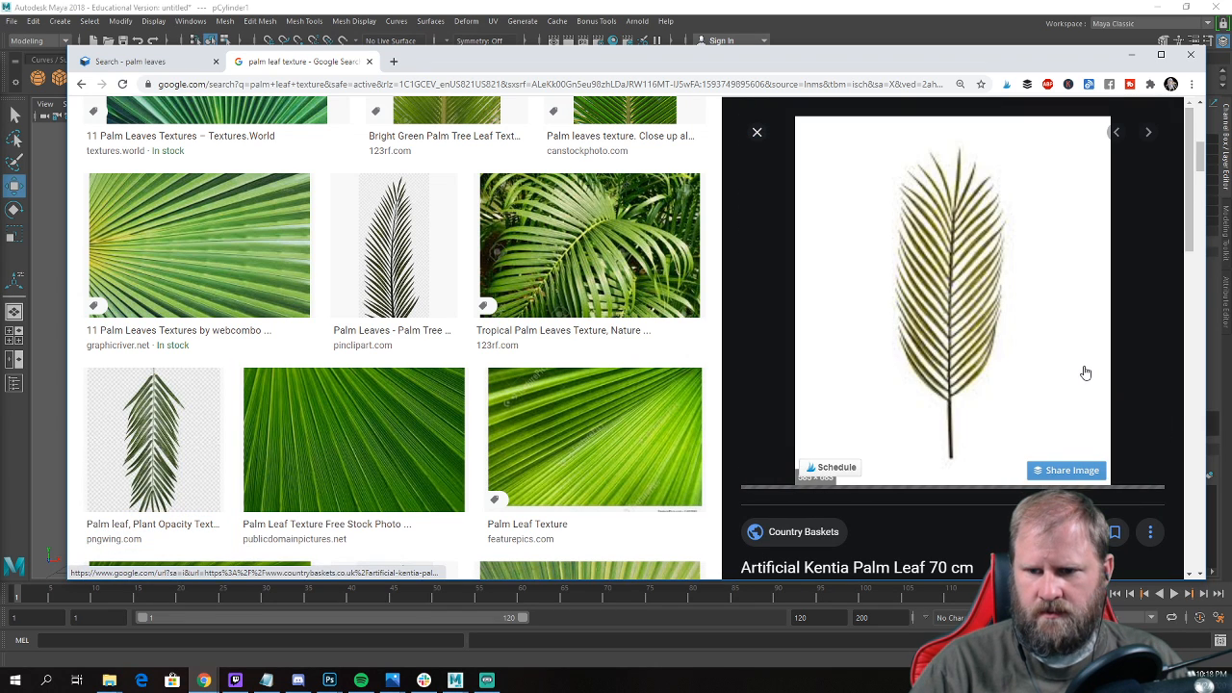
click(970, 358)
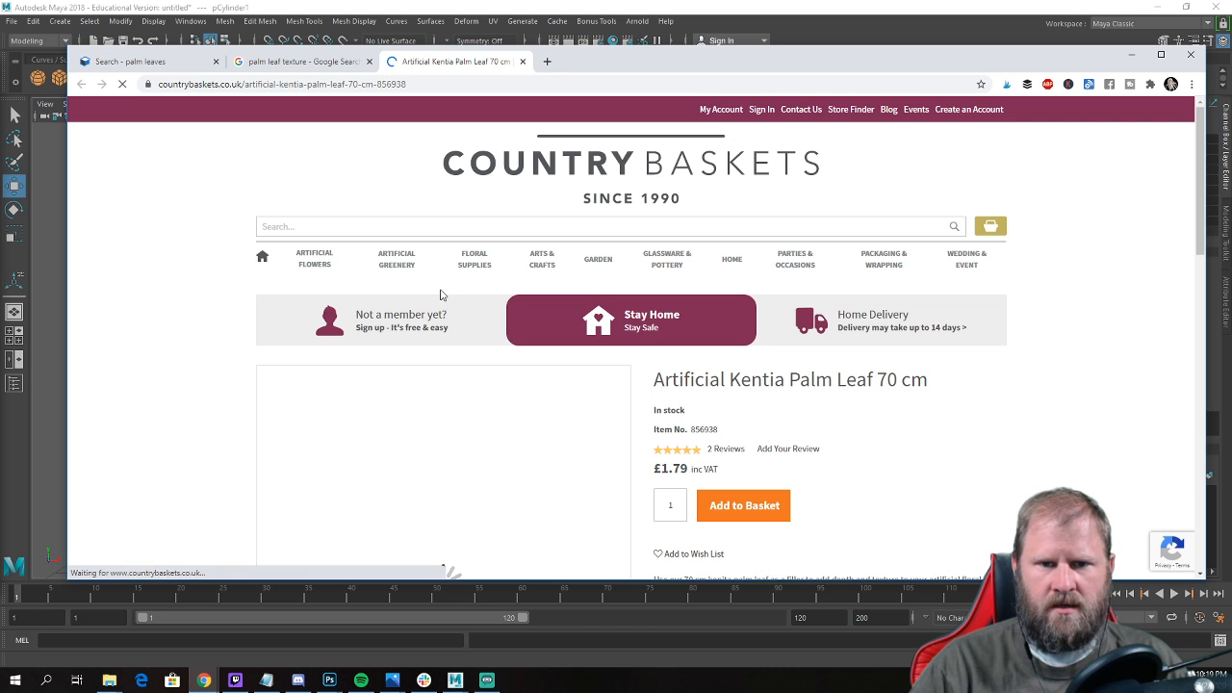
scroll(448, 274, down, 2)
scroll(455, 276, down, 1)
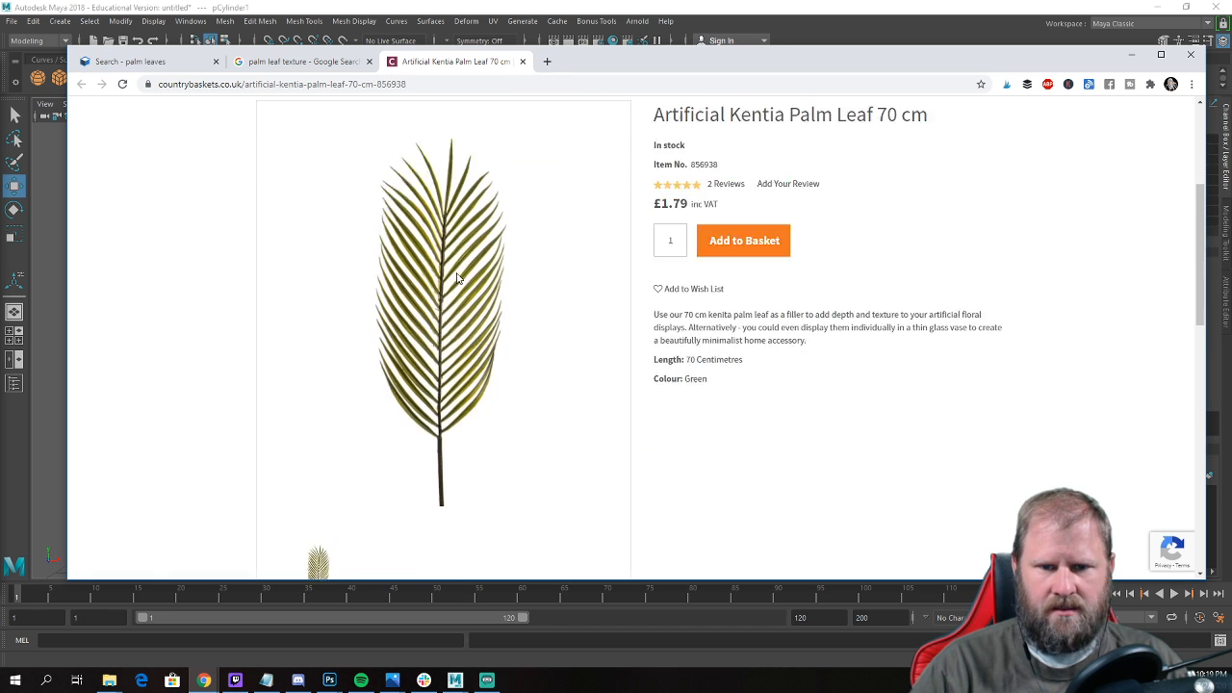
scroll(456, 276, down, 1)
scroll(578, 328, up, 1)
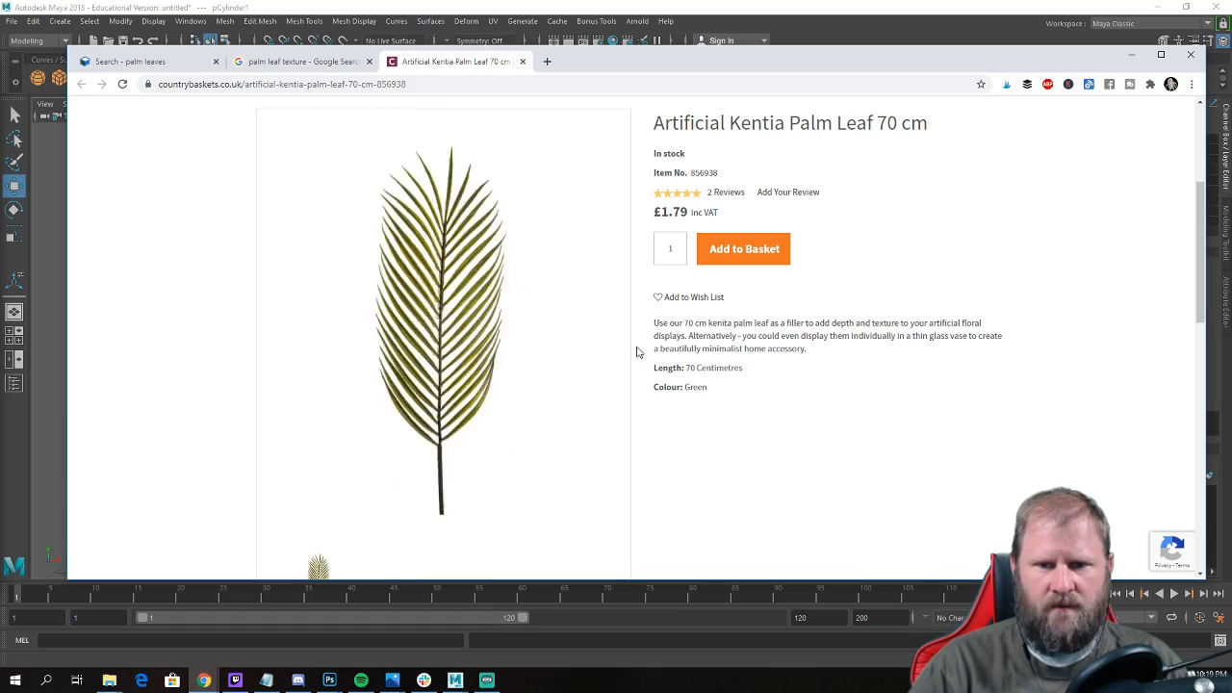
middle_click(464, 61)
Filter the palm leaf texture image results to transparent images.
scroll(570, 262, up, 3)
scroll(570, 262, up, 2)
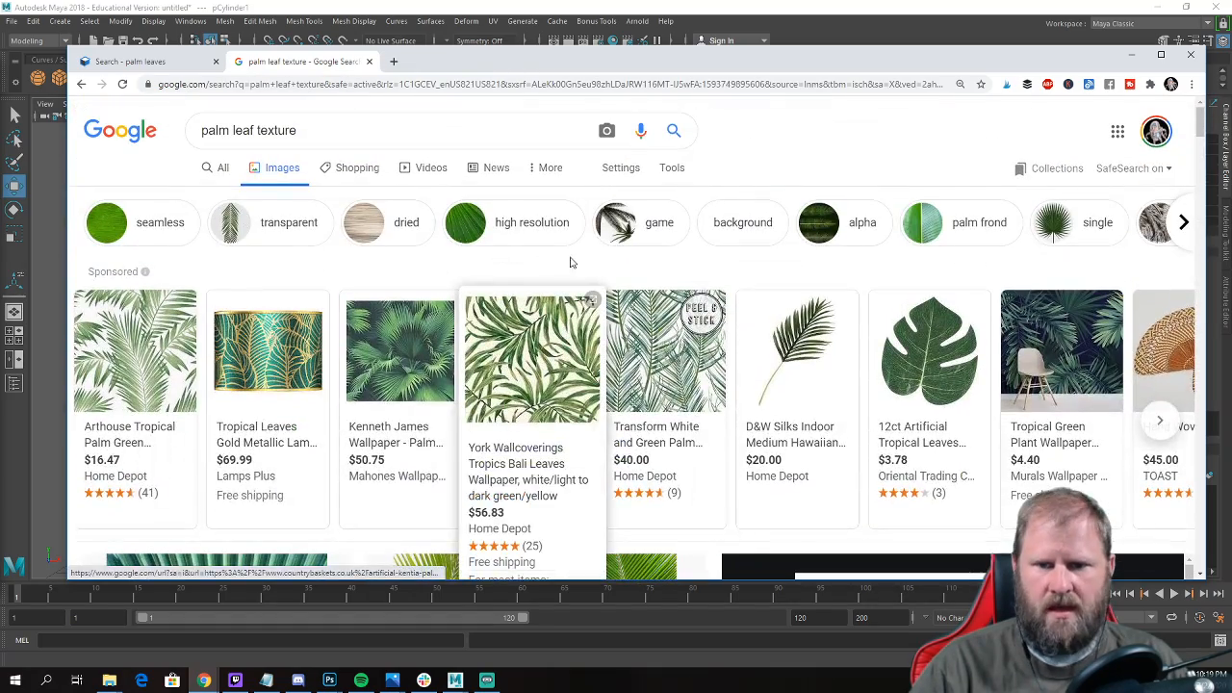
scroll(566, 261, down, 4)
scroll(548, 298, down, 2)
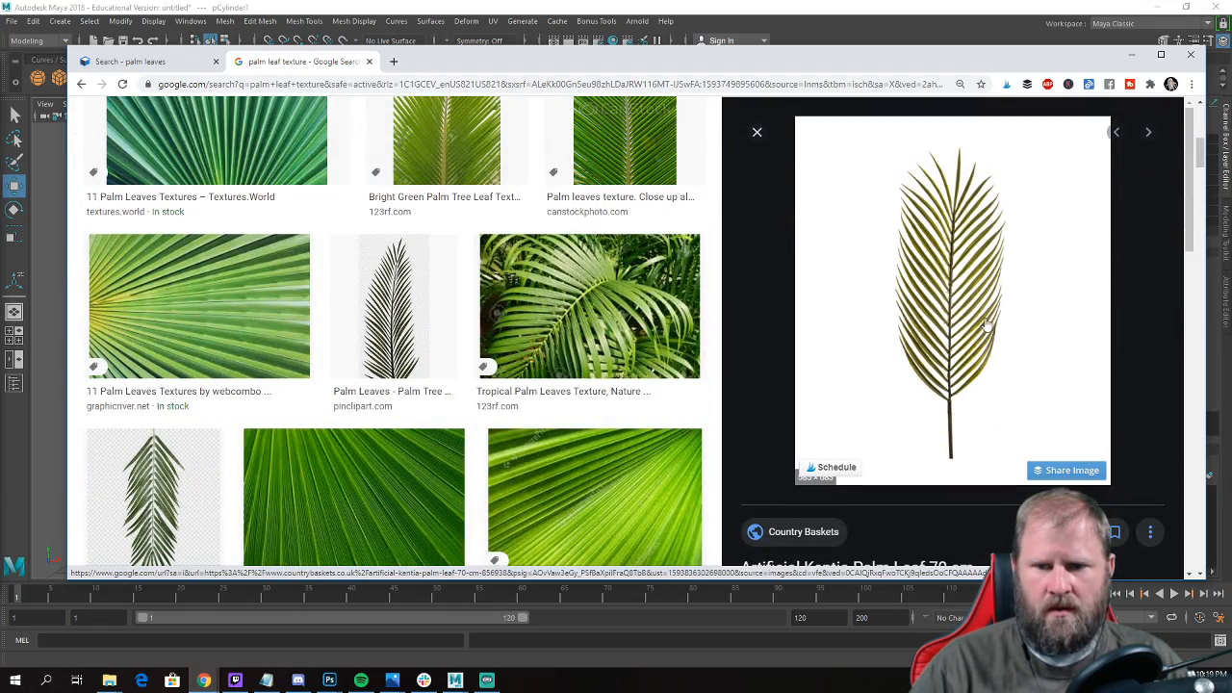
scroll(434, 349, down, 3)
scroll(542, 341, up, 10)
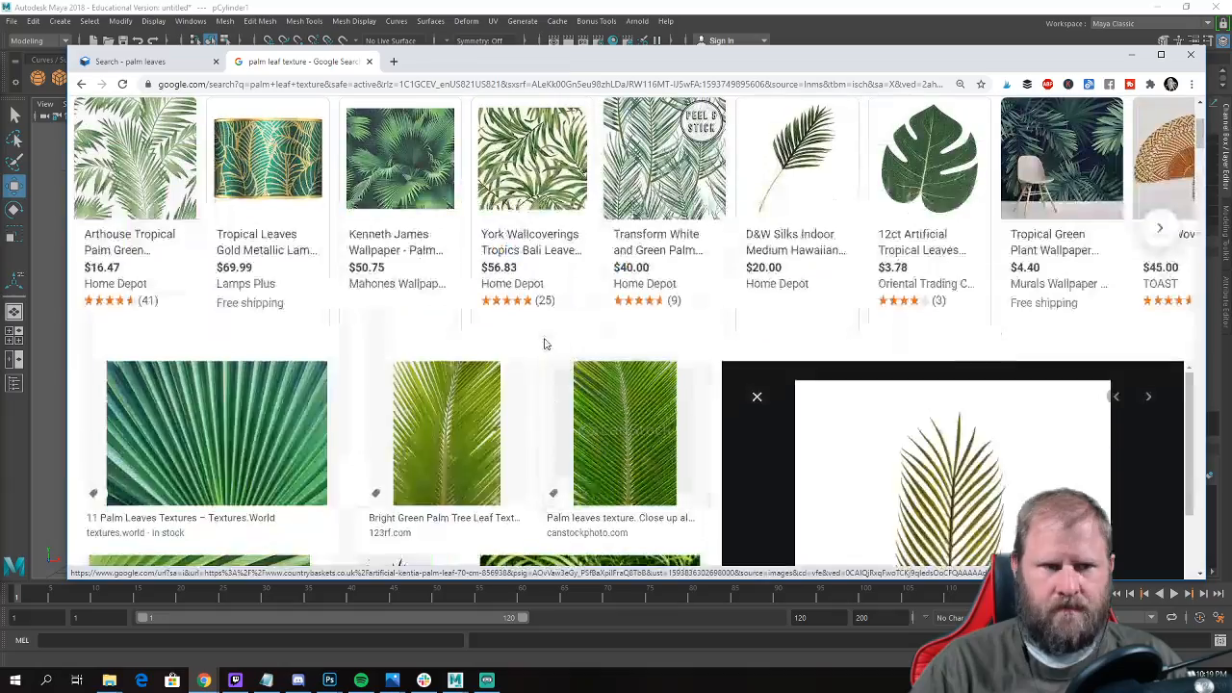
click(286, 231)
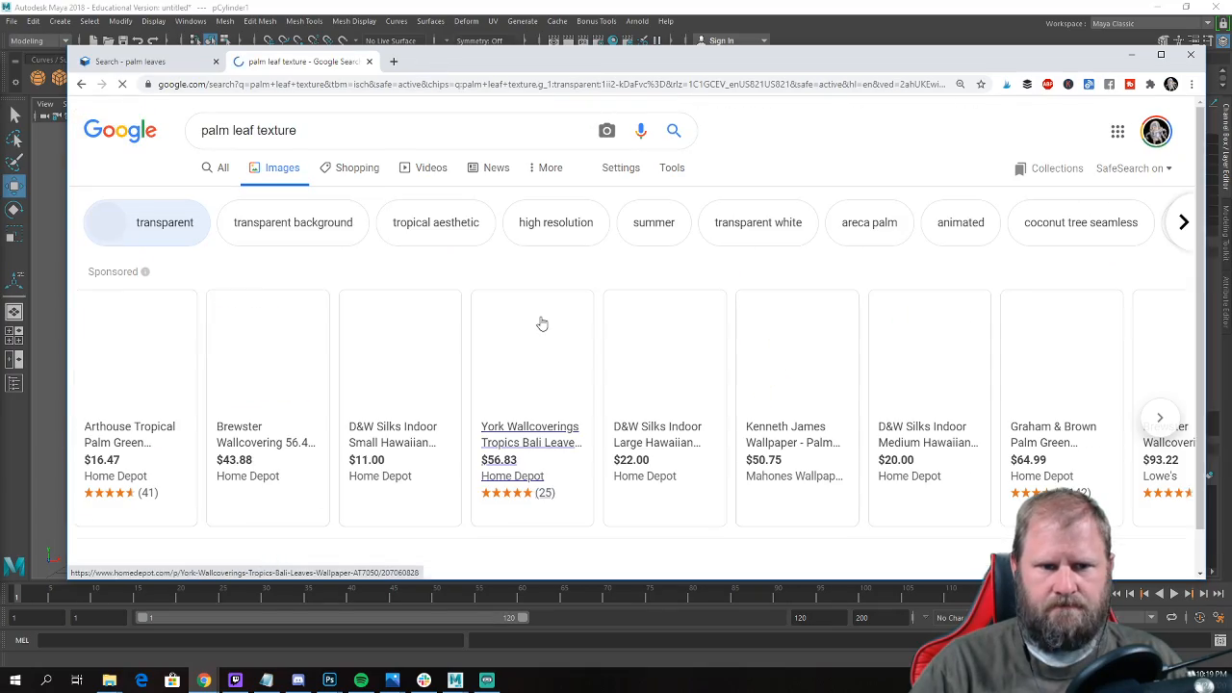
Look through the transparent palm leaf results for a complete frond and compare them with the potted palm reference in Maya.
scroll(529, 318, down, 5)
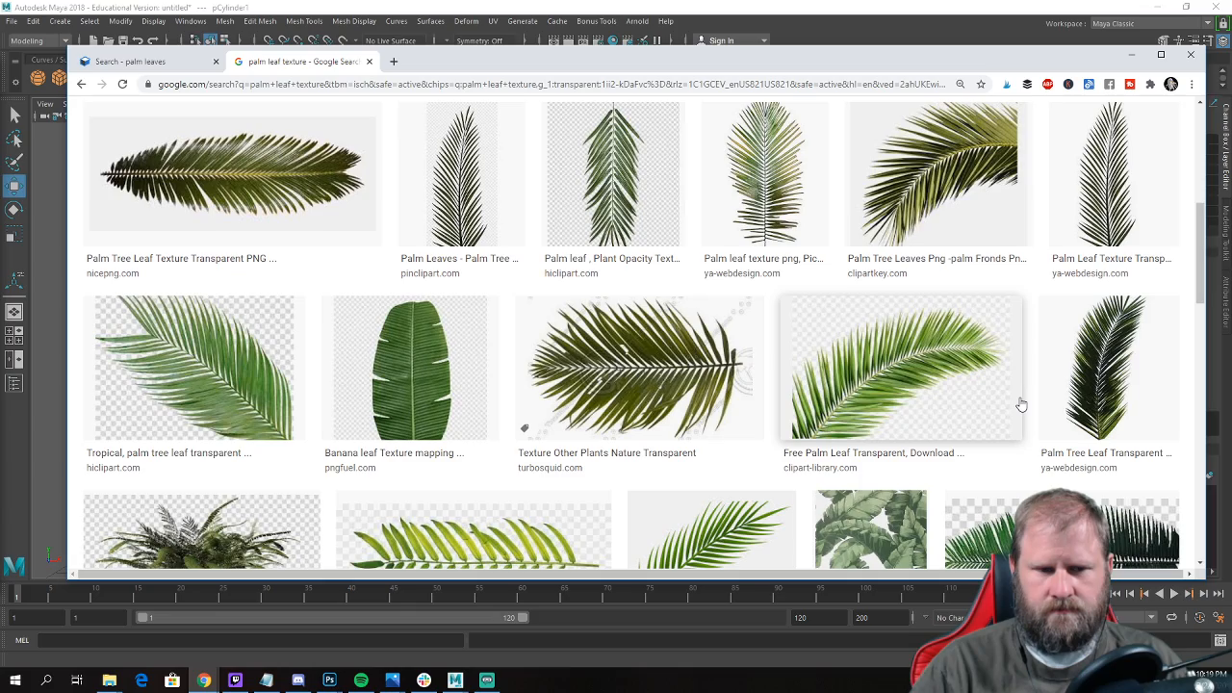
scroll(963, 390, down, 2)
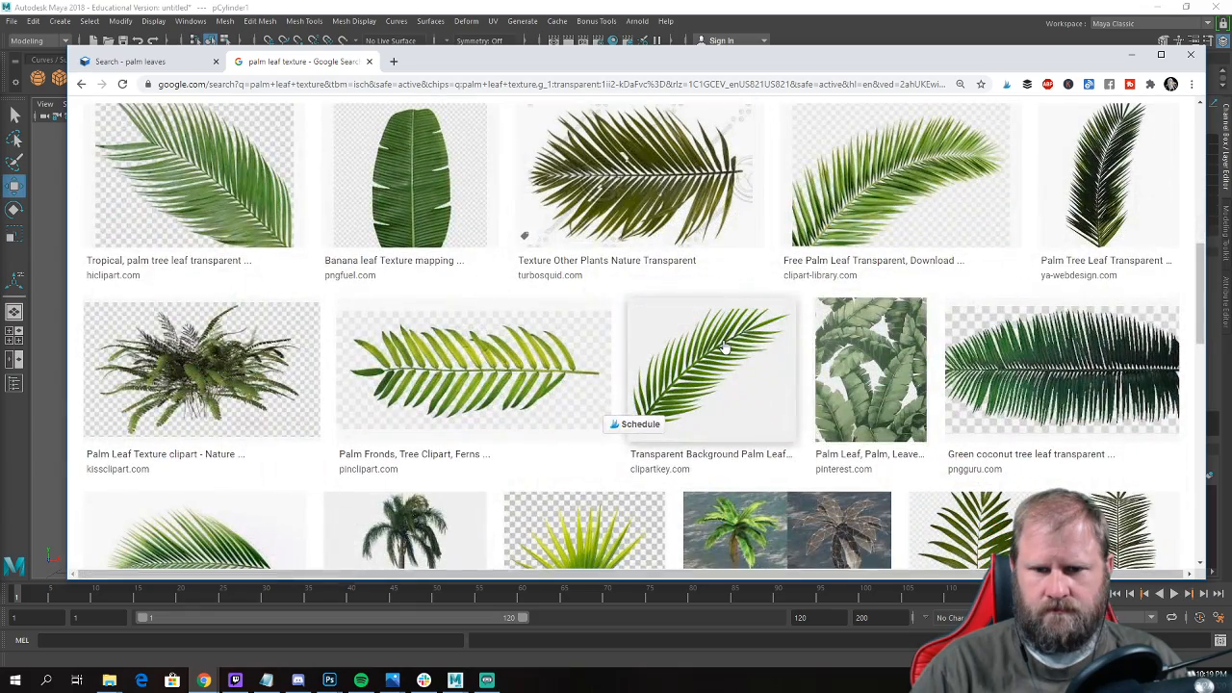
scroll(883, 375, down, 3)
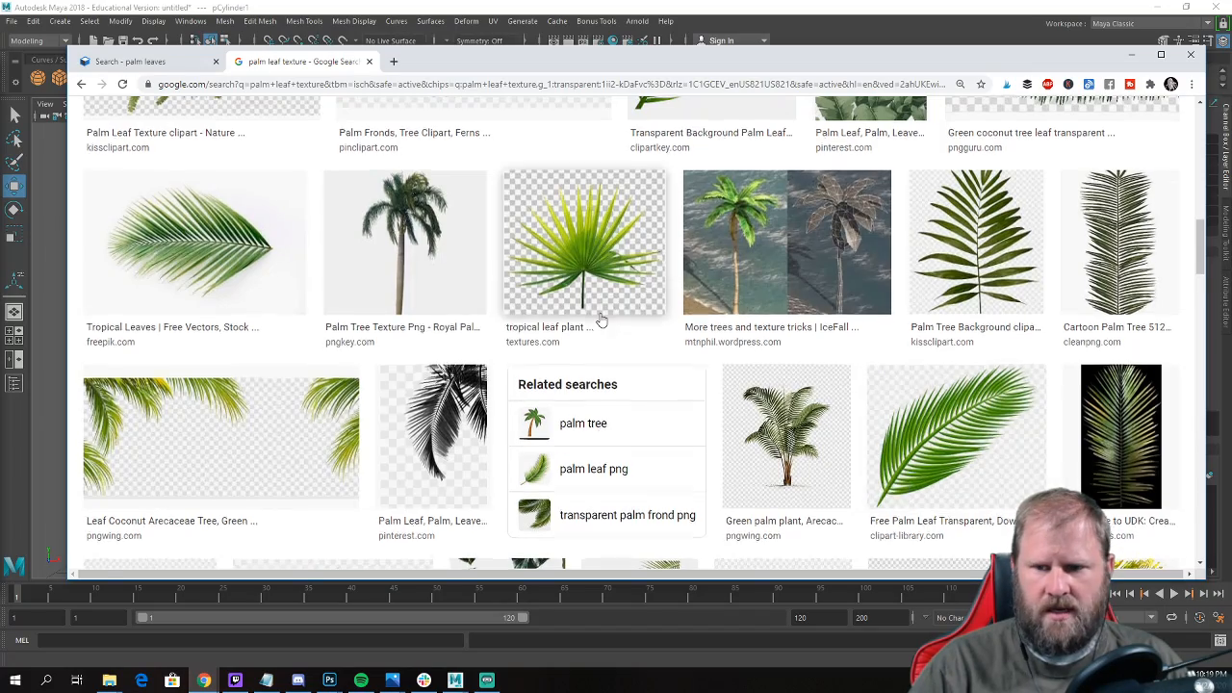
scroll(883, 375, down, 5)
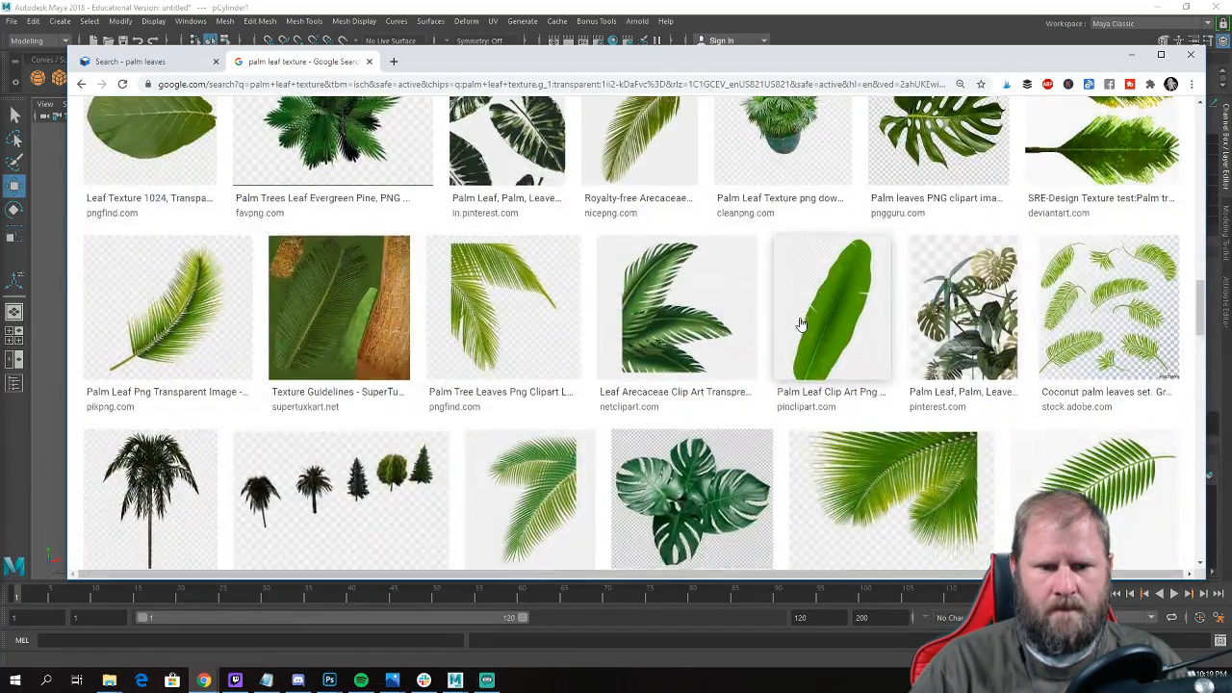
scroll(866, 337, down, 3)
scroll(802, 327, up, 7)
scroll(802, 327, up, 3)
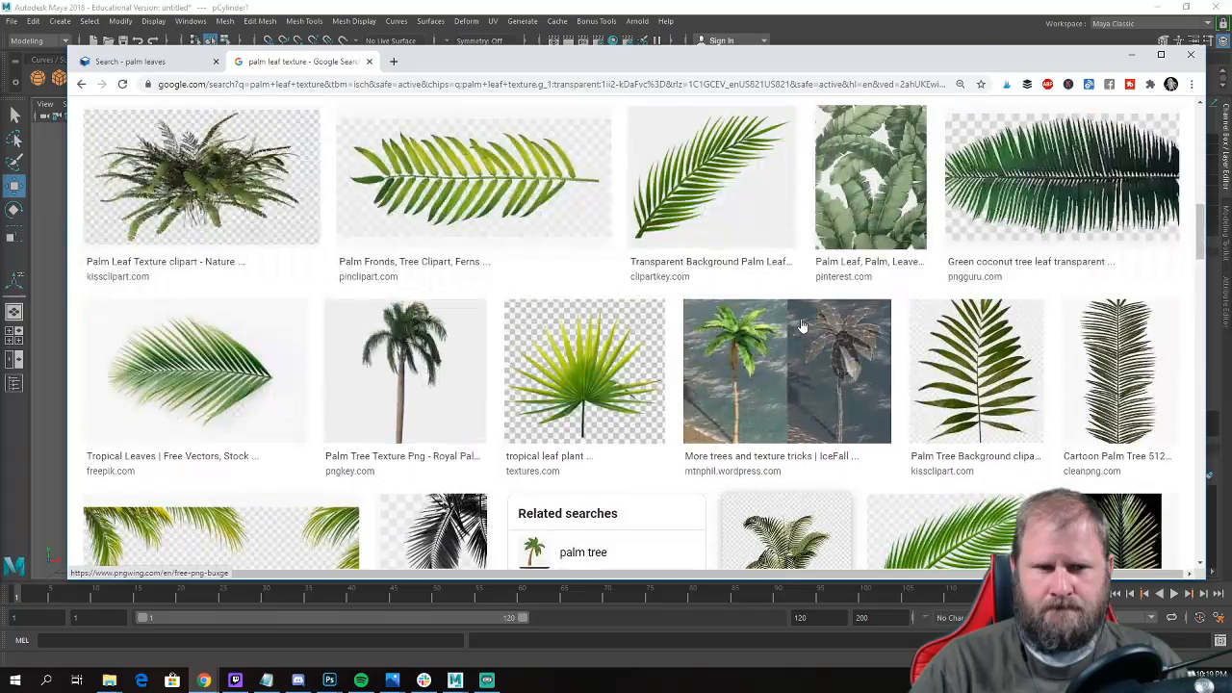
scroll(789, 328, up, 1)
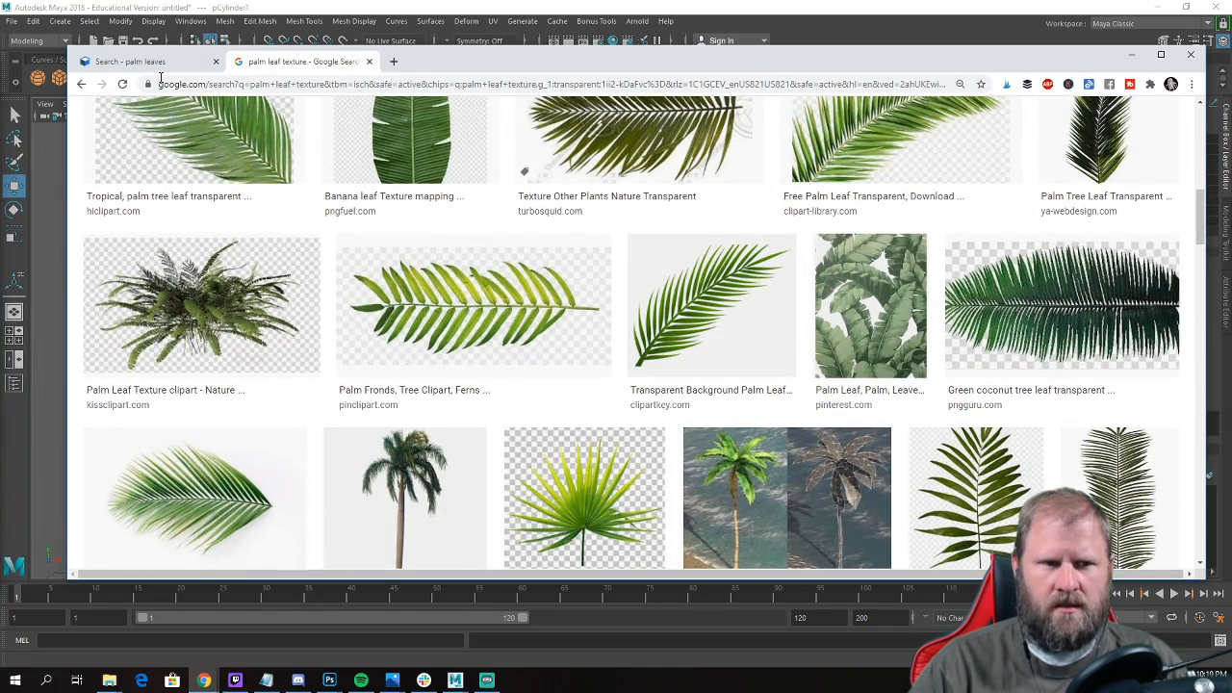
drag(485, 70, 542, 556)
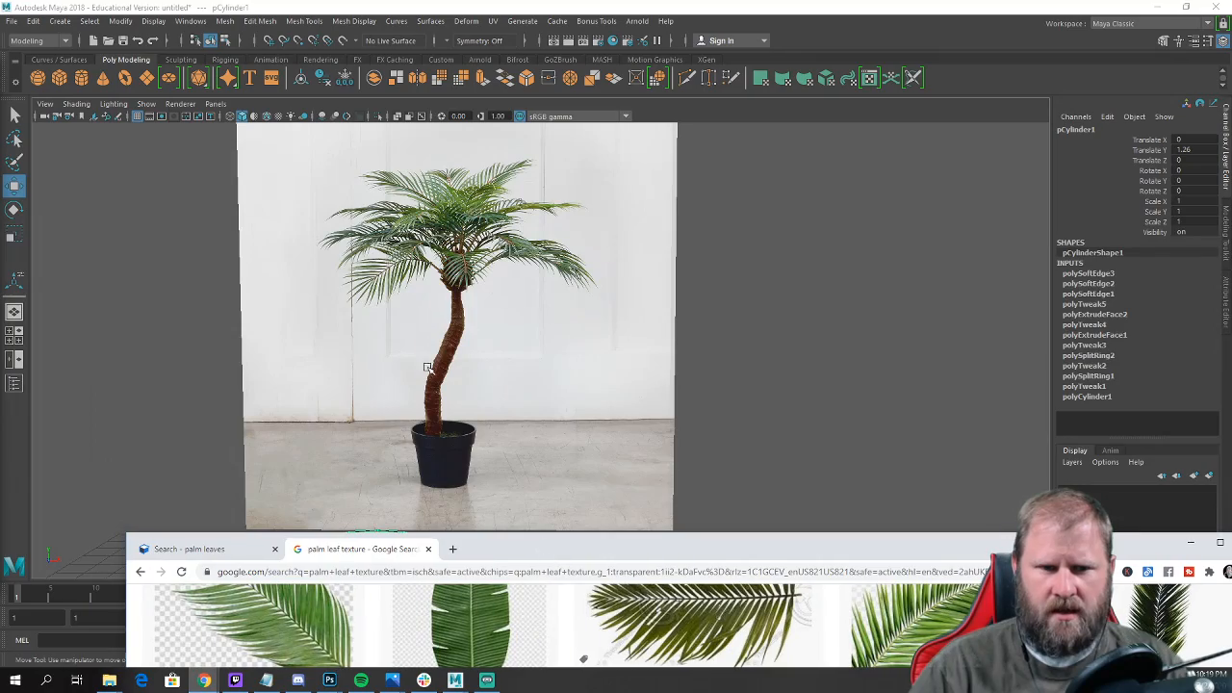
drag(700, 550, 633, 111)
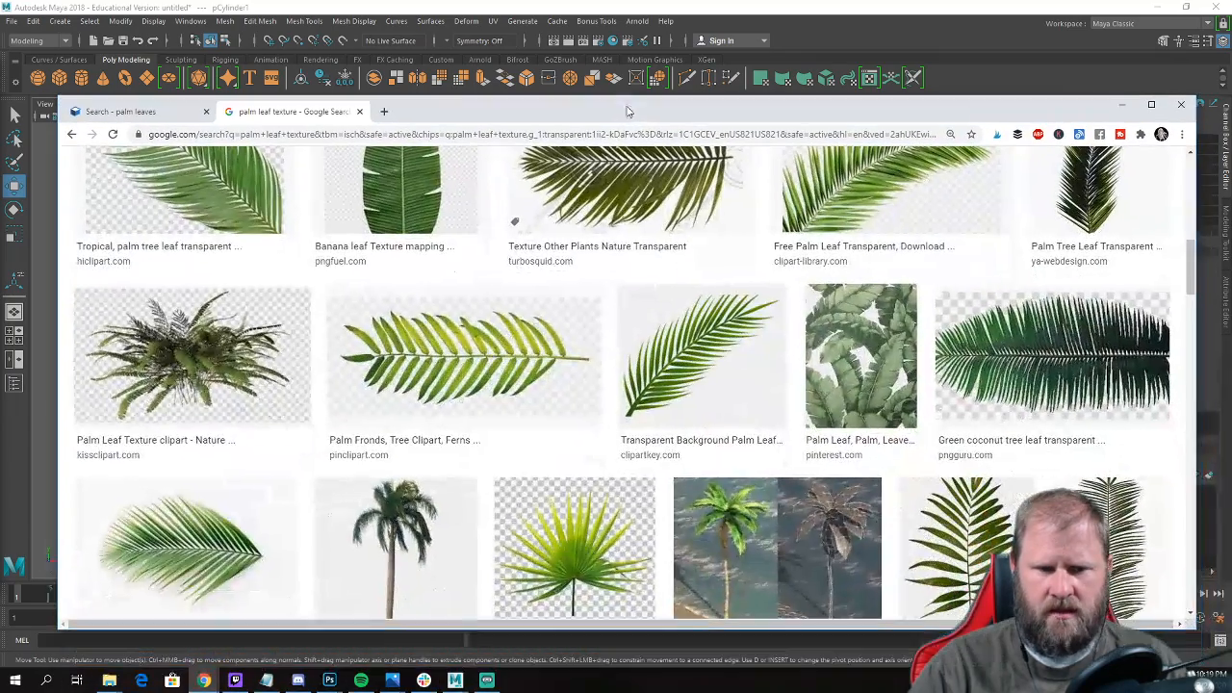
Open the pinclipart.com Palm Fronds image on its source page and request the transparent PNG download.
click(539, 364)
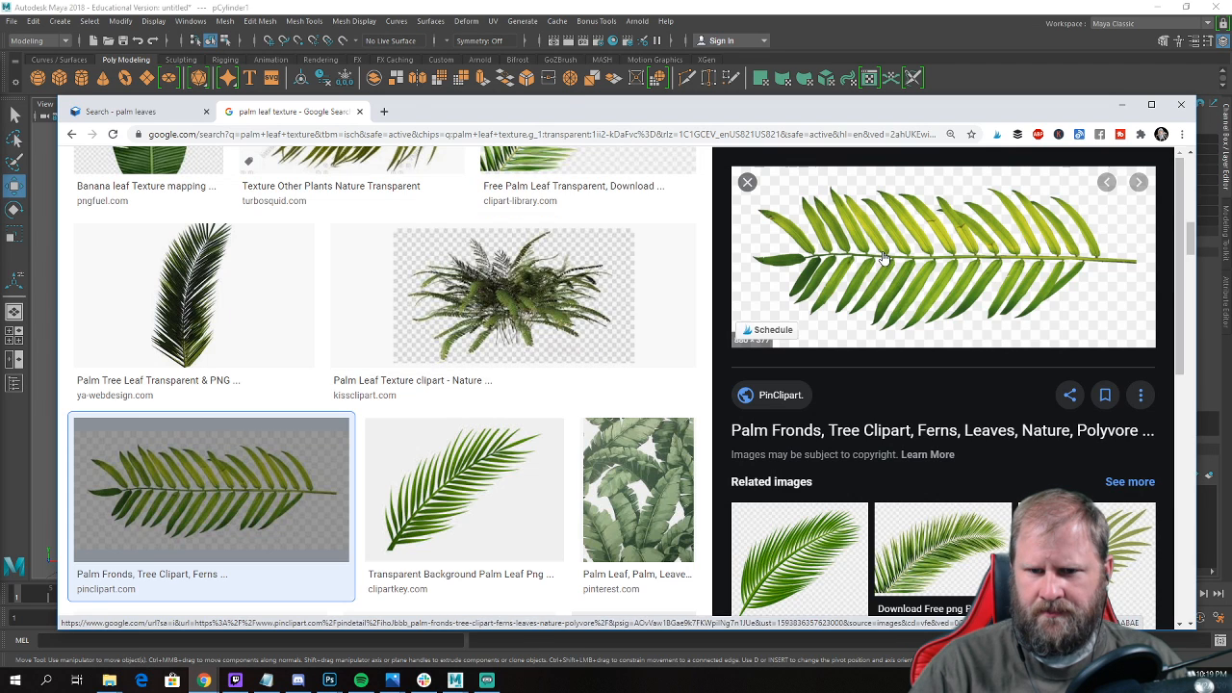
click(857, 269)
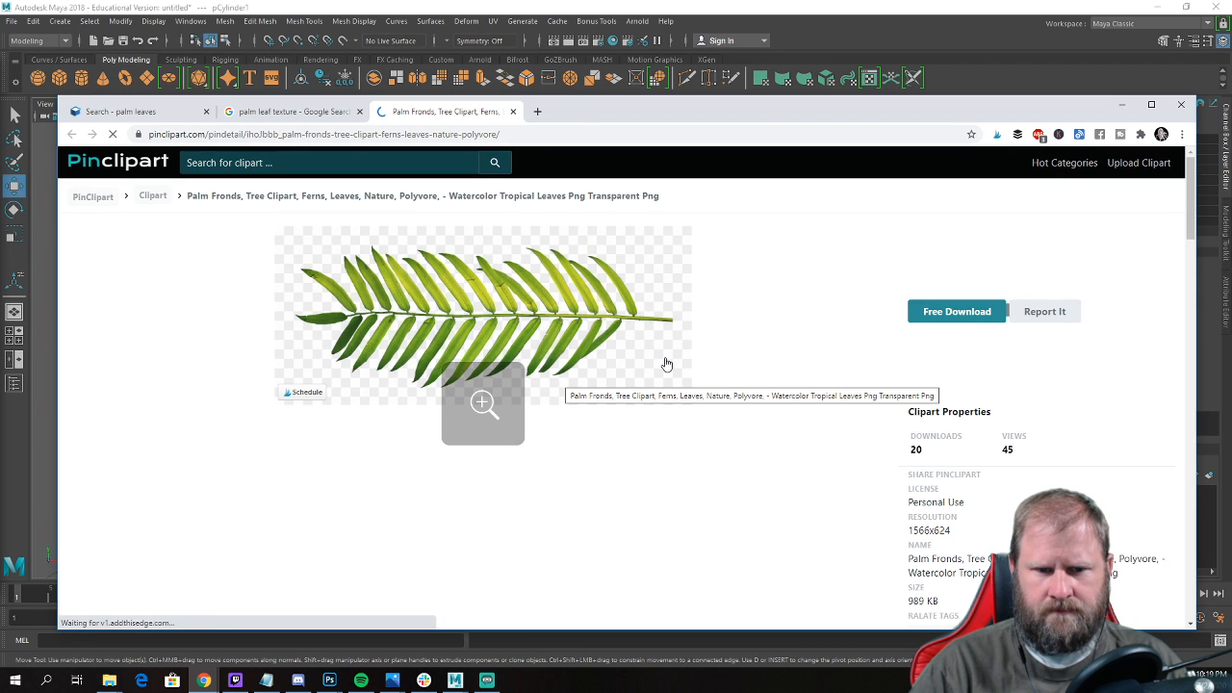
click(955, 311)
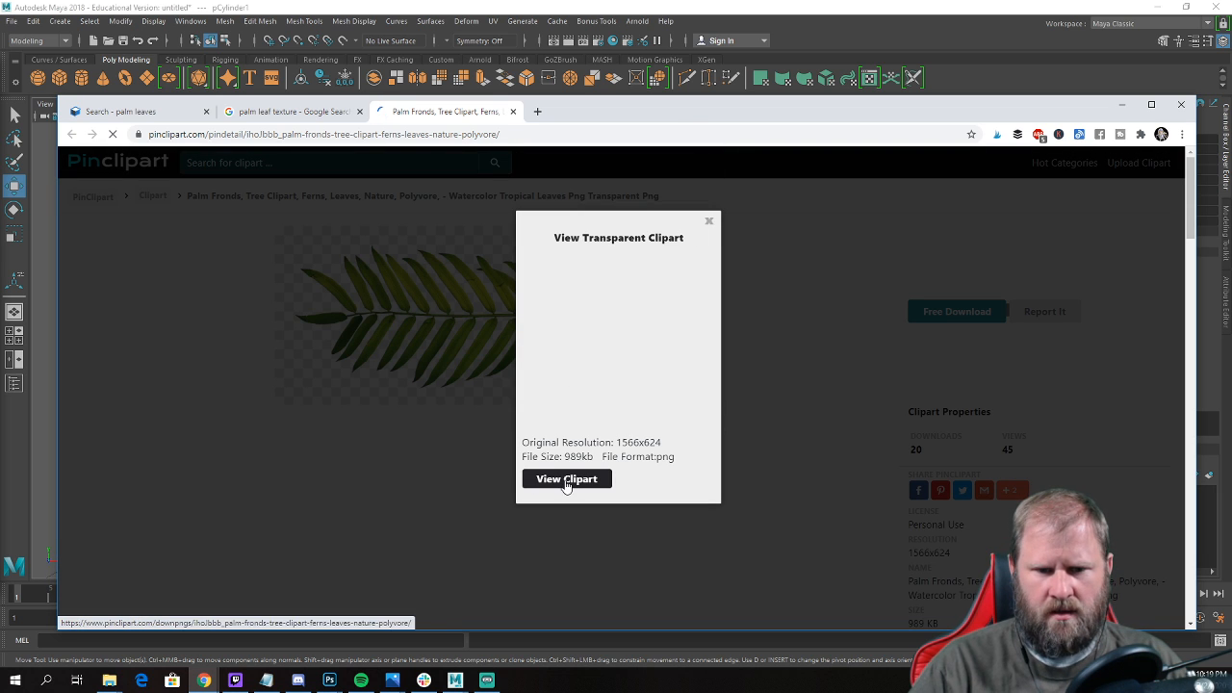
click(566, 479)
Check the PinClipart download page and start the palm frond PNG download manually.
scroll(936, 281, down, 2)
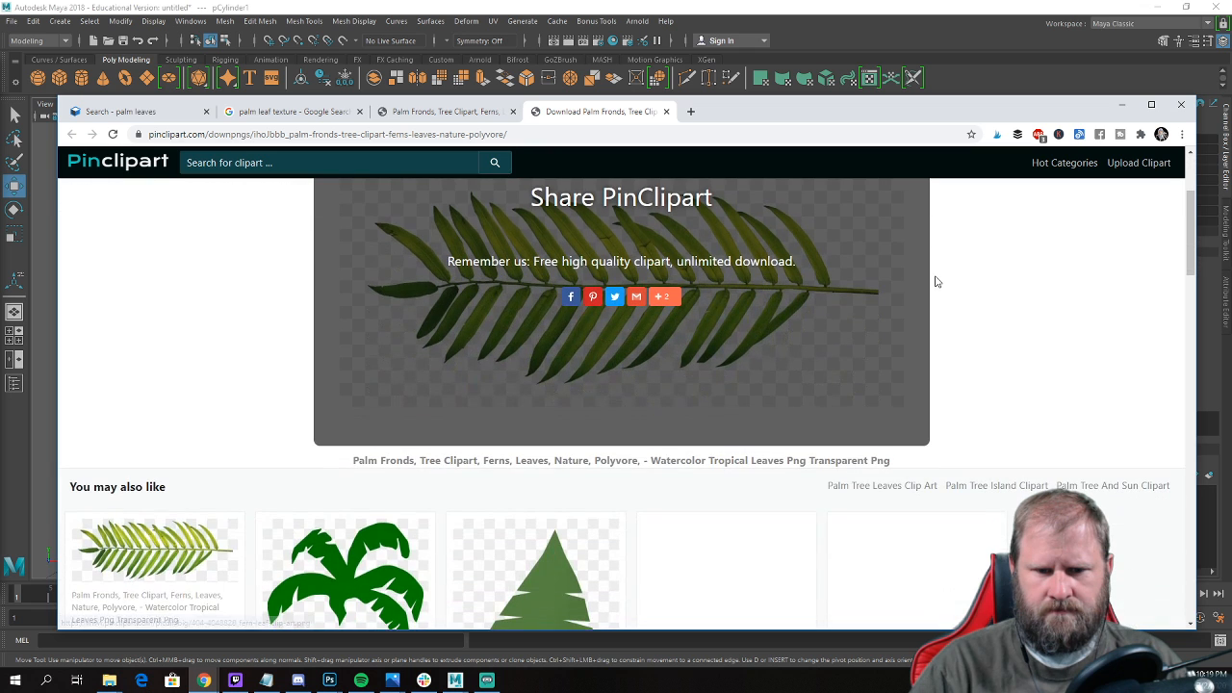
scroll(943, 308, up, 2)
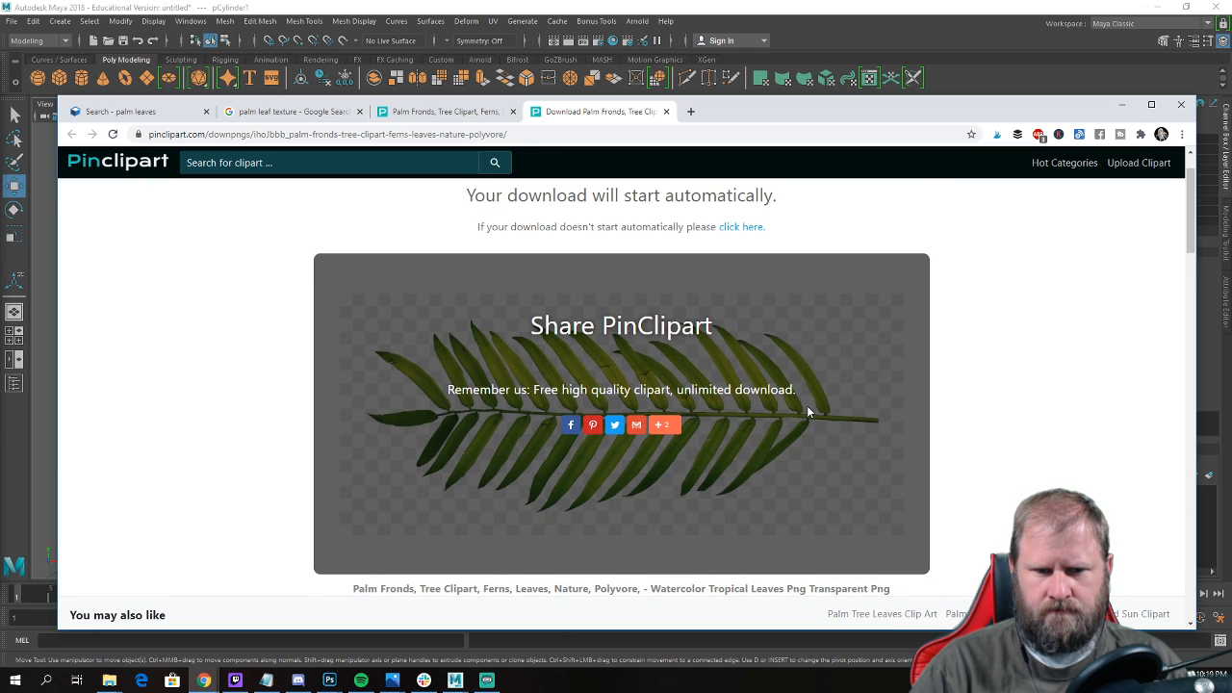
scroll(901, 425, down, 3)
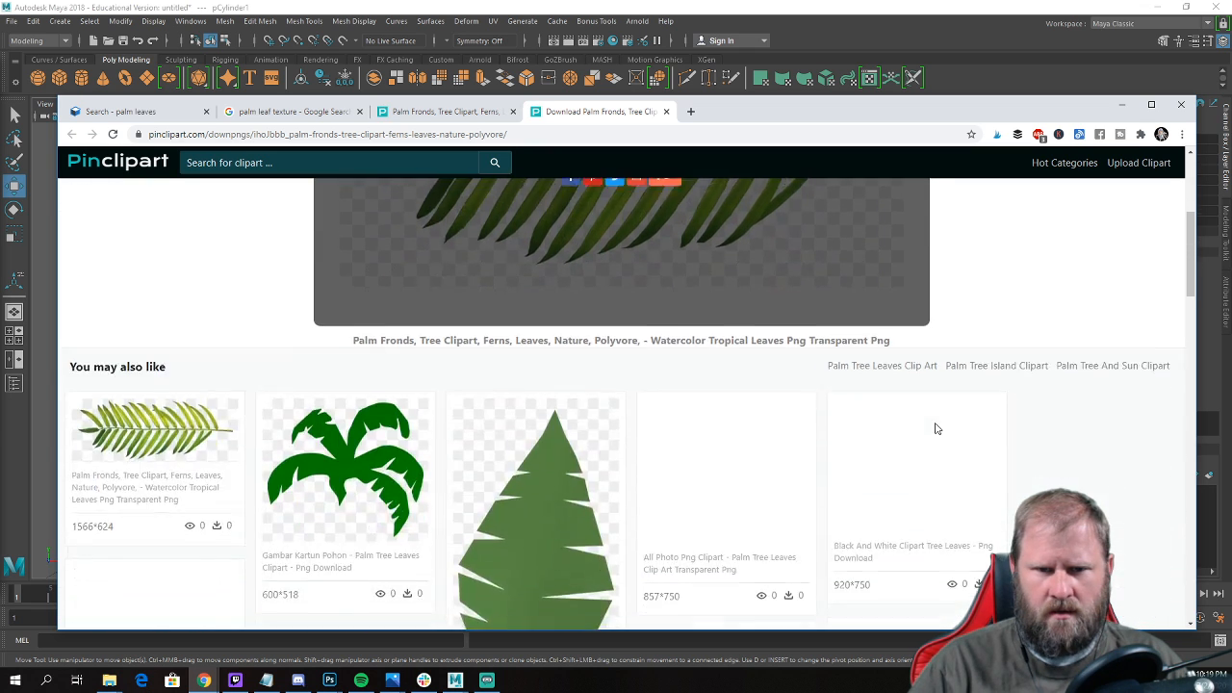
scroll(935, 426, up, 4)
scroll(573, 305, down, 3)
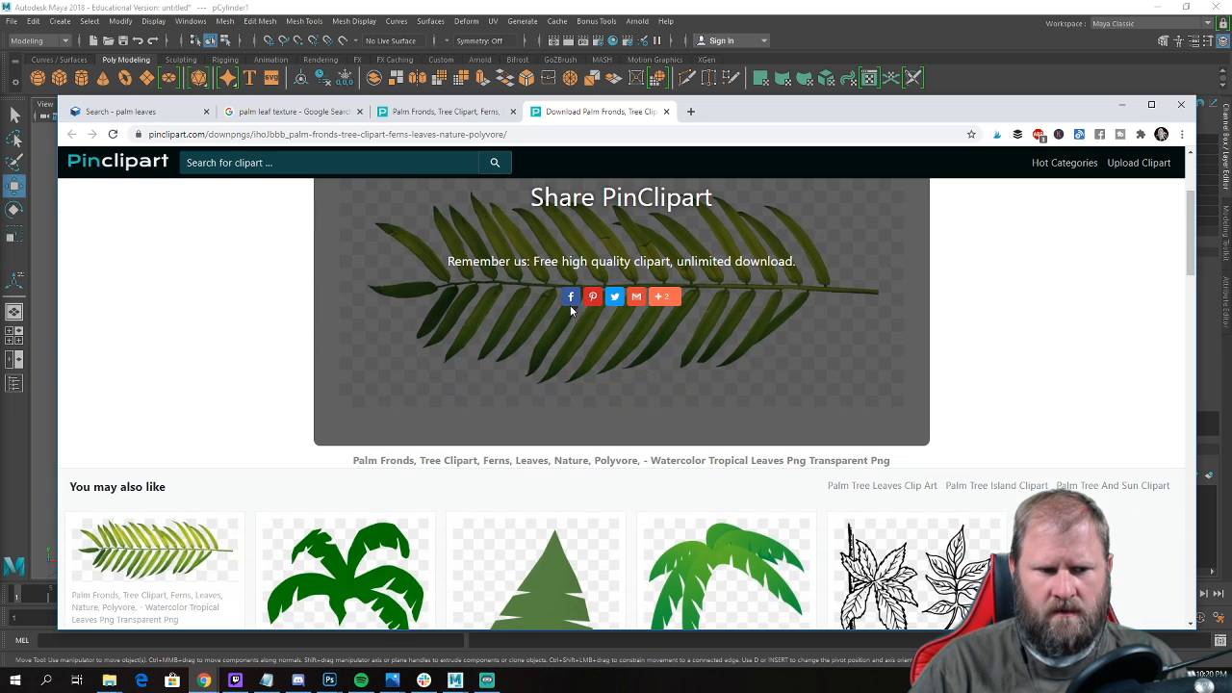
scroll(668, 371, up, 4)
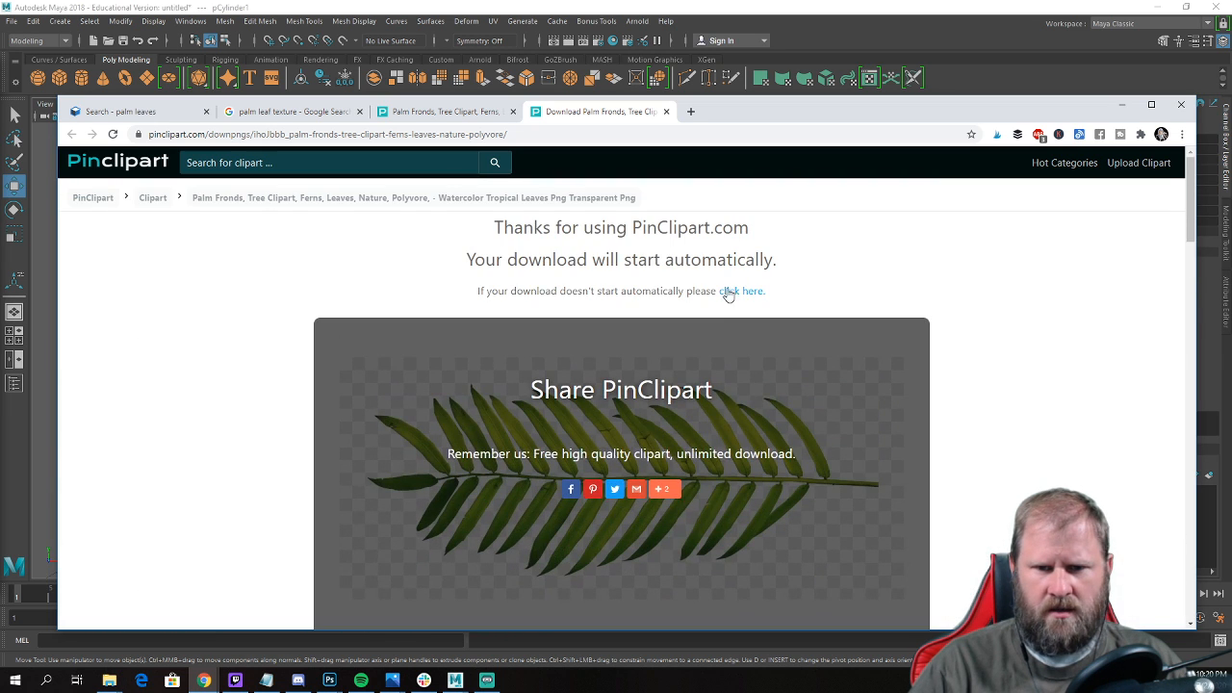
click(744, 293)
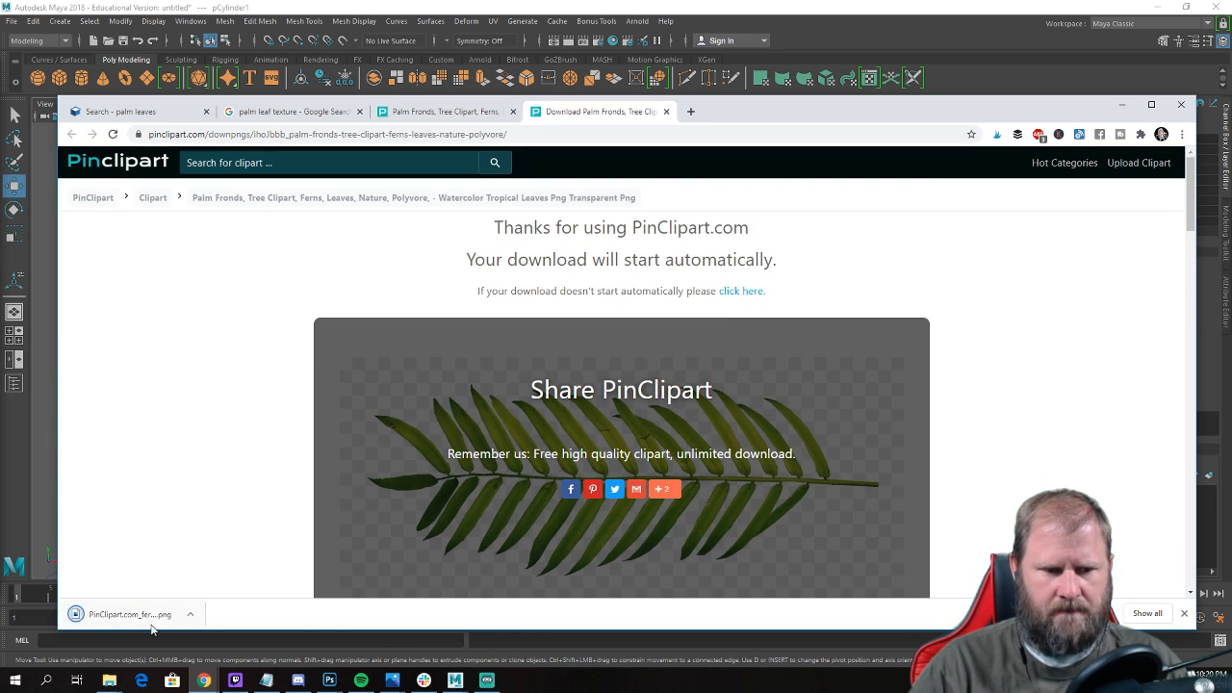
Show the downloaded palm frond PNG in its folder and view the image enlarged.
click(189, 614)
click(227, 576)
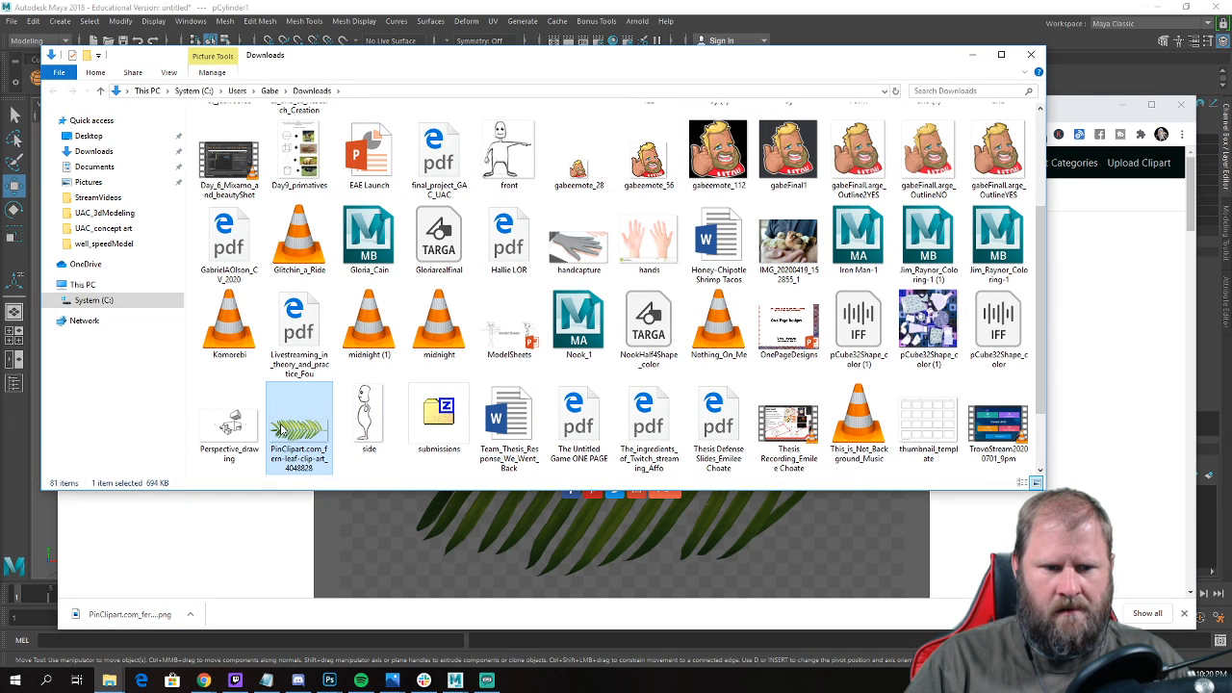
double_click(282, 429)
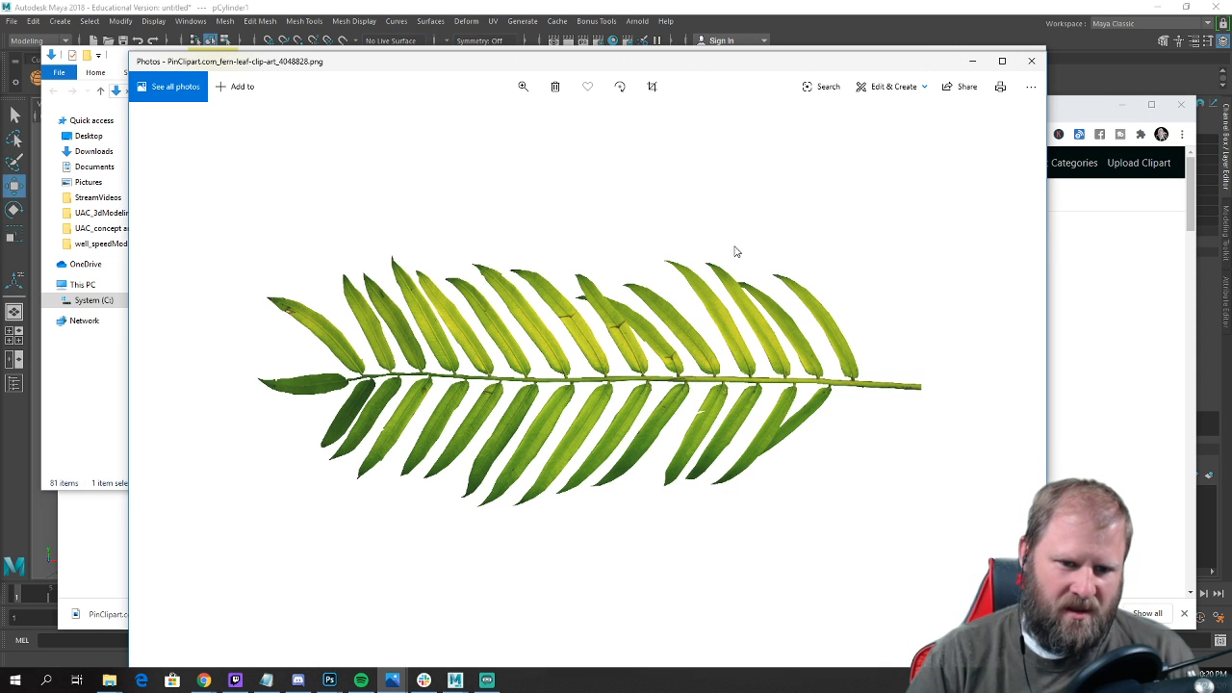
click(1031, 61)
Cut the PinClipart.com_fern-leaf-clip-art_4048828 image file from the Downloads folder.
right_click(301, 426)
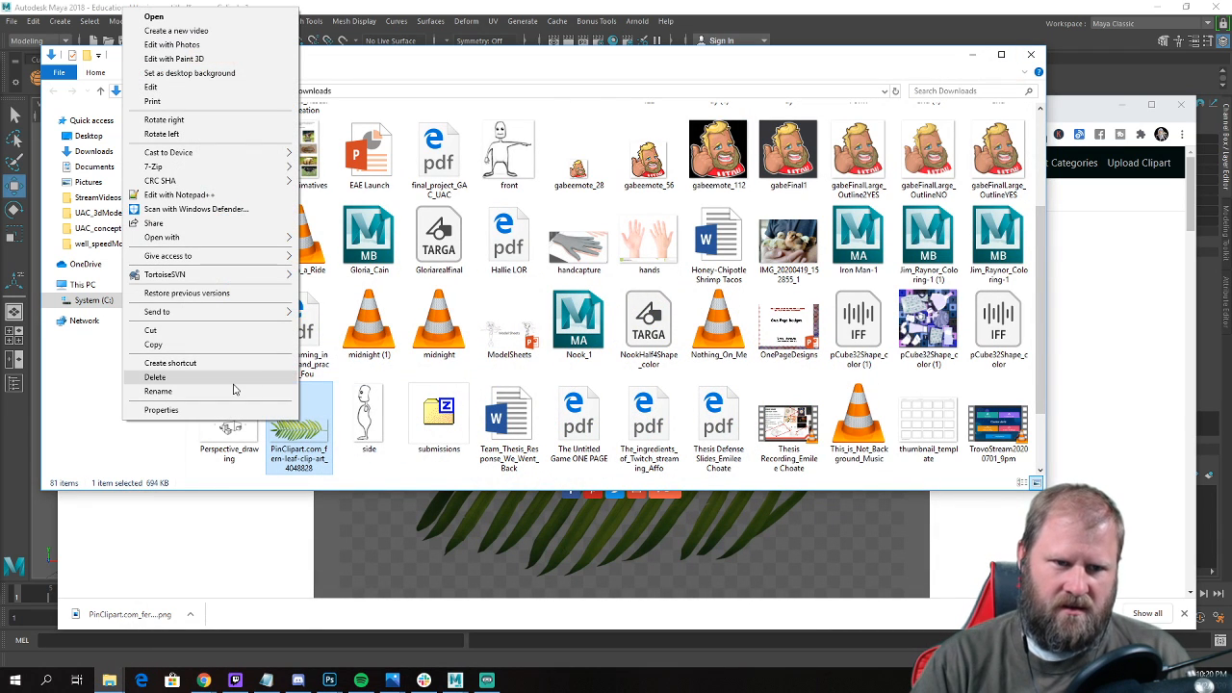
key(Escape)
key(alt+d)
right_click(285, 441)
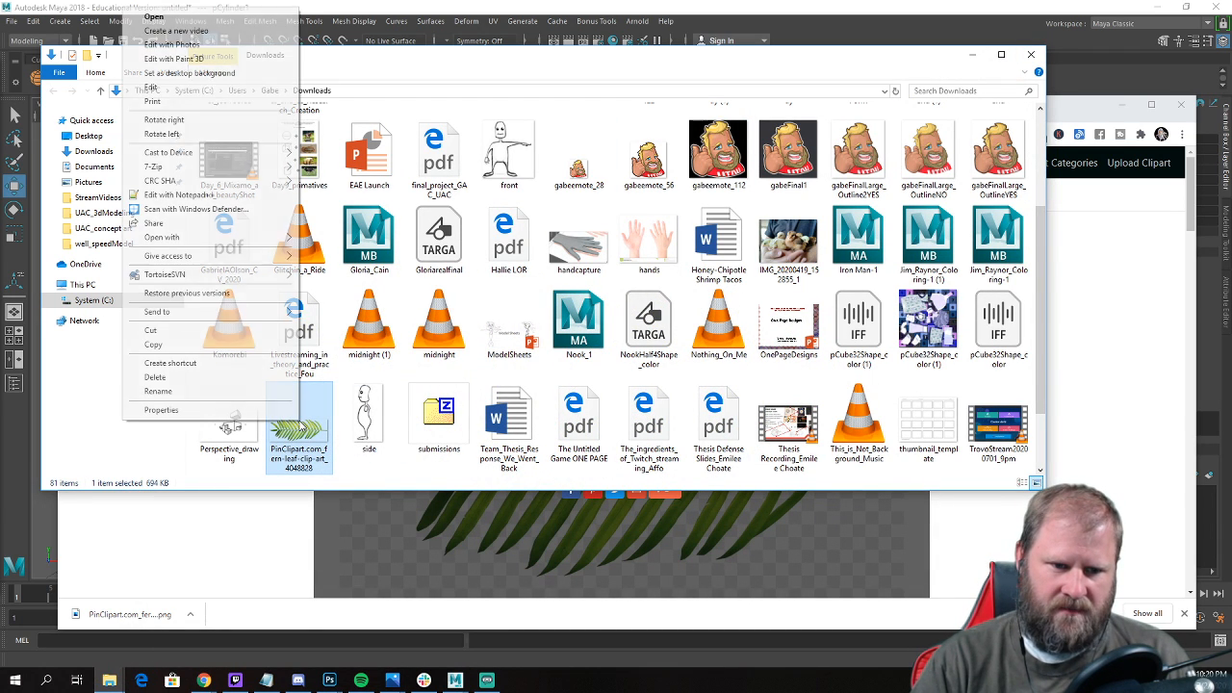
click(237, 331)
Create a new folder named palmTreeInPot inside the UAC_3dModeling folder.
click(94, 151)
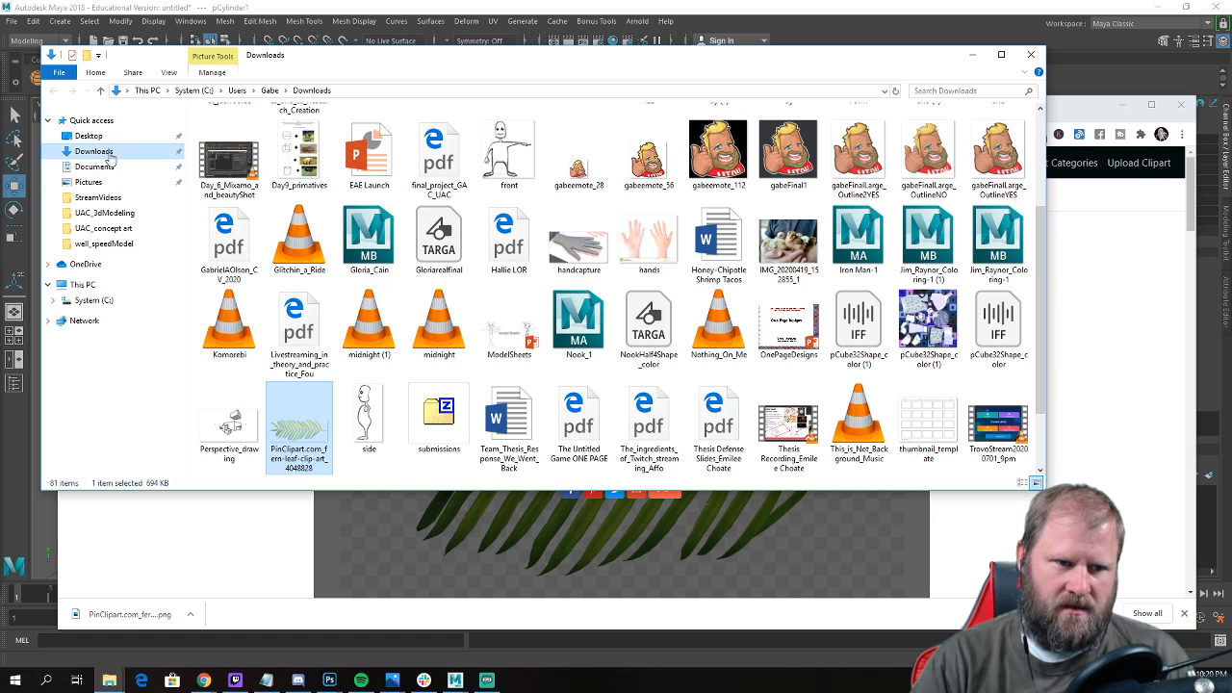
click(112, 215)
right_click(773, 353)
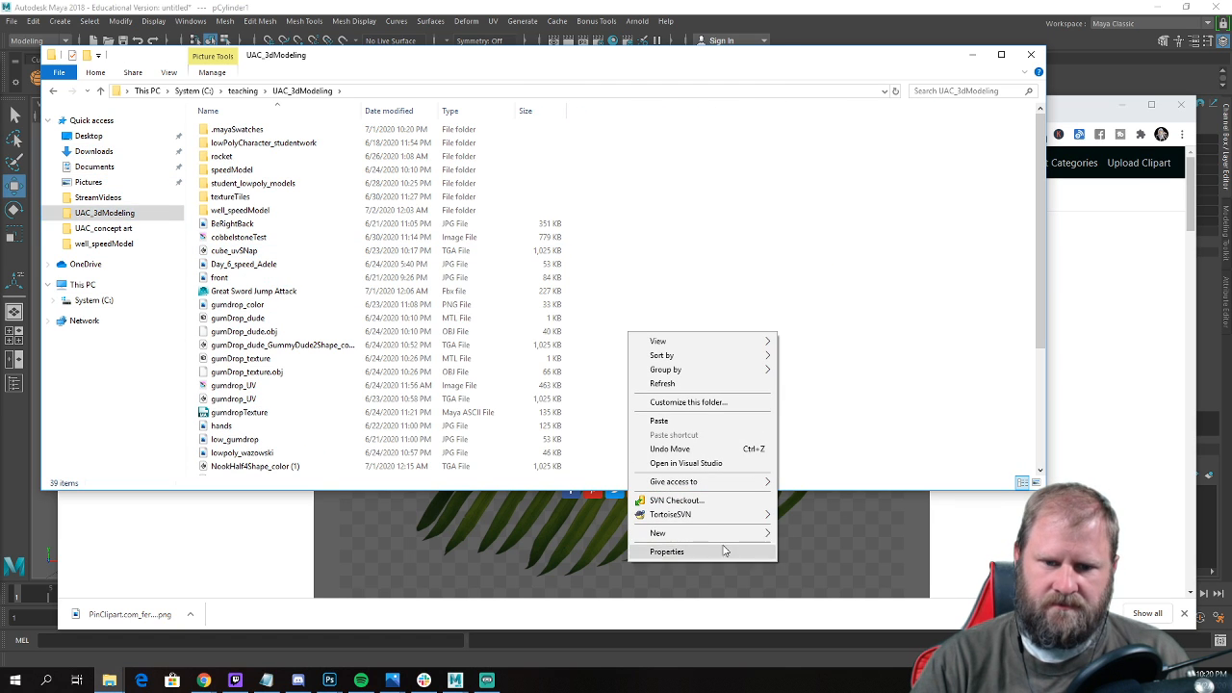
mouse_move(716, 537)
click(817, 535)
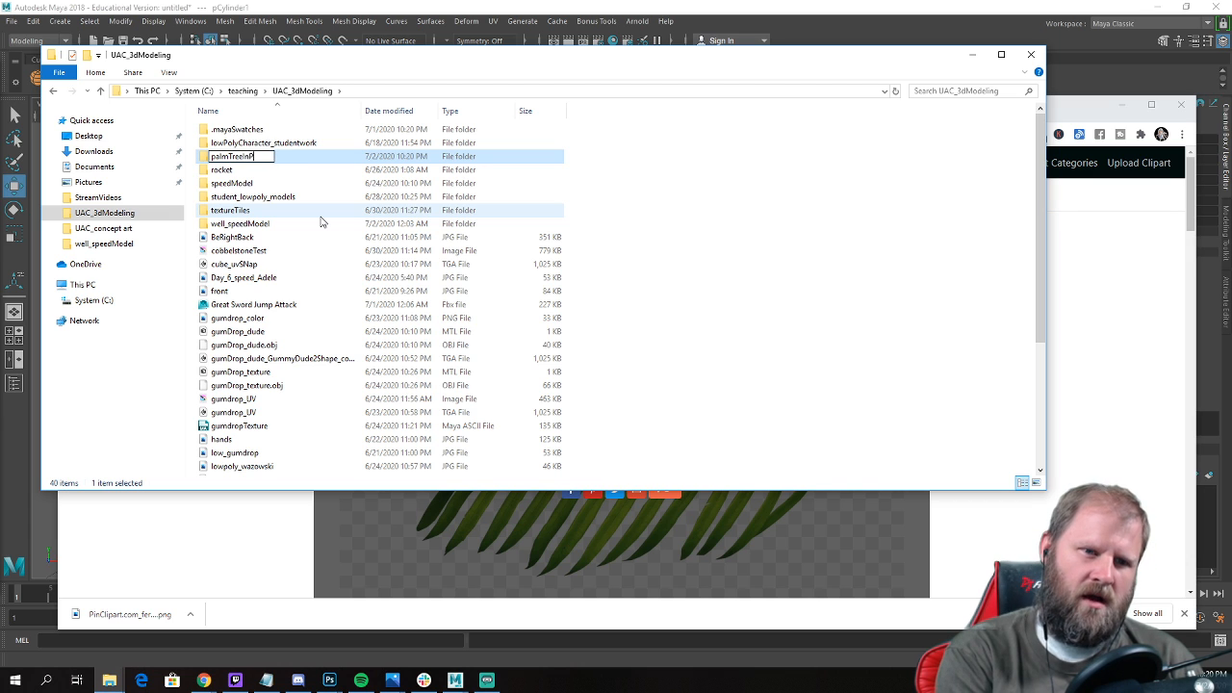
key(Return)
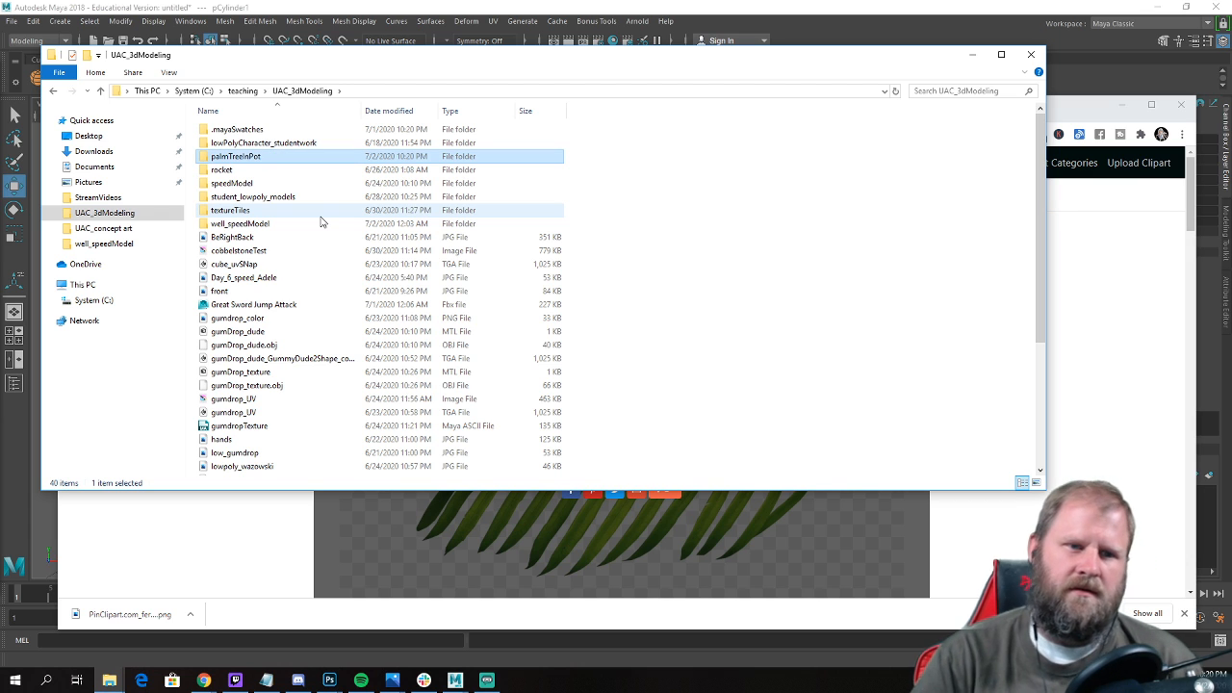
Paste the cut palm frond PNG into the palmTreeInPot folder.
double_click(258, 160)
right_click(221, 224)
click(362, 316)
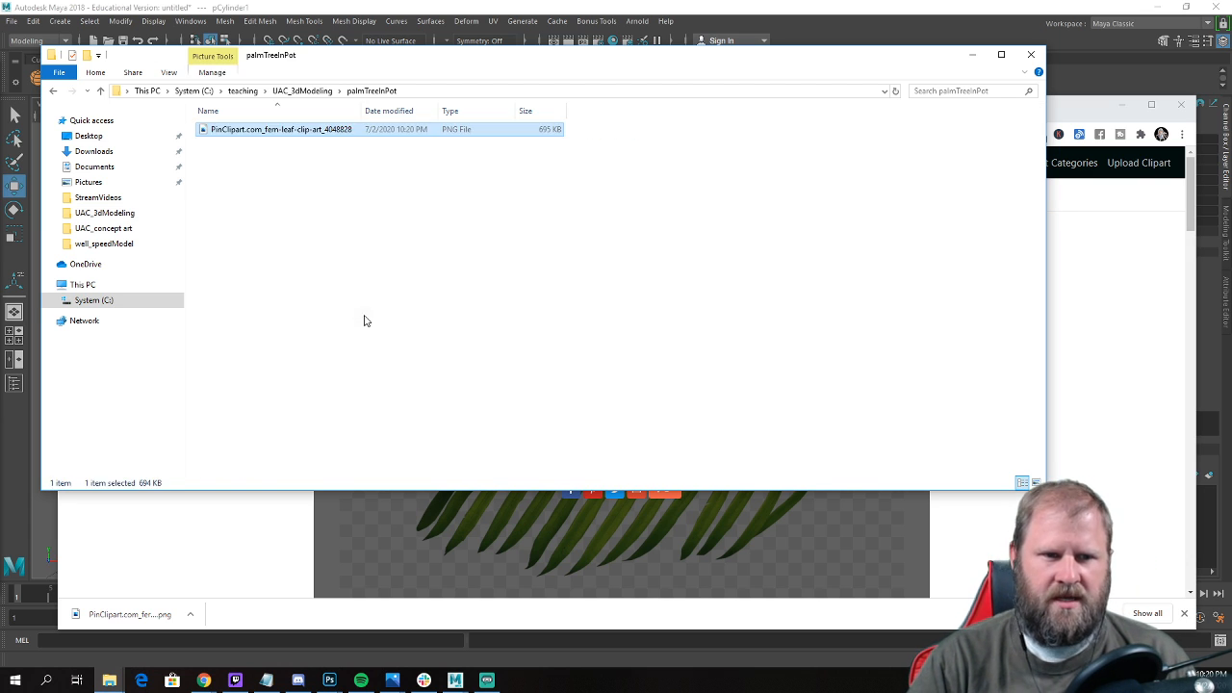
Minimize the folder and browser windows to return to Maya, and deselect the pot.
click(975, 56)
click(1122, 104)
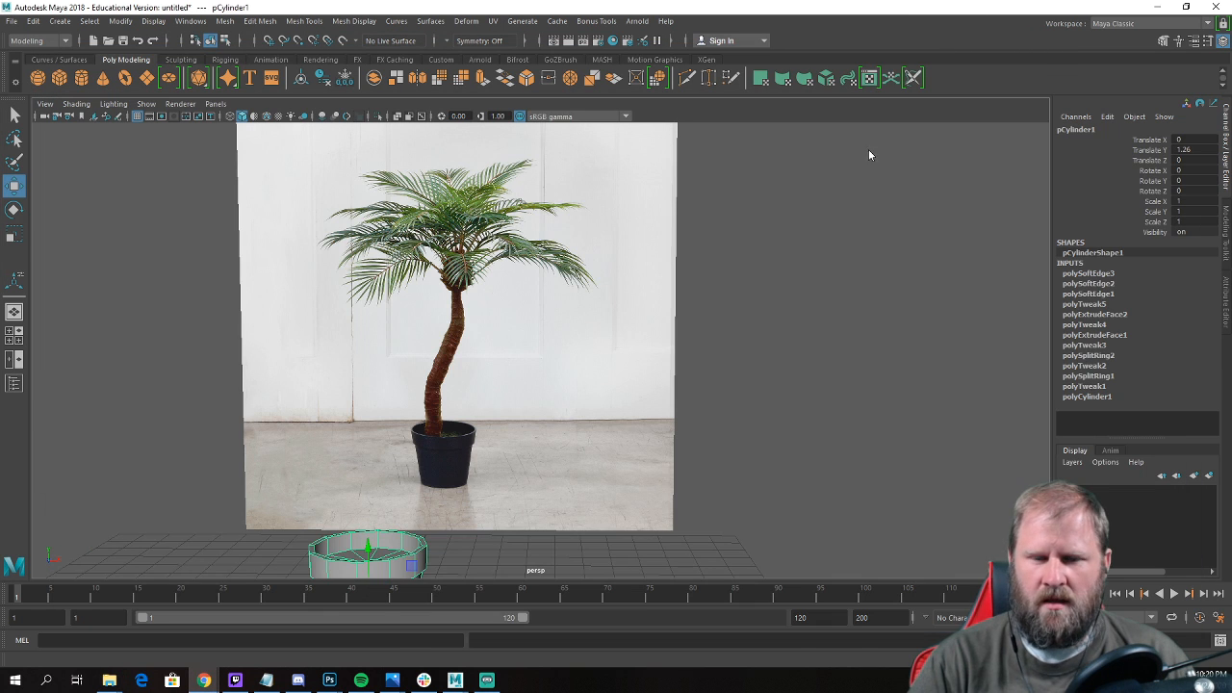
alt+right_drag(845, 171, 540, 298)
alt+drag(539, 298, 550, 389)
click(550, 388)
alt+middle_drag(549, 388, 571, 347)
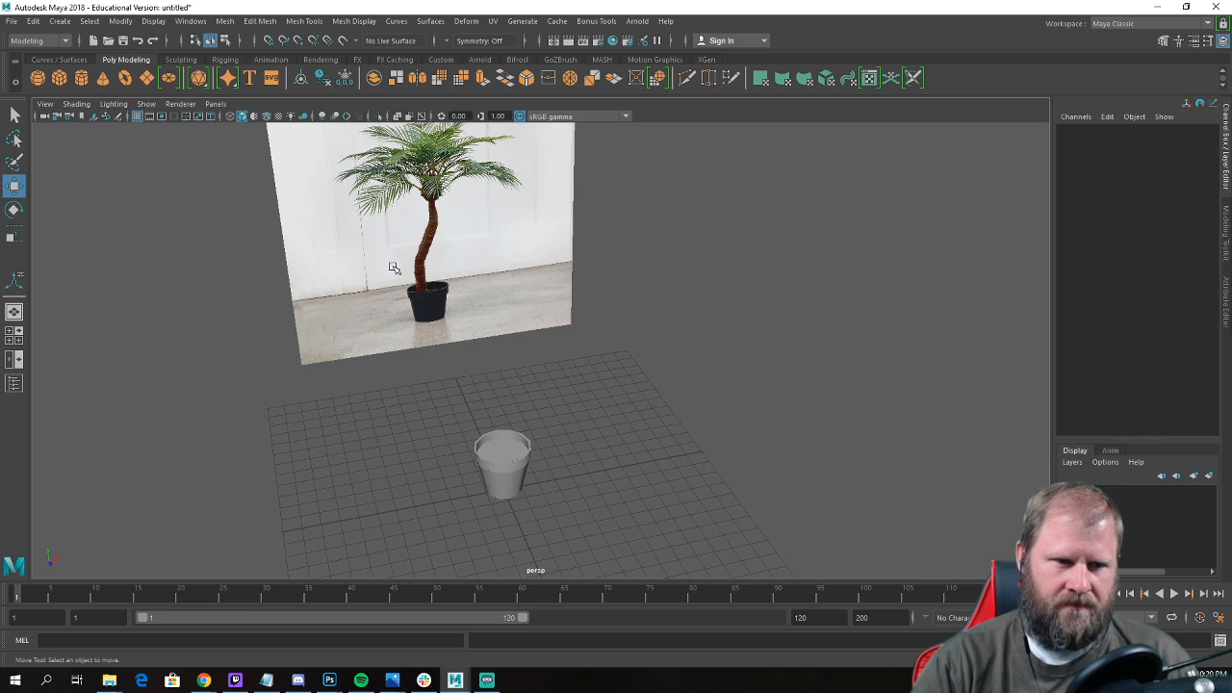
alt+drag(396, 270, 67, 113)
click(59, 78)
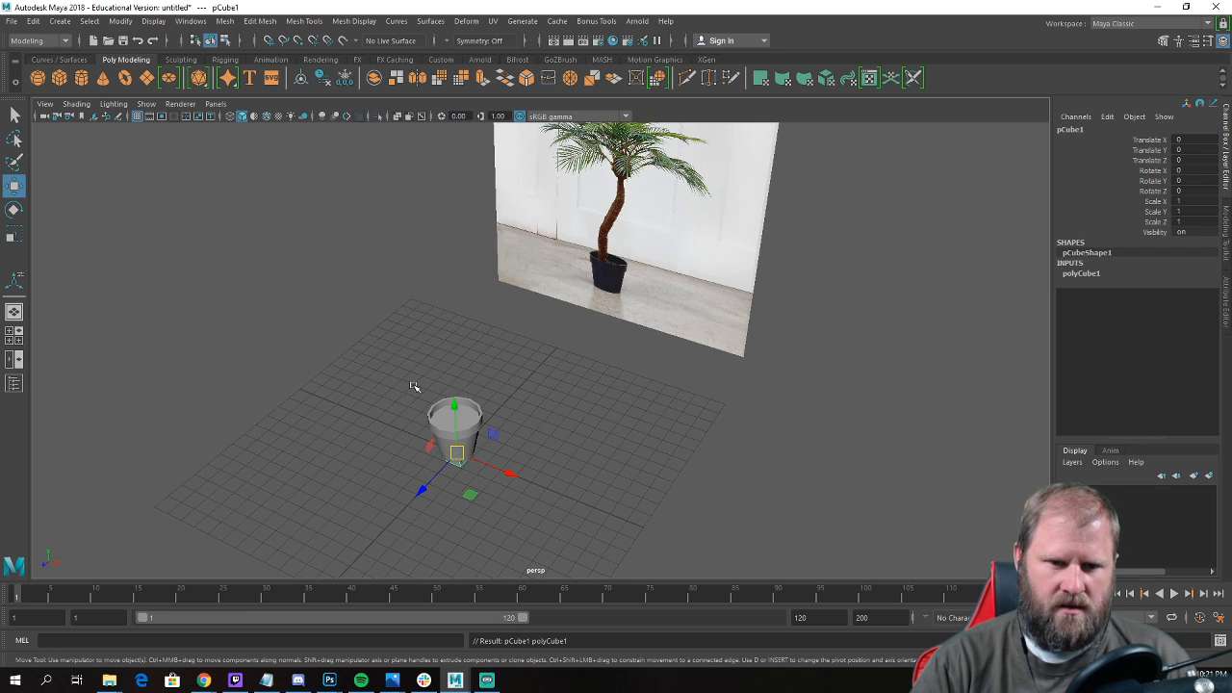
alt+drag(357, 344, 373, 360)
key(Delete)
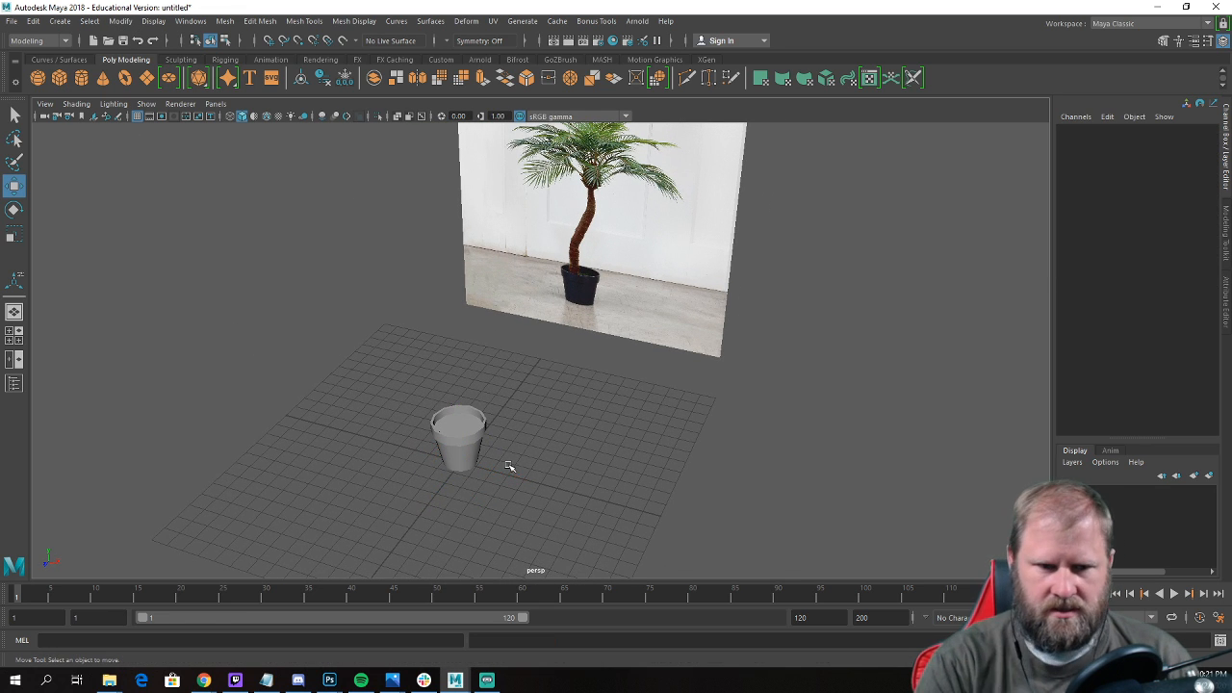
Create a polygon plane, scale it uniformly to about 18, and move it beside the pot to about -14.6 in X.
click(147, 77)
alt+drag(396, 358, 380, 439)
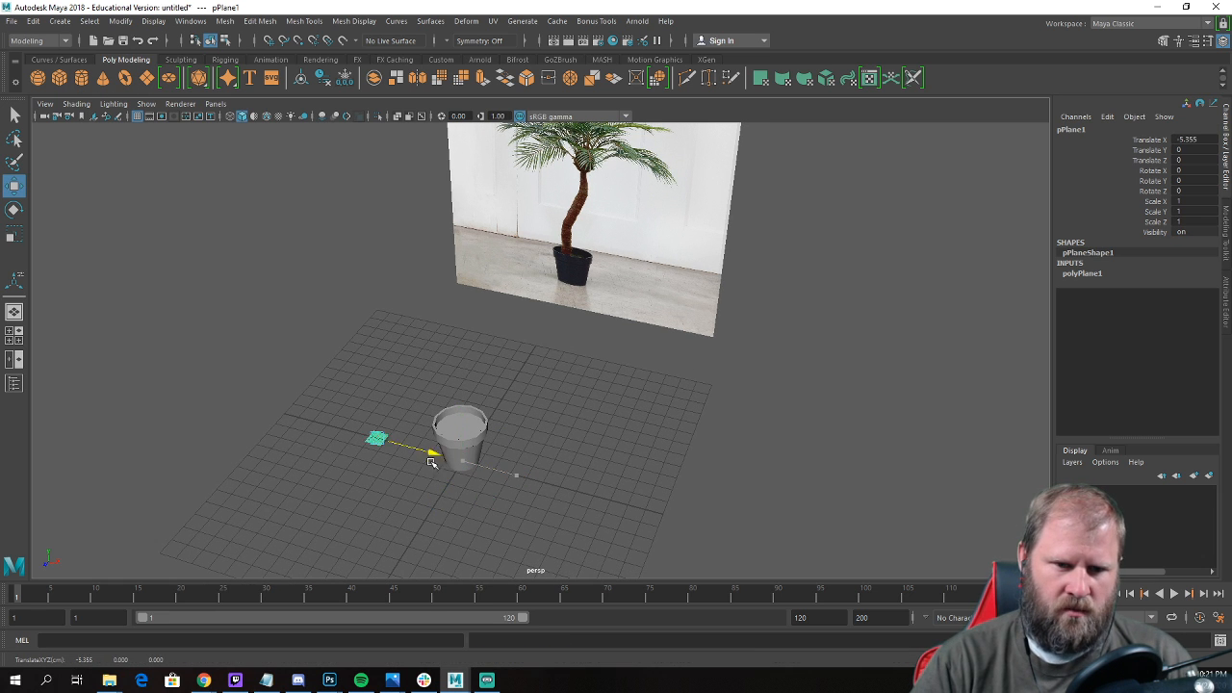
key(e)
key(r)
drag(311, 420, 508, 442)
key(w)
alt+middle_drag(371, 440, 448, 396)
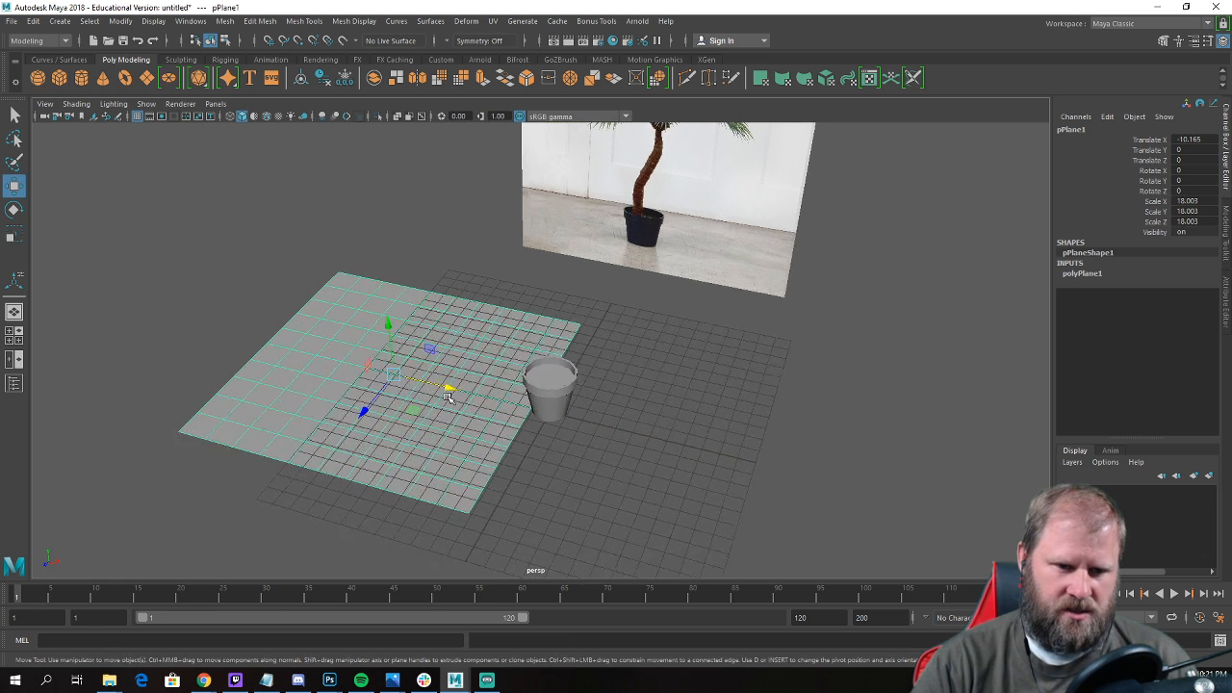
drag(456, 389, 385, 381)
Raise the plane above the grid and deselect it.
alt+drag(347, 307, 324, 278)
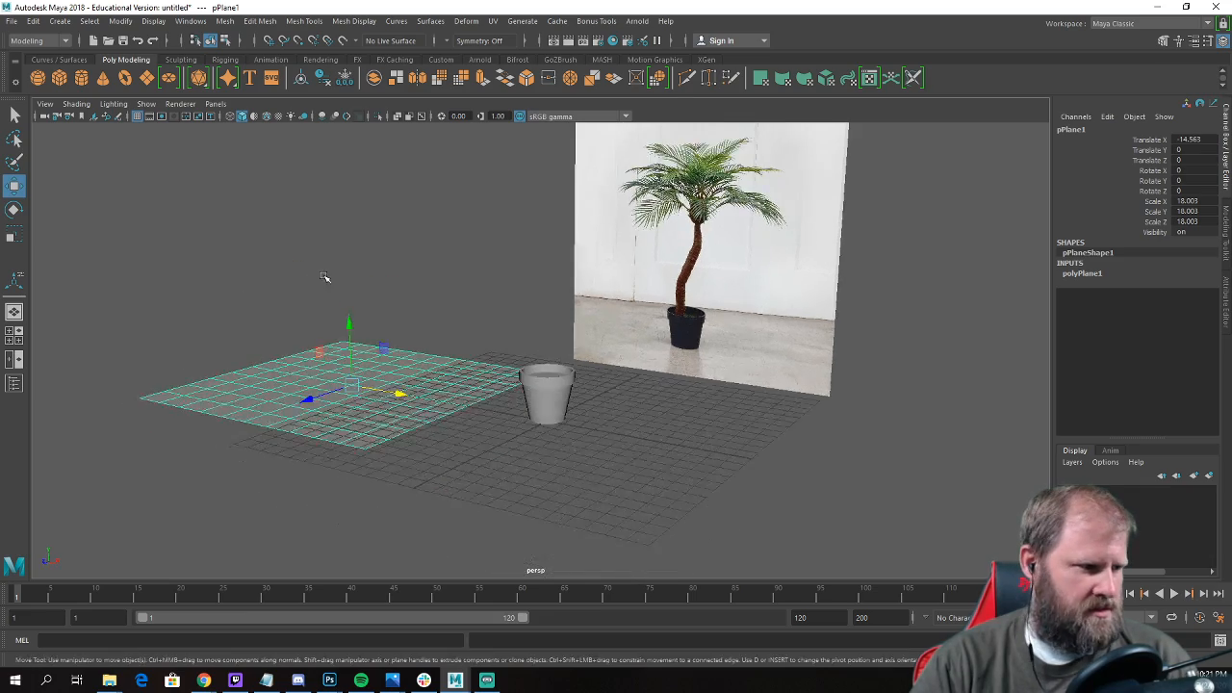
alt+right_drag(324, 278, 388, 303)
alt+middle_drag(388, 302, 430, 306)
alt+drag(430, 306, 421, 325)
drag(339, 327, 342, 264)
alt+drag(343, 265, 371, 366)
click(491, 397)
alt+drag(421, 410, 422, 419)
alt+drag(498, 429, 540, 474)
Open the Hypershade and create a new Lambert material.
click(190, 20)
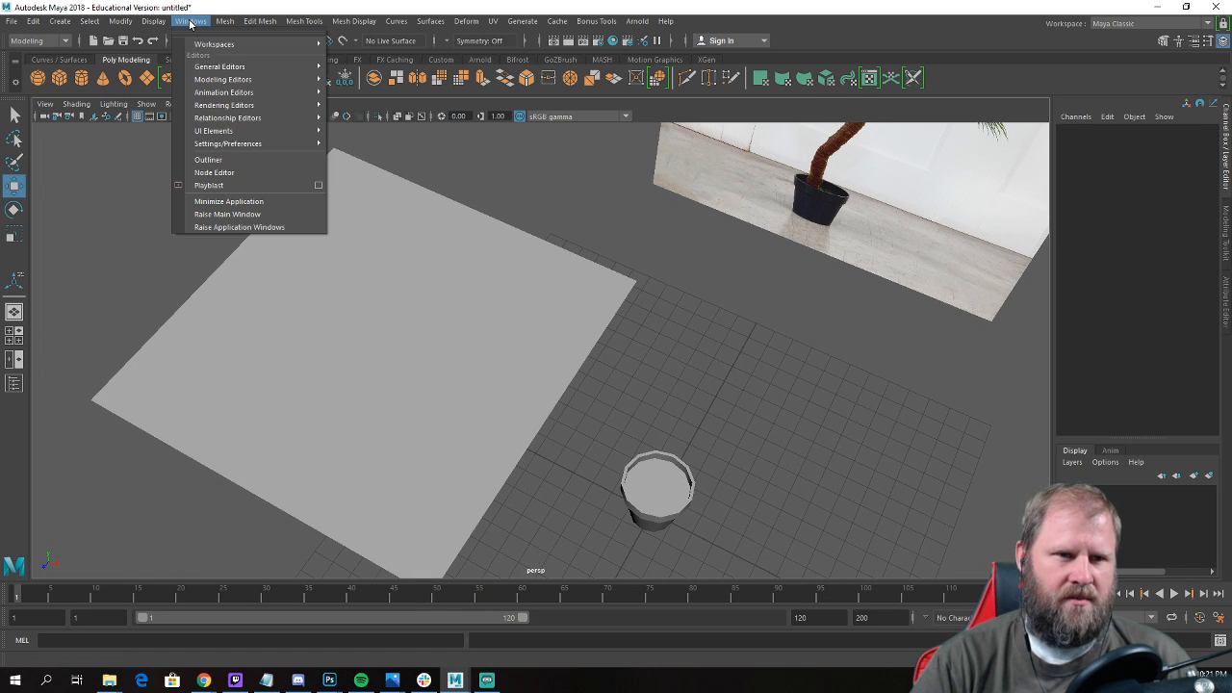
mouse_move(233, 70)
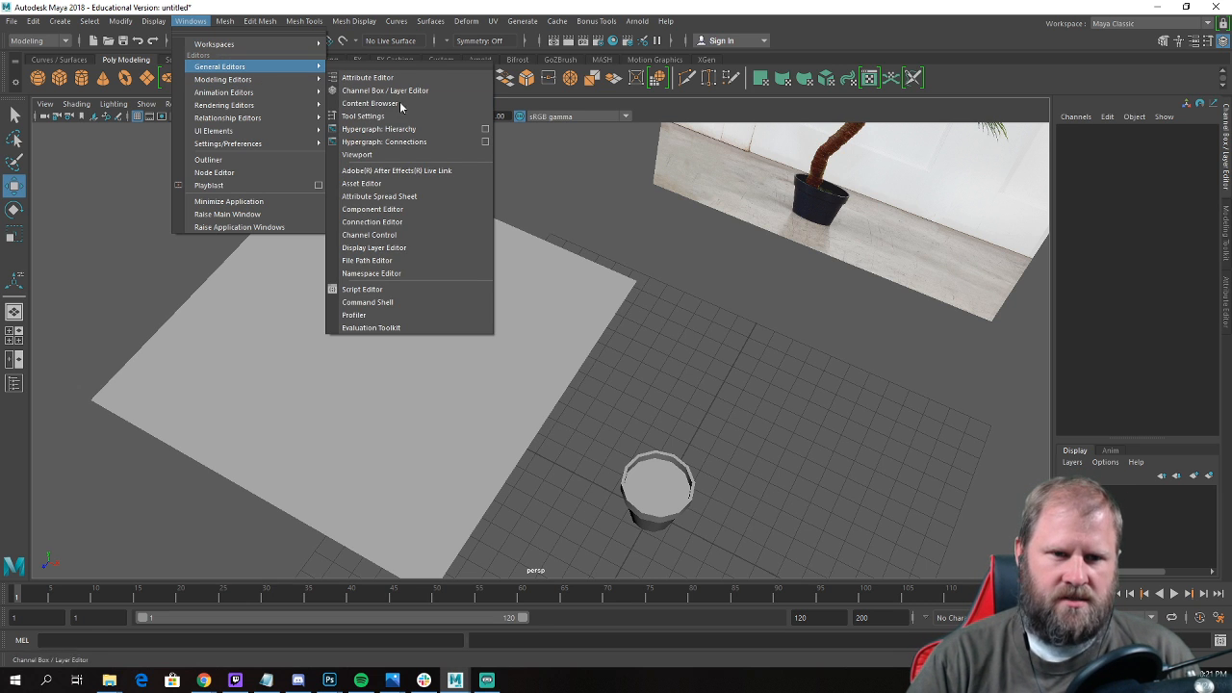
mouse_move(296, 150)
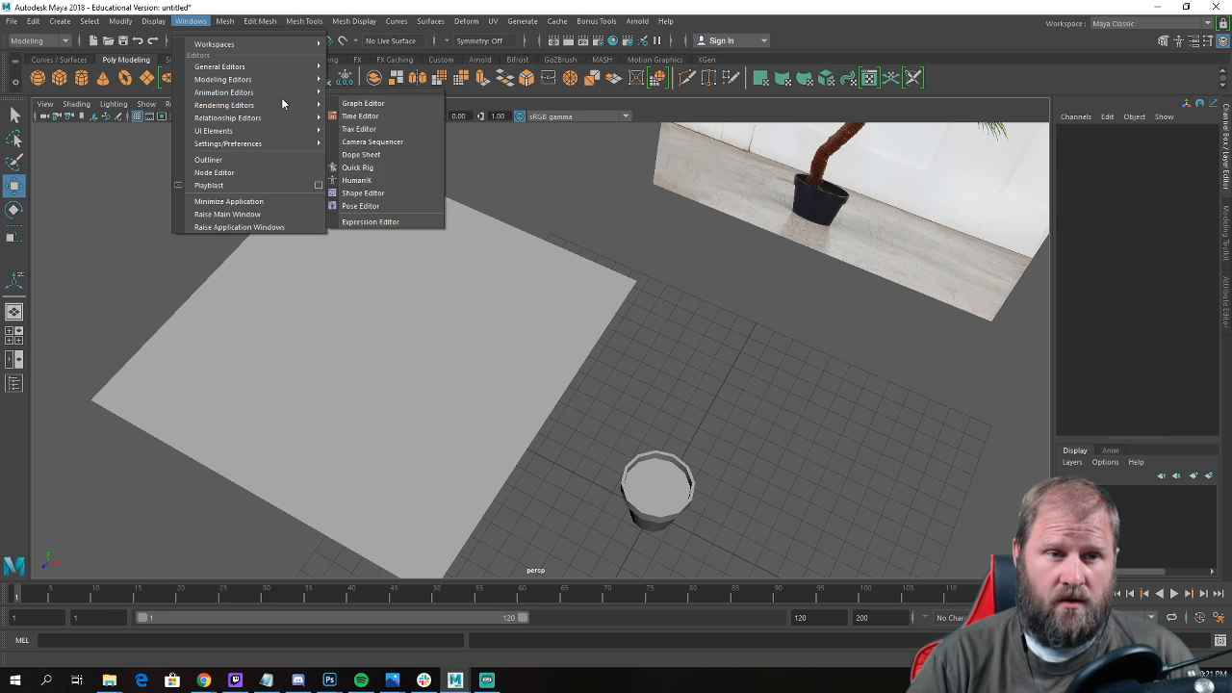
mouse_move(296, 104)
click(380, 141)
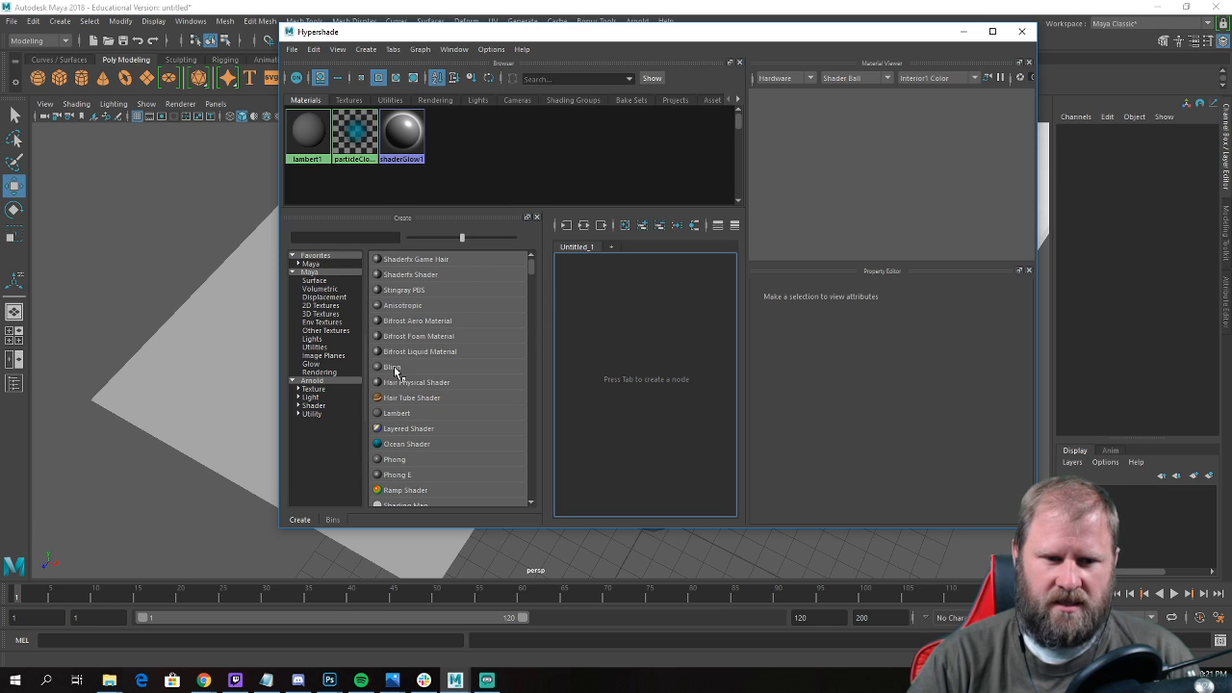
click(400, 414)
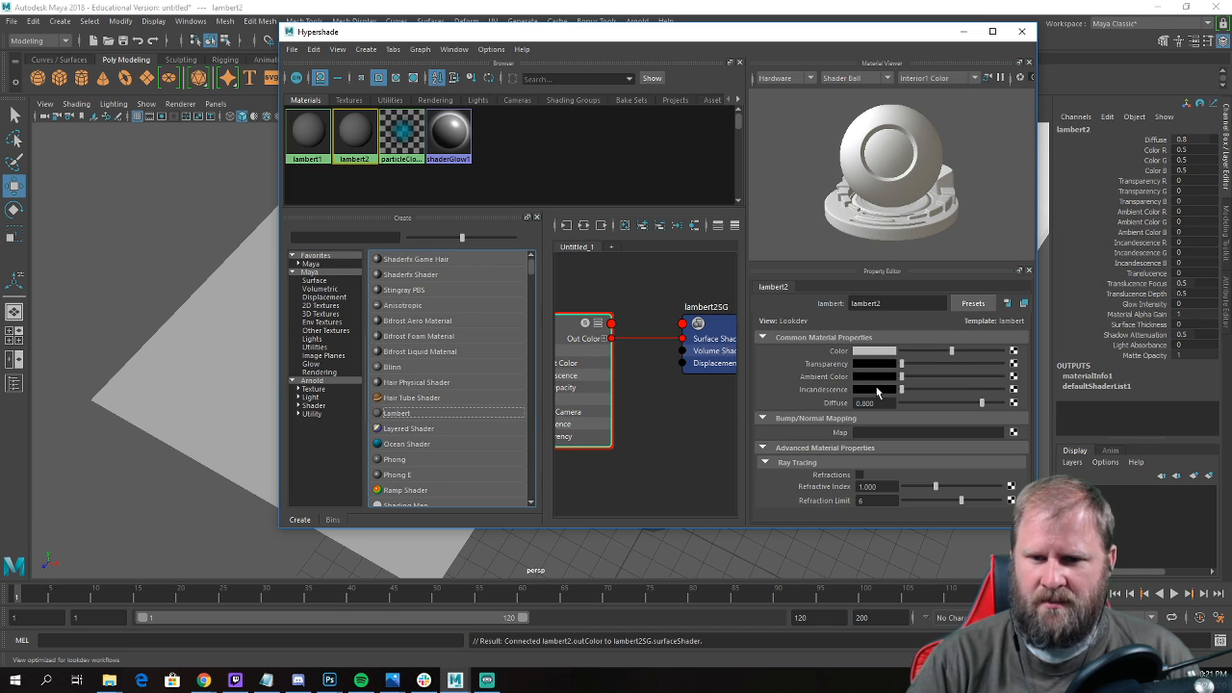
Map the Lambert's color to a File texture using PinClipart.com_fern-leaf-clip-art_4048828.png from C:\teaching\UAC_3dModeling\palmTreeInPot.
click(1015, 353)
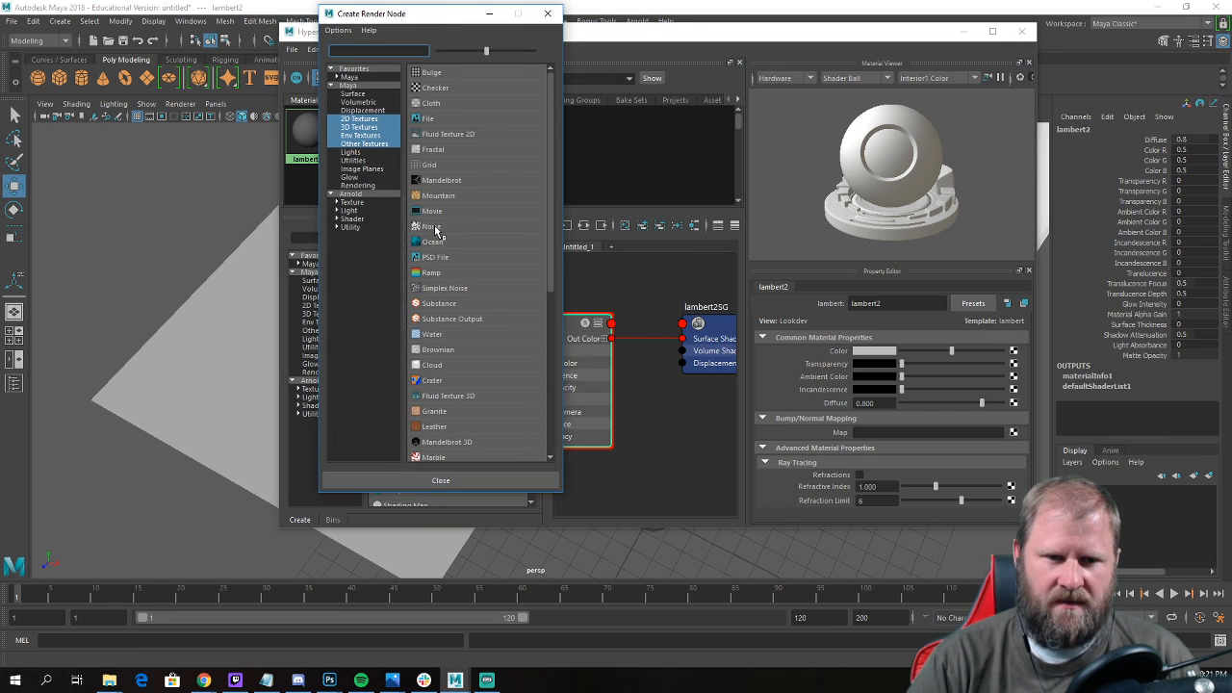
click(429, 119)
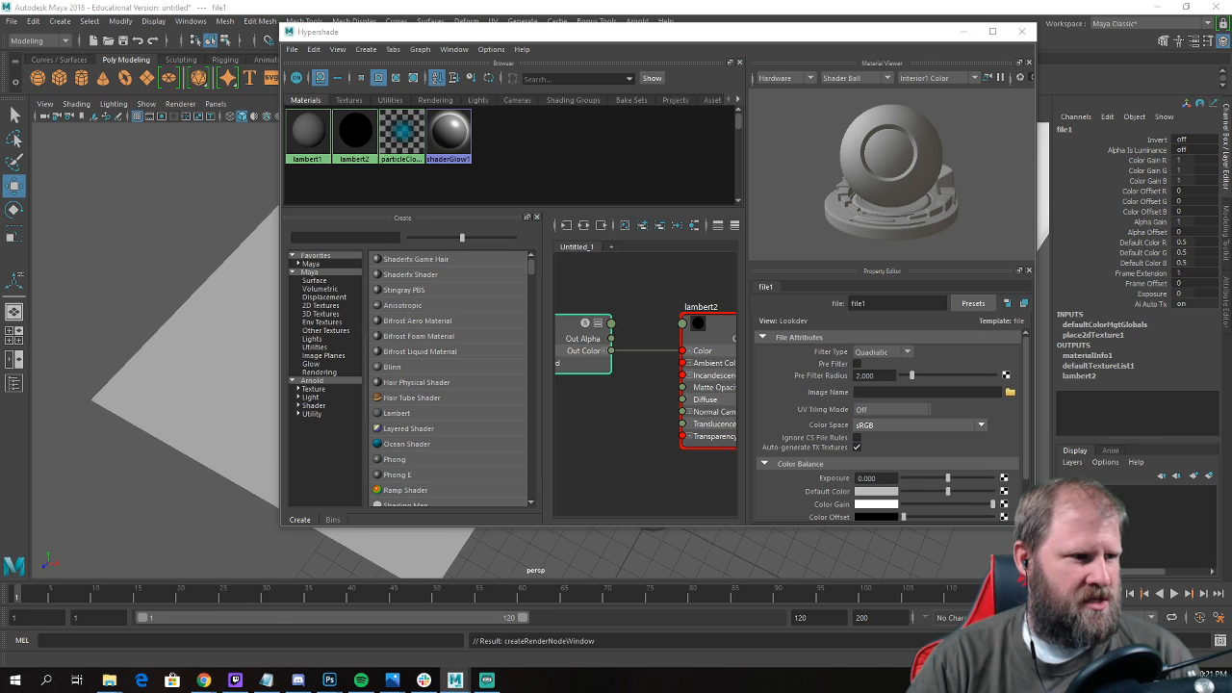
drag(0, 104, 568, 105)
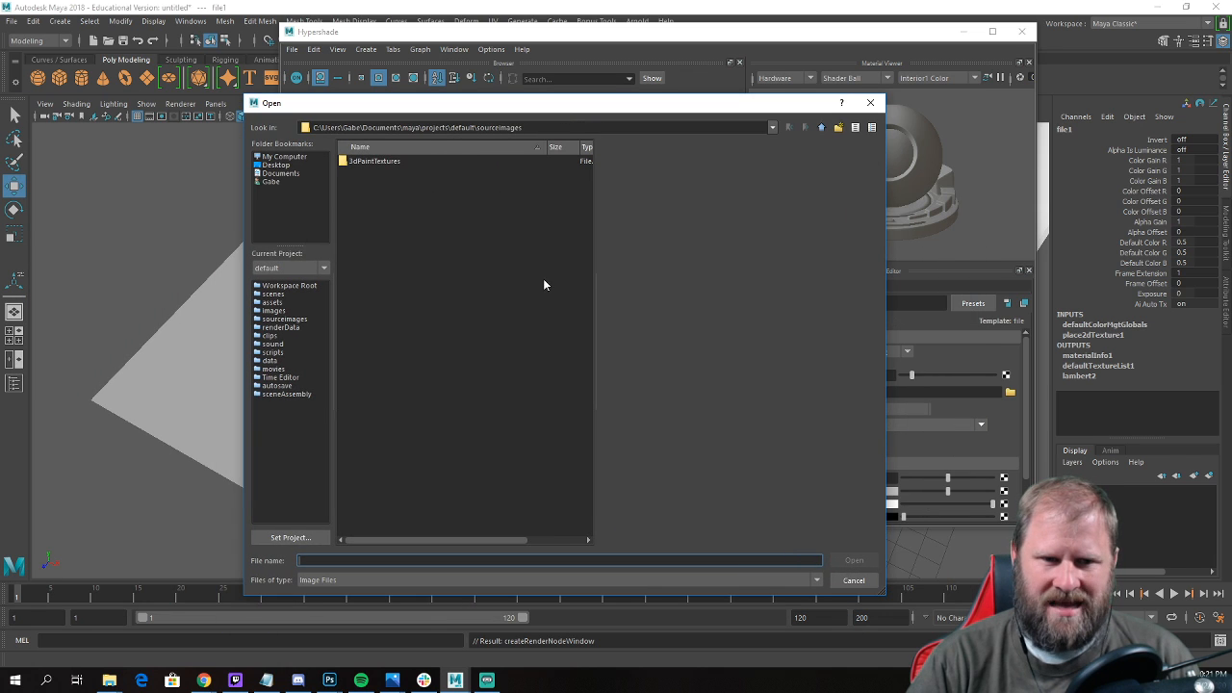
click(299, 158)
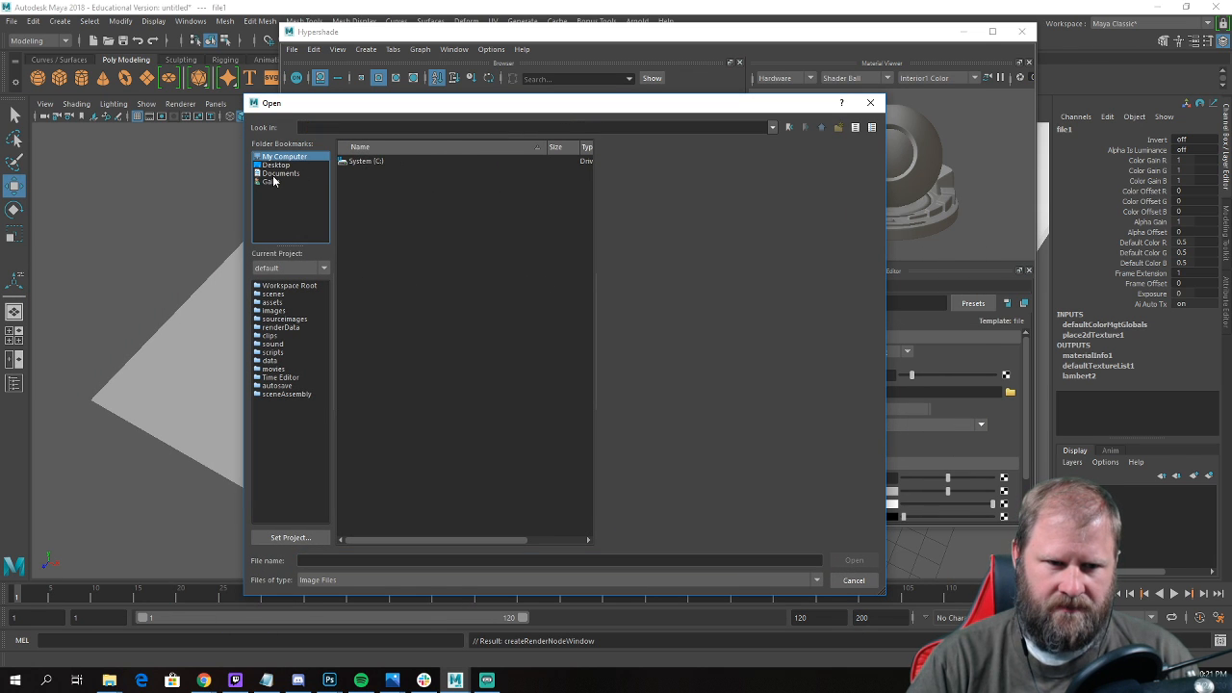
double_click(373, 164)
click(385, 326)
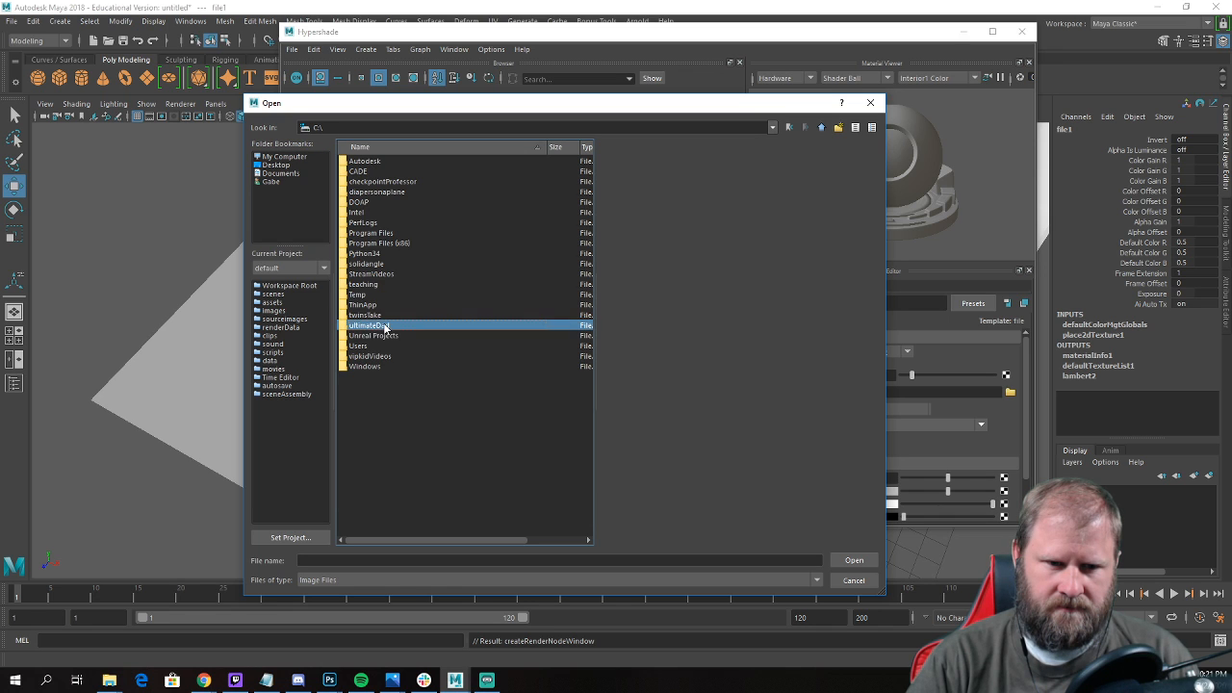
double_click(378, 284)
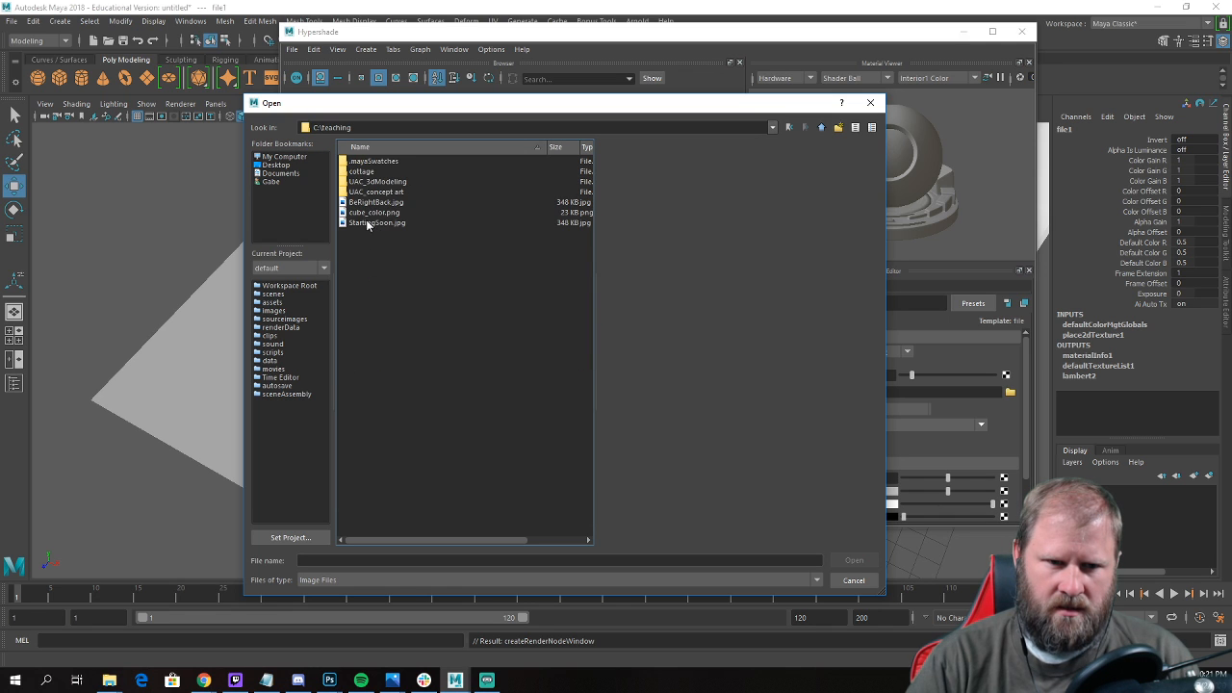
double_click(408, 181)
double_click(400, 183)
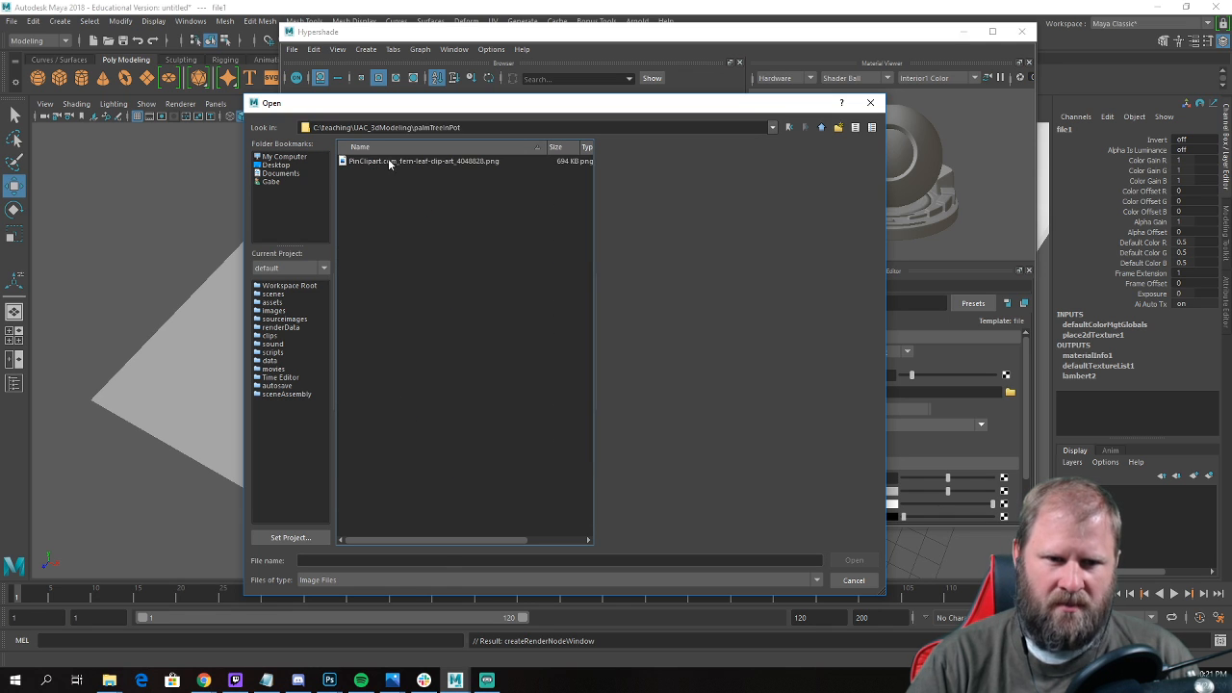
click(388, 161)
click(856, 562)
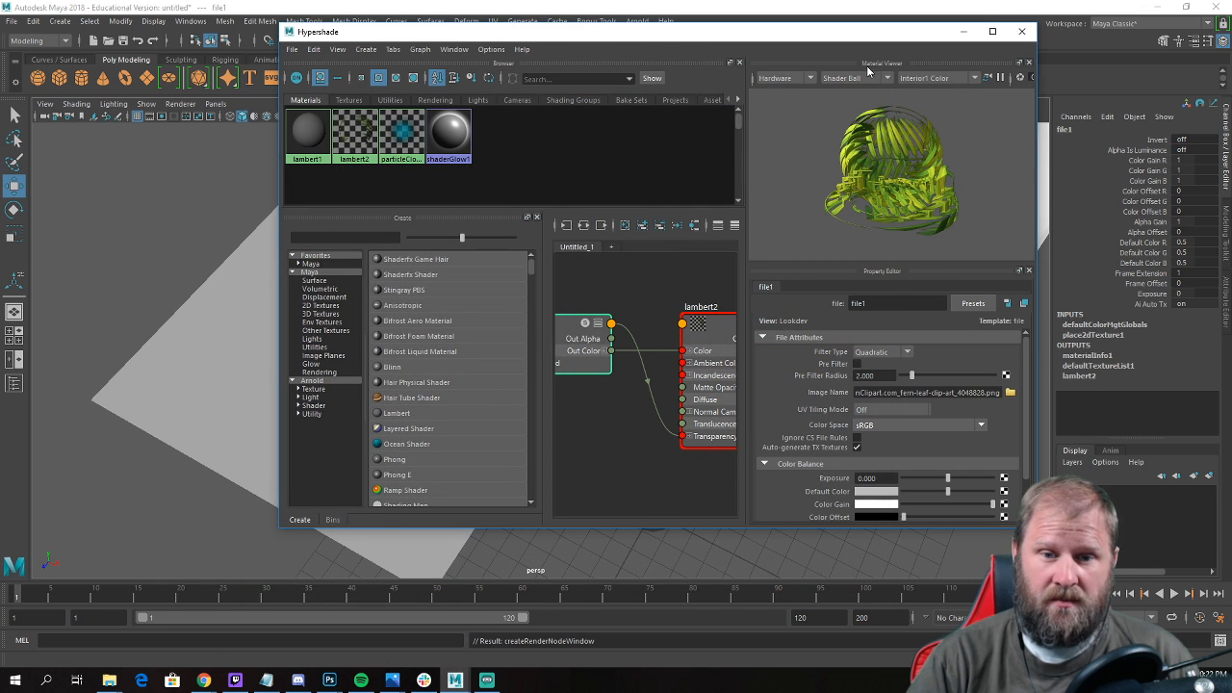
Move the Hypershade aside to uncover the plane, and rename the textured Lambert material to palmLeaf.
drag(578, 40, 858, 61)
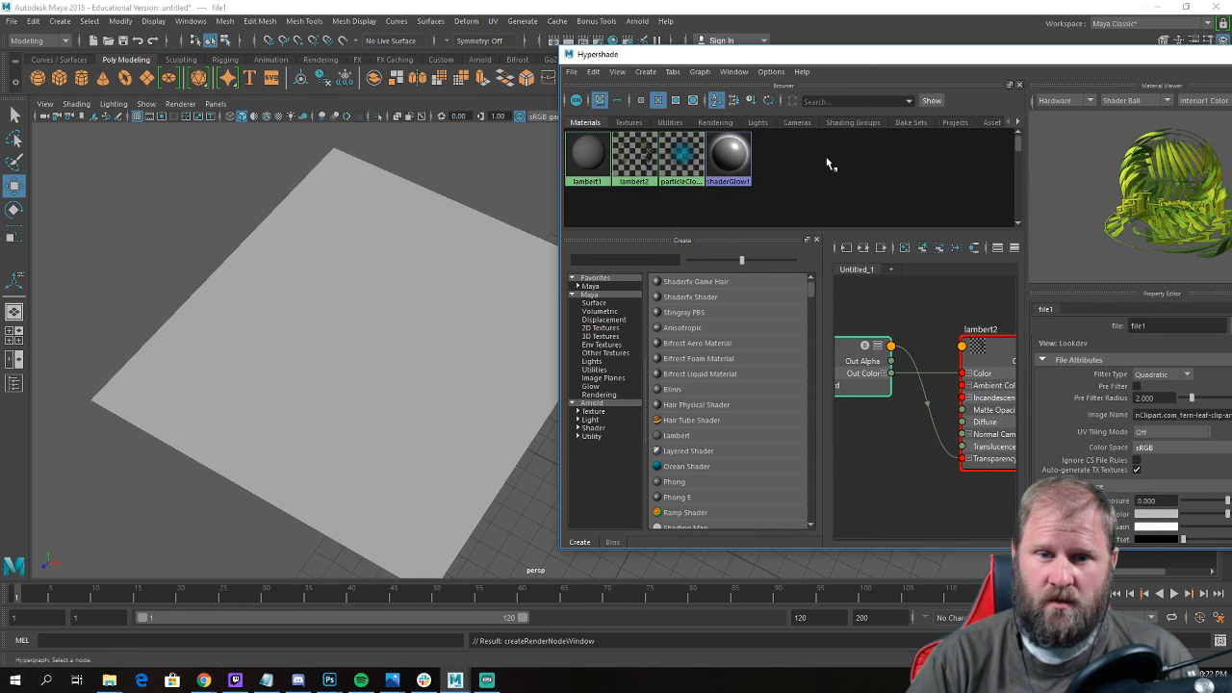
right_click(637, 164)
click(640, 151)
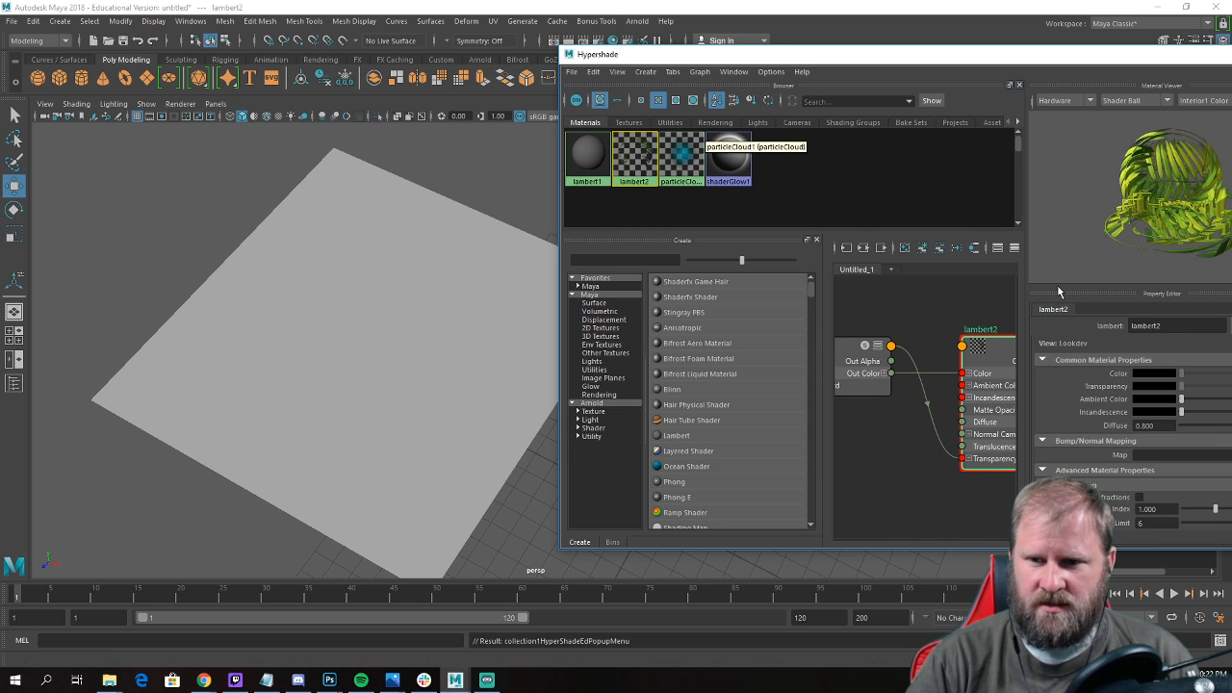
drag(1176, 327, 1088, 320)
text(pa)
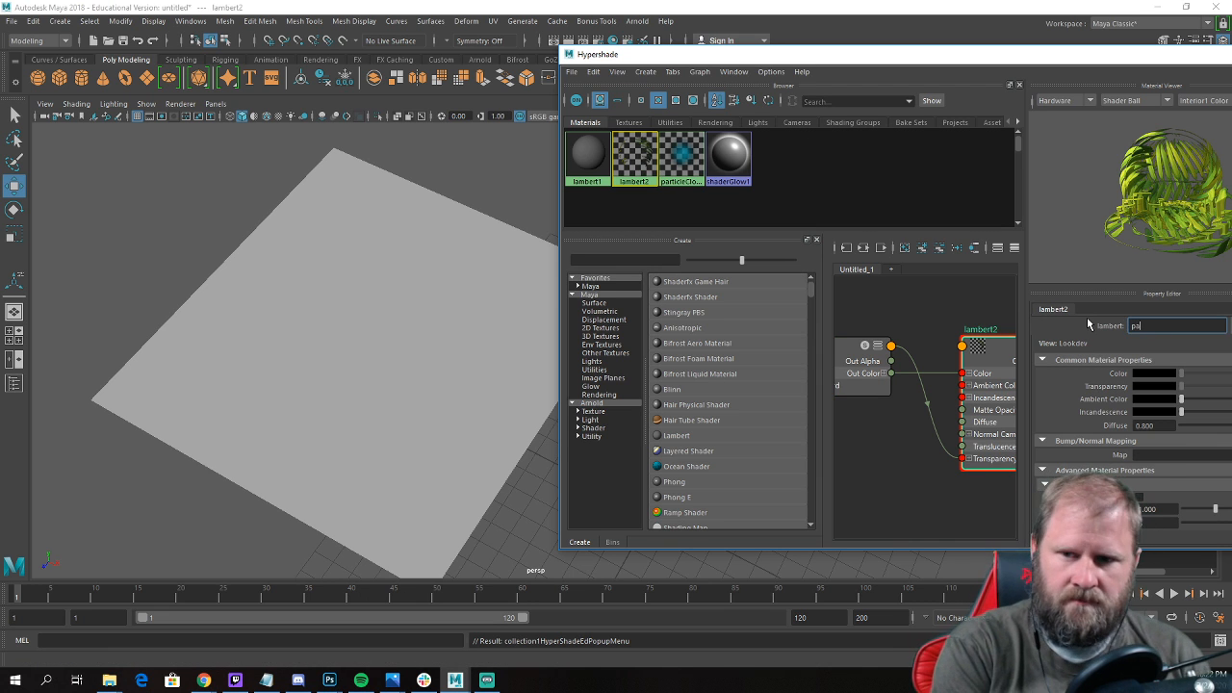
text(lmLeaf)
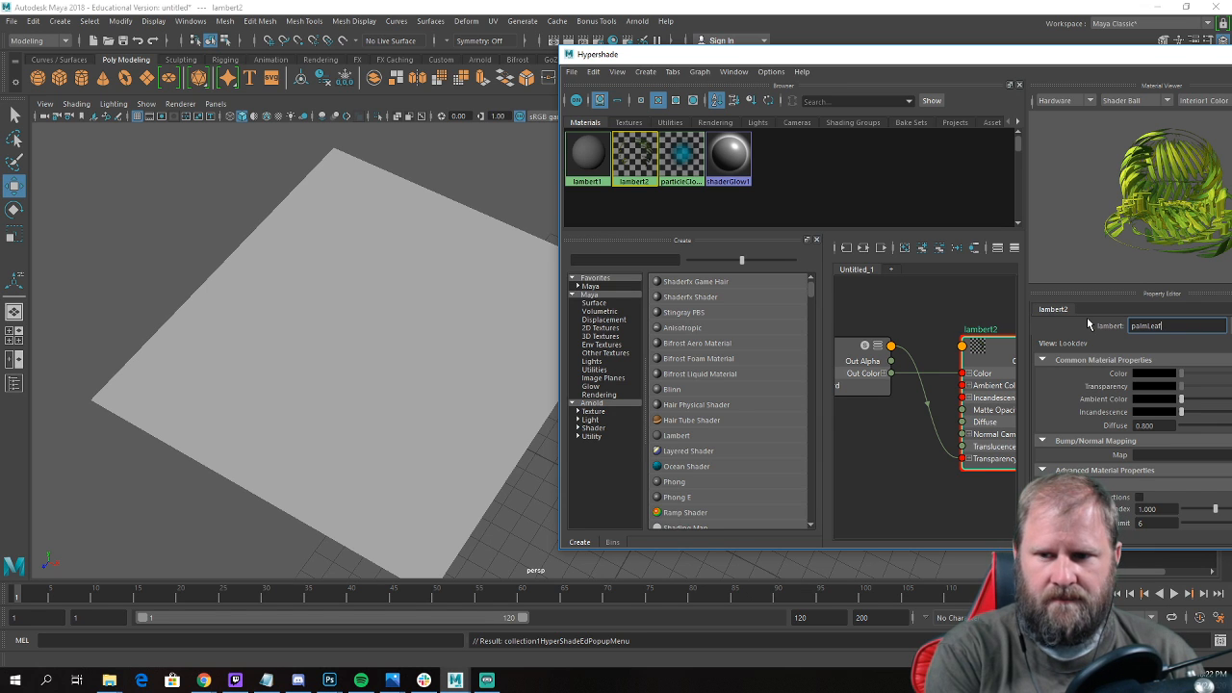
key(Return)
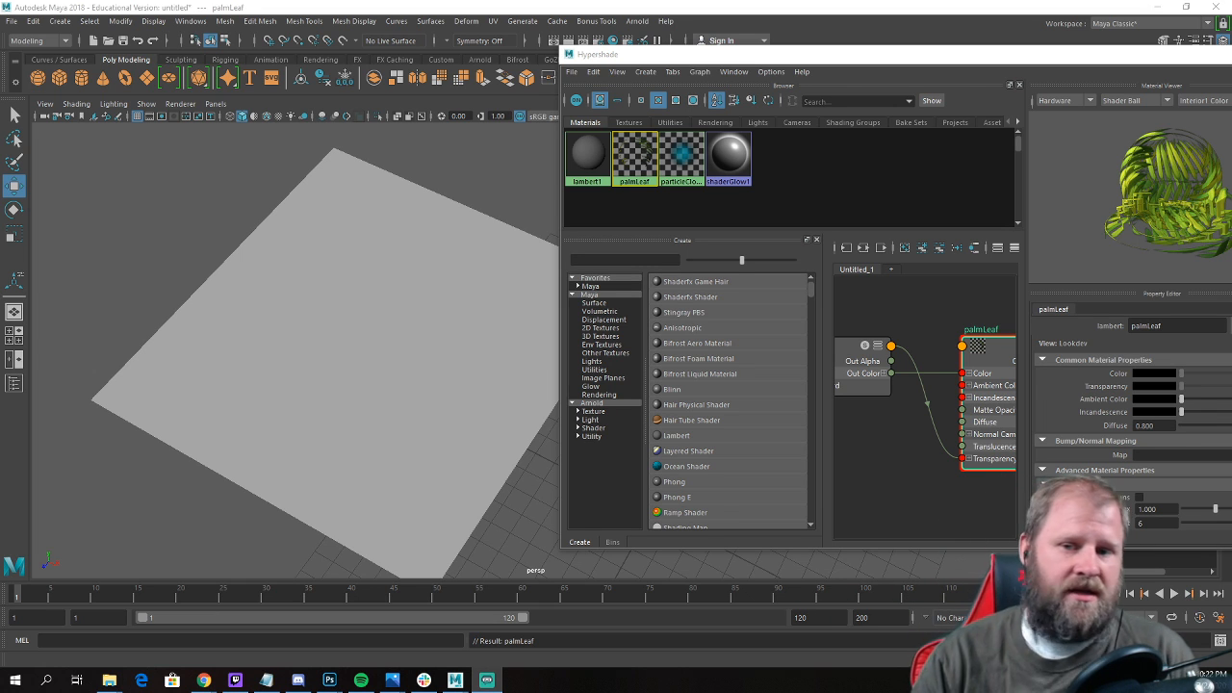
Assign the palmLeaf material to the plane and turn on textured display in the viewport.
middle_drag(632, 162, 370, 335)
scroll(373, 335, up, 2)
scroll(374, 337, down, 5)
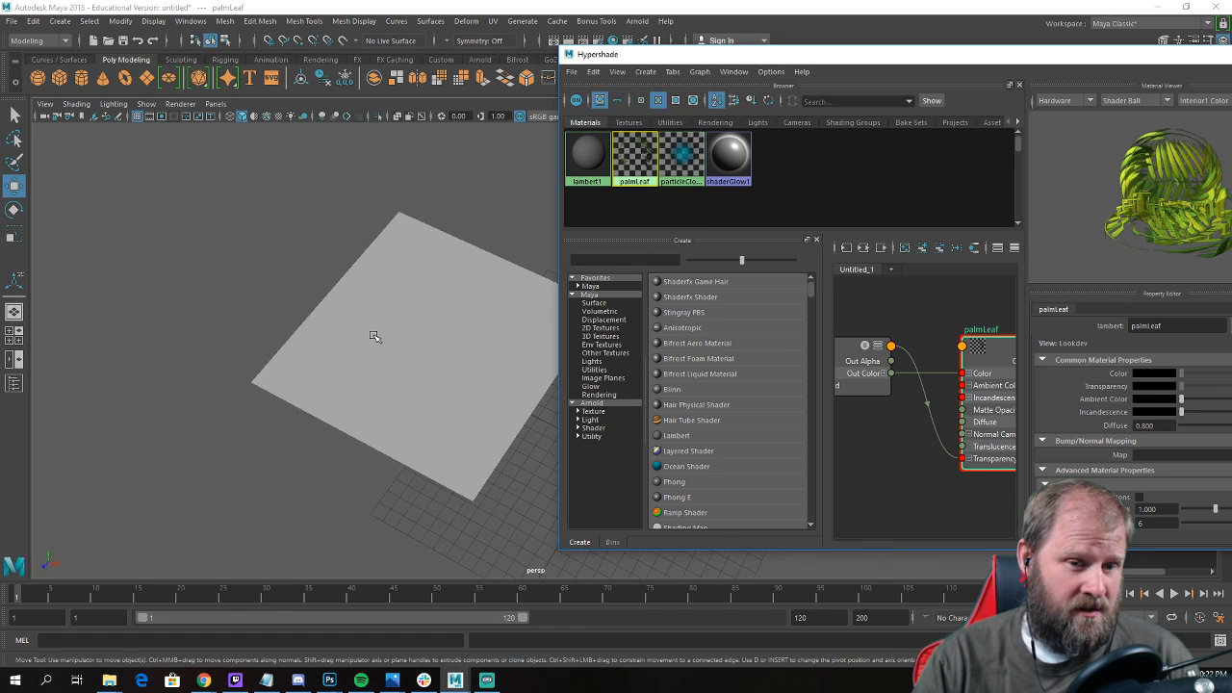
click(371, 337)
mouse_move(358, 340)
alt+mouse_down()
mouse_move(330, 317)
mouse_move(354, 345)
mouse_move(421, 375)
mouse_move(429, 342)
mouse_move(468, 333)
mouse_move(410, 292)
mouse_move(568, 278)
mouse_move(321, 366)
mouse_move(195, 369)
mouse_move(345, 348)
alt+mouse_up()
key(6)
Stretch the frond plane lengthwise along X and move it away from the pot.
click(429, 342)
key(e)
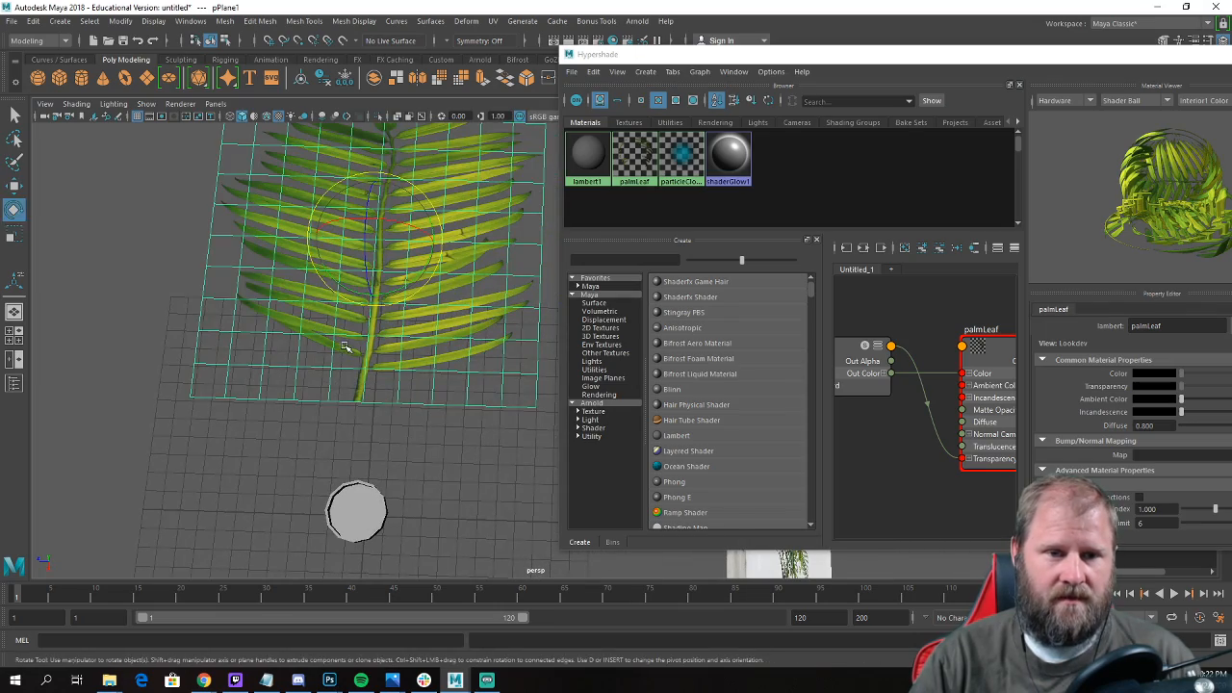
key(r)
drag(359, 299, 423, 384)
key(w)
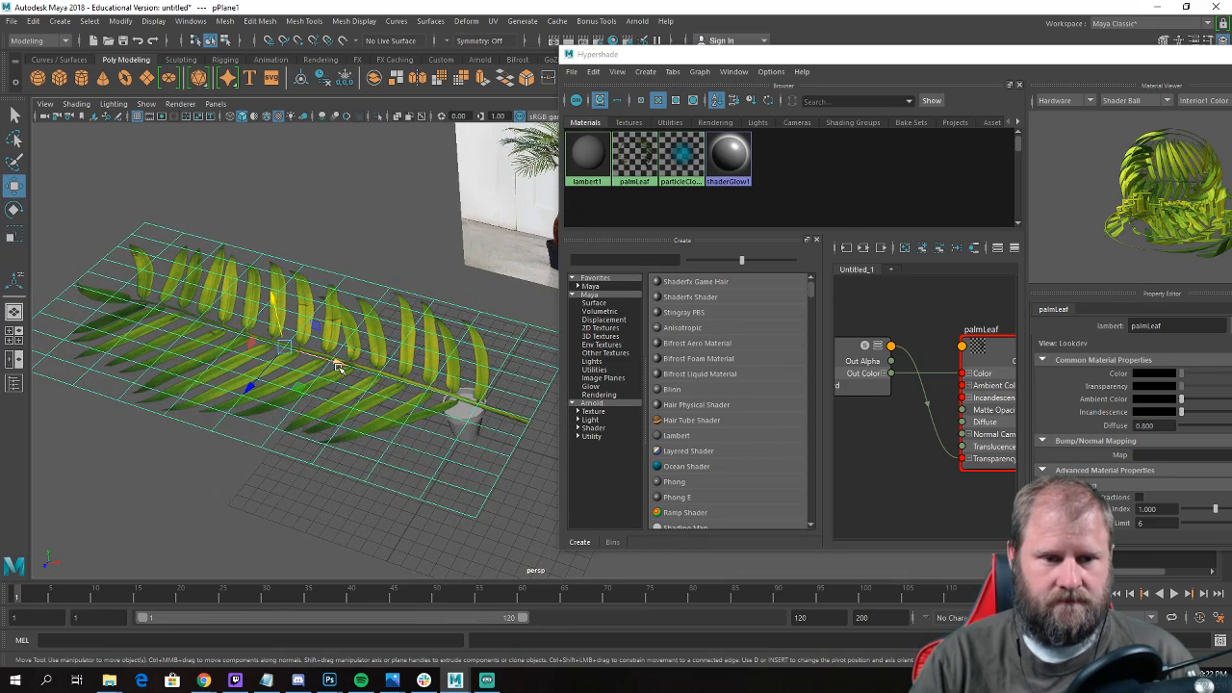
alt+drag(339, 367, 280, 423)
Deselect the frond plane and close the Hypershade.
click(339, 436)
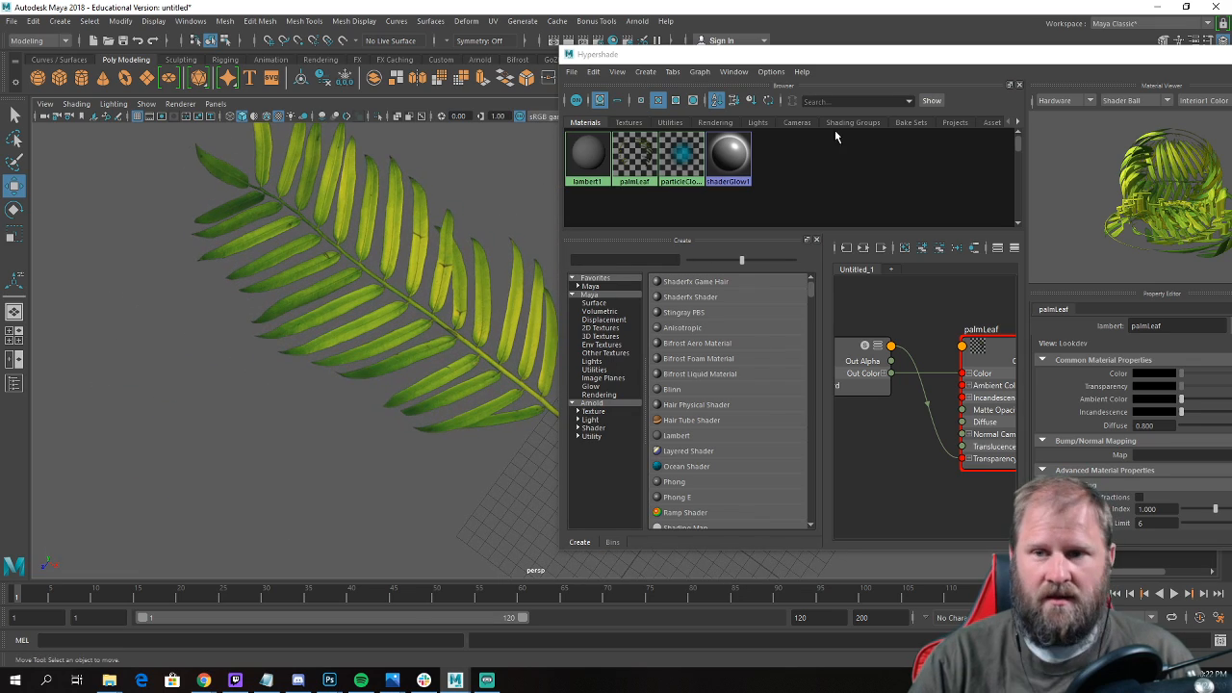
drag(1114, 53, 901, 109)
click(1030, 107)
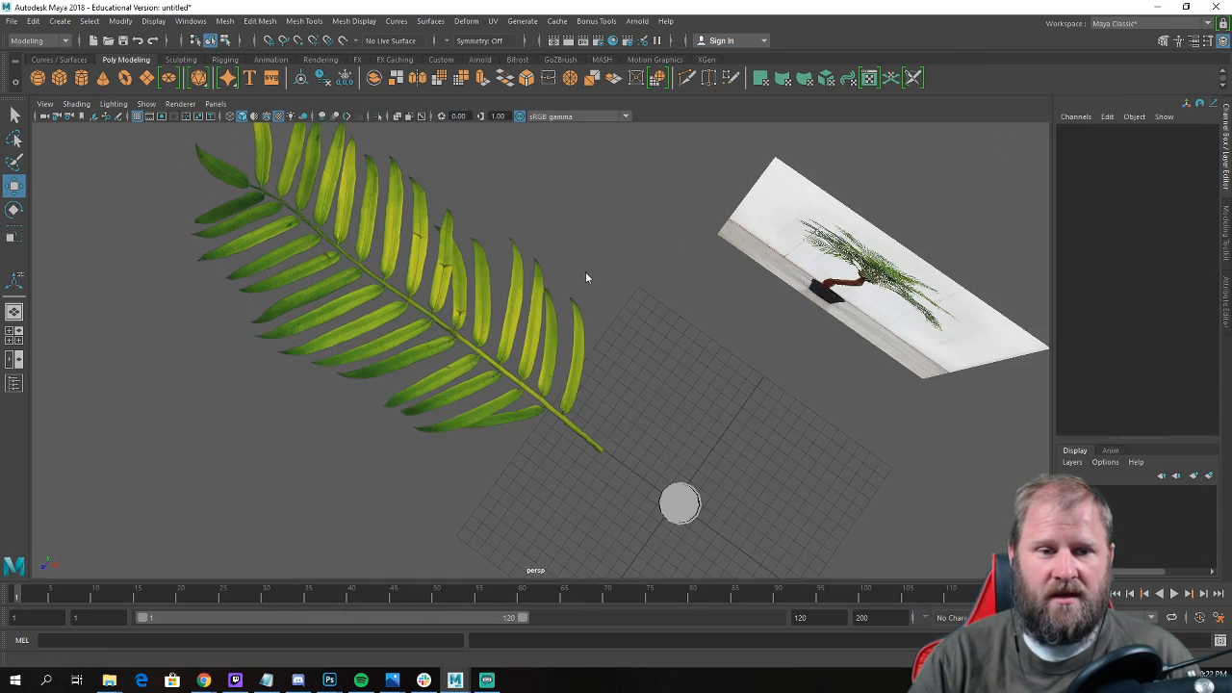
Delete four alternating crosswise edge loops from the frond plane.
click(516, 310)
alt+drag(517, 310, 668, 311)
right_drag(669, 311, 666, 277)
click(645, 282)
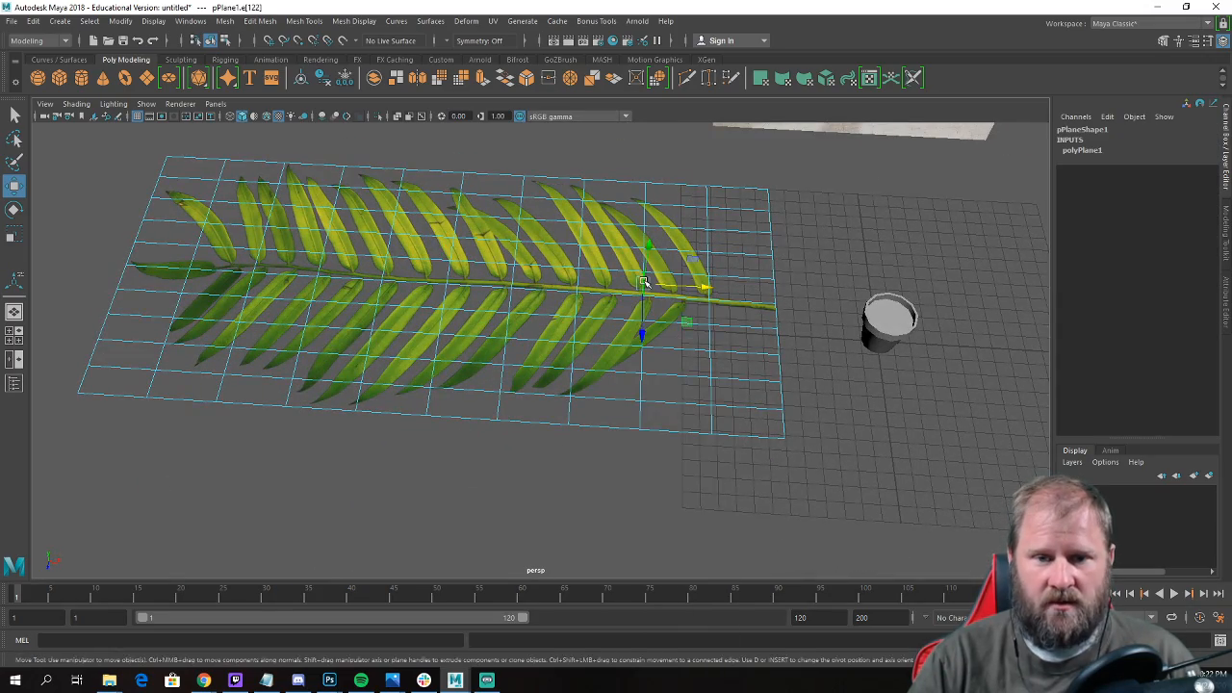
double_click(644, 282)
shift+double_click(513, 301)
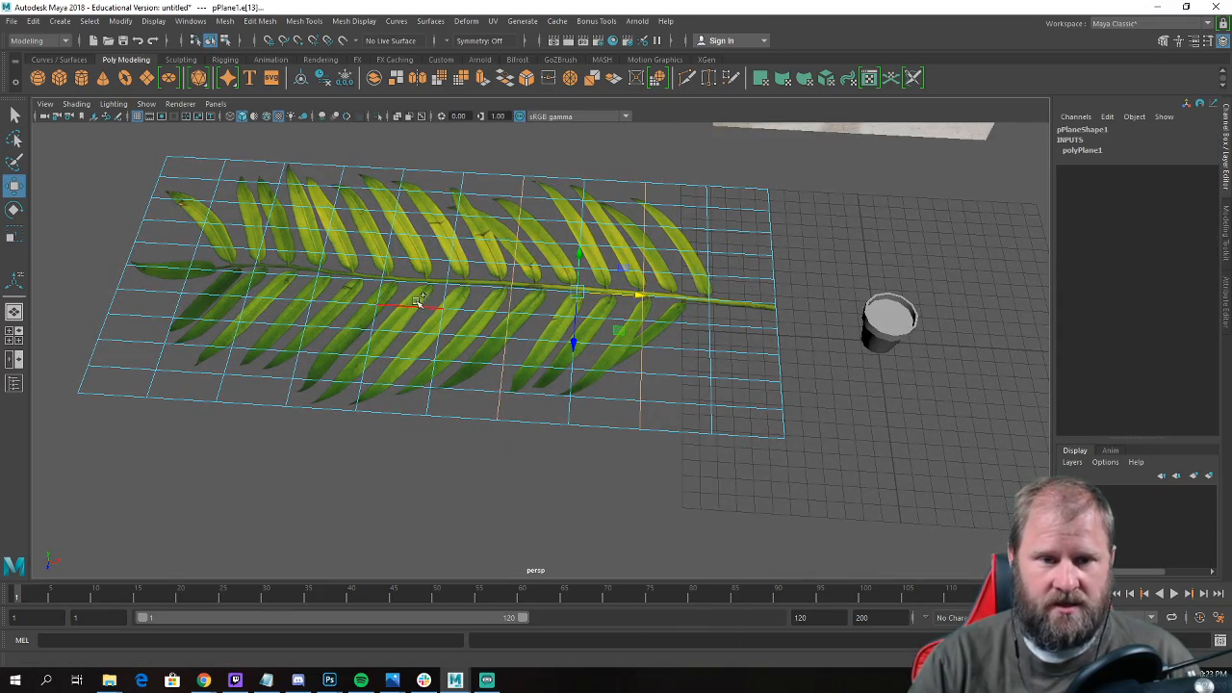
shift+double_click(384, 297)
shift+double_click(252, 289)
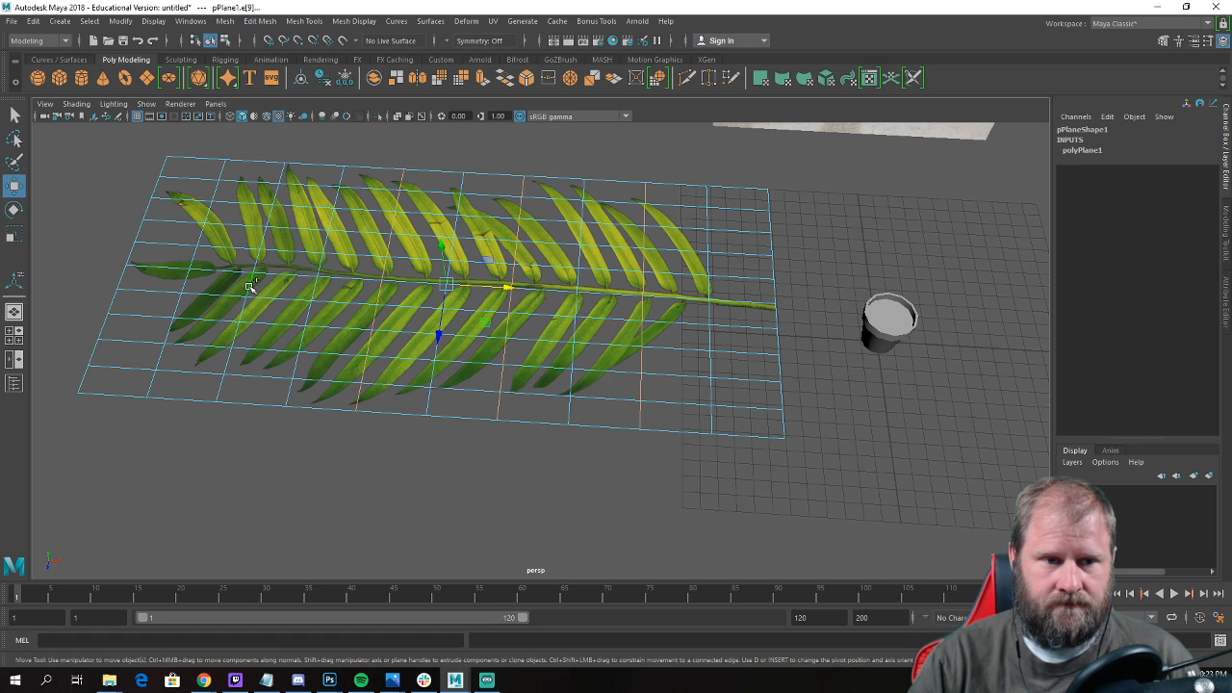
shift+right_drag(435, 264, 385, 288)
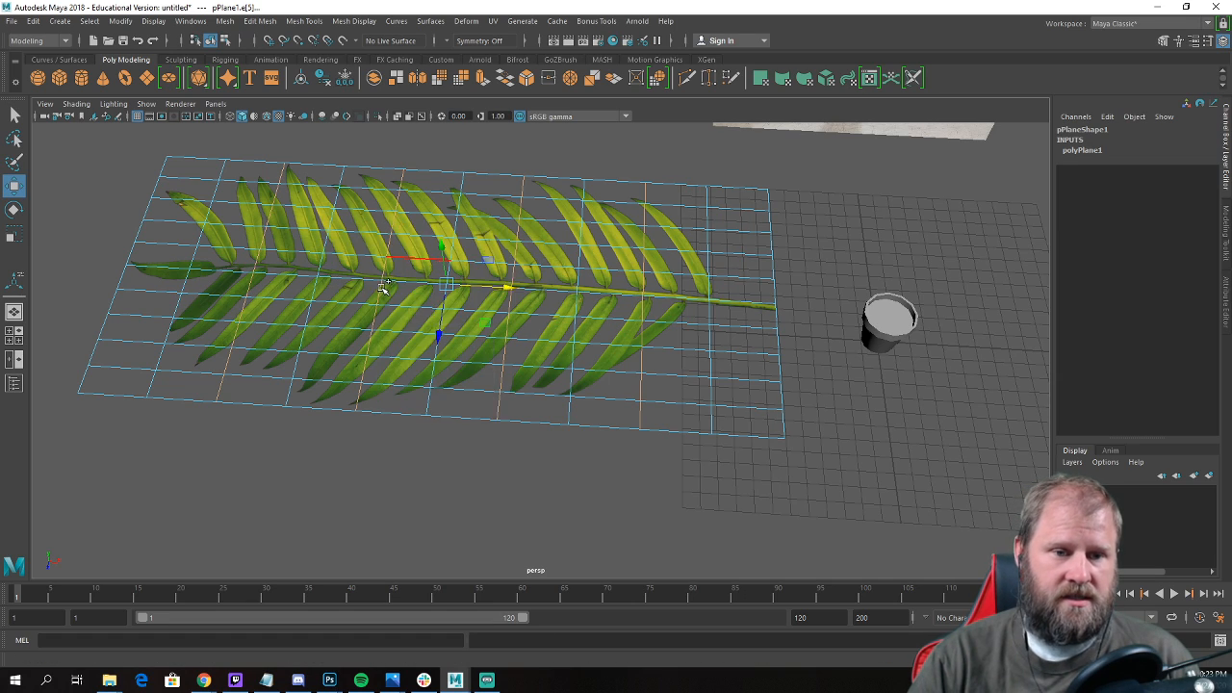
alt+drag(635, 312, 684, 399)
Delete five alternating lengthwise edge loops from the frond plane.
double_click(630, 412)
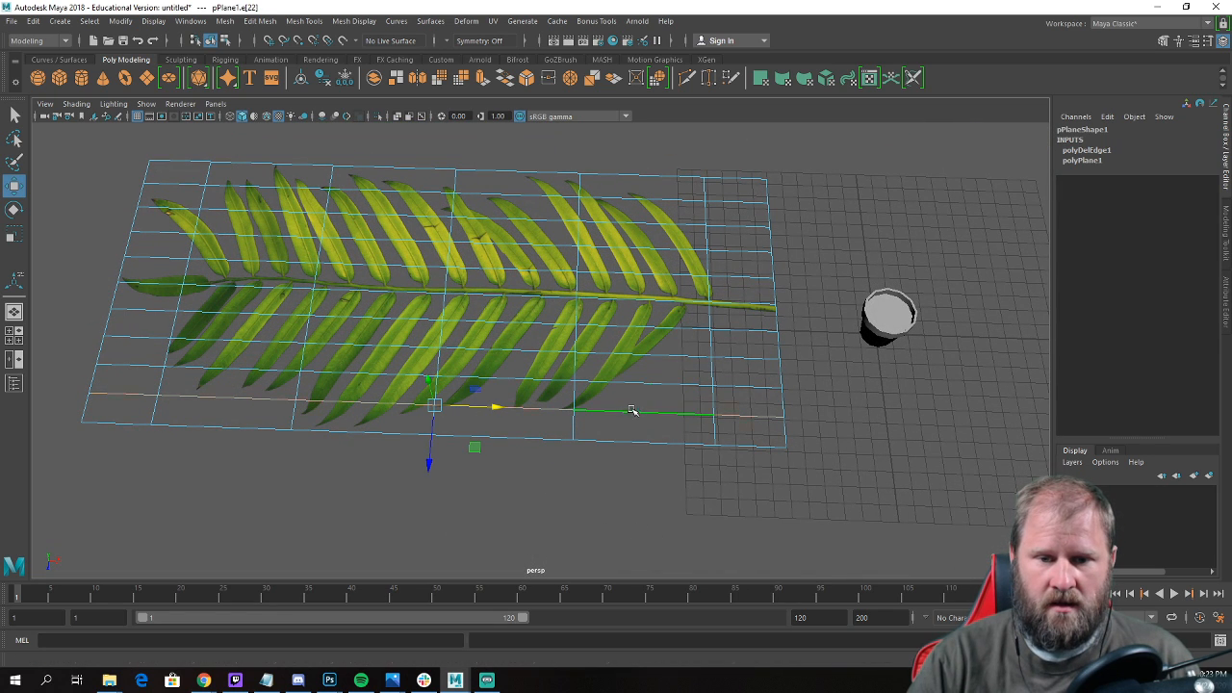
shift+double_click(621, 347)
shift+double_click(624, 296)
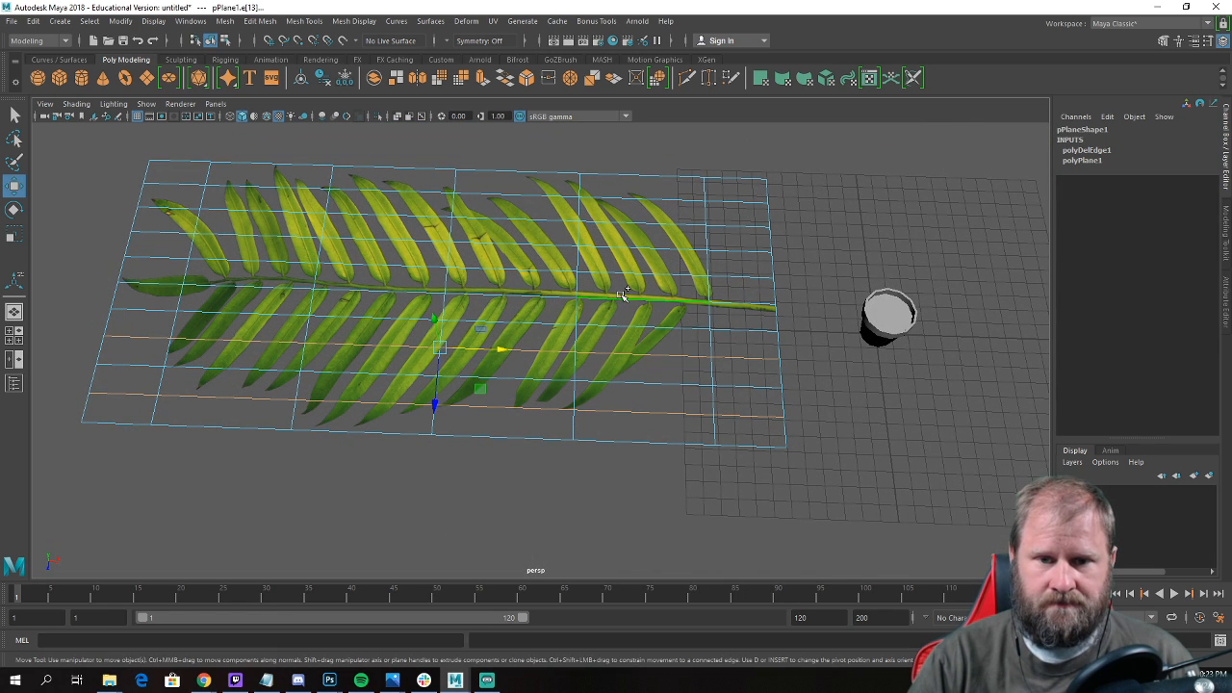
shift+double_click(649, 249)
shift+click(652, 201)
shift+double_click(652, 201)
shift+right_drag(652, 200, 580, 221)
scroll(751, 278, down, 4)
alt+drag(751, 278, 703, 330)
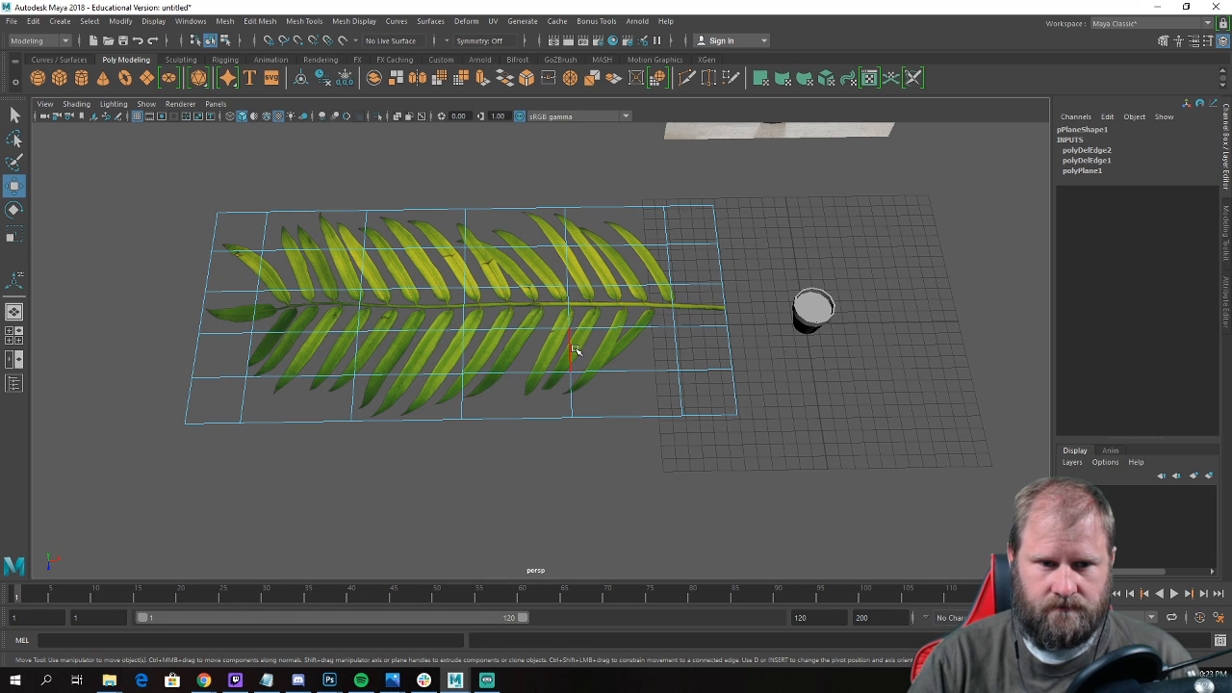
Collapse the lengthwise edges of two columns near the frond plane's ends to reduce it to four columns.
click(634, 332)
click(391, 332)
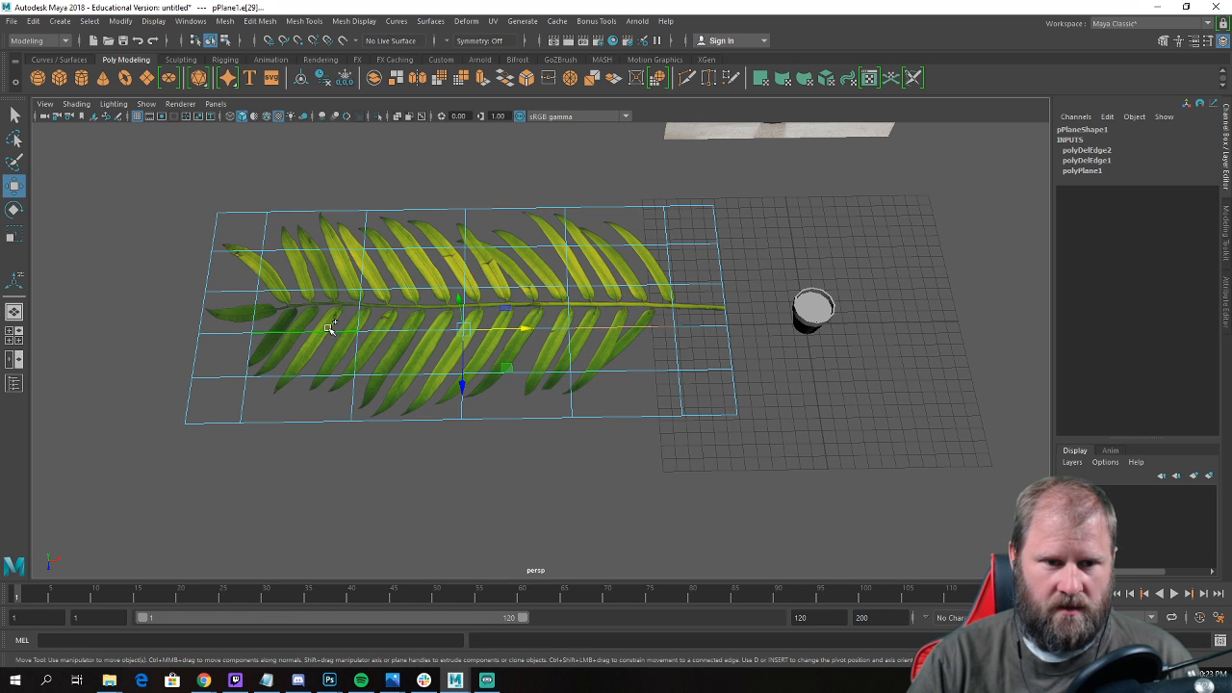
ctrl+right_drag(332, 333, 170, 336)
alt+drag(217, 335, 433, 338)
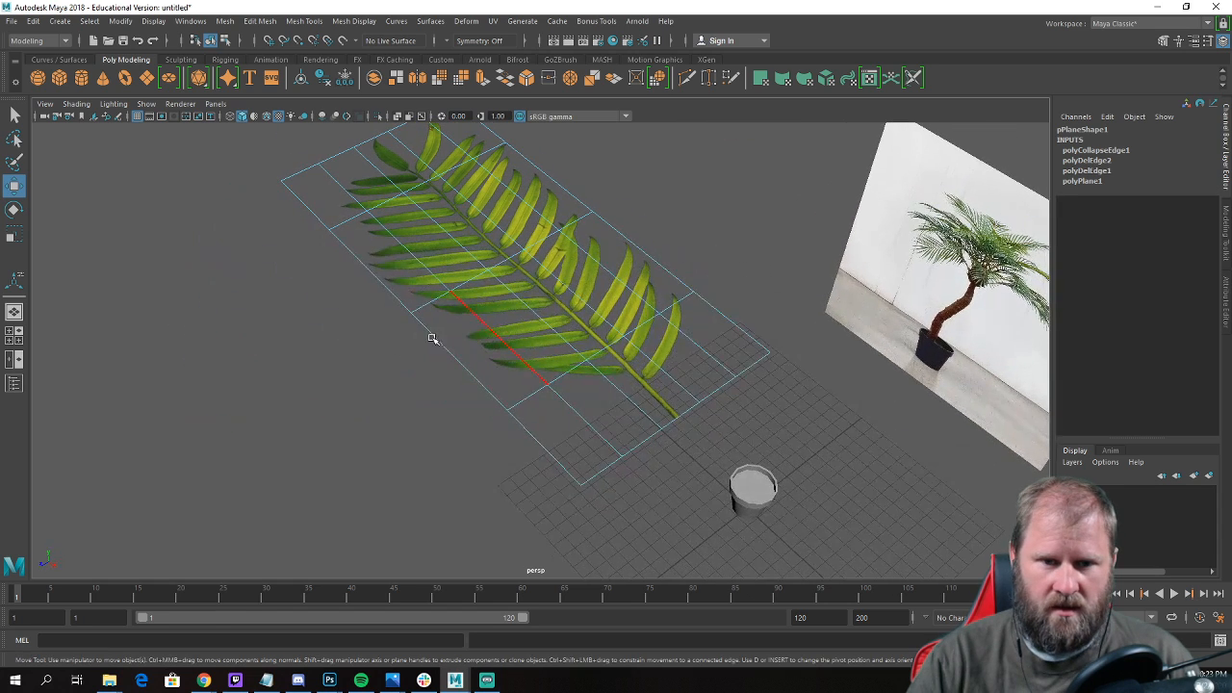
Collapse the crosswise edges of two rows to reduce the frond plane to three lengthwise rows, and return to object mode.
click(722, 392)
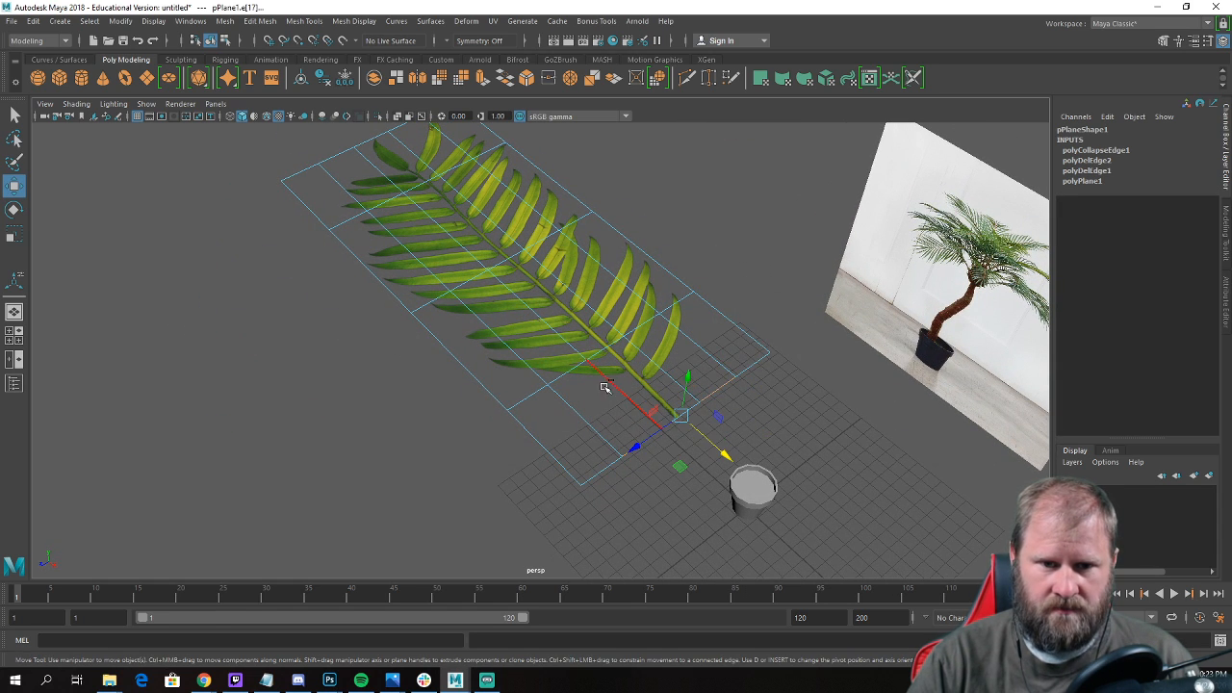
ctrl+right_drag(604, 387, 510, 416)
key(ctrl+z)
alt+drag(651, 418, 496, 377)
right_drag(487, 311, 572, 290)
click(769, 380)
alt+drag(769, 380, 668, 338)
click(563, 316)
alt+drag(563, 316, 676, 361)
alt+drag(658, 318, 578, 317)
click(658, 253)
alt+drag(658, 253, 617, 231)
Put the frond plane in vertex mode and select all of its vertices.
alt+middle_drag(606, 259, 614, 315)
alt+drag(614, 315, 663, 283)
alt+right_drag(664, 283, 681, 380)
alt+drag(598, 311, 692, 284)
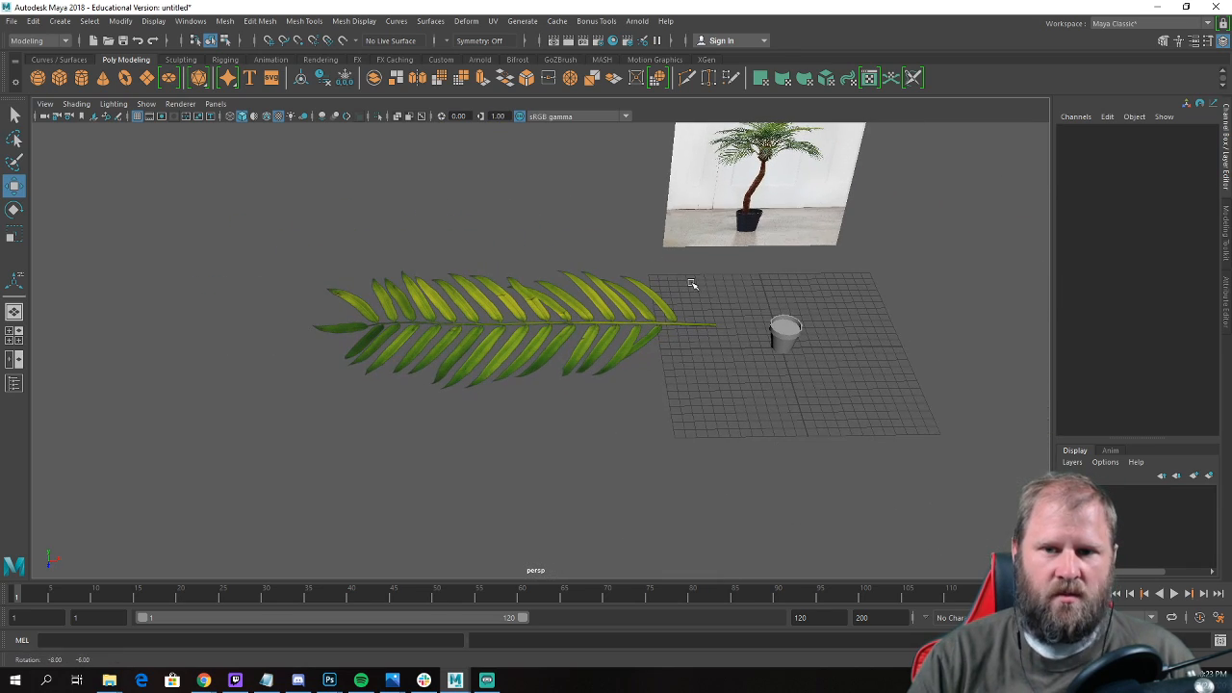
alt+drag(537, 246, 584, 300)
click(582, 327)
right_drag(580, 299, 513, 291)
drag(160, 206, 879, 528)
alt+drag(699, 430, 719, 411)
alt+drag(520, 286, 525, 324)
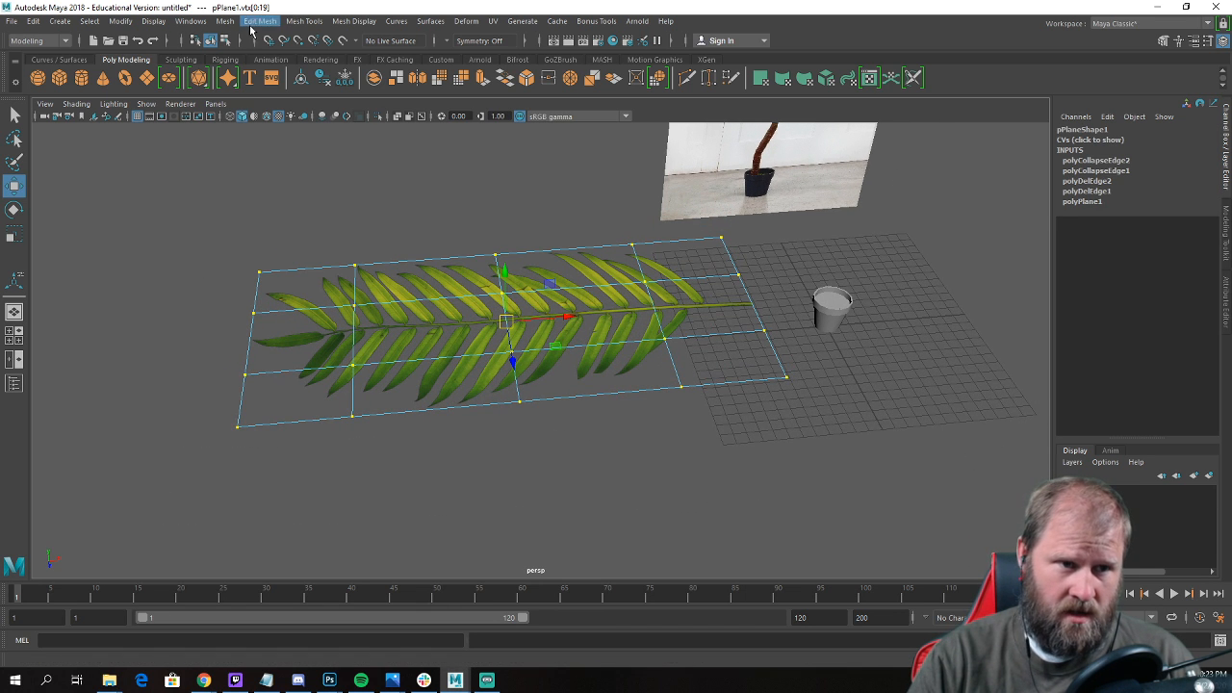
click(39, 41)
click(39, 69)
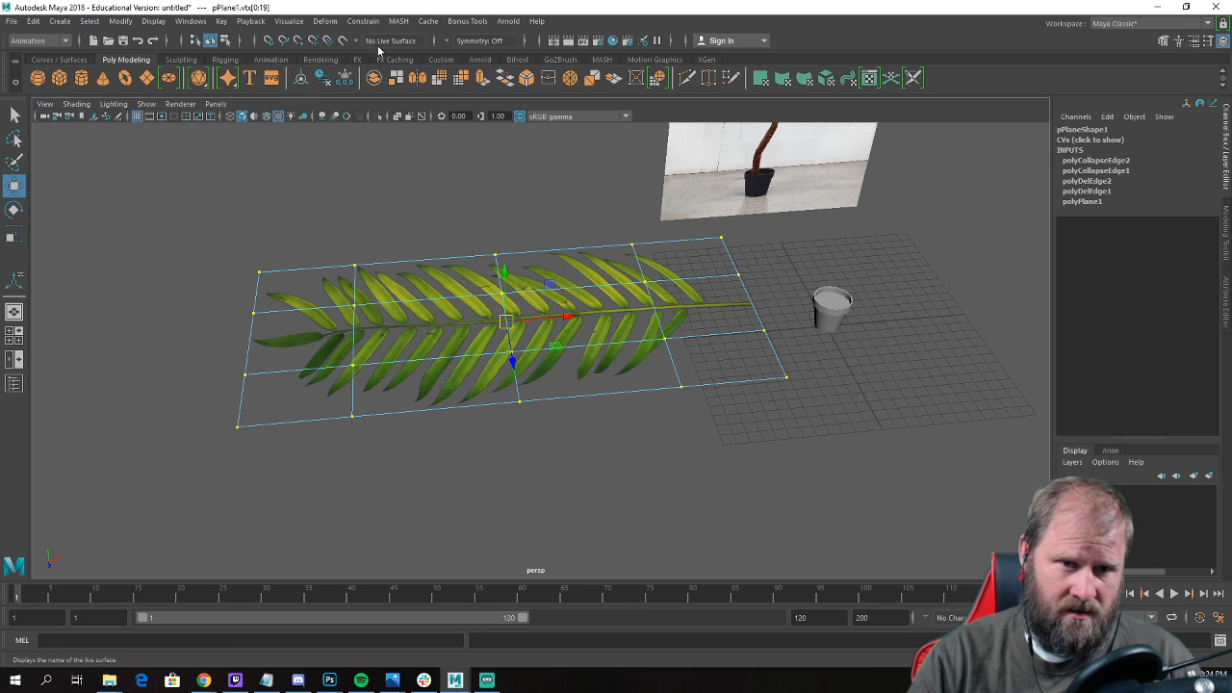
click(39, 40)
click(39, 47)
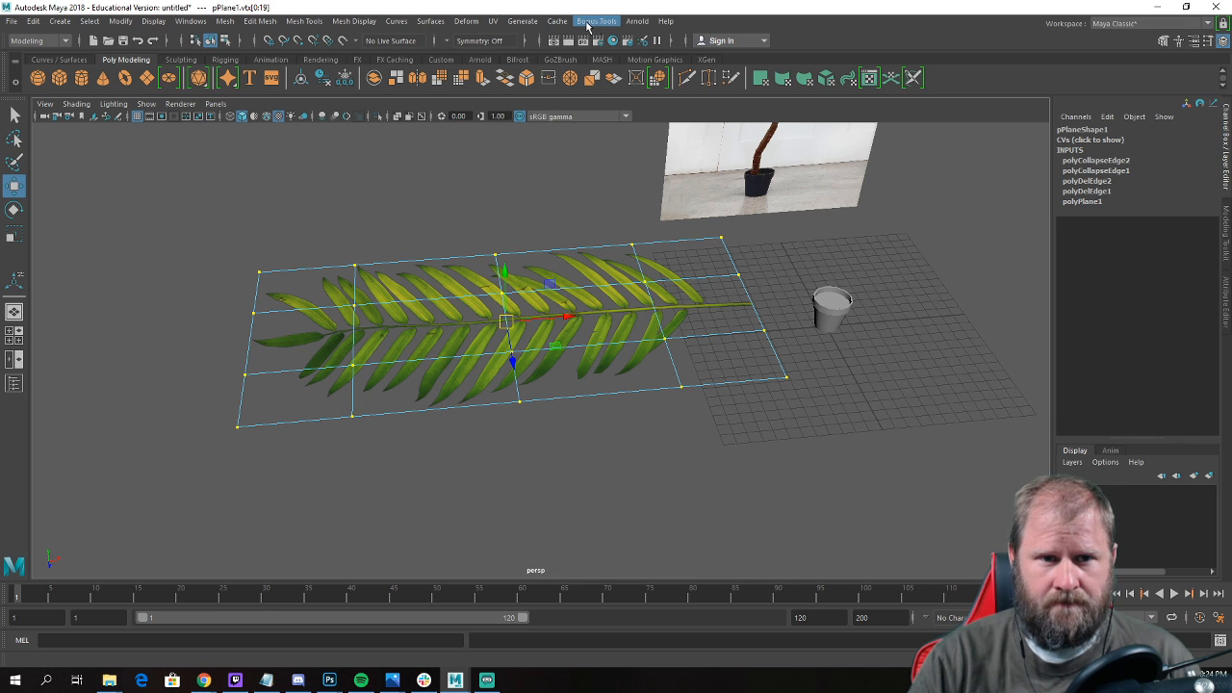
click(396, 21)
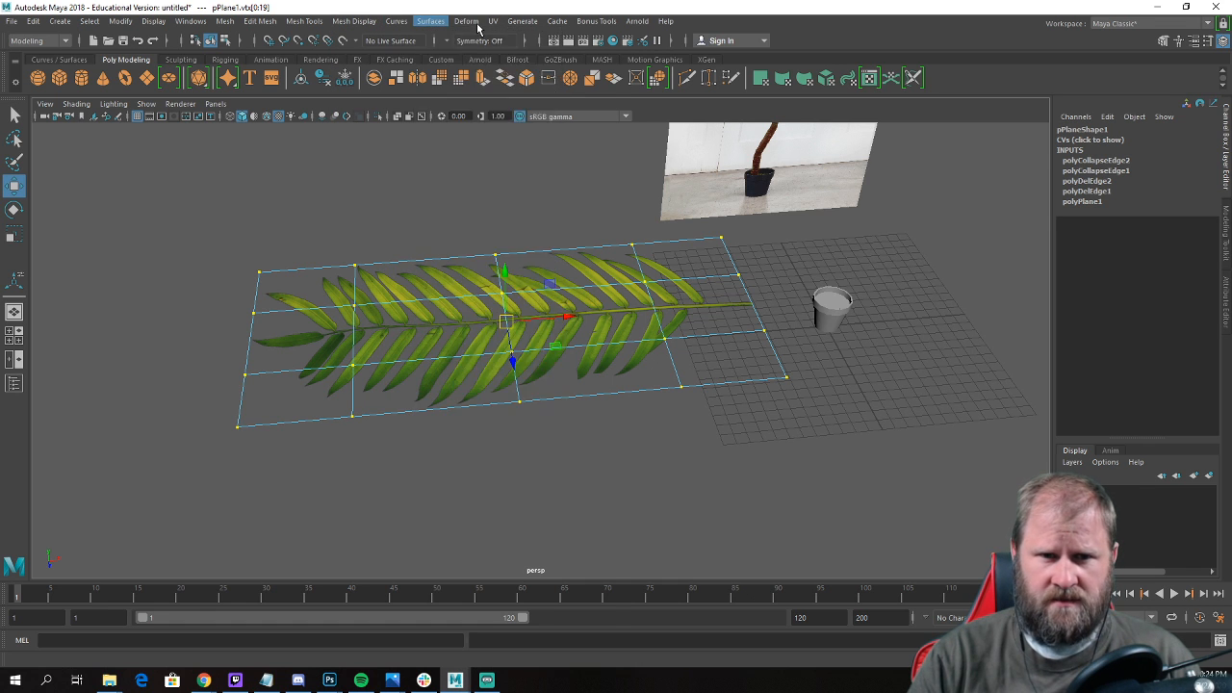
Add a nonlinear Bend deformer to the selected vertices and rotate its handle 90 degrees about Z along the frond's length.
click(470, 21)
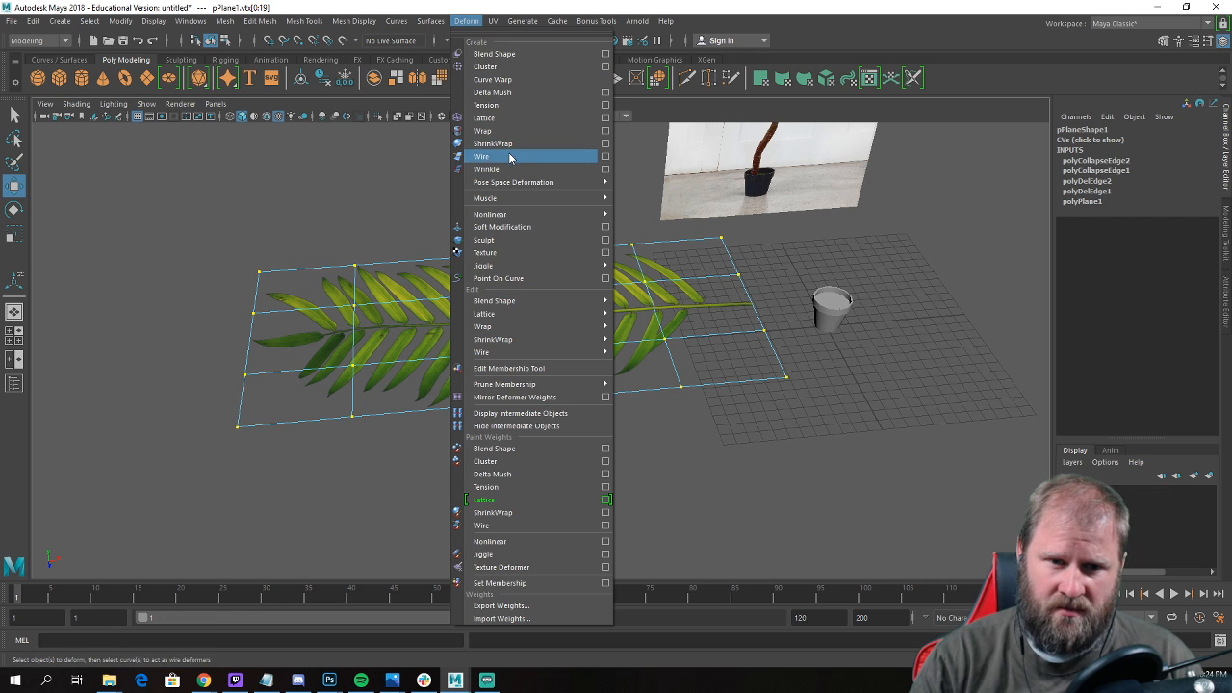
mouse_move(536, 214)
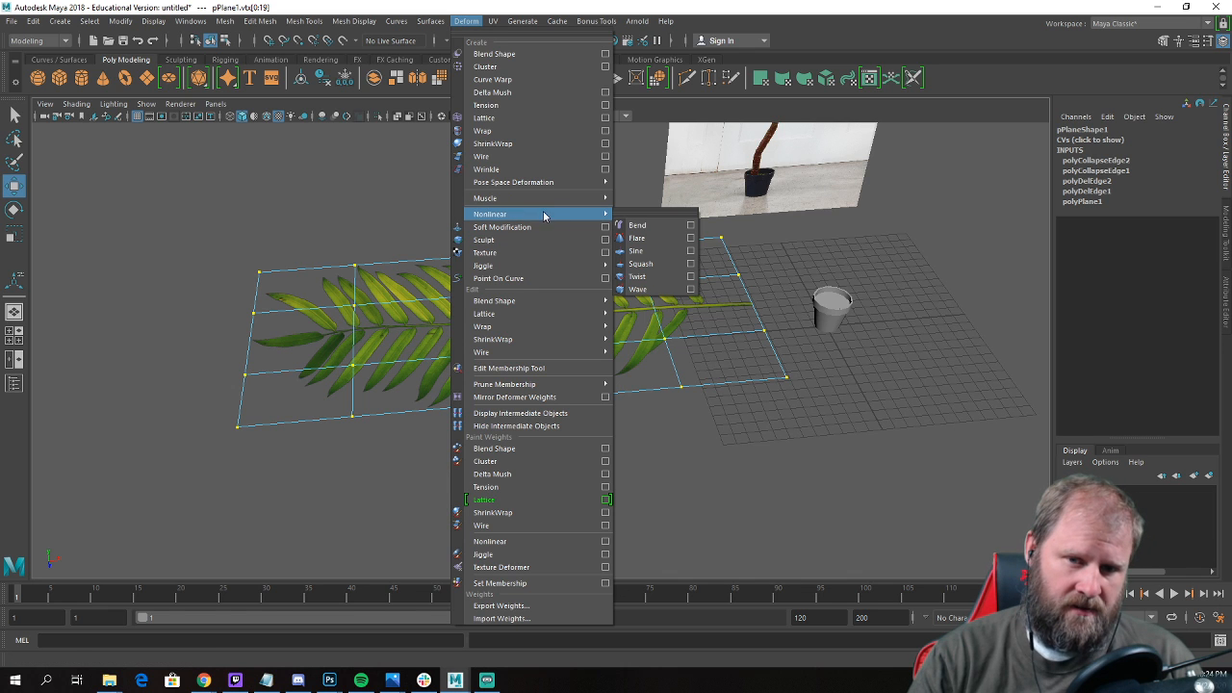
click(638, 225)
alt+drag(646, 220, 550, 278)
key(e)
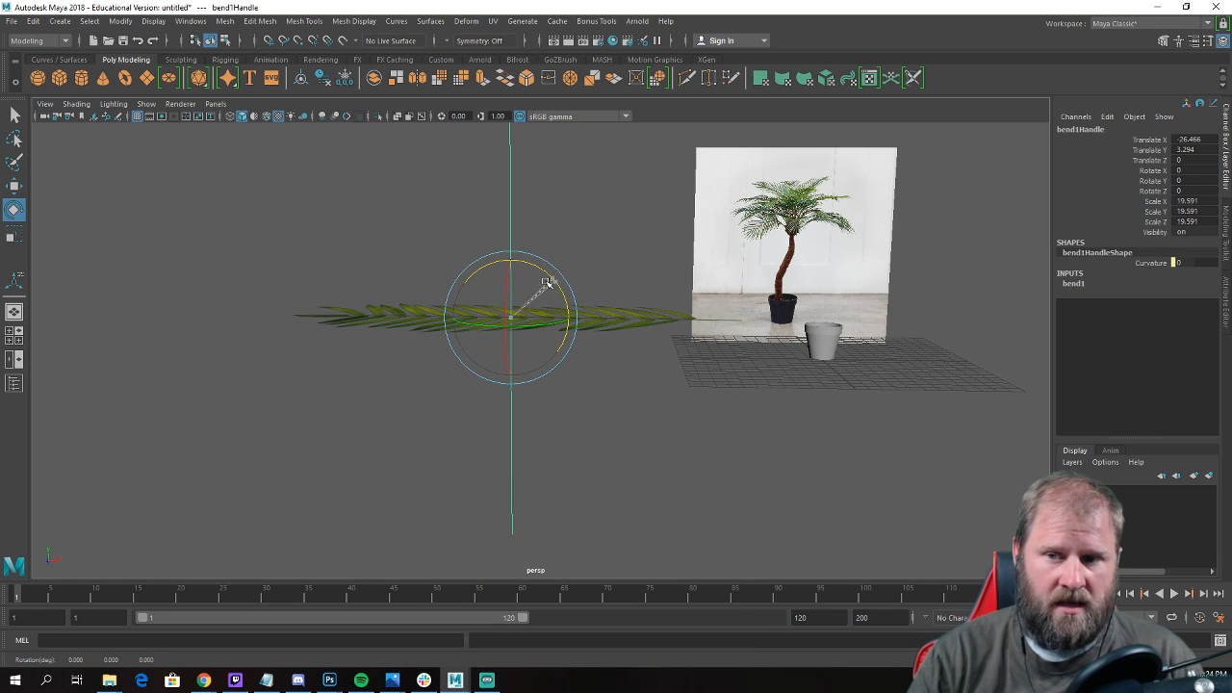
drag(550, 275, 453, 275)
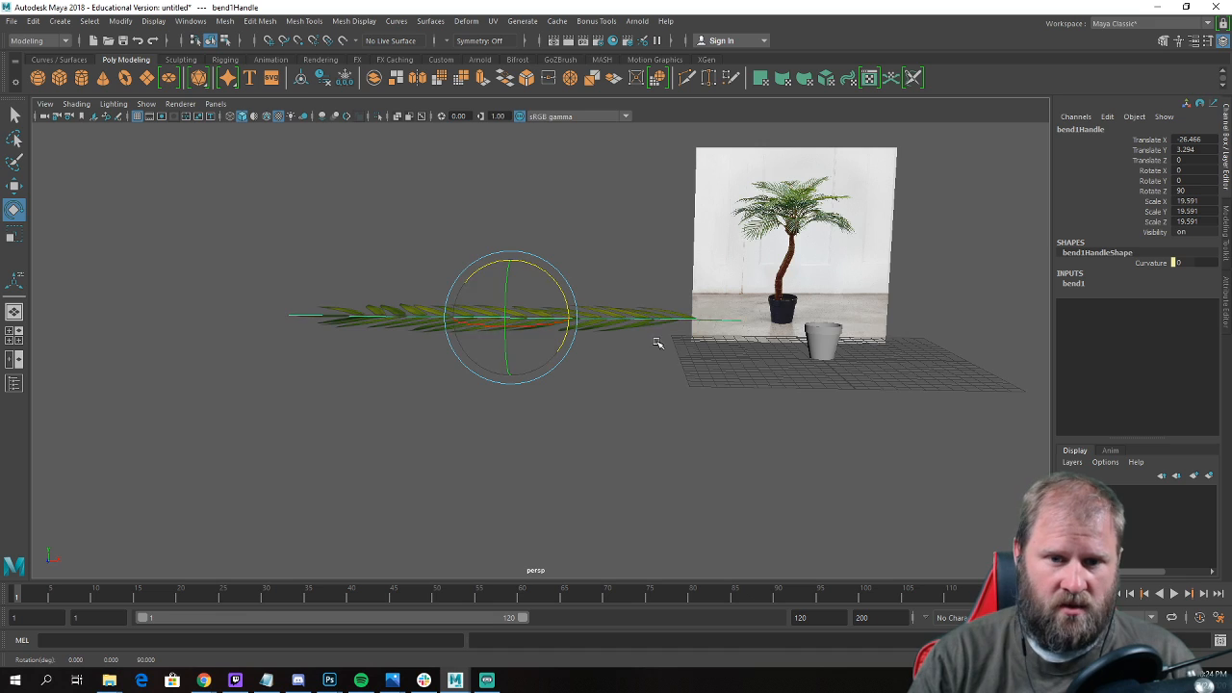
Try bending the frond downward with a Bend deformer curvature of about -49.274.
alt+drag(661, 343, 619, 360)
alt+drag(550, 321, 864, 319)
click(1073, 284)
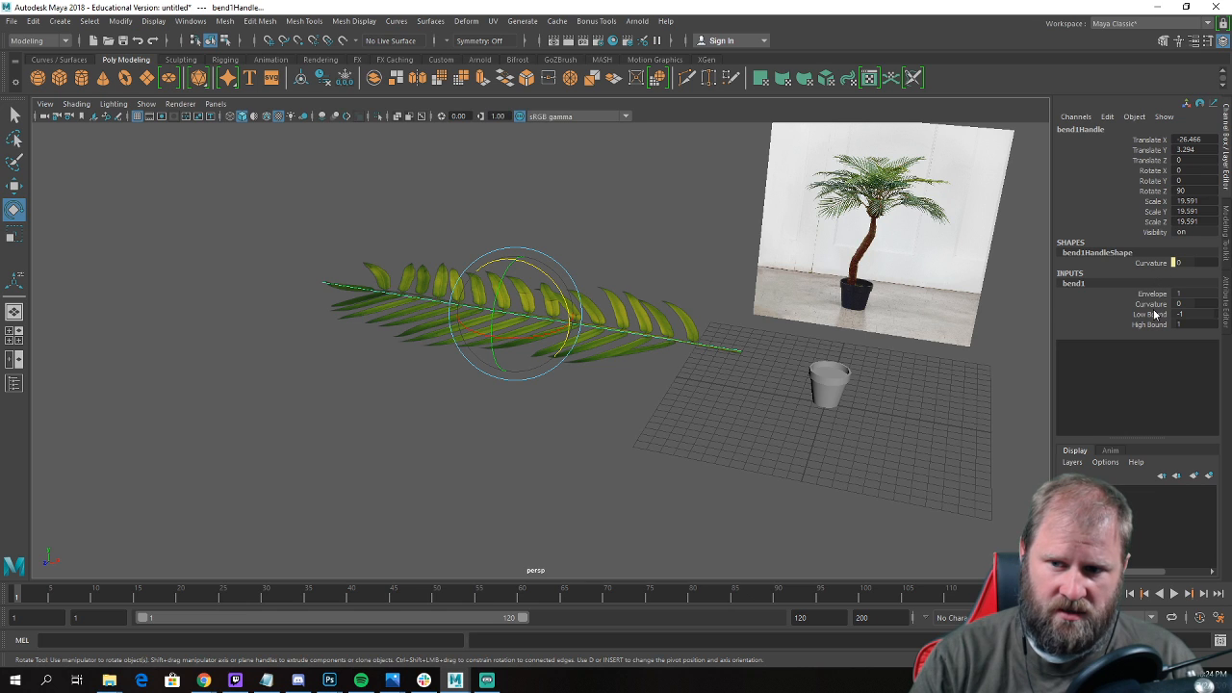
click(1155, 304)
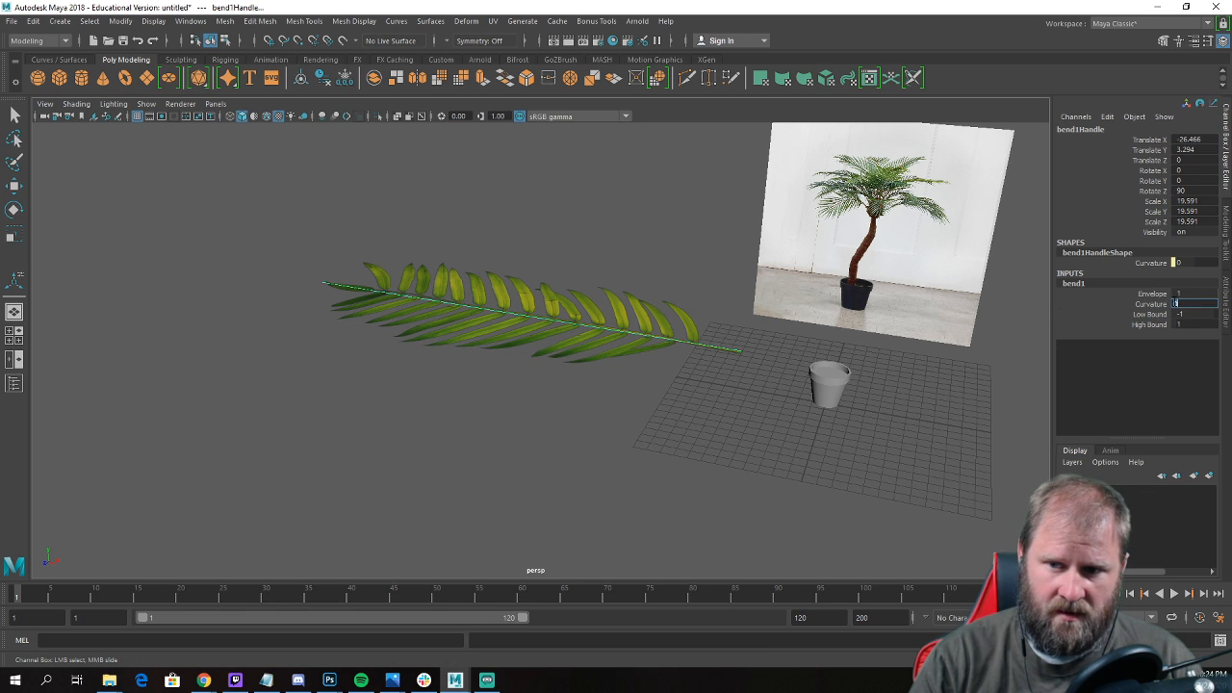
mouse_move(745, 304)
middle_down()
mouse_move(780, 303)
mouse_move(745, 302)
middle_up()
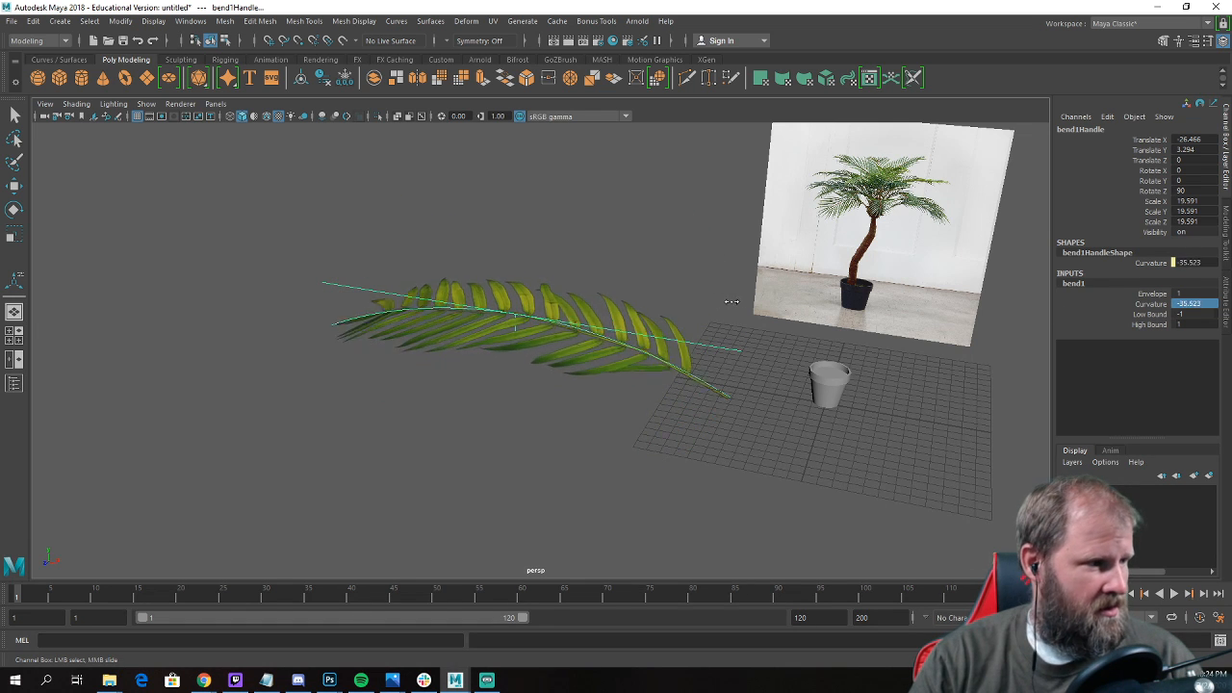
middle_drag(747, 305, 718, 315)
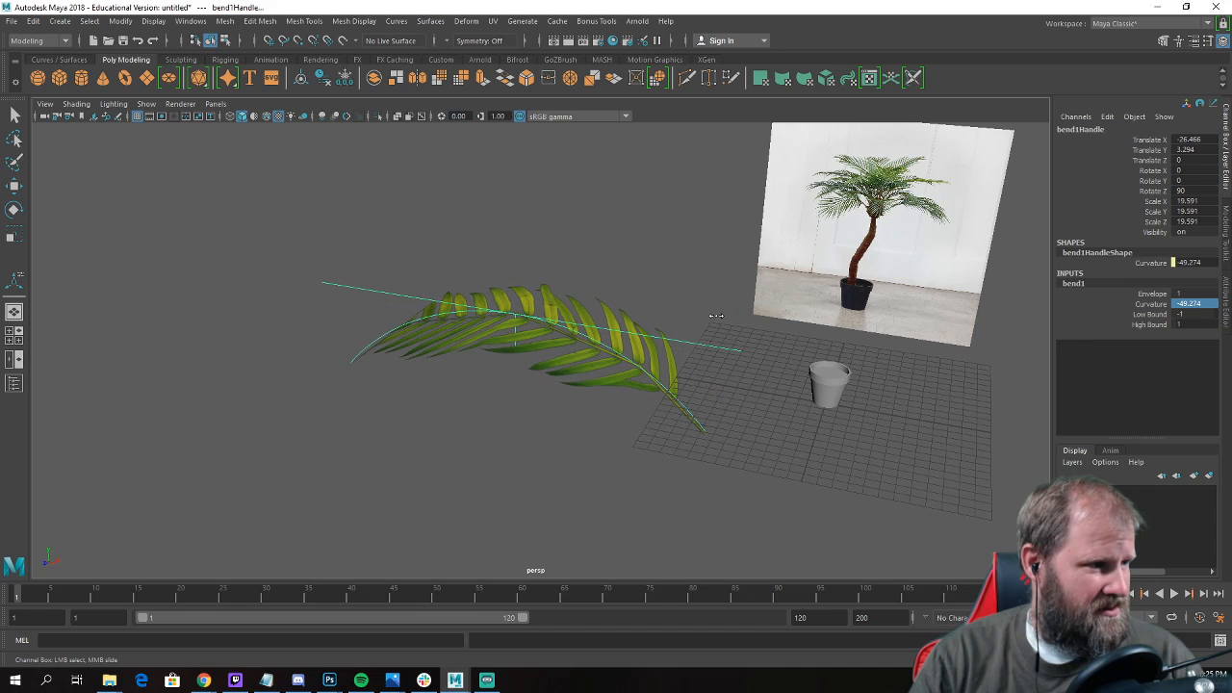
mouse_move(742, 323)
alt+mouse_down()
mouse_move(798, 317)
mouse_move(825, 347)
mouse_move(747, 332)
alt+mouse_up()
key(w)
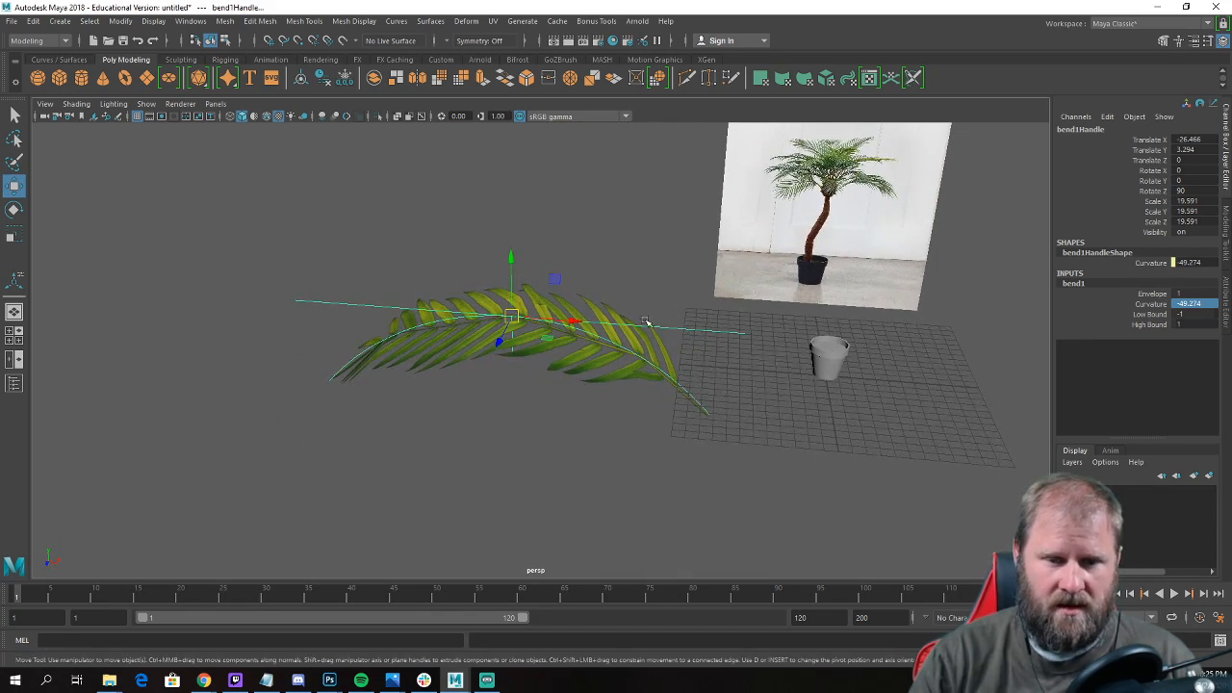
Open the curvature value on the frond plane's bend1 input, leave it, and undo the last curvature change.
click(570, 302)
mouse_move(610, 281)
alt+mouse_down()
mouse_move(683, 294)
mouse_move(430, 225)
mouse_move(604, 294)
alt+mouse_up()
click(1074, 273)
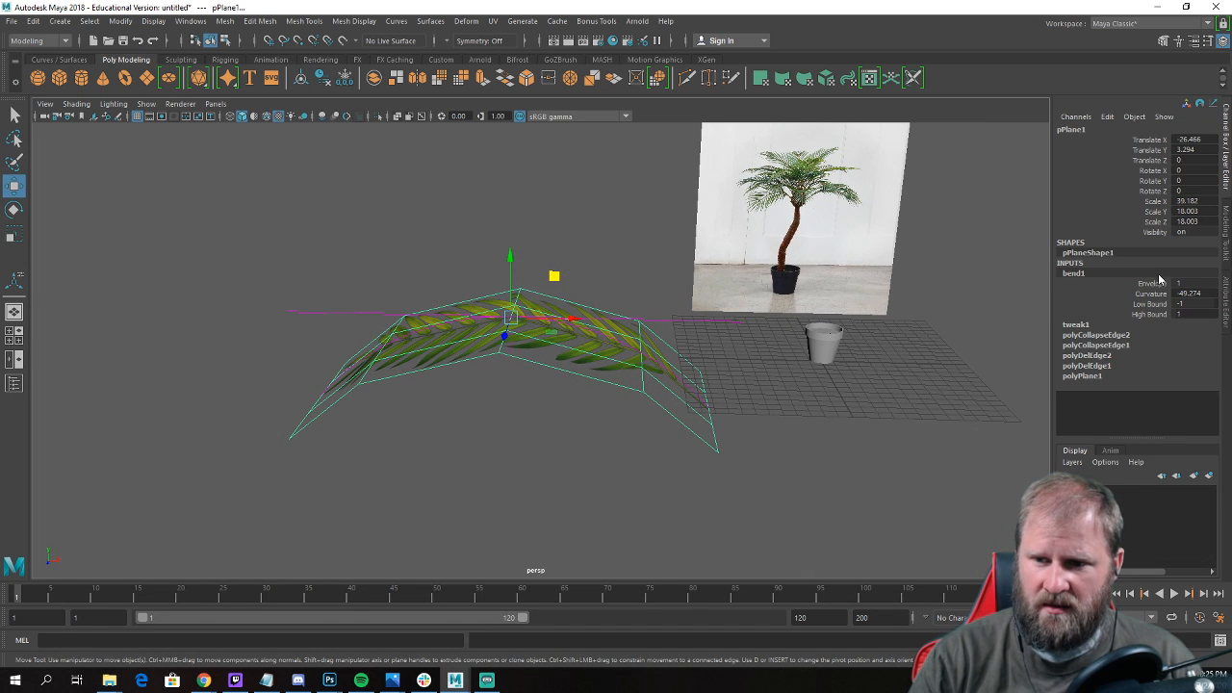
click(1155, 294)
click(1190, 294)
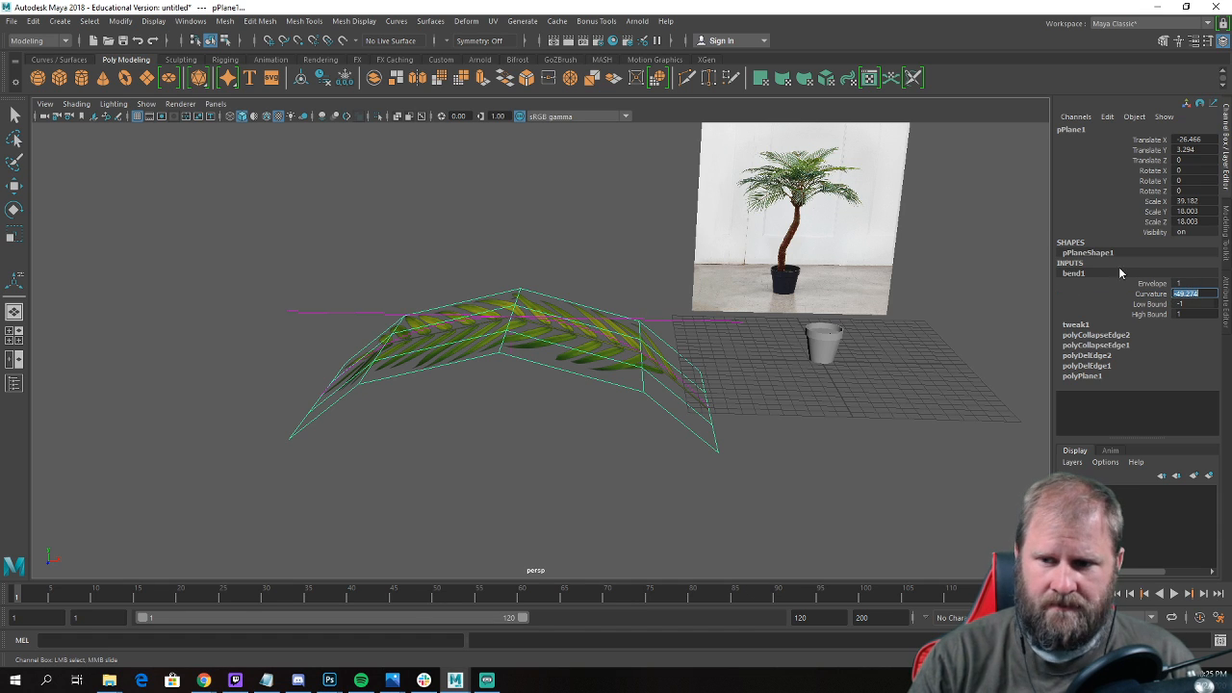
click(939, 337)
key(ctrl+z)
key(w)
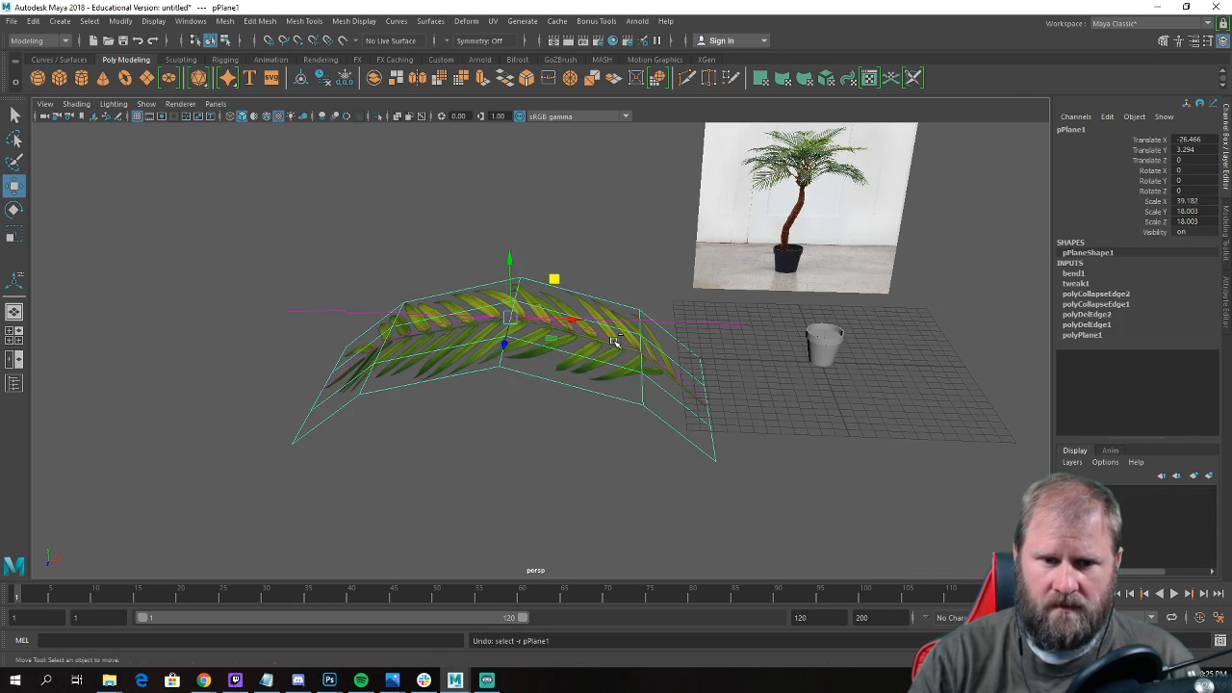
key(ctrl+z)
key(ctrl+z)
key(ctrl+z)
key(ctrl+z)
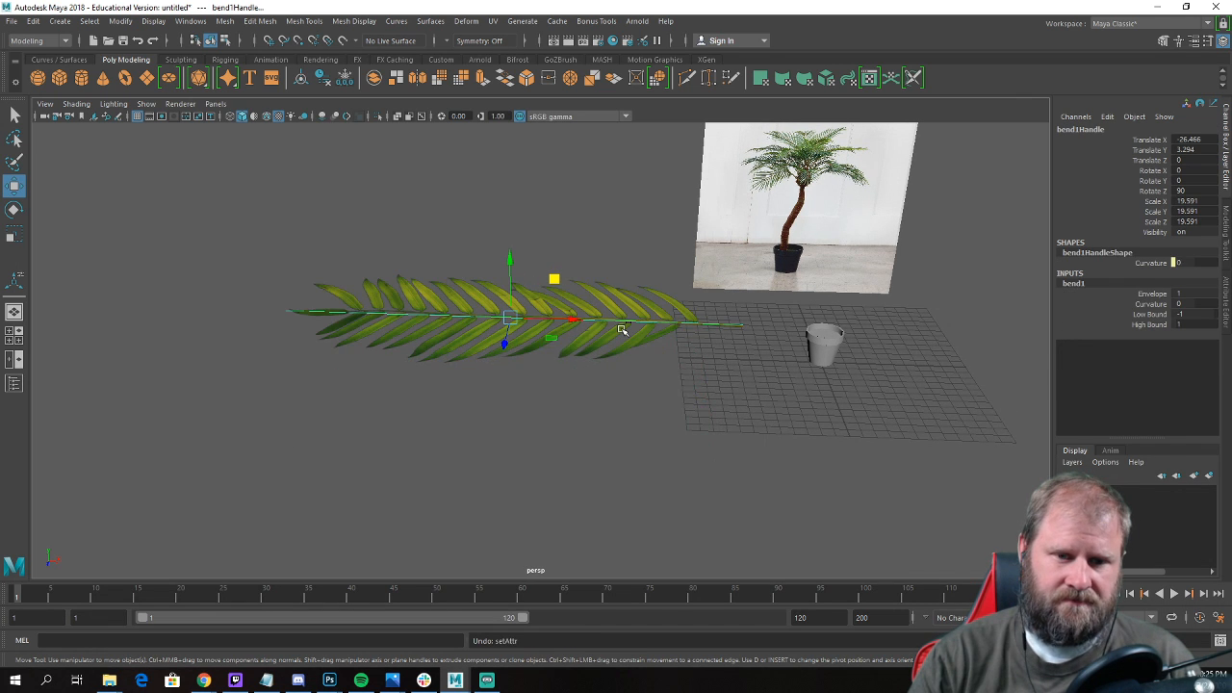
Duplicate the flat frond plane and move the copy back along Z to about -57.553.
alt+right_drag(619, 328, 587, 311)
click(593, 328)
key(ctrl+d)
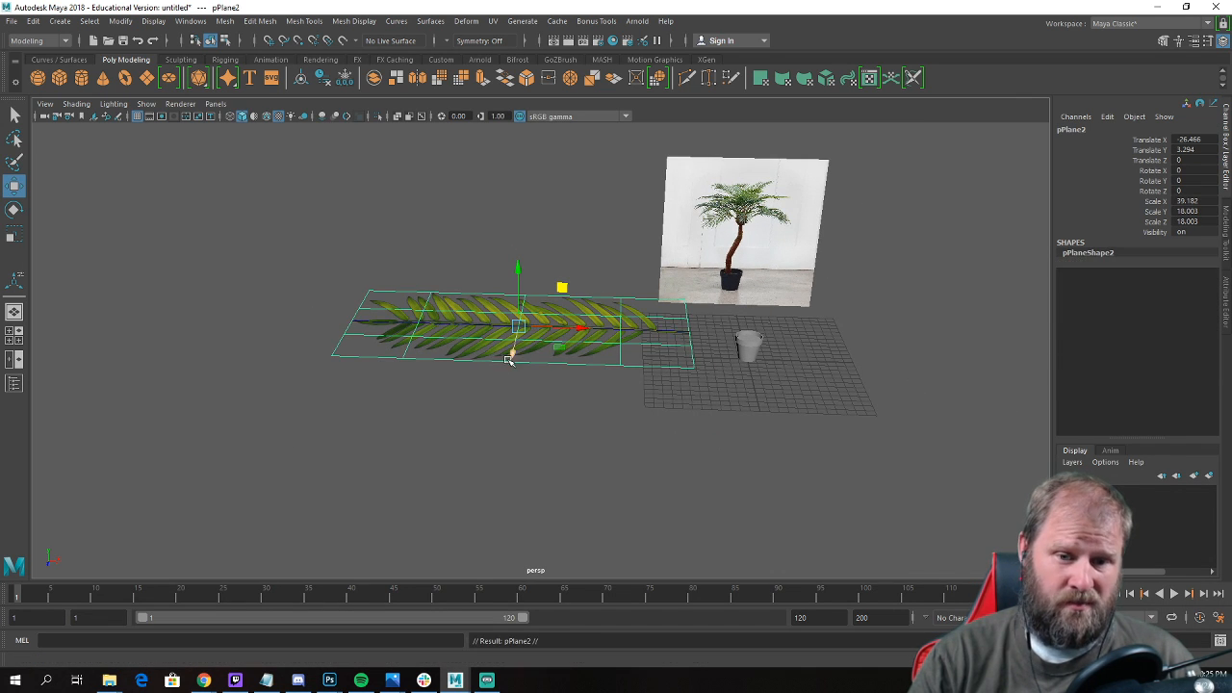
drag(512, 352, 545, 198)
Bend the original frond plane downward by setting the bend1 curvature to about -40.107.
click(568, 326)
alt+drag(568, 325, 873, 336)
click(1078, 274)
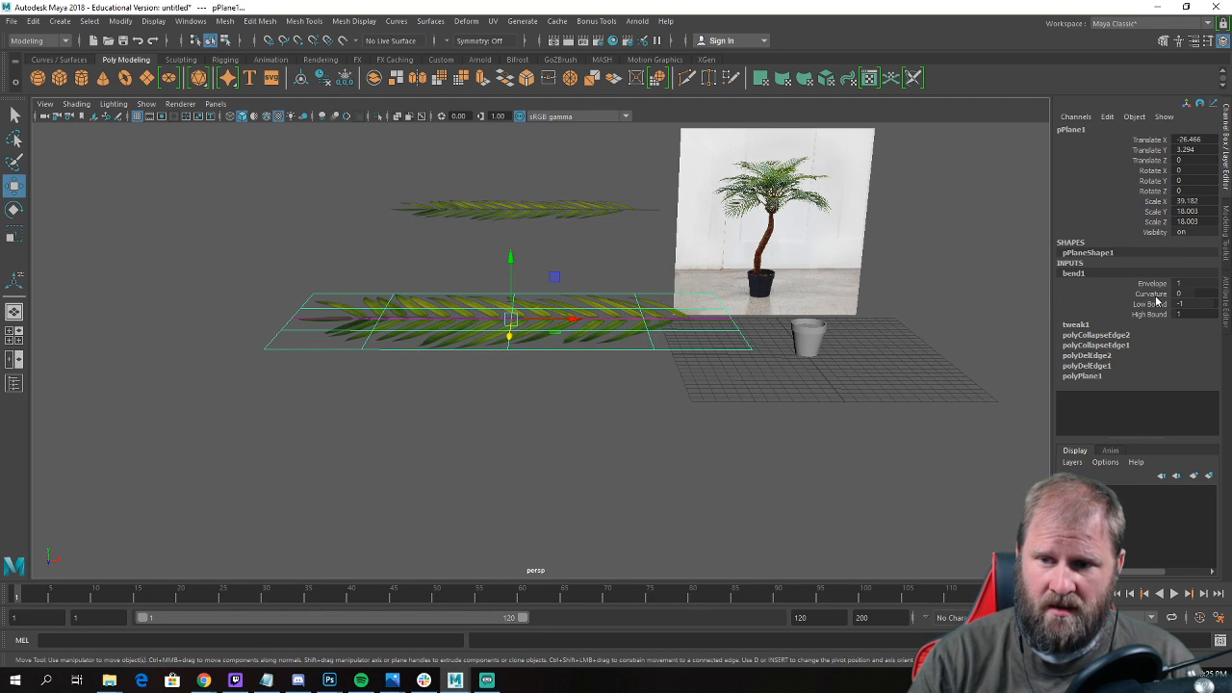
click(1155, 295)
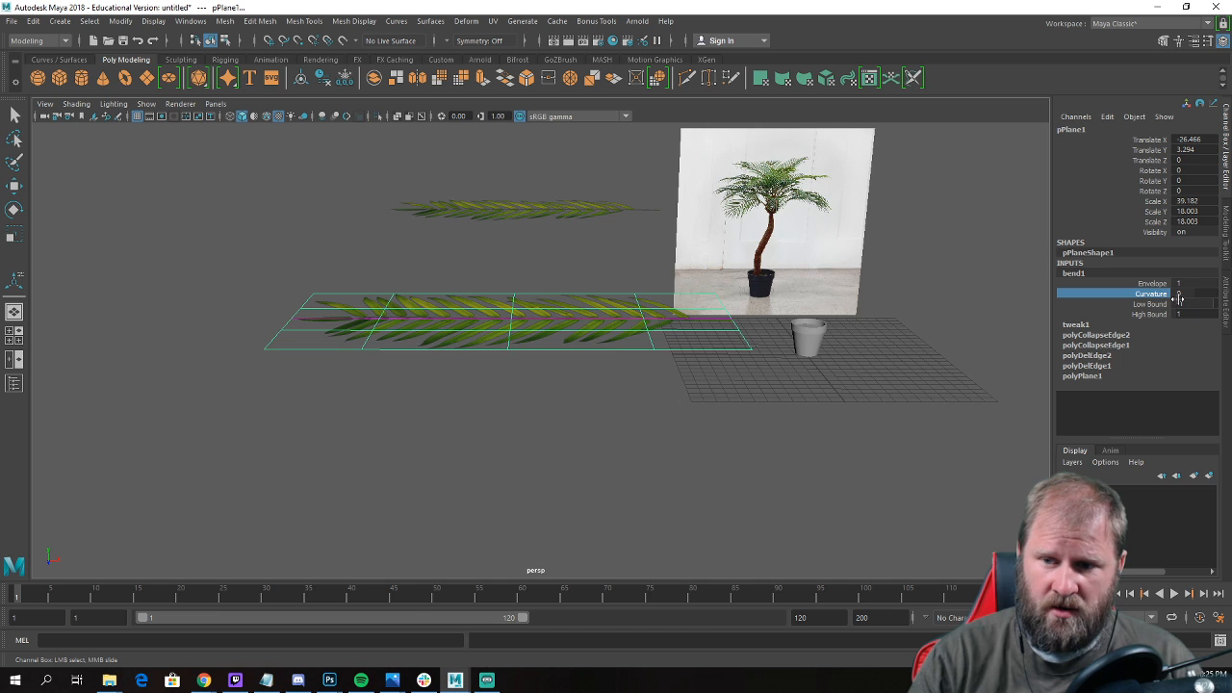
middle_drag(769, 303, 764, 316)
key(w)
alt+drag(831, 360, 850, 422)
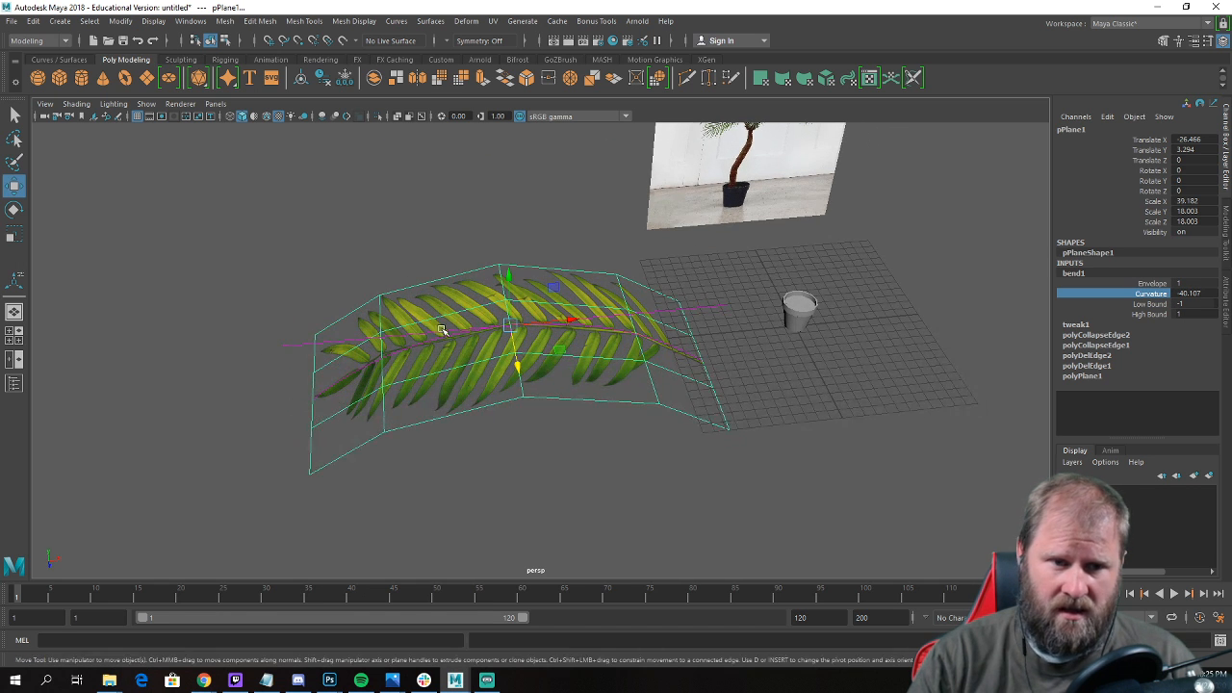
Delete the construction history to bake the bend into the frond plane.
click(35, 25)
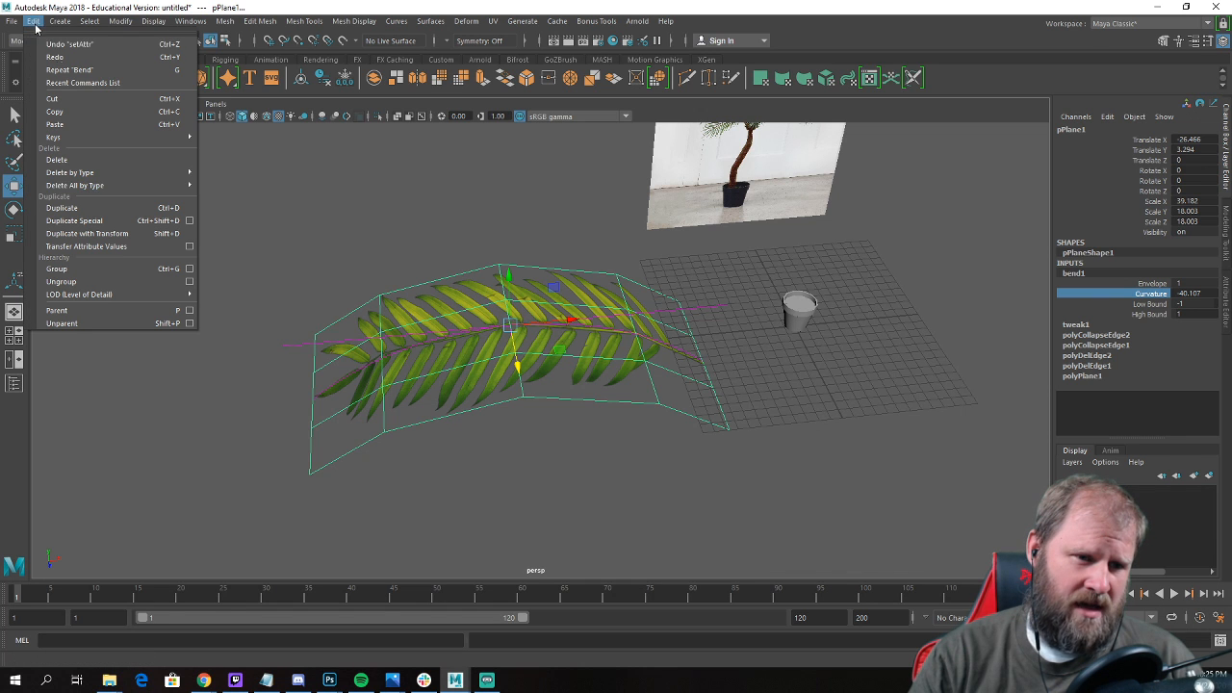
mouse_move(117, 183)
click(262, 200)
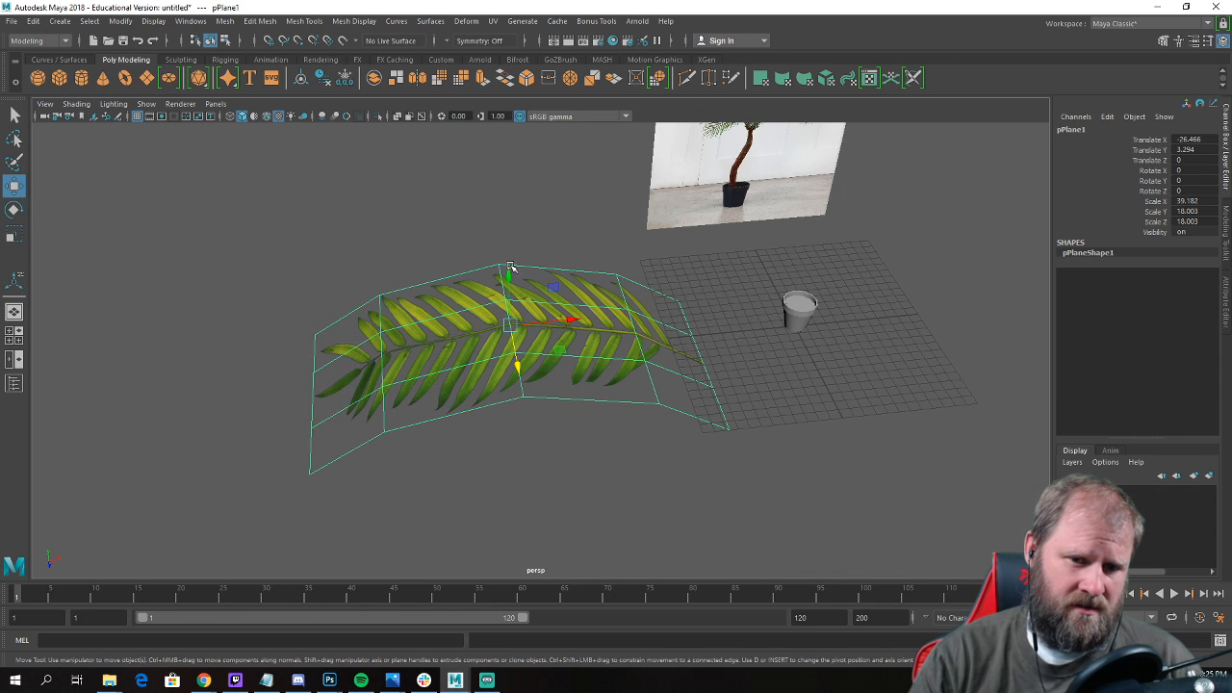
Move the bent frond's pivot to the base of its stem.
alt+drag(367, 223, 596, 266)
alt+drag(590, 366, 517, 322)
click(531, 310)
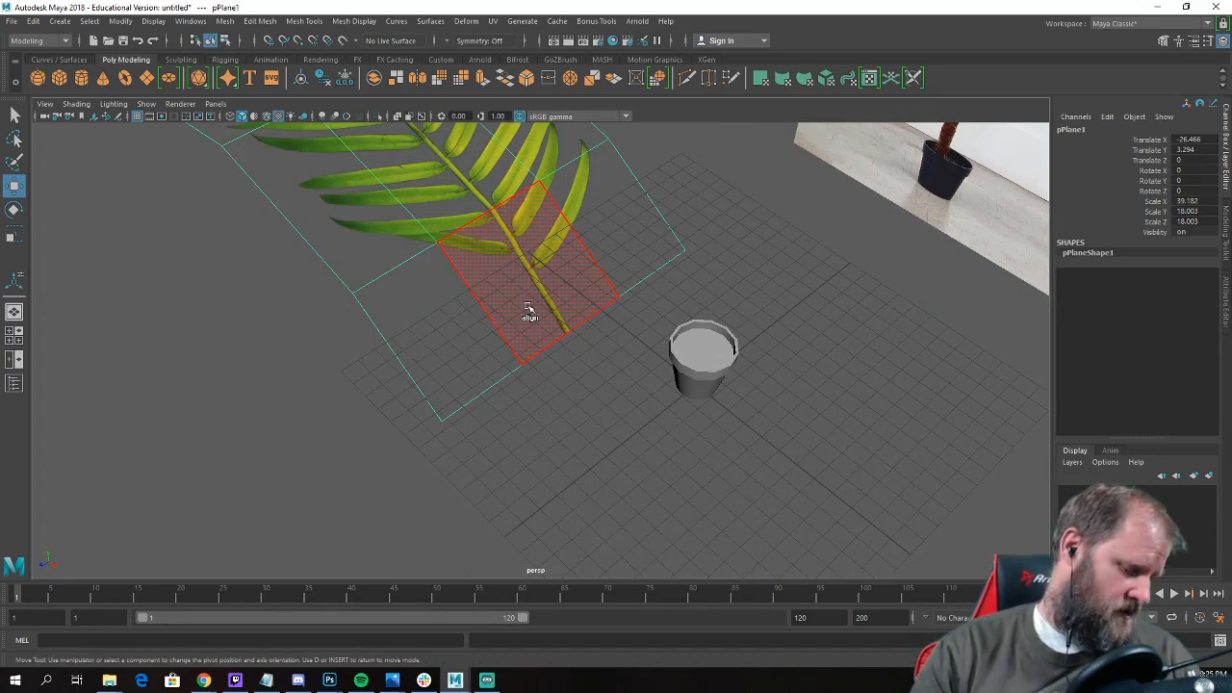
drag(534, 360, 545, 361)
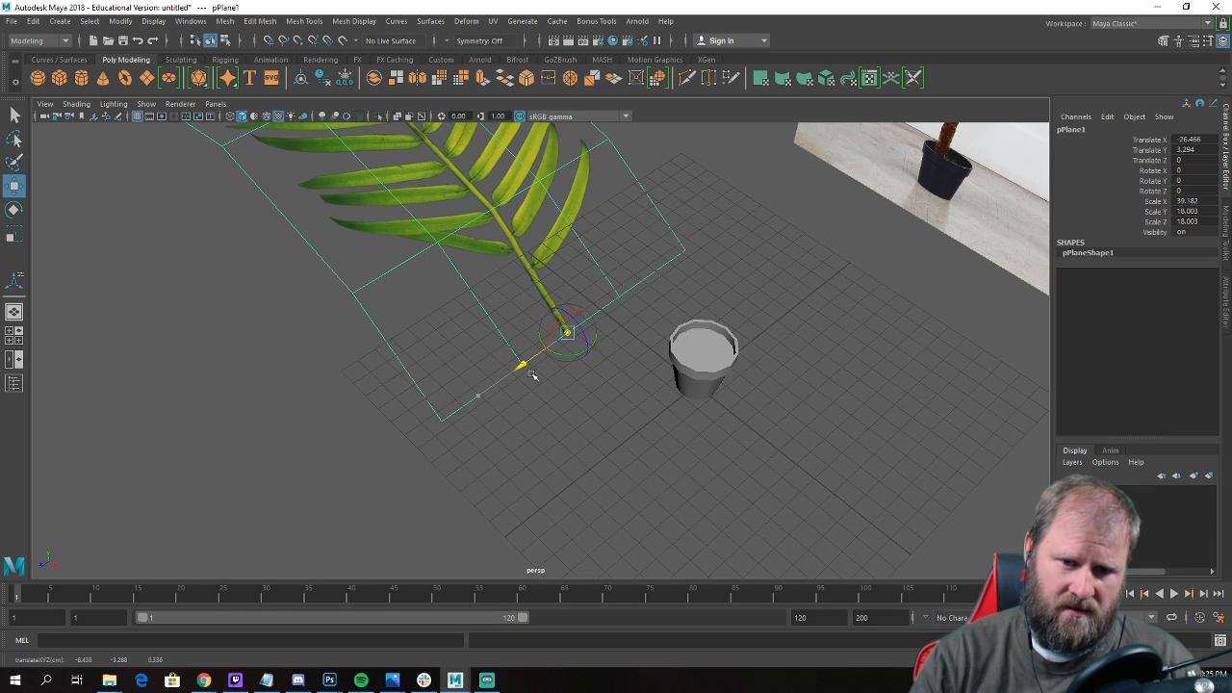
Scale the bent frond down uniformly from its stem base to about 23.81 in X and 10.94 in Y and Z.
alt+drag(528, 376, 434, 316)
key(r)
key(e)
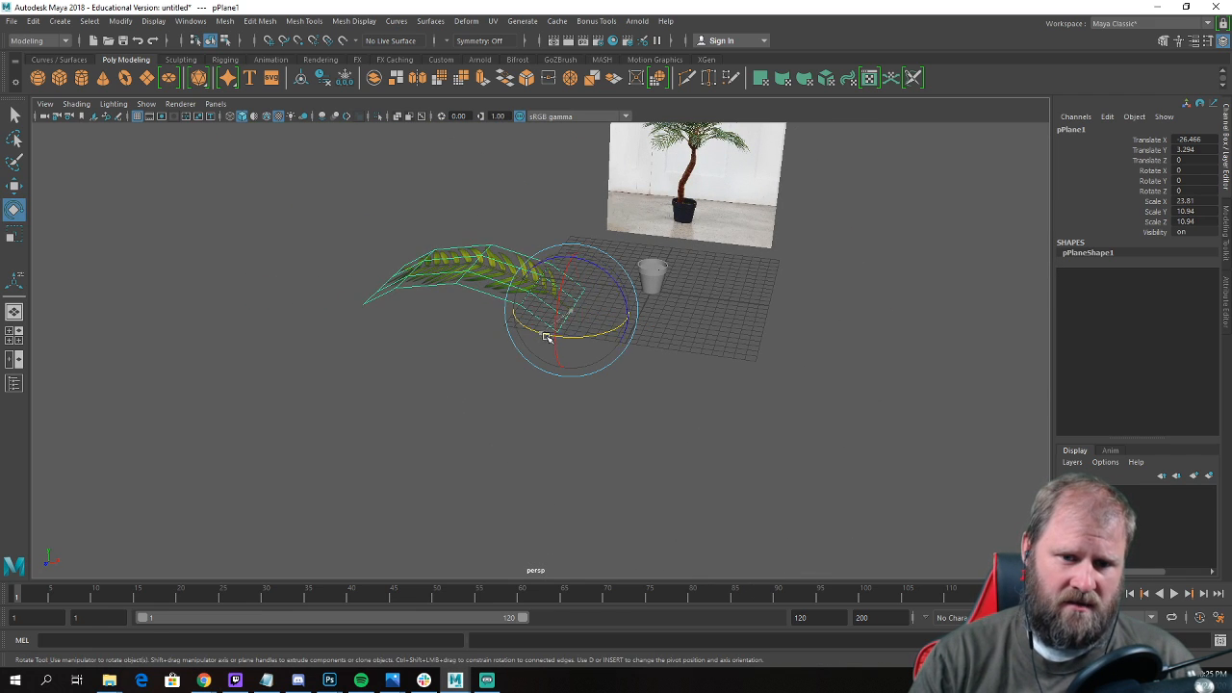
drag(545, 337, 551, 370)
key(w)
Arch the flat duplicate frond plane by raising its inner vertex columns and lifting the middle column further.
drag(627, 348, 423, 322)
click(490, 344)
alt+right_drag(490, 343, 487, 279)
alt+drag(486, 279, 379, 356)
alt+middle_drag(379, 355, 460, 396)
alt+right_drag(461, 397, 516, 395)
click(531, 318)
alt+drag(516, 395, 487, 366)
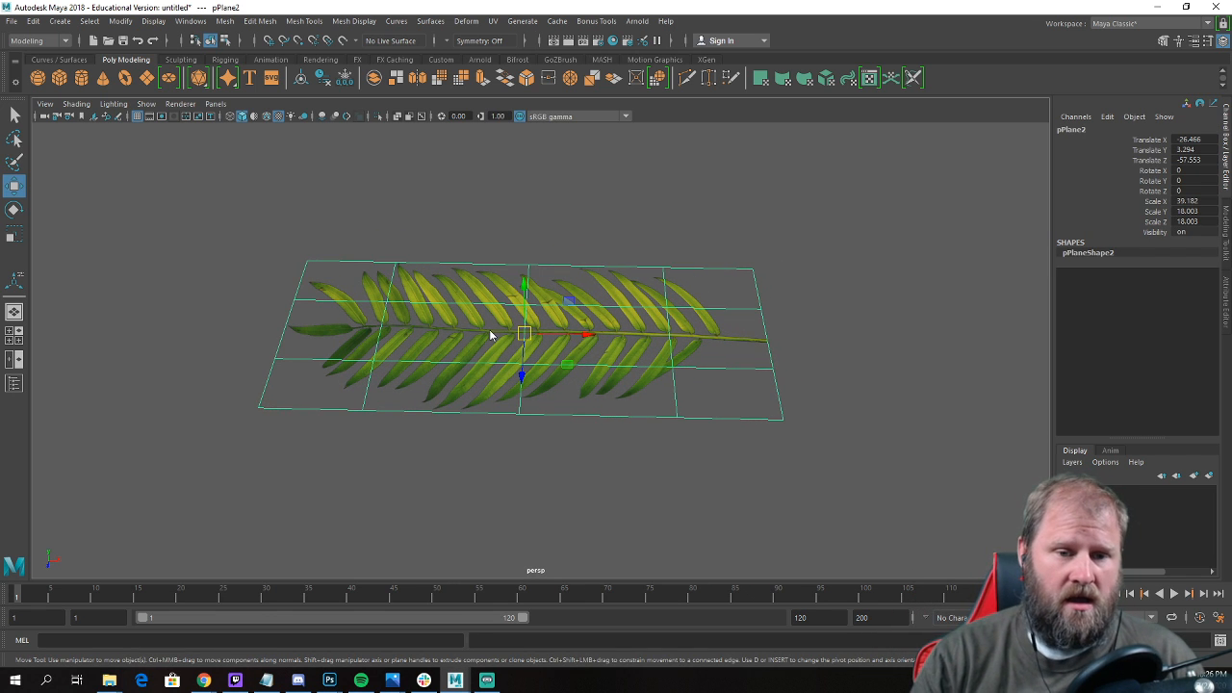
right_drag(491, 335, 448, 316)
alt+drag(449, 316, 440, 276)
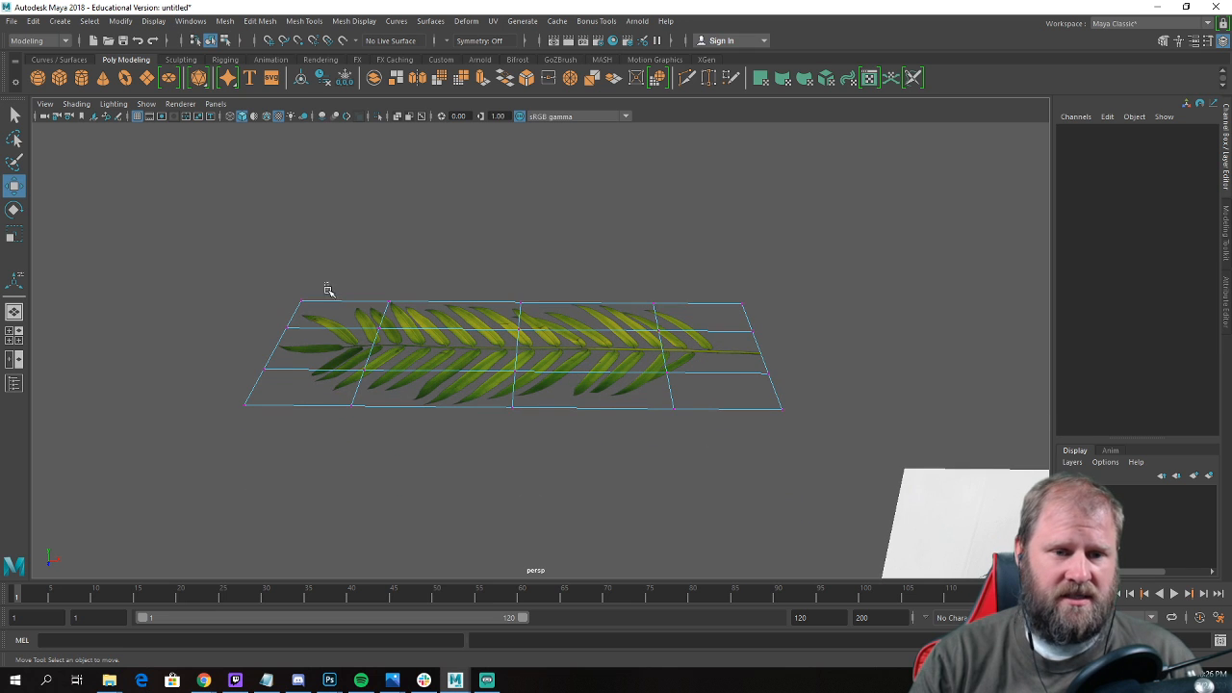
drag(327, 289, 724, 554)
drag(515, 291, 519, 271)
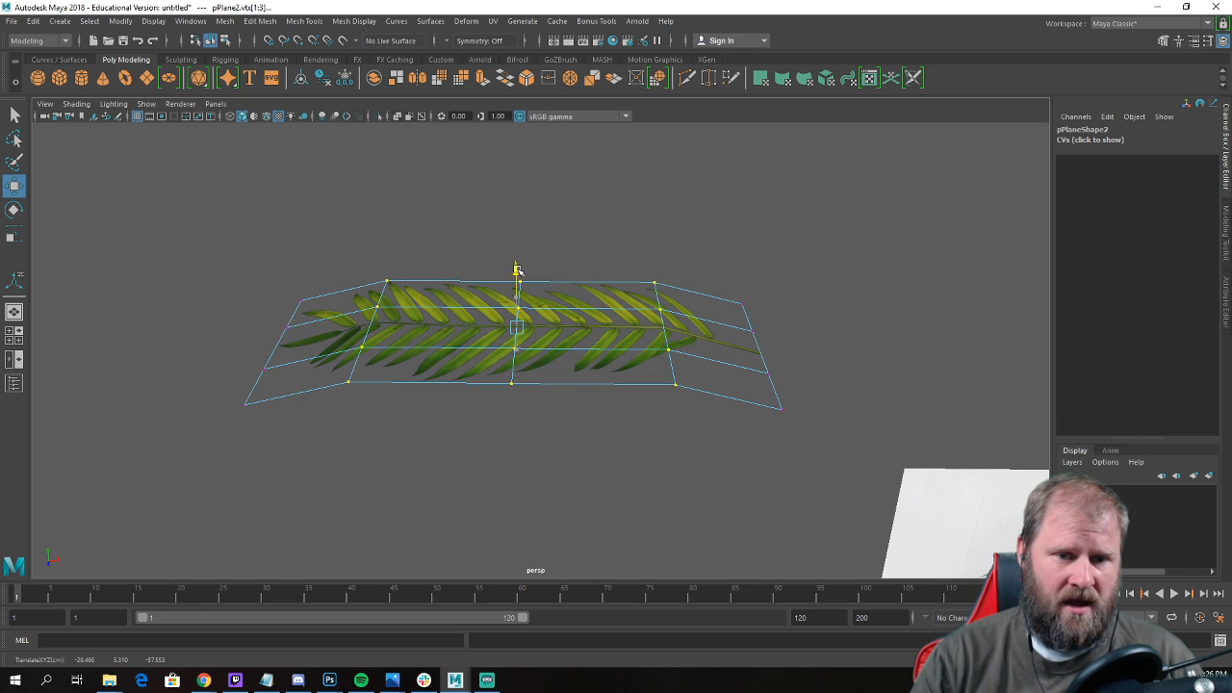
drag(468, 237, 557, 450)
drag(517, 267, 570, 333)
Pull the flat duplicate frond's two stem-end vertex columns down and inward to curve the stem end.
drag(838, 512, 721, 347)
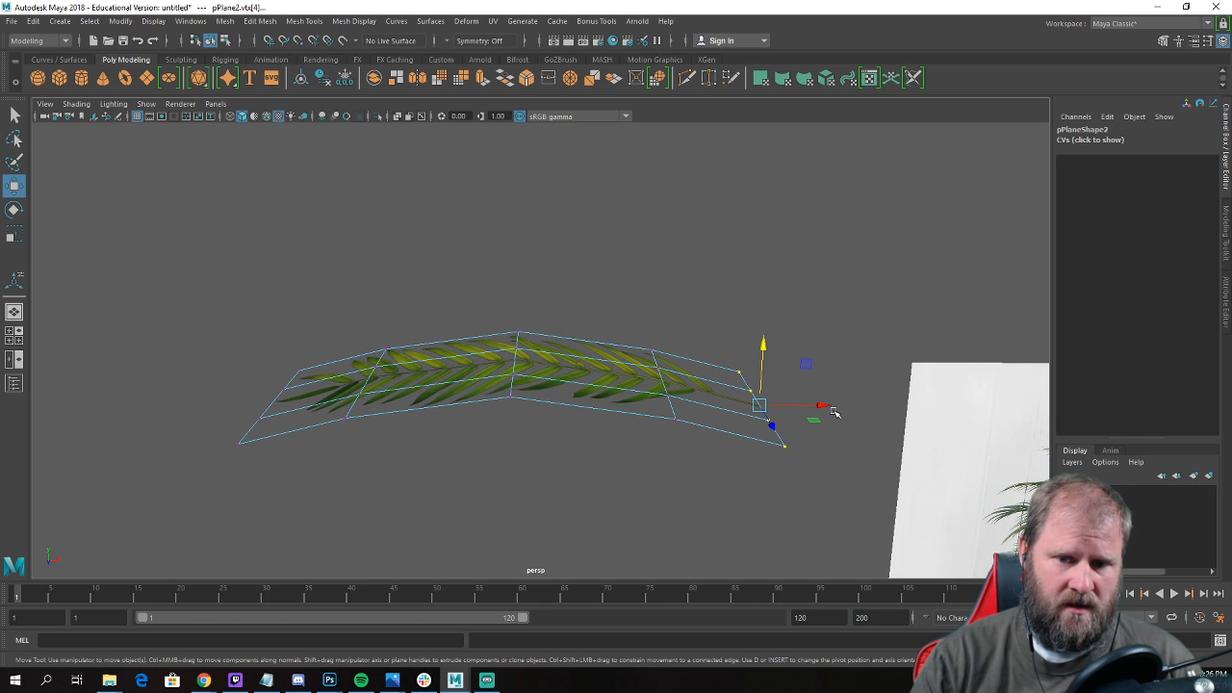
drag(829, 409, 822, 408)
drag(756, 345, 713, 358)
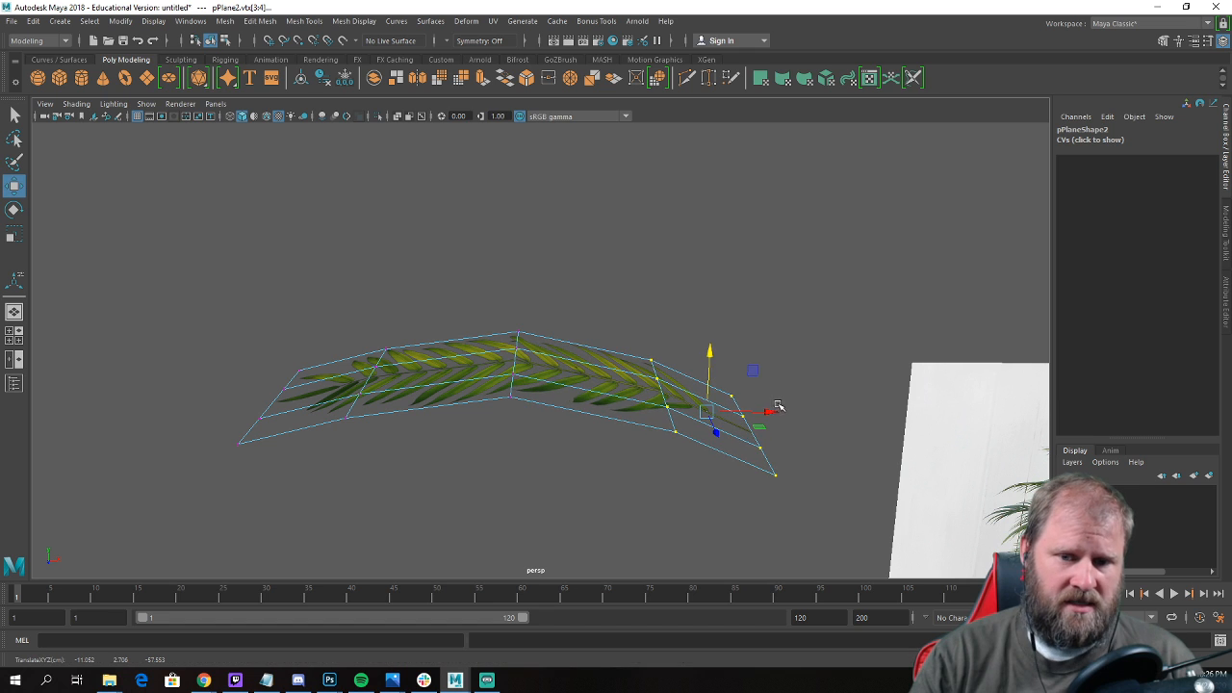
drag(778, 414, 767, 414)
drag(808, 525, 711, 362)
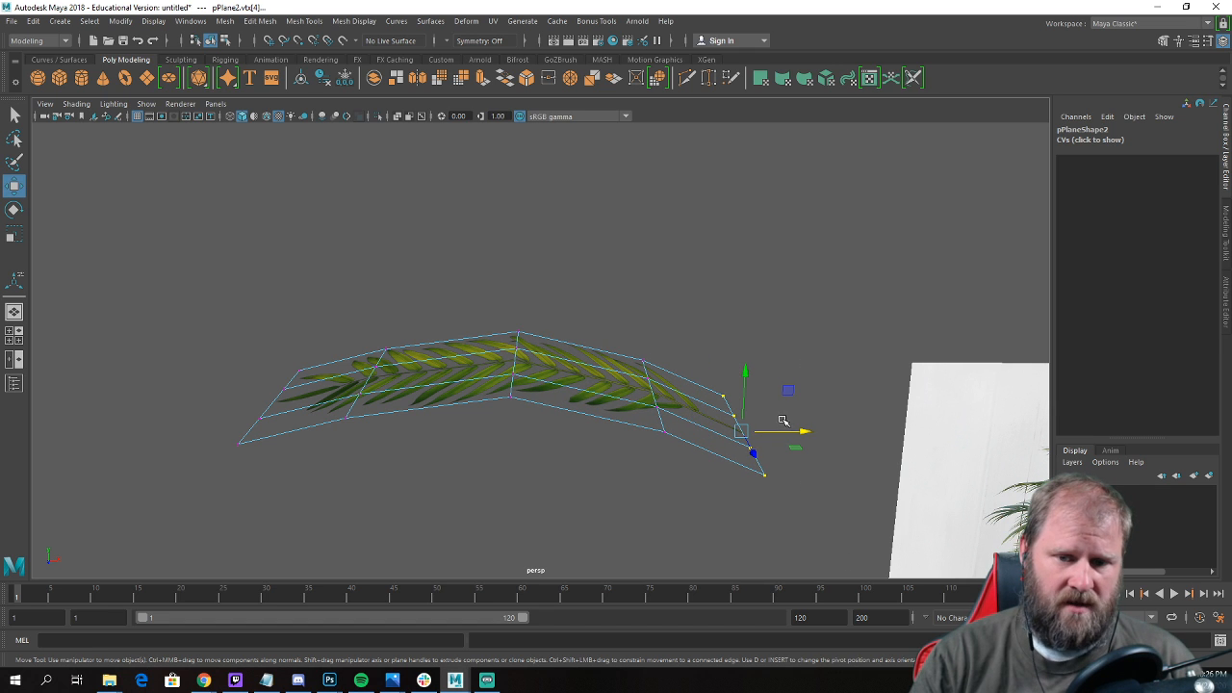
drag(805, 433, 790, 435)
drag(734, 375, 716, 436)
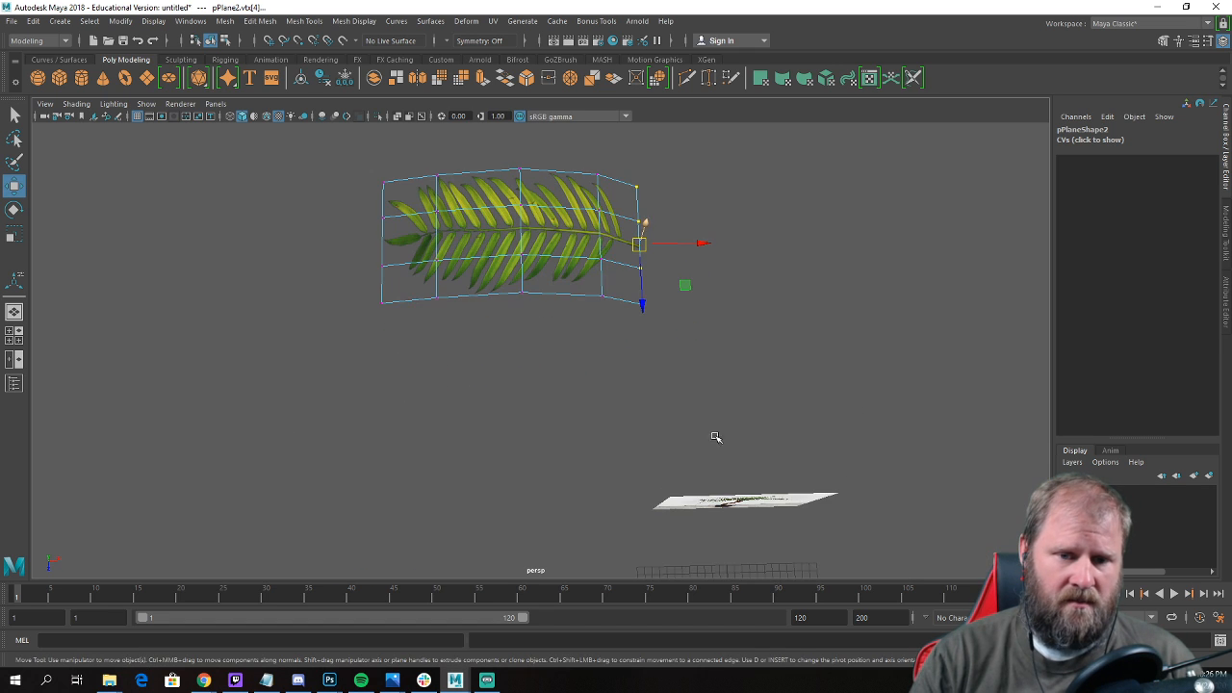
Undo the vertex moves made on the duplicate frond plane.
key(ctrl+z)
key(ctrl+z)
key(ctrl+z)
key(ctrl+z)
key(ctrl+z)
key(ctrl+z)
key(ctrl+z)
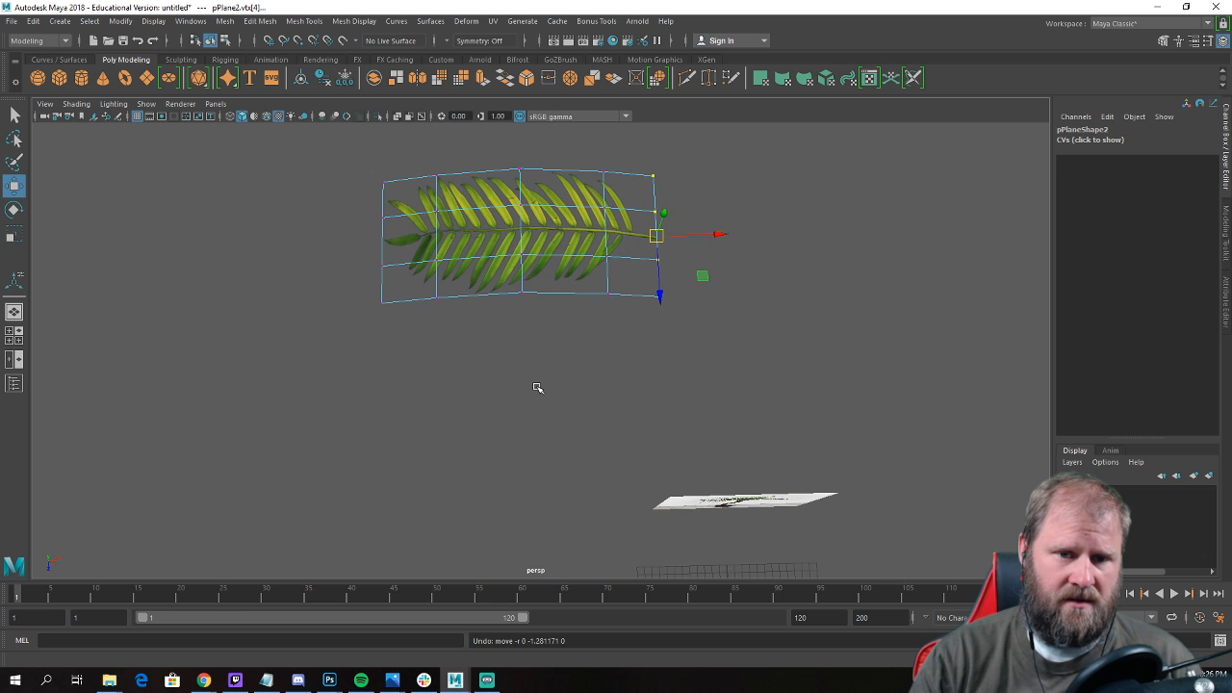
alt+drag(536, 386, 526, 333)
alt+right_drag(526, 333, 696, 497)
key(ctrl+z)
key(ctrl+z)
key(ctrl+z)
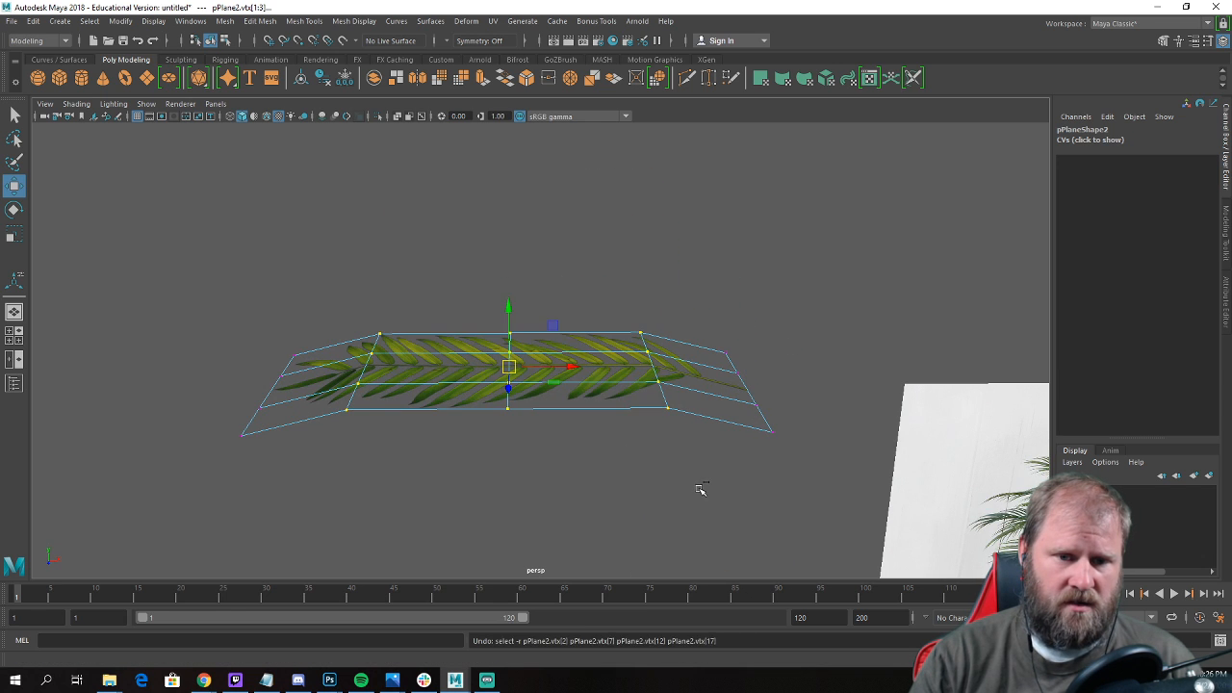
Select all vertices of the flat duplicate frond and apply a nonlinear Twist deformer to them.
right_click(607, 400)
mouse_move(608, 401)
right_down()
mouse_move(675, 325)
mouse_move(750, 319)
right_up()
right_drag(620, 399, 506, 300)
drag(104, 262, 862, 487)
alt+drag(861, 486, 674, 424)
click(466, 22)
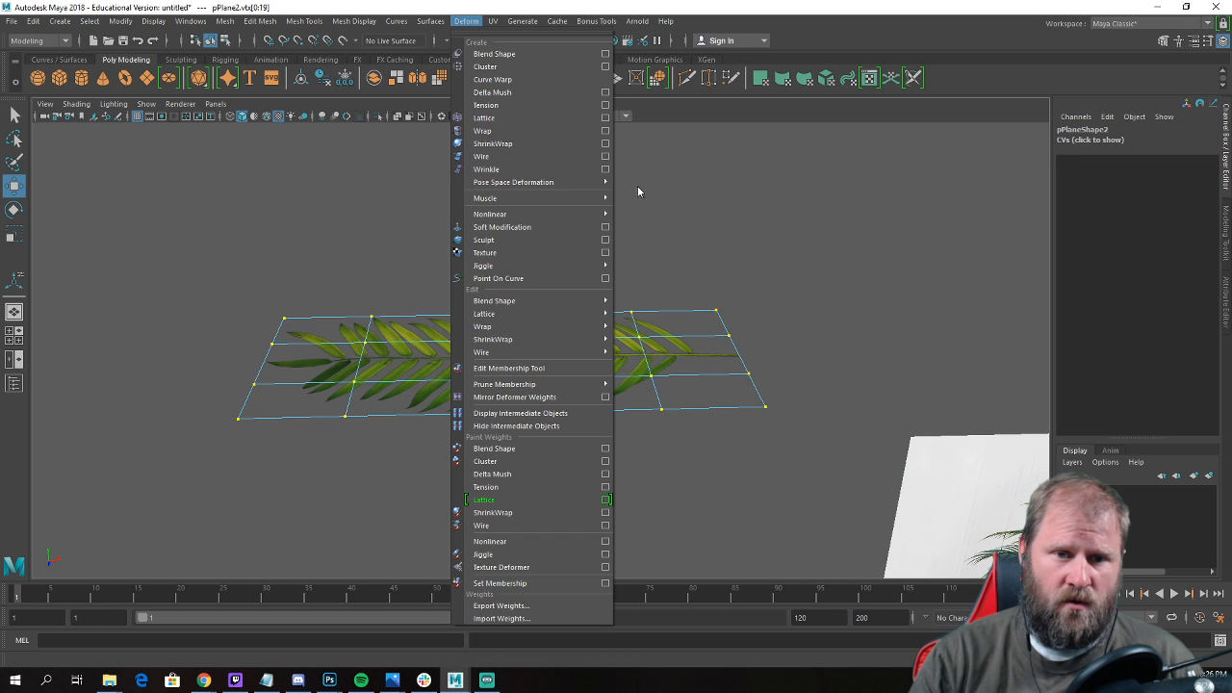
mouse_move(591, 216)
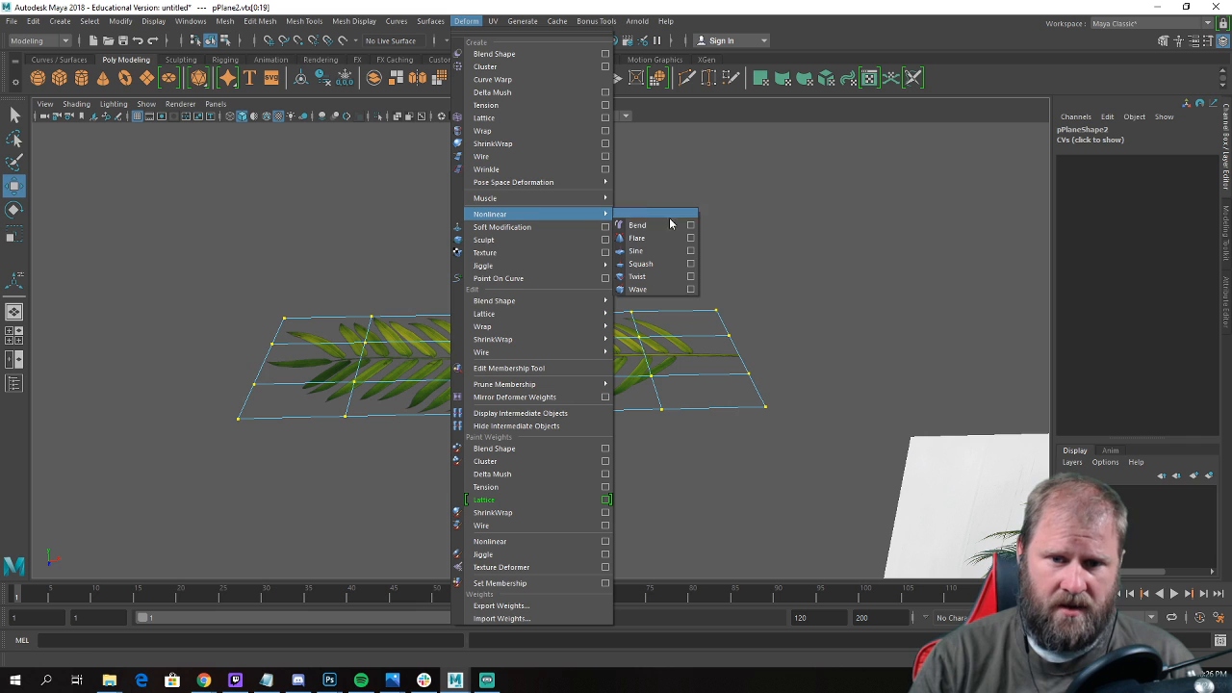
click(638, 276)
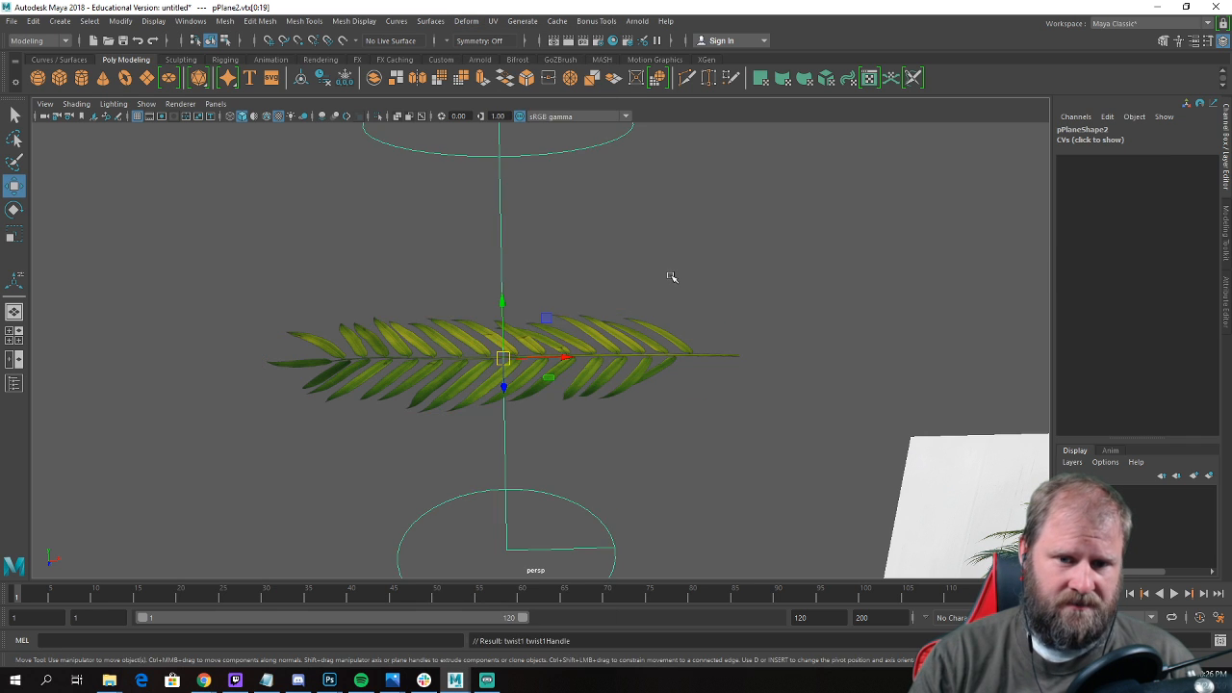
Rotate the twist handle 90 degrees in Z so it runs along the frond's length.
scroll(636, 279, up, 3)
key(e)
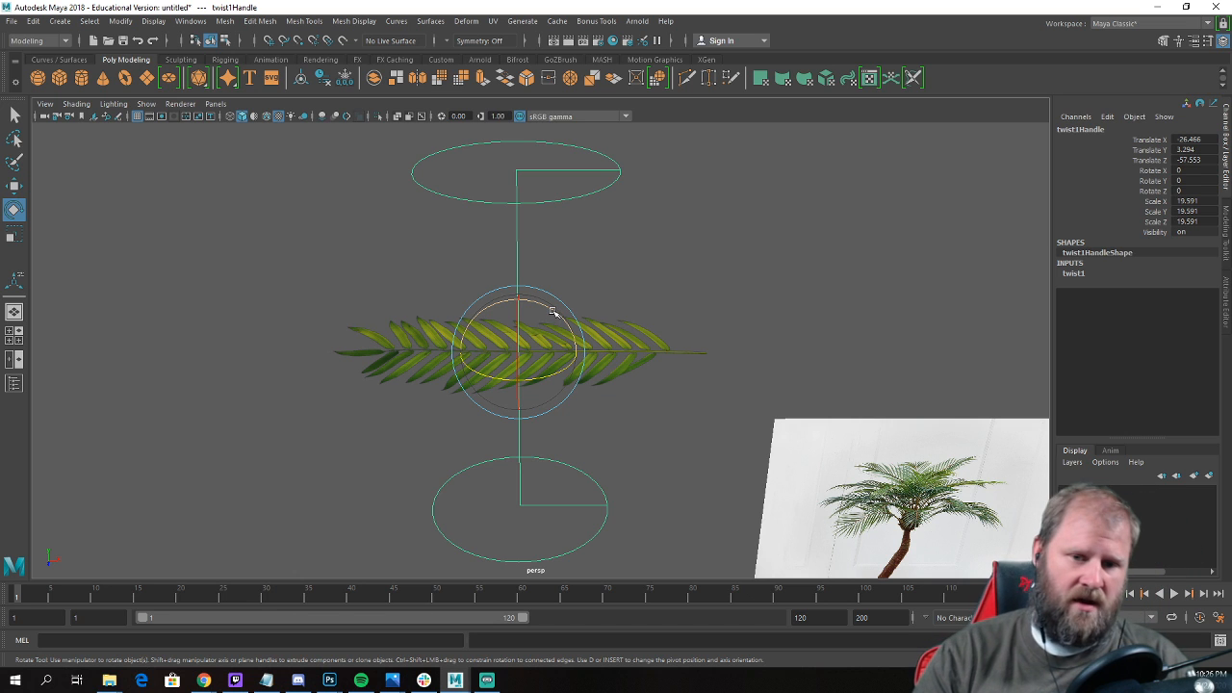
drag(556, 314, 478, 314)
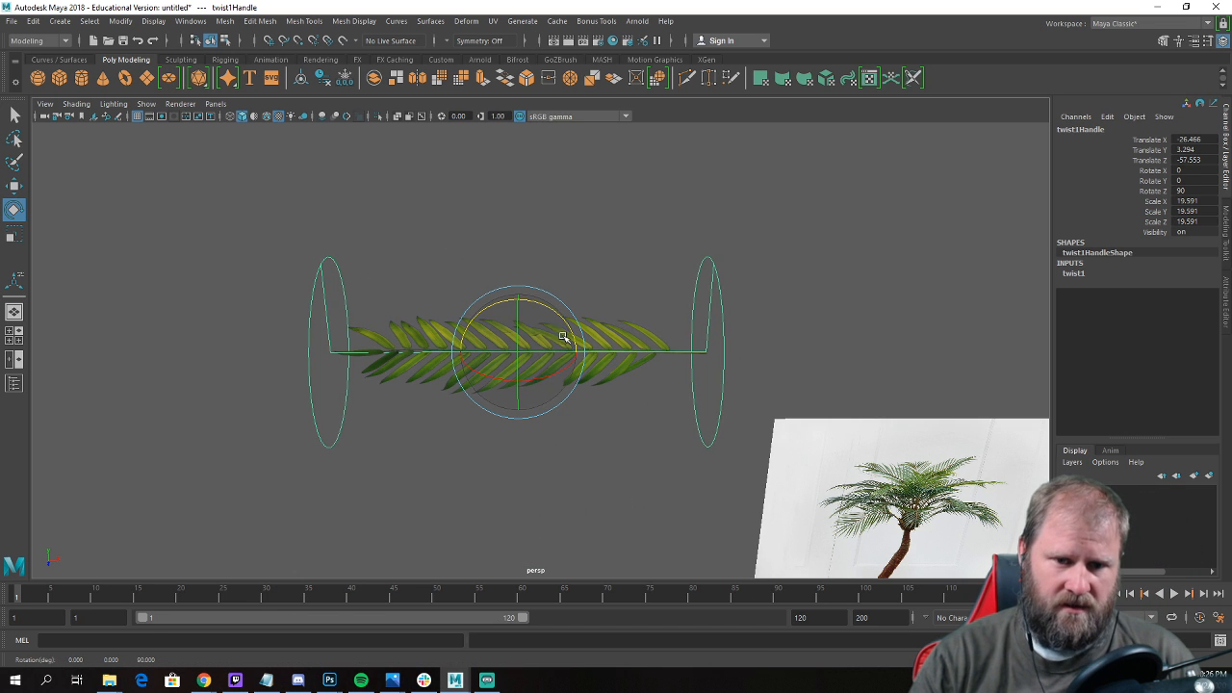
alt+drag(836, 277, 929, 327)
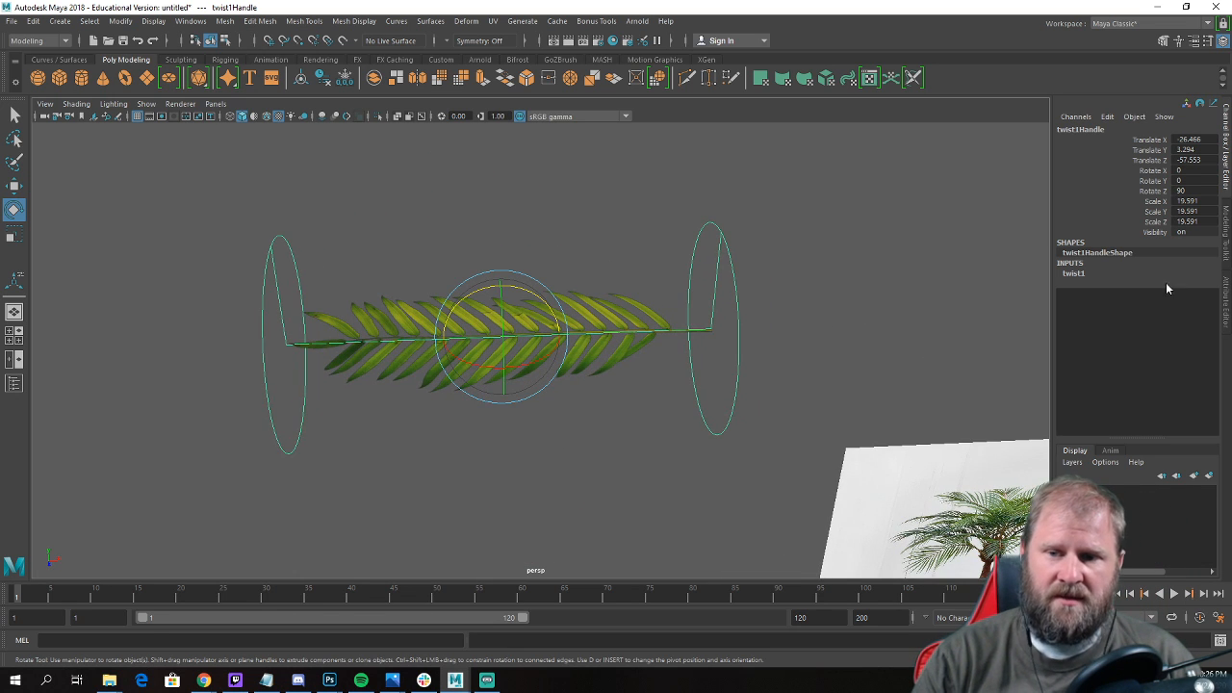
Try to twist the frond by adjusting the Start Angle of twist1.
click(1073, 274)
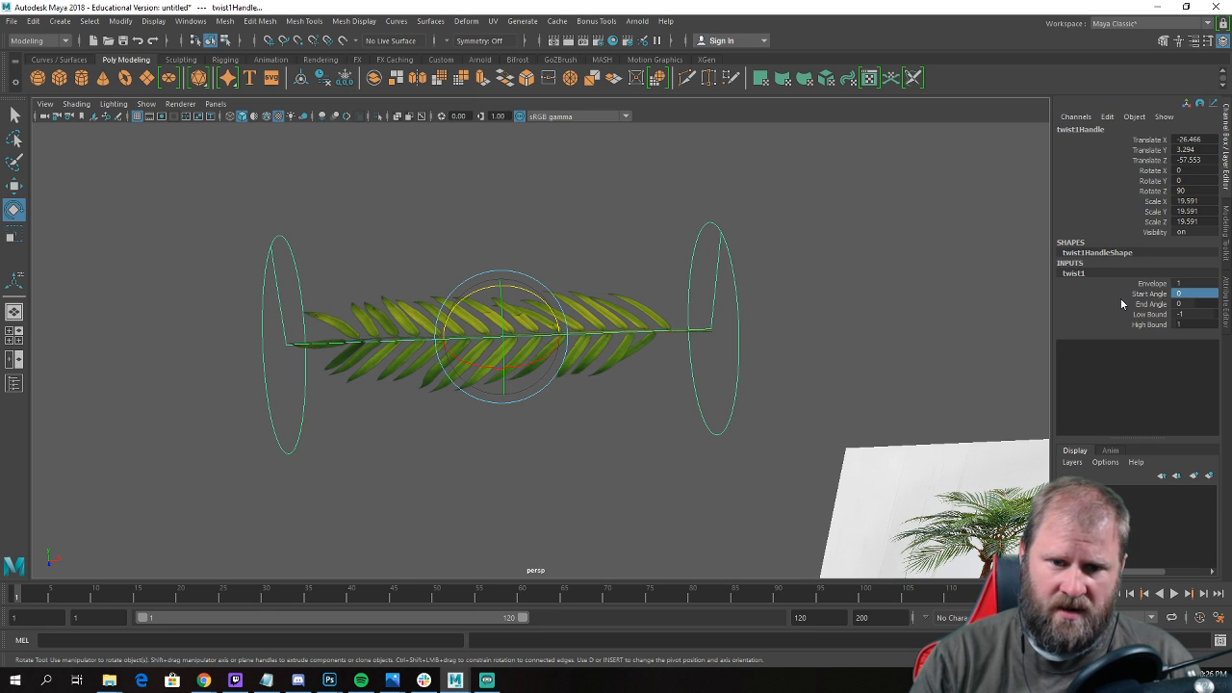
click(1152, 295)
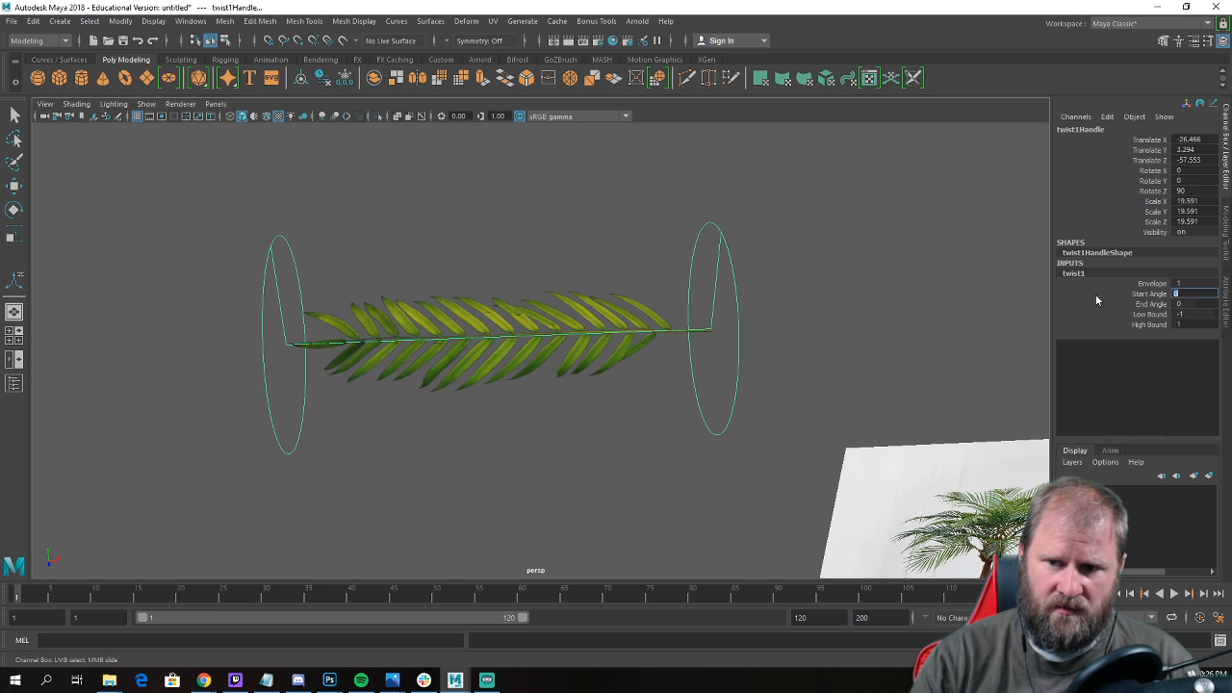
click(1159, 306)
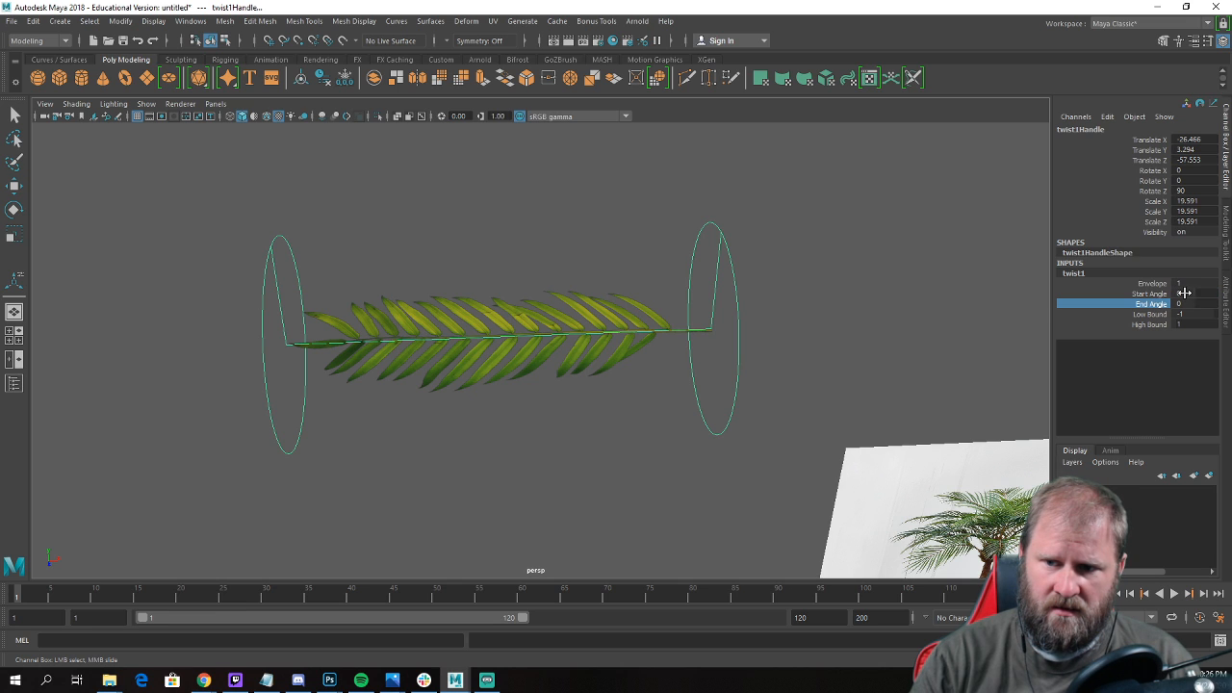
click(1184, 293)
click(1137, 297)
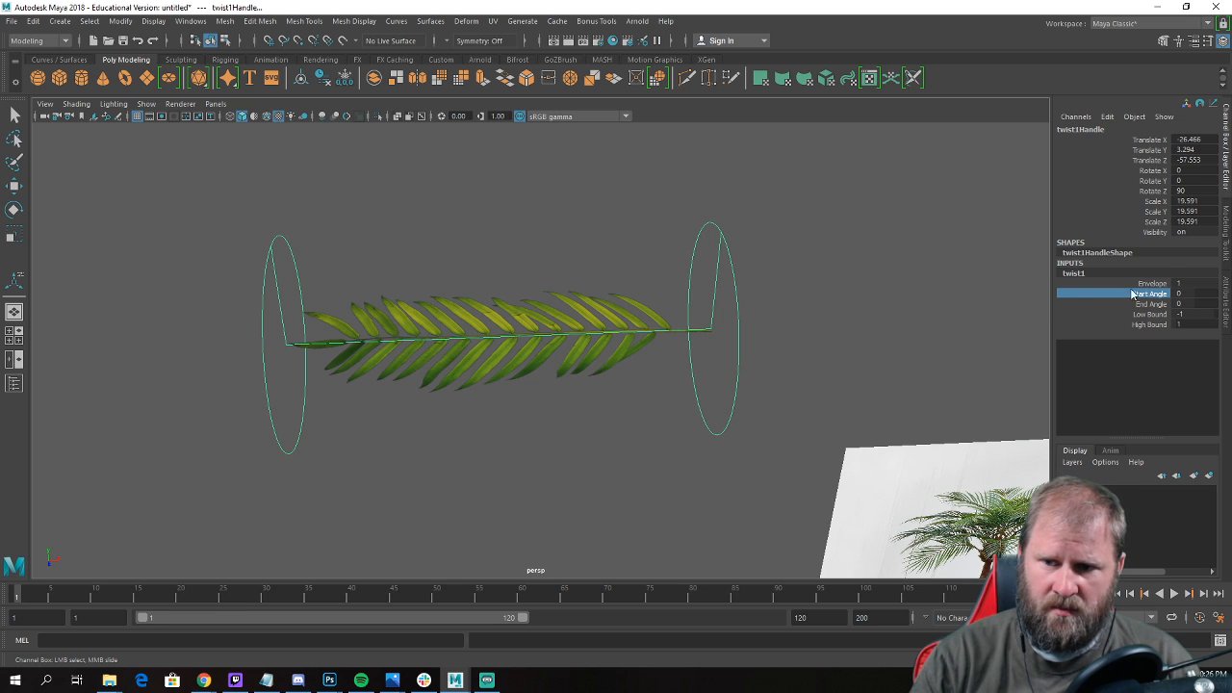
middle_drag(899, 277, 806, 311)
alt+drag(843, 290, 544, 408)
Undo the twist deformer and its handle rotation on the flat frond.
key(ctrl+z)
key(ctrl+z)
key(ctrl+z)
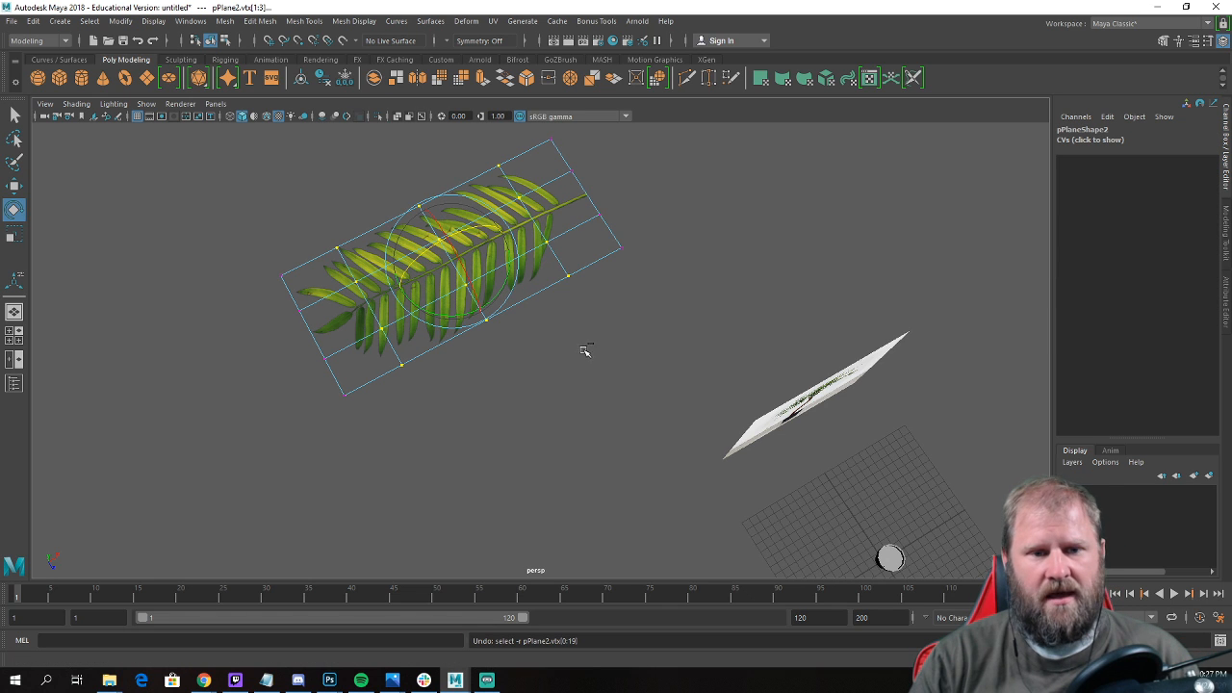
Return the flat frond to object mode with the Move tool active, and clear the selection.
key(w)
right_drag(547, 214, 625, 179)
click(627, 183)
scroll(621, 231, down, 5)
alt+drag(626, 385, 578, 339)
alt+middle_drag(527, 373, 460, 214)
alt+drag(460, 213, 526, 344)
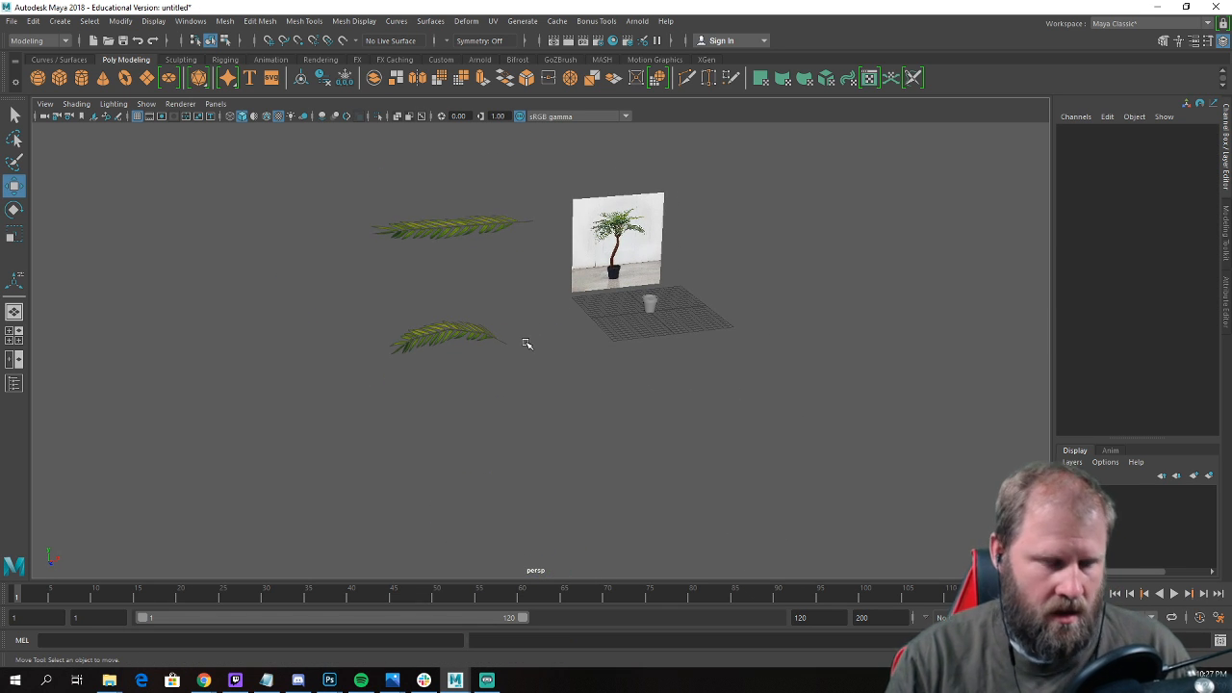
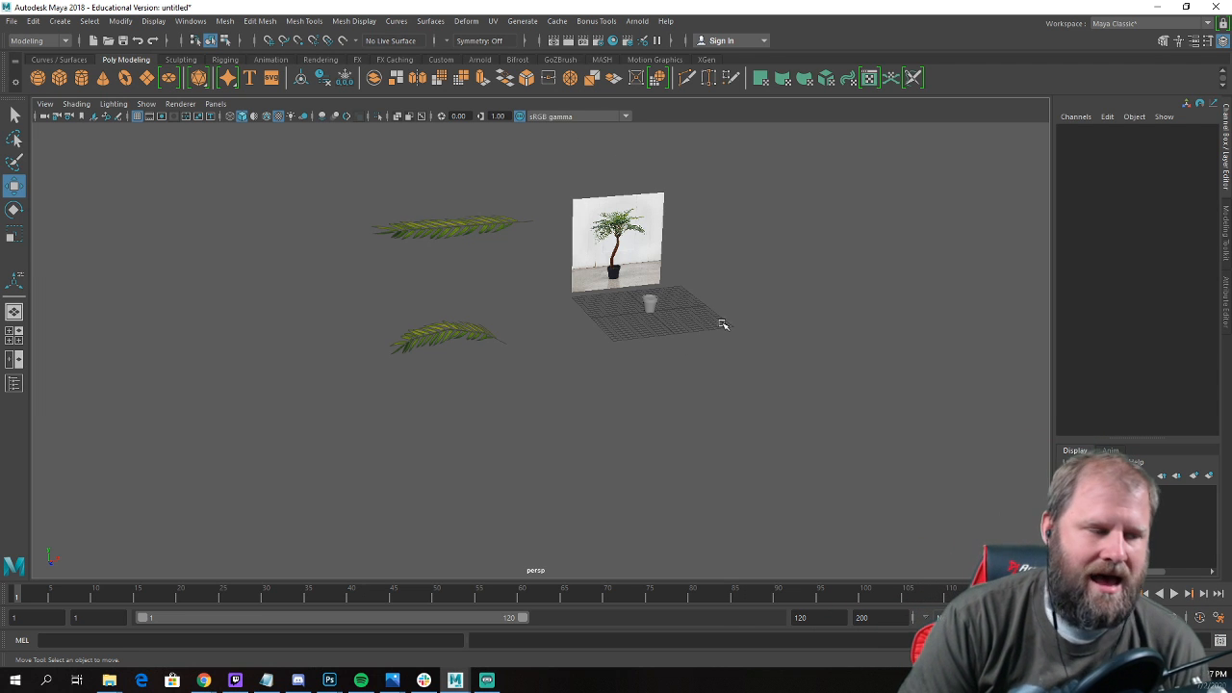
alt+drag(724, 326, 642, 343)
alt+right_drag(530, 346, 664, 388)
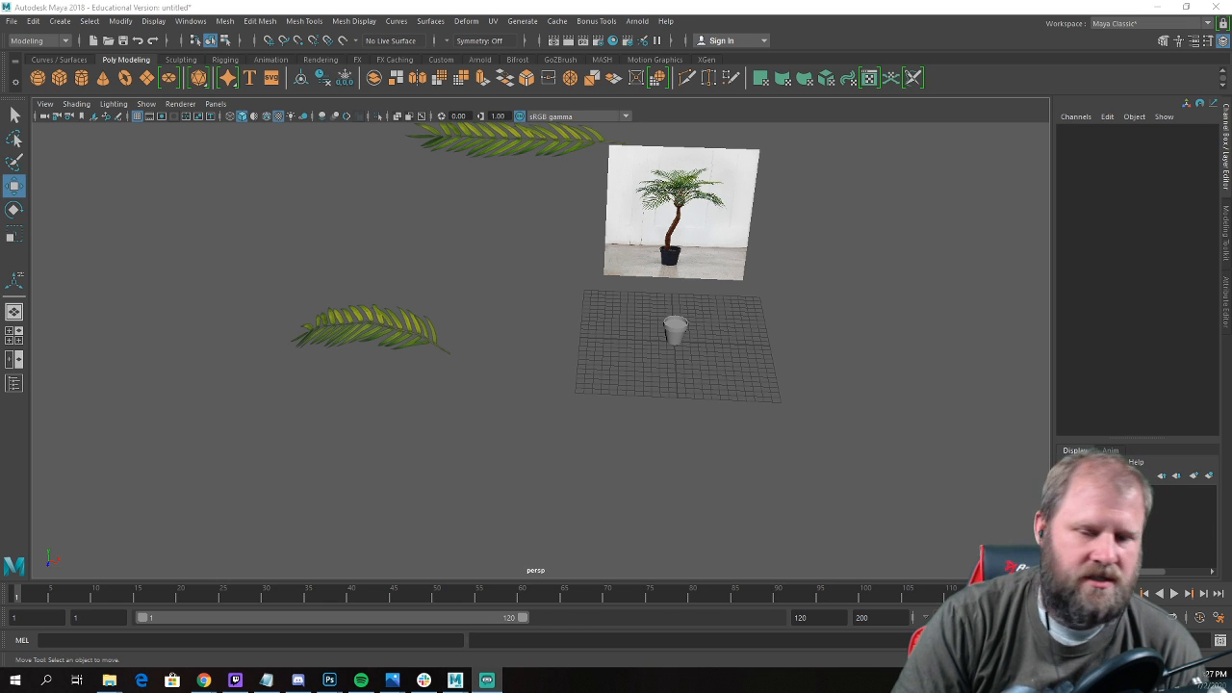
alt+drag(483, 370, 567, 360)
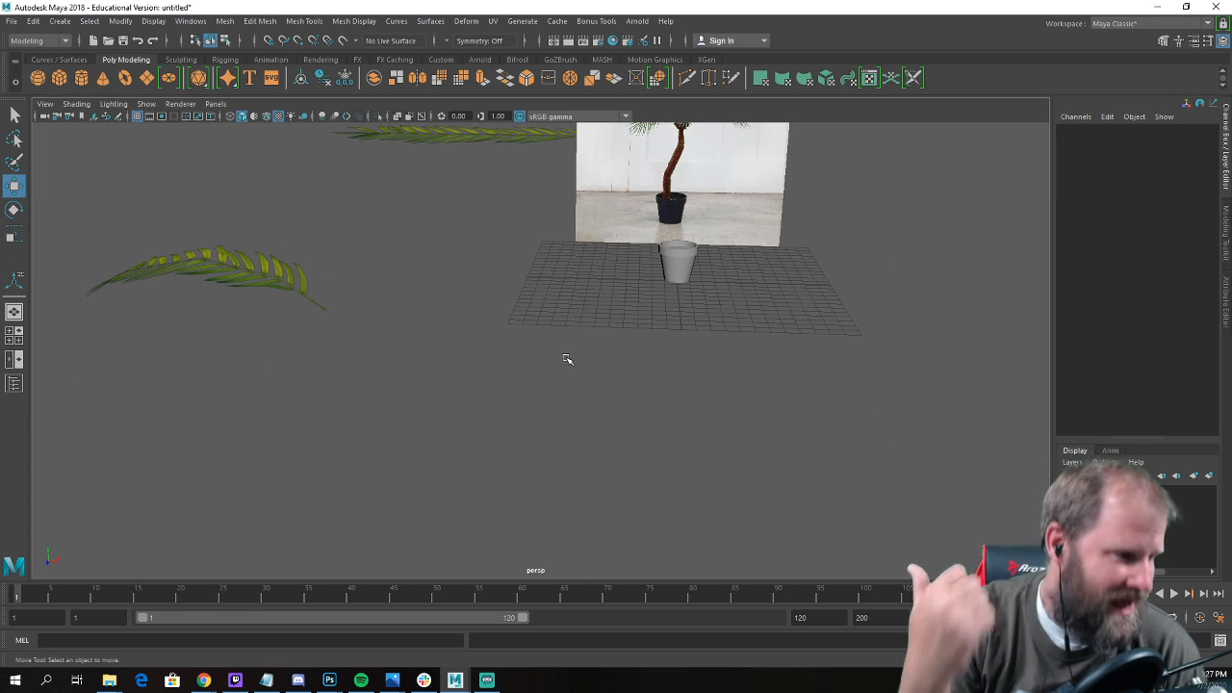
key(a)
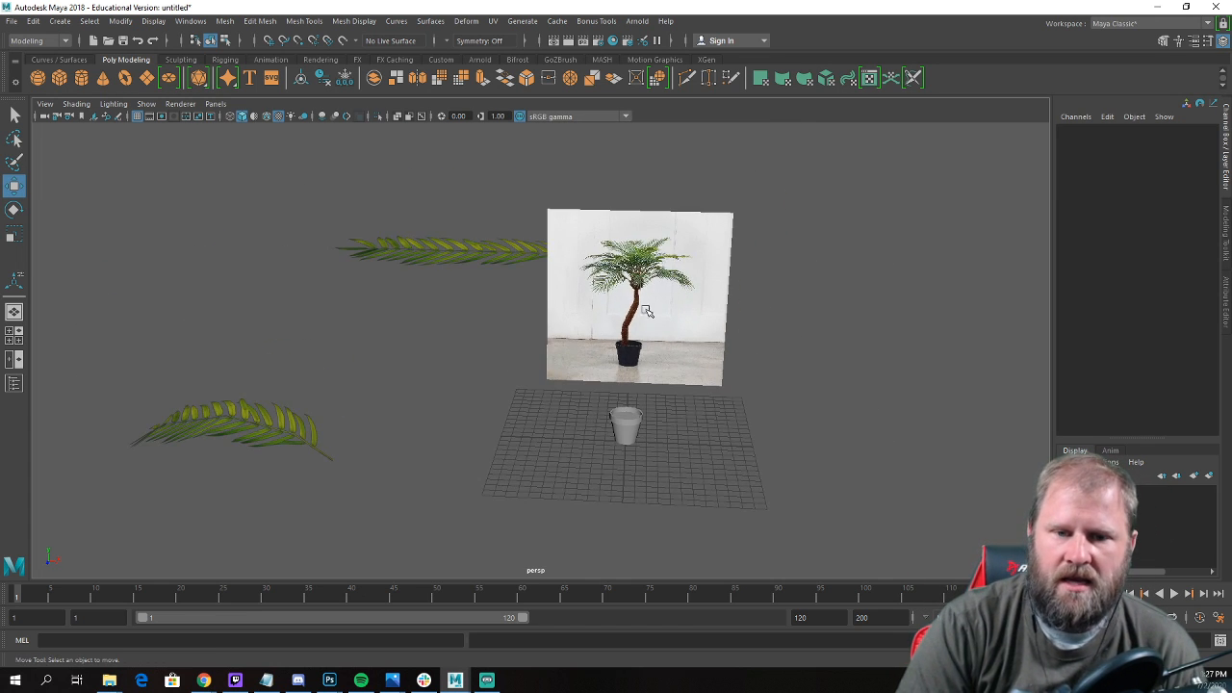
alt+drag(537, 348, 462, 453)
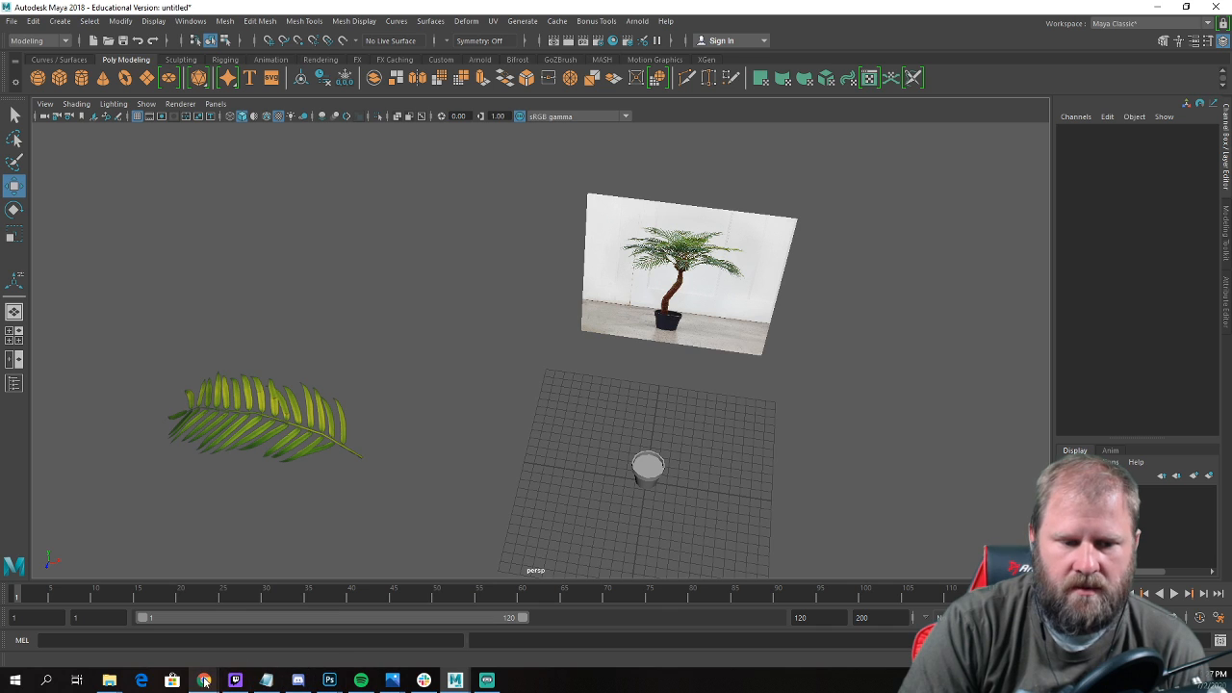
Switch to Chrome and search textures.com for "palm bark".
mouse_move(204, 681)
click(272, 648)
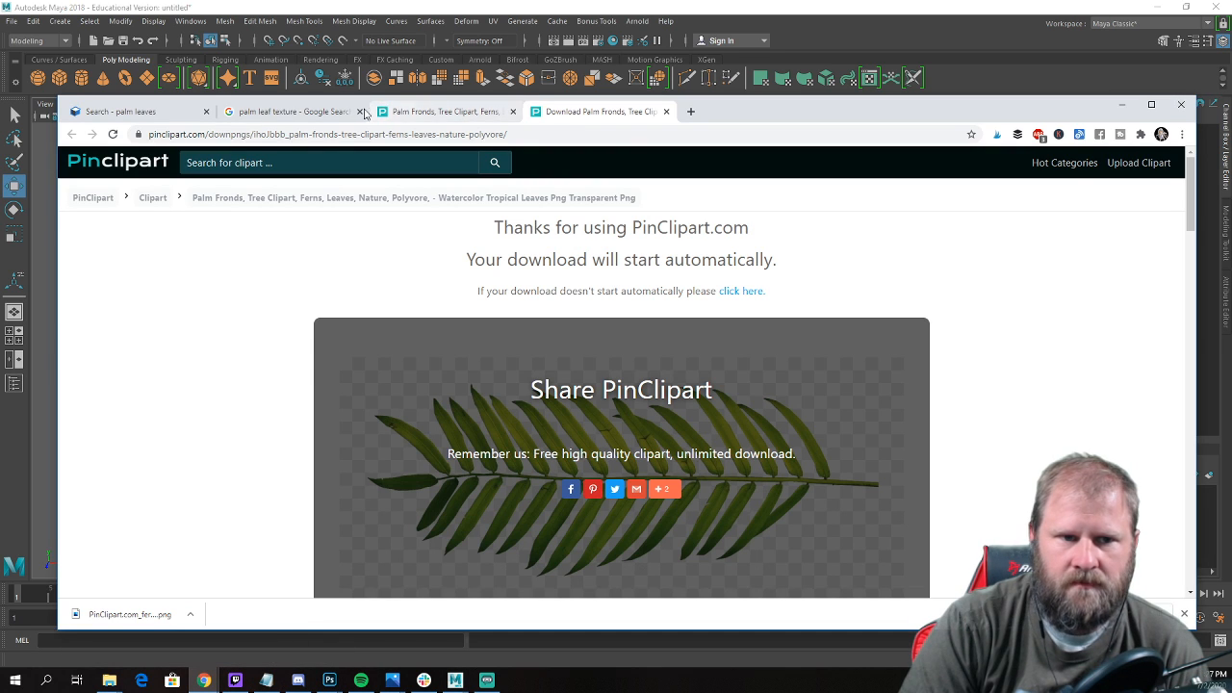
click(144, 114)
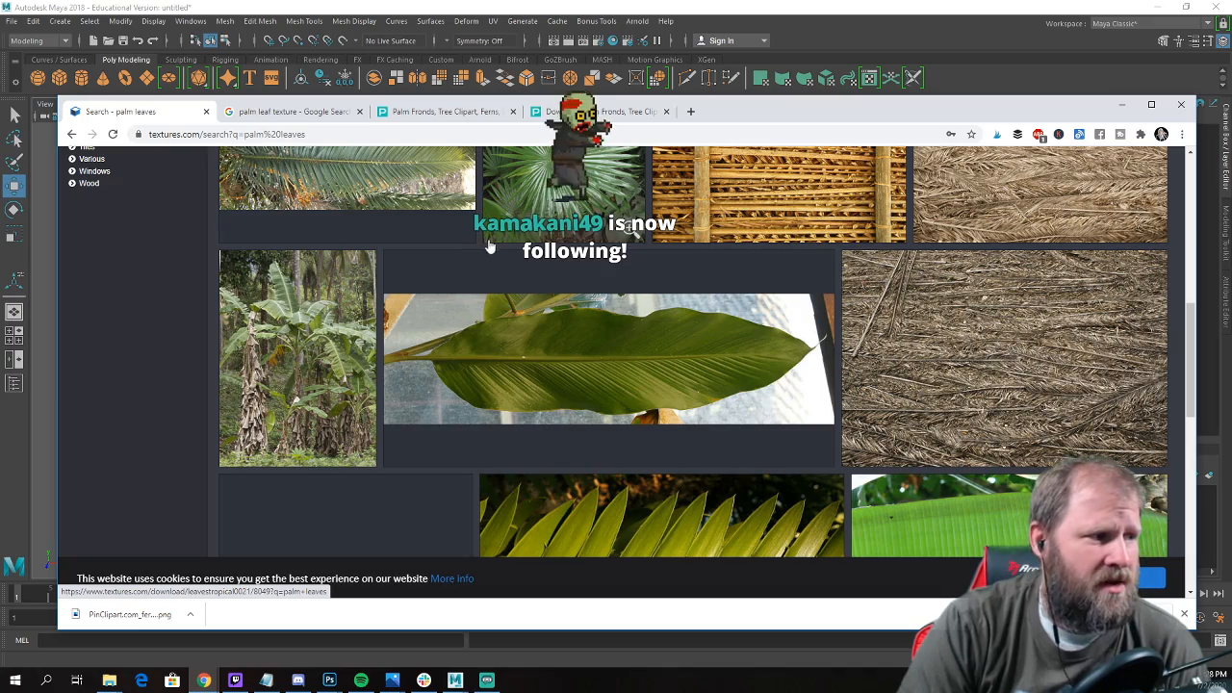
drag(746, 113, 753, 56)
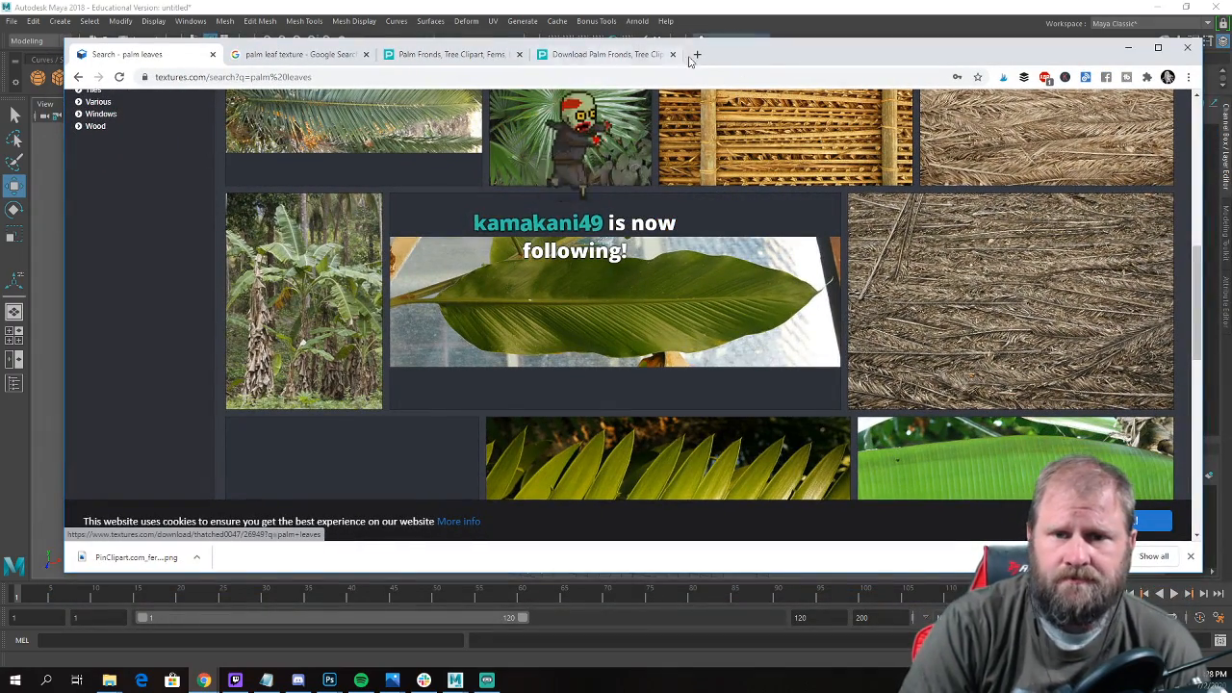
scroll(703, 90, up, 8)
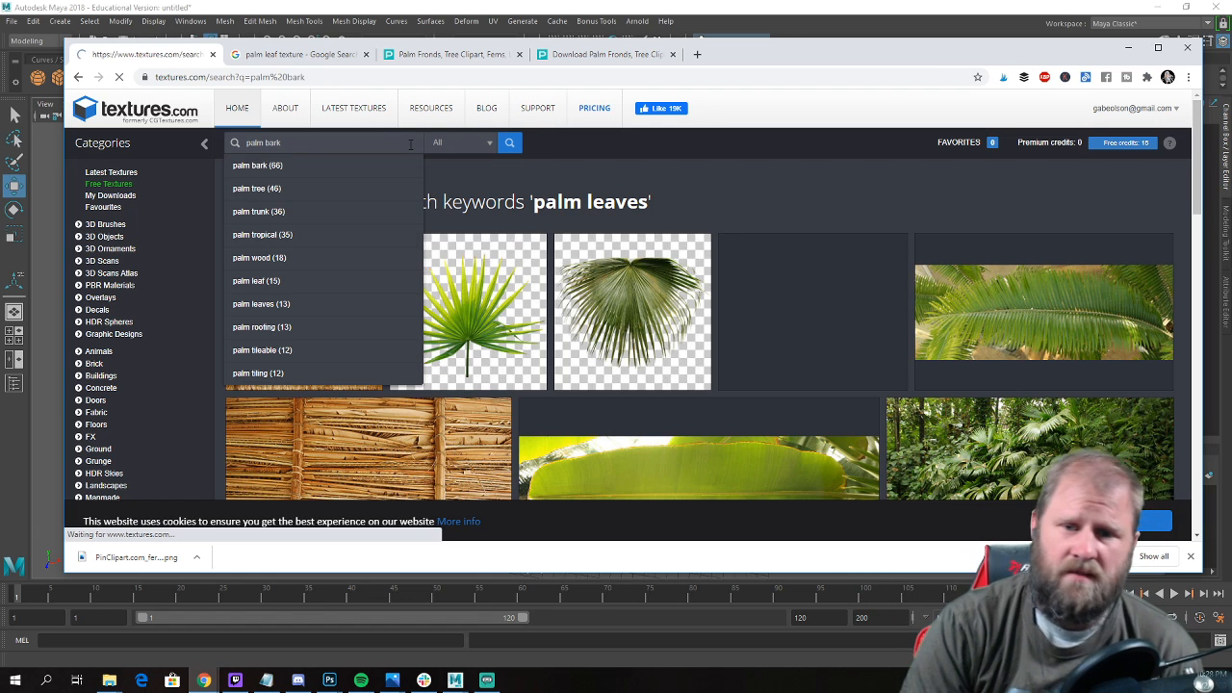
key(Return)
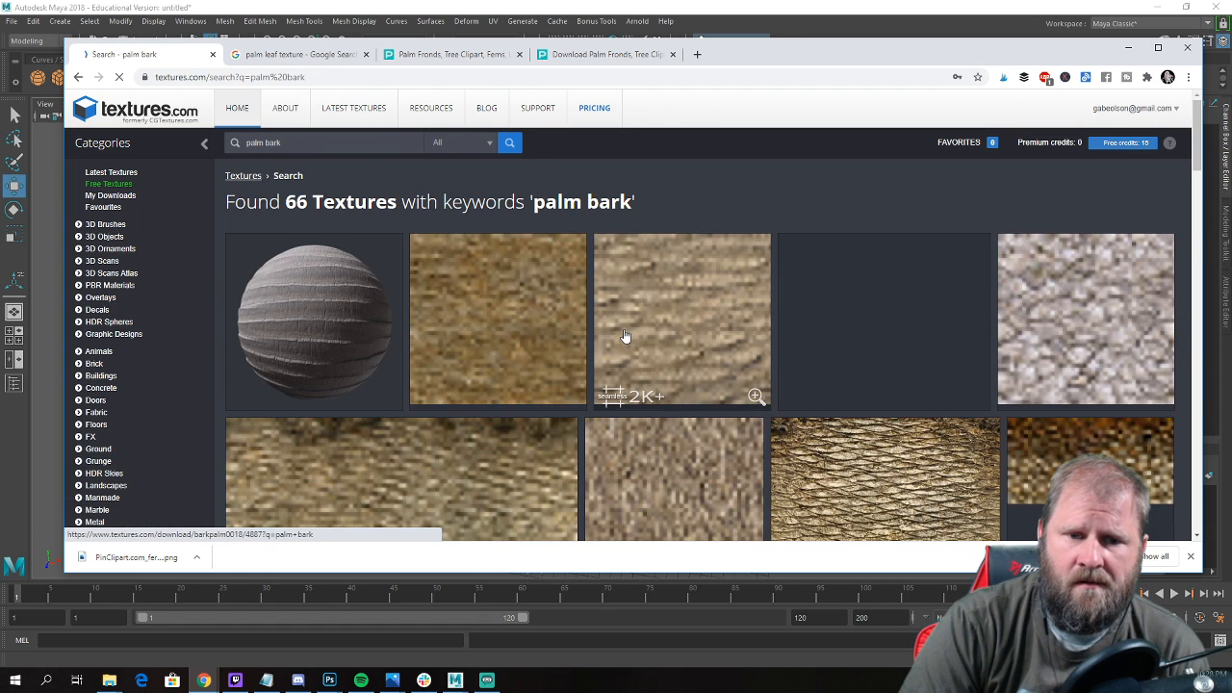
Examine the upper rows of the palm bark results for a bark that suits the trunk.
scroll(662, 327, down, 1)
scroll(674, 324, down, 2)
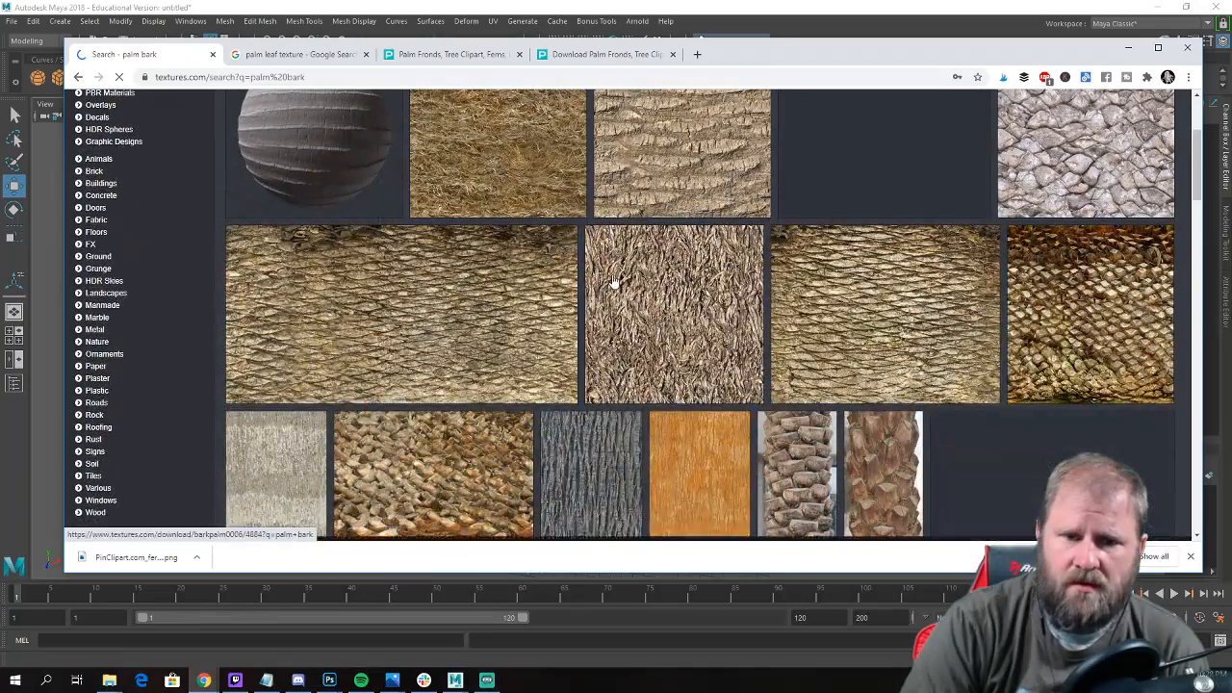
scroll(634, 296, down, 2)
scroll(634, 295, down, 2)
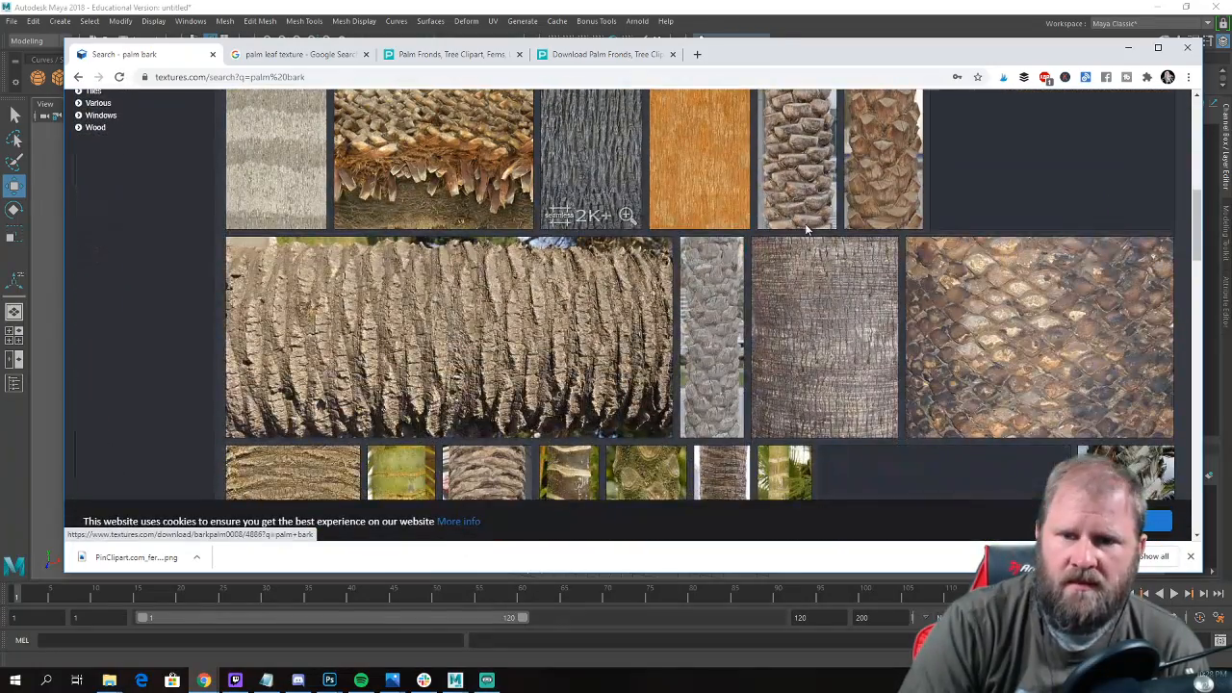
scroll(842, 195, up, 1)
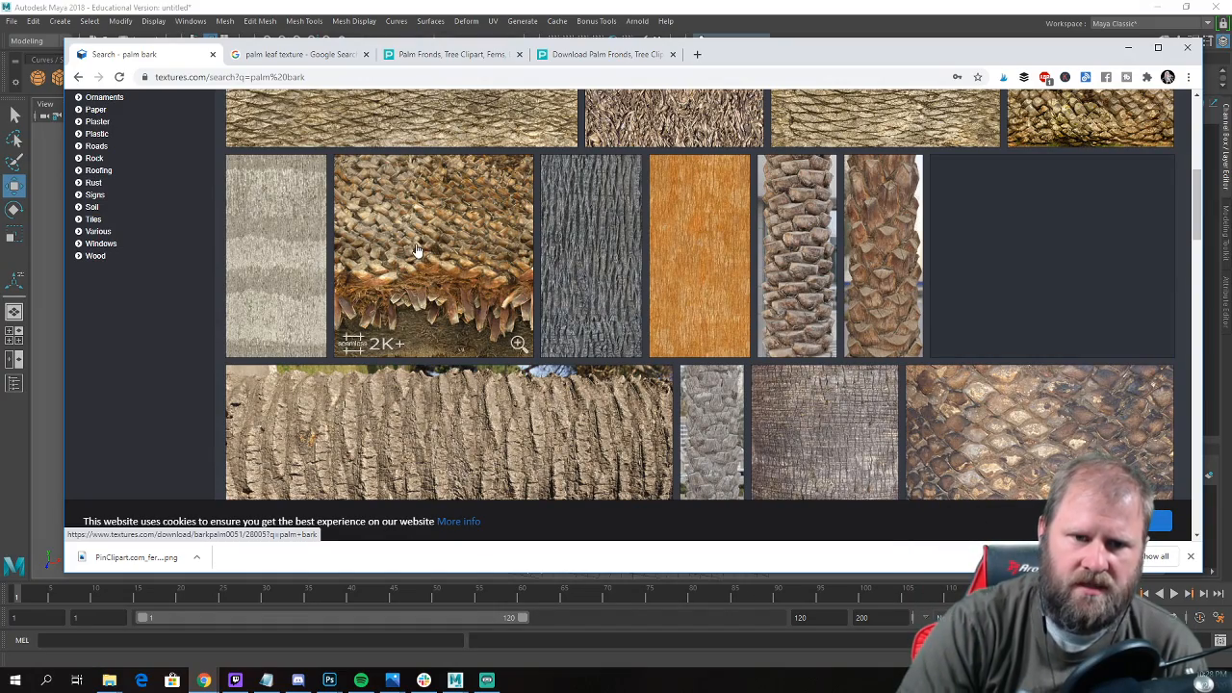
scroll(463, 249, down, 2)
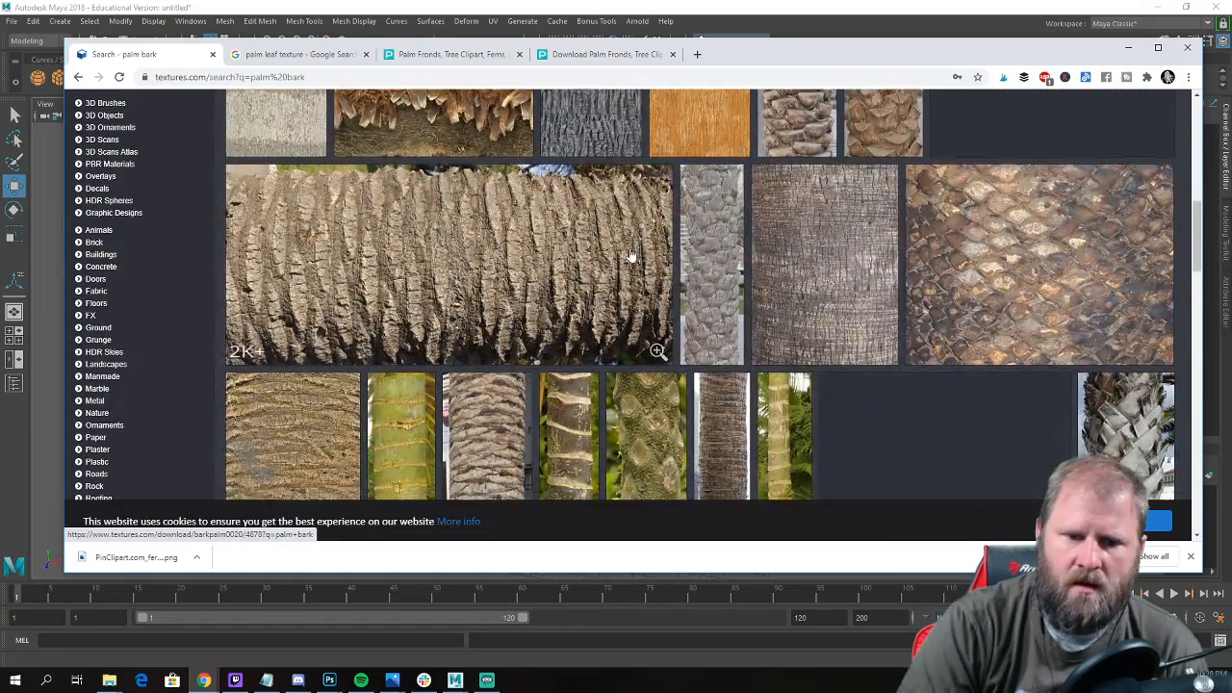
scroll(630, 255, down, 2)
scroll(626, 260, down, 1)
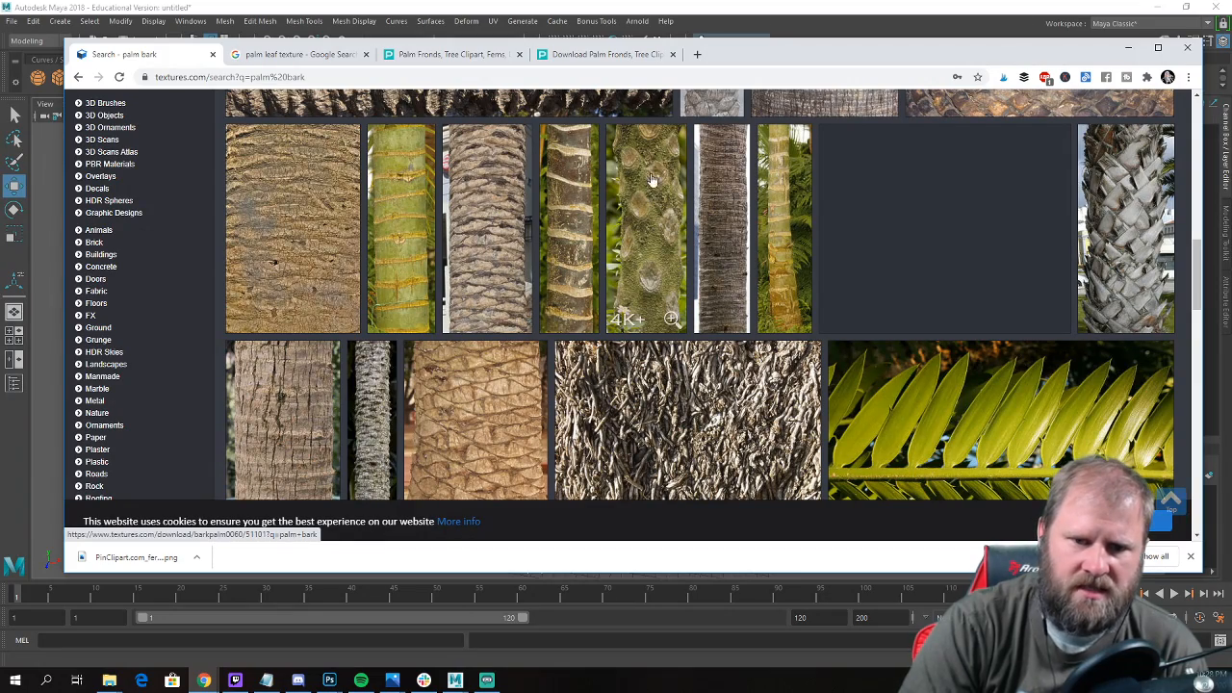
scroll(657, 257, down, 2)
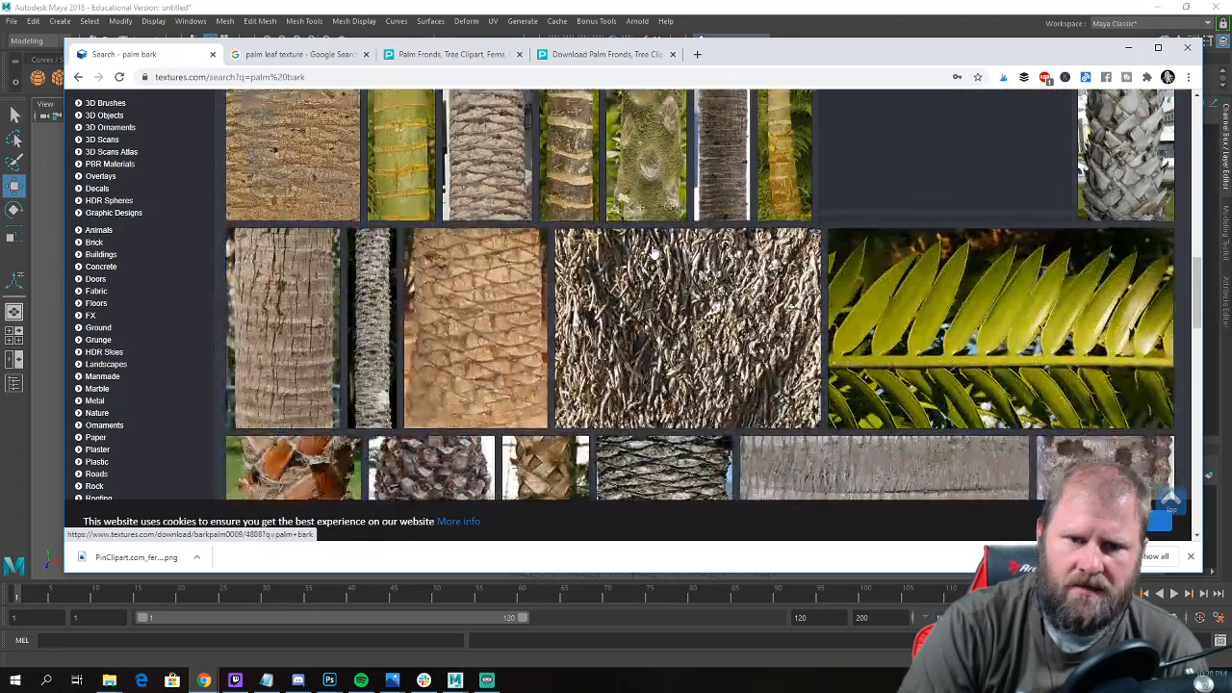
Inspect the BarkPalm0060 texture page and return to the palm bark results.
scroll(653, 246, up, 2)
click(657, 244)
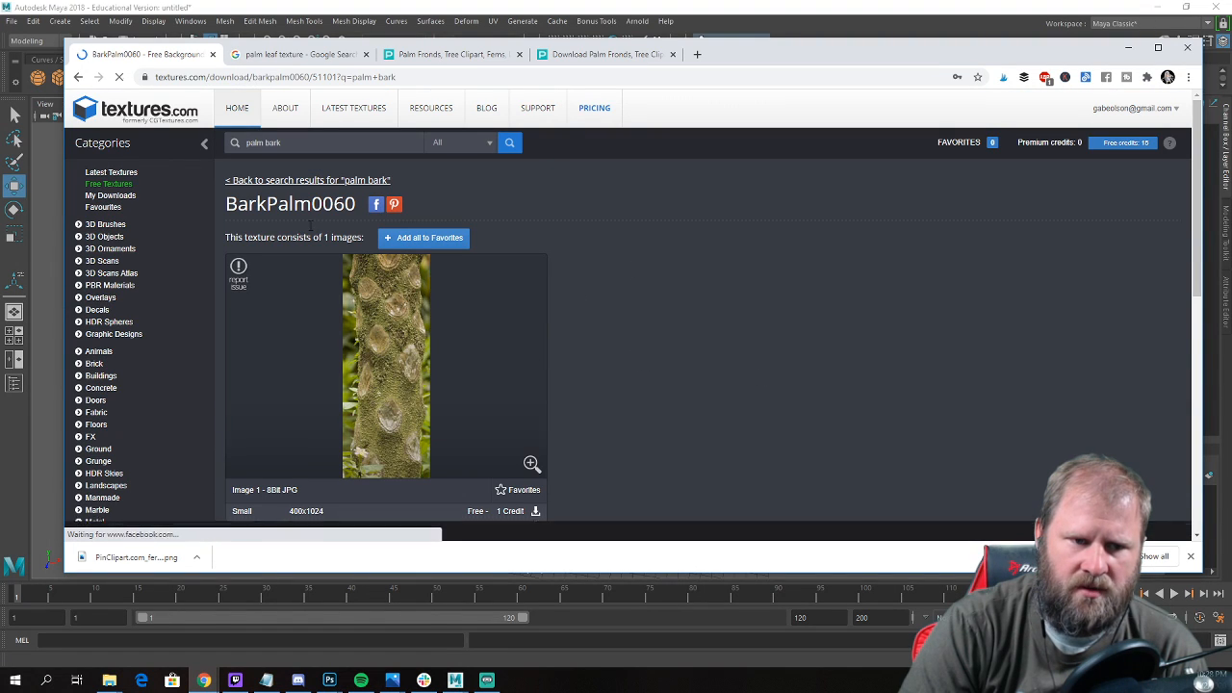
key(alt+Left)
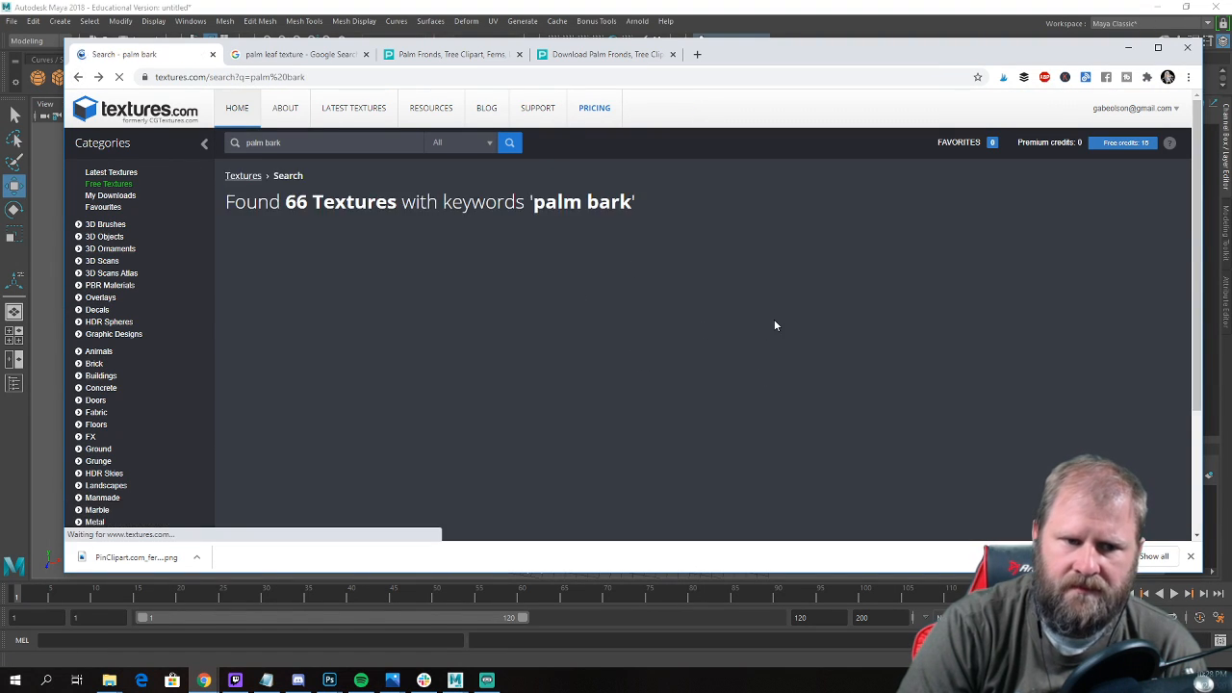
Look through the remaining palm bark results down to the end of the page.
scroll(754, 328, down, 6)
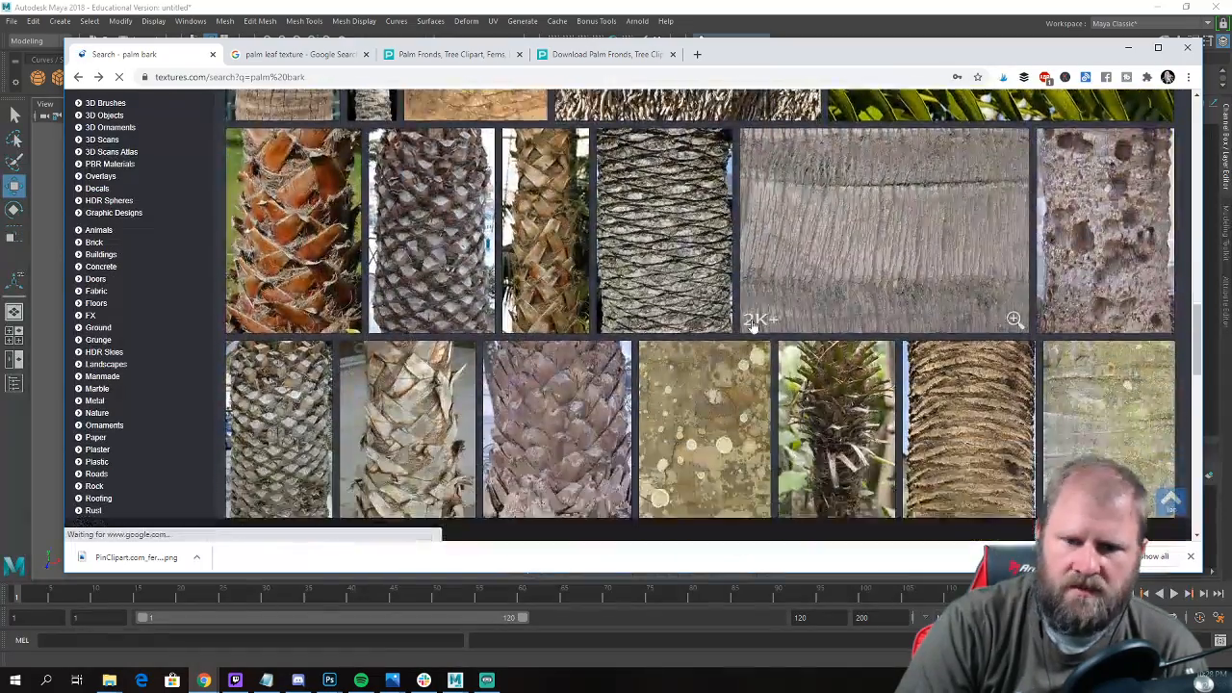
scroll(754, 331, down, 1)
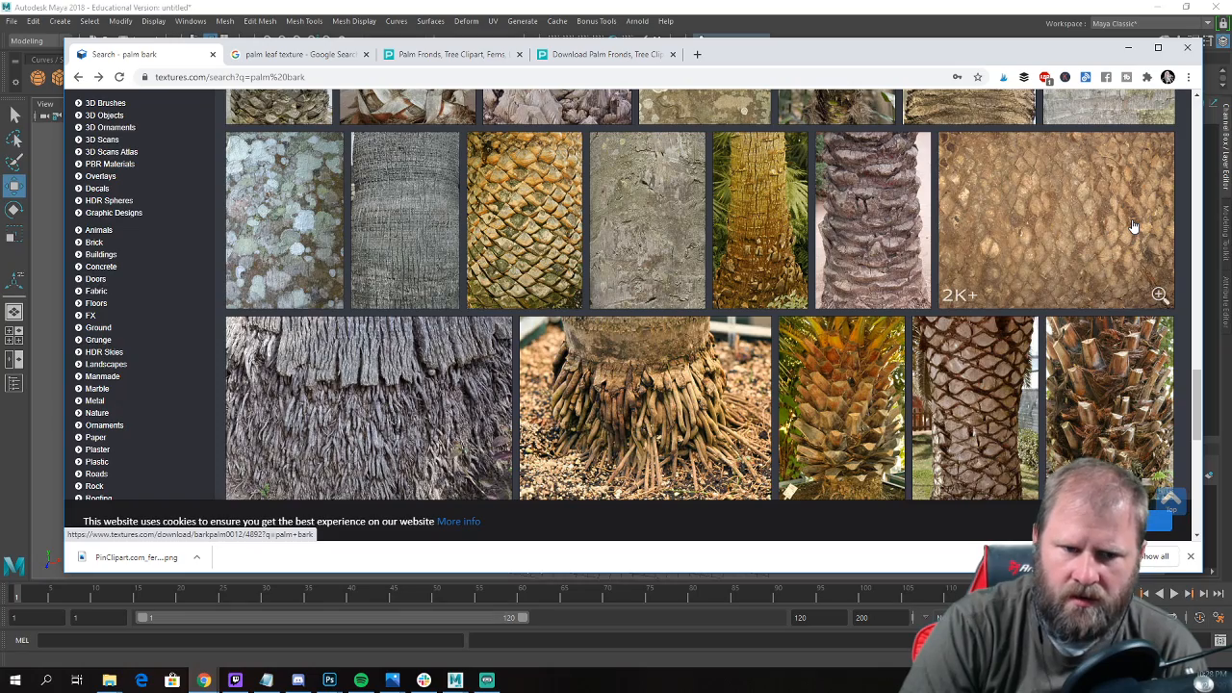
scroll(1134, 226, down, 4)
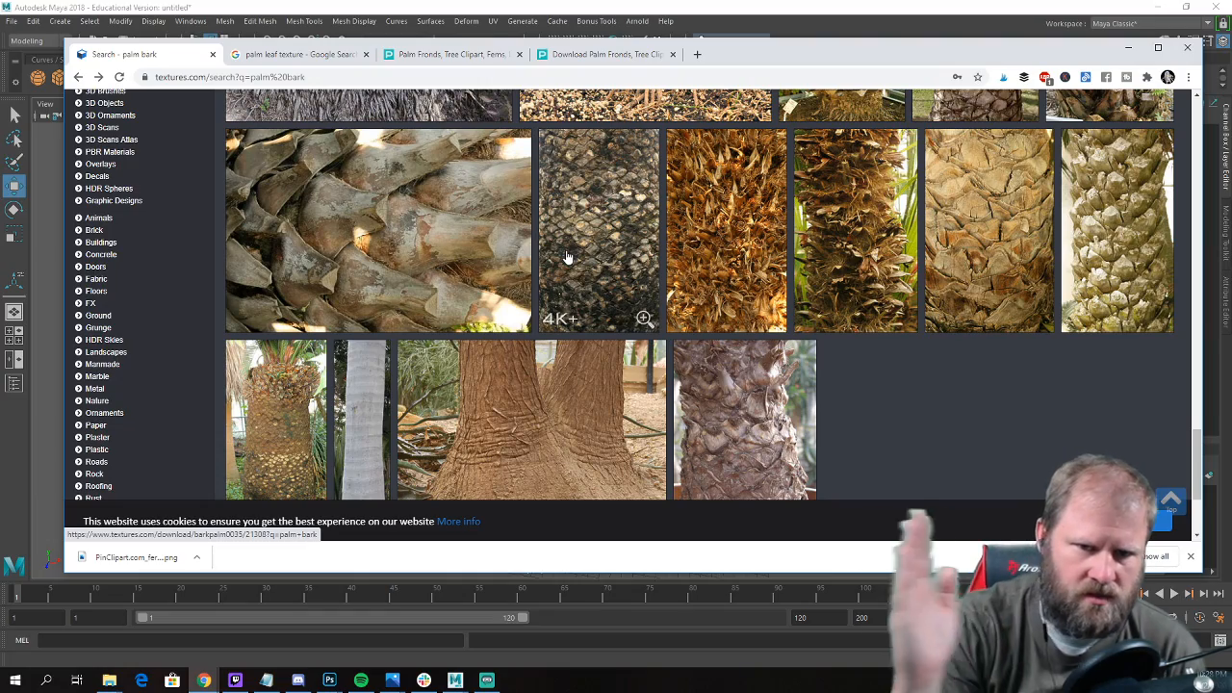
scroll(567, 257, down, 2)
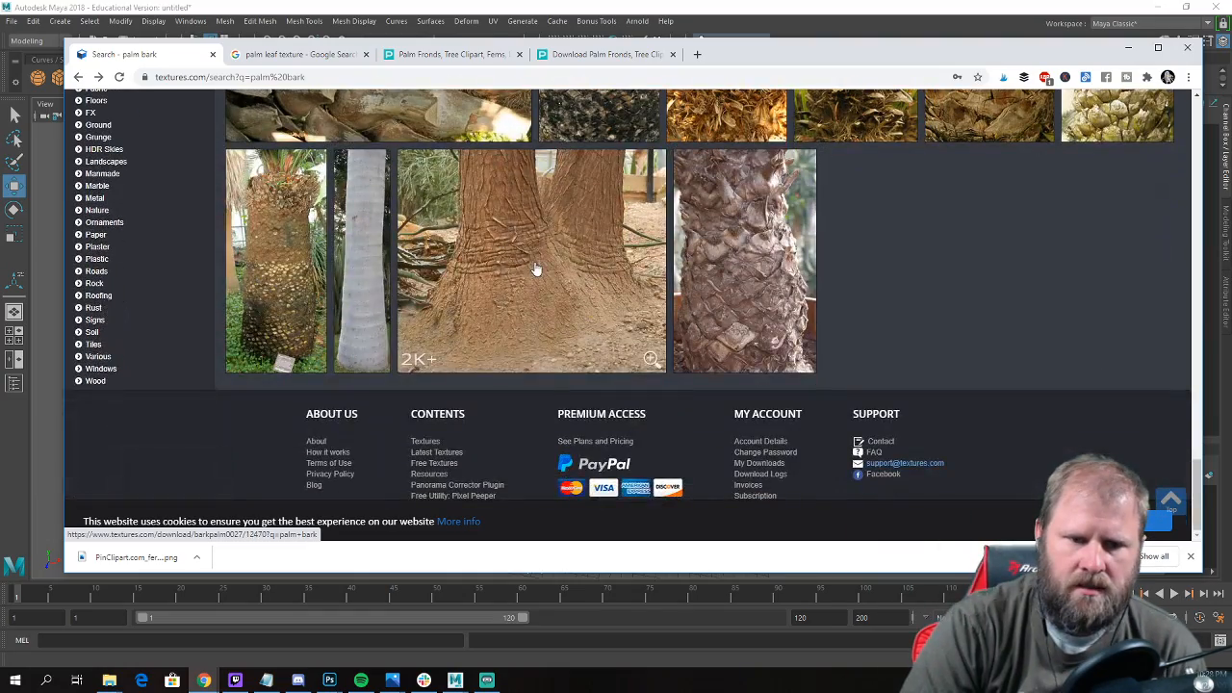
scroll(536, 267, up, 3)
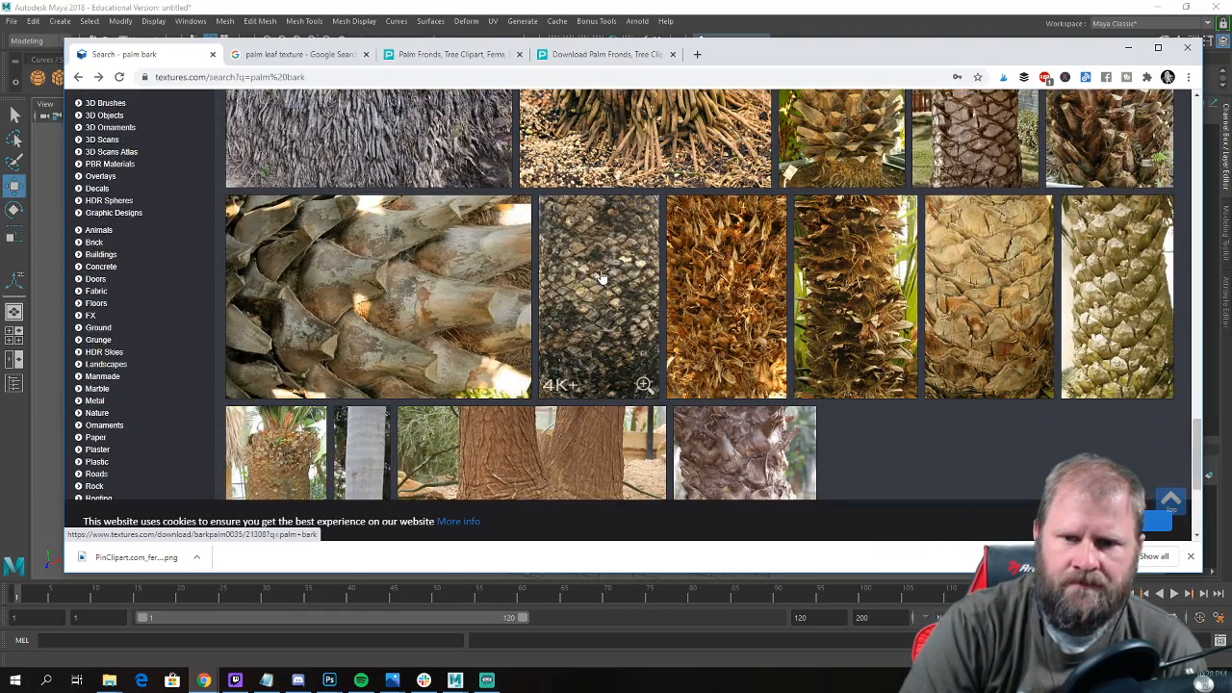
Switch back to Maya and examine the trunk and pot in the reference image up close.
drag(725, 49, 735, 545)
click(613, 312)
alt+right_drag(612, 312, 751, 362)
alt+middle_drag(825, 276, 402, 420)
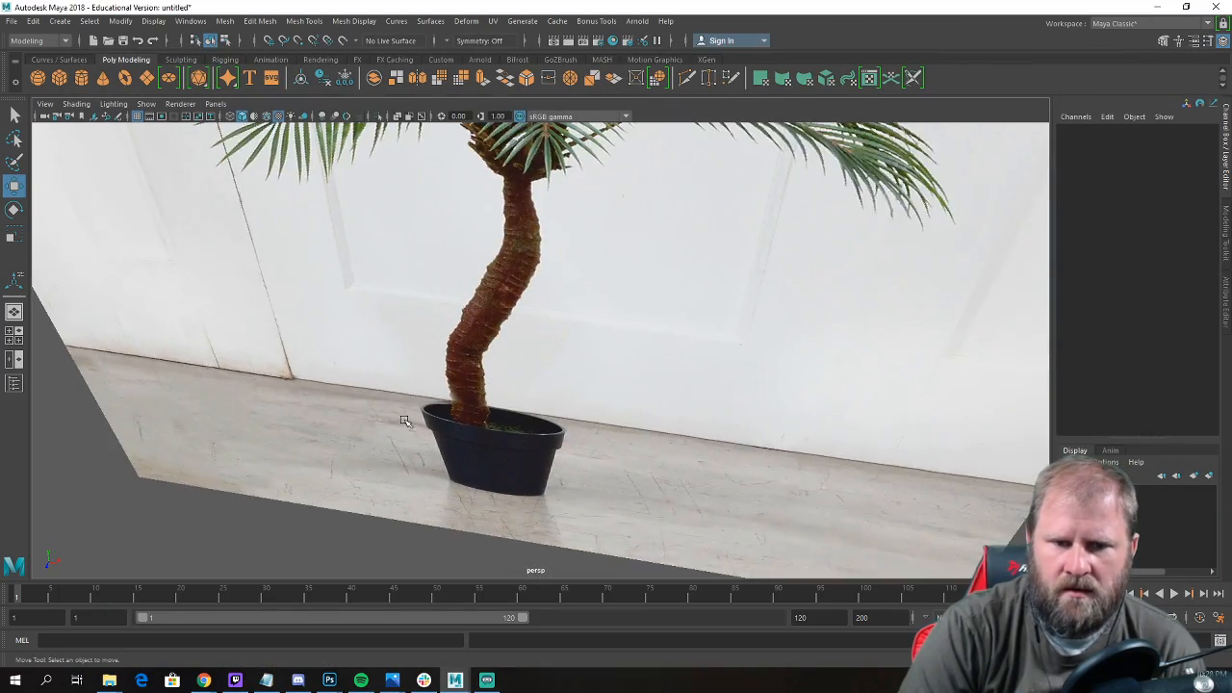
alt+drag(401, 420, 529, 325)
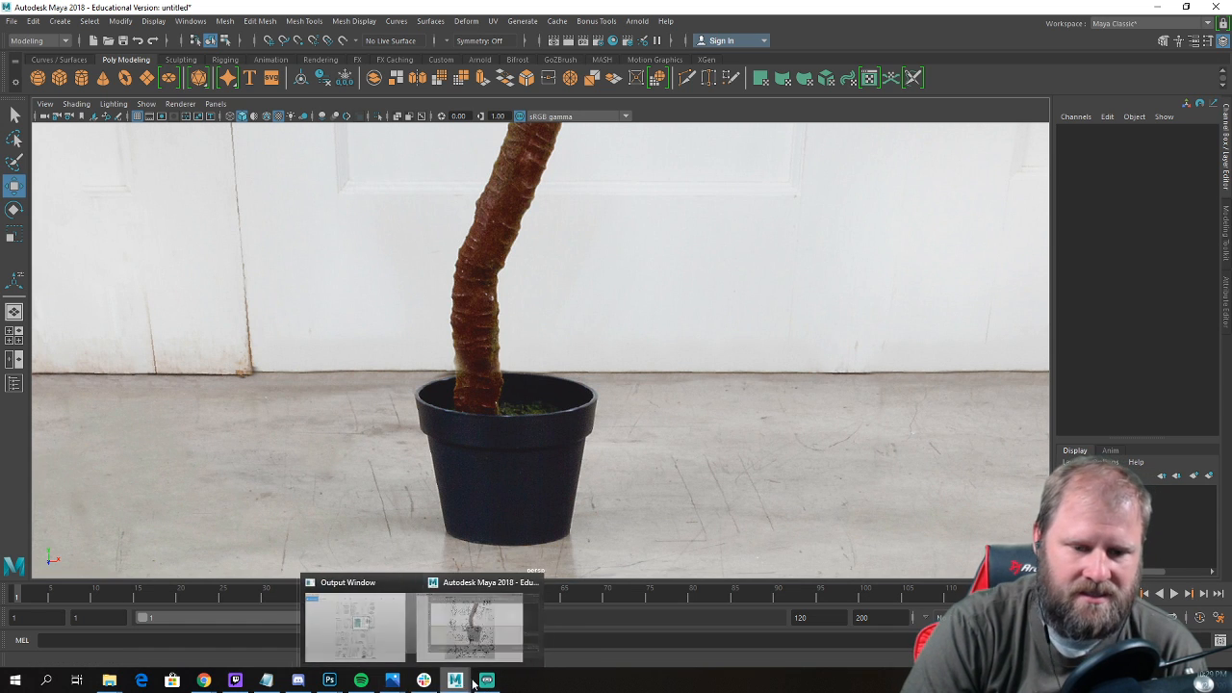
Return to the palm bark results in Chrome and compare the lower rows with the reference trunk.
mouse_move(227, 686)
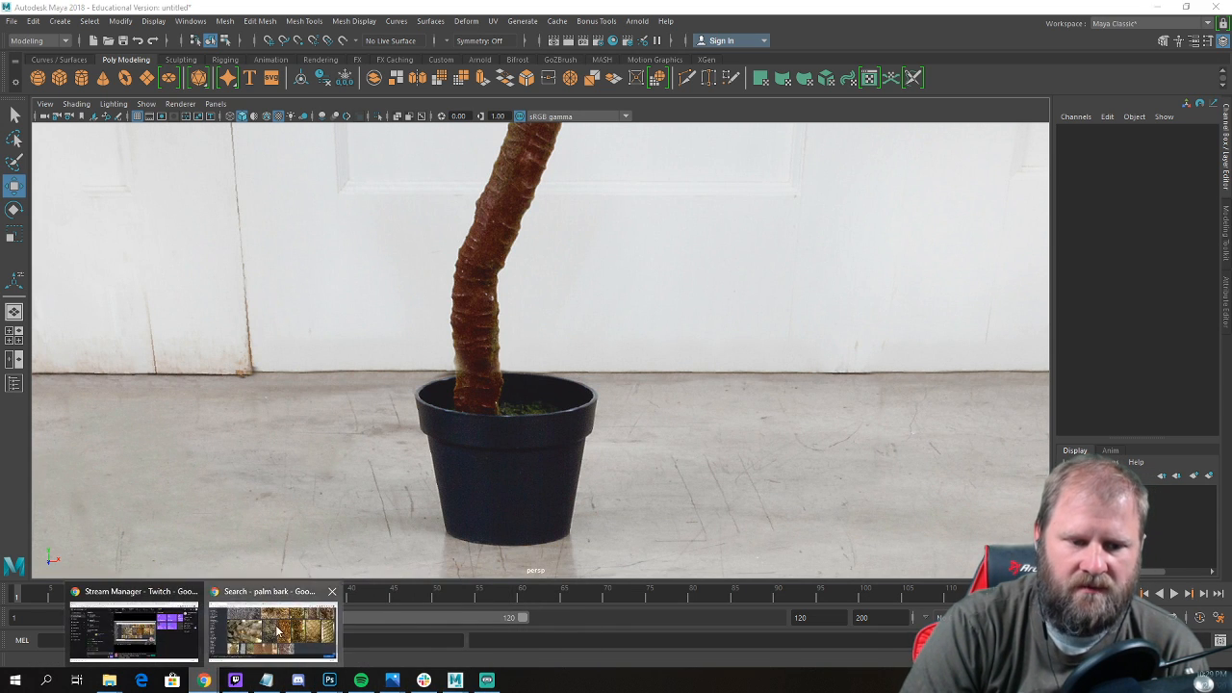
click(266, 627)
drag(783, 544, 763, 67)
scroll(843, 316, down, 1)
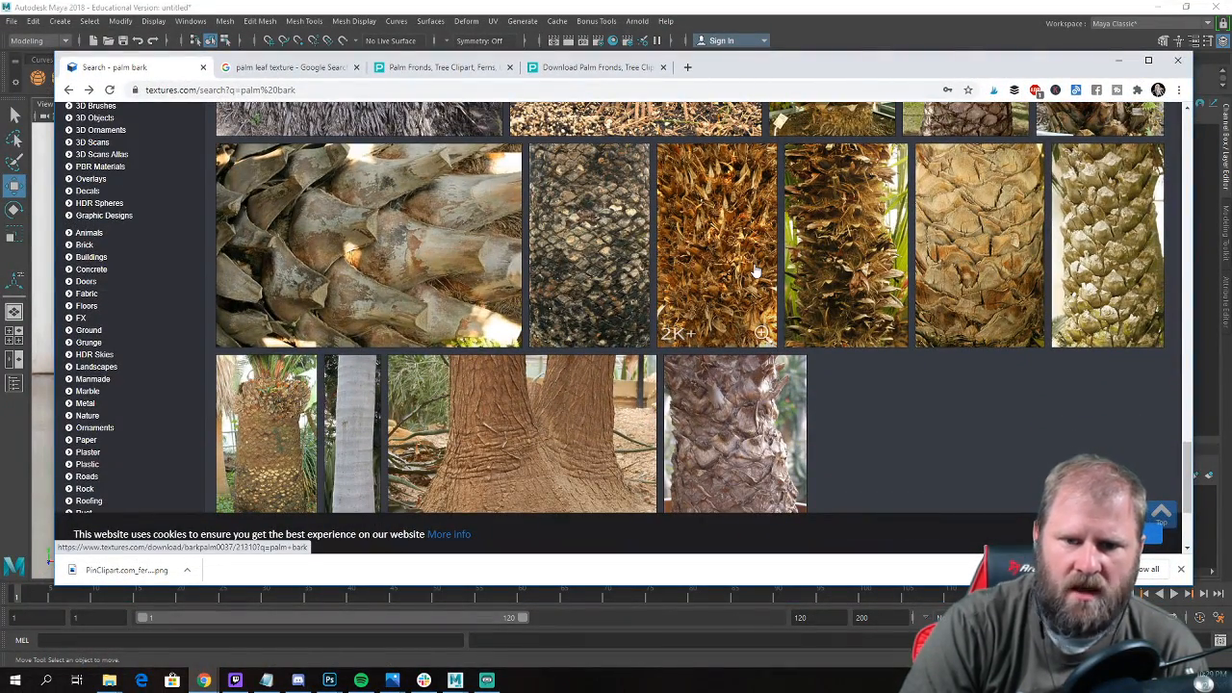
scroll(895, 311, down, 3)
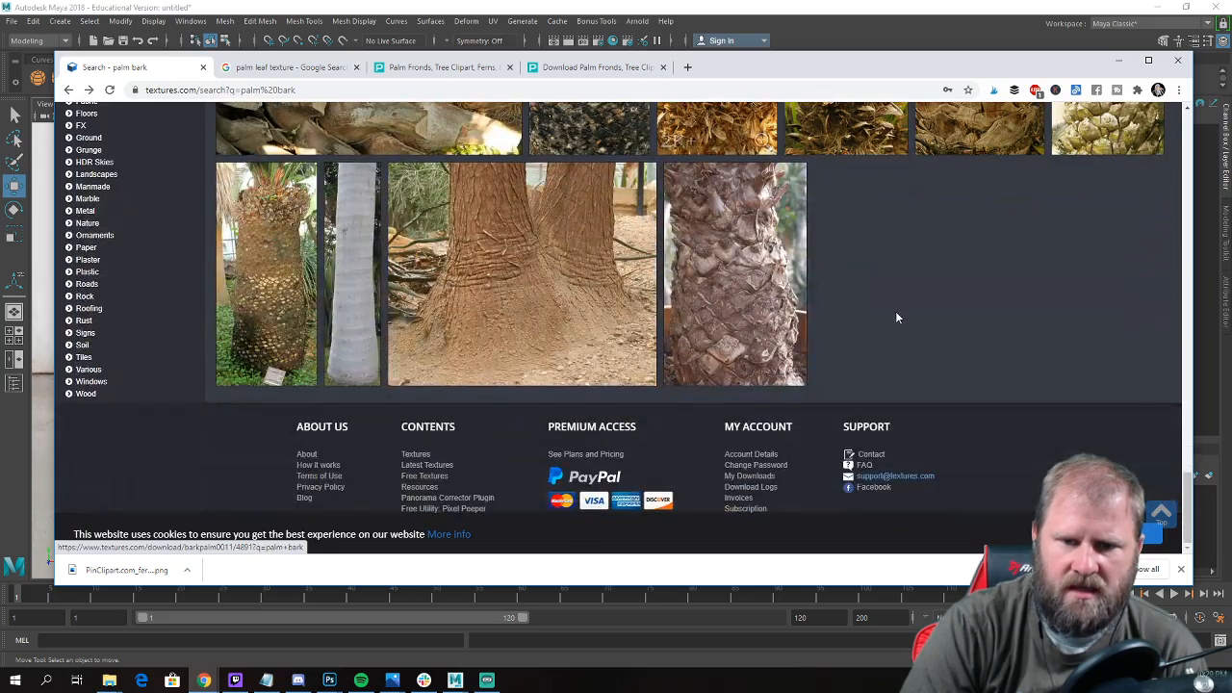
scroll(895, 311, up, 1)
scroll(905, 320, up, 3)
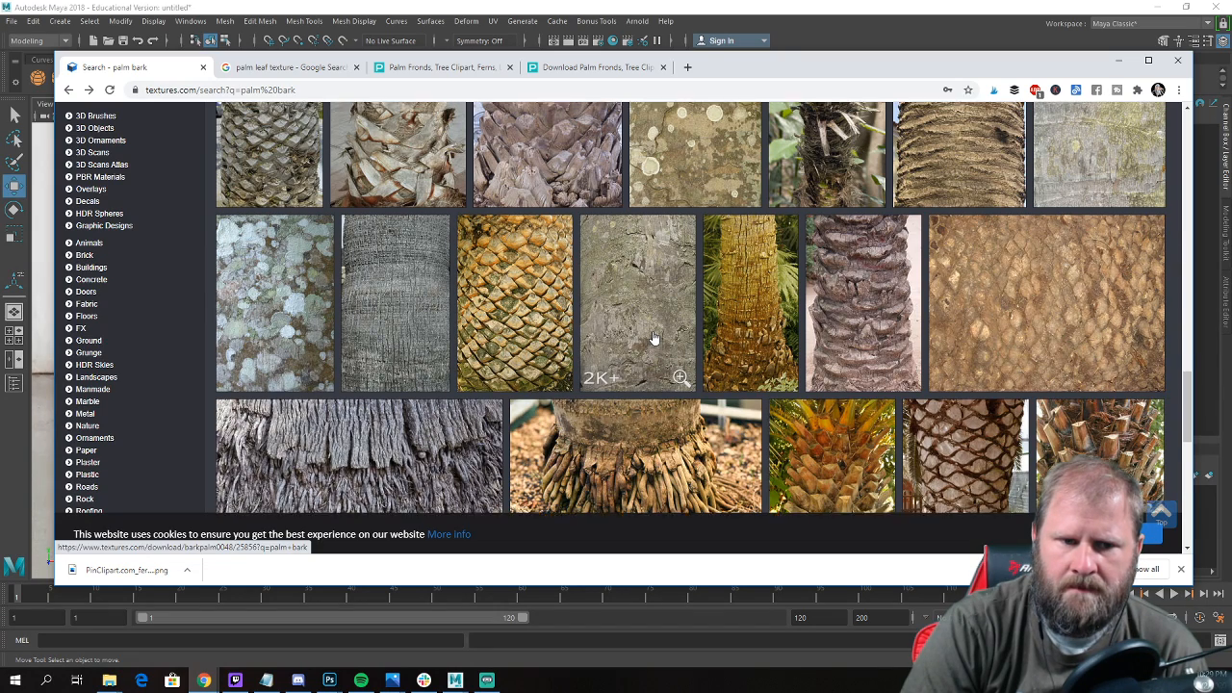
scroll(653, 337, up, 1)
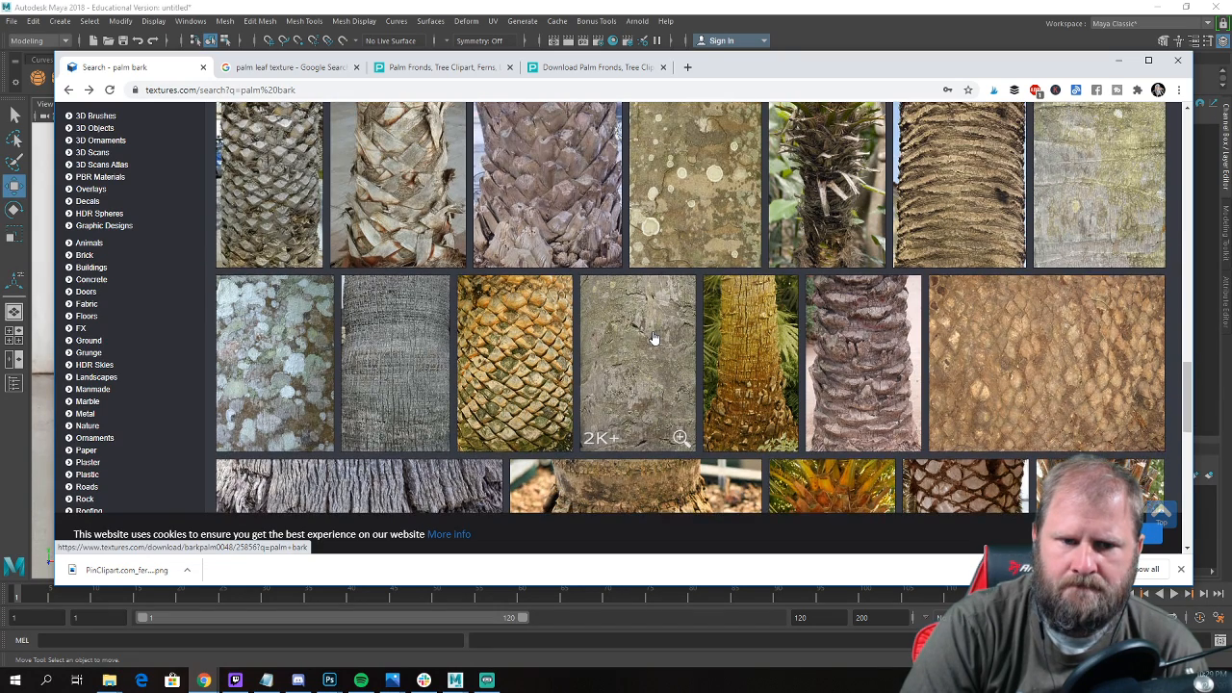
Open the BarkPalm0036 texture and download its Small 666x1024 version.
click(505, 345)
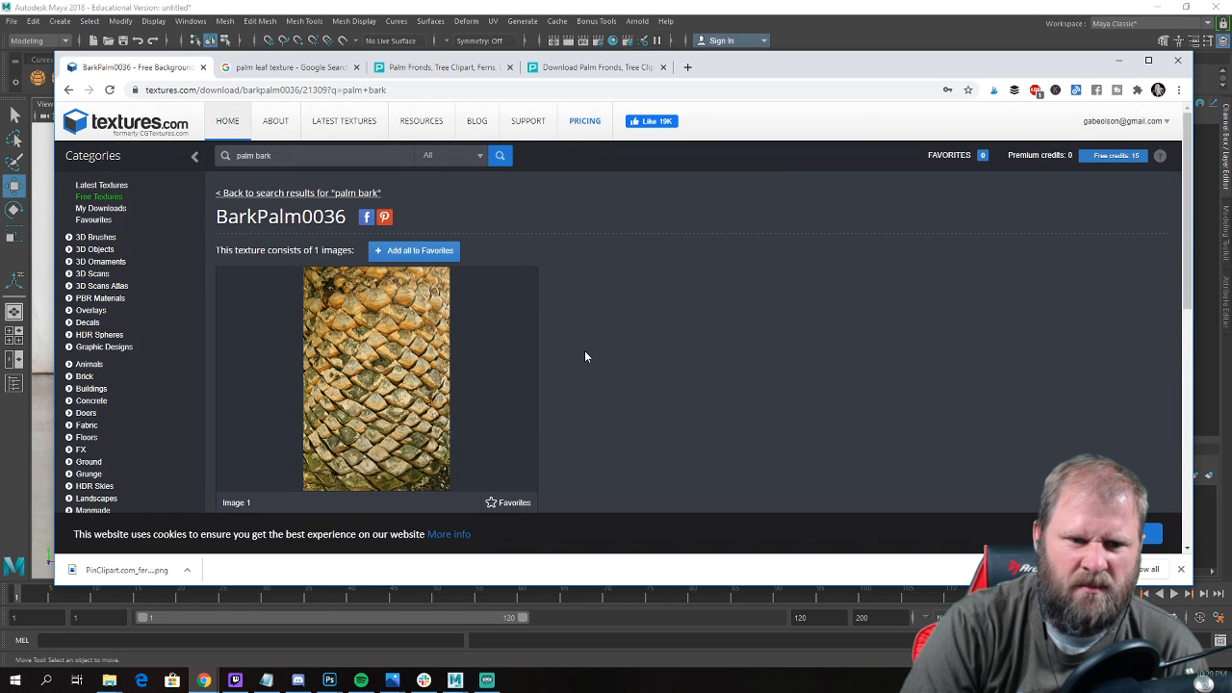
scroll(572, 361, down, 2)
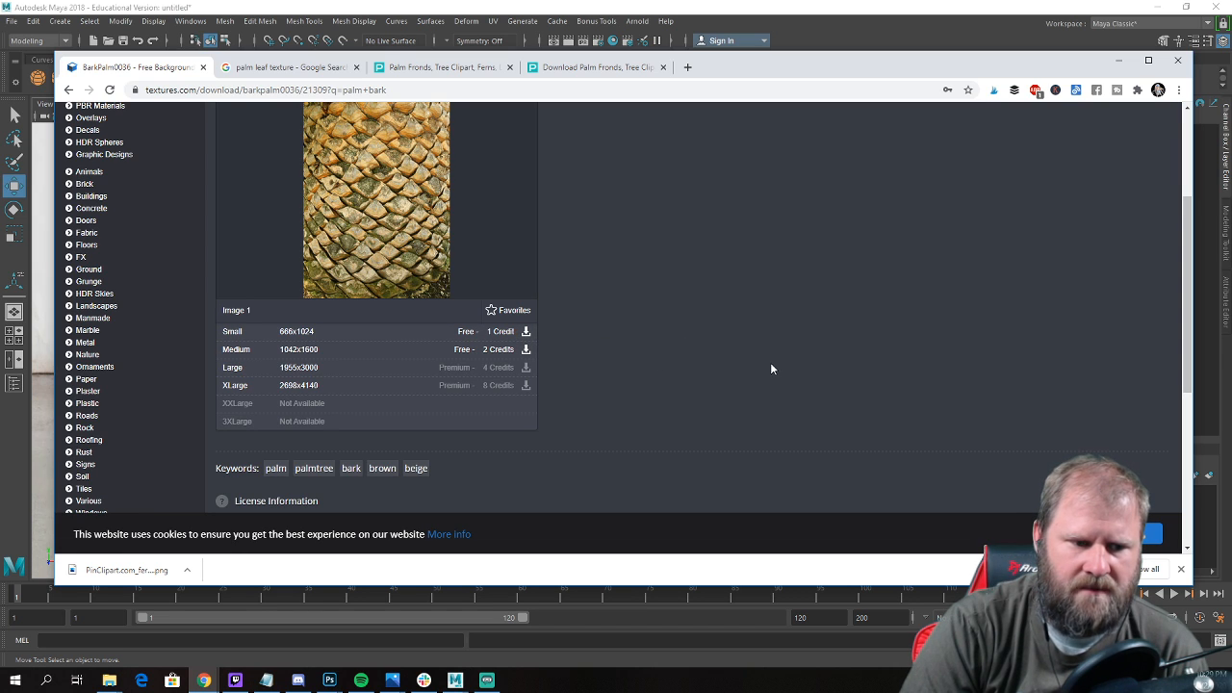
click(526, 332)
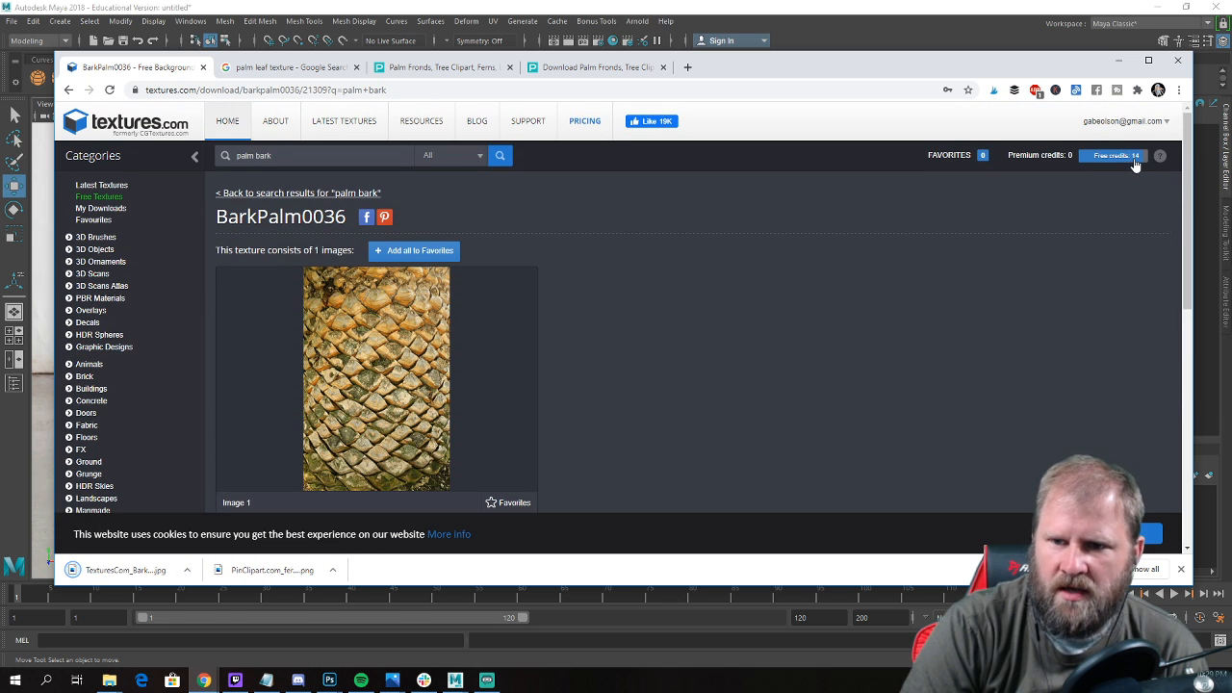
Return to the palm bark results, look back through the rows and open the BarkPalm0018 texture.
click(69, 90)
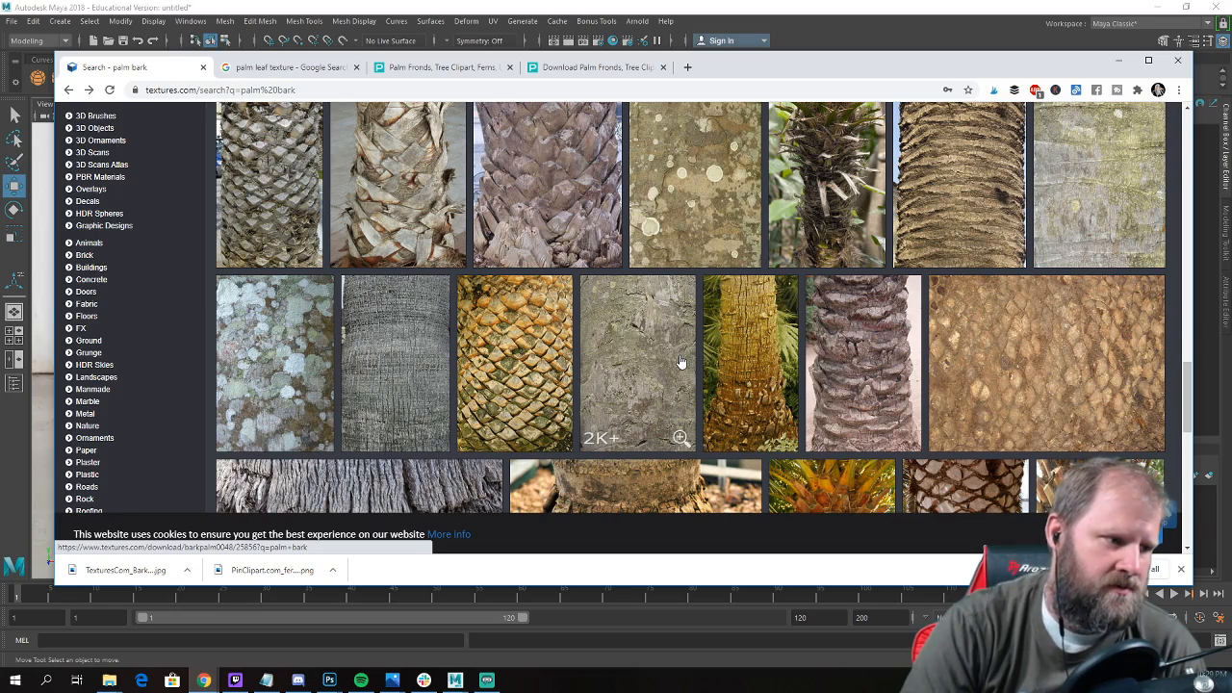
scroll(746, 356, down, 5)
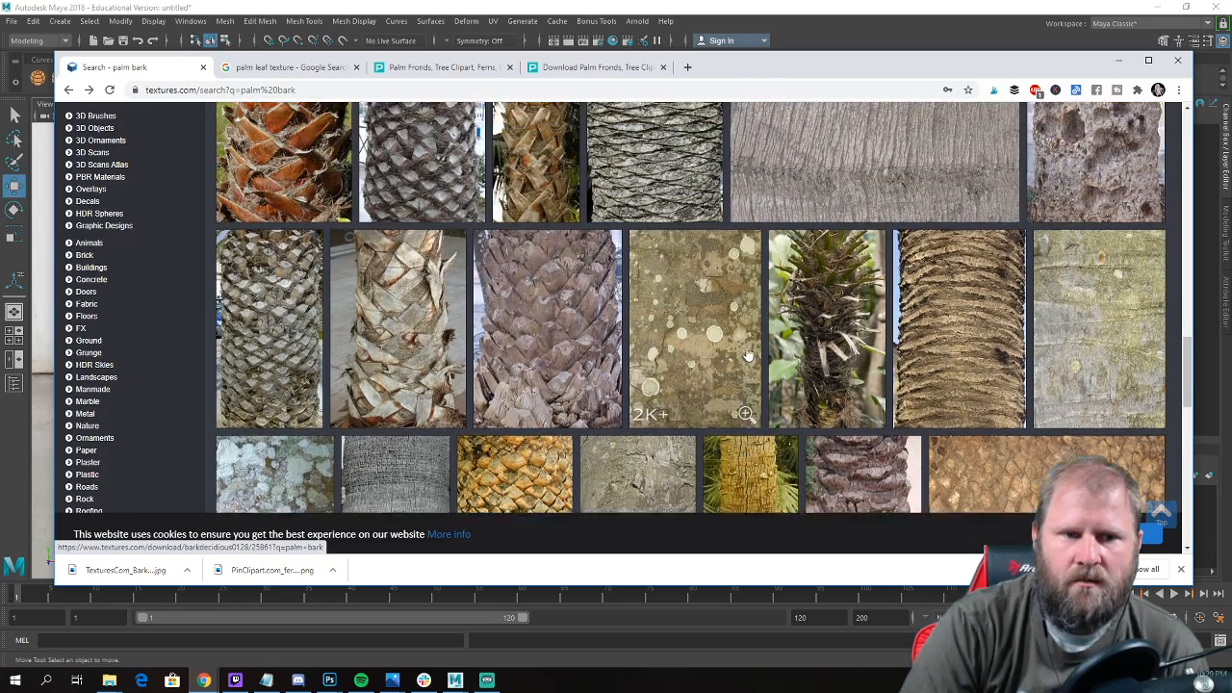
scroll(757, 364, up, 3)
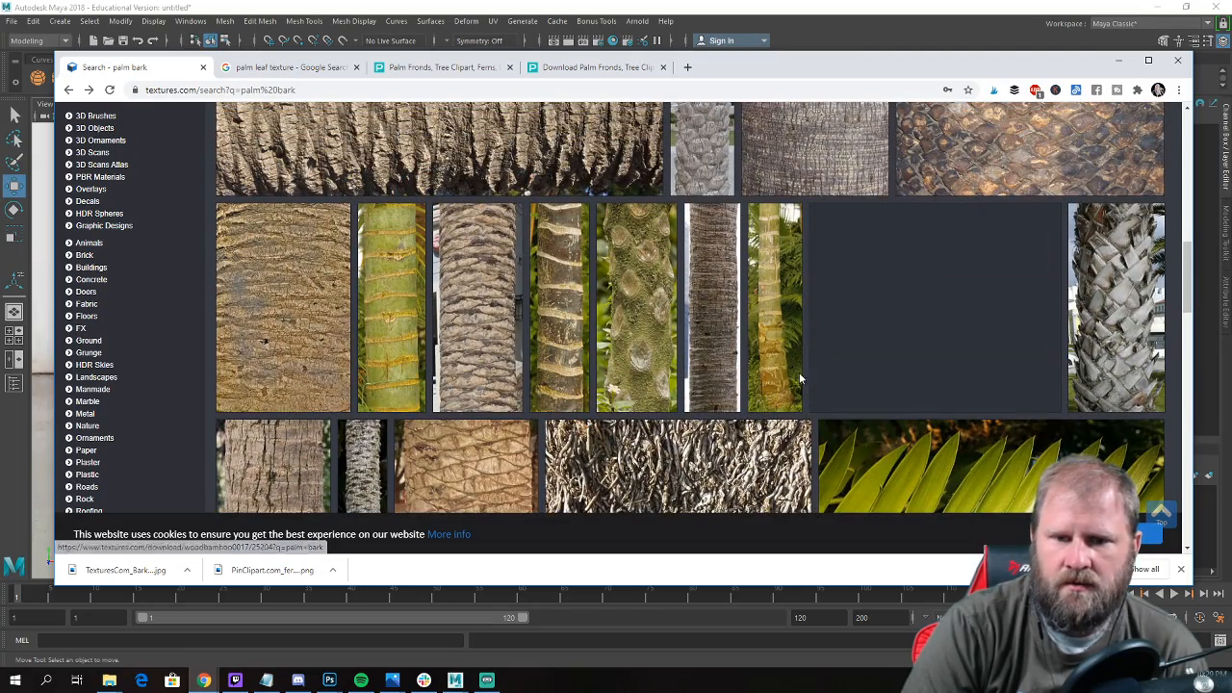
scroll(746, 369, up, 1)
scroll(775, 358, down, 1)
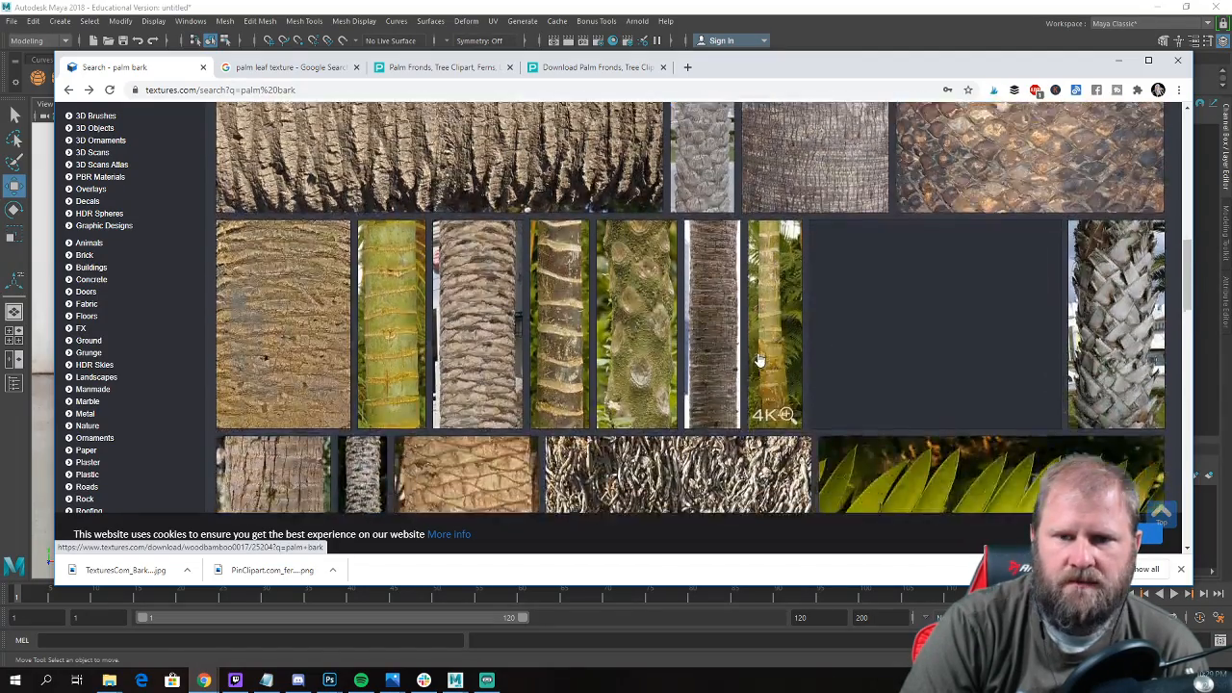
scroll(758, 358, up, 4)
scroll(758, 359, up, 4)
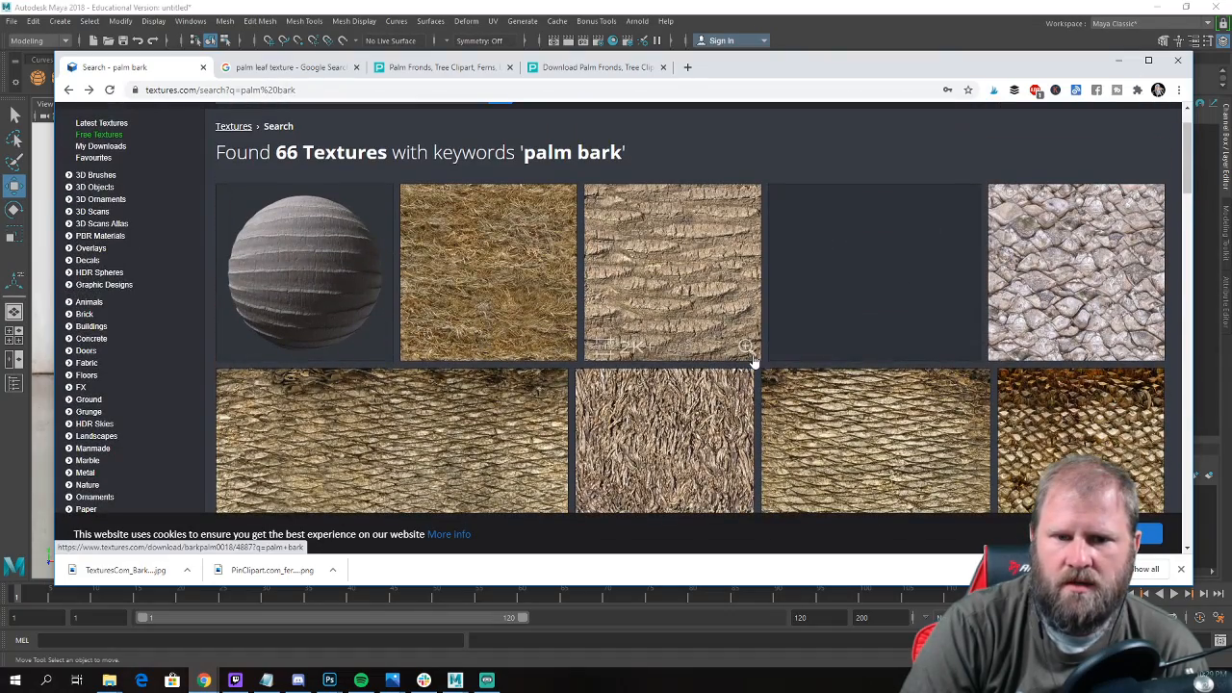
click(674, 291)
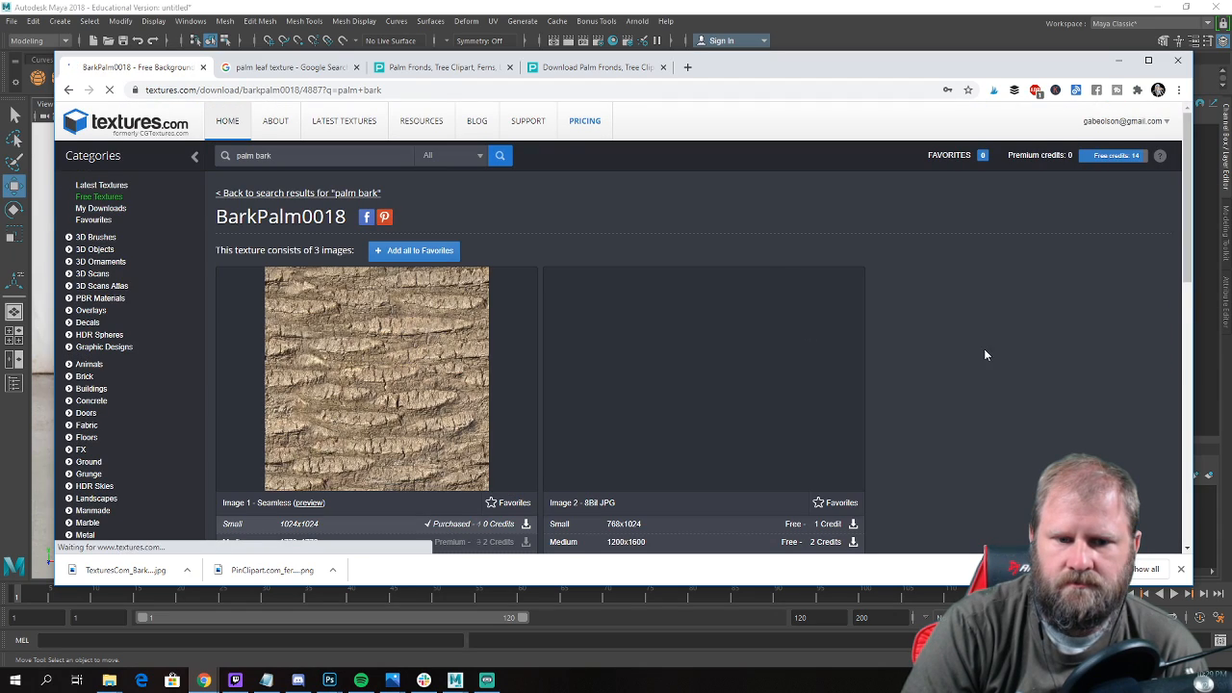
Download the Small 1024x1024 version of the seamless BarkPalm0018 image.
scroll(982, 351, down, 3)
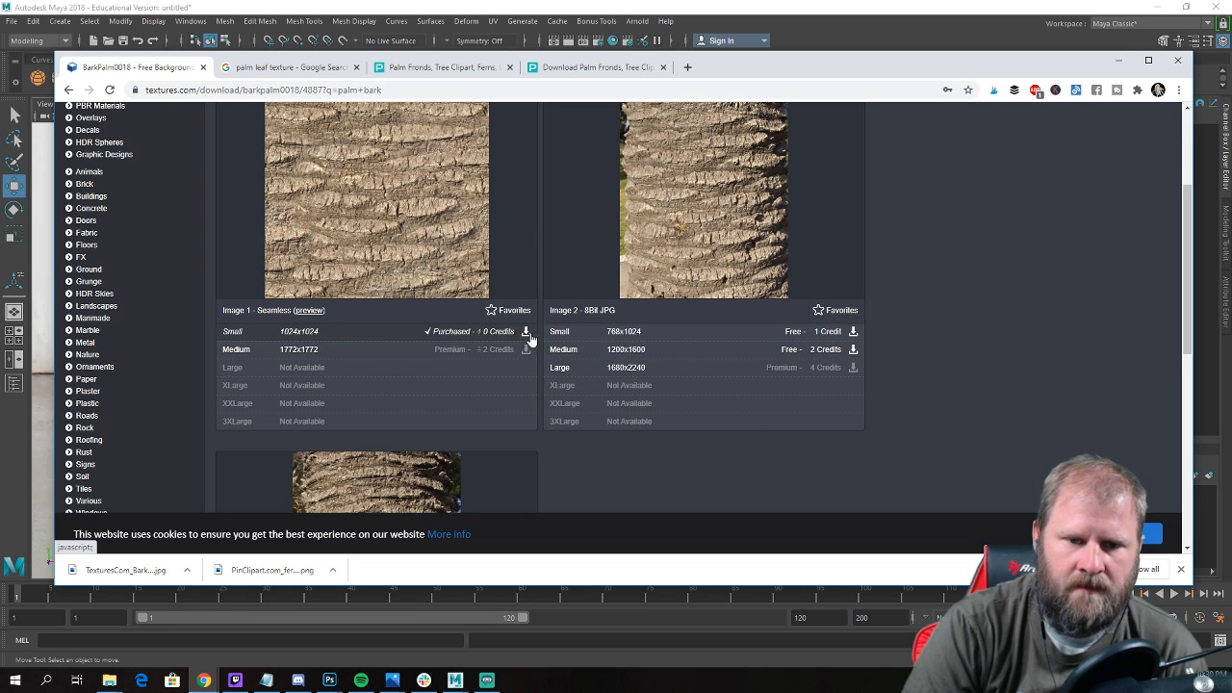
scroll(987, 364, down, 3)
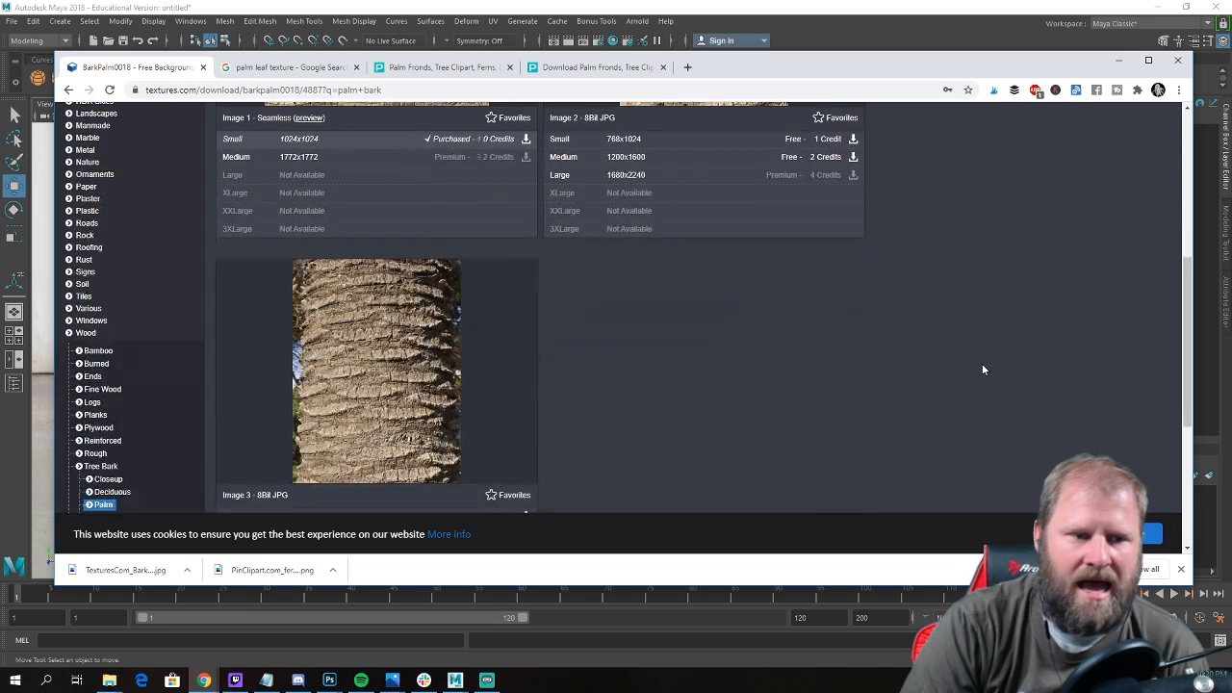
scroll(982, 363, up, 5)
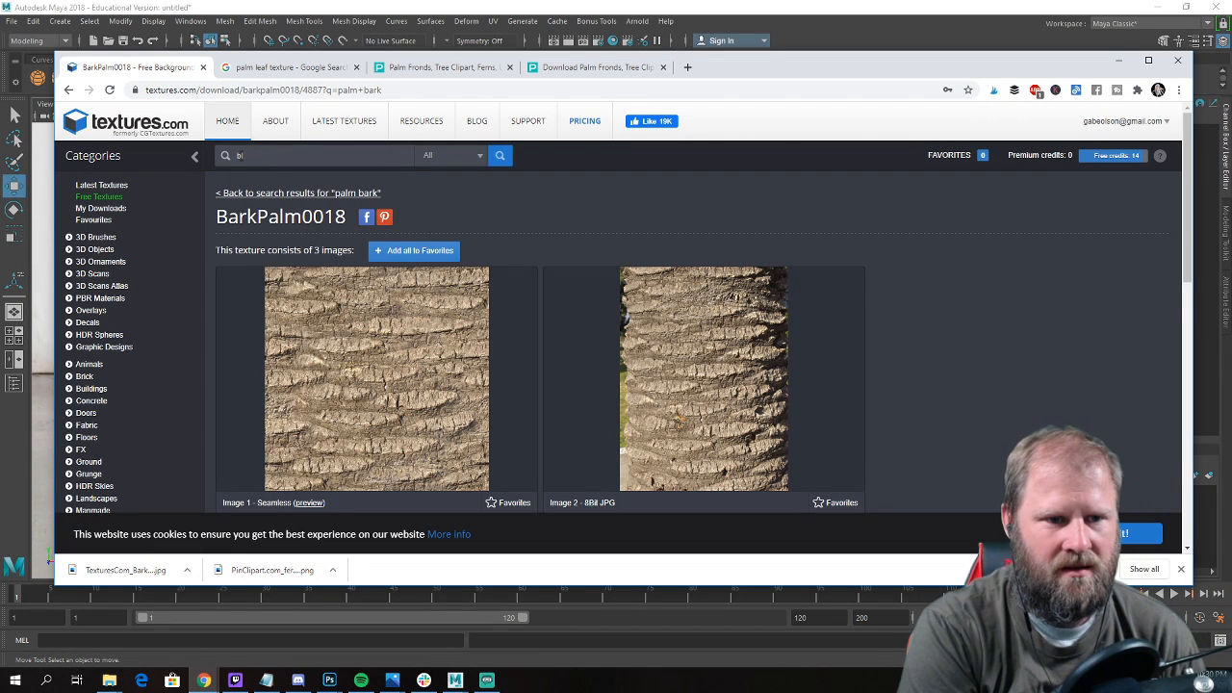
key(BackSpace)
key(BackSpace)
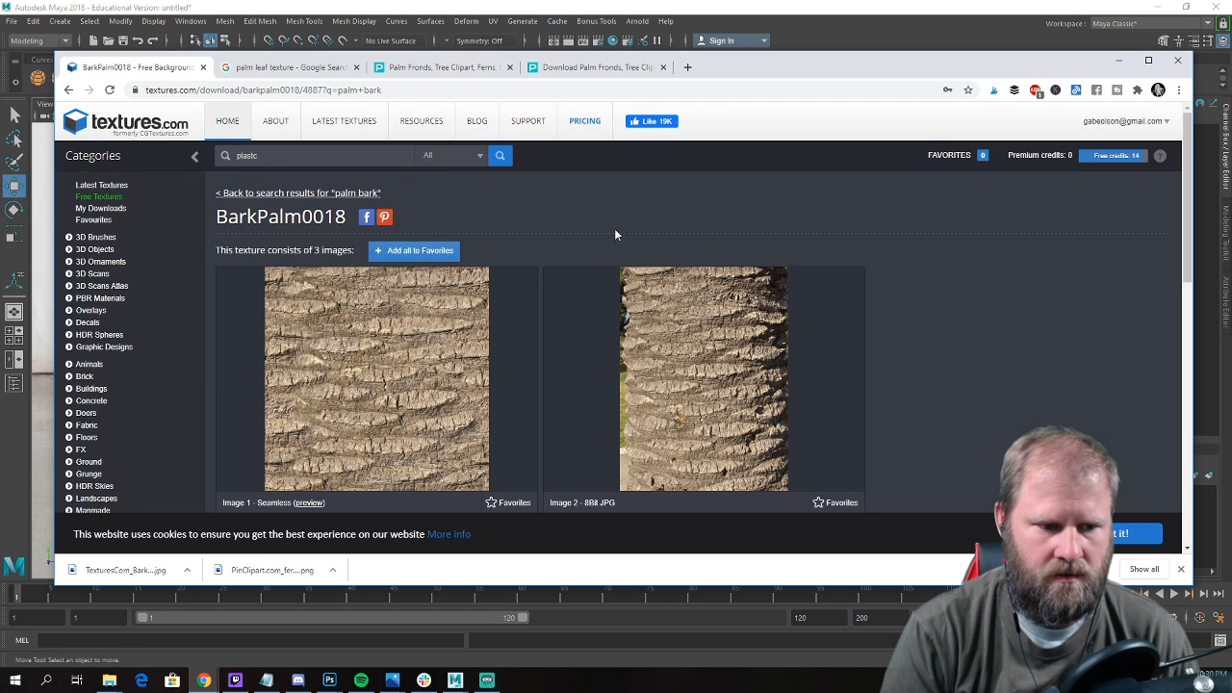
scroll(614, 229, down, 2)
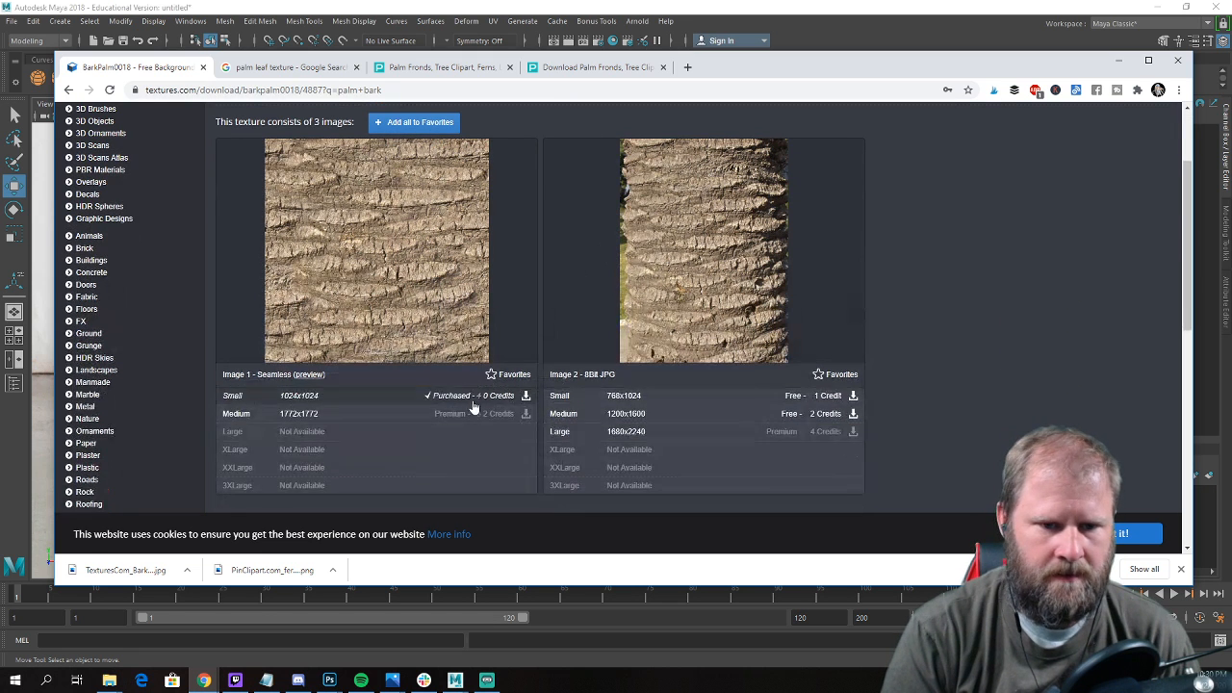
click(526, 398)
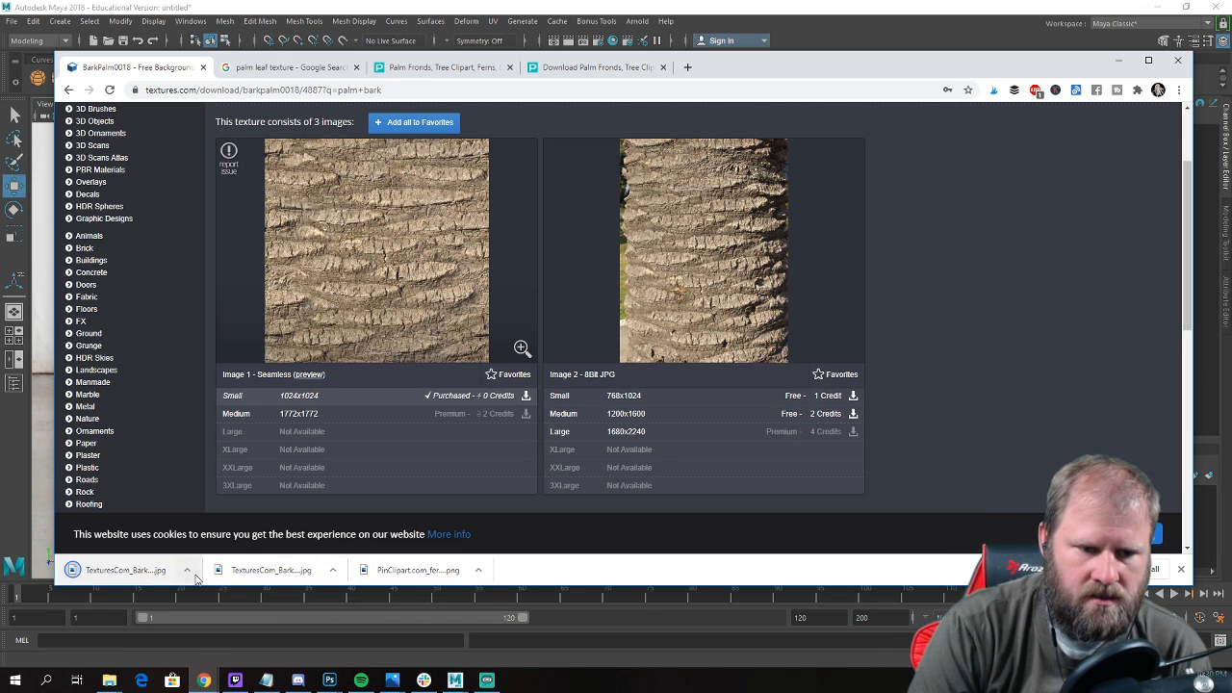
Show the downloaded BarkPalm0036 file in its folder, then minimize the folder window.
click(332, 570)
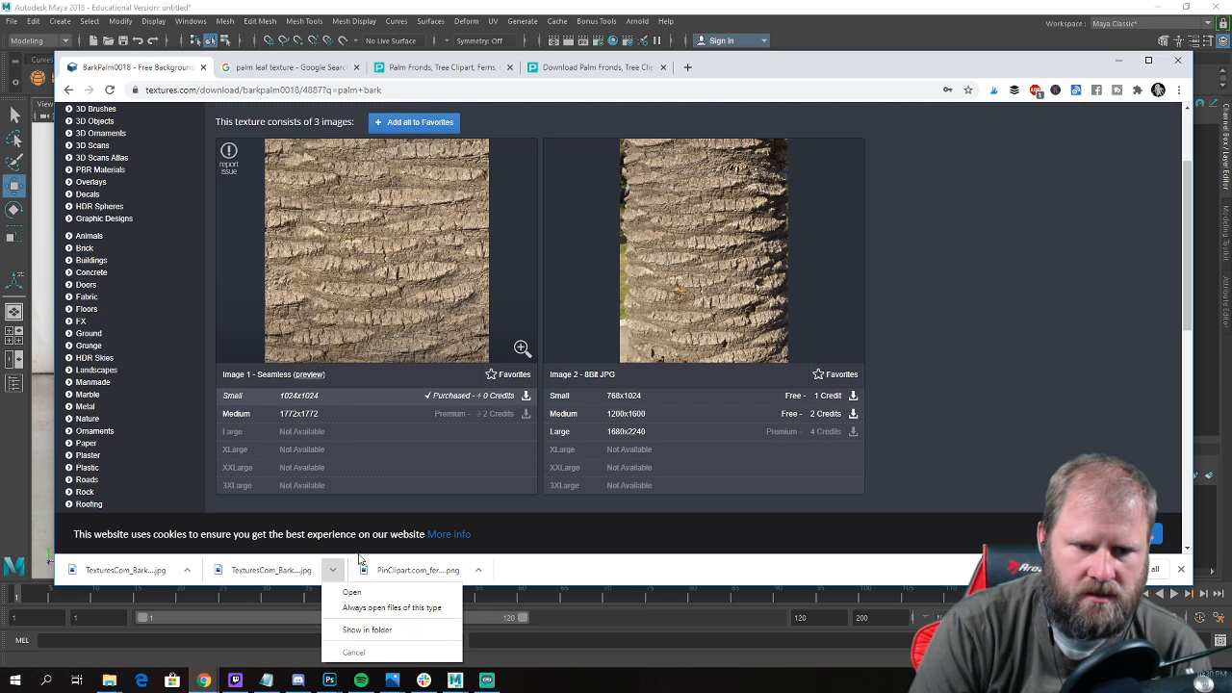
click(374, 630)
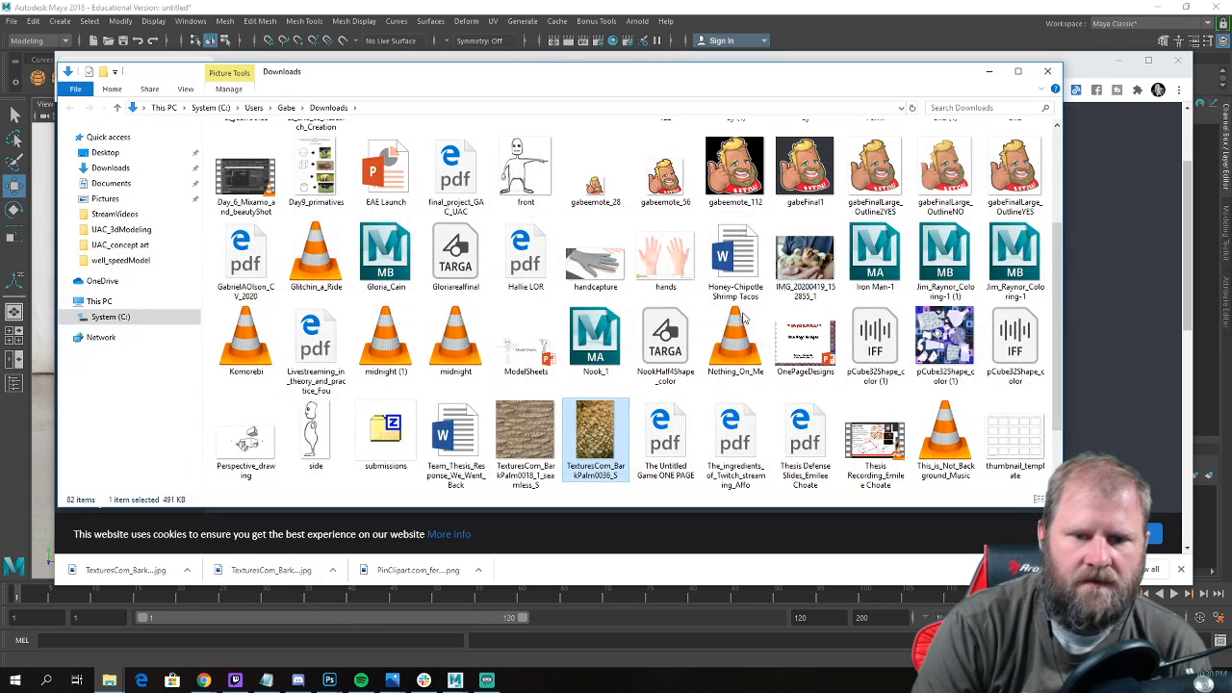
click(991, 73)
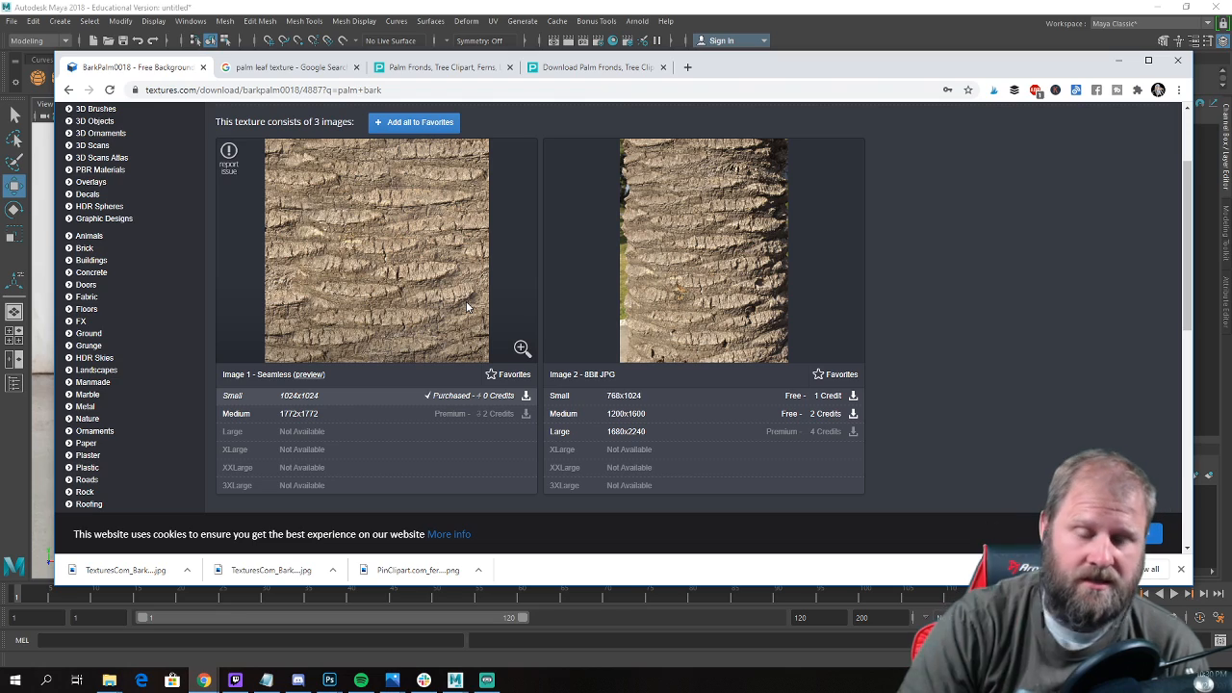
Leave the BarkPalm0018 page and search the texture library for "plastic".
scroll(466, 302, up, 2)
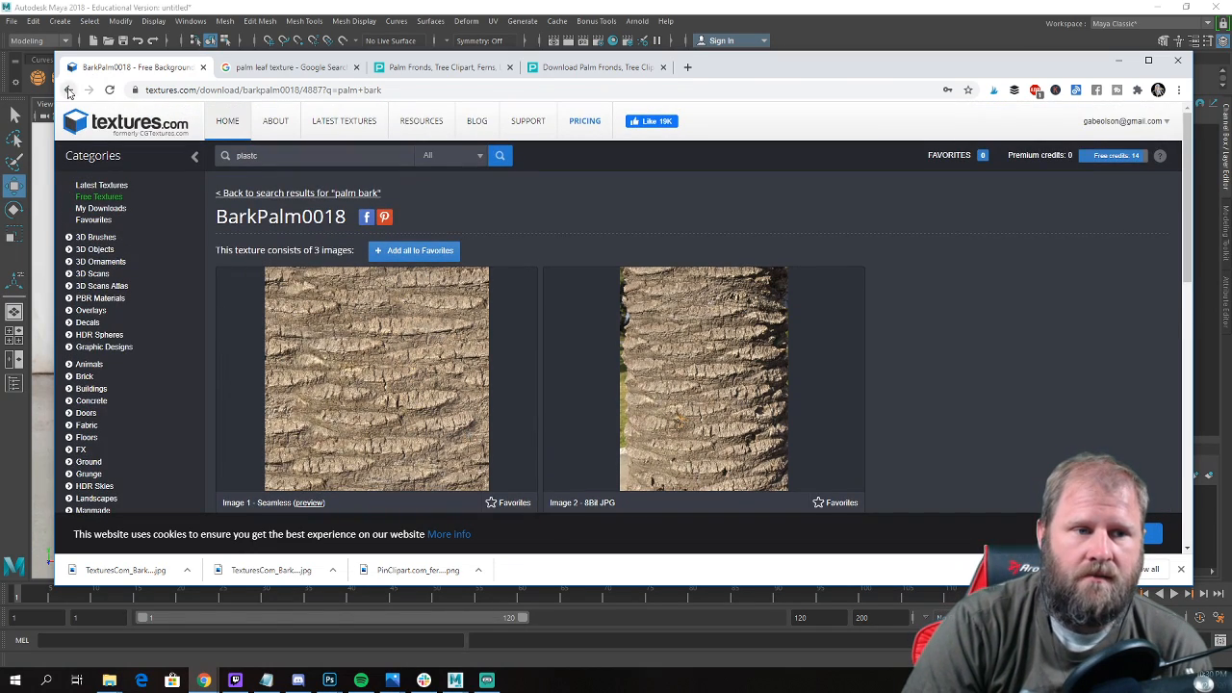
click(68, 90)
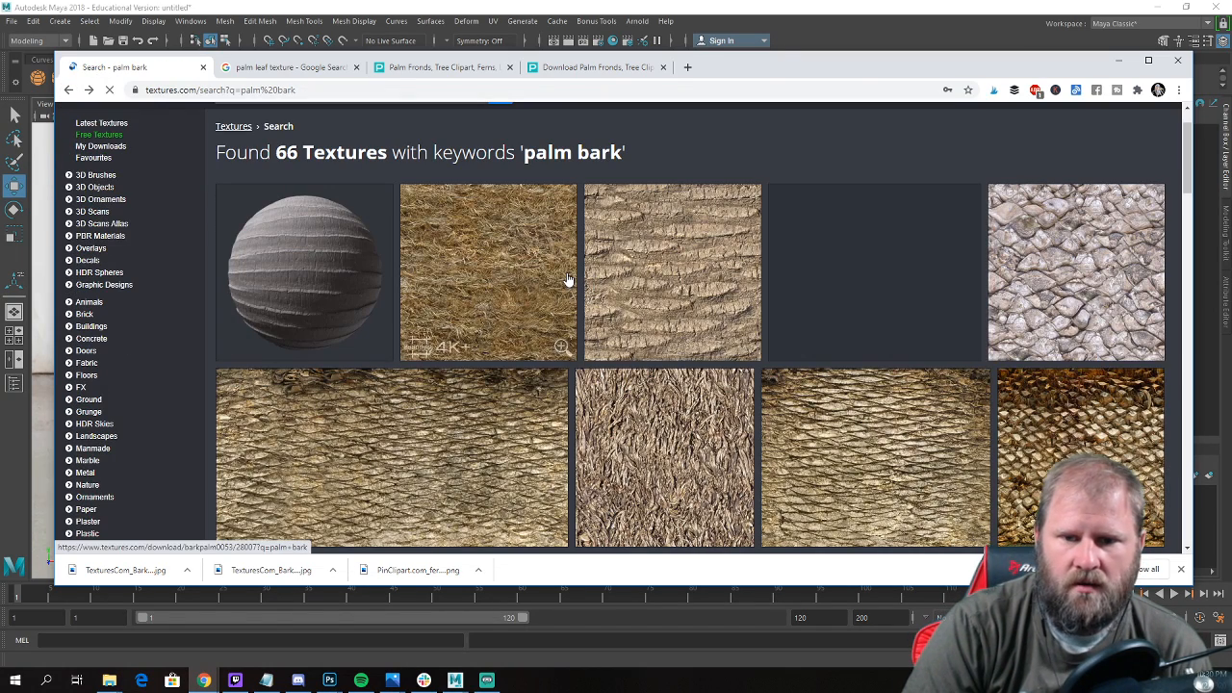
scroll(660, 311, down, 4)
scroll(591, 306, up, 5)
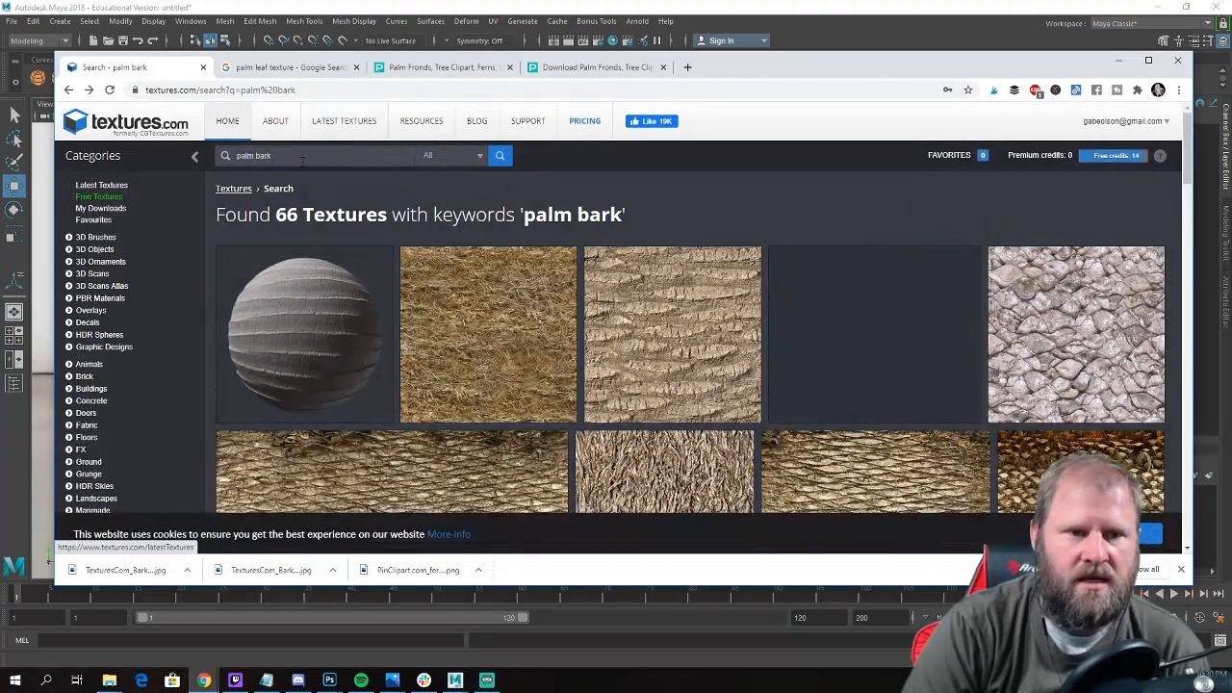
drag(281, 157, 228, 162)
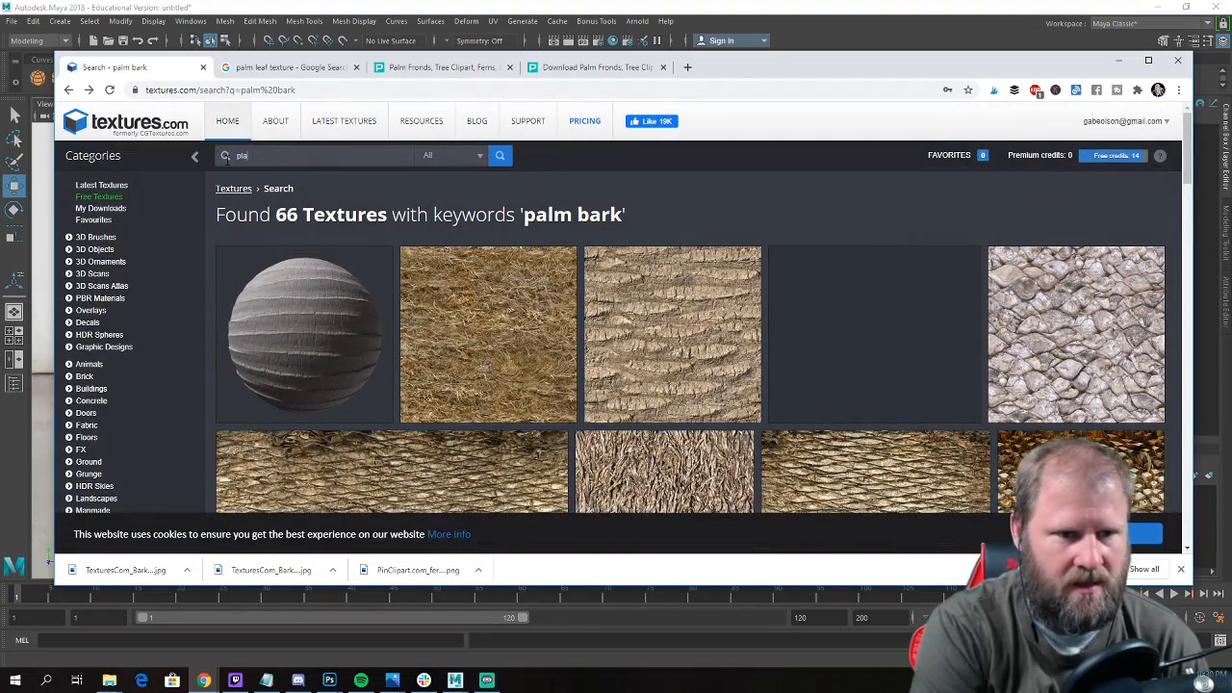
key(Return)
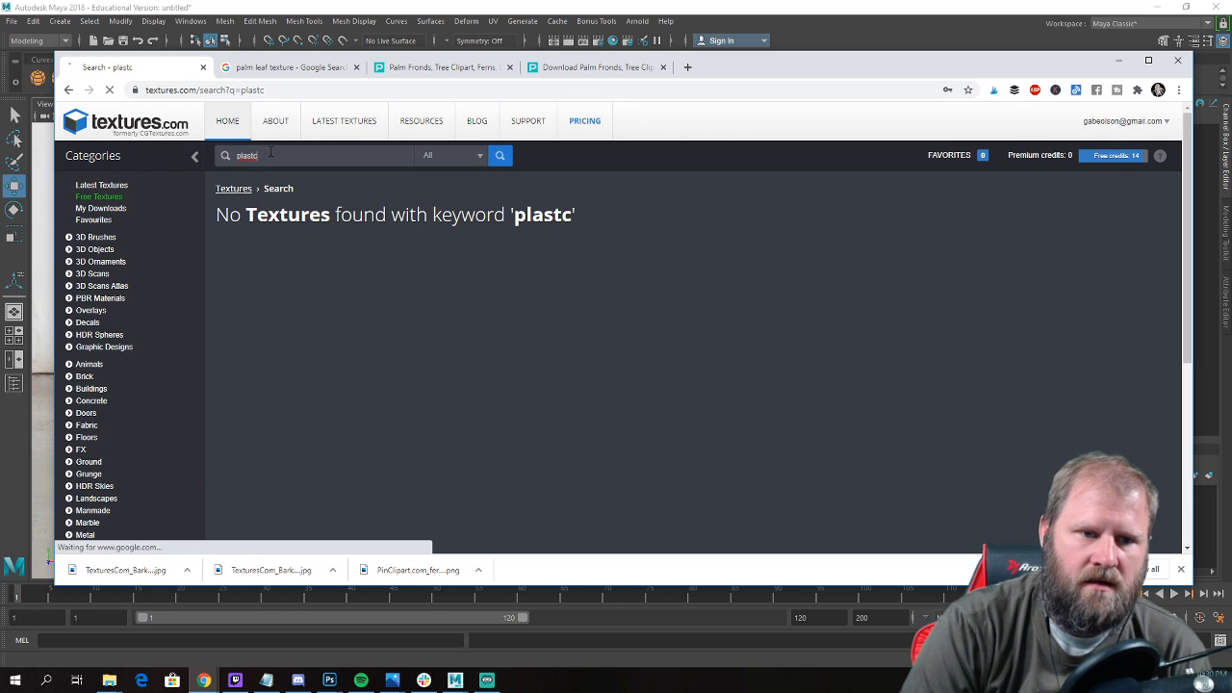
drag(271, 155, 126, 148)
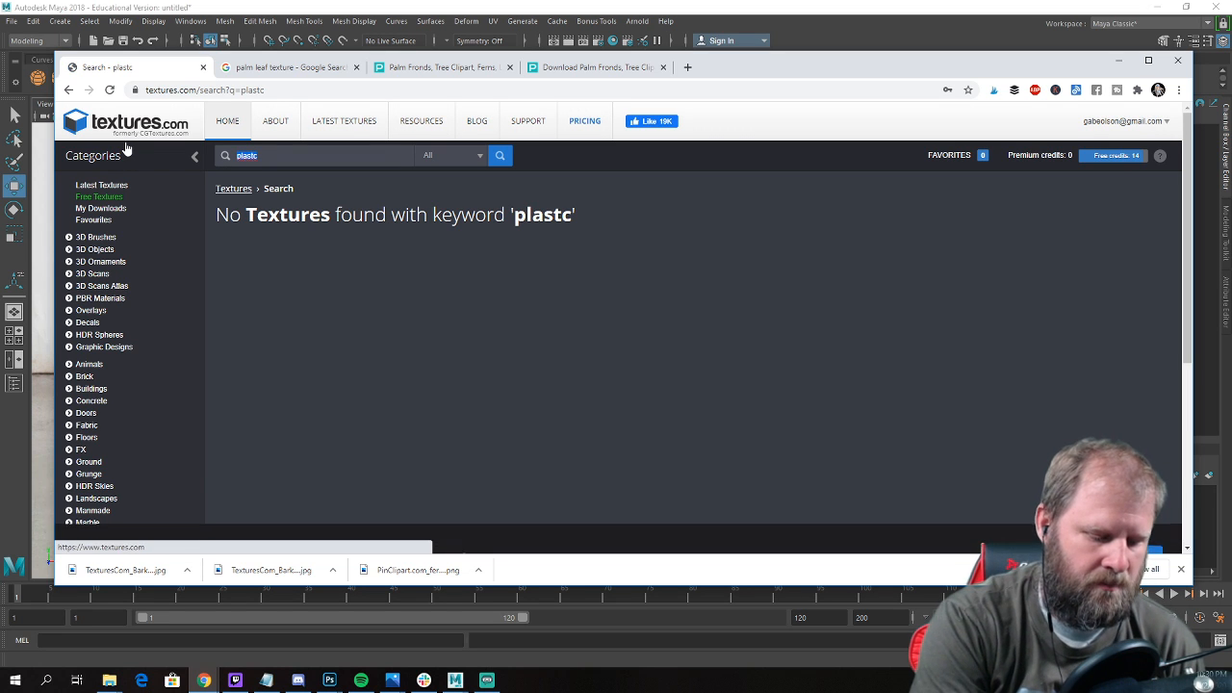
text(pl)
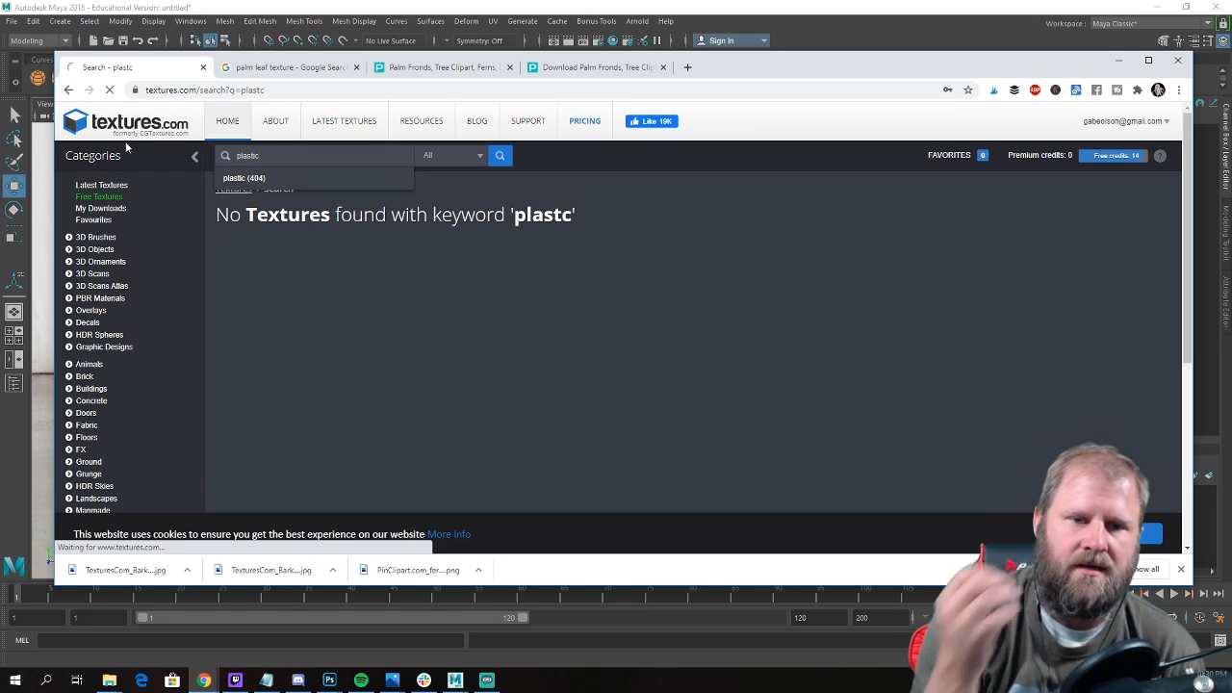
key(Return)
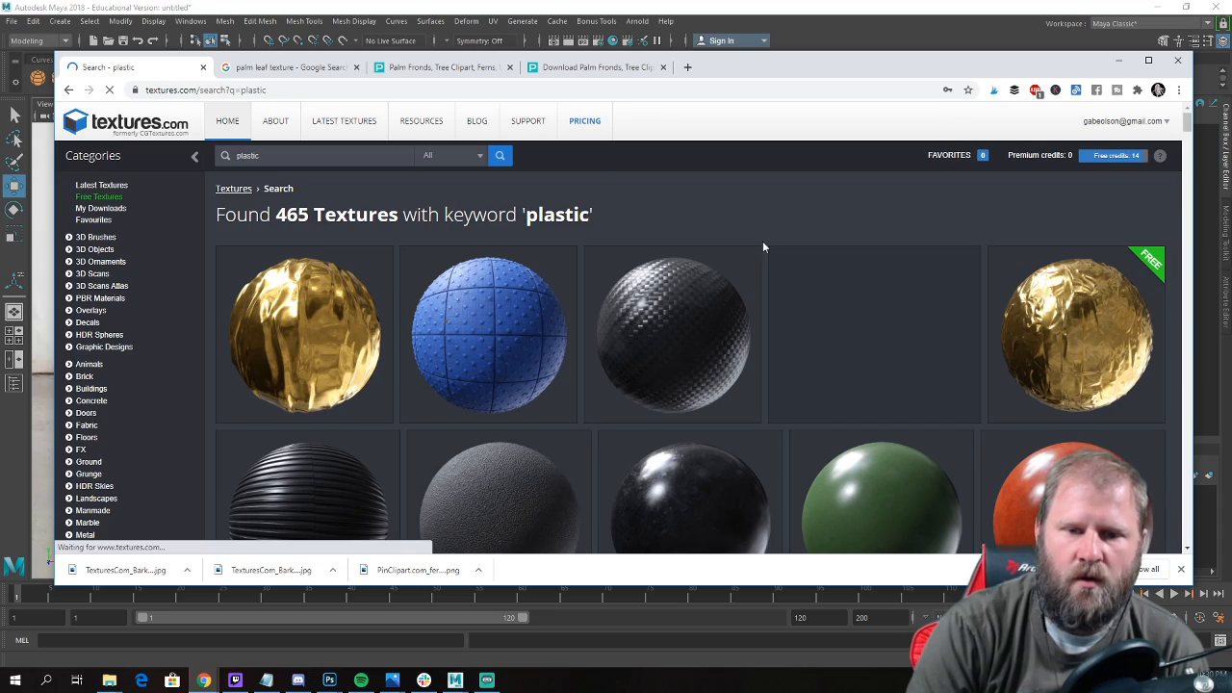
Look through the plastic texture results for a surface that suits the pot, then return to the upper rows.
scroll(806, 258, down, 3)
scroll(809, 268, down, 3)
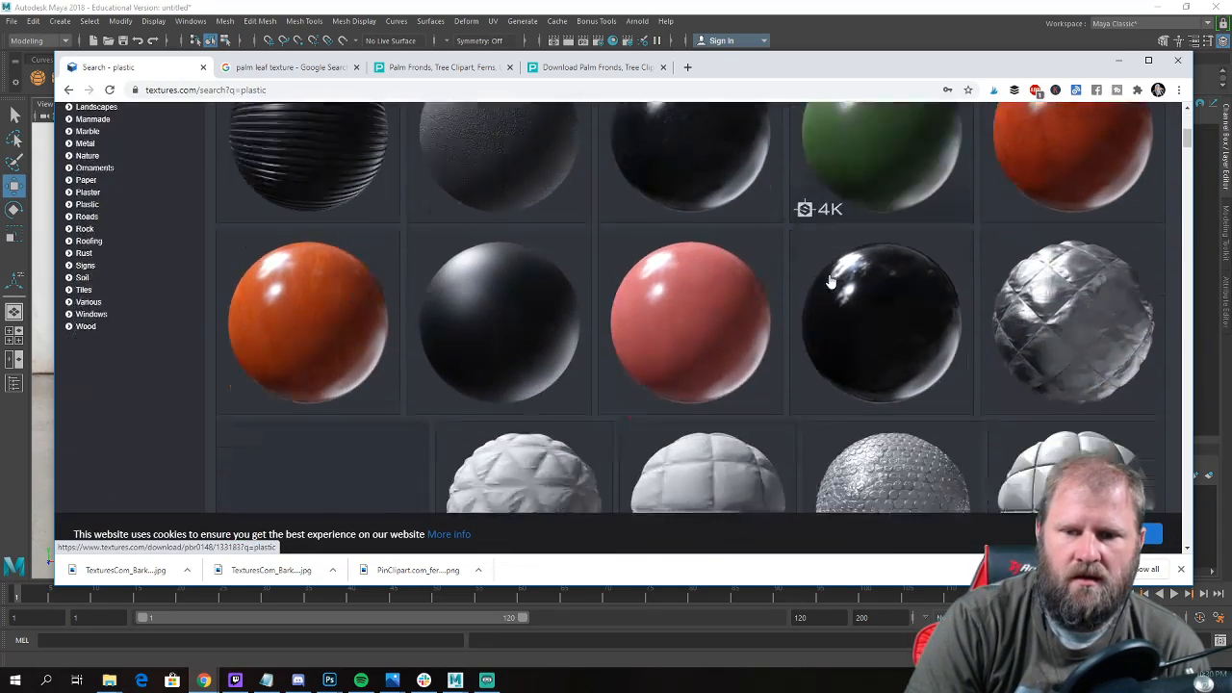
scroll(493, 254, up, 1)
scroll(497, 267, down, 10)
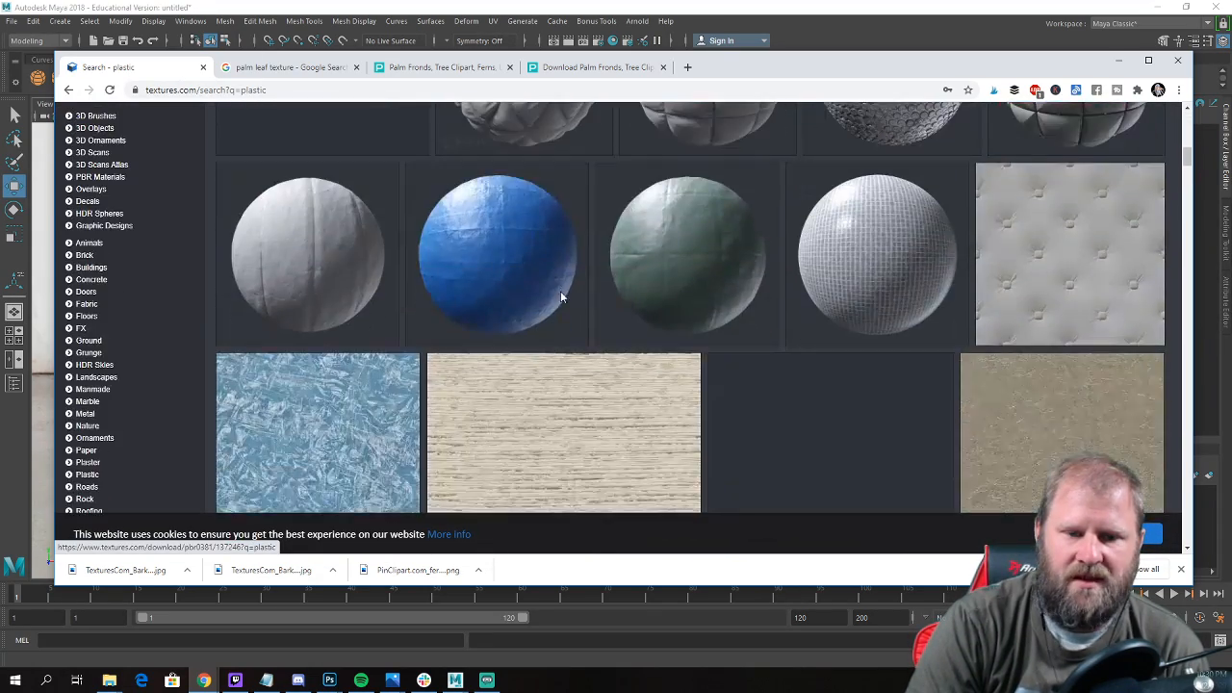
scroll(631, 297, down, 10)
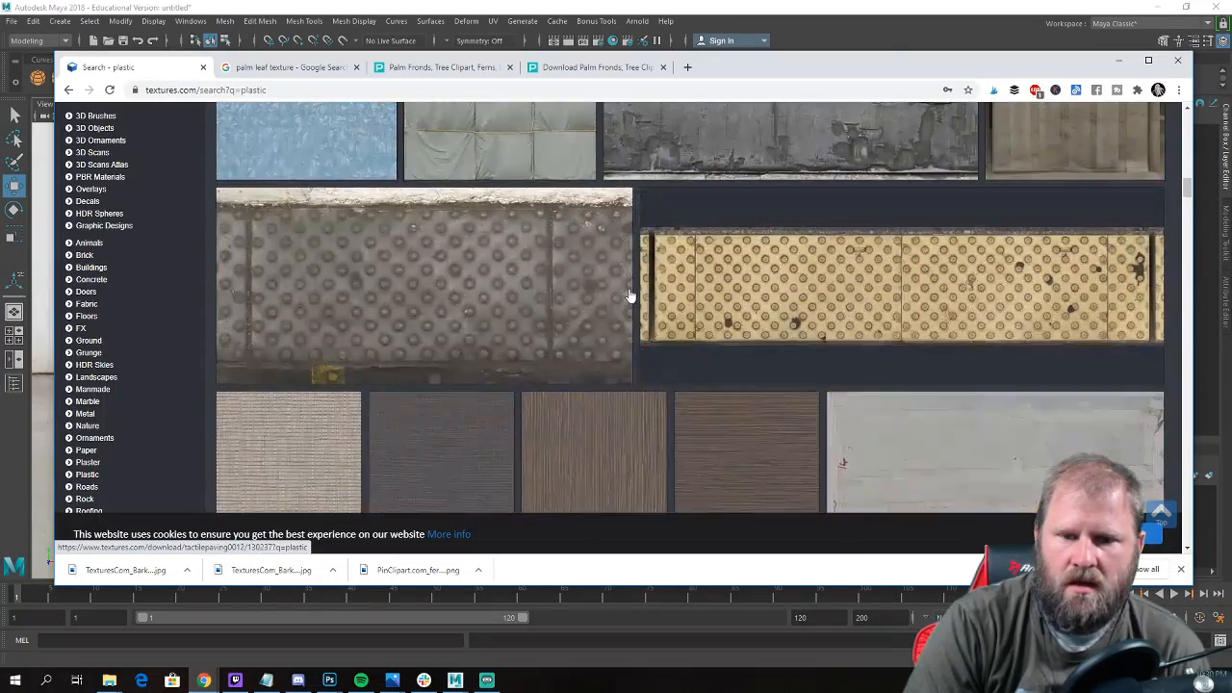
scroll(640, 298, down, 10)
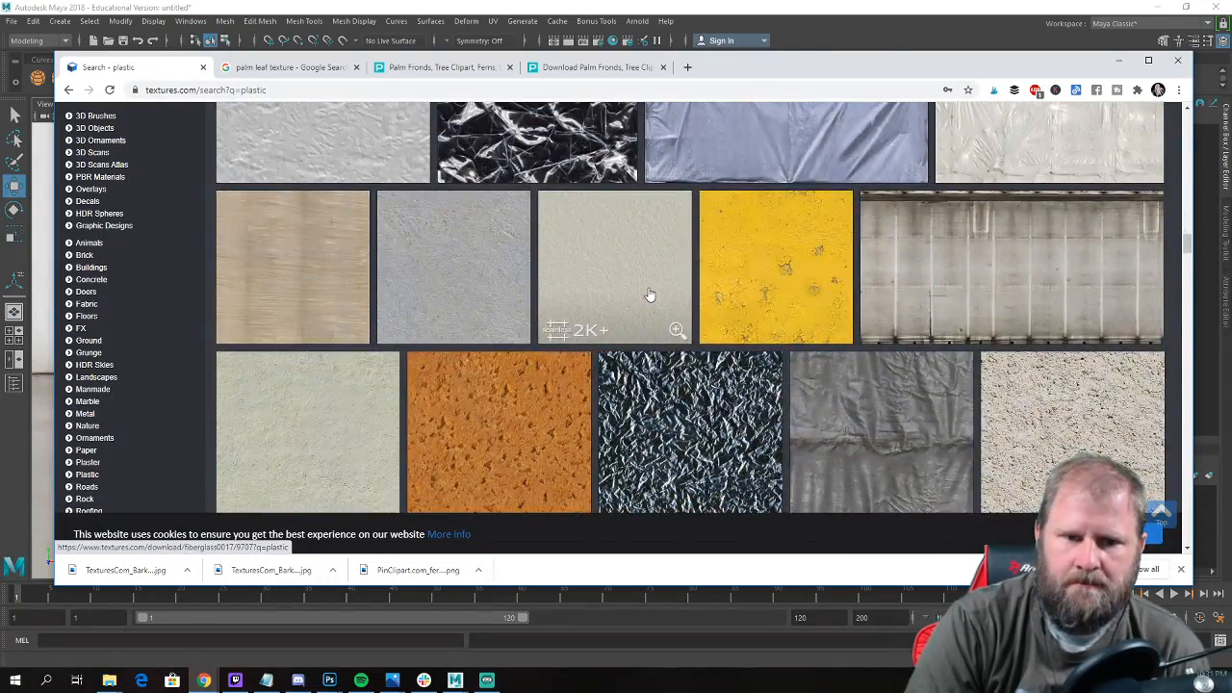
scroll(650, 296, down, 3)
scroll(651, 297, down, 10)
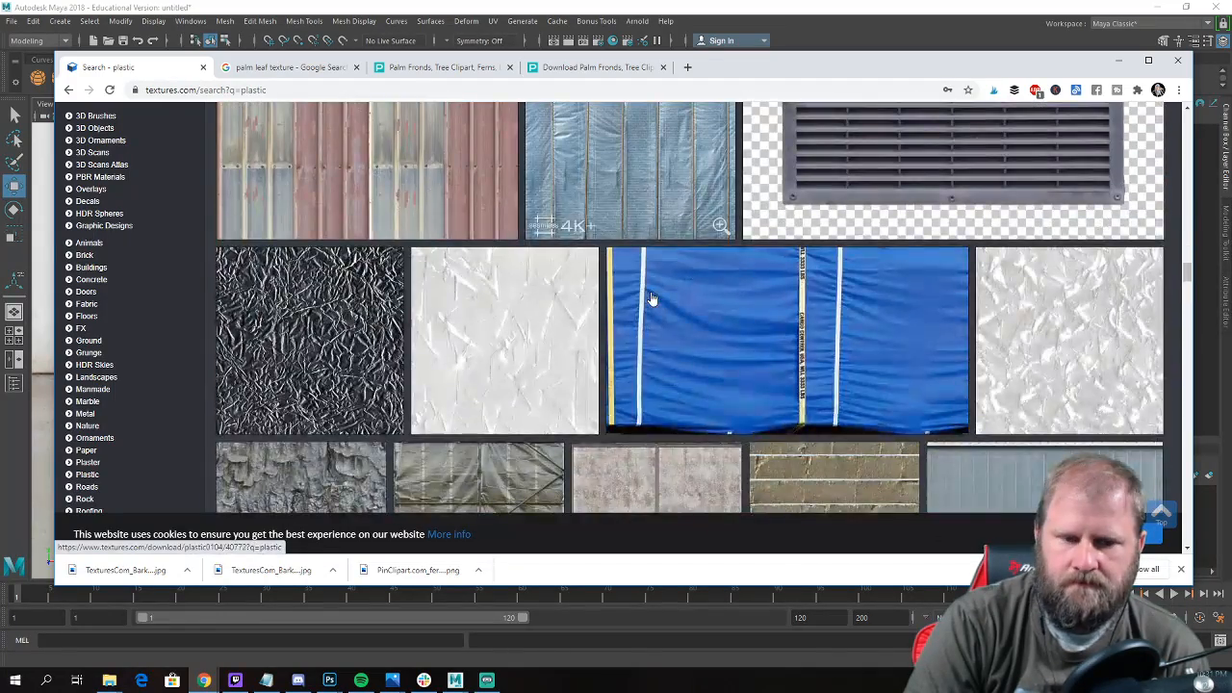
scroll(653, 301, down, 10)
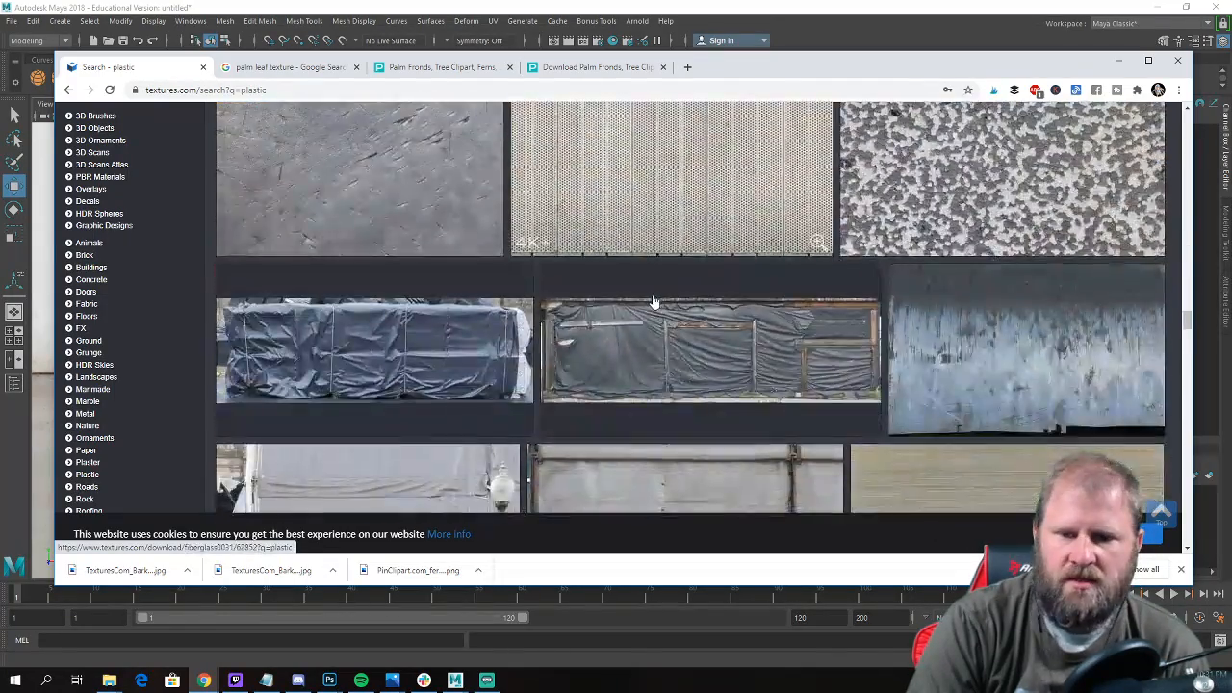
scroll(733, 334, down, 12)
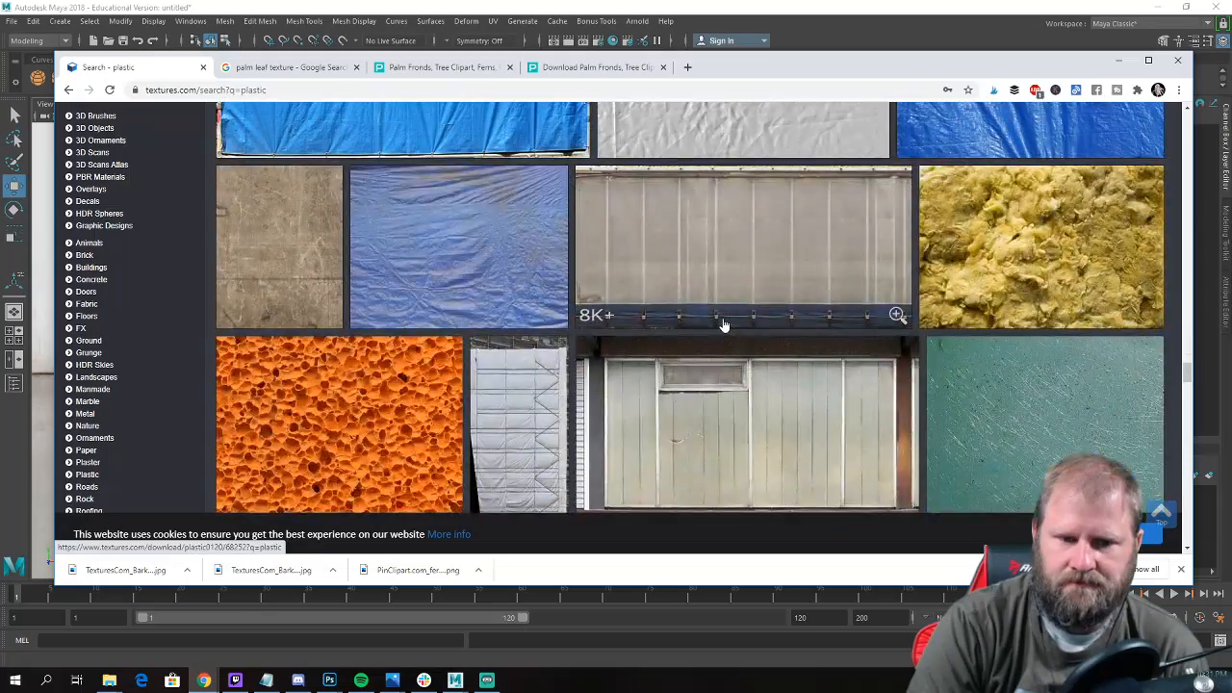
scroll(645, 341, down, 12)
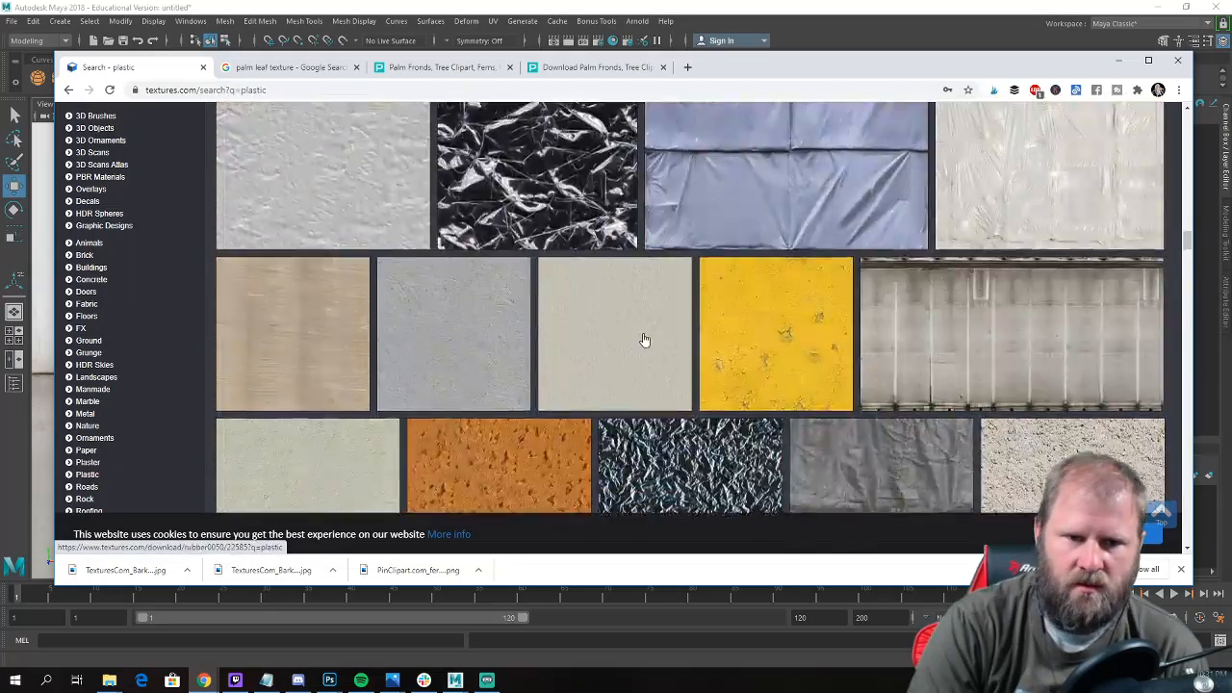
scroll(635, 339, up, 5)
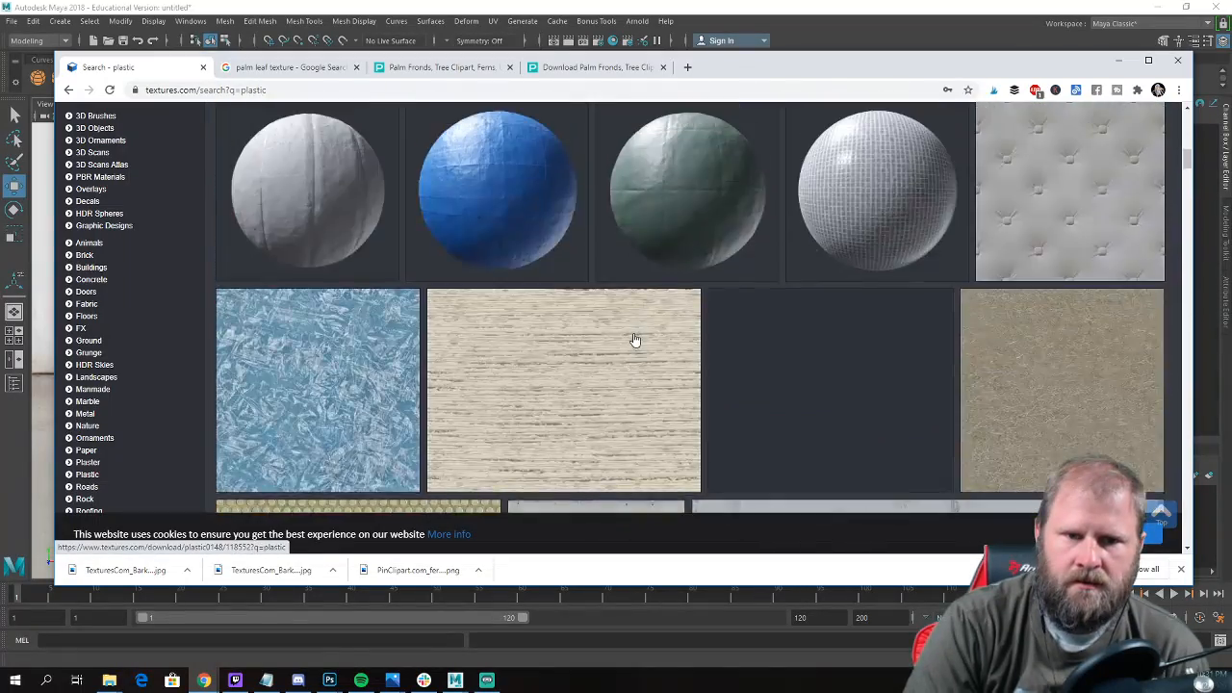
scroll(637, 333, up, 3)
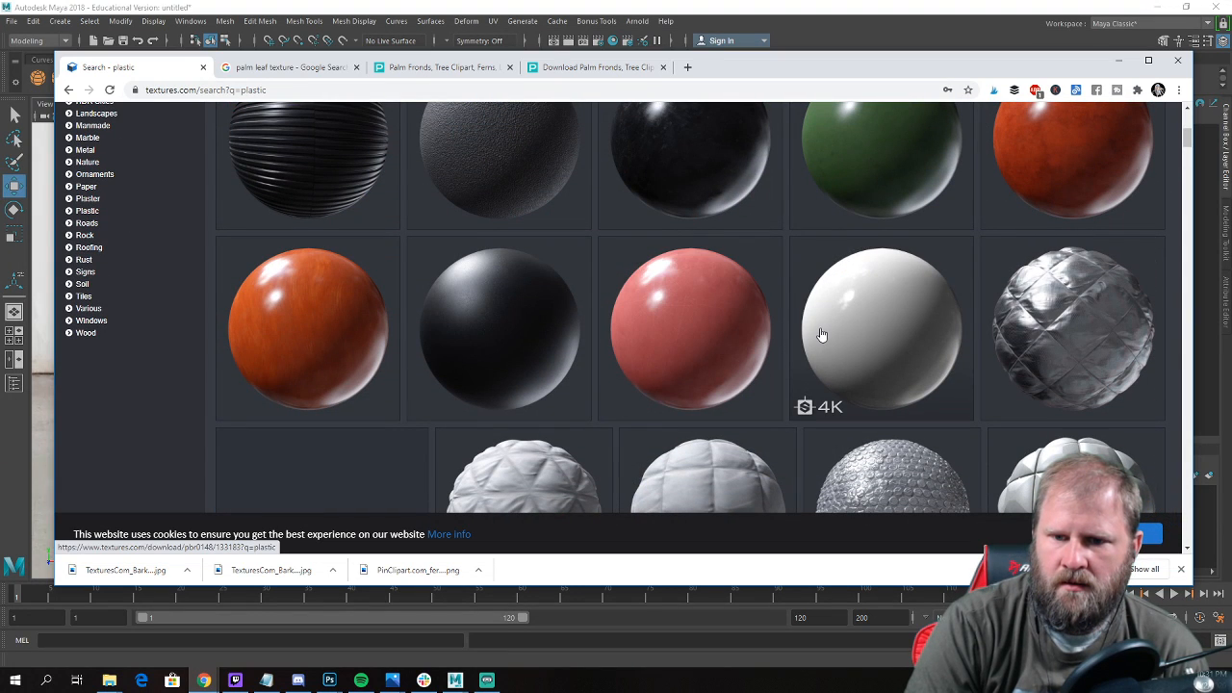
Open the Polypropylene Plastic Rough material and download the Small 512x512 version of its seamless albedo map.
click(495, 325)
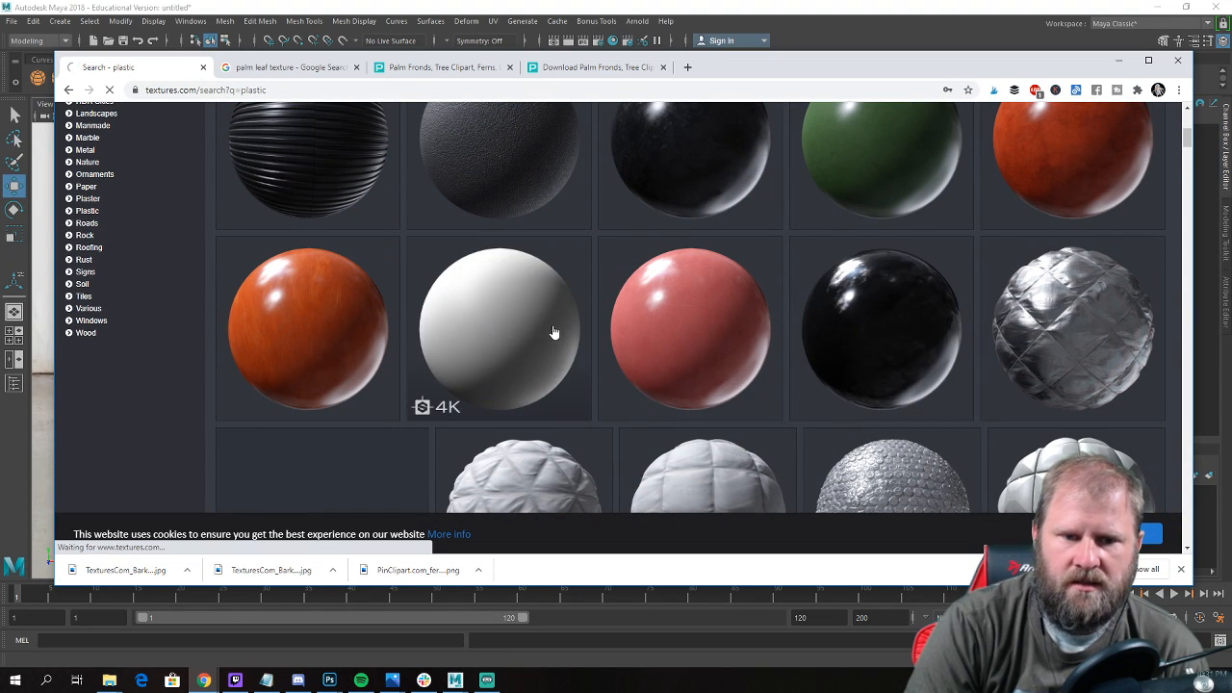
scroll(788, 221, down, 5)
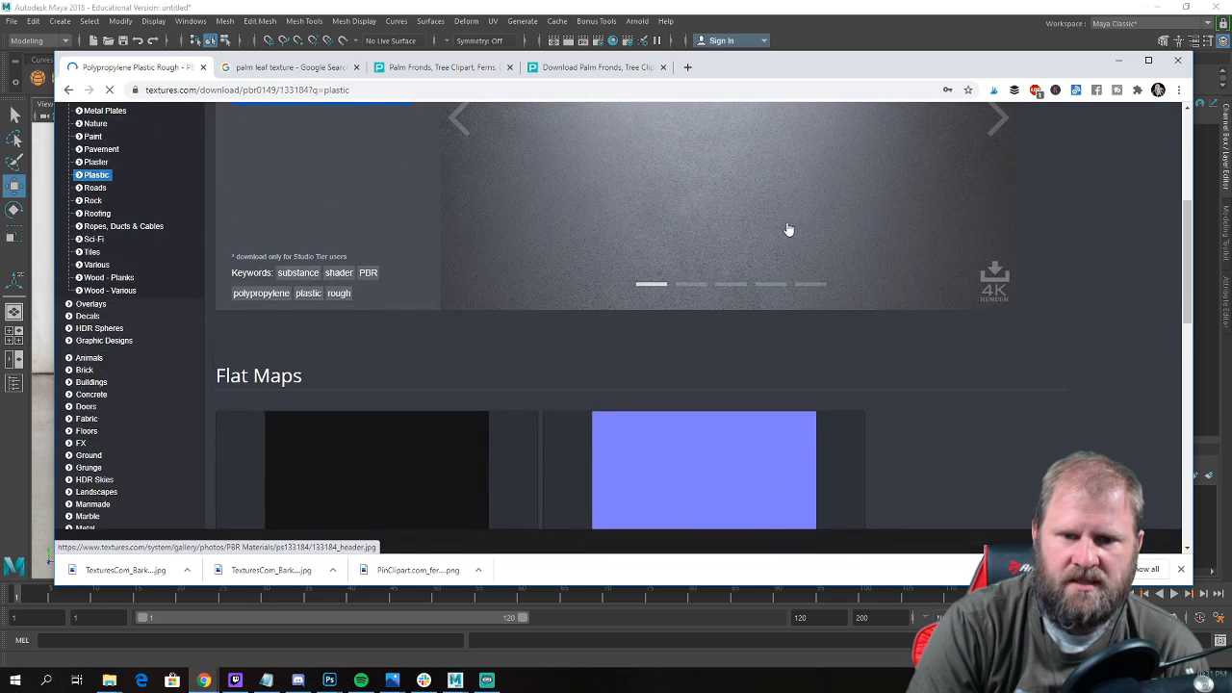
scroll(528, 354, down, 3)
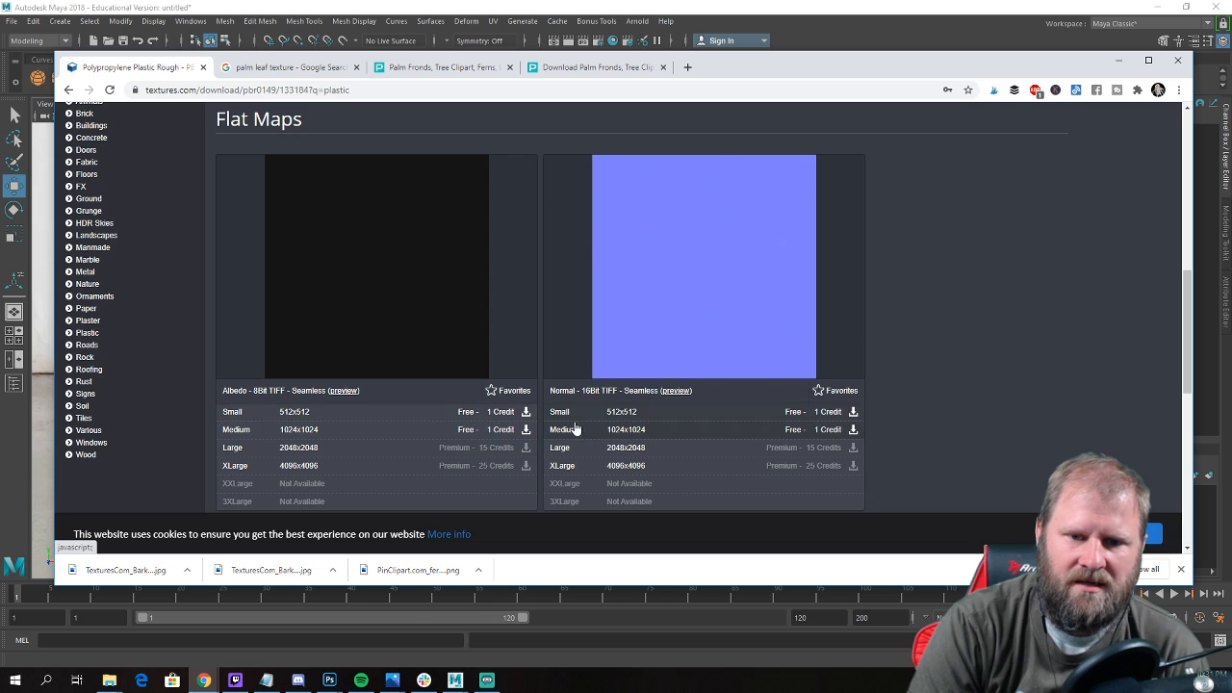
scroll(952, 287, down, 2)
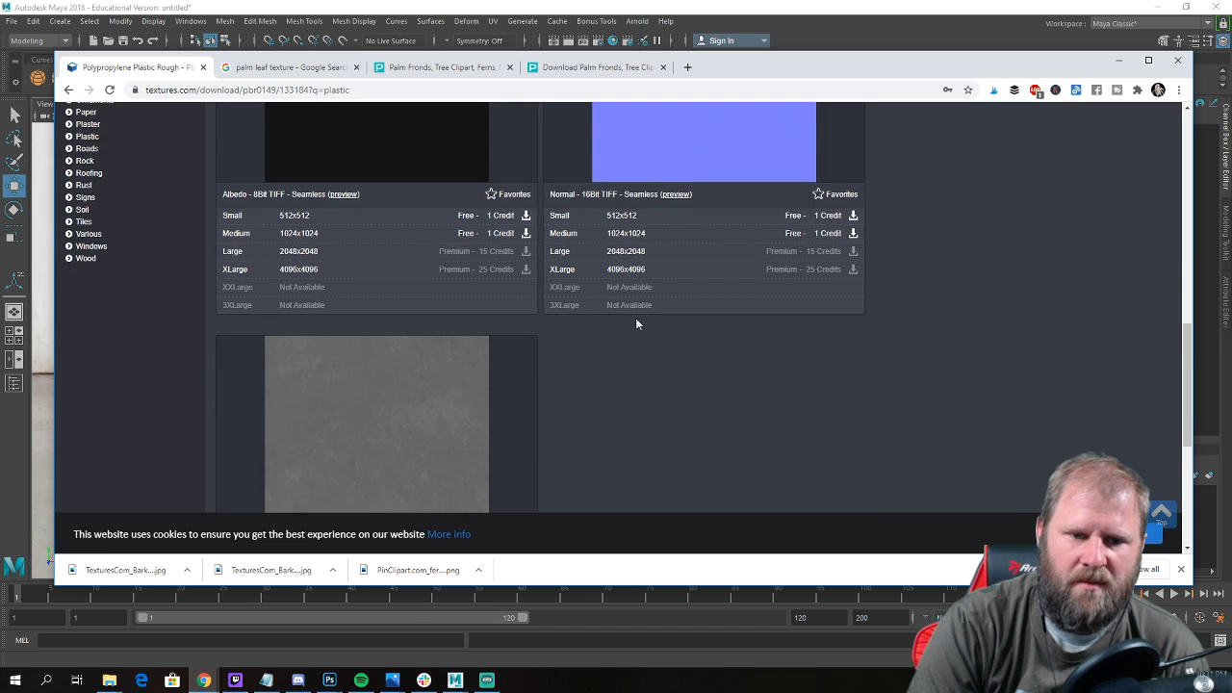
scroll(633, 322, down, 2)
scroll(678, 260, down, 3)
scroll(604, 304, up, 6)
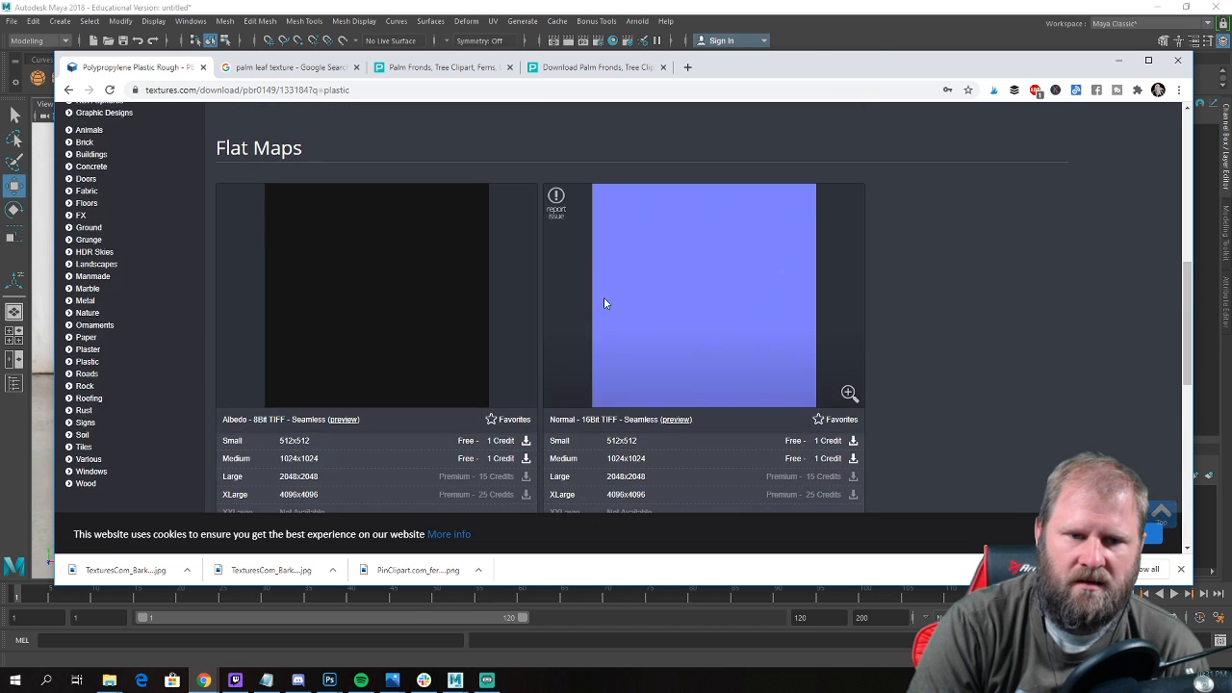
click(526, 440)
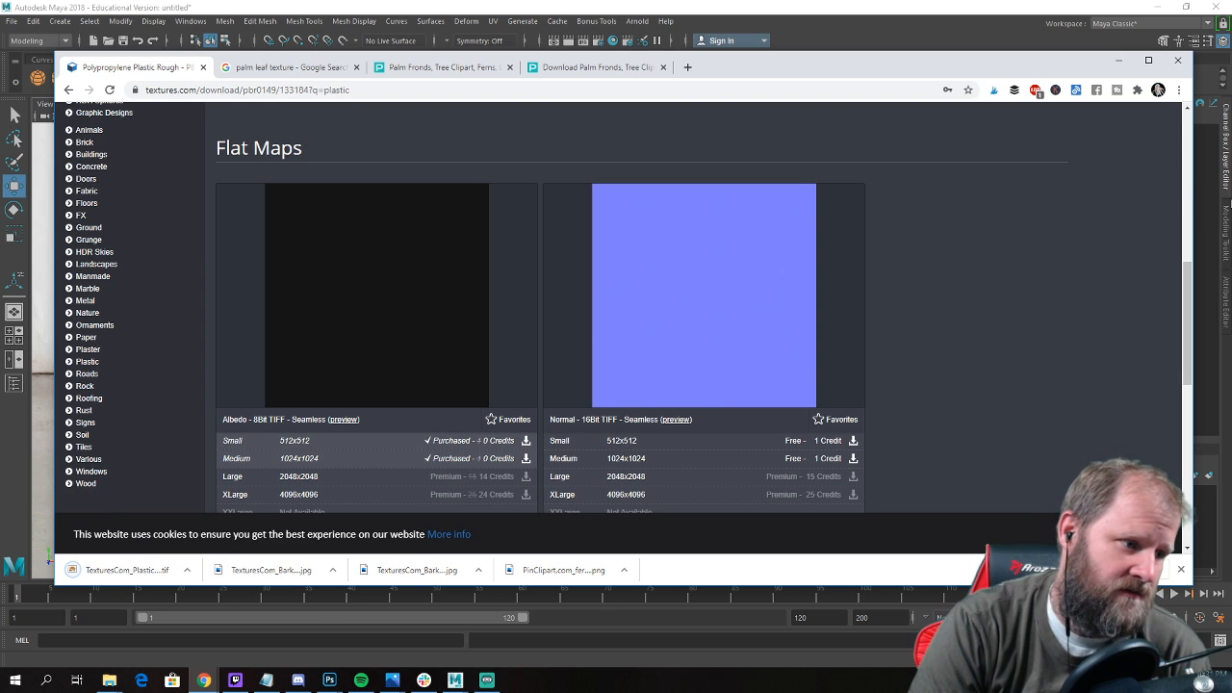
Leave the plastic material's page by searching the texture library for "dirt".
scroll(703, 273, up, 10)
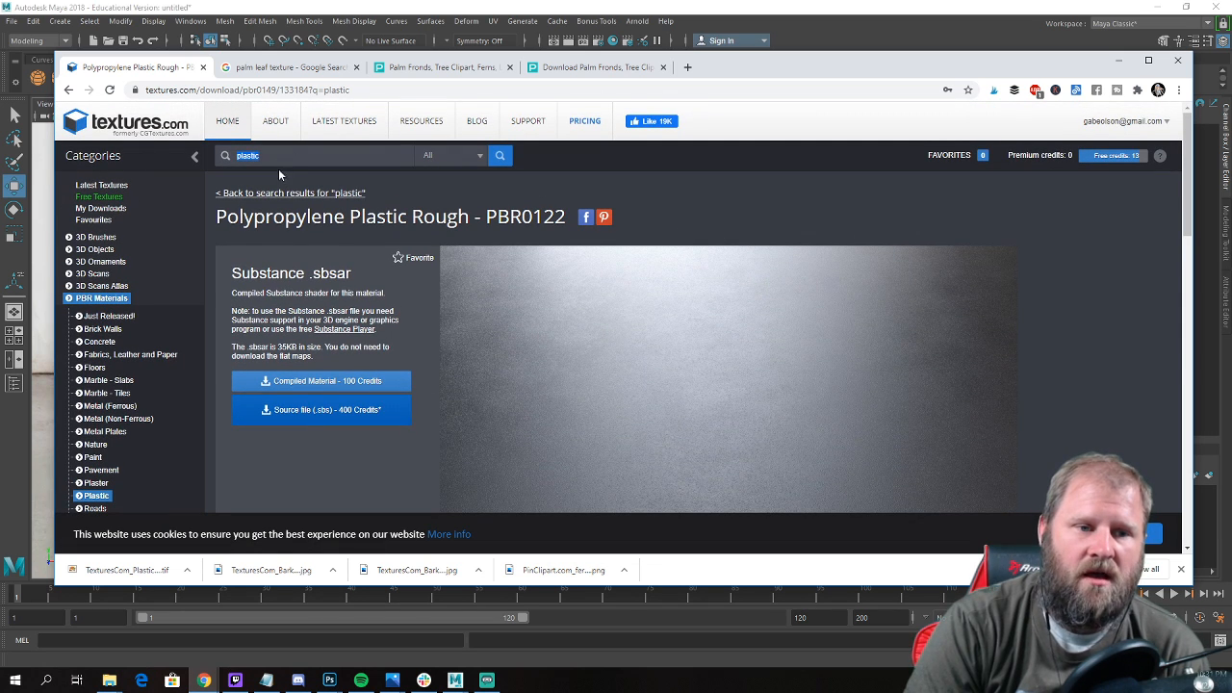
text(dirt)
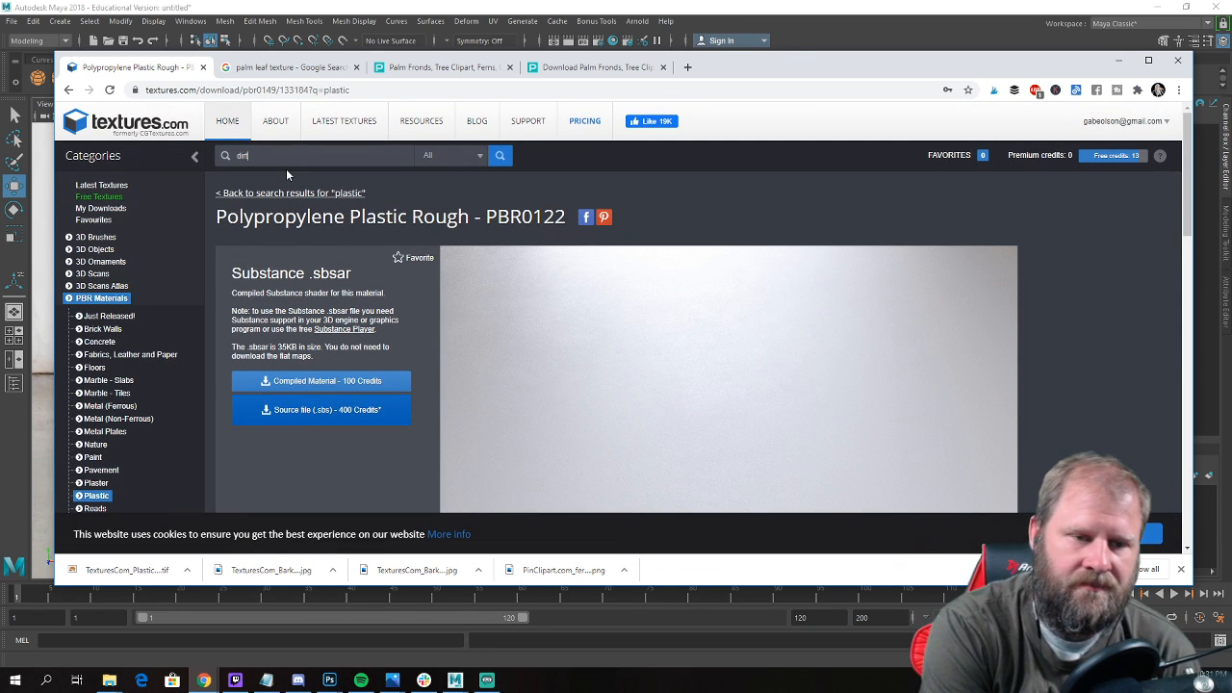
key(Return)
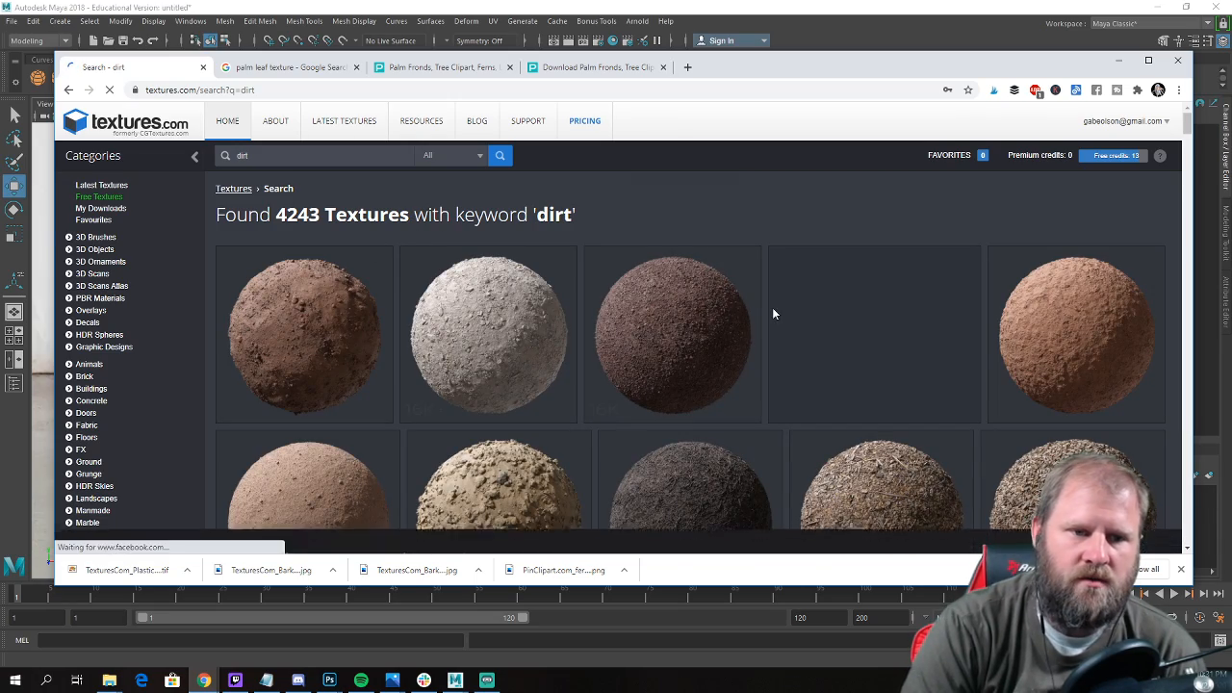
Look through the dirt results for a soil surface that suits the inside of the pot.
scroll(765, 307, down, 10)
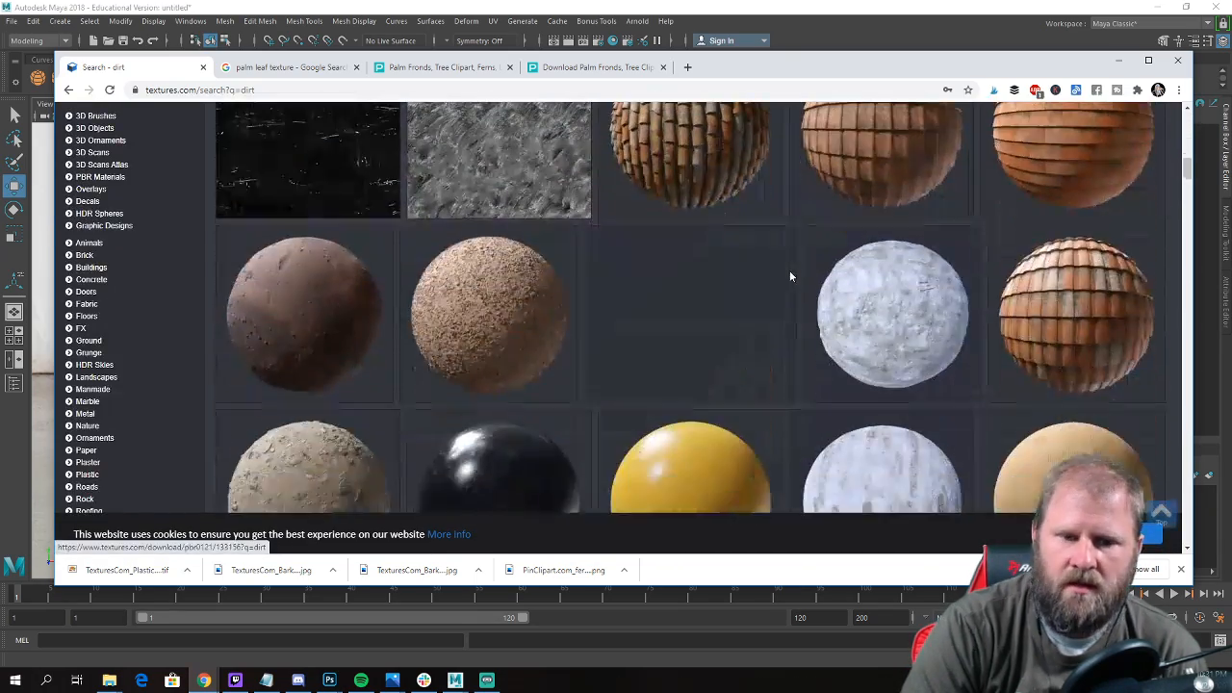
scroll(786, 266, down, 10)
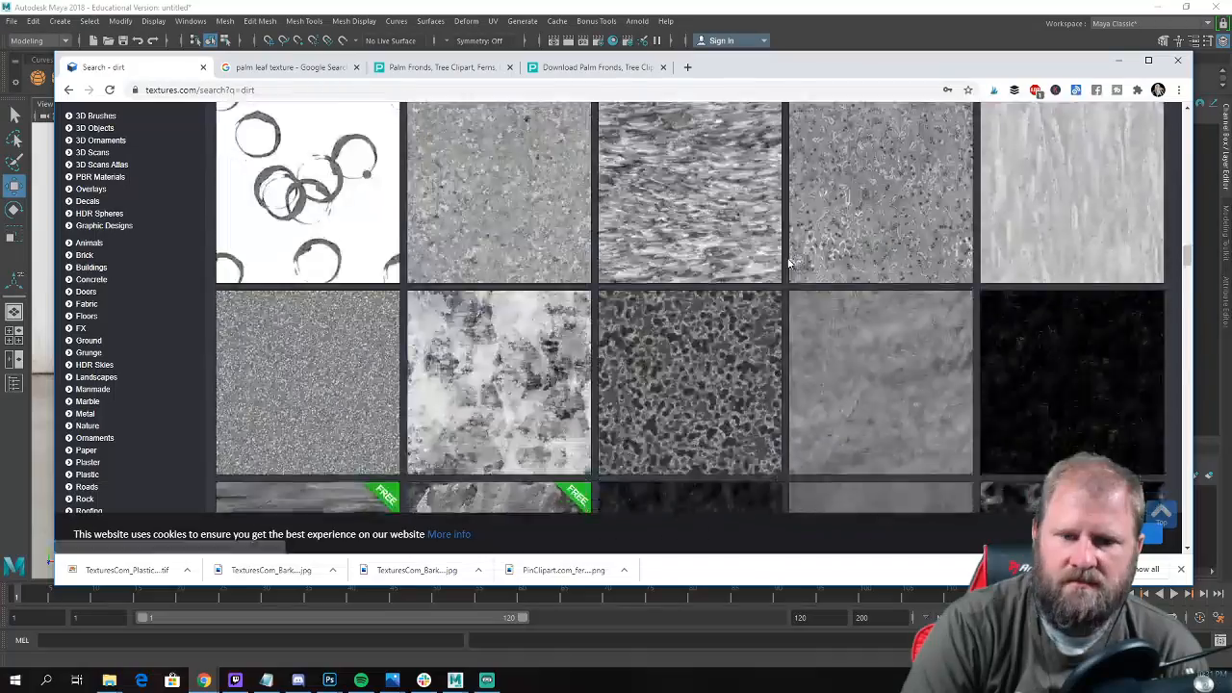
scroll(792, 266, down, 12)
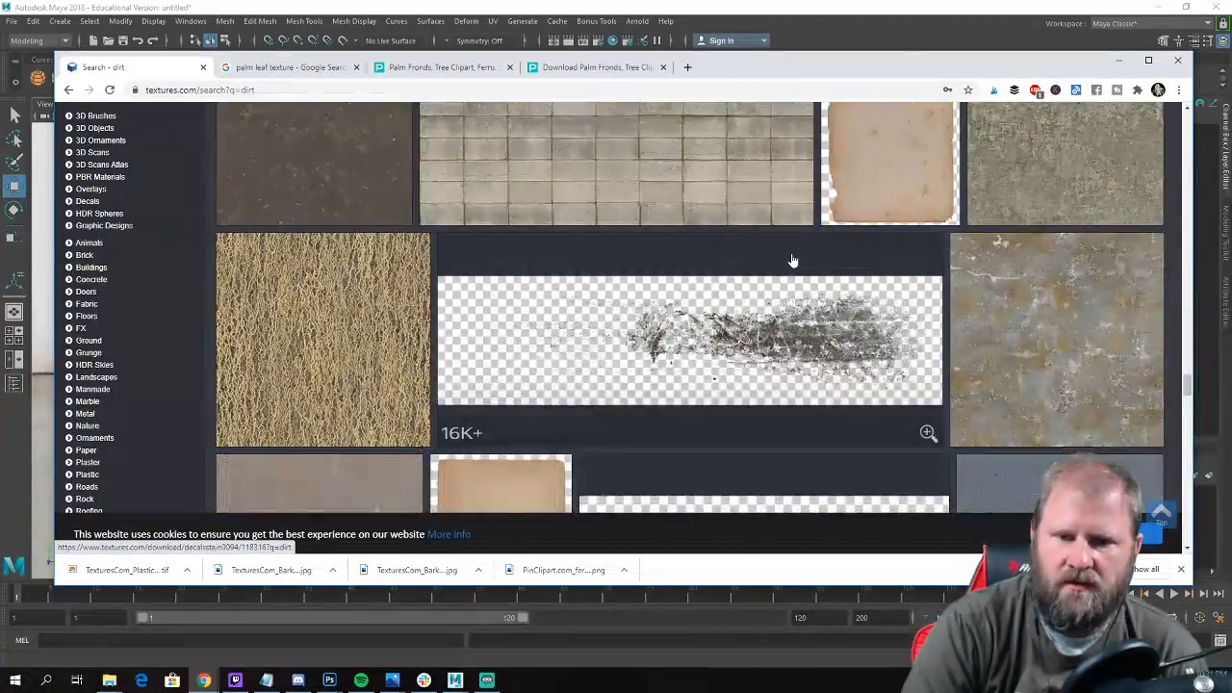
scroll(791, 260, down, 5)
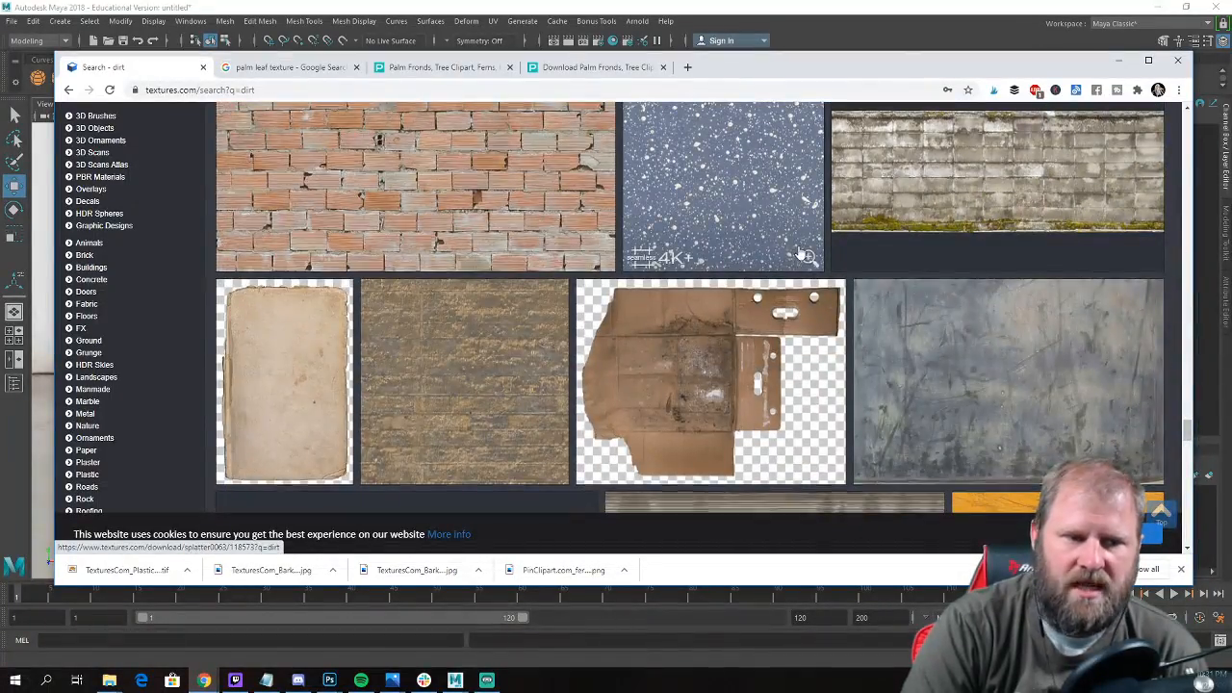
scroll(799, 254, down, 5)
scroll(807, 256, down, 10)
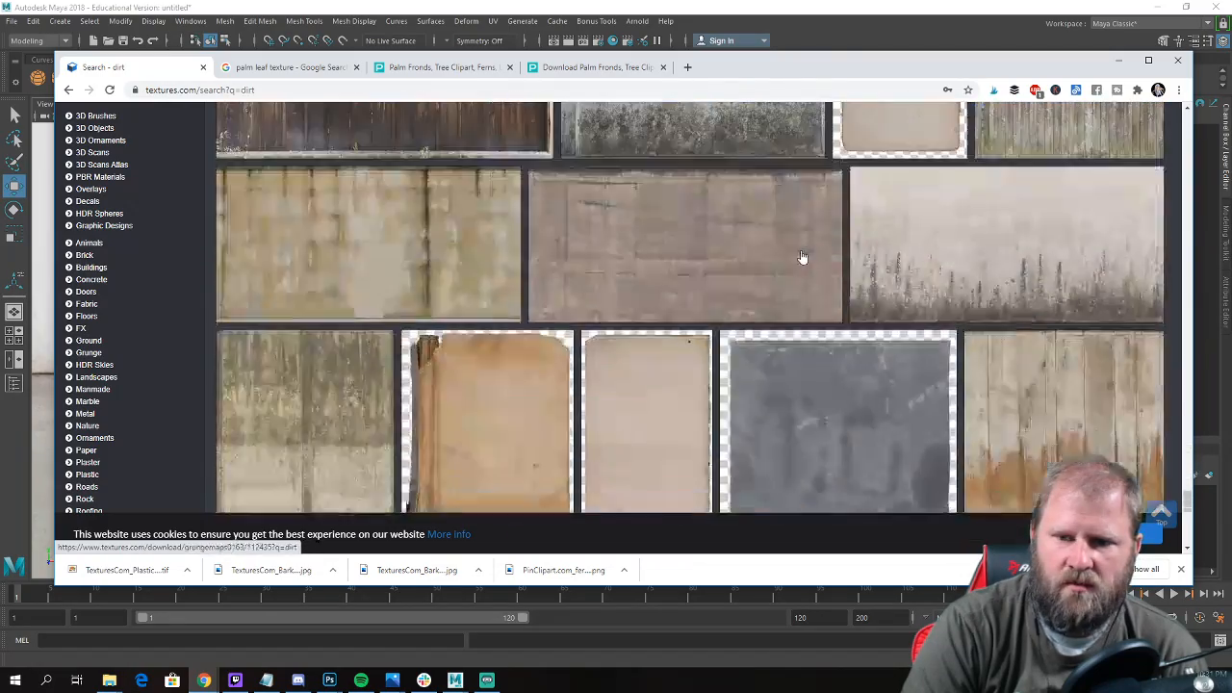
scroll(835, 256, down, 2)
scroll(922, 257, up, 9)
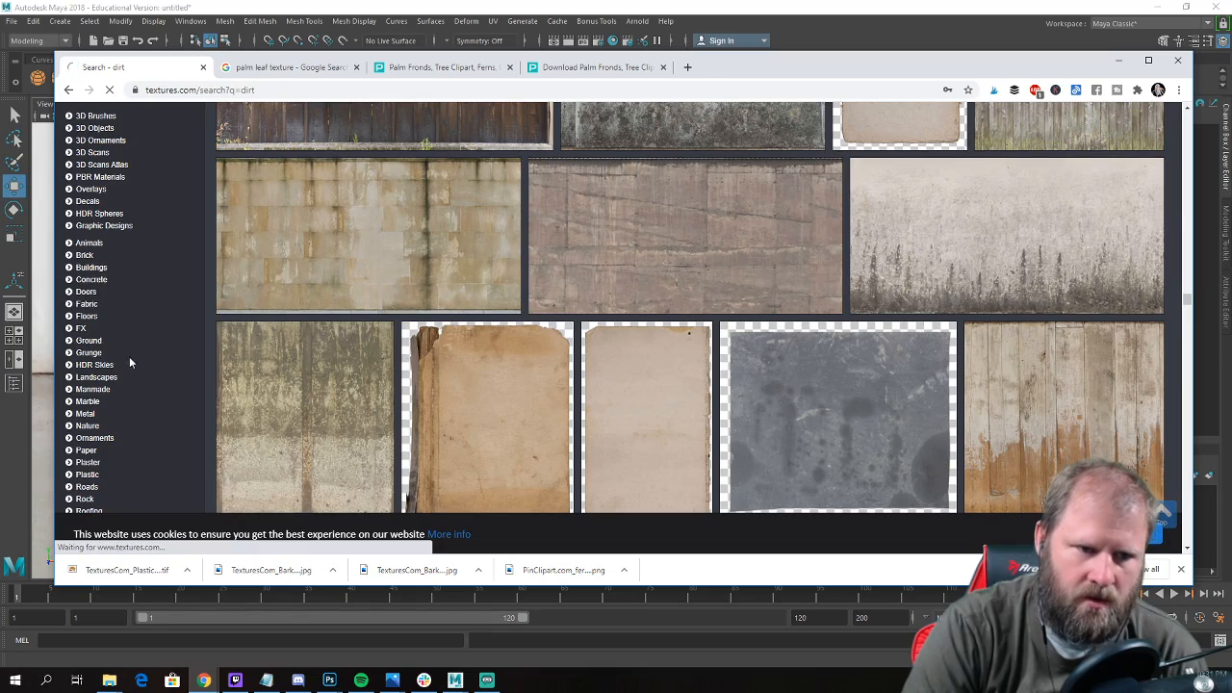
Check the Ground category for soil, then switch to the Soil category and open its Rough subcategory.
click(89, 341)
scroll(636, 193, down, 4)
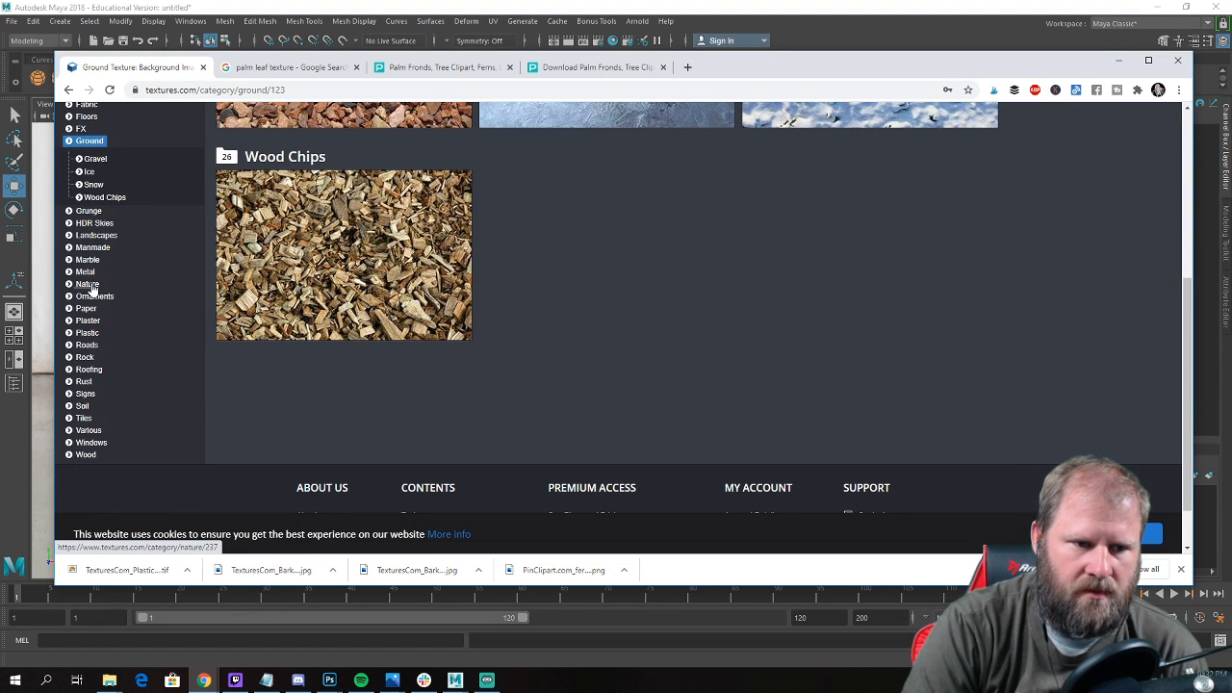
click(82, 405)
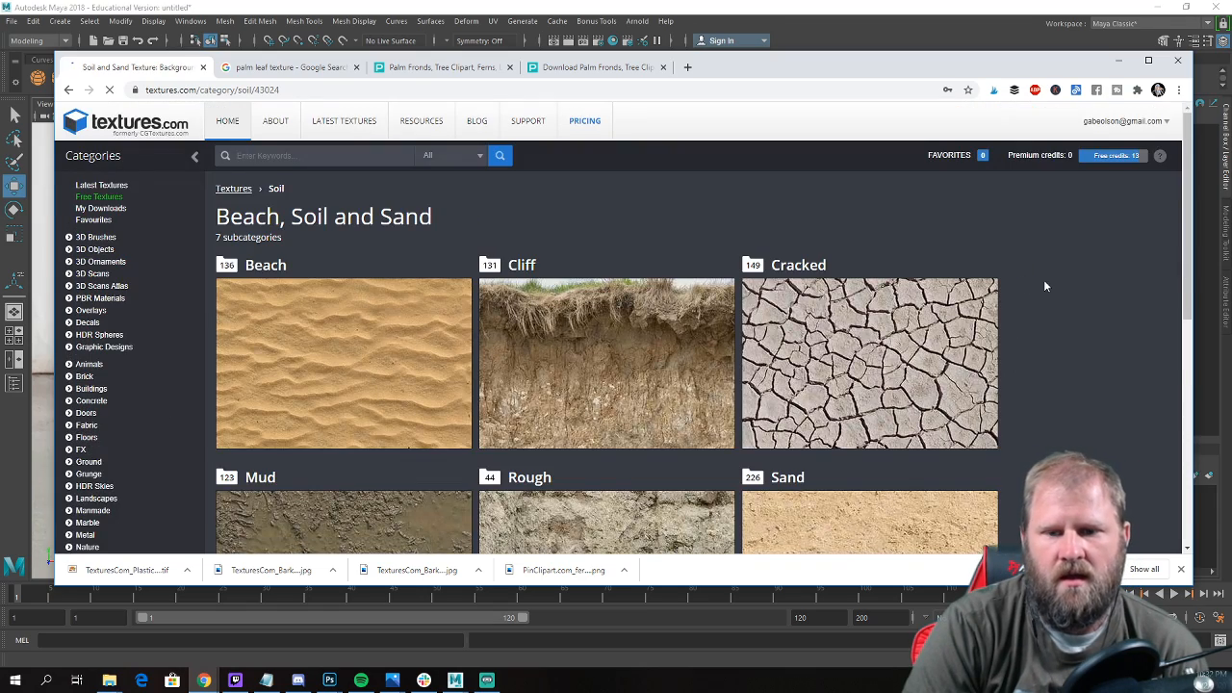
scroll(1041, 285, down, 3)
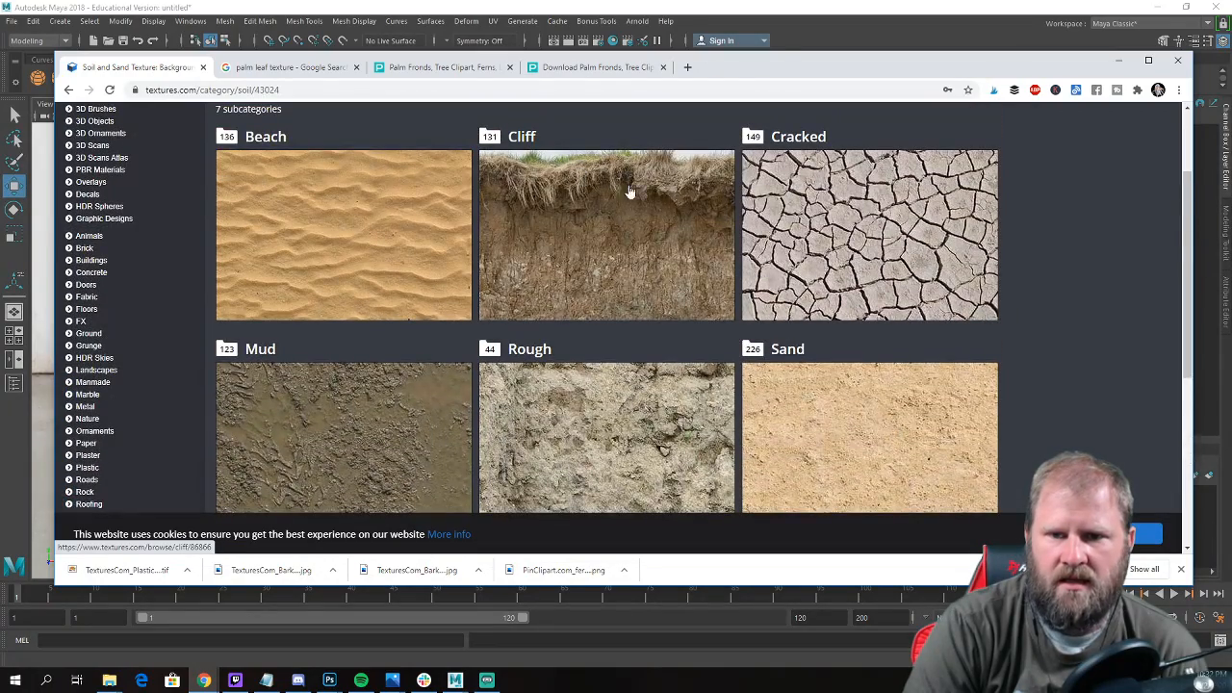
scroll(671, 330, down, 1)
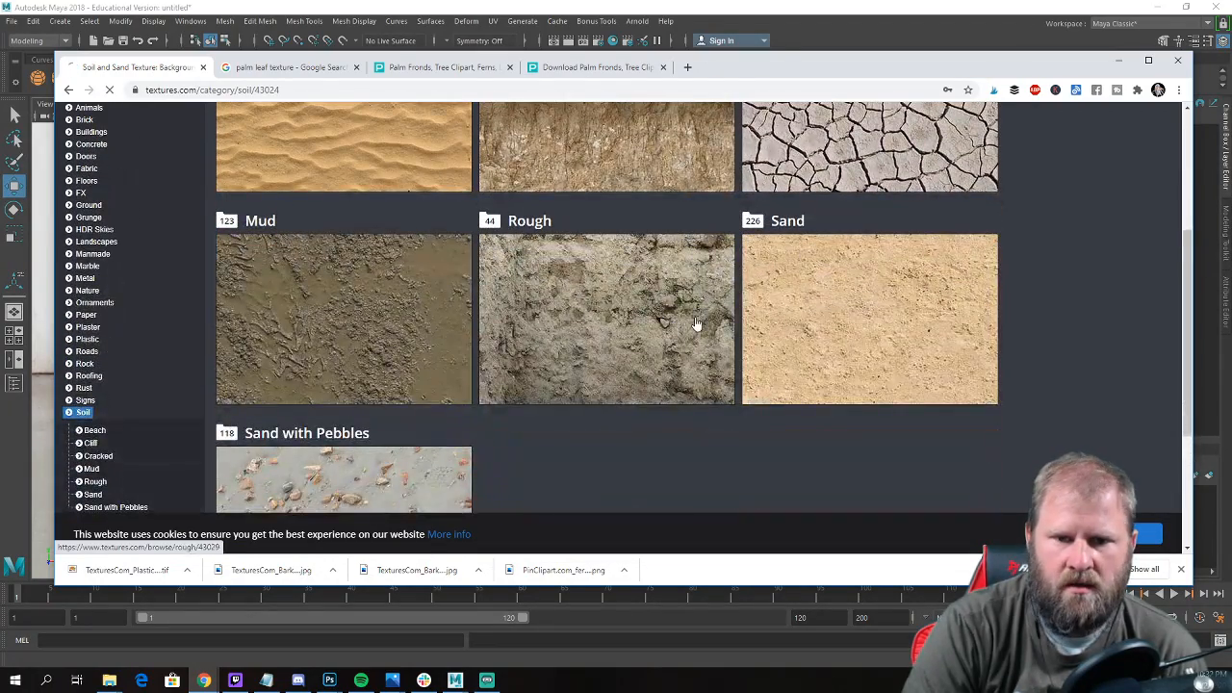
click(695, 325)
Look through the rough soil textures, open SoilRough0053 to check it, and return to the list.
scroll(706, 285, down, 5)
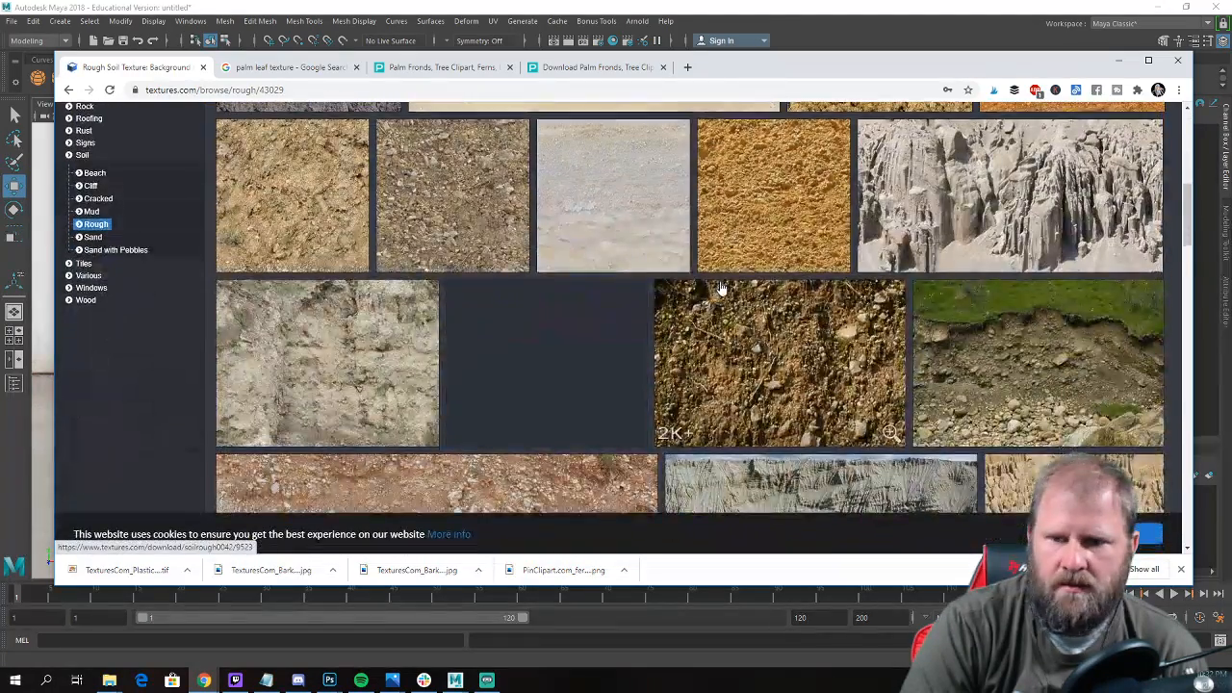
scroll(828, 313, down, 1)
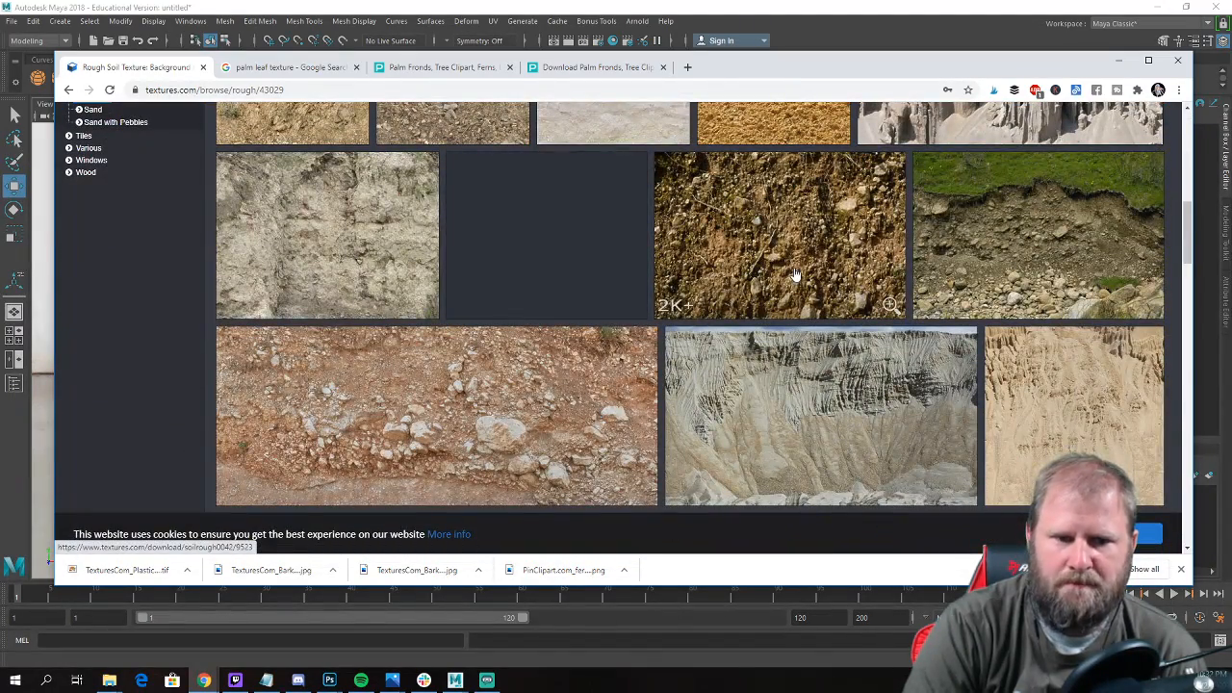
scroll(795, 277, down, 3)
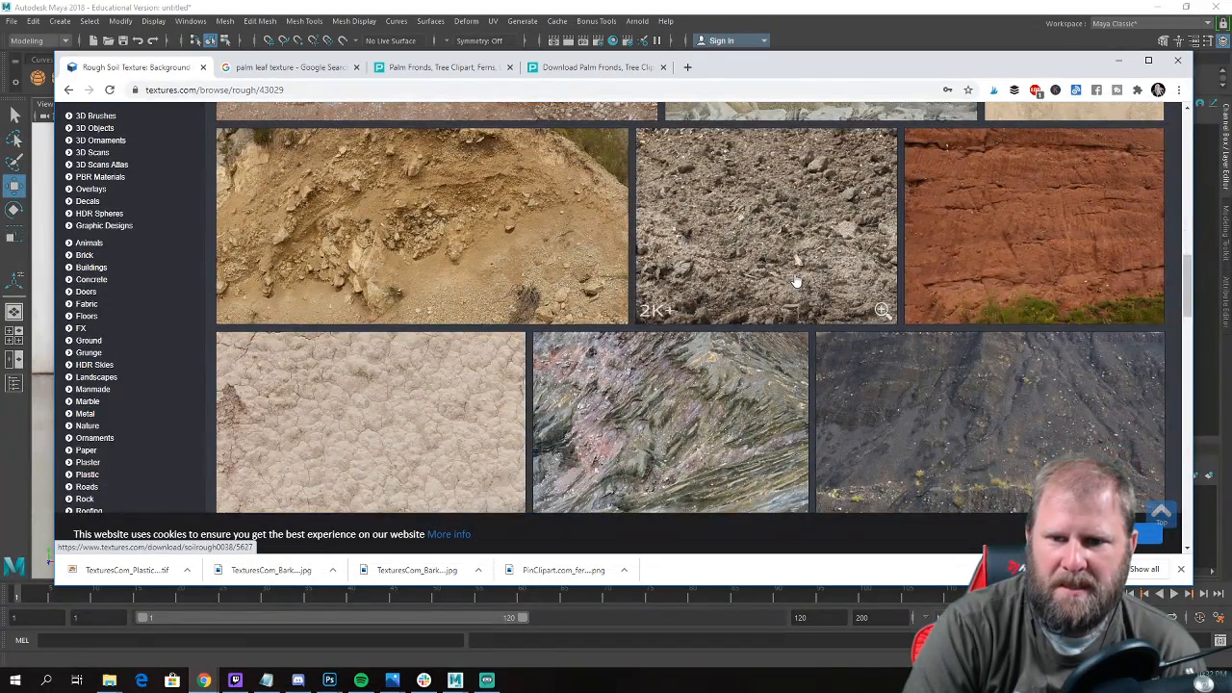
scroll(798, 282, up, 2)
click(799, 207)
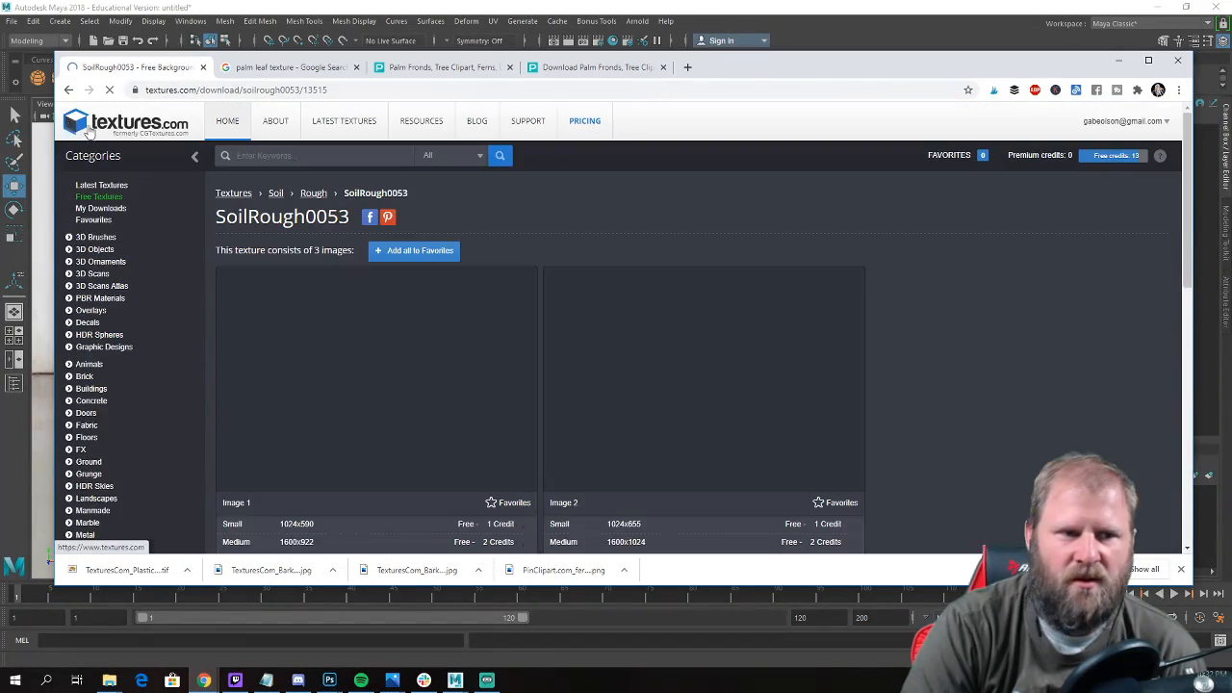
click(70, 94)
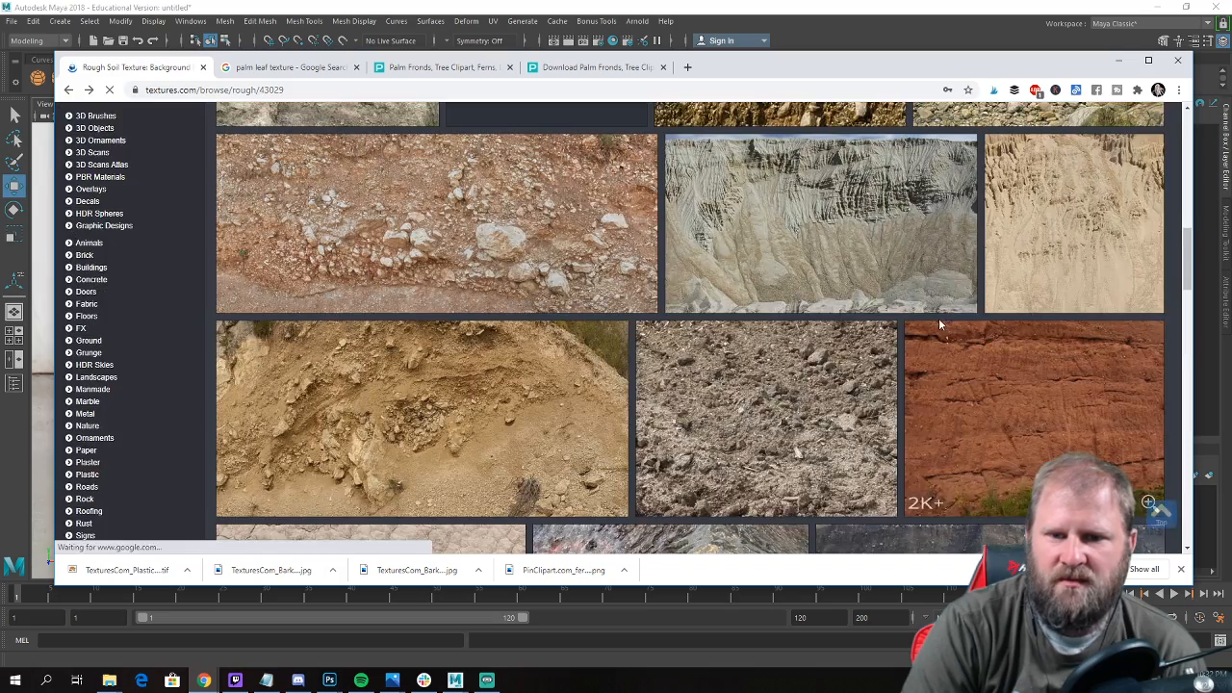
Open the SoilRough0042 texture and download its Small 1024x680 version.
click(822, 318)
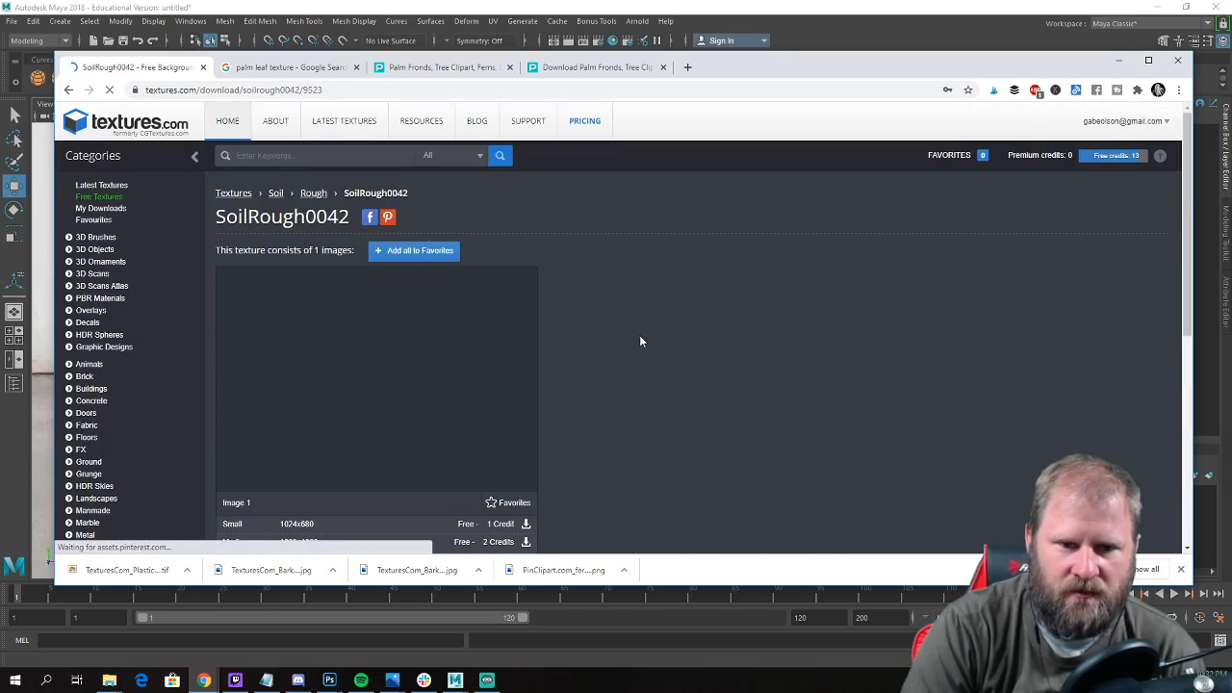
scroll(660, 335, down, 3)
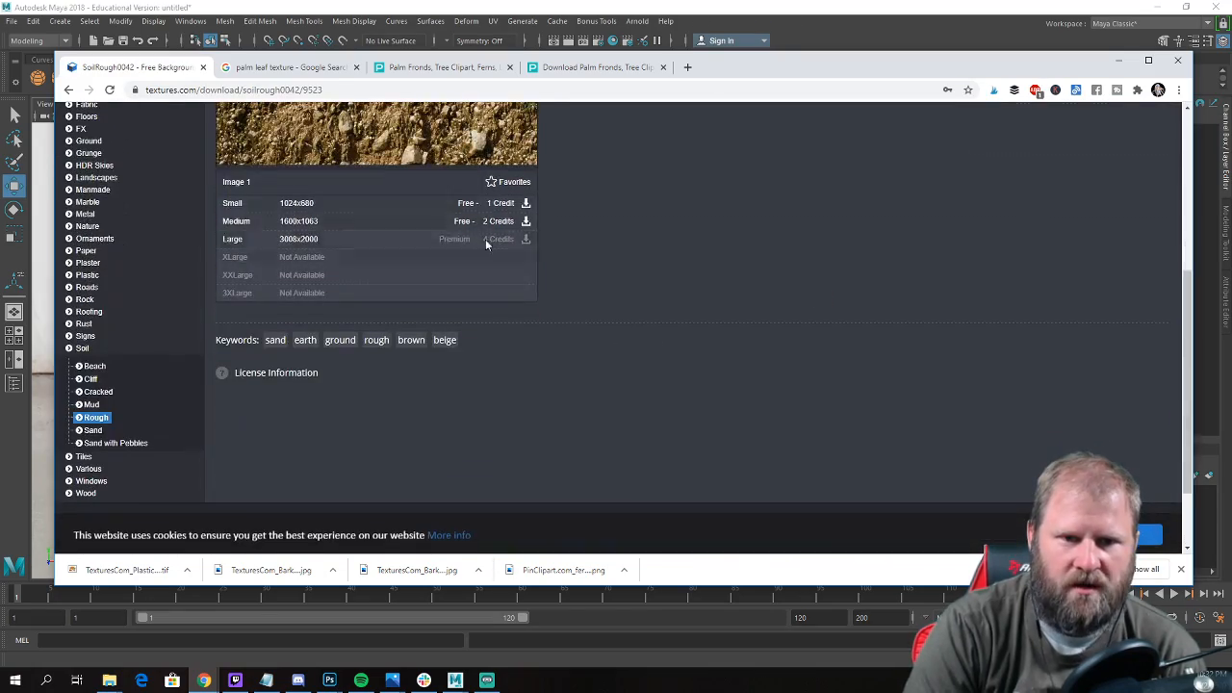
click(526, 205)
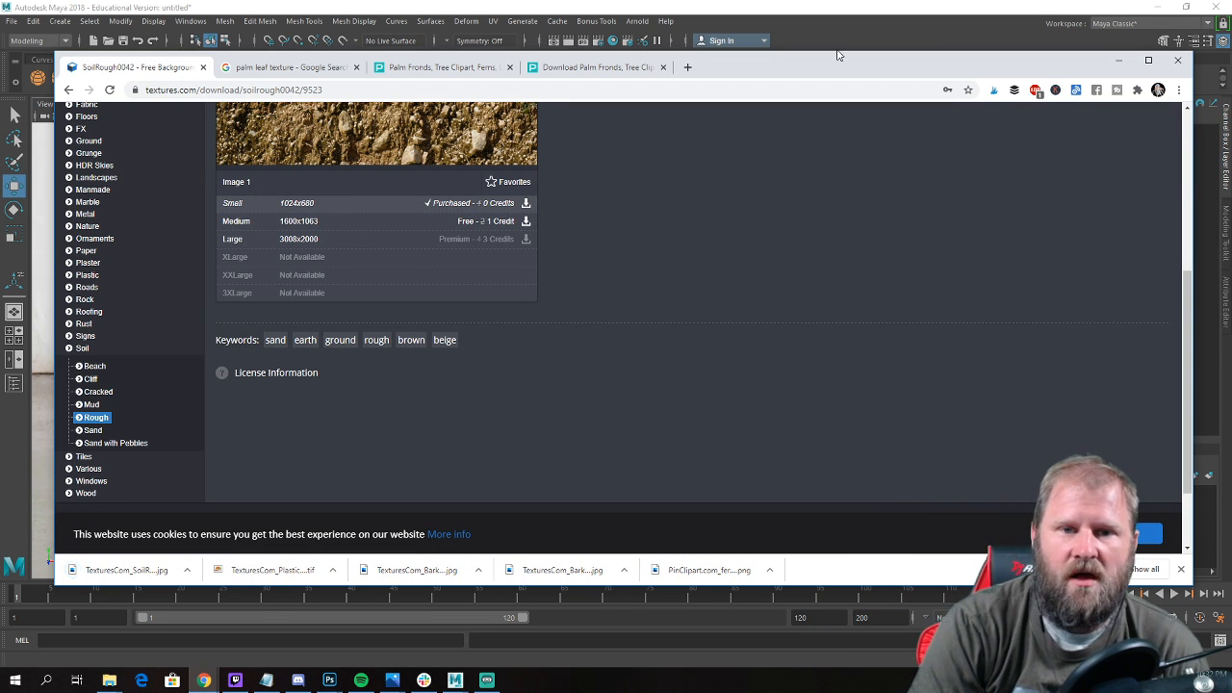
Switch back to Maya and open the Hypershade, placing its window over the viewport.
click(826, 16)
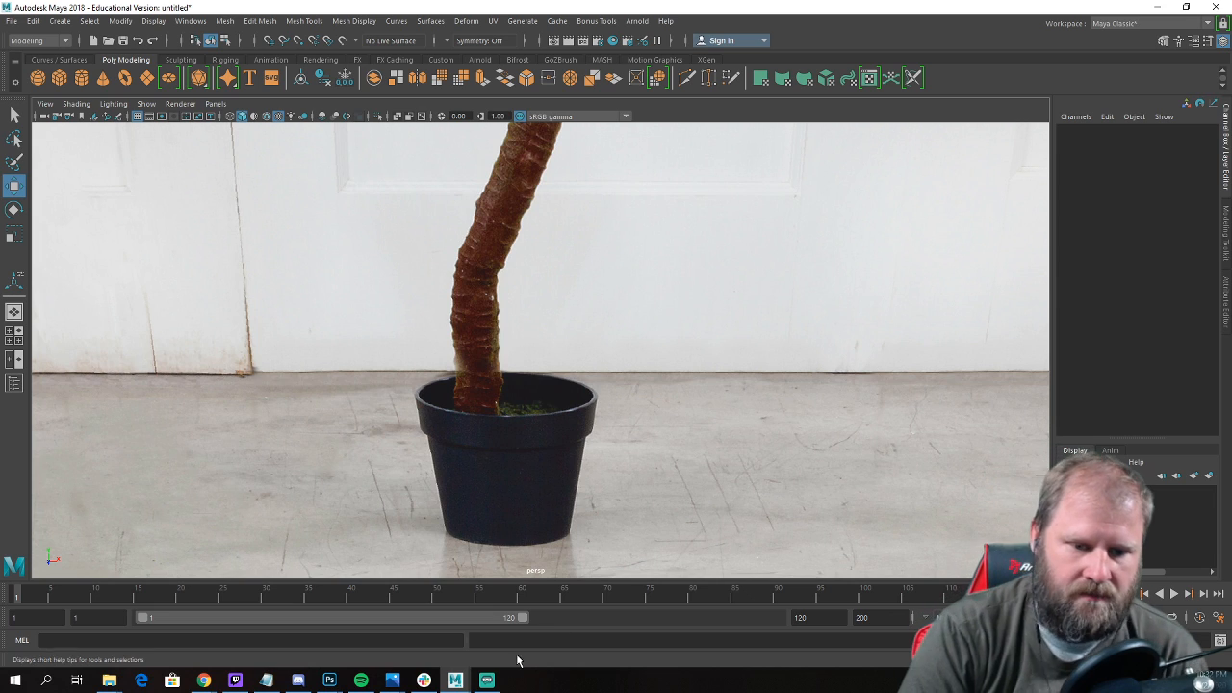
scroll(627, 483, down, 10)
alt+drag(590, 416, 263, 481)
alt+drag(415, 439, 620, 484)
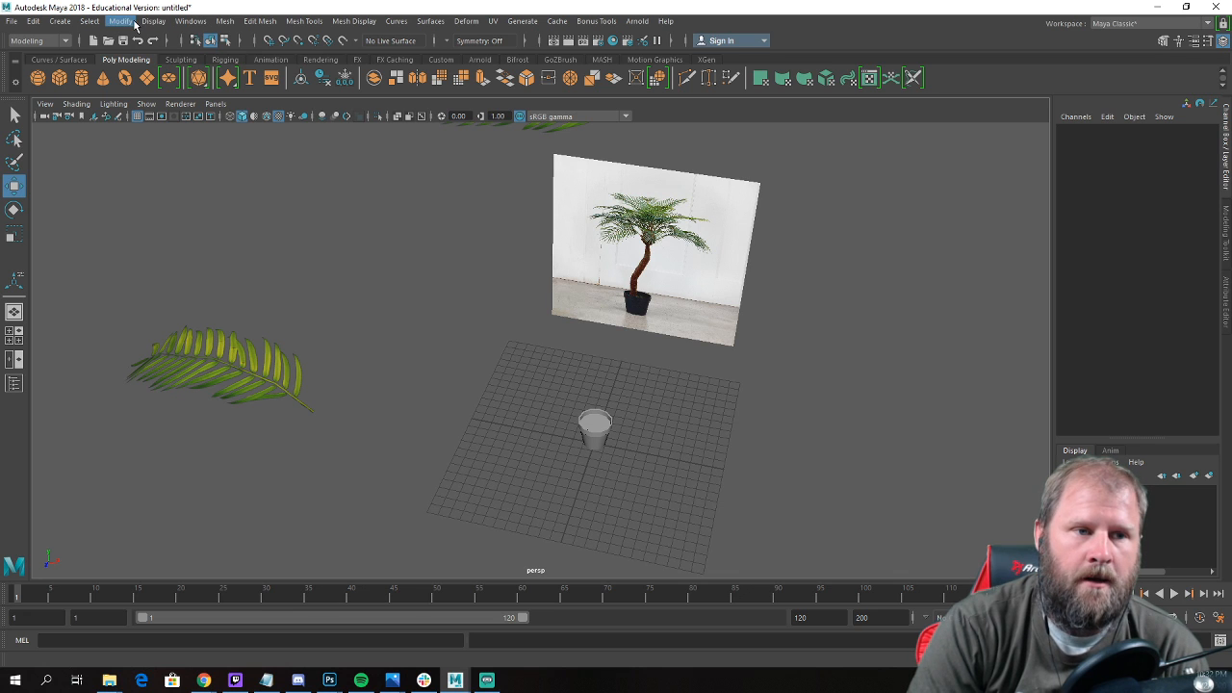
click(190, 20)
mouse_move(228, 93)
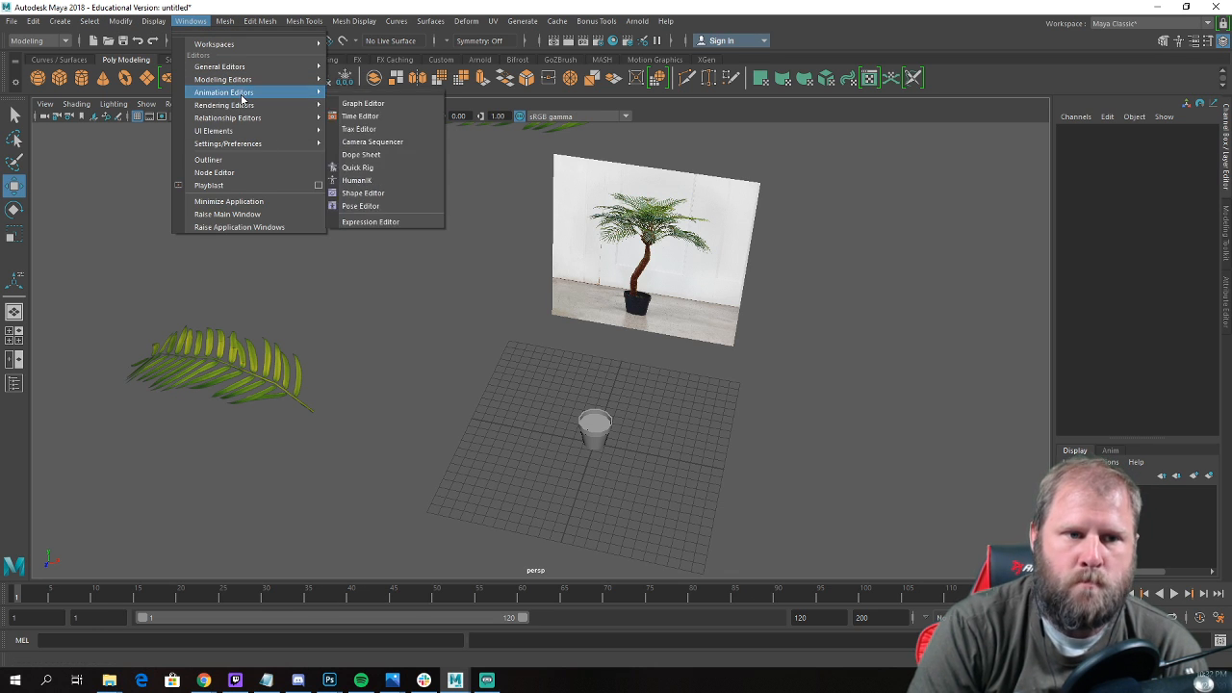
mouse_move(279, 105)
click(364, 142)
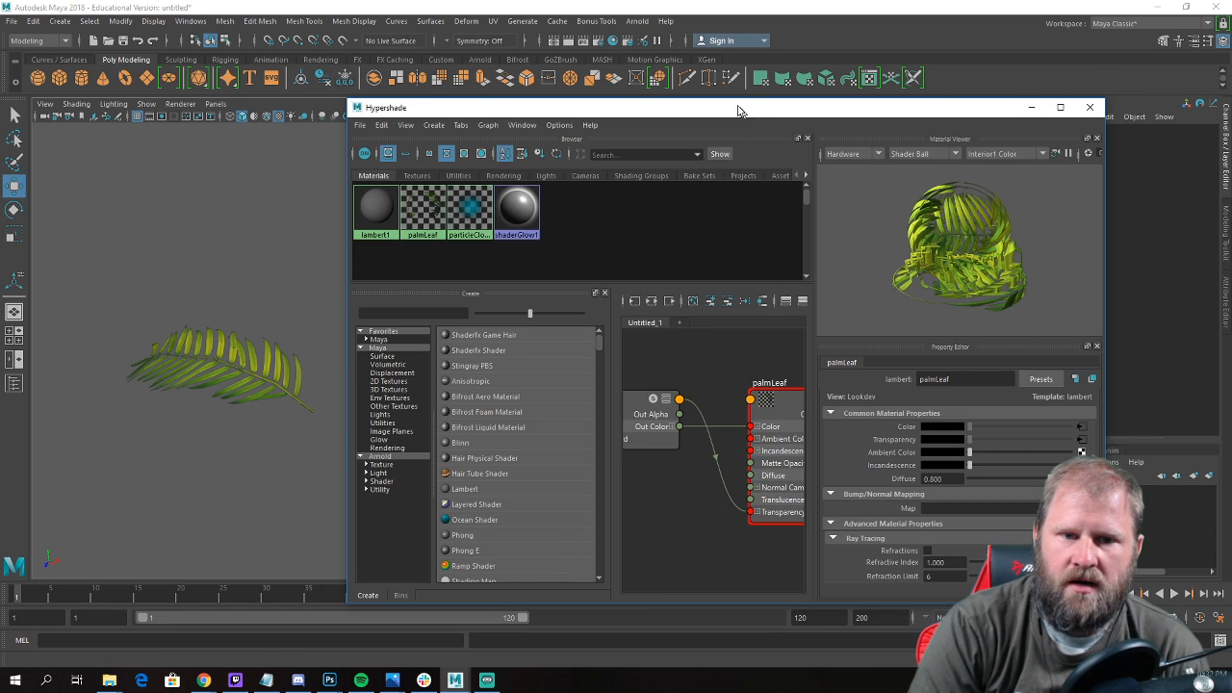
drag(738, 111, 691, 66)
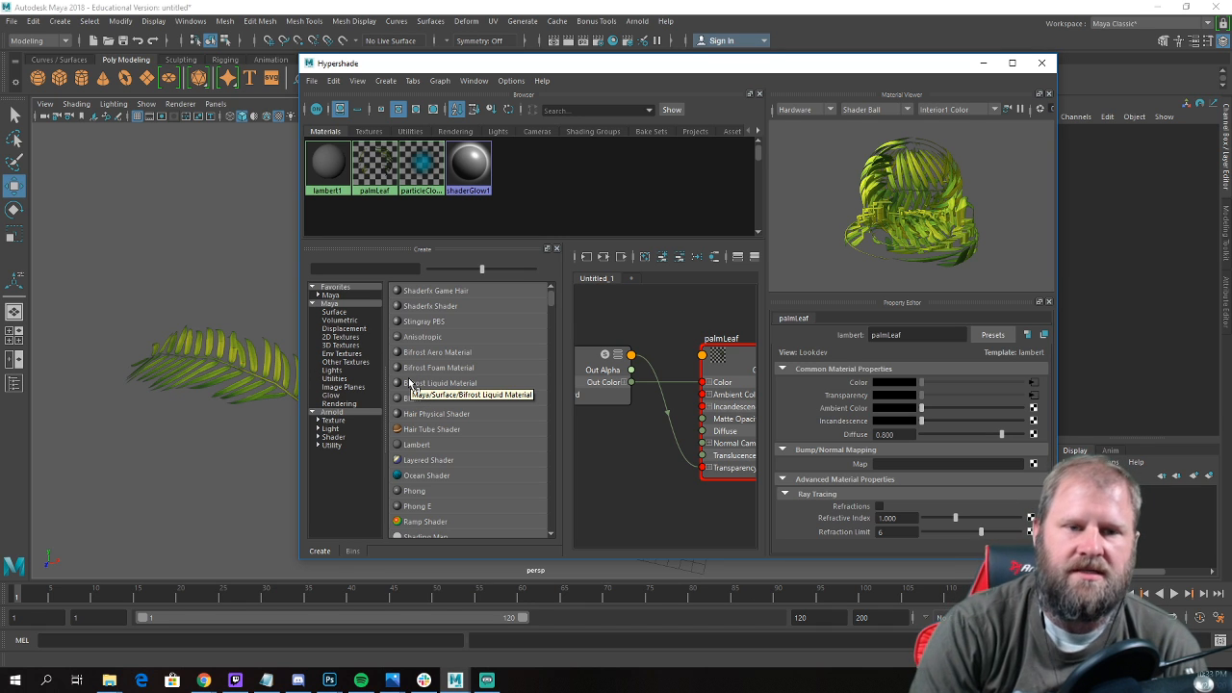
Create four new Lambert materials in the Hypershade and select the first of them.
click(420, 447)
click(420, 447)
click(420, 447)
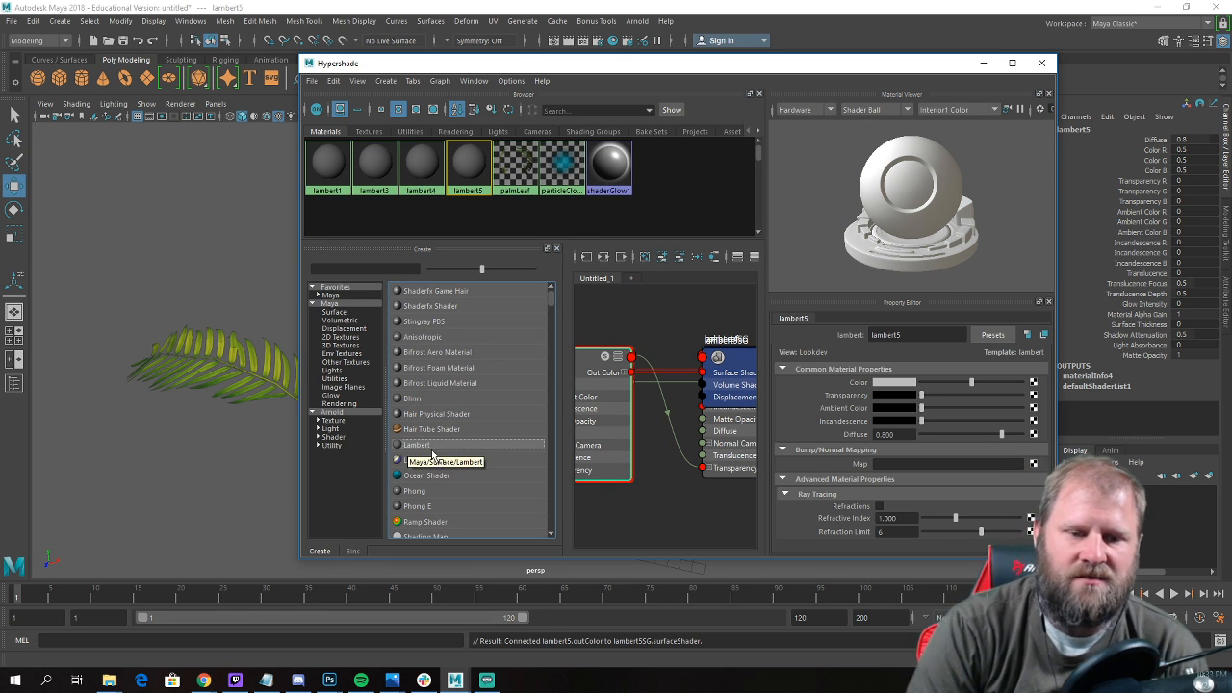
click(432, 448)
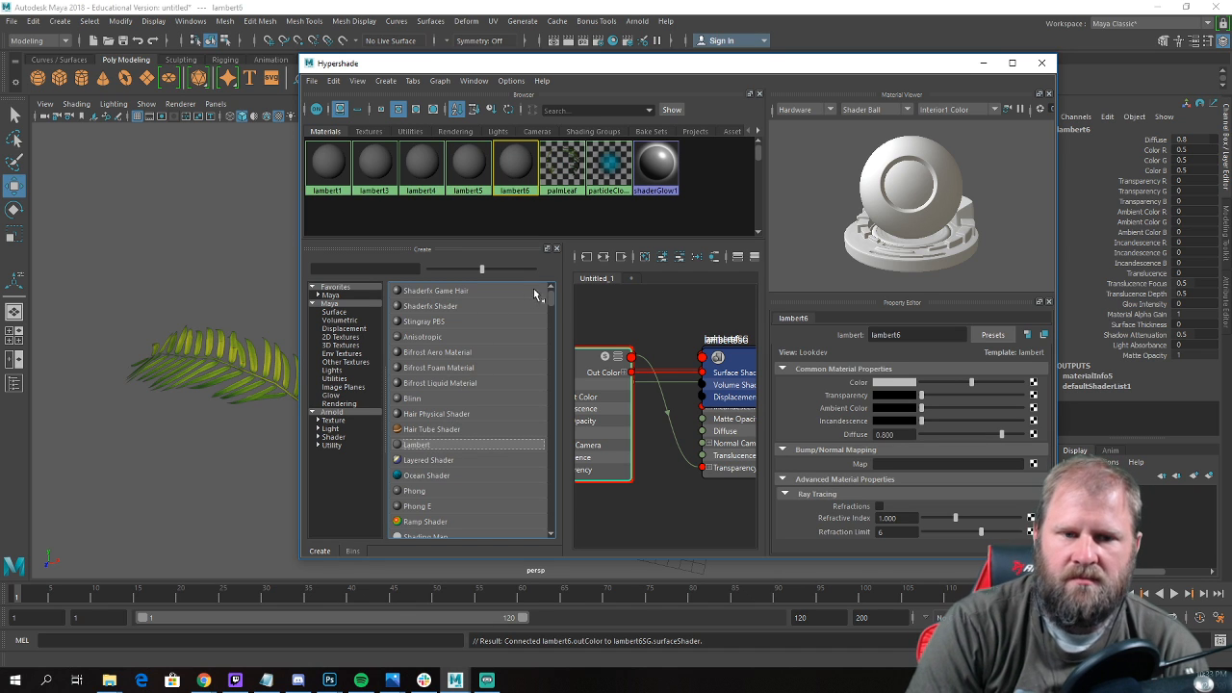
click(376, 166)
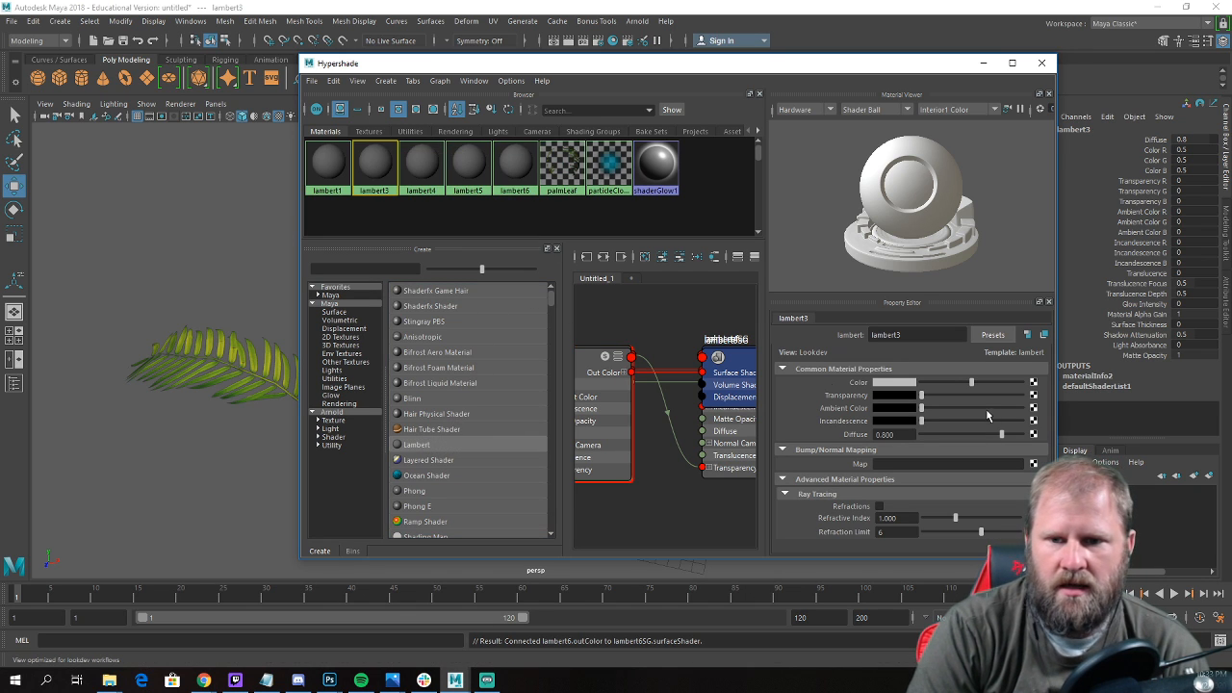
Rename the first new Lambert material, lambert3, as dirt and the second, lambert4, as bark.
click(926, 334)
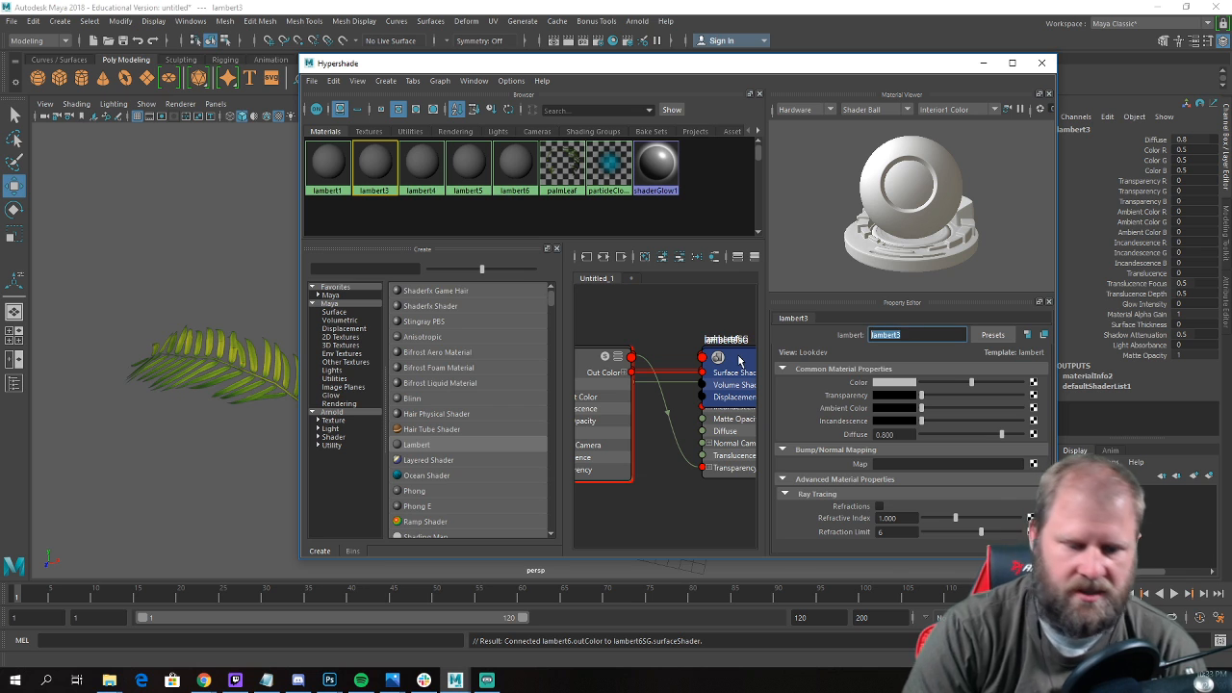
text(dirt)
key(Return)
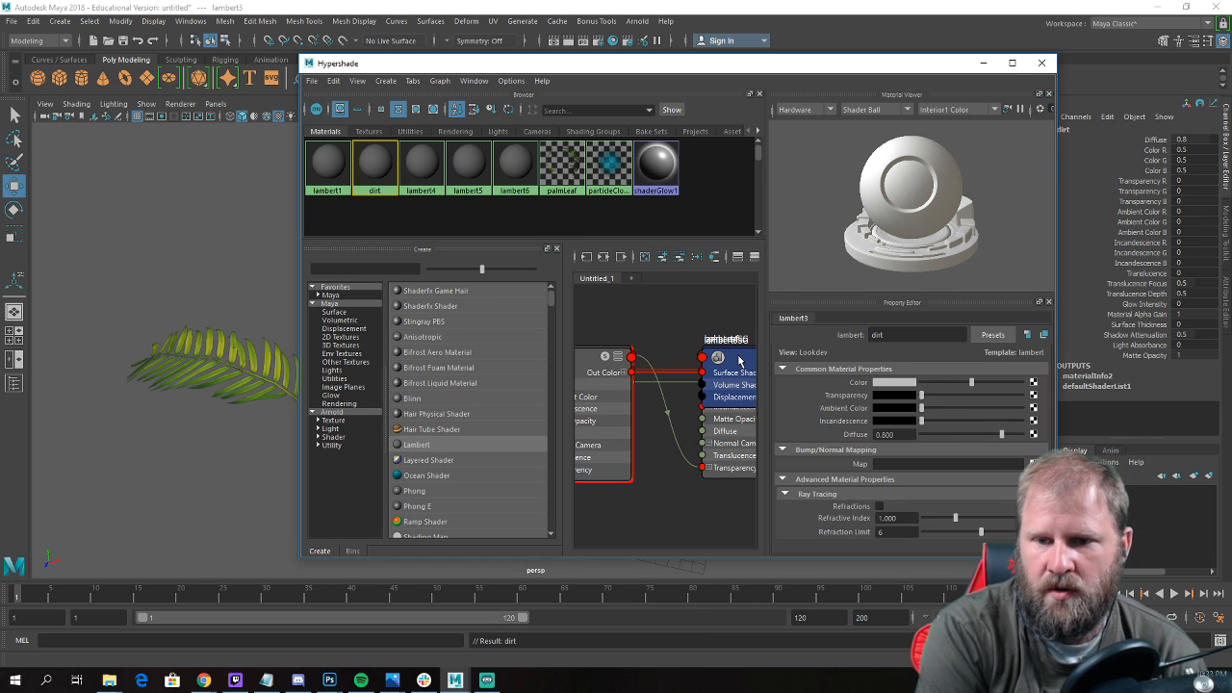
click(424, 170)
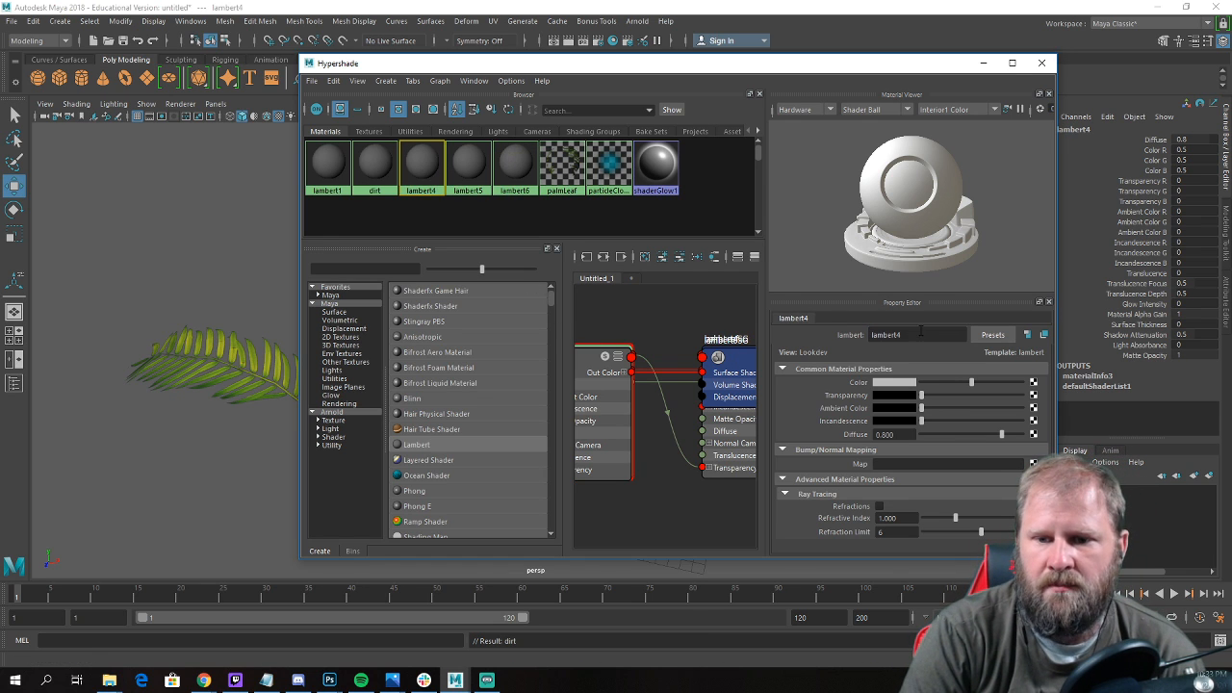
click(919, 334)
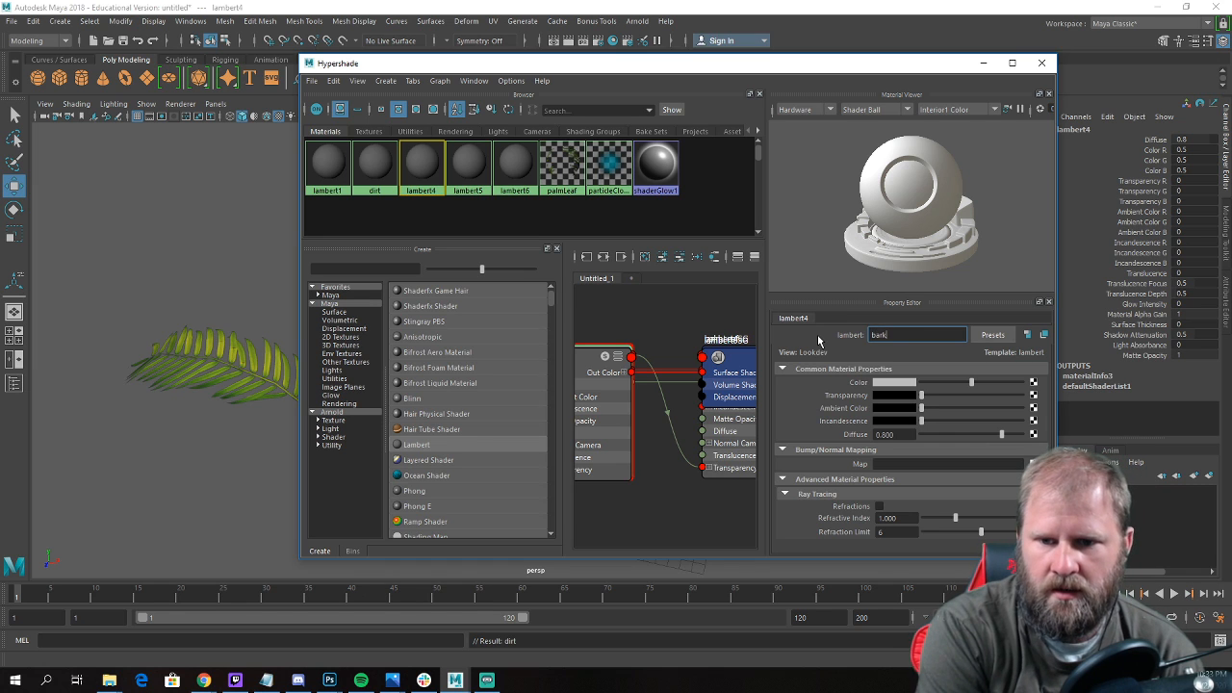
text(bark)
key(Return)
Rename lambert5 as palmTop and lambert6 as potColor, and reselect the dirt material.
click(468, 169)
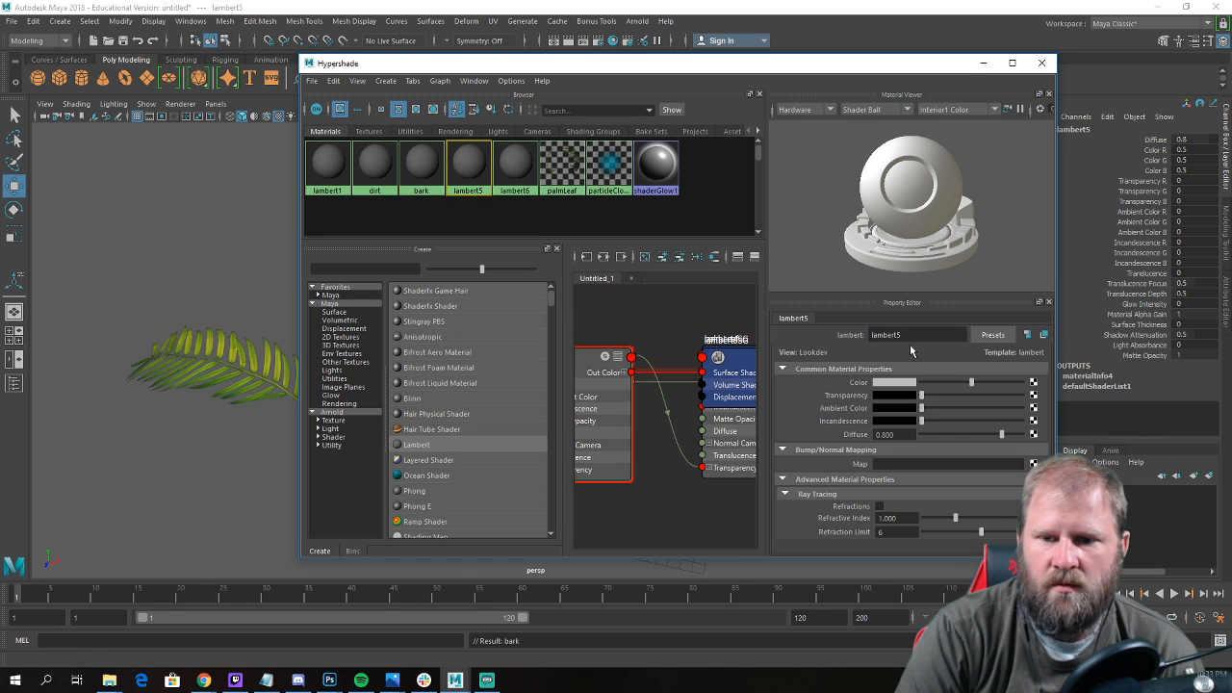
click(927, 334)
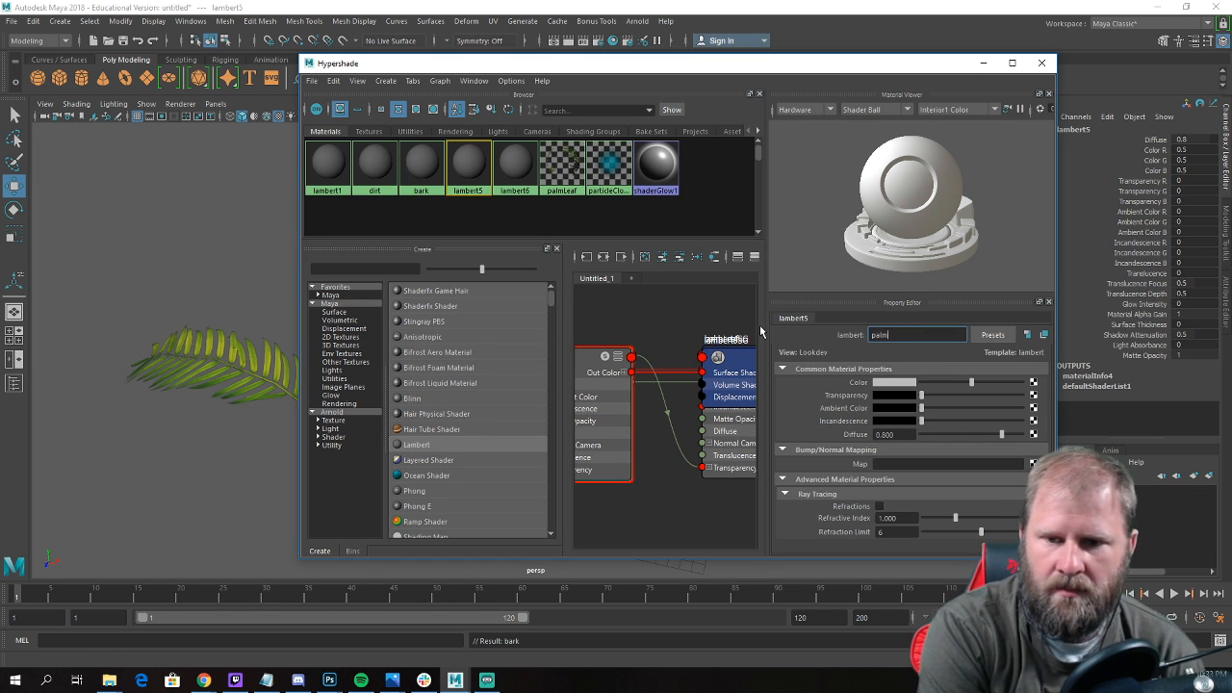
text(palmTop)
key(Return)
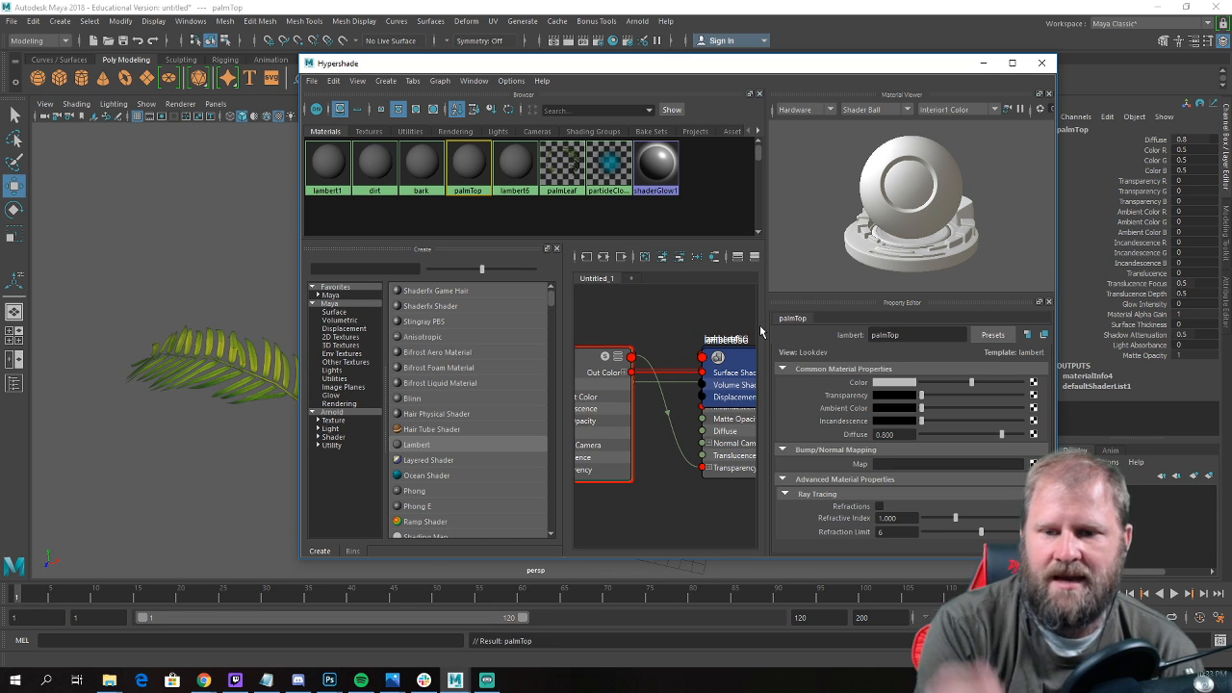
click(515, 169)
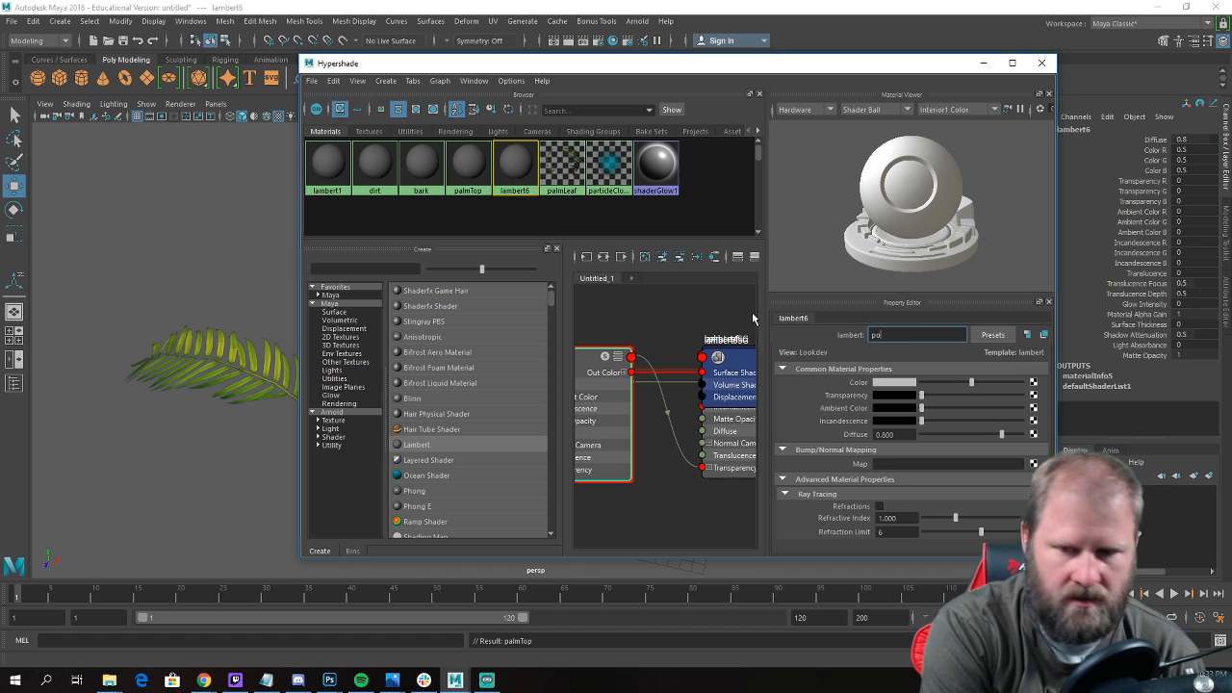
key(Return)
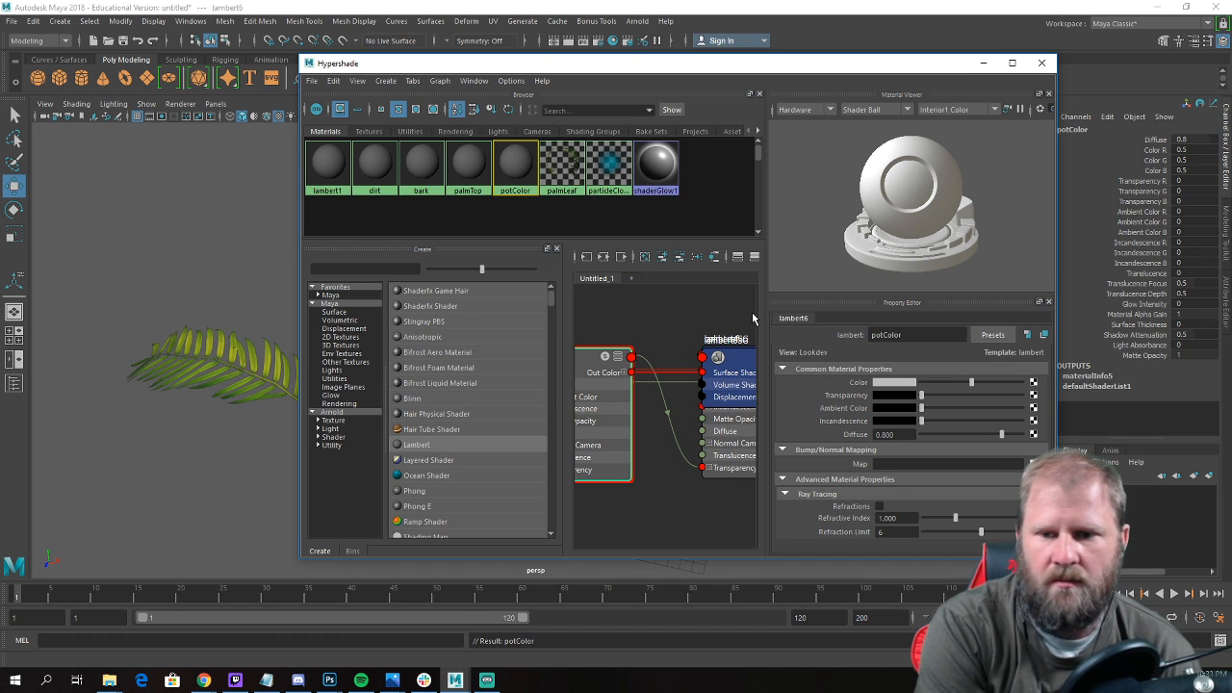
click(374, 163)
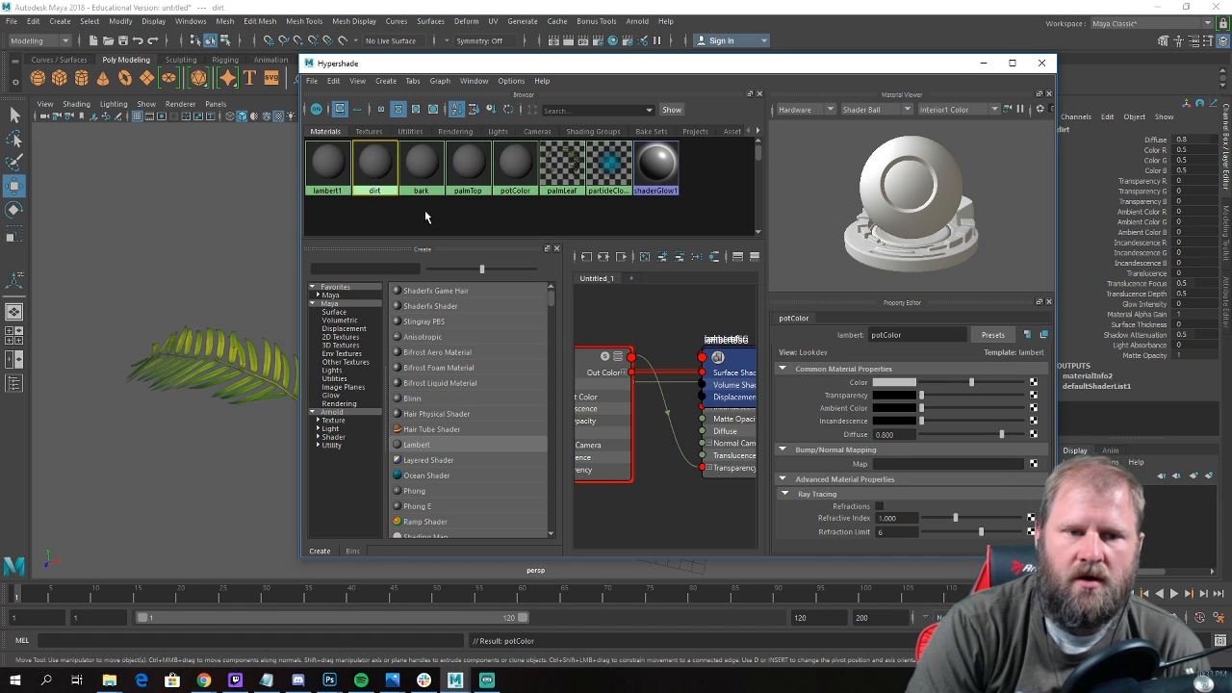
Switch to the Downloads folder in File Explorer and cut the two palm bark, the plastic and the SoilRough0042_S texture files.
click(109, 679)
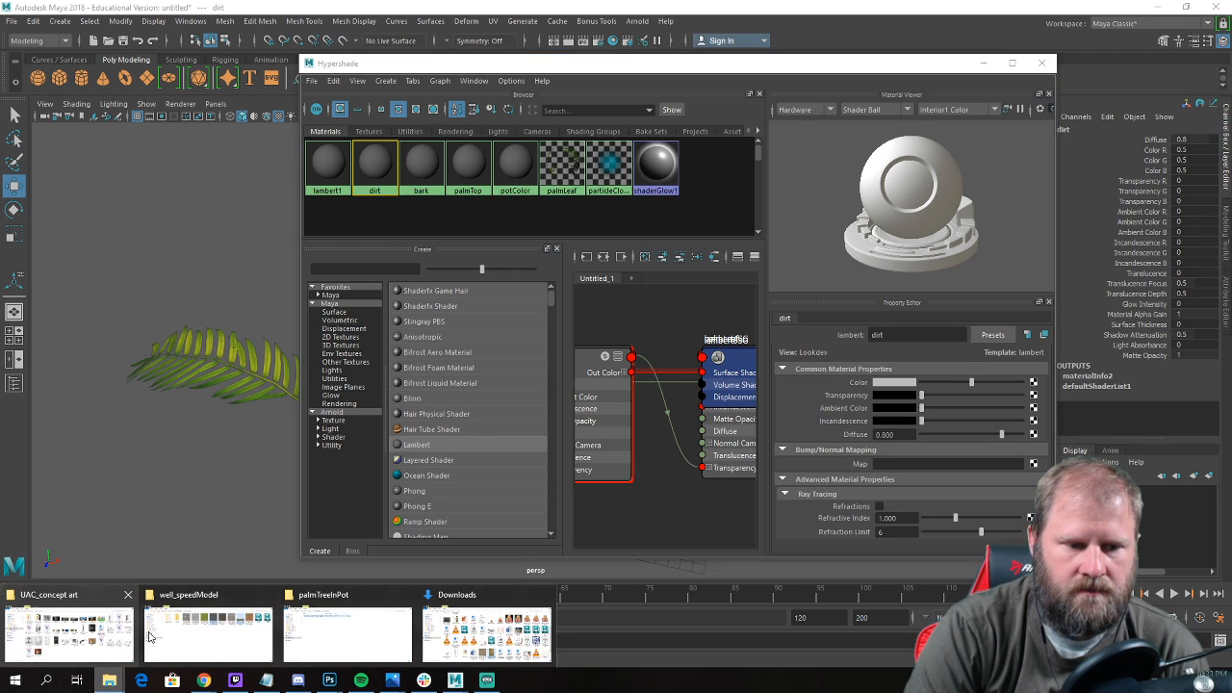
click(469, 630)
click(647, 427)
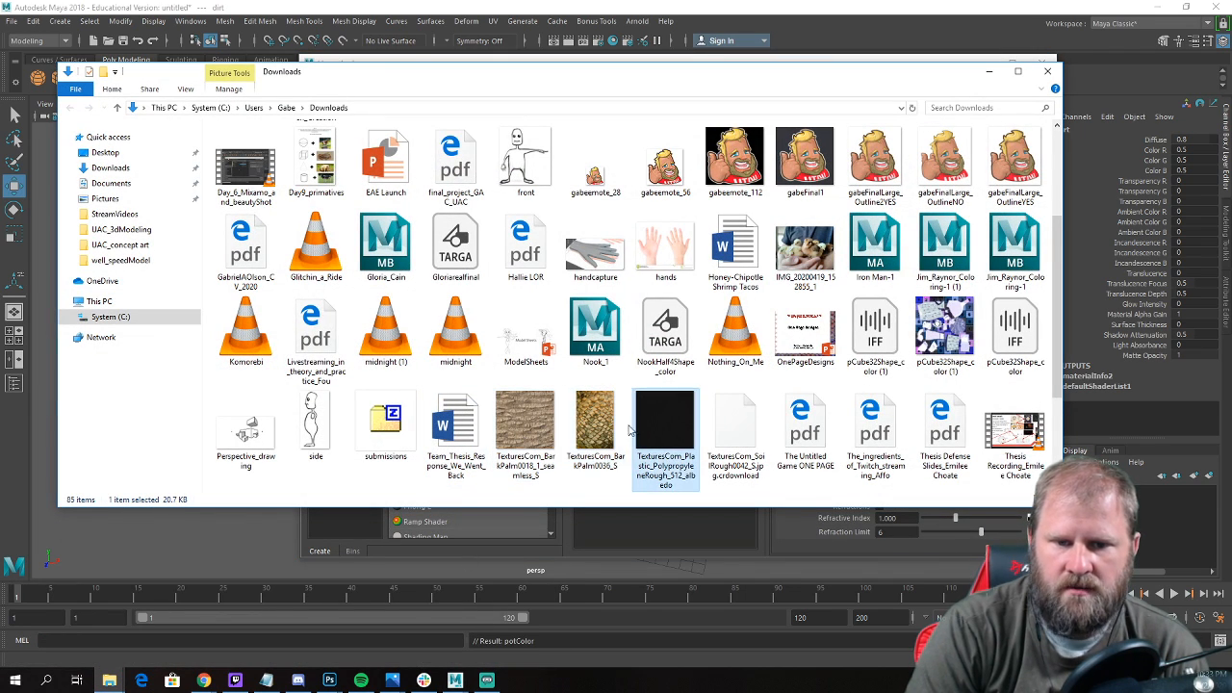
scroll(621, 414, down, 2)
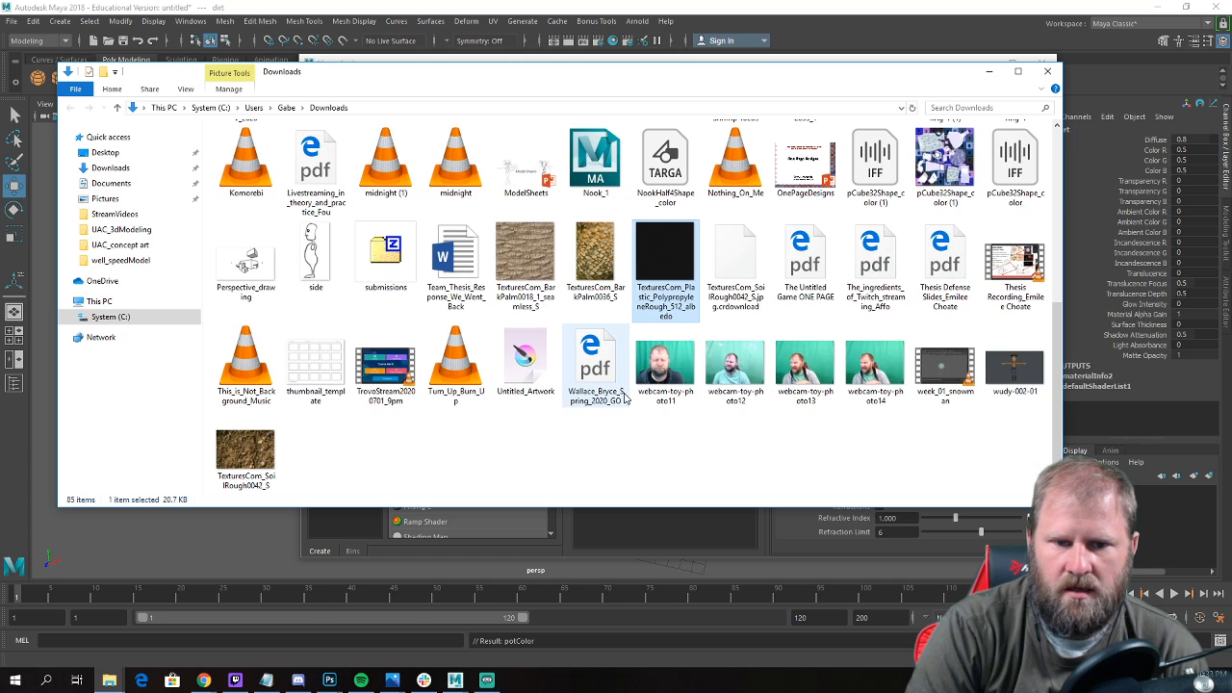
click(256, 452)
ctrl+click(527, 258)
ctrl+click(595, 258)
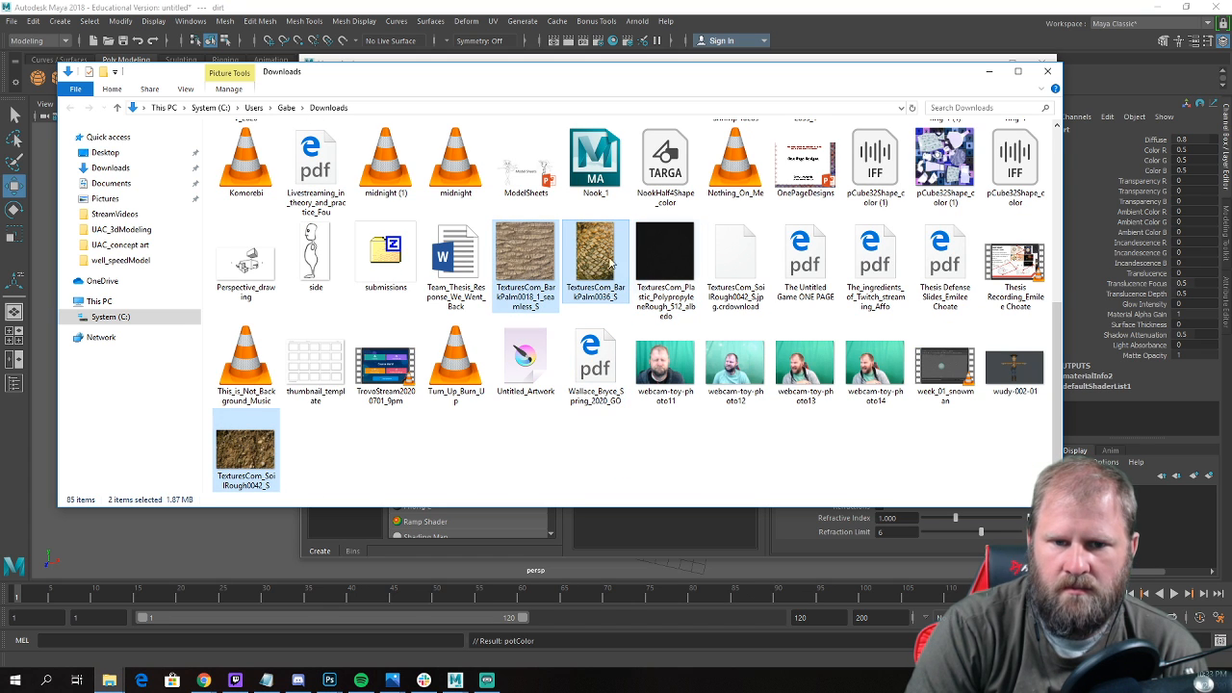
ctrl+click(662, 256)
right_click(659, 256)
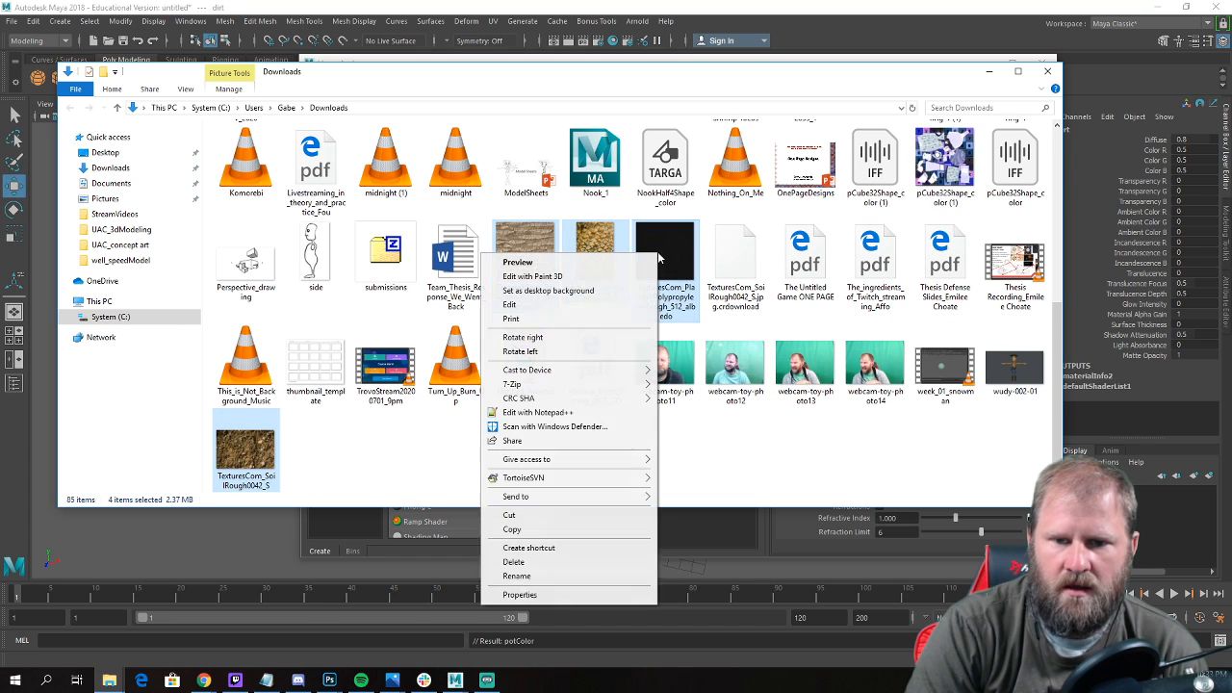
click(567, 530)
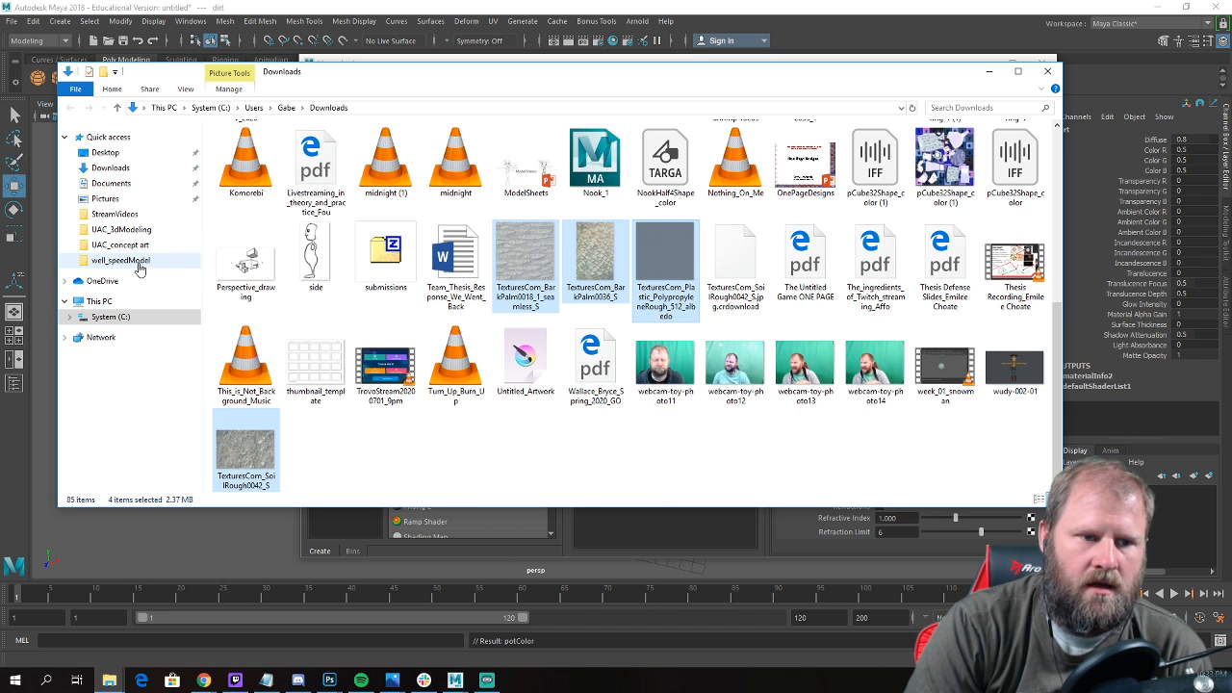
Paste the texture files into the palmTreeInPot folder inside UAC_3dModeling and return to Maya.
click(130, 230)
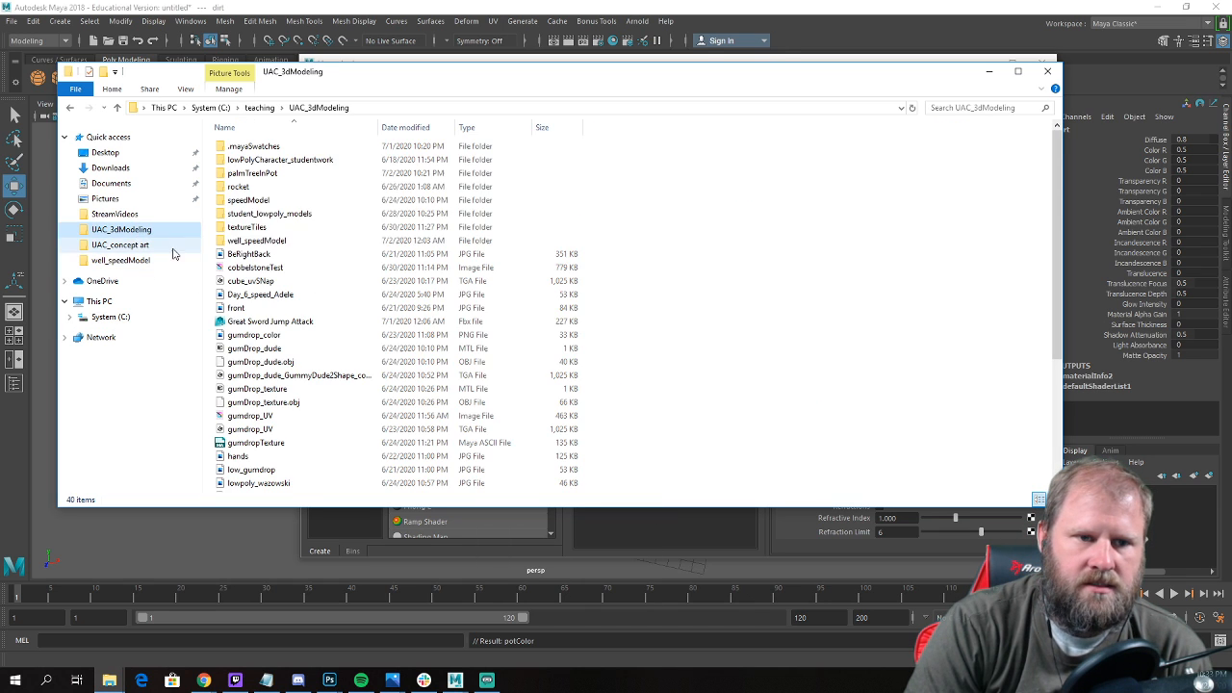
double_click(294, 173)
right_click(477, 264)
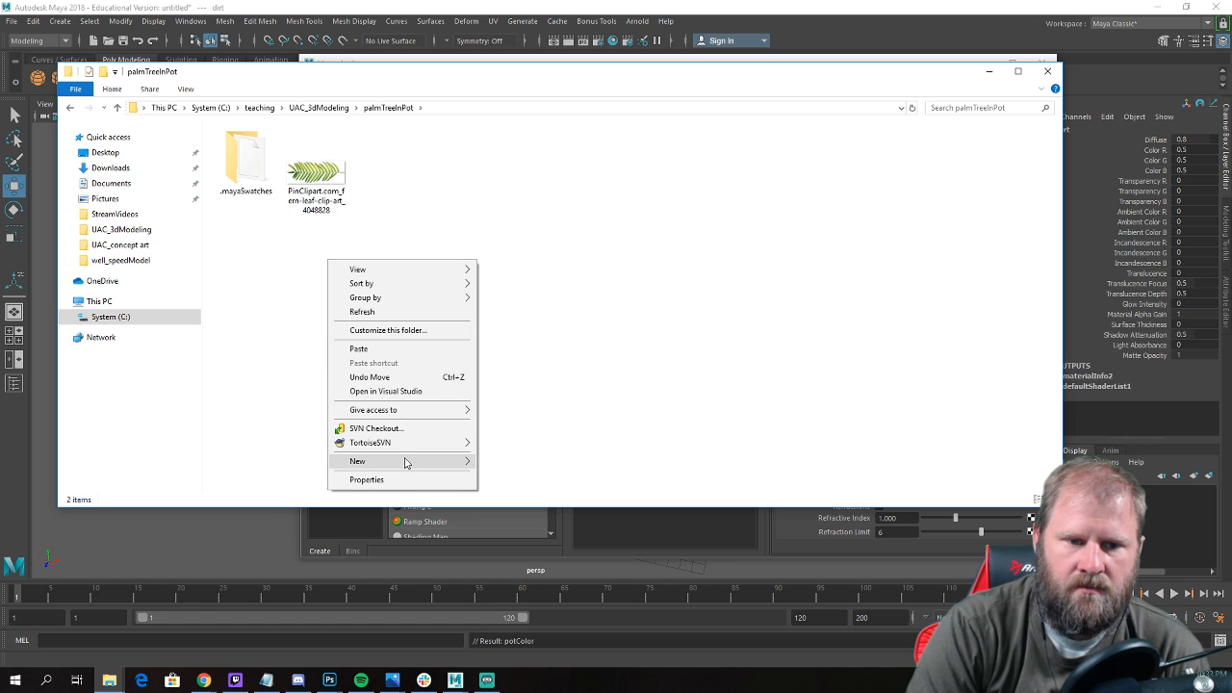
click(412, 348)
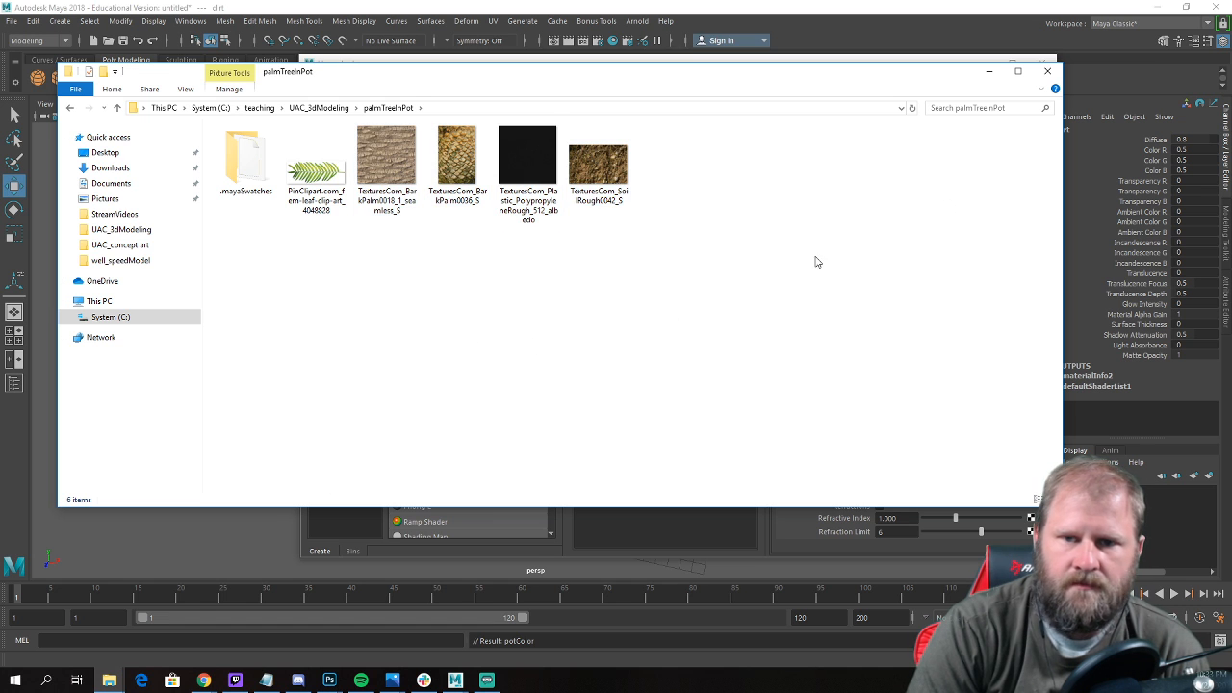
click(988, 71)
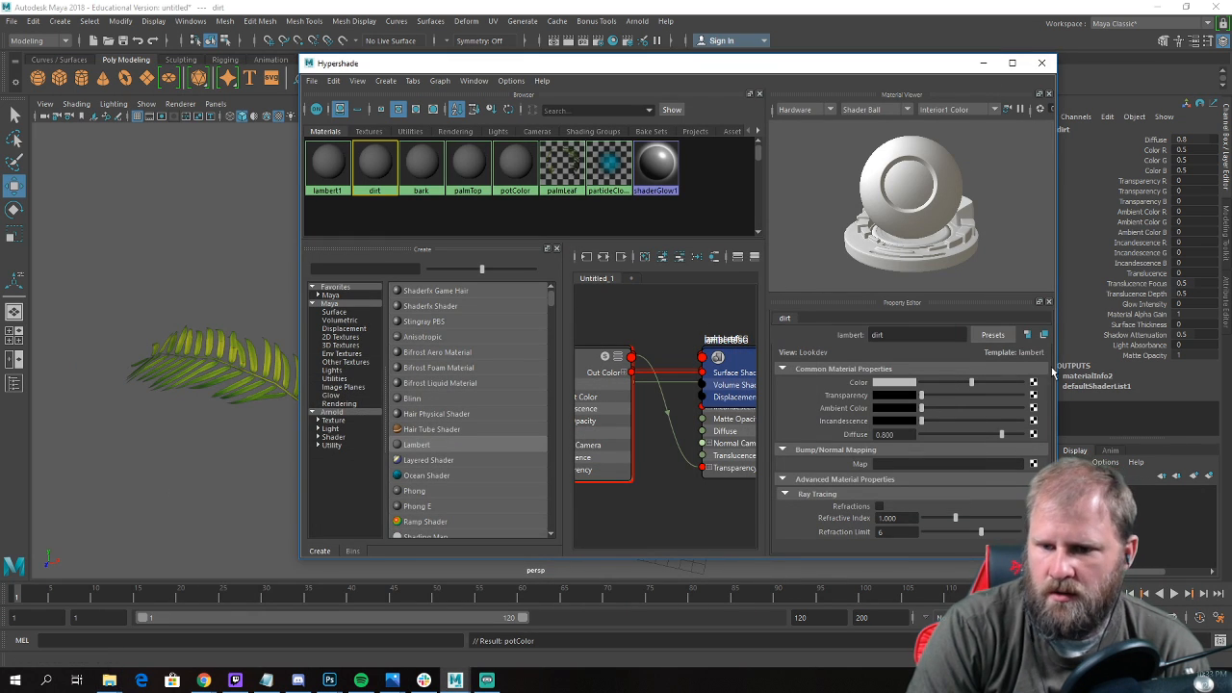
Connect a File texture to the dirt material's color and load TexturesCom_SoilRough0042_S.jpg into it.
click(1034, 383)
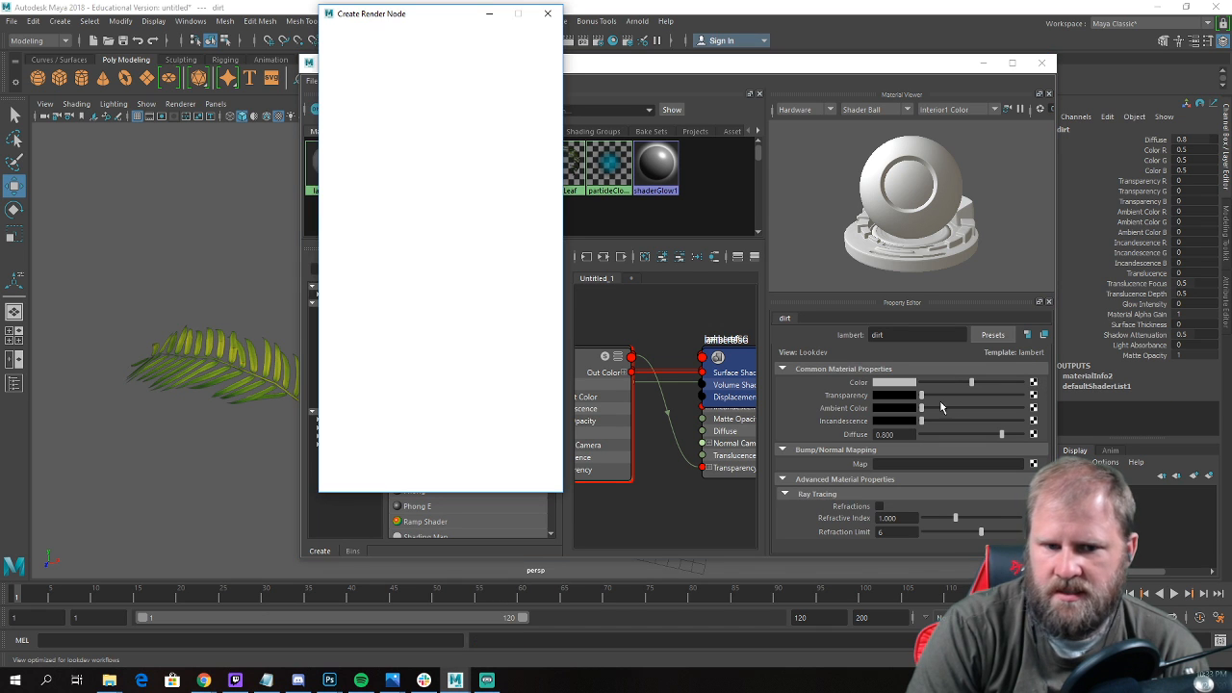
click(435, 120)
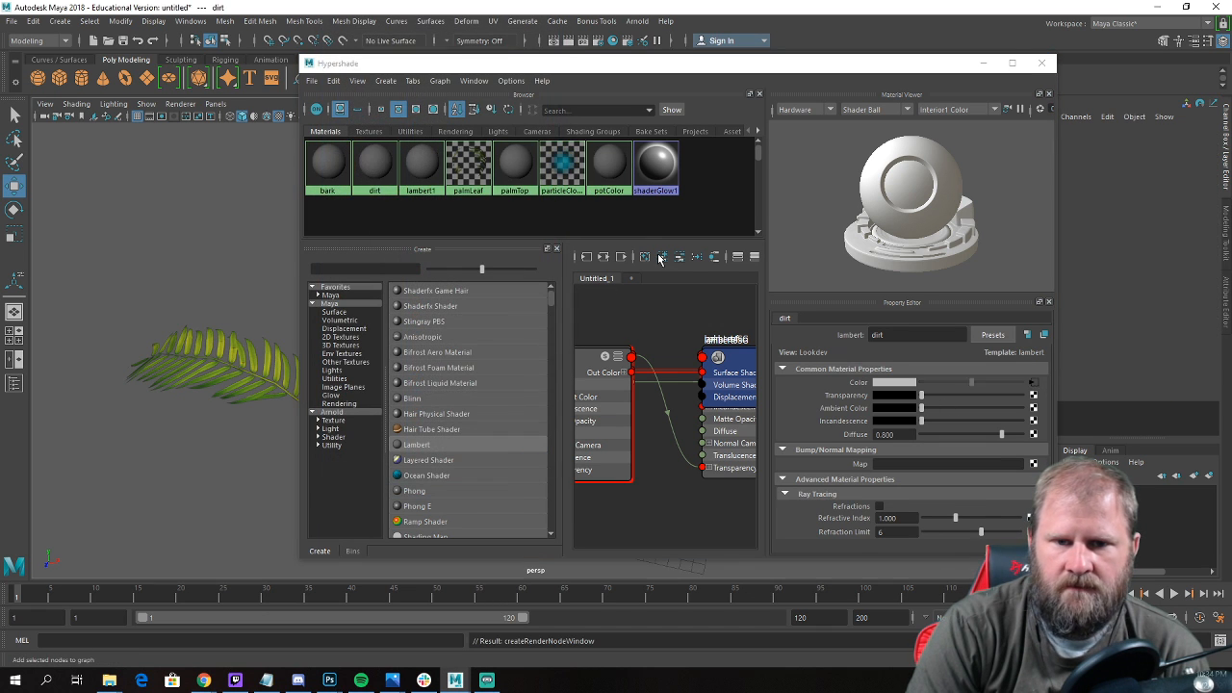
click(1031, 425)
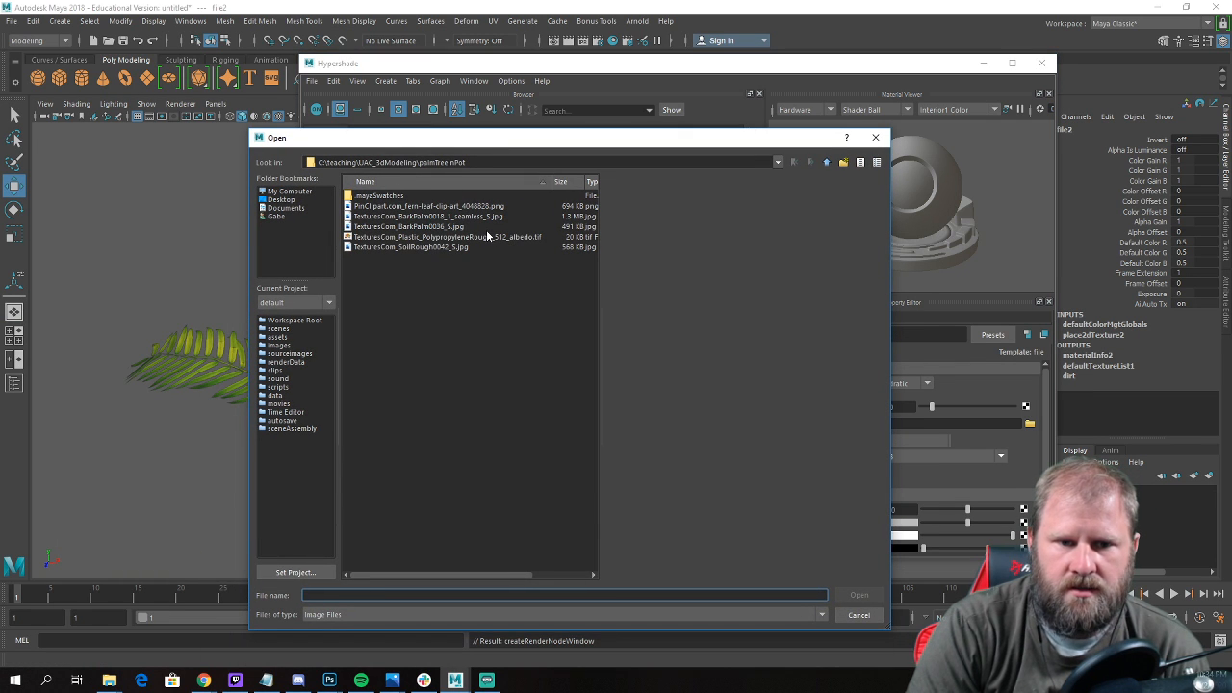
click(424, 248)
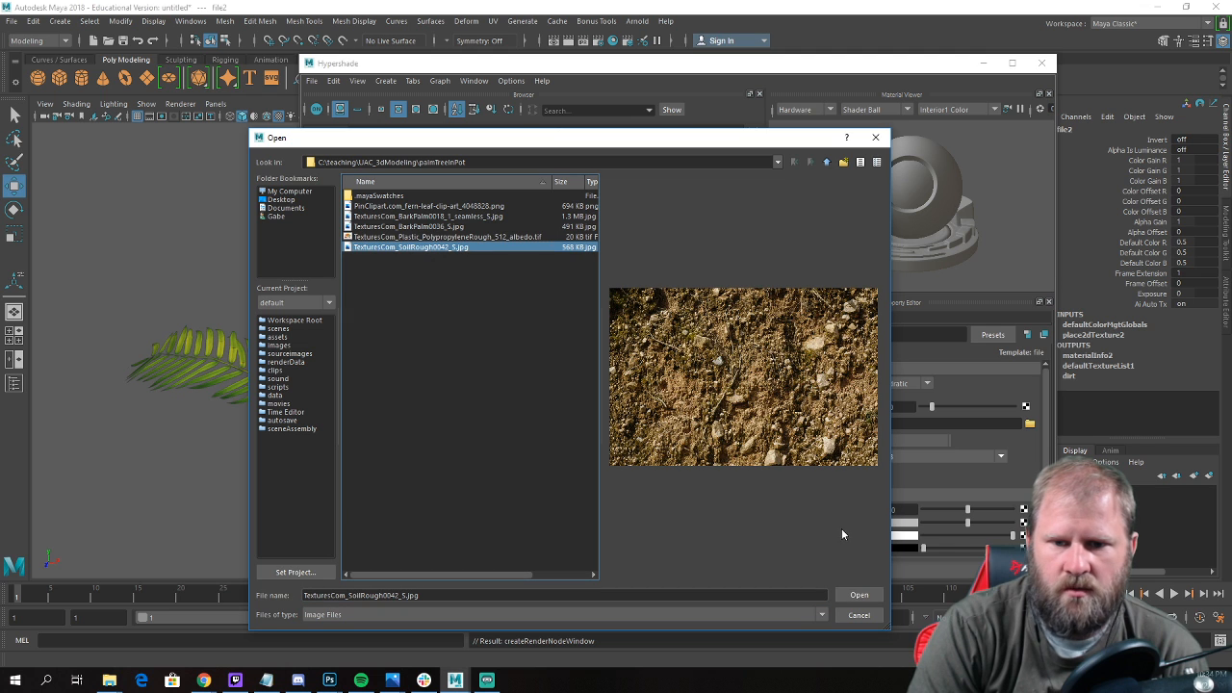
click(859, 595)
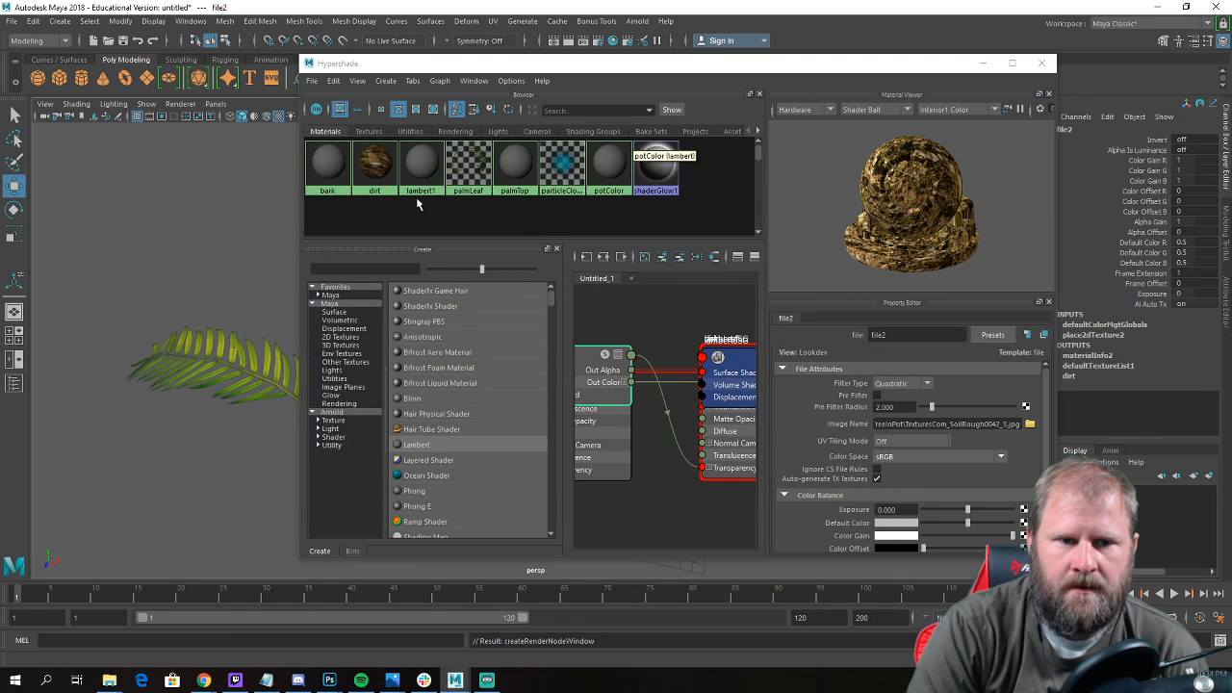
Connect a File texture to the bark material's color and load TexturesCom_BarkPalm0018_1_seamless_S.jpg into it.
click(427, 178)
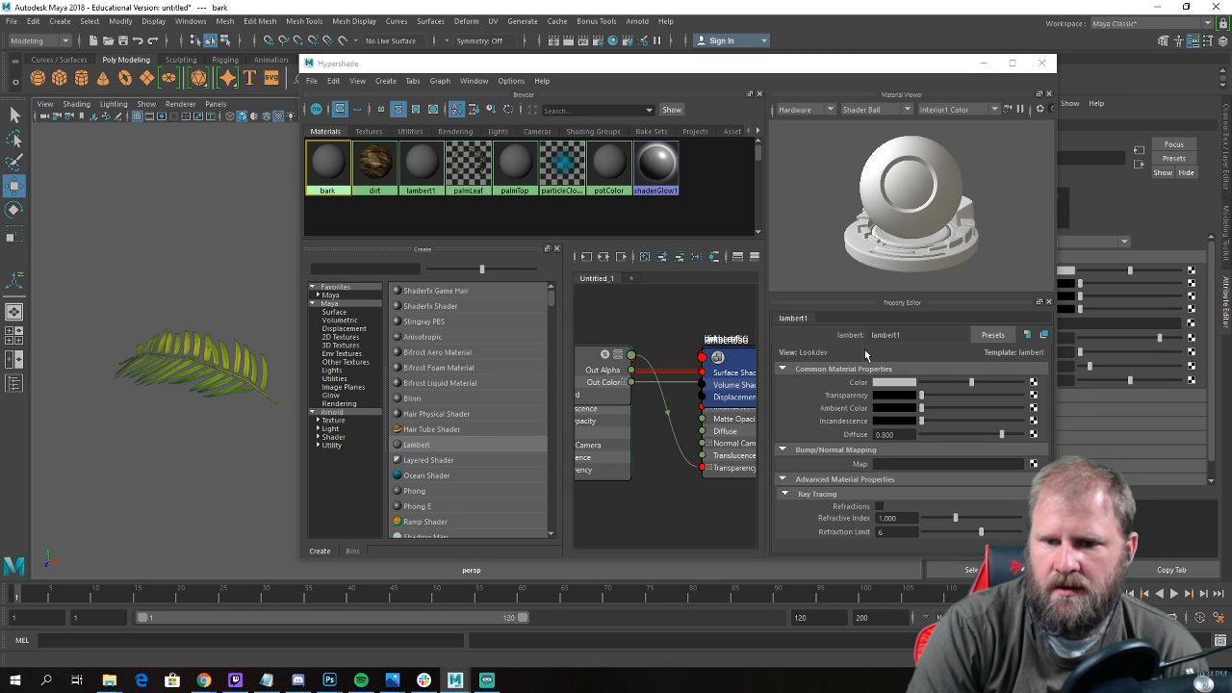
click(1033, 382)
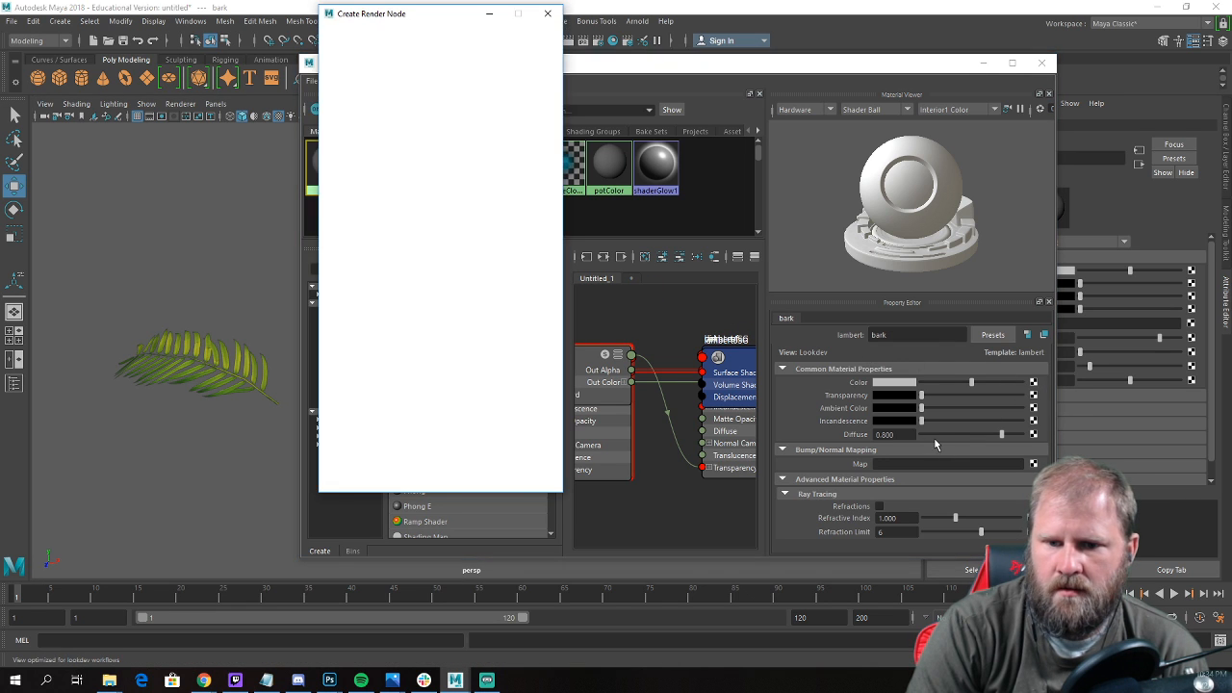
click(433, 119)
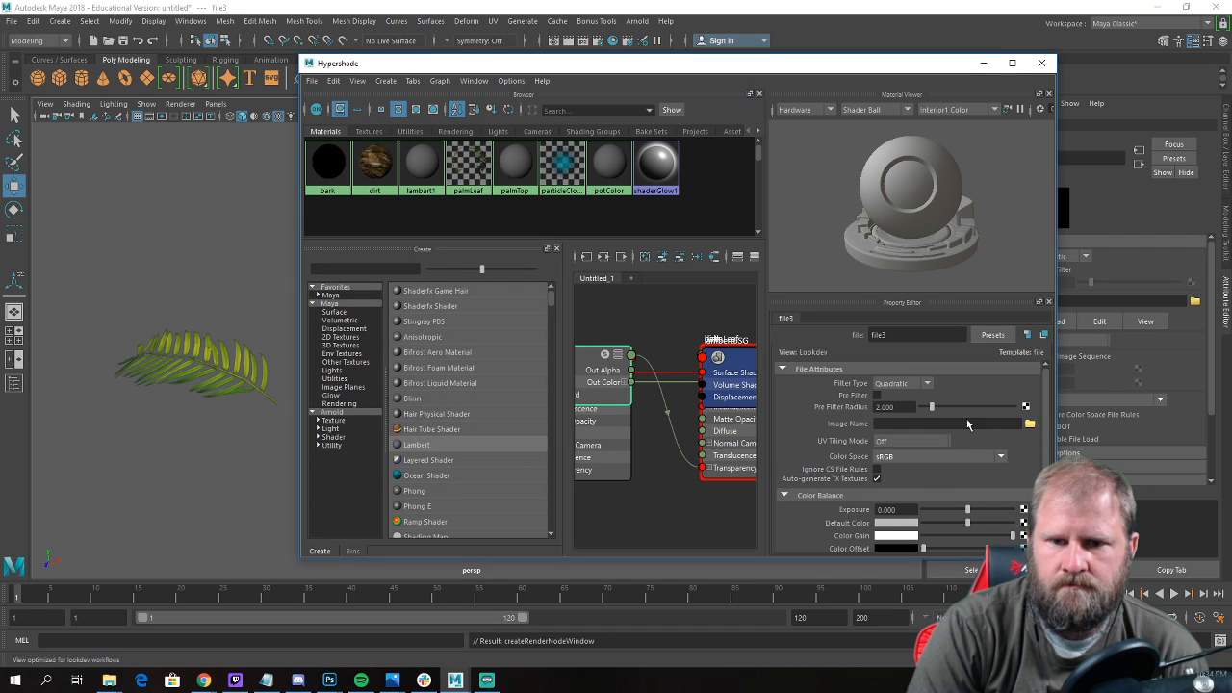
drag(0, 338, 387, 102)
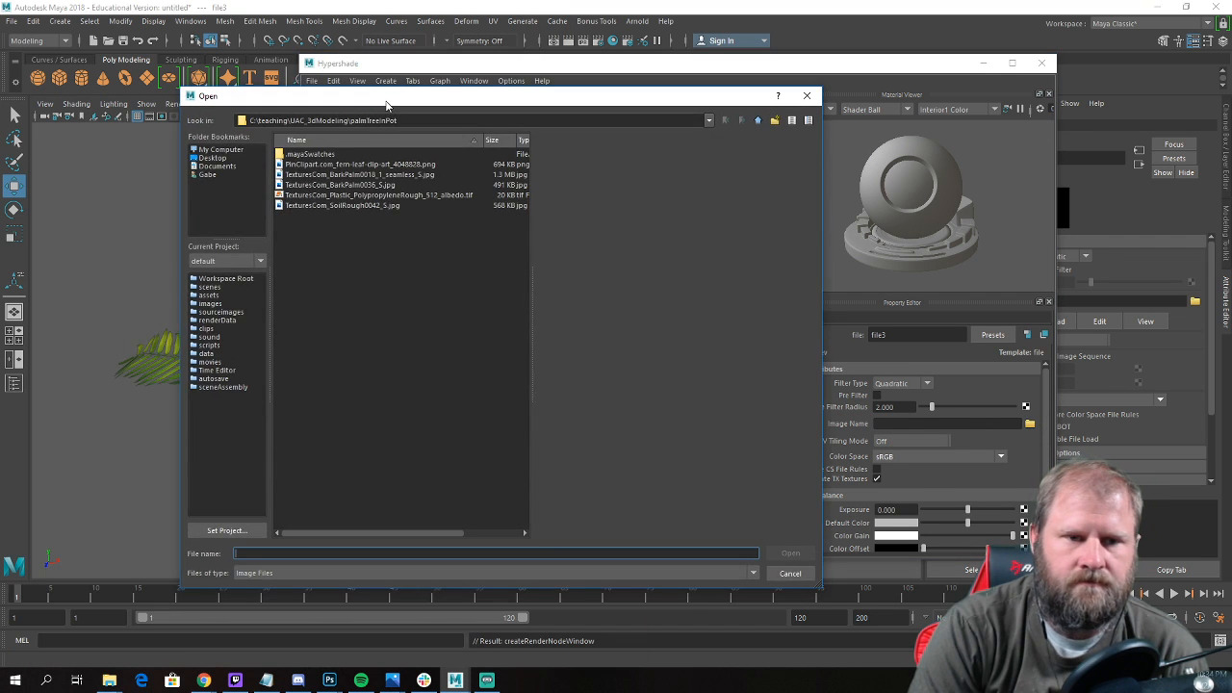
click(357, 175)
click(791, 553)
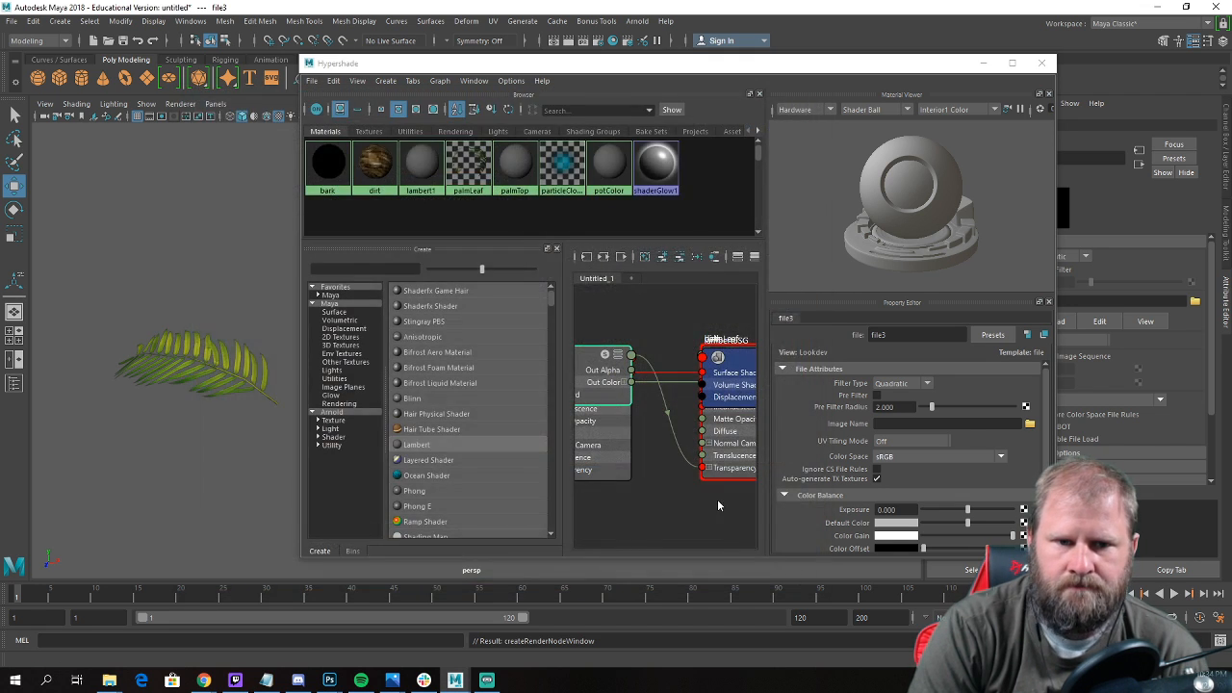
Connect a File texture to the palmTop material's color and load TexturesCom_BarkPalm0036_S.jpg into it.
click(515, 169)
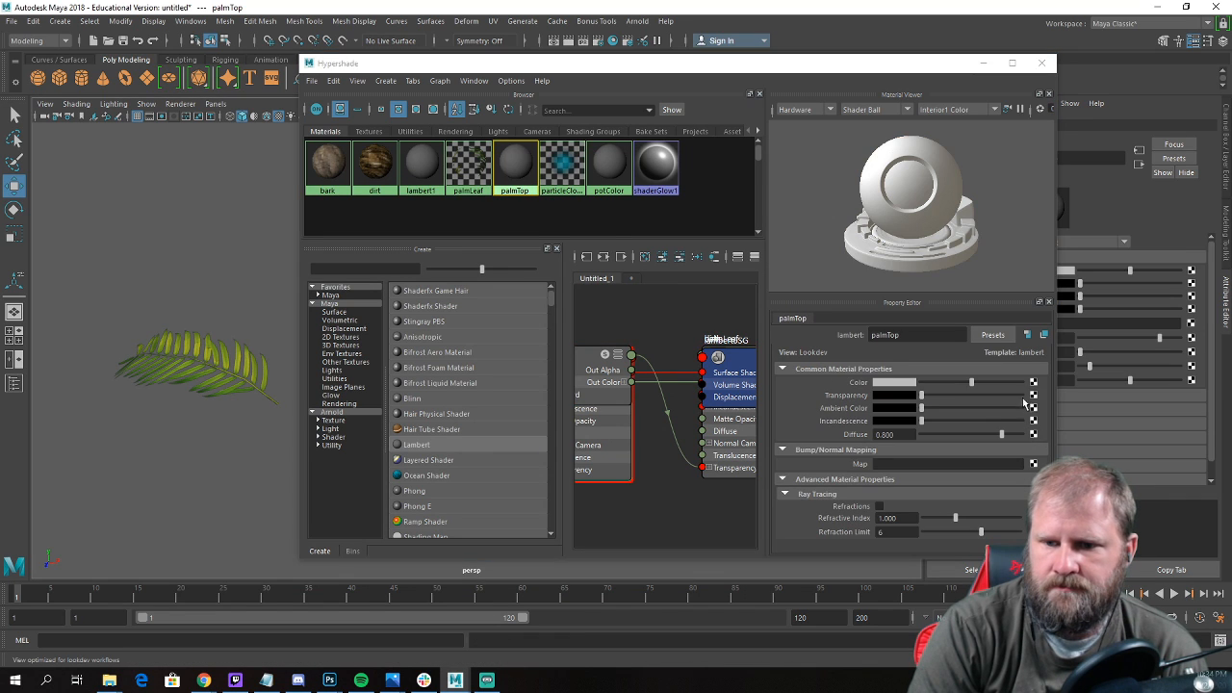
click(1033, 382)
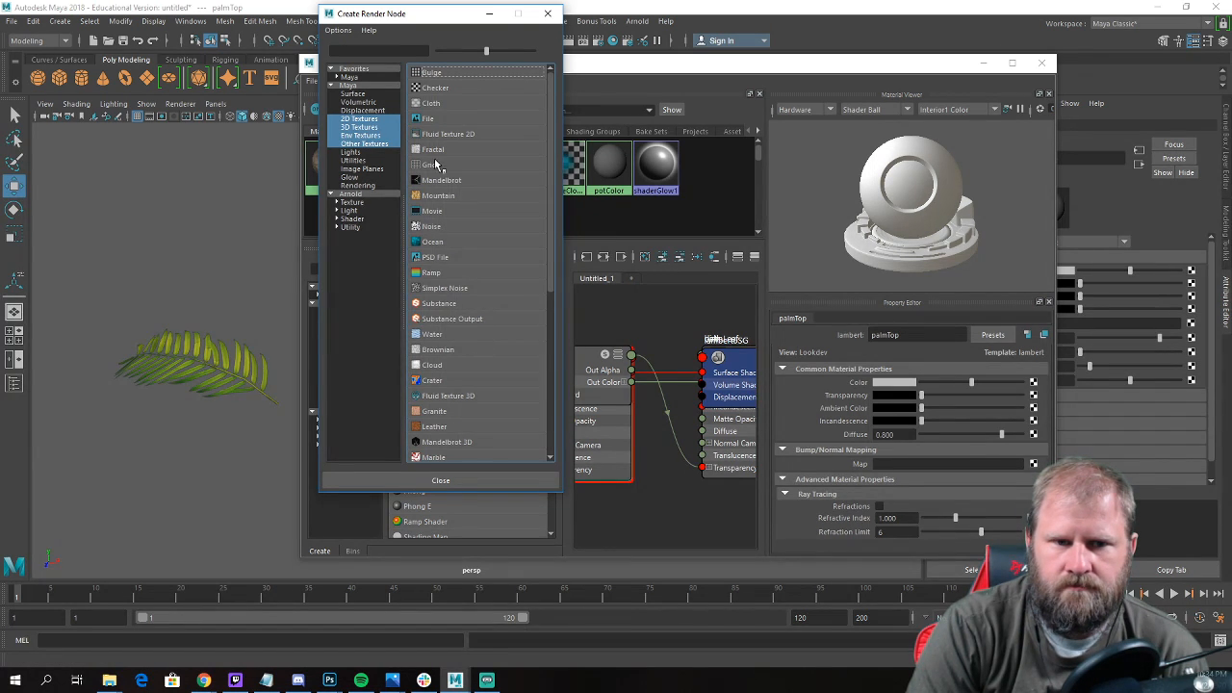
click(437, 122)
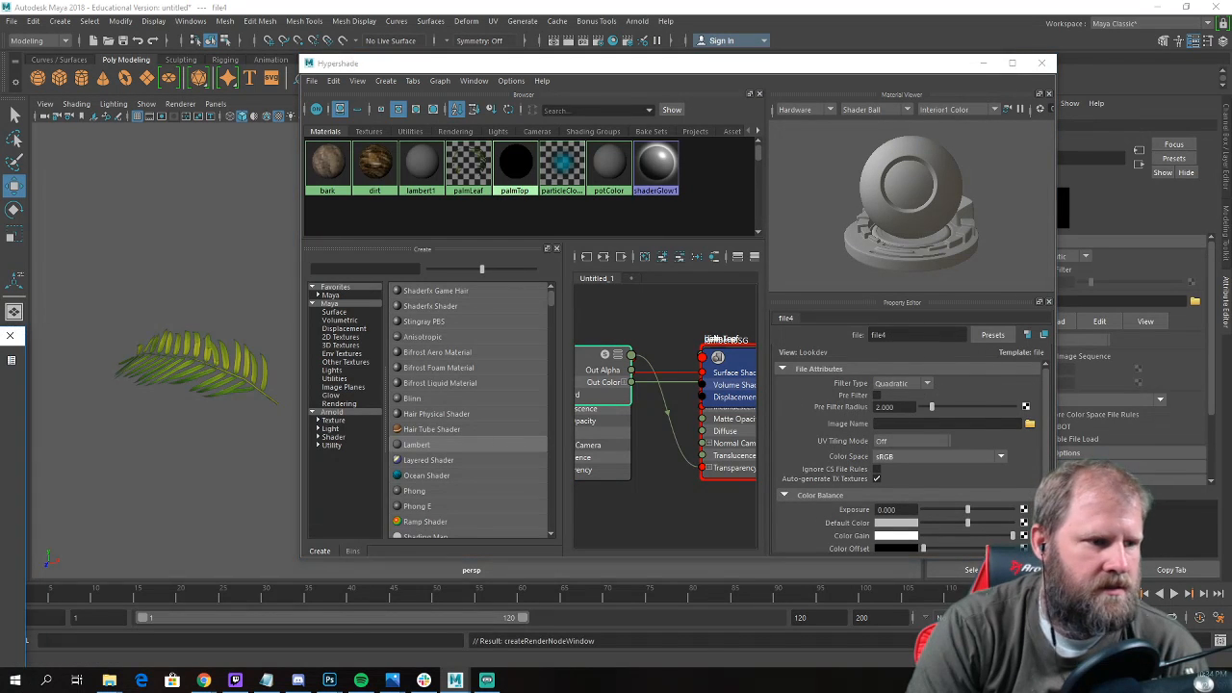
click(1030, 423)
click(501, 163)
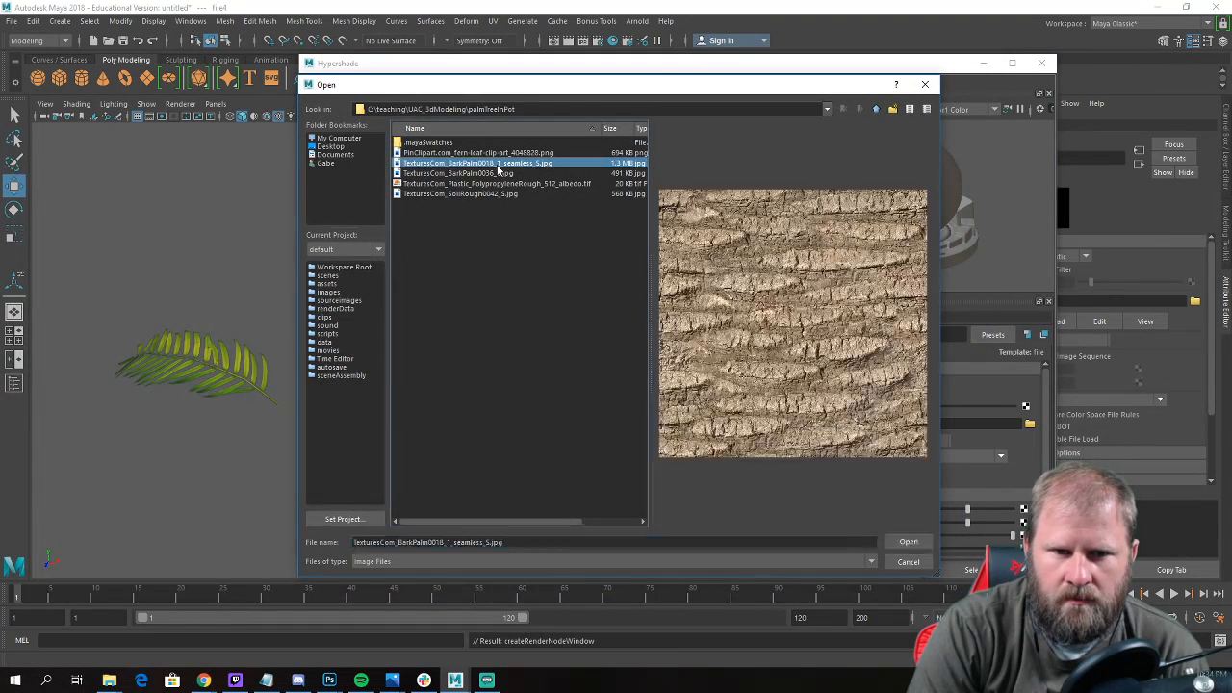
click(493, 175)
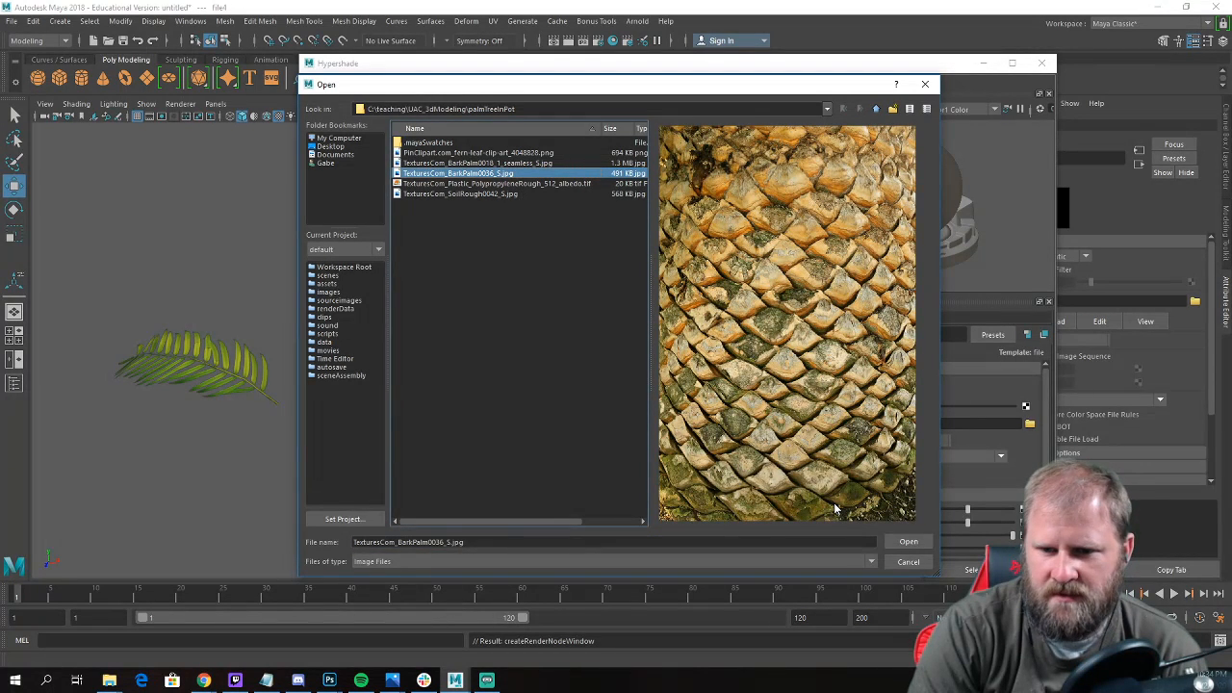
click(901, 543)
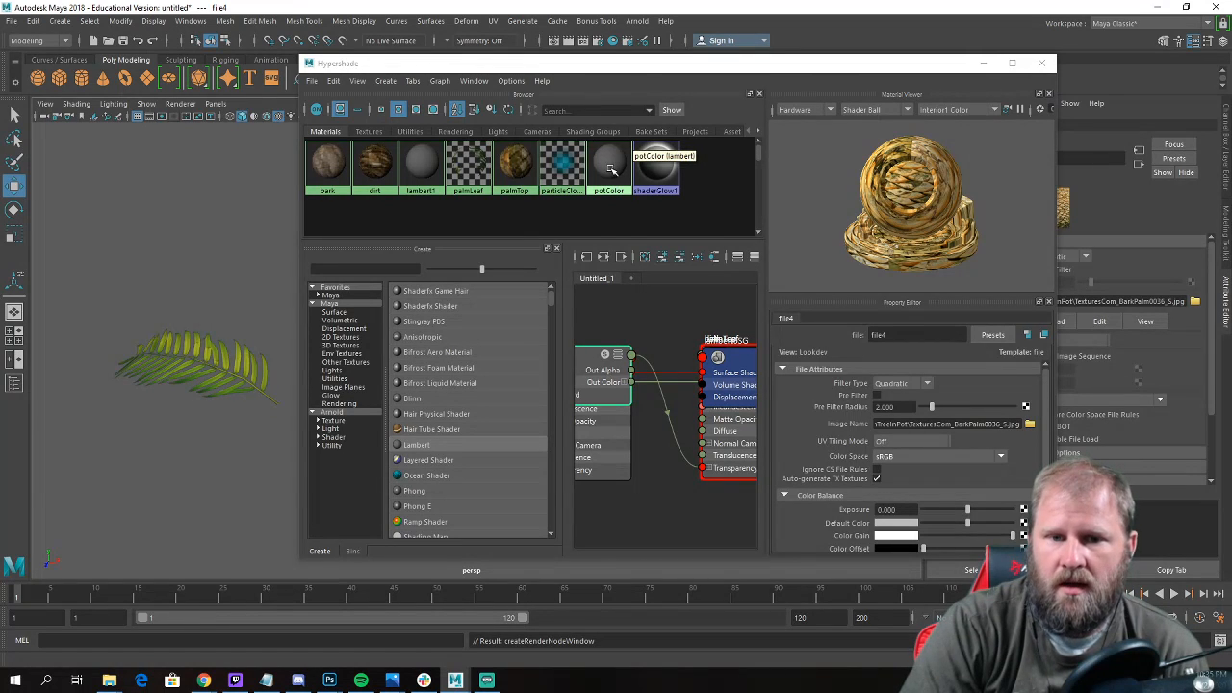
Connect a File texture to the potColor material's color and load TexturesCom_Plastic_PolypropyleneRough_512_albedo.tif into it.
click(610, 168)
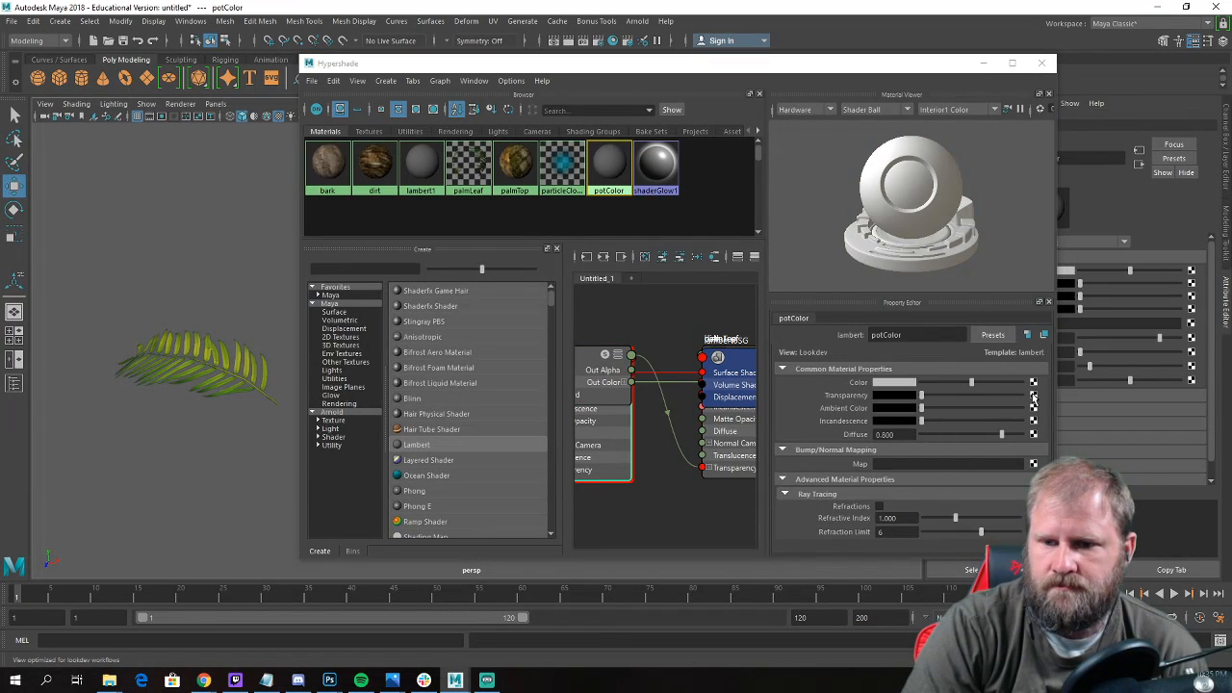
click(1033, 383)
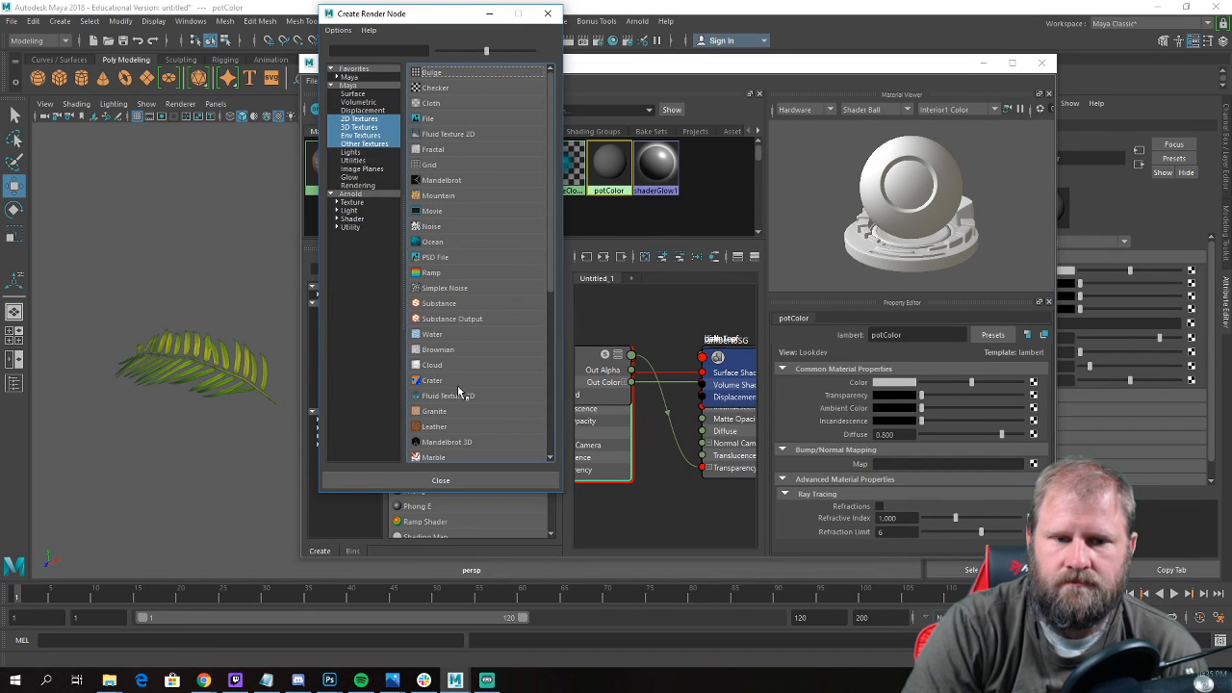
click(461, 119)
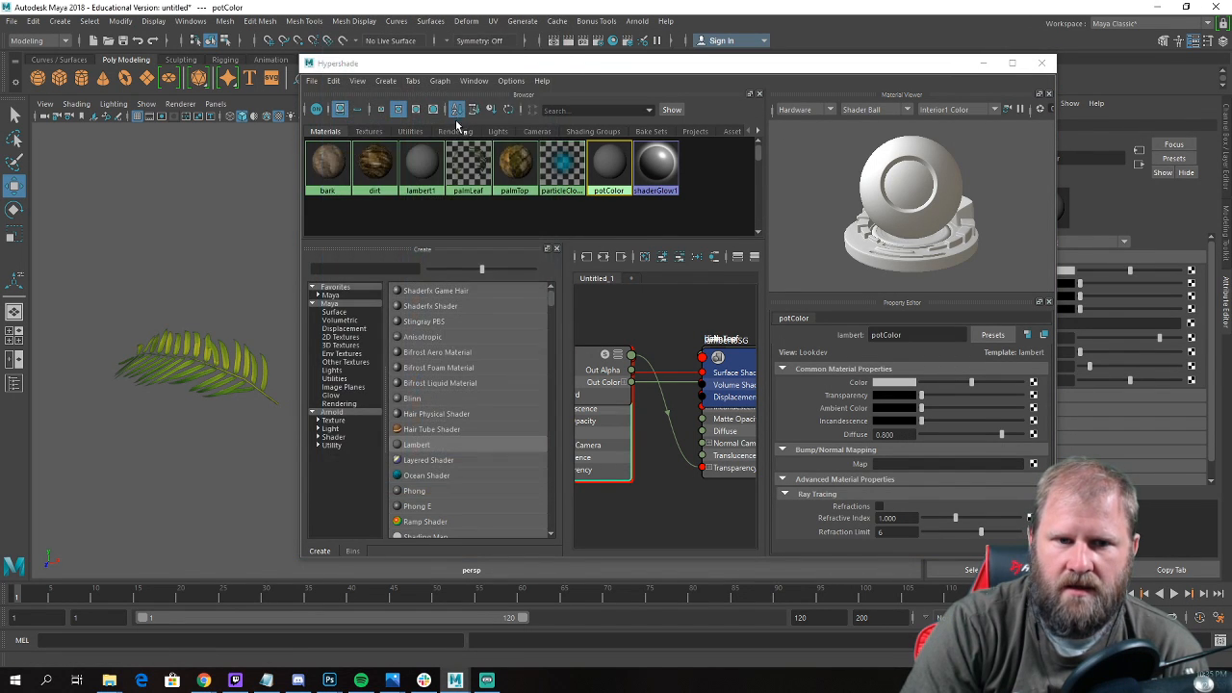
click(1029, 423)
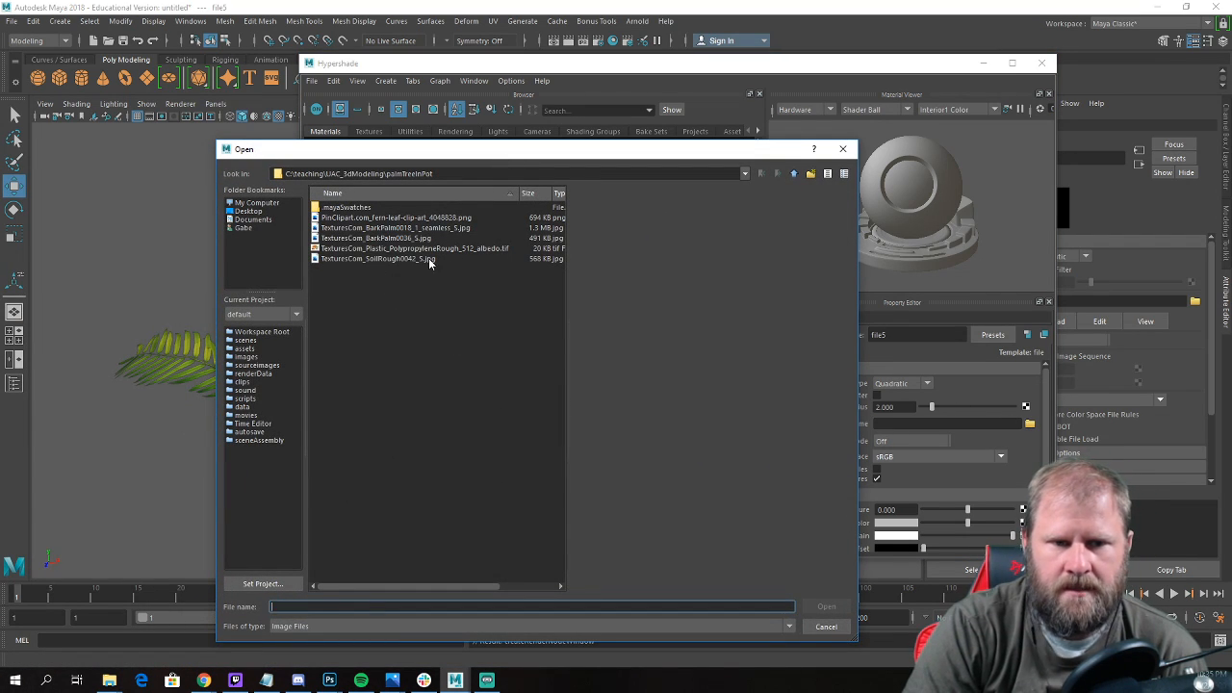
click(429, 260)
click(429, 248)
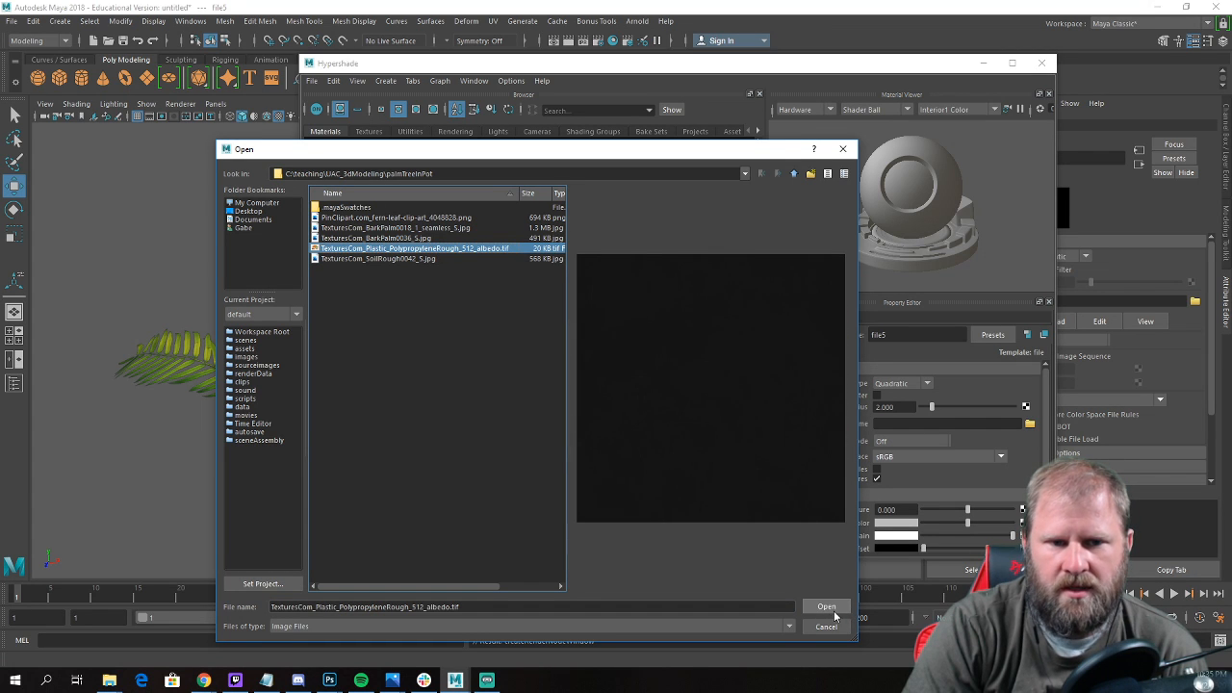
click(826, 607)
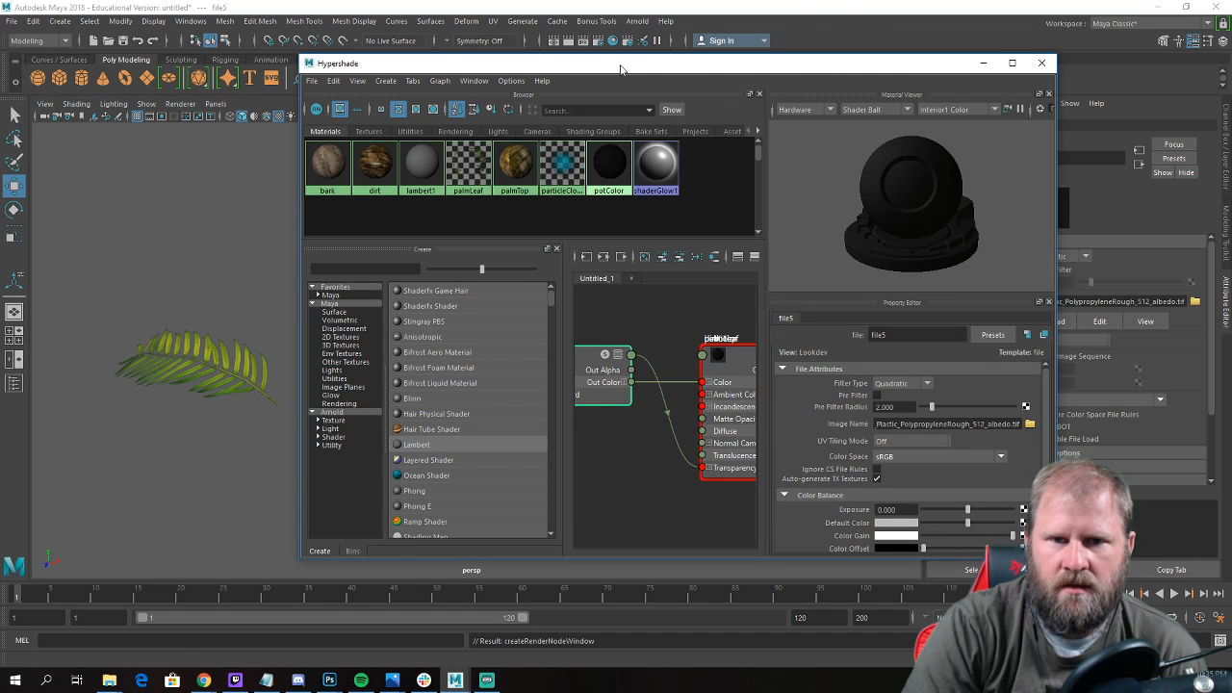
Move the Hypershade window clear of the viewport and assign the potColor material to the pot.
drag(625, 64, 971, 317)
alt+drag(303, 323, 305, 292)
scroll(306, 292, up, 3)
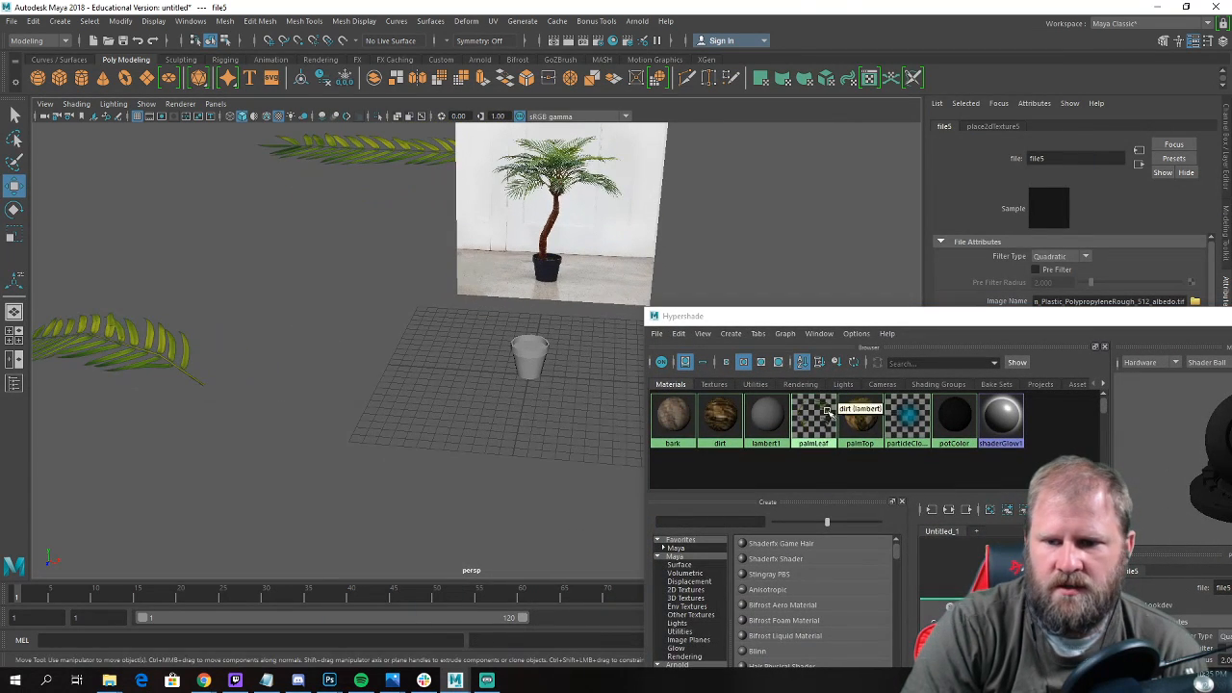
middle_drag(944, 417, 535, 364)
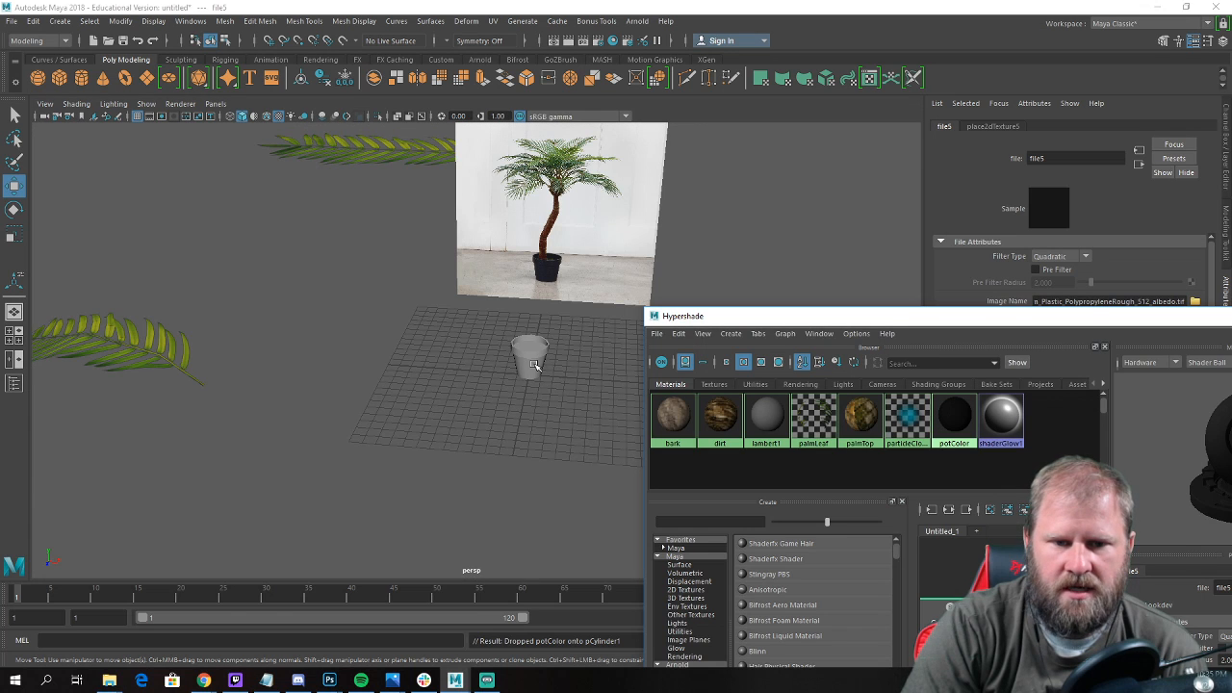
Select the twelve triangular soil faces inside the pot's rim and assign the dirt material to them.
scroll(536, 364, up, 4)
alt+drag(523, 391, 504, 379)
alt+middle_drag(504, 380, 458, 360)
scroll(457, 361, up, 2)
scroll(458, 360, up, 2)
right_drag(490, 307, 495, 344)
click(468, 330)
shift+click(521, 341)
shift+click(548, 369)
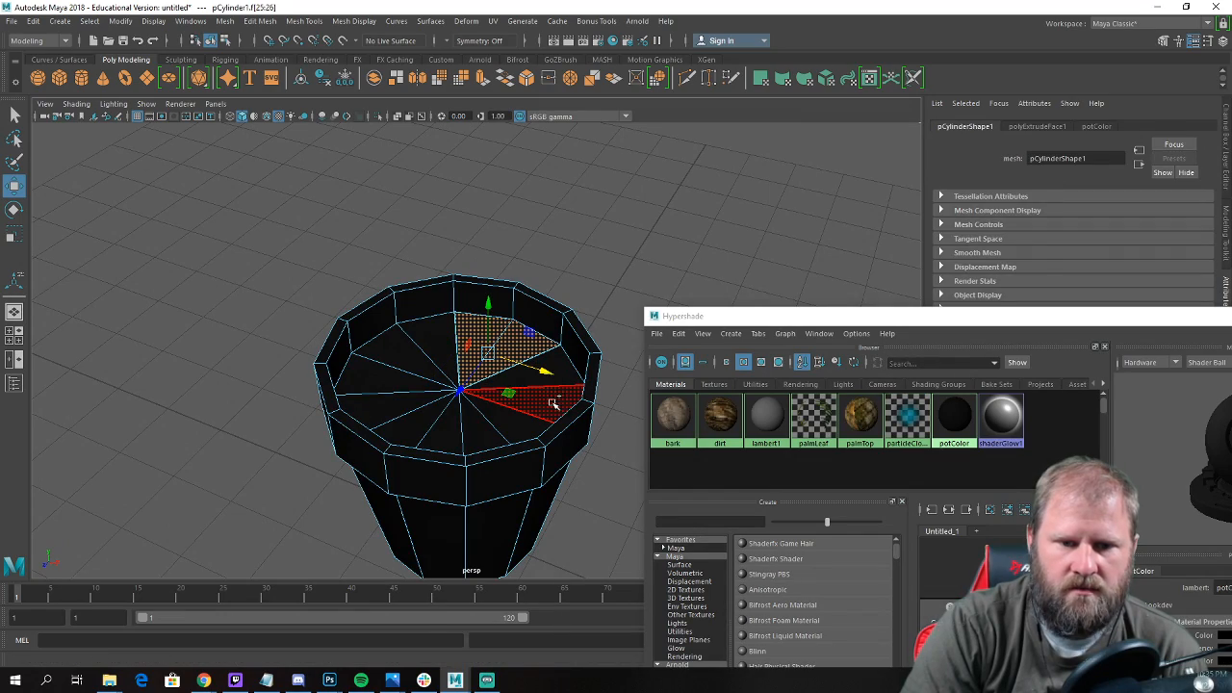
shift+click(553, 403)
scroll(495, 371, down, 6)
alt+drag(495, 371, 475, 416)
scroll(509, 432, up, 3)
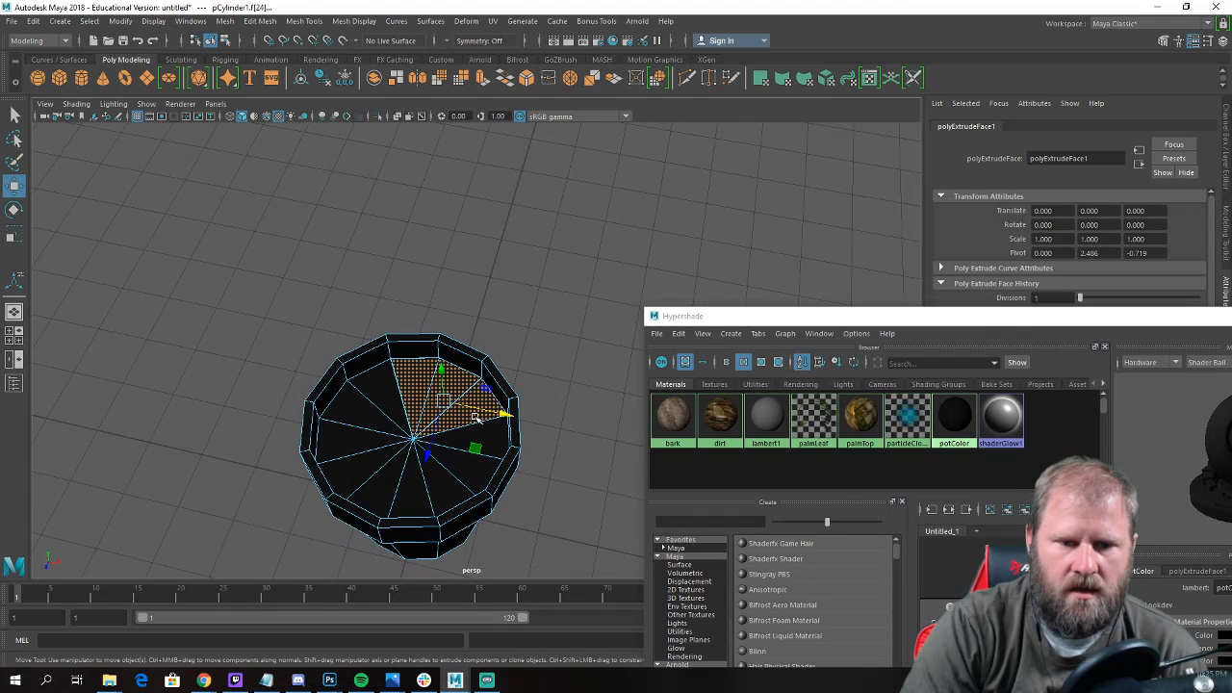
shift+click(487, 429)
shift+click(479, 475)
shift+click(448, 489)
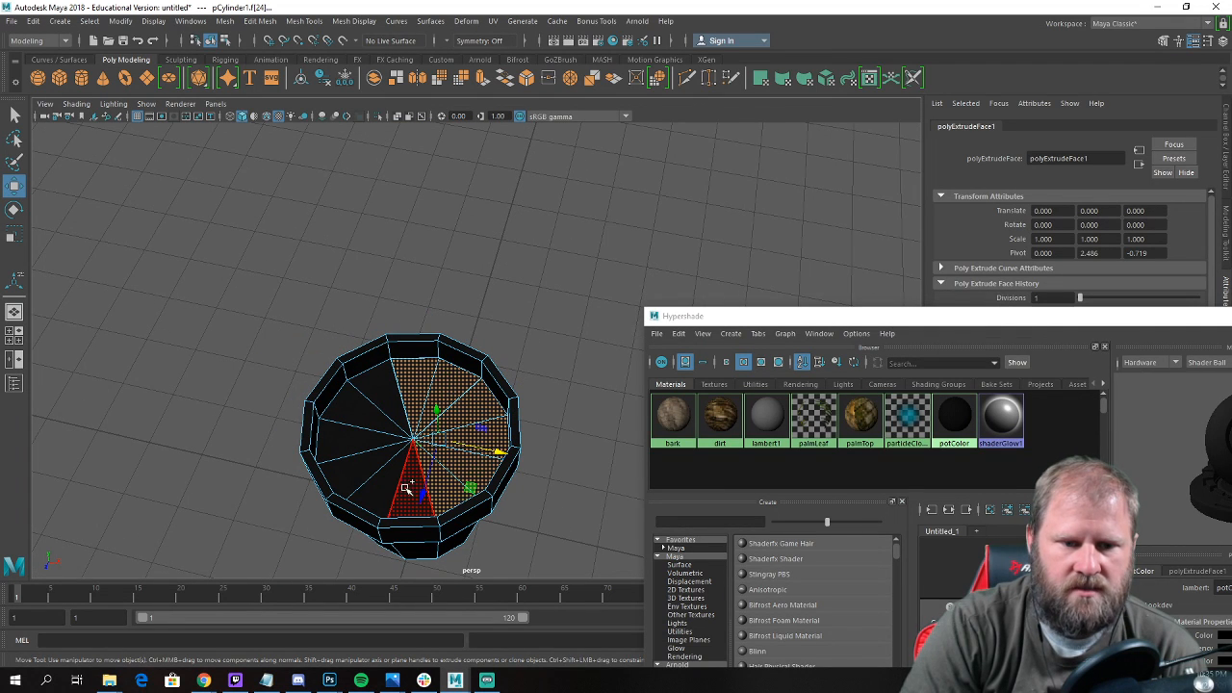
shift+click(412, 493)
shift+click(374, 484)
shift+click(342, 467)
shift+click(353, 441)
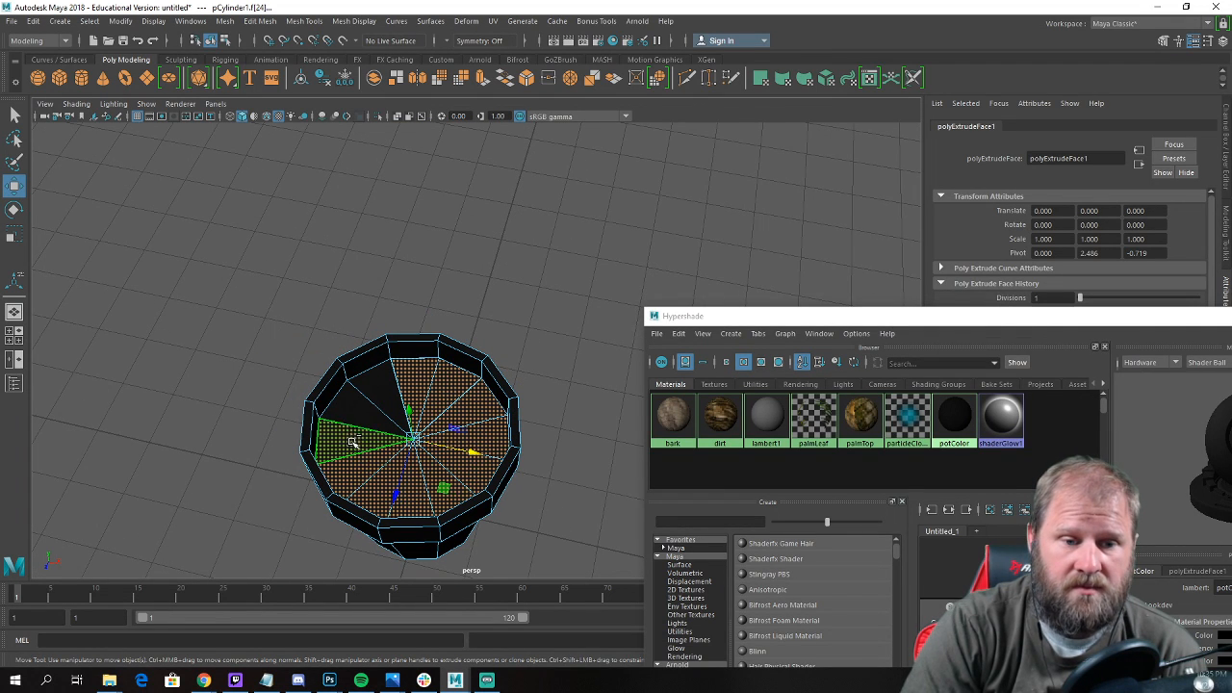
shift+click(354, 414)
shift+click(380, 393)
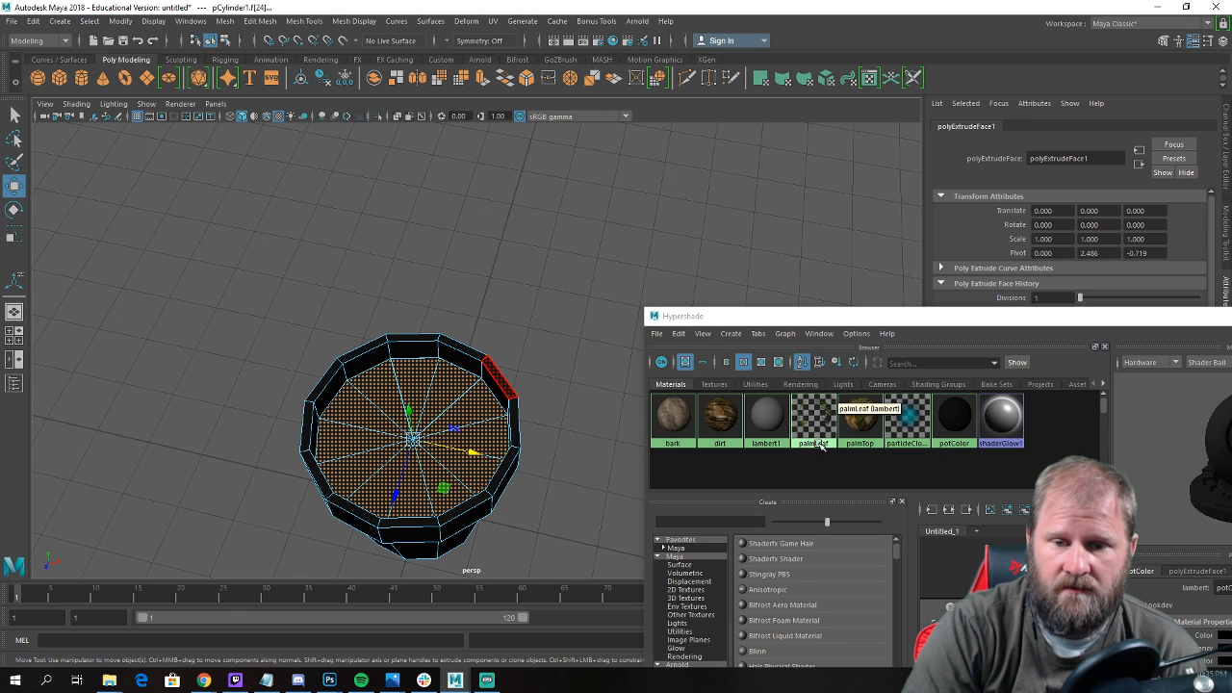
right_drag(728, 416, 679, 399)
click(511, 335)
alt+drag(512, 336, 432, 321)
scroll(491, 336, down, 6)
scroll(486, 301, up, 6)
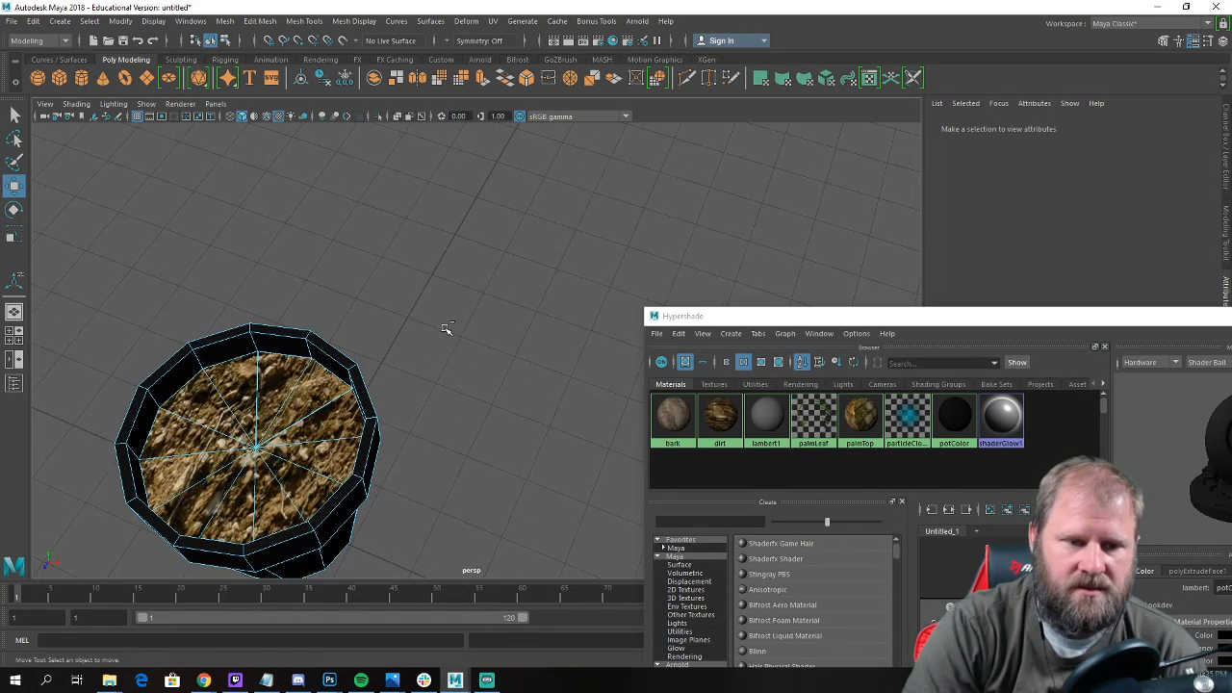
Restore the selection of the twelve soil faces and open the UV Editor for them.
key(ctrl+z)
alt+middle_drag(450, 329, 584, 315)
click(494, 24)
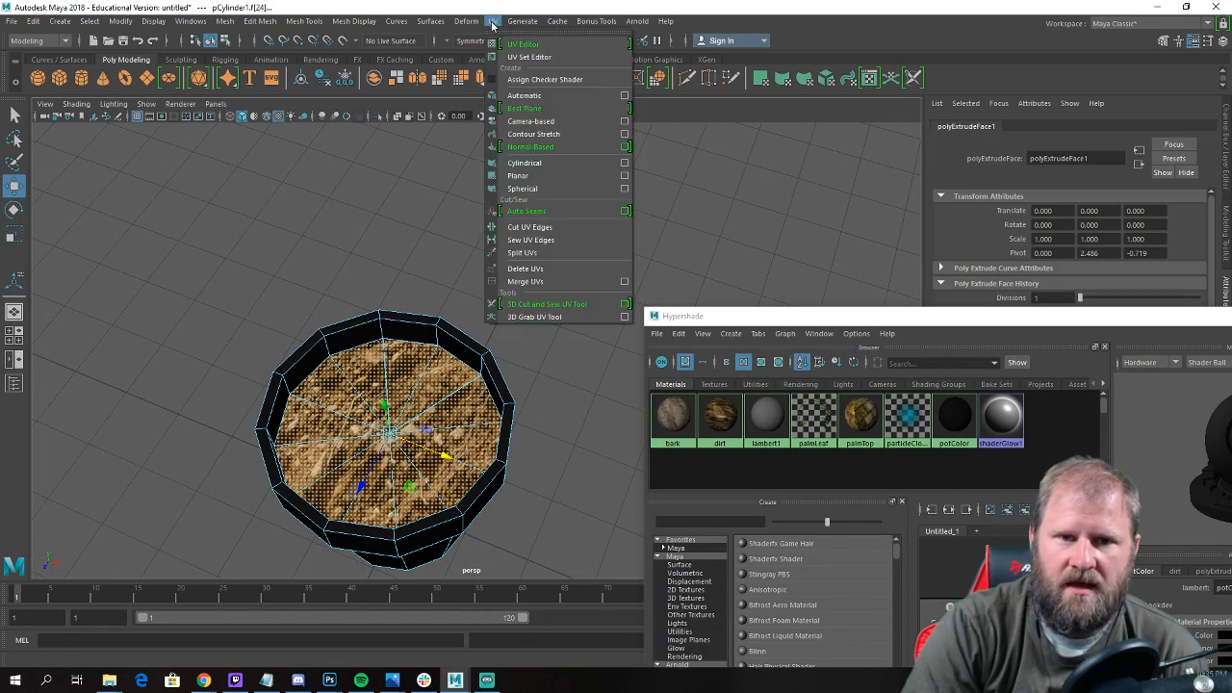
click(530, 56)
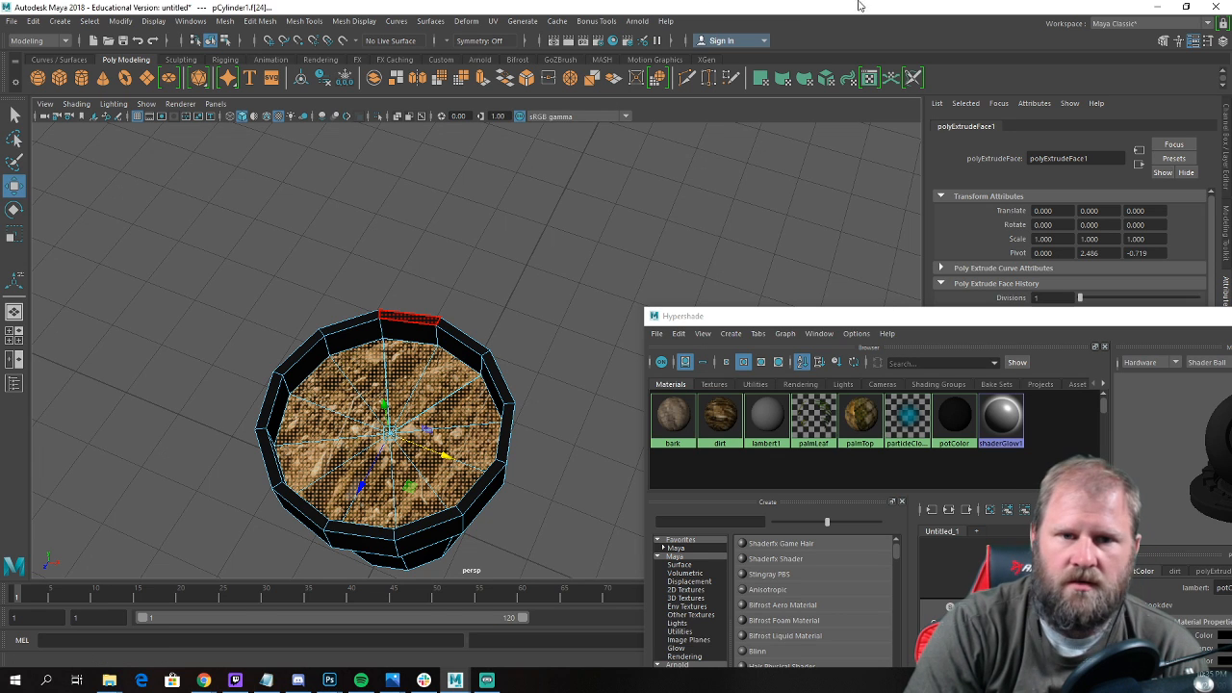
click(492, 21)
click(540, 46)
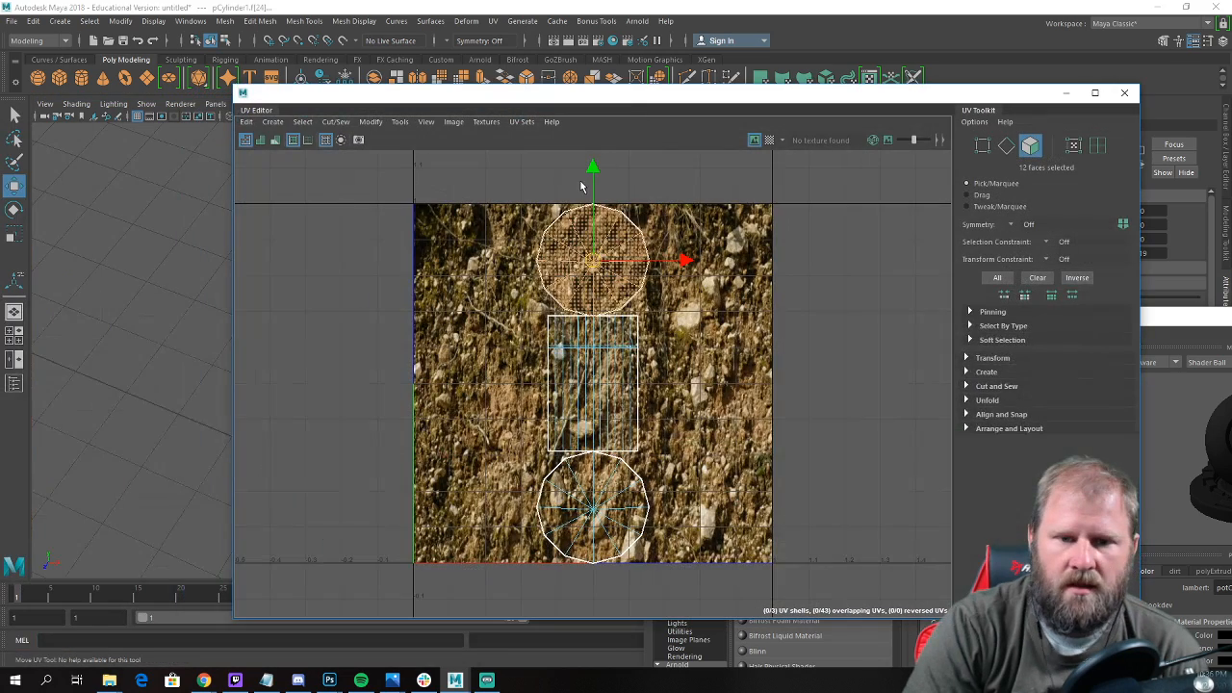
Try to scale up the soil faces' UVs and reposition them over the soil texture, comparing the pot in the viewport.
key(e)
key(r)
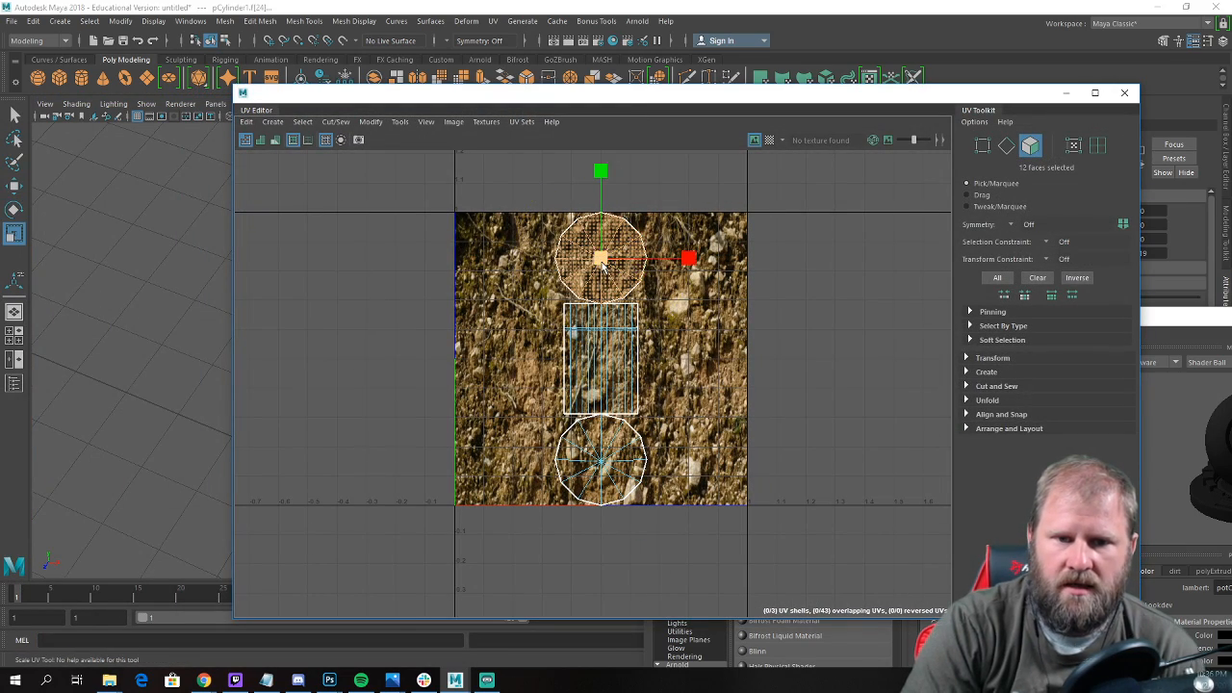
drag(603, 262, 708, 245)
key(w)
drag(604, 178, 603, 199)
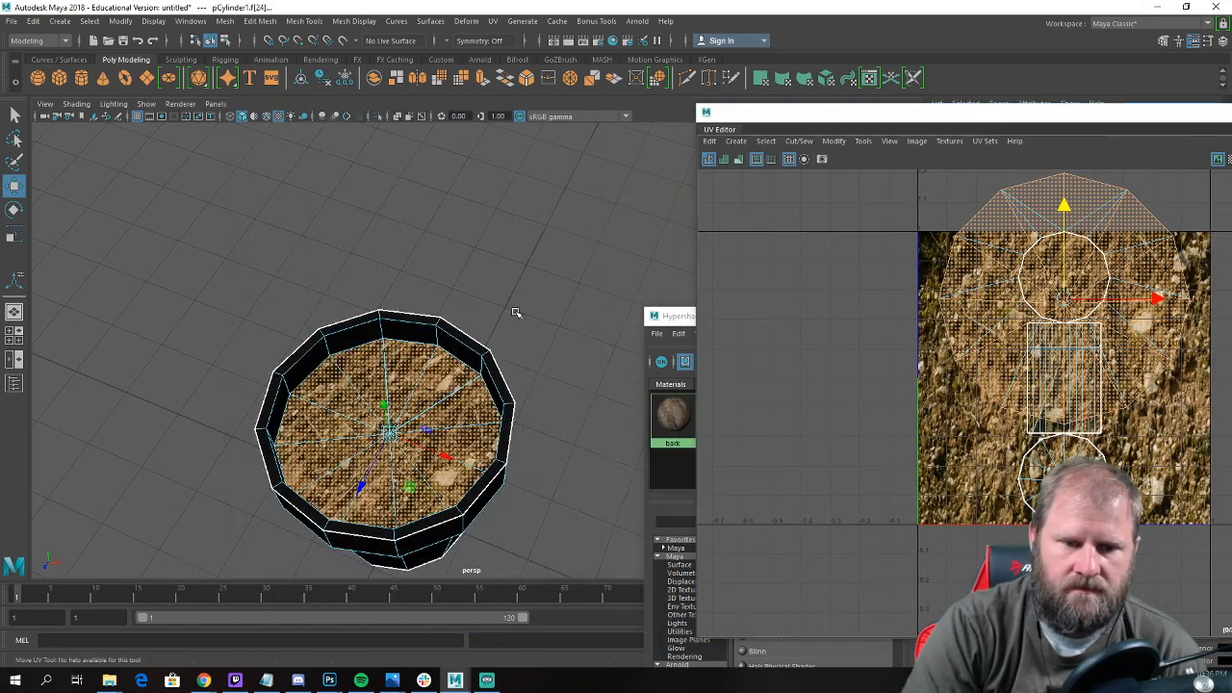
scroll(498, 270, down, 5)
key(f)
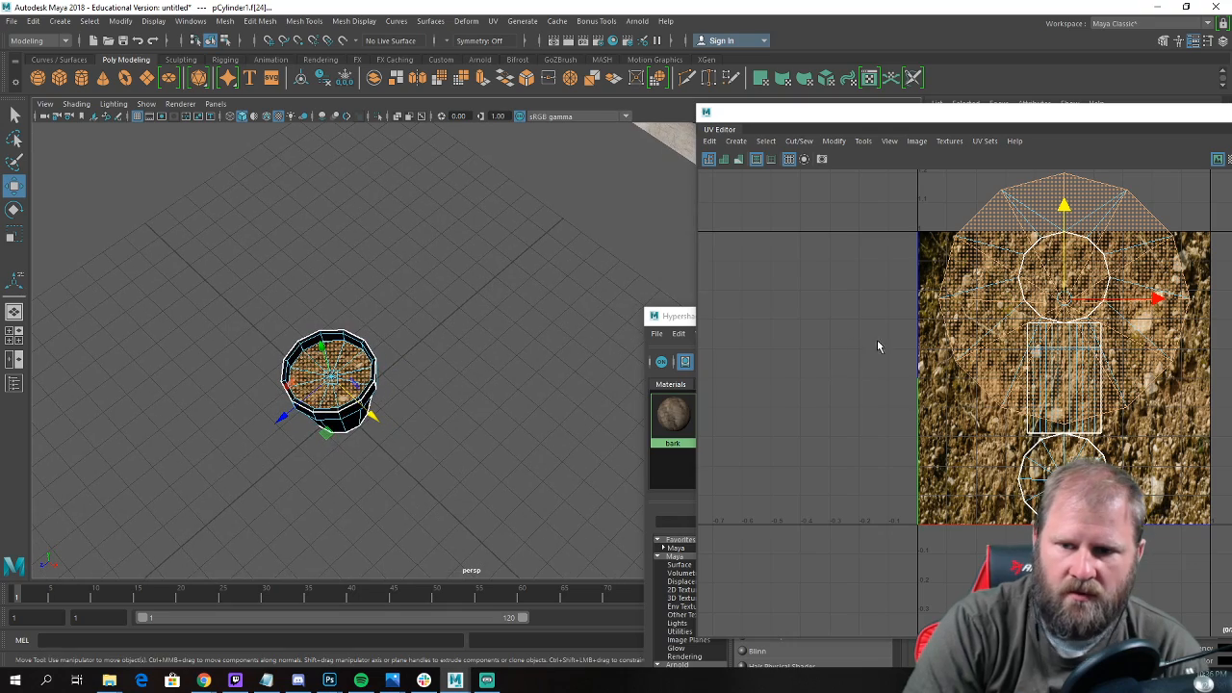
drag(1153, 294, 1163, 318)
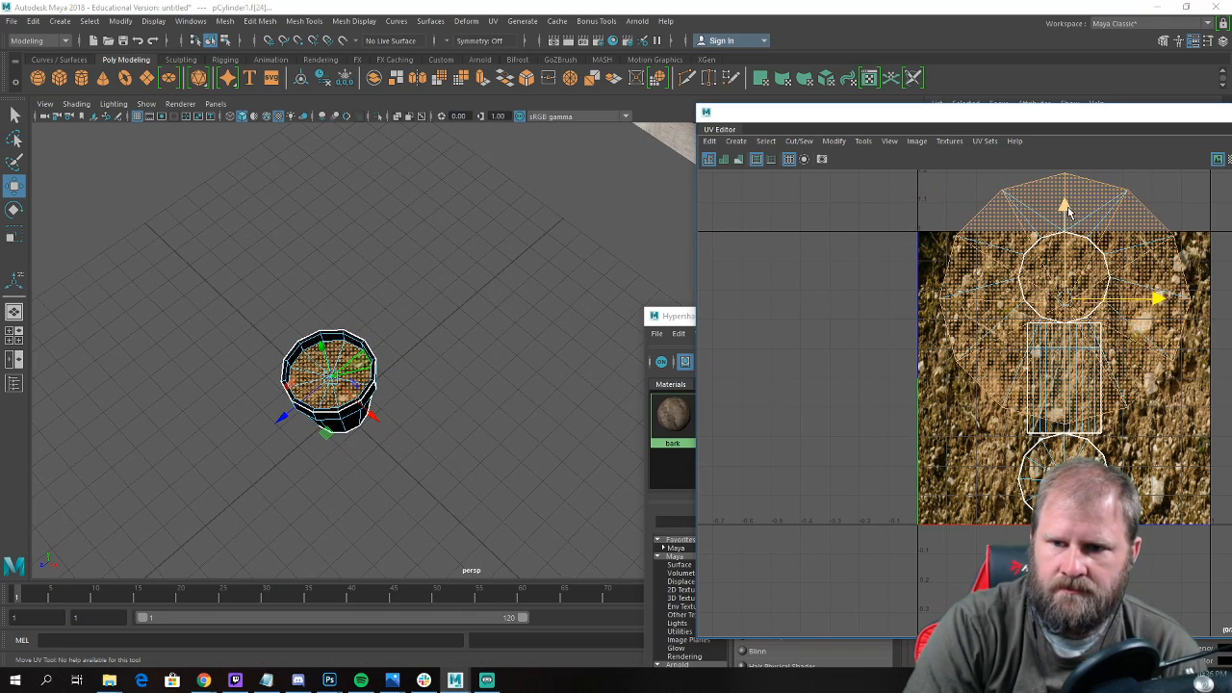
drag(1067, 211, 1062, 256)
Undo the moves and the scaling of the soil faces' UVs.
key(ctrl+z)
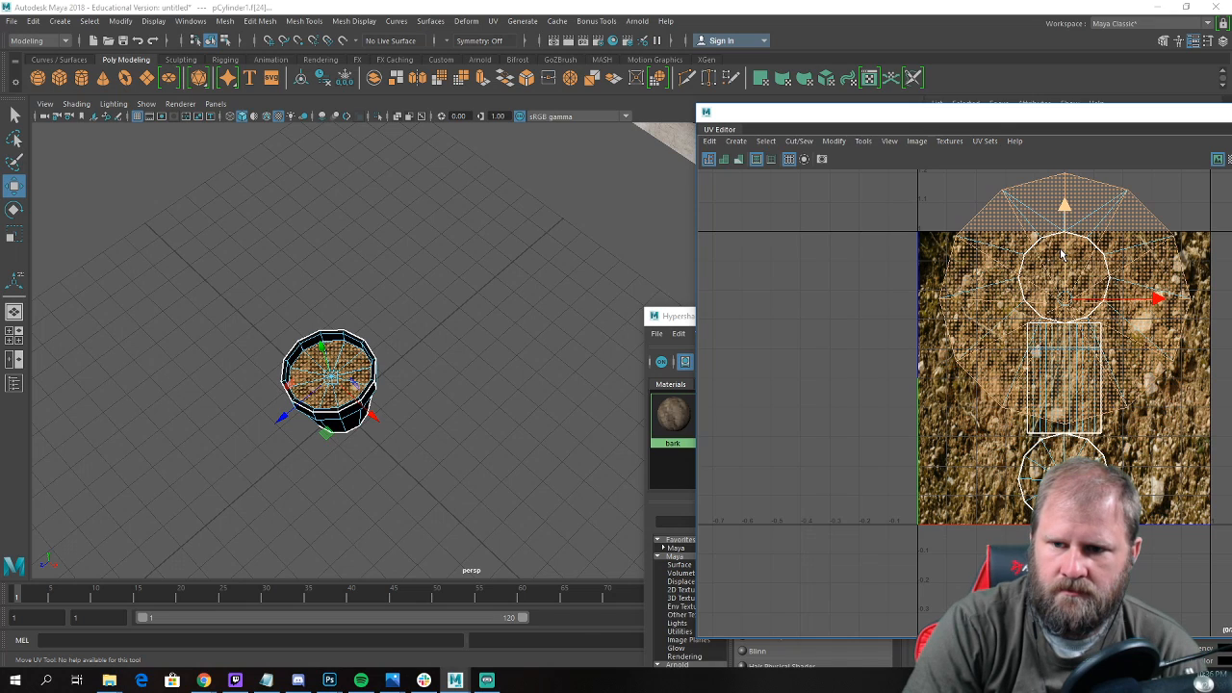
key(ctrl+z)
key(ctrl+z)
key(ctrl+z)
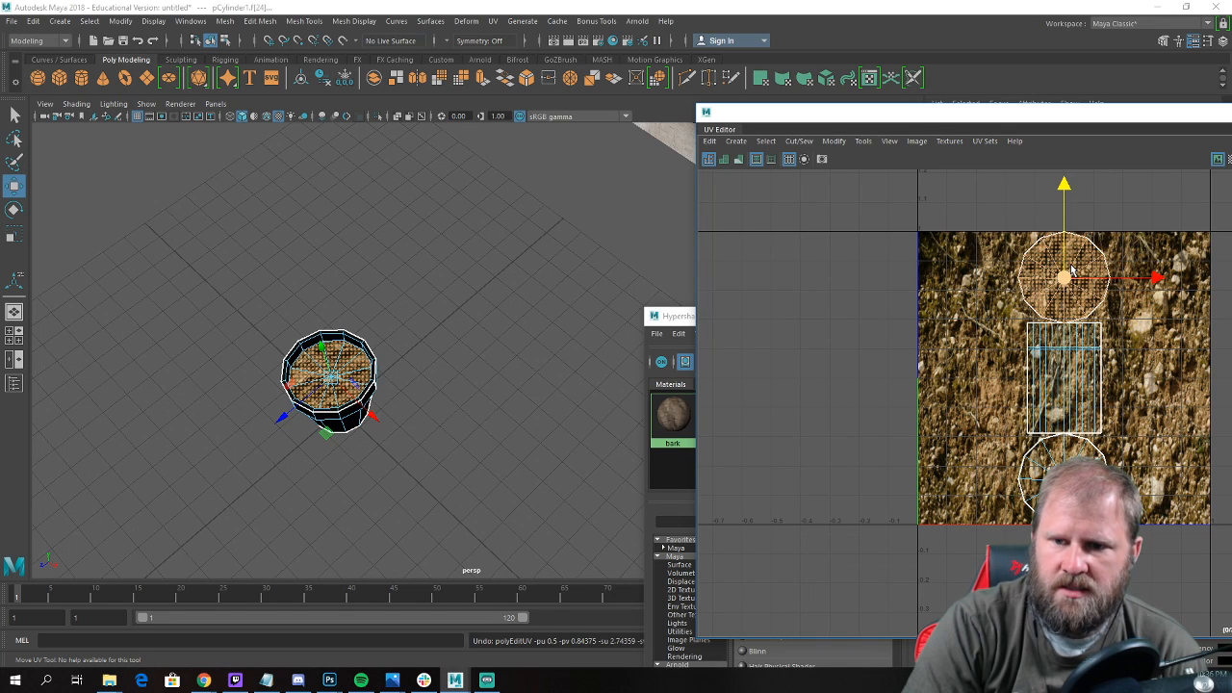
Apply an Automatic UV projection to the selected soil faces.
alt+drag(388, 411, 358, 477)
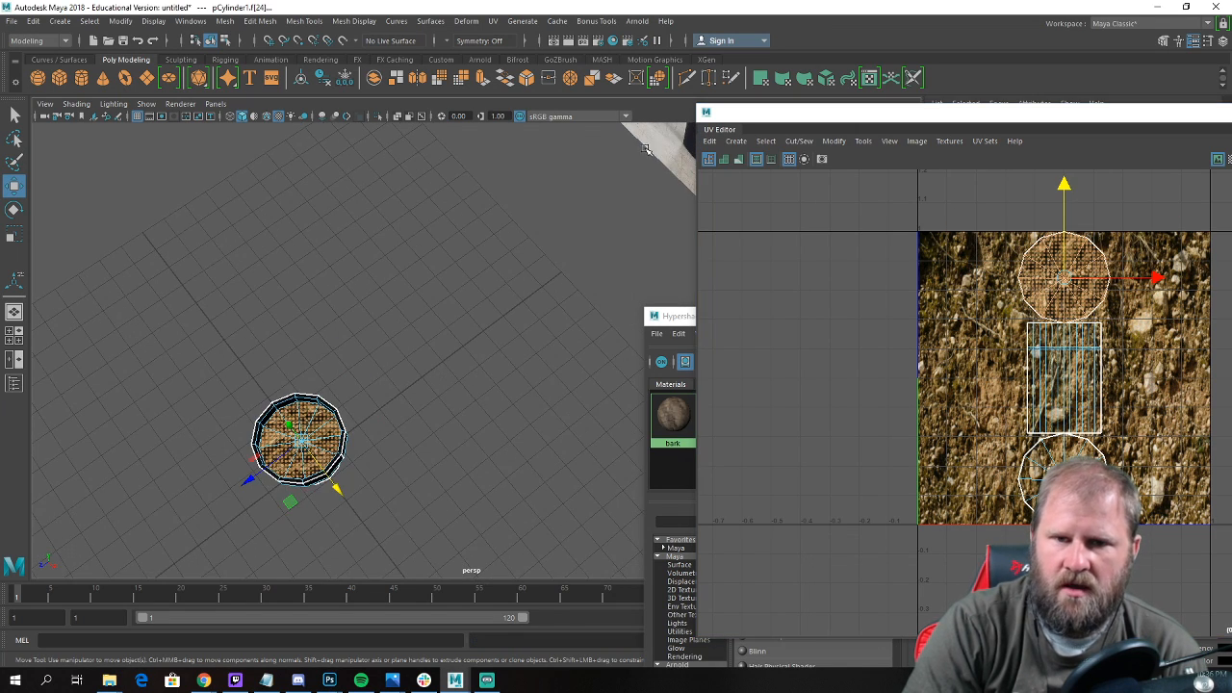
click(494, 21)
click(539, 98)
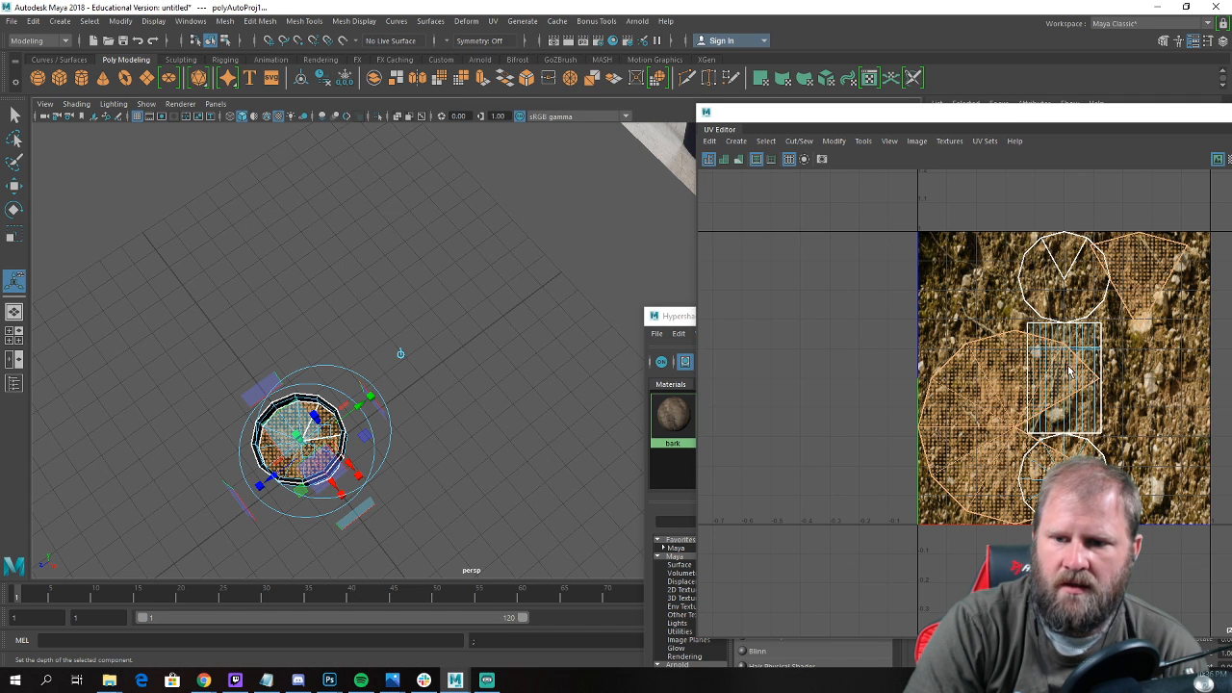
Select all UVs of the large round soil shell and move it outside the texture area, beside the other shells.
right_drag(974, 376, 1025, 366)
drag(913, 337, 969, 430)
ctrl+right_drag(971, 420, 1084, 433)
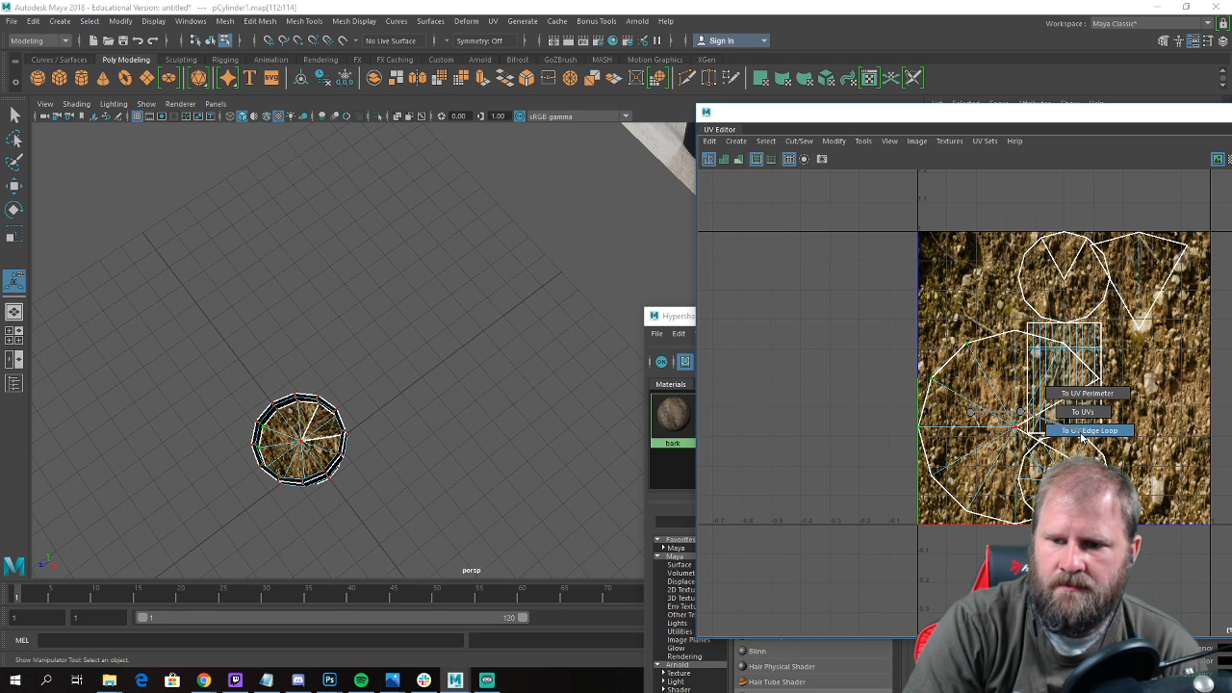
ctrl+right_drag(1009, 420, 968, 414)
shift+right_drag(968, 414, 1008, 432)
key(w)
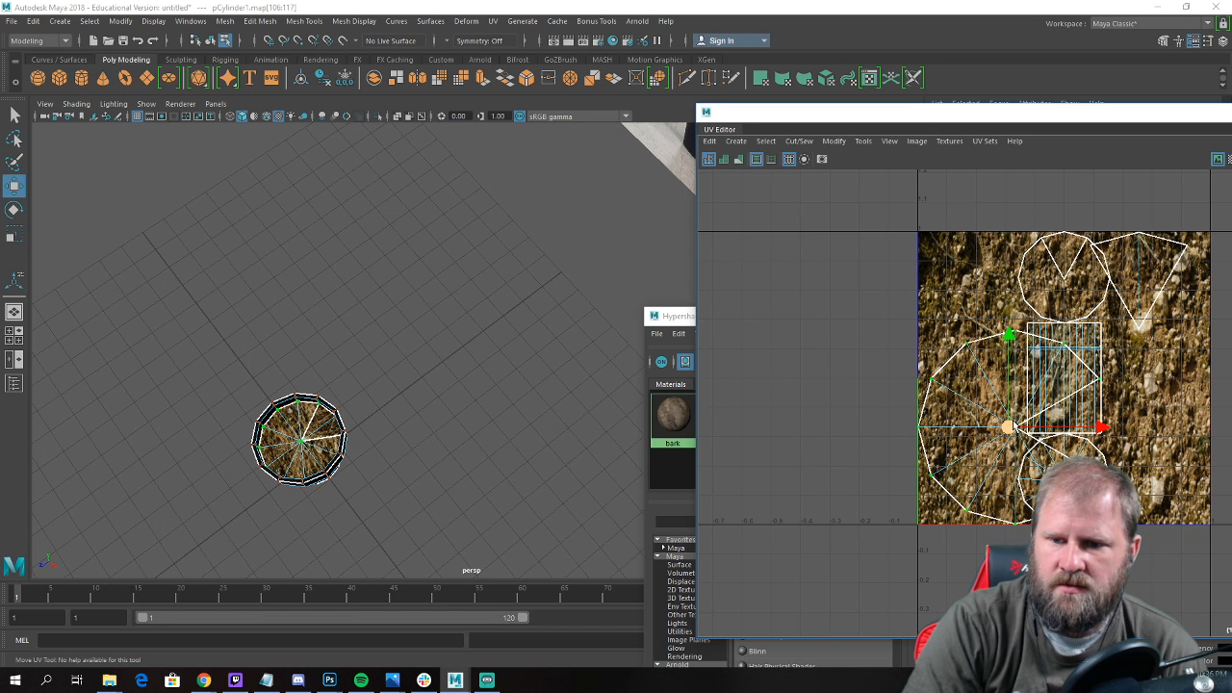
drag(1011, 428, 786, 354)
Try to move and sew the open wedge edges of the round soil shell, and undo the sewing.
right_drag(834, 318, 801, 253)
click(839, 324)
shift+click(851, 382)
shift+right_drag(851, 382, 843, 349)
key(ctrl+z)
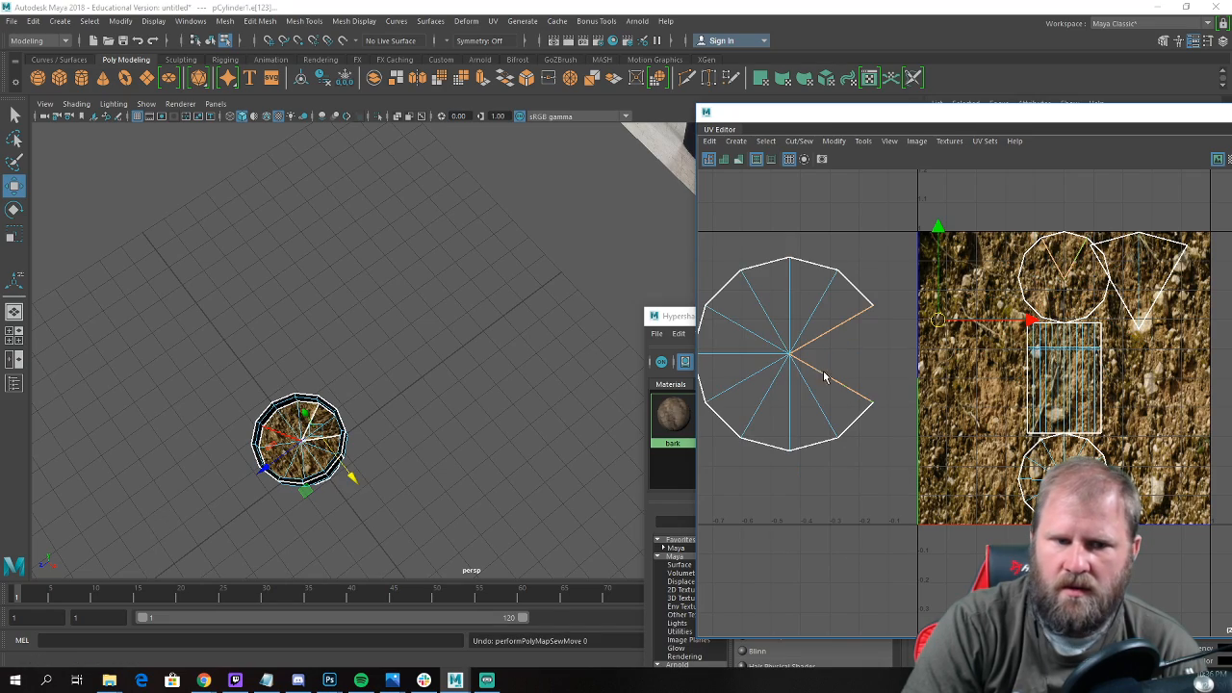
alt+drag(363, 427, 322, 410)
alt+middle_drag(247, 310, 405, 384)
alt+right_drag(404, 384, 448, 395)
alt+drag(294, 207, 273, 302)
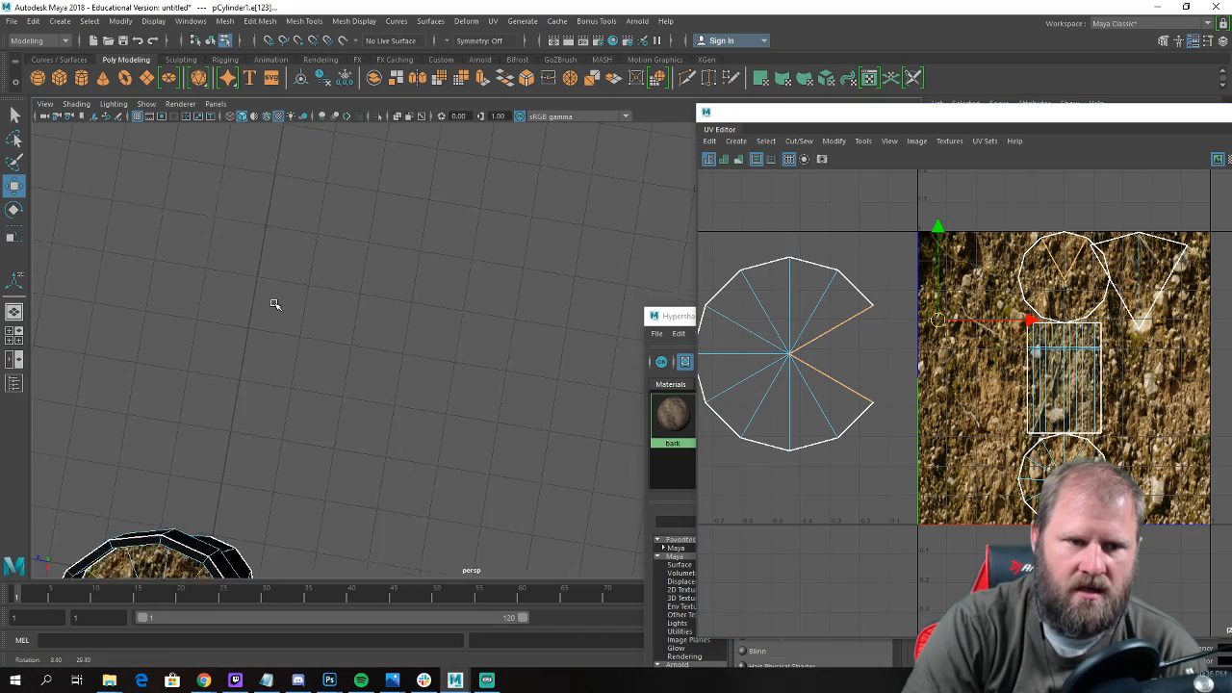
Select the two wedge-shaped soil faces on the pot and move their UVs towards the gap in the round soil shell.
alt+middle_drag(242, 310, 361, 120)
alt+right_drag(333, 323, 412, 366)
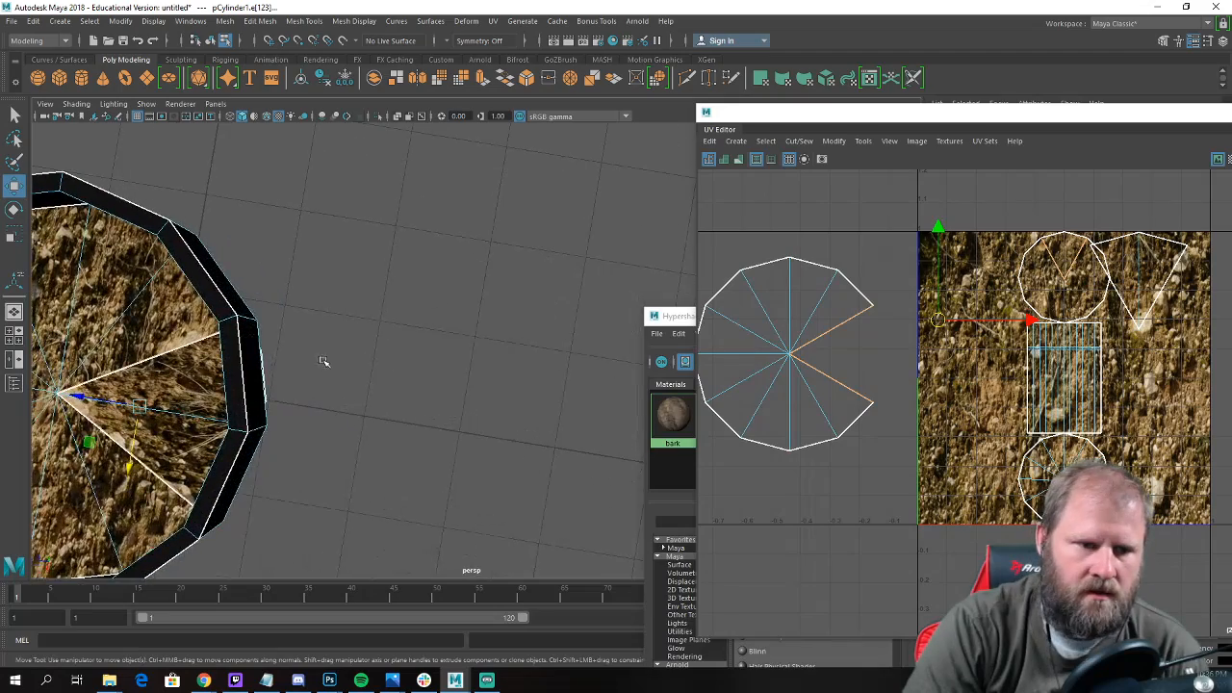
alt+middle_drag(323, 362, 559, 266)
right_drag(360, 225, 361, 258)
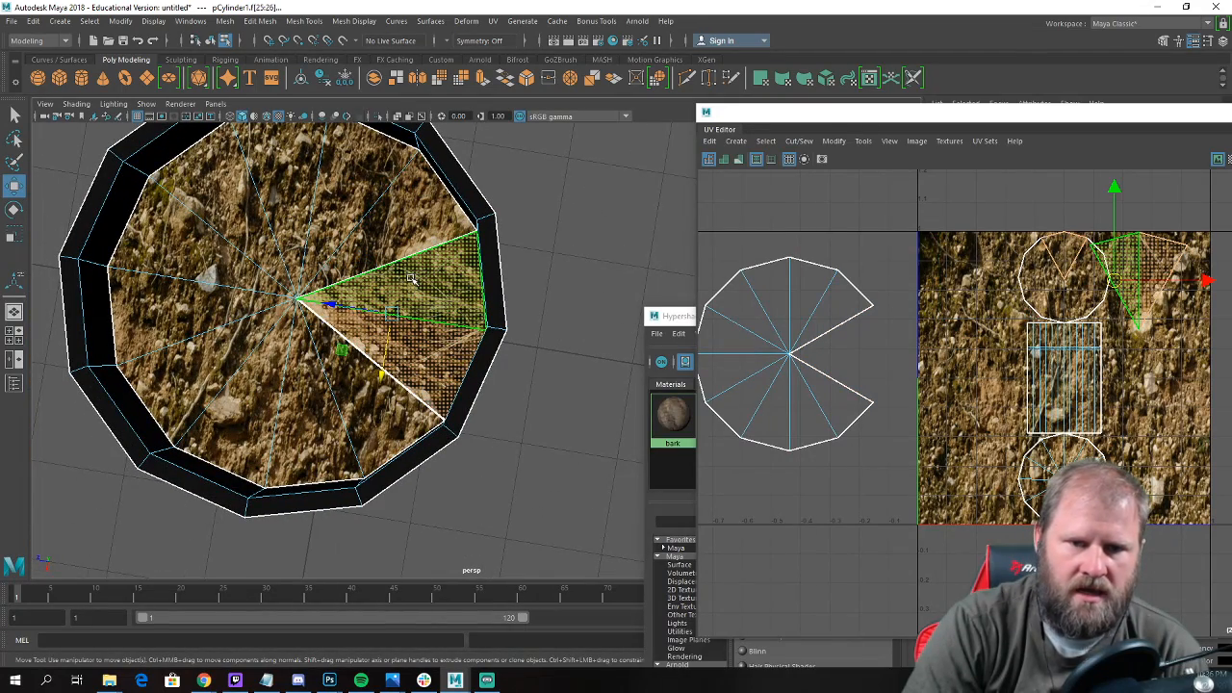
click(412, 278)
right_drag(1136, 254, 1166, 277)
drag(1145, 281, 873, 364)
Rotate the wedge's UVs and fit them into the gap so they complete the round soil shell.
key(e)
scroll(801, 332, up, 1)
drag(906, 303, 844, 360)
key(w)
scroll(819, 352, up, 1)
Examine the seam edges between the wedge and the round soil shell to see whether they match.
right_drag(817, 351, 814, 310)
click(834, 332)
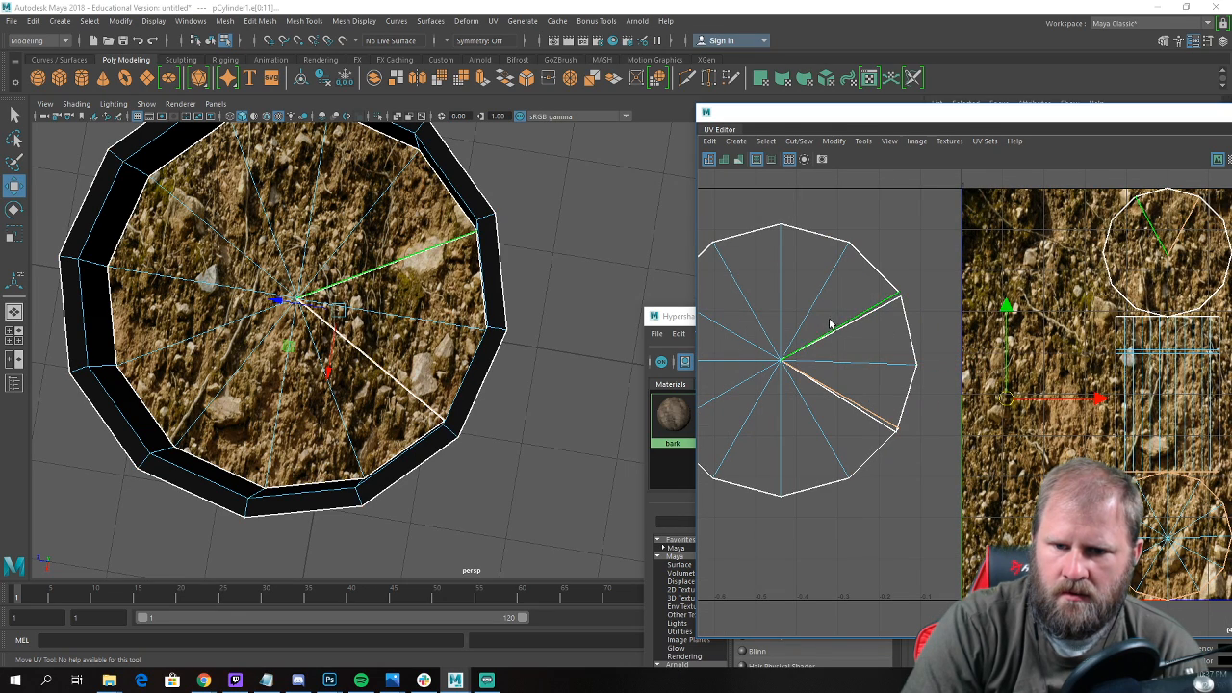
scroll(517, 308, down, 5)
mouse_move(482, 238)
alt+mouse_down()
mouse_move(483, 201)
mouse_move(493, 243)
alt+mouse_up()
scroll(963, 356, up, 1)
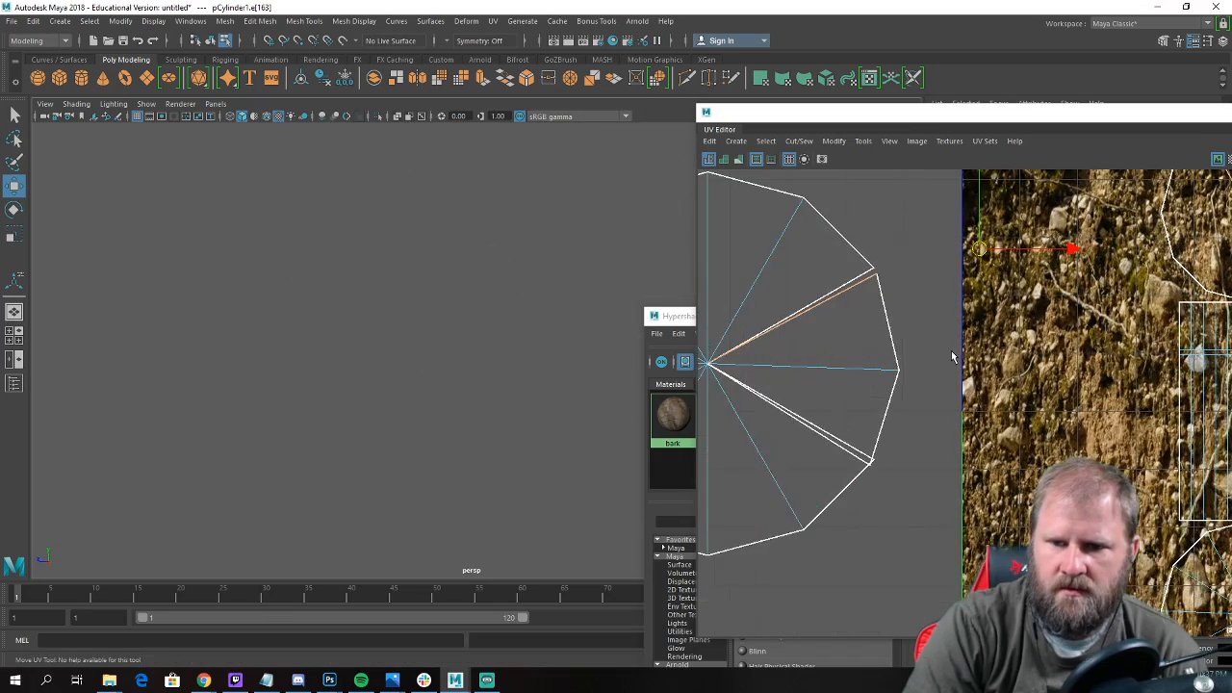
scroll(870, 330, down, 2)
key(shift+a)
Select all vertices of the pot and merge them.
alt+drag(539, 277, 414, 337)
alt+right_drag(259, 242, 756, 364)
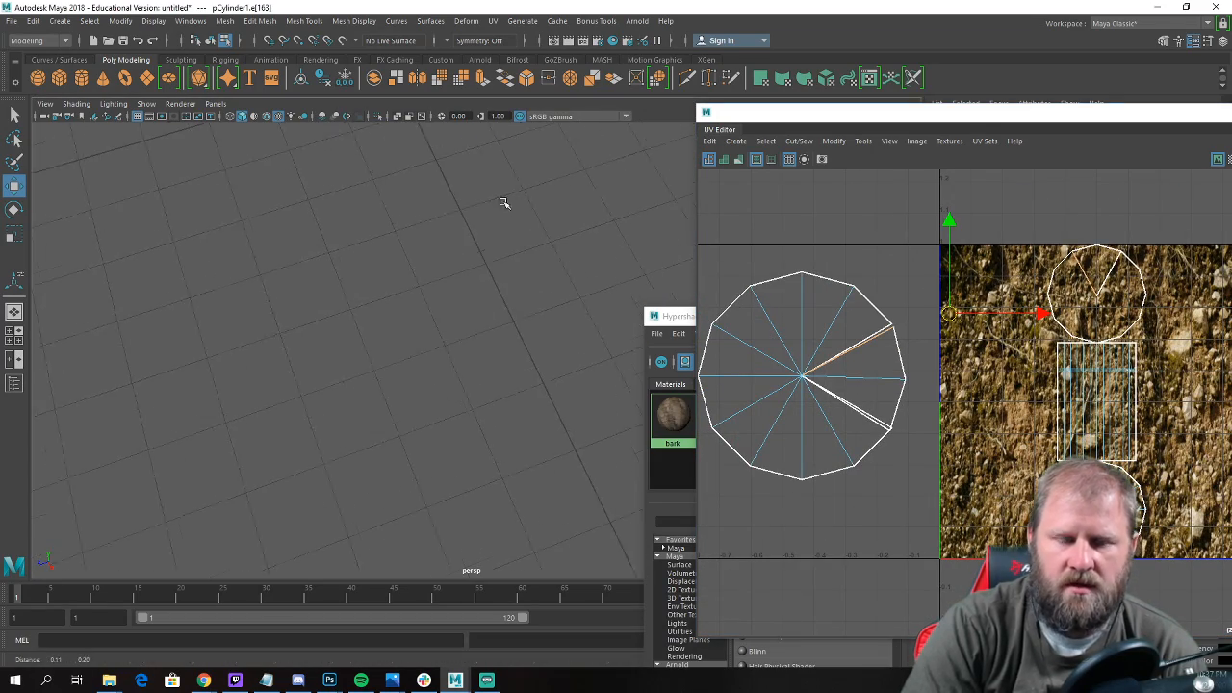
alt+middle_drag(504, 203, 534, 349)
alt+right_drag(534, 349, 511, 325)
right_drag(507, 184, 432, 188)
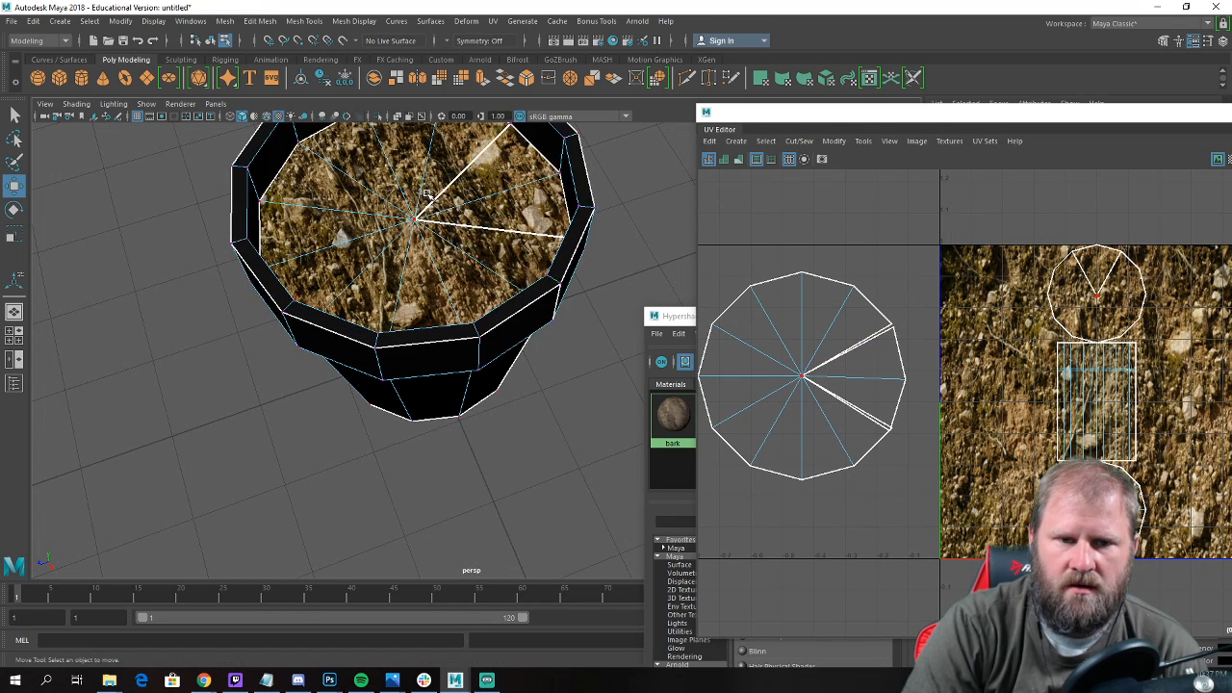
scroll(425, 192, down, 4)
drag(287, 165, 586, 418)
shift+right_drag(490, 291, 528, 231)
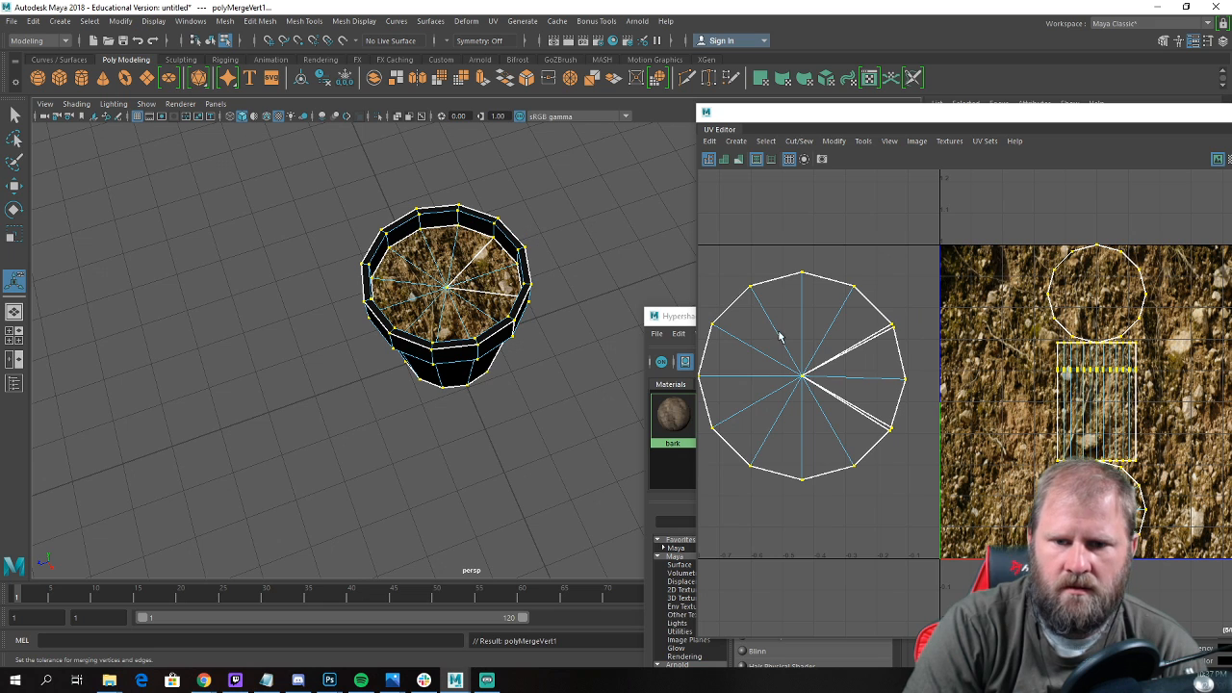
Select both seam edges between the wedge and the round soil shell and move and sew their UVs.
scroll(879, 363, up, 2)
right_drag(876, 355, 857, 318)
click(868, 342)
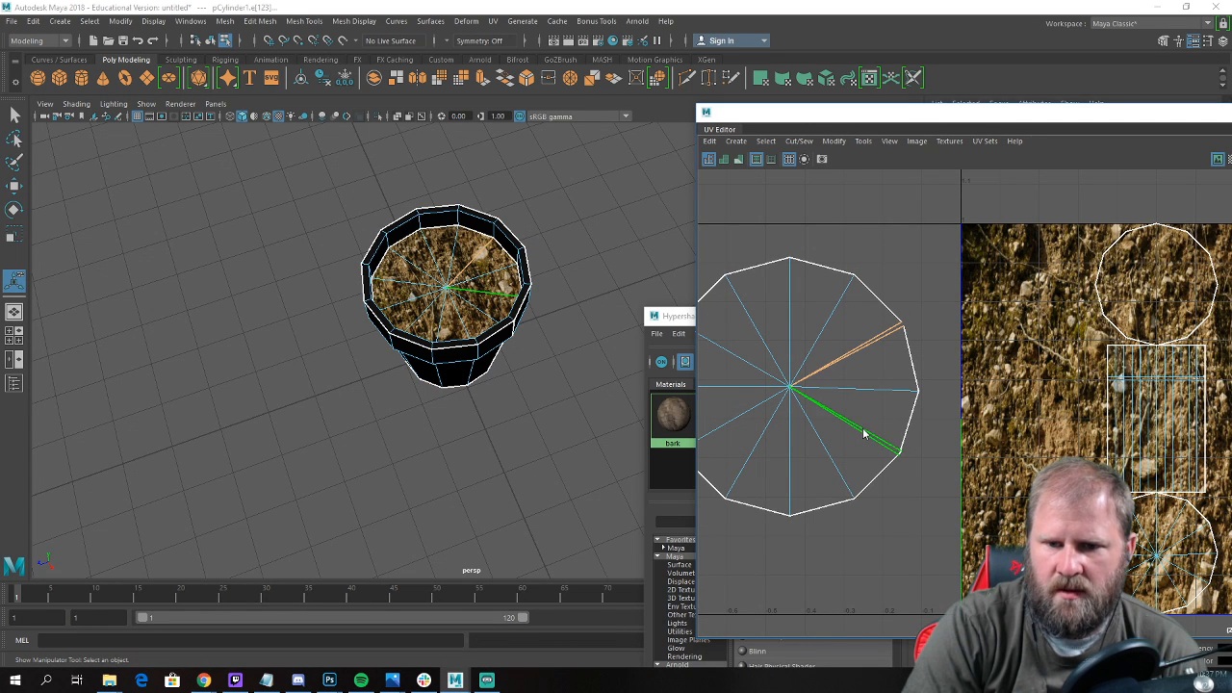
shift+right_drag(864, 434, 861, 387)
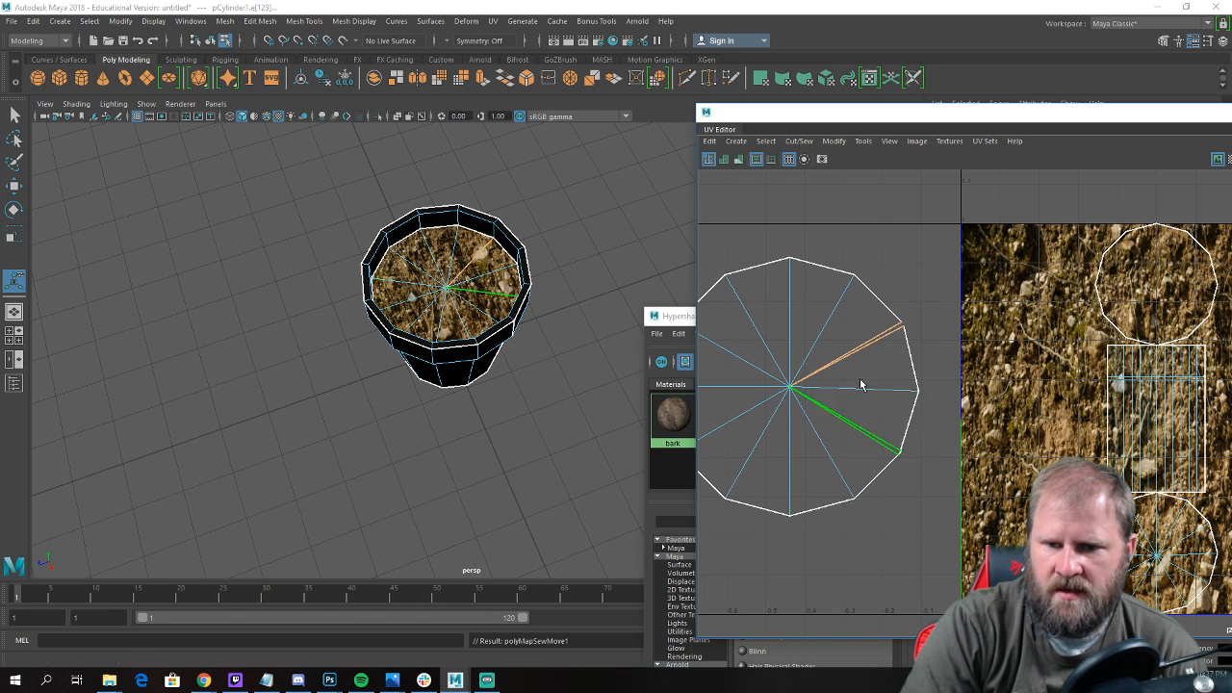
Inspect the textured soil and pot from several angles and compare them with the reference image.
alt+drag(417, 291, 446, 336)
alt+right_drag(446, 336, 478, 341)
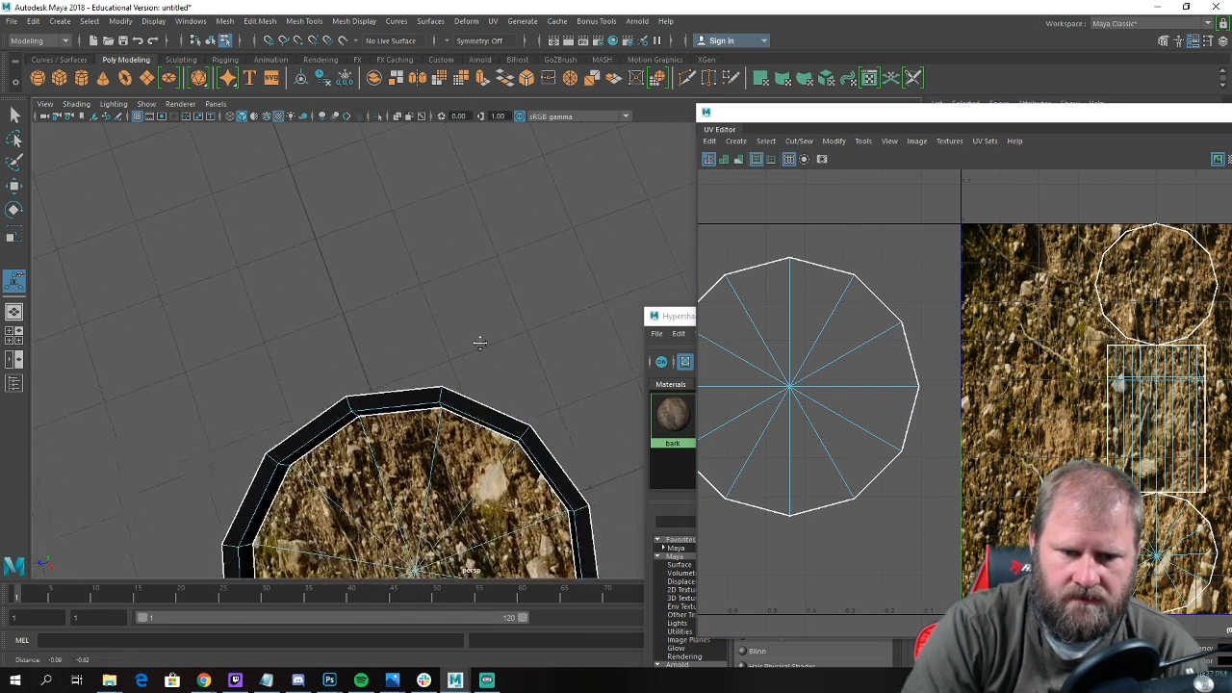
alt+middle_drag(479, 341, 481, 293)
key(w)
right_drag(428, 310, 537, 305)
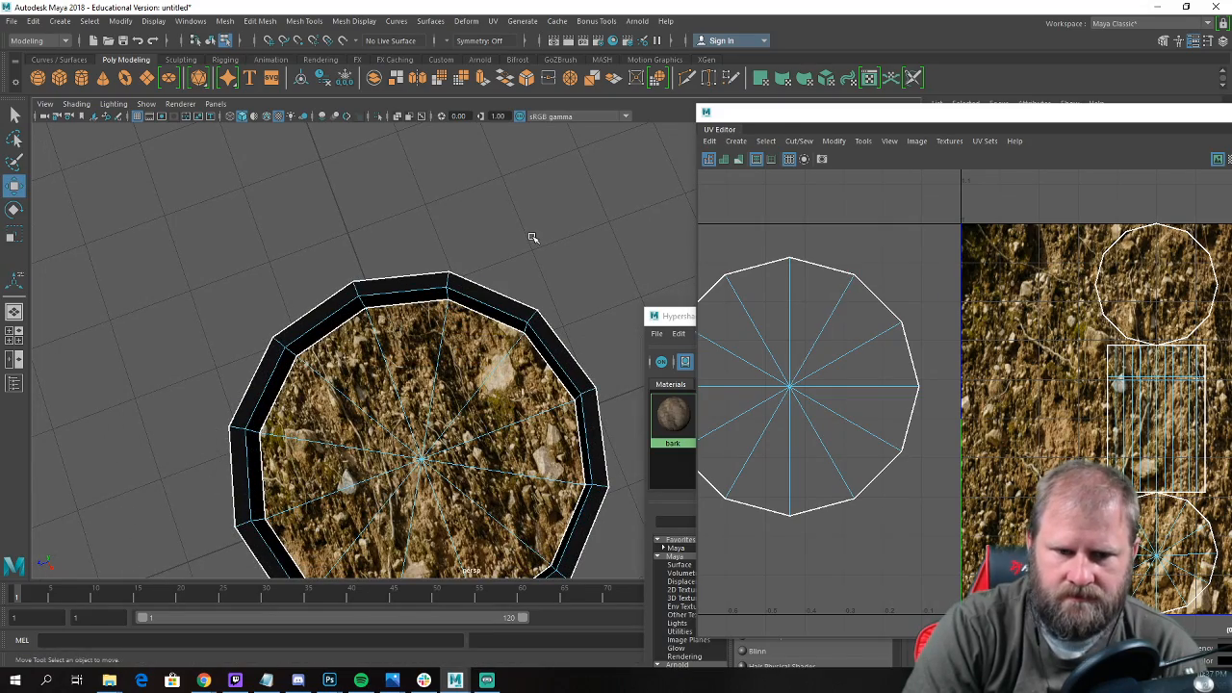
alt+middle_drag(533, 237, 522, 245)
alt+right_drag(523, 244, 586, 249)
right_drag(440, 248, 487, 229)
alt+right_drag(487, 228, 326, 213)
click(326, 214)
alt+drag(249, 325, 380, 232)
alt+middle_drag(380, 232, 321, 366)
alt+right_drag(322, 366, 443, 396)
alt+drag(443, 396, 407, 440)
alt+right_drag(408, 440, 332, 441)
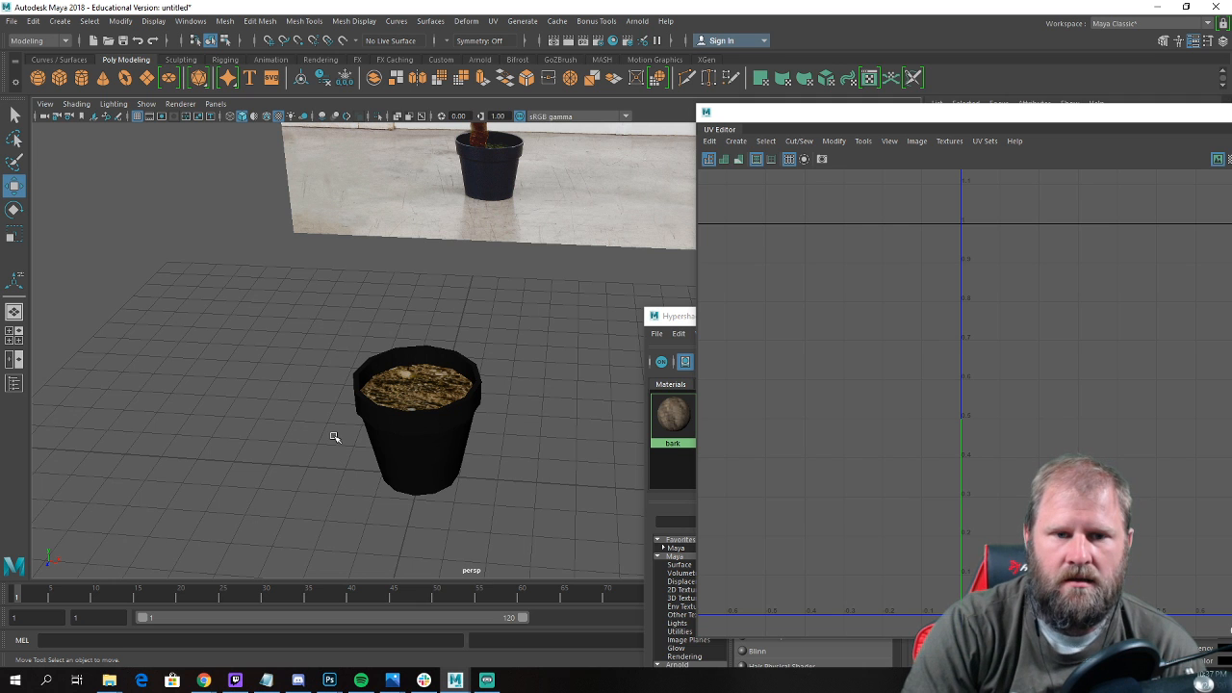
alt+right_drag(334, 437, 240, 432)
alt+drag(413, 385, 393, 382)
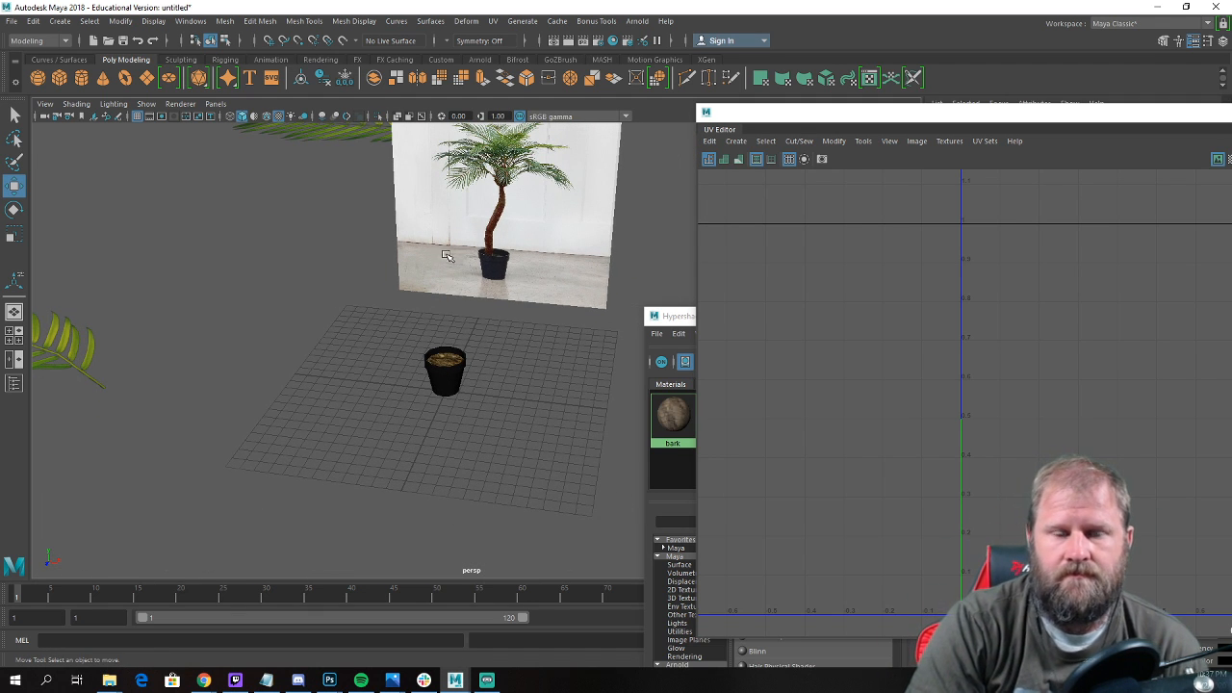
alt+drag(445, 255, 347, 337)
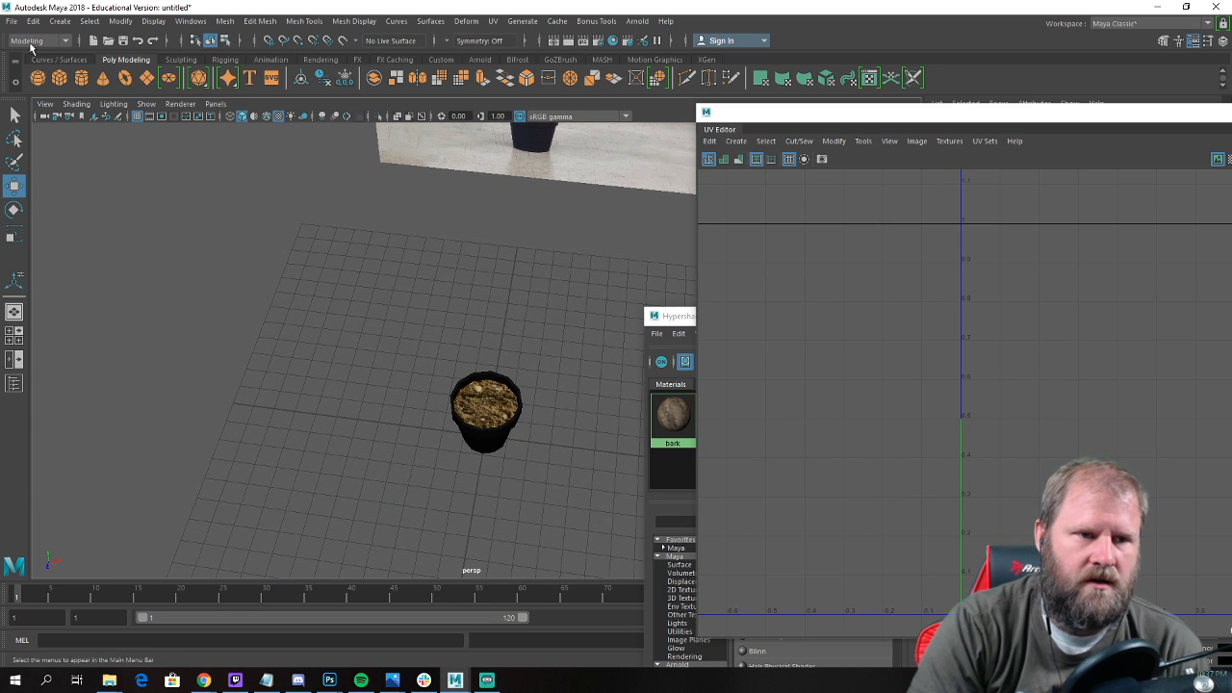
Create a polygon cylinder for the trunk and raise it above the pot.
click(81, 80)
scroll(401, 432, down, 3)
alt+drag(402, 433, 462, 337)
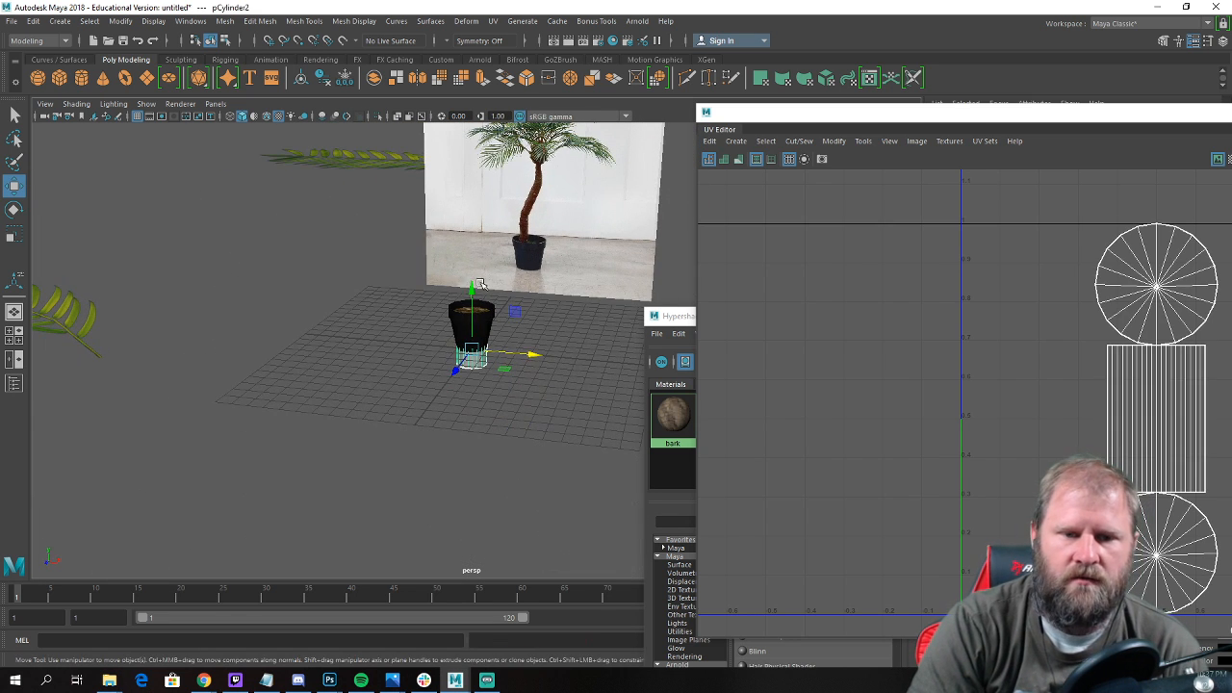
drag(475, 281, 414, 193)
alt+right_drag(414, 193, 806, 261)
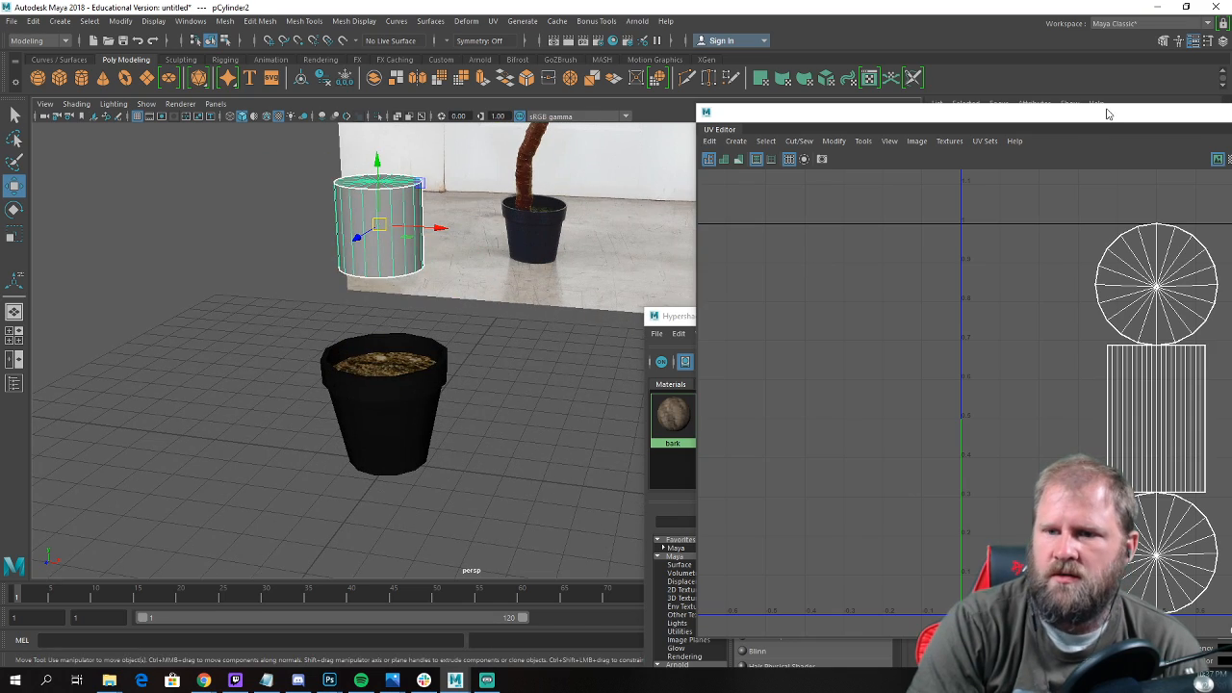
Close the UV Editor and the Hypershade to clear the view of the model.
drag(1107, 114, 720, 221)
click(1142, 223)
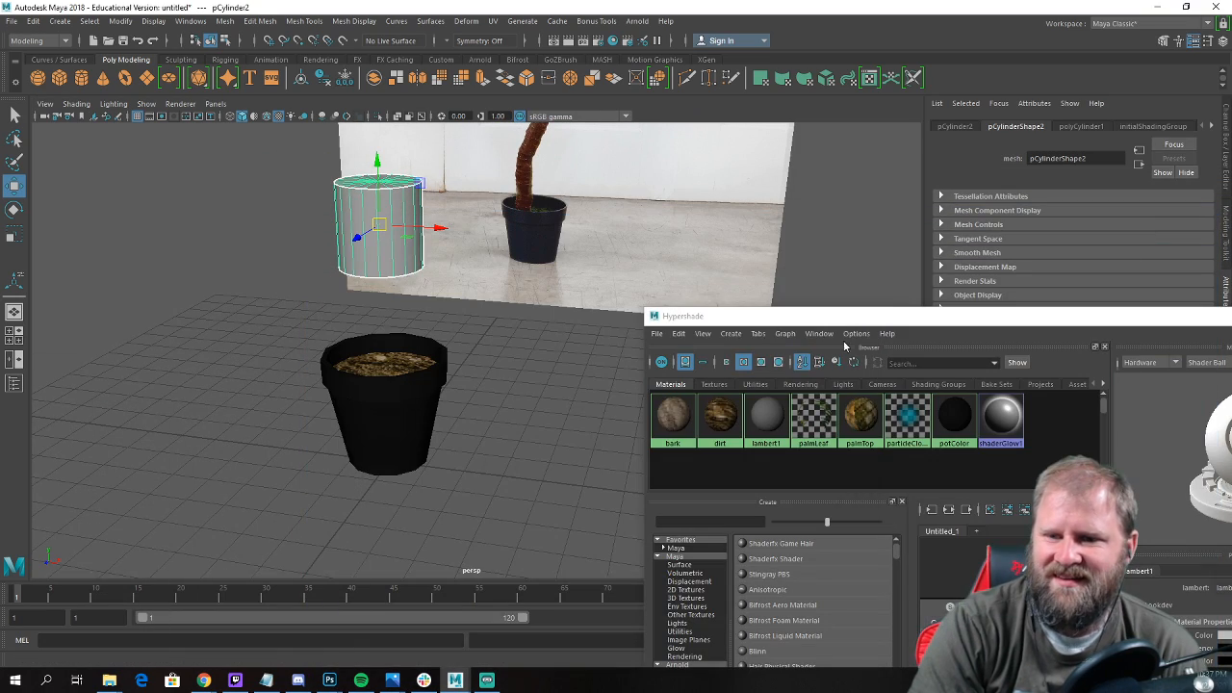
drag(1136, 321, 539, 368)
click(741, 369)
alt+drag(639, 368, 590, 294)
alt+drag(550, 372, 819, 336)
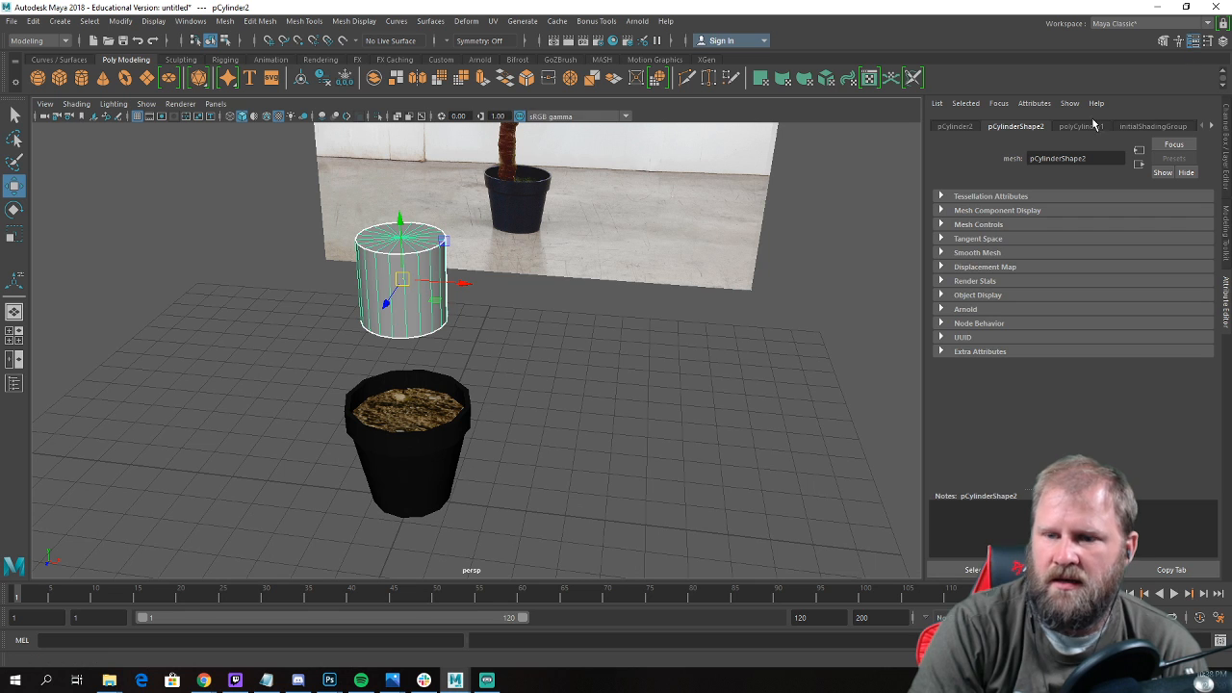
Show the new cylinder's channel attributes and set its Subdivisions Axis to 6.
key(ctrl+a)
click(1087, 274)
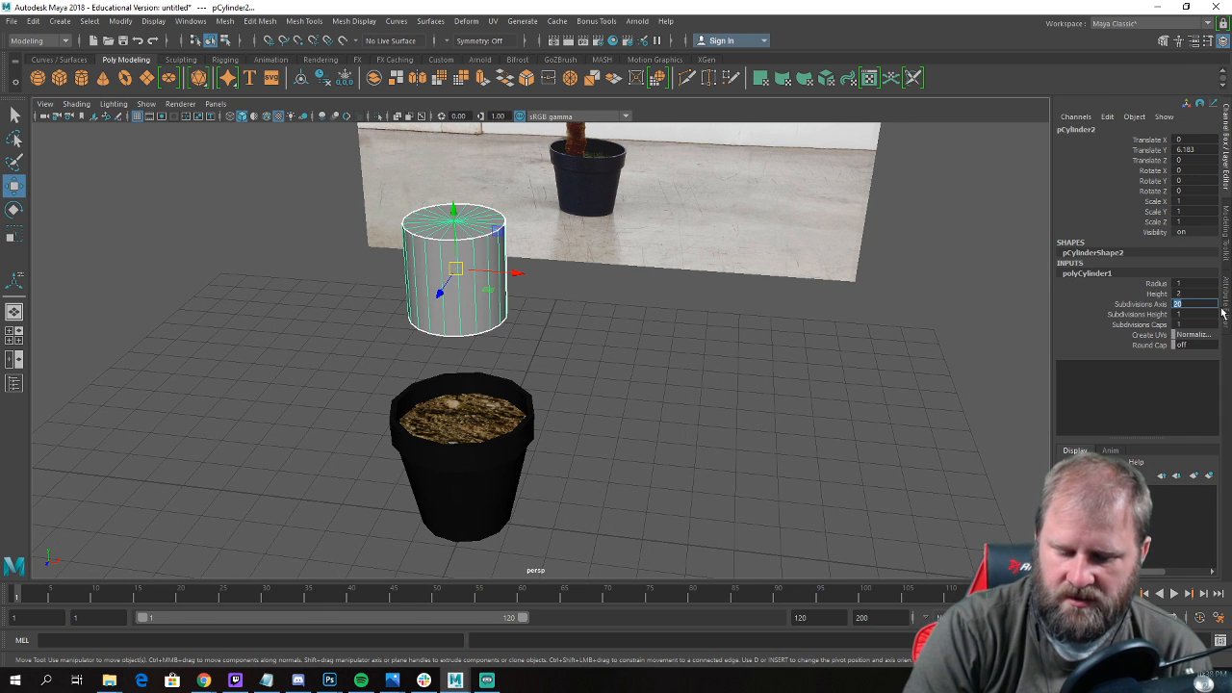
text(6)
key(Return)
scroll(530, 387, down, 3)
Scale the cylinder to 0.485 in X and Z and 4.325 in Y, and stand it in the soil at Translate Y 7.051.
alt+drag(530, 387, 550, 326)
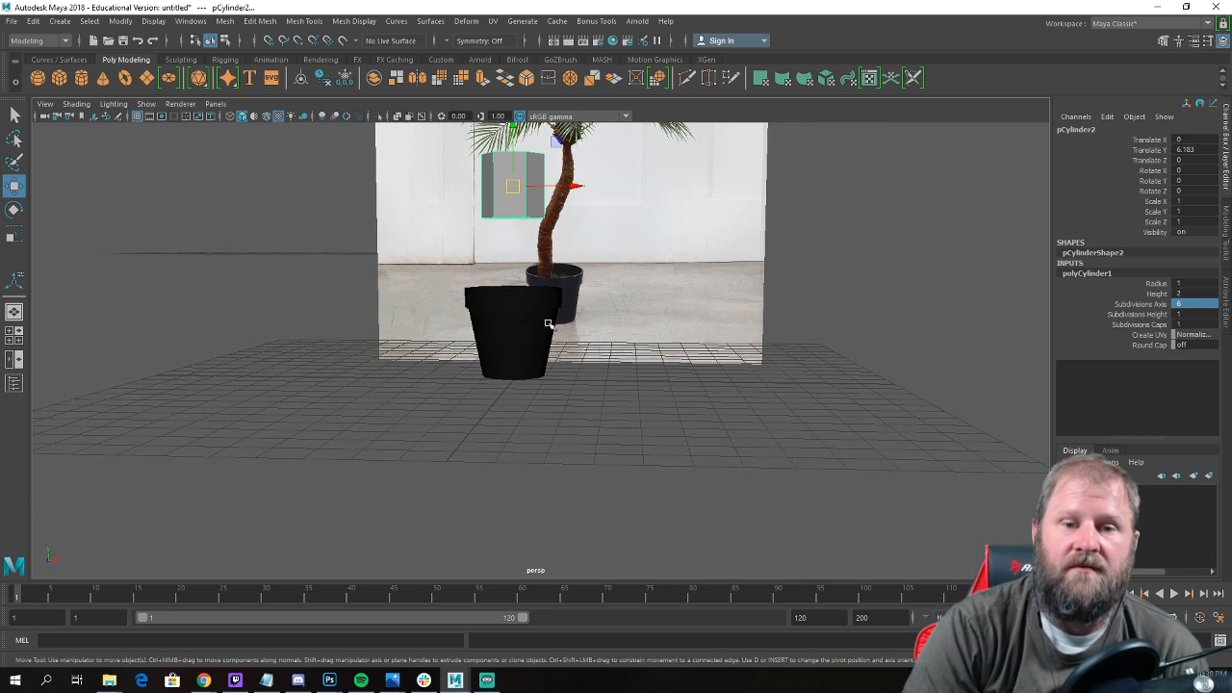
alt+middle_drag(518, 320, 535, 390)
key(e)
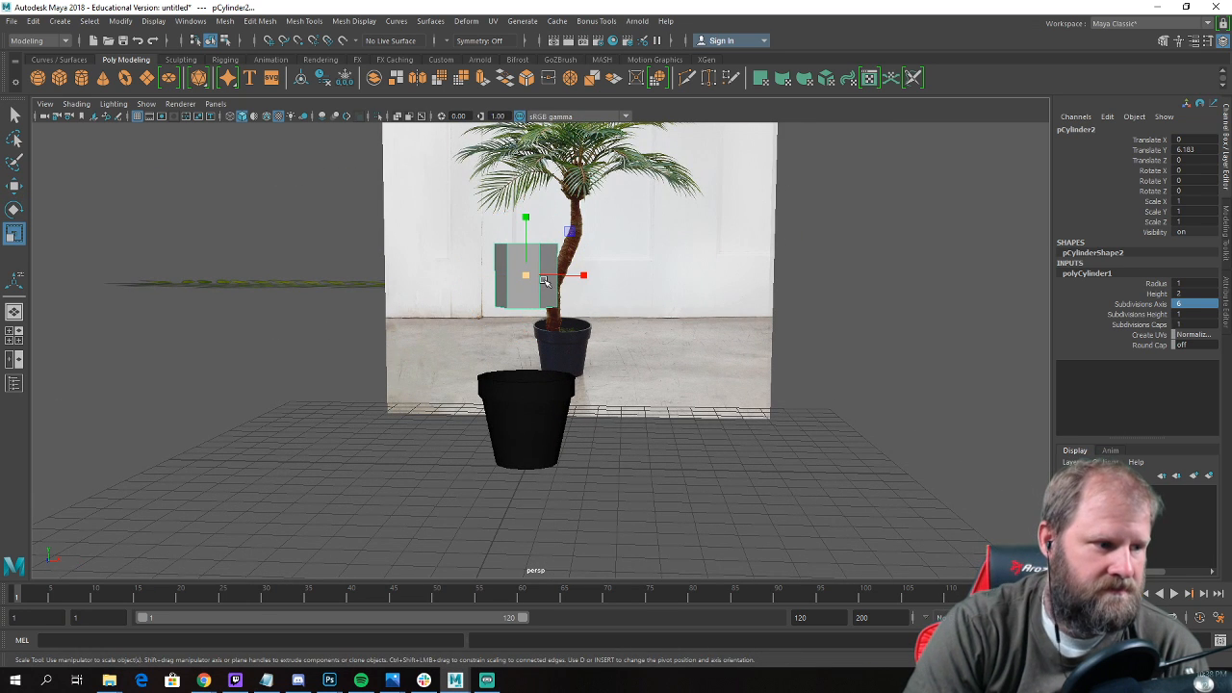
drag(531, 272, 553, 327)
key(w)
drag(484, 271, 539, 77)
key(r)
key(w)
alt+right_drag(554, 279, 527, 317)
drag(528, 317, 508, 245)
key(r)
key(w)
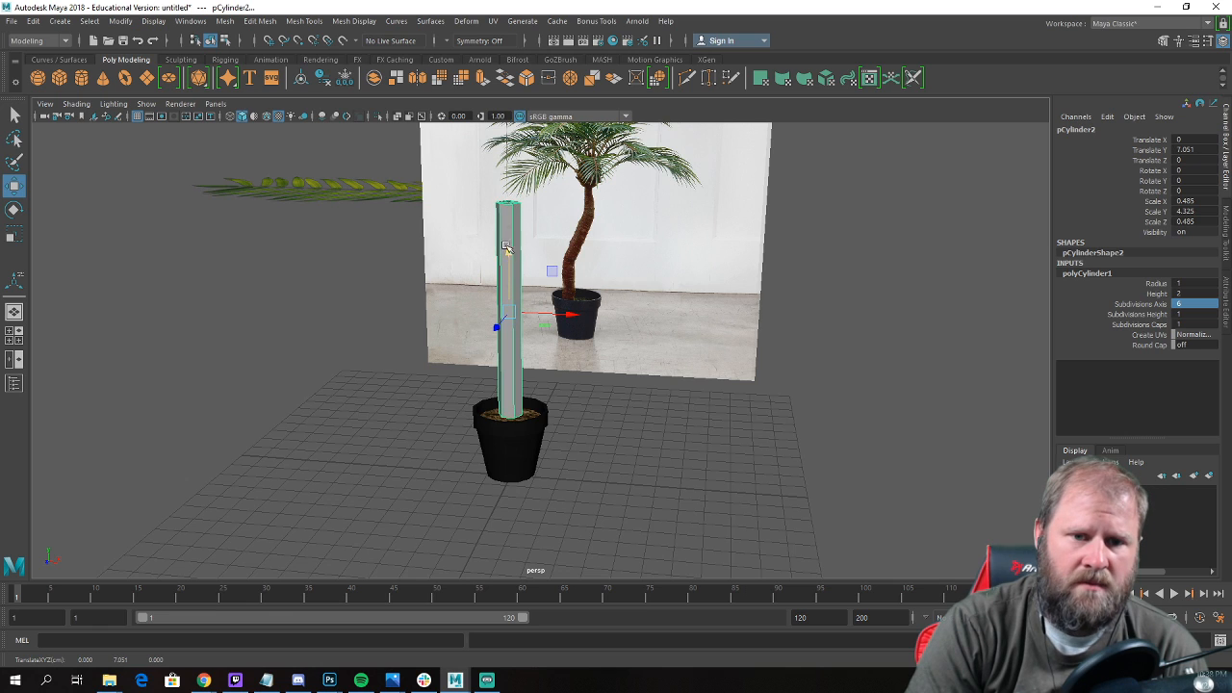
Reselect the trunk cylinder, open the Hypershade and place it beside the model.
scroll(506, 249, up, 2)
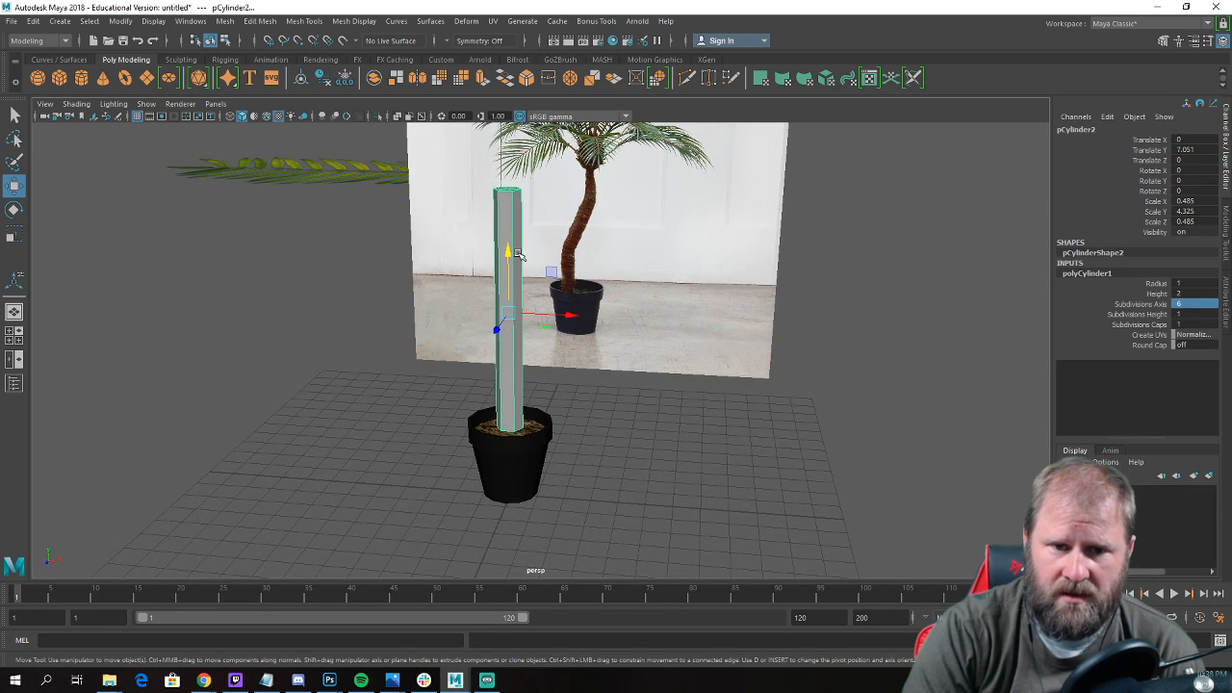
alt+drag(518, 254, 627, 374)
key(w)
click(651, 379)
click(568, 368)
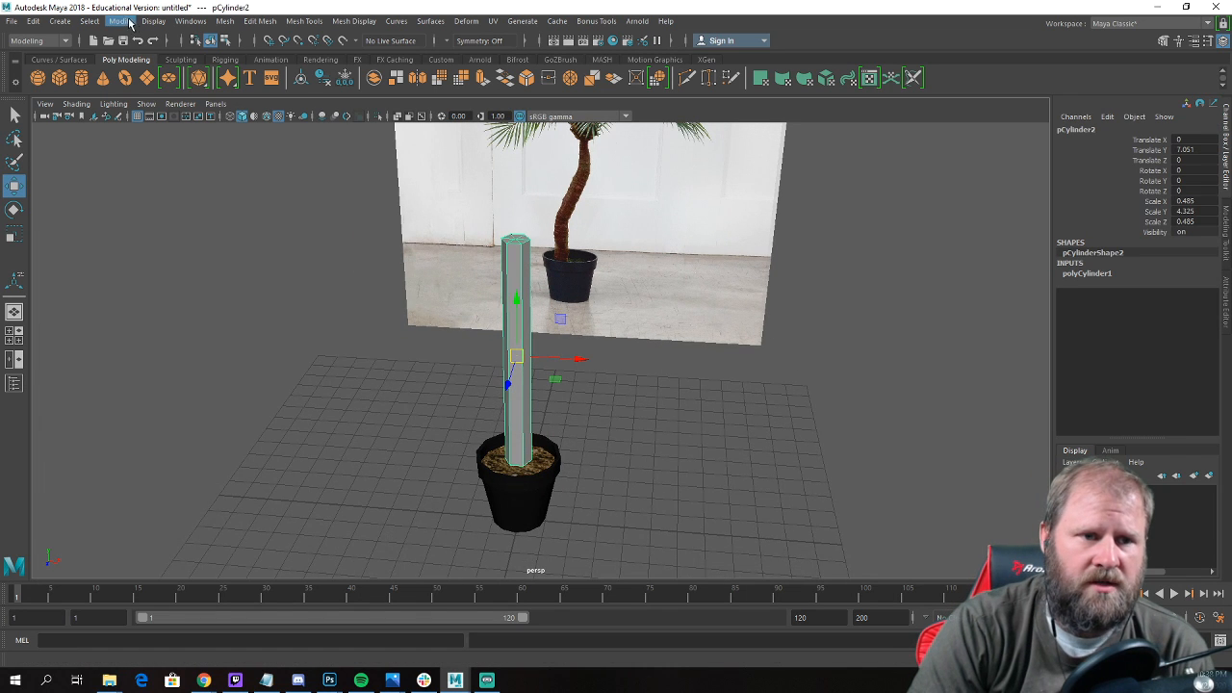
click(184, 21)
mouse_move(279, 105)
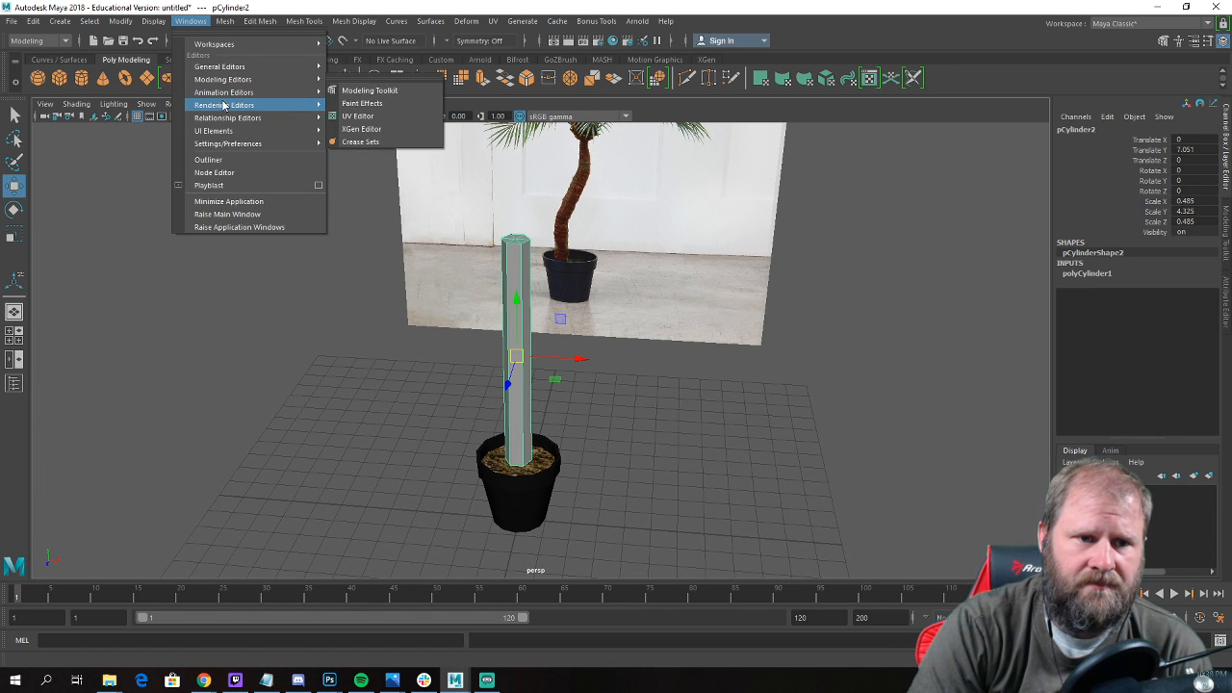
click(377, 142)
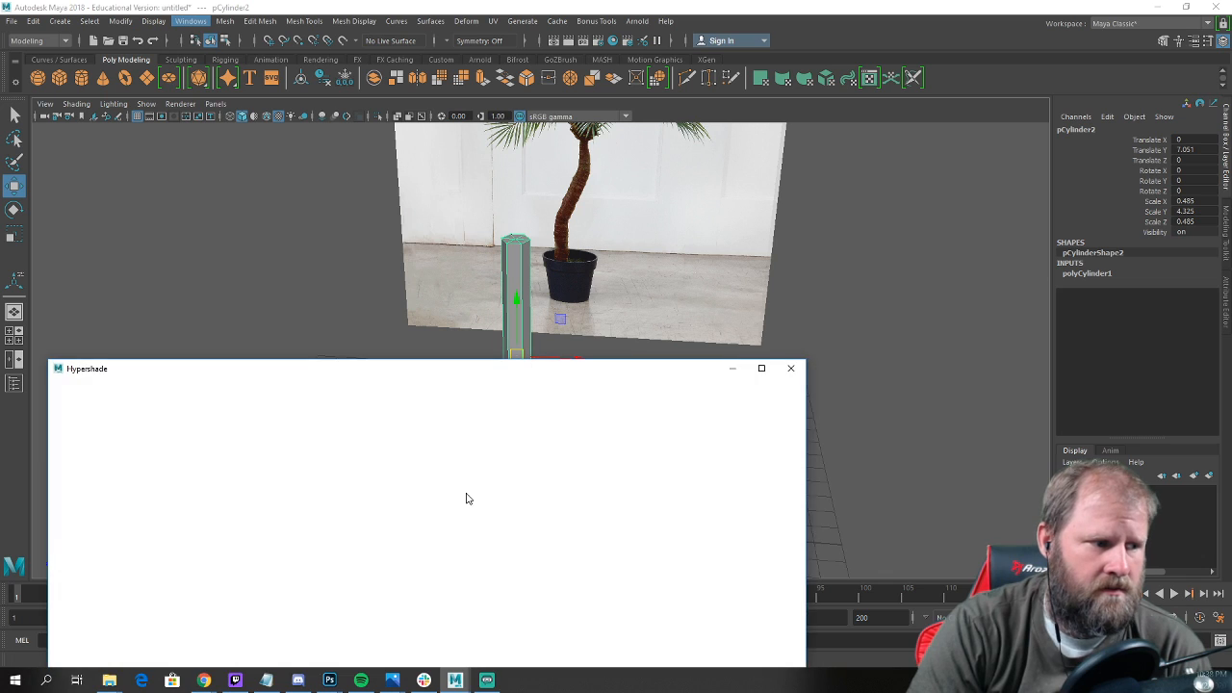
drag(337, 379, 1027, 204)
Assign the bark material to the trunk cylinder and check it from another side.
scroll(475, 342, up, 3)
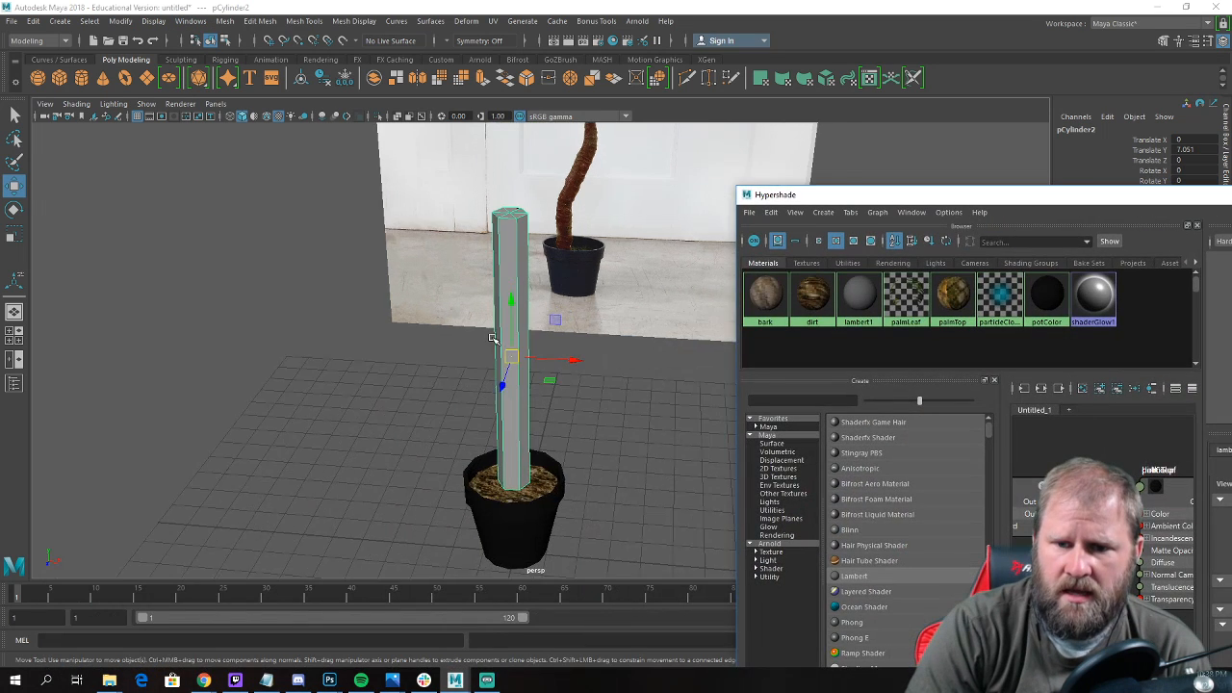
alt+drag(474, 341, 442, 337)
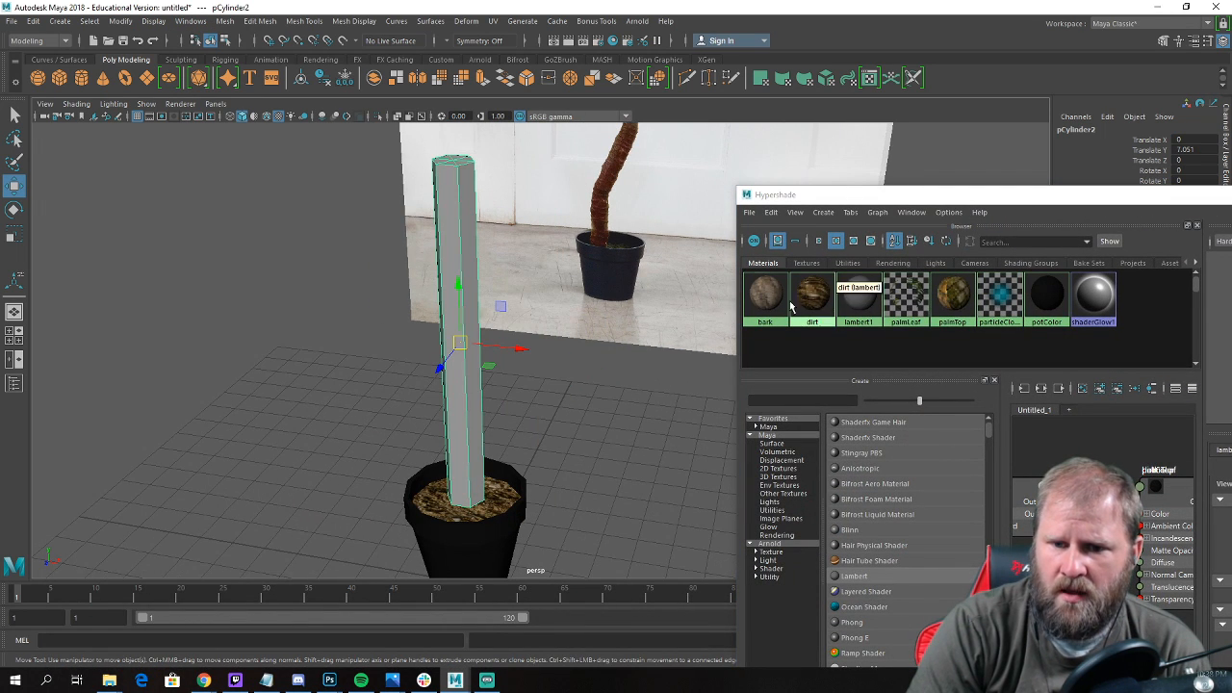
middle_drag(767, 300, 479, 372)
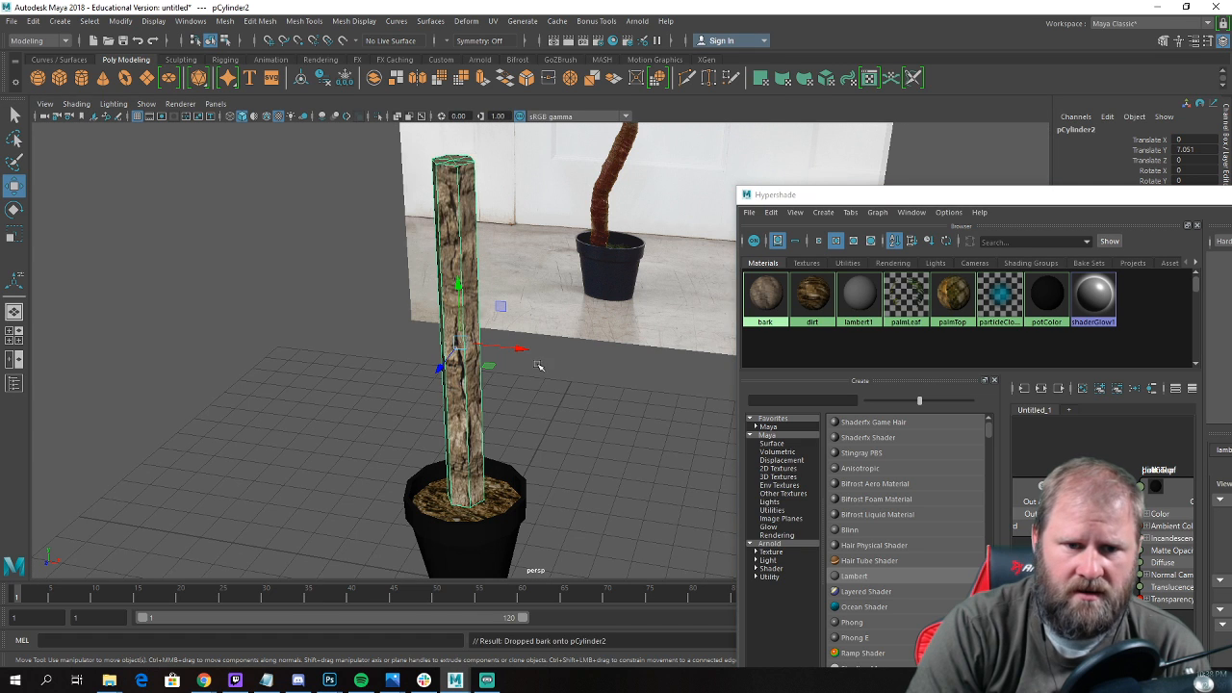
alt+drag(538, 366, 515, 360)
alt+right_drag(390, 339, 423, 346)
click(333, 352)
alt+middle_drag(333, 353, 404, 358)
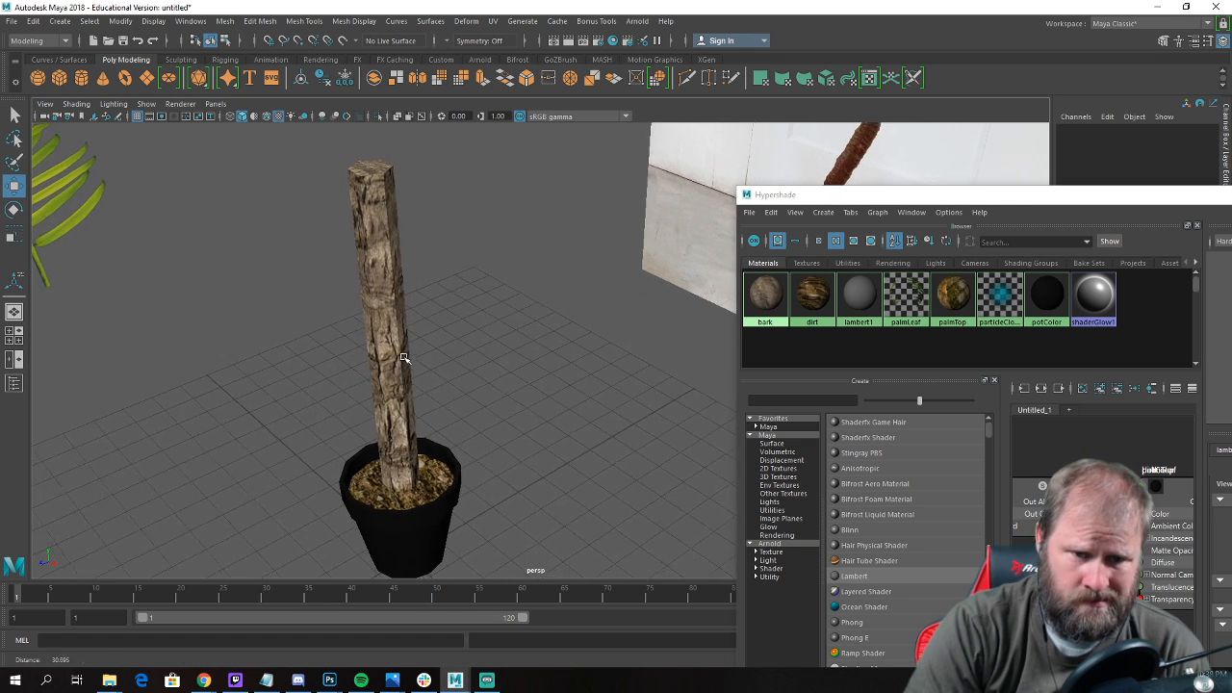
Select the trunk's side faces and soften their edges.
alt+drag(404, 358, 378, 208)
click(361, 358)
right_drag(377, 207, 378, 245)
drag(248, 196, 507, 267)
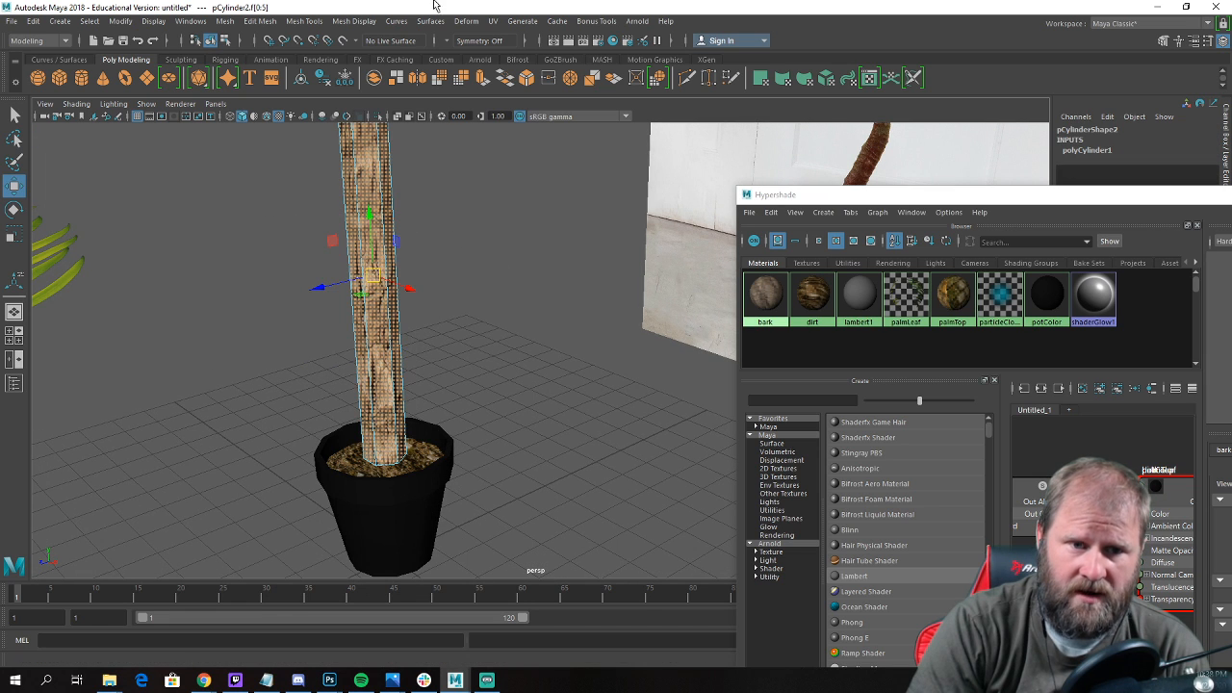
click(358, 22)
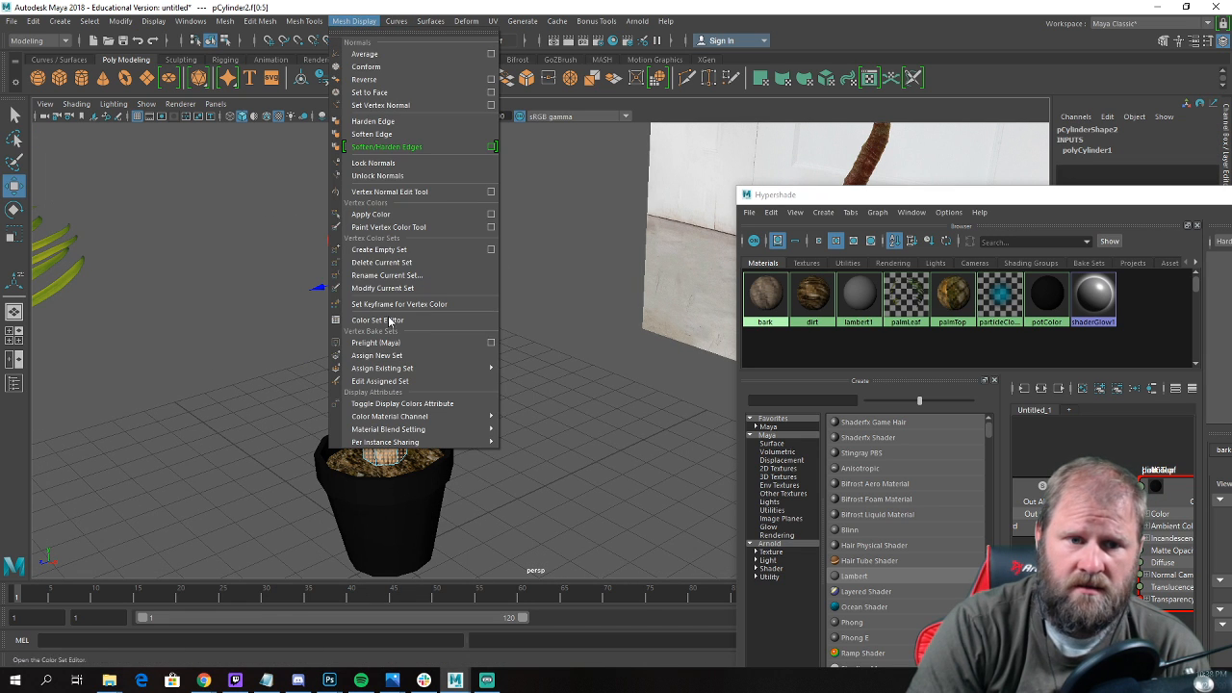
click(421, 134)
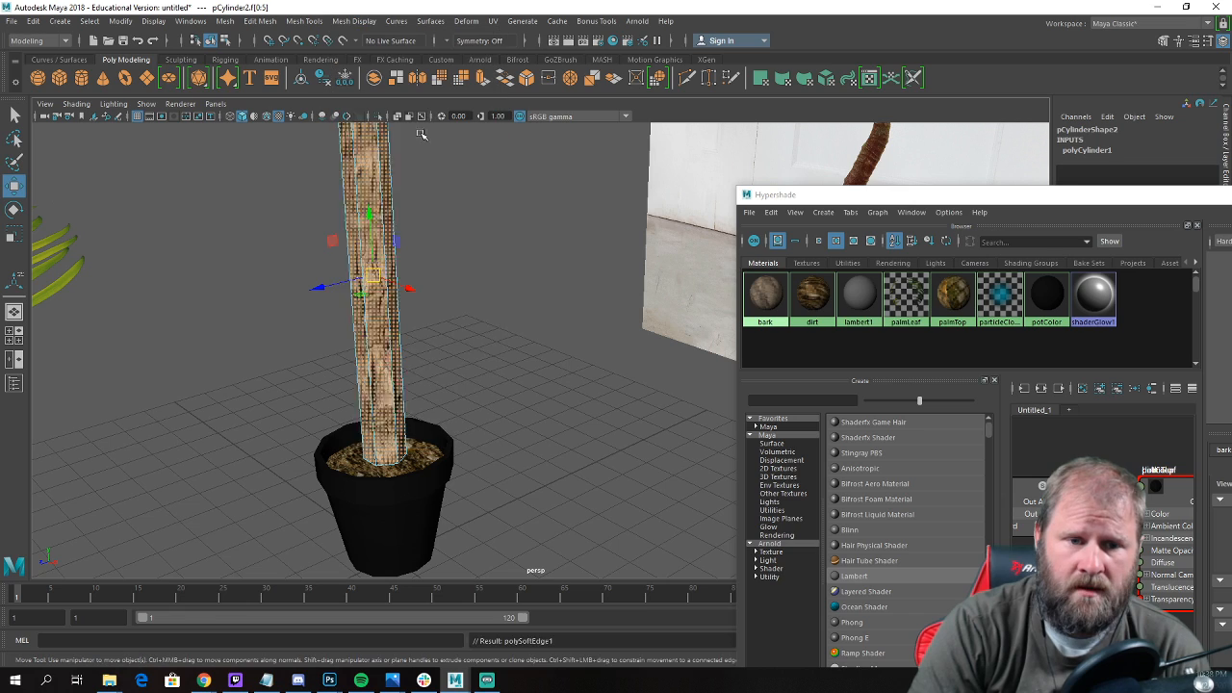
Deselect the faces, check the trunk's shading, and select the whole trunk as an object.
click(492, 291)
alt+drag(380, 301, 452, 314)
alt+middle_drag(451, 314, 421, 338)
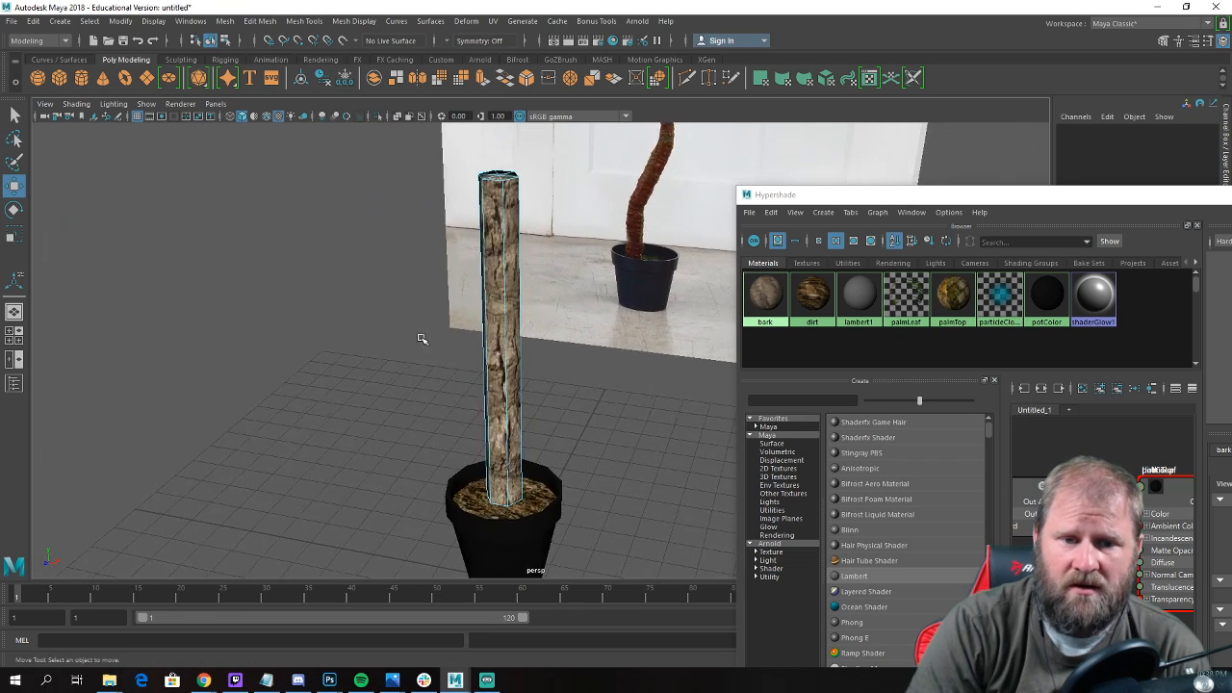
alt+right_drag(420, 339, 547, 291)
click(539, 366)
click(486, 356)
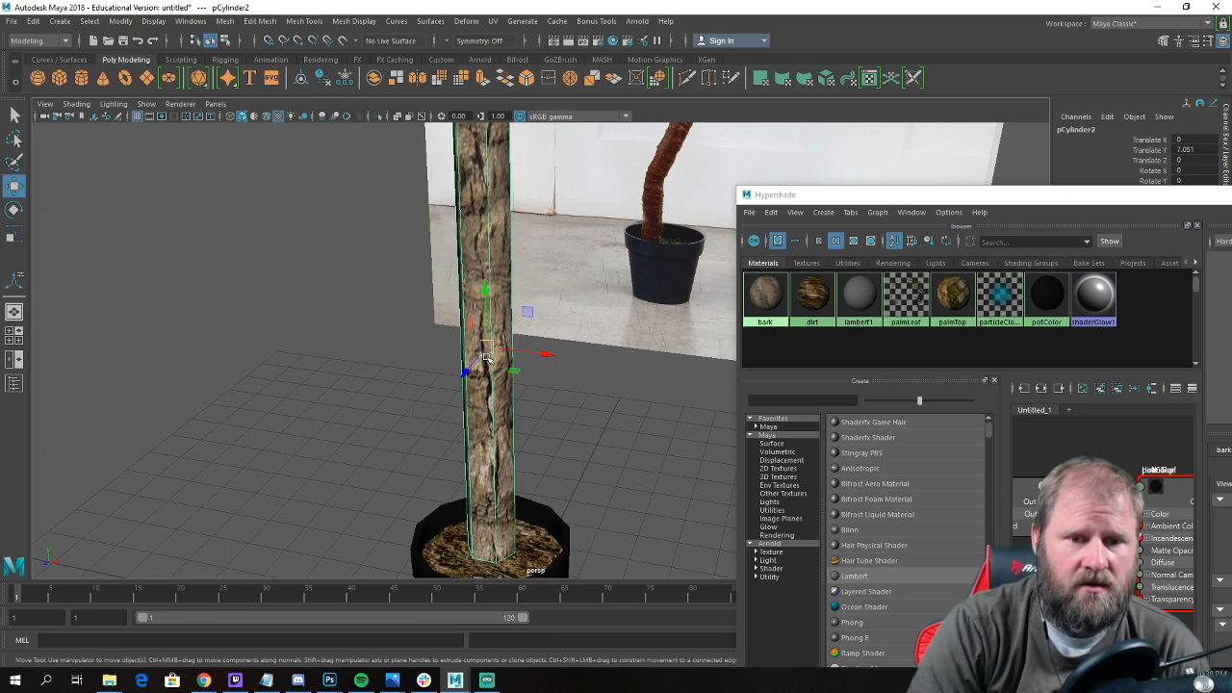
Open the UV Editor for the trunk cylinder and place its window beside the model.
click(492, 25)
click(514, 44)
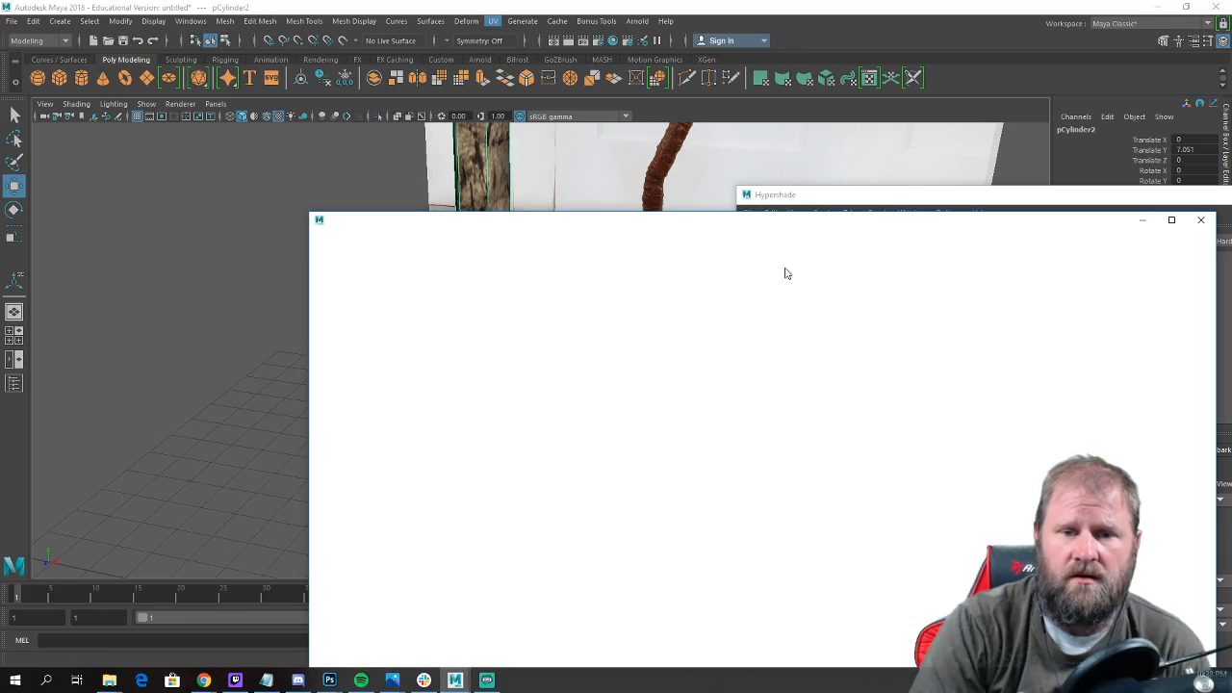
drag(713, 225, 652, 109)
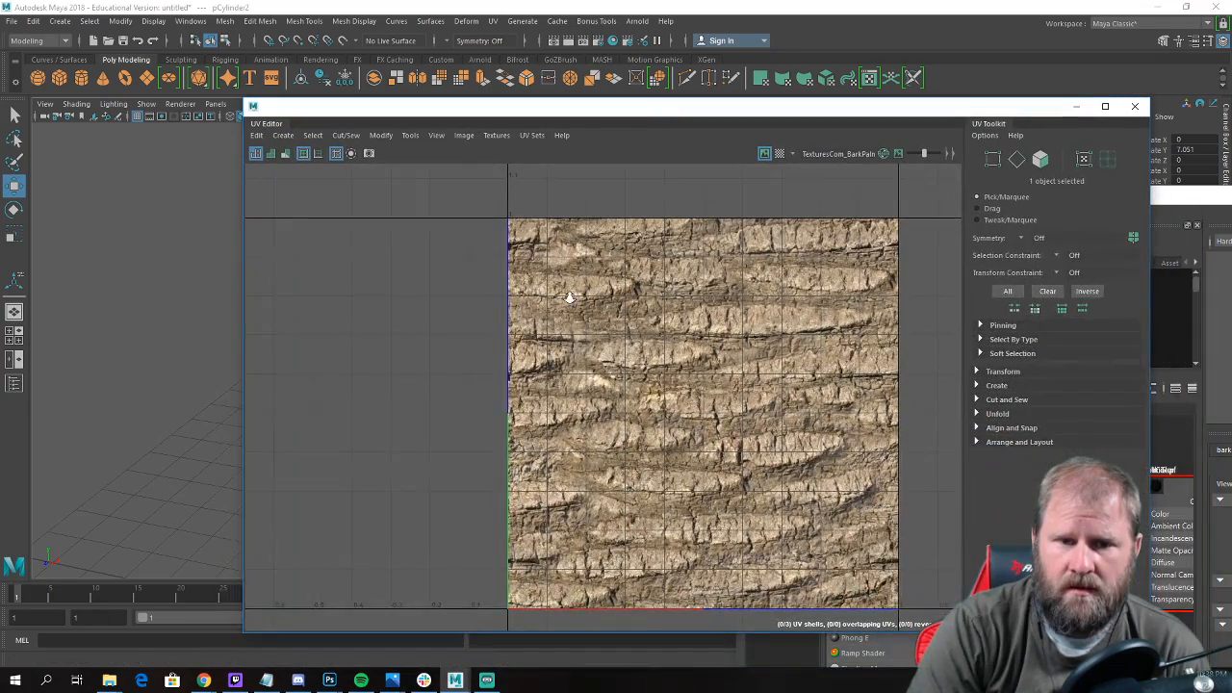
scroll(570, 297, down, 3)
drag(451, 100, 960, 118)
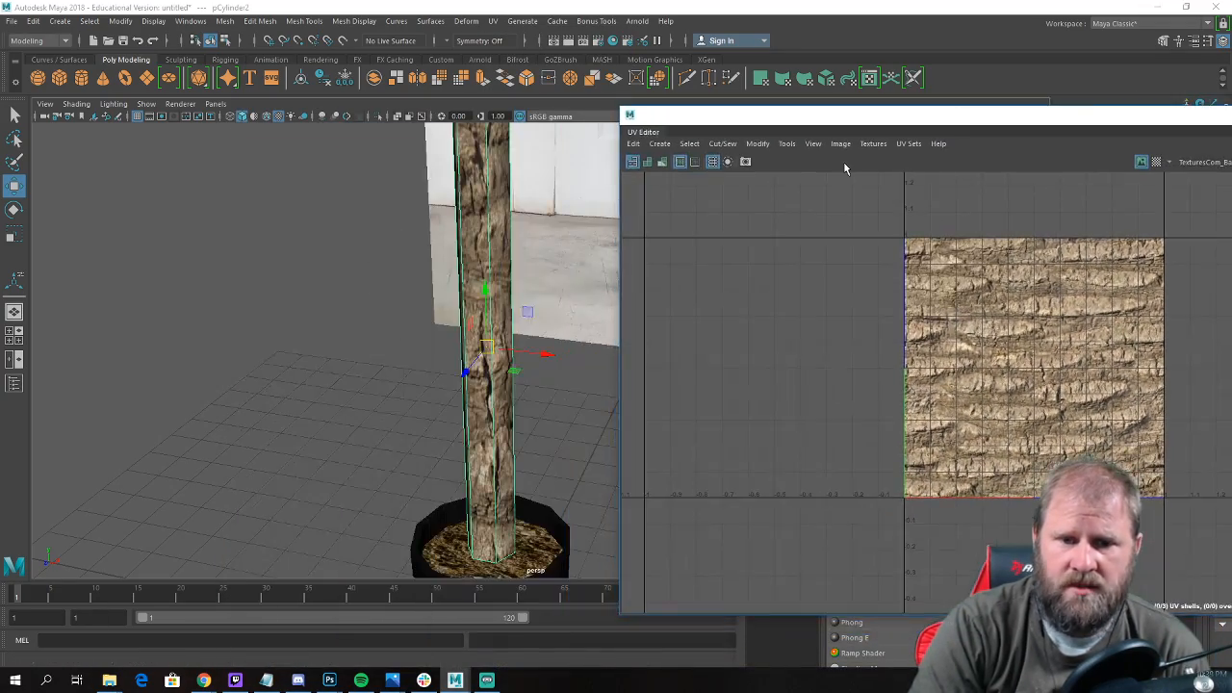
Select the UVs of the trunk's rectangular side shell and scale them up uniformly until the shell spans the bark texture's full width.
right_click(480, 215)
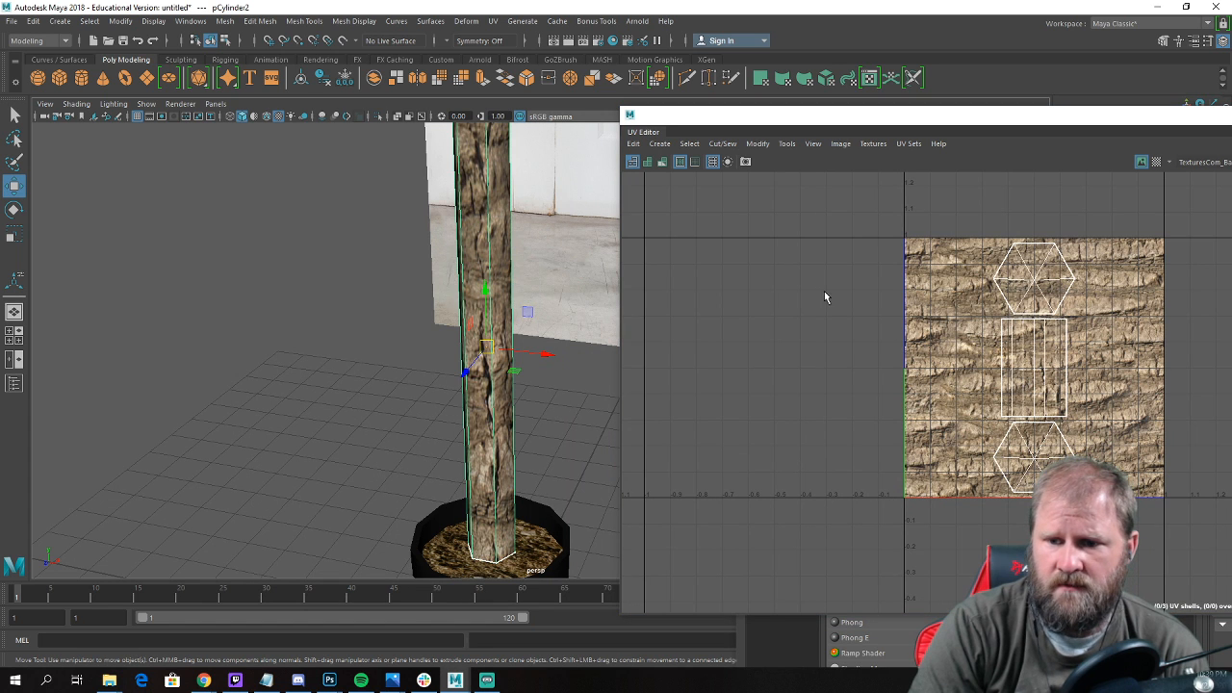
right_click(942, 322)
alt+middle_drag(943, 322, 745, 310)
right_click(852, 356)
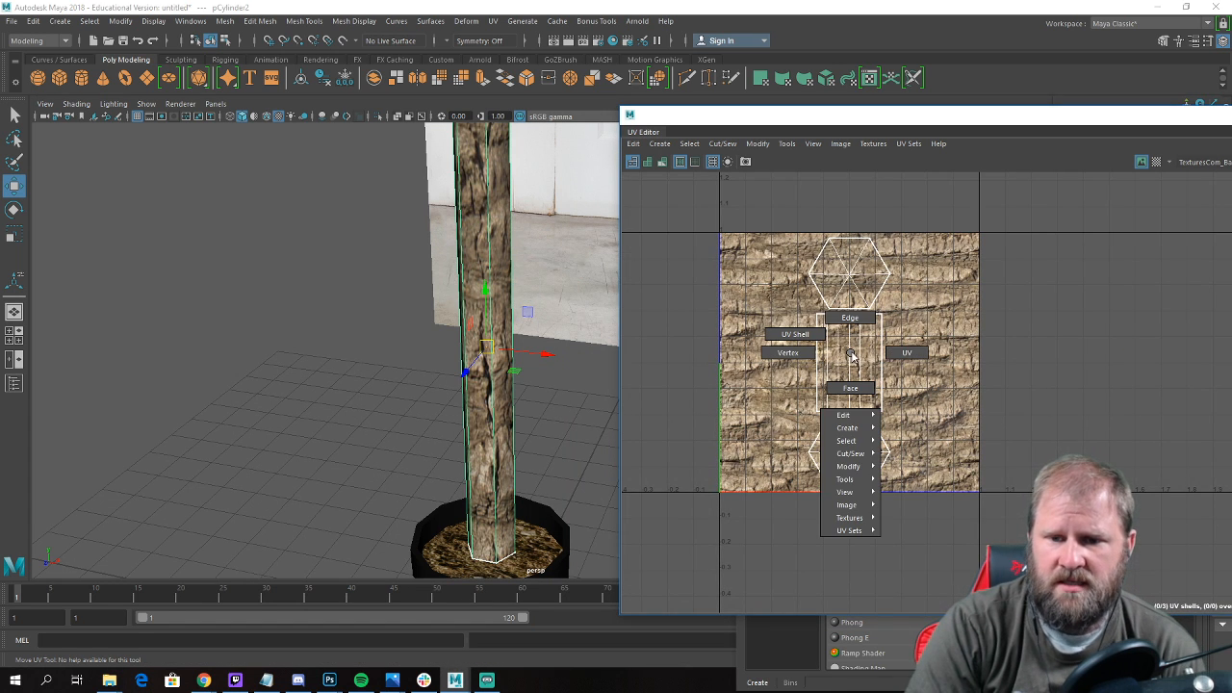
click(905, 353)
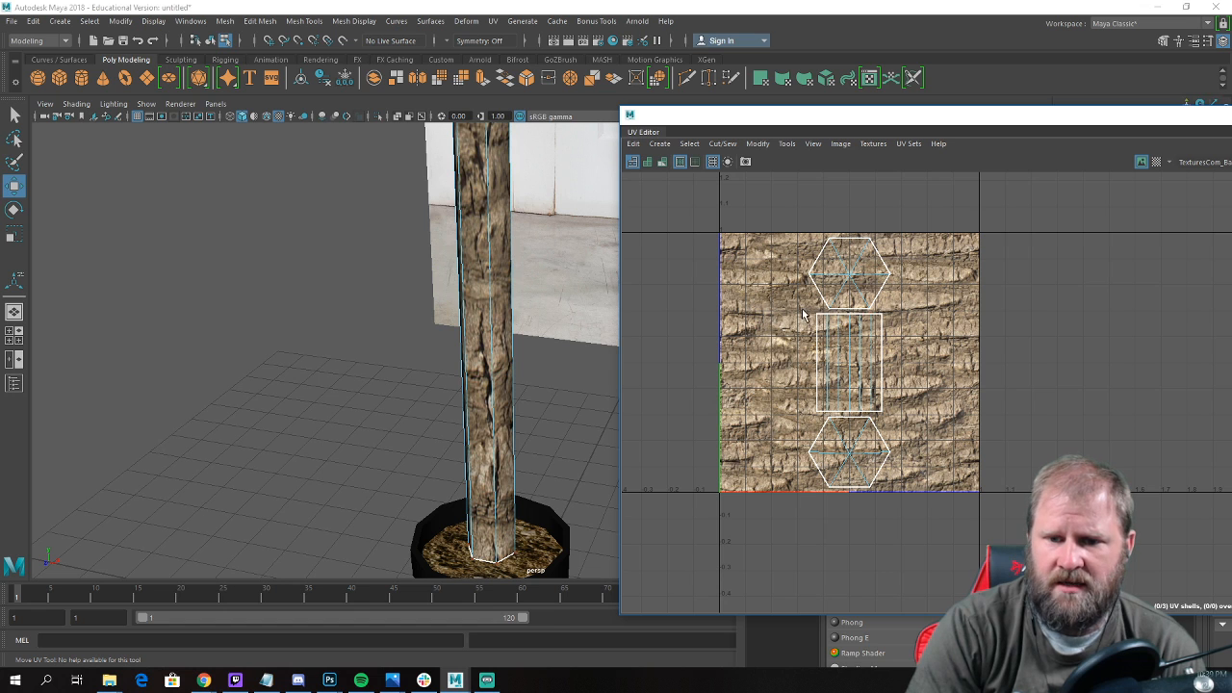
drag(906, 411, 906, 417)
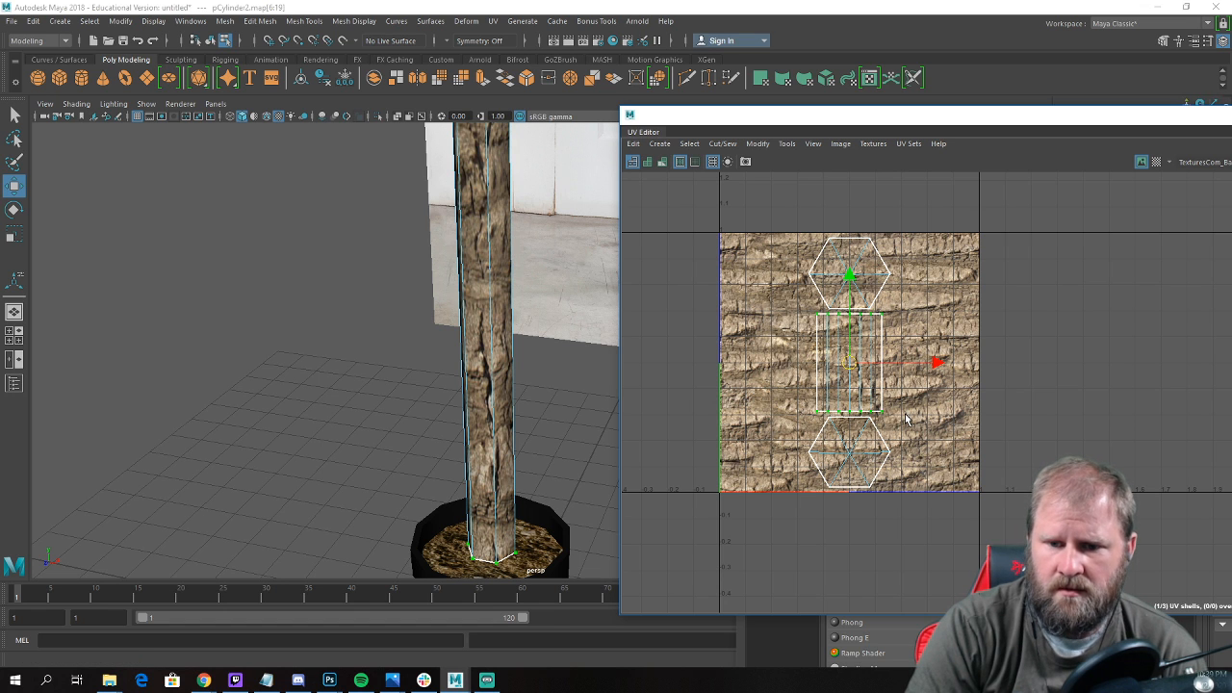
key(e)
key(r)
drag(851, 364, 1081, 367)
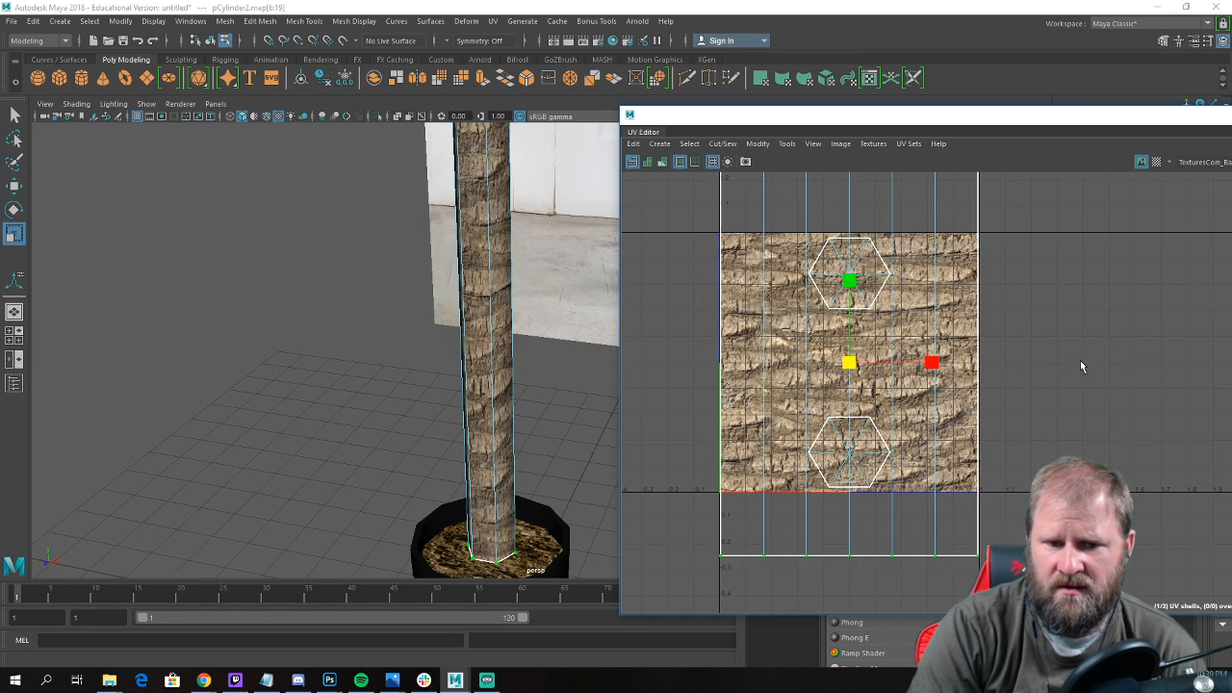
Examine the bark texture's scale on the trunk from several sides and compare the trunk with the reference palm.
alt+drag(393, 319, 443, 318)
key(w)
alt+middle_drag(443, 318, 279, 356)
alt+right_drag(279, 356, 446, 354)
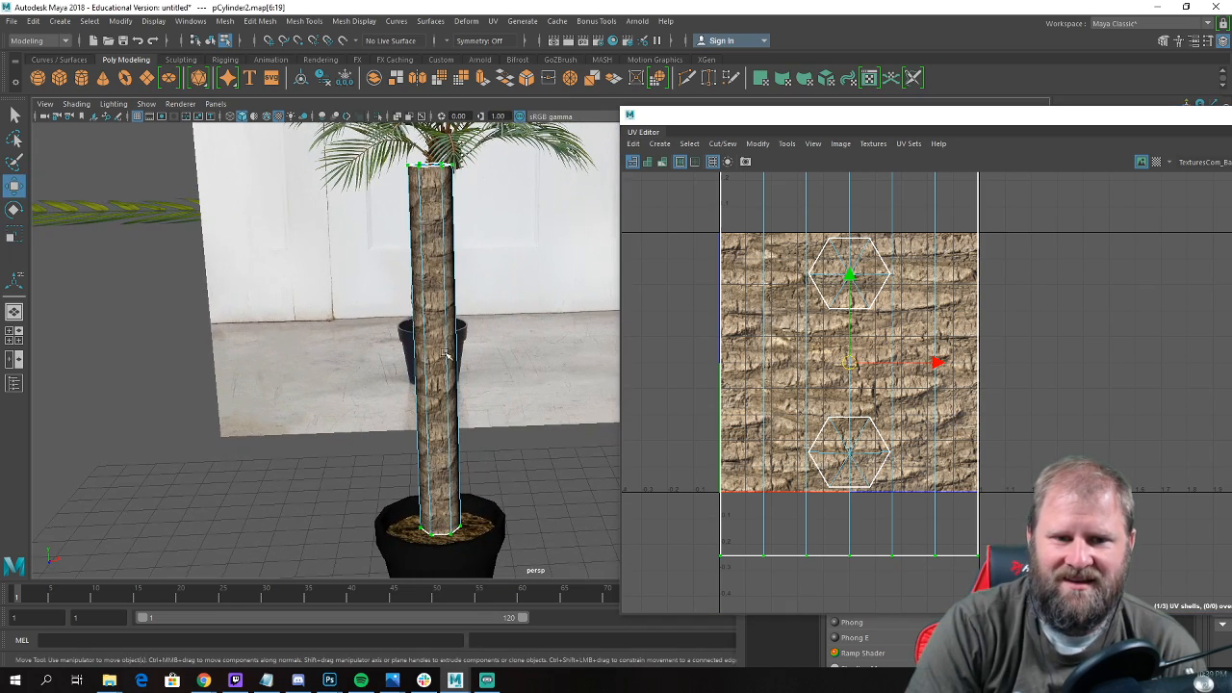
click(299, 423)
alt+drag(300, 423, 200, 429)
alt+middle_drag(226, 404, 390, 404)
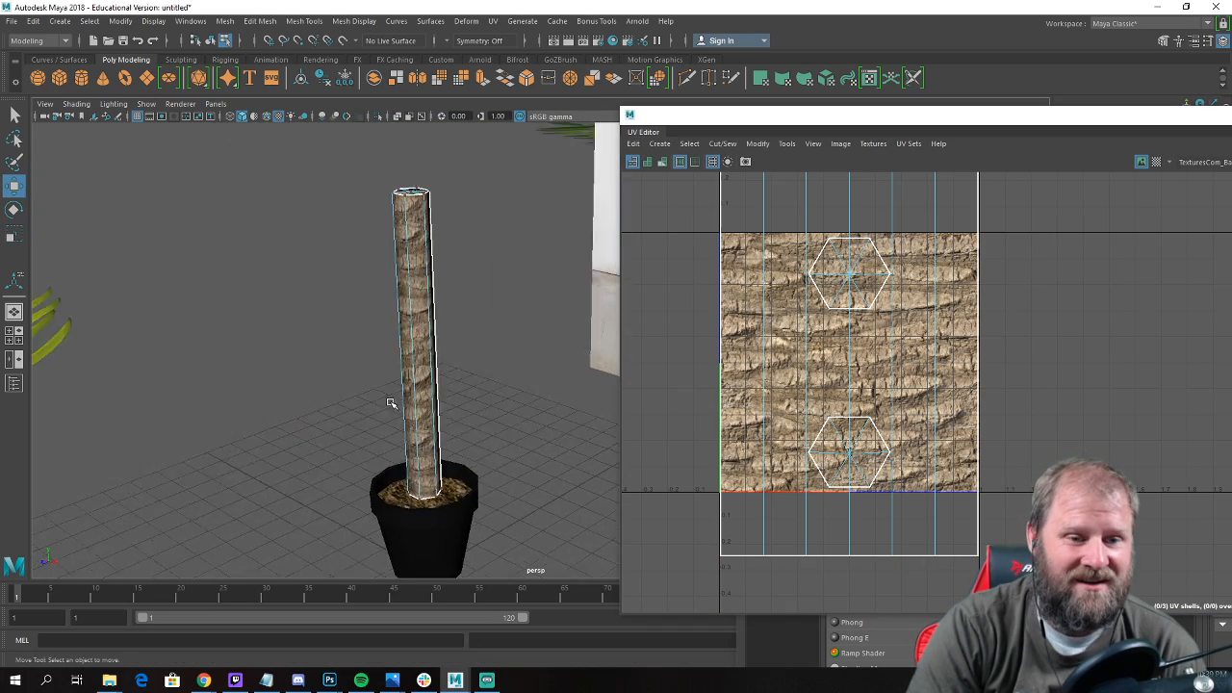
alt+right_drag(389, 405, 433, 420)
alt+drag(433, 420, 362, 375)
right_drag(338, 350, 403, 296)
click(403, 295)
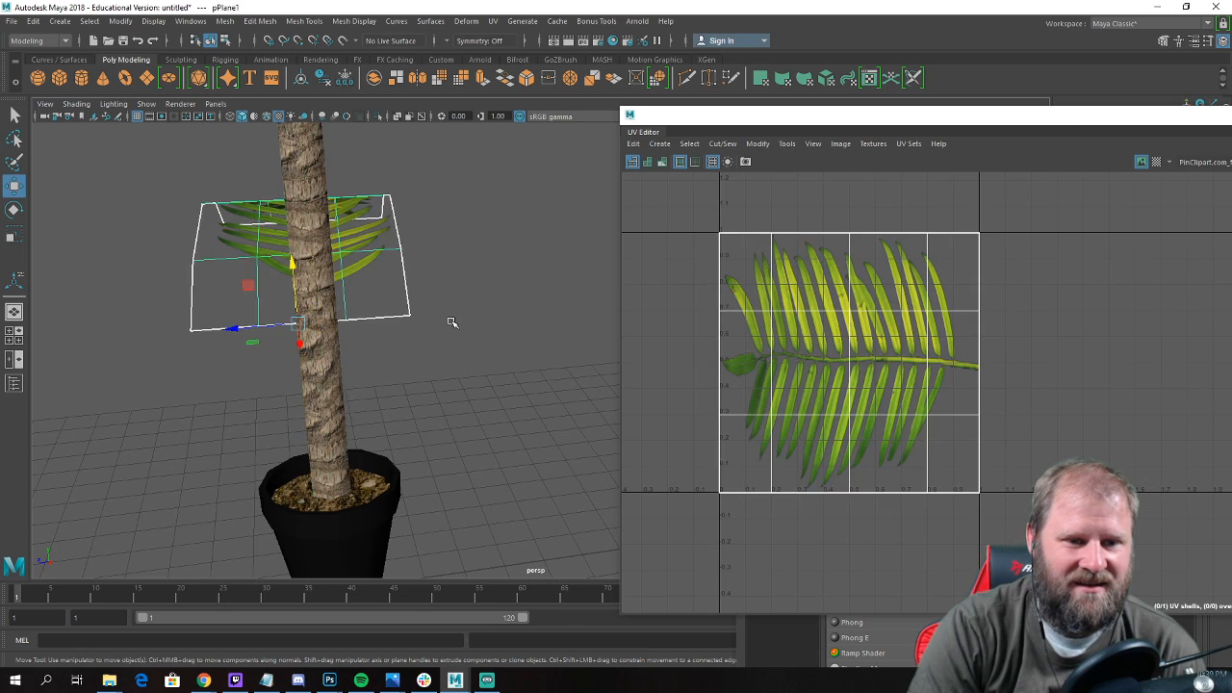
scroll(451, 321, down, 3)
click(490, 409)
alt+drag(490, 409, 317, 409)
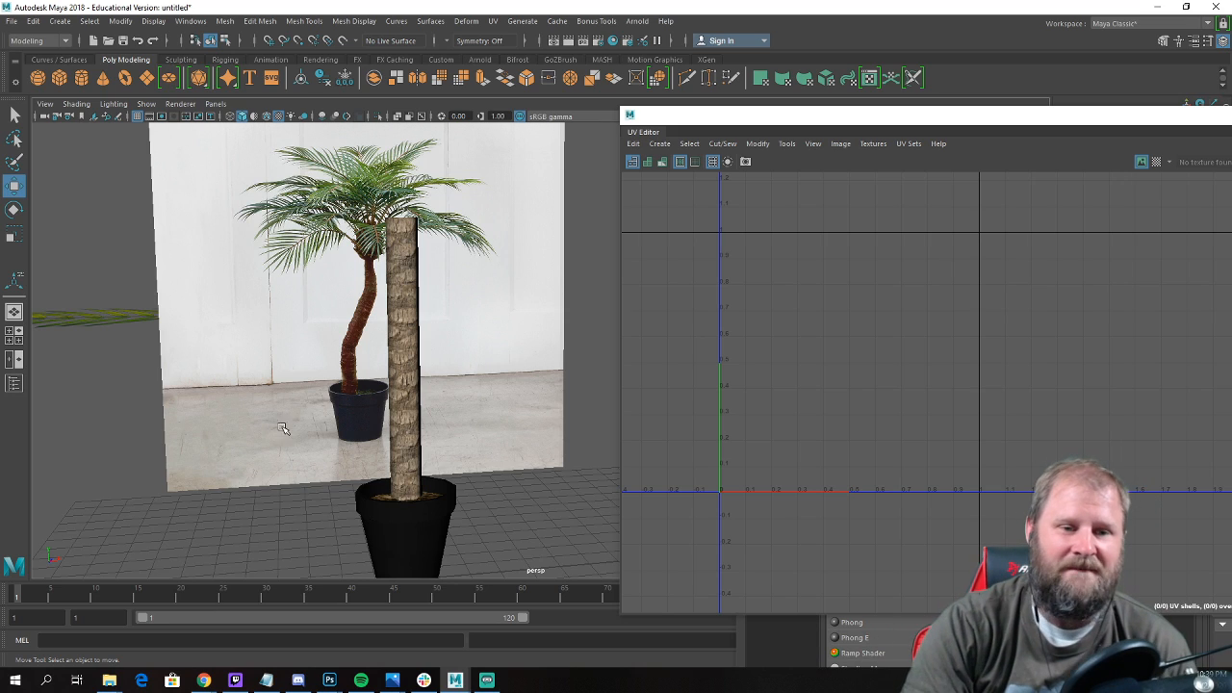
Select the trunk cylinder and frame it over the reference palm in the front view.
alt+drag(282, 427, 347, 345)
click(391, 339)
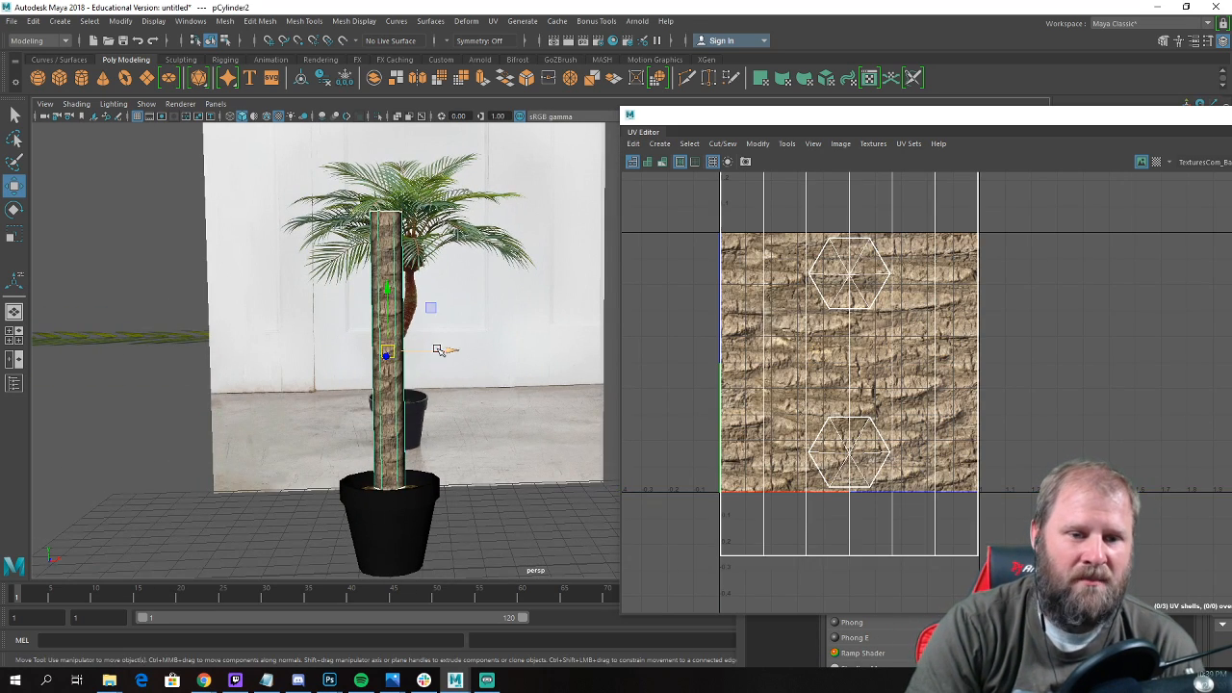
alt+drag(438, 349, 496, 441)
key(space)
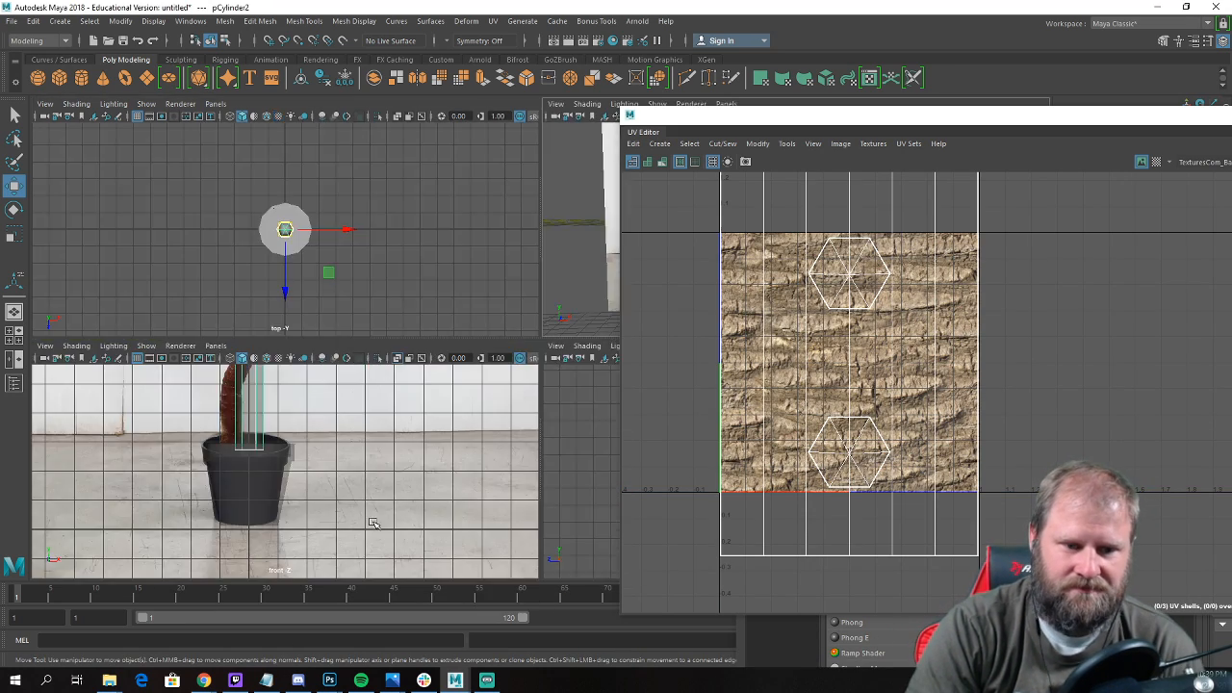
key(space)
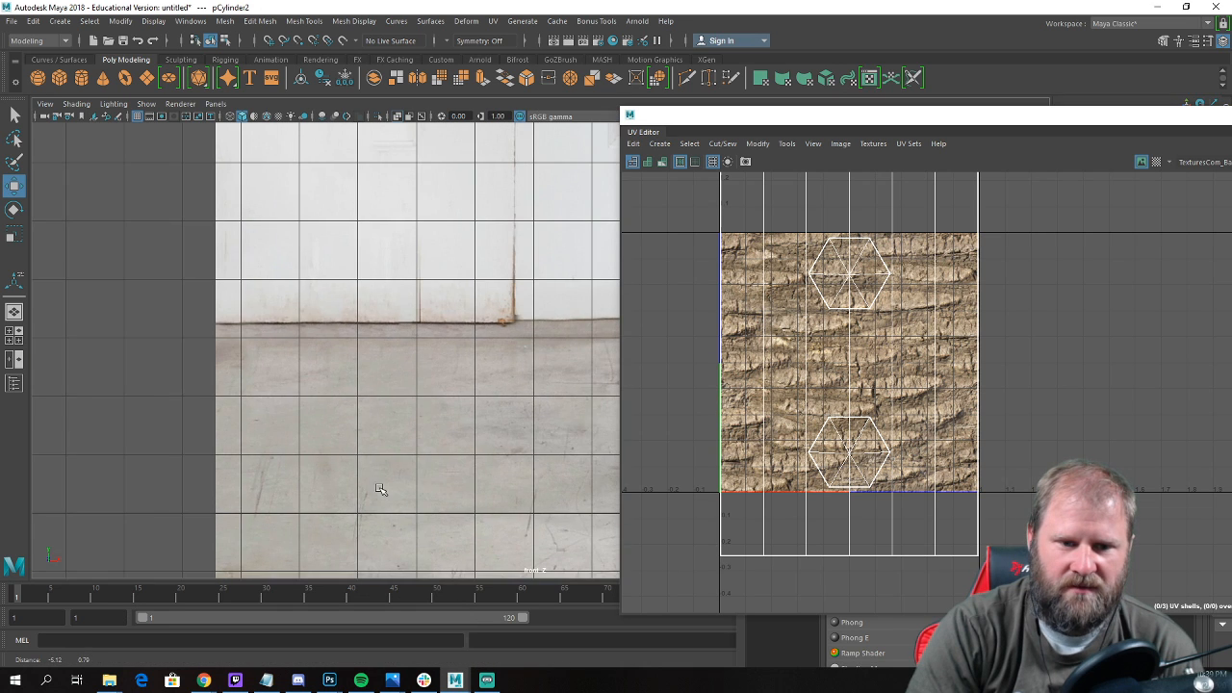
scroll(374, 453, down, 3)
key(space)
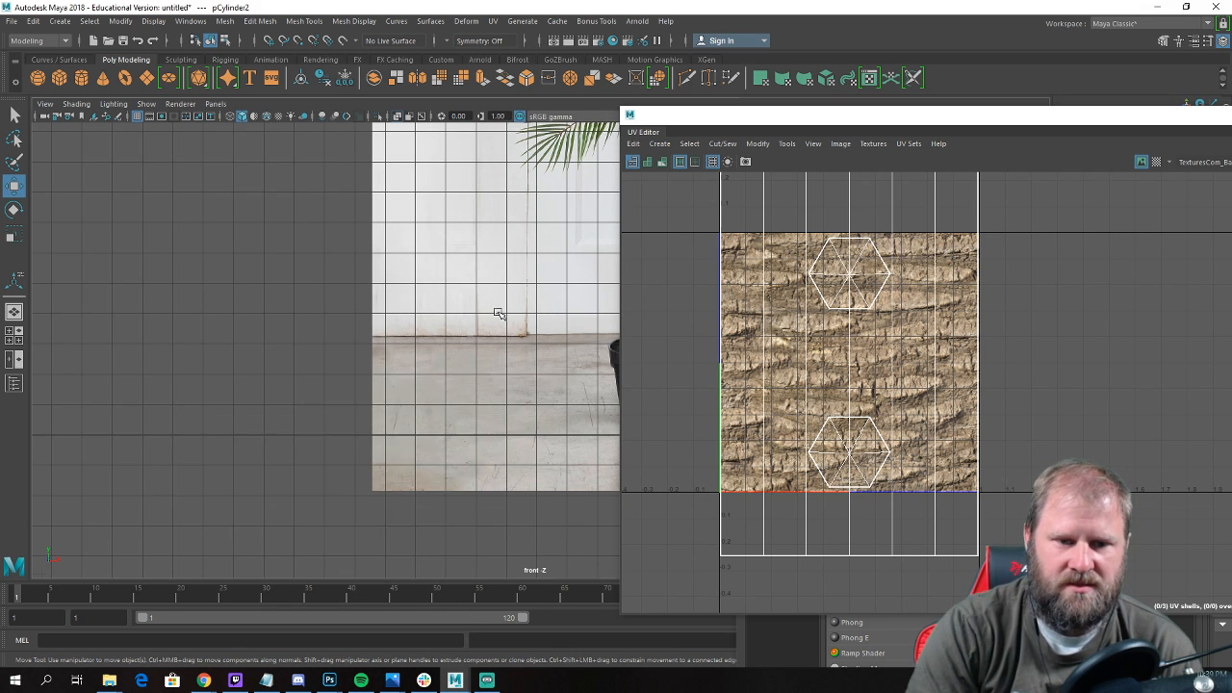
key(space)
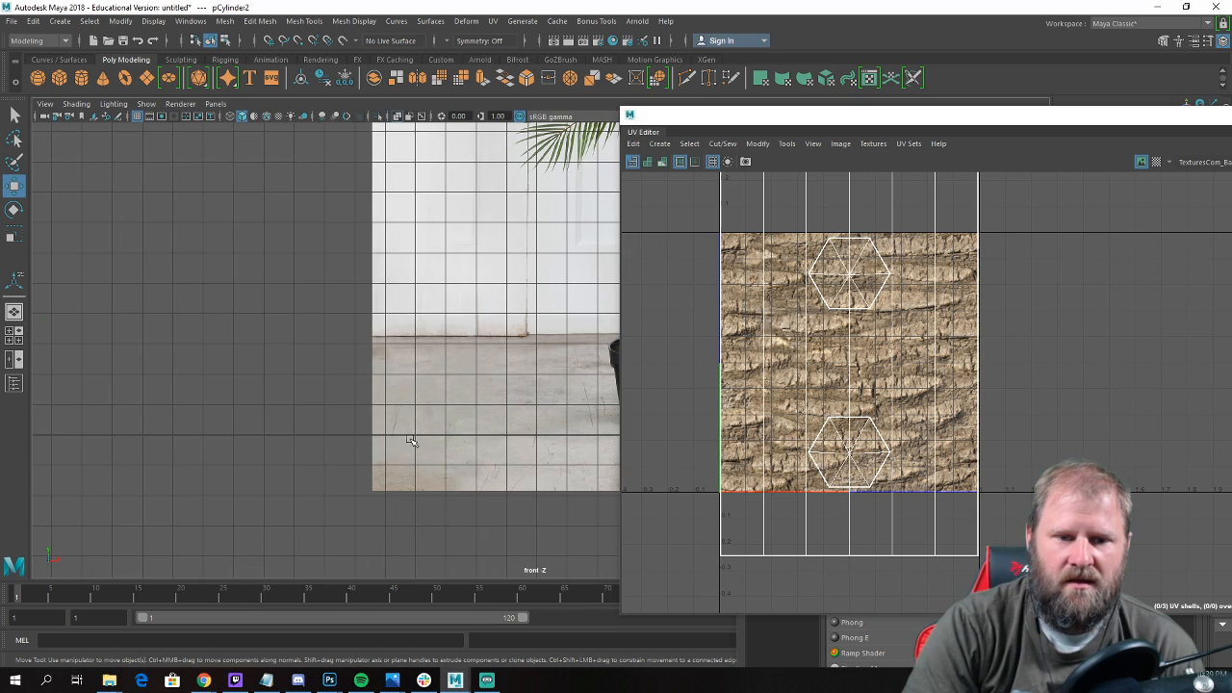
scroll(175, 467, down, 4)
scroll(517, 449, up, 5)
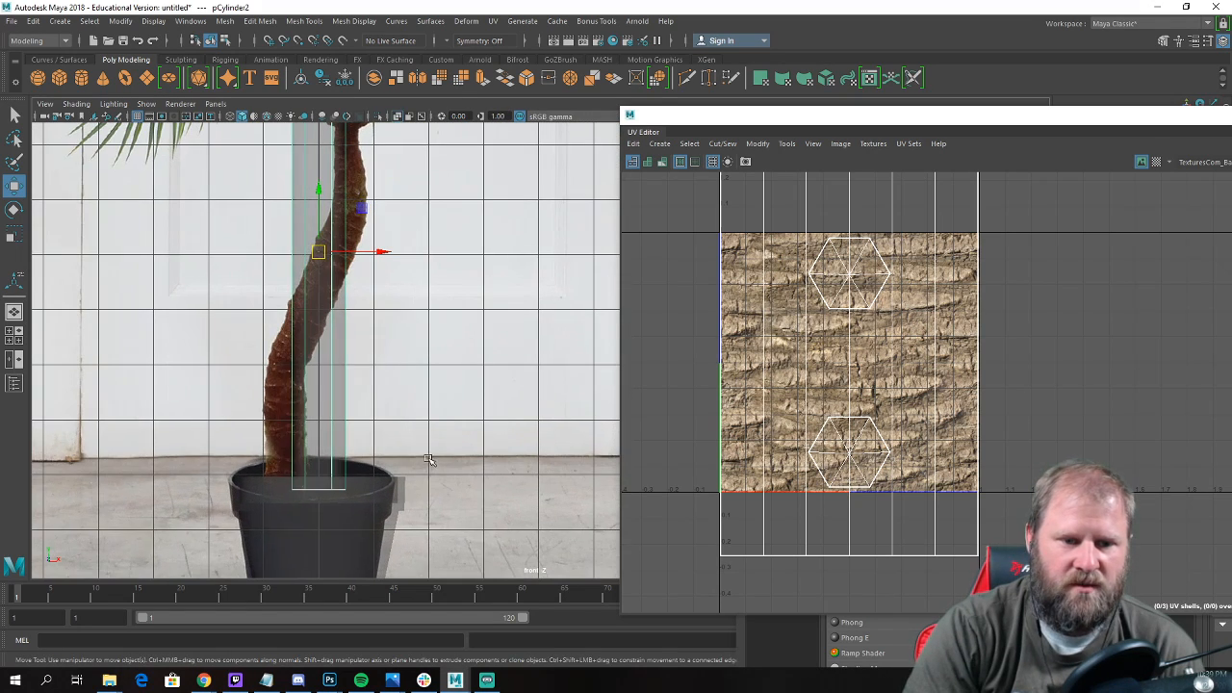
Select the trunk's bottom vertices and move them onto the base of the reference trunk.
right_drag(306, 310, 234, 313)
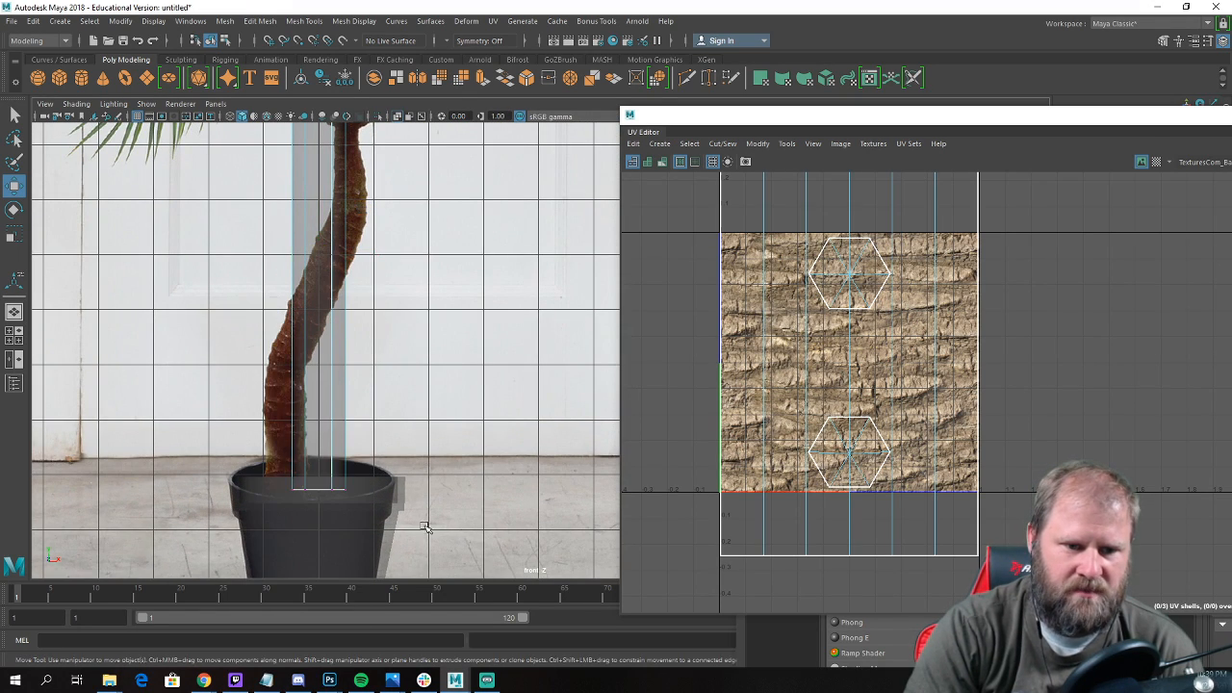
drag(426, 526, 272, 454)
alt+middle_drag(301, 453, 371, 435)
drag(449, 475, 357, 475)
key(e)
key(r)
Move the trunk's top vertices to just below the reference palm's crown and scale them to the reference trunk's width.
alt+middle_drag(464, 259, 440, 432)
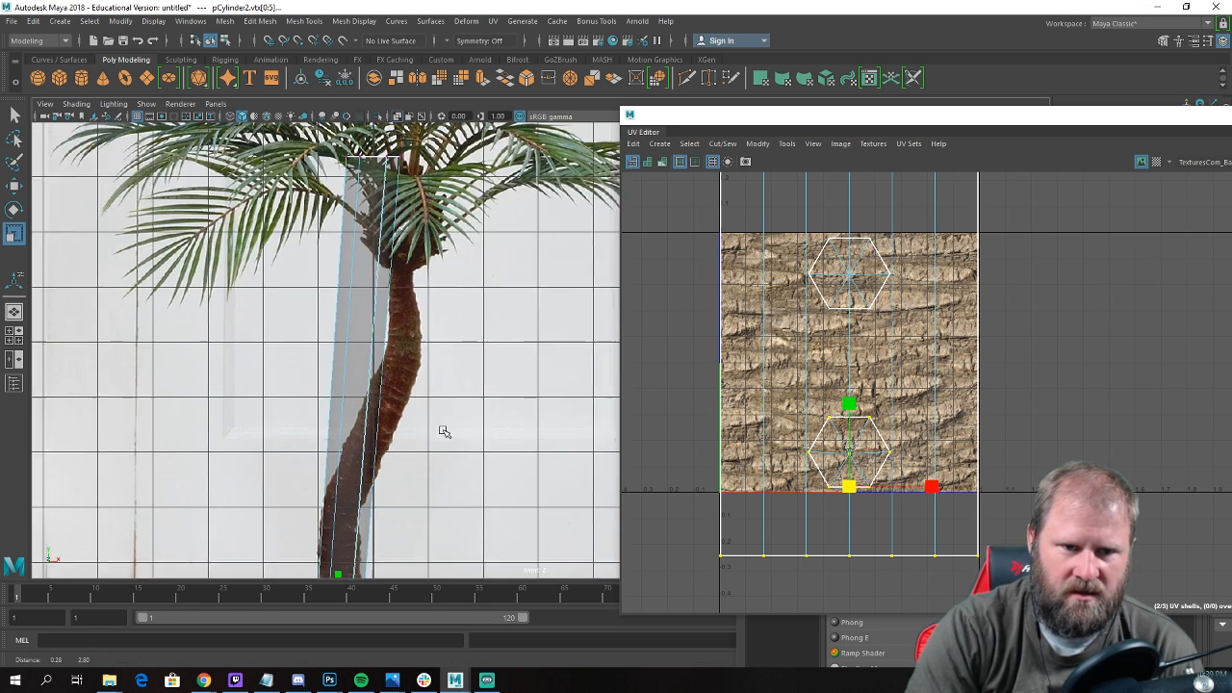
drag(458, 246, 375, 301)
key(w)
key(r)
key(e)
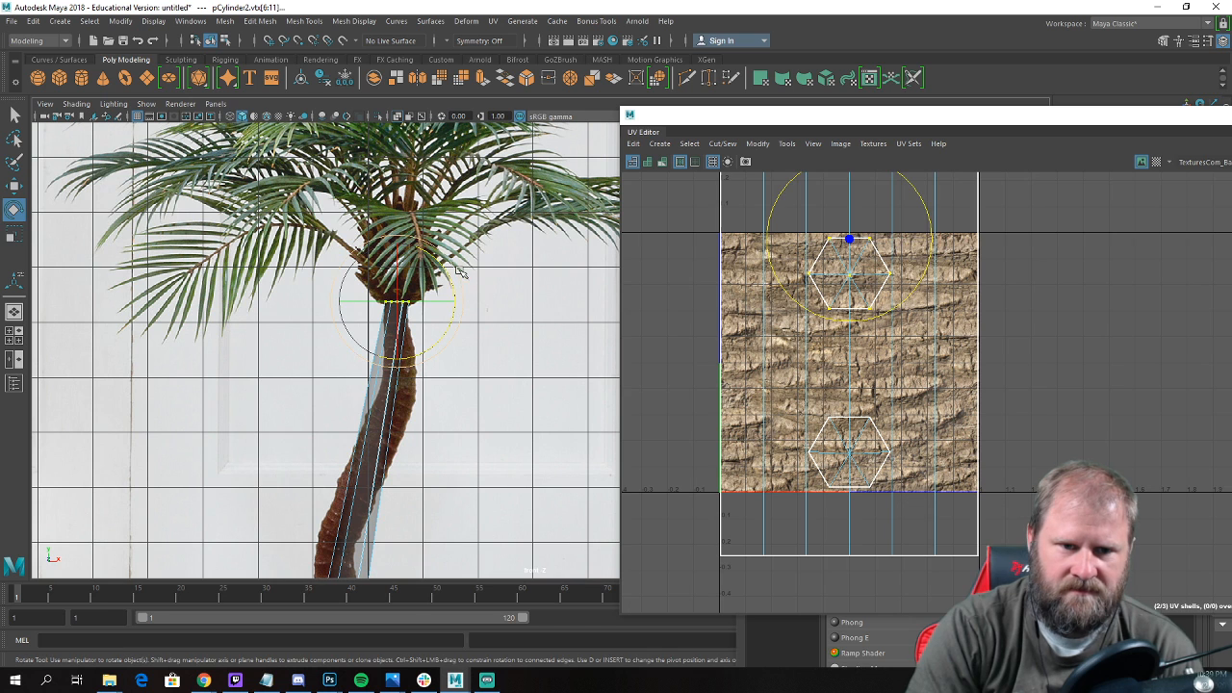
key(w)
Insert an edge loop midway up the trunk, then move, rotate and scale it to match the reference trunk's slant.
scroll(419, 387, up, 1)
alt+middle_drag(418, 387, 467, 292)
right_drag(418, 310, 435, 388)
double_click(424, 344)
alt+middle_drag(435, 388, 445, 344)
scroll(438, 347, up, 3)
drag(413, 351, 402, 352)
key(e)
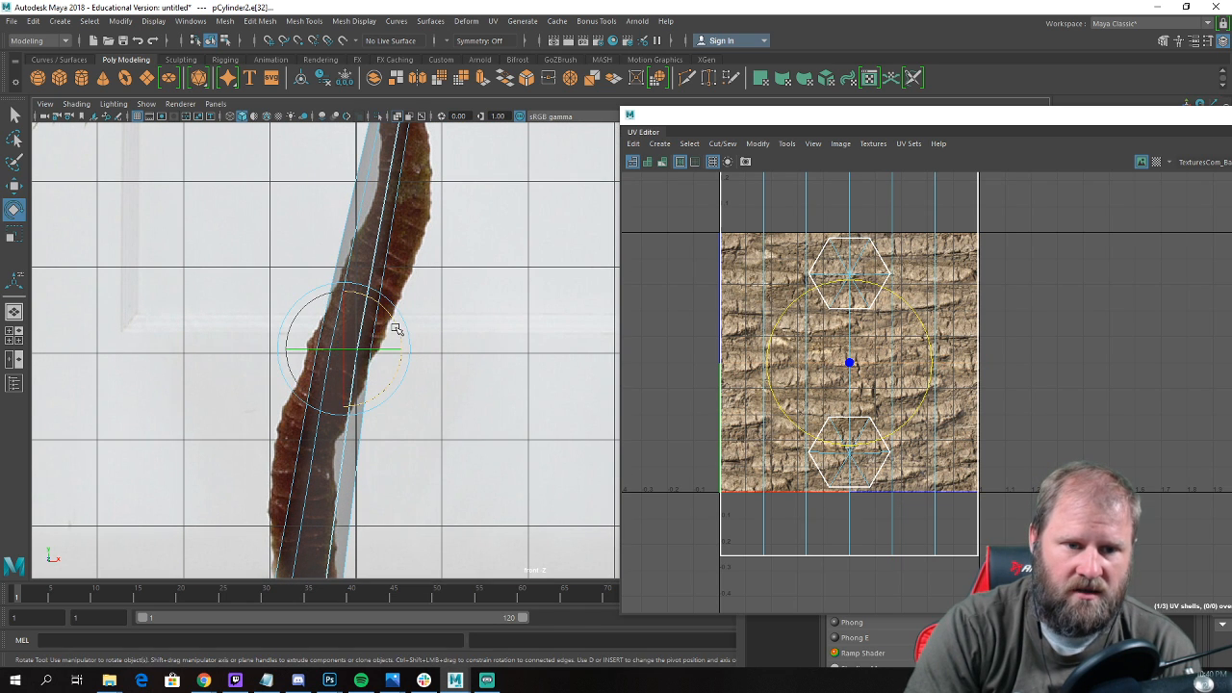
key(r)
drag(346, 349, 348, 351)
key(w)
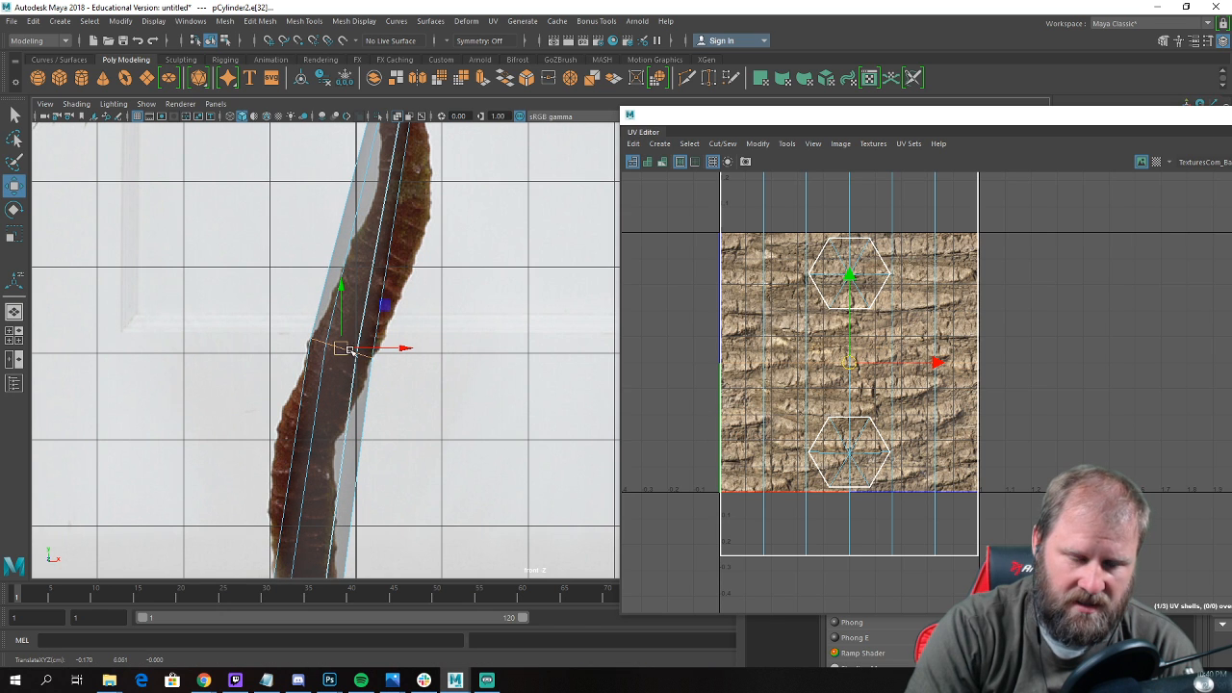
Insert an edge loop in the lower trunk and shift it sideways onto the reference trunk's lower bend.
alt+middle_drag(351, 352, 434, 242)
right_click(396, 313)
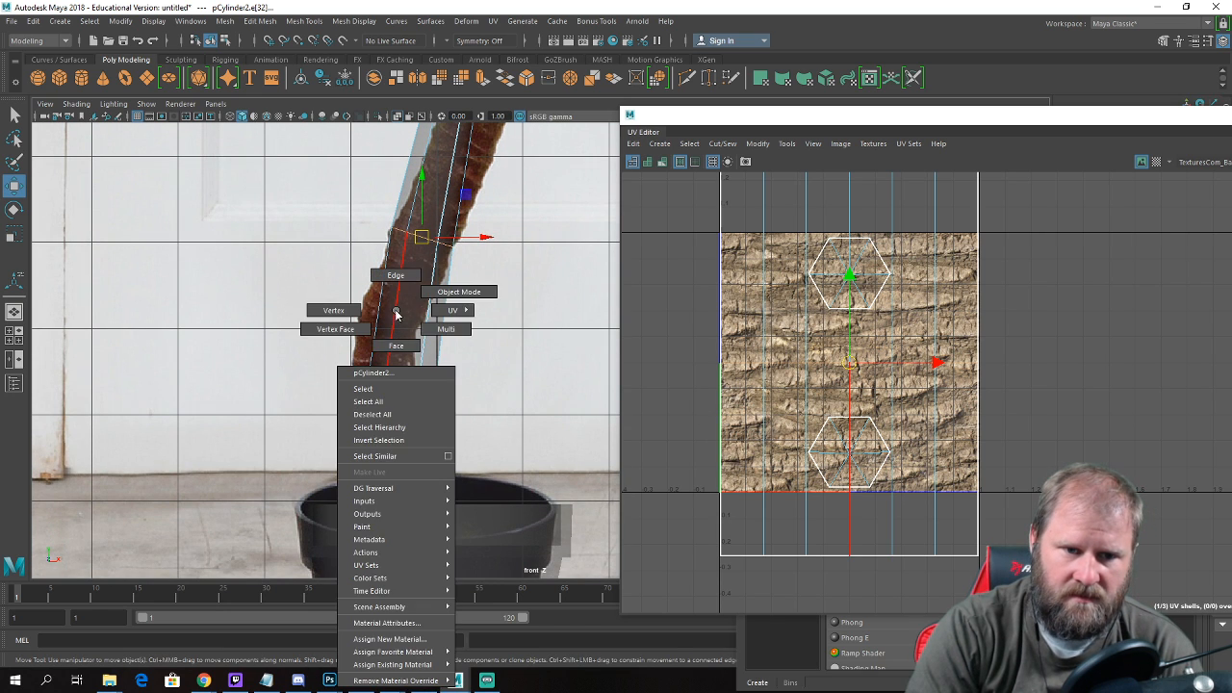
click(398, 309)
ctrl+right_drag(397, 308, 417, 354)
drag(463, 383, 452, 381)
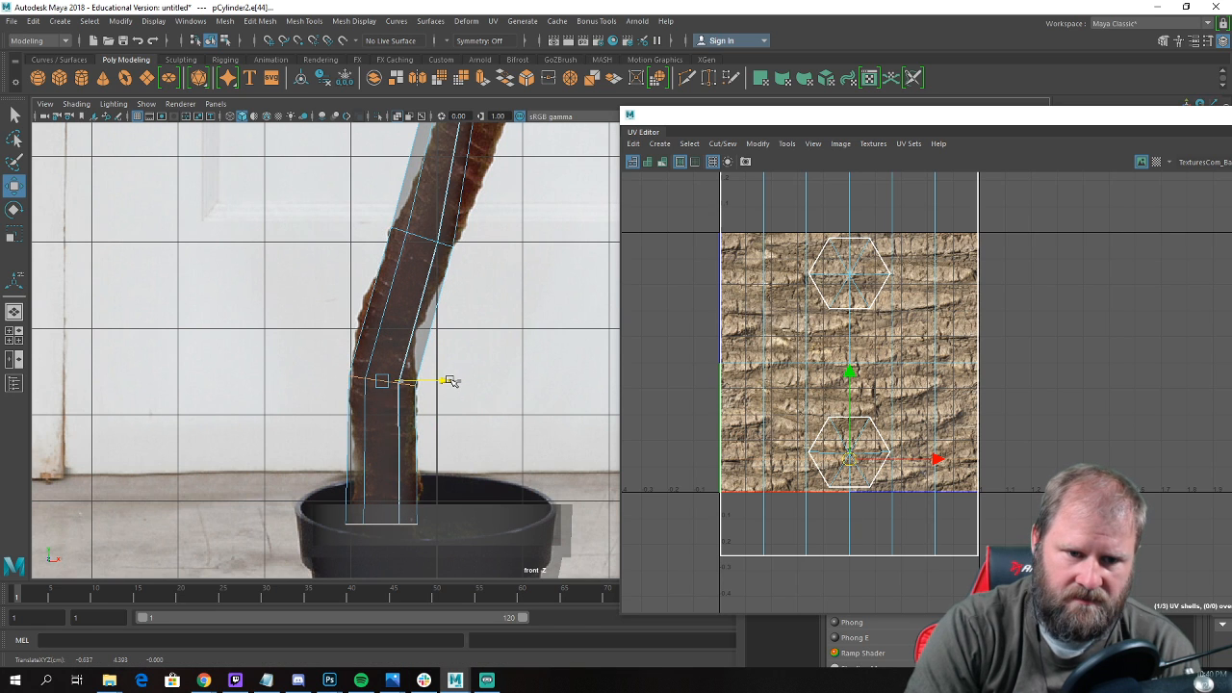
key(e)
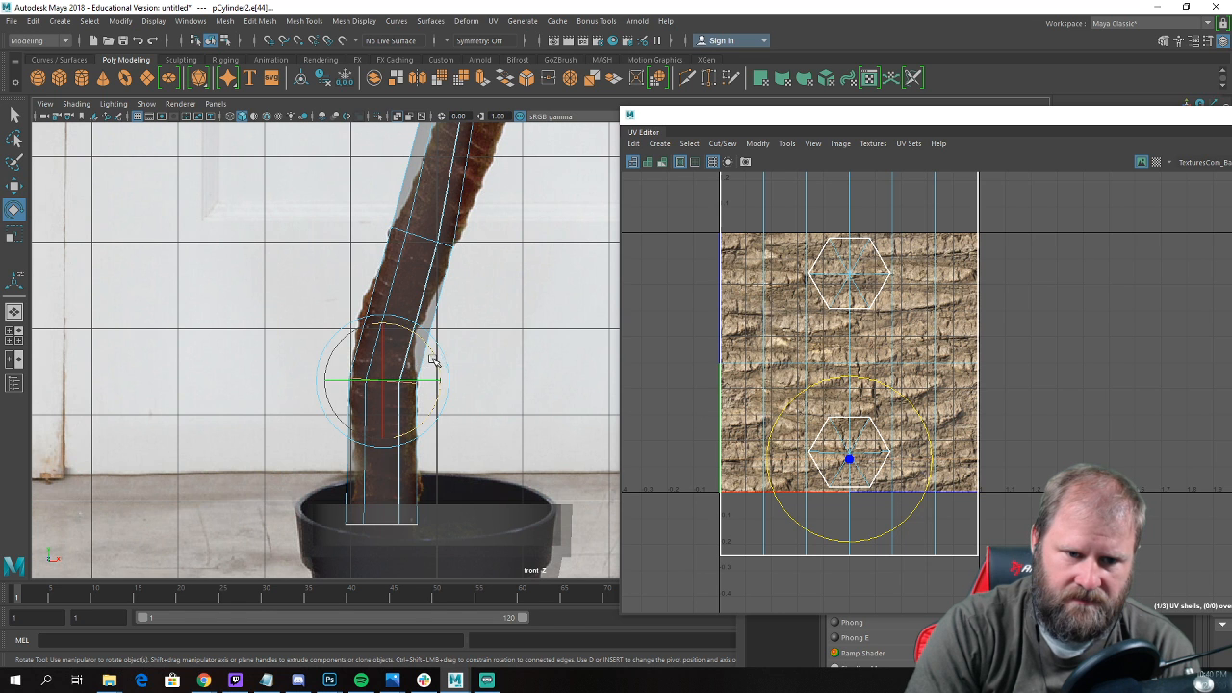
Insert an edge loop in the upper trunk and move and scale it to fit the reference trunk's upper bend.
right_drag(385, 471, 474, 291)
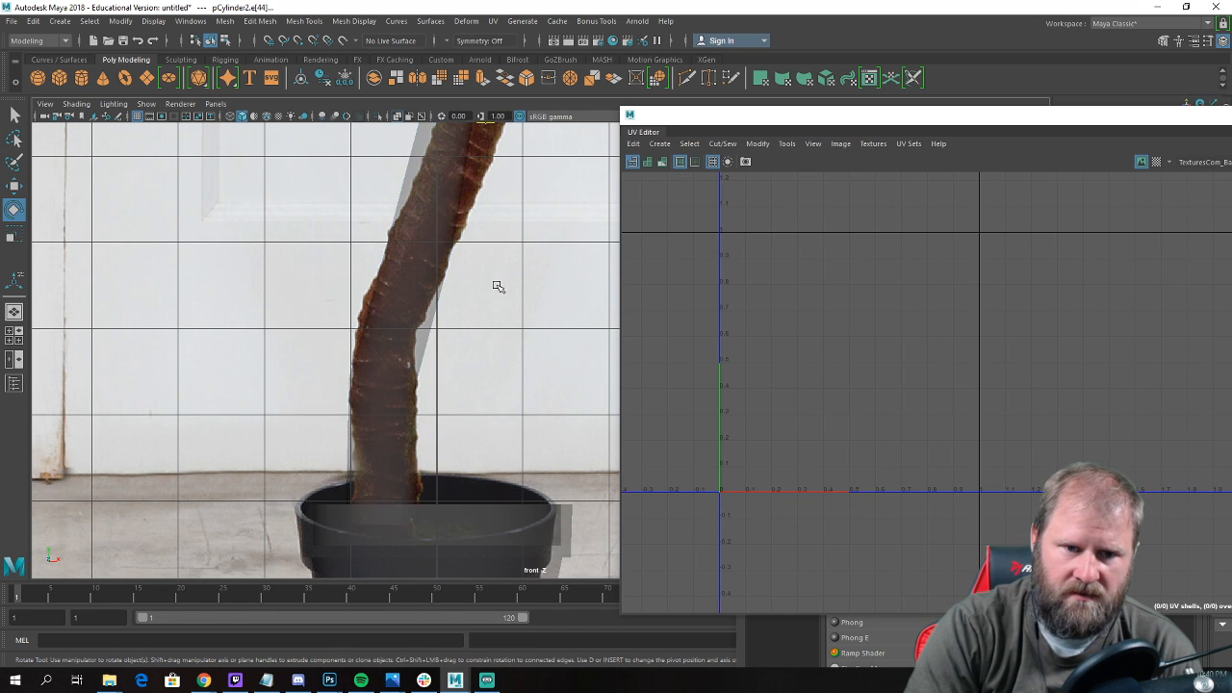
scroll(498, 287, up, 1)
alt+middle_drag(498, 287, 425, 456)
click(409, 396)
click(406, 308)
alt+middle_drag(407, 308, 408, 410)
right_drag(415, 310, 470, 293)
click(353, 292)
click(379, 370)
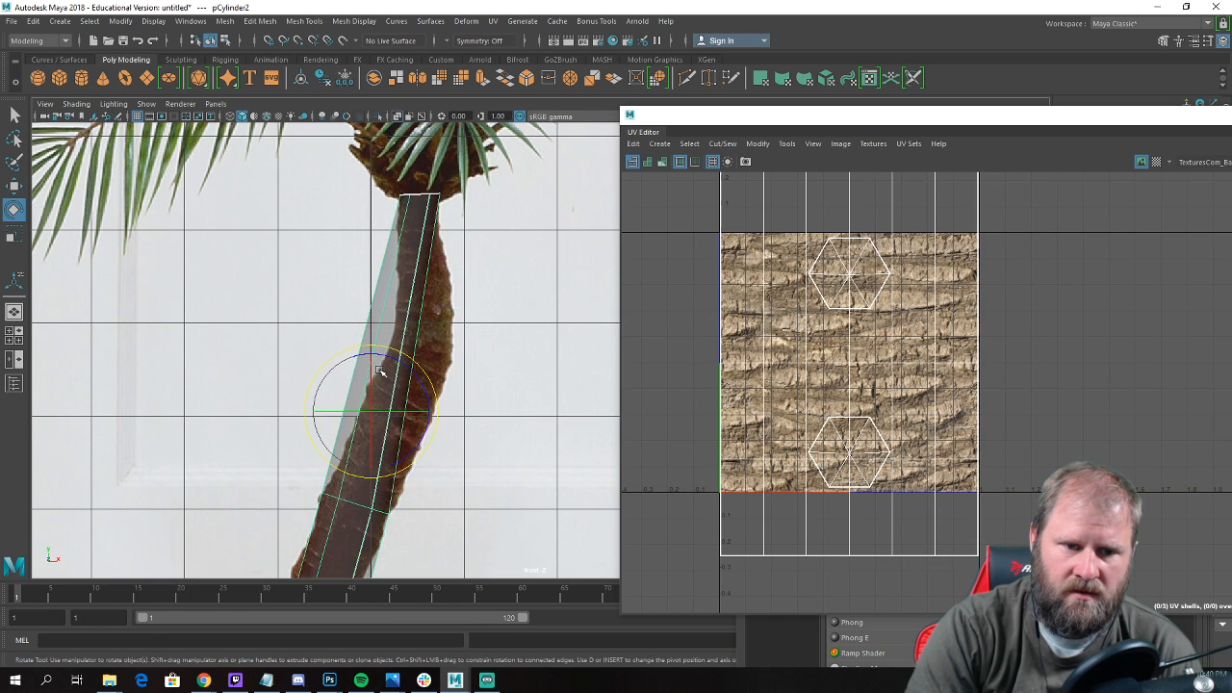
shift+right_drag(395, 326, 333, 349)
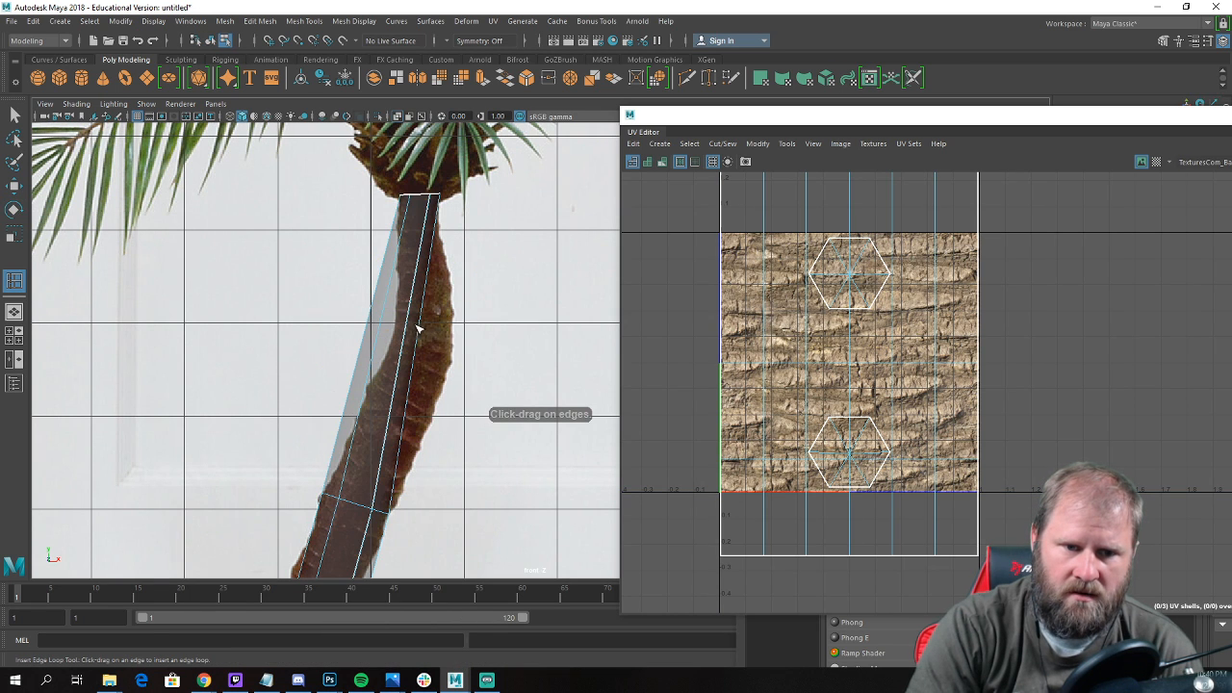
click(418, 353)
key(w)
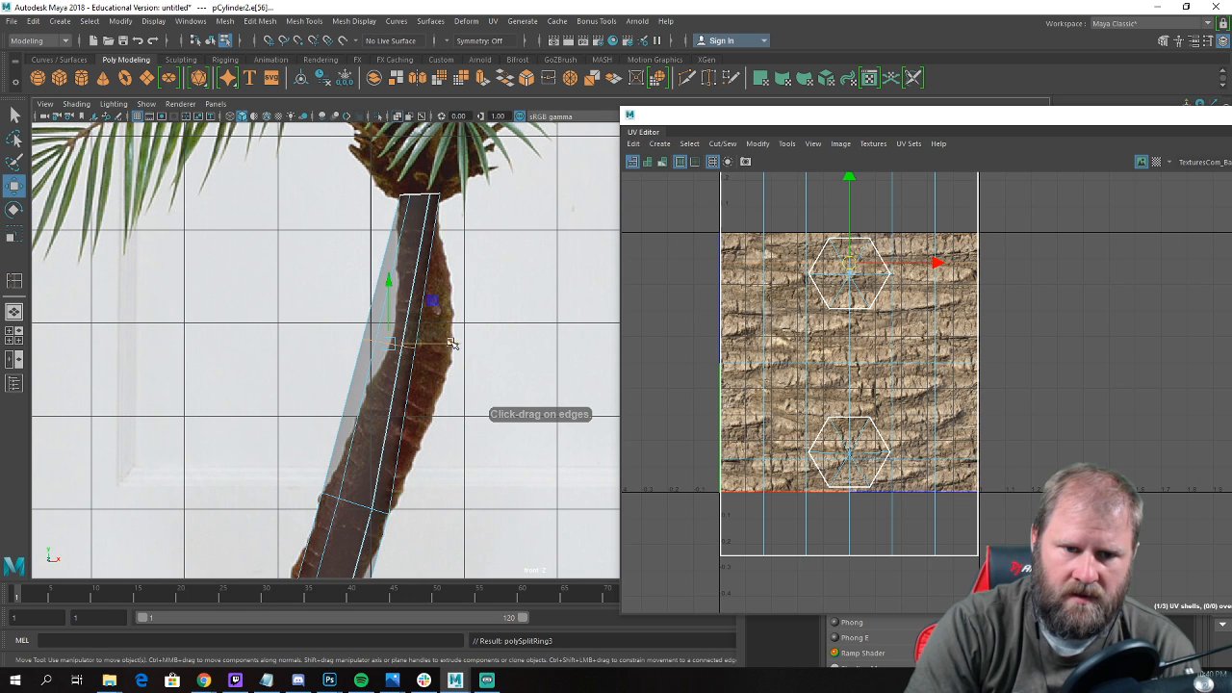
drag(455, 345, 477, 322)
key(r)
key(e)
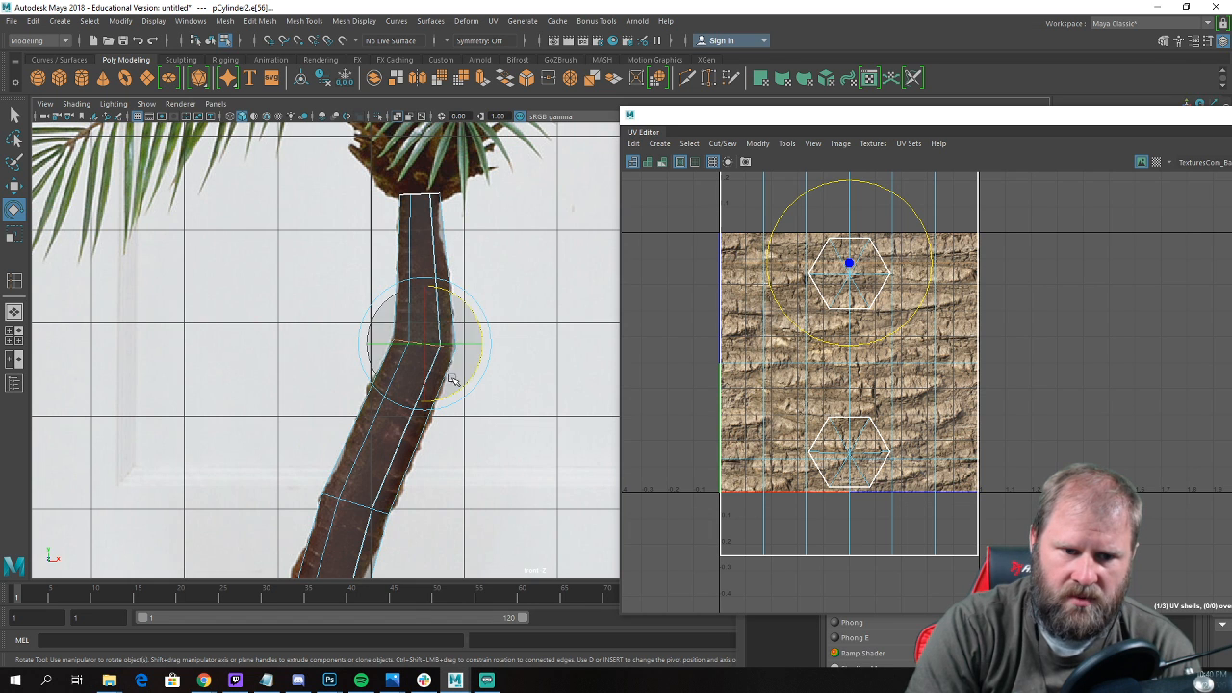
Insert an edge loop between the lower bend and the middle loop and shift it onto the reference trunk's curve.
alt+middle_drag(443, 449, 444, 309)
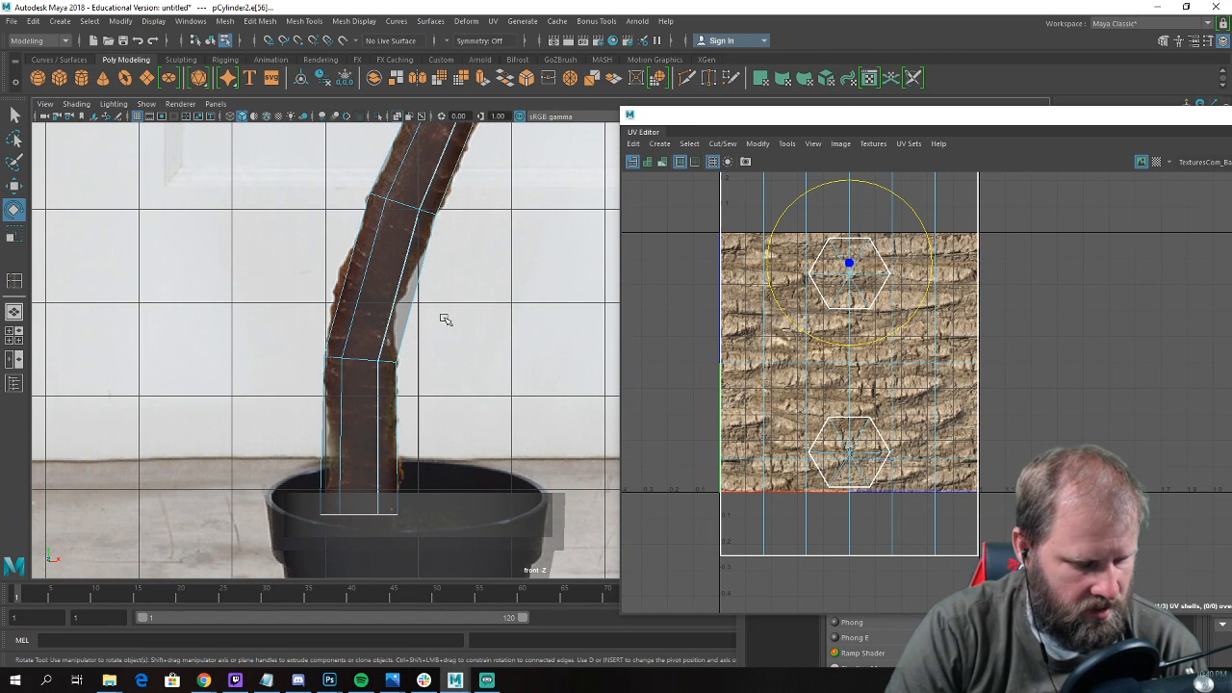
shift+right_drag(446, 319, 427, 339)
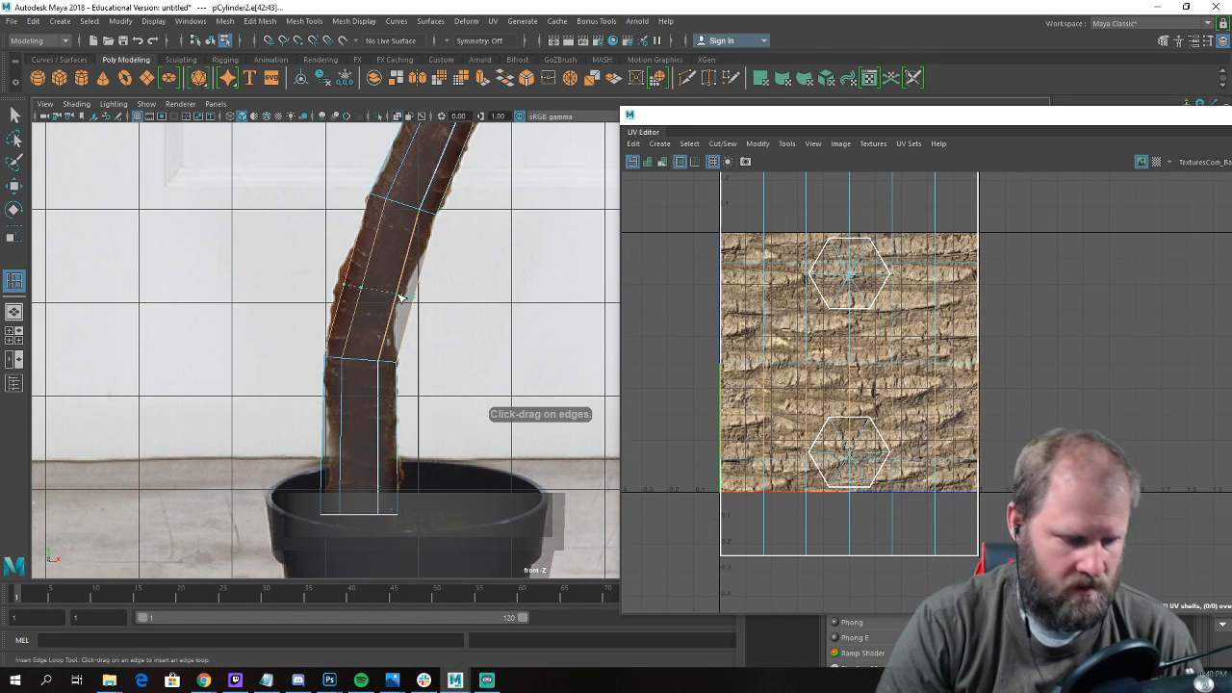
click(401, 298)
key(e)
key(w)
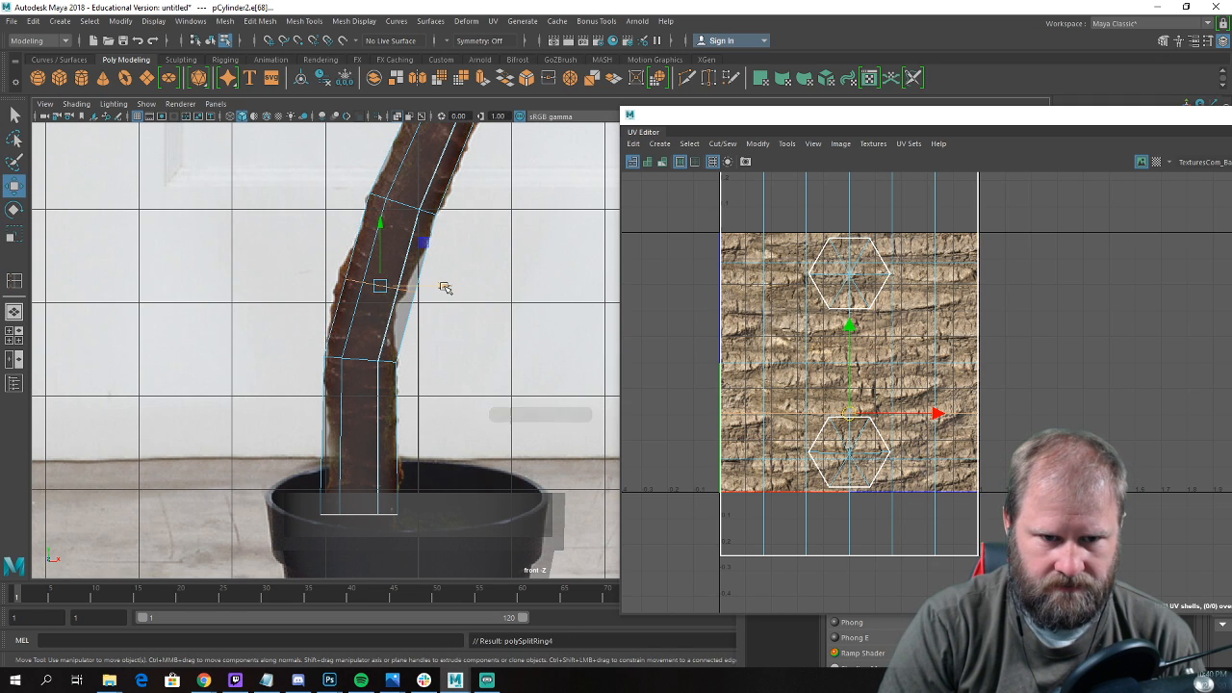
drag(445, 288, 432, 288)
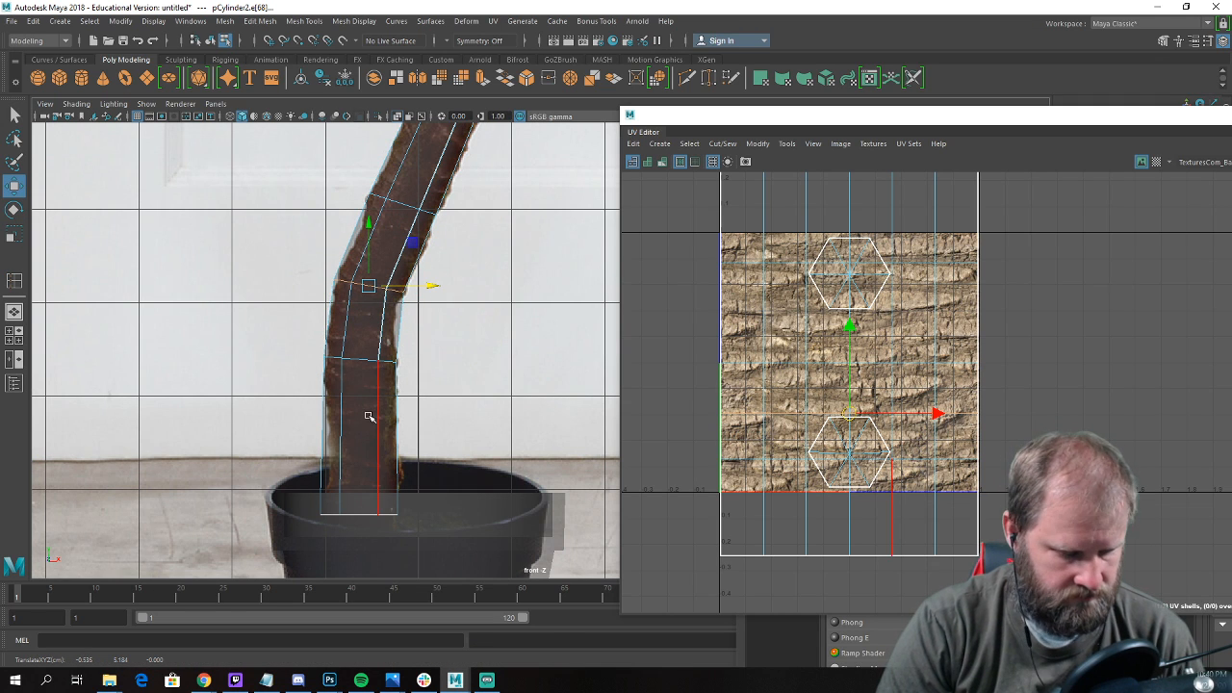
Insert an edge loop in the trunk just above the pot rim and shift it sideways to fit the reference trunk.
shift+right_drag(368, 416, 372, 429)
click(389, 451)
key(e)
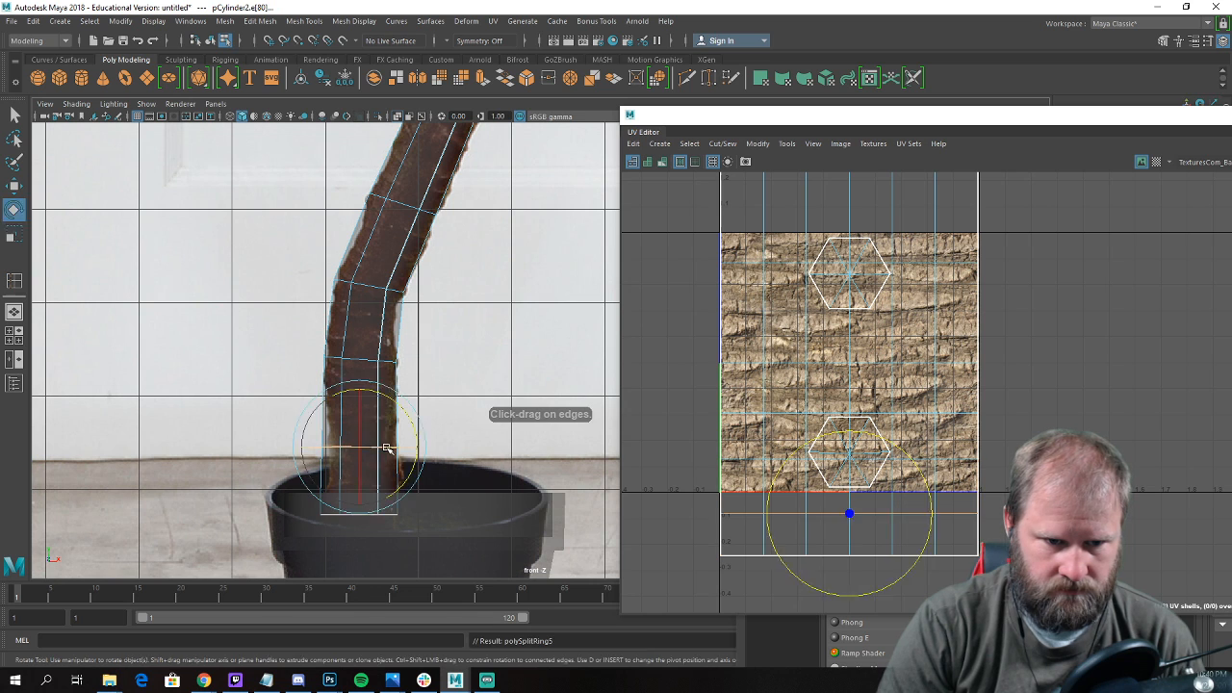
key(r)
key(w)
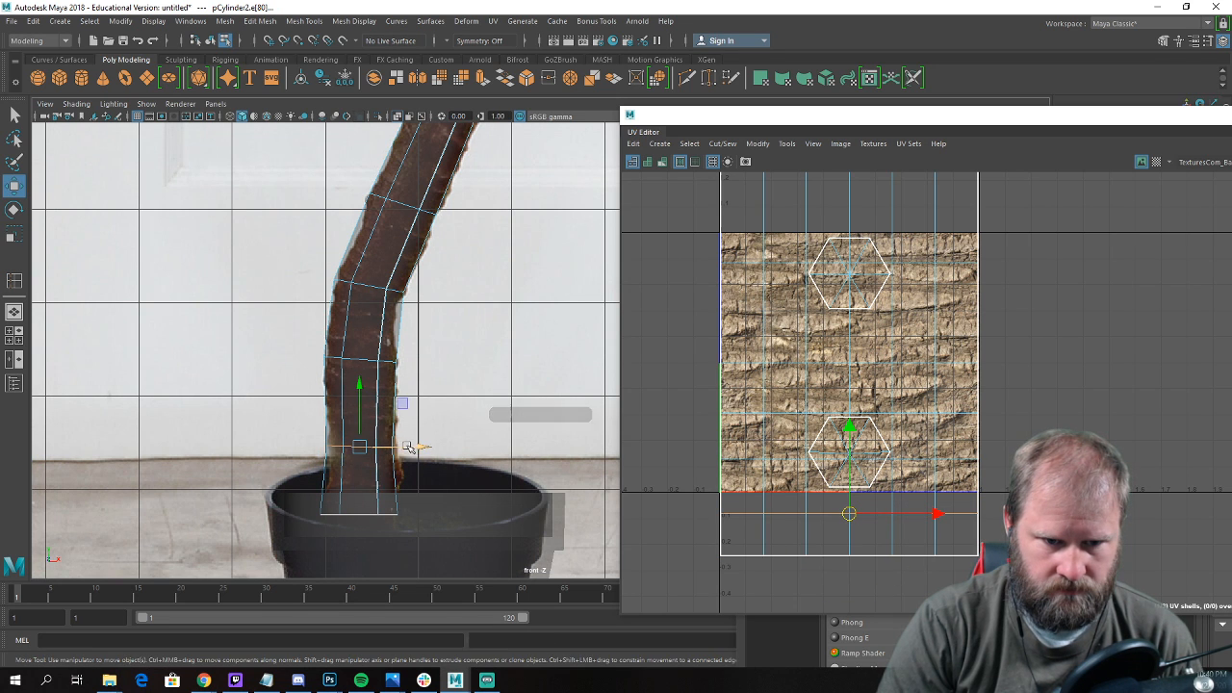
drag(412, 448, 423, 448)
In the perspective view, select the vertex ring at the trunk's upper bend and shift it slightly in depth.
key(space)
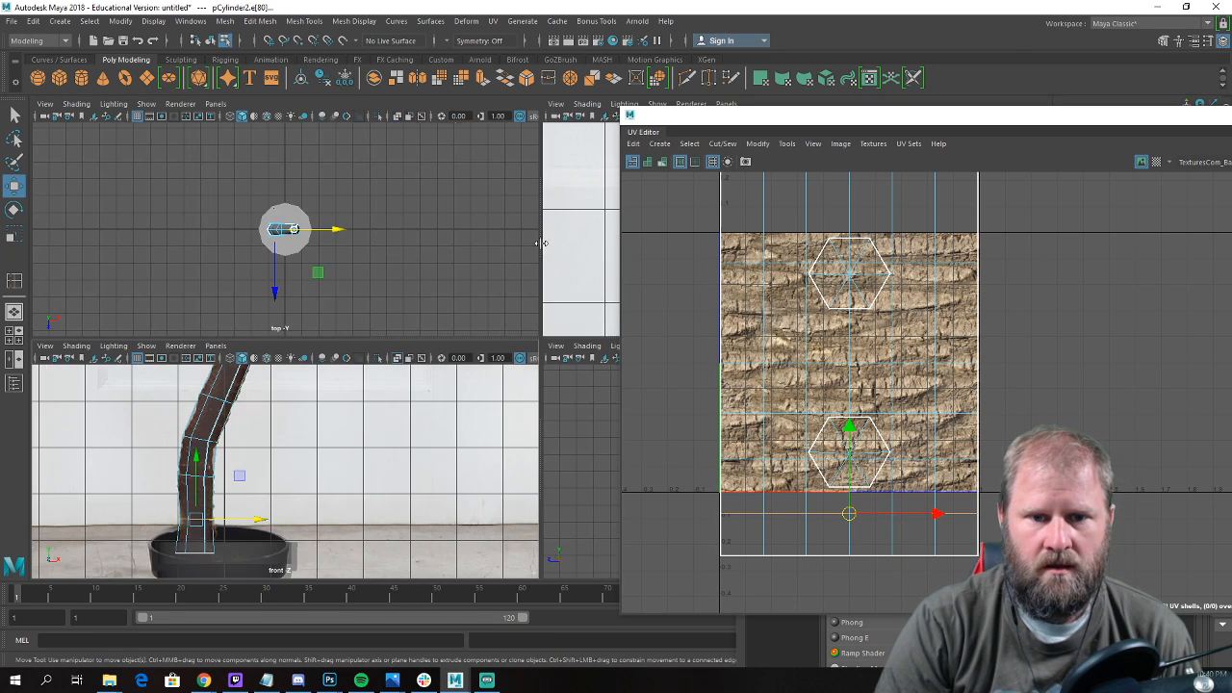
key(space)
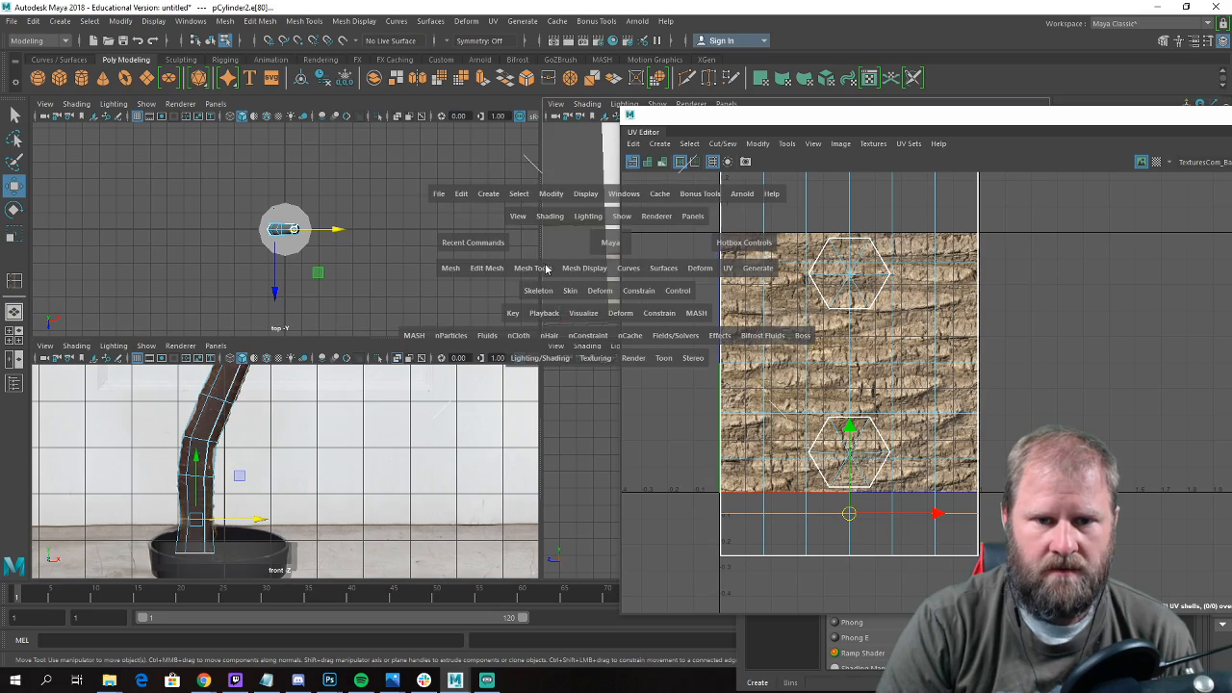
alt+drag(385, 342, 318, 313)
right_click(308, 310)
right_drag(335, 294, 369, 292)
click(409, 312)
alt+drag(366, 361, 430, 379)
mouse_move(277, 360)
alt+mouse_down()
mouse_move(377, 360)
mouse_move(165, 347)
mouse_move(280, 363)
alt+mouse_up()
right_drag(283, 294, 286, 273)
drag(342, 284, 371, 252)
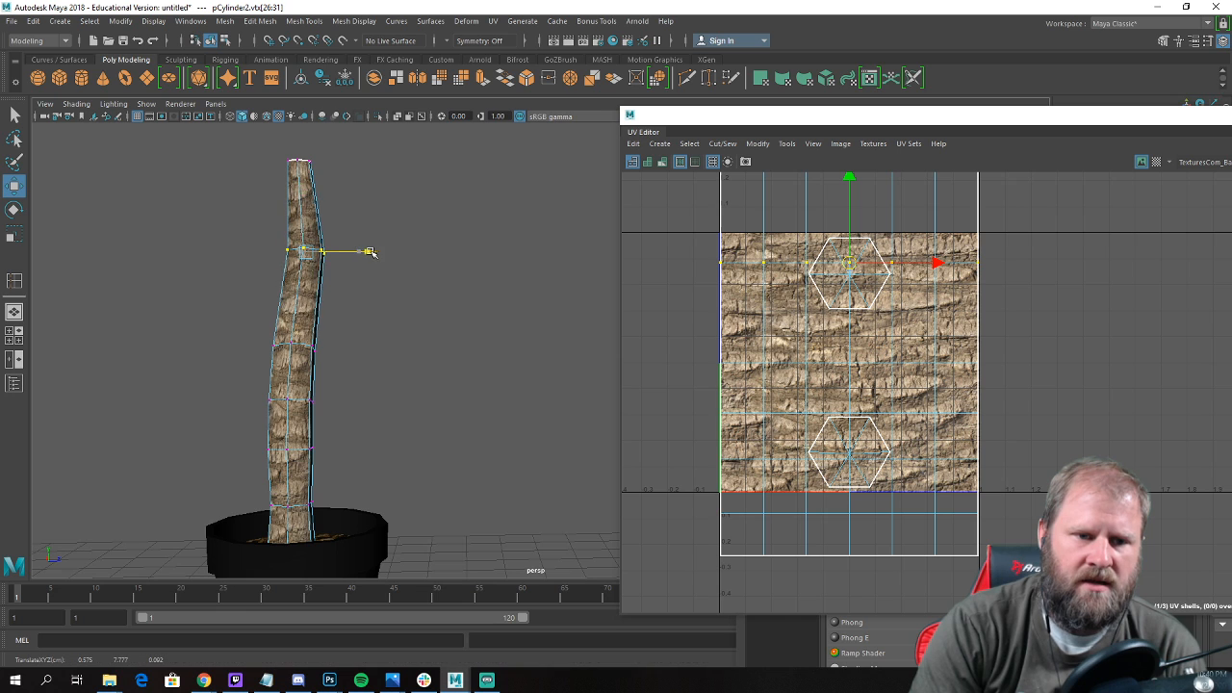
Shift the vertex rings in the middle and lower trunk in depth to give the trunk a side-to-side wobble.
alt+drag(360, 376, 396, 397)
drag(298, 307, 390, 341)
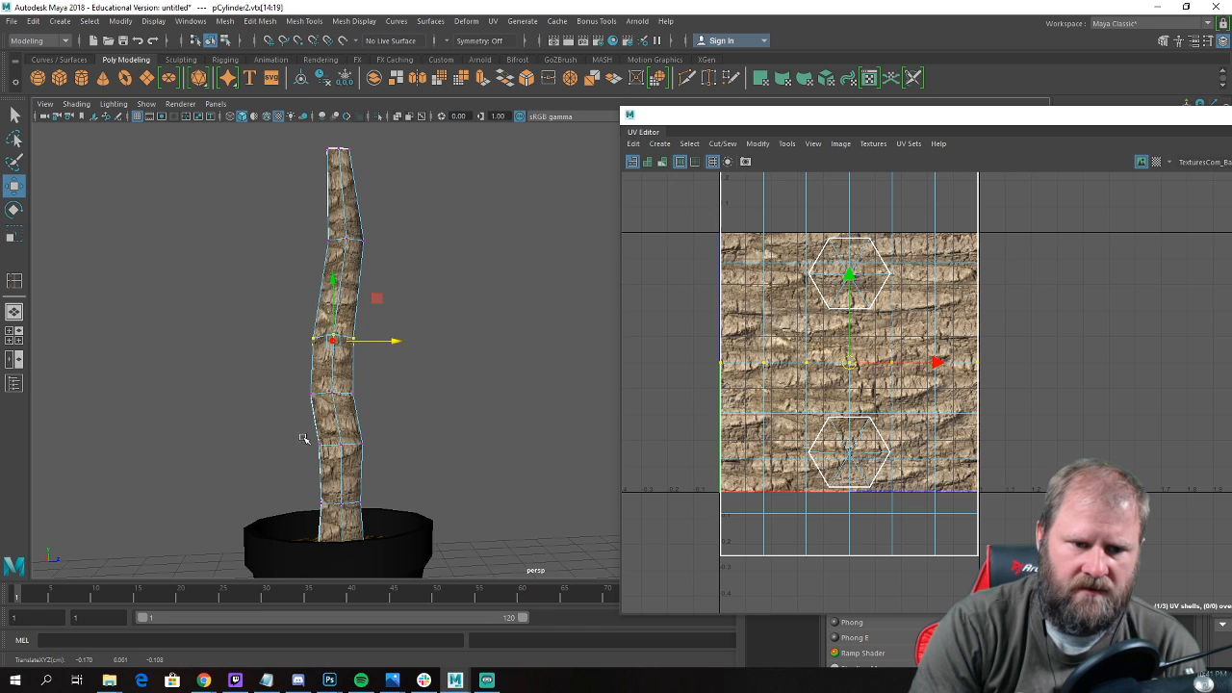
drag(304, 439, 399, 445)
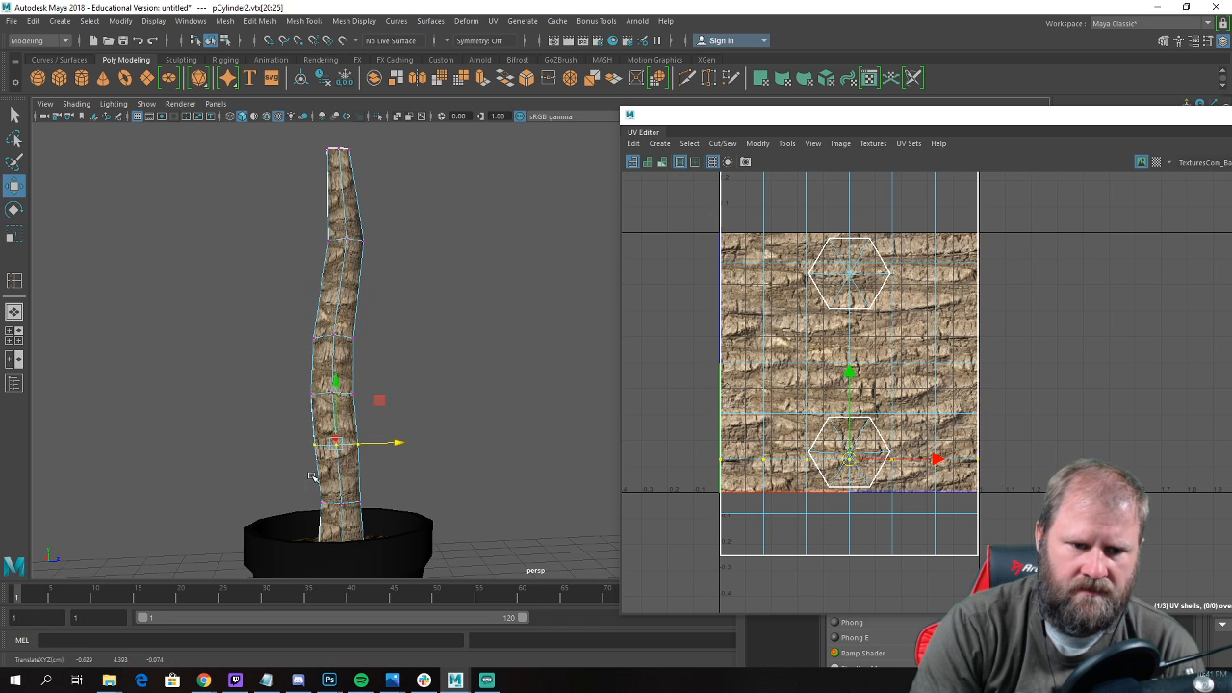
drag(312, 476, 398, 498)
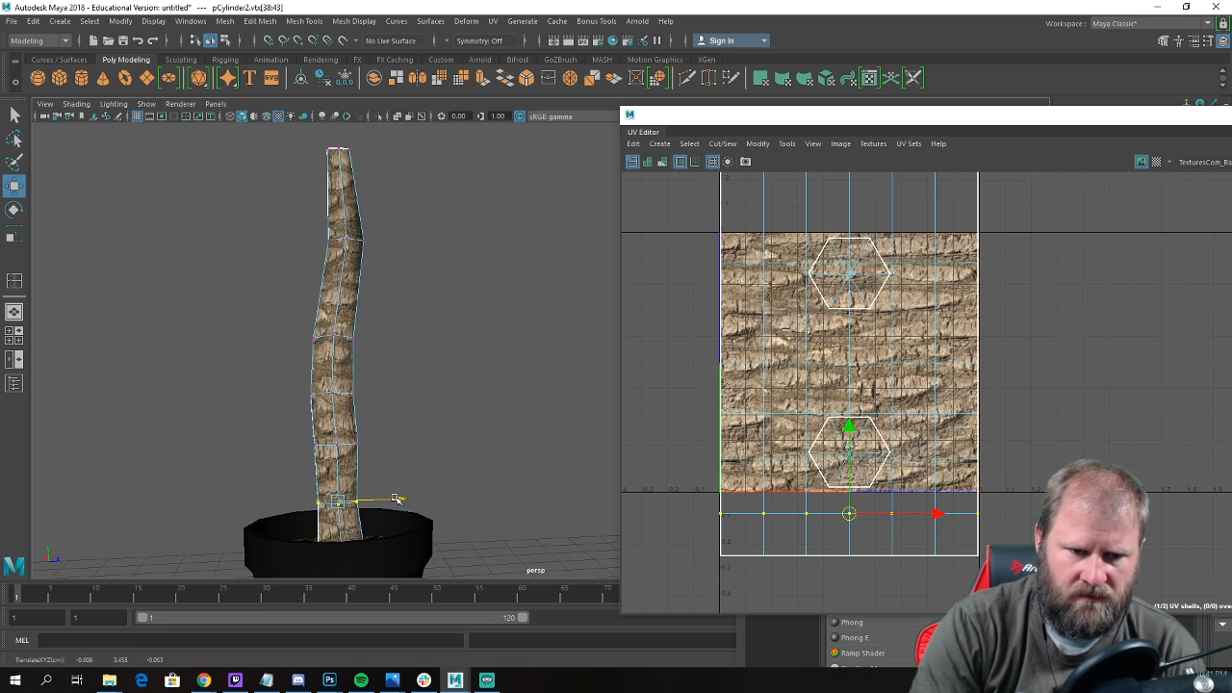
Examine the bent trunk from several angles beside the reference image, ending on its top end.
scroll(356, 255, down, 6)
alt+drag(356, 256, 333, 328)
right_drag(333, 312, 371, 296)
click(489, 366)
alt+drag(490, 366, 394, 380)
alt+middle_drag(394, 380, 349, 451)
scroll(348, 450, up, 3)
alt+drag(349, 451, 431, 443)
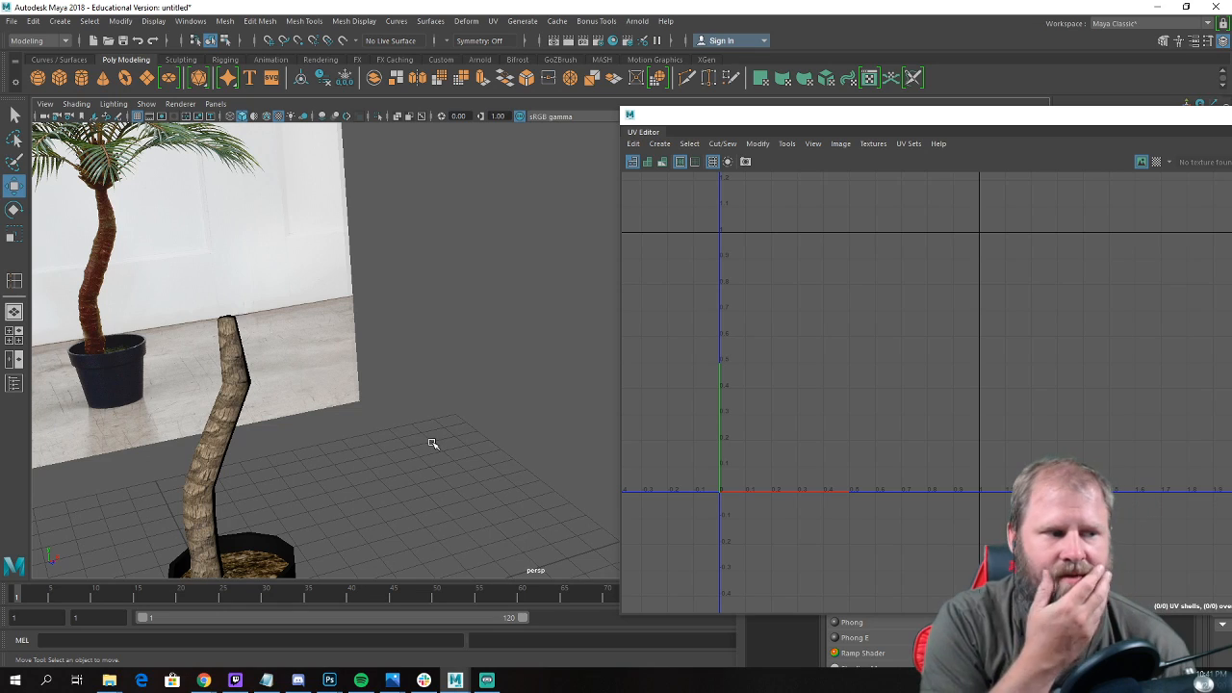
alt+drag(412, 435, 322, 506)
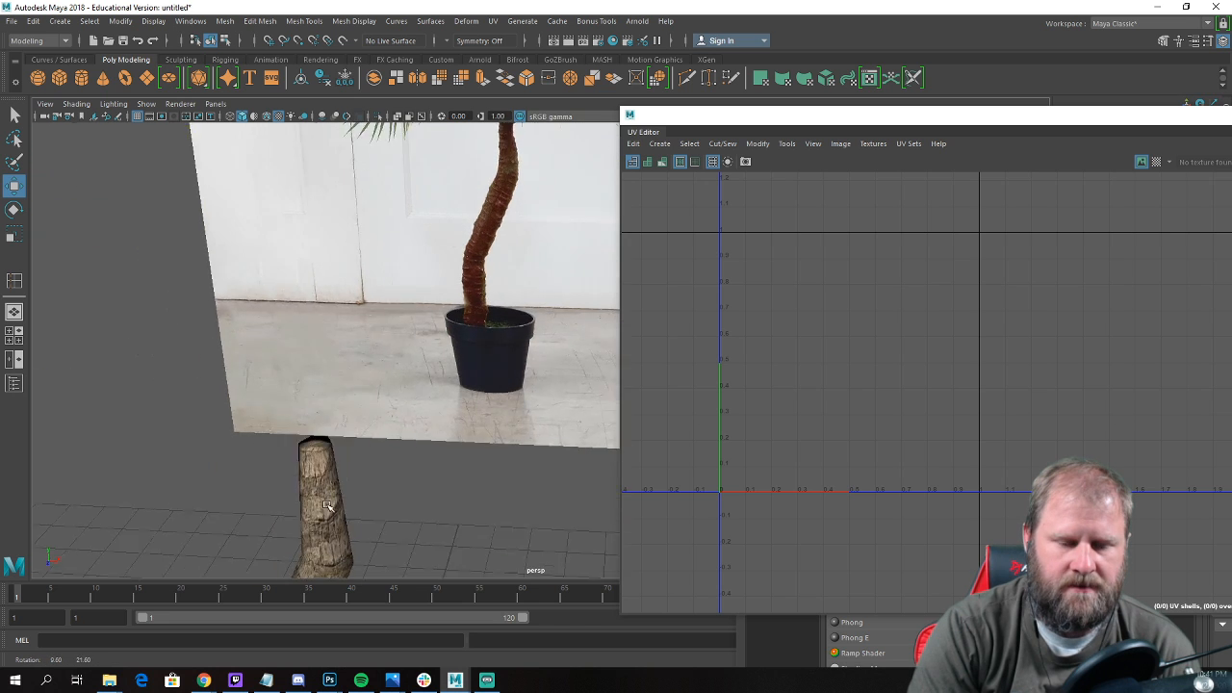
alt+middle_drag(323, 506, 362, 420)
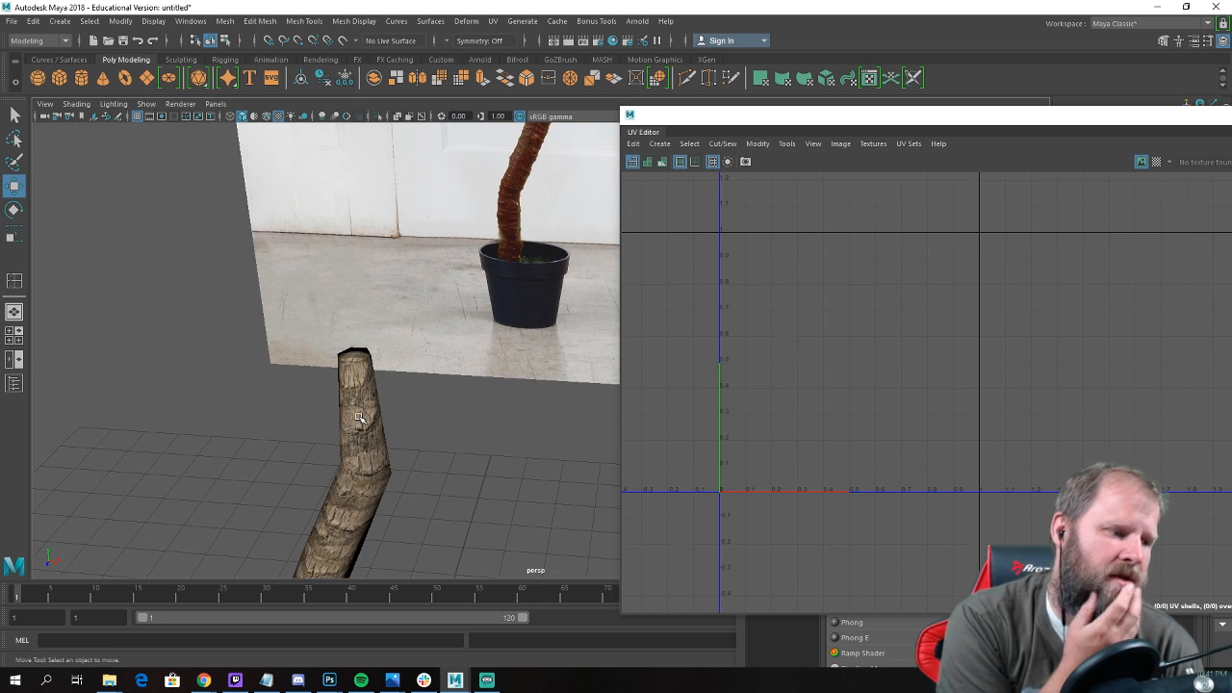
alt+drag(359, 418, 481, 375)
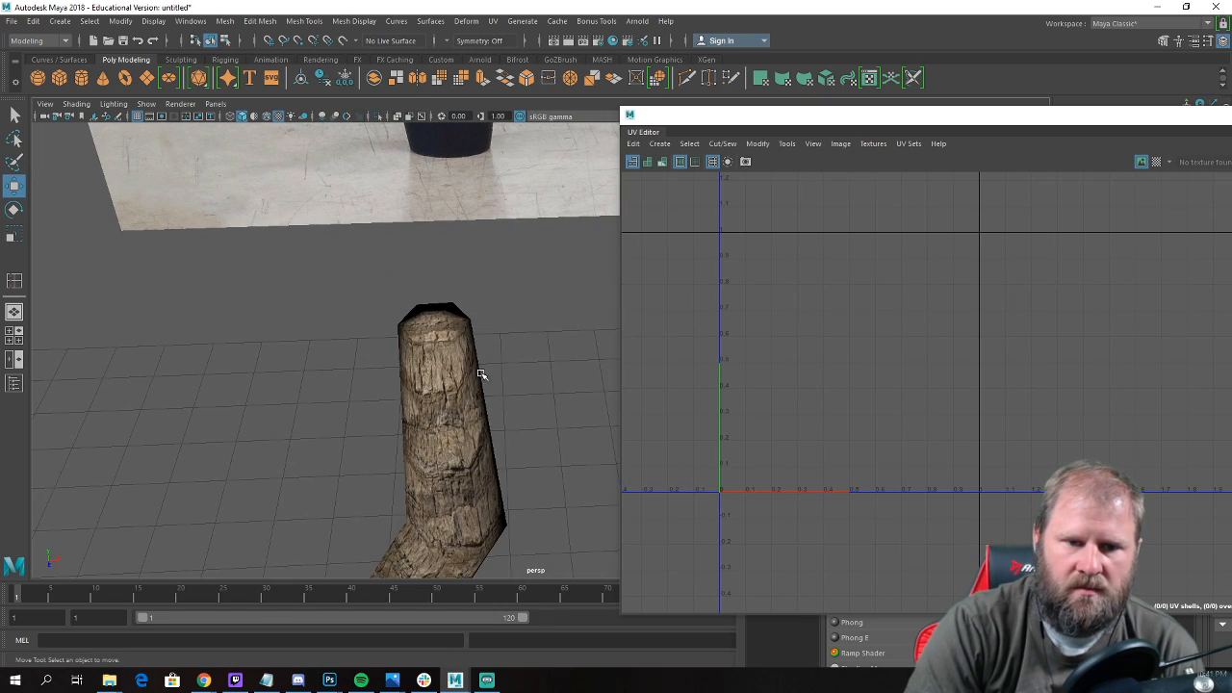
Try to extrude the faces at the trunk's top end.
click(448, 342)
shift+right_click(445, 317)
shift+right_drag(446, 317, 445, 347)
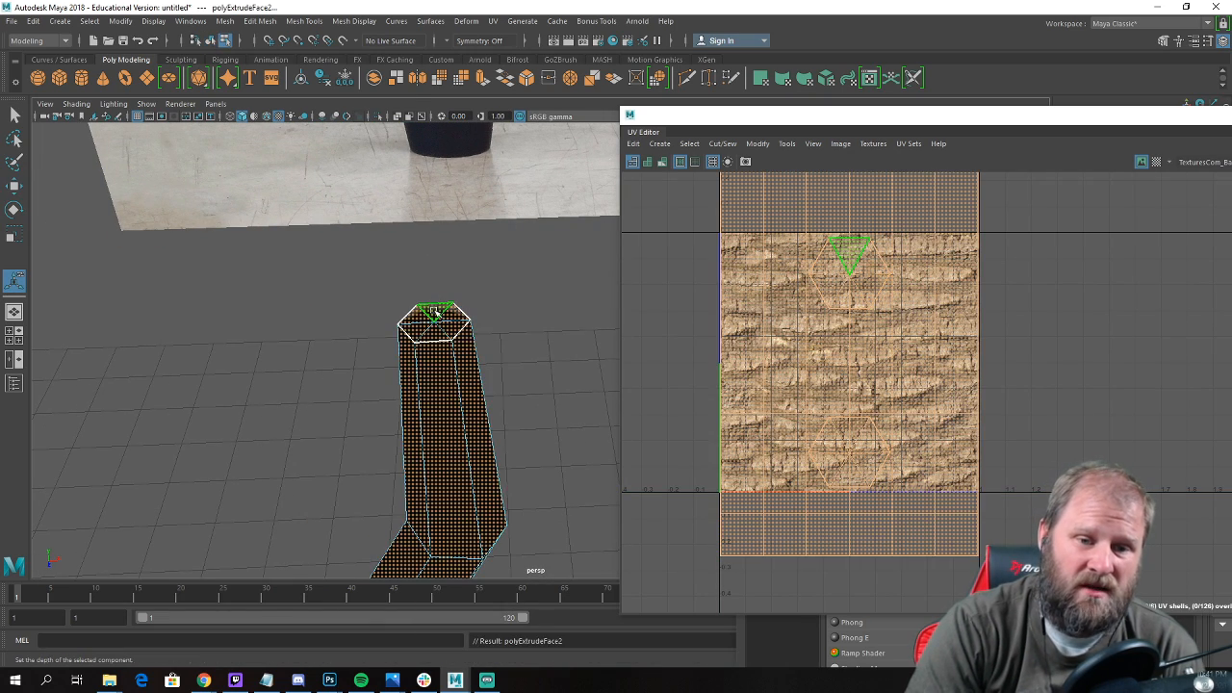
click(450, 313)
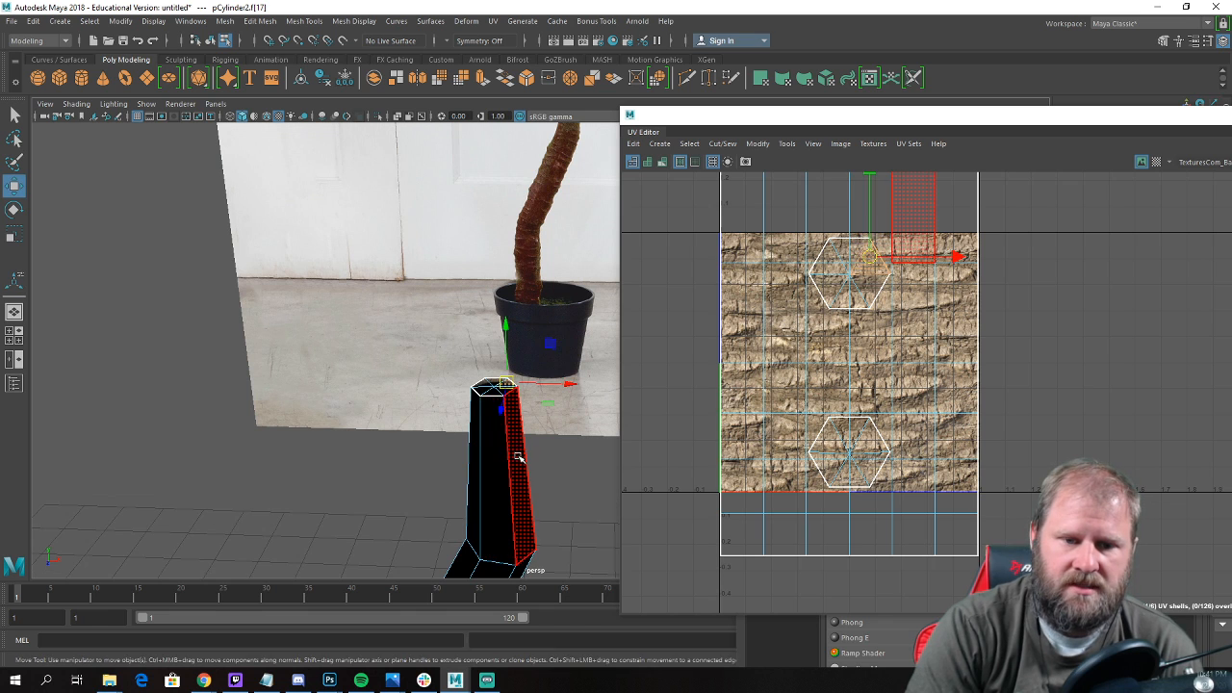
Undo the extrusion of the trunk's faces.
key(ctrl+z)
key(ctrl+z)
right_drag(521, 470, 583, 293)
click(568, 470)
click(514, 467)
key(ctrl+z)
key(ctrl+z)
key(ctrl+z)
key(ctrl+z)
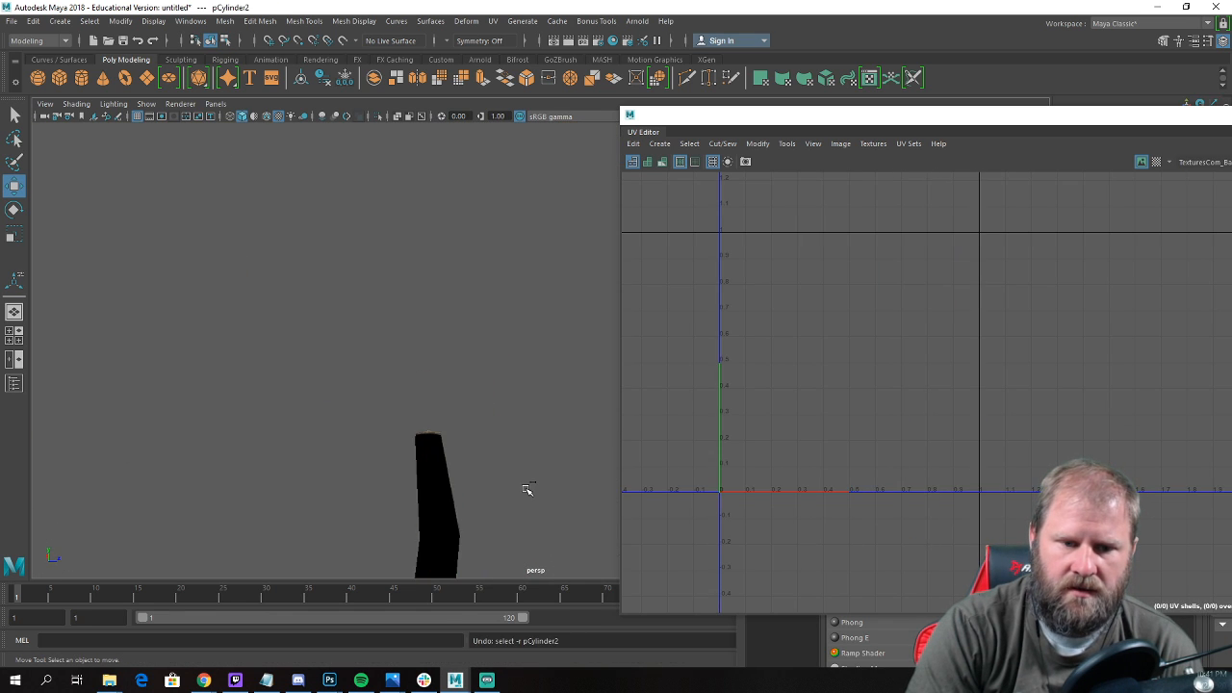
key(ctrl+z)
key(ctrl+z)
key(ctrl+z)
key(ctrl+z)
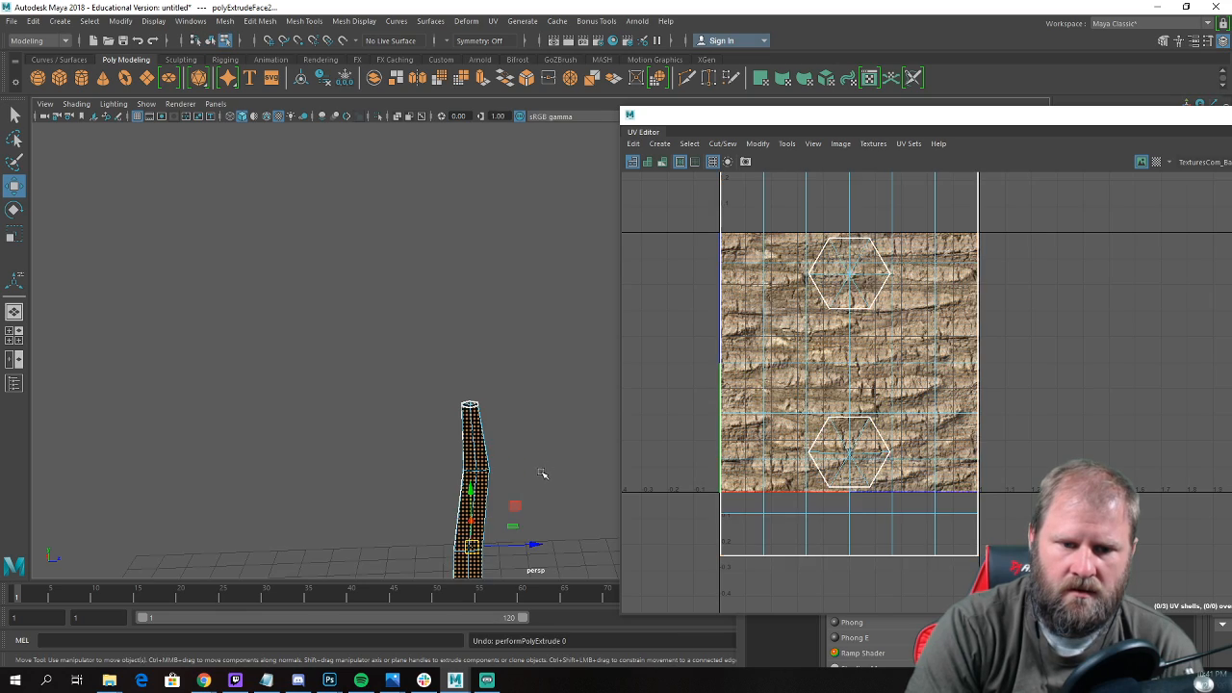
key(ctrl+z)
key(ctrl+z)
key(ctrl+z)
key(ctrl+z)
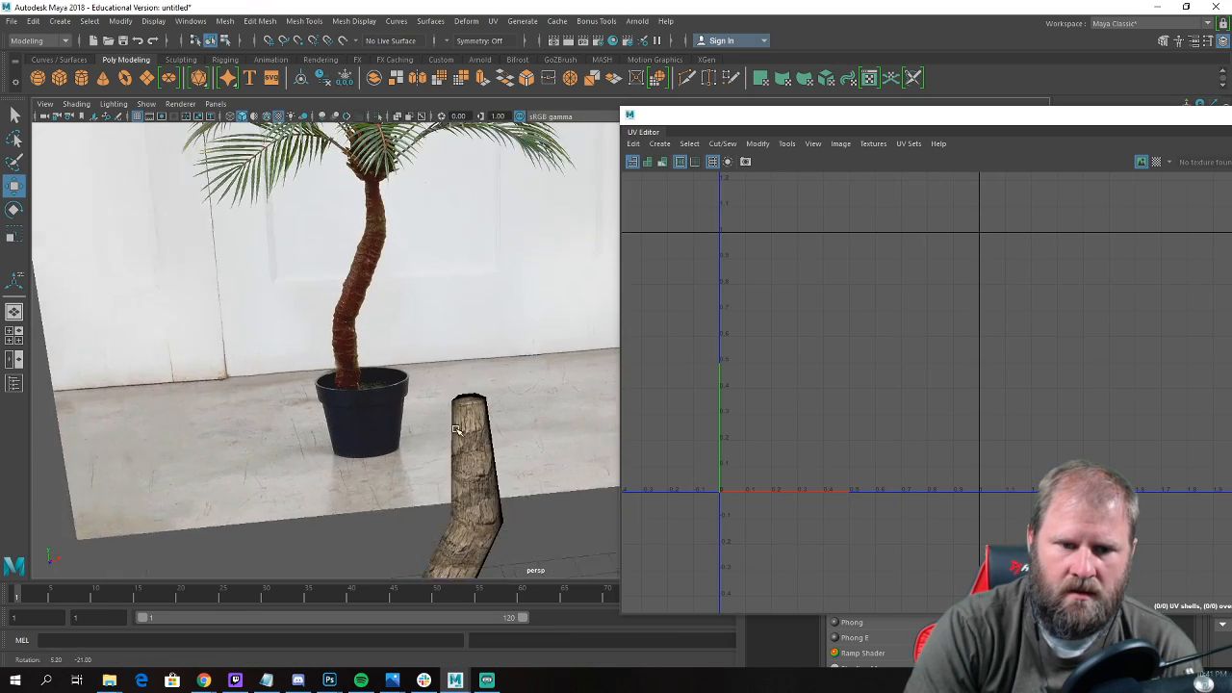
Select only the trunk's top cap faces and extrude them straight upward.
alt+drag(558, 469, 540, 452)
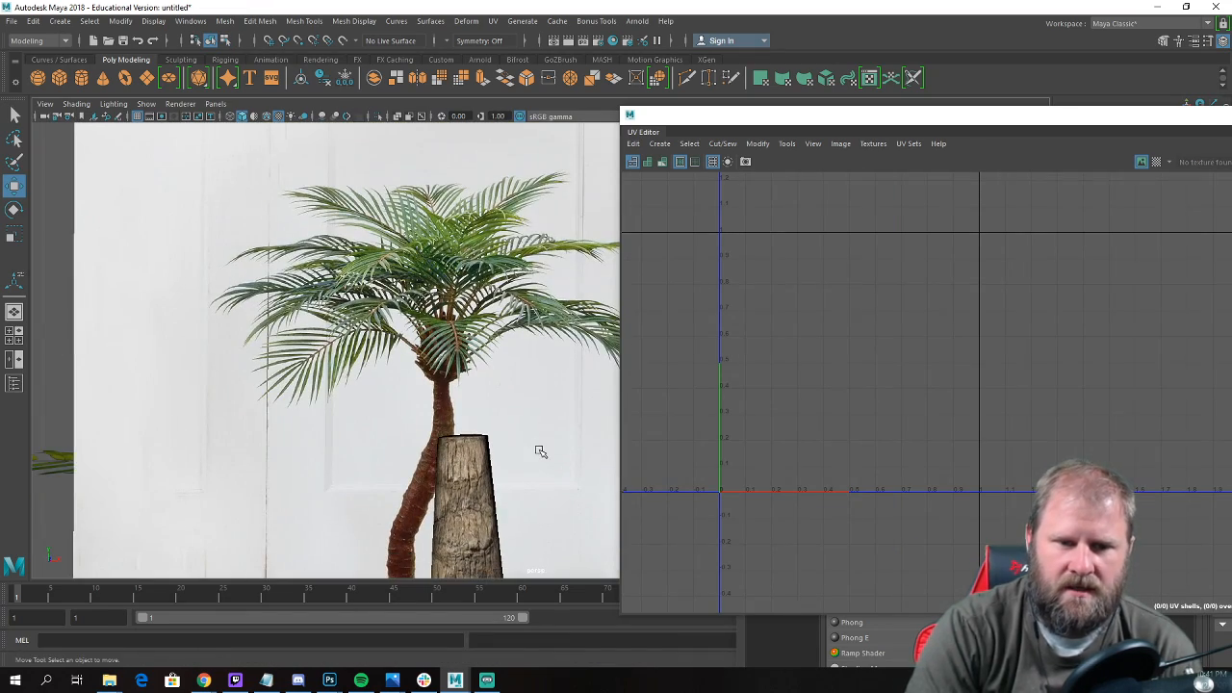
right_drag(461, 451, 468, 349)
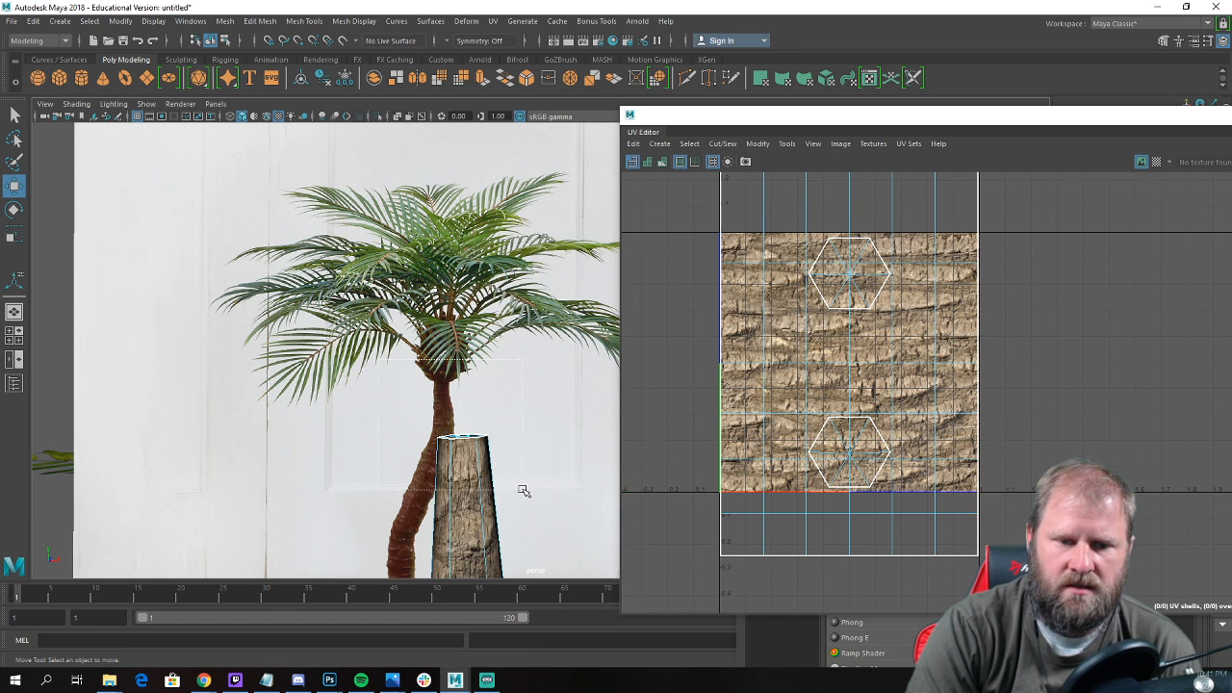
ctrl+drag(530, 485, 413, 527)
shift+right_drag(439, 446, 450, 410)
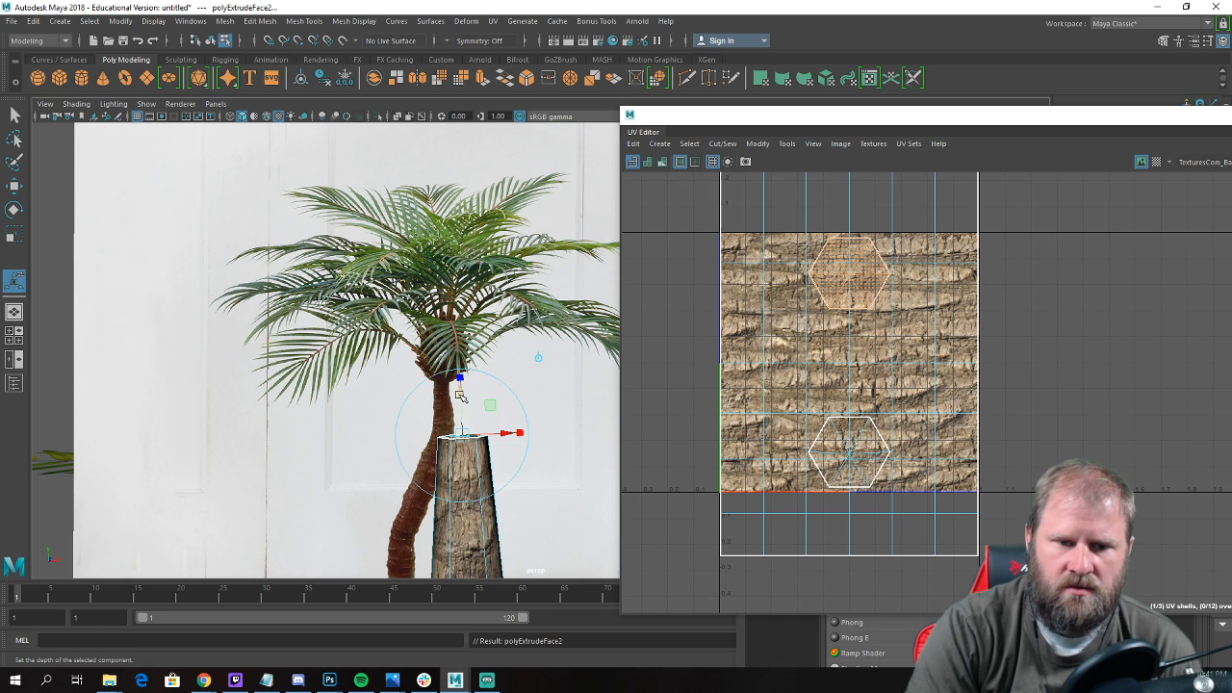
drag(467, 380, 463, 289)
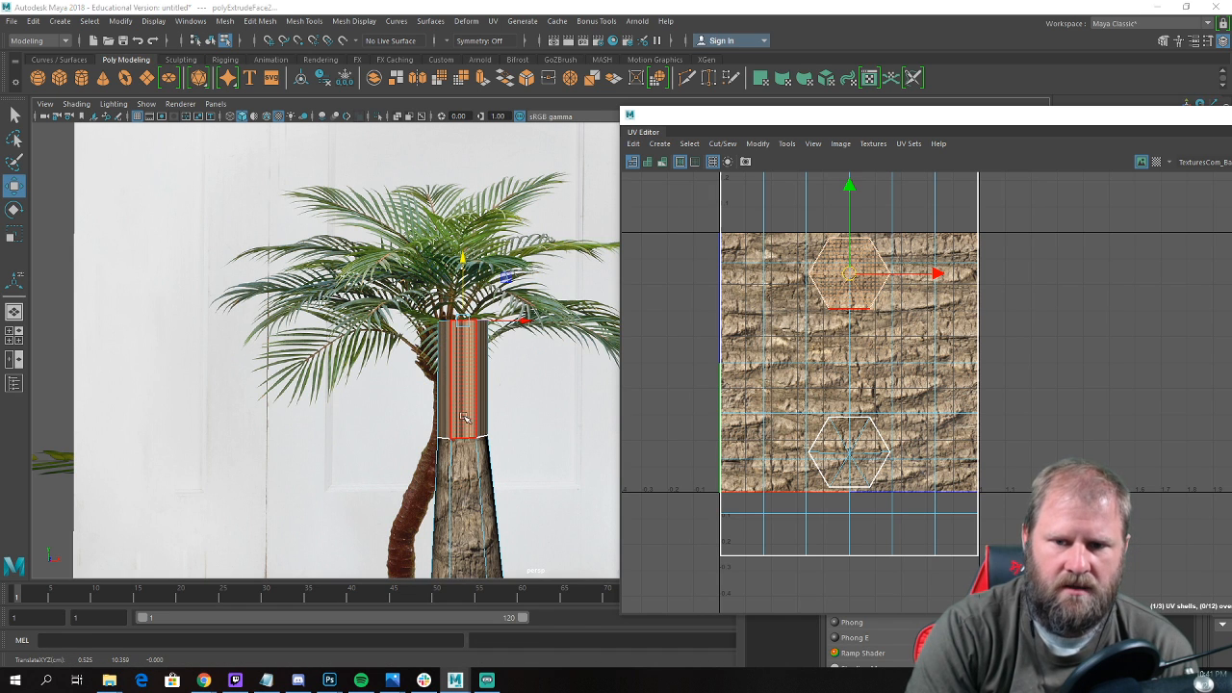
In the front view, raise the extruded top end into the centre of the reference palm's crown.
key(space)
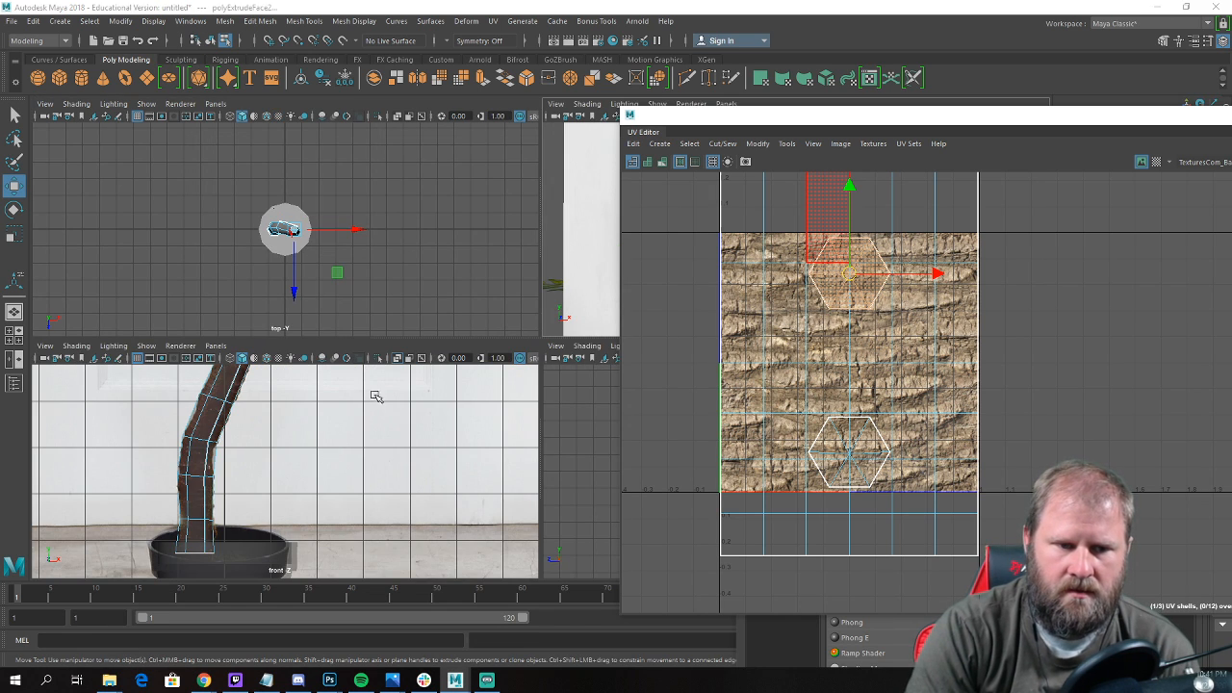
key(space)
scroll(453, 308, down, 6)
scroll(397, 493, up, 2)
alt+middle_drag(511, 216, 491, 373)
scroll(470, 298, up, 3)
drag(424, 270, 423, 210)
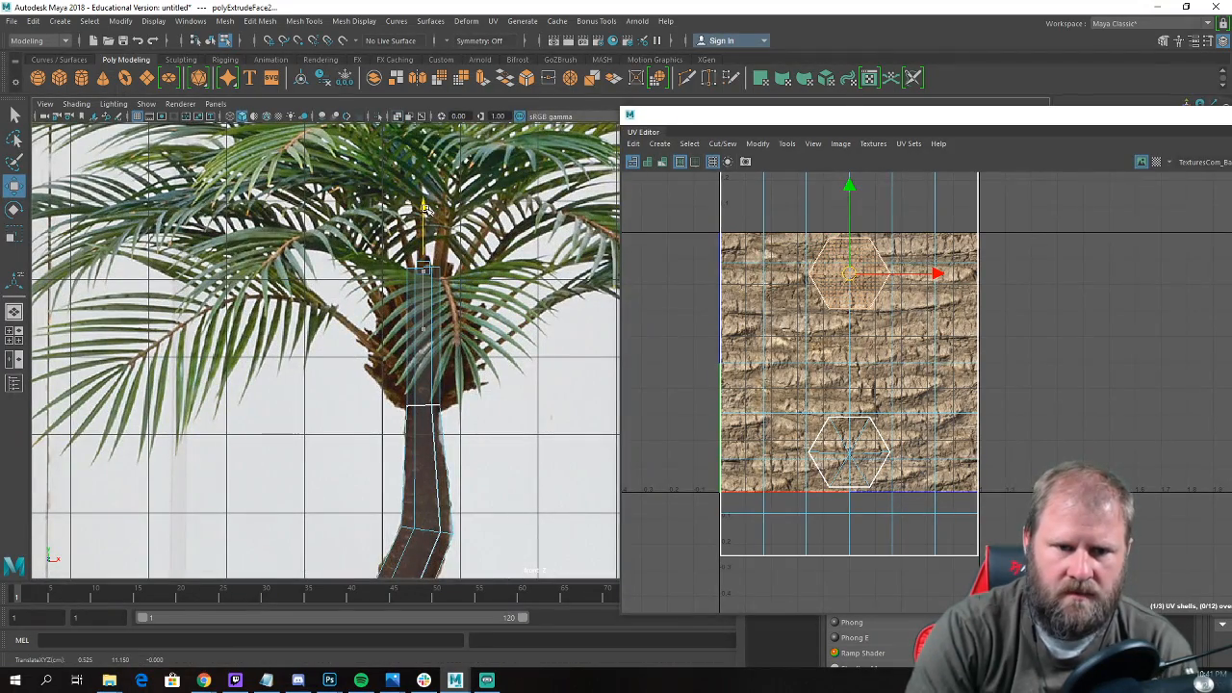
Scale down the extruded top end so the new crown section tapers, and fine-tune its height.
key(e)
key(r)
mouse_move(424, 271)
mouse_down()
mouse_move(434, 275)
mouse_move(421, 277)
mouse_up()
key(w)
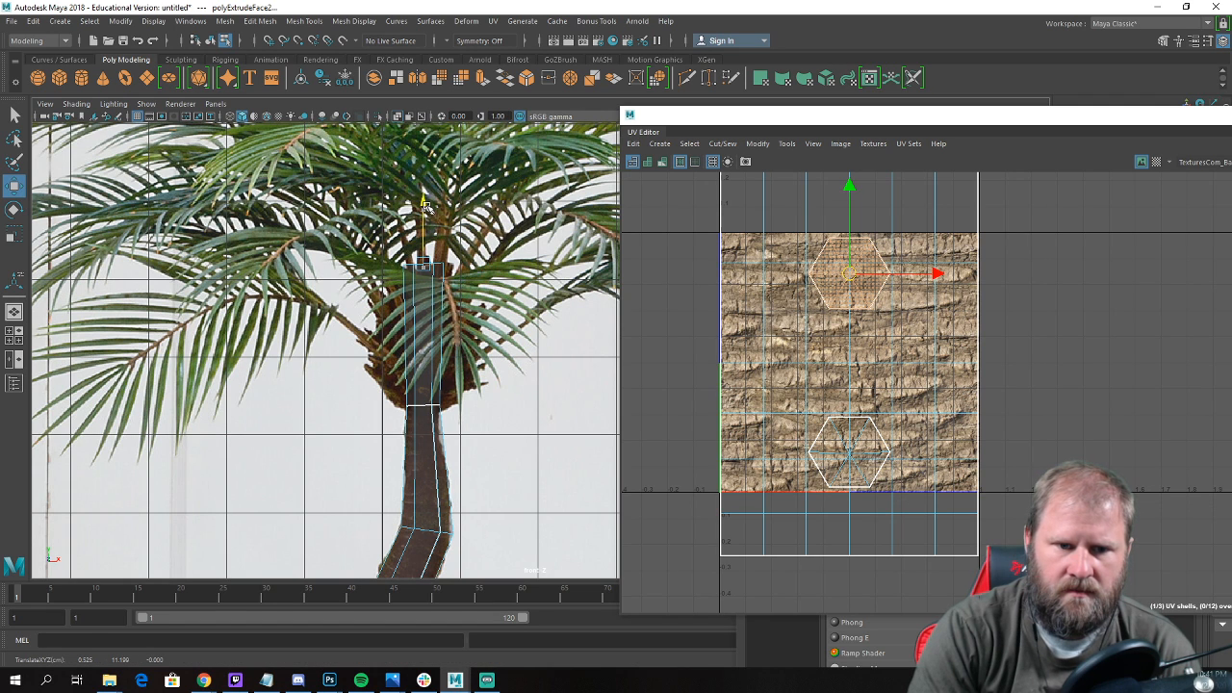
key(r)
drag(425, 270, 420, 266)
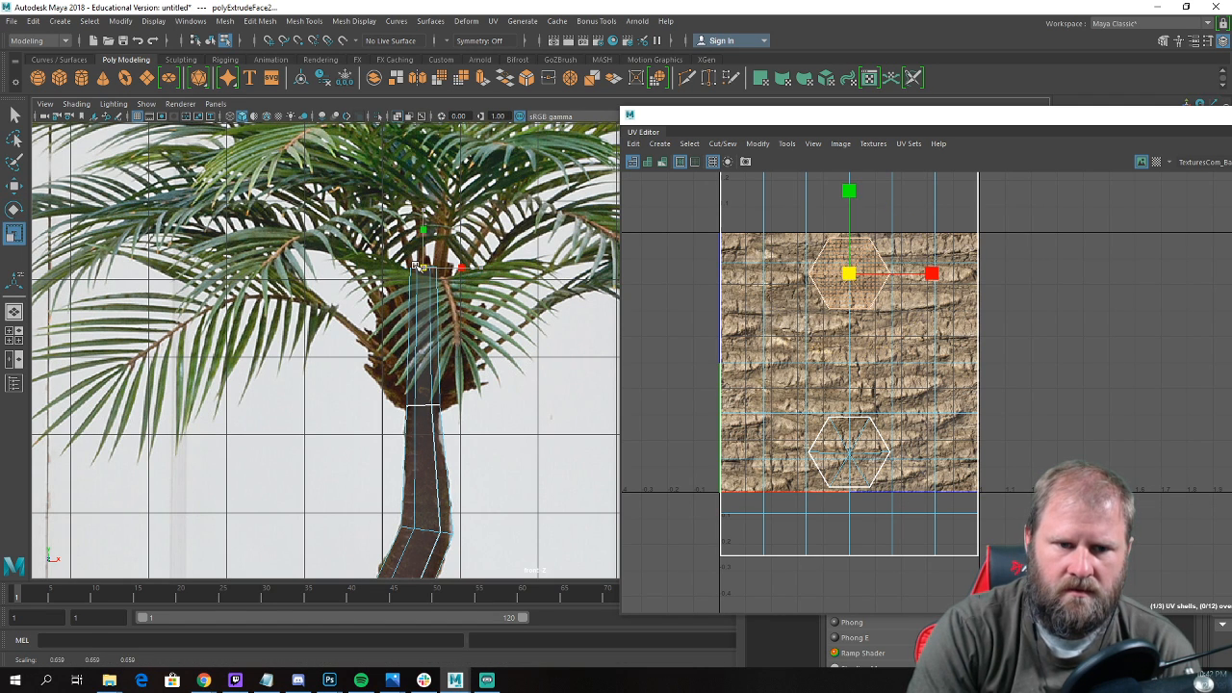
key(w)
scroll(401, 271, up, 2)
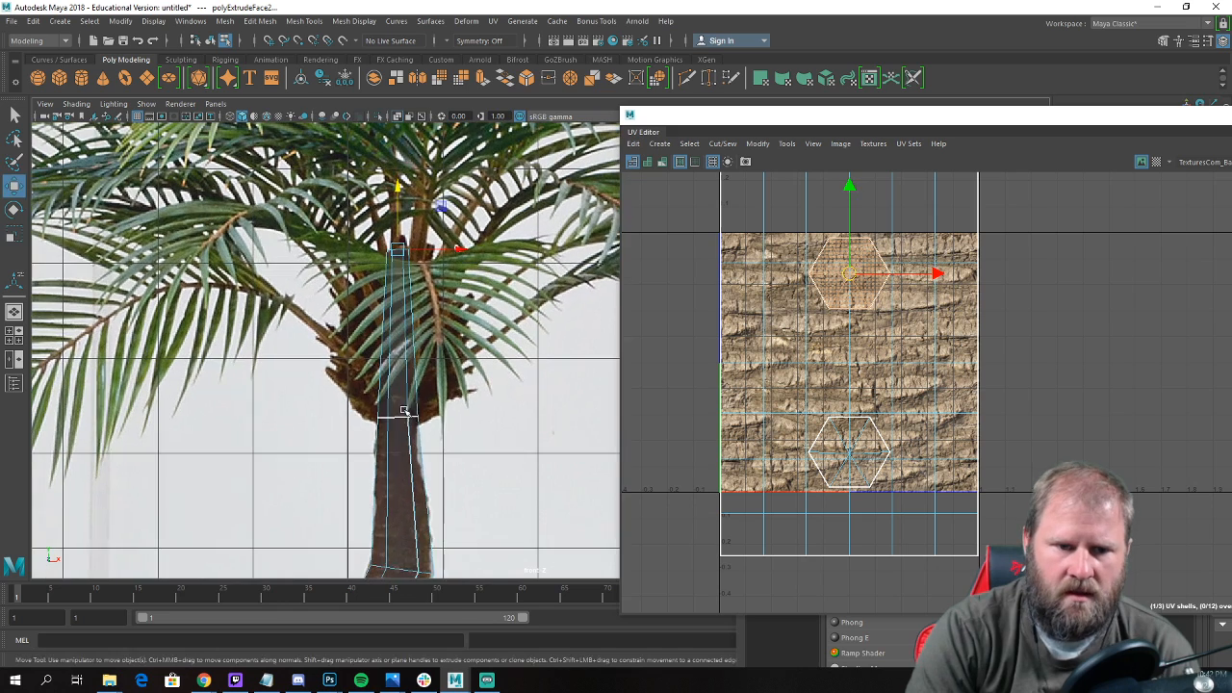
Insert an edge loop midway up the crown section and scale it out to the reference crown base's width.
right_drag(403, 310, 405, 335)
key(r)
drag(406, 331, 476, 334)
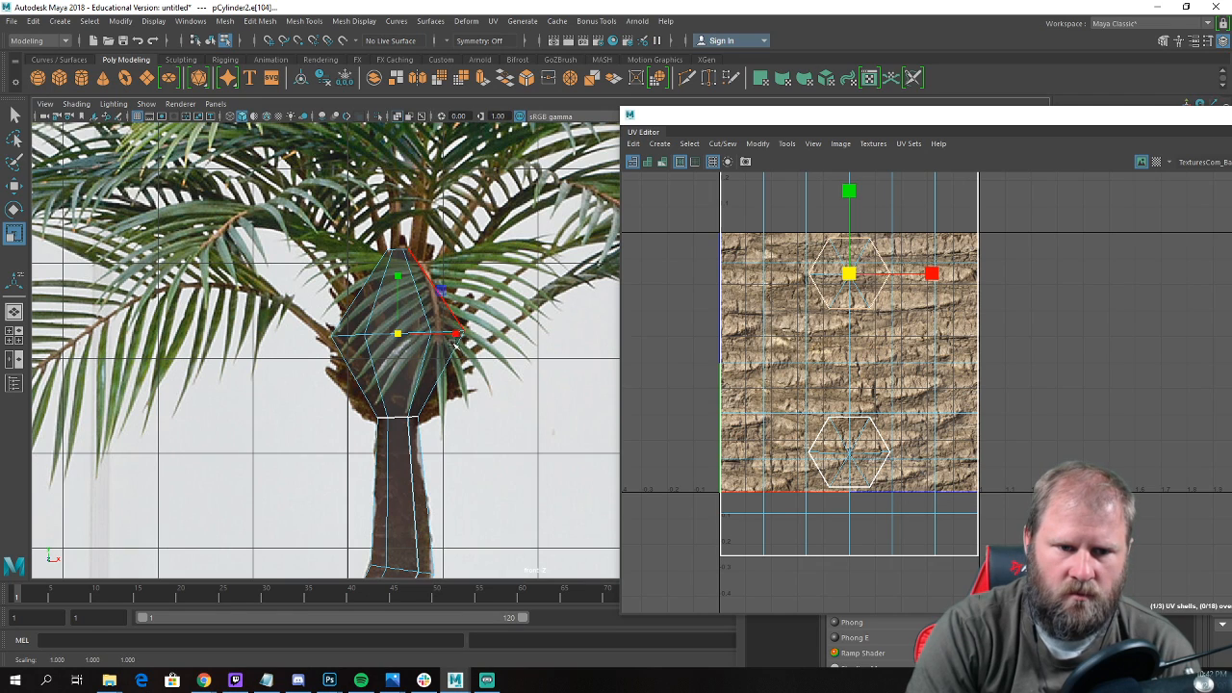
alt+middle_drag(455, 345, 465, 297)
alt+right_drag(465, 296, 384, 274)
Insert an edge loop in the lower half of the crown section and scale it outward to round the bulb's underside.
key(w)
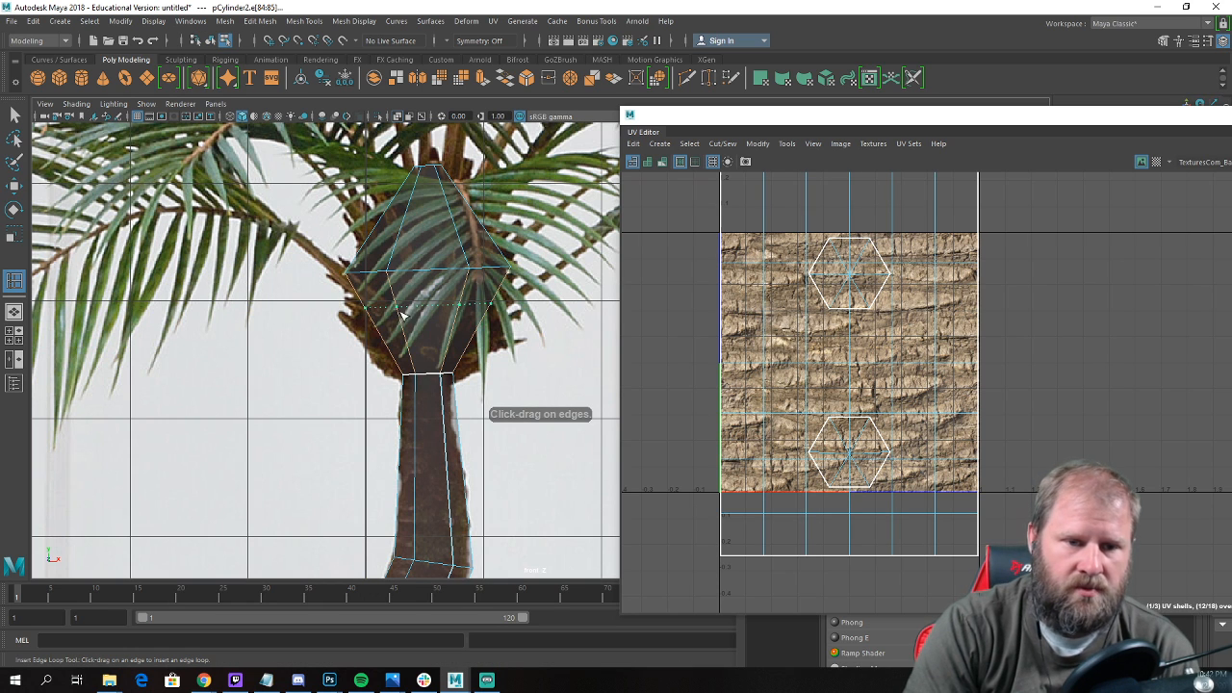
key(e)
drag(405, 329, 470, 332)
key(r)
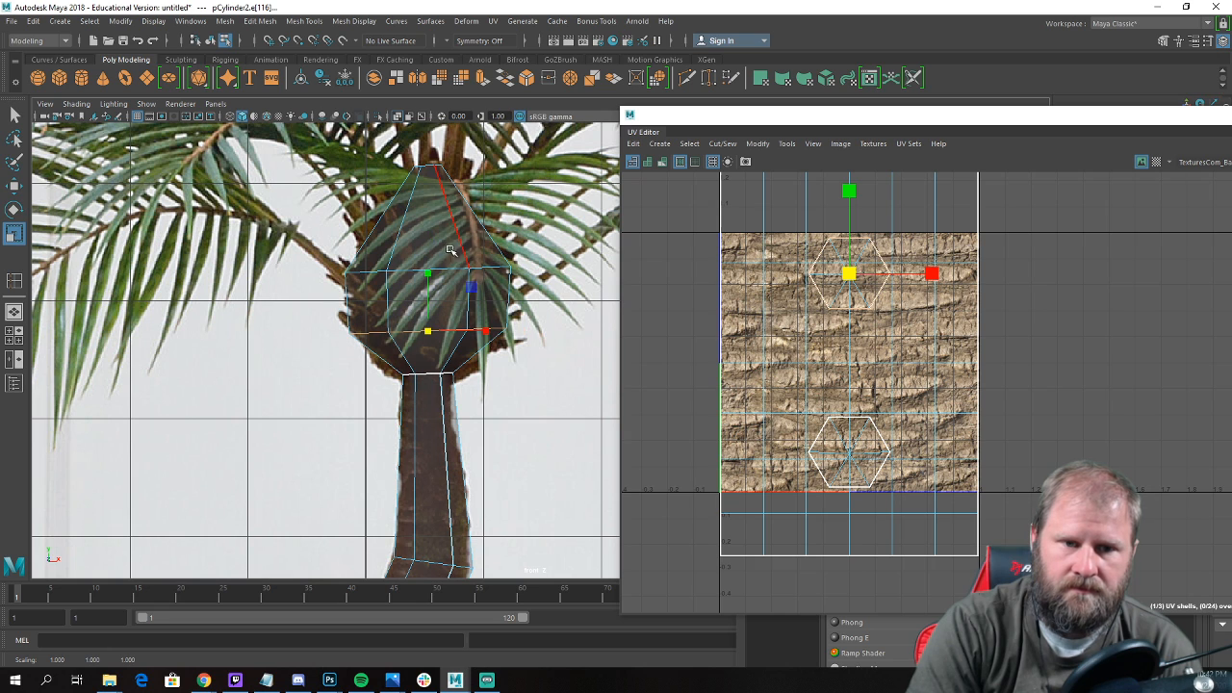
Insert an edge loop in the upper half of the crown section and scale it outward to round the bulb's top.
key(g)
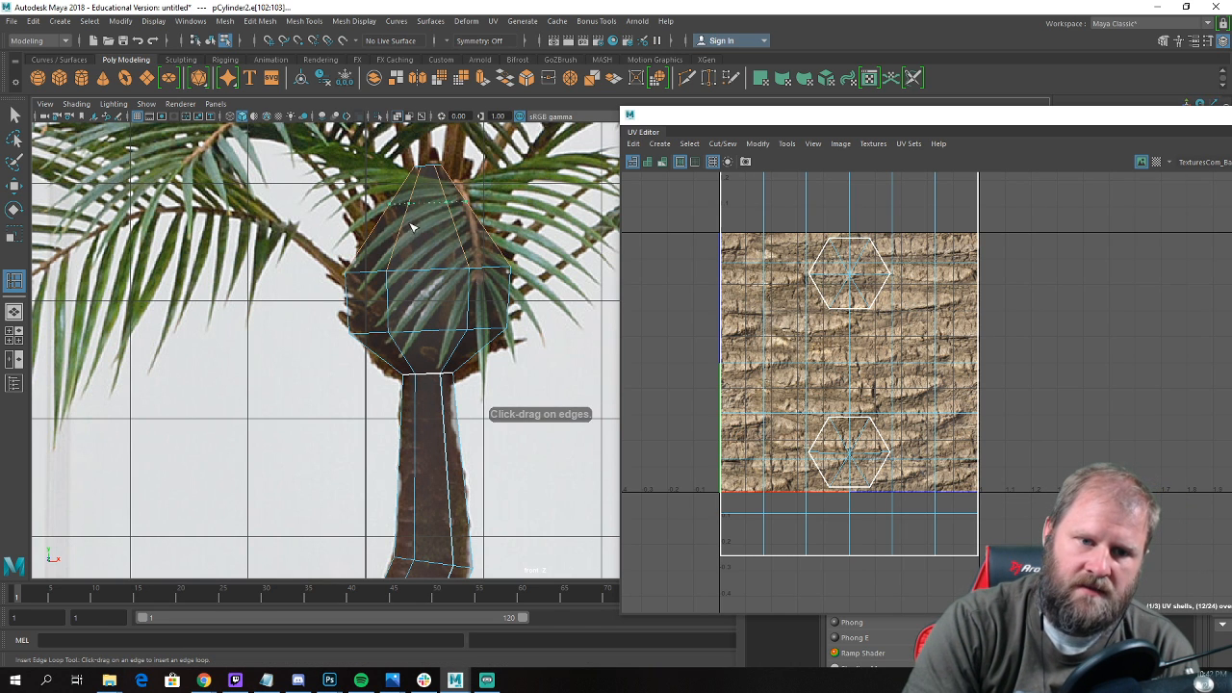
click(405, 233)
key(r)
mouse_move(428, 223)
mouse_down()
mouse_move(468, 230)
mouse_move(408, 229)
mouse_up()
alt+middle_drag(407, 229, 403, 264)
alt+right_drag(403, 264, 478, 282)
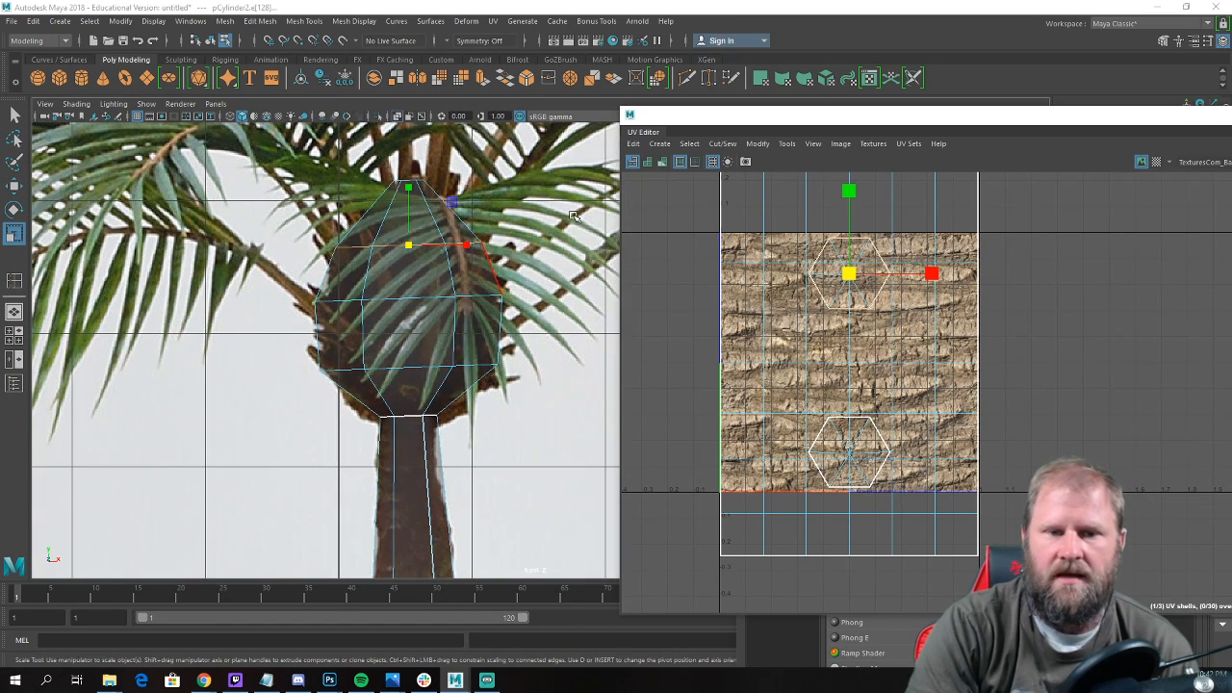
View the crown bulb from the top, then narrow the UV Editor window to uncover more of the viewports.
key(space)
scroll(405, 235, up, 5)
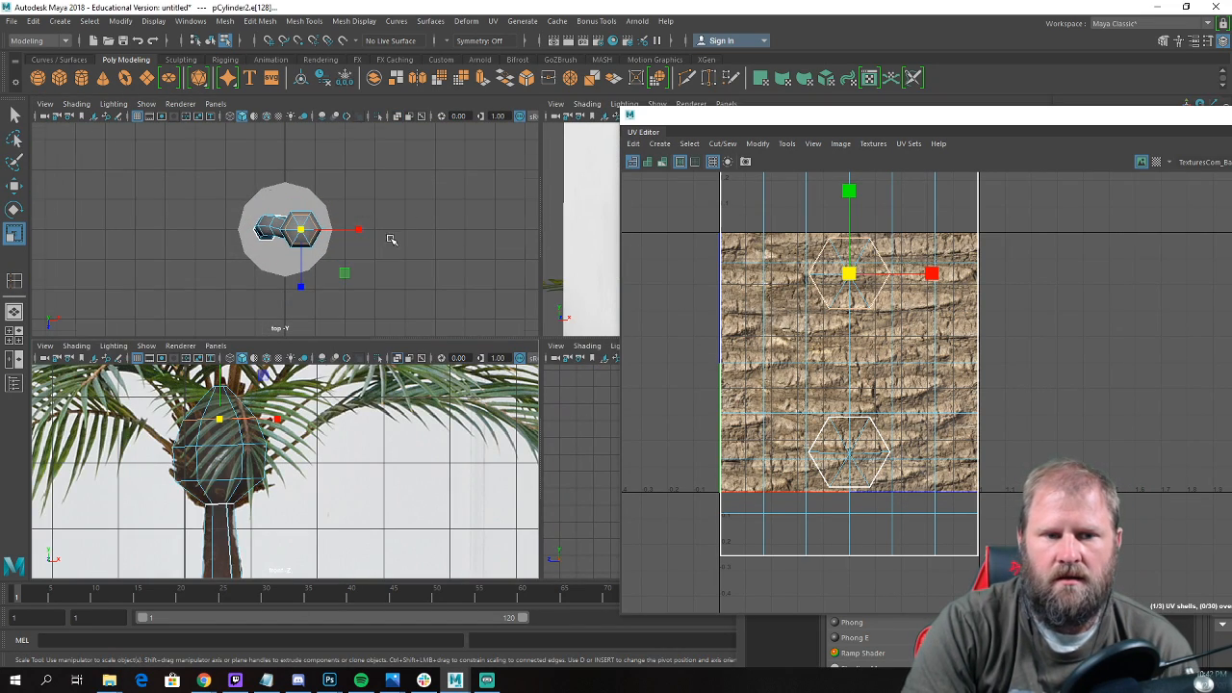
key(space)
alt+drag(374, 253, 405, 270)
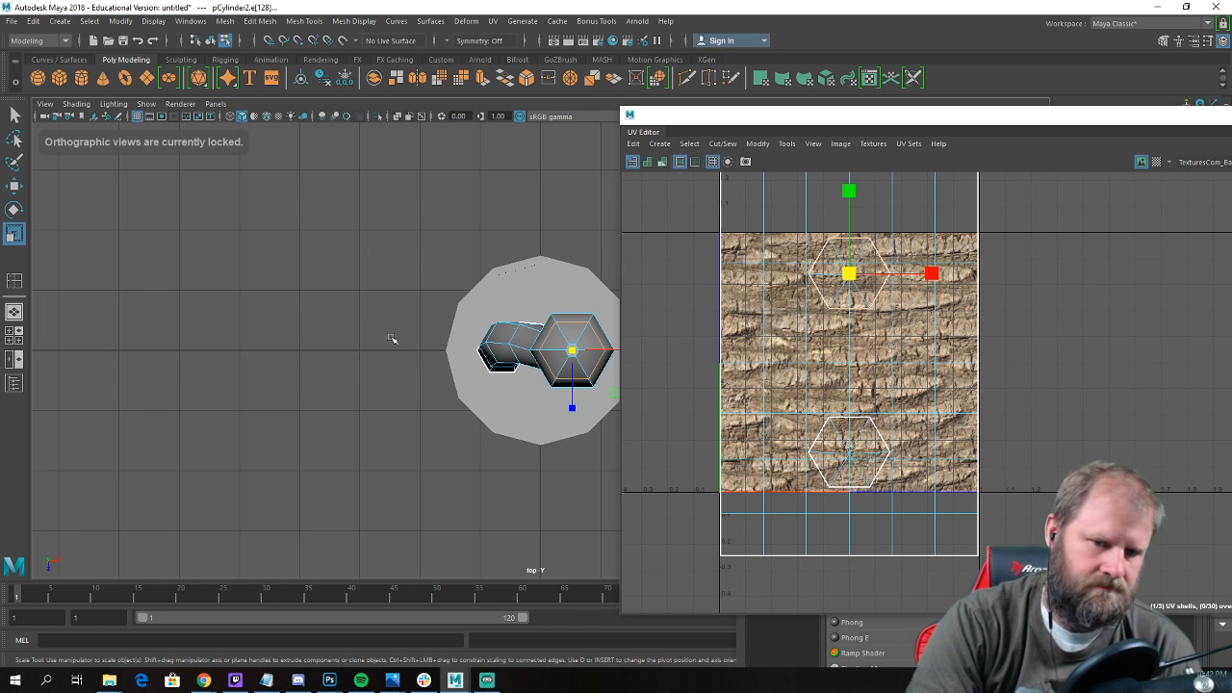
key(space)
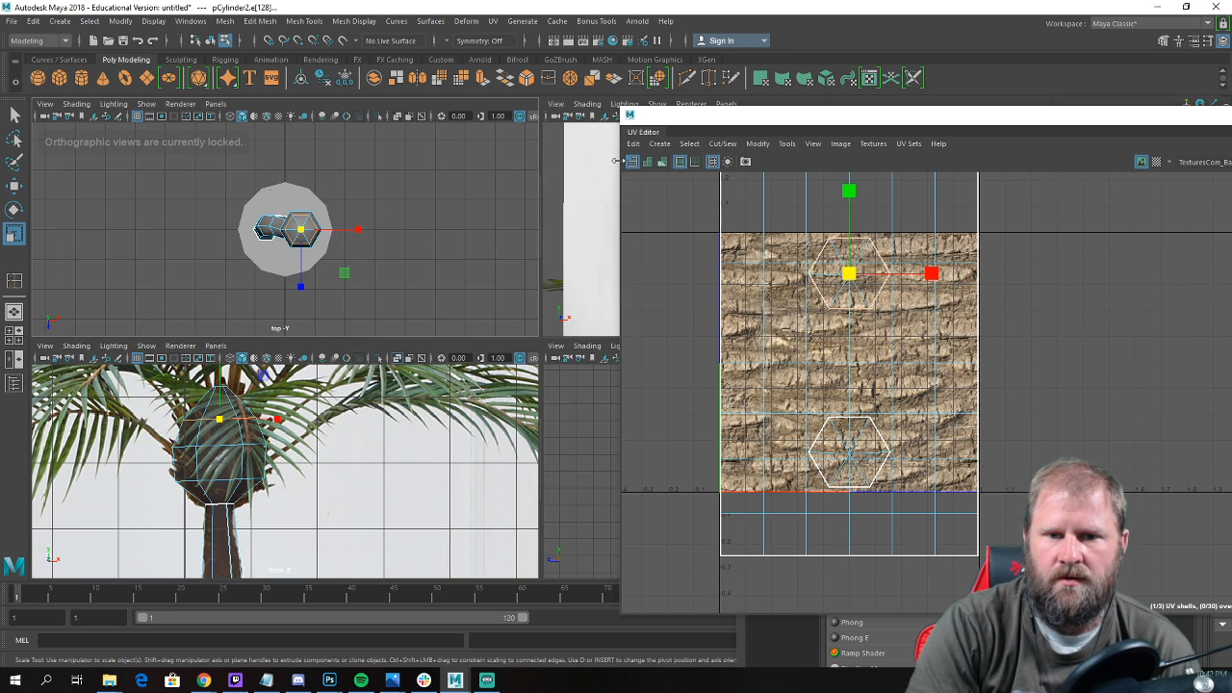
drag(620, 168, 743, 168)
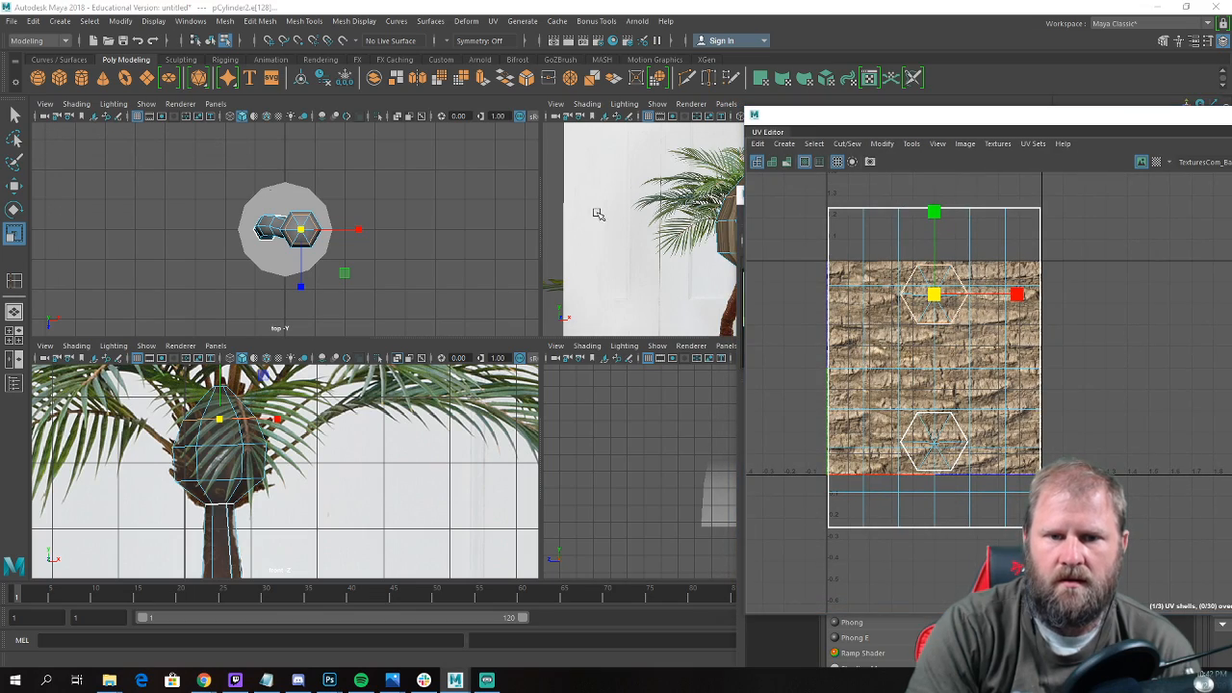
Select all the side faces of the crown bulb above the trunk and apply a cylindrical UV projection to them.
key(space)
alt+drag(419, 326, 369, 306)
key(w)
right_click(361, 293)
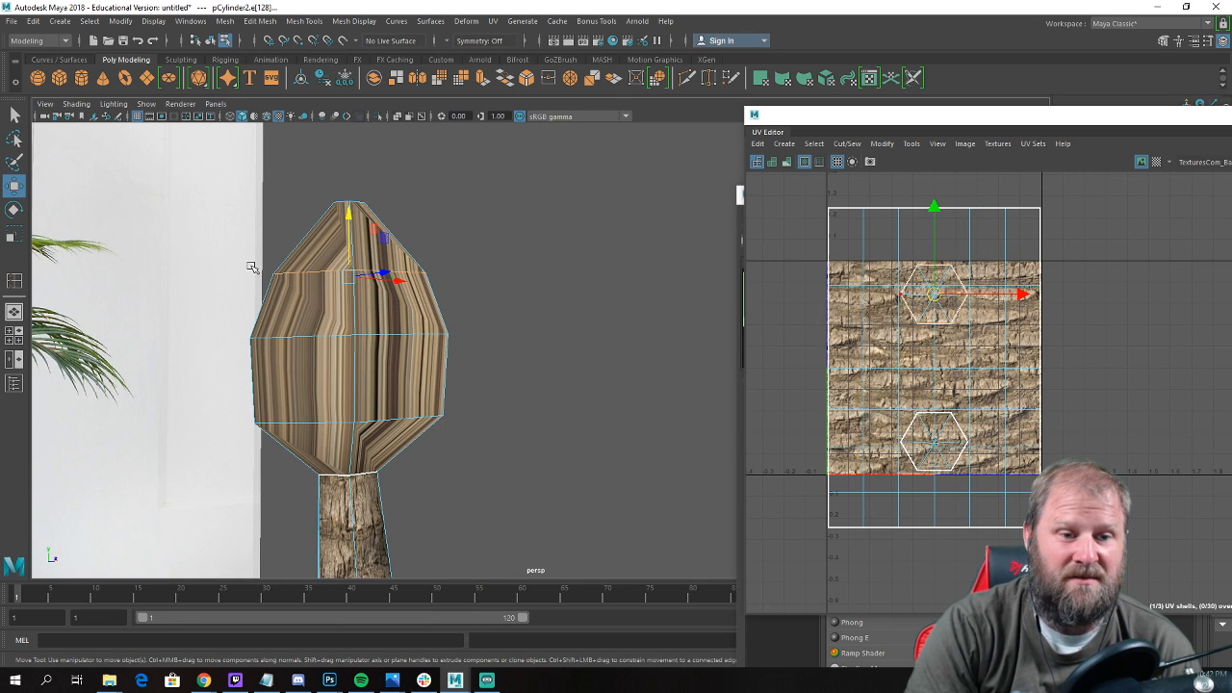
alt+drag(467, 390, 443, 366)
right_click(339, 301)
right_drag(340, 313, 341, 323)
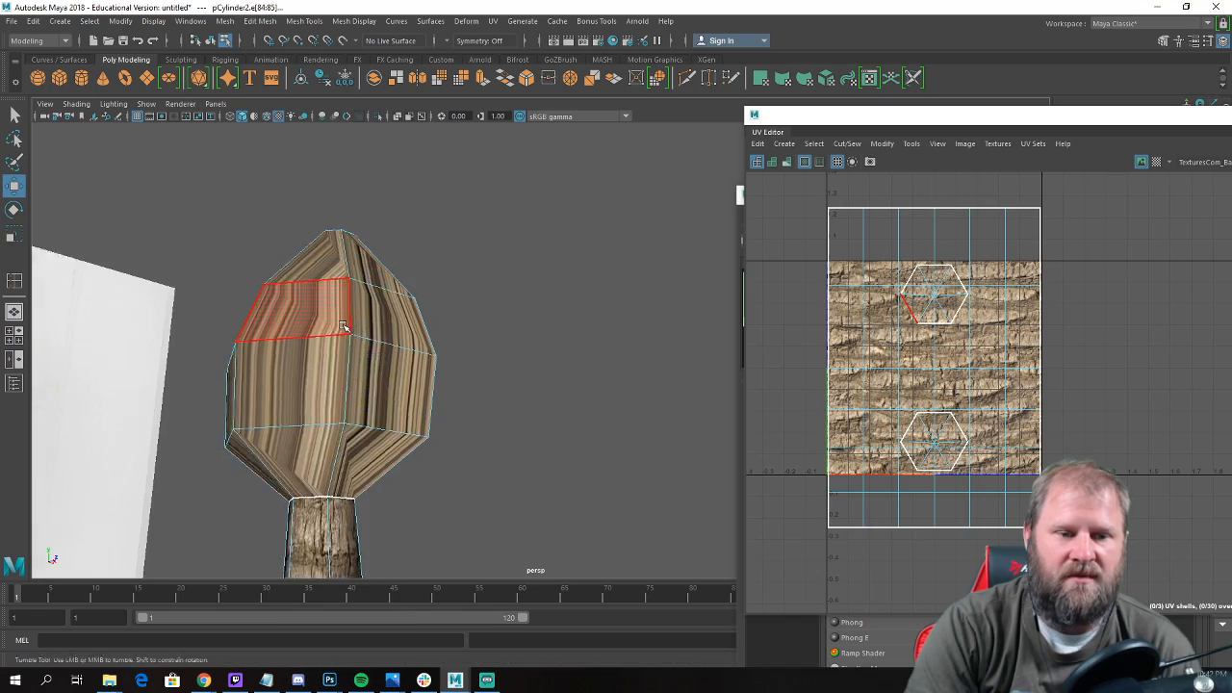
alt+drag(345, 330, 333, 335)
drag(251, 252, 527, 449)
alt+drag(436, 403, 431, 378)
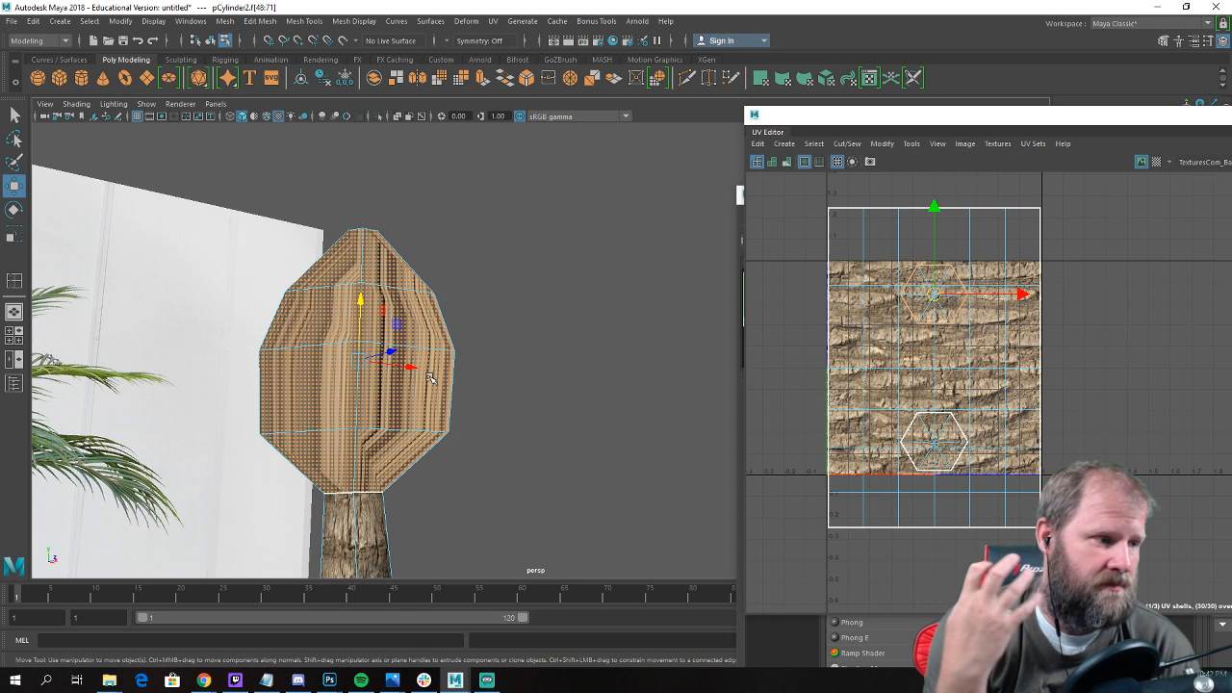
alt+drag(430, 379, 463, 335)
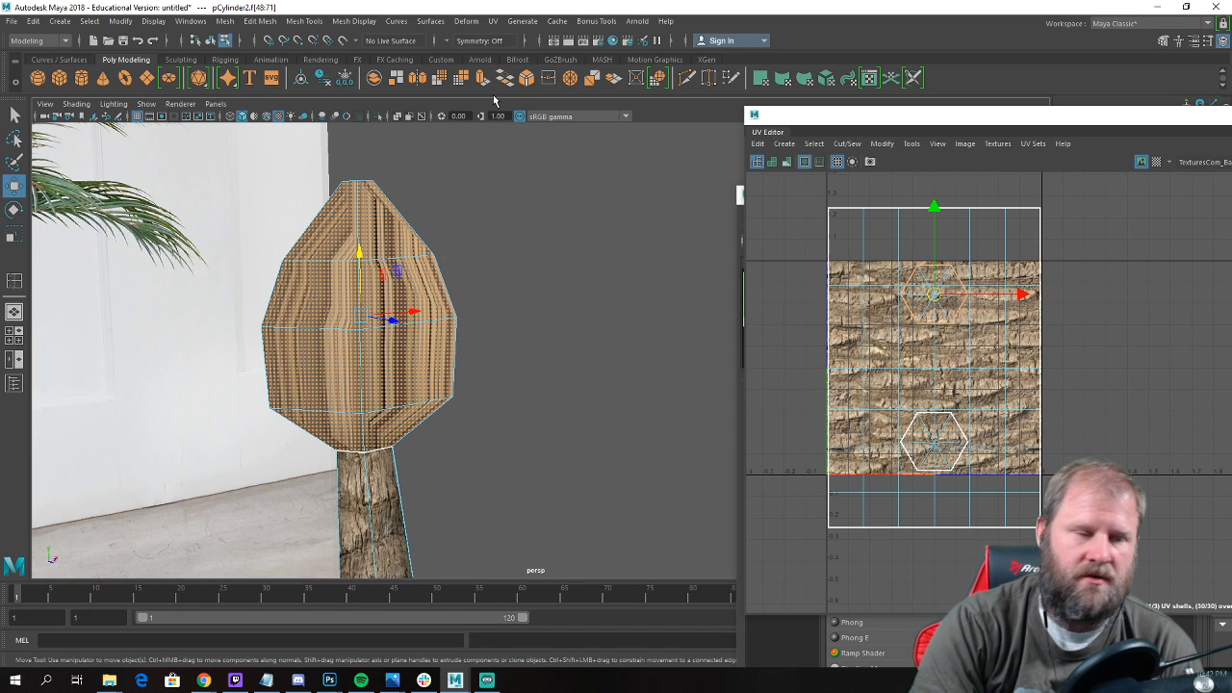
click(490, 22)
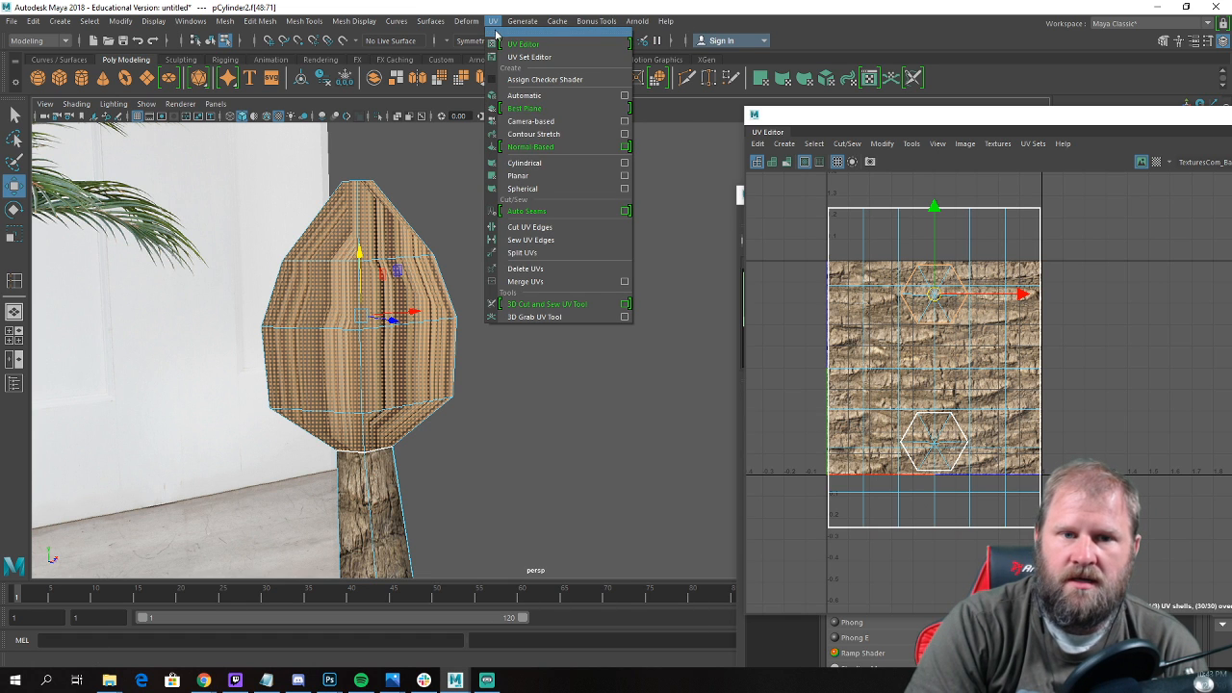
click(578, 163)
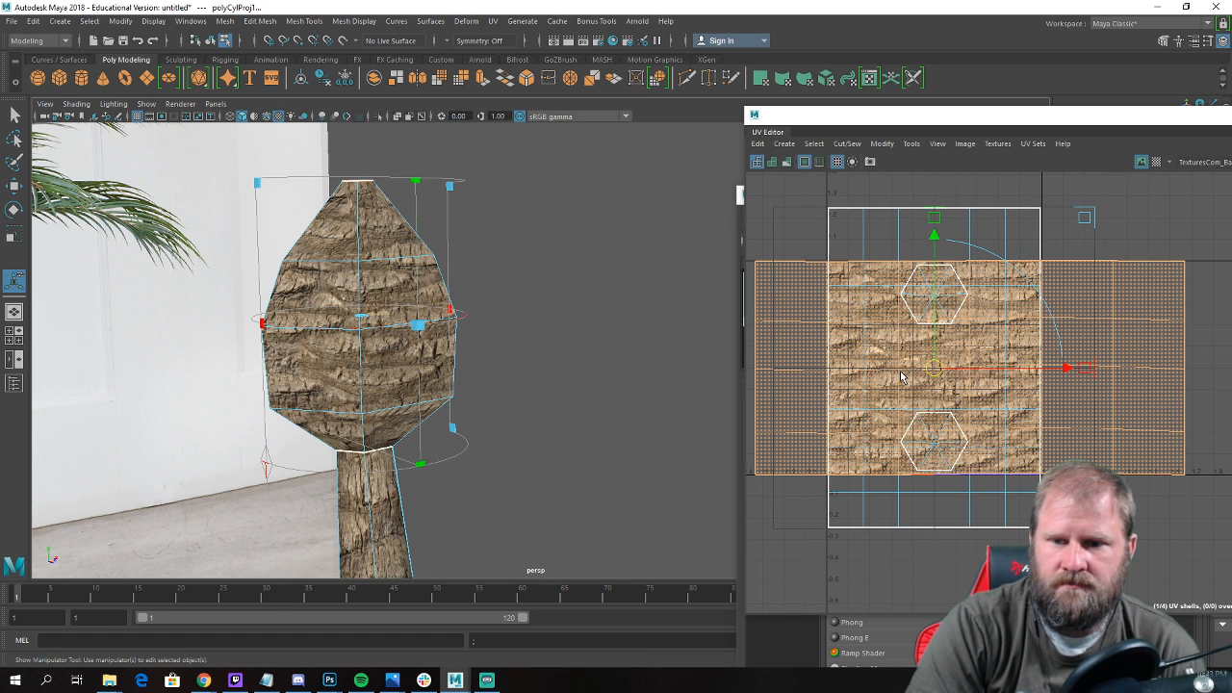
Move the bulb's projected UV shell horizontally until it sits clear of the trunk's UV shells.
scroll(909, 377, down, 1)
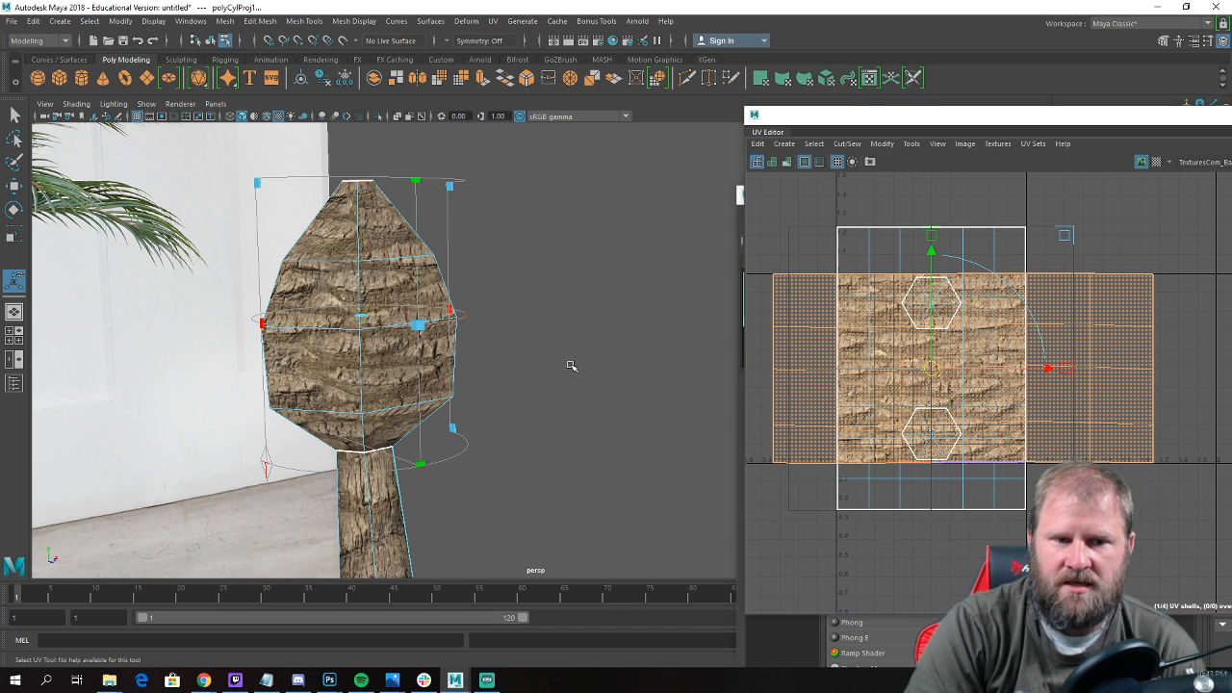
key(w)
alt+drag(571, 366, 575, 368)
scroll(1019, 371, down, 3)
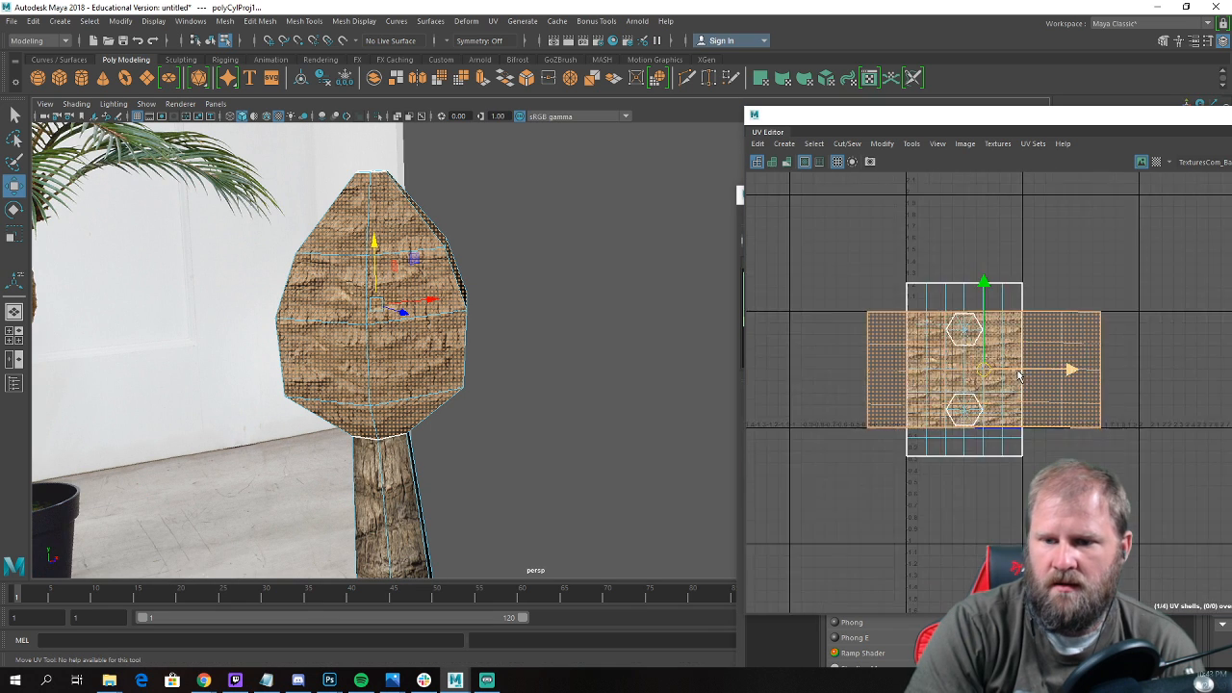
drag(1080, 372, 915, 378)
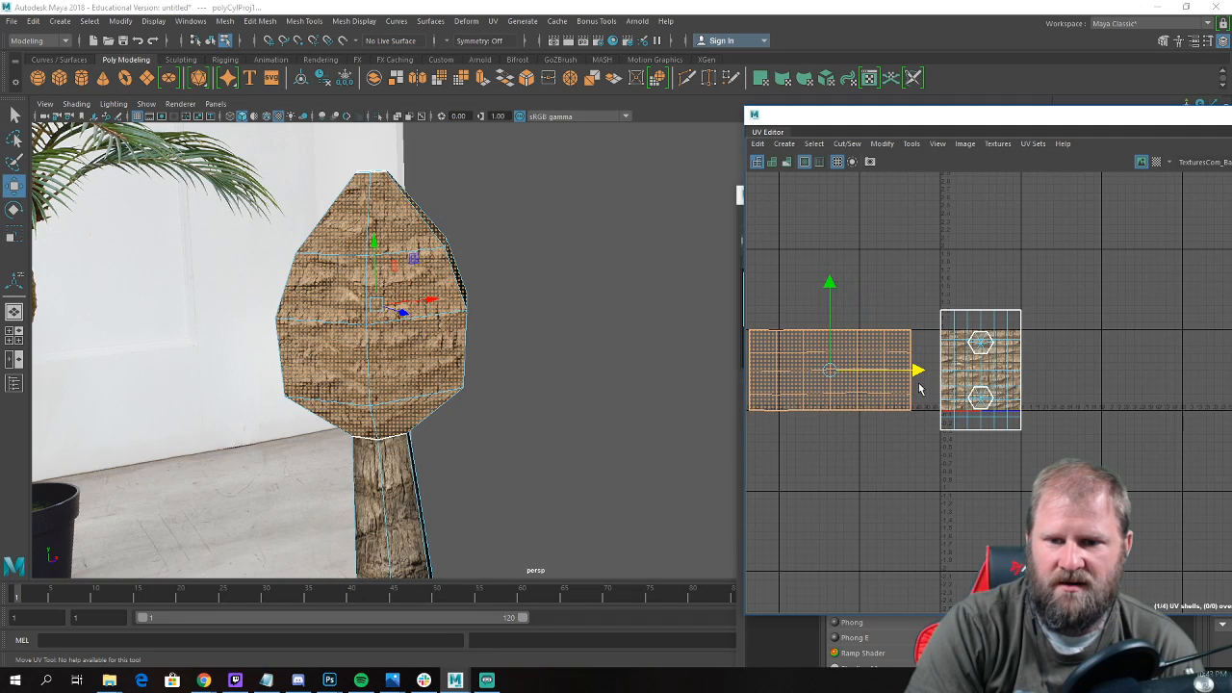
Select all the UVs of the bulb's shell and scale them horizontally to about half their width.
key(a)
right_click(833, 348)
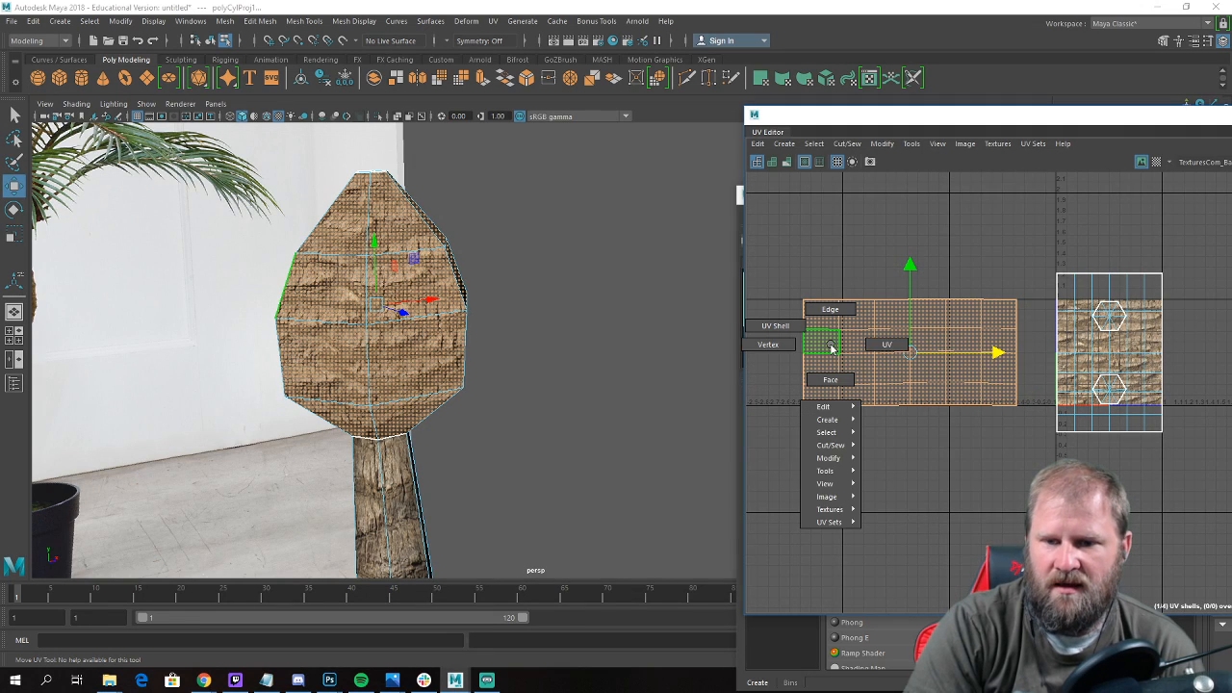
click(890, 312)
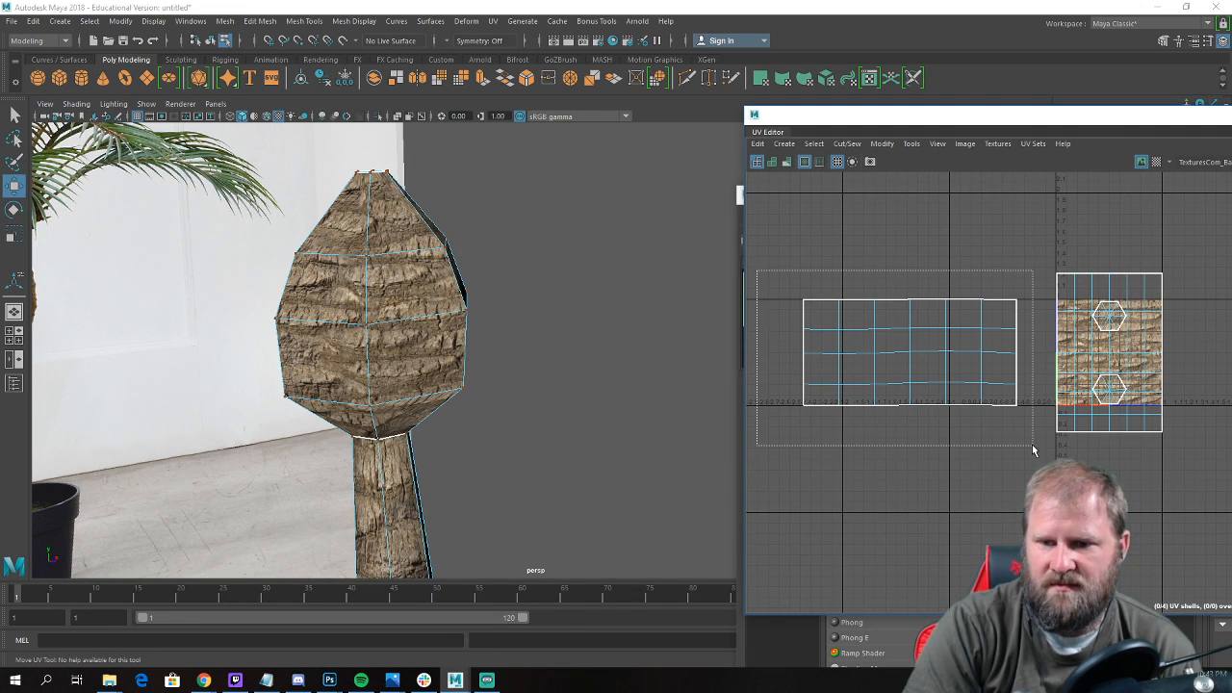
drag(1033, 449, 1033, 449)
key(r)
mouse_move(992, 354)
mouse_down()
mouse_move(949, 361)
mouse_move(1005, 354)
mouse_move(984, 353)
mouse_up()
key(w)
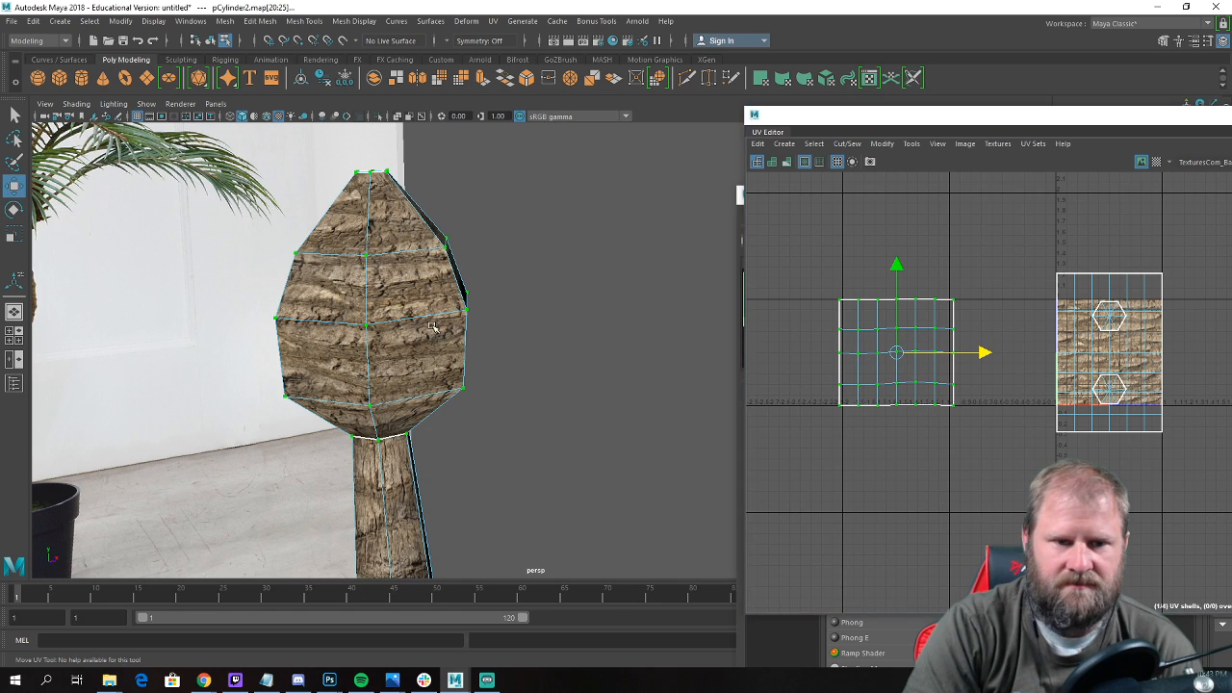
Select the crown bulb's faces including the top cap, and assign them the palmTop material from the Hypershade.
alt+drag(436, 333, 446, 314)
right_drag(361, 289, 362, 324)
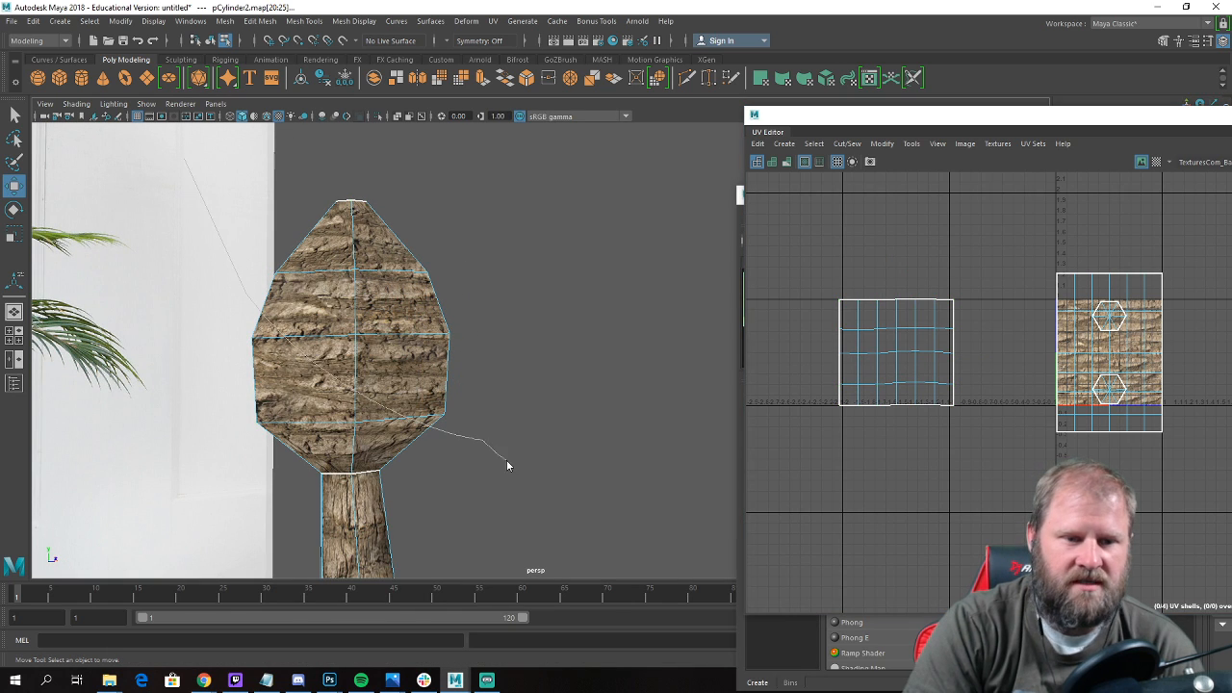
alt+drag(372, 297, 397, 320)
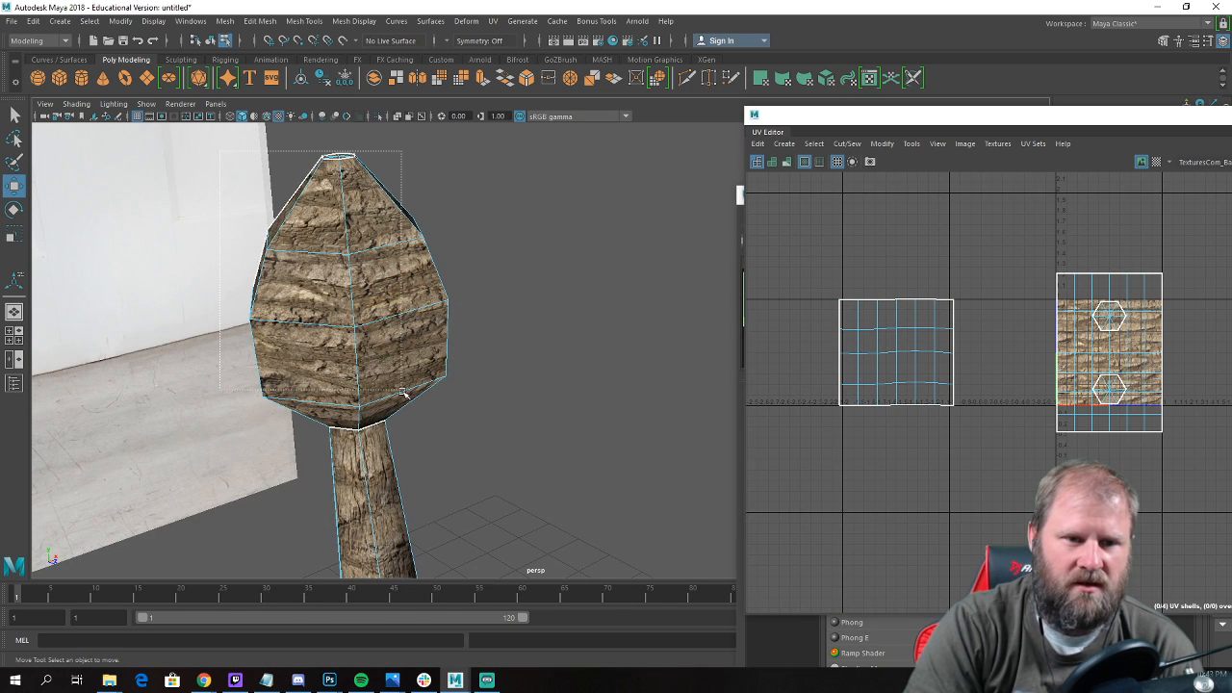
drag(404, 392, 463, 413)
key(f)
alt+drag(585, 379, 458, 423)
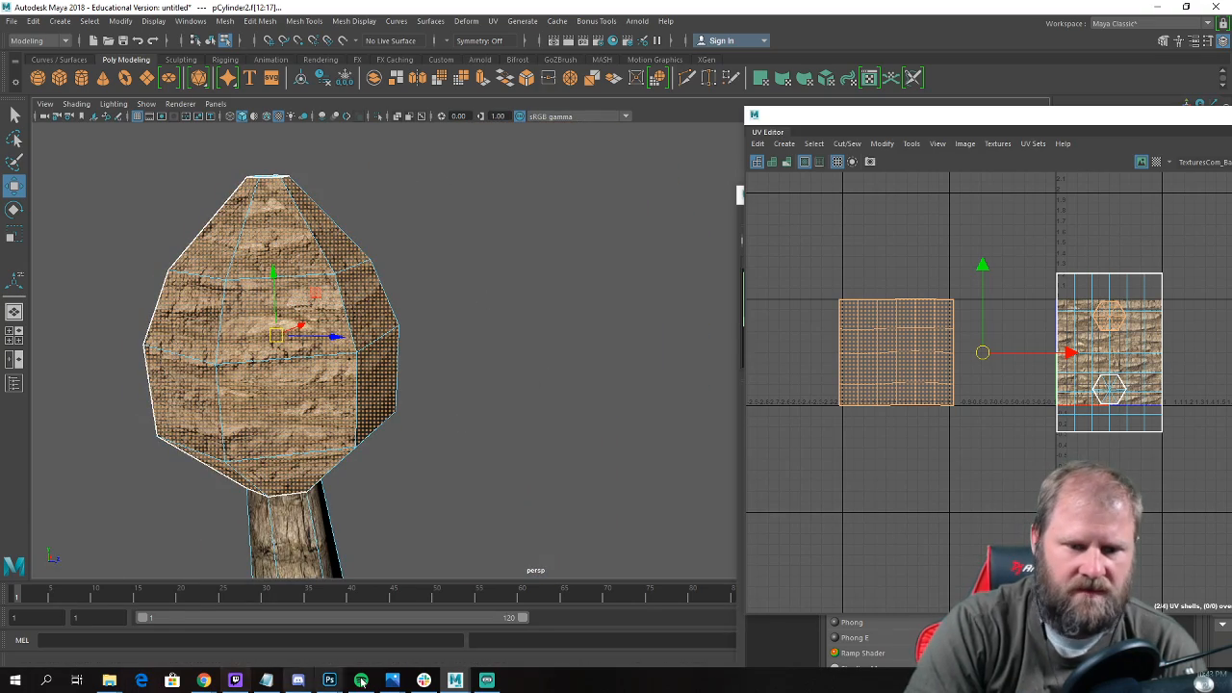
click(190, 21)
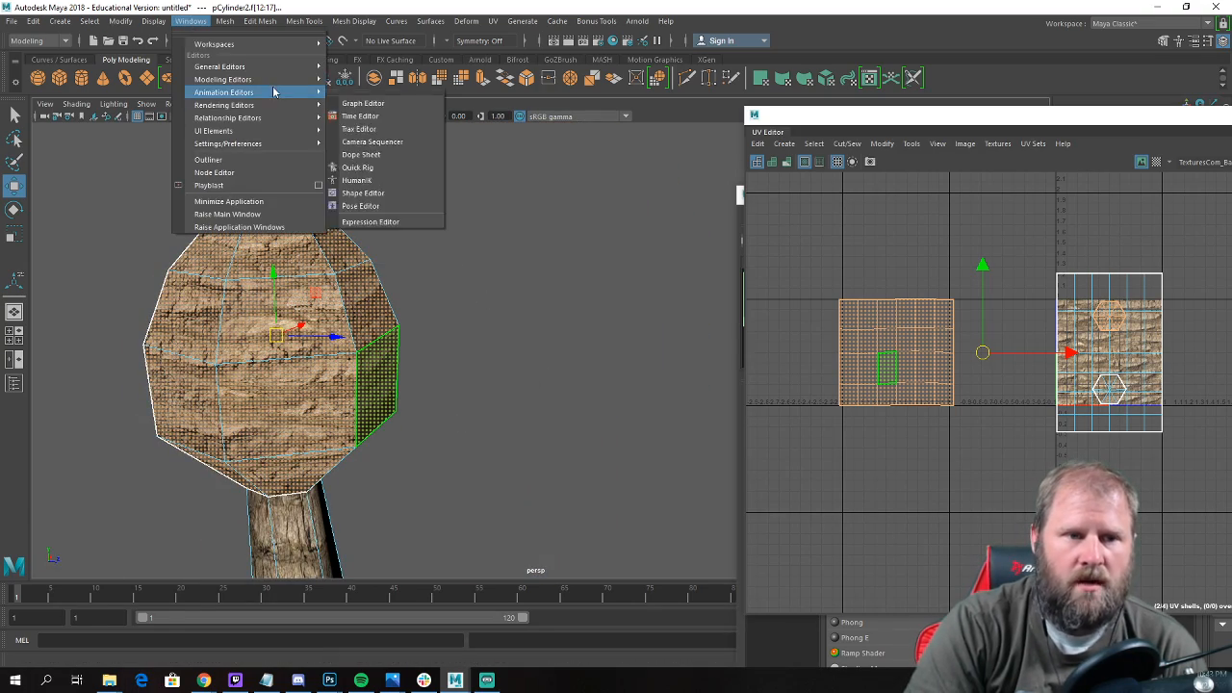
mouse_move(269, 104)
click(393, 155)
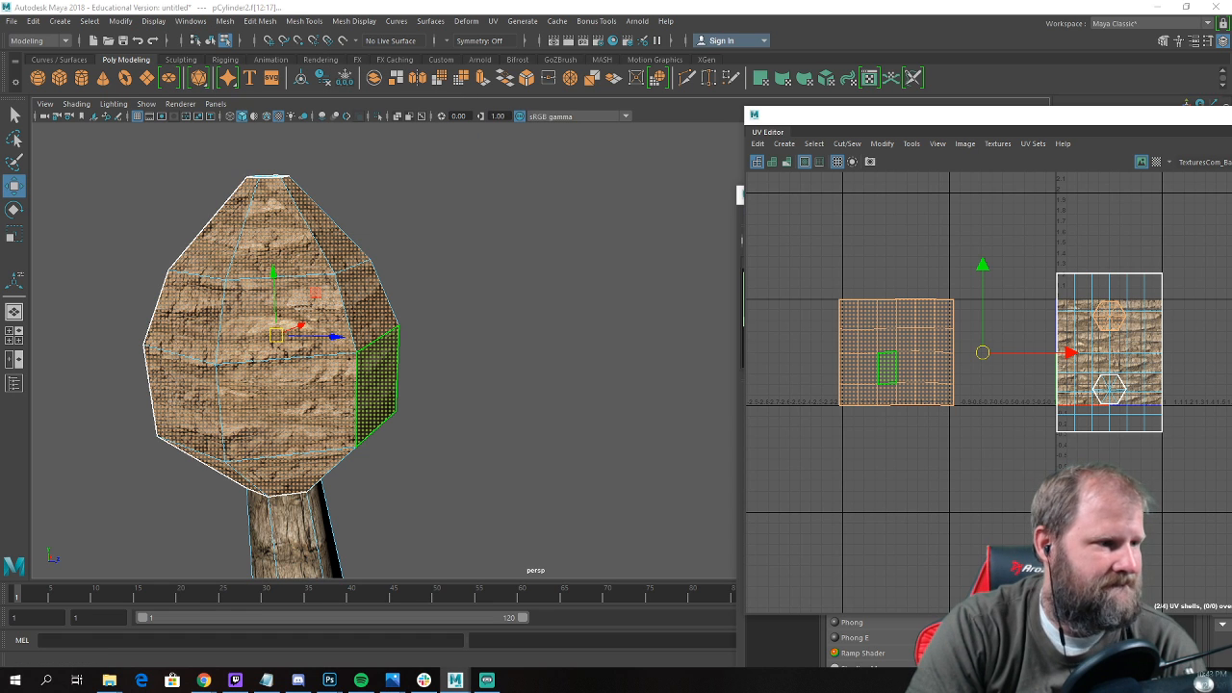
click(190, 21)
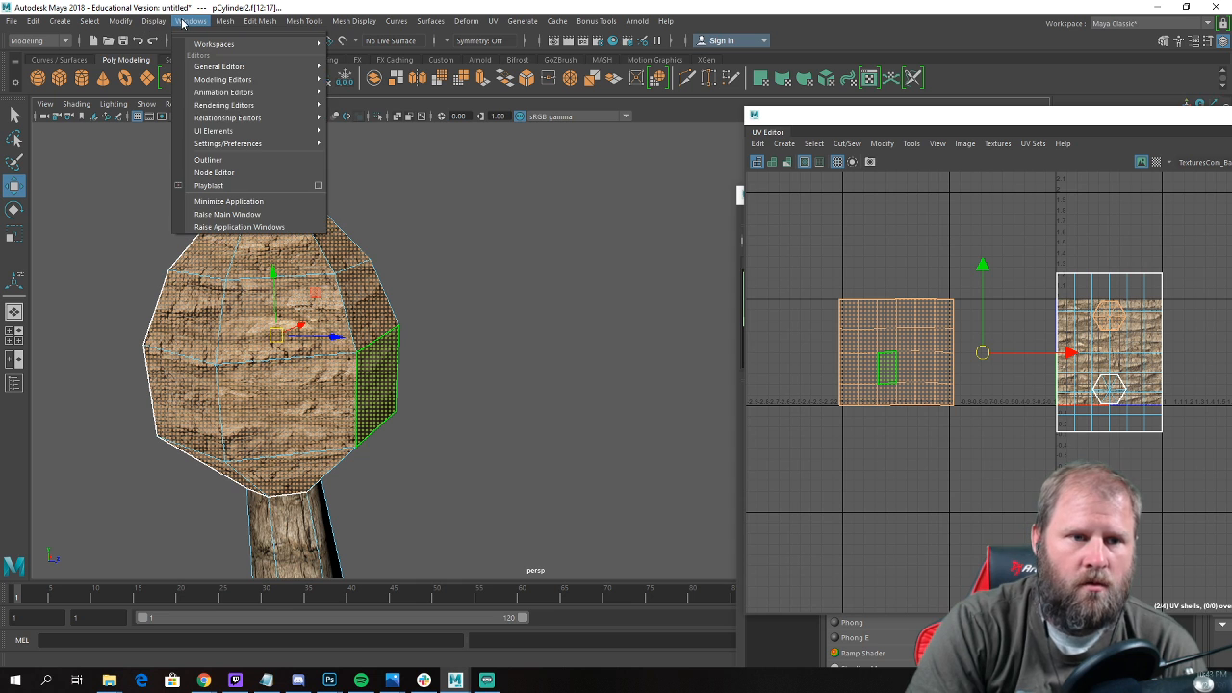
mouse_move(270, 105)
click(362, 143)
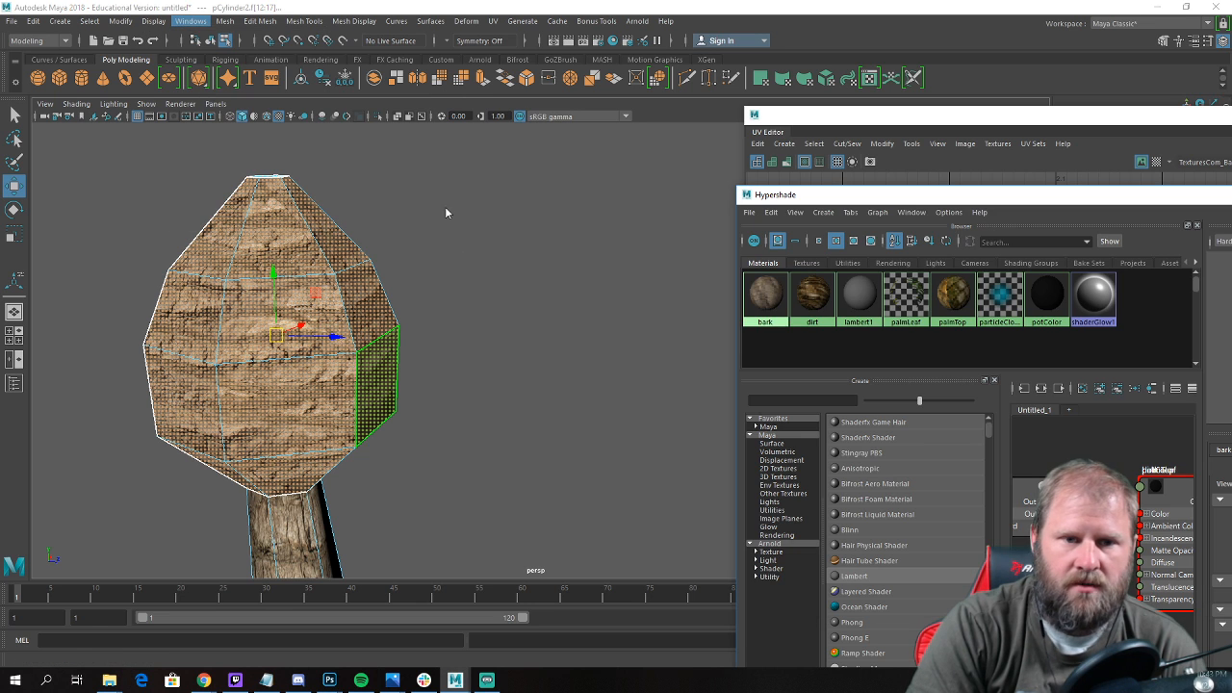
right_drag(958, 299, 959, 261)
Deselect the bulb and examine its new texture from several angles and beside the reference palm.
alt+drag(422, 305, 394, 299)
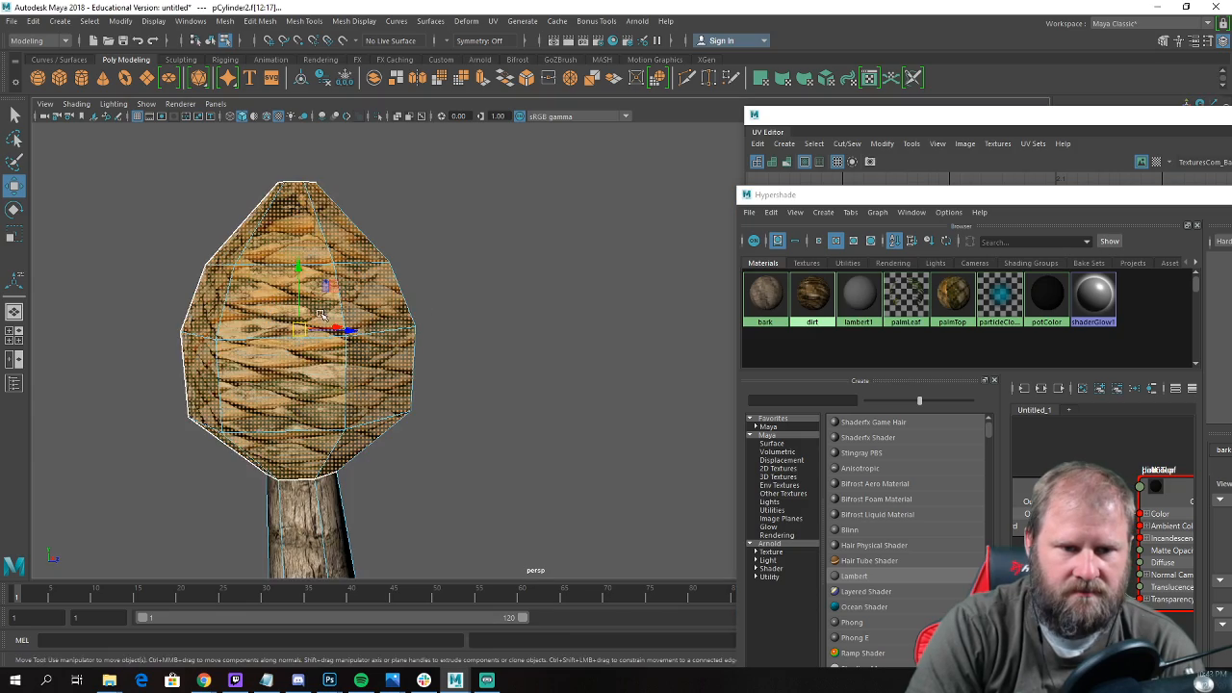
alt+right_drag(395, 299, 444, 347)
click(447, 347)
alt+drag(471, 351, 397, 358)
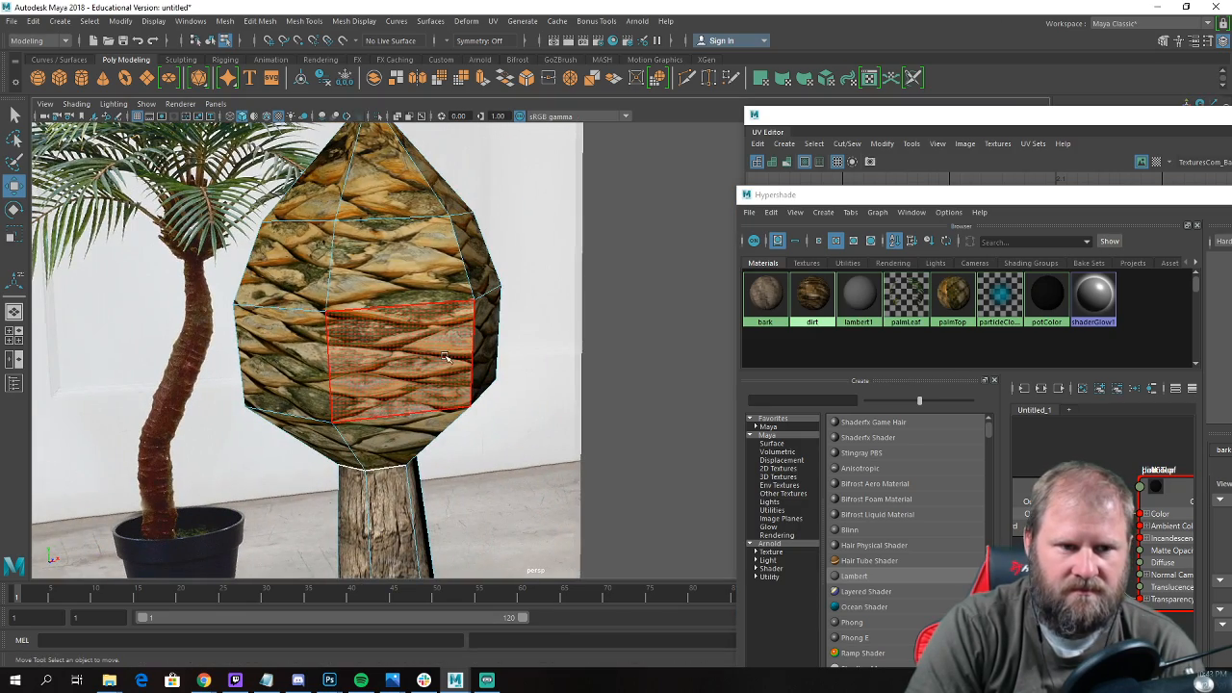
scroll(633, 382, down, 3)
right_drag(418, 312, 476, 296)
click(685, 321)
alt+drag(651, 322, 600, 333)
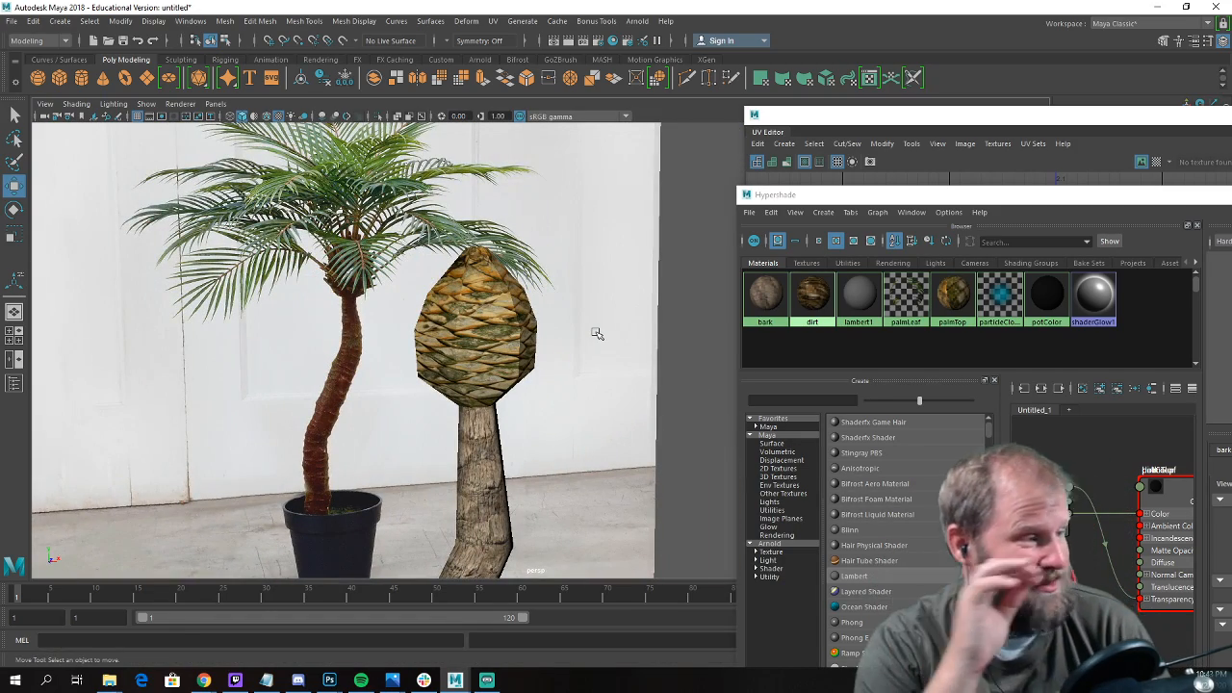
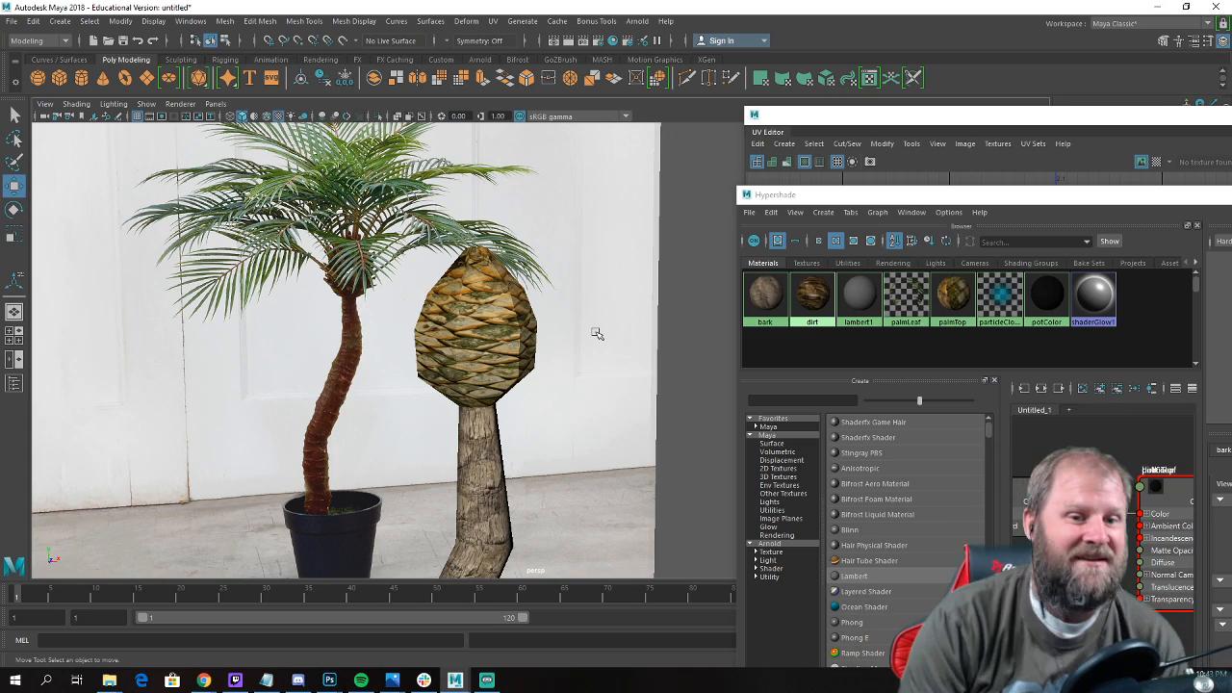
Select the faces of the crown bulb and soften their edges.
alt+drag(611, 338, 426, 350)
scroll(426, 349, up, 2)
click(492, 318)
right_drag(492, 318, 492, 345)
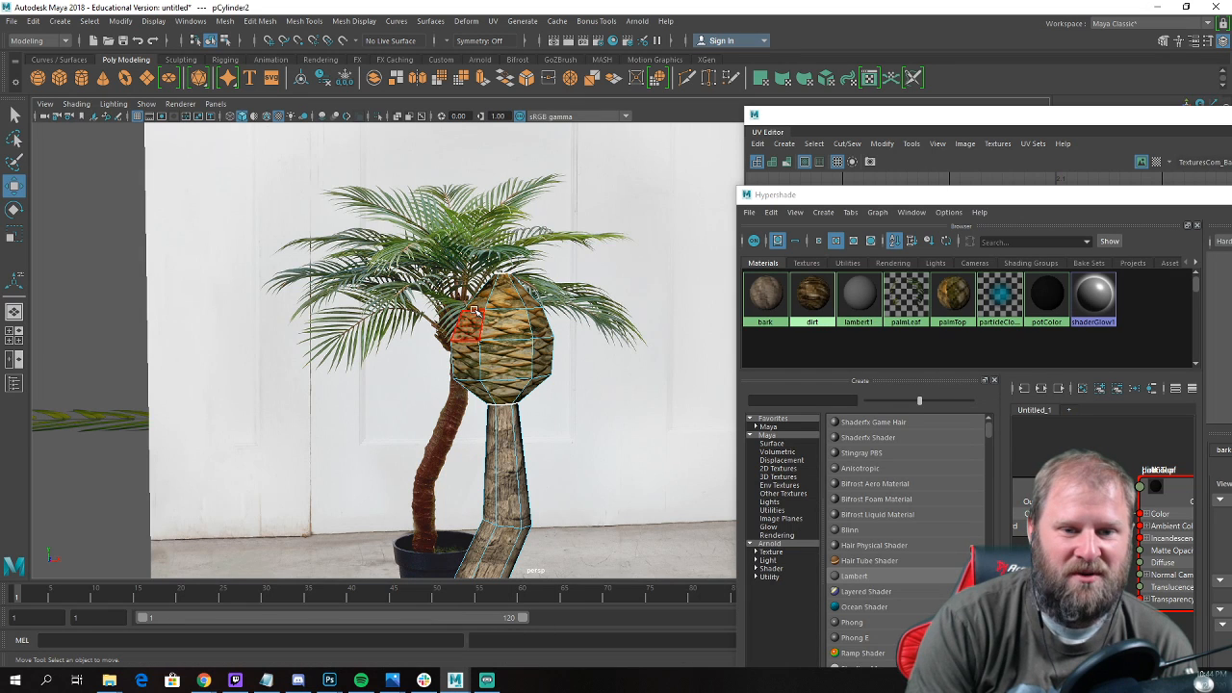
drag(518, 361, 582, 390)
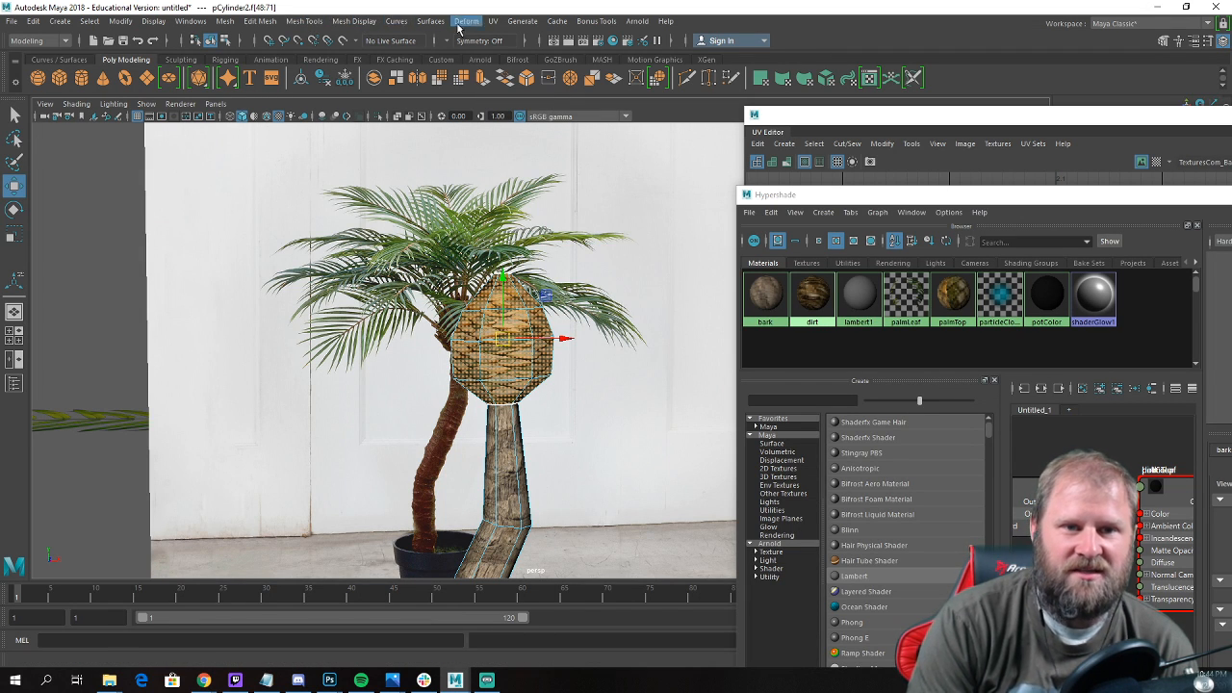
click(366, 21)
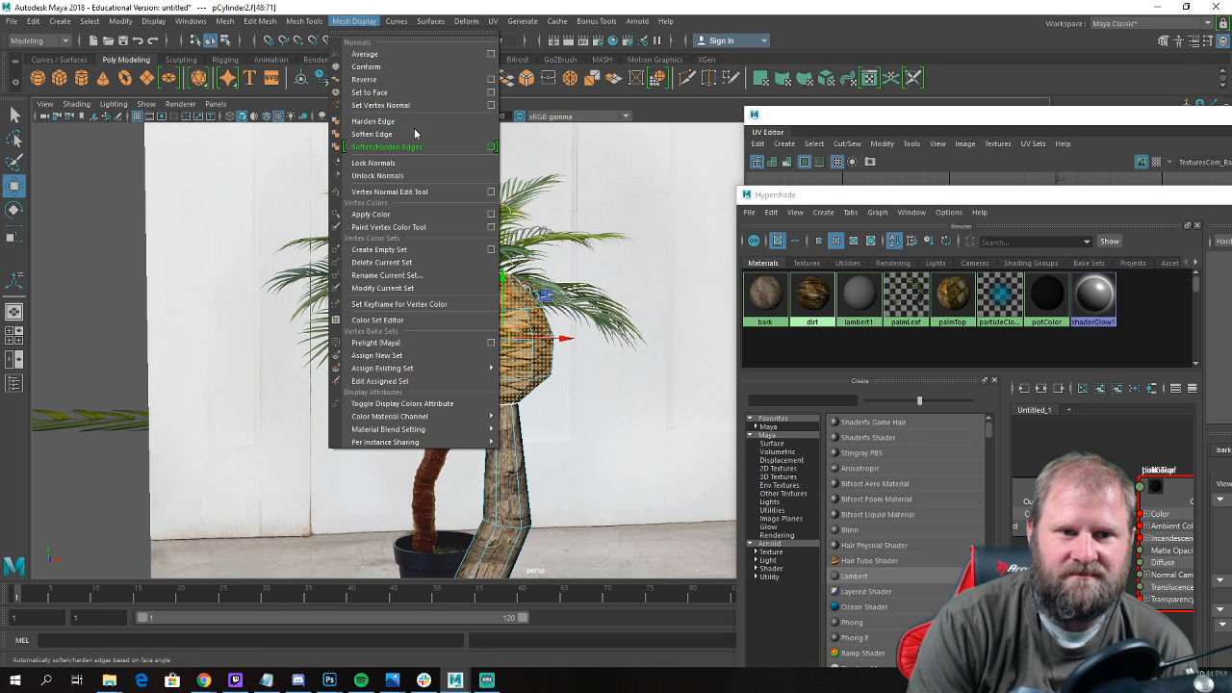
click(374, 134)
Select the bulb's UV shell in the UV Editor and scale it horizontally to fit the width of one UV tile.
scroll(485, 347, up, 3)
right_drag(501, 367, 564, 300)
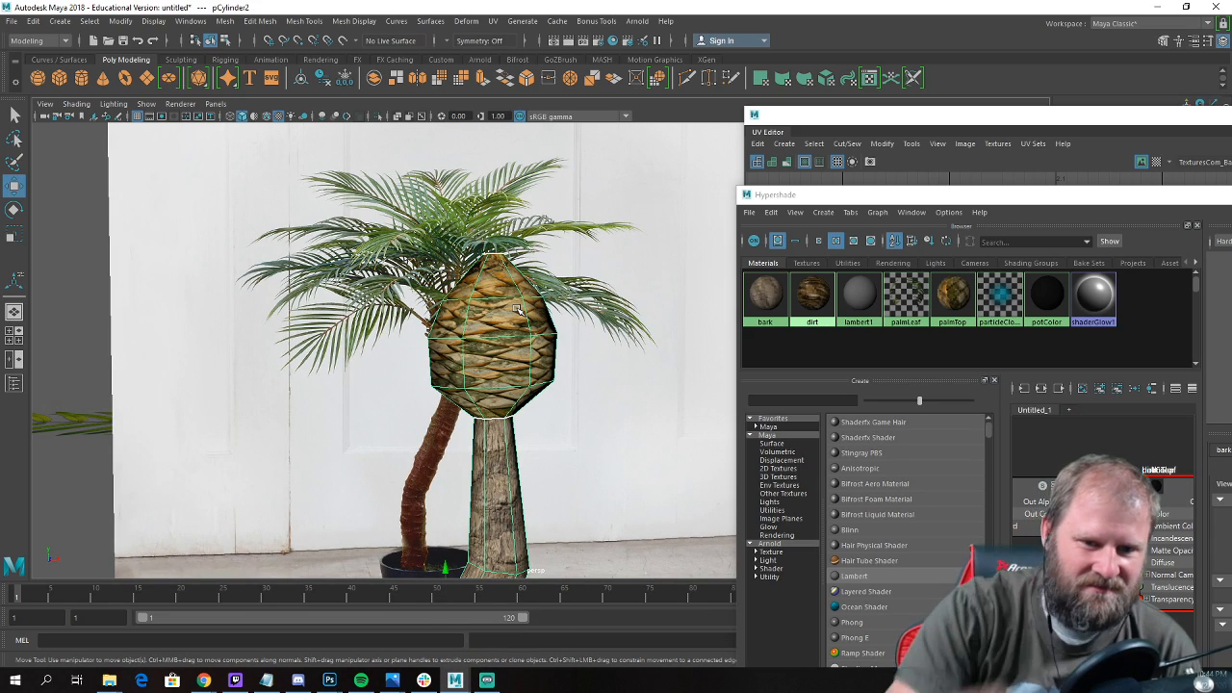
alt+drag(517, 308, 355, 371)
alt+right_drag(410, 383, 597, 425)
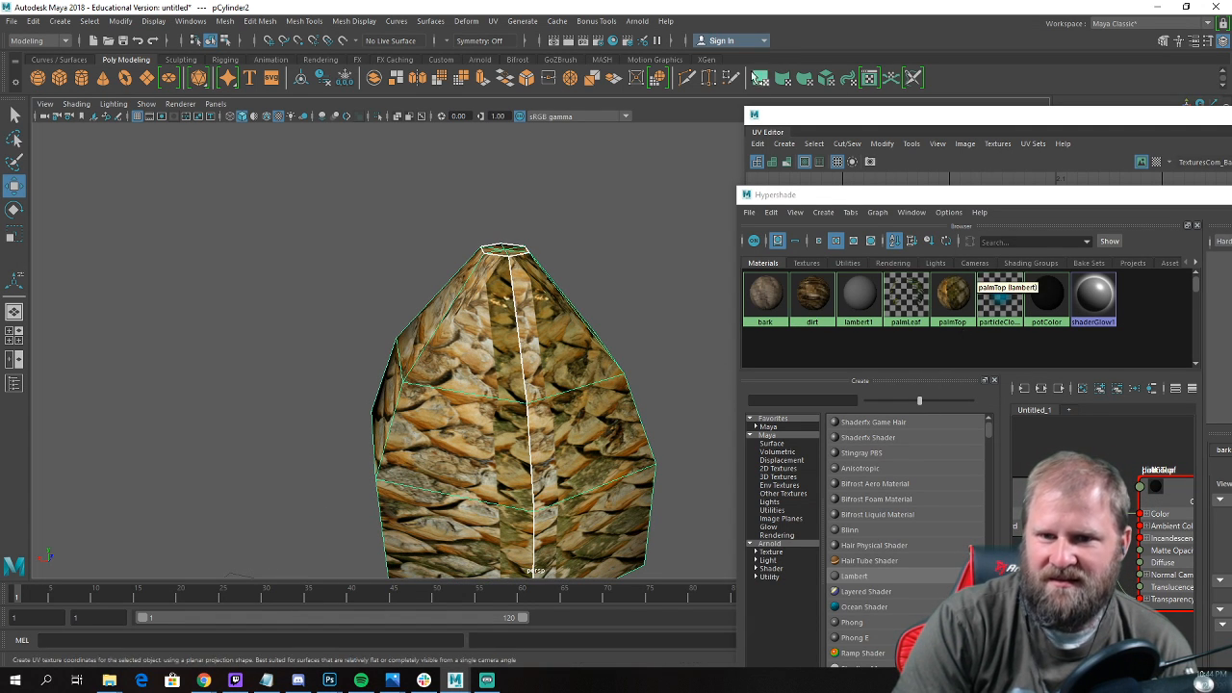
click(815, 119)
scroll(867, 345, up, 2)
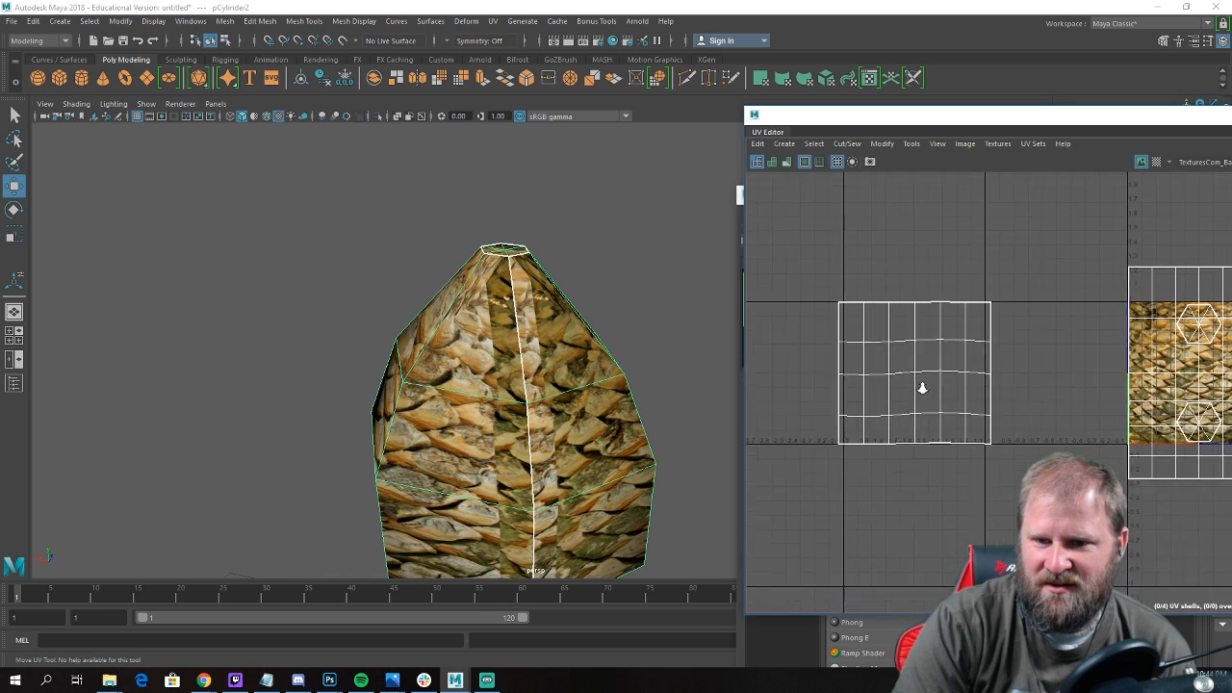
right_click(897, 345)
right_drag(839, 318, 836, 317)
drag(776, 248, 1031, 519)
key(r)
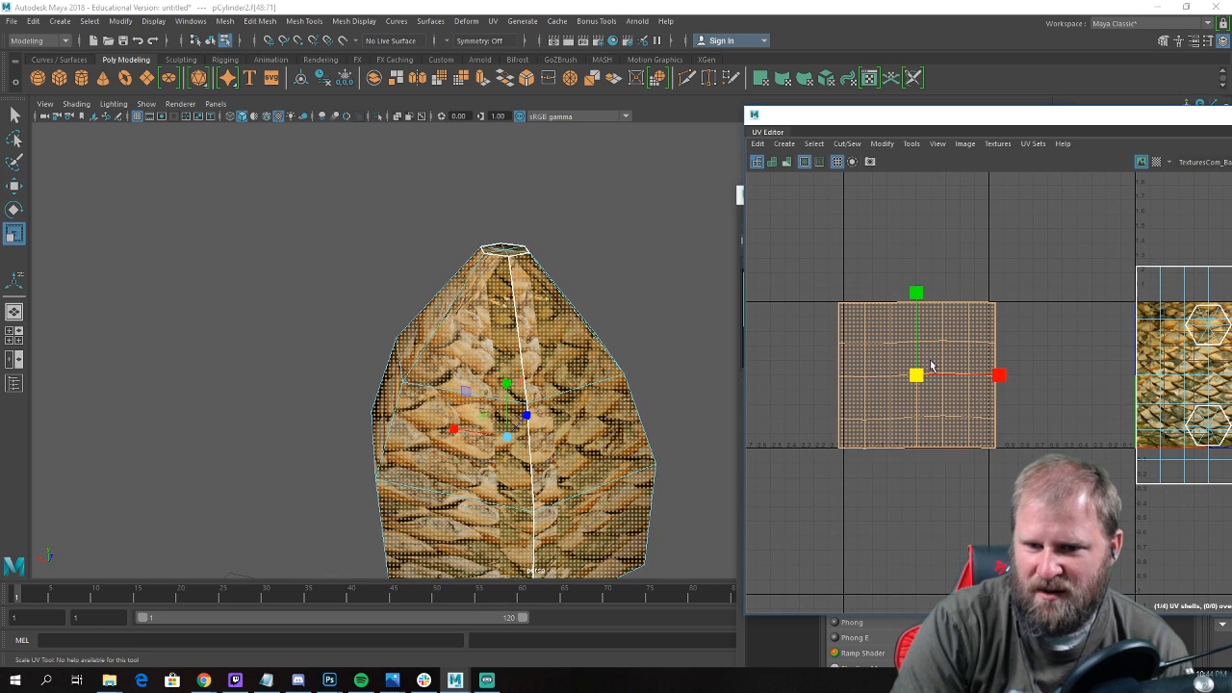
drag(1000, 374, 992, 376)
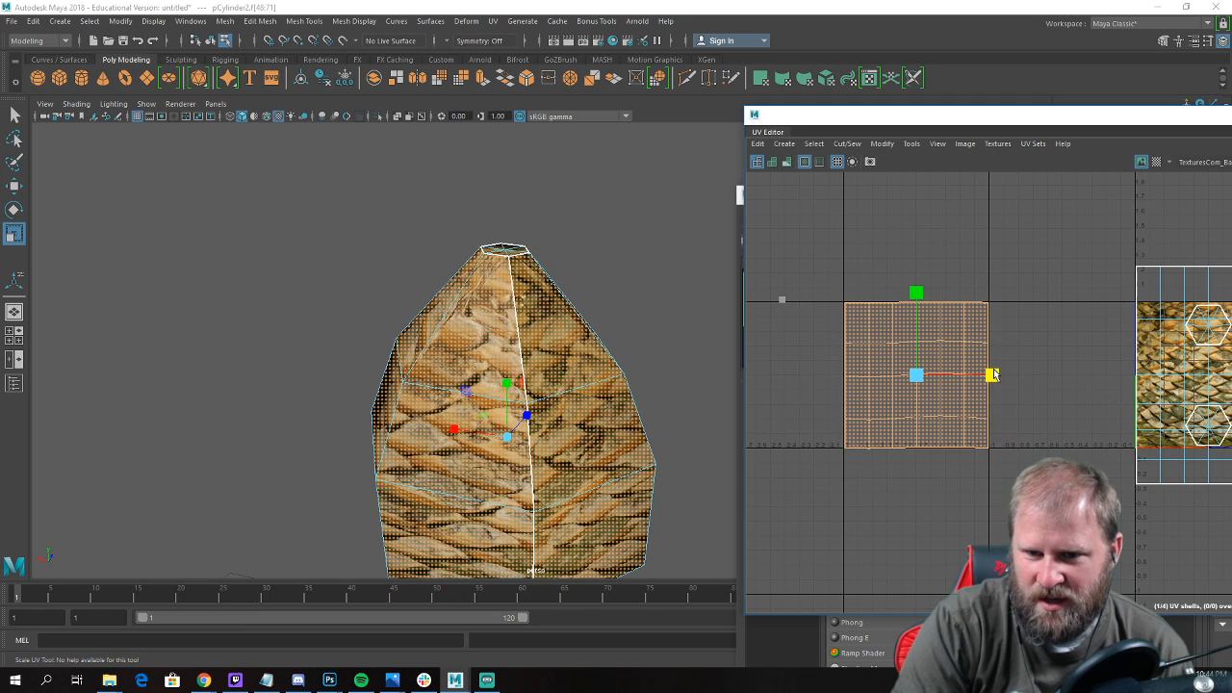
key(ctrl+z)
Select each horizontal row of UVs in the bulb's shell and scale it vertically until the row is straight.
drag(816, 324, 1045, 358)
key(e)
key(r)
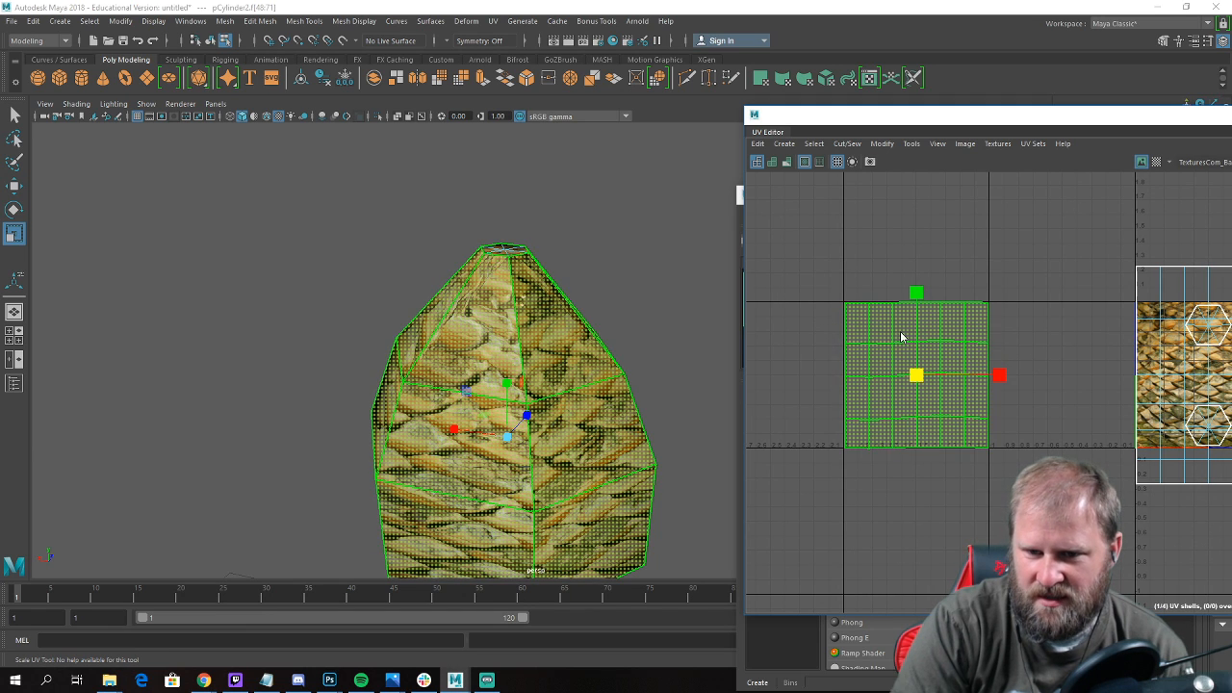
right_drag(902, 335, 849, 318)
drag(829, 322, 1011, 358)
right_drag(918, 326, 947, 329)
drag(1000, 360, 1000, 358)
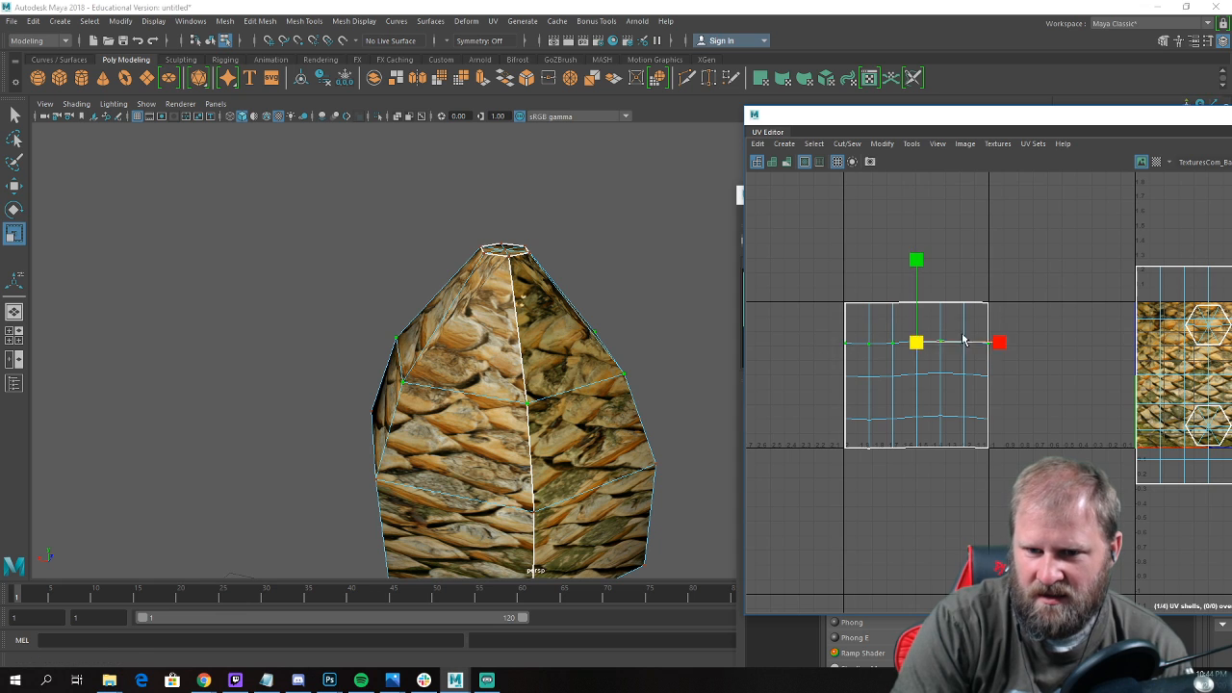
drag(1042, 409, 1022, 423)
click(918, 295)
drag(917, 337, 951, 463)
drag(1017, 492, 818, 433)
drag(919, 373, 921, 450)
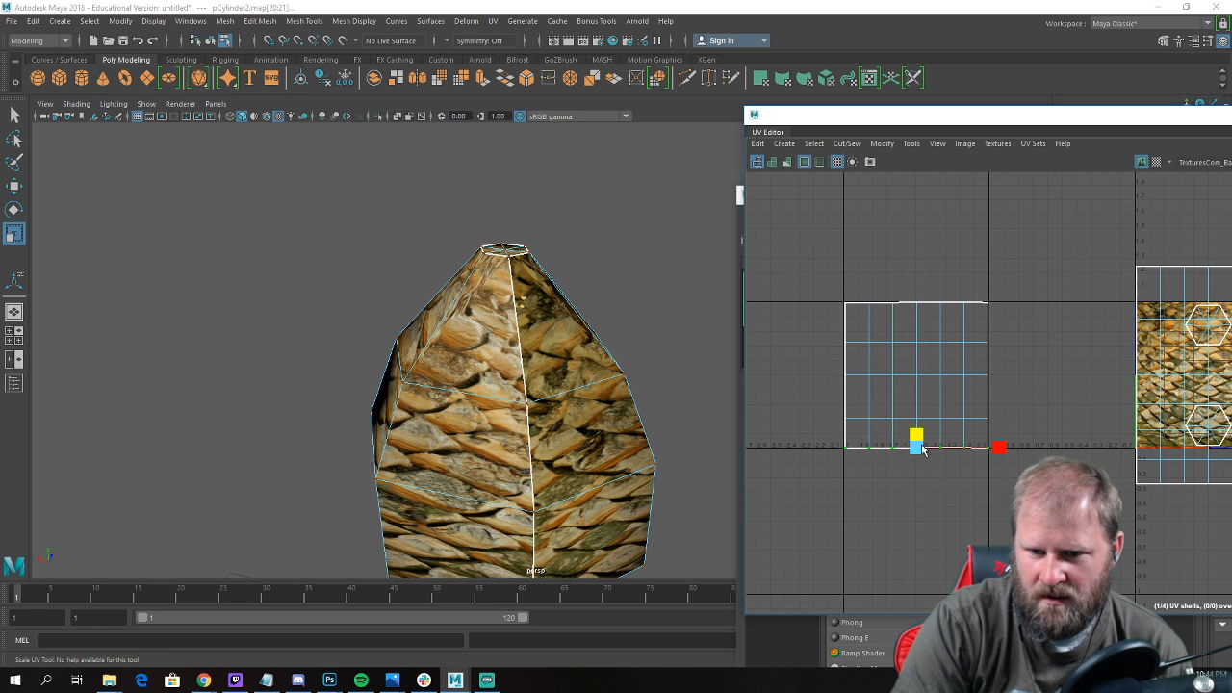
drag(786, 254, 1018, 305)
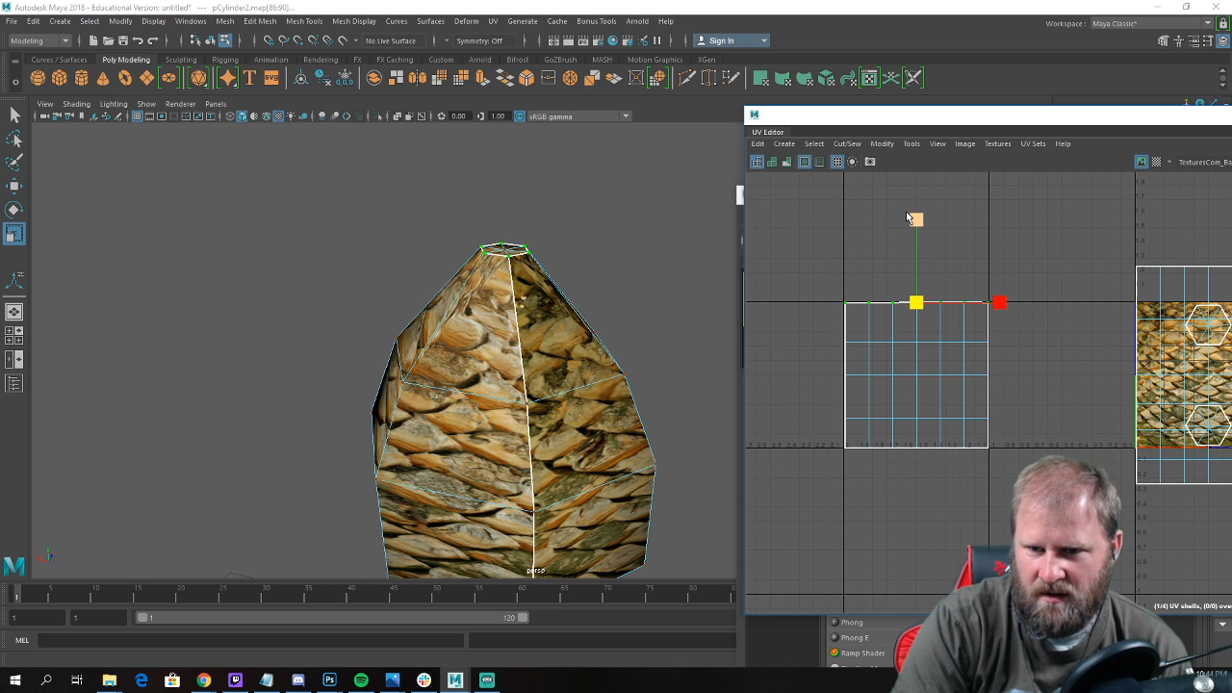
Snap the outer rows and columns of UVs in the bulb's shell to the UV tile's grid lines.
key(w)
scroll(874, 288, up, 2)
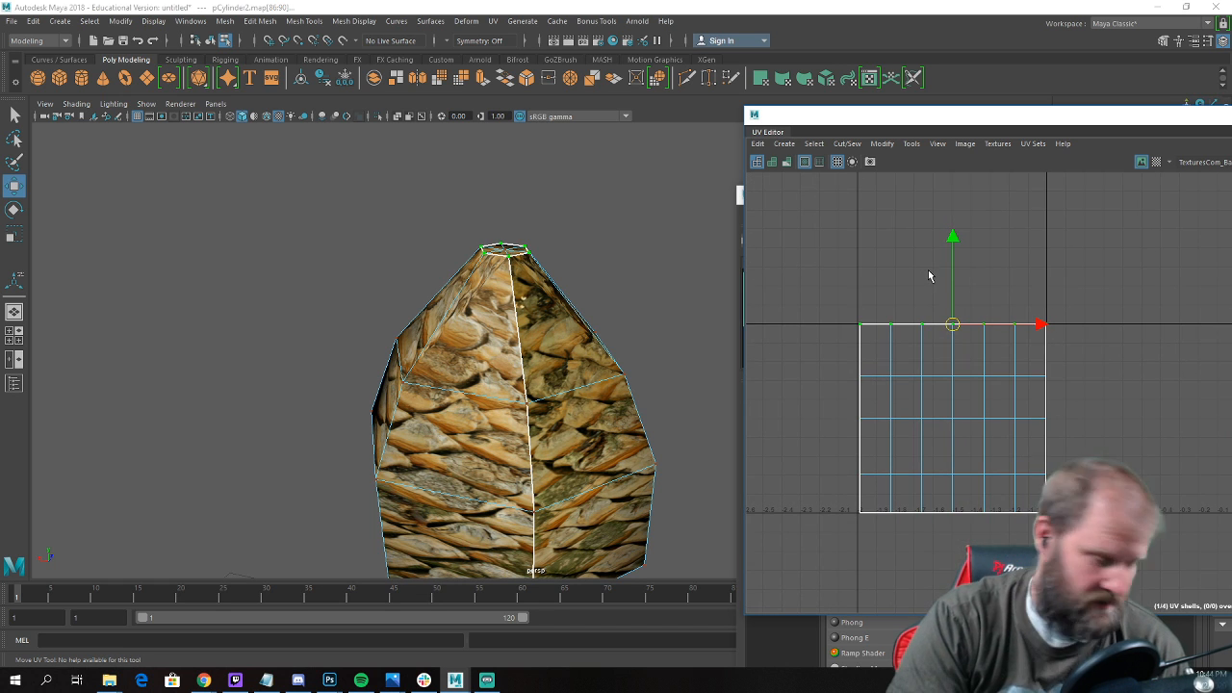
key(x)
drag(951, 238, 971, 328)
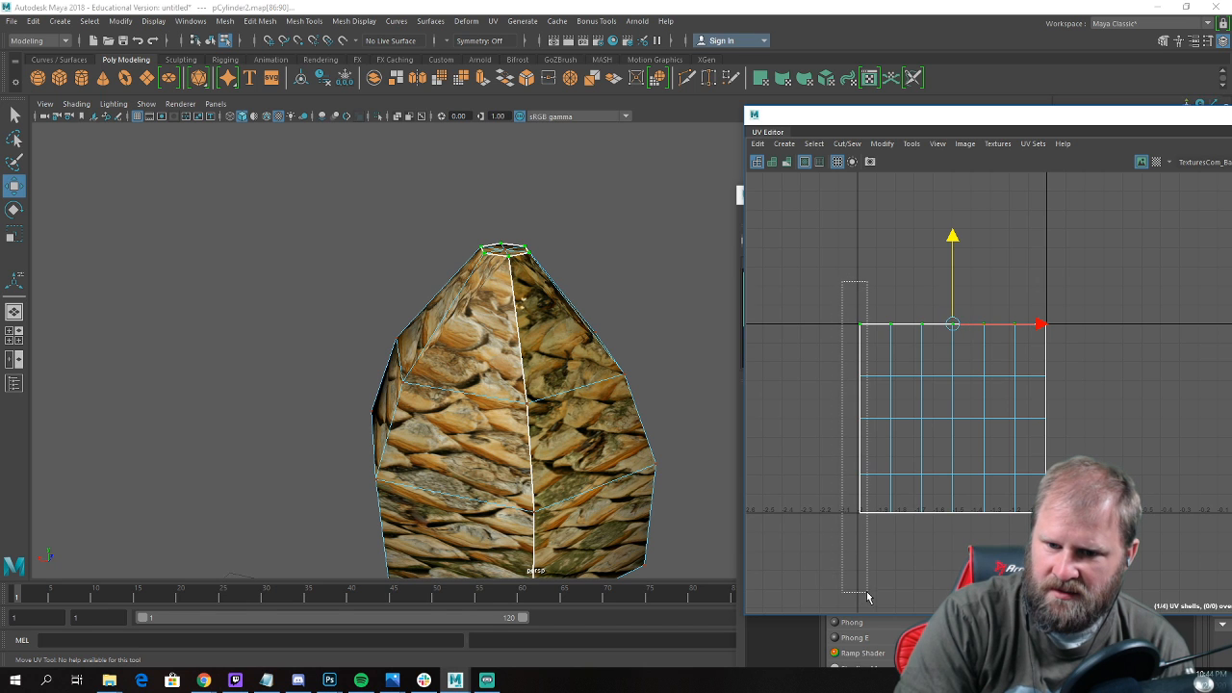
drag(867, 597, 868, 598)
drag(883, 430, 857, 429)
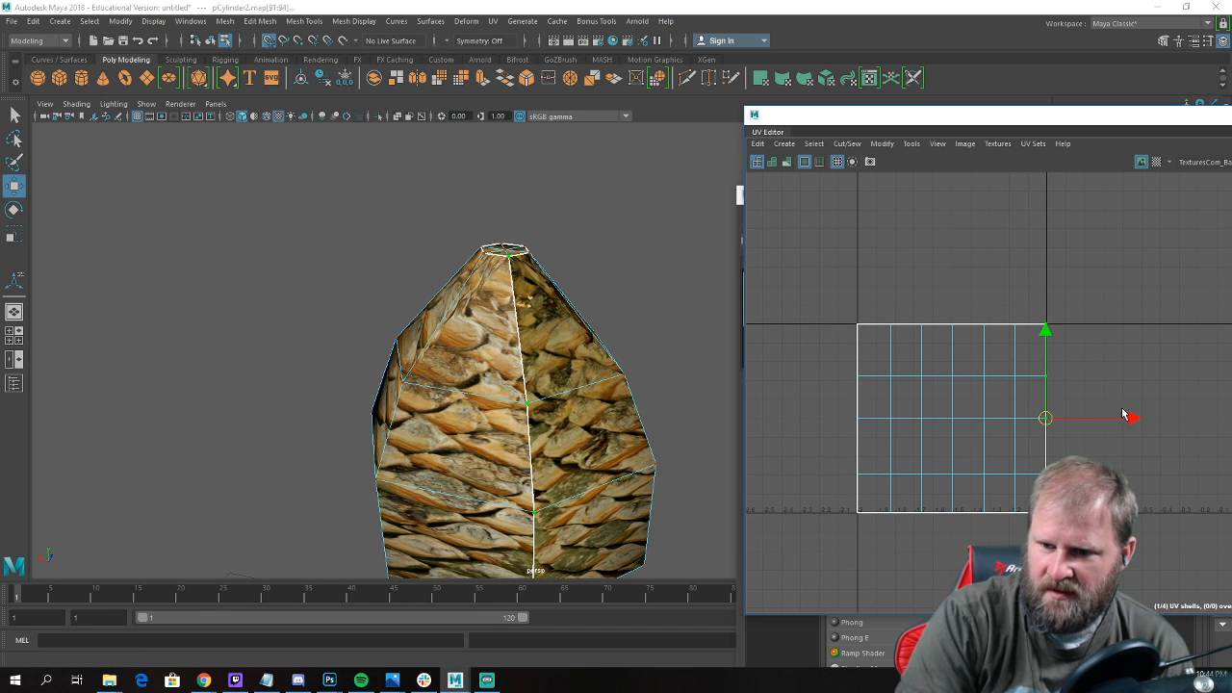
mouse_move(1125, 416)
mouse_down()
mouse_move(1190, 416)
mouse_move(1135, 418)
mouse_up()
key(ctrl+z)
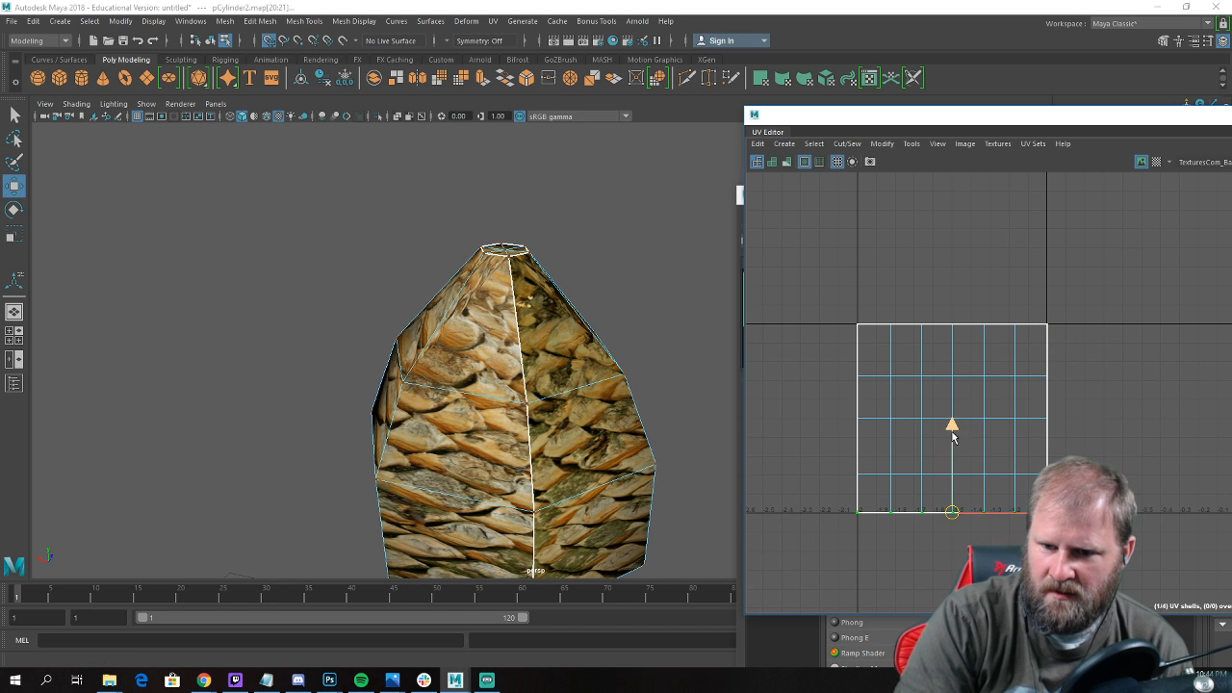
drag(952, 437, 952, 427)
drag(943, 517, 937, 503)
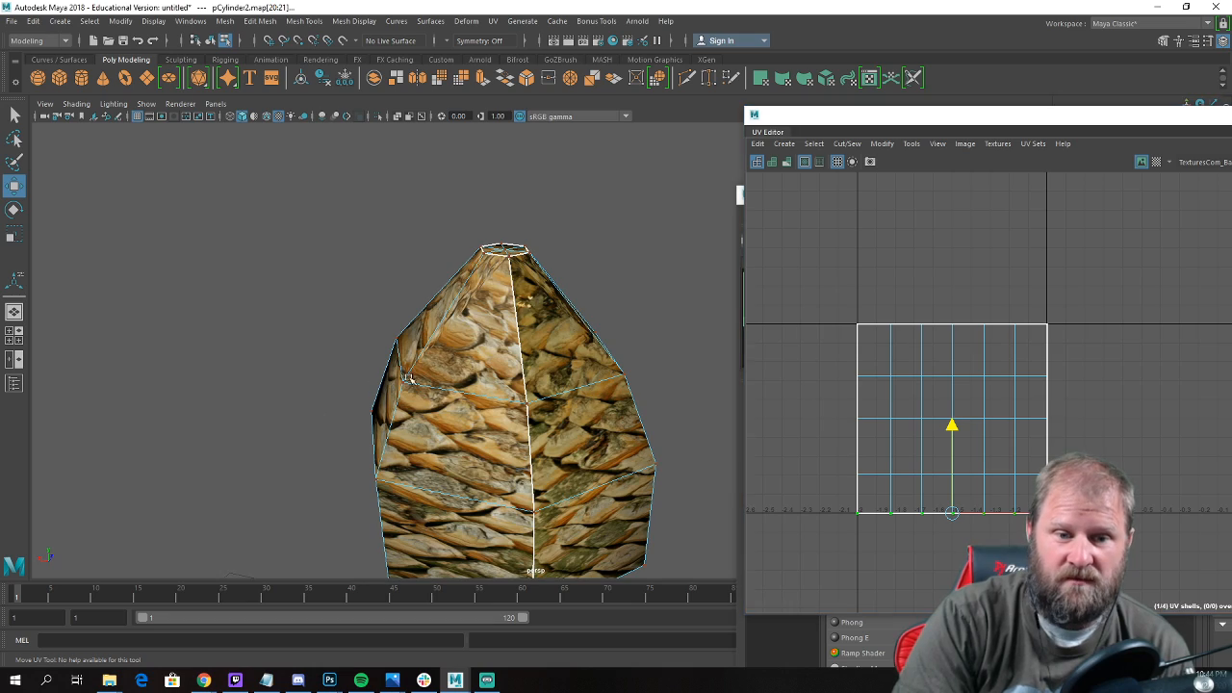
Return to object mode, deselect the trunk mesh and examine the bulb's texture up close and on the whole plant.
alt+drag(408, 379, 540, 385)
alt+drag(585, 344, 481, 300)
right_click(486, 296)
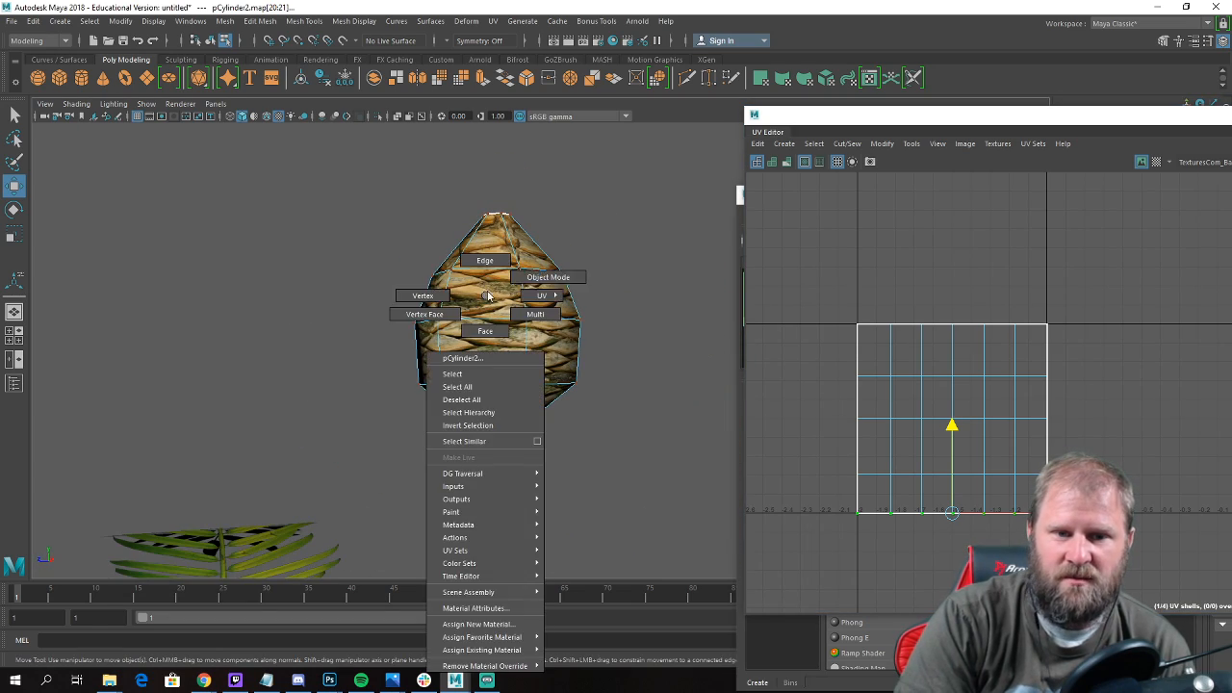
right_drag(487, 295, 548, 277)
click(585, 250)
alt+drag(567, 279, 524, 278)
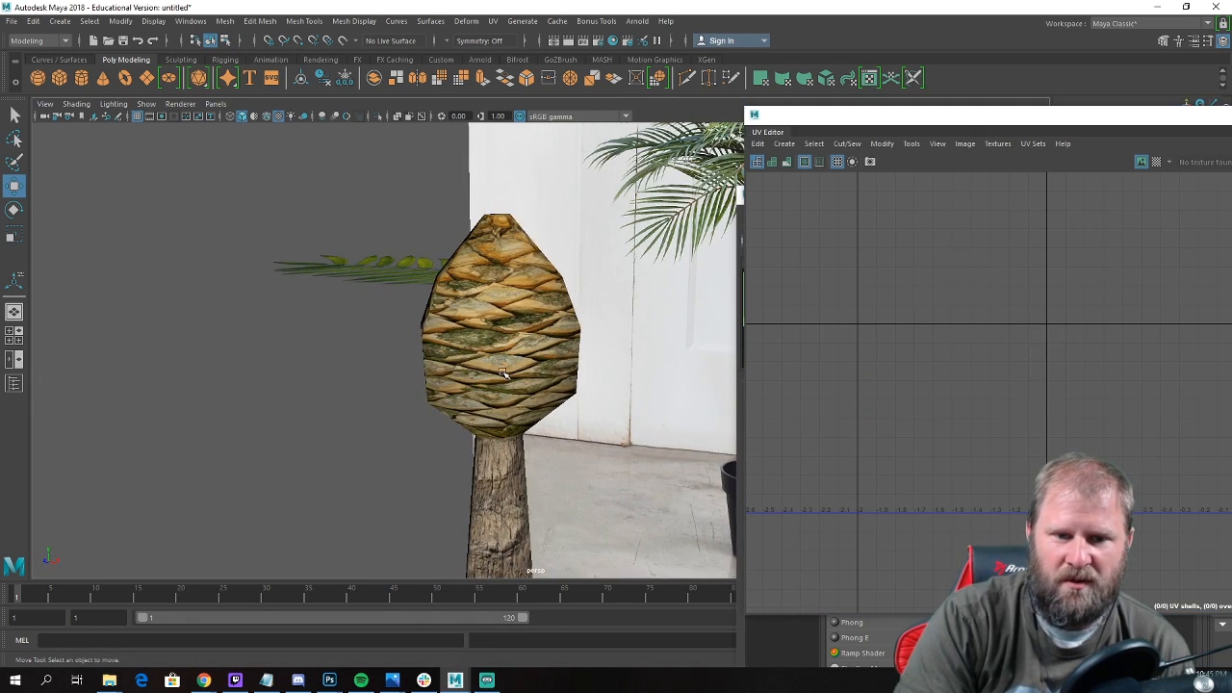
alt+drag(502, 374, 416, 348)
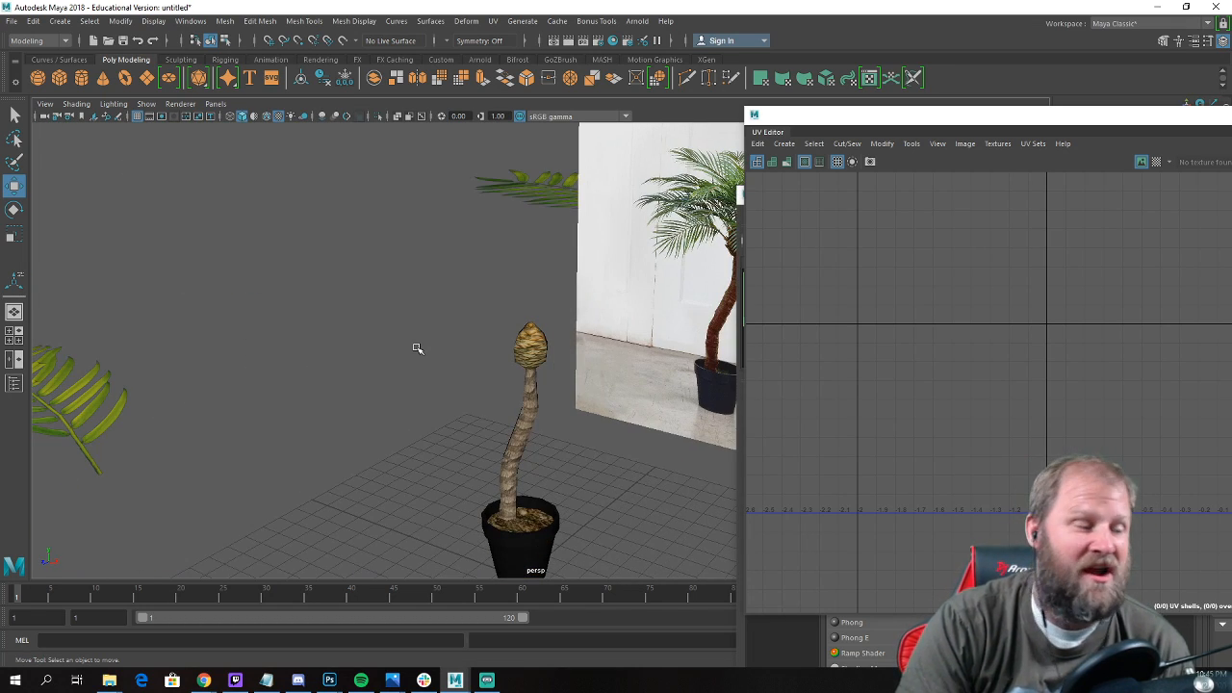
scroll(154, 337, down, 1)
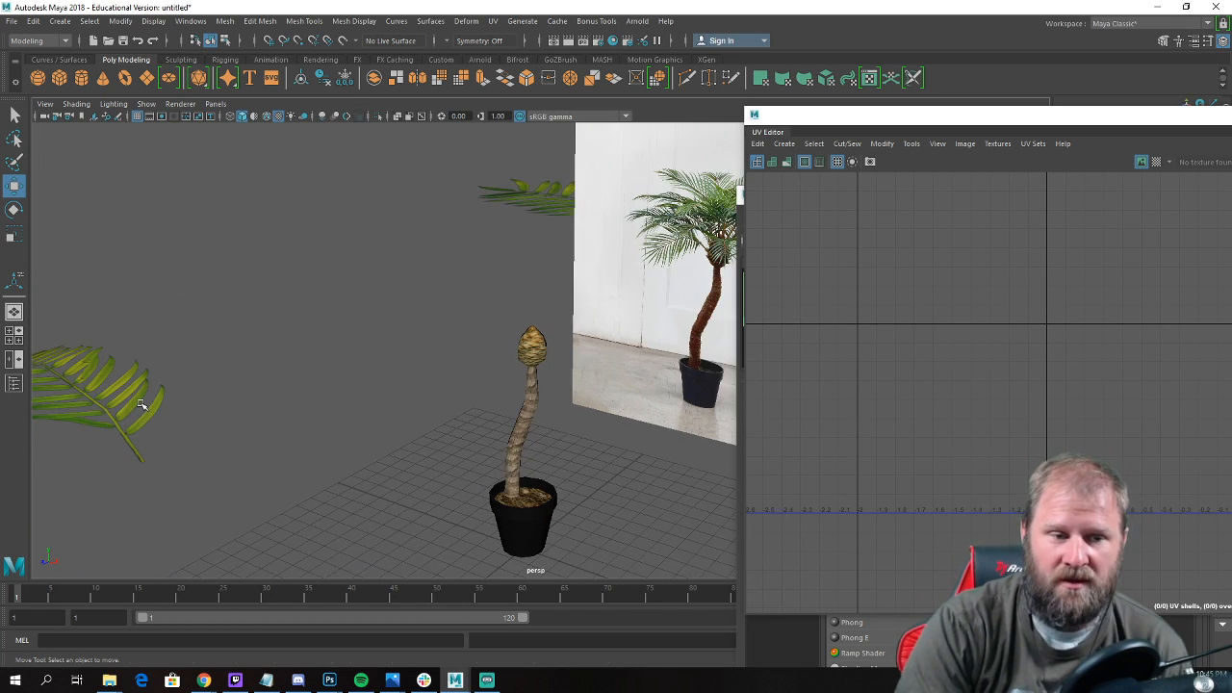
Select the separate curved palm leaf and move it beside the plant, raising it to the crown bulb's height.
click(144, 408)
scroll(241, 433, down, 4)
alt+middle_drag(340, 462, 351, 453)
drag(306, 438, 476, 500)
key(e)
key(w)
drag(528, 430, 529, 306)
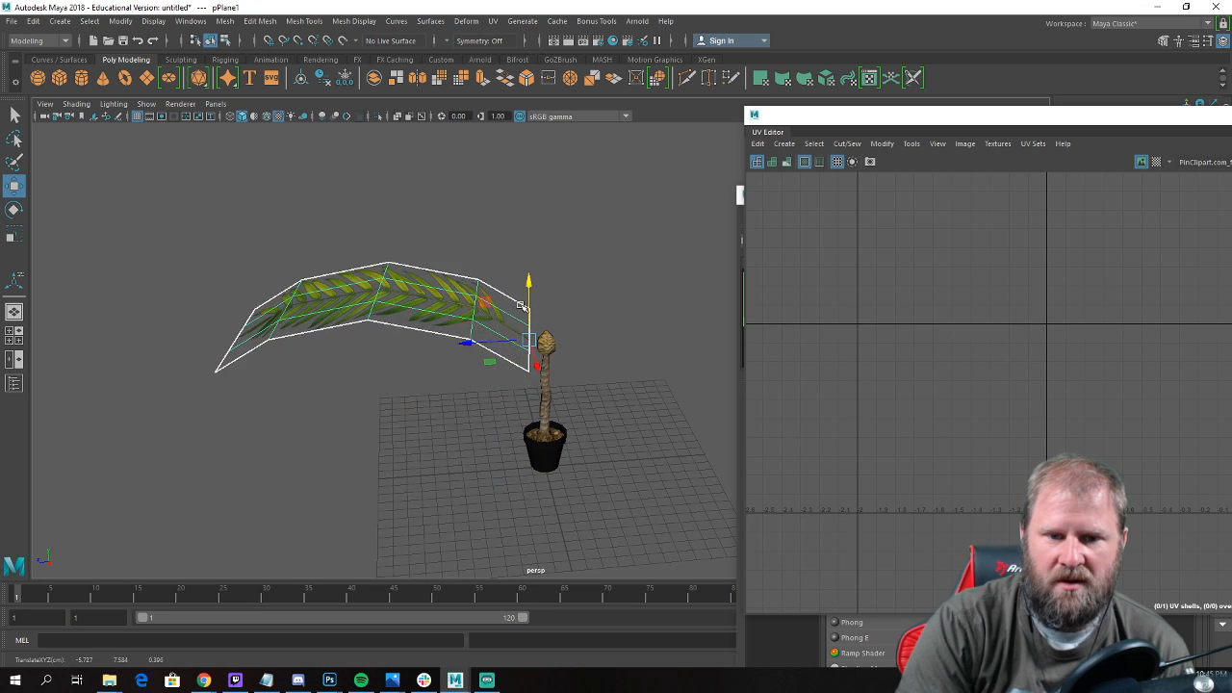
Move the palm leaf until the base of its stem sits at the centre of the crown bulb.
alt+right_drag(563, 337, 737, 438)
key(r)
key(e)
drag(515, 329, 385, 303)
key(w)
click(578, 327)
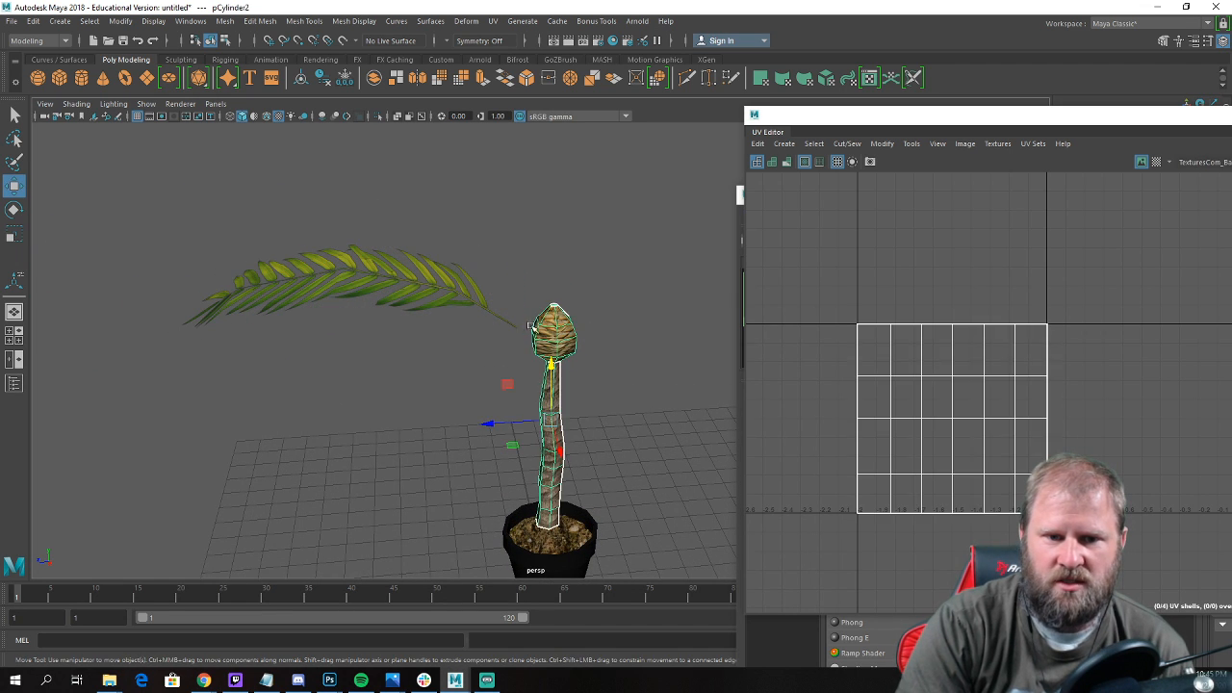
click(515, 325)
drag(460, 334, 530, 337)
drag(408, 374, 559, 383)
drag(525, 337, 568, 390)
drag(579, 330, 605, 332)
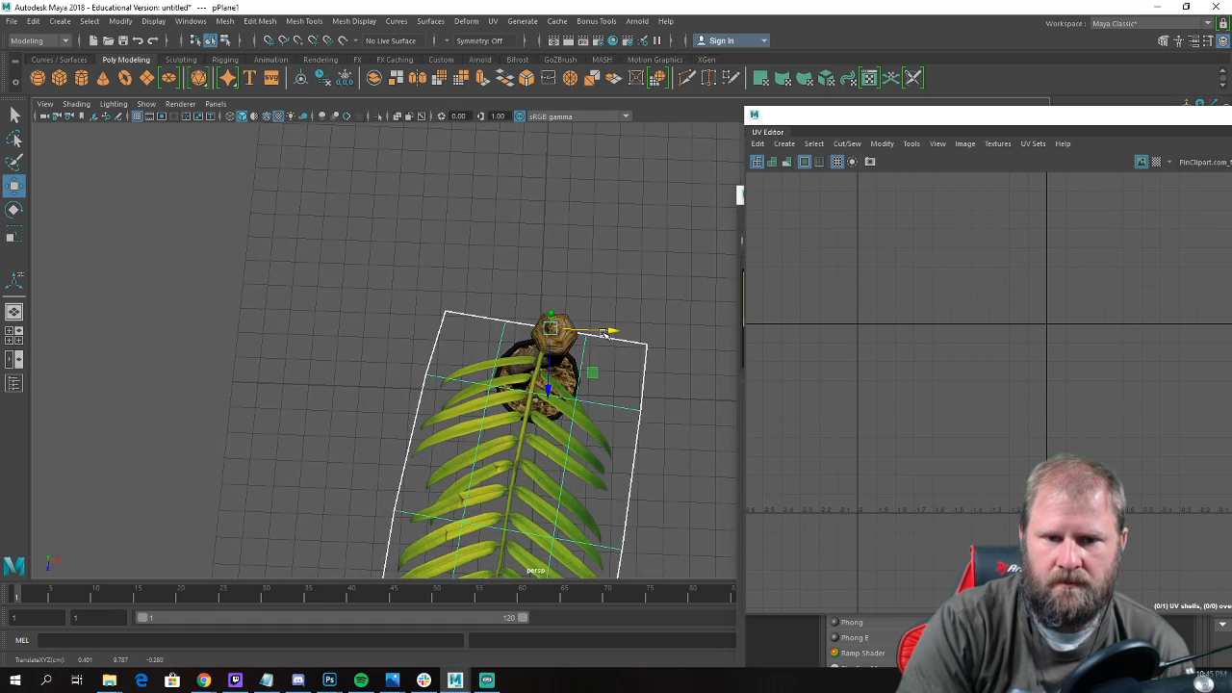
alt+drag(552, 386, 435, 473)
Scale the palm leaf down in the front view to roughly match the leaf length in the reference image.
key(e)
key(space)
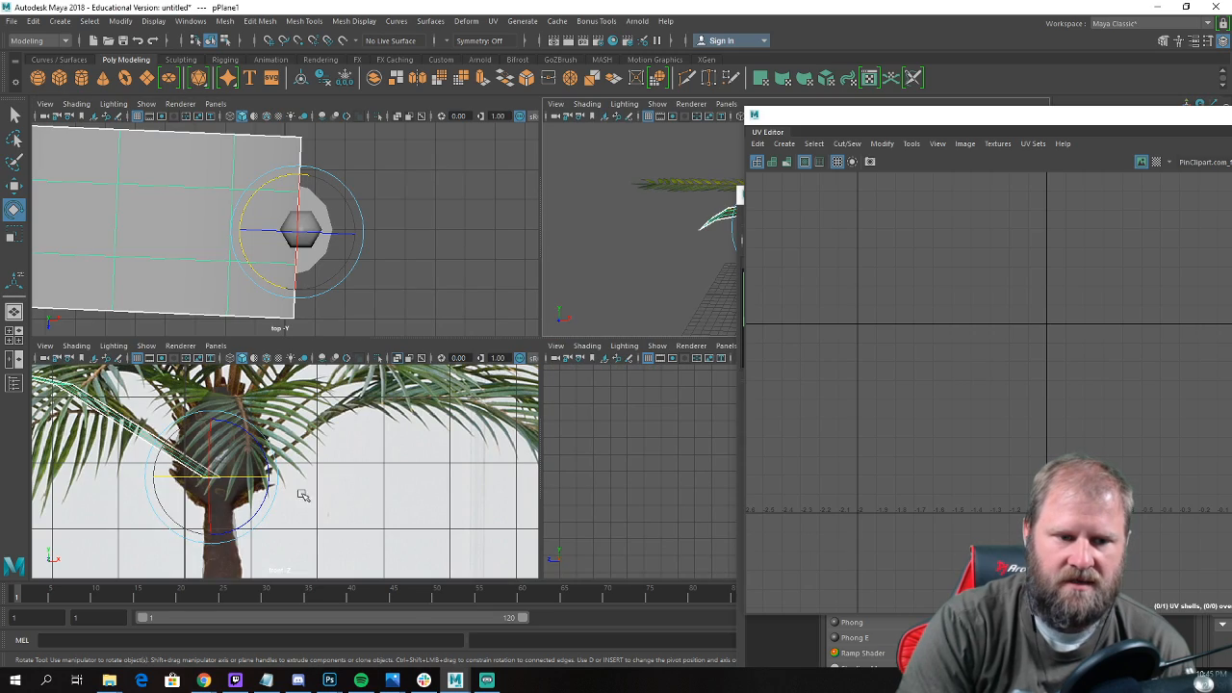
key(space)
scroll(394, 418, down, 3)
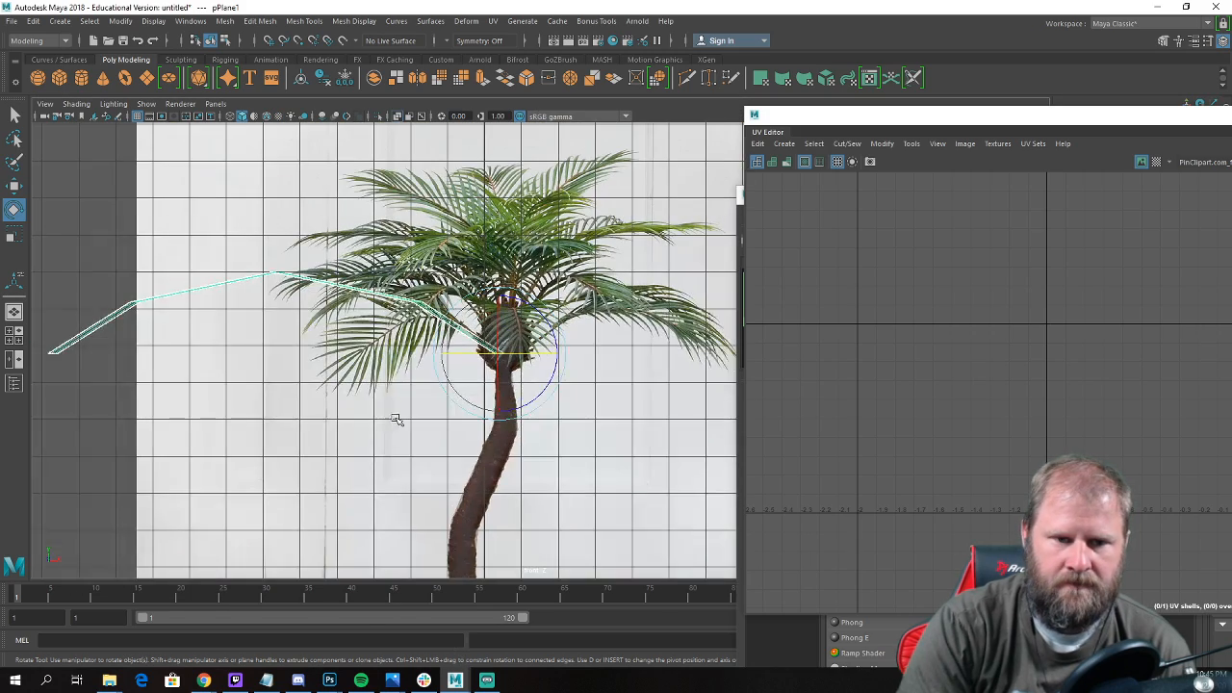
key(r)
drag(475, 414, 410, 420)
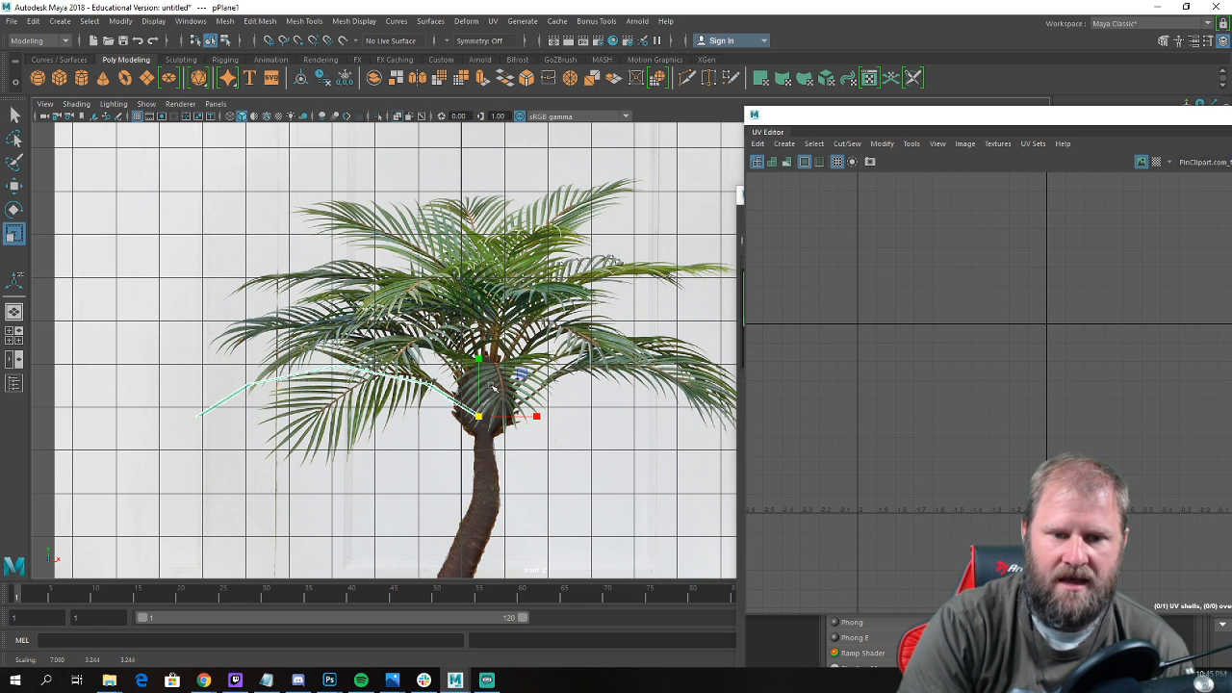
Rotate the palm leaf about its base at the bulb so its tip droops further downward.
key(space)
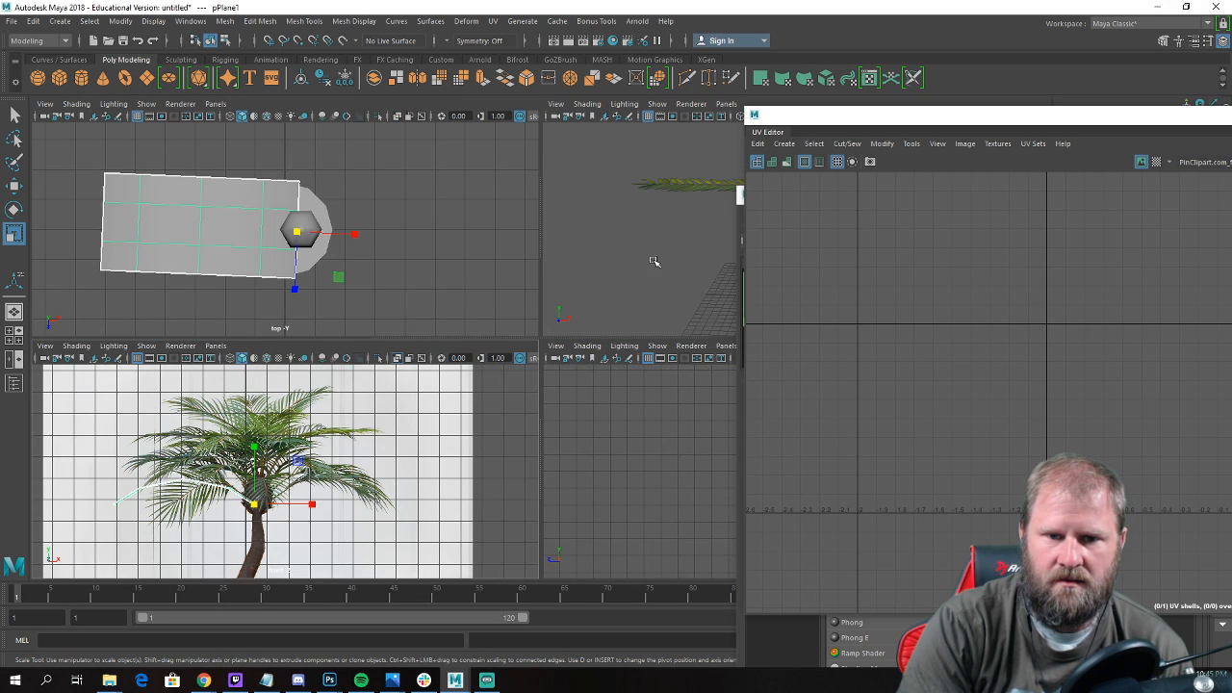
key(space)
alt+right_drag(626, 275, 352, 297)
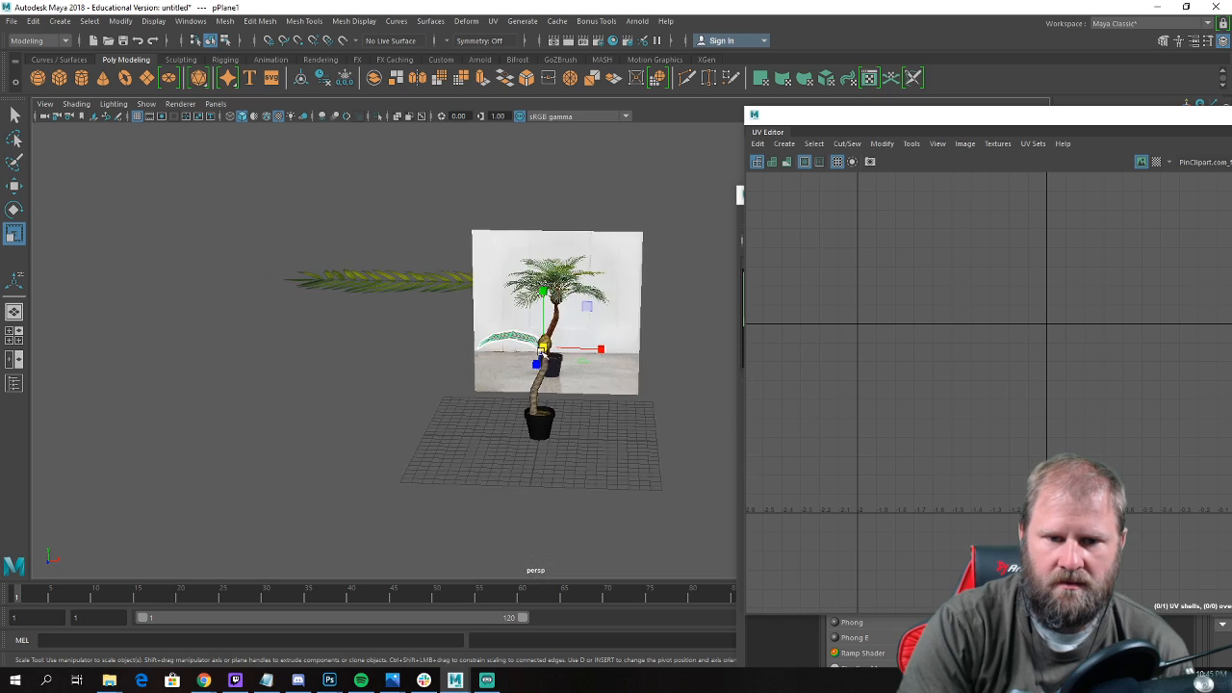
alt+drag(351, 297, 404, 344)
alt+right_drag(405, 345, 619, 382)
key(w)
alt+drag(619, 382, 560, 374)
key(e)
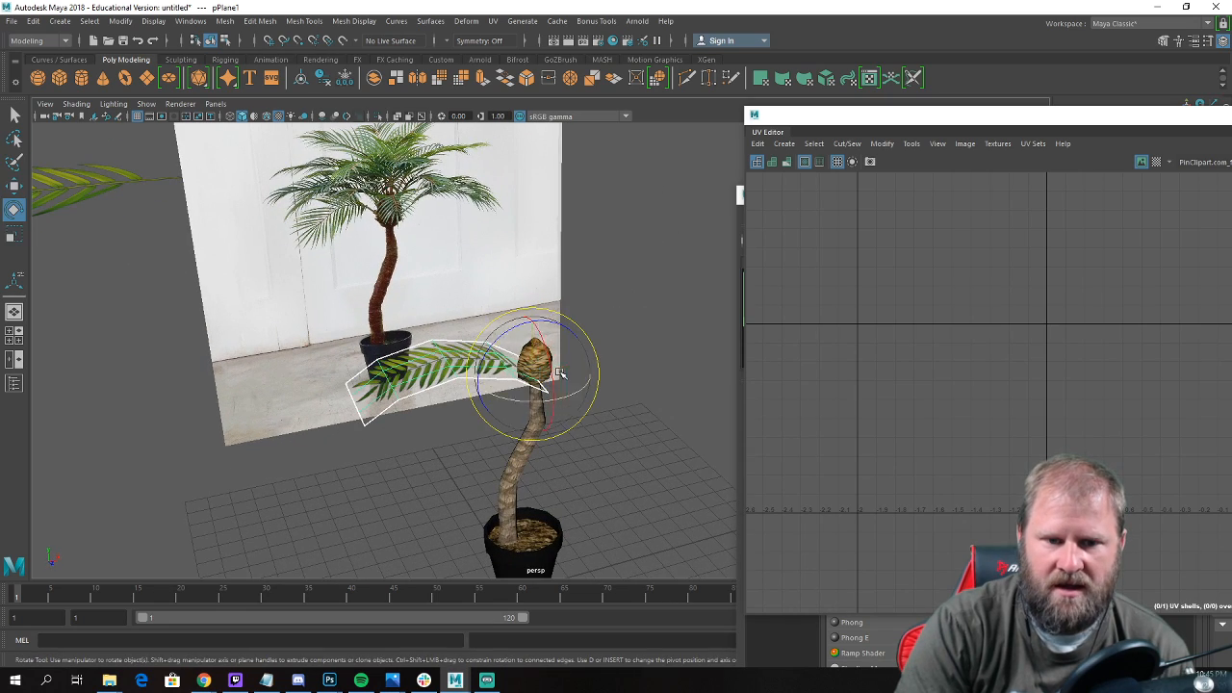
drag(521, 325, 523, 357)
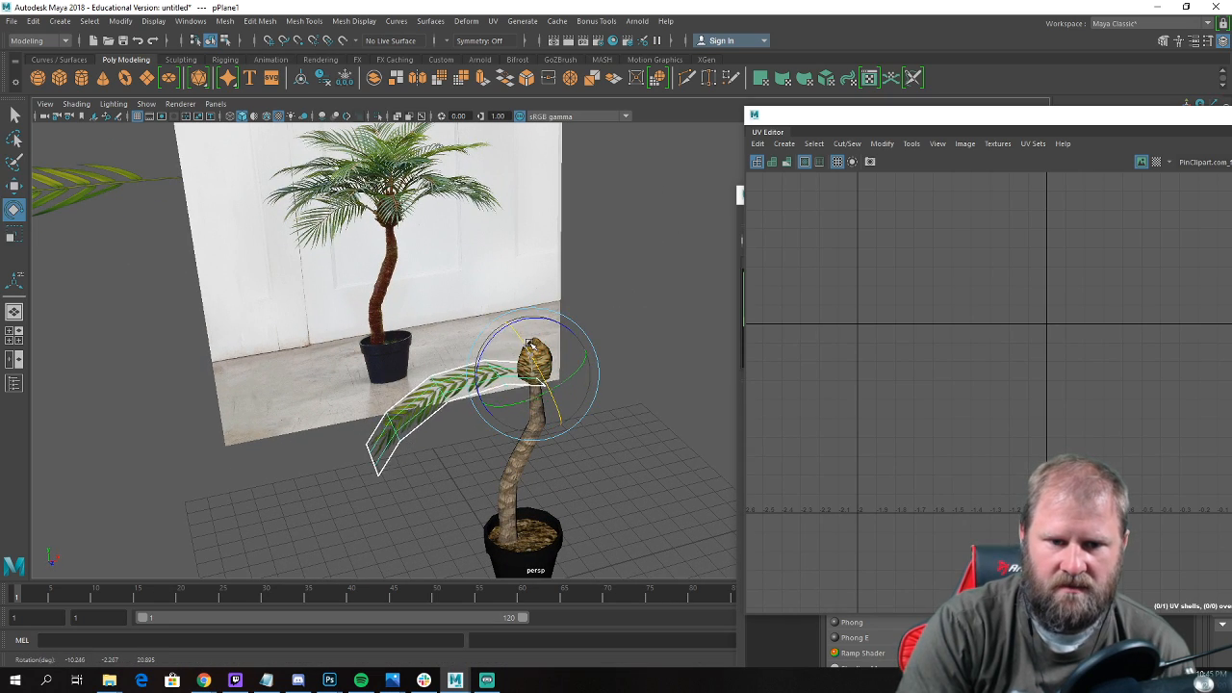
Duplicate the palm leaf and rotate the copy around the crown bulb.
key(ctrl+d)
alt+drag(668, 418, 641, 446)
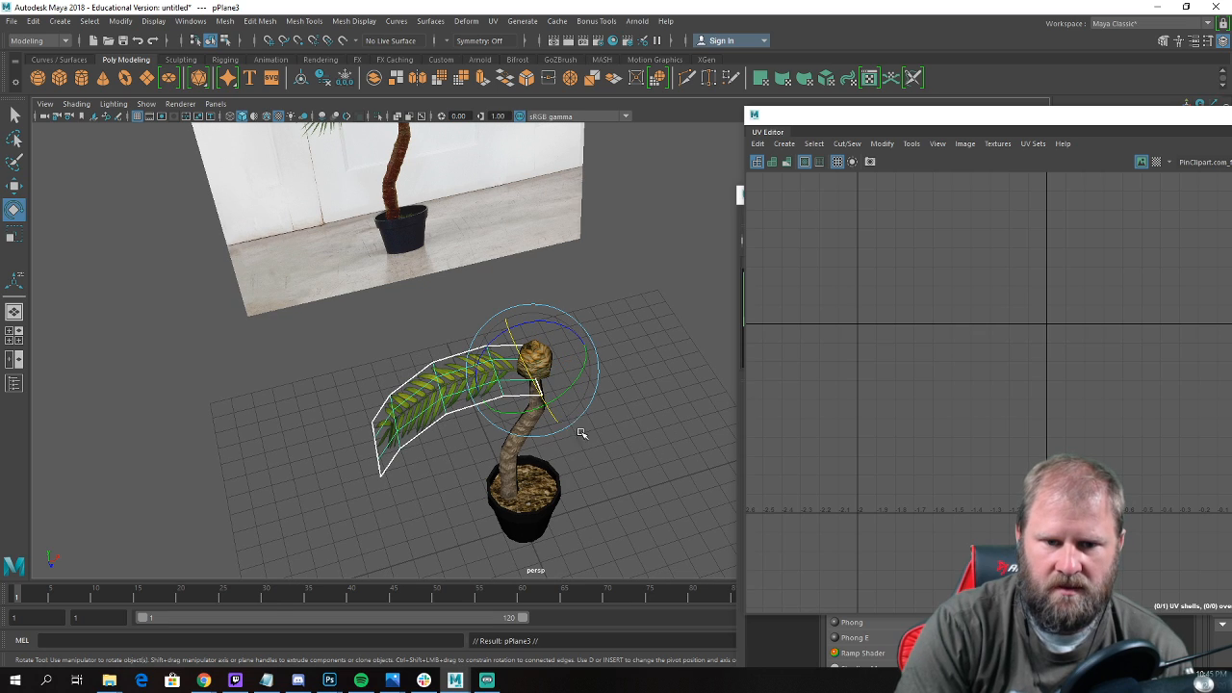
alt+drag(556, 435, 540, 500)
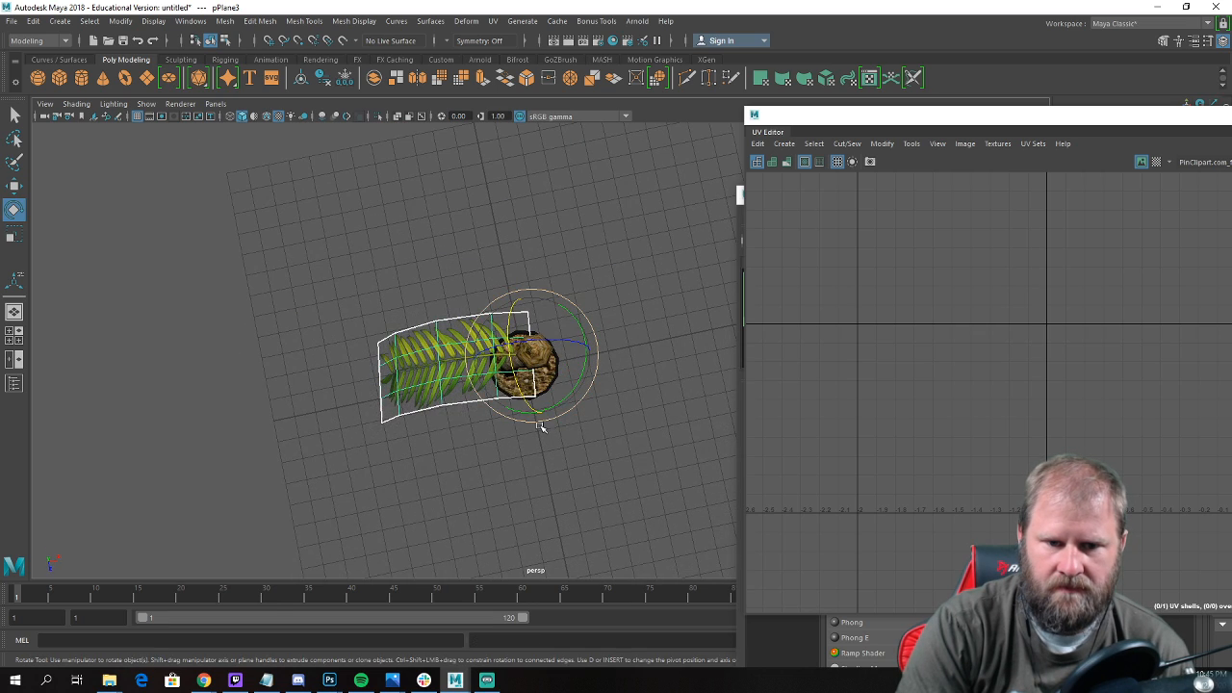
drag(541, 427, 554, 333)
alt+drag(595, 388, 563, 414)
Rotate and move the duplicated leaves so that four leaves radiate around the crown bulb in a cross.
key(w)
drag(583, 371, 566, 408)
key(e)
key(w)
key(e)
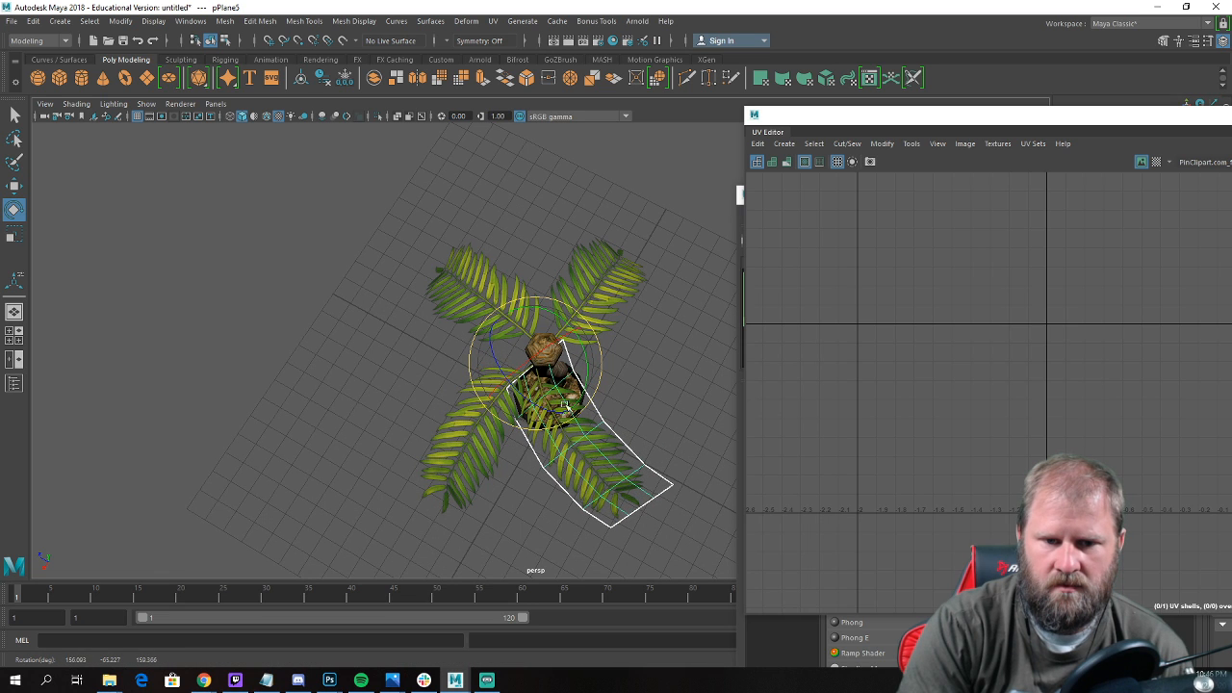
mouse_move(535, 368)
mouse_down()
mouse_move(579, 337)
mouse_move(528, 380)
mouse_up()
key(w)
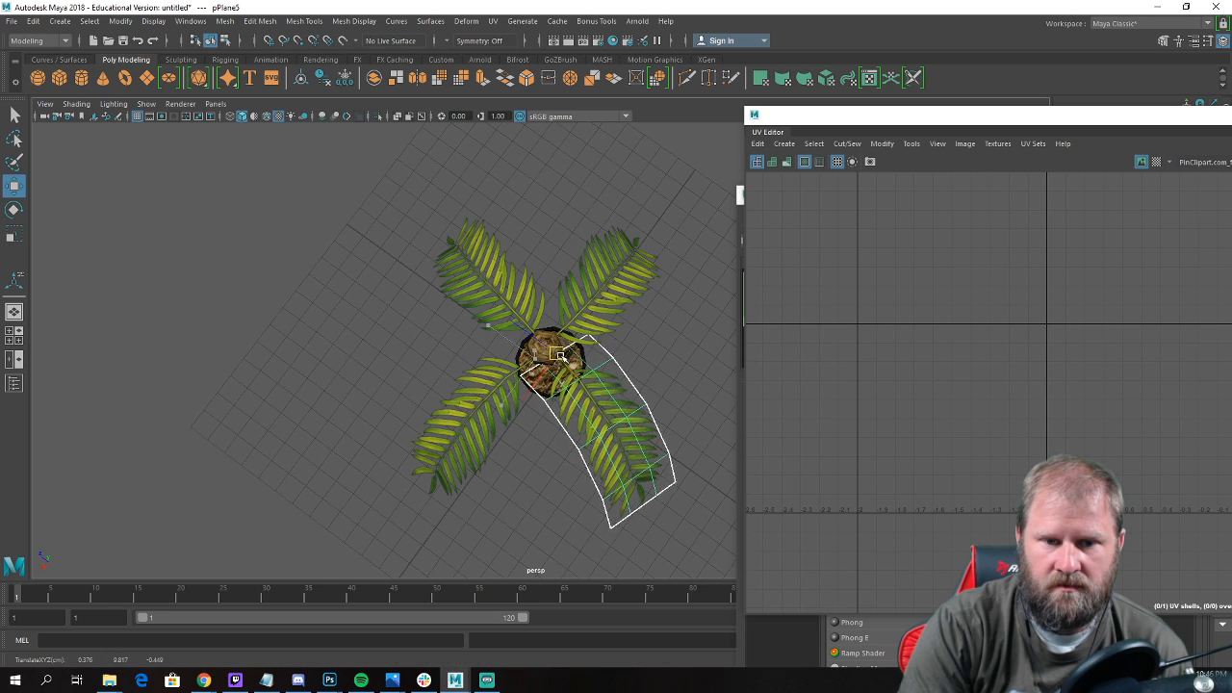
Try to duplicate the four crown leaves and raise the copies slightly above the originals.
alt+drag(541, 364, 746, 309)
alt+drag(313, 405, 556, 426)
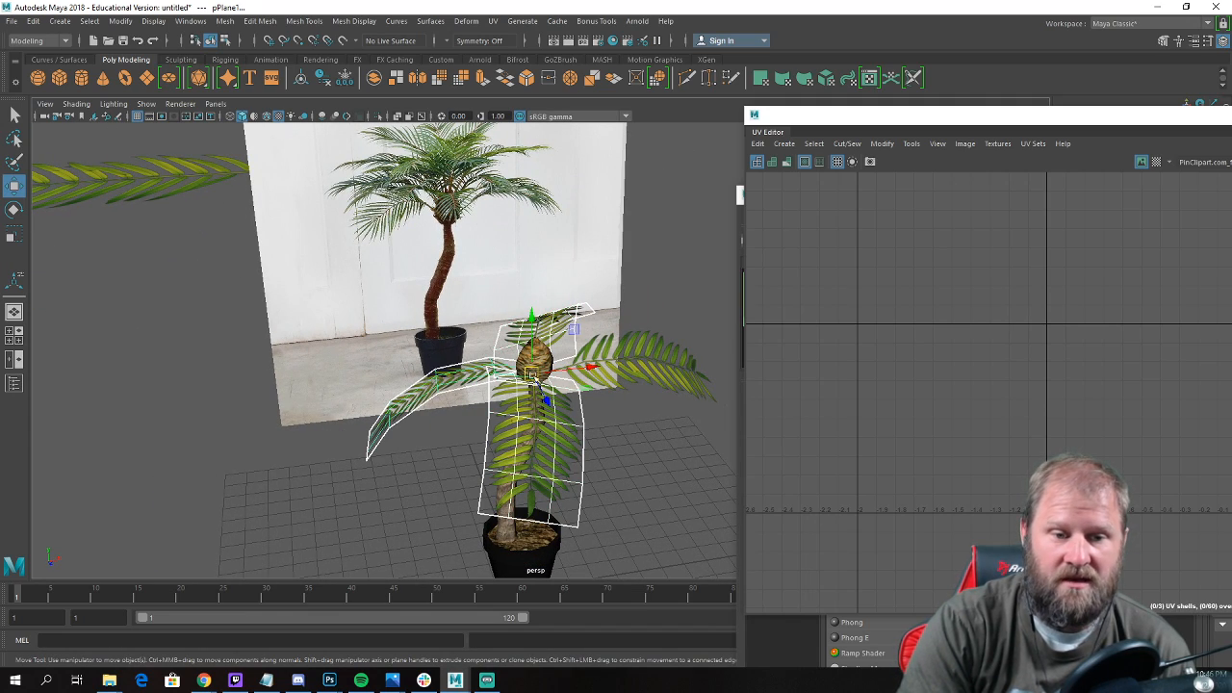
drag(552, 333, 576, 393)
click(622, 385)
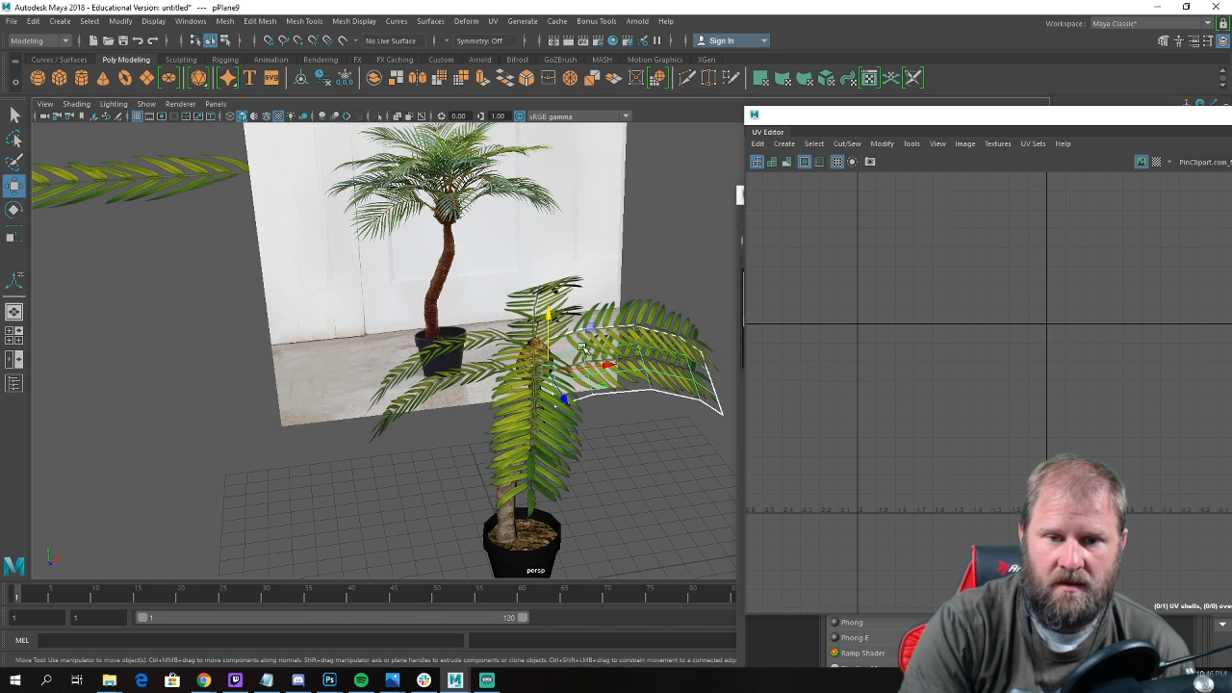
key(ctrl+z)
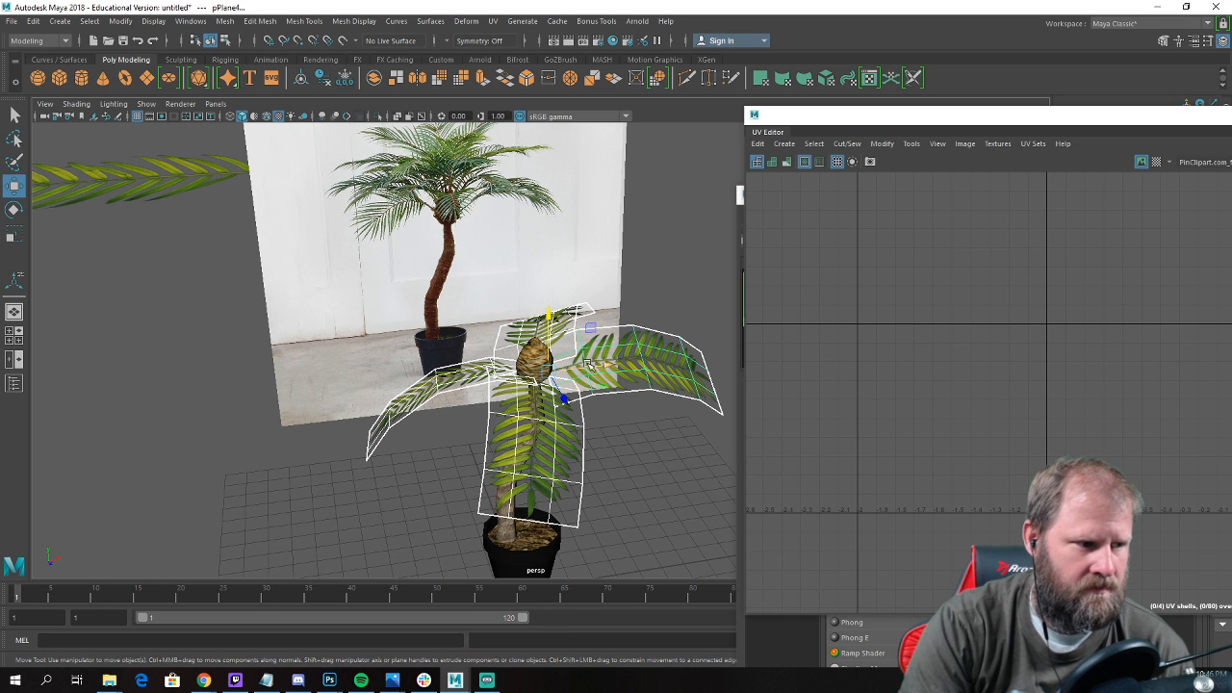
Rotate the leaf copies around the bulb and scale down the overlapping pair of leaves at the front of the crown.
drag(566, 367, 497, 439)
click(647, 399)
key(e)
click(490, 453)
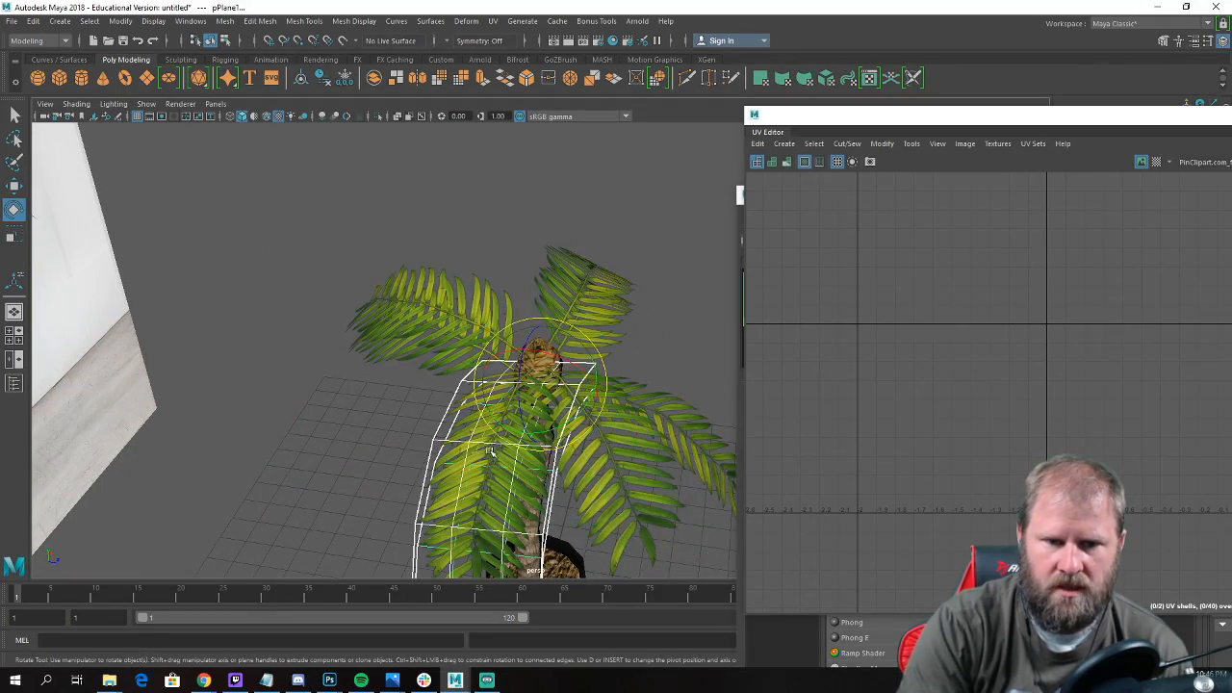
key(r)
drag(542, 383, 515, 386)
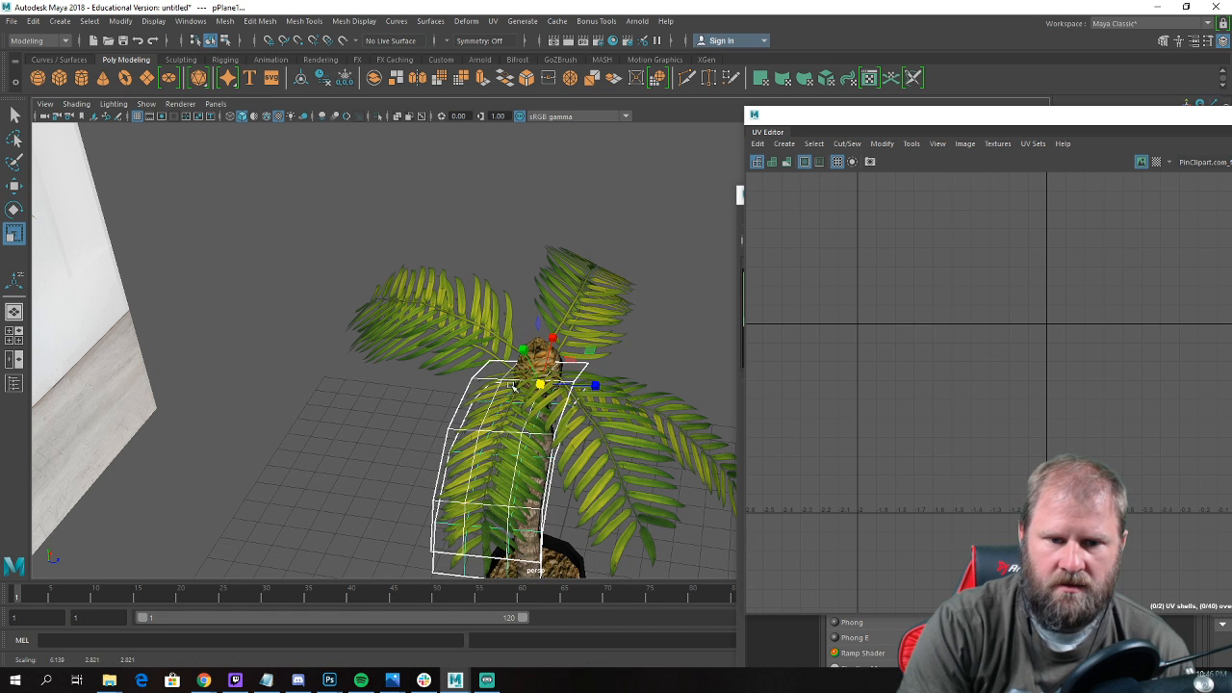
drag(594, 418, 554, 428)
key(ctrl+z)
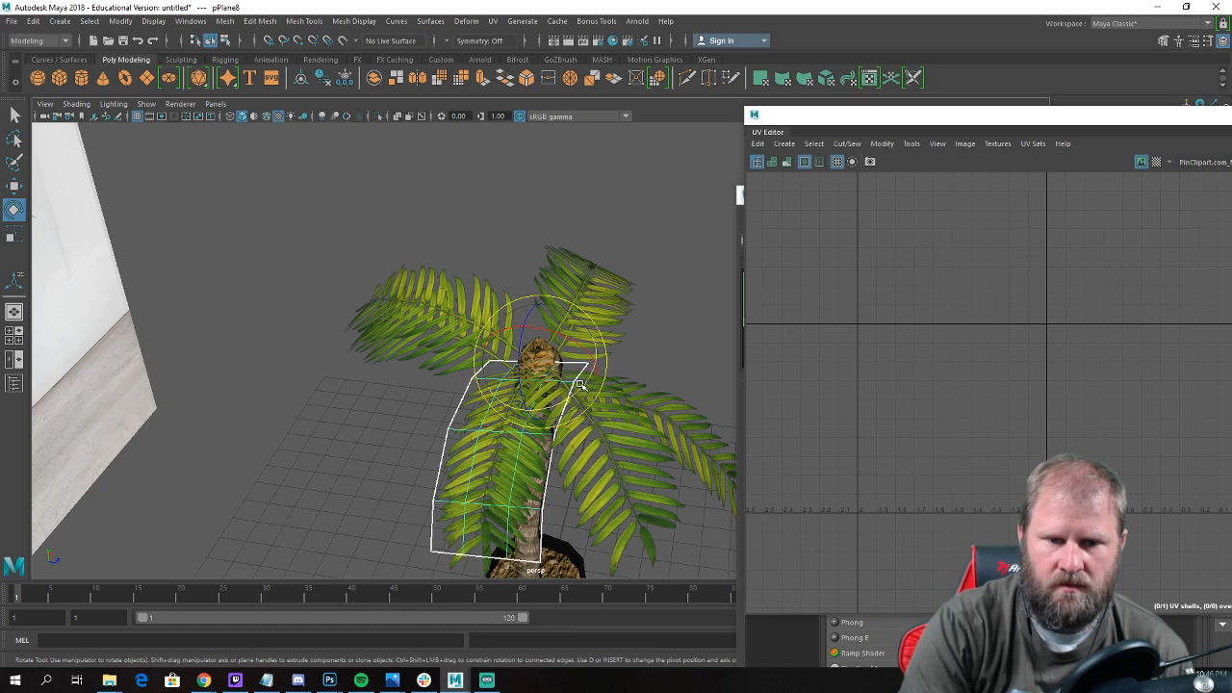
Rotate one leaf of the overlapping pair sideways around the bulb to fill the gap next to it.
drag(581, 384, 541, 396)
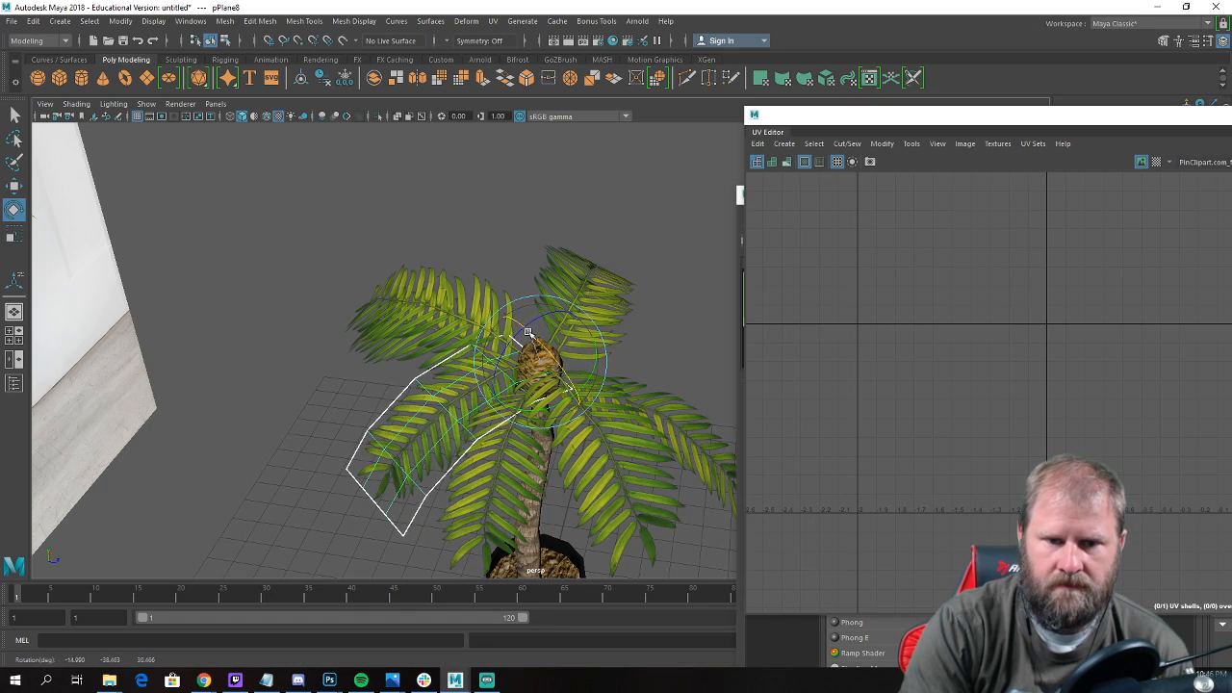
drag(521, 329, 531, 329)
alt+drag(693, 371, 547, 308)
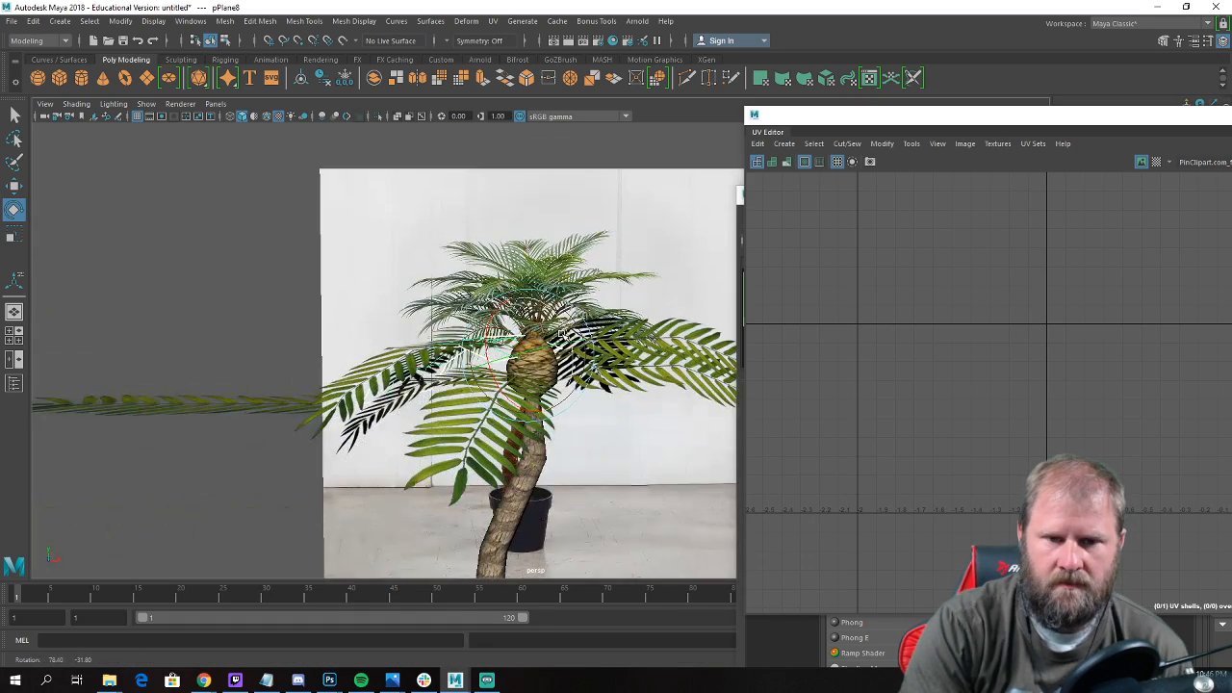
alt+middle_drag(547, 308, 370, 356)
Select the leaf copy on the opposite side of the bulb and rotate it away from its overlapping neighbour.
alt+drag(582, 428, 506, 466)
click(503, 444)
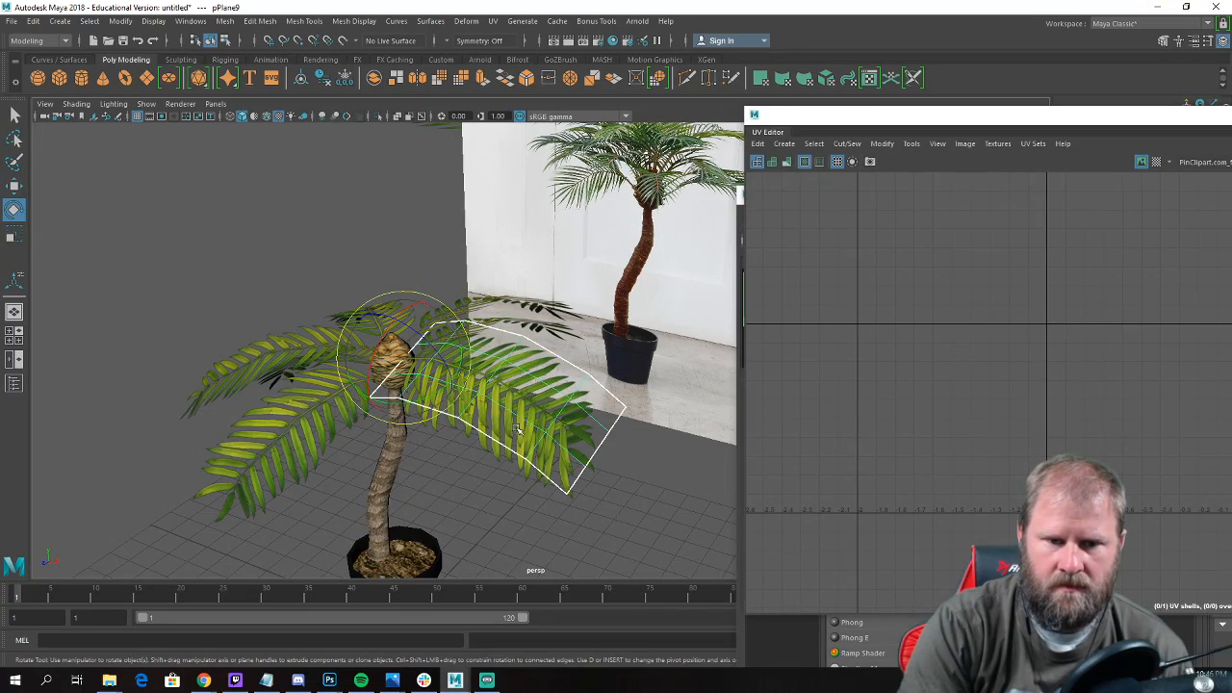
mouse_move(438, 390)
mouse_down()
mouse_move(394, 403)
mouse_move(438, 366)
mouse_move(414, 375)
mouse_move(450, 376)
mouse_up()
key(w)
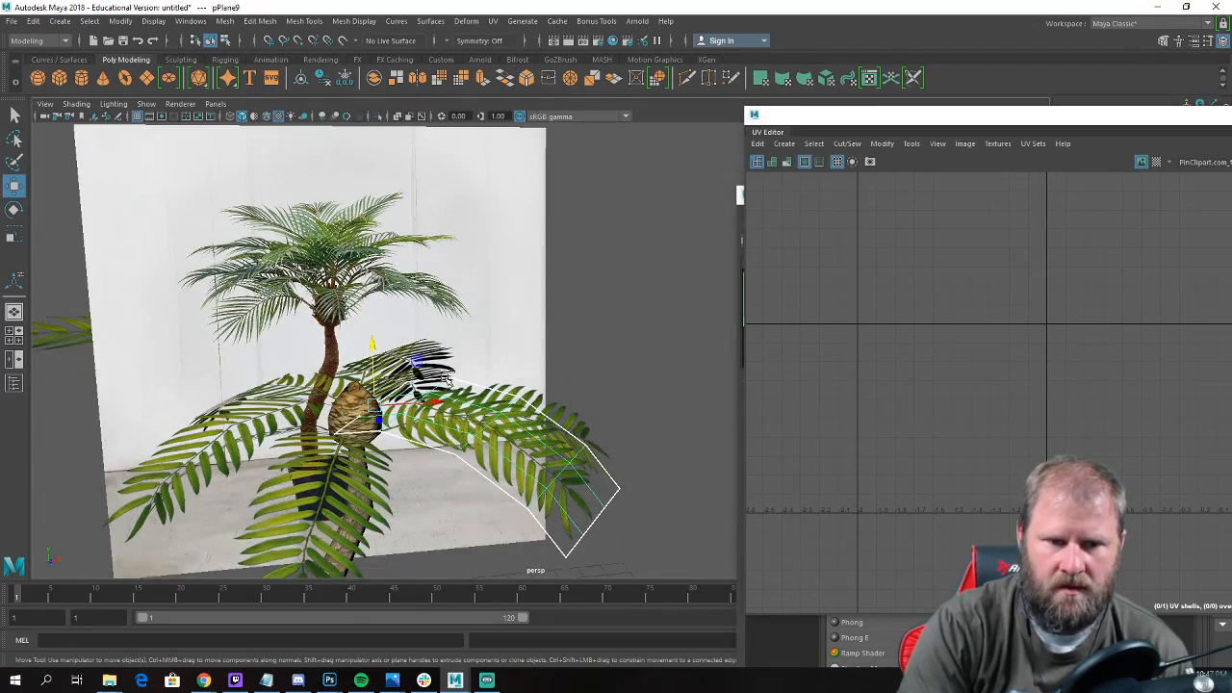
Duplicate this leaf and rotate the copy upward and around the bulb so it sits above the original.
key(ctrl+d)
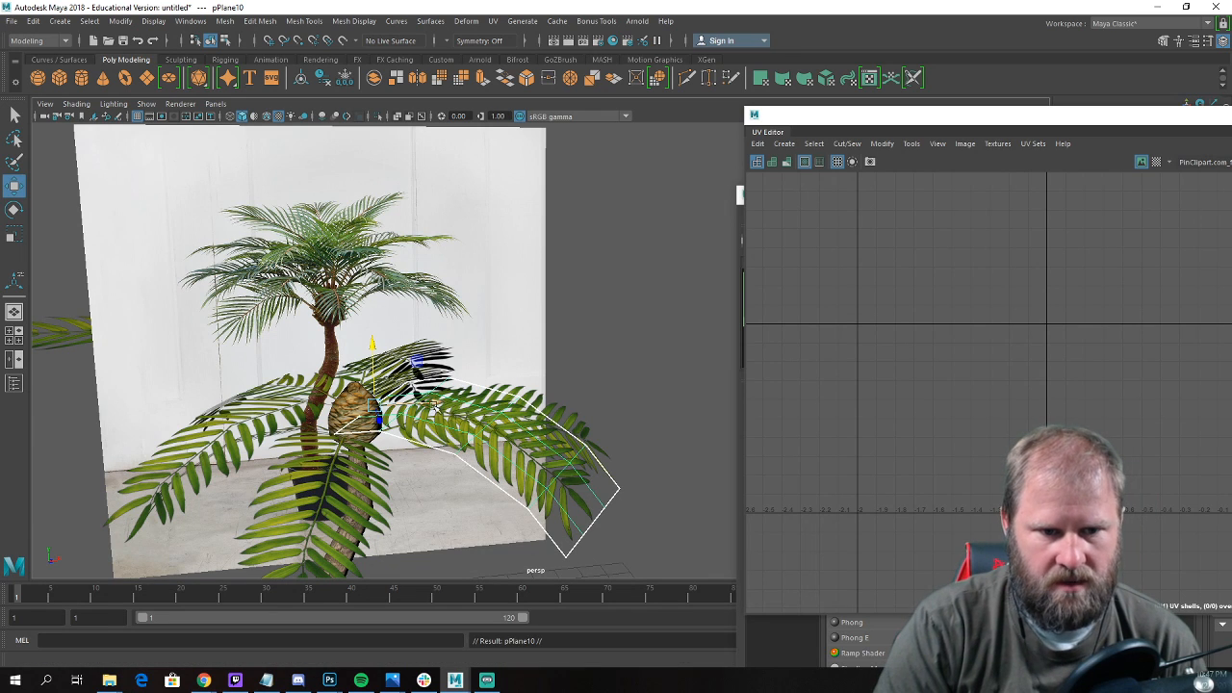
key(e)
drag(414, 364, 404, 362)
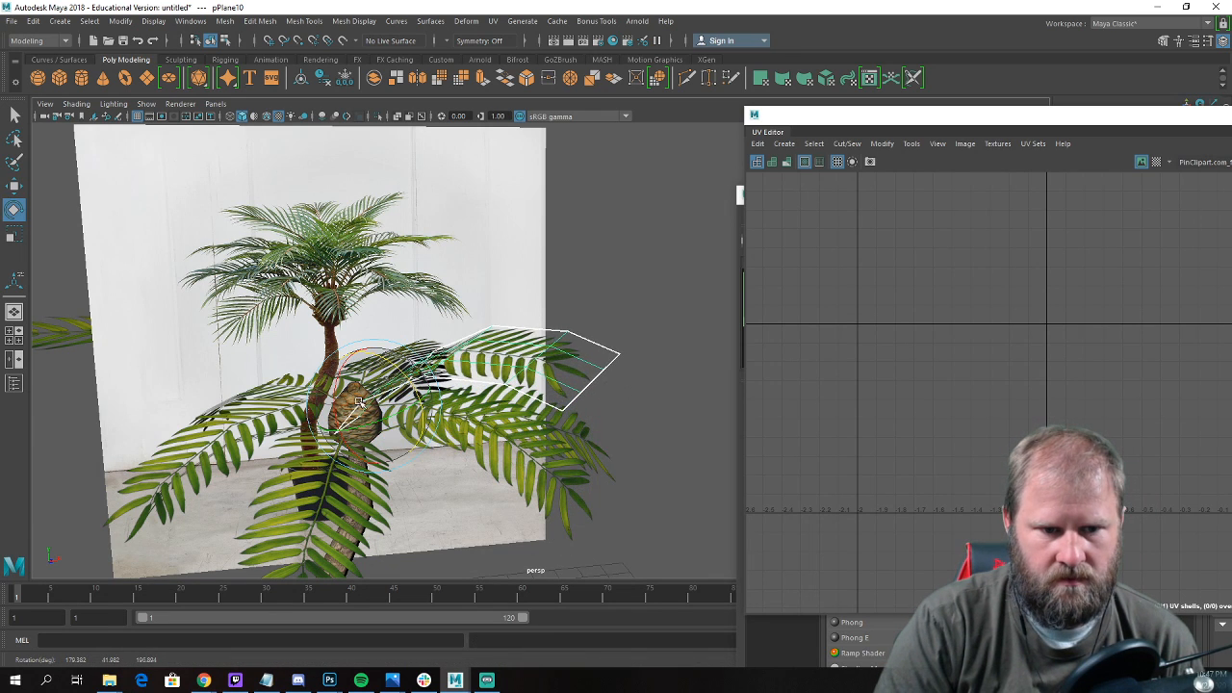
mouse_move(359, 402)
mouse_down()
mouse_move(348, 394)
mouse_move(370, 409)
mouse_up()
key(w)
Duplicate the leaf on the other side of the crown, then raise and reposition the copy above it.
click(330, 403)
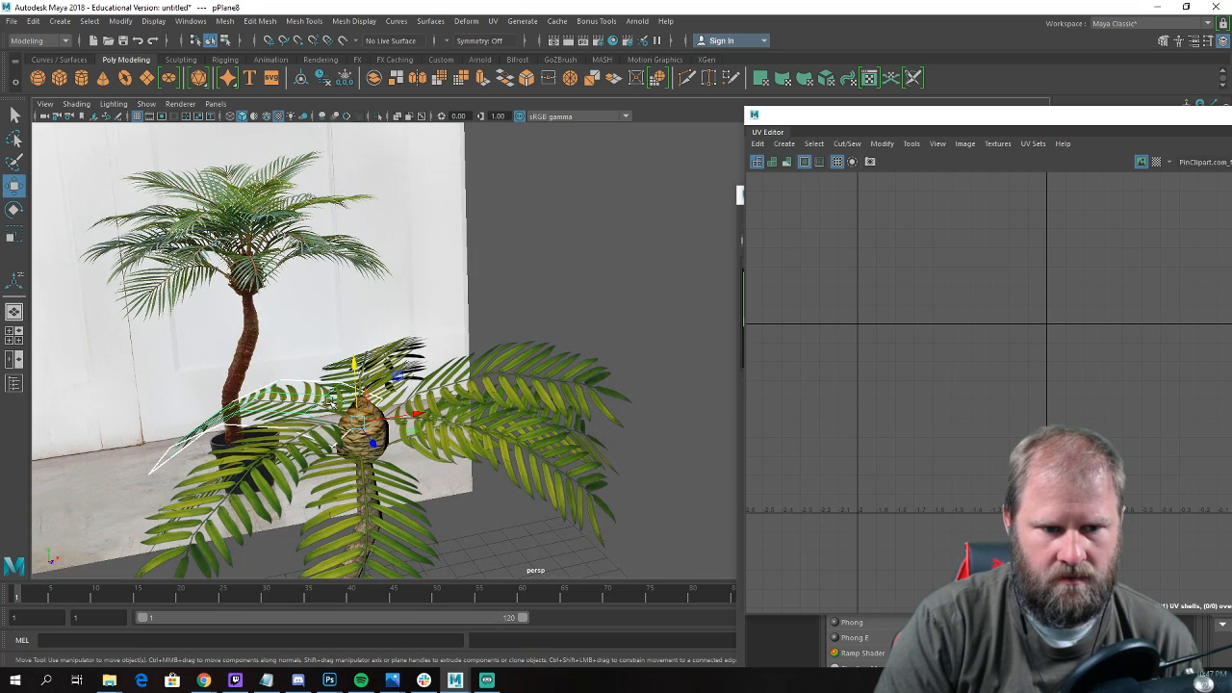
key(ctrl+d)
drag(358, 367, 362, 341)
key(e)
key(w)
alt+drag(362, 341, 416, 367)
Group all the crown leaves, duplicate the group and raise the copy about 1 unit as a second layer.
drag(350, 321, 356, 496)
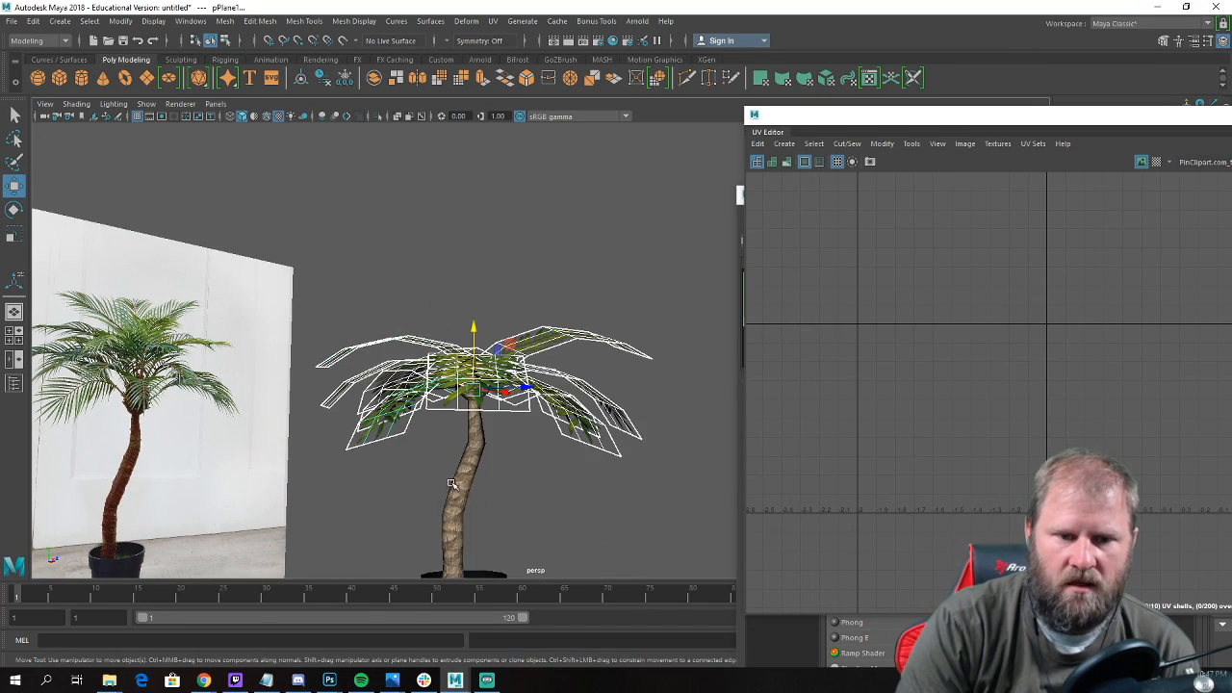
scroll(522, 464, down, 5)
alt+drag(522, 464, 519, 505)
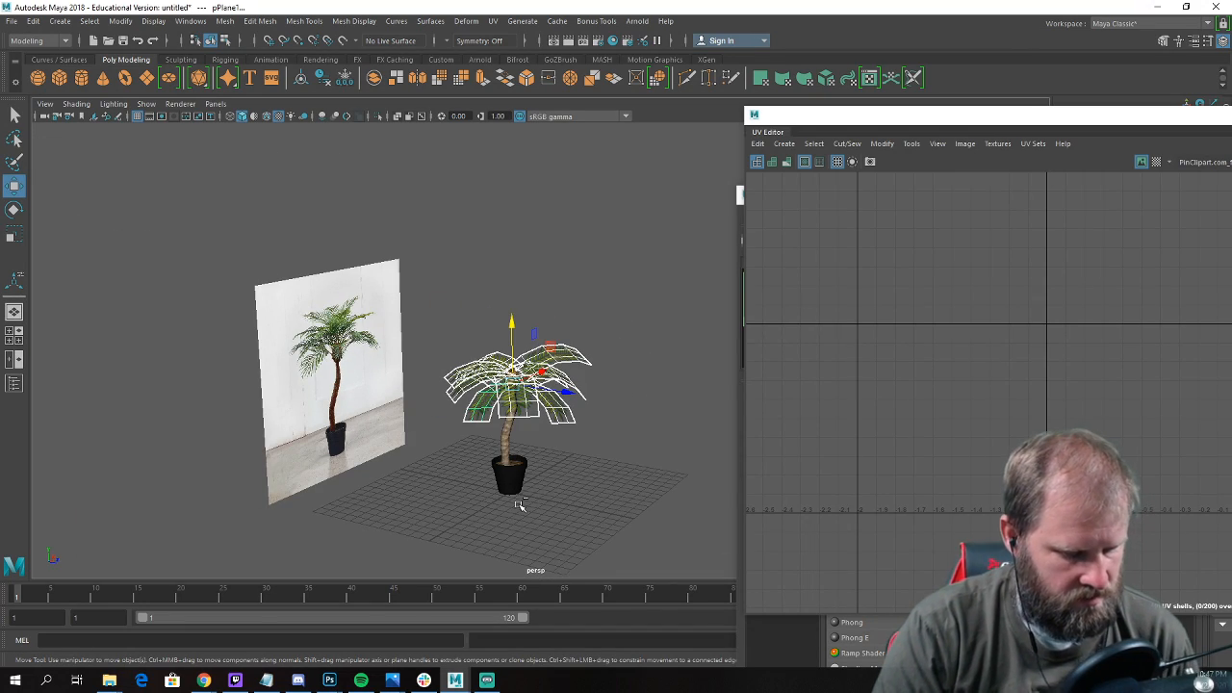
key(ctrl+g)
alt+drag(583, 482, 560, 488)
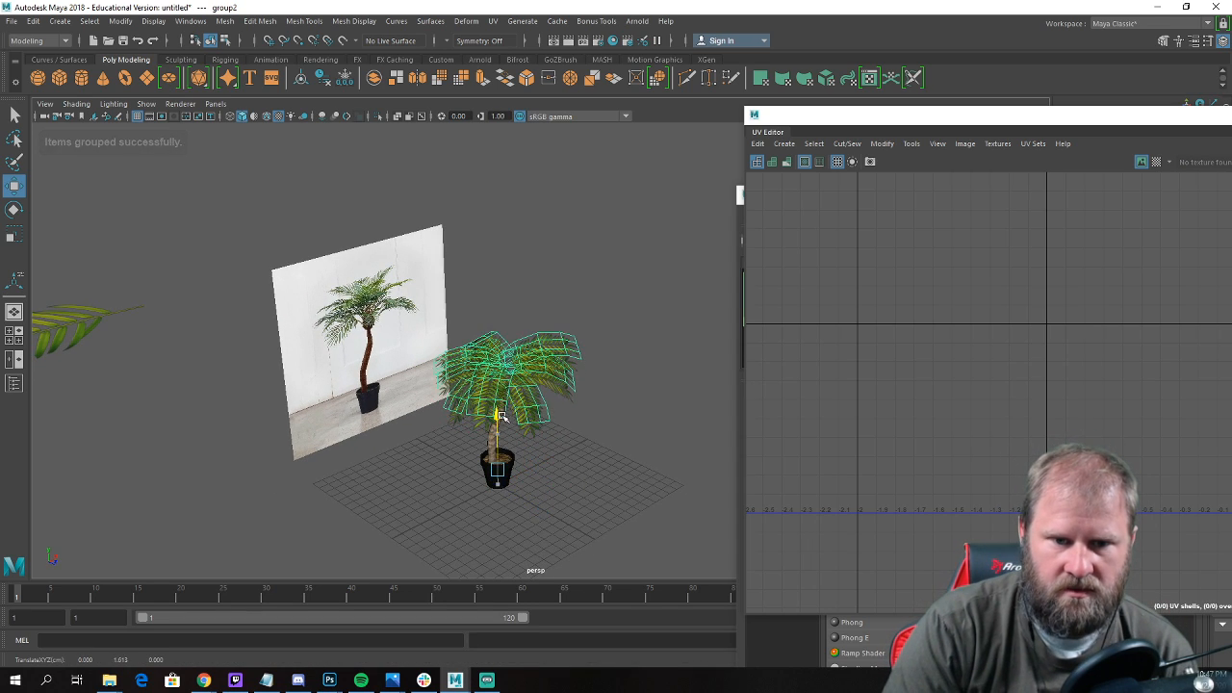
Rotate the upper leaf group about the vertical axis and adjust its height above the bulb.
key(e)
scroll(591, 507, up, 3)
alt+drag(591, 506, 459, 514)
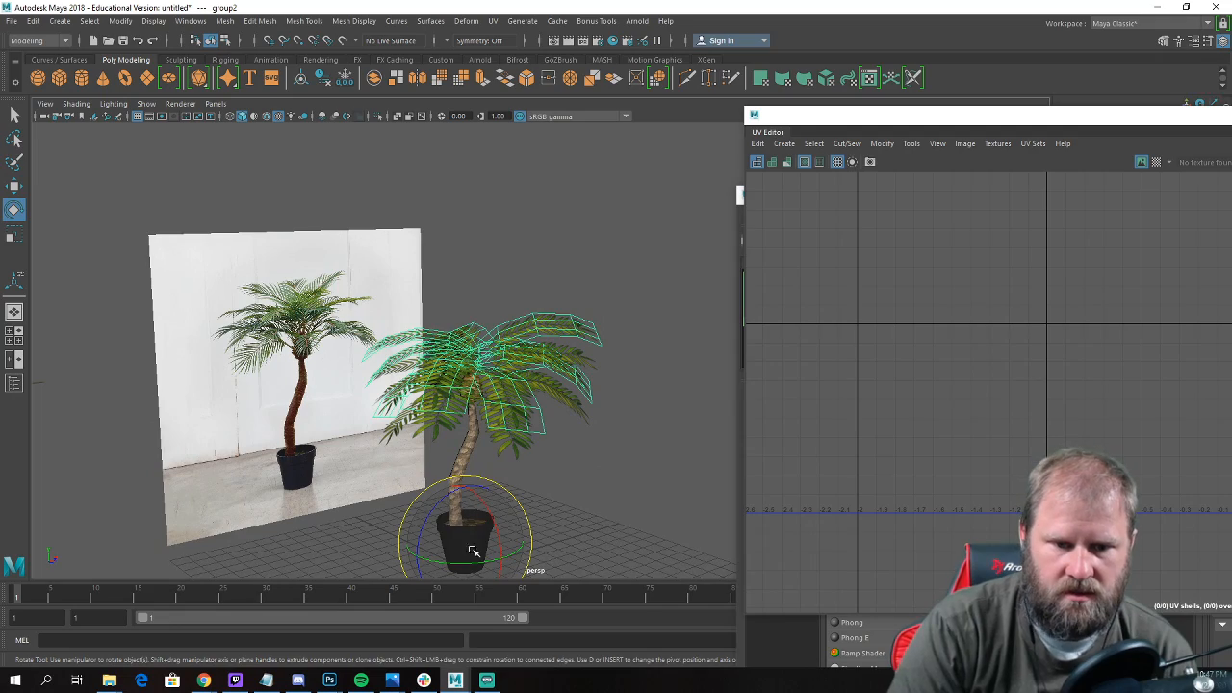
drag(465, 562, 477, 560)
key(w)
alt+drag(551, 518, 456, 491)
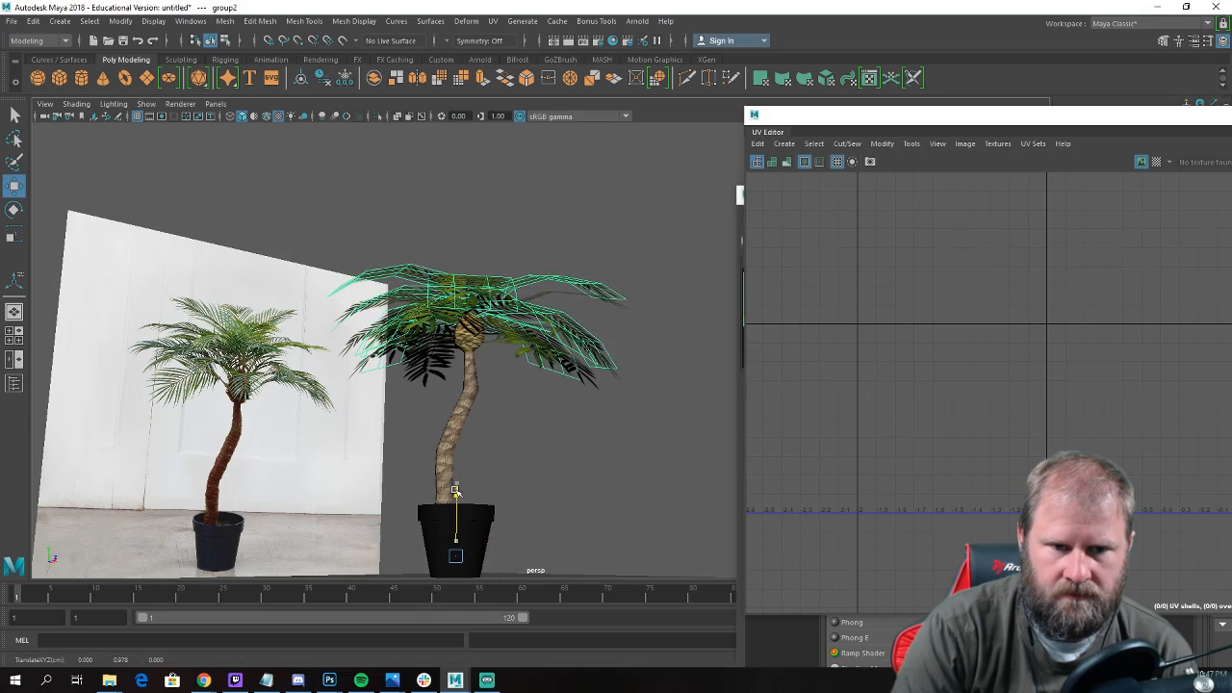
click(631, 520)
alt+drag(631, 520, 526, 521)
key(ctrl+z)
Turn the upper leaf group further around the trunk so its leaves spread between the lower ones.
alt+middle_drag(497, 533, 567, 426)
scroll(528, 507, down, 1)
key(e)
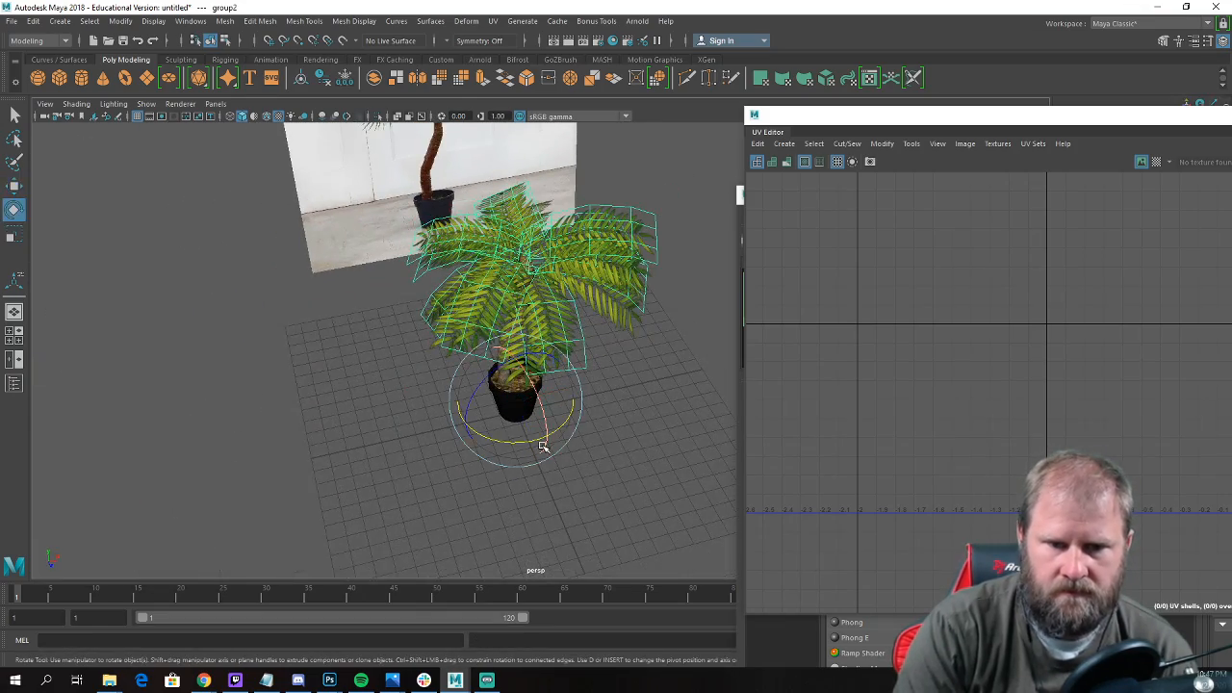
drag(532, 442, 603, 414)
Move the upper leaf group horizontally until it is centred over the crown bulb.
key(w)
alt+drag(603, 409, 591, 370)
click(589, 311)
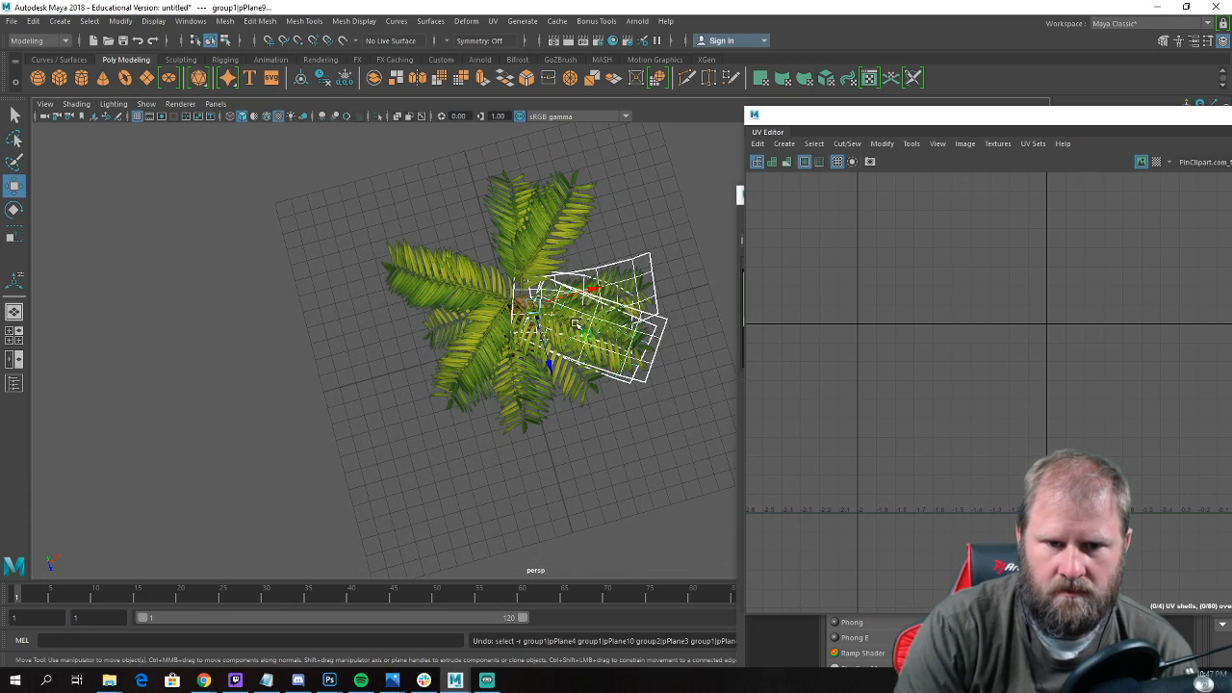
key(ctrl+z)
drag(571, 322, 579, 322)
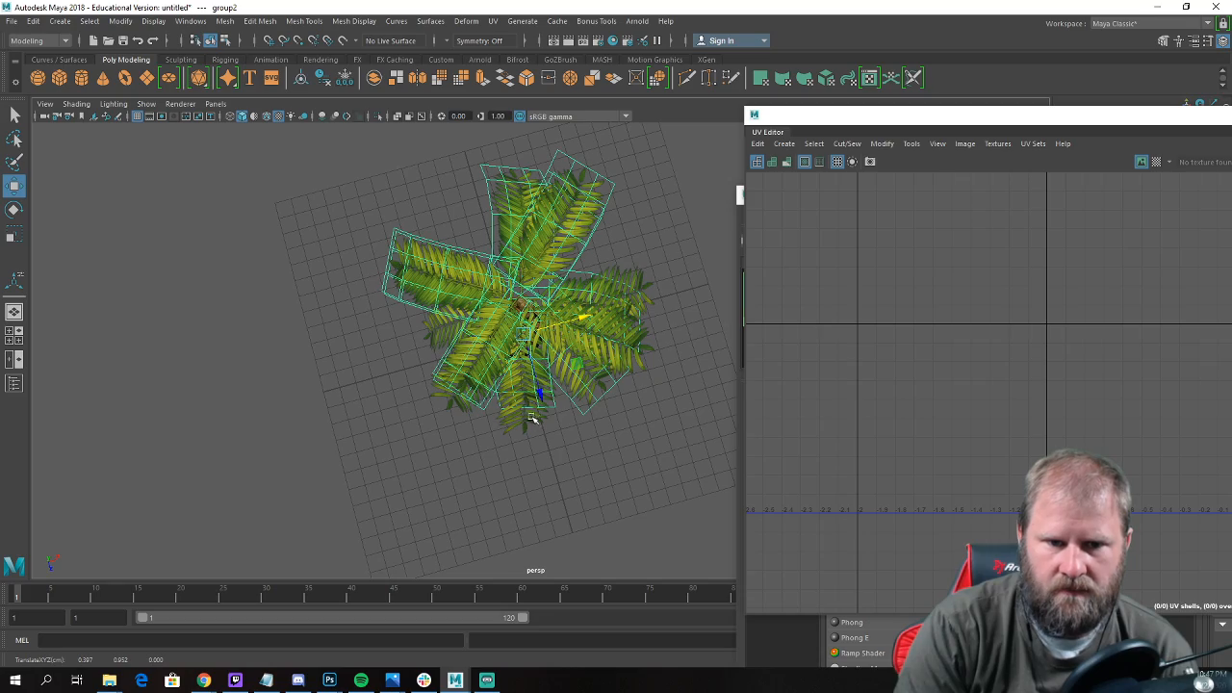
alt+drag(540, 401, 565, 446)
alt+middle_drag(564, 446, 588, 274)
alt+drag(588, 275, 578, 279)
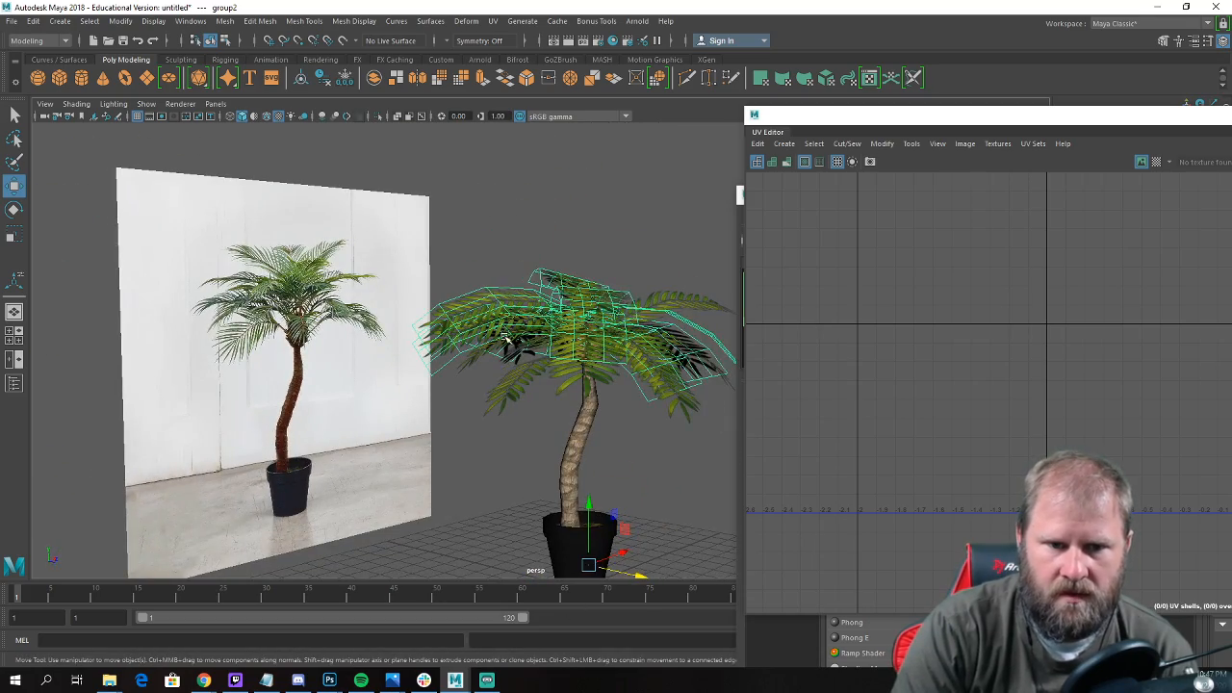
Rotate individual leaves of the upper group to vary their droop and spacing.
click(510, 334)
key(e)
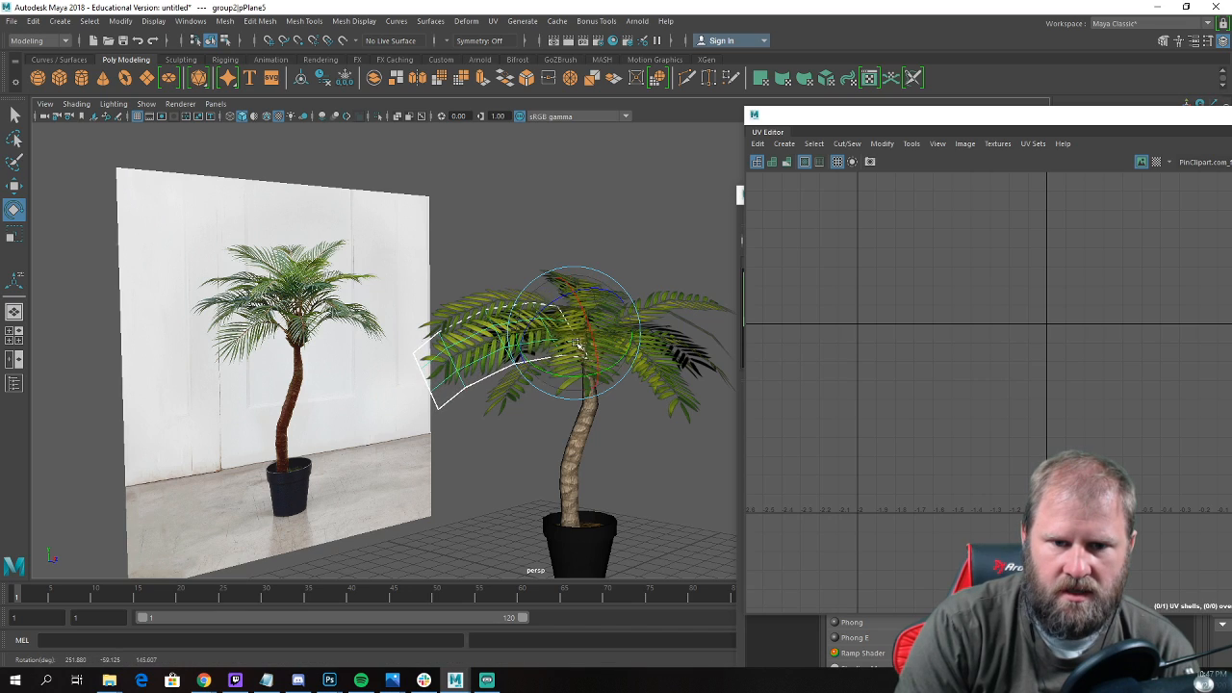
alt+drag(578, 347, 554, 330)
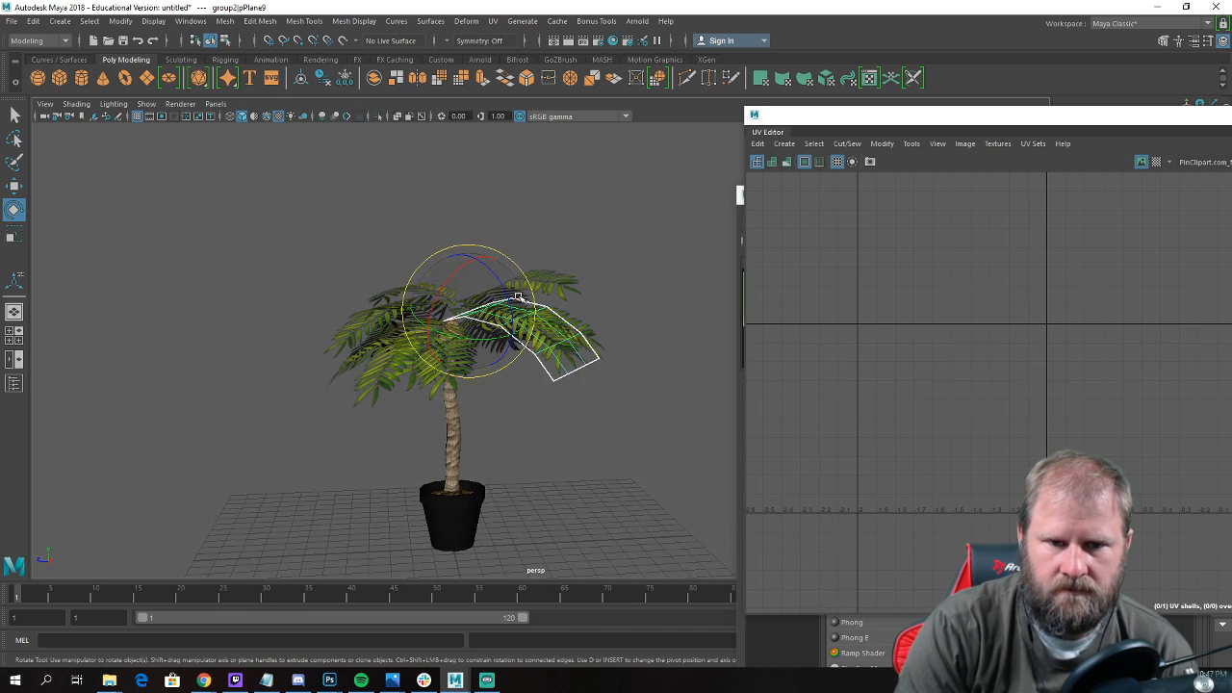
alt+drag(513, 287, 684, 432)
click(685, 432)
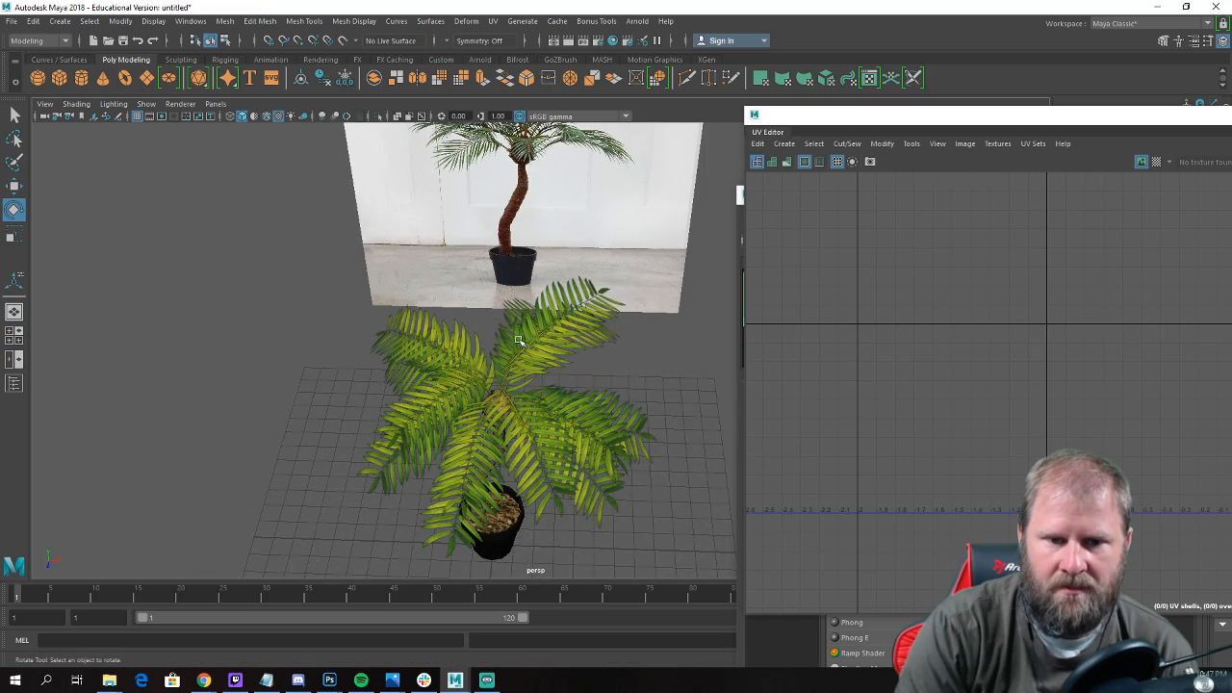
Select an upper-layer leaf that overlaps its neighbour, and move and rotate it to spread them apart.
alt+drag(459, 386, 471, 464)
key(w)
alt+middle_drag(471, 464, 507, 393)
scroll(507, 393, up, 3)
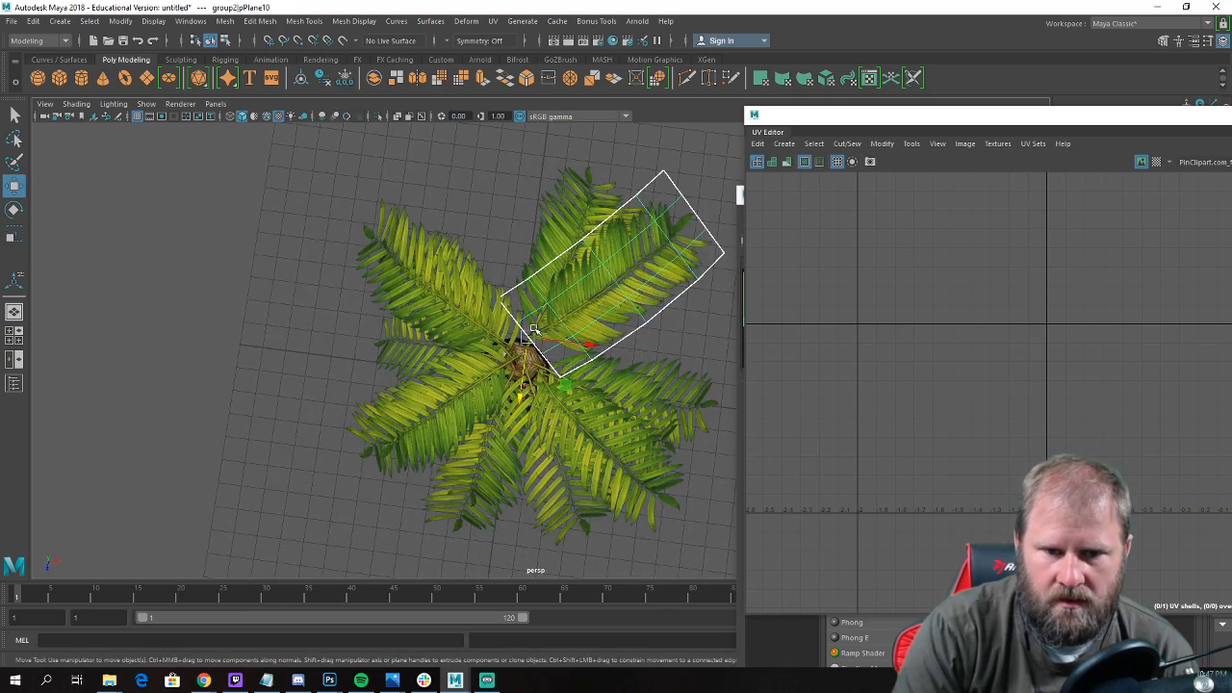
drag(535, 329, 628, 256)
key(e)
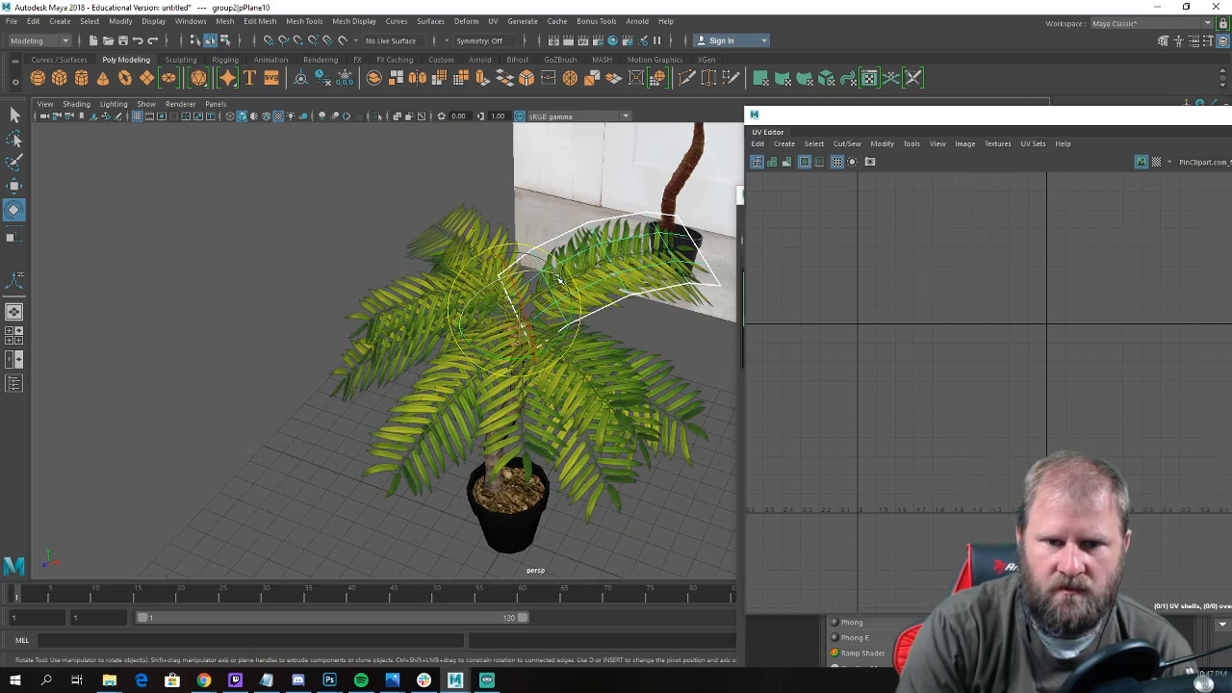
drag(558, 279, 511, 266)
Reposition and scale another upper-layer leaf so it fits into the crown.
key(r)
key(w)
scroll(424, 330, up, 3)
key(e)
key(w)
key(e)
key(r)
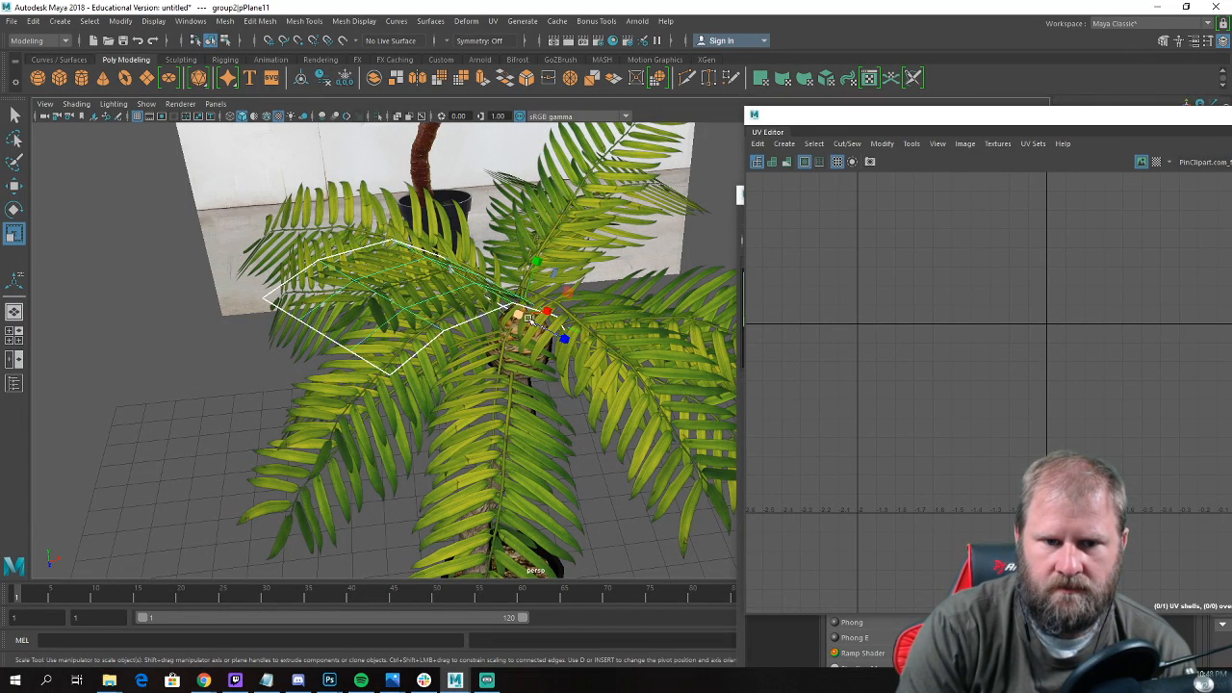
drag(518, 314, 486, 253)
key(w)
scroll(503, 318, down, 5)
click(350, 462)
Delete the leftover flat palm leaf beside the reference image.
scroll(426, 489, down, 4)
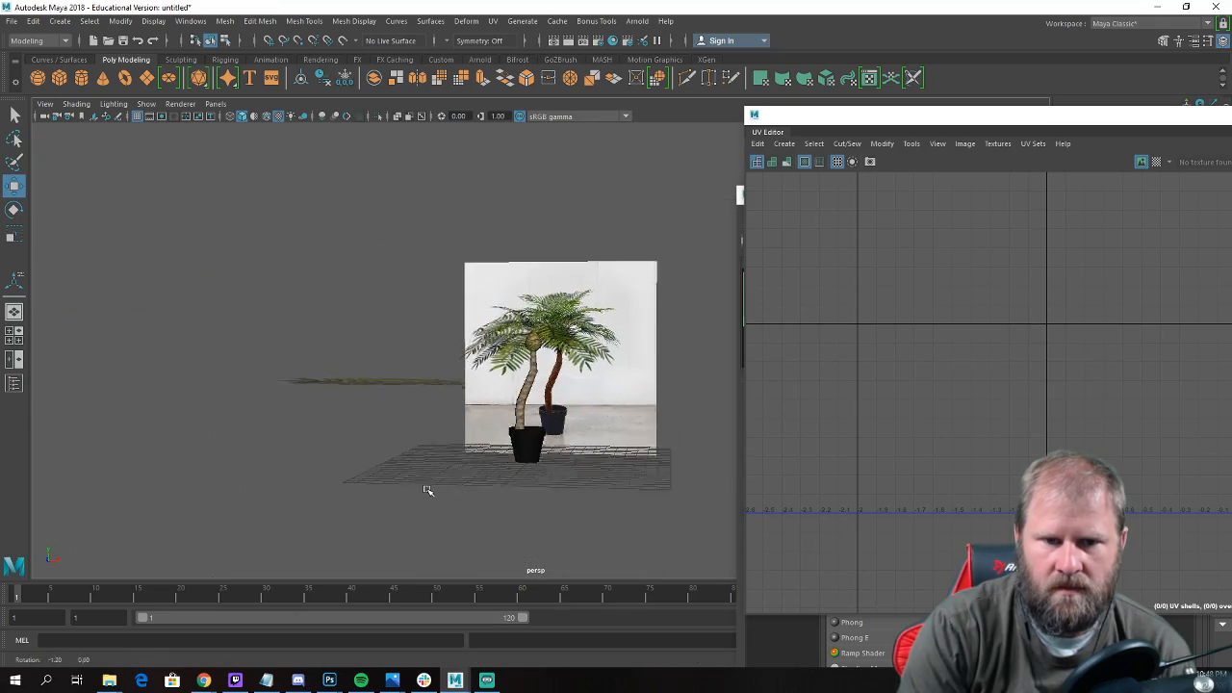
alt+drag(427, 490, 600, 317)
scroll(561, 433, up, 4)
right_drag(558, 305, 616, 278)
alt+drag(657, 481, 573, 488)
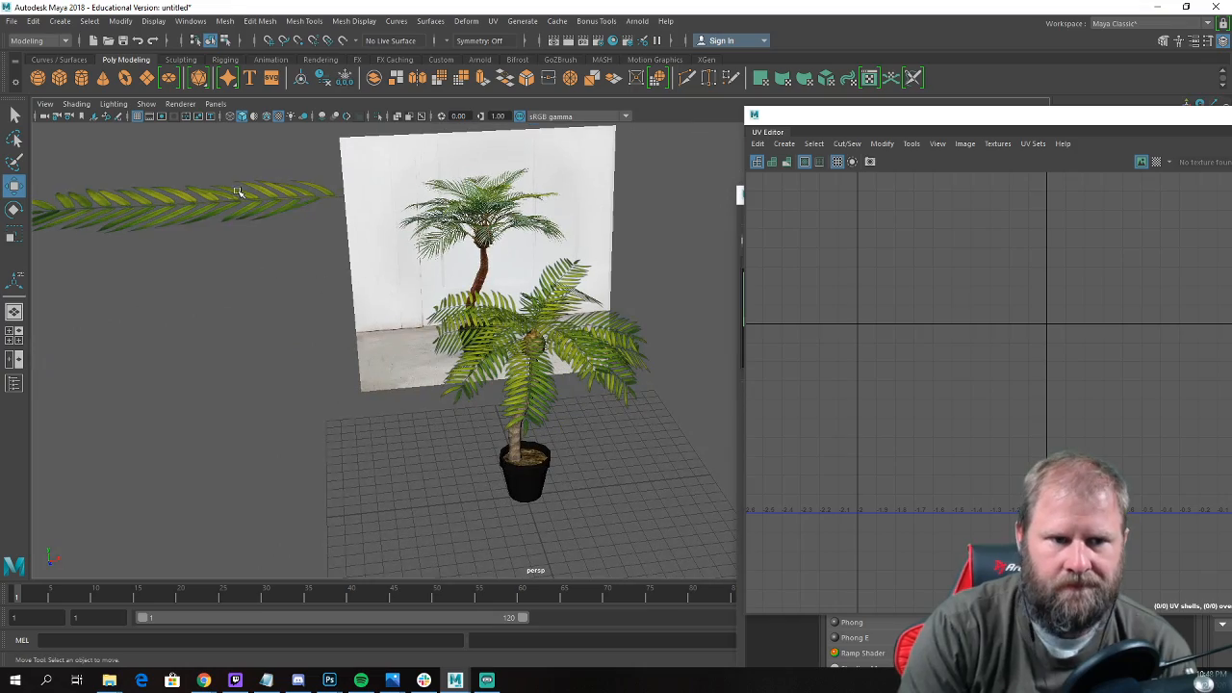
click(235, 194)
key(Delete)
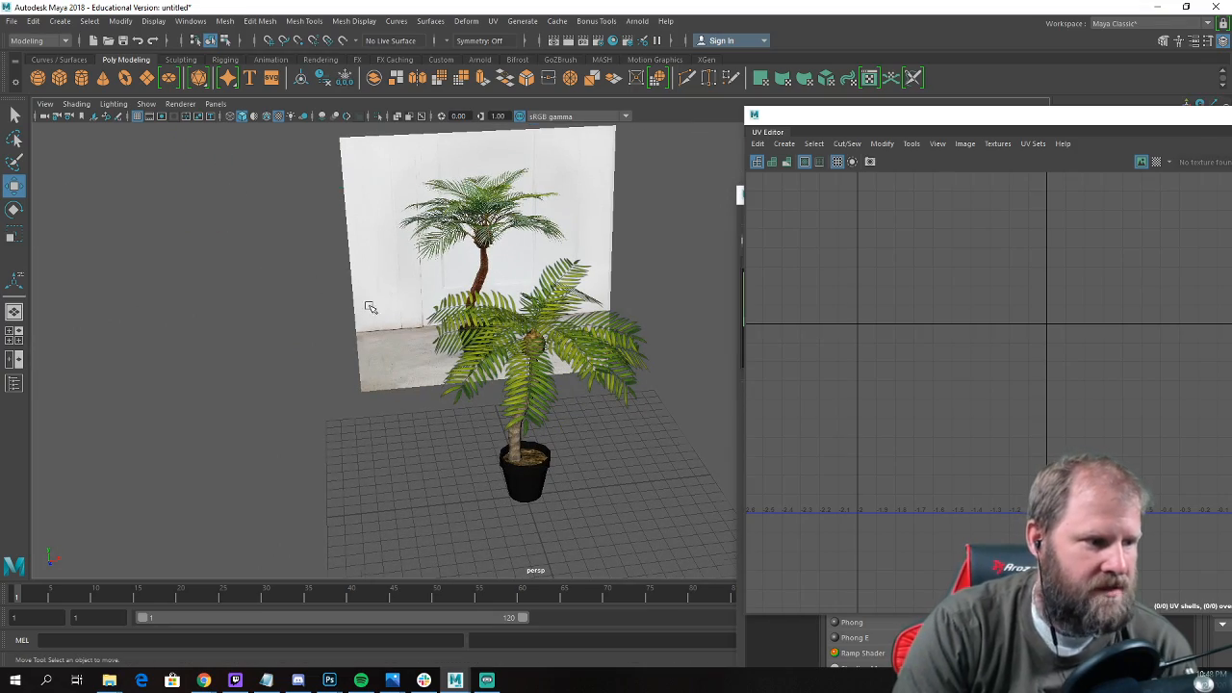
Compare the palm model with the reference photo, then select the trunk to examine its bark texture up close.
alt+drag(370, 307, 419, 307)
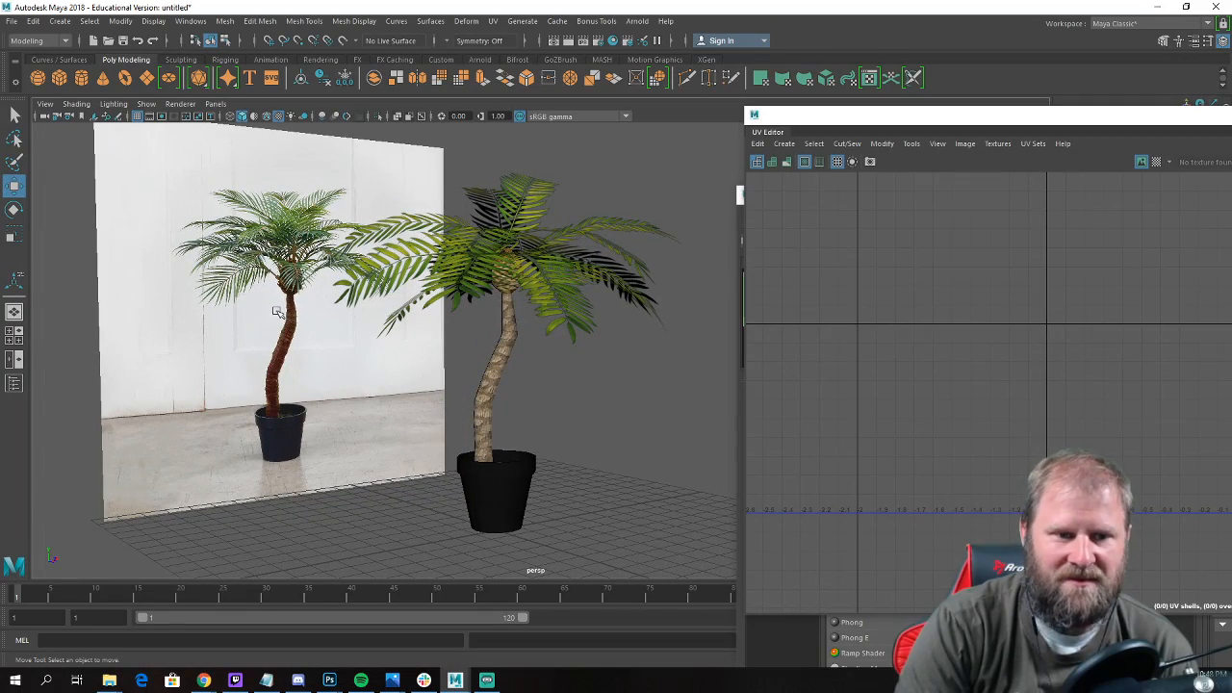
alt+drag(565, 419, 540, 420)
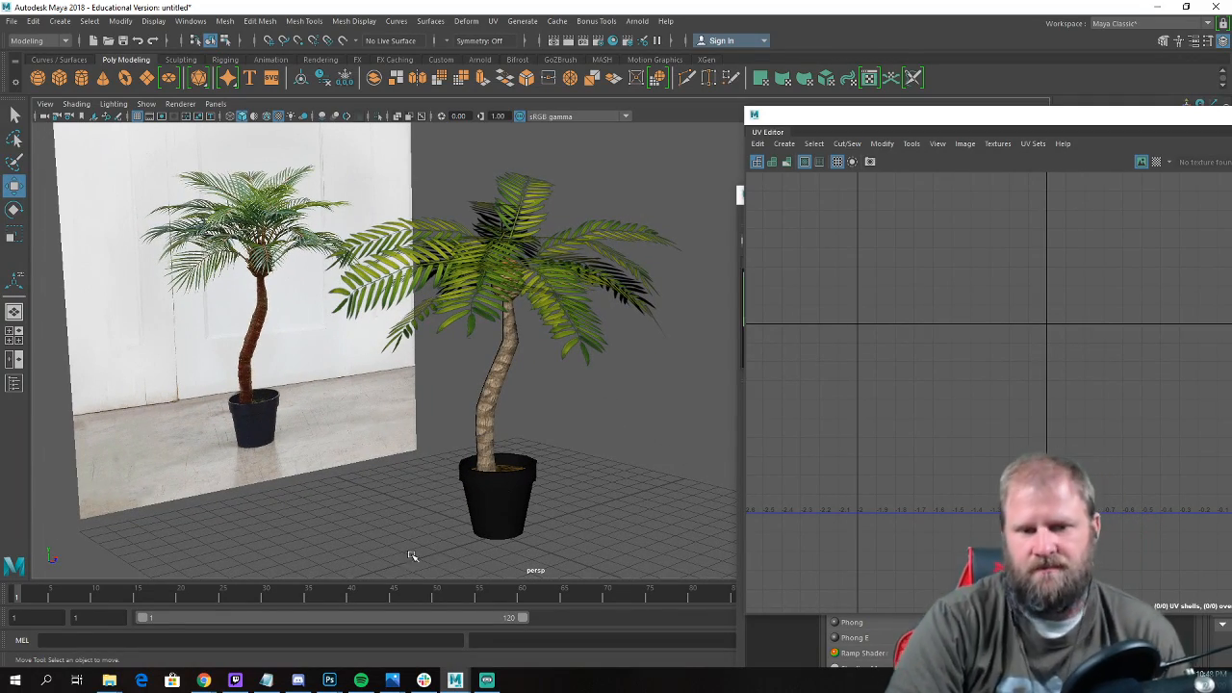
click(487, 392)
alt+drag(616, 415, 472, 402)
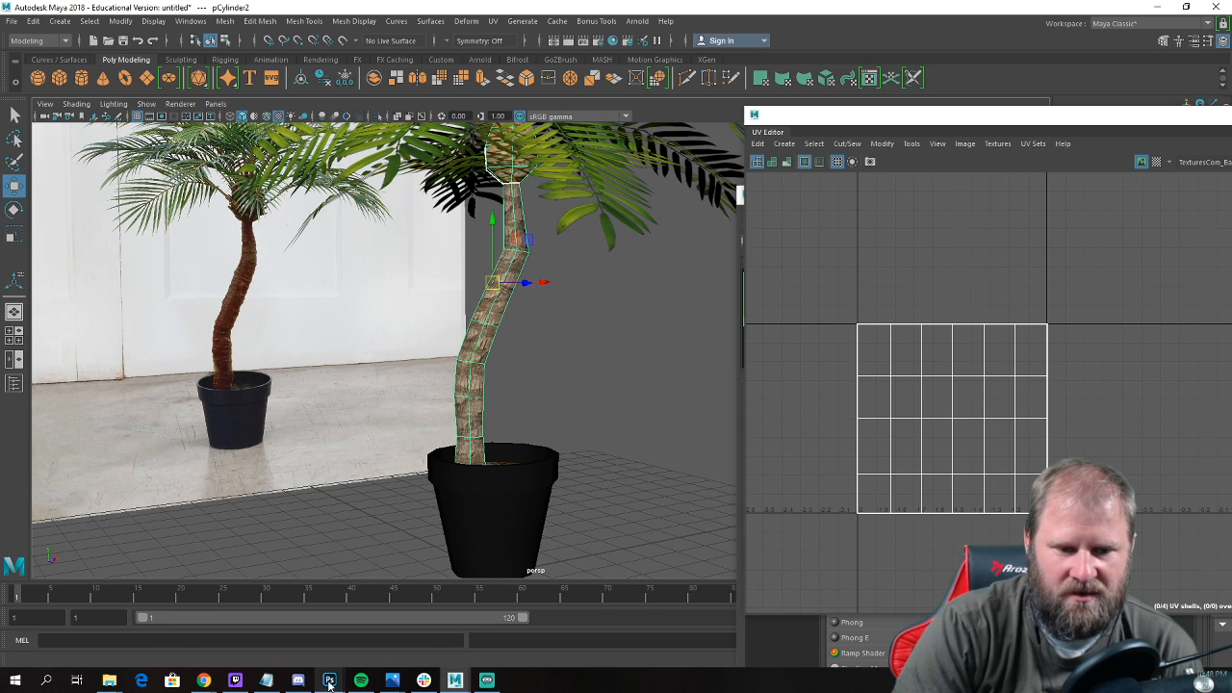
Switch to Photoshop and move its window over the modelling workspace, keeping the reference palm's trunk in view.
mouse_move(329, 682)
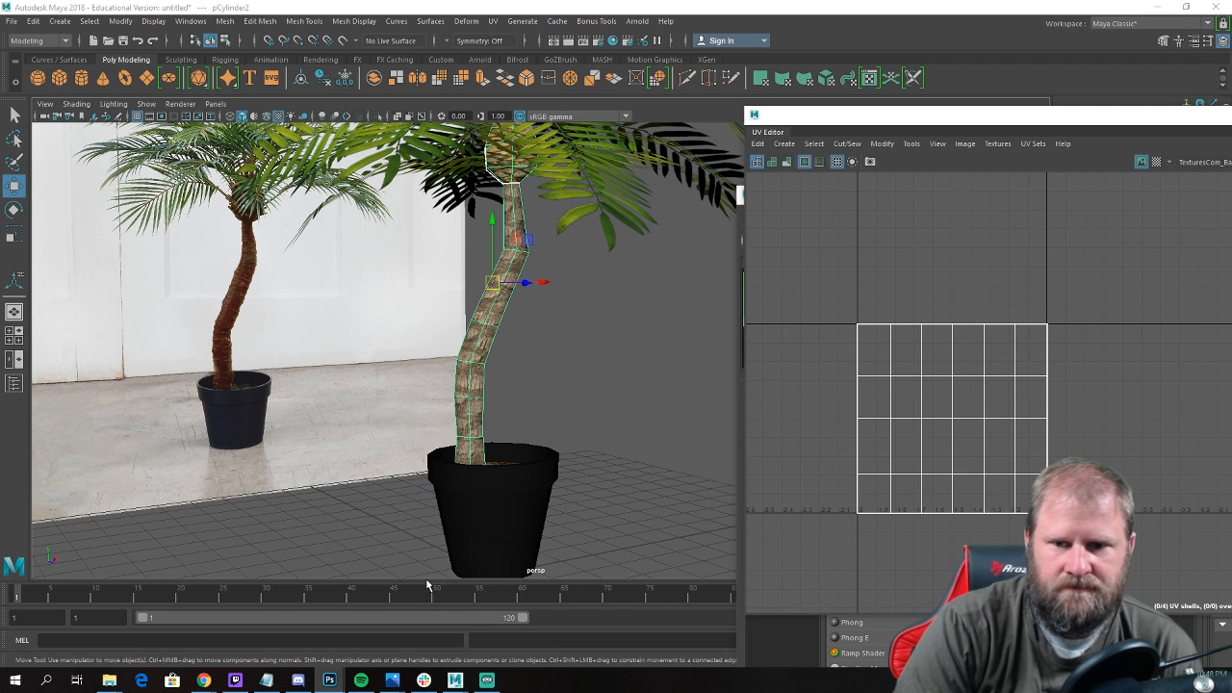
right_click(331, 681)
key(Escape)
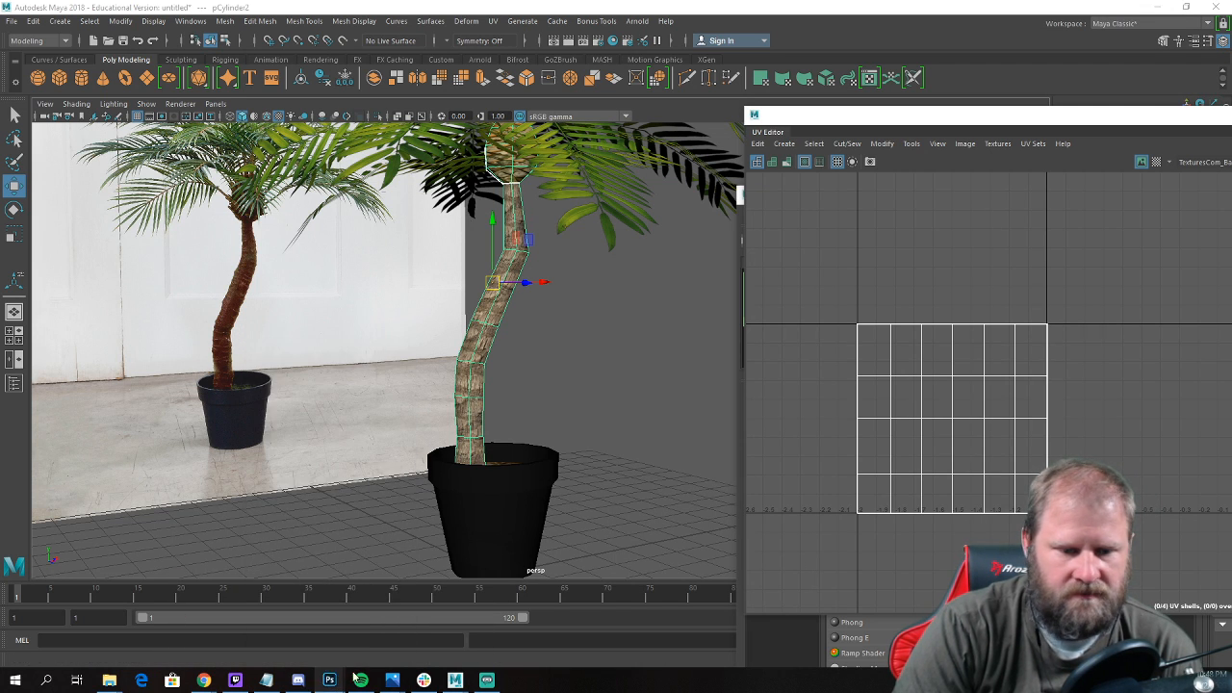
mouse_move(328, 682)
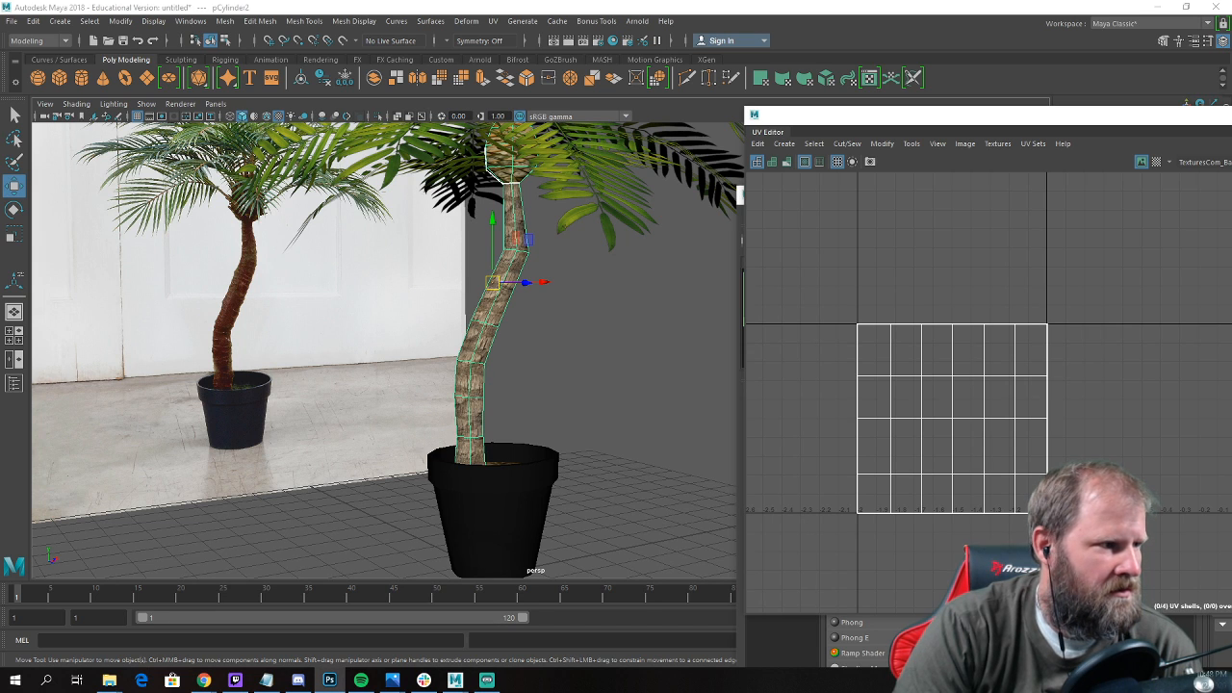
drag(0, 75, 807, 80)
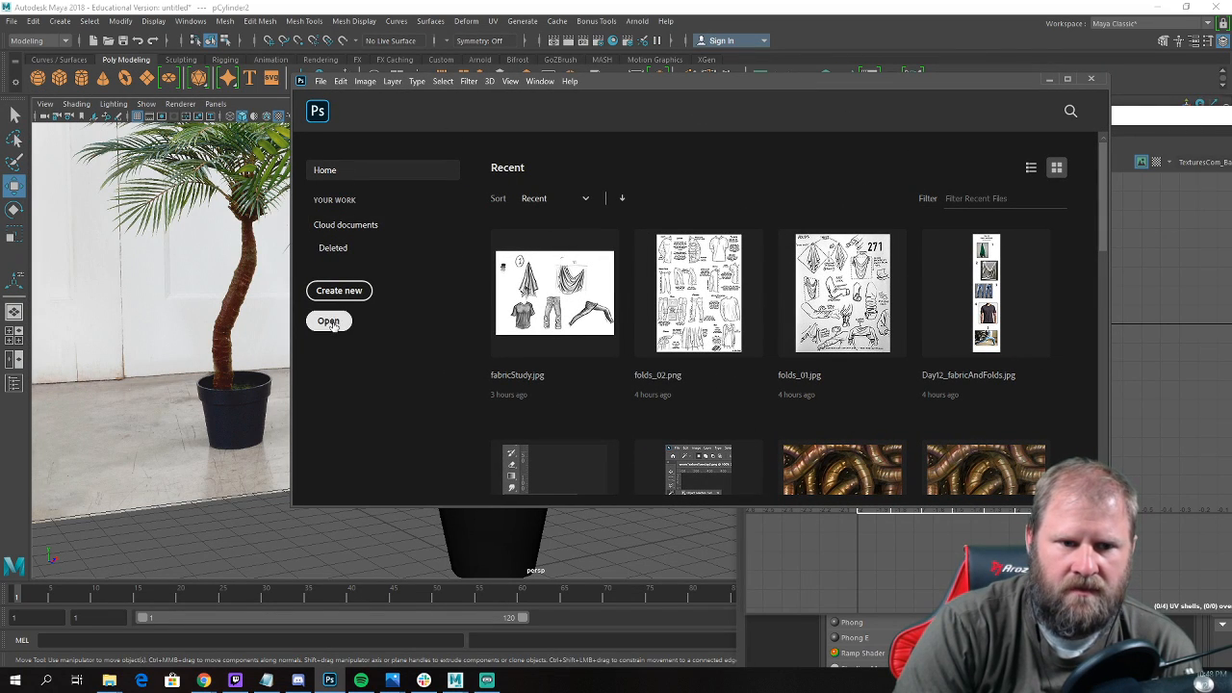
Open the trunk bark texture TexturesCom_BarkPalm0018_1_seamless_S from the palmTreeInPot folder in UAC_3dModeling.
key(ctrl+o)
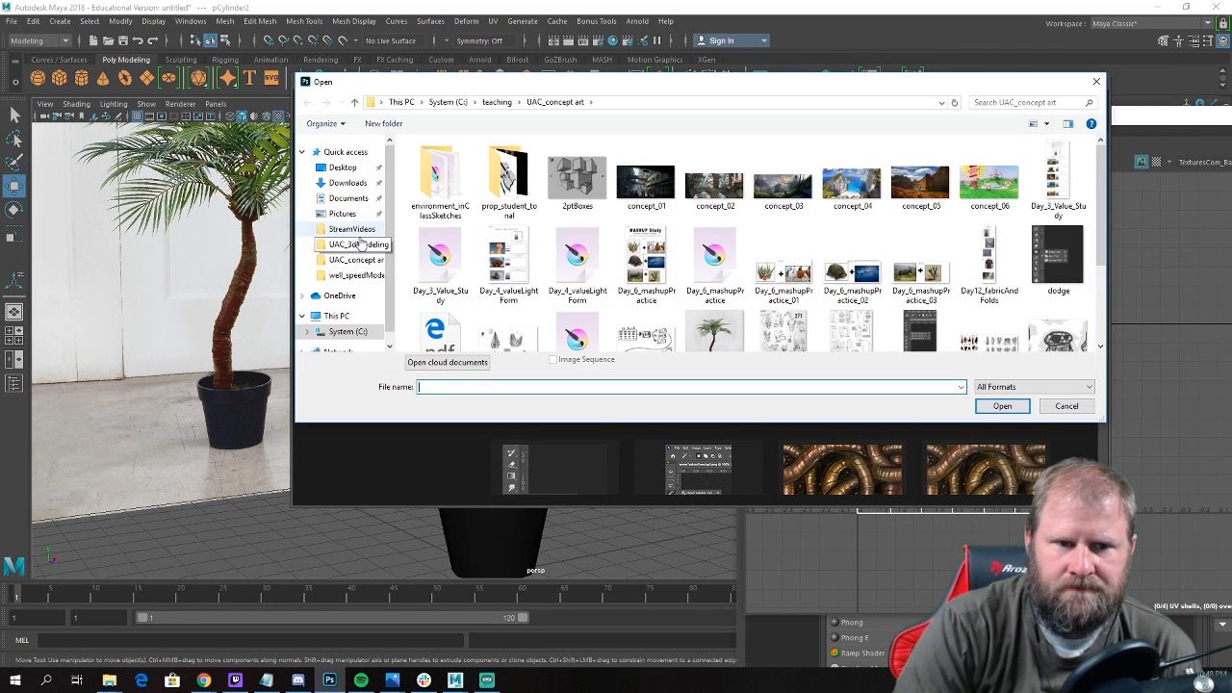
scroll(547, 285, down, 3)
scroll(568, 231, up, 3)
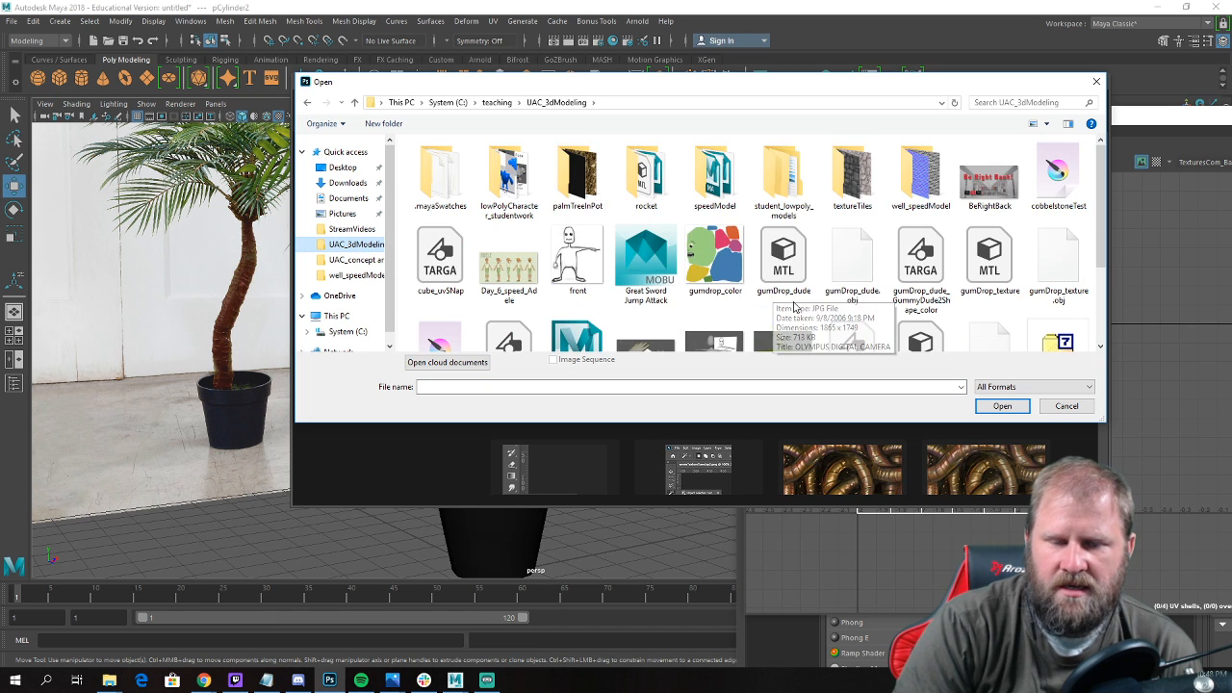
double_click(576, 198)
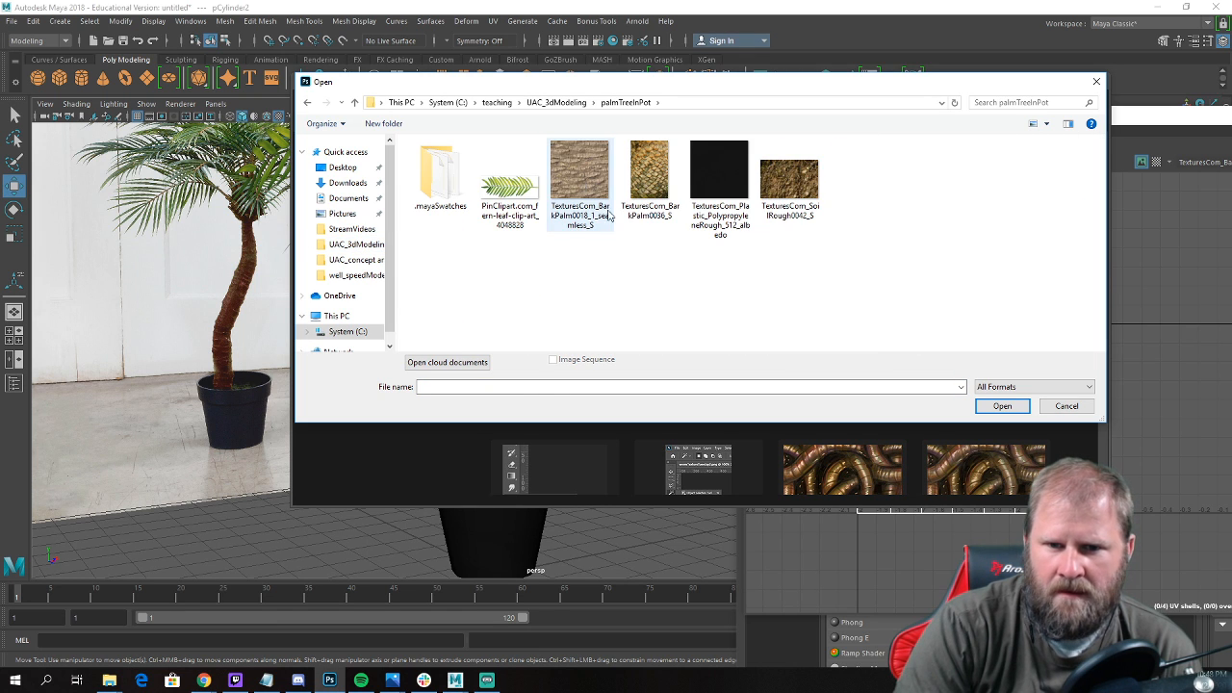
click(581, 184)
click(1002, 406)
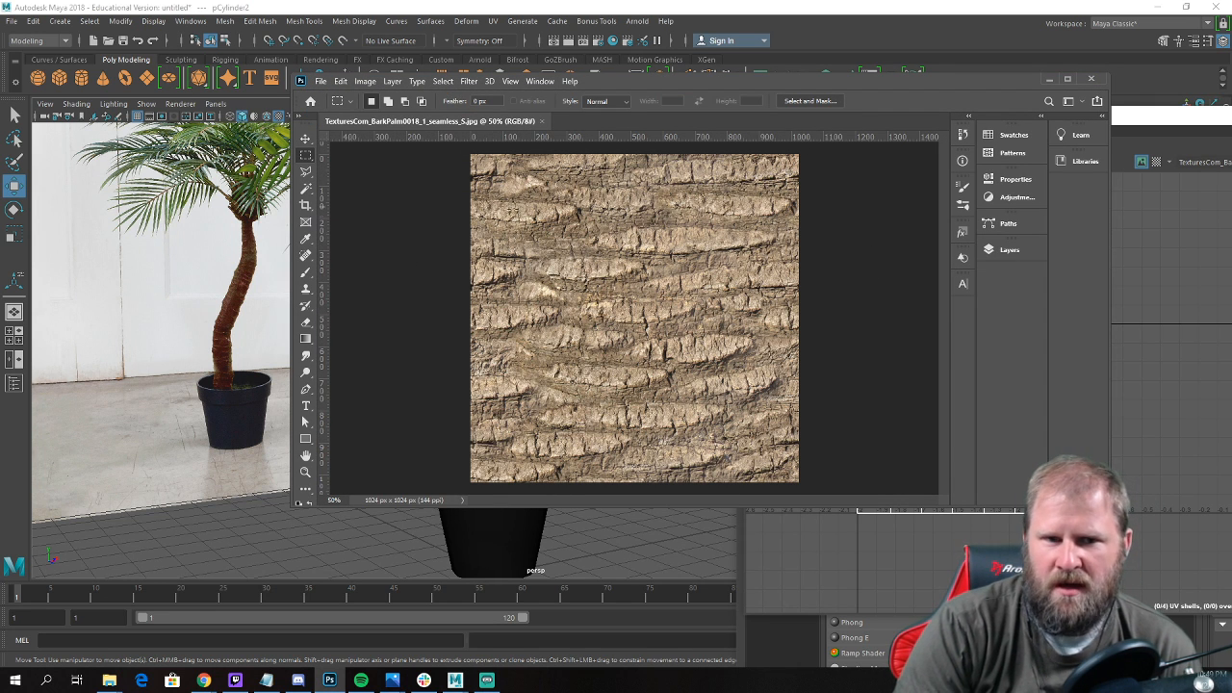
Add a new empty layer with default settings above the bark texture's background.
click(1008, 253)
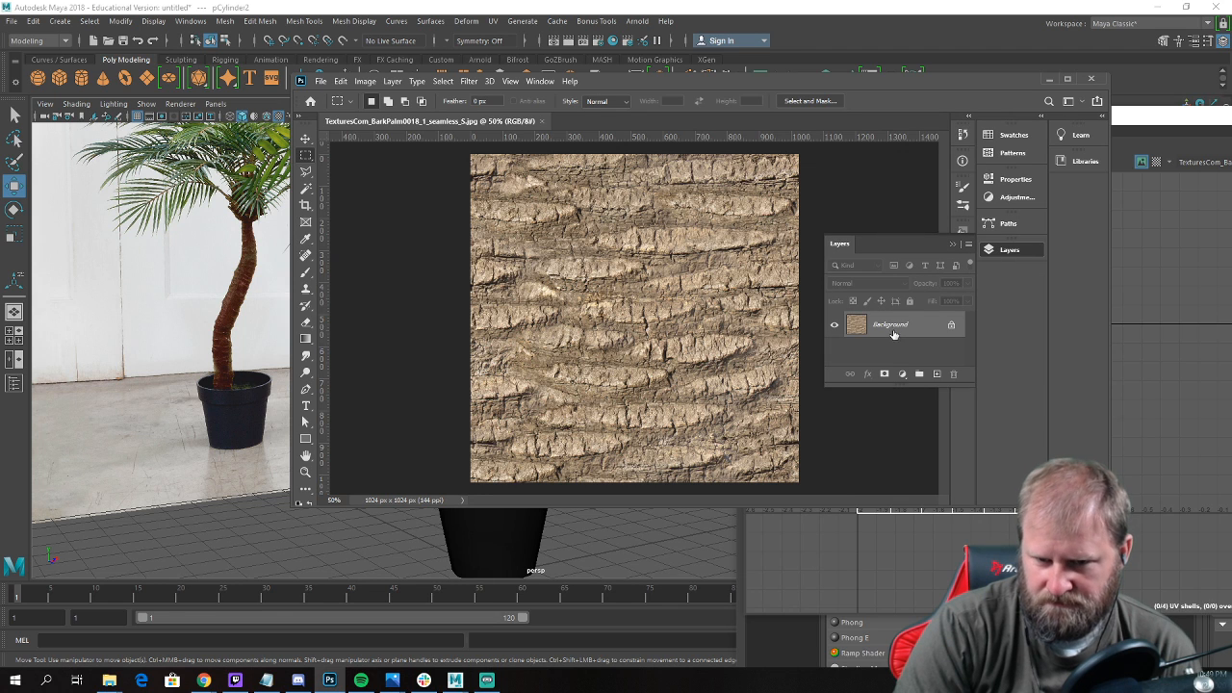
click(967, 245)
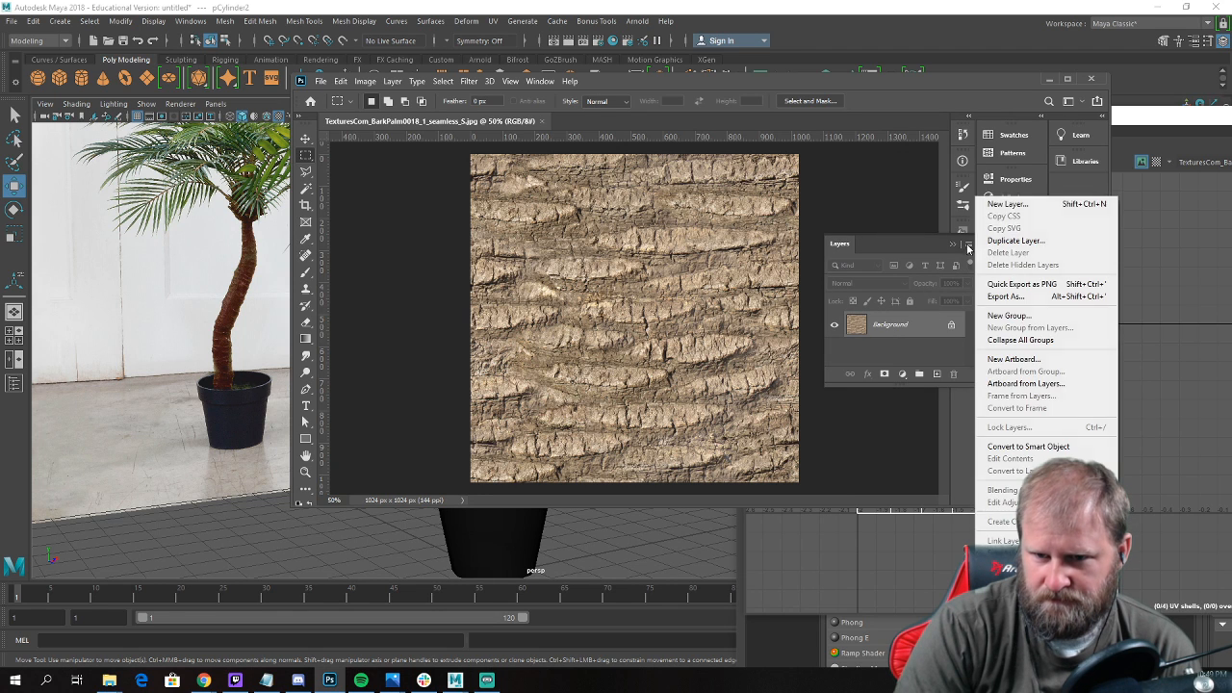
click(1004, 201)
key(Return)
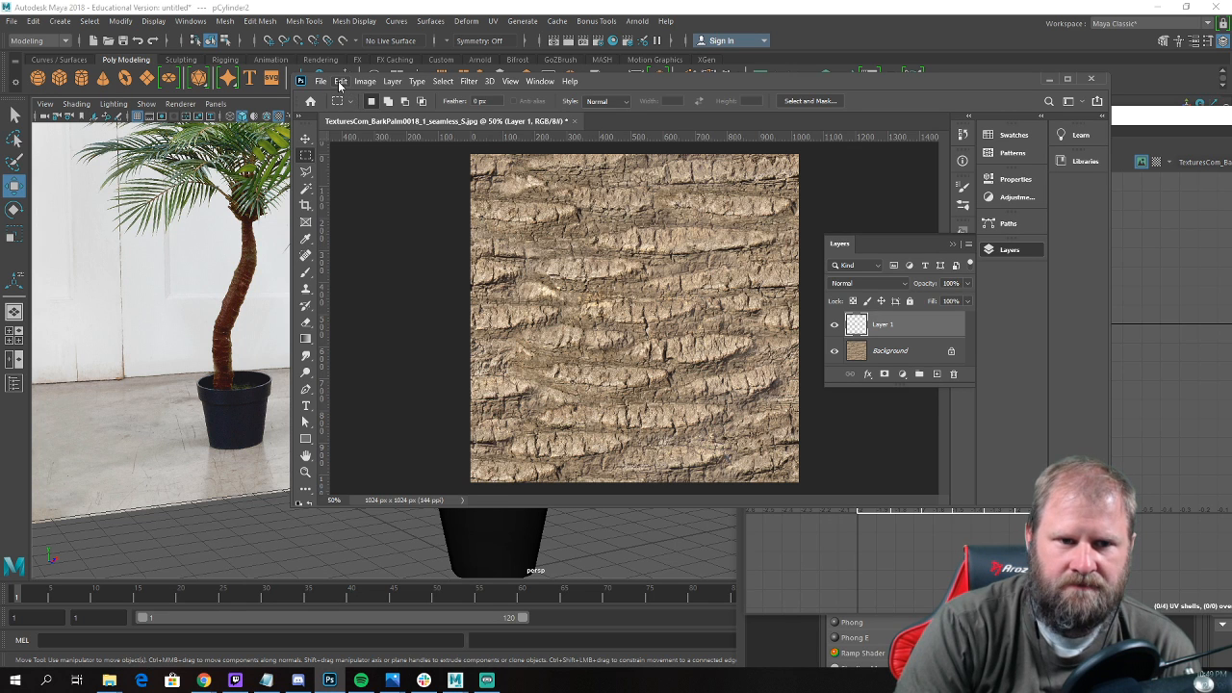
Show the colour picker panel and set the foreground colour to a dark orange-brown resembling the reference trunk.
click(339, 81)
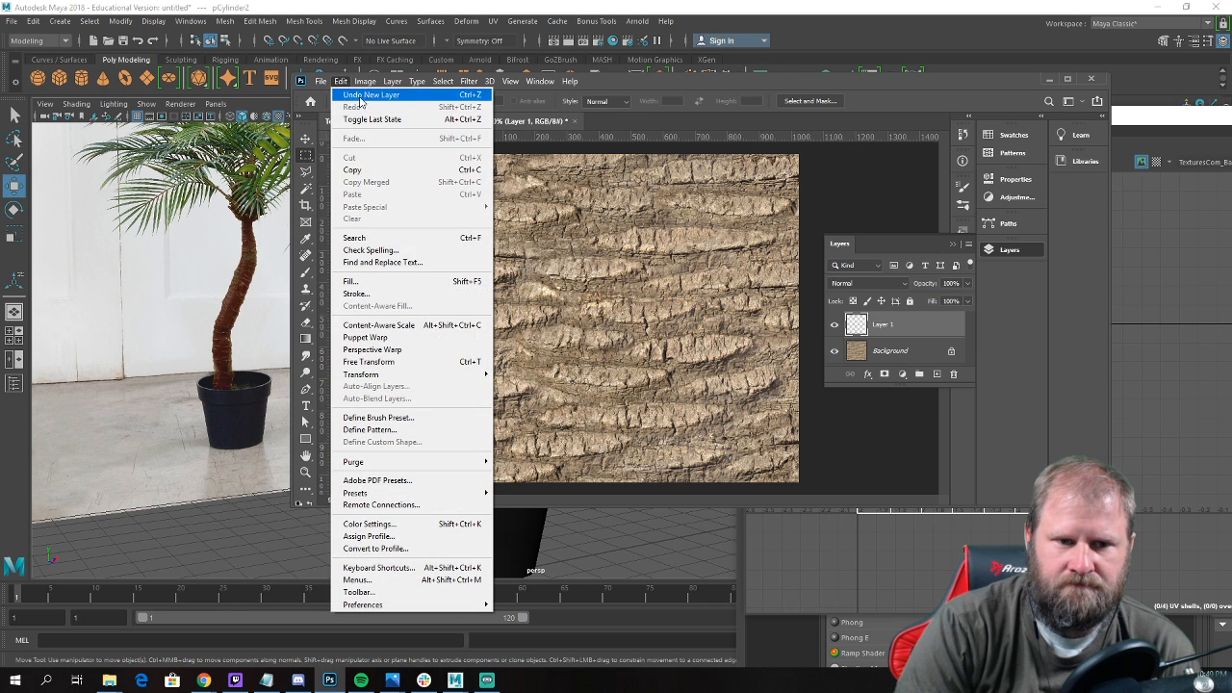
click(867, 198)
click(1011, 136)
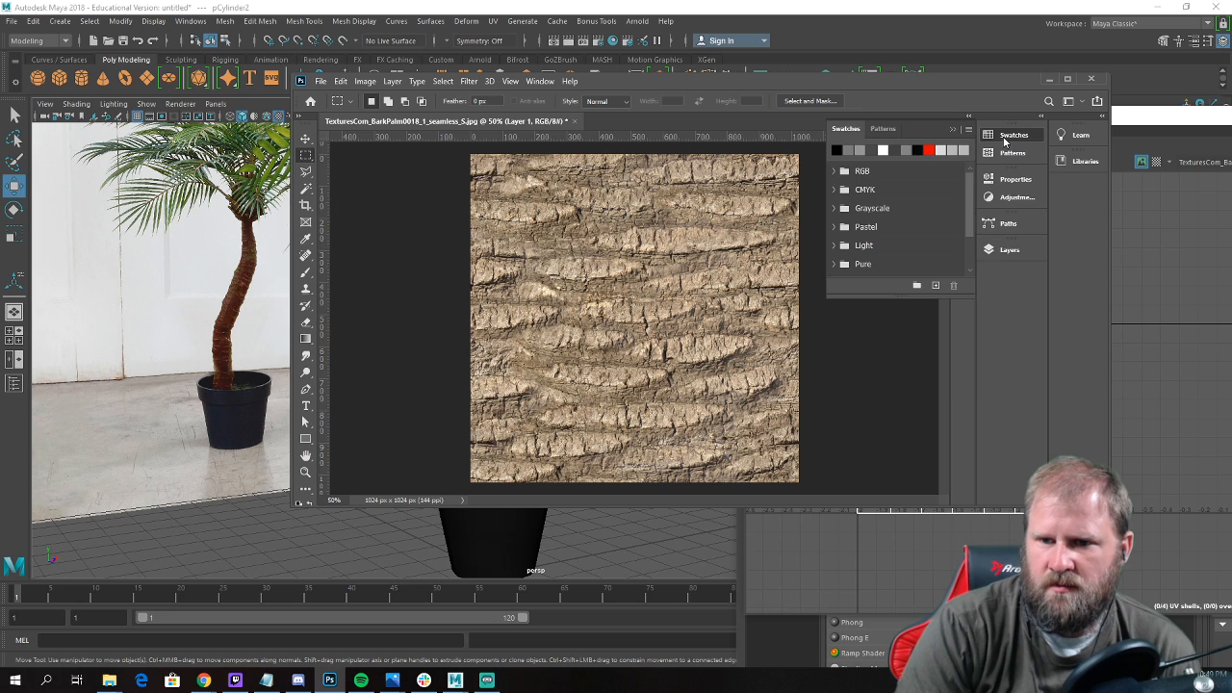
click(1015, 136)
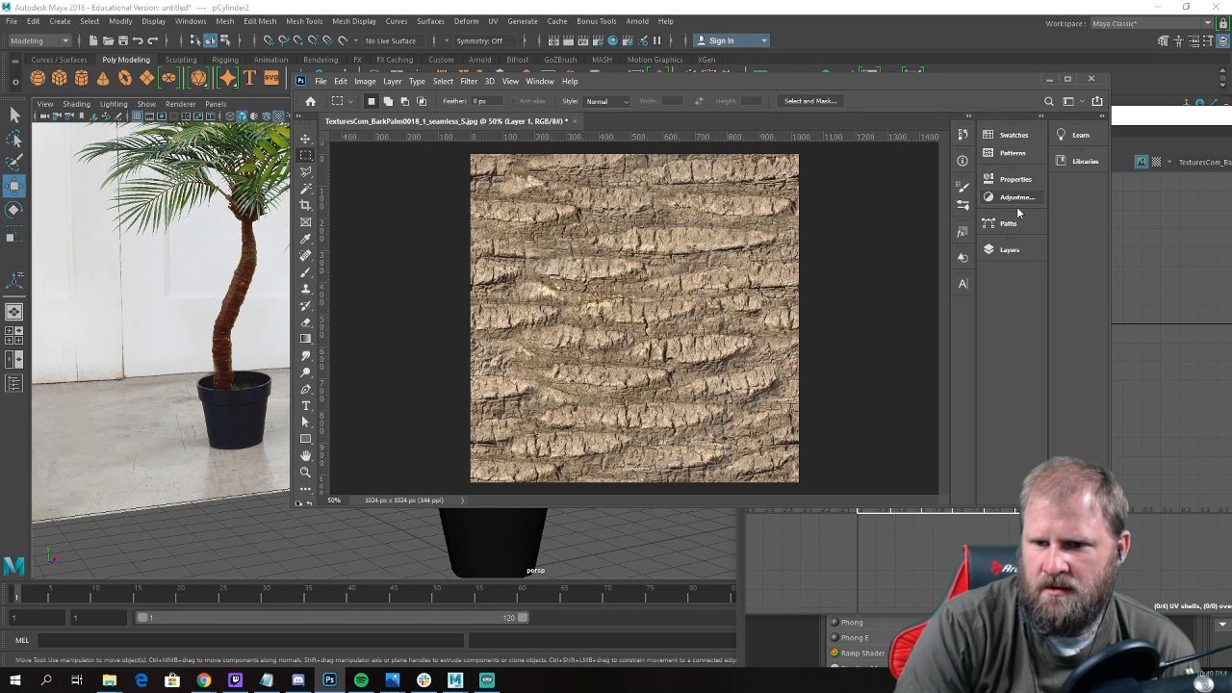
click(541, 81)
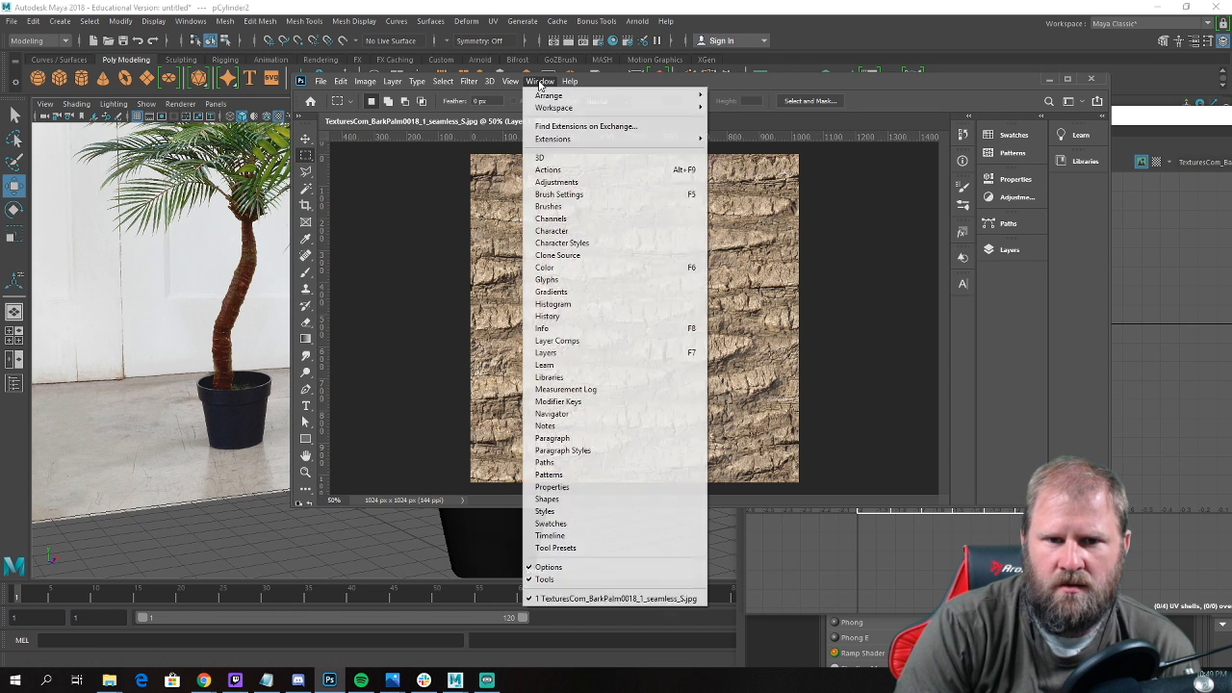
click(554, 280)
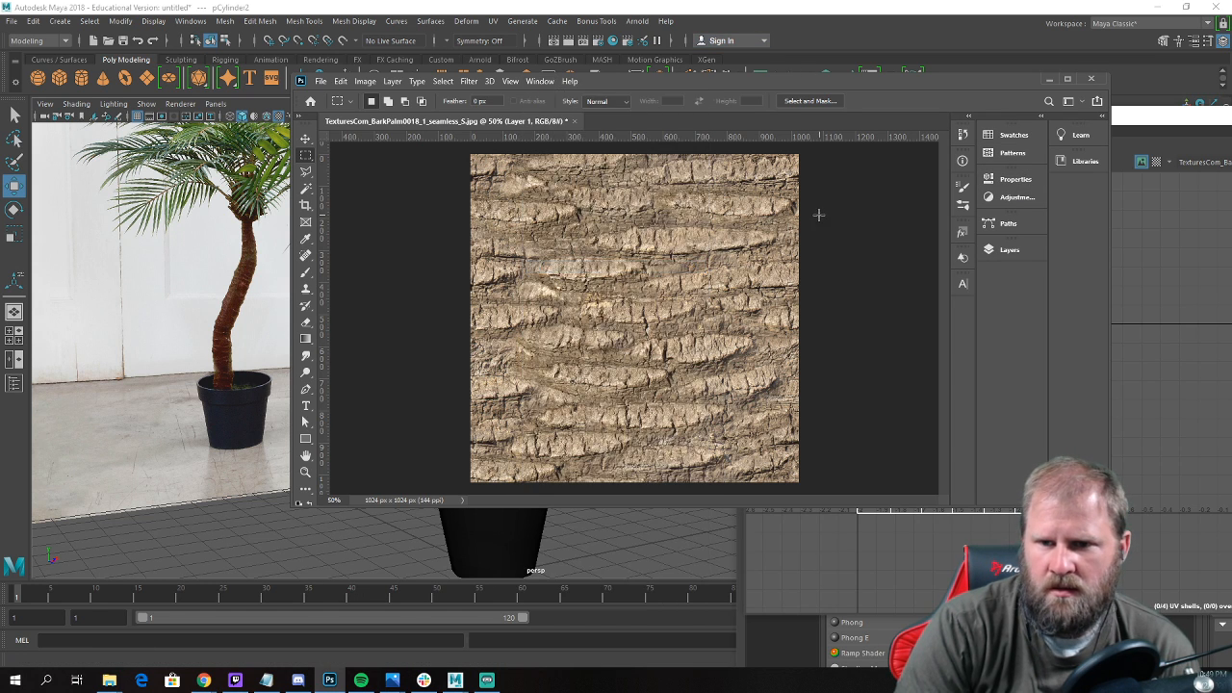
drag(661, 176, 910, 149)
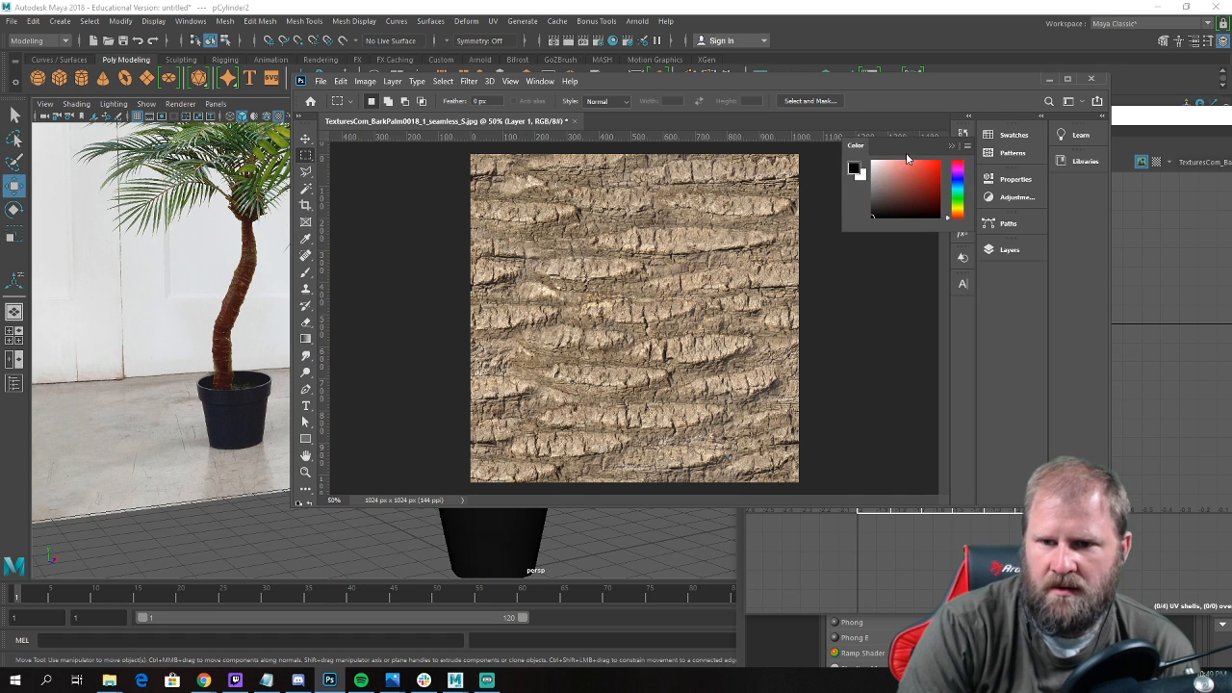
mouse_move(957, 214)
mouse_down()
mouse_move(957, 199)
mouse_move(960, 219)
mouse_up()
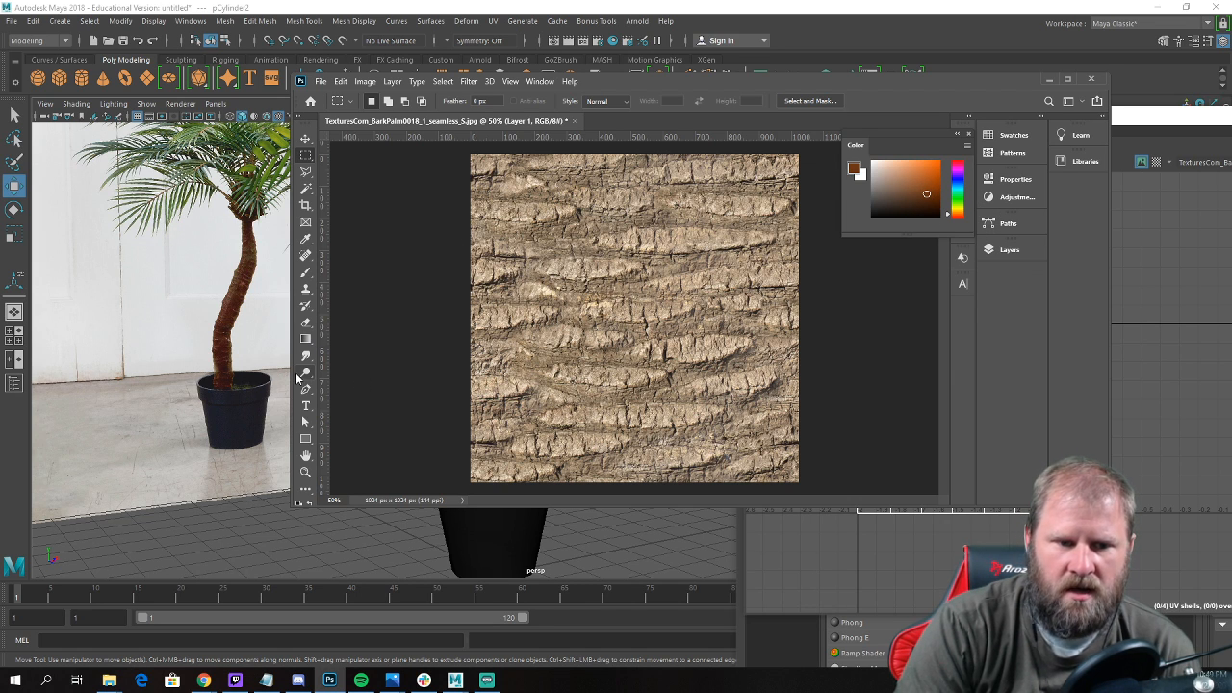
Fill the new layer completely with the brown foreground colour.
click(341, 81)
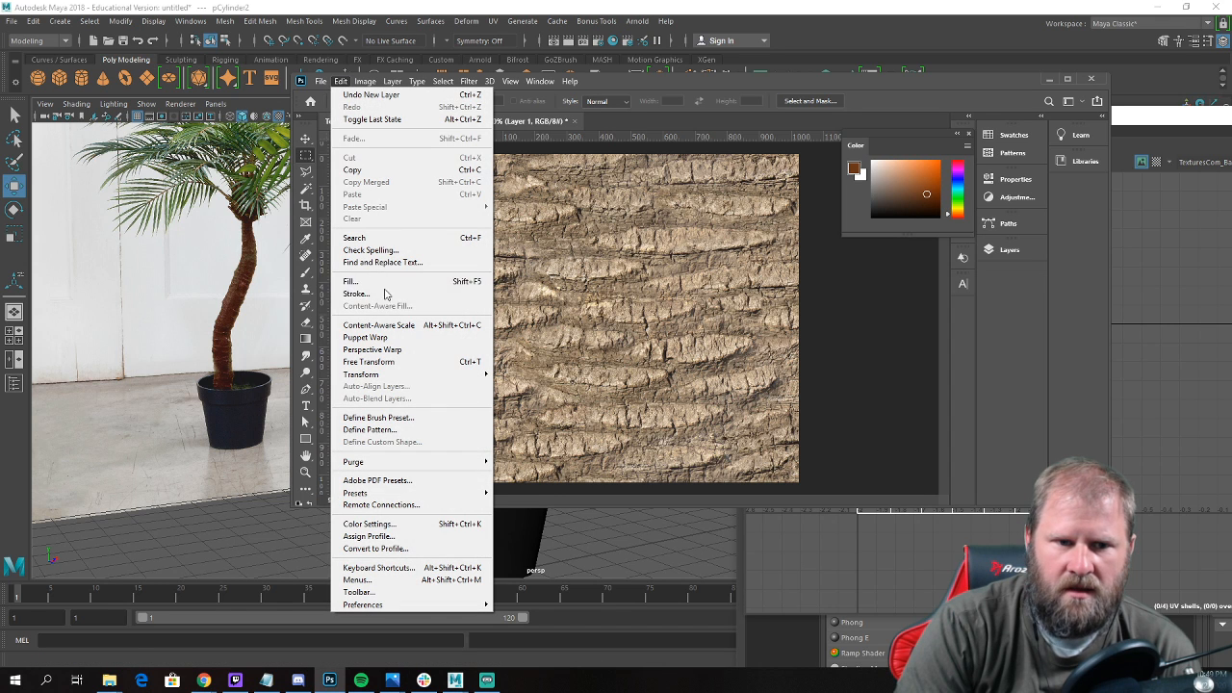
click(387, 287)
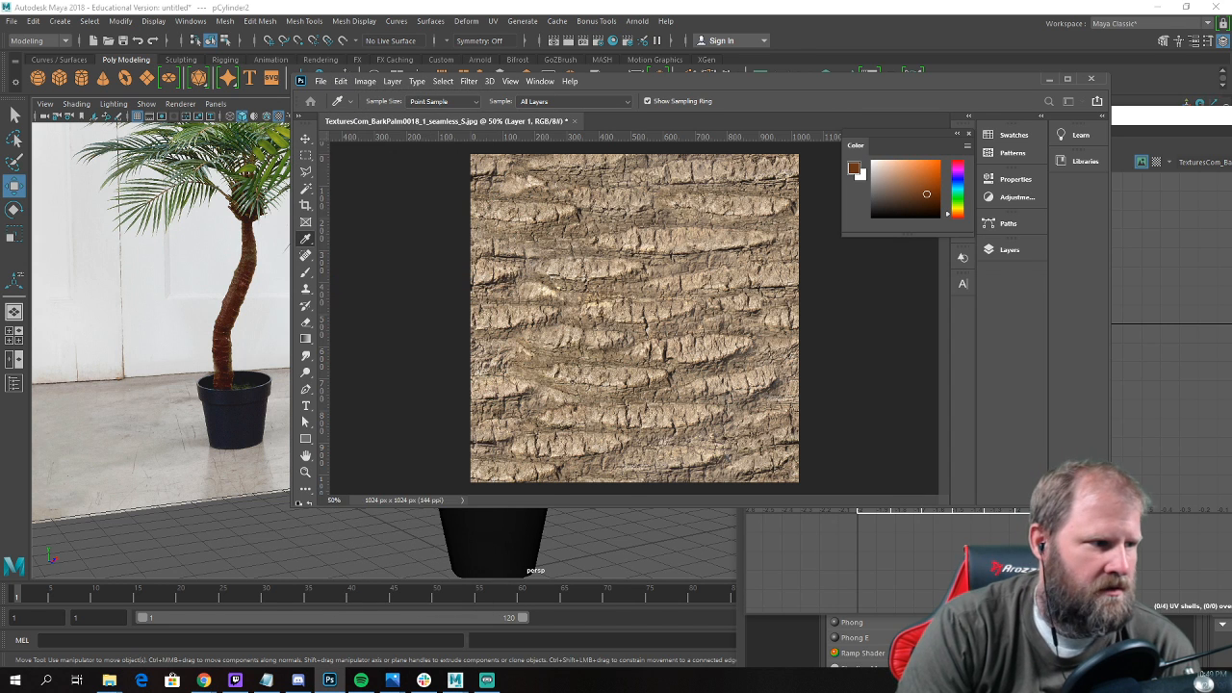
key(Return)
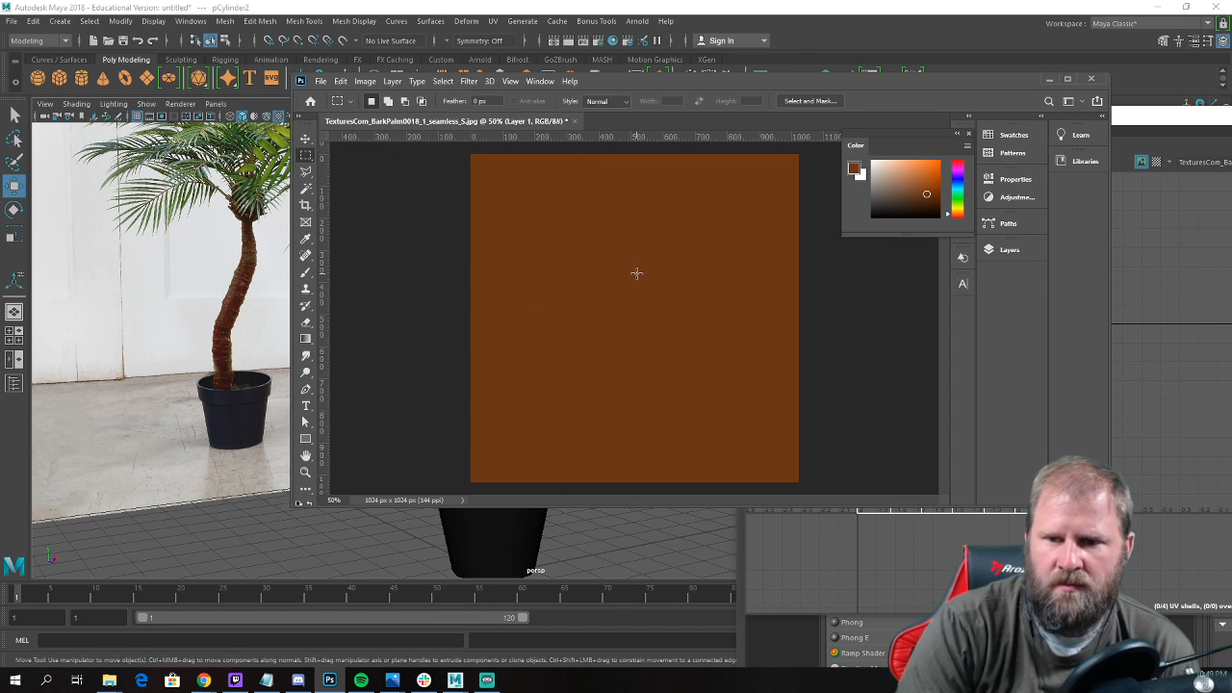
Set the brown layer's blend mode to Color and merge it down into the bark background.
click(1009, 249)
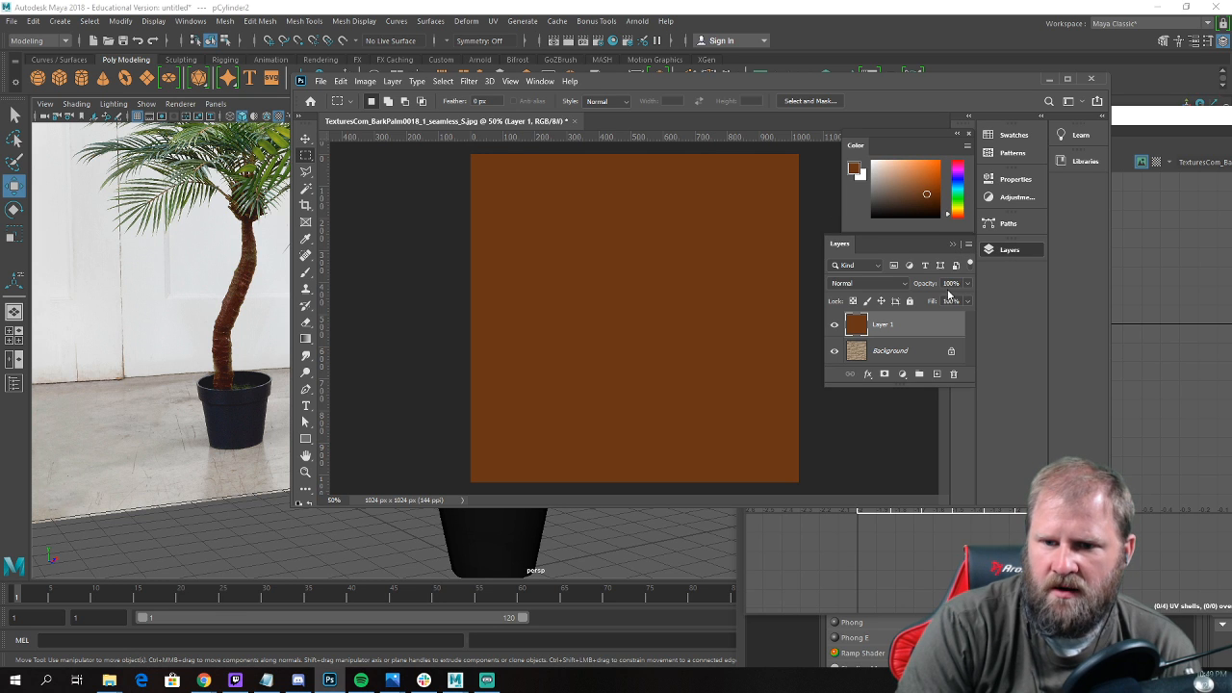
click(895, 287)
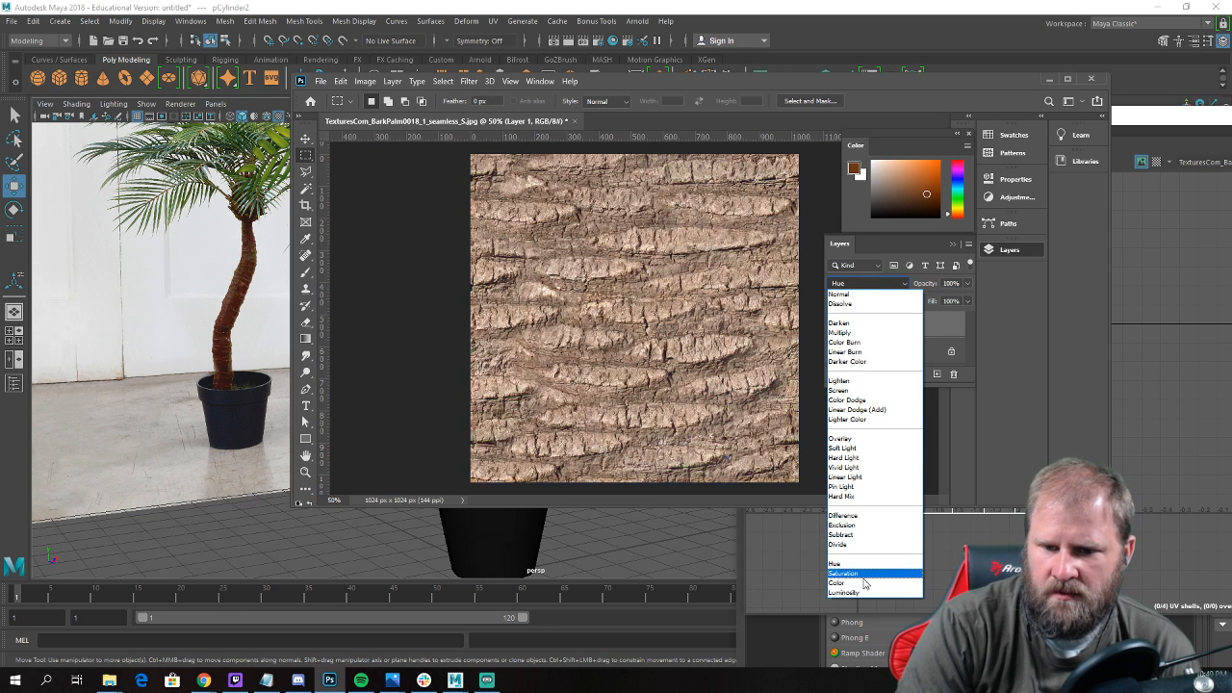
click(848, 584)
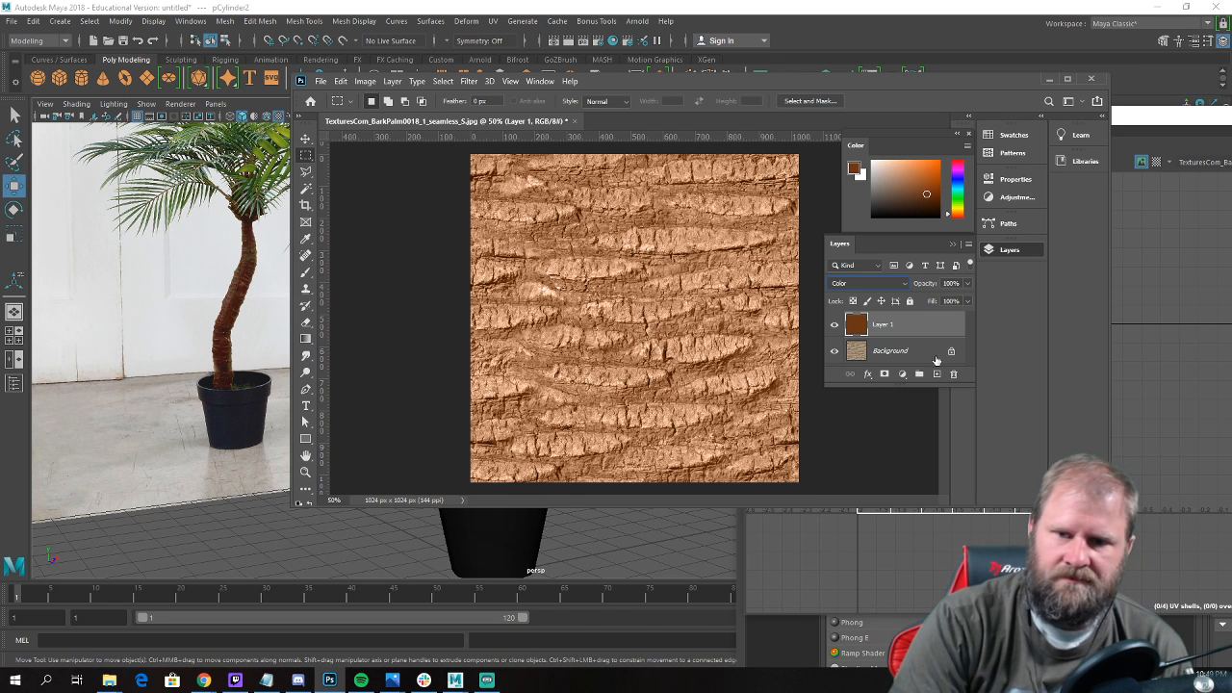
key(ctrl+e)
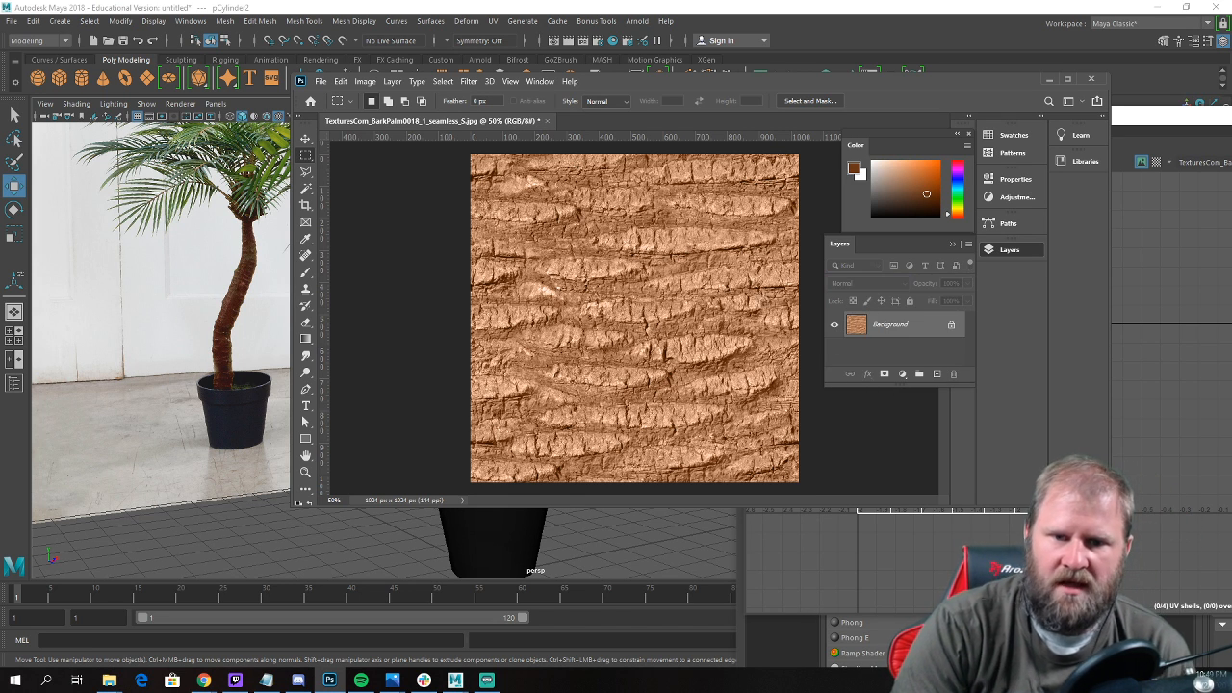
Darken and redden the bark texture with a Hue/Saturation adjustment, using Hue -8 and Lightness -61.
click(340, 82)
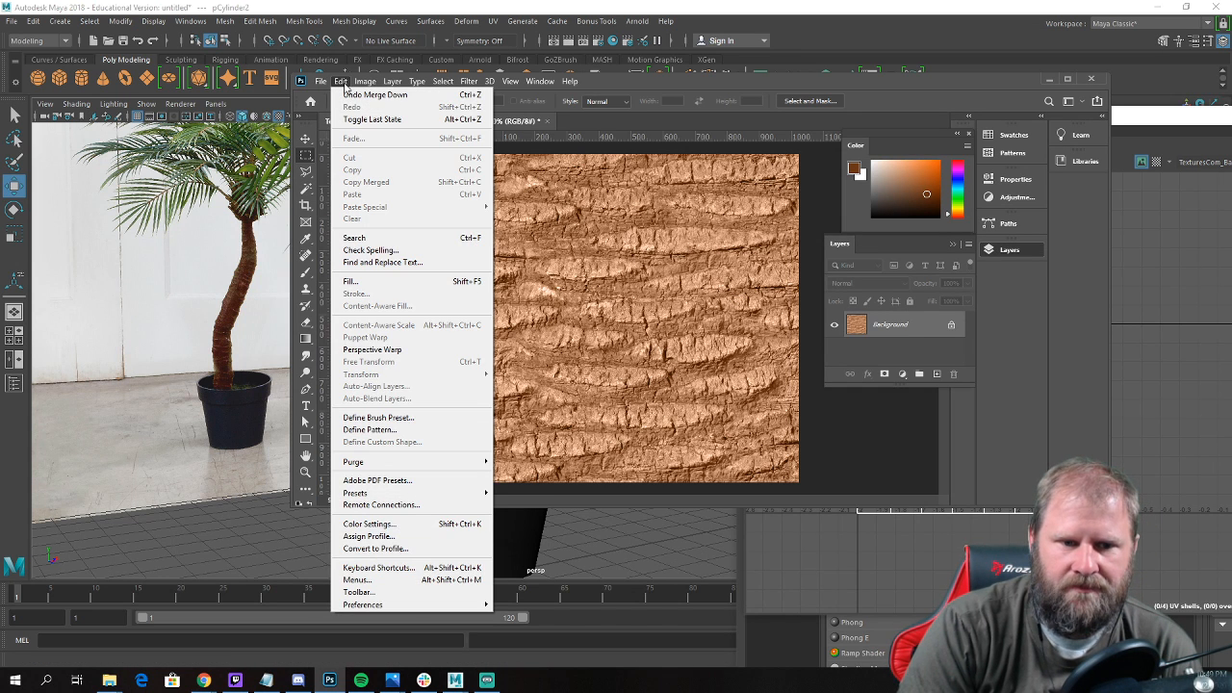
mouse_move(366, 81)
mouse_move(419, 115)
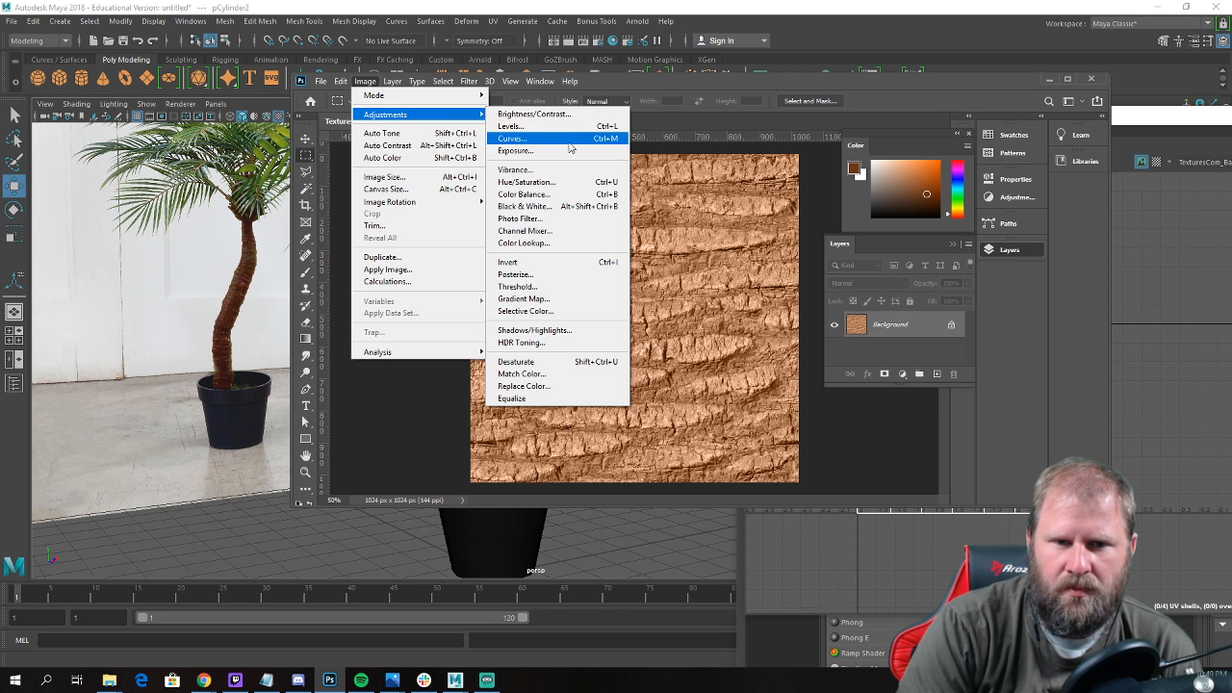
click(570, 182)
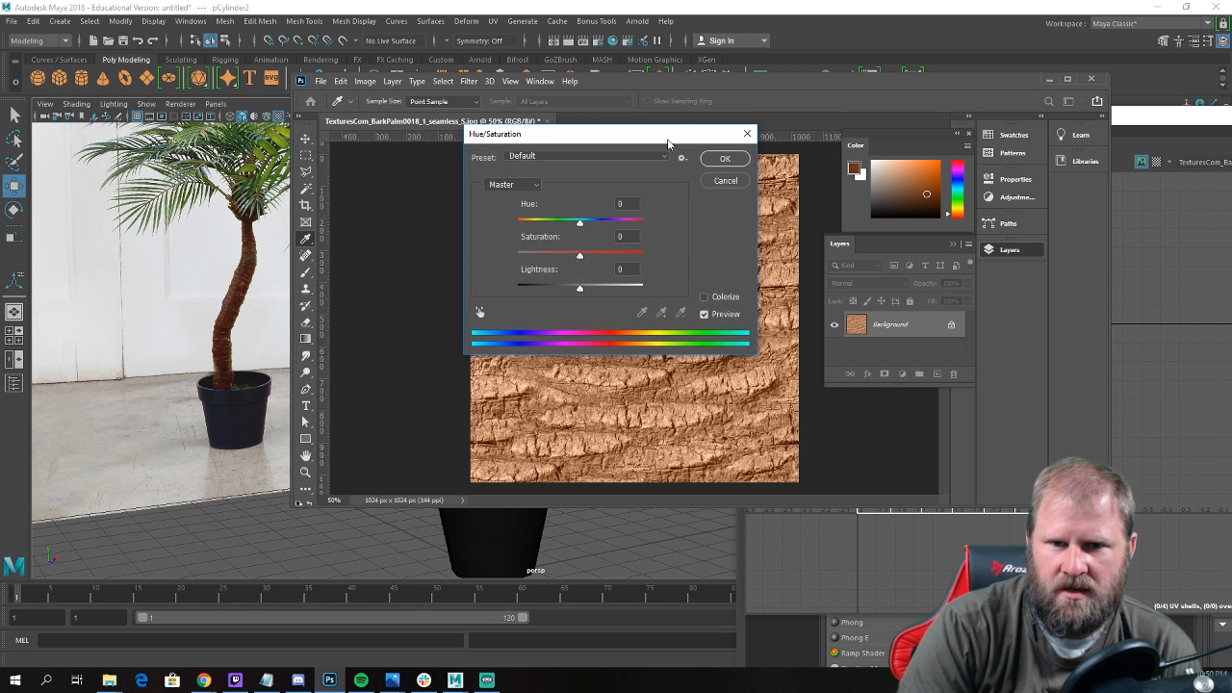
drag(671, 137, 1003, 77)
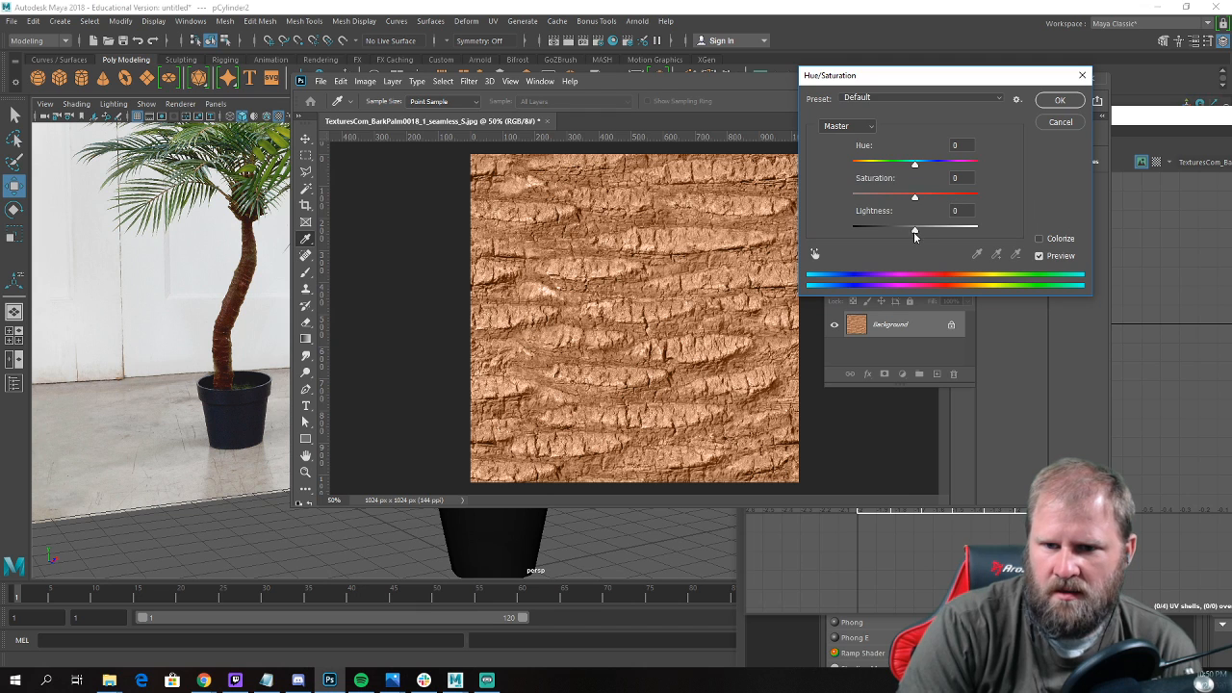
drag(915, 233, 882, 228)
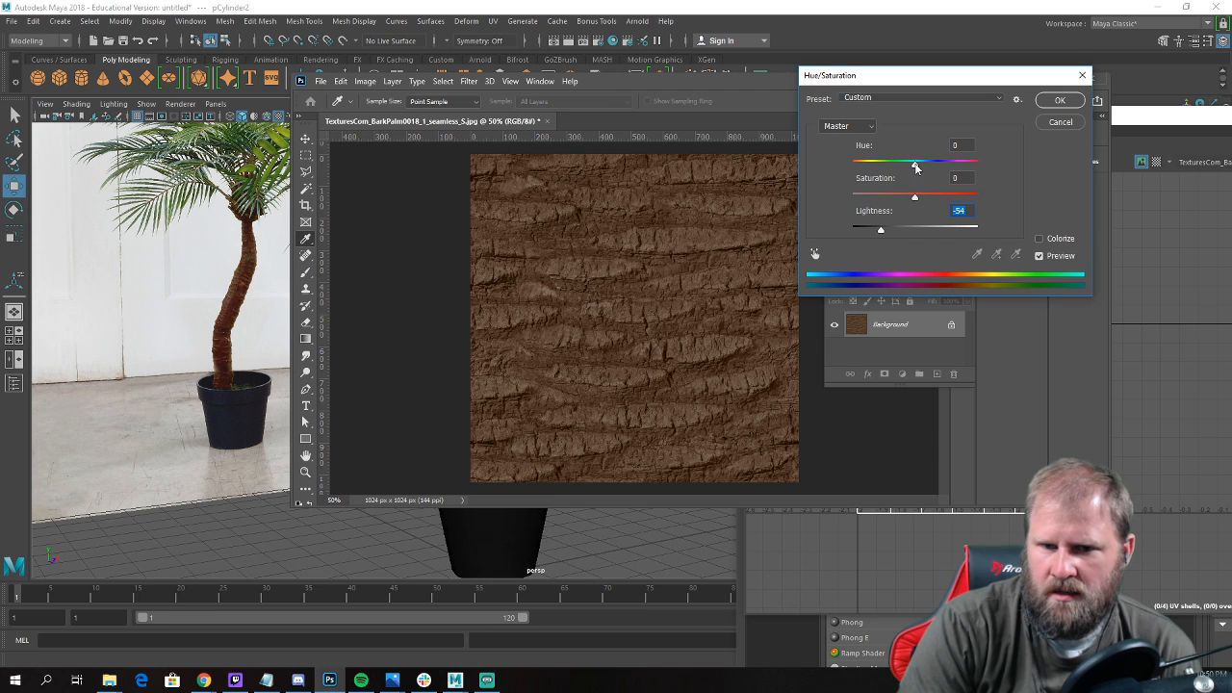
mouse_move(897, 169)
mouse_down()
mouse_move(937, 169)
mouse_move(912, 173)
mouse_up()
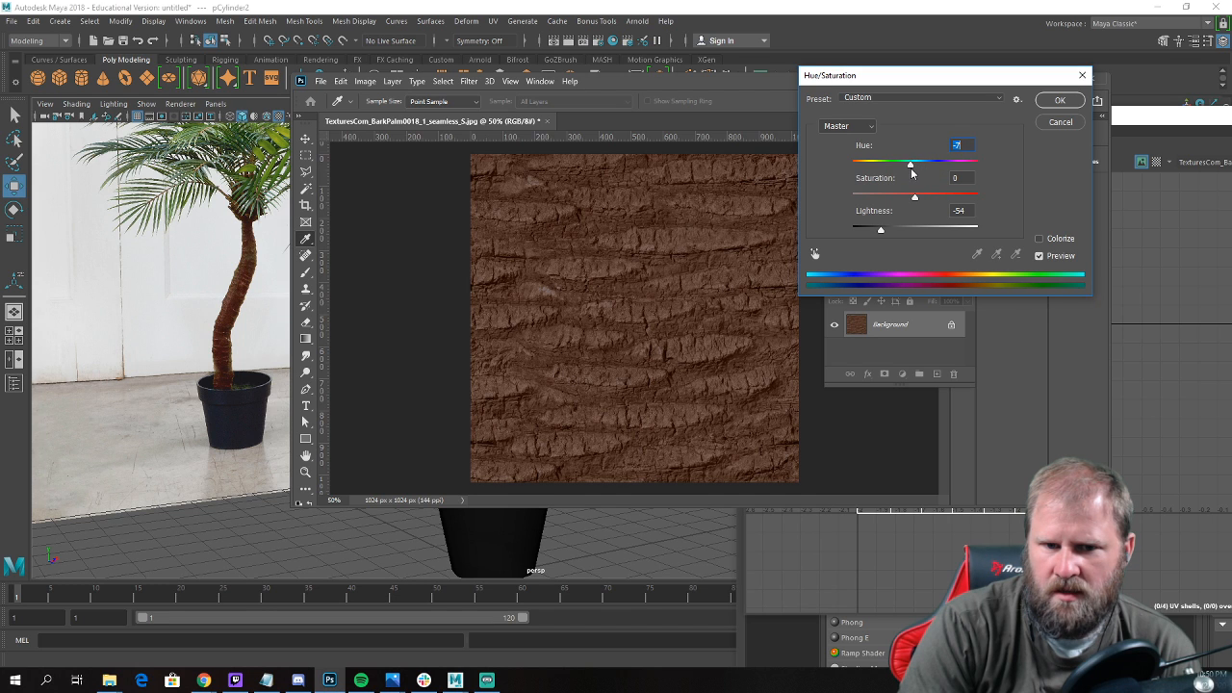
drag(878, 232, 876, 232)
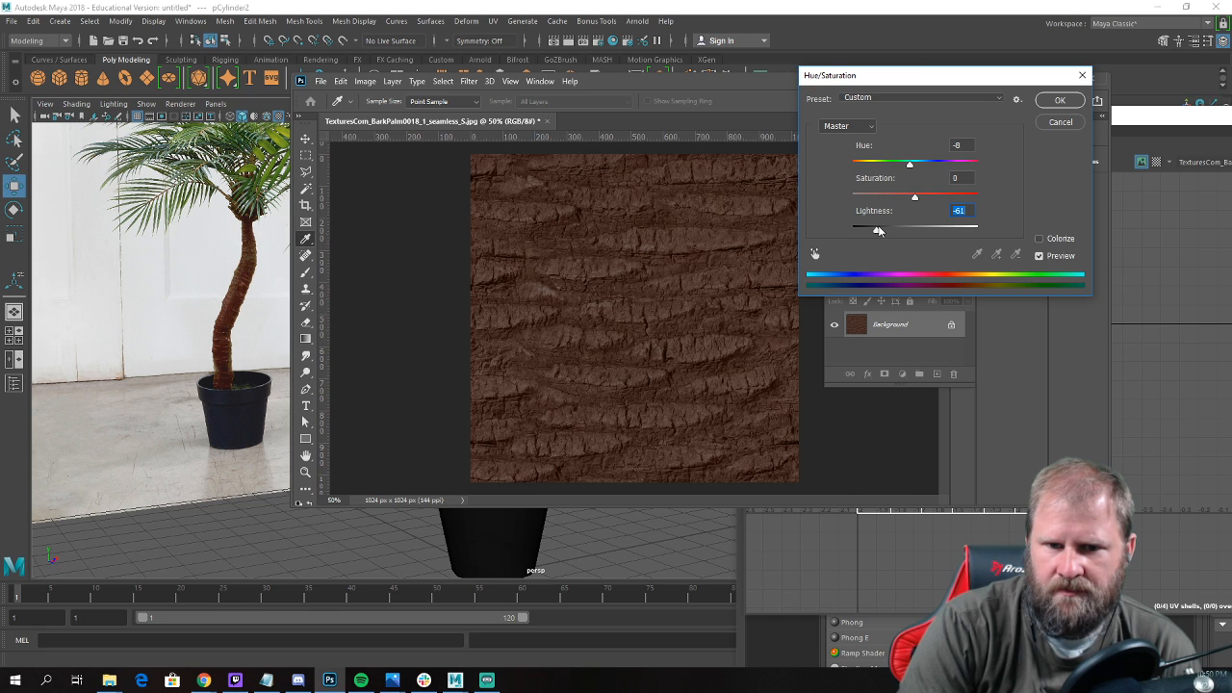
click(1061, 101)
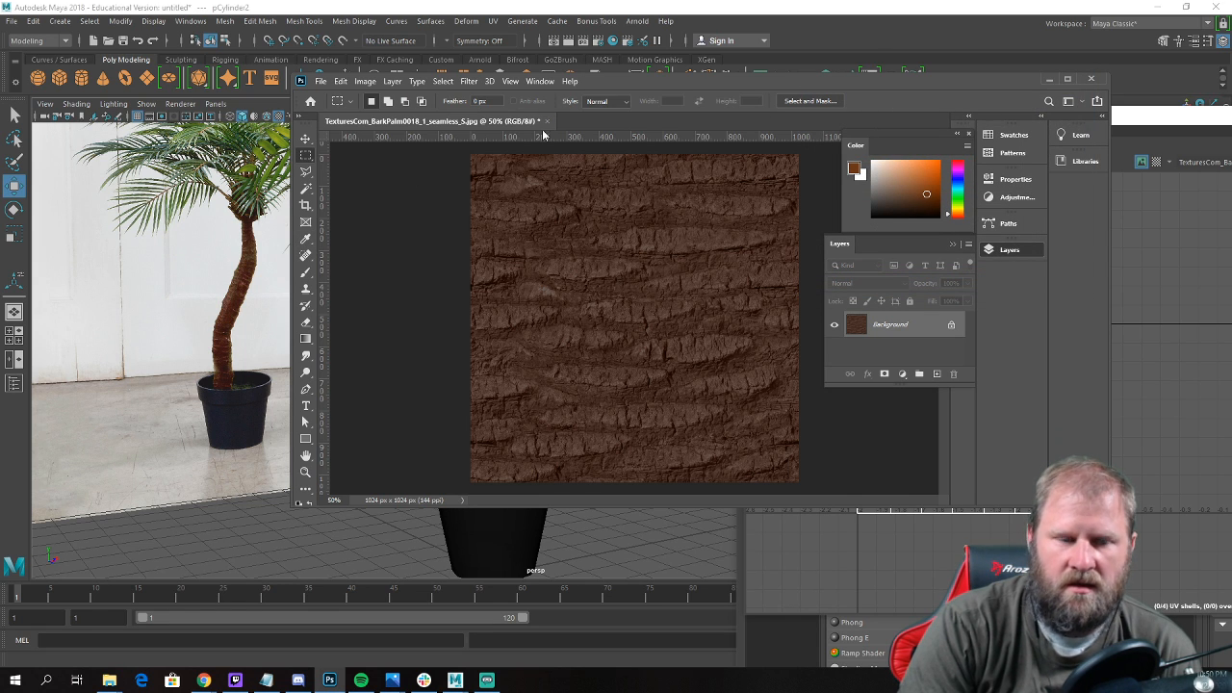
Save and close the recoloured bark texture and switch back to Maya.
key(h)
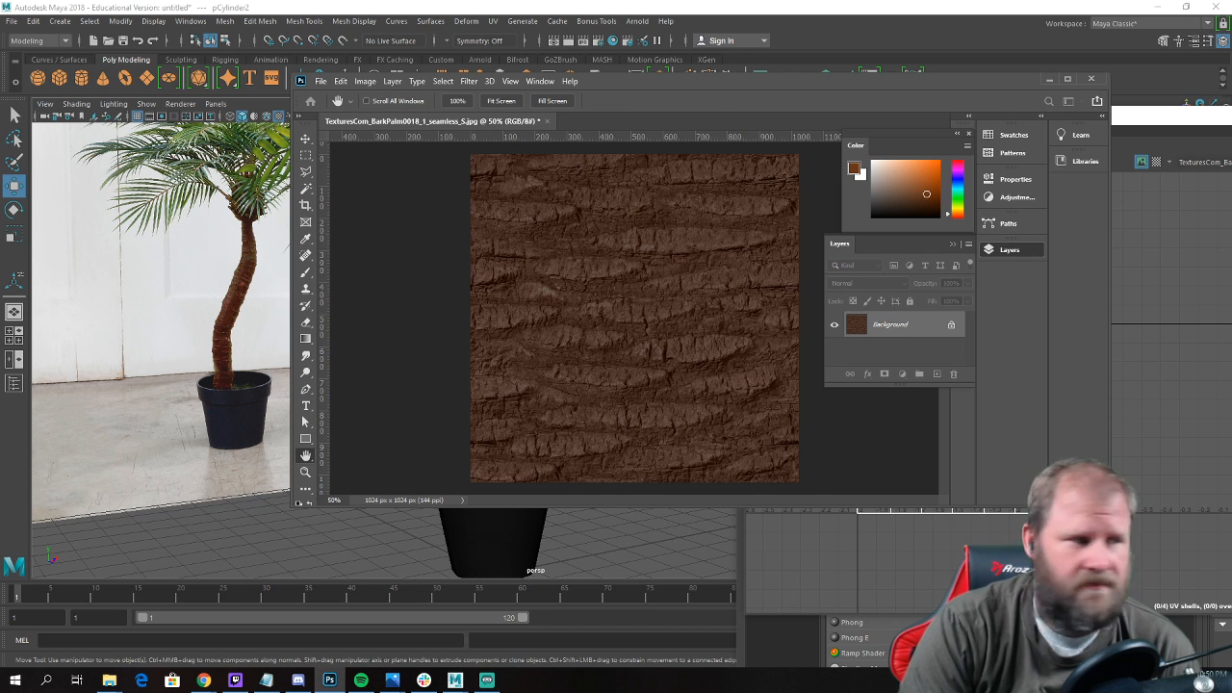
key(Return)
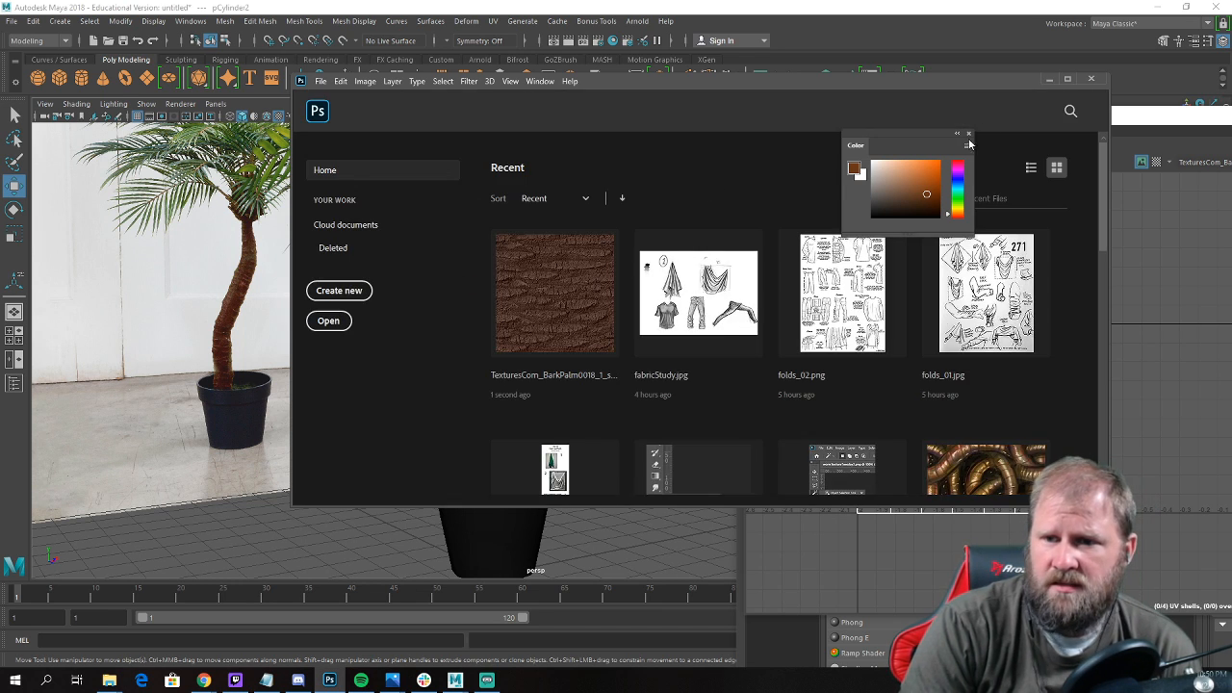
click(1050, 79)
Lower the trunk's bottom ring of vertices slightly into the soil of the pot and return to object mode with nothing selected.
alt+drag(592, 302, 389, 396)
right_drag(388, 395, 356, 409)
drag(341, 429, 474, 505)
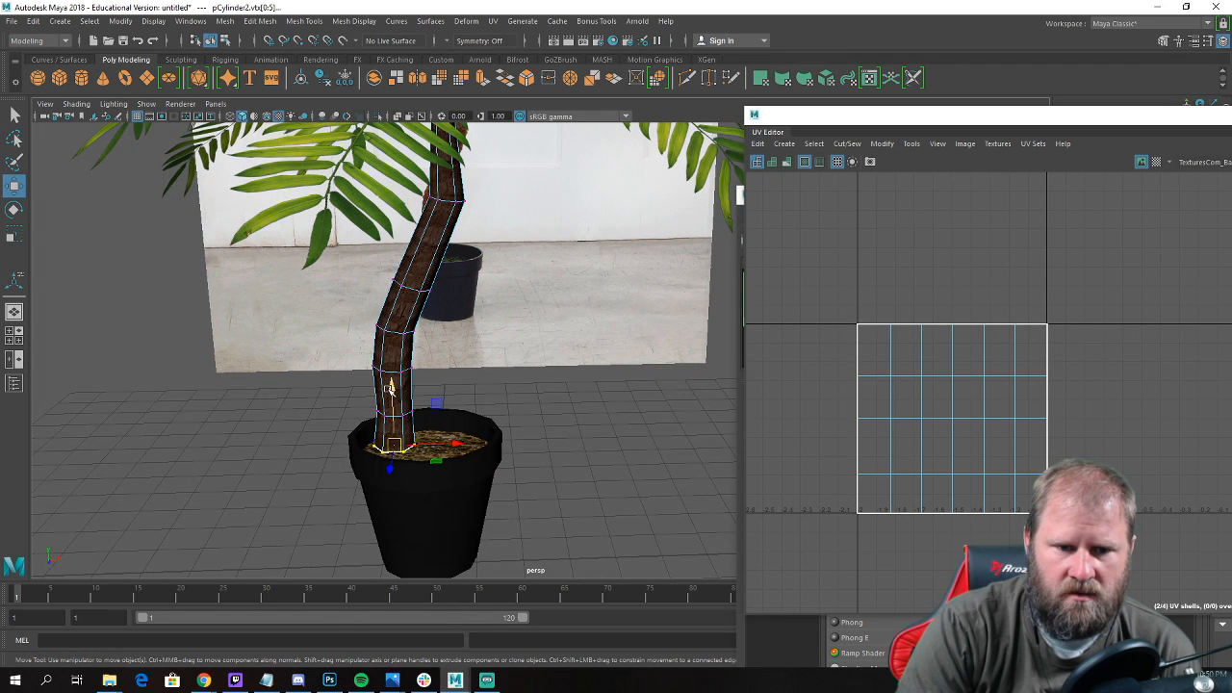
drag(391, 397, 391, 409)
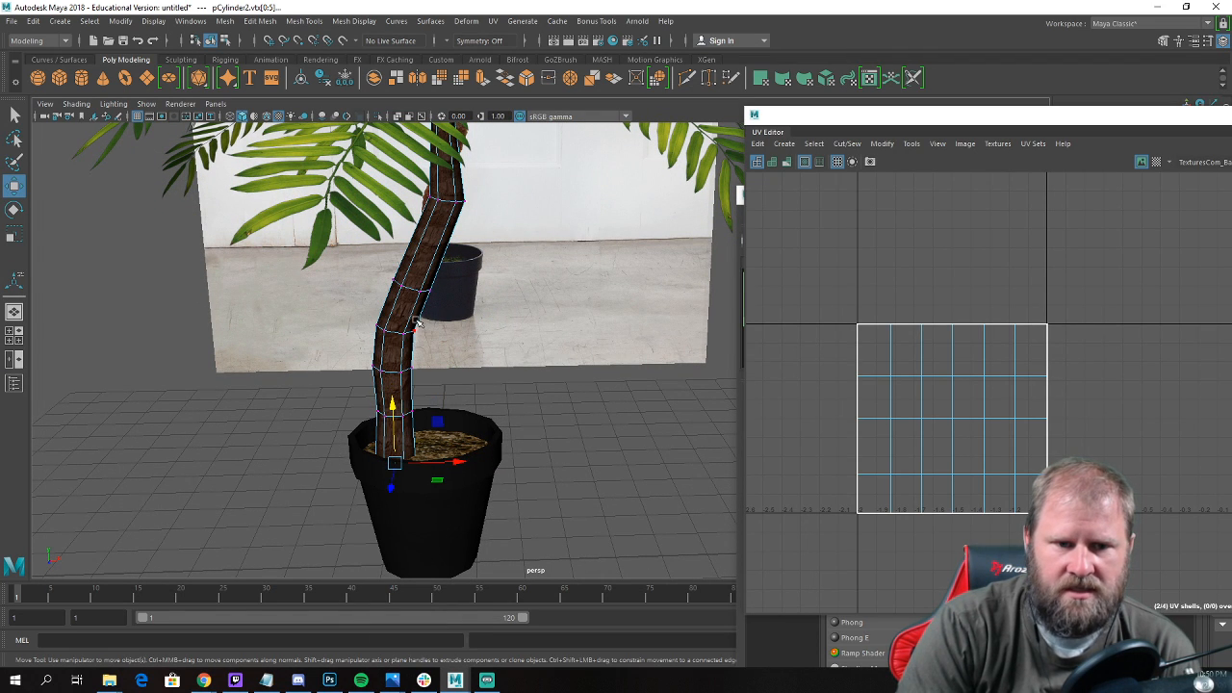
right_drag(415, 305, 464, 270)
click(547, 390)
Compare the trunk's new bark colour and the whole palm model with the reference image.
alt+drag(548, 390, 556, 376)
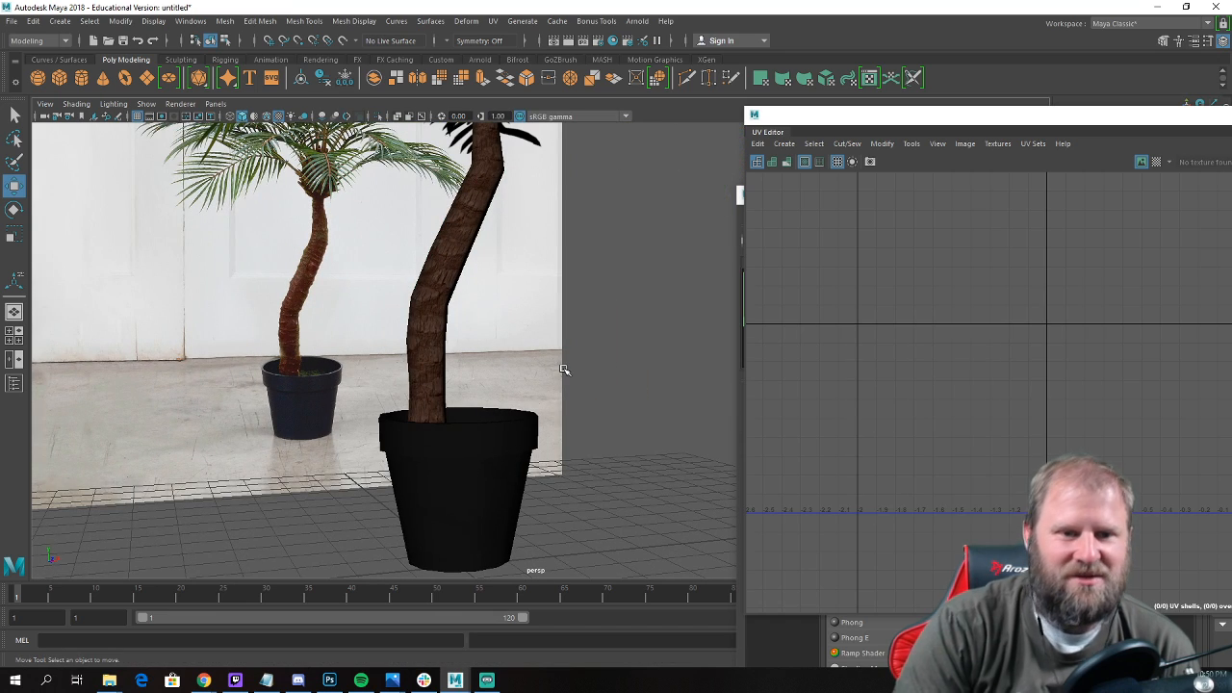
scroll(565, 370, down, 2)
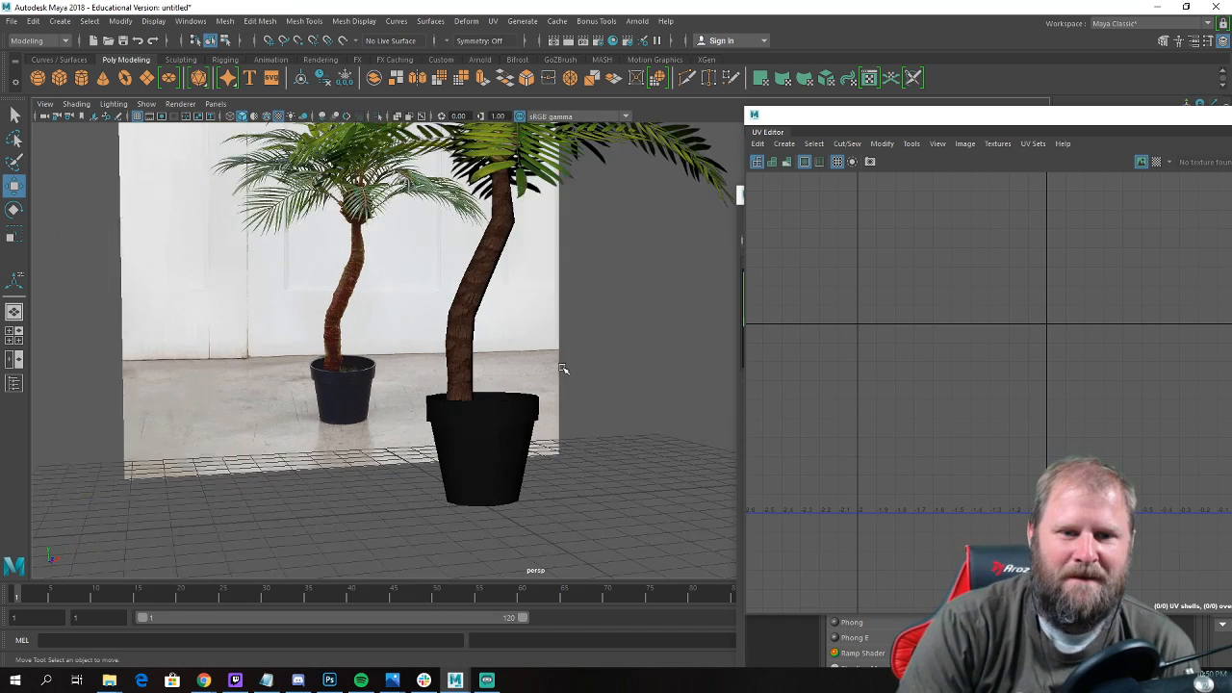
alt+drag(564, 370, 472, 390)
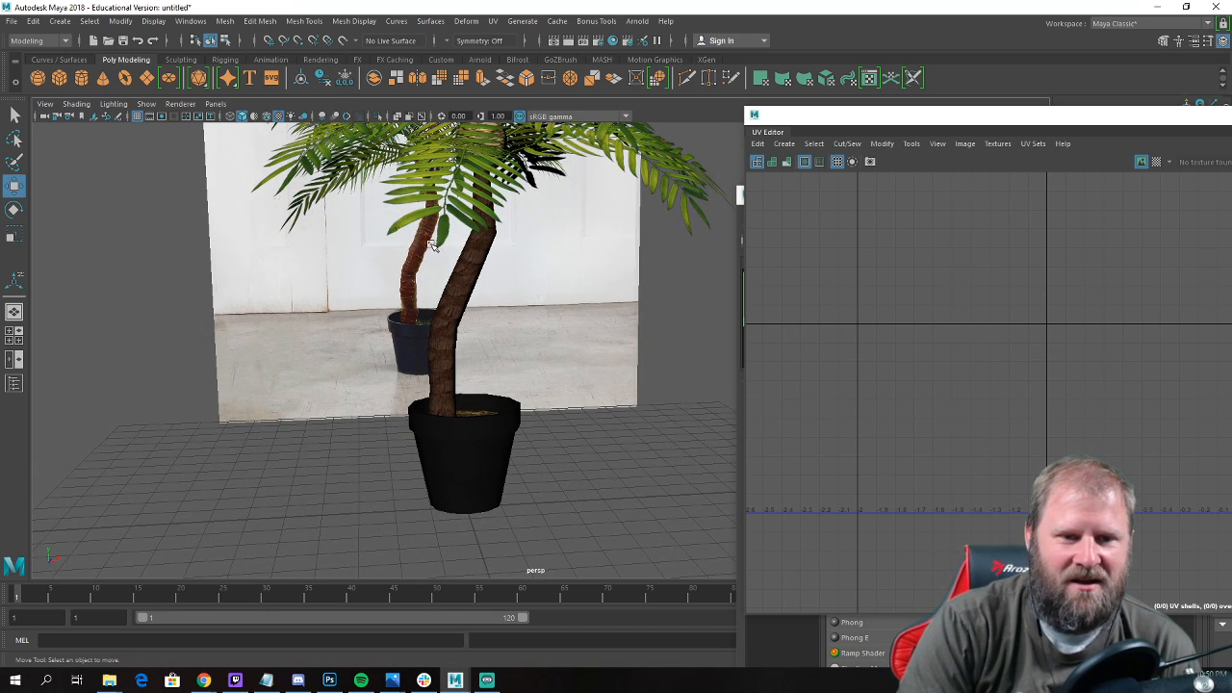
alt+drag(485, 333, 516, 338)
scroll(568, 373, down, 5)
alt+drag(568, 373, 586, 391)
alt+right_drag(587, 391, 762, 440)
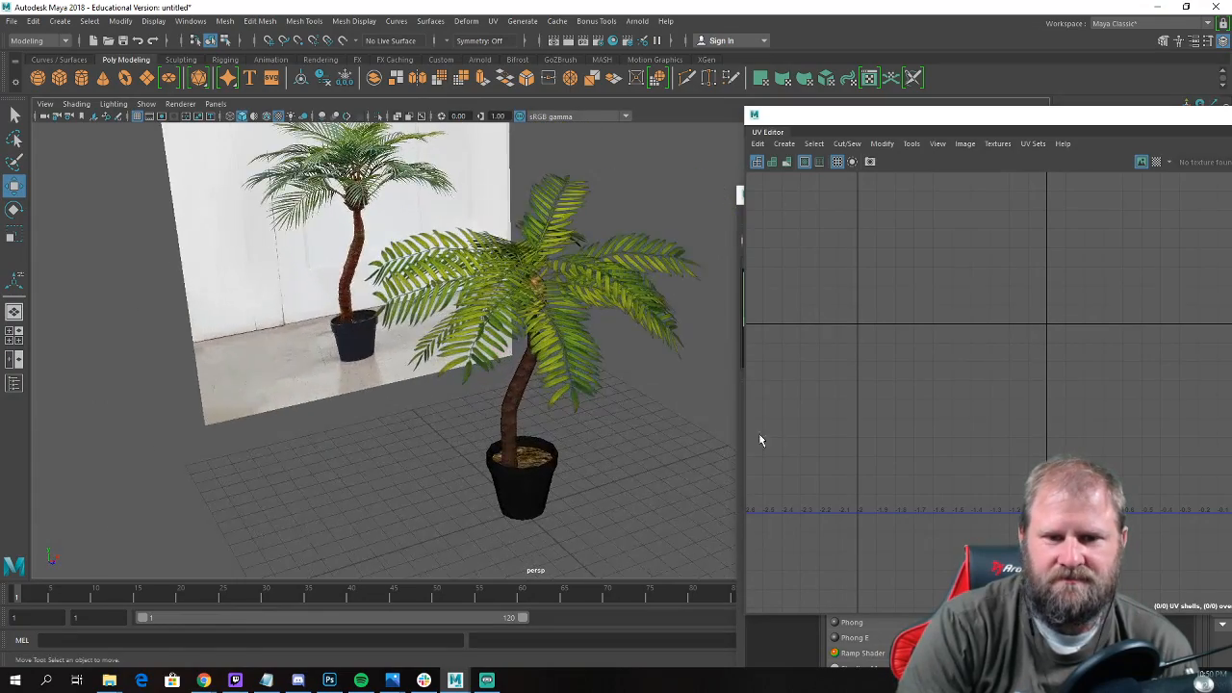
Lower one of the left-hand palm fronds so its base sits closer to the trunk's crown.
alt+drag(481, 328, 414, 376)
alt+right_drag(386, 366, 480, 391)
click(410, 400)
alt+drag(409, 399, 371, 323)
alt+right_drag(371, 323, 428, 341)
drag(432, 246, 433, 280)
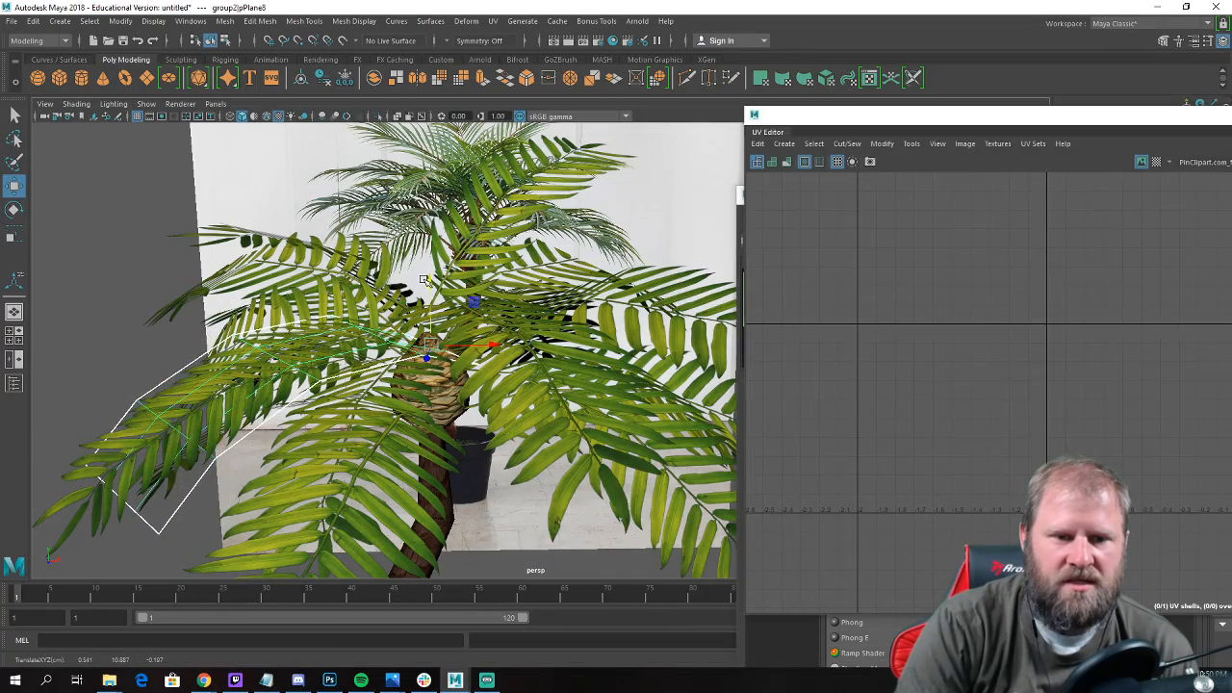
Check the lowered frond from above and adjust how it fits around the crown.
key(e)
drag(389, 316, 393, 446)
key(w)
key(e)
key(r)
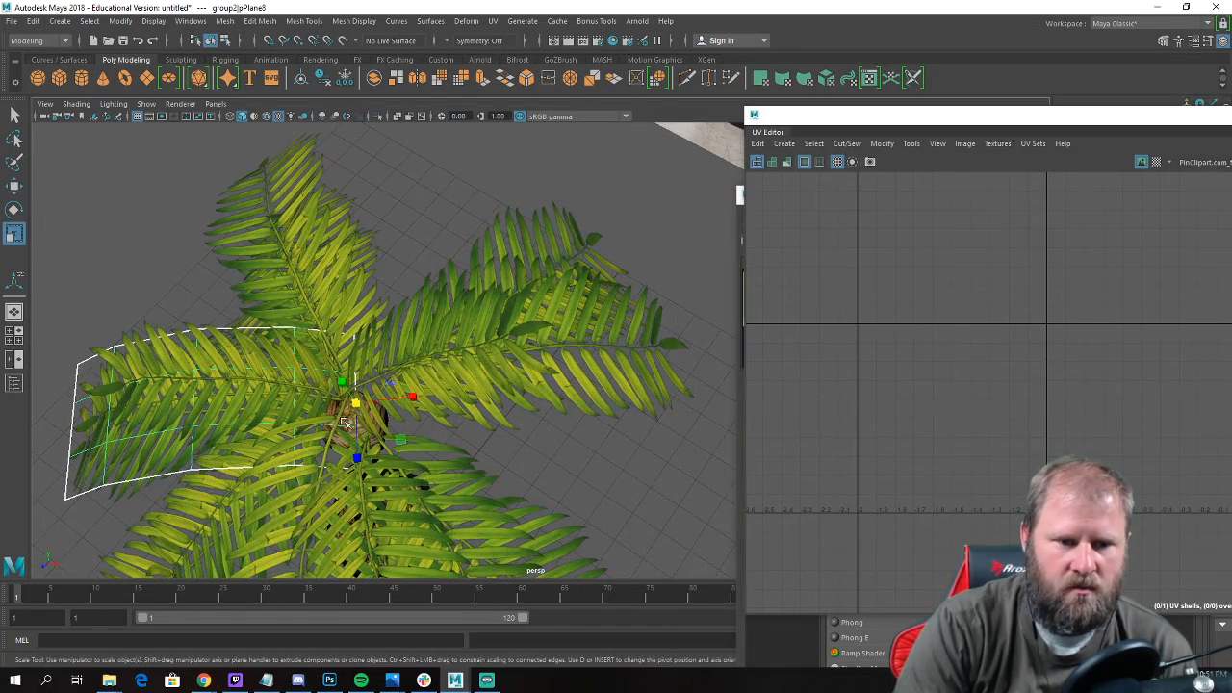
drag(354, 405, 393, 310)
key(w)
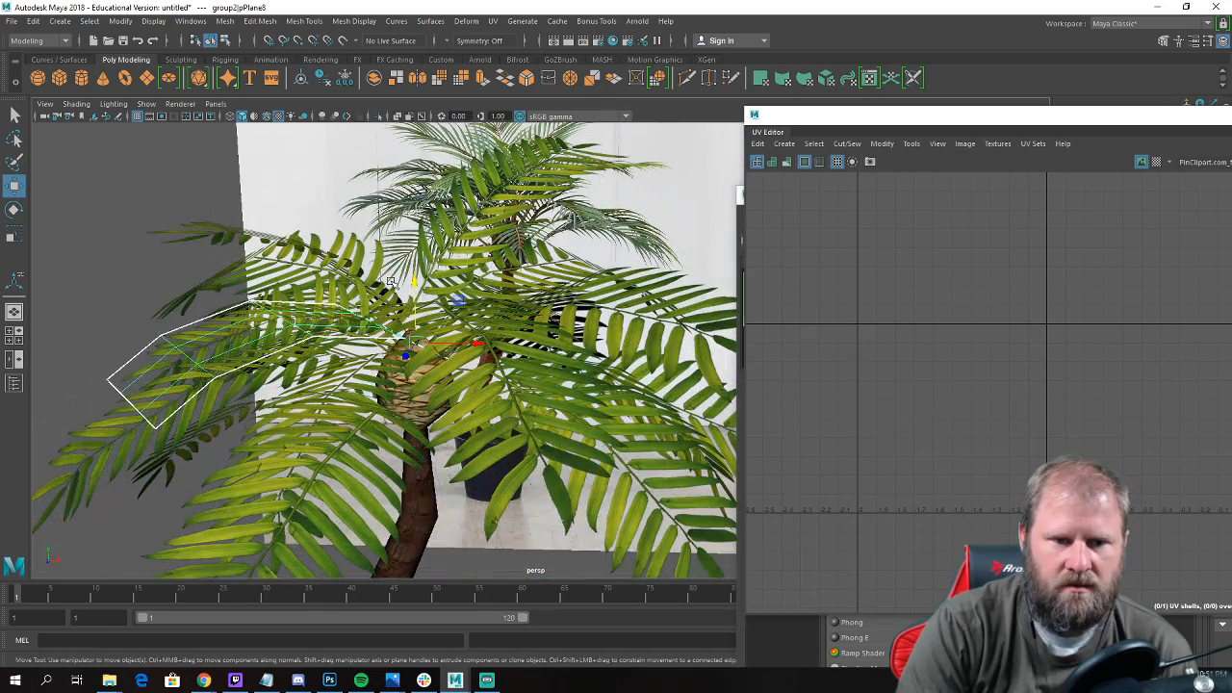
Lower the upward-pointing rear frond and the upper left frond to bring their bases down to the crown.
click(462, 234)
click(371, 278)
click(466, 234)
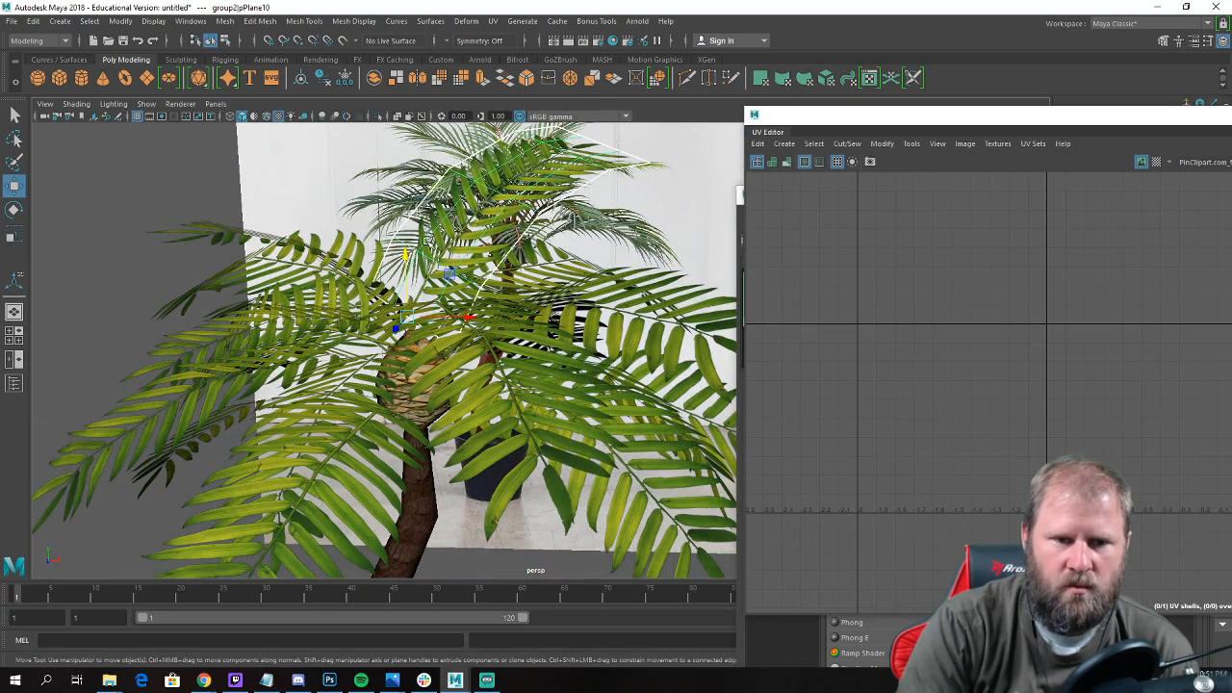
alt+drag(466, 234, 419, 306)
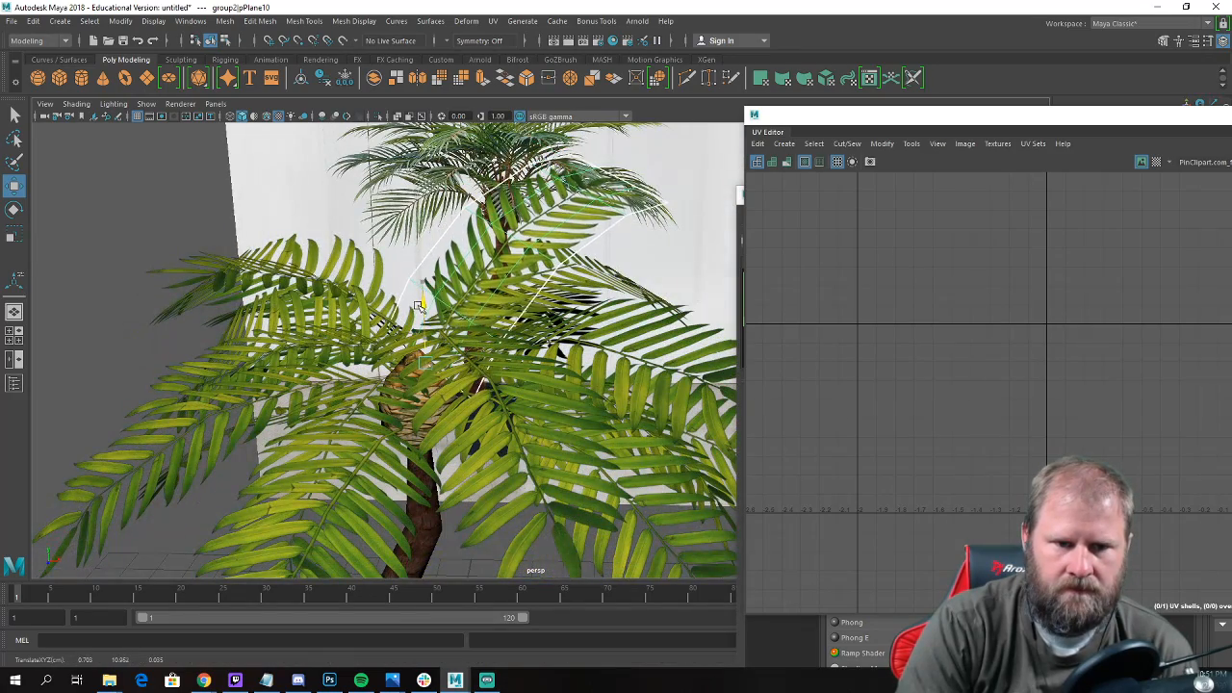
click(383, 321)
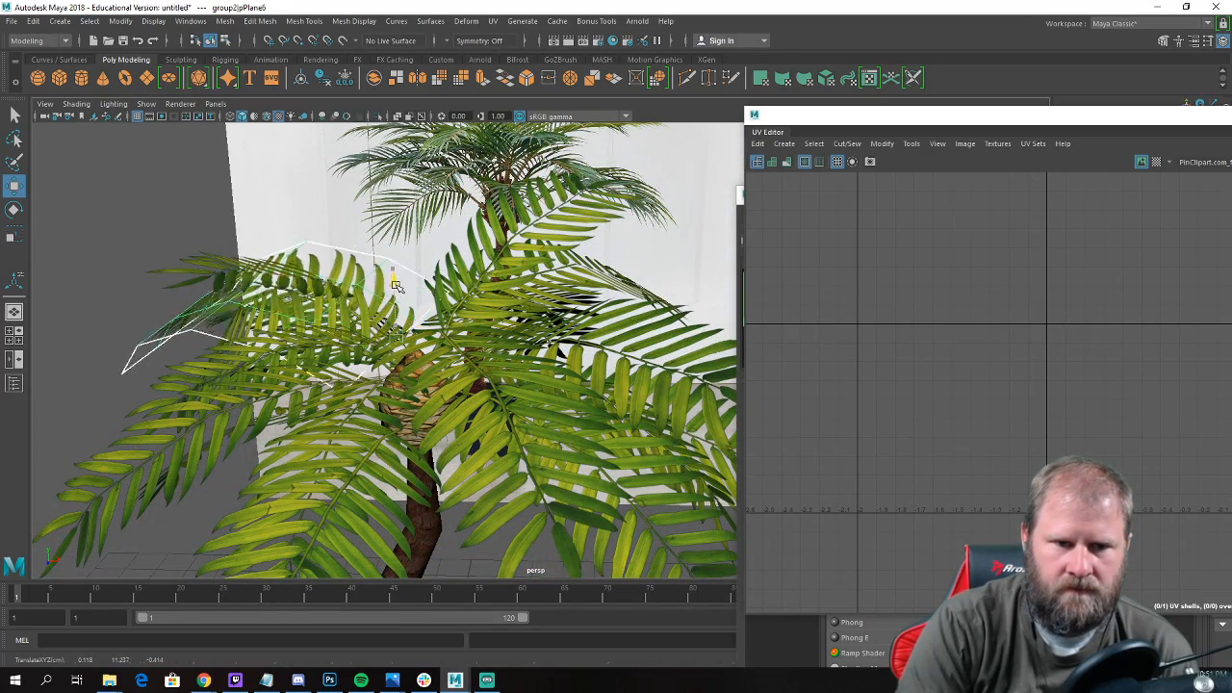
Hide the reference image plane and close the UV Editor to leave the palm model unobstructed.
key(a)
click(282, 394)
mouse_move(282, 393)
alt+mouse_down()
mouse_move(261, 394)
mouse_move(267, 383)
alt+mouse_up()
click(638, 358)
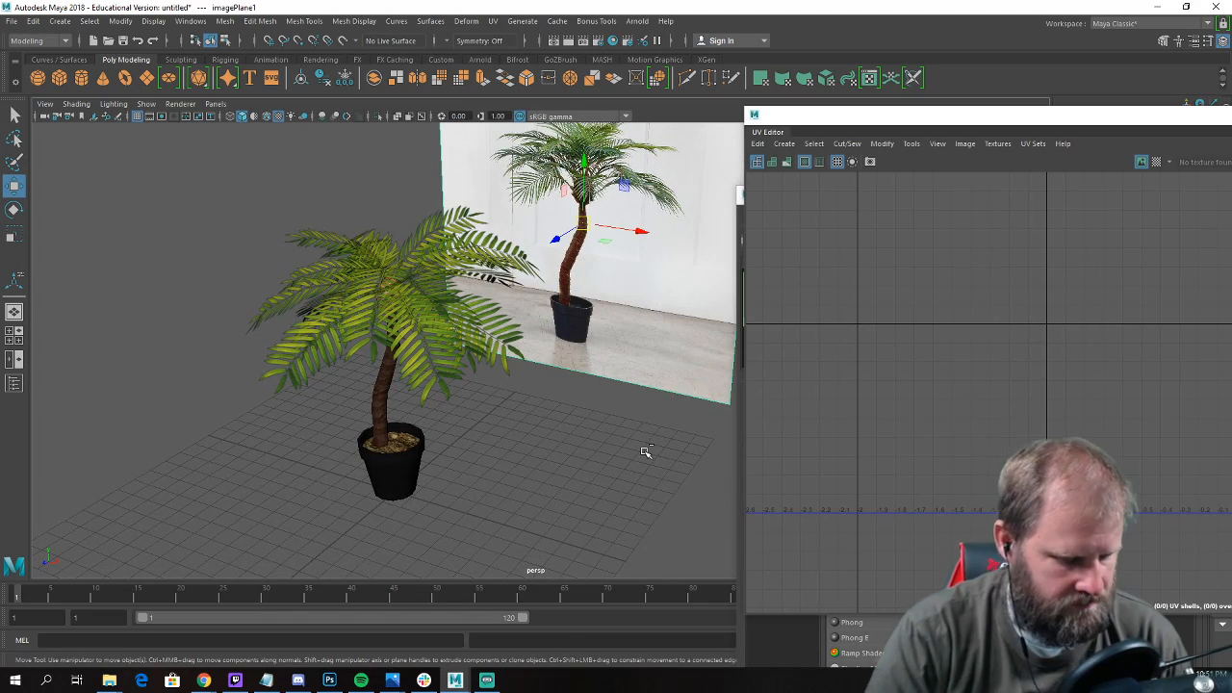
key(ctrl+h)
alt+drag(559, 449, 509, 431)
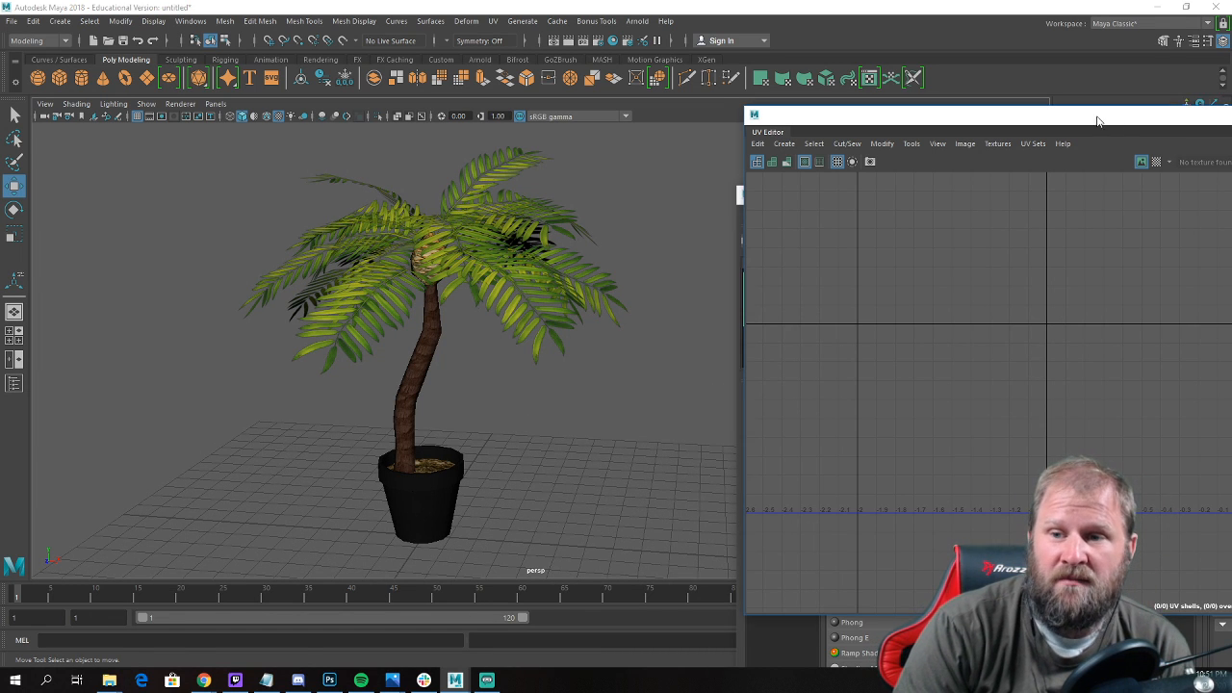
drag(1101, 116, 654, 133)
click(1062, 131)
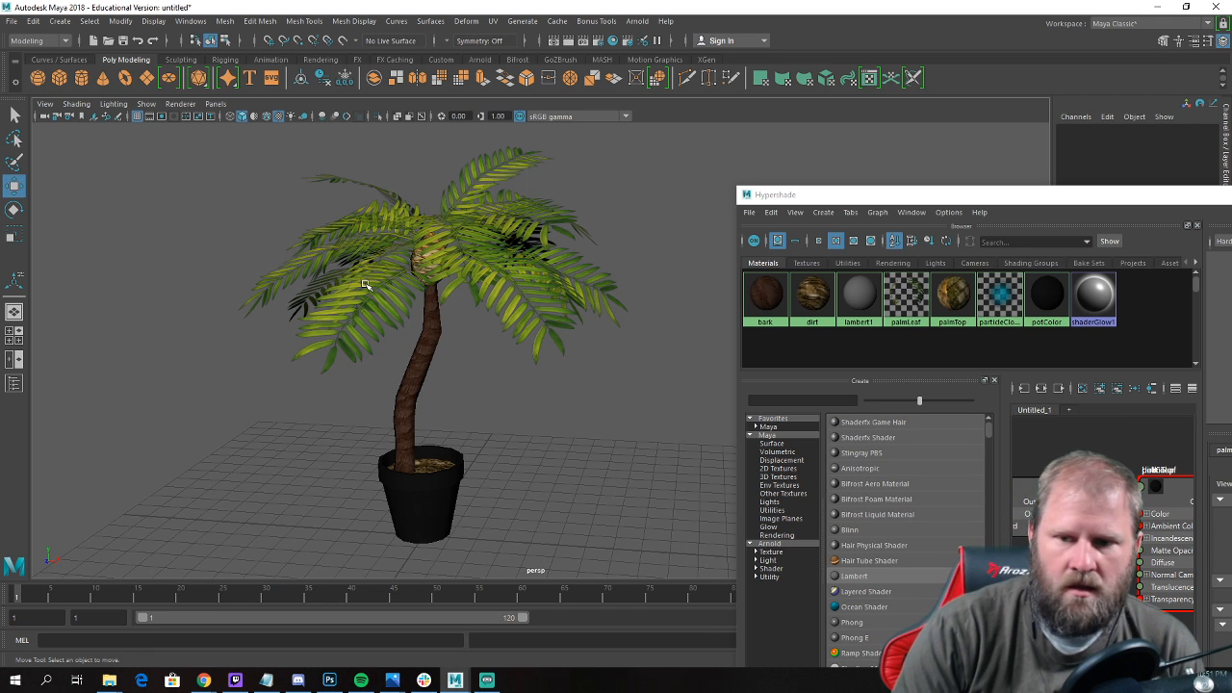
Examine the crown's texture colour and the joints between the fronds and the top of the trunk.
alt+drag(511, 277, 496, 221)
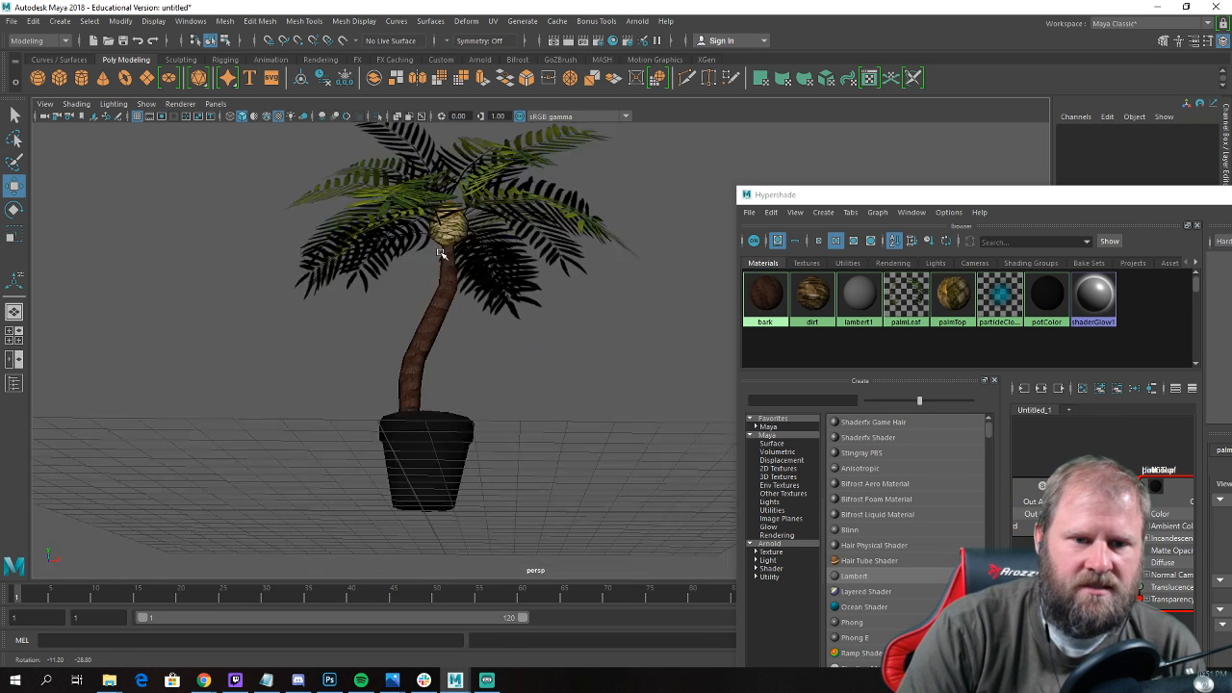
scroll(462, 231, up, 4)
alt+middle_drag(457, 231, 503, 358)
click(498, 325)
alt+drag(498, 325, 536, 358)
alt+right_drag(535, 359, 673, 425)
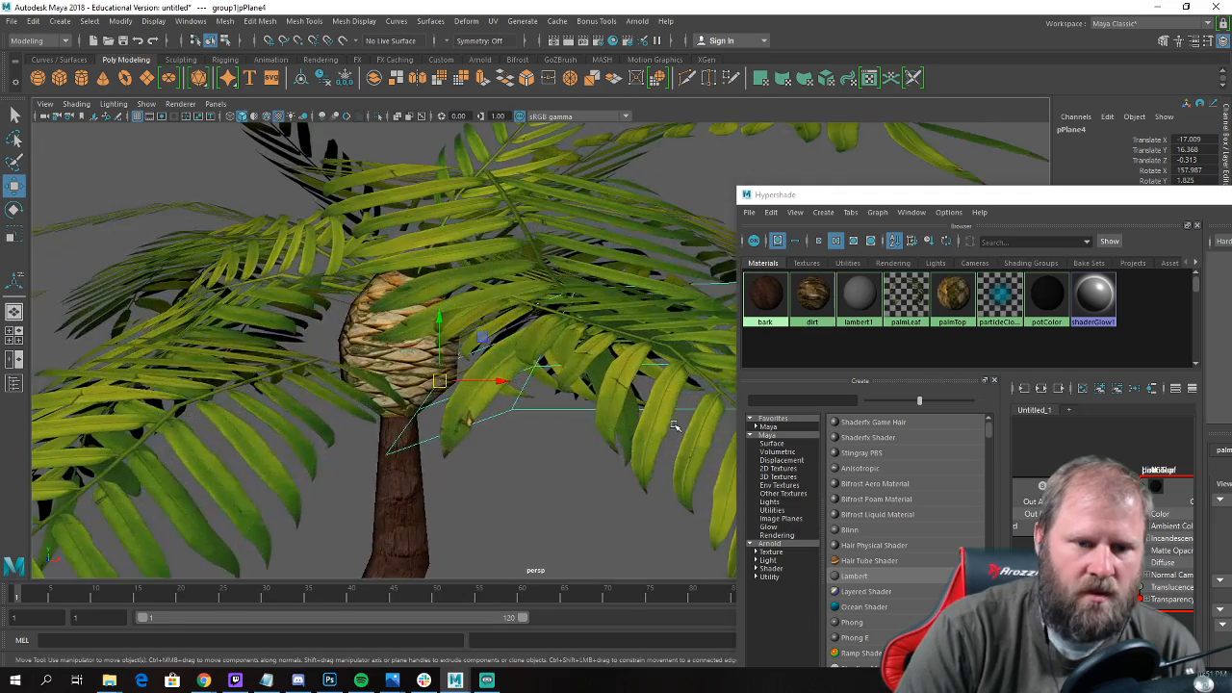
alt+drag(427, 374, 388, 339)
click(430, 363)
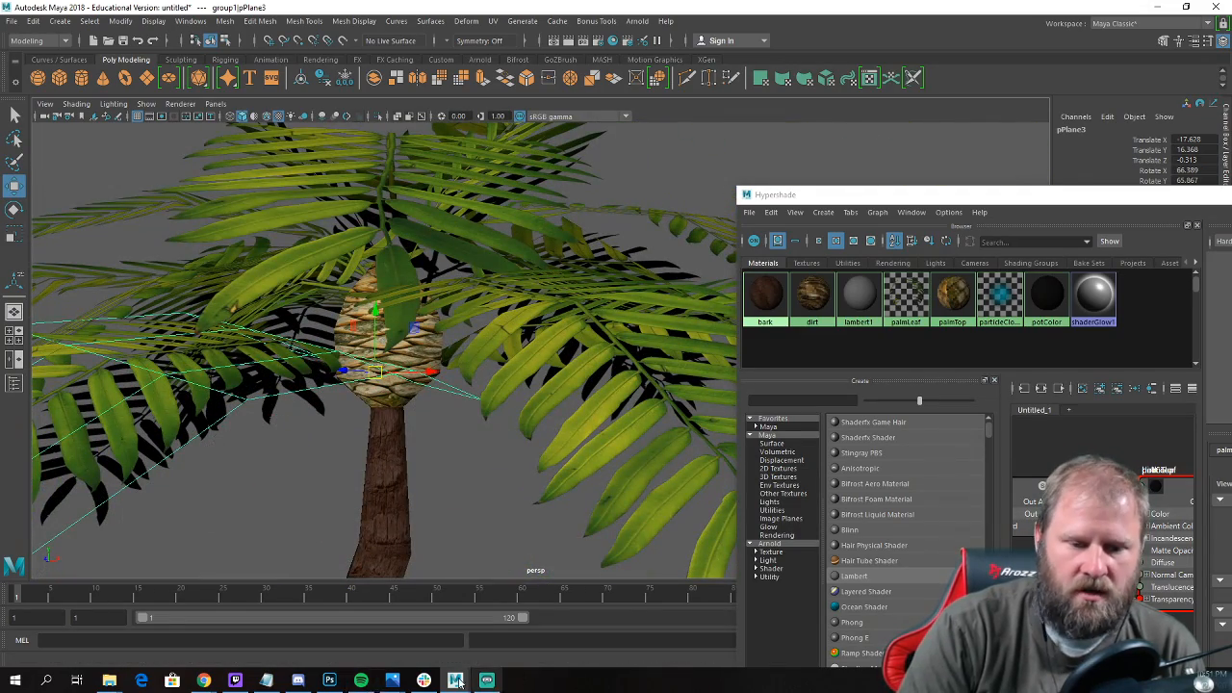
Switch to Photoshop and open the crown texture TexturesCom_BarkPalm0036_S from the palmTreeInPot folder.
click(329, 680)
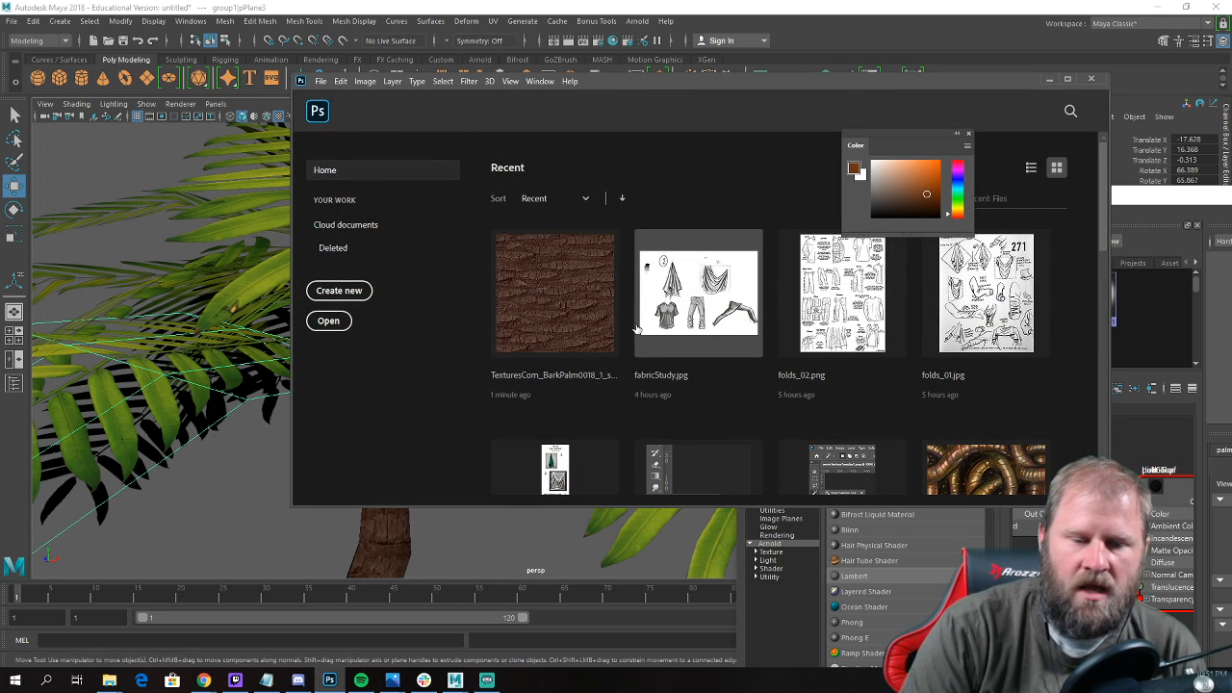
click(328, 320)
click(650, 179)
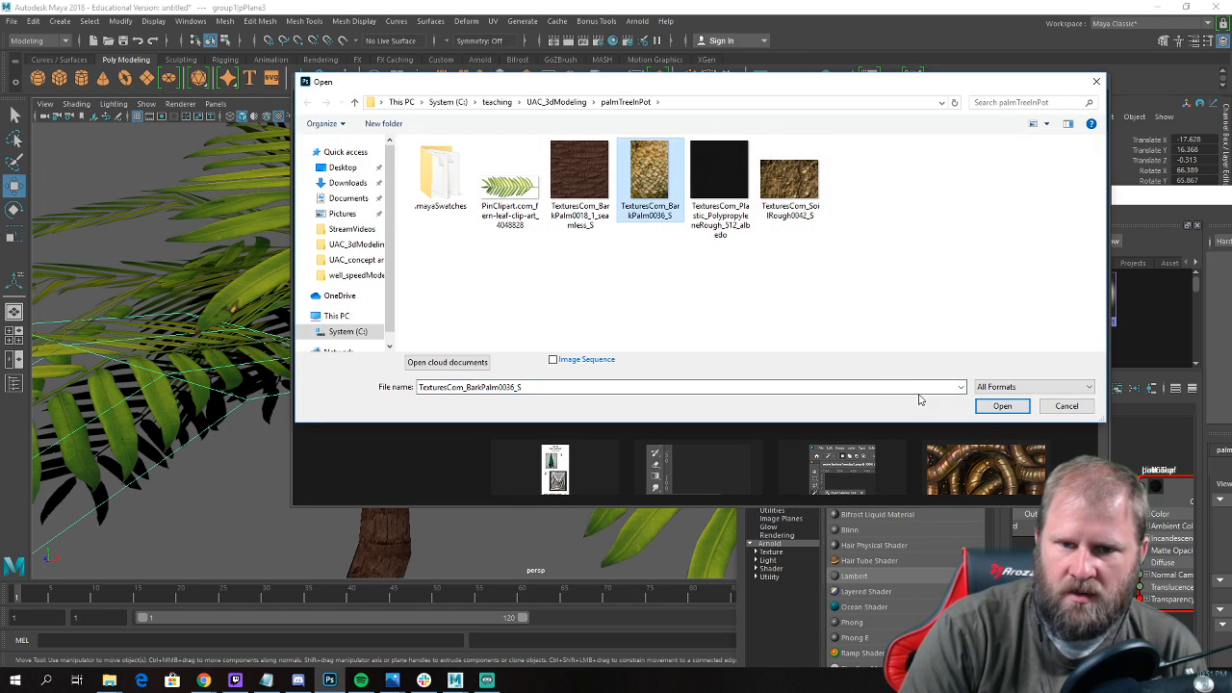
click(1003, 406)
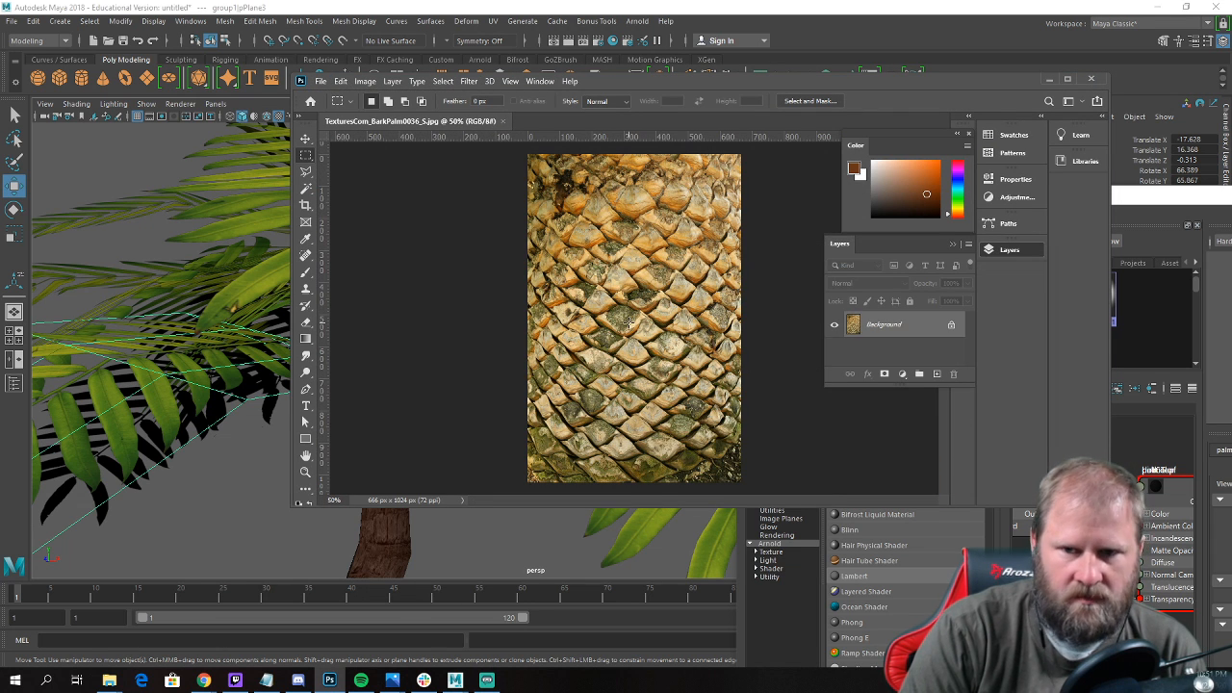
Add a new empty layer with default settings above the crown texture's background.
click(970, 245)
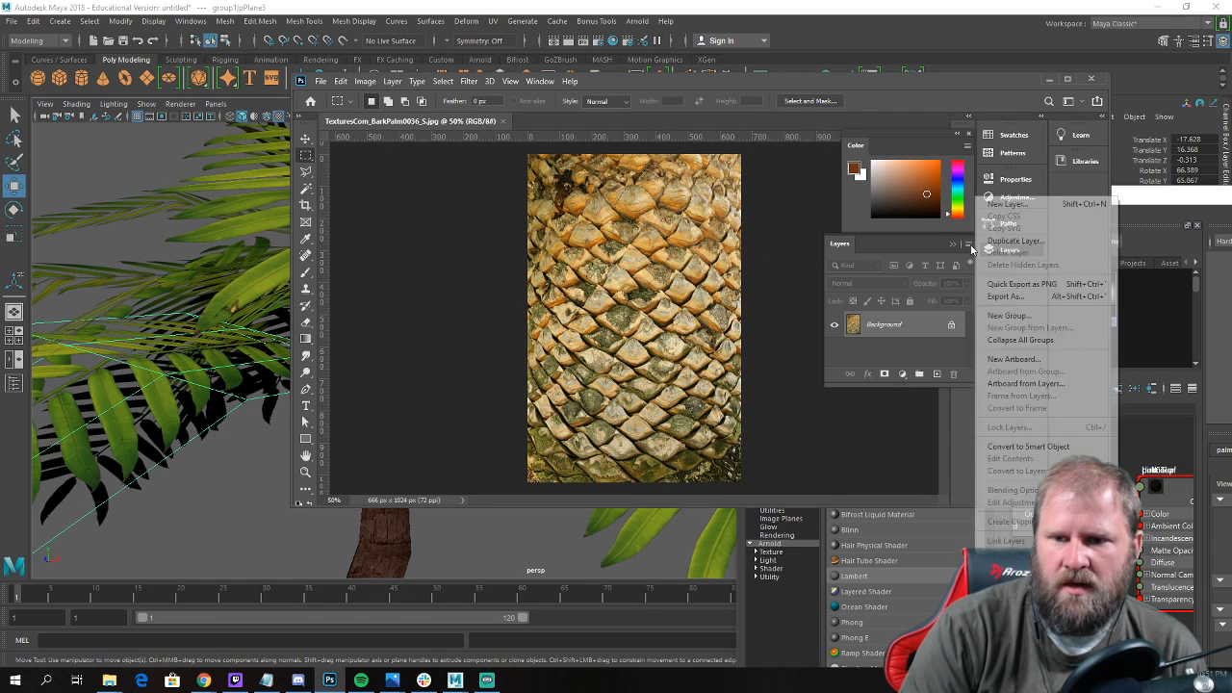
click(1013, 201)
key(Return)
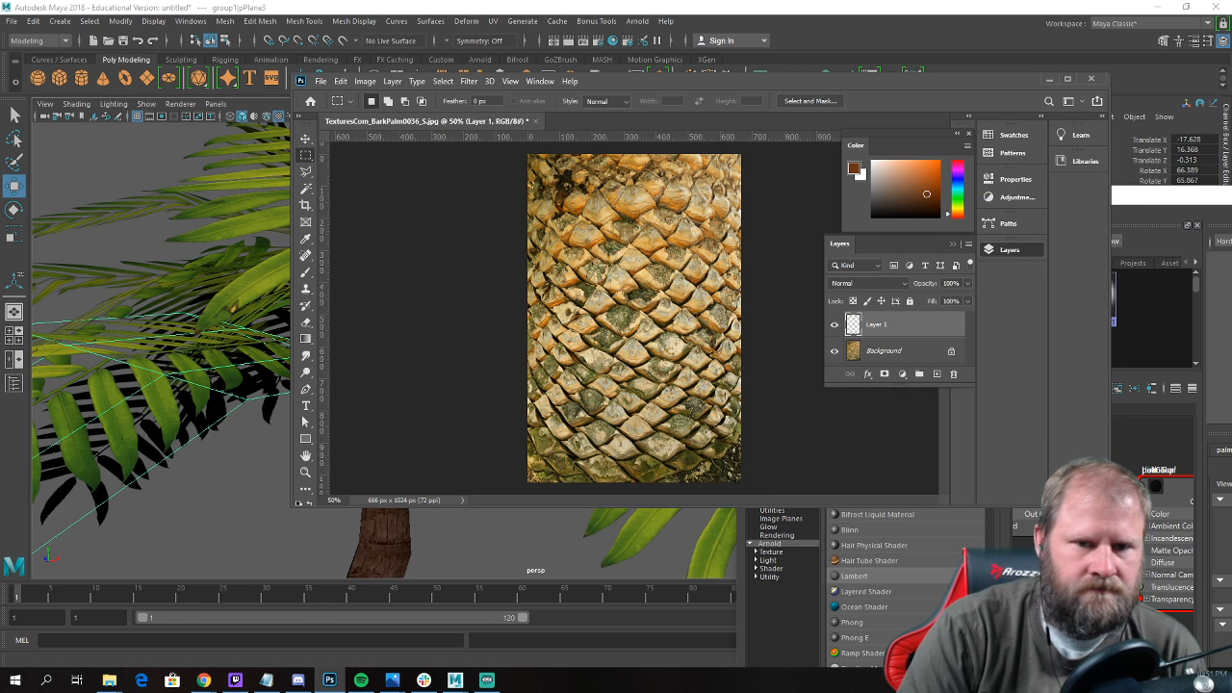
Fill the new layer above the crown texture with the brown foreground colour.
click(341, 83)
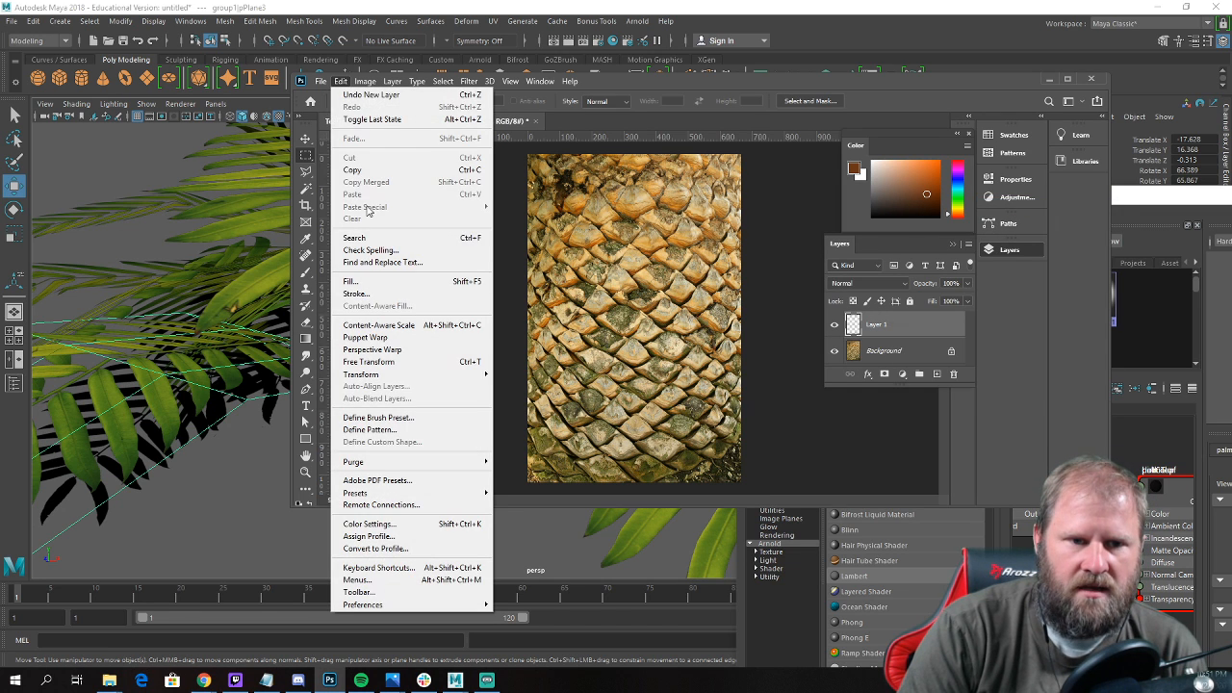
click(375, 282)
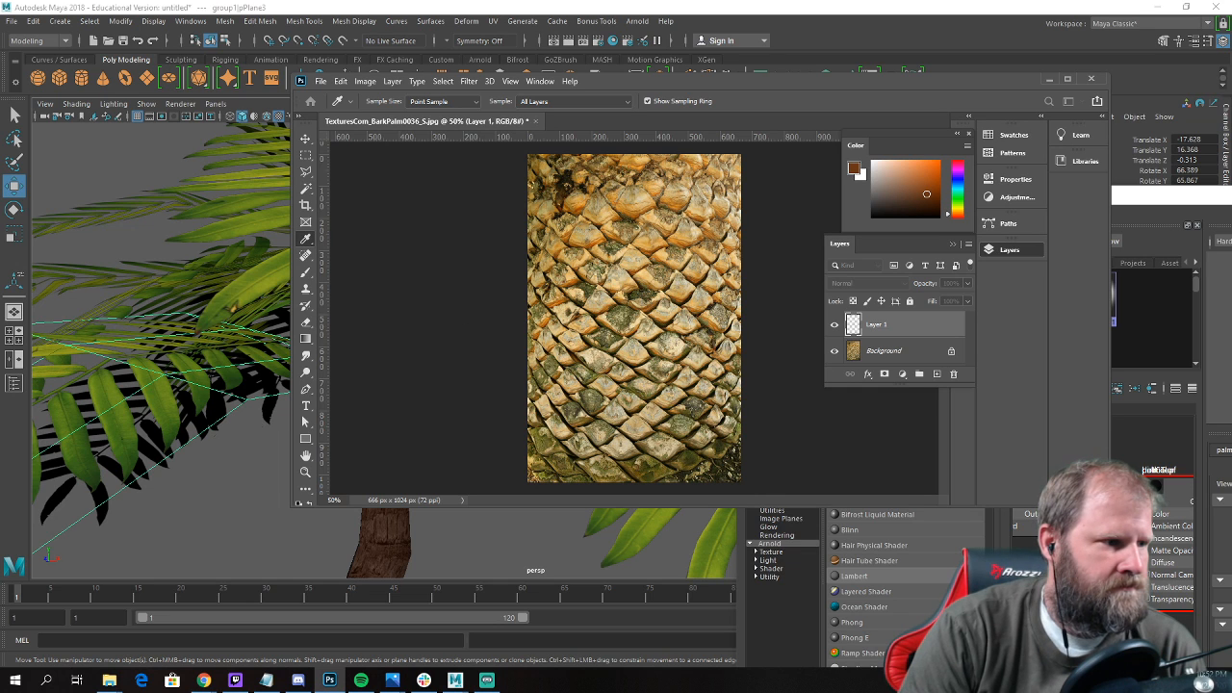
key(Return)
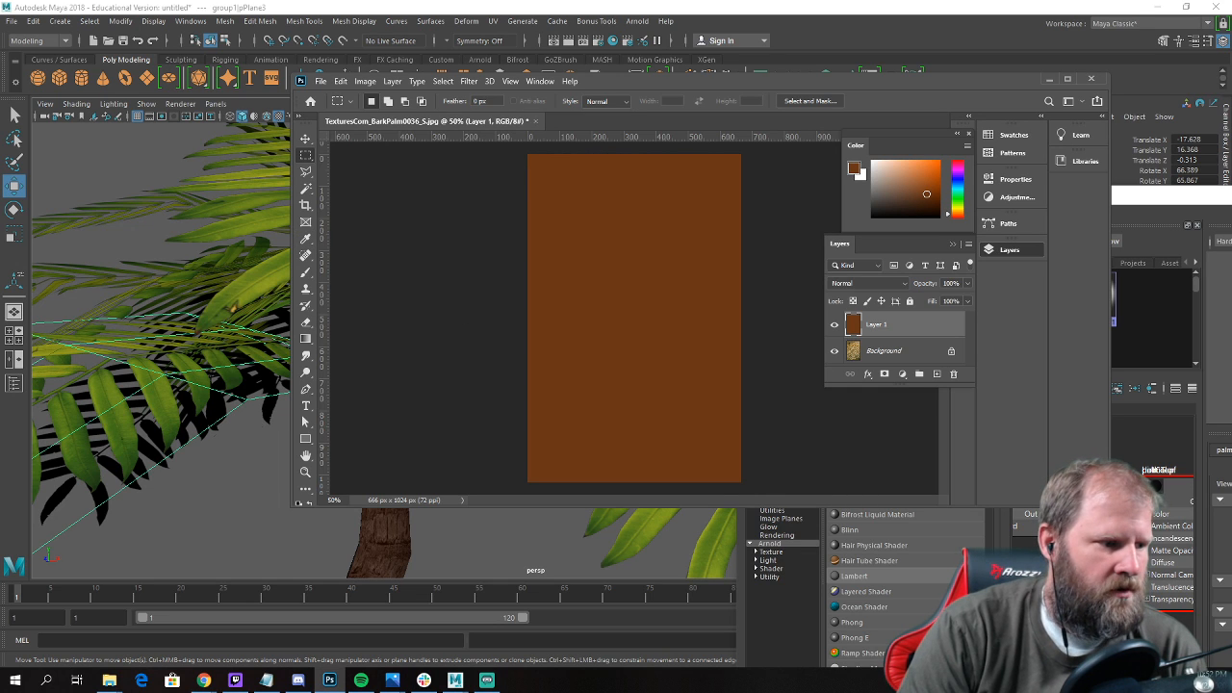
Set the brown layer's blend mode to Color and merge it down into the background.
click(868, 284)
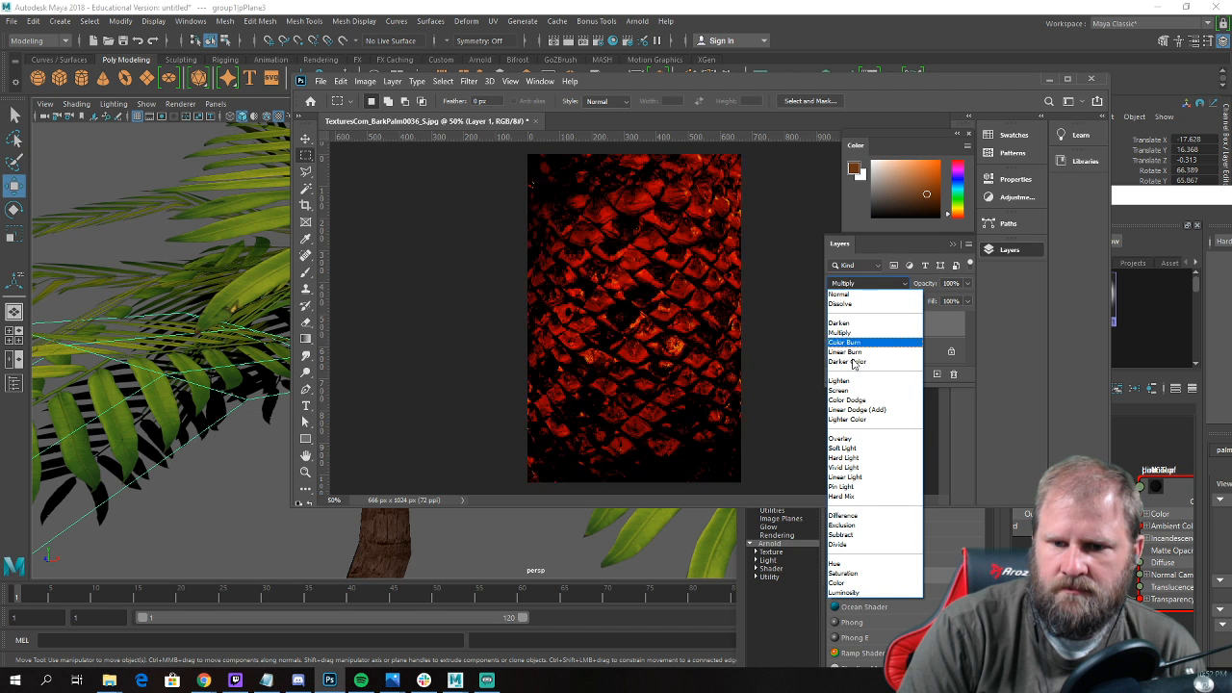
click(844, 584)
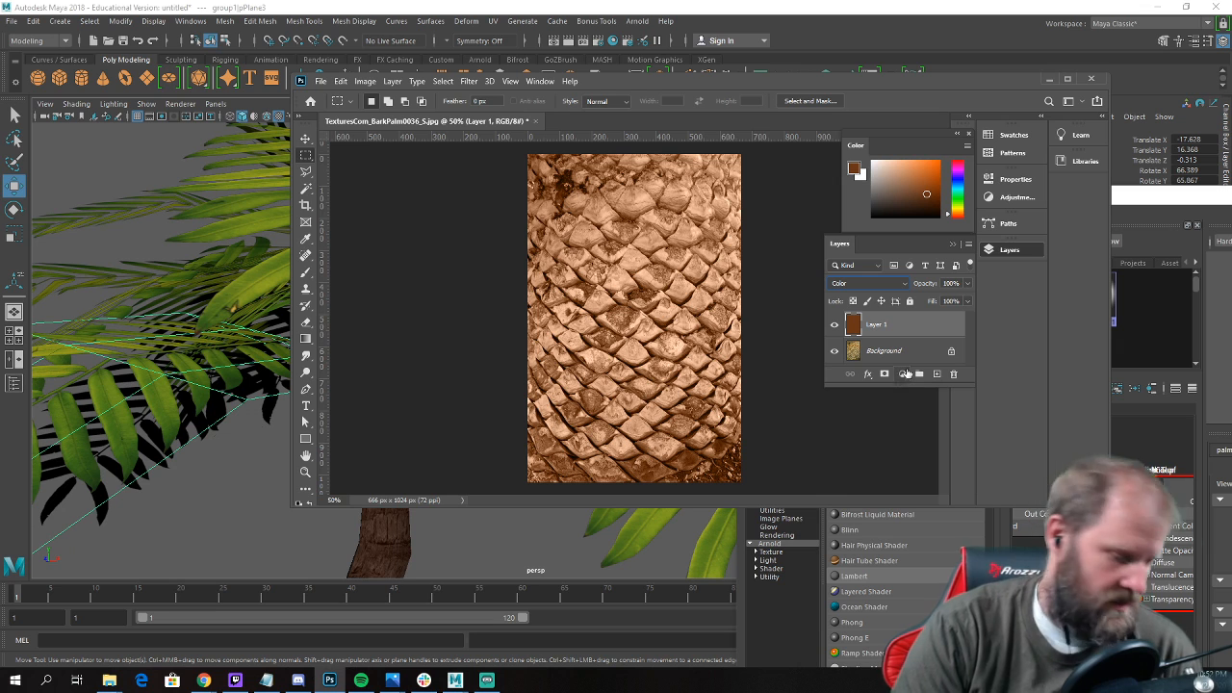
key(ctrl+e)
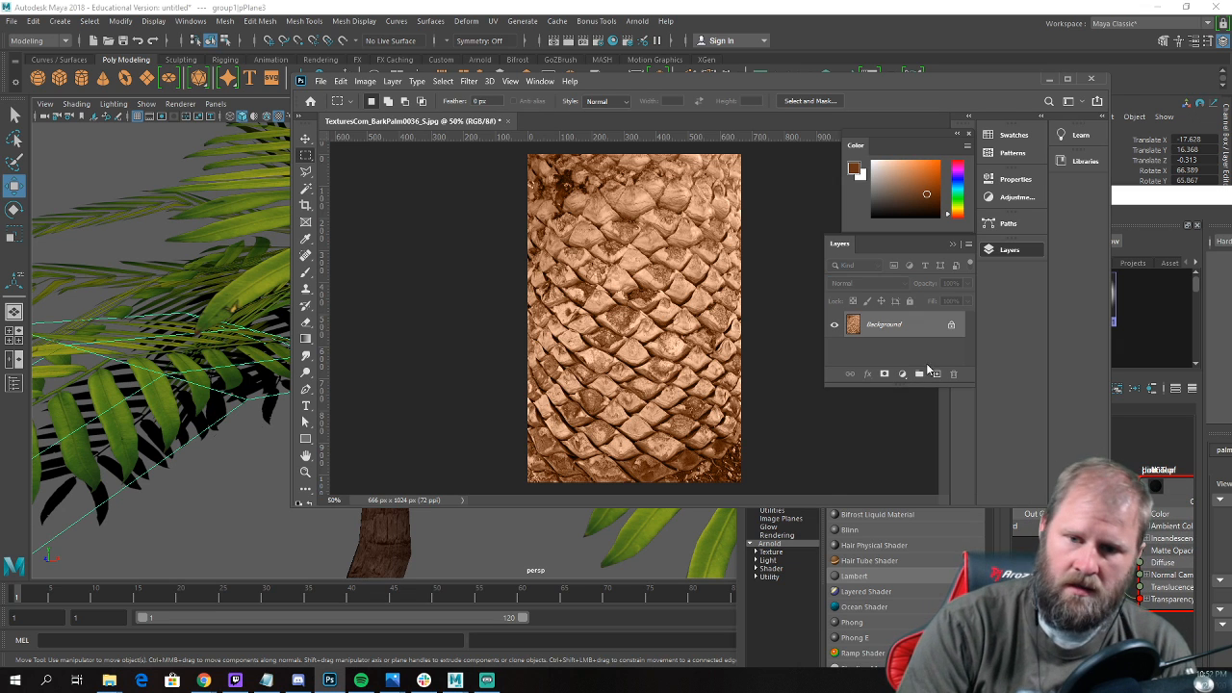
Darken the crown texture with a Hue/Saturation adjustment, setting Lightness to -59.
click(365, 83)
mouse_move(400, 117)
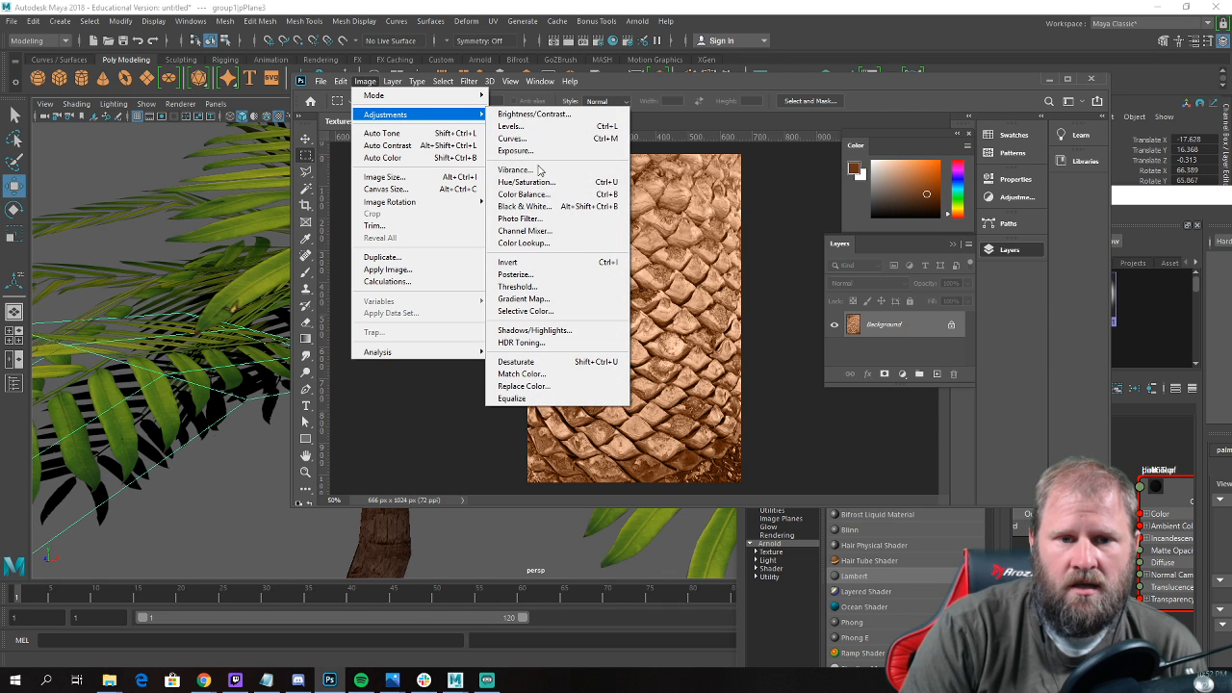
click(566, 183)
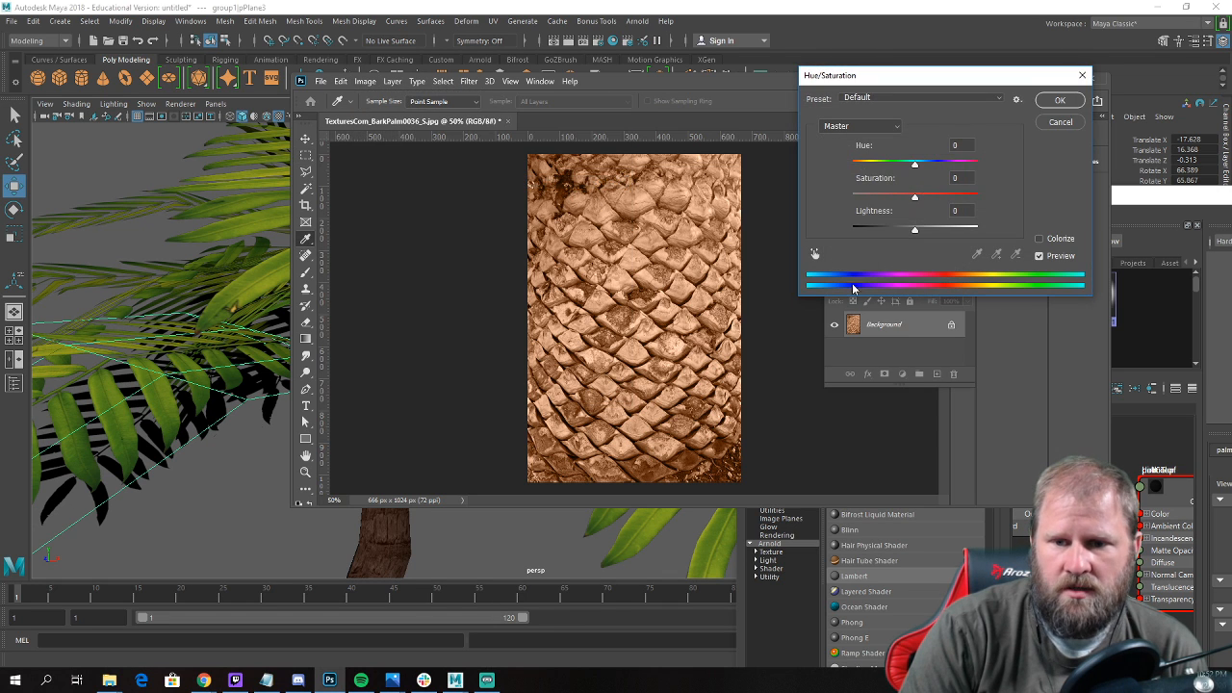
drag(914, 231, 878, 232)
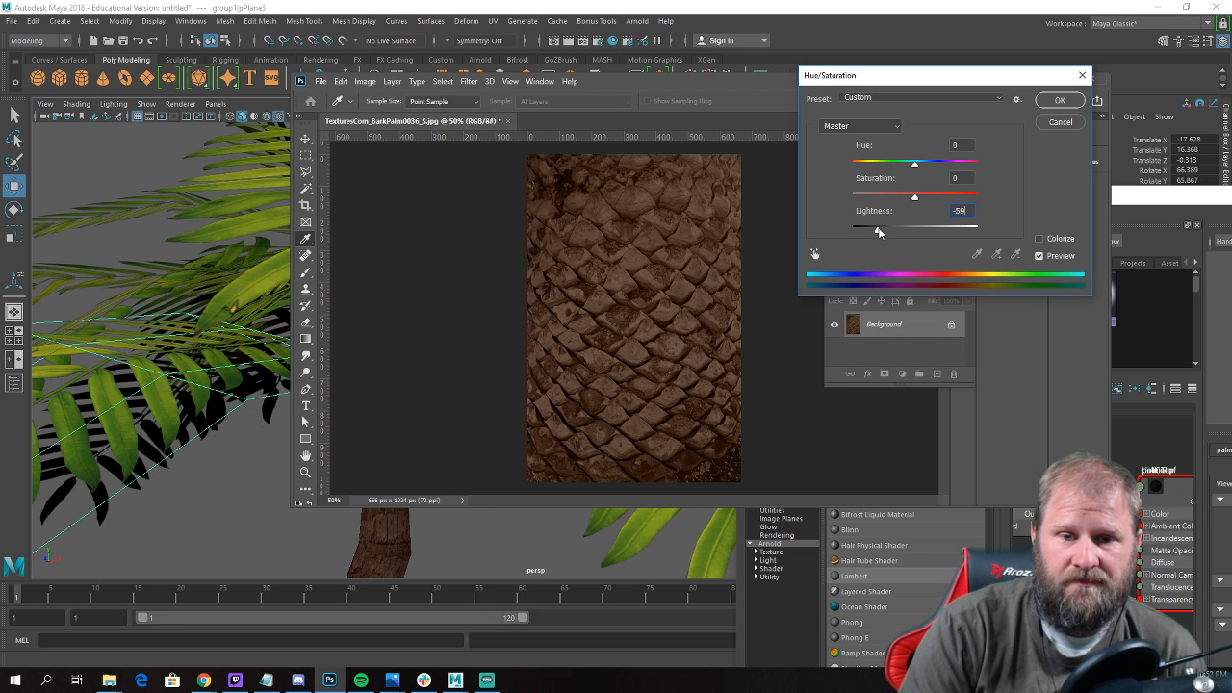
click(1060, 102)
Save the recoloured crown texture over TexturesCom_BarkPalm0036_S, accepting the default save options.
click(326, 84)
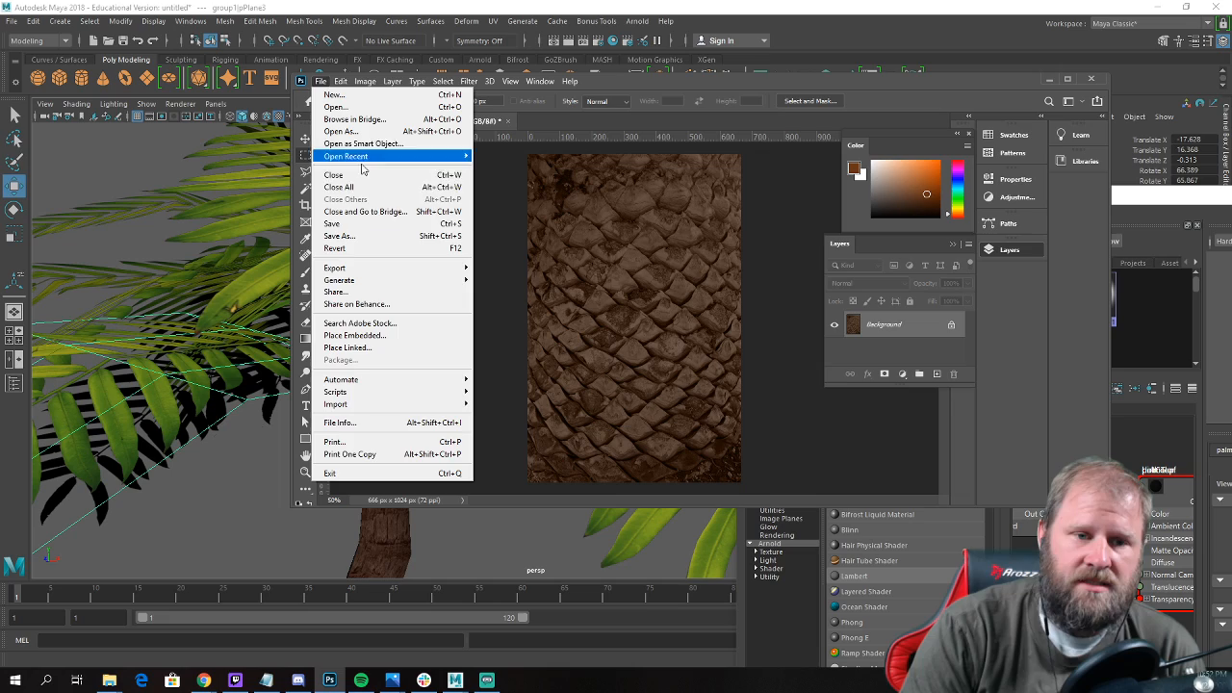
click(368, 223)
key(Return)
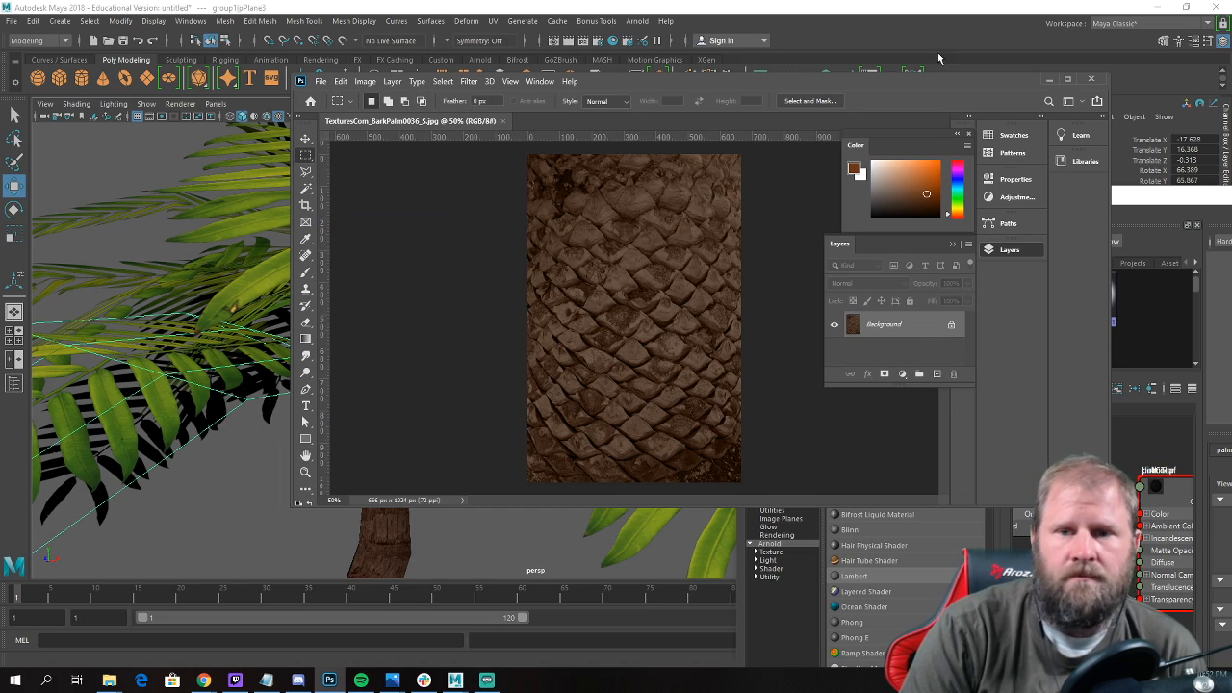
Switch to Maya and select the palmTop material to refresh the recoloured crown texture on the palm.
click(1049, 81)
alt+drag(427, 387, 544, 388)
click(450, 368)
click(530, 407)
click(542, 386)
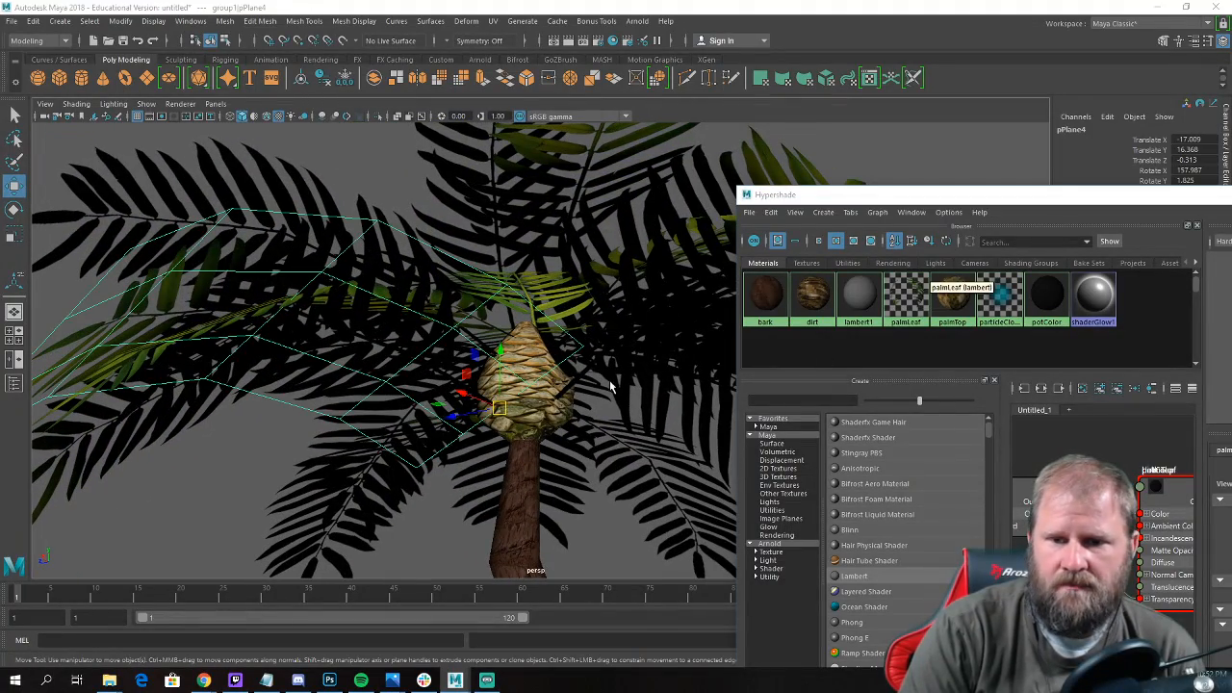
mouse_move(475, 459)
alt+mouse_down()
mouse_move(531, 454)
mouse_move(440, 449)
mouse_move(459, 441)
alt+mouse_up()
click(568, 388)
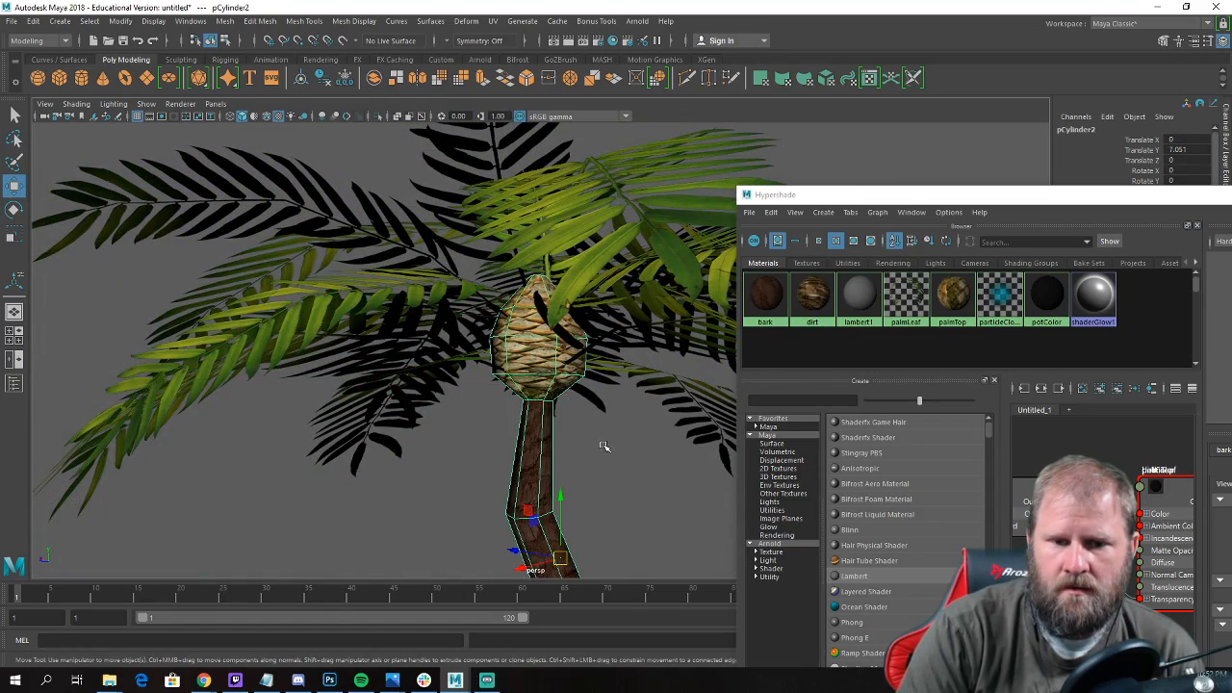
alt+drag(603, 445, 516, 376)
click(530, 413)
click(400, 274)
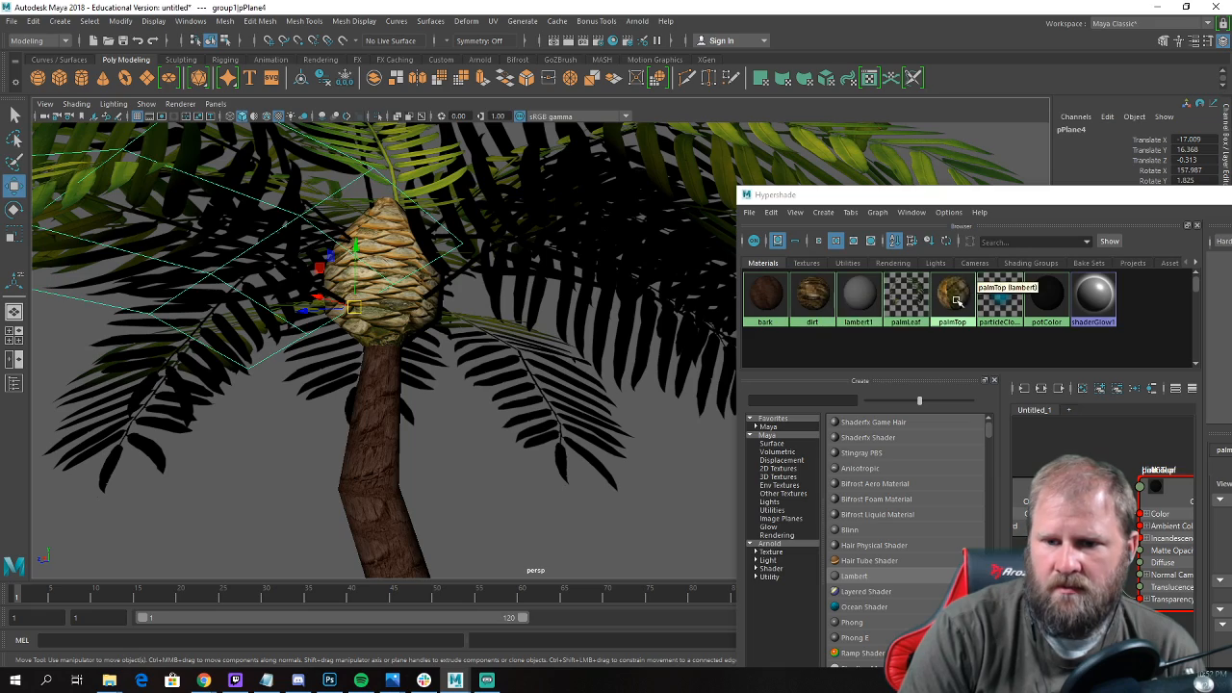
click(953, 299)
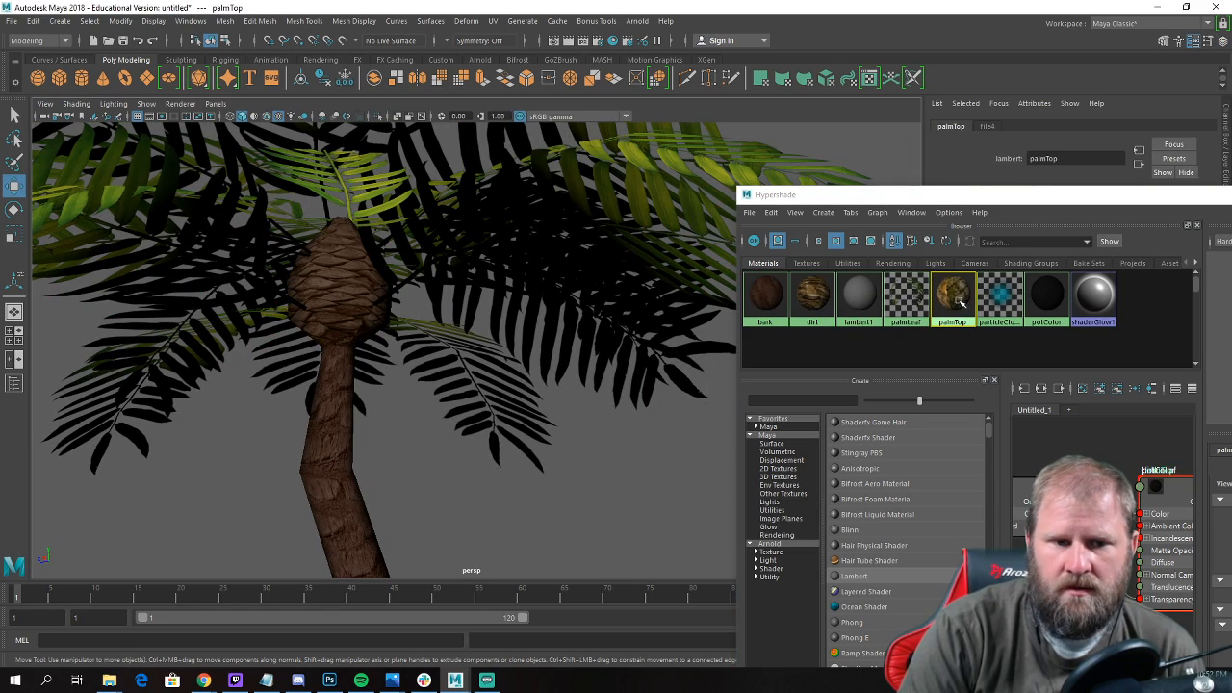
alt+drag(546, 378, 486, 376)
scroll(495, 394, down, 5)
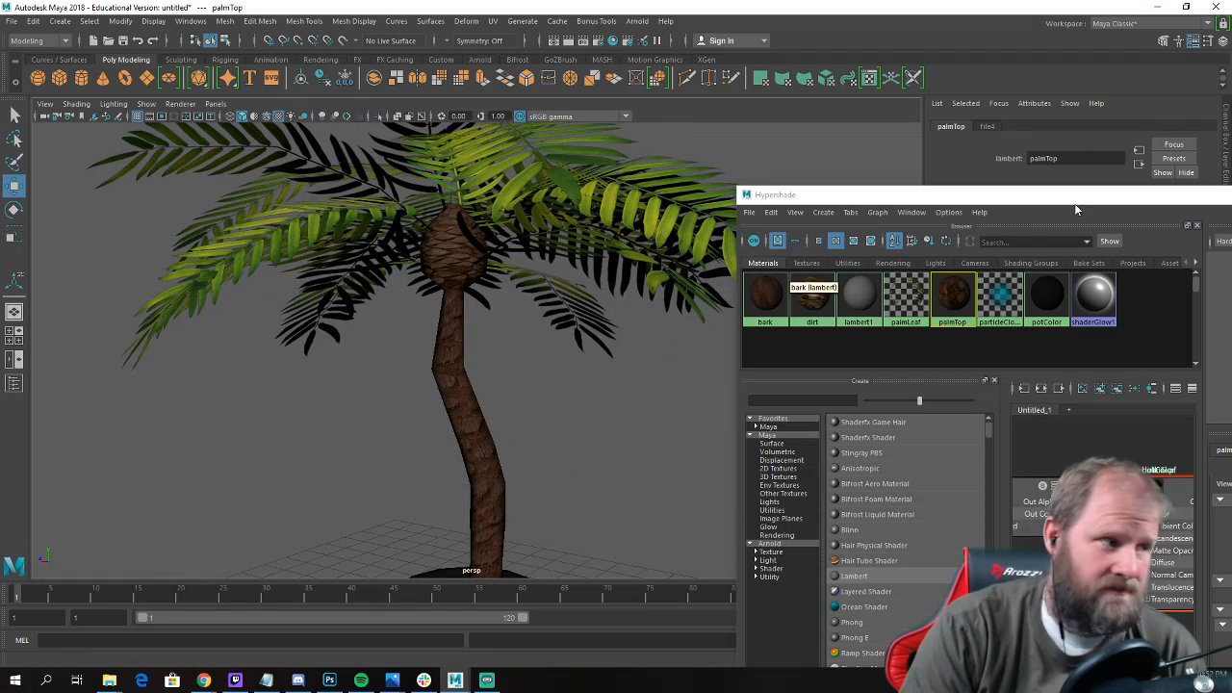
Close the Hypershade and bring the whole potted palm into view in the perspective viewport.
drag(1147, 201, 943, 238)
click(1192, 234)
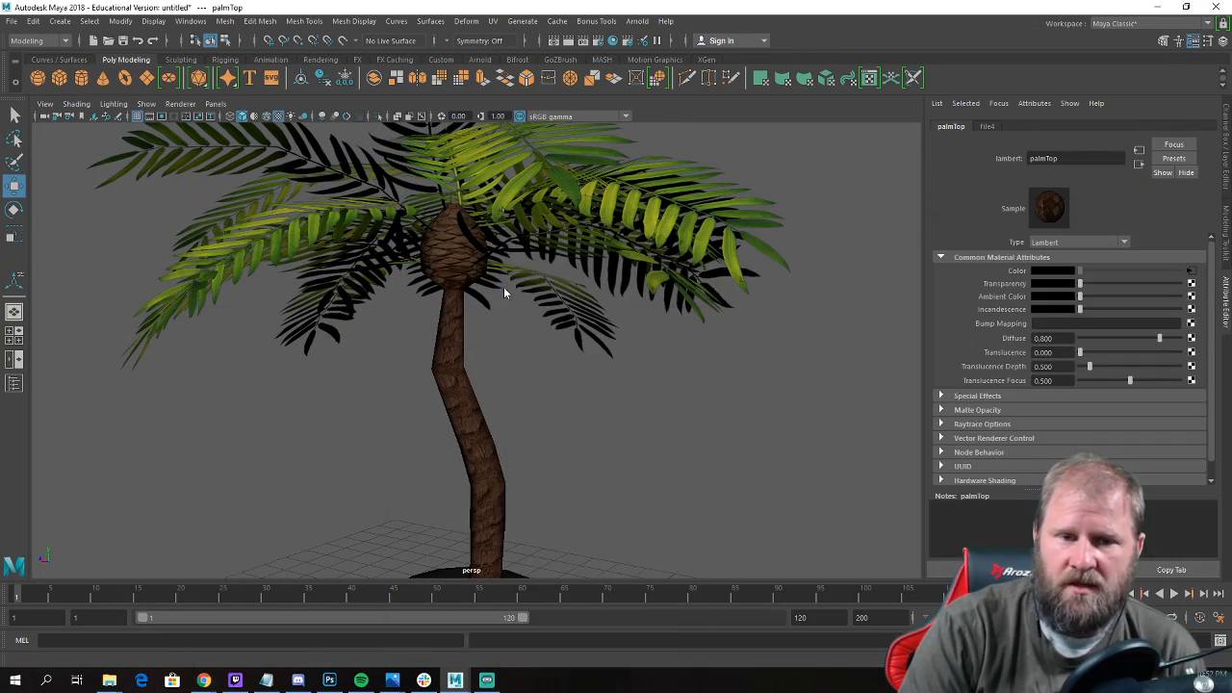
scroll(504, 293, down, 5)
alt+drag(504, 293, 377, 446)
alt+middle_drag(377, 445, 390, 375)
scroll(318, 414, down, 2)
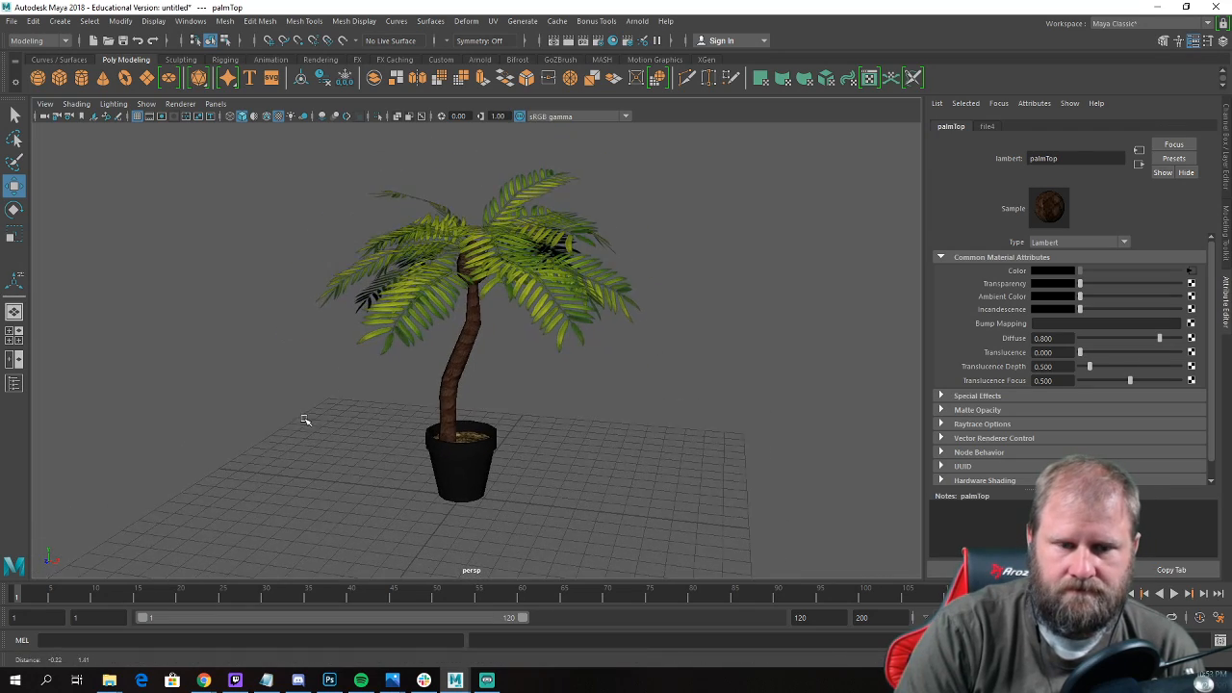
alt+drag(305, 421, 338, 422)
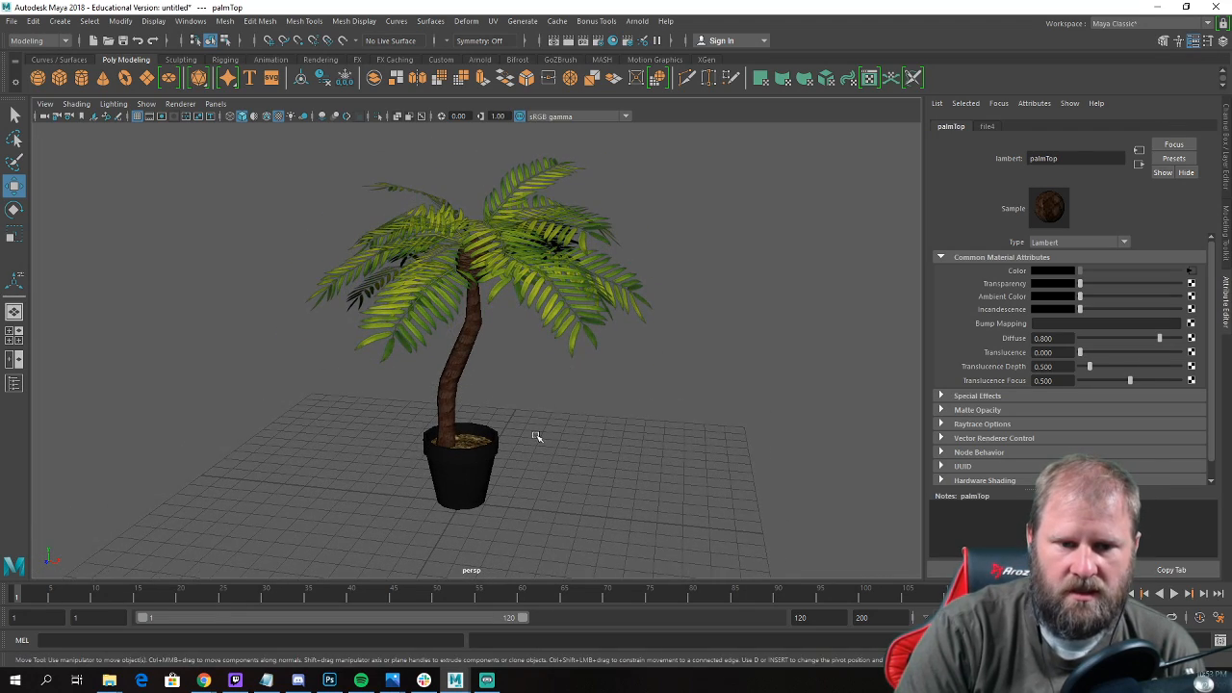
Deselect everything and hide the grid in the perspective viewport.
click(620, 438)
click(144, 104)
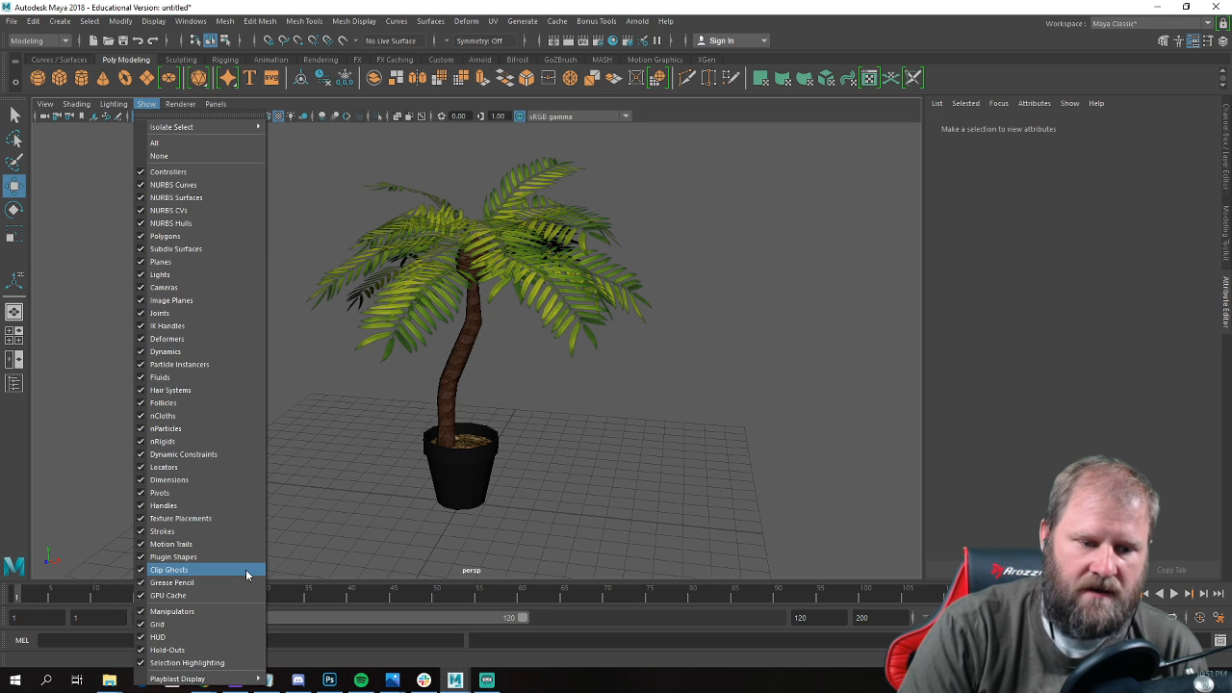
click(149, 626)
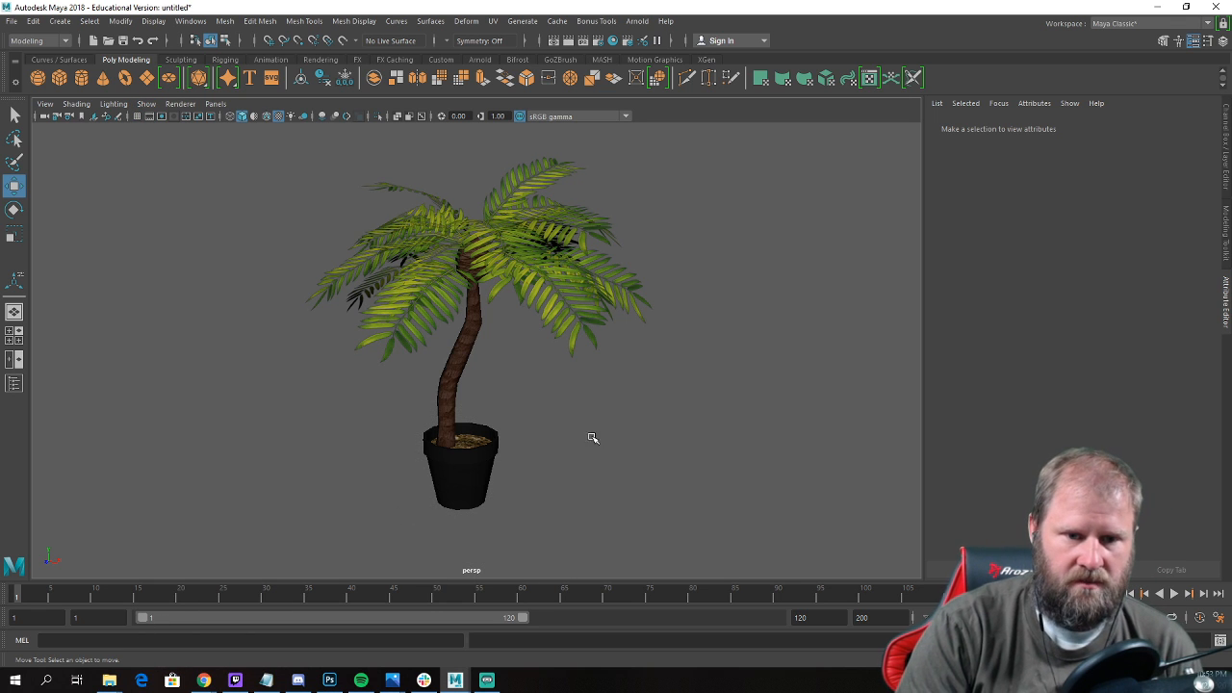
alt+drag(593, 438, 528, 452)
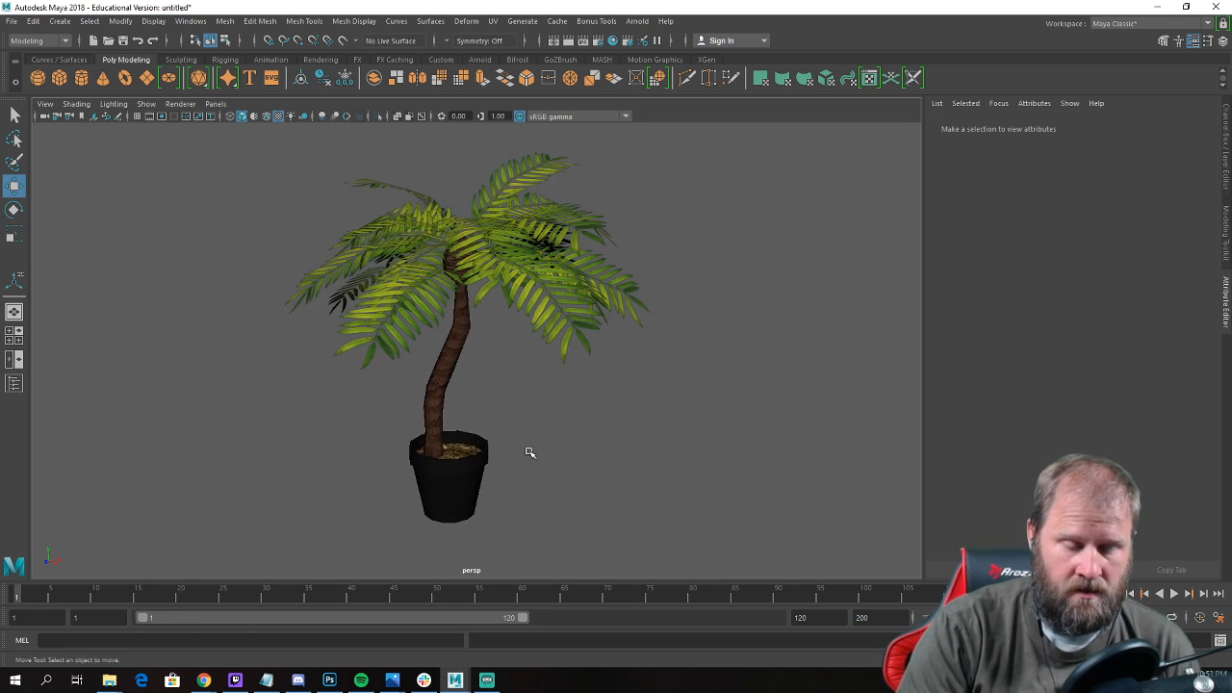
Open the Snipping Tool and capture a rectangular snip of the whole potted palm in the viewport.
click(46, 681)
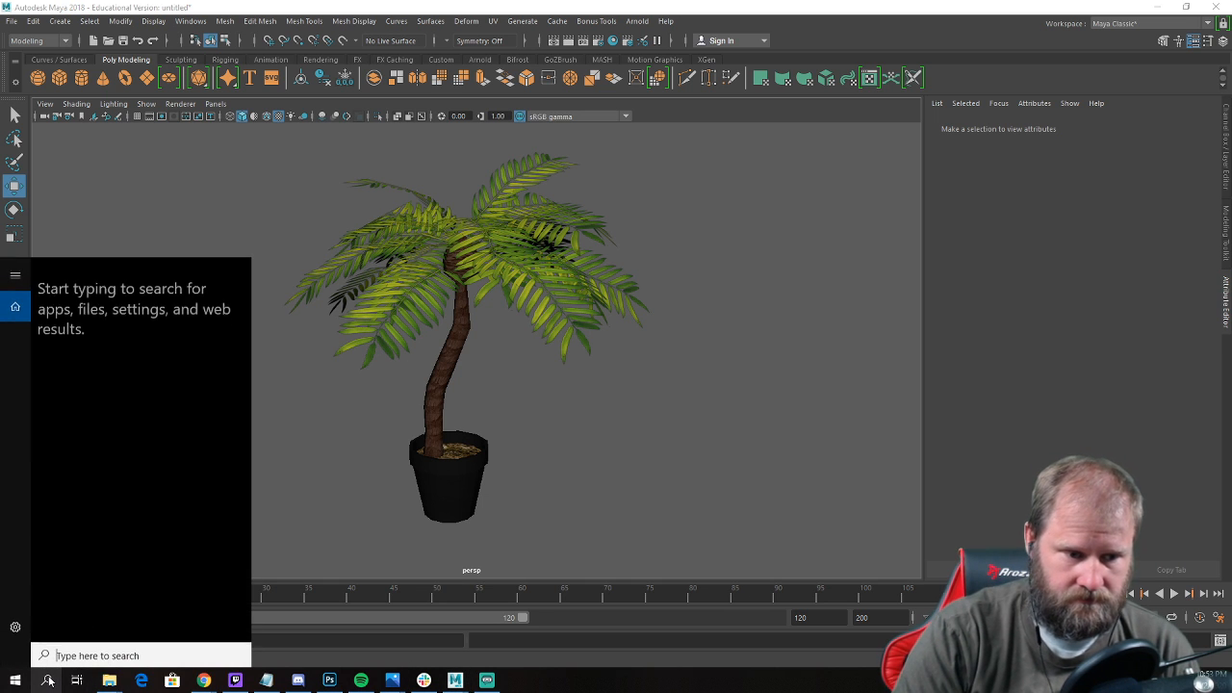
text(snipping)
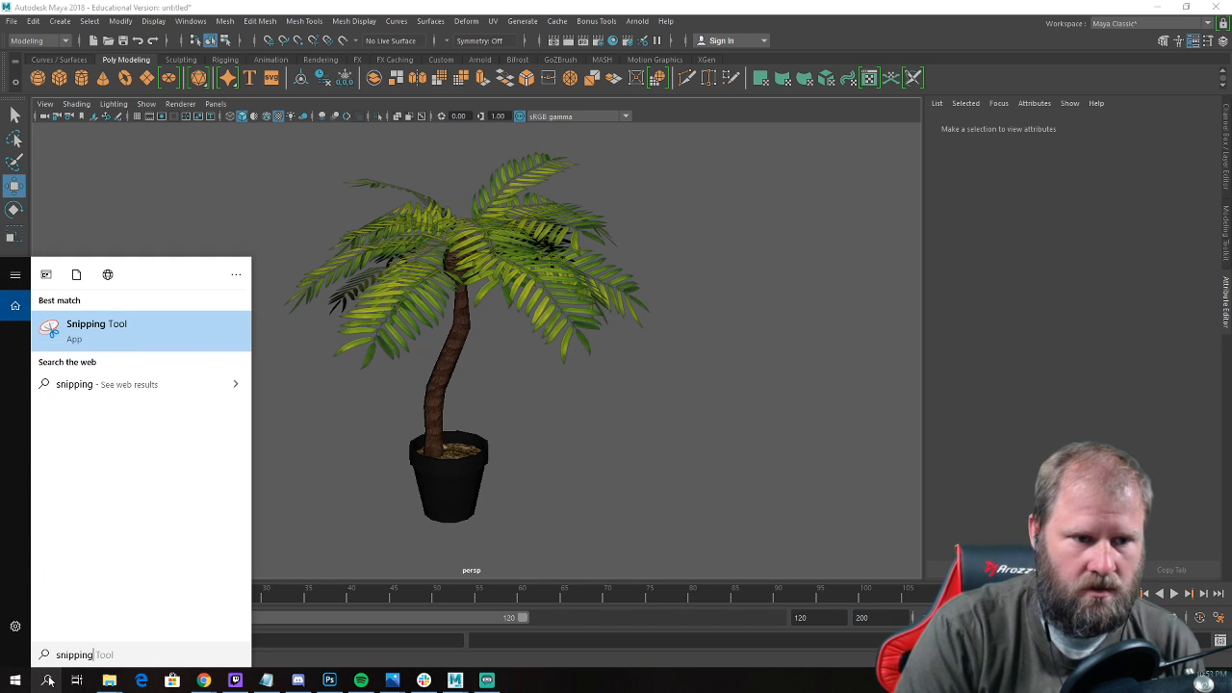
click(119, 337)
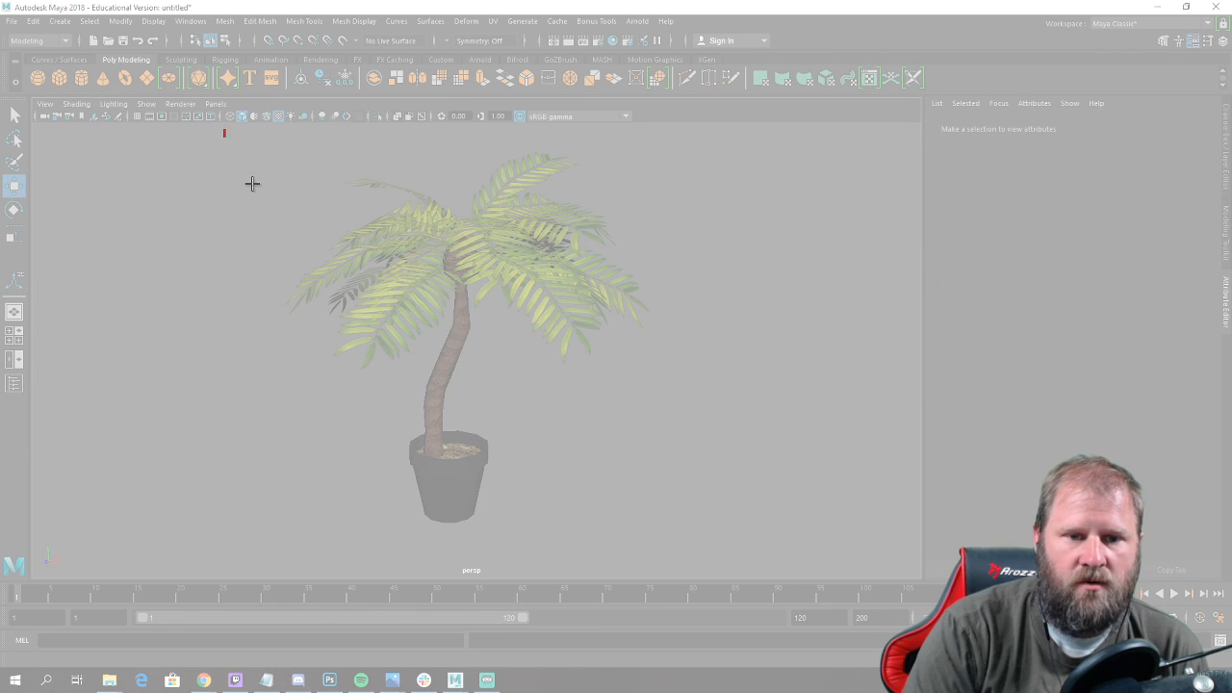
drag(251, 183, 703, 556)
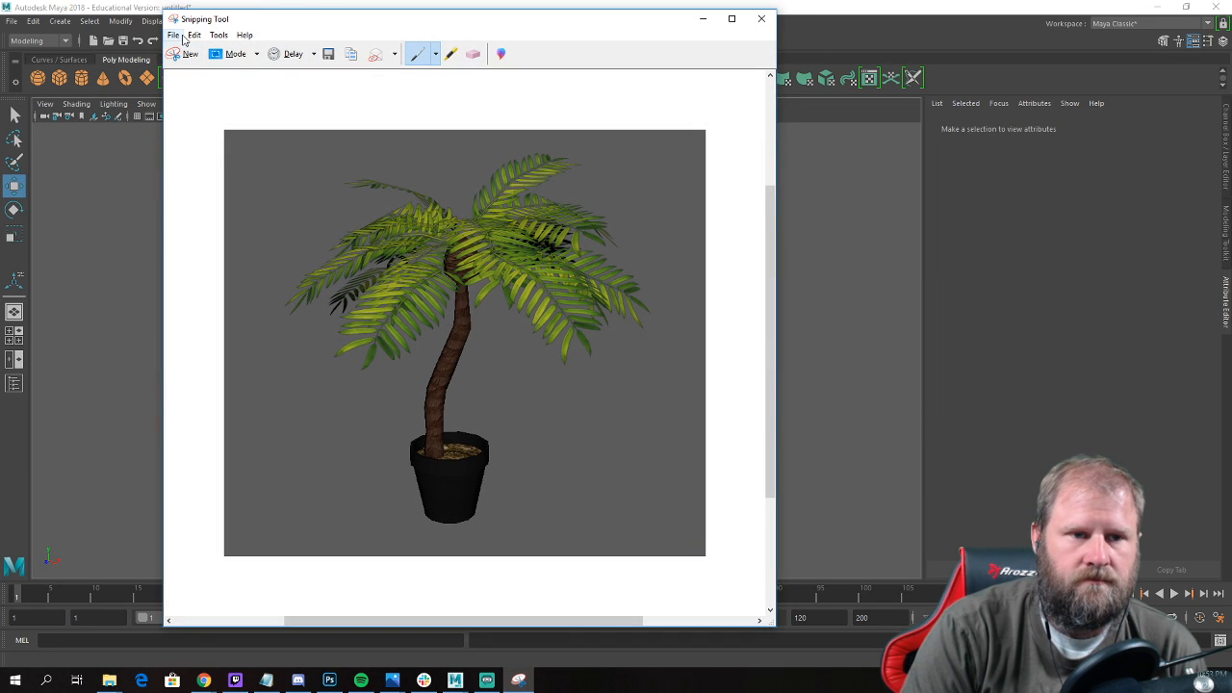
Save the snip as a JPEG named palmTreeinaPot in the palmTreeInPot folder and return to Maya.
click(332, 53)
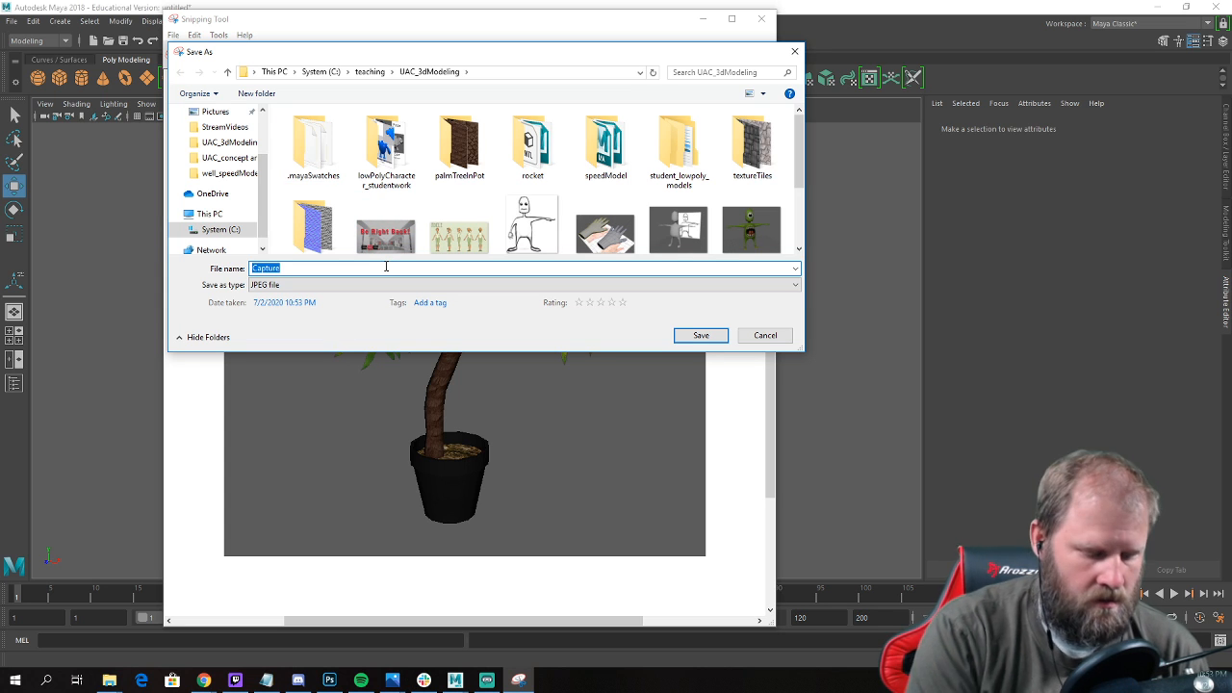
text(plam)
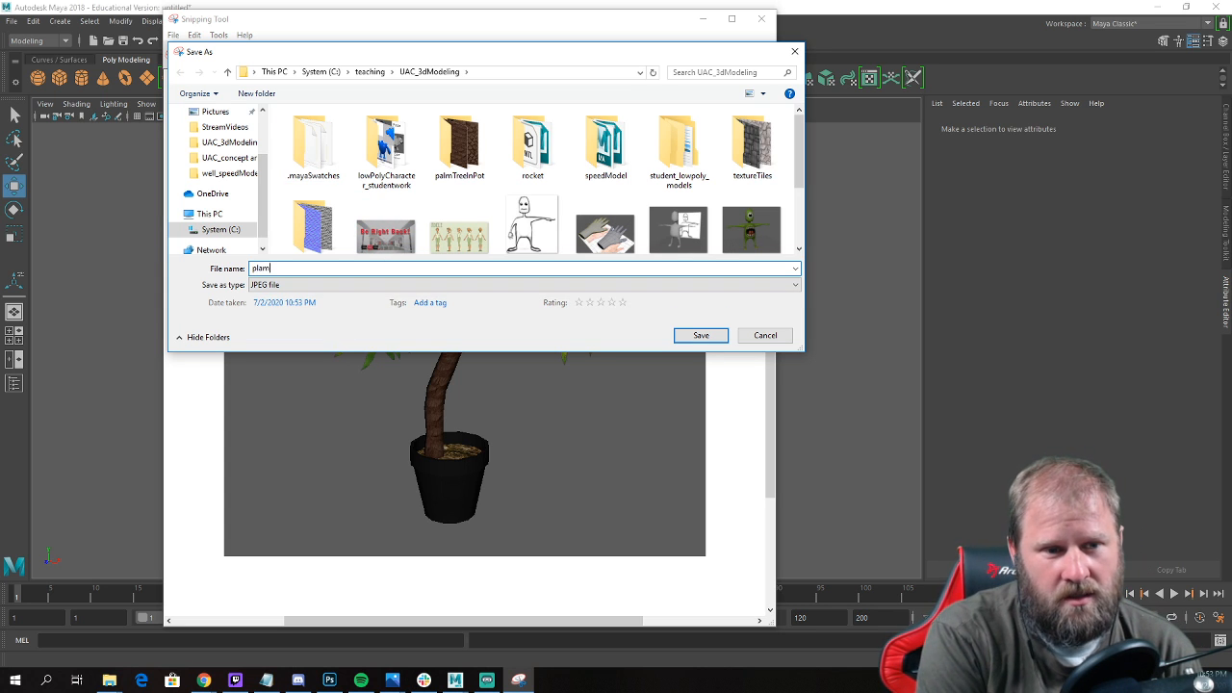
text(alm)
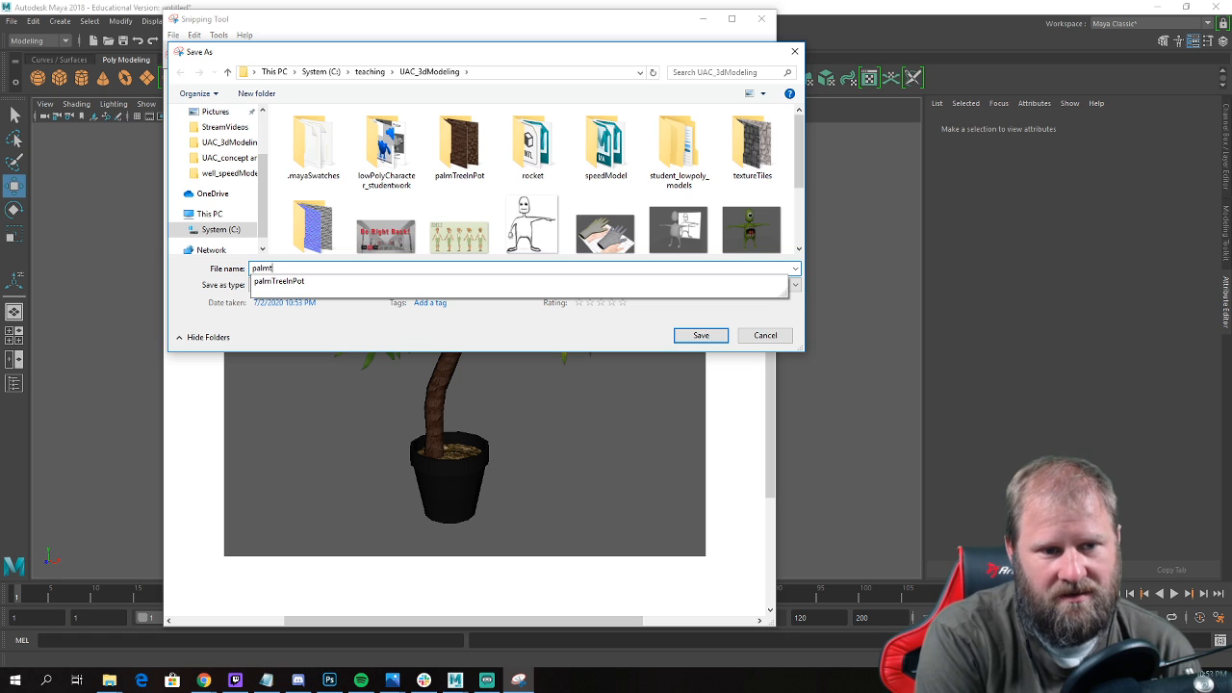
text(TreeIn)
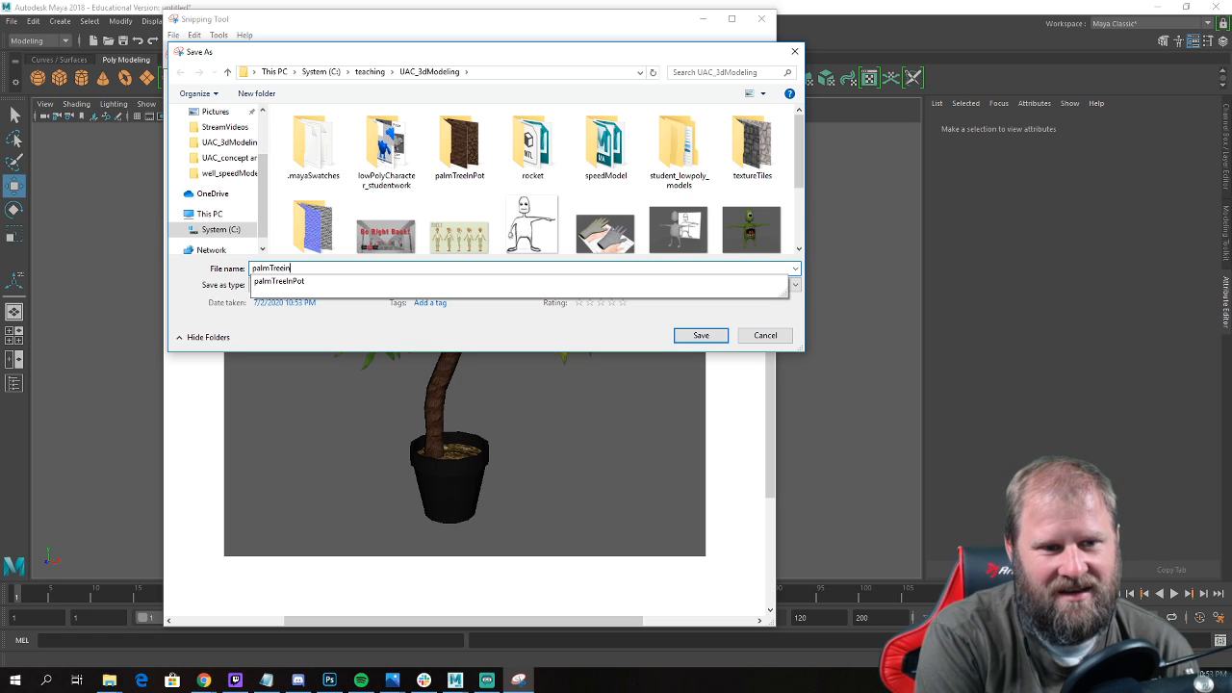
text(A)
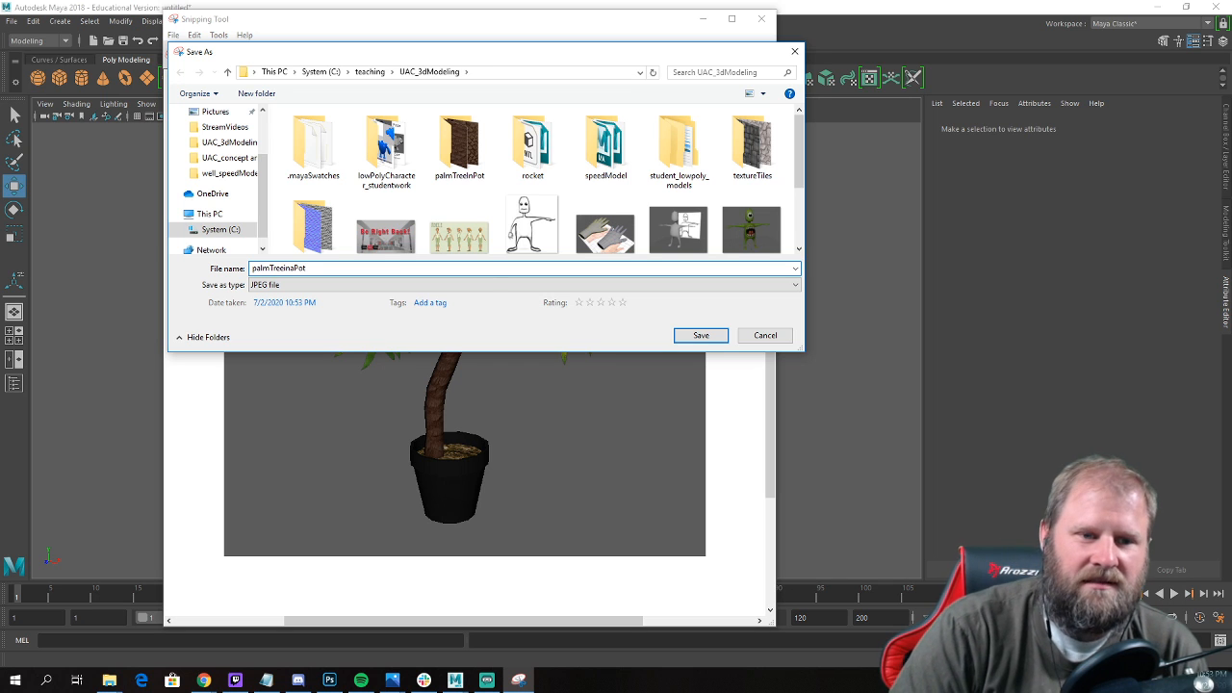
double_click(449, 143)
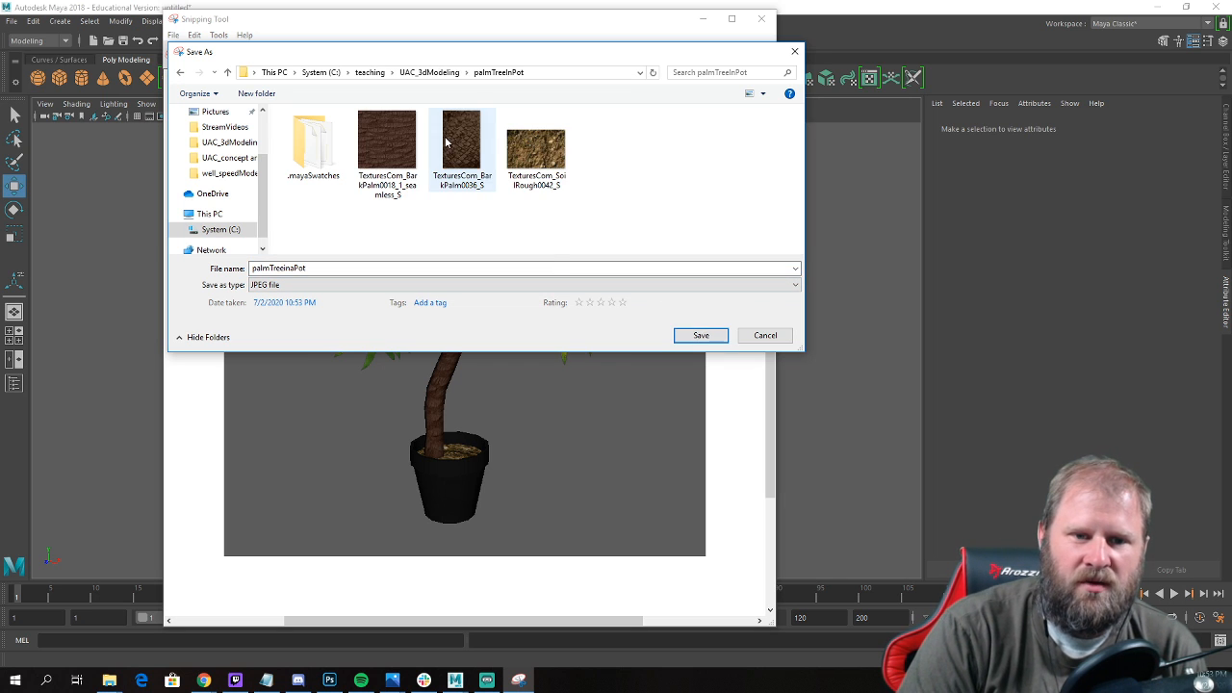
click(701, 335)
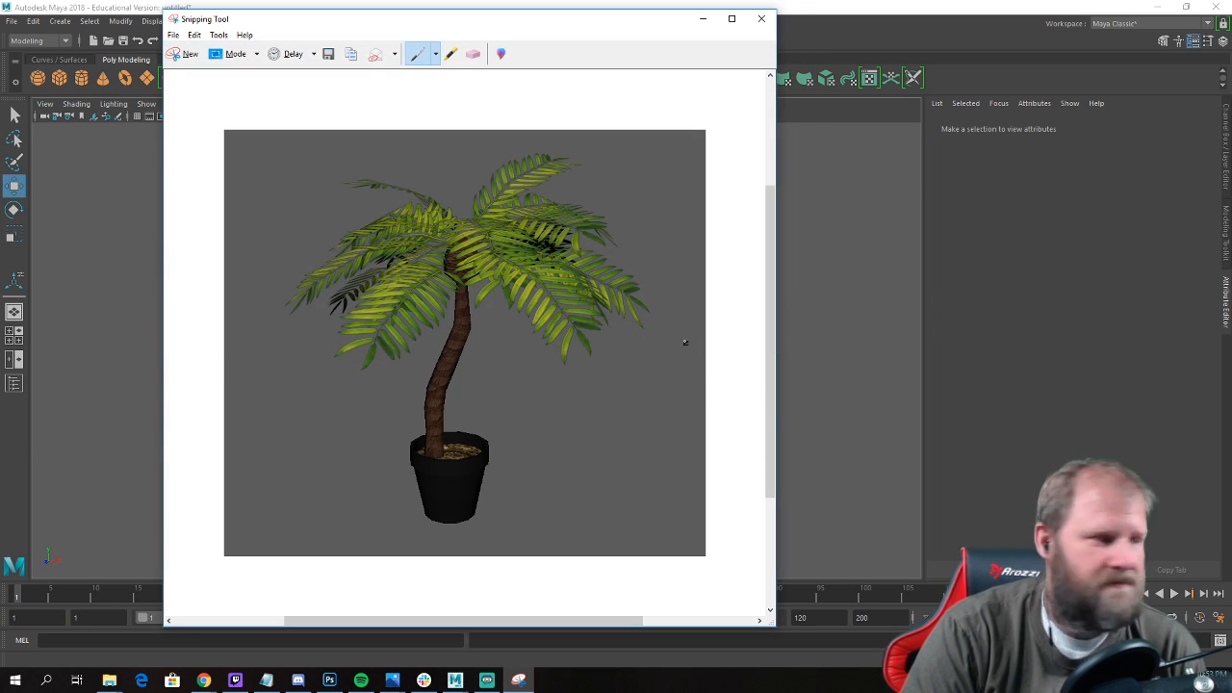
click(784, 13)
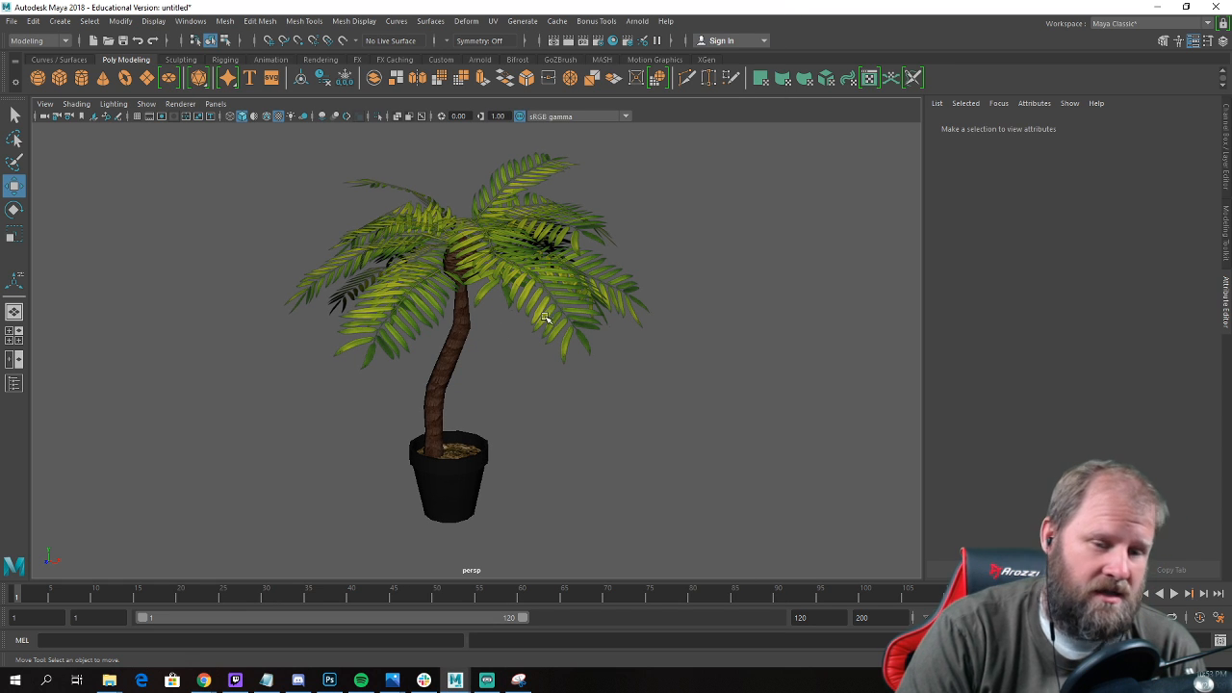
Turn the grid back on in the perspective viewport and open the Outliner.
alt+drag(545, 318, 597, 370)
scroll(578, 409, down, 3)
drag(353, 224, 671, 577)
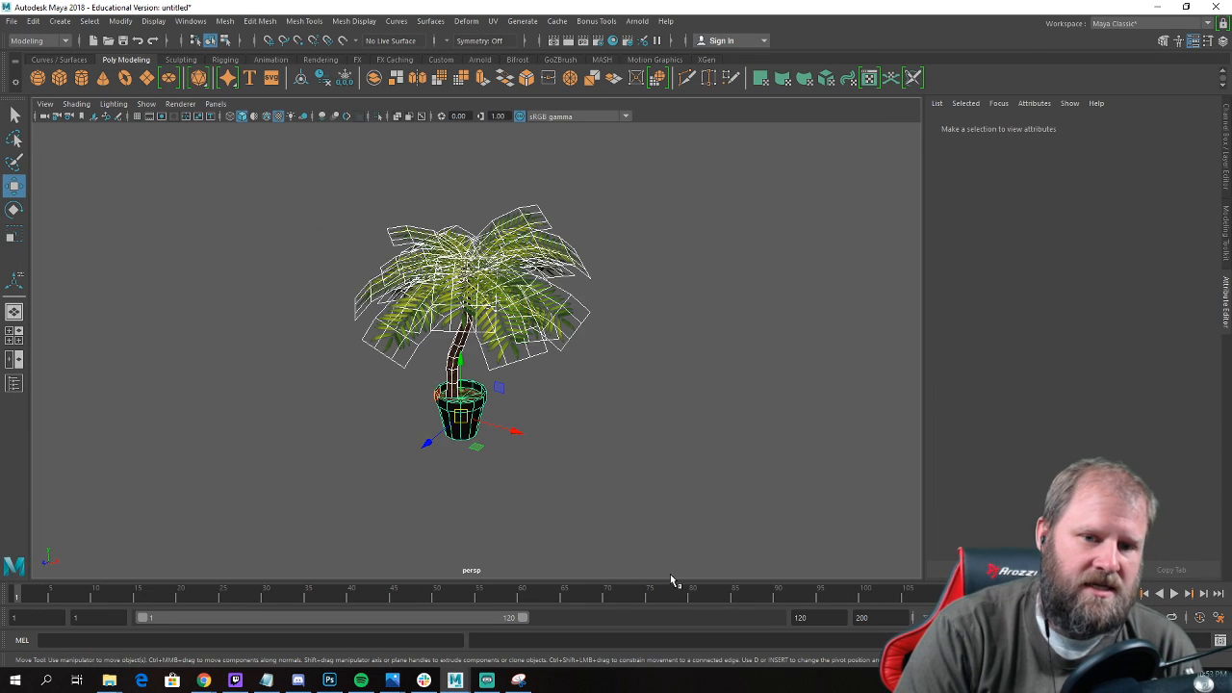
click(513, 249)
alt+drag(475, 214, 586, 438)
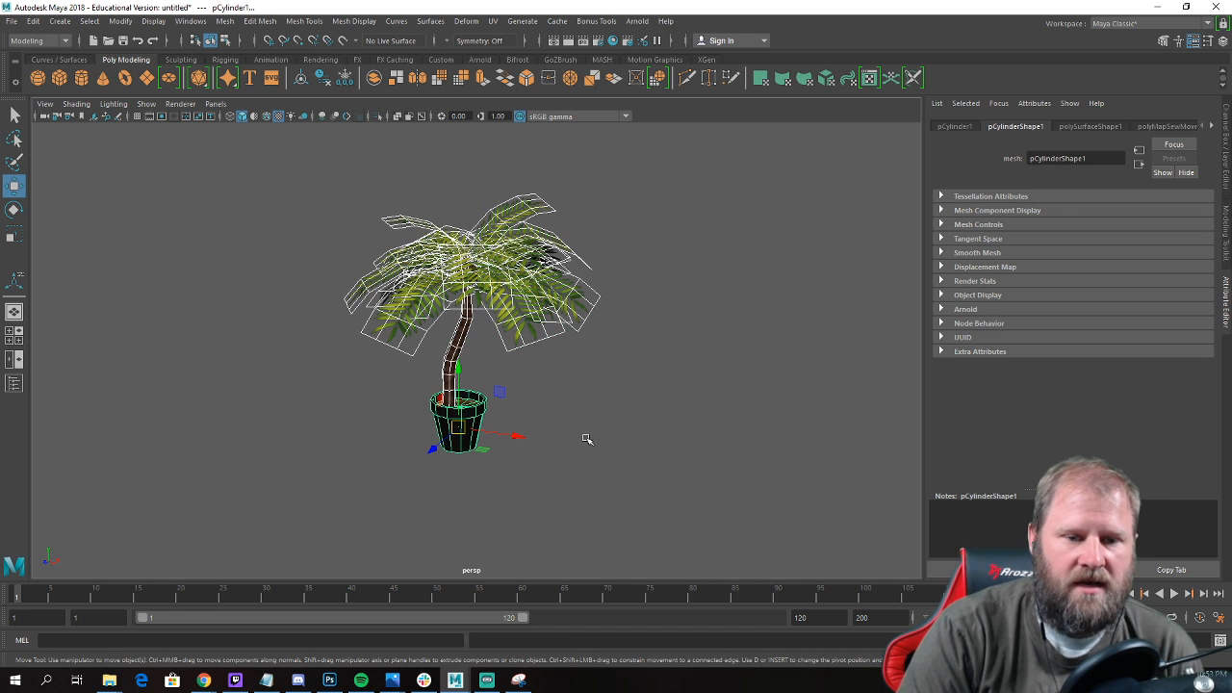
click(146, 104)
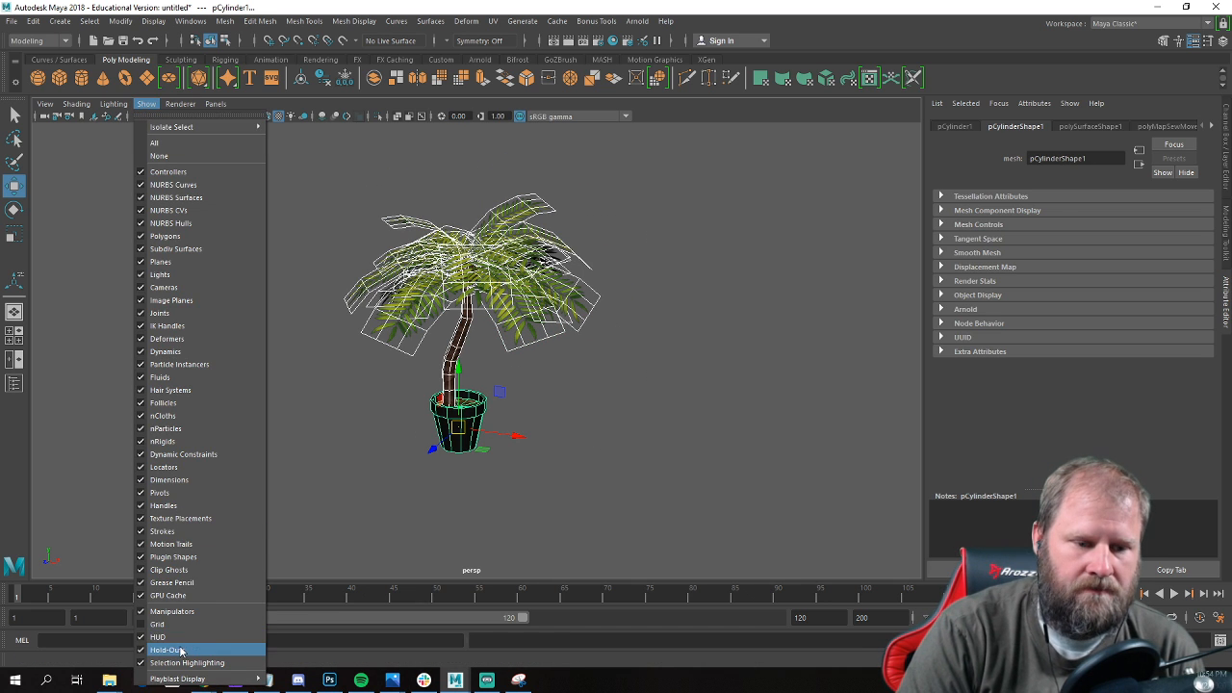
click(193, 625)
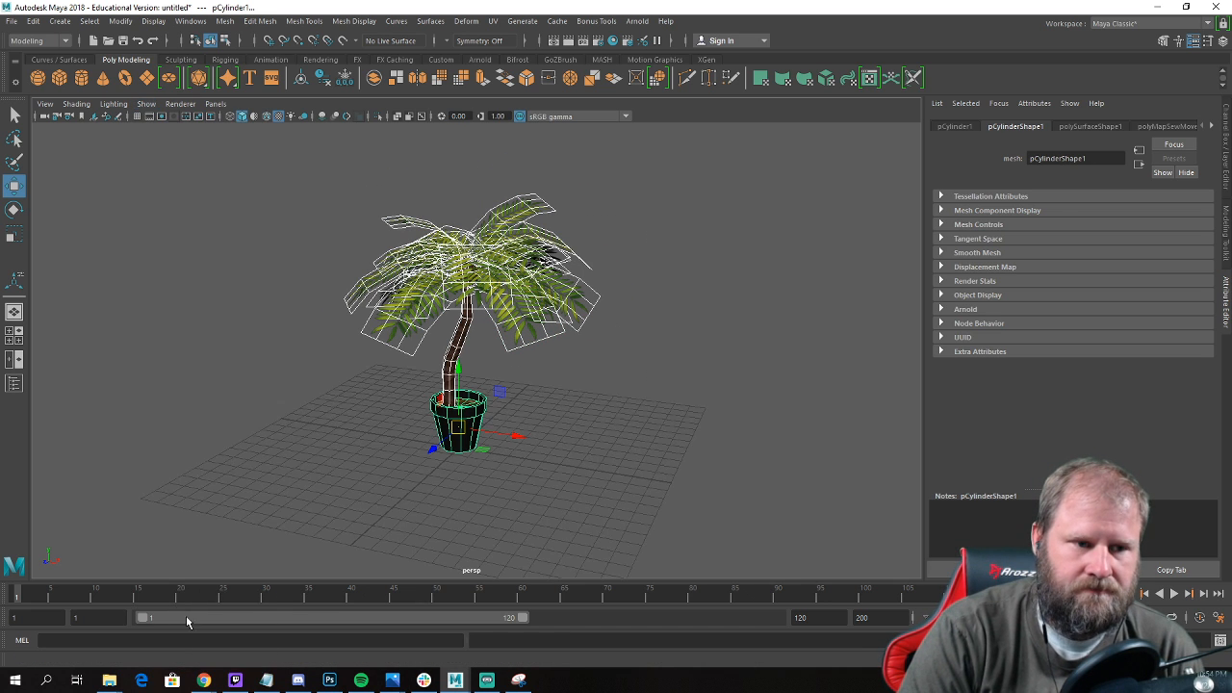
click(190, 21)
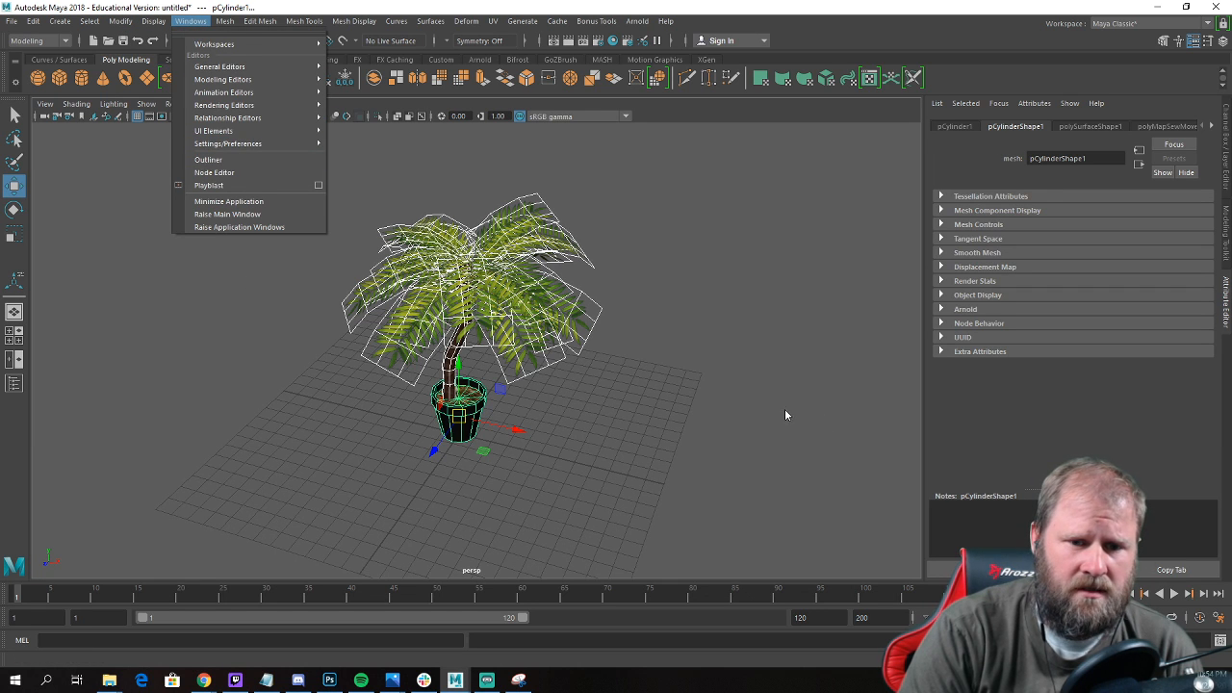
click(208, 158)
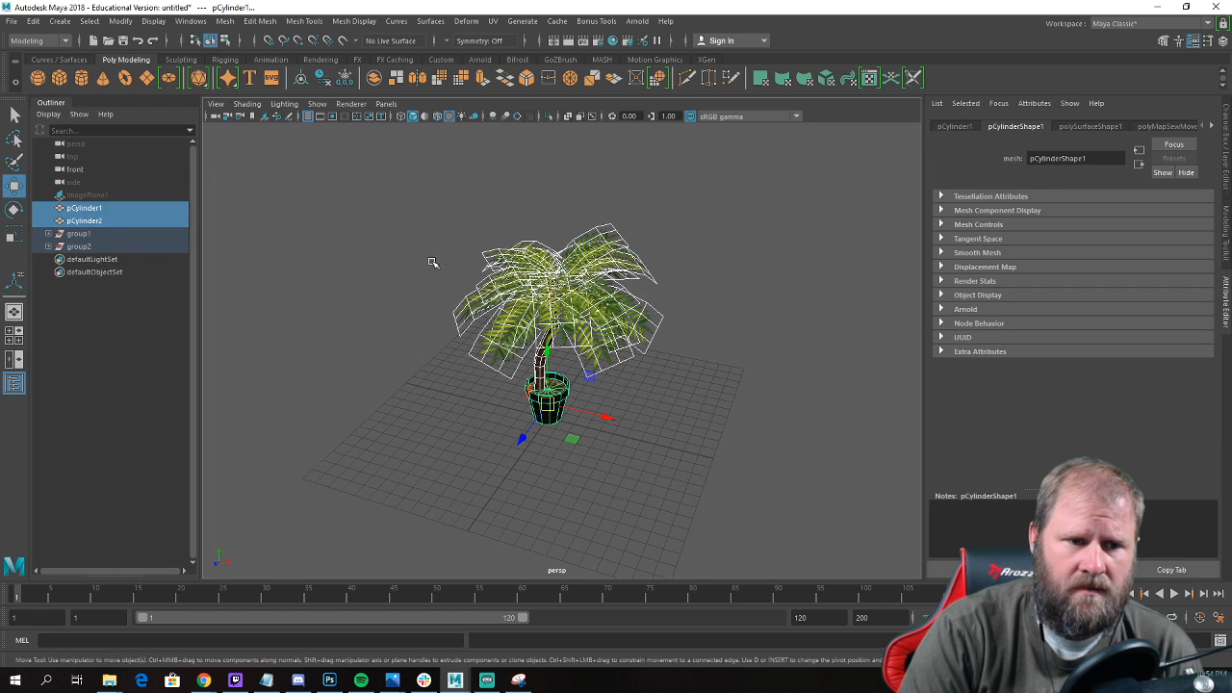
Select the palm's leaves, trunk and pot and combine them into a single mesh.
click(356, 290)
scroll(357, 289, up, 3)
alt+drag(356, 290, 429, 293)
drag(423, 197, 602, 377)
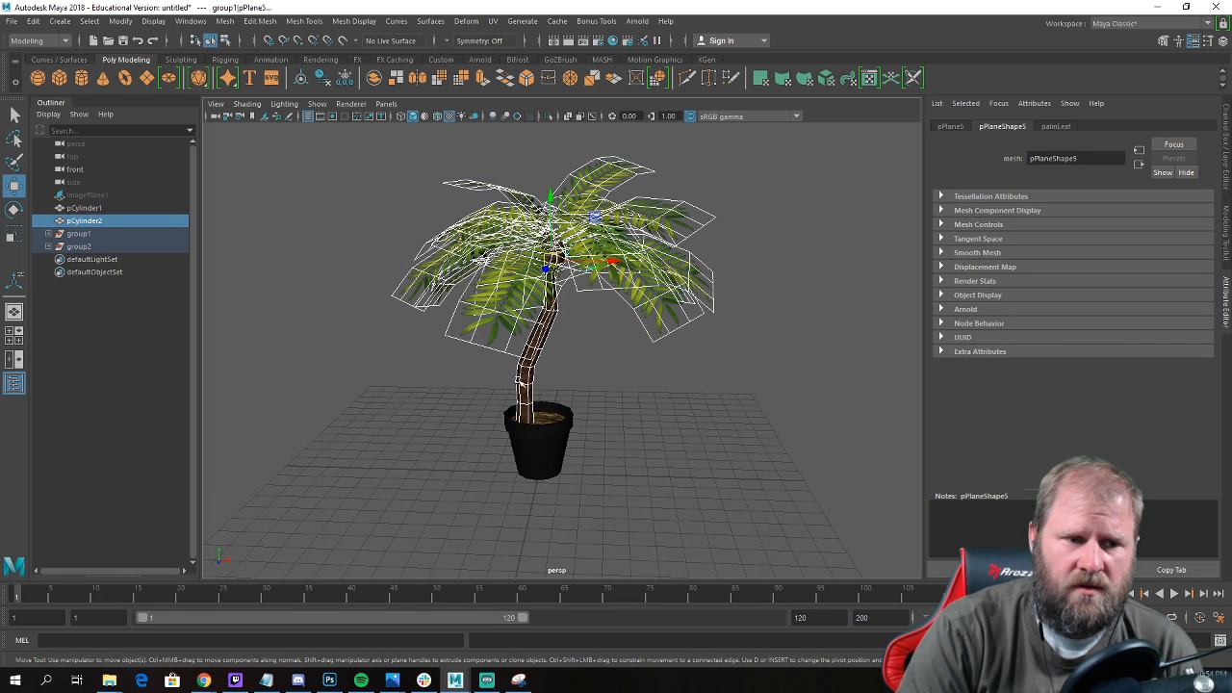
shift+drag(693, 430, 568, 423)
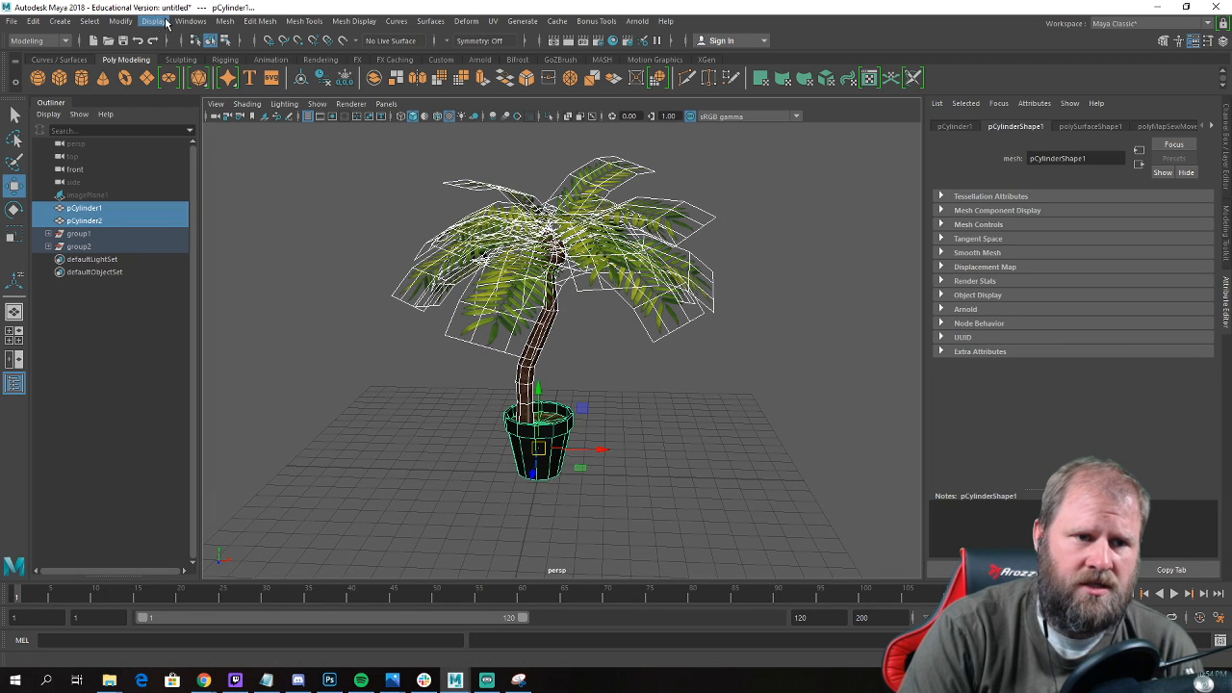
click(223, 23)
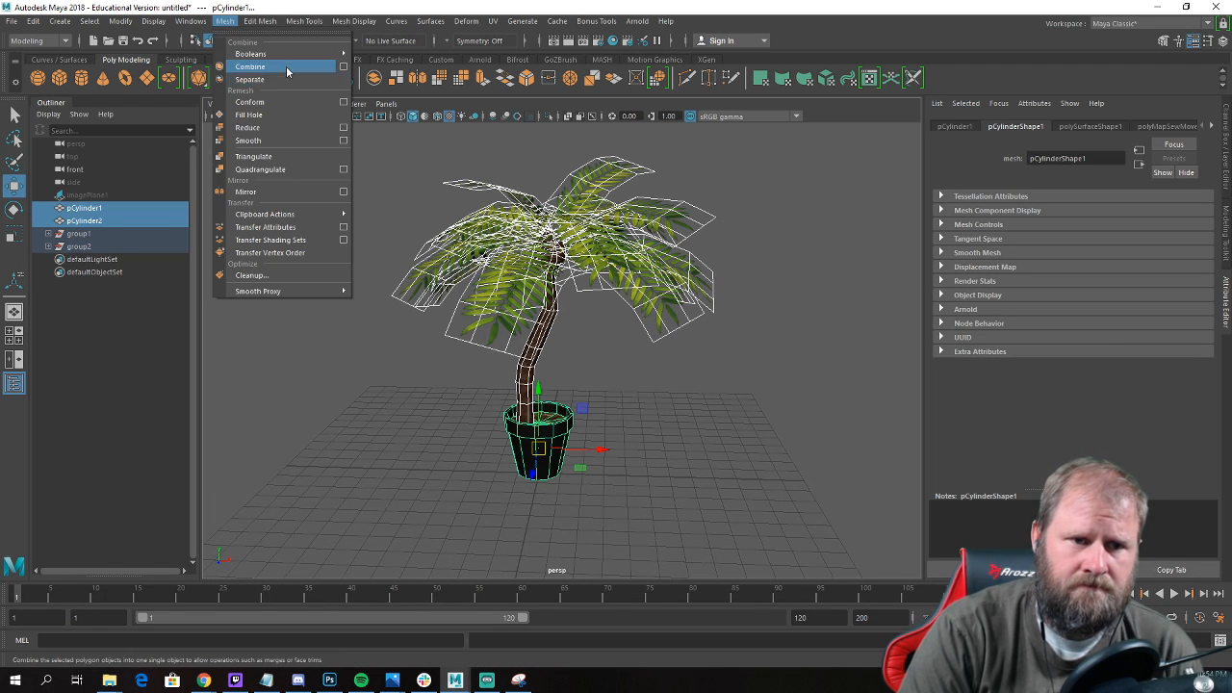
click(252, 69)
Move the combined palm's pivot to the bottom centre of the pot, snapping it to the grid.
alt+drag(603, 366, 565, 364)
alt+middle_drag(564, 364, 529, 317)
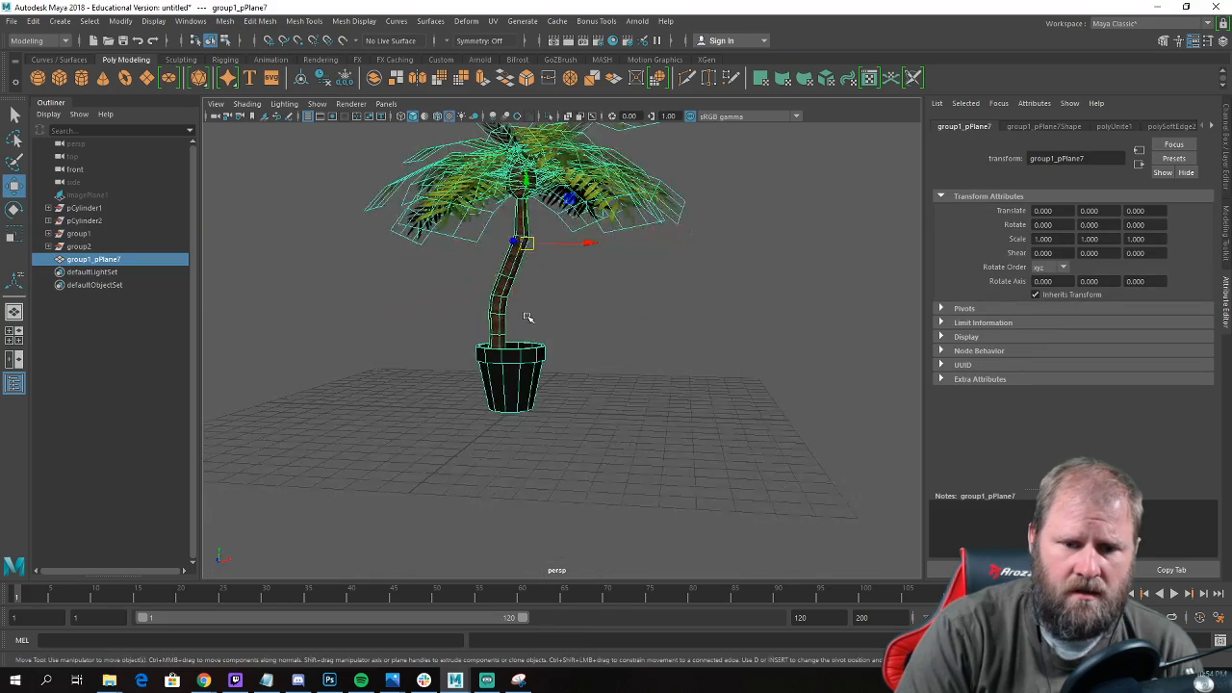
alt+right_drag(529, 316, 602, 394)
alt+drag(602, 394, 584, 366)
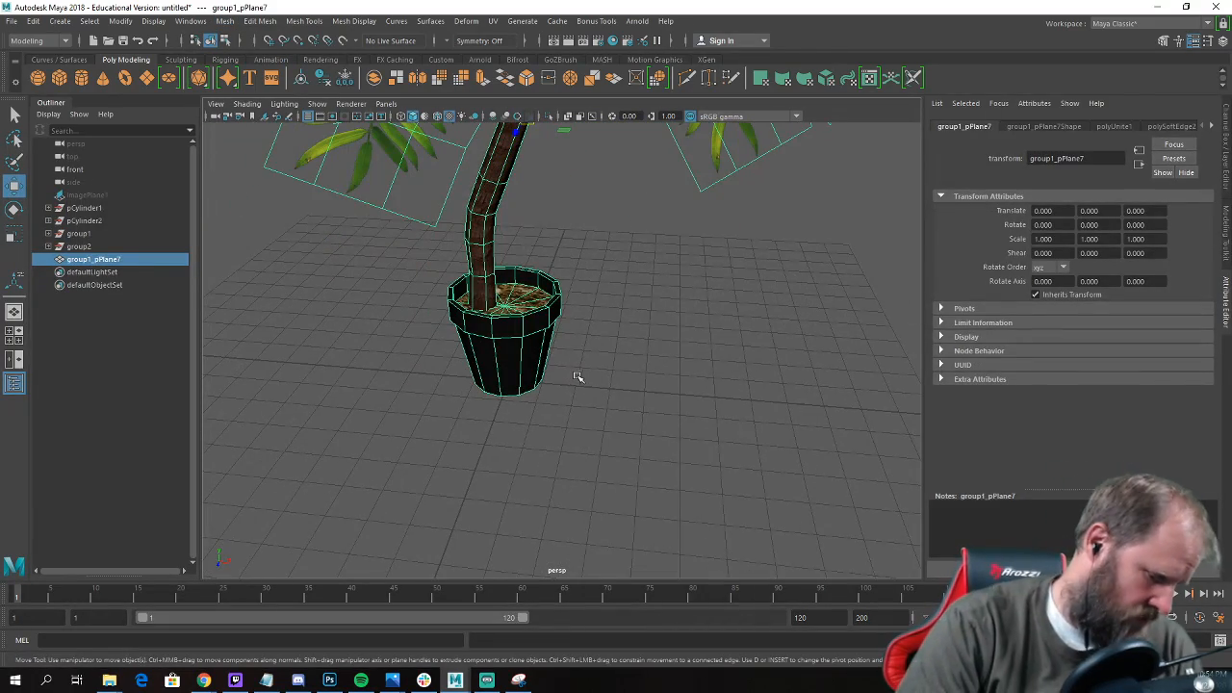
key(d)
key(x)
middle_drag(544, 388, 517, 393)
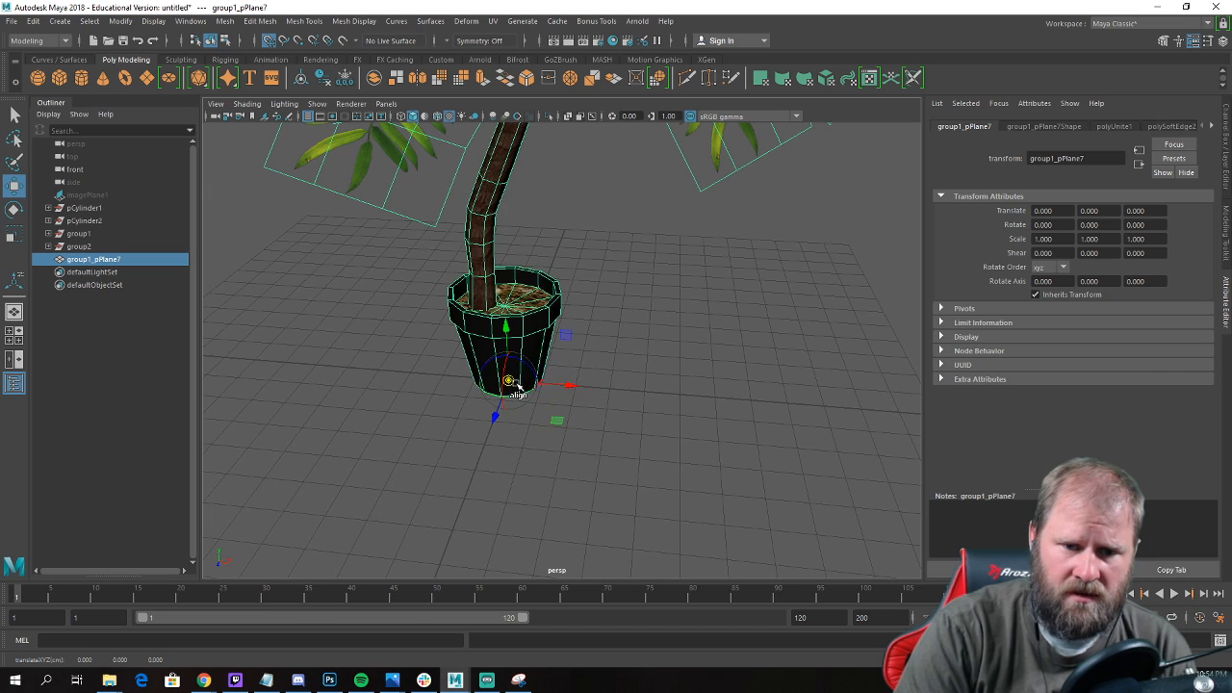
Delete the construction history of all objects in the scene.
scroll(579, 377, down, 5)
alt+drag(580, 377, 619, 338)
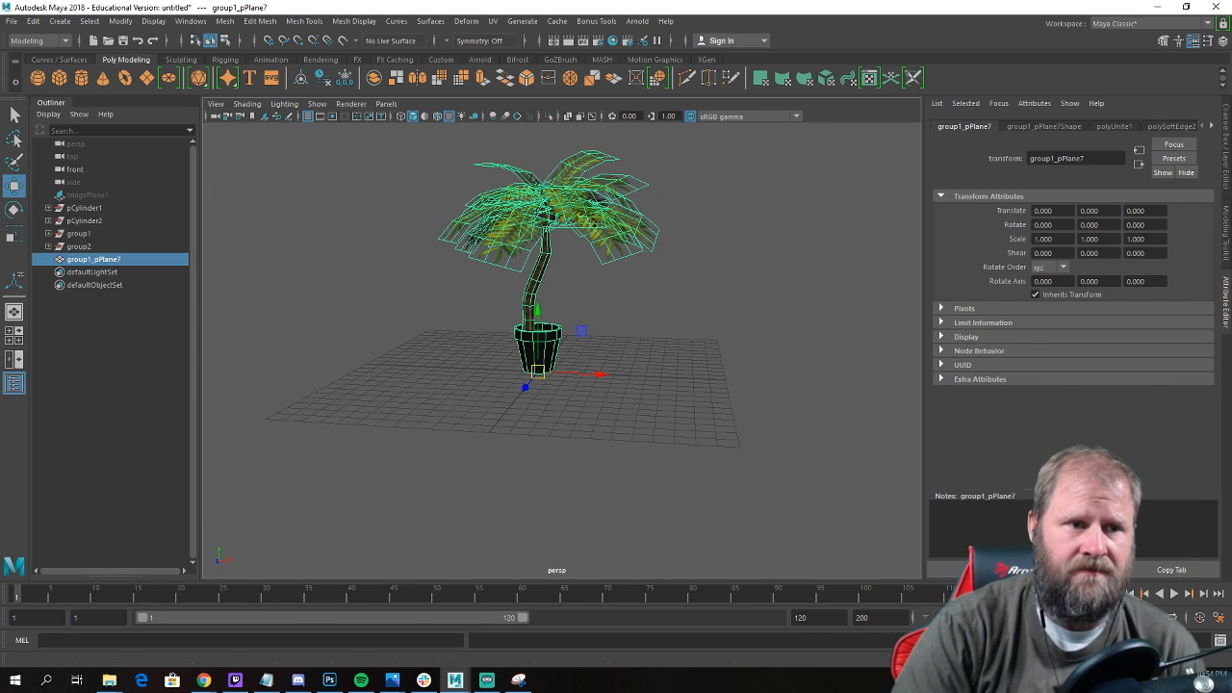
click(37, 25)
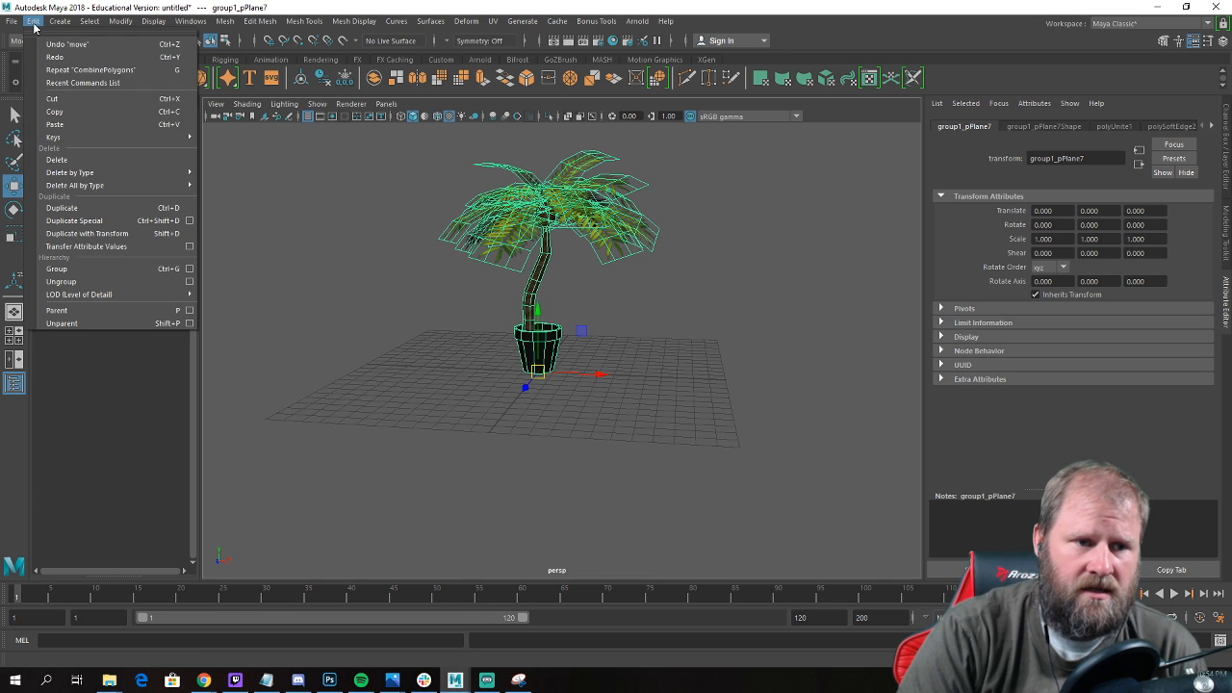
mouse_move(120, 183)
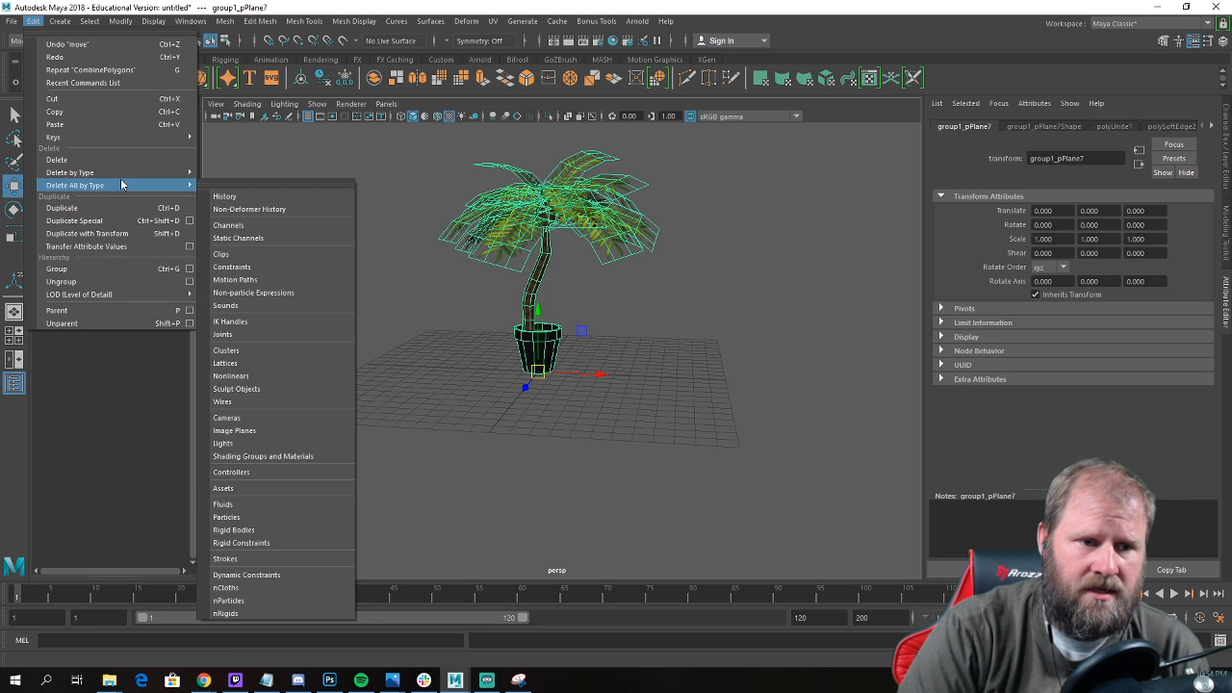
click(253, 204)
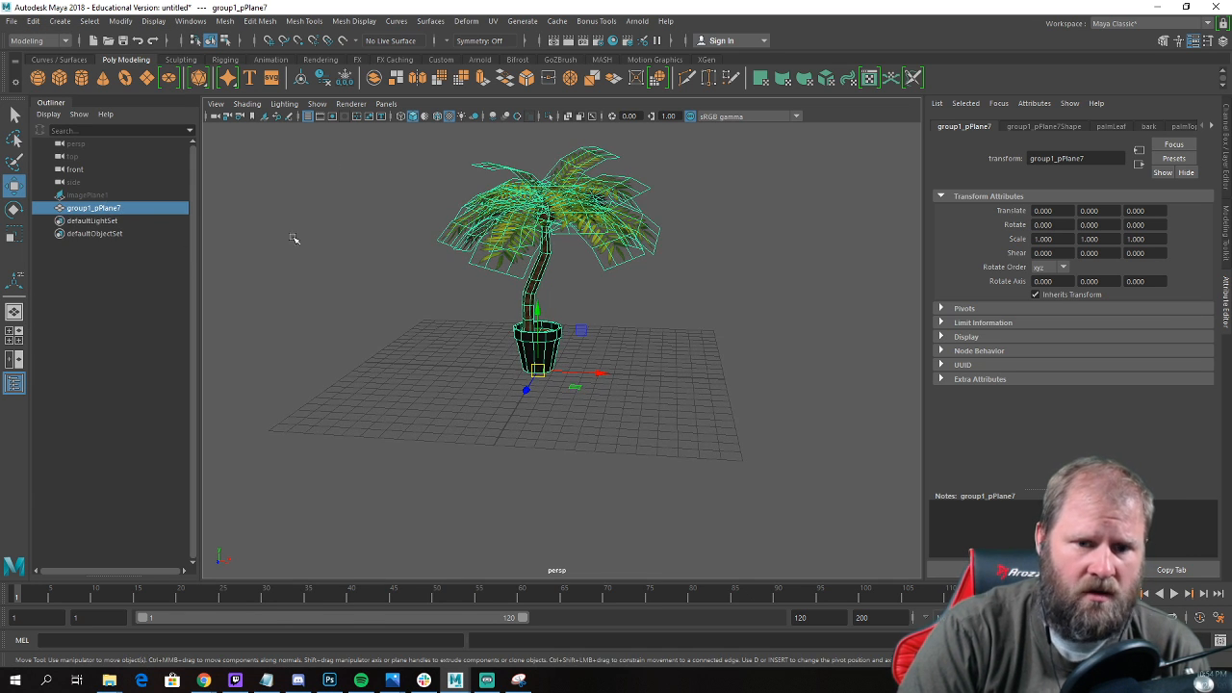
Rename the combined palm mesh as OBJ_palmPot in the Outliner.
alt+drag(569, 351, 583, 371)
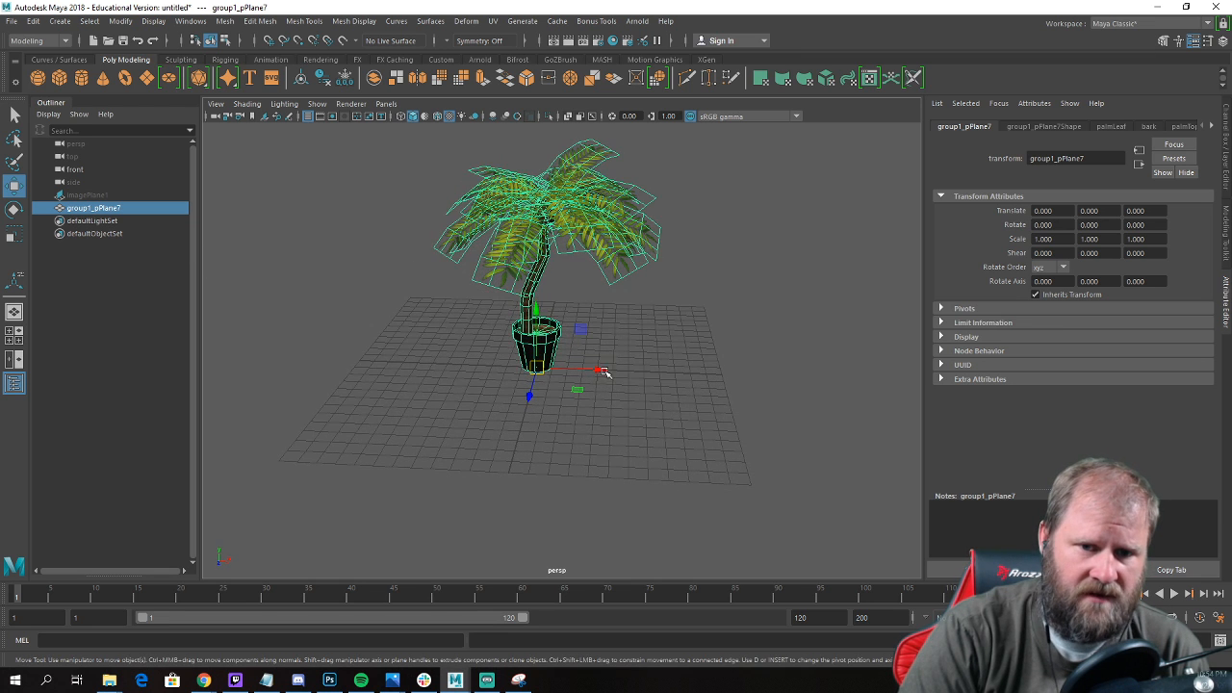
click(639, 374)
scroll(508, 391, up, 4)
alt+drag(508, 390, 424, 352)
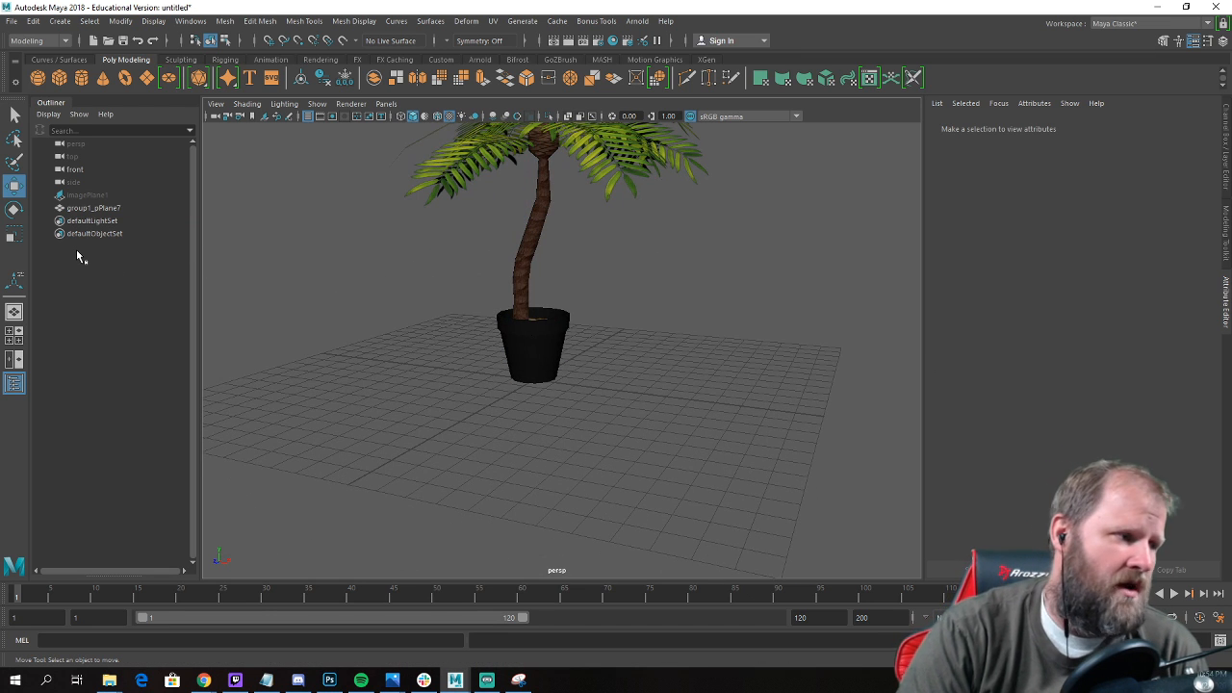
alt+drag(566, 308, 563, 325)
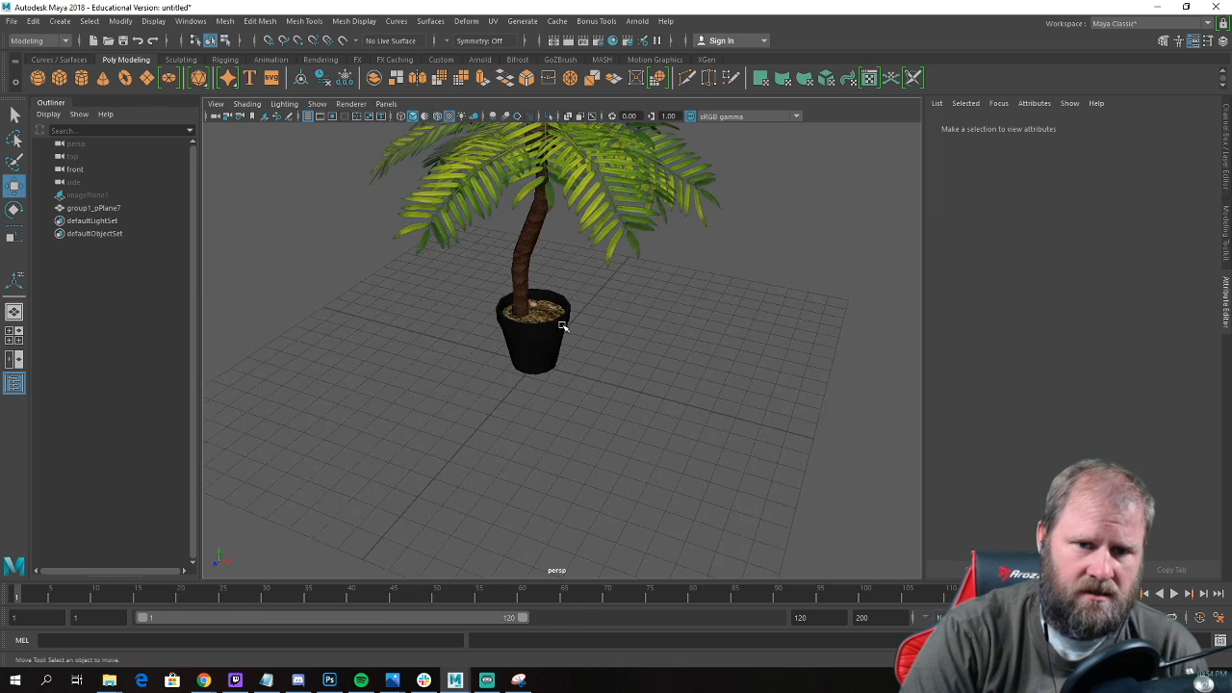
alt+right_drag(563, 326, 378, 306)
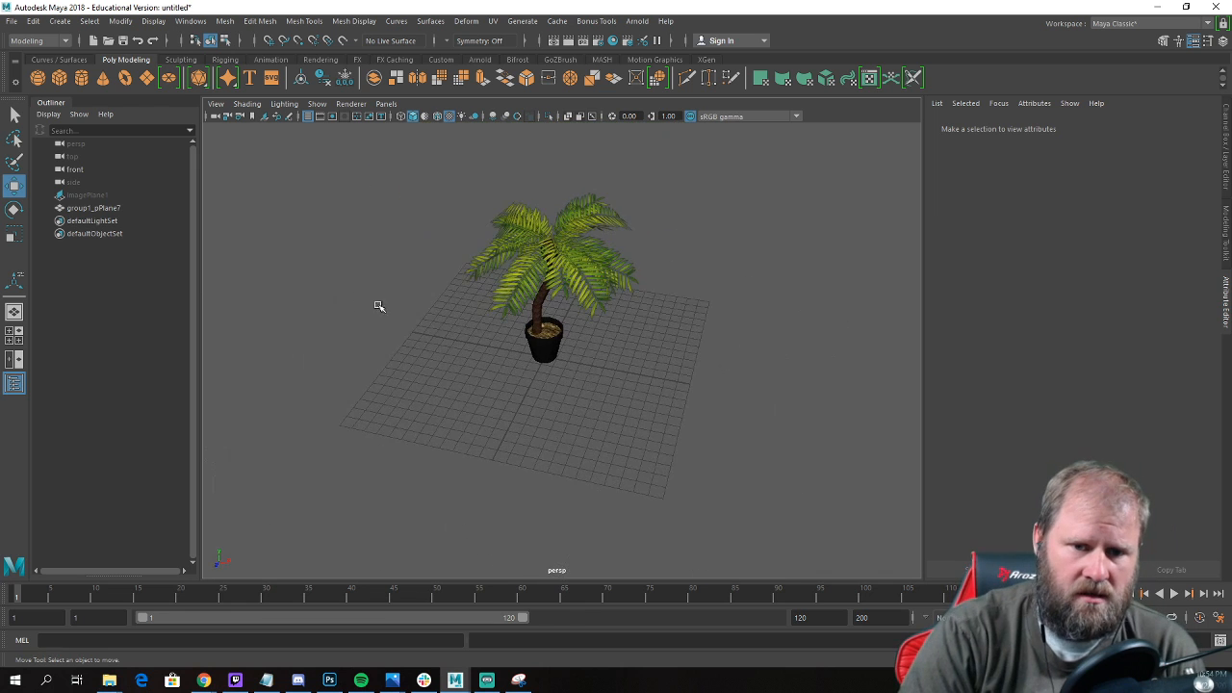
click(556, 343)
double_click(105, 209)
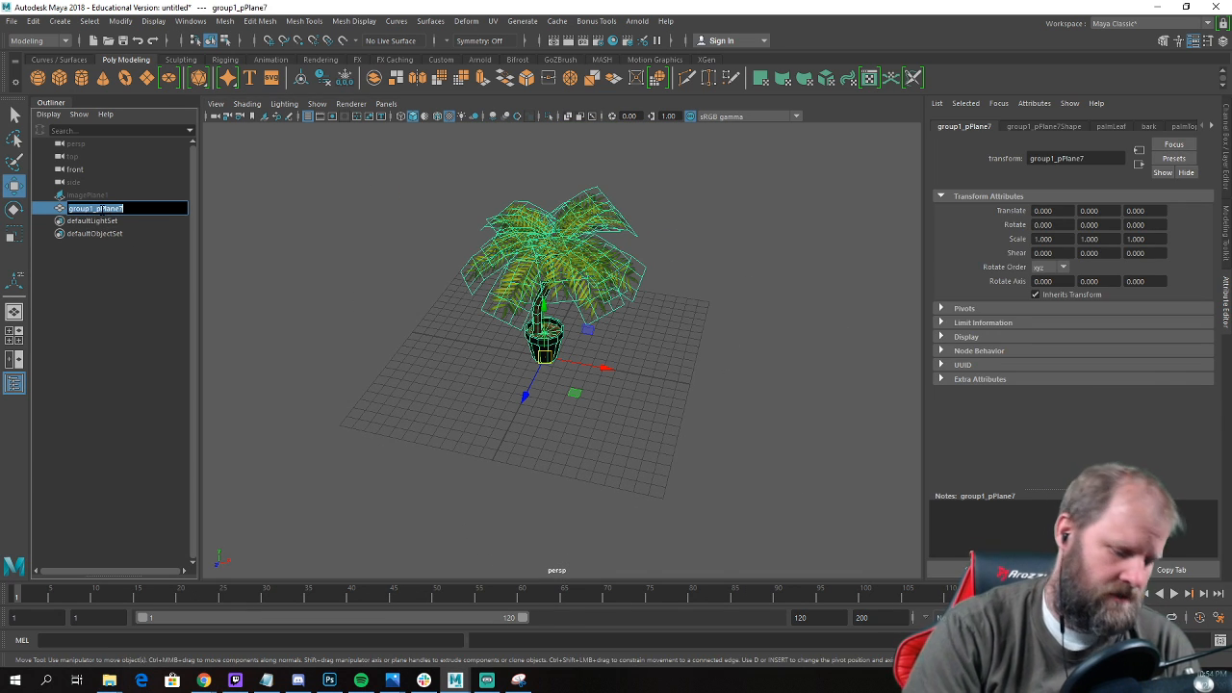
text(oBJ)
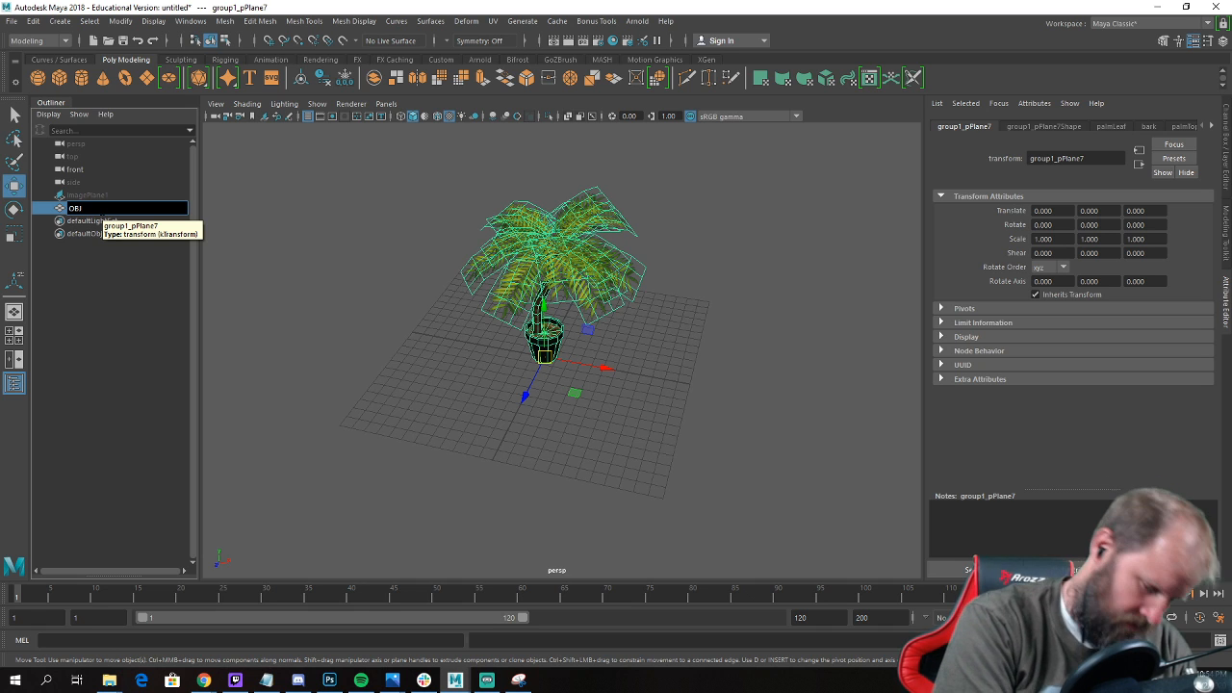
text(_palmPot)
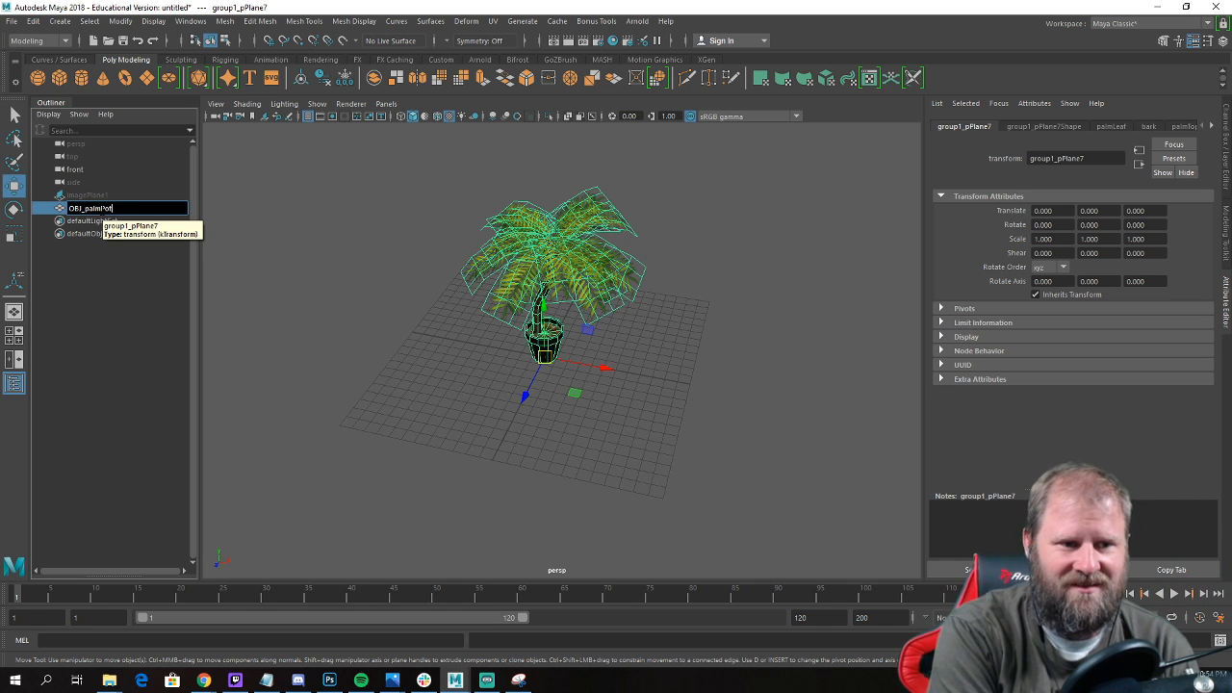
key(Return)
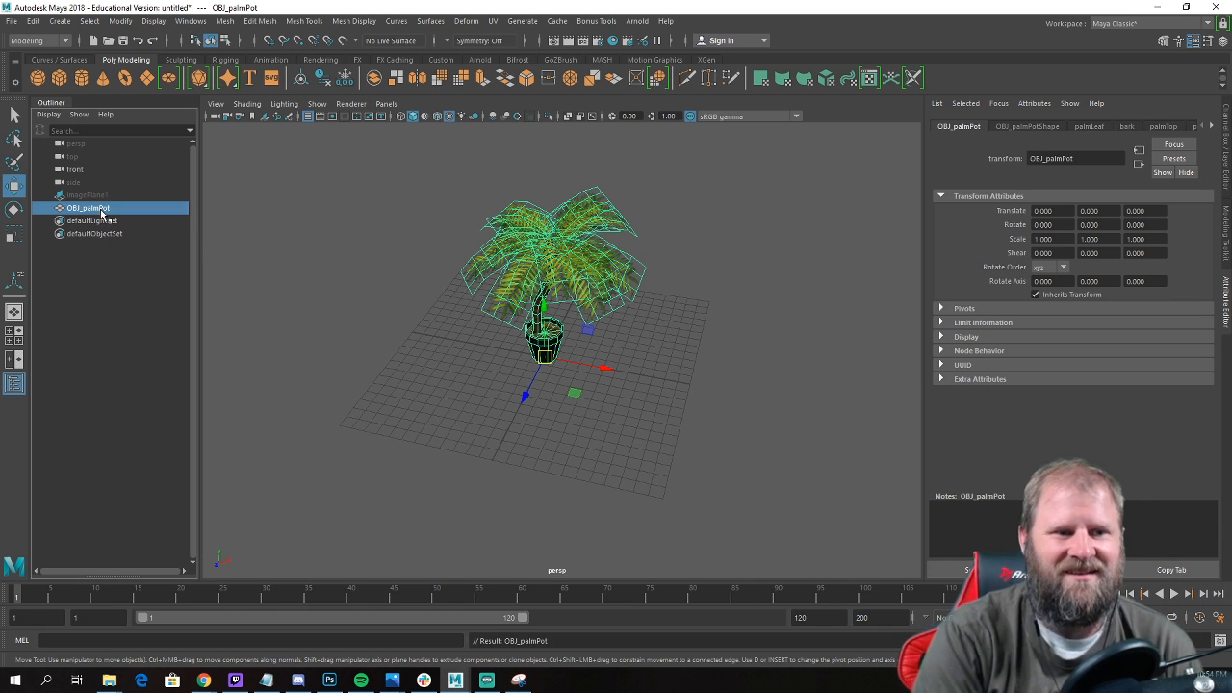
Duplicate OBJ_palmPot, move the copy sideways along X, then rotate it and scale it down into a smaller palm.
key(ctrl+d)
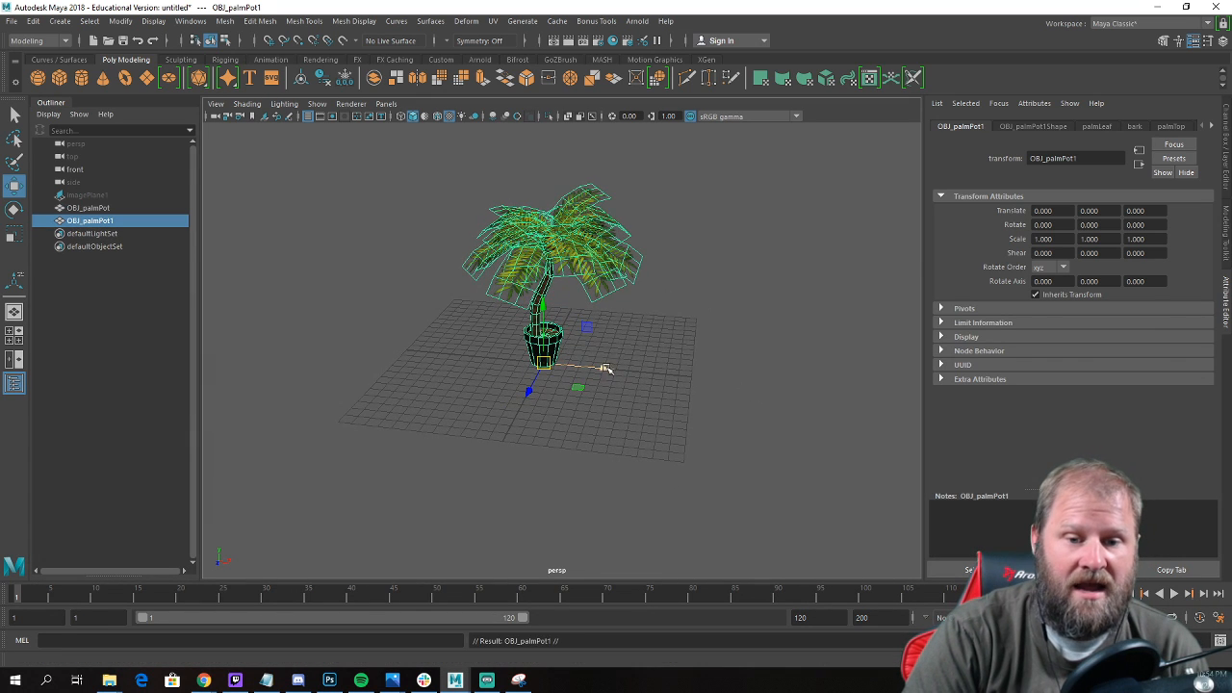
drag(608, 367, 583, 410)
key(e)
key(r)
key(e)
click(632, 351)
Duplicate the original palm again, placing the copy at about X -14.2 on the opposite side and rotating it about 95 degrees around Y.
alt+drag(545, 385, 424, 292)
click(542, 346)
key(ctrl+d)
key(e)
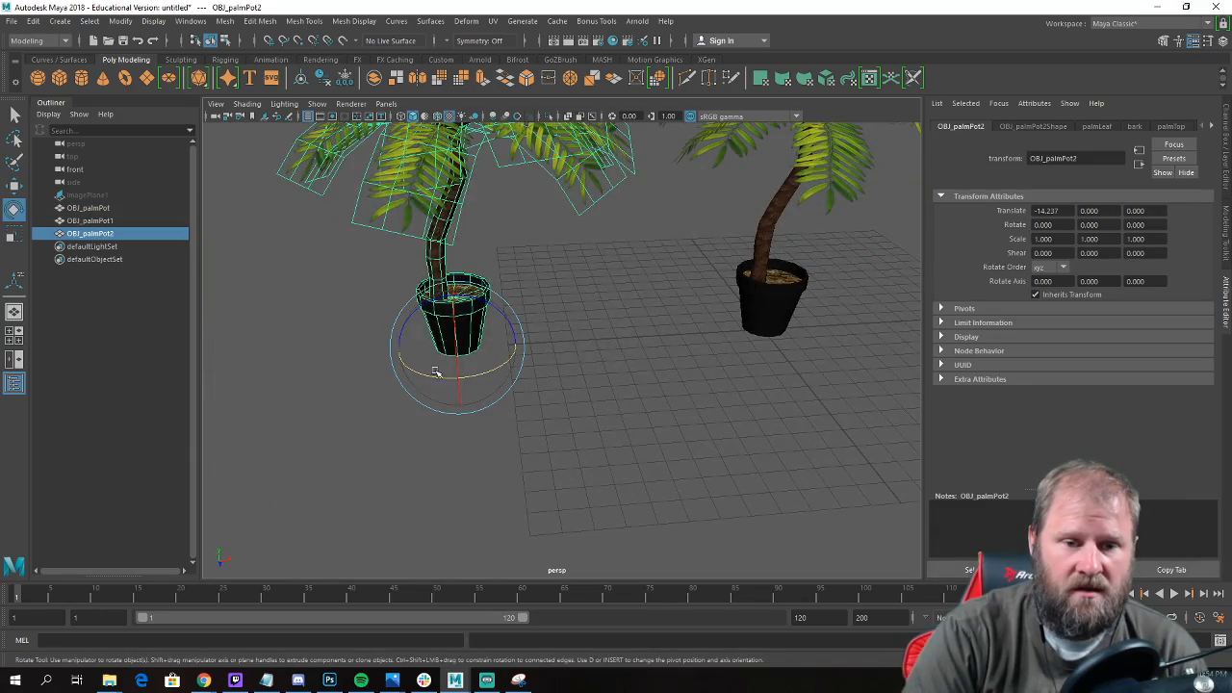
drag(438, 375, 587, 347)
scroll(508, 344, down, 5)
click(630, 394)
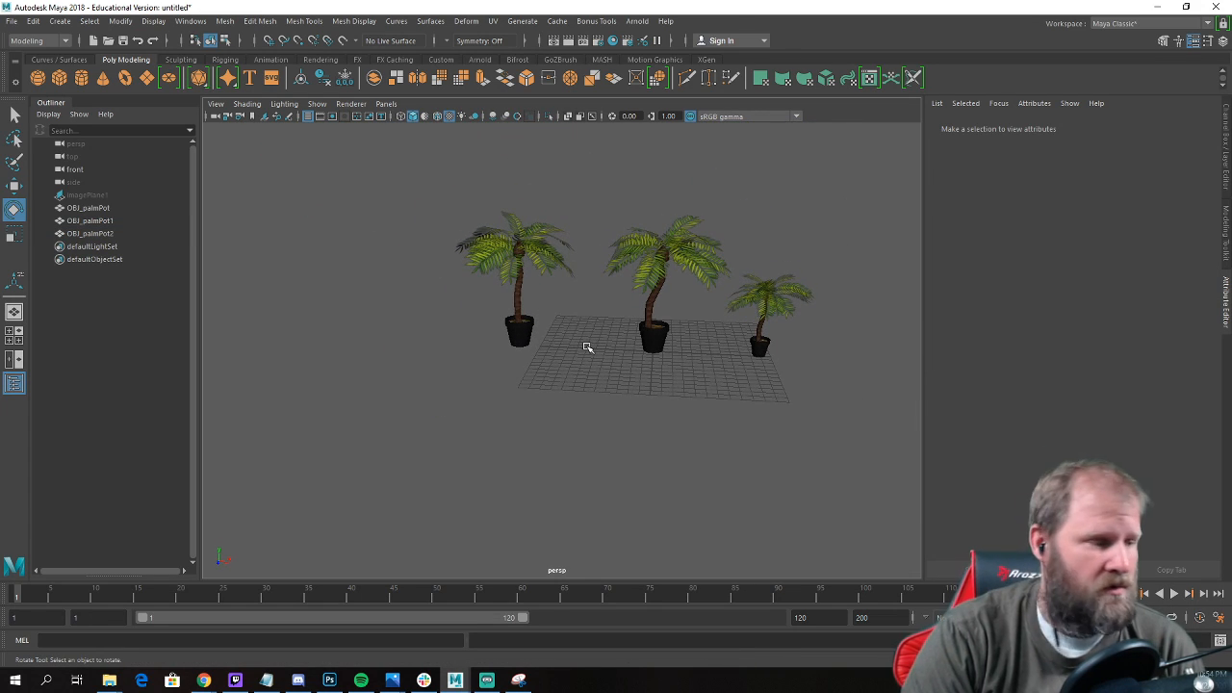
Scale the second copy uniformly to about 1.09 and shift it along X to about -14.1, leaving nothing selected.
click(510, 323)
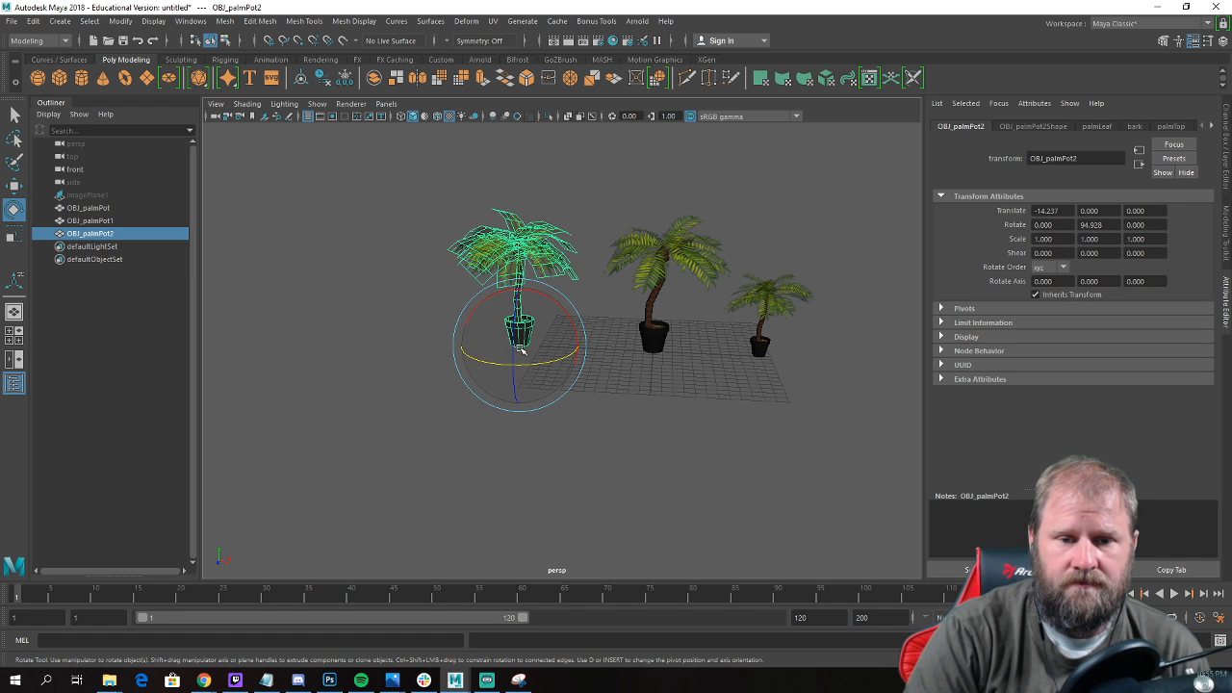
key(w)
key(r)
drag(520, 343, 536, 344)
key(w)
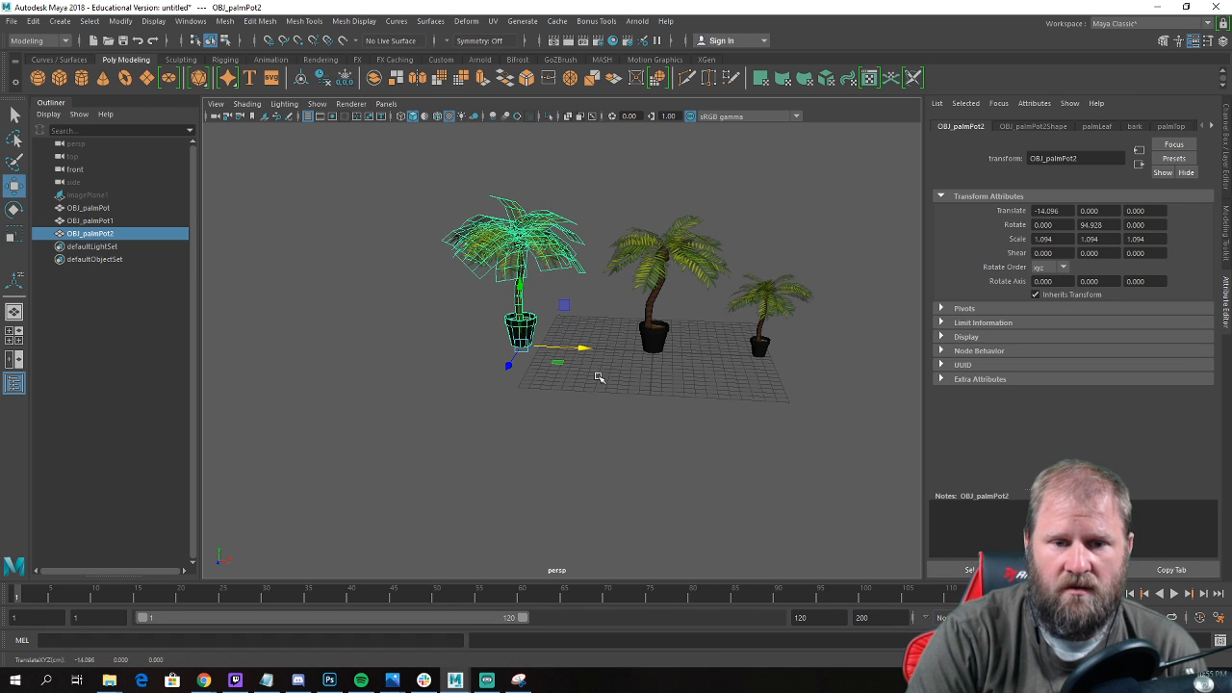
click(617, 362)
mouse_move(626, 365)
alt+mouse_down()
mouse_move(635, 368)
mouse_move(624, 365)
alt+mouse_up()
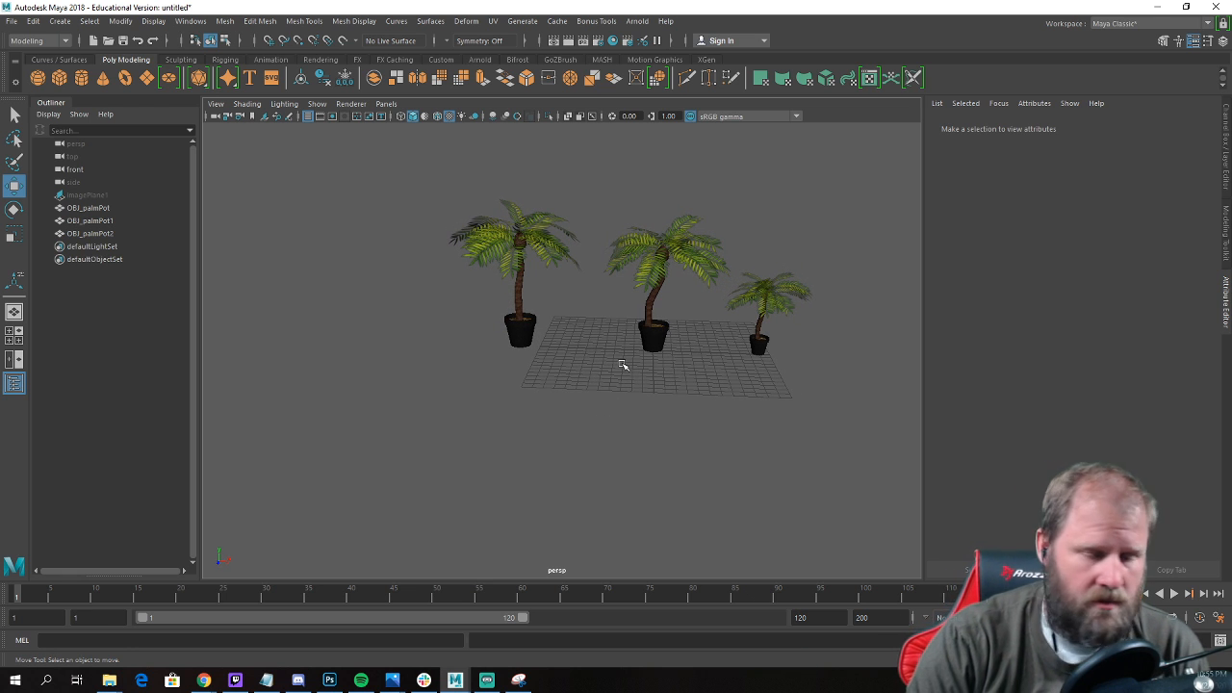
alt+drag(630, 253, 647, 274)
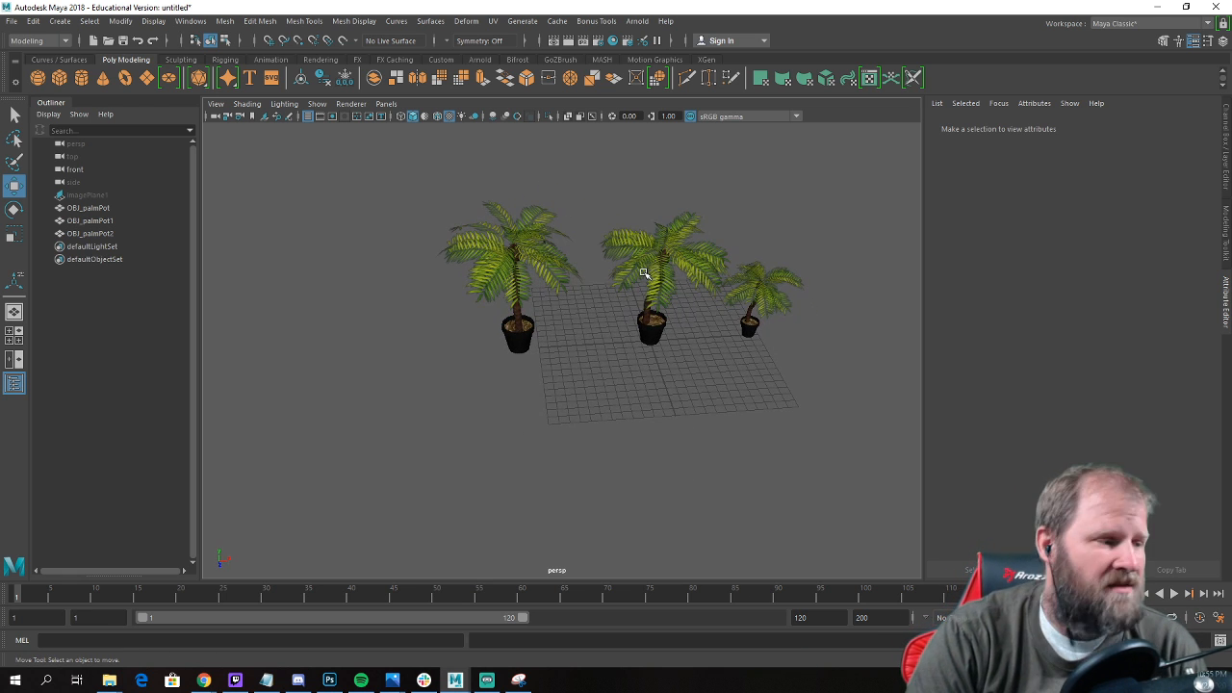
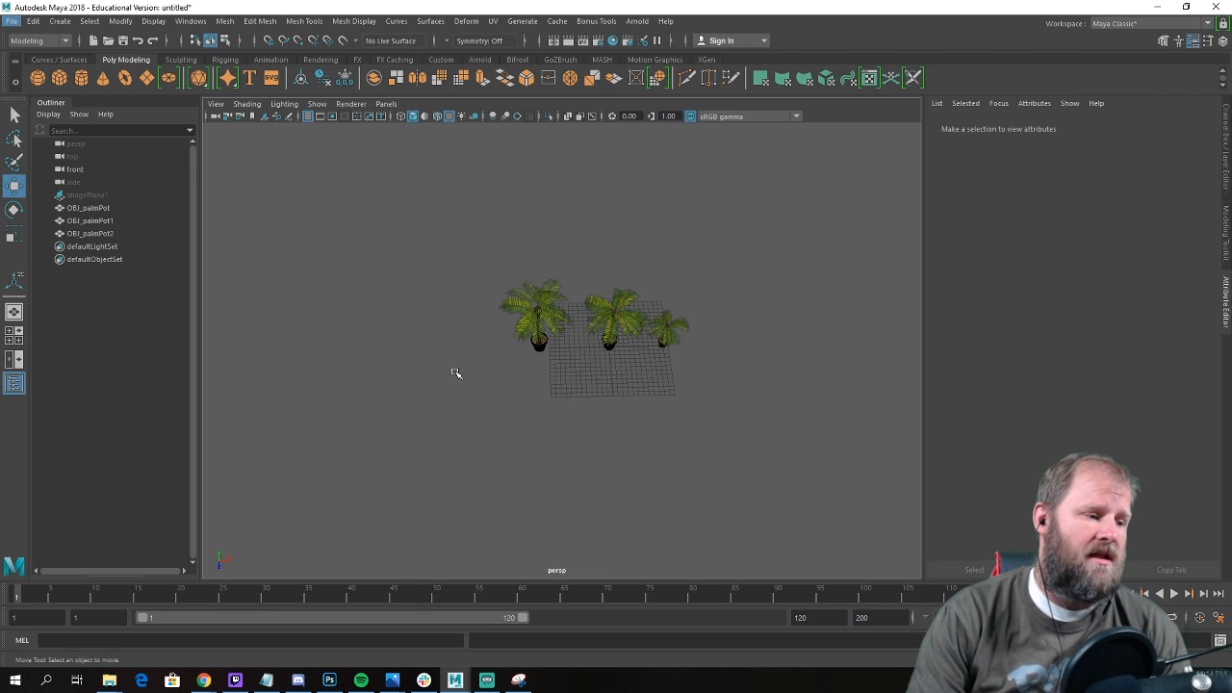
Select the large palm OBJ_palmPot2 and examine it beside the two other palms from several angles.
alt+drag(511, 268, 473, 239)
alt+right_drag(474, 238, 671, 353)
alt+drag(671, 353, 630, 354)
scroll(622, 366, up, 3)
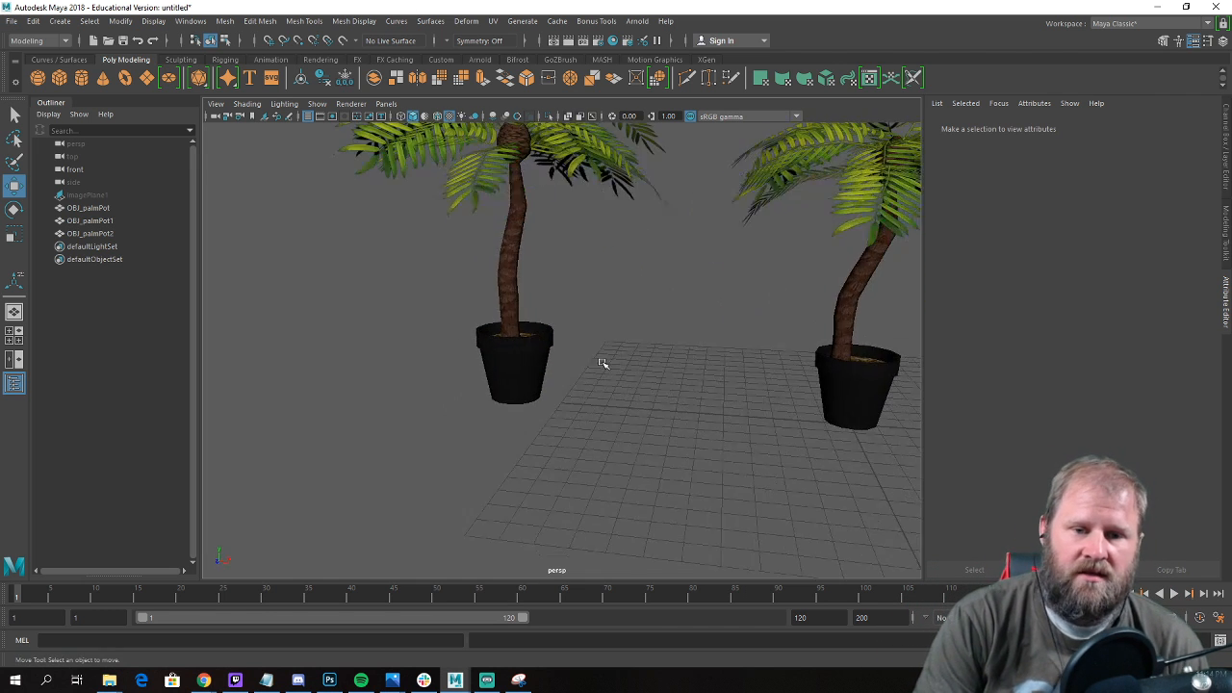
click(530, 286)
scroll(528, 258, down, 3)
mouse_move(503, 254)
alt+mouse_down()
mouse_move(503, 227)
mouse_move(526, 252)
alt+mouse_up()
scroll(527, 250, down, 4)
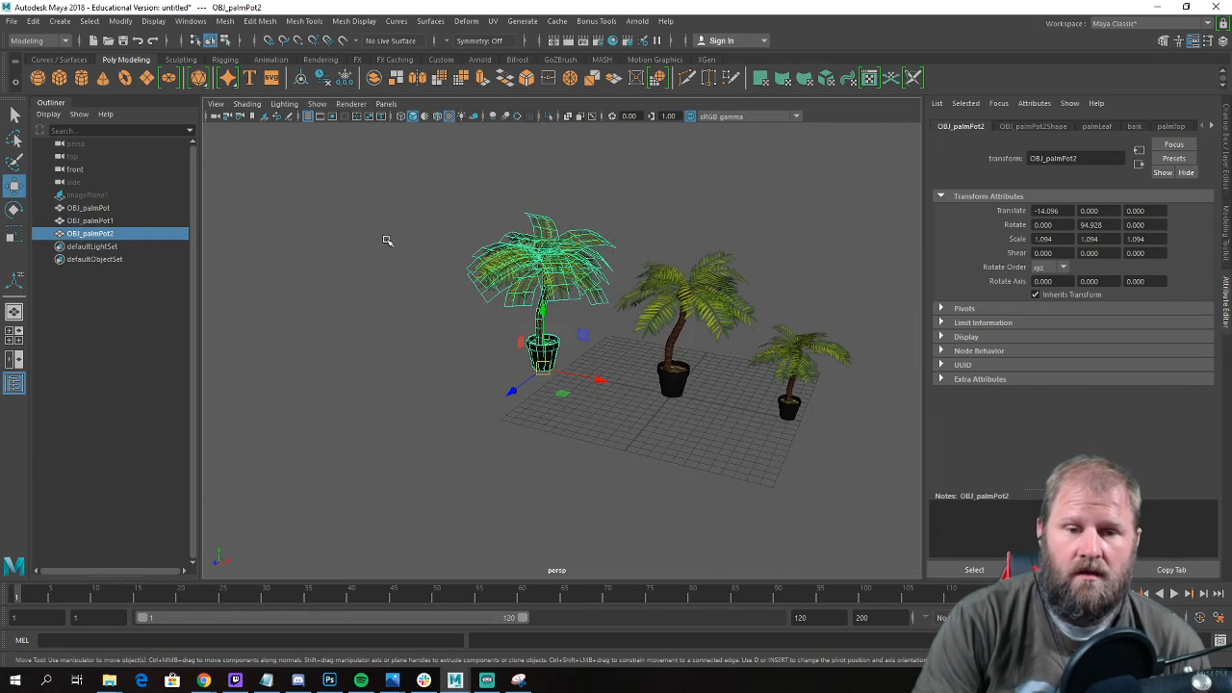
alt+drag(384, 240, 421, 234)
scroll(424, 255, up, 2)
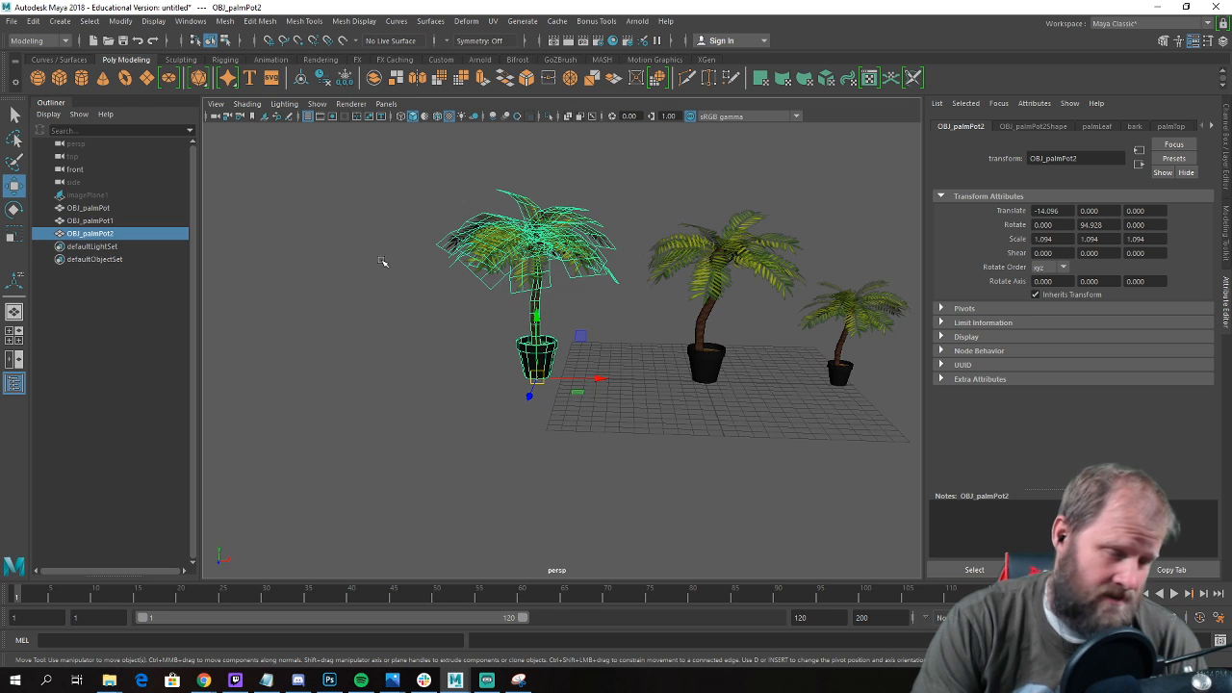
scroll(423, 240, up, 2)
alt+drag(404, 240, 392, 258)
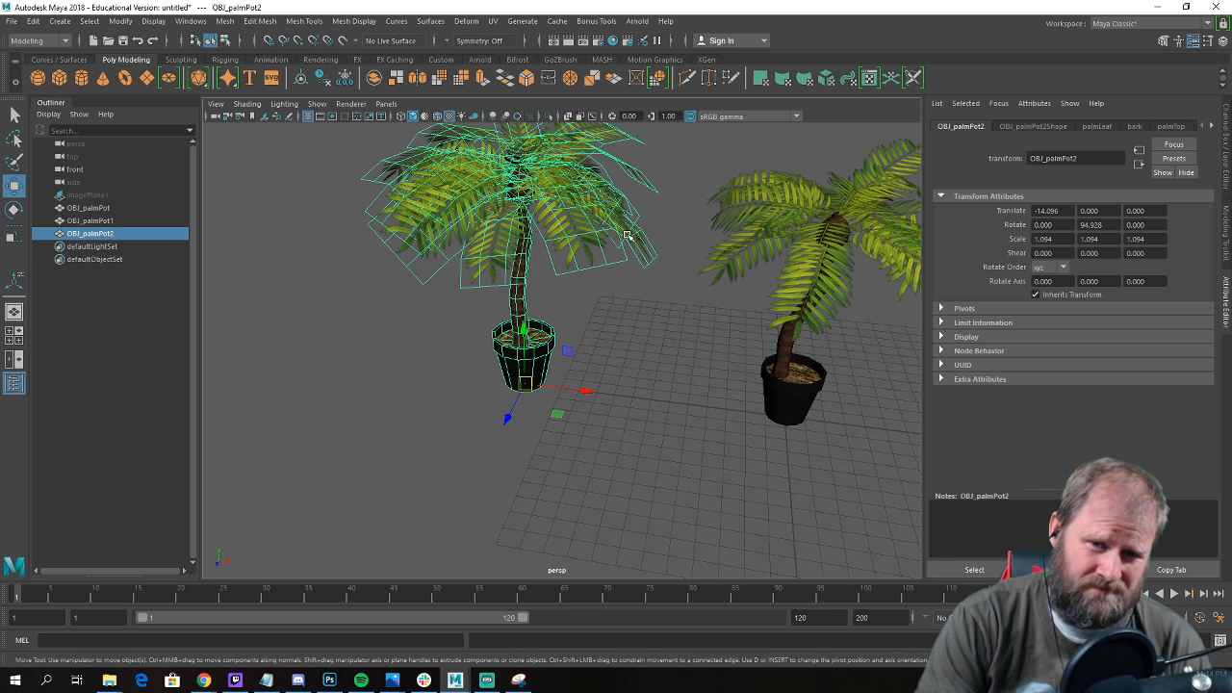
Add a nonlinear Bend deformer to OBJ_palmPot2 and show the bend1 input attributes.
click(466, 21)
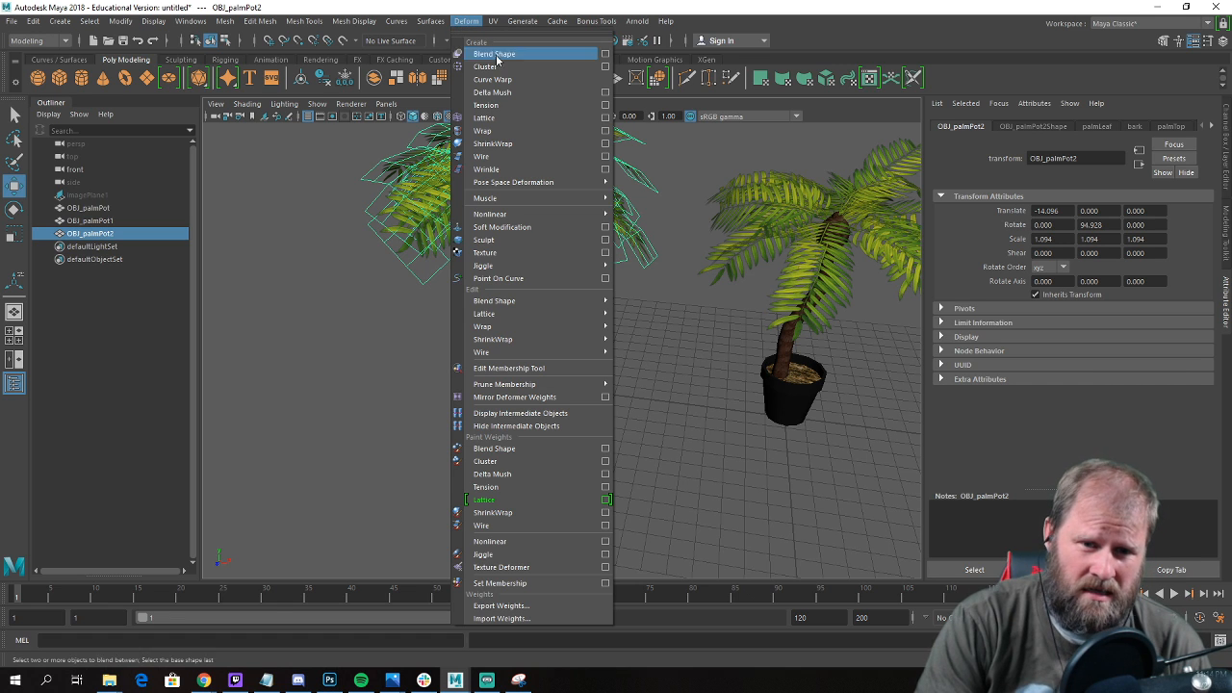
mouse_move(546, 220)
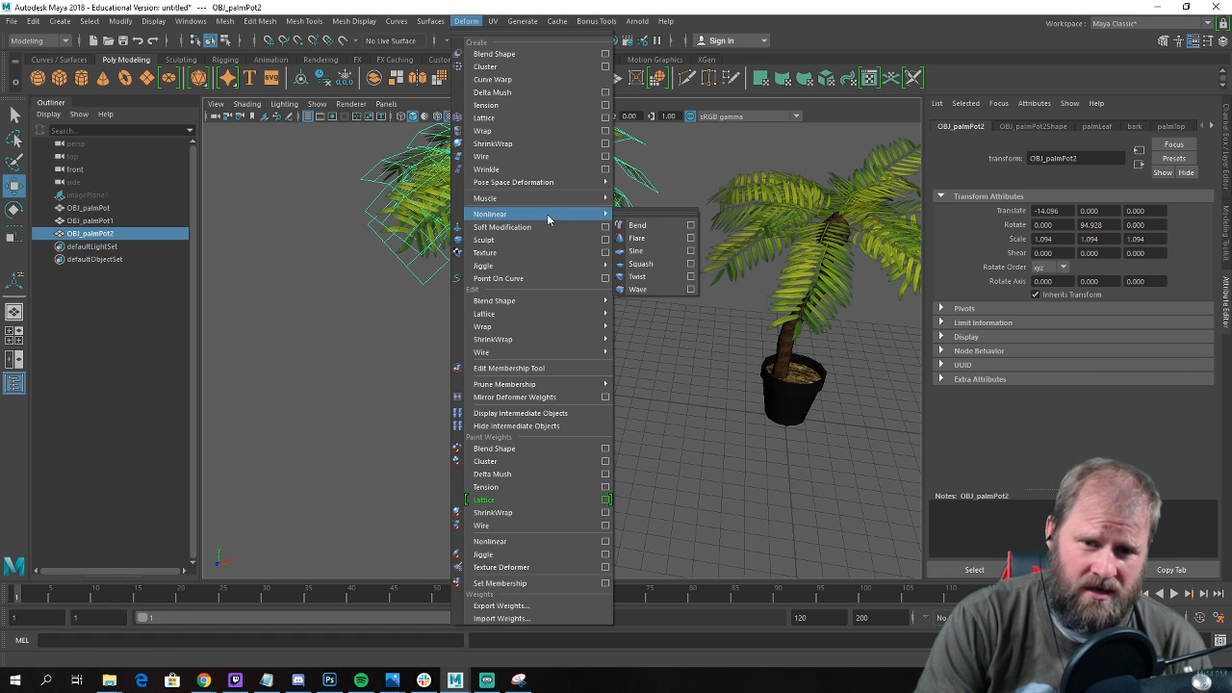
click(657, 227)
scroll(637, 231, down, 4)
alt+drag(637, 231, 548, 232)
alt+drag(544, 277, 657, 285)
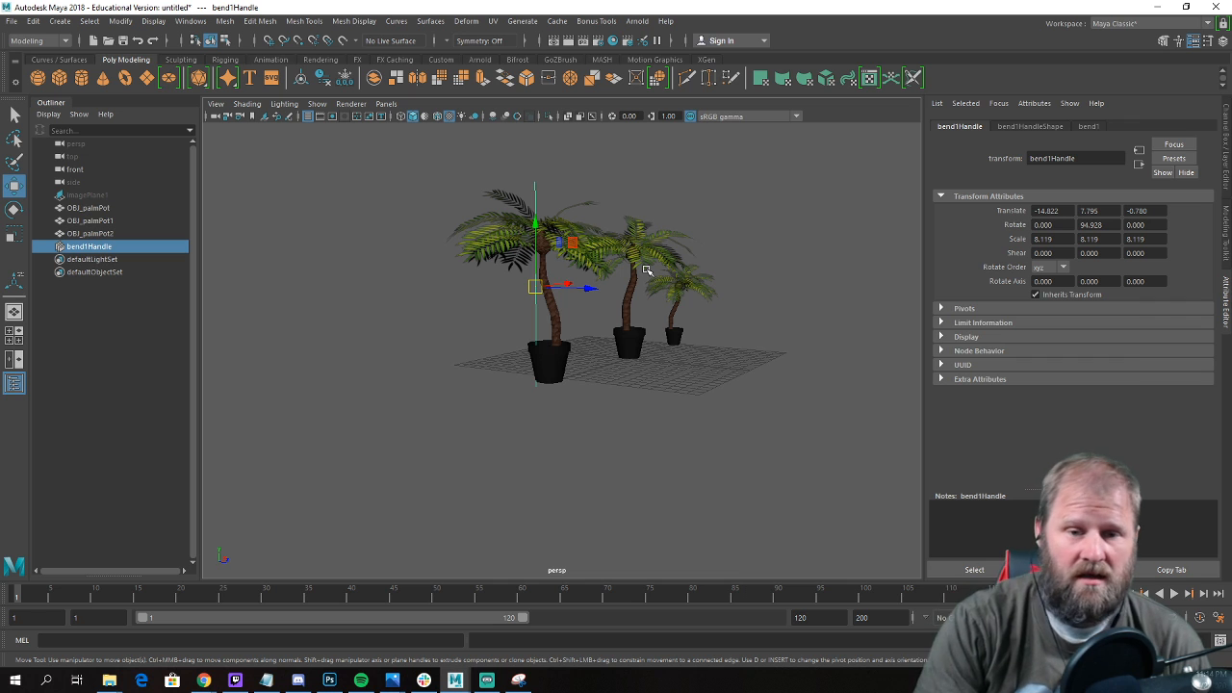
alt+drag(647, 270, 846, 280)
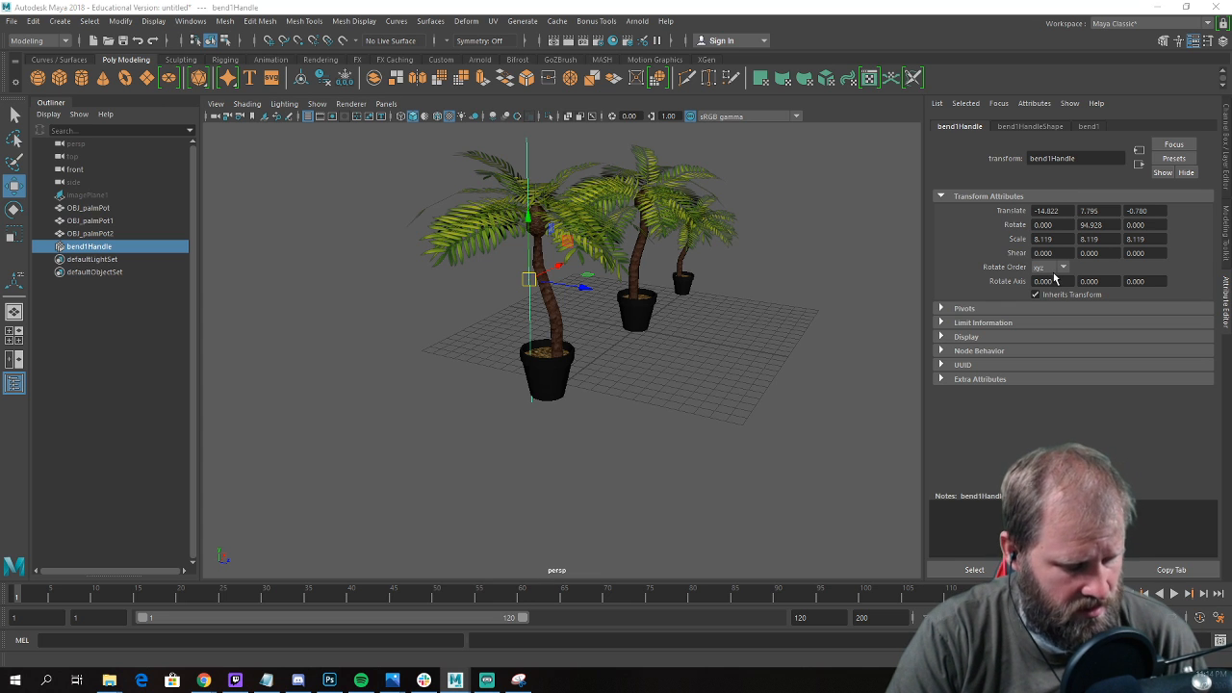
key(ctrl+a)
click(1074, 284)
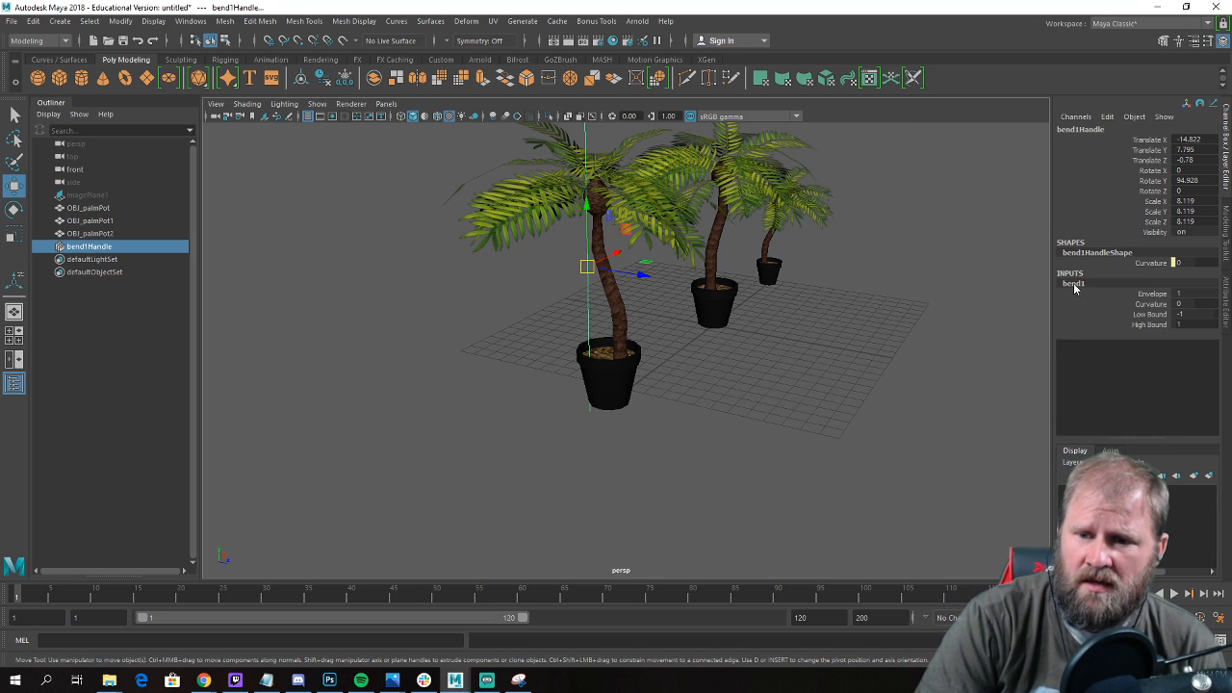
mouse_move(851, 345)
alt+mouse_down()
mouse_move(829, 342)
mouse_move(845, 333)
alt+mouse_up()
Try bending the palm with a bend1 Curvature of up to about 171.9 and undo the change.
click(1149, 305)
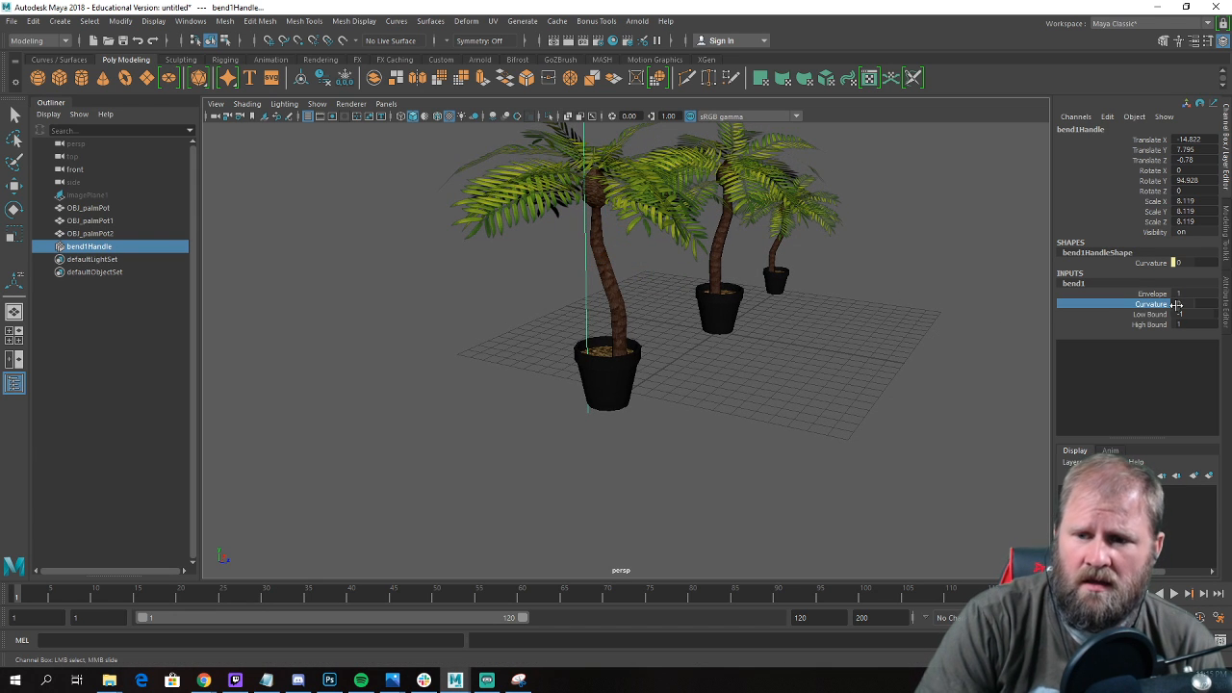
mouse_move(858, 320)
middle_down()
mouse_move(761, 319)
mouse_move(880, 319)
middle_up()
middle_drag(754, 321, 847, 302)
middle_drag(922, 300, 837, 320)
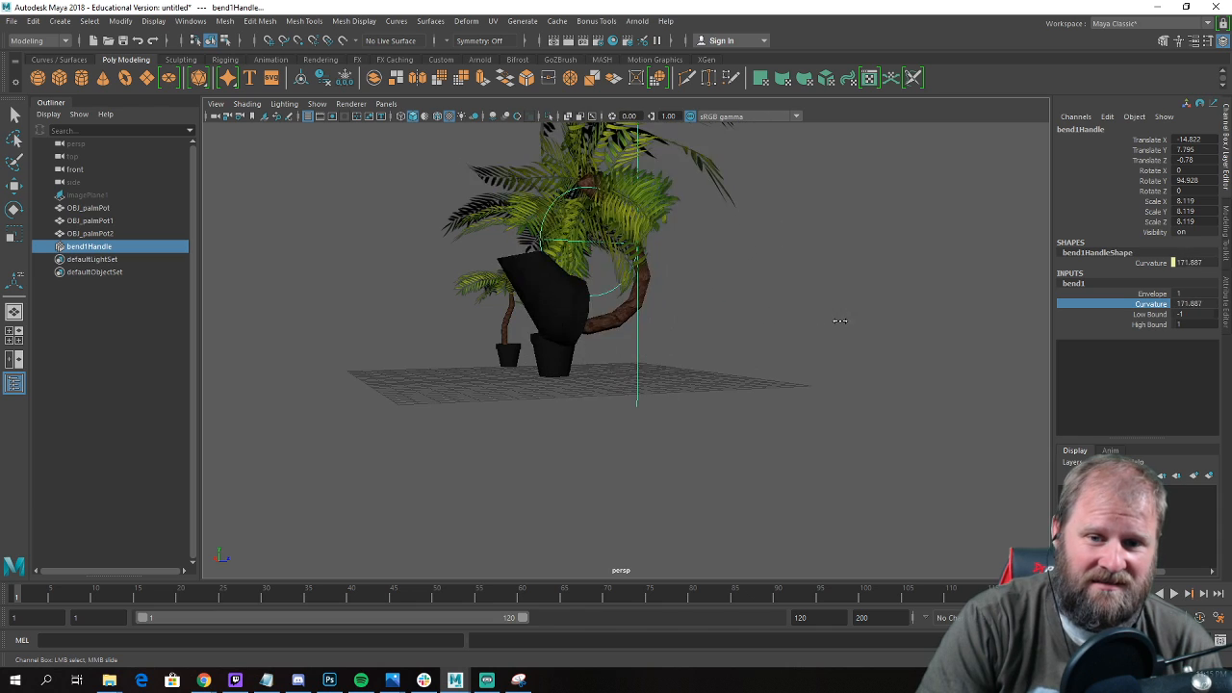
key(ctrl+z)
key(ctrl+z)
key(ctrl+z)
key(ctrl+z)
alt+drag(806, 306, 742, 319)
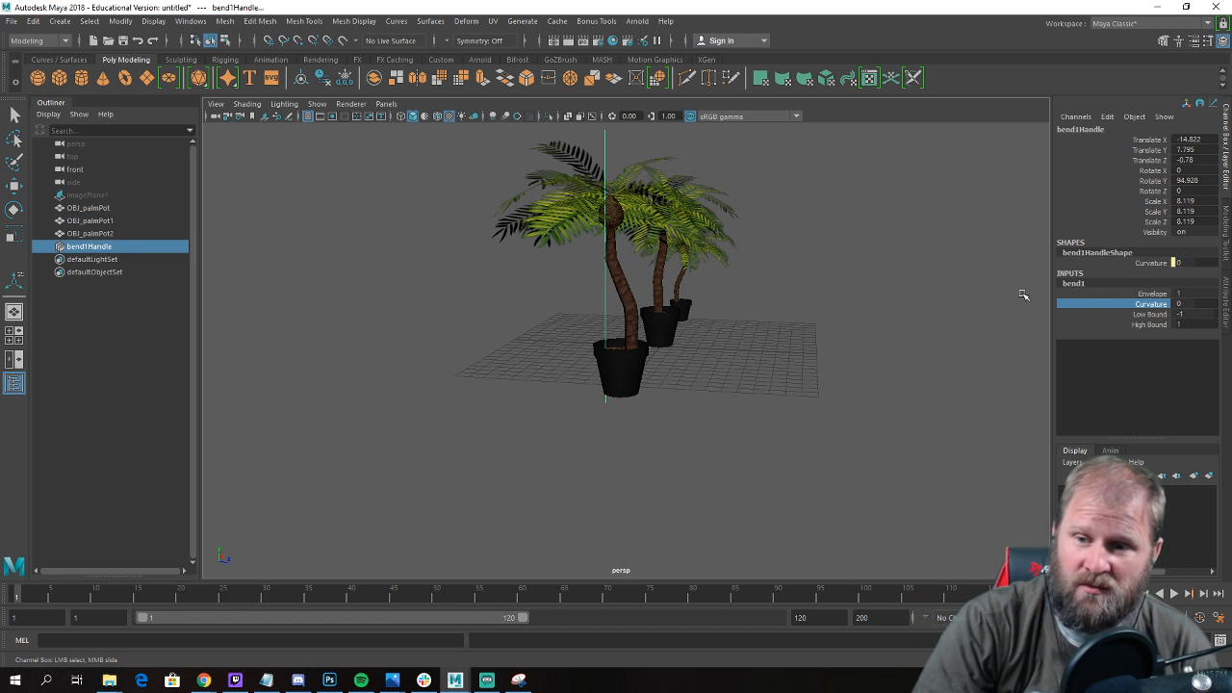
Set the bend's High Bound to 2.1, Low Bound to 0 and Curvature to about -98.5.
click(1142, 324)
middle_drag(972, 309, 861, 310)
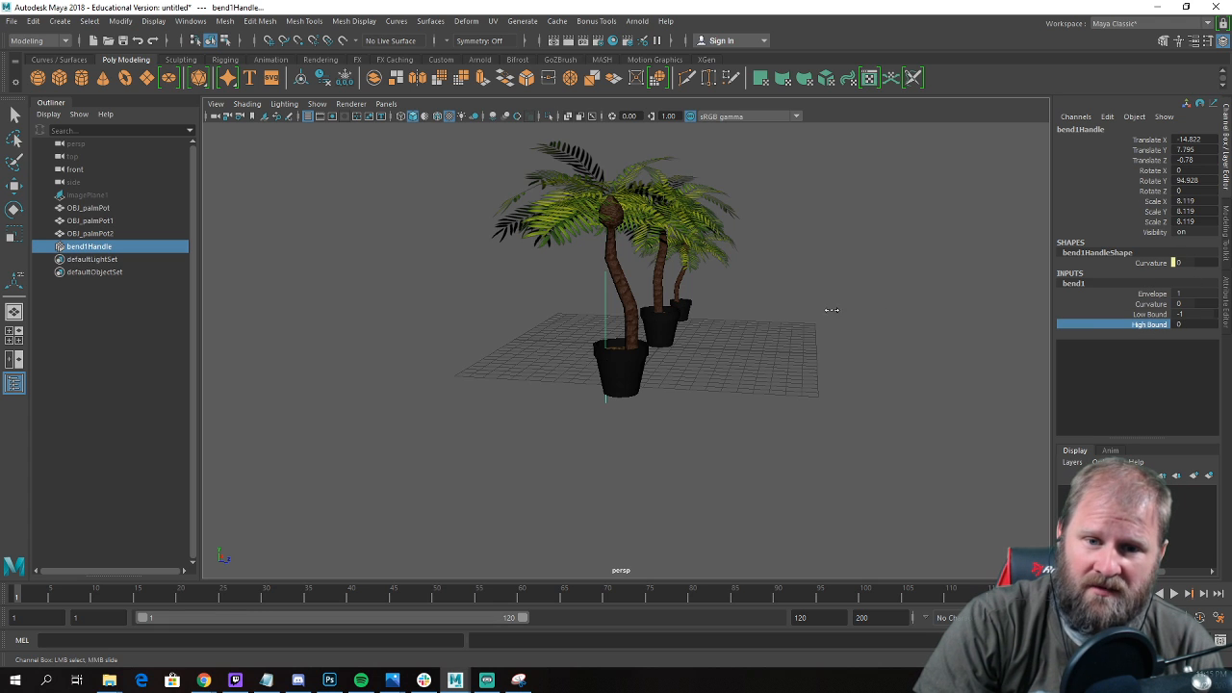
click(1141, 314)
mouse_move(911, 313)
middle_down()
mouse_move(767, 329)
mouse_move(906, 323)
middle_up()
click(1148, 307)
middle_drag(1028, 310, 871, 306)
click(1131, 315)
alt+drag(846, 289, 664, 213)
key(w)
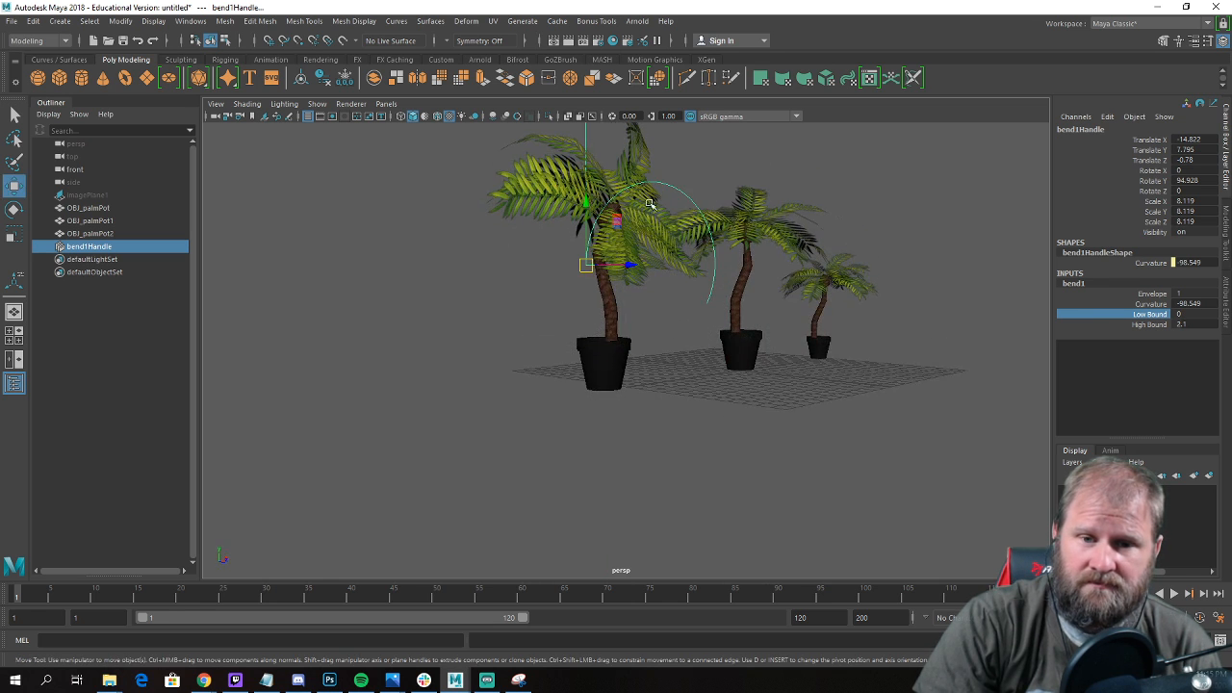
Try sliding the bend handle down the trunk to about Y 4.76 and lower, and undo the moves.
drag(591, 201, 588, 257)
alt+drag(569, 262, 669, 306)
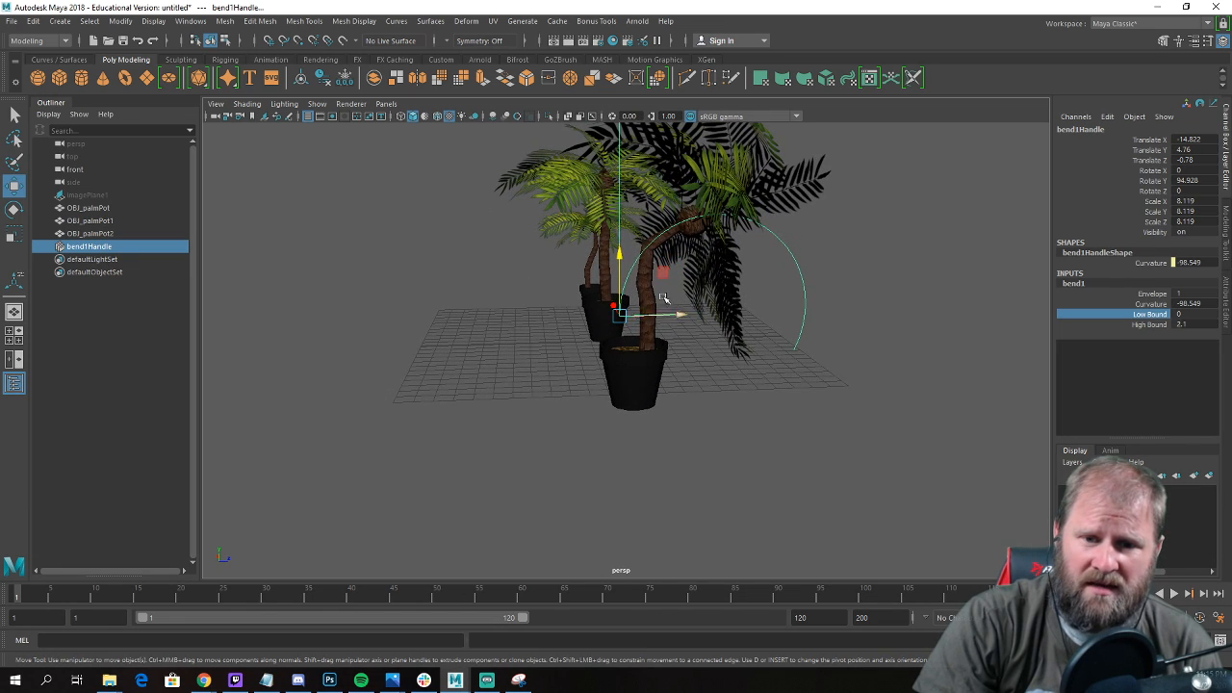
drag(622, 242, 616, 342)
alt+drag(569, 279, 612, 280)
key(ctrl+z)
key(ctrl+z)
key(ctrl+z)
key(ctrl+z)
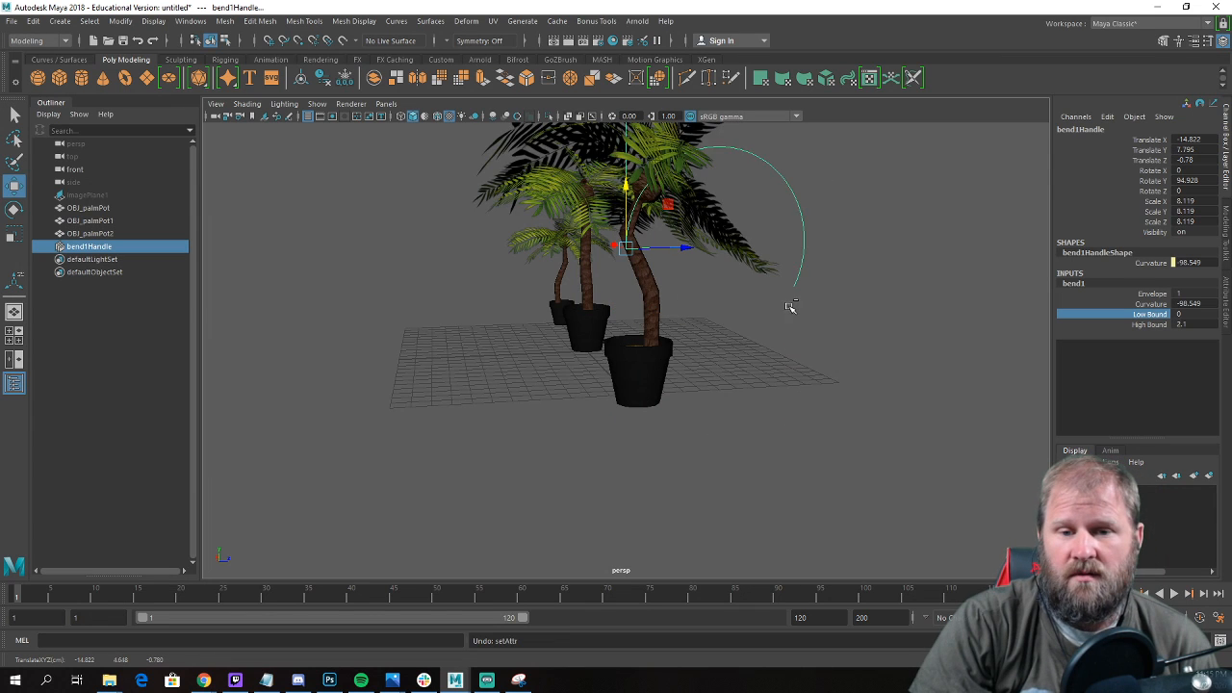
Delete the bend handle, add a nonlinear Twist deformer to OBJ_palmPot2 and show its input attributes.
alt+drag(803, 310, 741, 231)
key(Delete)
click(568, 251)
scroll(567, 249, down, 4)
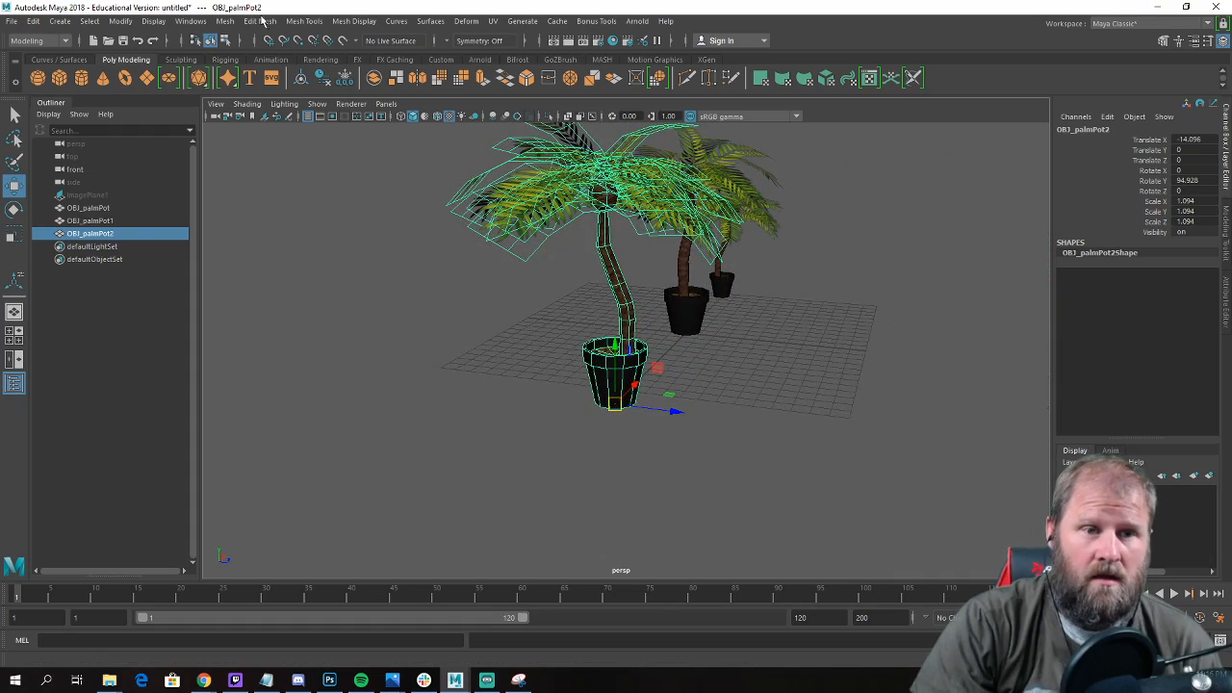
click(397, 22)
mouse_move(460, 23)
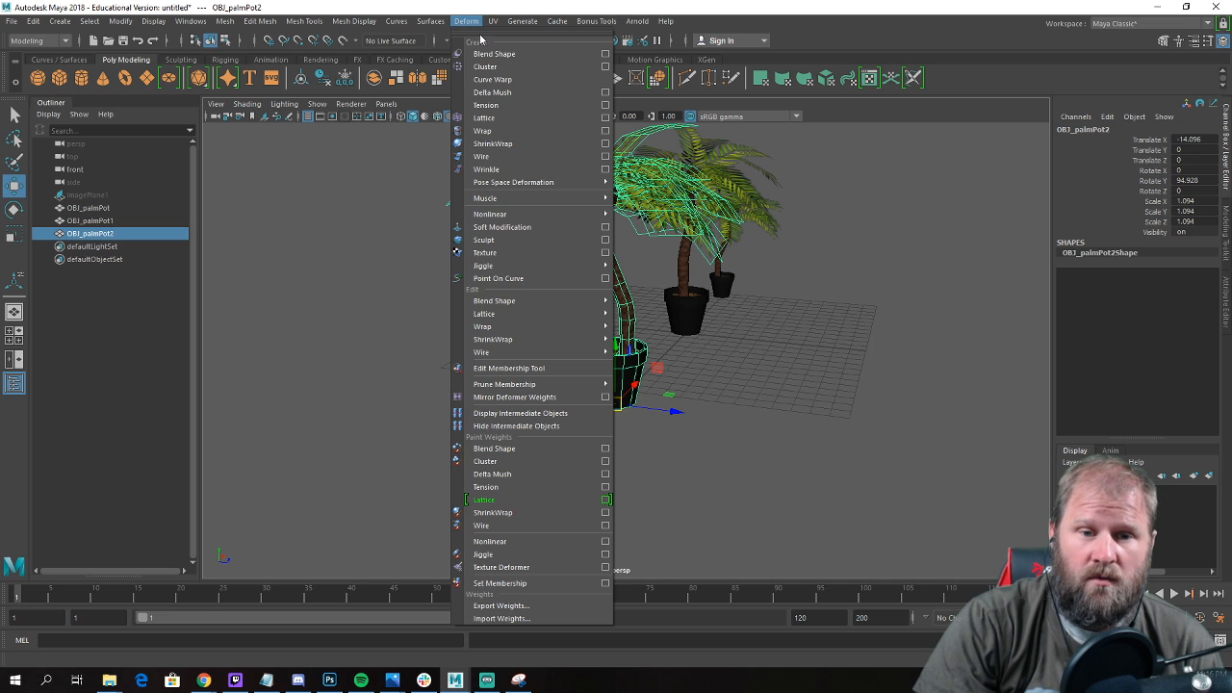
mouse_move(568, 214)
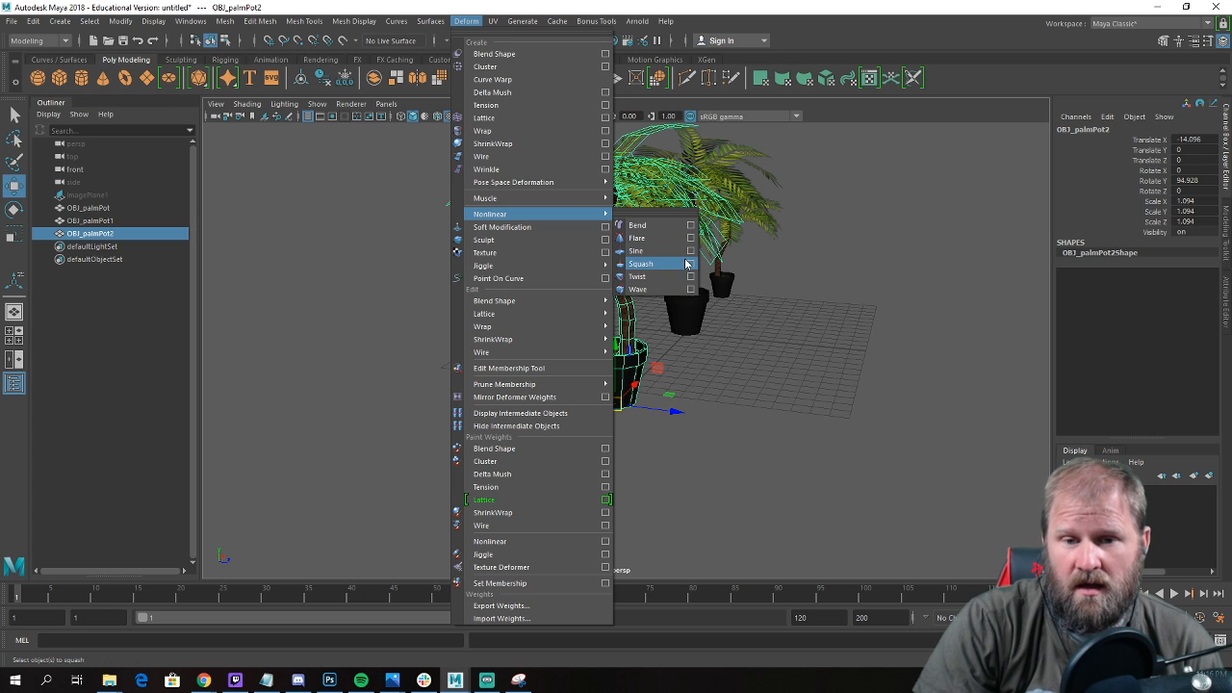
click(675, 280)
alt+right_drag(825, 330, 977, 291)
click(1074, 274)
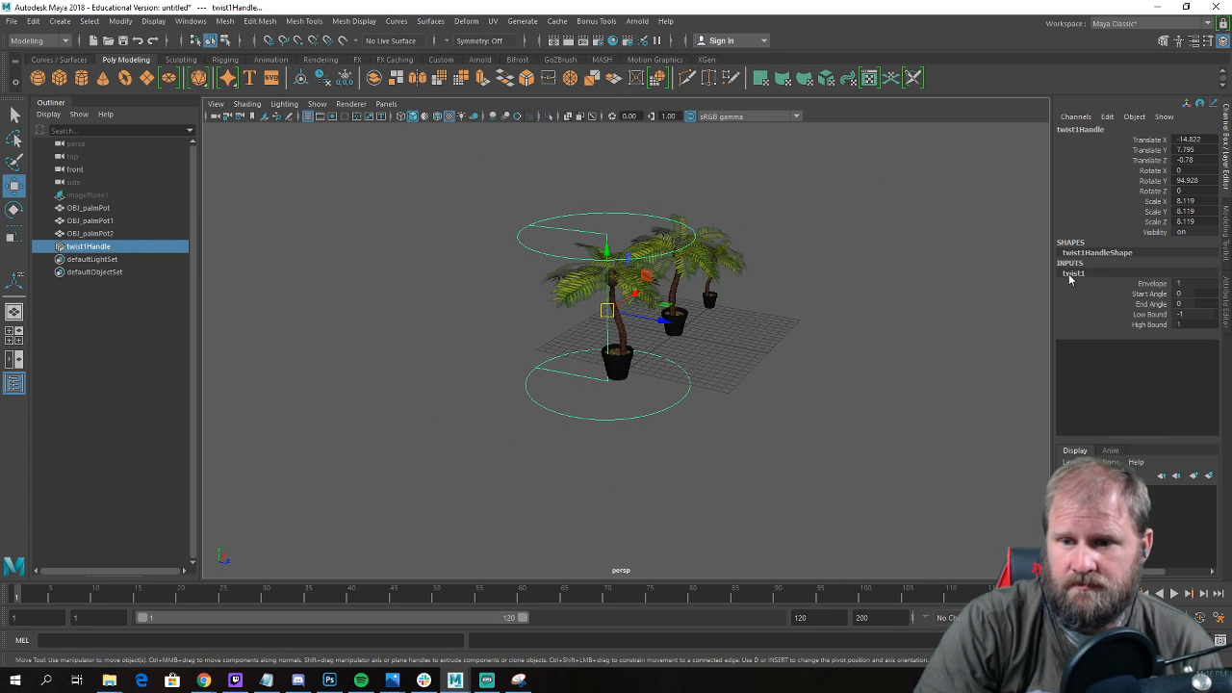
Try twisting the palm back and forth by varying the Twist's Start Angle, including about -439, and undo the twist.
click(1146, 294)
middle_drag(956, 309, 635, 373)
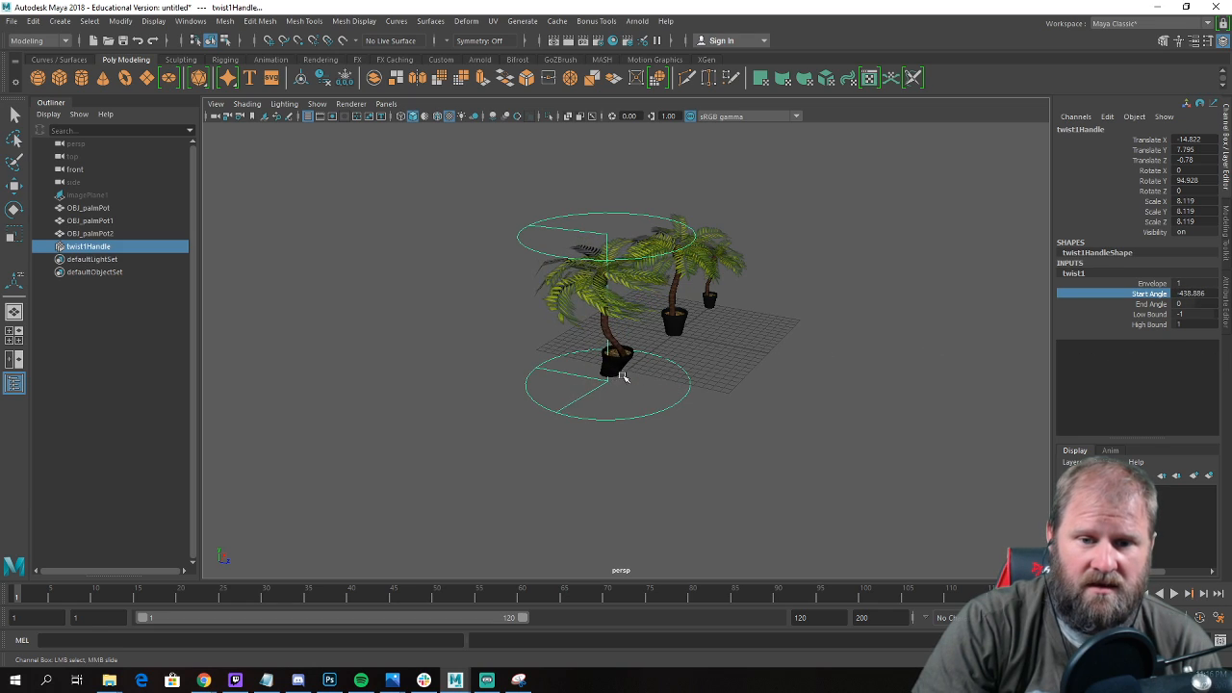
alt+right_drag(640, 374, 823, 373)
alt+drag(822, 372, 964, 341)
middle_drag(964, 341, 616, 350)
alt+right_drag(895, 333, 812, 329)
alt+drag(812, 328, 776, 302)
key(ctrl+z)
key(ctrl+z)
key(ctrl+z)
key(ctrl+z)
Reselect OBJ_palmPot2, add a nonlinear Squash deformer and show its input attributes.
click(834, 325)
click(637, 265)
alt+drag(675, 275, 745, 321)
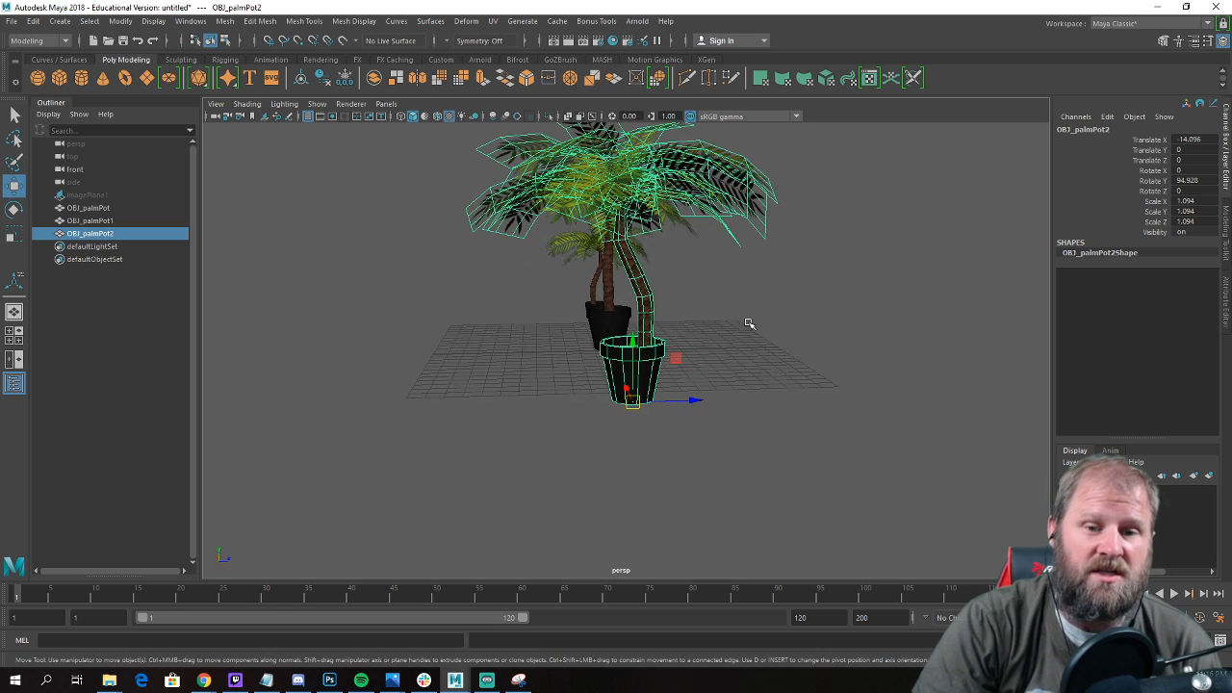
click(466, 21)
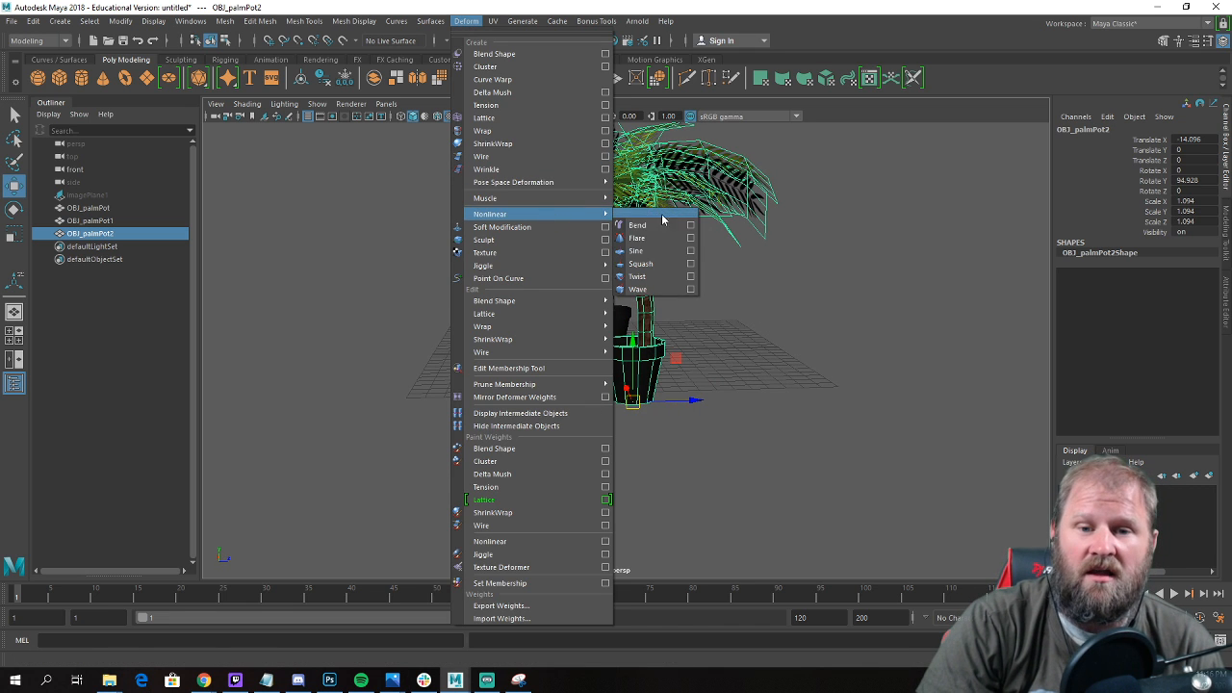
click(658, 274)
scroll(732, 277, down, 2)
click(1071, 278)
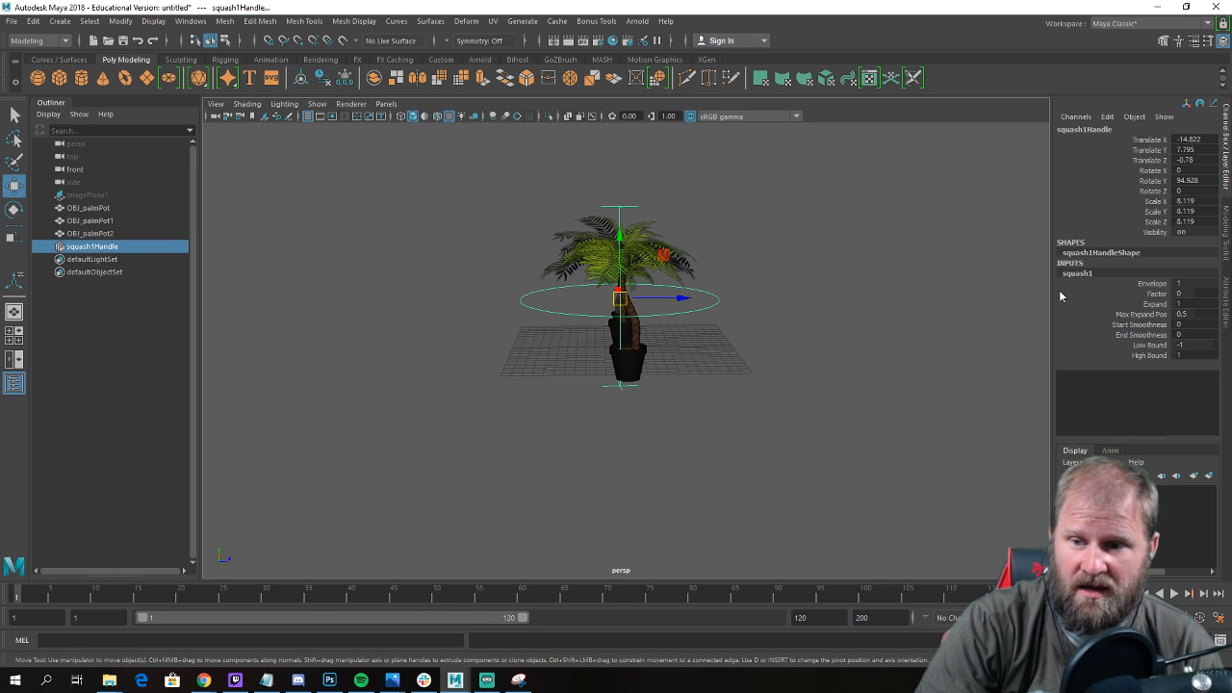
scroll(839, 302, up, 4)
alt+middle_drag(834, 316, 831, 340)
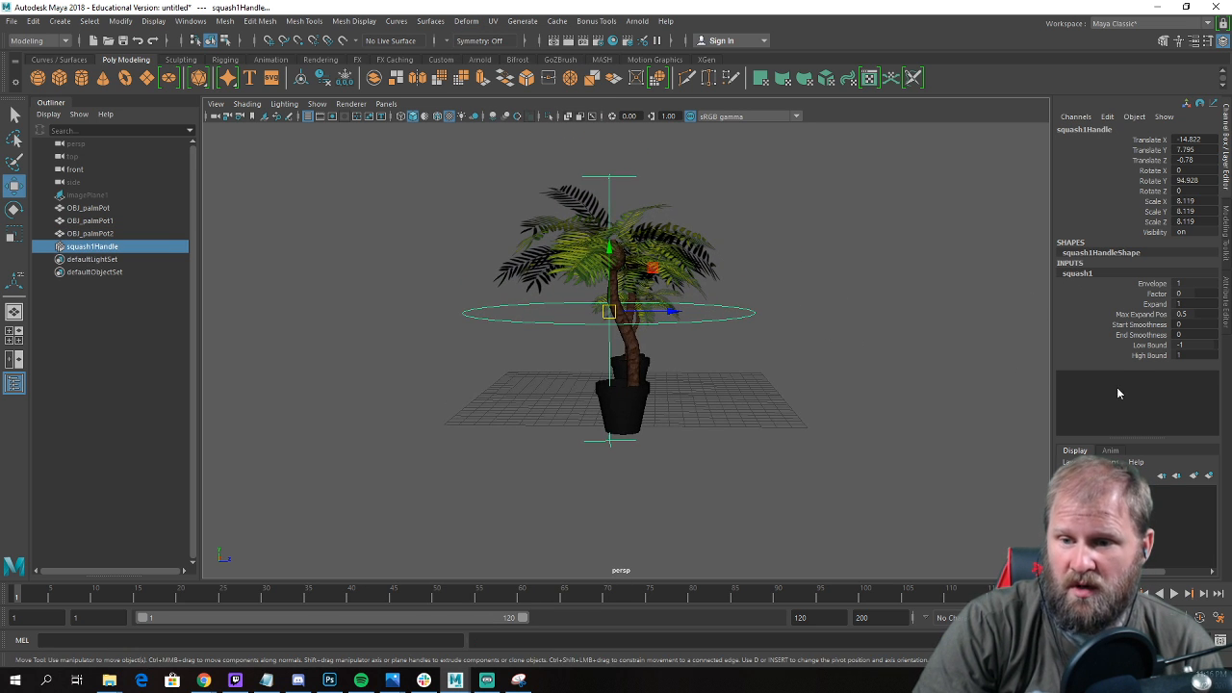
Try the Squash attributes with Expand at 10, and undo back to the palm without the deformer.
click(1156, 304)
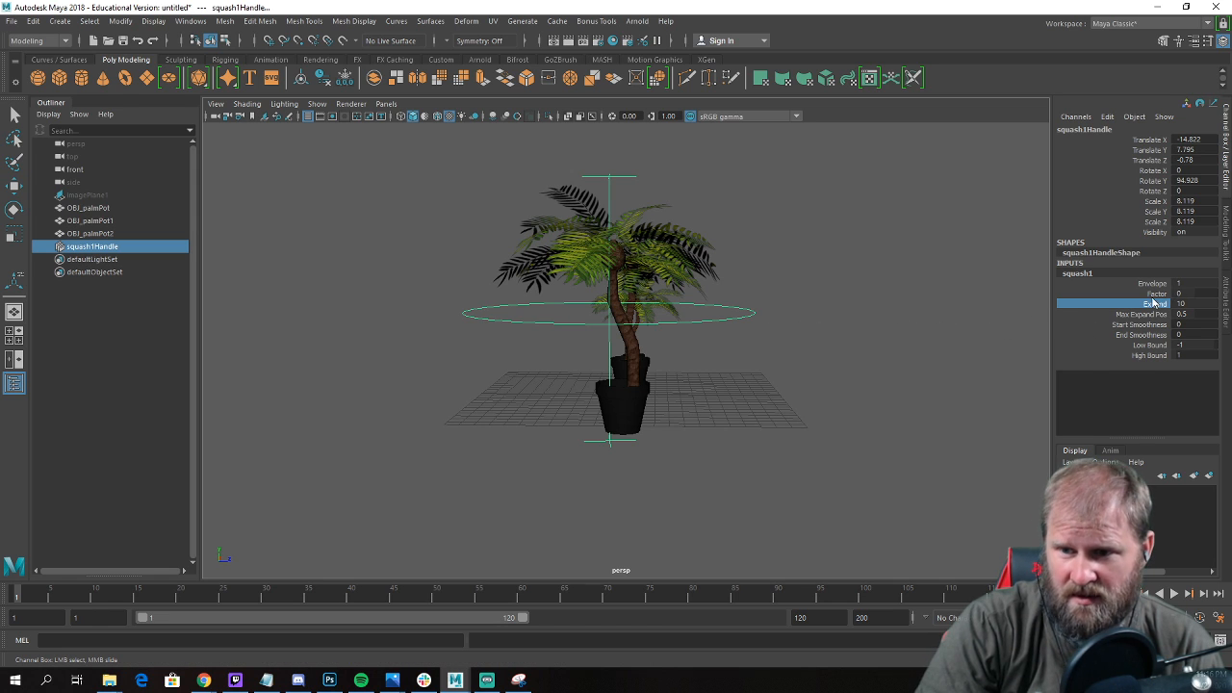
click(1154, 284)
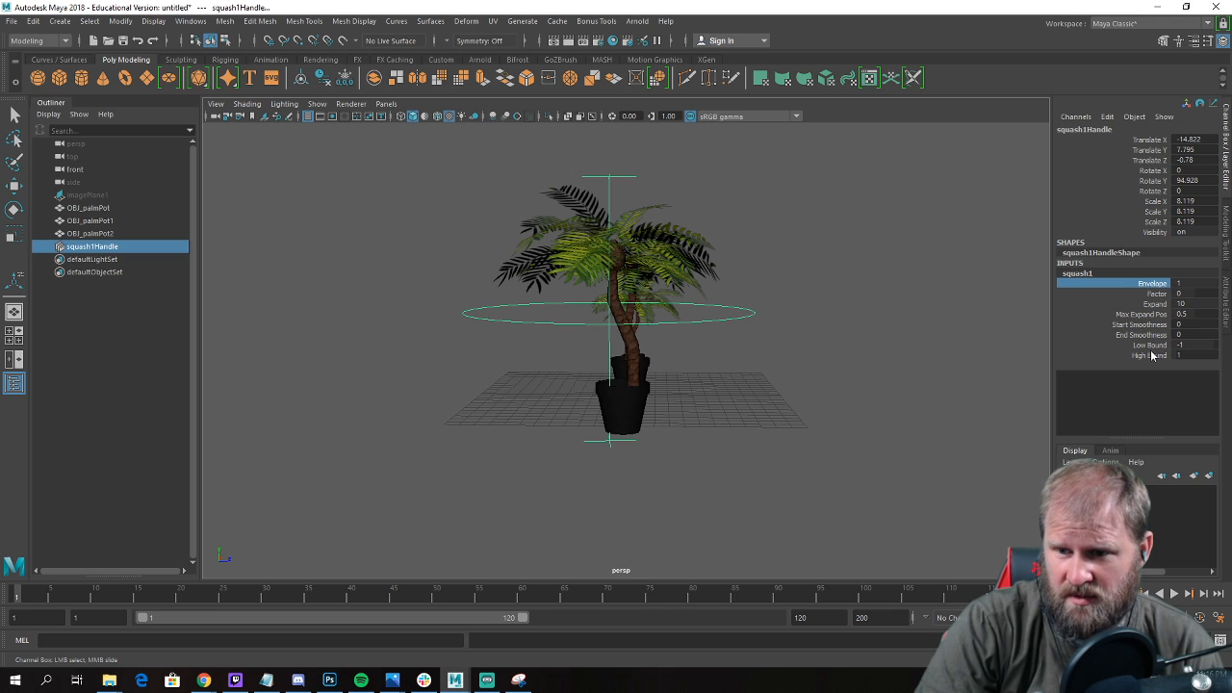
click(1146, 326)
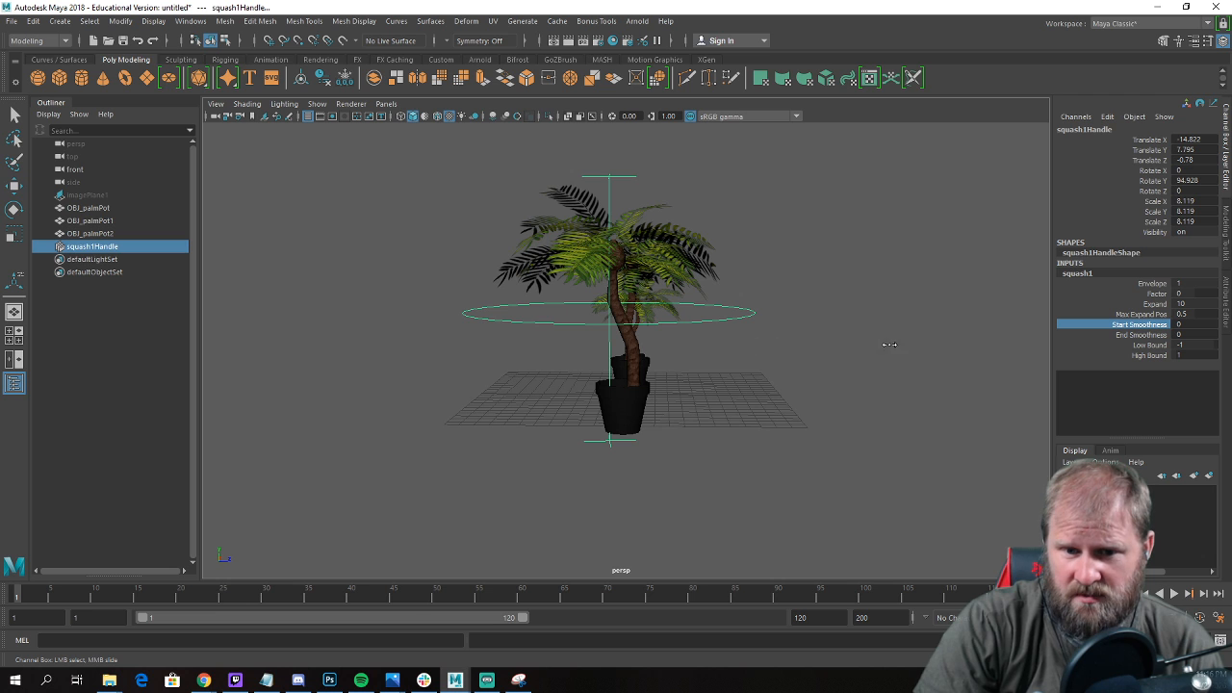
key(ctrl+z)
alt+drag(892, 336, 683, 359)
key(ctrl+z)
key(ctrl+z)
key(ctrl+z)
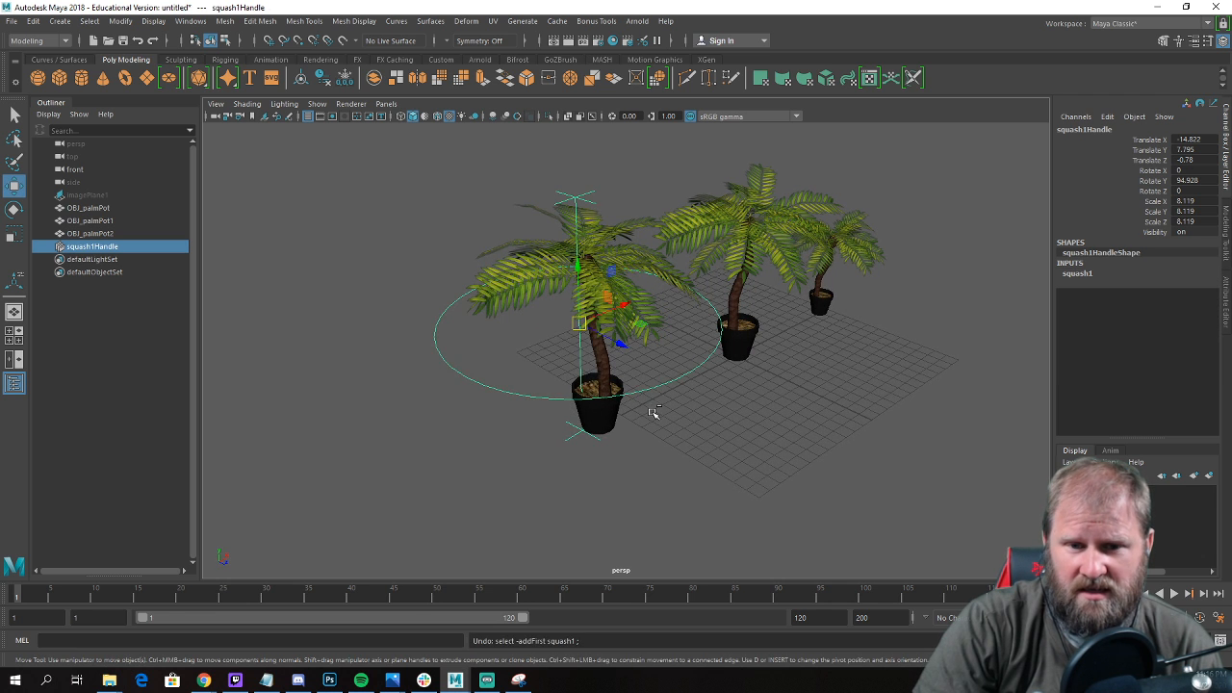
click(624, 411)
click(709, 401)
key(ctrl+z)
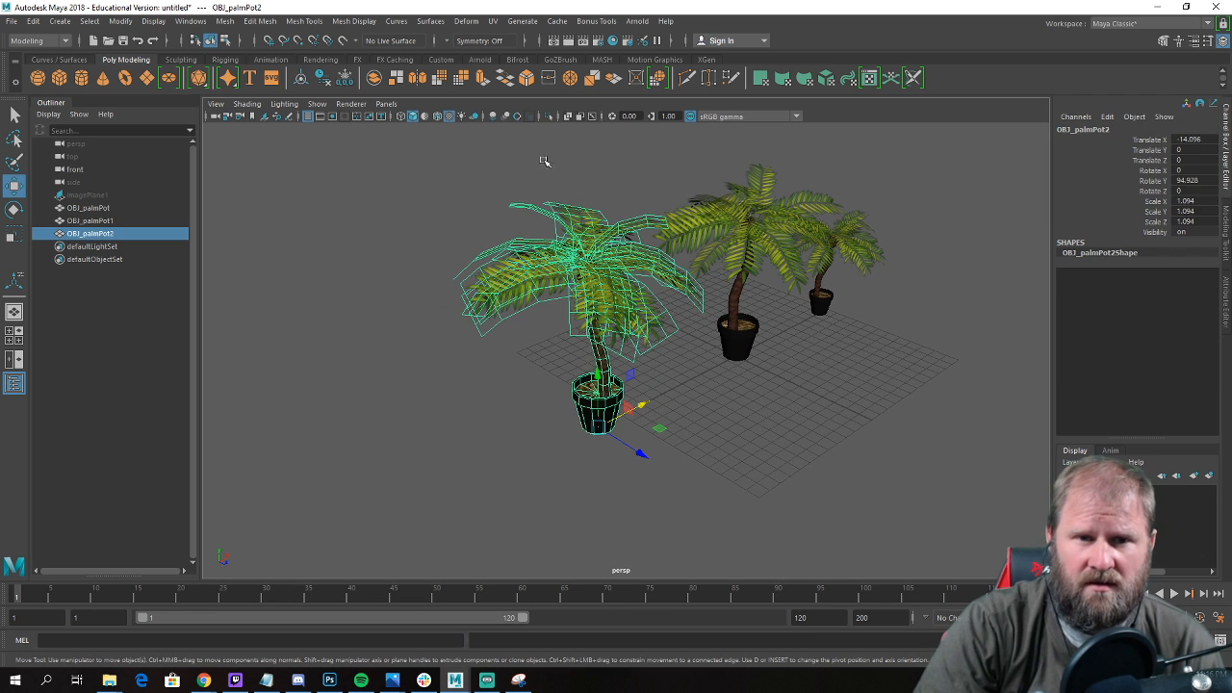
Add a fresh nonlinear Squash deformer to OBJ_palmPot2 and show its squash1 input attributes.
click(466, 21)
mouse_move(544, 215)
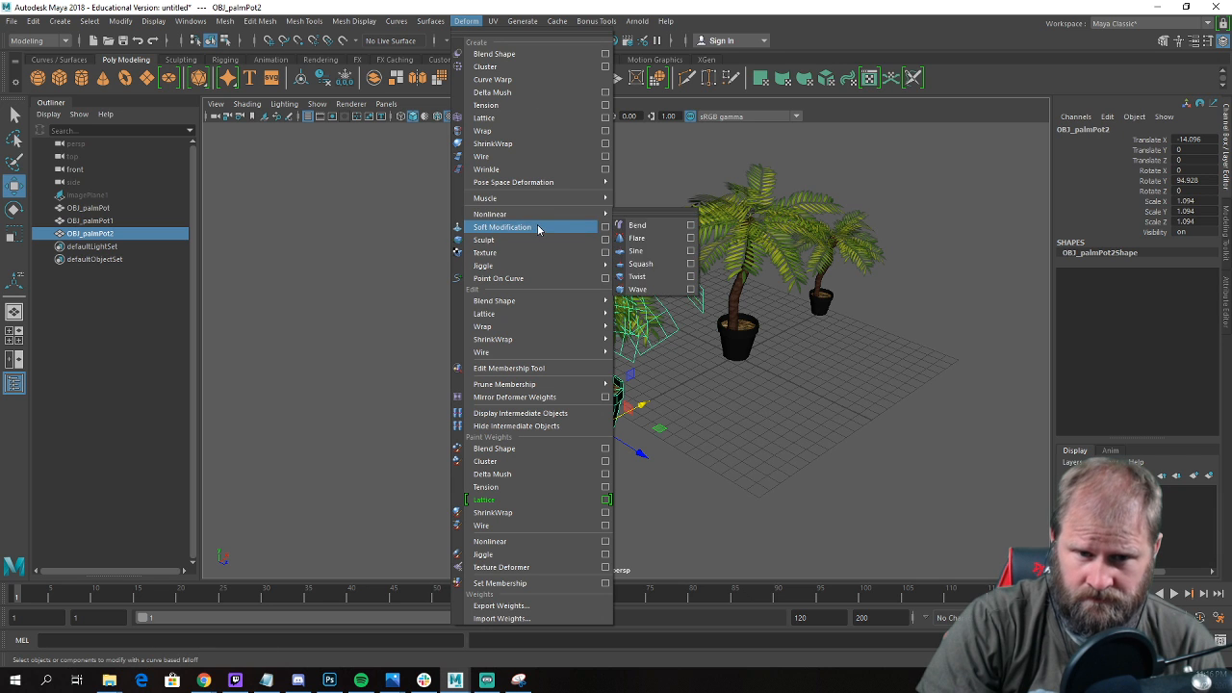
click(640, 264)
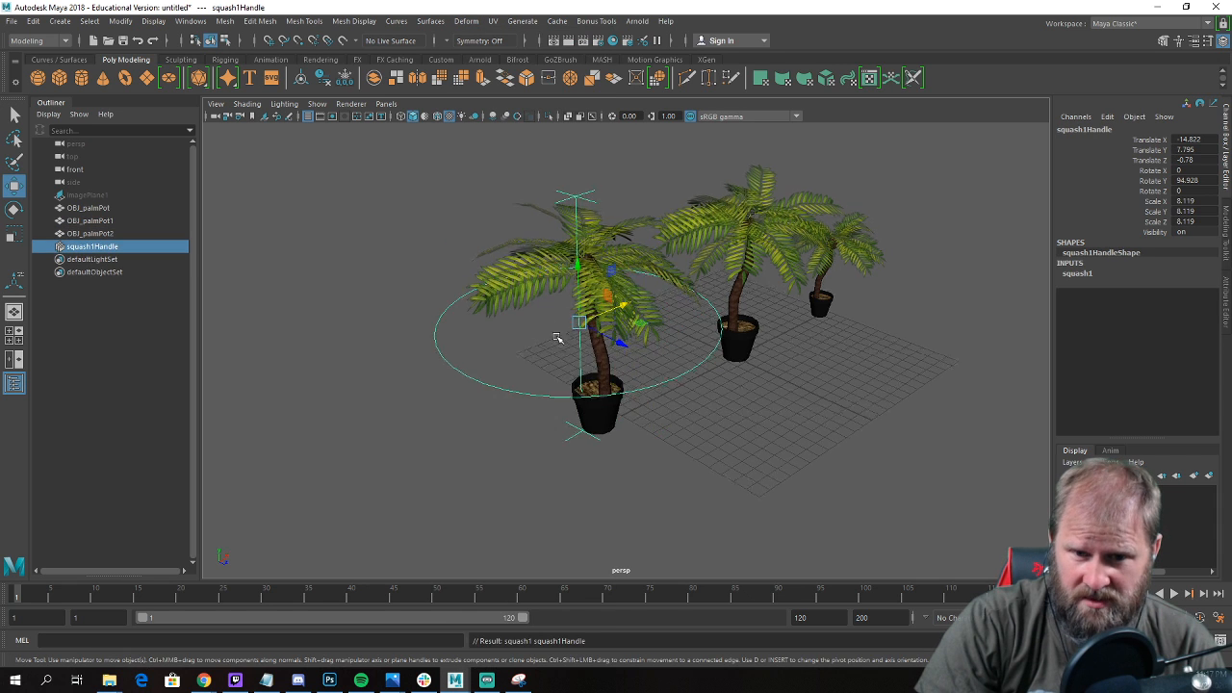
alt+drag(559, 346, 659, 347)
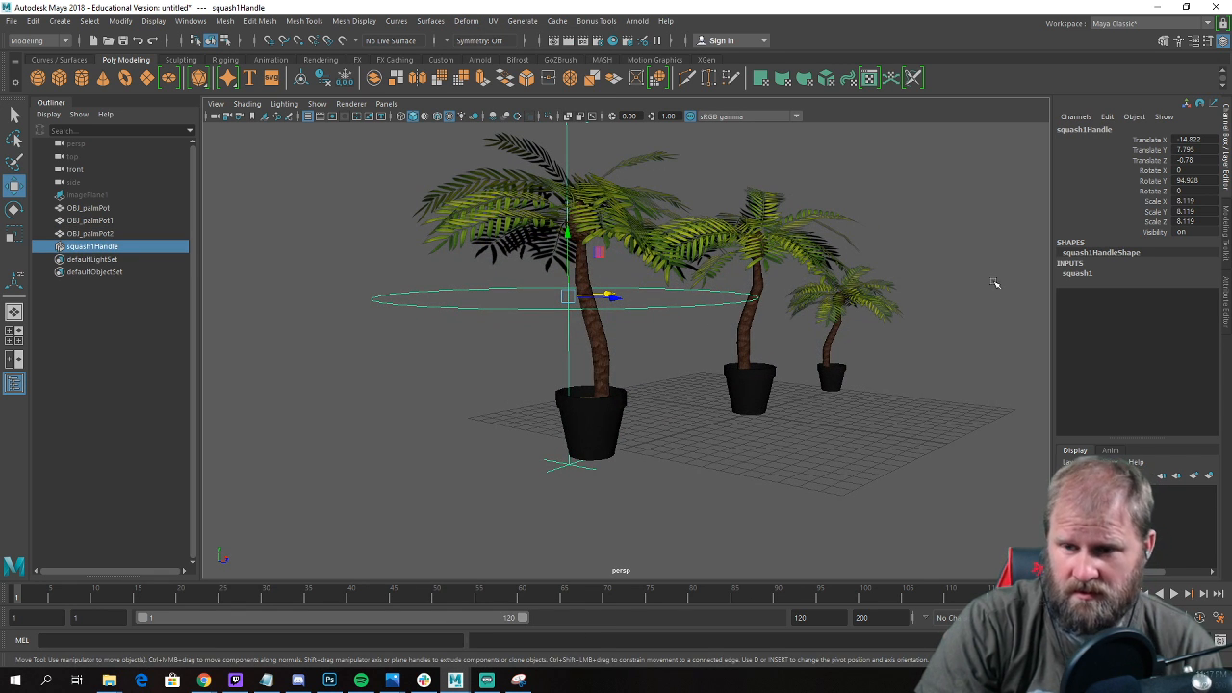
click(1088, 274)
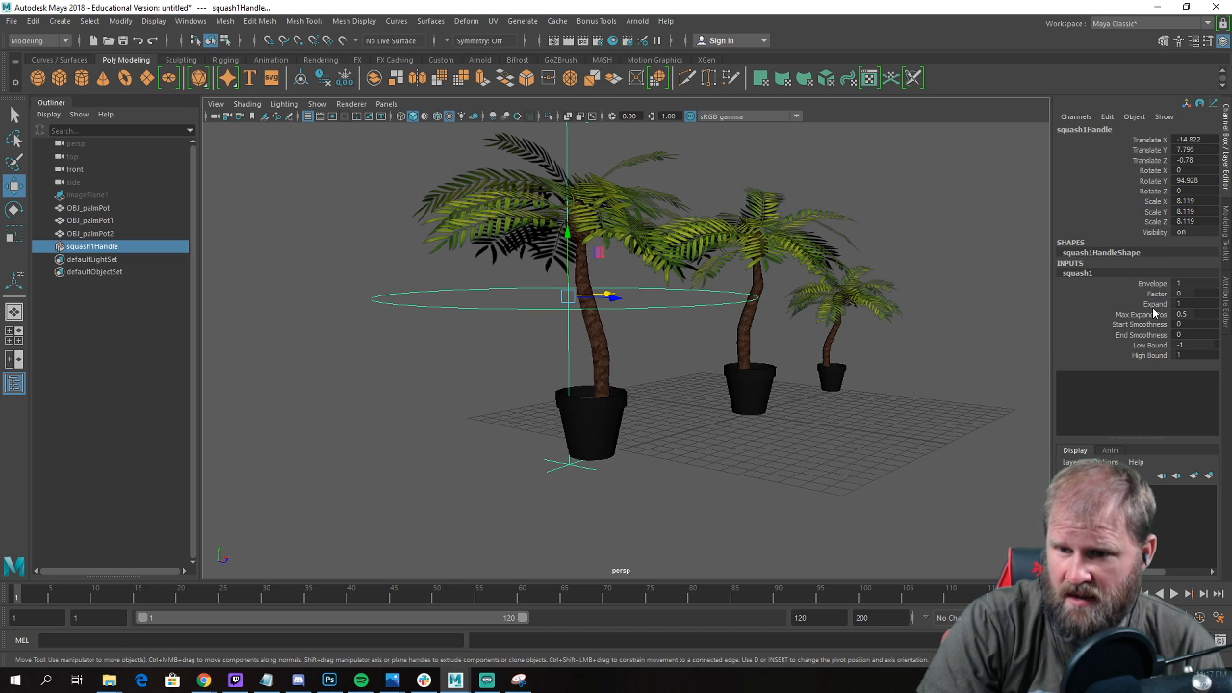
Try squashing and stretching the large palm by varying the deformer's Factor.
click(1155, 305)
click(1158, 295)
middle_drag(903, 313, 894, 339)
key(w)
alt+right_drag(892, 340, 768, 352)
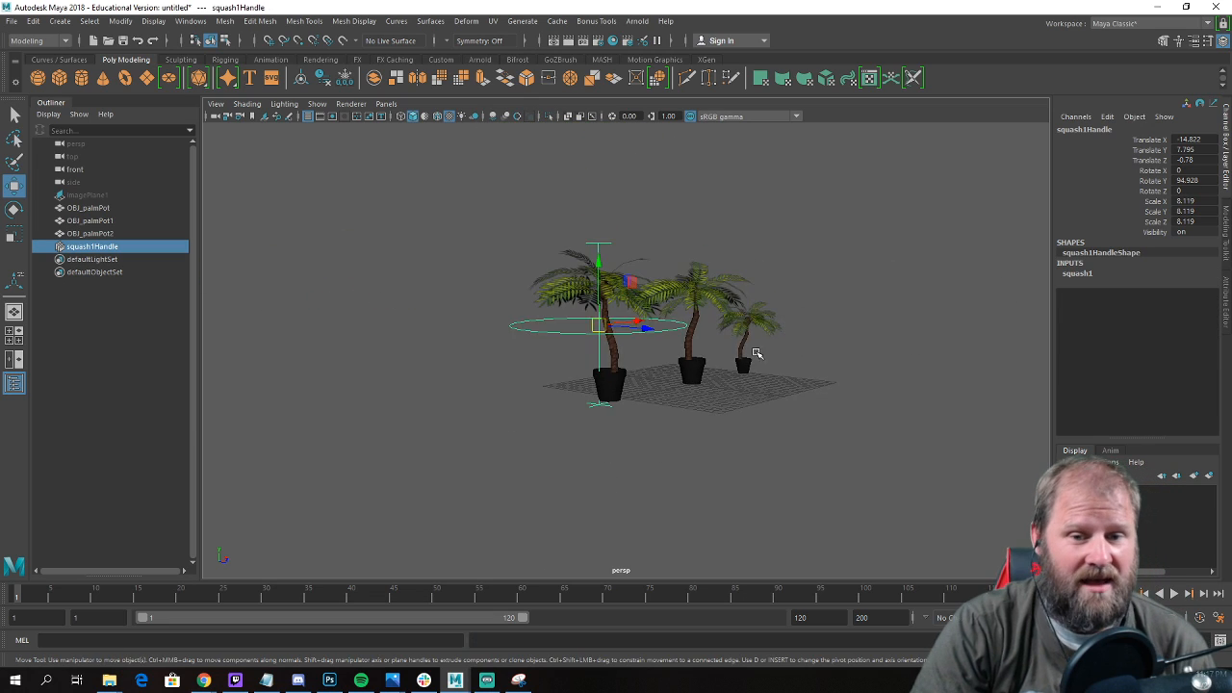
Switch to the Attribute Editor and undo the Squash deformer on the large palm.
alt+drag(768, 352, 708, 399)
alt+right_drag(708, 400, 803, 410)
click(713, 390)
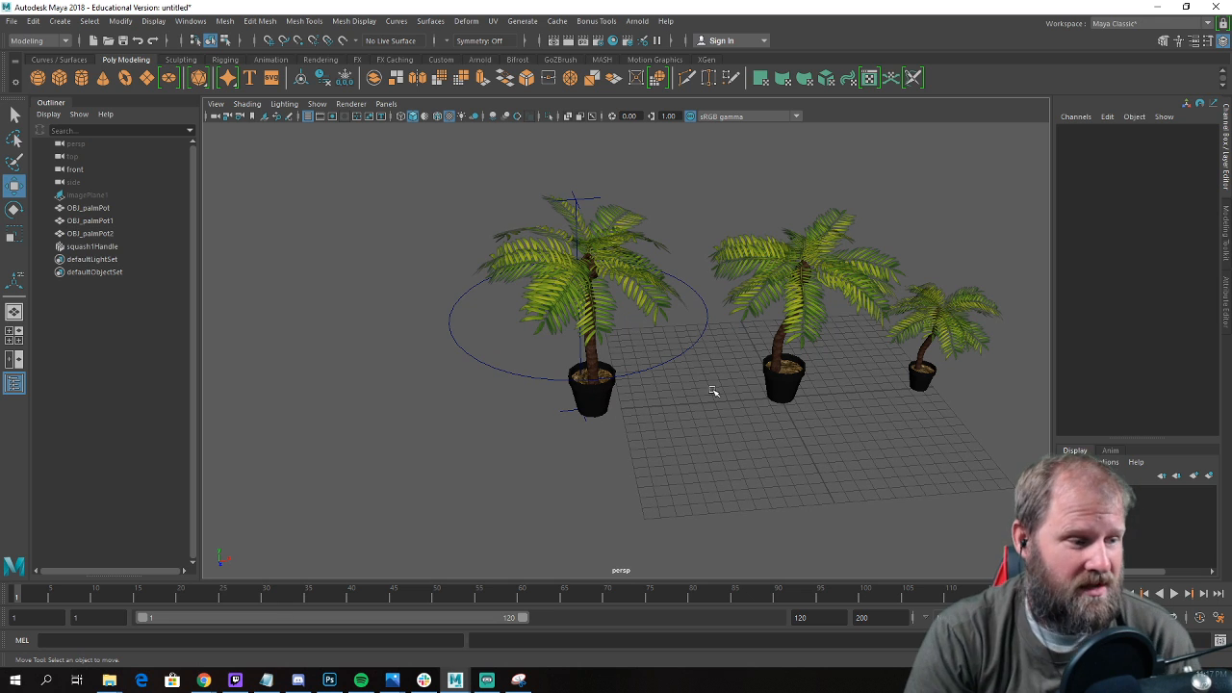
key(ctrl+a)
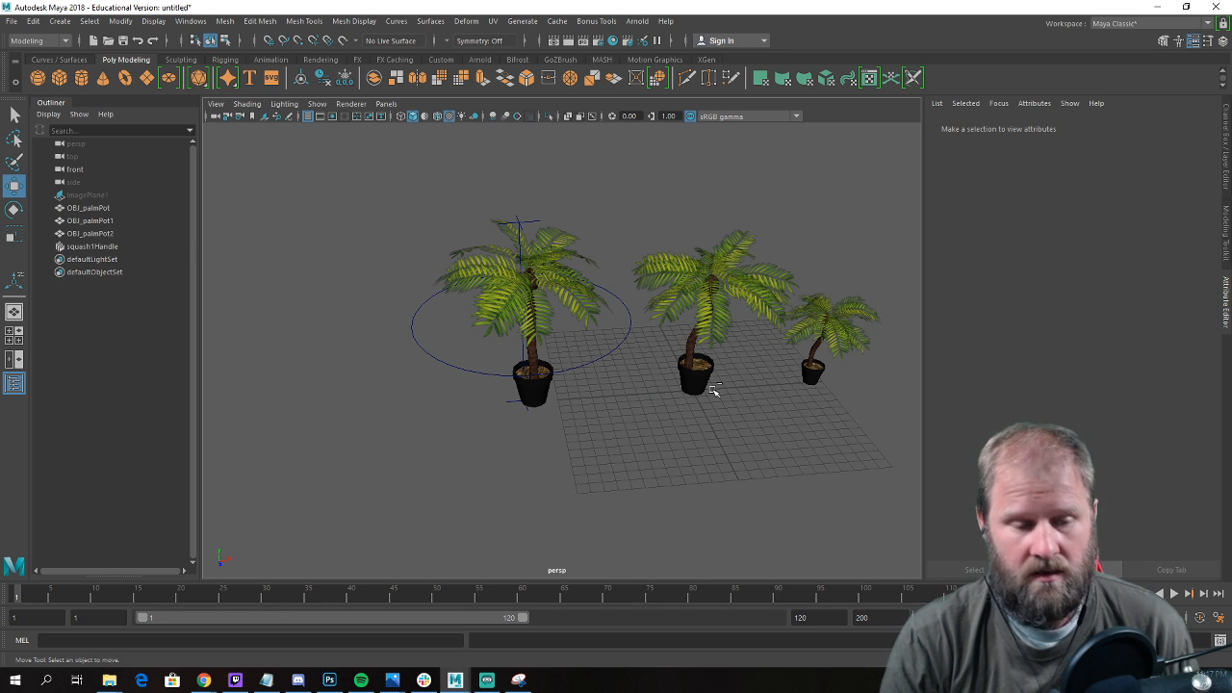
key(ctrl+z)
key(ctrl+z)
click(632, 438)
alt+drag(632, 437, 686, 408)
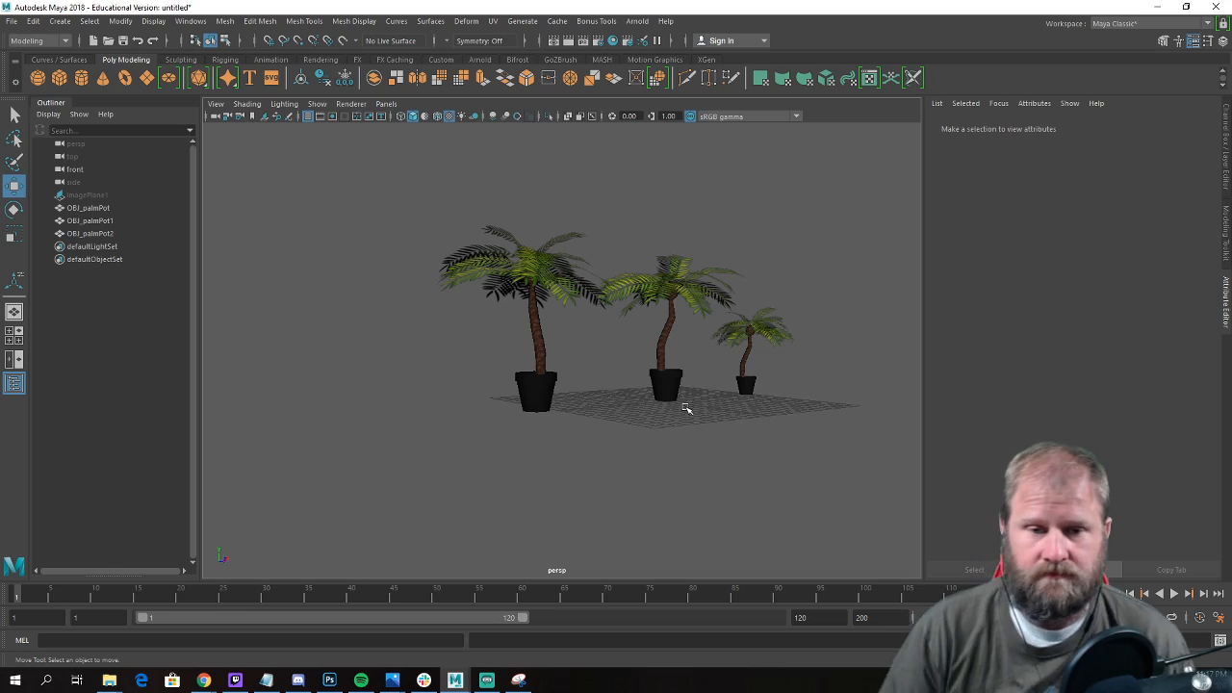
Select OBJ_palmPot and save the scene as PotPalmTree_01.mb in the palmTreeInPot folder.
alt+drag(589, 241, 500, 279)
alt+right_drag(500, 279, 696, 311)
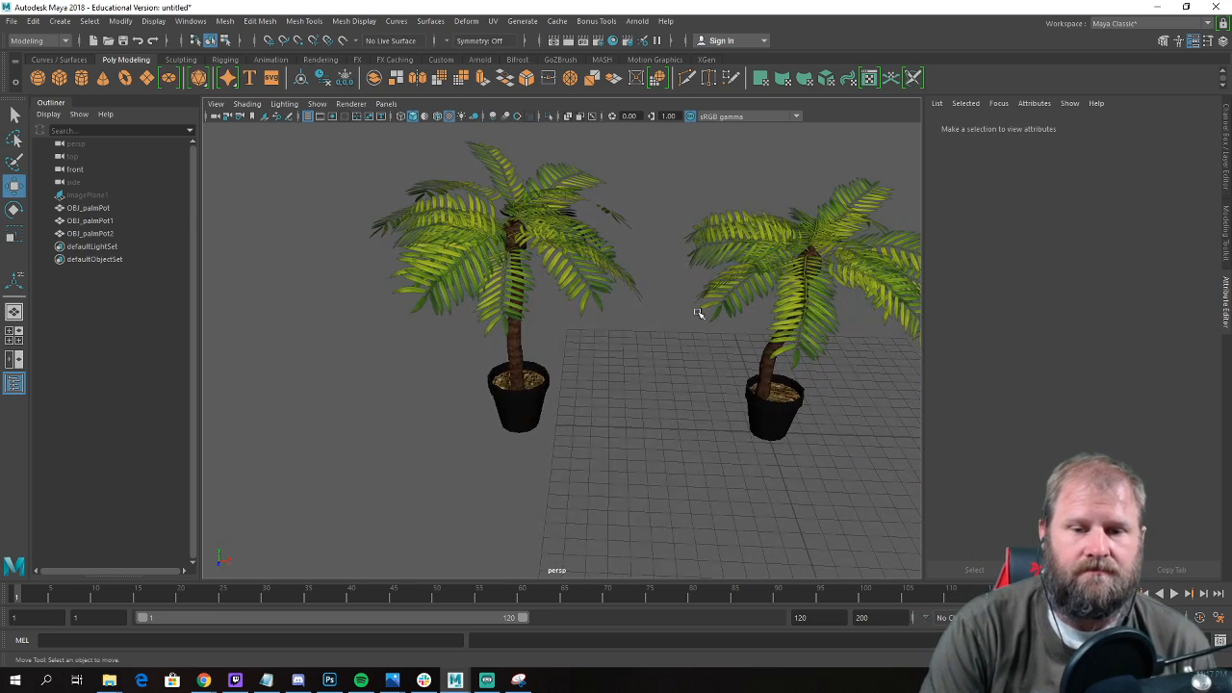
click(698, 309)
alt+drag(467, 256, 337, 263)
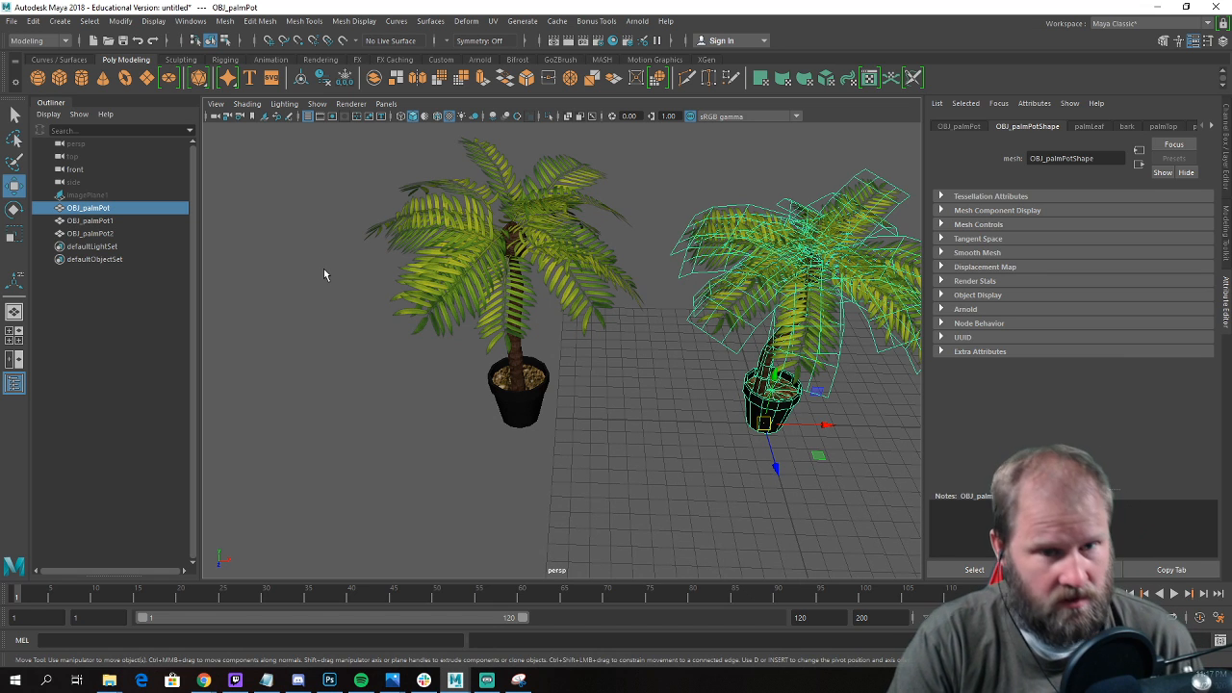
key(q)
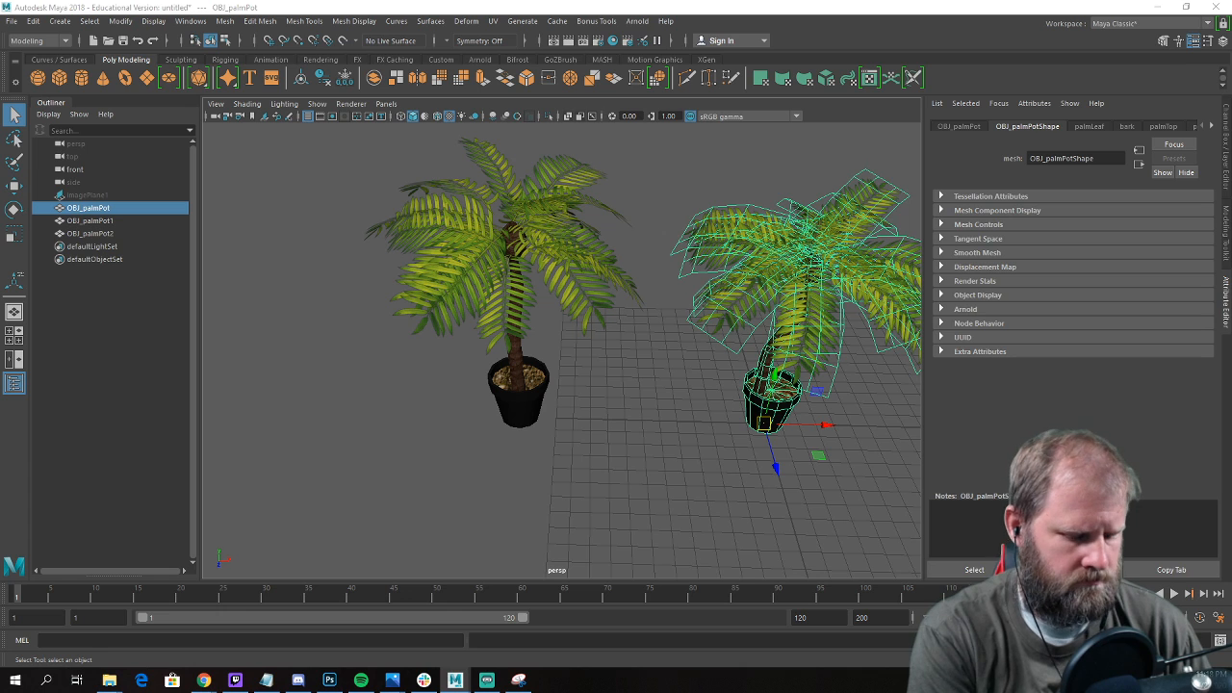
key(Return)
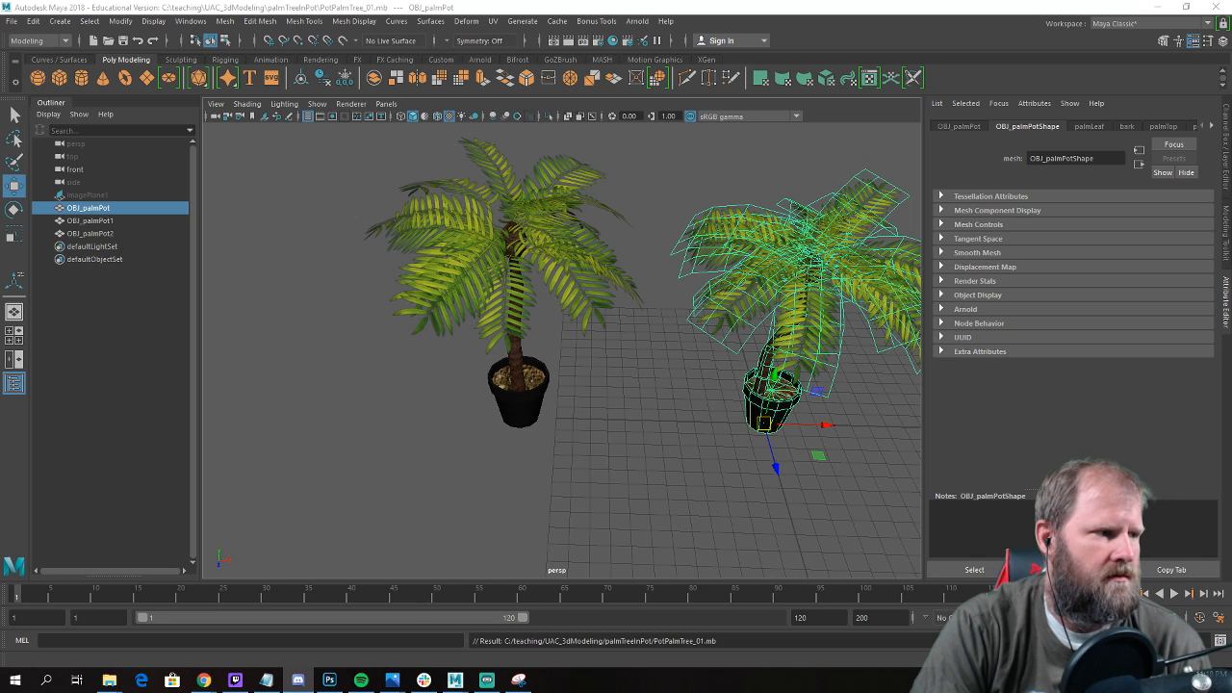
Switch to Discord and review the potted palm images posted in the game-assets-summer-2020 channel.
drag(0, 96, 543, 36)
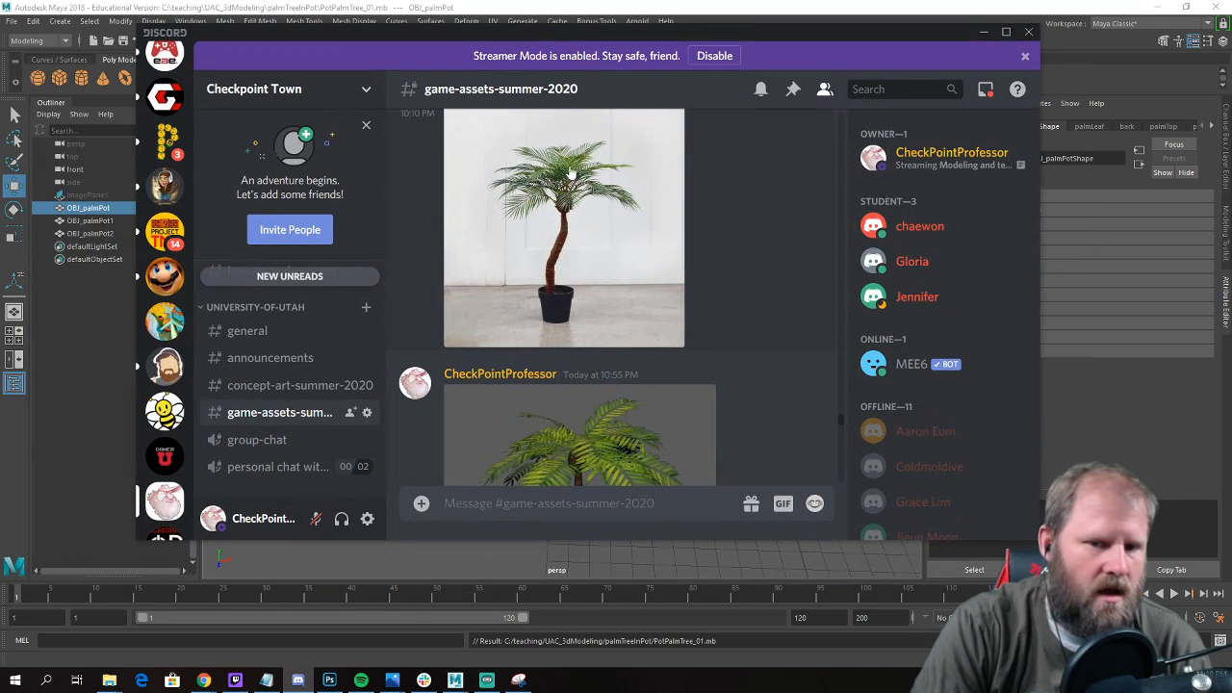
scroll(576, 251, down, 3)
scroll(618, 211, down, 3)
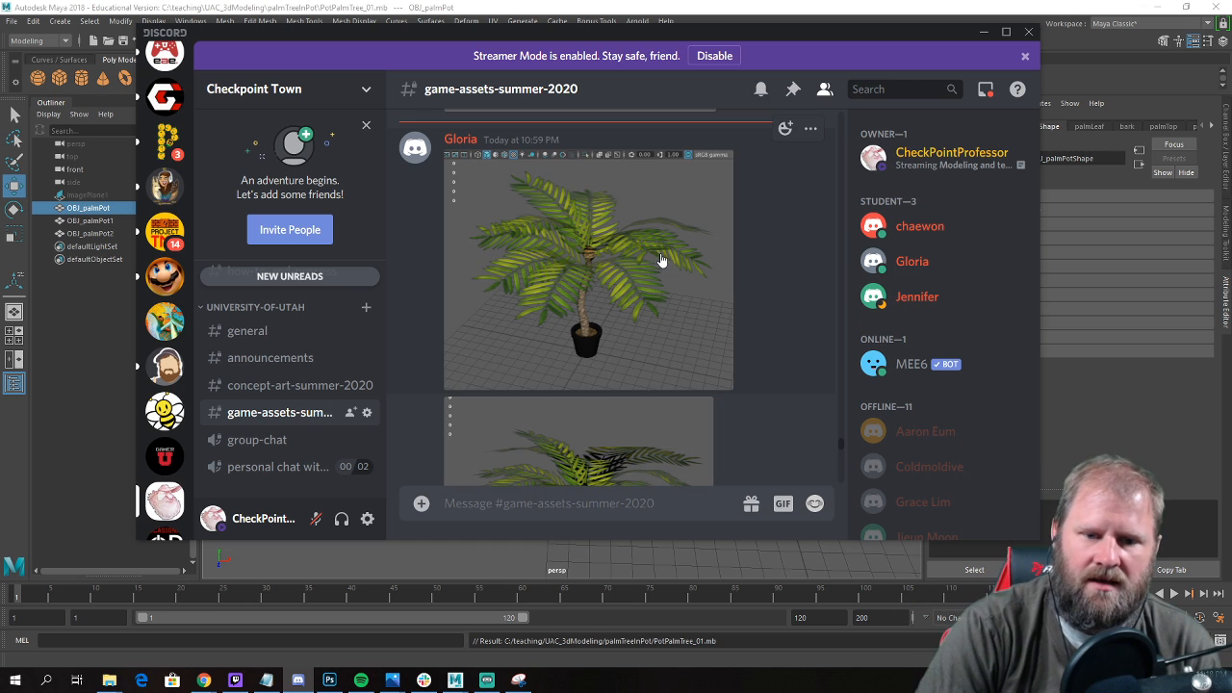
scroll(643, 267, down, 5)
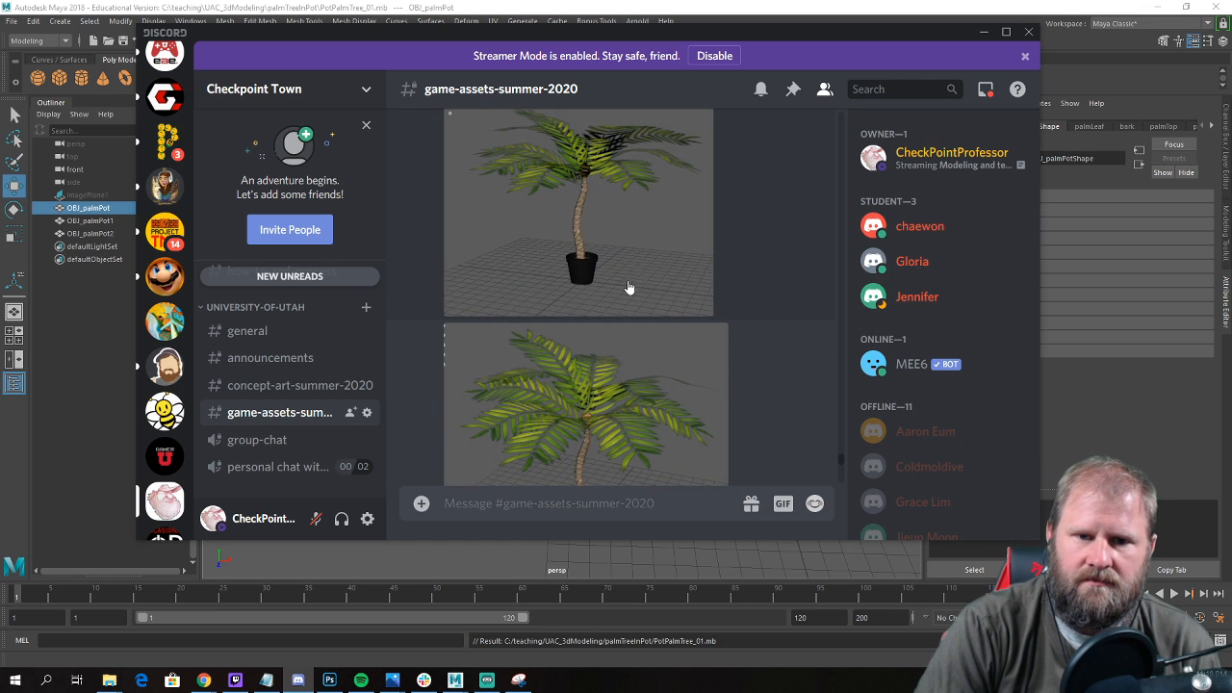
scroll(628, 280, down, 1)
scroll(628, 281, down, 3)
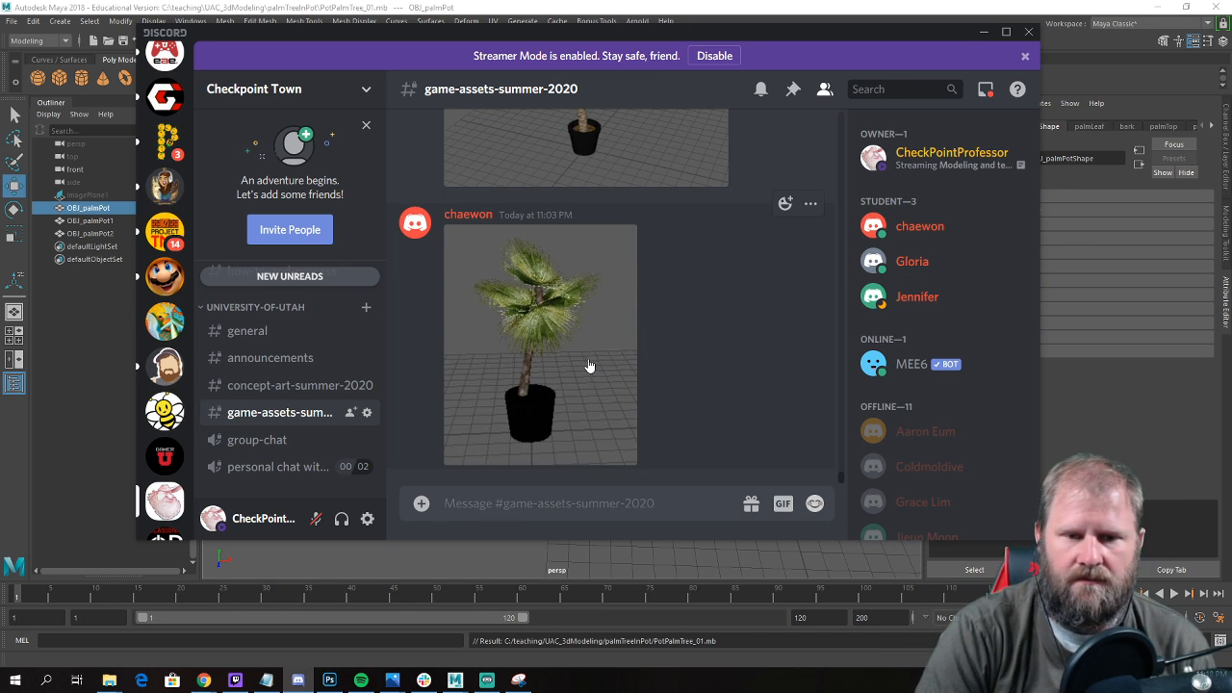
scroll(672, 319, up, 6)
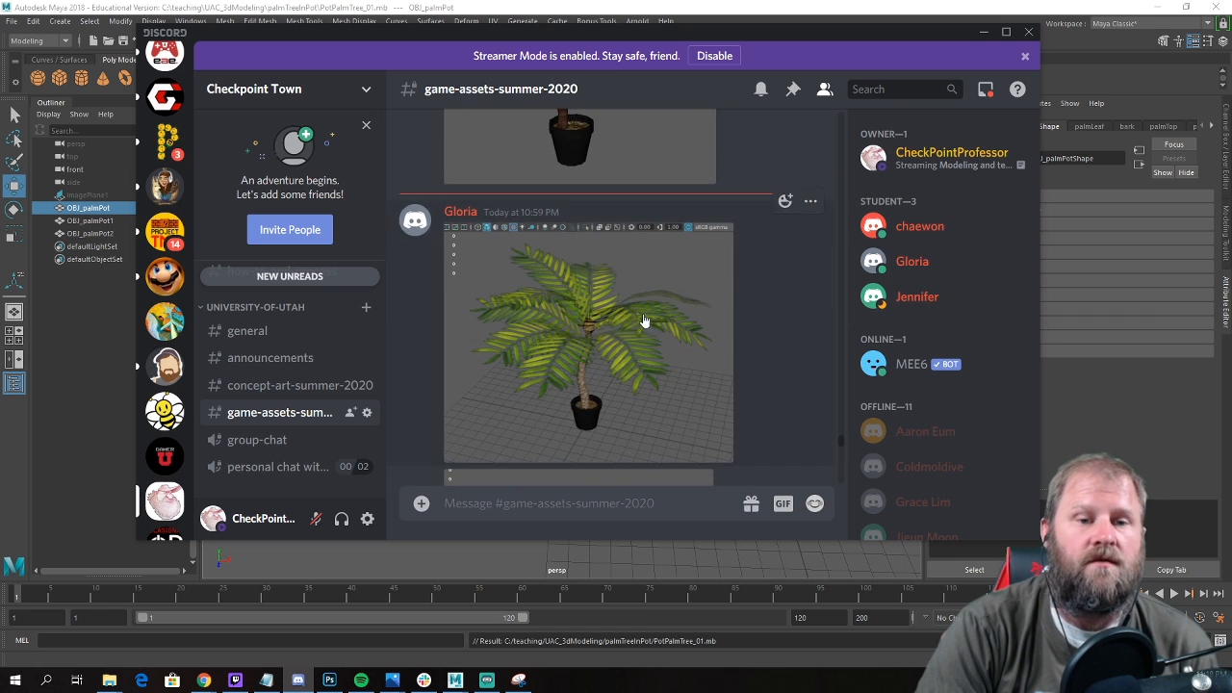
scroll(626, 318, up, 8)
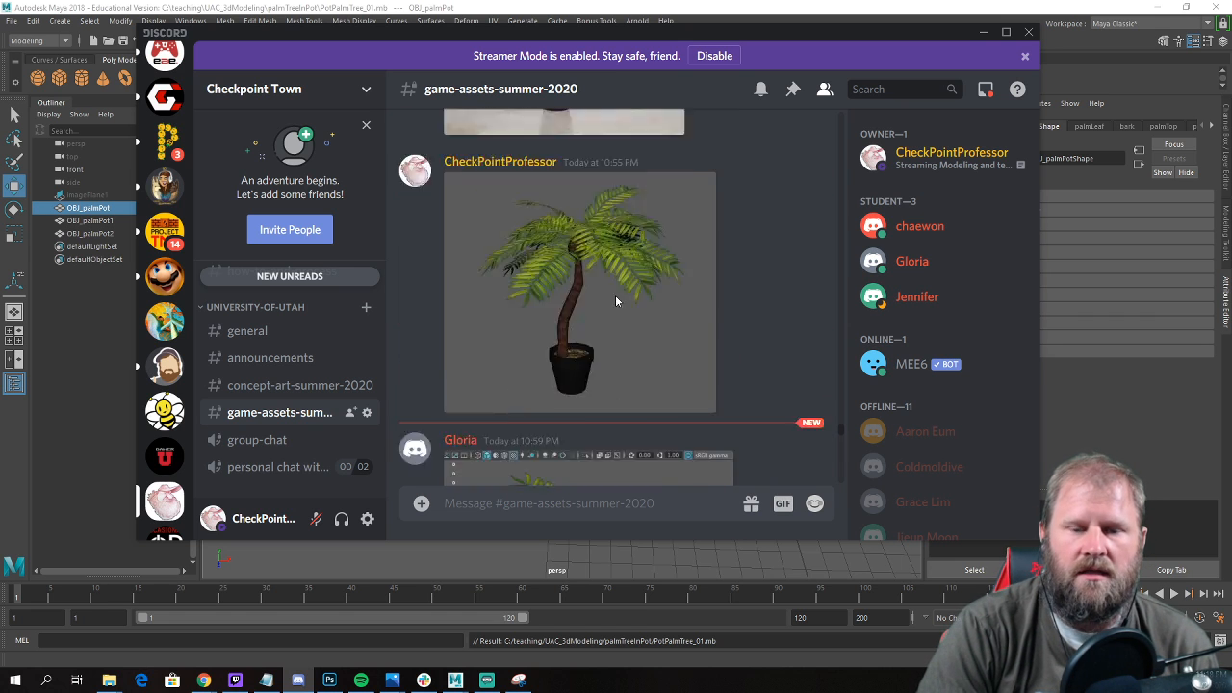
Examine the building blockout models posted earlier in the game-assets-summer-2020 channel.
scroll(624, 300, up, 10)
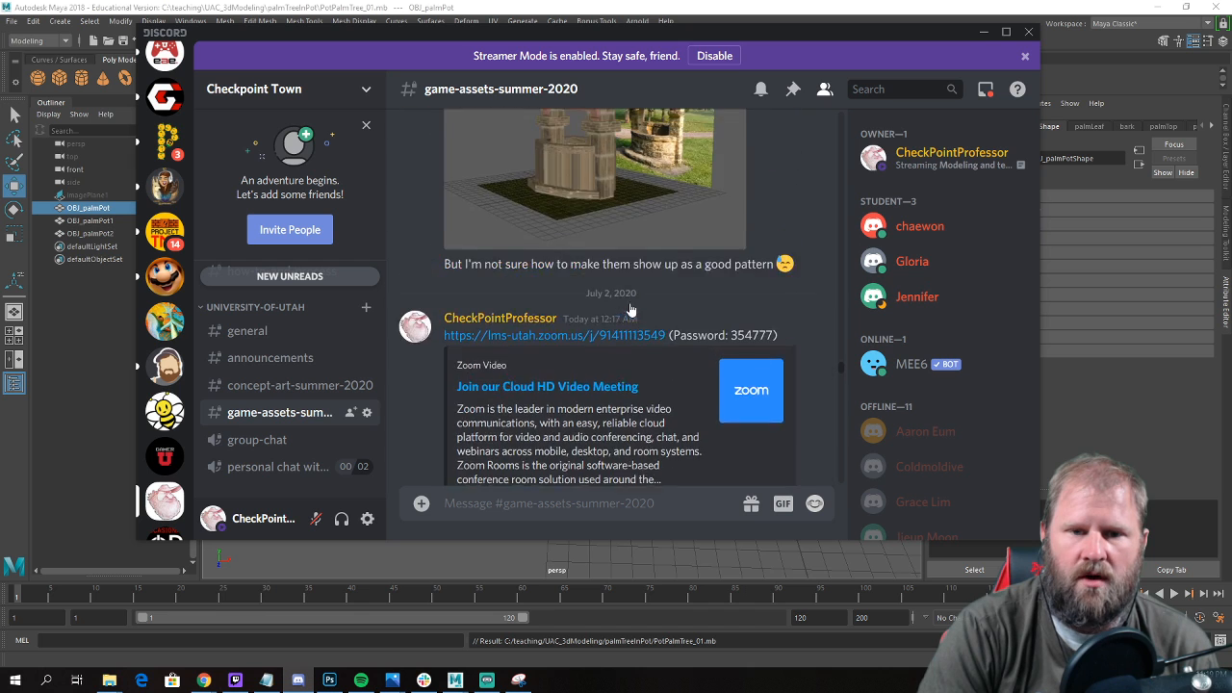
scroll(626, 289, down, 6)
scroll(578, 252, up, 2)
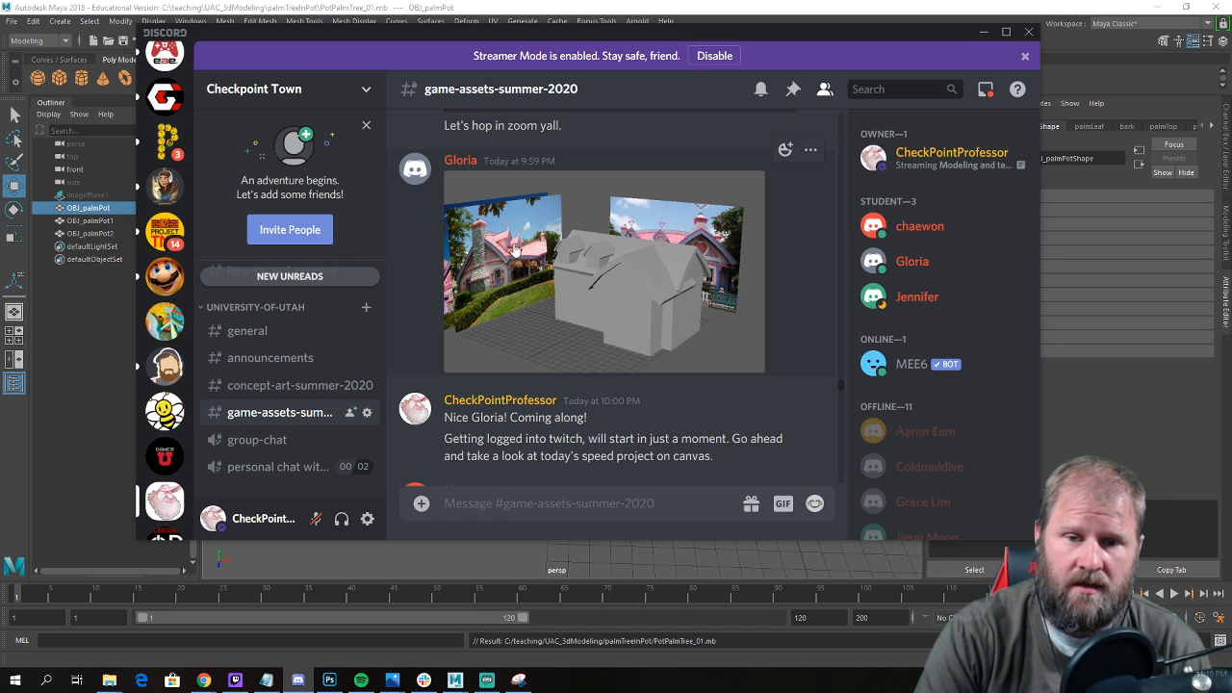
scroll(520, 279, up, 3)
scroll(538, 297, down, 3)
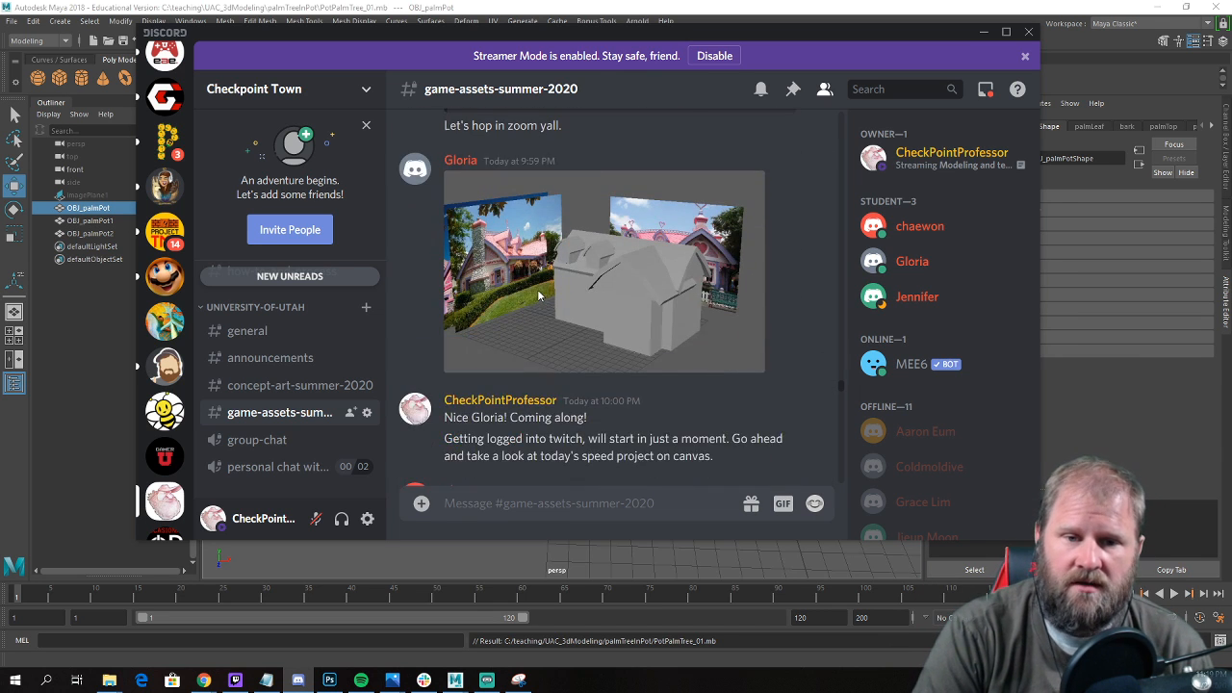
scroll(525, 303, up, 2)
scroll(510, 308, down, 1)
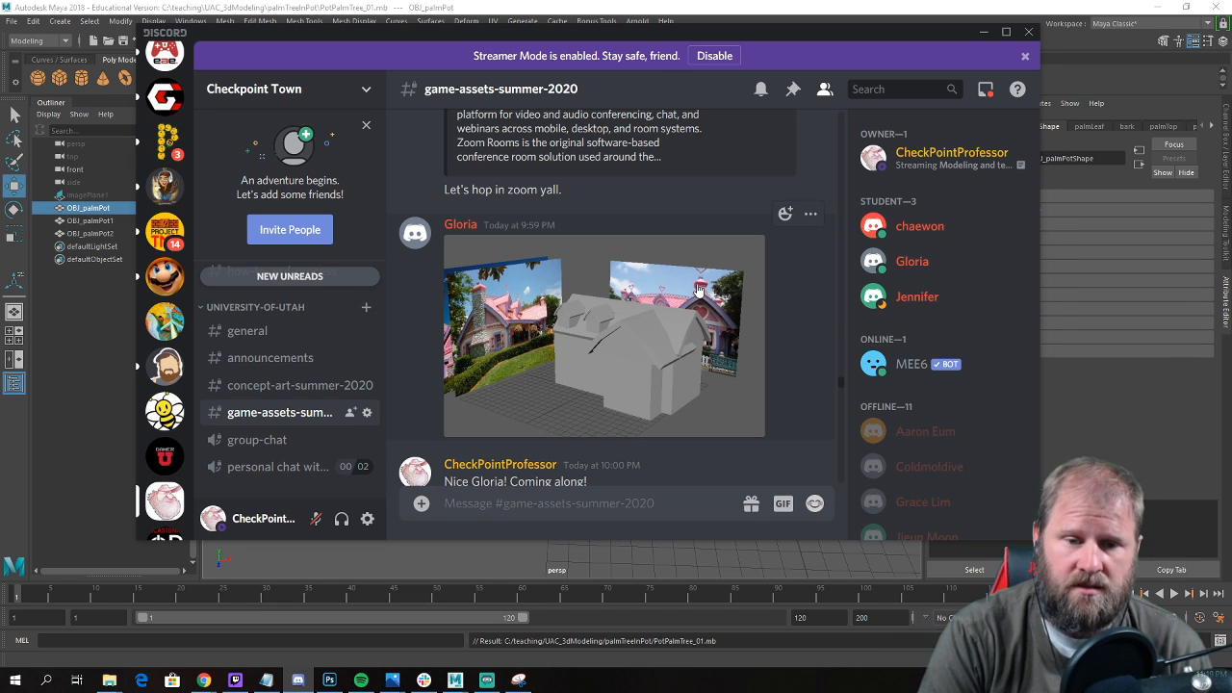
scroll(679, 318, down, 4)
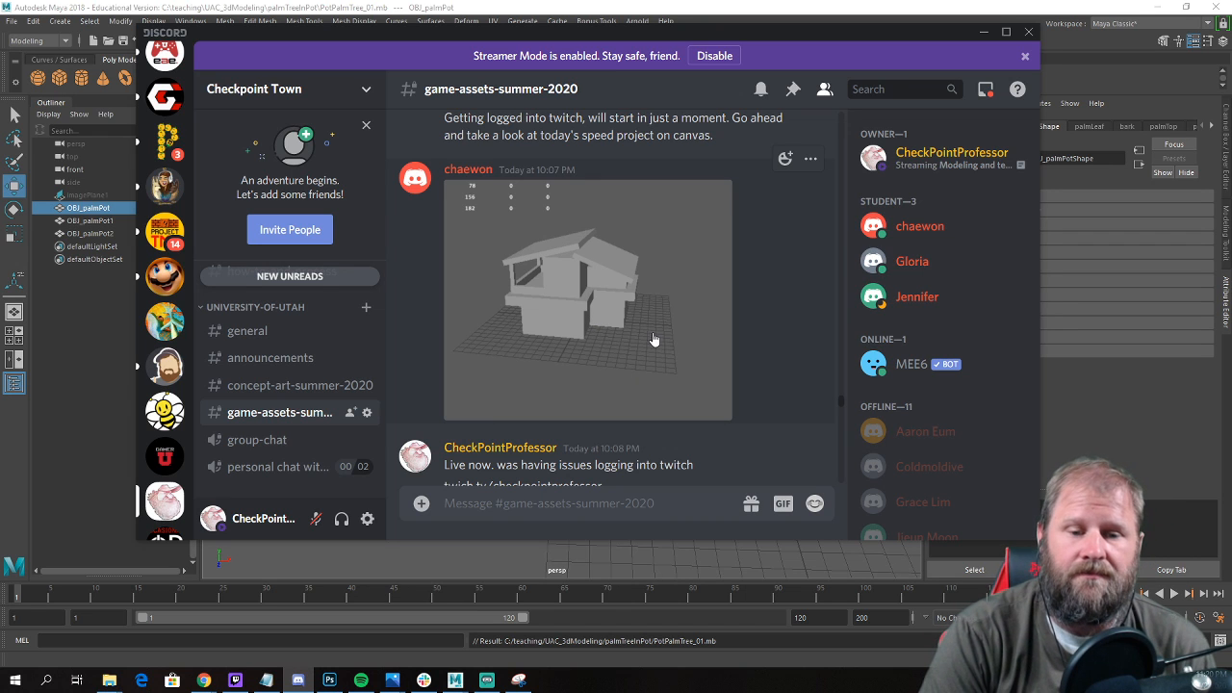
scroll(622, 339, down, 1)
scroll(295, 381, down, 2)
scroll(572, 325, up, 2)
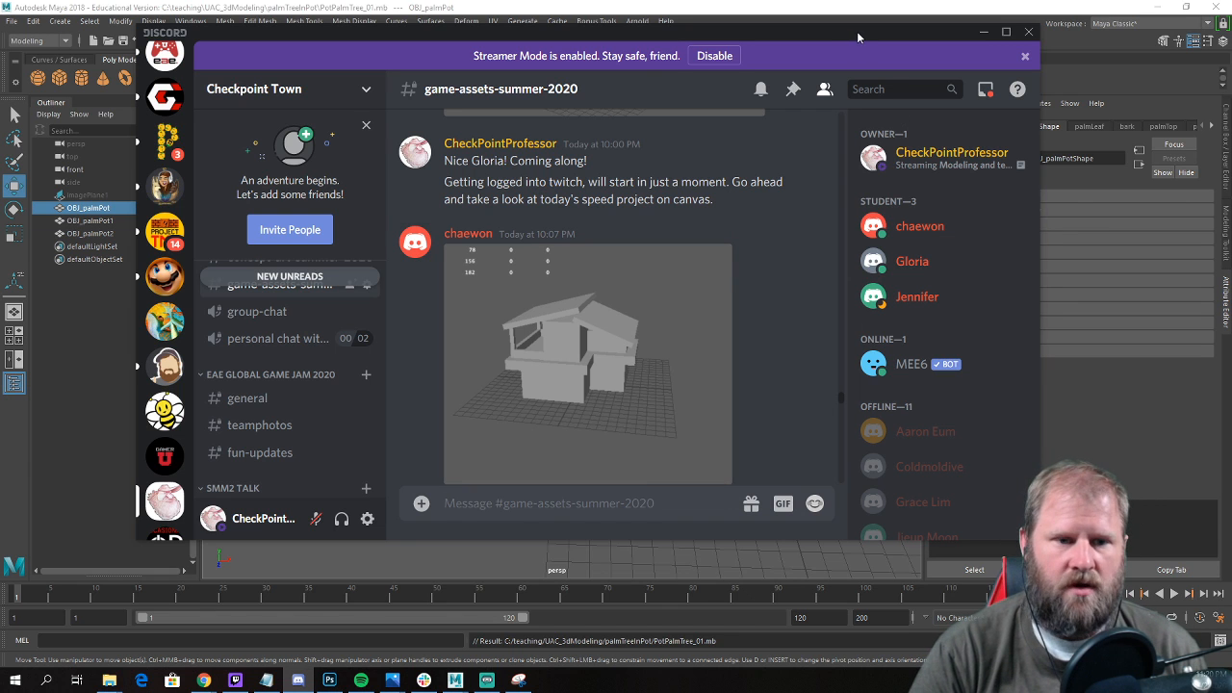
Return to Maya, clear the selection of OBJ_palmPot and show all three potted palms.
drag(857, 39, 0, 129)
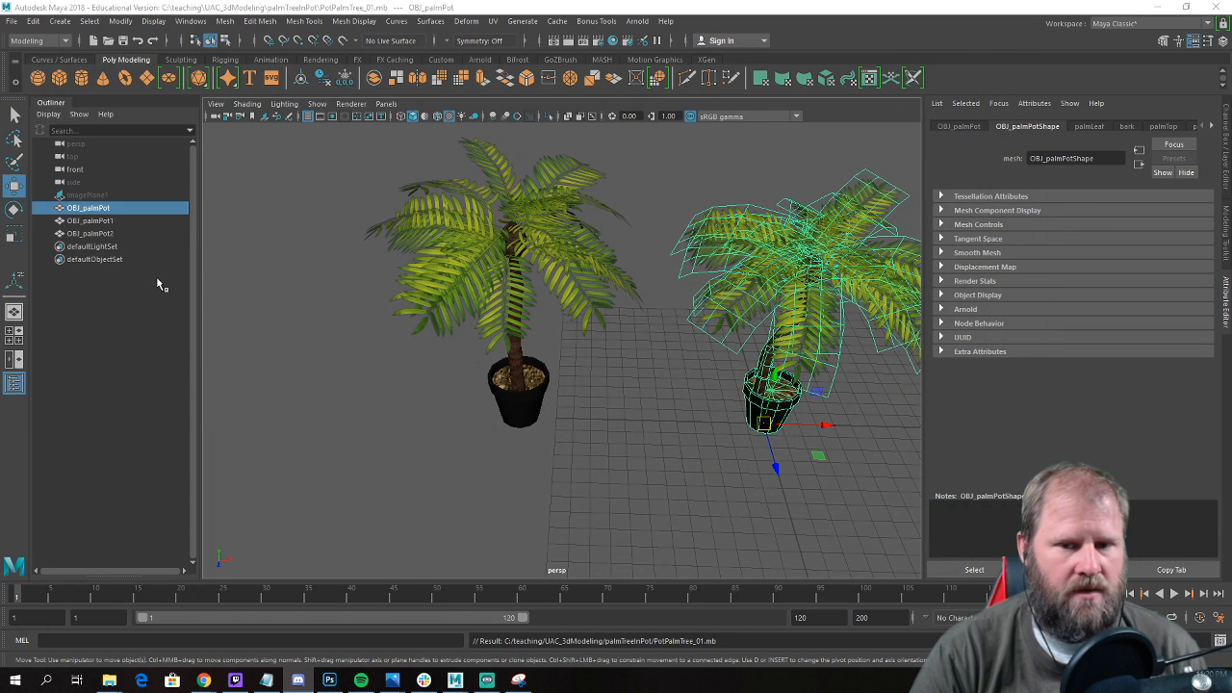
click(729, 418)
scroll(631, 414, down, 4)
alt+drag(635, 414, 627, 402)
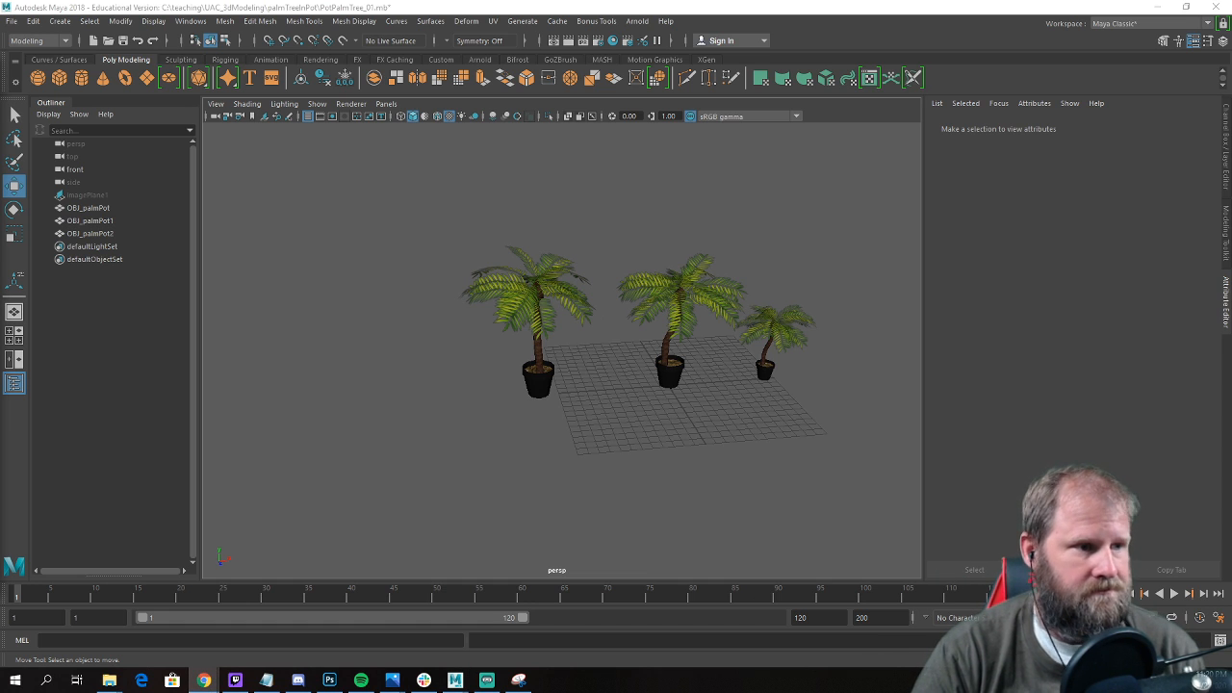
Switch to Chrome and run a Google image search for "brown stone building" in a new tab.
click(205, 680)
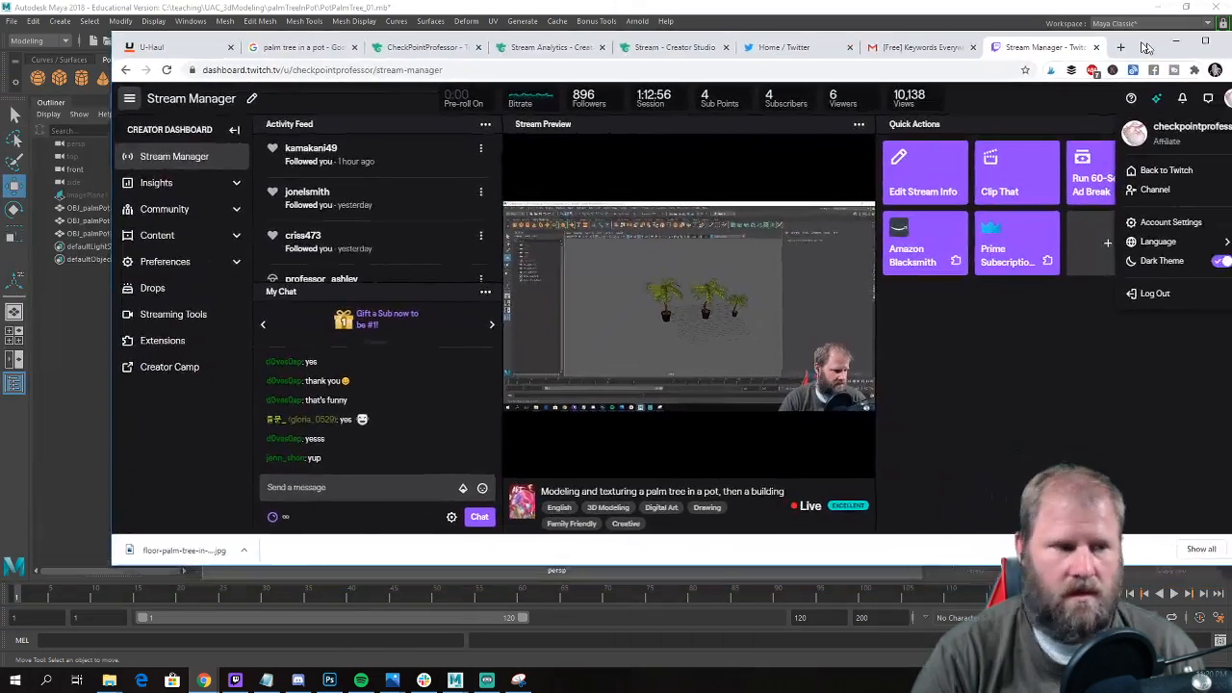
drag(1146, 46, 1084, 28)
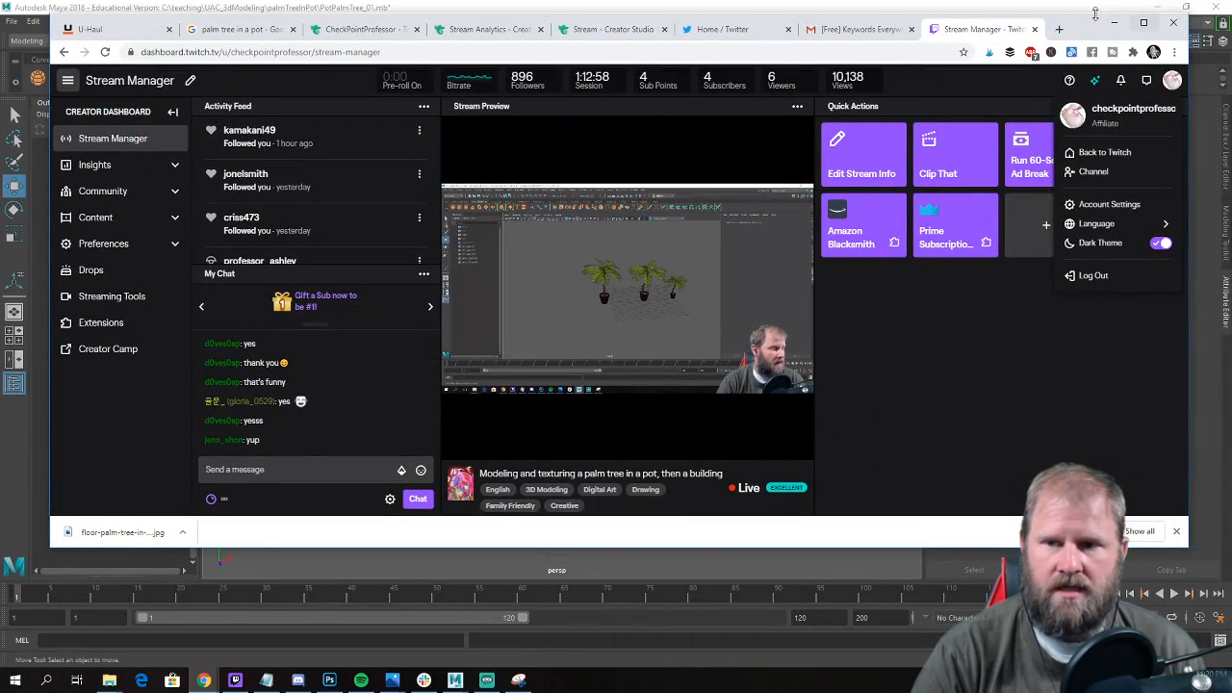
click(1059, 29)
click(624, 53)
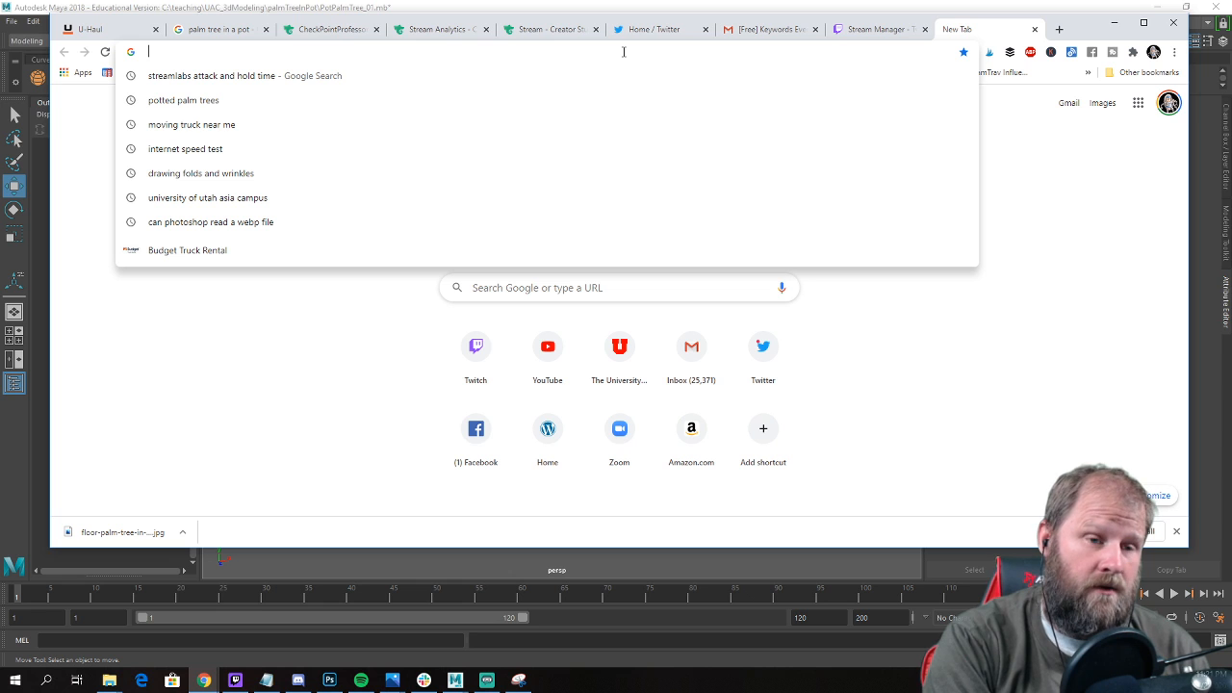
text(bro)
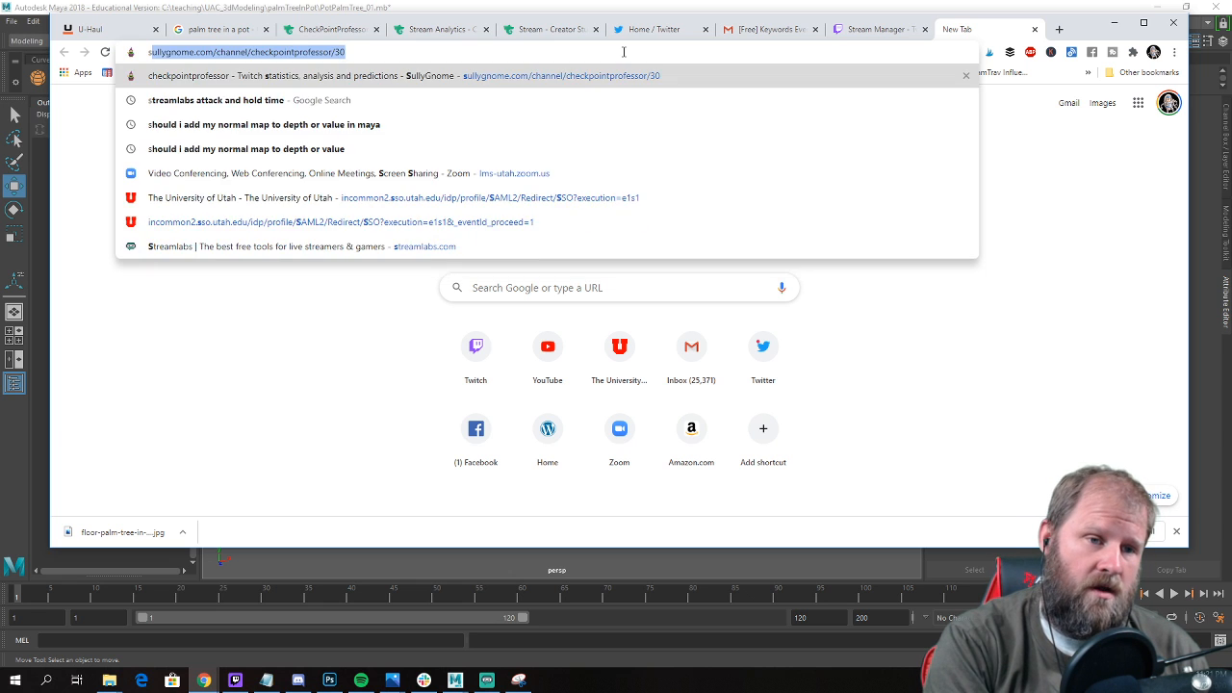
text(wn stone b)
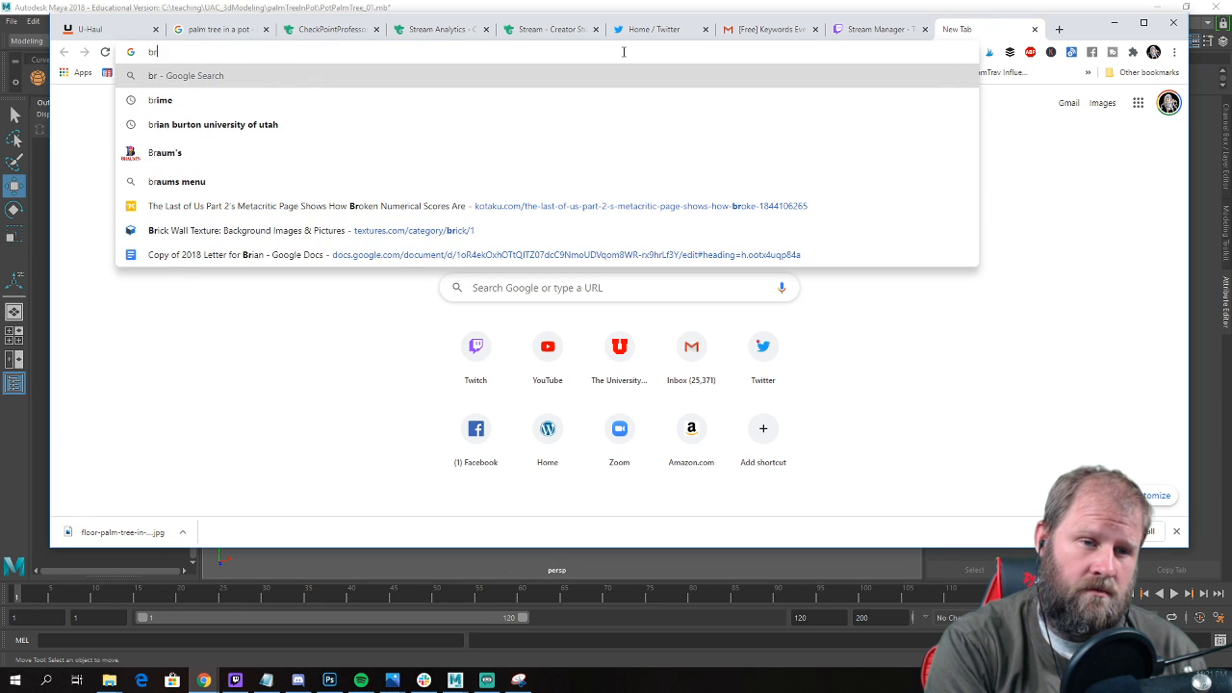
text(uildiong)
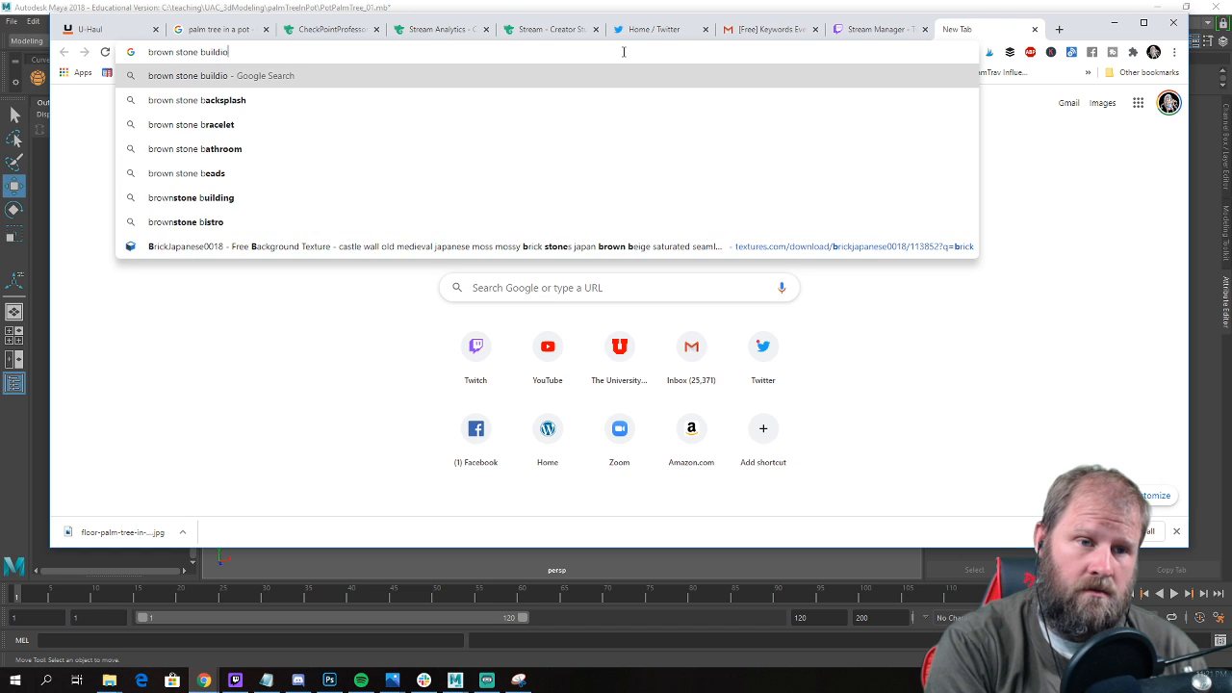
key(BackSpace)
text(ng)
key(Return)
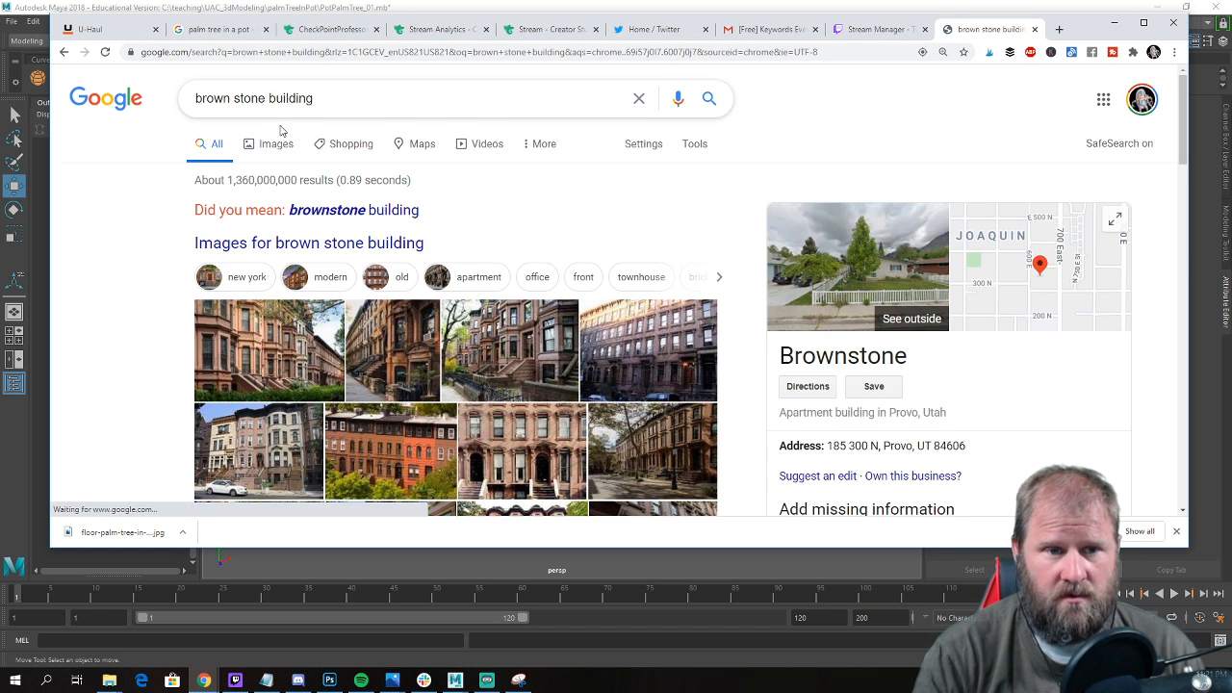
click(279, 145)
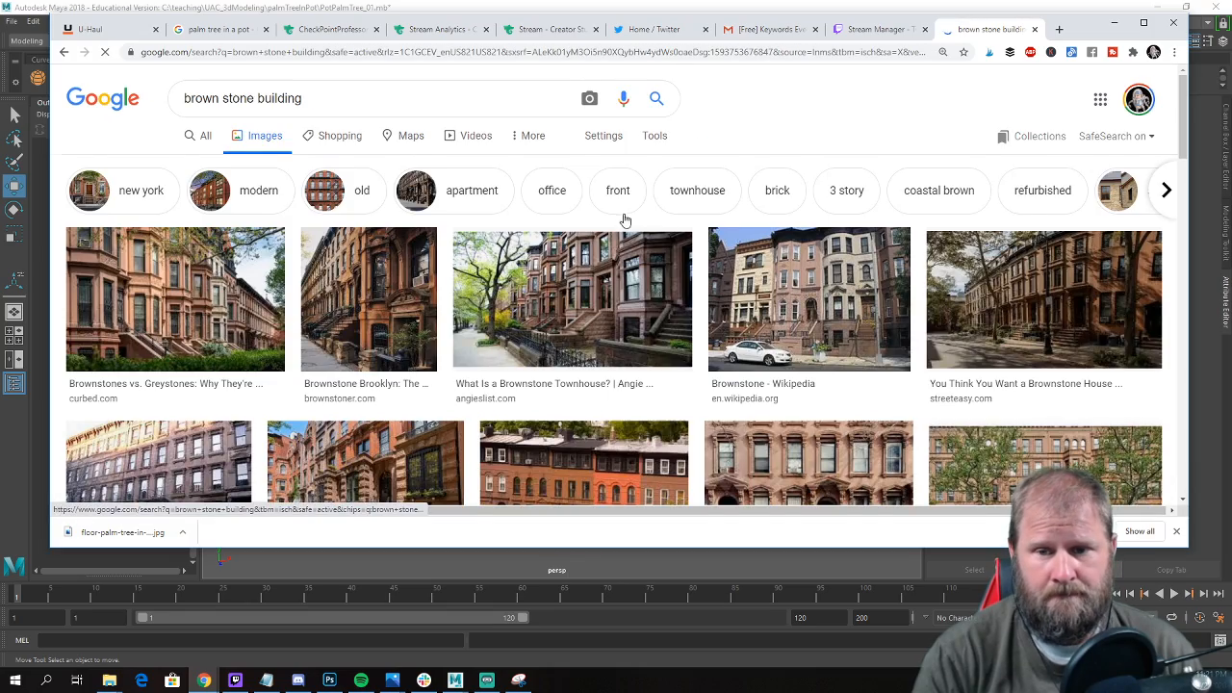
Browse the brownstone image results for a building reference and open the source website of the Bisbee Brownstone Suites image.
scroll(624, 219, down, 5)
scroll(621, 221, down, 6)
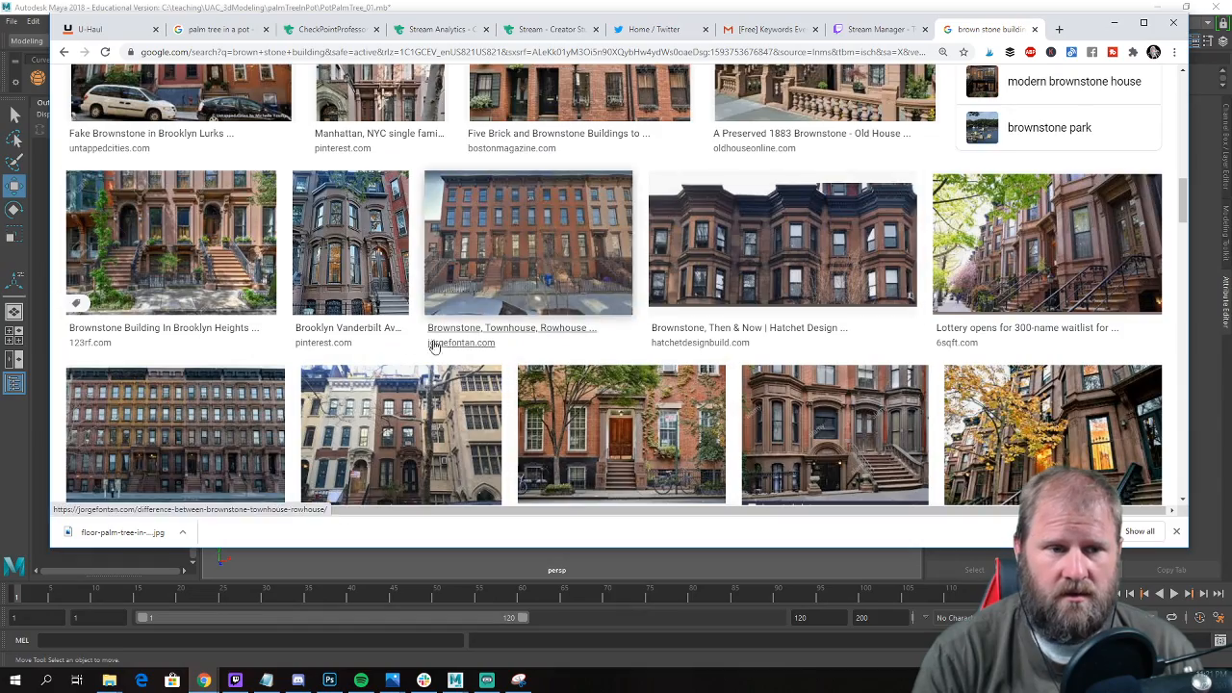
scroll(352, 316, down, 3)
scroll(393, 327, down, 6)
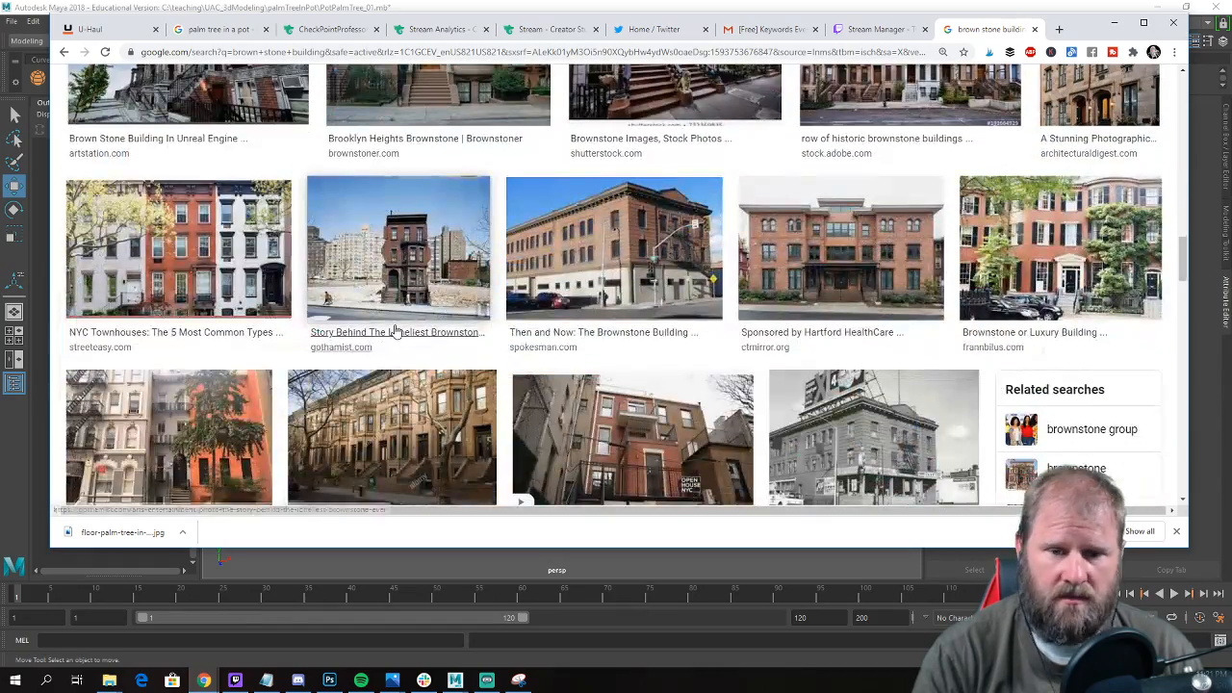
scroll(948, 310, down, 3)
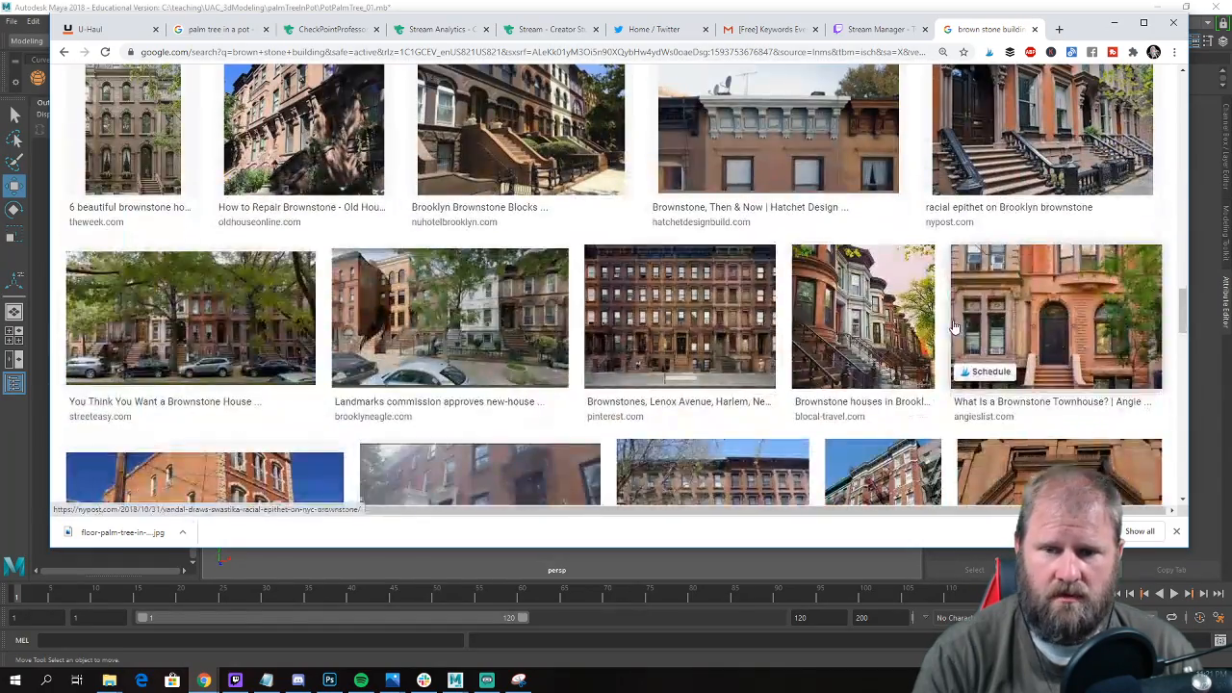
scroll(949, 298, down, 4)
scroll(220, 248, up, 1)
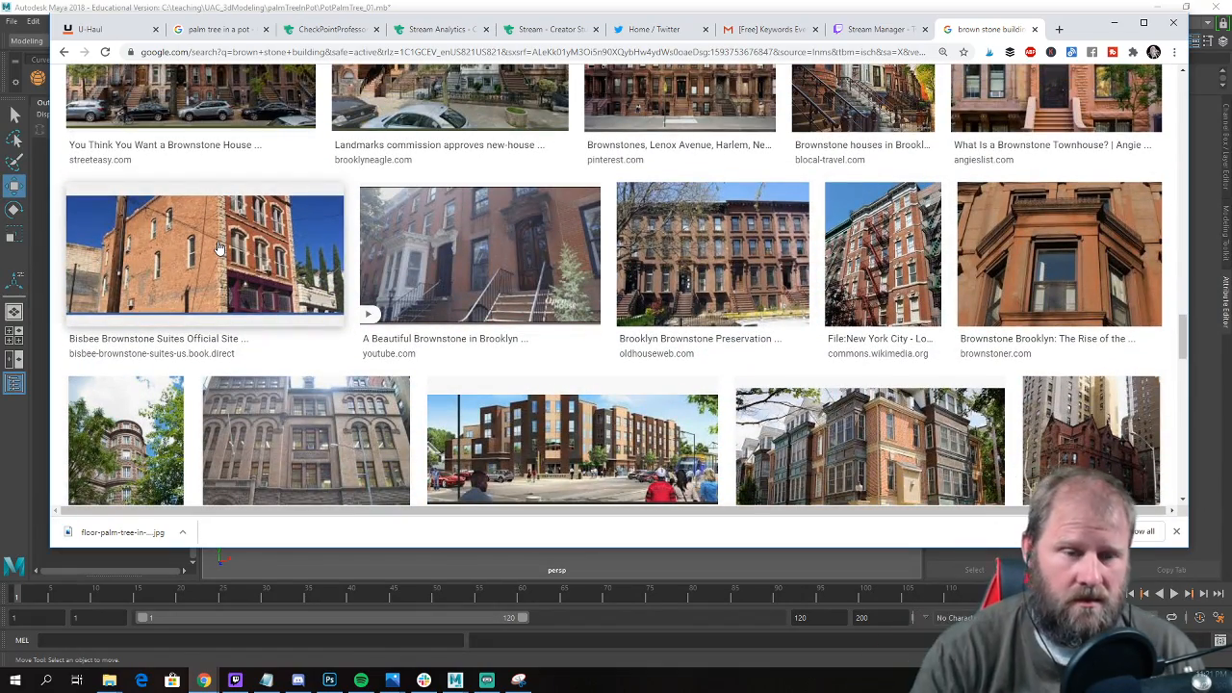
click(219, 248)
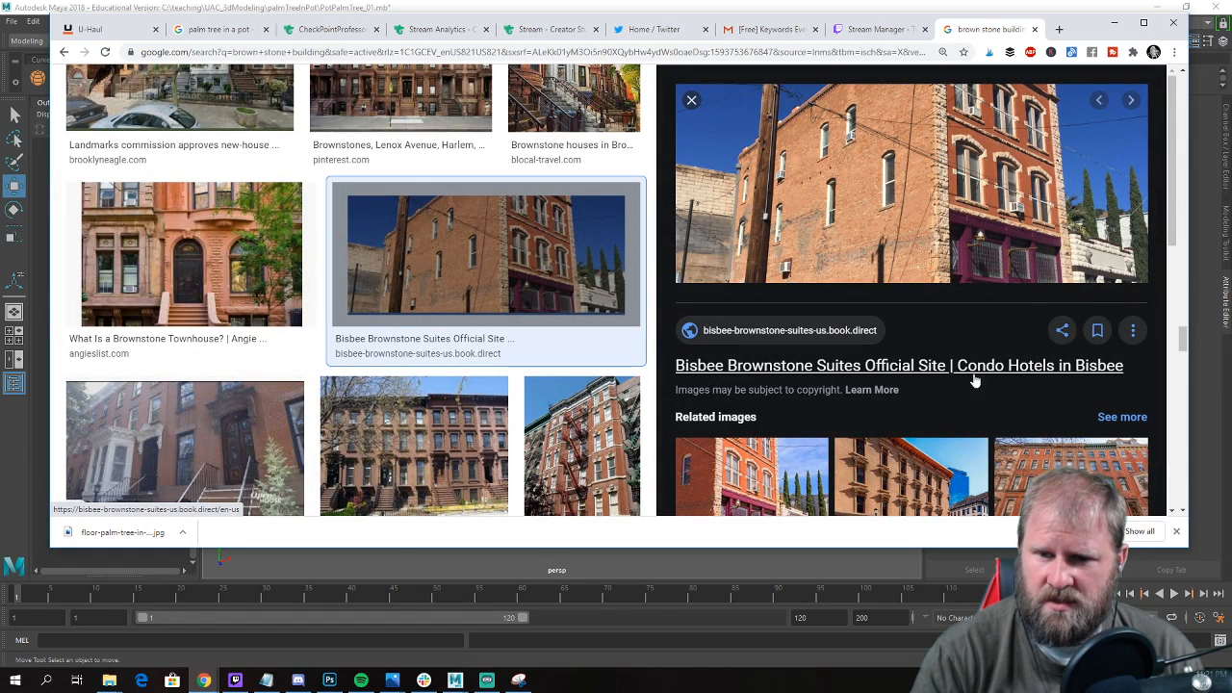
scroll(974, 382, down, 1)
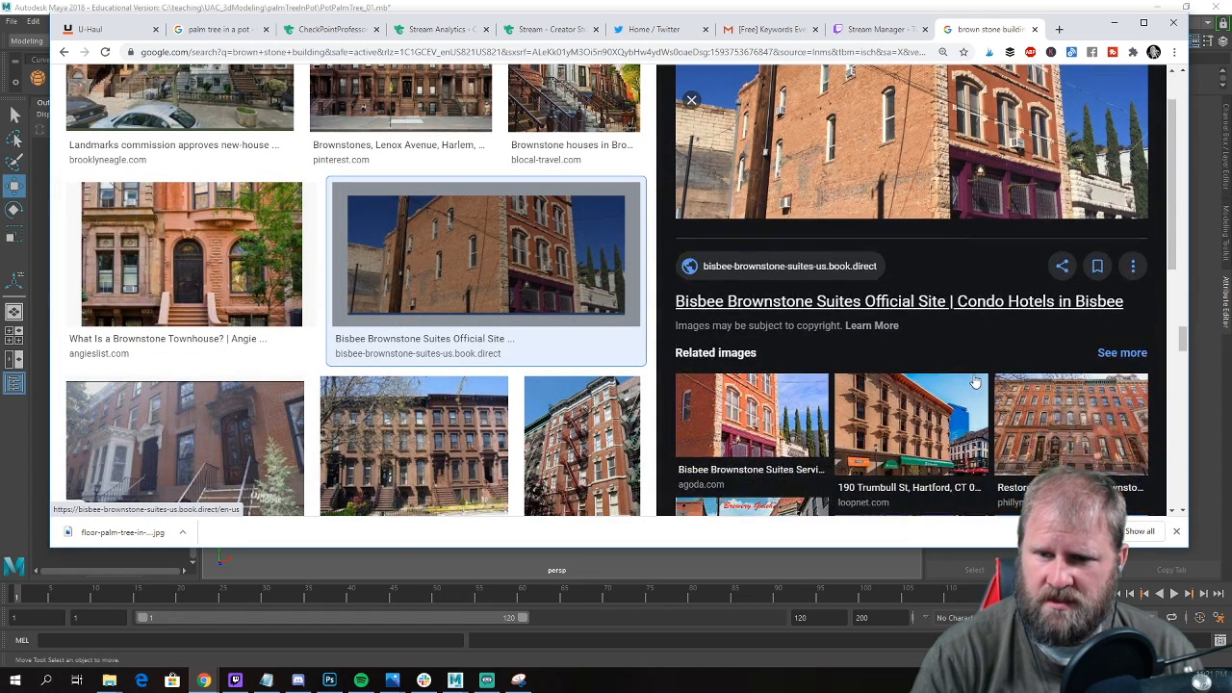
click(979, 304)
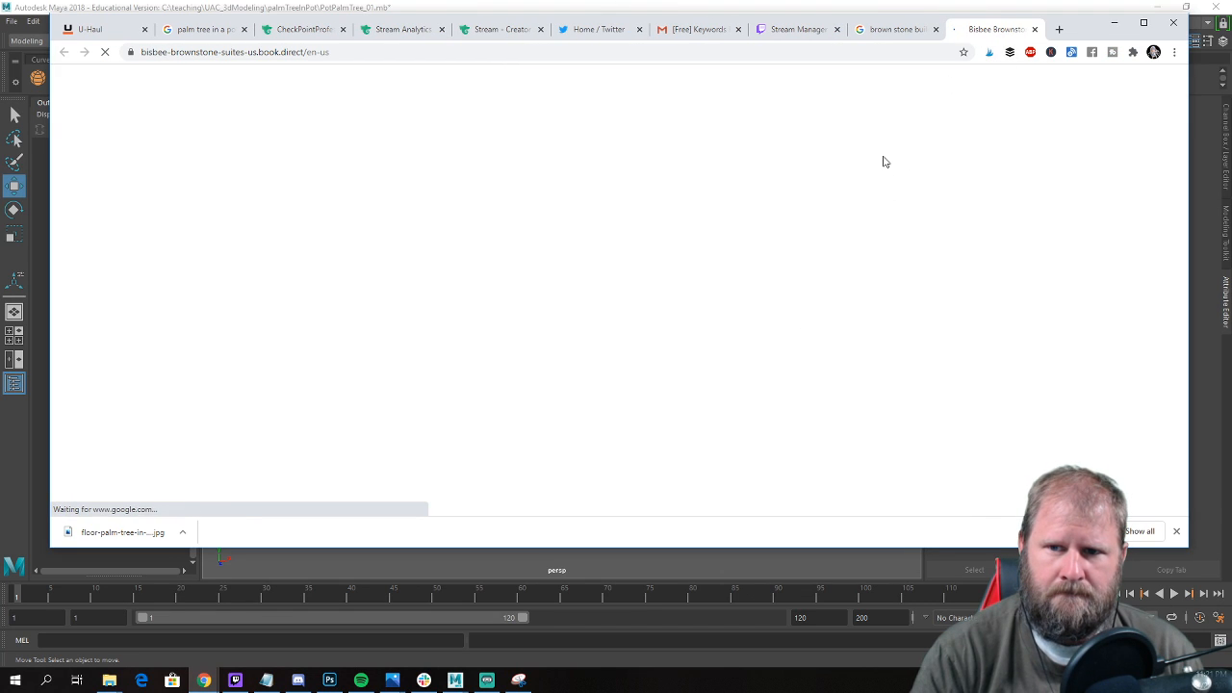
Examine the building photo on the Bisbee Brownstone website as a possible modeling reference.
scroll(564, 349, down, 2)
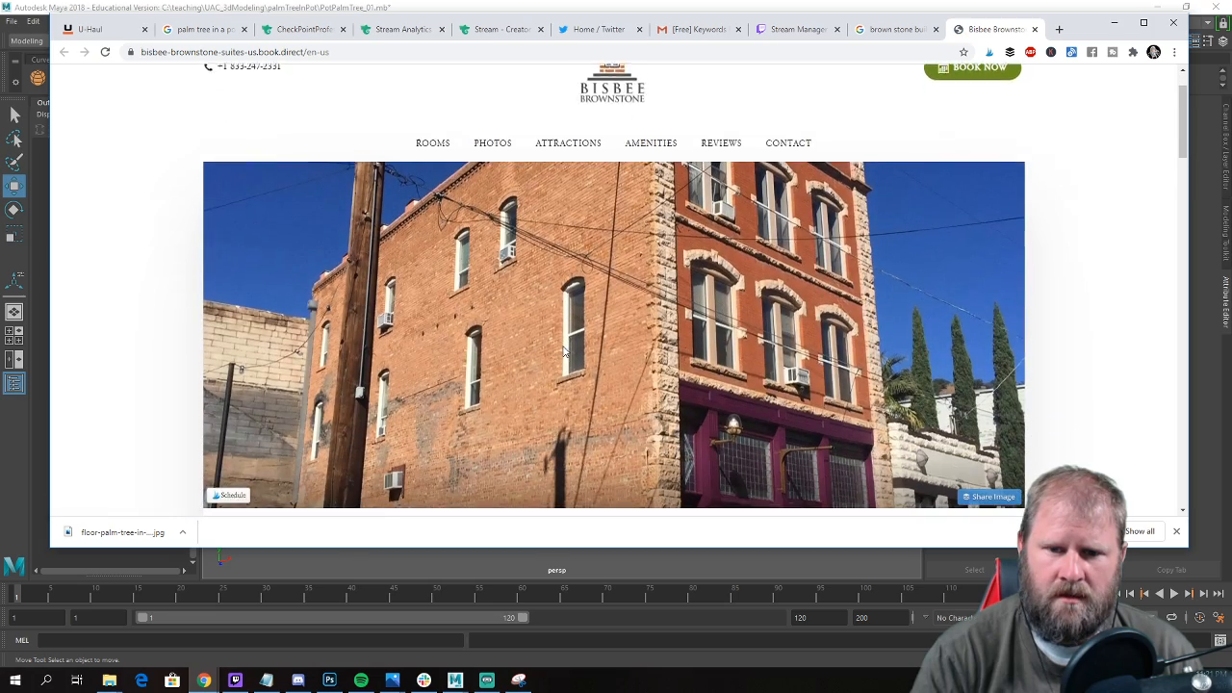
scroll(565, 350, up, 1)
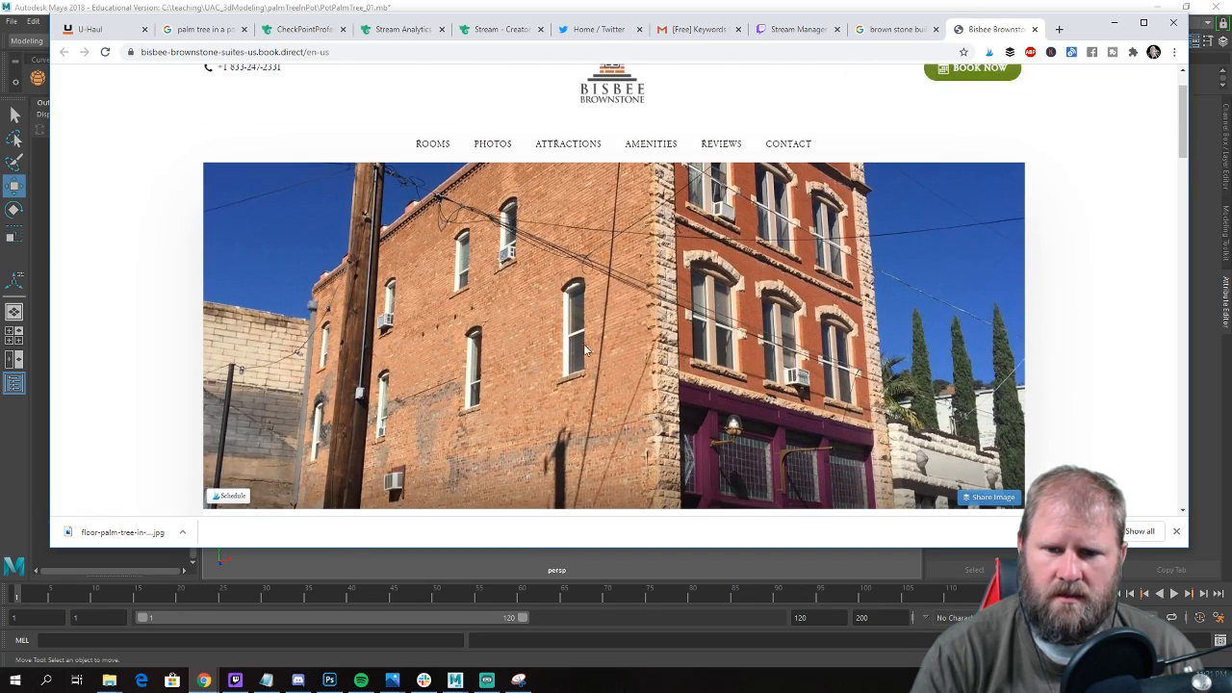
scroll(758, 375, down, 3)
scroll(960, 399, up, 5)
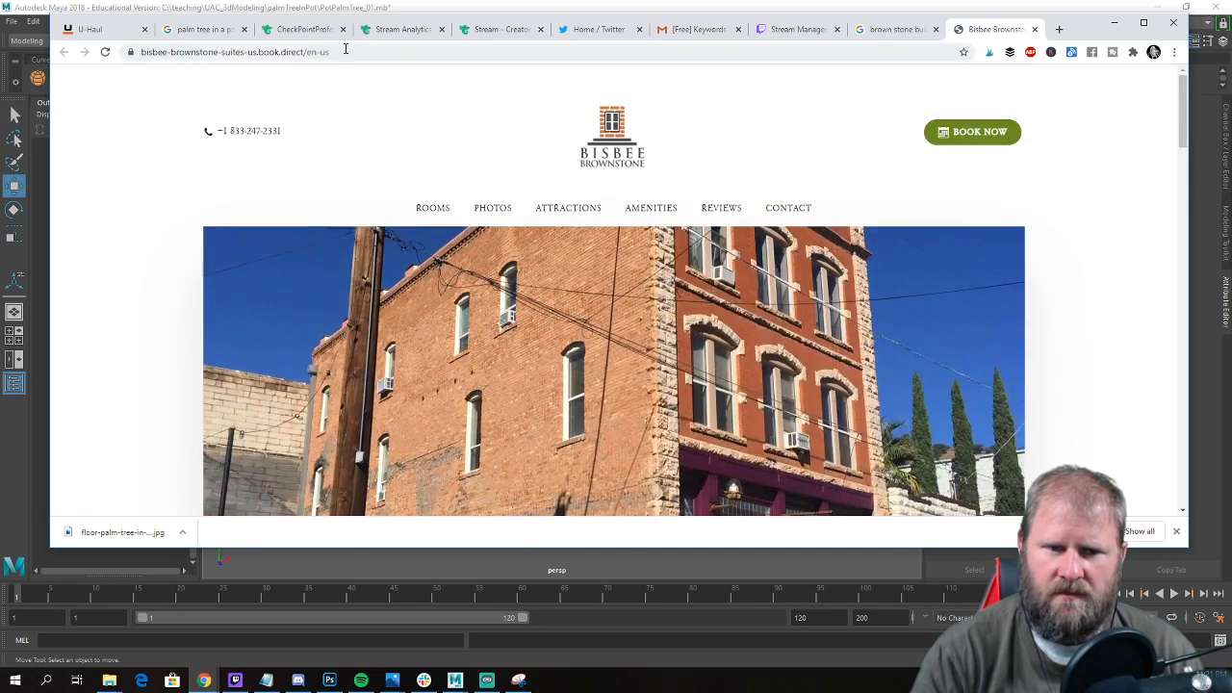
Search Google for "last tenament standing" in the current tab and show the image results.
click(368, 52)
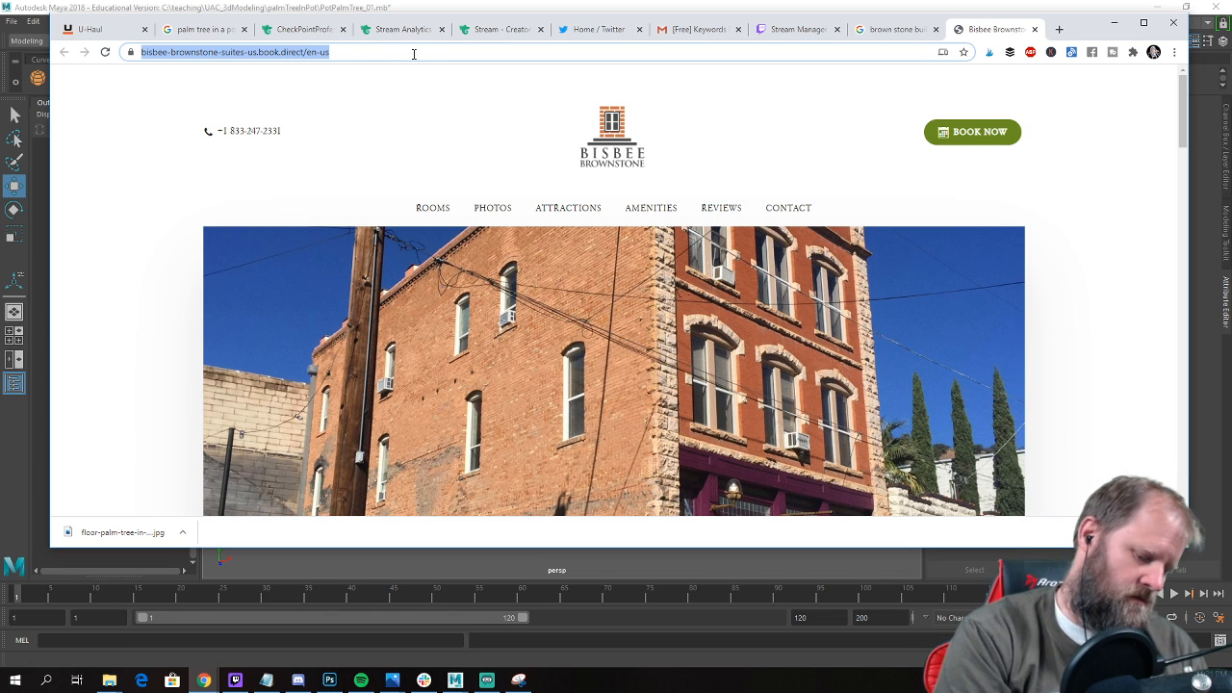
text(last tena)
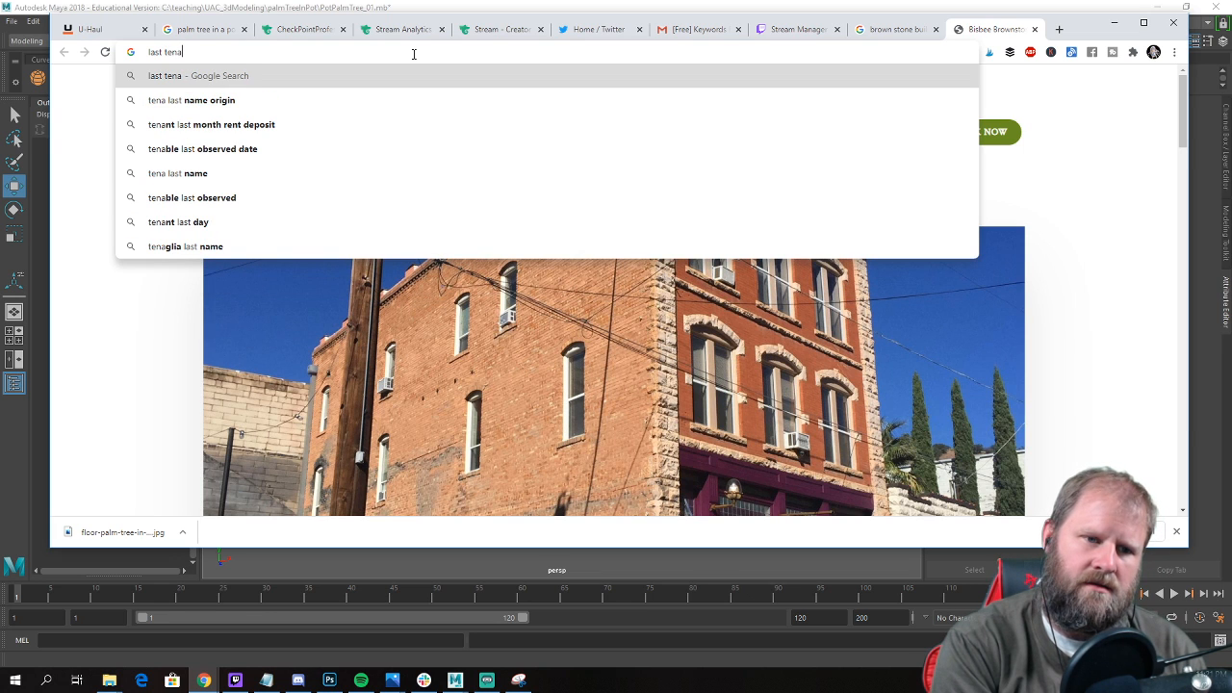
text(ment st)
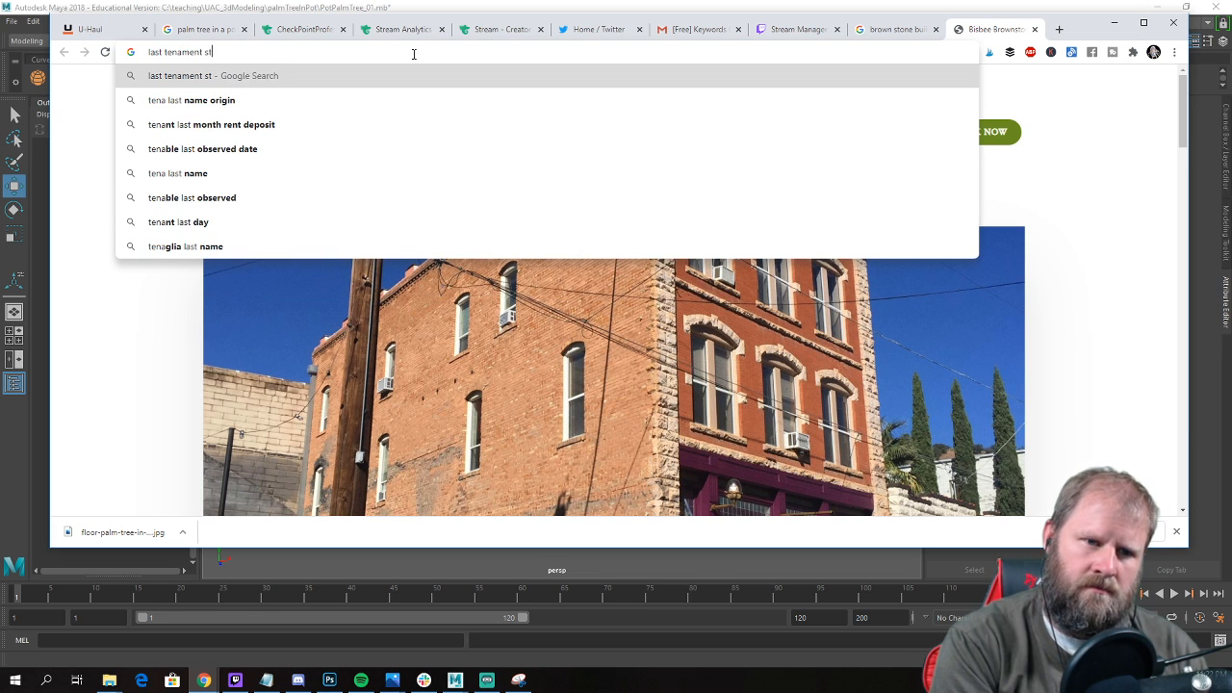
text(anding)
key(Return)
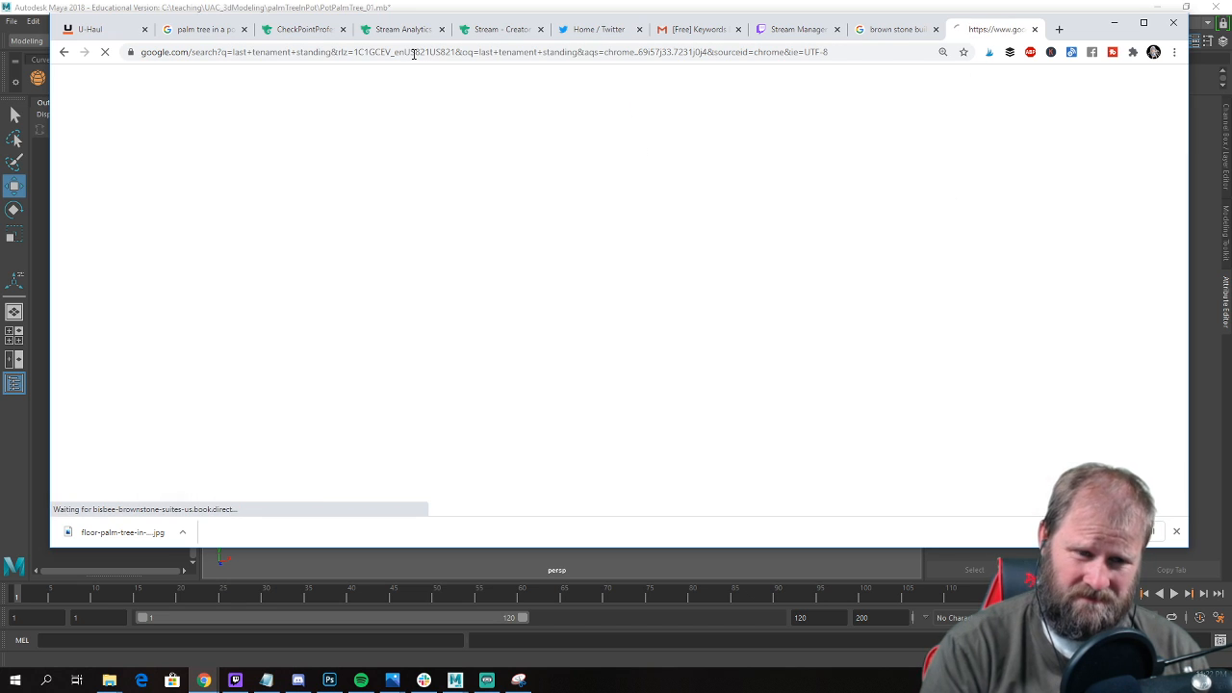
click(268, 143)
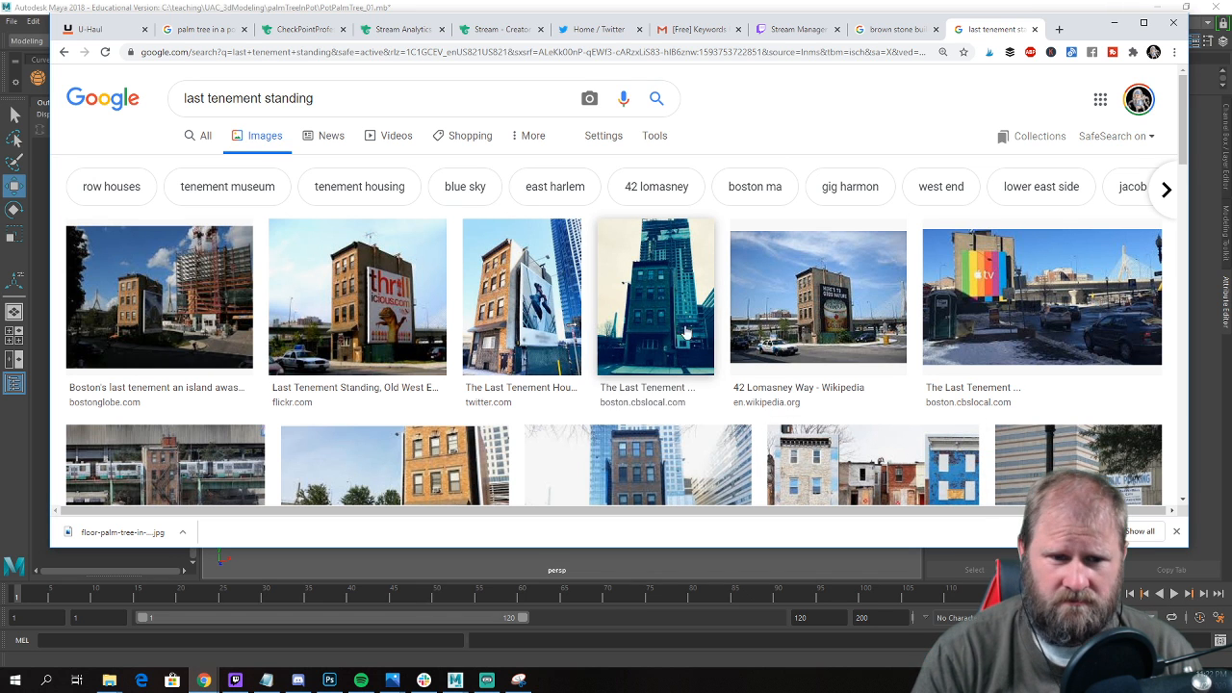
Preview the Flickr image "Last Tenement Standing, Old West End" and browse the surrounding results and its related images.
click(372, 300)
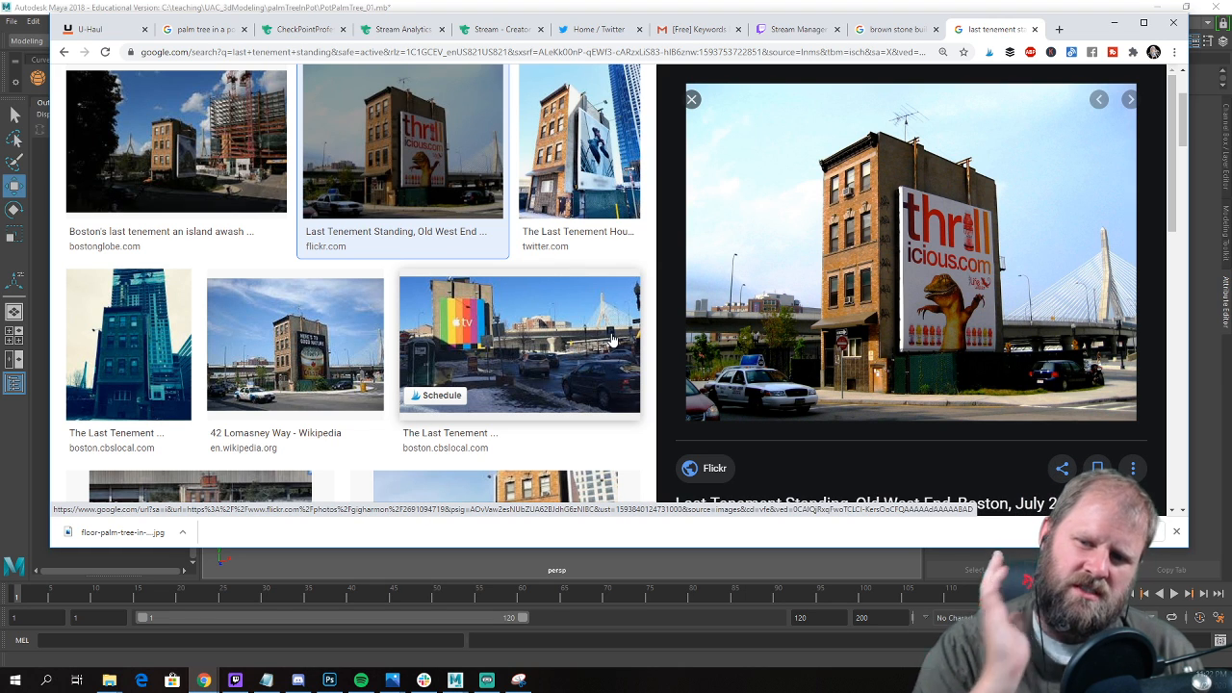
scroll(597, 342, down, 2)
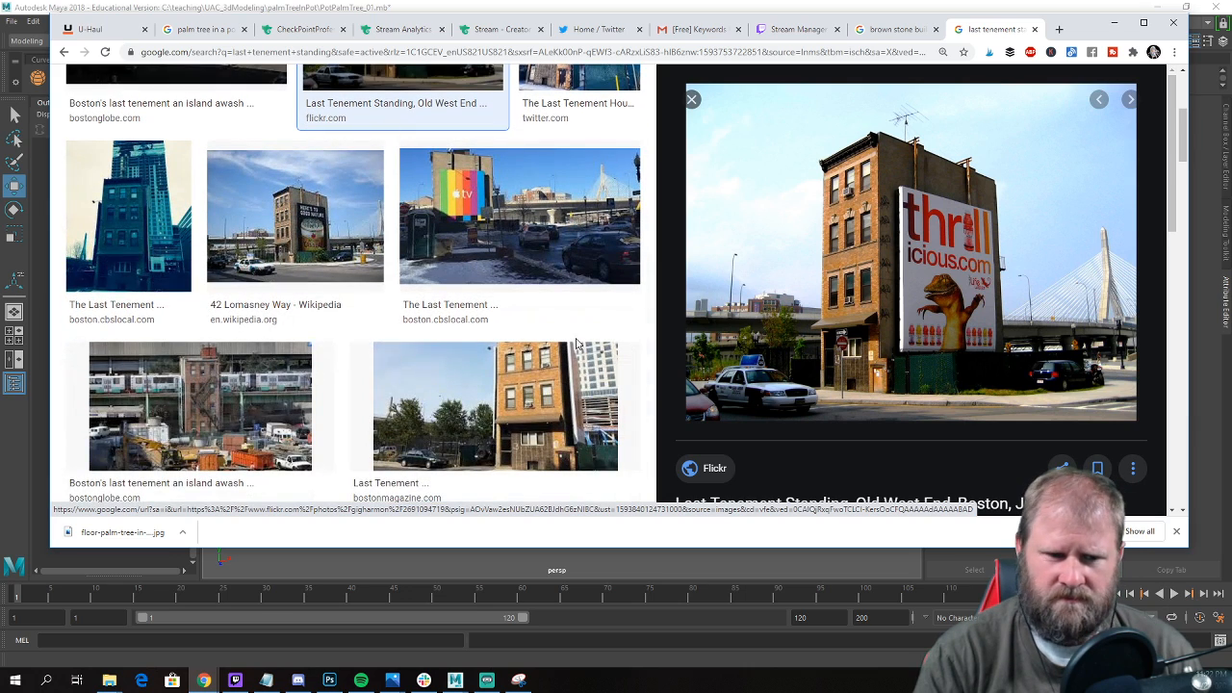
scroll(569, 344, up, 1)
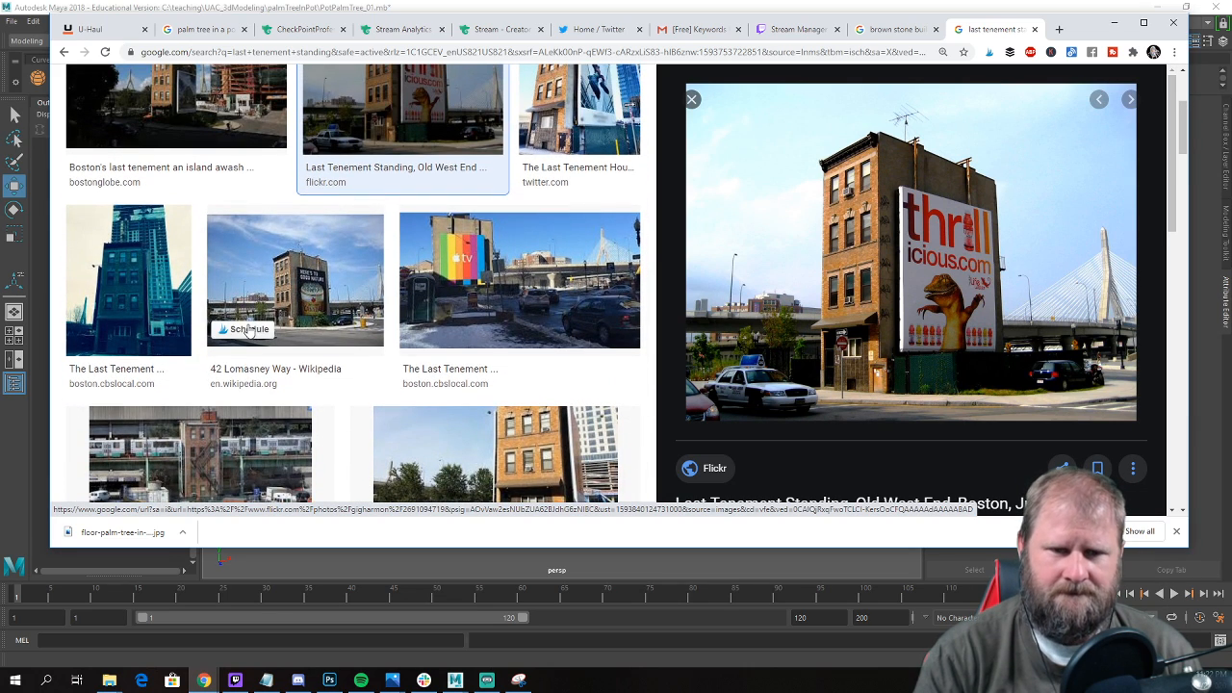
scroll(397, 284, up, 2)
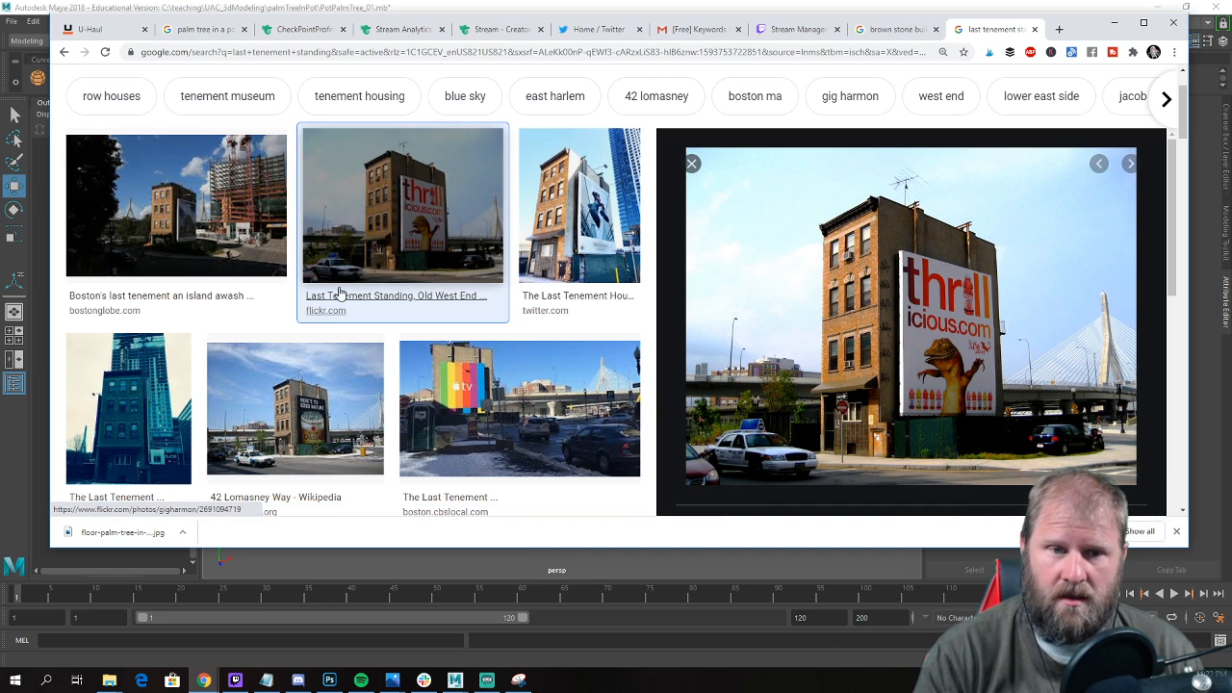
scroll(349, 293, down, 2)
scroll(352, 294, down, 3)
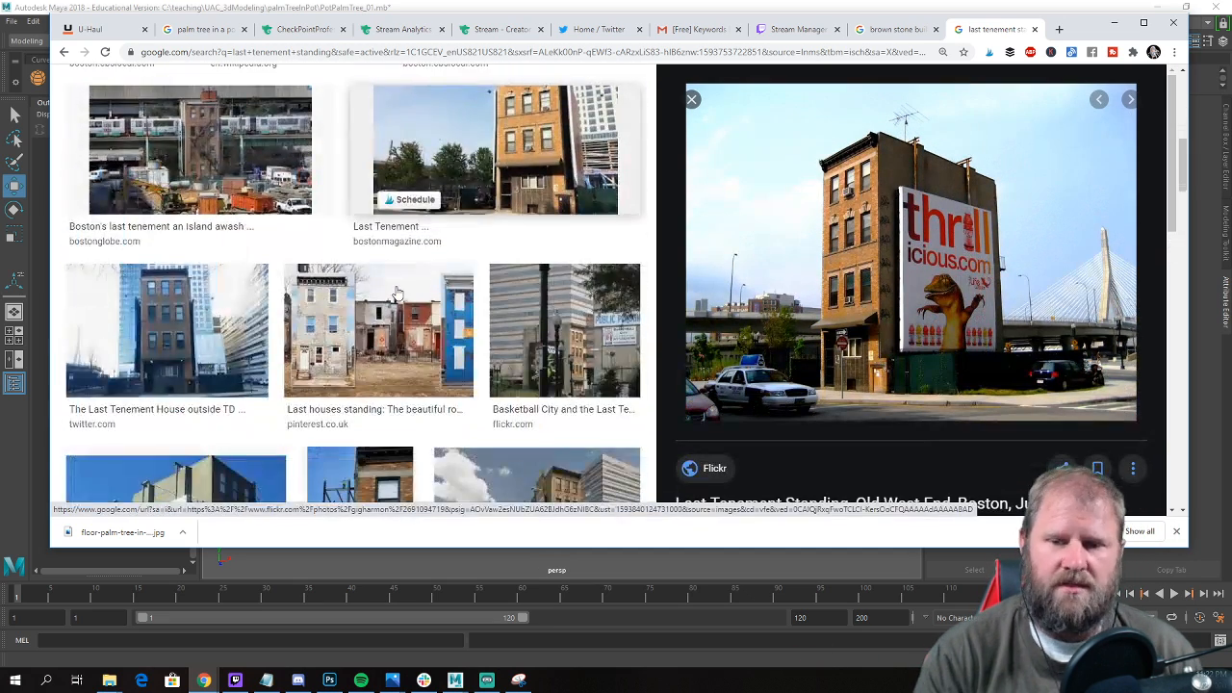
scroll(918, 261, down, 3)
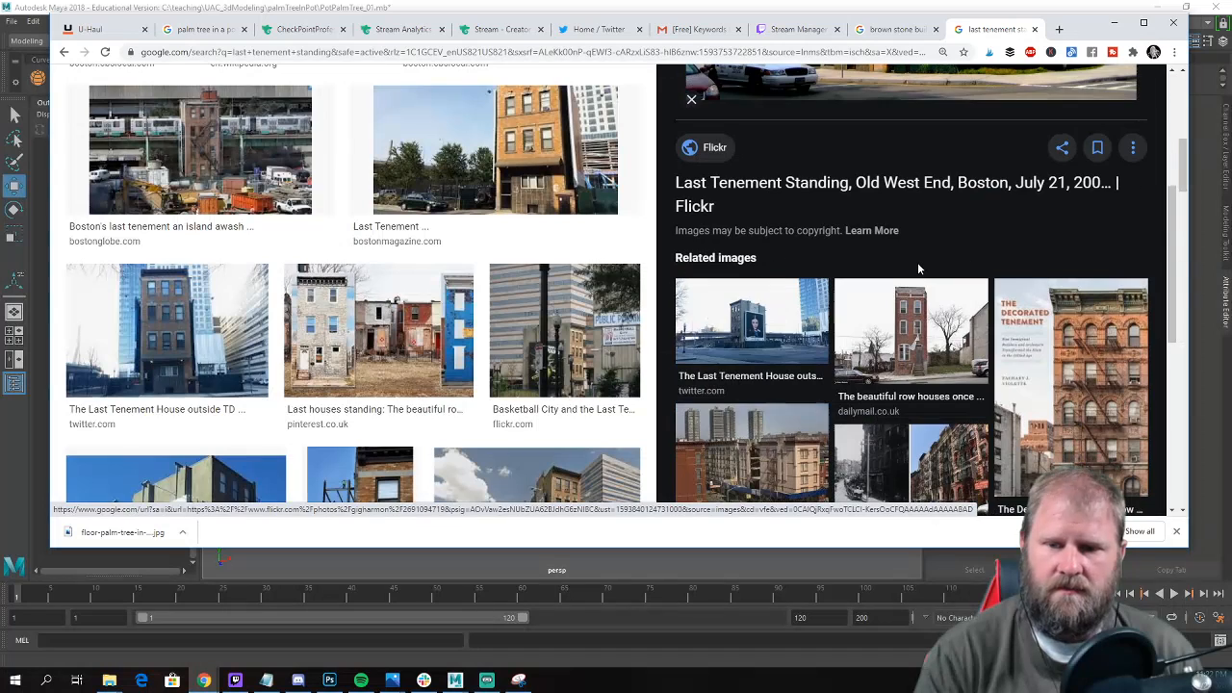
Preview the related images of the Daily Mail row house, the tan skinny house and 465 and 471 New York Avenue.
click(927, 338)
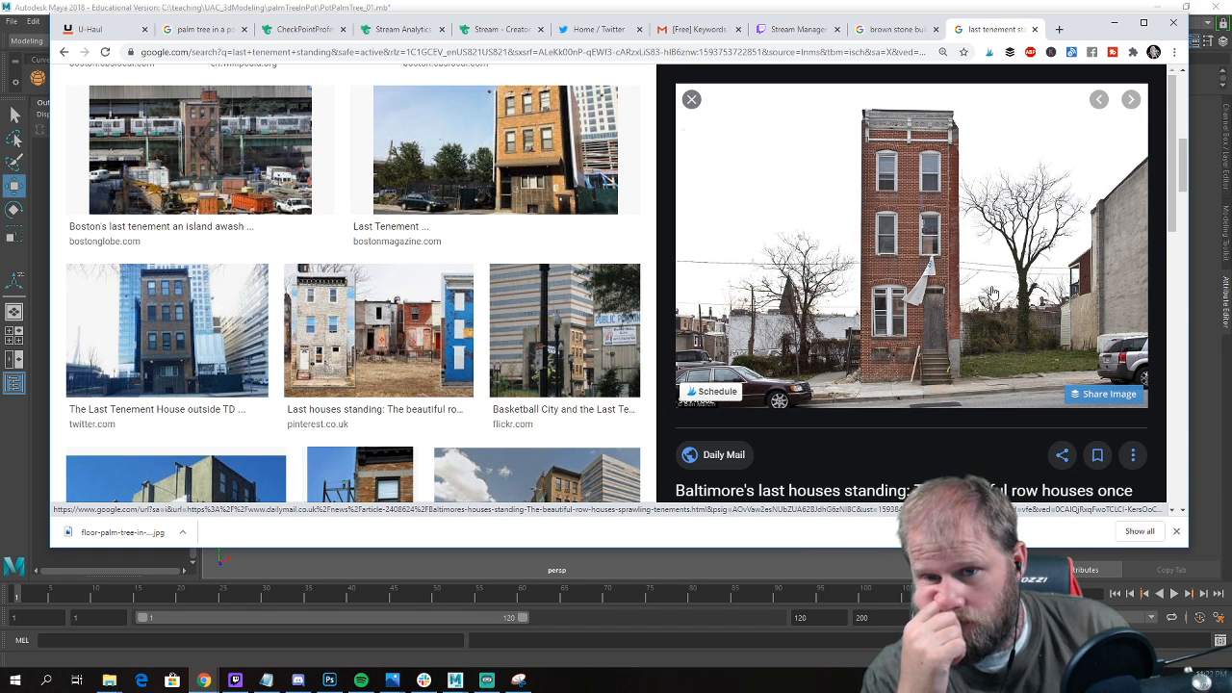
scroll(973, 296, down, 3)
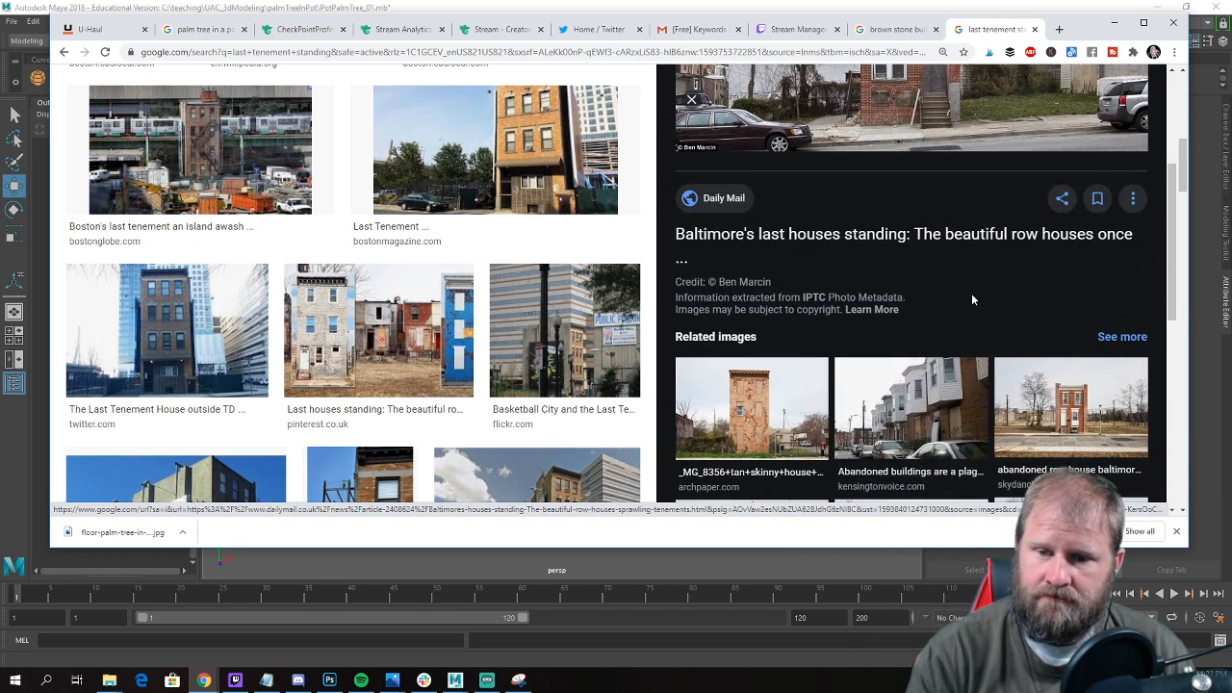
scroll(867, 308, down, 3)
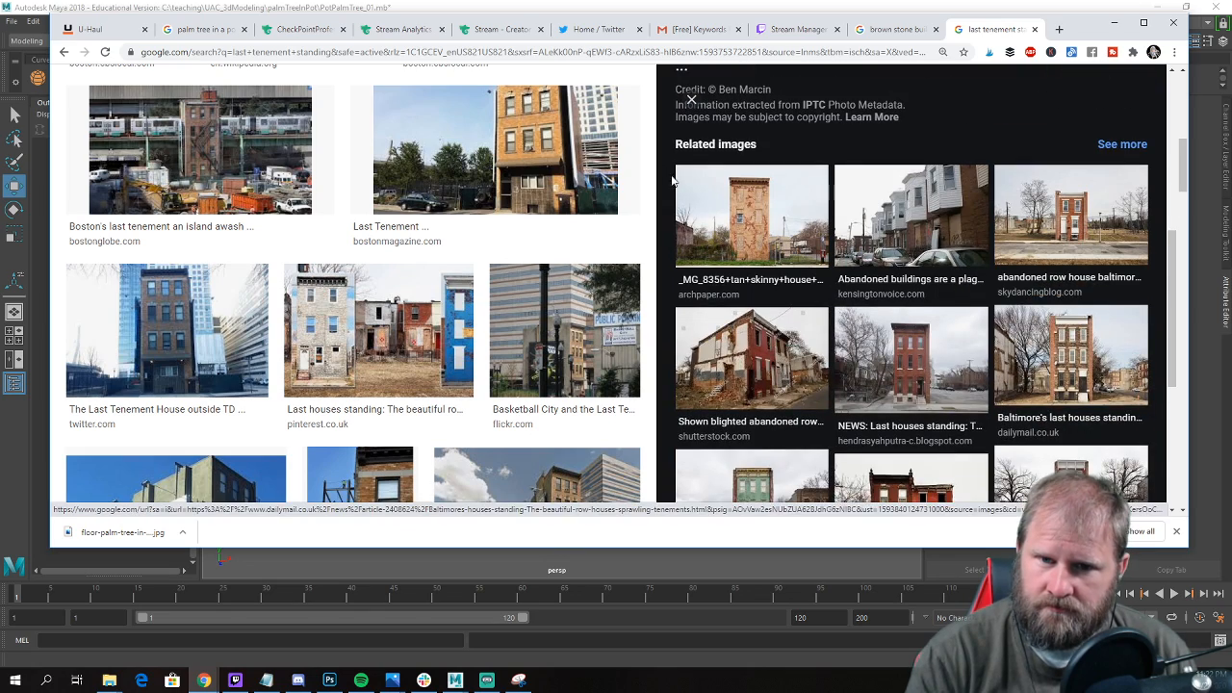
click(752, 218)
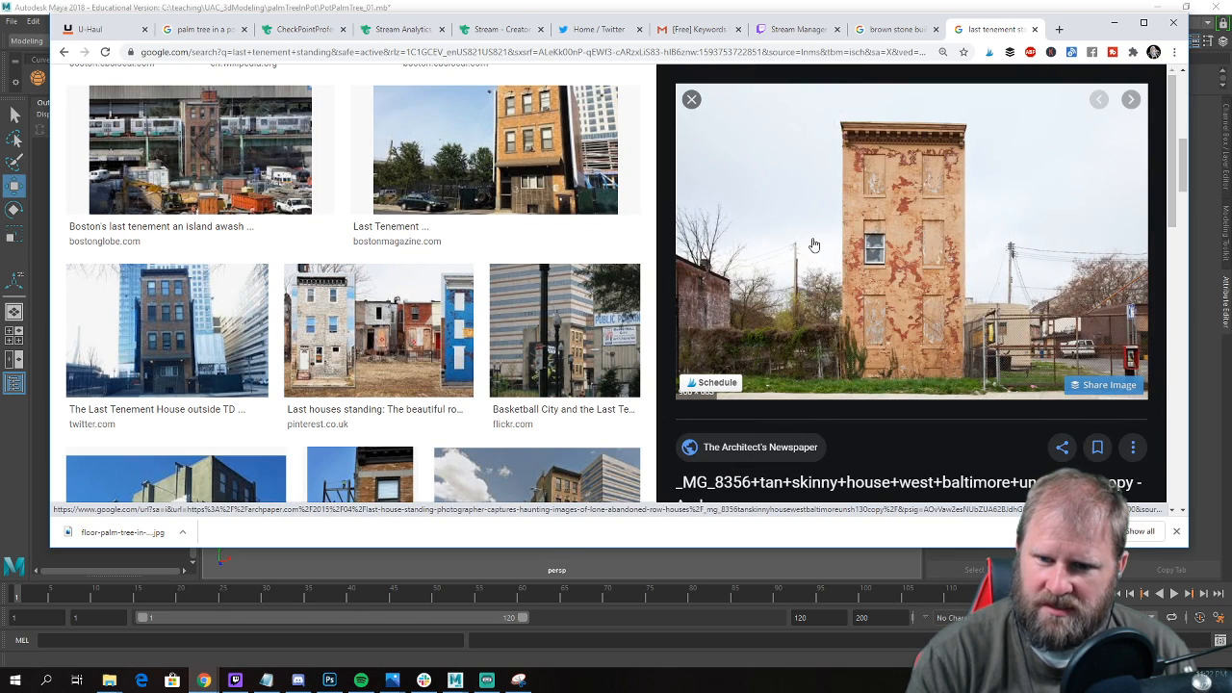
scroll(811, 246, down, 5)
scroll(1028, 344, down, 2)
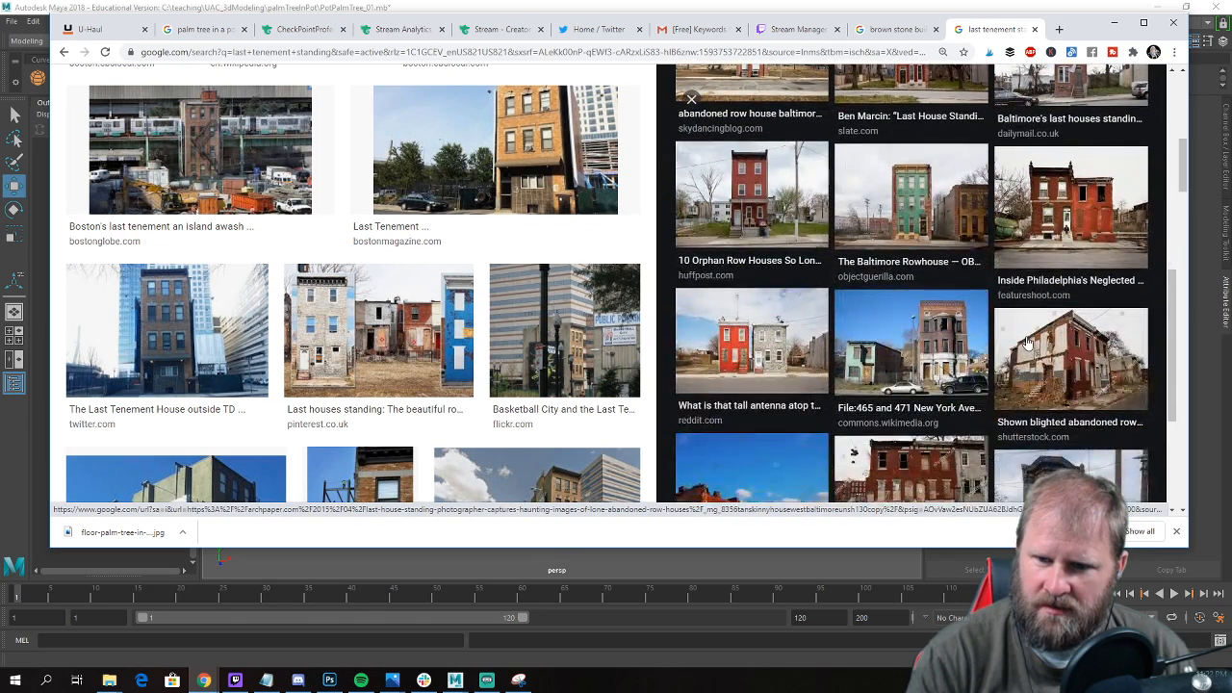
click(907, 320)
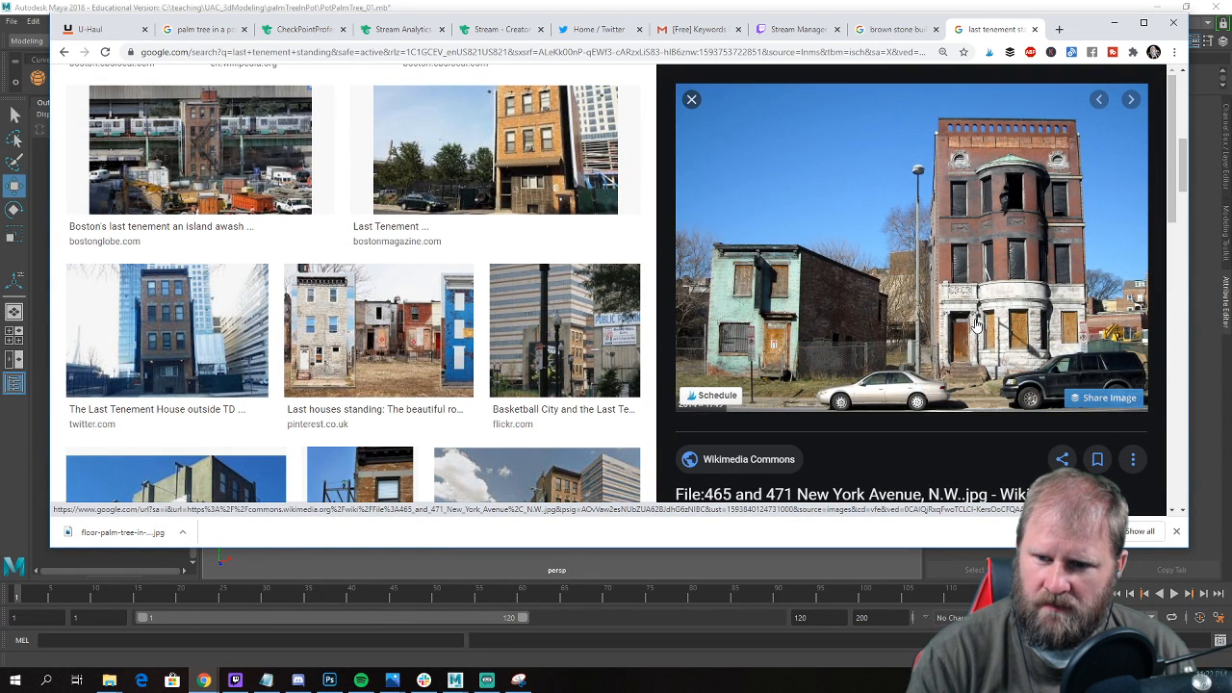
scroll(975, 324, down, 5)
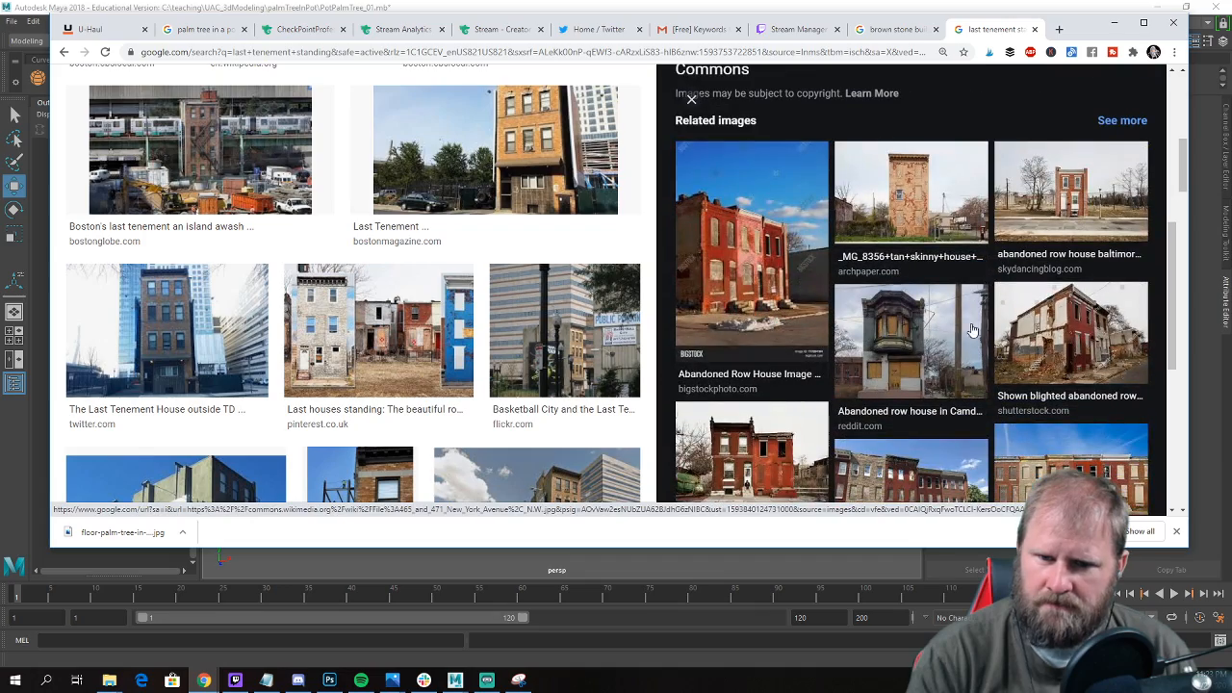
Browse further through the main image results and preview the two Daily Mail photos of freestanding red brick row houses.
scroll(299, 267, down, 6)
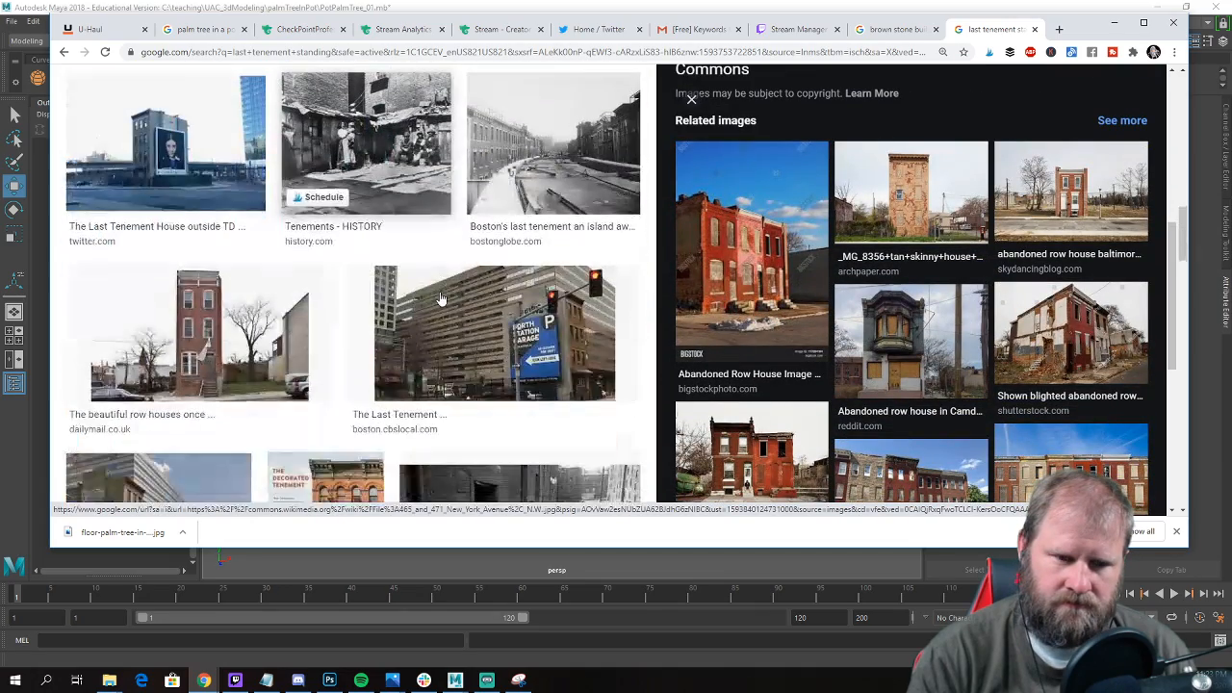
scroll(385, 279, down, 2)
click(231, 231)
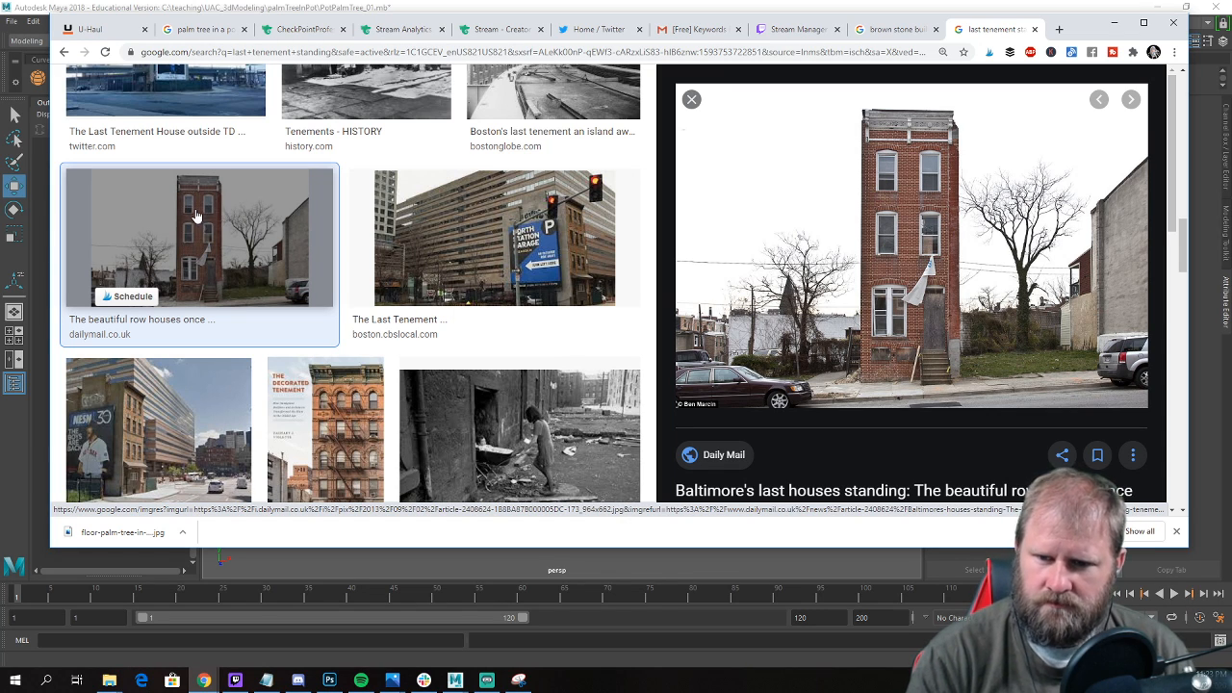
scroll(241, 212, down, 5)
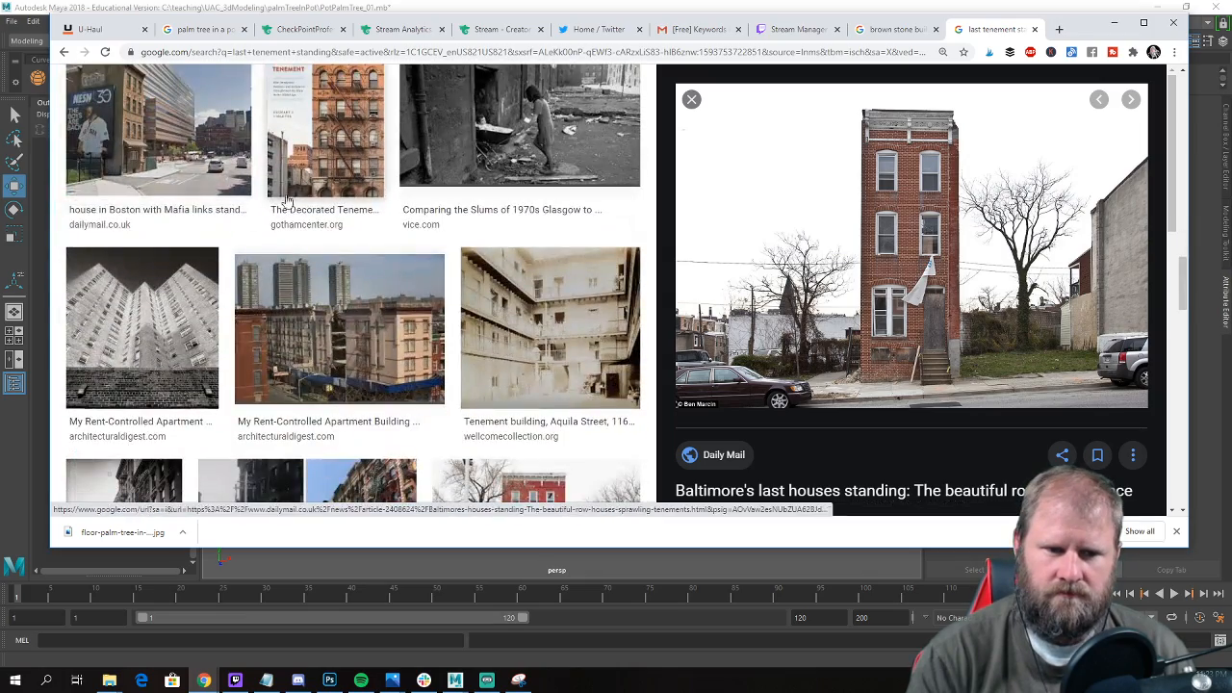
scroll(299, 202, down, 4)
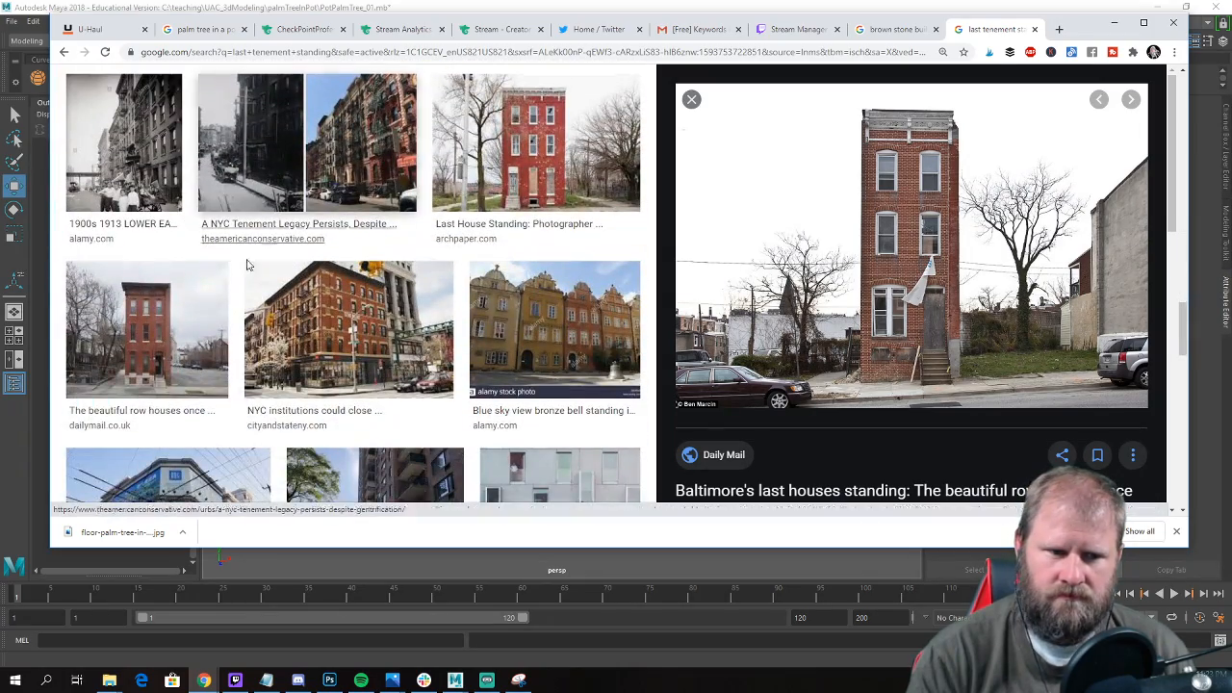
click(173, 312)
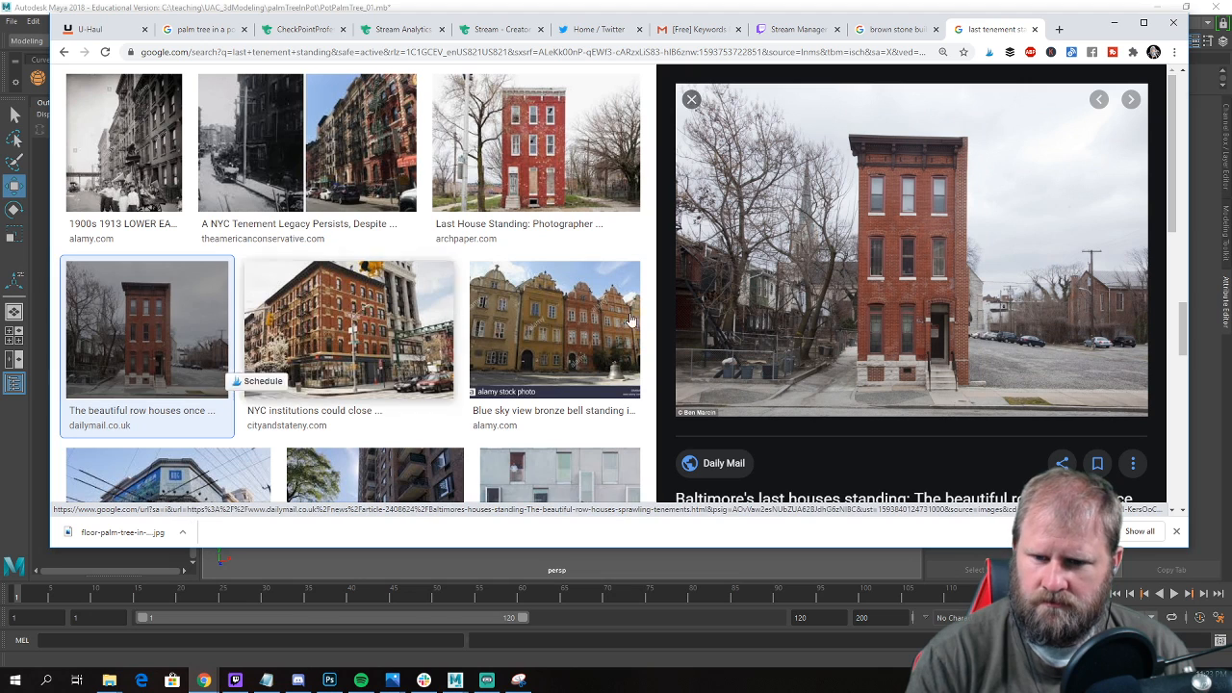
Open the Daily Mail article behind the previewed brick row house and look through its building photos.
click(919, 272)
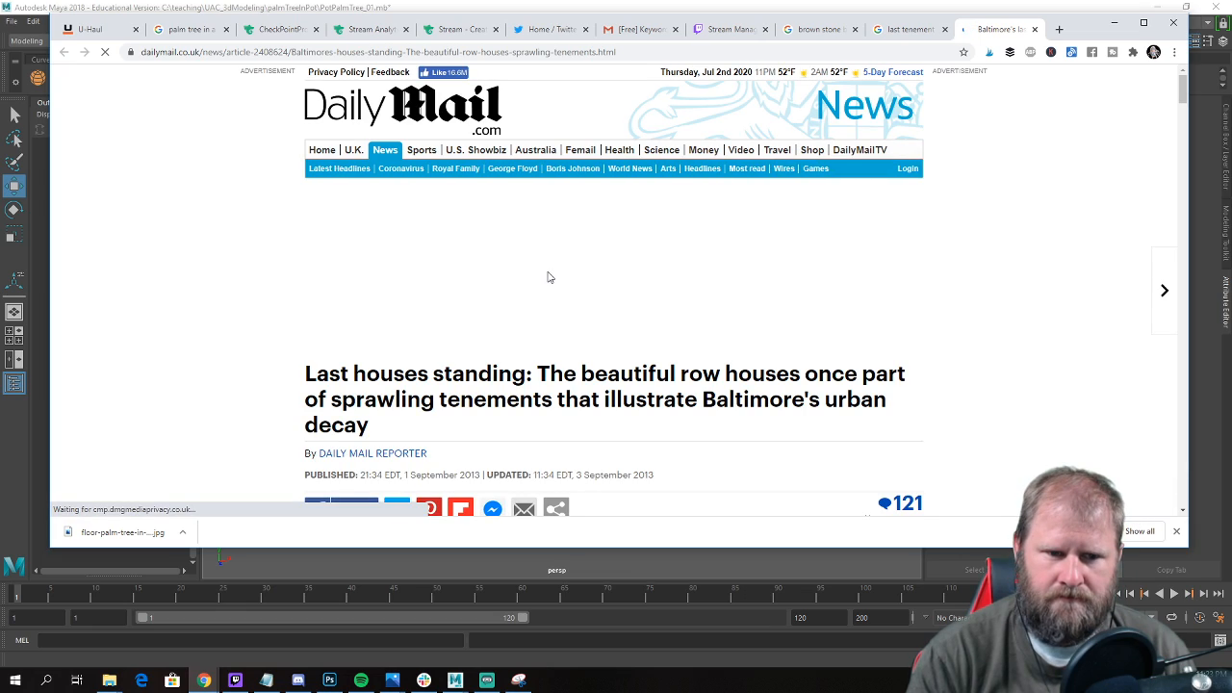
scroll(564, 267, down, 2)
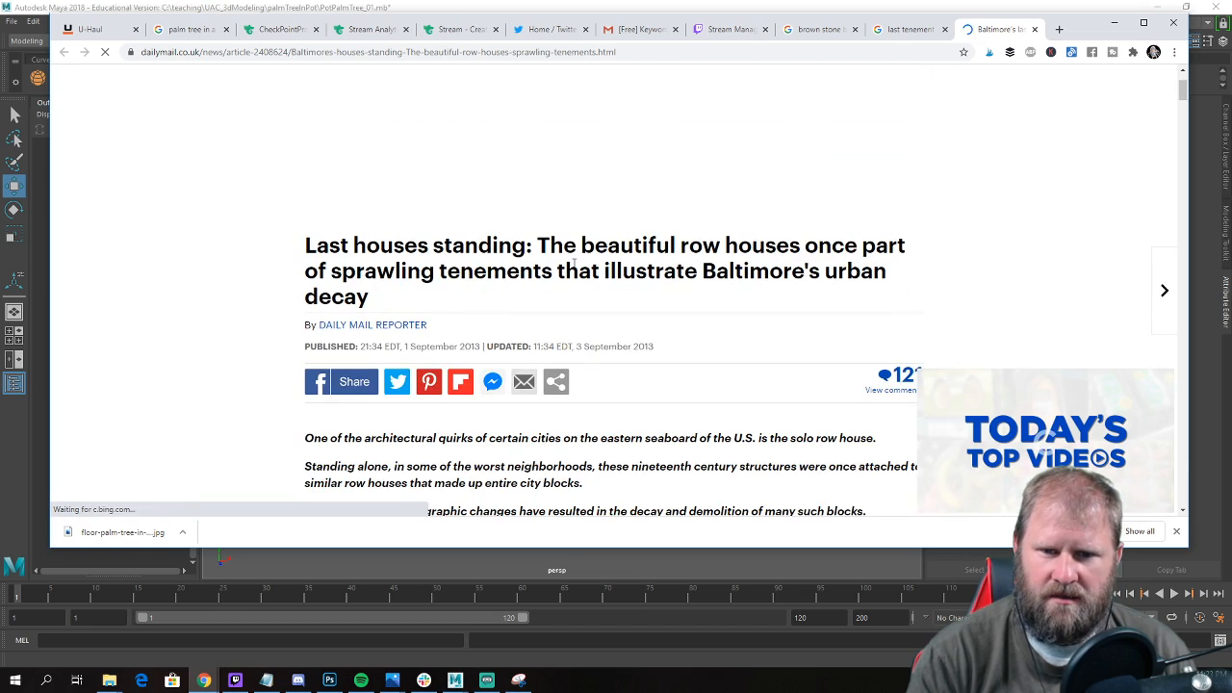
scroll(574, 237, down, 4)
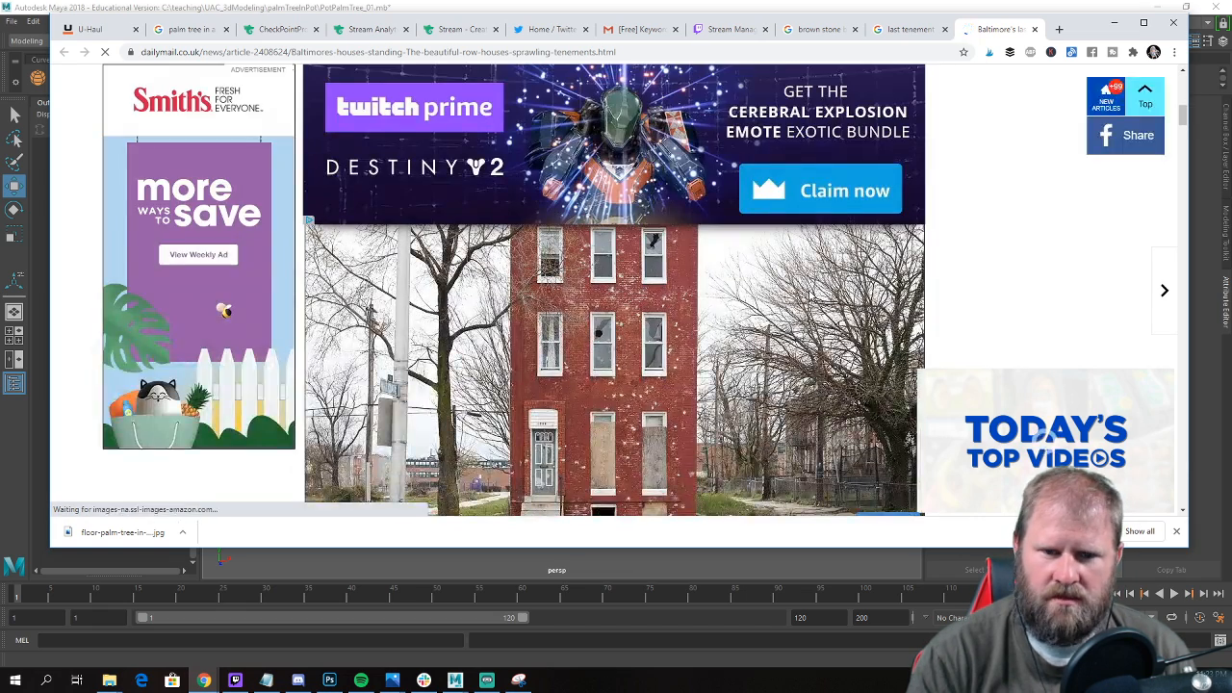
scroll(66, 184, up, 6)
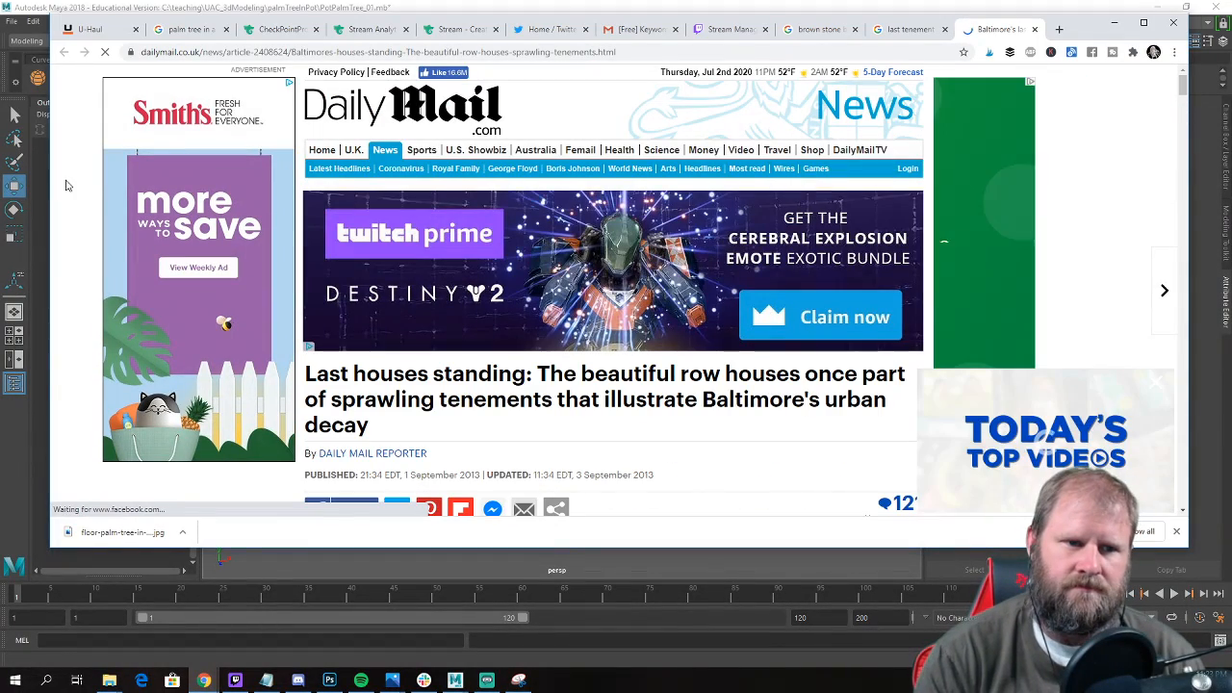
Run a Google image search for "last house standing".
click(245, 55)
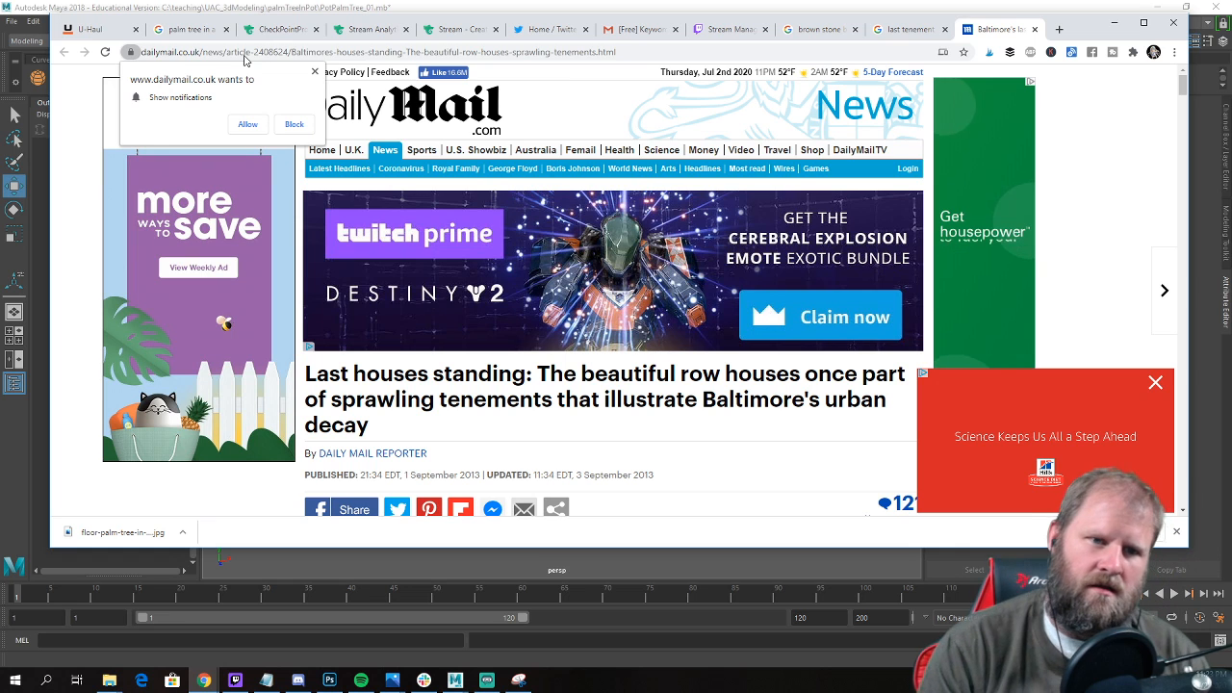
click(245, 56)
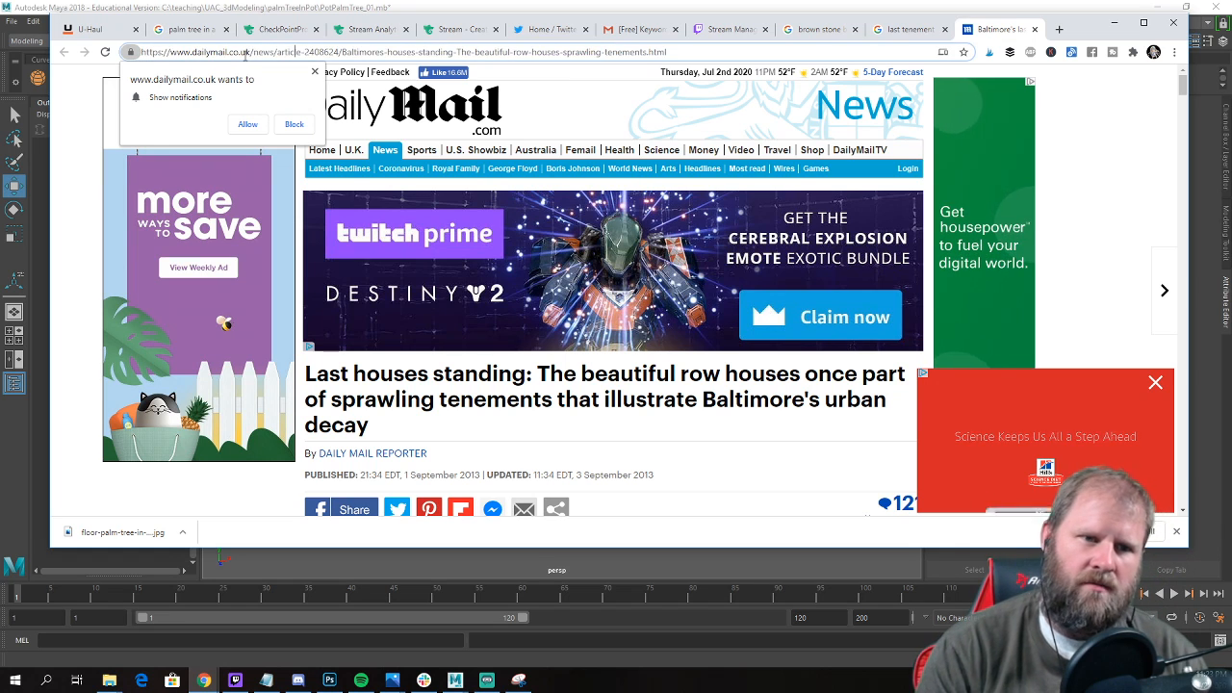
click(693, 54)
key(ctrl+a)
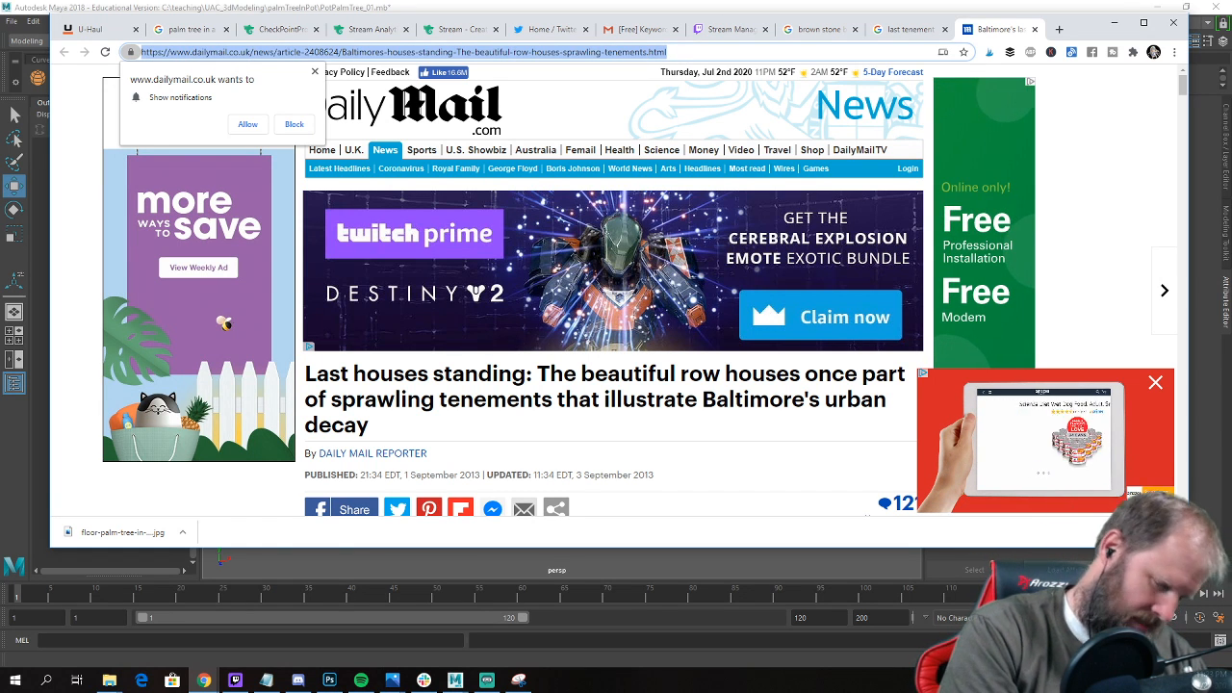
text(last house)
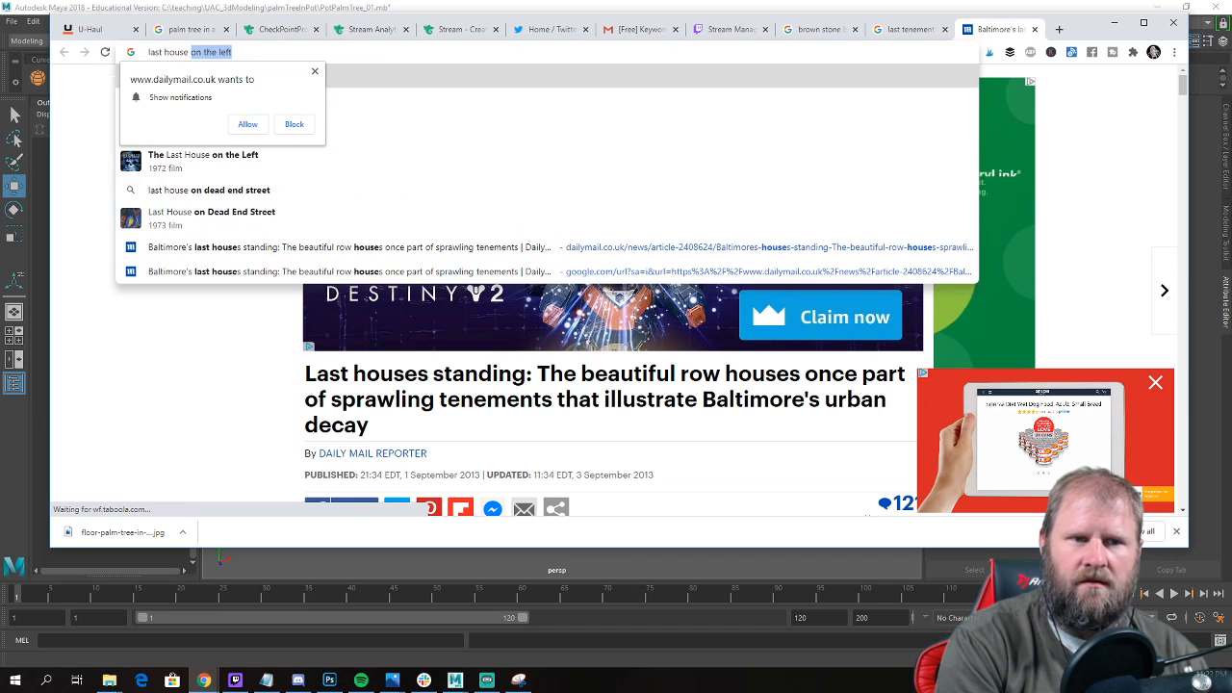
text( standing)
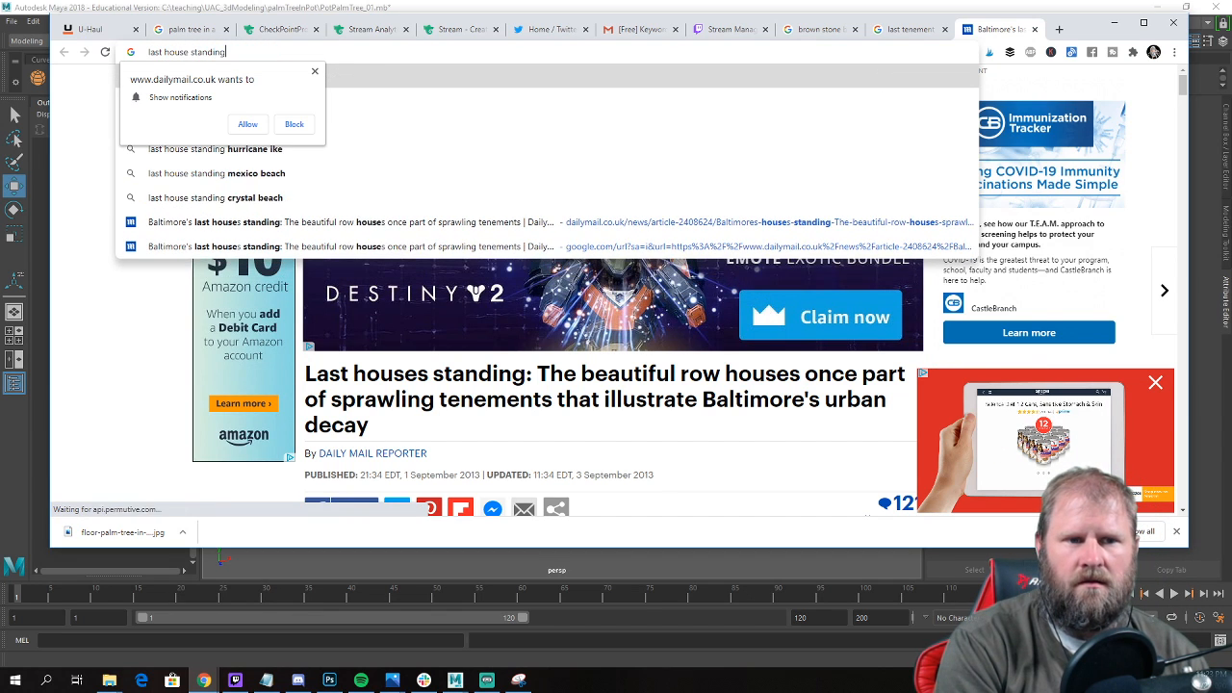
key(Return)
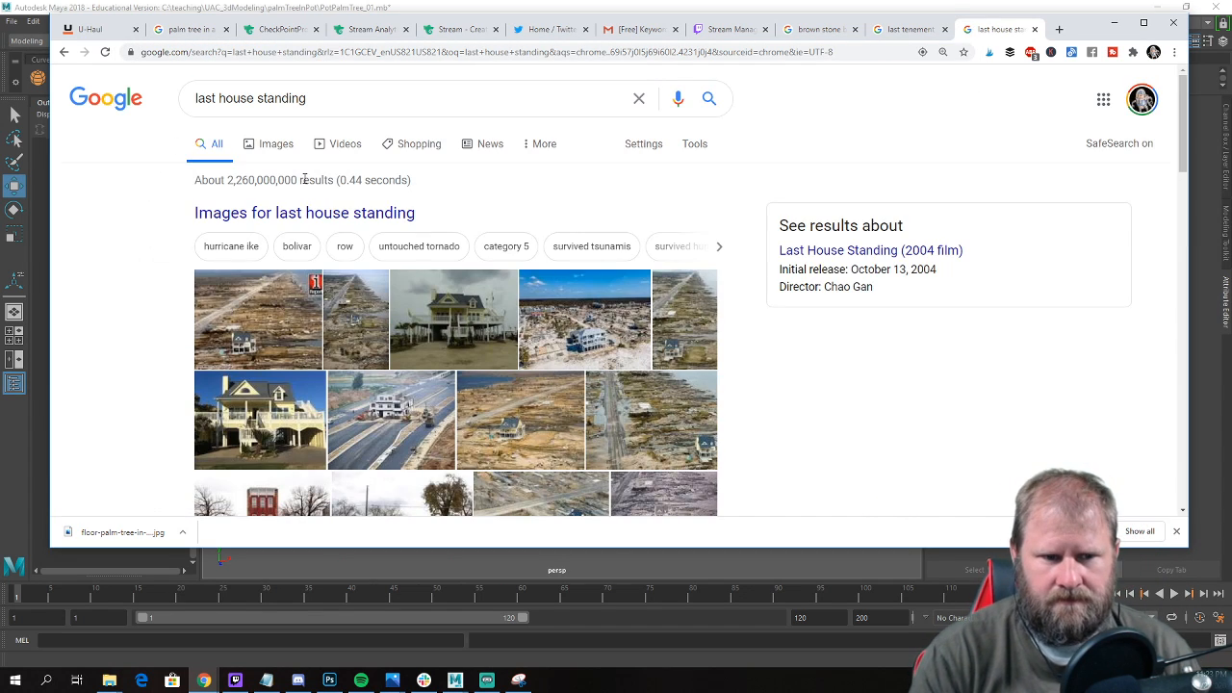
click(265, 146)
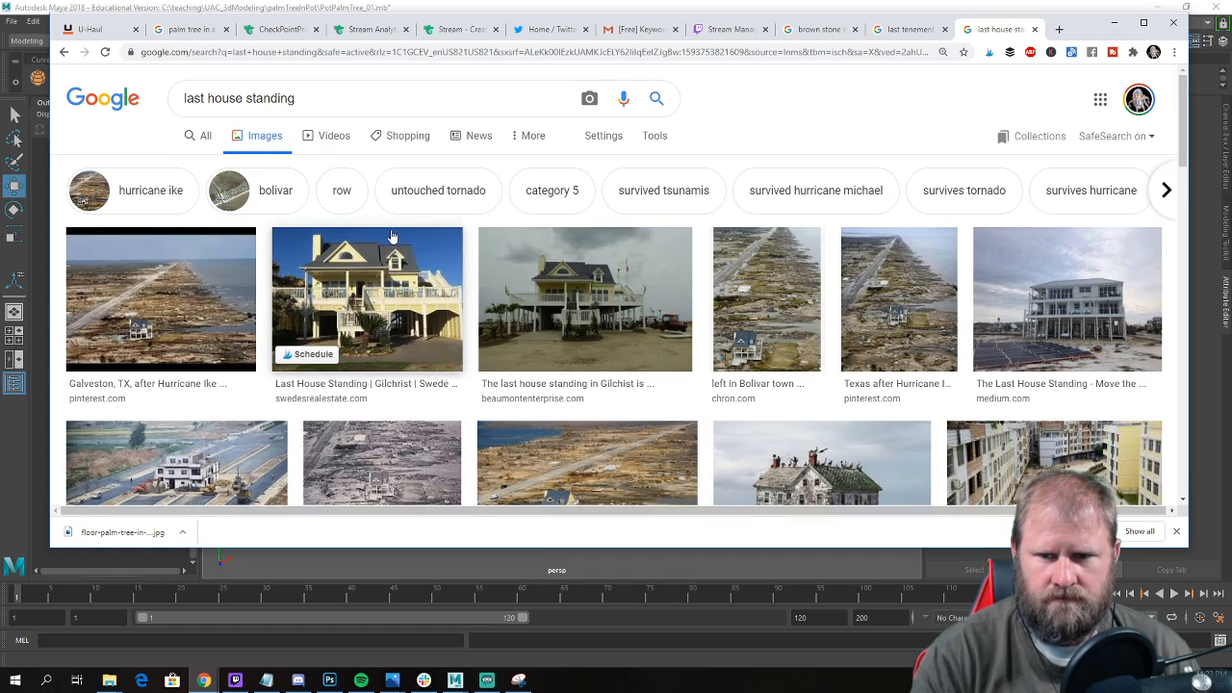
Browse the image results and preview the Reddit photo of the house standing on a disappearing island.
scroll(392, 236, down, 3)
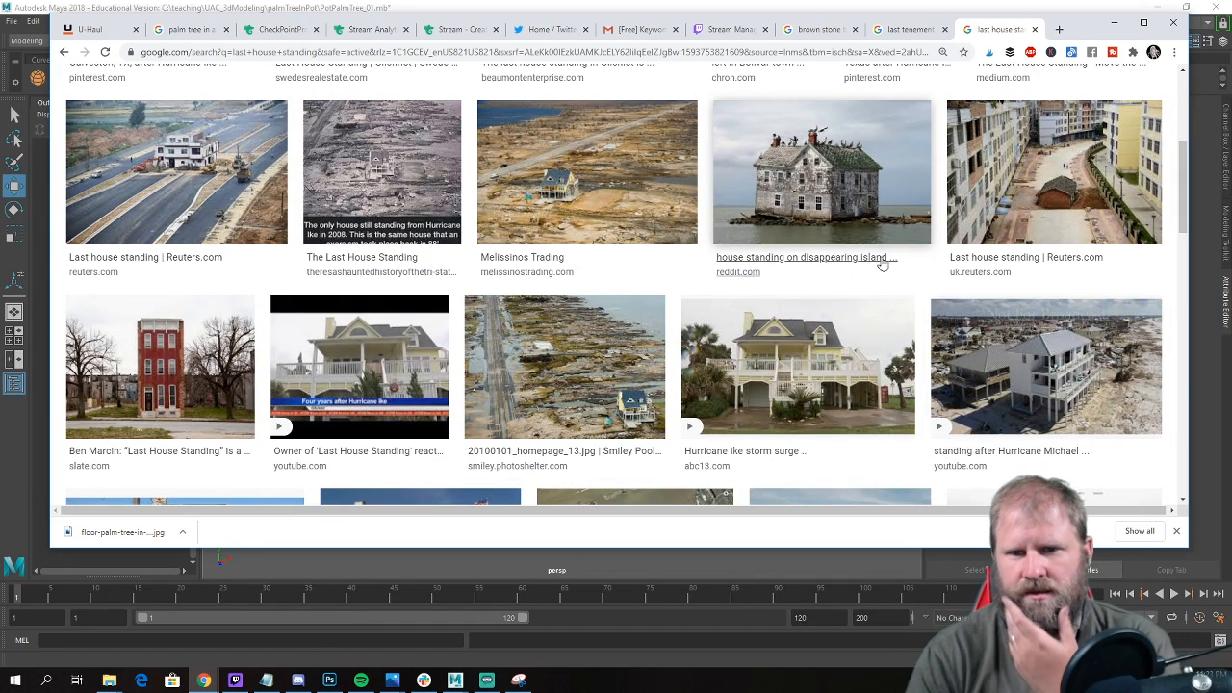
click(791, 185)
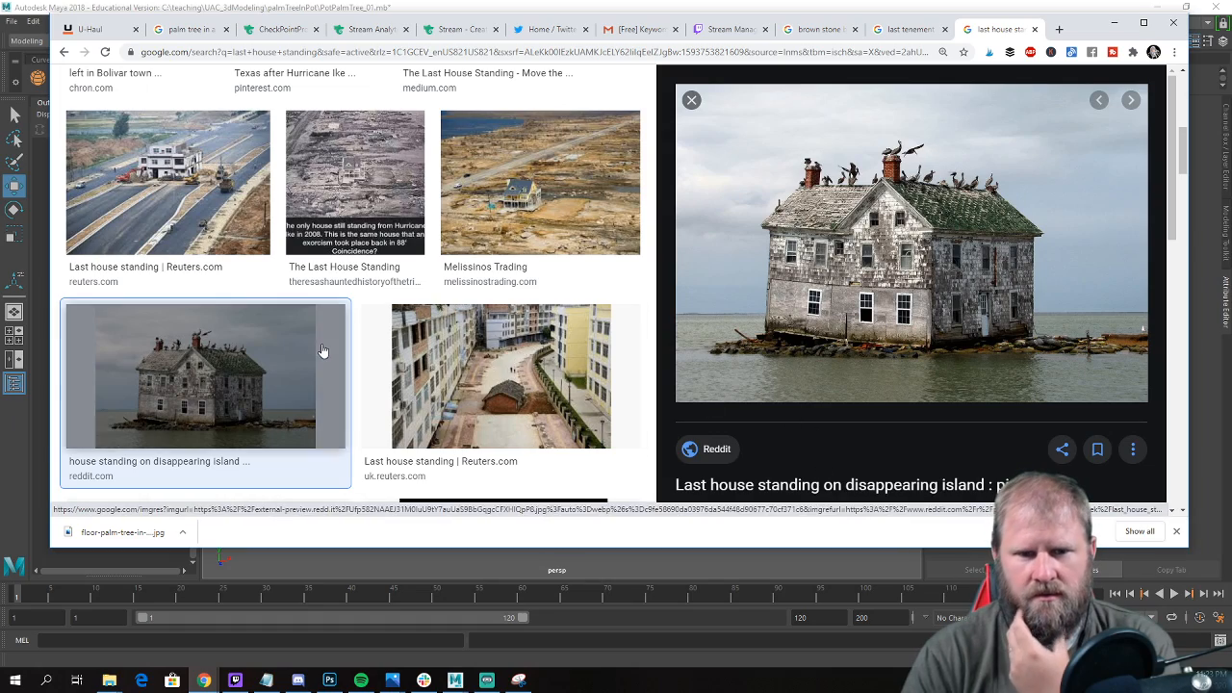
scroll(322, 352, down, 3)
scroll(498, 197, up, 1)
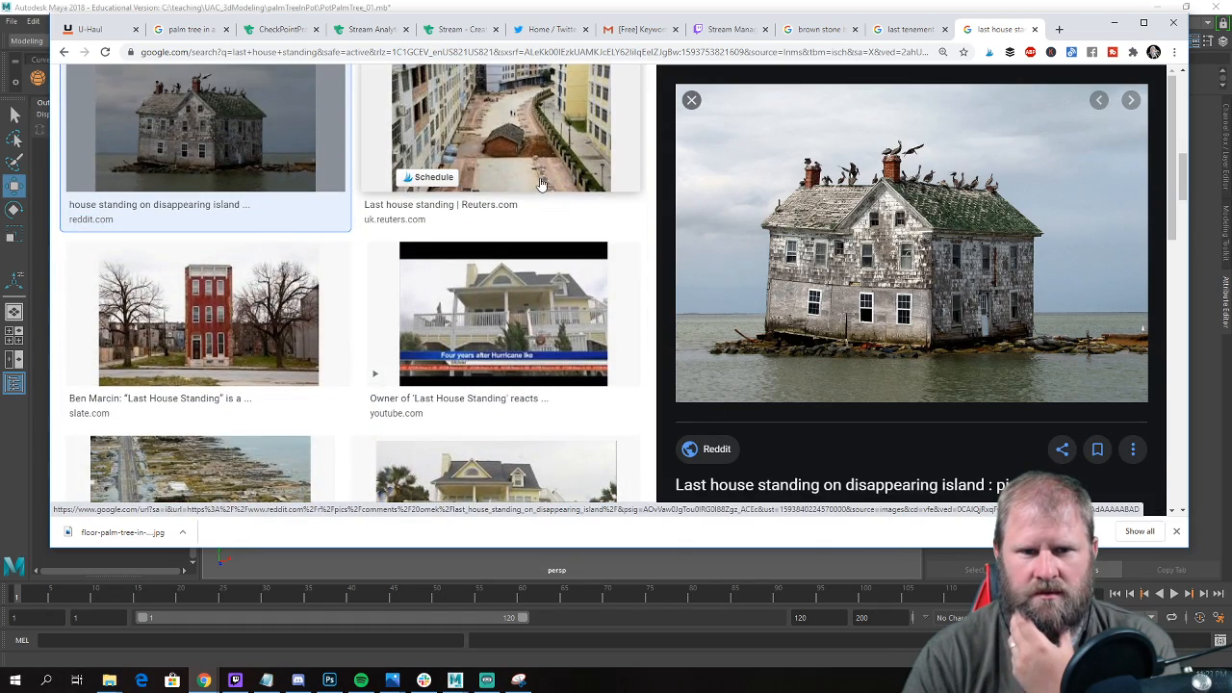
scroll(482, 197, down, 1)
Preview the Slate photo of the solitary red row house and look through its related images.
click(268, 200)
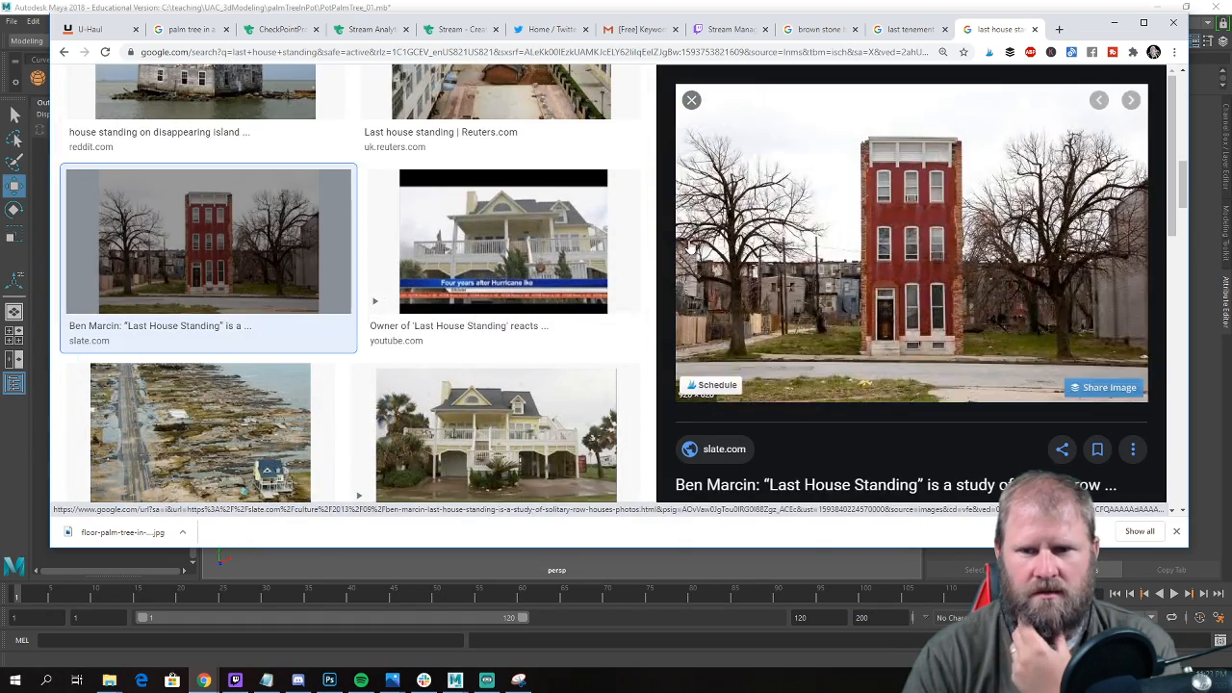
scroll(1009, 289, down, 1)
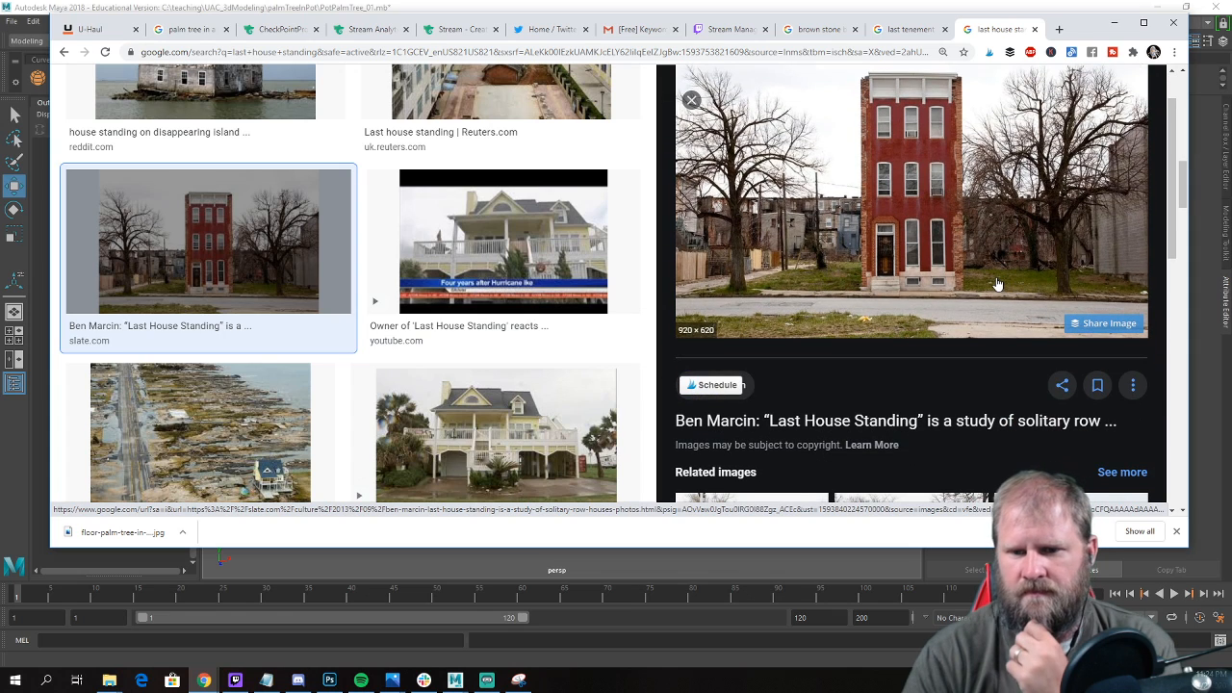
scroll(998, 284, down, 1)
scroll(992, 286, up, 2)
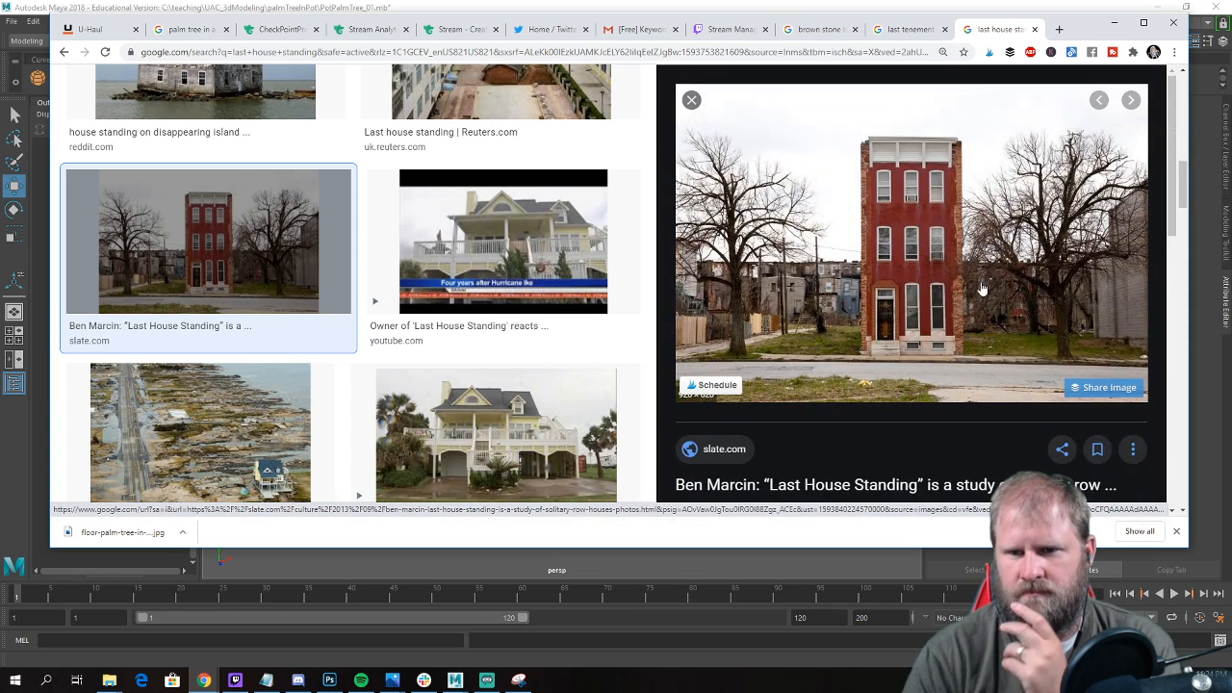
scroll(878, 291, down, 4)
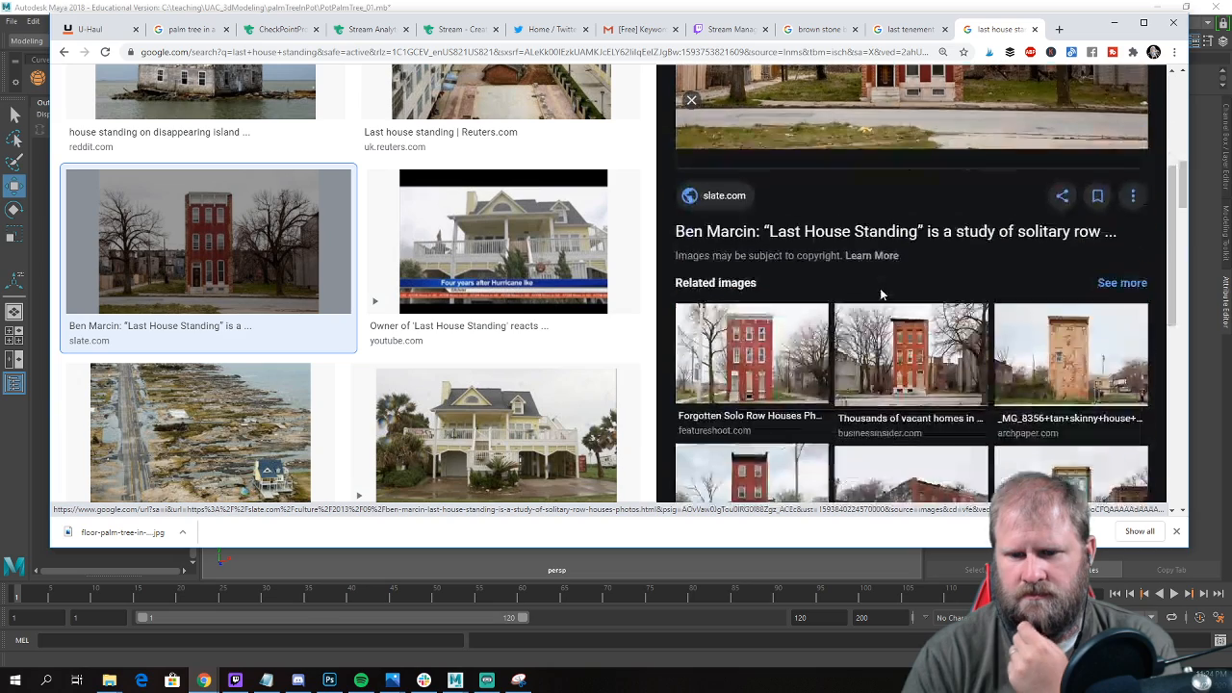
scroll(881, 293, down, 3)
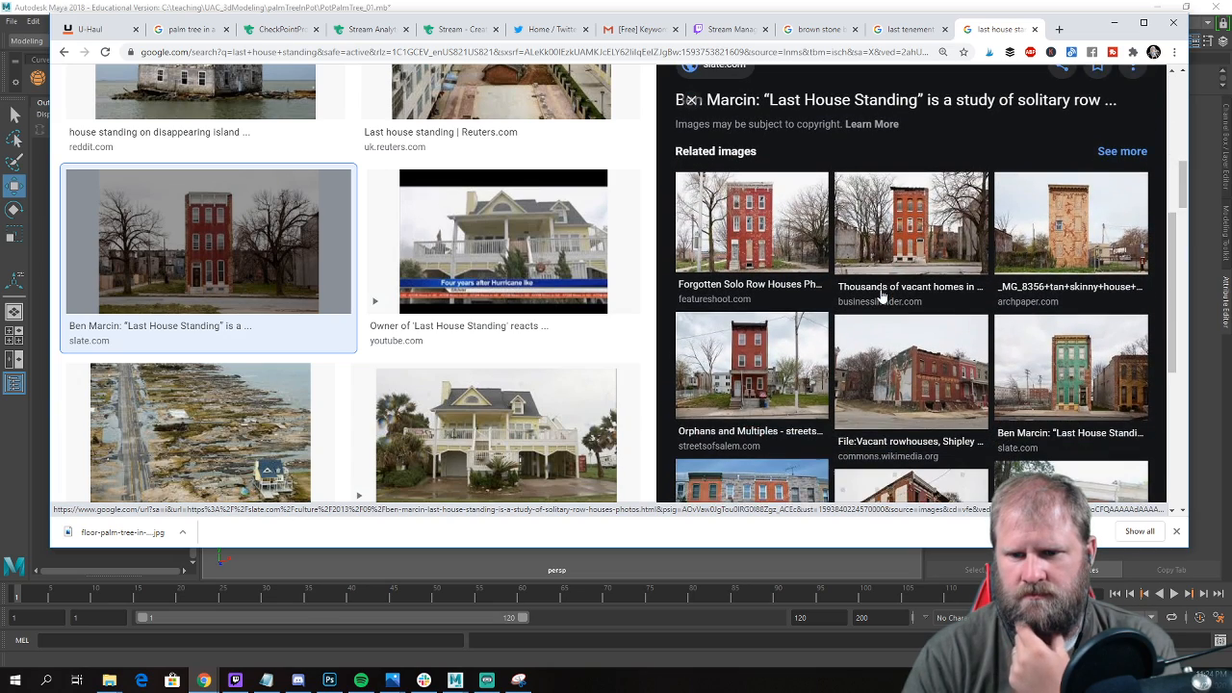
scroll(881, 297, down, 4)
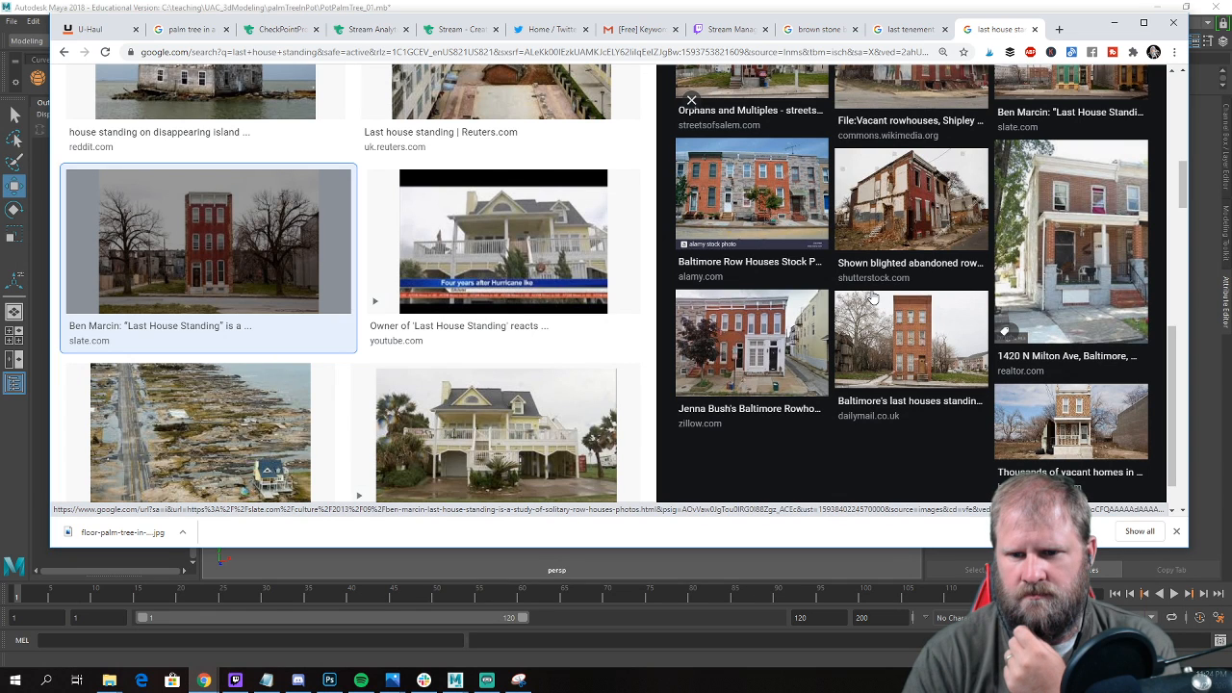
Preview the two Daily Mail brick row houses and the Sky Dancing abandoned row house, checking the related images of each.
click(930, 356)
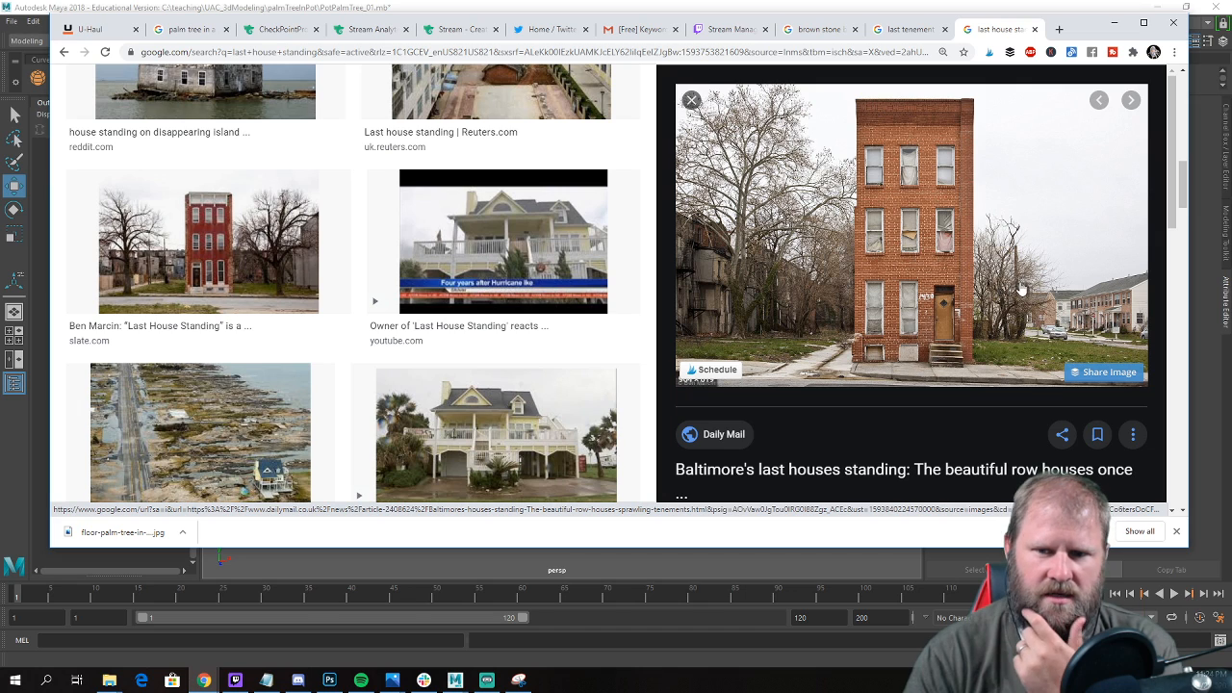
scroll(849, 293, down, 3)
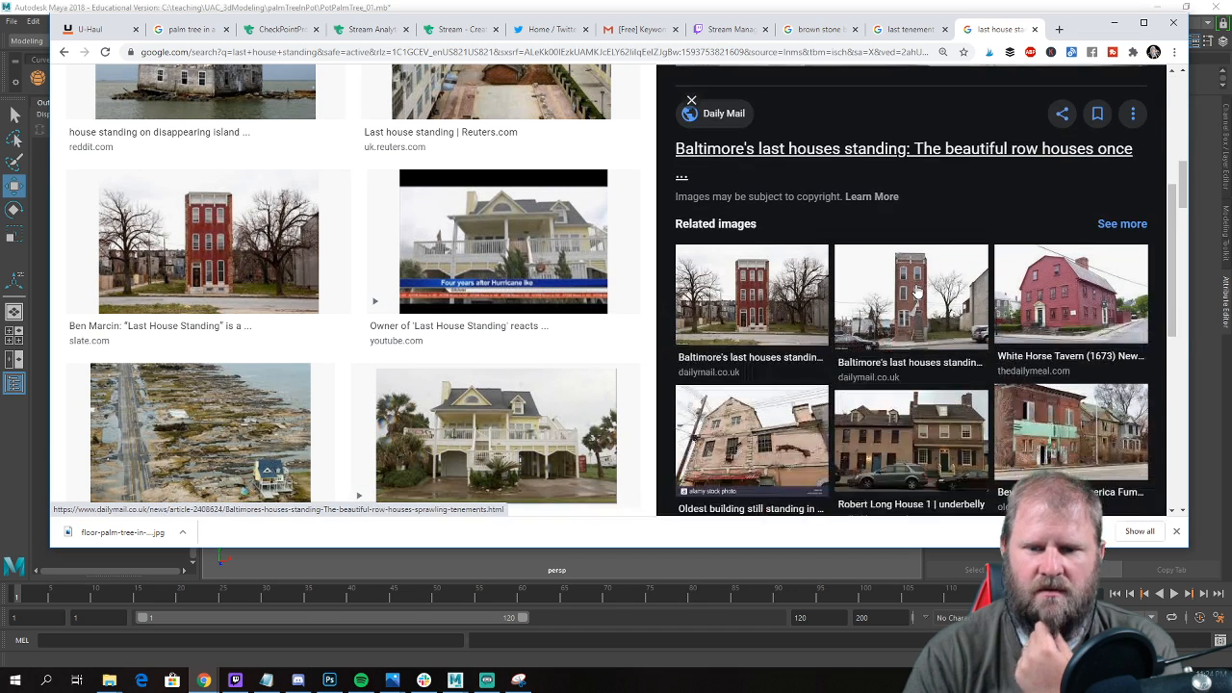
click(886, 295)
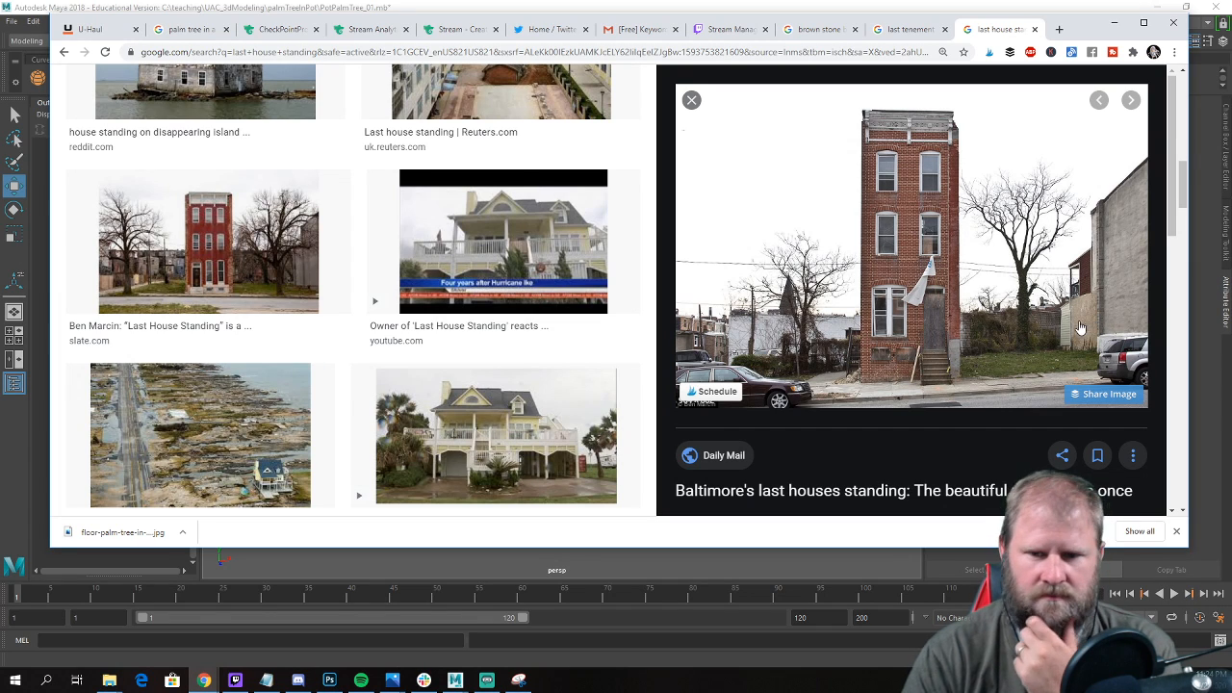
scroll(1069, 325, down, 4)
click(1064, 276)
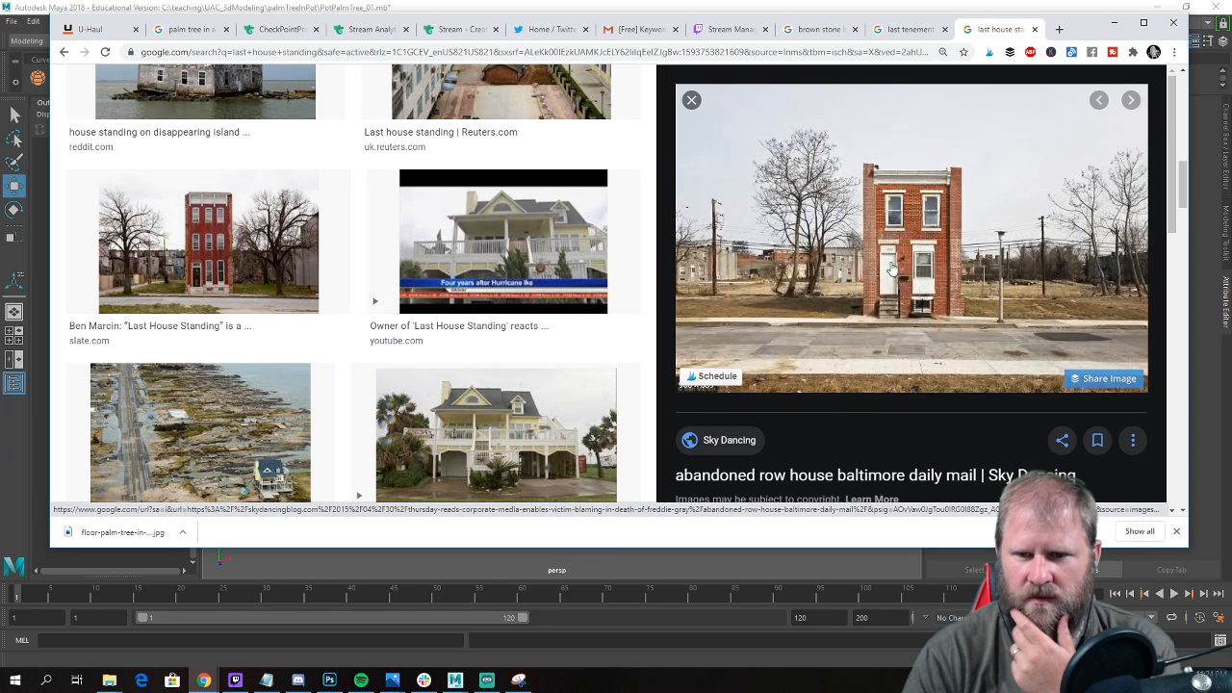
scroll(1040, 290, down, 1)
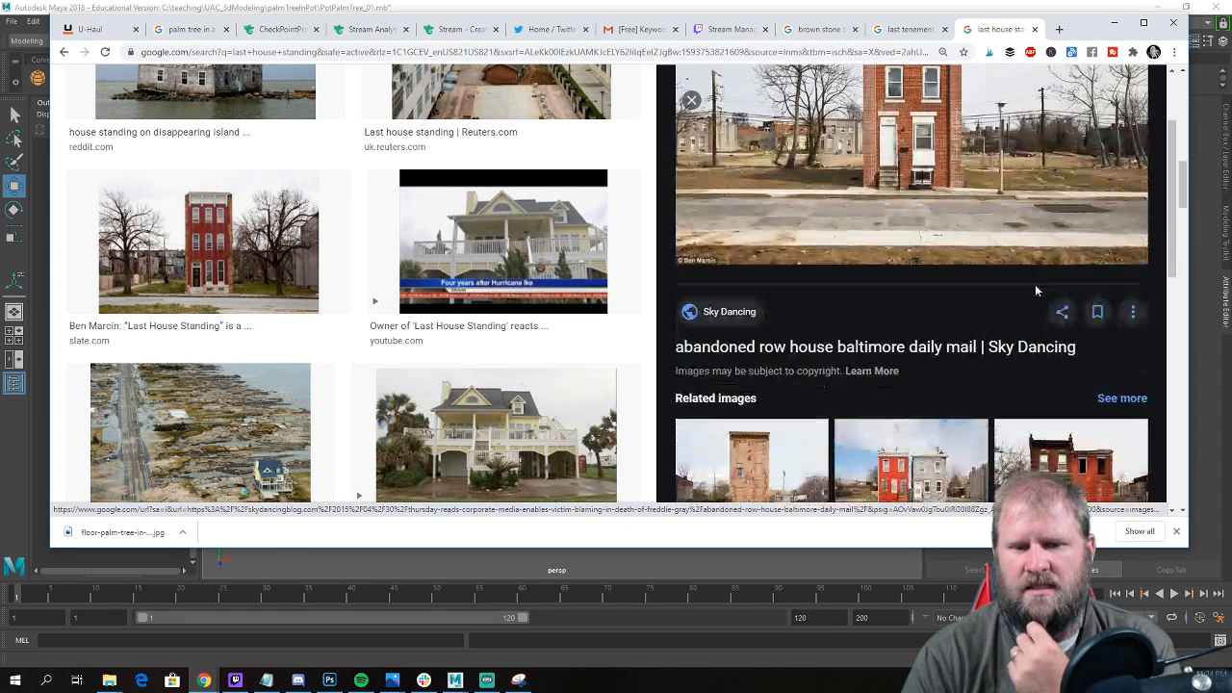
scroll(935, 319, down, 1)
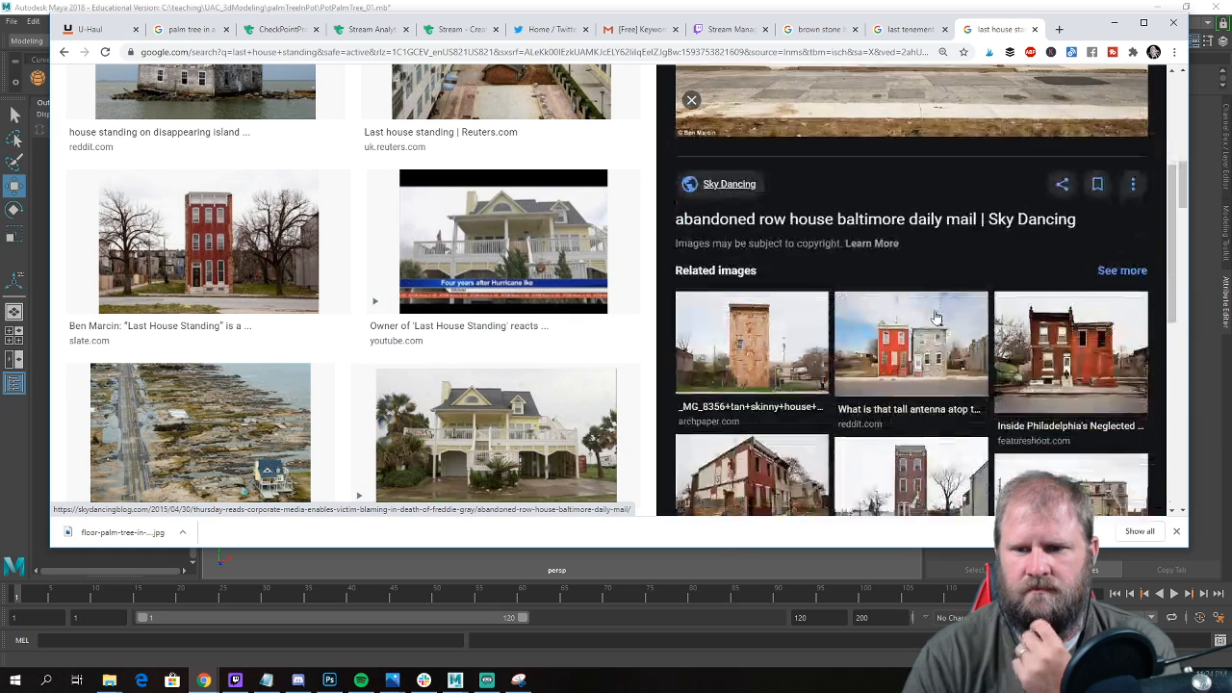
Preview the abandoned Philadelphia houses from Feature Shoot and Creative Boom and browse their related images.
click(1078, 356)
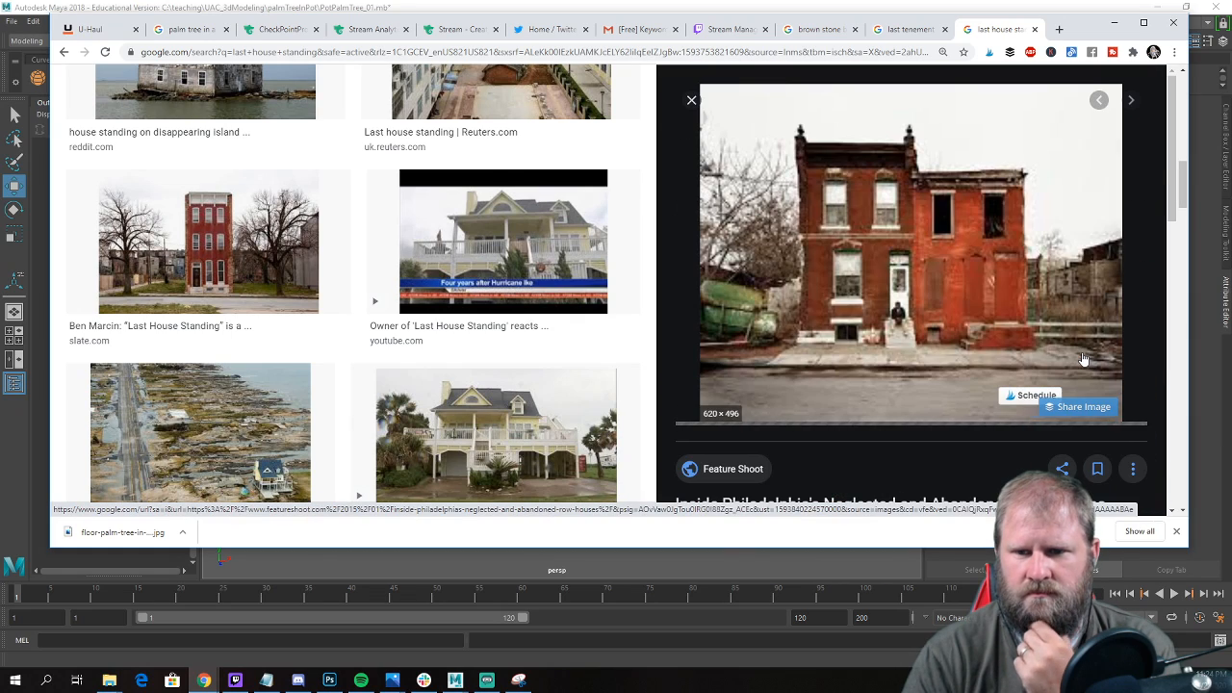
scroll(1066, 348, down, 3)
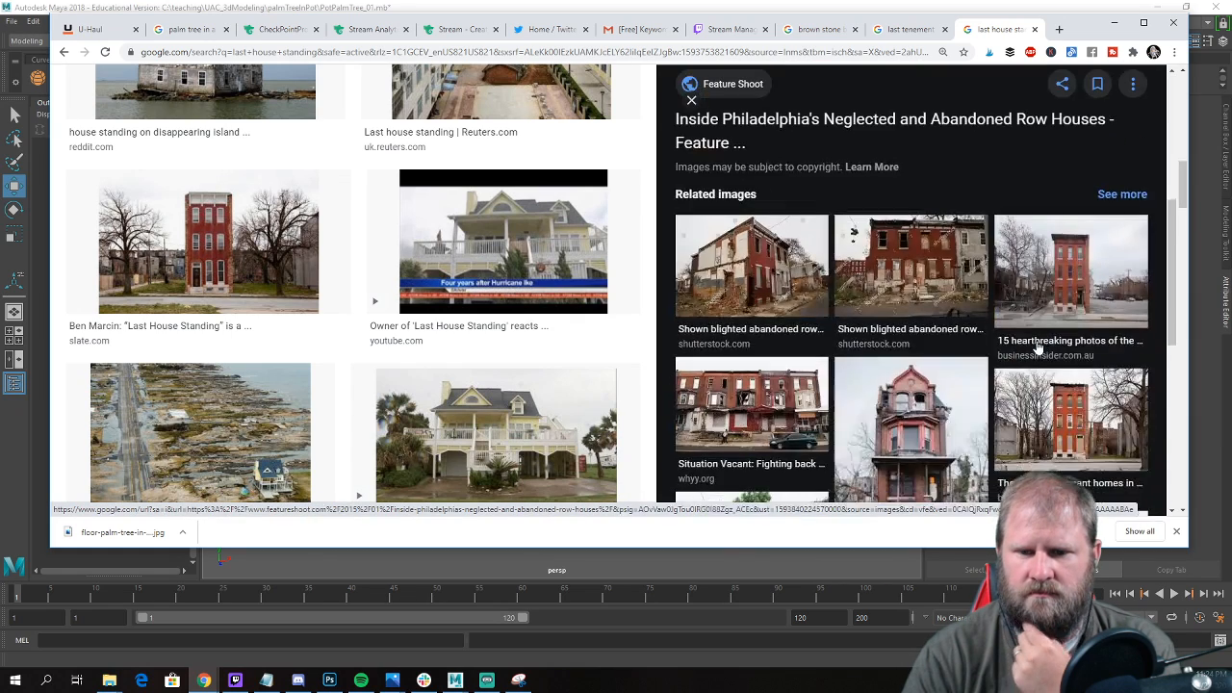
click(943, 325)
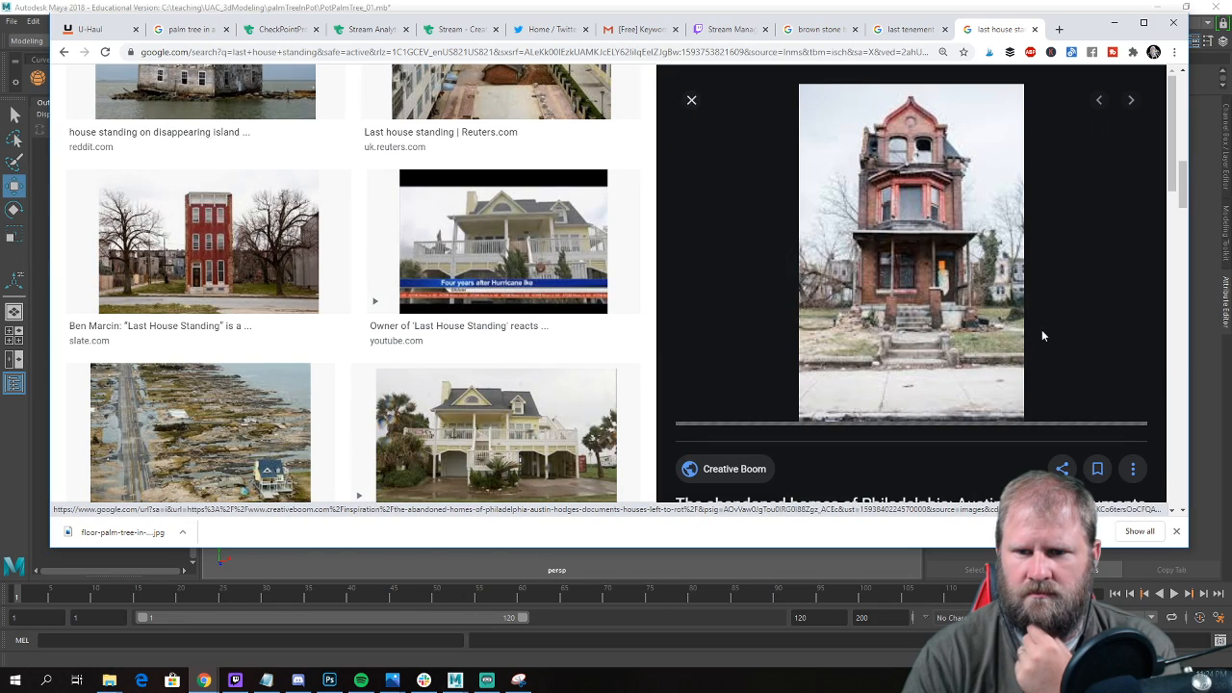
scroll(1041, 333, down, 5)
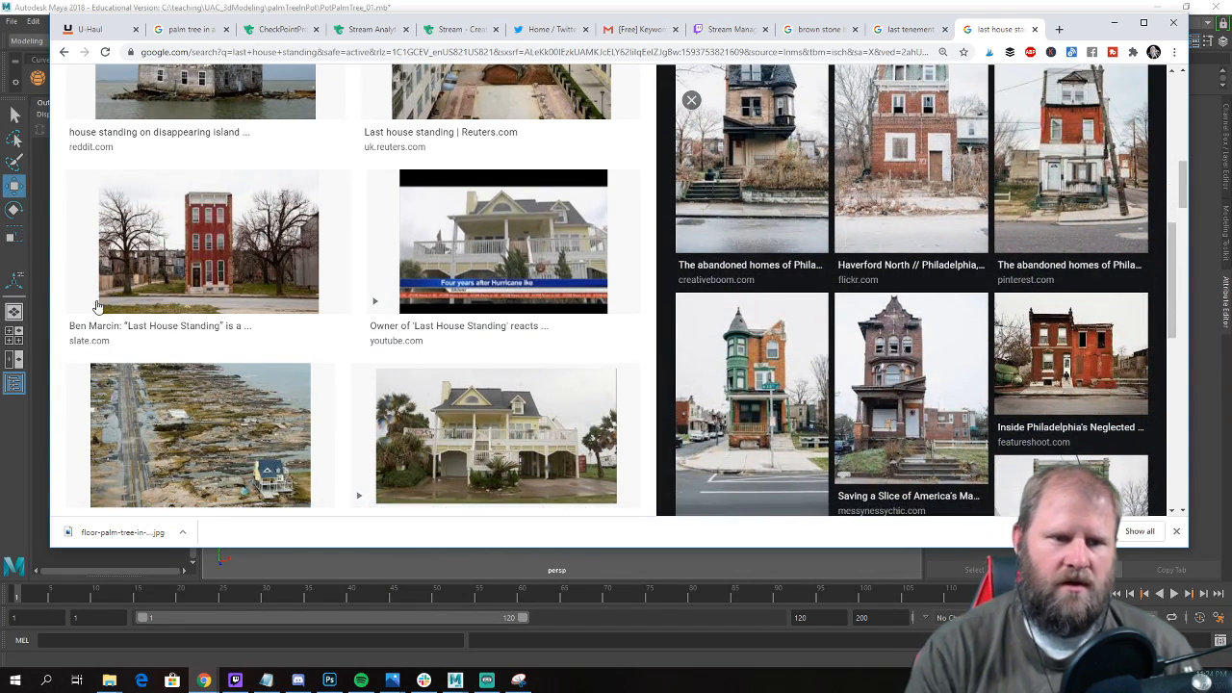
scroll(445, 119, up, 3)
Run a Google image search for "boston last tenement" and look through the photos of the standalone building.
click(377, 53)
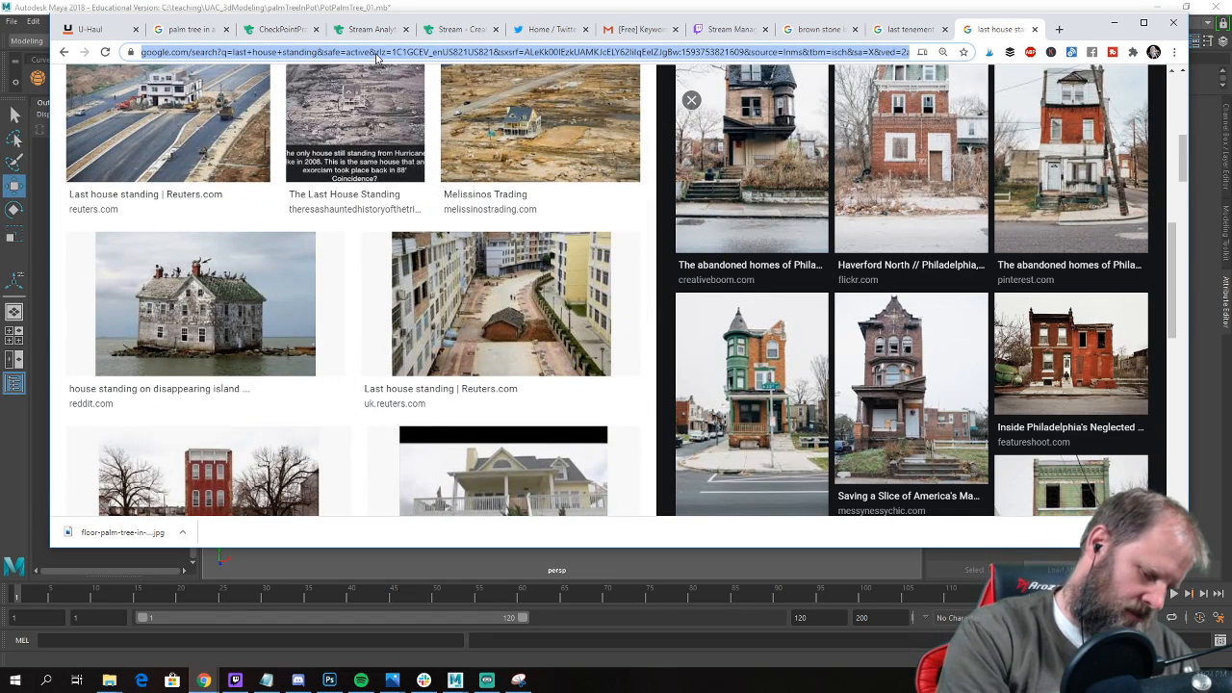
text(boston last te)
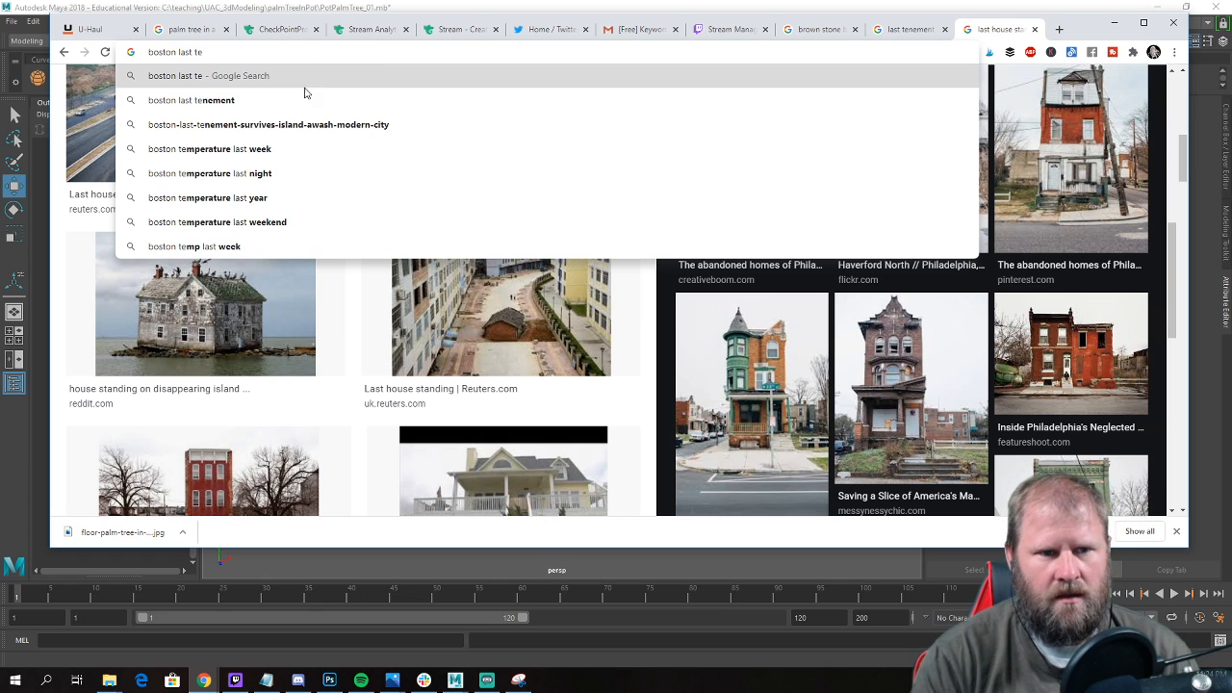
click(304, 101)
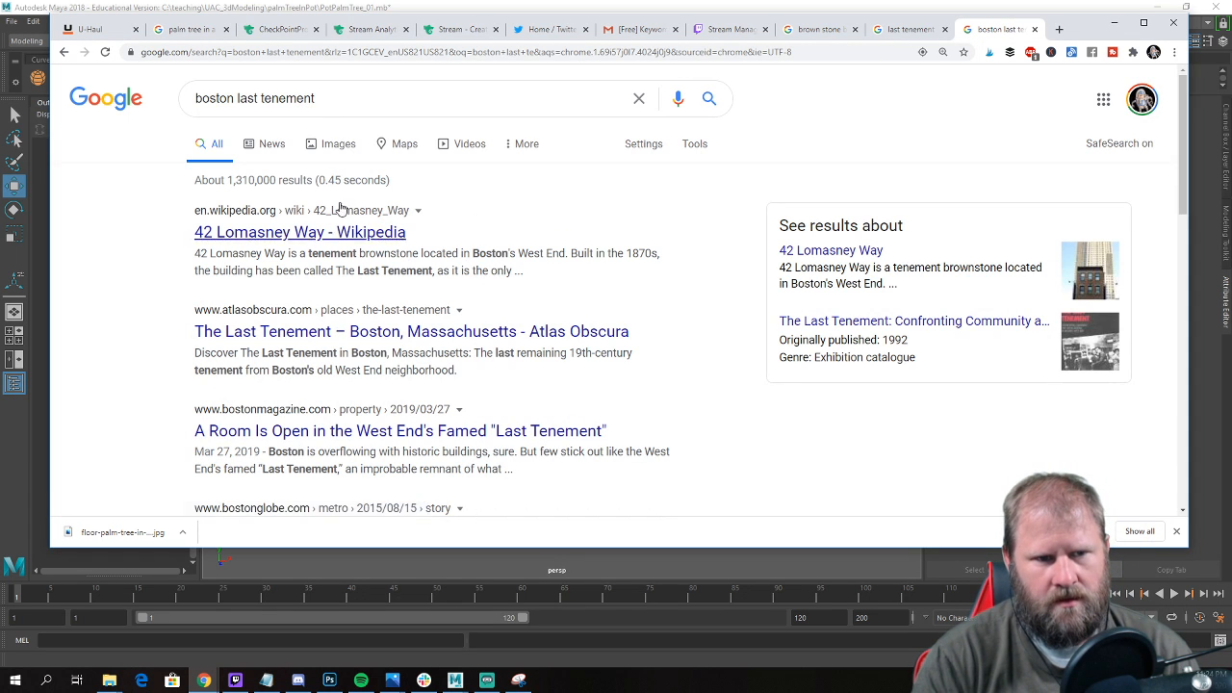
click(269, 144)
click(339, 152)
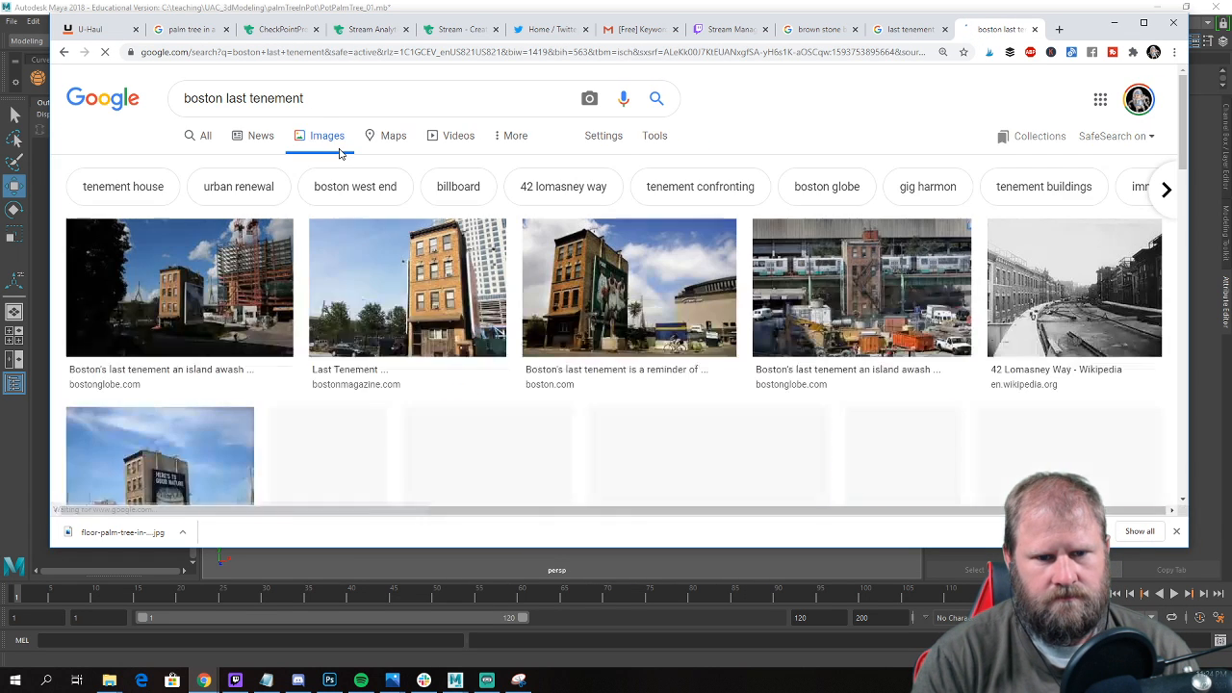
scroll(594, 306, down, 3)
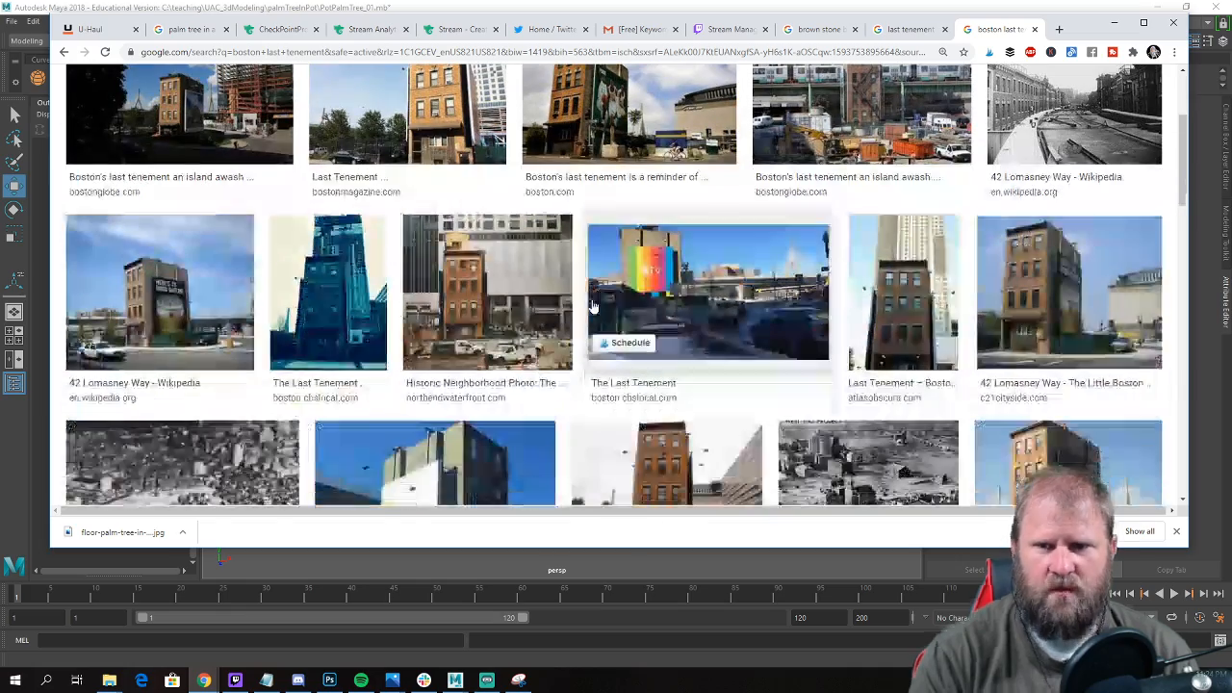
scroll(593, 306, down, 1)
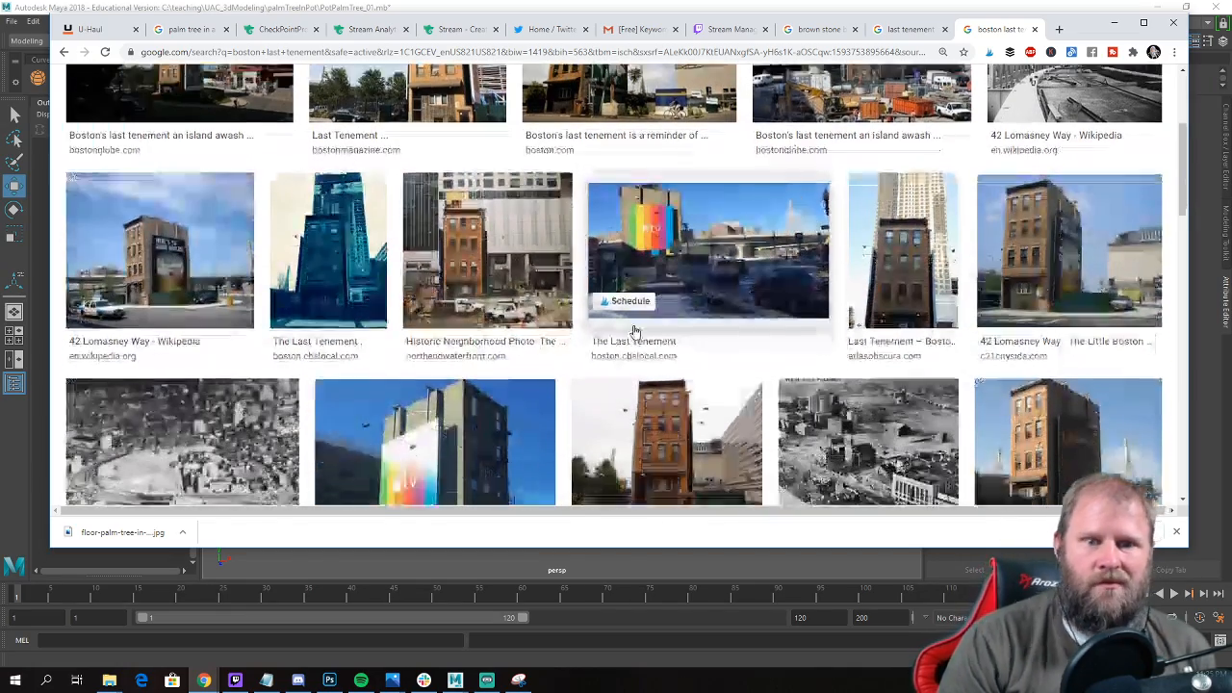
scroll(584, 286, down, 2)
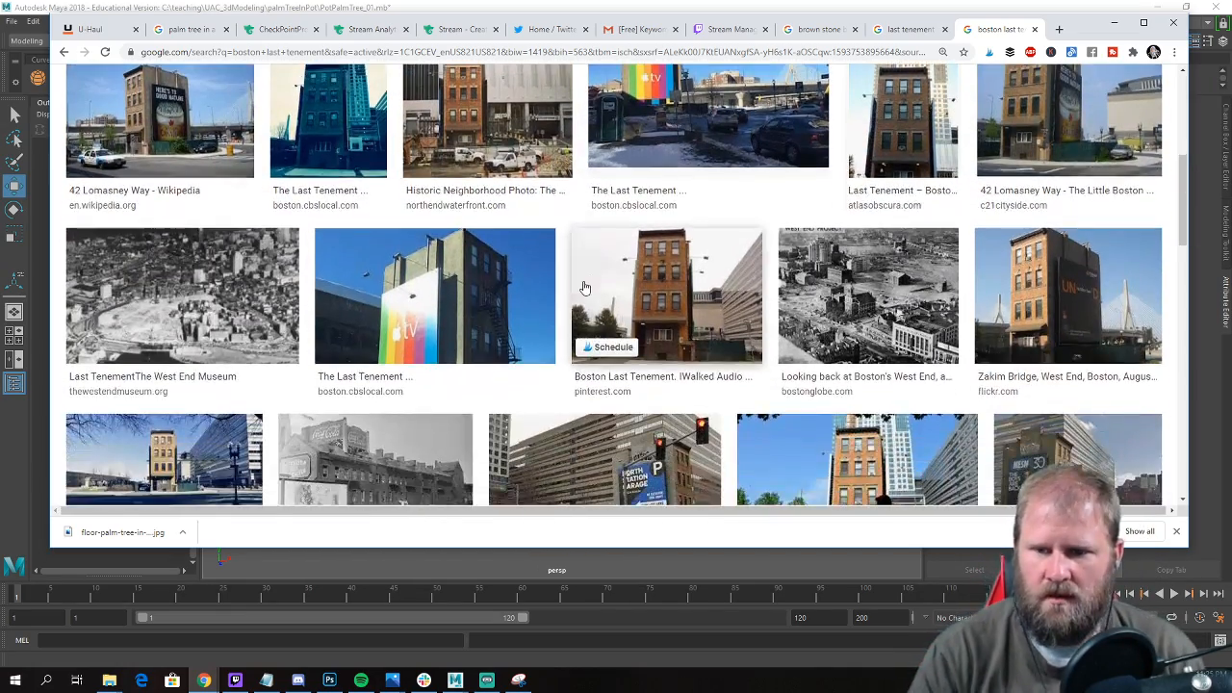
scroll(669, 478, up, 2)
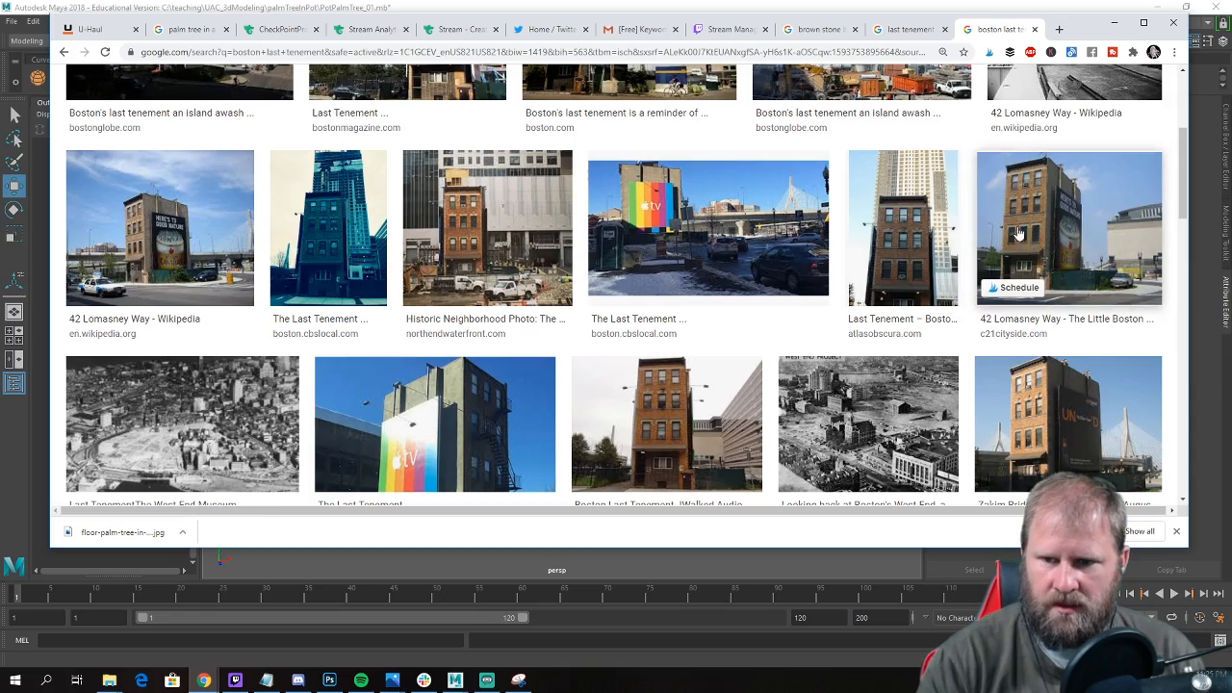
scroll(1020, 243, down, 2)
scroll(1011, 274, up, 1)
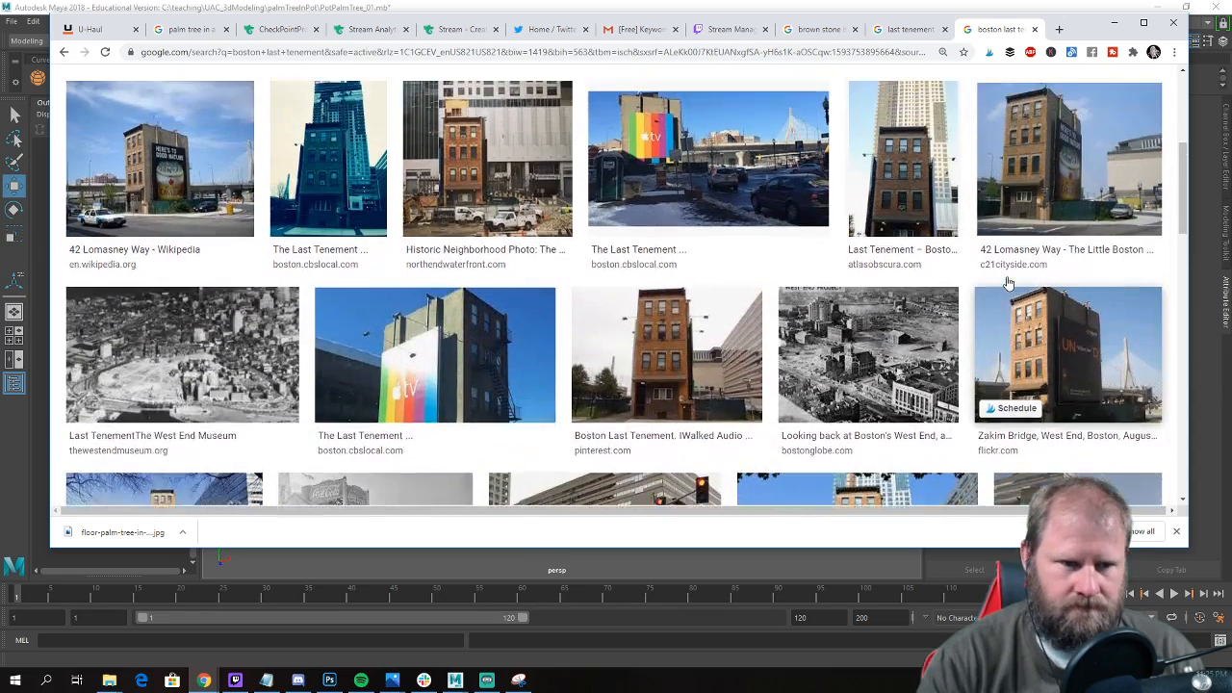
Preview the Century 21 Cityside photo of 42 Lomasney Way from the image results and examine the building.
scroll(1009, 281, up, 4)
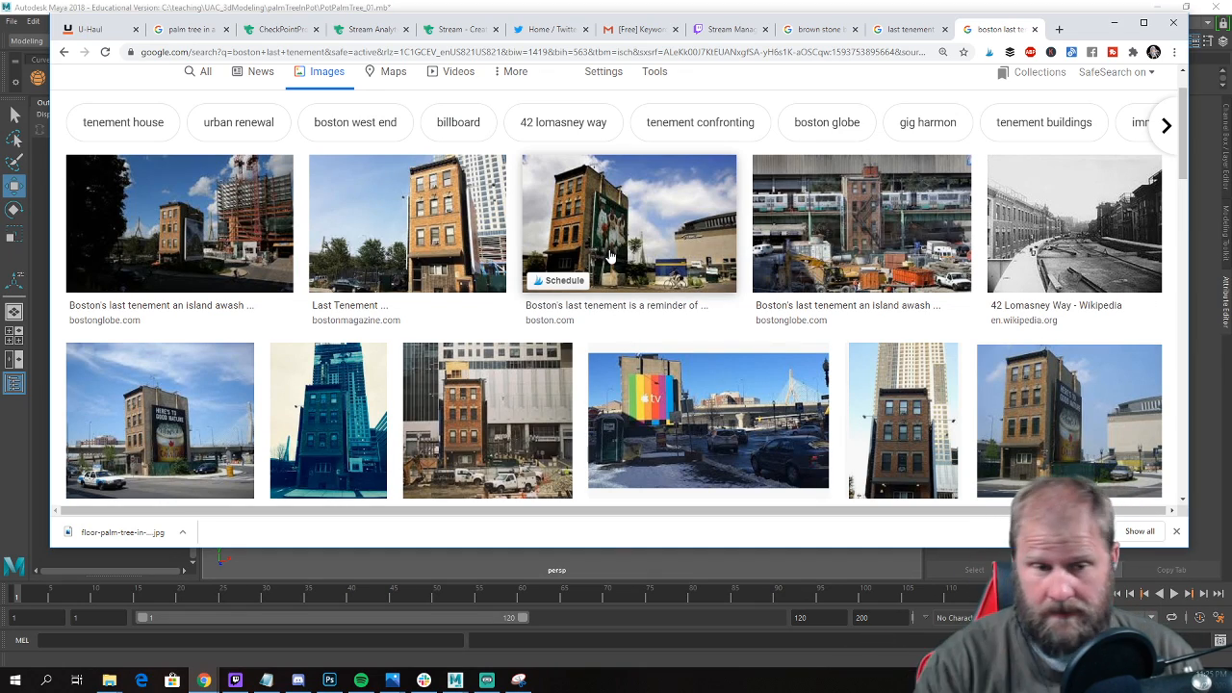
scroll(610, 256, up, 1)
scroll(612, 289, down, 3)
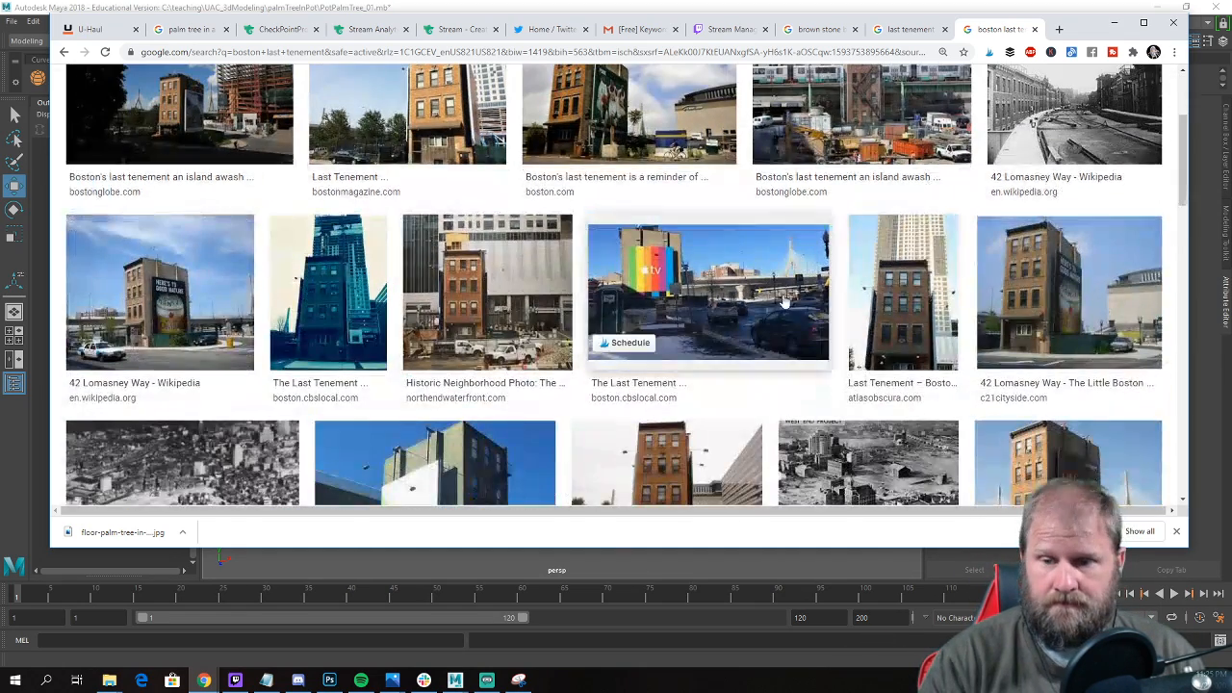
click(1027, 273)
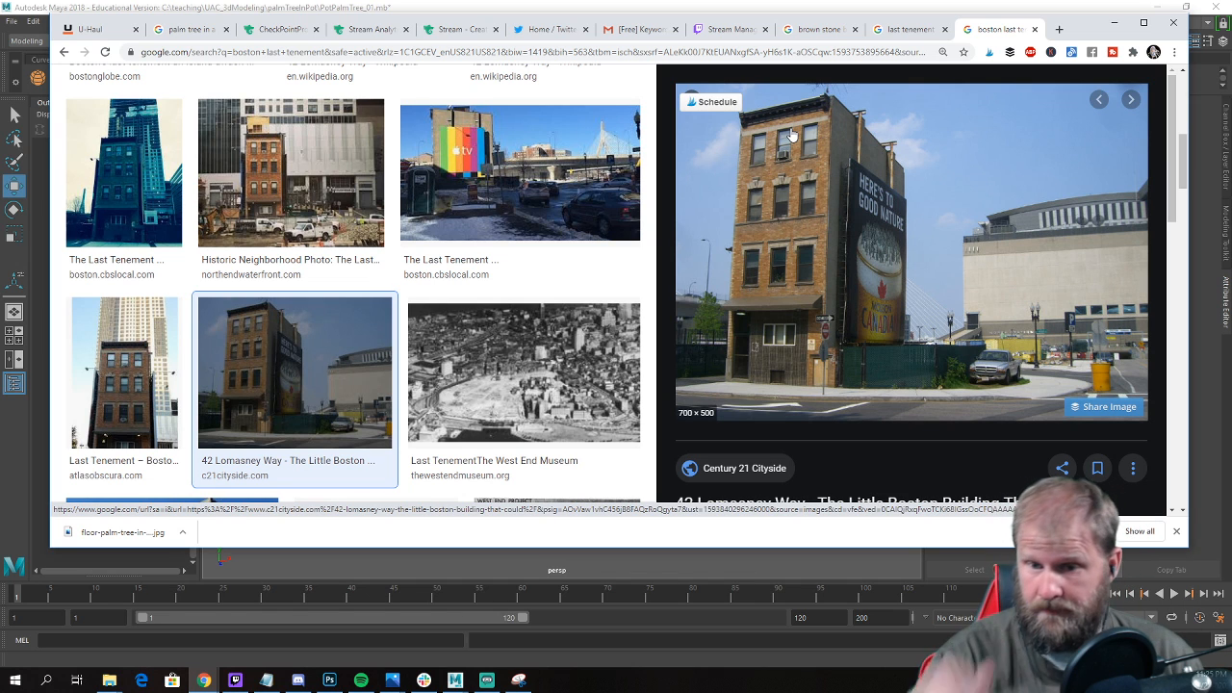
scroll(905, 202, down, 2)
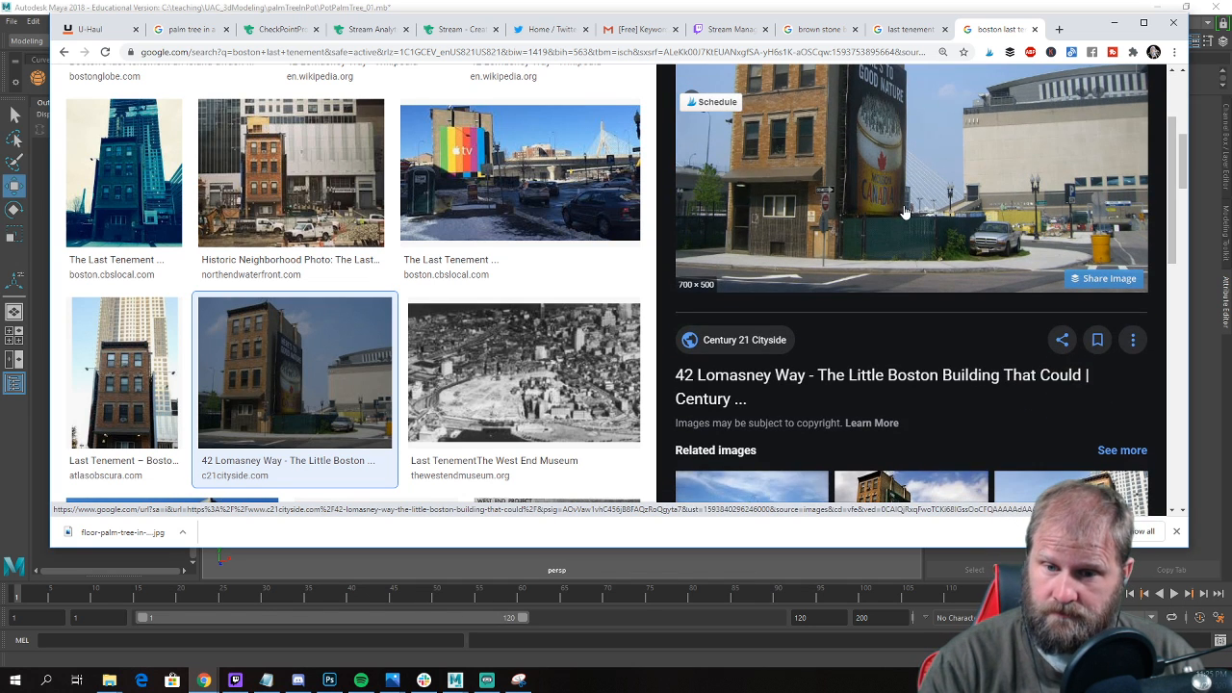
scroll(905, 212, up, 2)
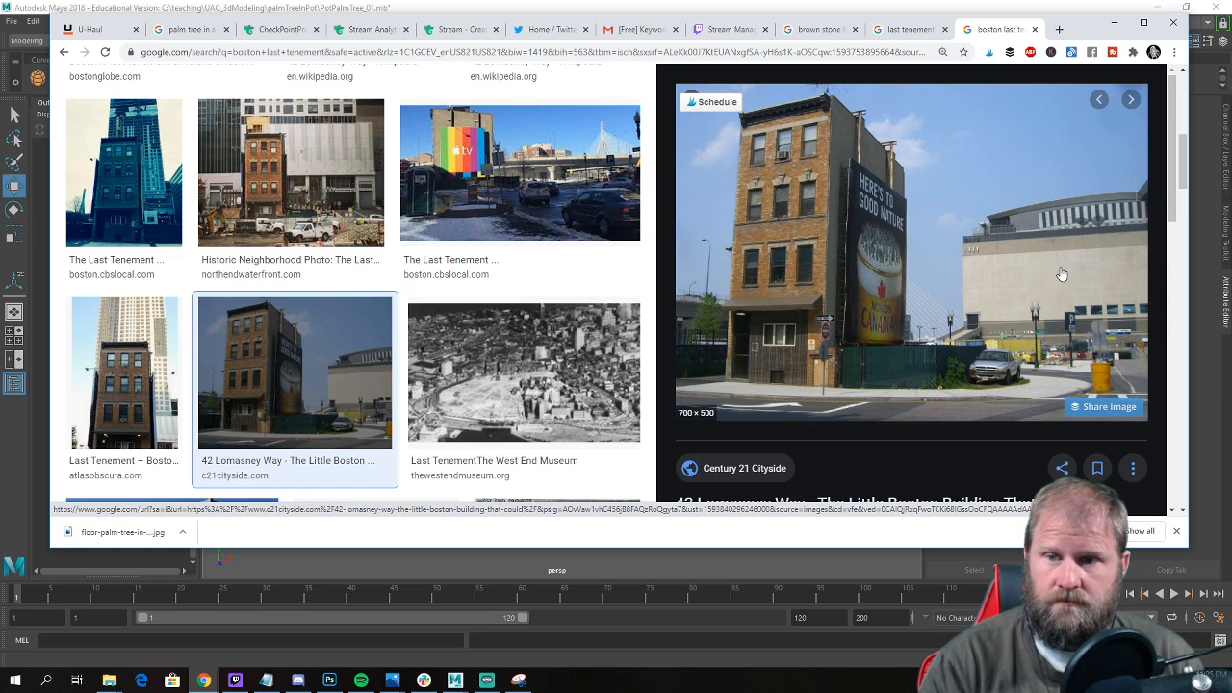
Start saving the 42 Lomasney Way photo and create a folder named lastTenament inside UAC_3dModeling.
right_click(991, 176)
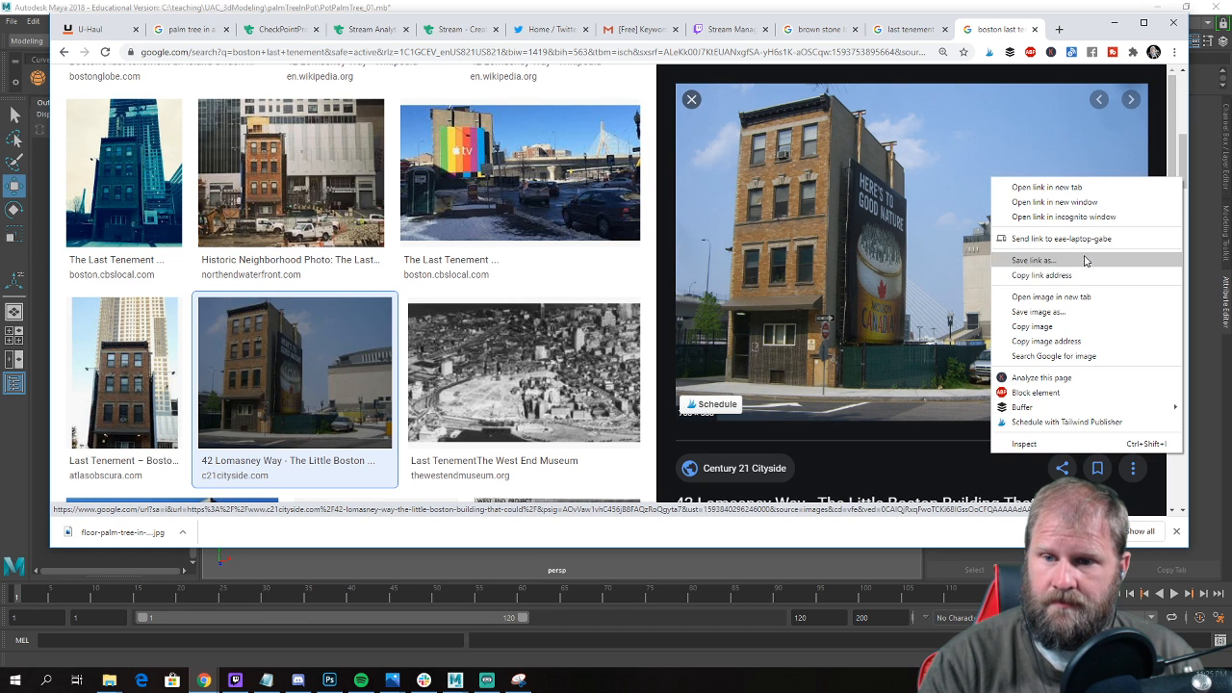
click(1065, 318)
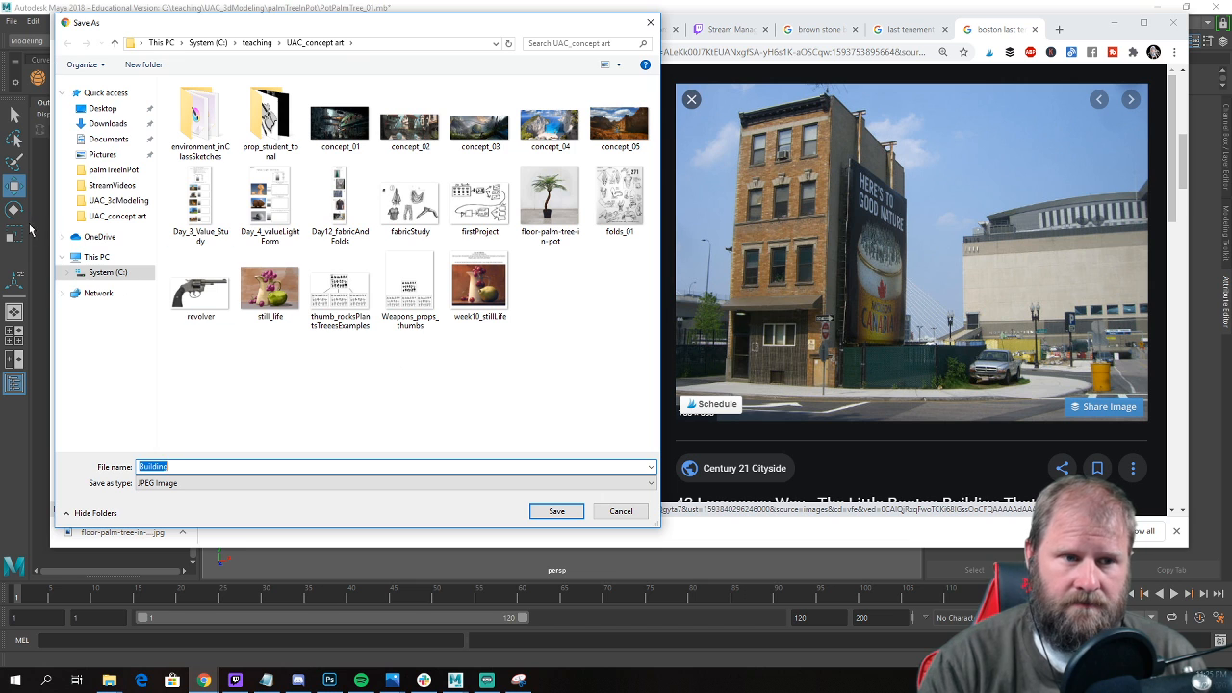
click(108, 185)
click(114, 169)
click(118, 200)
right_click(417, 400)
mouse_move(347, 582)
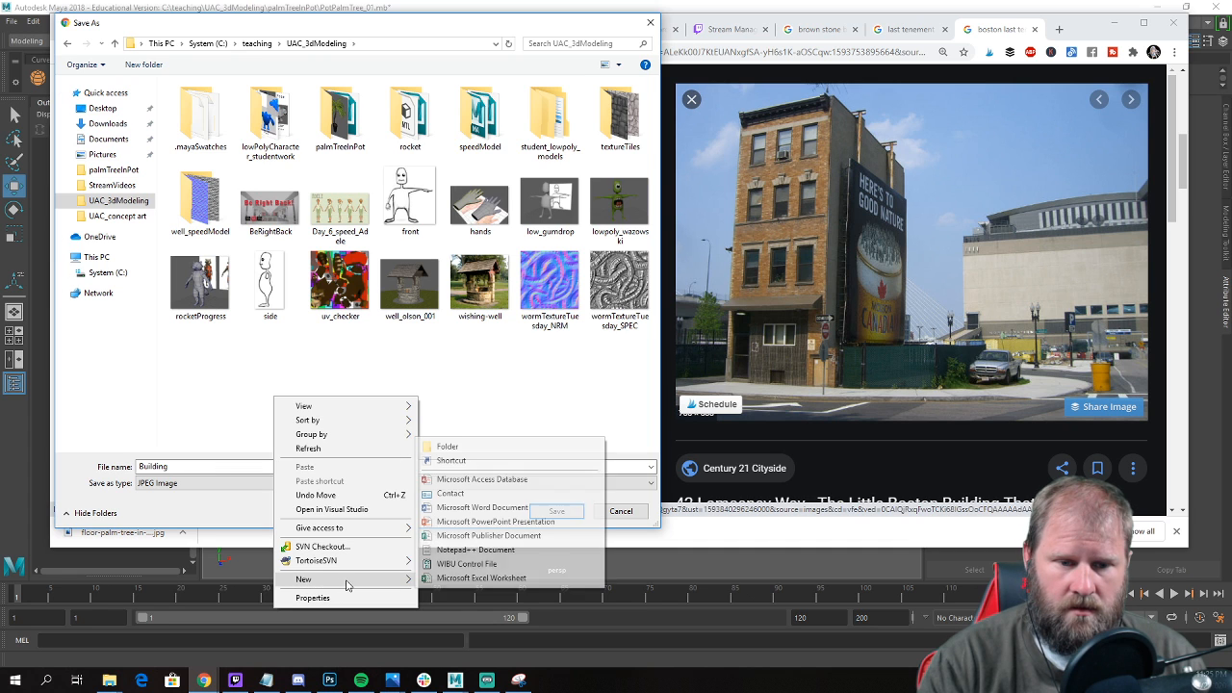
click(451, 447)
text(lastT)
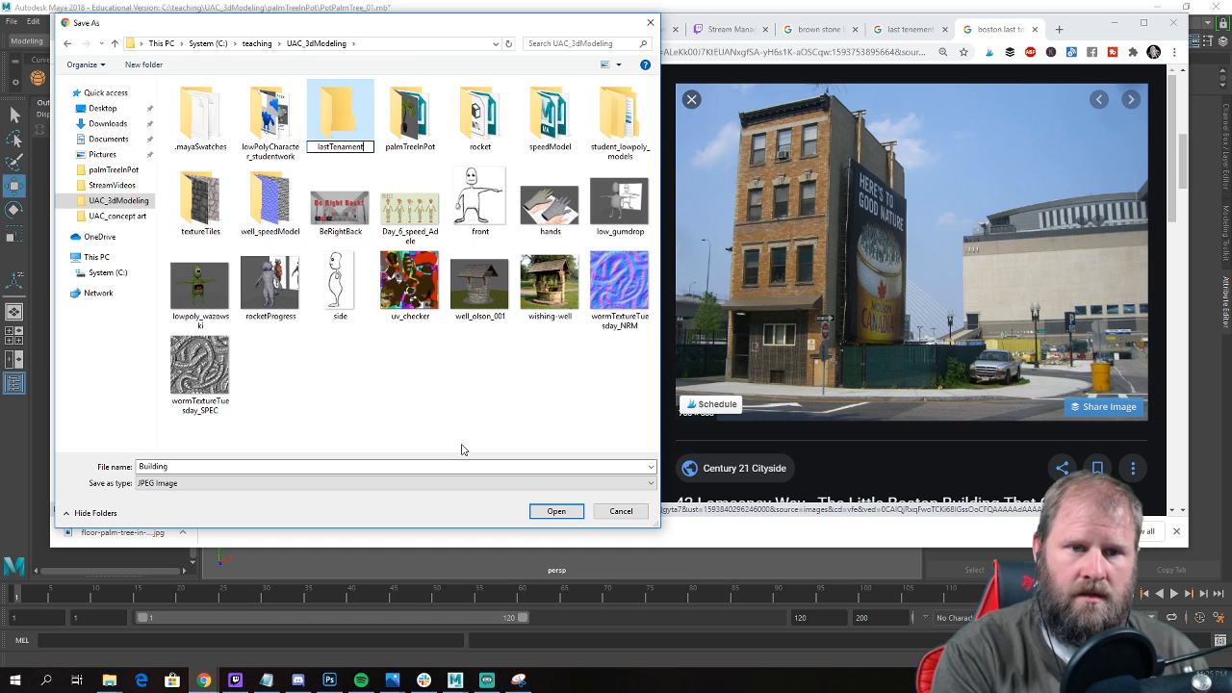
text(enament)
key(Return)
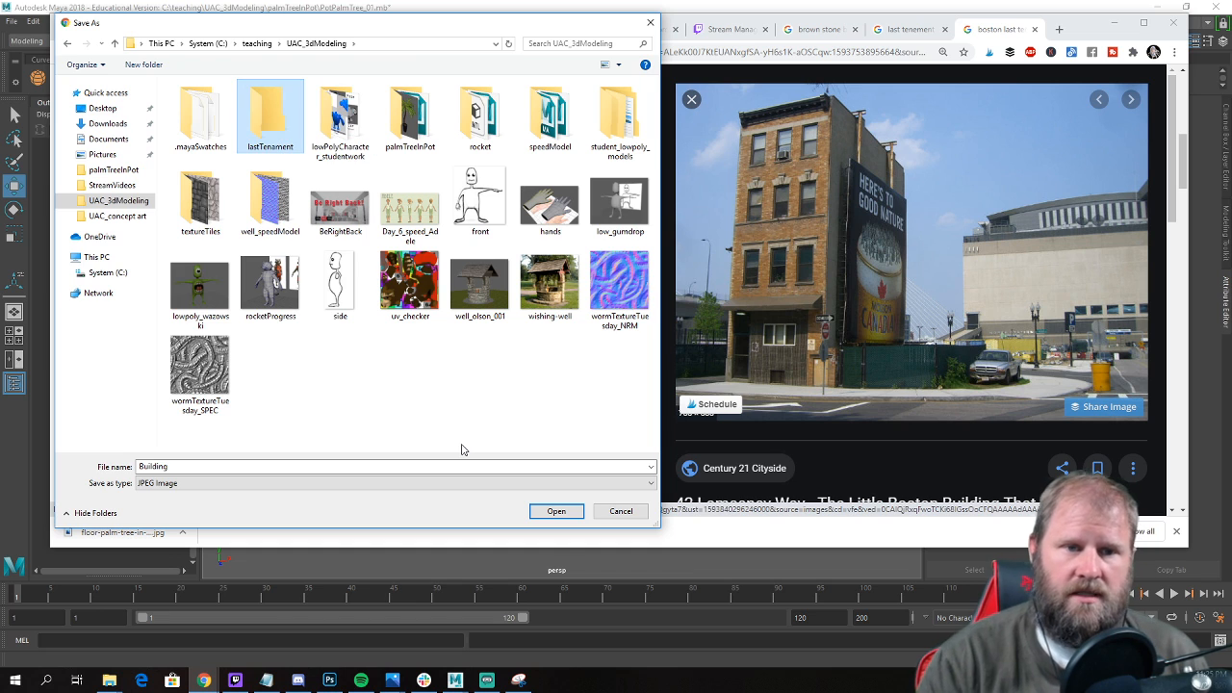
Create a references folder inside lastTenament and save the photo in it as the JPEG image Building.
double_click(277, 126)
right_click(167, 215)
mouse_move(275, 398)
click(349, 399)
text(ref)
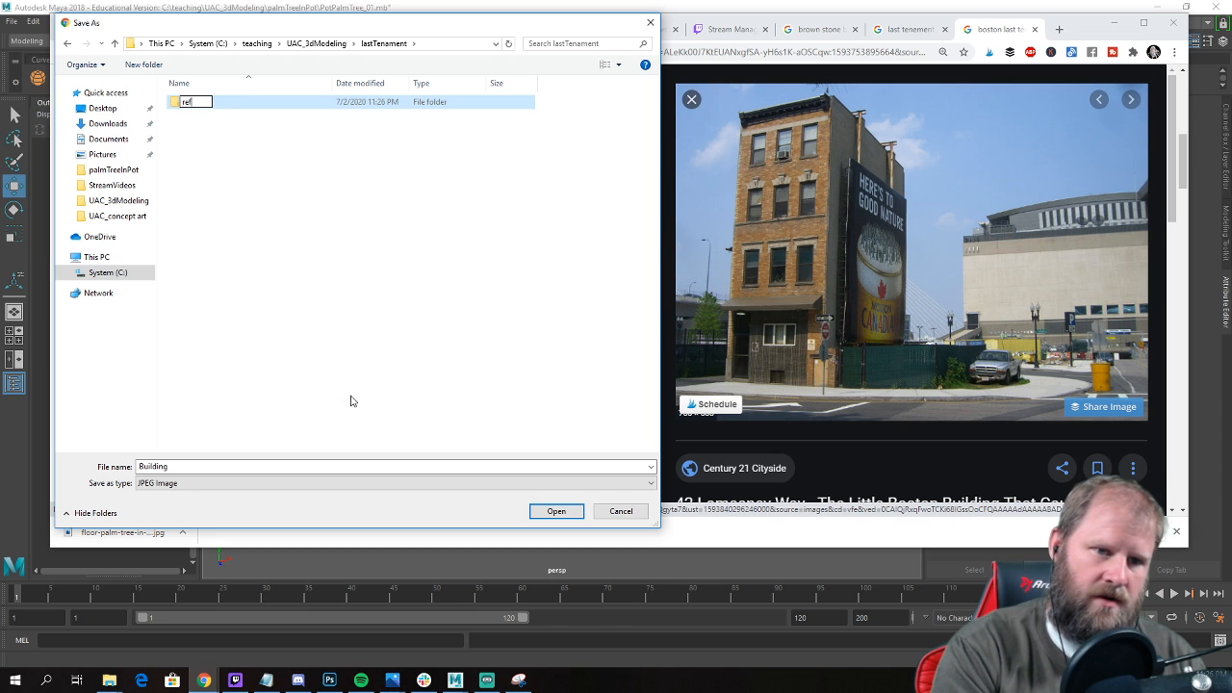
text(erences)
key(Return)
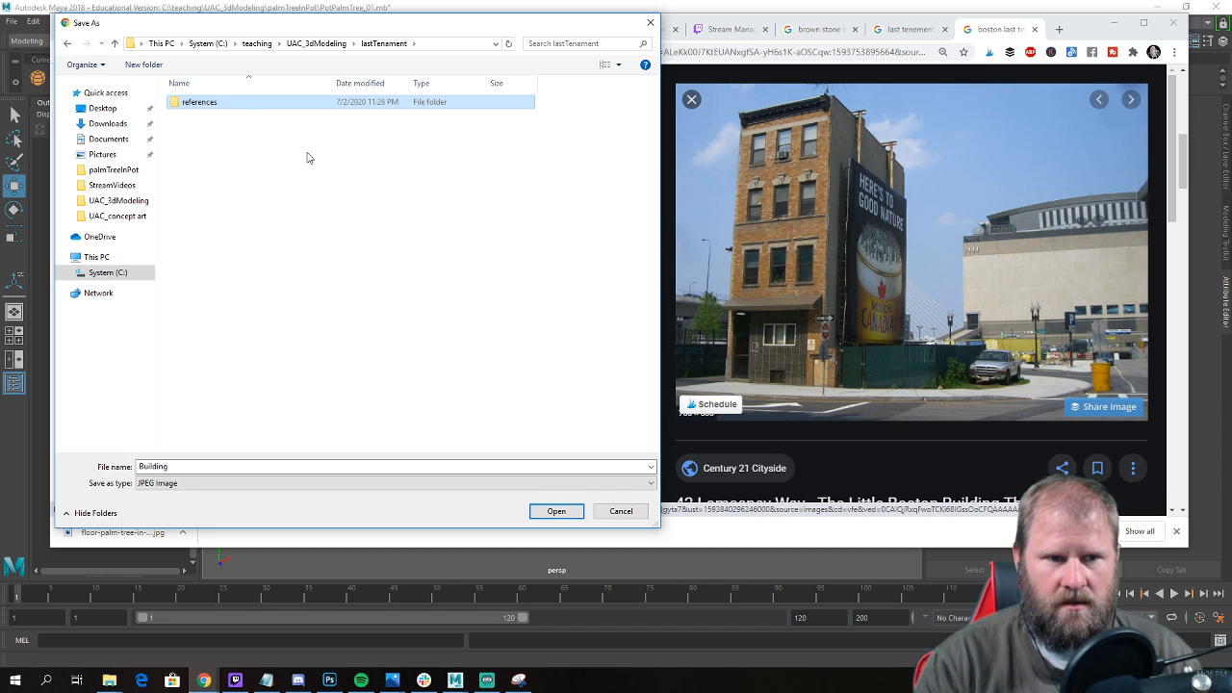
double_click(253, 100)
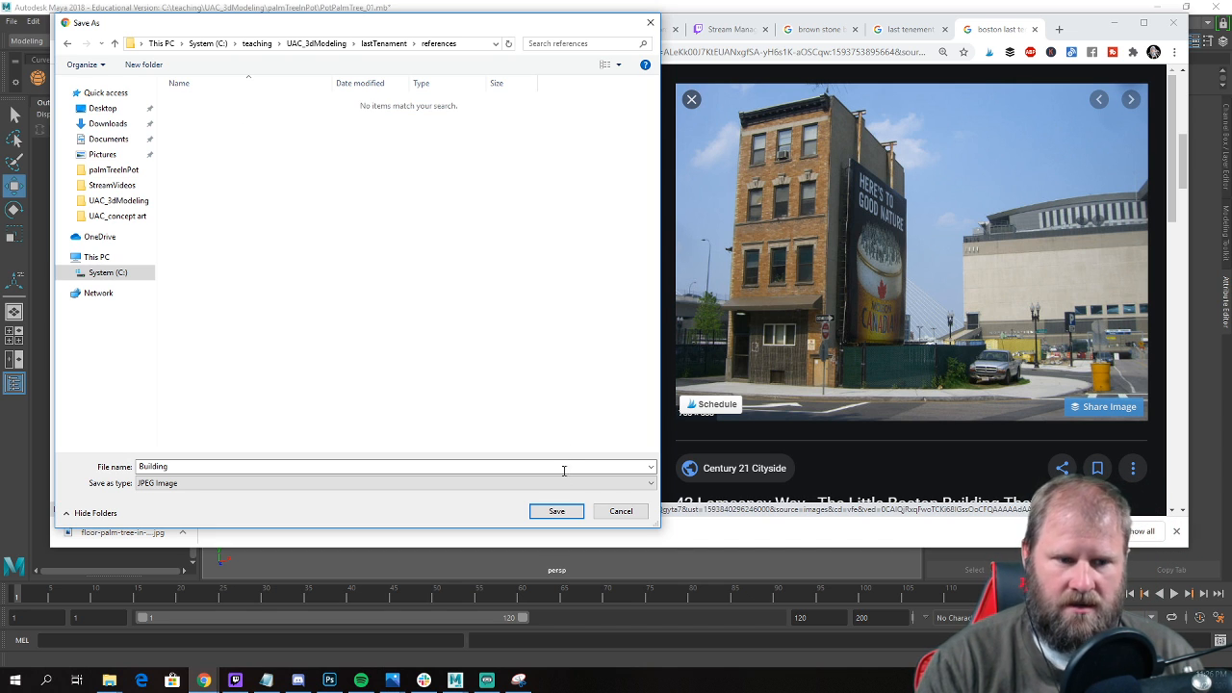
click(561, 510)
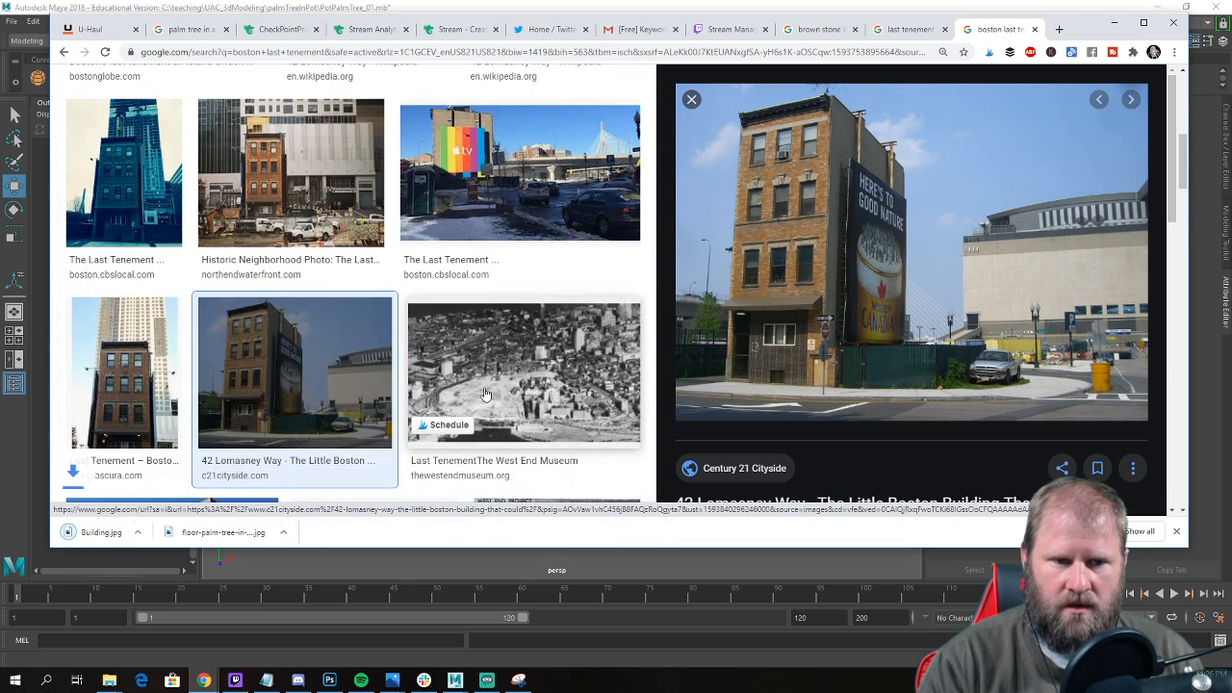
Preview the related Boston Magazine photo of the tenement and save it as last-tenement-a in the references folder.
scroll(819, 329, down, 4)
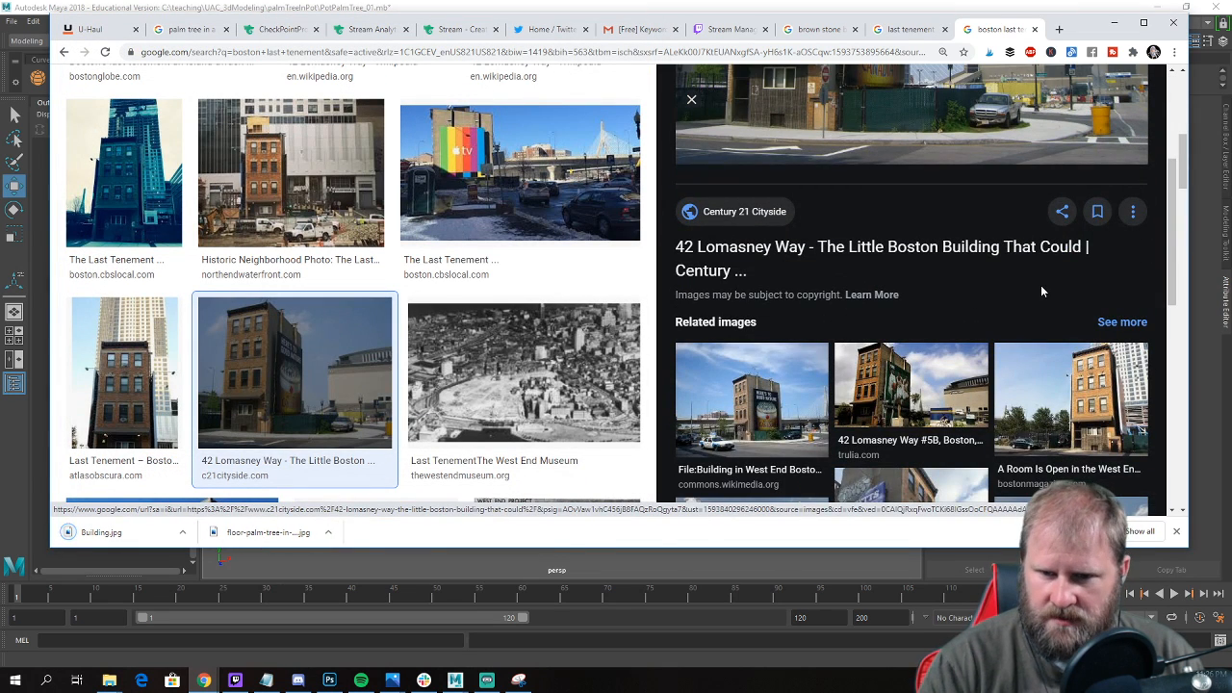
scroll(1041, 285, down, 2)
scroll(1060, 308, up, 3)
scroll(1074, 335, down, 2)
click(1074, 335)
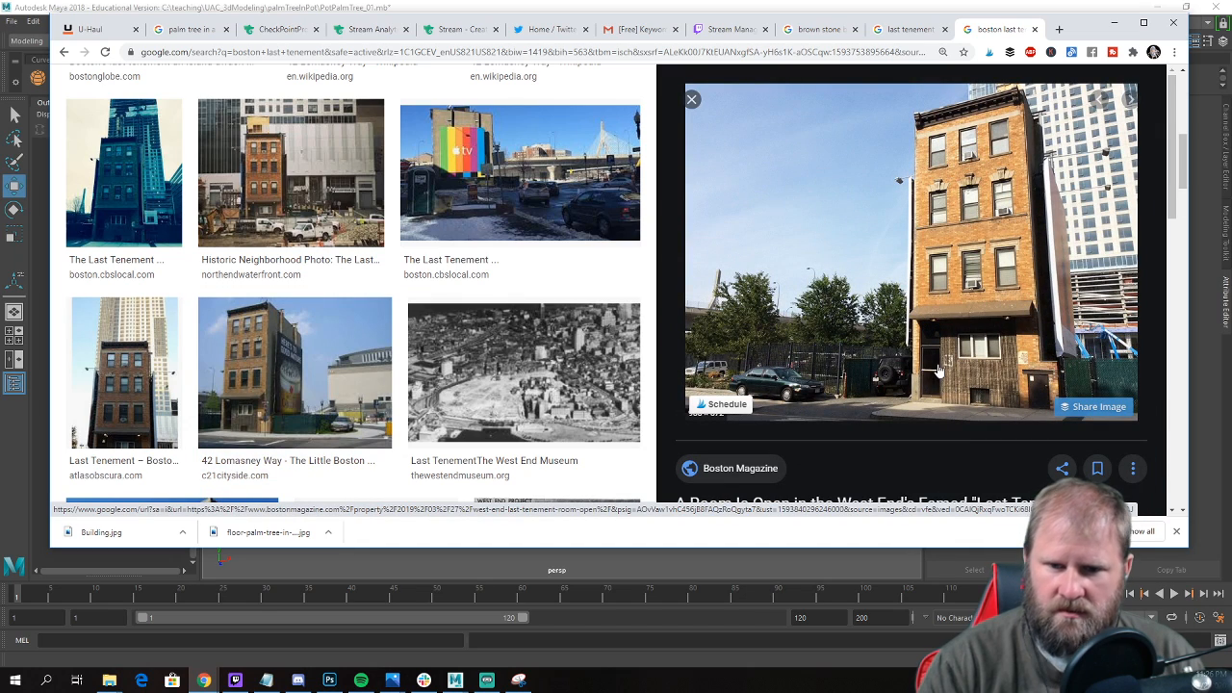
right_click(993, 218)
click(1095, 354)
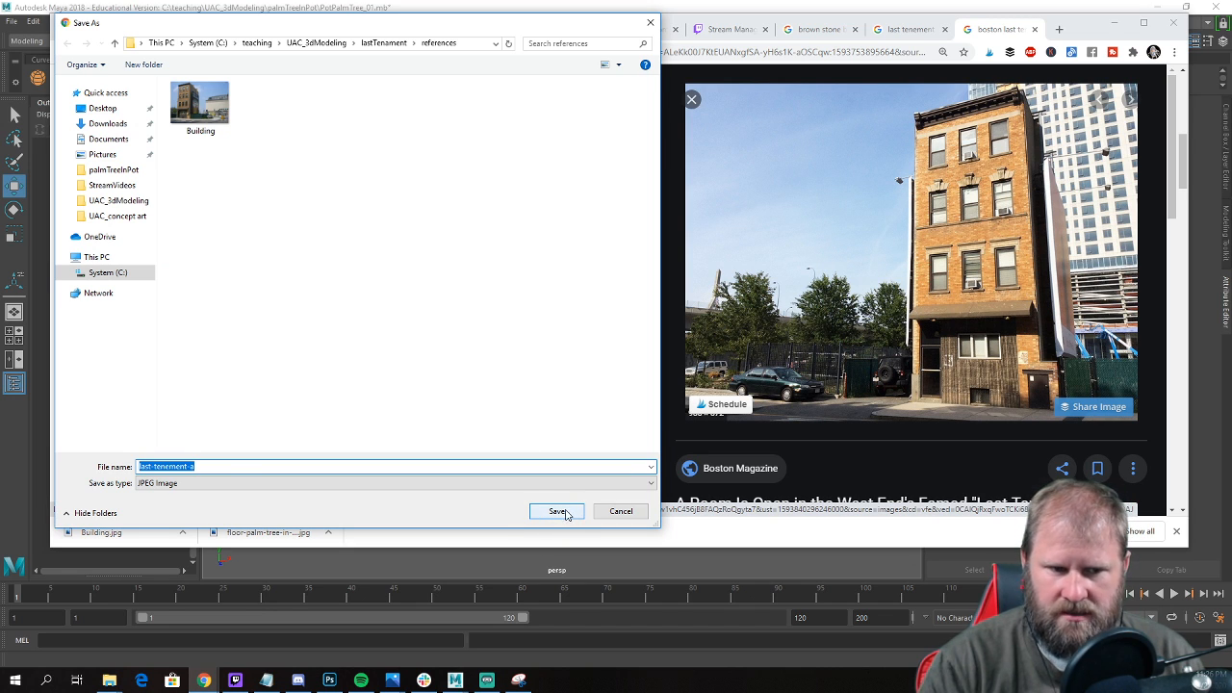
click(558, 511)
Find the Wikimedia Commons front view among the related images and save it as frontLTS in the references folder.
scroll(909, 241, down, 3)
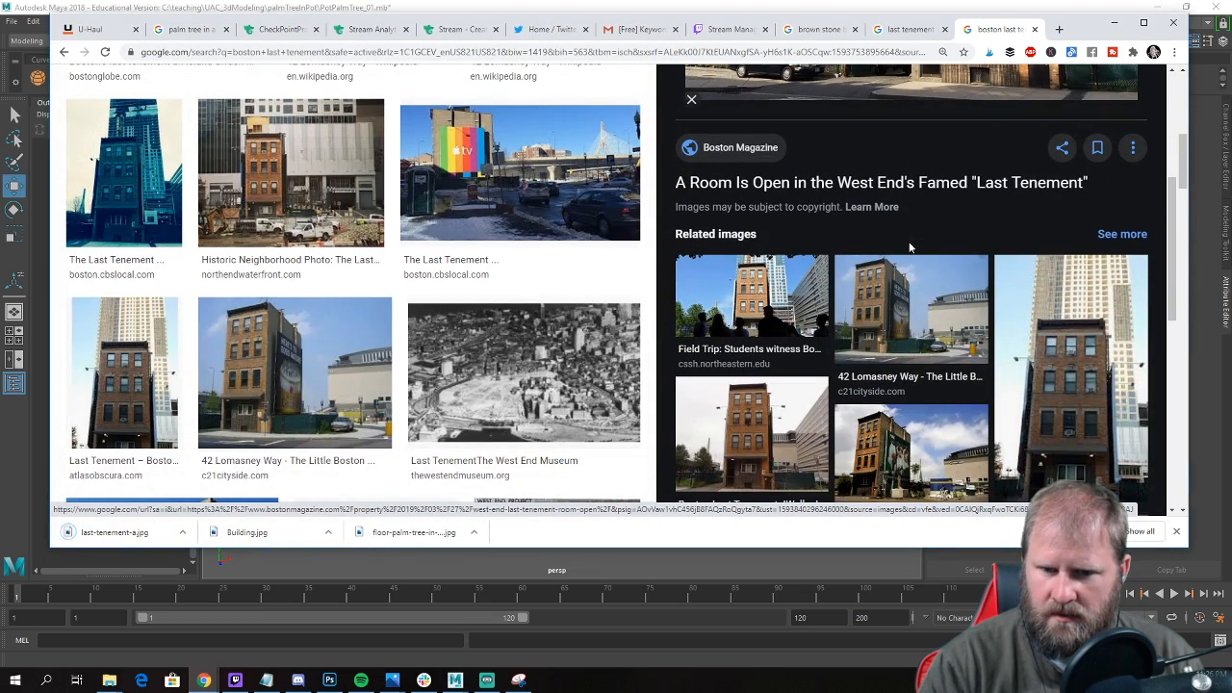
click(786, 295)
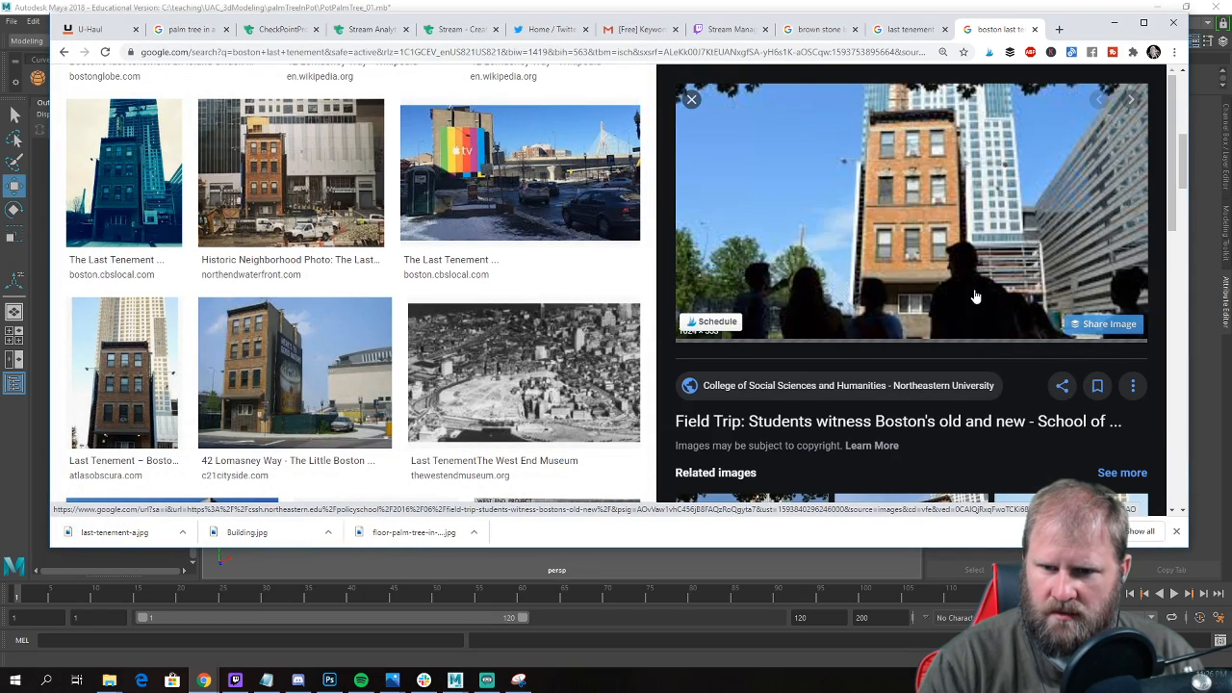
scroll(970, 299, down, 3)
scroll(1059, 318, down, 1)
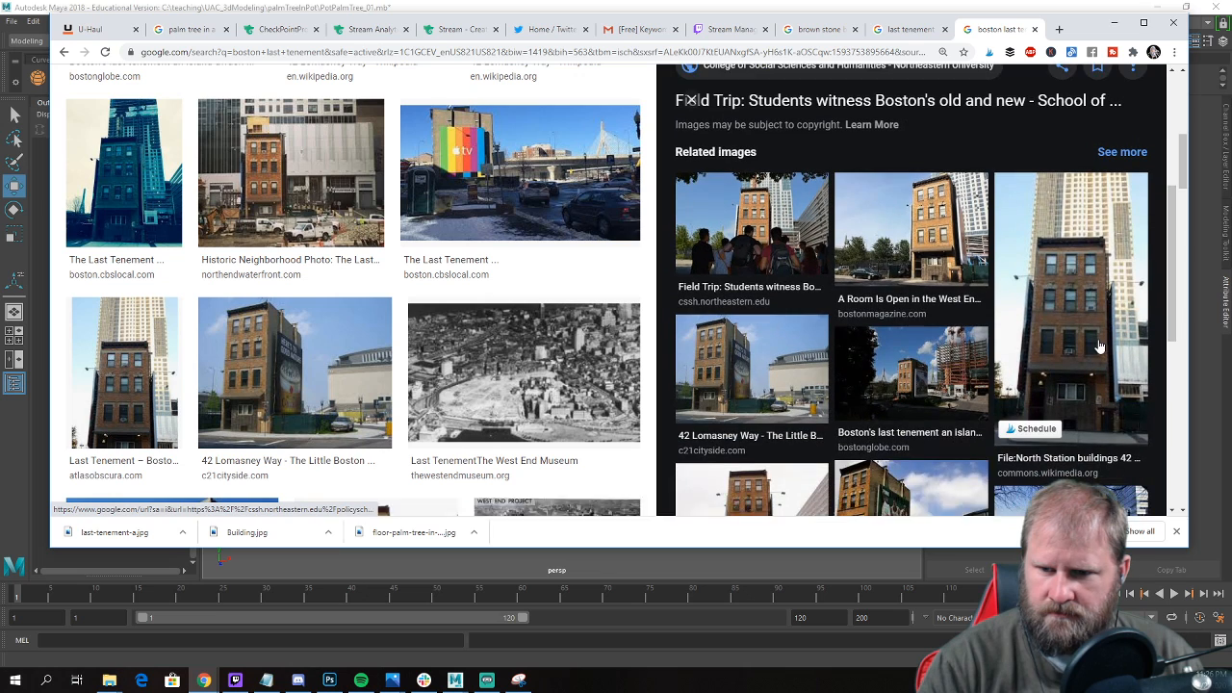
click(1075, 325)
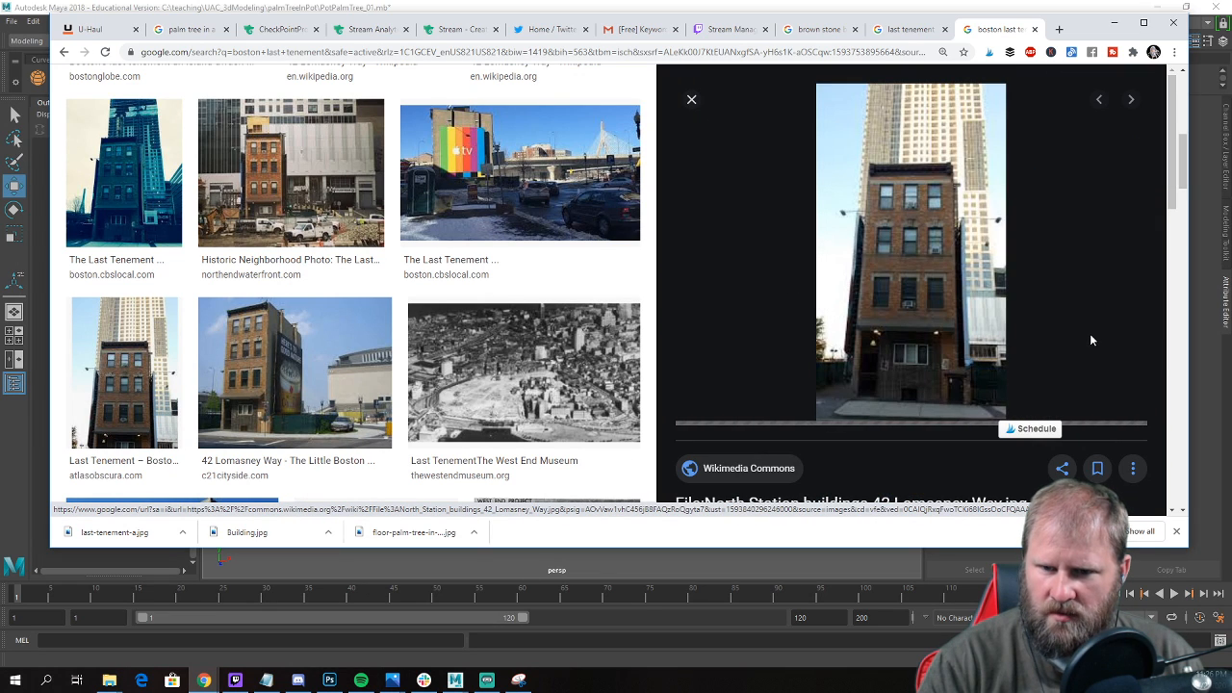
right_click(916, 272)
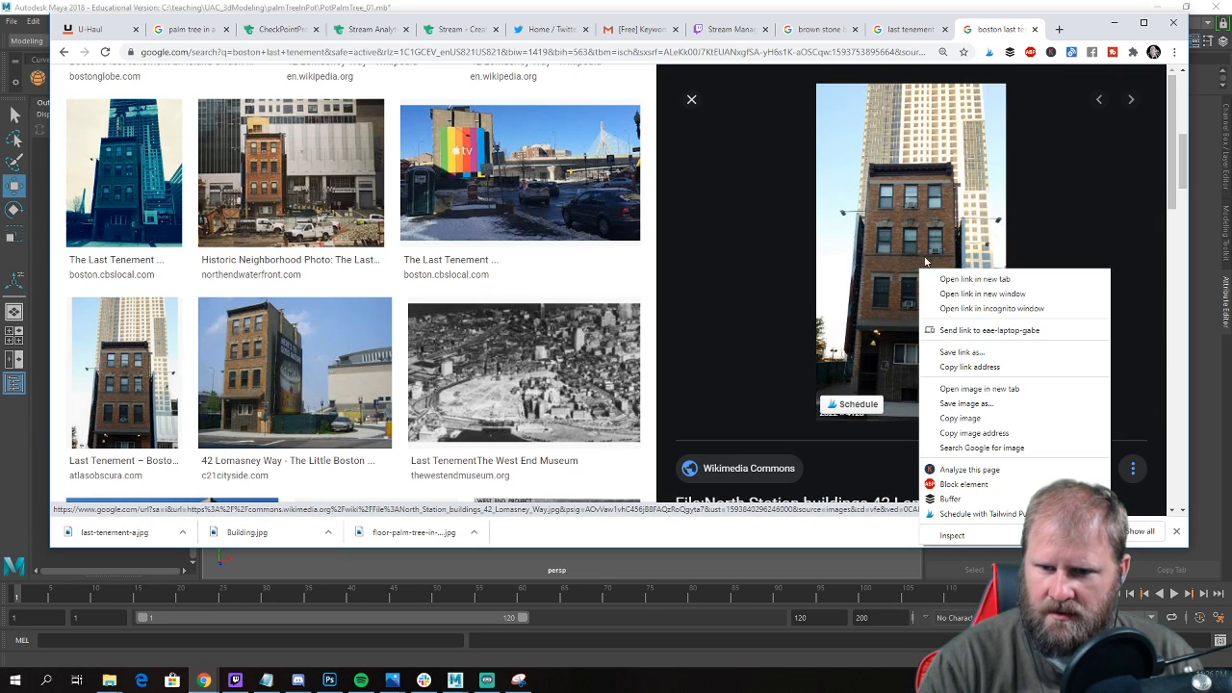
click(1021, 403)
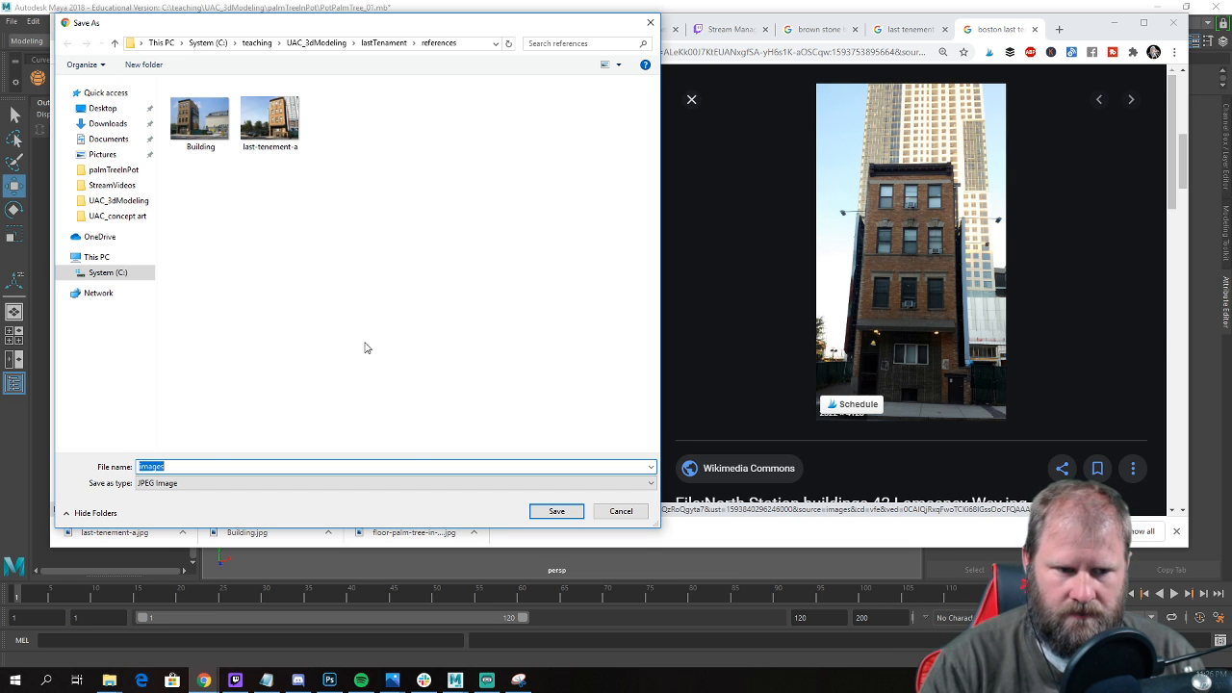
text(frontL)
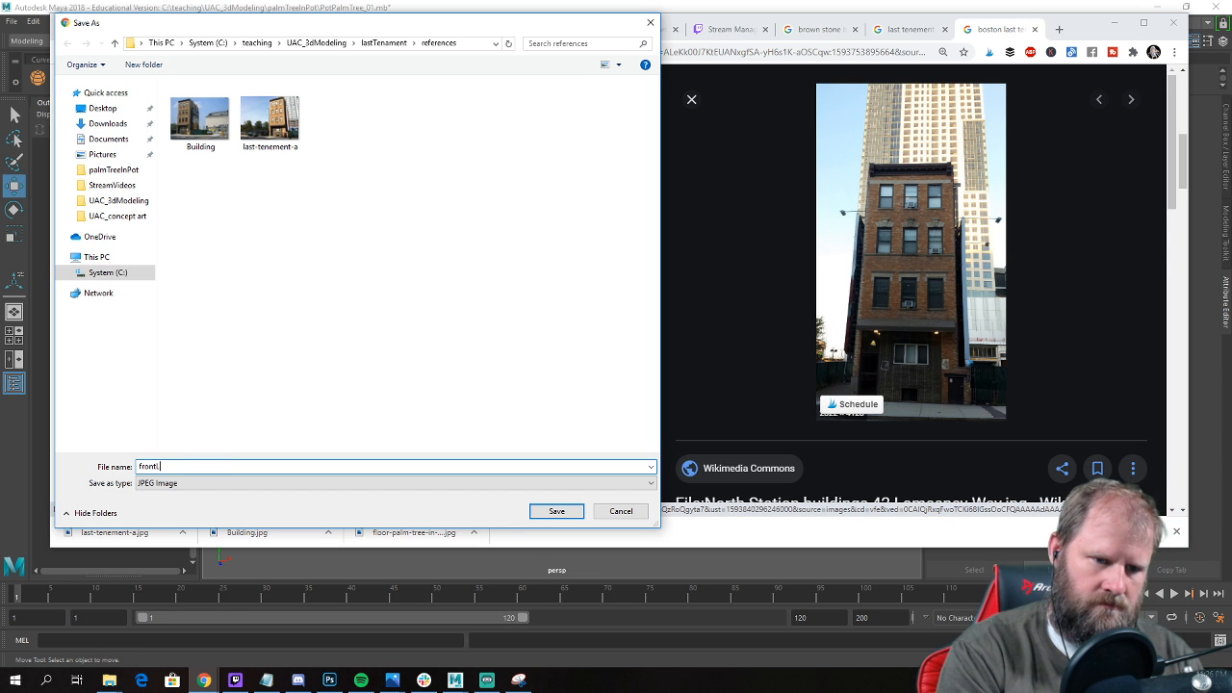
text(TS)
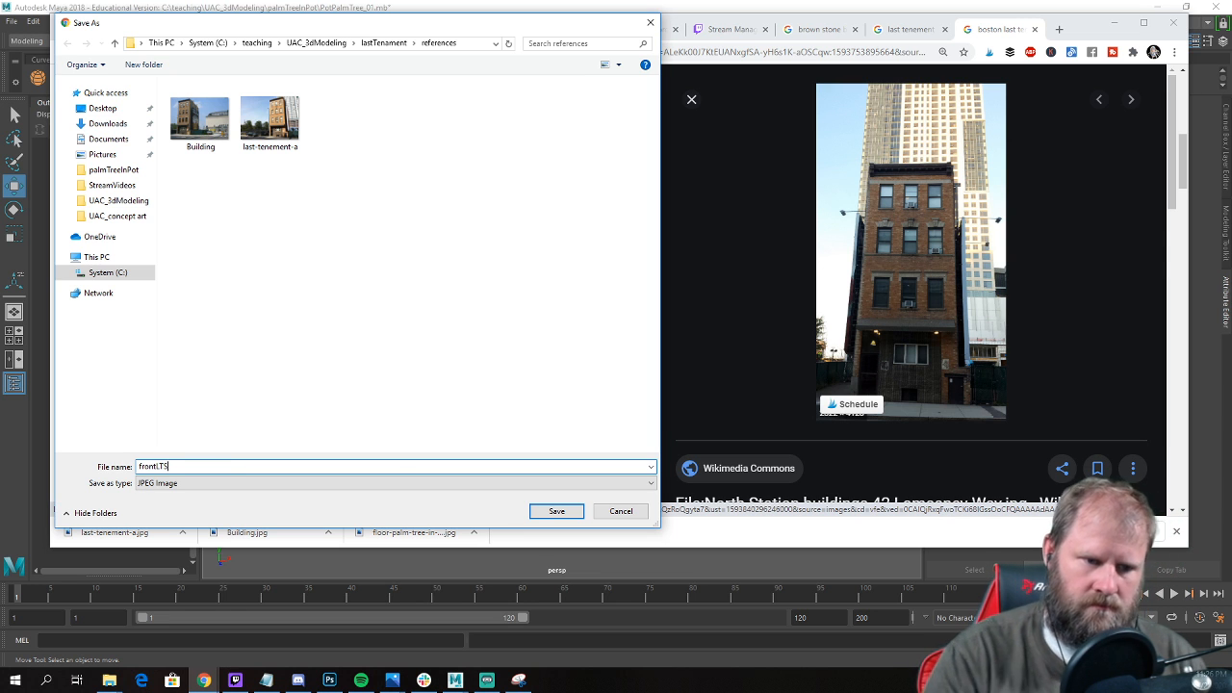
click(556, 511)
Reopen the Boston Magazine photo from the related images and save another copy as last-tenement-a (1).
scroll(921, 331, down, 4)
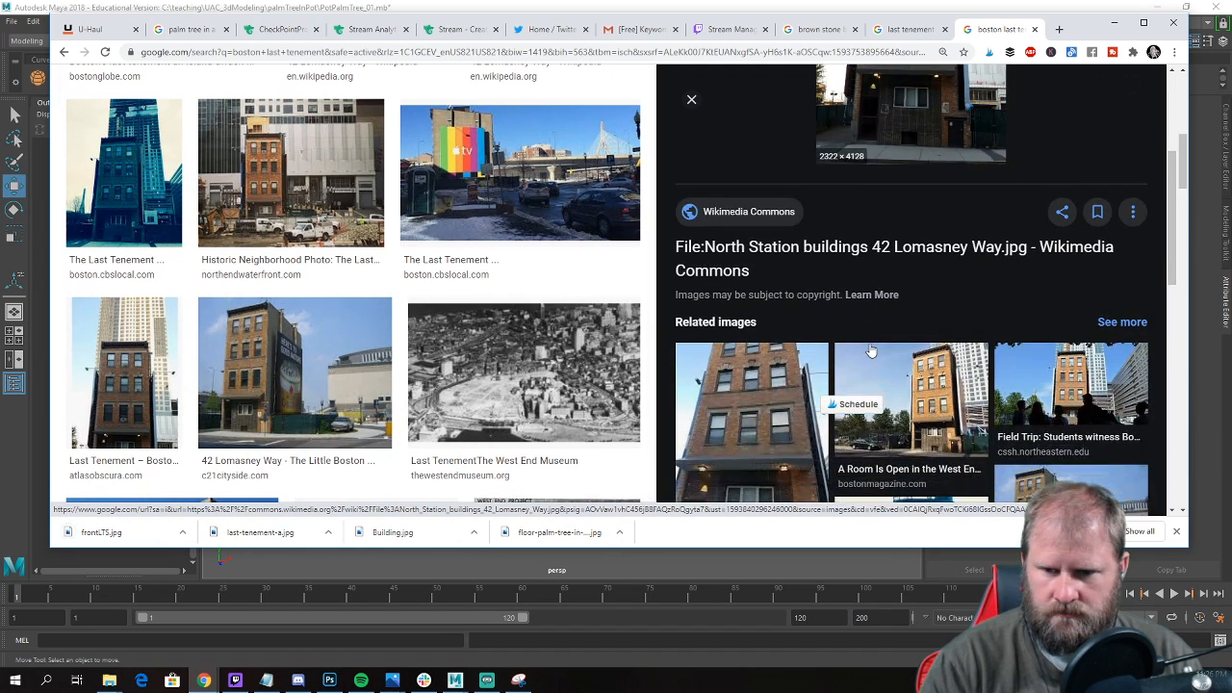
click(922, 331)
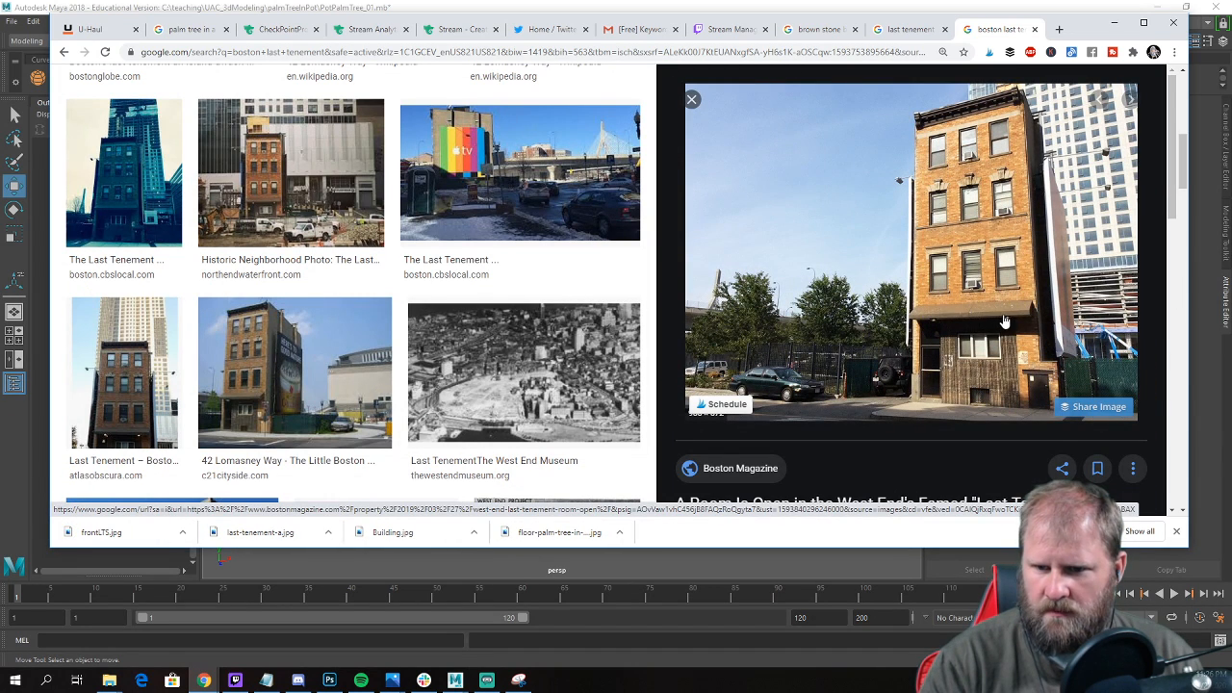
right_click(956, 252)
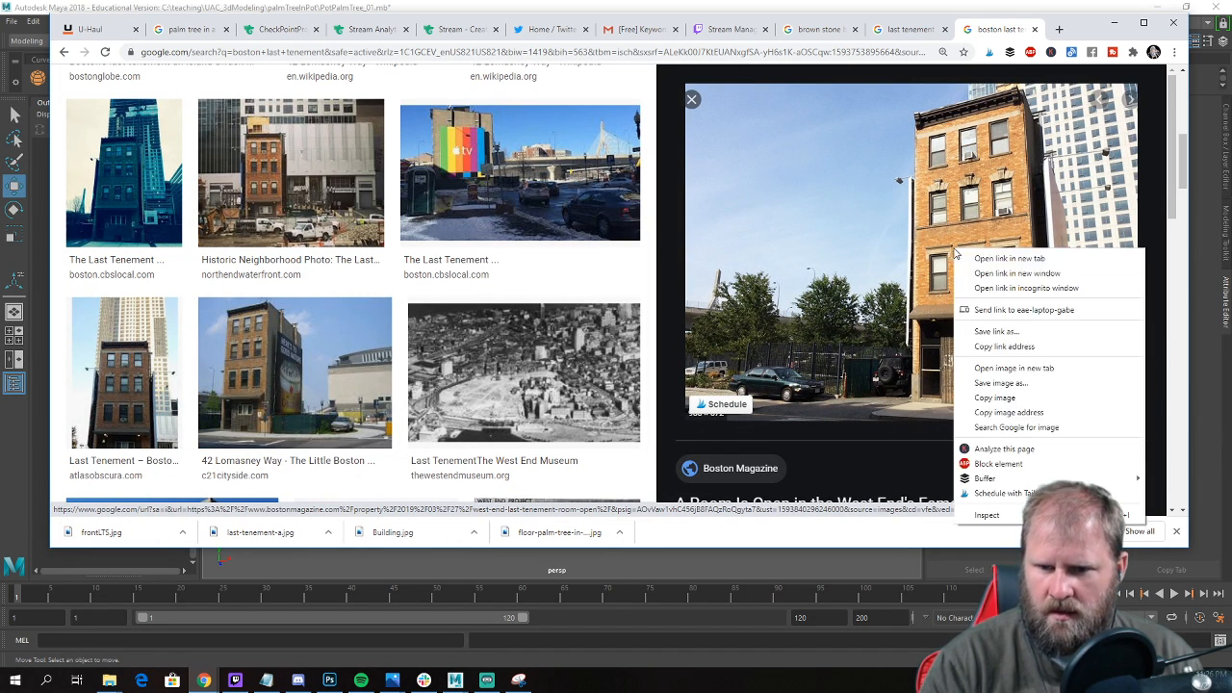
click(1049, 389)
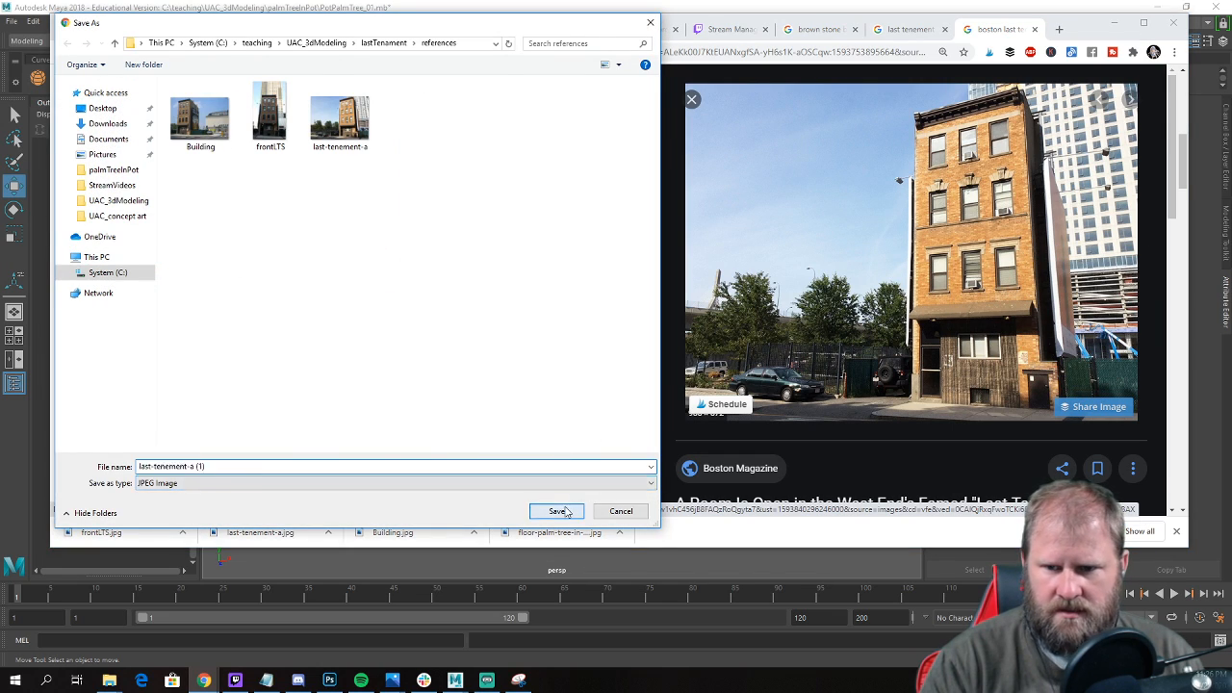
click(566, 511)
Check the Atlas Obscura front view, then save the Flickr photo of the tenement with the Zakim Bridge as a reference.
scroll(392, 328, down, 1)
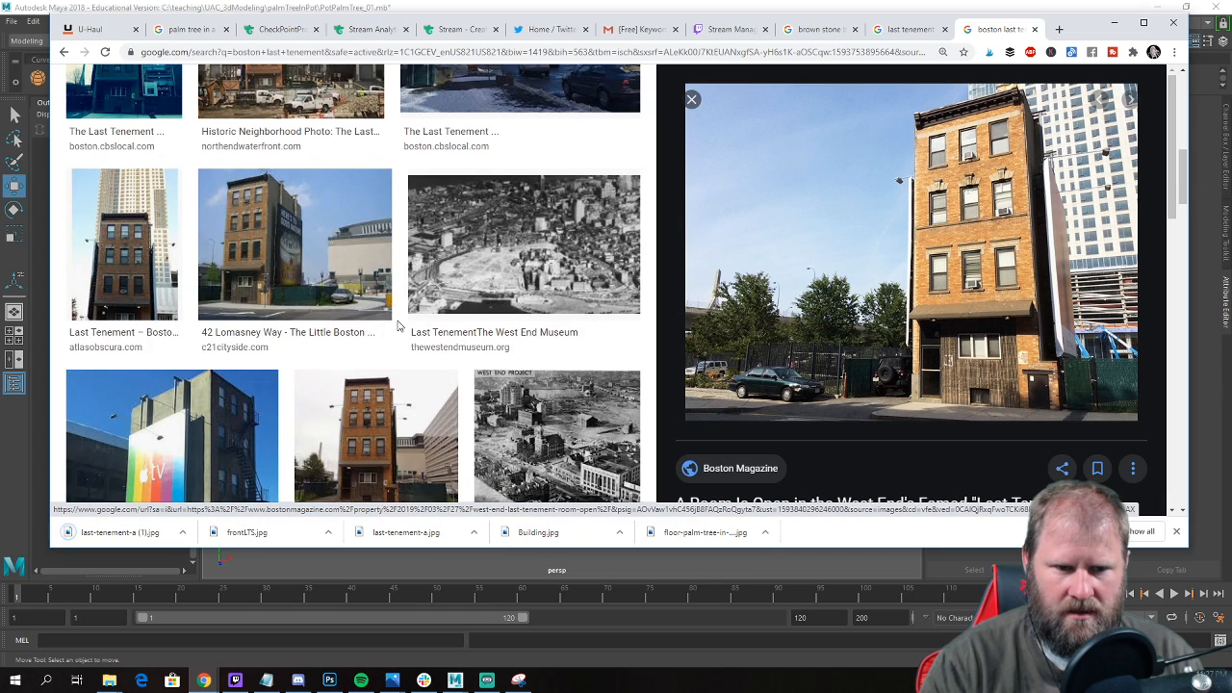
click(123, 274)
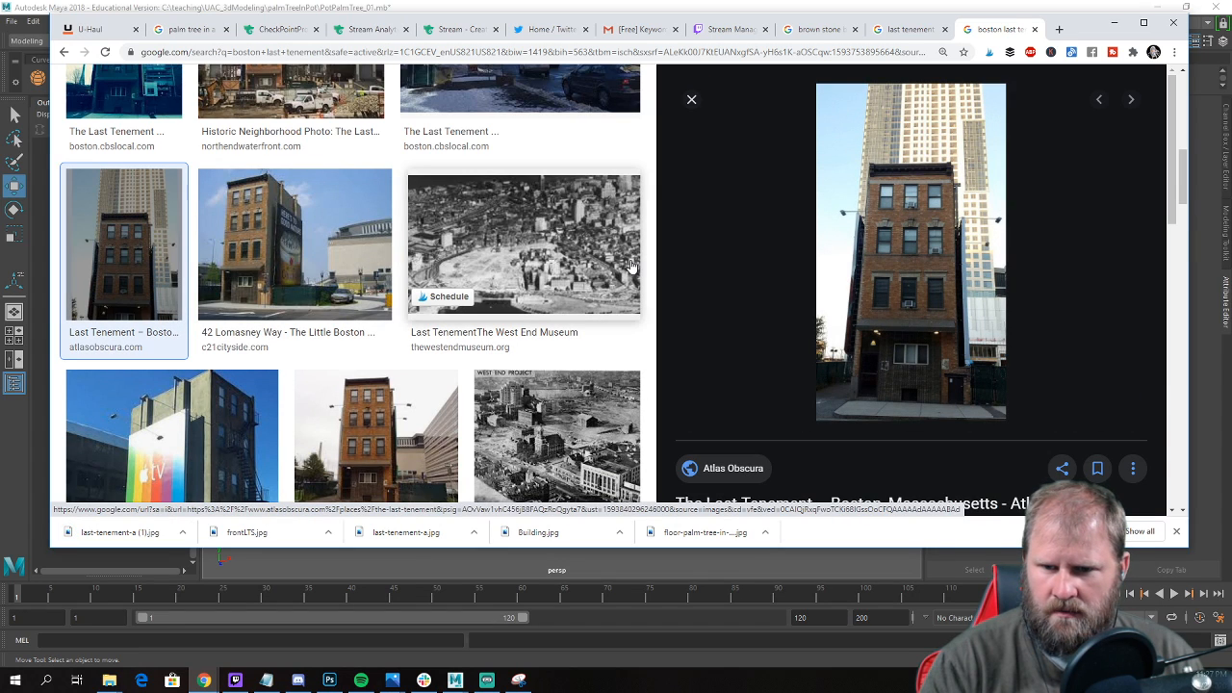
scroll(149, 378, down, 2)
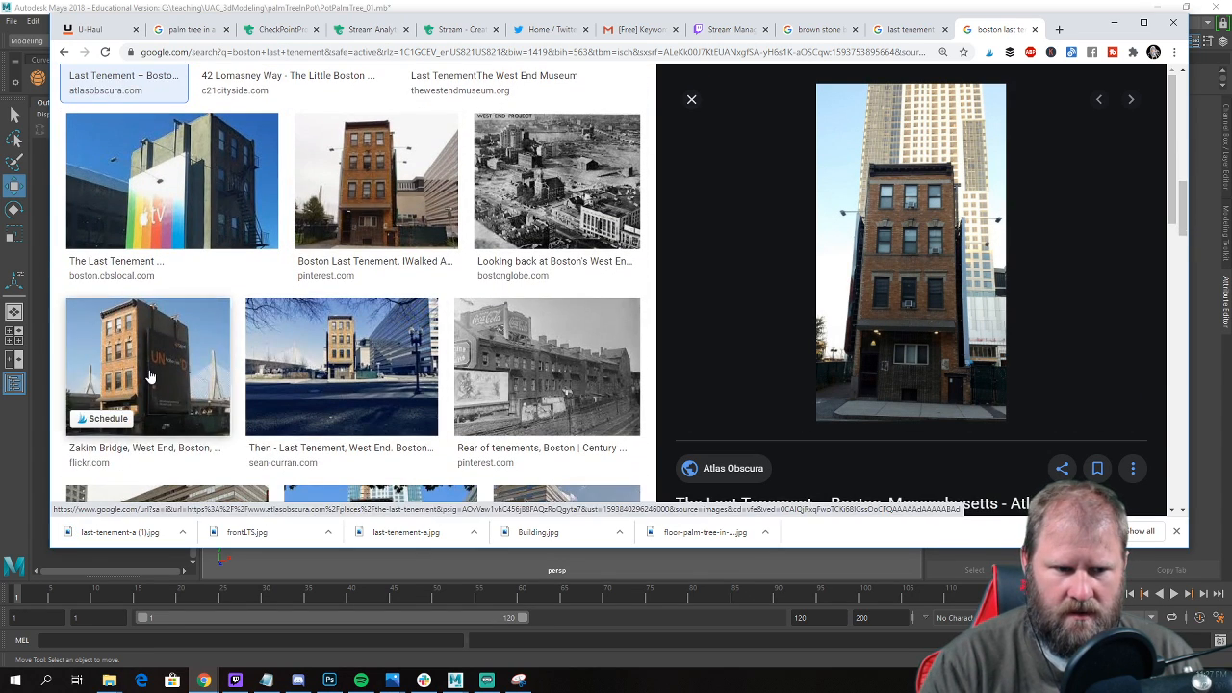
click(149, 378)
right_click(1125, 242)
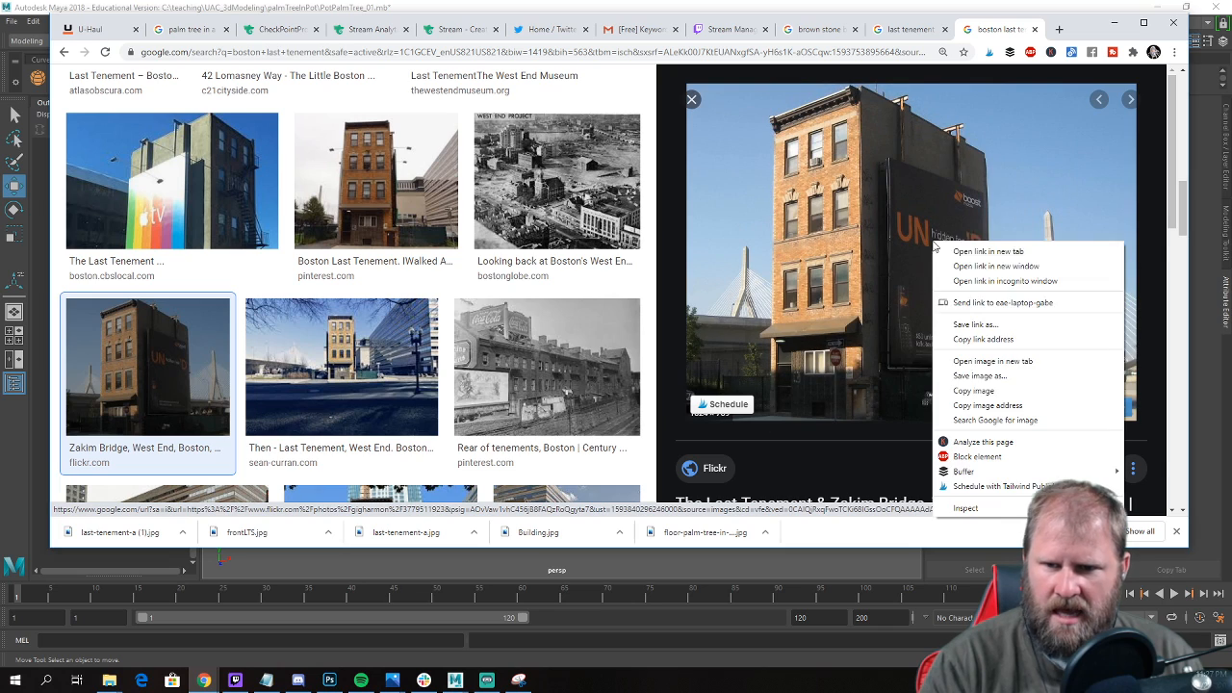
click(1027, 377)
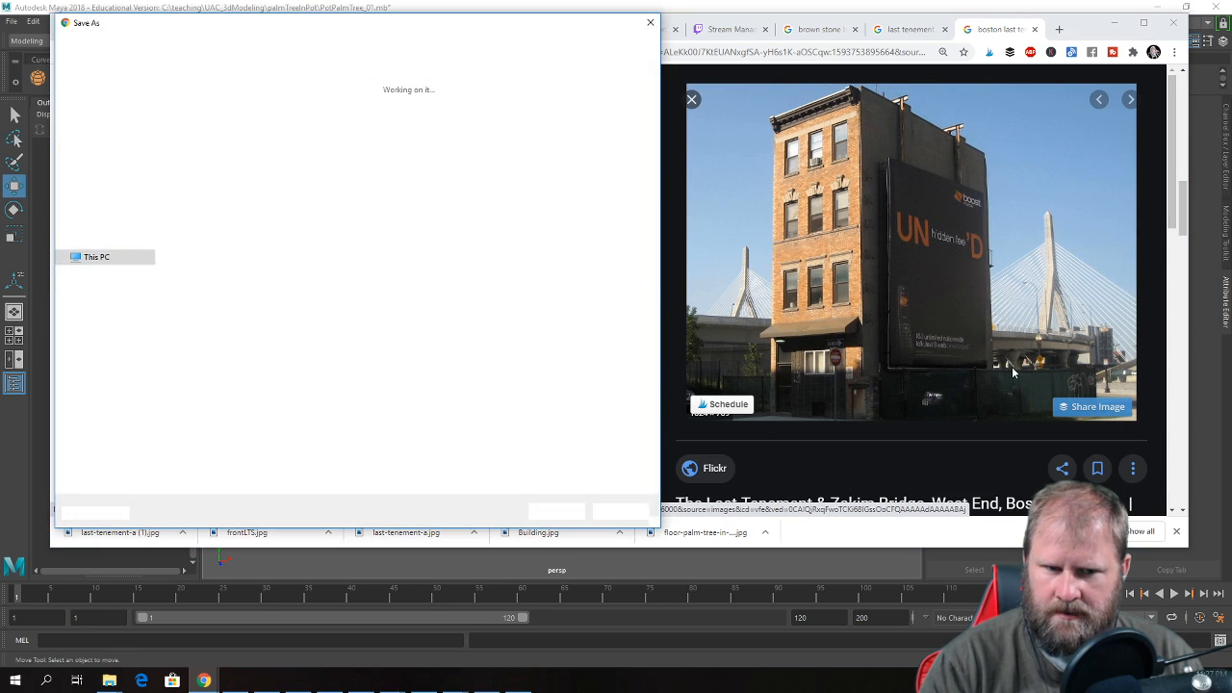
click(558, 511)
scroll(483, 348, down, 4)
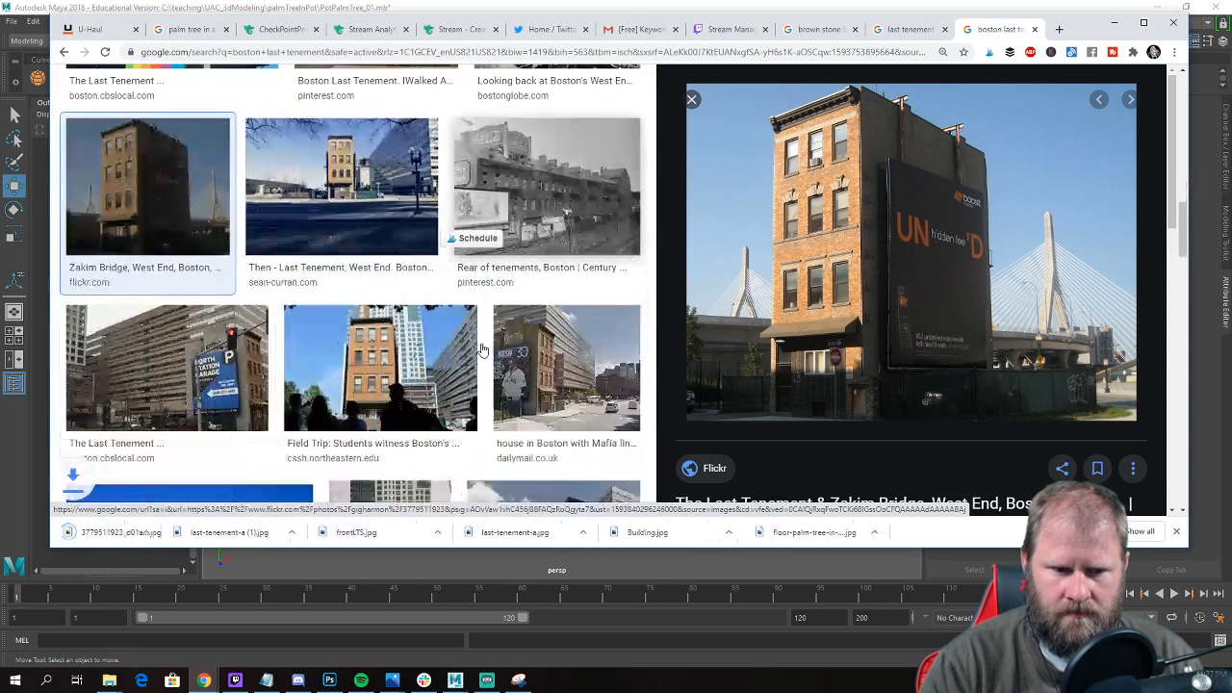
Preview the Daily Mail street view of the tenement and save it in the references folder under its suggested file name.
scroll(483, 348, down, 1)
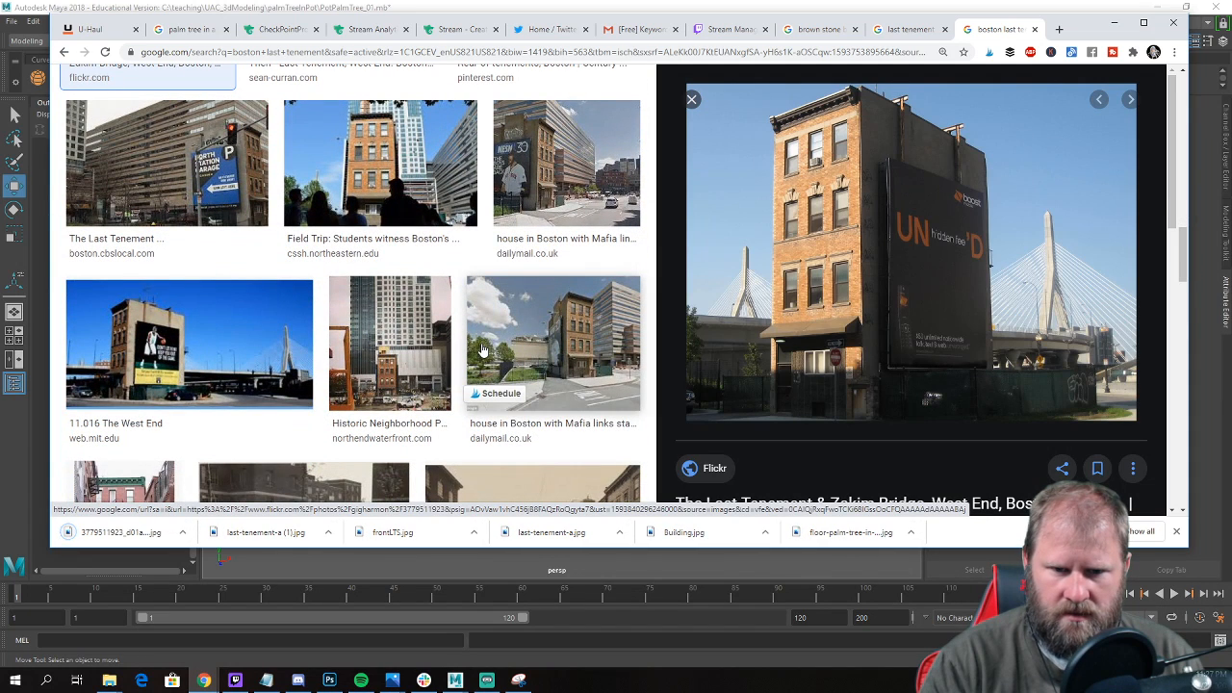
click(586, 352)
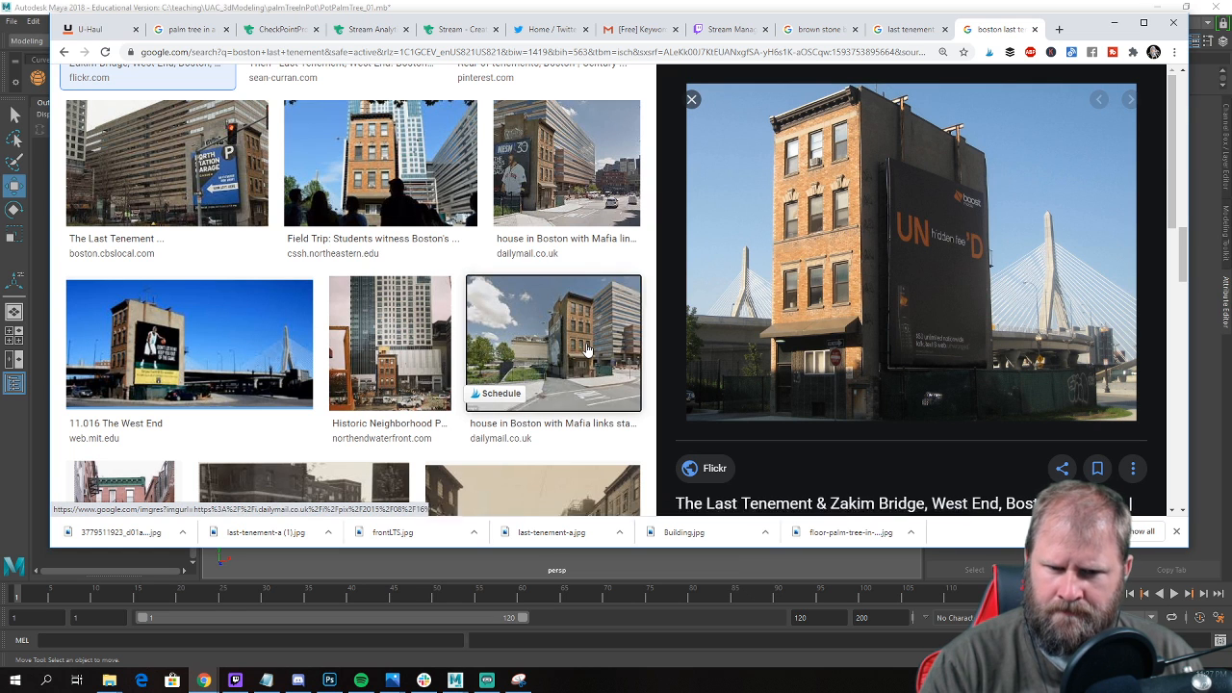
right_click(981, 241)
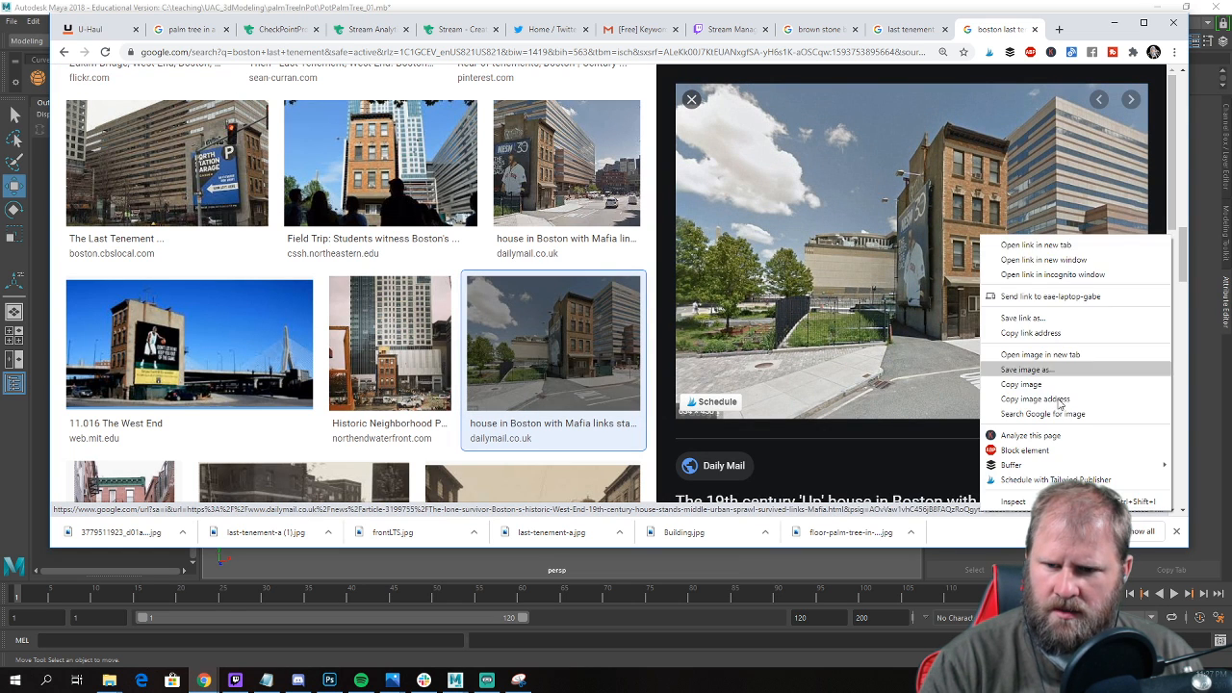
click(1074, 374)
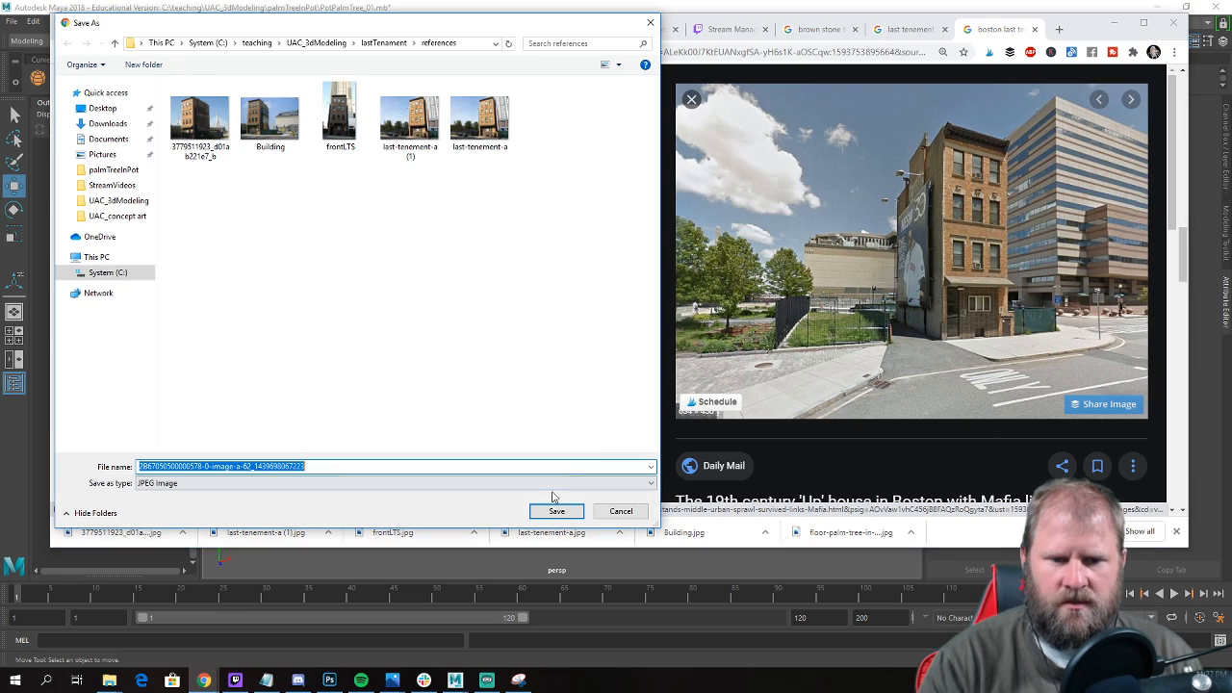
click(557, 511)
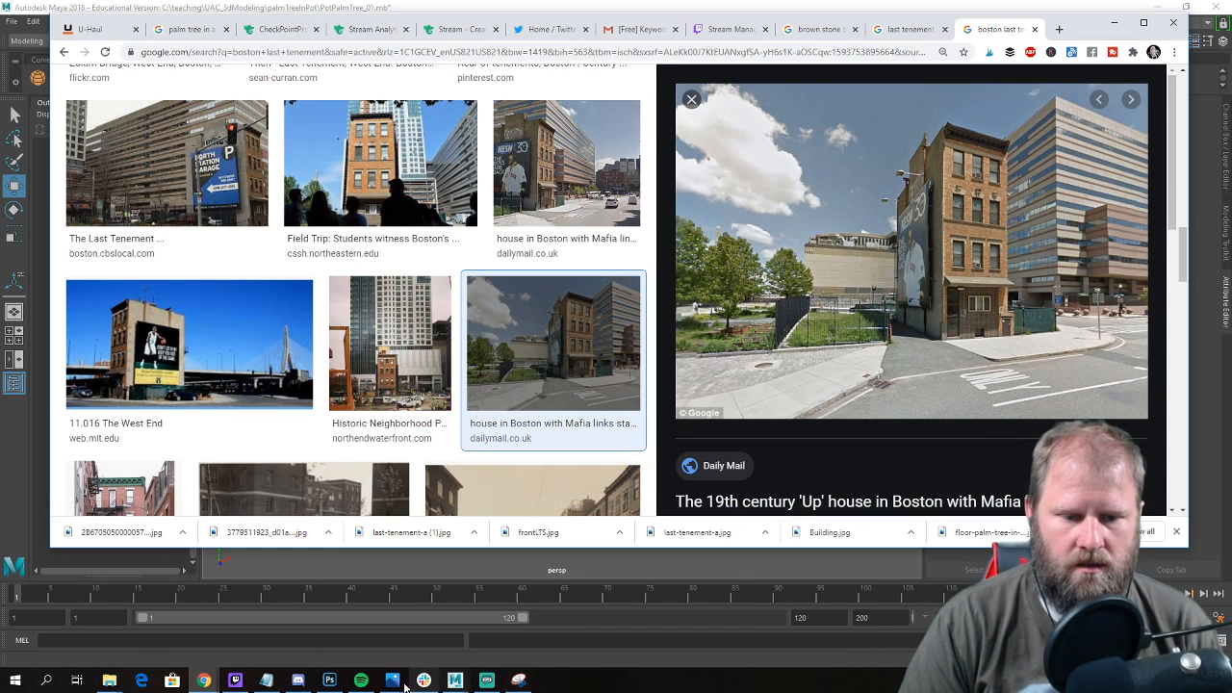
Switch to Photoshop, close the palm bark texture, and open frontLTS from the lastTenament/references folder.
click(328, 680)
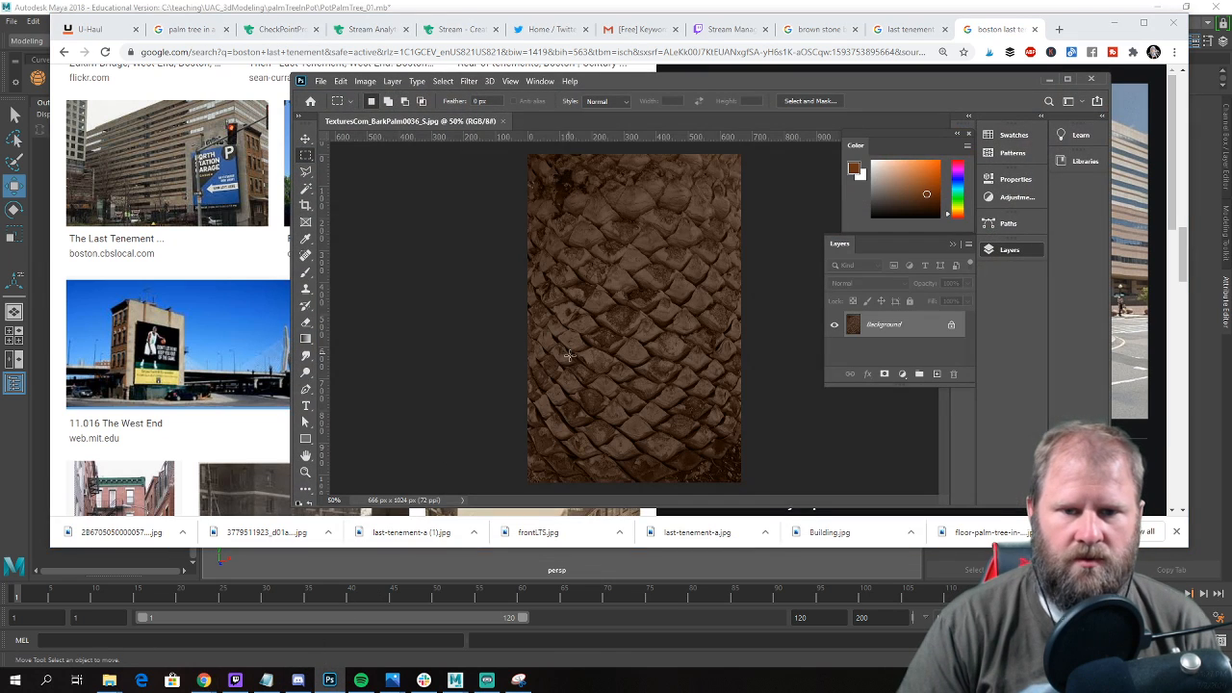
click(505, 122)
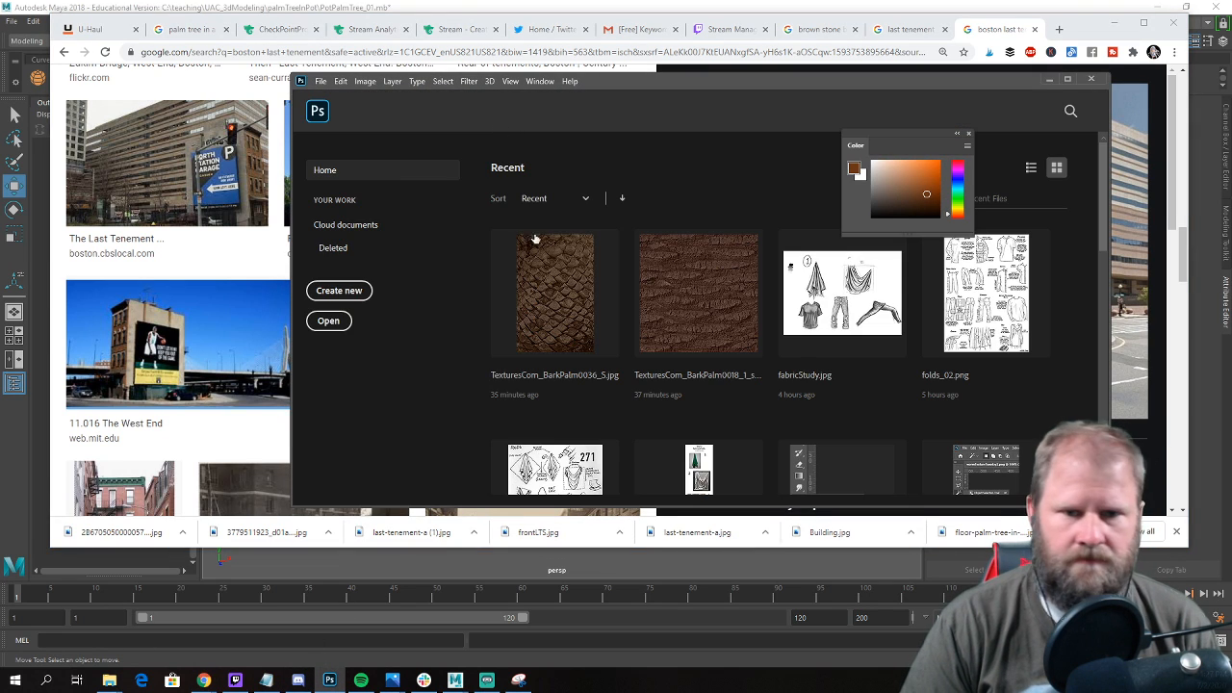
click(320, 81)
click(353, 109)
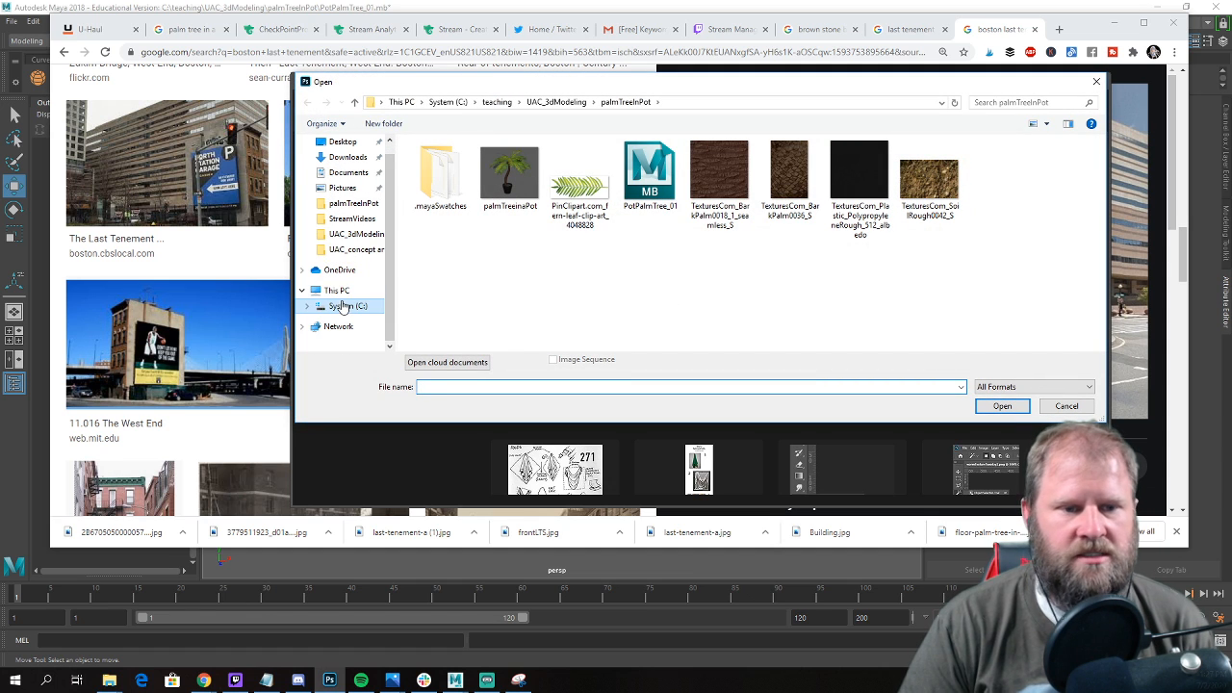
scroll(353, 221, down, 1)
scroll(342, 289, up, 1)
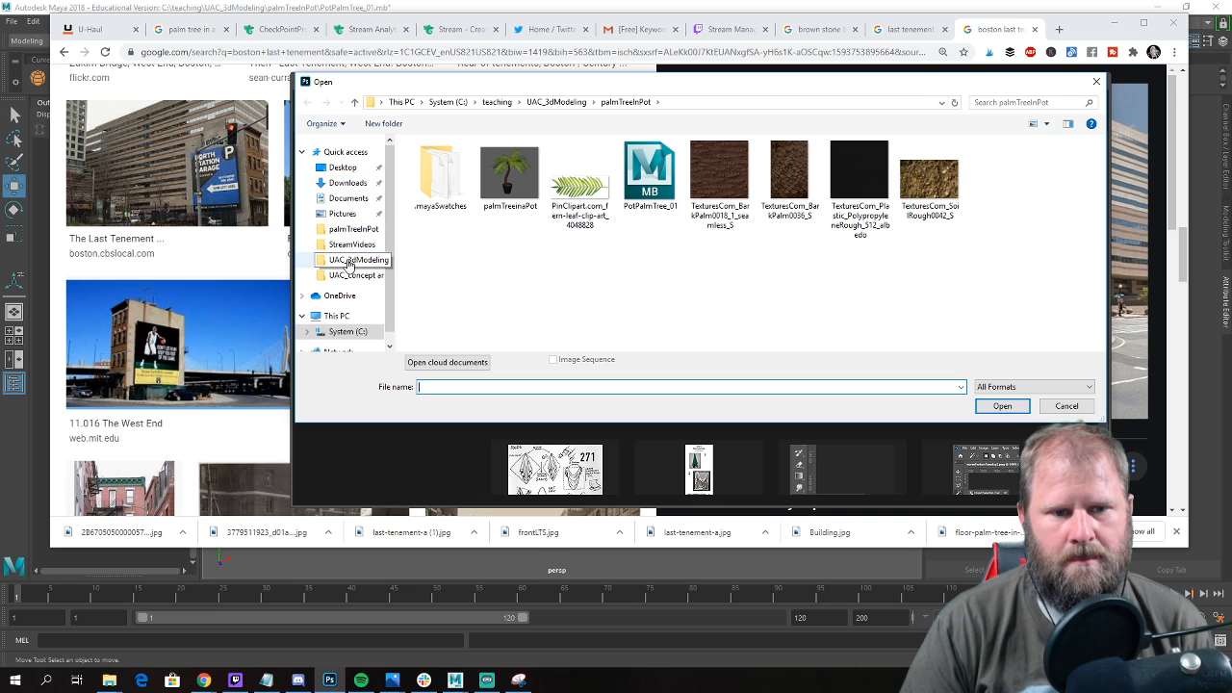
click(355, 260)
double_click(502, 192)
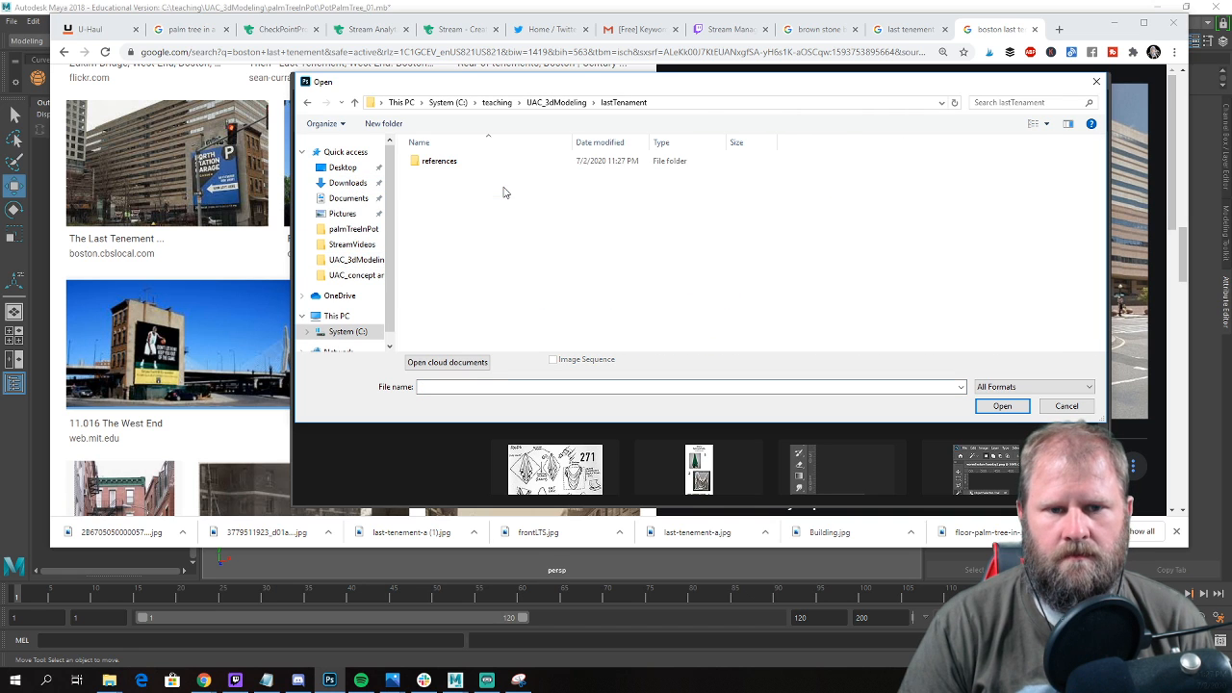
double_click(448, 166)
click(652, 197)
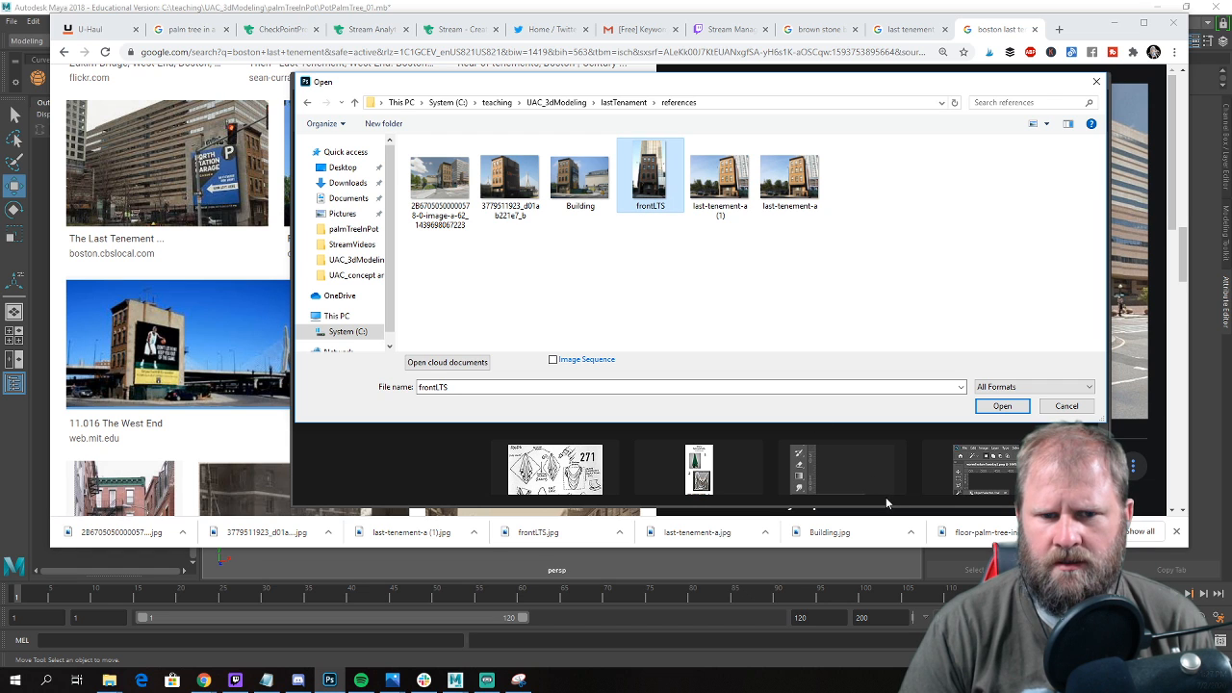
click(1017, 403)
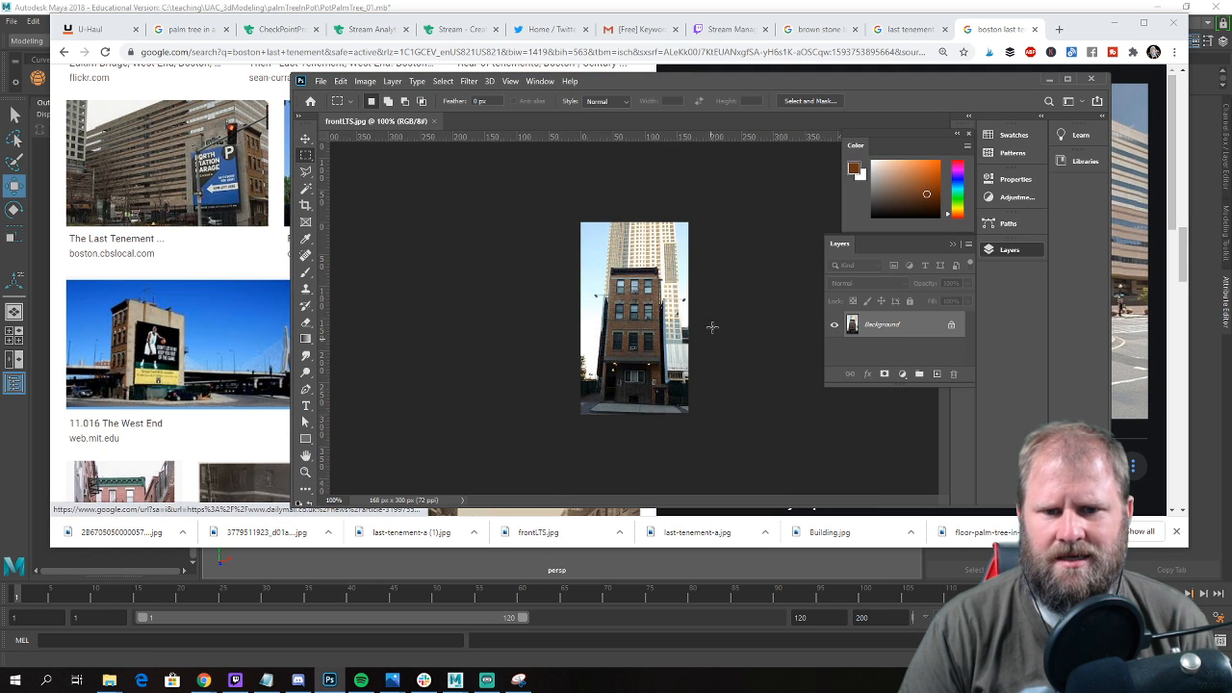
Enlarge the Photoshop window, view frontLTS at 200%, and frame the tenement with a rectangular selection.
drag(294, 75, 181, 20)
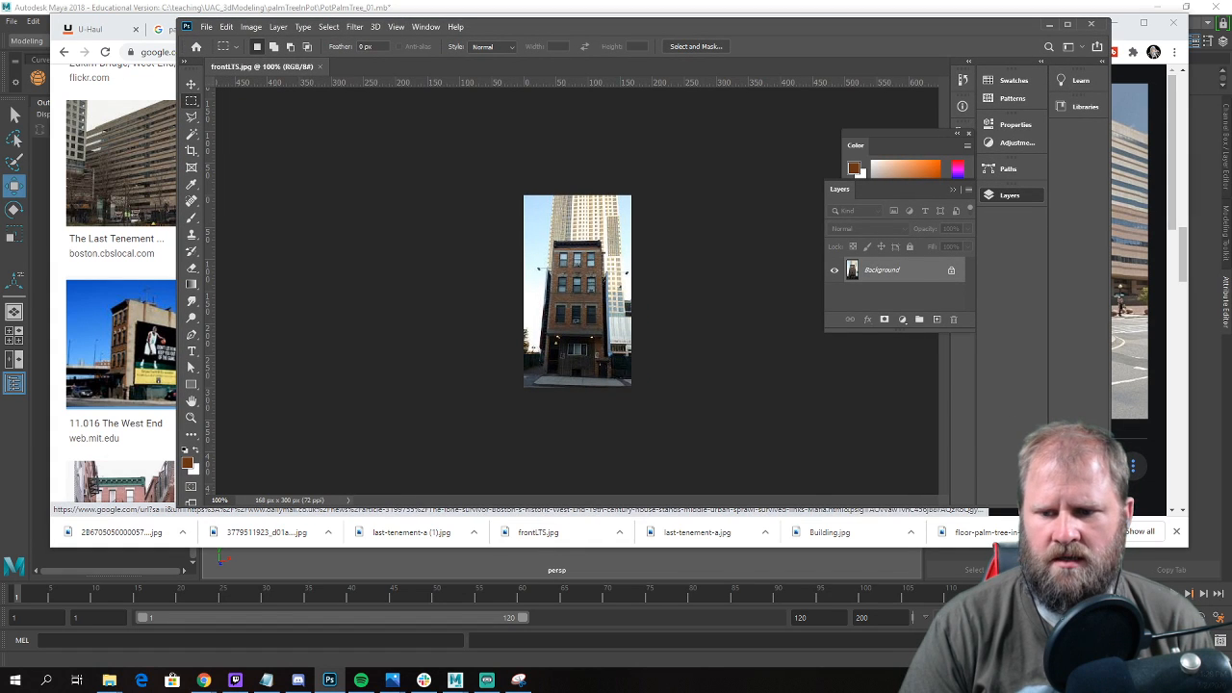
drag(1111, 508, 1206, 562)
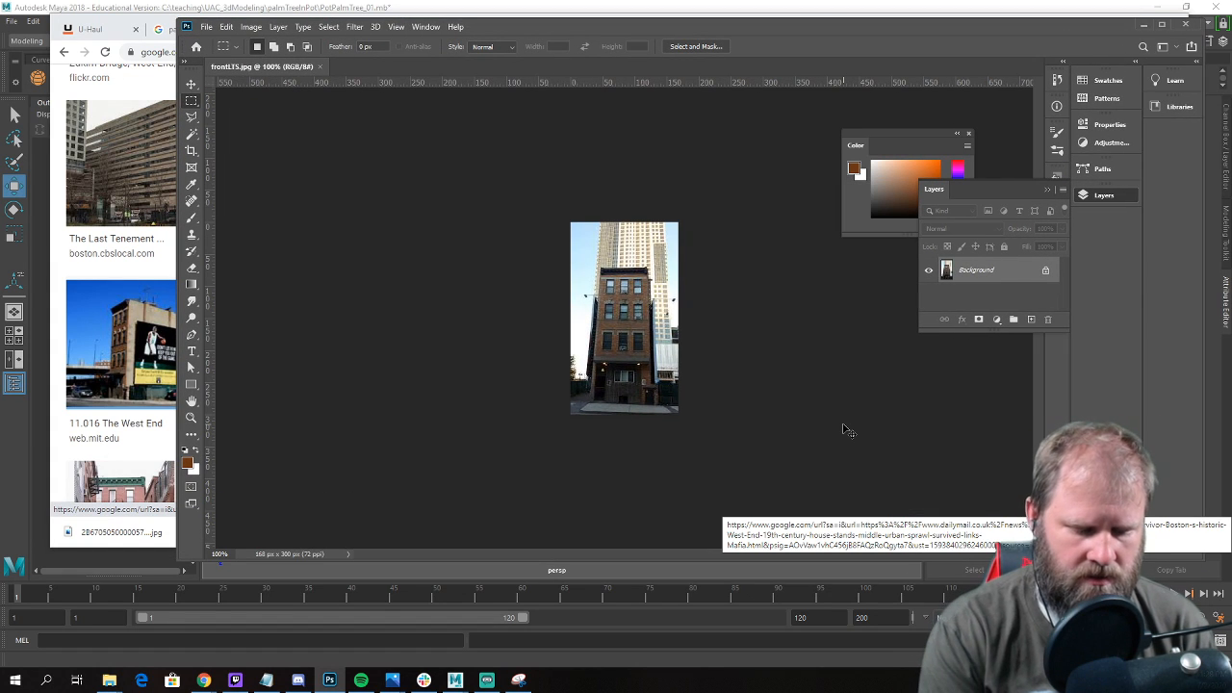
key(ctrl+plus)
key(ctrl+plus)
key(ctrl+minus)
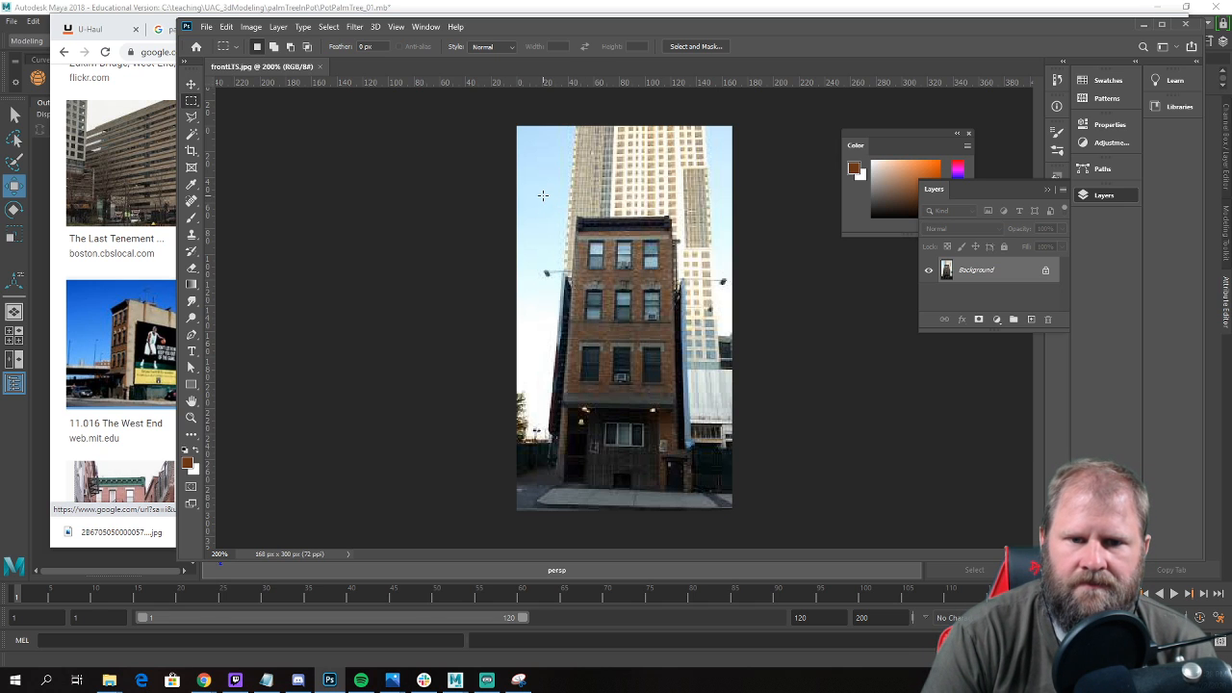
drag(609, 297, 709, 493)
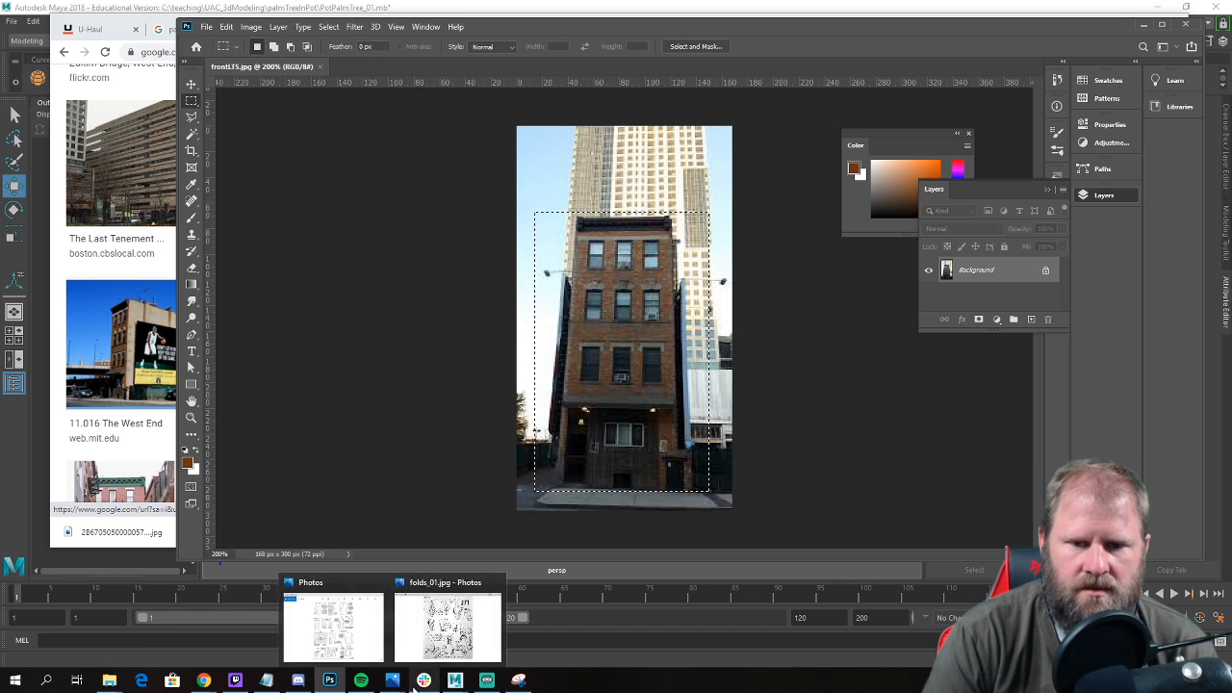
Switch back to Chrome and preview the Northeastern field trip and sean-curran.com photos of the tenement's front.
mouse_move(204, 682)
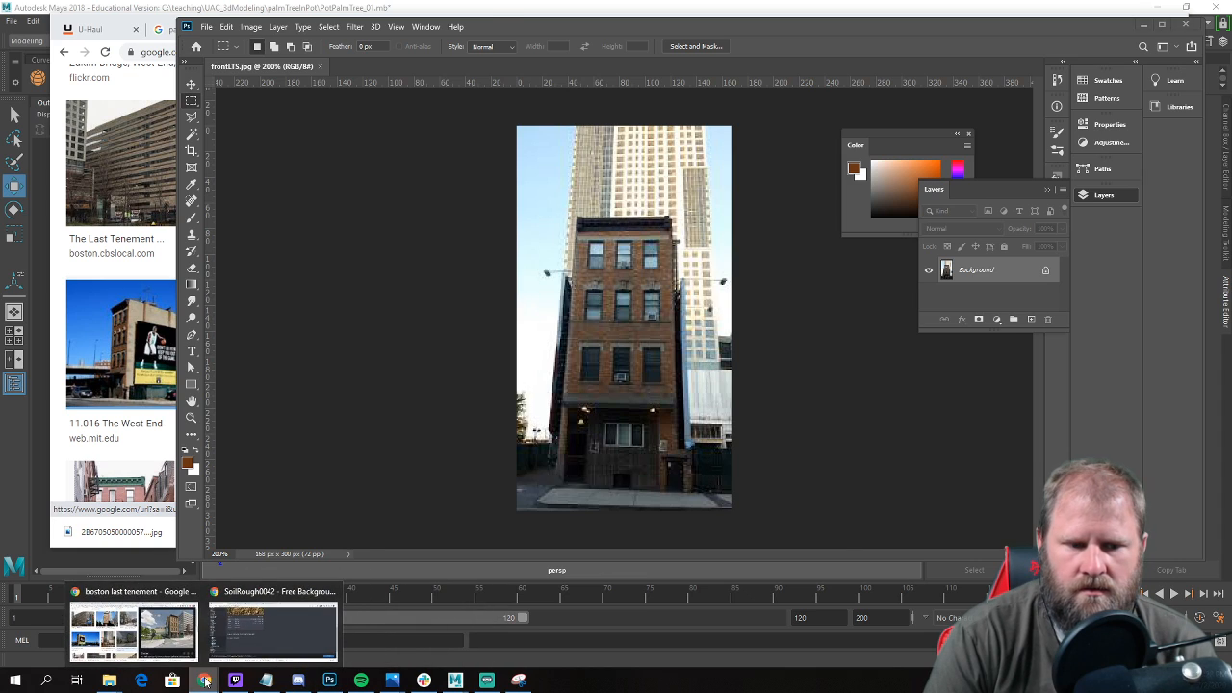
click(130, 631)
click(438, 207)
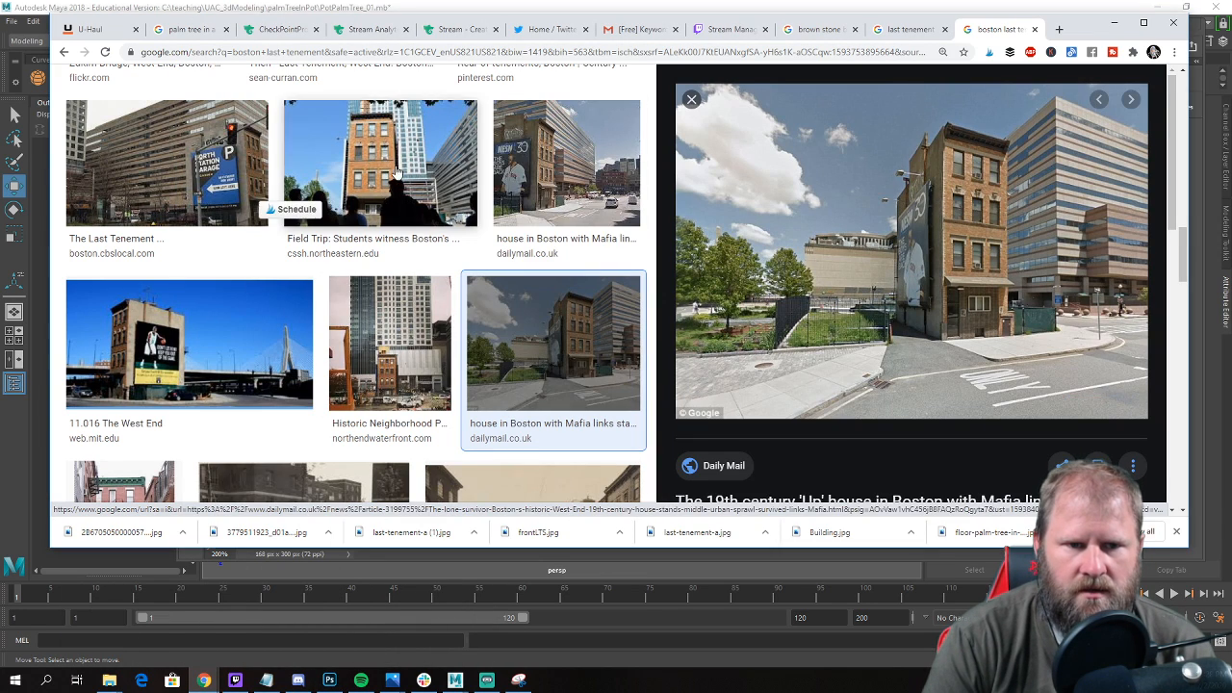
scroll(441, 357, up, 3)
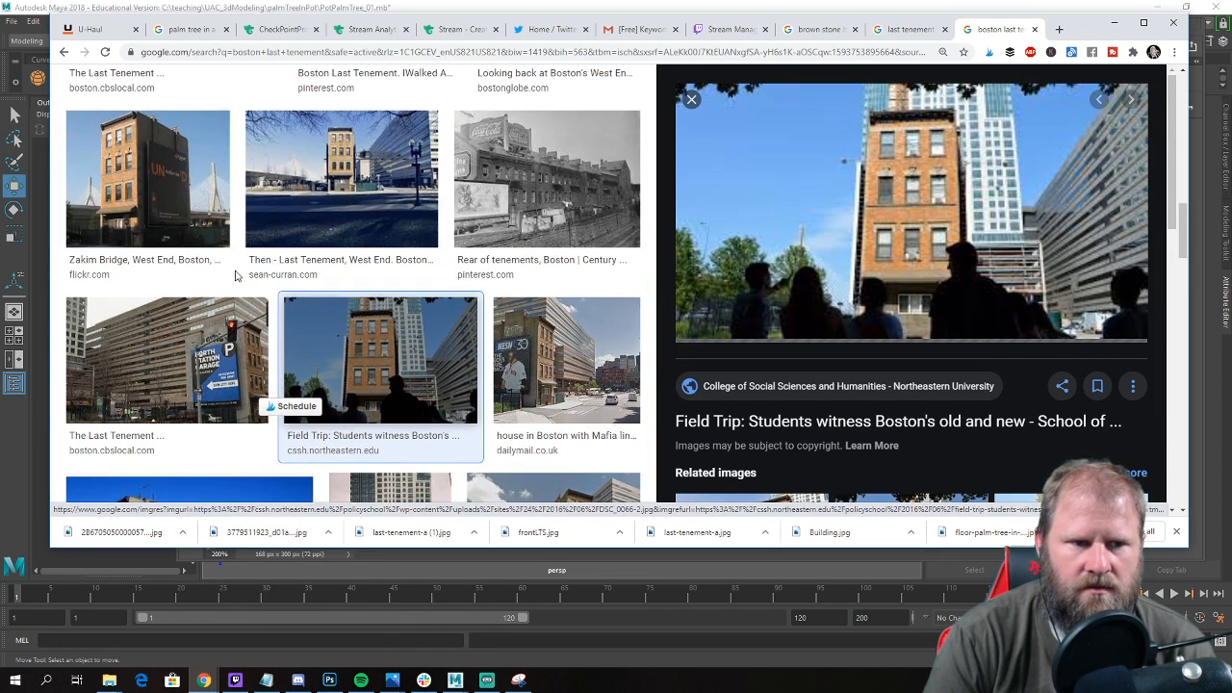
scroll(361, 302, down, 1)
click(361, 303)
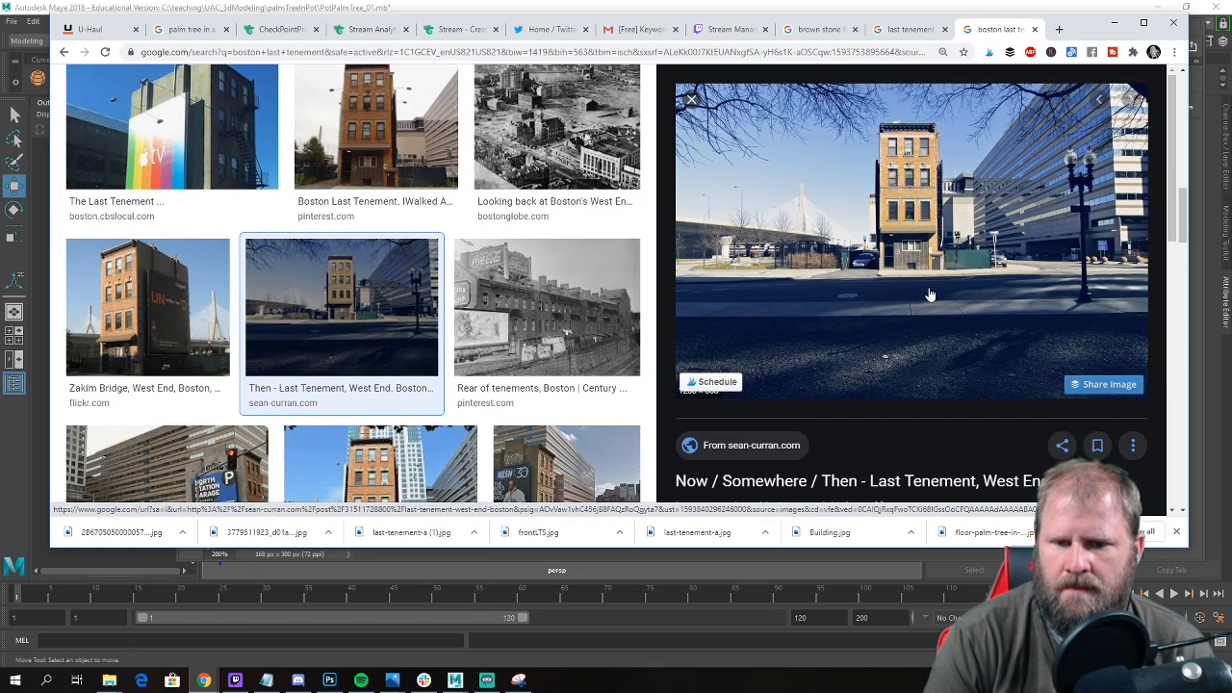
scroll(396, 285, up, 3)
scroll(395, 285, down, 1)
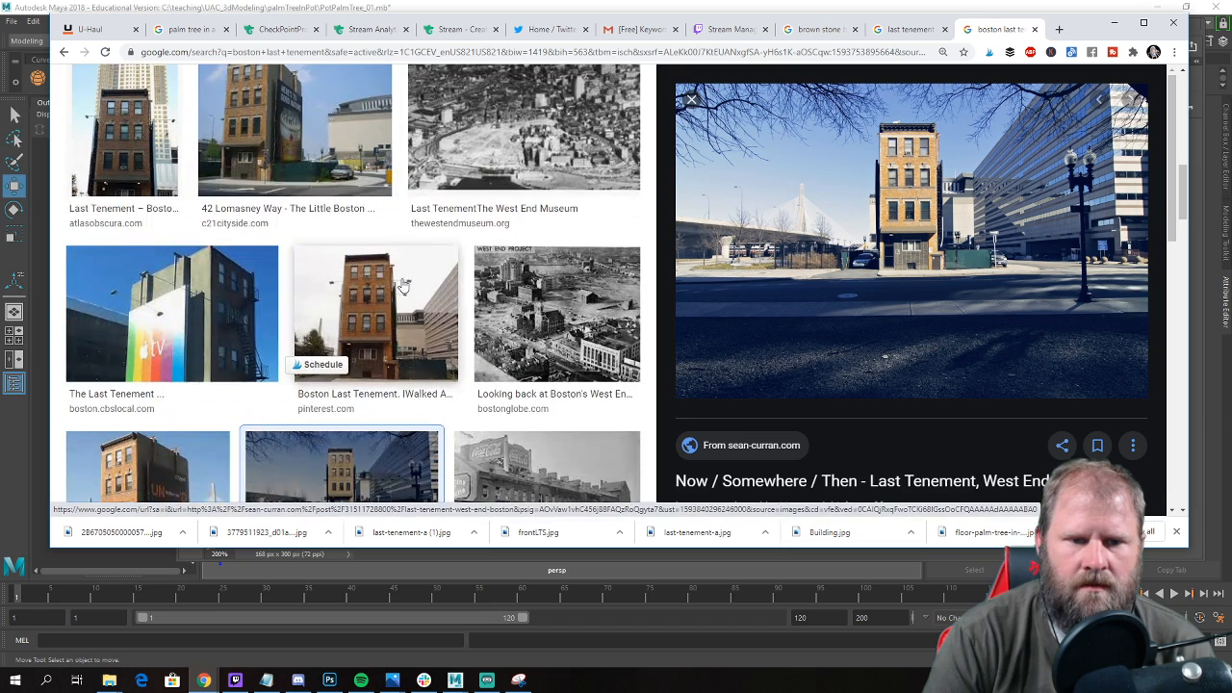
Preview the Pinterest front view by IWalked Audio Tours, open its pin, and check the linked source page for the photo.
click(407, 330)
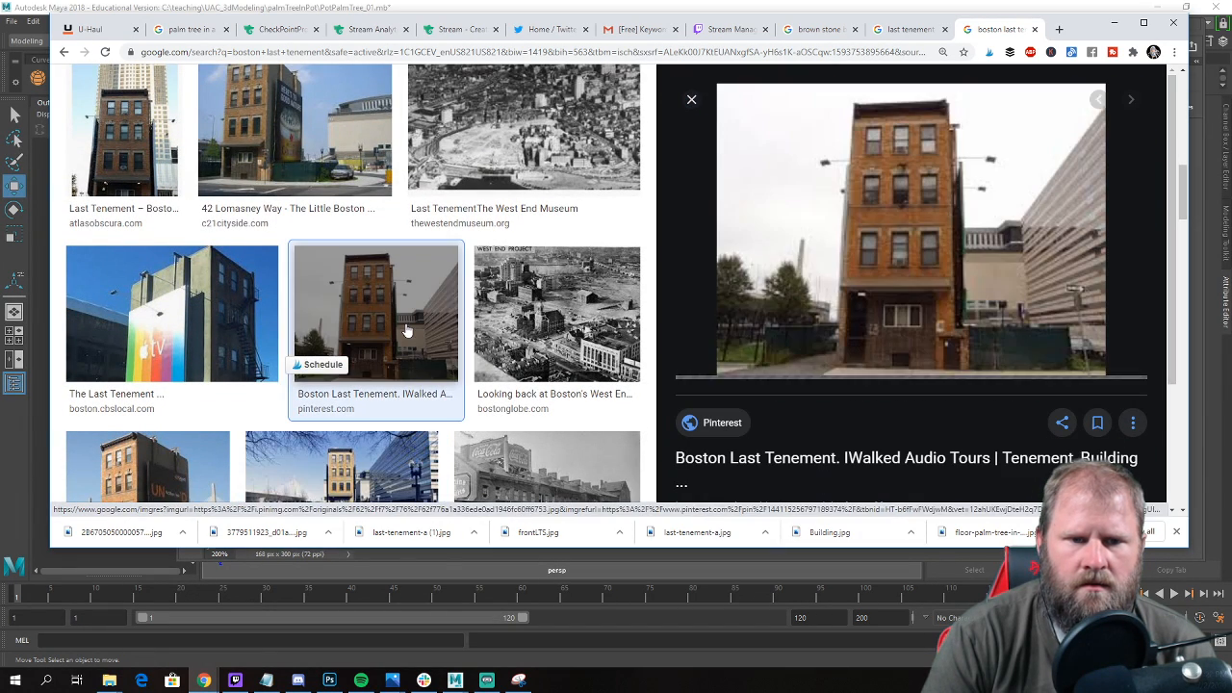
click(972, 230)
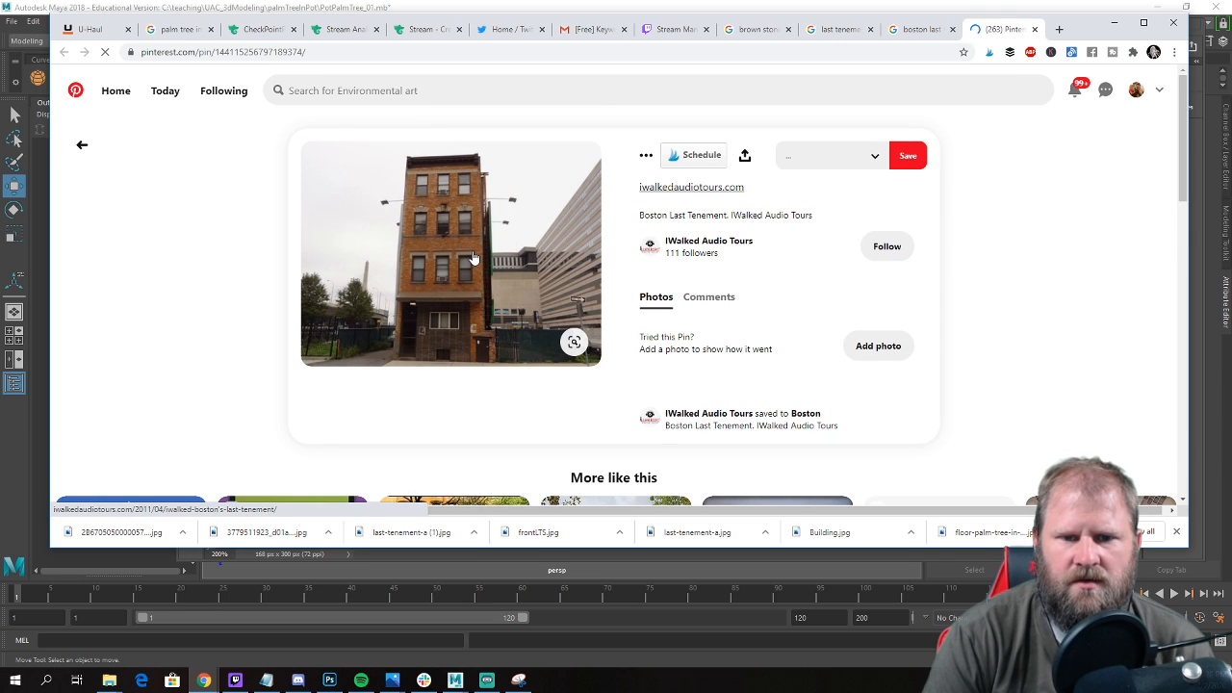
click(471, 256)
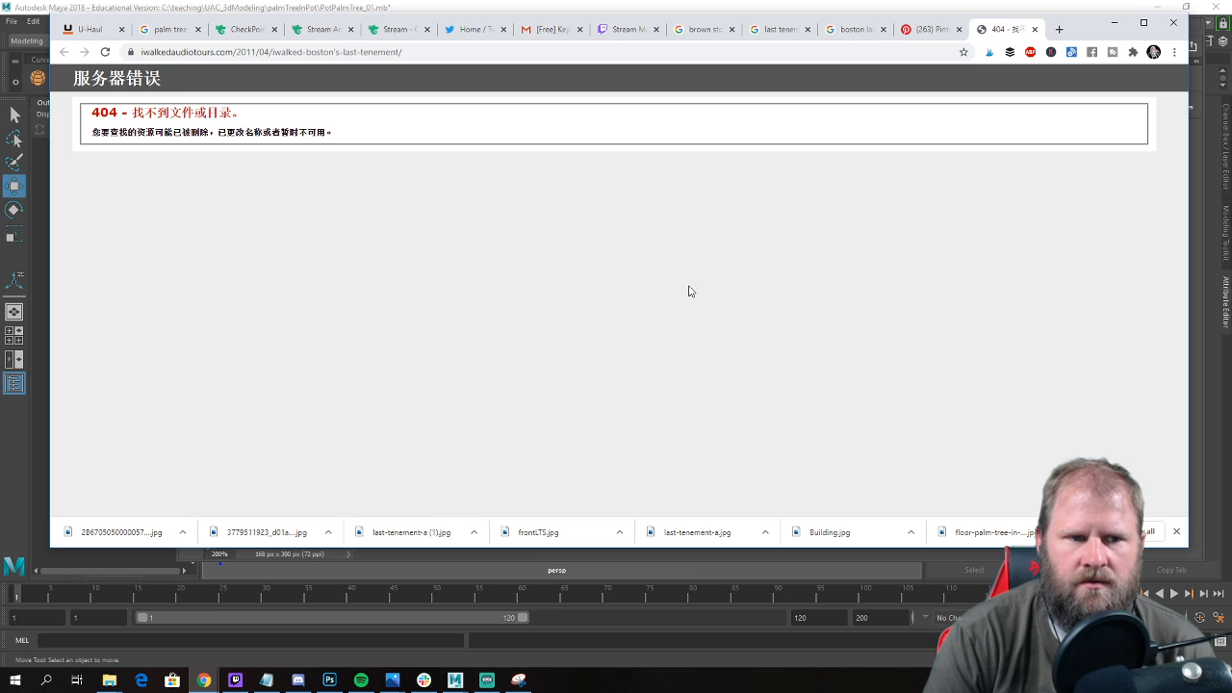
click(1036, 29)
scroll(616, 289, down, 3)
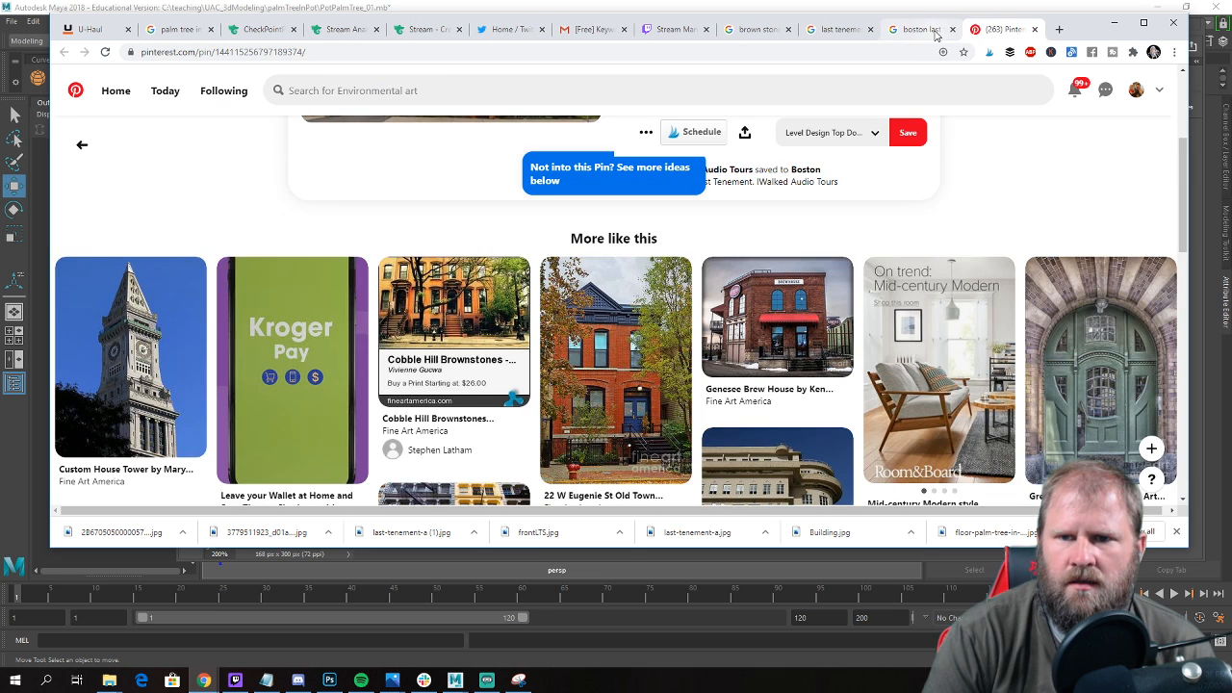
Return to the Boston last tenement image results and save the Pinterest front view as otherFront in the references folder.
click(924, 30)
right_click(910, 235)
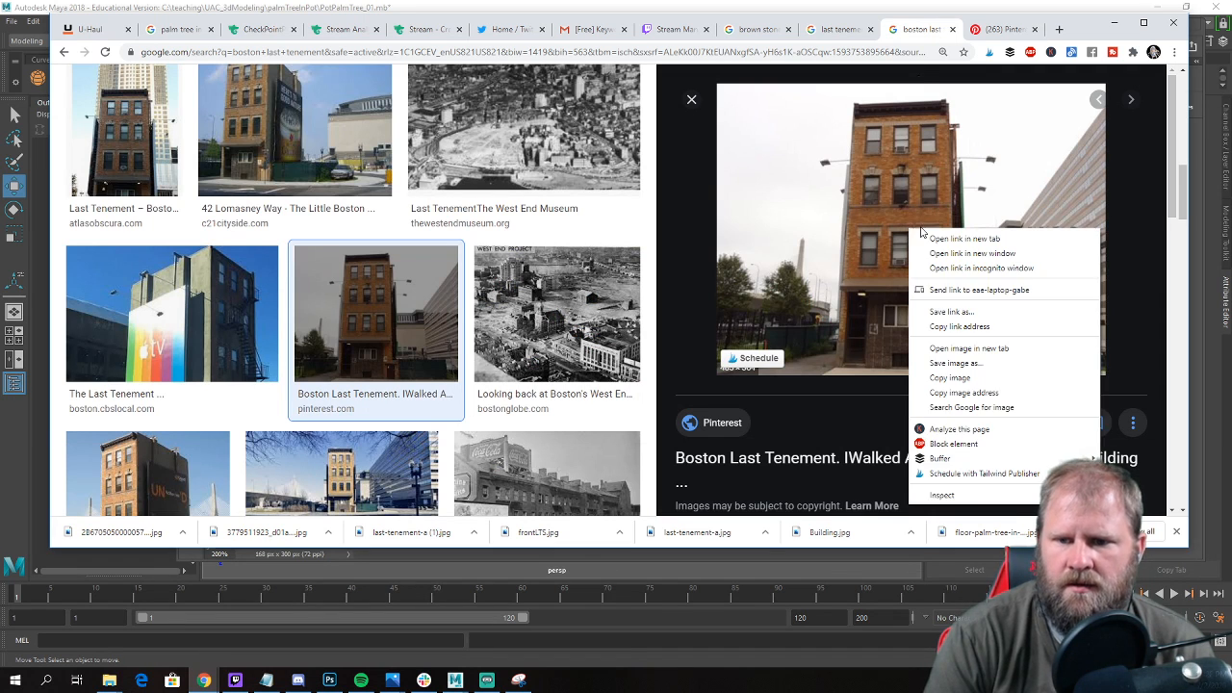
click(1028, 370)
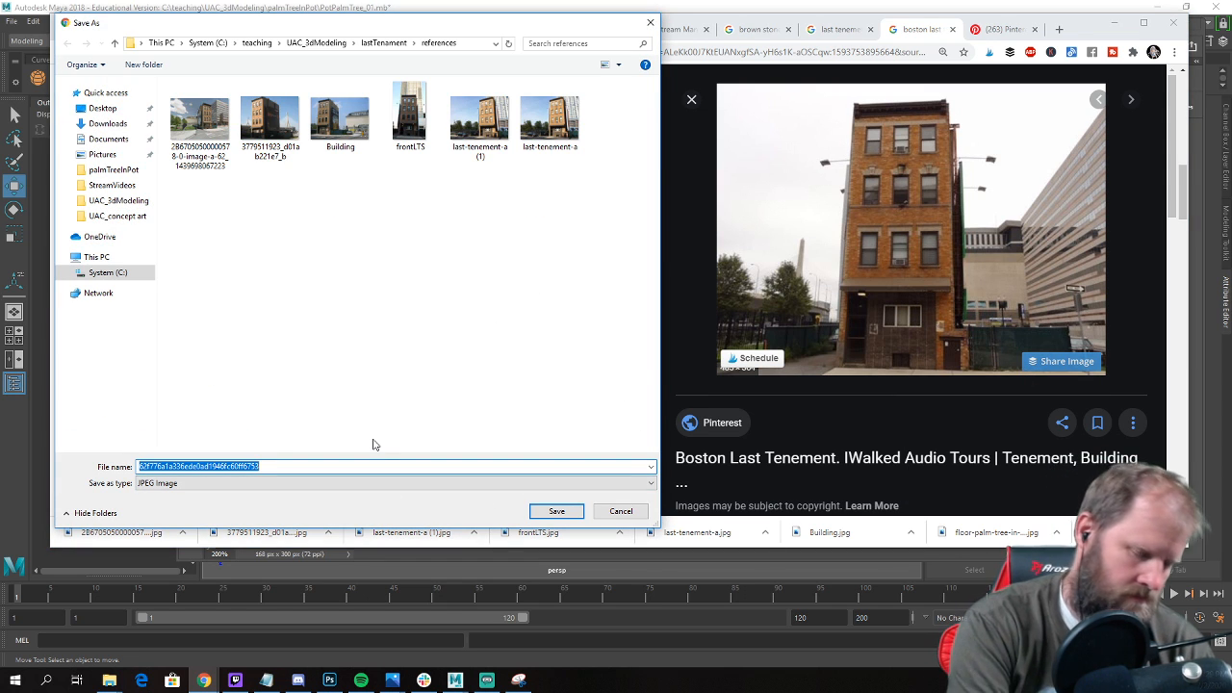
text(otherFront)
key(Return)
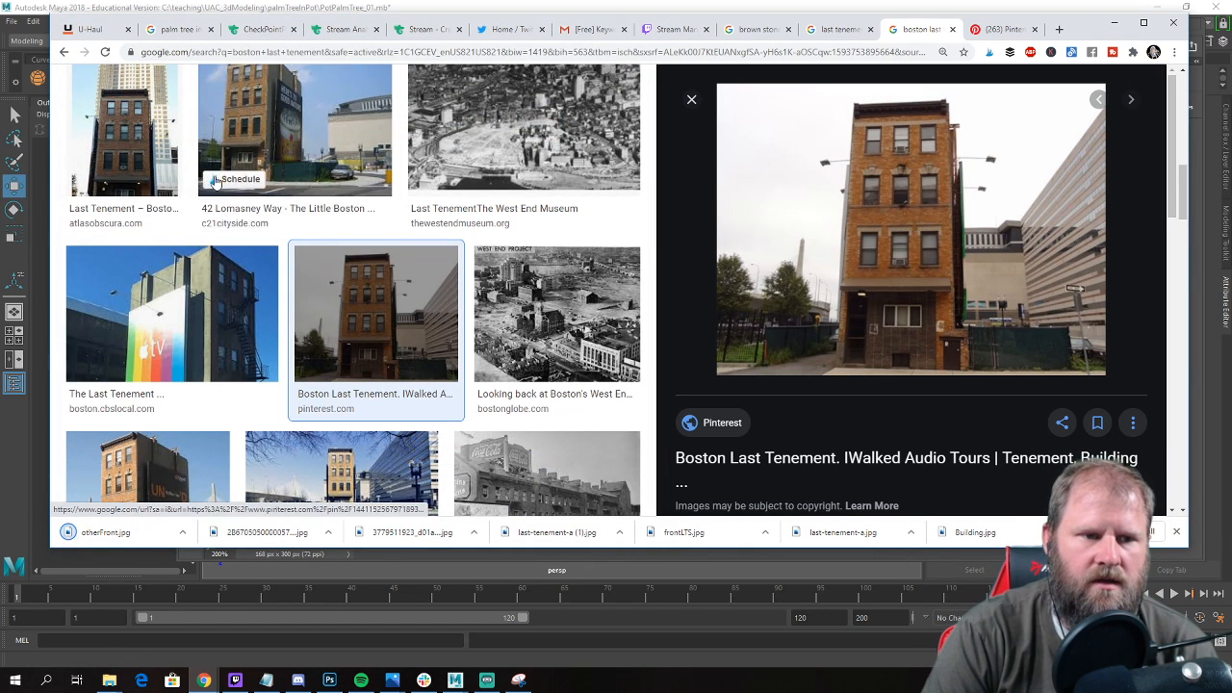
Open the Atlas Obscura page for The Last Tenement and view its front photo of 42 Lomasney Way enlarged.
click(123, 135)
scroll(424, 199, up, 2)
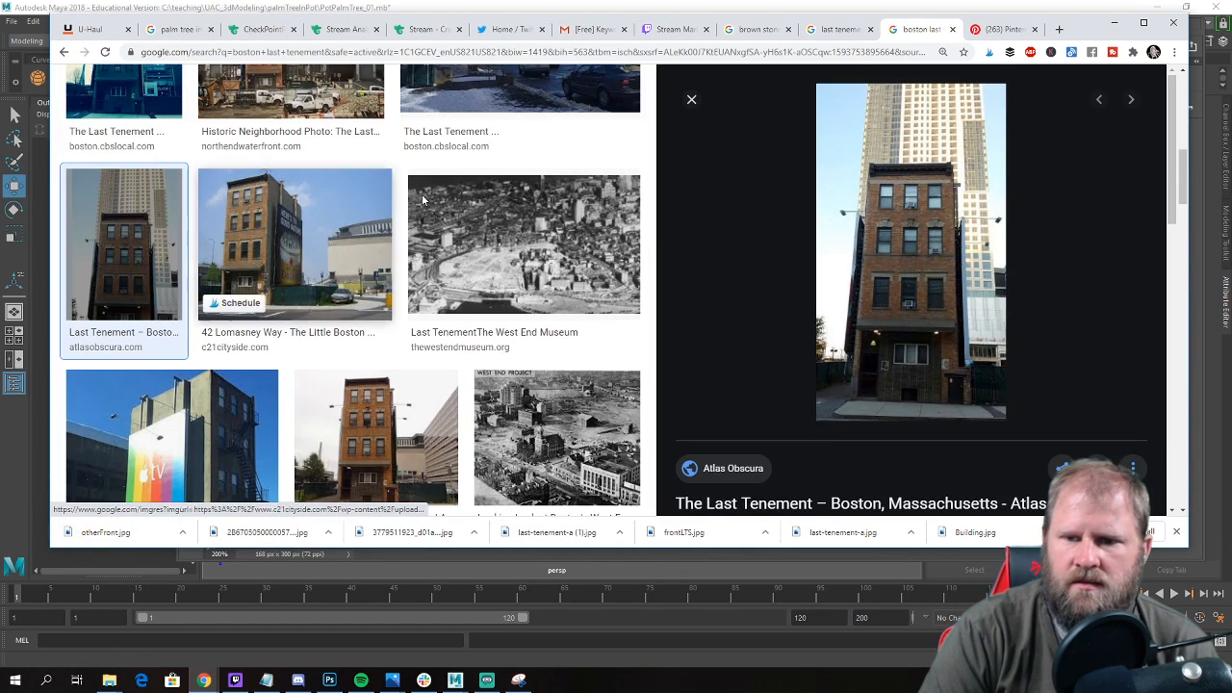
click(938, 300)
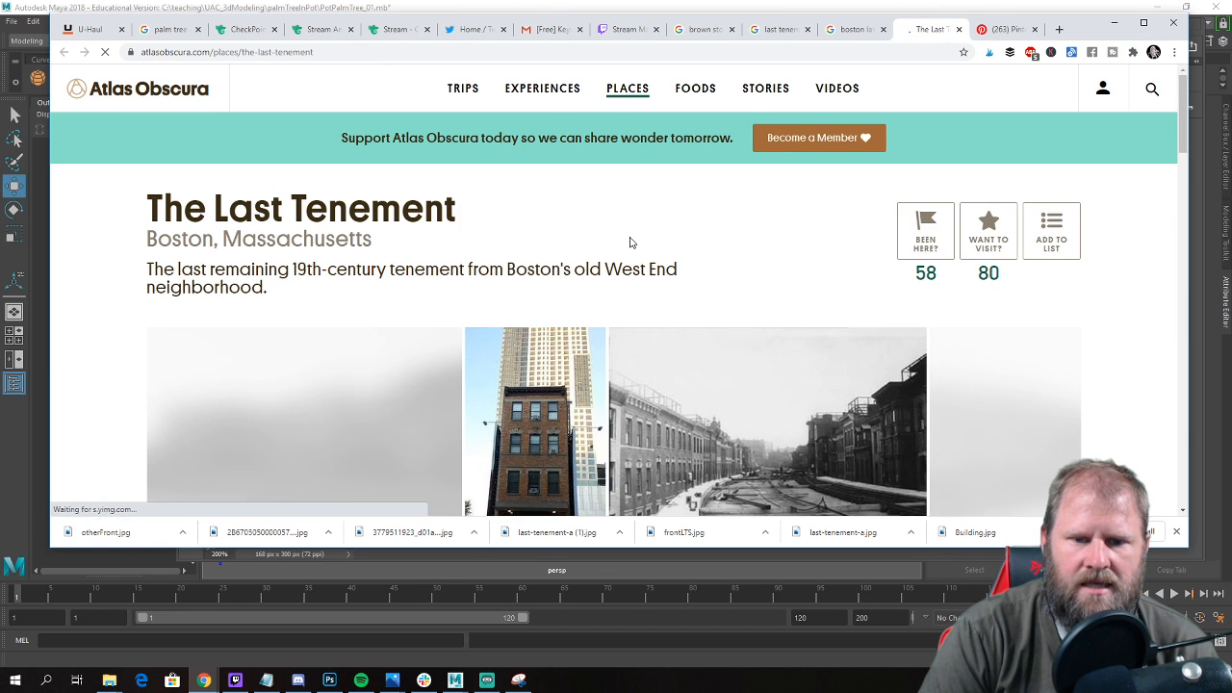
scroll(630, 241, down, 3)
click(251, 272)
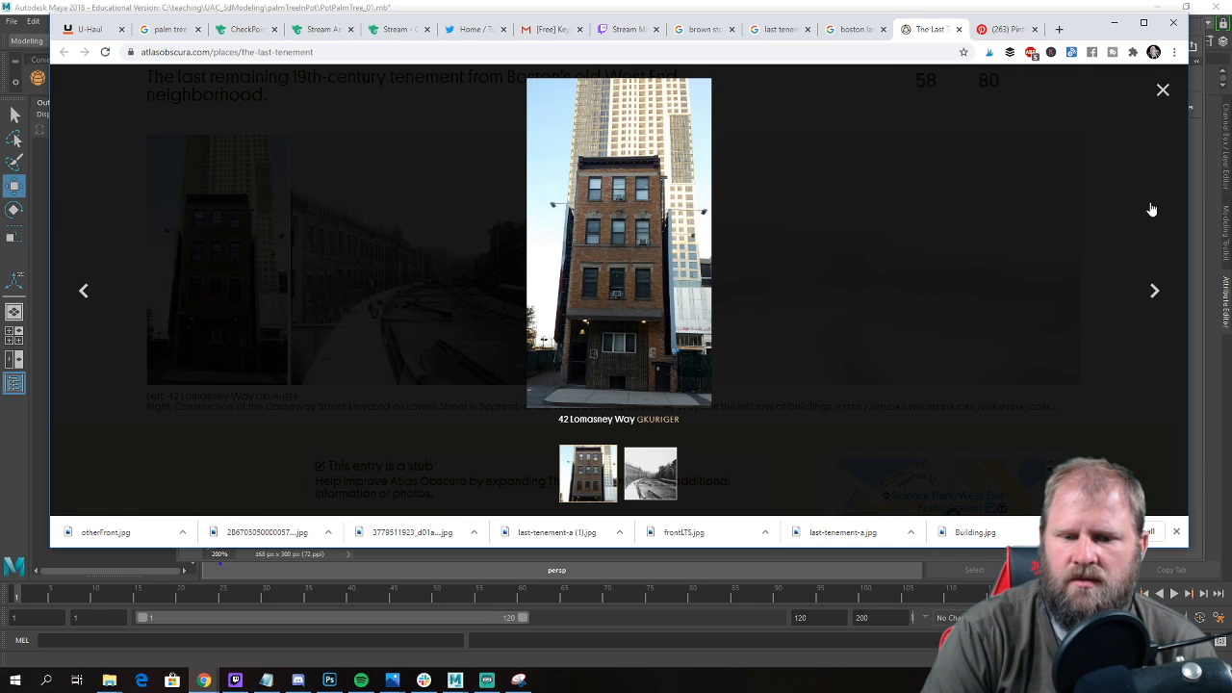
click(848, 421)
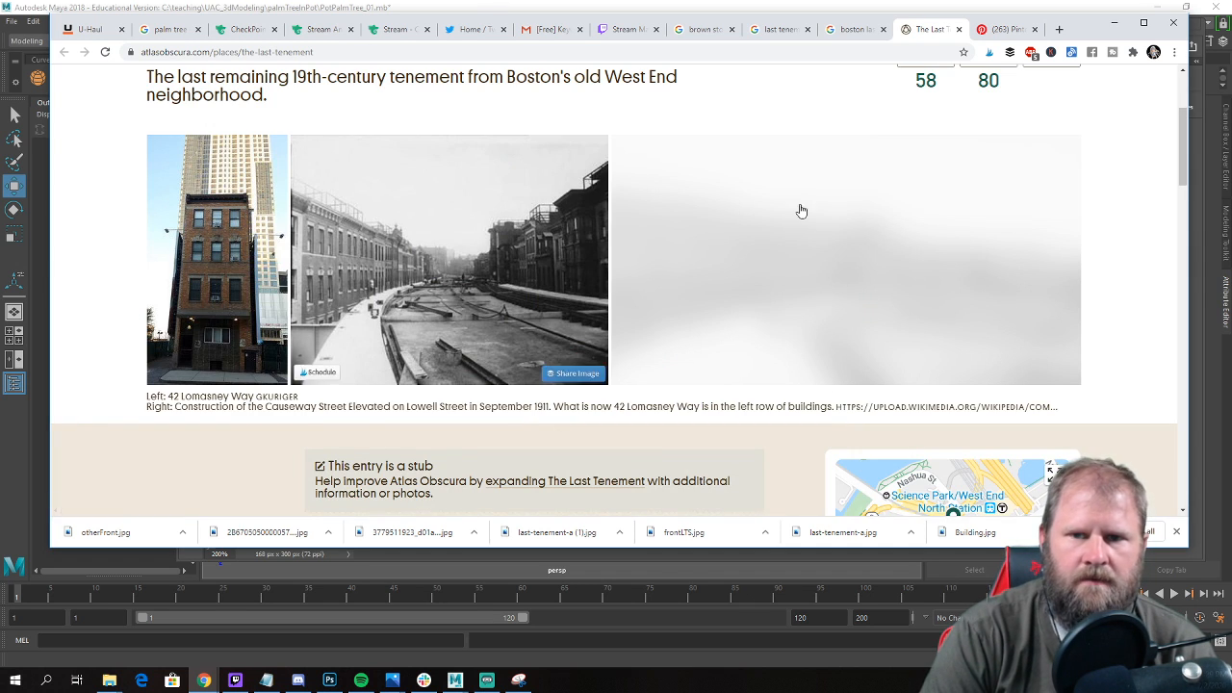
Return to the "last tenement standing" image results and filter them to large images.
click(778, 29)
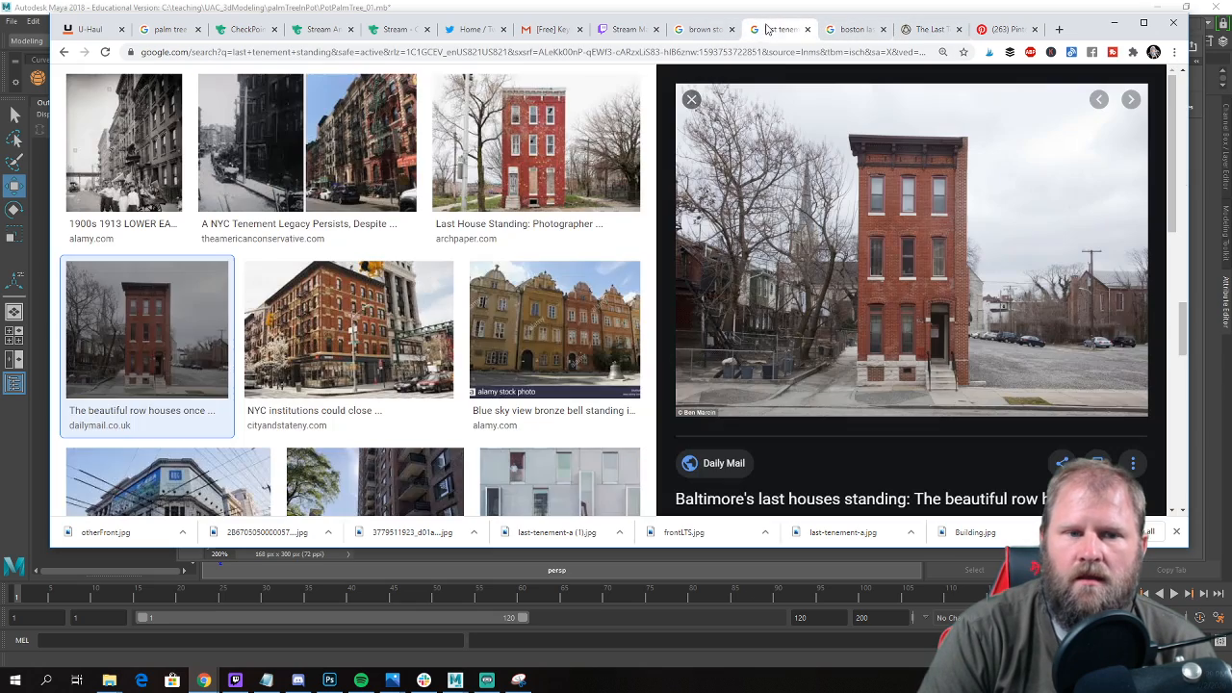
scroll(520, 260, down, 3)
scroll(520, 260, up, 5)
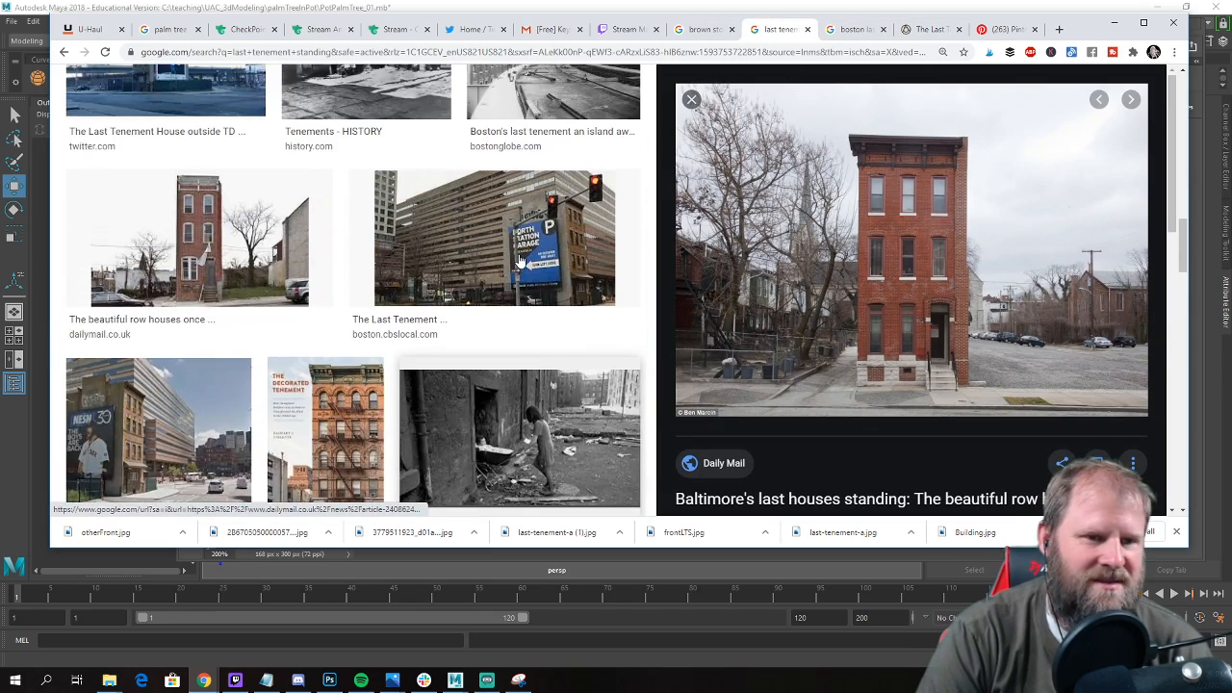
scroll(520, 262, up, 3)
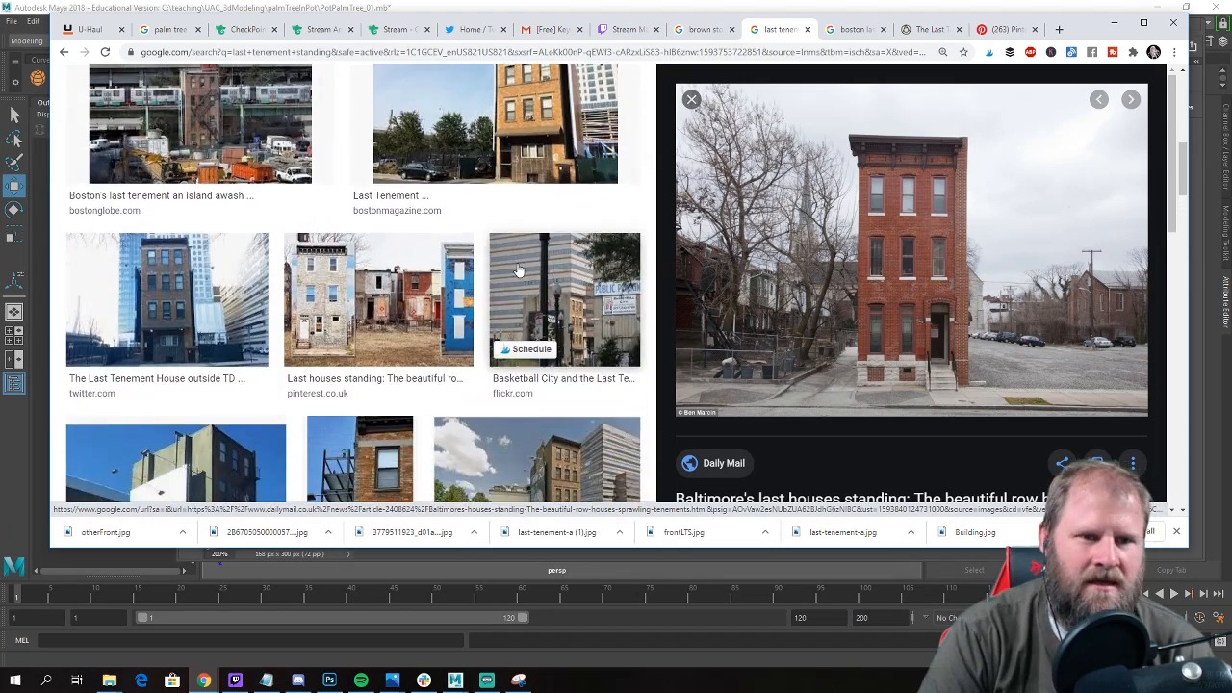
scroll(270, 126, up, 2)
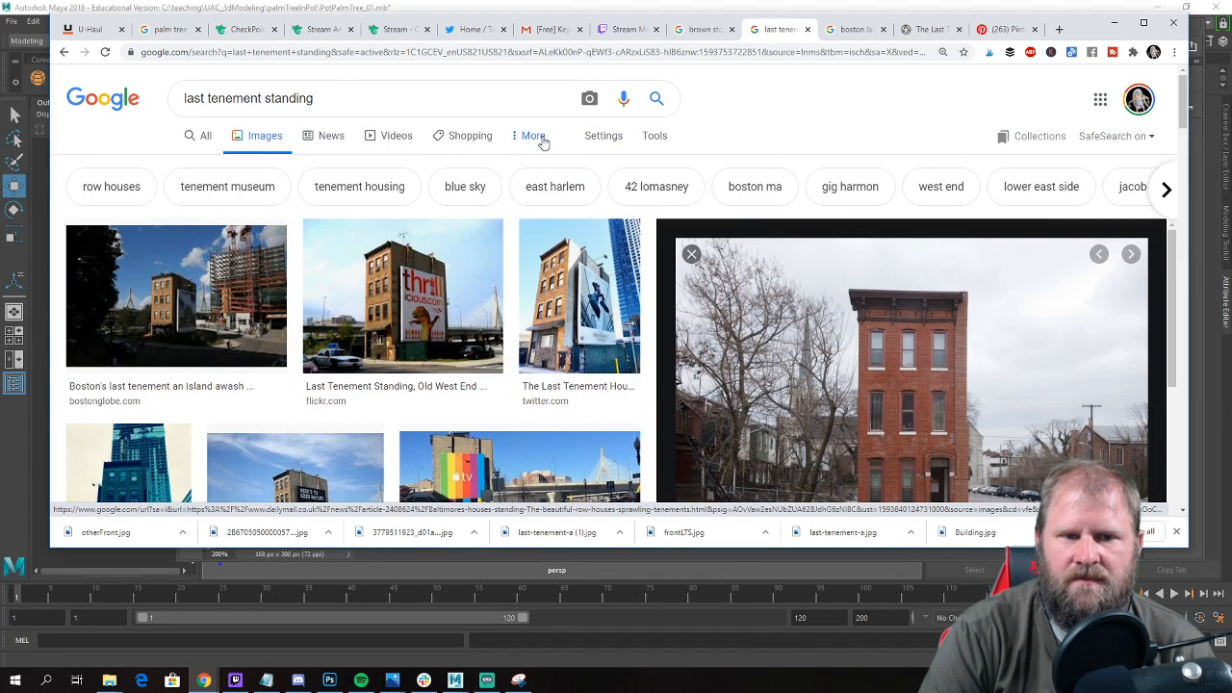
click(660, 141)
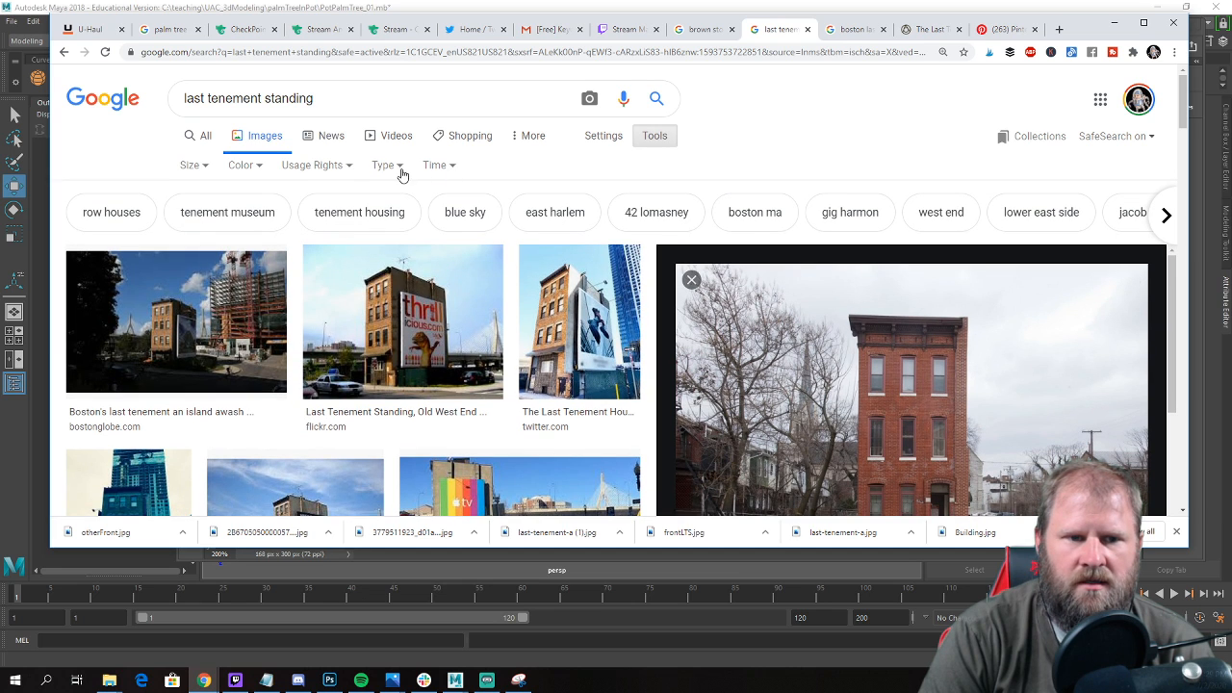
click(207, 168)
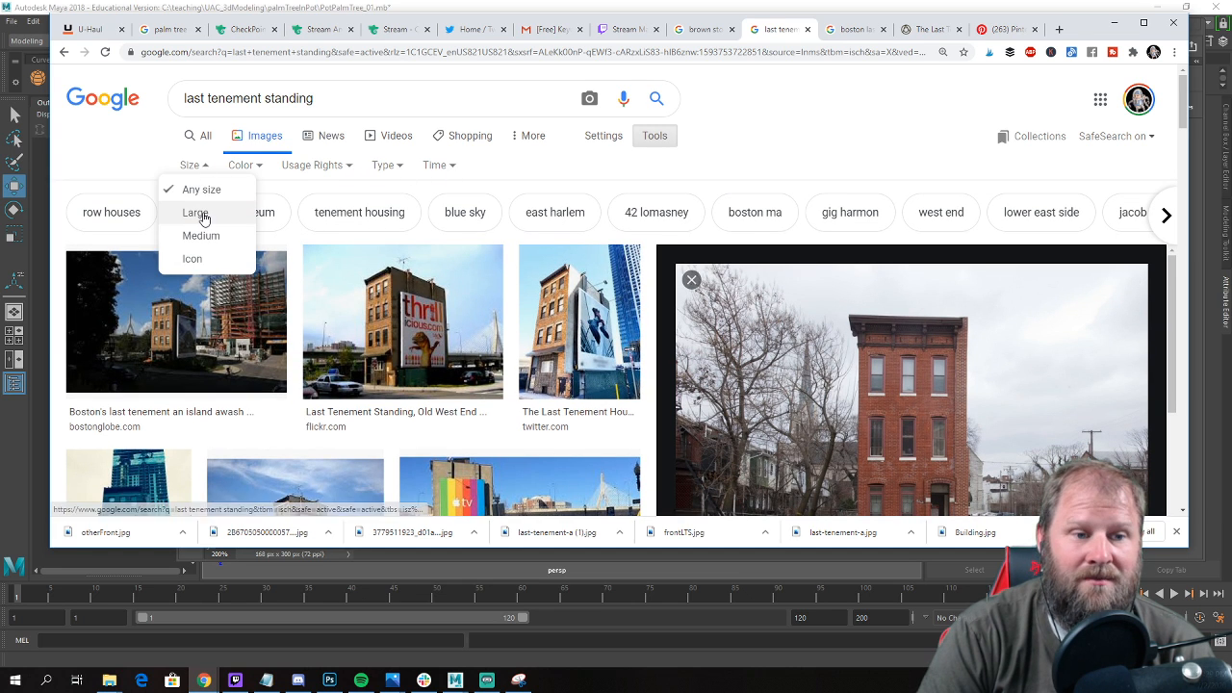
click(203, 216)
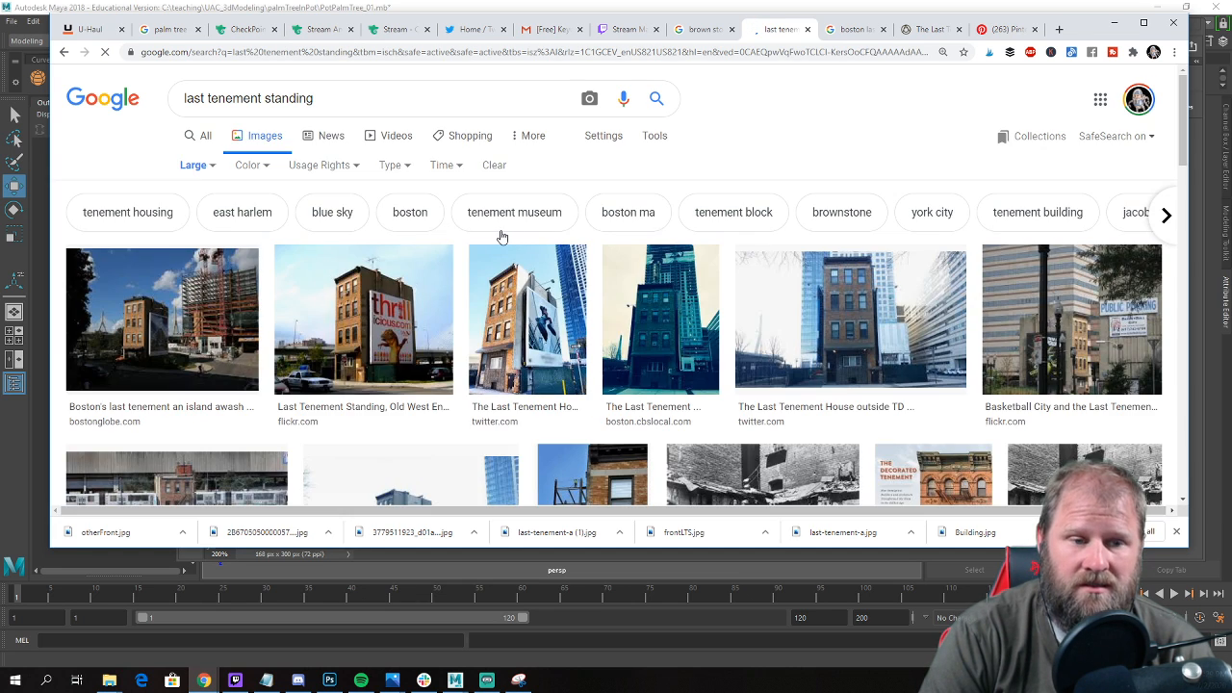
Open the Only In Boston tweet behind the Last Tenement House front view and enlarge its second photo.
scroll(625, 306, down, 2)
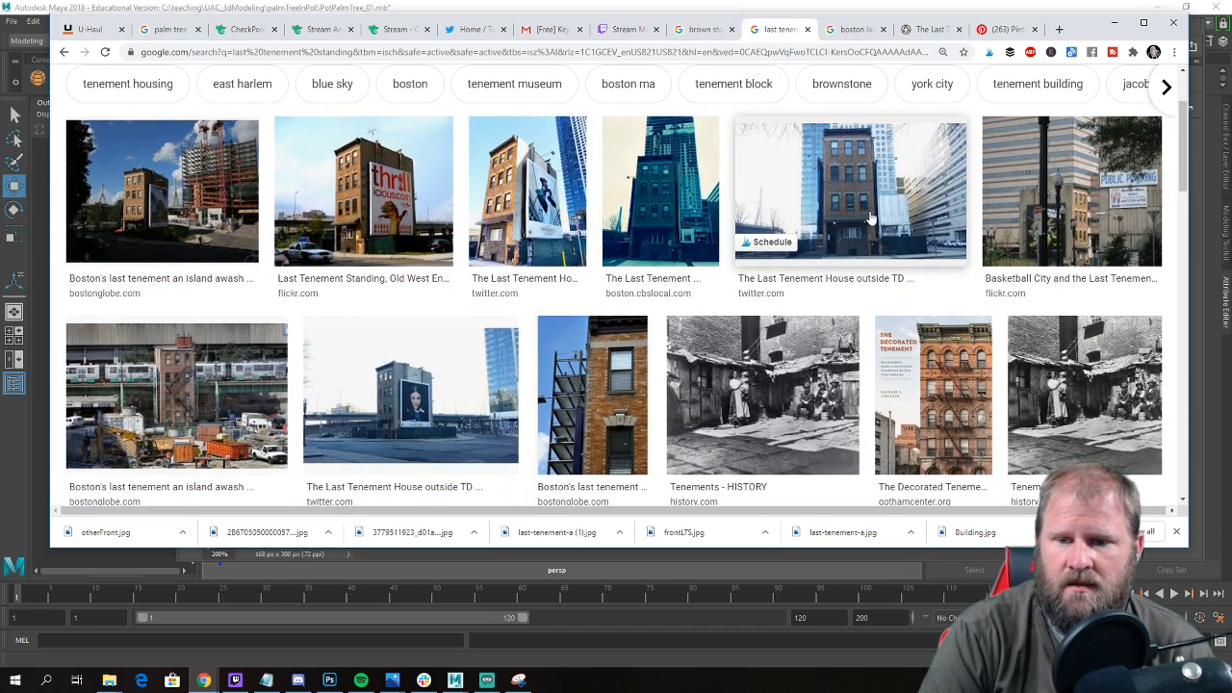
click(870, 219)
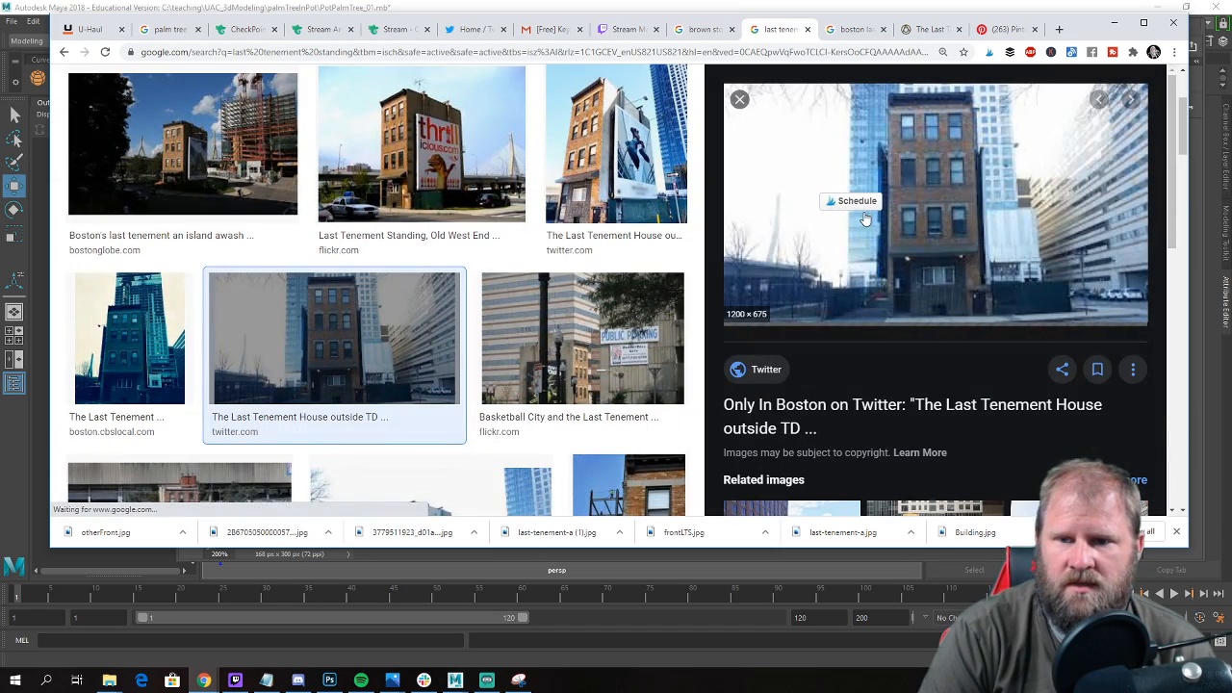
click(954, 238)
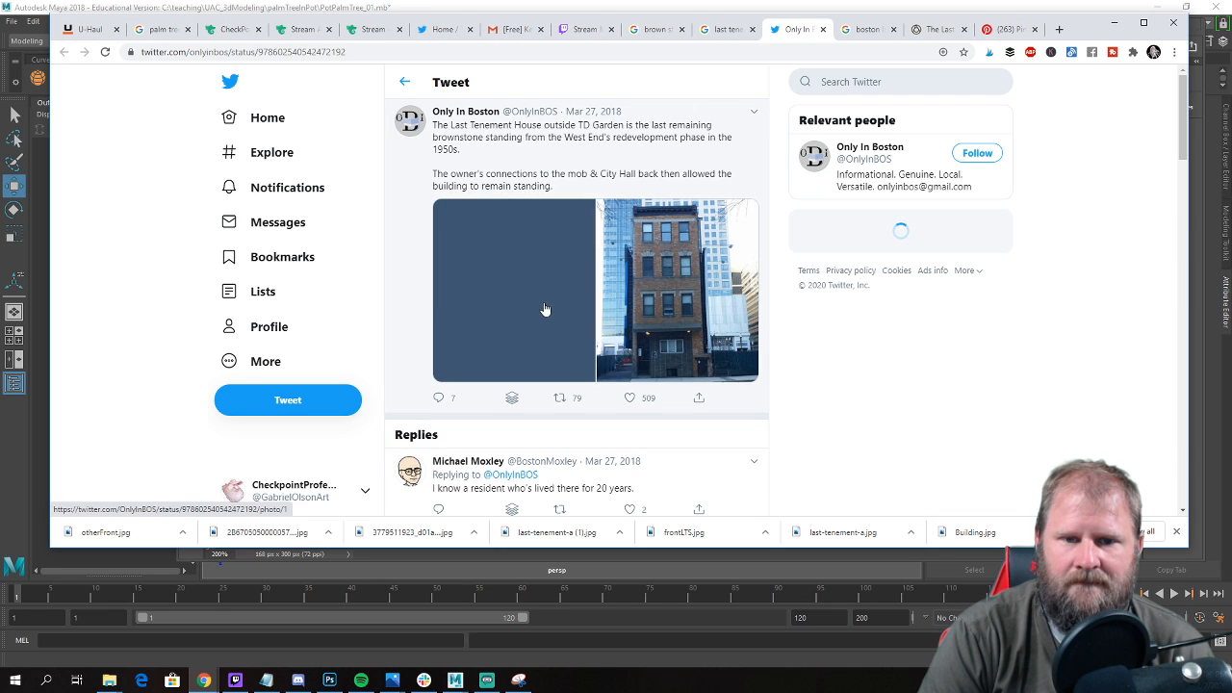
click(673, 296)
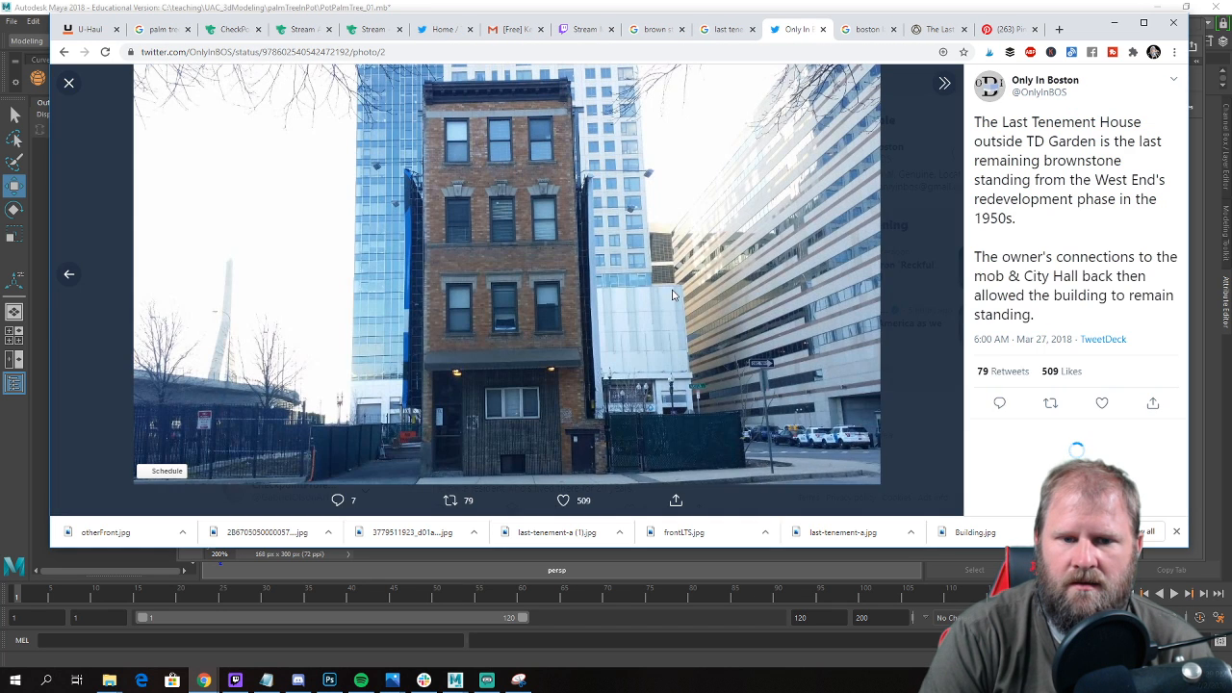
Save the enlarged tweet photo as realFront in the lastTenament references folder.
right_click(583, 255)
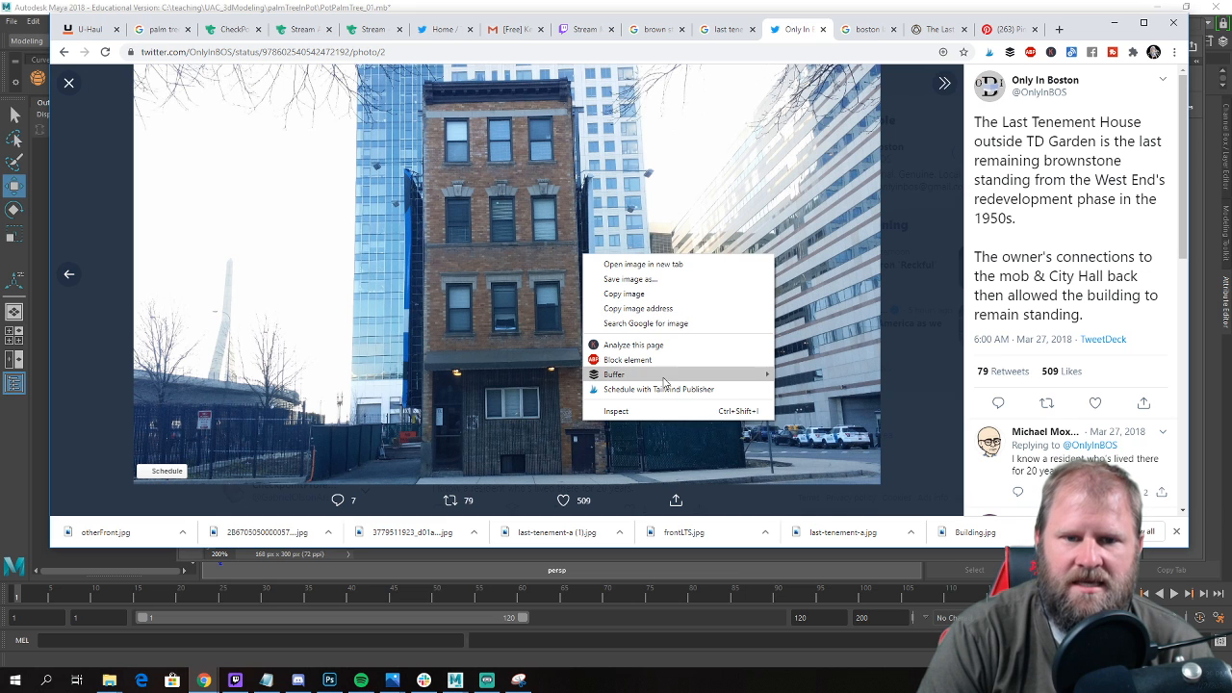
click(737, 279)
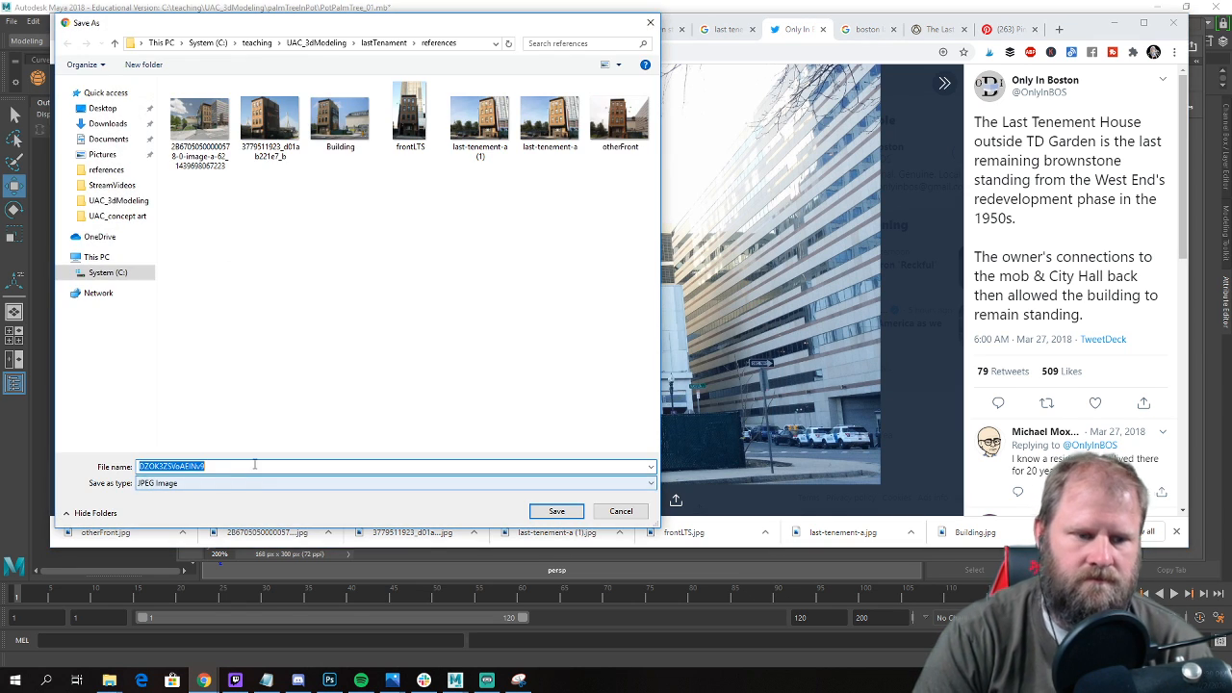
text(realFront)
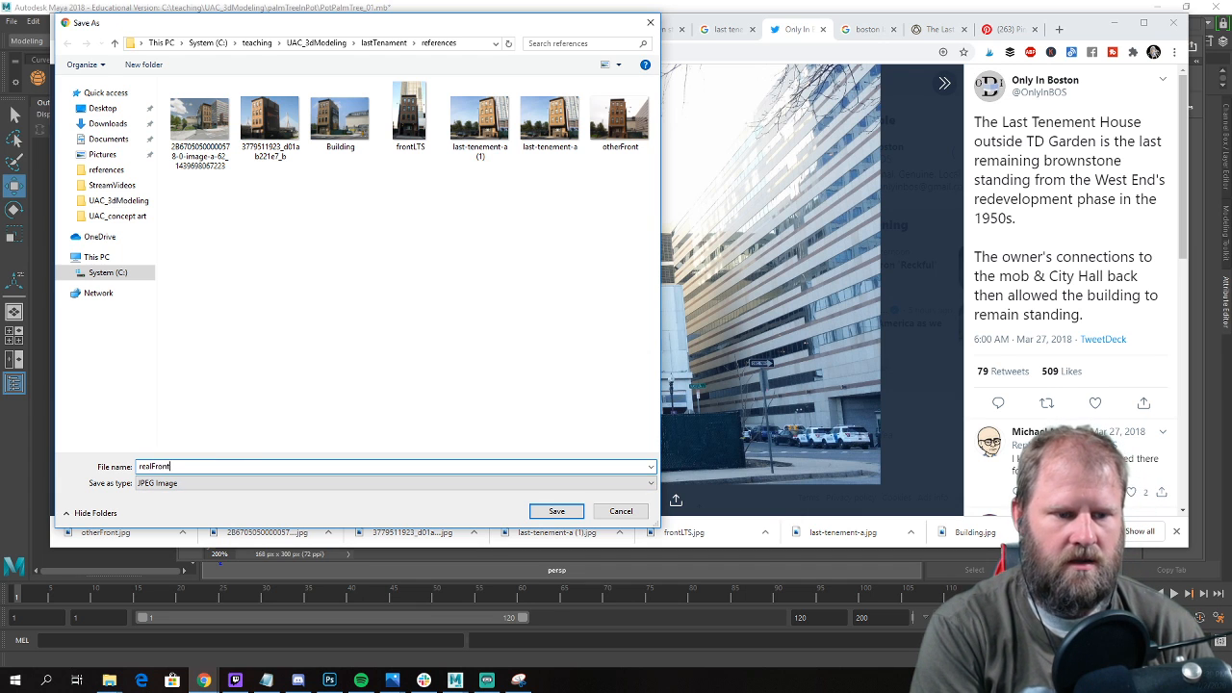
key(Return)
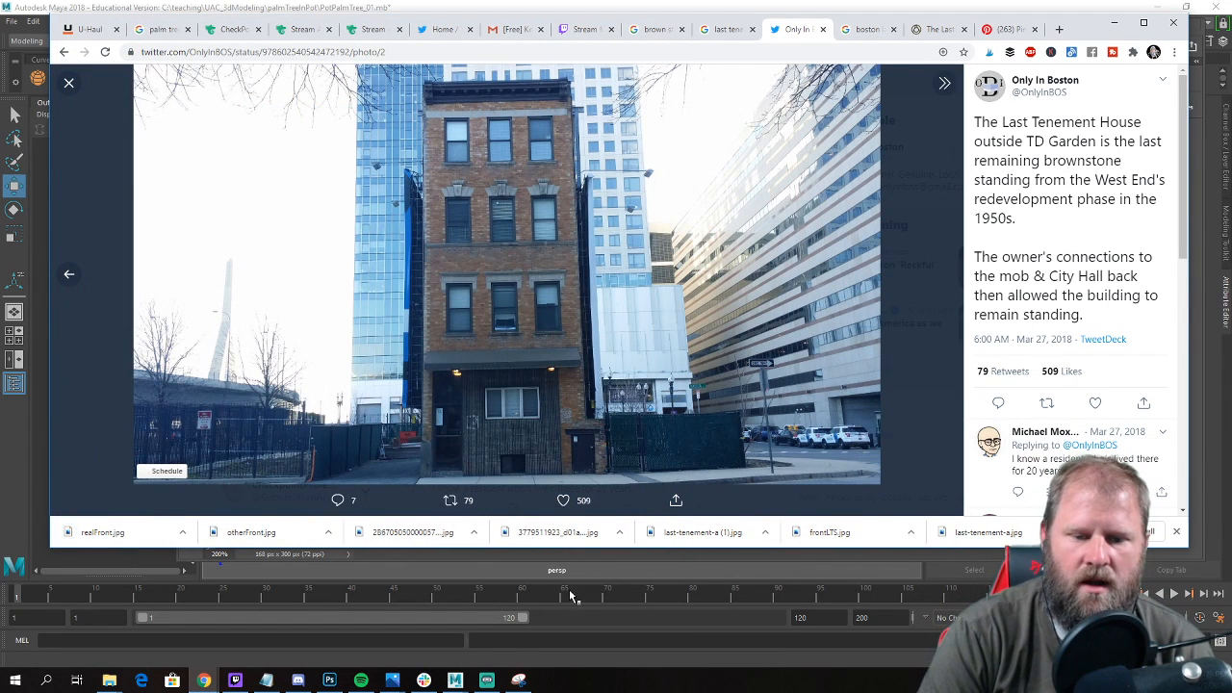
Switch to Photoshop and open realFront from the references folder.
mouse_move(455, 680)
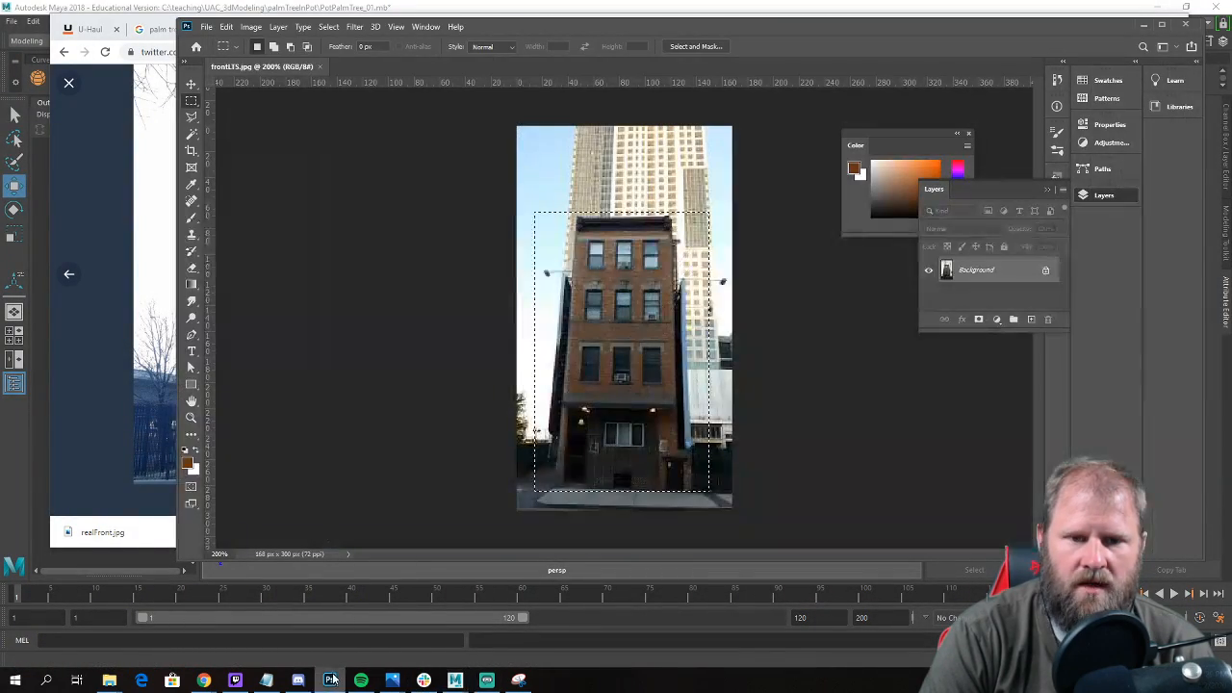
click(330, 680)
click(629, 191)
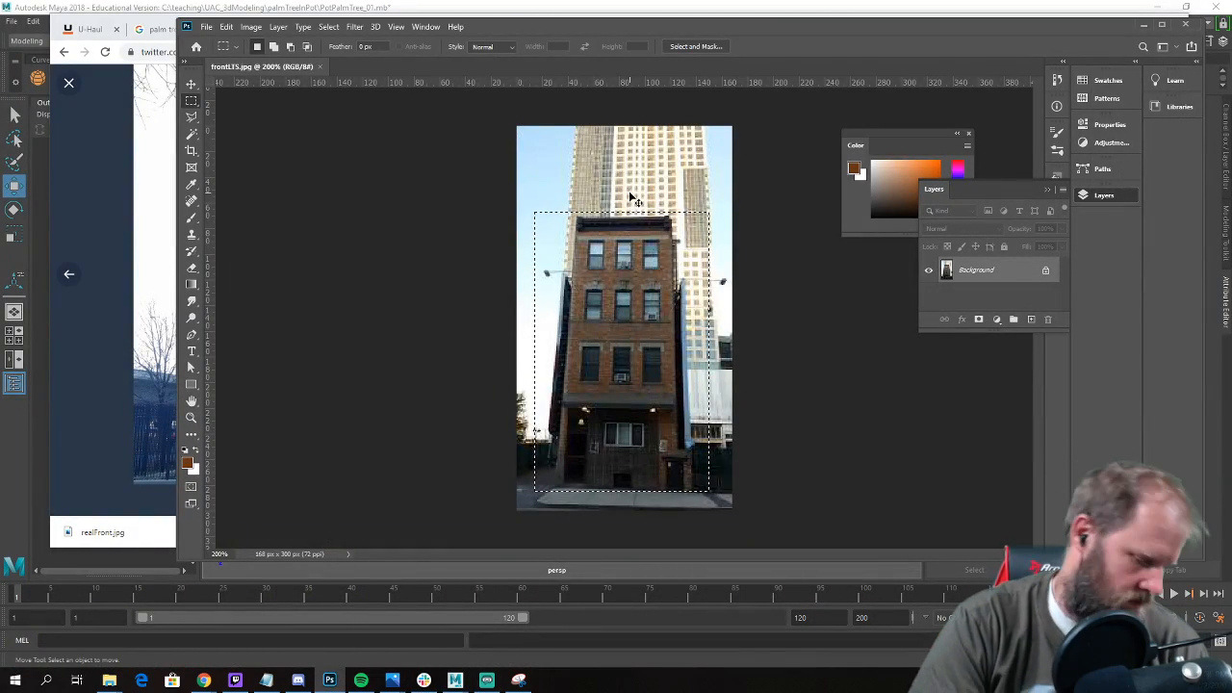
click(206, 27)
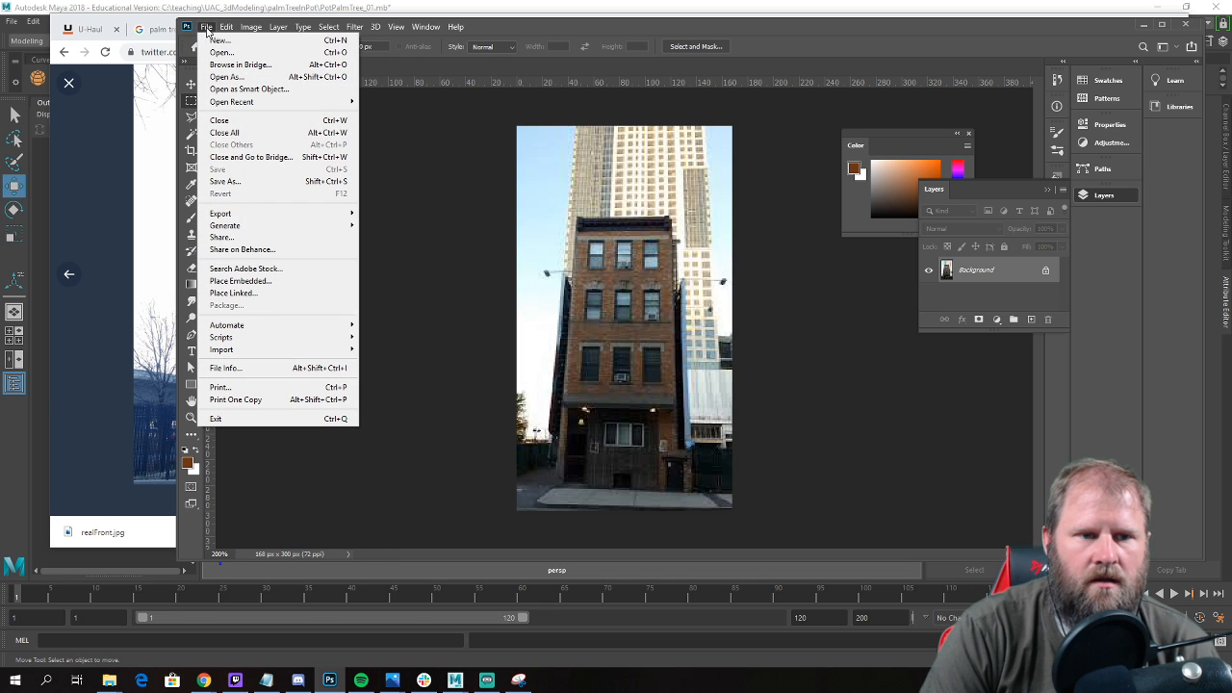
click(256, 53)
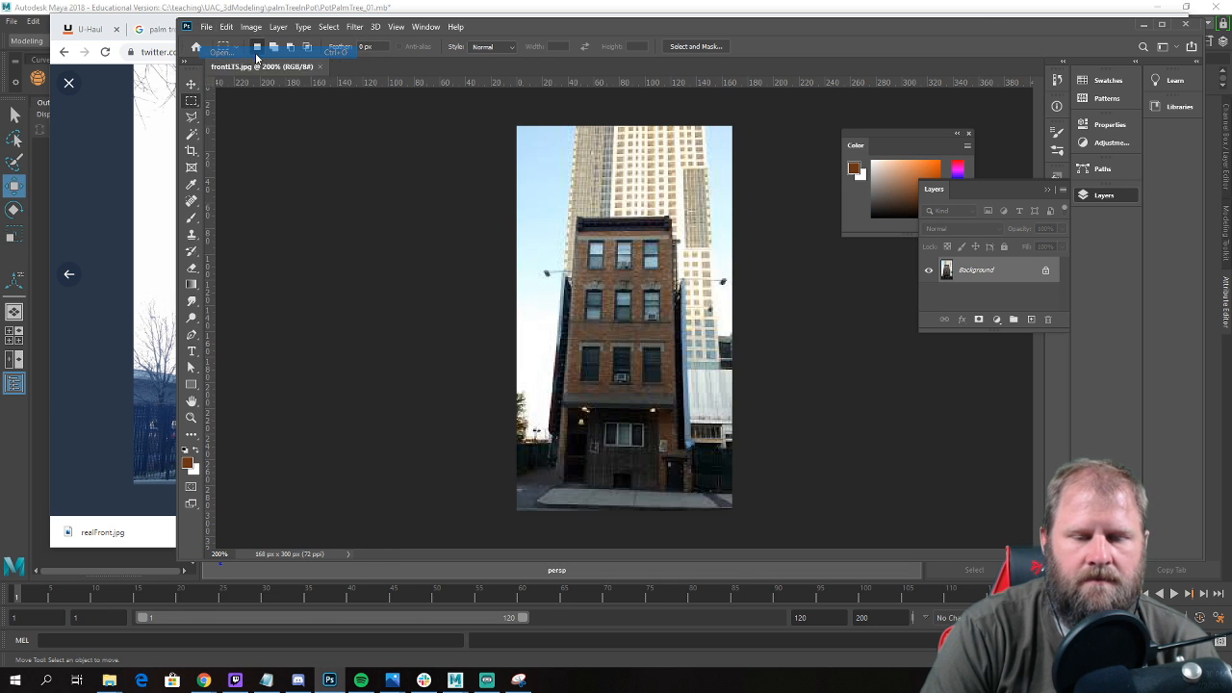
click(808, 145)
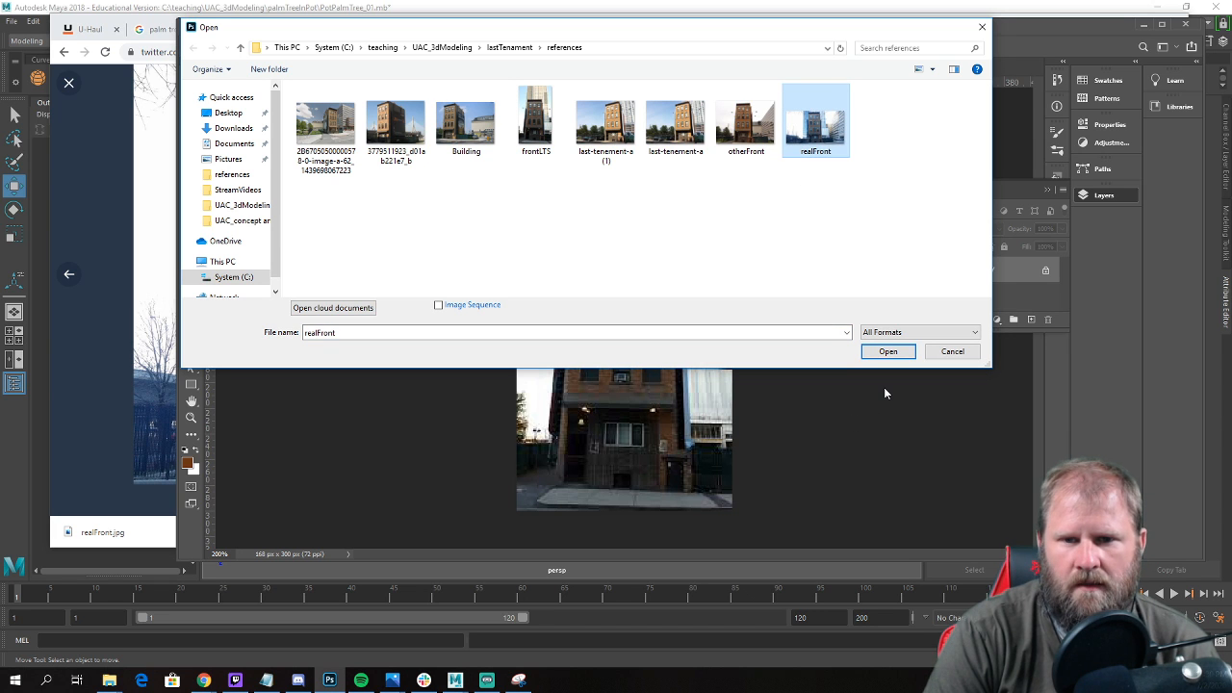
click(893, 353)
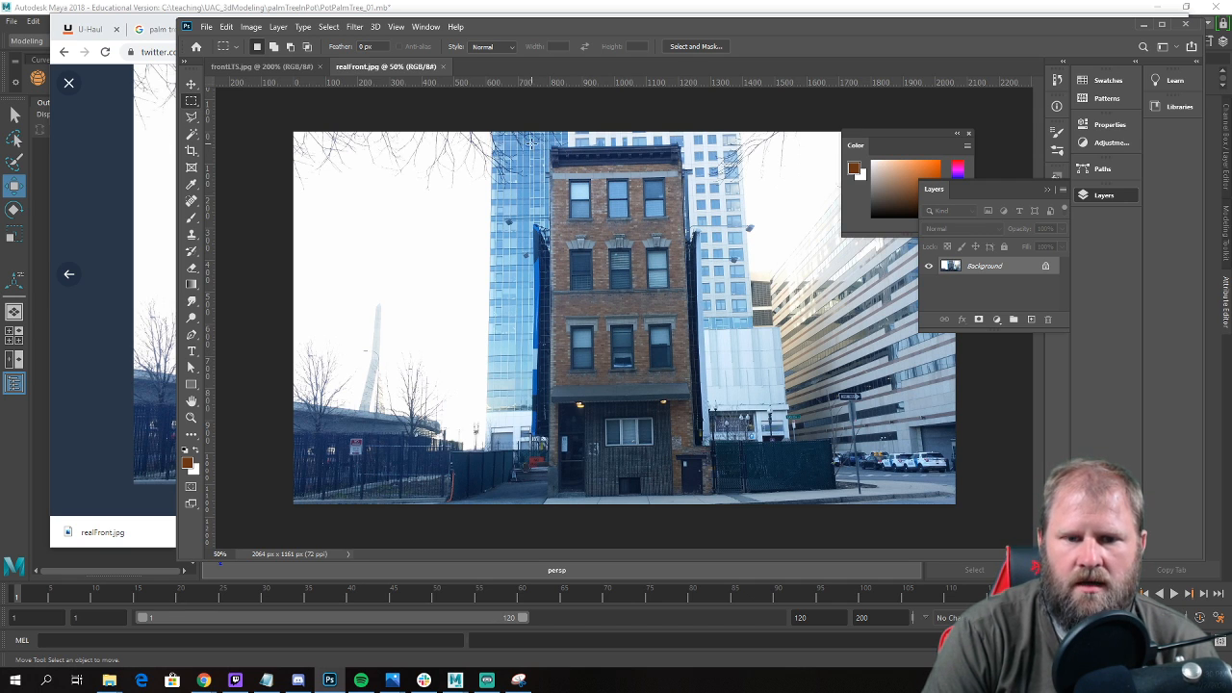
Select the whole tenement building with a rectangular marquee and try a Distort transform on it.
drag(597, 297, 734, 499)
click(225, 26)
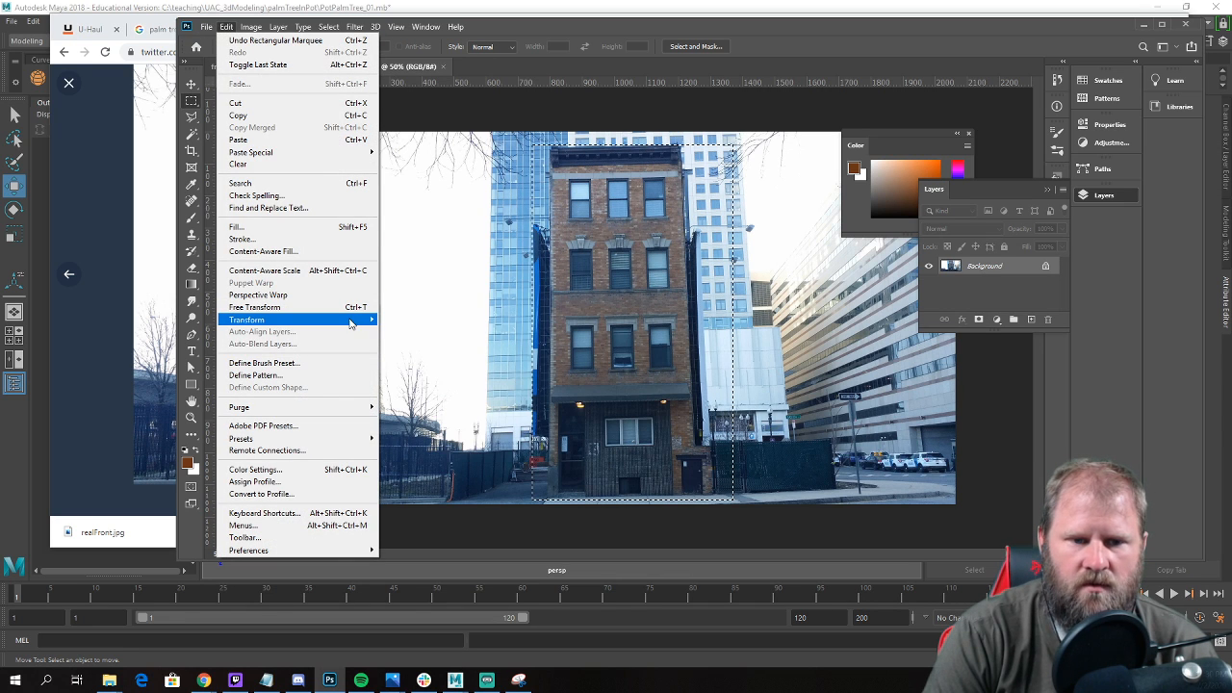
mouse_move(351, 323)
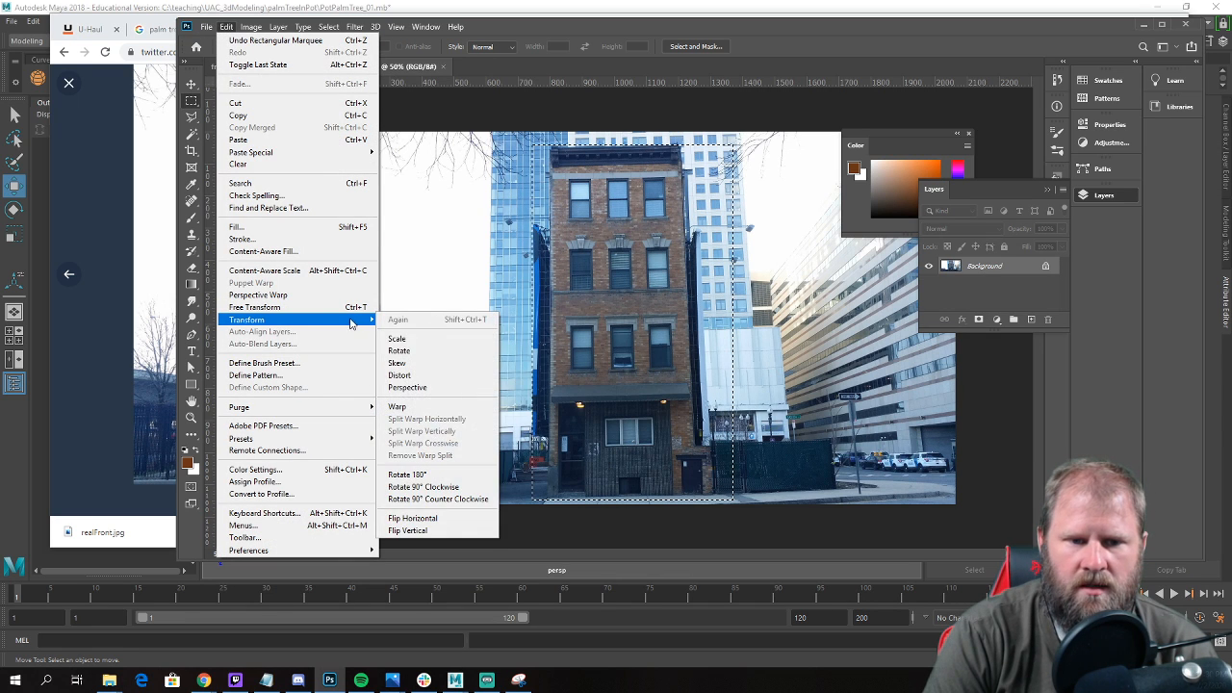
click(459, 381)
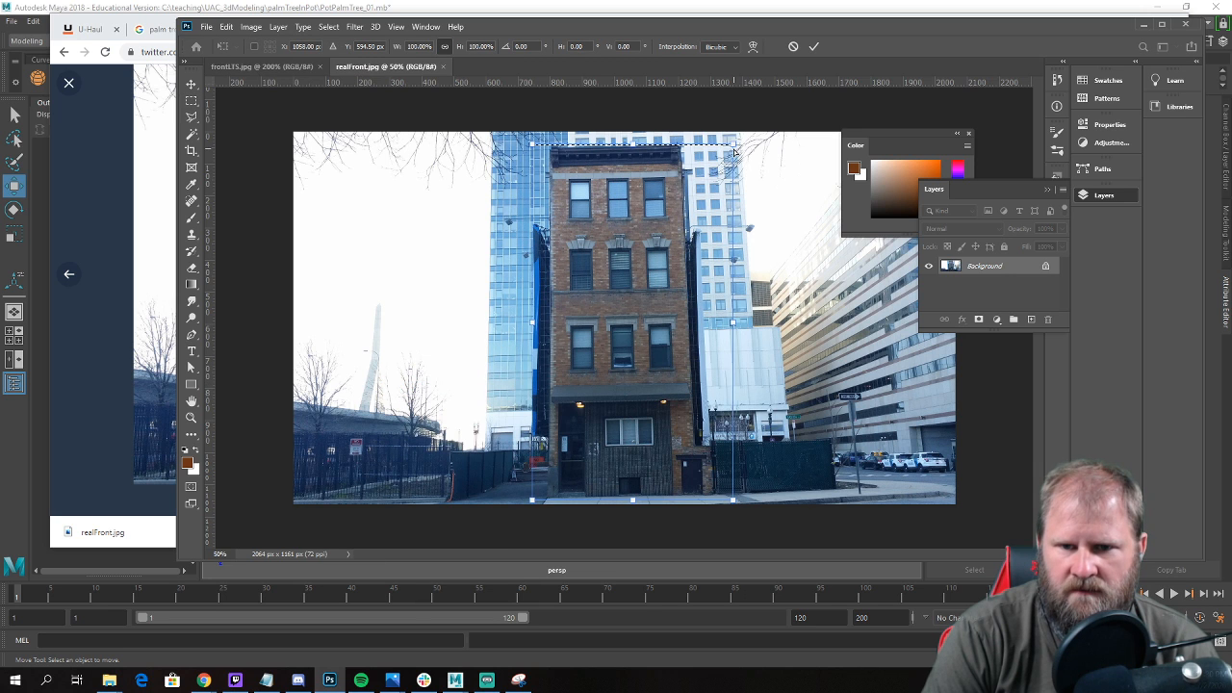
mouse_move(734, 144)
mouse_down()
mouse_move(750, 148)
mouse_move(734, 146)
mouse_up()
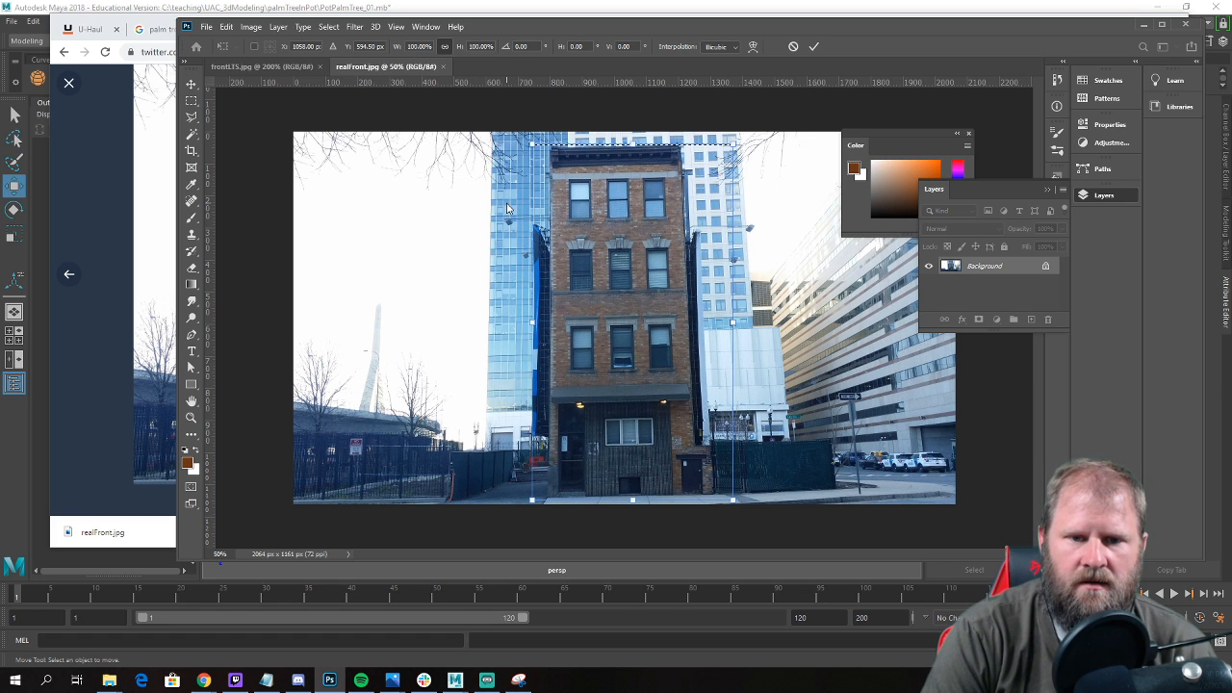
key(Return)
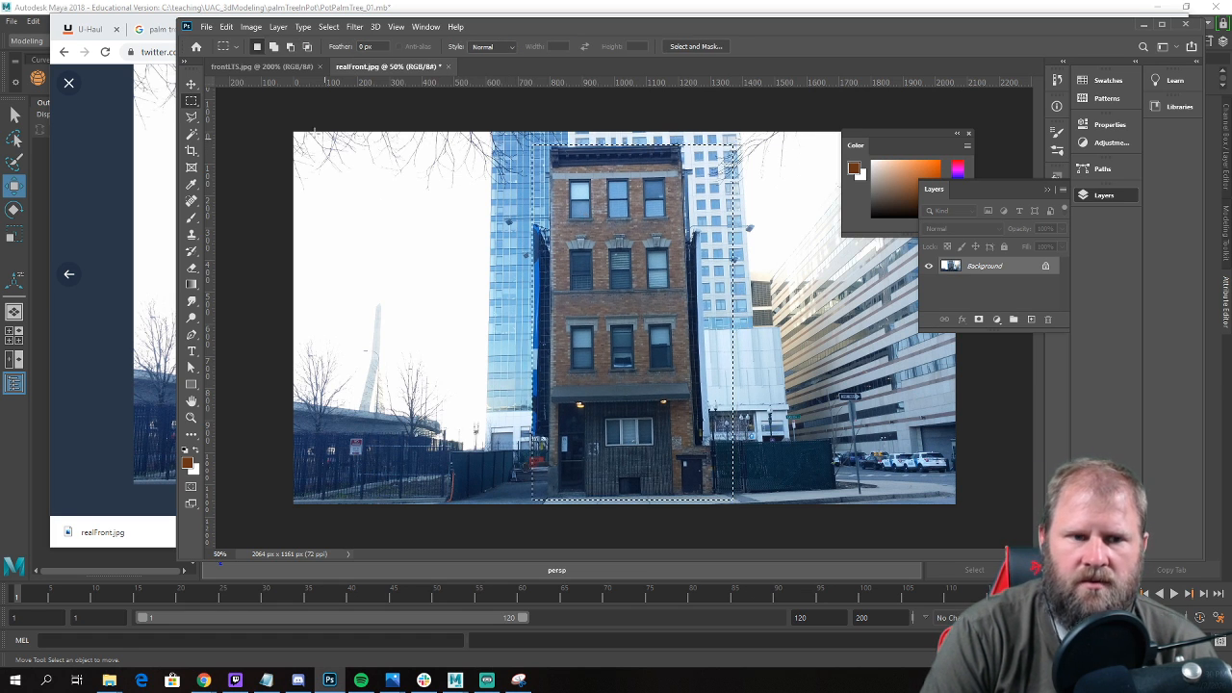
Start a Free Transform on the selected building and pull its upper-right corner outward to straighten the right side.
click(226, 27)
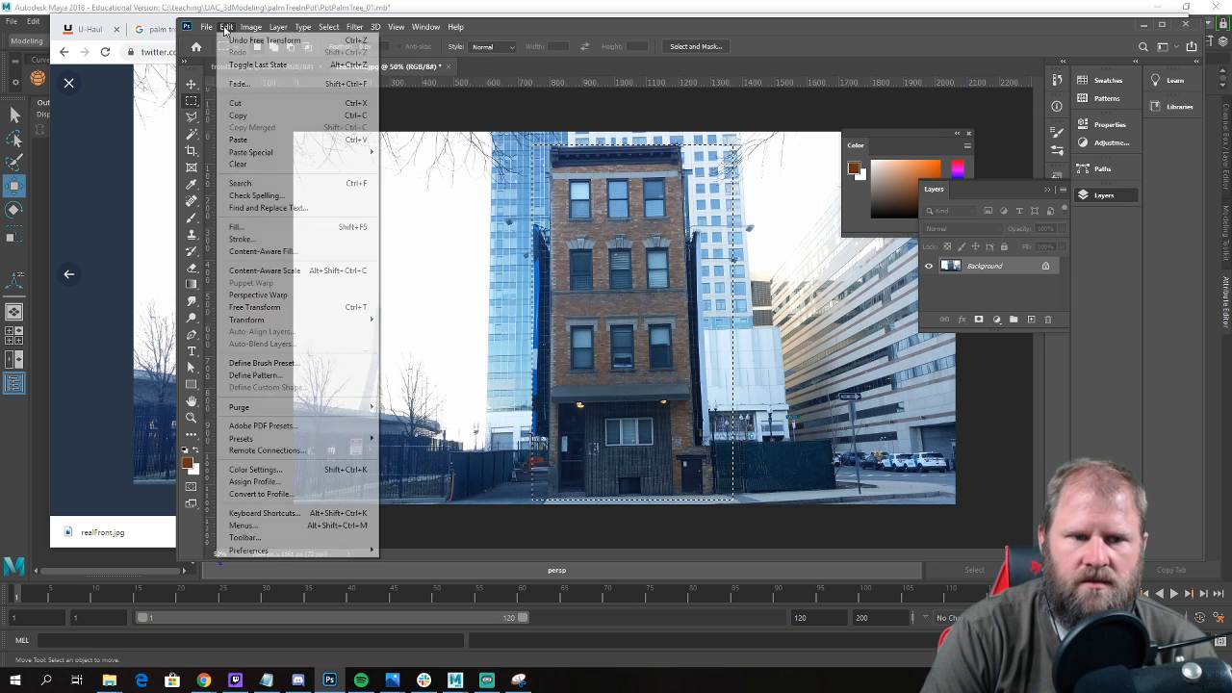
click(310, 309)
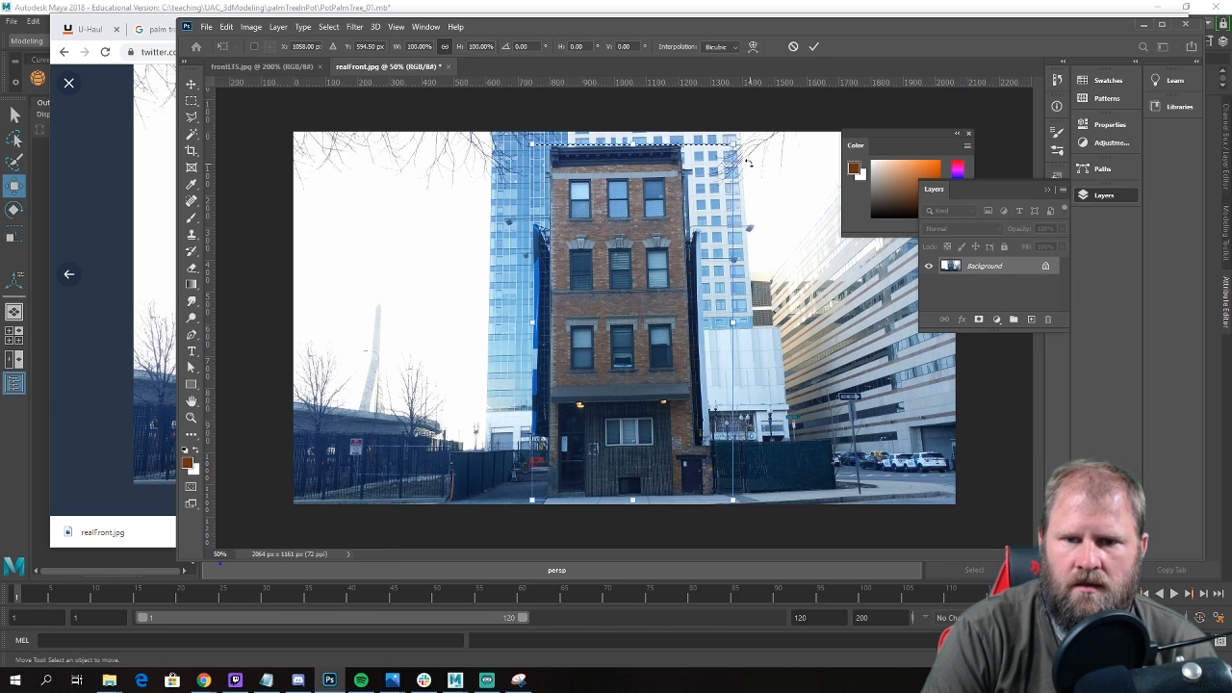
ctrl+drag(737, 144, 750, 144)
drag(752, 144, 753, 145)
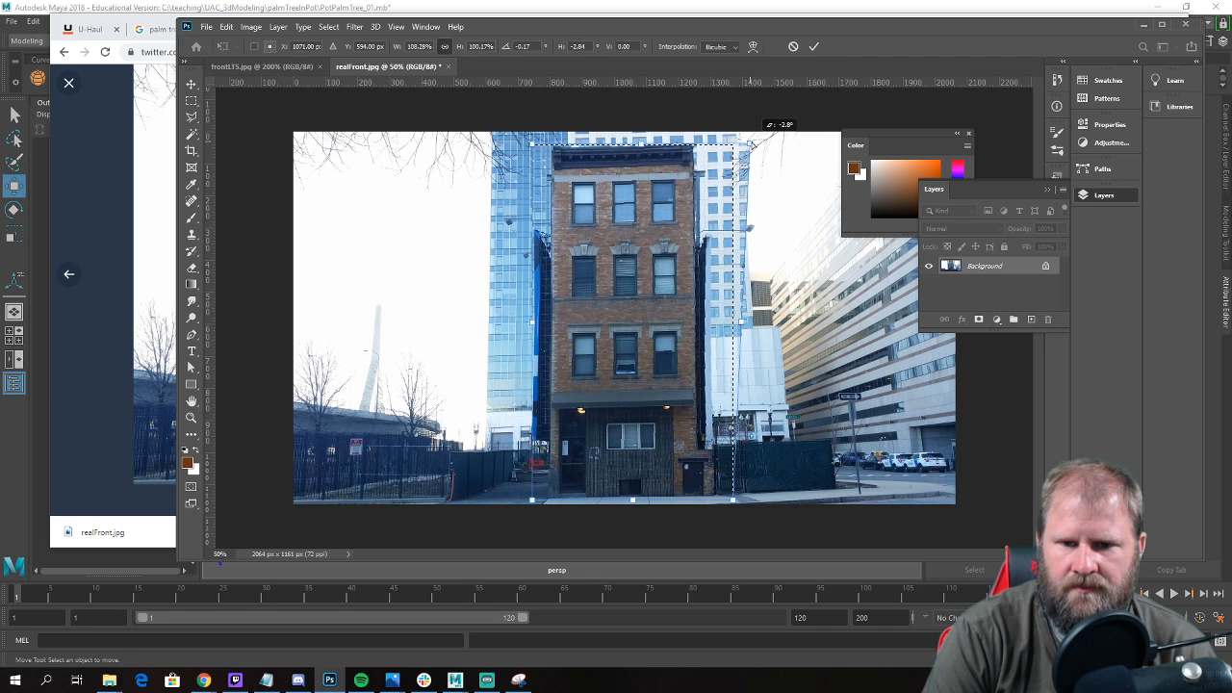
Place vertical guides along both sides of the building, the right one at about 1266 px, and pull the upper corners outward to match them.
drag(210, 223, 694, 248)
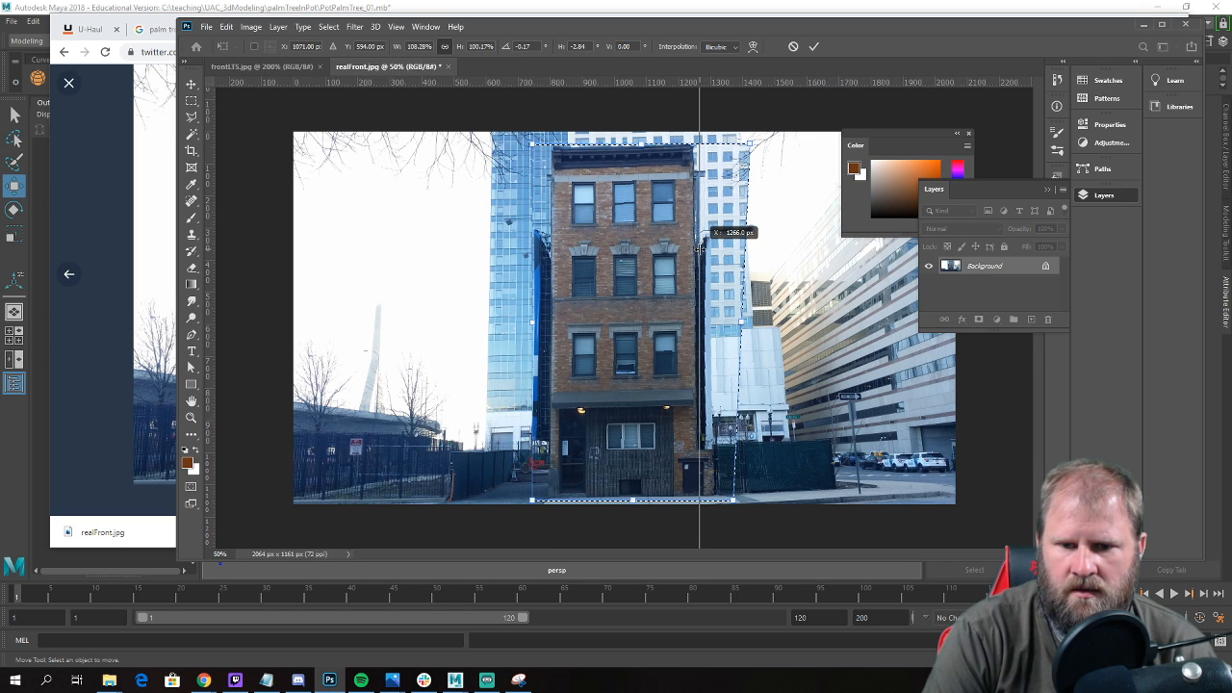
drag(700, 248, 700, 248)
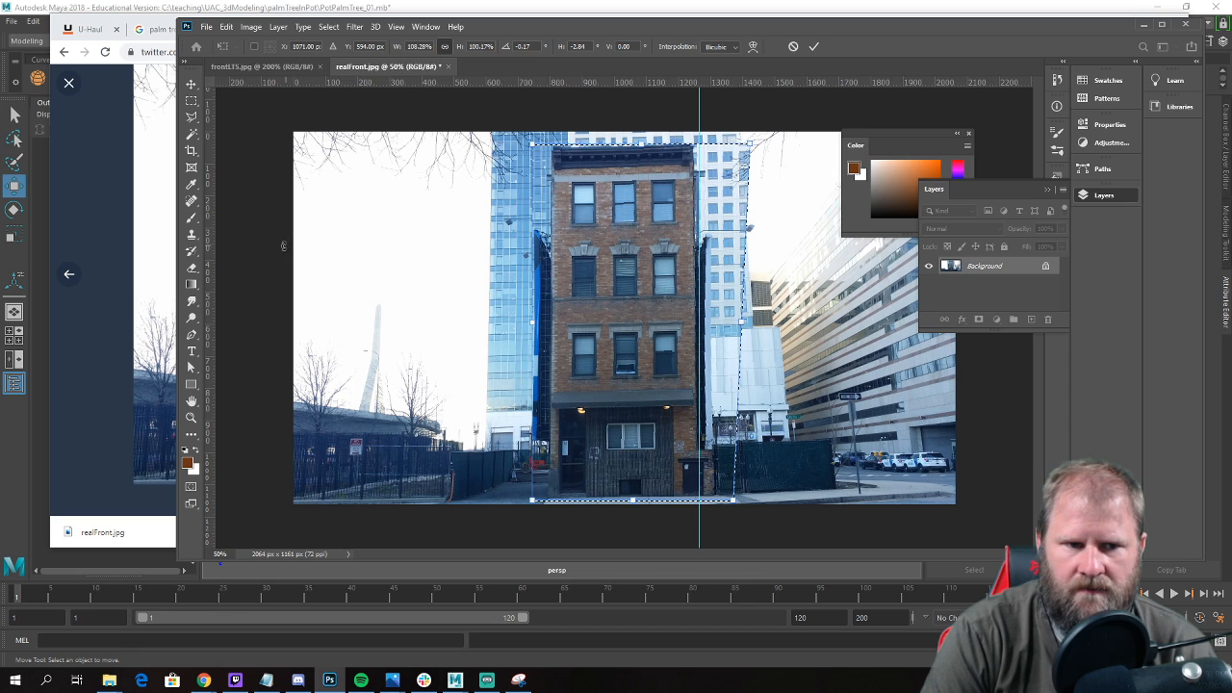
drag(212, 262, 547, 267)
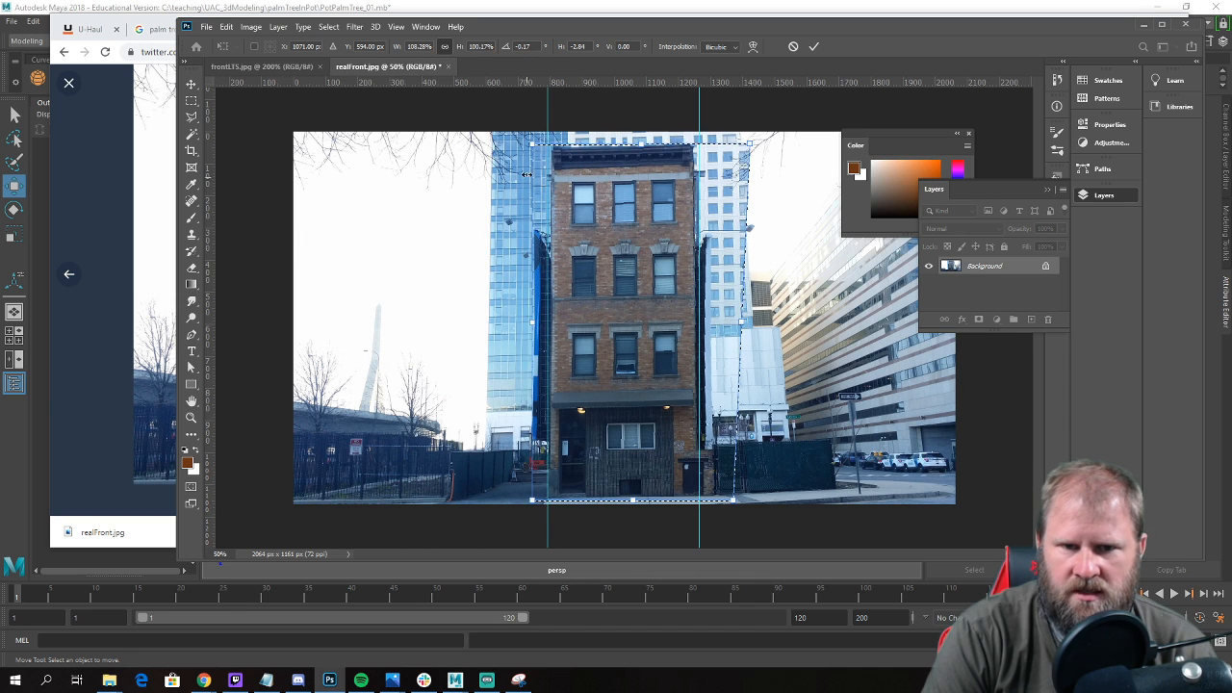
ctrl+drag(535, 146, 529, 147)
ctrl+drag(751, 142, 759, 151)
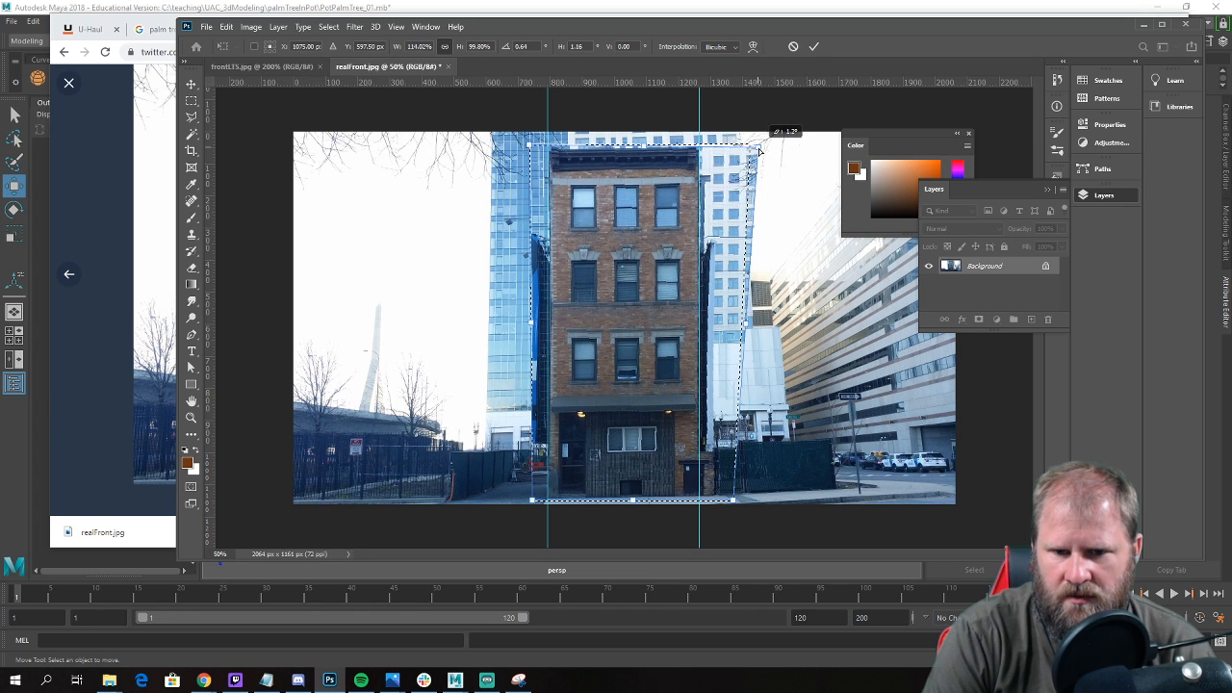
Add horizontal guides at the roofline, middle window row and base, level the building's right corners to them, and apply the transform.
drag(569, 83, 602, 147)
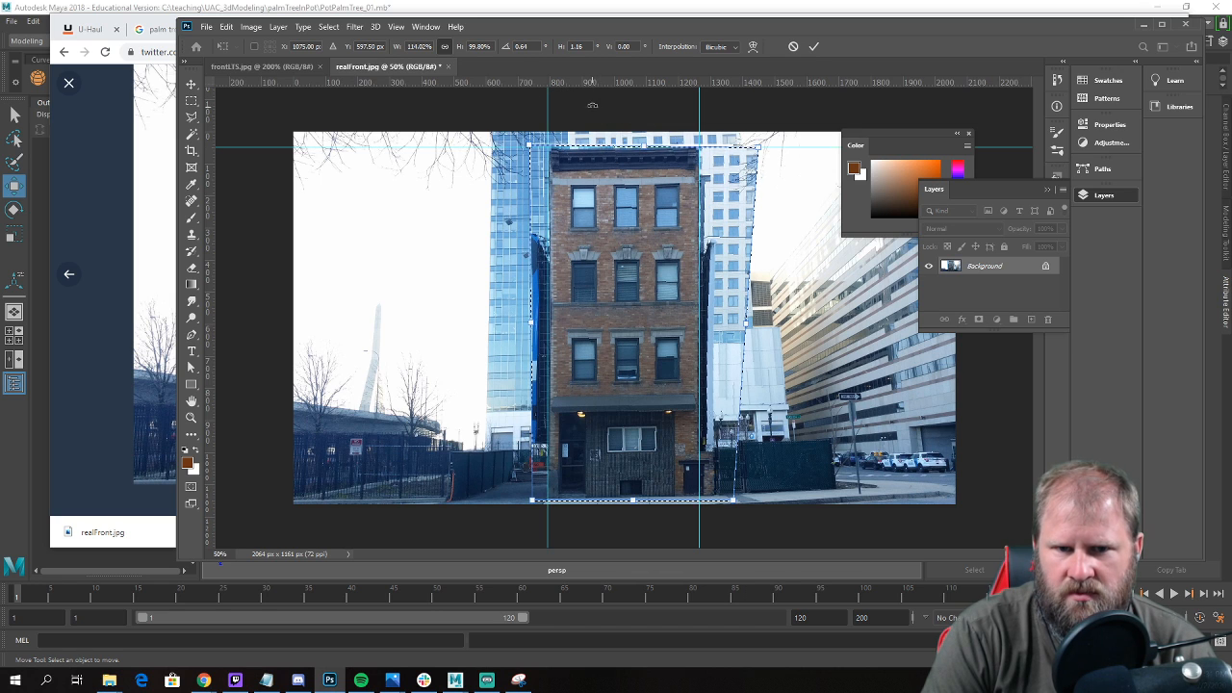
drag(603, 87, 661, 260)
drag(759, 152, 756, 154)
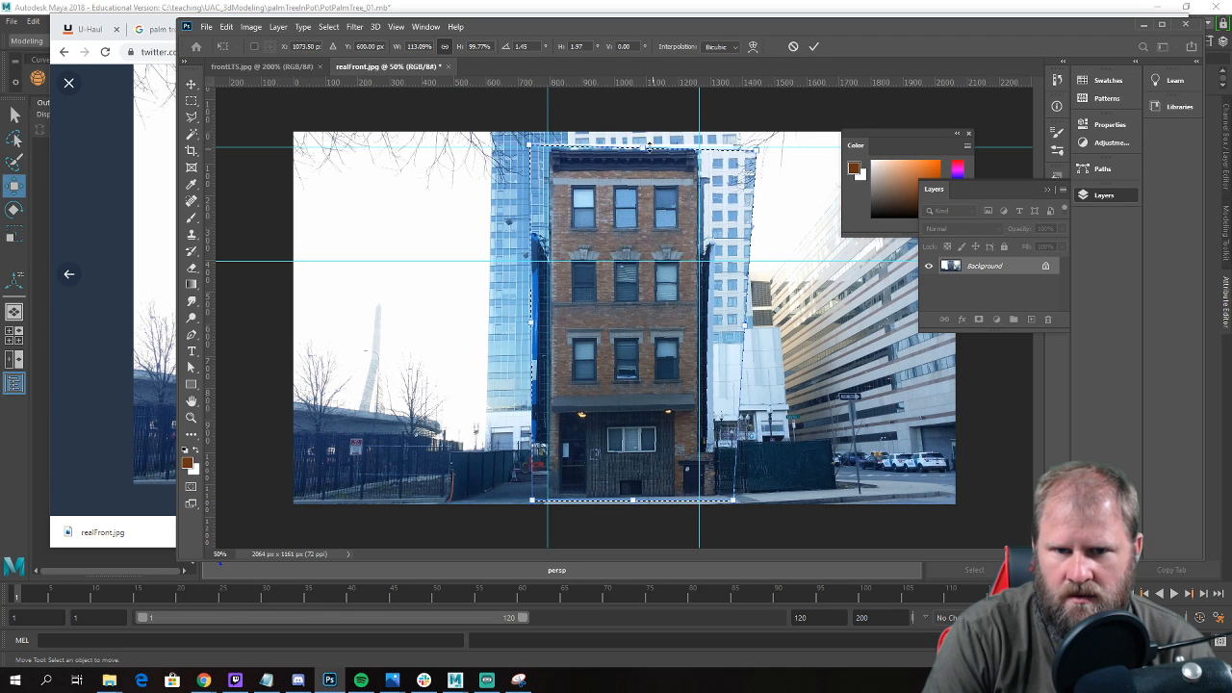
drag(626, 83, 729, 502)
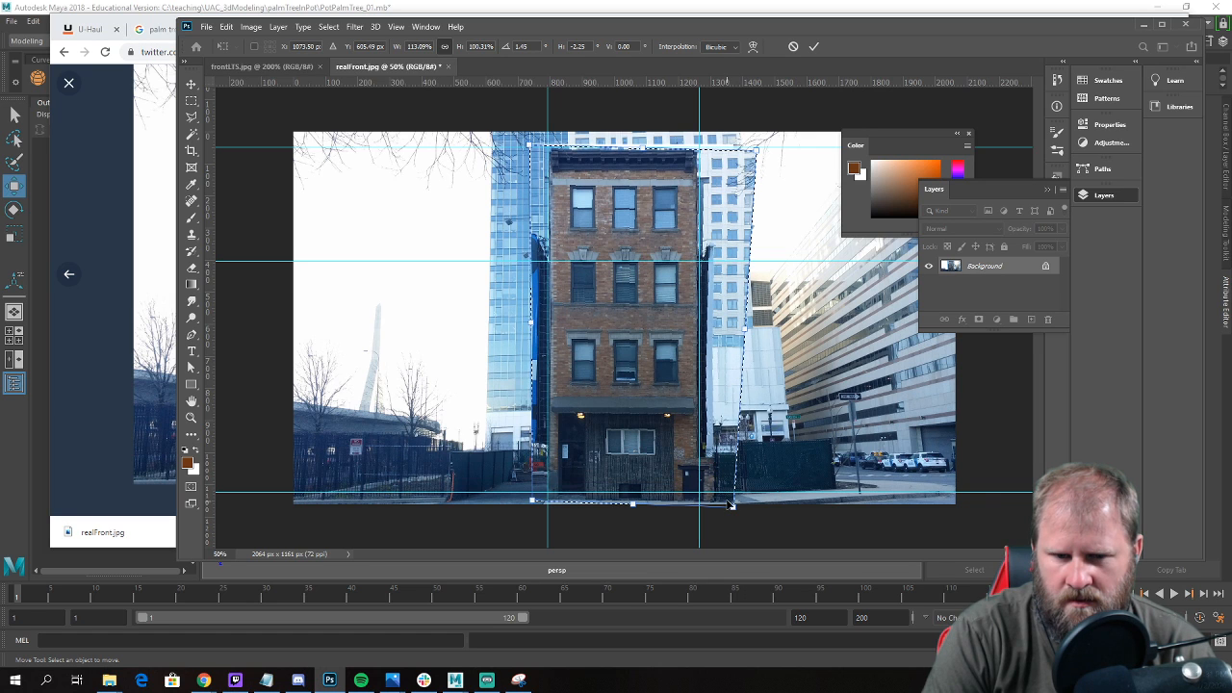
double_click(647, 320)
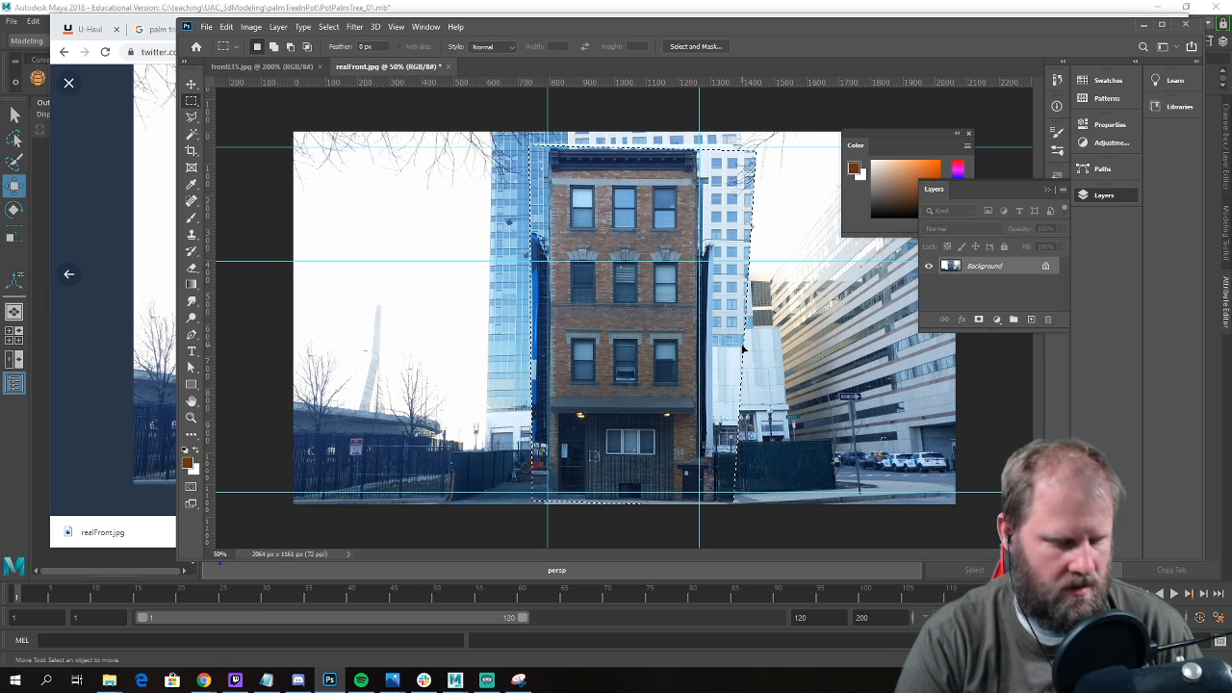
key(ctrl+d)
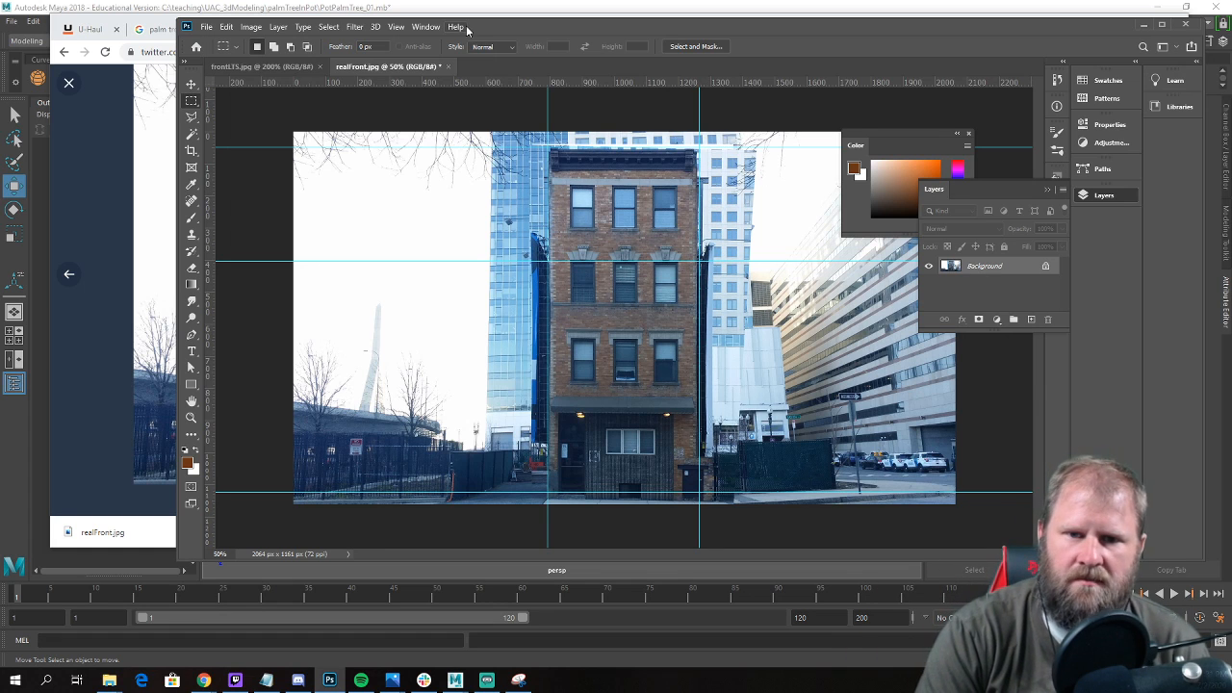
Crop the photo on both sides to about 932 x 1161 px around the tenement, keeping the full height.
click(190, 137)
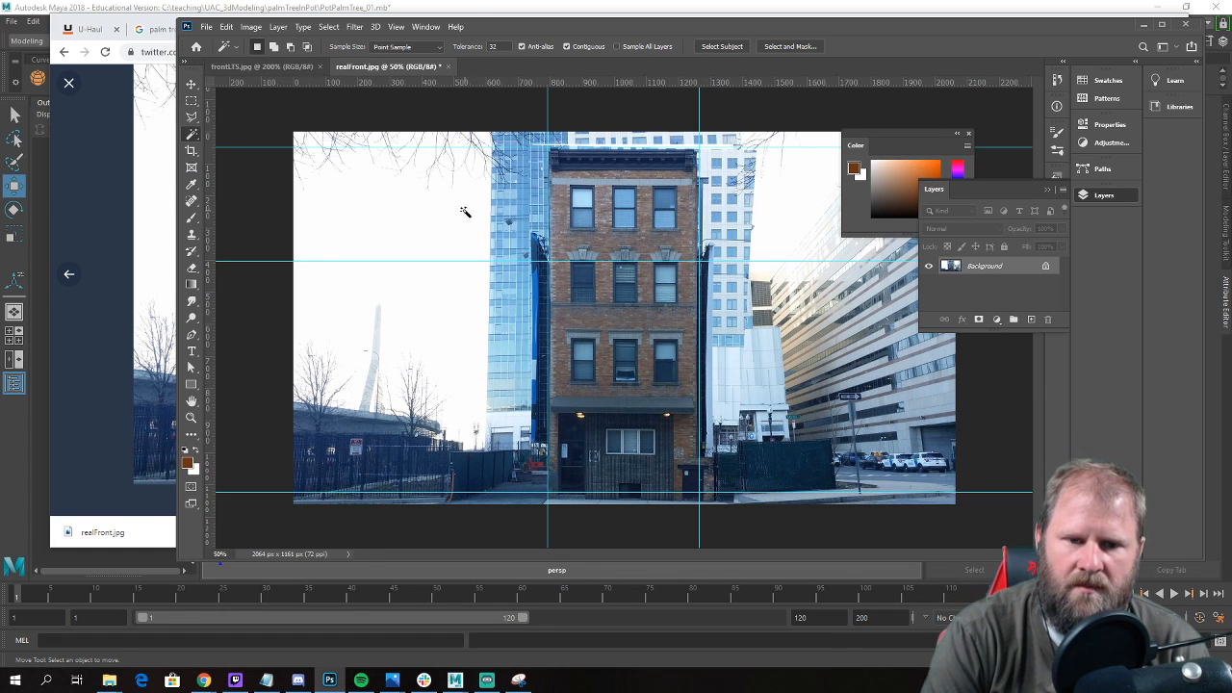
click(191, 152)
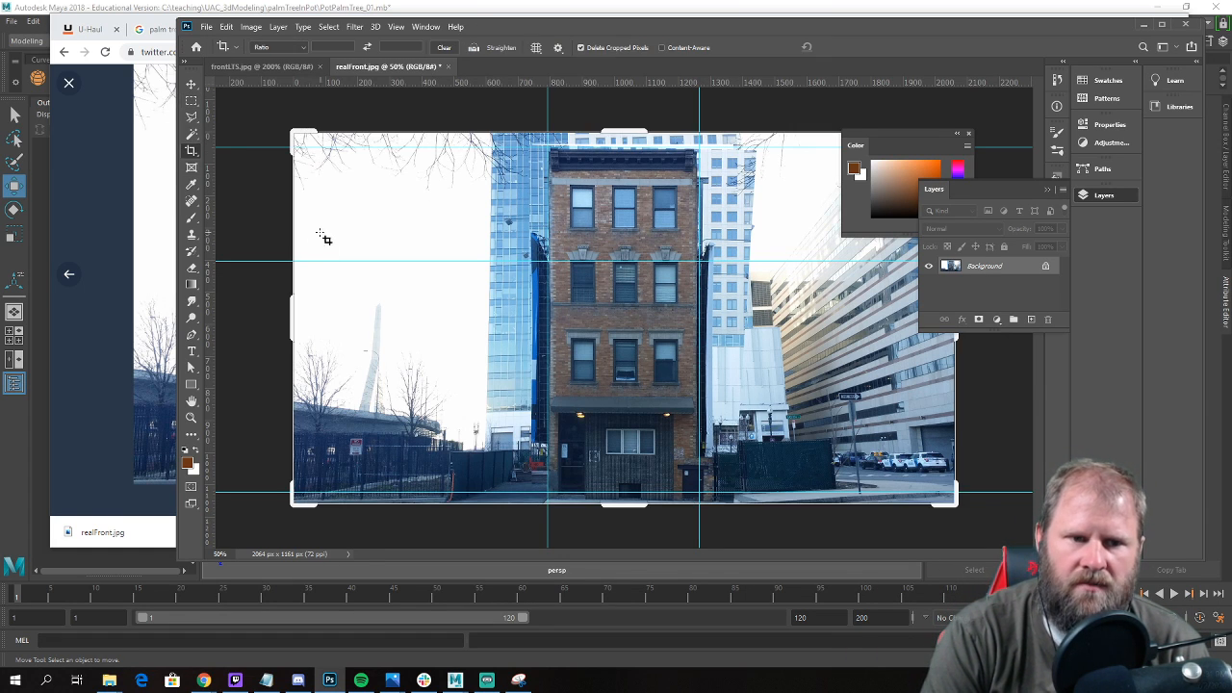
drag(291, 314, 382, 324)
drag(865, 324, 747, 311)
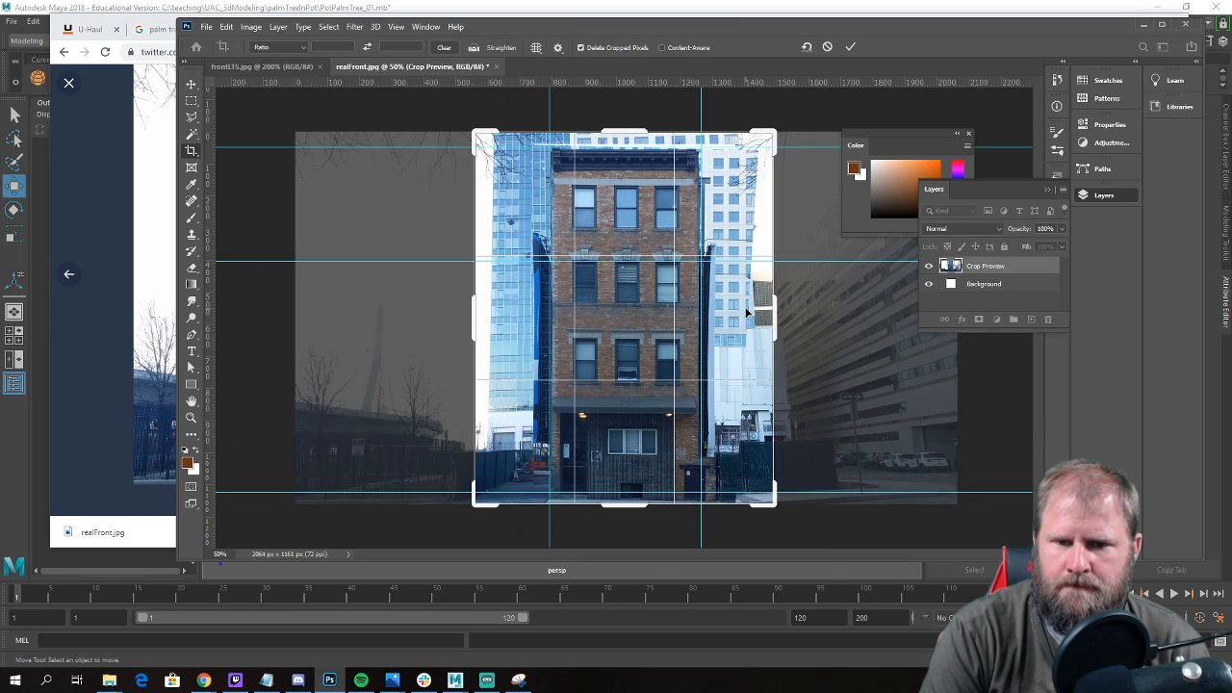
key(Return)
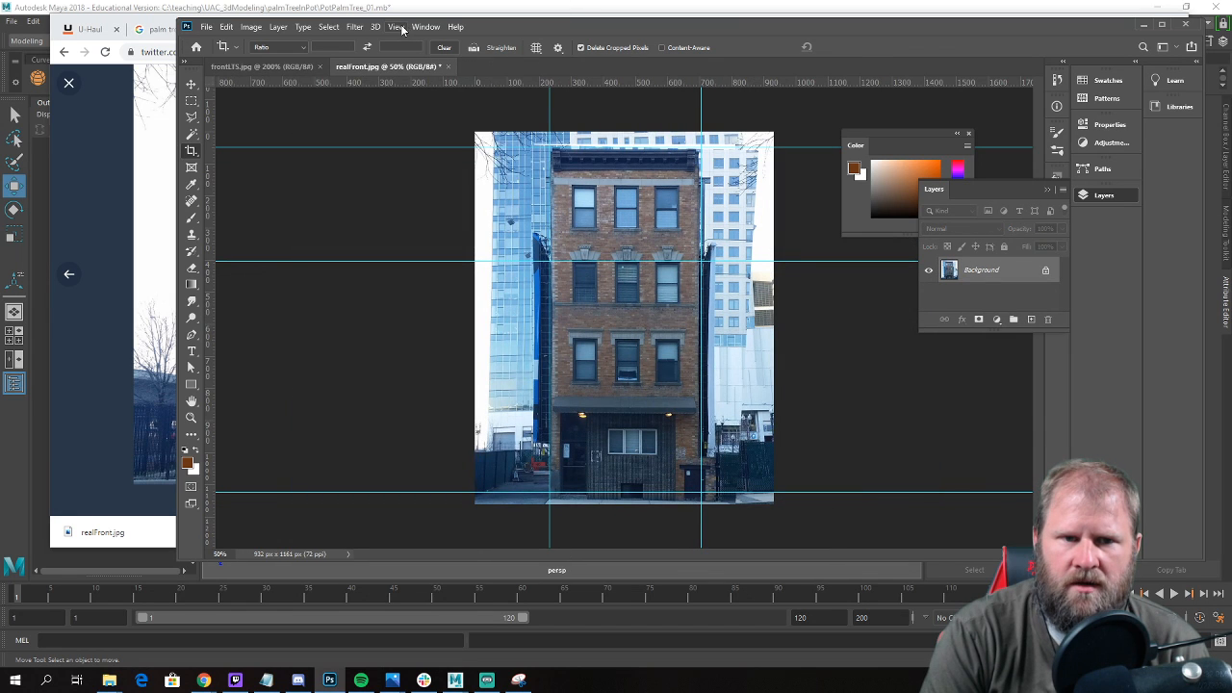
Clear all guides and place one new horizontal guide along the building's base.
click(400, 27)
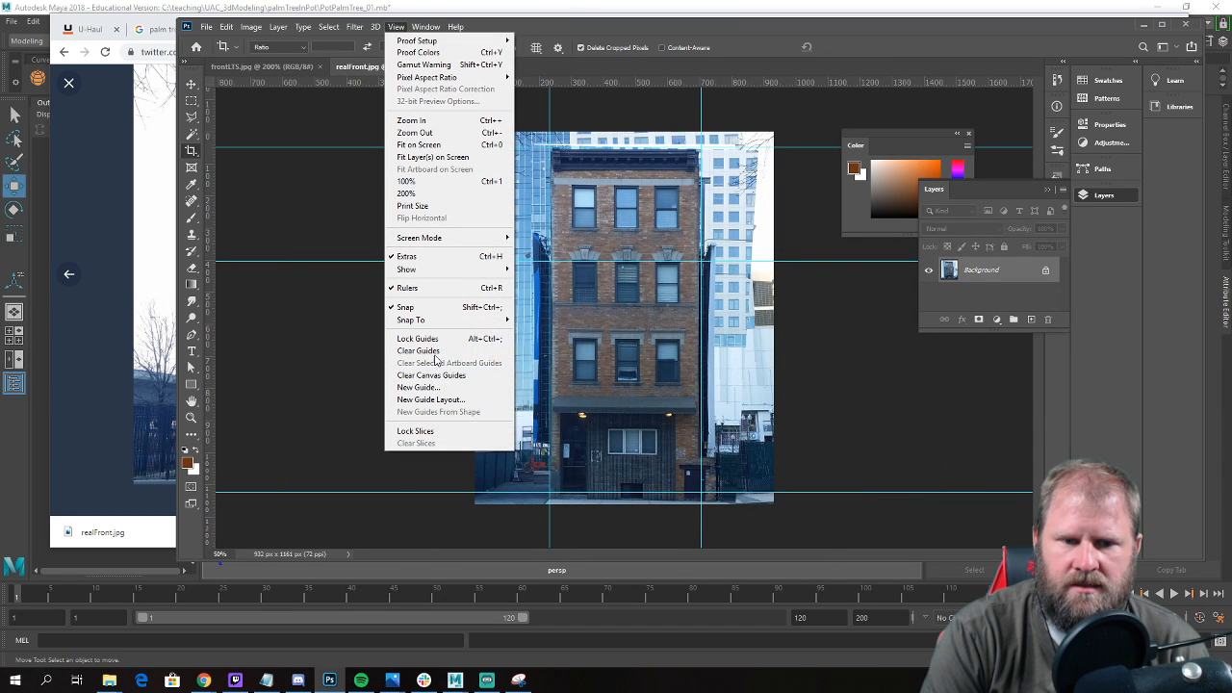
click(429, 352)
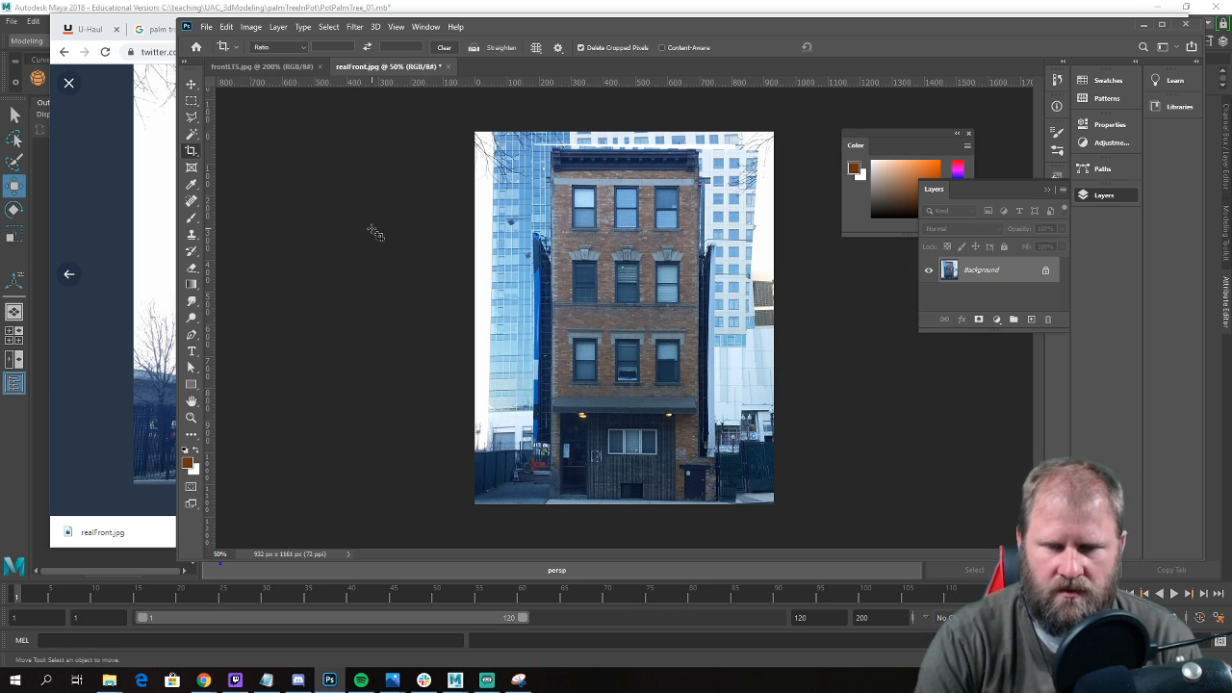
drag(670, 82, 812, 499)
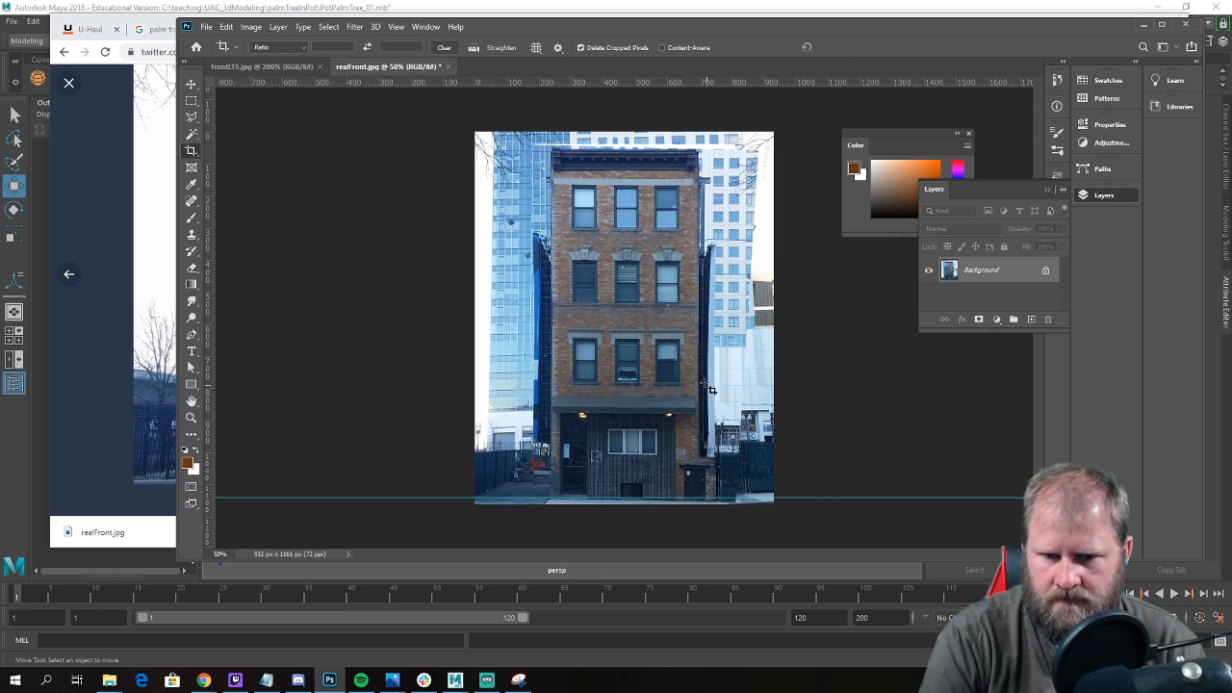
Float and widen the realFront document window, save the cropped photo, and close the open documents.
mouse_move(661, 69)
mouse_down()
mouse_move(709, 358)
mouse_move(649, 80)
mouse_up()
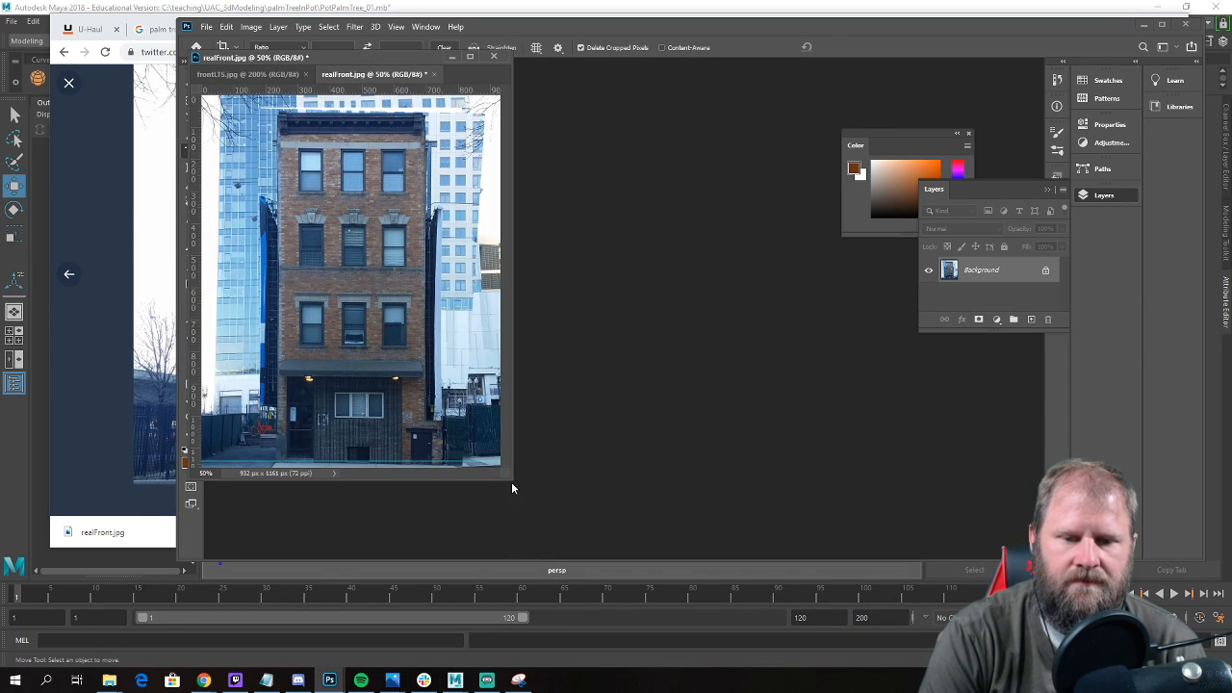
drag(509, 478, 823, 474)
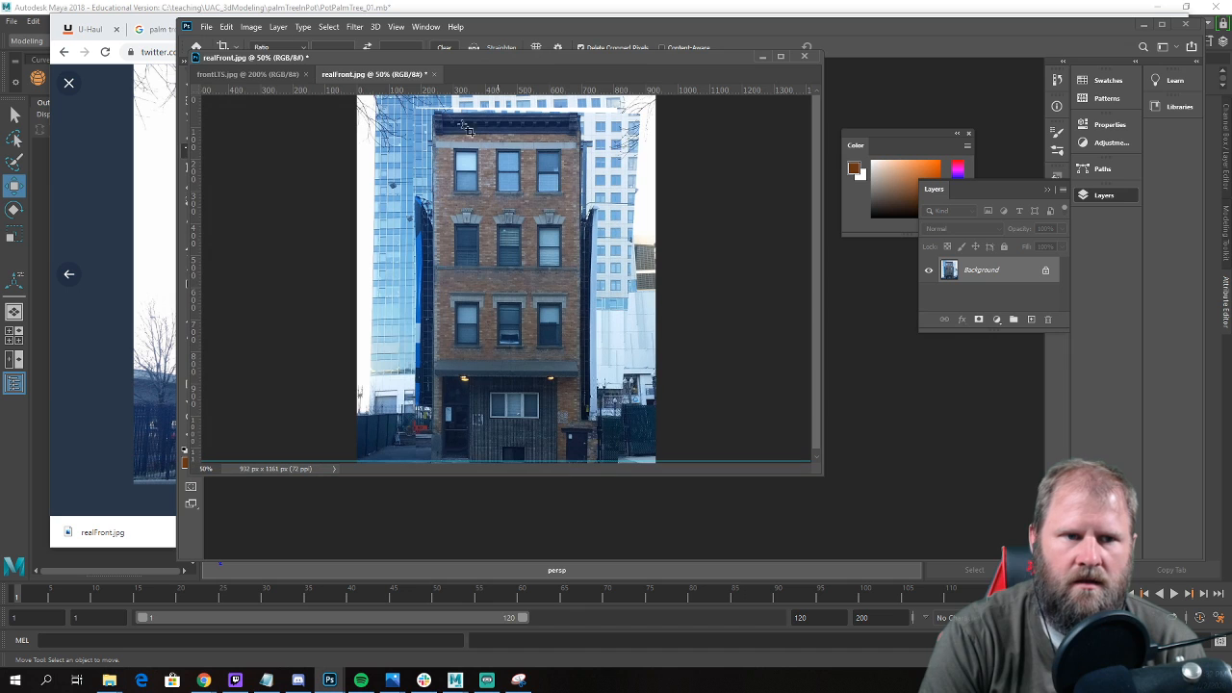
click(207, 27)
click(278, 168)
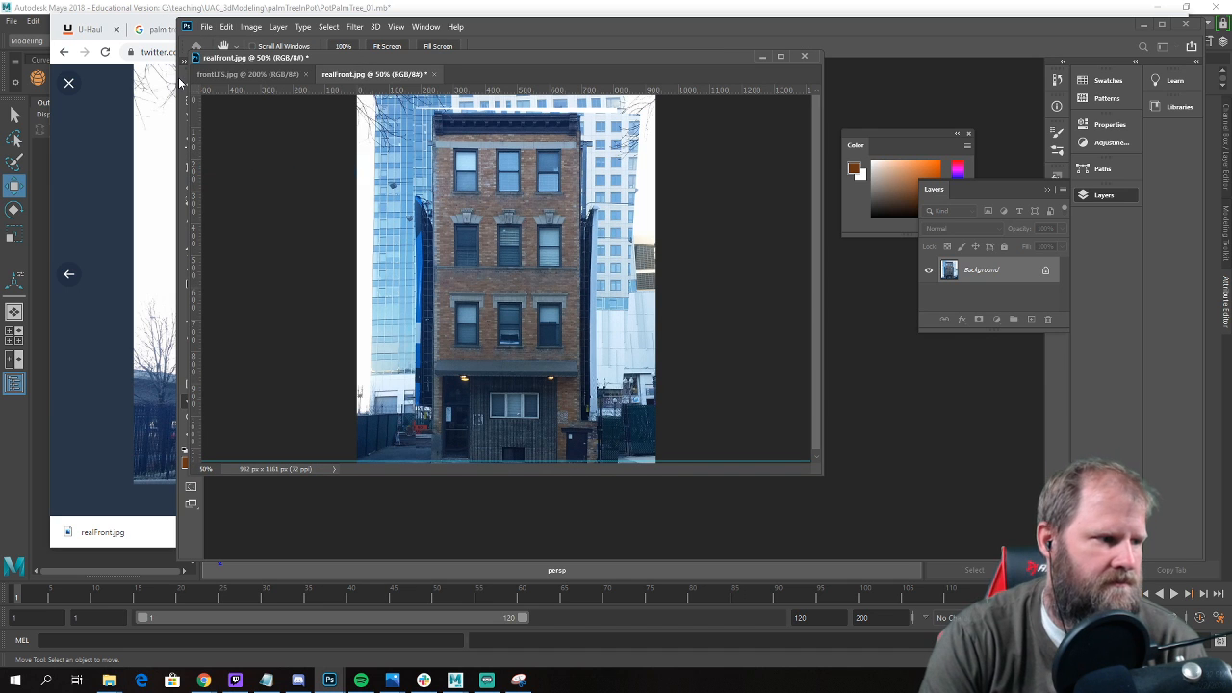
key(c)
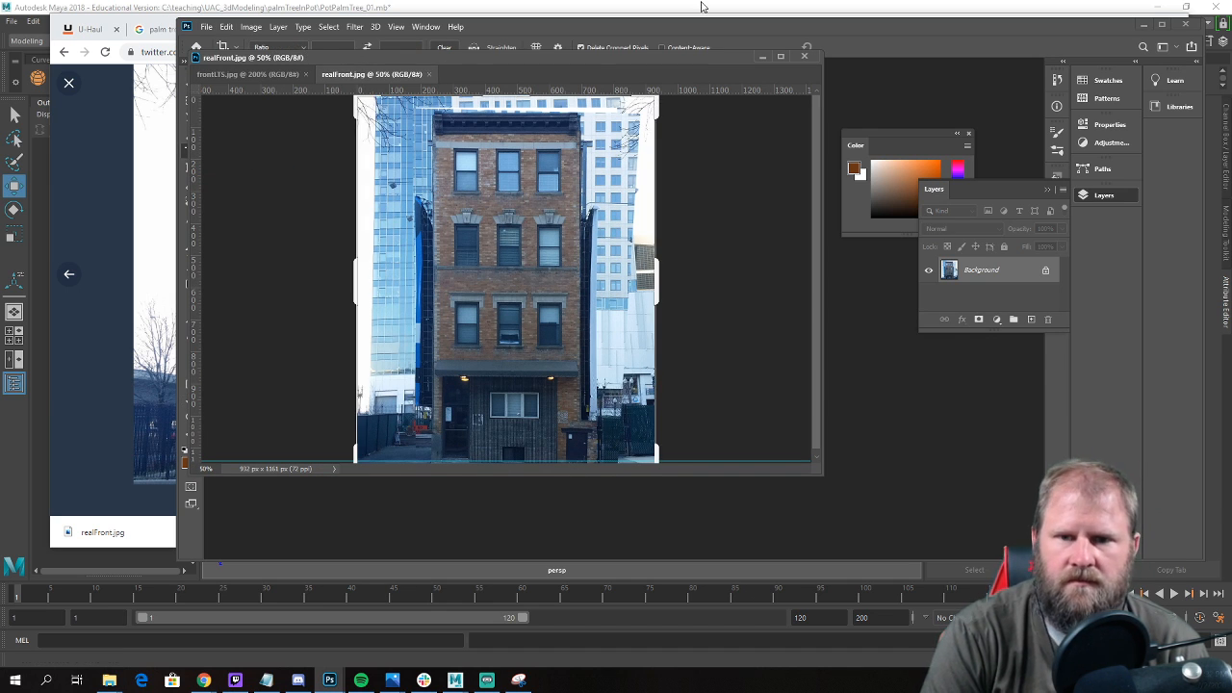
click(805, 56)
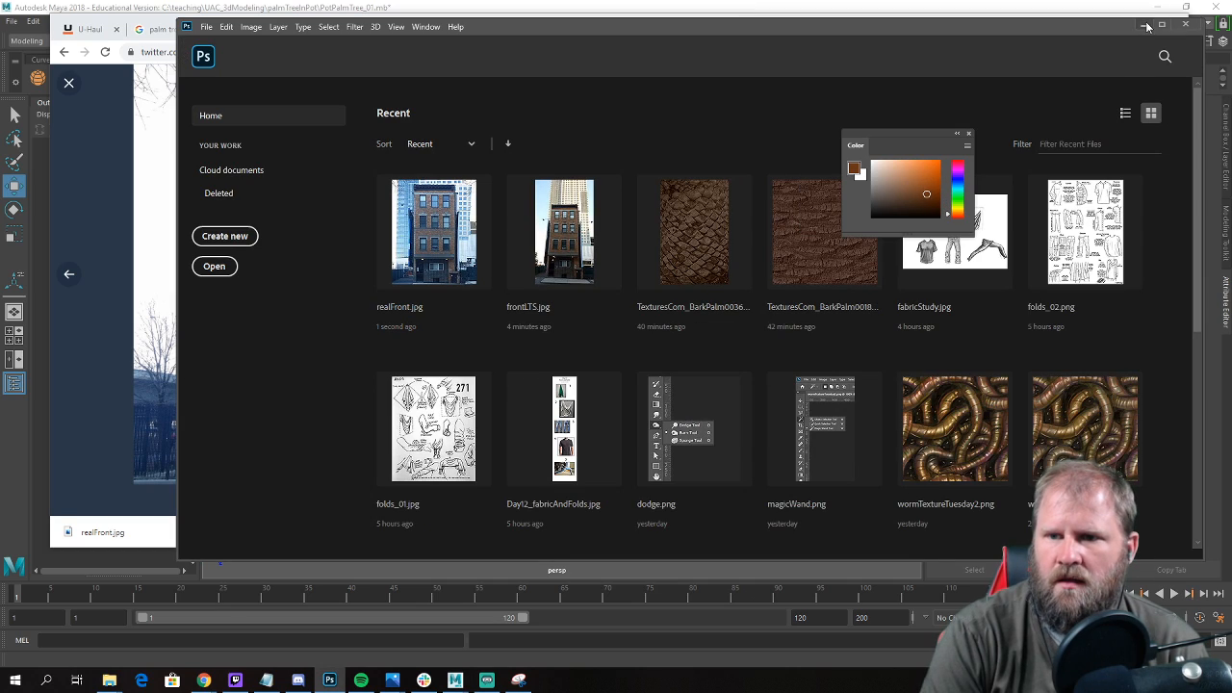
Switch to Maya and start a new scene, discarding the unsaved changes to PotPalmTree_01.
click(1145, 27)
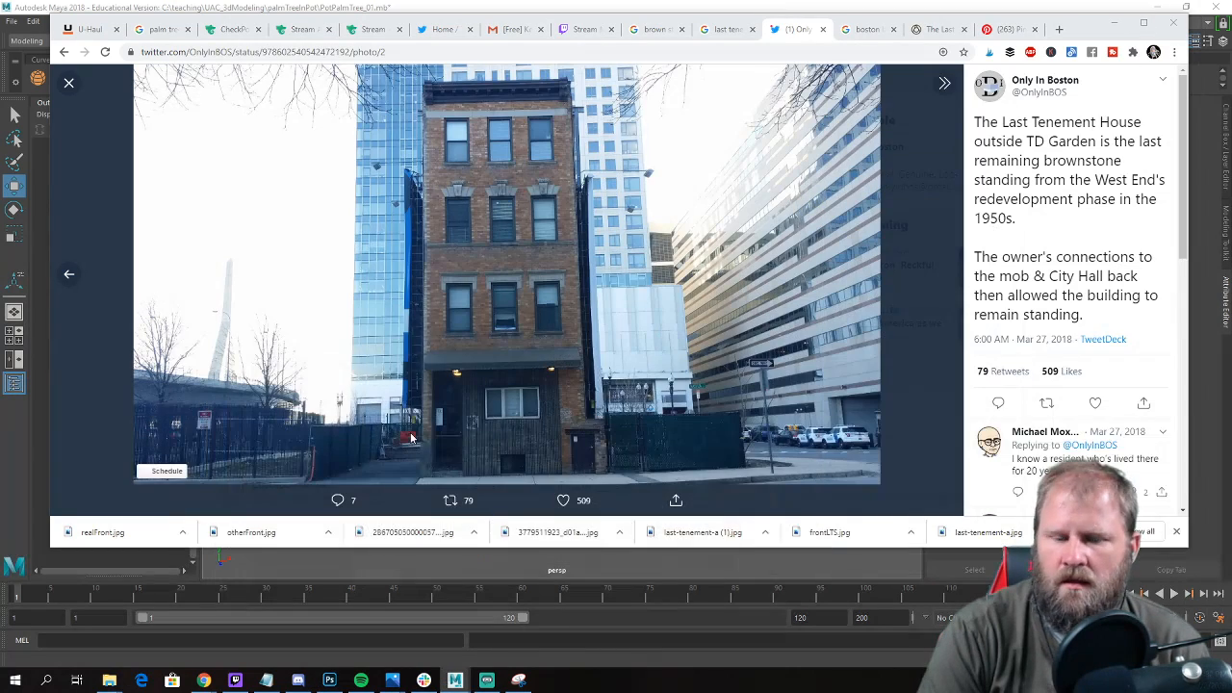
click(1115, 27)
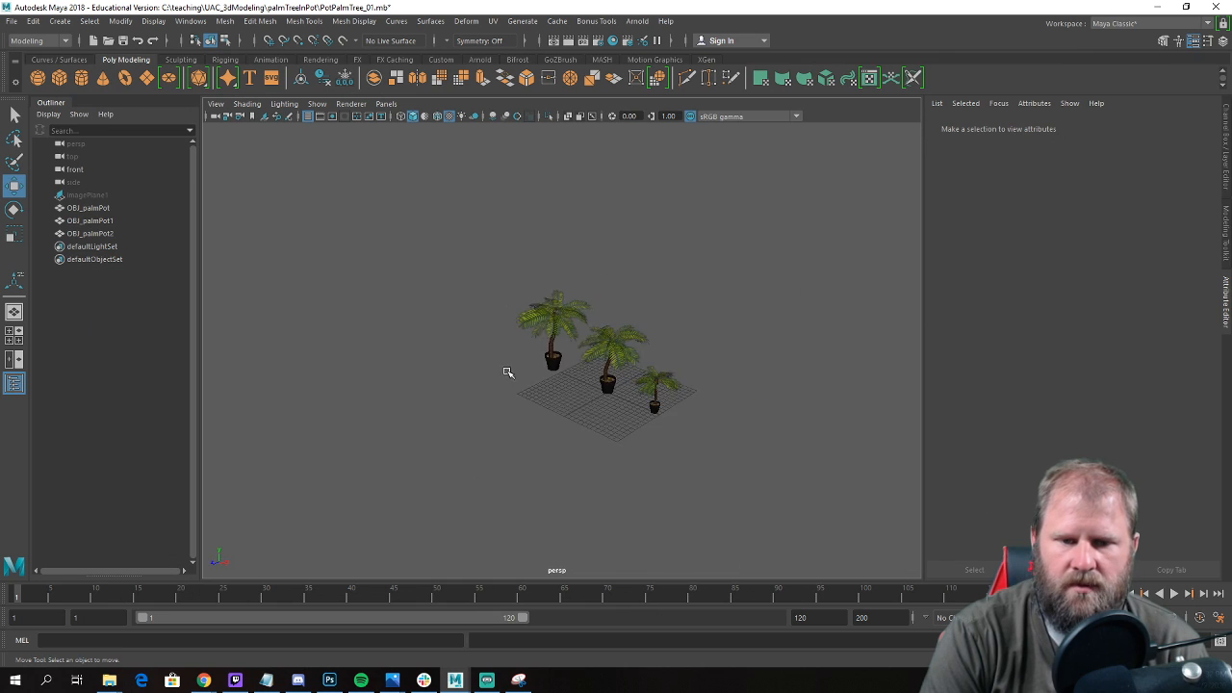
alt+drag(508, 374, 407, 334)
click(7, 21)
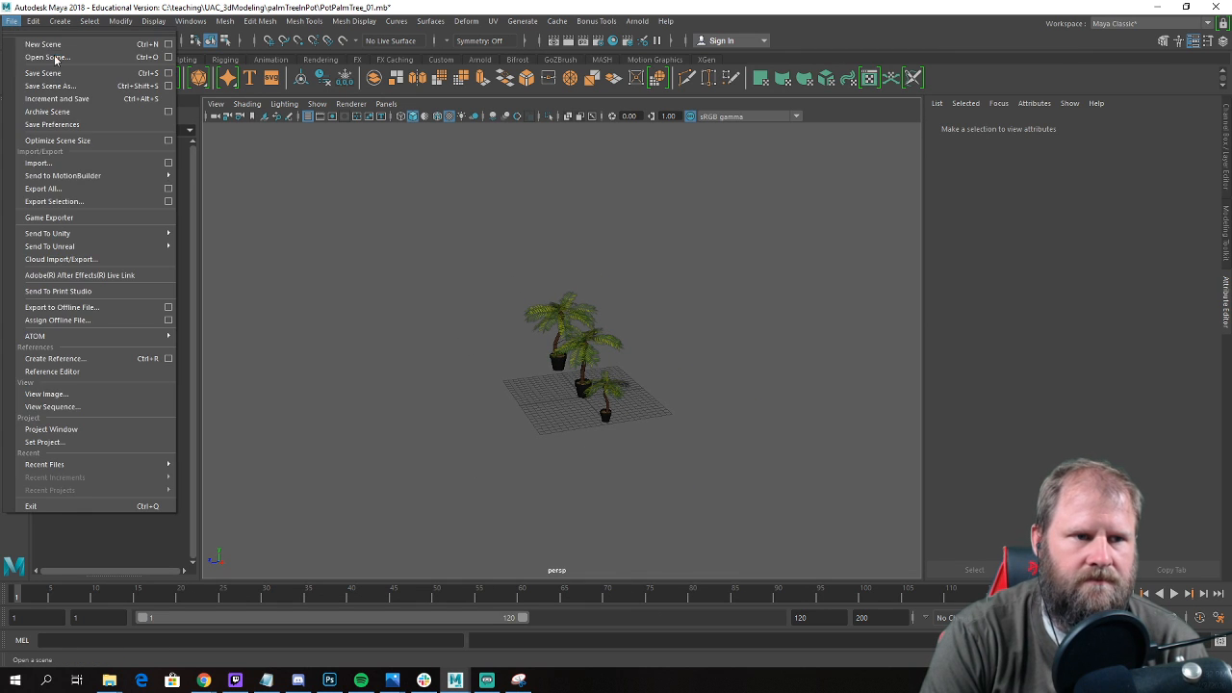
click(41, 46)
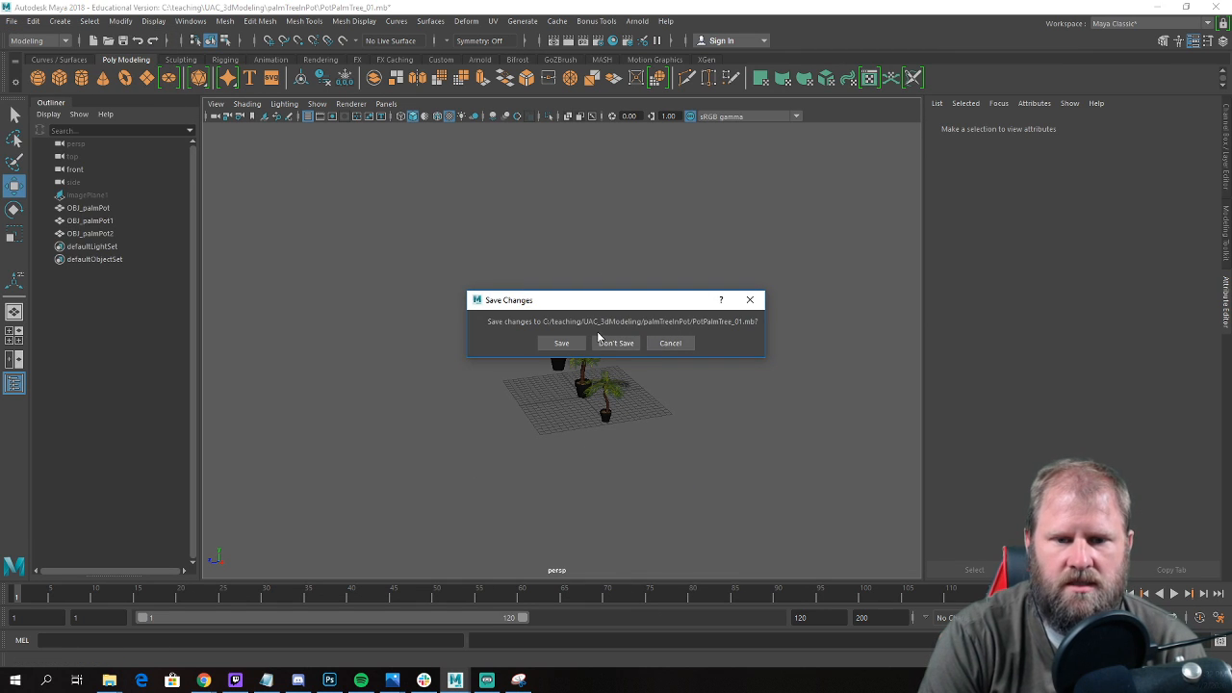
click(616, 345)
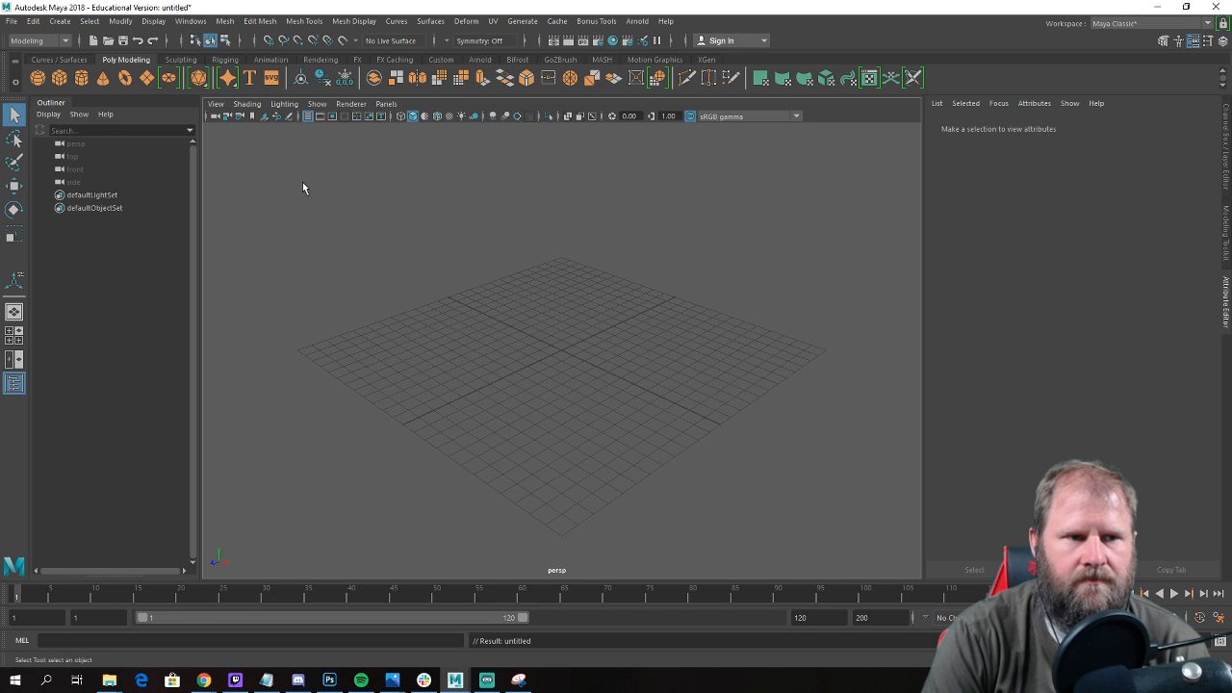
Start saving the new scene under a new name and browse to C:\teaching\UAC_3dModeling\lastTenament.
click(12, 21)
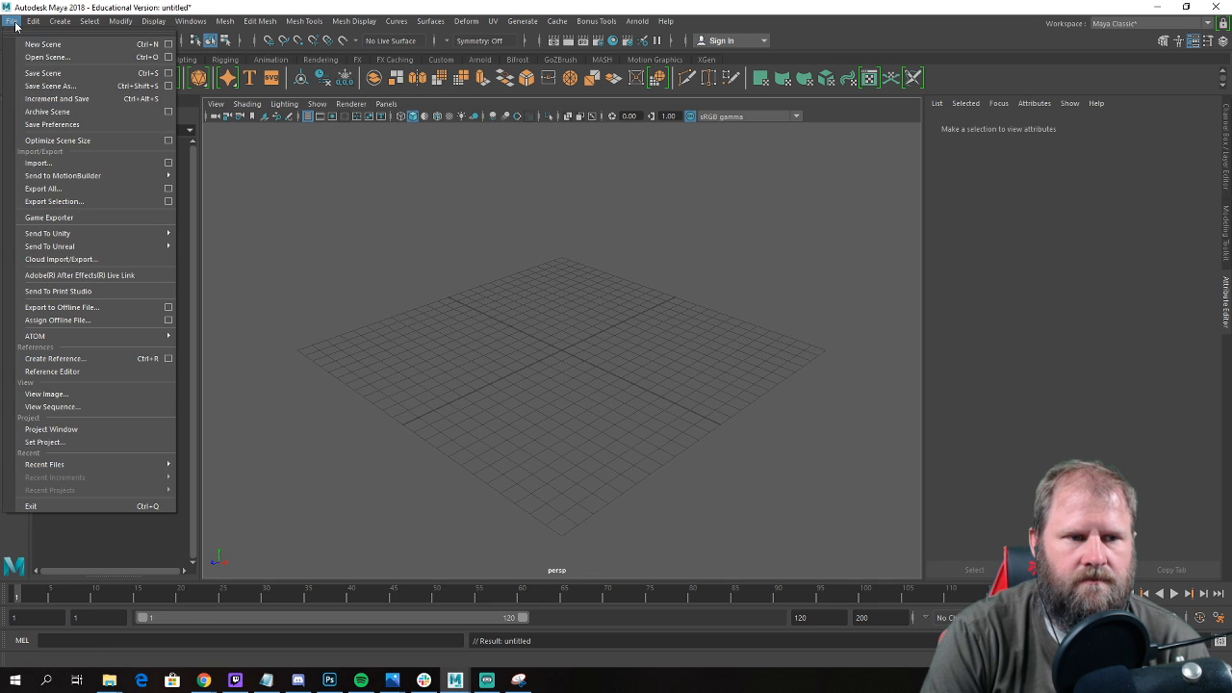
click(89, 90)
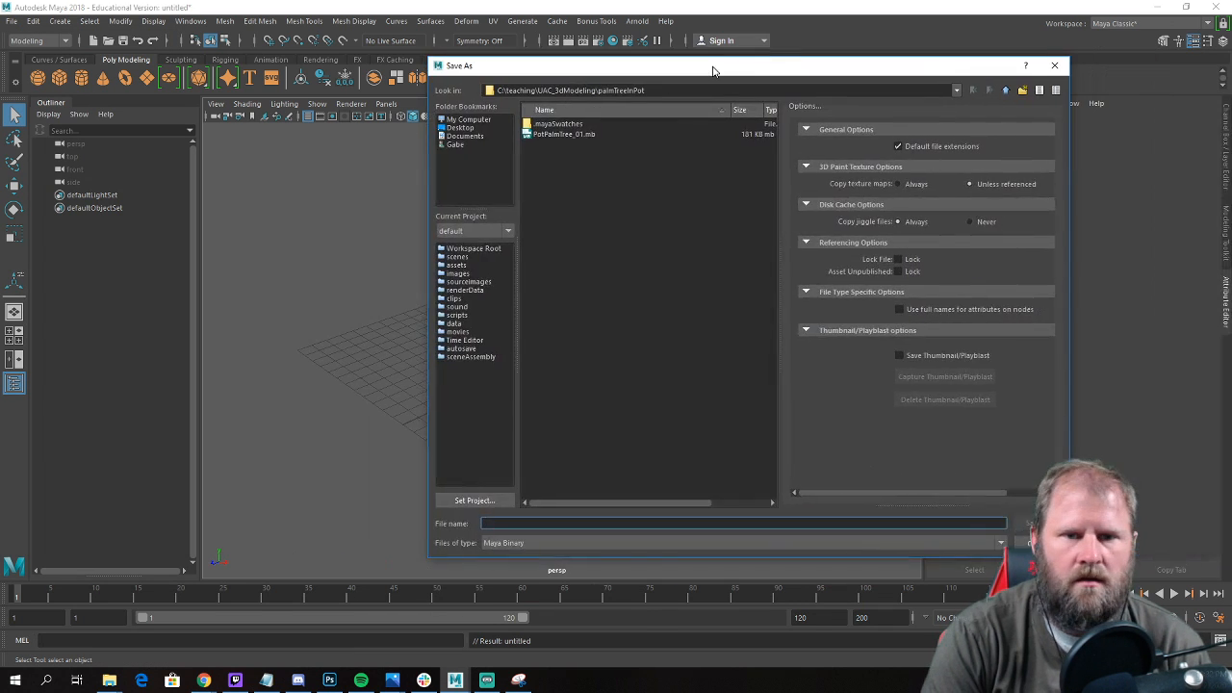
click(426, 143)
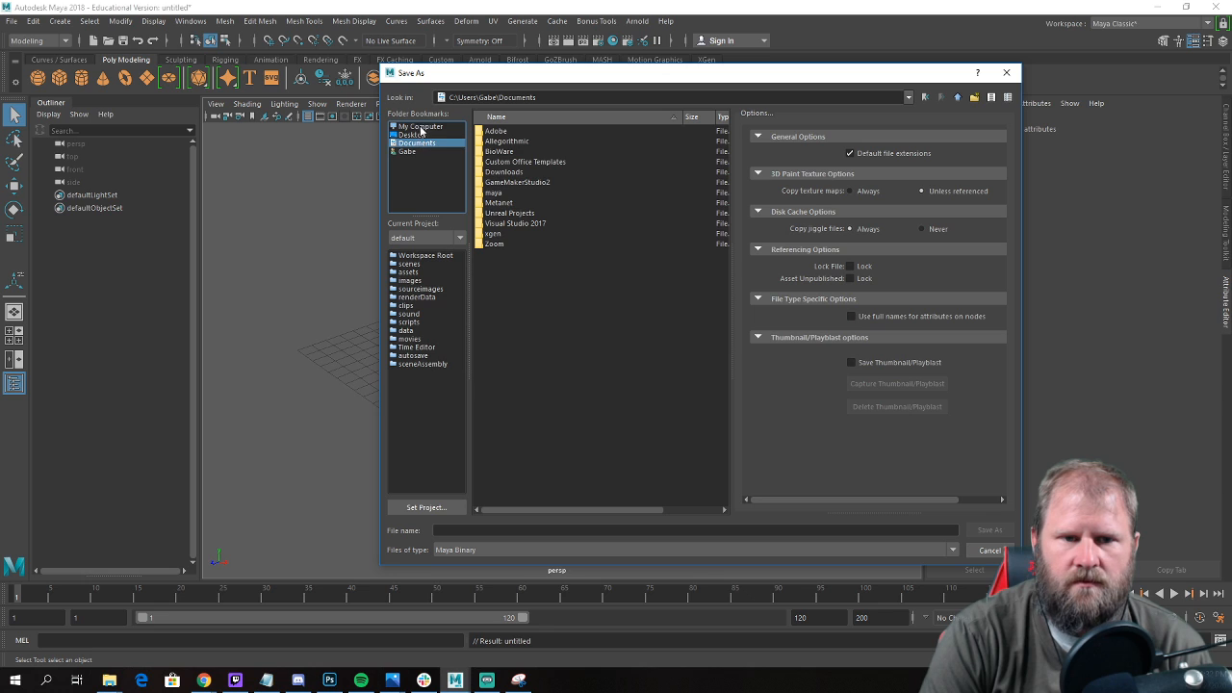
click(419, 129)
double_click(505, 131)
click(525, 294)
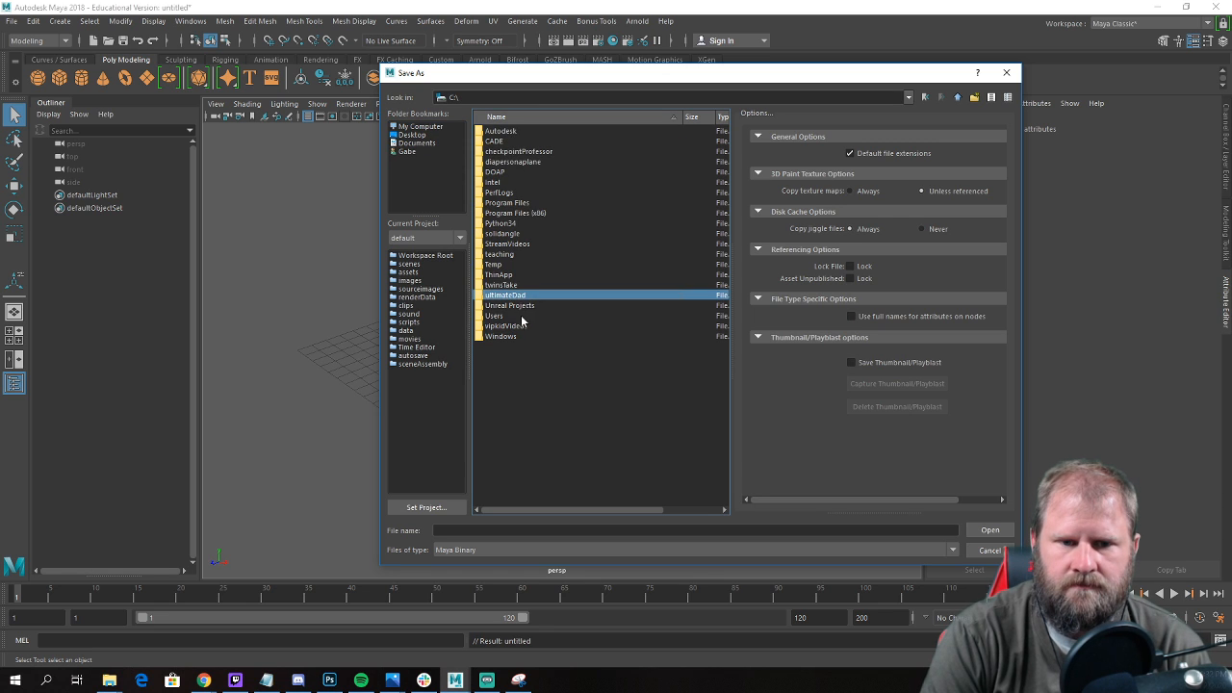
double_click(499, 254)
click(507, 161)
click(510, 152)
double_click(511, 152)
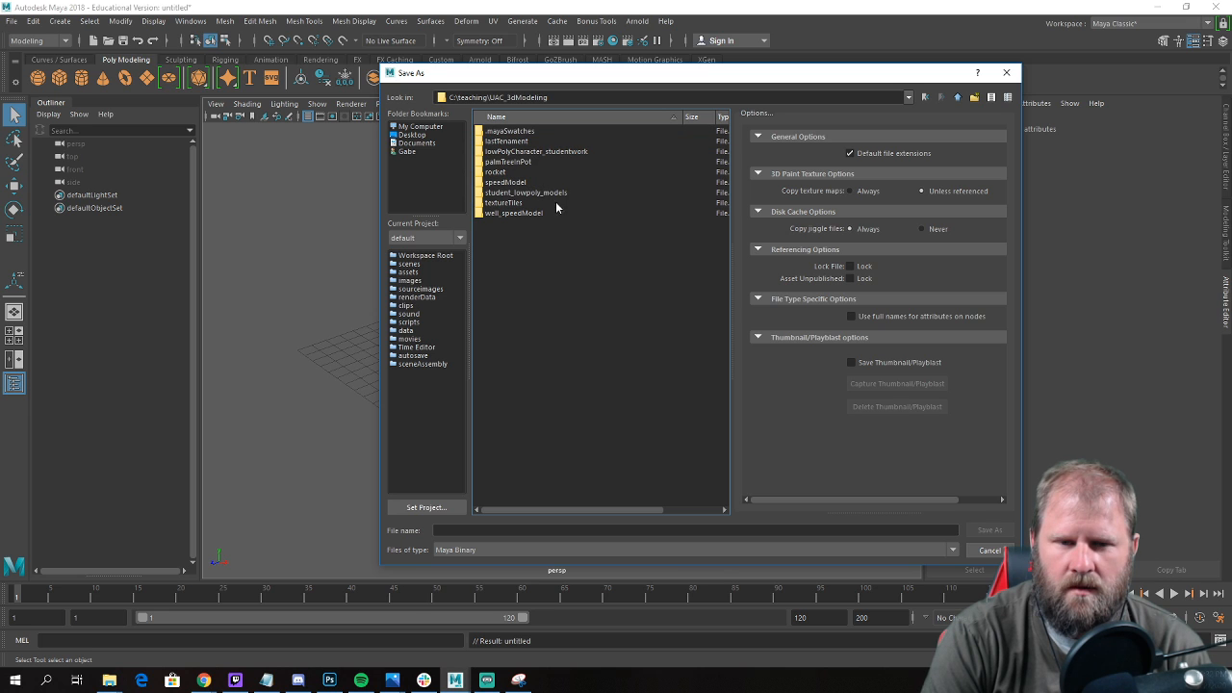
double_click(510, 141)
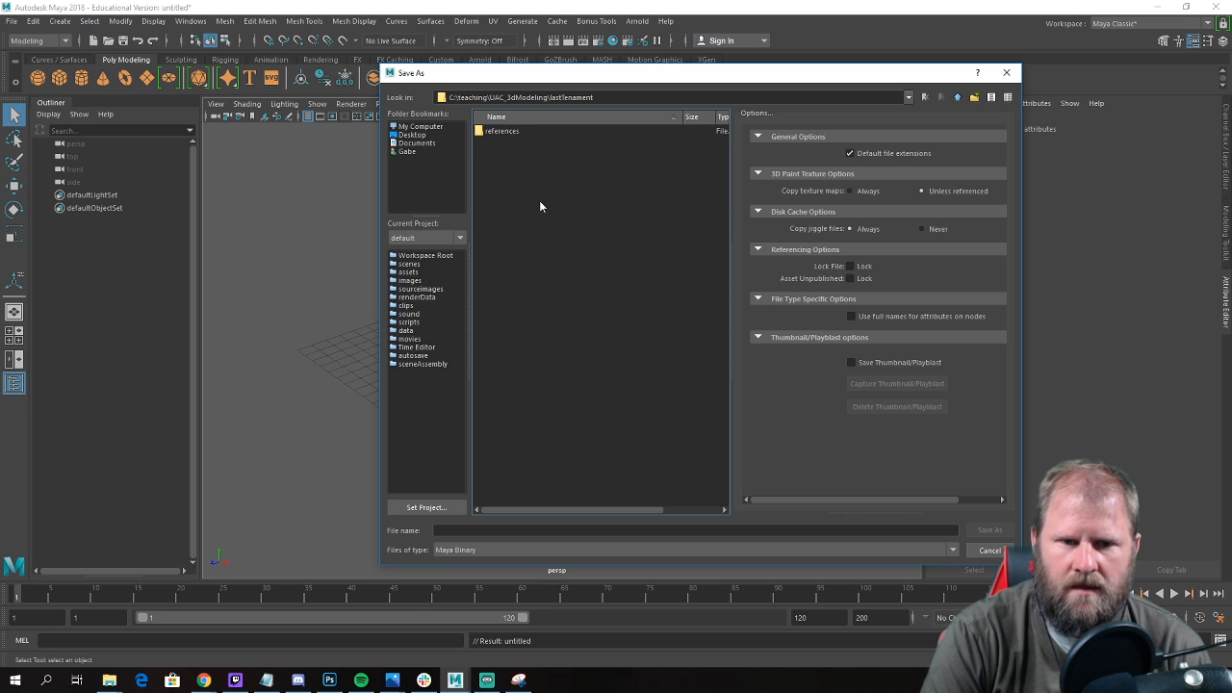
Save the scene as the Maya Binary file LastTenament_001.
click(507, 530)
text(LastTe)
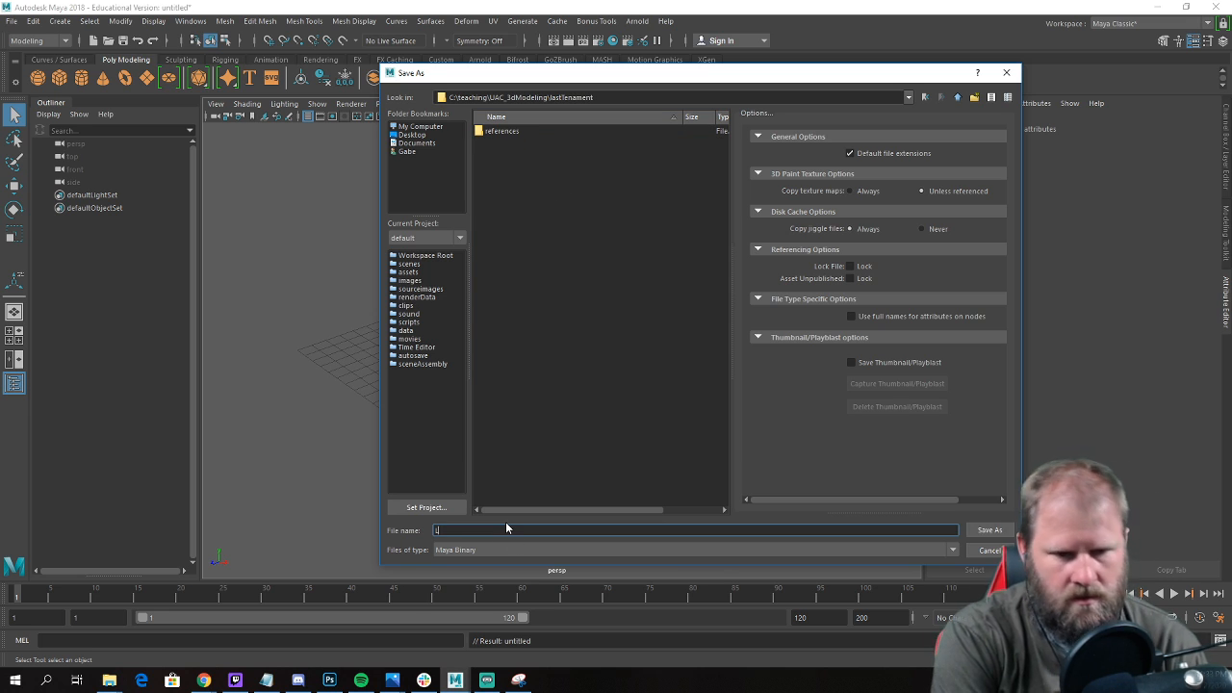
text(nament_001)
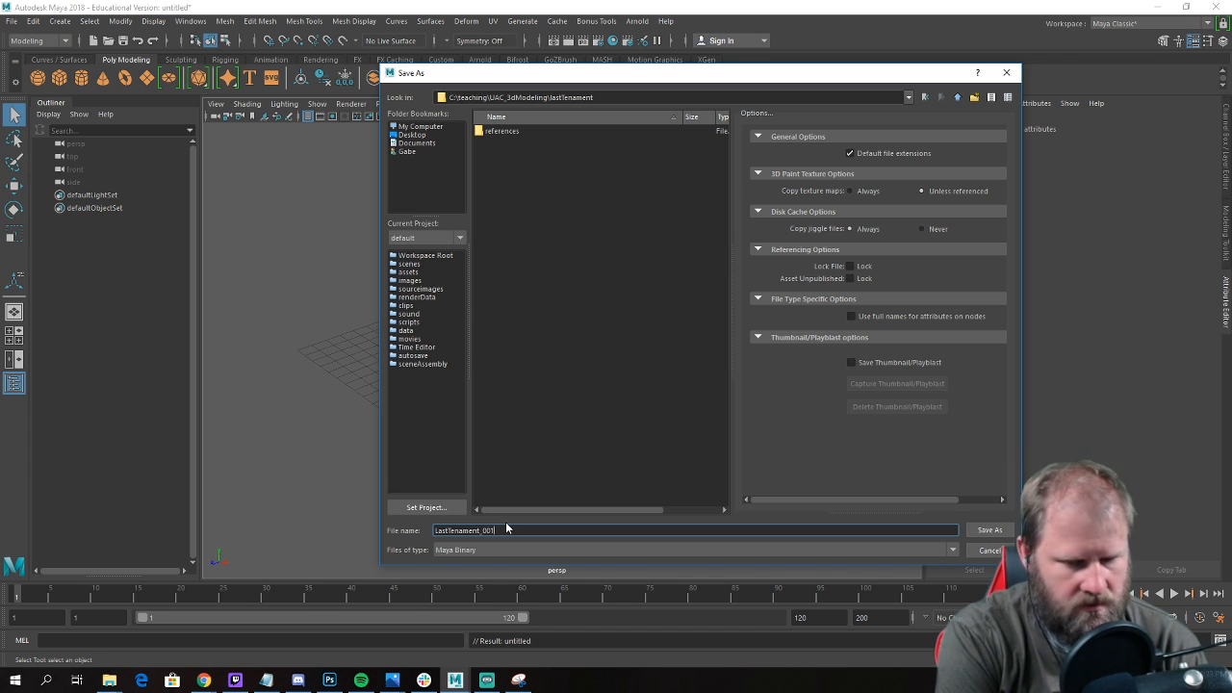
key(Return)
Import realFront.jpg from the lastTenament\references folder as an image plane in the enlarged front view.
key(space)
key(space)
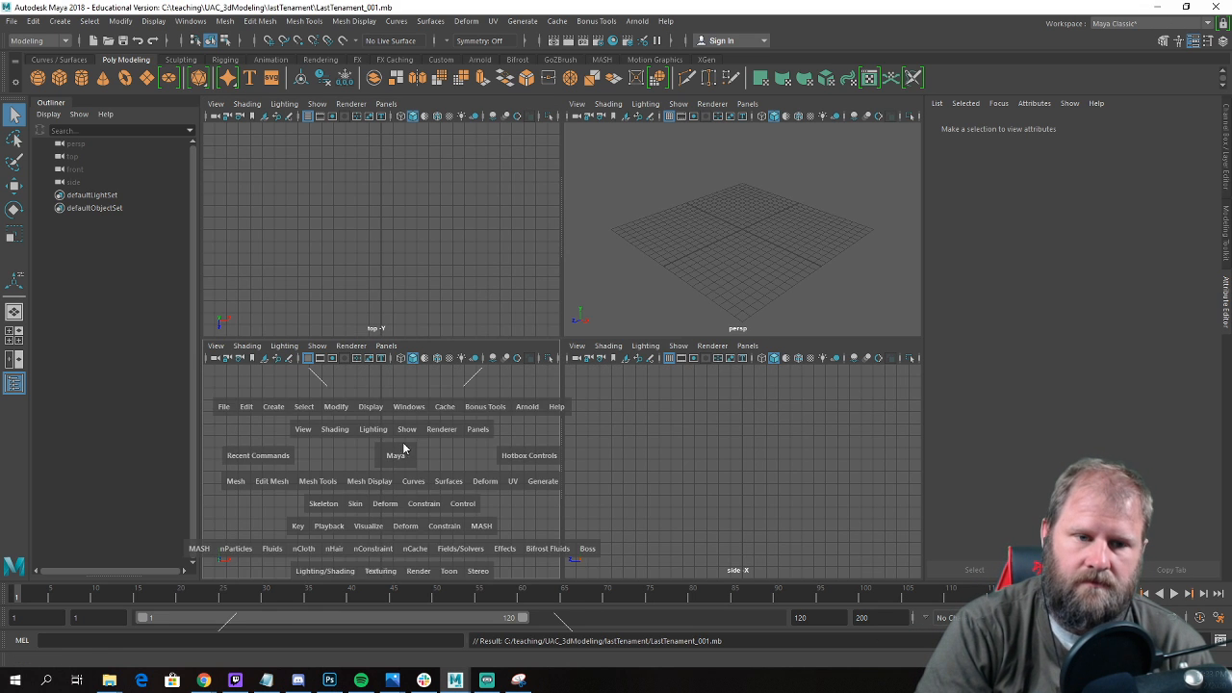
key(space)
click(217, 104)
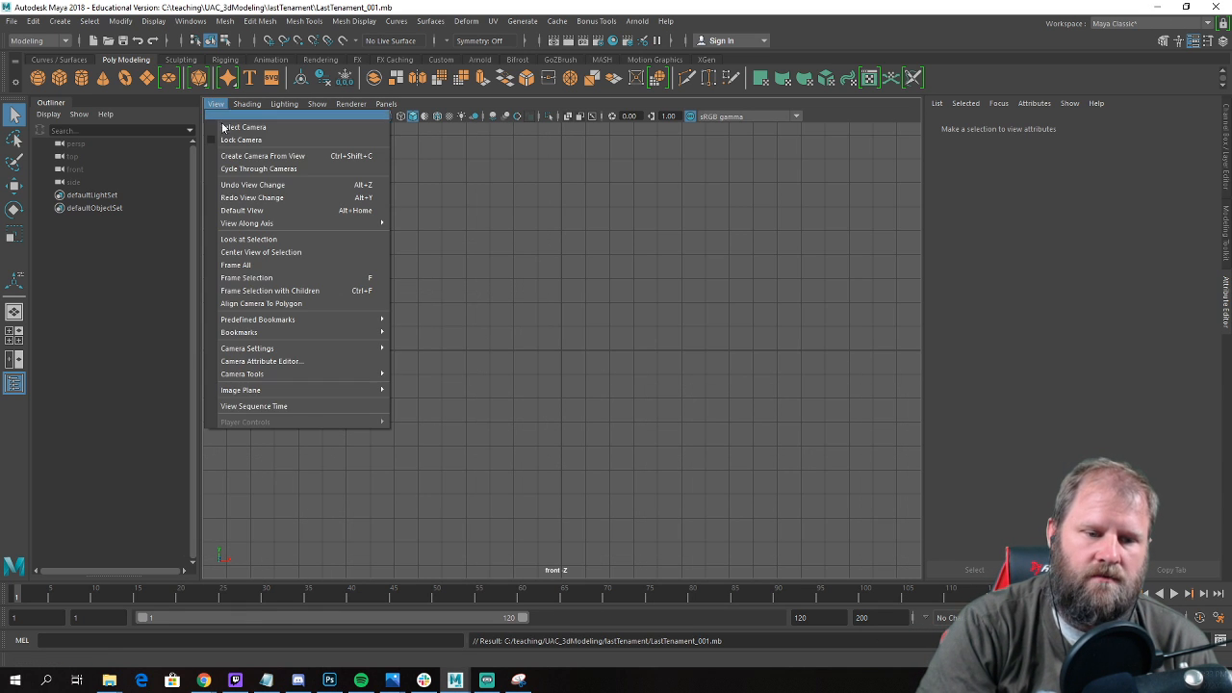
mouse_move(354, 392)
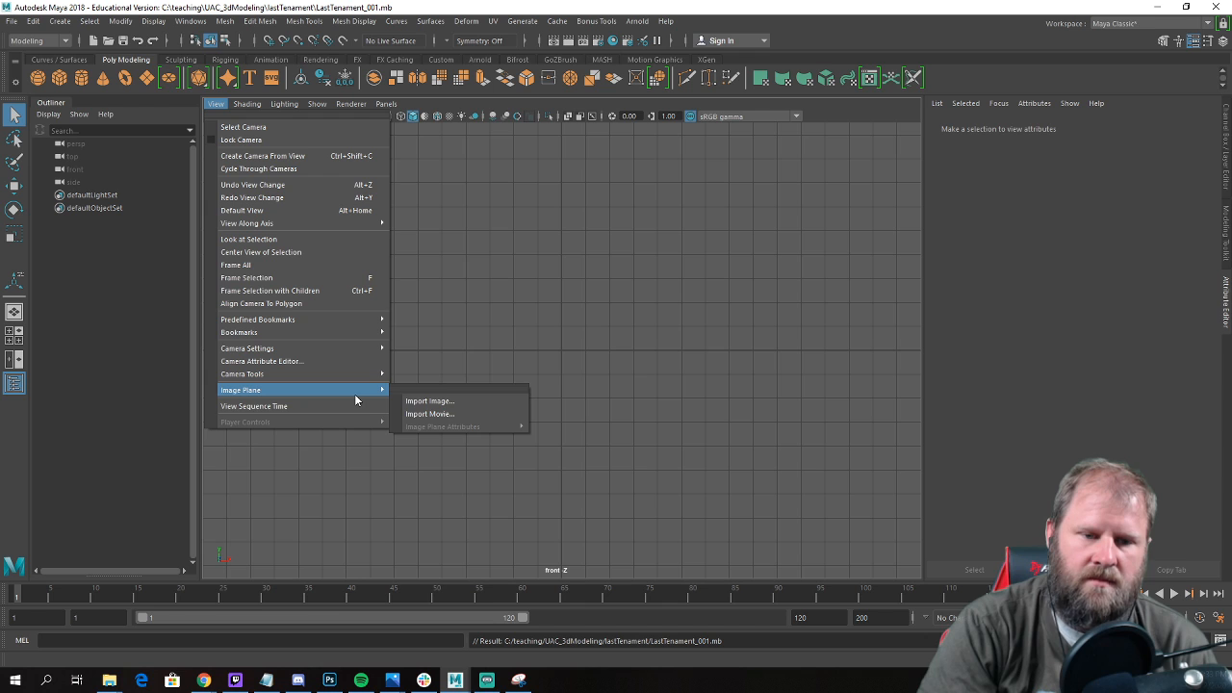
click(465, 404)
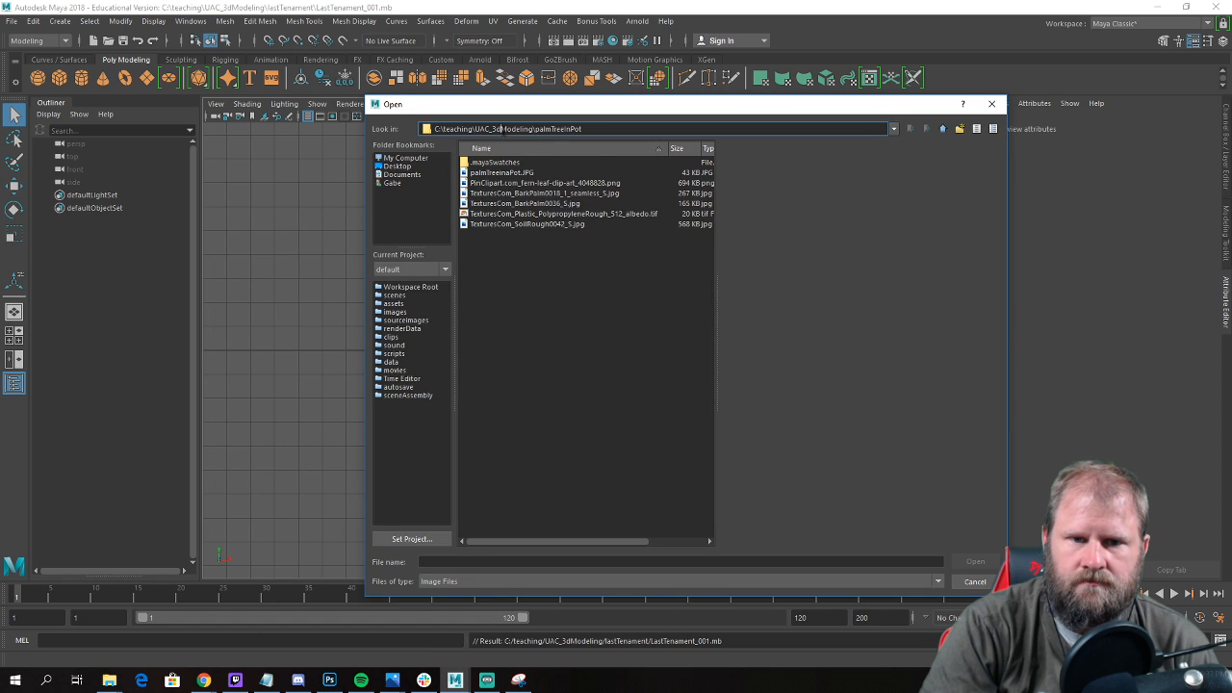
click(943, 128)
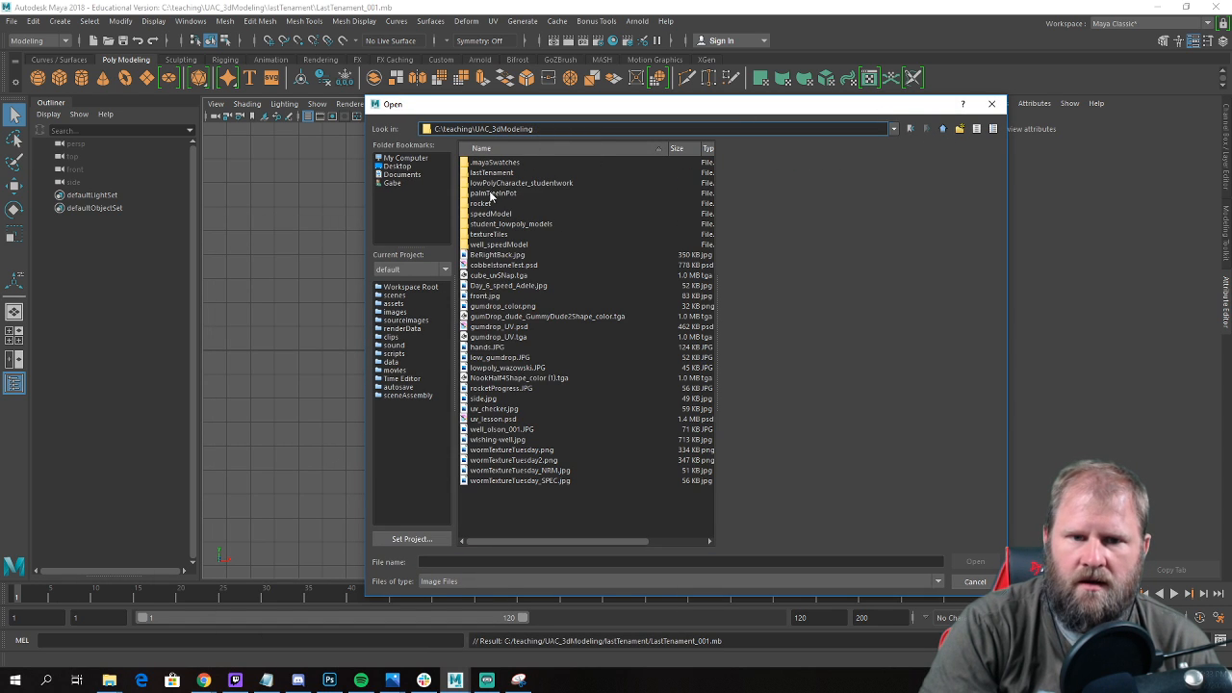
double_click(496, 173)
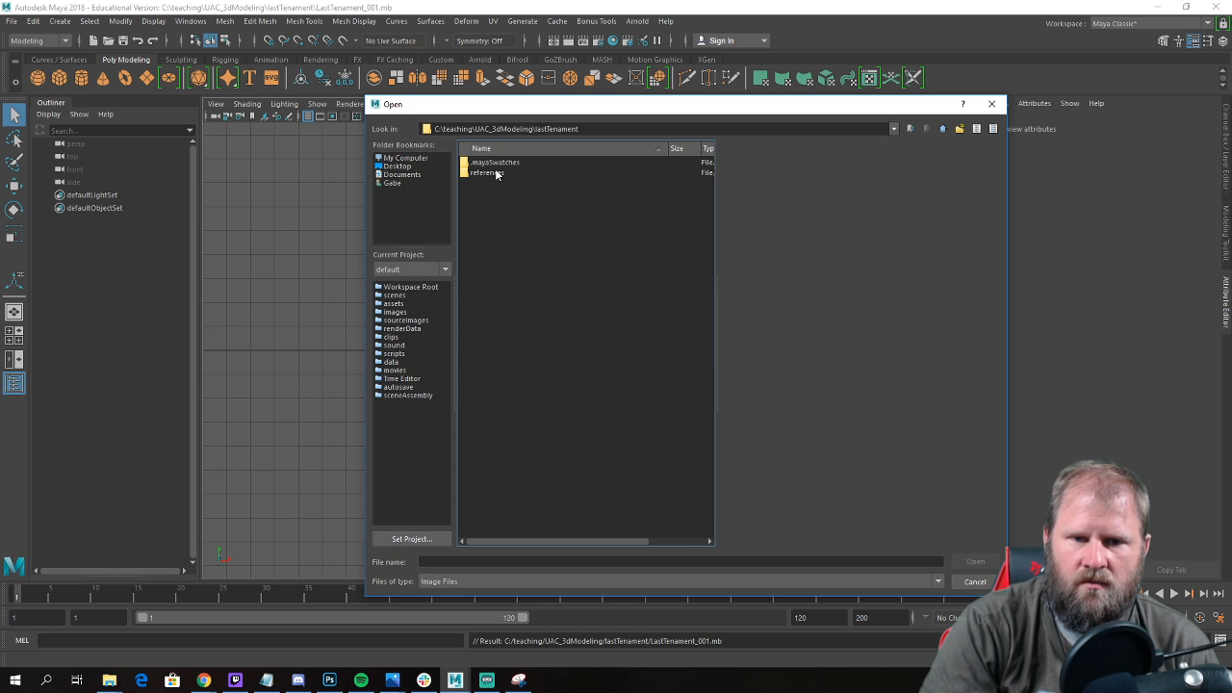
double_click(496, 173)
click(500, 234)
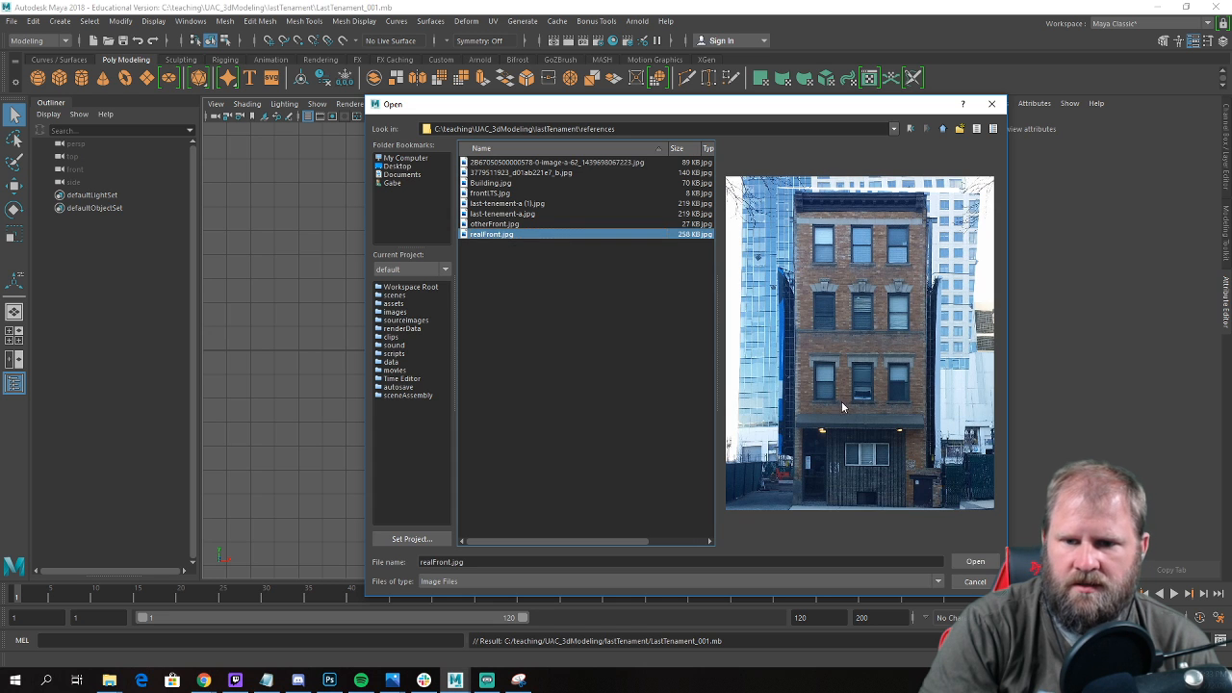
click(975, 562)
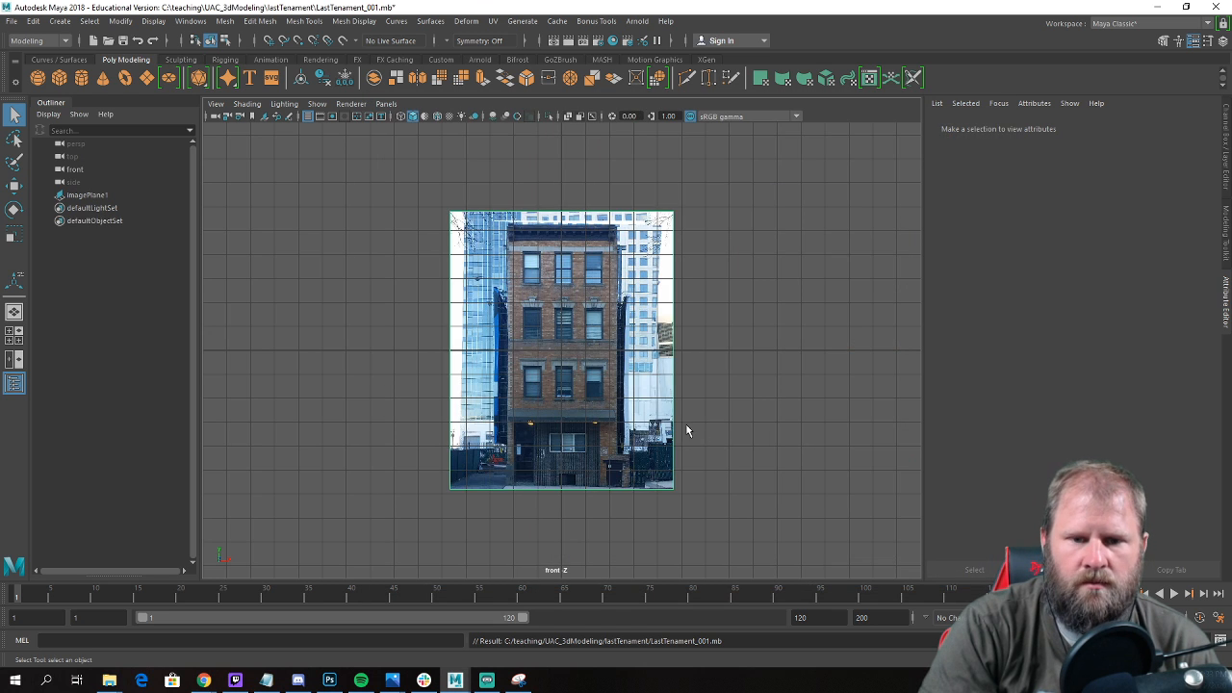
Scale up the building image plane uniformly and raise it about 24.84 units so its bottom edge sits on the ground line.
key(r)
drag(561, 350, 597, 354)
scroll(597, 354, up, 2)
scroll(597, 354, down, 5)
key(w)
drag(560, 291, 566, 193)
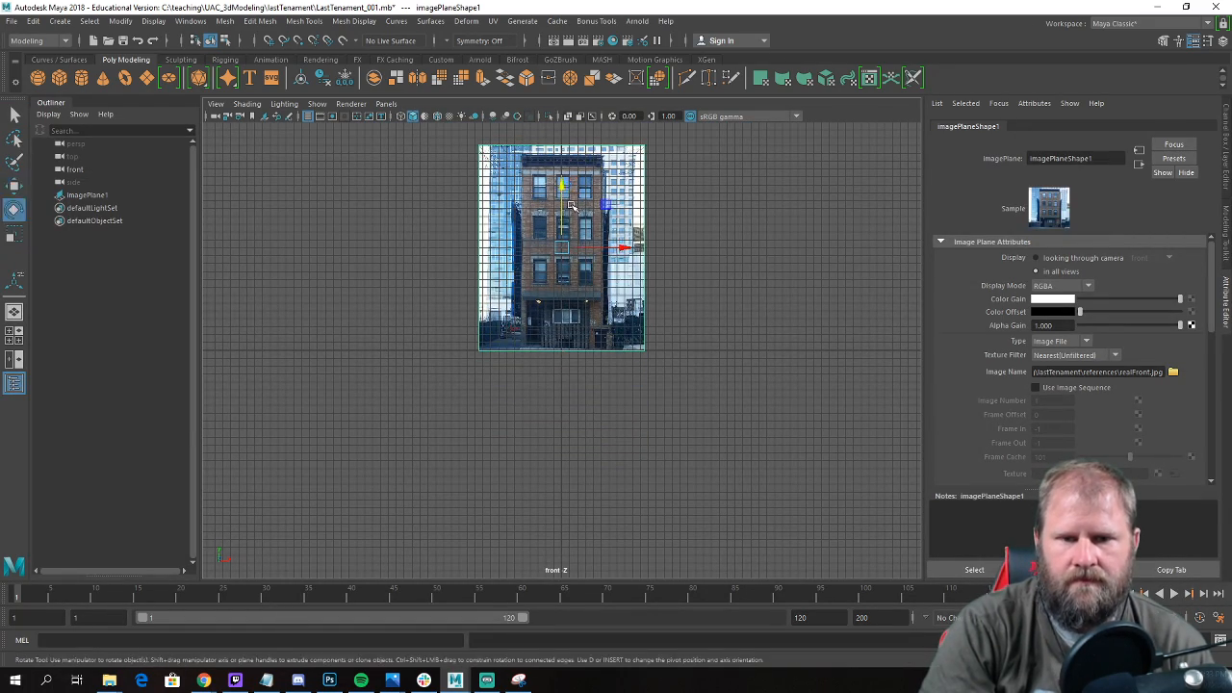
scroll(562, 188, up, 3)
drag(559, 186, 573, 93)
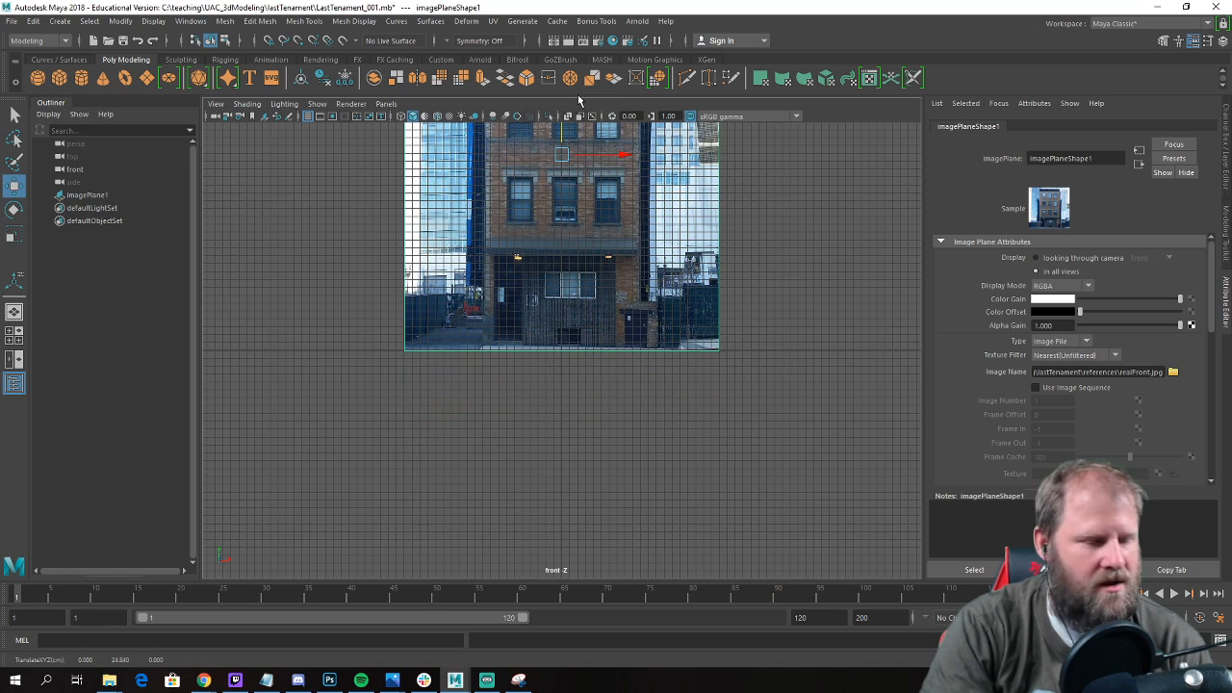
Enlarge the perspective view, move the image plane back behind the grid, and deselect it.
key(space)
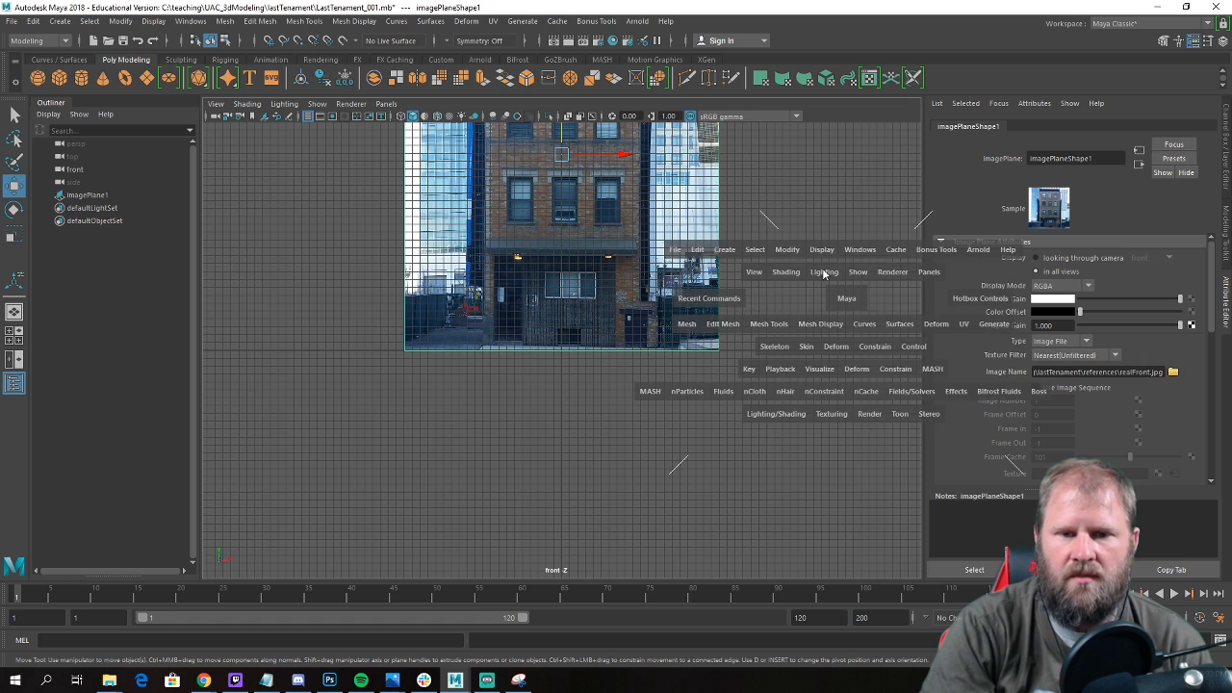
key(space)
key(space)
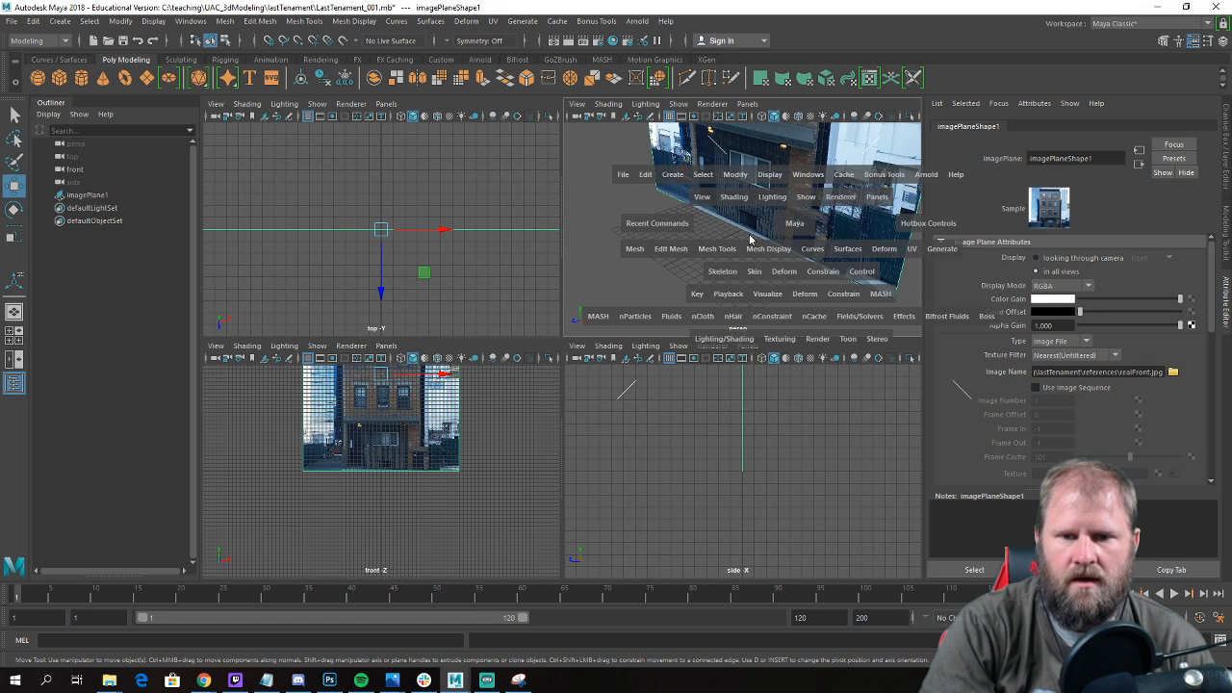
scroll(724, 268, down, 8)
alt+drag(717, 270, 582, 298)
drag(501, 304, 614, 279)
click(495, 351)
alt+drag(398, 310, 504, 292)
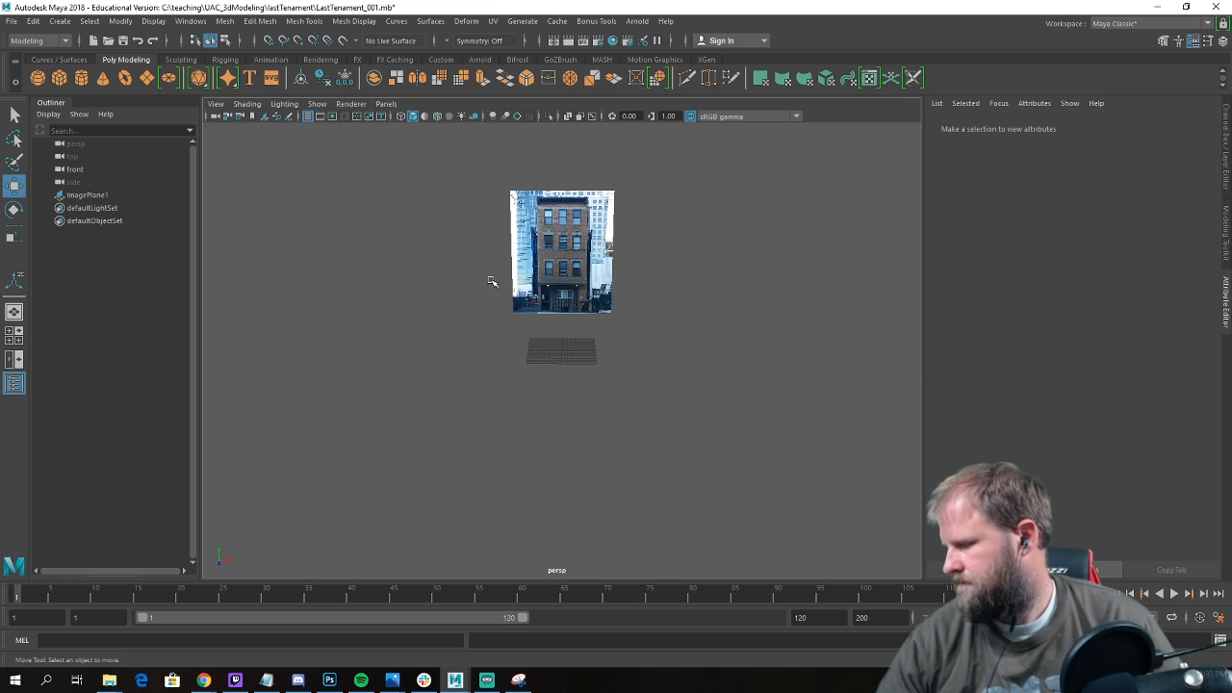
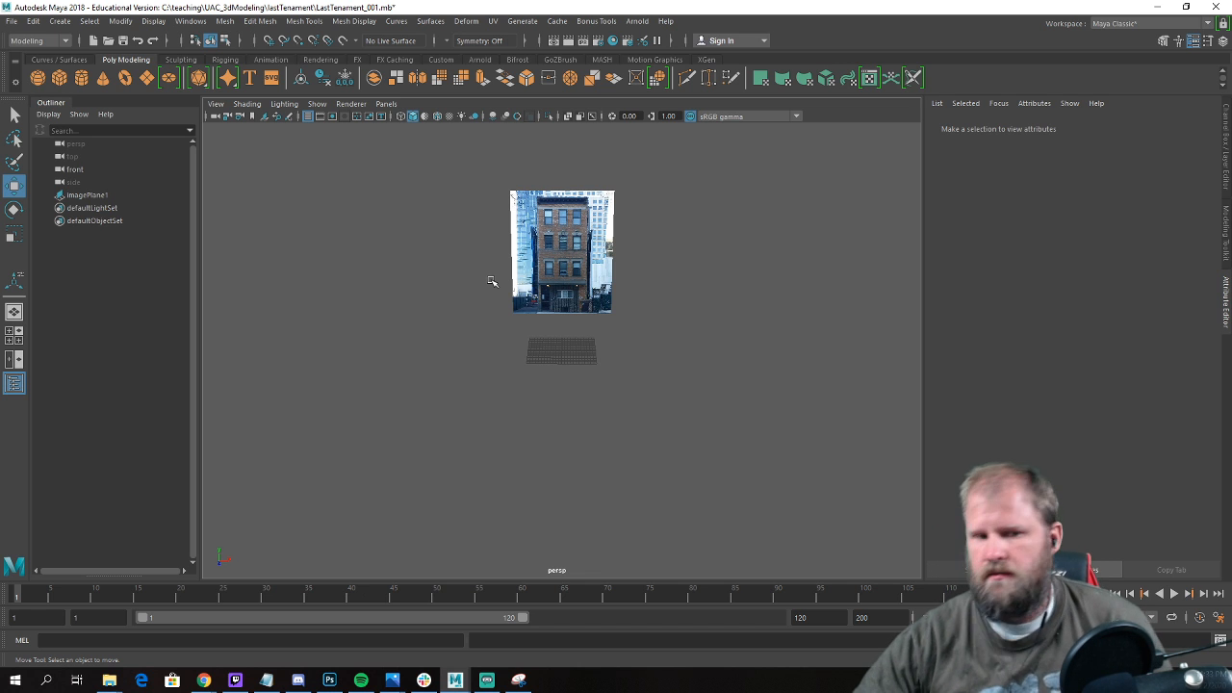
Create a polygon cube on the grid and scale it up uniformly to about 10.8.
alt+drag(829, 237, 424, 269)
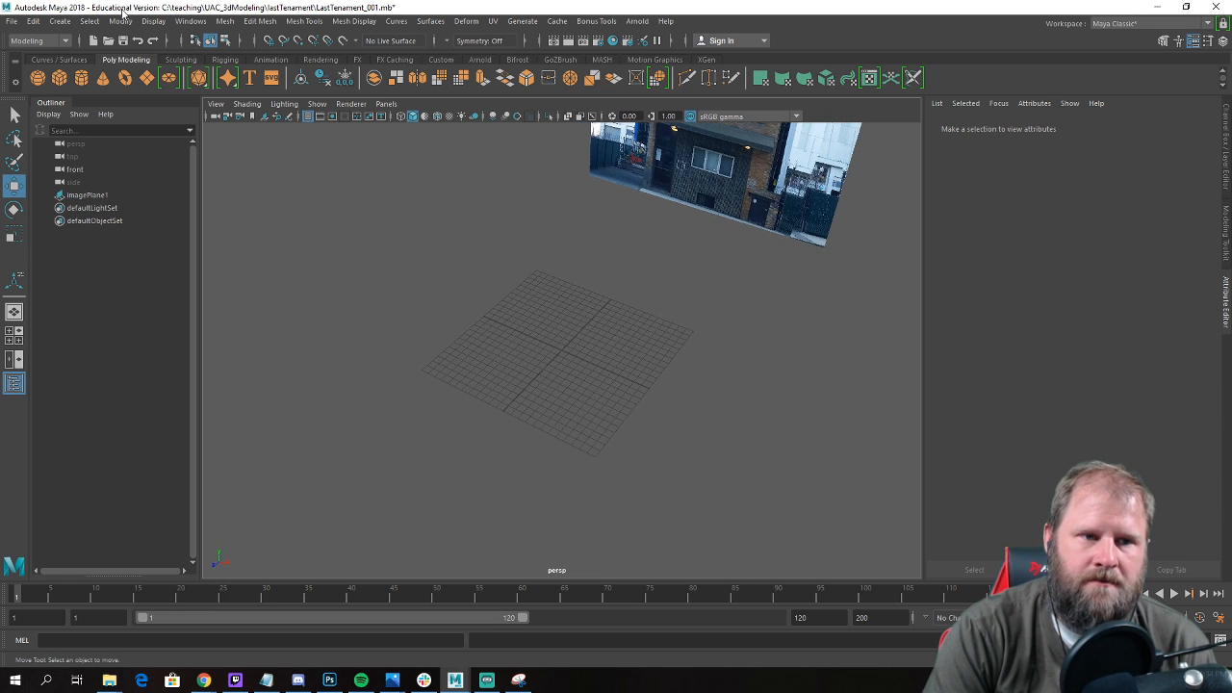
click(58, 77)
alt+drag(602, 290, 567, 222)
key(r)
drag(562, 278, 649, 287)
In the front view, scale and move the cube to match the building's width and base in the reference image.
key(space)
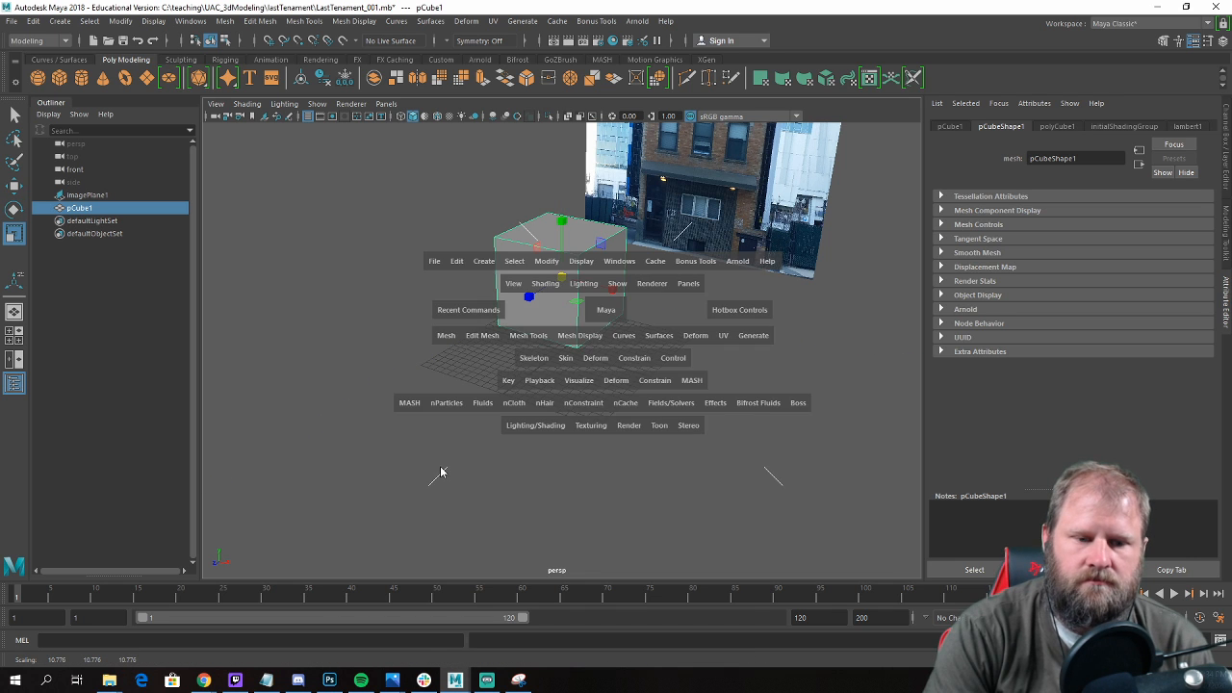
key(space)
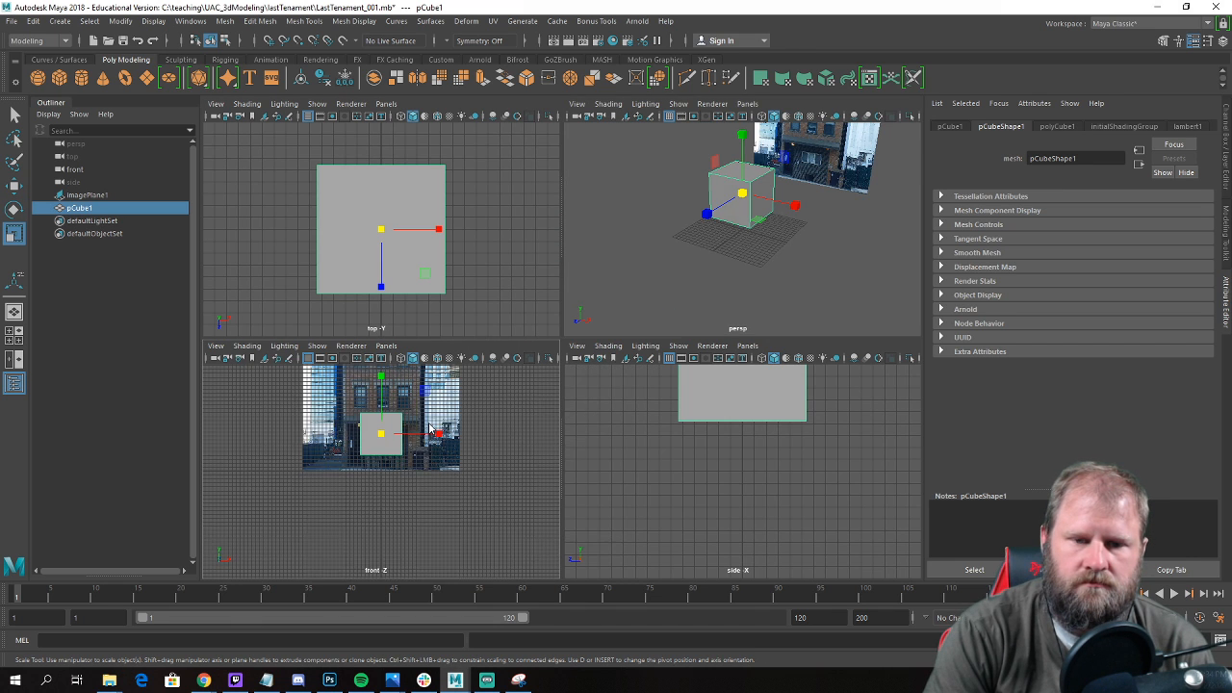
alt+middle_drag(586, 330, 506, 482)
key(r)
drag(473, 435, 525, 421)
key(w)
mouse_move(484, 345)
mouse_down()
mouse_move(482, 313)
mouse_move(472, 349)
mouse_up()
right_drag(472, 349, 388, 314)
Raise the cube's top vertices to the building's roofline in the reference image.
drag(323, 260, 583, 393)
alt+middle_drag(539, 316, 537, 388)
drag(476, 355, 499, 144)
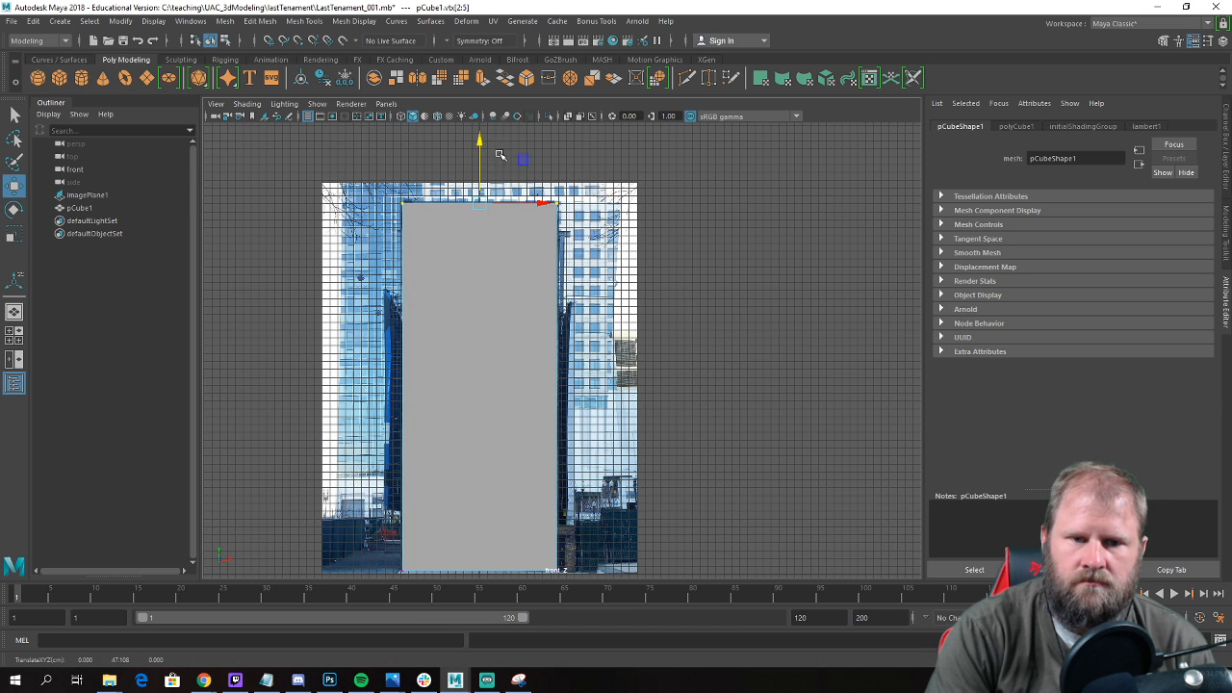
Move the cube's back face toward the image plane in perspective to make the building block deeper.
key(space)
key(space)
alt+drag(720, 280, 613, 286)
right_drag(602, 267, 602, 296)
click(605, 273)
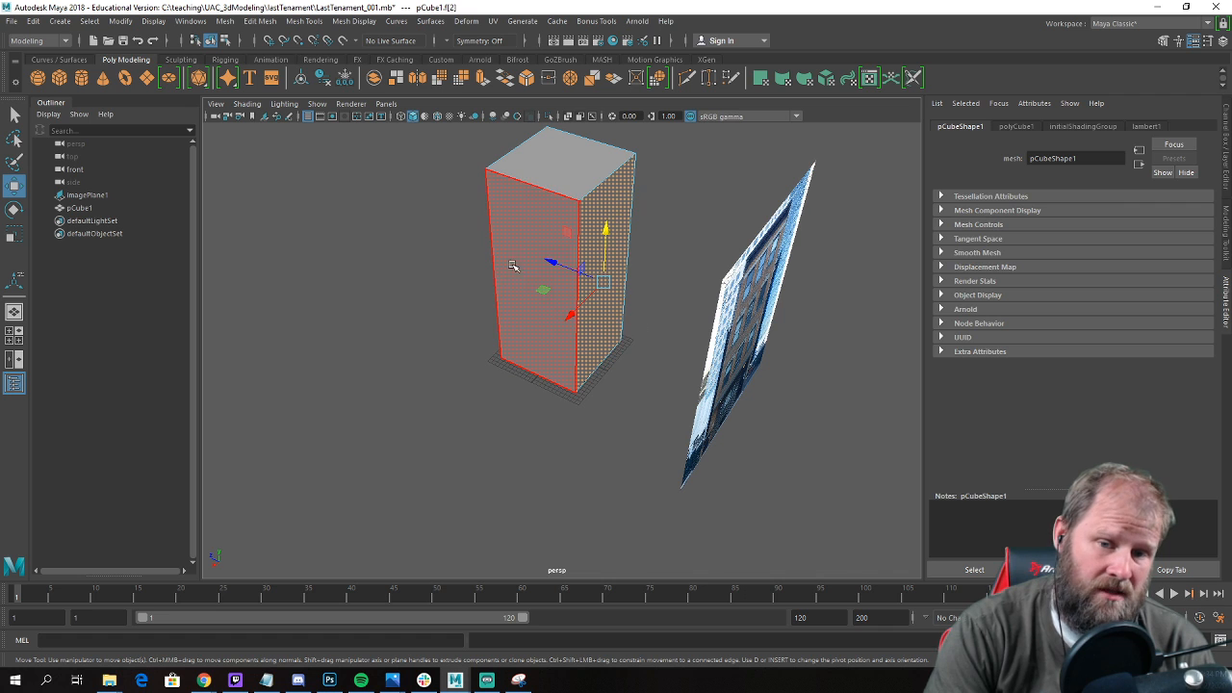
drag(553, 263, 708, 356)
scroll(638, 296, down, 5)
scroll(708, 356, up, 5)
alt+drag(708, 356, 736, 380)
right_drag(569, 303, 618, 240)
click(752, 390)
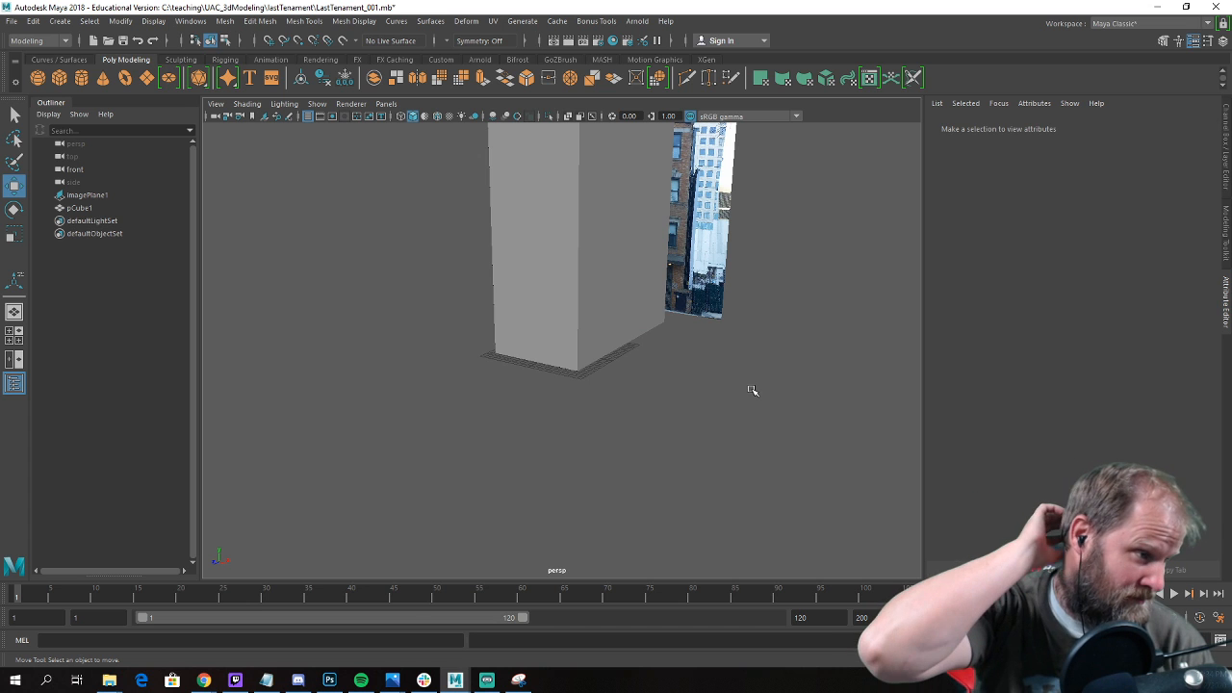
Select the building block and turn on X-ray shading in the front view so the reference shows through.
alt+drag(644, 349, 568, 313)
click(561, 280)
key(space)
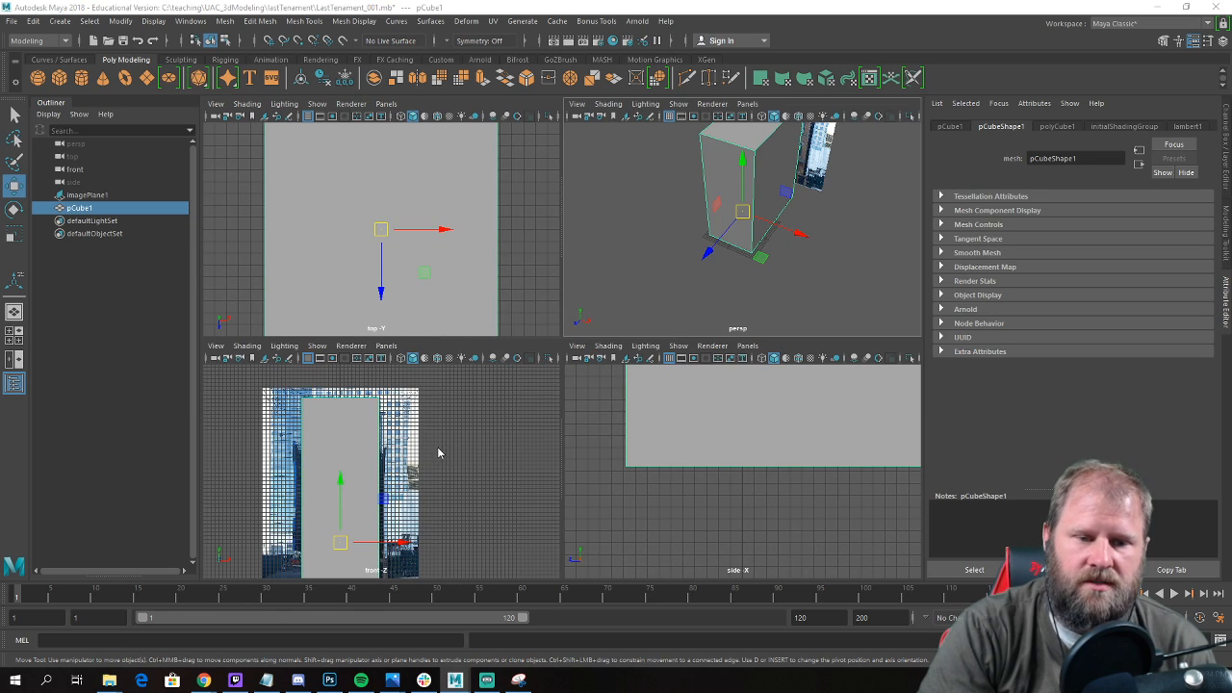
key(space)
alt+middle_drag(492, 412, 514, 351)
scroll(462, 370, up, 2)
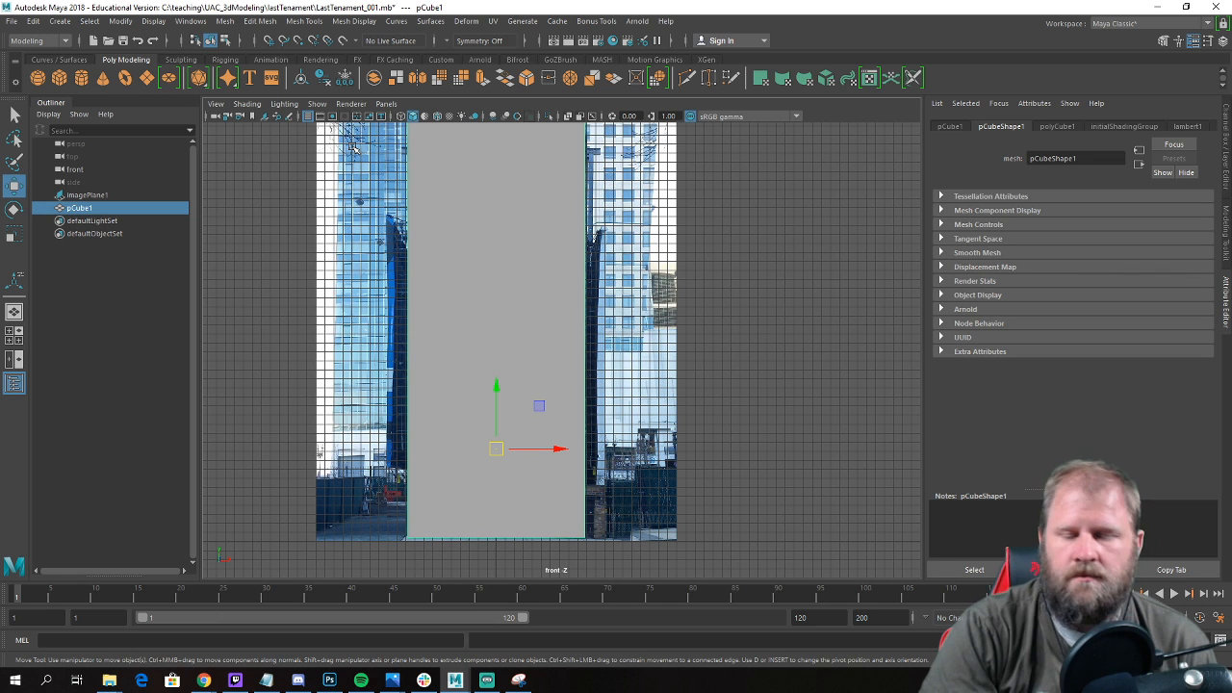
click(579, 116)
Insert two horizontal edge loops along the top and bottom edges of the awning above the ground floor.
scroll(662, 291, up, 4)
right_drag(480, 289, 524, 271)
shift+right_drag(500, 346, 435, 375)
scroll(385, 356, up, 5)
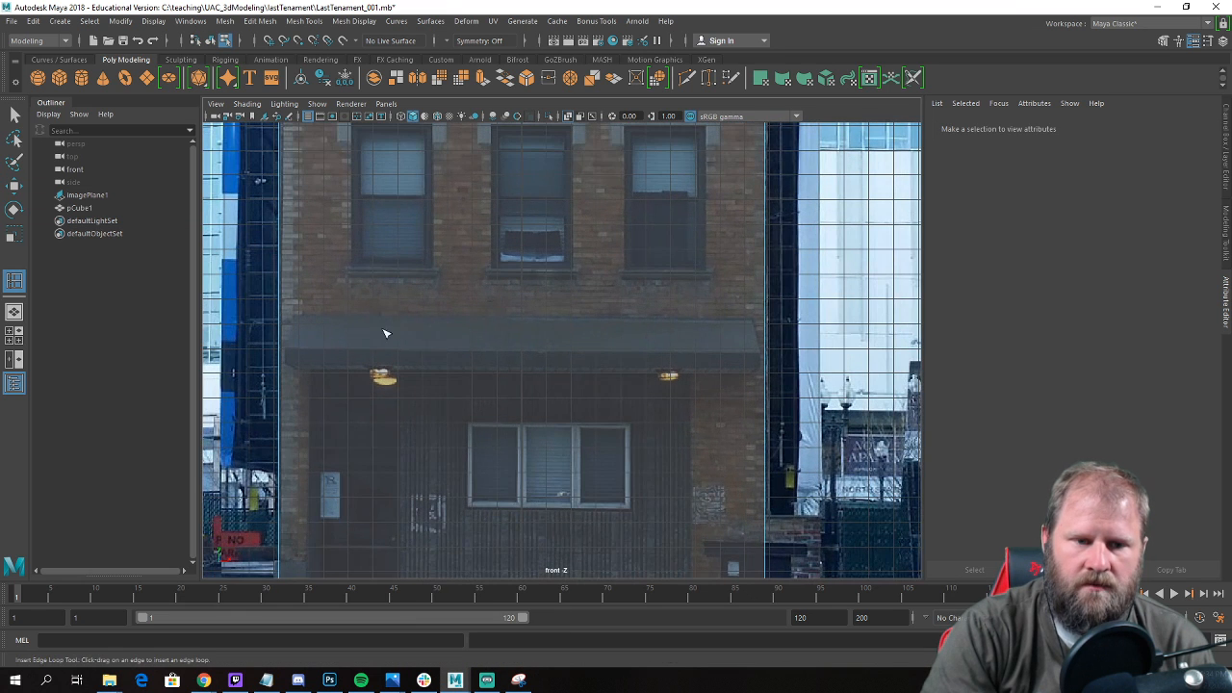
drag(279, 315, 282, 318)
drag(280, 367, 282, 368)
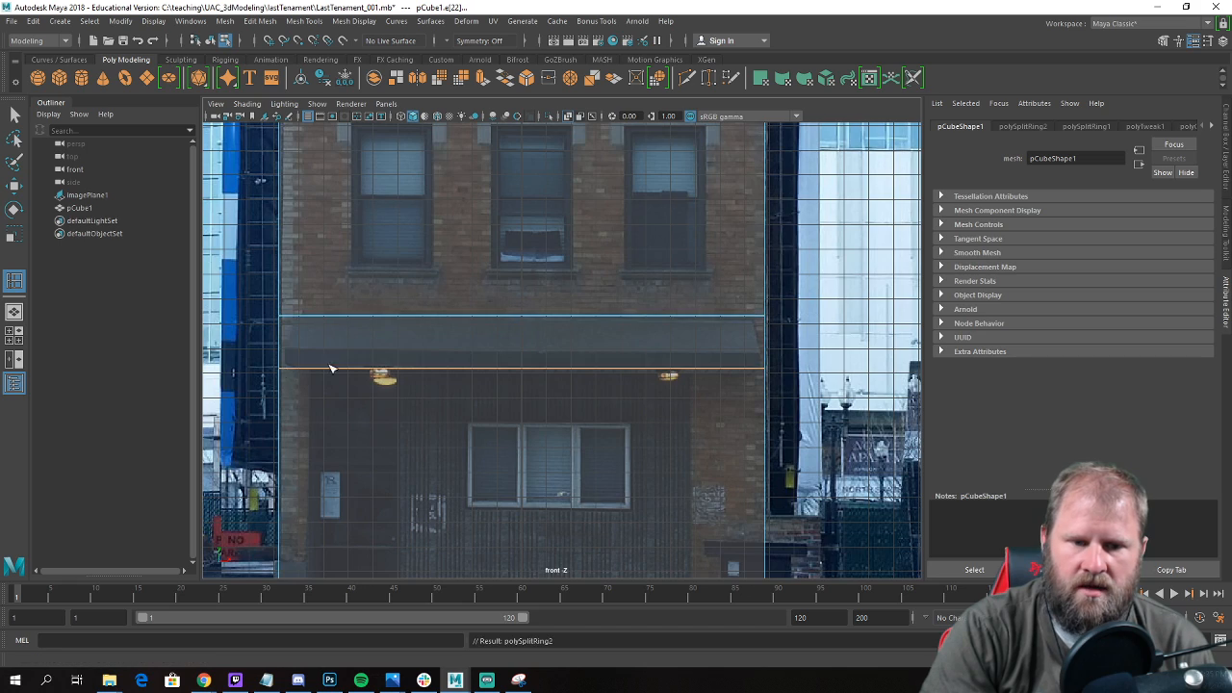
Insert two horizontal edge loops along the bottom and top of the sills under the lowest of the three window rows.
alt+middle_drag(300, 369, 390, 197)
scroll(390, 202, down, 3)
scroll(407, 332, up, 1)
alt+middle_drag(407, 335, 408, 291)
alt+middle_drag(457, 142, 454, 317)
scroll(454, 317, up, 1)
alt+middle_drag(443, 231, 388, 335)
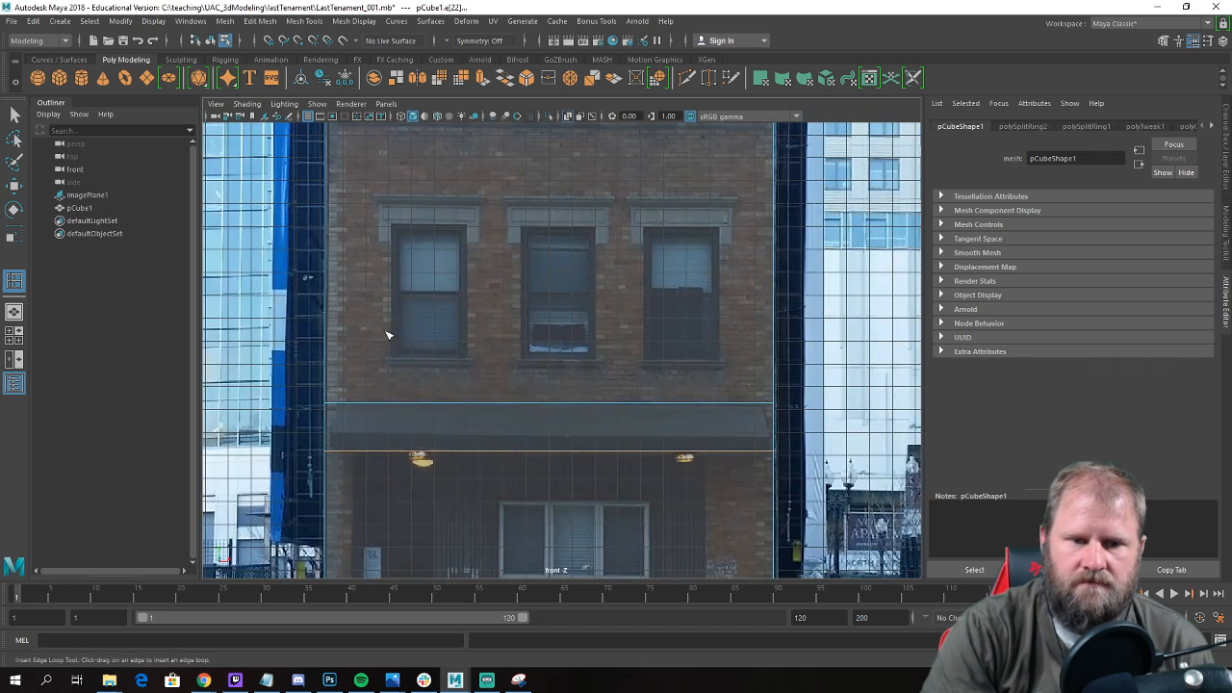
click(330, 374)
drag(328, 362, 329, 361)
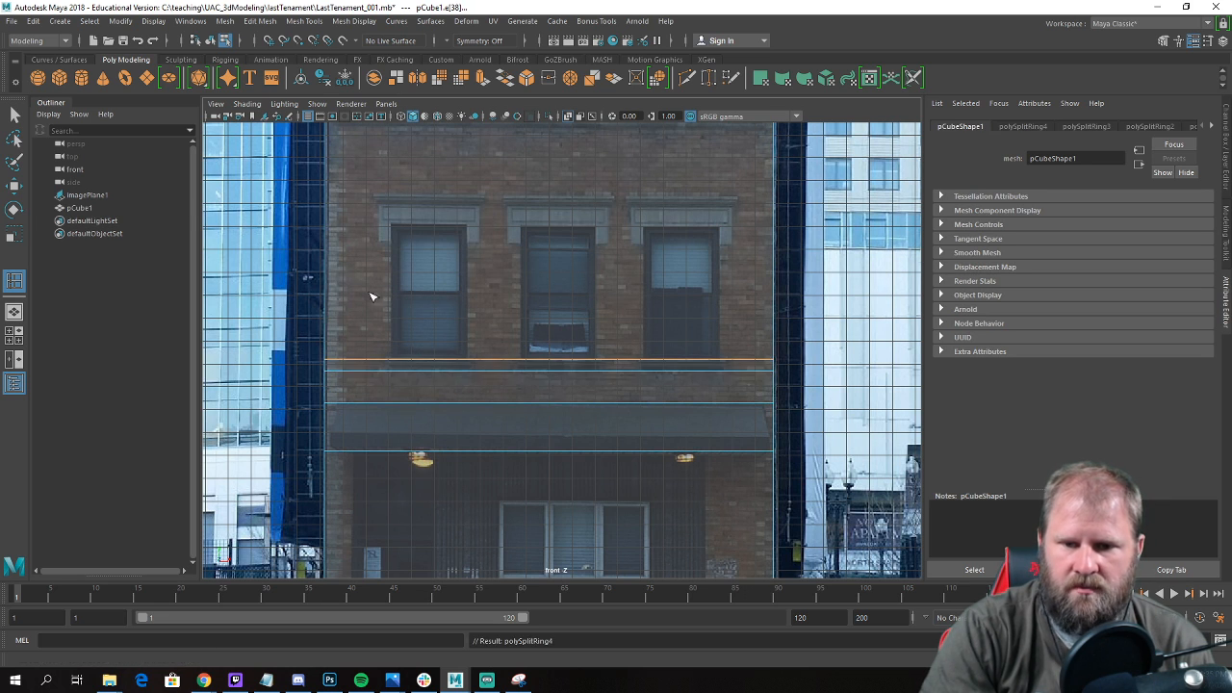
Insert horizontal edge loops at the lowest row's window heads and lintel tops, and along both edges of the middle row's sill band.
alt+middle_drag(370, 317, 350, 367)
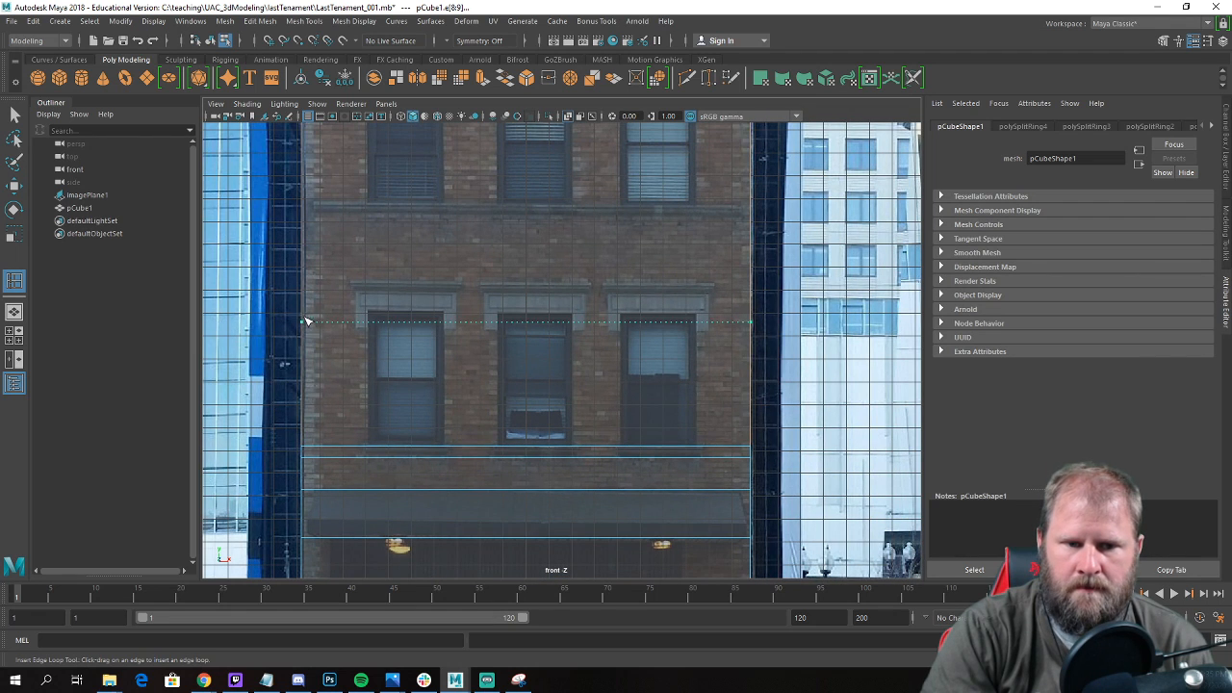
click(310, 316)
drag(303, 283, 309, 284)
alt+middle_drag(308, 284, 261, 333)
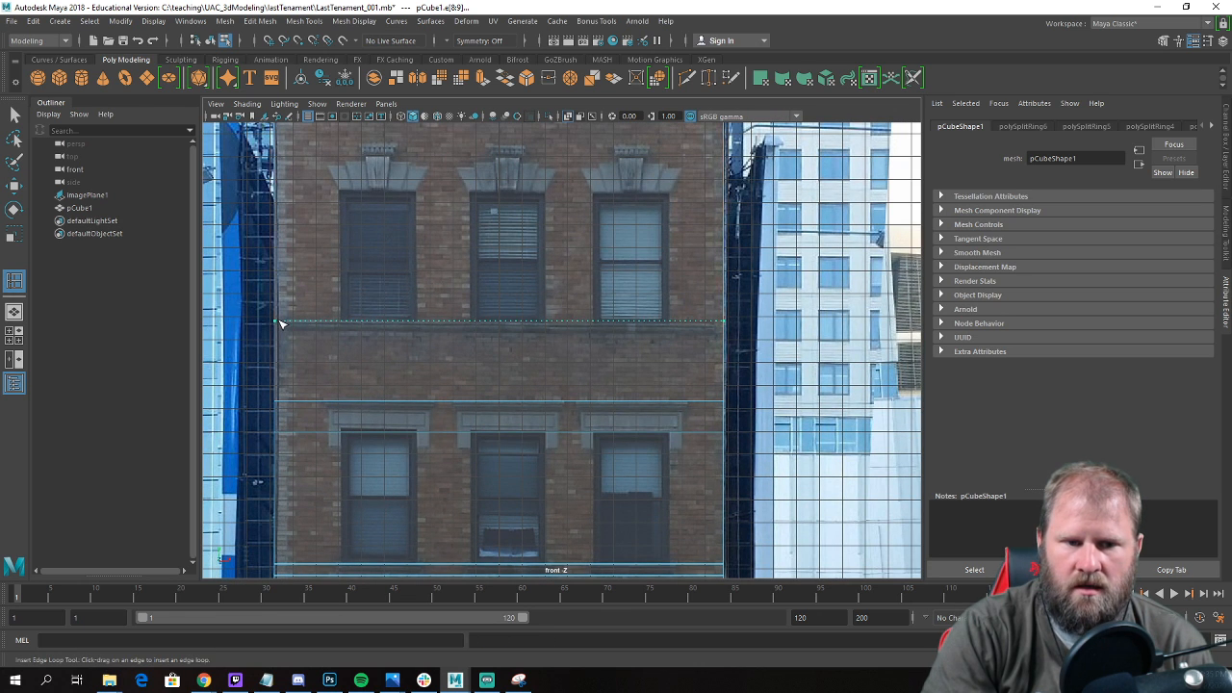
click(280, 325)
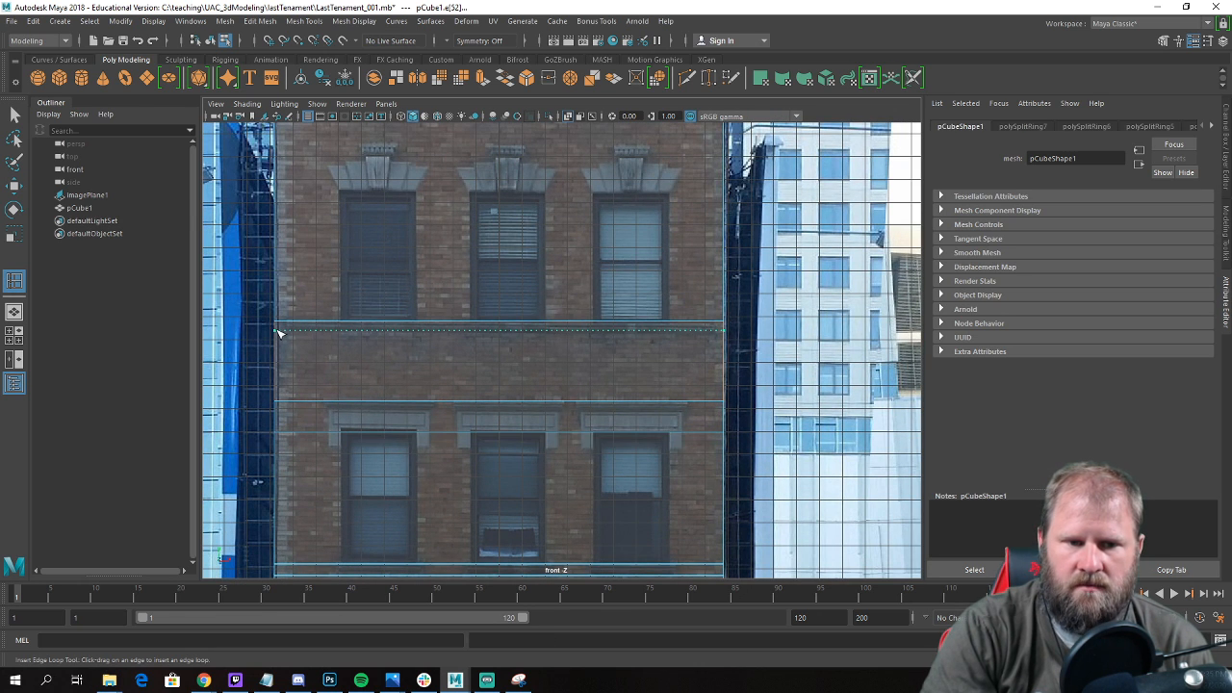
click(279, 333)
Insert horizontal edge loops at the window heads and the lintel tops of the middle window row.
alt+middle_drag(303, 276, 305, 359)
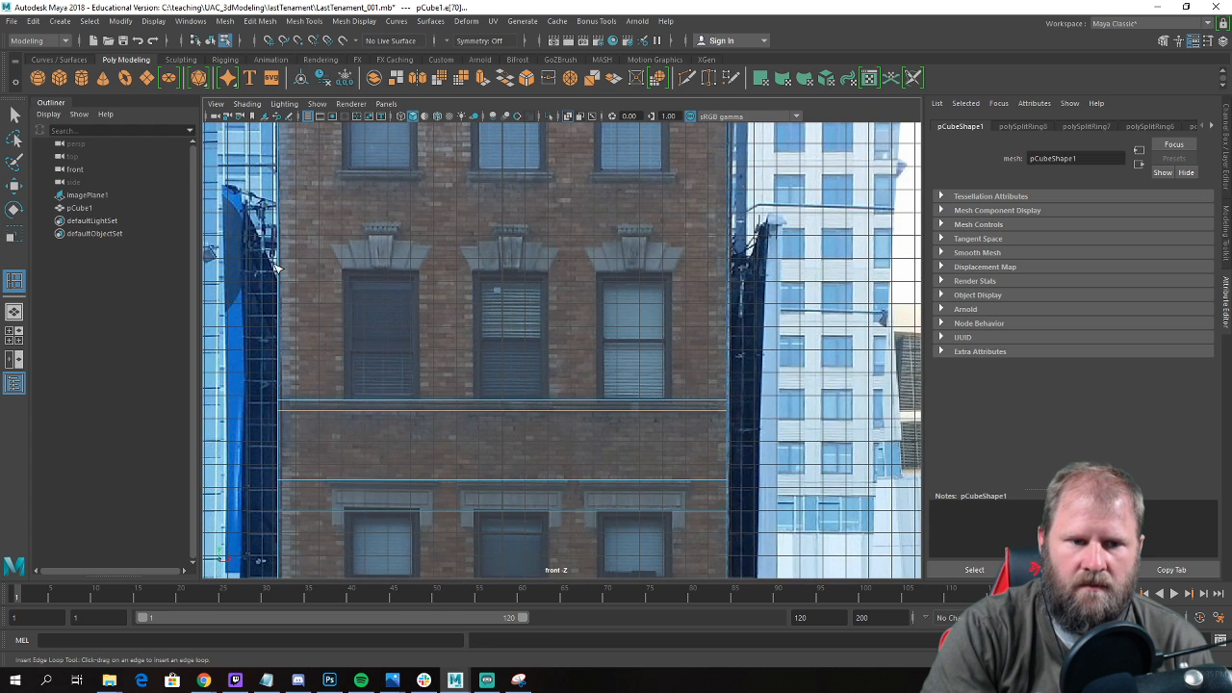
click(285, 272)
alt+middle_drag(285, 272, 287, 357)
click(283, 321)
Insert horizontal edge loops at the bottom and top of the uppermost windows and along the cornice's lower edge.
alt+middle_drag(301, 277, 306, 357)
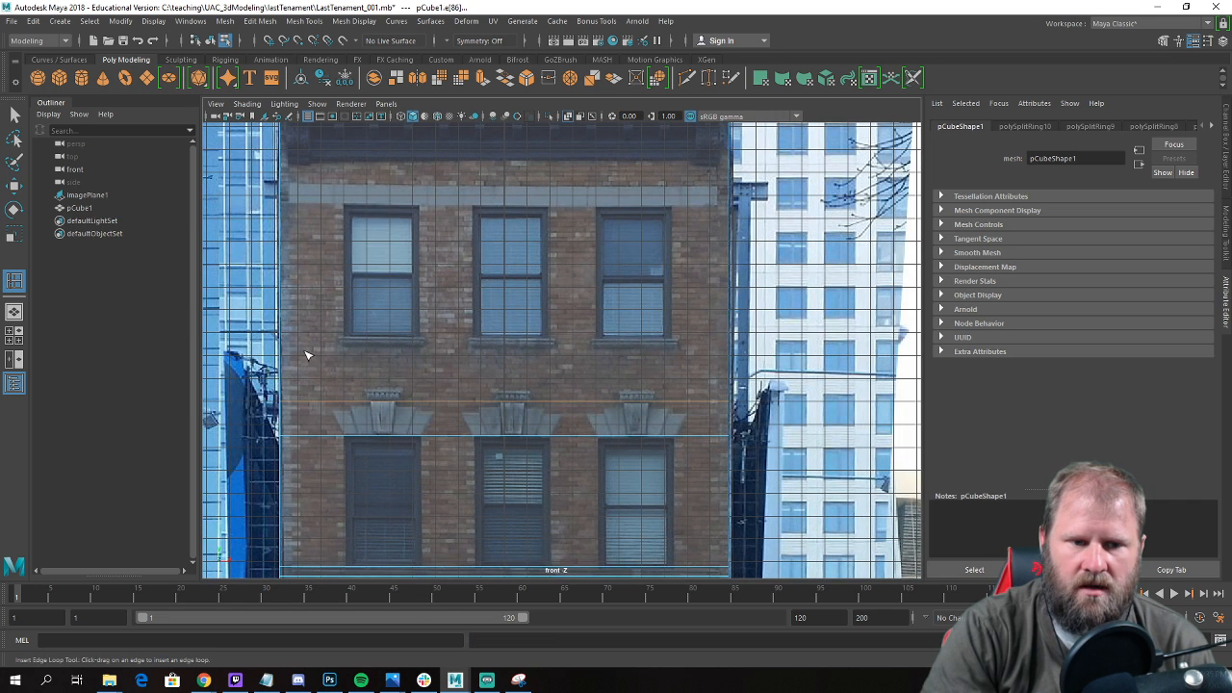
click(291, 338)
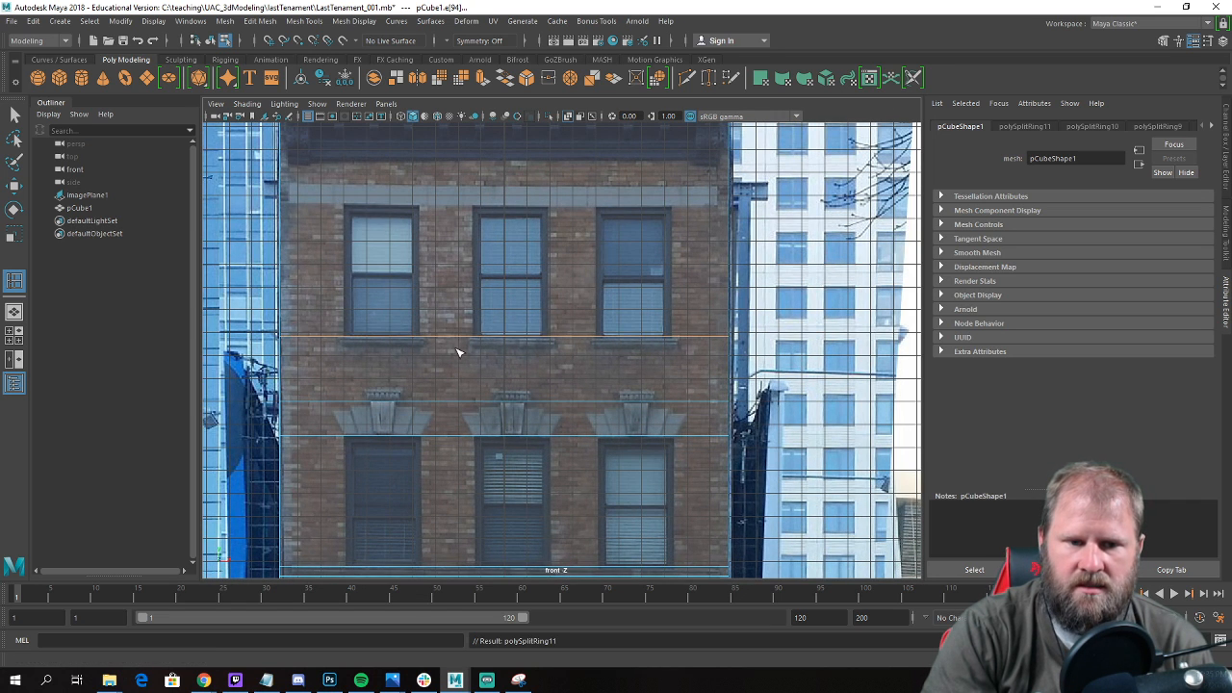
alt+middle_drag(392, 336, 404, 416)
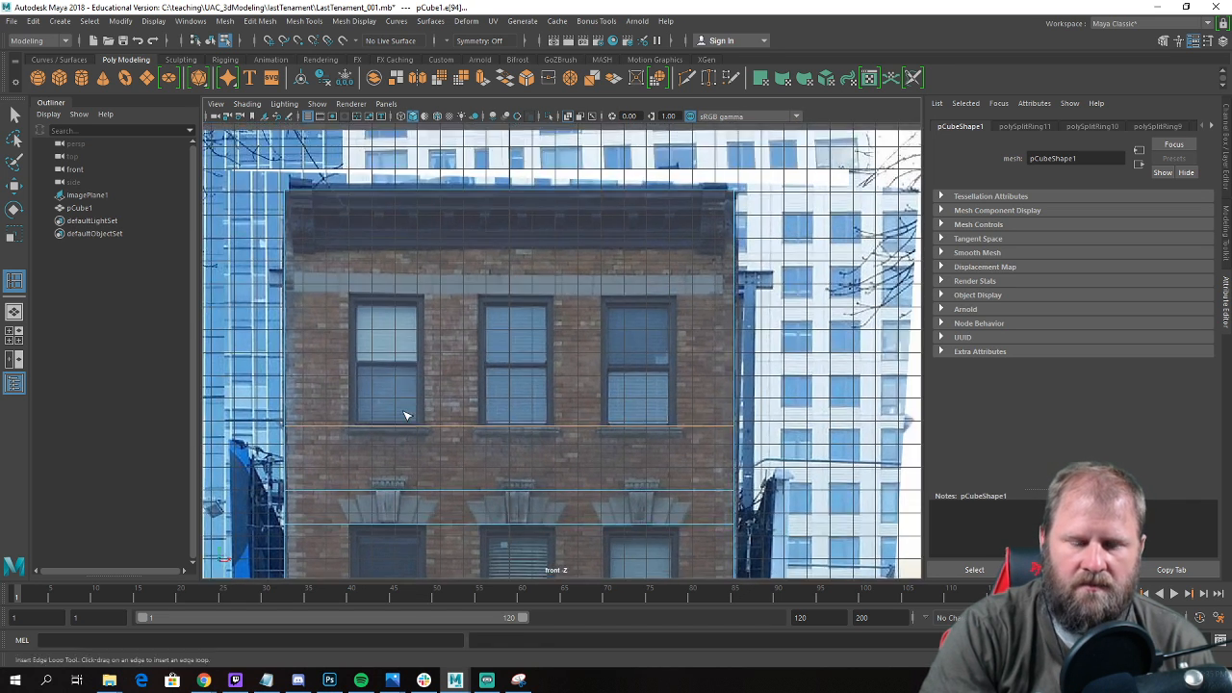
click(291, 295)
click(291, 254)
Insert six vertical edge loops along the left and right sides of the three window columns.
alt+middle_drag(378, 311, 438, 261)
scroll(438, 261, up, 4)
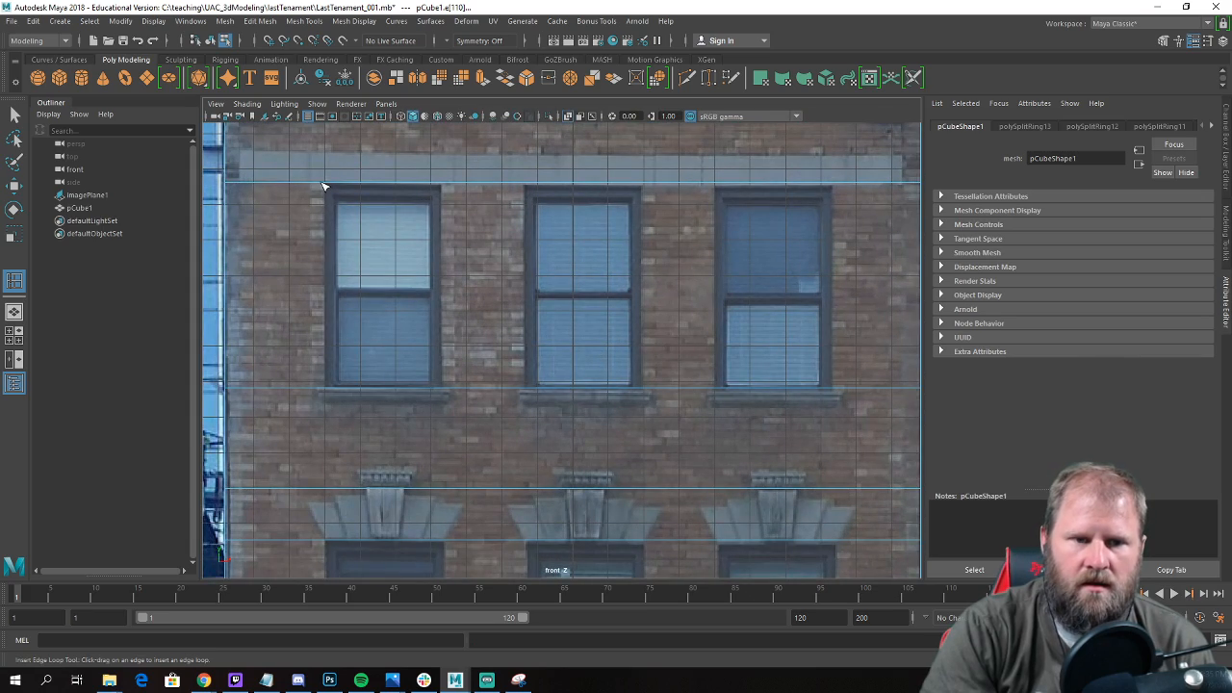
click(326, 186)
scroll(413, 377, down, 3)
scroll(434, 375, up, 5)
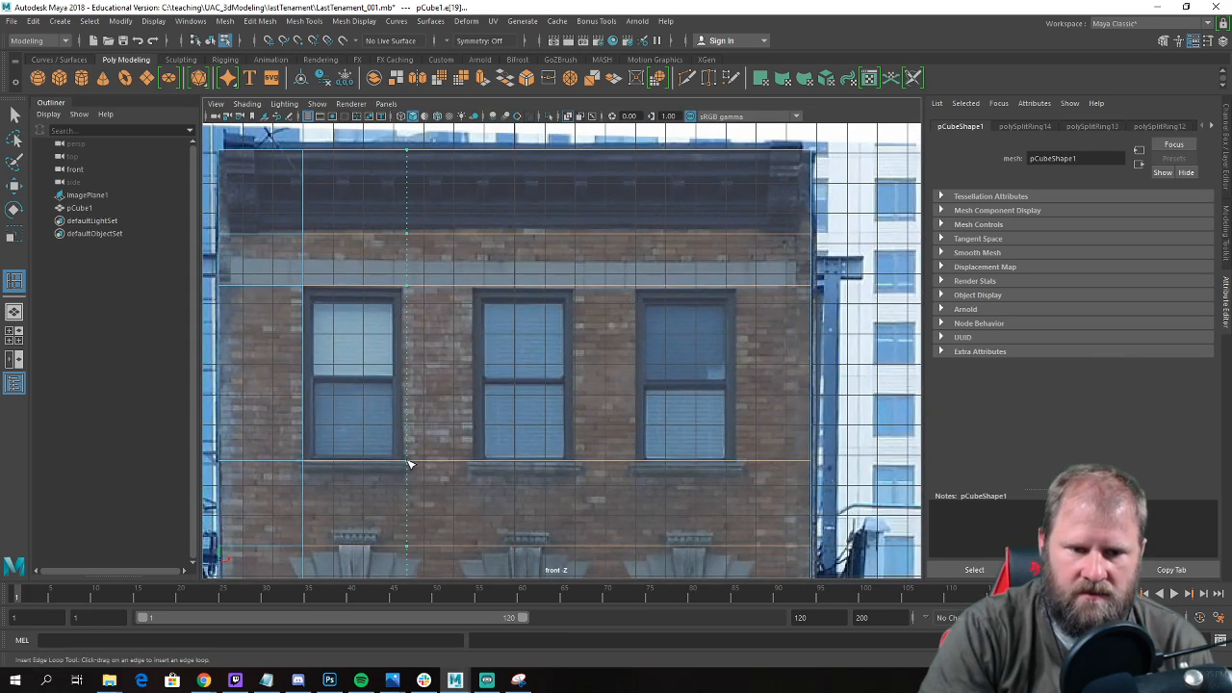
click(405, 467)
drag(480, 463, 477, 466)
click(575, 465)
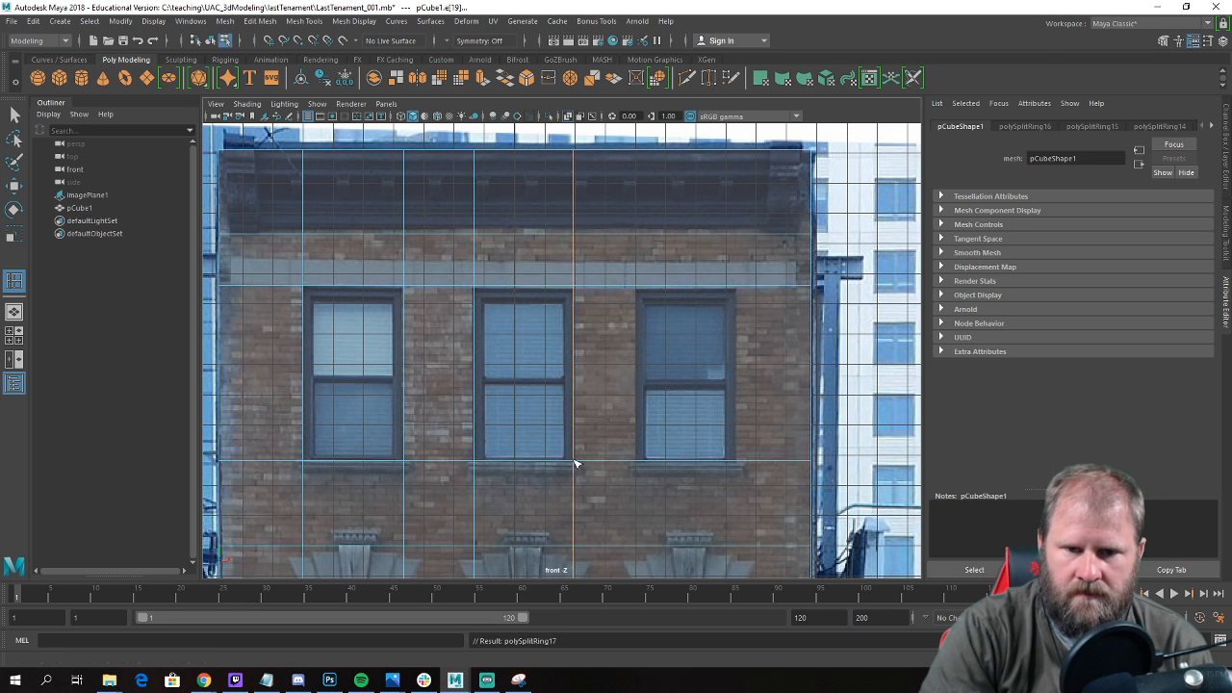
alt+middle_drag(575, 466, 473, 453)
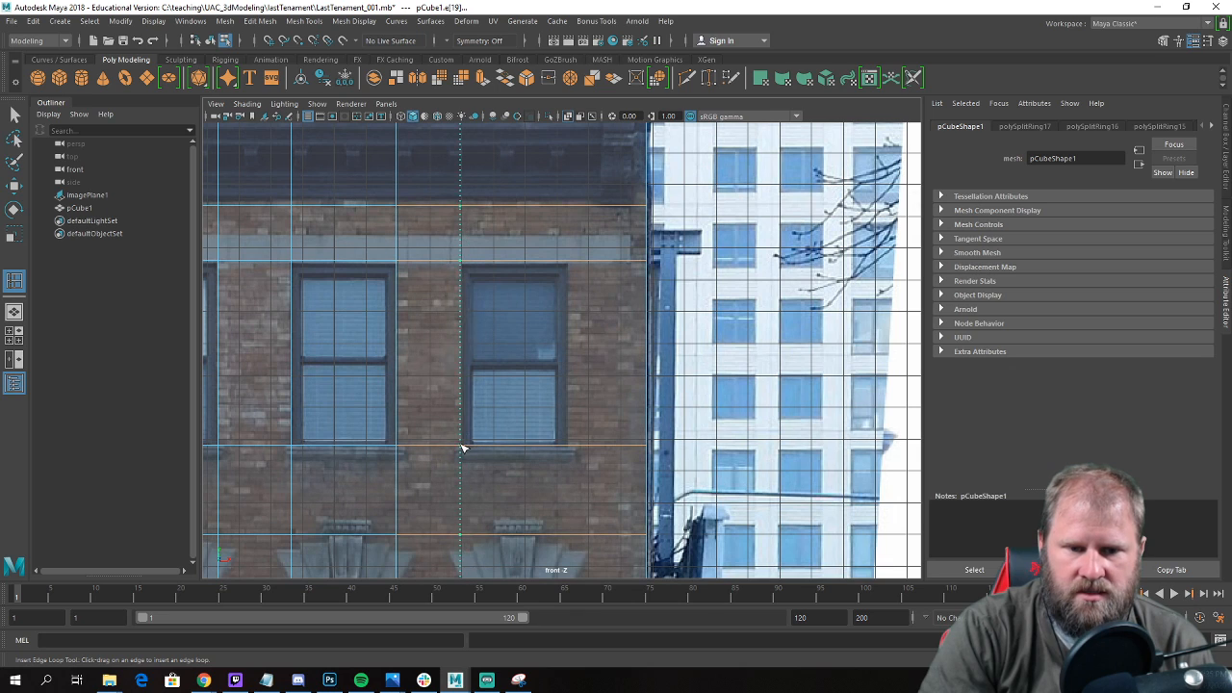
drag(465, 450, 464, 450)
click(570, 449)
Insert edge loops along the borders of the ground-floor triple window.
scroll(562, 476, down, 3)
mouse_move(562, 476)
alt+middle_down()
mouse_move(600, 174)
mouse_move(569, 248)
alt+middle_up()
alt+middle_drag(487, 433, 491, 331)
scroll(470, 391, up, 4)
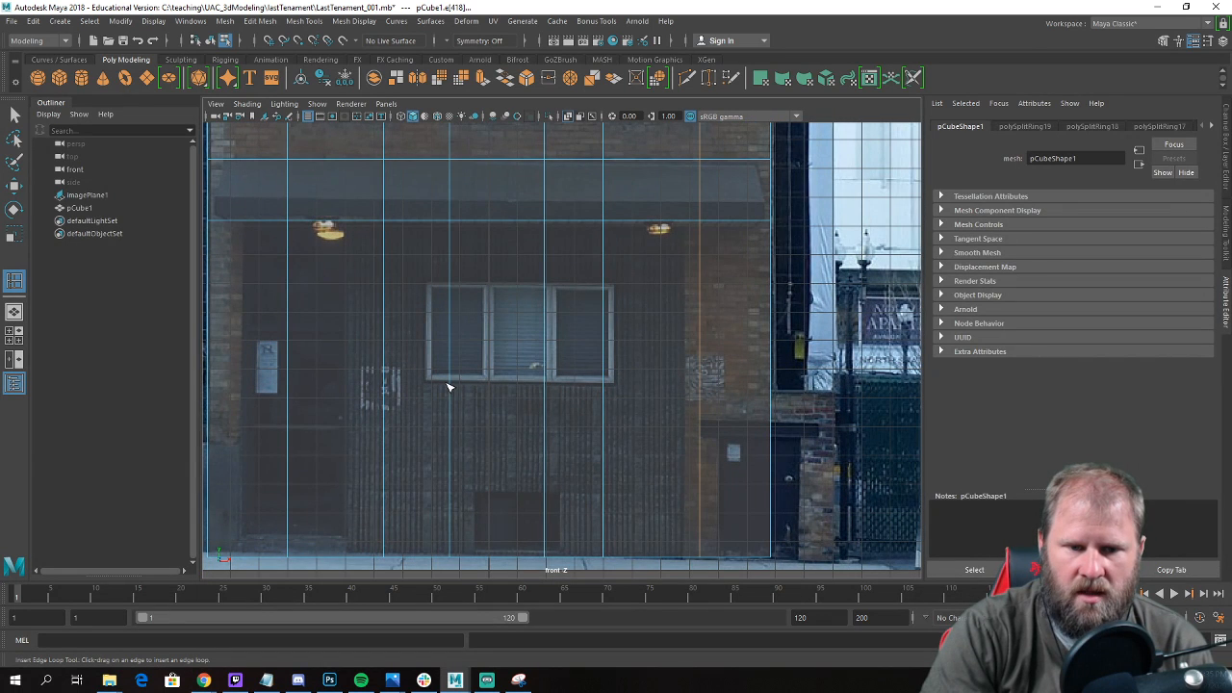
drag(451, 386, 453, 385)
drag(449, 276, 426, 283)
drag(622, 286, 617, 287)
key(w)
Select the six window faces in the middle and lowest window rows of the front facade.
alt+right_drag(622, 289, 528, 322)
alt+middle_drag(527, 322, 487, 468)
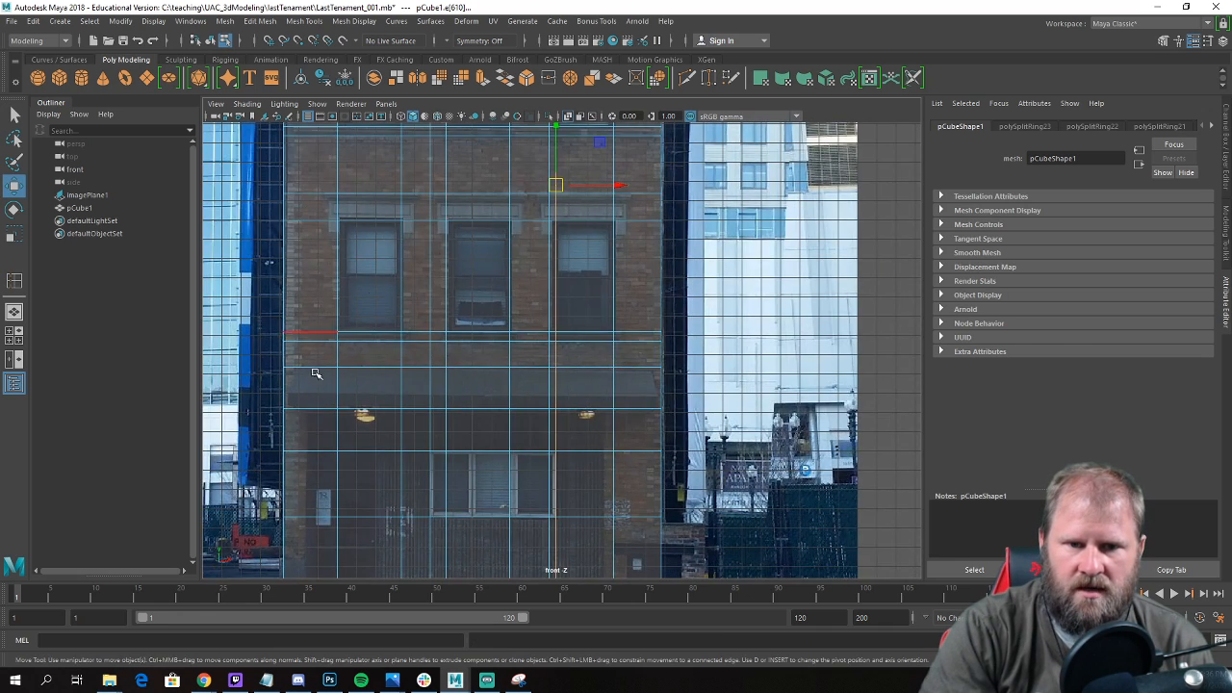
scroll(353, 422, down, 2)
alt+middle_drag(440, 348, 447, 449)
scroll(460, 422, up, 1)
alt+middle_drag(502, 340, 495, 392)
right_drag(387, 451, 407, 424)
right_drag(417, 334, 417, 380)
click(404, 308)
shift+click(496, 294)
shift+click(577, 289)
shift+click(593, 440)
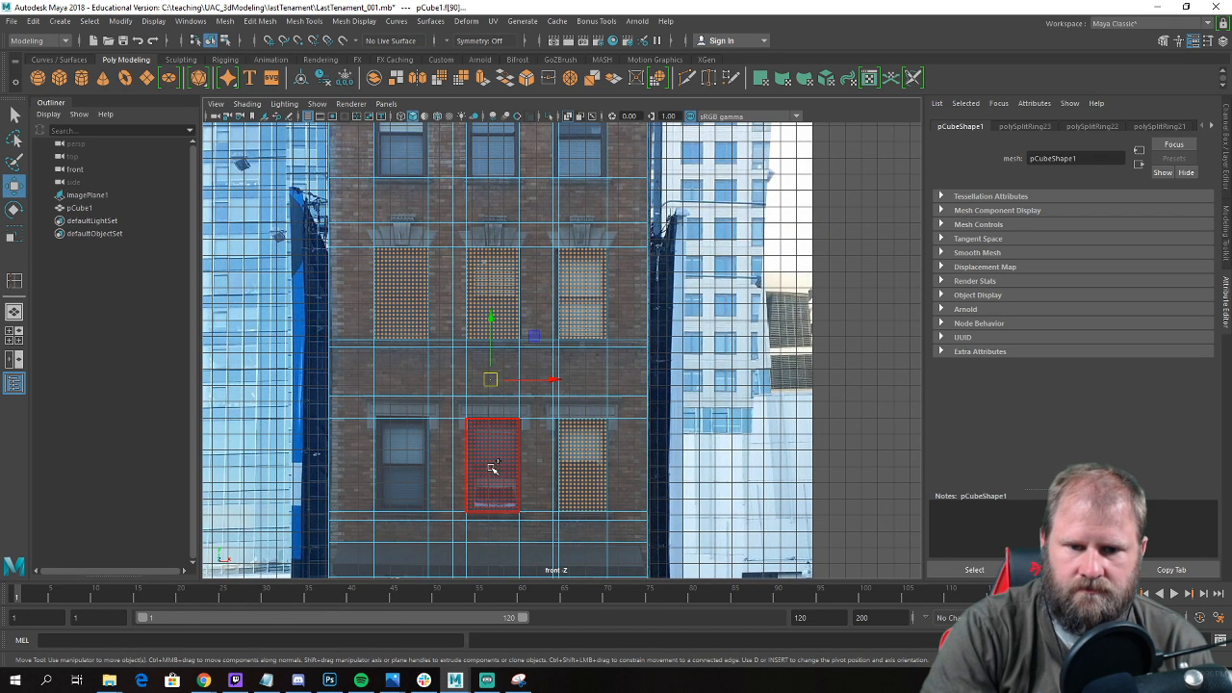
shift+click(491, 468)
shift+click(413, 468)
Add the three window faces of the uppermost row to the selection.
scroll(531, 348, down, 2)
alt+middle_drag(533, 344, 511, 483)
shift+click(408, 306)
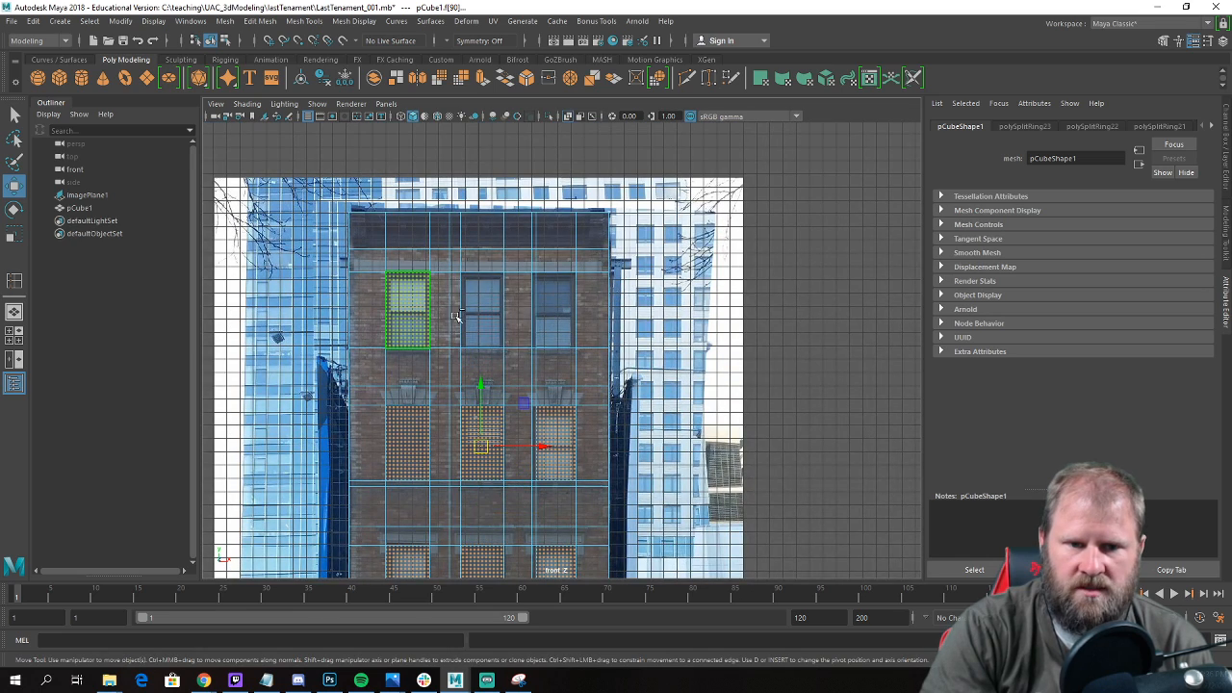
shift+click(482, 306)
shift+click(555, 307)
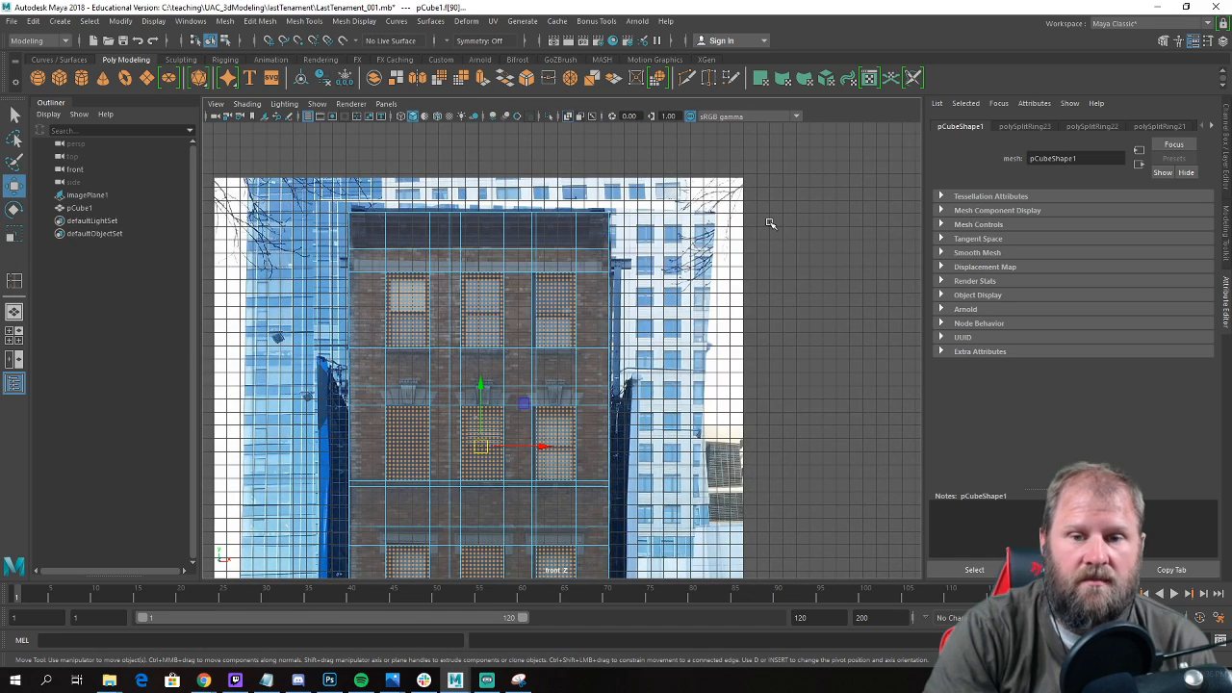
Extrude the nine selected window faces slightly inward into the facade in perspective, and return to object mode with nothing selected.
key(space)
key(space)
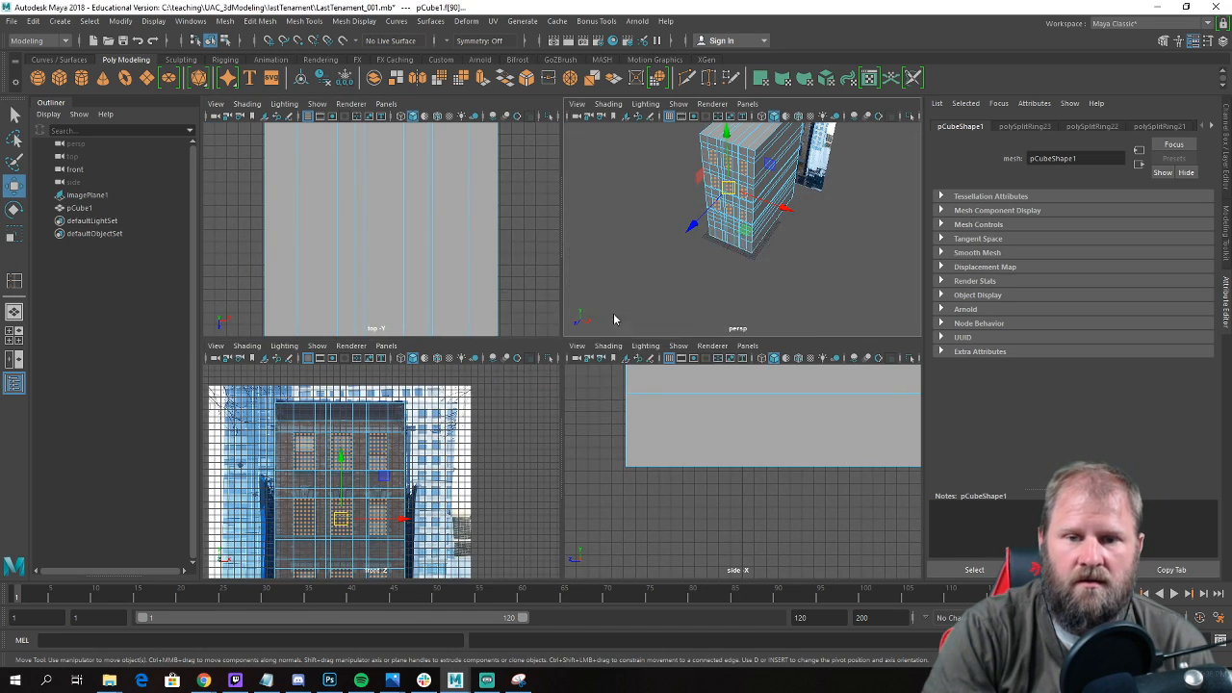
alt+drag(759, 297, 847, 353)
alt+middle_drag(847, 352, 608, 382)
alt+drag(609, 381, 581, 357)
mouse_move(445, 377)
shift+right_down()
mouse_move(444, 433)
mouse_move(444, 400)
shift+right_up()
alt+drag(445, 400, 538, 409)
drag(486, 367, 487, 366)
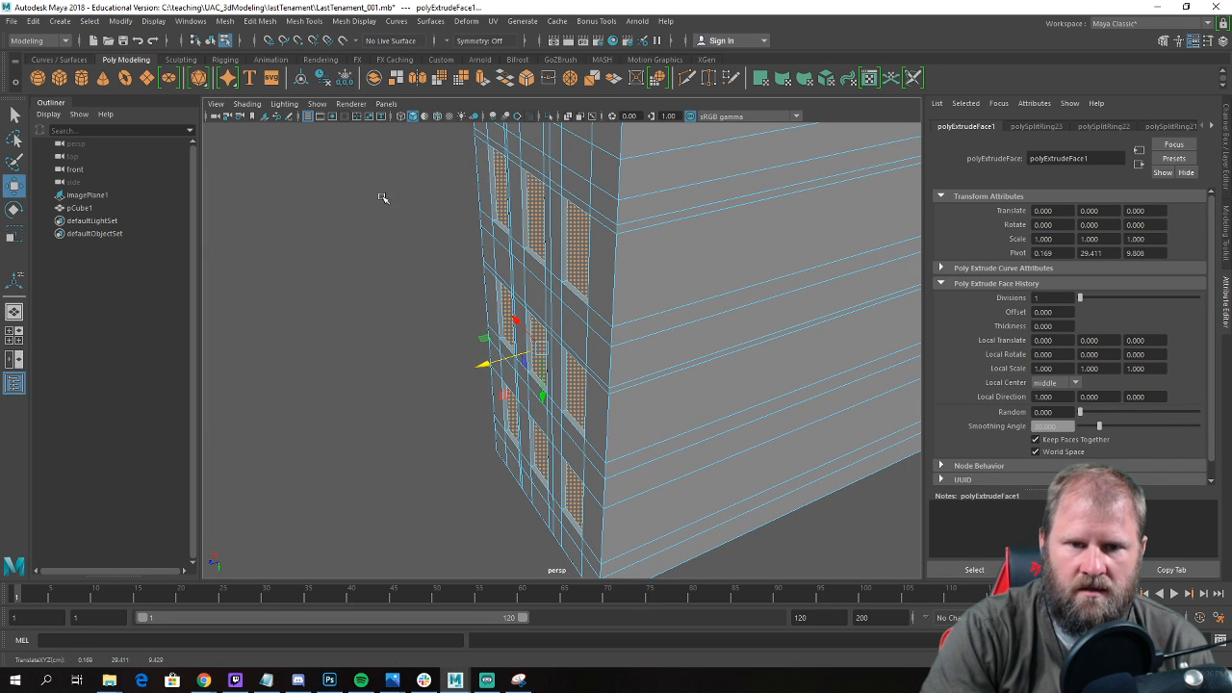
alt+drag(383, 197, 473, 201)
right_drag(473, 202, 542, 180)
click(792, 289)
Examine the building block and its recessed windows from several angles beside the reference image.
alt+right_drag(793, 289, 433, 373)
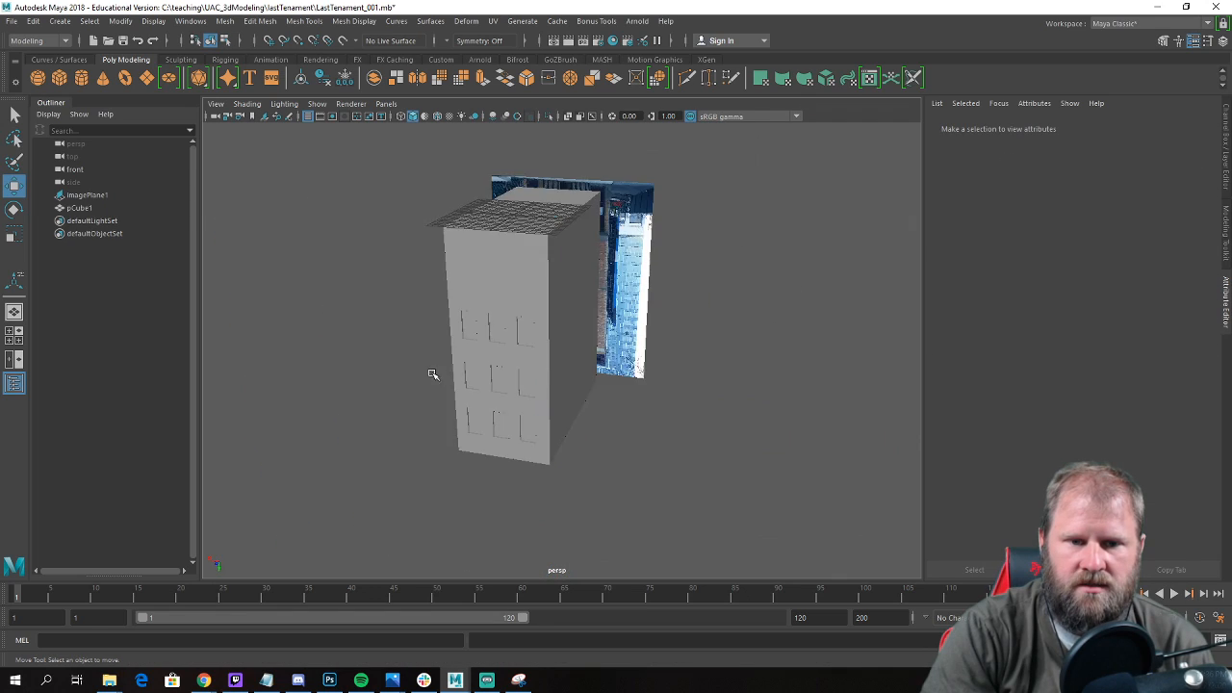
alt+drag(432, 373, 643, 356)
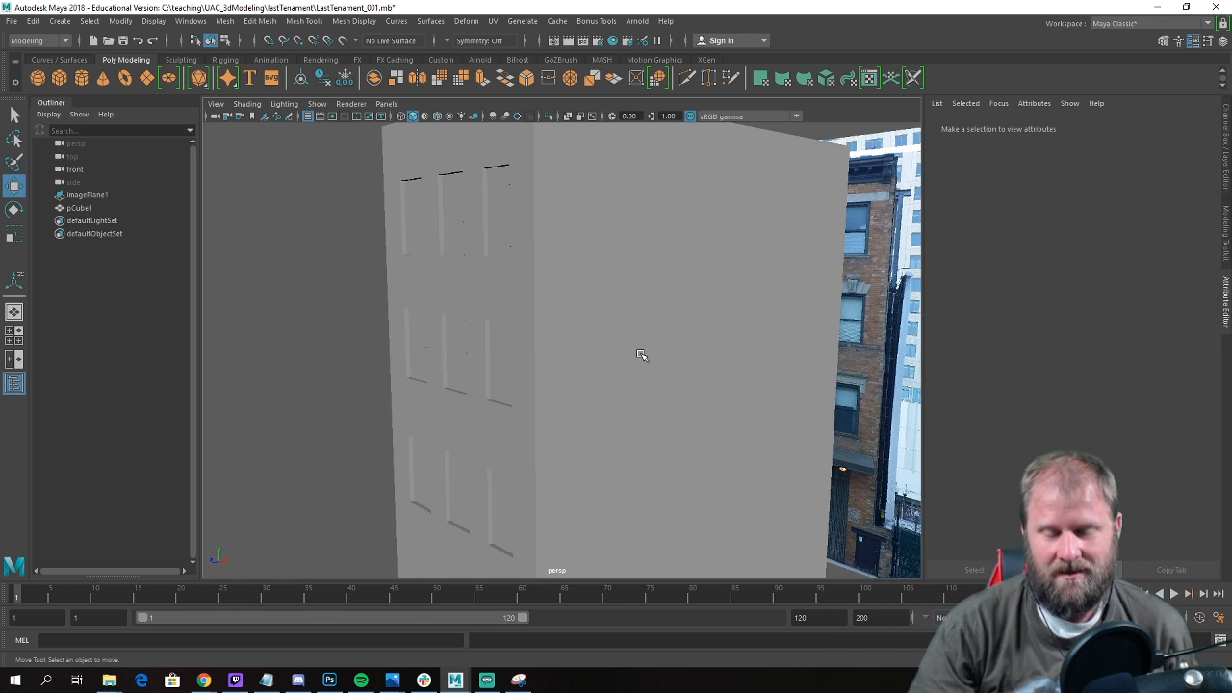
scroll(659, 371, down, 3)
alt+drag(660, 373, 544, 371)
scroll(680, 357, up, 3)
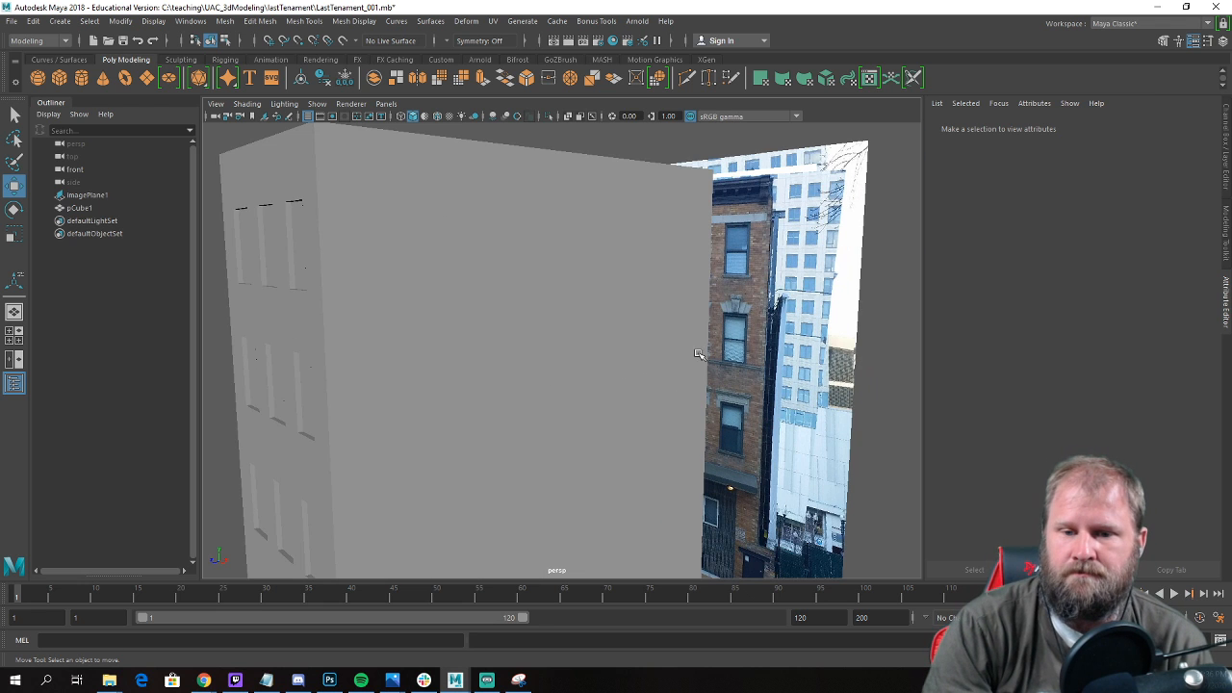
alt+drag(740, 333, 502, 343)
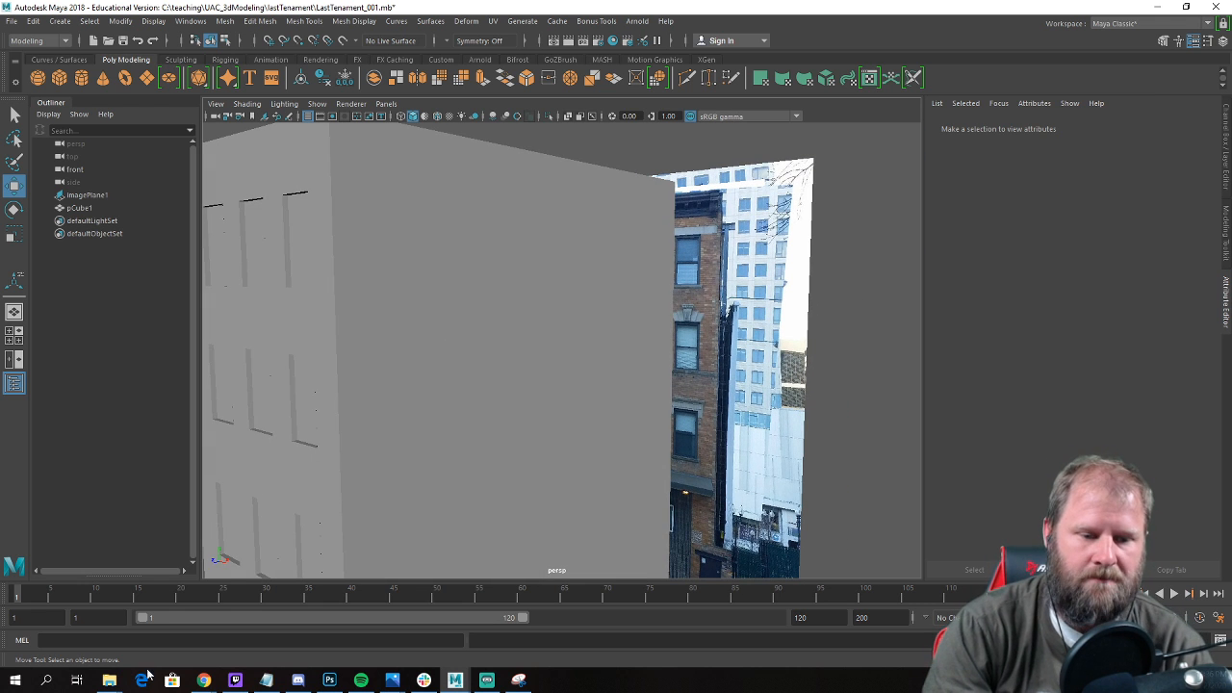
scroll(699, 379, down, 3)
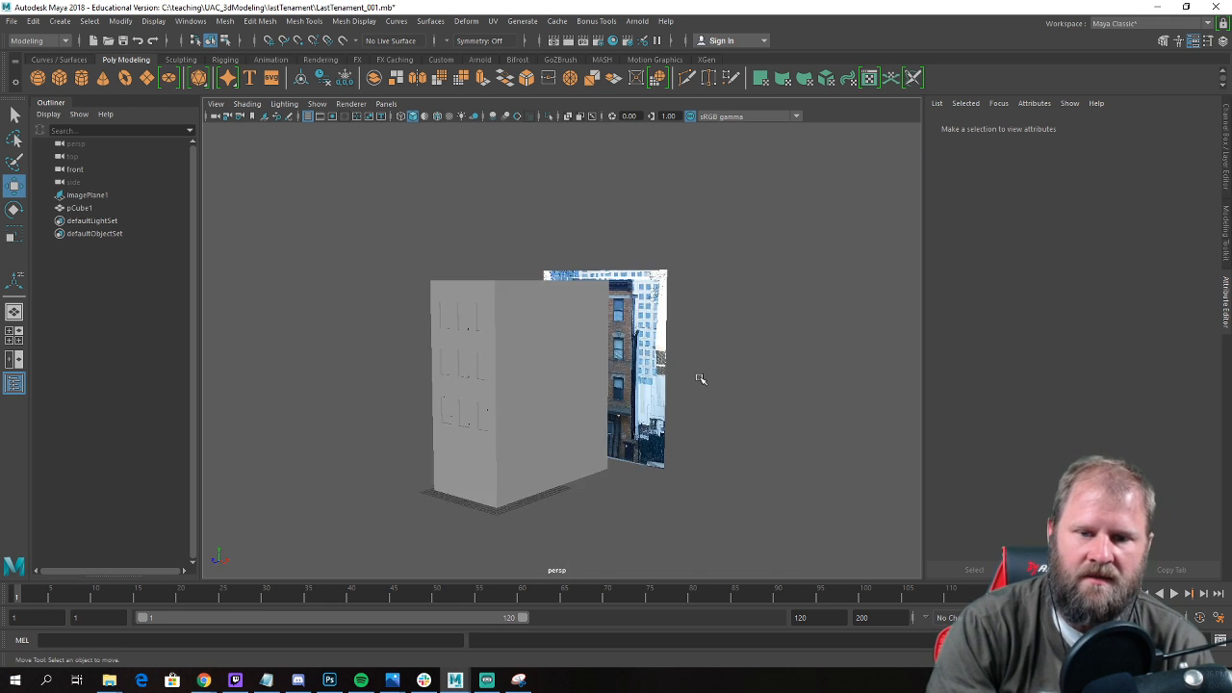
alt+drag(699, 379, 636, 404)
scroll(625, 381, up, 4)
alt+drag(755, 292, 441, 335)
scroll(428, 523, down, 3)
alt+drag(428, 523, 534, 332)
alt+right_drag(534, 332, 471, 333)
alt+middle_drag(471, 333, 460, 353)
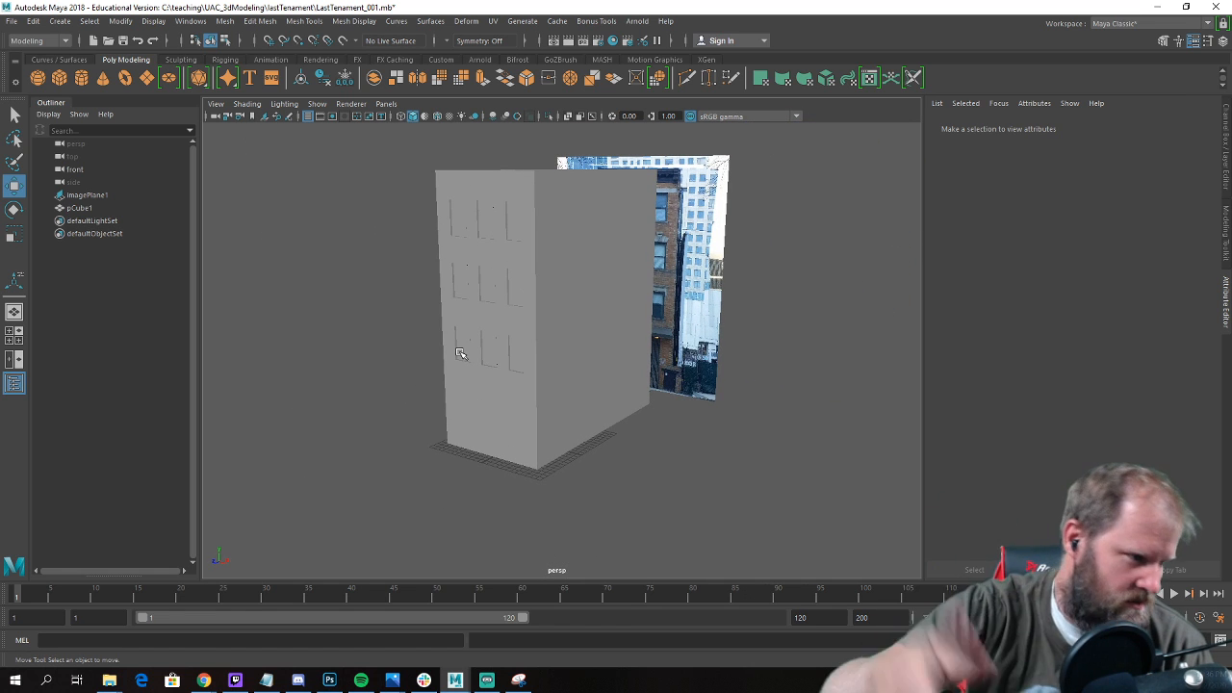
Switch to Photoshop and open the recent file realFront.jpg.
alt+drag(460, 354, 427, 324)
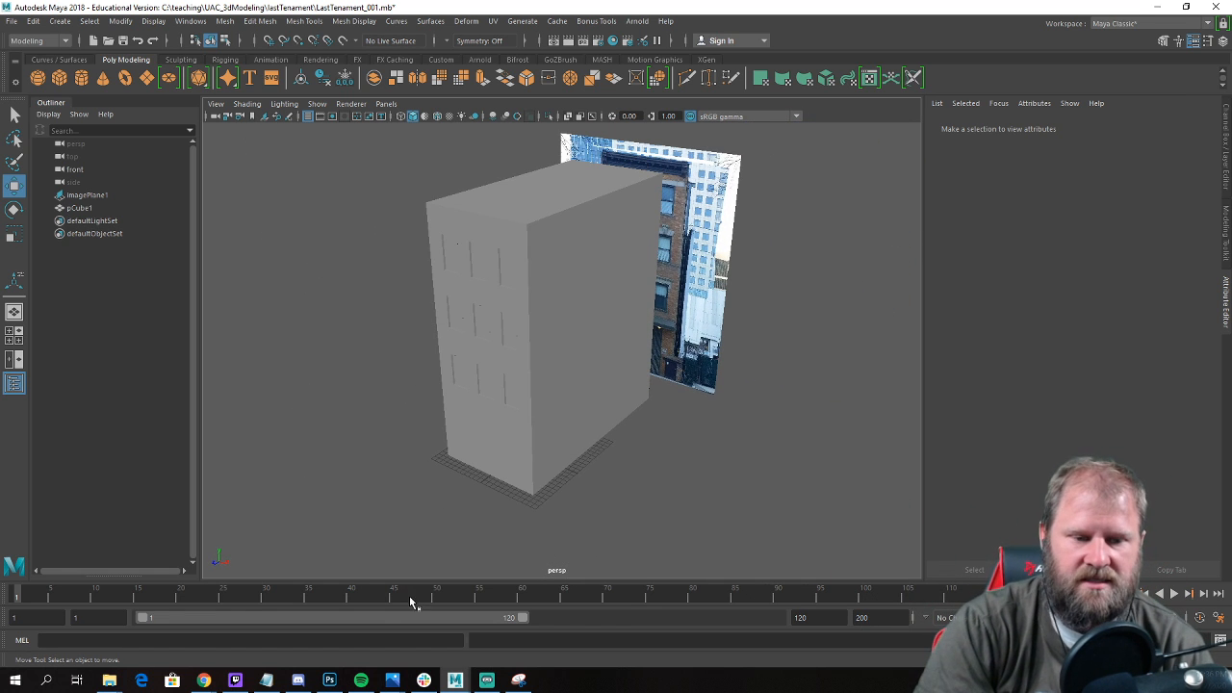
mouse_move(204, 680)
click(132, 626)
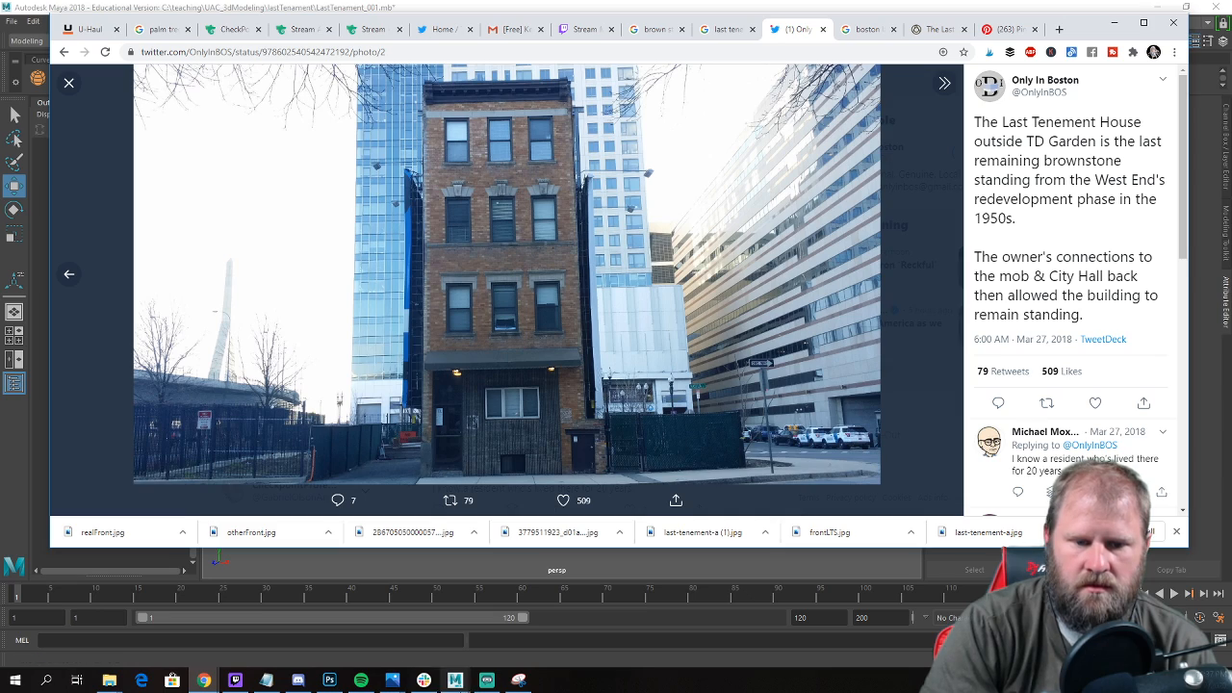
click(330, 680)
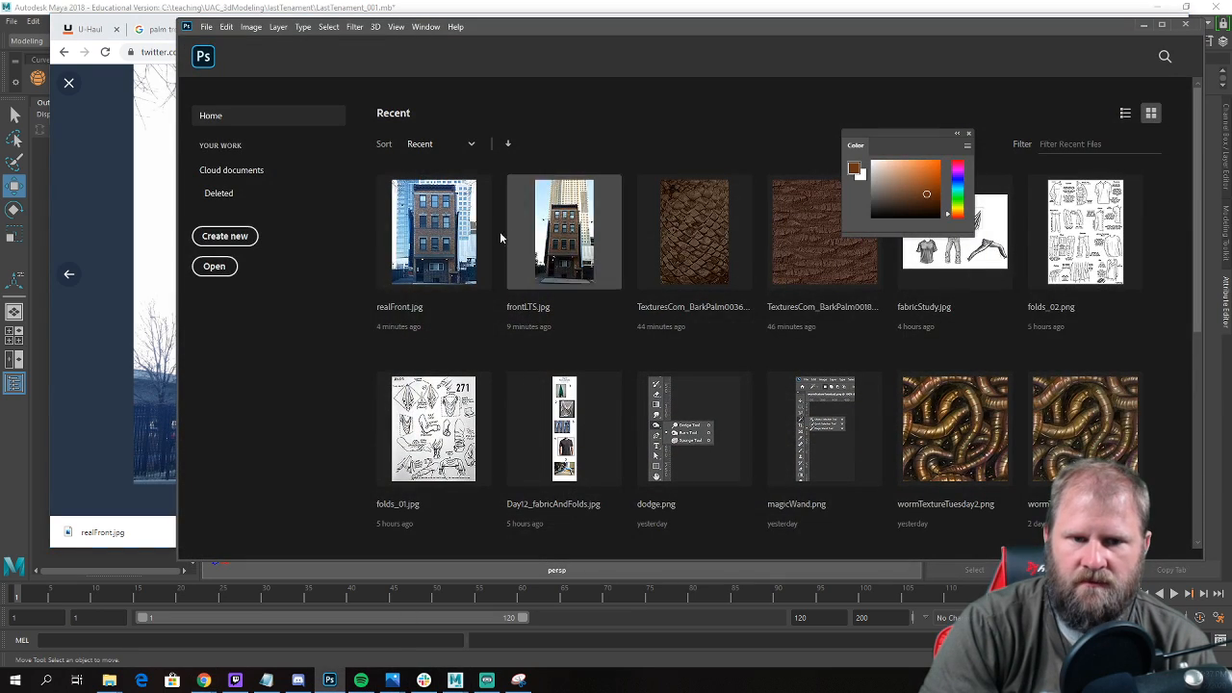
click(462, 240)
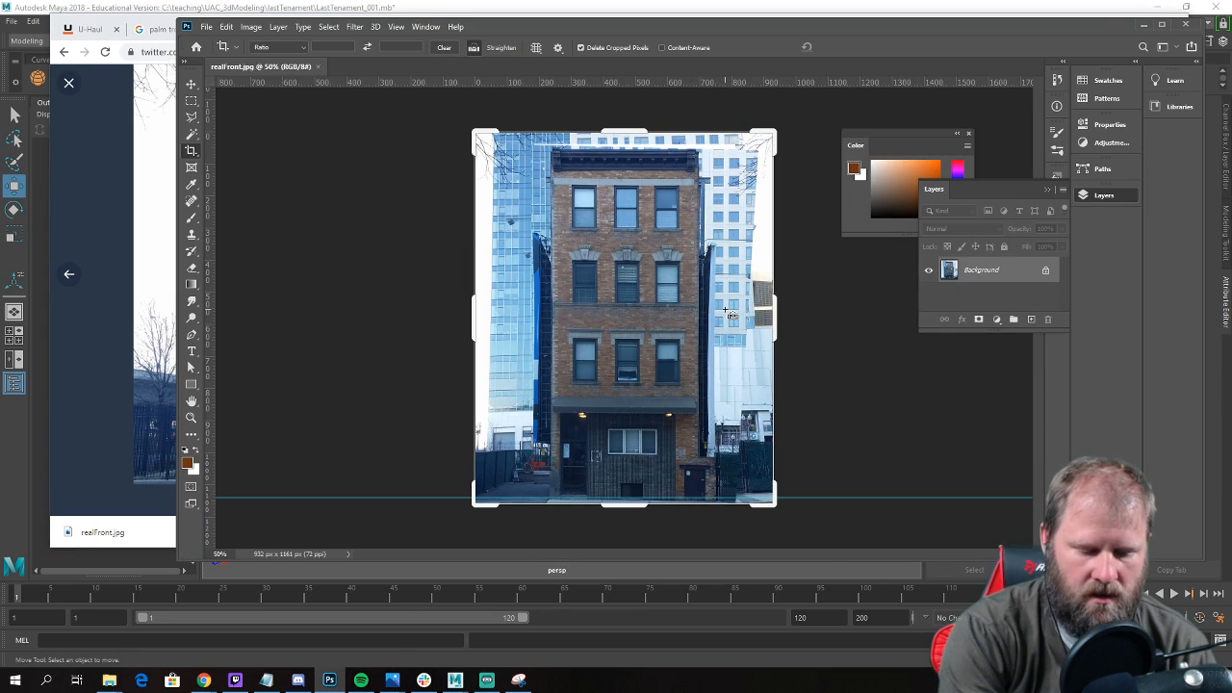
Select the rightmost window of the building's middle row with a rectangular marquee along the outer edges of its frame.
key(ctrl+1)
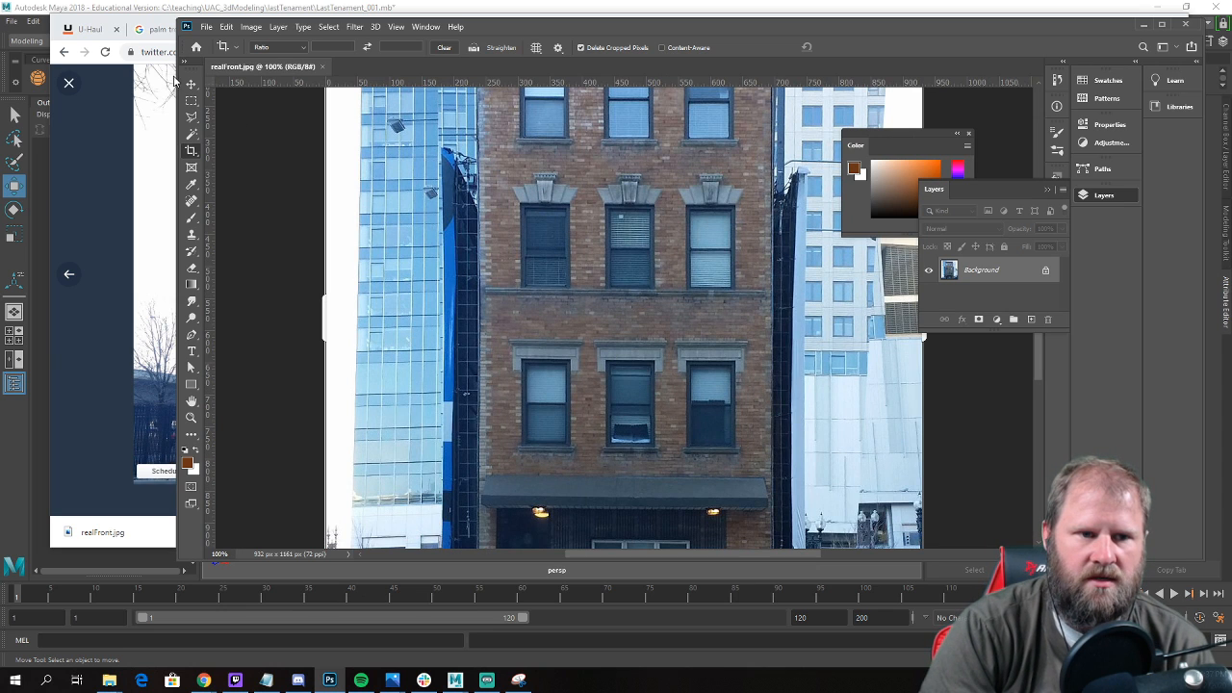
click(192, 86)
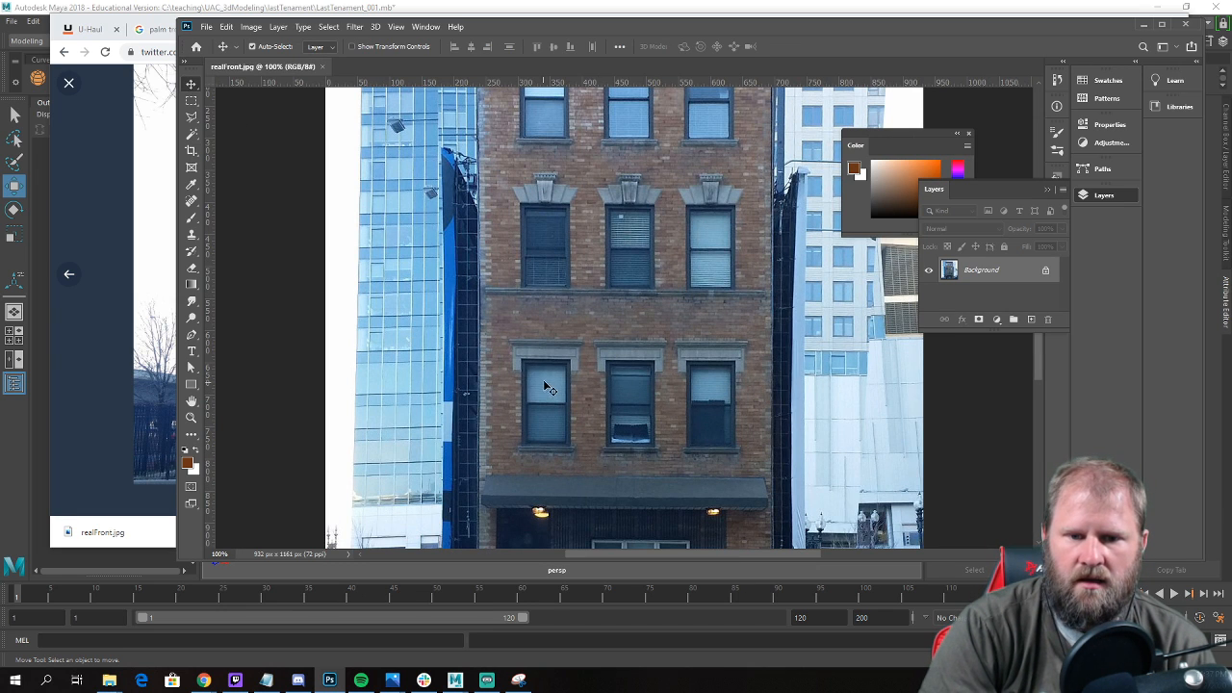
scroll(548, 378, up, 2)
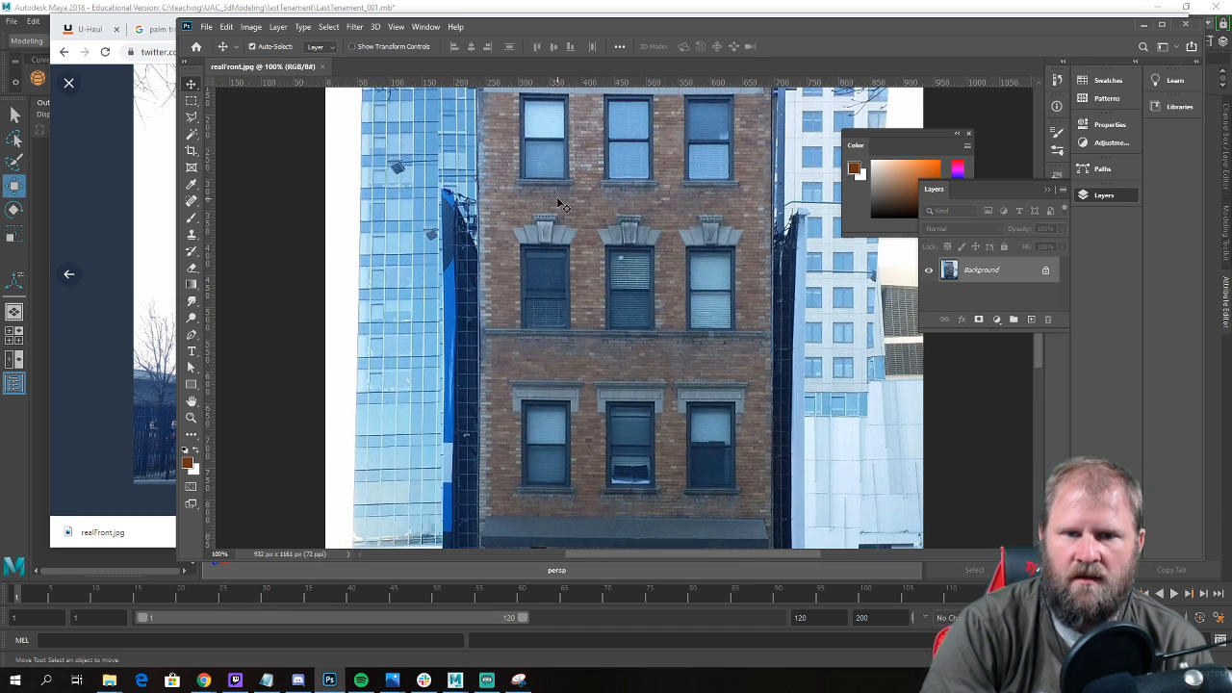
scroll(578, 212, up, 3)
scroll(712, 227, down, 5)
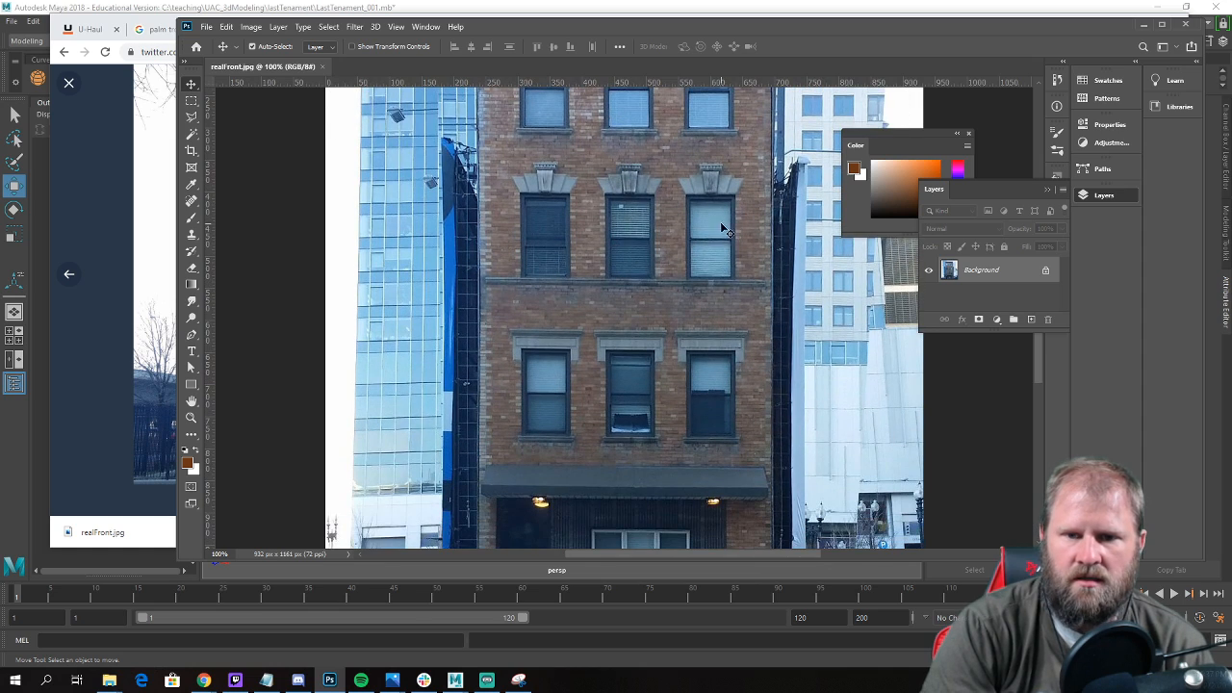
alt+scroll(729, 262, up, 2)
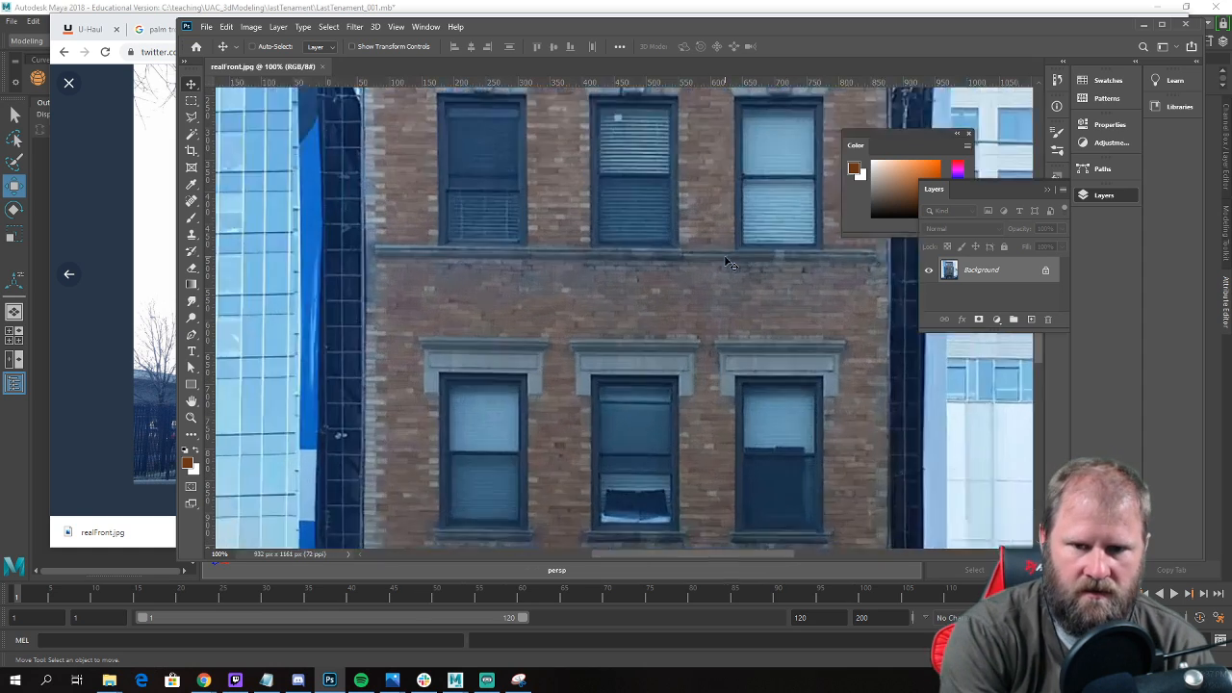
drag(727, 256, 429, 472)
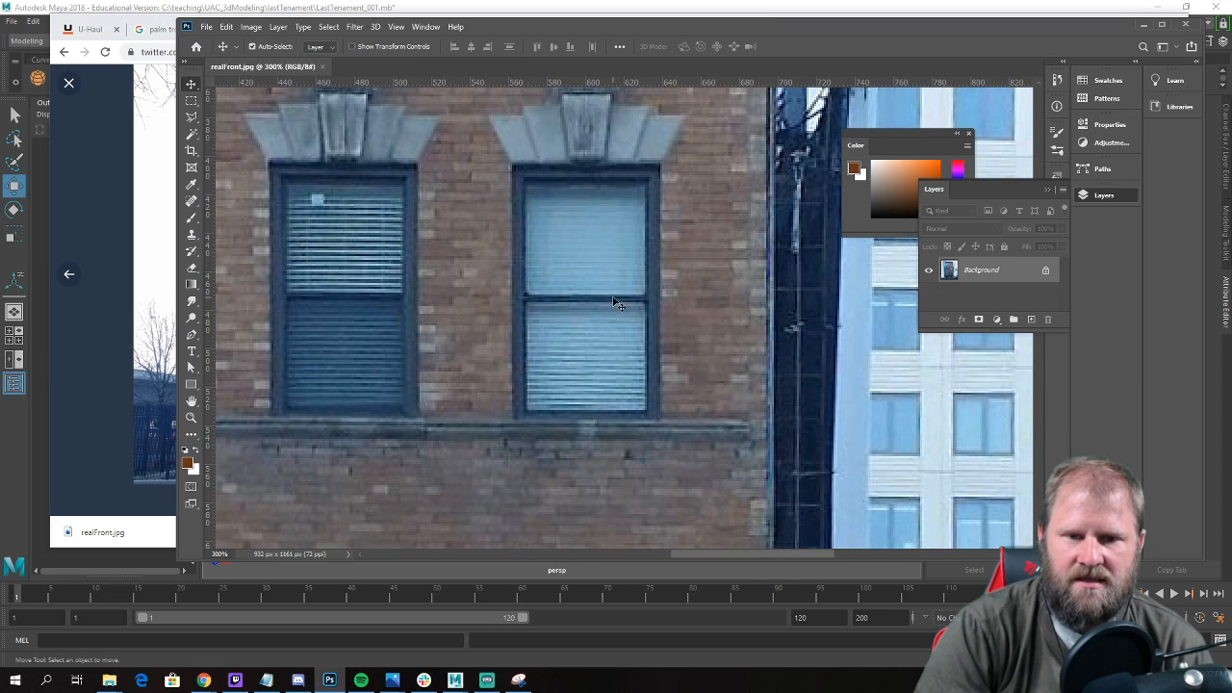
click(192, 102)
drag(511, 162, 661, 420)
drag(662, 421, 662, 421)
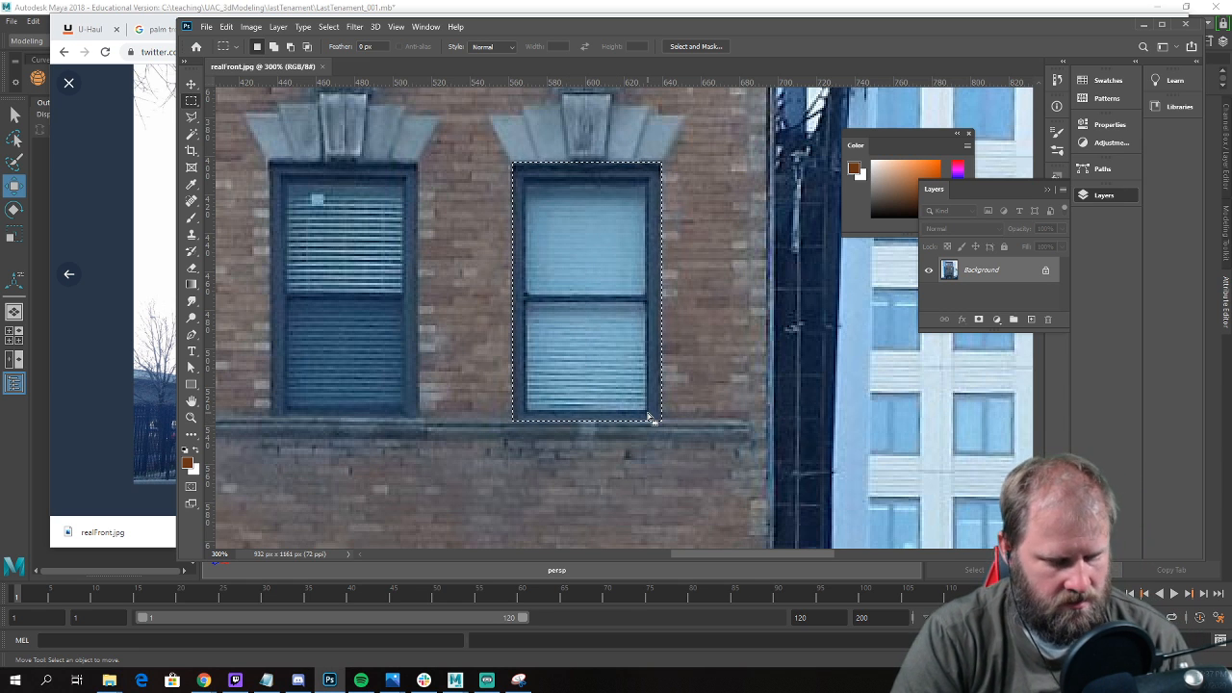
Copy the selected window and paste it into a new document at the default clipboard size.
key(ctrl+c)
key(ctrl+n)
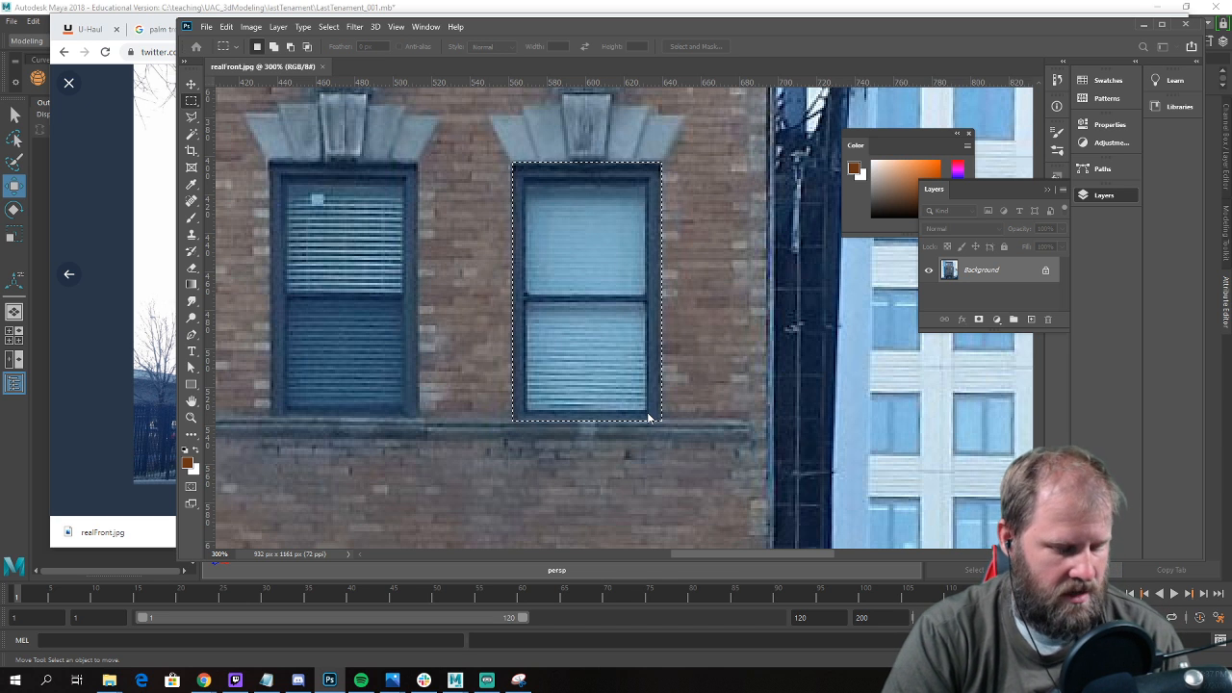
key(Return)
key(ctrl+v)
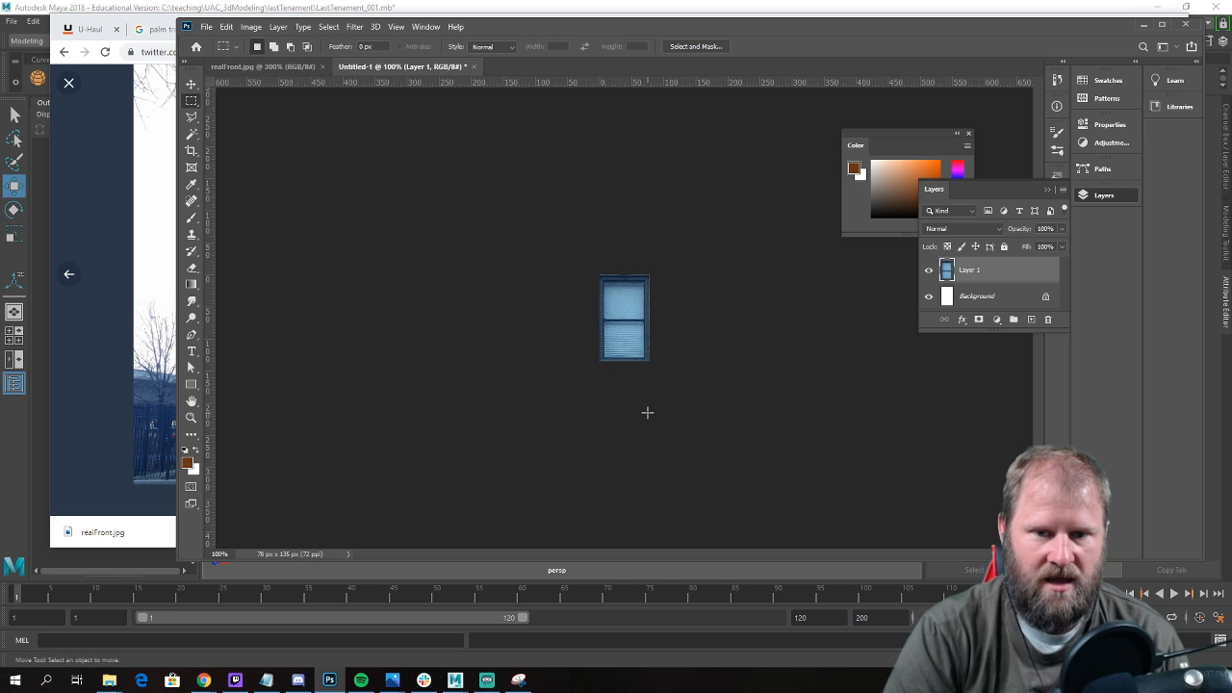
key(ctrl+plus)
key(ctrl+plus)
key(ctrl+plus)
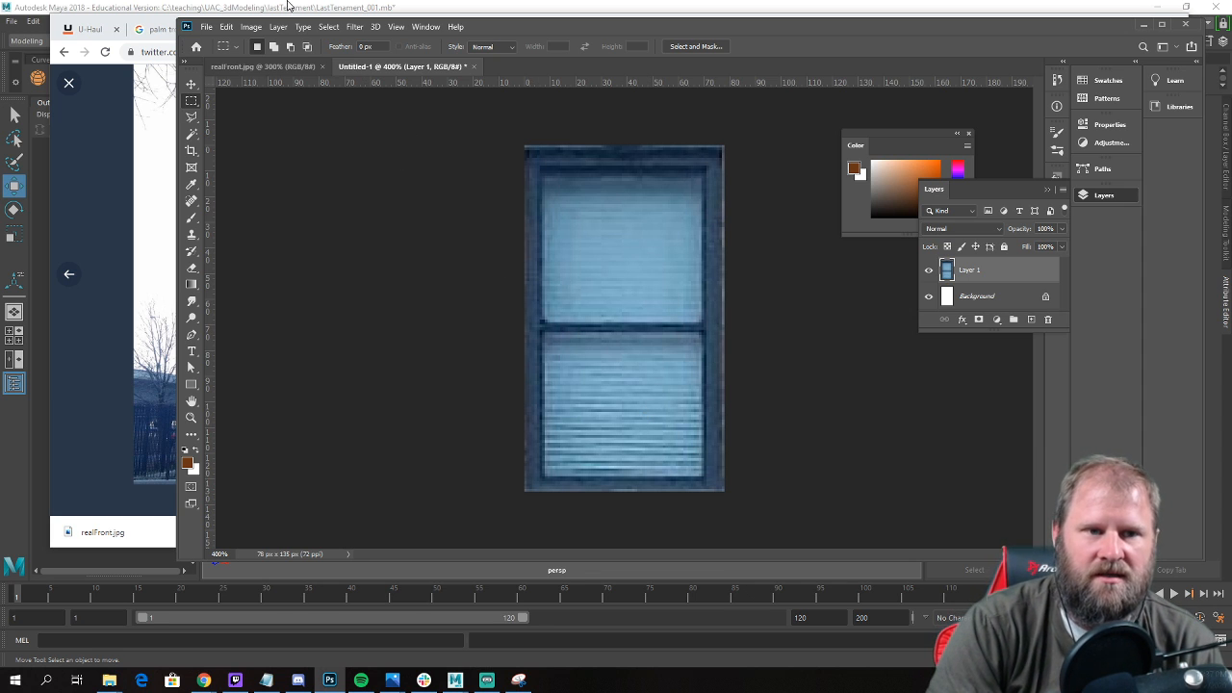
Set the window image's height to 128 pixels in Image Size, with the width kept independent.
click(247, 30)
click(277, 123)
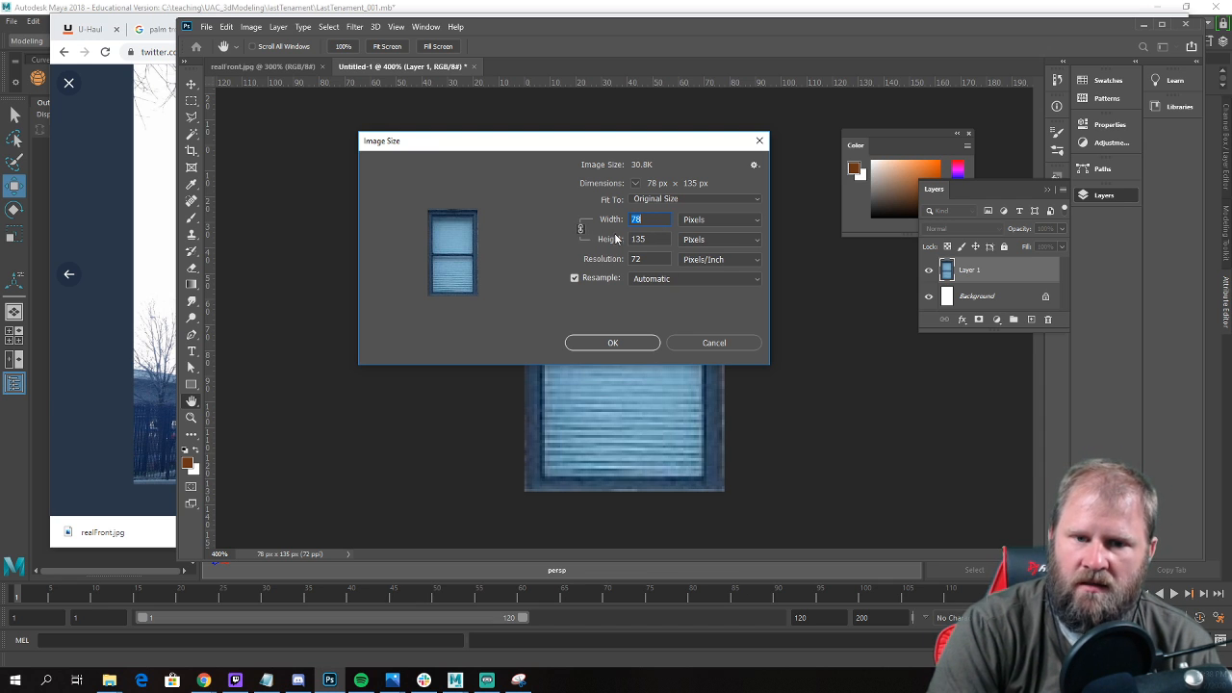
key(Tab)
text(125)
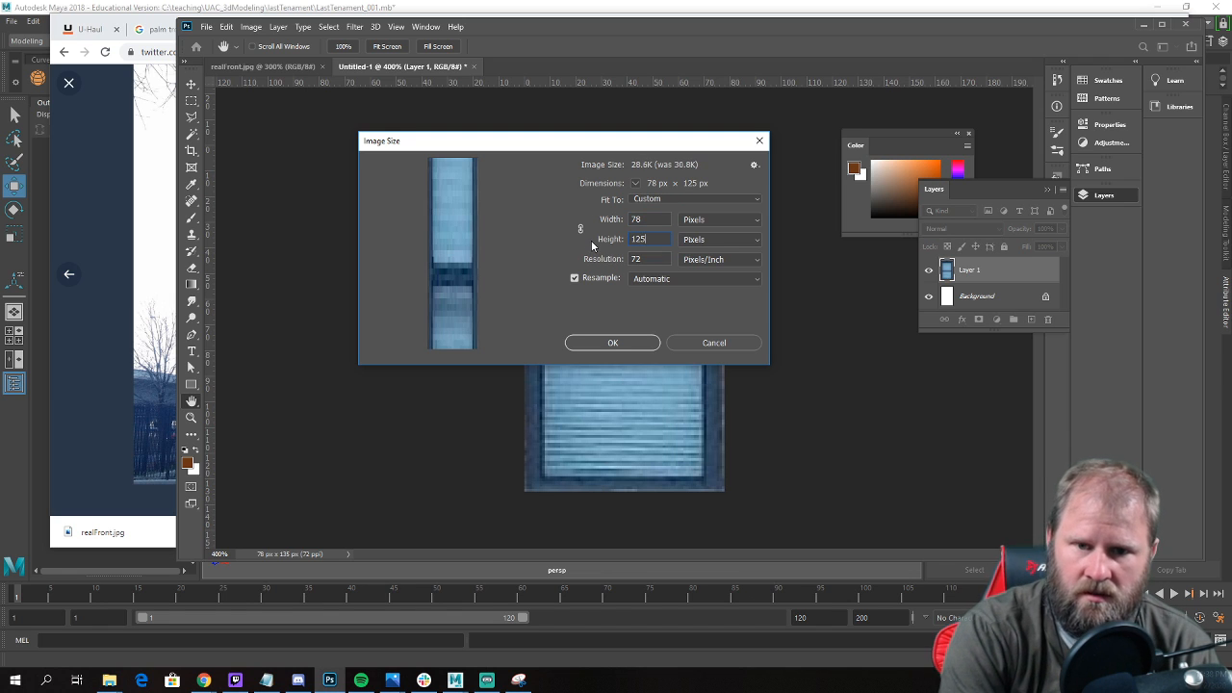
key(BackSpace)
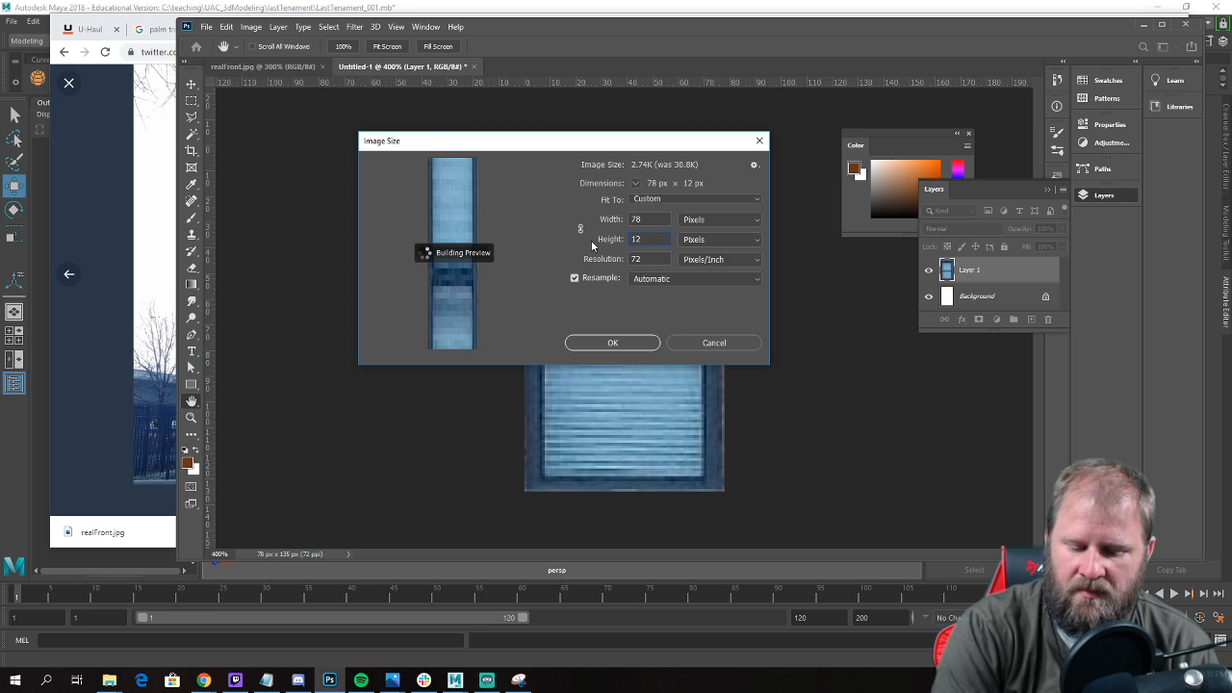
text(8)
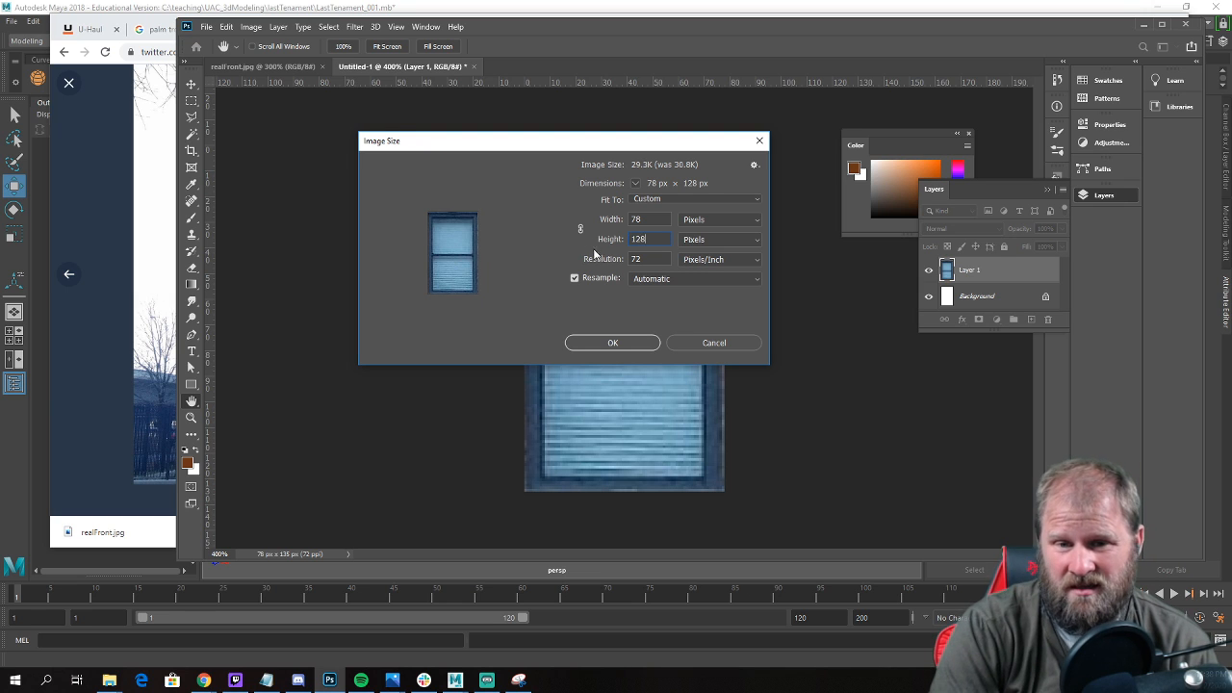
Set the image width to 64 pixels, apply the resize, and merge the window layer down into the background.
double_click(656, 220)
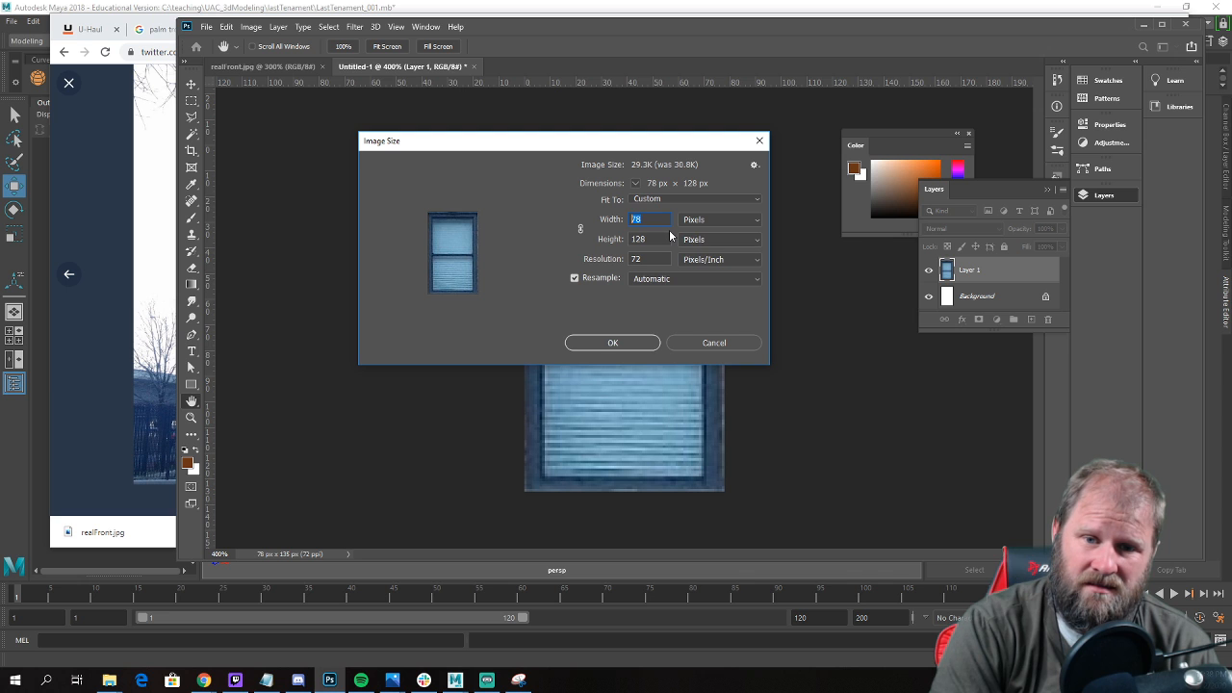
click(204, 680)
click(177, 623)
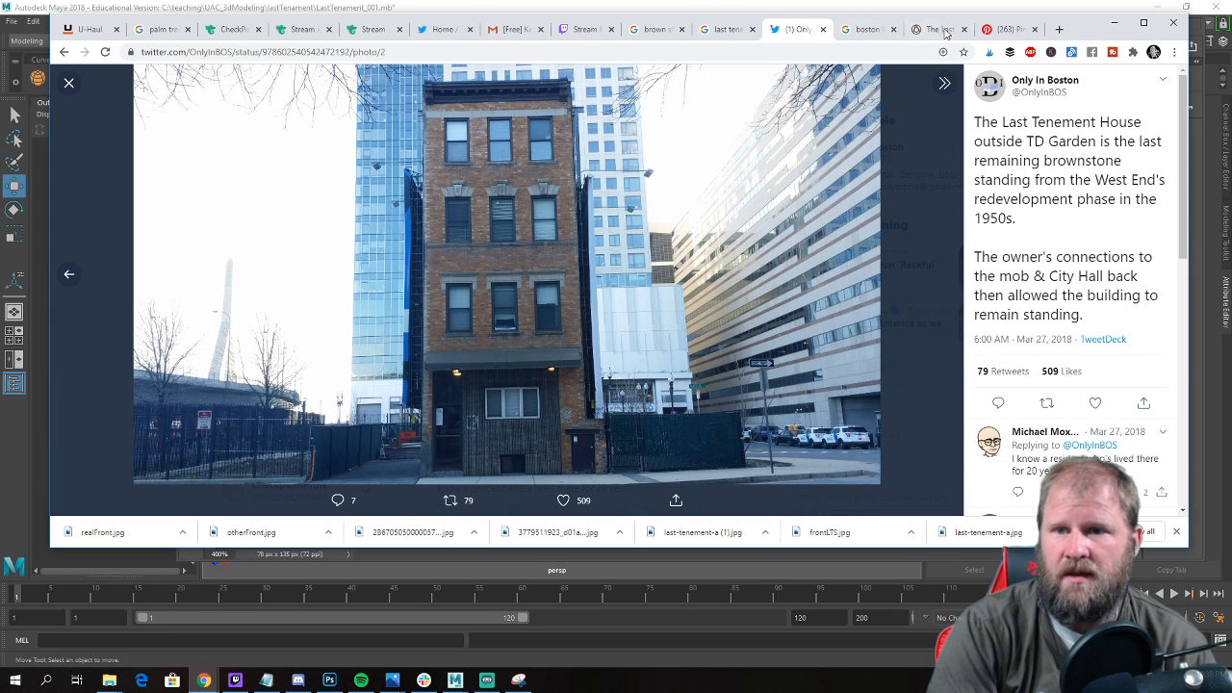
click(1110, 24)
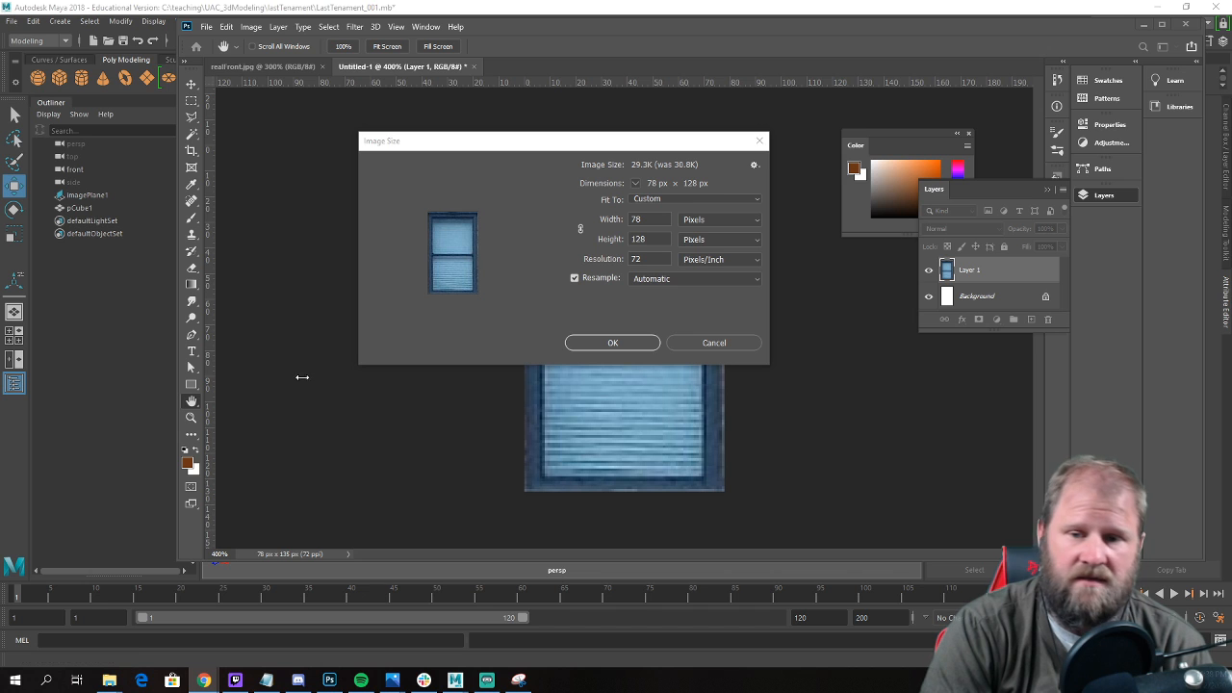
double_click(659, 218)
text(64)
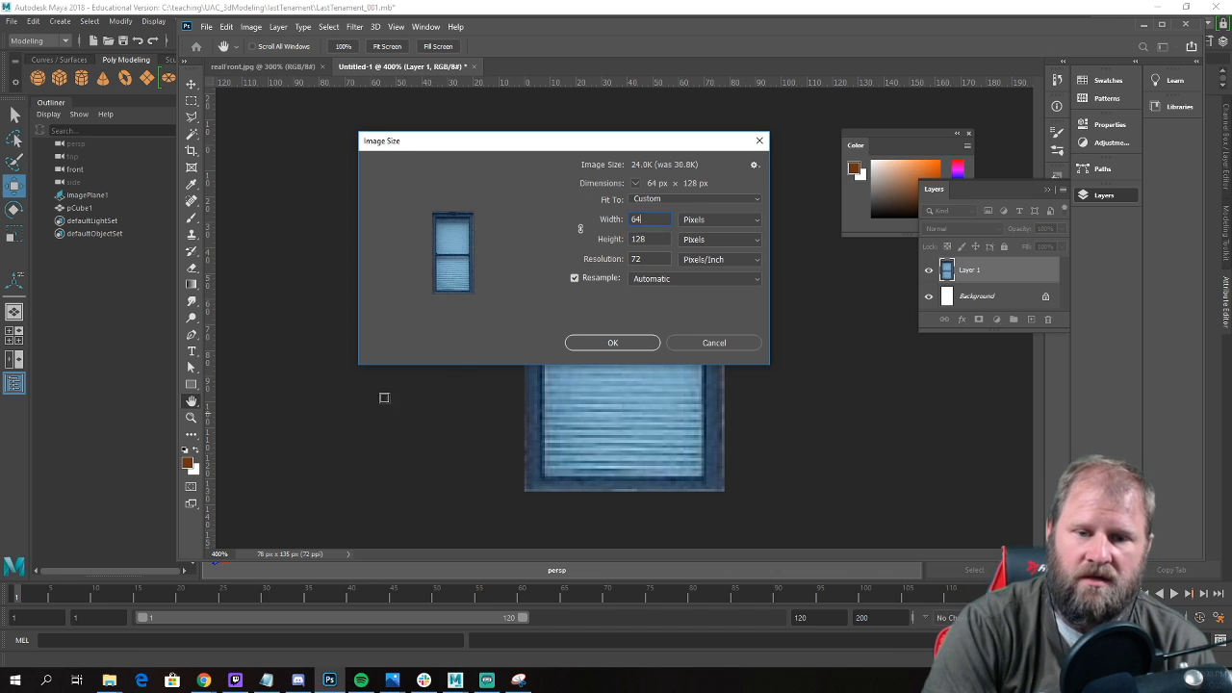
click(640, 342)
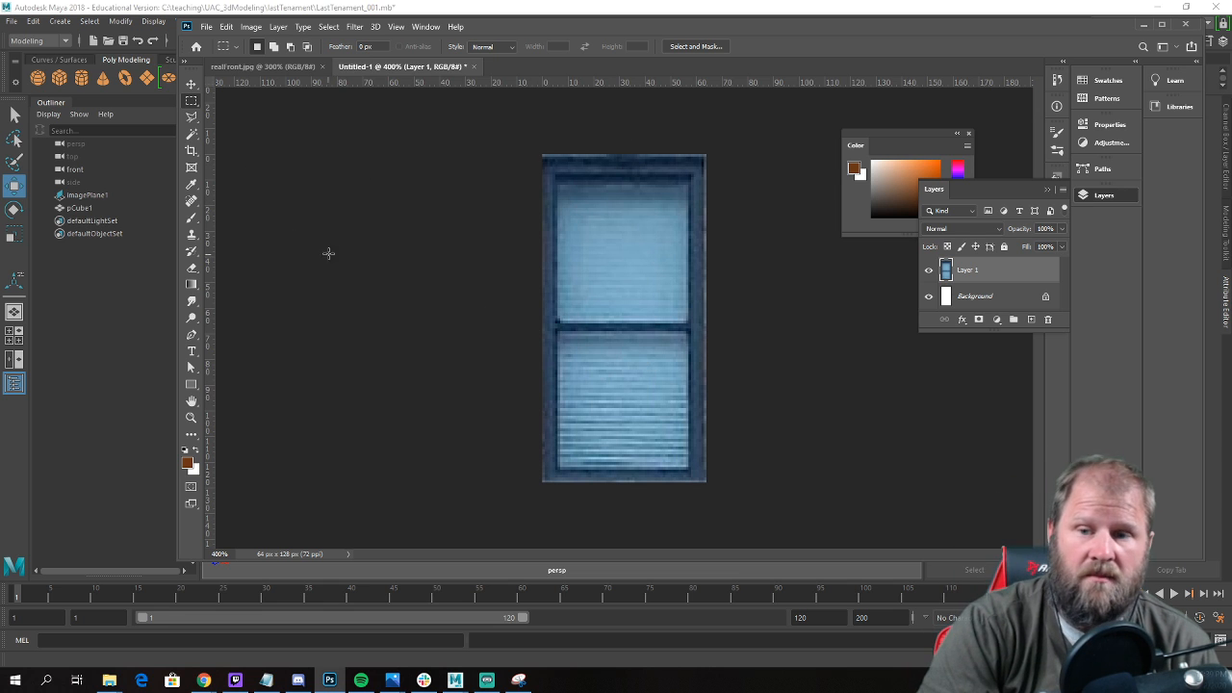
key(ctrl+e)
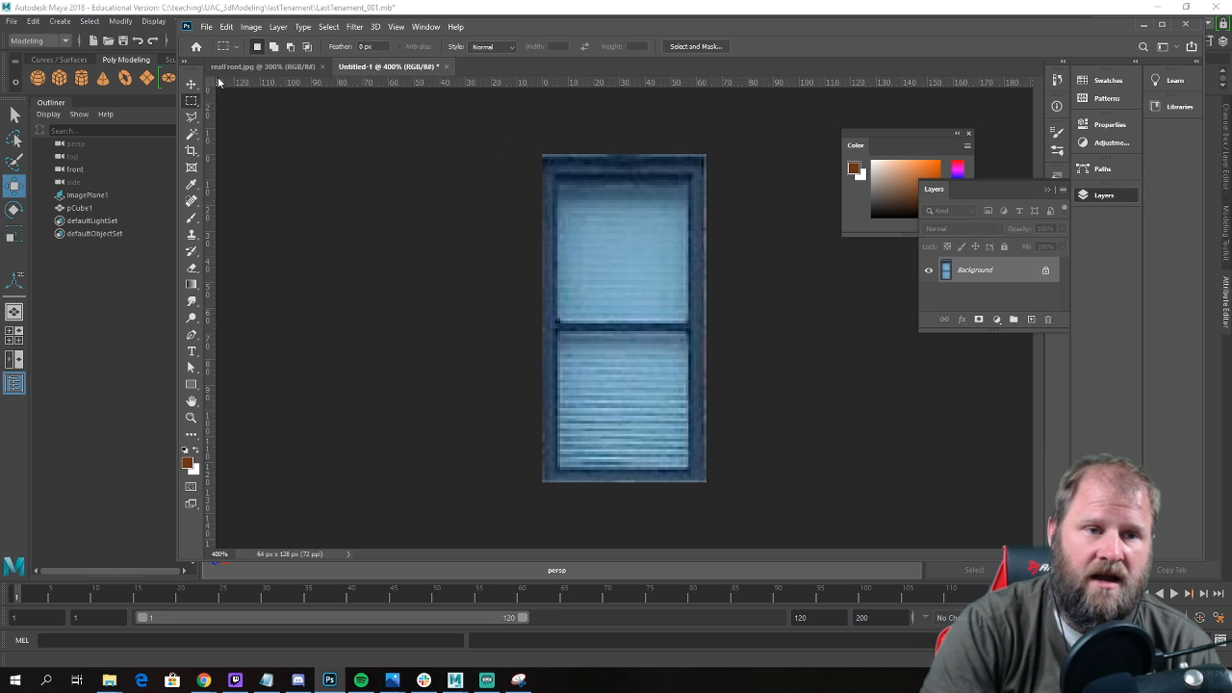
Start saving the window image under a new name and create a folder named textures inside the lastTenament folder.
click(206, 26)
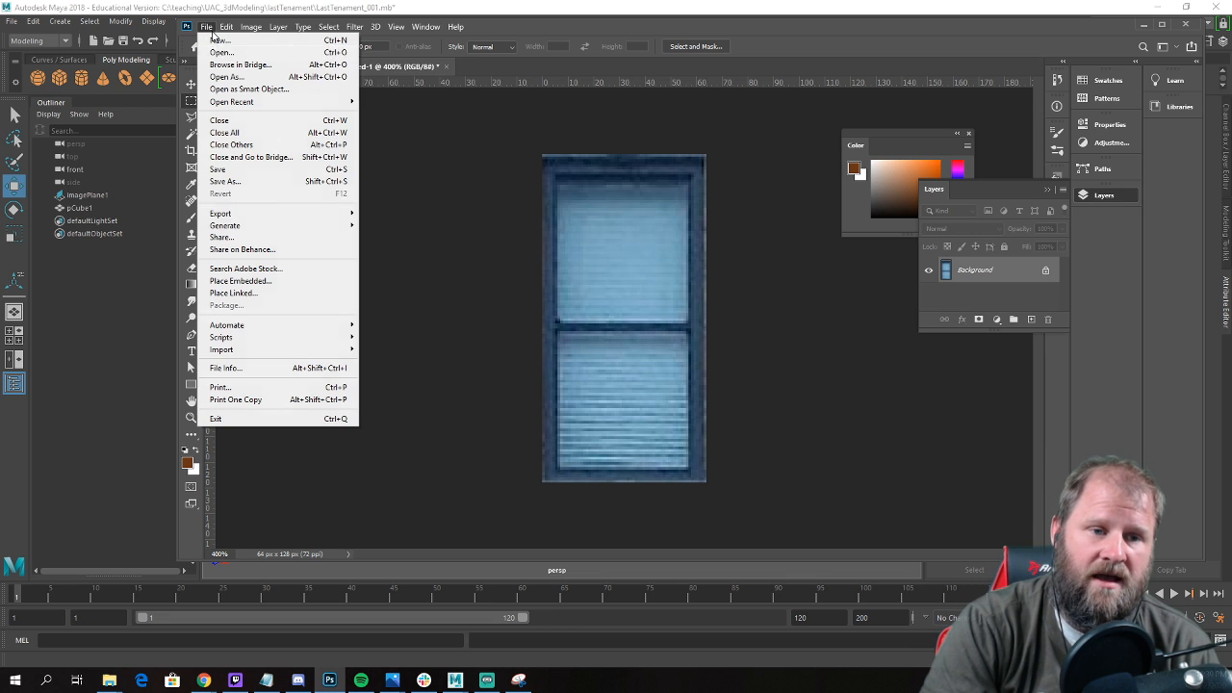
click(291, 183)
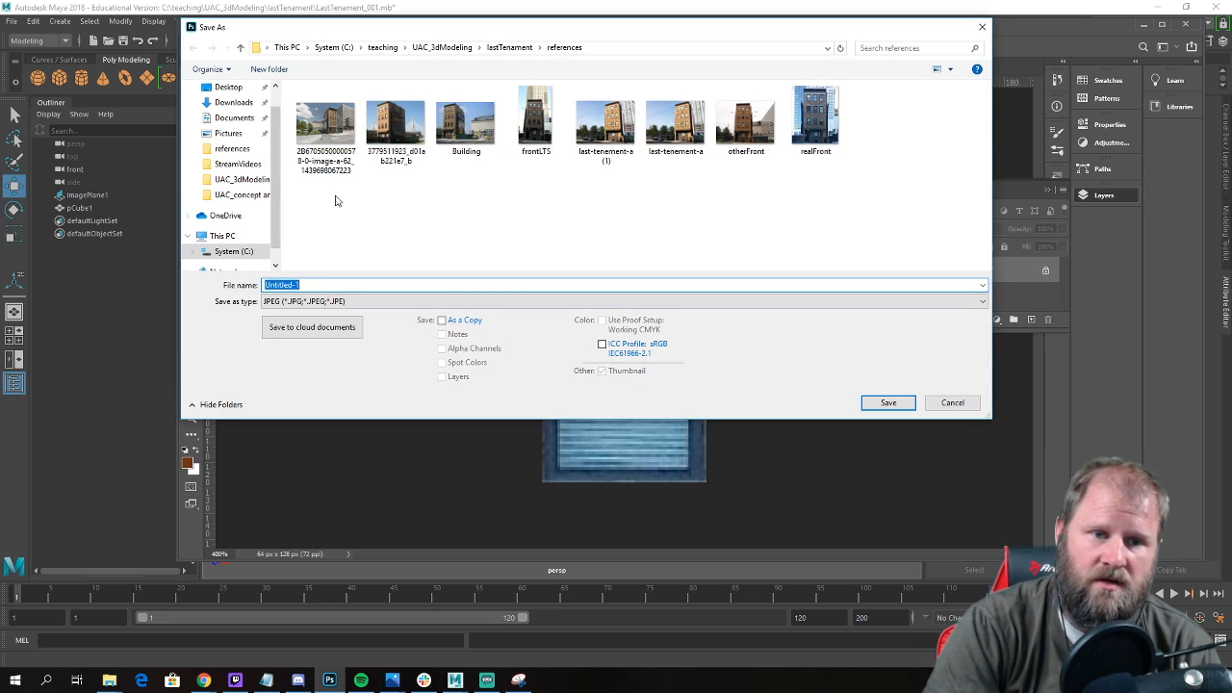
click(507, 48)
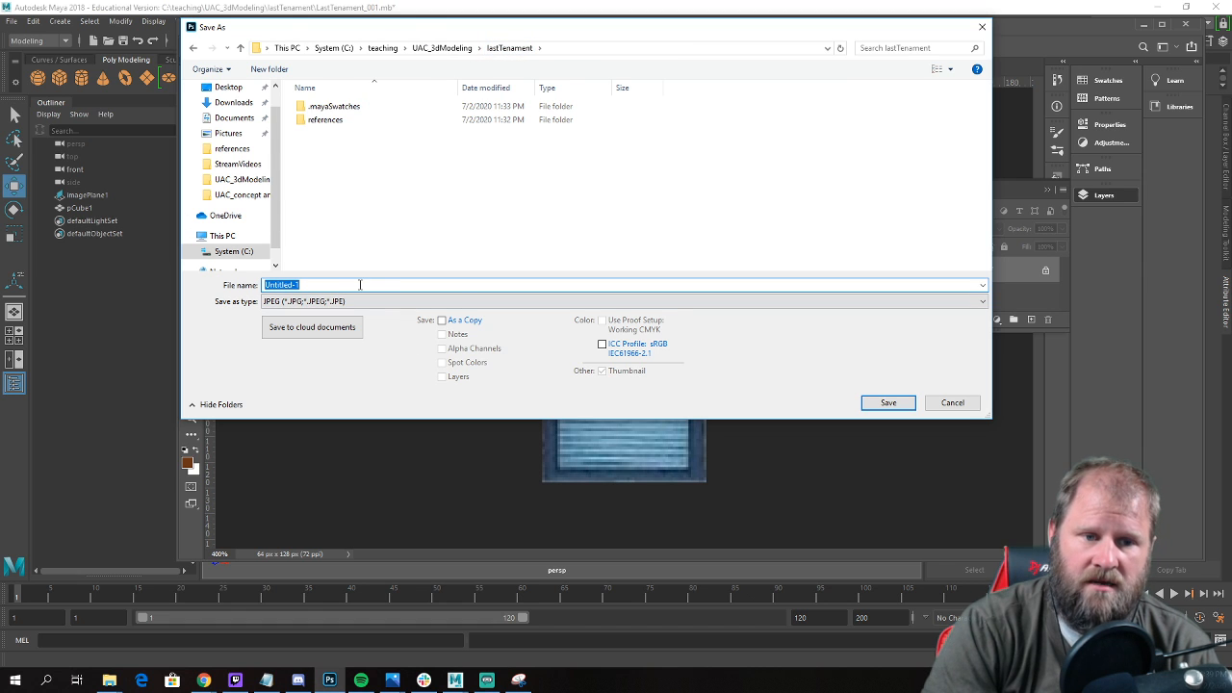
text(tex)
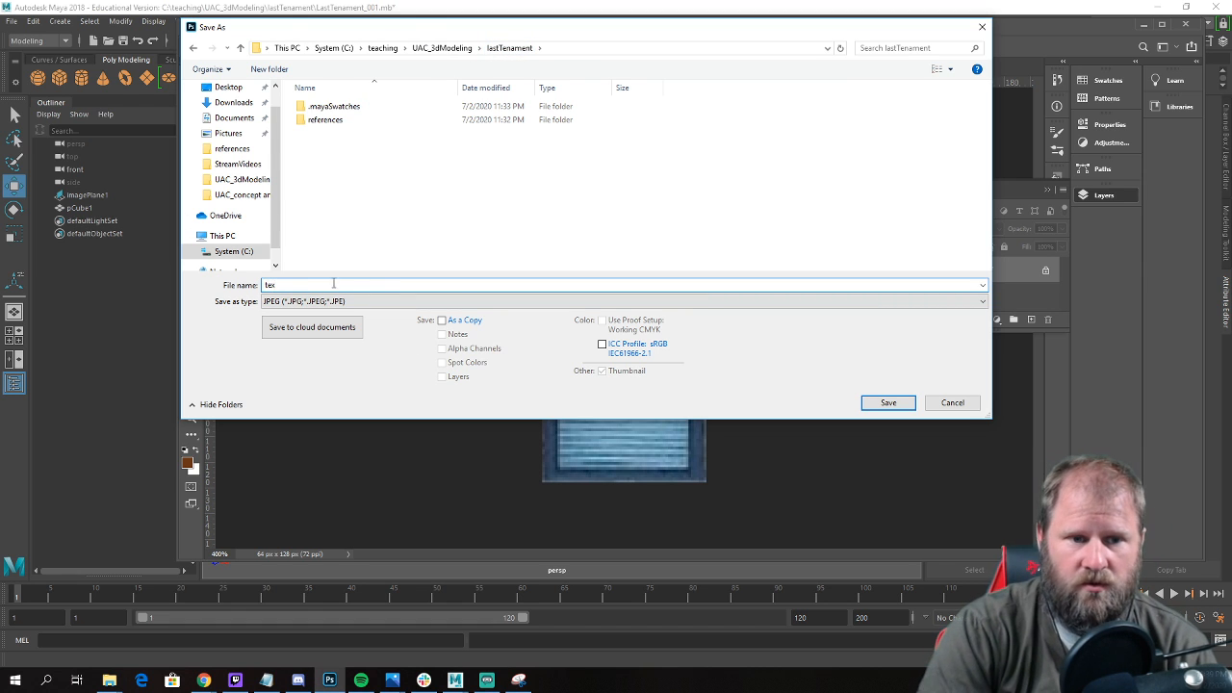
right_click(401, 182)
mouse_move(361, 357)
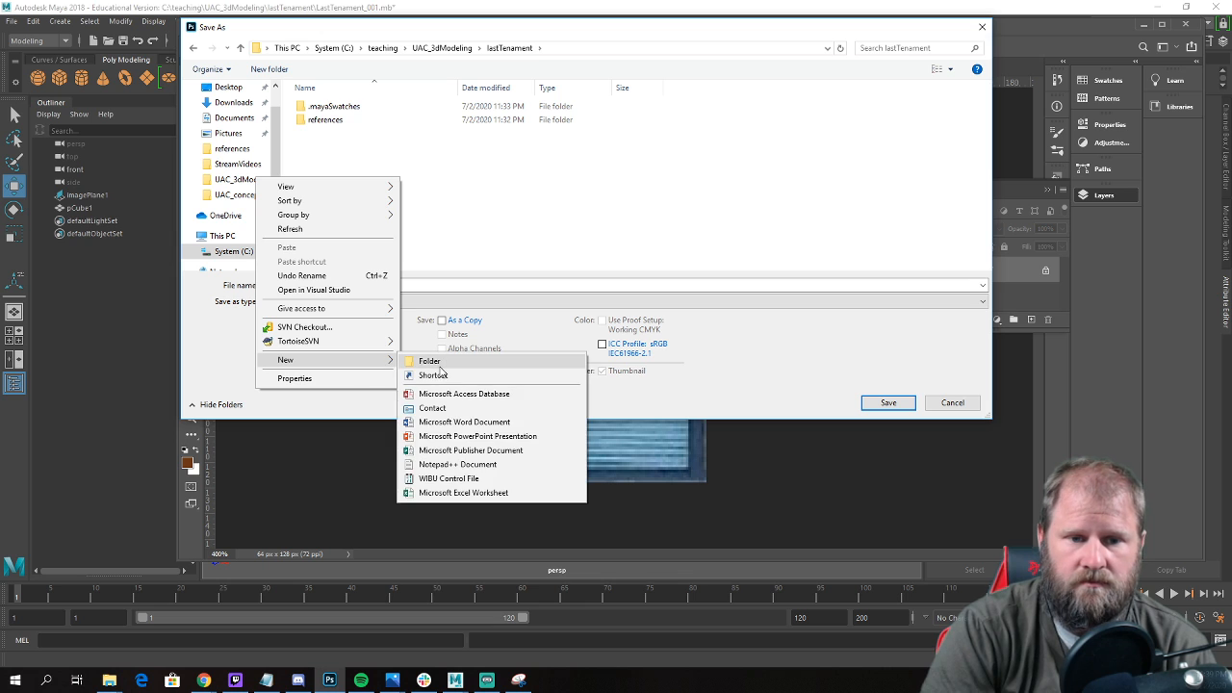
click(445, 358)
text(textures)
key(Return)
Save the window image as a JPEG named window_A, accepting the default JPEG options.
click(307, 286)
text(window)
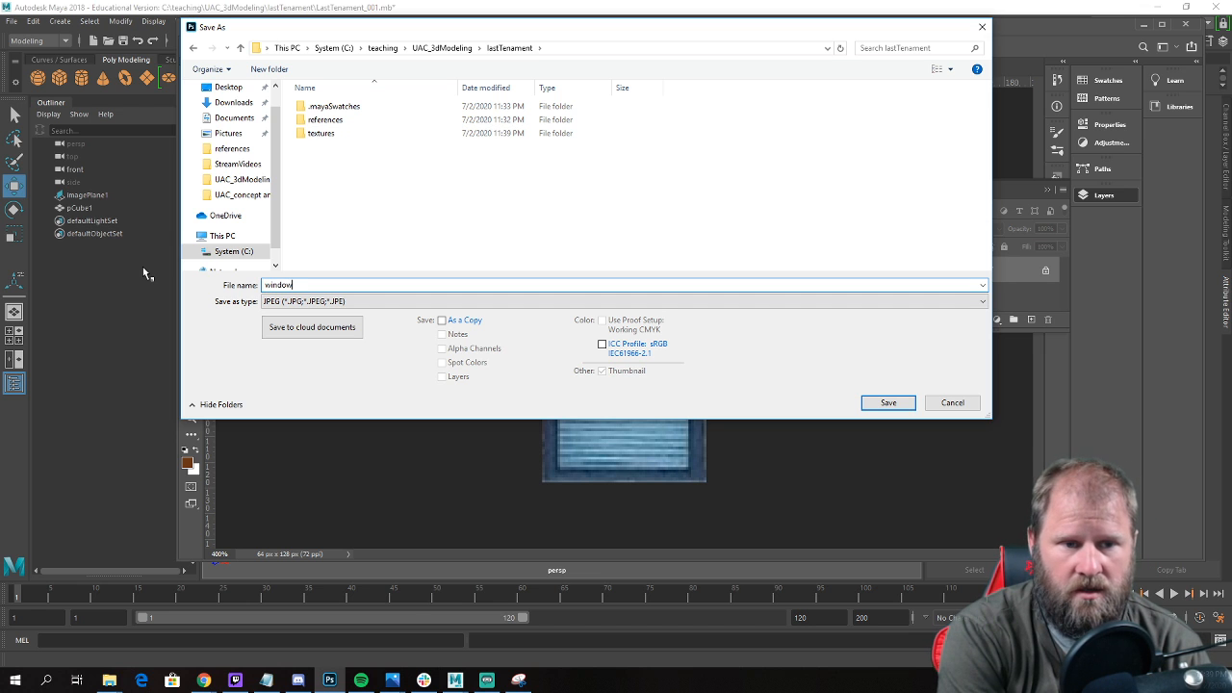
text(_A)
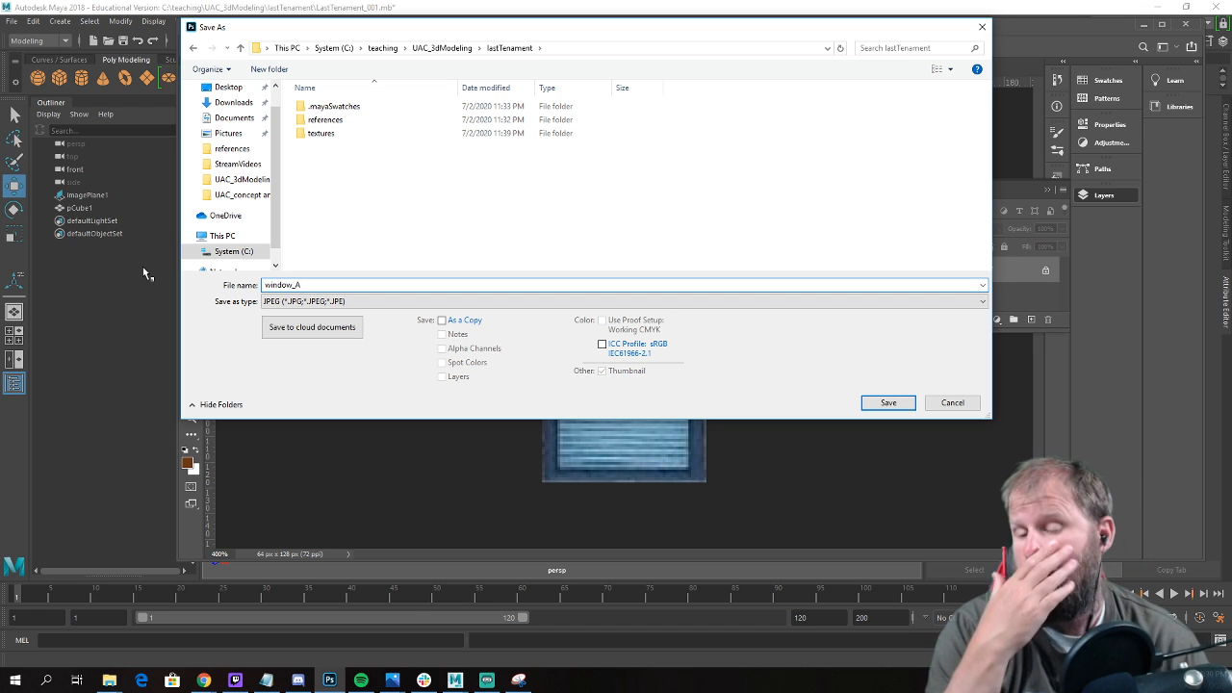
click(952, 403)
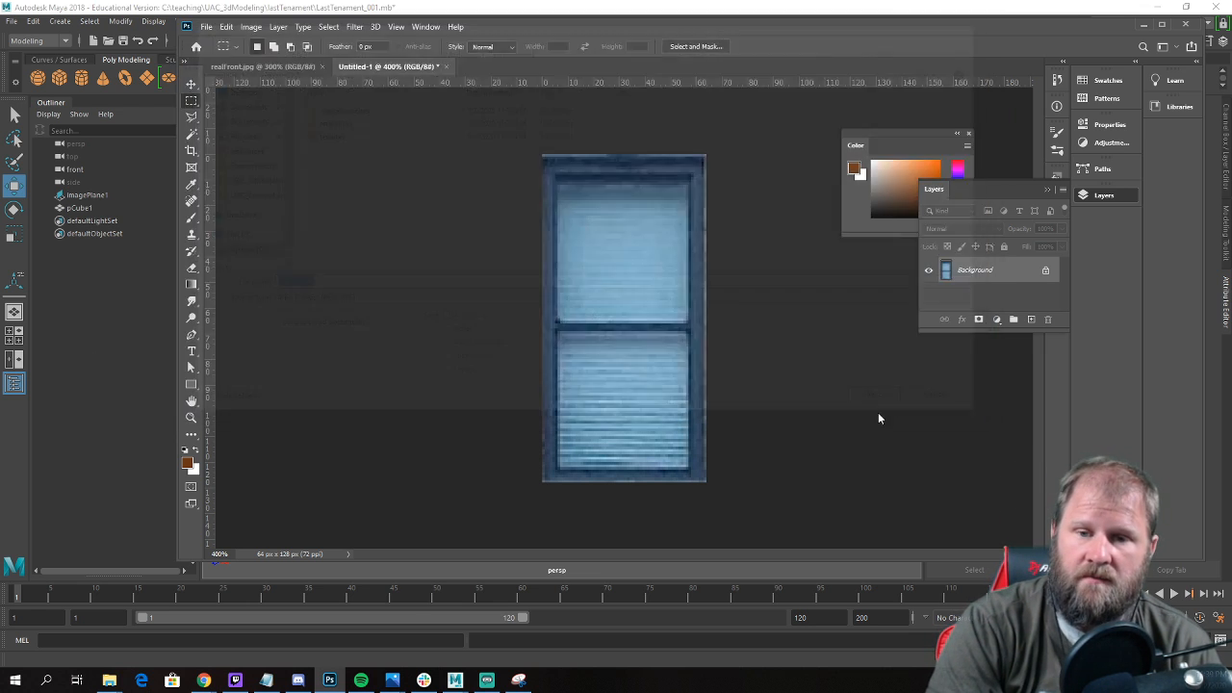
key(Return)
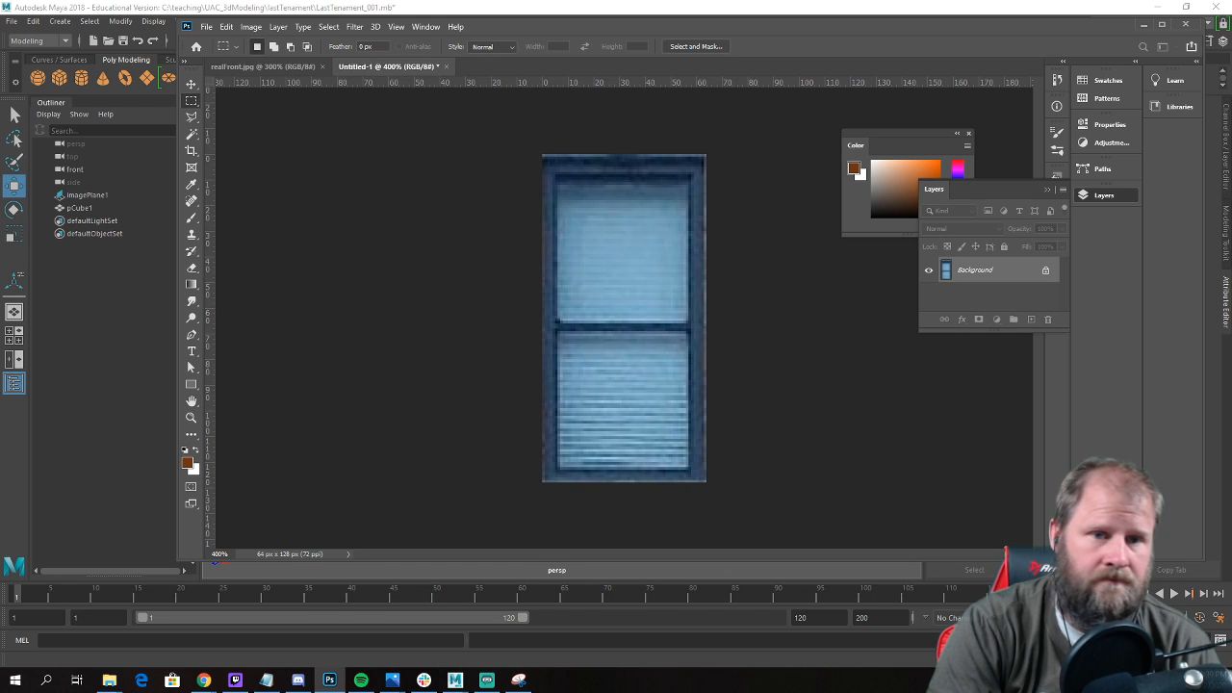
Switch back to the building scene in Maya and open the Hypershade.
click(1145, 23)
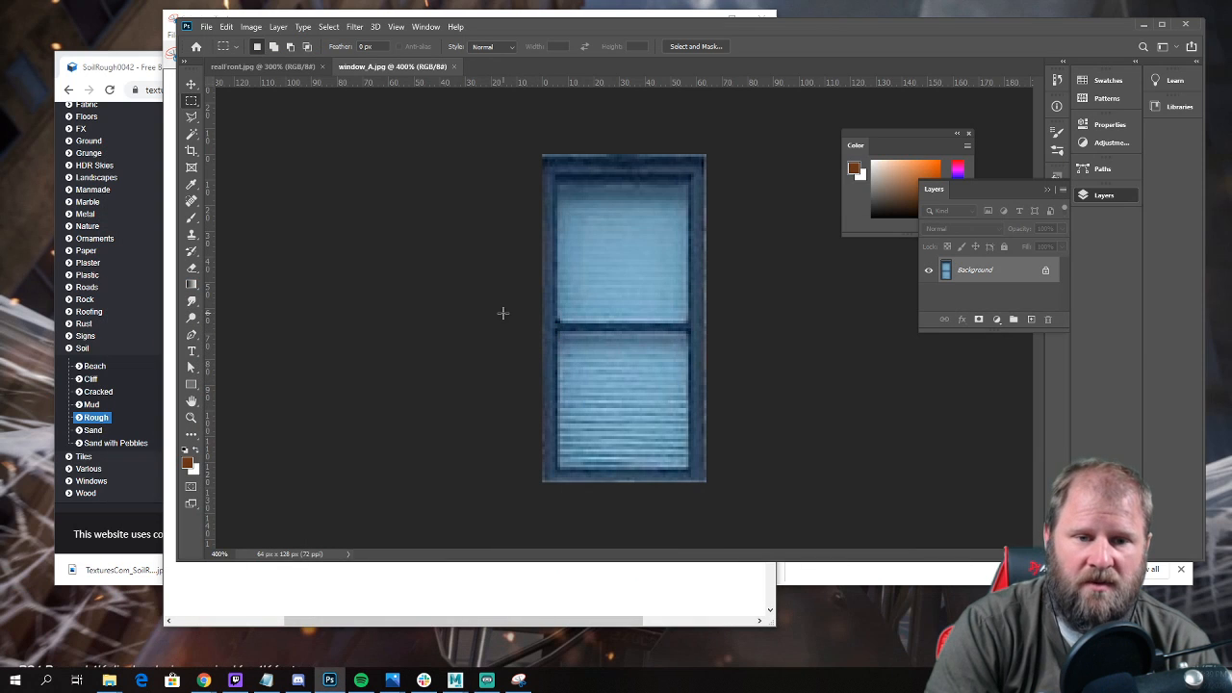
drag(795, 34, 778, 50)
click(457, 685)
click(525, 626)
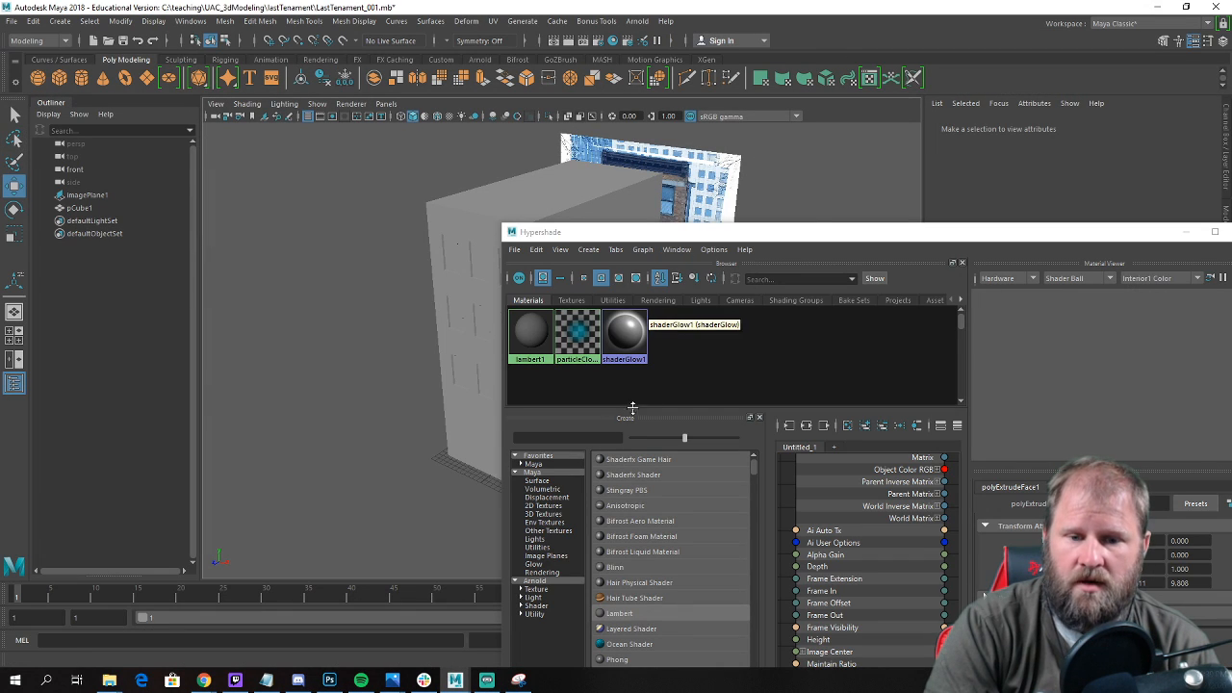
Create a Blinn material and connect a File texture to its color.
drag(782, 231, 568, 69)
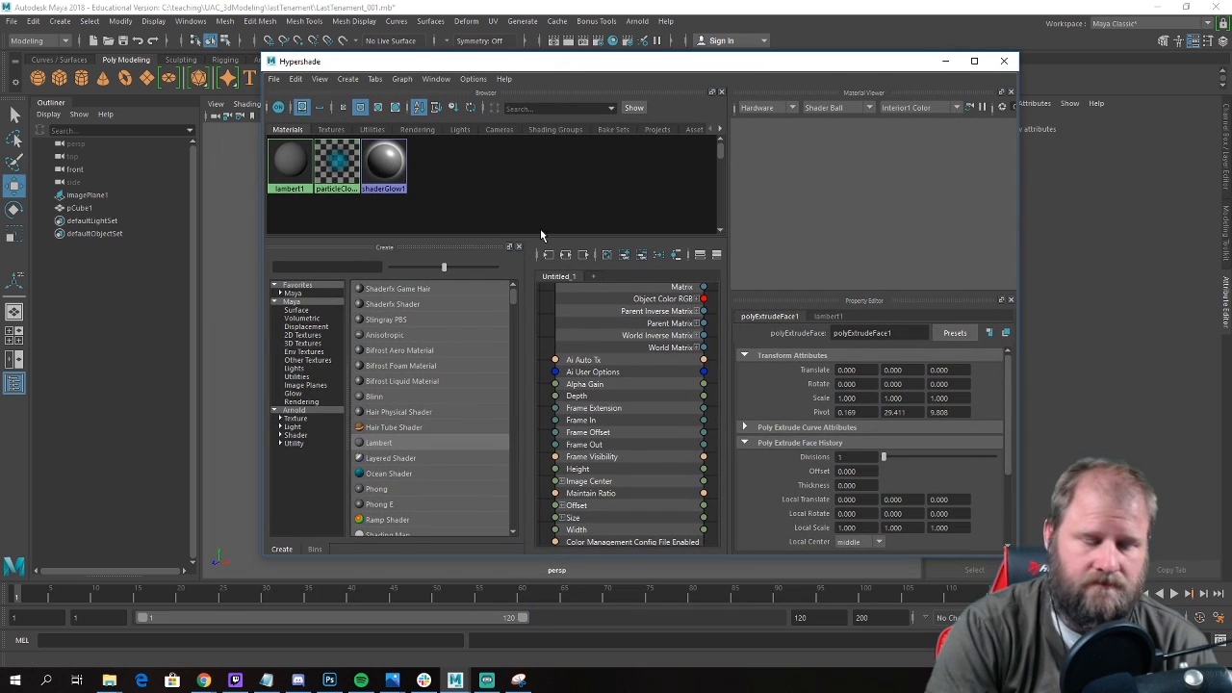
click(373, 396)
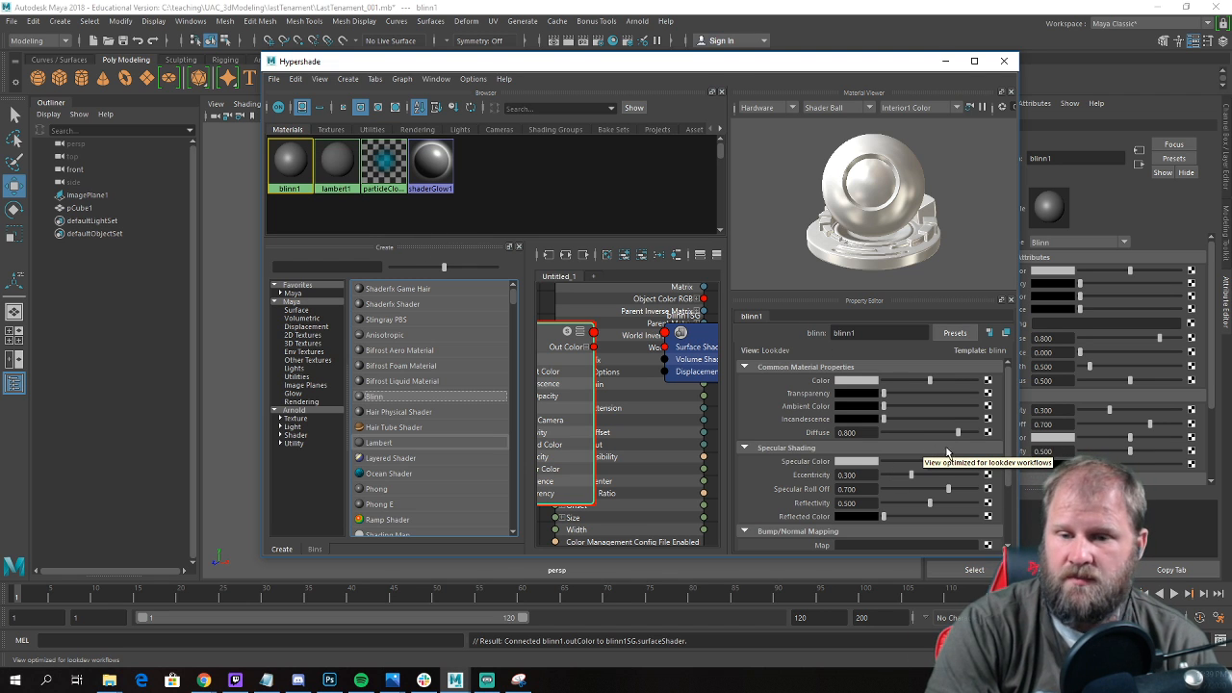
click(988, 381)
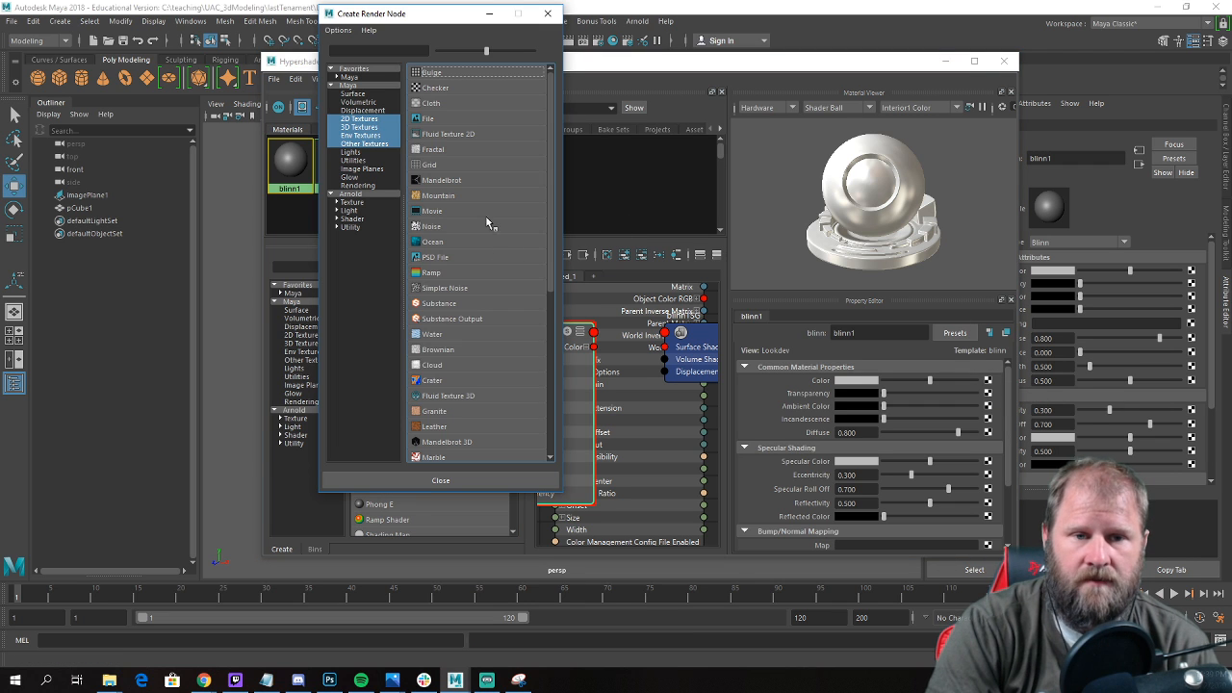
click(453, 120)
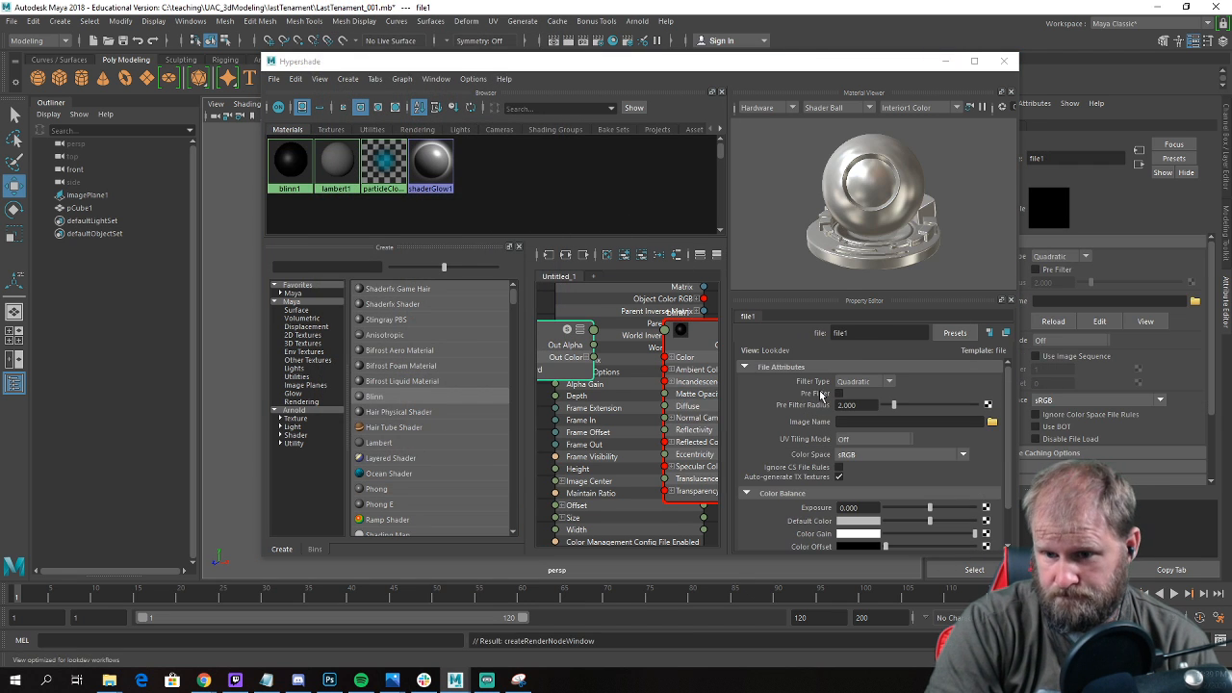
Start choosing the texture's image and browse to the textures folder inside UAC_3dModeling\lastTenament.
click(992, 425)
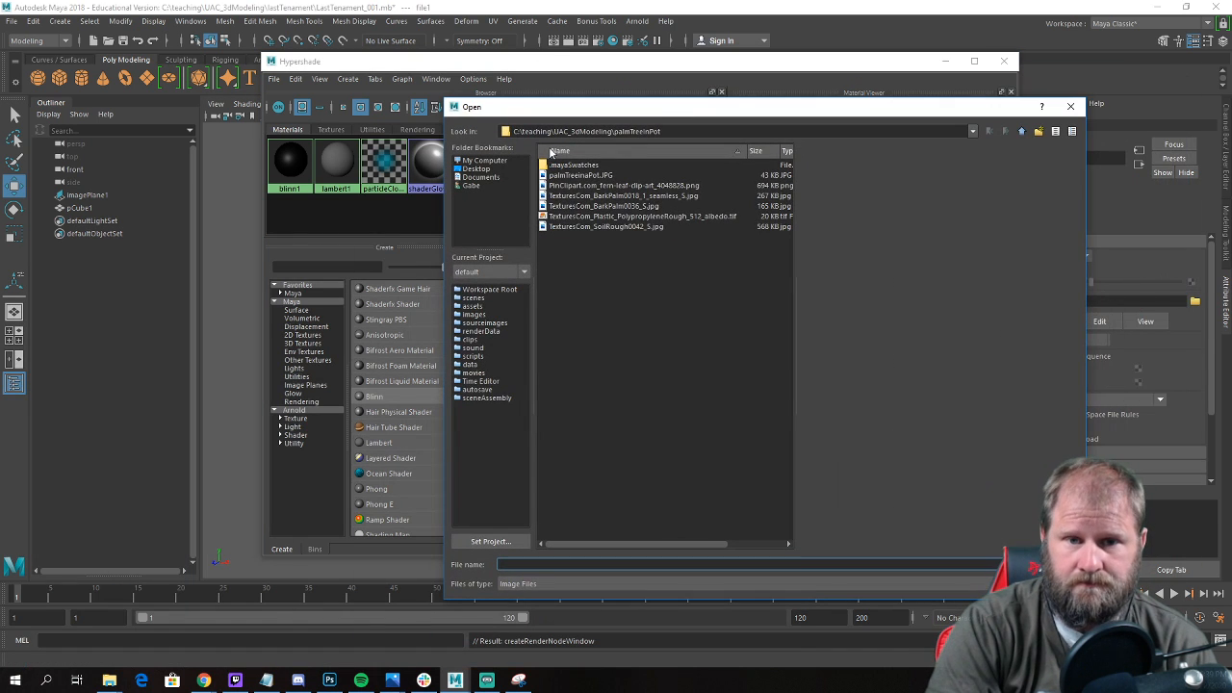
click(1019, 131)
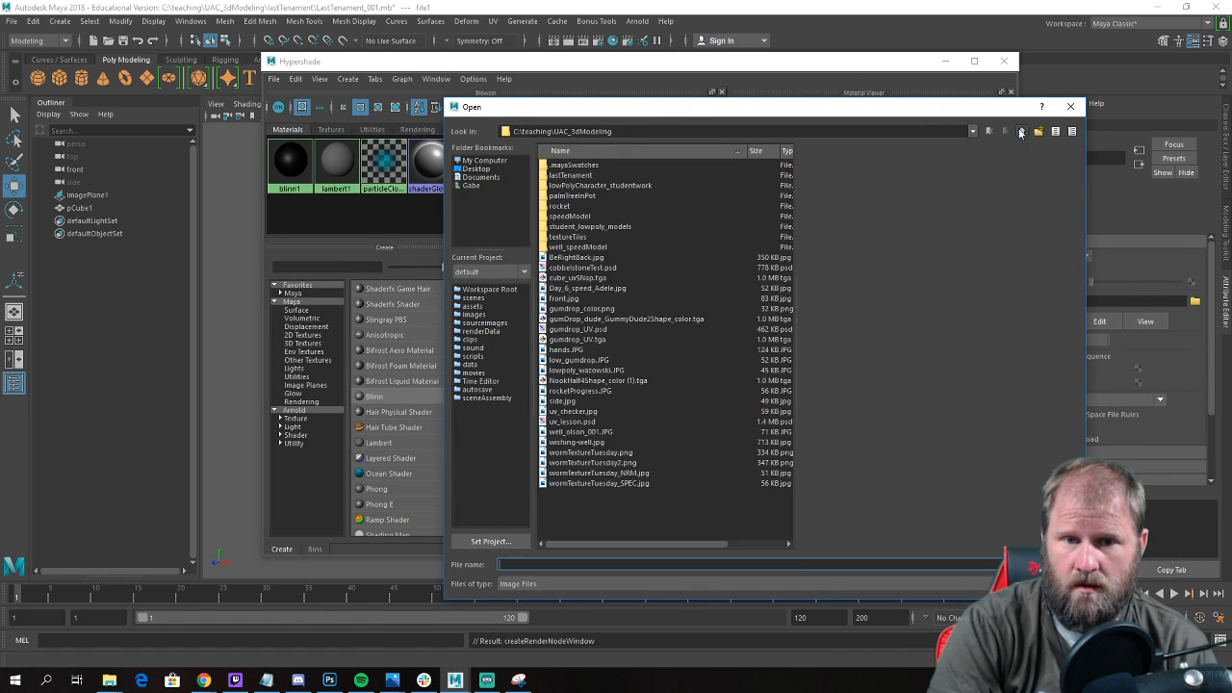
double_click(575, 177)
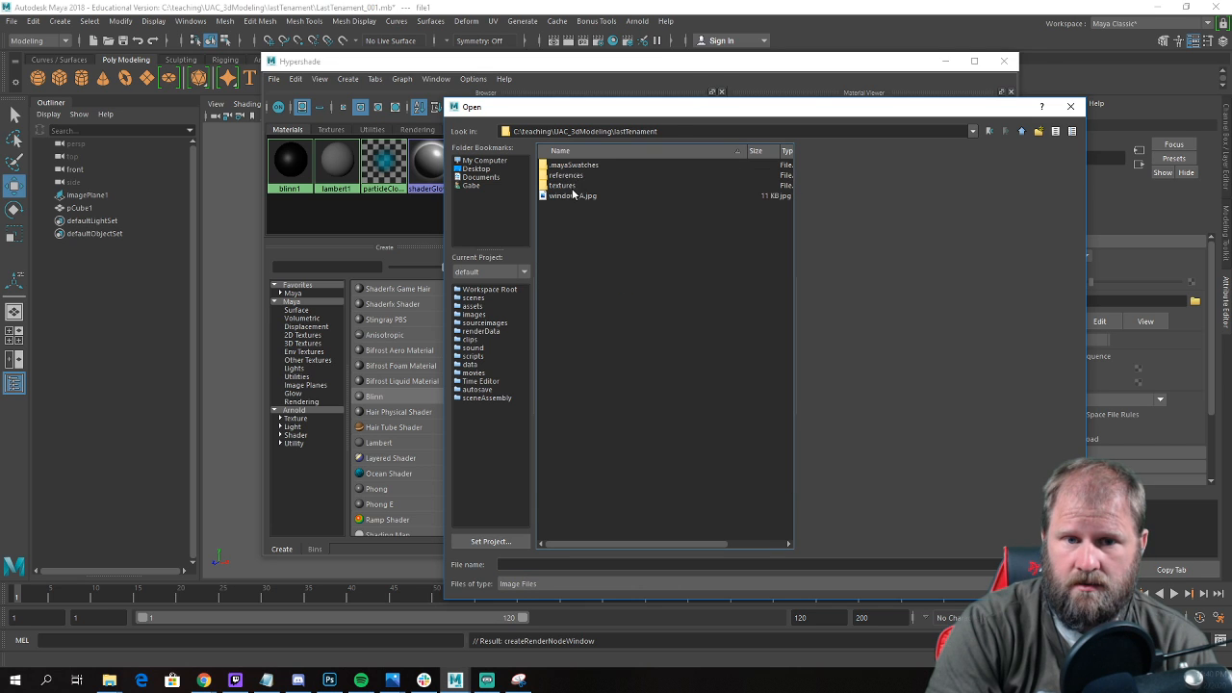
double_click(564, 186)
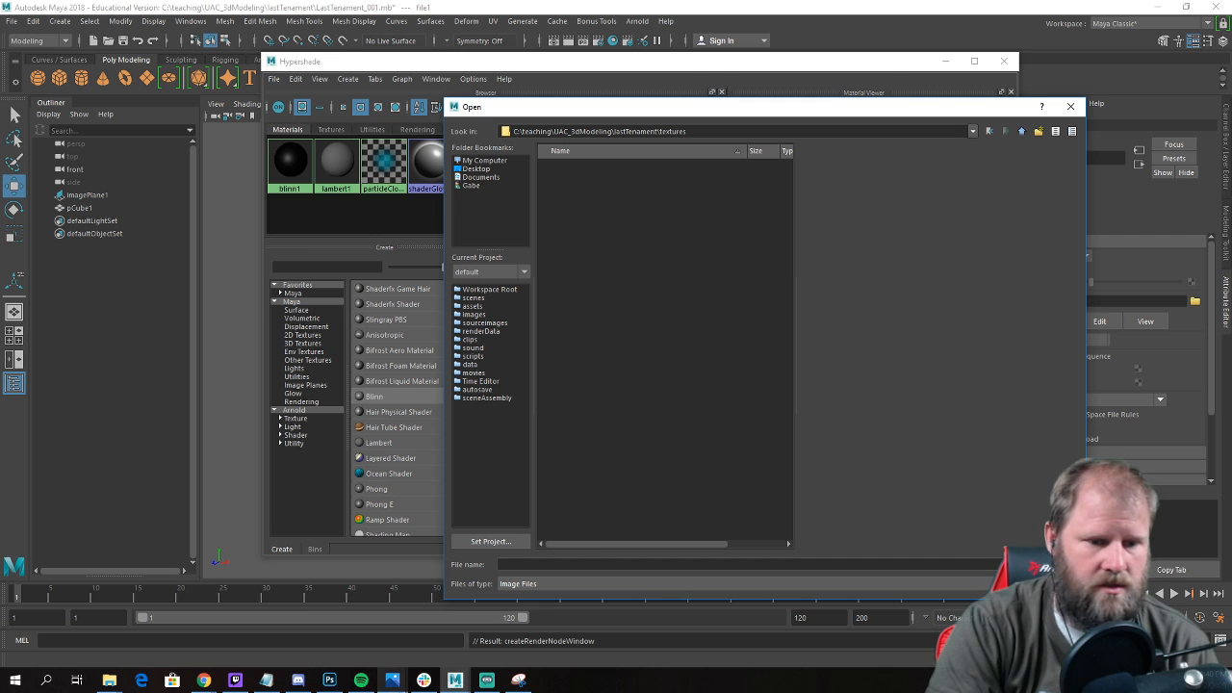
Switch to Photoshop and move window_A.jpg into the textures folder through the Save As file browser, without saving again.
click(331, 683)
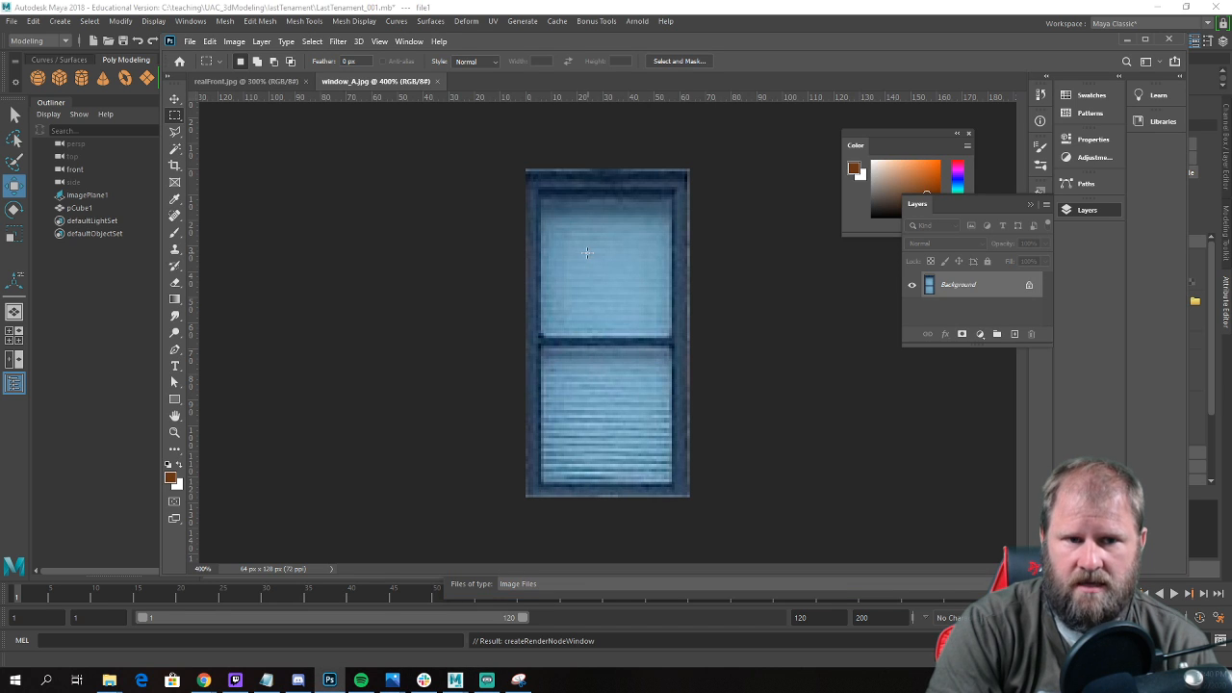
click(190, 41)
click(267, 202)
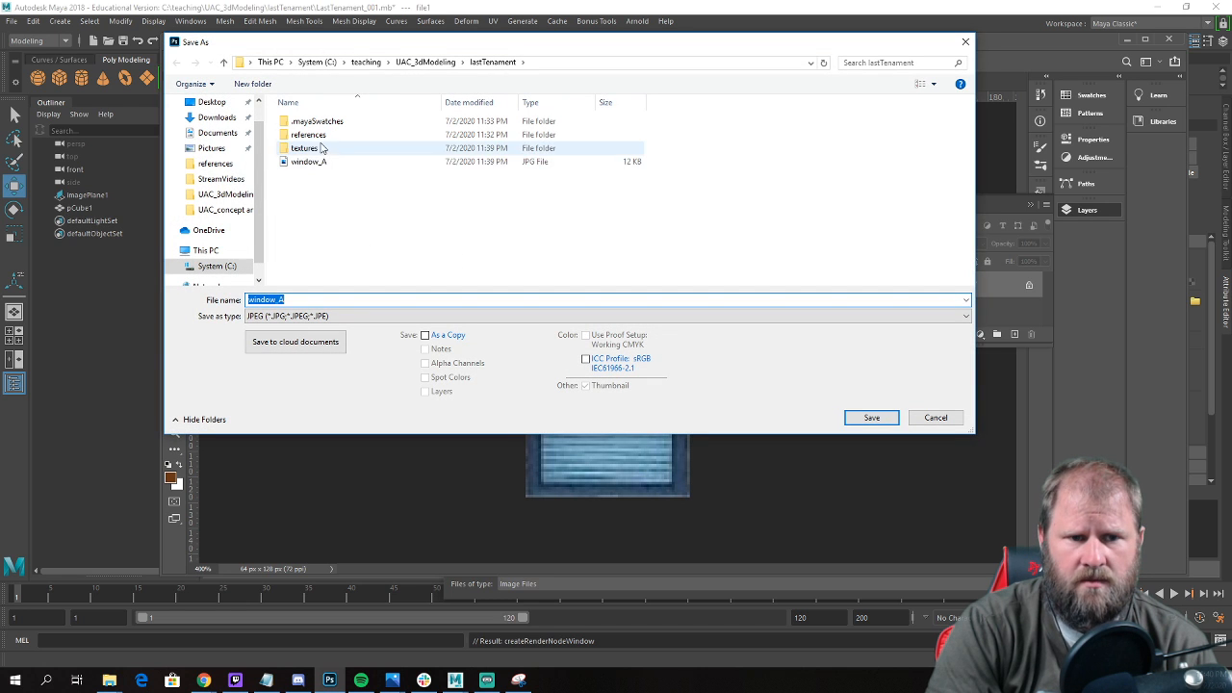
drag(318, 162, 322, 150)
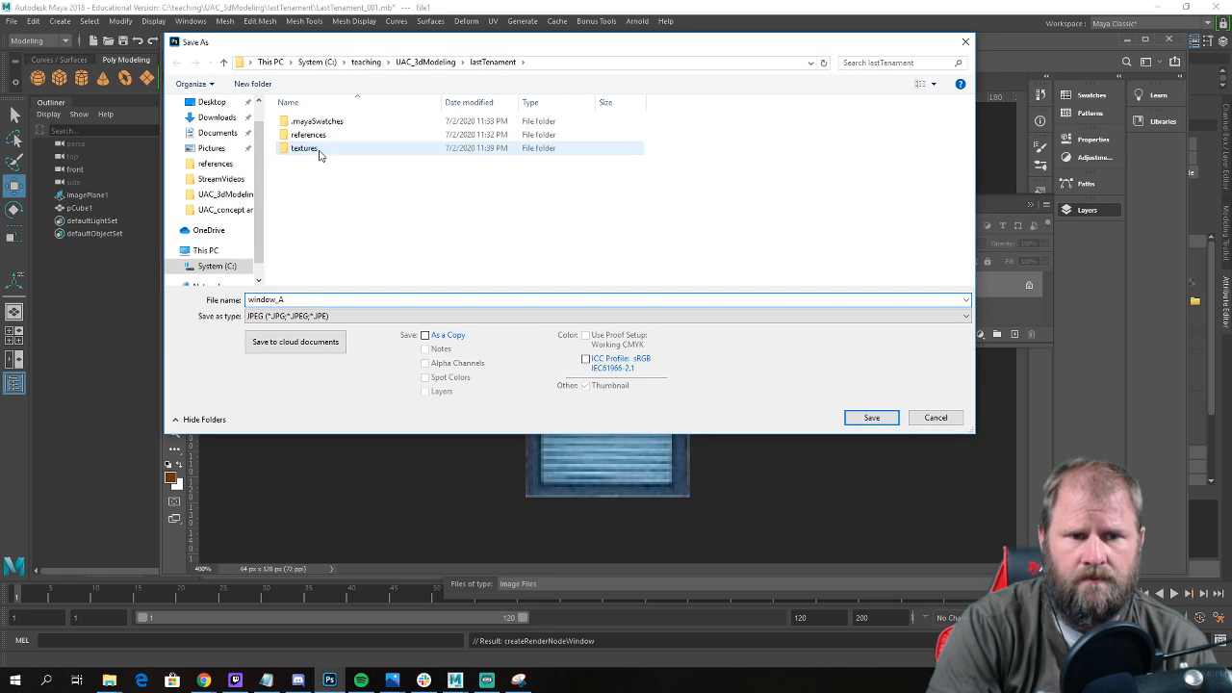
click(966, 42)
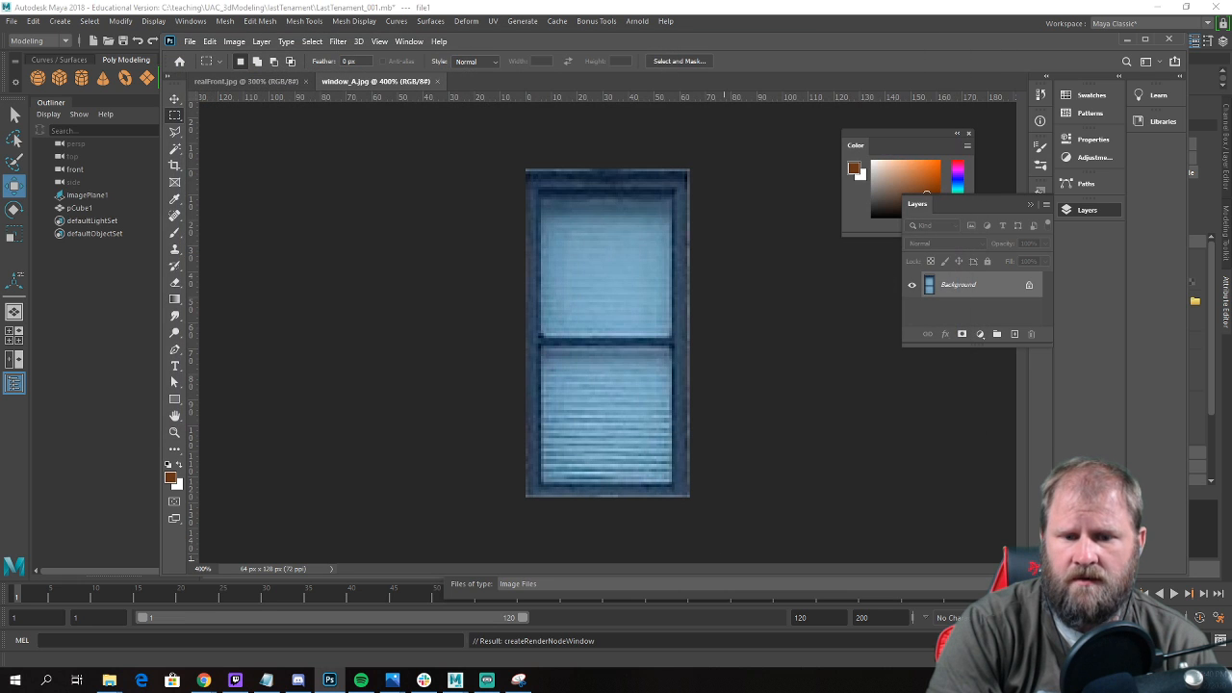
Switch back to Maya and load window_A.jpg from the textures folder into the File texture.
mouse_move(466, 684)
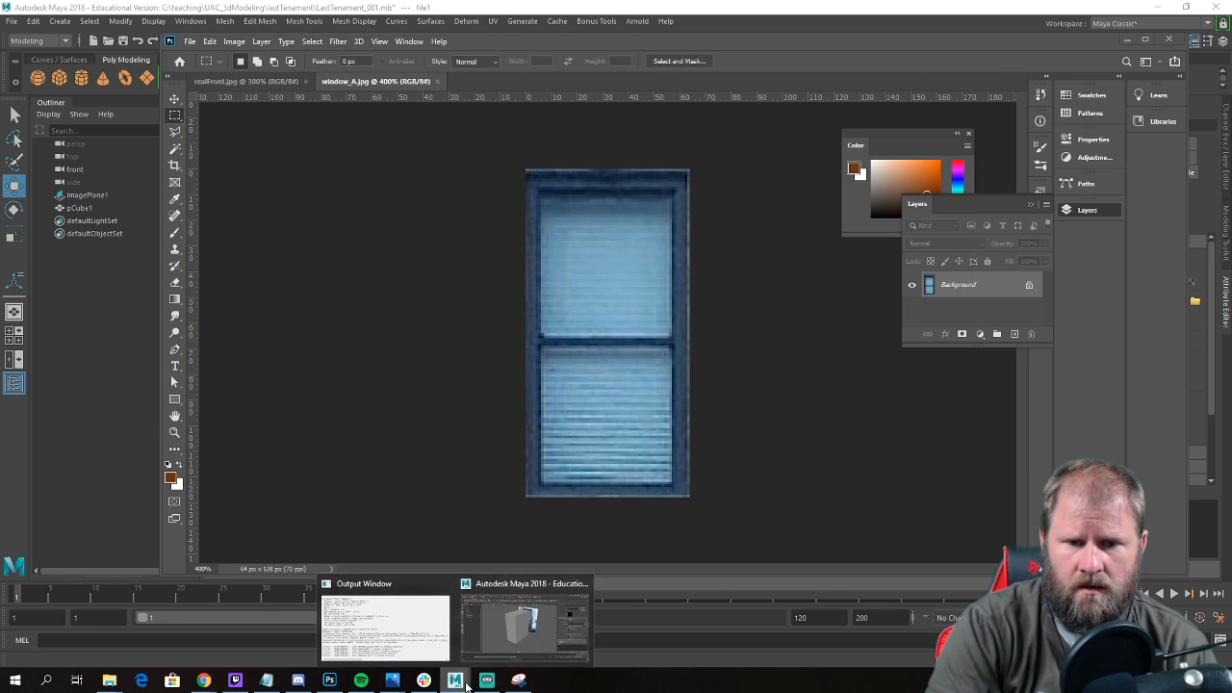
click(516, 632)
click(580, 166)
double_click(581, 166)
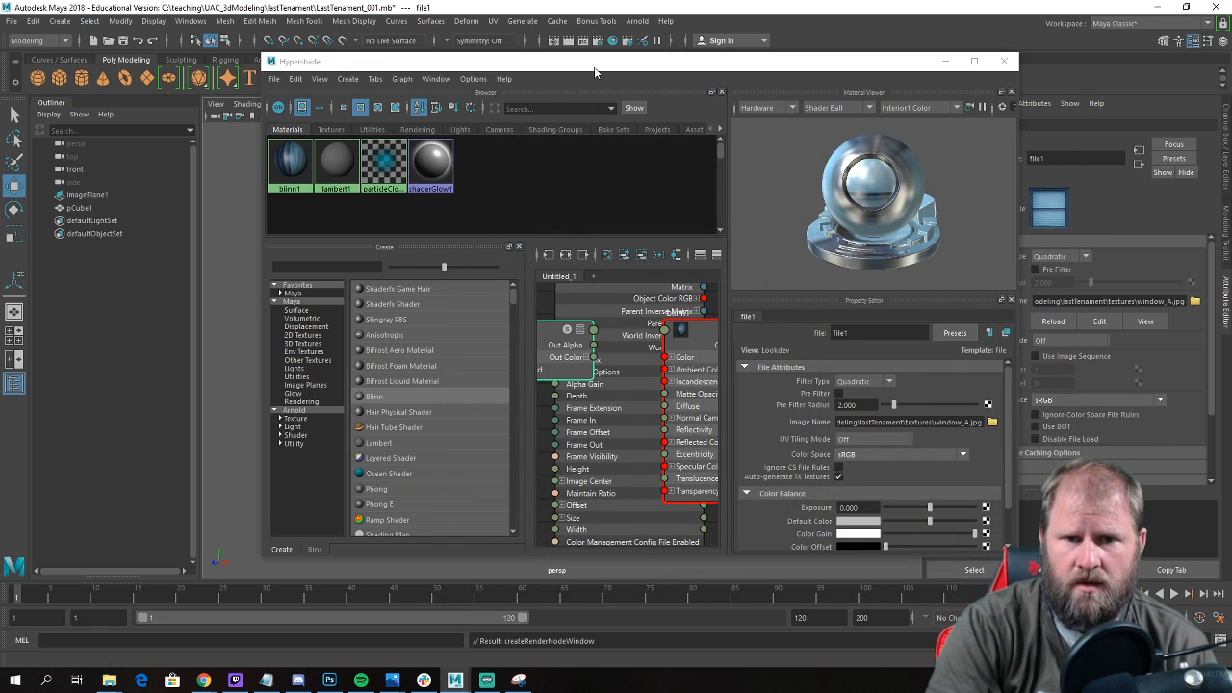
Assign the new window Blinn material to the nine recessed window faces on the building's front.
drag(599, 71, 973, 312)
alt+drag(421, 292, 466, 297)
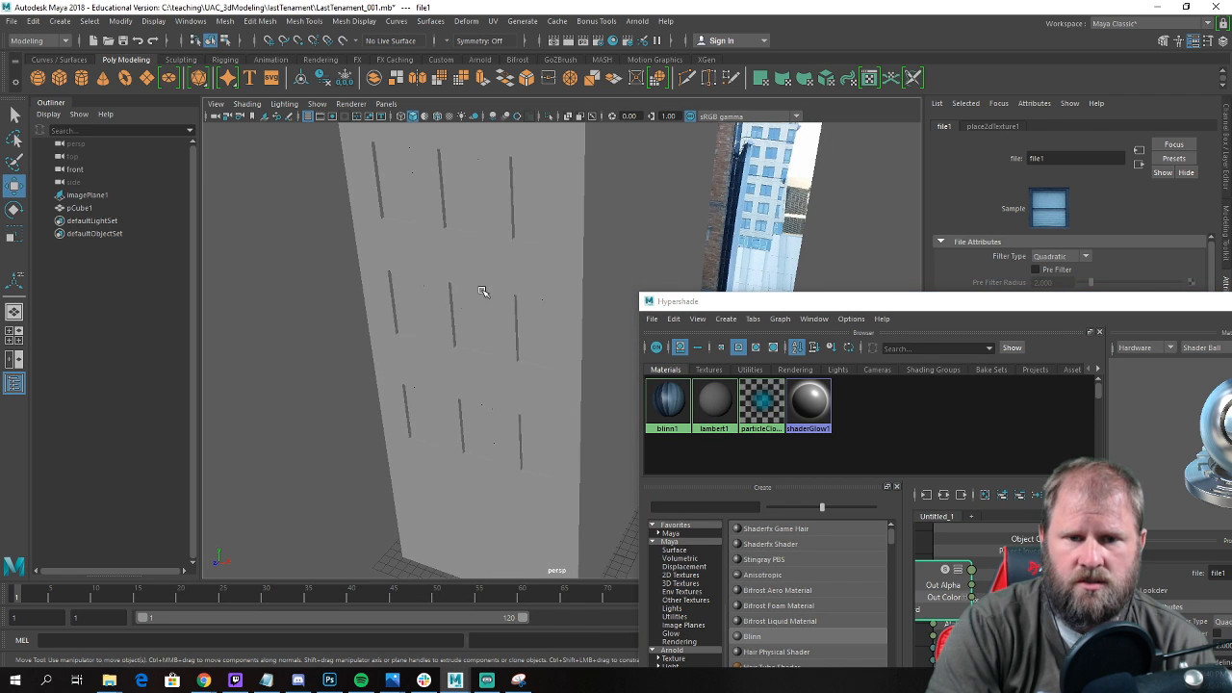
click(501, 206)
right_drag(502, 204, 503, 238)
click(528, 206)
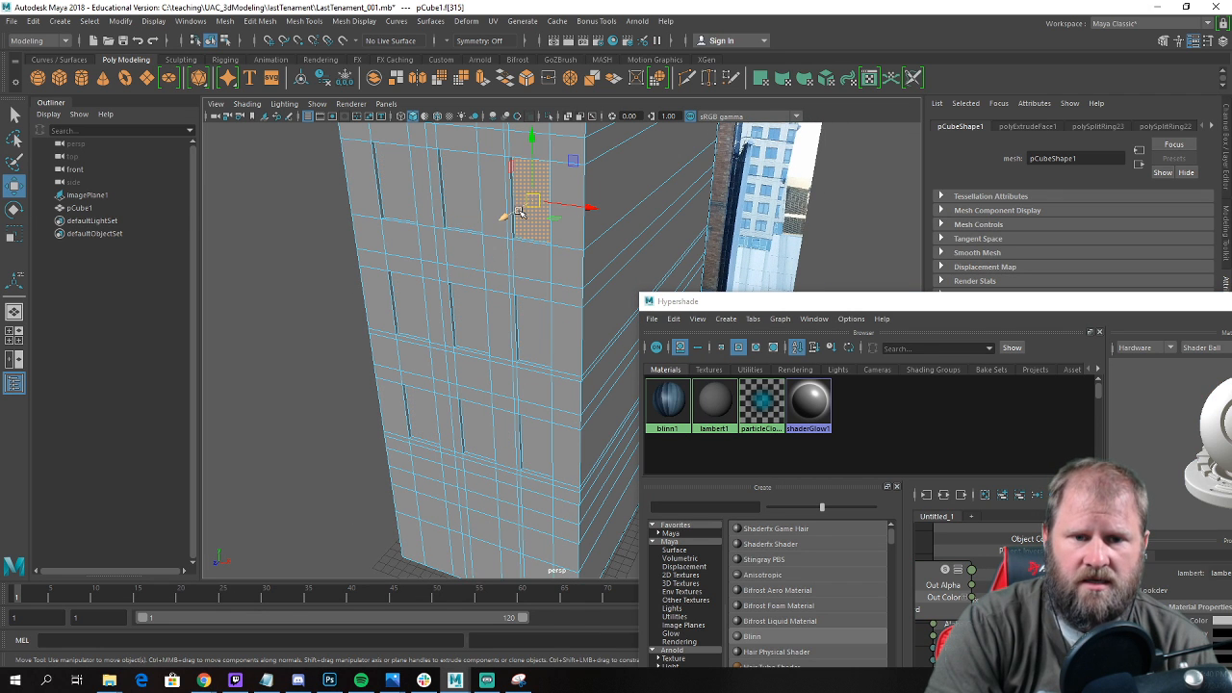
shift+click(462, 188)
shift+click(397, 183)
shift+click(402, 308)
shift+click(475, 323)
shift+click(532, 333)
shift+click(546, 438)
shift+click(473, 433)
shift+click(424, 419)
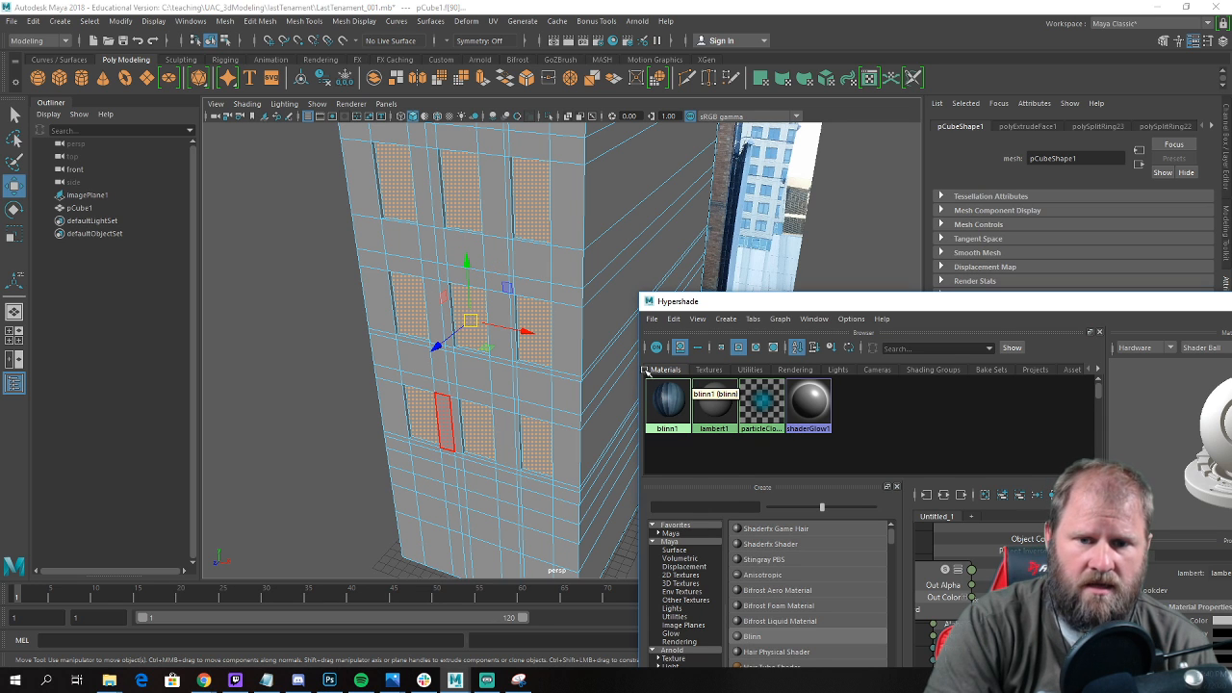
right_click(666, 403)
click(635, 468)
Clear the face selection and turn on textured display in the perspective view.
alt+drag(486, 303, 364, 332)
right_drag(363, 327, 409, 286)
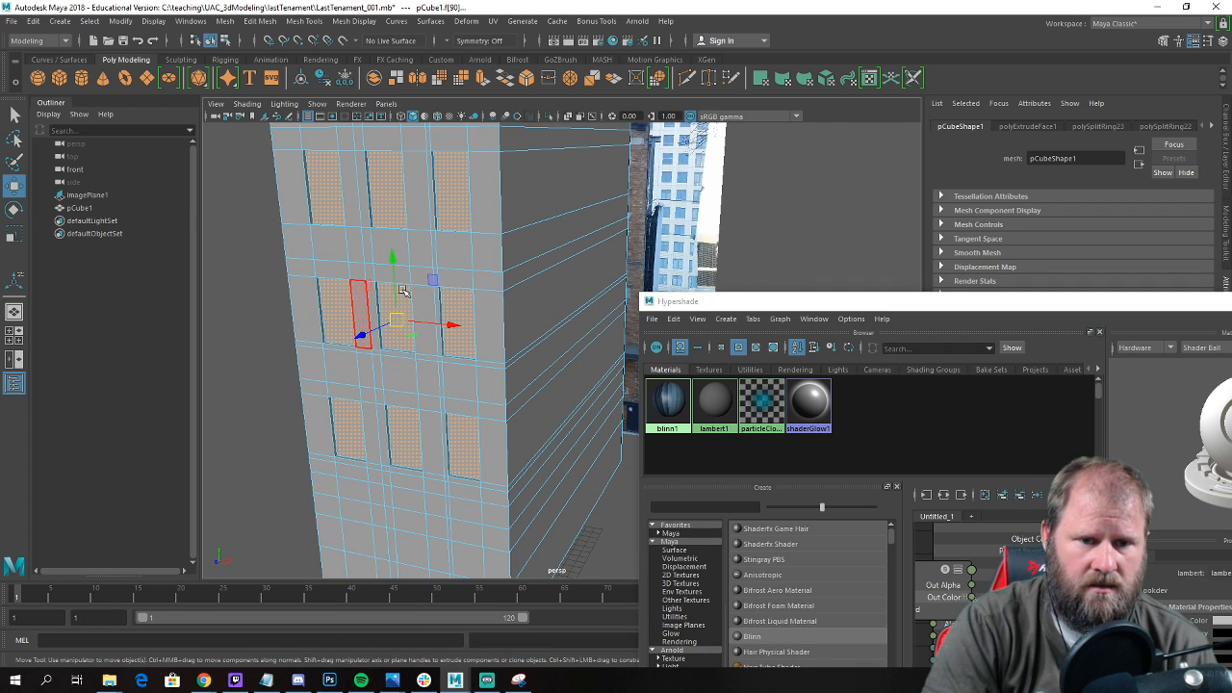
click(253, 358)
alt+drag(252, 357, 261, 364)
key(6)
mouse_move(338, 346)
alt+mouse_down()
mouse_move(407, 340)
mouse_move(393, 342)
alt+mouse_up()
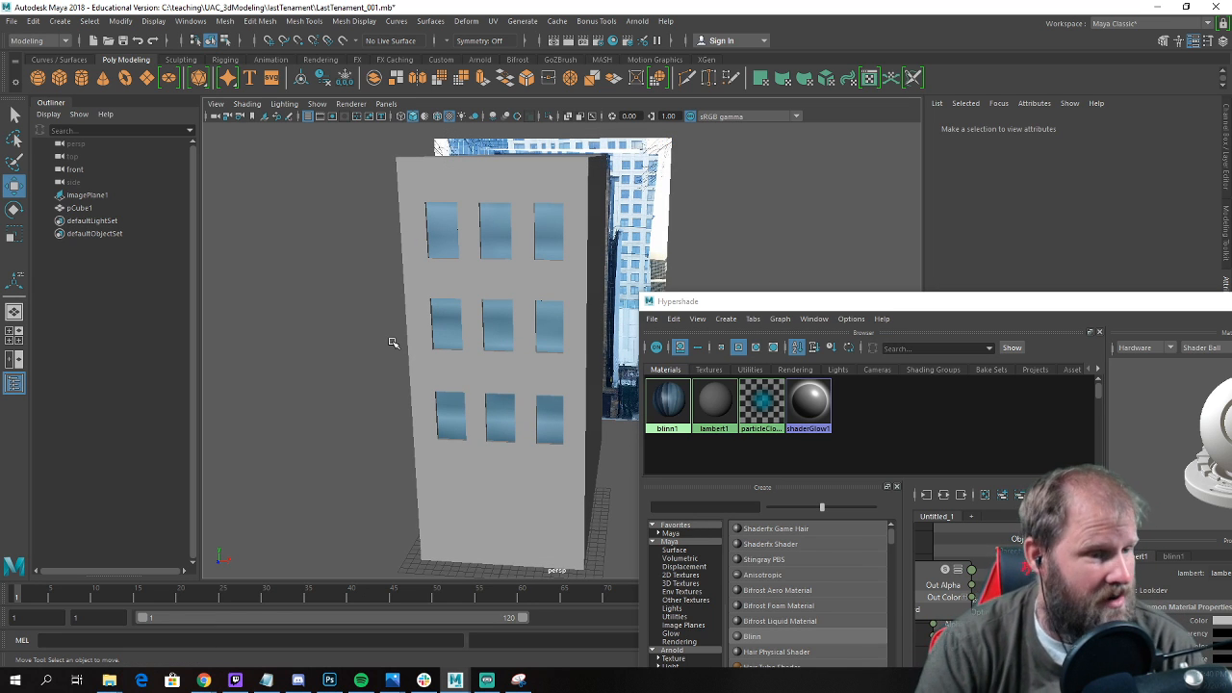
Select the nine textured window faces on the building's front again.
click(481, 330)
right_drag(497, 310, 493, 343)
click(495, 320)
shift+click(549, 322)
shift+click(553, 405)
shift+click(501, 414)
shift+click(453, 414)
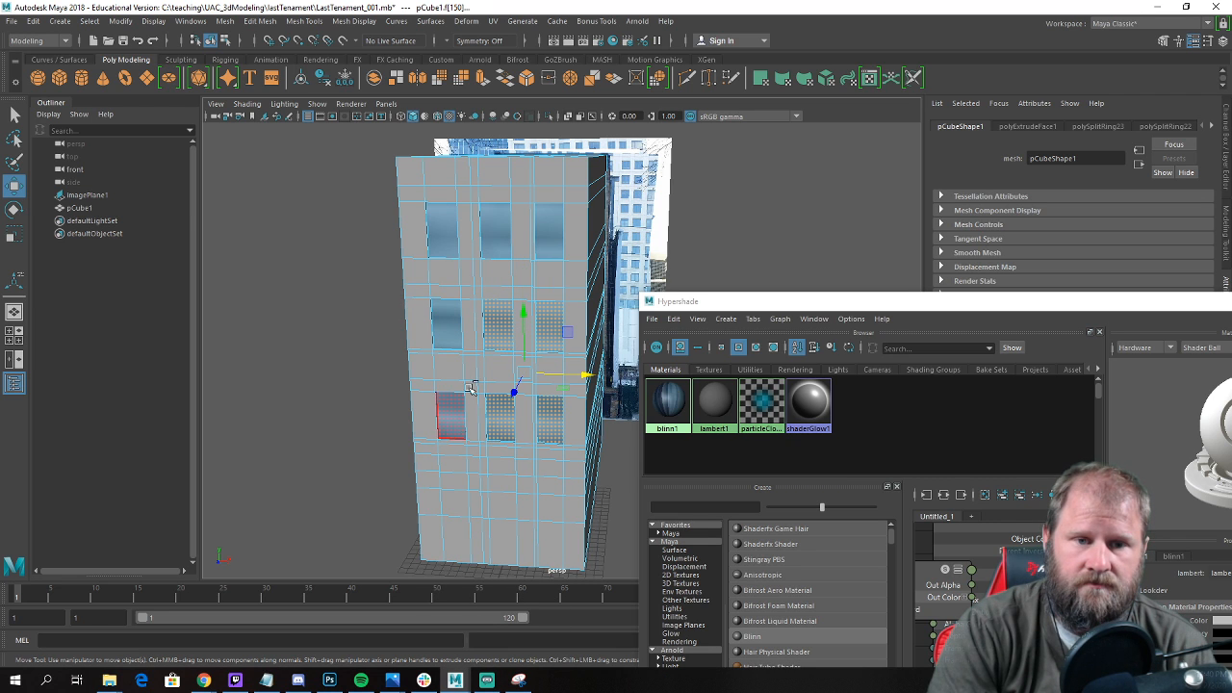
shift+click(445, 242)
shift+click(494, 239)
shift+click(550, 234)
Open the UV Editor and apply an Automatic UV projection to the nine window faces.
click(493, 20)
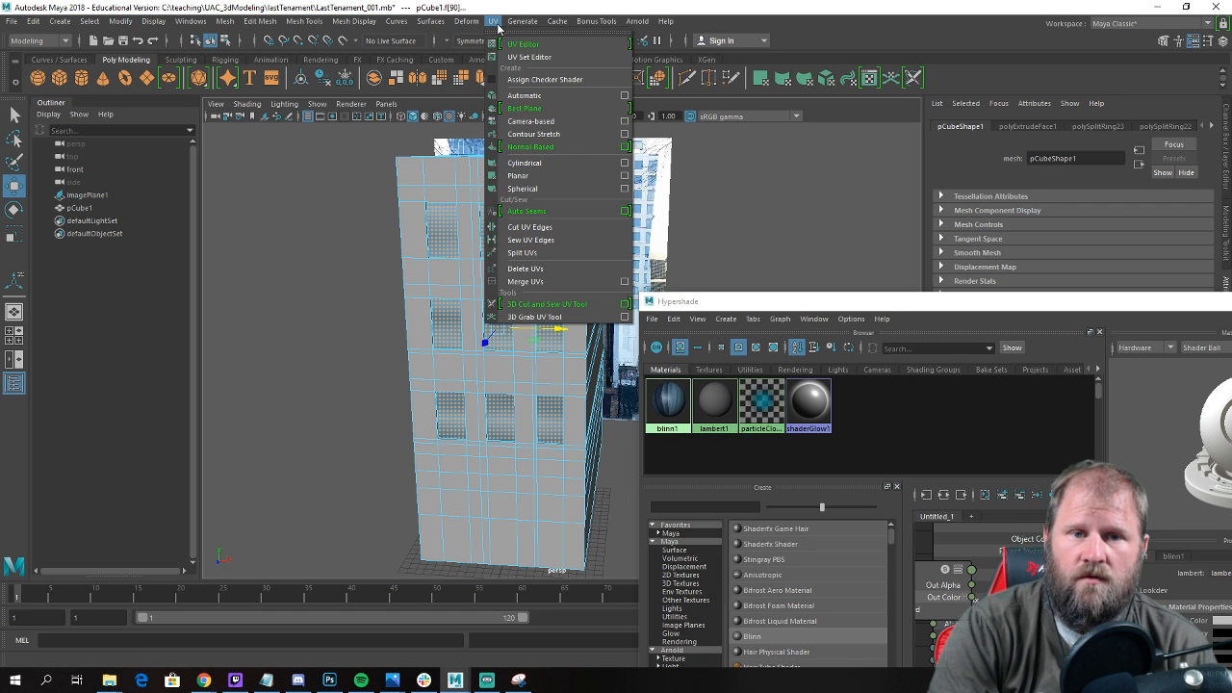
click(517, 50)
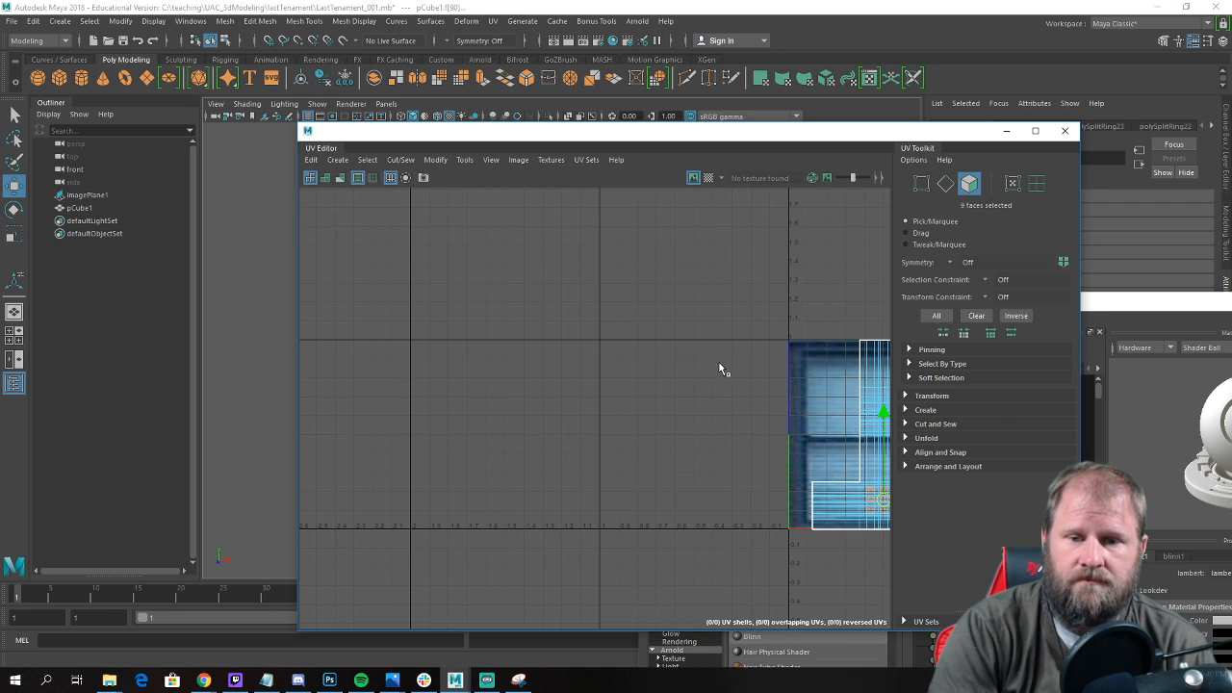
alt+middle_drag(721, 366, 489, 333)
scroll(637, 456, up, 3)
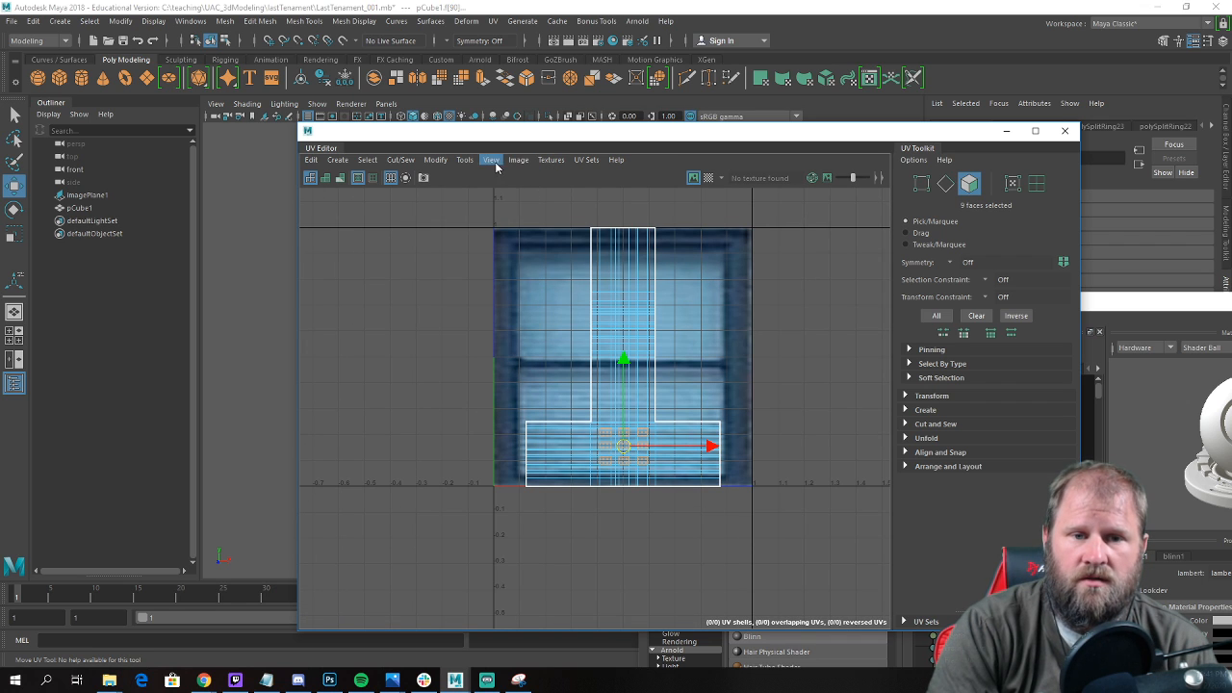
click(494, 22)
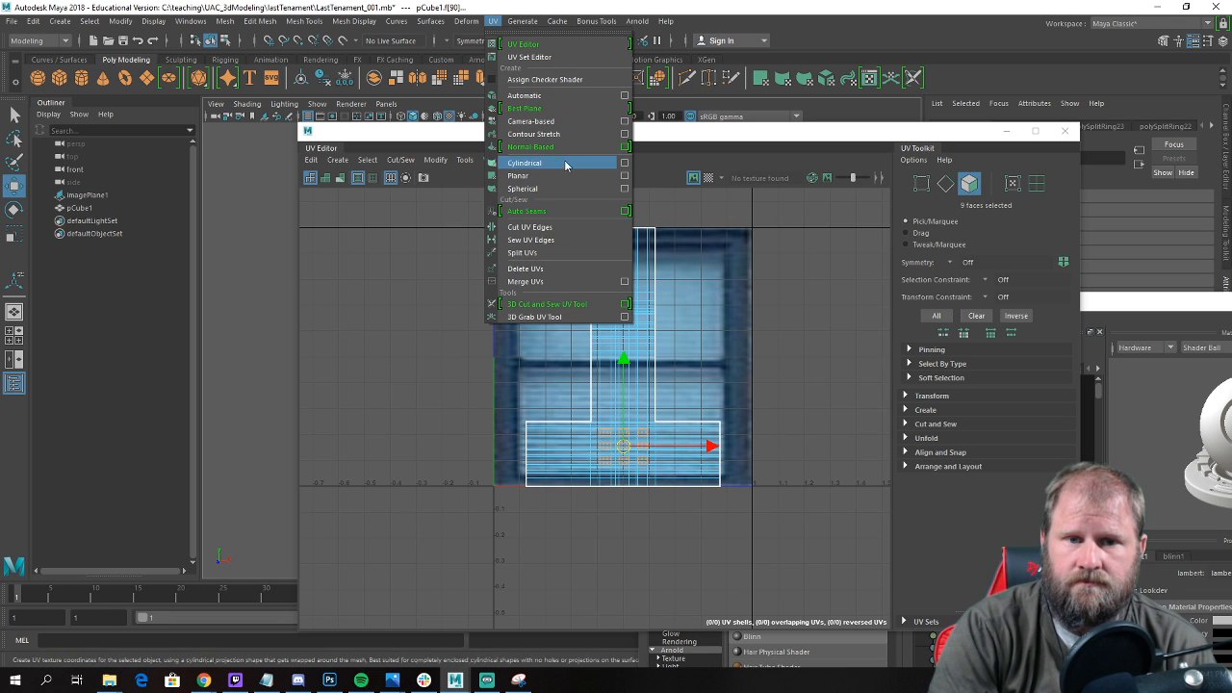
click(564, 95)
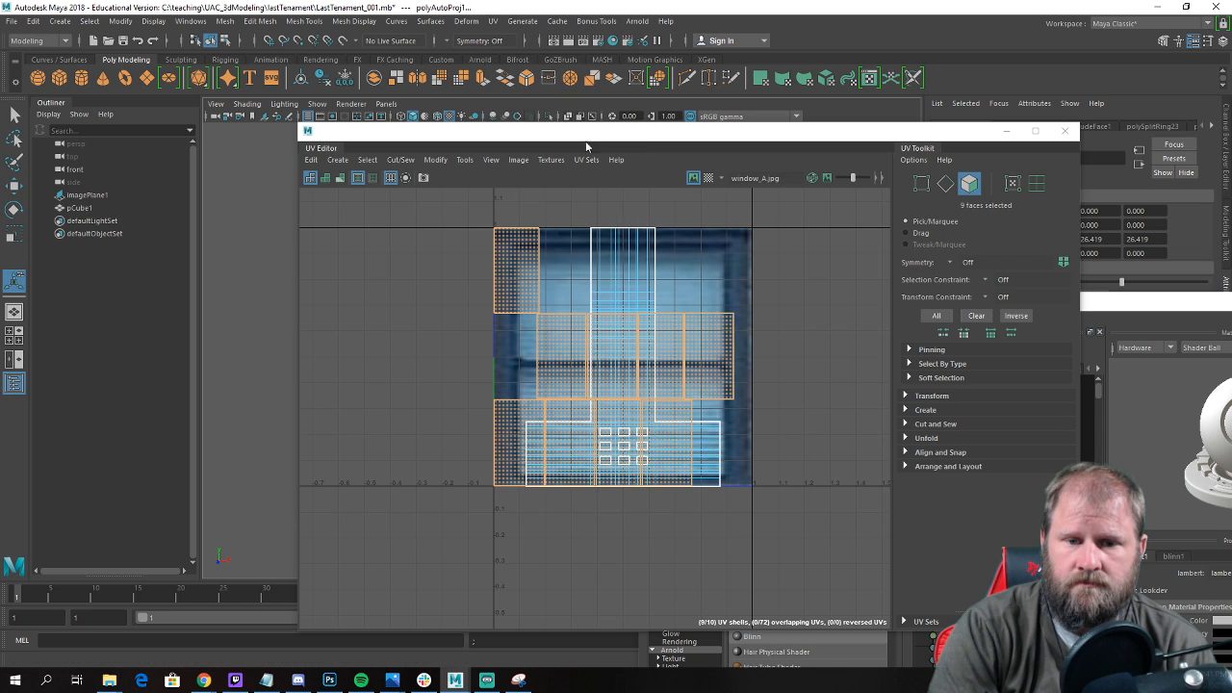
Select the UVs of all nine window shells and move them into the empty UV space left of the texture.
drag(573, 125, 984, 98)
drag(878, 279, 899, 275)
click(922, 278)
right_click(922, 273)
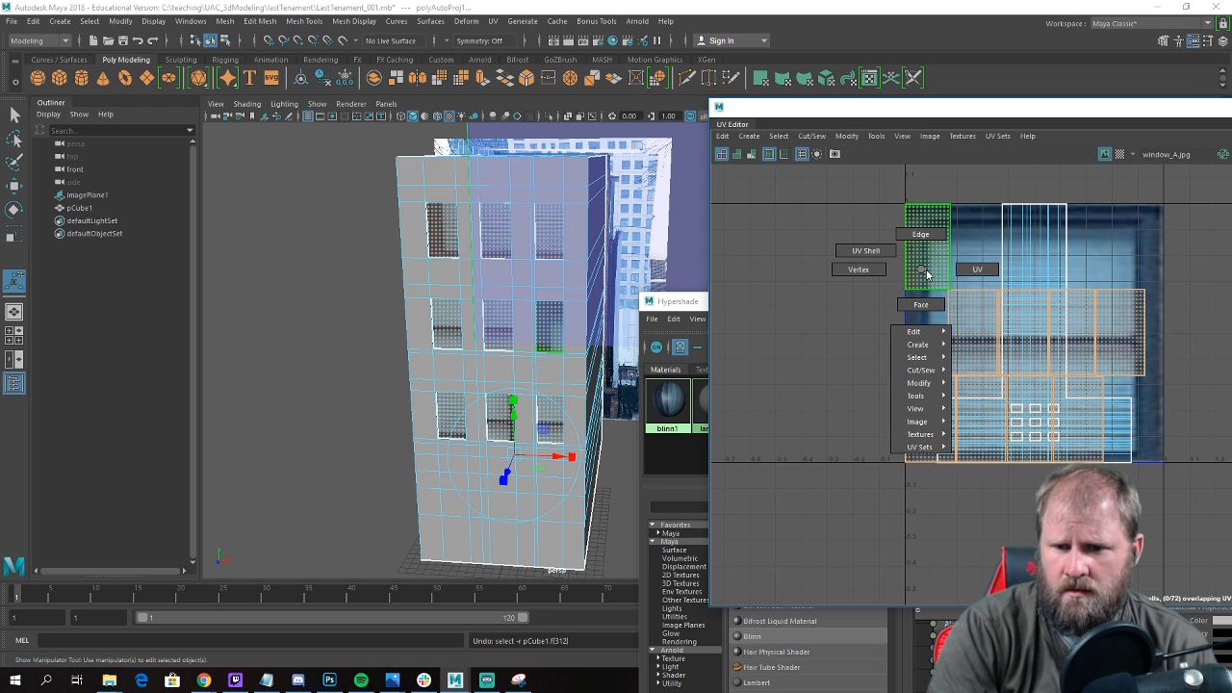
shift+right_click(928, 274)
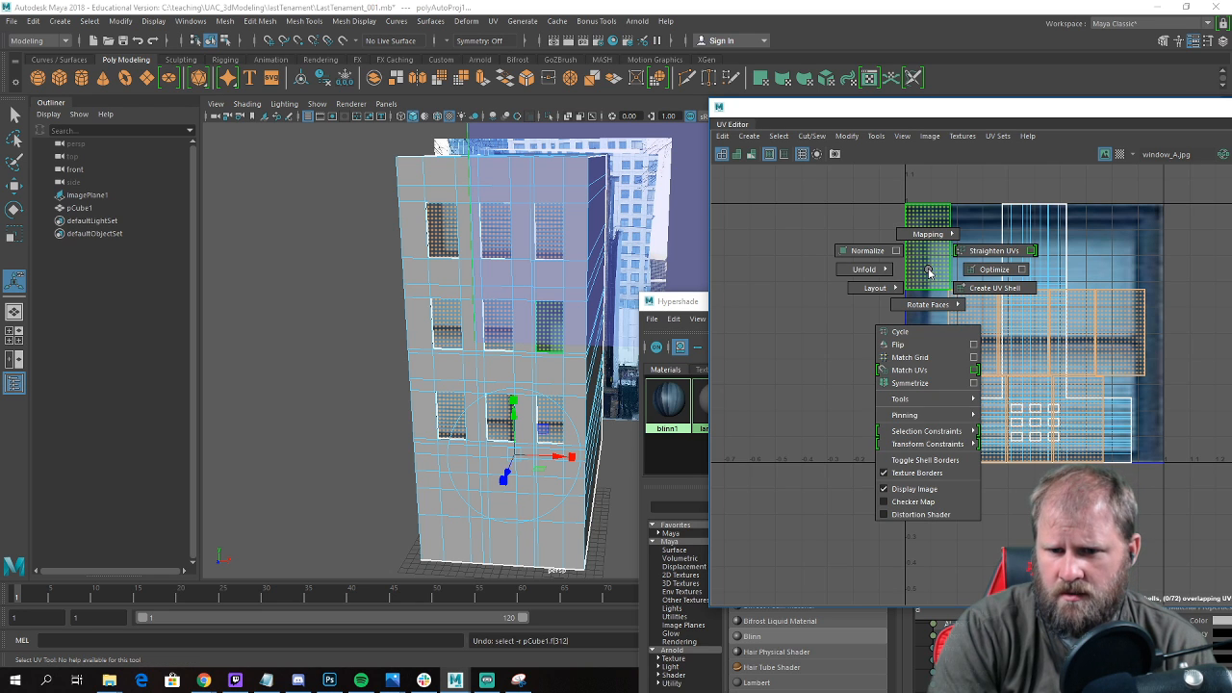
ctrl+right_click(930, 274)
ctrl+right_drag(951, 278, 1037, 281)
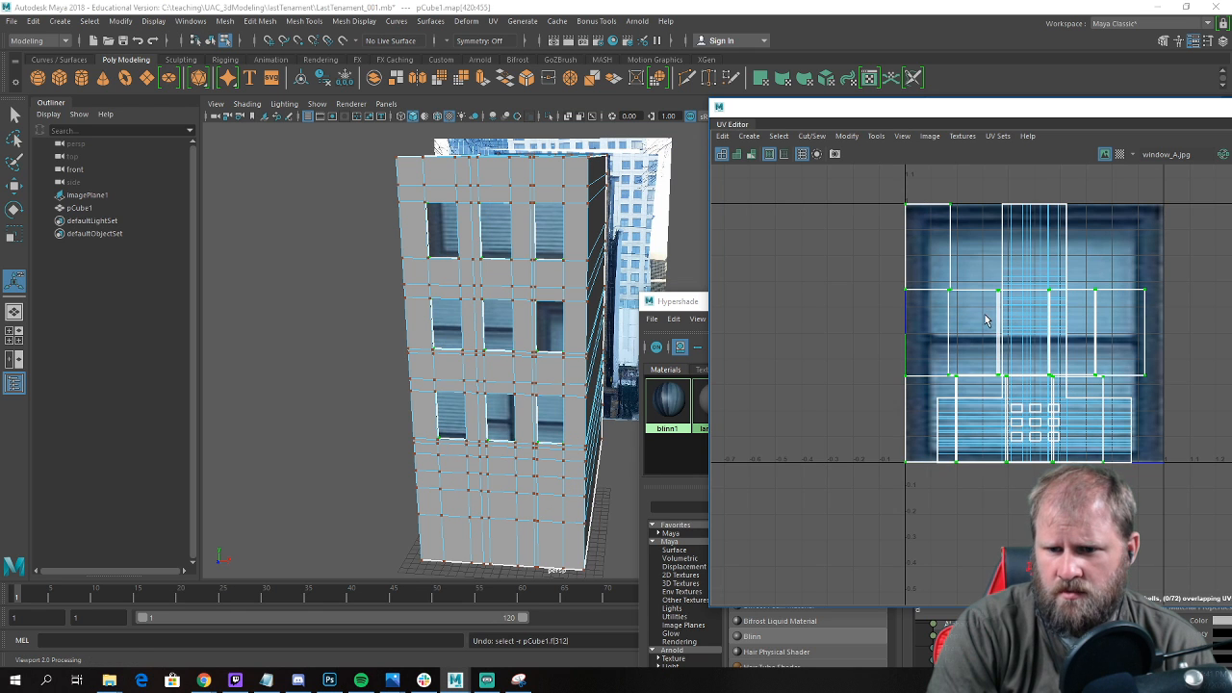
key(w)
drag(1024, 332, 748, 319)
alt+middle_drag(748, 319, 949, 338)
alt+drag(487, 372, 487, 373)
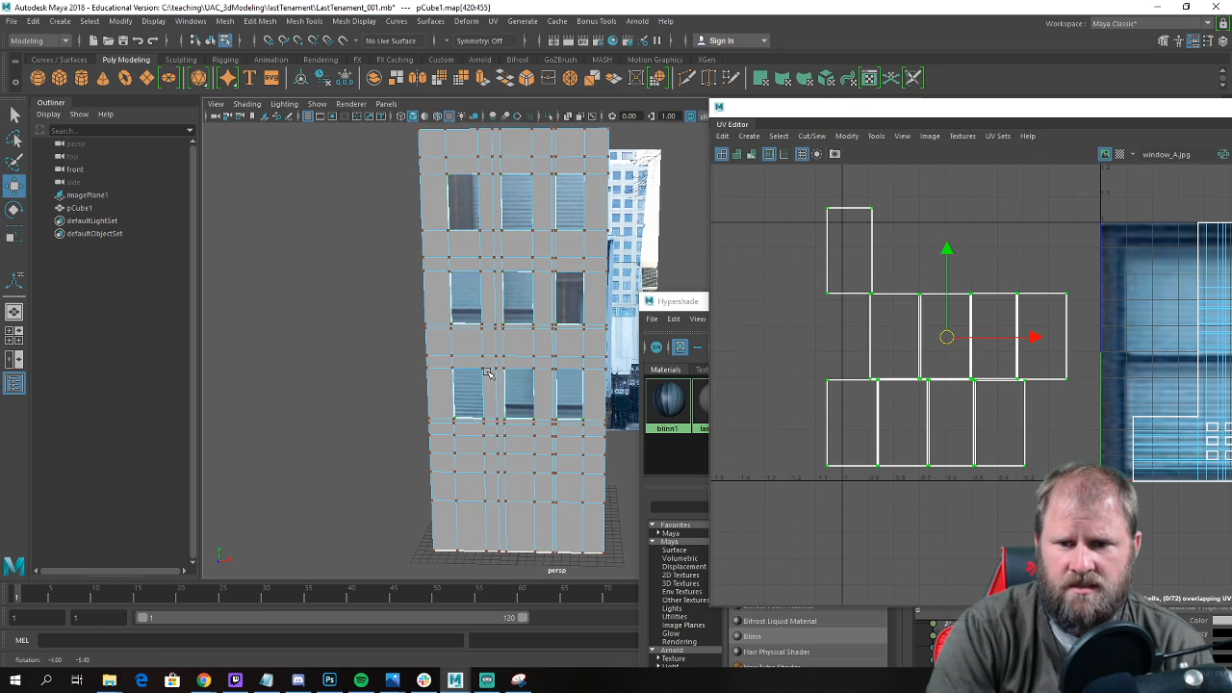
scroll(880, 270, up, 4)
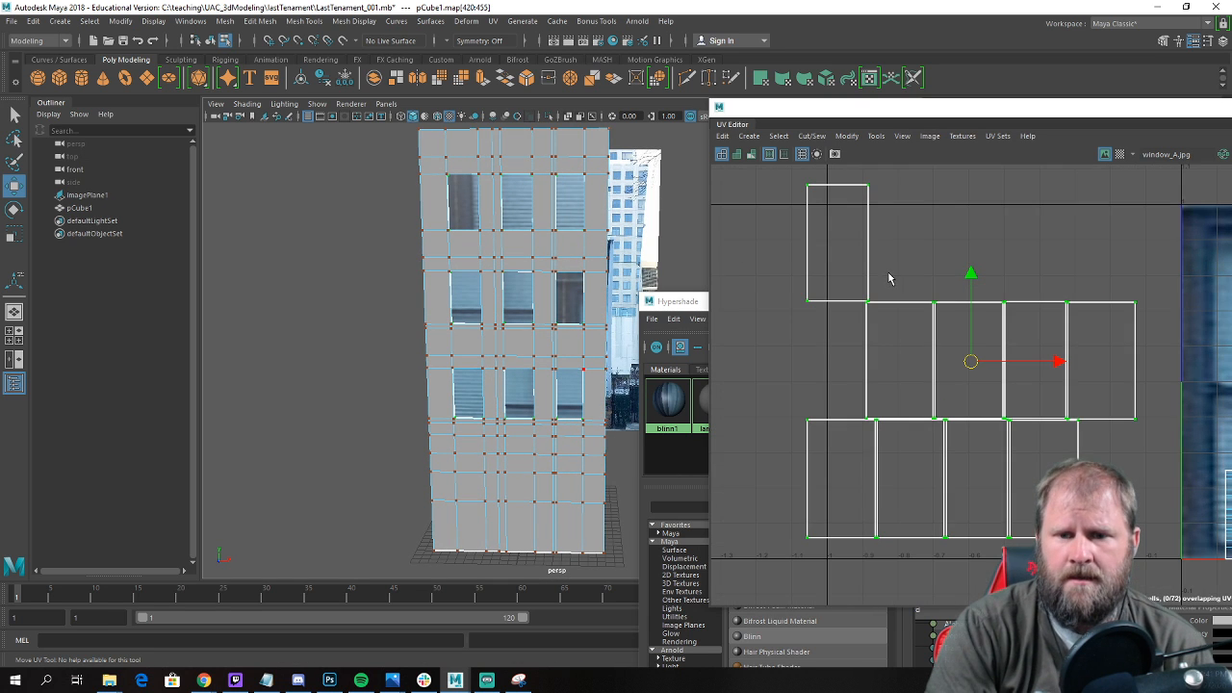
Reselect the UVs of all nine window shells and move them farther down and left, well clear of the texture.
click(907, 306)
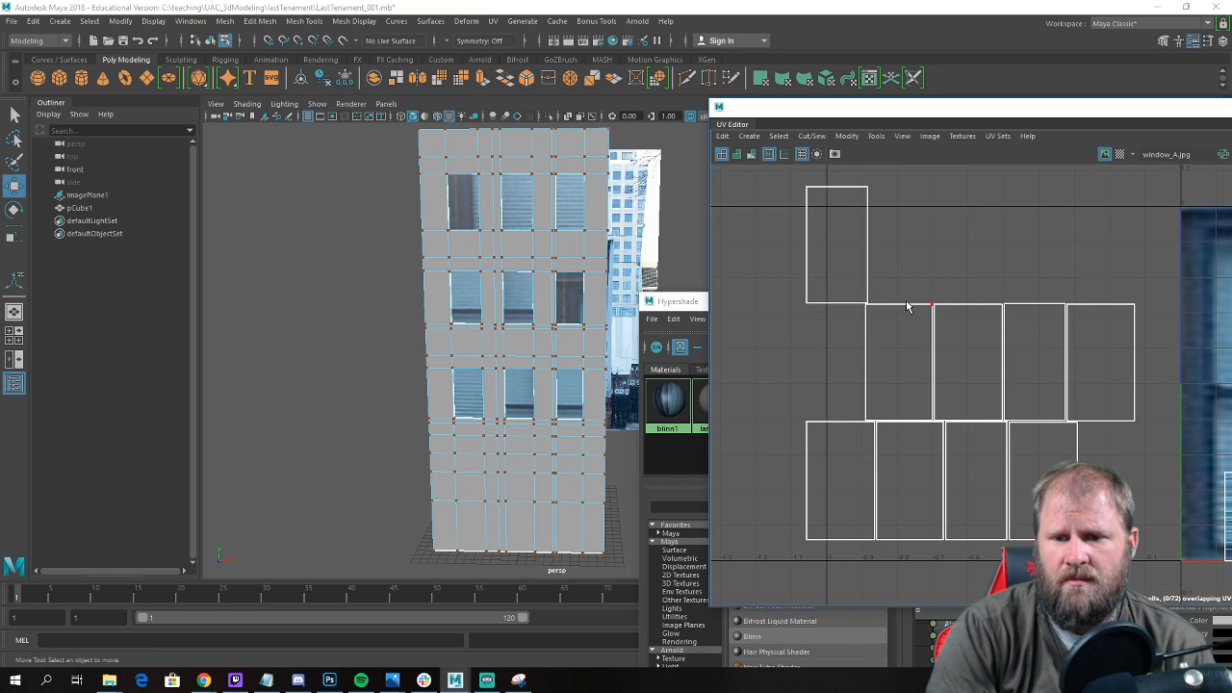
scroll(839, 223, down, 2)
click(863, 197)
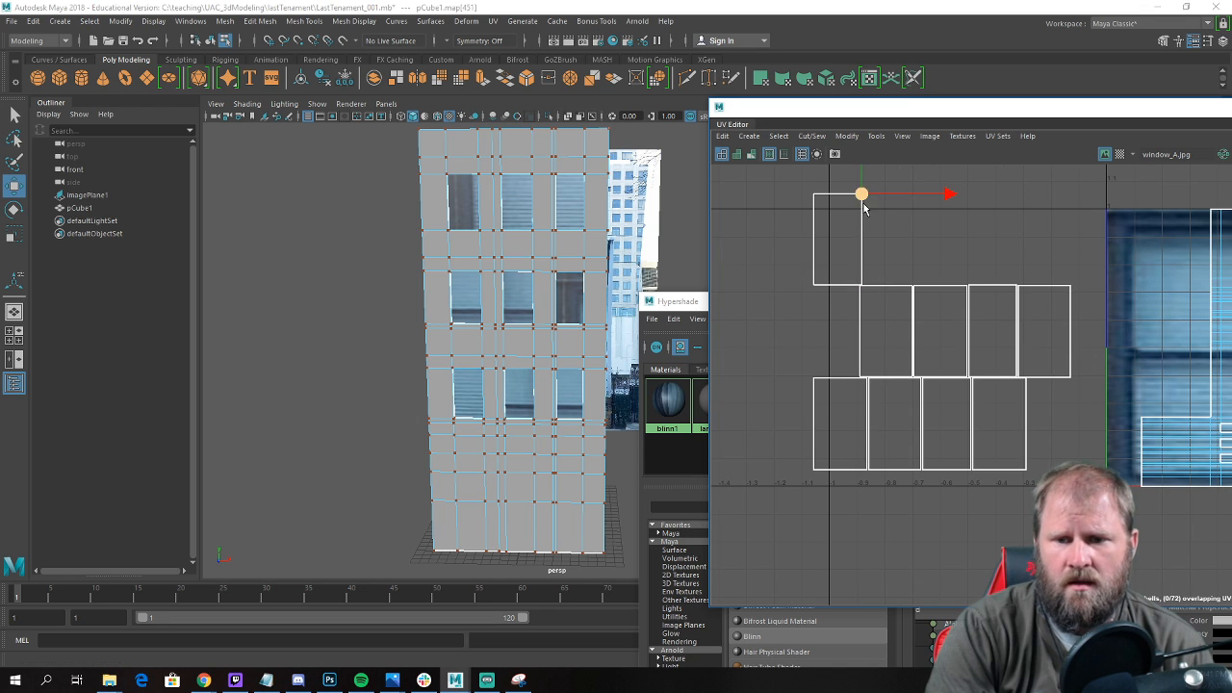
scroll(857, 193, down, 2)
alt+middle_drag(857, 193, 975, 229)
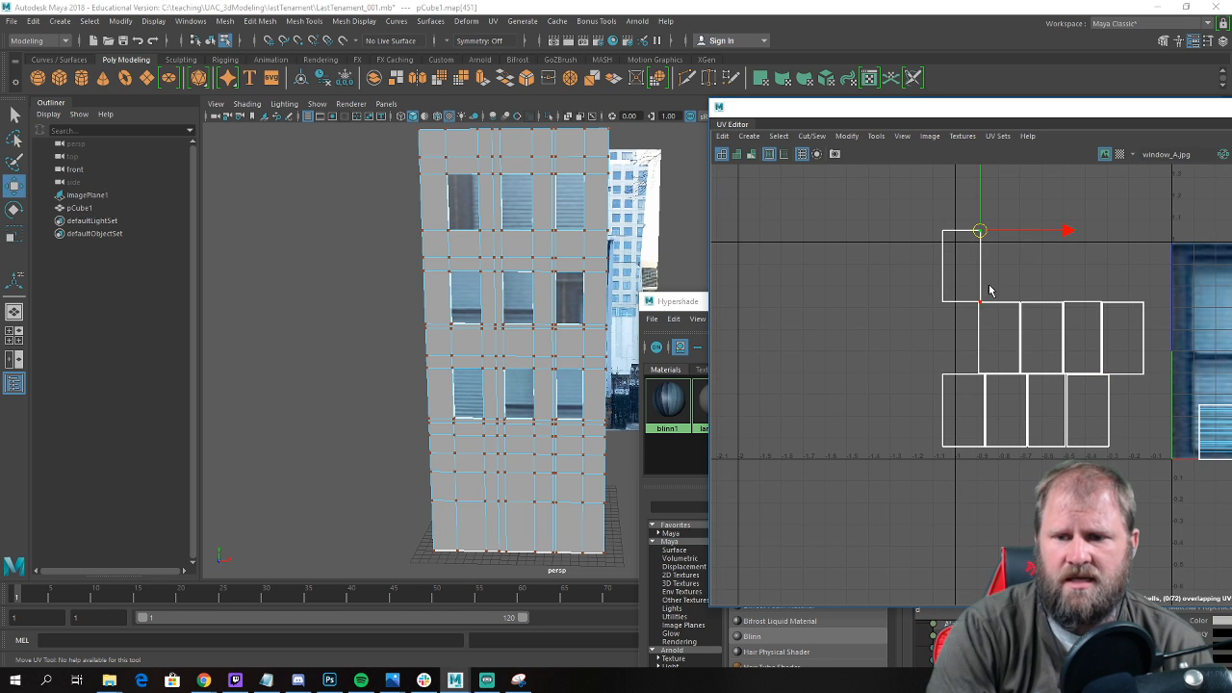
scroll(990, 287, down, 2)
drag(861, 195, 1080, 429)
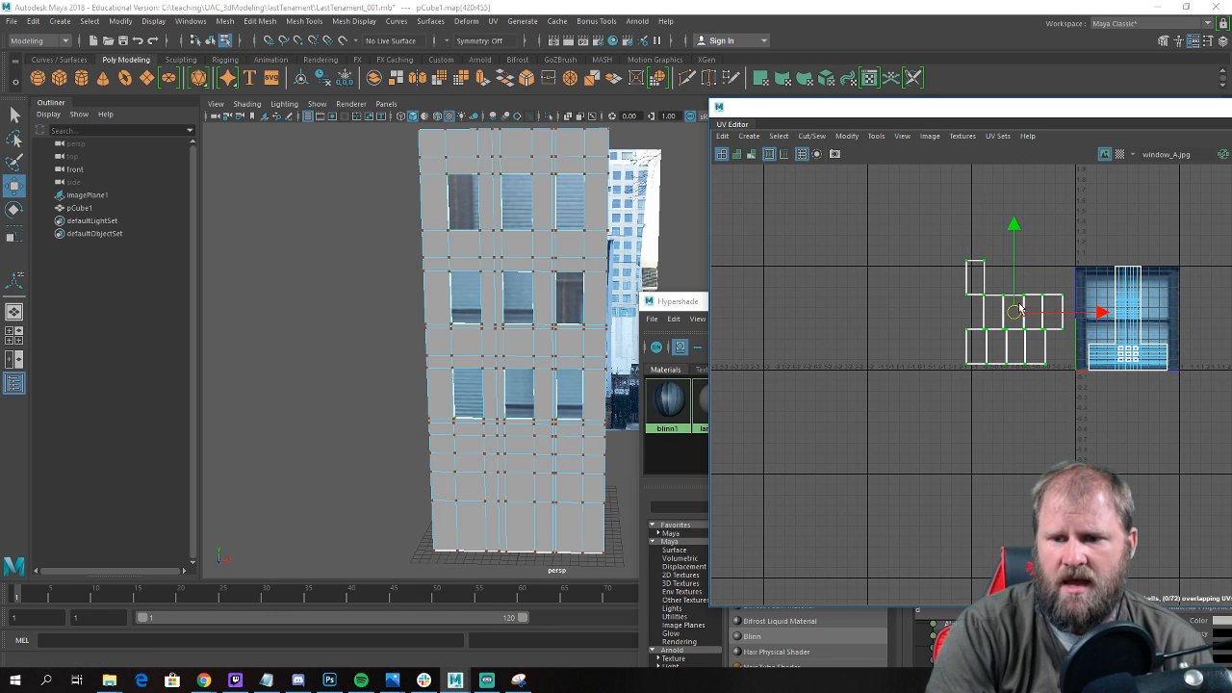
drag(1008, 319, 905, 446)
Snap the four corner UVs of the topmost single window shell to the grid corners of the tile two units left of the texture.
scroll(874, 399, up, 3)
click(887, 386)
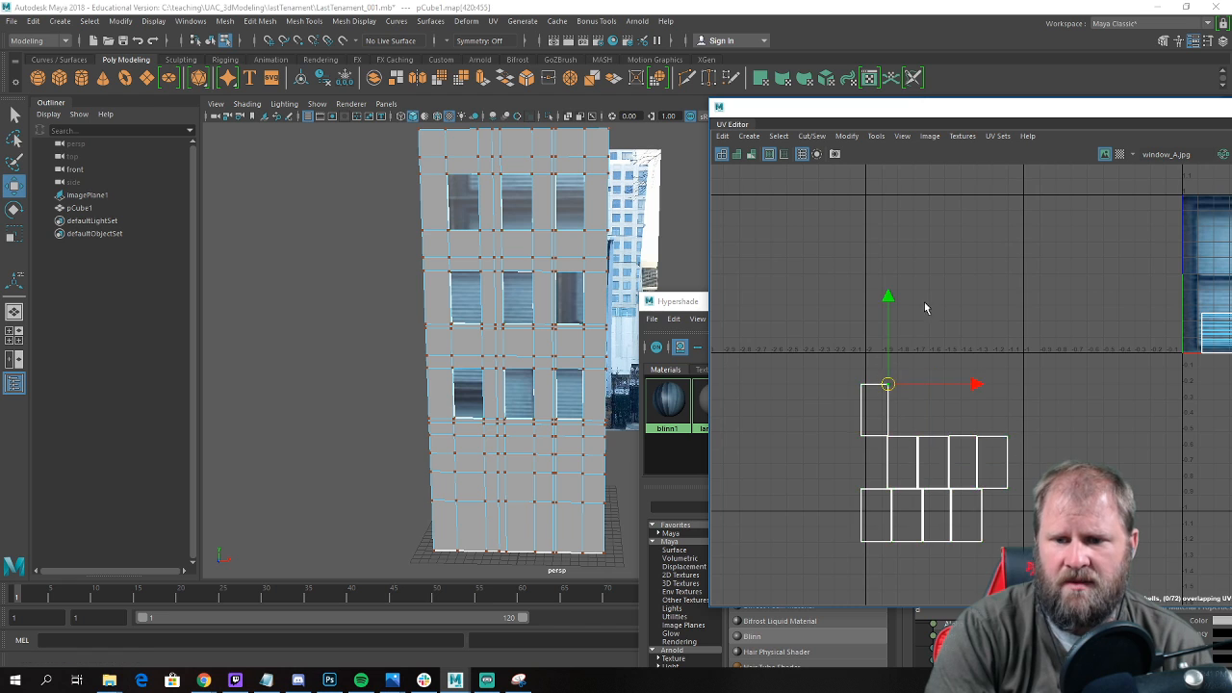
alt+middle_drag(949, 304, 937, 323)
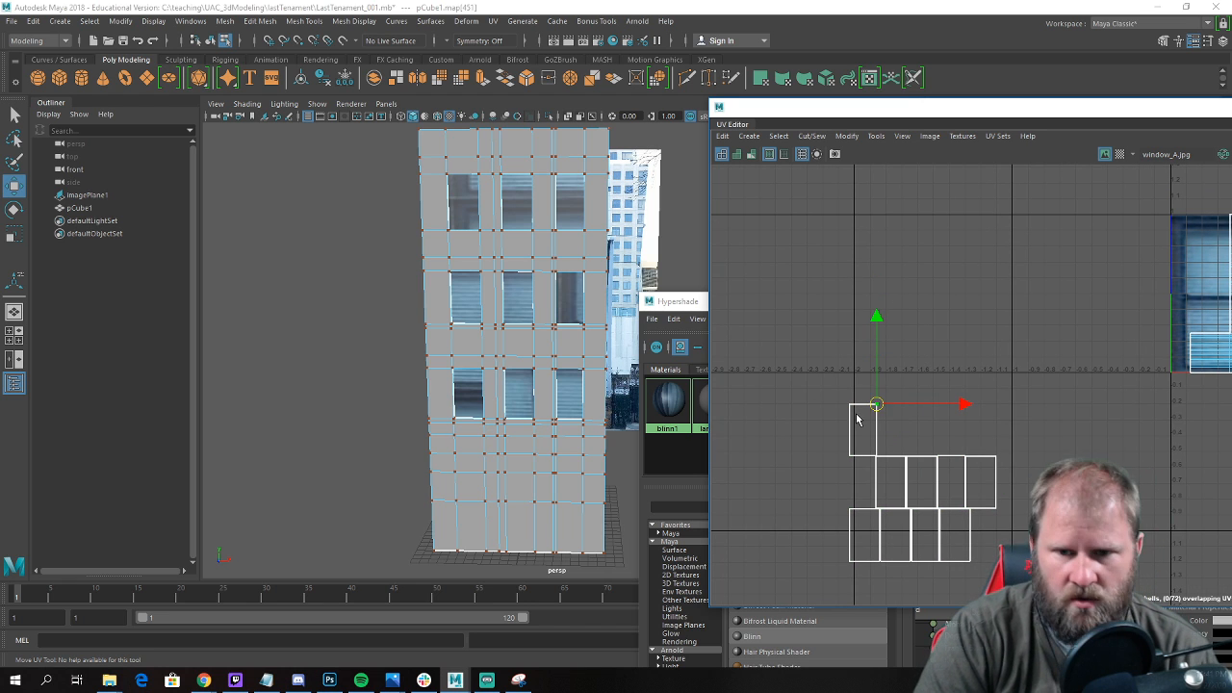
drag(866, 410, 1011, 220)
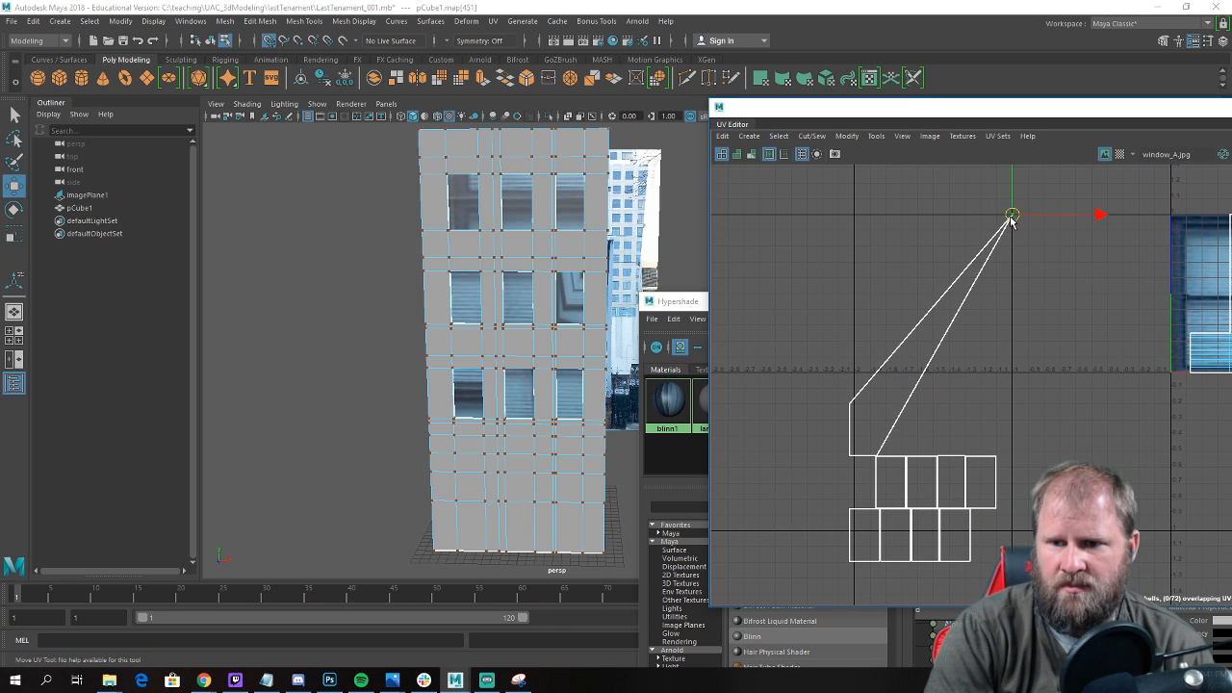
drag(857, 412, 854, 218)
drag(811, 392, 854, 373)
click(879, 458)
drag(879, 456, 1012, 376)
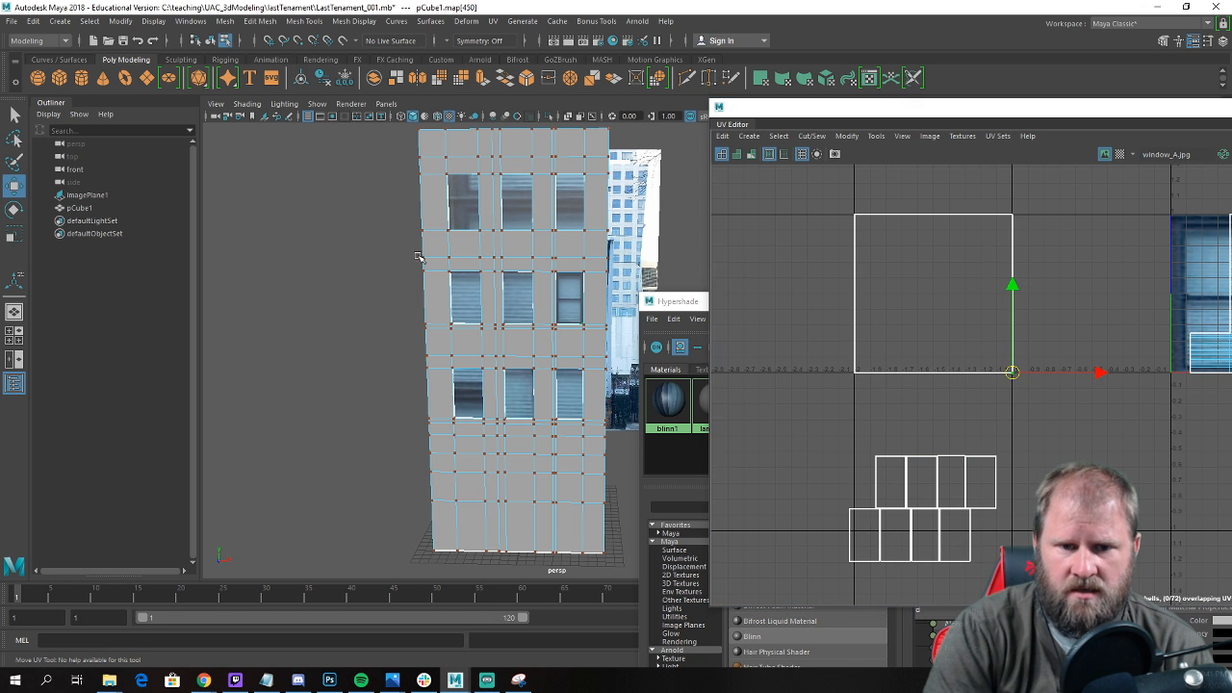
Select the UVs of the eight remaining small window shells and move them up inside the enlarged square shell.
alt+right_drag(462, 272, 643, 348)
alt+right_drag(469, 310, 433, 252)
alt+middle_drag(433, 252, 376, 339)
alt+right_drag(375, 339, 371, 301)
mouse_move(462, 306)
alt+mouse_down()
mouse_move(412, 298)
mouse_move(460, 308)
alt+mouse_up()
alt+right_drag(461, 308, 523, 331)
alt+drag(523, 330, 526, 347)
alt+right_drag(968, 334, 989, 424)
alt+middle_drag(990, 463, 968, 414)
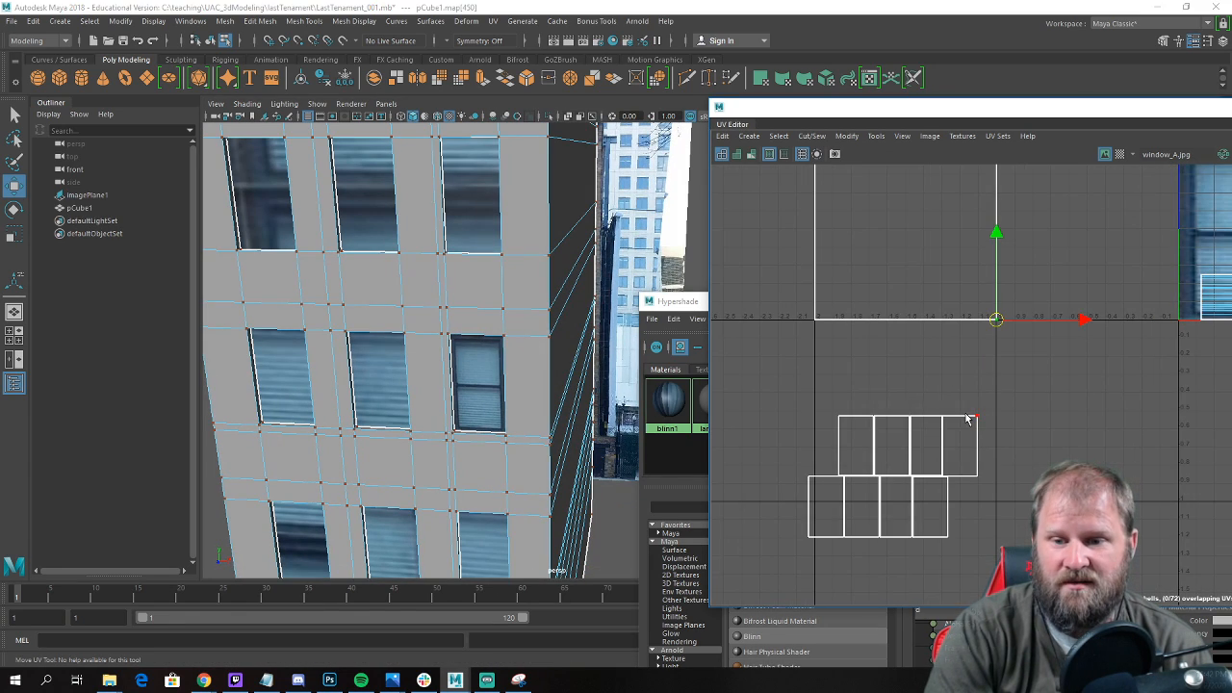
drag(995, 433, 963, 410)
alt+right_drag(963, 416, 952, 451)
drag(992, 524, 824, 393)
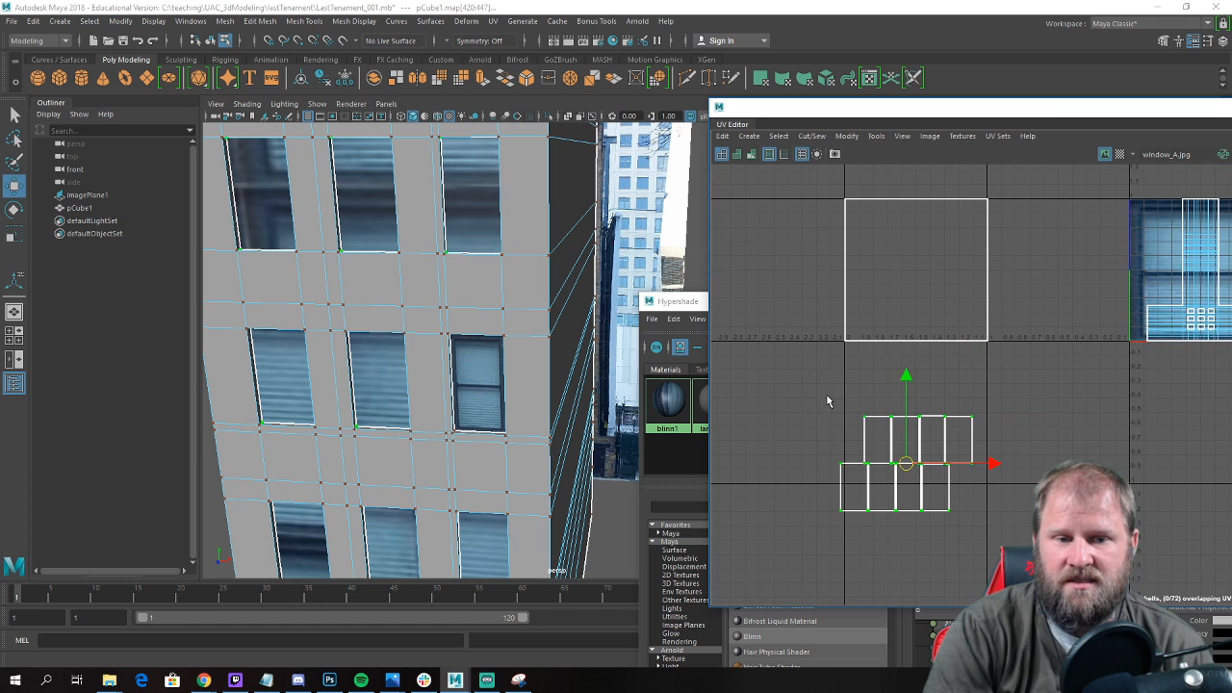
scroll(825, 398, down, 2)
drag(889, 440, 890, 313)
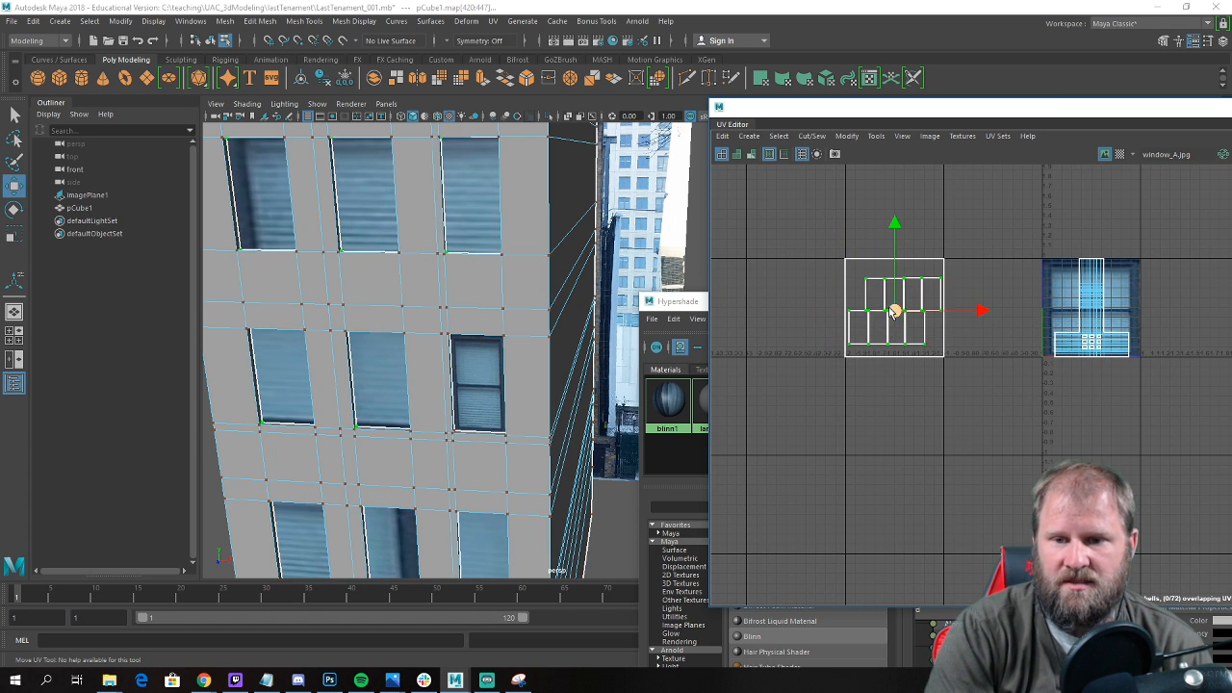
Snap the two upper corner UVs of the upper row's rightmost shell to the upper corners of the square tile.
scroll(905, 321, up, 3)
click(937, 337)
drag(938, 337, 745, 295)
click(899, 335)
scroll(767, 300, up, 1)
middle_drag(958, 417, 951, 373)
scroll(962, 450, up, 1)
scroll(952, 353, up, 1)
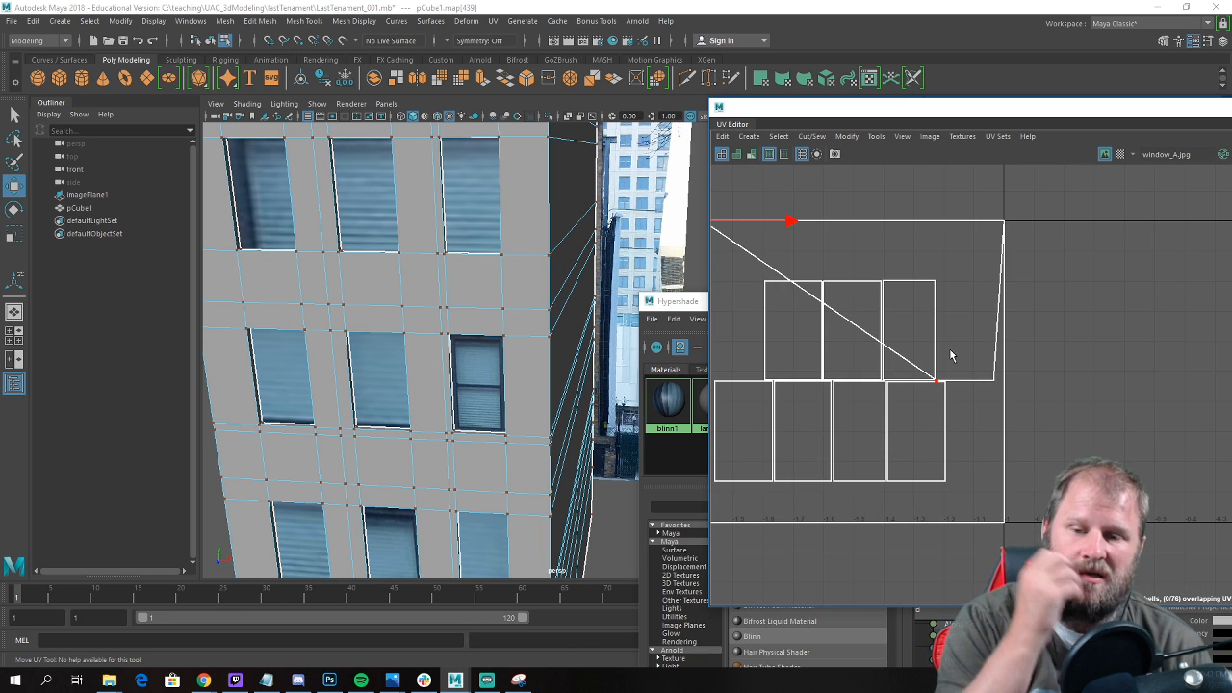
Snap the same shell's two lower corner UVs to the lower corners of the square tile.
scroll(951, 356, down, 2)
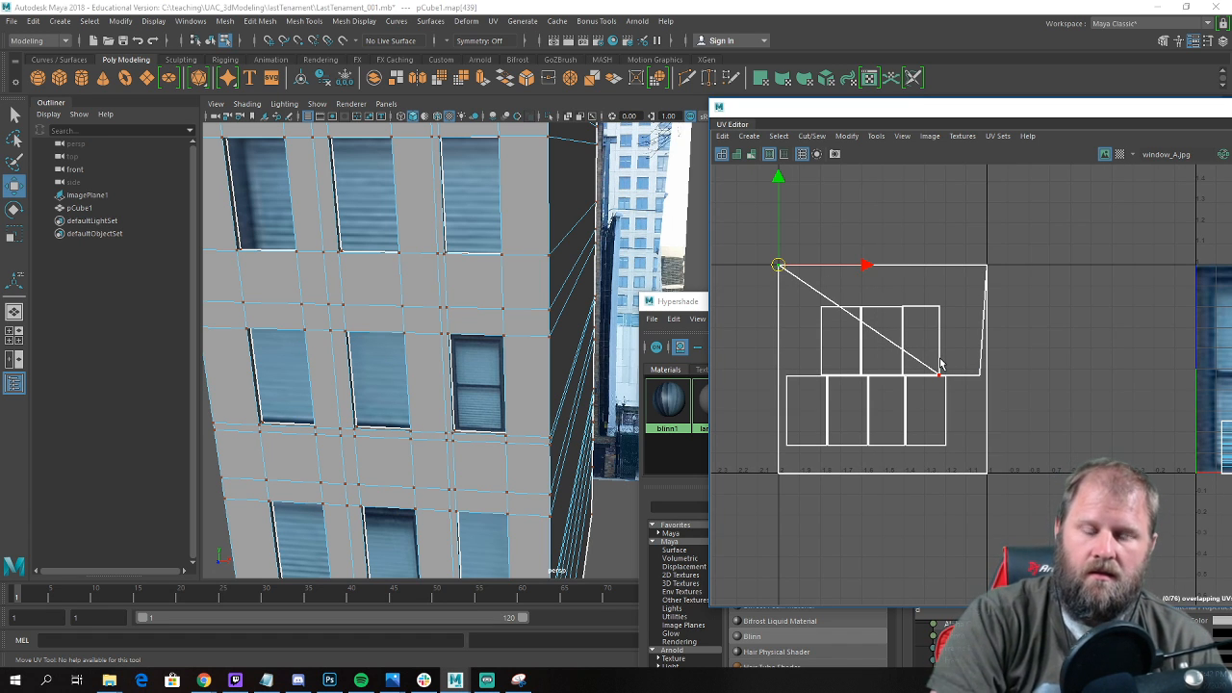
scroll(931, 364, down, 2)
alt+middle_drag(931, 364, 943, 336)
scroll(944, 336, up, 3)
alt+middle_drag(1061, 344, 960, 335)
scroll(959, 335, down, 1)
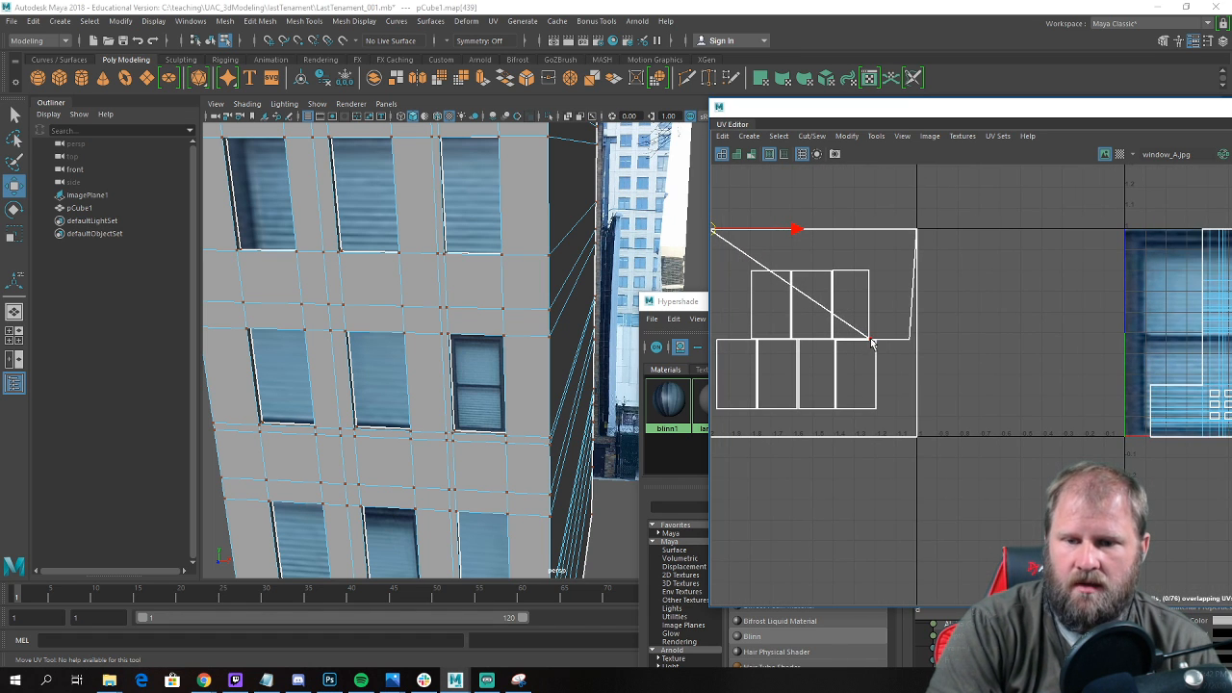
alt+middle_drag(872, 345, 944, 314)
click(932, 321)
middle_drag(927, 336, 780, 433)
click(976, 319)
middle_drag(984, 326, 989, 416)
Stretch the rightmost of the three shells left in the upper row to the square tile by snapping its four corner UVs.
click(930, 251)
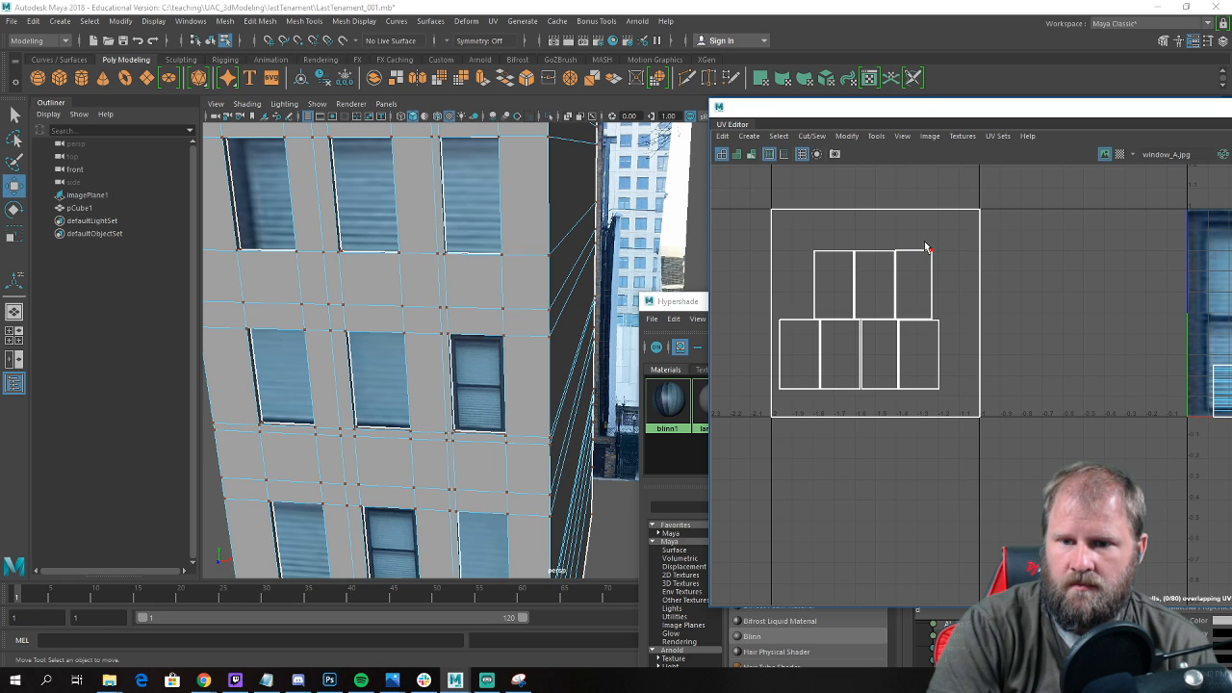
middle_drag(965, 237, 985, 219)
click(895, 250)
middle_drag(897, 252, 777, 214)
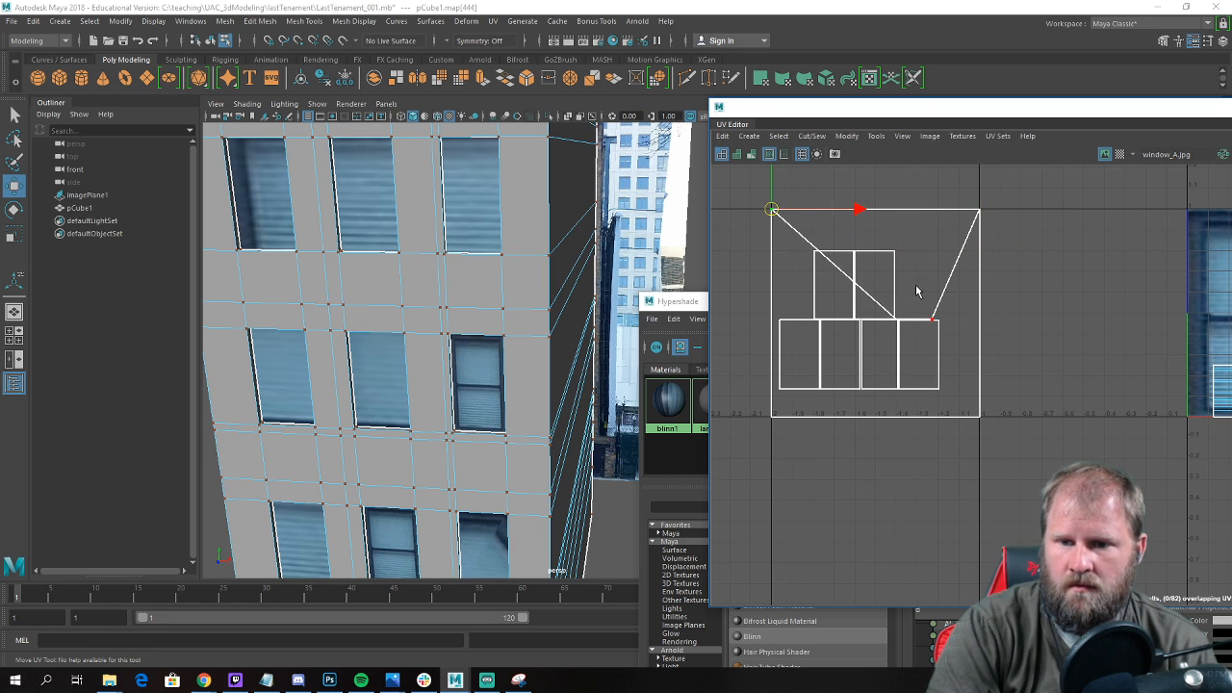
click(934, 321)
middle_drag(936, 320, 989, 427)
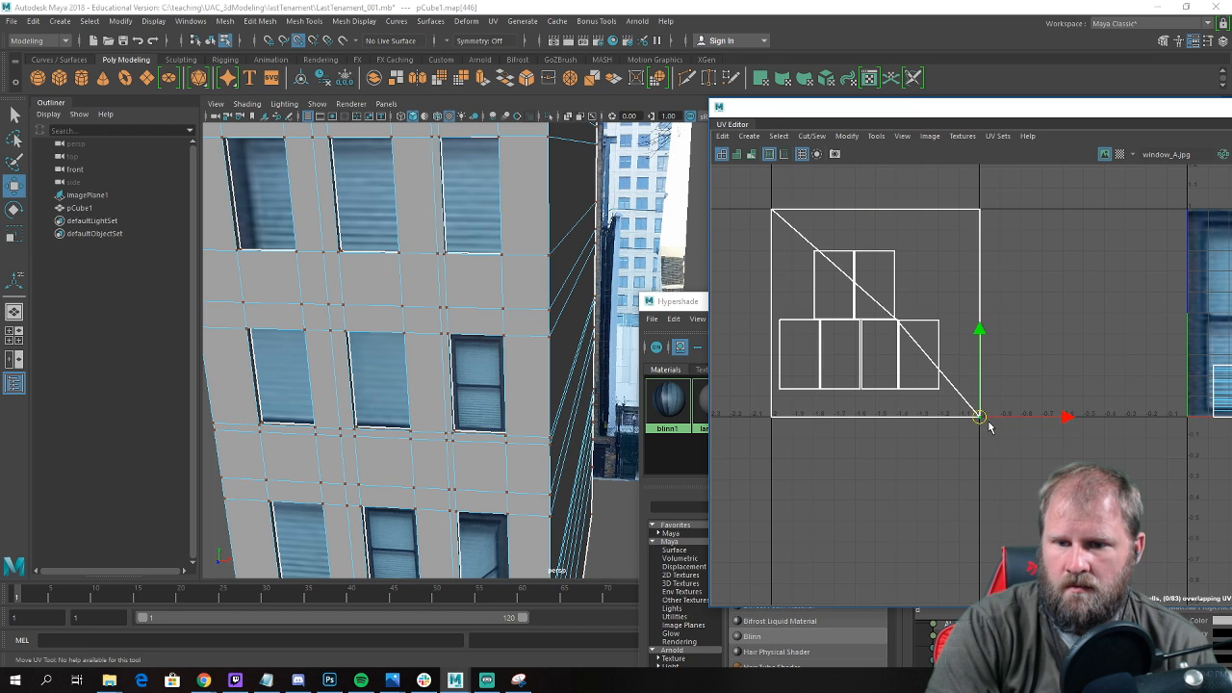
double_click(899, 322)
click(900, 322)
middle_drag(899, 324, 781, 421)
middle_drag(939, 326, 793, 424)
key(ctrl+z)
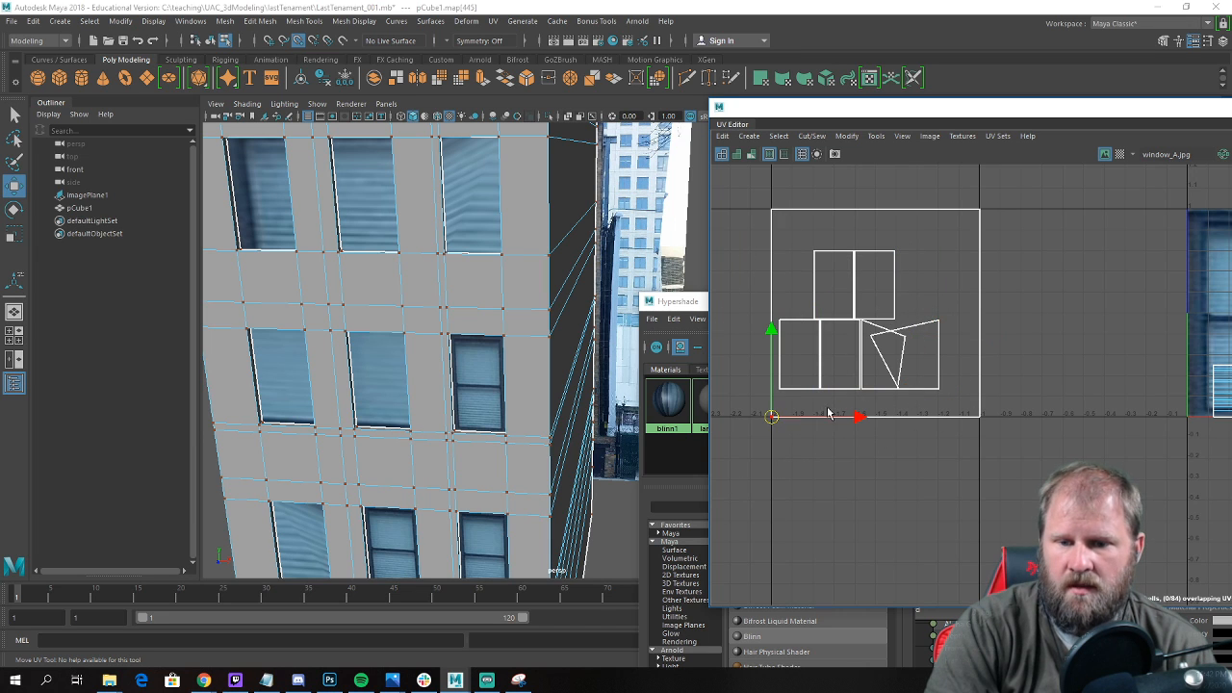
Snap all four corner UVs of the lower row's rightmost shell to the corners of the square tile.
click(939, 323)
middle_drag(941, 321, 978, 212)
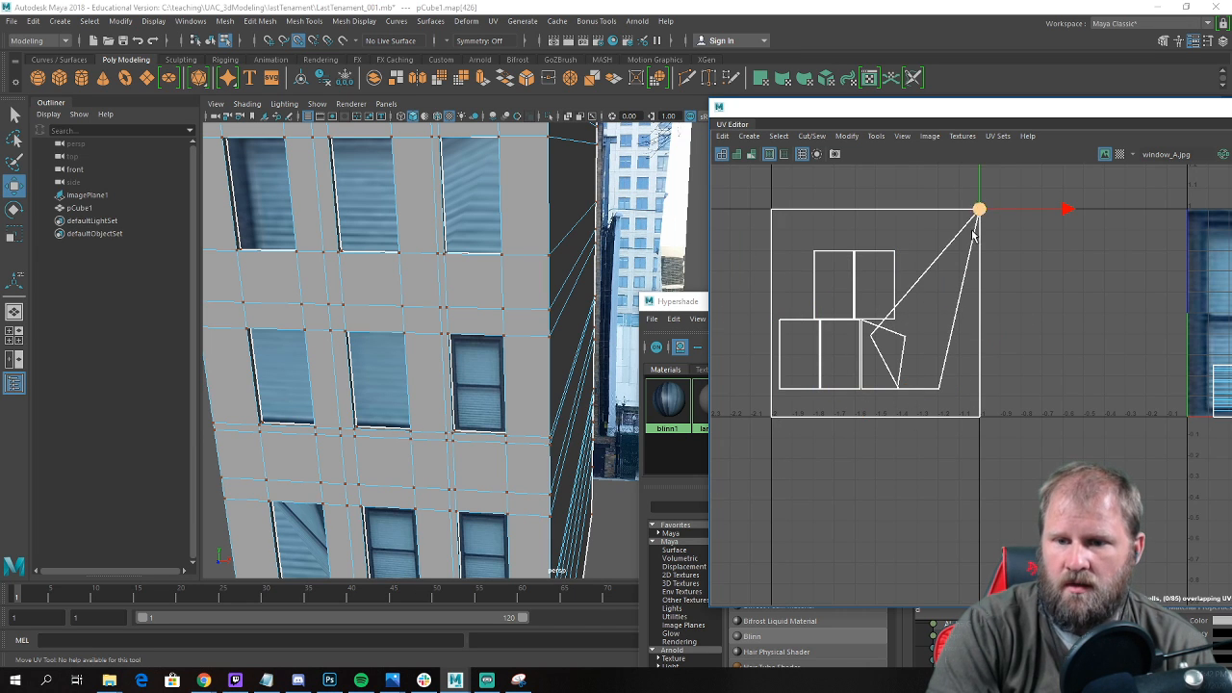
click(941, 391)
middle_drag(943, 402, 772, 416)
click(902, 392)
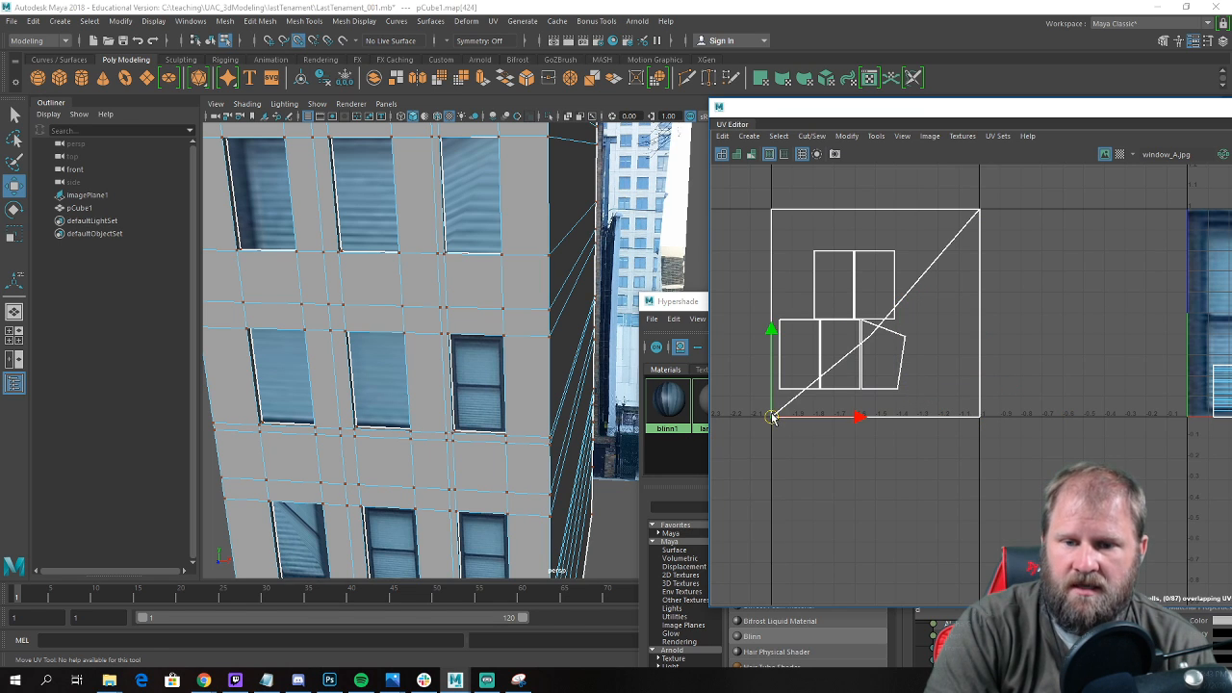
click(869, 337)
middle_drag(869, 337, 775, 212)
Snap the four corner UVs of the right-hand shell of the upper row's remaining pair to the square's corners.
click(889, 256)
middle_drag(896, 256, 979, 209)
click(858, 252)
middle_drag(858, 252, 780, 224)
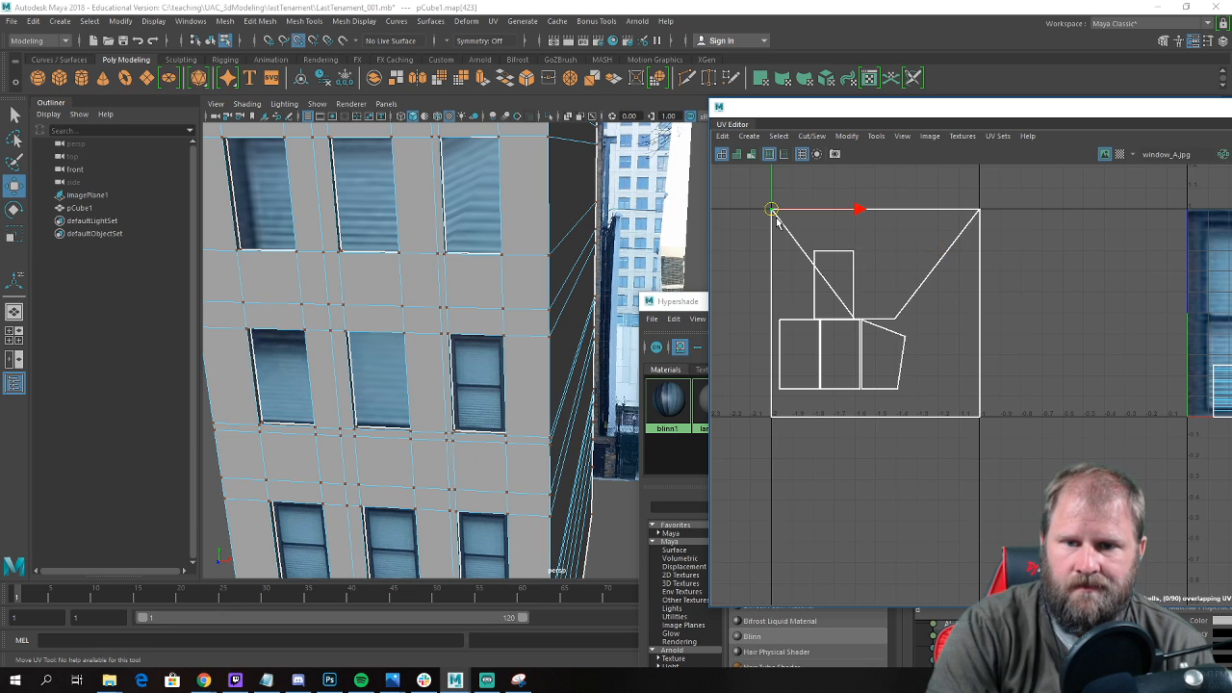
click(856, 324)
middle_drag(856, 325, 784, 414)
click(894, 326)
middle_drag(894, 326, 969, 424)
Snap the four corner UVs of the distorted shell at the right end of the lower row to the square's corners.
click(901, 329)
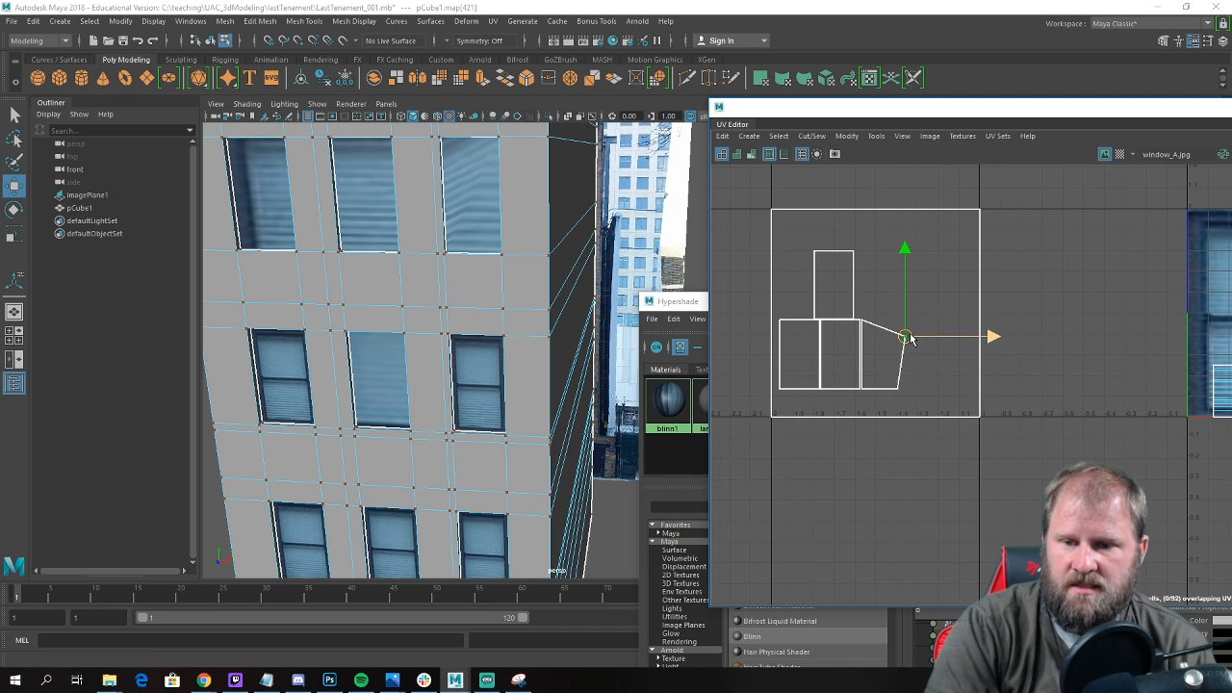
middle_drag(902, 330, 977, 206)
drag(941, 408, 941, 409)
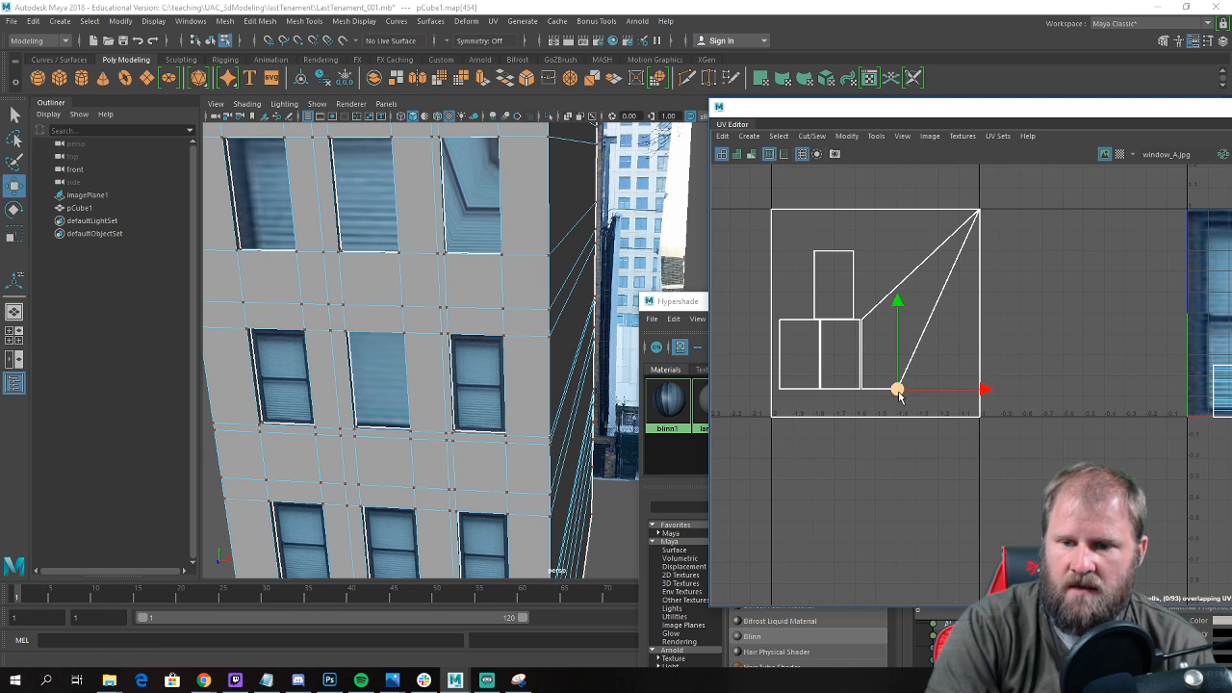
middle_drag(900, 394, 977, 417)
click(864, 323)
middle_drag(864, 324, 771, 209)
double_click(863, 392)
click(863, 393)
middle_drag(861, 388, 778, 418)
Stretch the right-hand shell of the two left in the lower row to fill the square by snapping its four corner UVs.
click(860, 389)
middle_drag(869, 398, 979, 420)
click(856, 317)
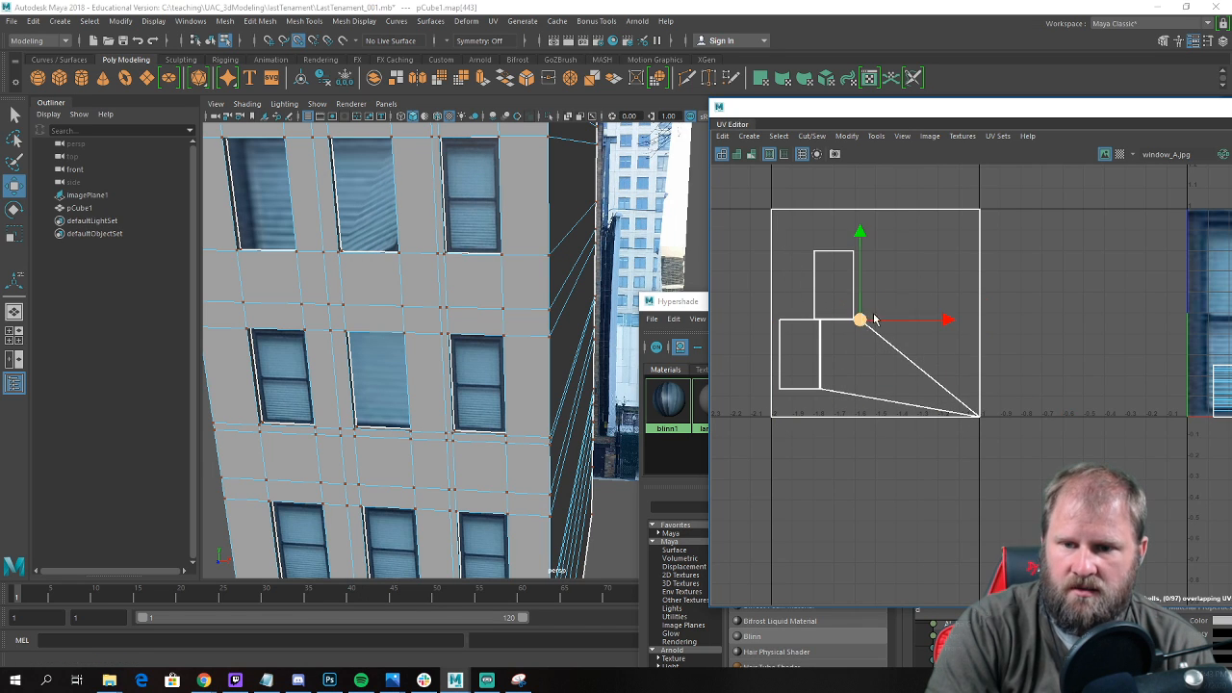
middle_drag(860, 321, 978, 211)
click(821, 318)
middle_drag(825, 326, 778, 220)
click(822, 388)
click(811, 401)
Snap the four corner UVs of the last shell in the lower row to the corners of the square tile.
click(823, 390)
drag(823, 390, 980, 418)
key(v)
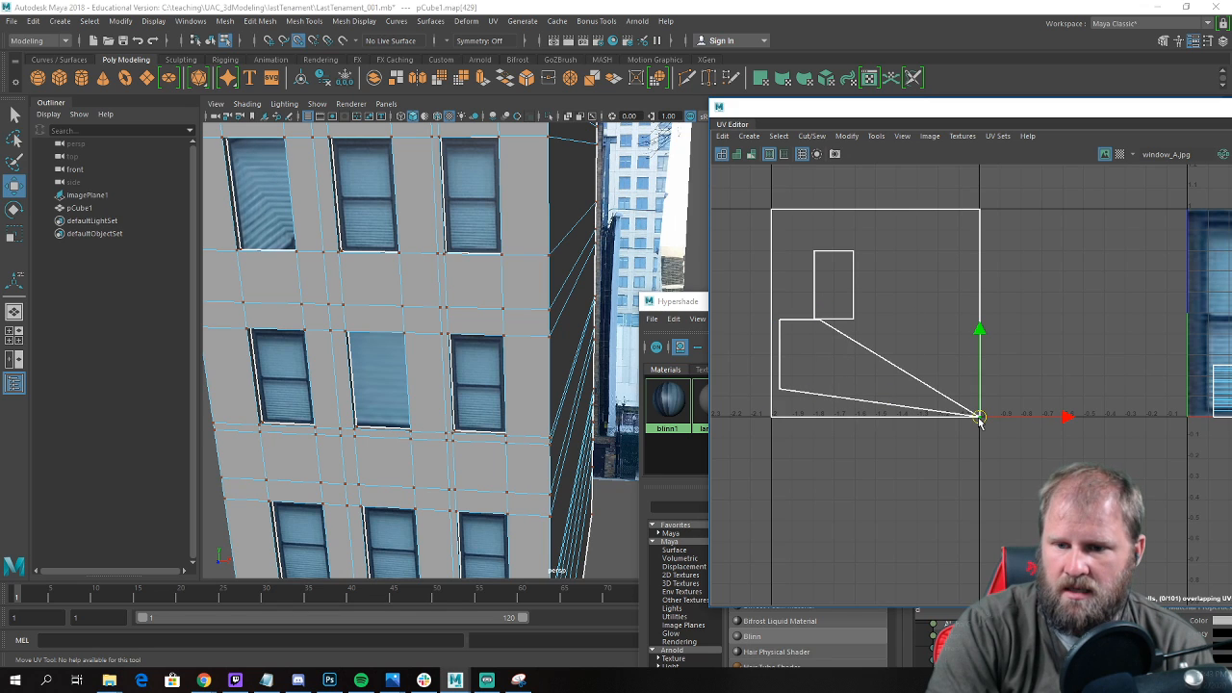
click(818, 317)
drag(819, 319, 978, 210)
drag(794, 337, 771, 210)
drag(745, 328, 776, 422)
Snap the four corner UVs of the last small shell, in the upper row, to the corners of the square tile.
drag(836, 304, 982, 420)
click(807, 314)
drag(807, 315, 809, 374)
drag(785, 231, 780, 223)
click(854, 250)
drag(855, 250, 977, 209)
scroll(833, 317, down, 3)
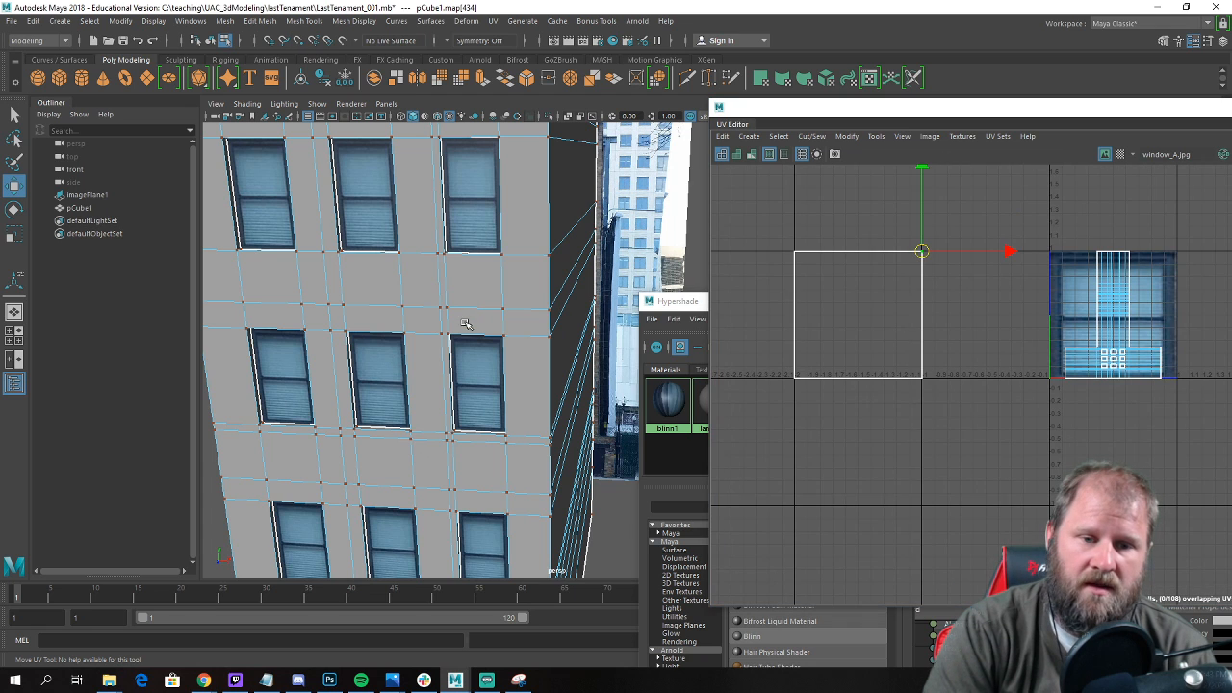
Return to object mode and examine the nine textured windows and the plain walls of the building from the front and side.
scroll(463, 325, down, 5)
alt+drag(461, 327, 400, 328)
alt+right_drag(399, 327, 475, 292)
alt+drag(266, 343, 325, 334)
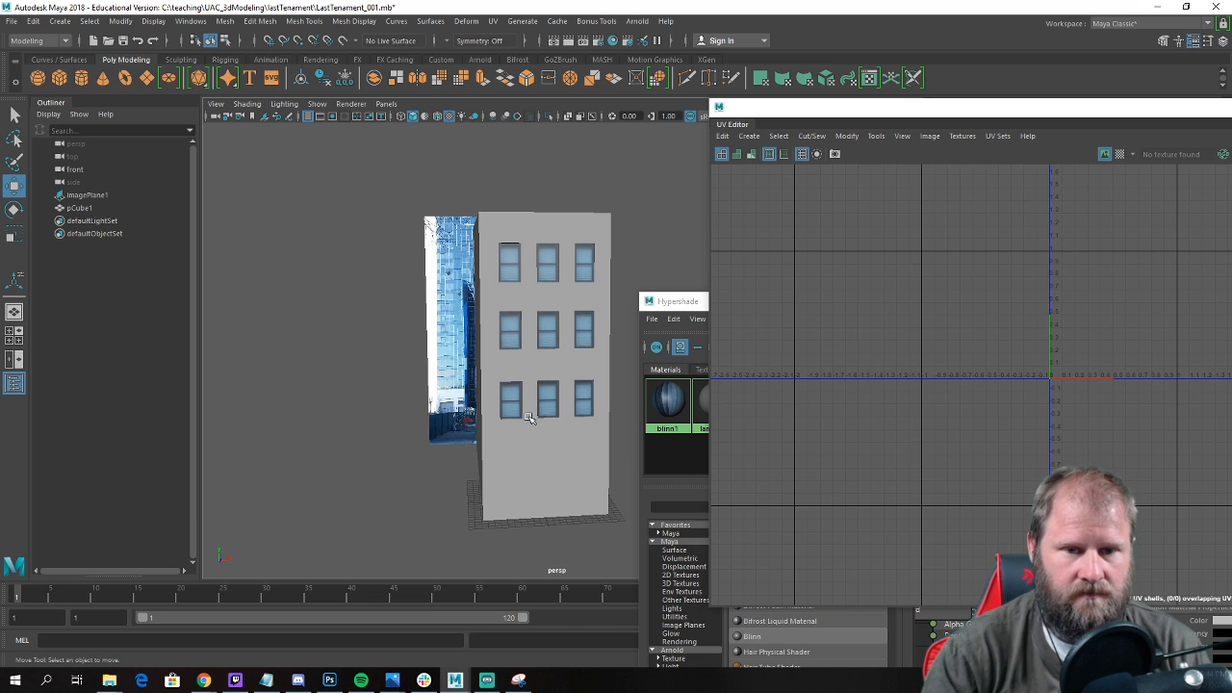
alt+drag(505, 380, 424, 383)
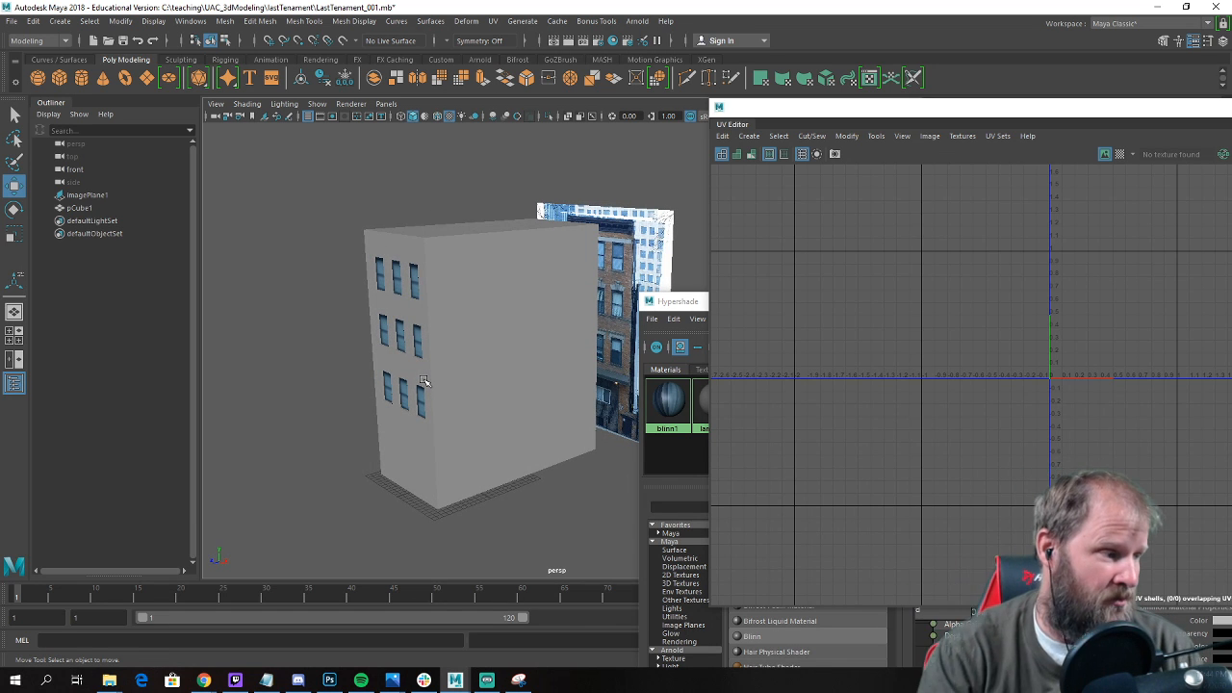
alt+drag(408, 367, 397, 337)
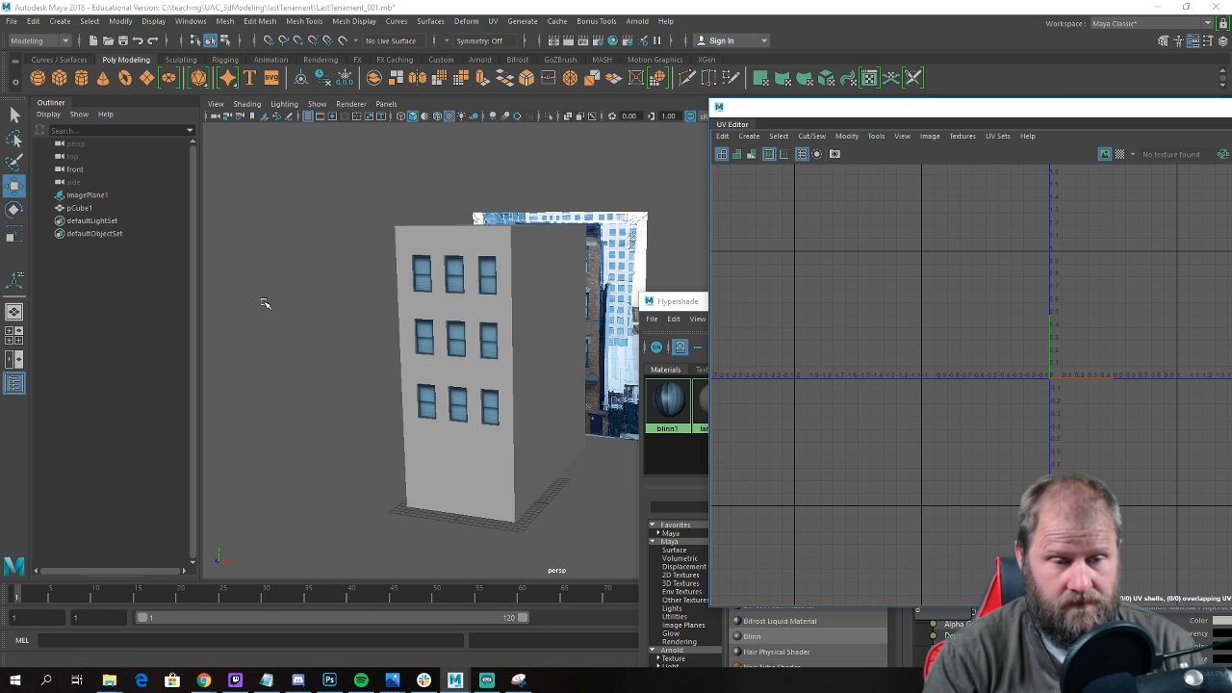
alt+drag(276, 323, 466, 341)
scroll(301, 300, up, 5)
scroll(549, 311, down, 5)
scroll(467, 341, up, 3)
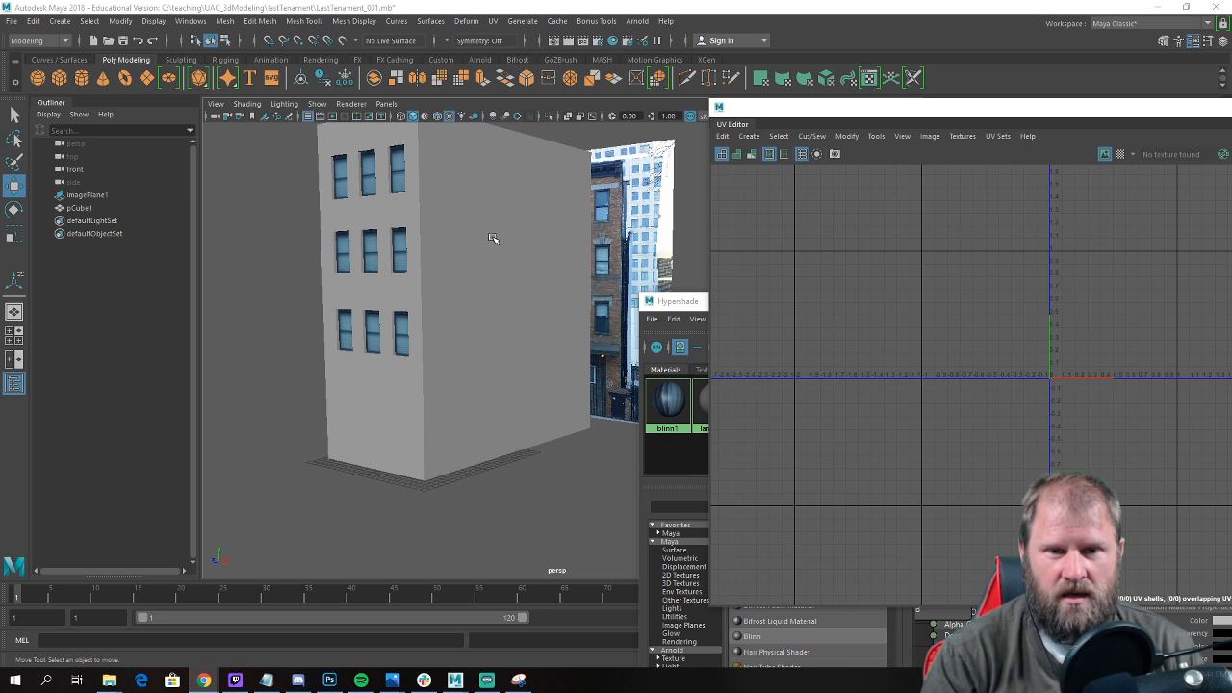
alt+drag(462, 283, 424, 283)
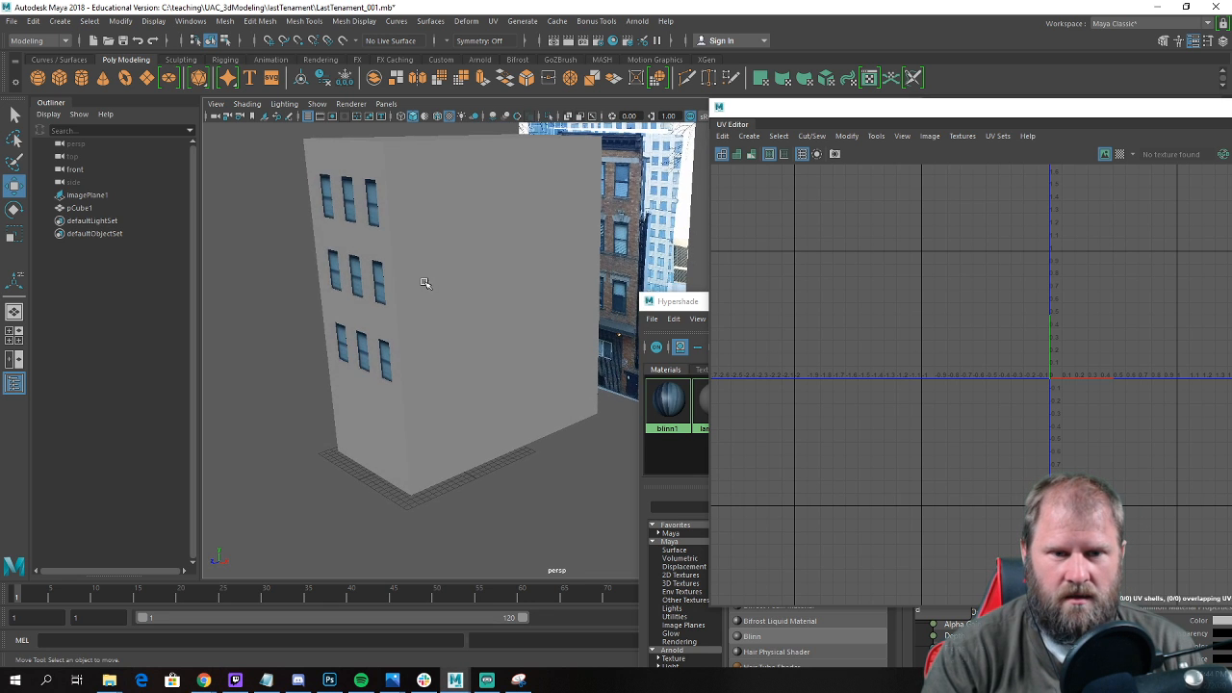
alt+drag(440, 383, 522, 388)
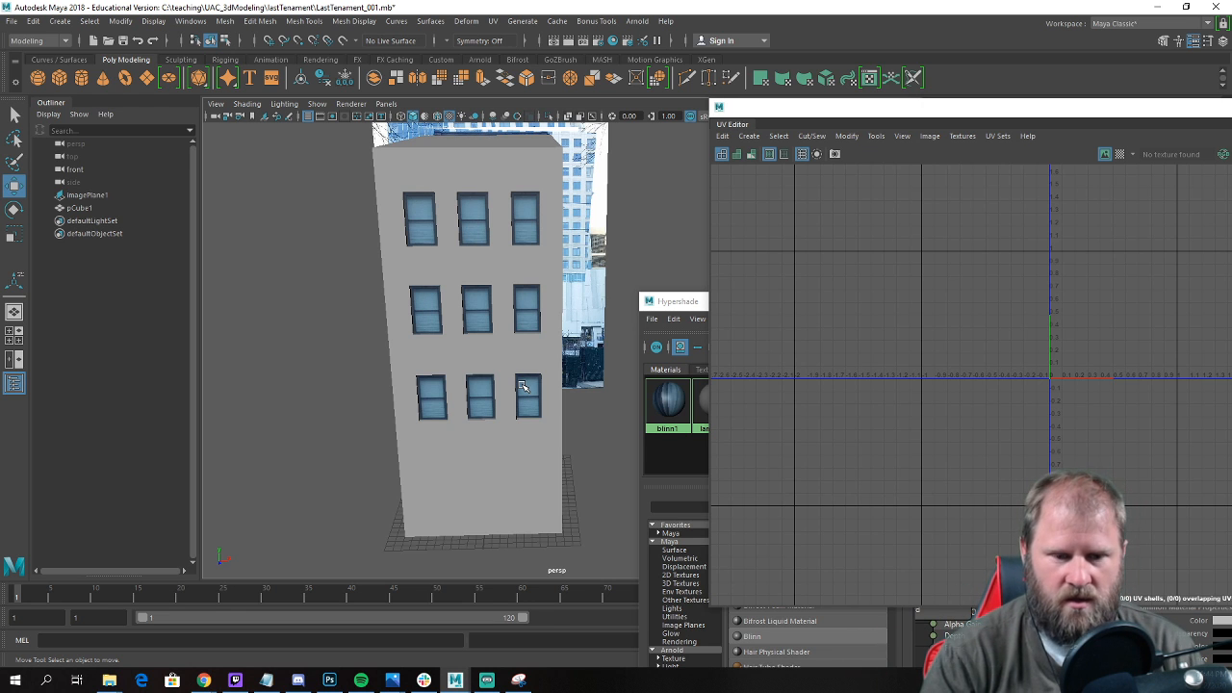
Switch to the textures.com page in Chrome, search for "bricks" and browse the brick textures found.
mouse_move(202, 680)
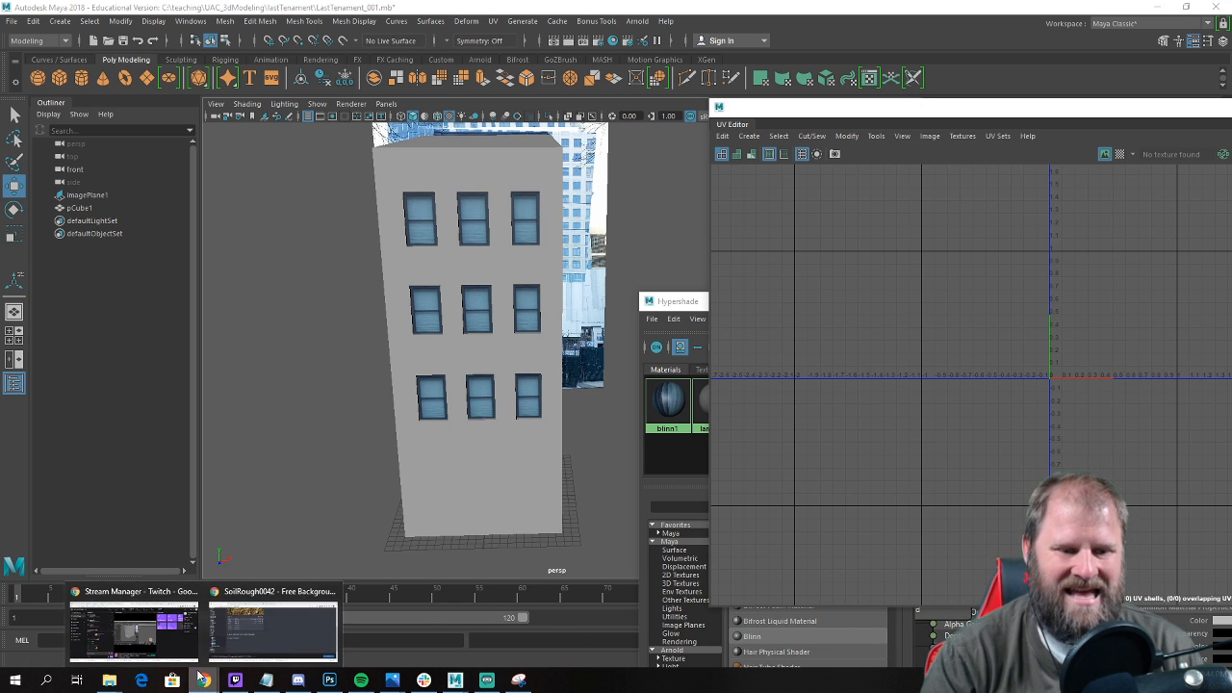
click(278, 626)
scroll(631, 247, up, 5)
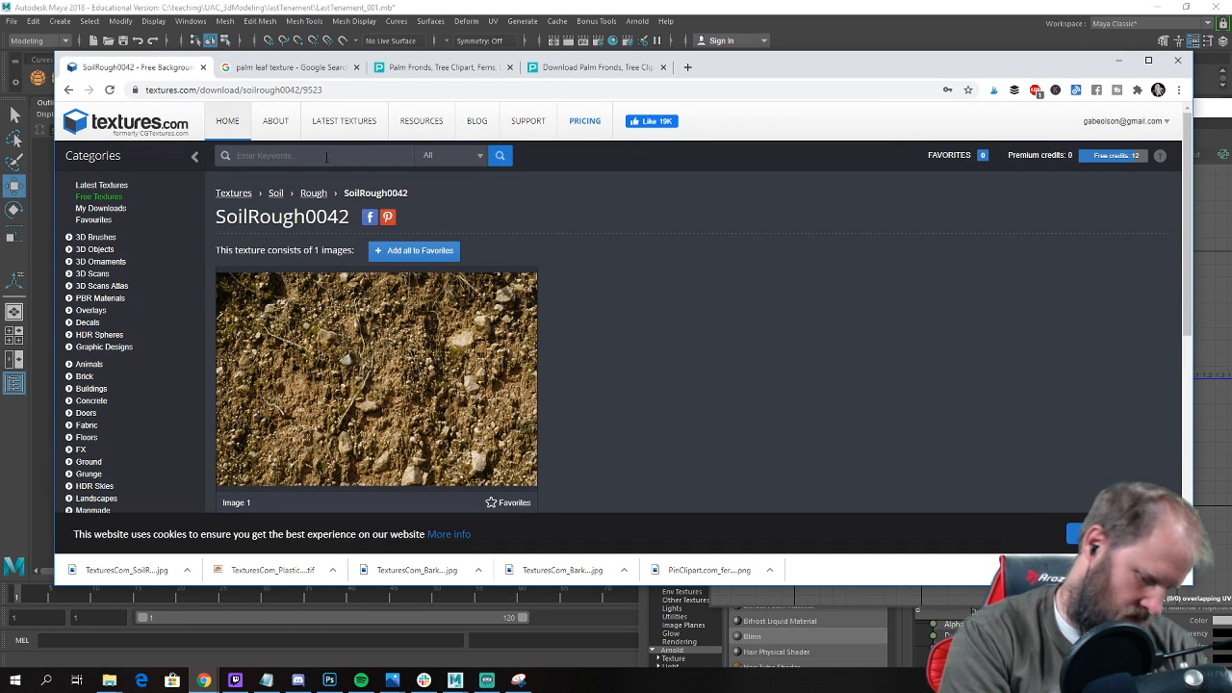
text(brick)
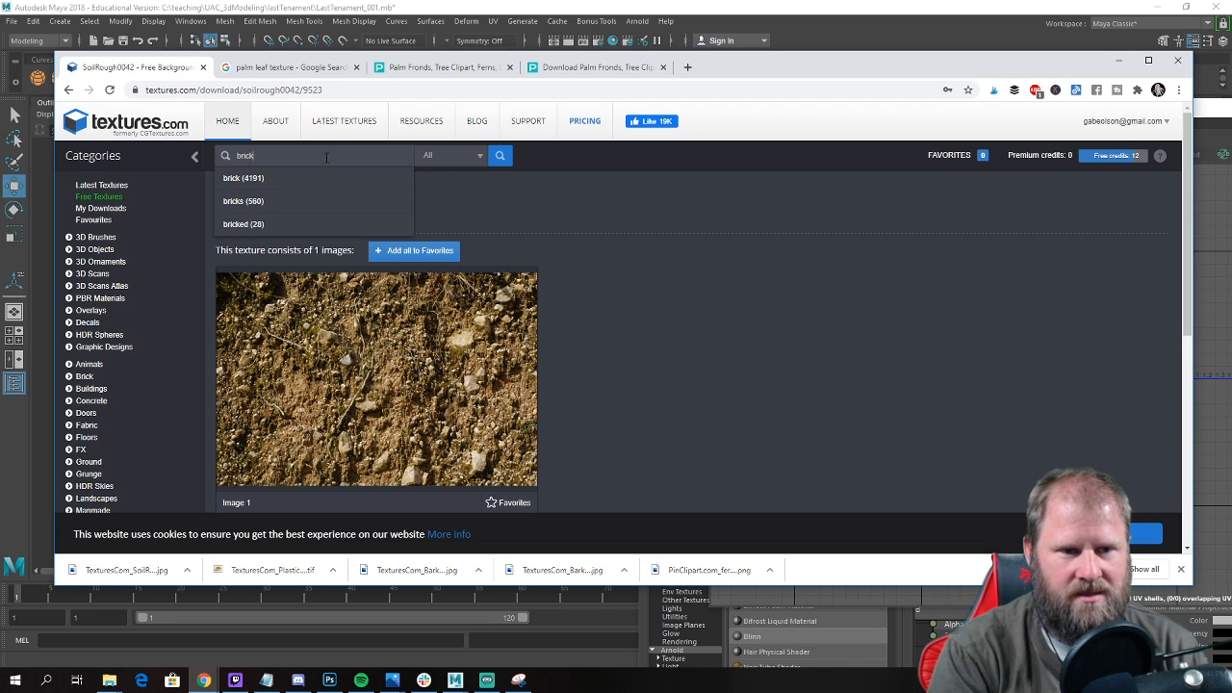
click(284, 209)
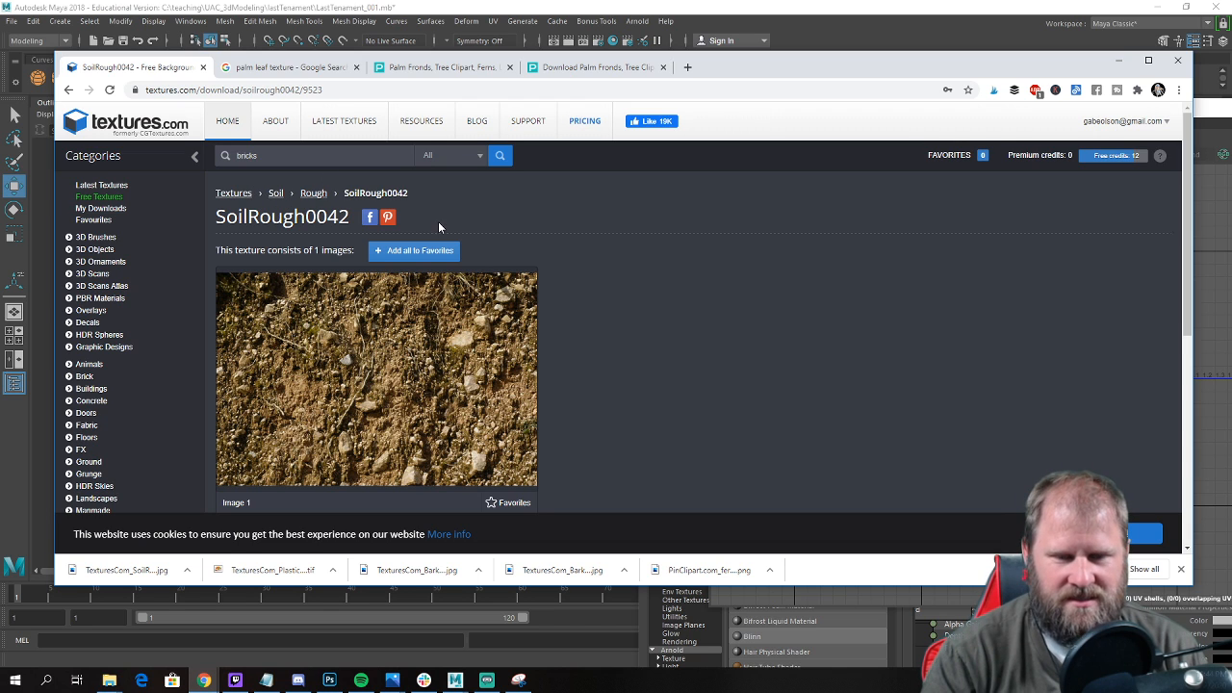
click(501, 157)
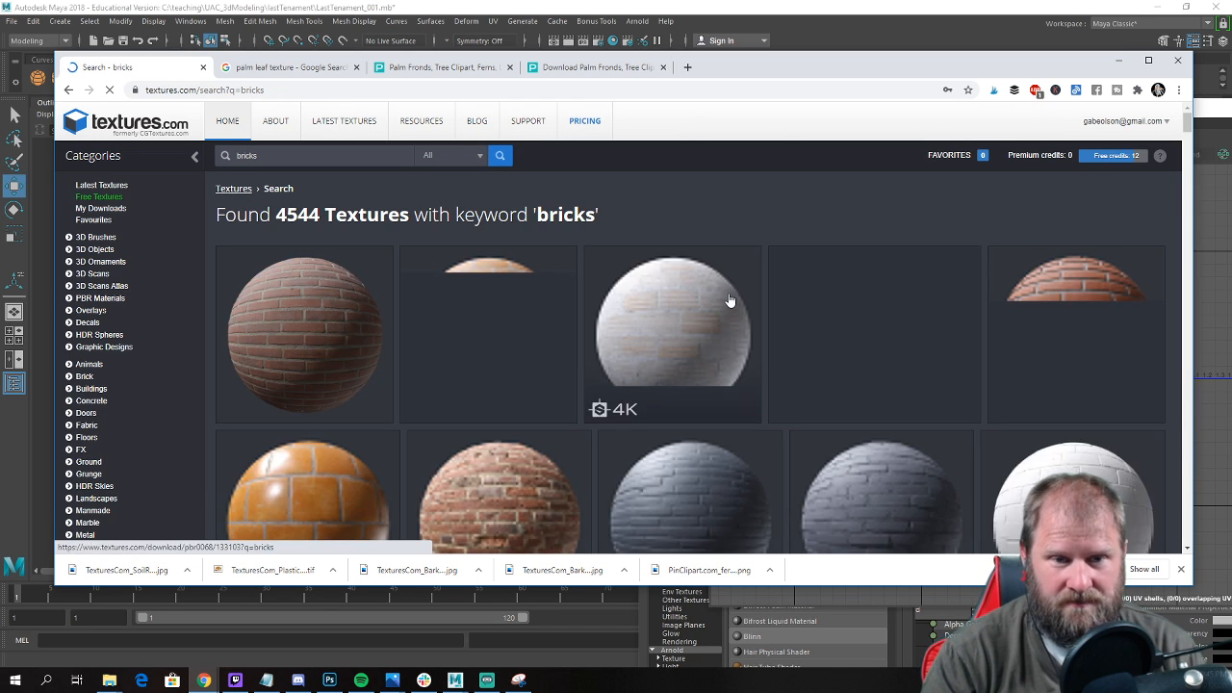
scroll(756, 293, down, 2)
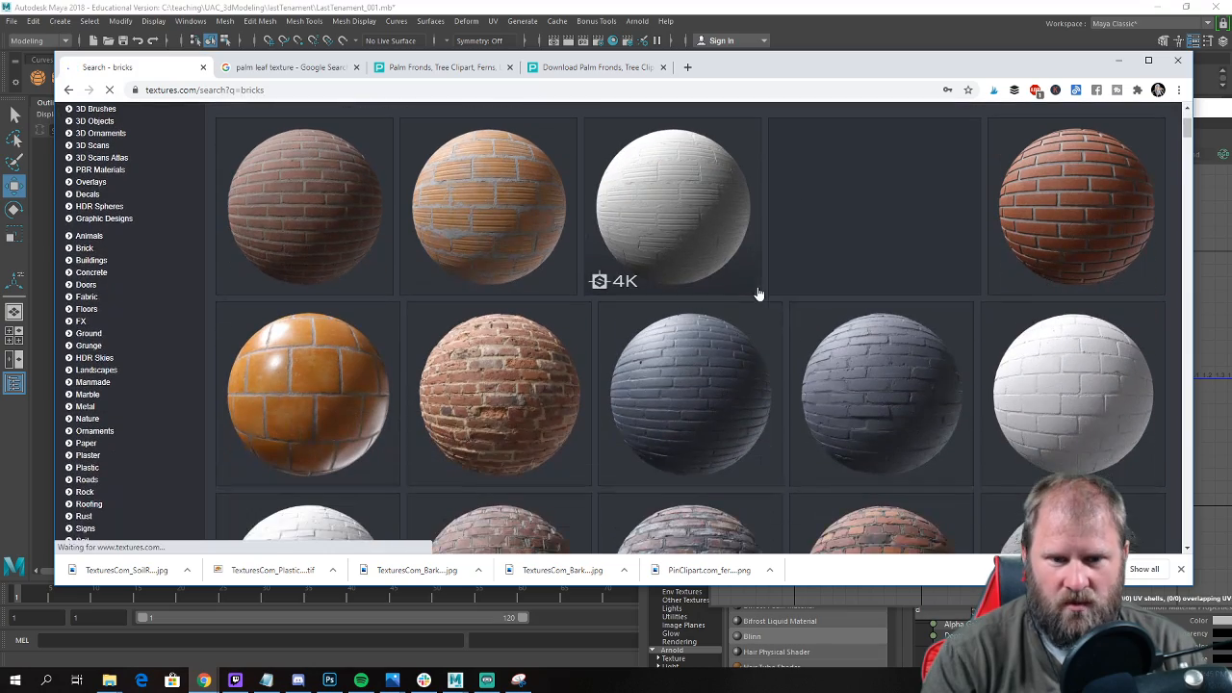
scroll(482, 398, down, 3)
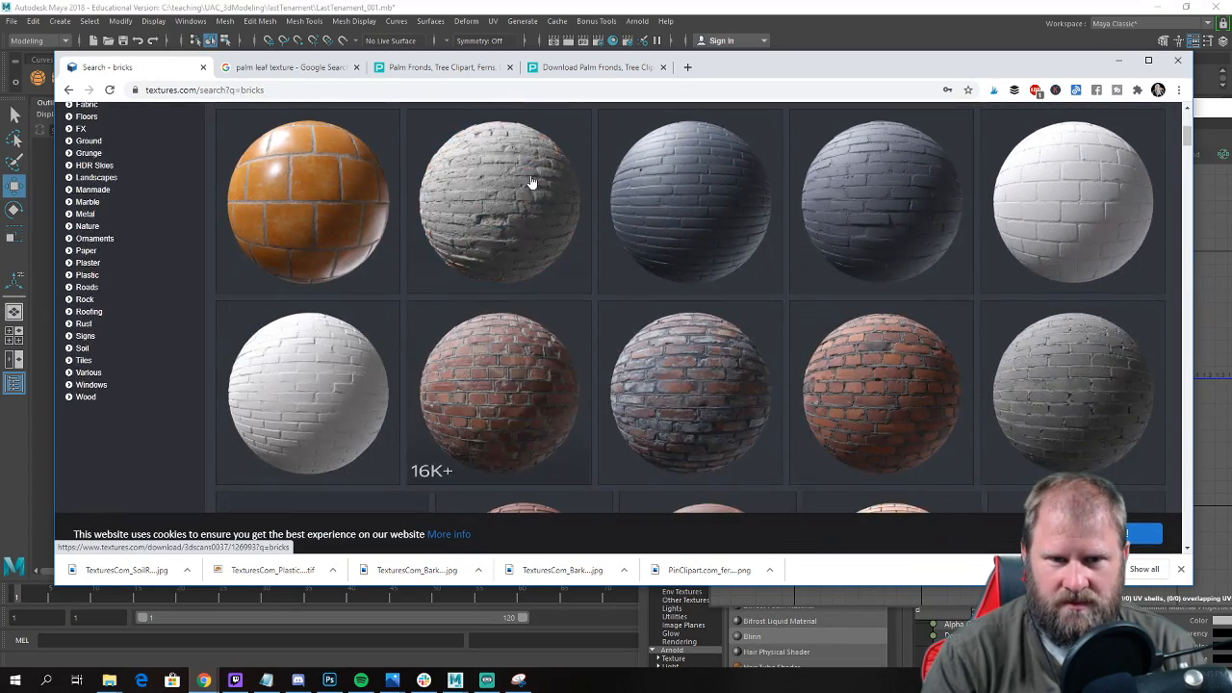
Browse the brick search results for a seamless texture that suits the building's walls.
scroll(541, 231, down, 10)
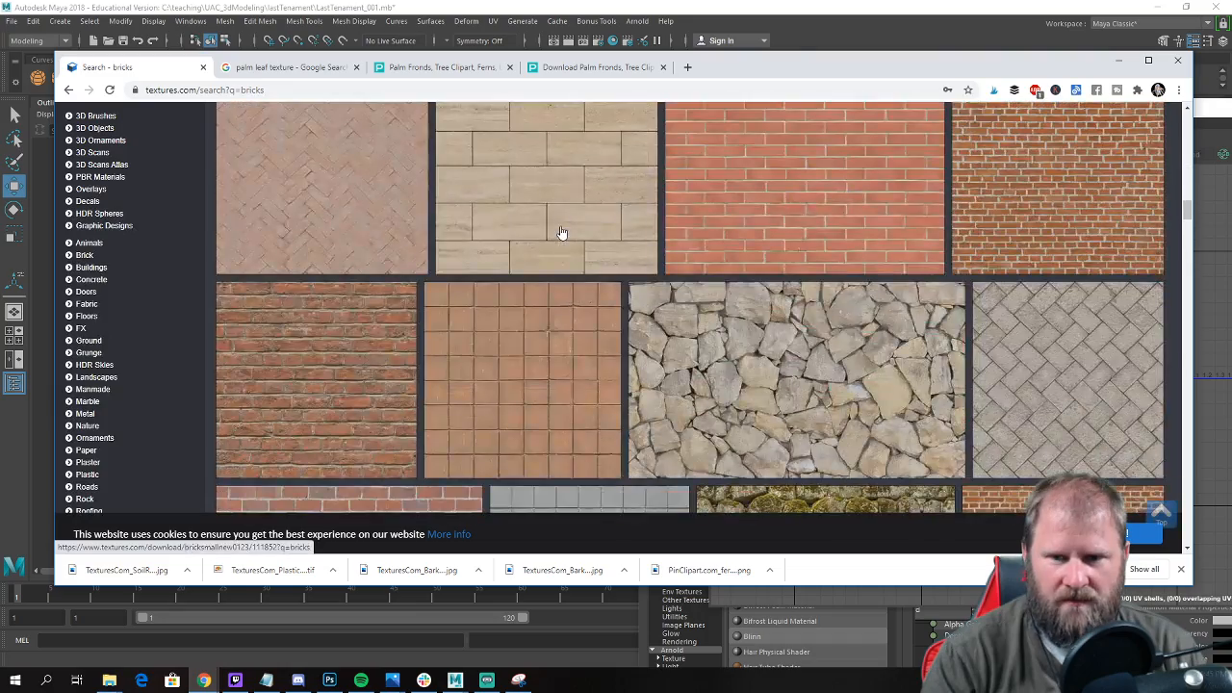
scroll(562, 233, up, 3)
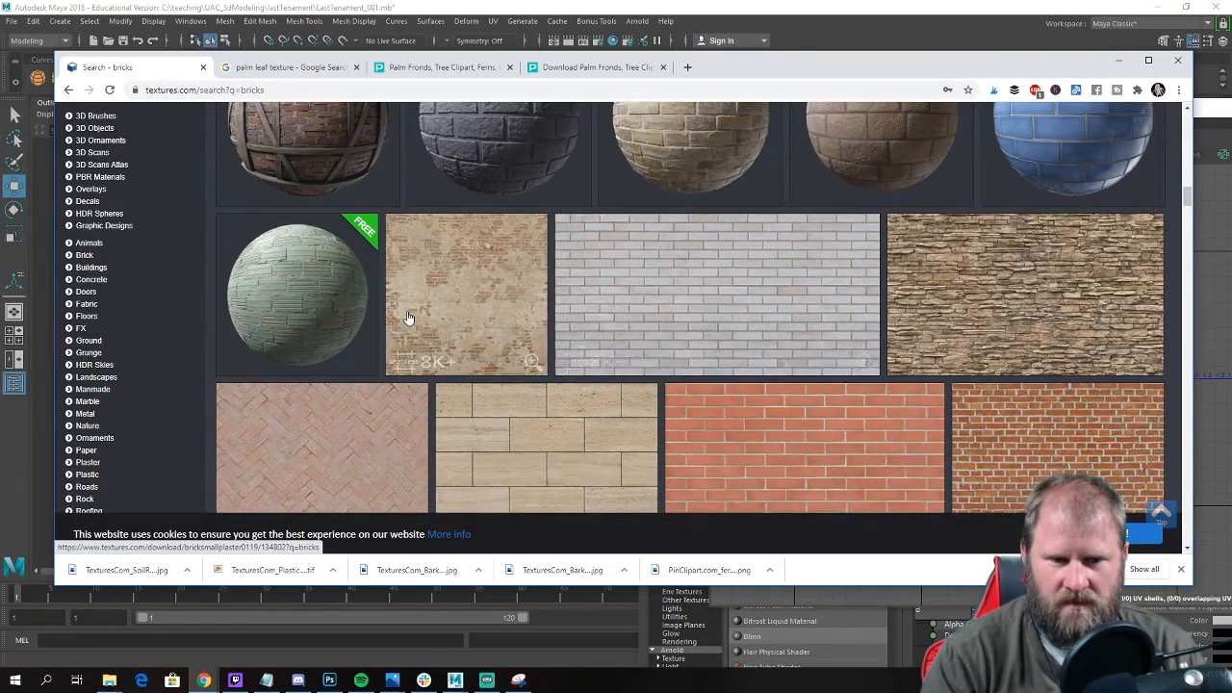
scroll(408, 311, down, 4)
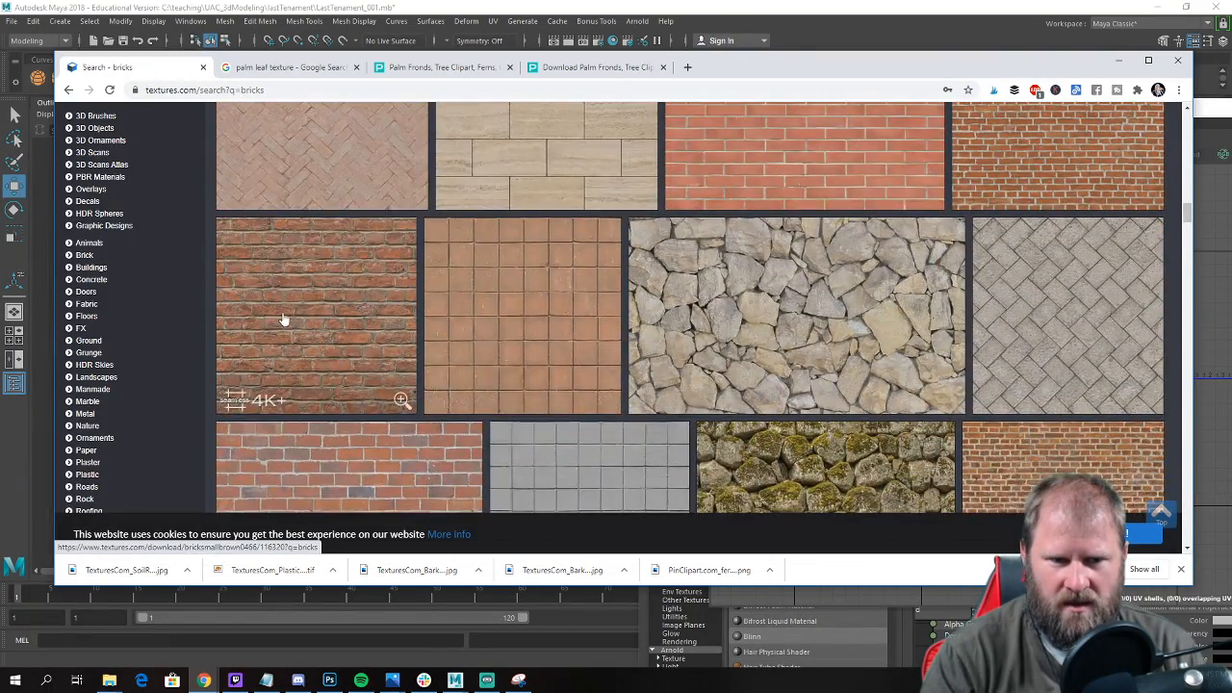
scroll(292, 307, down, 4)
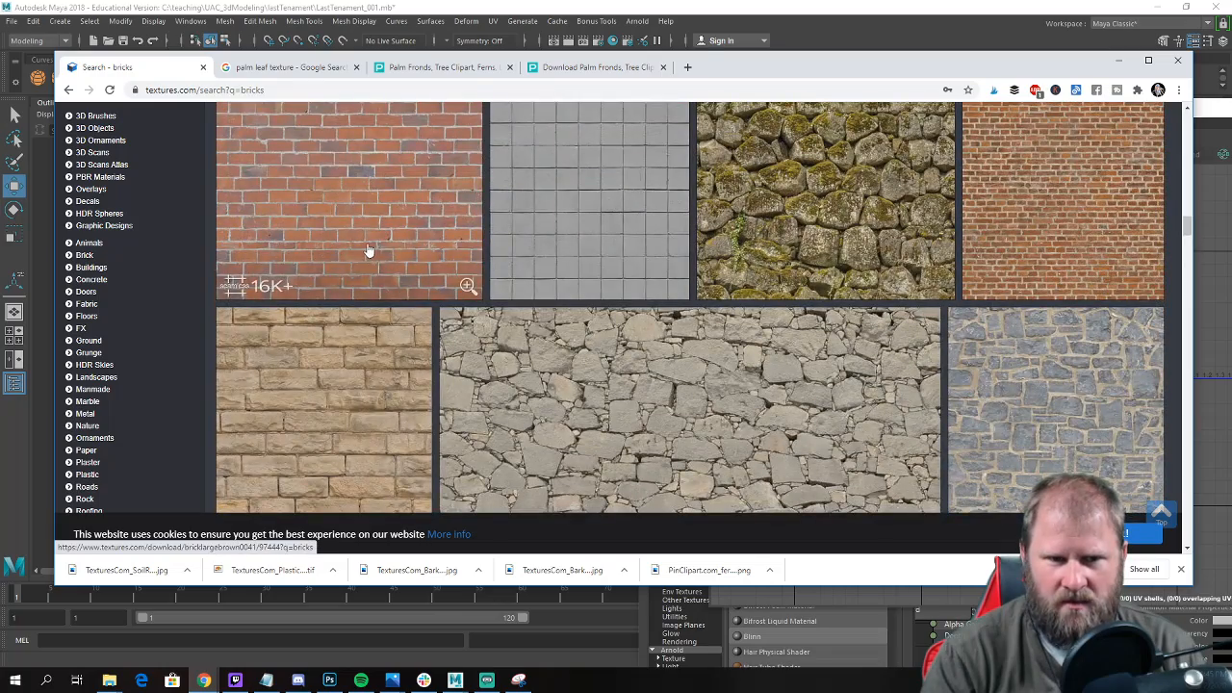
scroll(369, 250, down, 5)
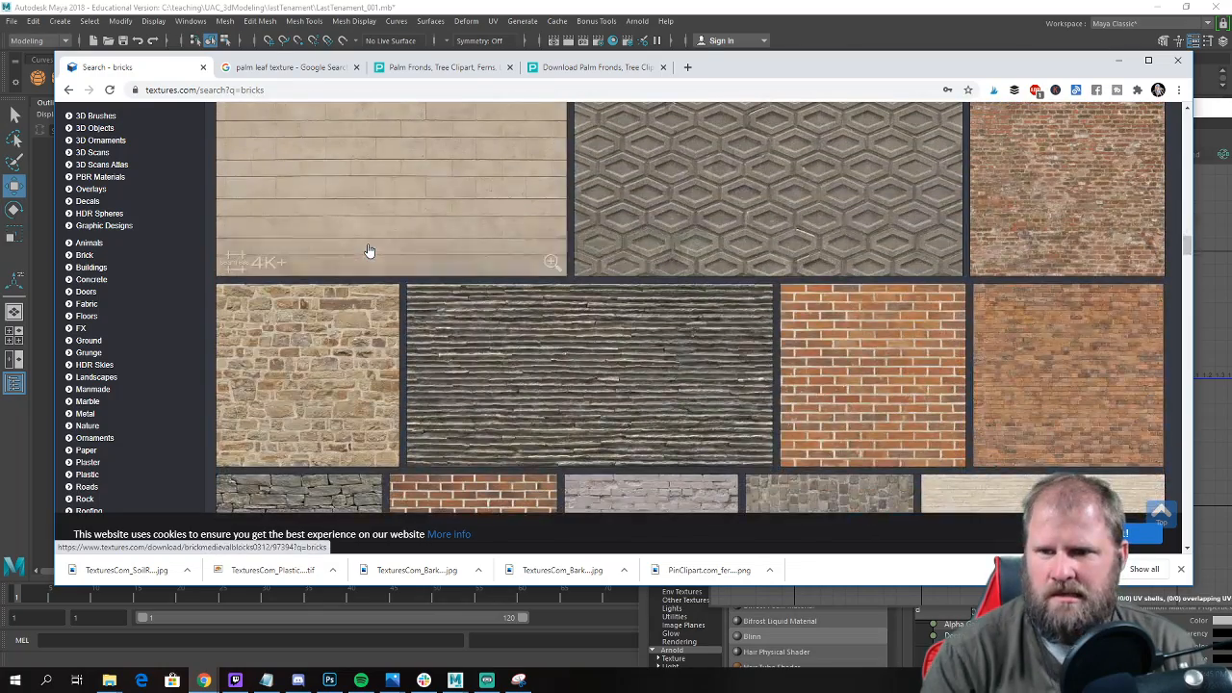
scroll(369, 250, down, 2)
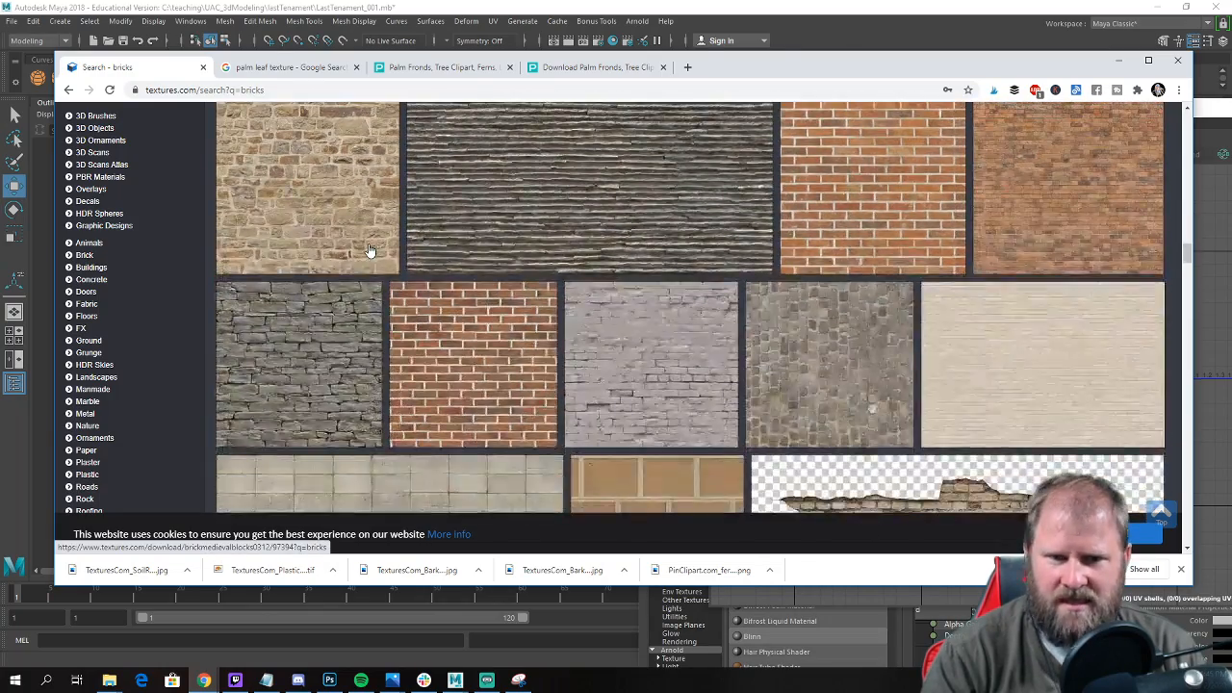
scroll(368, 250, down, 6)
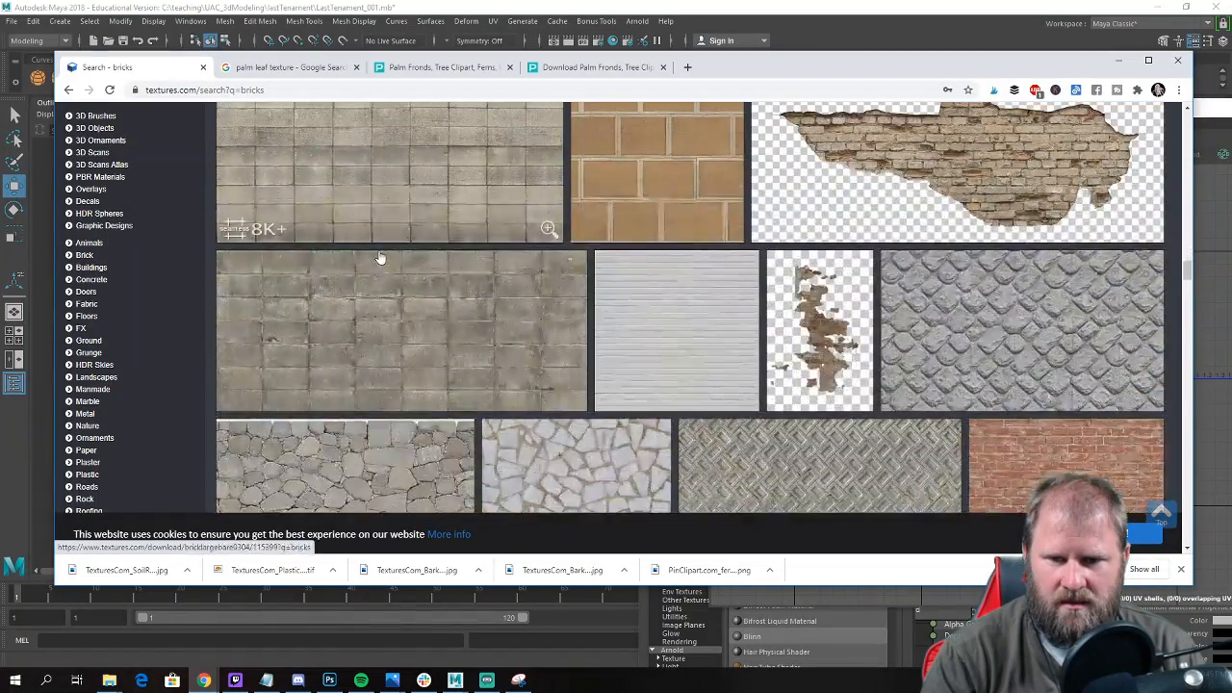
scroll(1069, 211, down, 2)
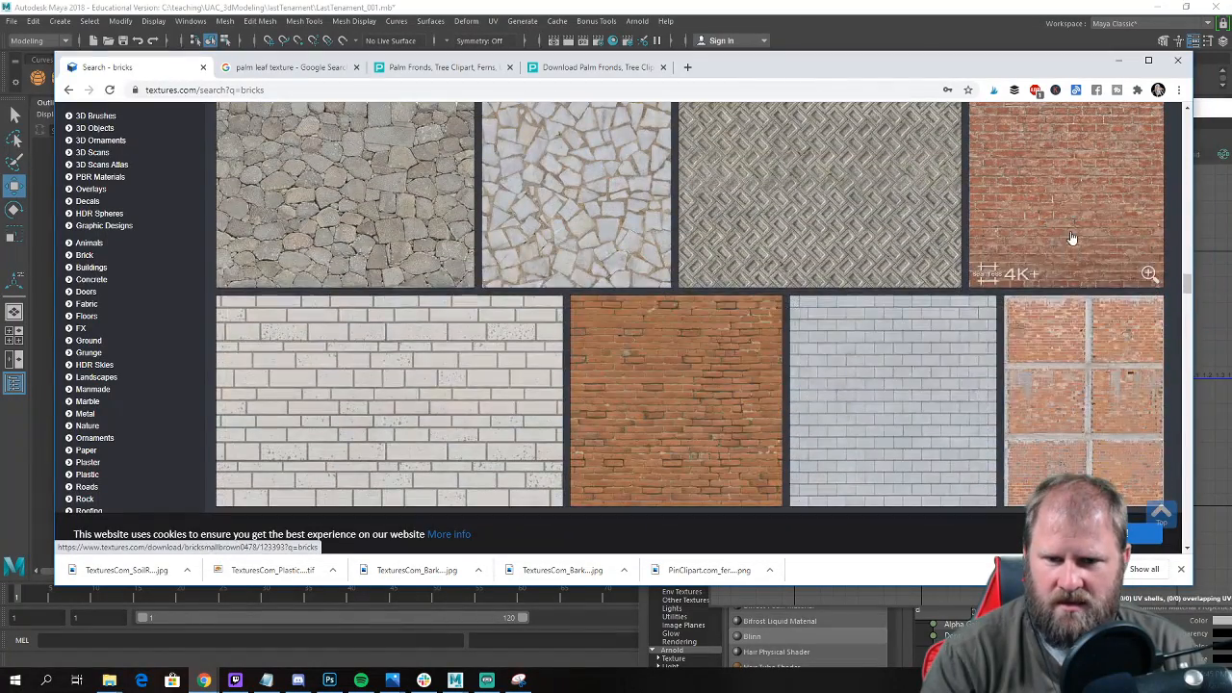
scroll(694, 289, down, 3)
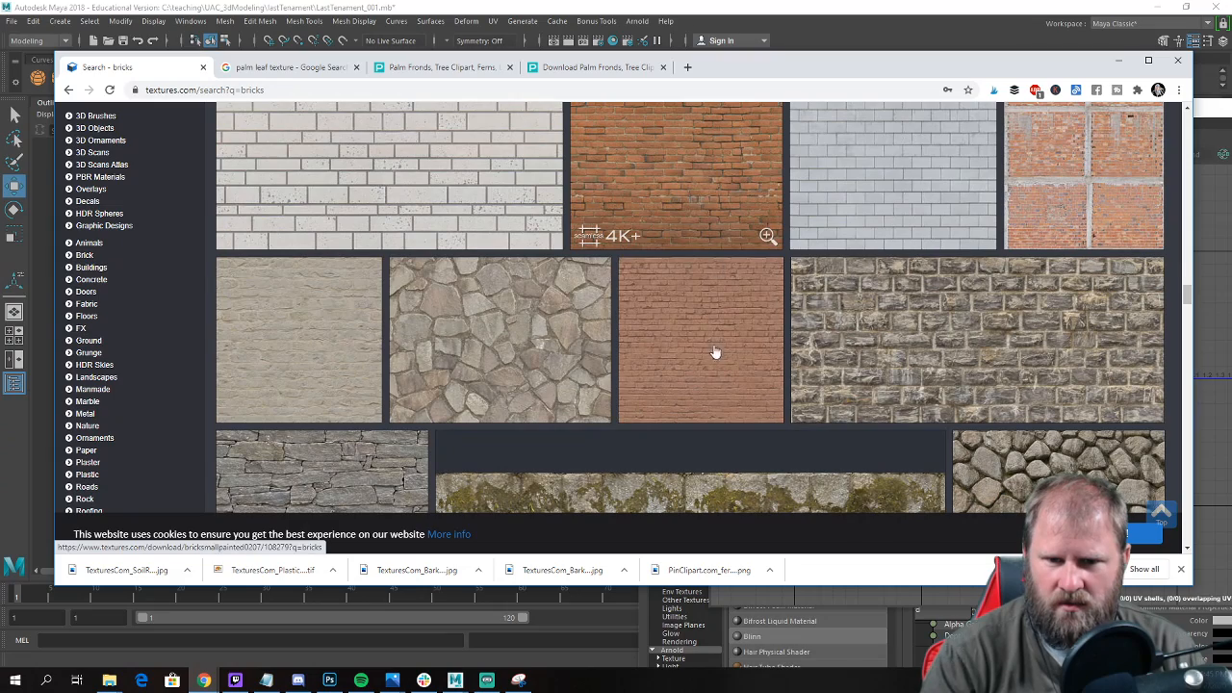
scroll(731, 260, down, 2)
Open the BrickSmallPainted0207 texture page, look it over and return to browsing the brick search results.
click(742, 193)
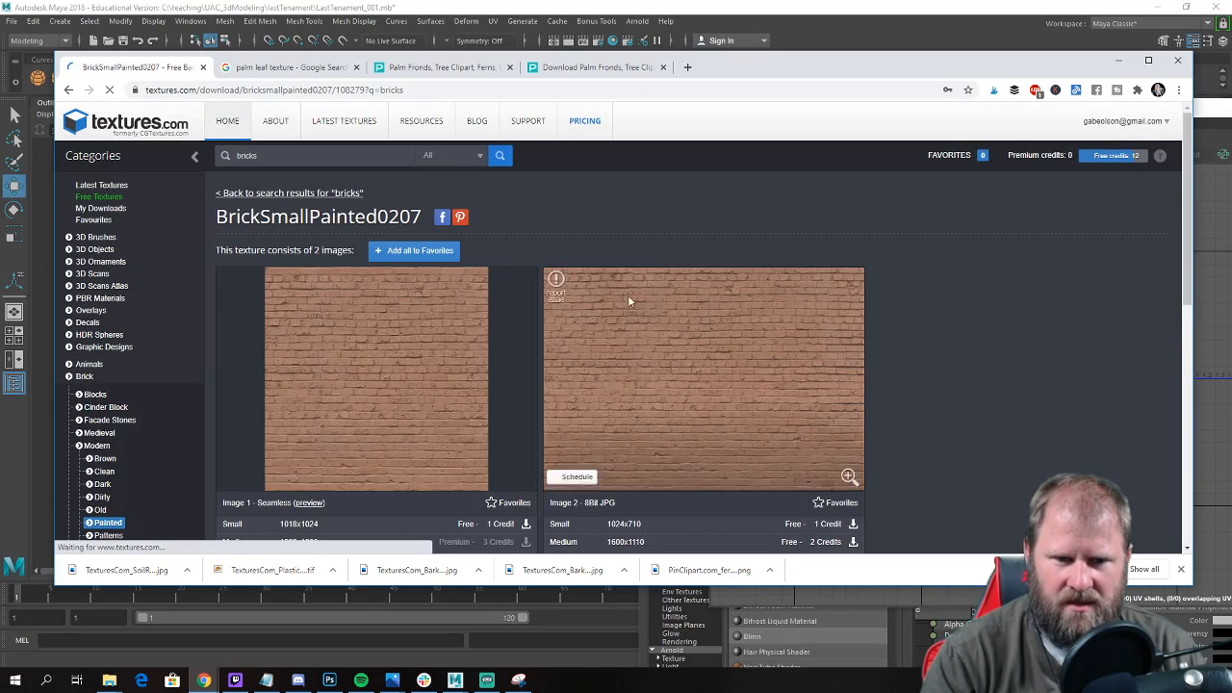
scroll(388, 376, down, 4)
scroll(617, 324, up, 4)
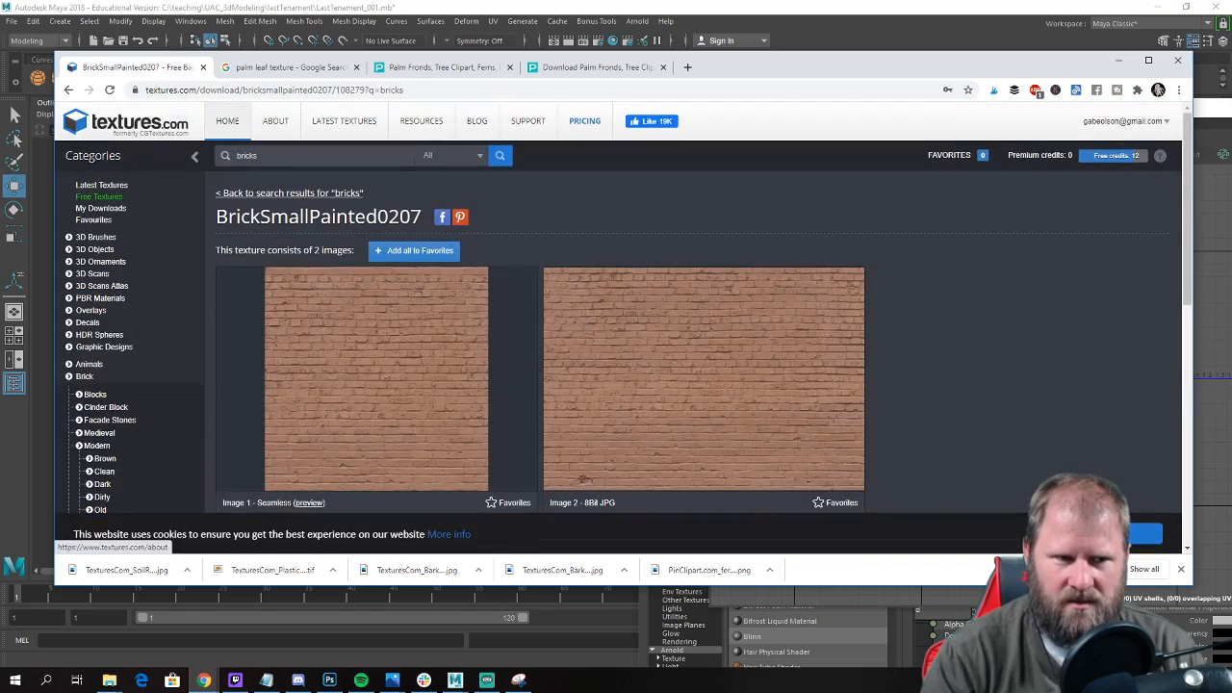
click(67, 90)
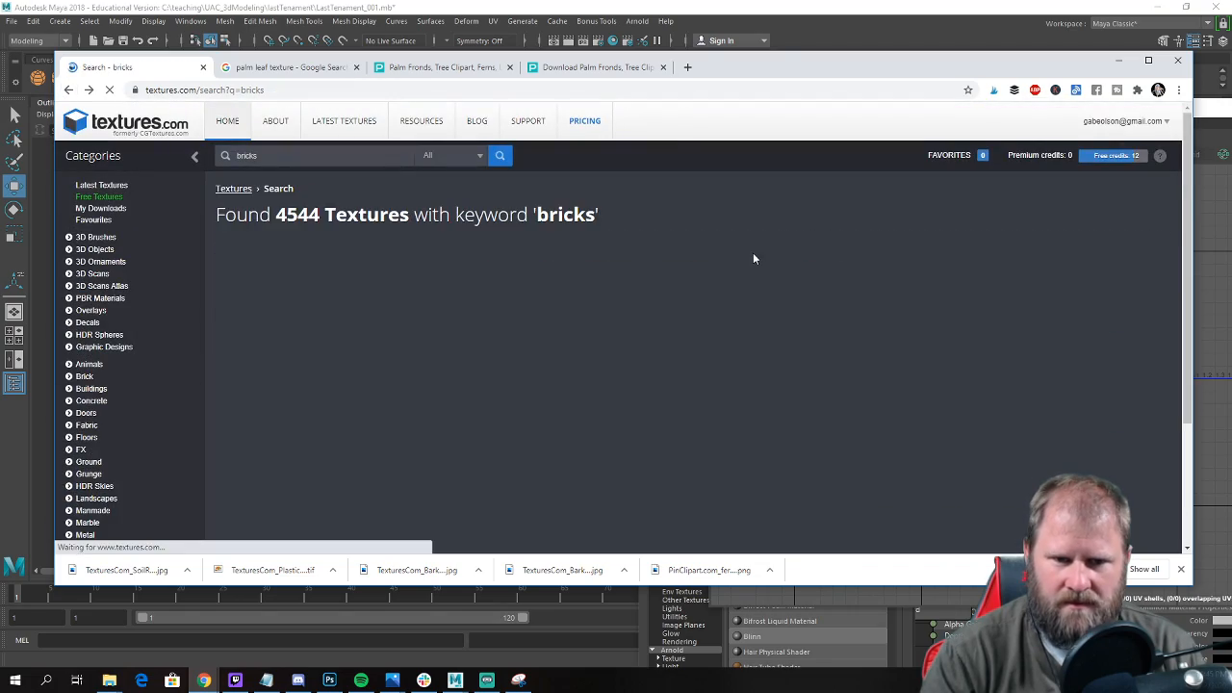
scroll(710, 330, down, 6)
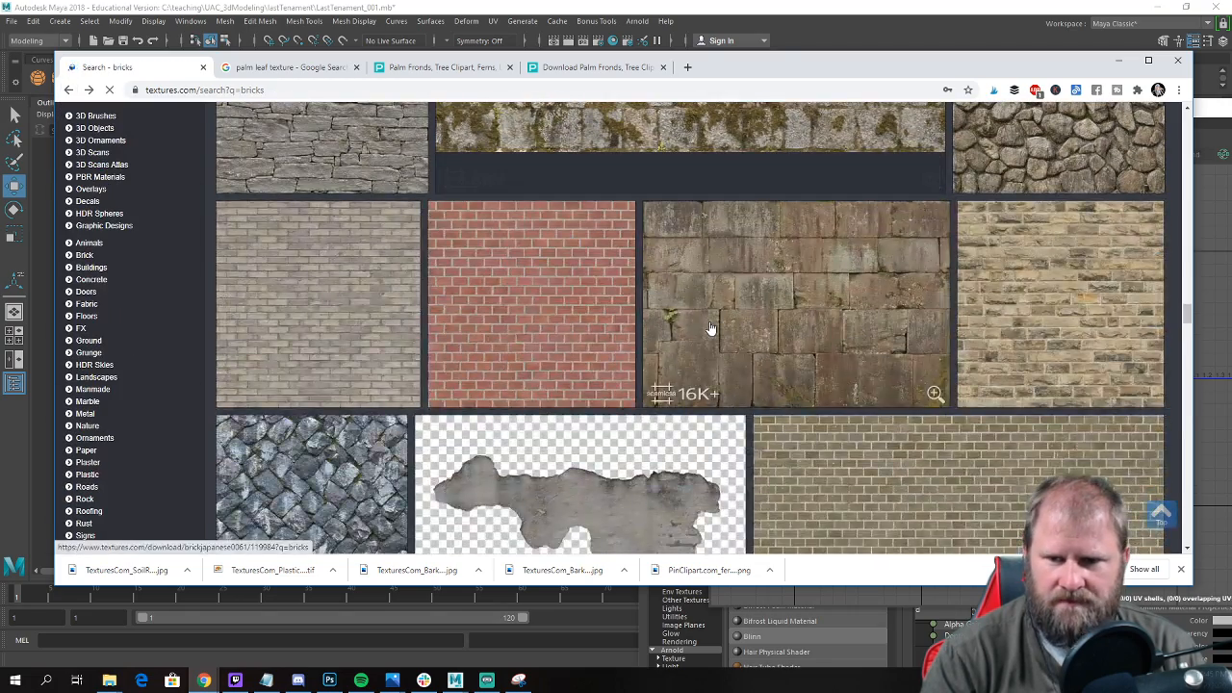
scroll(709, 329, down, 1)
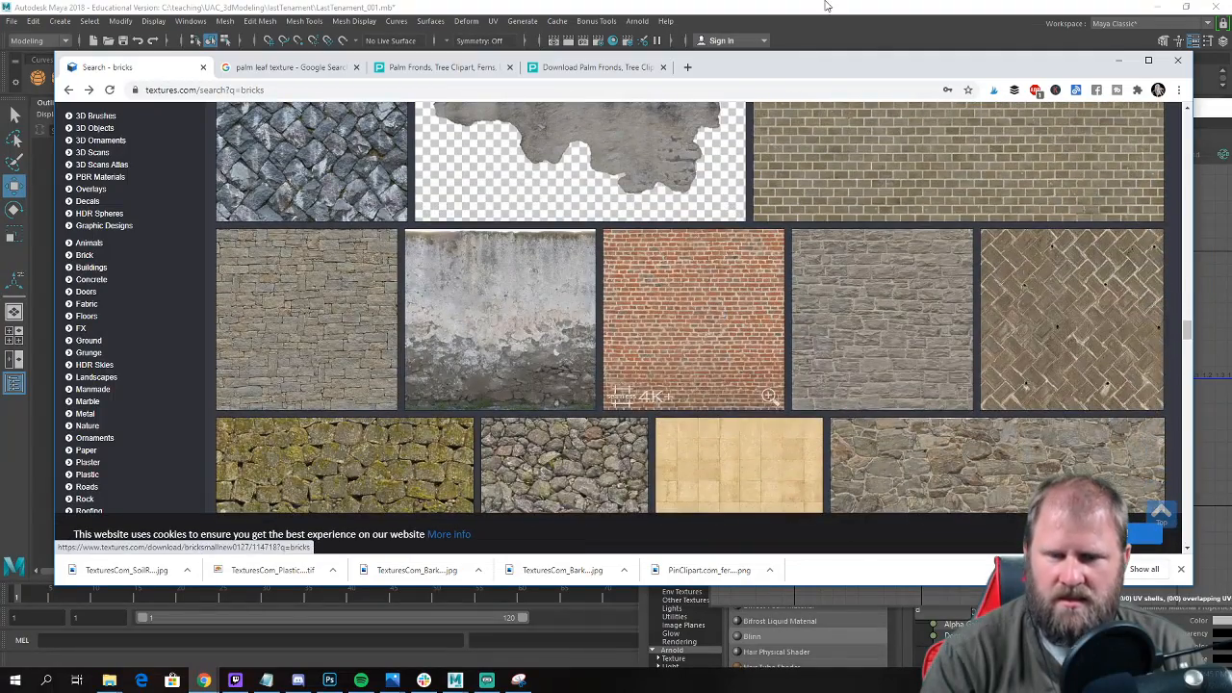
Move the browser window out of the way and examine the brickwork on the reference photo in Maya.
drag(831, 69, 828, 502)
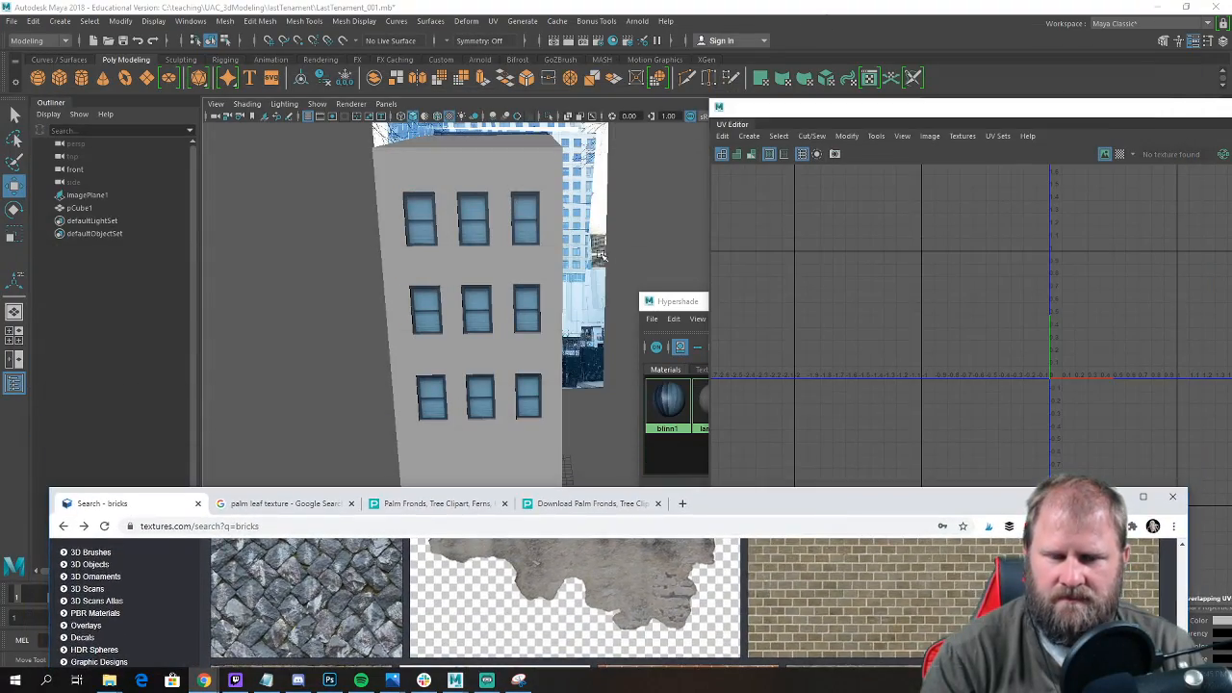
click(528, 249)
alt+drag(570, 249, 522, 239)
alt+middle_drag(522, 240, 403, 282)
alt+right_drag(403, 281, 440, 305)
alt+middle_drag(491, 249, 512, 308)
alt+drag(512, 308, 538, 229)
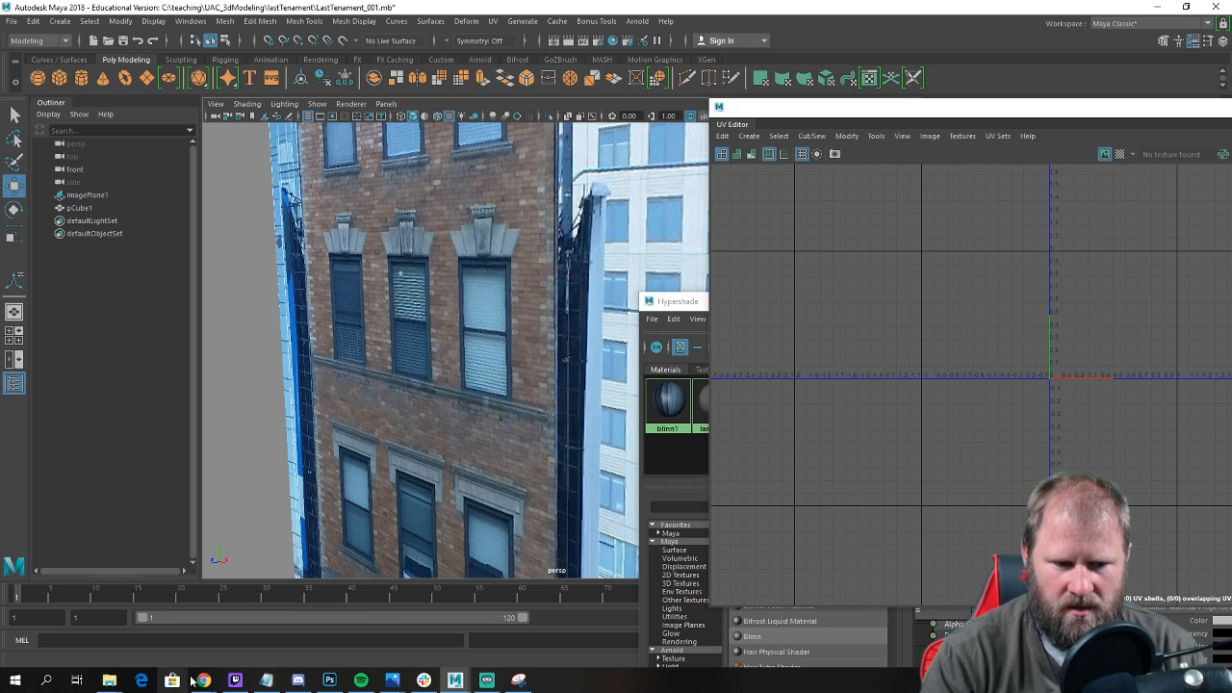
Switch back to the bricks search in Chrome and compare further results with the brickwork of the reference photo.
mouse_move(209, 684)
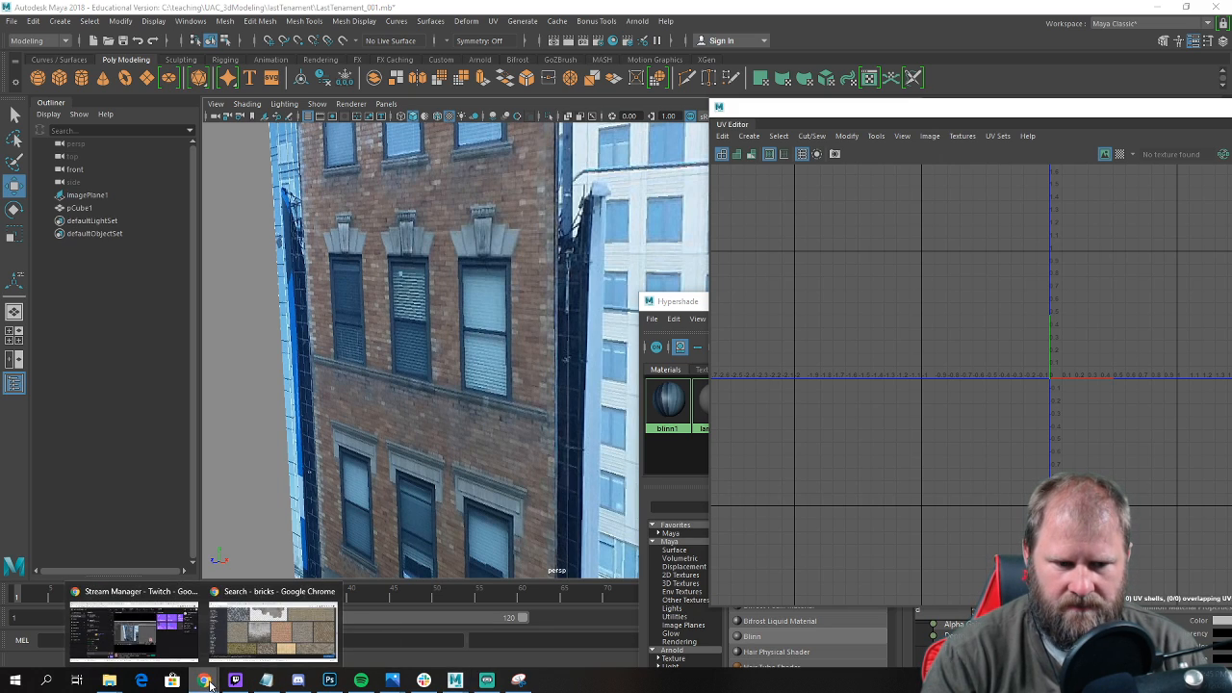
click(275, 626)
drag(739, 504, 731, 61)
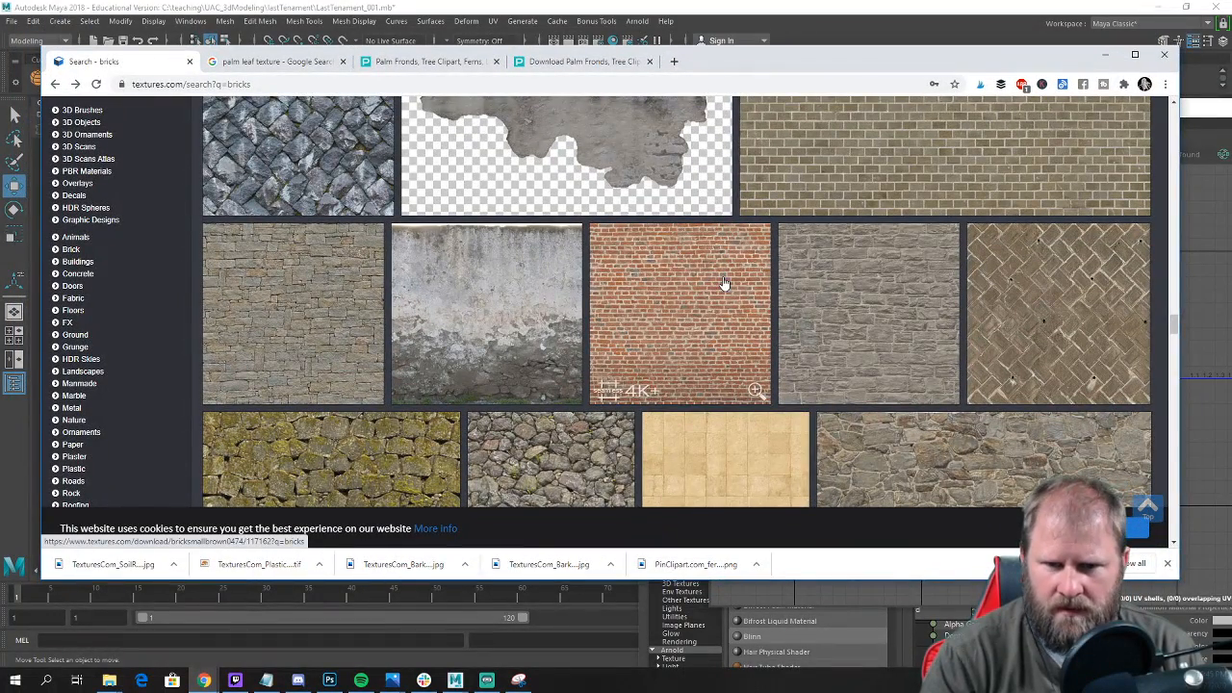
scroll(726, 281, down, 5)
scroll(724, 280, down, 1)
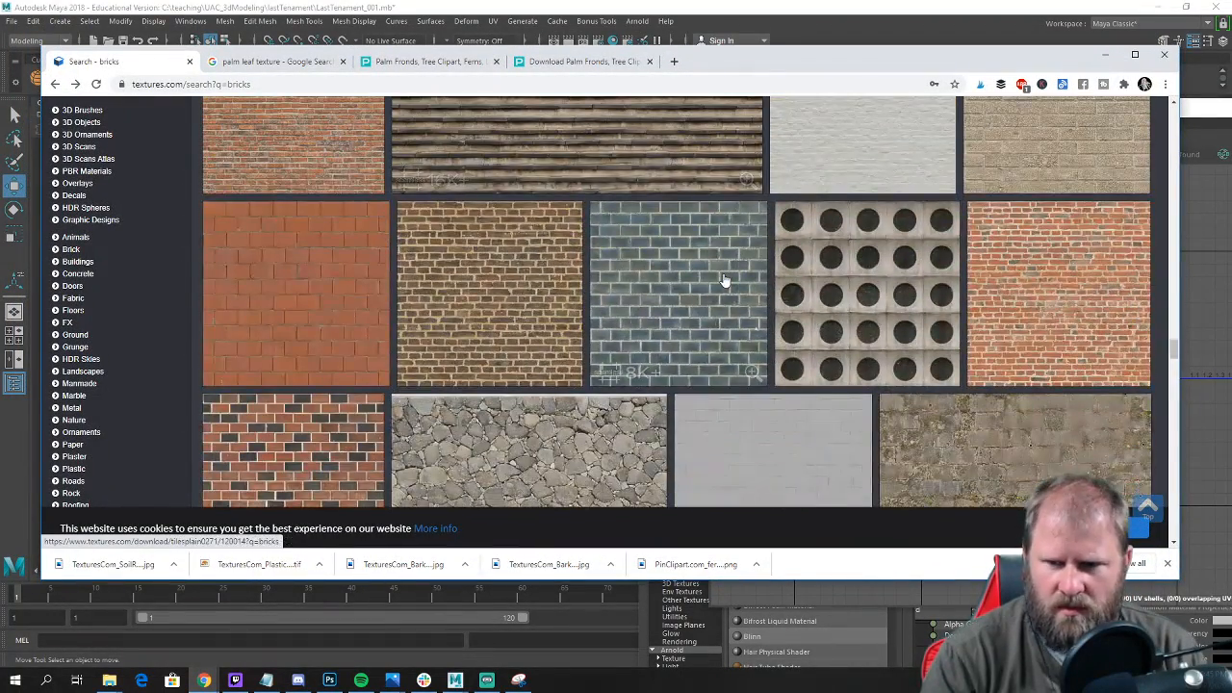
scroll(1049, 304, down, 3)
scroll(1049, 304, down, 2)
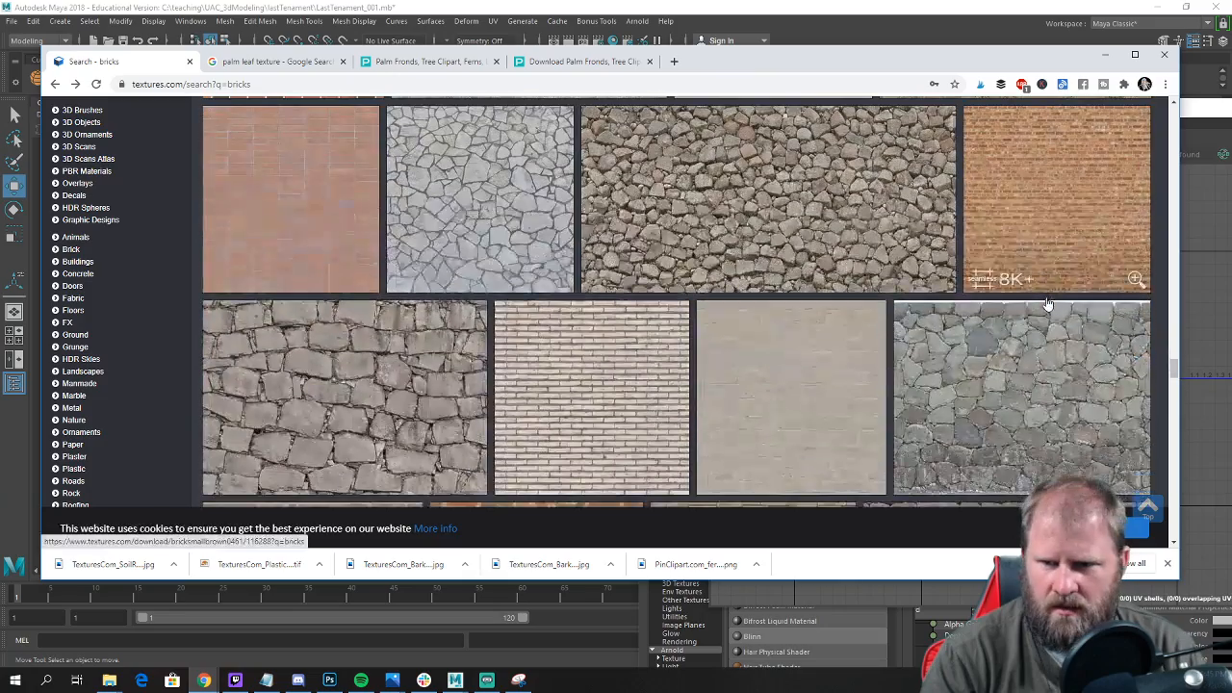
scroll(1059, 173, down, 4)
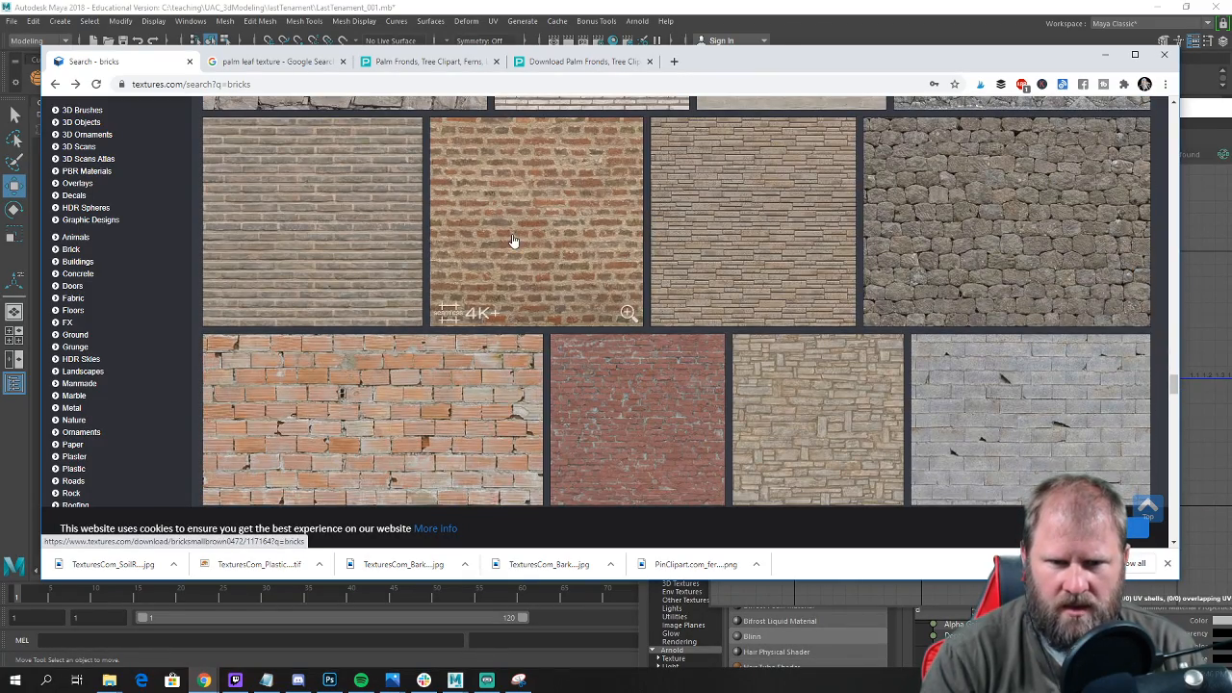
scroll(515, 240, down, 5)
scroll(517, 250, down, 3)
scroll(521, 266, down, 1)
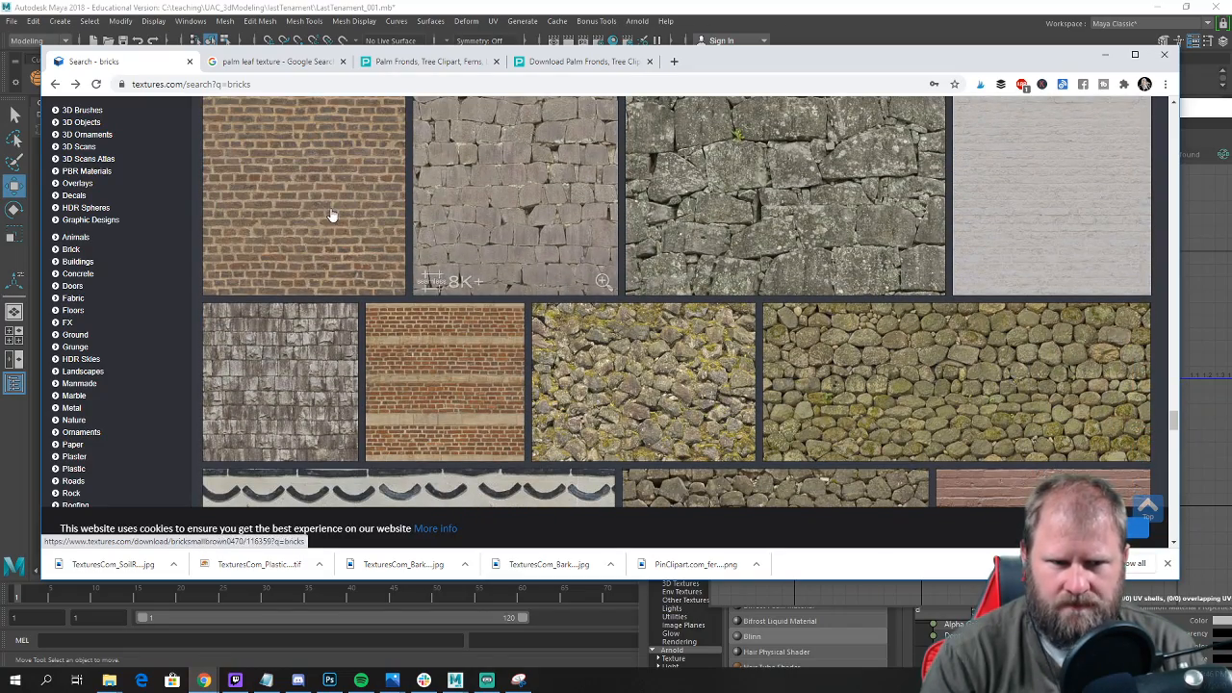
scroll(337, 231, up, 1)
scroll(366, 269, down, 4)
scroll(378, 291, down, 10)
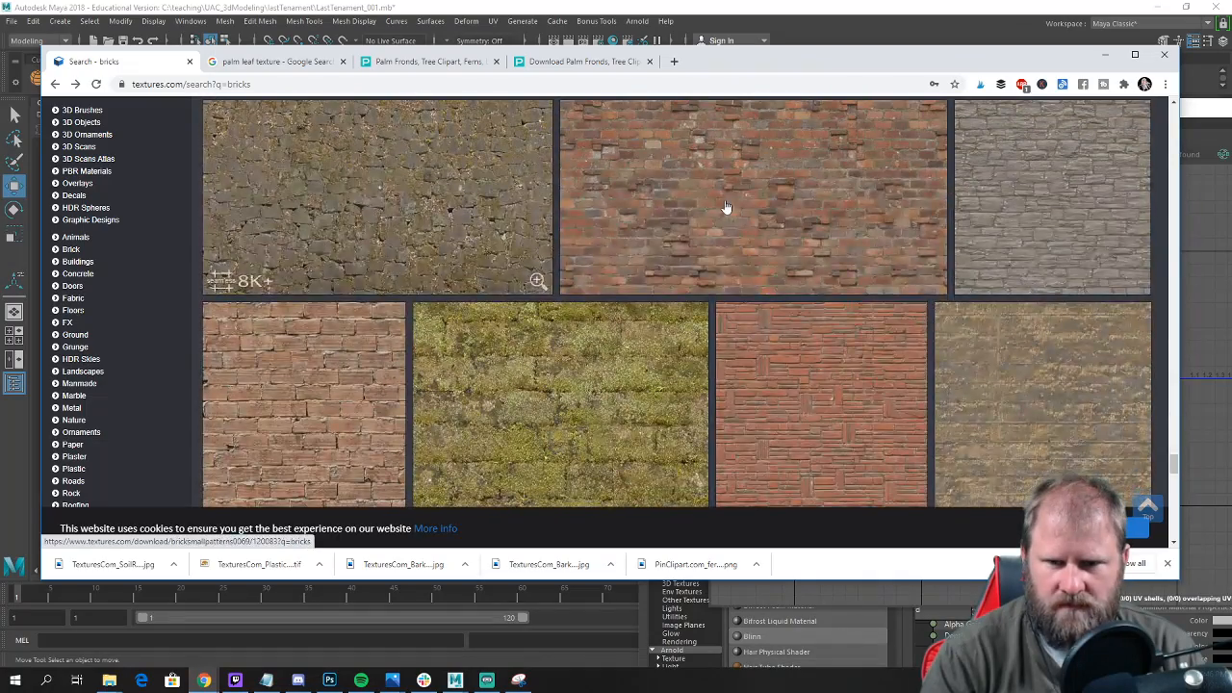
scroll(664, 241, down, 4)
scroll(375, 216, up, 2)
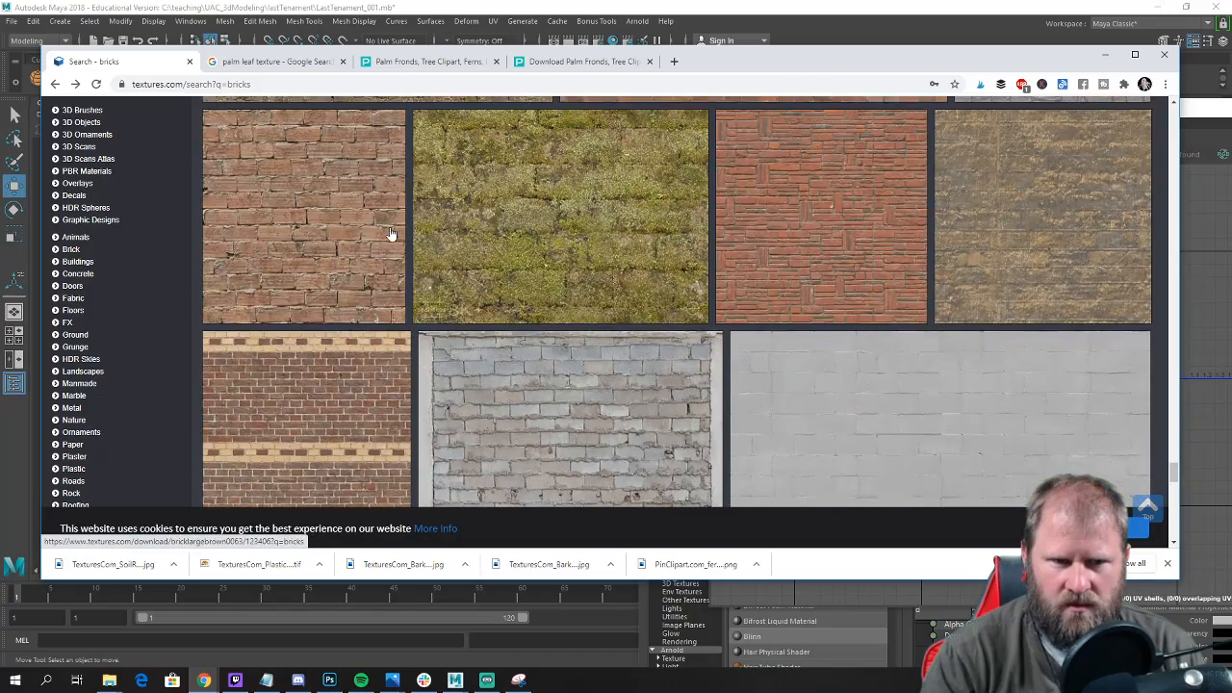
scroll(432, 247, down, 3)
scroll(599, 266, up, 6)
scroll(592, 266, up, 15)
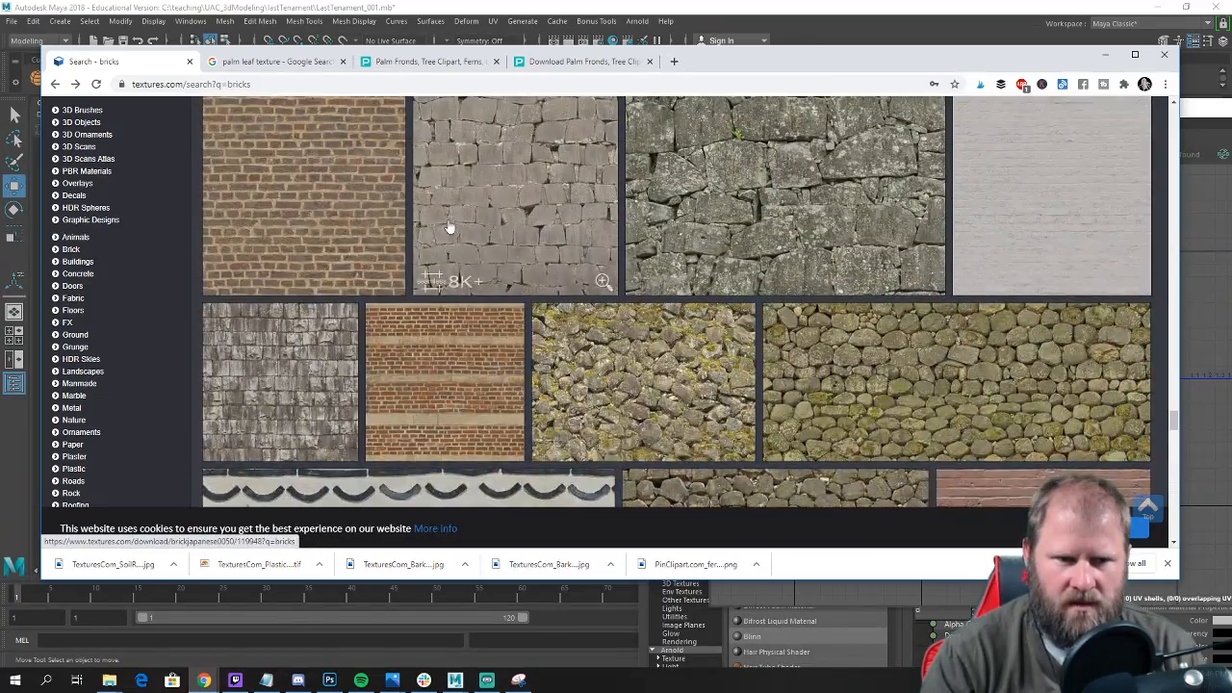
scroll(447, 225, up, 1)
Open the BrickSmallBrown0470 texture and download its small 1014x1024 seamless image.
click(361, 250)
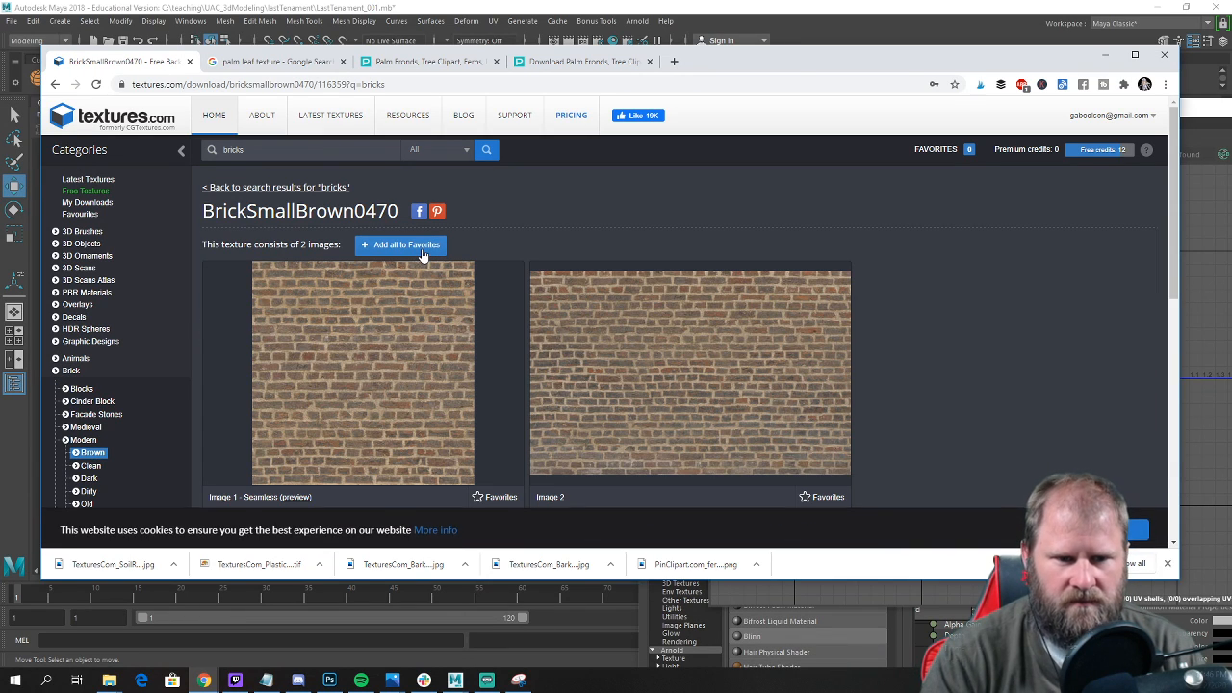
scroll(458, 360, down, 2)
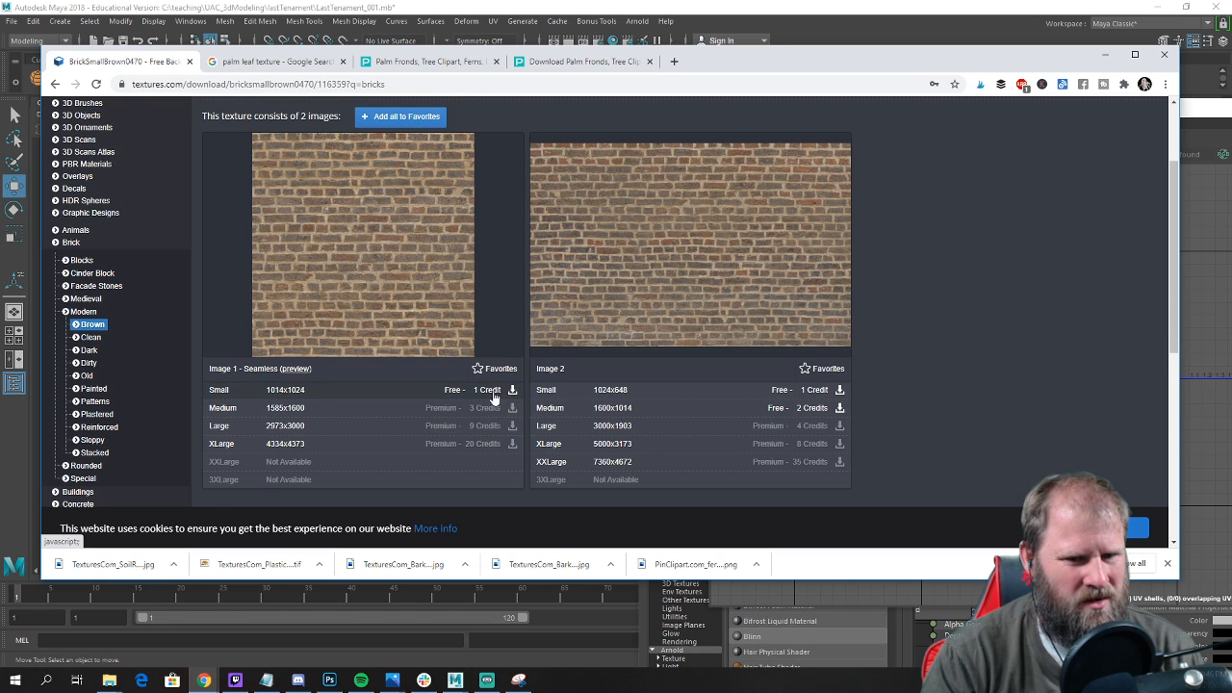
scroll(468, 393, up, 1)
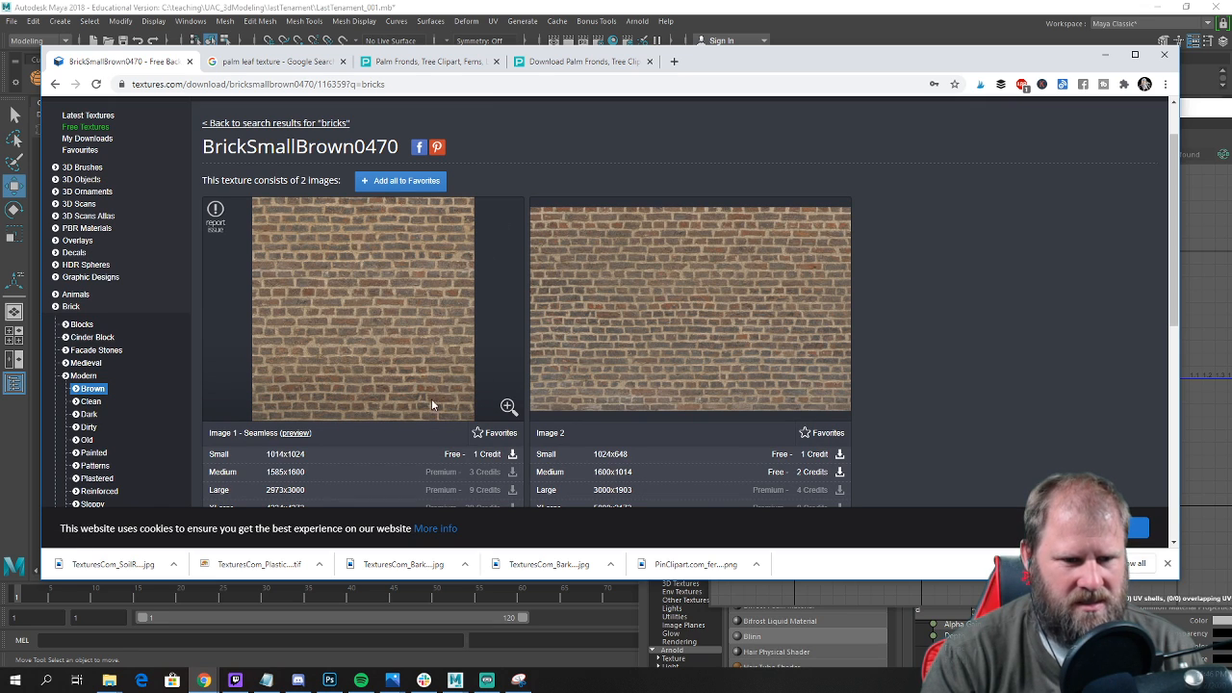
scroll(442, 395, down, 1)
click(514, 390)
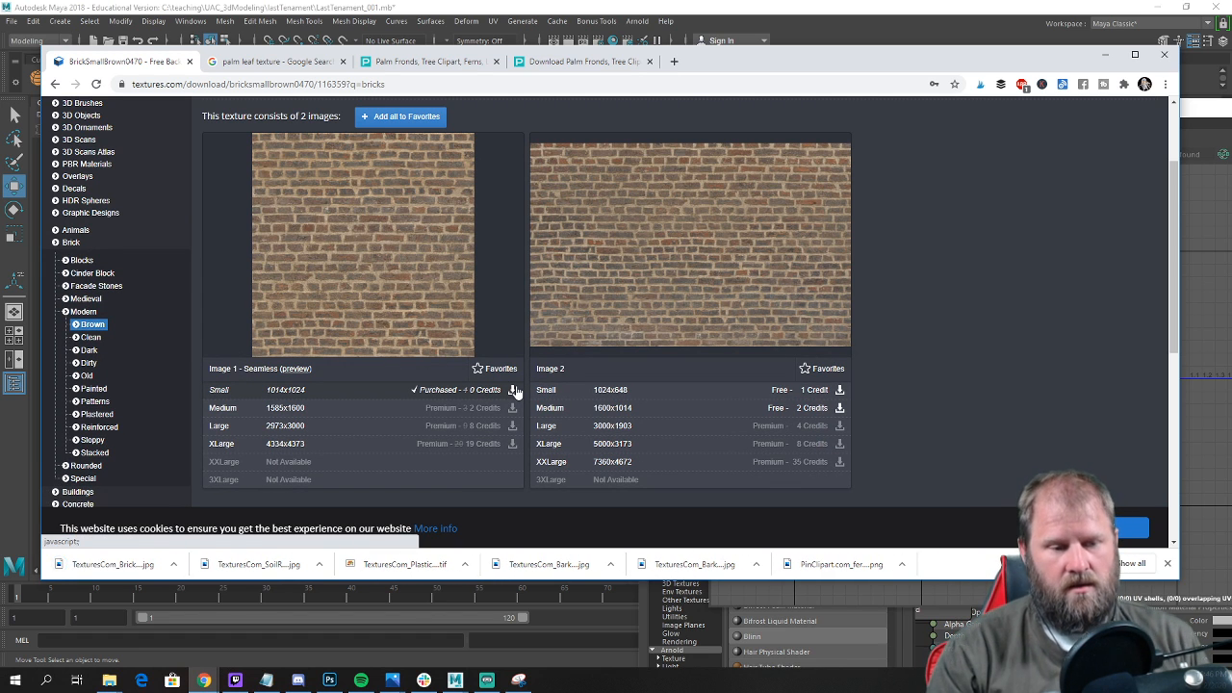
Show the downloaded brick texture in the Downloads folder and move it into the UAC_3dModeling folder.
click(177, 566)
click(236, 626)
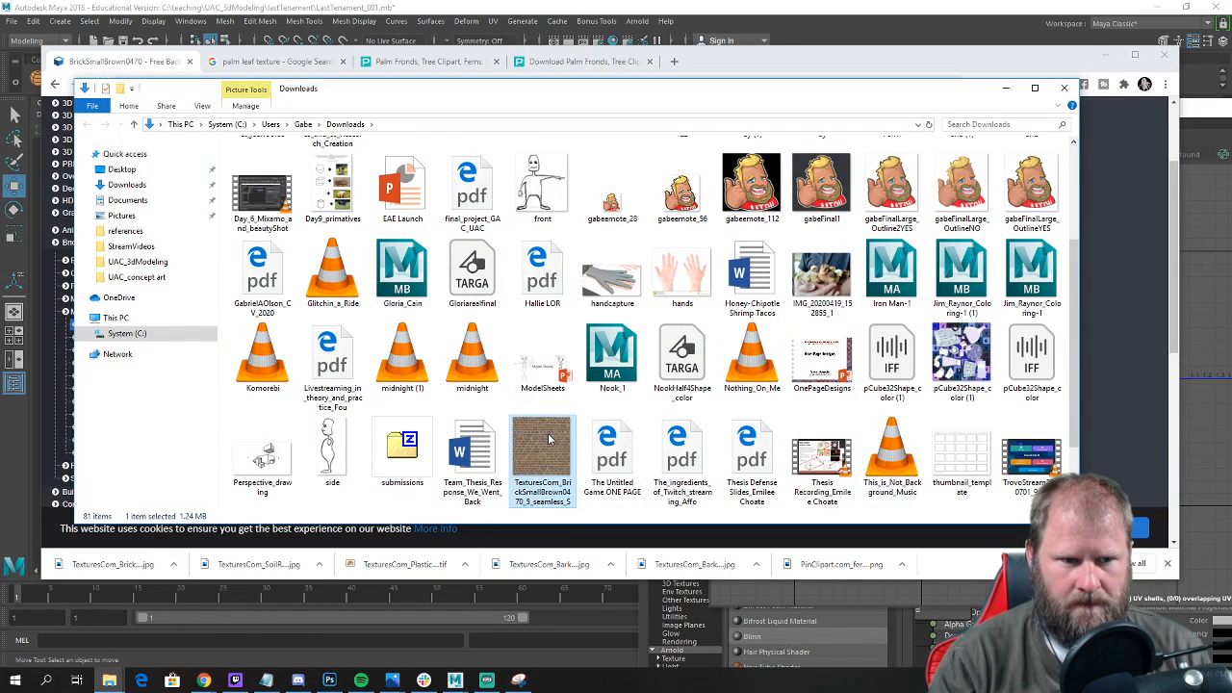
drag(546, 445, 138, 261)
Find the downloaded BrickSmallBrown0470 texture in the UAC_3dModeling folder and copy the file.
click(138, 261)
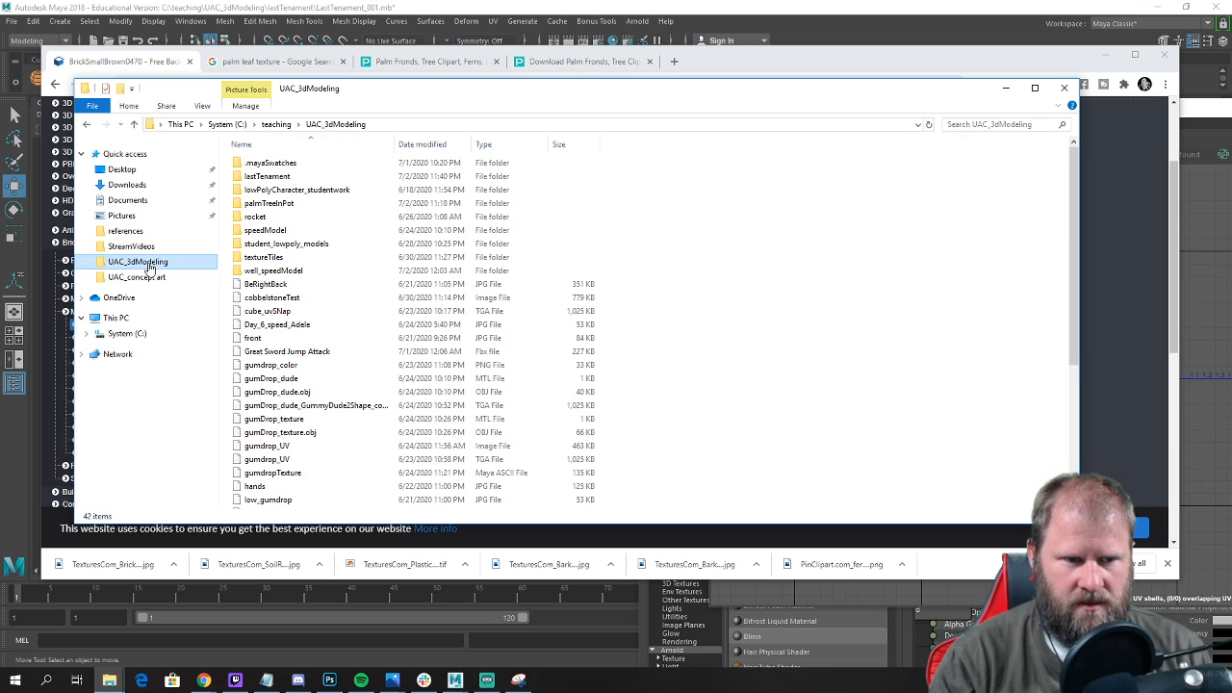
scroll(352, 405, down, 2)
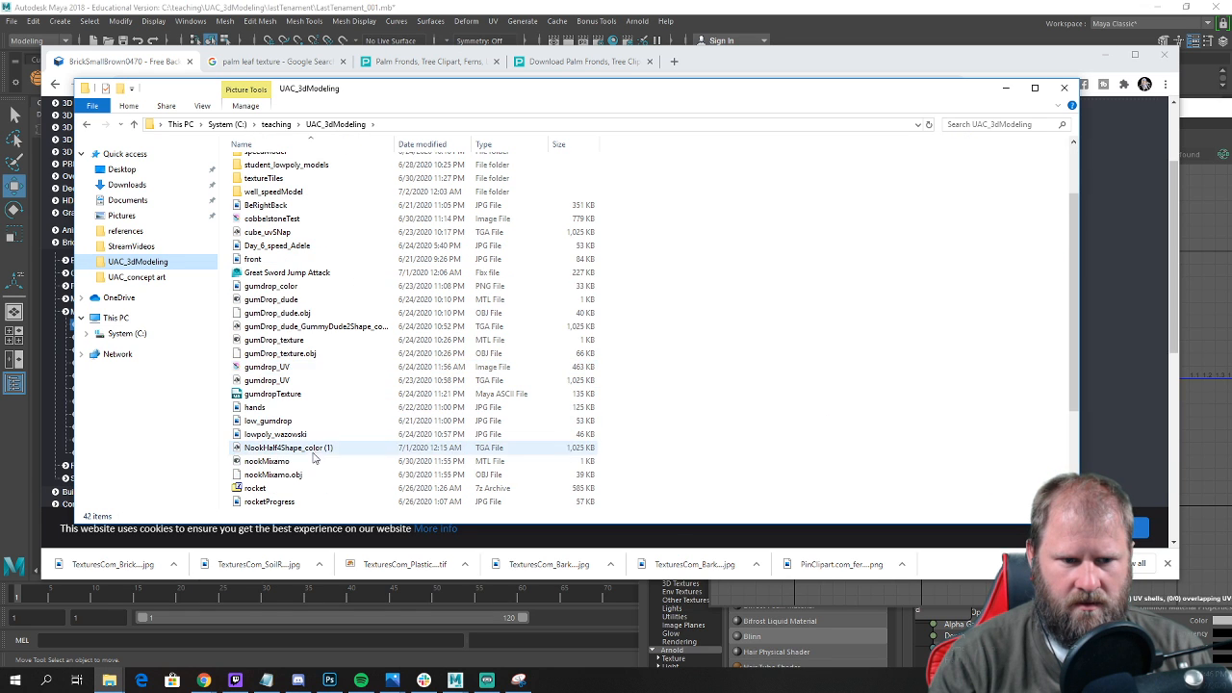
scroll(318, 385, down, 3)
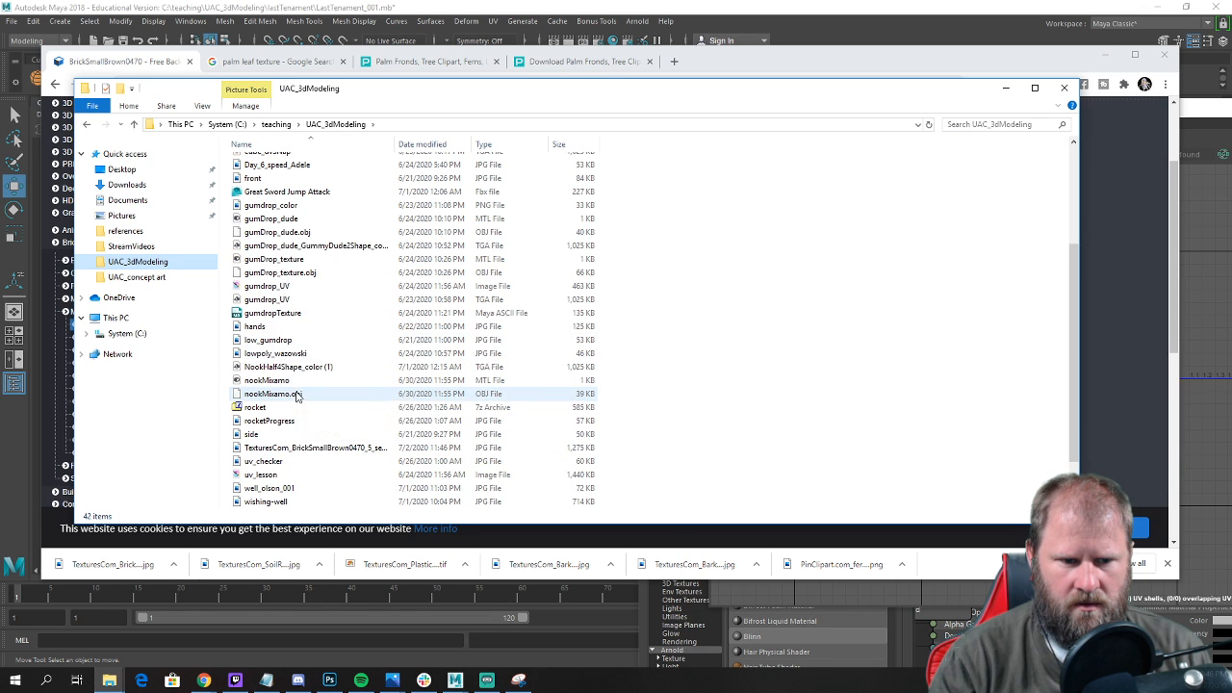
click(318, 408)
right_click(325, 411)
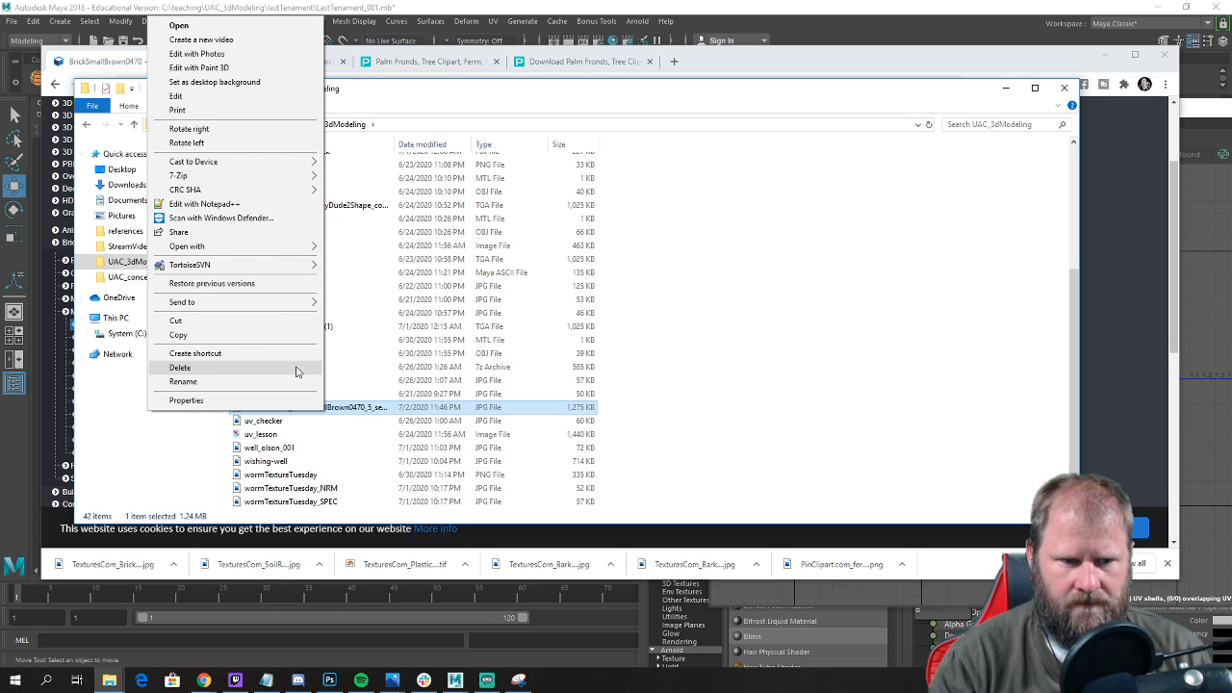
click(277, 334)
Paste the brick texture file into the textures folder inside lastTenament.
scroll(286, 224, up, 4)
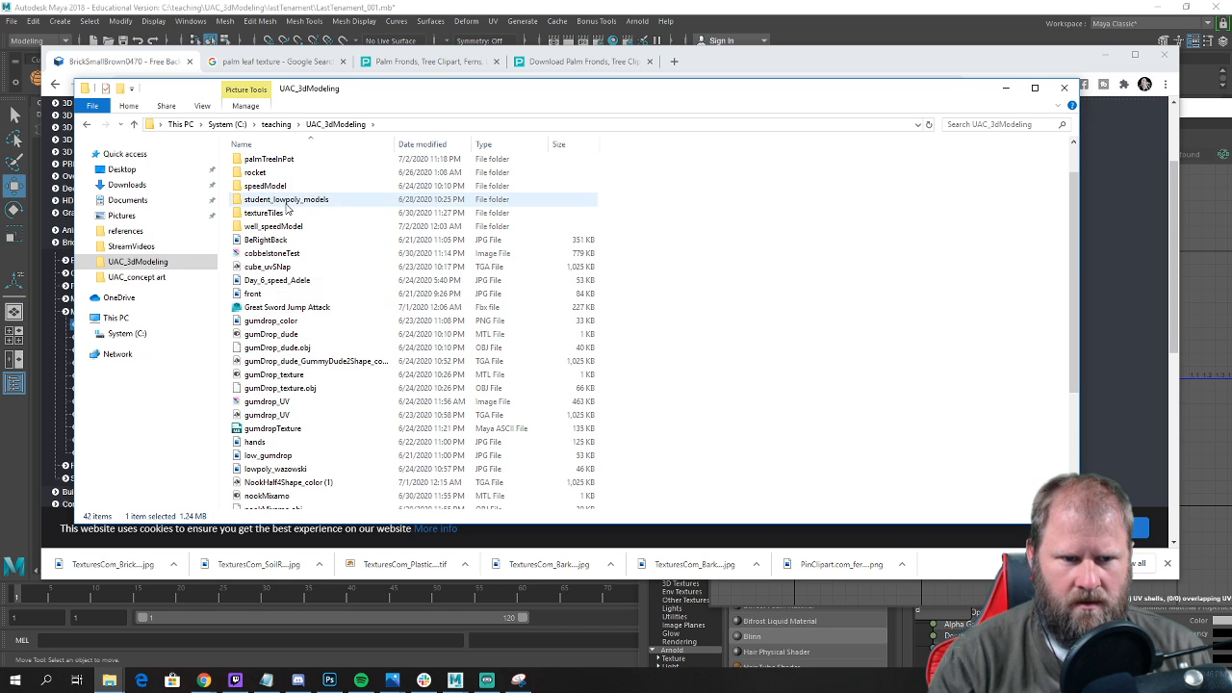
scroll(284, 207, up, 1)
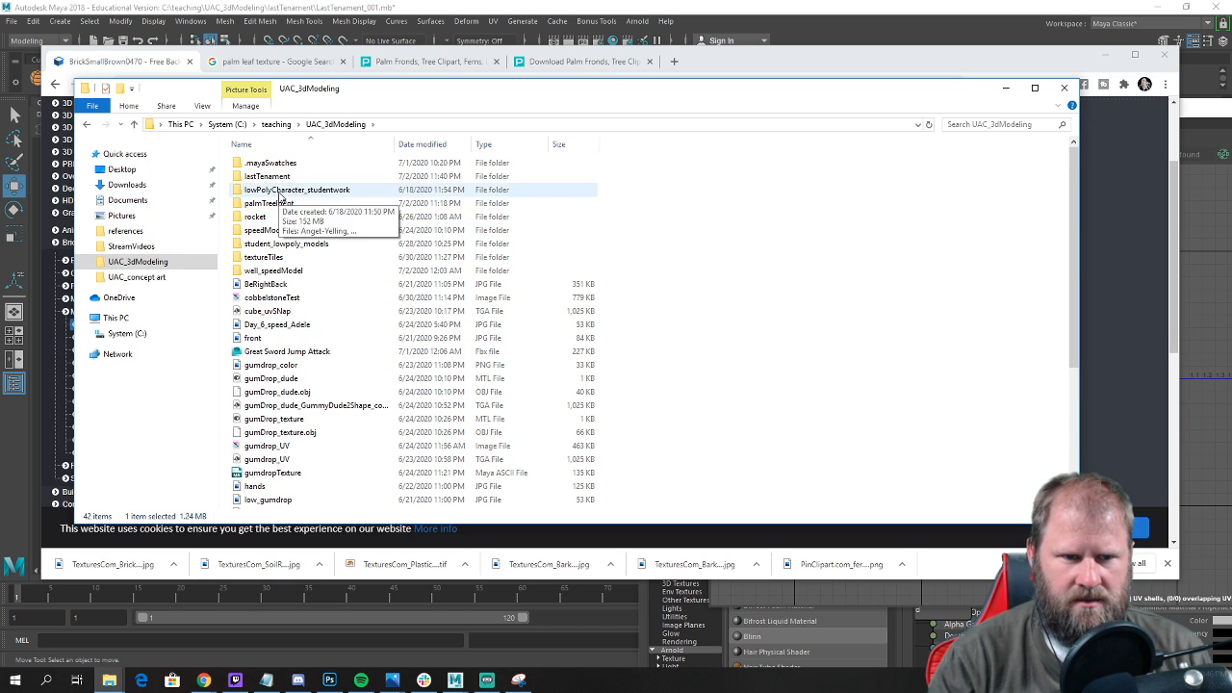
double_click(274, 177)
double_click(280, 189)
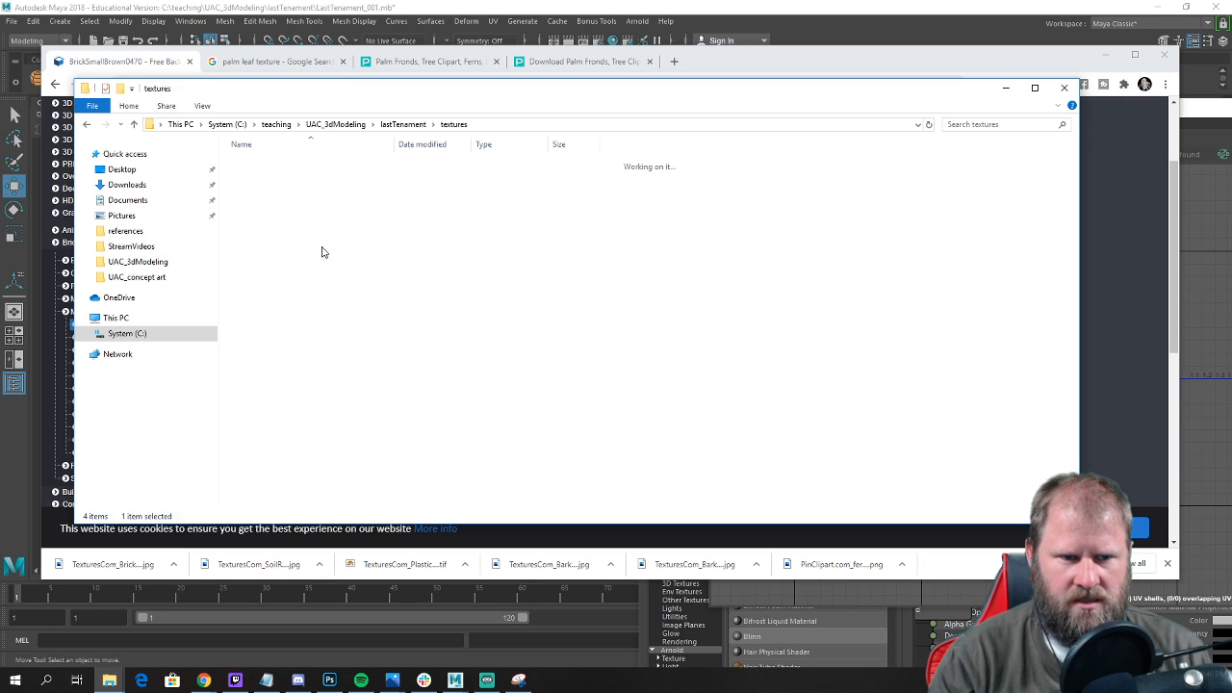
right_click(365, 305)
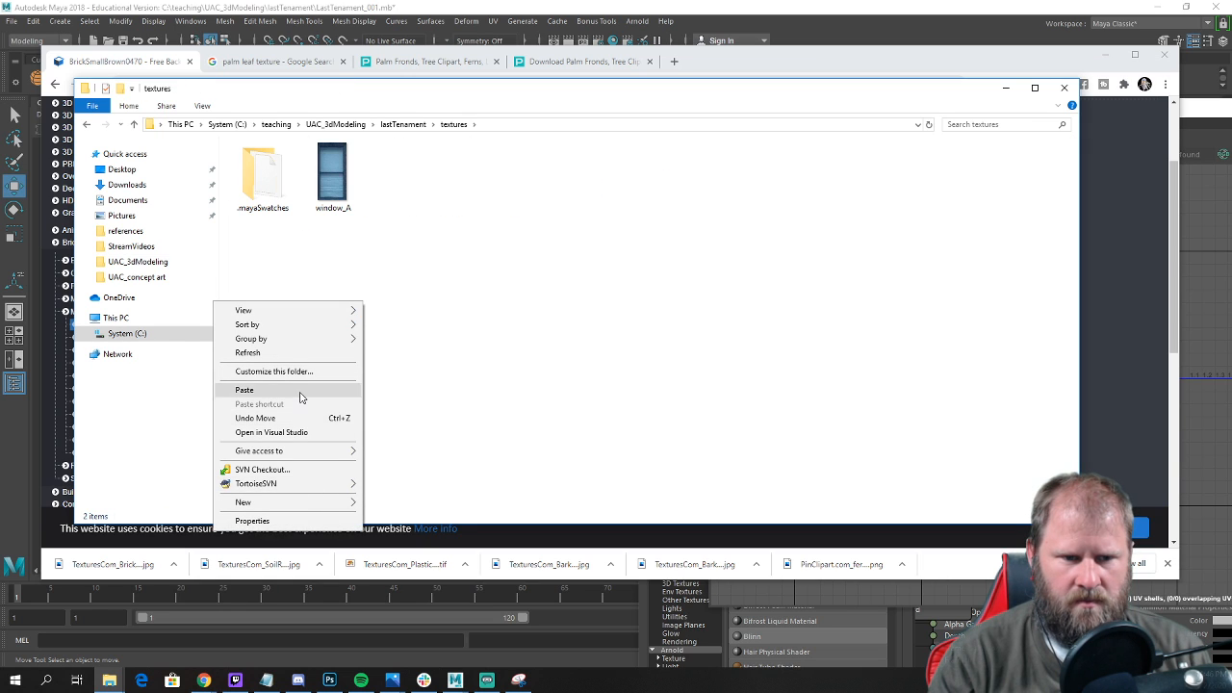
click(300, 389)
Rename the pasted brick texture as brick_A, then close the folder window and minimize the browser to return to Maya.
click(396, 260)
click(391, 216)
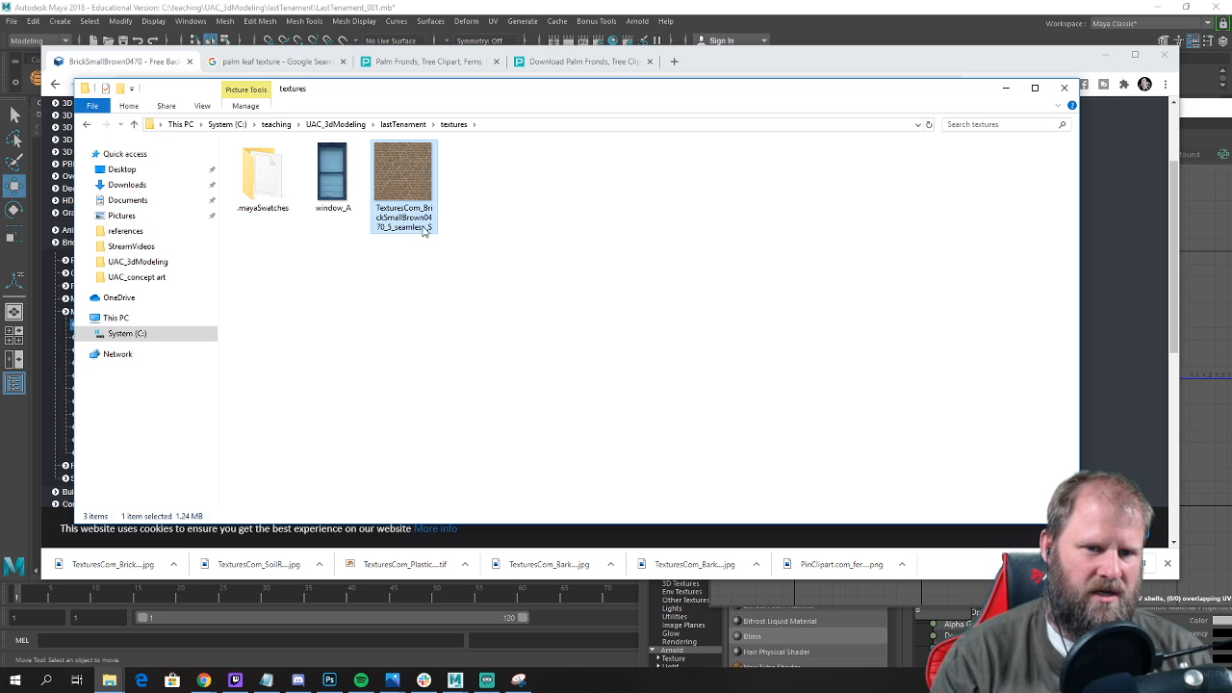
click(411, 221)
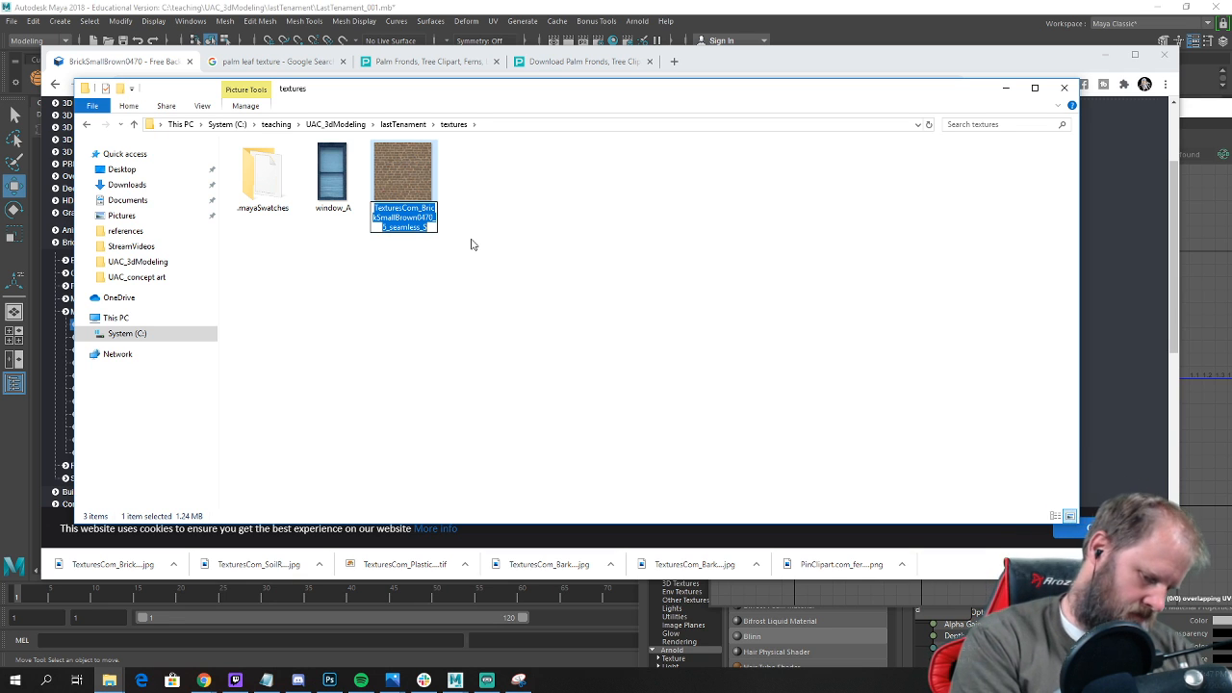
text(brick_A)
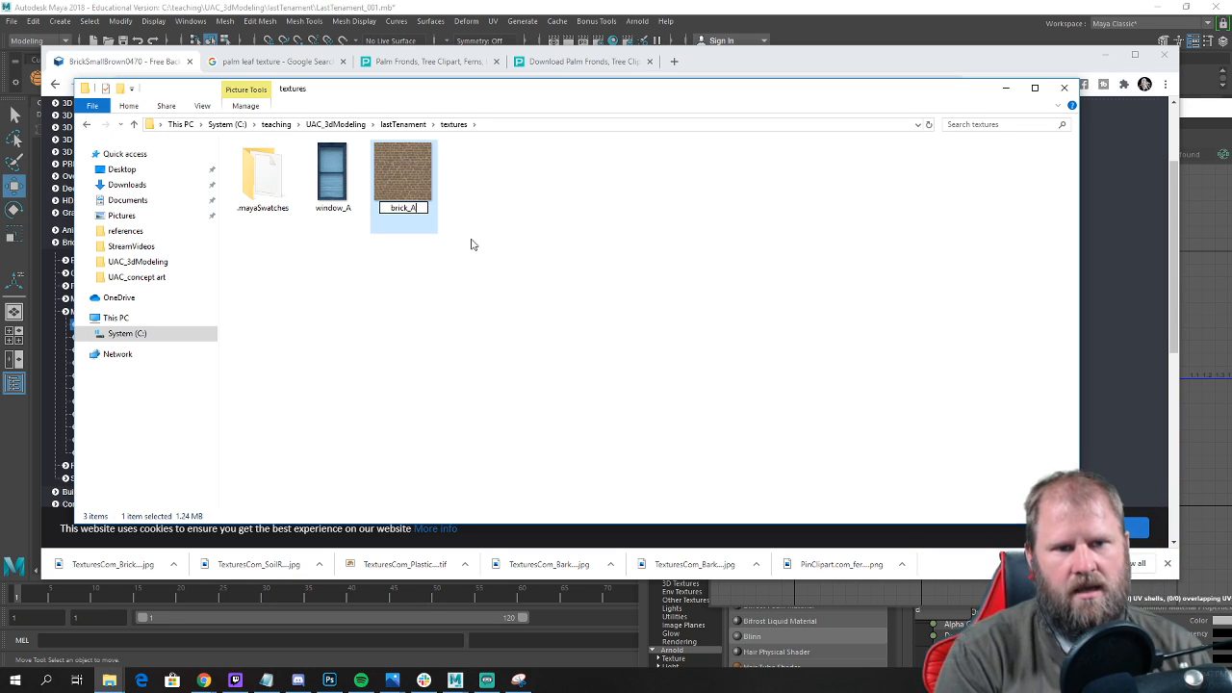
key(Return)
click(750, 255)
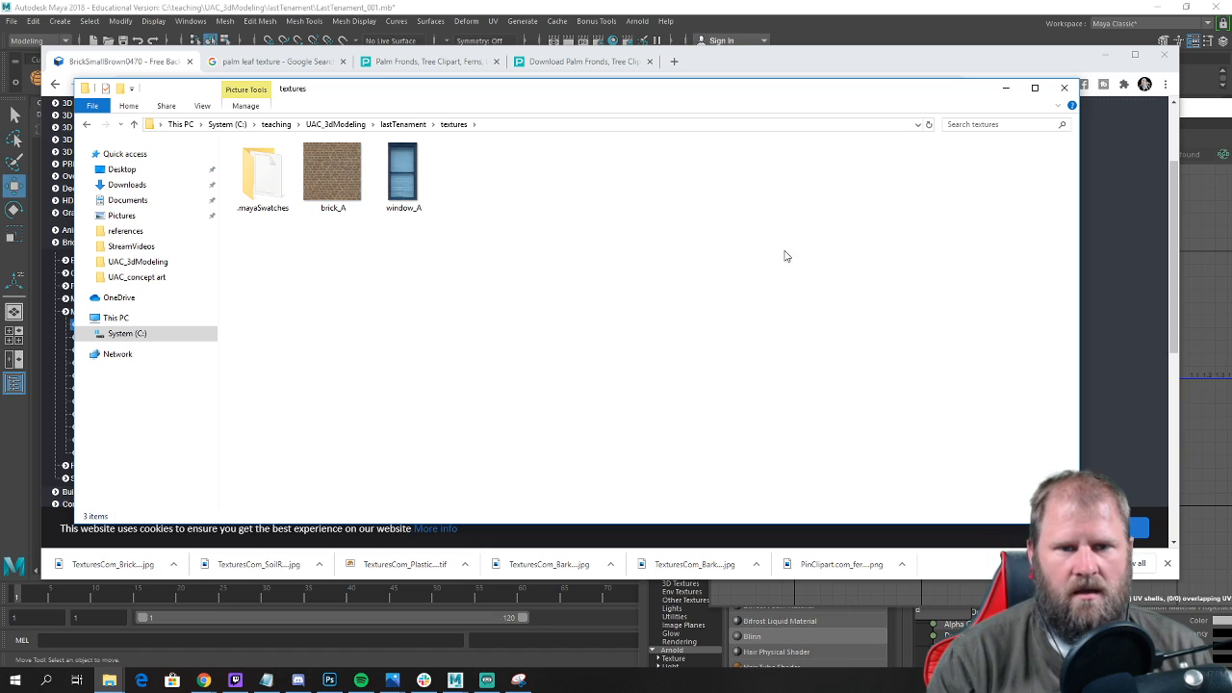
click(1064, 88)
click(1106, 55)
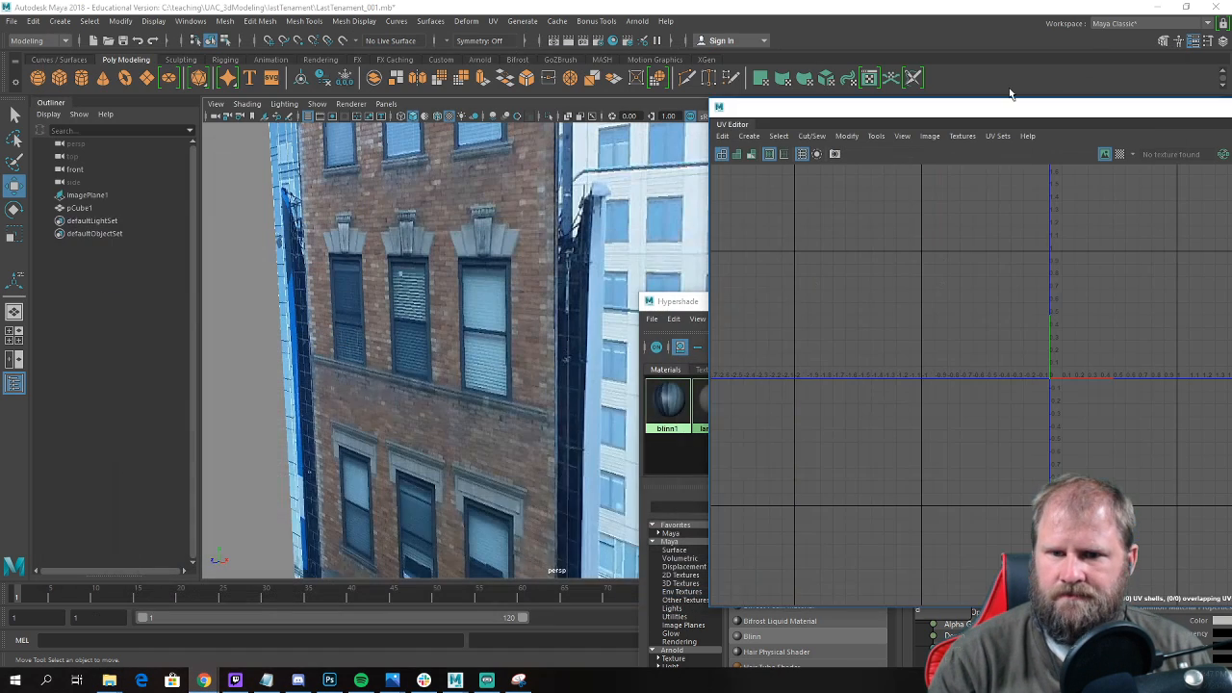
Rename the building's existing window material as window and create a new Blinn material in the Hypershade.
scroll(519, 309, down, 8)
alt+drag(481, 309, 552, 269)
alt+drag(476, 246, 366, 248)
click(520, 270)
click(704, 307)
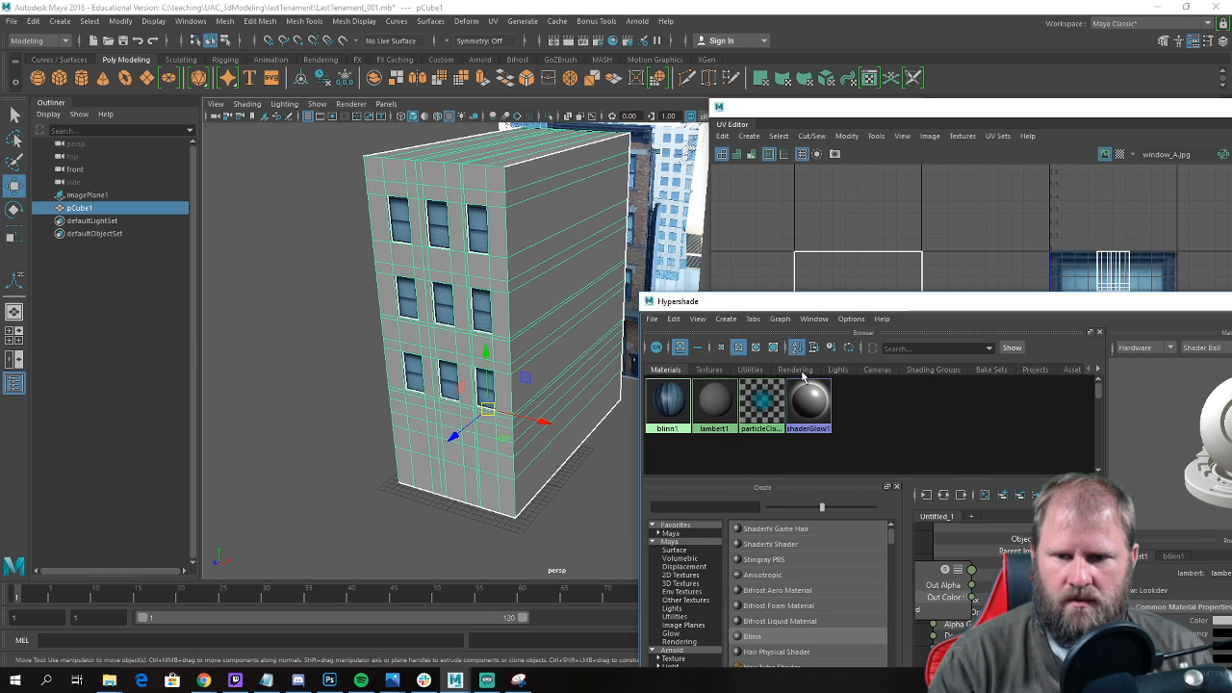
click(671, 400)
drag(935, 306, 642, 159)
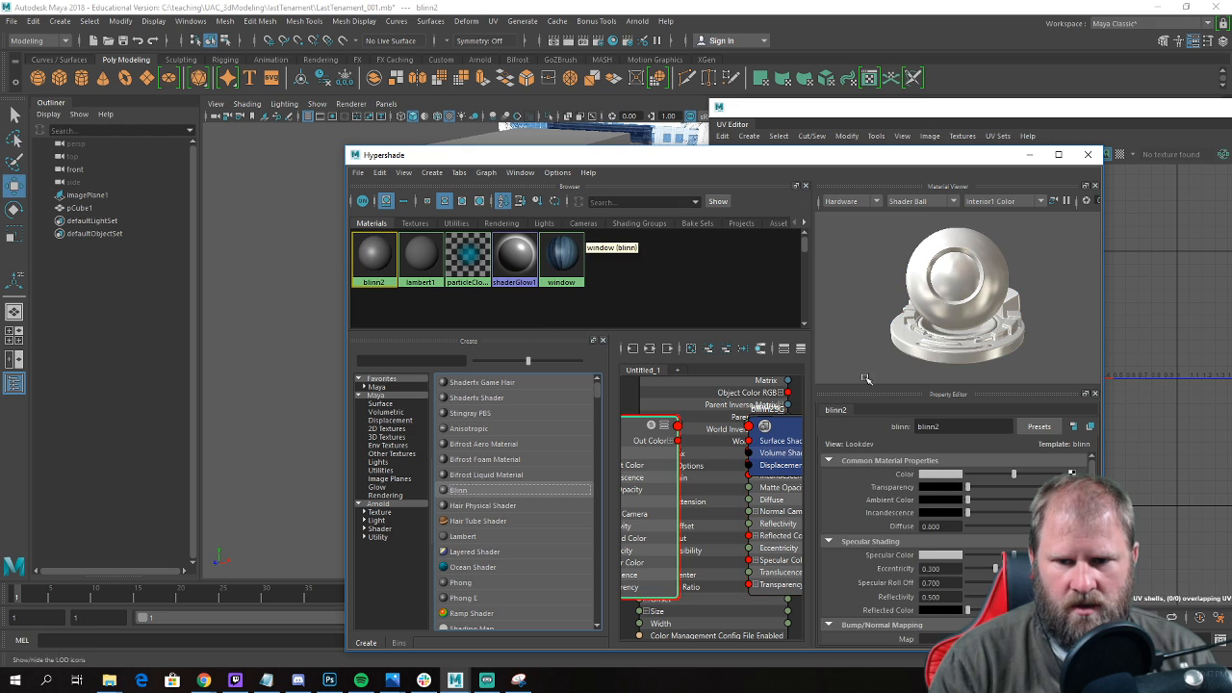
Rename the new Blinn material as brick_A.
double_click(963, 428)
text(brick_)
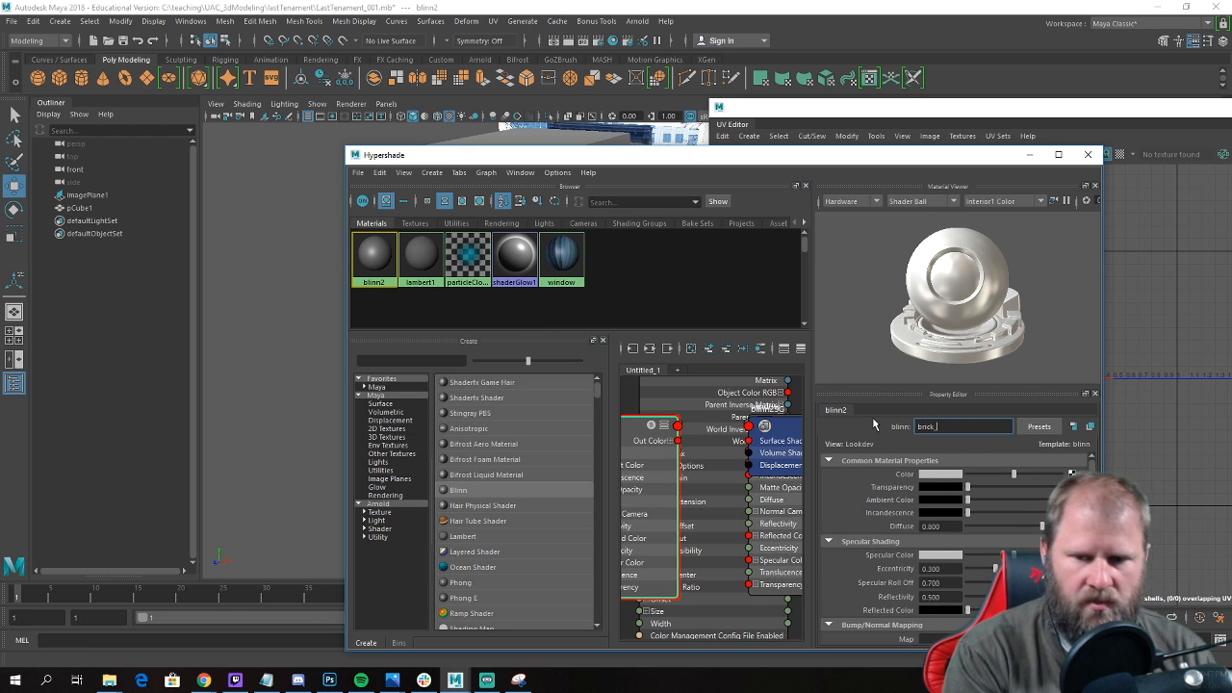
text(A)
key(Return)
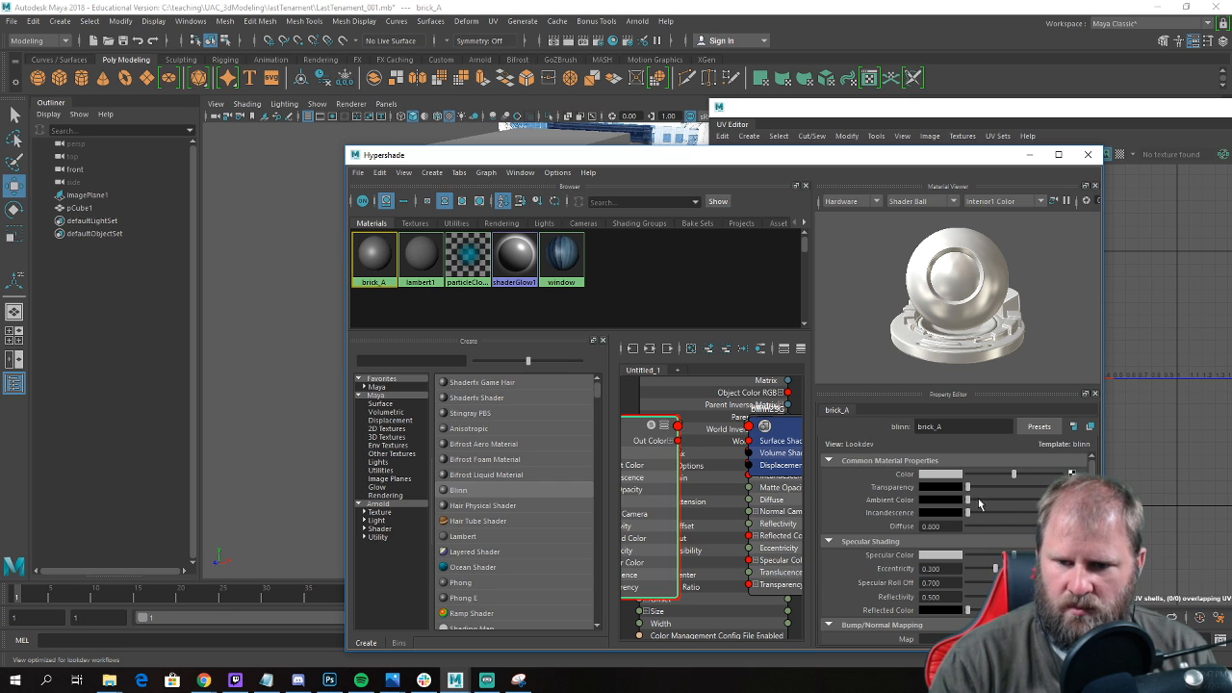
Connect a File texture to the brick_A material's color and load the brick_A image into it.
click(1072, 474)
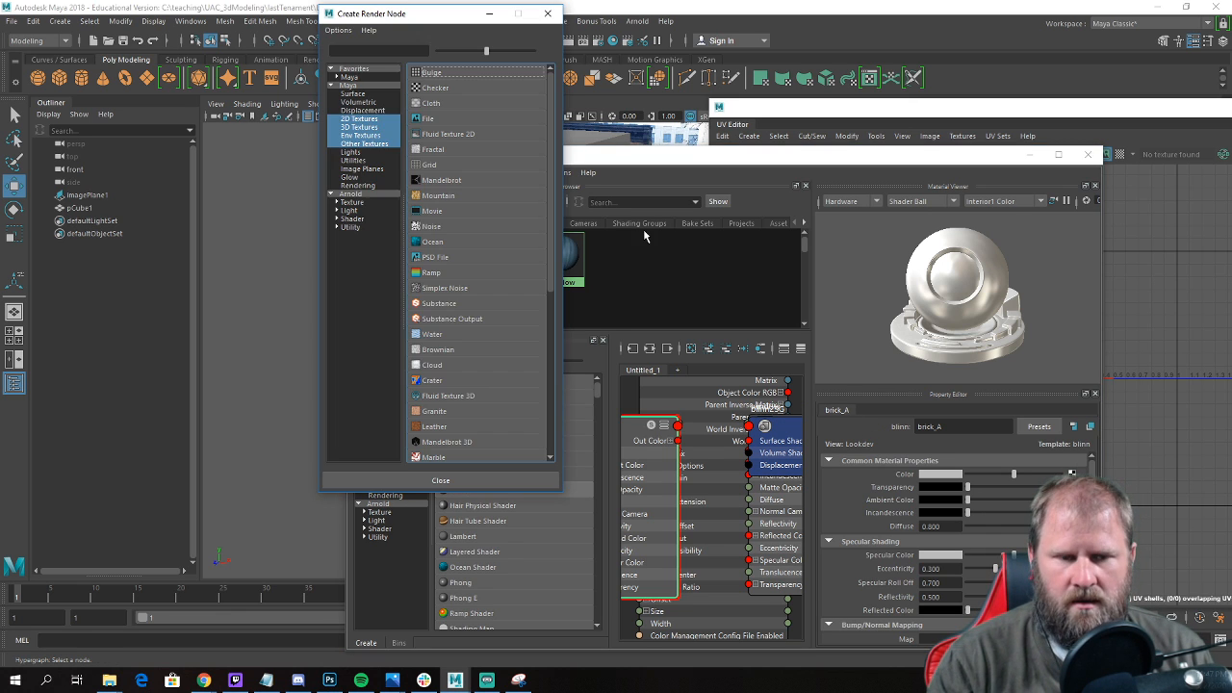
click(429, 119)
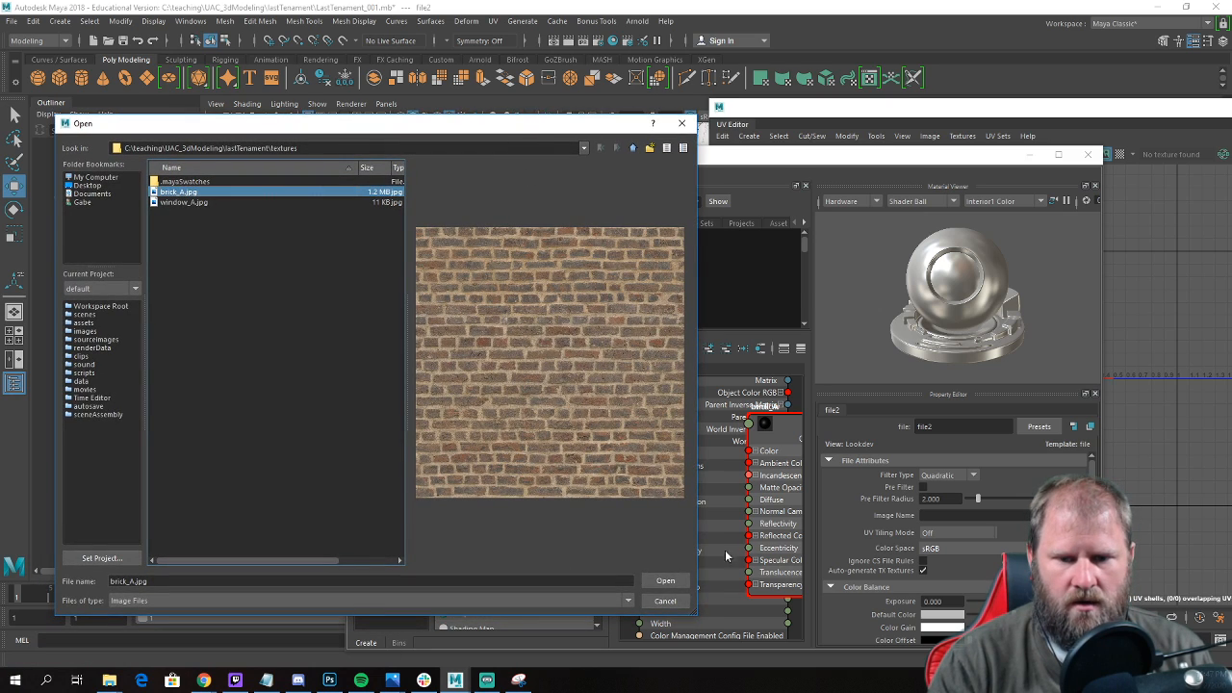
click(666, 580)
Move the Hypershade off the viewport and select the nine window faces on the building's front.
drag(625, 161, 995, 172)
alt+drag(473, 285, 441, 352)
click(441, 351)
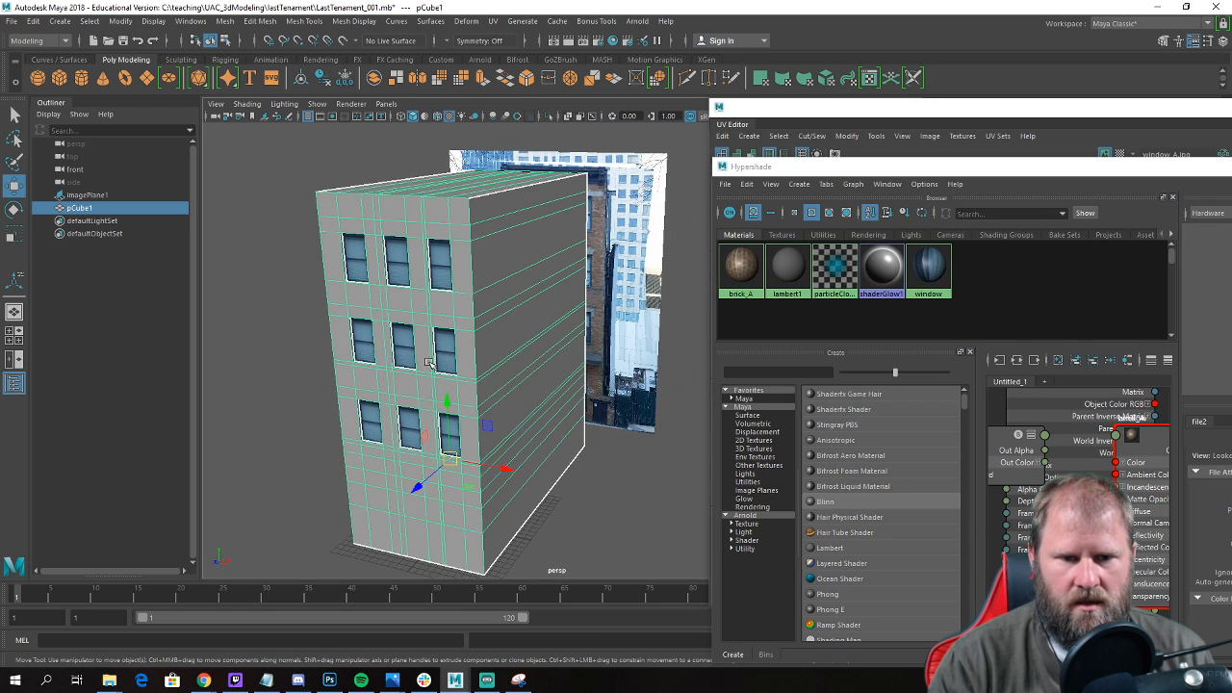
scroll(448, 323, up, 5)
right_click(454, 294)
click(453, 326)
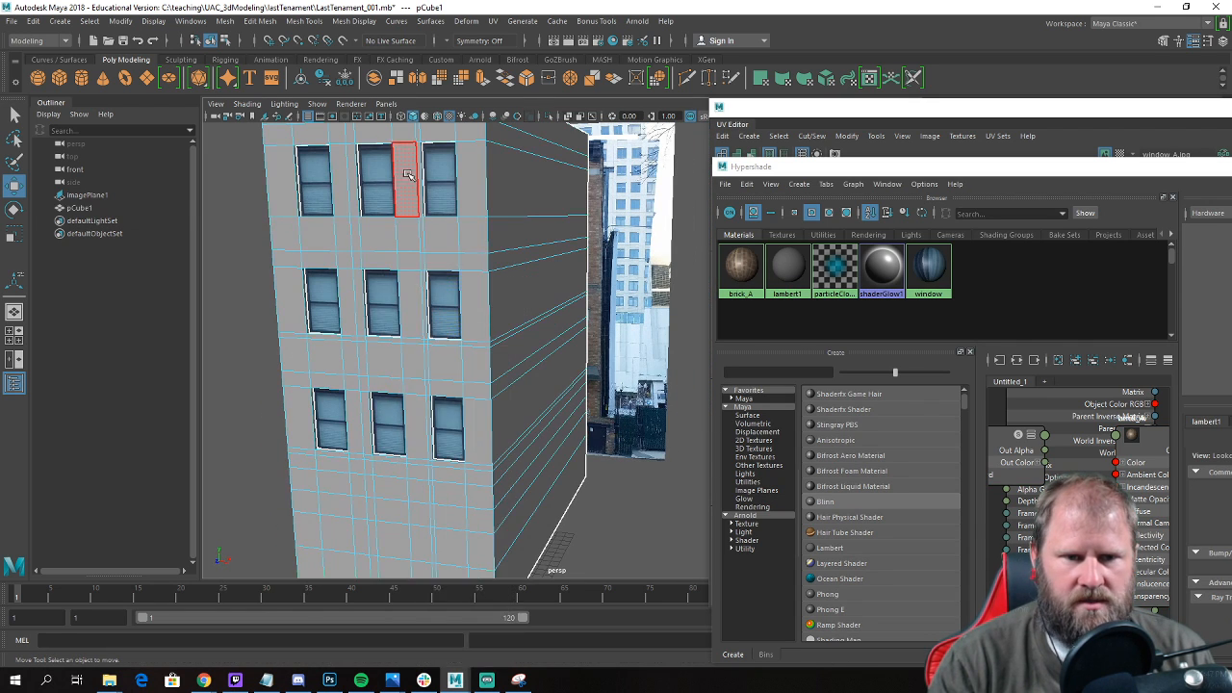
click(439, 168)
shift+click(444, 303)
shift+click(447, 424)
shift+click(388, 424)
shift+click(312, 310)
shift+click(328, 424)
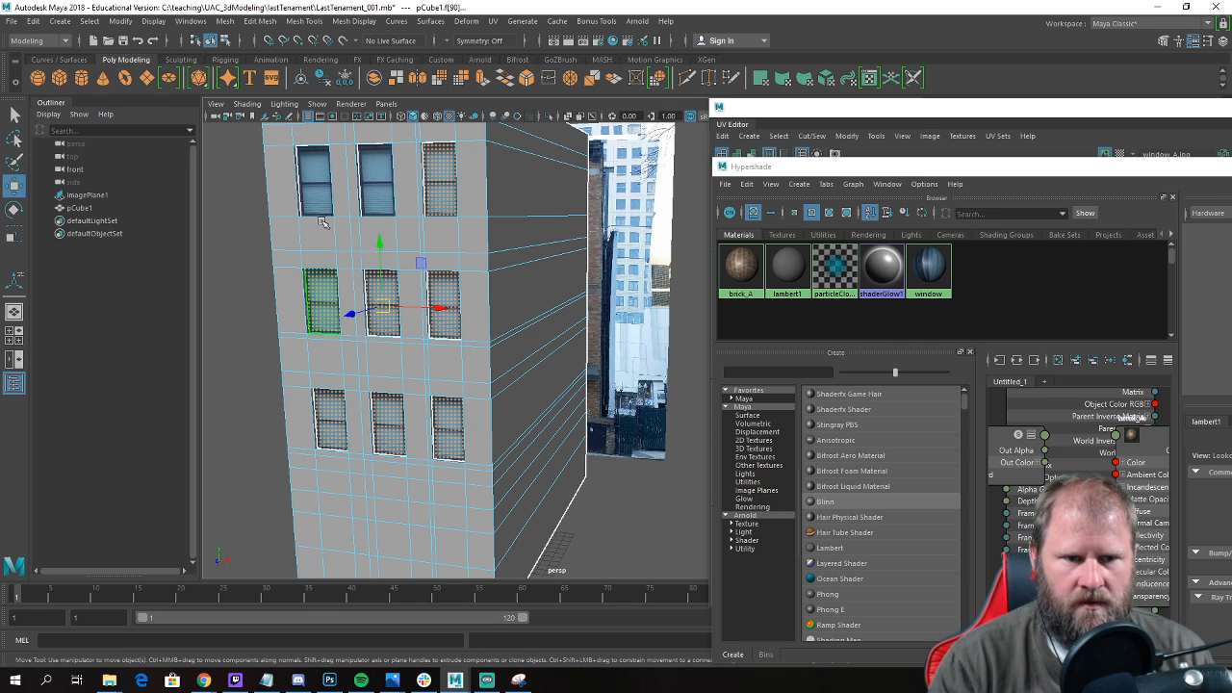
Invert the selection to every building face except the nine windows and assign the brick_A material to those faces.
alt+right_drag(449, 281, 406, 287)
alt+drag(406, 287, 399, 294)
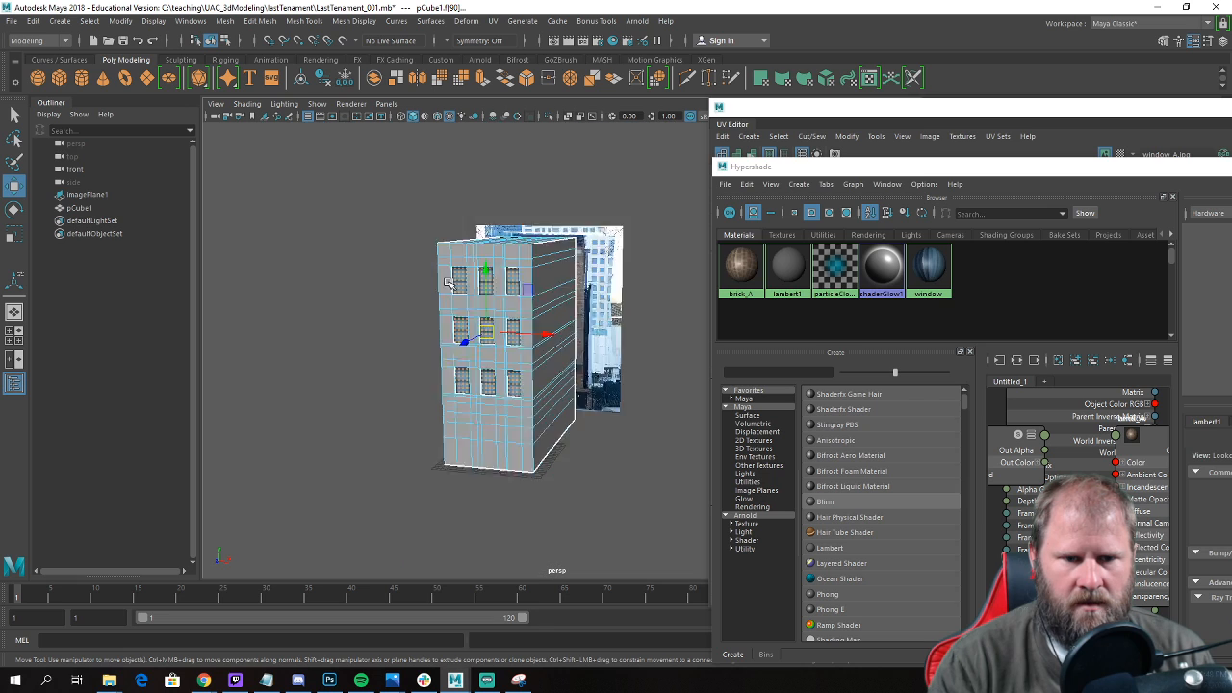
alt+right_drag(399, 294, 422, 300)
alt+drag(421, 300, 420, 316)
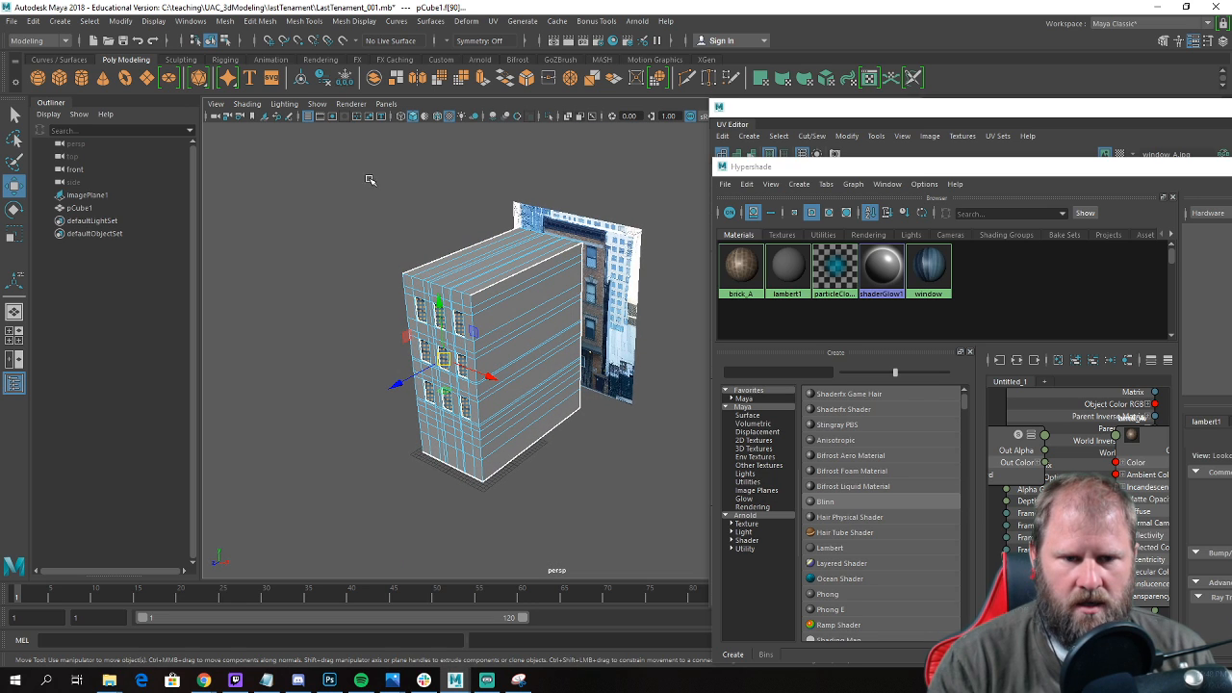
shift+drag(341, 183, 582, 585)
alt+right_drag(525, 414, 570, 424)
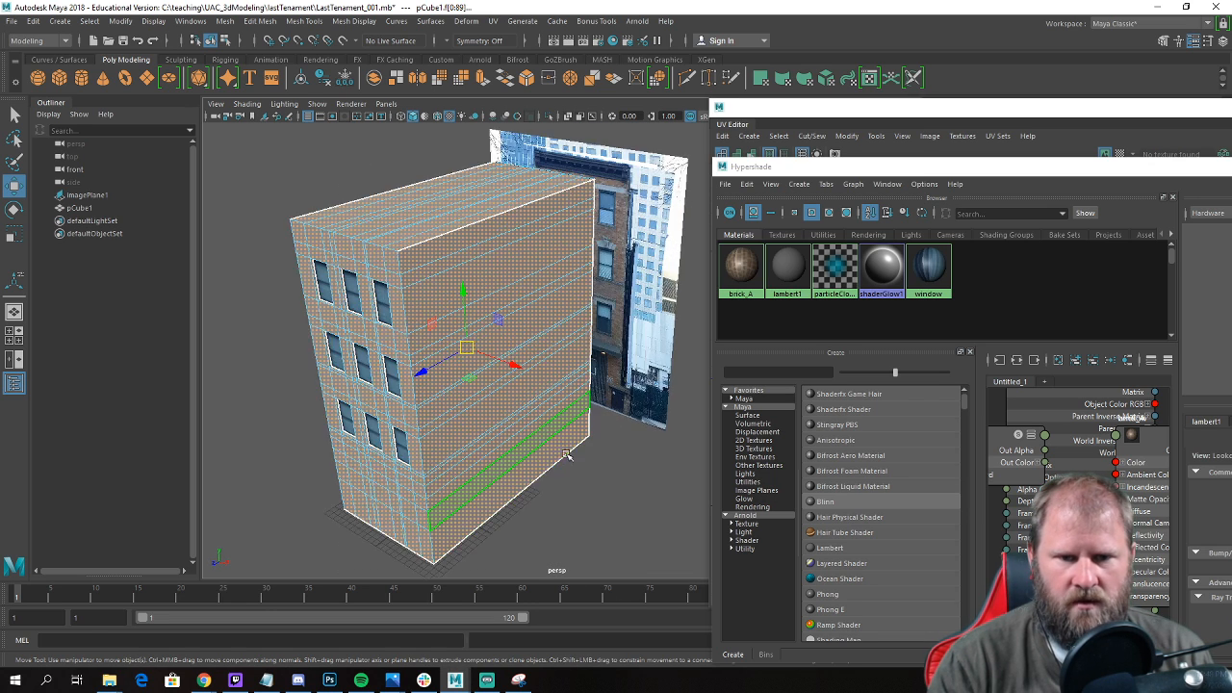
alt+drag(570, 423, 590, 402)
right_drag(741, 267, 677, 228)
mouse_move(317, 330)
alt+mouse_down()
mouse_move(344, 330)
mouse_move(319, 333)
alt+mouse_up()
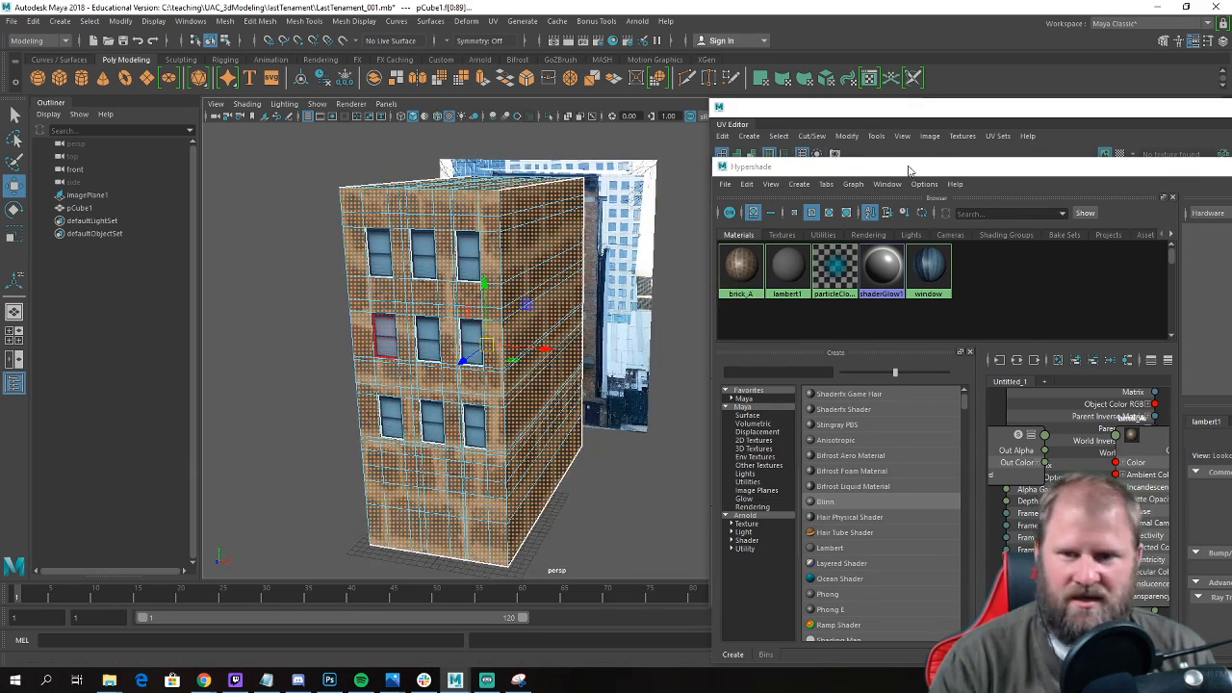
Apply automatic UV mapping to the selected brick faces.
click(492, 21)
click(540, 107)
alt+drag(626, 369, 588, 447)
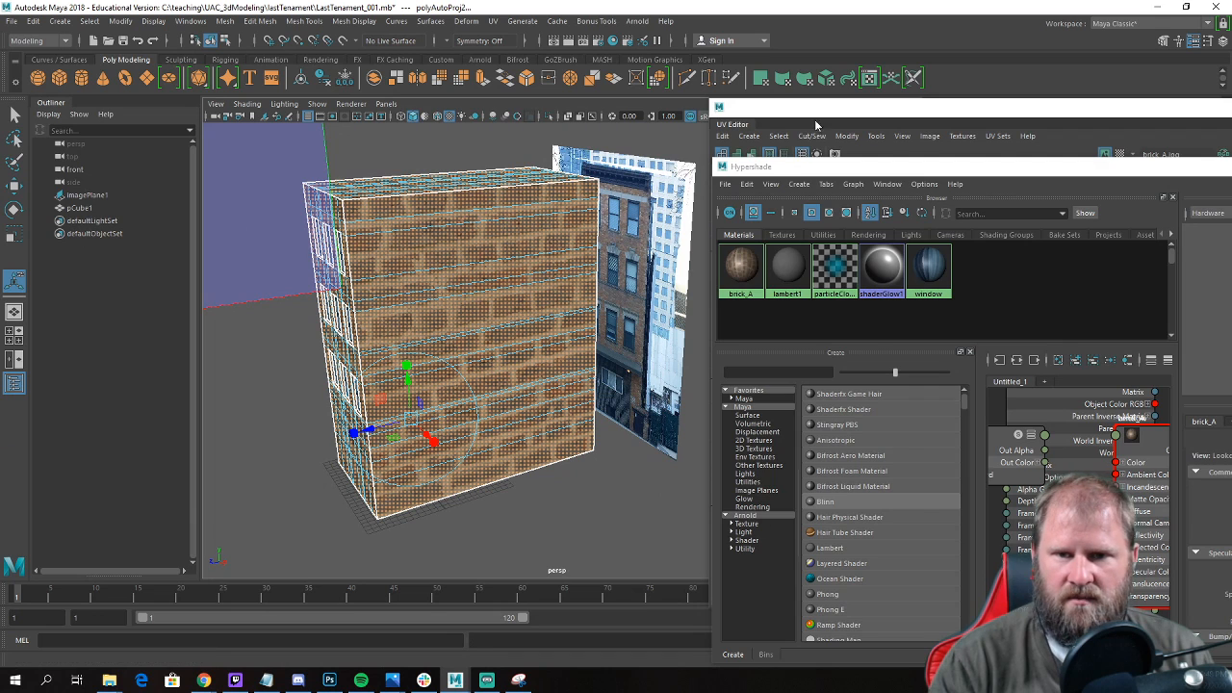
Select all the brick wall UVs in the UV Editor and move them off the texture tile into the empty space below.
click(812, 129)
alt+middle_drag(963, 357, 841, 333)
right_click(891, 322)
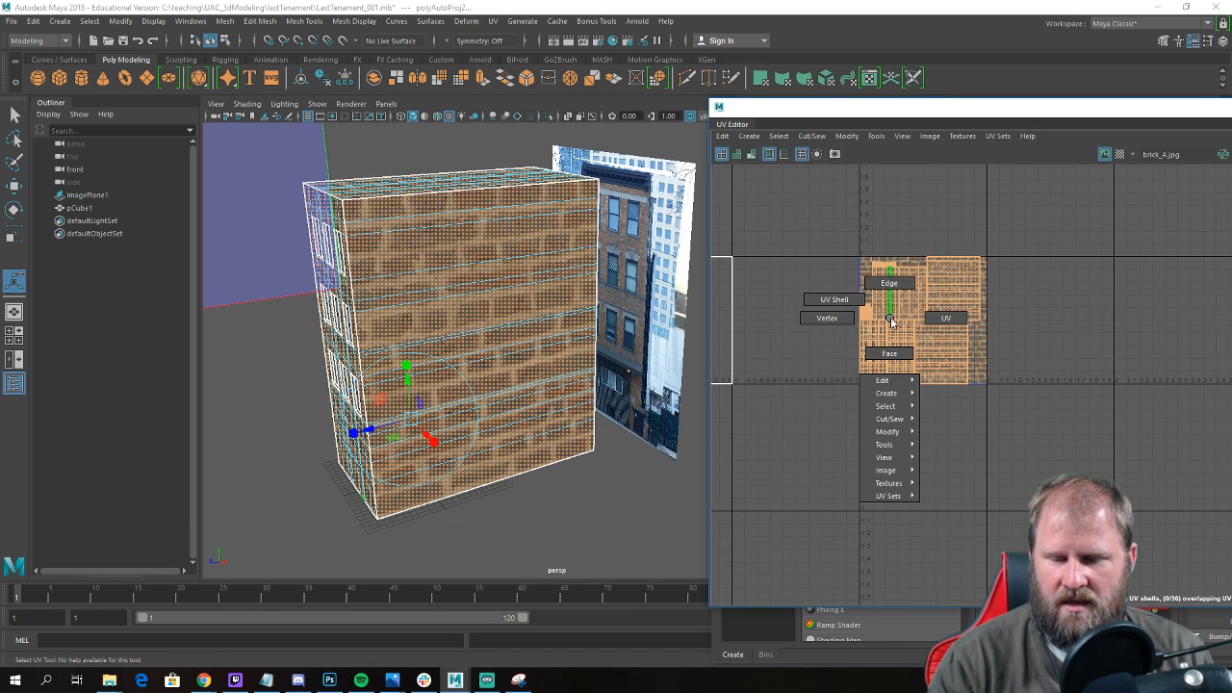
right_drag(957, 315, 962, 316)
drag(1030, 454, 783, 182)
key(w)
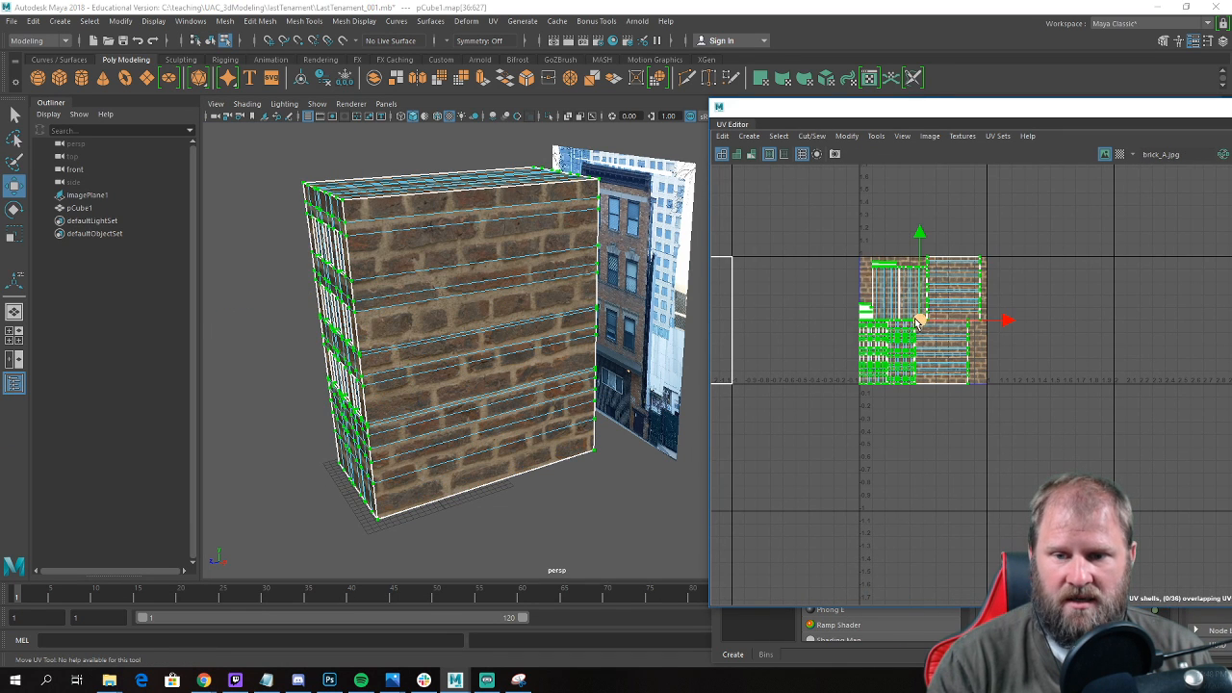
drag(886, 324, 905, 528)
alt+middle_drag(905, 528, 988, 379)
scroll(988, 379, up, 1)
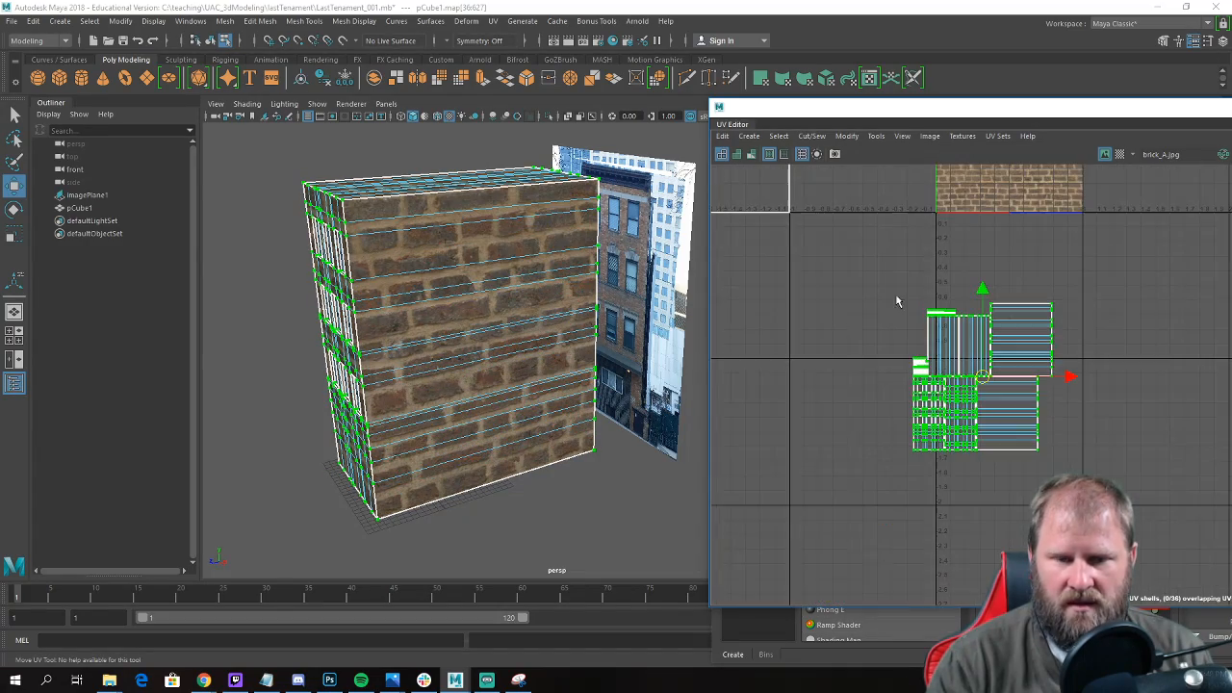
Select the UV shell of the windowed front facade and move it away from the other wall shells.
alt+drag(393, 268, 358, 309)
alt+drag(432, 317, 526, 293)
scroll(484, 315, up, 5)
scroll(974, 417, up, 3)
alt+middle_drag(991, 390, 1021, 297)
scroll(927, 377, up, 3)
right_drag(926, 358, 970, 356)
drag(896, 371, 911, 389)
shift+right_drag(912, 395, 942, 404)
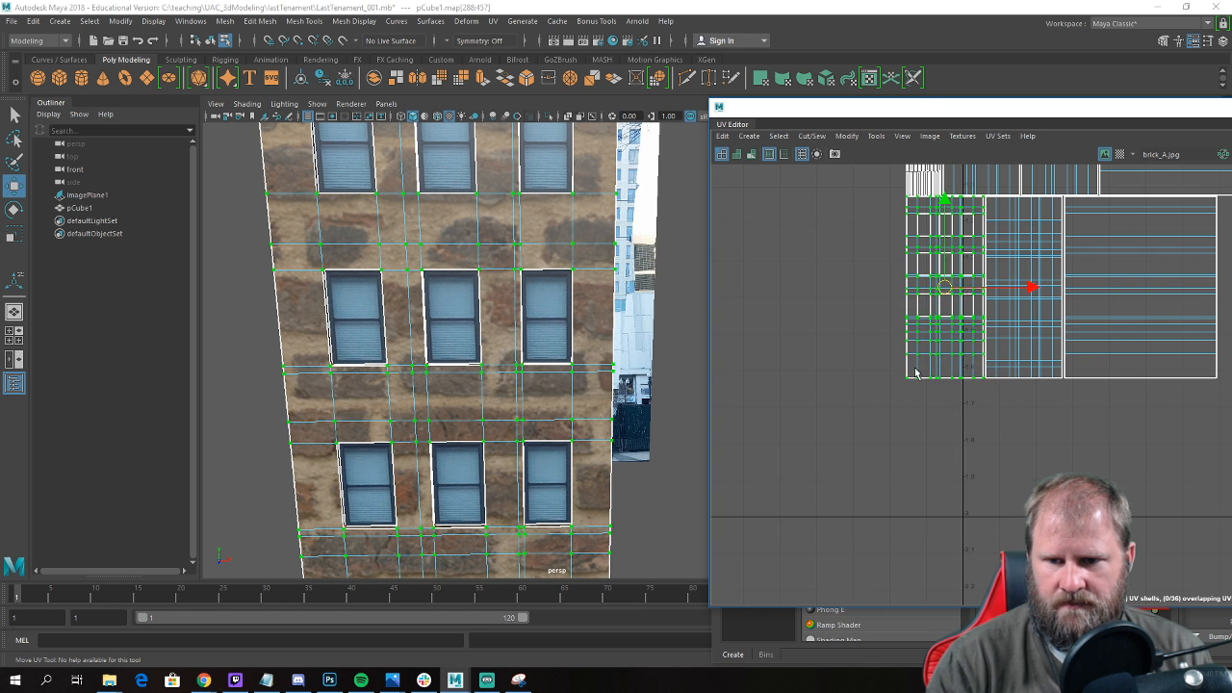
scroll(913, 372, down, 2)
drag(938, 305, 792, 368)
Select all the border edges down one side of the windowed front facade's UV shell.
scroll(862, 337, up, 2)
scroll(861, 336, up, 2)
right_drag(855, 281, 879, 242)
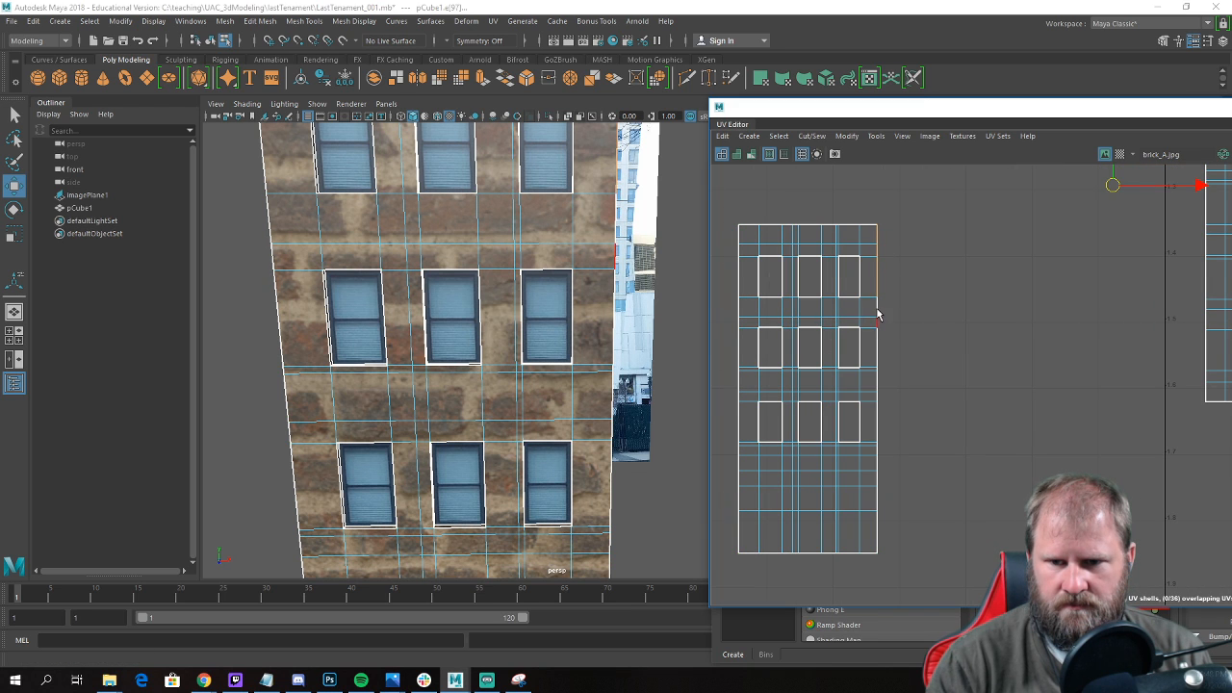
shift+click(879, 387)
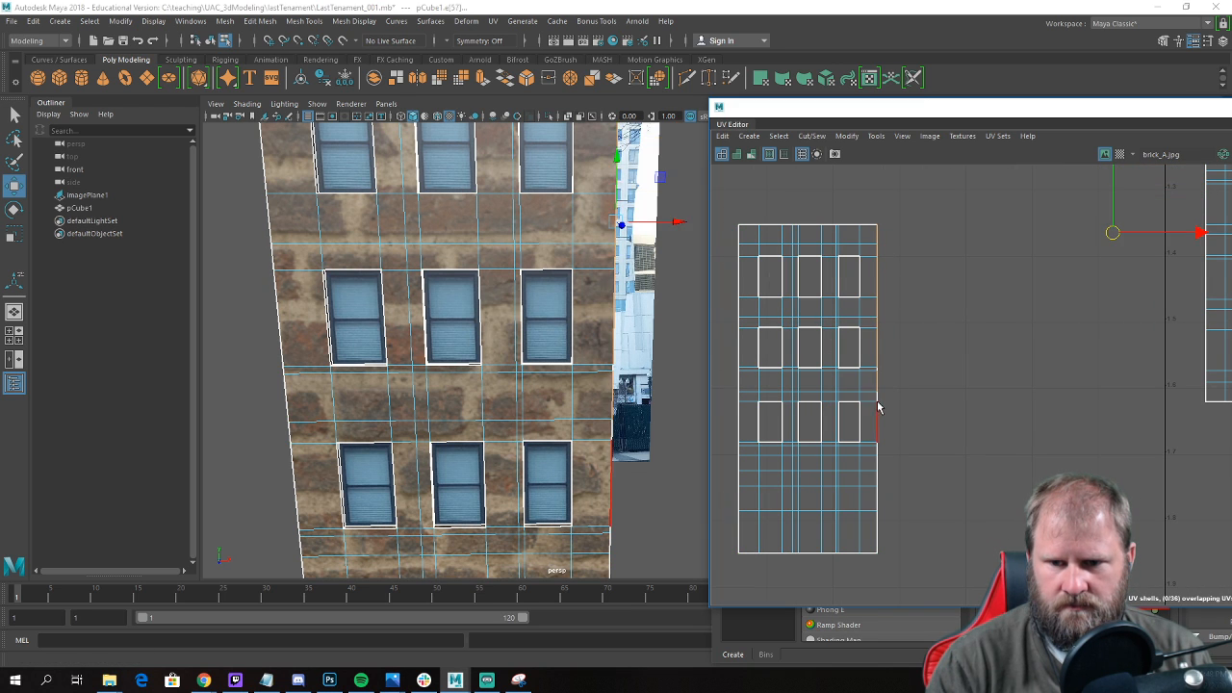
shift+click(879, 401)
scroll(877, 390, up, 3)
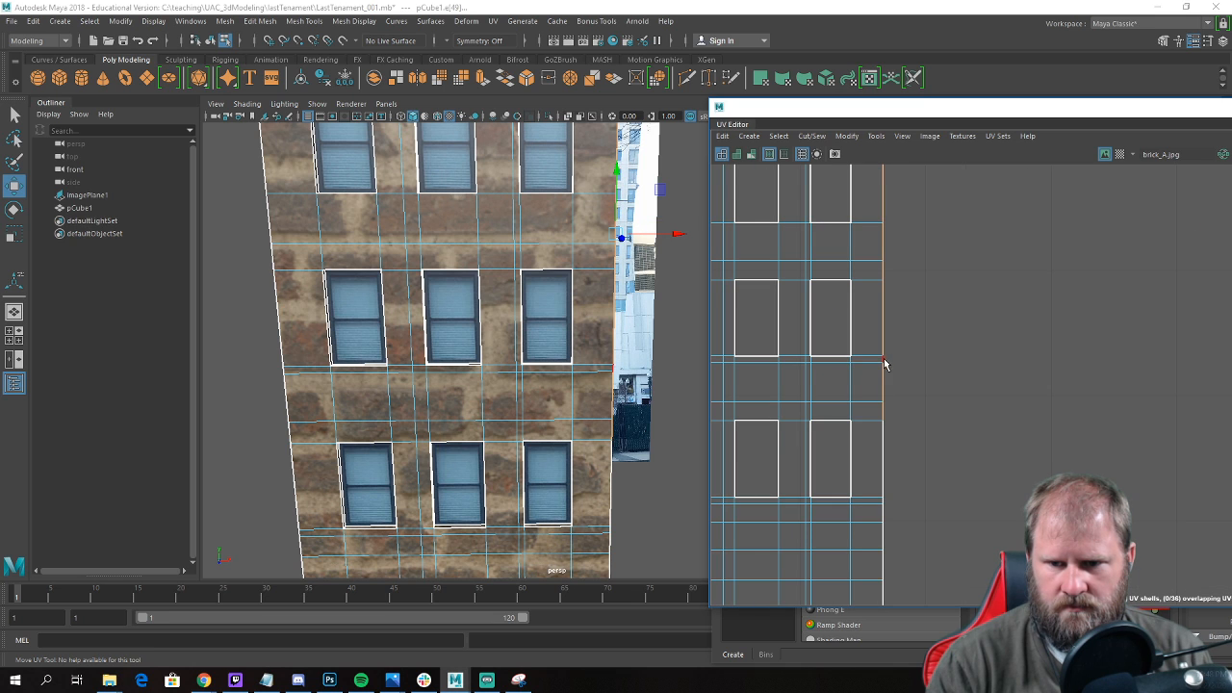
shift+click(887, 467)
alt+middle_drag(887, 476, 946, 261)
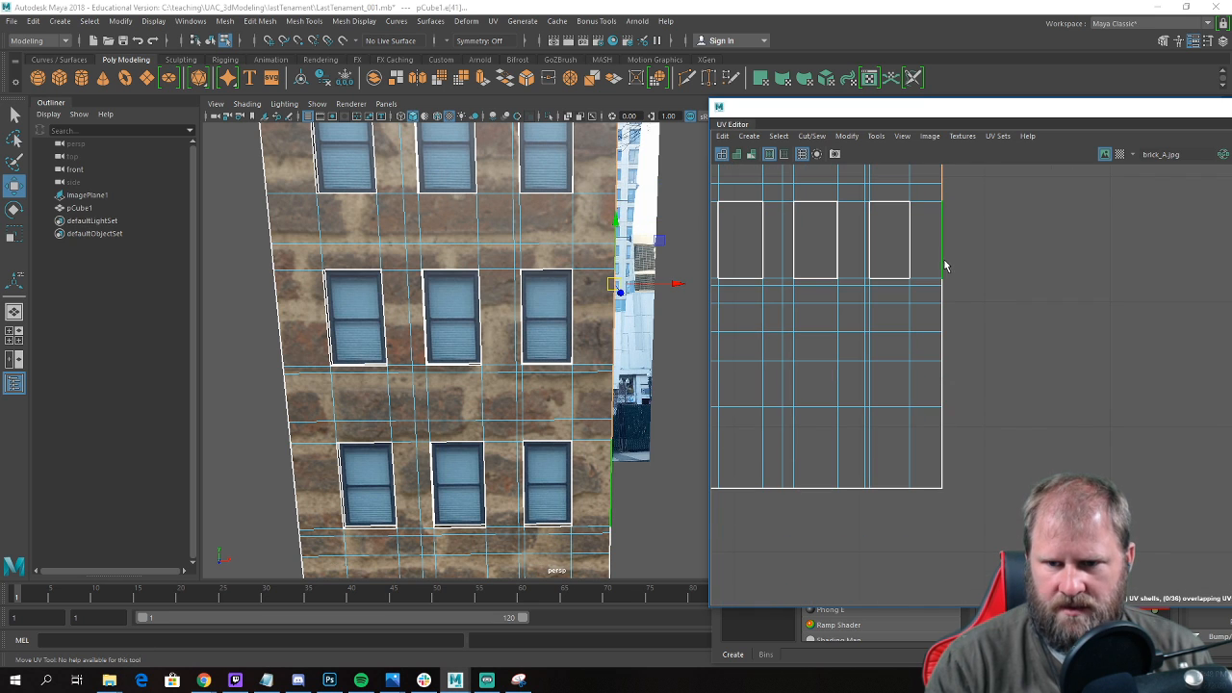
shift+click(944, 299)
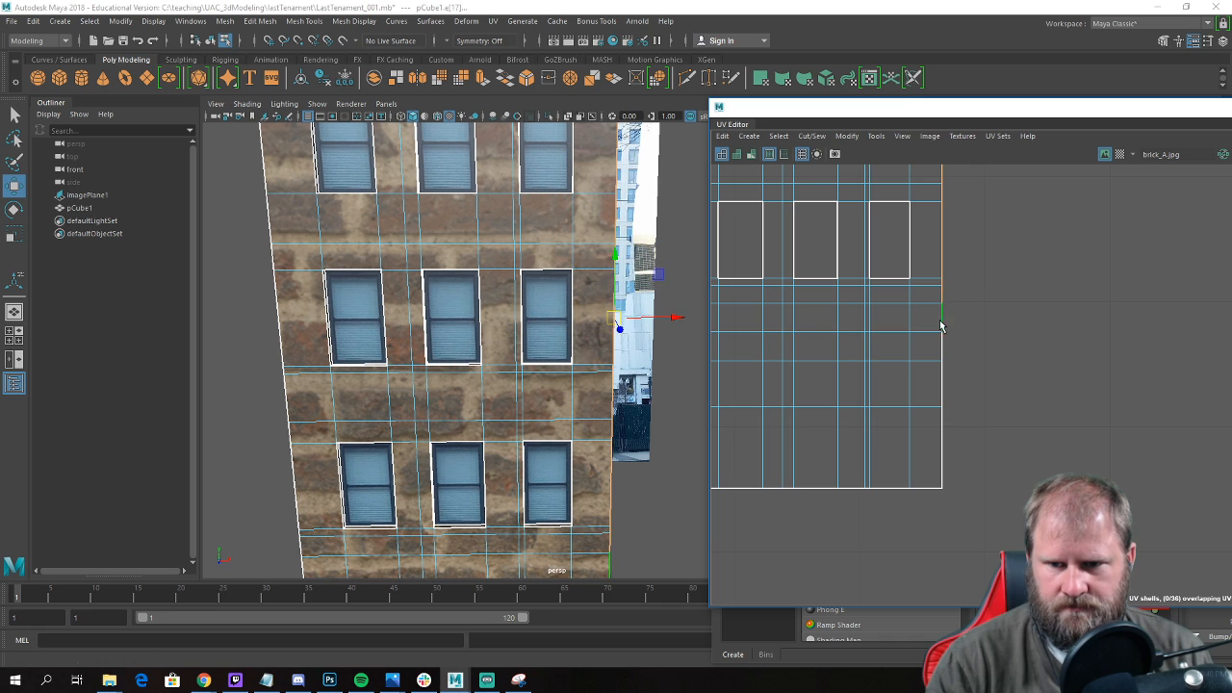
shift+click(945, 370)
shift+click(941, 424)
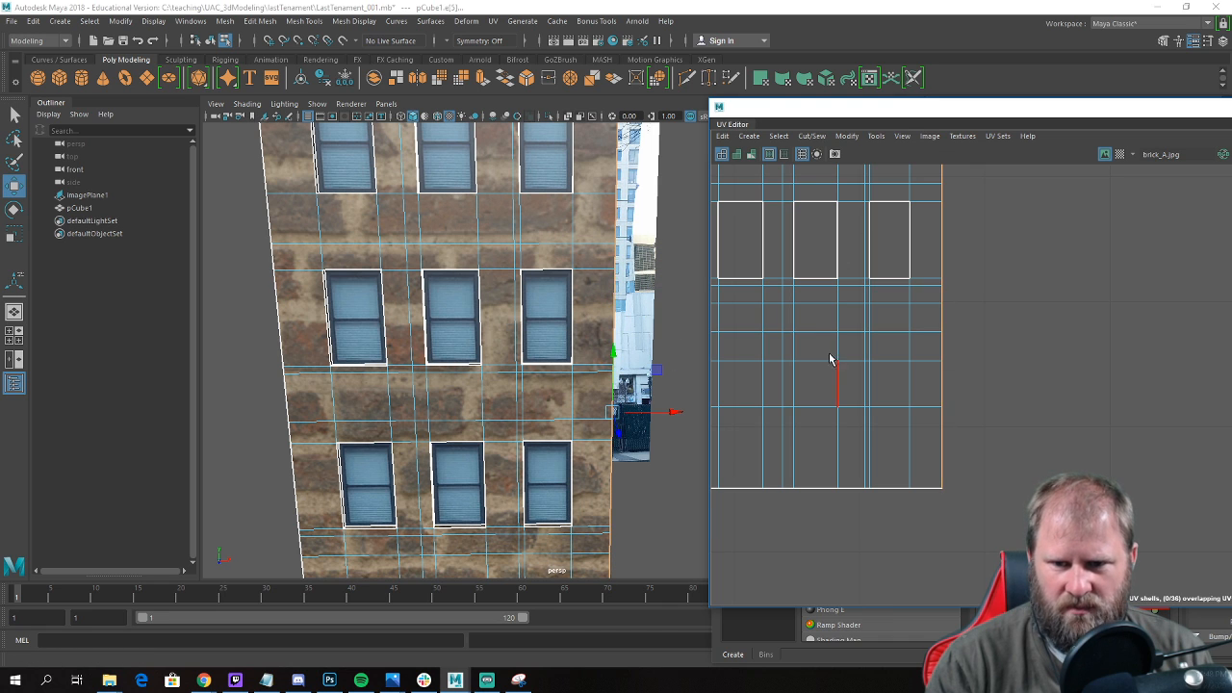
Move and sew the adjoining side wall's UVs onto the front facade shell.
alt+middle_drag(834, 385, 1065, 336)
shift+click(929, 400)
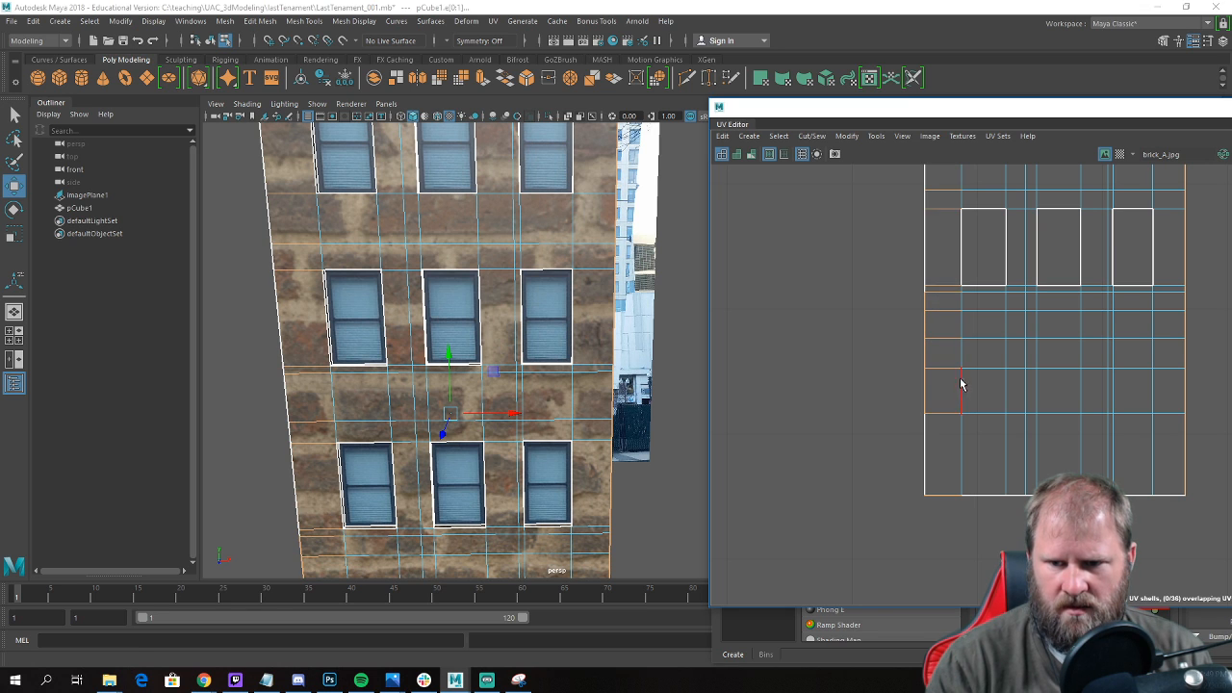
scroll(962, 388, down, 5)
drag(1023, 524, 974, 551)
shift+right_drag(971, 448, 974, 405)
alt+right_drag(1080, 324, 997, 327)
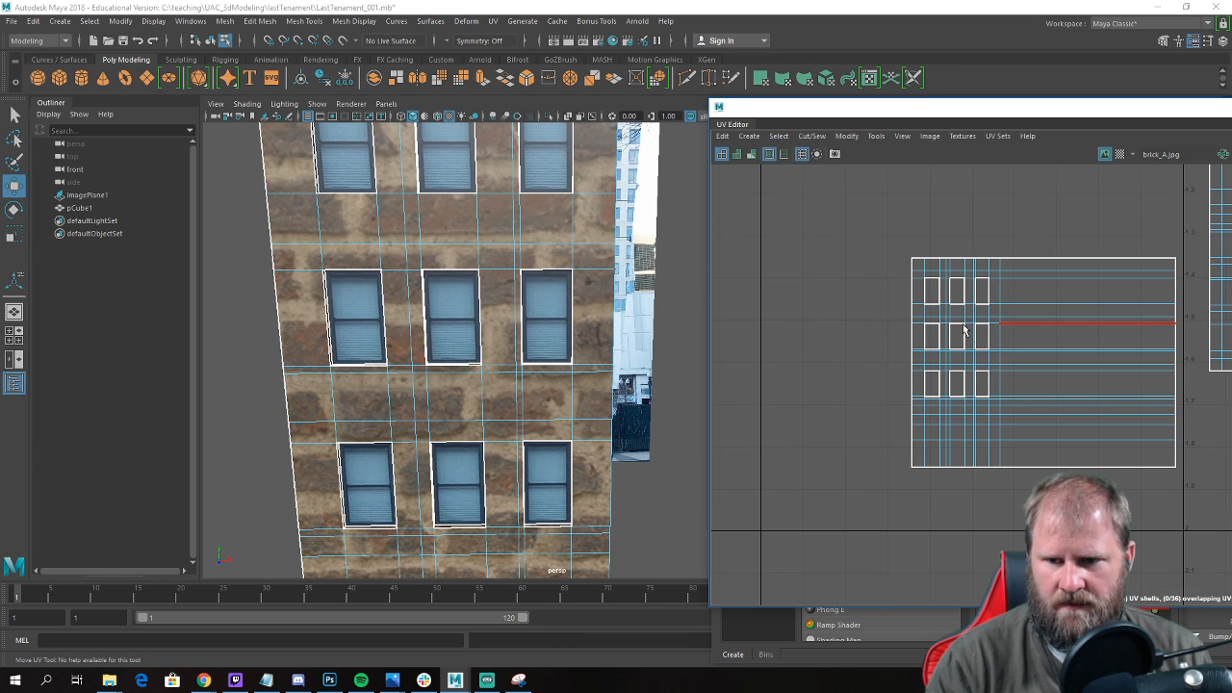
Move and sew the opposite side wall and the back wall onto the facade shell to form one continuous wall strip.
drag(913, 528, 912, 527)
ctrl+drag(1070, 519, 917, 190)
shift+right_drag(845, 306, 756, 310)
alt+middle_drag(852, 314, 950, 321)
drag(874, 261, 930, 501)
shift+right_drag(913, 272, 906, 228)
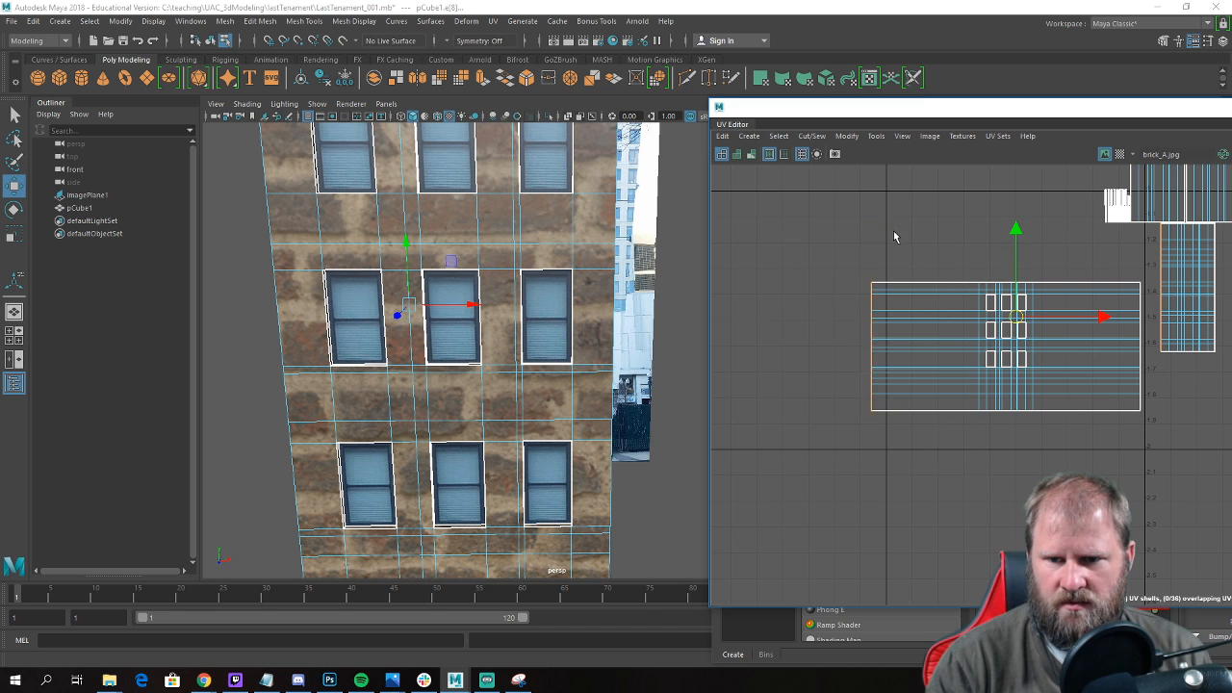
alt+middle_drag(959, 421, 888, 460)
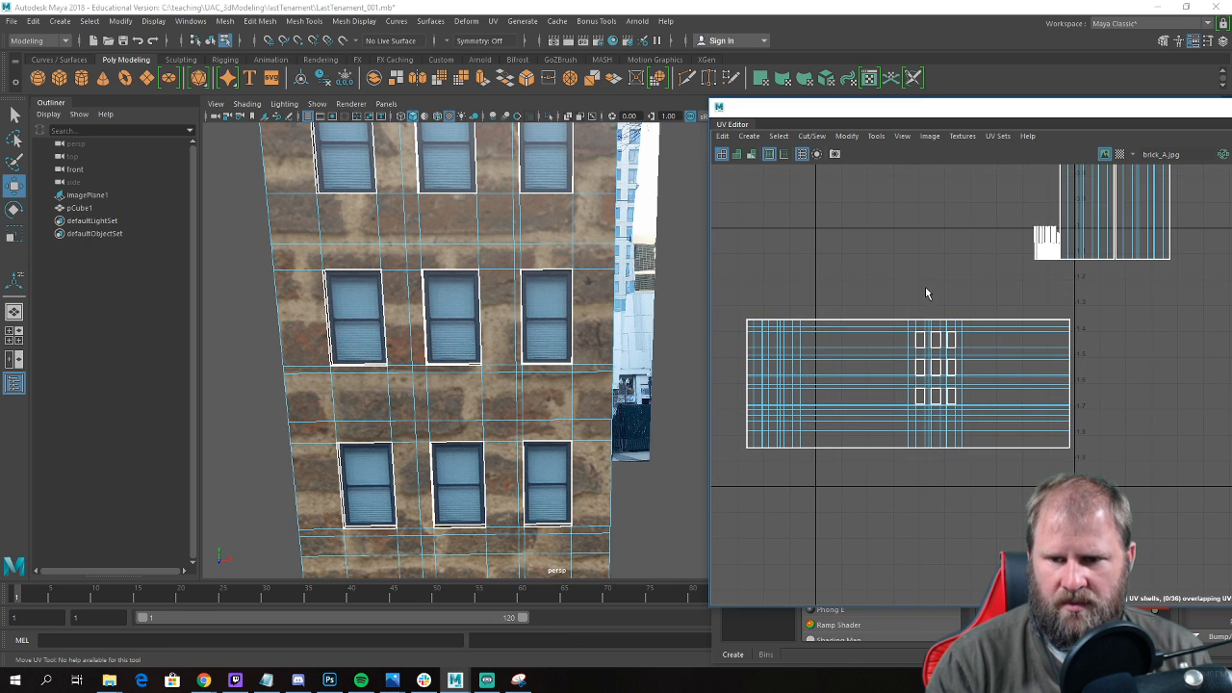
Sew the top reveal UVs of the three upper-row windows onto the facade shell.
scroll(920, 302, up, 4)
scroll(905, 316, down, 6)
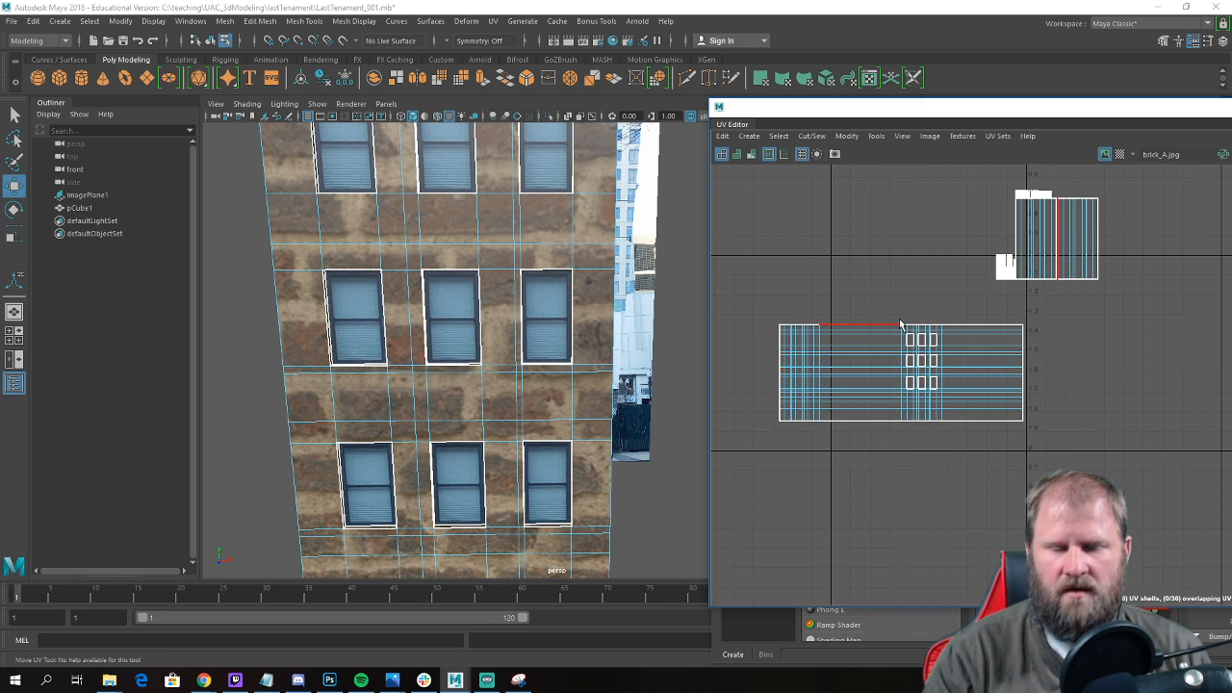
scroll(911, 337, up, 5)
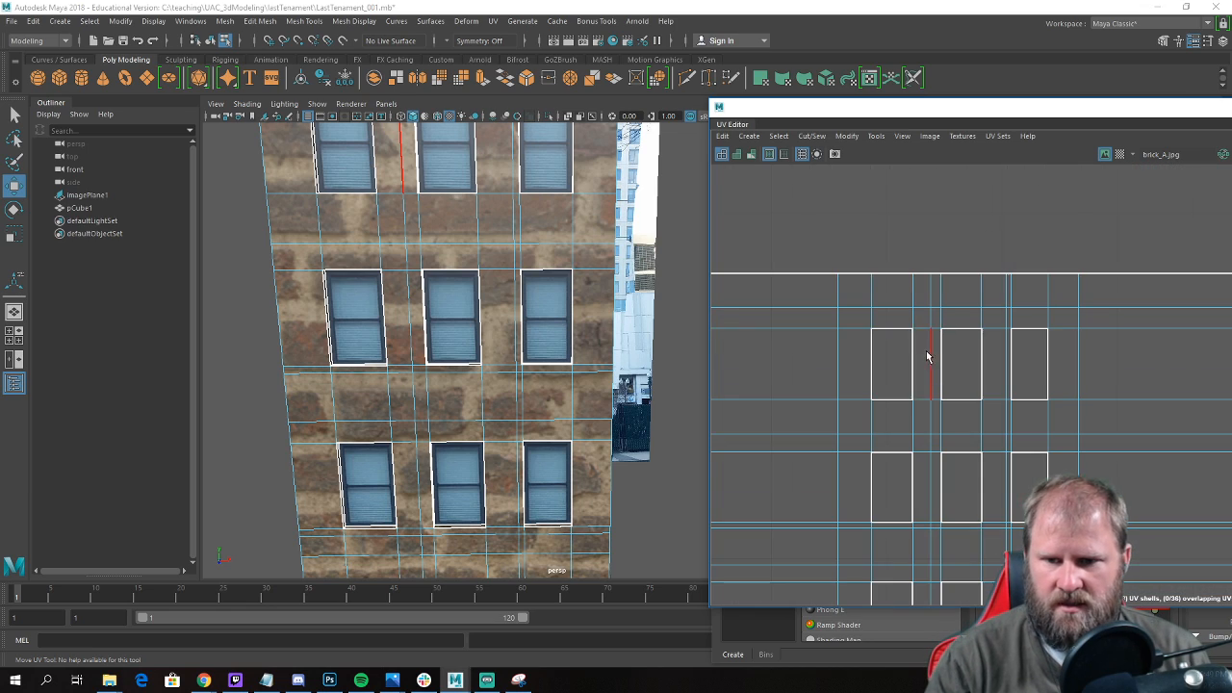
alt+drag(407, 308, 369, 331)
alt+middle_drag(369, 332, 671, 376)
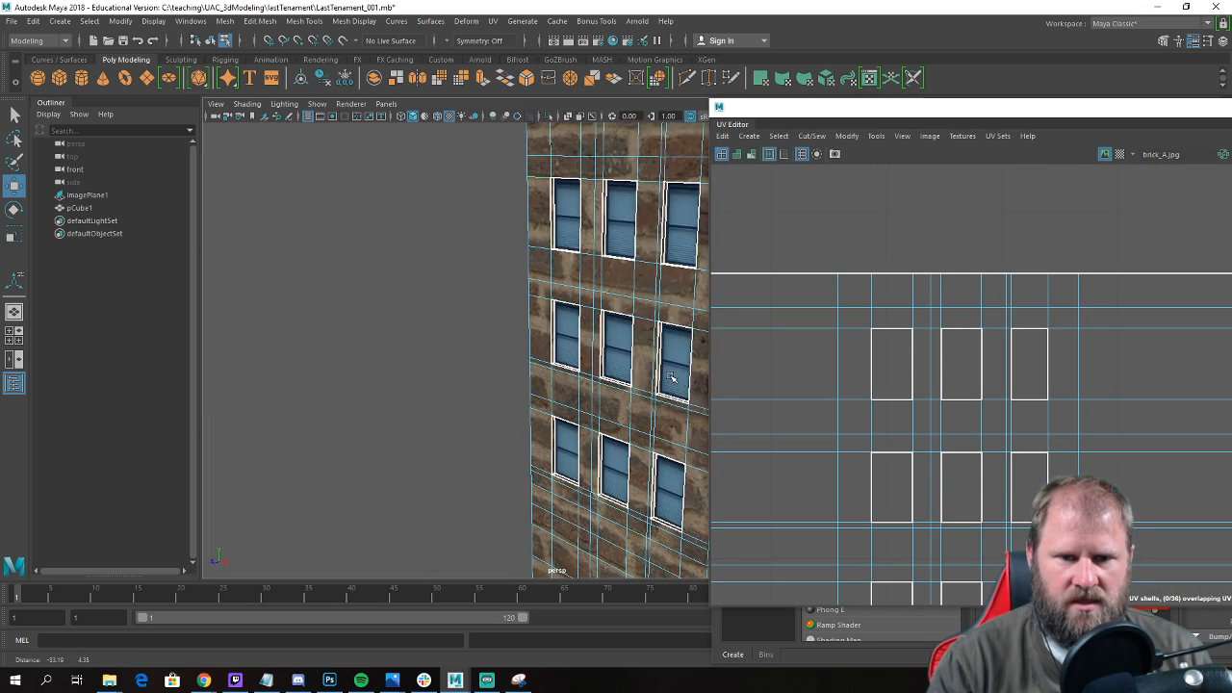
scroll(671, 376, up, 6)
alt+drag(578, 360, 404, 286)
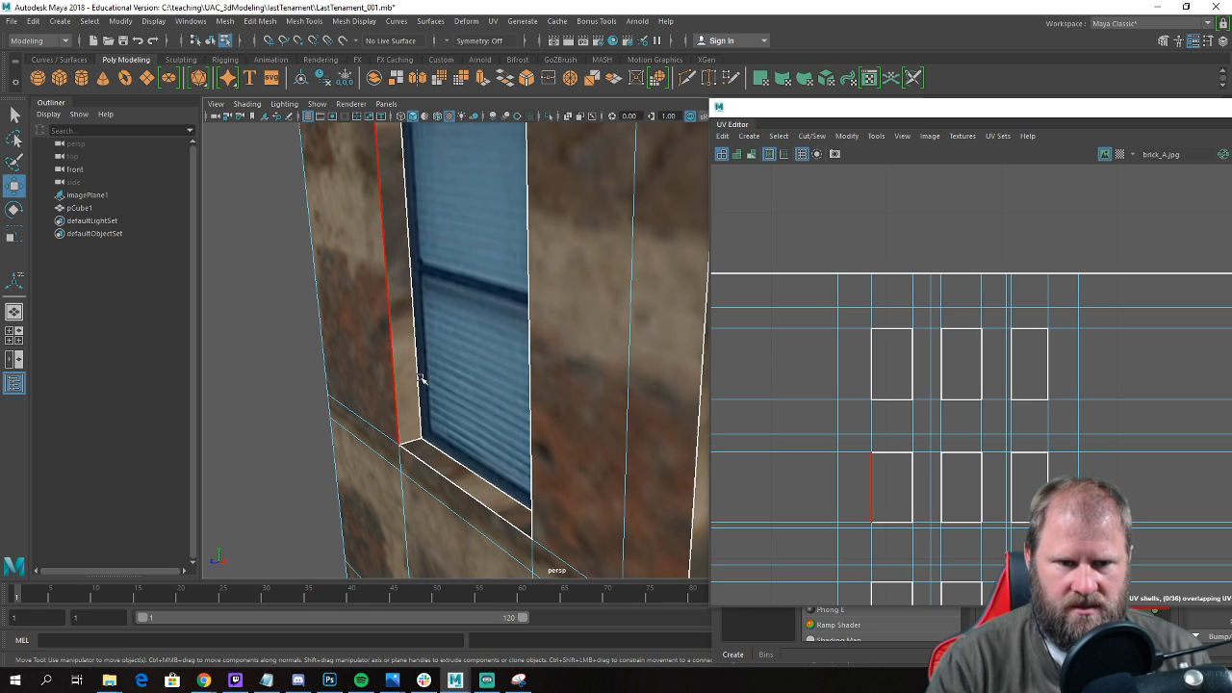
scroll(987, 396, down, 3)
right_click(871, 383)
right_drag(873, 375, 872, 351)
scroll(891, 348, up, 3)
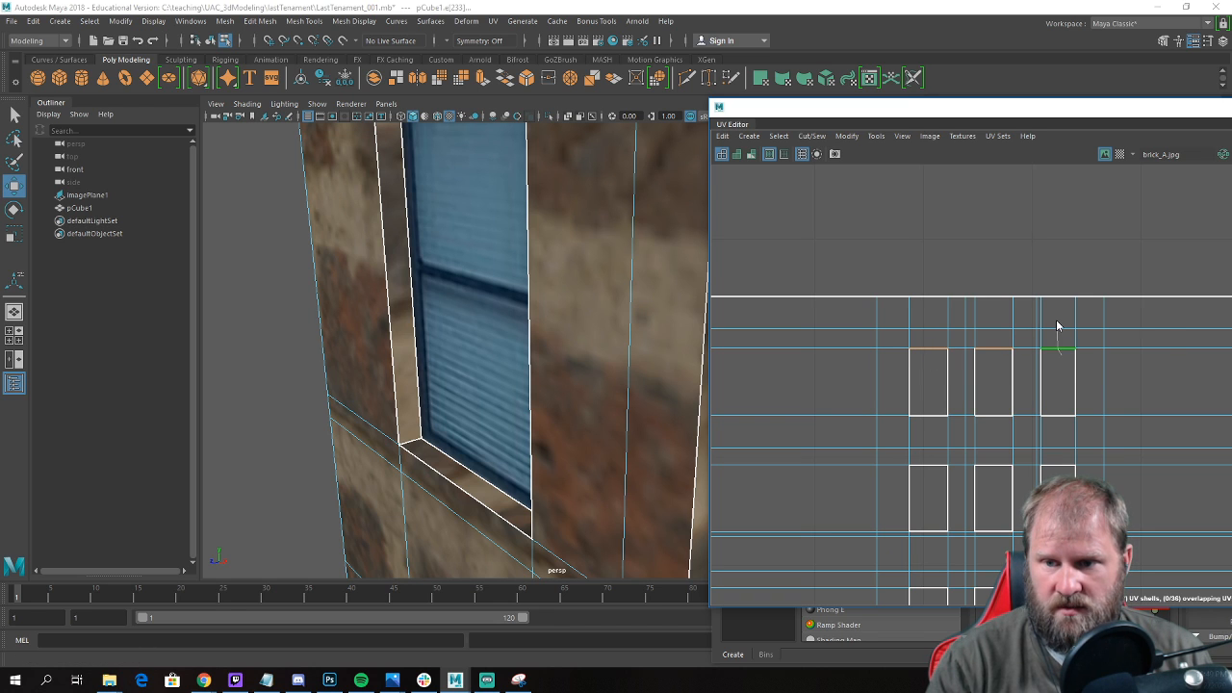
Sew the bottom and side reveal UVs of the three upper-row windows onto the facade shell.
scroll(1057, 332, up, 2)
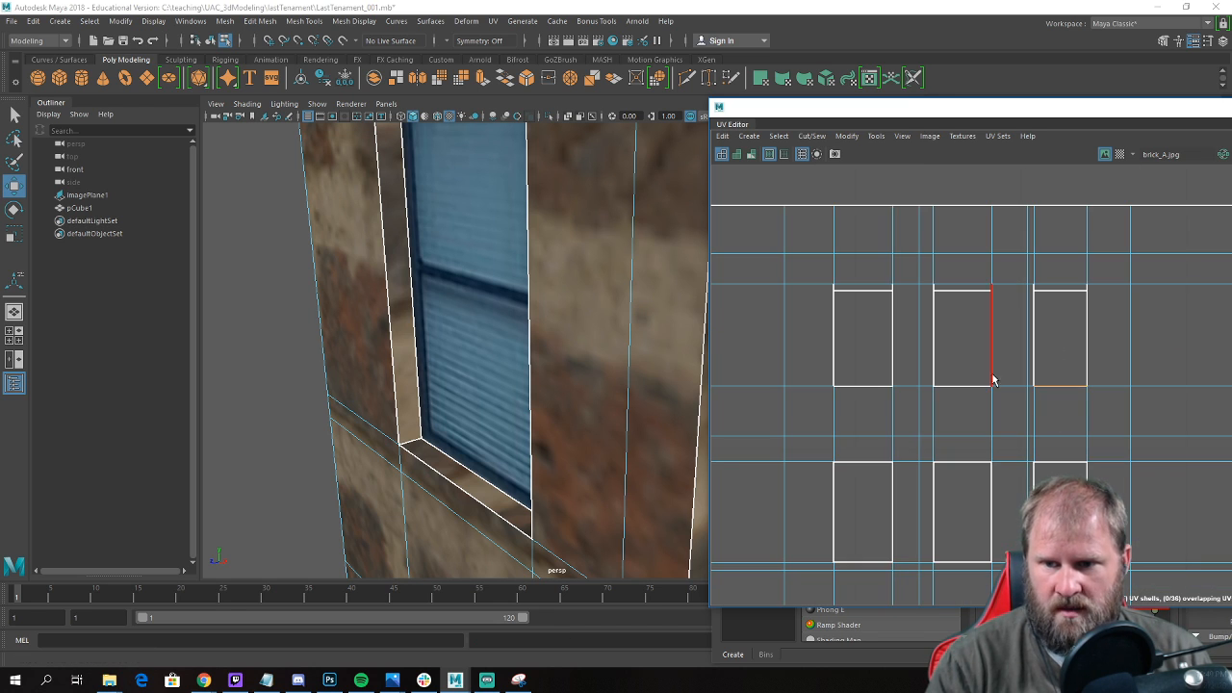
shift+drag(869, 396, 861, 401)
key(g)
click(812, 340)
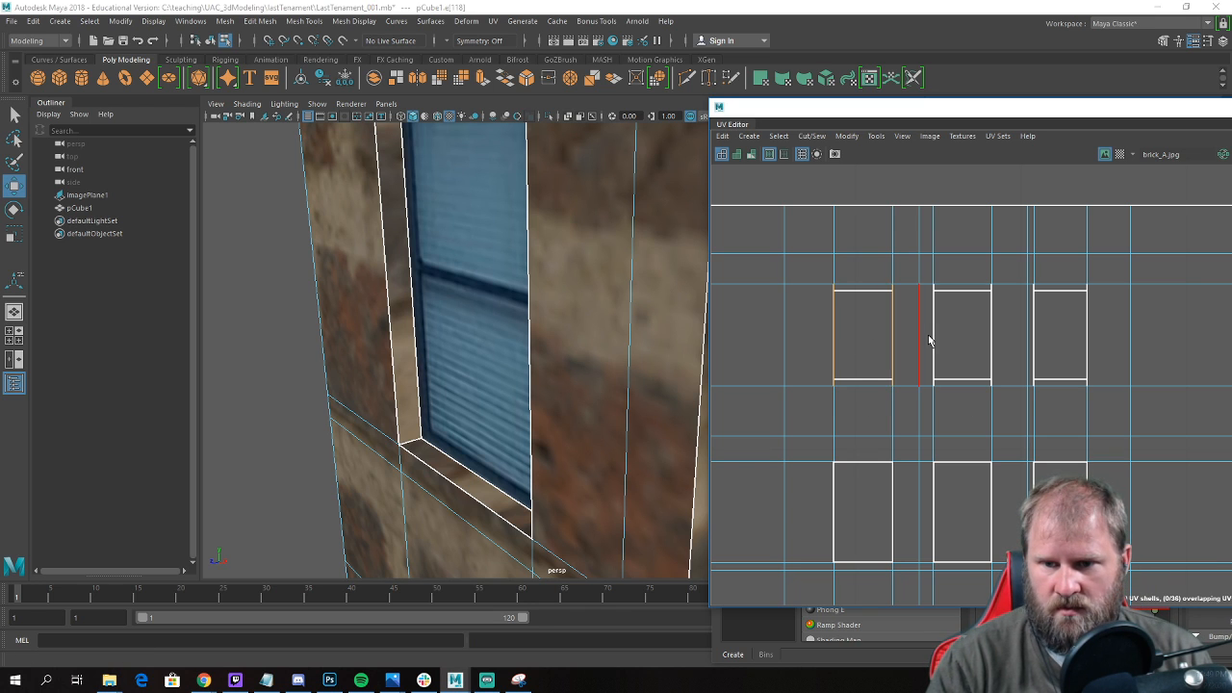
shift+click(992, 330)
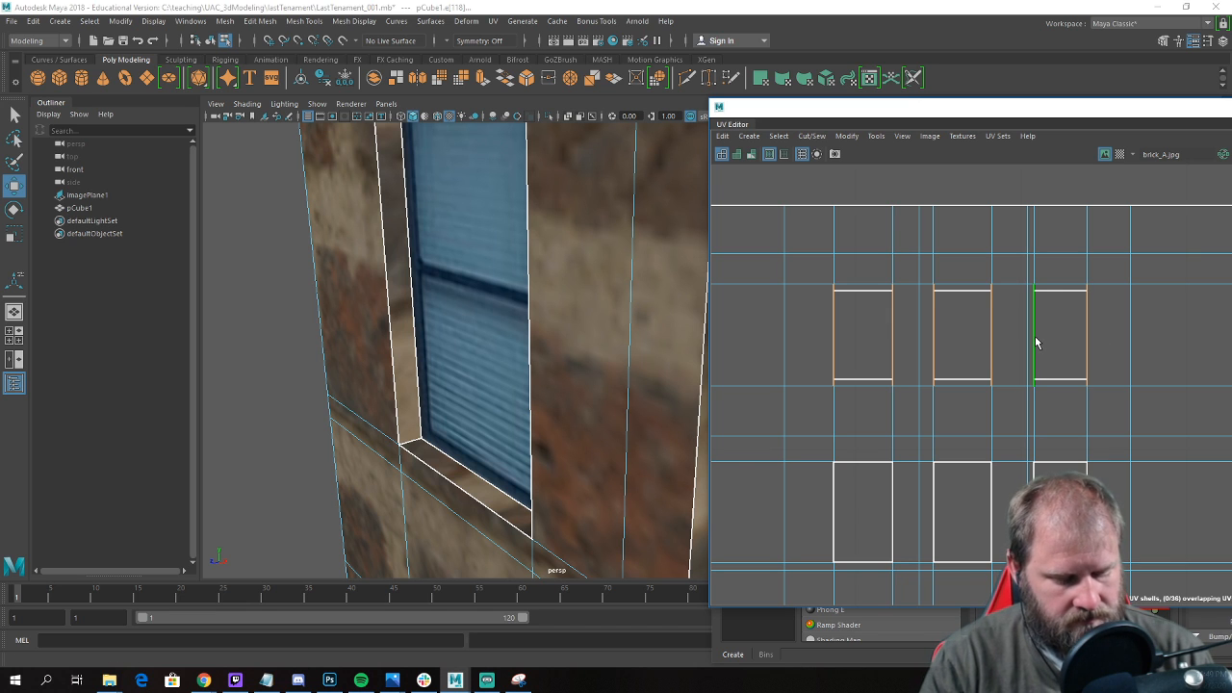
key(g)
Sew the top, bottom and side reveal UVs of the three middle-row windows onto the facade shell.
alt+middle_drag(990, 448, 1007, 290)
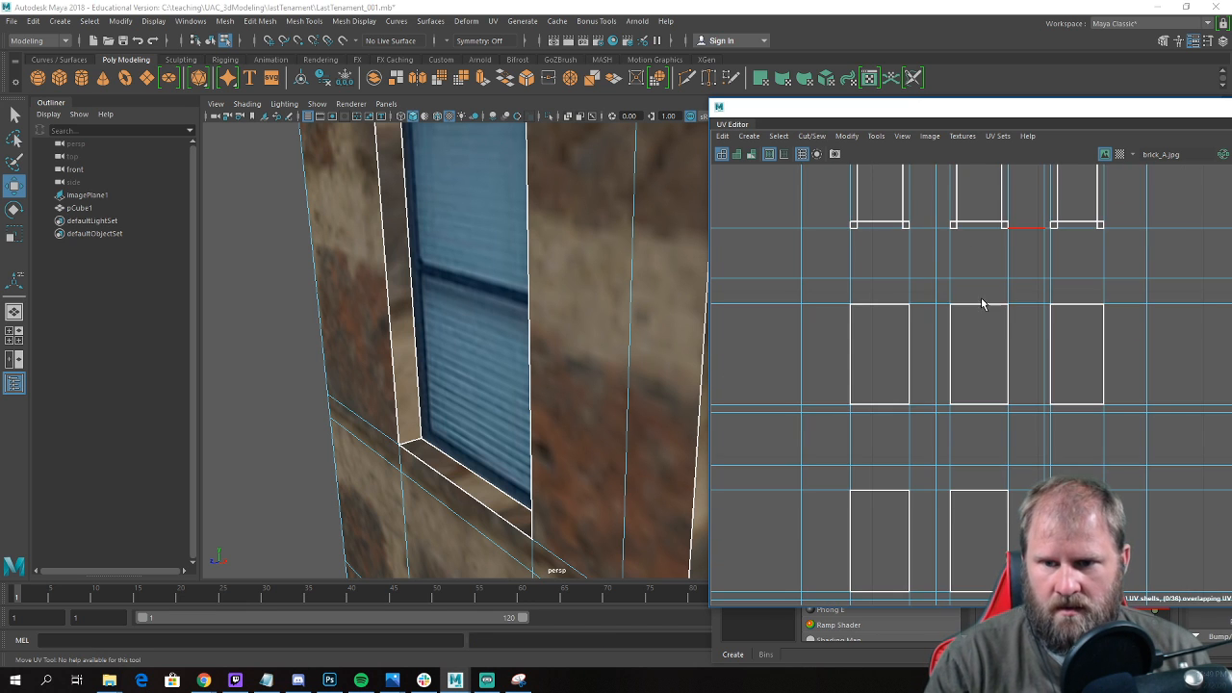
click(888, 405)
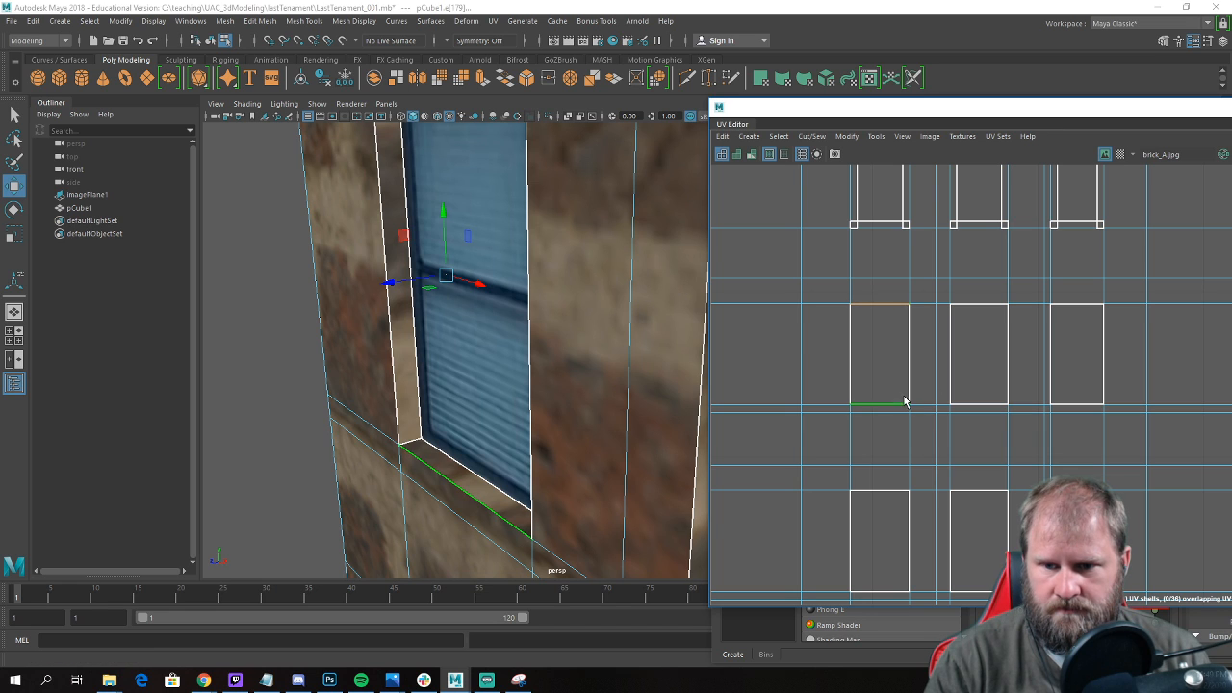
shift+click(985, 409)
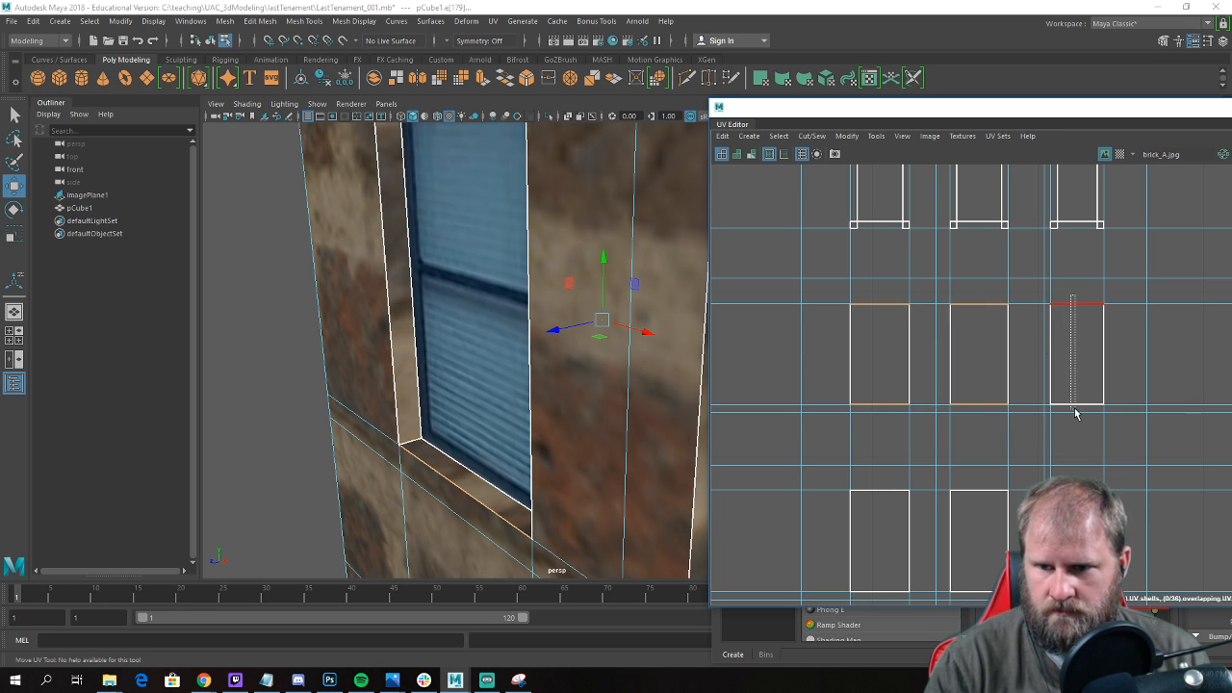
drag(1077, 414, 1073, 423)
drag(840, 344, 970, 345)
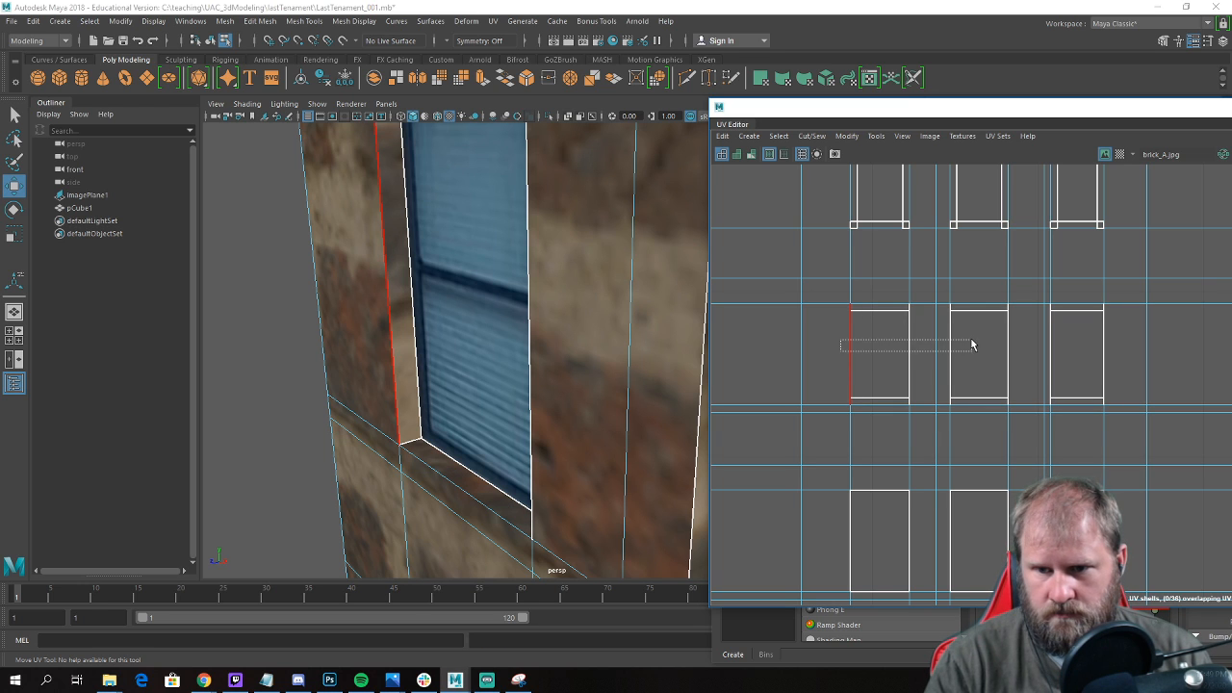
drag(1125, 355, 1124, 353)
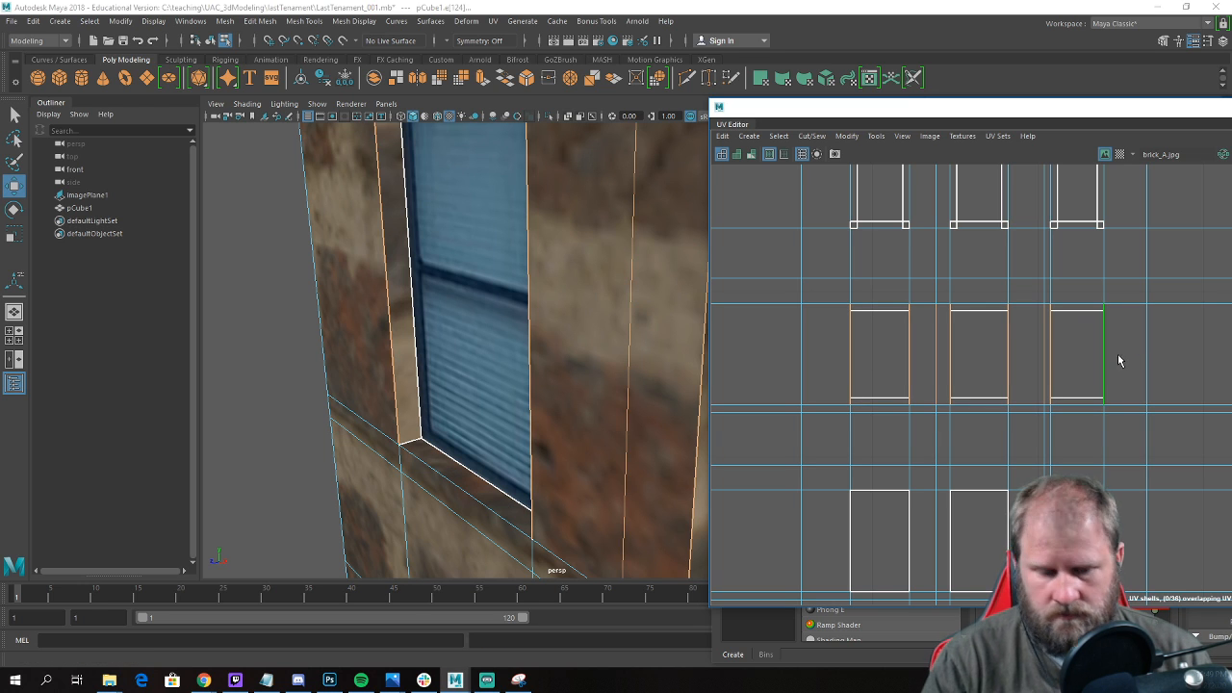
key(g)
Sew the top, bottom and side reveal UVs of the three lower-row windows onto the facade shell.
alt+middle_drag(995, 434, 996, 222)
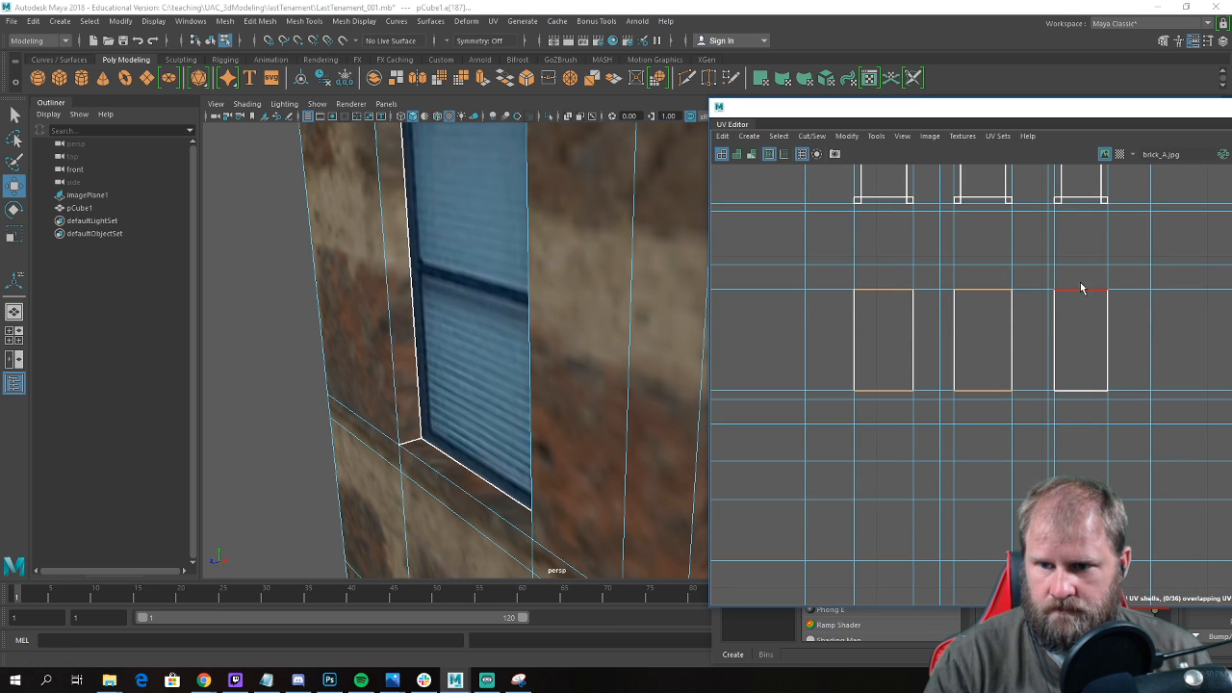
click(1084, 388)
key(g)
drag(834, 334, 1119, 329)
key(g)
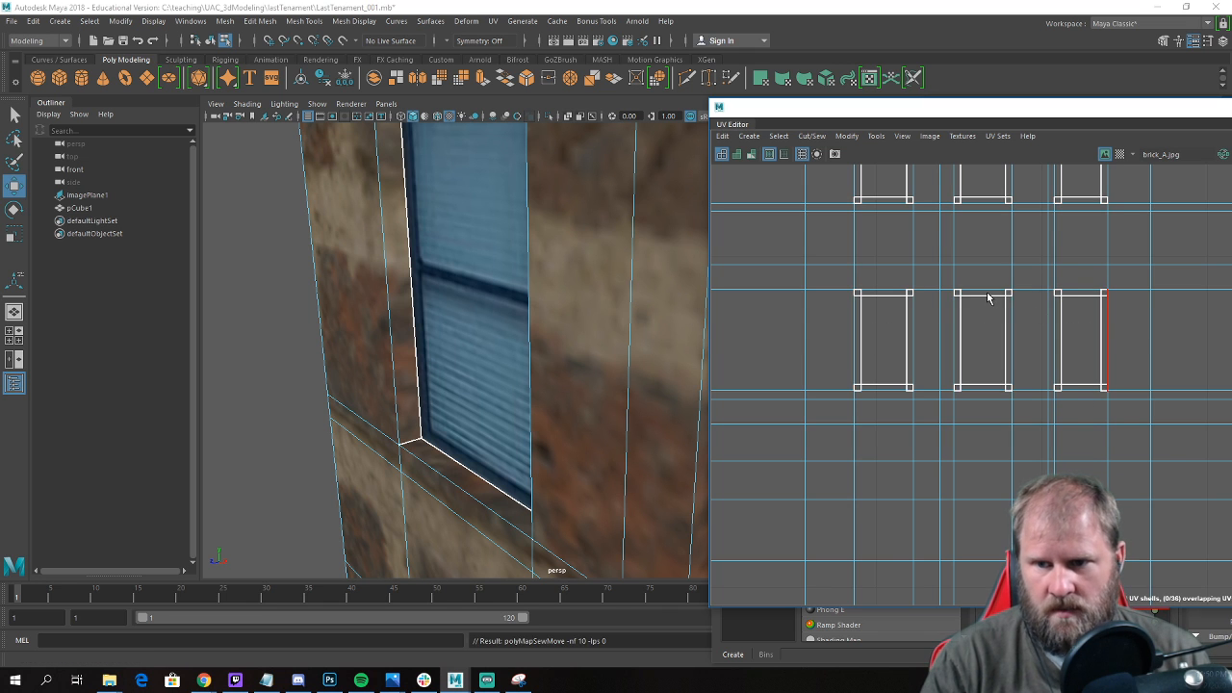
Examine the brick mapping on the building from several sides in the perspective view.
alt+right_drag(993, 300, 847, 306)
alt+right_drag(616, 301, 490, 286)
alt+drag(490, 286, 445, 289)
alt+right_drag(445, 289, 537, 320)
alt+drag(537, 320, 410, 380)
click(401, 390)
alt+right_drag(398, 271, 426, 299)
click(426, 300)
alt+drag(427, 299, 333, 289)
alt+right_drag(334, 289, 245, 291)
alt+drag(356, 292, 407, 296)
right_drag(407, 296, 454, 273)
click(523, 375)
alt+right_drag(523, 376, 452, 424)
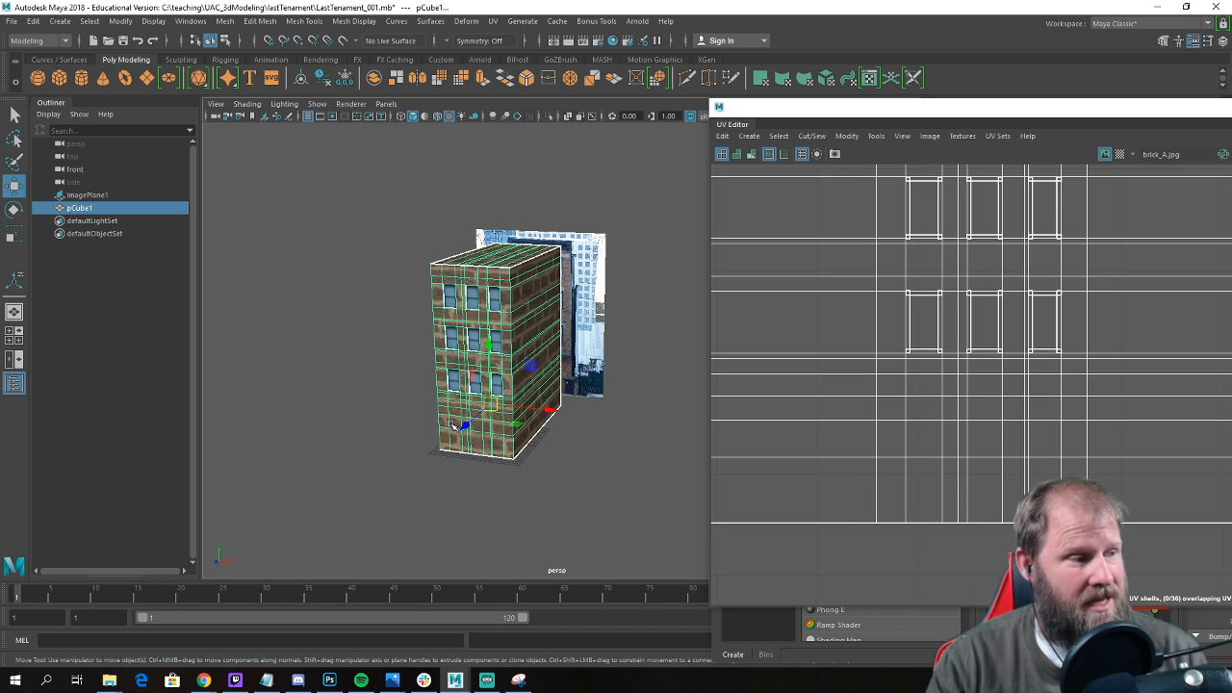
Select the faces on the underside of the building and delete them.
alt+drag(636, 428, 491, 345)
right_drag(491, 339, 494, 361)
click(493, 356)
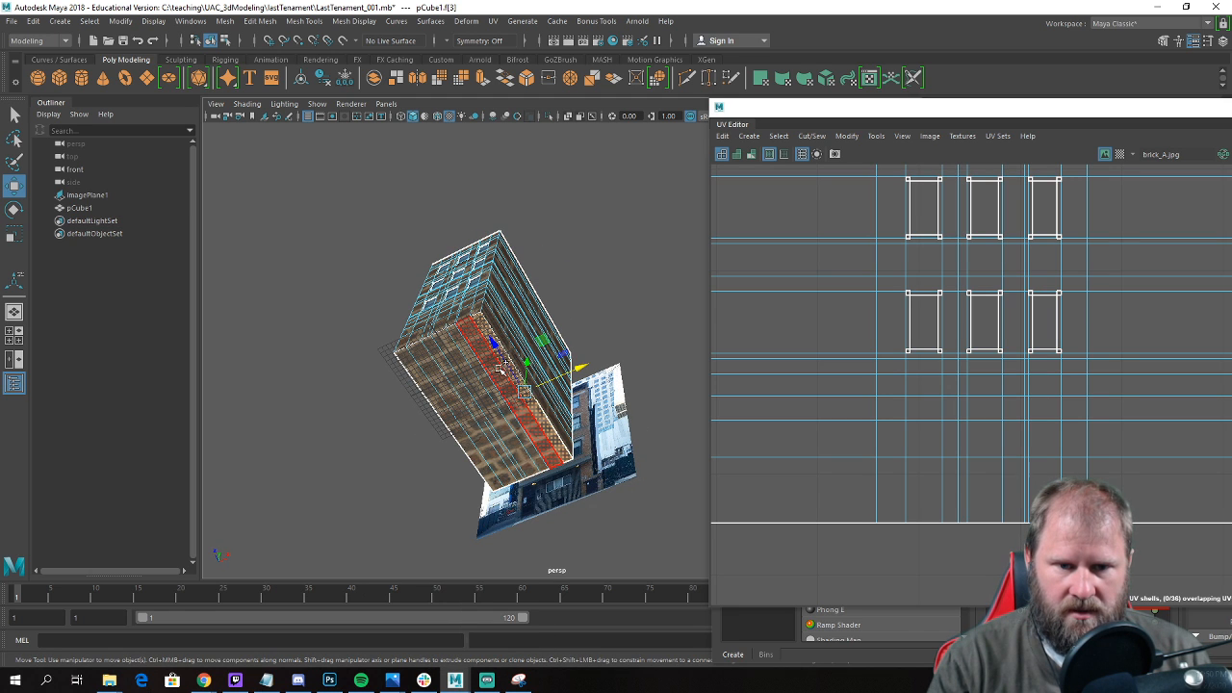
shift+click(478, 393)
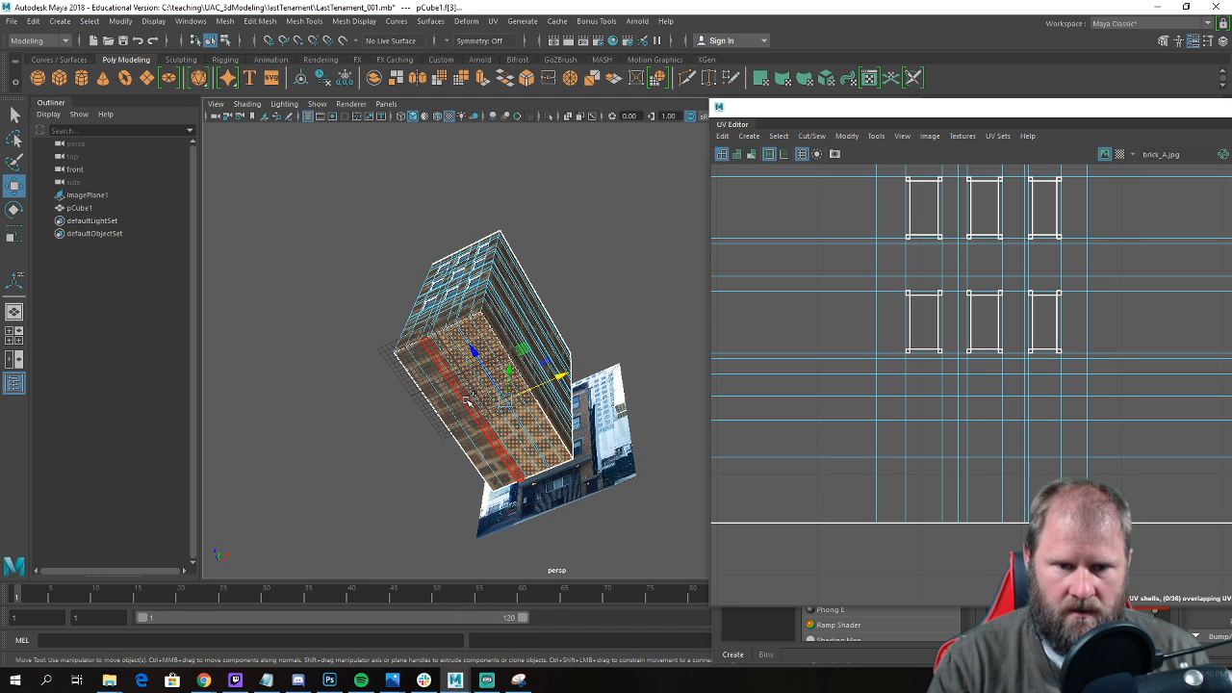
scroll(472, 404, up, 3)
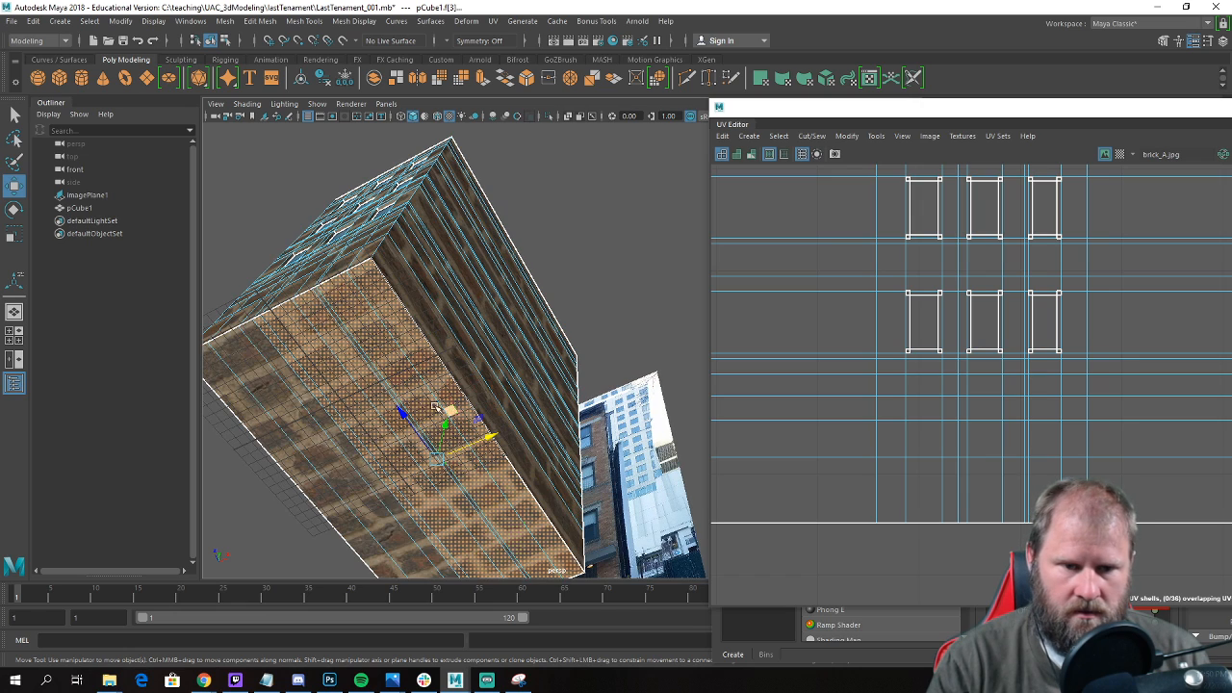
shift+click(327, 453)
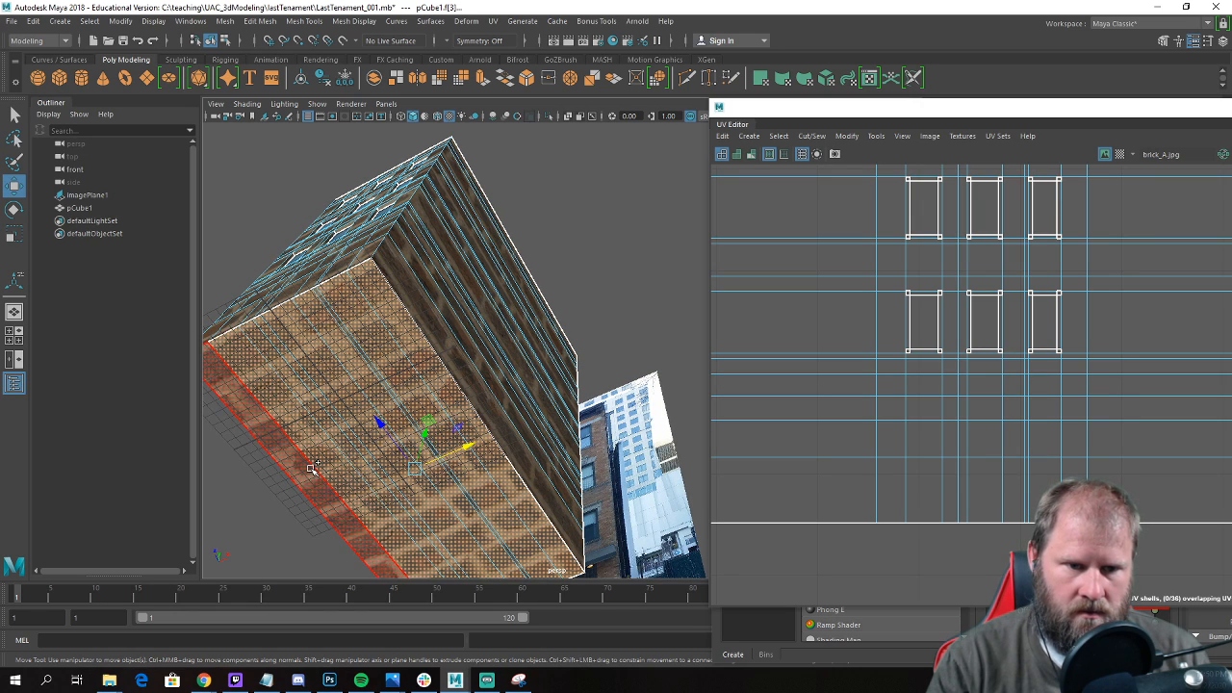
shift+click(311, 472)
scroll(424, 414, down, 5)
alt+drag(440, 407, 446, 440)
key(Delete)
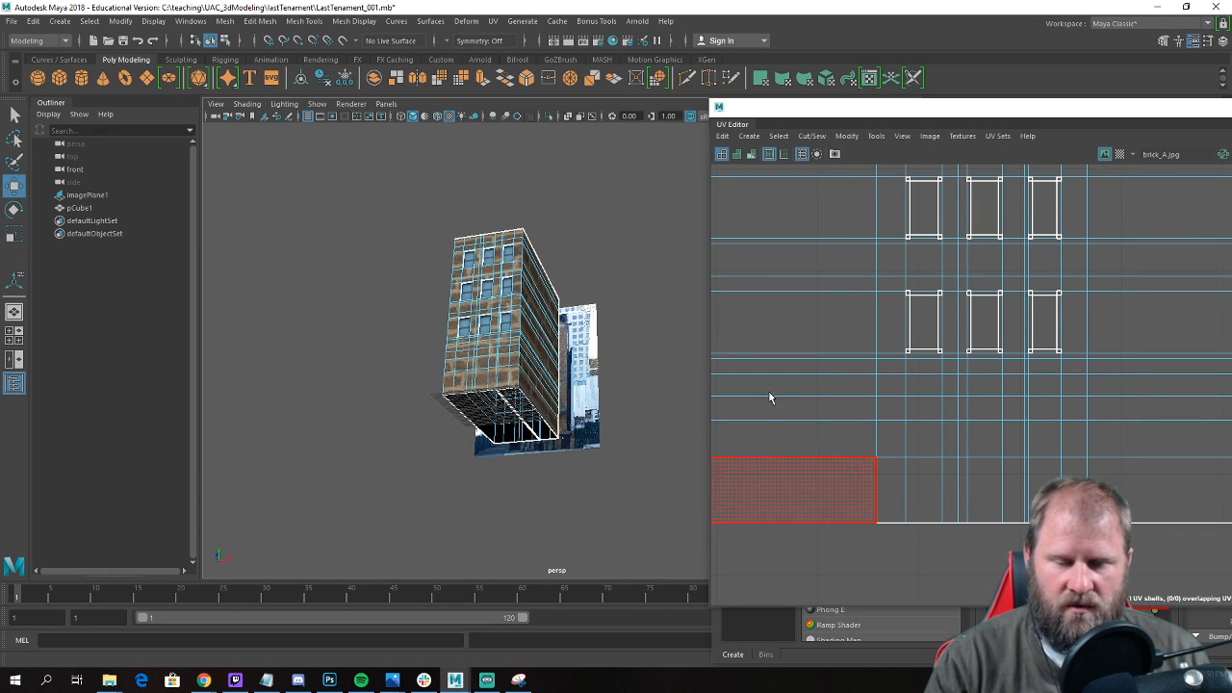
Delete the leftover narrow strip of faces on the building's underside.
scroll(533, 376, up, 5)
alt+drag(534, 376, 451, 366)
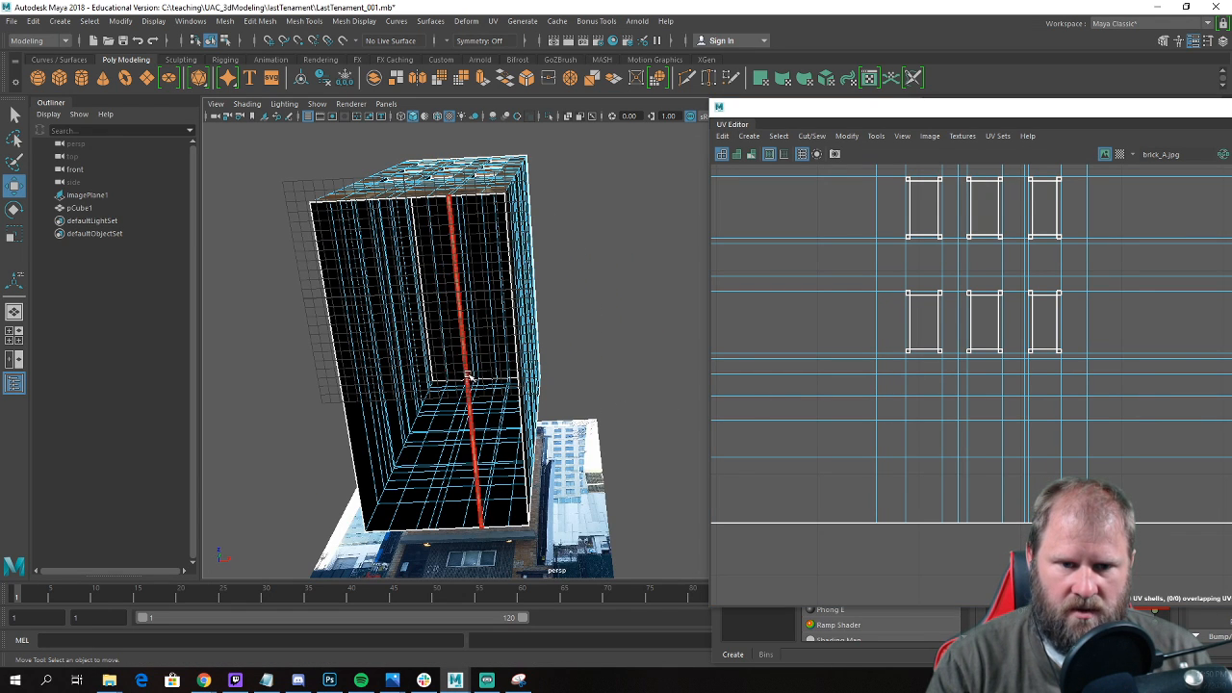
double_click(467, 379)
key(Delete)
Select the UVs of the joined wall shell and reposition the shell lower in the UV Editor.
scroll(432, 341, down, 4)
alt+drag(466, 260, 479, 385)
scroll(1005, 315, down, 4)
scroll(1004, 315, down, 3)
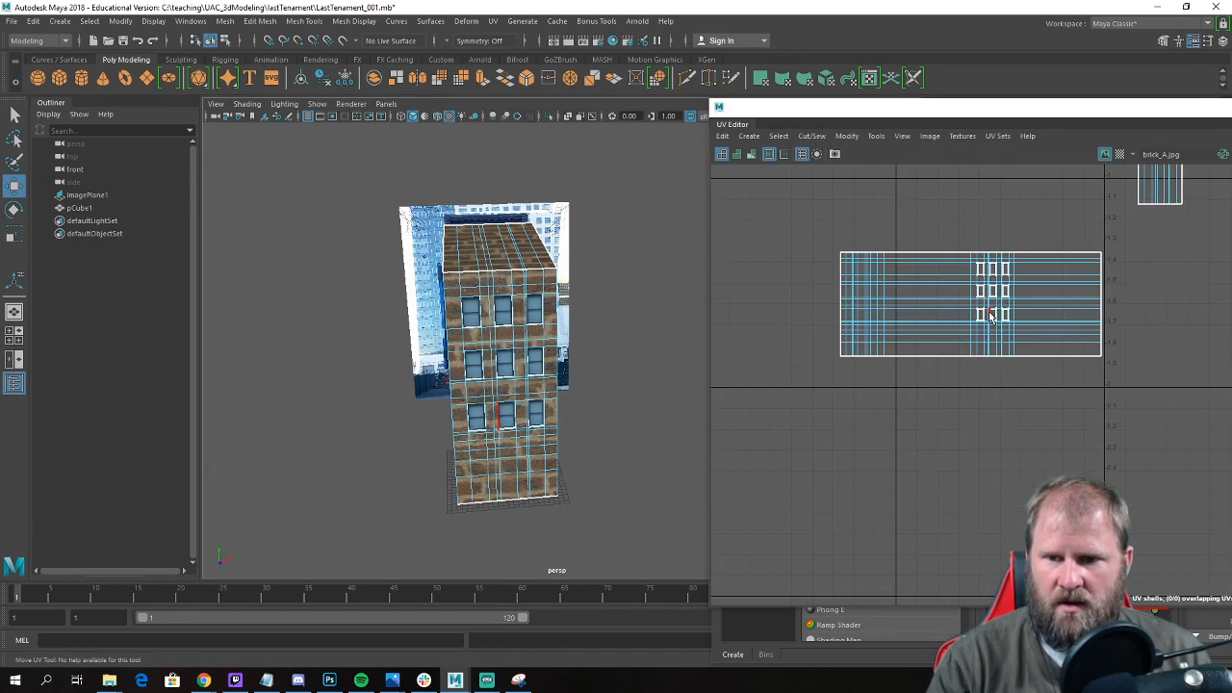
right_drag(953, 277, 816, 237)
drag(1098, 363, 1143, 403)
alt+drag(626, 409, 462, 361)
scroll(636, 387, up, 4)
mouse_move(645, 390)
alt+mouse_down()
mouse_move(621, 378)
mouse_move(647, 385)
alt+mouse_up()
key(e)
drag(973, 306, 1122, 319)
scroll(996, 294, down, 3)
key(w)
drag(982, 231, 982, 376)
Scale up the joined wall shell's UVs and compare the brick size on the model with the reference photo.
alt+drag(539, 385, 412, 385)
key(r)
drag(988, 448, 1035, 454)
drag(1054, 457, 1059, 450)
scroll(573, 354, up, 5)
alt+drag(580, 347, 472, 266)
scroll(477, 364, up, 8)
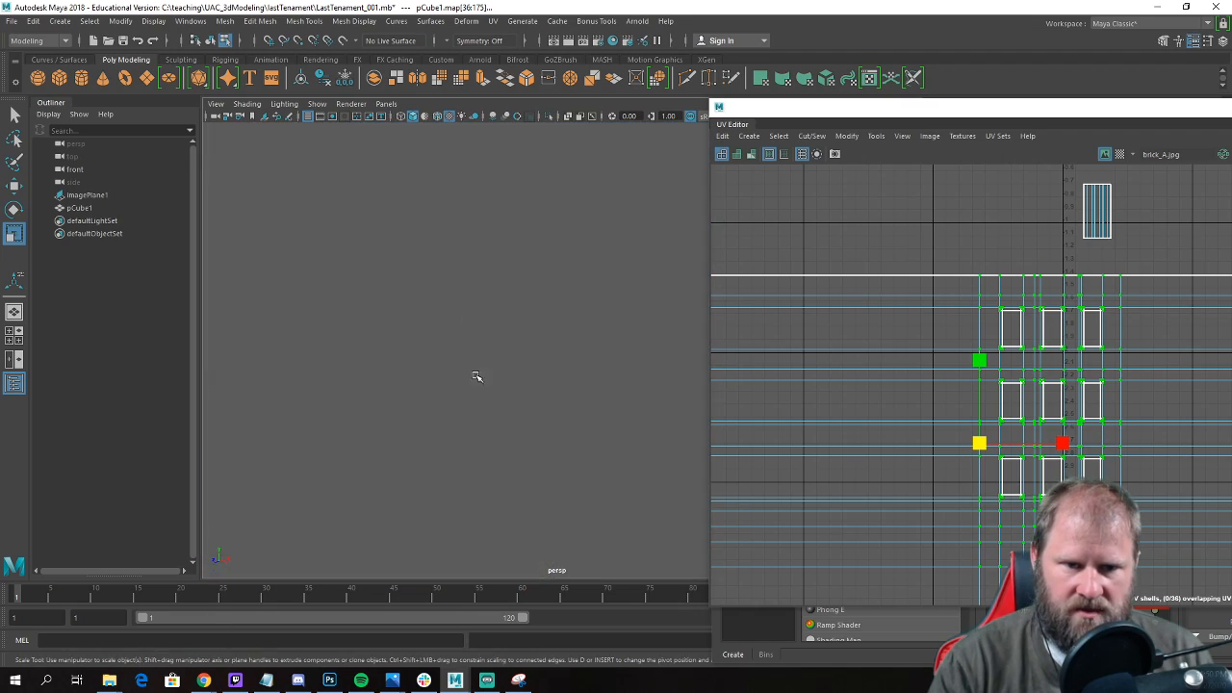
scroll(466, 367, down, 7)
alt+drag(460, 364, 482, 357)
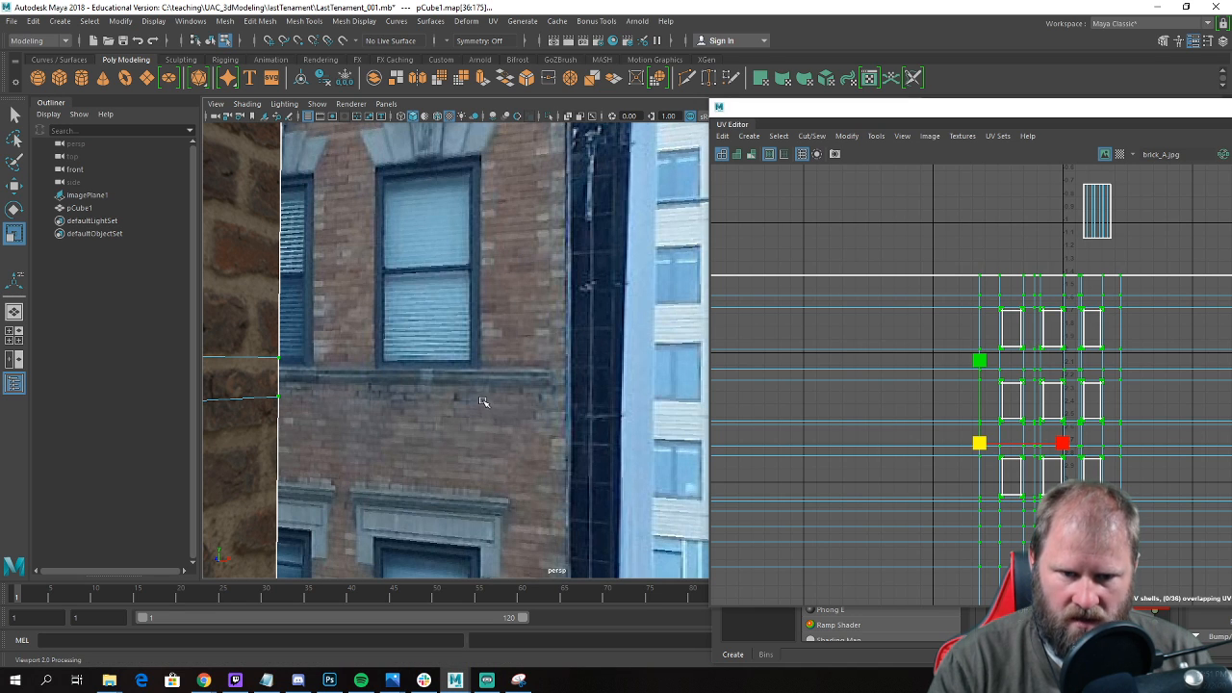
Compare the brick size with the reference photo and scale up the joined wall shell's UVs further for smaller bricks.
scroll(484, 389, down, 5)
alt+drag(529, 462, 610, 395)
scroll(505, 419, down, 3)
scroll(506, 419, down, 5)
scroll(537, 470, up, 7)
alt+middle_drag(609, 395, 630, 400)
alt+right_drag(630, 401, 531, 399)
alt+drag(530, 398, 497, 402)
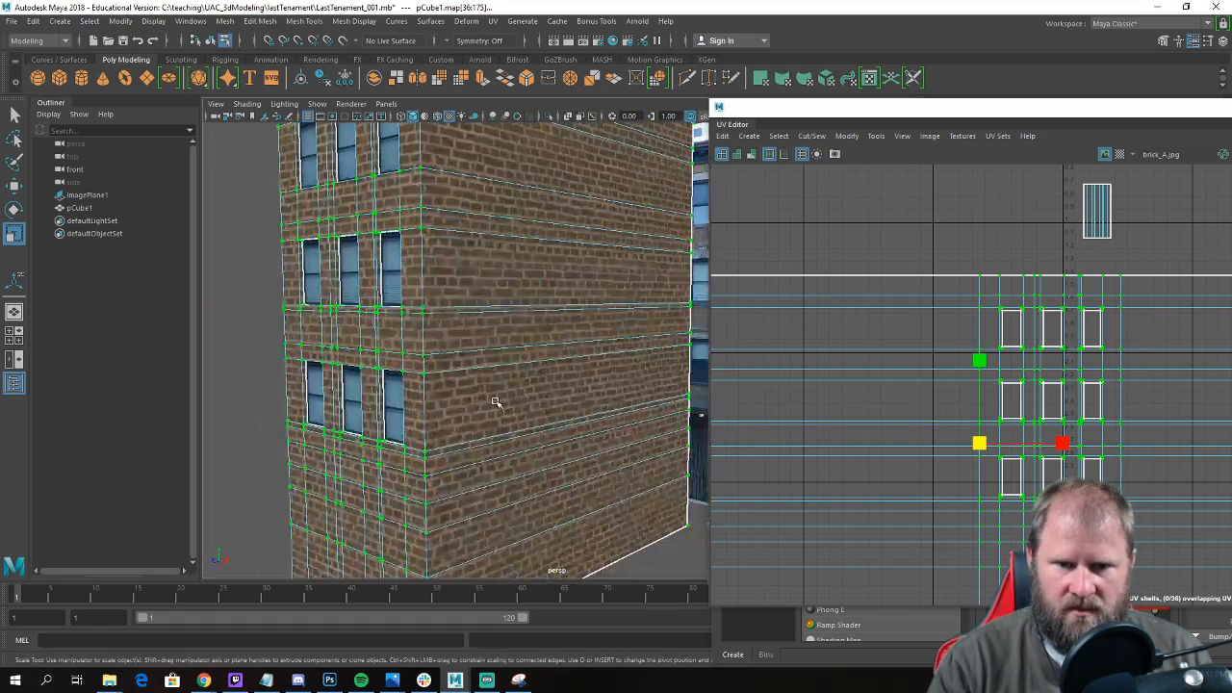
alt+right_drag(498, 401, 581, 415)
alt+drag(581, 415, 600, 418)
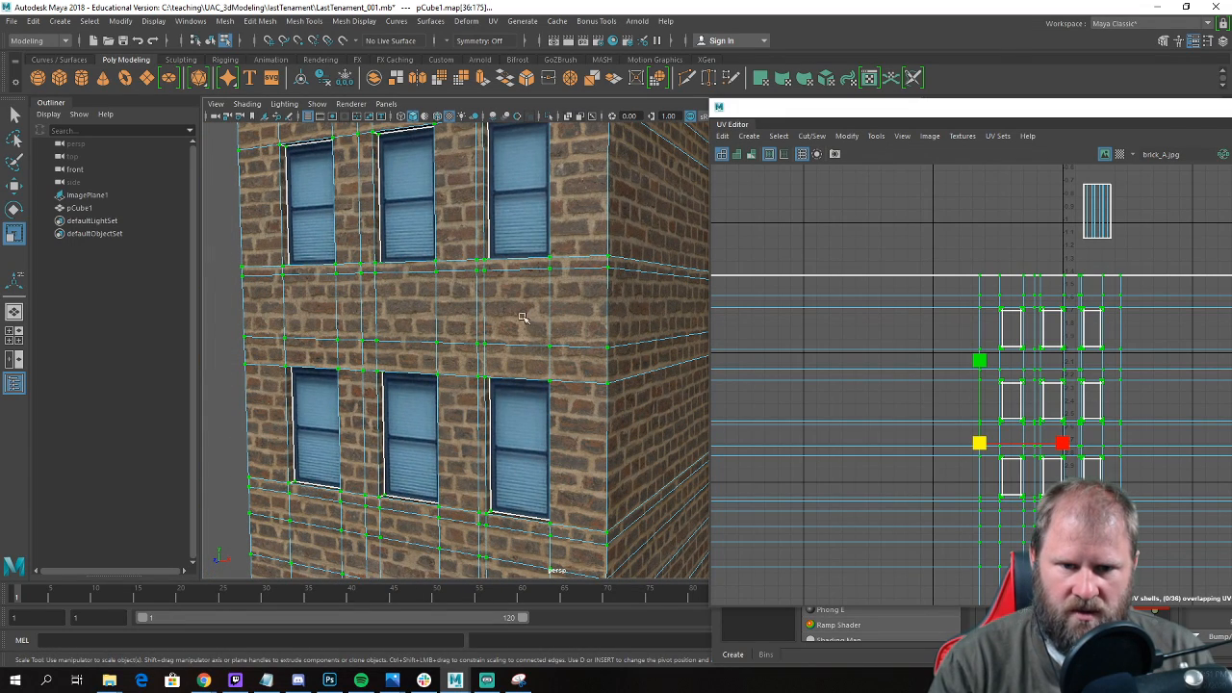
drag(979, 443, 1111, 460)
key(w)
Return to object mode, deselect the building and examine the rescaled brick on its front and side walls.
scroll(452, 357, down, 8)
alt+drag(450, 364, 495, 420)
scroll(565, 371, up, 2)
right_drag(575, 311, 664, 289)
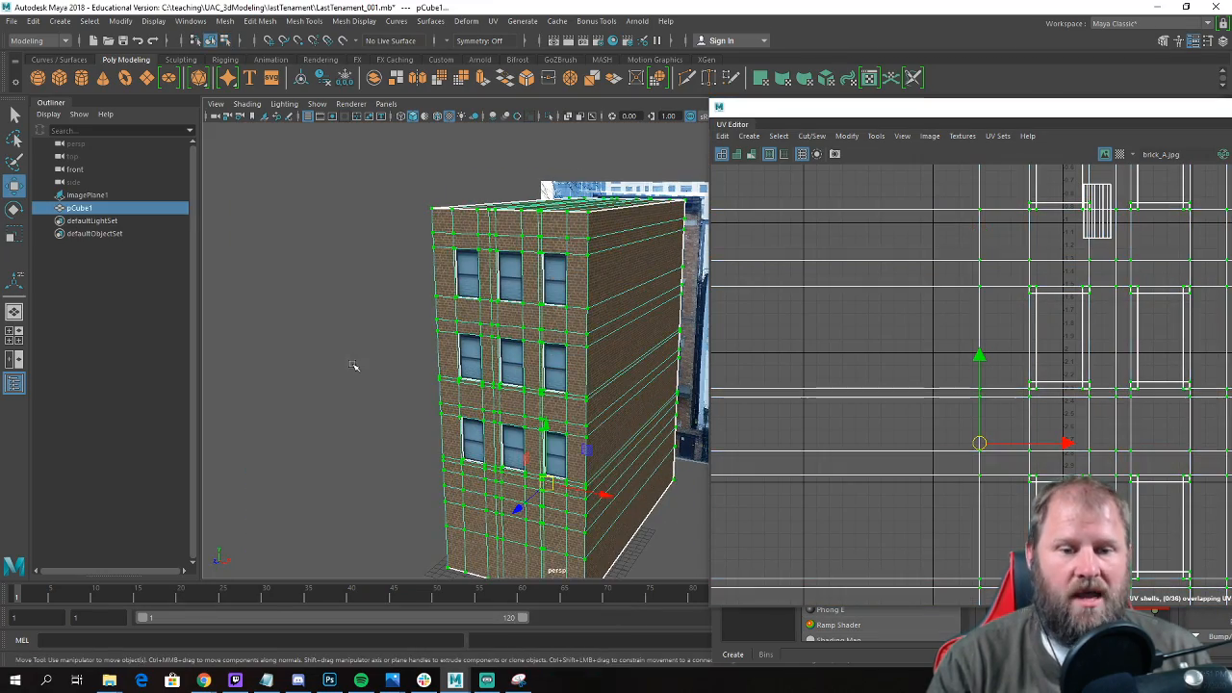
alt+drag(355, 372, 312, 340)
scroll(312, 340, up, 1)
scroll(312, 340, up, 4)
right_drag(388, 303, 432, 286)
right_drag(303, 350, 298, 393)
scroll(237, 372, down, 5)
alt+drag(237, 372, 395, 279)
click(572, 347)
alt+drag(572, 347, 481, 344)
alt+right_drag(480, 344, 605, 378)
alt+drag(606, 379, 483, 383)
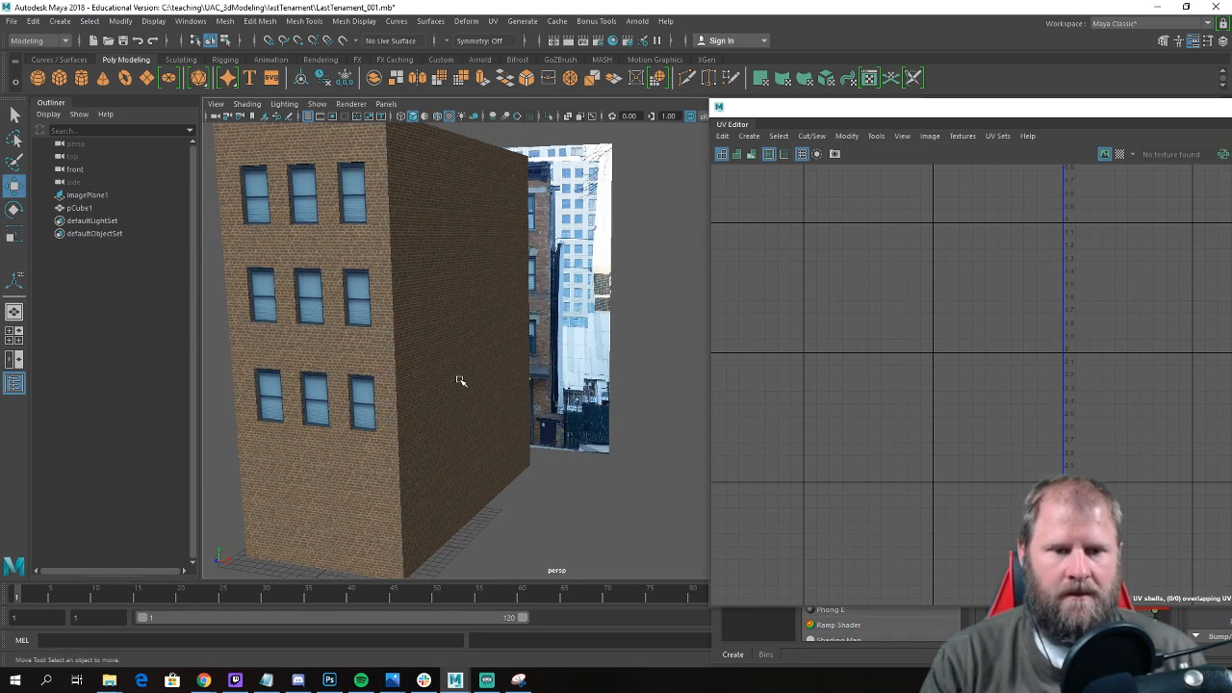
Examine the stone lintels, window ledges and roof cornice in the reference photo.
alt+drag(452, 379, 434, 310)
alt+right_drag(434, 310, 409, 314)
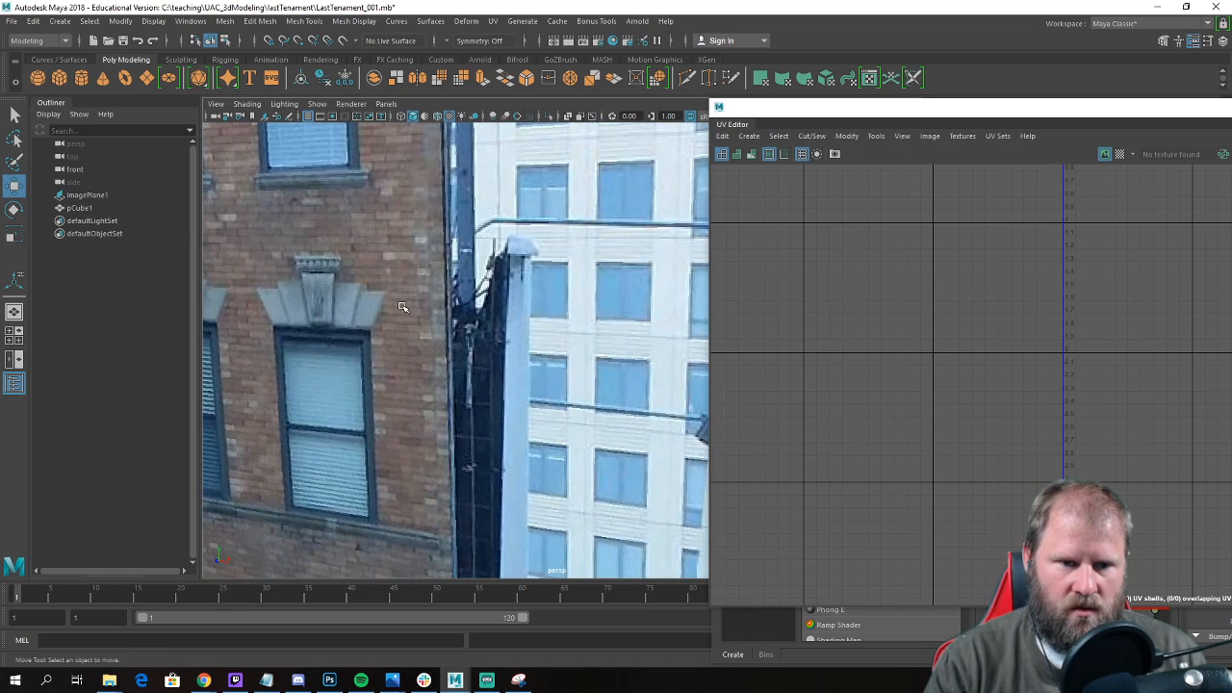
alt+drag(411, 286, 367, 286)
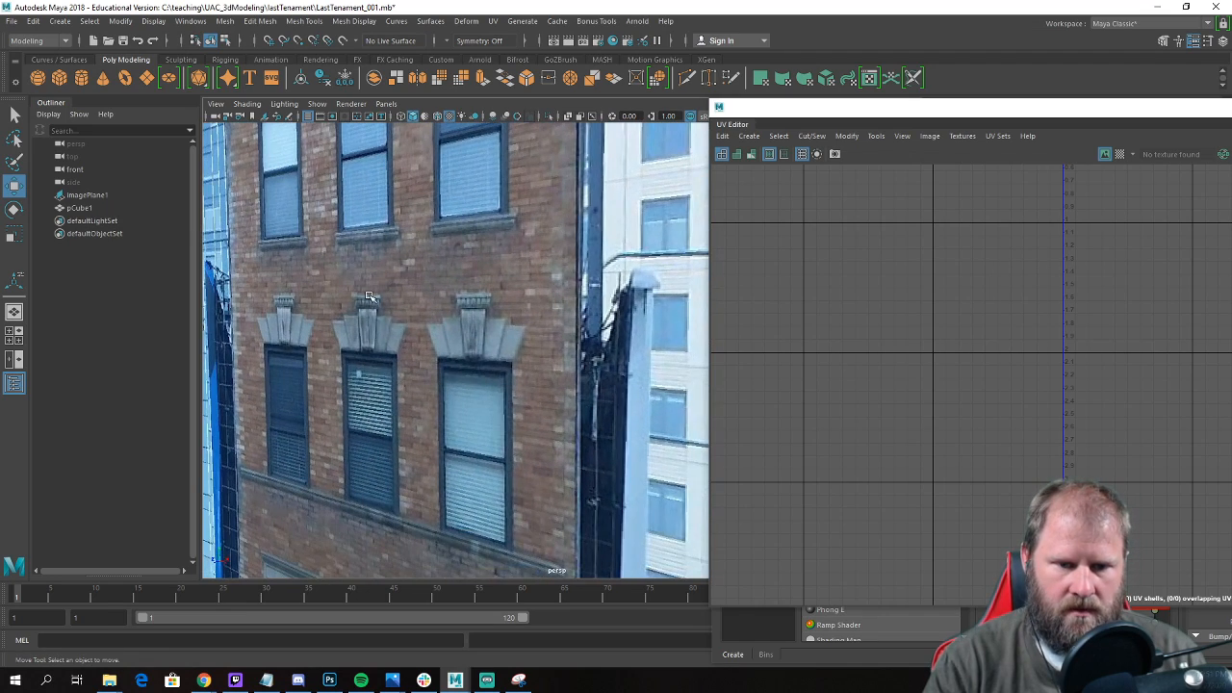
alt+drag(270, 499, 364, 185)
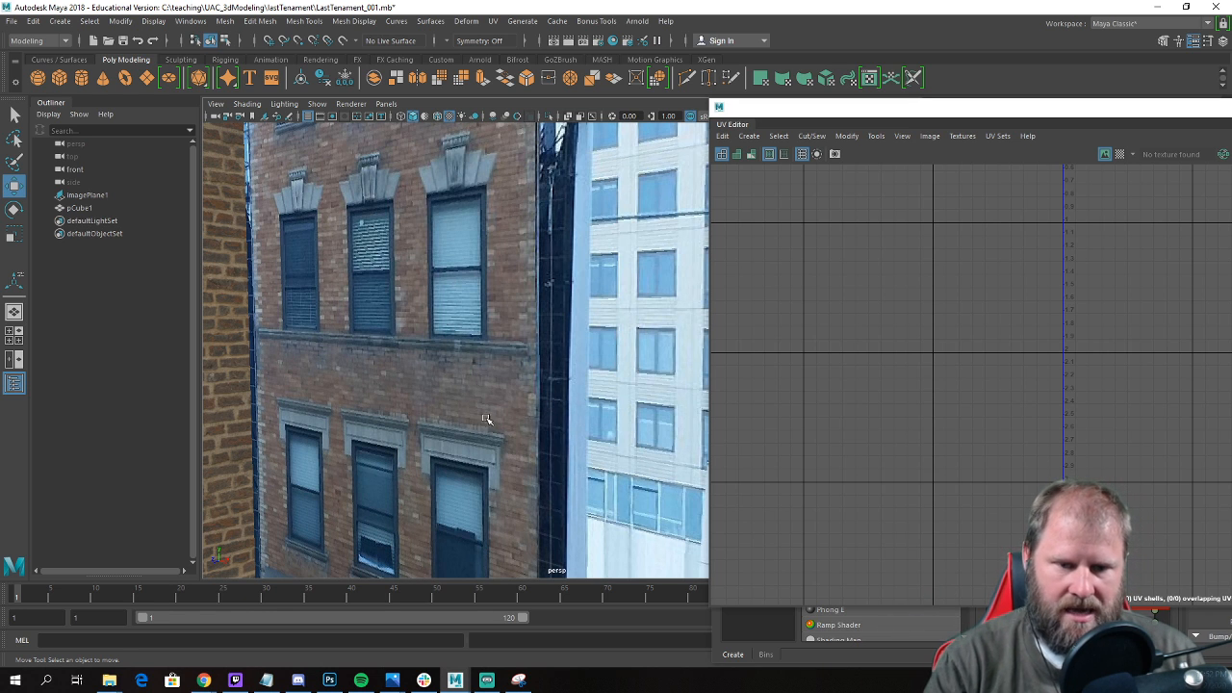
alt+drag(476, 414, 417, 457)
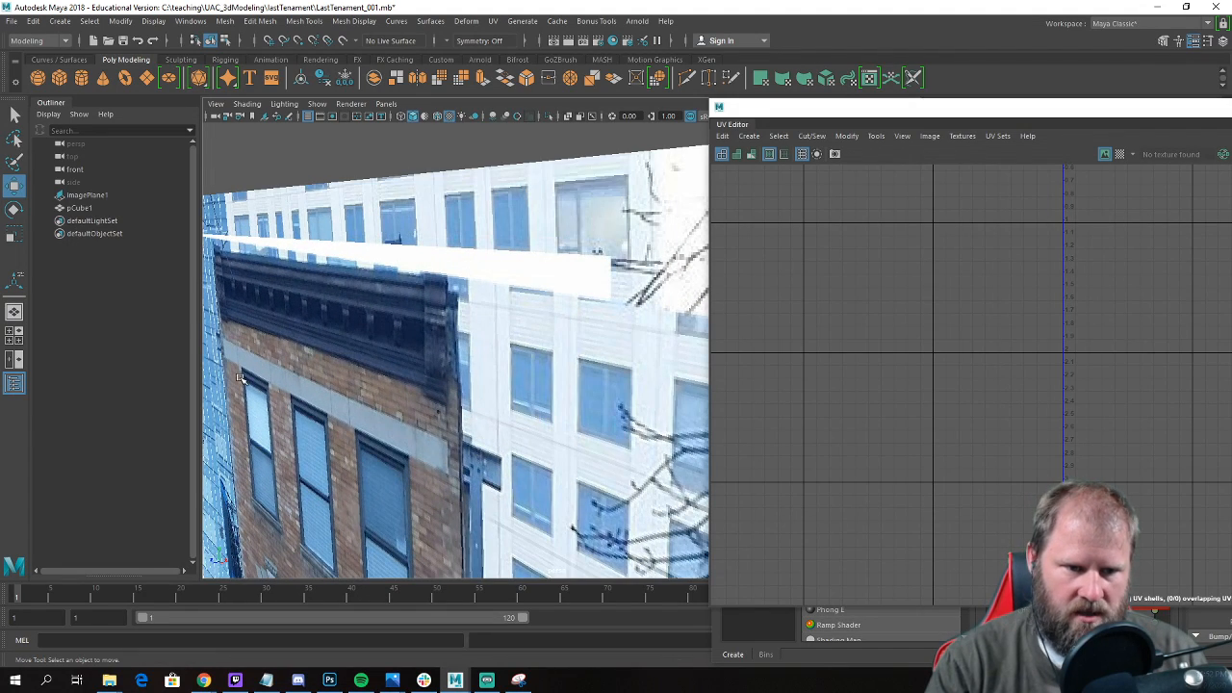
alt+drag(330, 427, 390, 307)
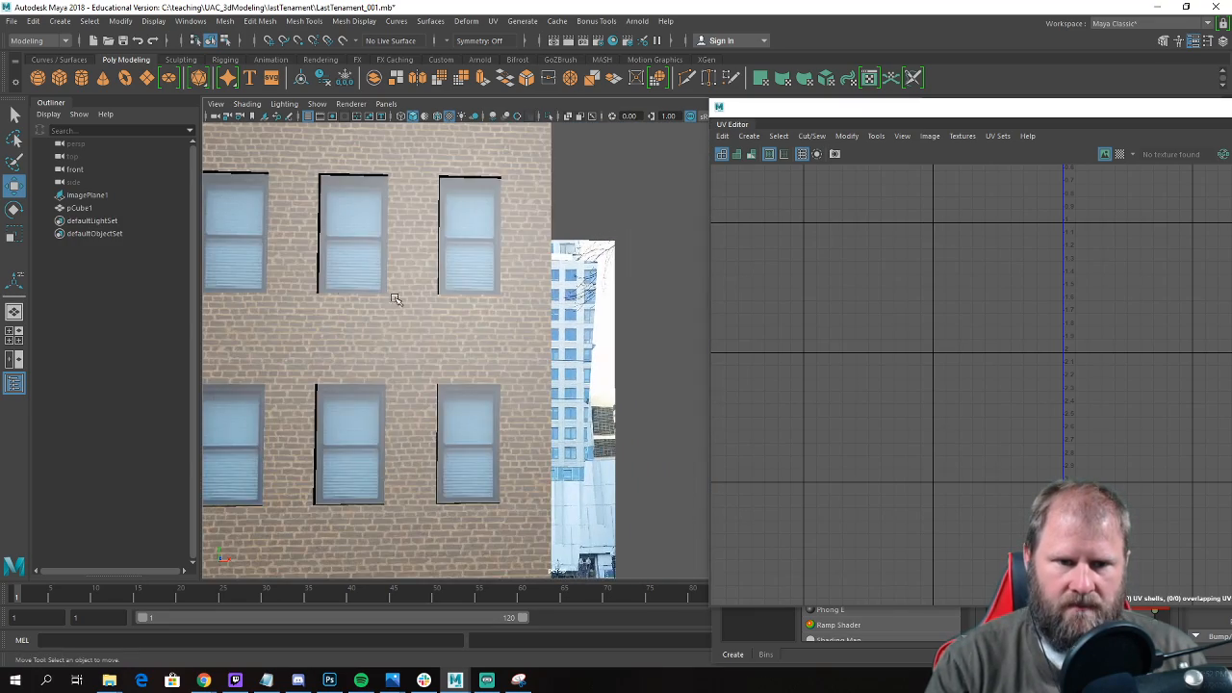
Switch to the front view, deselect the building and frame the photo's keystone lintel above the right-hand window of the second row.
click(391, 306)
alt+drag(473, 275, 493, 277)
alt+drag(355, 320, 469, 401)
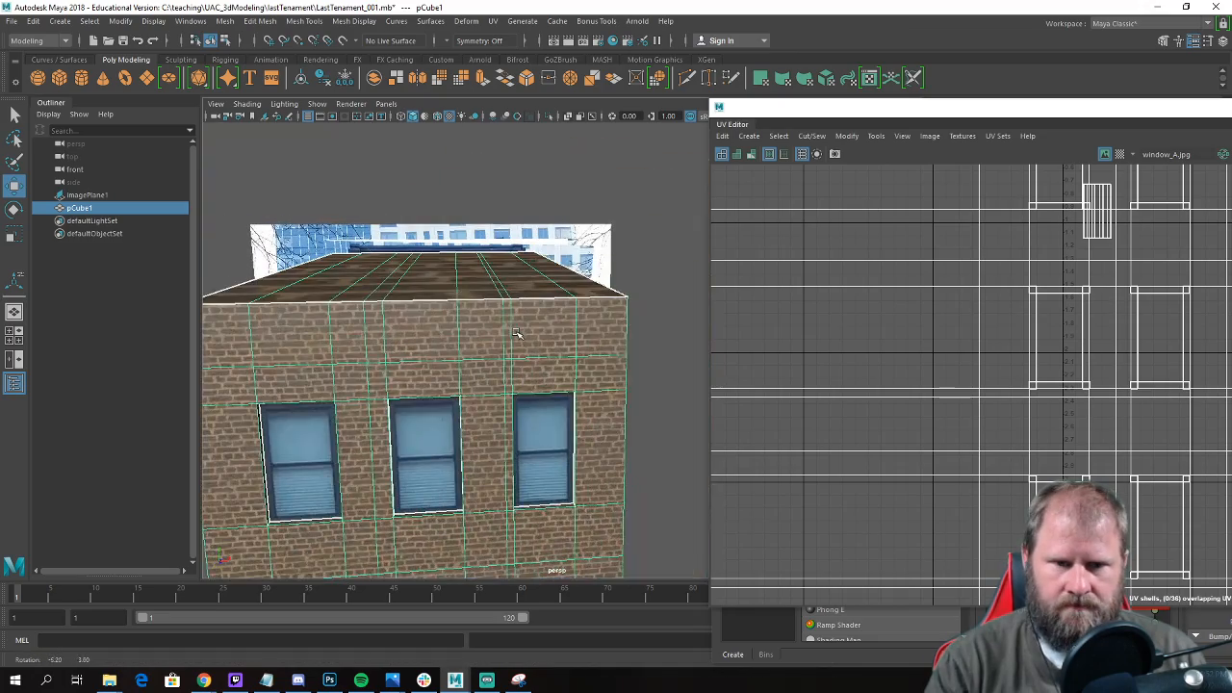
key(space)
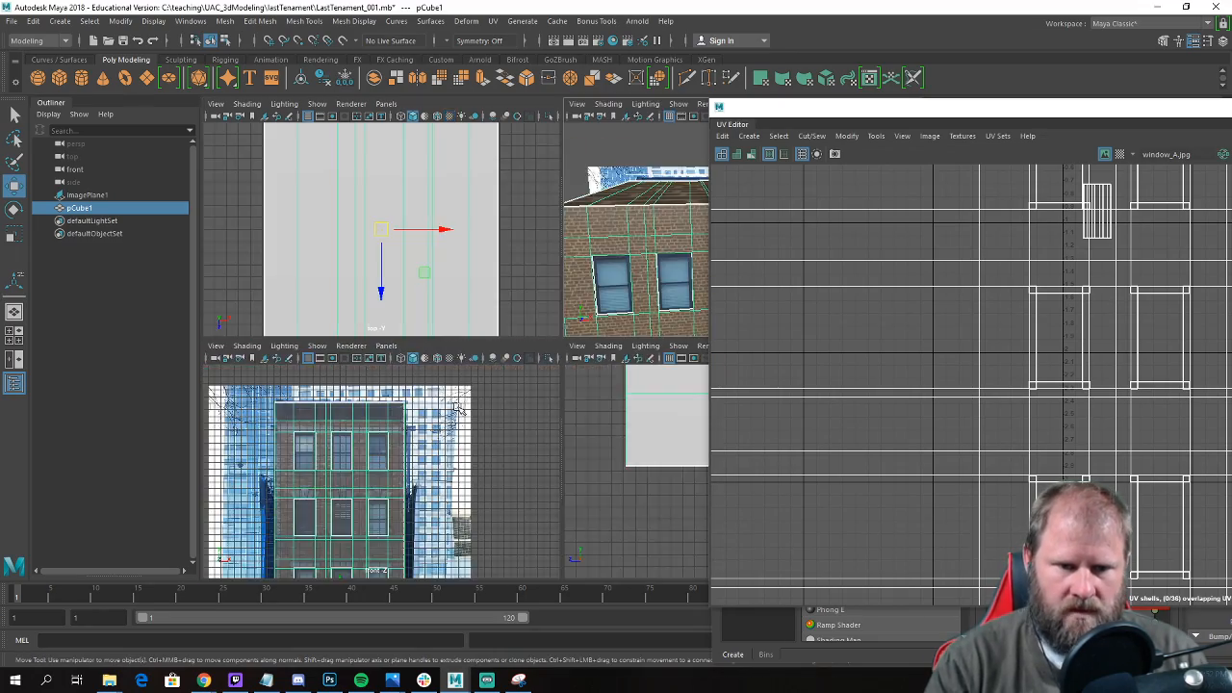
key(space)
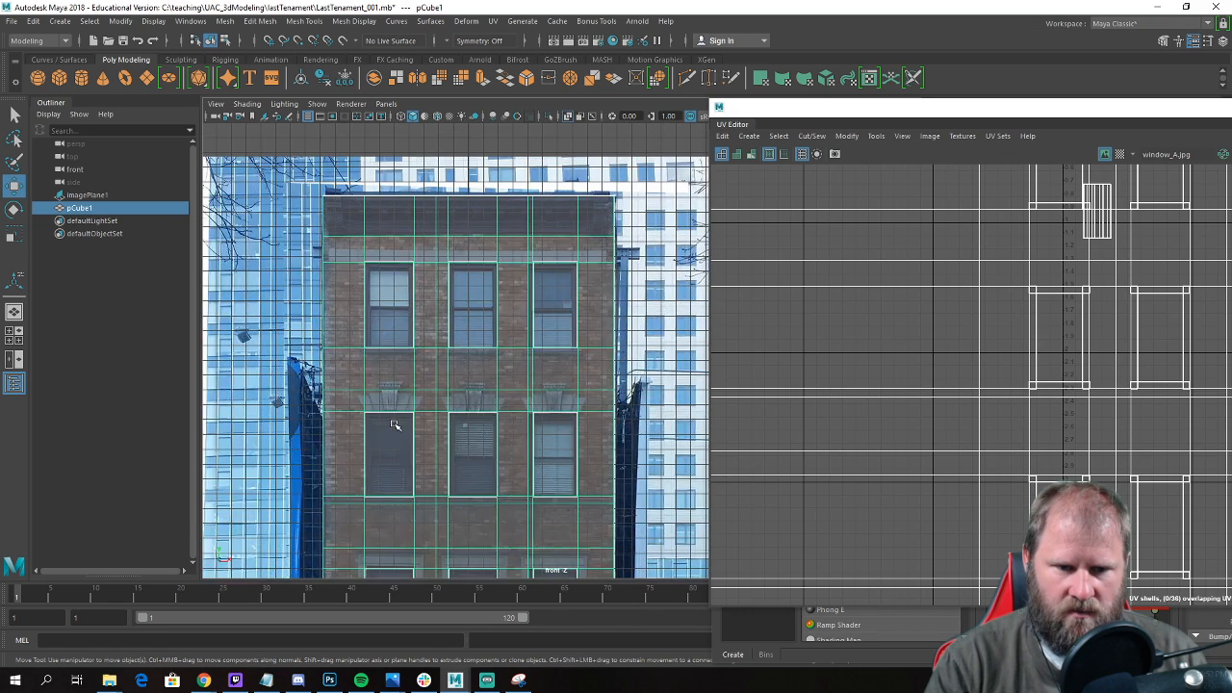
alt+middle_drag(451, 322, 470, 192)
scroll(456, 283, up, 3)
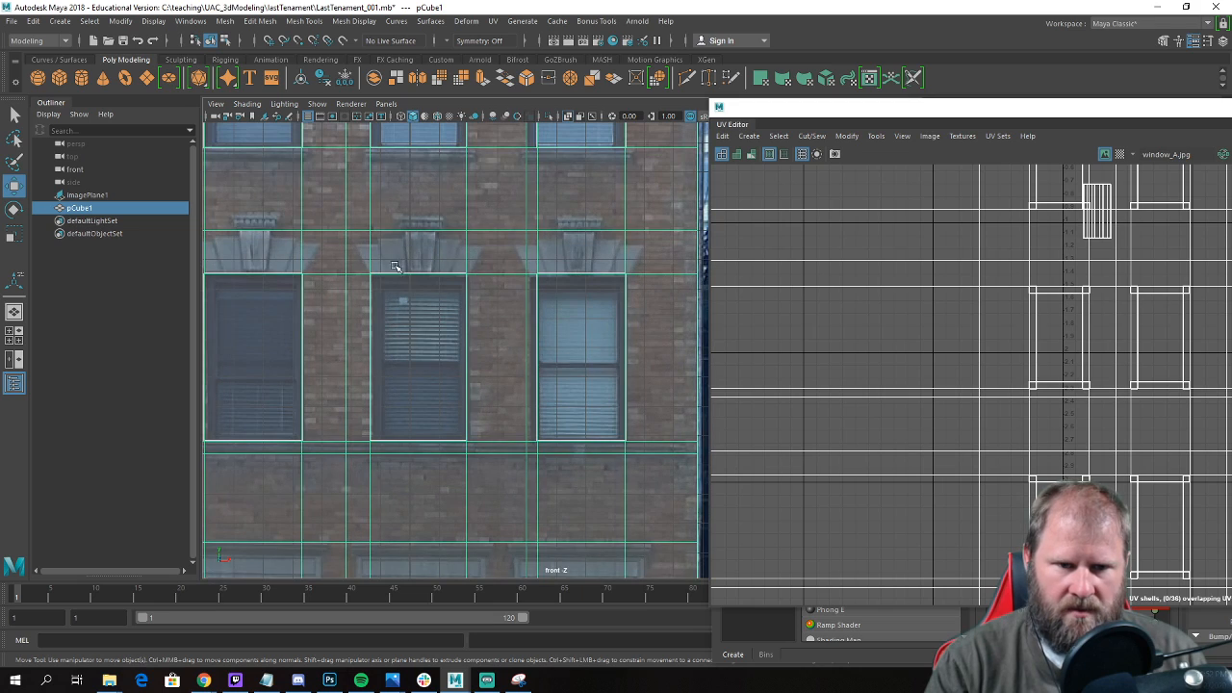
scroll(427, 355, up, 5)
alt+middle_drag(523, 281, 559, 373)
scroll(558, 373, up, 1)
right_drag(511, 309, 566, 292)
scroll(540, 305, down, 10)
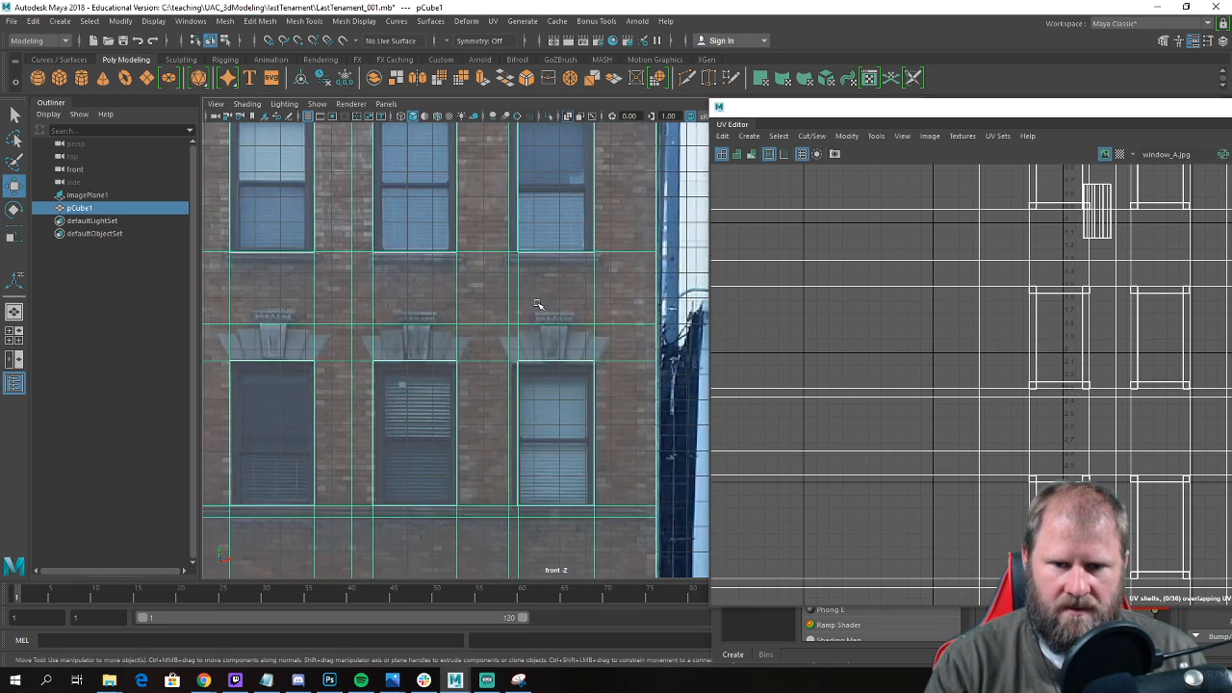
click(238, 329)
scroll(510, 332, up, 10)
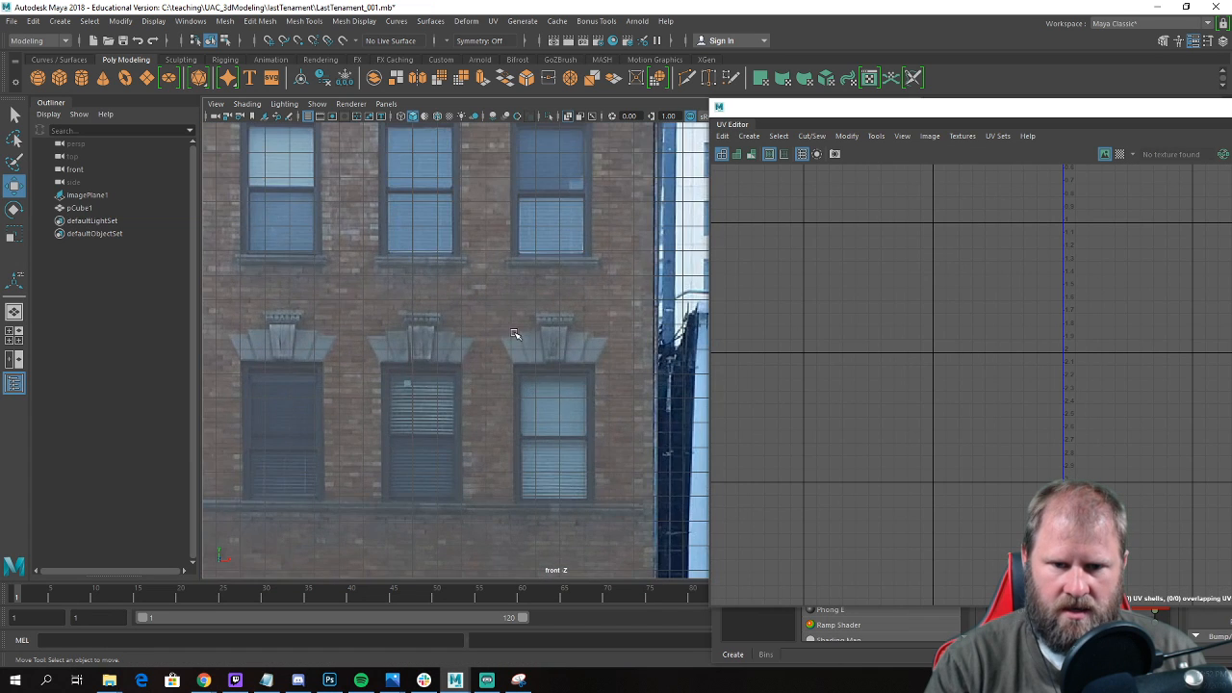
alt+middle_drag(512, 336, 512, 316)
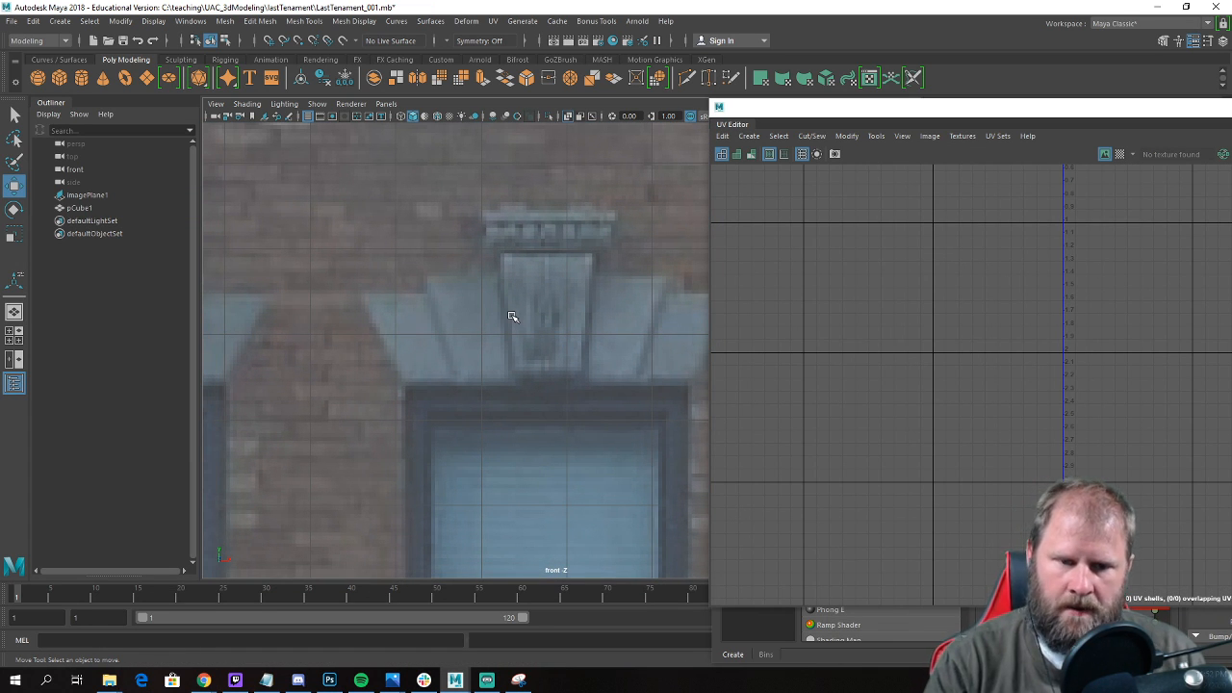
alt+middle_drag(599, 300, 517, 303)
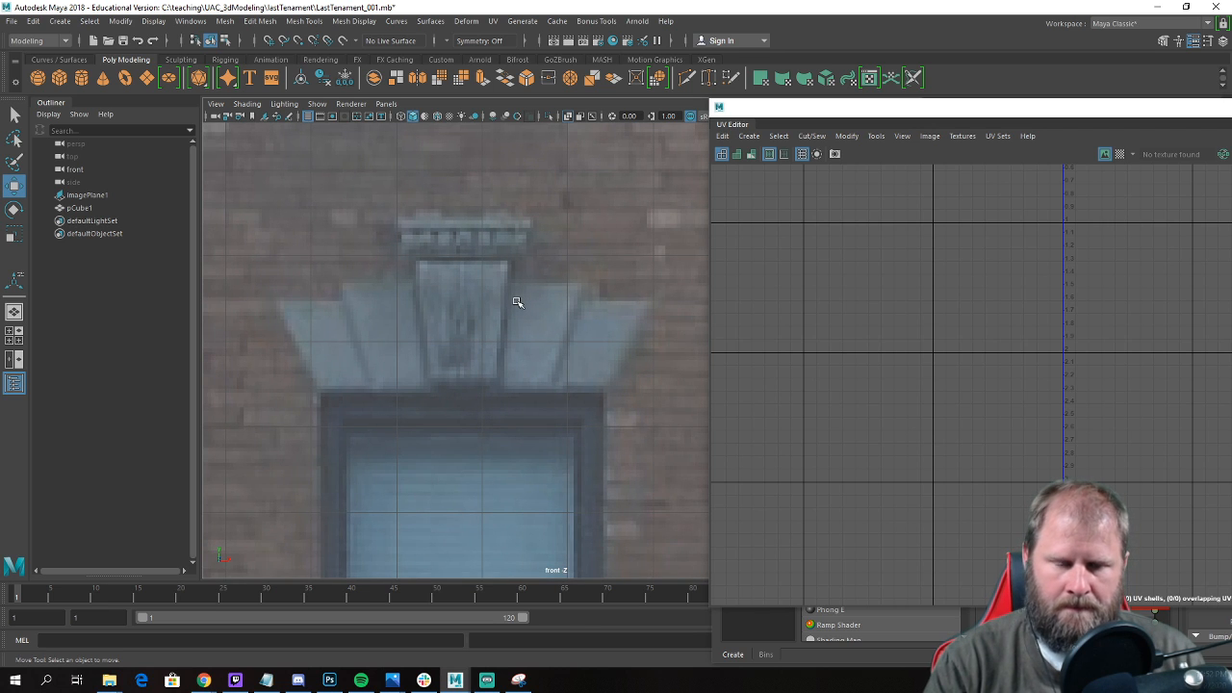
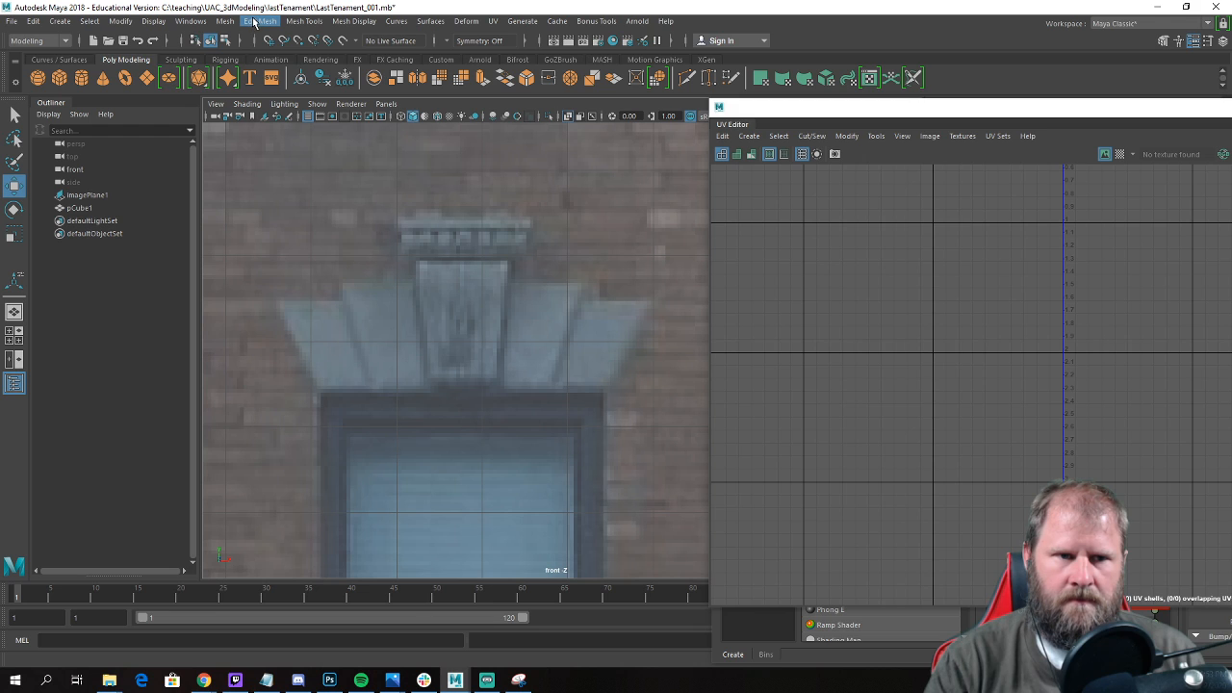
Create a four-sided polygon tracing the main body of the stone lintel above the right-hand second-row window.
click(229, 21)
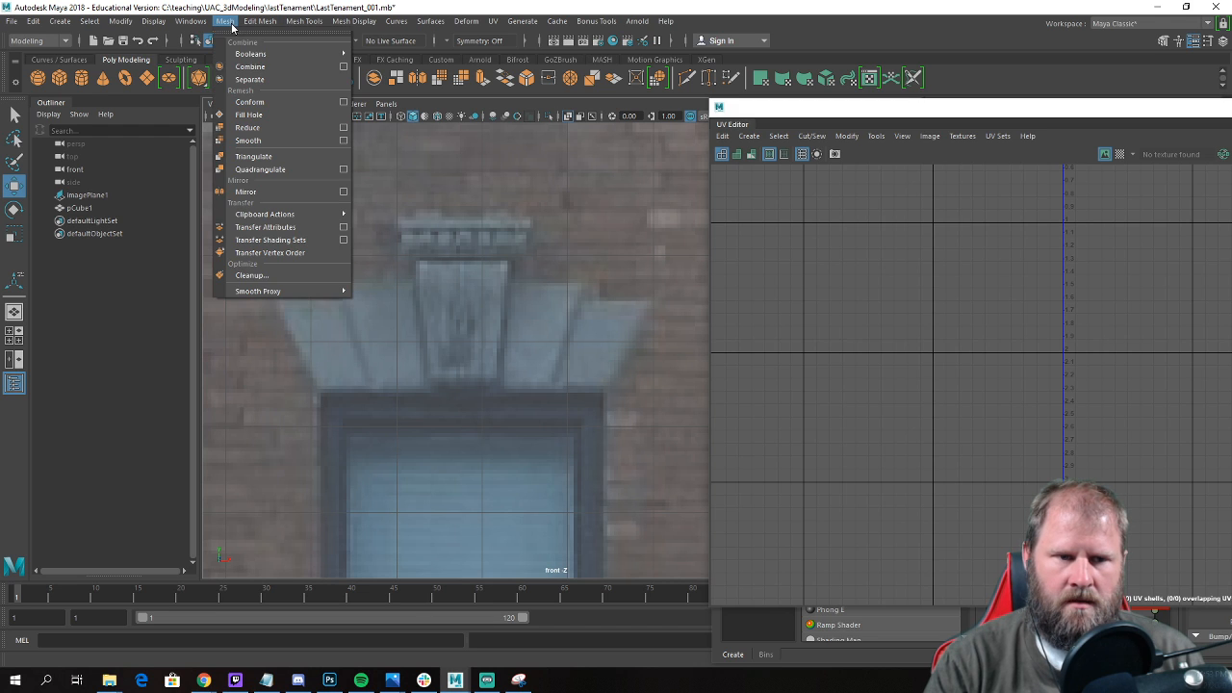
mouse_move(257, 24)
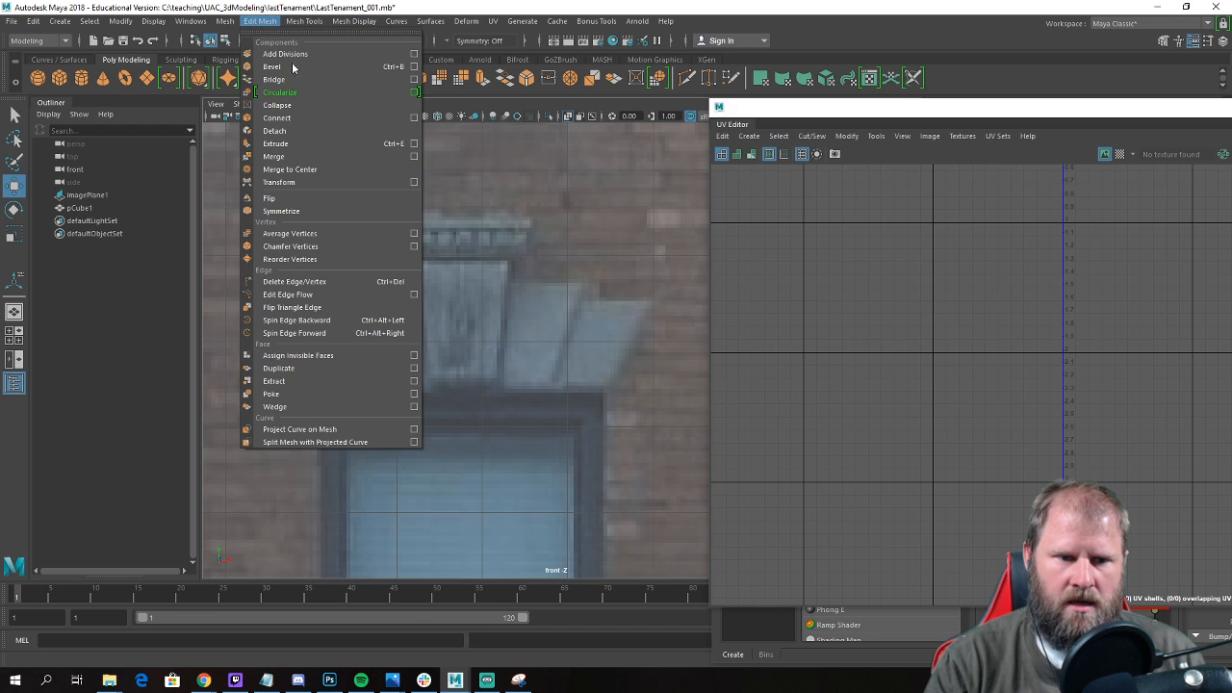
mouse_move(296, 24)
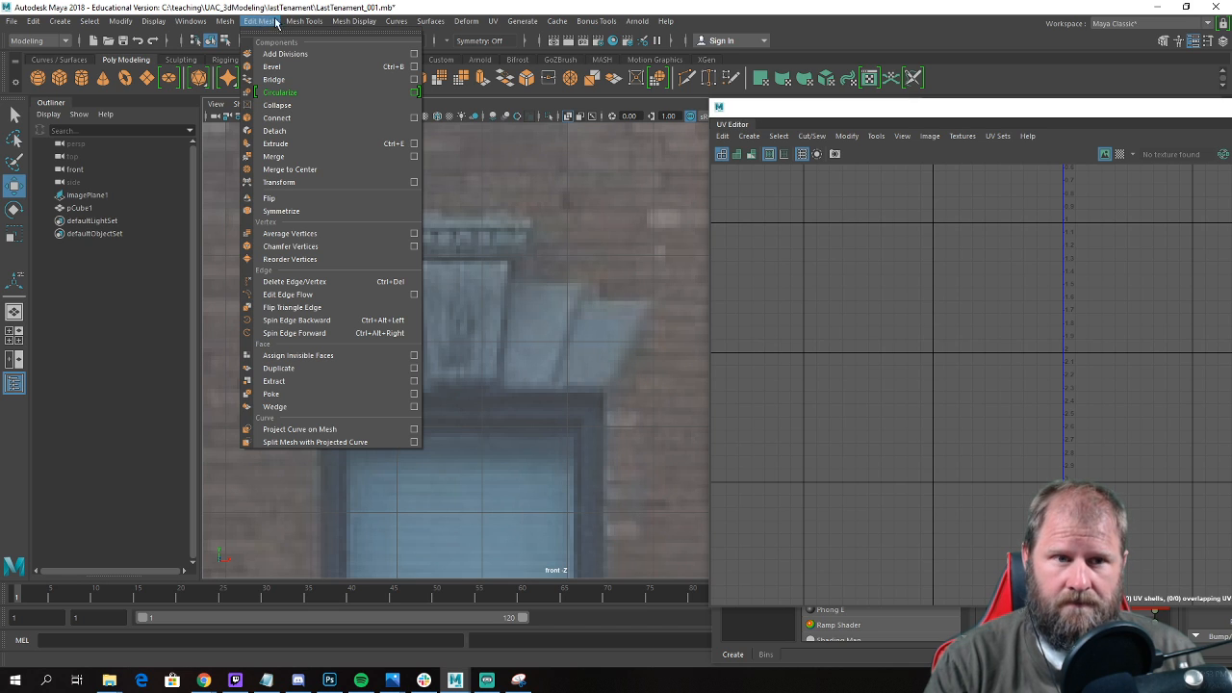
click(328, 105)
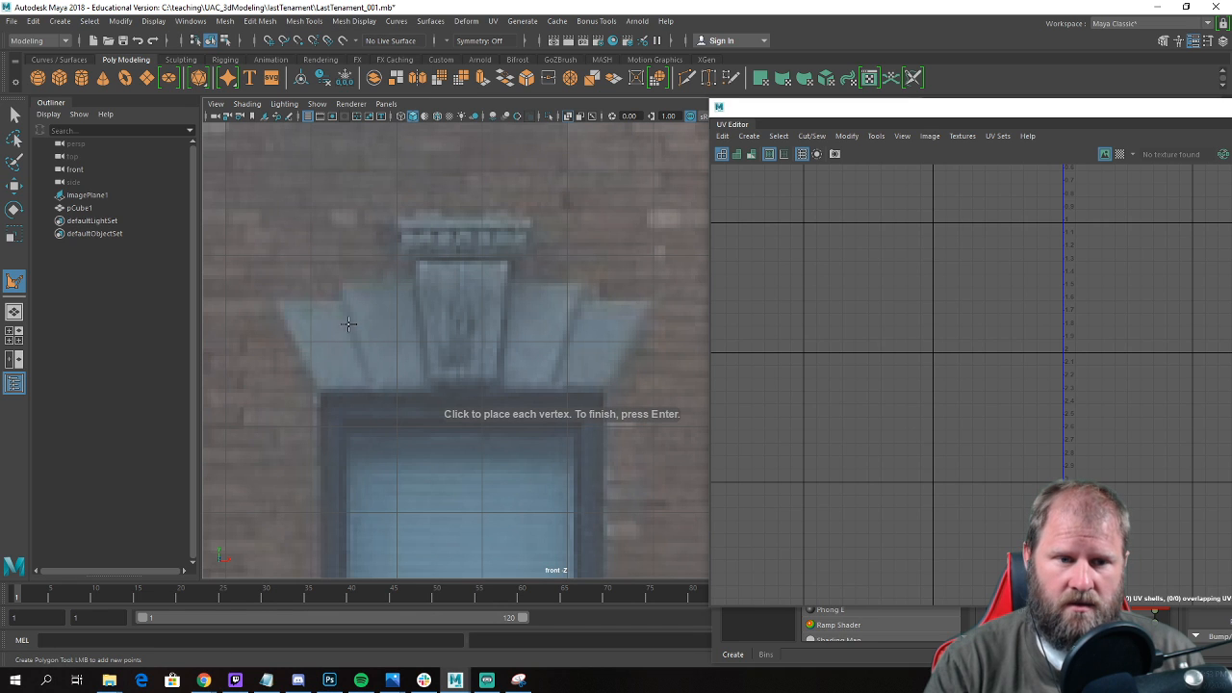
click(278, 301)
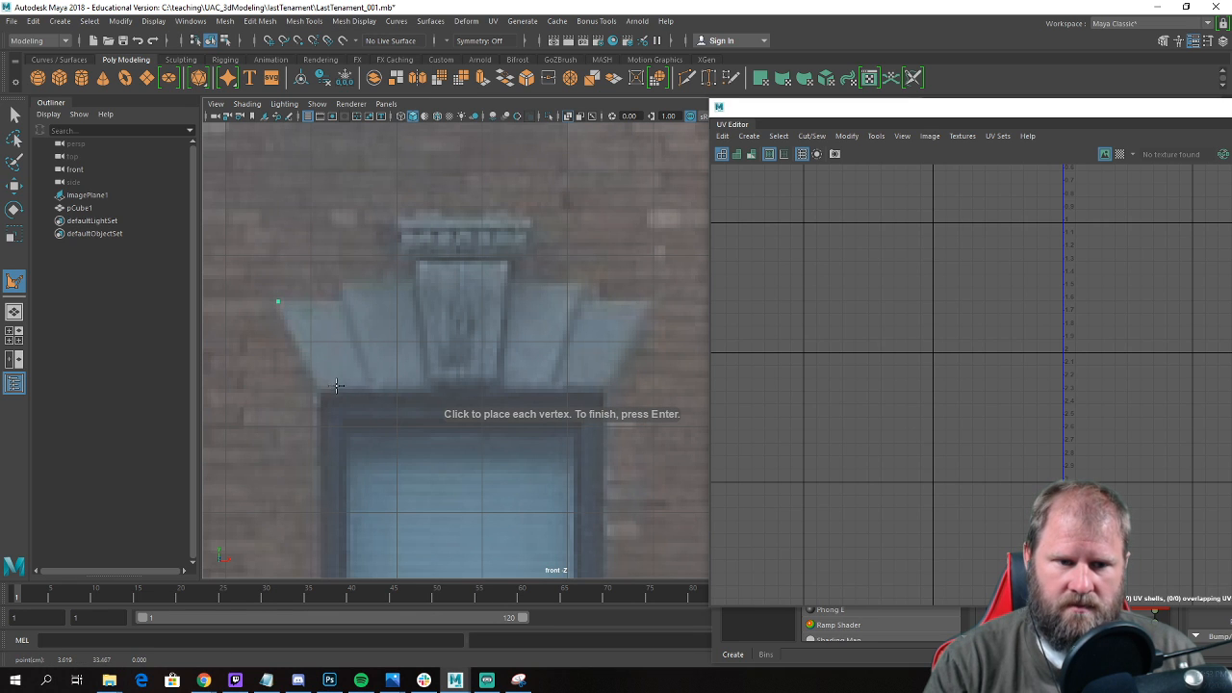
click(320, 392)
click(612, 389)
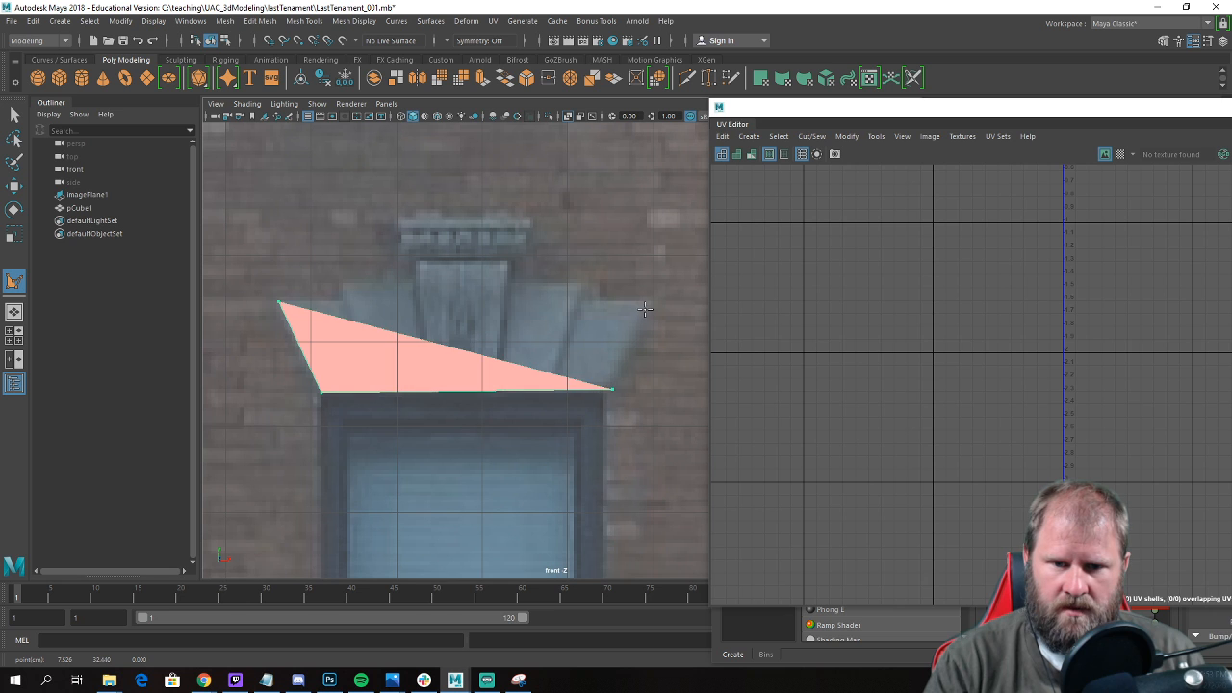
click(653, 301)
key(Return)
scroll(508, 330, up, 4)
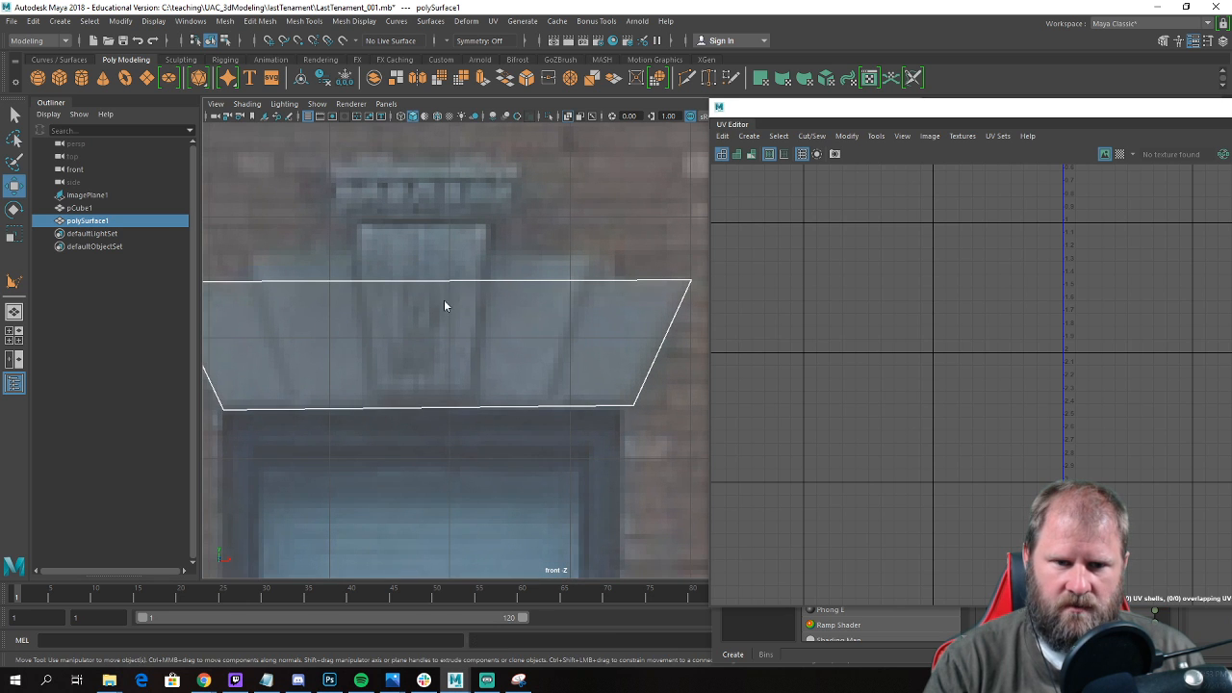
Hide the building model and select the traced lintel polygon.
click(360, 294)
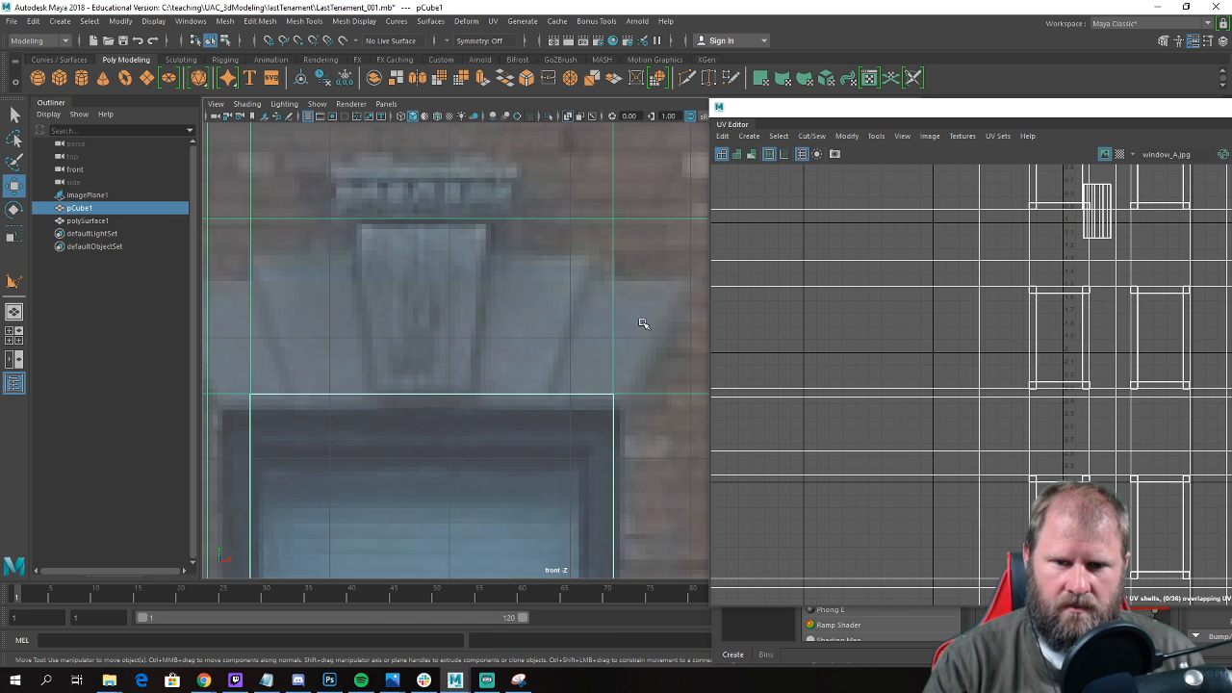
scroll(643, 323, down, 5)
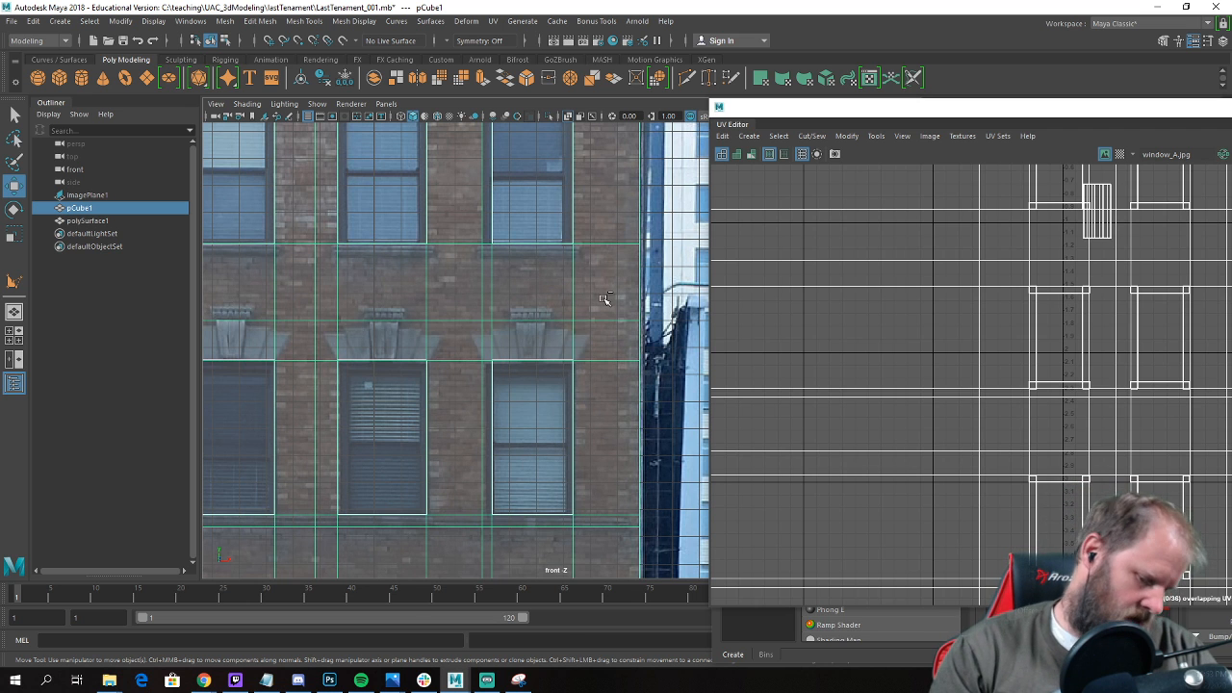
key(ctrl+h)
scroll(421, 338, up, 2)
click(420, 338)
click(513, 344)
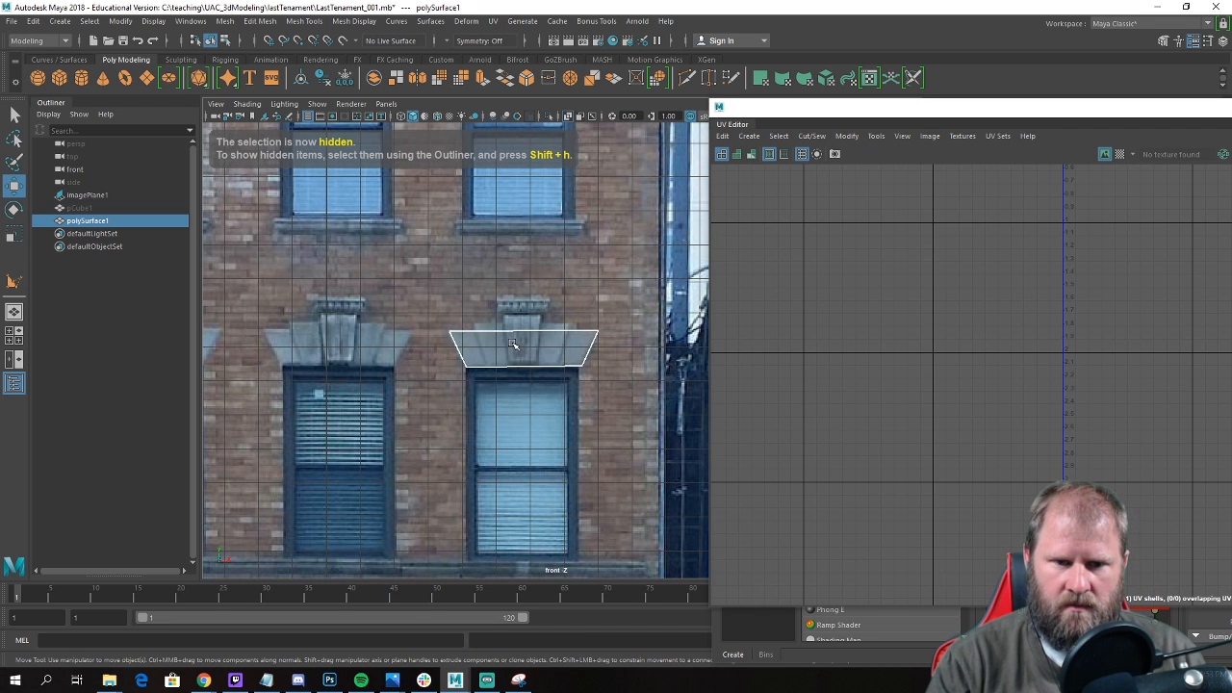
Cut the lintel polygon with Multi-Cut along the two outer slanted stone joints in the photo.
scroll(513, 344, up, 2)
scroll(424, 321, up, 2)
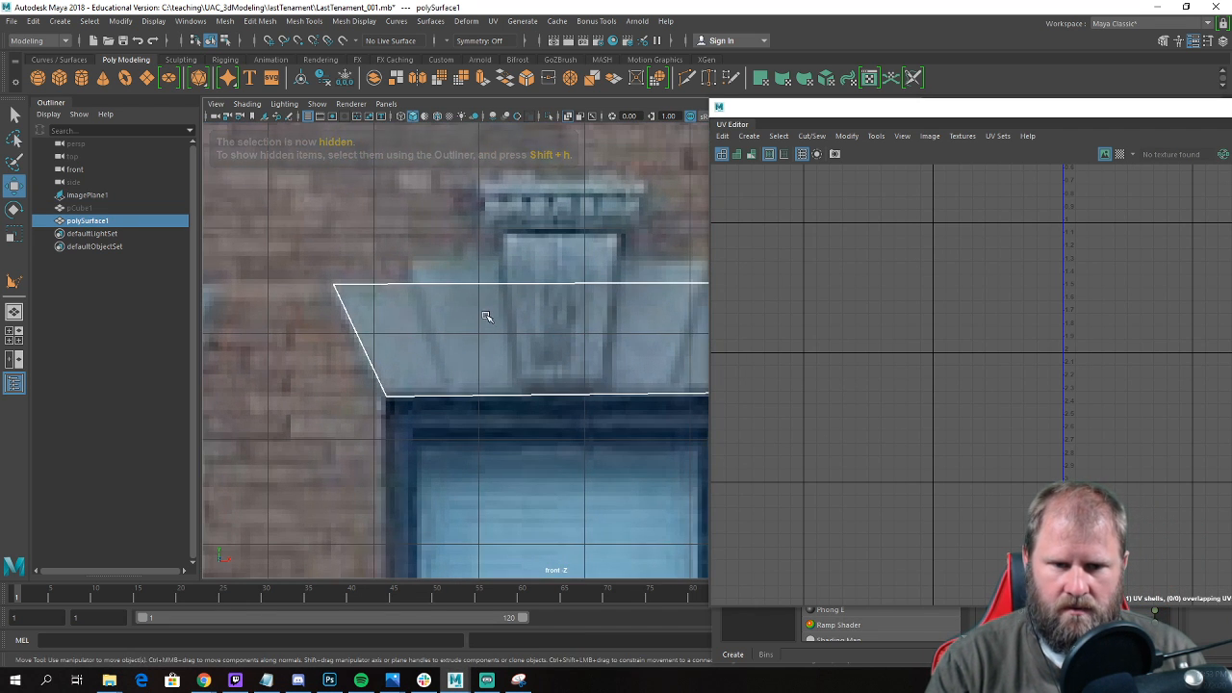
shift+right_drag(487, 318, 405, 314)
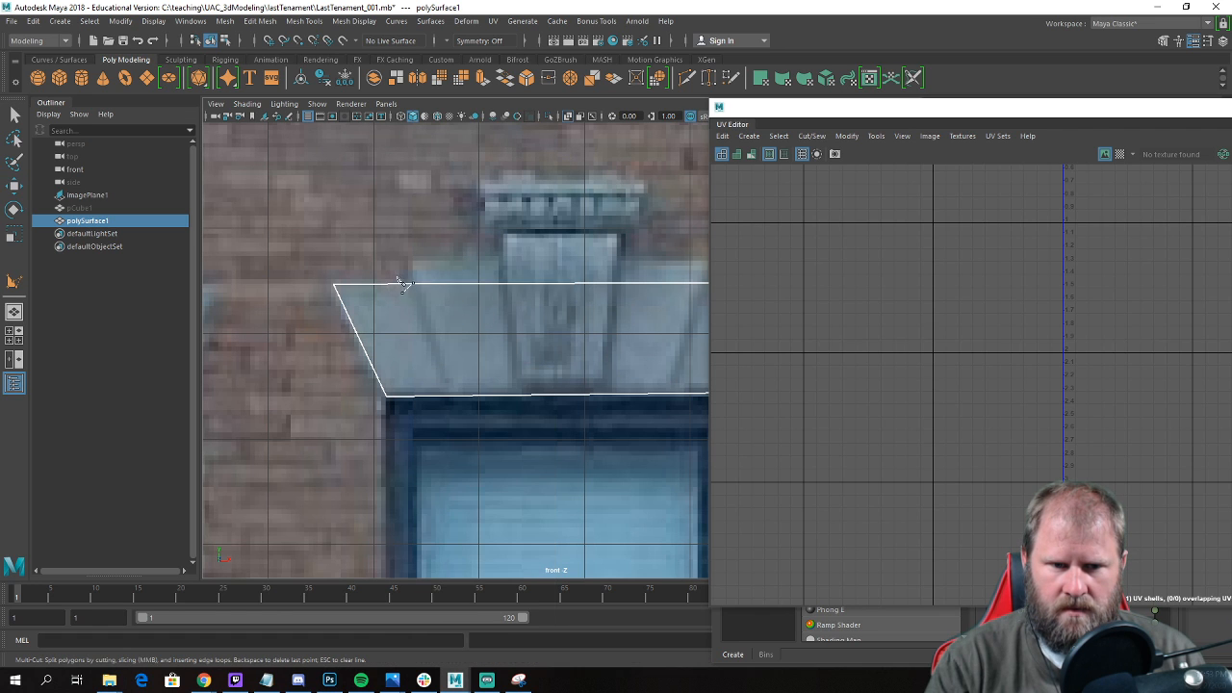
click(410, 284)
click(452, 397)
alt+middle_drag(491, 390, 357, 388)
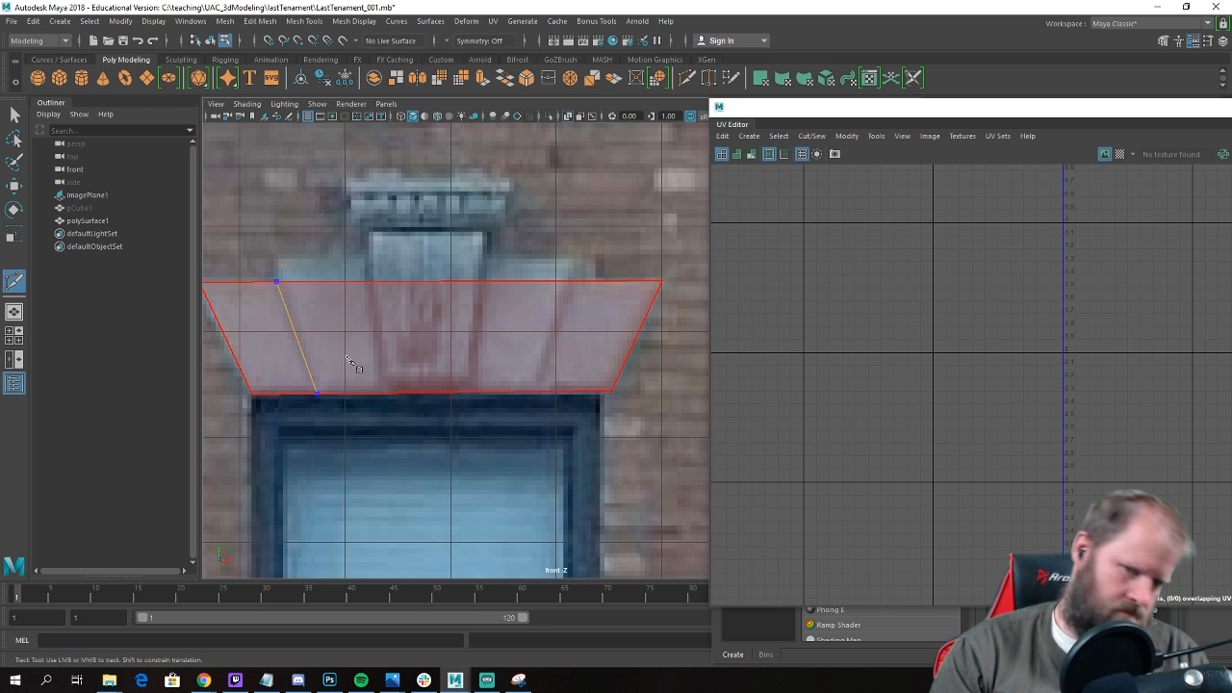
key(Return)
click(570, 281)
key(Return)
Cut the lintel polygon along both slanted sides of the central keystone.
click(479, 281)
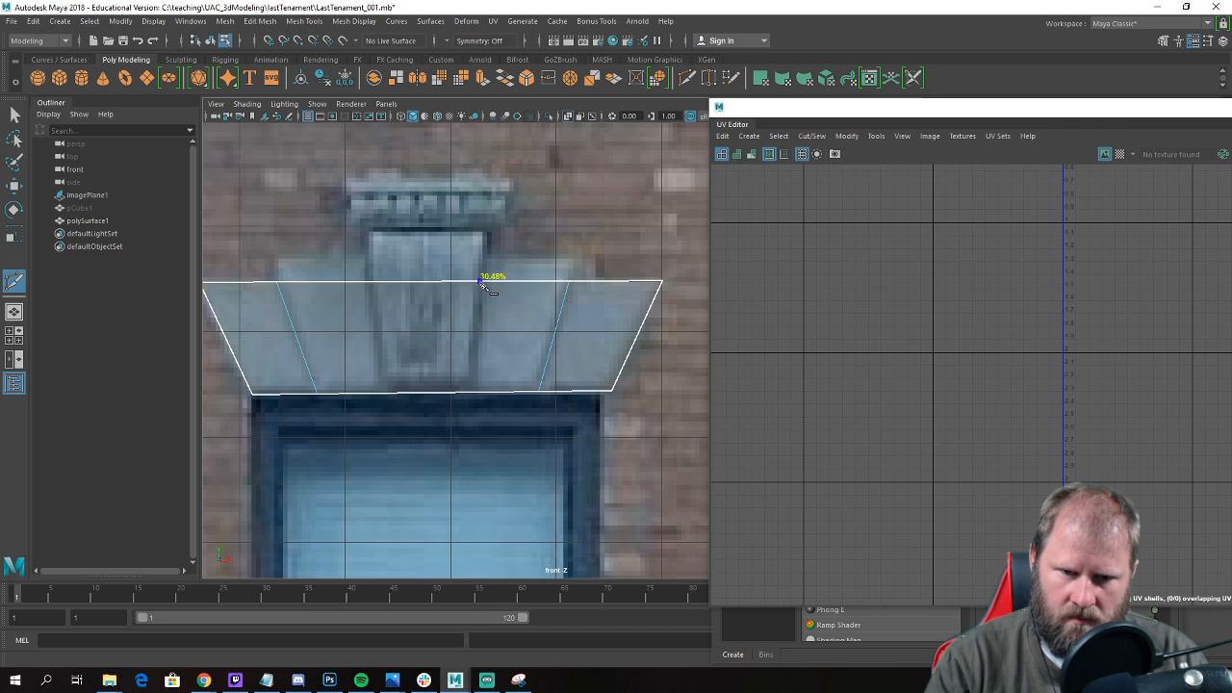
click(472, 394)
key(Return)
click(371, 283)
click(387, 394)
key(Return)
key(w)
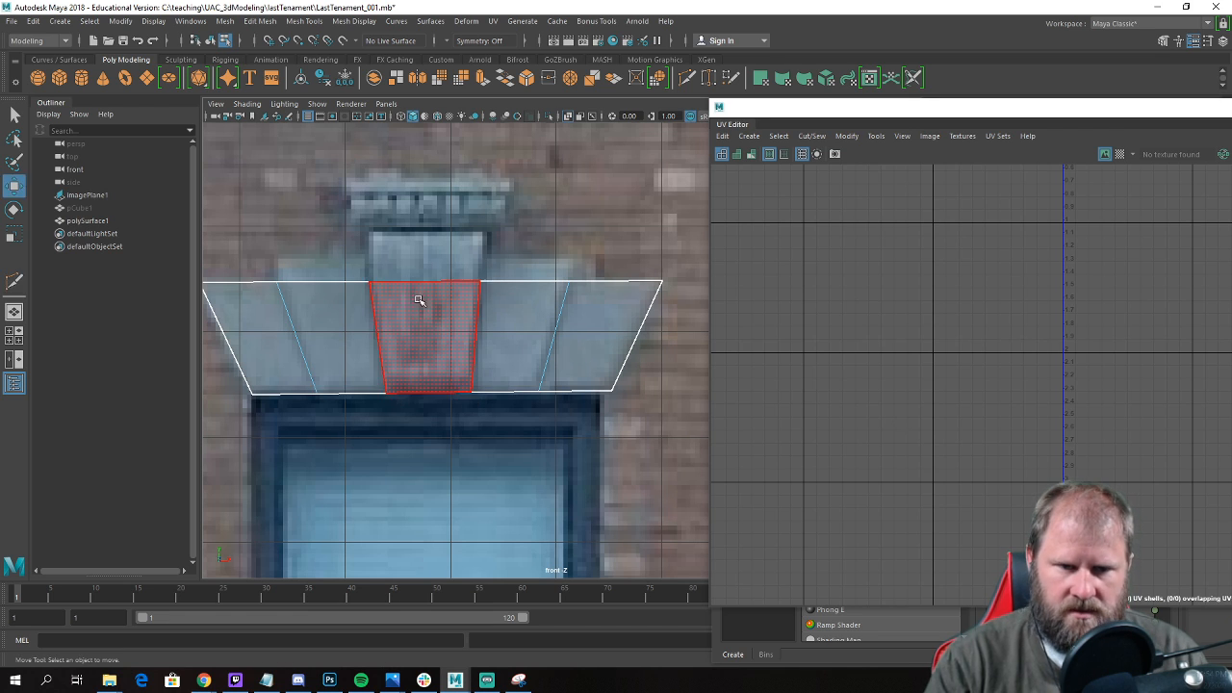
Extrude the upper edges of the three middle stones up to the photo's second tier and scale them slightly wider.
alt+middle_drag(428, 308, 451, 325)
scroll(451, 325, up, 2)
right_drag(421, 295, 455, 275)
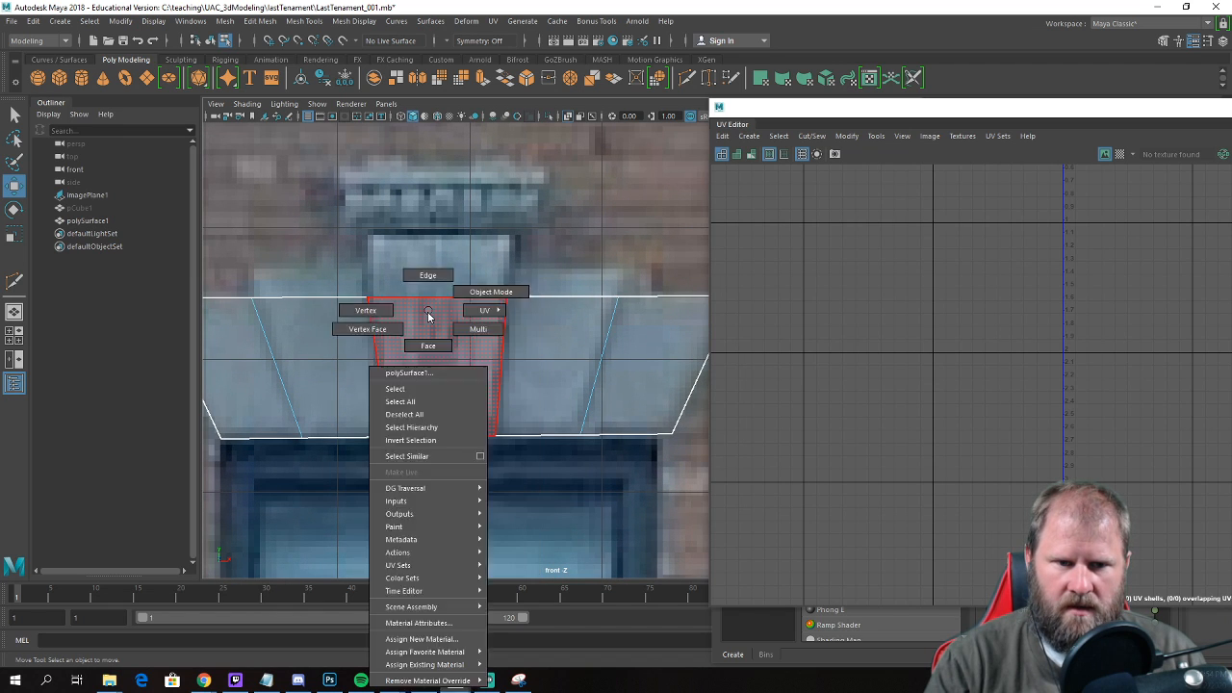
click(432, 297)
shift+click(324, 295)
shift+click(563, 303)
shift+right_drag(562, 303, 543, 323)
shift+right_drag(516, 311, 556, 337)
drag(440, 231, 446, 210)
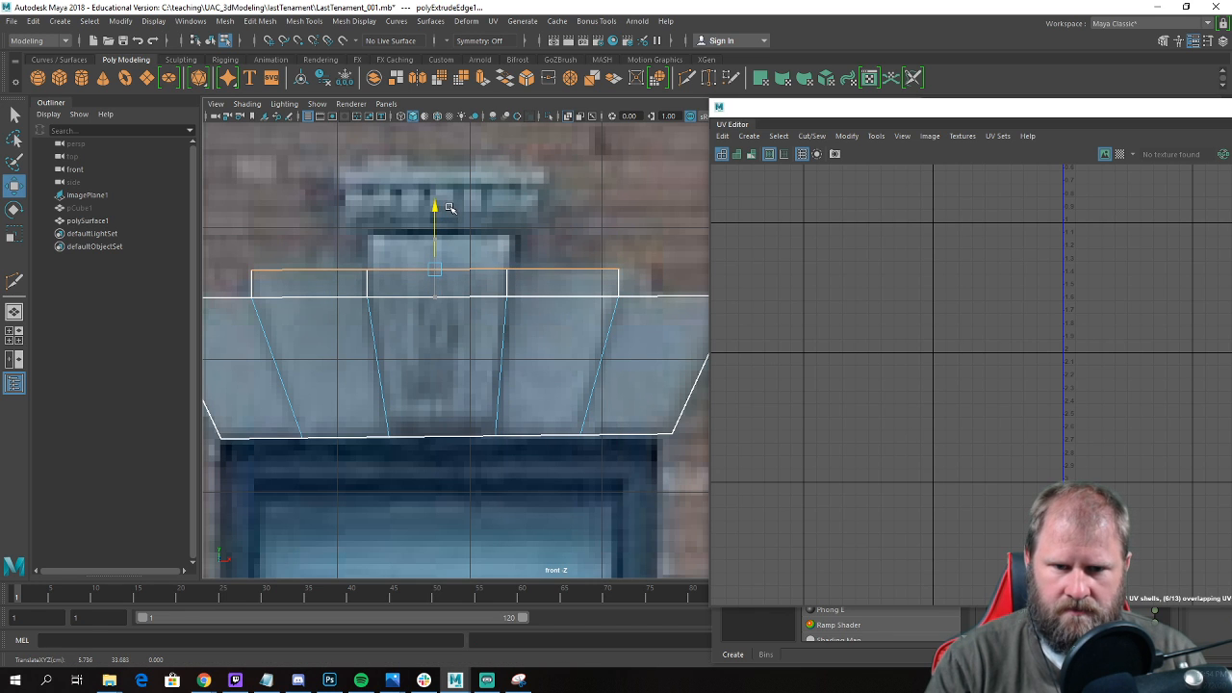
key(r)
drag(490, 269, 498, 269)
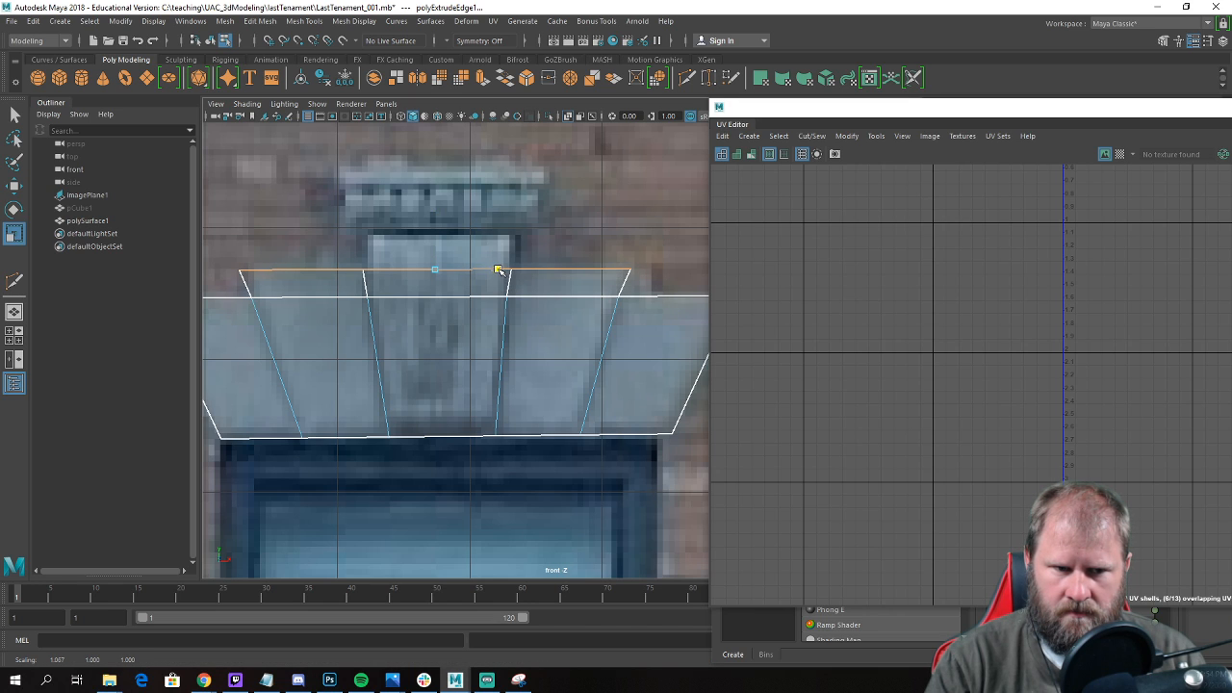
key(w)
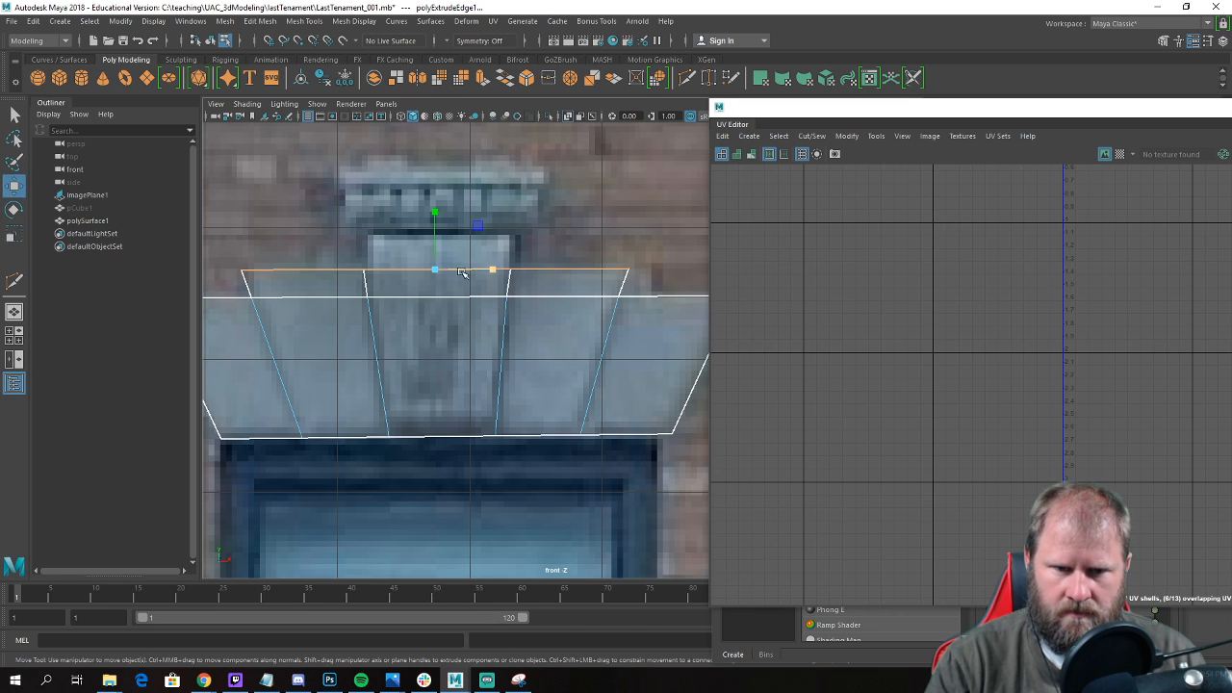
Extrude the keystone's upper edge to the top of the stone in the photo and widen it to match.
shift+right_click(394, 261)
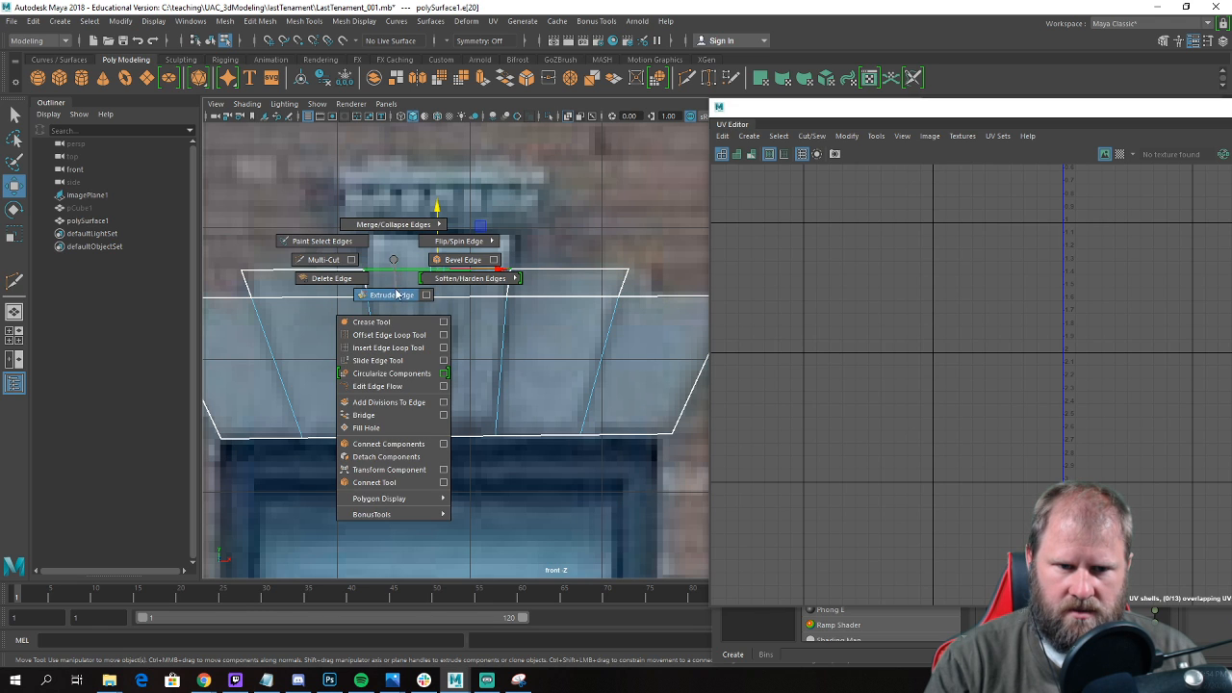
click(396, 294)
drag(440, 209, 443, 183)
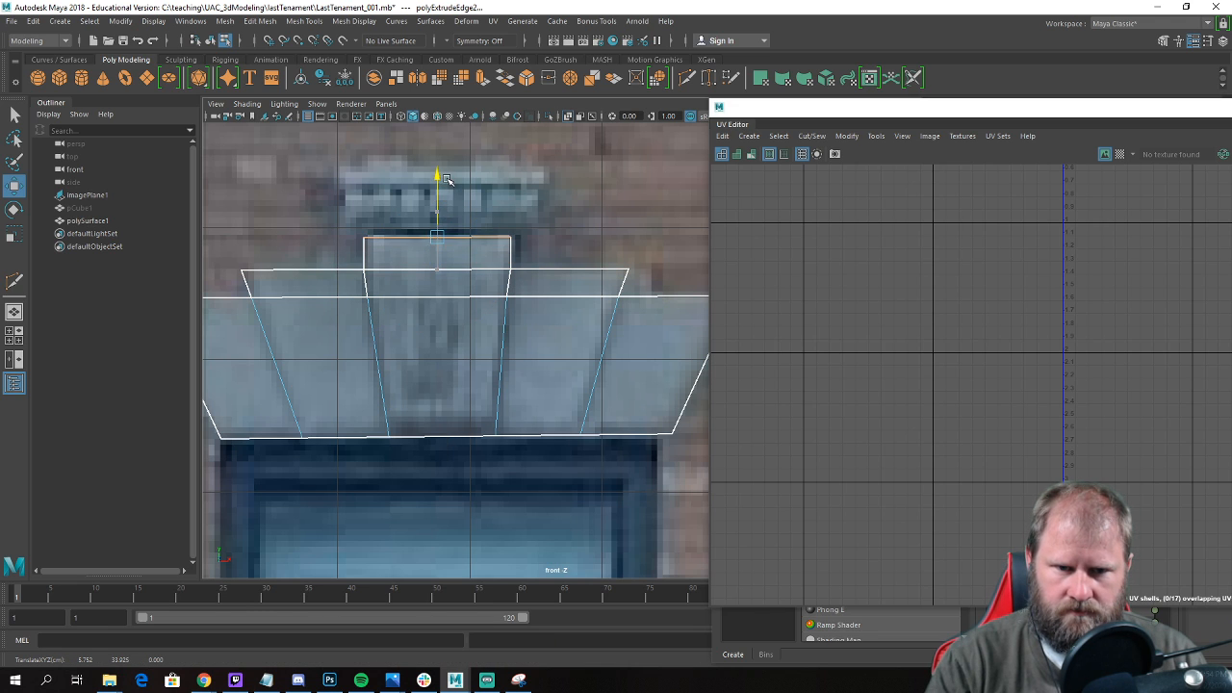
key(e)
key(r)
drag(438, 236, 446, 239)
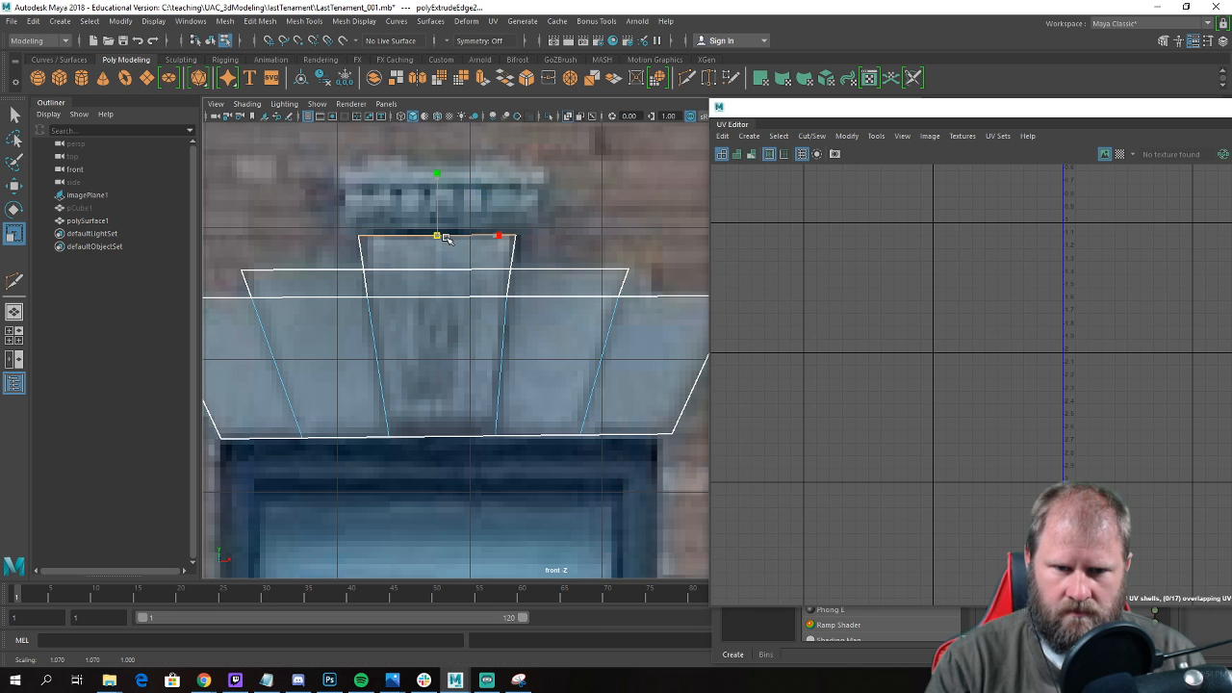
key(w)
Move the keystone's two lower-tier side vertices onto the second-tier corners and merge the overlapping vertices.
alt+middle_drag(517, 278, 487, 277)
right_click(474, 287)
right_drag(473, 287, 442, 279)
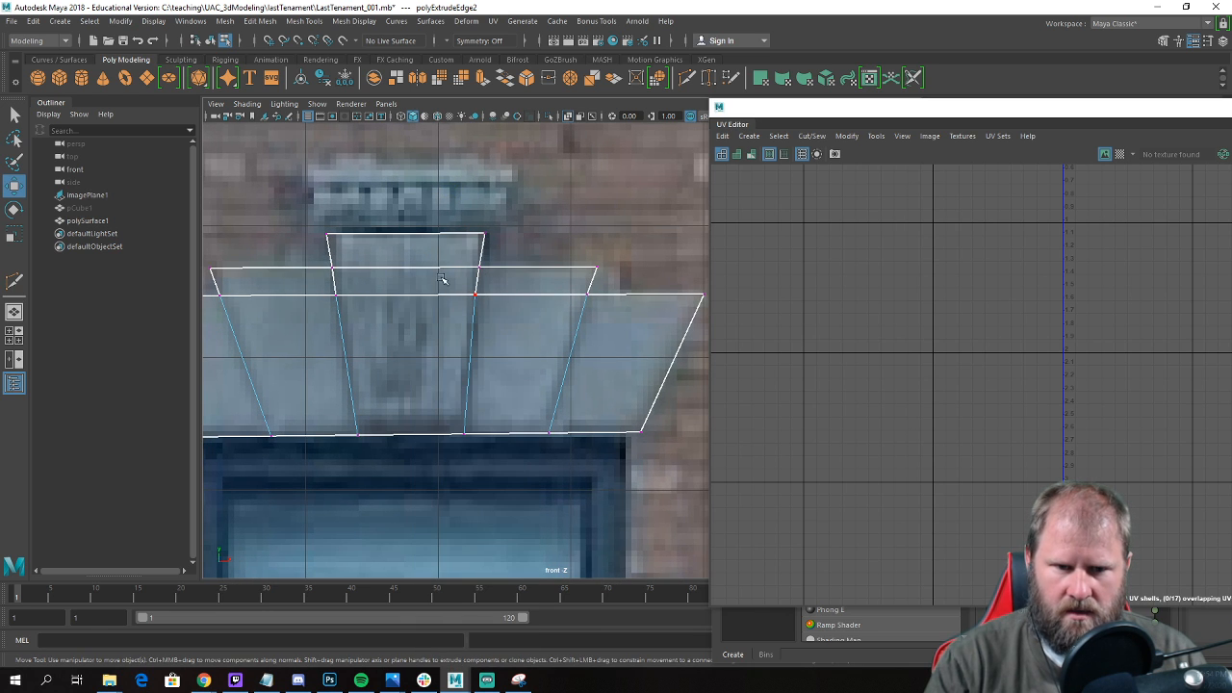
drag(480, 297, 479, 270)
click(335, 294)
drag(335, 293, 332, 272)
drag(293, 180, 557, 324)
shift+right_drag(505, 321, 549, 247)
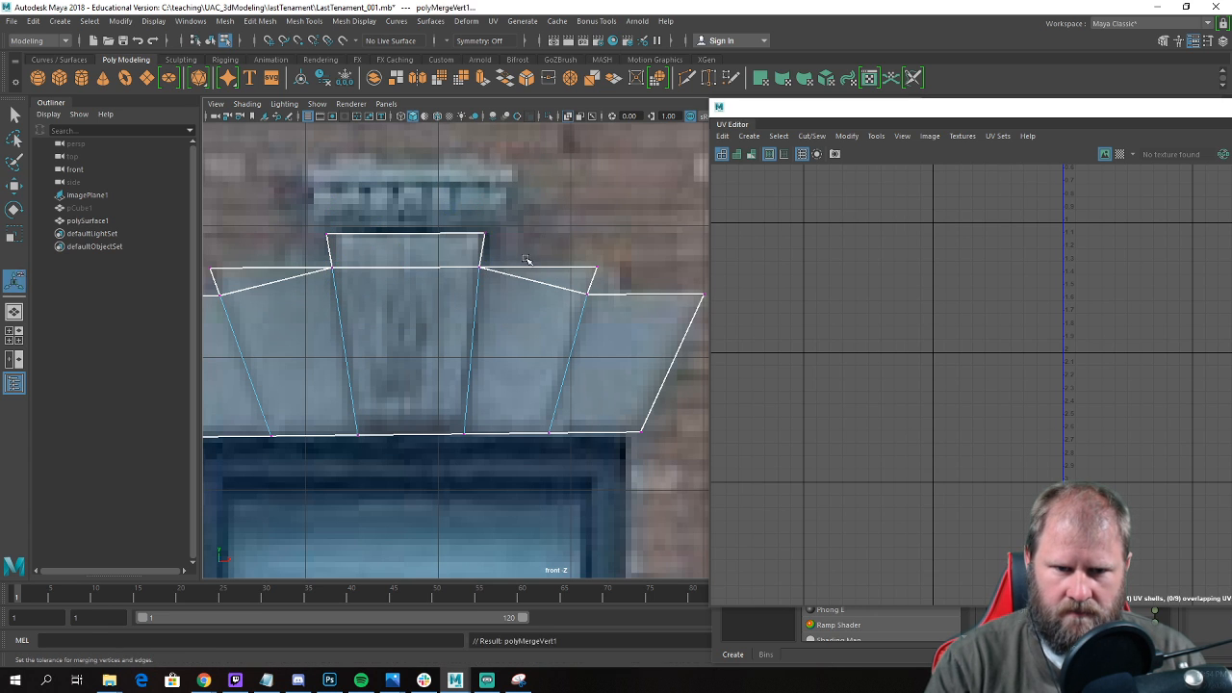
scroll(532, 346, down, 5)
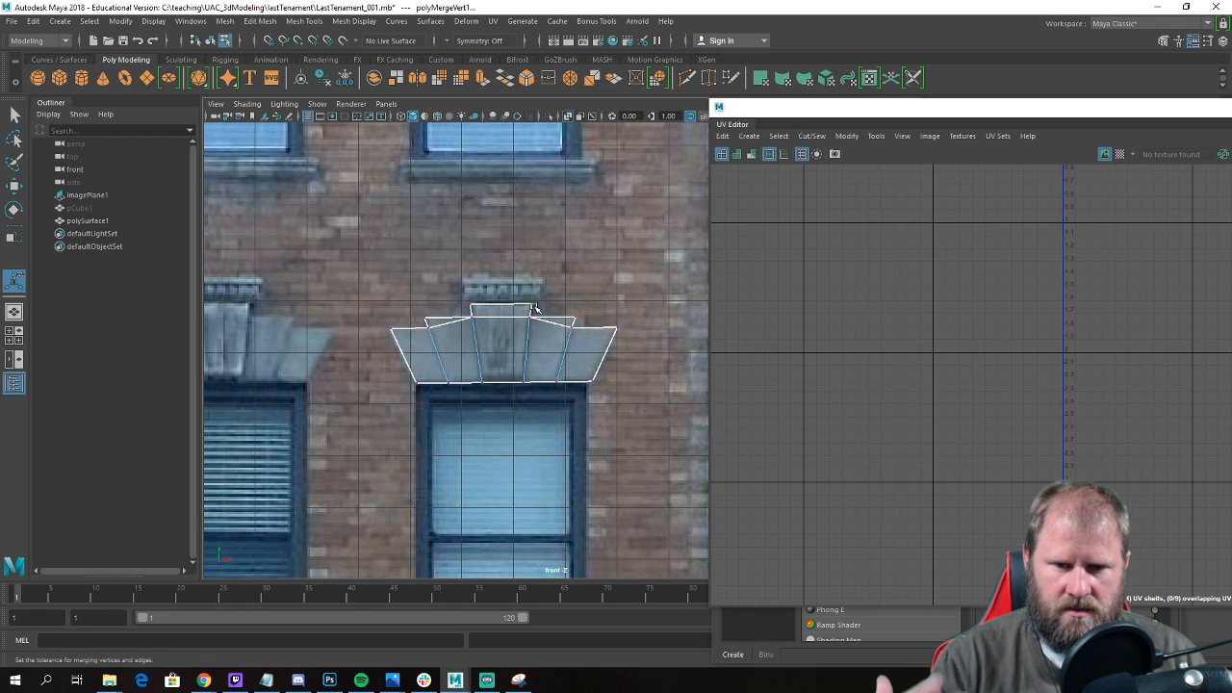
In the perspective view, extrude all of the lintel's faces to give it thickness.
alt+middle_drag(423, 345, 388, 319)
key(space)
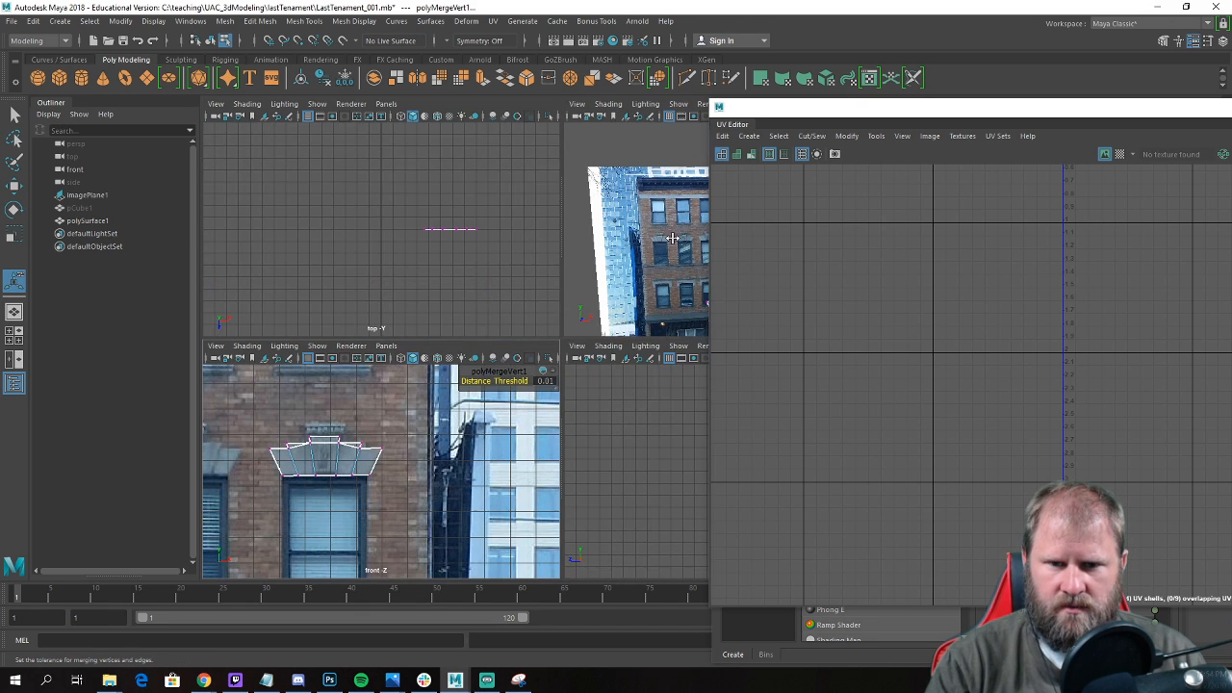
key(space)
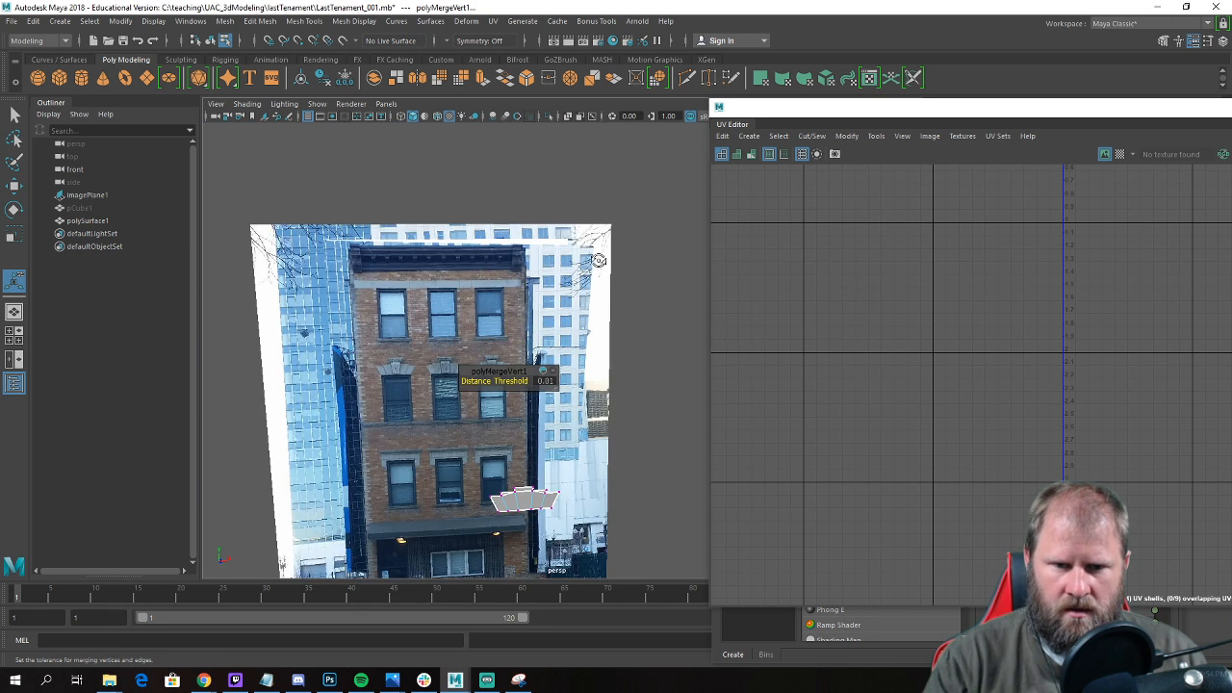
alt+drag(602, 260, 485, 267)
key(w)
alt+drag(376, 322, 375, 357)
alt+middle_drag(375, 357, 511, 291)
scroll(510, 290, up, 5)
alt+middle_drag(346, 236, 421, 346)
scroll(421, 347, up, 5)
scroll(409, 342, down, 3)
right_drag(345, 273, 373, 322)
drag(390, 318, 381, 323)
Extrude the front faces of the three middle stones forward from the outer stones.
click(348, 293)
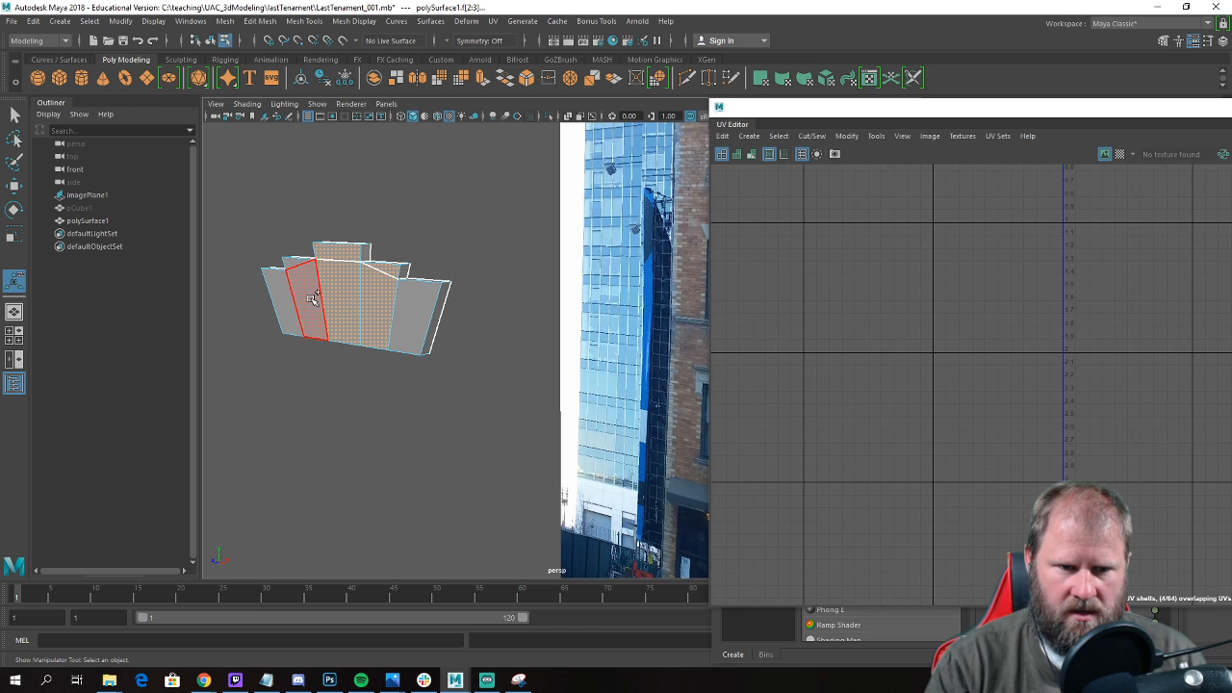
shift+right_click(349, 291)
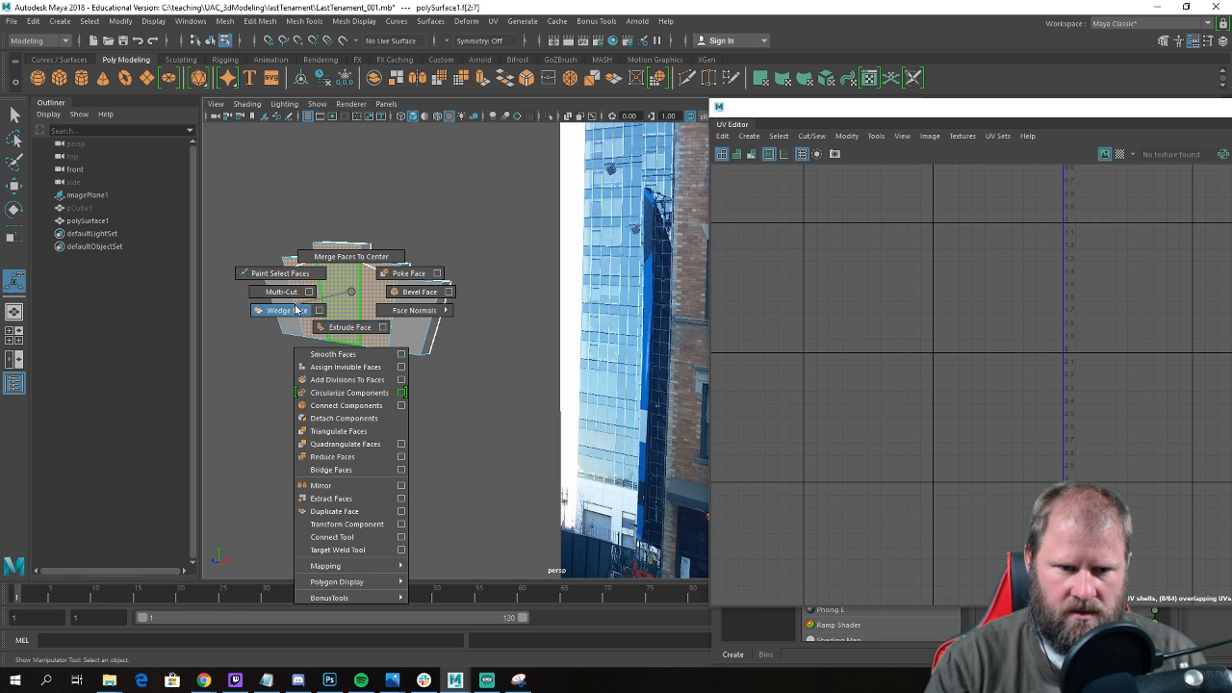
click(345, 327)
drag(340, 309, 335, 311)
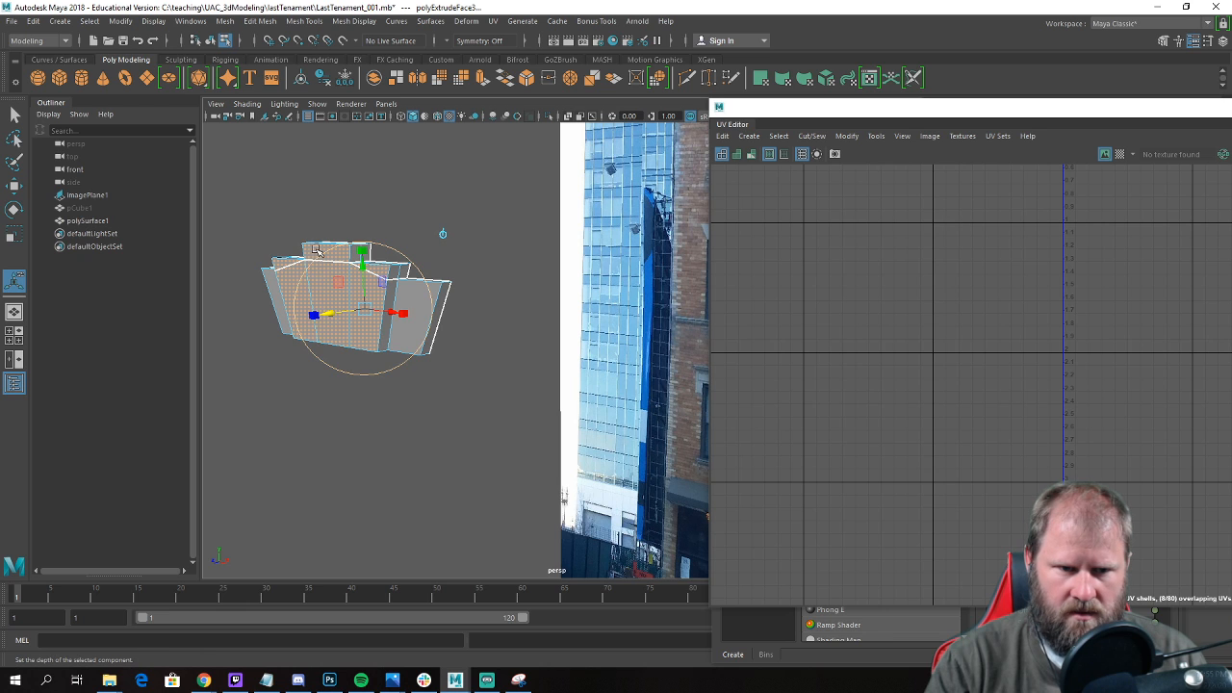
Extrude the keystone's front faces further forward than the neighbouring stones.
shift+right_click(329, 280)
click(325, 315)
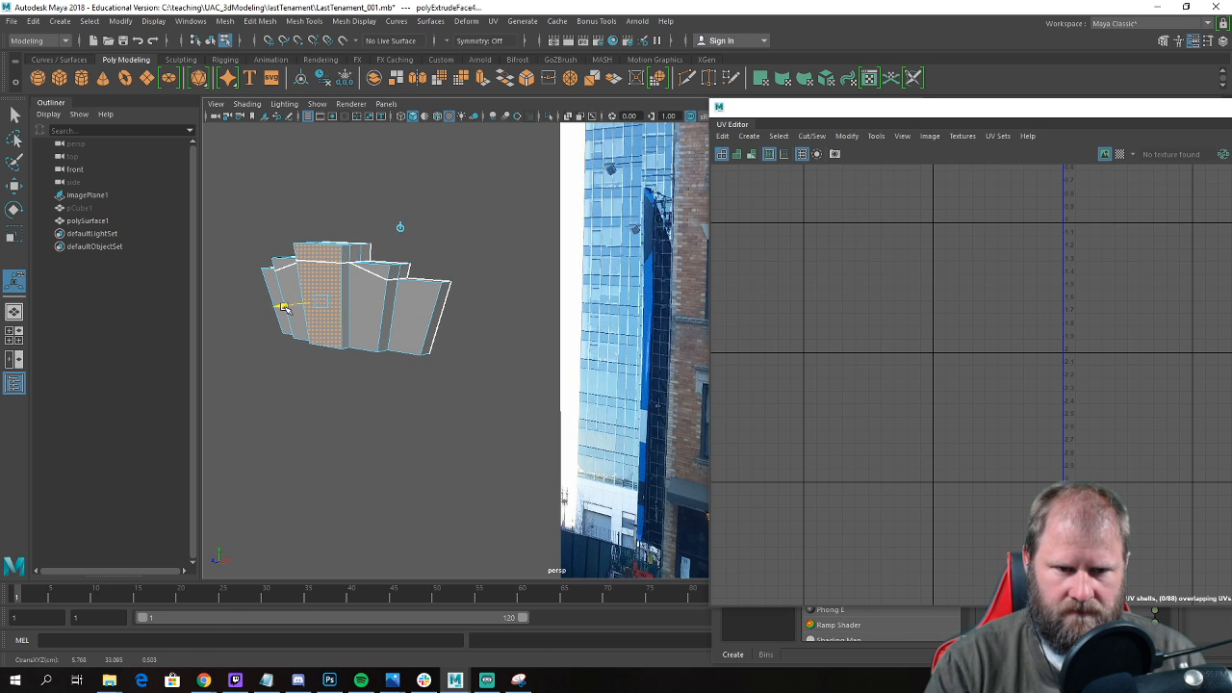
key(w)
Select the back faces of all the lintel stones and delete them.
alt+drag(287, 307, 523, 374)
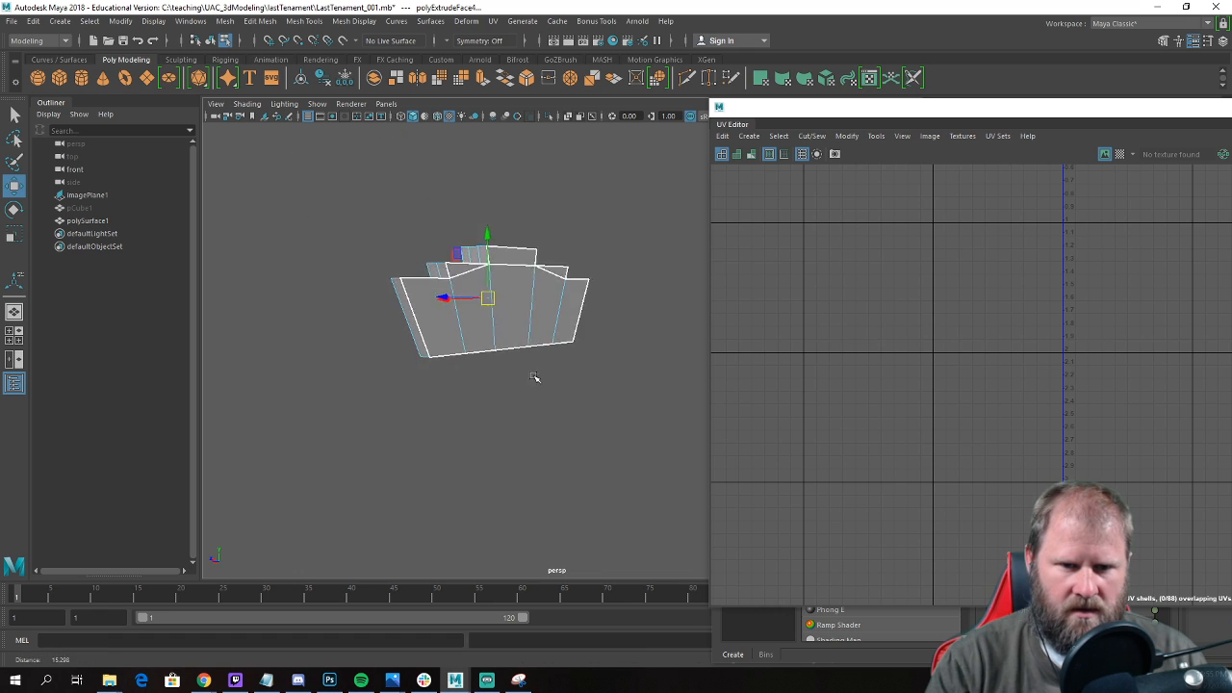
scroll(539, 366, up, 5)
right_drag(495, 287, 523, 325)
click(462, 226)
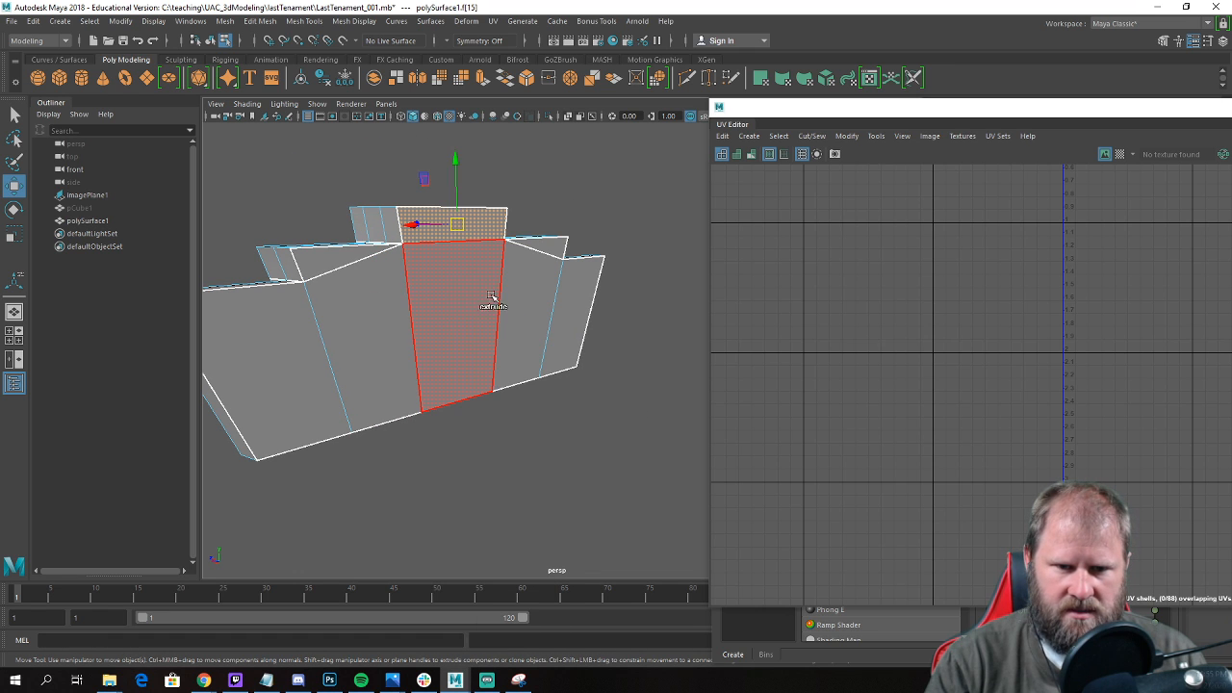
shift+click(469, 296)
shift+click(528, 288)
shift+click(582, 297)
shift+click(327, 260)
shift+click(356, 292)
shift+click(281, 344)
key(Delete)
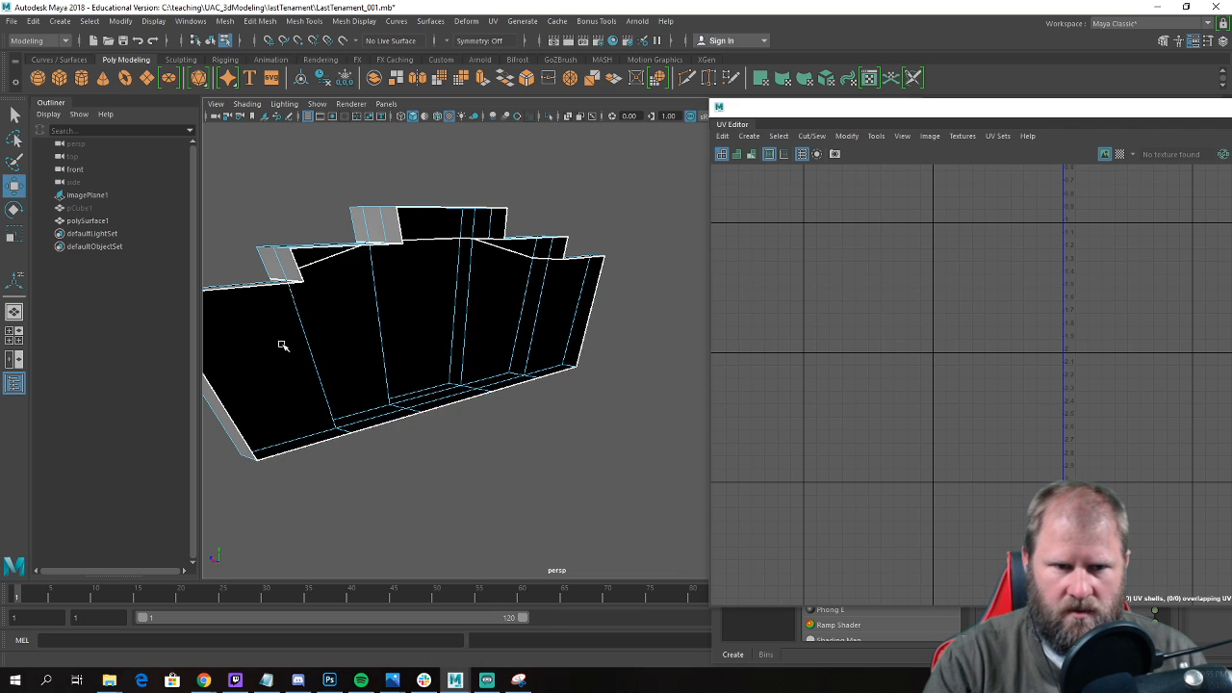
Snap loose vertices beside the lintel's protruding stones onto the adjacent stones' corner vertices.
scroll(420, 385, down, 5)
alt+drag(421, 385, 531, 378)
right_drag(519, 310, 484, 319)
drag(487, 320, 530, 279)
alt+drag(462, 297, 664, 308)
alt+drag(452, 348, 496, 353)
key(v)
click(507, 407)
key(v)
drag(510, 407, 477, 401)
click(365, 485)
key(v)
drag(368, 484, 333, 475)
Snap the remaining upper side vertices of the keystone and its flanking stones onto the neighbouring stones' front corners.
mouse_move(520, 476)
alt+mouse_down()
mouse_move(459, 506)
mouse_move(511, 485)
alt+mouse_up()
click(520, 381)
drag(521, 380, 631, 301)
click(659, 320)
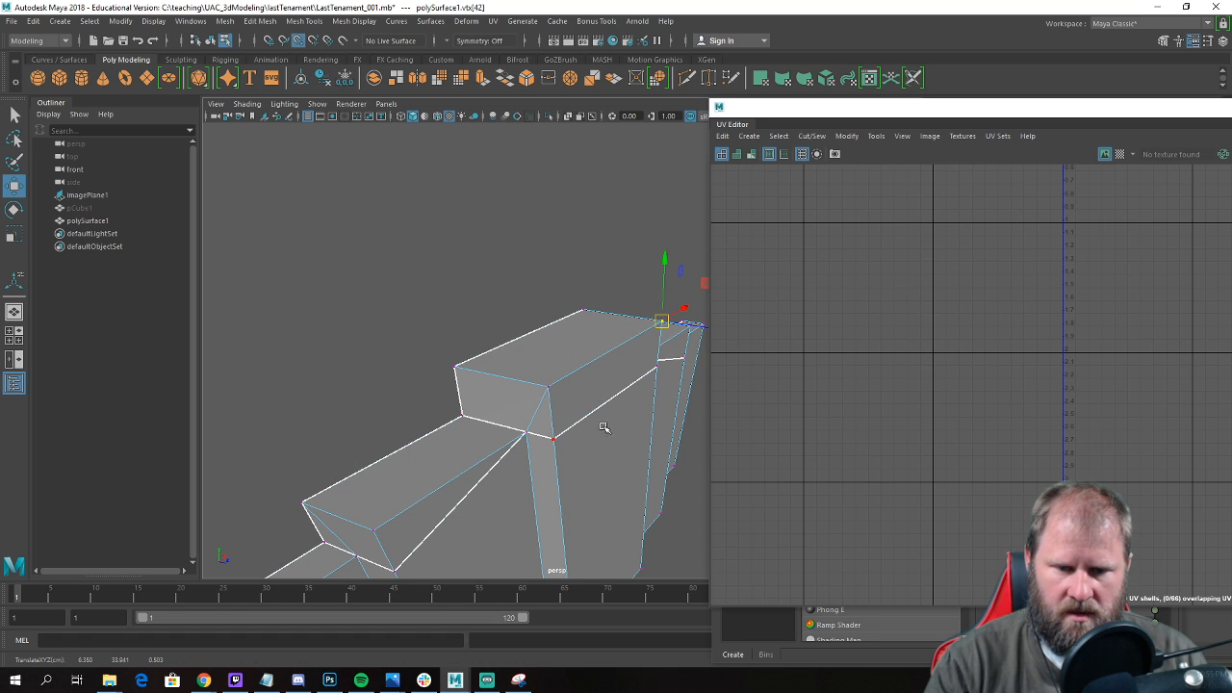
click(556, 439)
key(v)
drag(557, 439, 469, 354)
key(v)
click(549, 373)
key(v)
drag(550, 372, 557, 350)
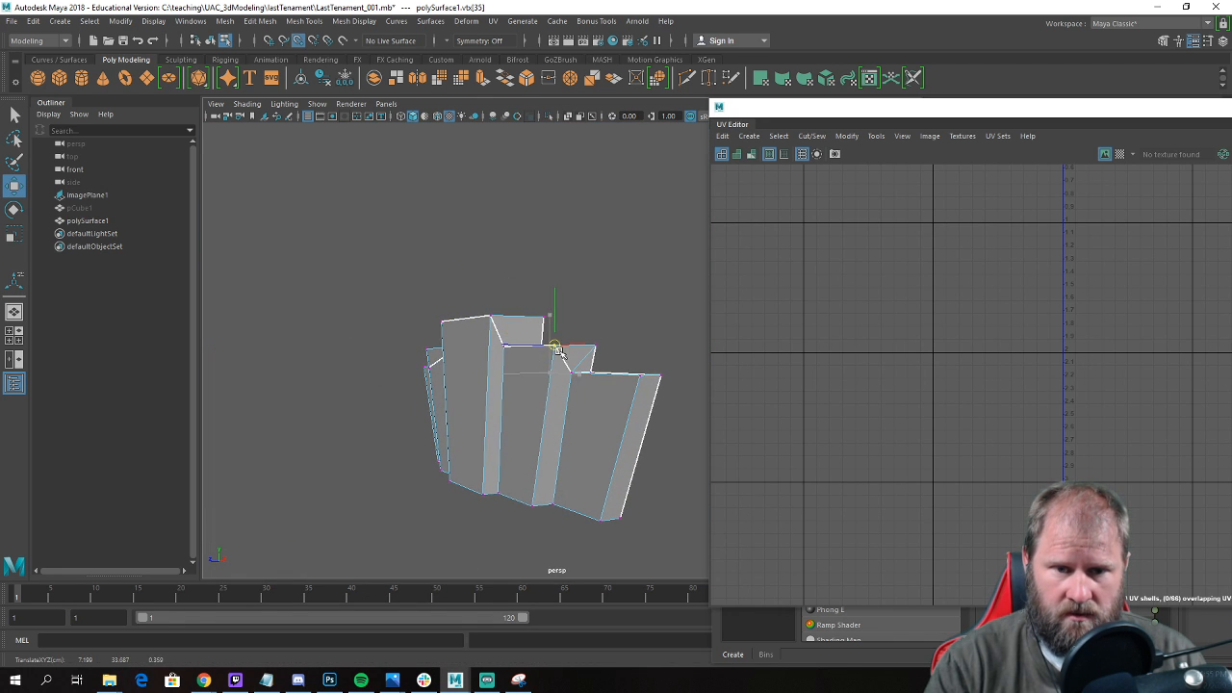
mouse_move(446, 371)
alt+mouse_down()
mouse_move(584, 377)
mouse_move(460, 383)
alt+mouse_up()
key(v)
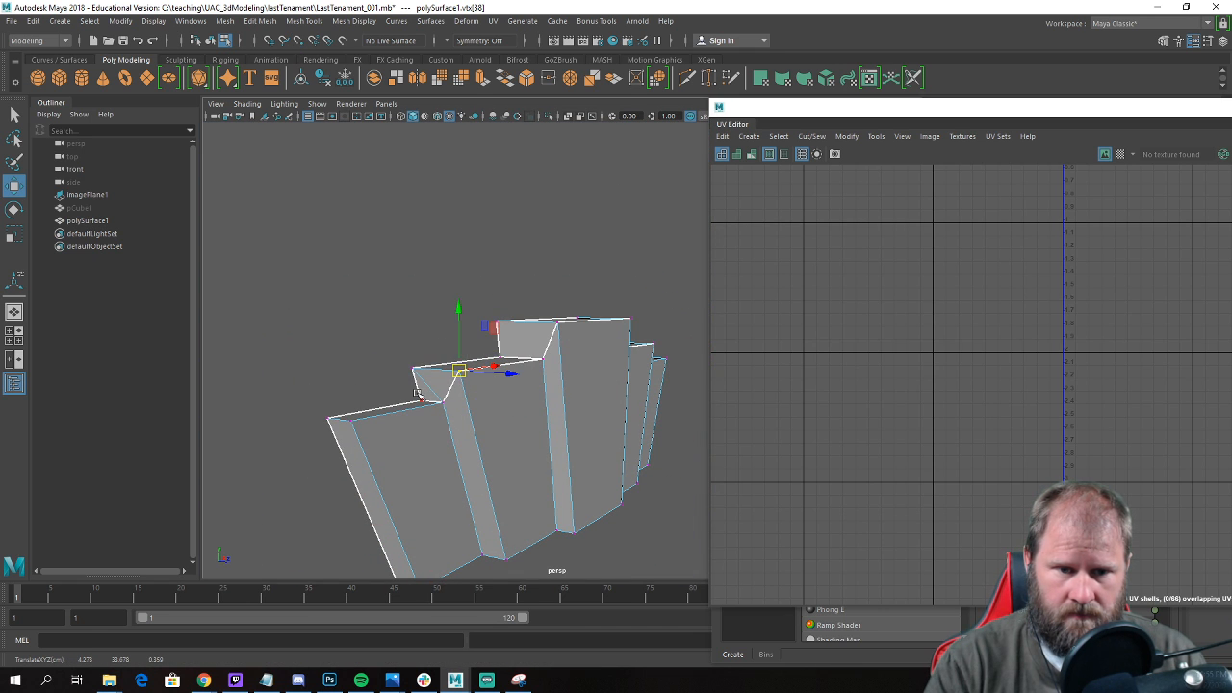
Select all of the lintel's vertices and merge only the overlapping ones, undoing any merge that collapses the mesh.
scroll(426, 385, down, 3)
drag(325, 283, 591, 468)
shift+right_drag(491, 372, 495, 295)
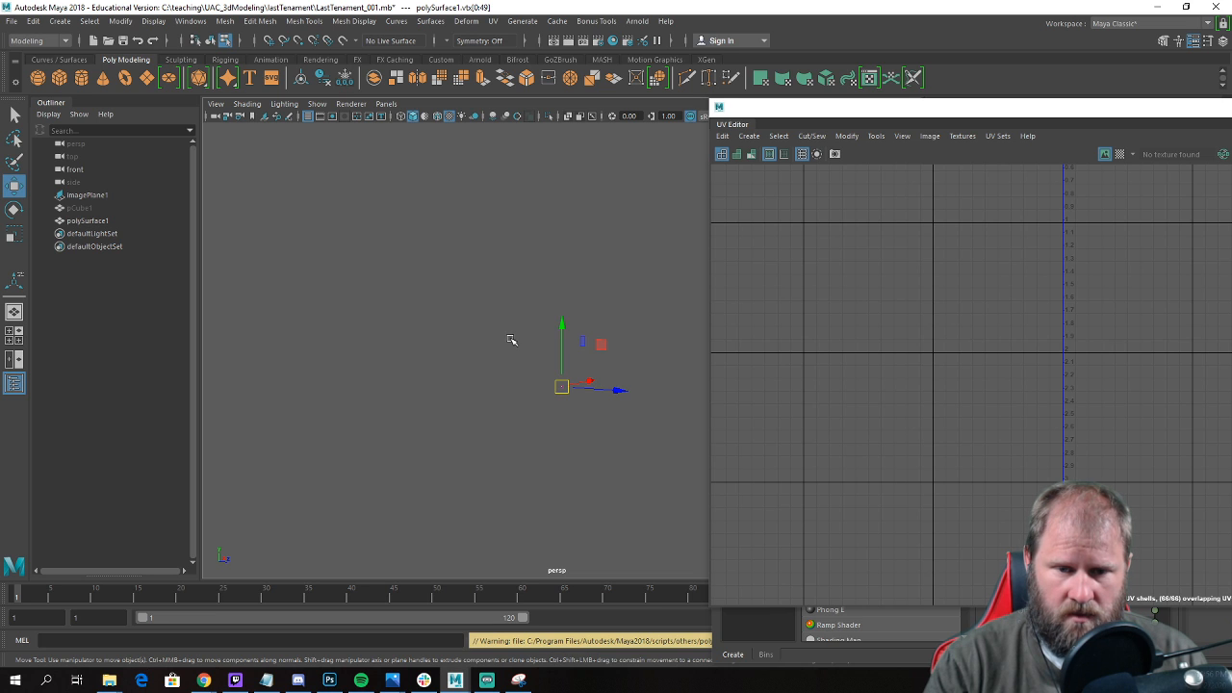
key(ctrl+z)
shift+right_drag(528, 355, 592, 304)
Delete the stray diagonal edges across the upper sides of the stones flanking the keystone.
scroll(498, 414, up, 3)
right_drag(448, 308, 466, 272)
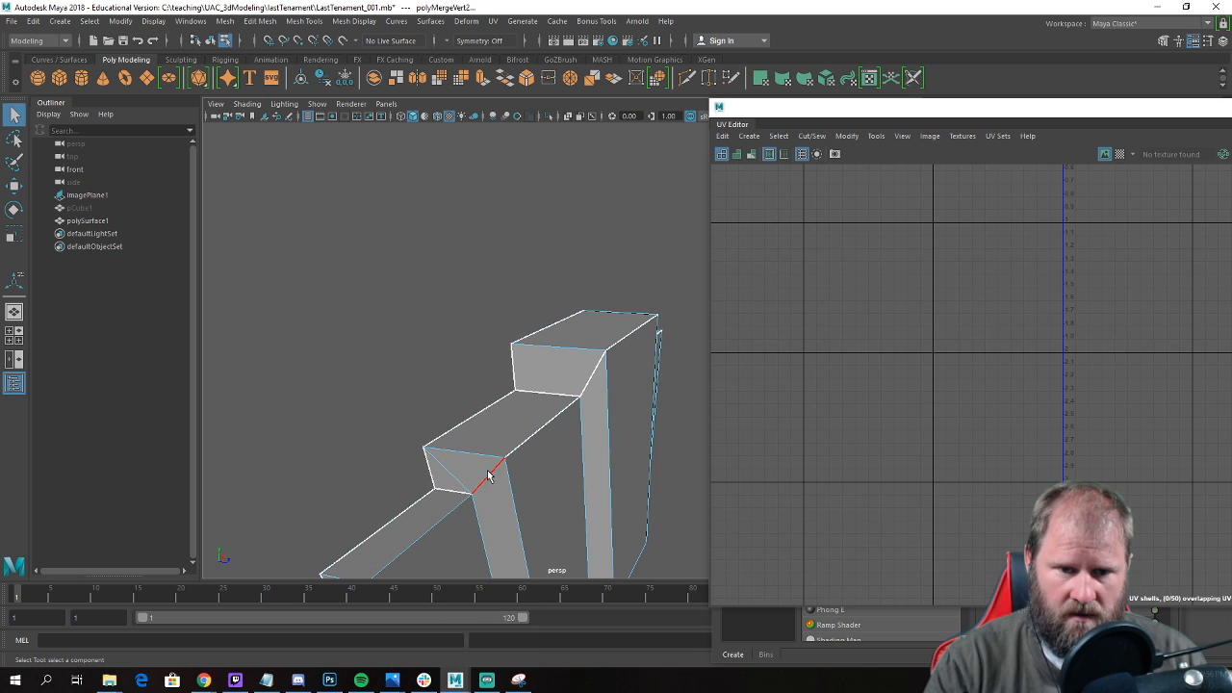
click(452, 474)
alt+drag(453, 474, 427, 449)
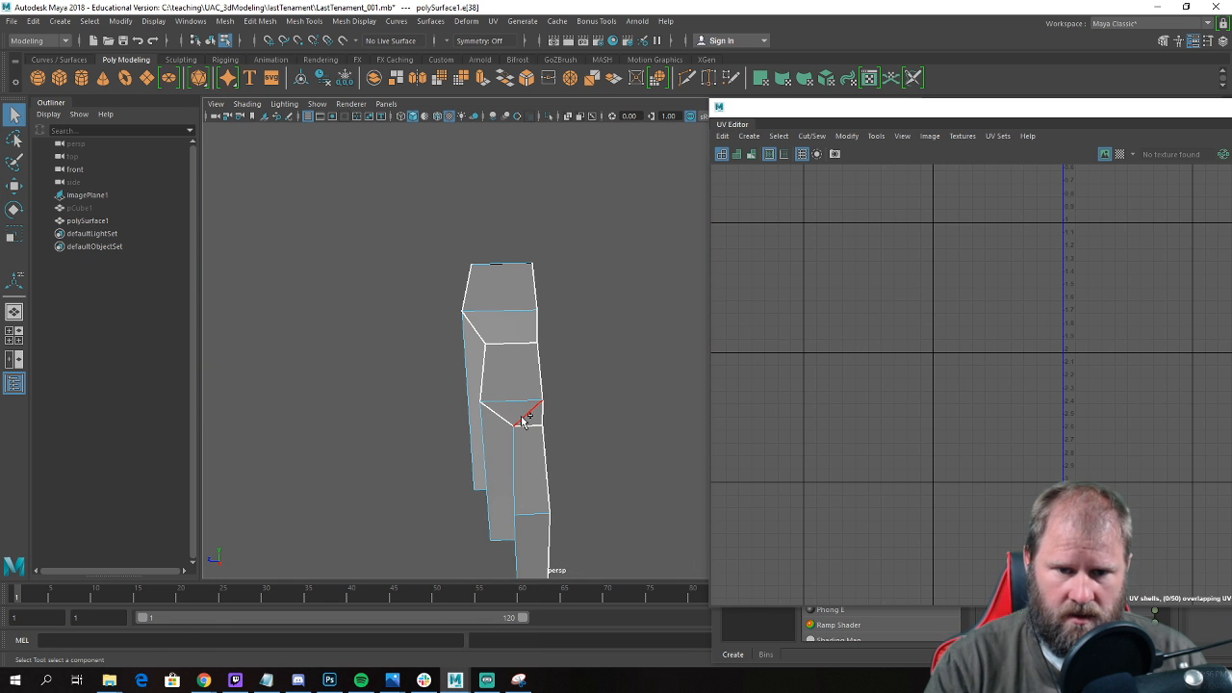
key(w)
key(Delete)
Snap the loose vertices on the lintel's underside onto the corner vertices of the adjacent stones.
scroll(448, 385, down, 3)
alt+drag(449, 385, 510, 318)
right_drag(511, 318, 513, 321)
alt+drag(514, 320, 468, 297)
click(539, 376)
alt+drag(539, 377, 578, 393)
right_drag(503, 318, 440, 314)
click(505, 404)
drag(506, 404, 493, 392)
click(388, 438)
drag(388, 437, 429, 410)
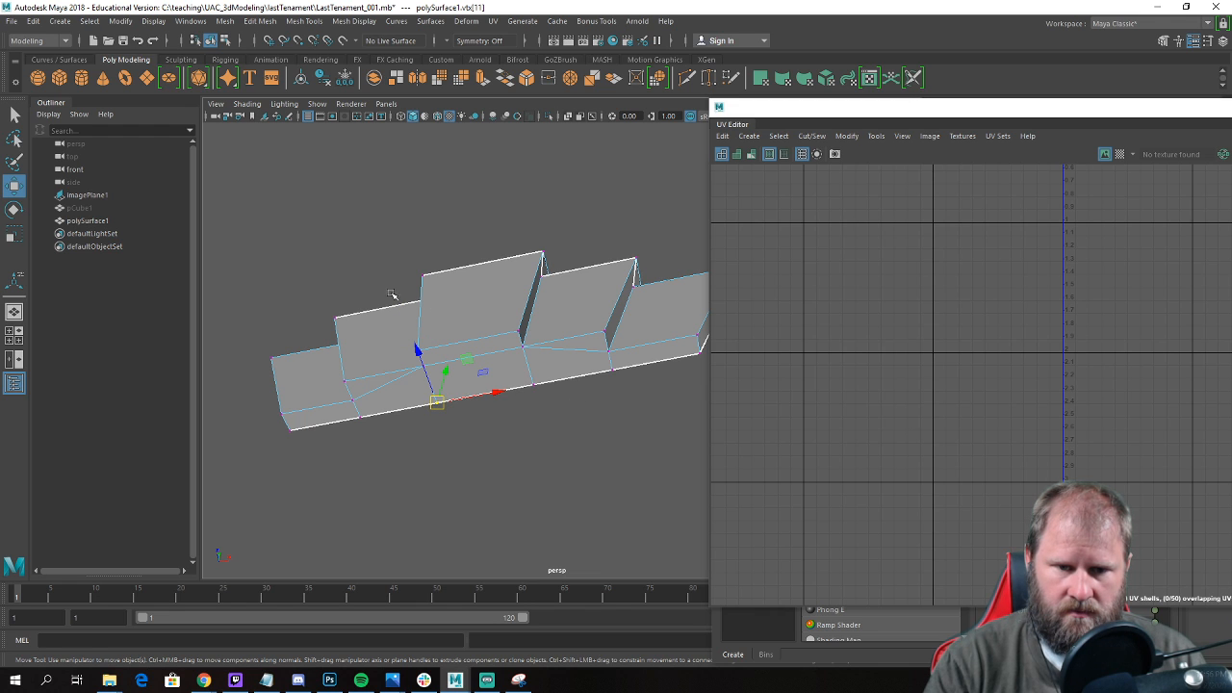
Select the vertices around the keystone's underside and merge the overlapping ones.
drag(560, 387, 408, 324)
shift+right_drag(520, 348, 578, 268)
alt+drag(560, 298, 588, 299)
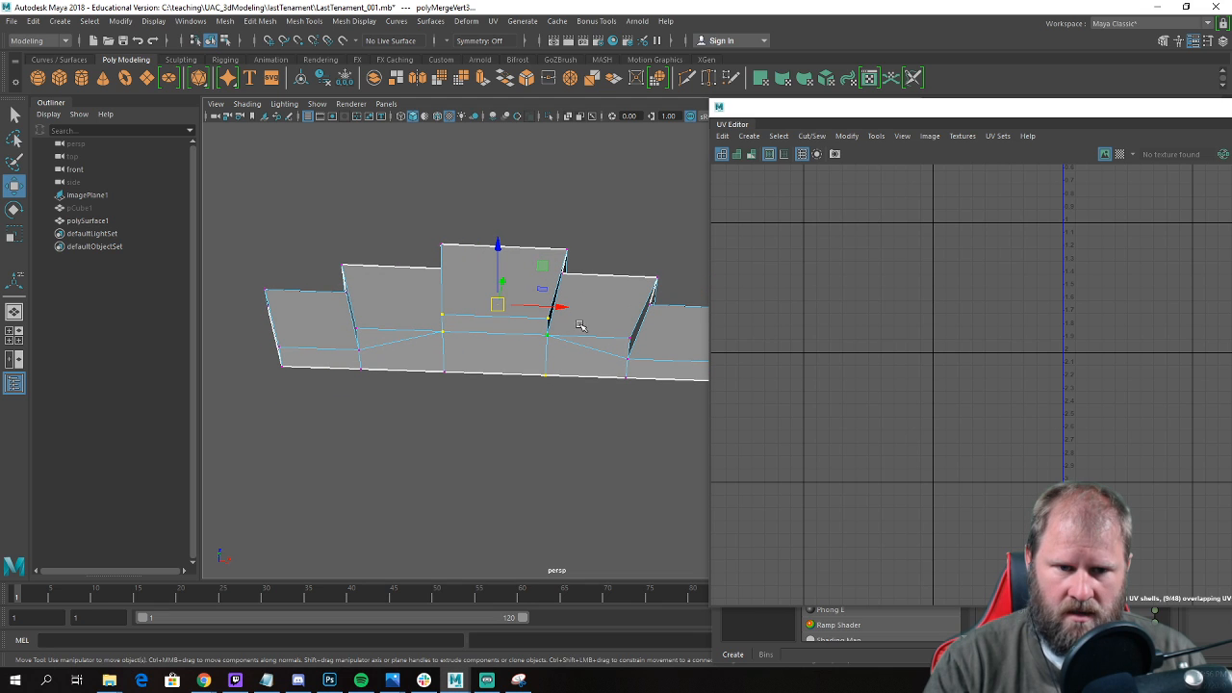
Snap the keystone's two rear underside vertices outward onto the flanking stones' rear vertices and merge all overlapping lintel vertices.
click(440, 372)
drag(440, 371, 369, 375)
click(545, 375)
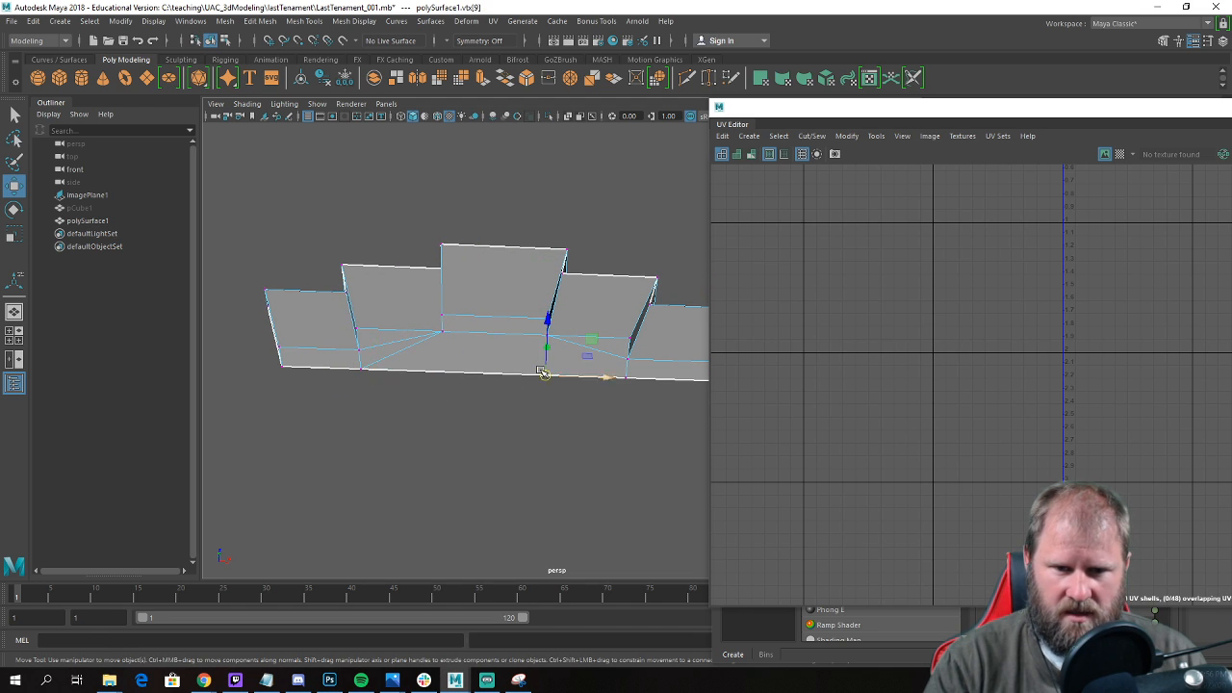
drag(546, 375, 624, 378)
drag(664, 433, 339, 269)
shift+right_drag(405, 326, 438, 272)
Return to object mode, inspect the lintel from several angles, and select the whole object.
scroll(438, 272, down, 5)
alt+drag(440, 274, 484, 365)
key(w)
scroll(470, 367, up, 2)
right_drag(485, 313, 515, 281)
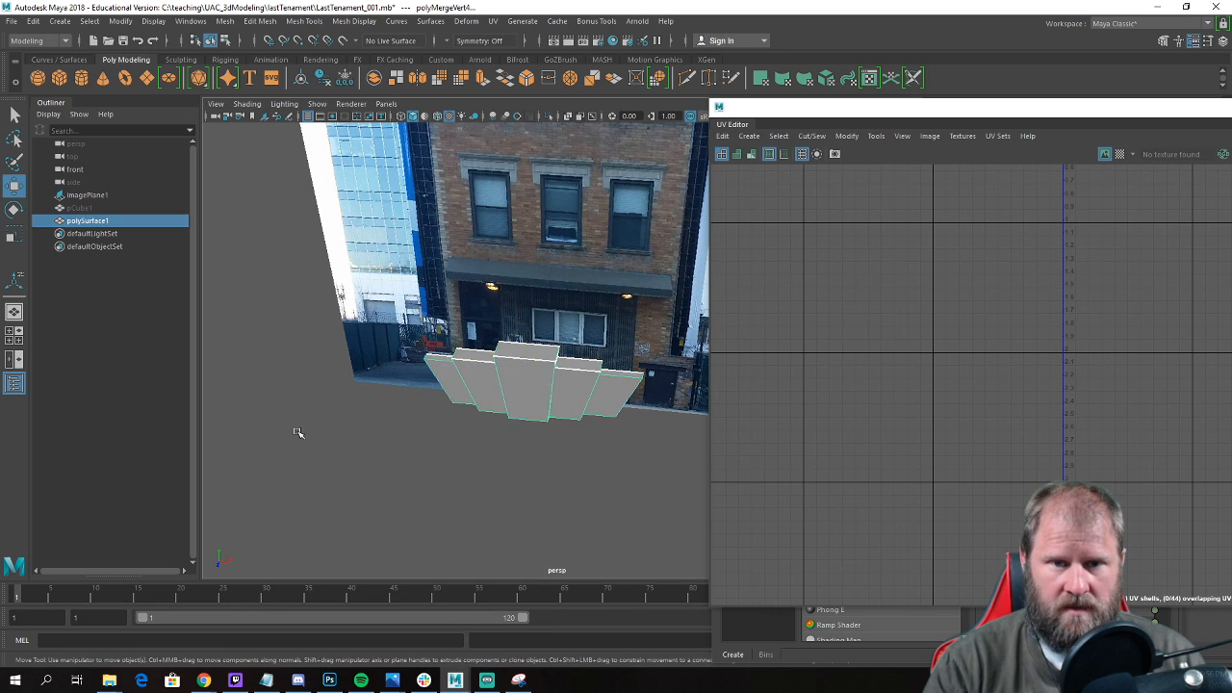
click(297, 432)
scroll(496, 417, down, 4)
alt+drag(498, 418, 588, 319)
alt+drag(545, 373, 511, 405)
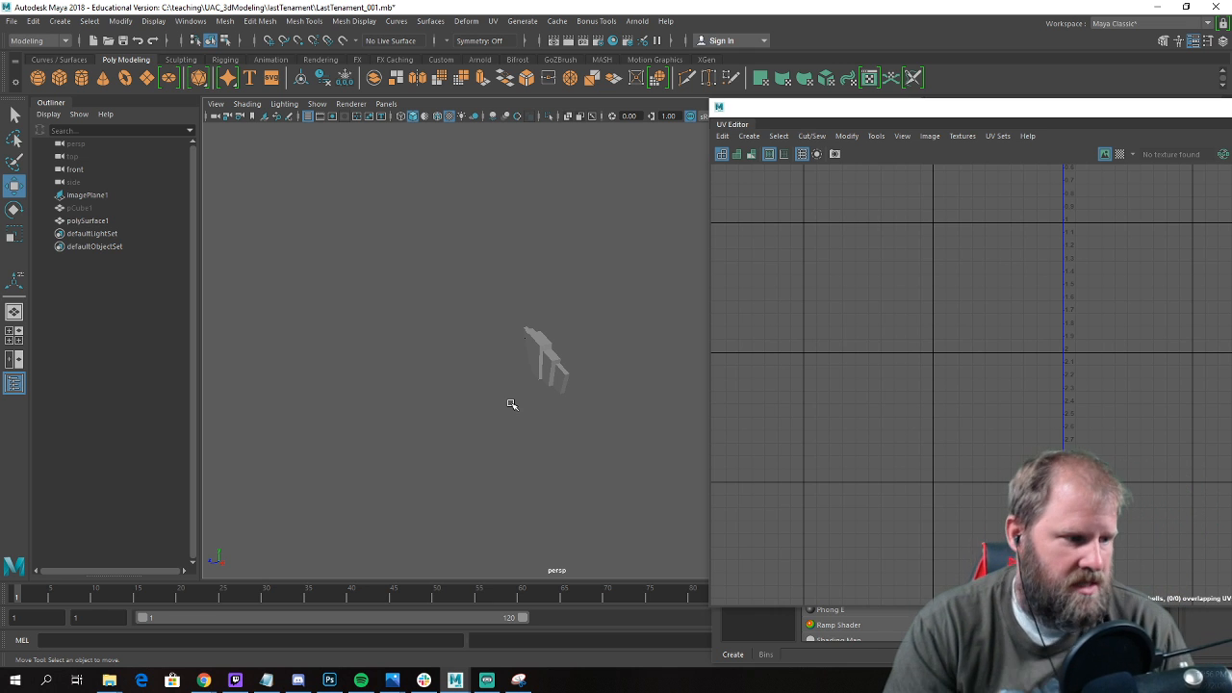
alt+drag(559, 231, 600, 201)
scroll(597, 204, up, 3)
click(578, 247)
alt+middle_drag(568, 240, 475, 271)
alt+drag(475, 270, 399, 253)
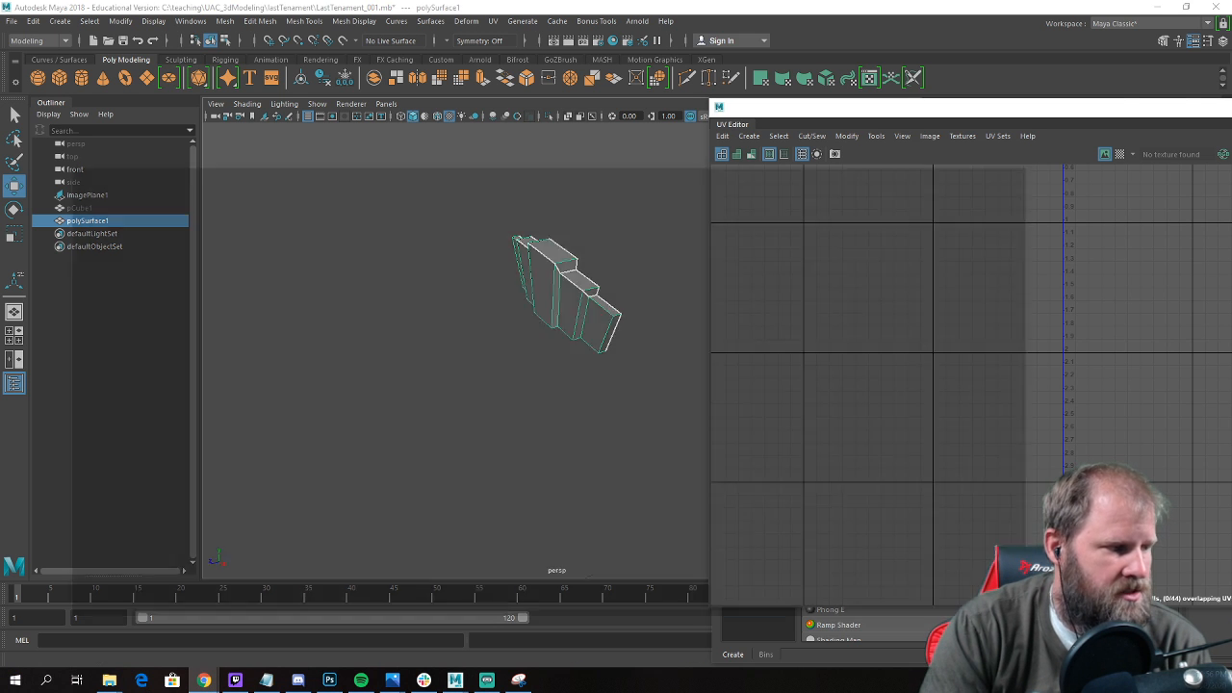
Switch to the browser and search textures.com for "concrete".
click(204, 680)
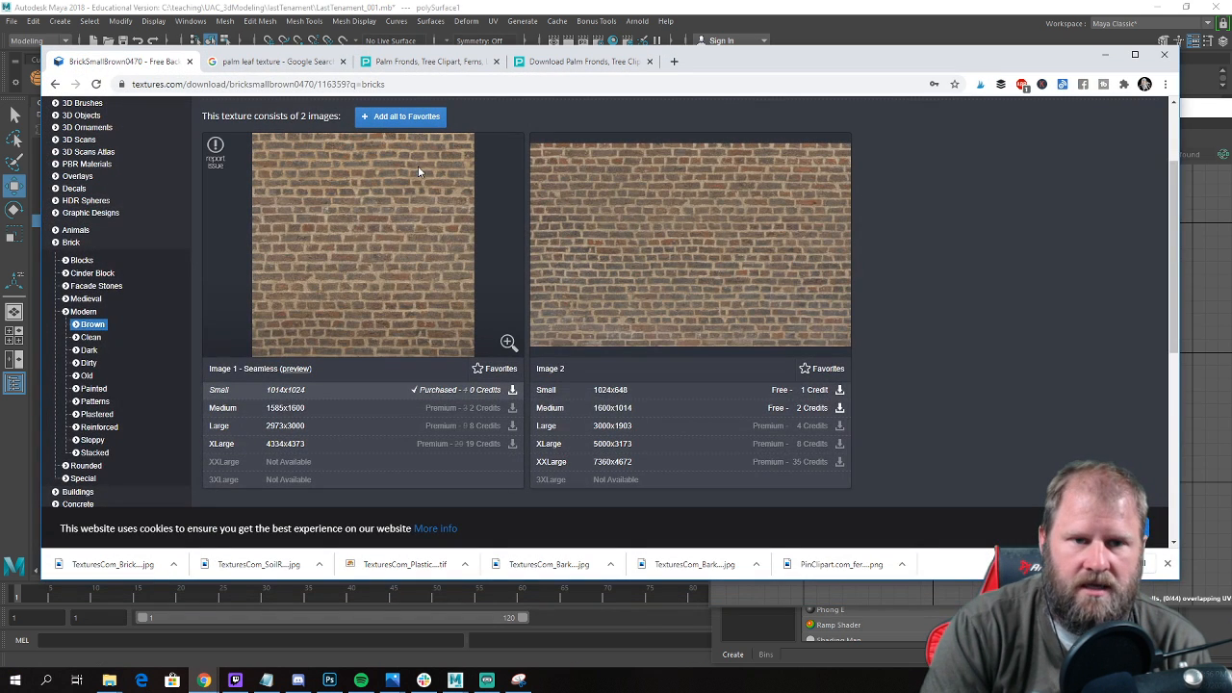
scroll(437, 226, up, 2)
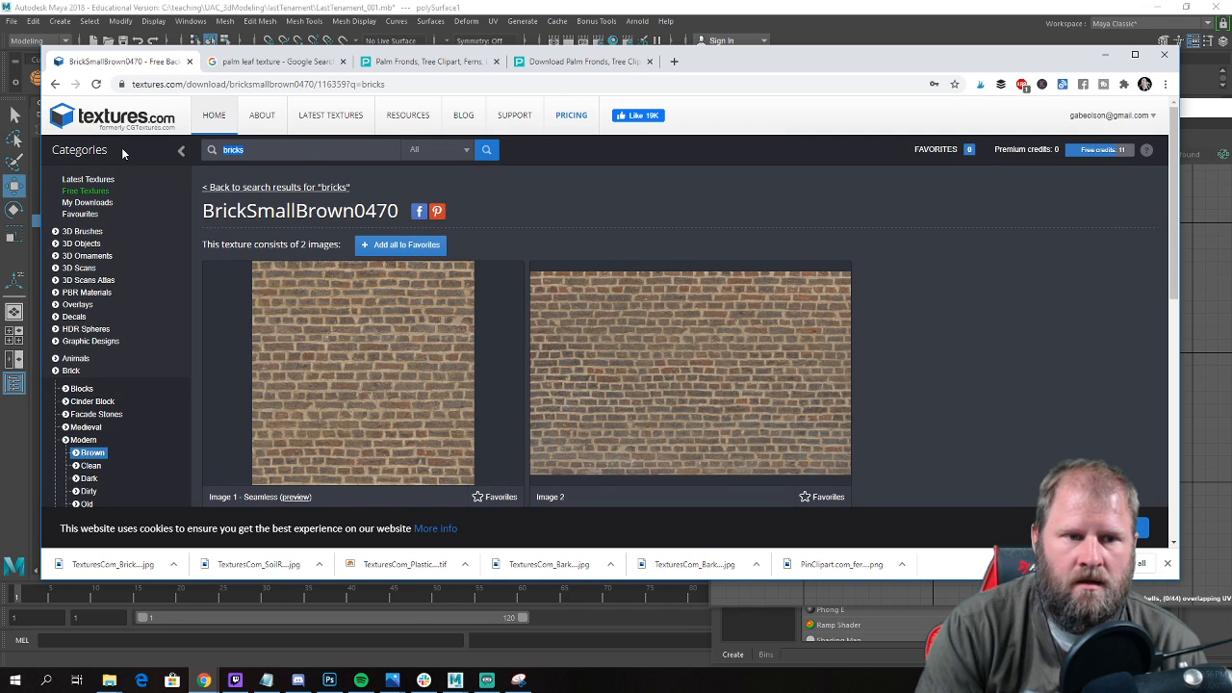
text(concrete)
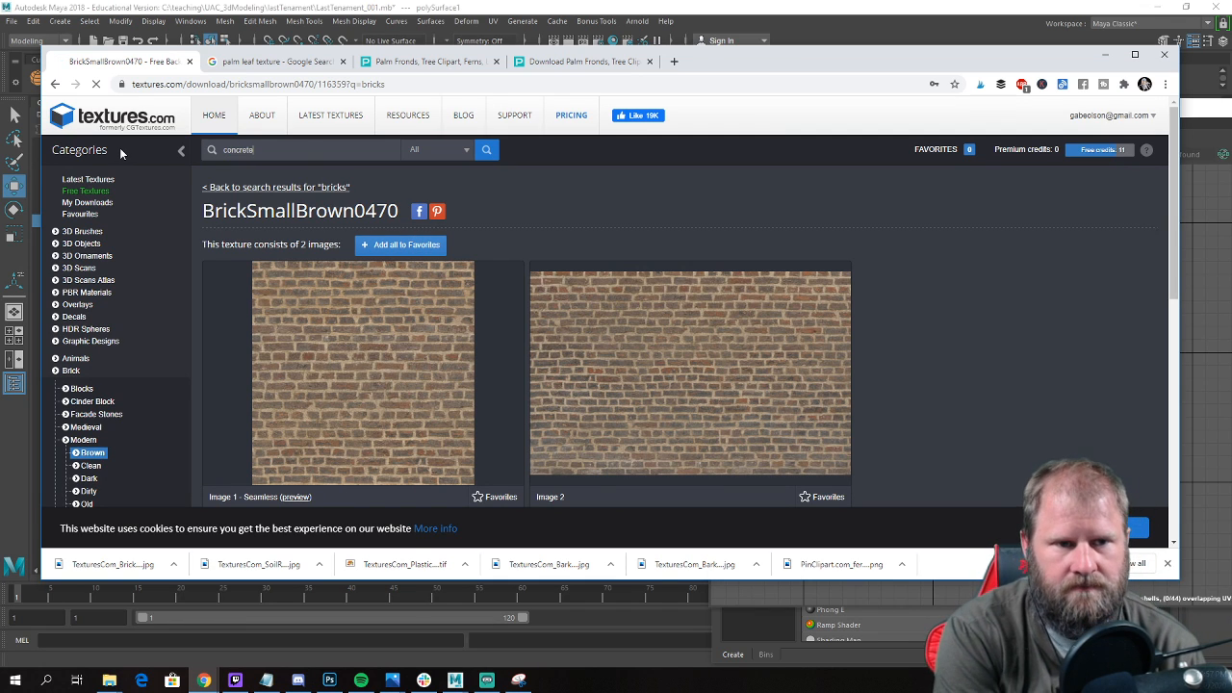
key(Return)
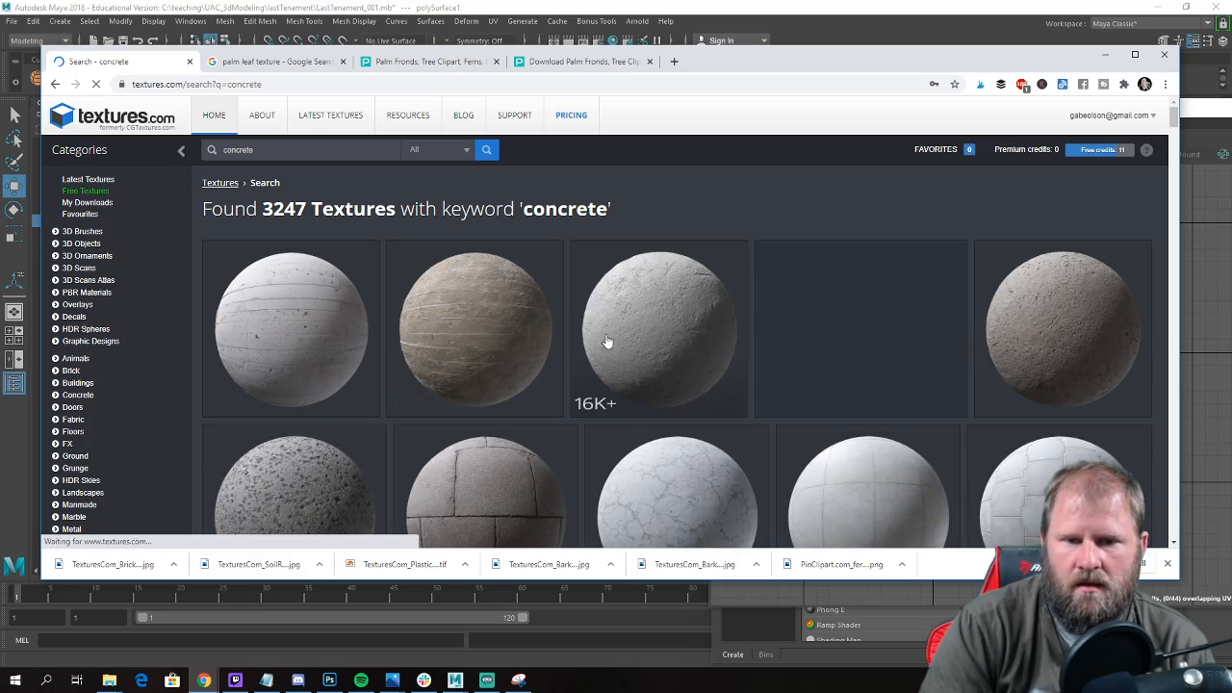
Browse the concrete results for a plain light grey surface and open the ConcreteBare0428 texture.
scroll(603, 339, down, 10)
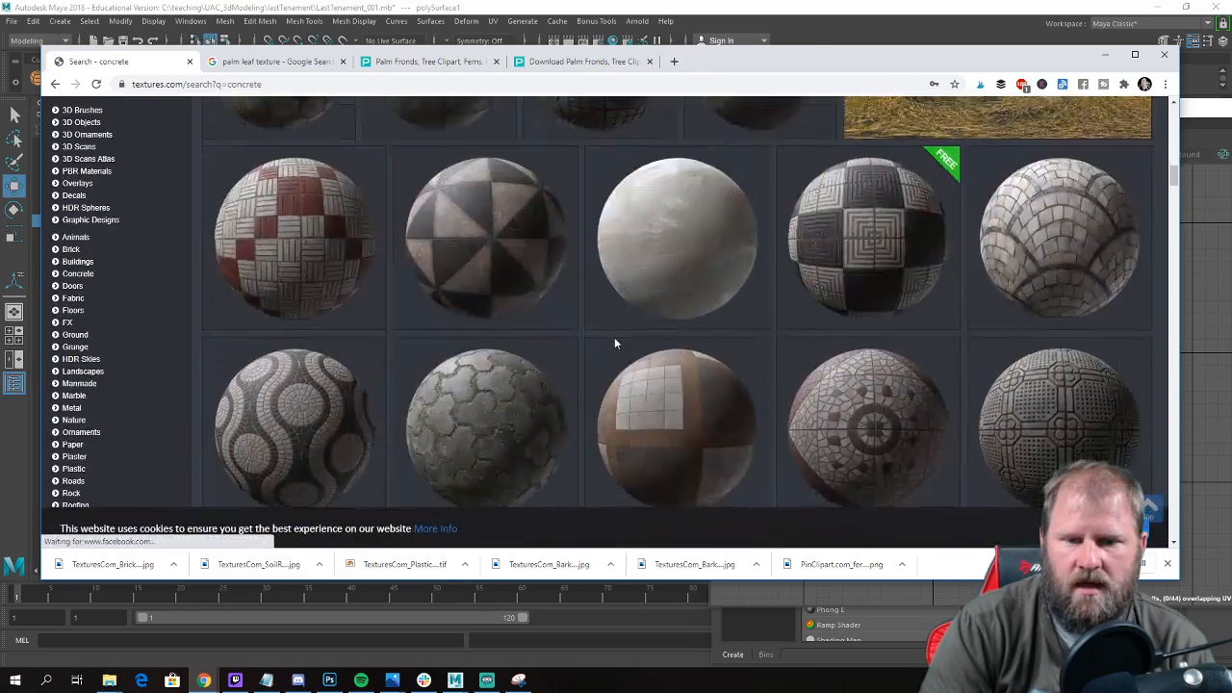
scroll(613, 346, down, 10)
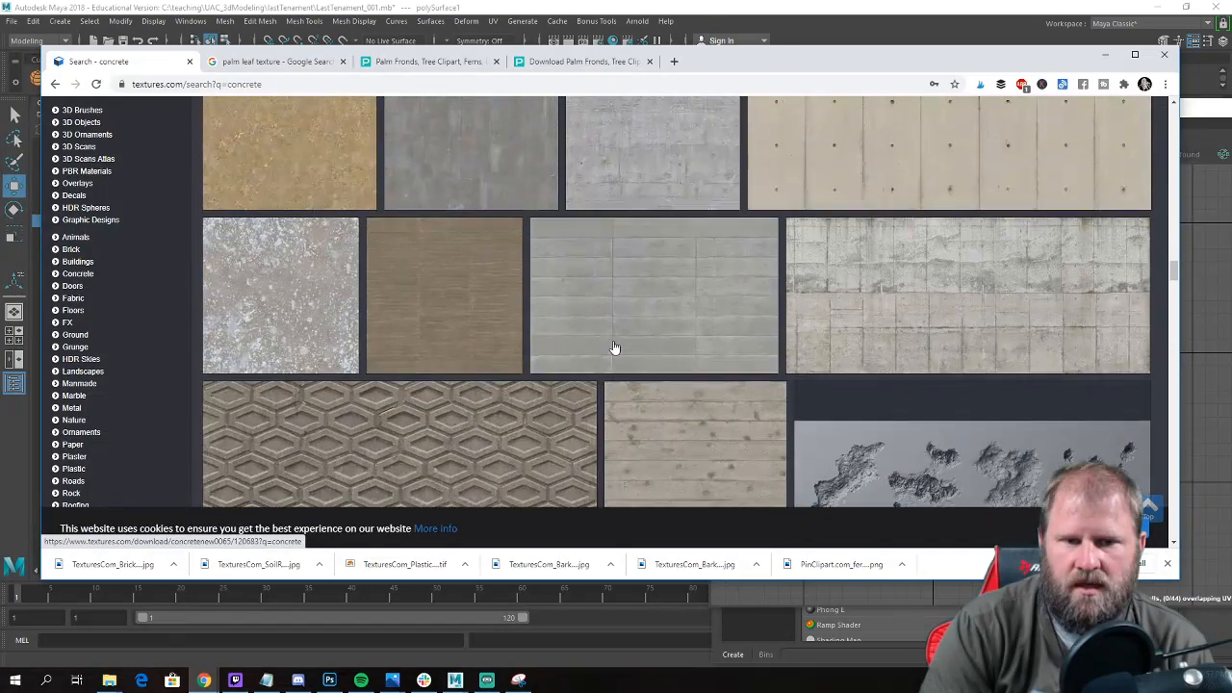
scroll(613, 346, up, 2)
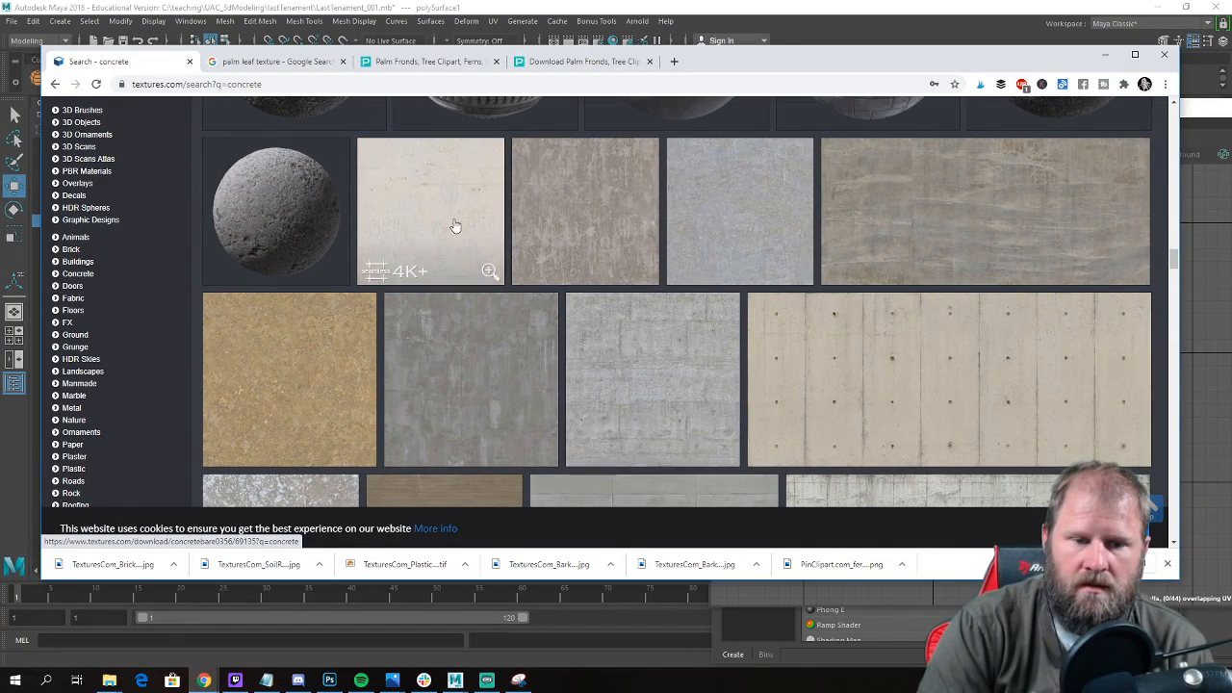
scroll(468, 260, down, 6)
scroll(453, 308, down, 4)
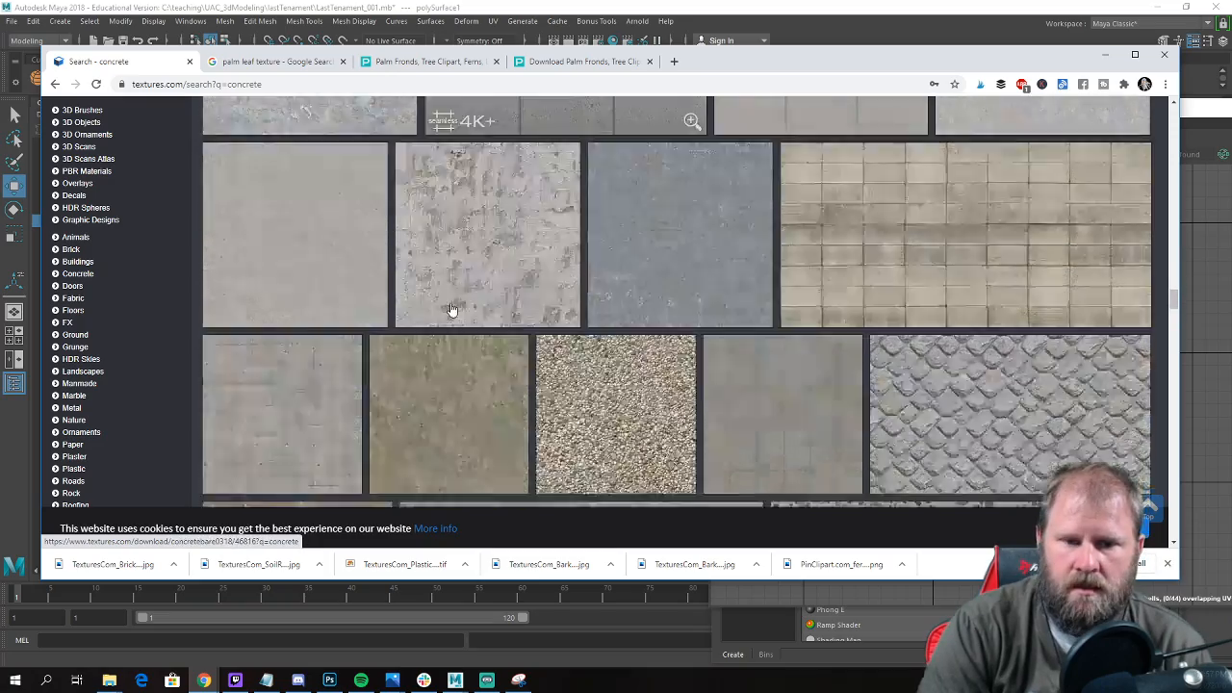
scroll(448, 316, up, 4)
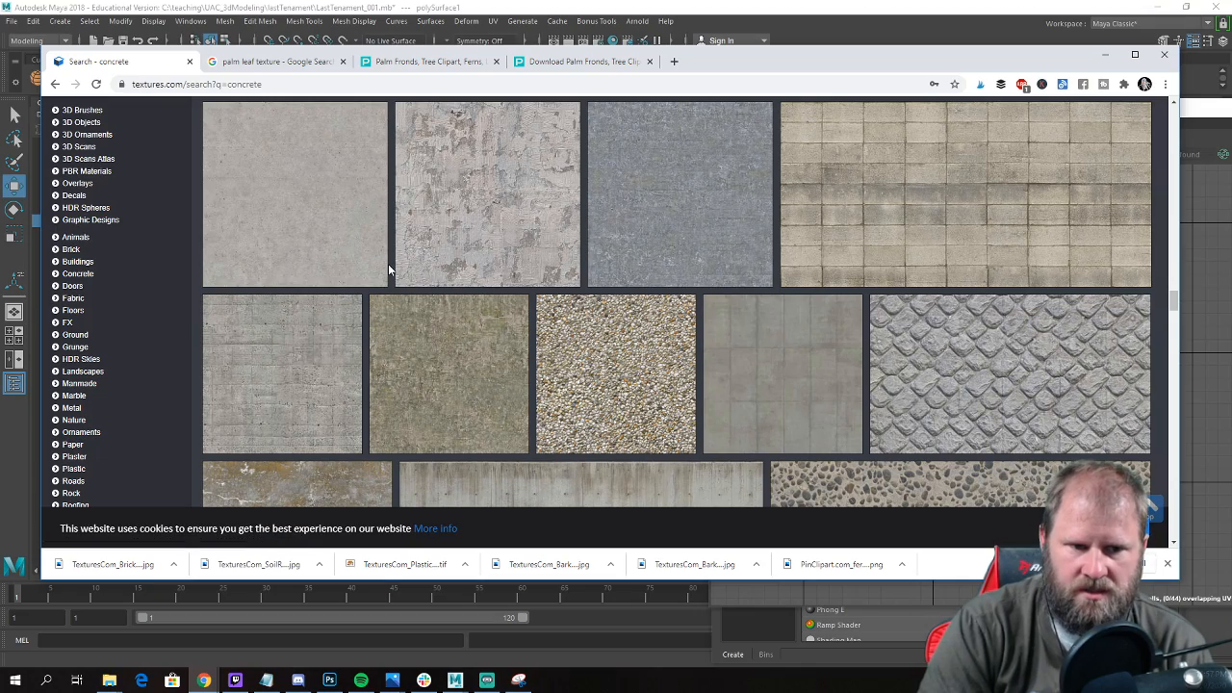
scroll(573, 389, down, 2)
scroll(344, 157, up, 1)
click(339, 156)
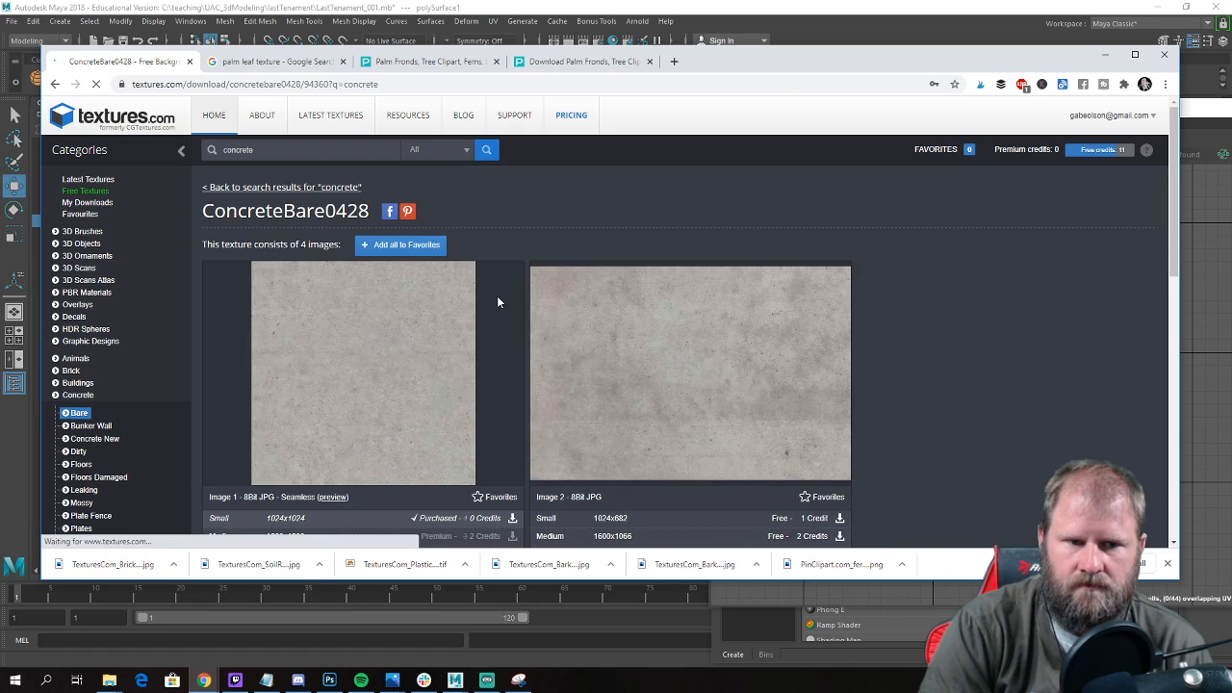
Download the small 1024x1024 seamless image of ConcreteBare0428 and show the file in its folder.
scroll(497, 299, down, 2)
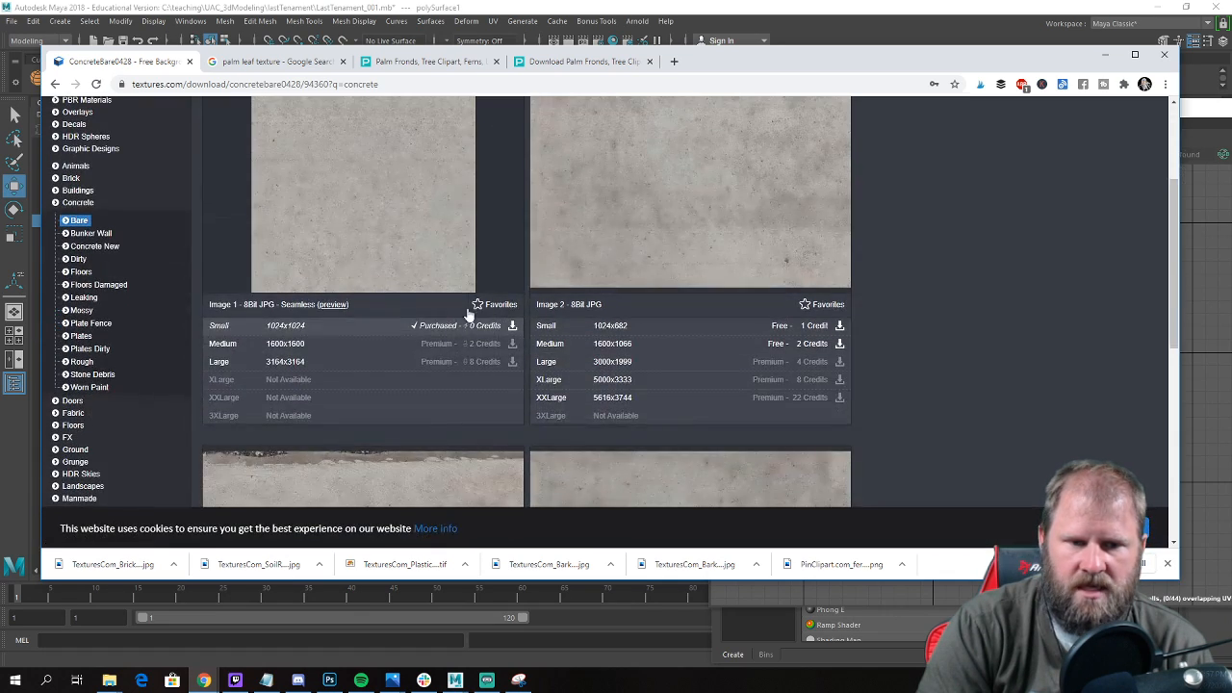
scroll(421, 356, down, 2)
scroll(421, 351, down, 2)
scroll(427, 350, up, 4)
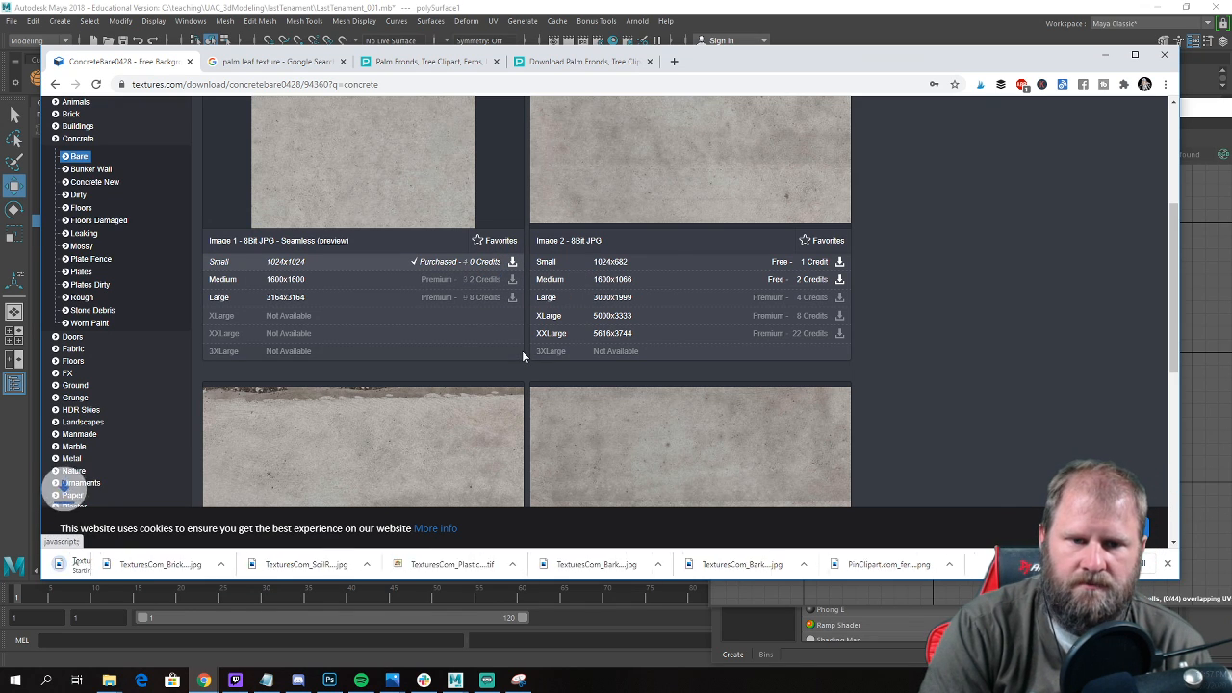
click(175, 565)
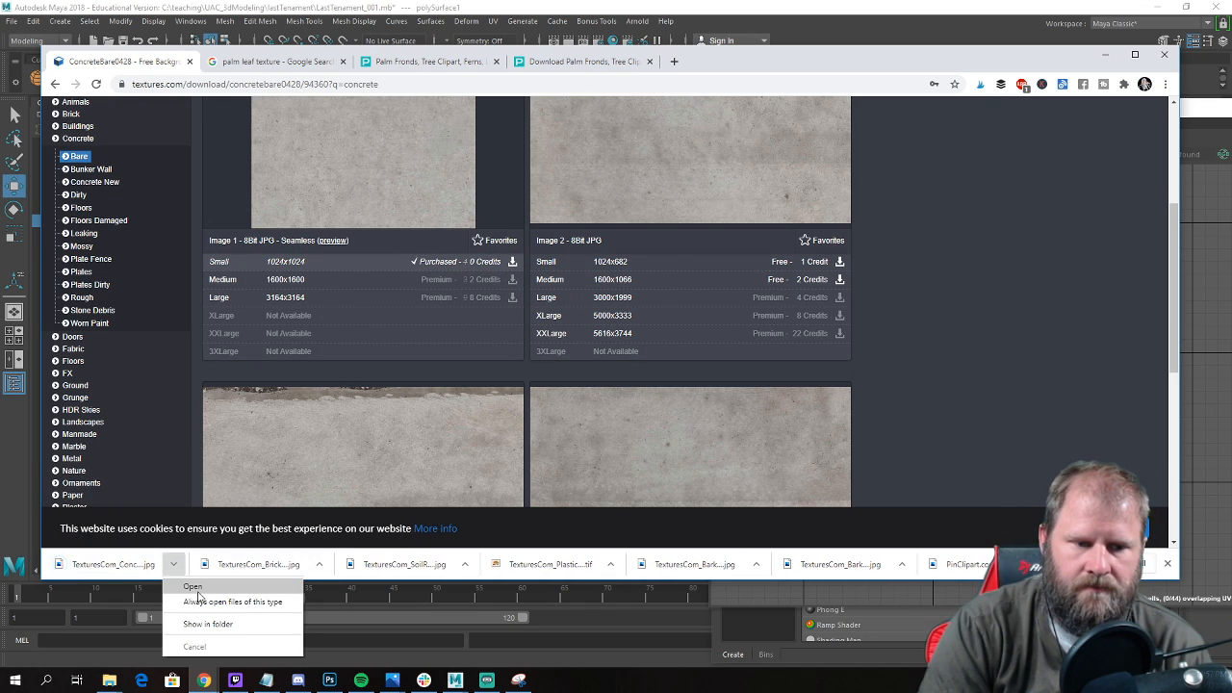
click(208, 624)
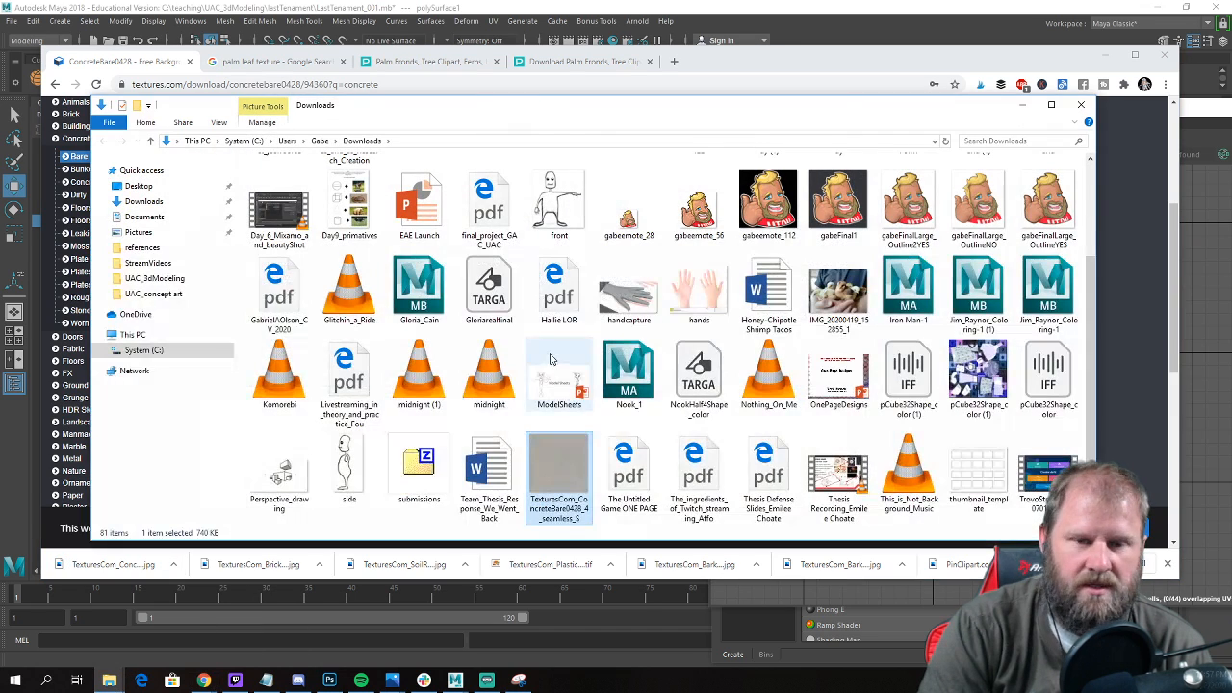
Move the downloaded concrete image from Downloads into the textures folder of UAC_3dModeling\lastTenament.
right_click(543, 466)
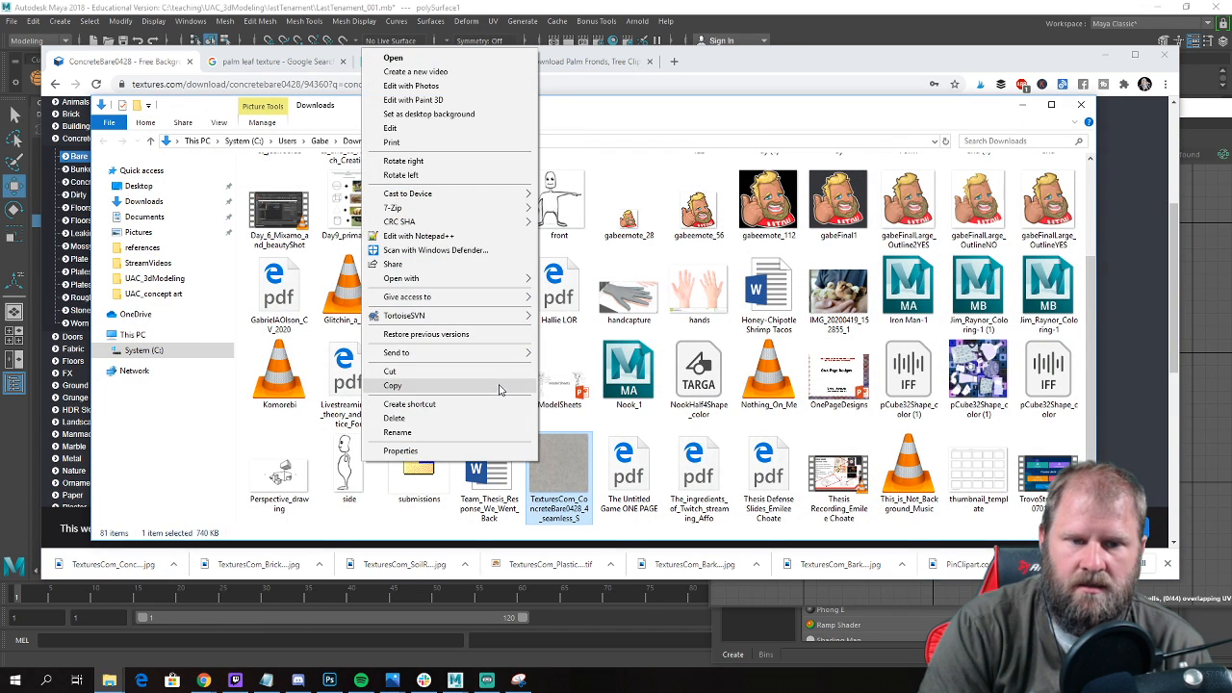
click(467, 373)
click(159, 277)
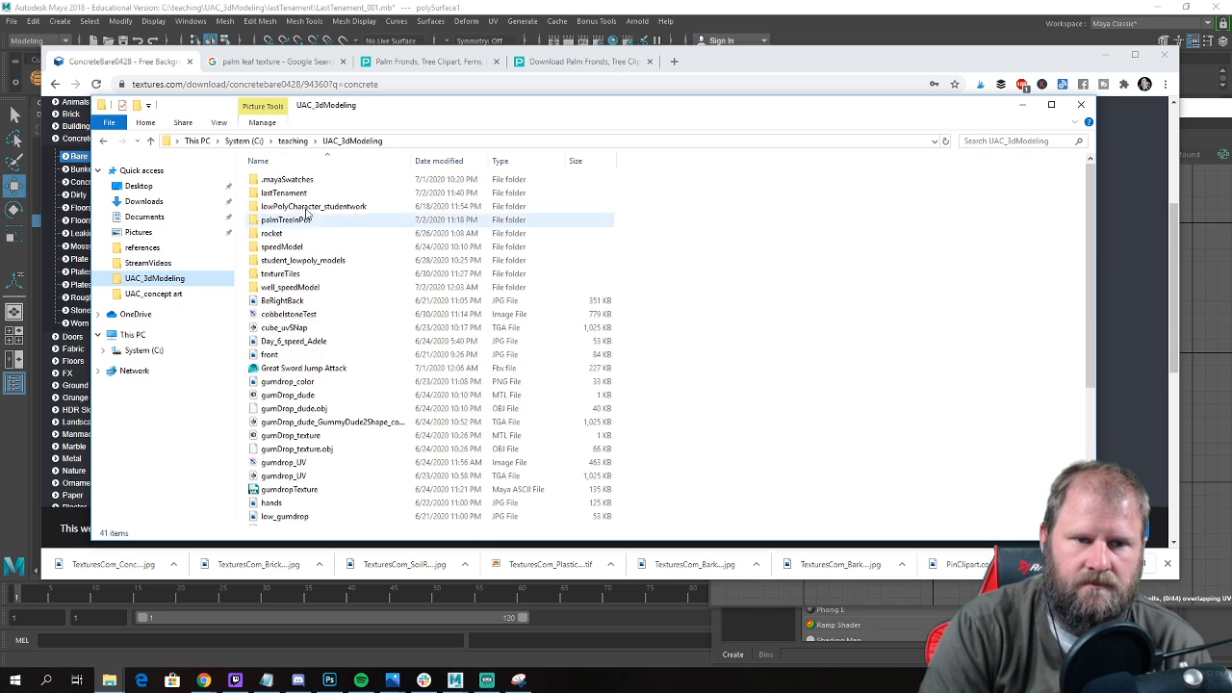
double_click(301, 195)
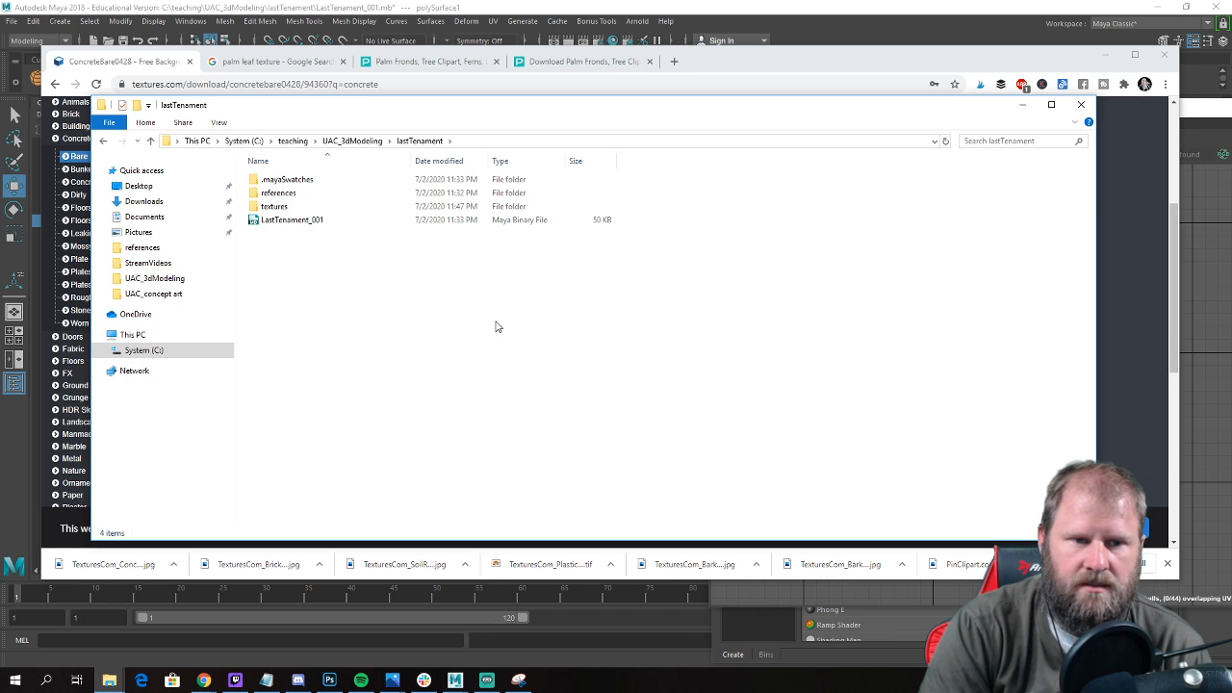
double_click(276, 206)
right_click(403, 329)
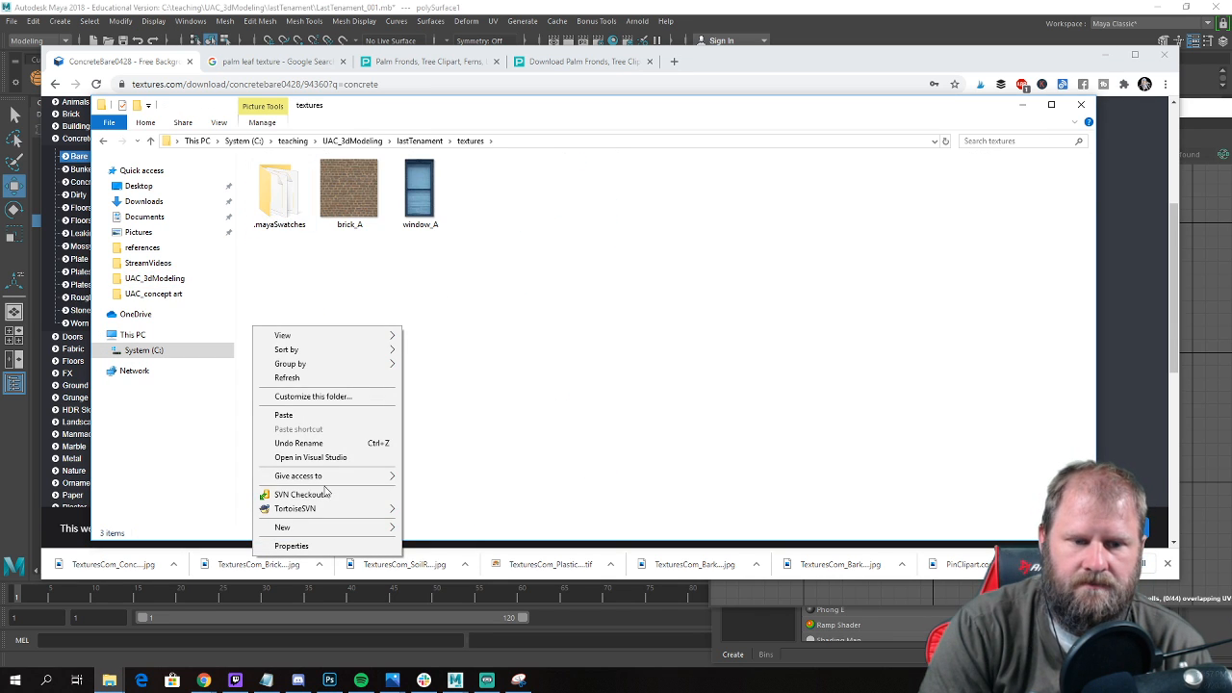
click(349, 415)
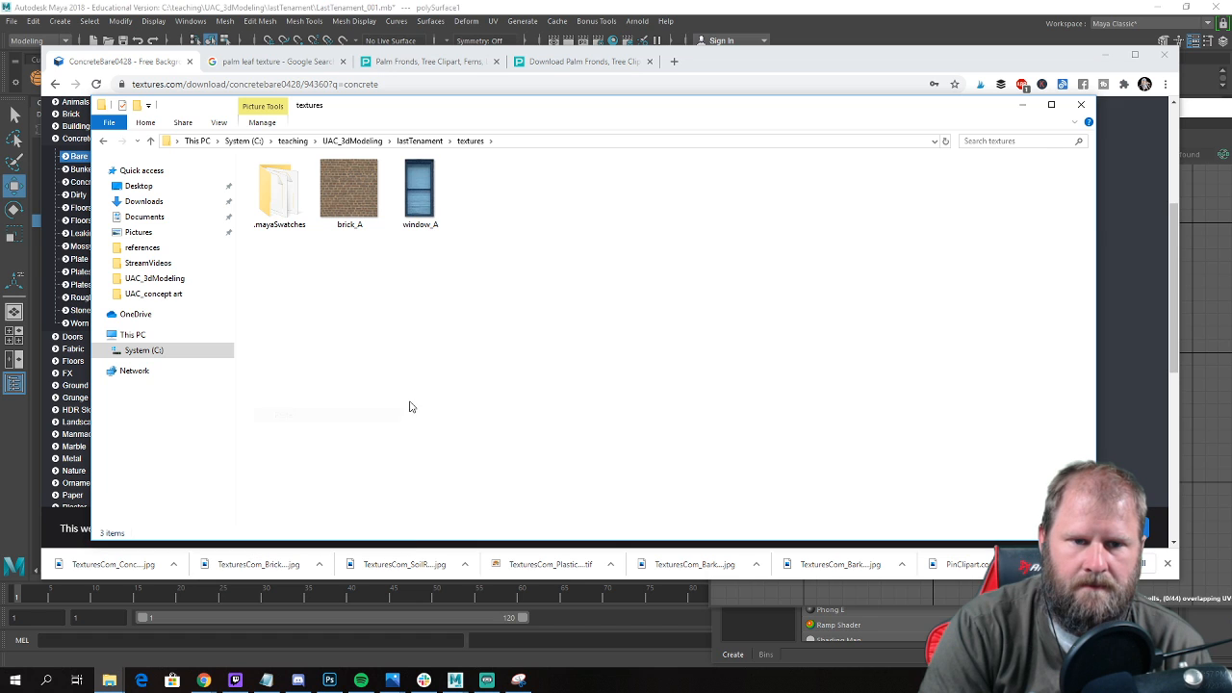
Rename the concrete image as concrete_A and switch back to Maya.
click(430, 241)
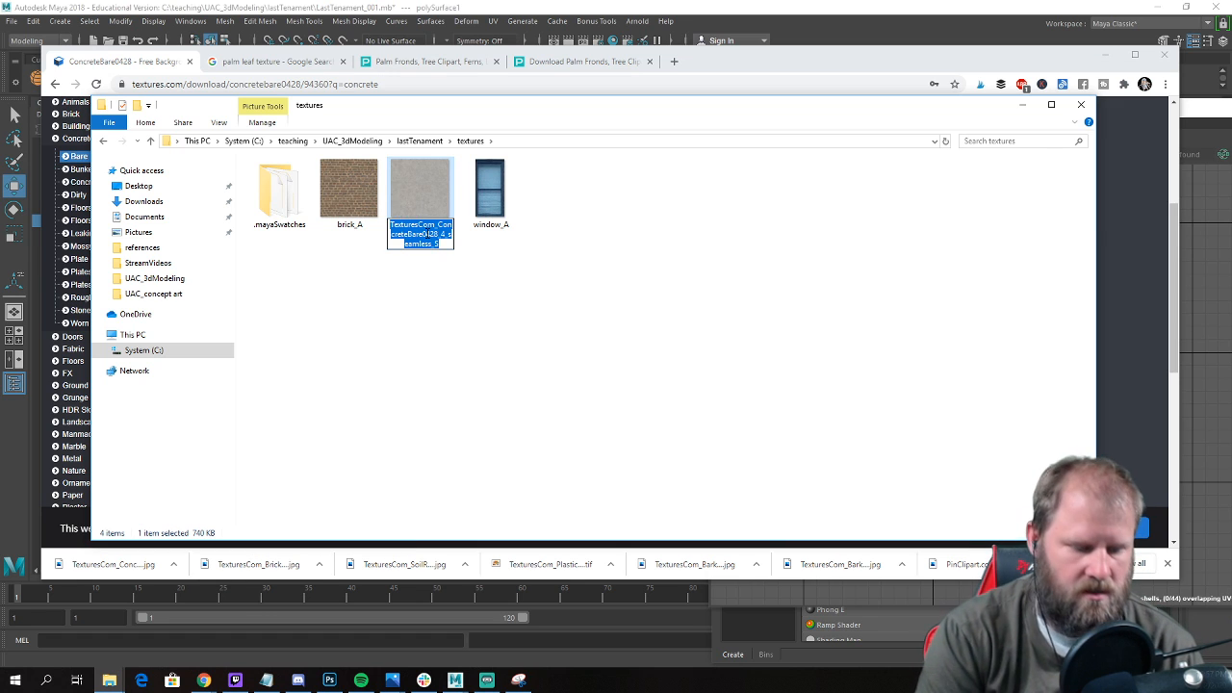
text(concrete_A)
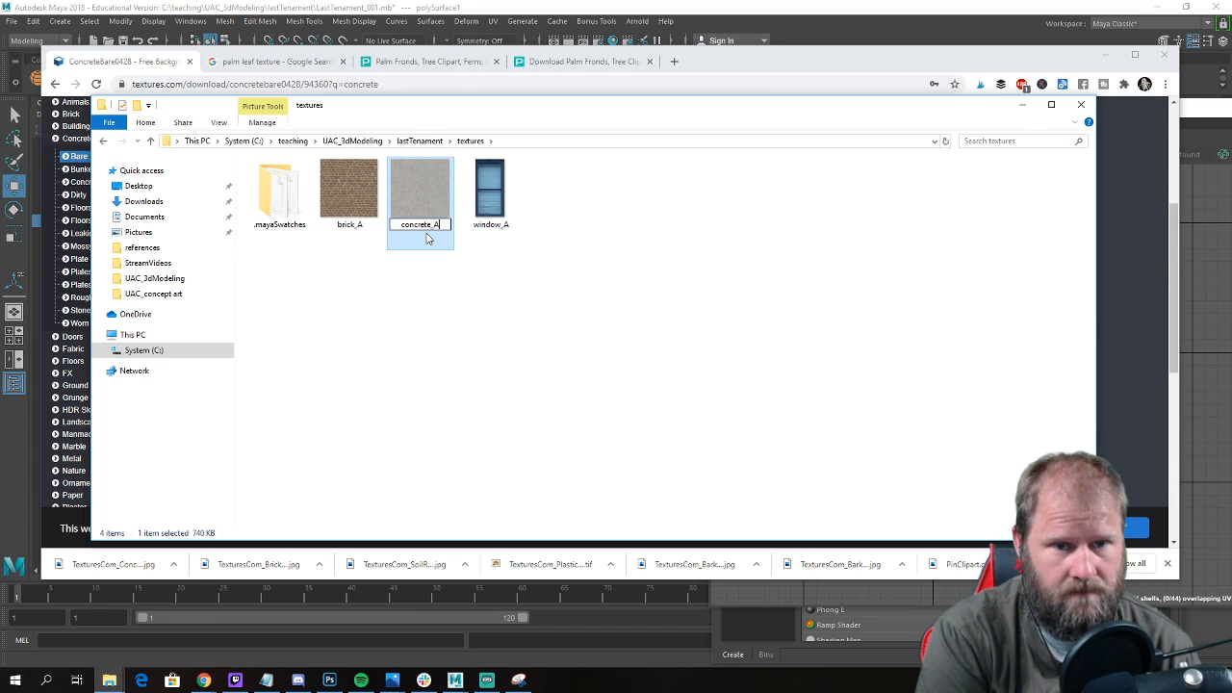
key(Return)
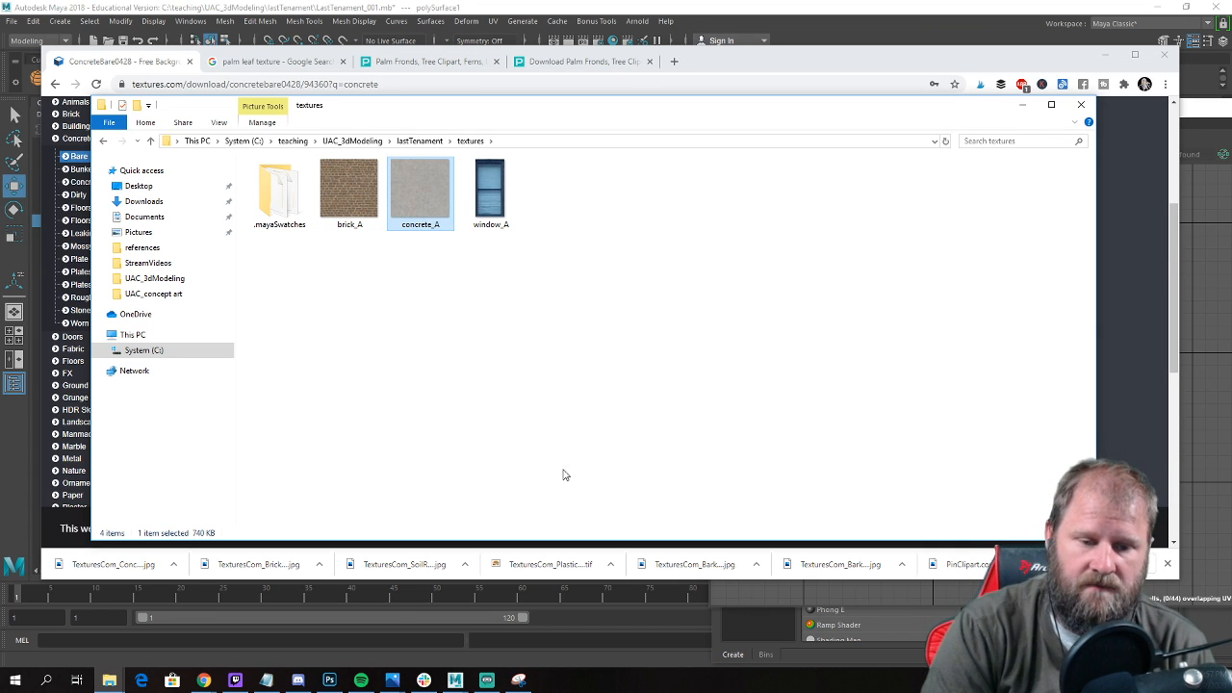
click(456, 680)
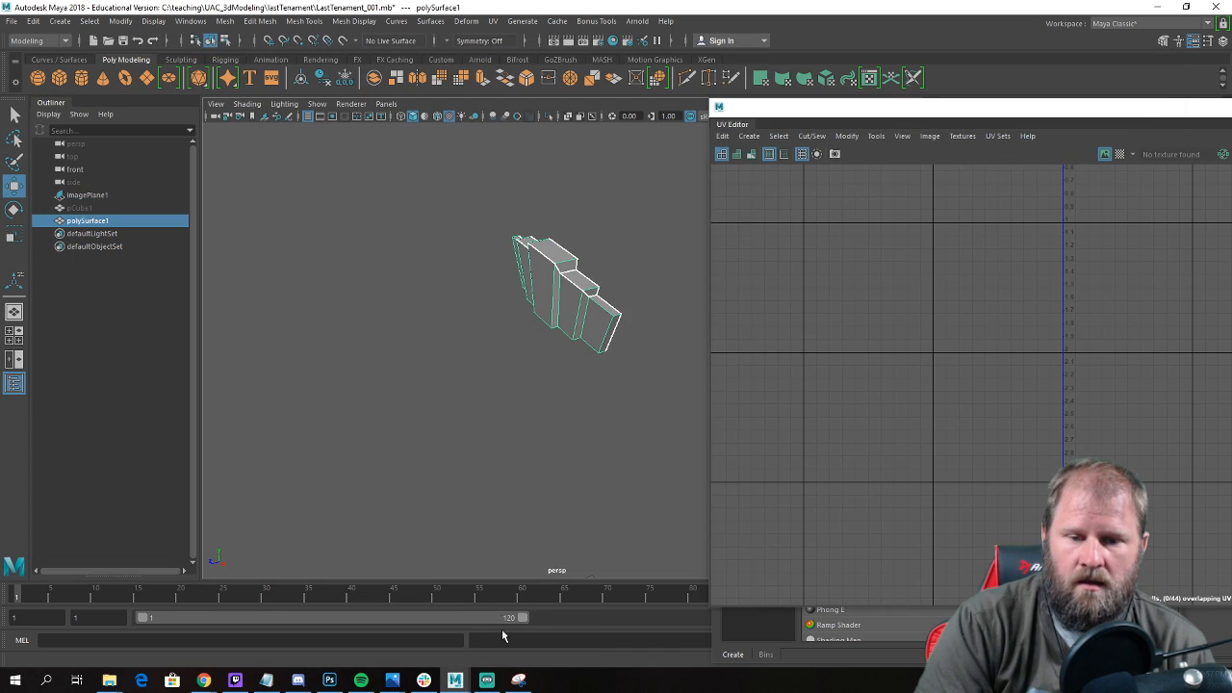
Create a new Blinn material in the Hypershade and bring its properties into view.
alt+drag(499, 293, 529, 292)
drag(864, 116, 676, 113)
click(722, 654)
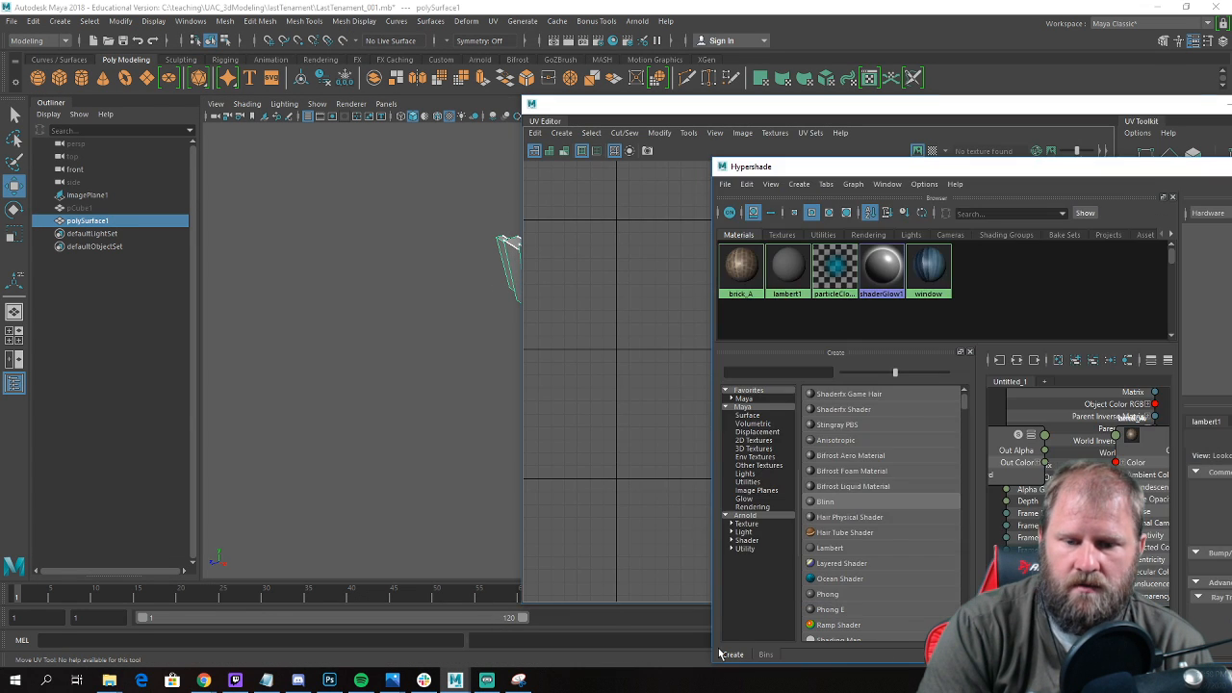
click(820, 502)
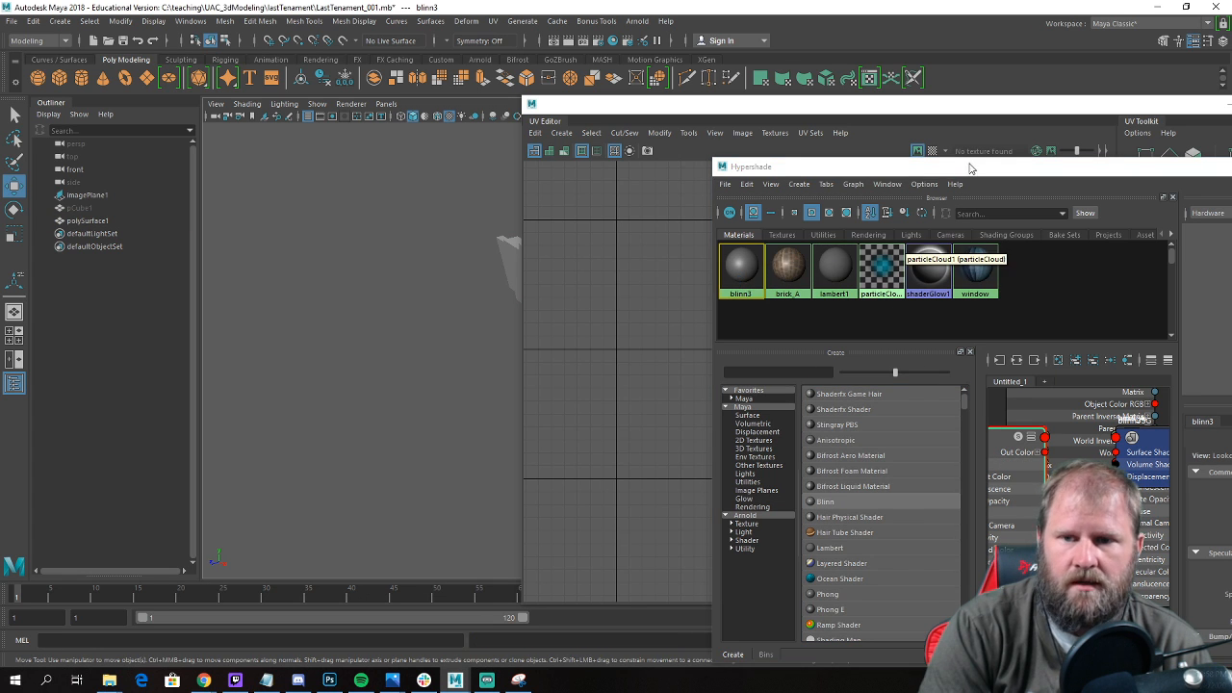
drag(957, 169, 464, 129)
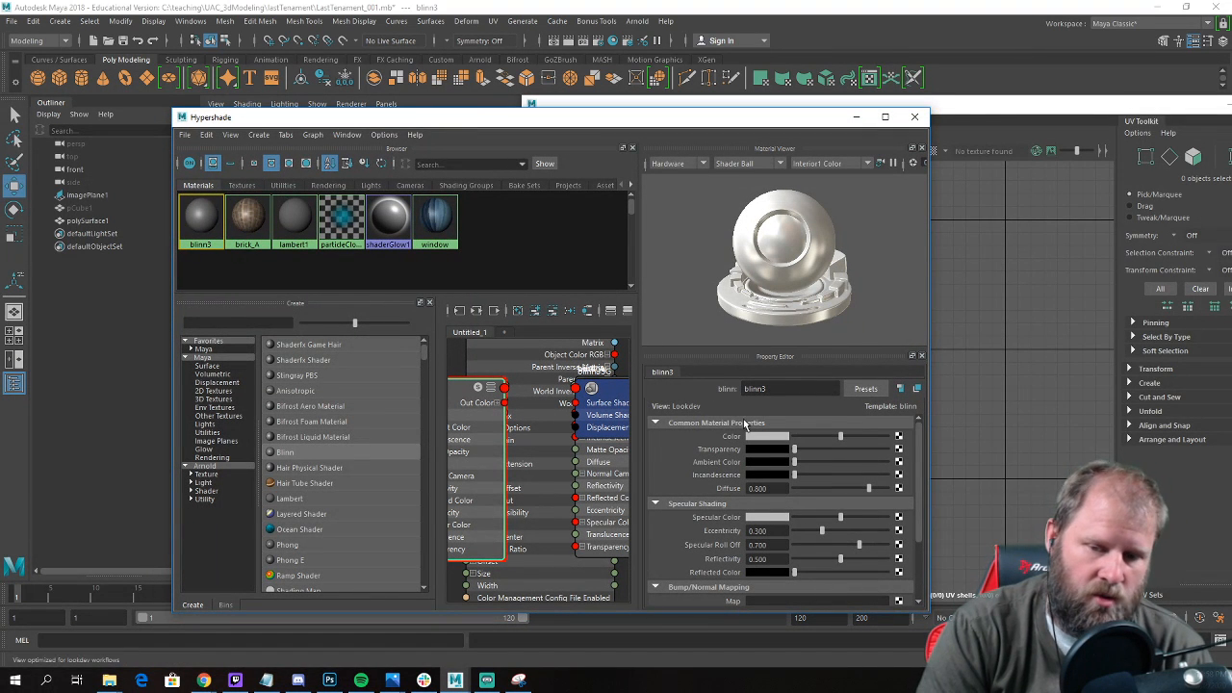
Assign a file texture to the Blinn's color and load concrete_A.jpg from the lastTenament textures folder.
click(899, 442)
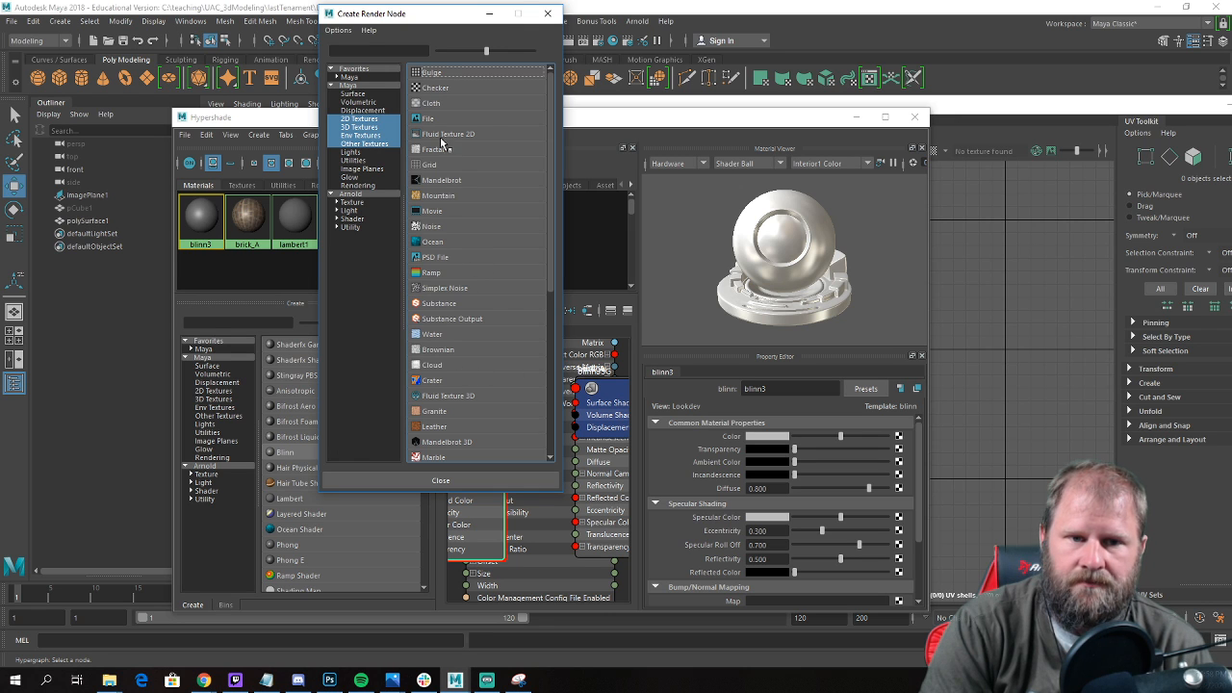
click(428, 118)
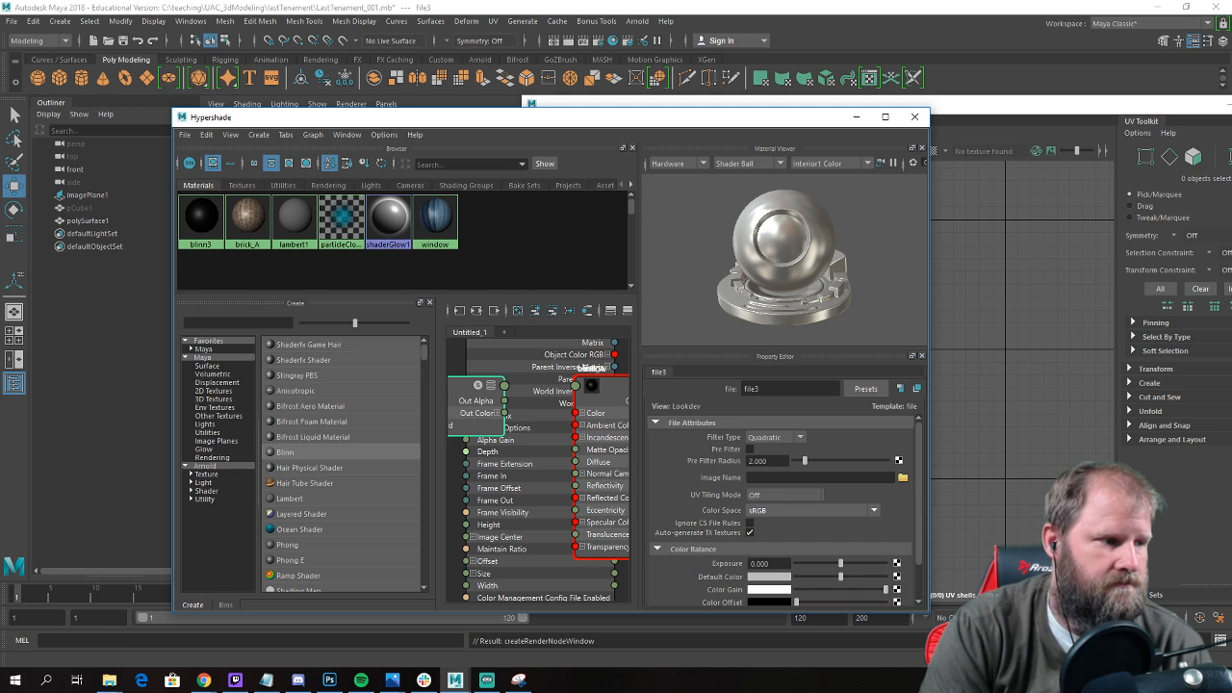
click(903, 479)
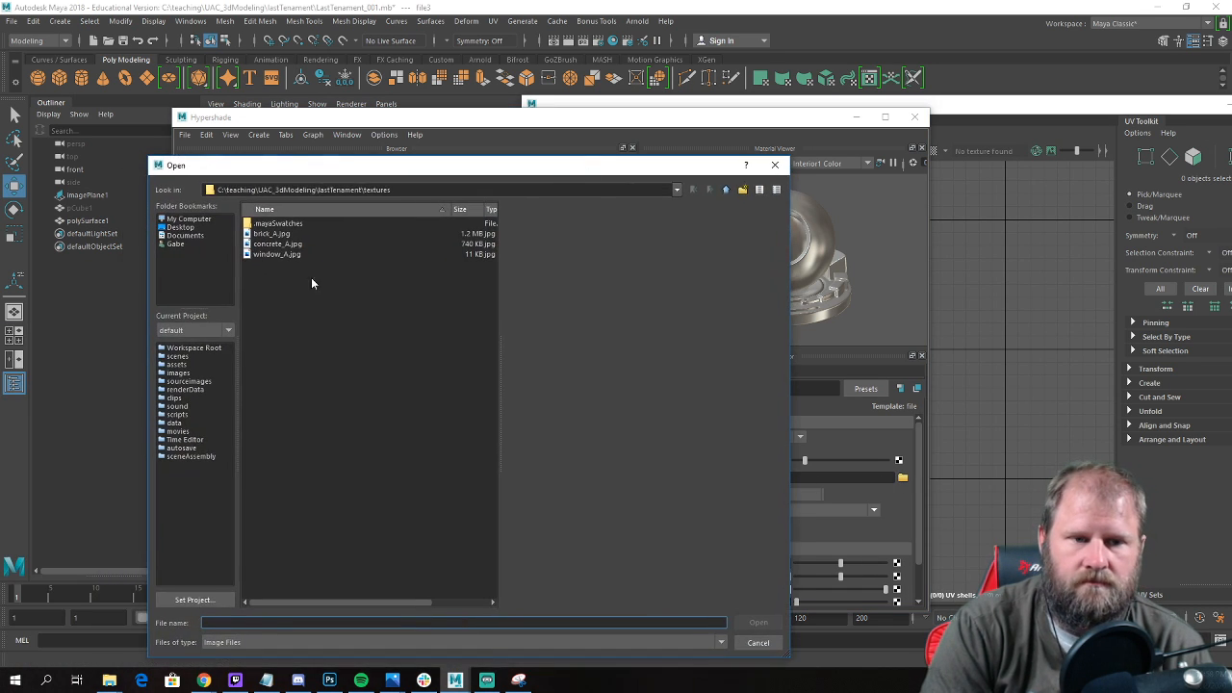
click(276, 245)
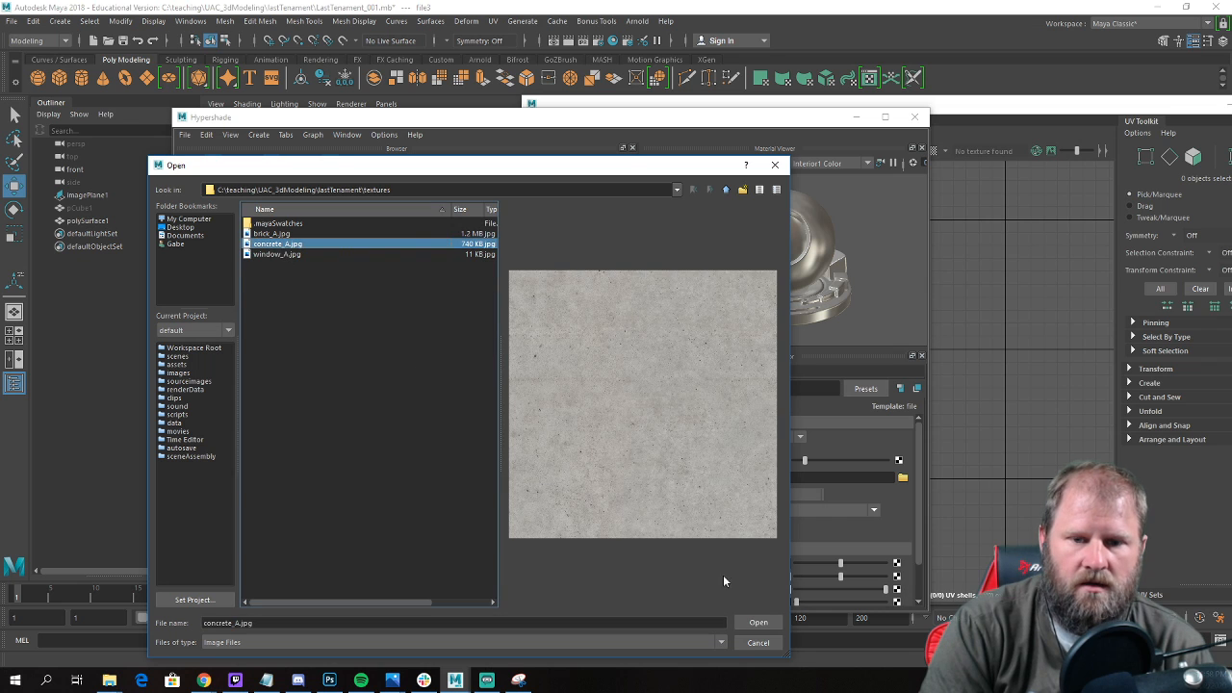
click(757, 623)
Rename the new Blinn material as concrete_A.
click(196, 234)
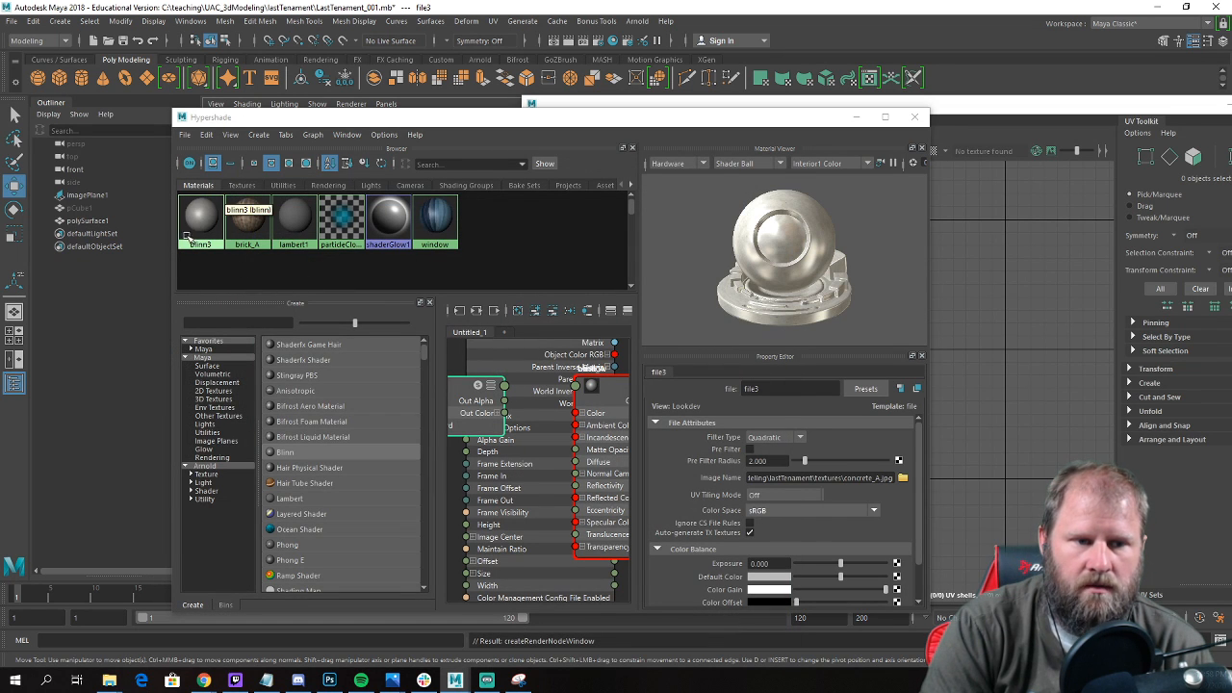
text(concreteA)
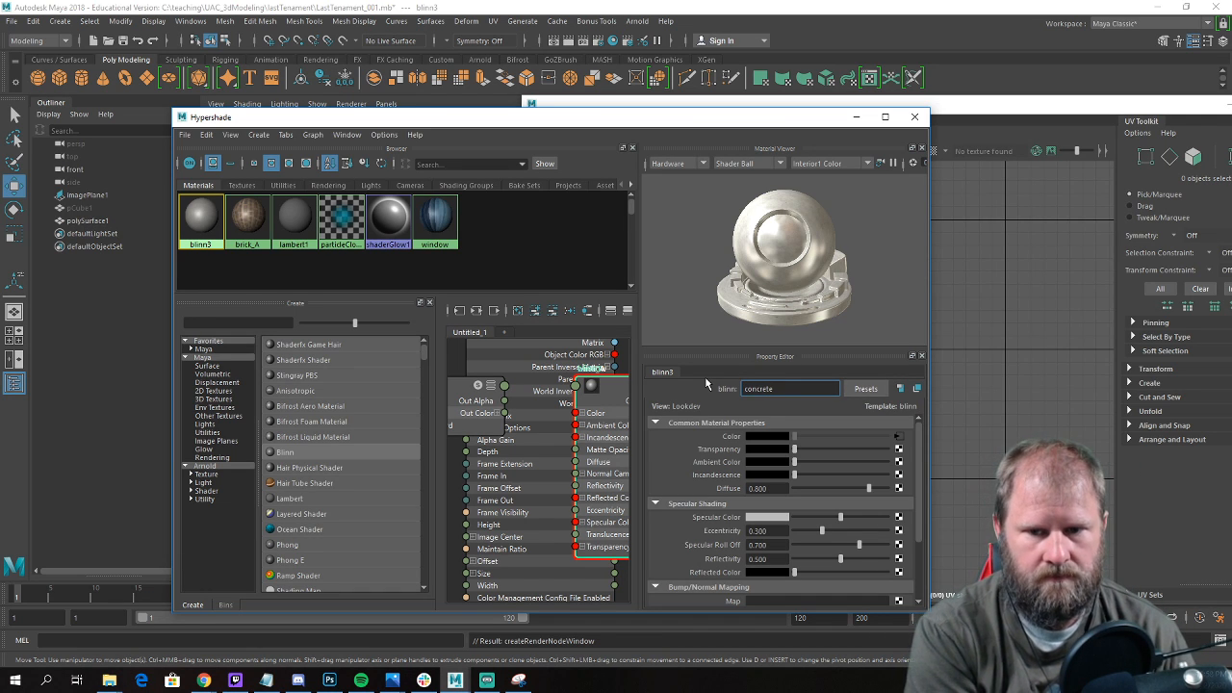
text(A)
key(Return)
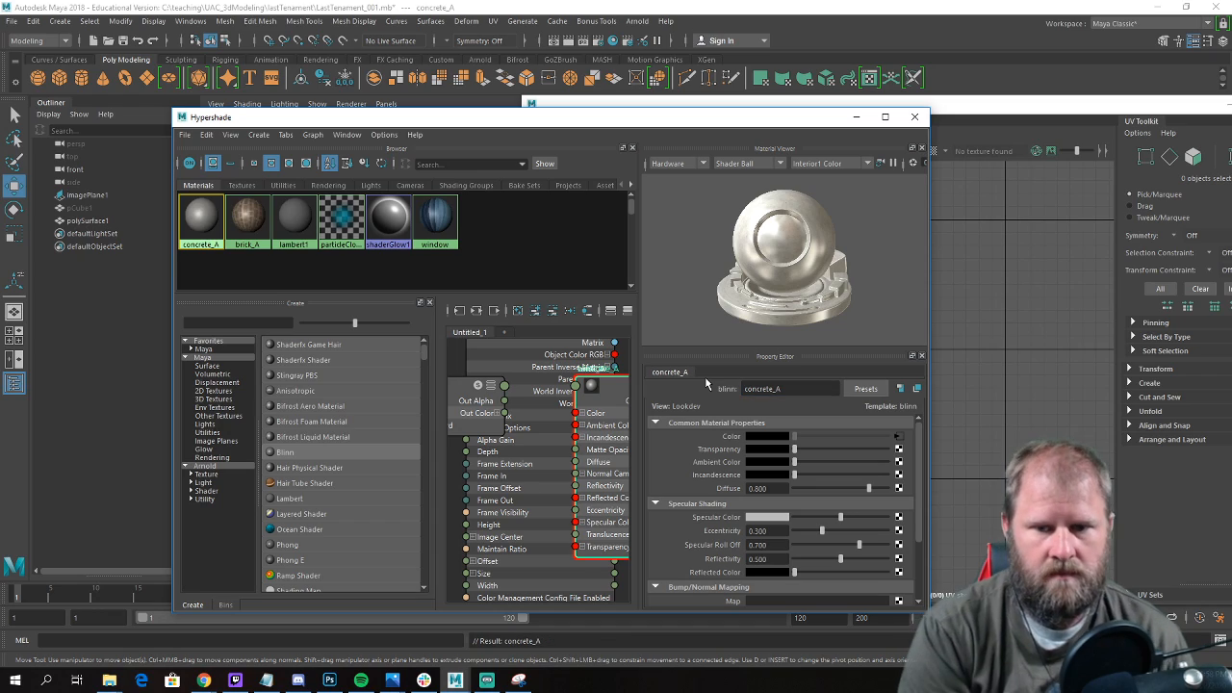
Apply the concrete_A material to the stepped lintel in the perspective view.
click(884, 116)
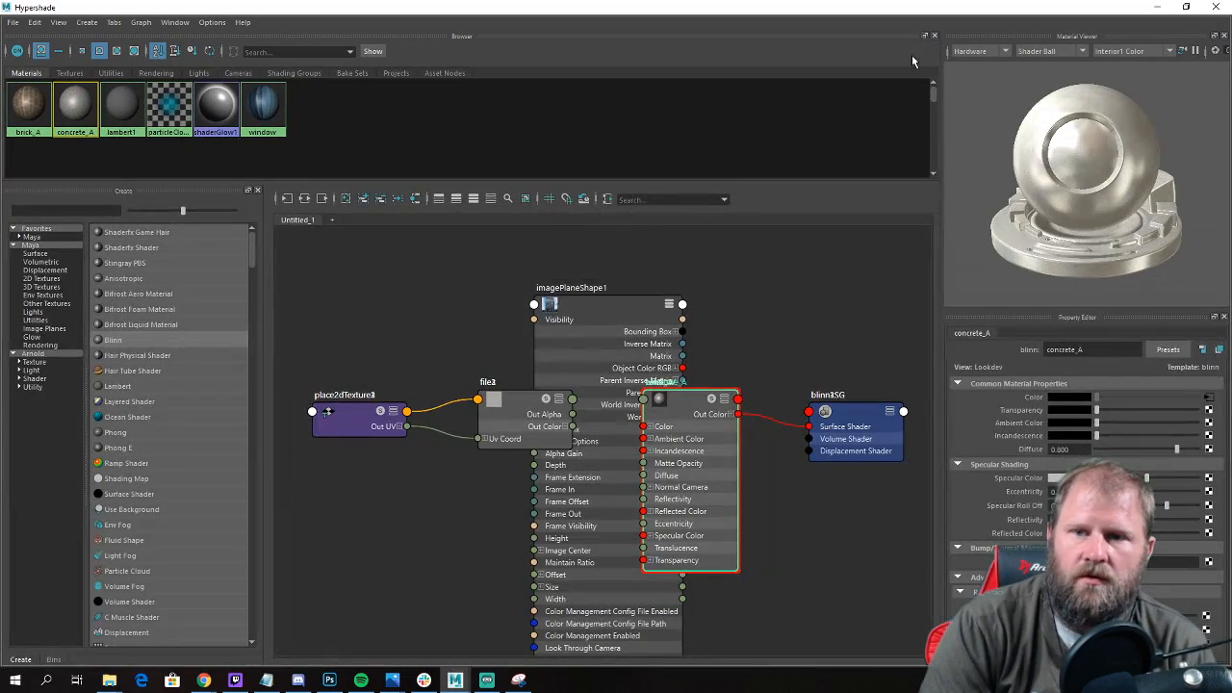
click(1175, 9)
click(857, 117)
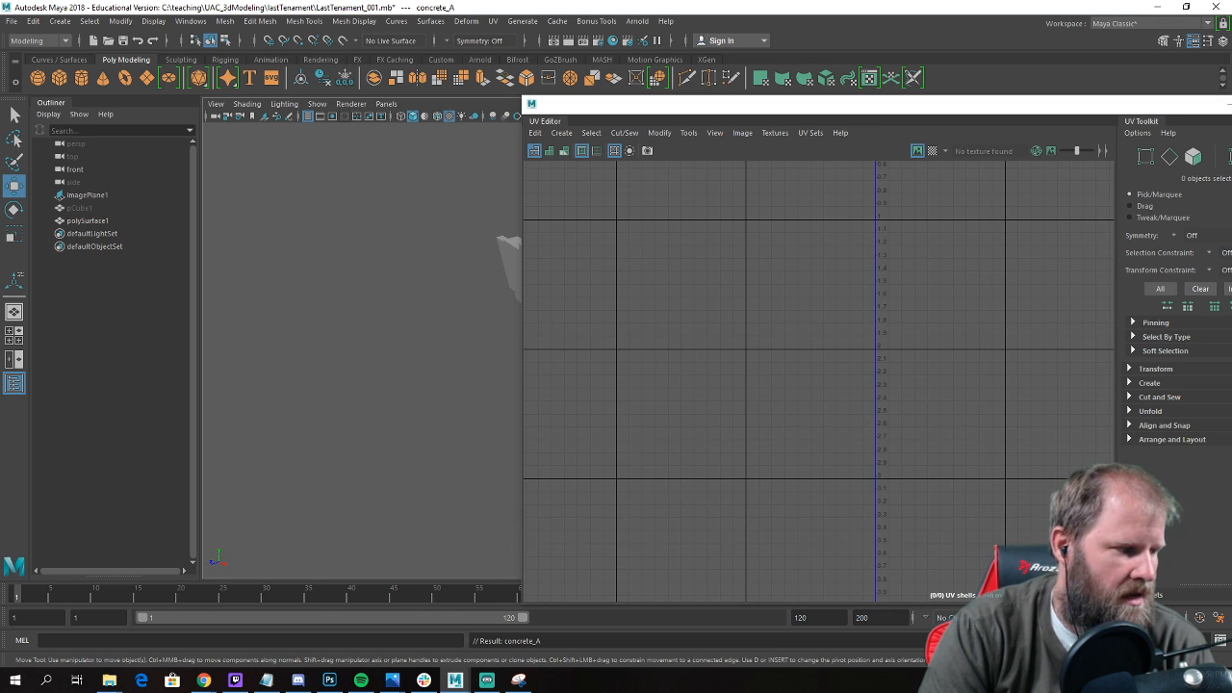
alt+drag(430, 363, 447, 379)
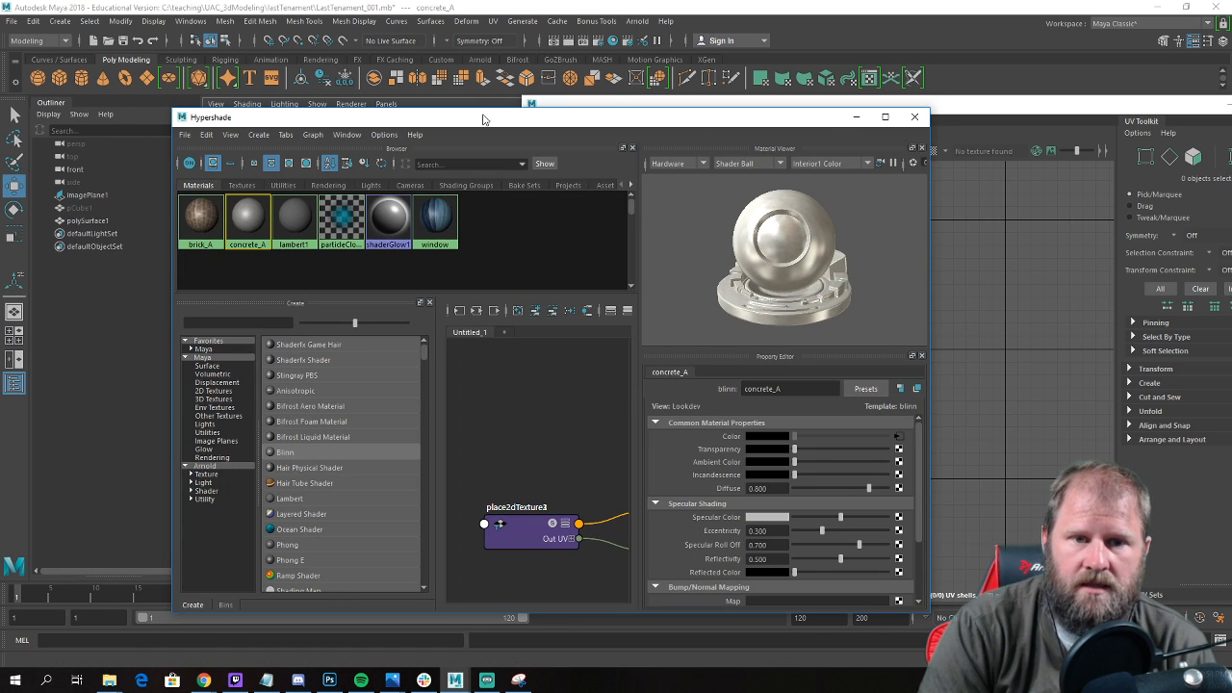
drag(482, 111, 941, 196)
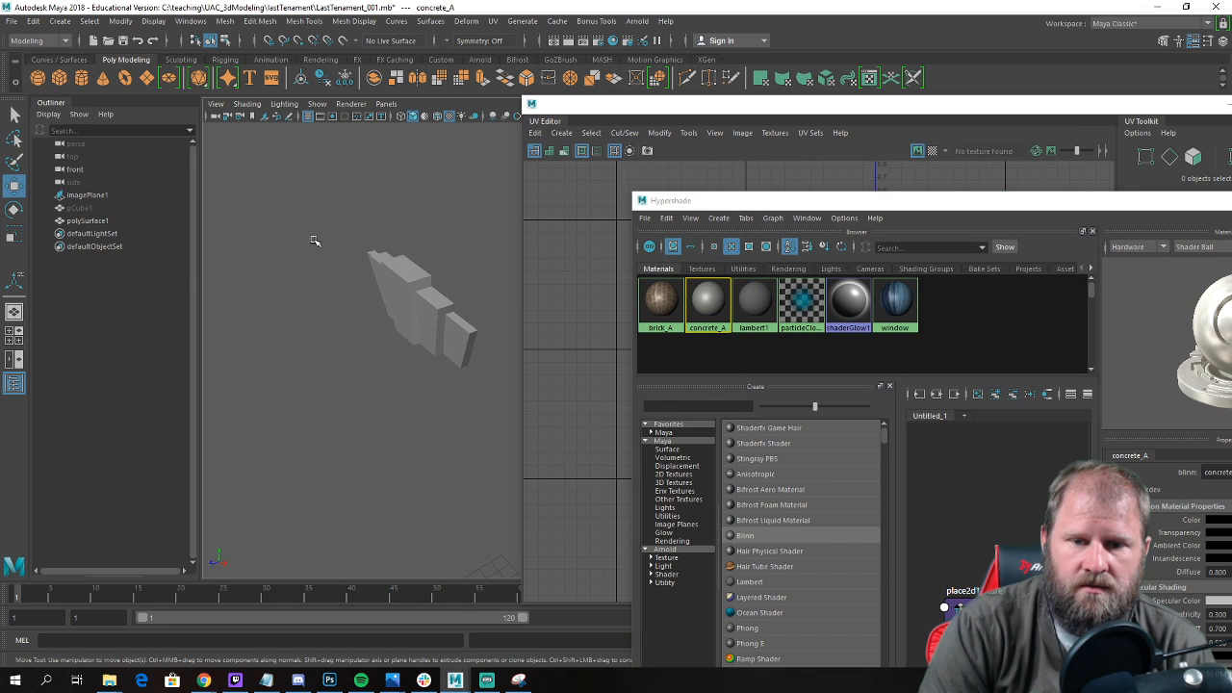
middle_drag(723, 301, 425, 319)
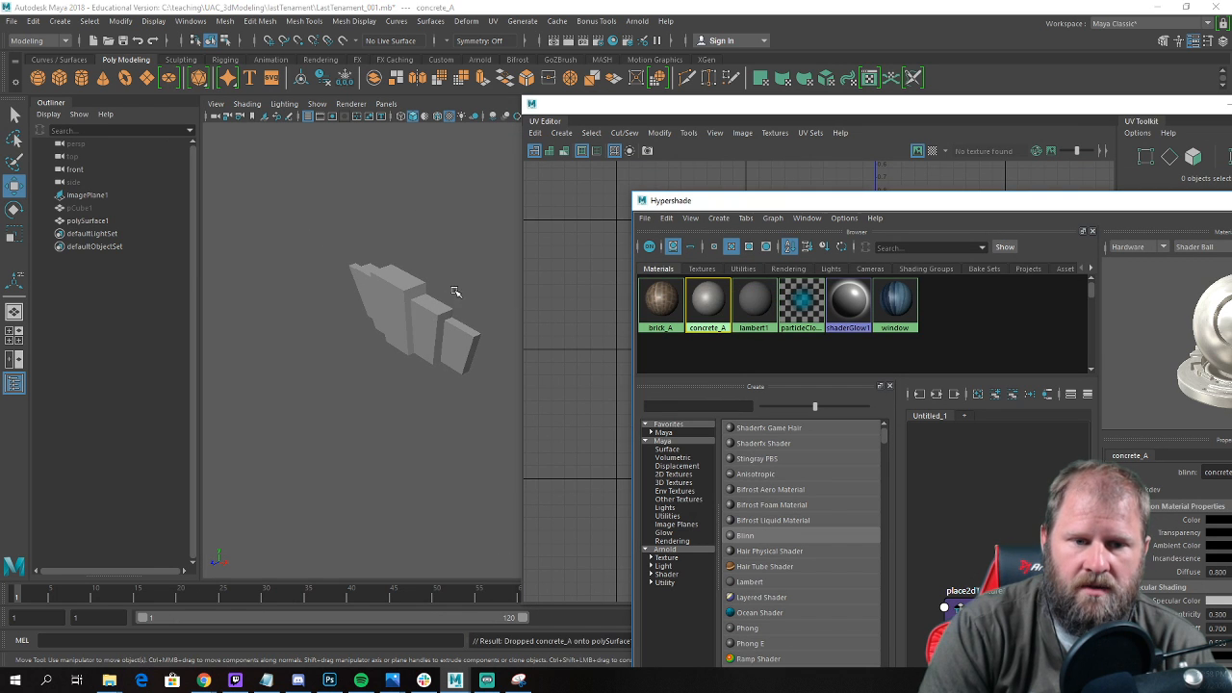
alt+drag(446, 256, 511, 242)
Put the Hypershade away, select the lintel and show its UVs over the concrete texture in the UV Editor.
drag(1145, 197, 814, 216)
click(980, 220)
drag(1125, 106, 1014, 130)
click(305, 354)
scroll(522, 361, down, 6)
click(661, 434)
scroll(589, 273, up, 2)
alt+middle_drag(589, 273, 598, 378)
scroll(578, 381, up, 2)
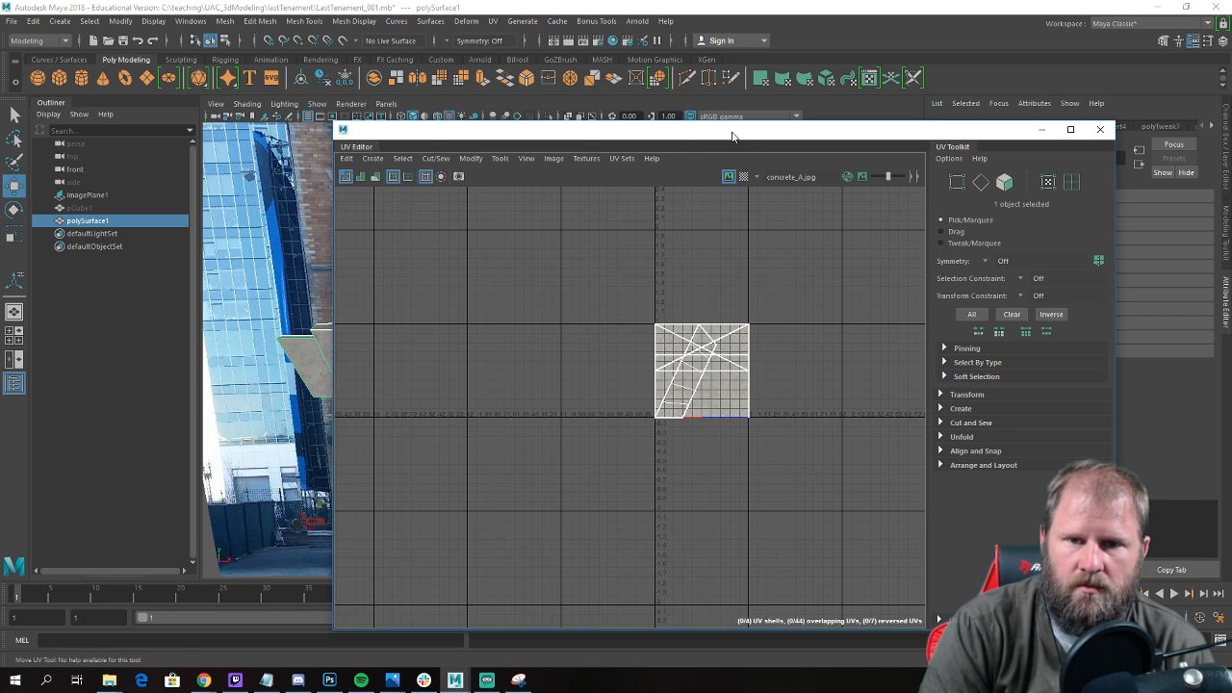
drag(732, 136, 837, 84)
Apply automatic UV mapping to the whole lintel.
scroll(350, 314, up, 3)
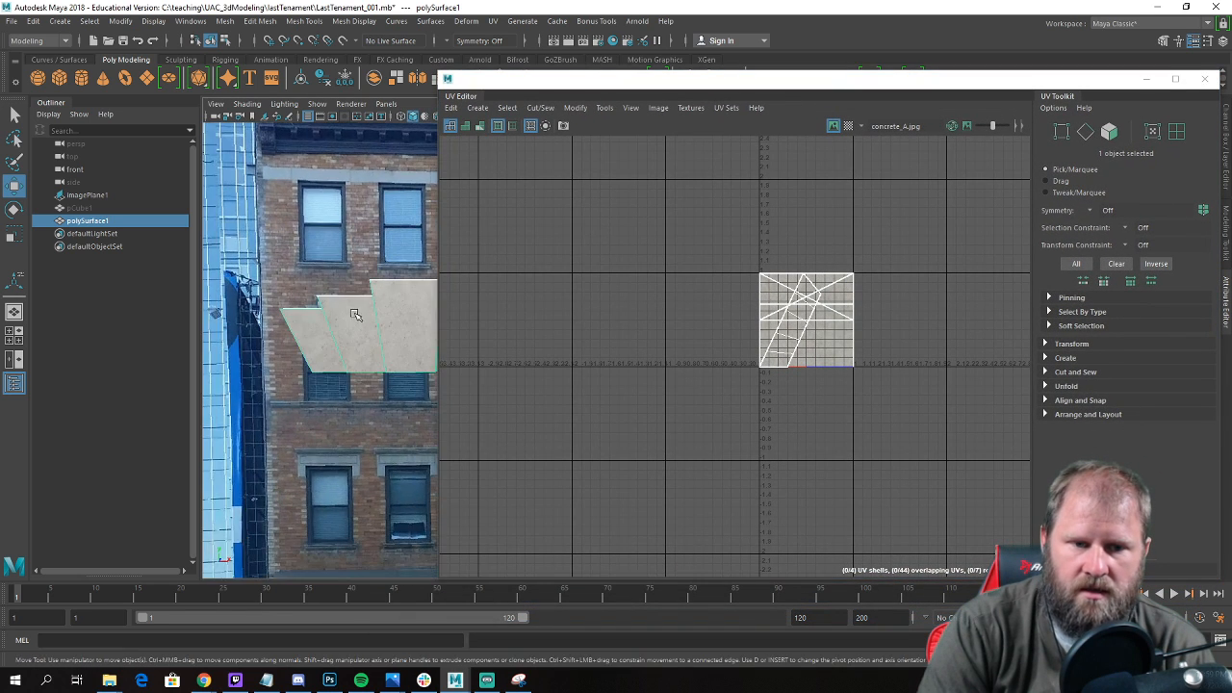
alt+drag(350, 314, 356, 338)
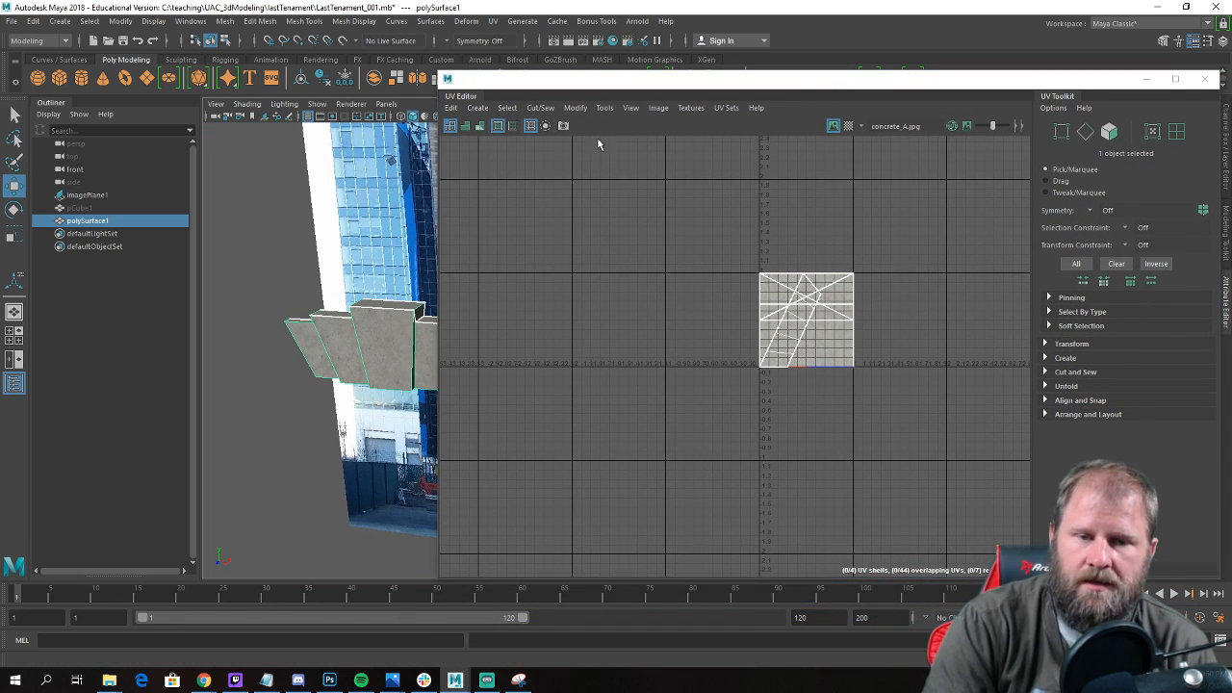
click(494, 21)
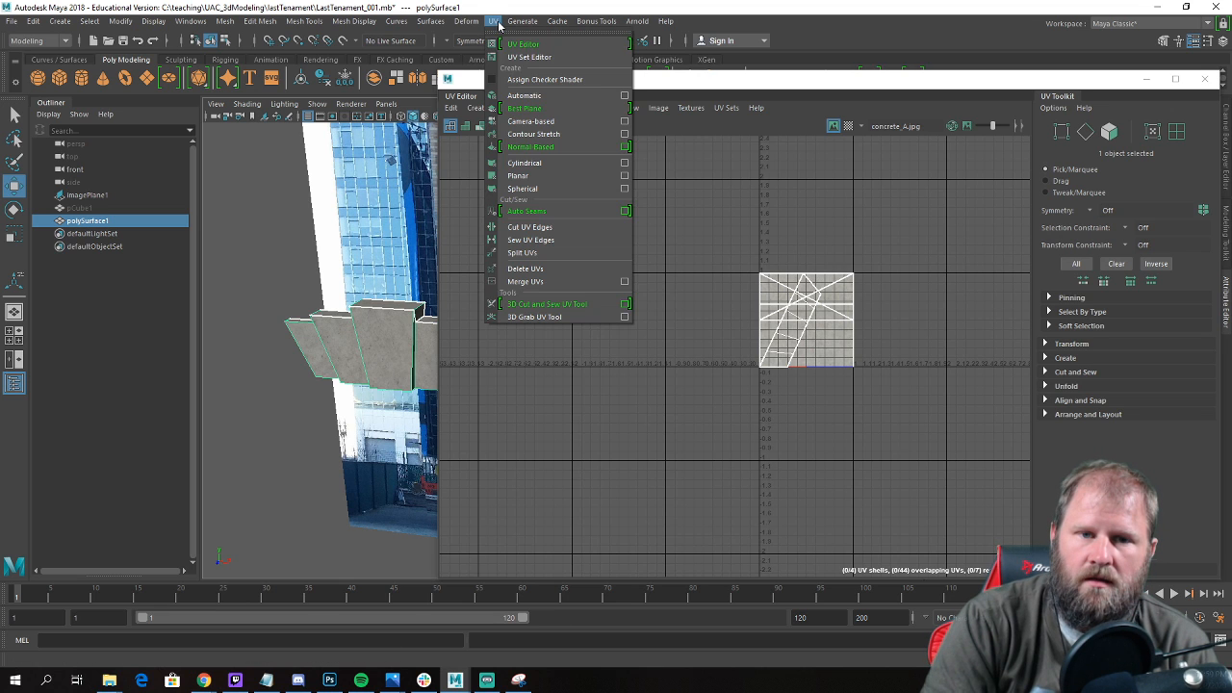
click(539, 95)
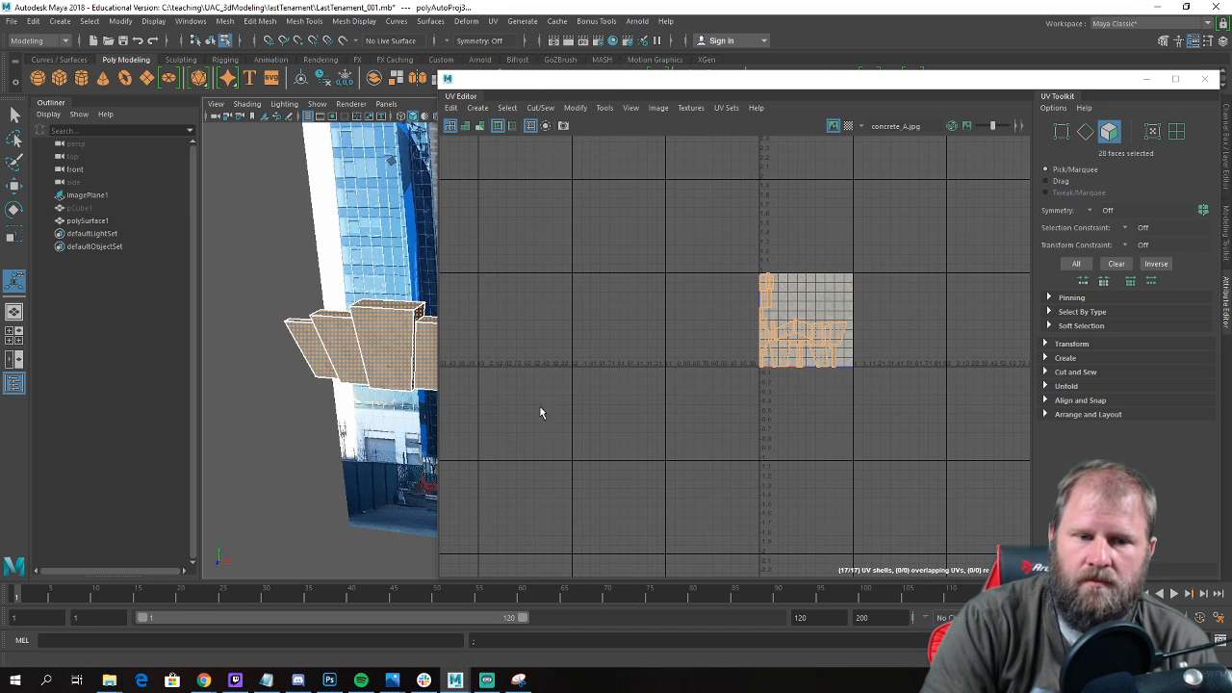
Examine how the automatically mapped concrete texture sits on the lintel's front and side faces.
scroll(717, 306, up, 3)
alt+drag(252, 341, 378, 348)
scroll(303, 348, up, 3)
right_drag(317, 276, 372, 256)
click(364, 236)
mouse_move(301, 261)
alt+mouse_down()
mouse_move(384, 246)
mouse_move(295, 256)
alt+mouse_up()
click(295, 278)
right_drag(842, 333, 888, 334)
alt+drag(341, 316, 404, 307)
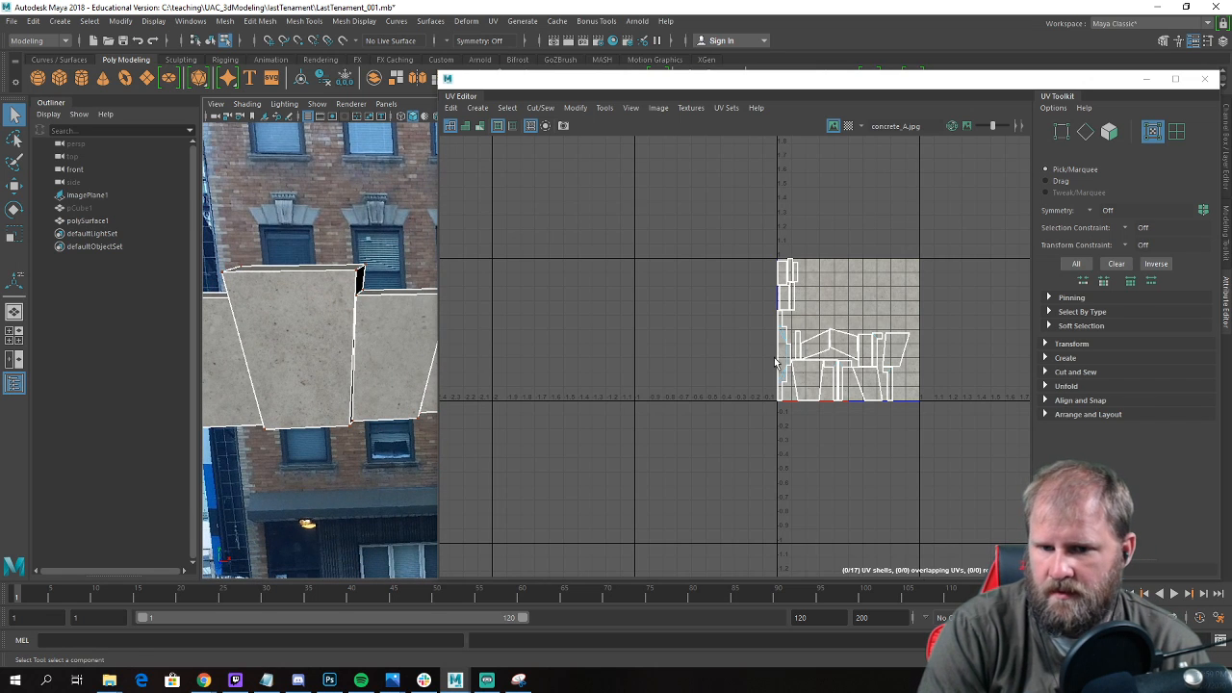
Select all of the lintel's UVs and move them to empty space below and left of the texture tile.
scroll(815, 385, up, 2)
right_drag(813, 387, 872, 384)
scroll(806, 330, down, 3)
drag(720, 216, 955, 458)
key(w)
drag(823, 332, 686, 483)
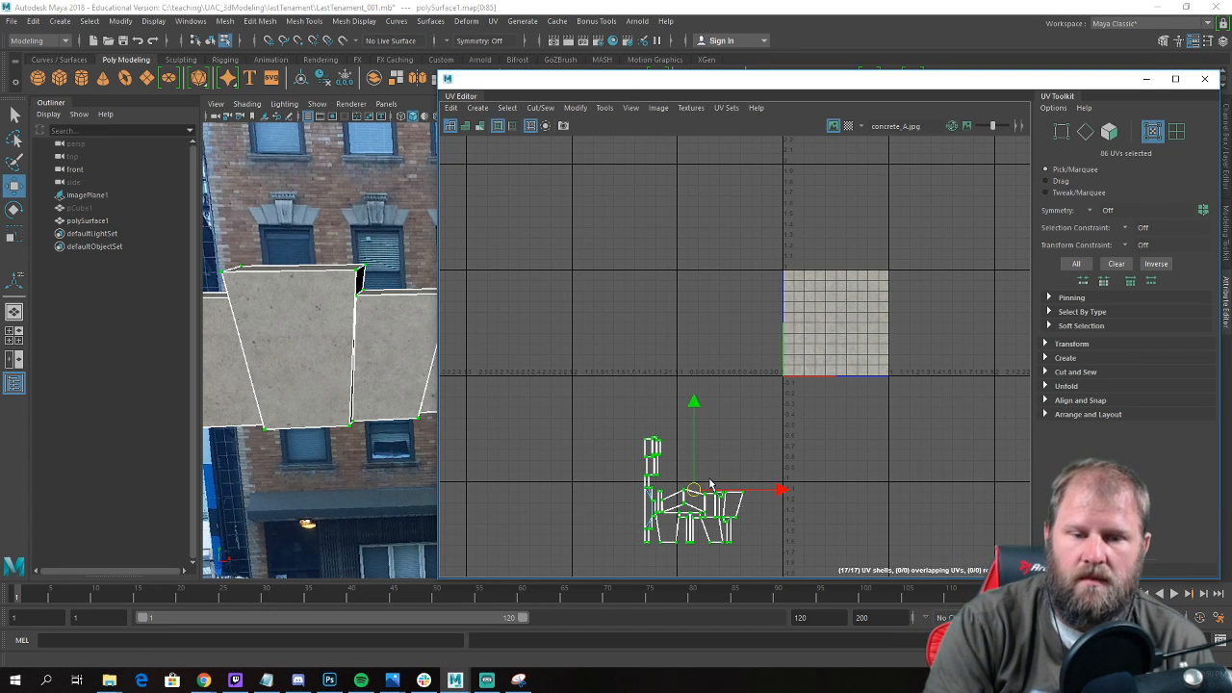
Move and sew the side edges of the keystone's front face to the adjoining side strips and neighbouring front block.
scroll(710, 484, up, 6)
right_click(697, 353)
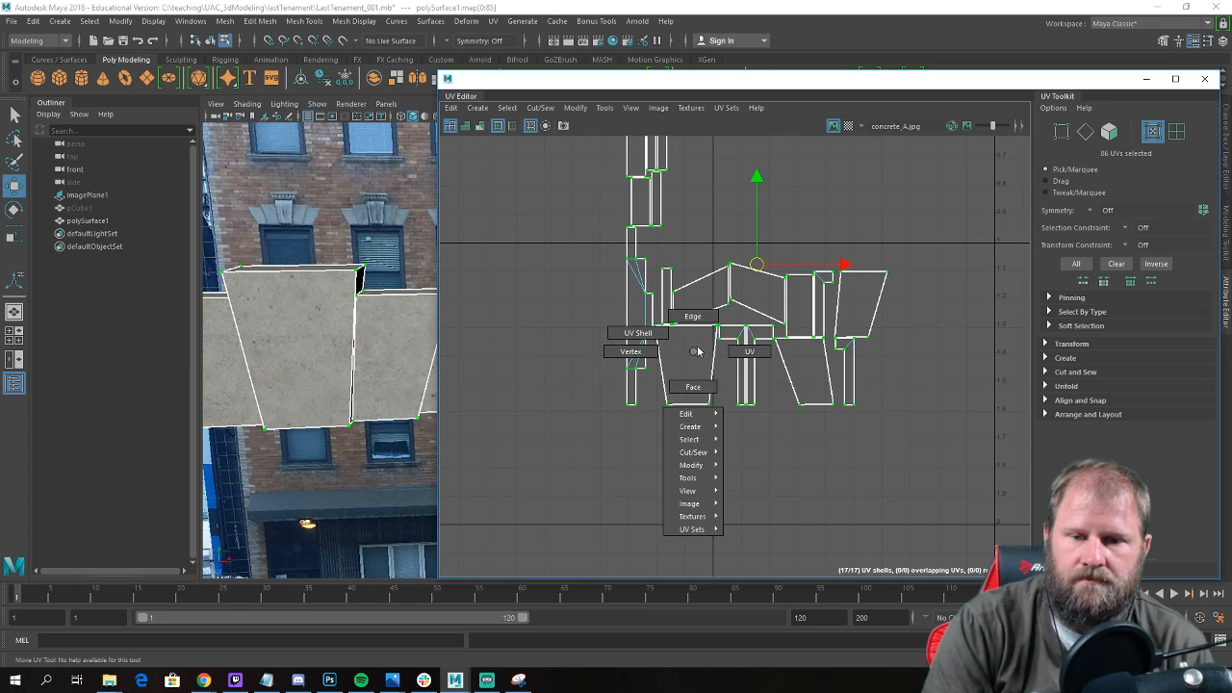
click(692, 316)
click(666, 371)
shift+right_drag(672, 374, 681, 360)
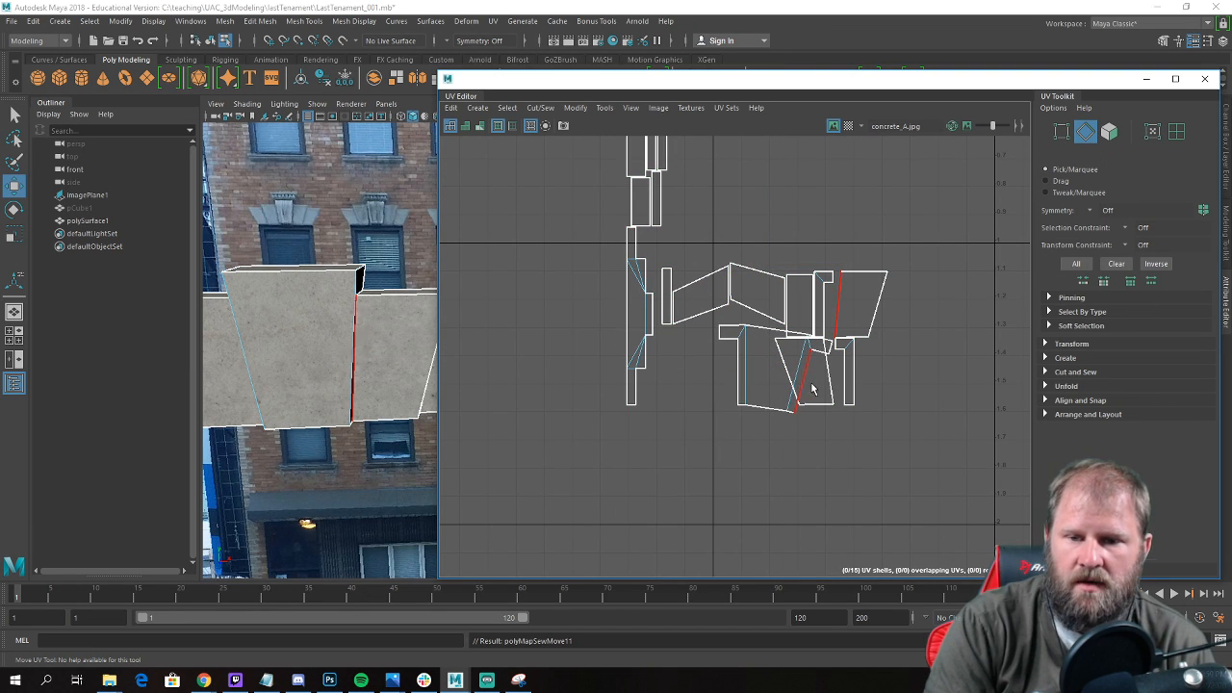
click(798, 380)
shift+right_drag(775, 392, 822, 362)
click(801, 386)
click(826, 390)
Sew the remaining front blocks onto the shell so the lintel's front forms one continuous strip.
click(708, 388)
shift+right_drag(707, 388, 708, 369)
shift+right_drag(853, 409, 851, 366)
click(691, 378)
shift+right_drag(691, 377, 690, 359)
Sew the lintel's two narrow end faces onto the outer edges of the front UV shell.
click(815, 317)
alt+middle_drag(815, 317, 817, 385)
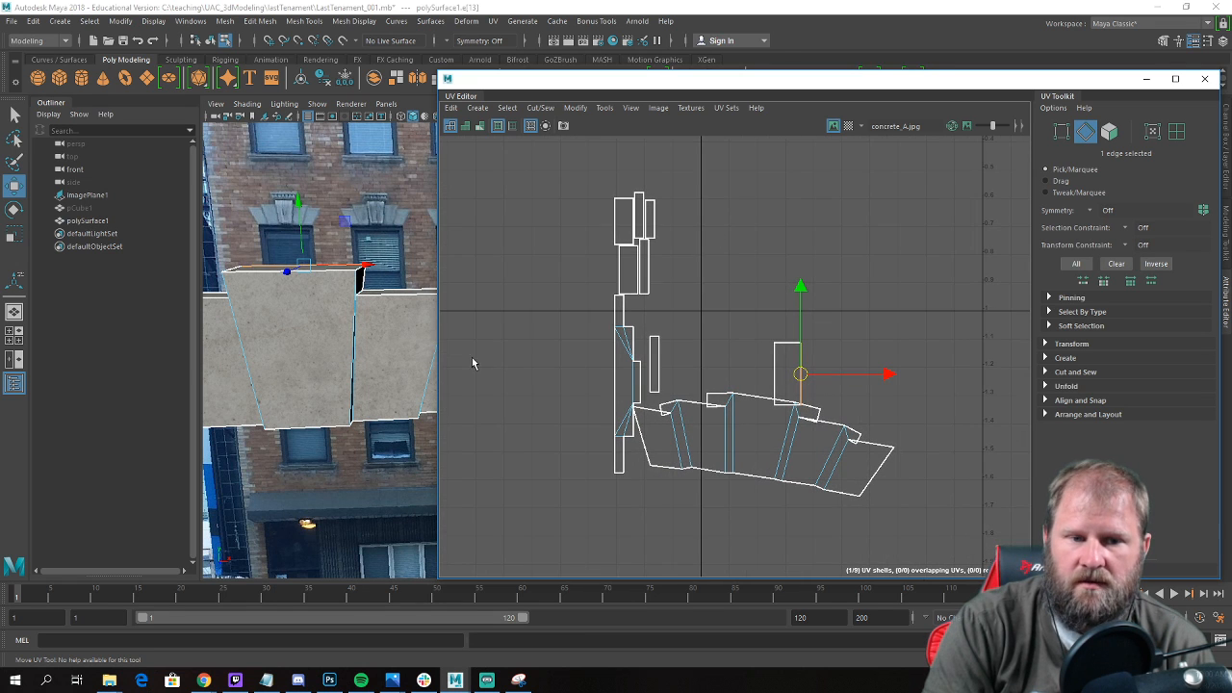
alt+drag(325, 371, 453, 352)
click(408, 341)
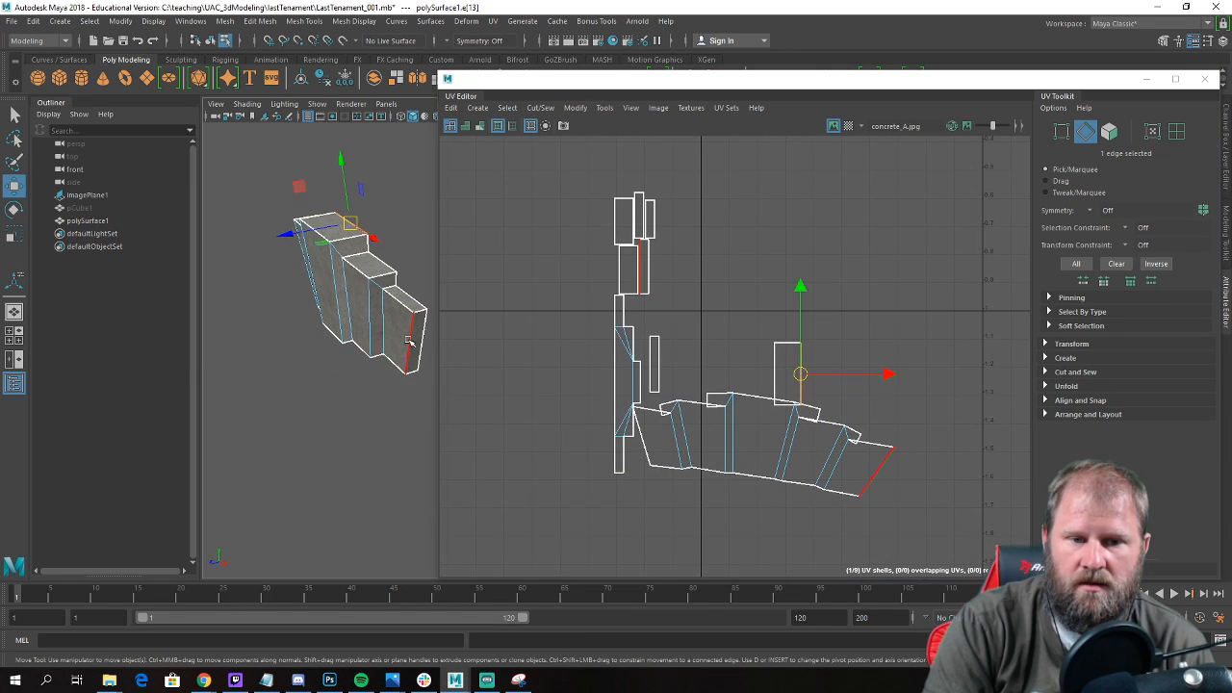
click(886, 474)
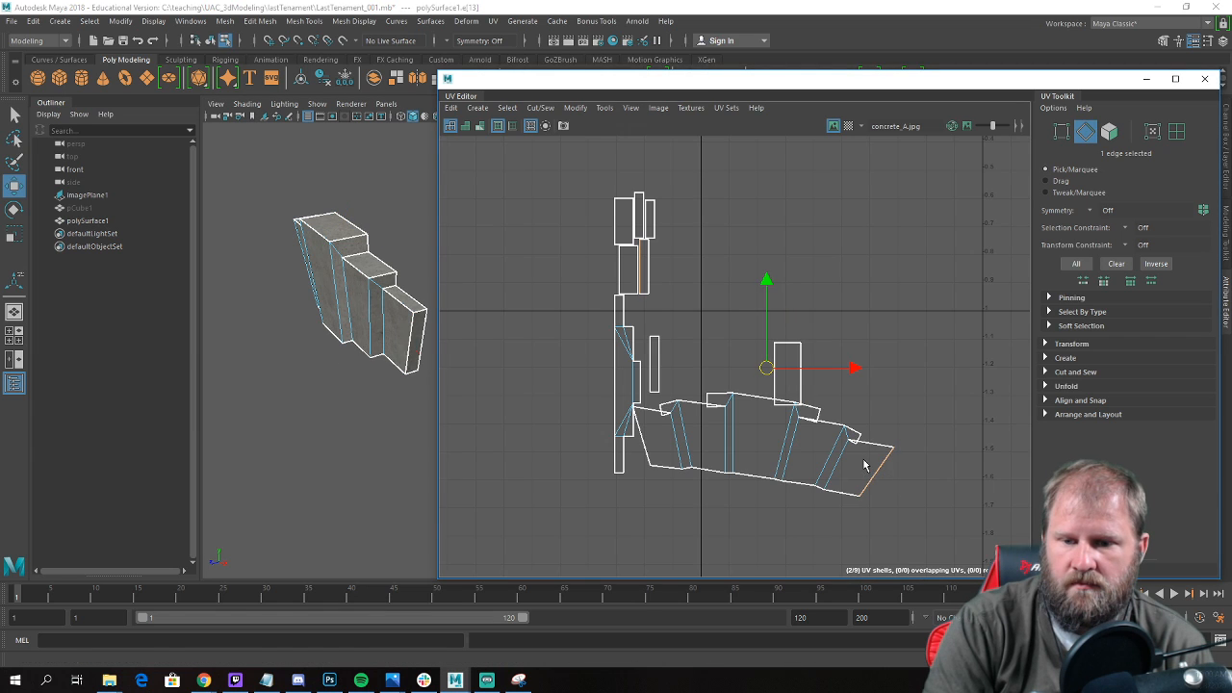
key(g)
click(639, 455)
shift+right_drag(639, 454, 636, 412)
Sew the keystone's top face and the lintel's underside strip onto the front UV shell.
click(671, 472)
click(612, 319)
click(611, 368)
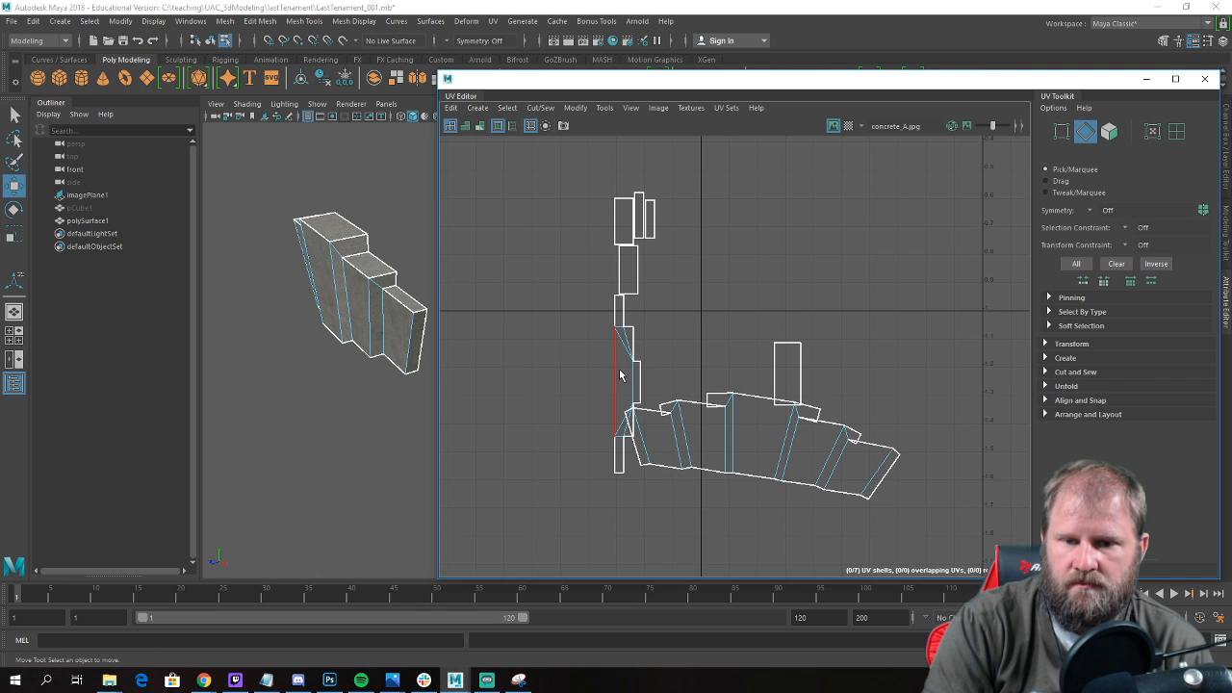
click(775, 374)
shift+right_drag(756, 383, 767, 350)
click(767, 371)
click(743, 481)
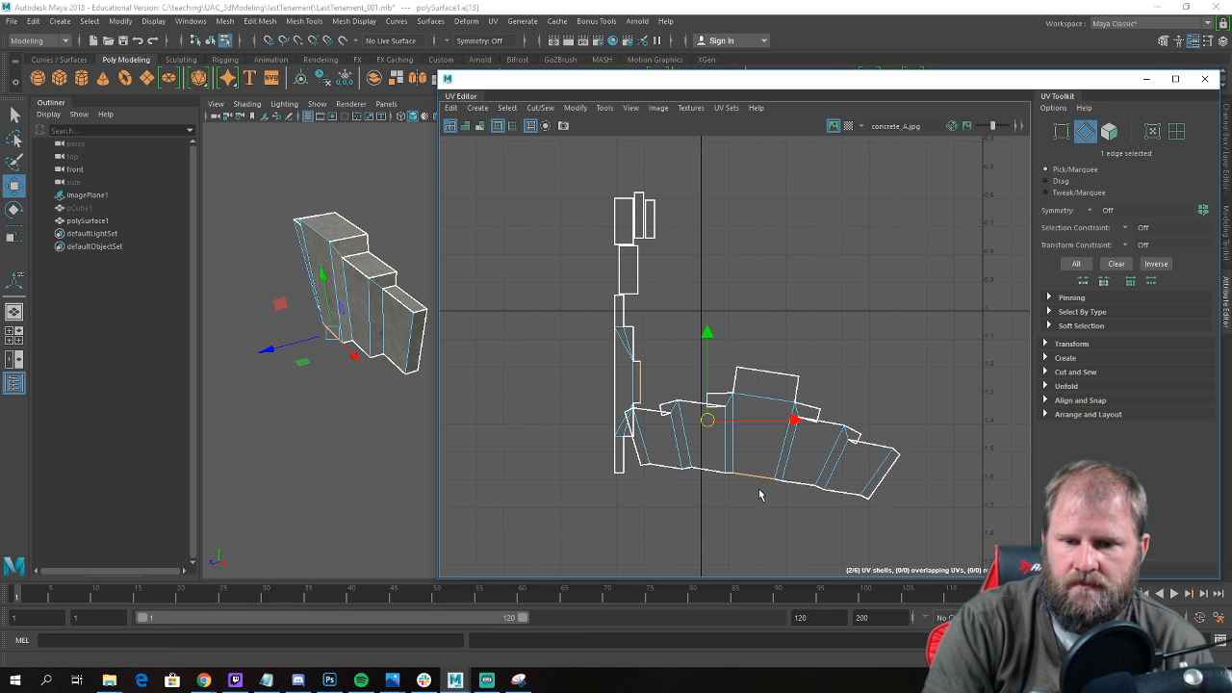
shift+right_drag(755, 481, 758, 434)
Sew the top faces of the side blocks onto the front shell to join all lintel UVs together.
drag(671, 306, 564, 180)
alt+right_drag(791, 411, 852, 341)
click(922, 417)
click(860, 377)
click(650, 349)
shift+right_drag(650, 319, 650, 314)
scroll(652, 354, down, 3)
alt+drag(336, 356, 489, 330)
click(690, 361)
drag(589, 165, 675, 233)
click(619, 360)
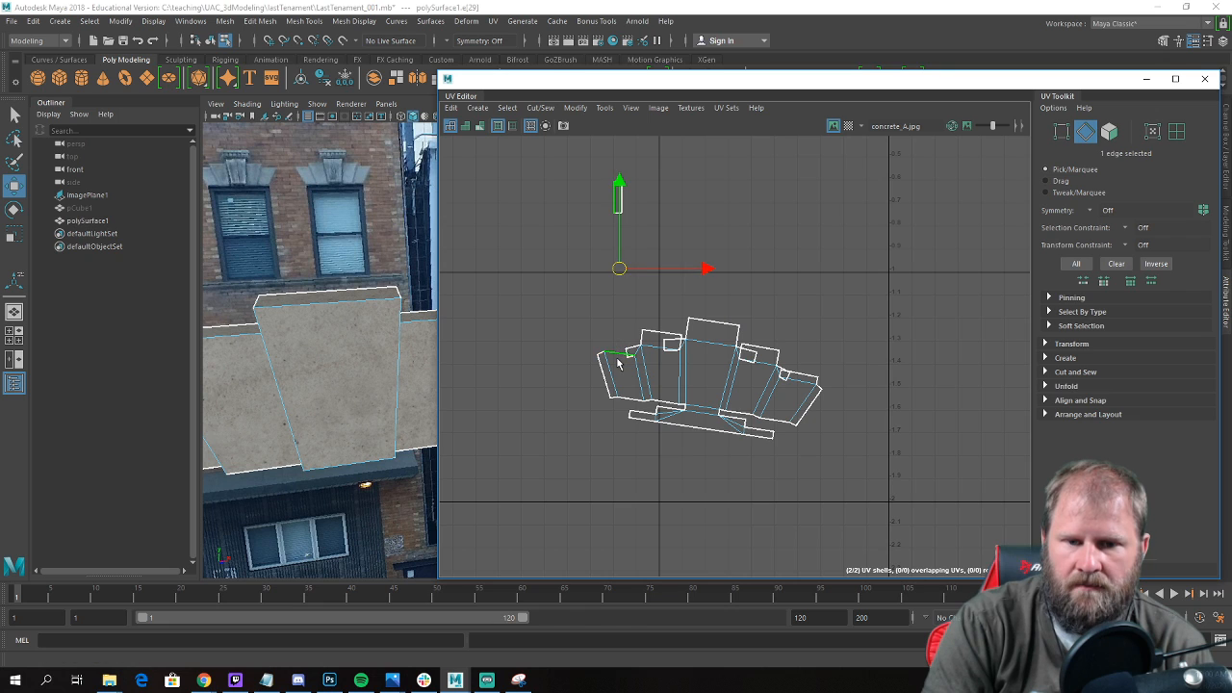
Select all UVs of the joined lintel shell and scale them up uniformly.
drag(553, 268, 899, 512)
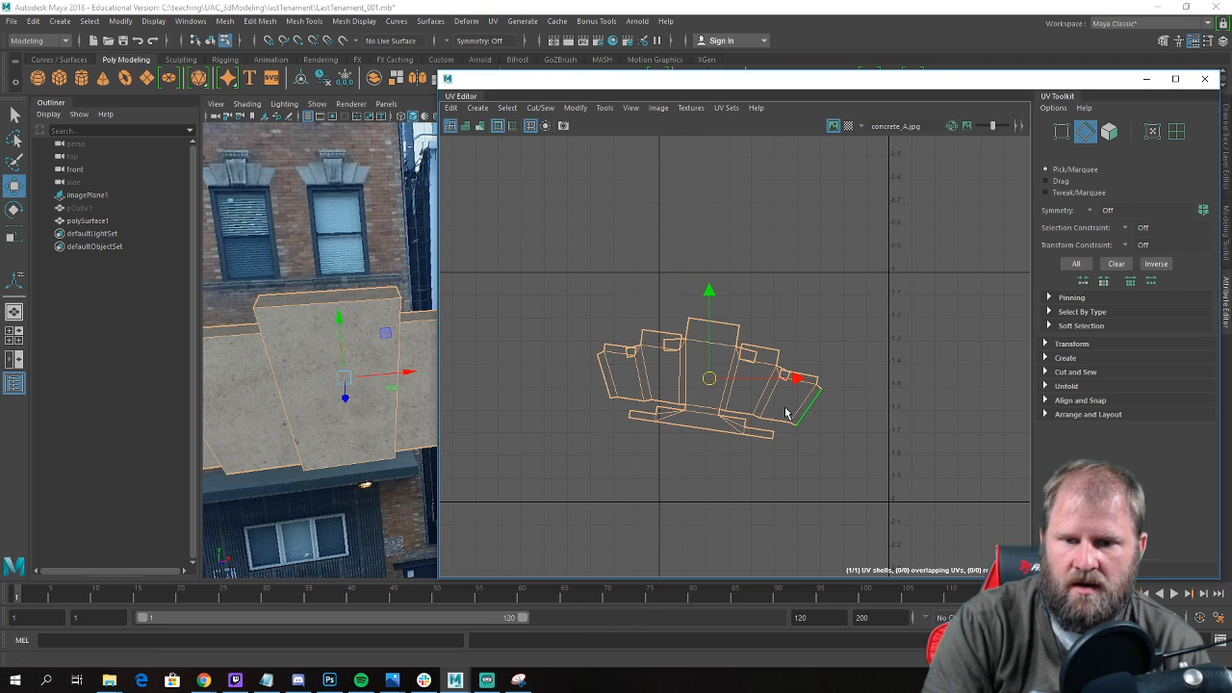
right_drag(715, 393, 770, 385)
drag(550, 275, 902, 491)
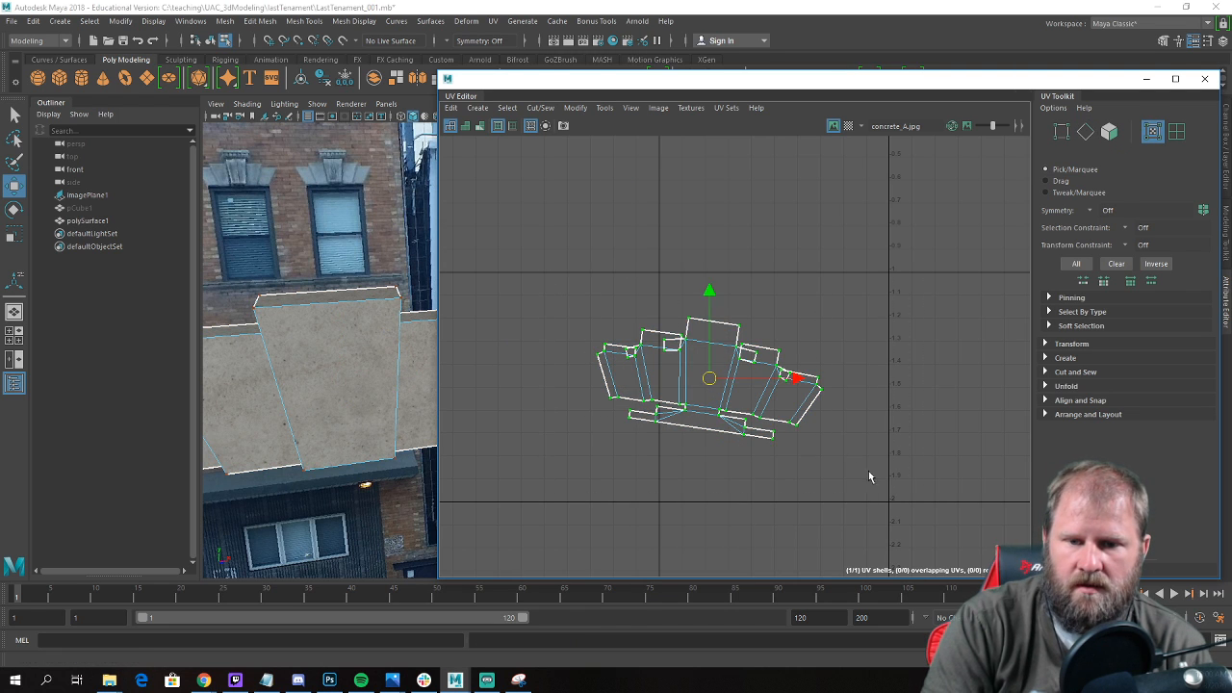
key(r)
drag(706, 381, 751, 406)
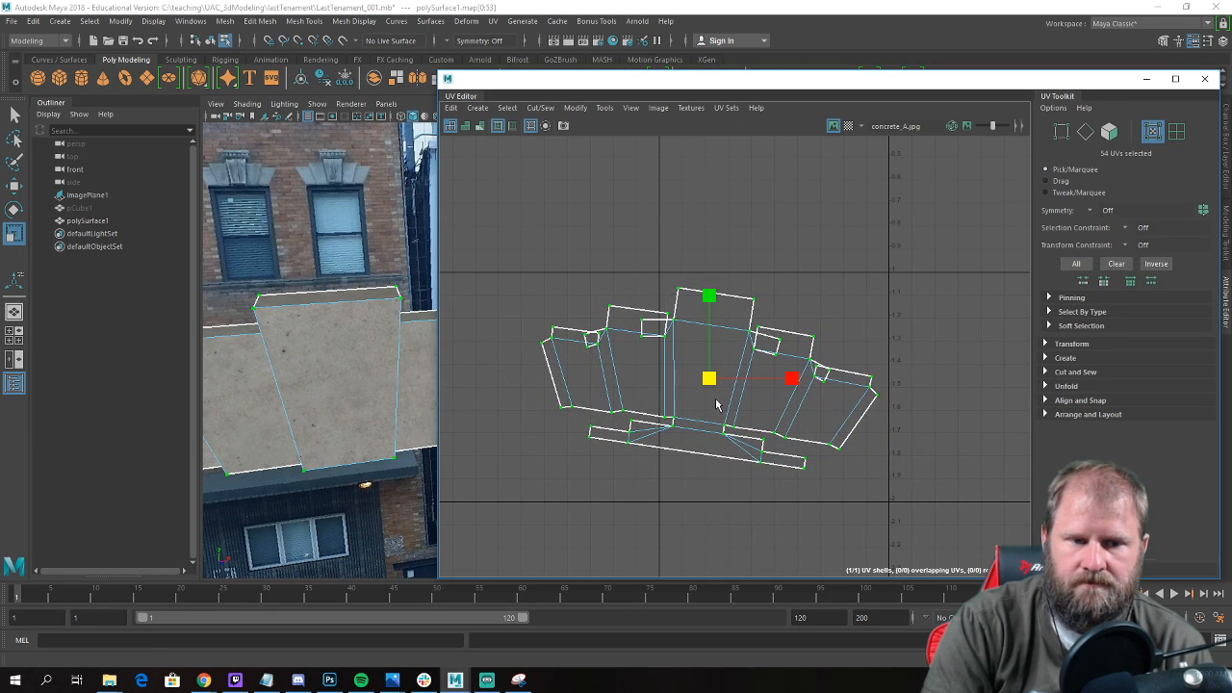
key(w)
Reselect the lintel as a whole object, put the UV Editor away and view the lintel beside the reference photo.
alt+drag(374, 380, 339, 367)
right_drag(312, 342, 364, 298)
alt+drag(358, 306, 294, 335)
click(1148, 80)
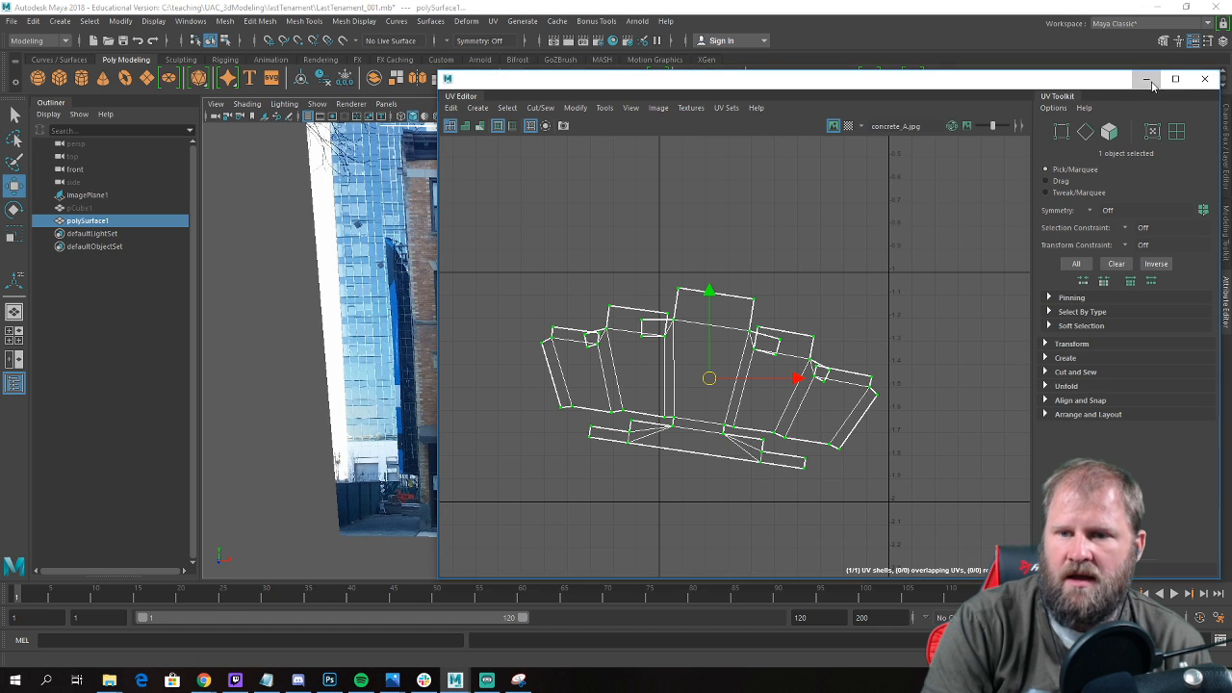
alt+drag(574, 280, 468, 311)
right_drag(509, 336, 524, 291)
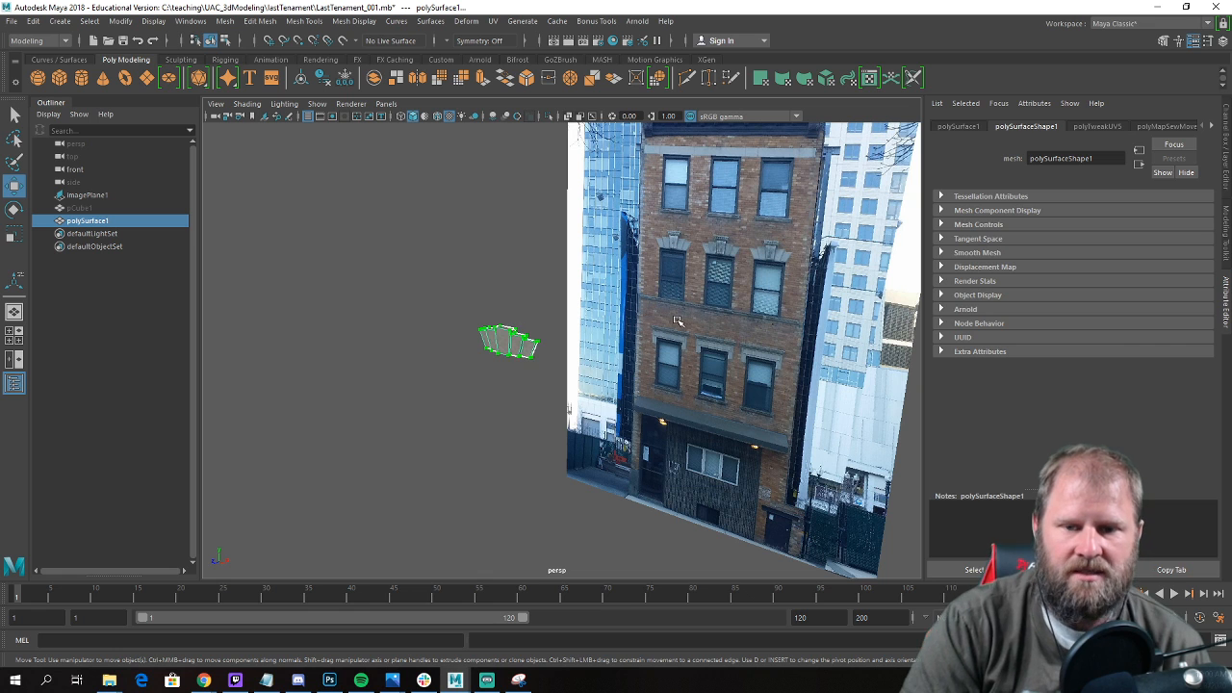
Unhide all hidden objects so the building is shown together with the lintel.
click(636, 289)
click(493, 273)
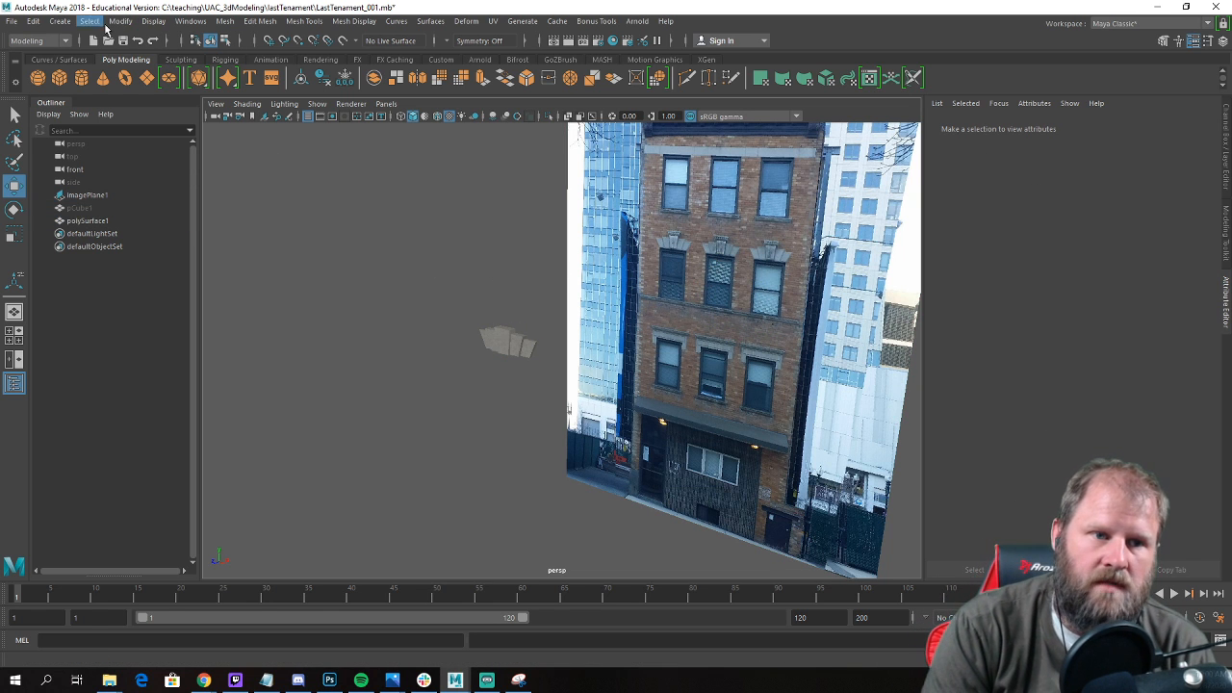
click(153, 21)
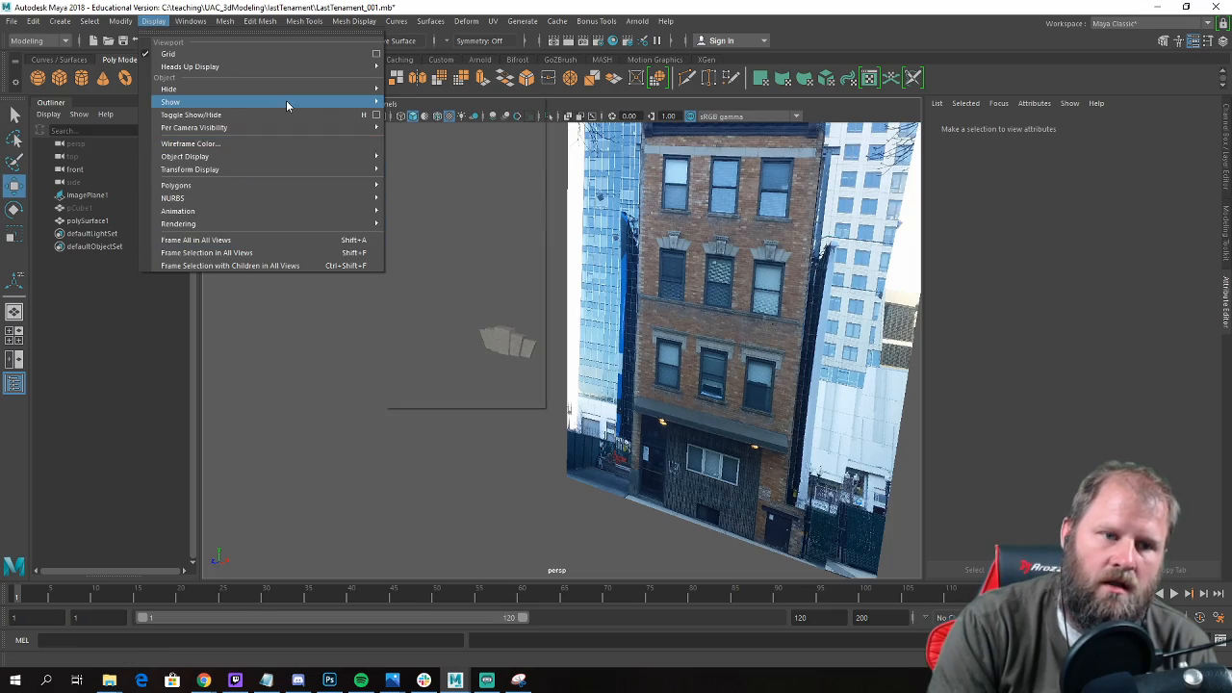
mouse_move(286, 100)
click(431, 170)
scroll(541, 376, down, 5)
alt+drag(539, 377, 520, 404)
alt+right_drag(520, 404, 946, 489)
alt+drag(689, 422, 760, 429)
Select the lintel and center its pivot on its own geometry.
click(422, 401)
scroll(489, 396, down, 12)
alt+drag(507, 372, 503, 454)
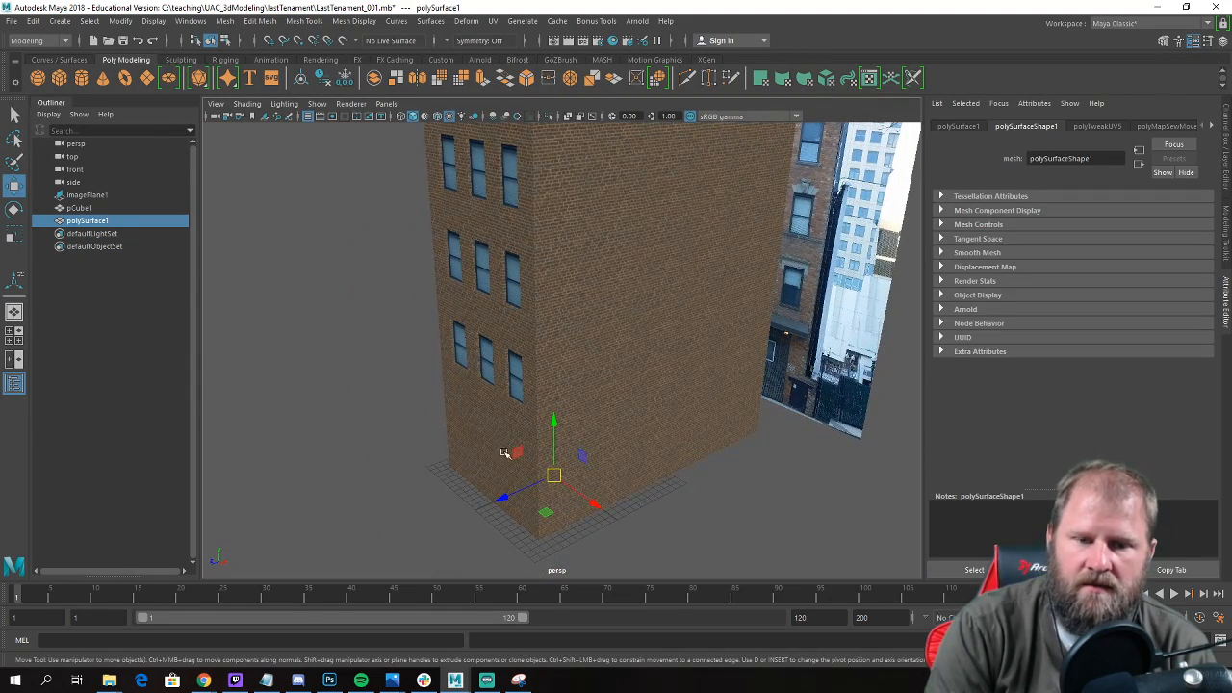
click(121, 22)
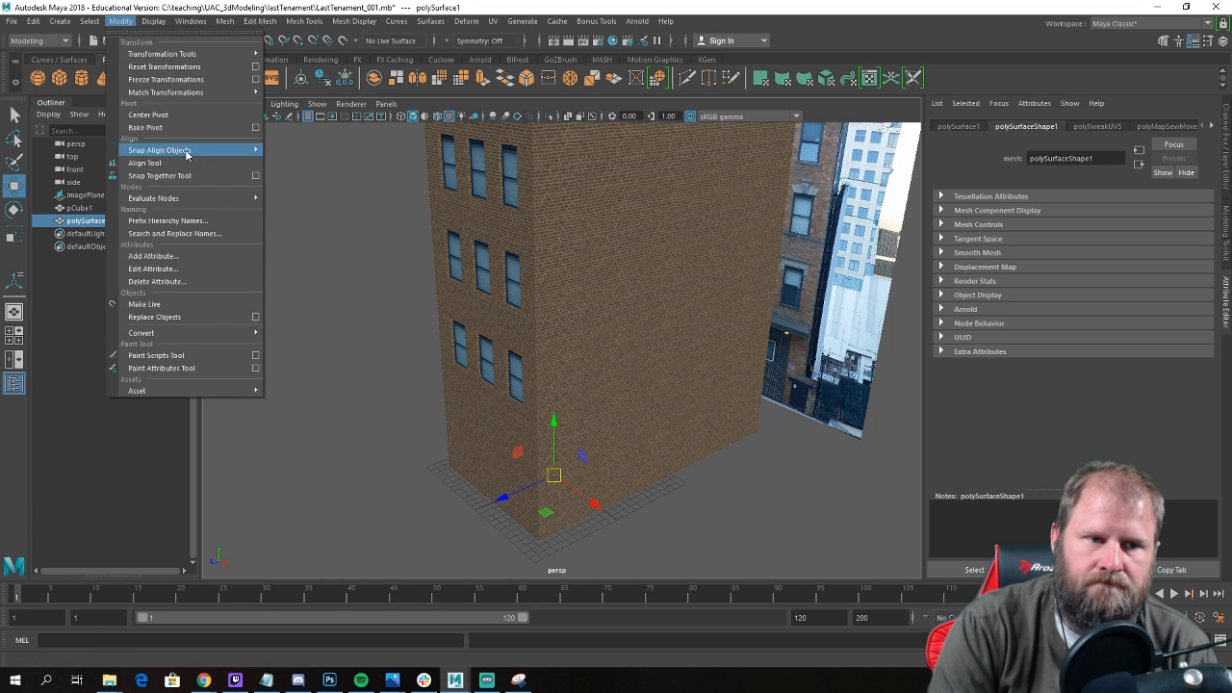
click(192, 115)
Move the lintel up against the front wall, directly above the right-hand window of the middle row.
alt+drag(490, 277, 484, 276)
drag(535, 239, 610, 330)
key(f)
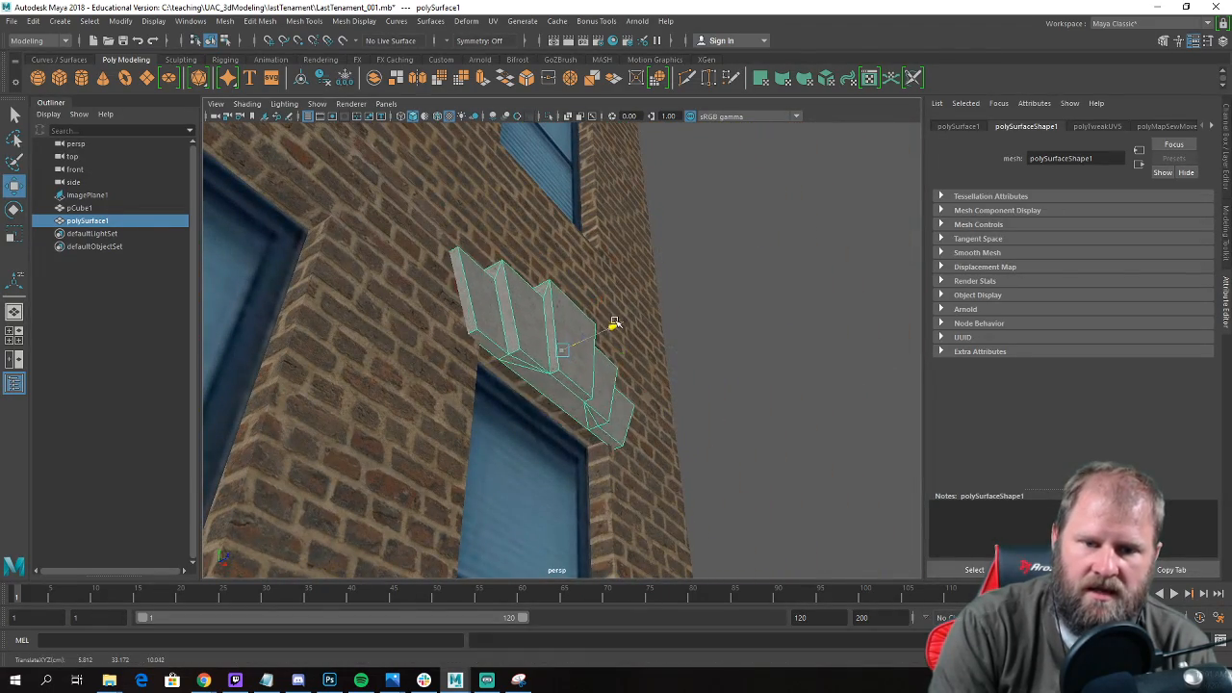
alt+drag(535, 410, 516, 352)
Duplicate the lintel twice, placing one copy above the centre window and one above the left window of the middle row.
key(ctrl+d)
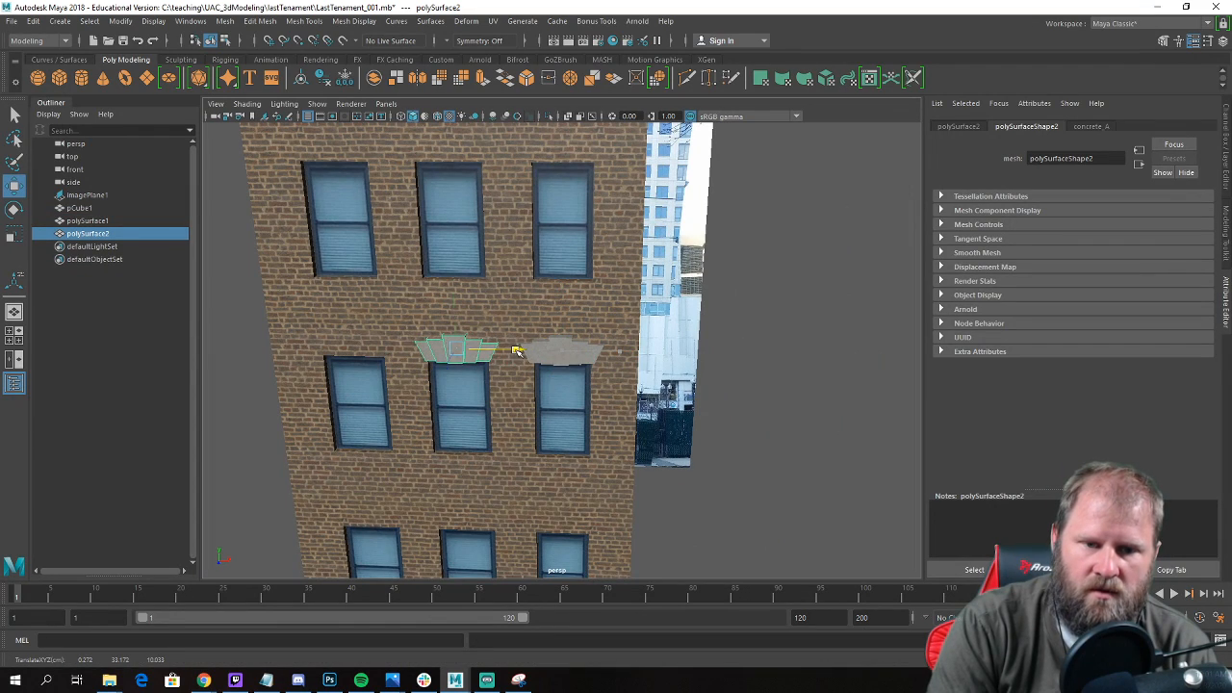
alt+middle_drag(360, 370, 510, 407)
alt+right_drag(510, 408, 655, 424)
alt+drag(655, 423, 601, 407)
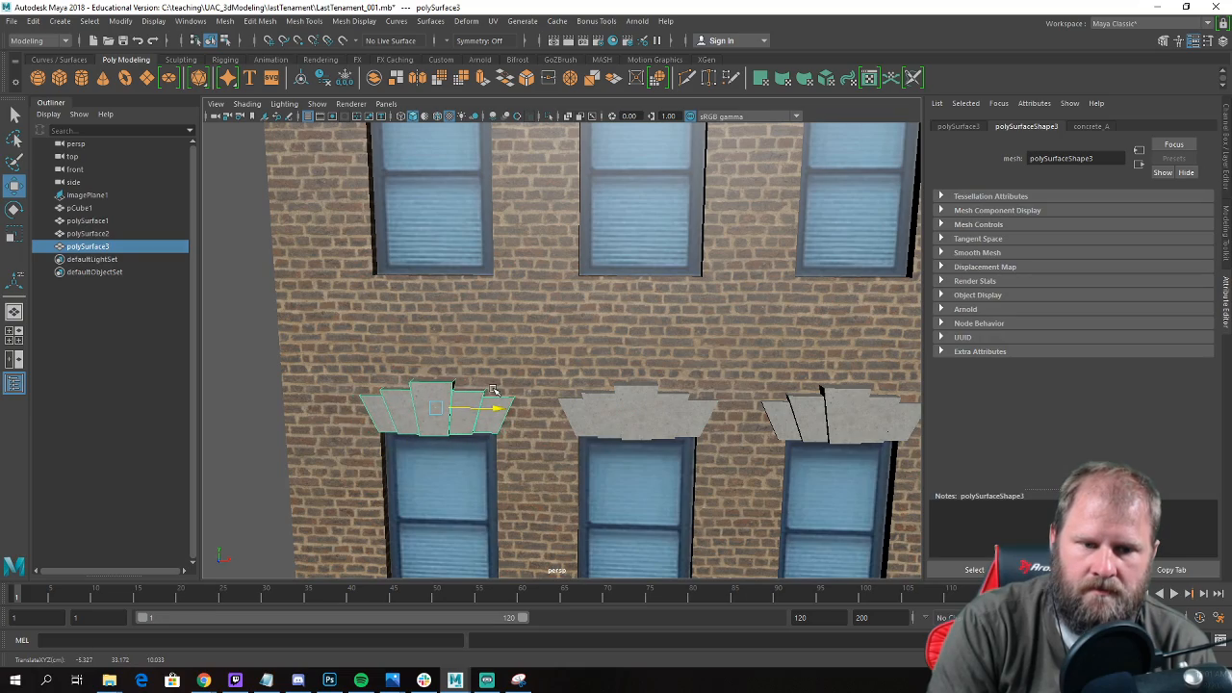
alt+right_drag(489, 389, 377, 415)
Examine the building with its three lintels from several sides and check the blank ground-floor wall.
click(376, 415)
alt+drag(376, 415, 566, 393)
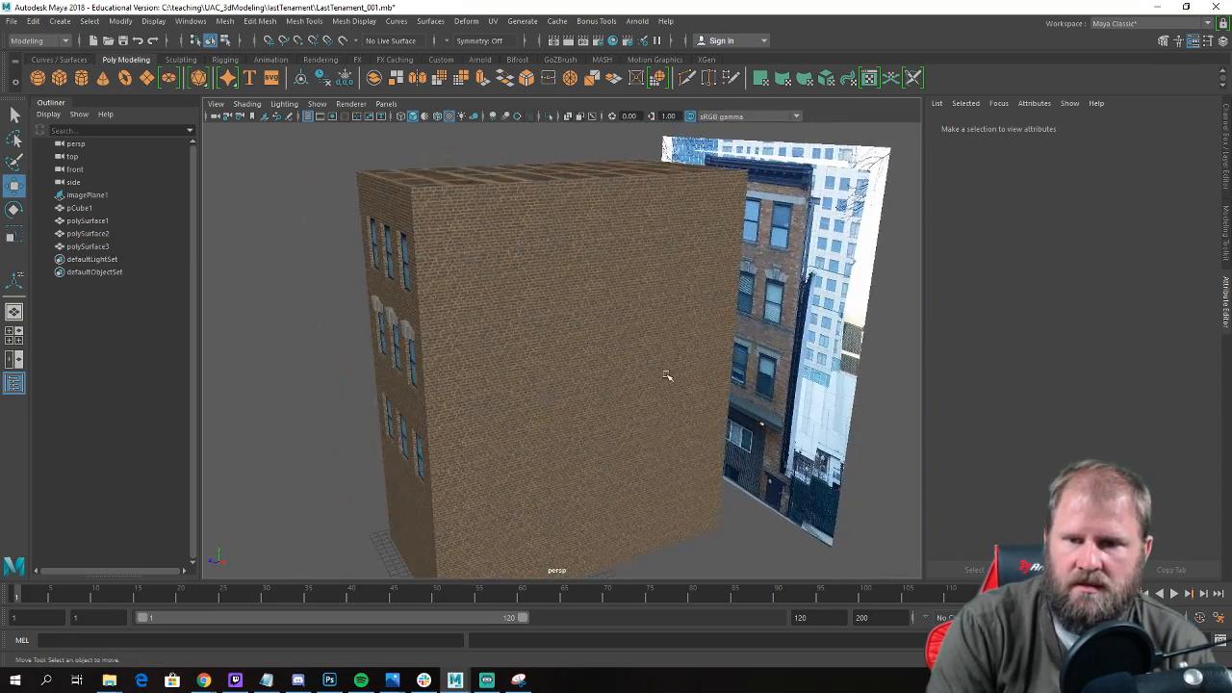
alt+drag(216, 427, 374, 405)
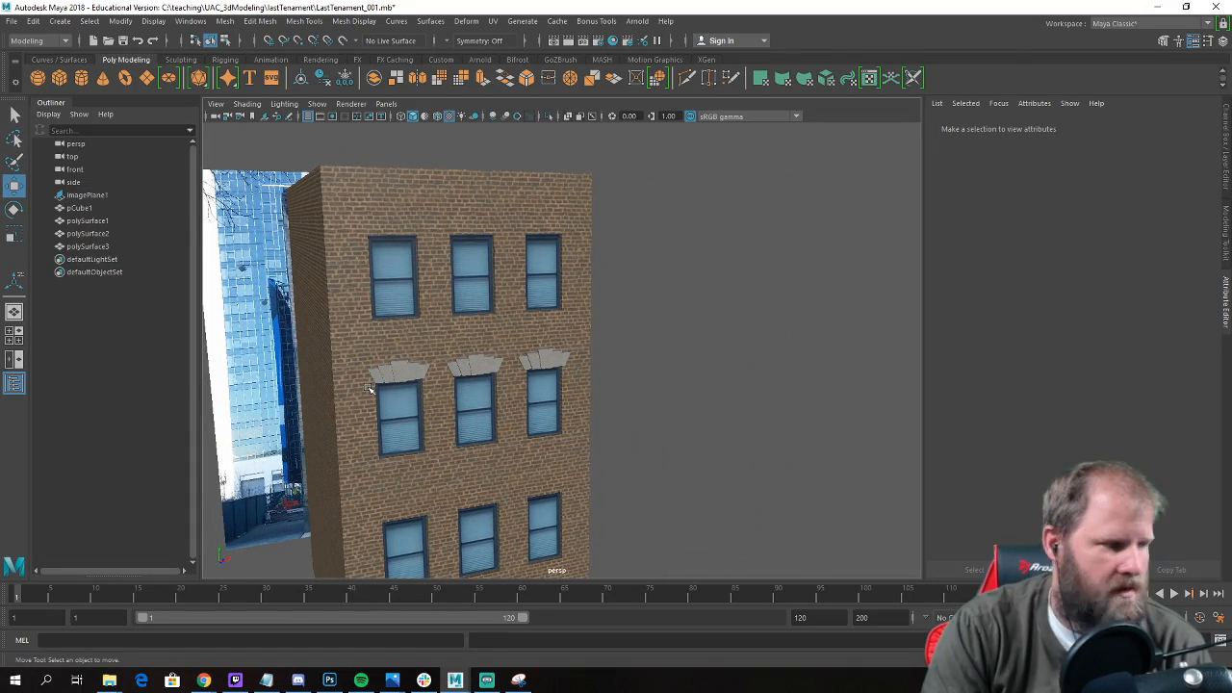
key(a)
alt+drag(467, 360, 361, 353)
alt+right_drag(454, 352, 551, 394)
alt+middle_drag(552, 393, 381, 374)
alt+right_drag(381, 373, 407, 388)
alt+drag(428, 373, 489, 374)
alt+right_drag(462, 377, 275, 431)
alt+middle_drag(274, 431, 525, 376)
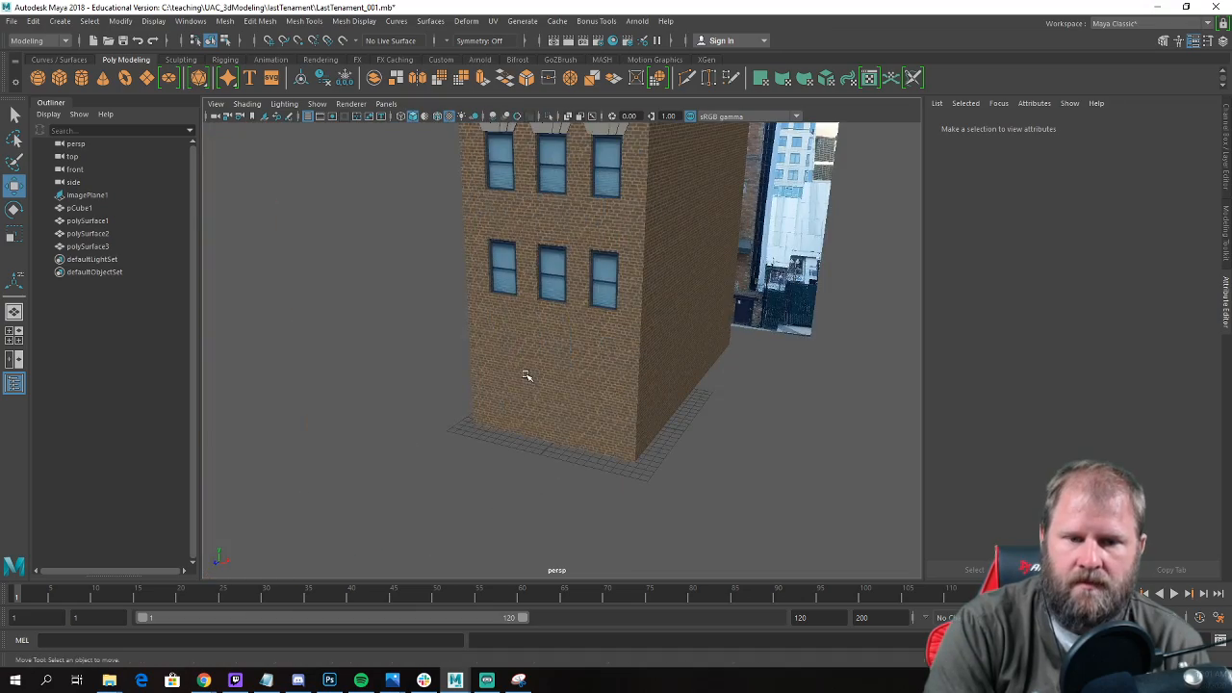
Select the building's edges and delete two horizontal edge loops running around the wall below the lowest windows.
click(525, 376)
alt+drag(424, 321, 545, 379)
alt+drag(424, 334, 461, 332)
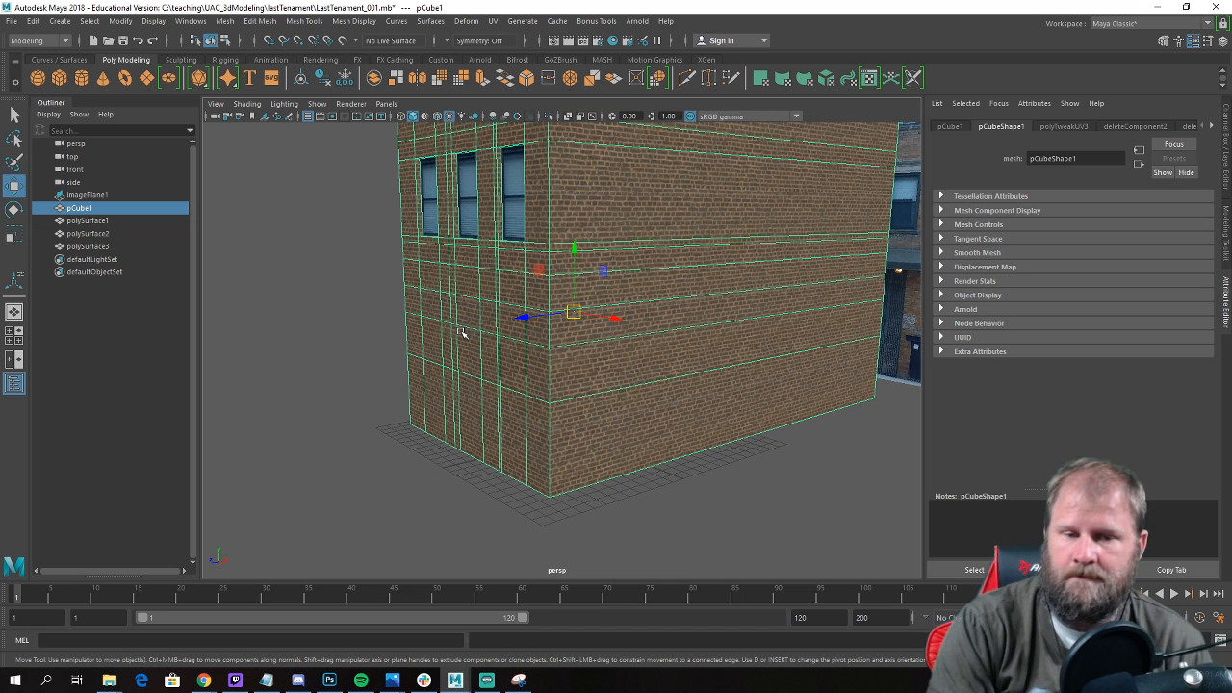
mouse_move(502, 286)
alt+right_down()
mouse_move(539, 326)
mouse_move(511, 271)
alt+right_up()
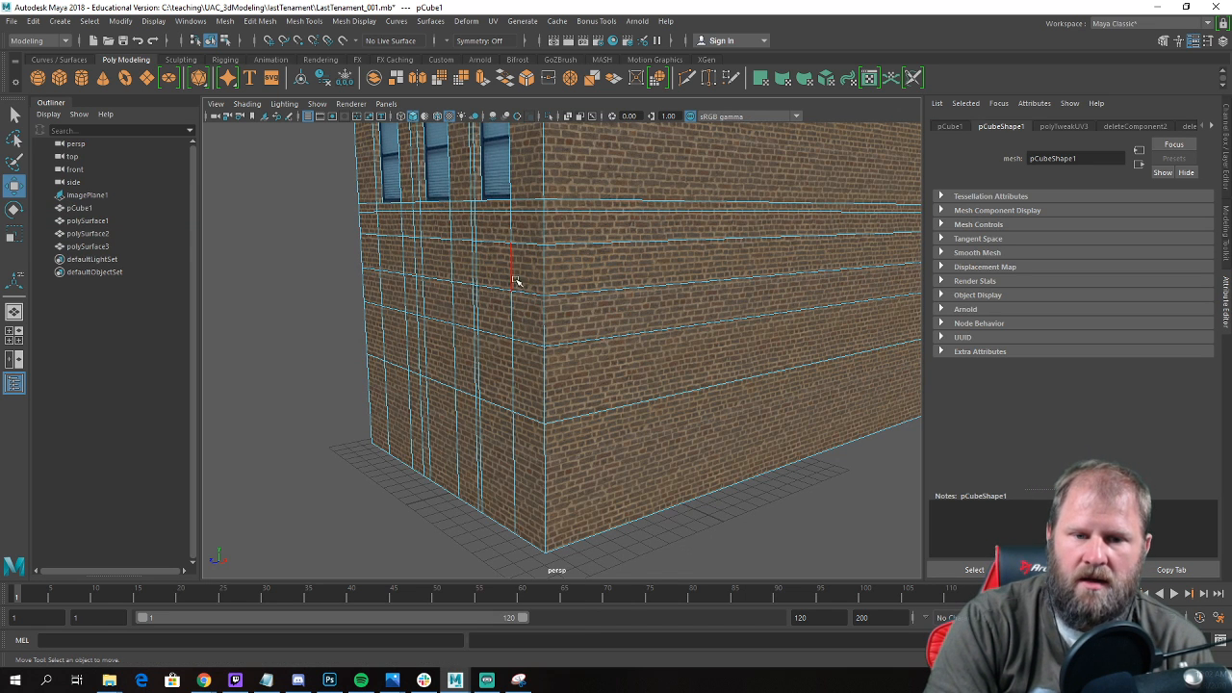
double_click(522, 289)
shift+double_click(537, 342)
shift+right_drag(537, 344, 489, 361)
scroll(488, 361, down, 7)
alt+drag(488, 361, 536, 382)
alt+right_drag(536, 381, 642, 413)
alt+drag(558, 394, 579, 395)
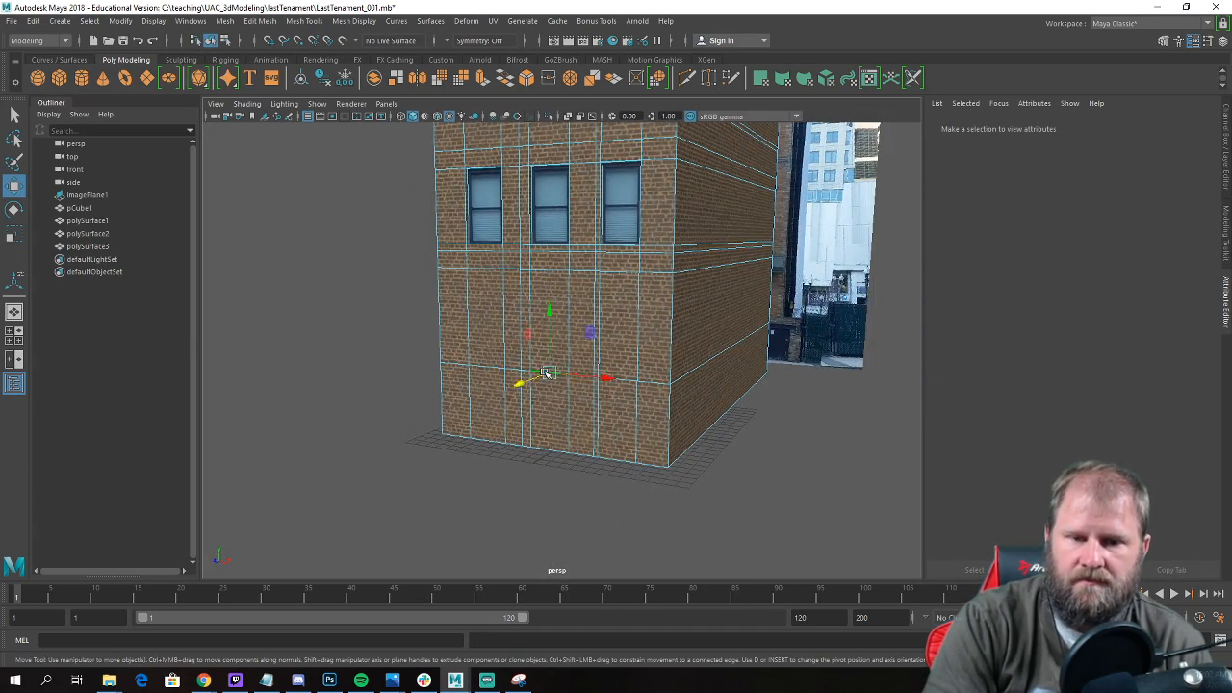
Delete the remaining horizontal edge loop across the ground-floor wall.
double_click(546, 374)
shift+right_drag(546, 376, 493, 398)
scroll(493, 397, down, 7)
alt+drag(495, 396, 530, 382)
scroll(583, 368, up, 7)
alt+drag(616, 361, 669, 359)
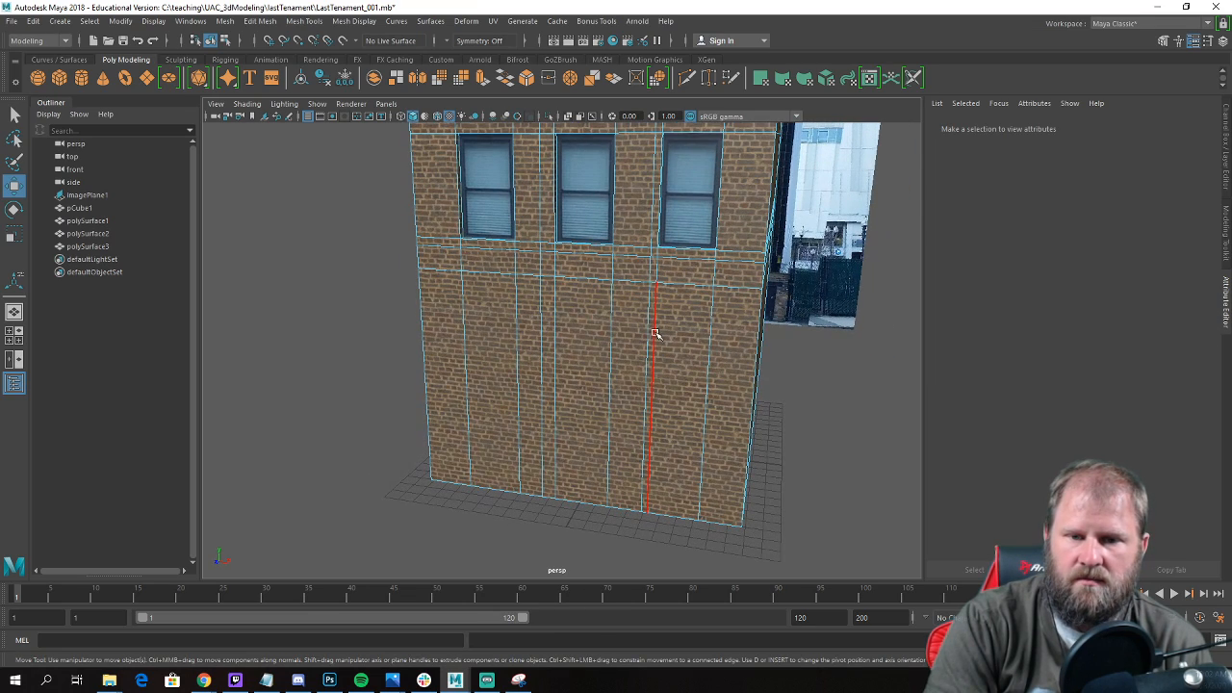
alt+drag(674, 284, 640, 286)
scroll(641, 287, down, 7)
scroll(642, 288, up, 2)
scroll(638, 287, up, 2)
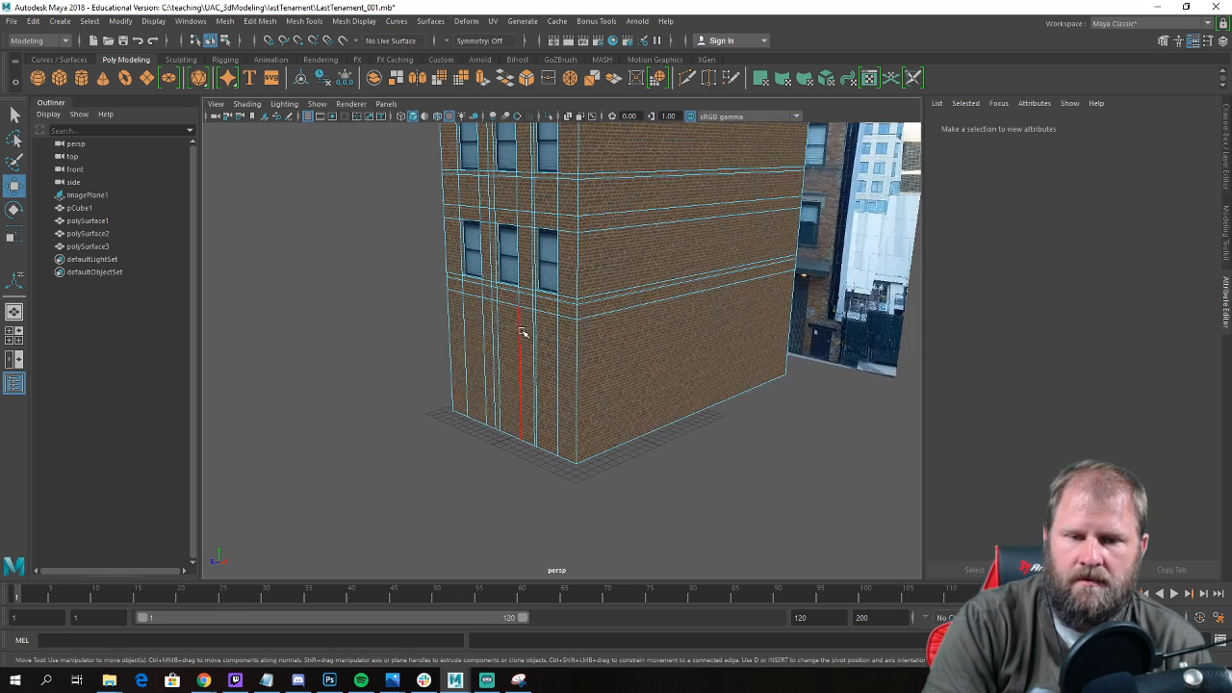
Create a polygon cube and move it to the front wall below the lowest row of windows.
click(58, 78)
drag(530, 432, 449, 458)
drag(495, 385, 545, 275)
scroll(440, 325, up, 3)
key(e)
alt+drag(440, 325, 895, 520)
Stretch the cube along X to a scale of about 18.5 as a facade-wide ledge and switch it to face selection.
key(r)
drag(541, 397, 449, 404)
key(w)
alt+middle_drag(448, 404, 548, 429)
scroll(364, 358, up, 5)
right_drag(304, 358, 306, 348)
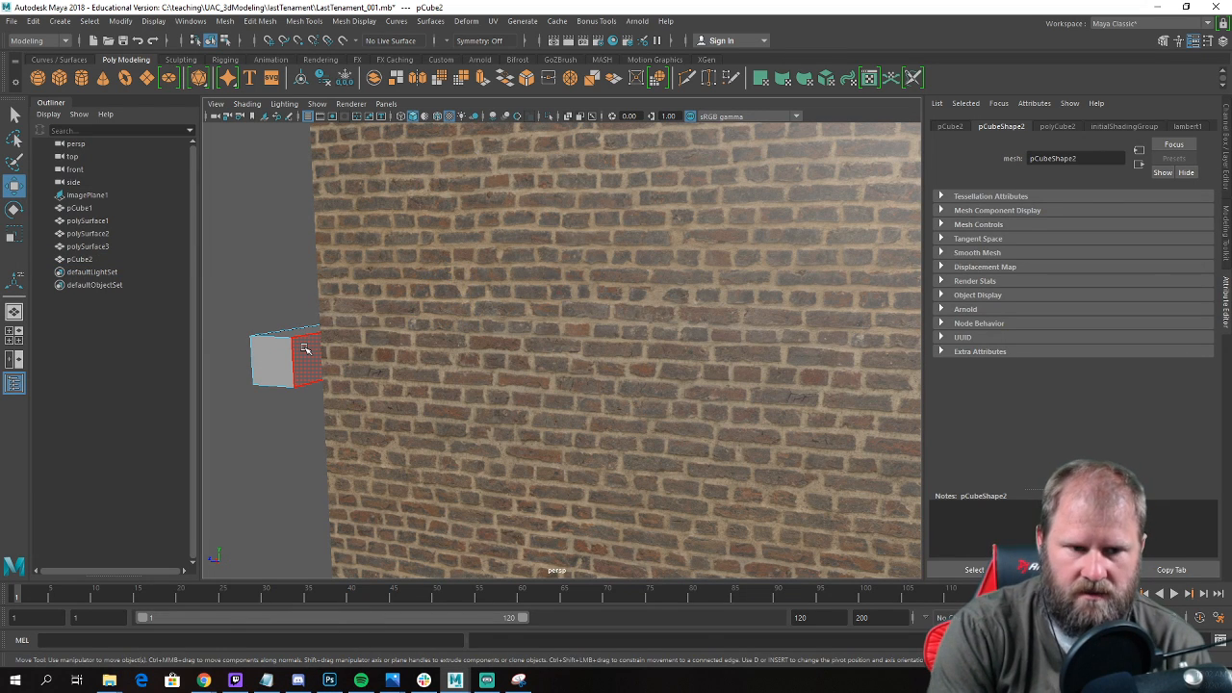
Save the scene and acknowledge the fatal error dialog.
key(ctrl+s)
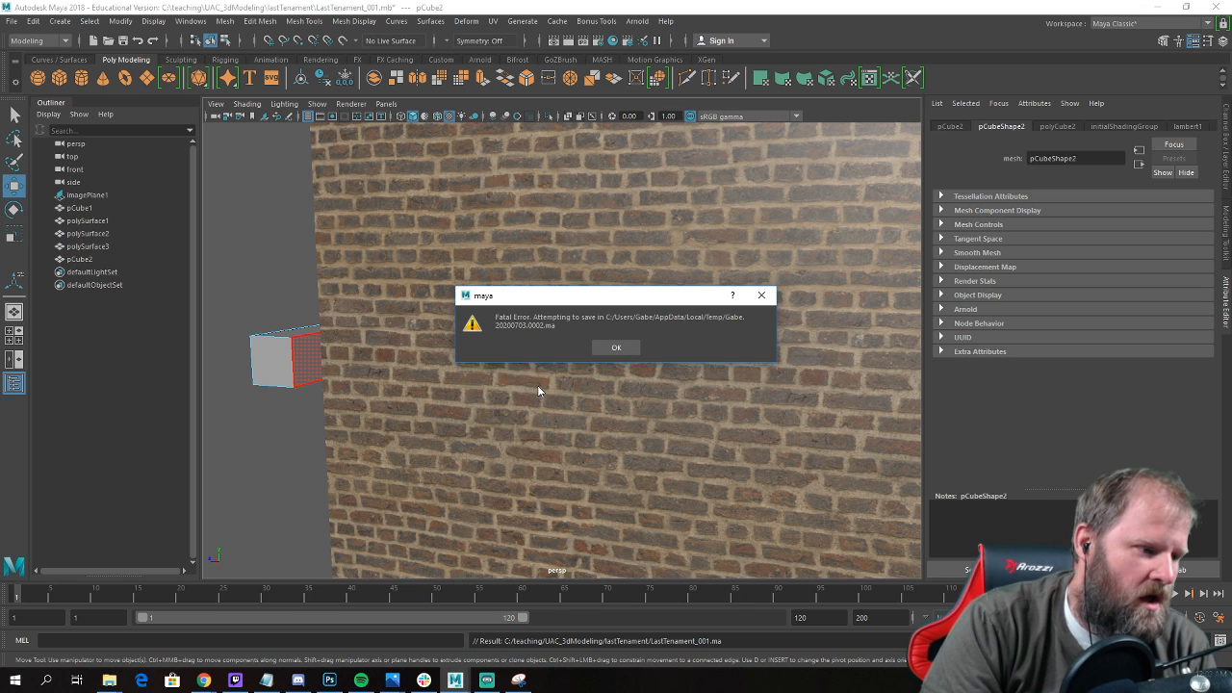
click(618, 348)
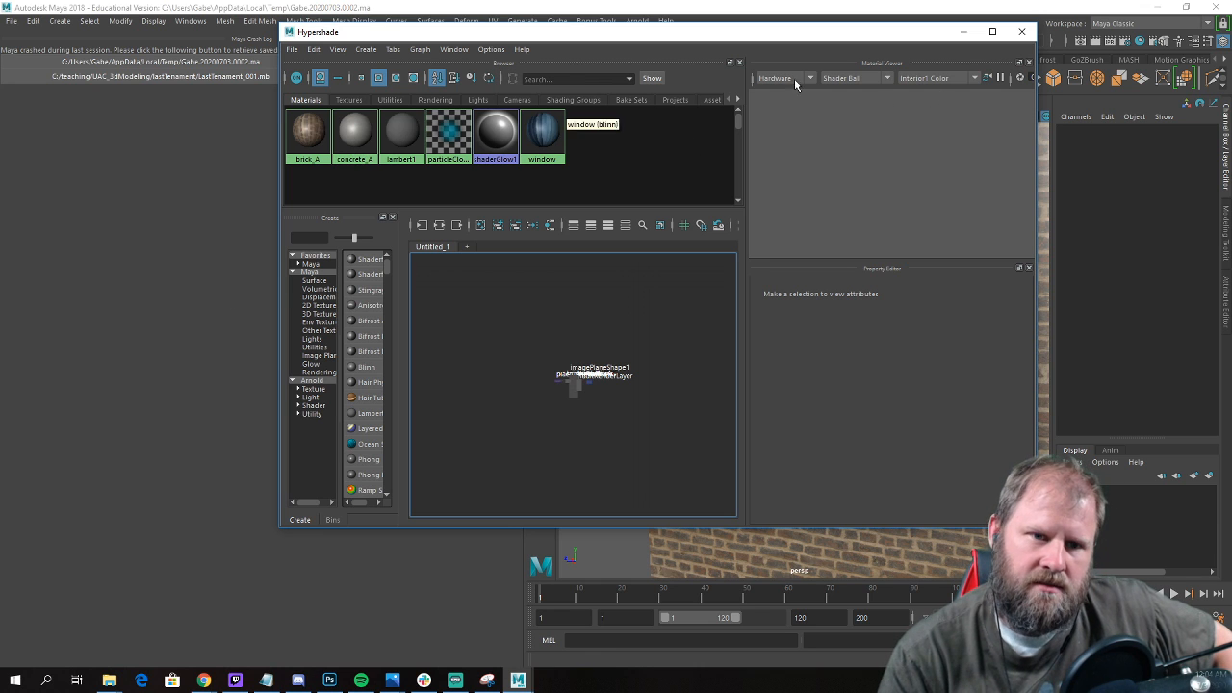
Open the crash-recovered temporary scene, put the Hypershade away and close the crash log to view the whole building.
click(212, 63)
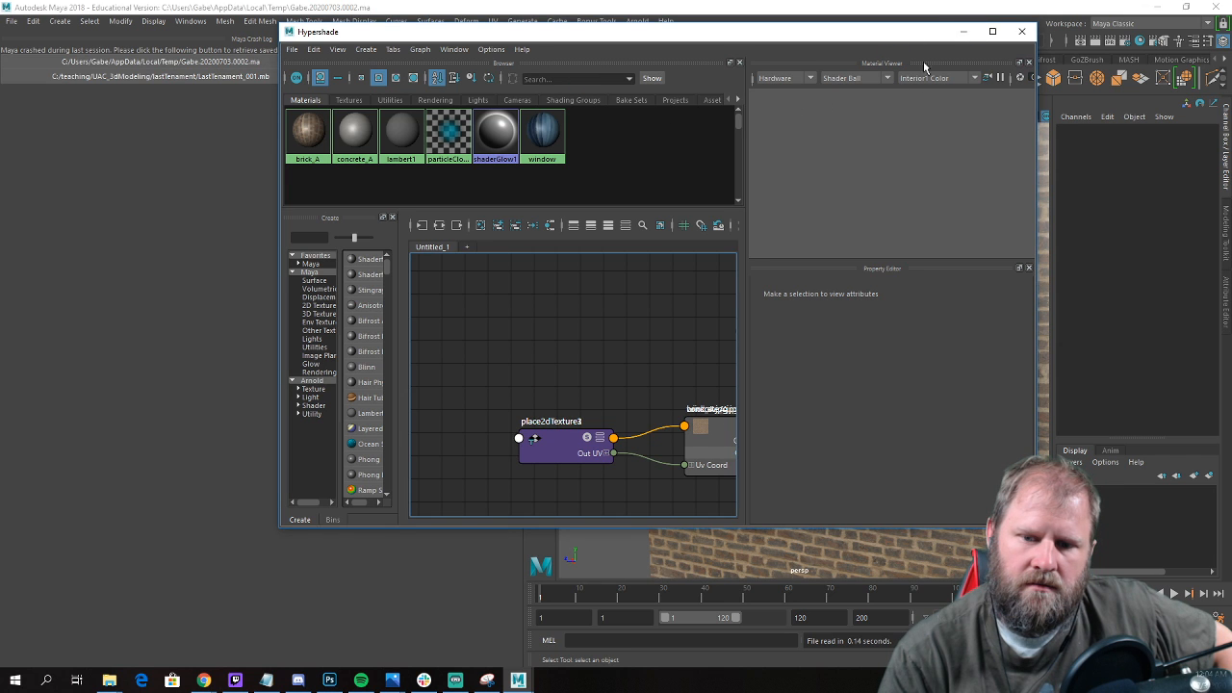
click(964, 31)
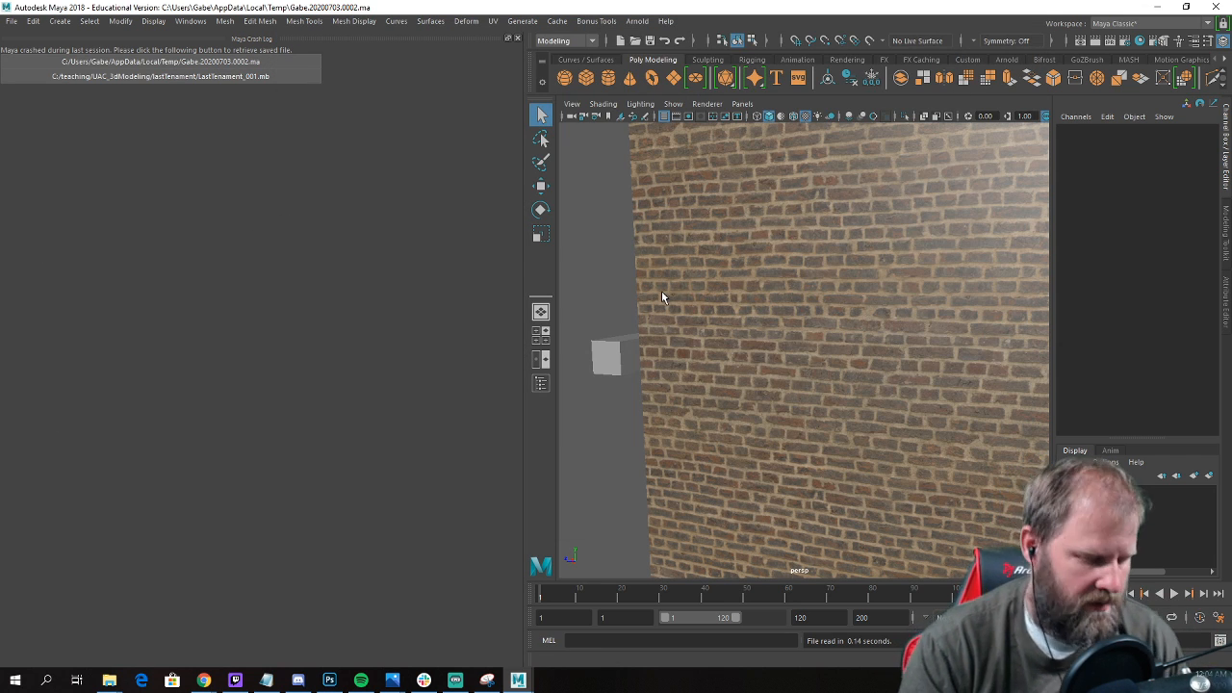
key(f)
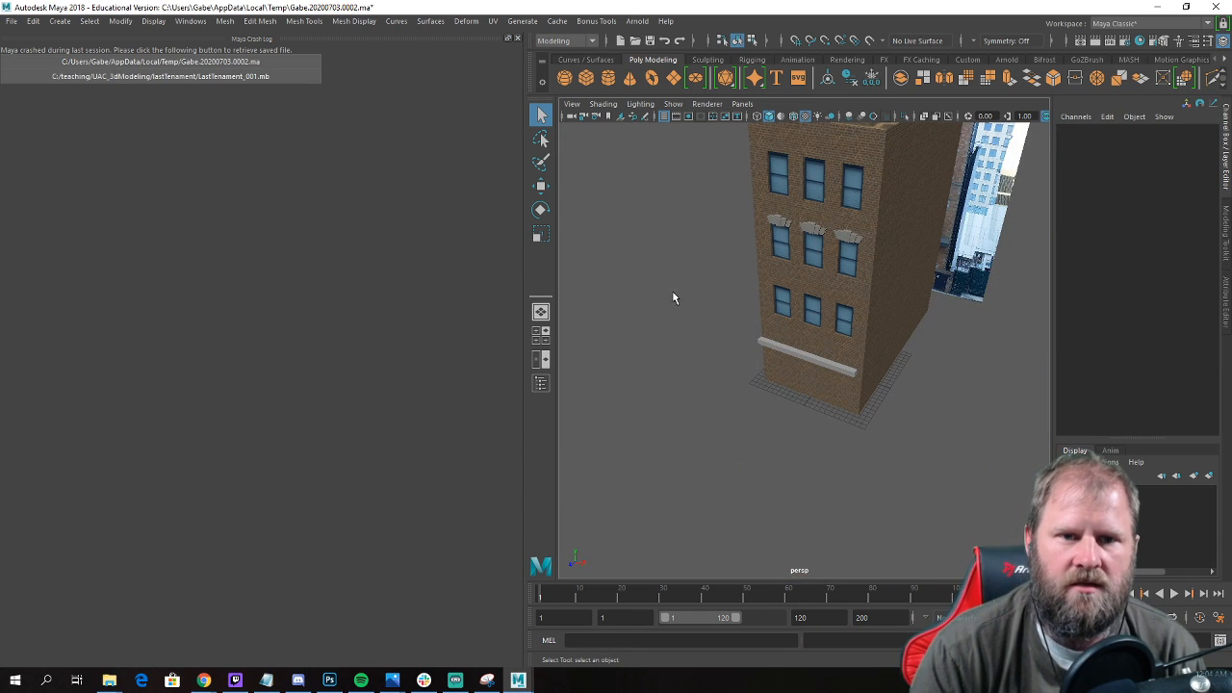
alt+drag(673, 292, 671, 281)
click(517, 38)
alt+drag(848, 289, 608, 375)
key(w)
scroll(609, 376, down, 4)
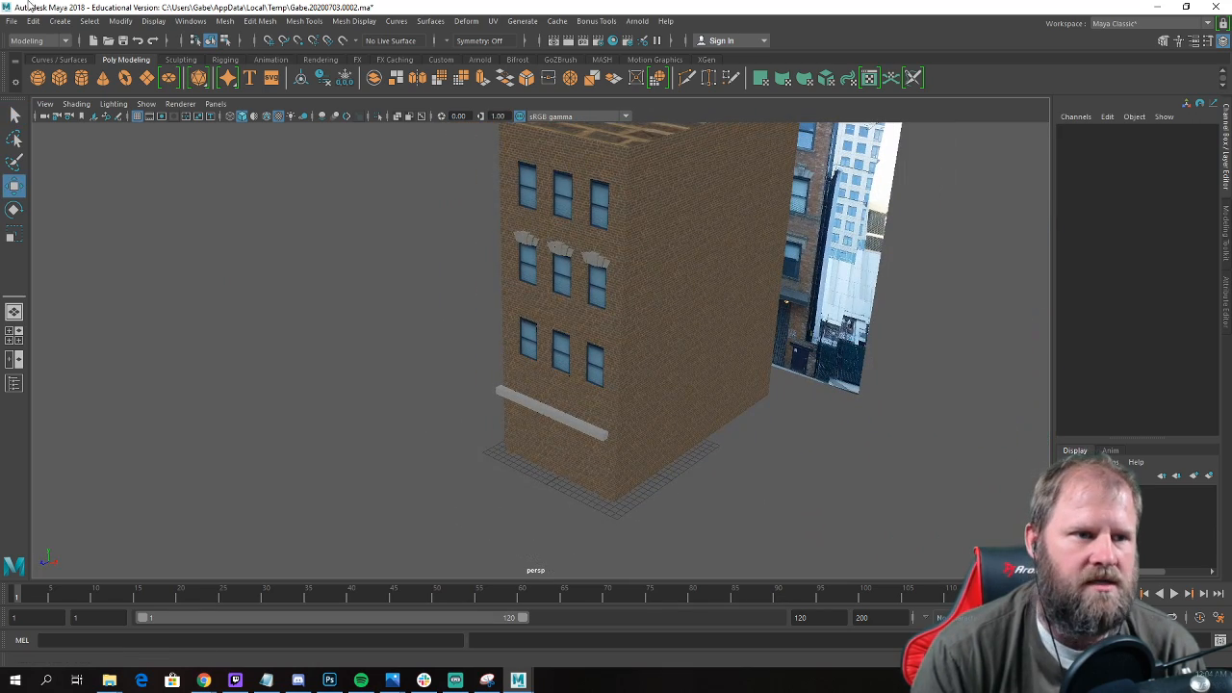
Save the recovered scene in the lastTenament folder as LastTenament_002.mb.
click(11, 20)
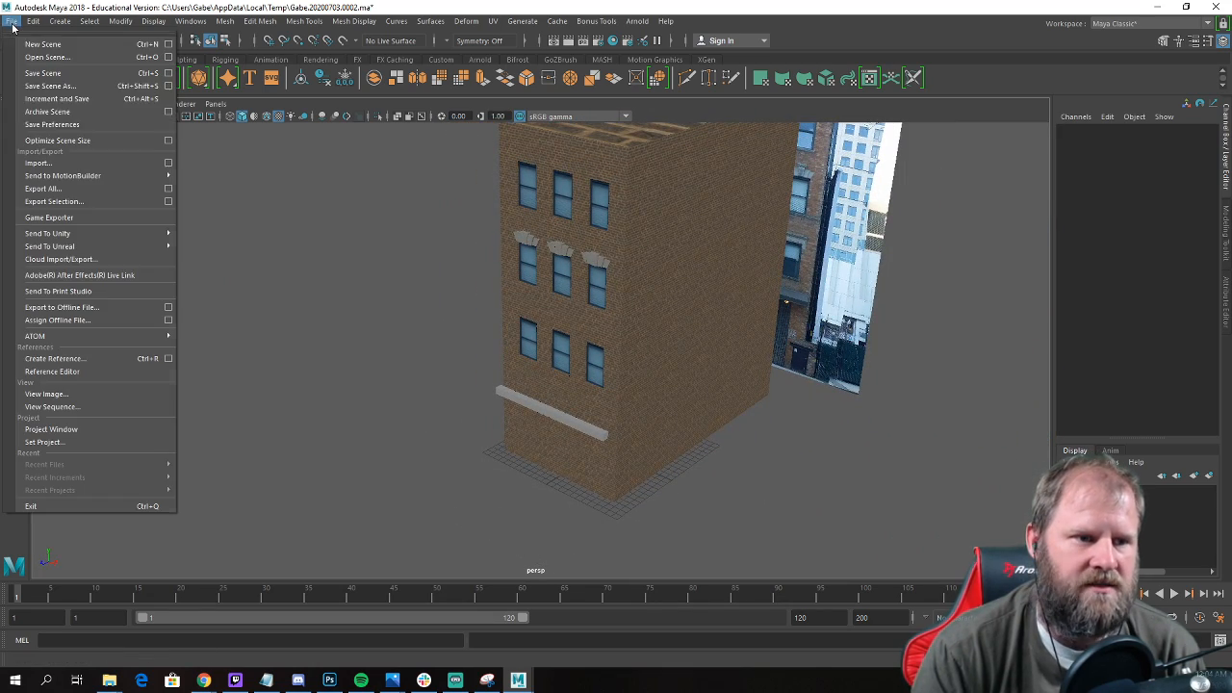
click(94, 88)
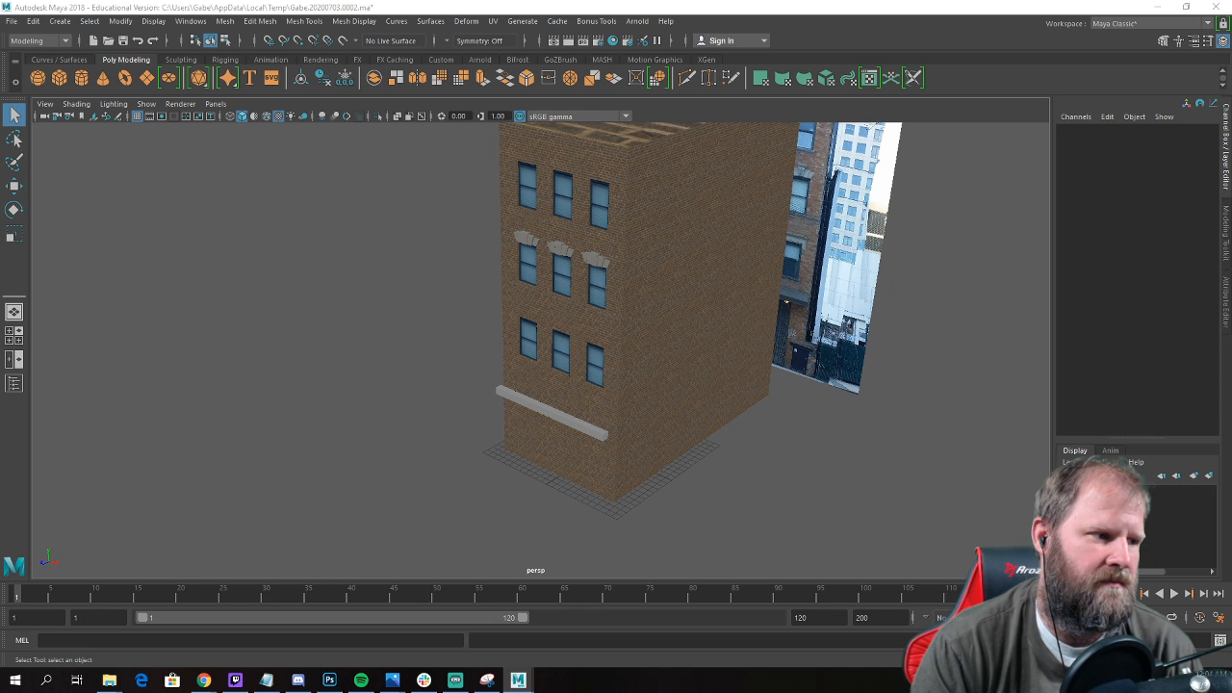
key(ctrl+shift+s)
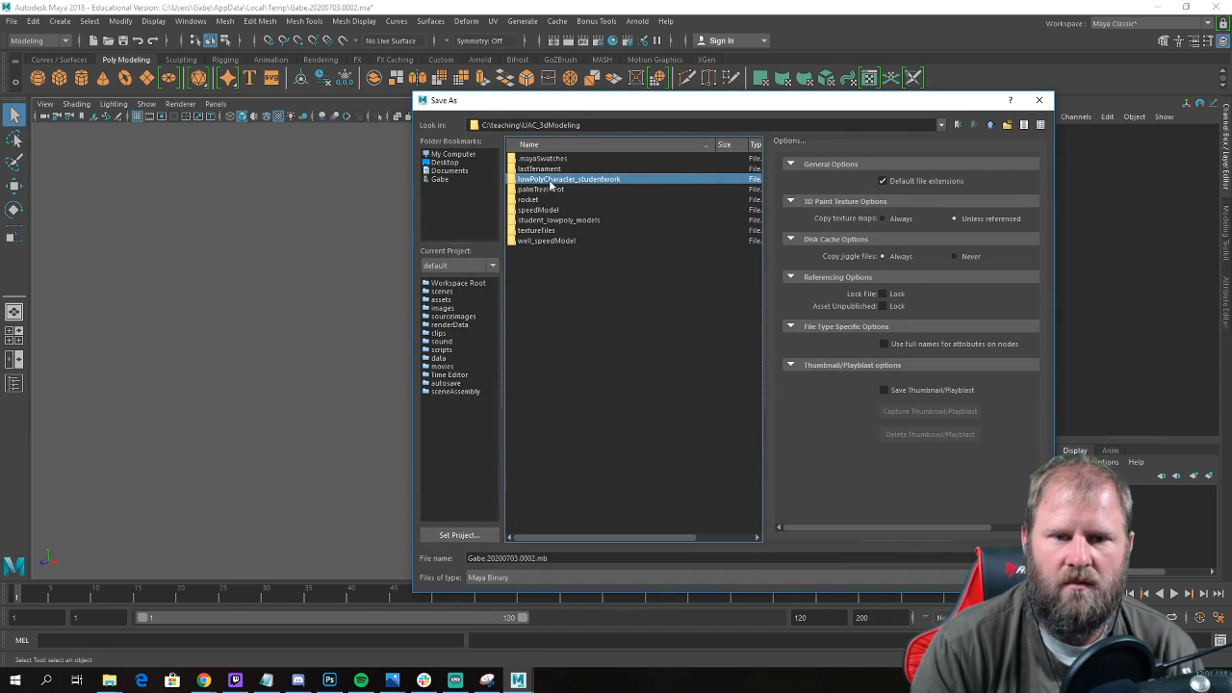
double_click(549, 172)
click(542, 190)
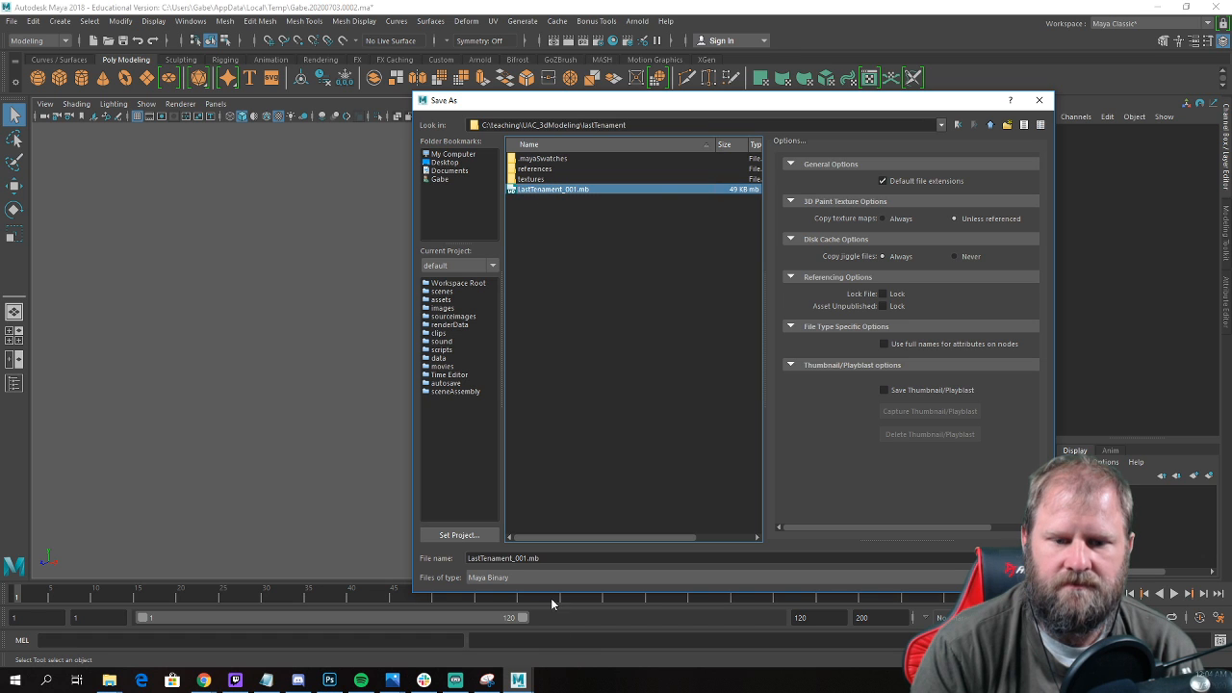
click(521, 559)
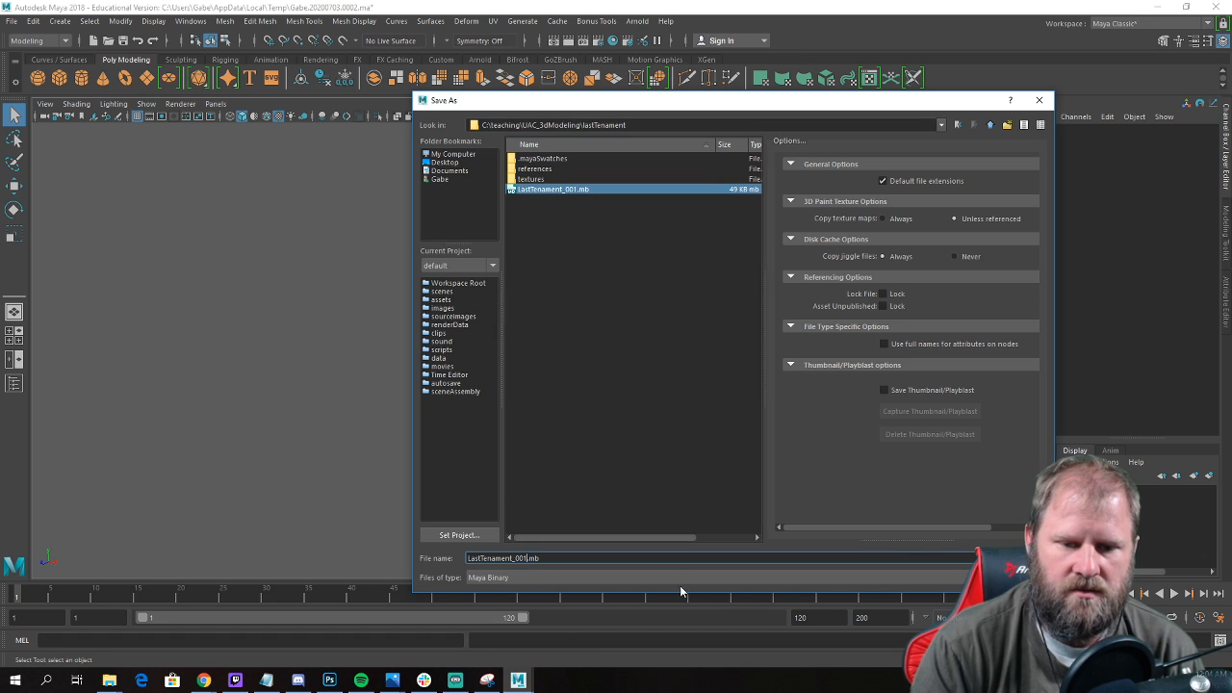
key(BackSpace)
text(2)
key(Return)
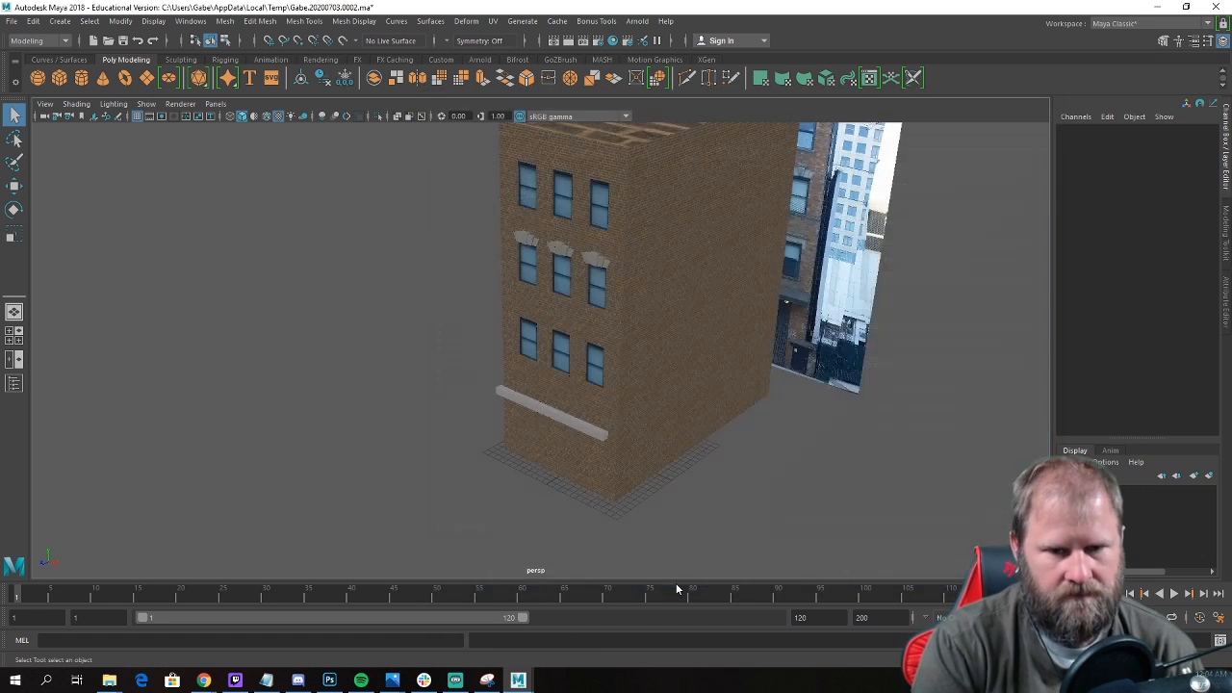
Select the hidden wall-side face of the ledge above the ground floor and delete it.
key(w)
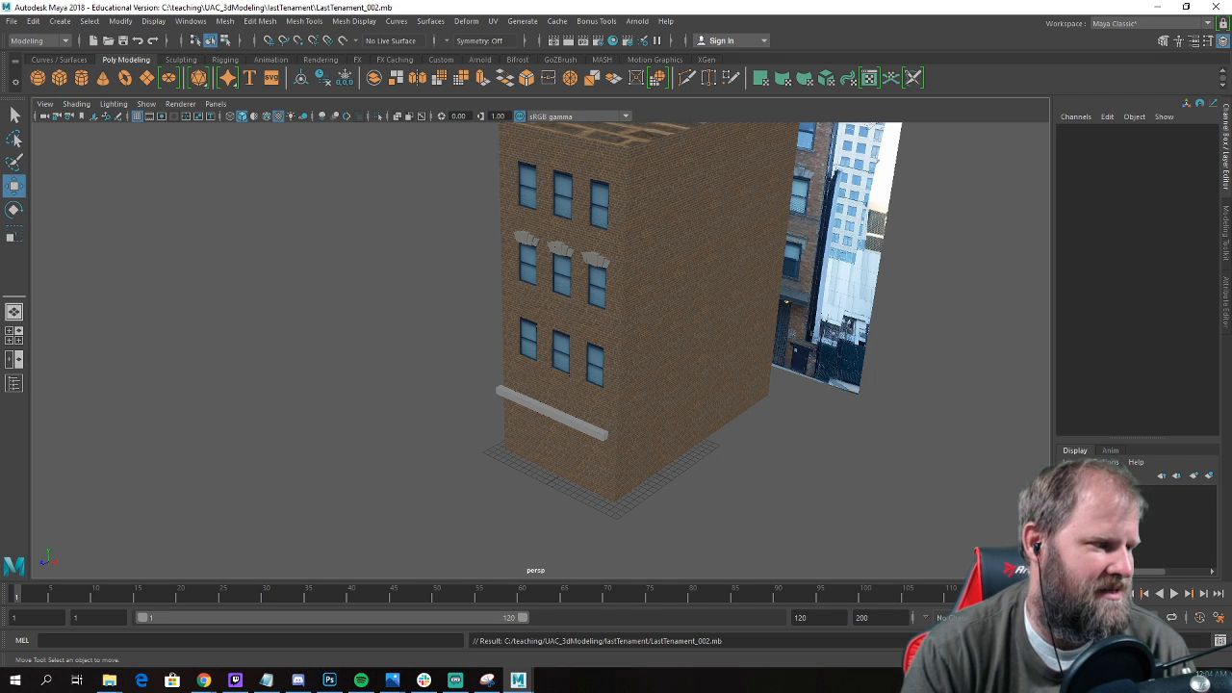
alt+drag(254, 433, 473, 341)
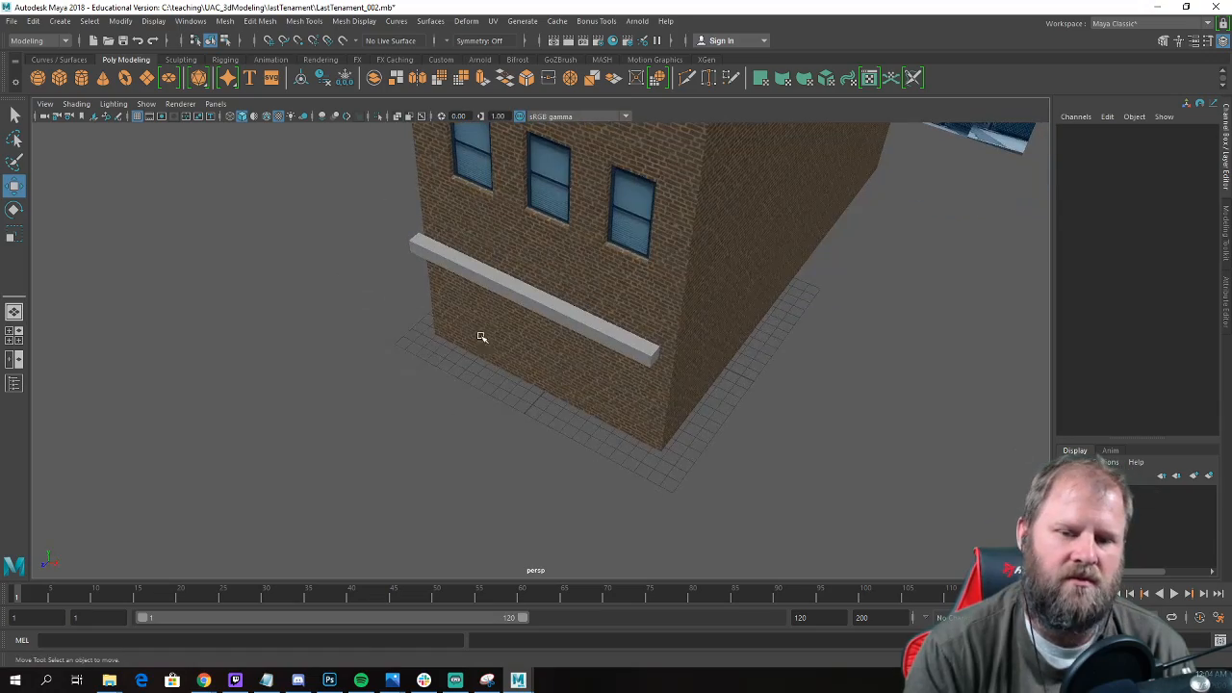
click(523, 304)
alt+drag(490, 298, 454, 295)
alt+drag(317, 279, 501, 309)
right_drag(503, 292, 501, 318)
click(501, 301)
key(Delete)
Adjust the ledge's pivot with vertex snapping and set the ledge against the building's front wall.
alt+drag(501, 301, 524, 294)
right_drag(525, 293, 569, 245)
key(d)
key(v)
drag(474, 227, 630, 289)
key(d)
alt+right_drag(501, 316, 409, 326)
alt+drag(409, 325, 502, 335)
alt+middle_drag(489, 338, 483, 359)
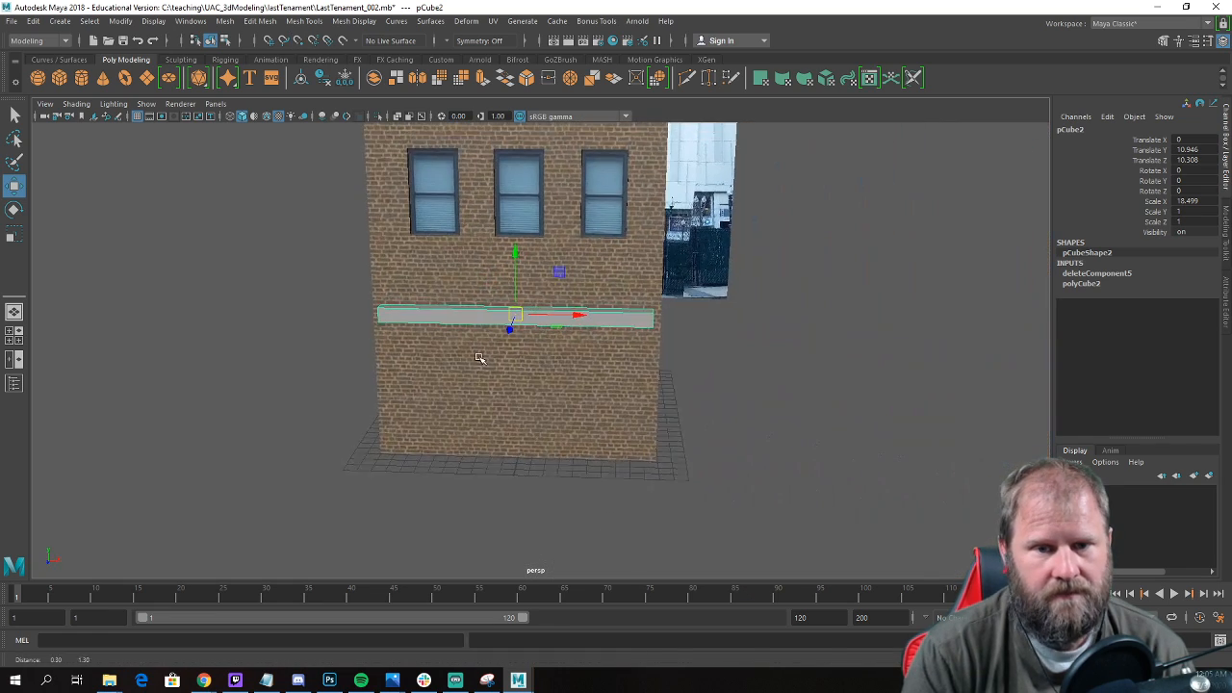
Examine the ledge's width and placement on the facade from the front and from the building's corner.
scroll(477, 358, up, 2)
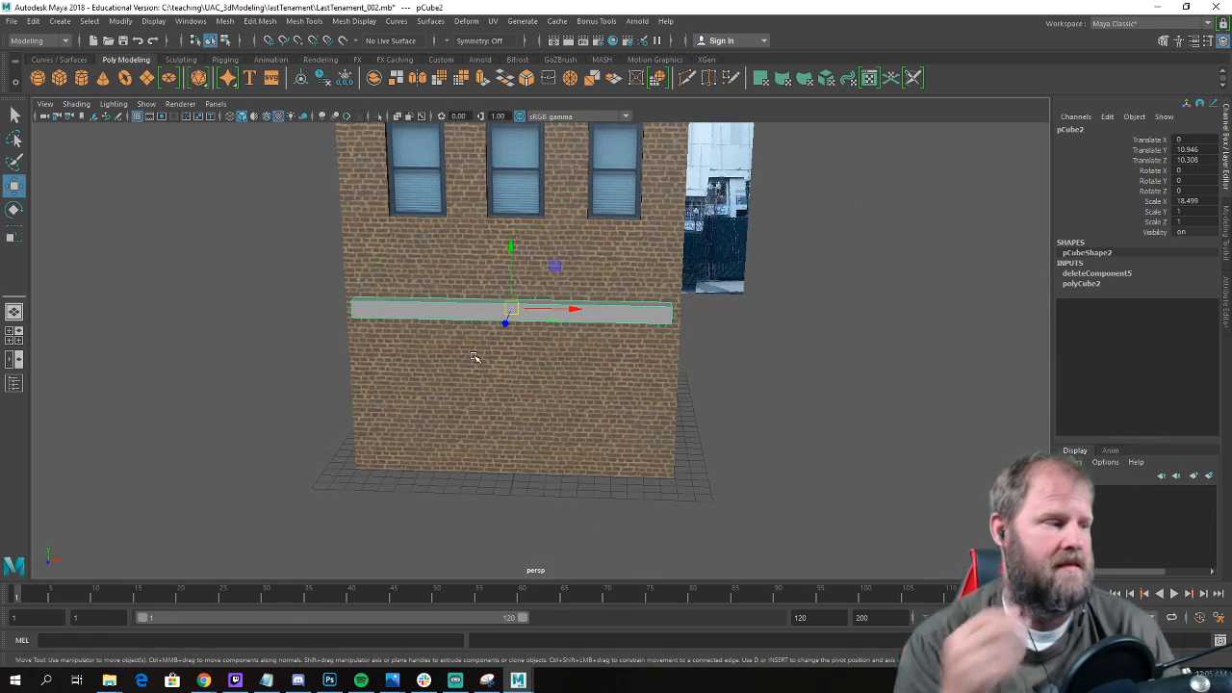
scroll(597, 379, down, 3)
alt+drag(600, 379, 560, 356)
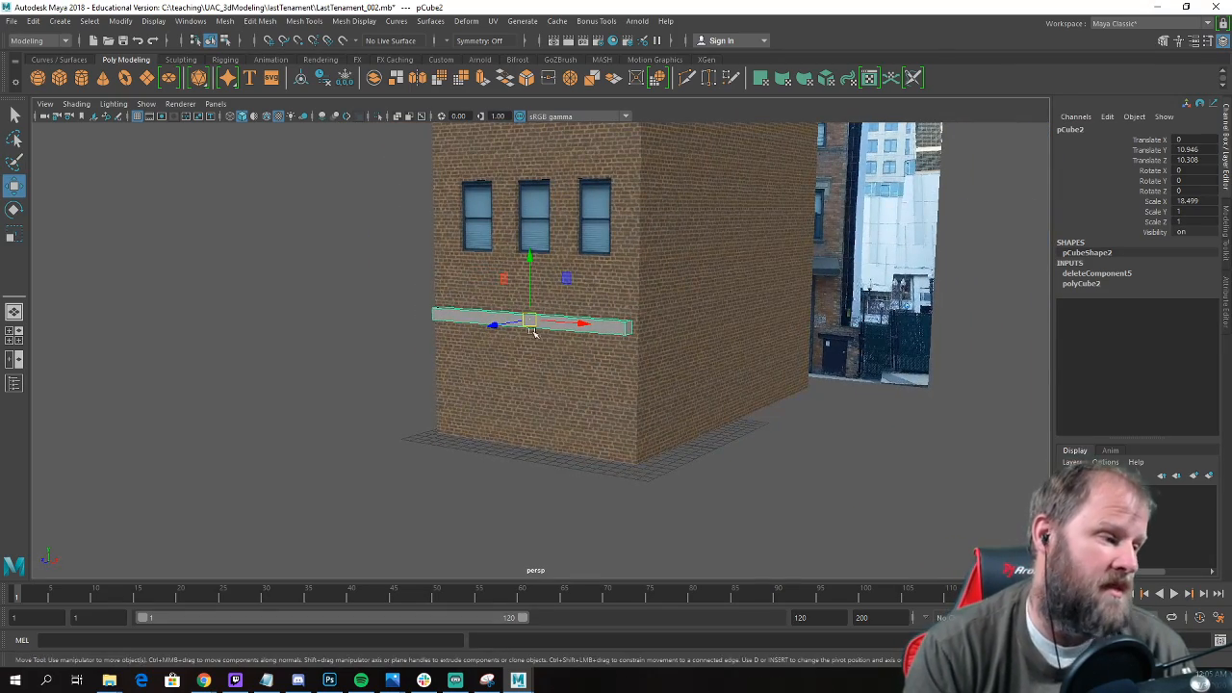
alt+drag(464, 317, 513, 327)
scroll(514, 325, up, 2)
scroll(518, 325, down, 7)
alt+middle_drag(521, 324, 517, 341)
scroll(518, 339, up, 2)
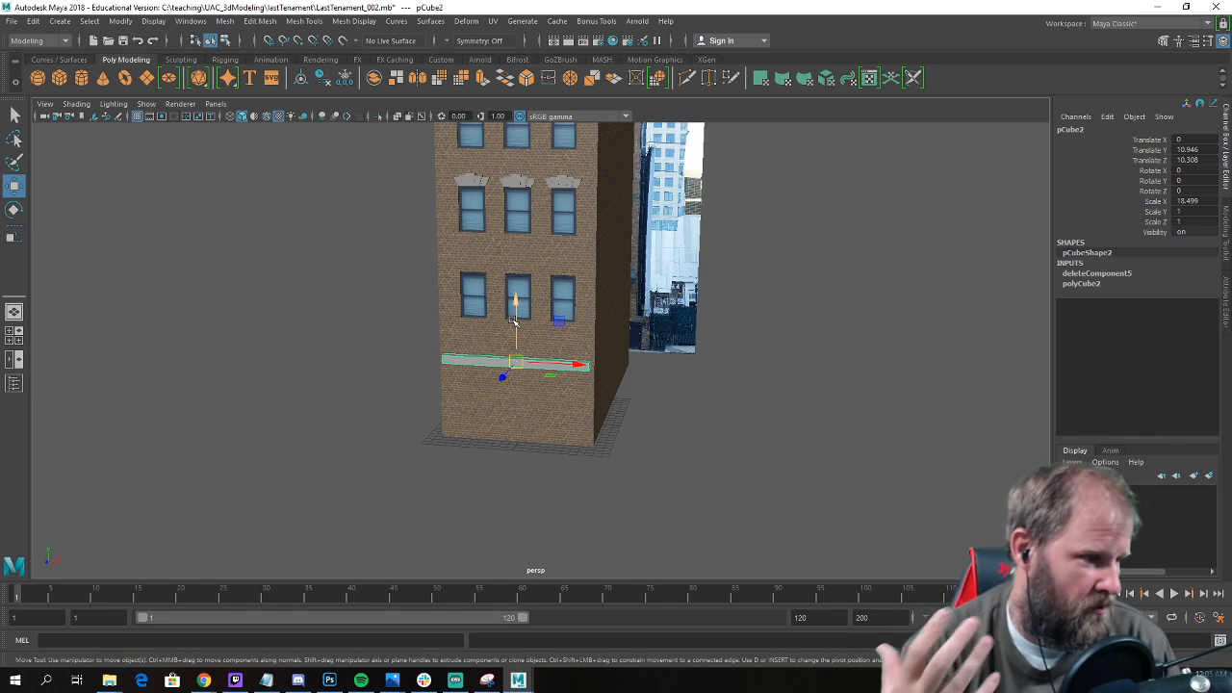
alt+drag(516, 323, 367, 340)
alt+drag(466, 324, 625, 273)
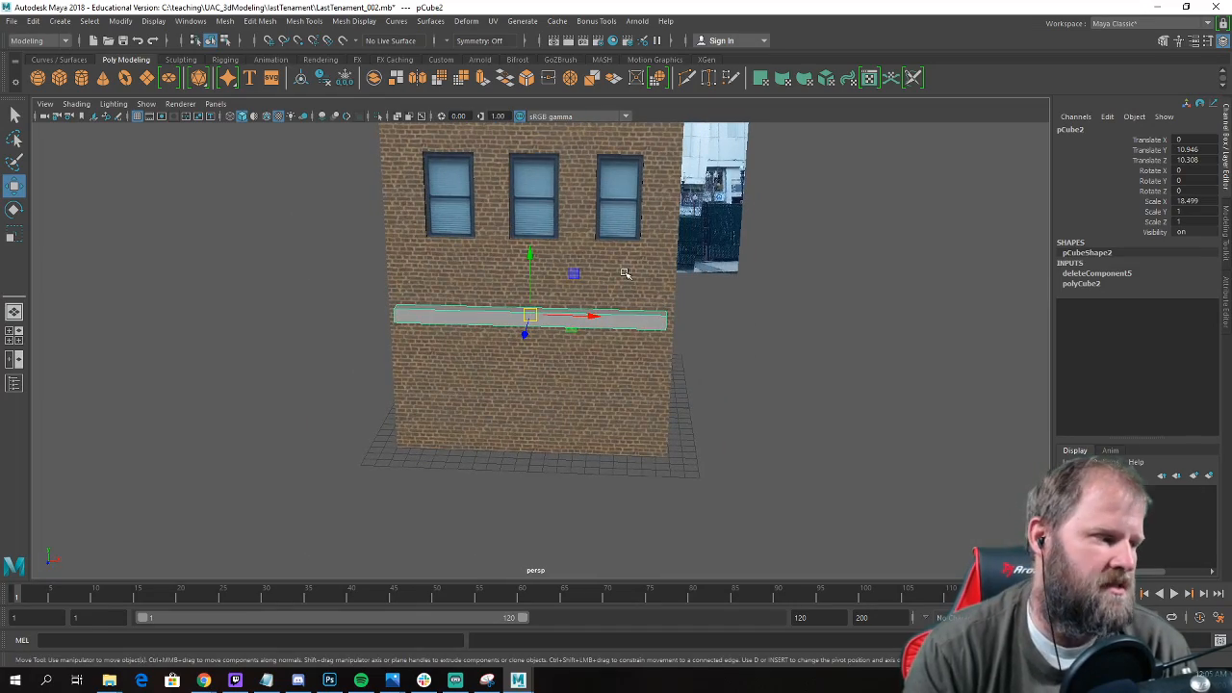
alt+drag(698, 364, 715, 408)
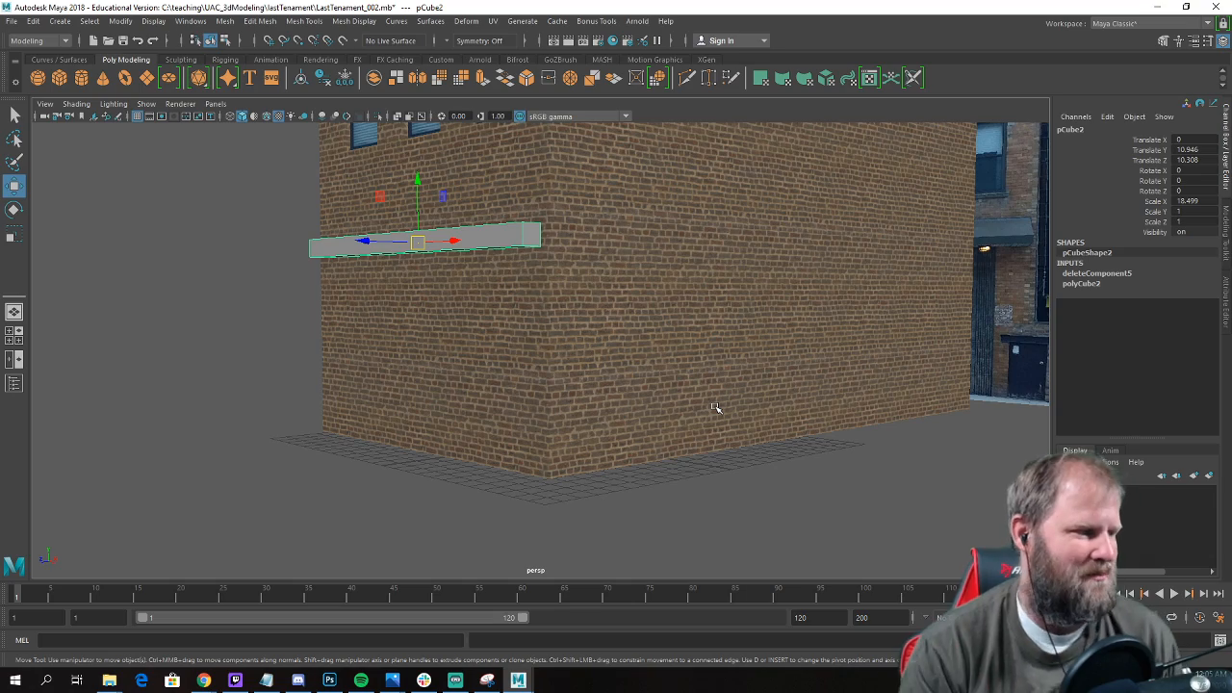
Raise the ledge in the front view onto the dark awning band above the ground floor, at about Translate Y 13.647.
alt+drag(653, 241, 549, 258)
key(space)
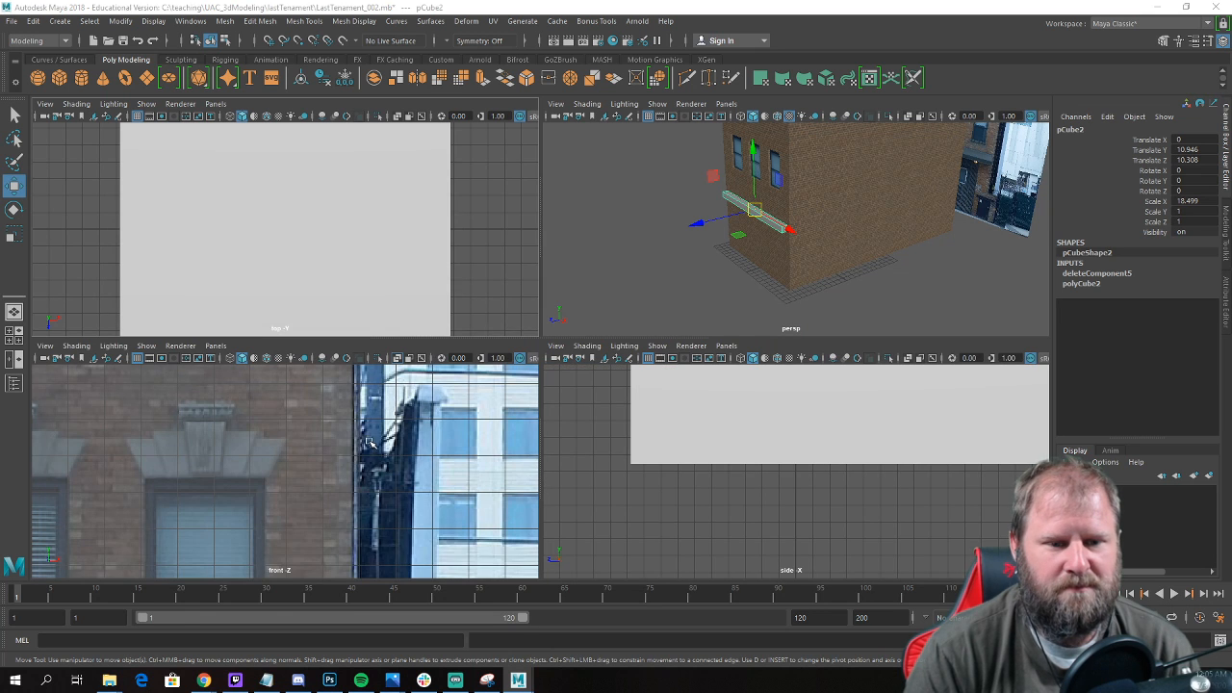
key(space)
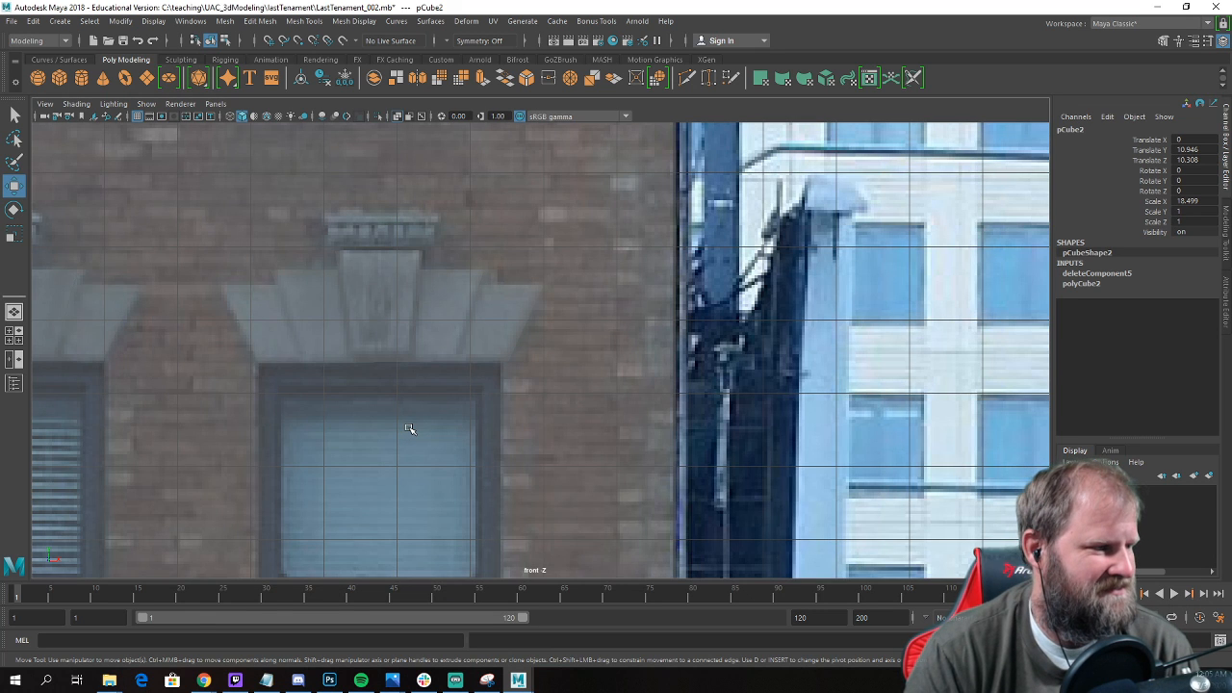
scroll(400, 426, down, 5)
alt+middle_drag(399, 426, 465, 286)
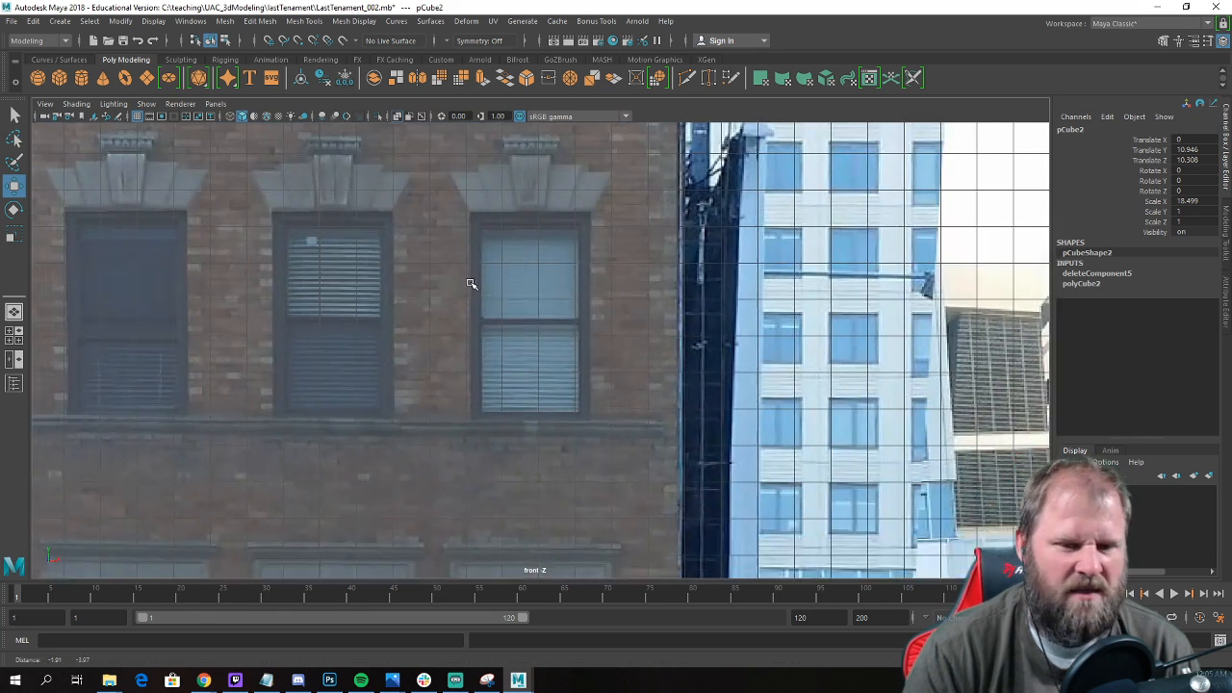
scroll(432, 385, down, 3)
alt+middle_drag(397, 438, 481, 286)
scroll(484, 308, down, 3)
alt+middle_drag(489, 337, 533, 144)
scroll(516, 274, up, 4)
alt+middle_drag(561, 231, 523, 298)
drag(539, 265, 542, 204)
scroll(545, 229, up, 2)
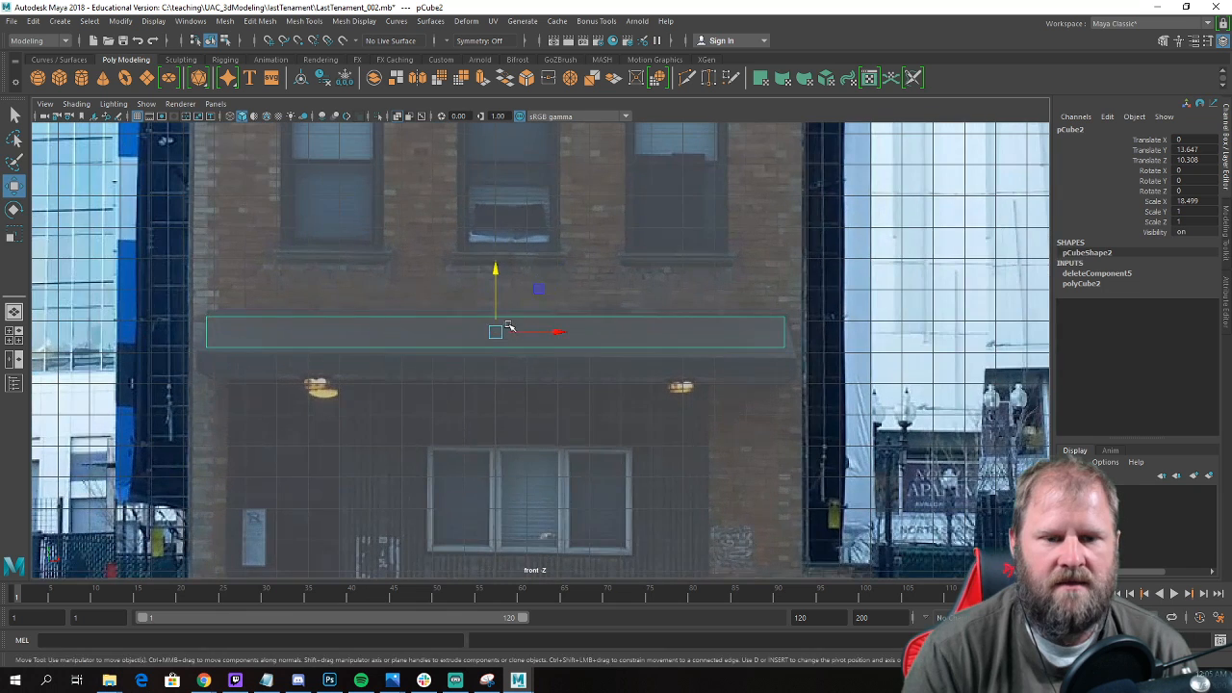
Fine-tune the ledge over the reference photo's awning to about Translate X 0.062 and Translate Y 13.77.
key(r)
drag(552, 333, 554, 331)
key(w)
drag(498, 273, 498, 270)
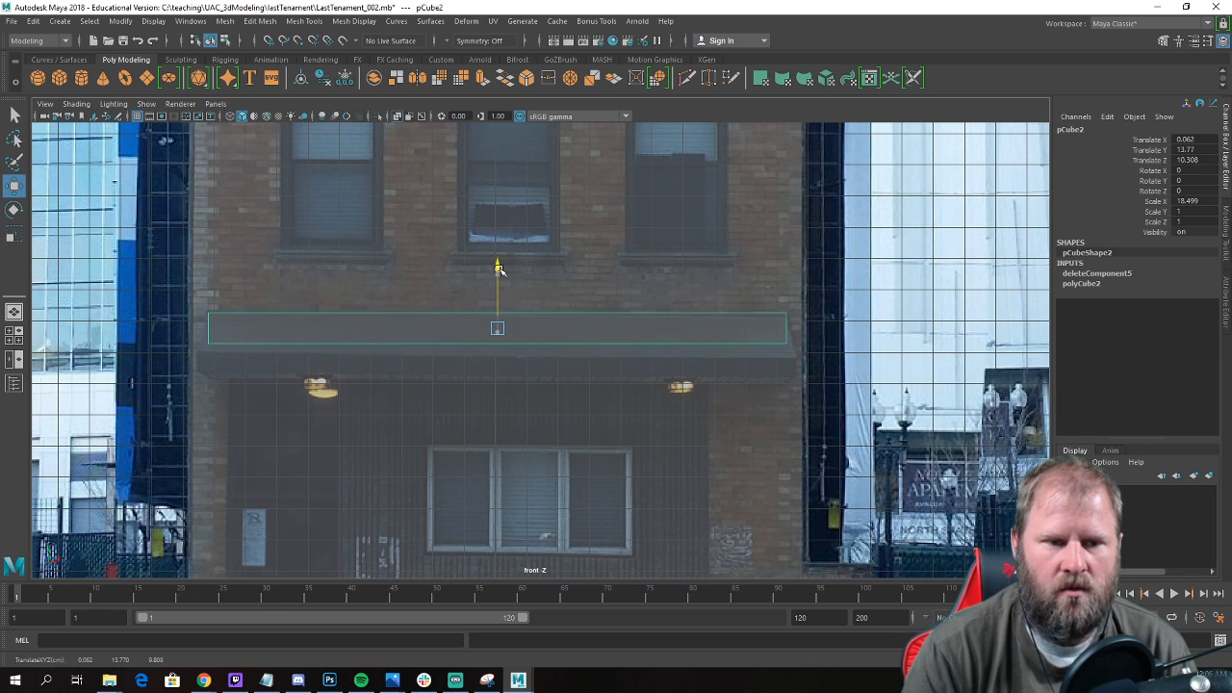
Select the ledge's lower vertices and lower them to the bottom edge of the awning in the reference photo.
alt+middle_drag(419, 286, 429, 270)
key(F9)
drag(218, 308, 852, 443)
drag(510, 275, 506, 311)
Select the ledge's front face and pull it outward from the building to about Z 13.75.
key(space)
key(space)
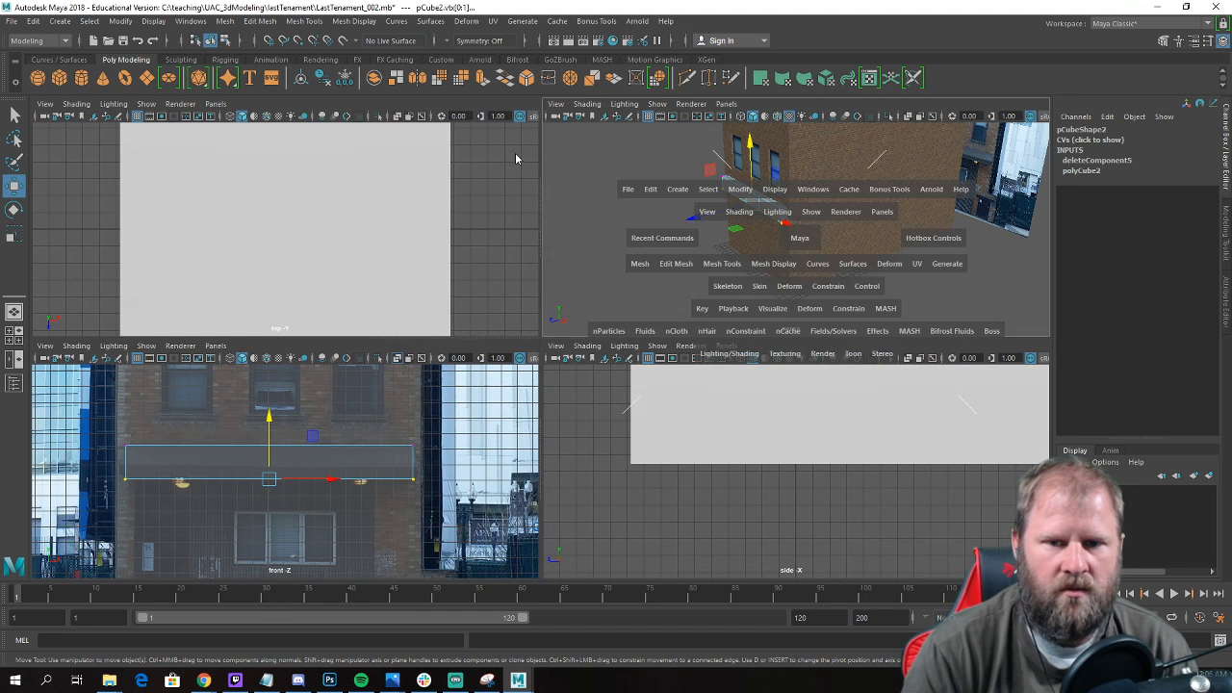
key(space)
scroll(598, 210, down, 5)
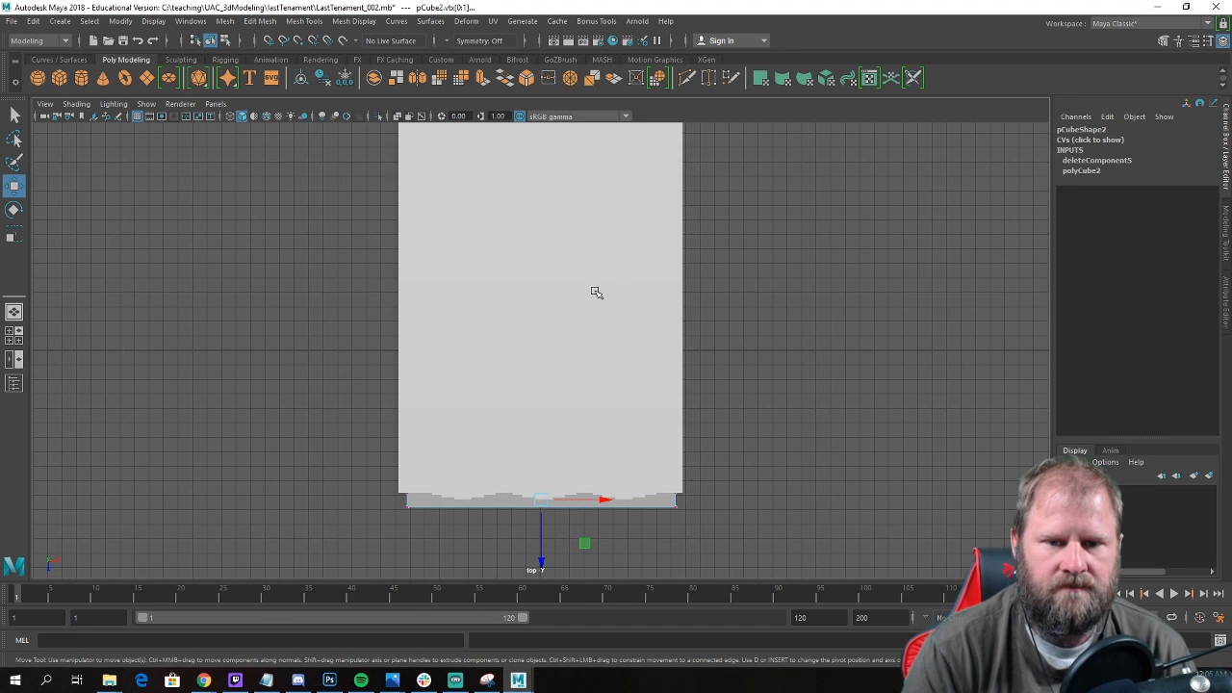
key(space)
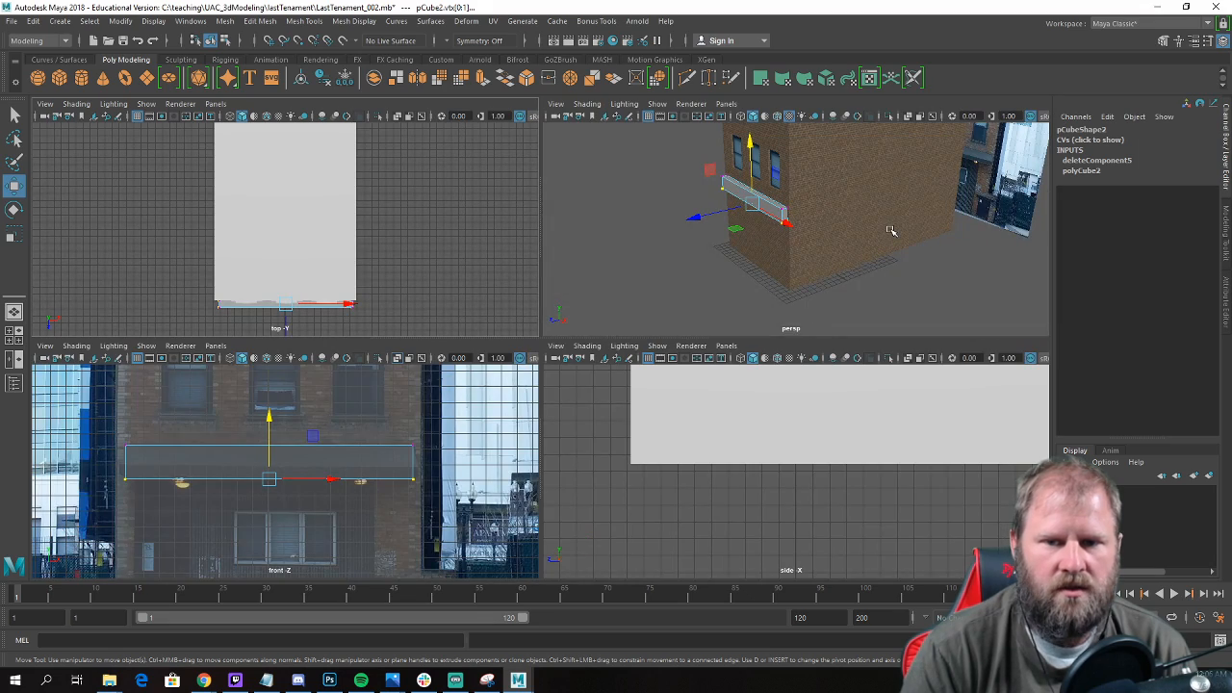
key(space)
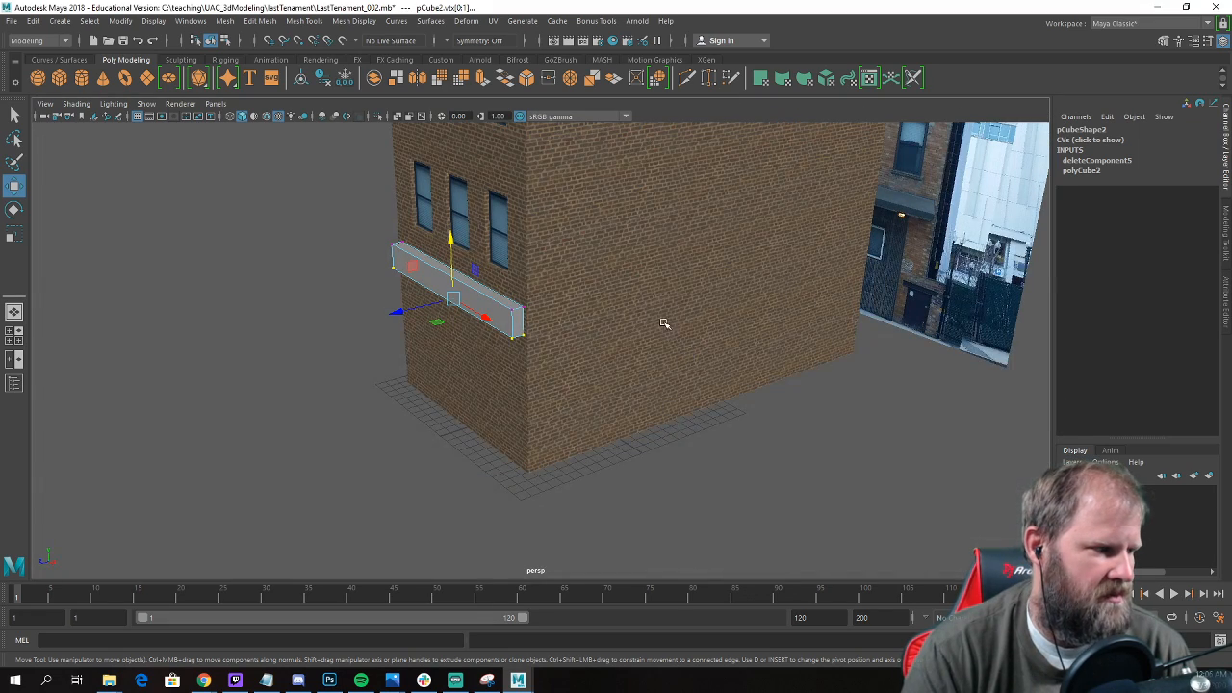
alt+drag(416, 249, 434, 256)
alt+middle_drag(434, 256, 542, 278)
scroll(542, 278, up, 3)
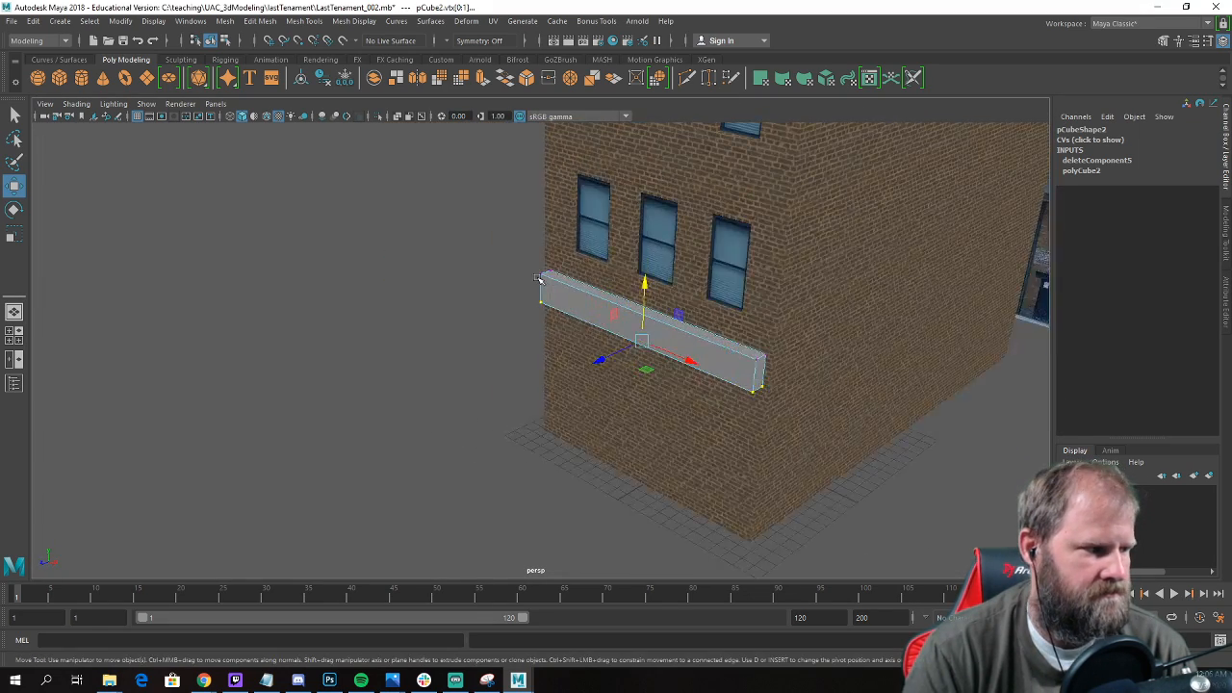
alt+drag(542, 278, 497, 274)
alt+right_drag(498, 274, 714, 329)
alt+drag(691, 322, 607, 299)
right_drag(567, 278, 567, 310)
click(561, 283)
alt+drag(522, 311, 610, 290)
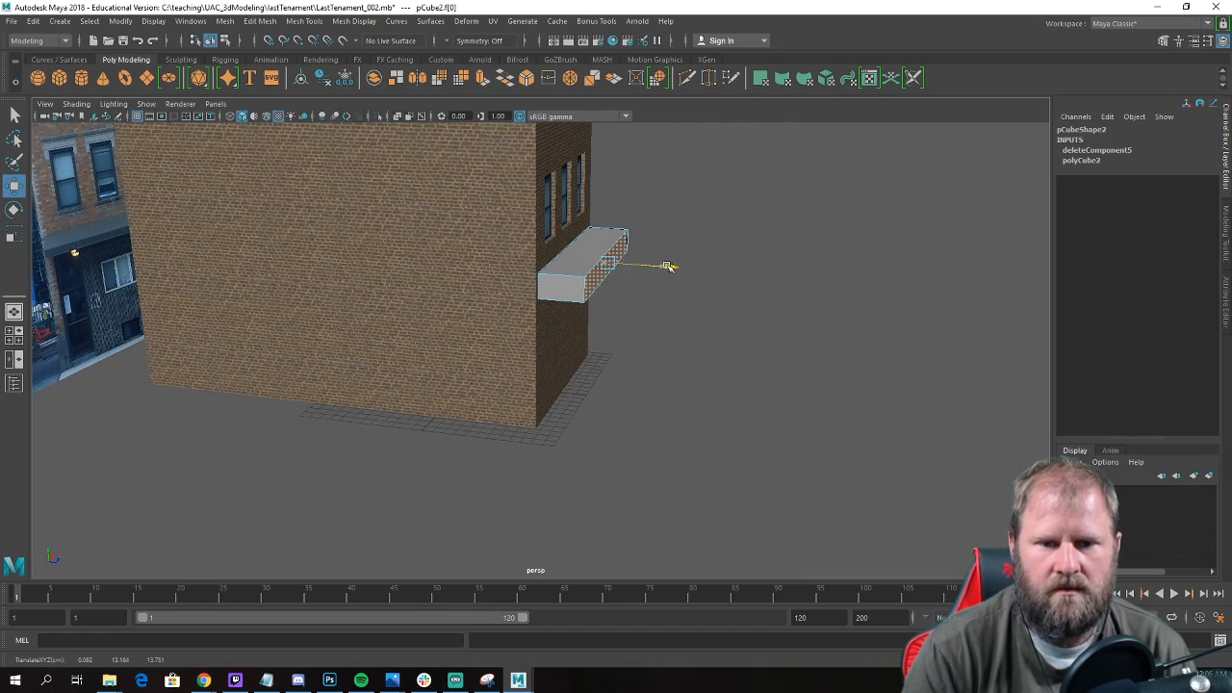
alt+right_drag(630, 266, 664, 286)
Select the ledge's upper front edge and lower it to give the top an awning-like slope matching the photo.
right_click(631, 240)
right_drag(628, 231, 628, 228)
click(627, 227)
alt+drag(826, 282, 614, 339)
key(space)
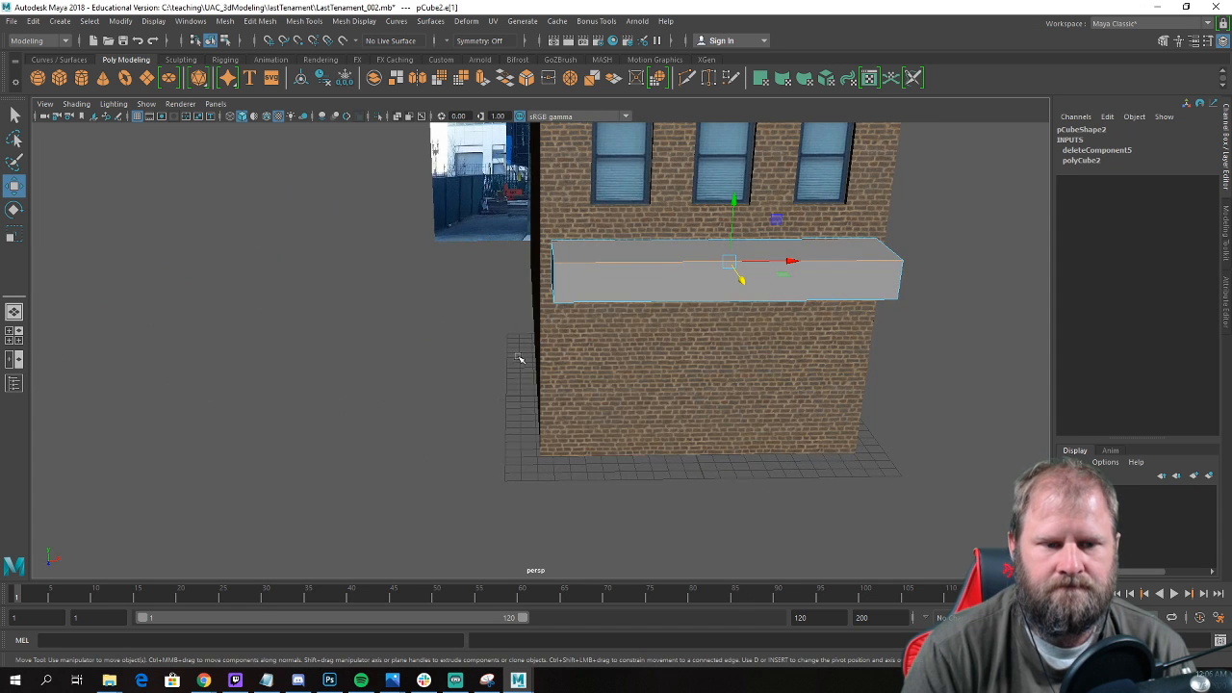
key(space)
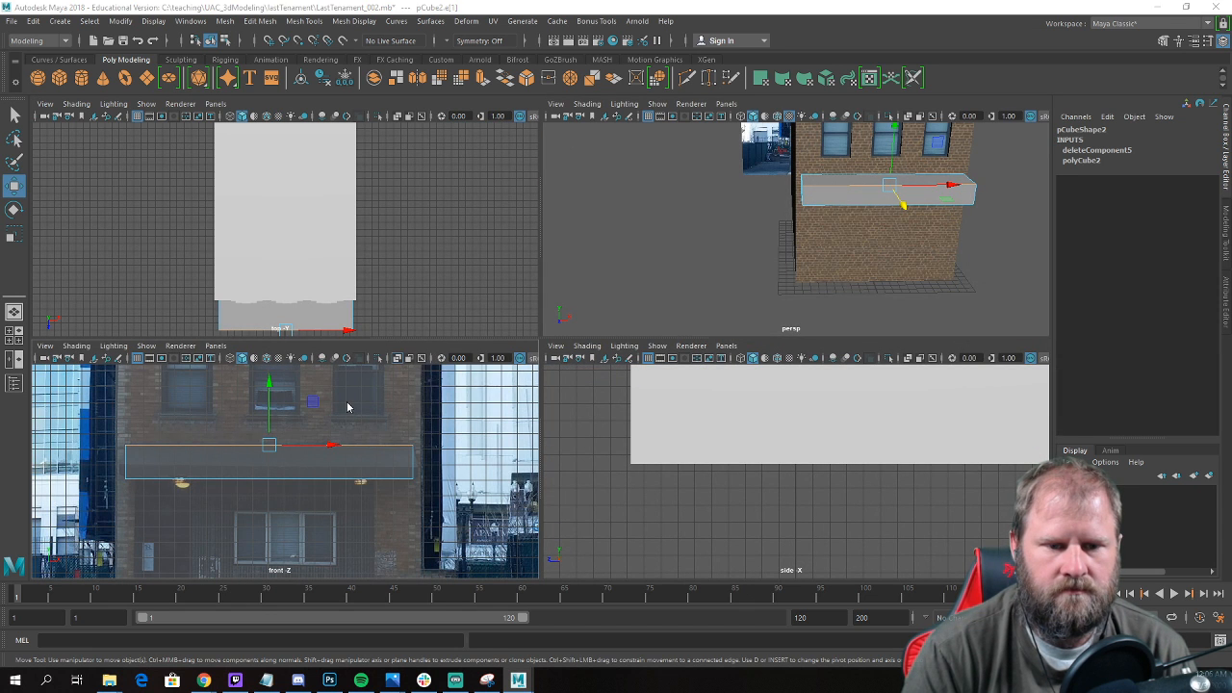
scroll(374, 421, up, 1)
drag(266, 379, 267, 405)
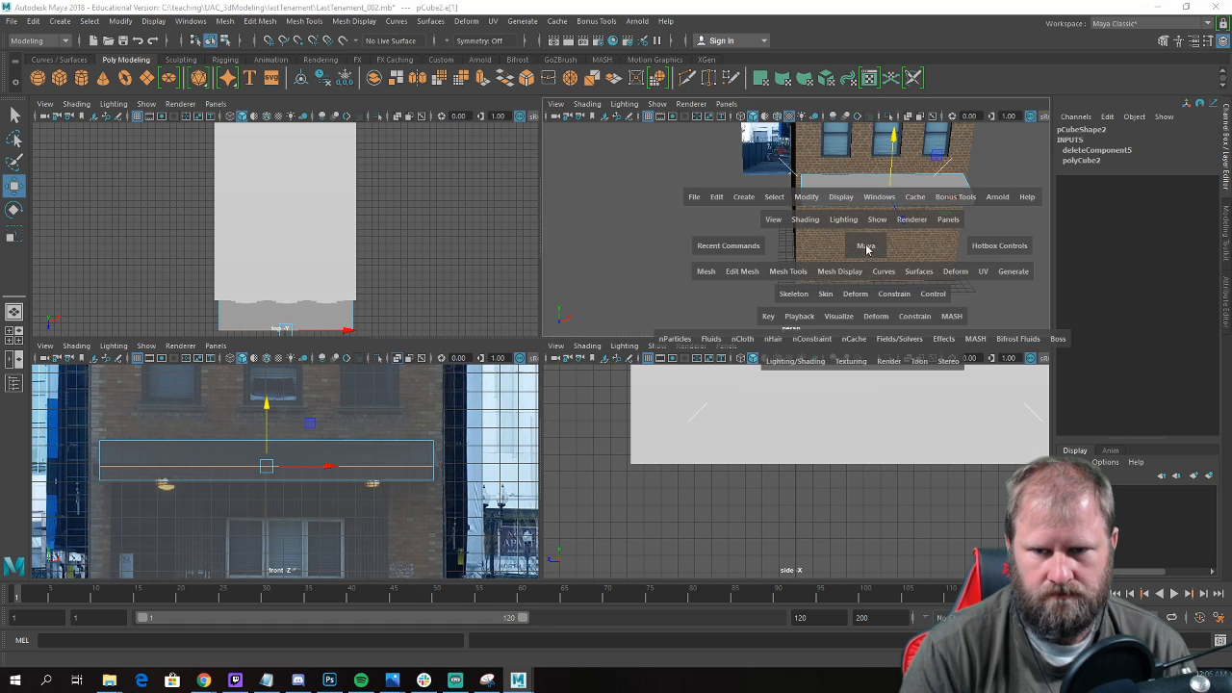
Select the sloped ledge's narrow front face and move it slightly back toward the wall.
key(space)
key(space)
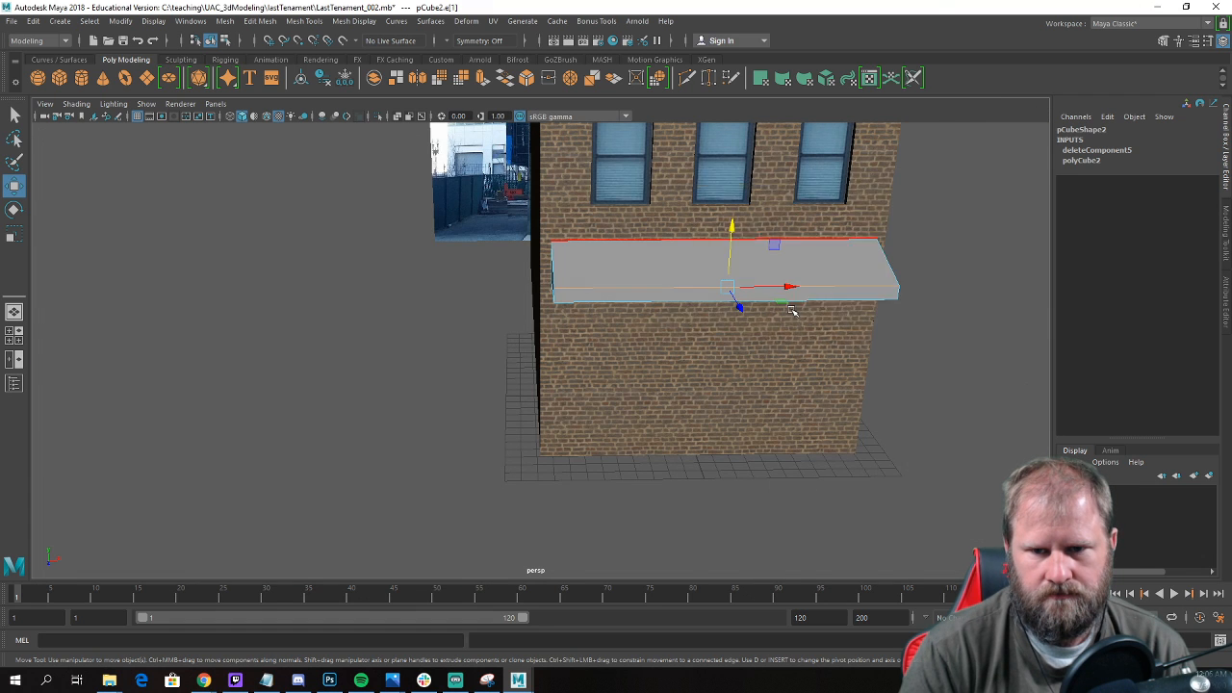
scroll(795, 311, down, 6)
alt+drag(796, 311, 549, 311)
key(space)
scroll(668, 296, up, 5)
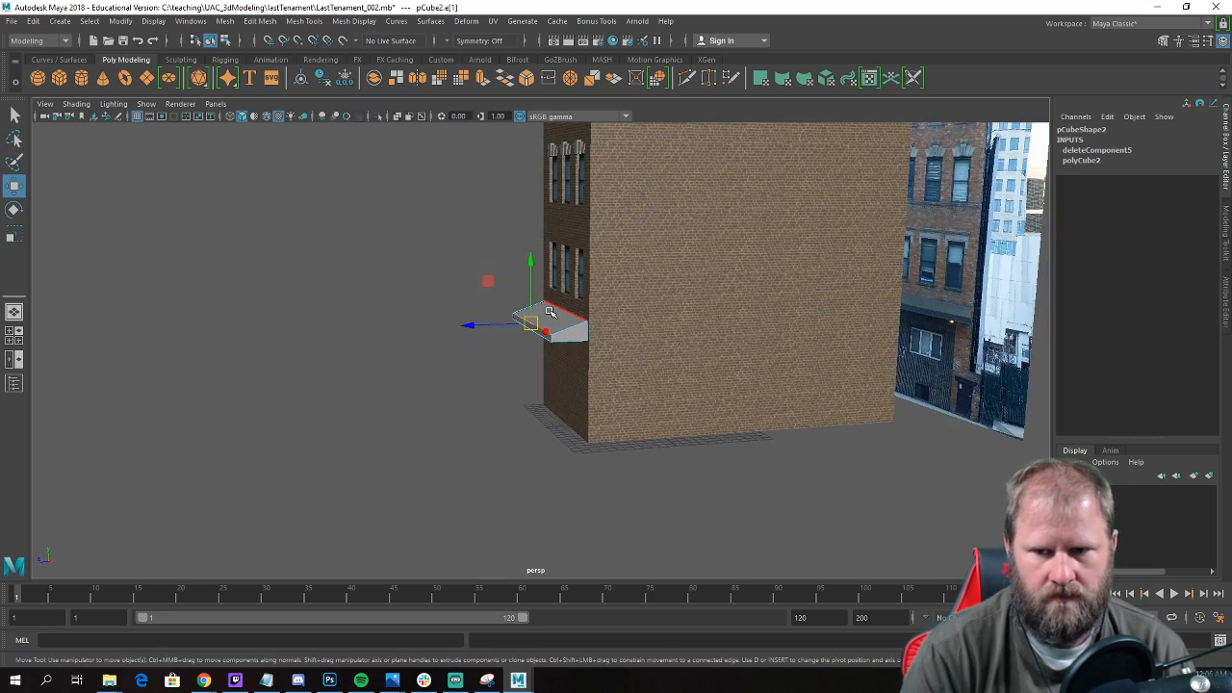
scroll(366, 298, up, 4)
right_drag(564, 299, 561, 333)
click(551, 329)
alt+right_drag(428, 324, 465, 329)
drag(461, 313, 443, 347)
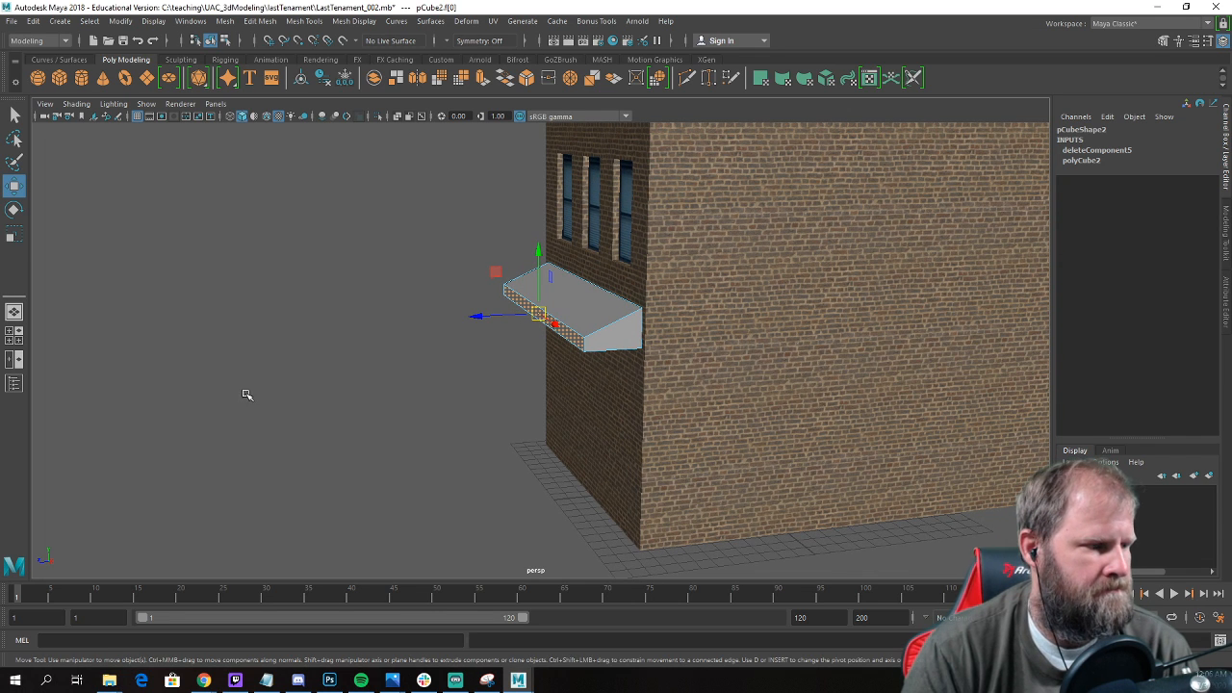
Return the sloped ledge to object mode, deselect it and save the scene.
alt+drag(241, 383, 472, 394)
right_drag(470, 390, 490, 334)
right_click(463, 385)
right_drag(536, 289, 538, 289)
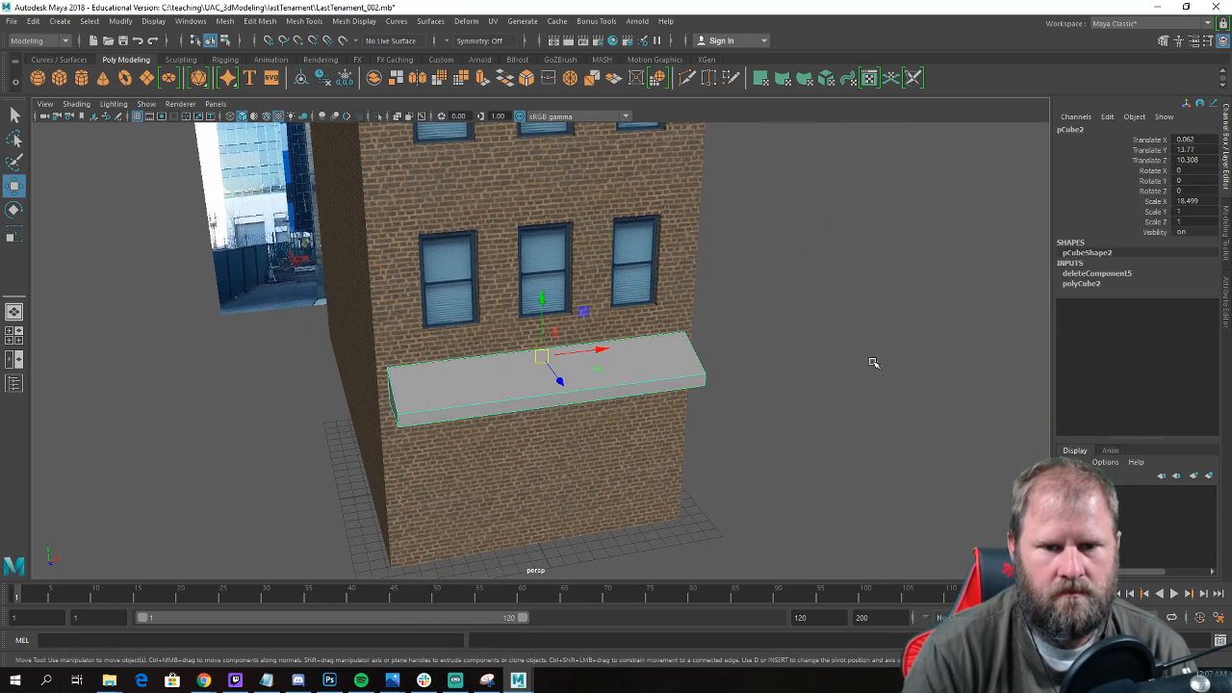
click(875, 363)
scroll(737, 325, down, 5)
alt+drag(738, 325, 608, 314)
scroll(447, 355, up, 3)
alt+drag(448, 354, 463, 394)
key(ctrl+s)
scroll(536, 377, down, 5)
scroll(536, 376, up, 3)
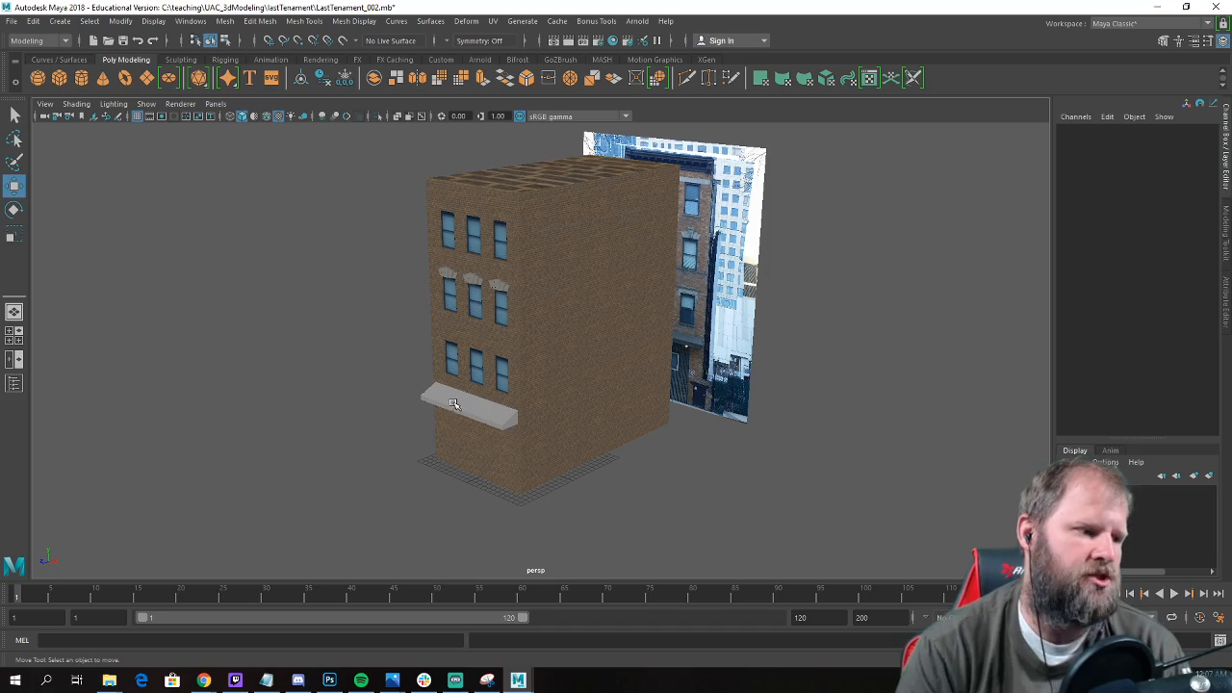
Examine the reference photo's ground-floor siding, doors and windows and compare them with the building model.
alt+drag(472, 406, 452, 330)
alt+middle_drag(452, 330, 377, 279)
scroll(376, 278, up, 4)
alt+drag(365, 305, 244, 302)
click(243, 308)
alt+drag(669, 369, 310, 416)
alt+right_drag(310, 416, 487, 416)
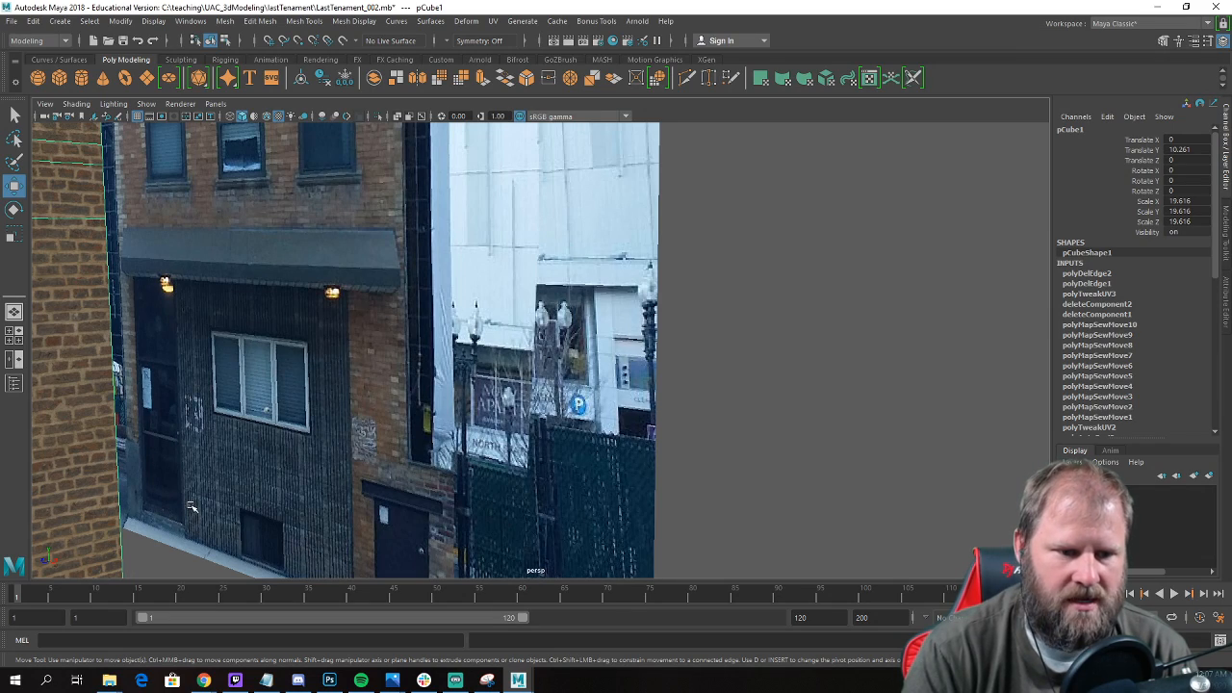
alt+middle_drag(344, 477, 449, 344)
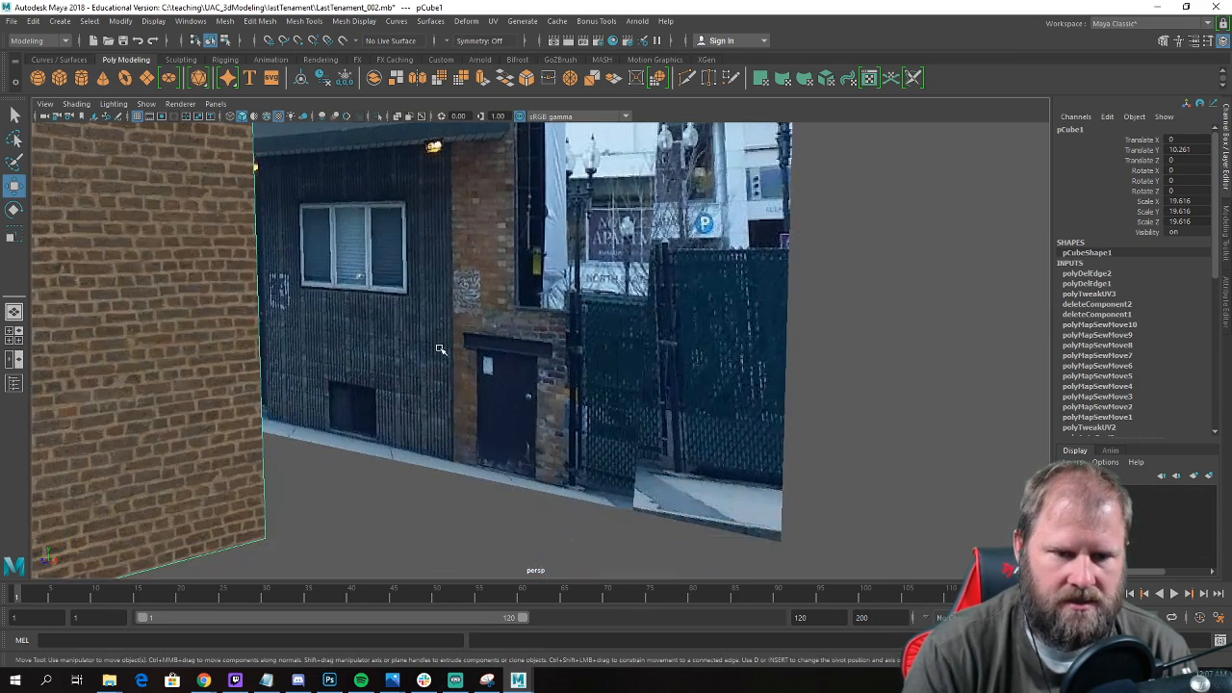
scroll(448, 344, up, 3)
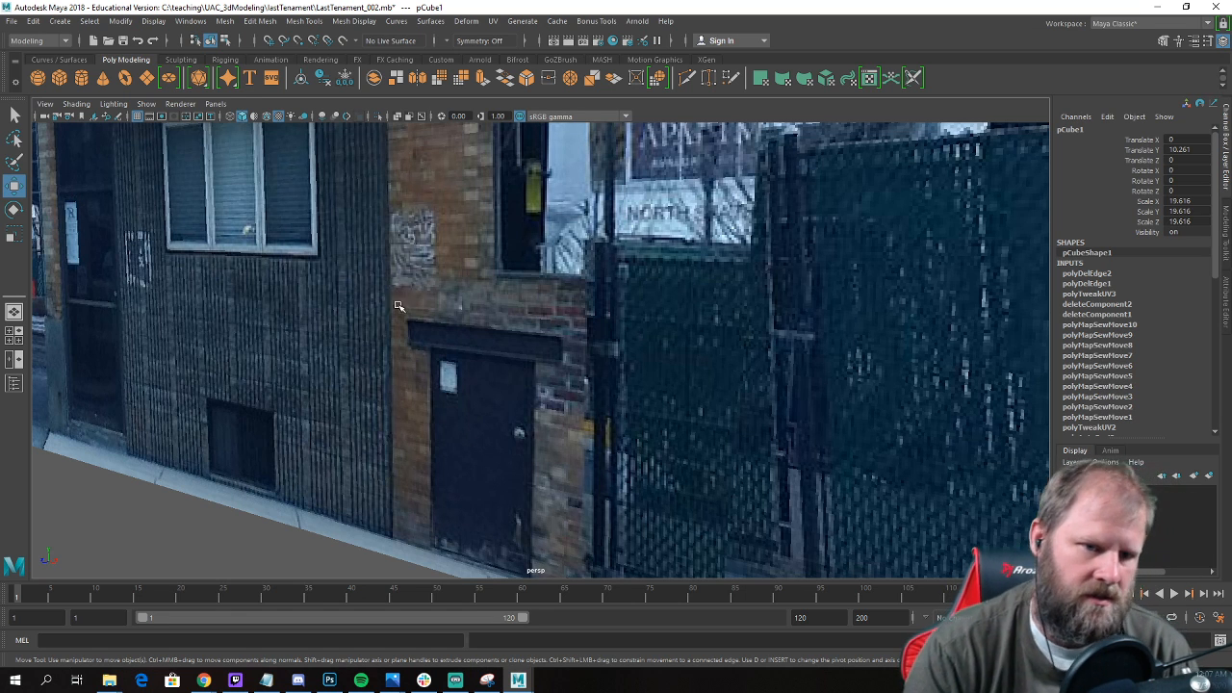
alt+drag(416, 300, 218, 343)
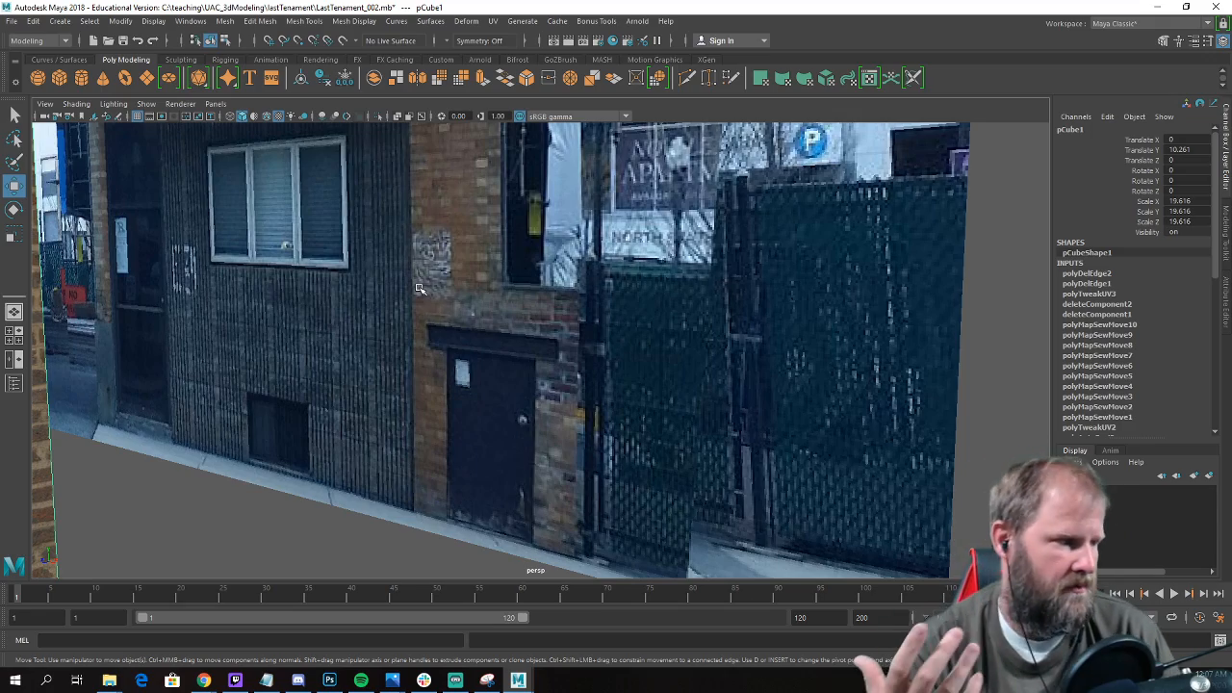
scroll(425, 292, down, 11)
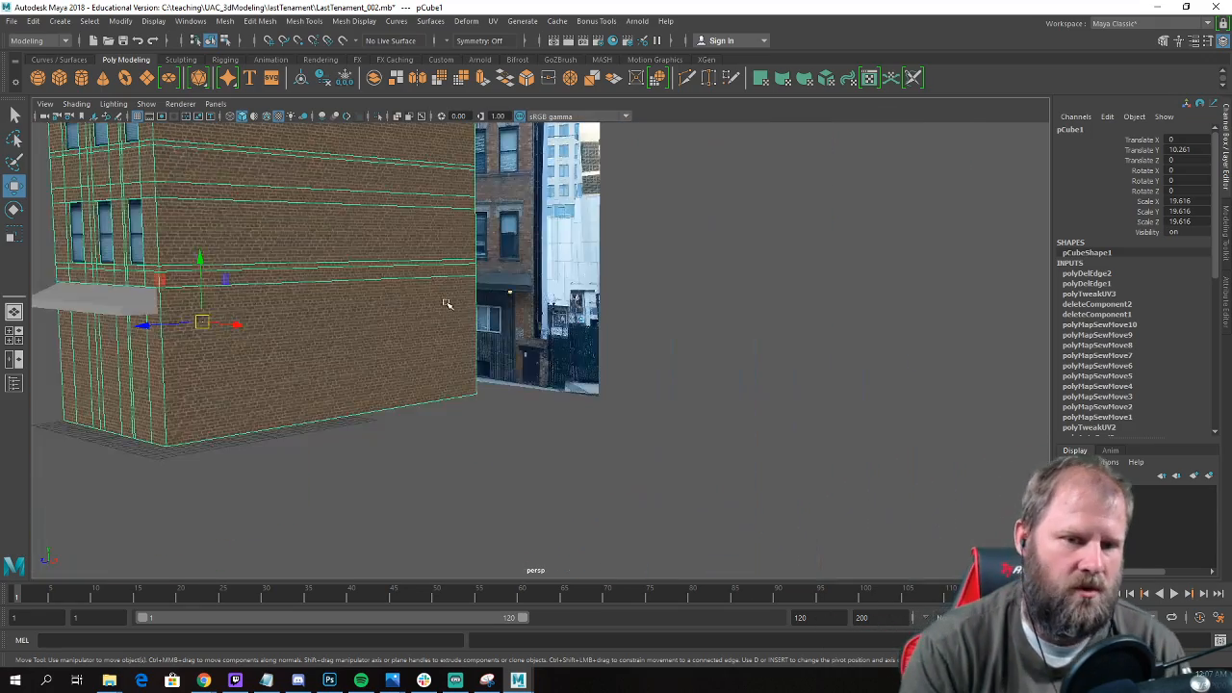
alt+drag(326, 356, 436, 275)
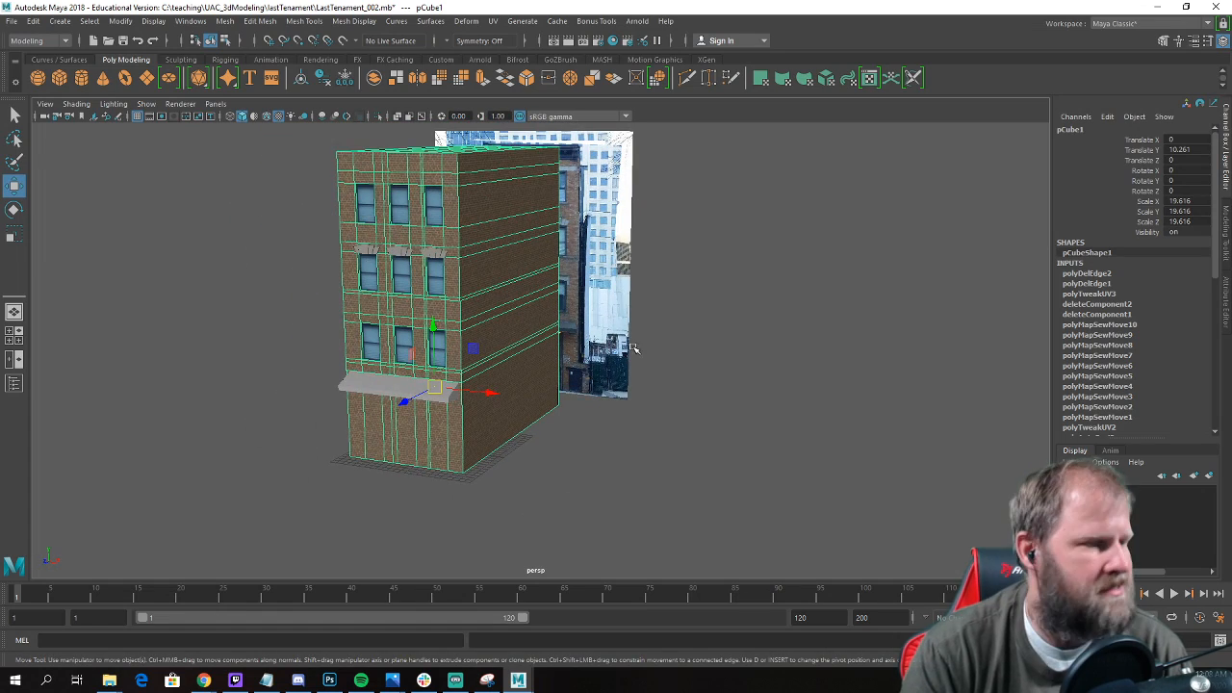
alt+drag(559, 329, 600, 374)
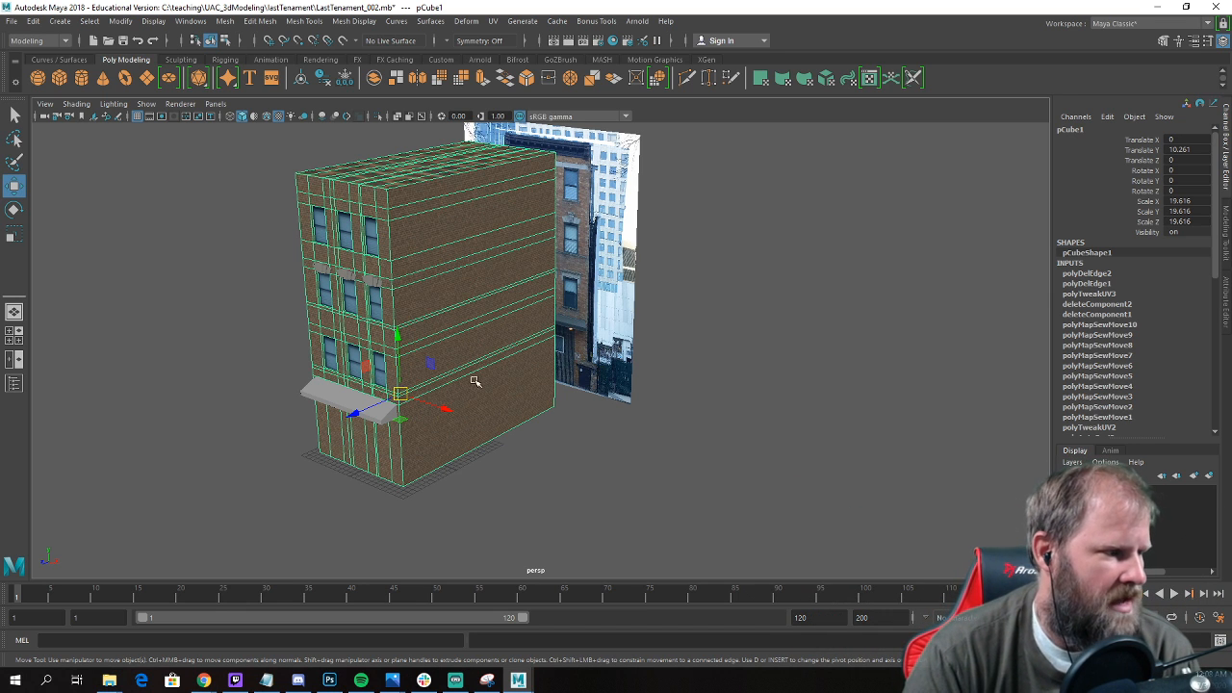
alt+drag(302, 321, 275, 344)
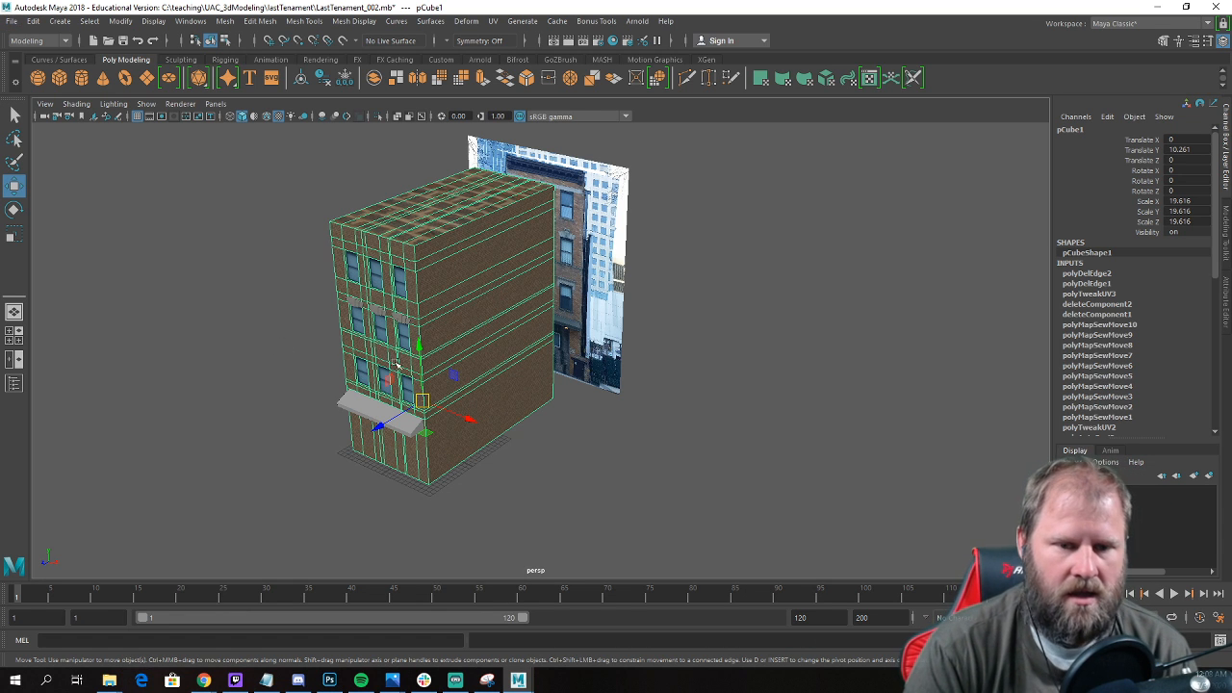
Select the front-wall faces of the ground floor beneath the sloped ledge.
alt+drag(501, 366, 435, 371)
alt+middle_drag(435, 372, 660, 288)
alt+drag(568, 298, 647, 308)
alt+middle_drag(646, 308, 570, 380)
scroll(570, 380, up, 2)
alt+drag(570, 380, 520, 385)
right_click(520, 384)
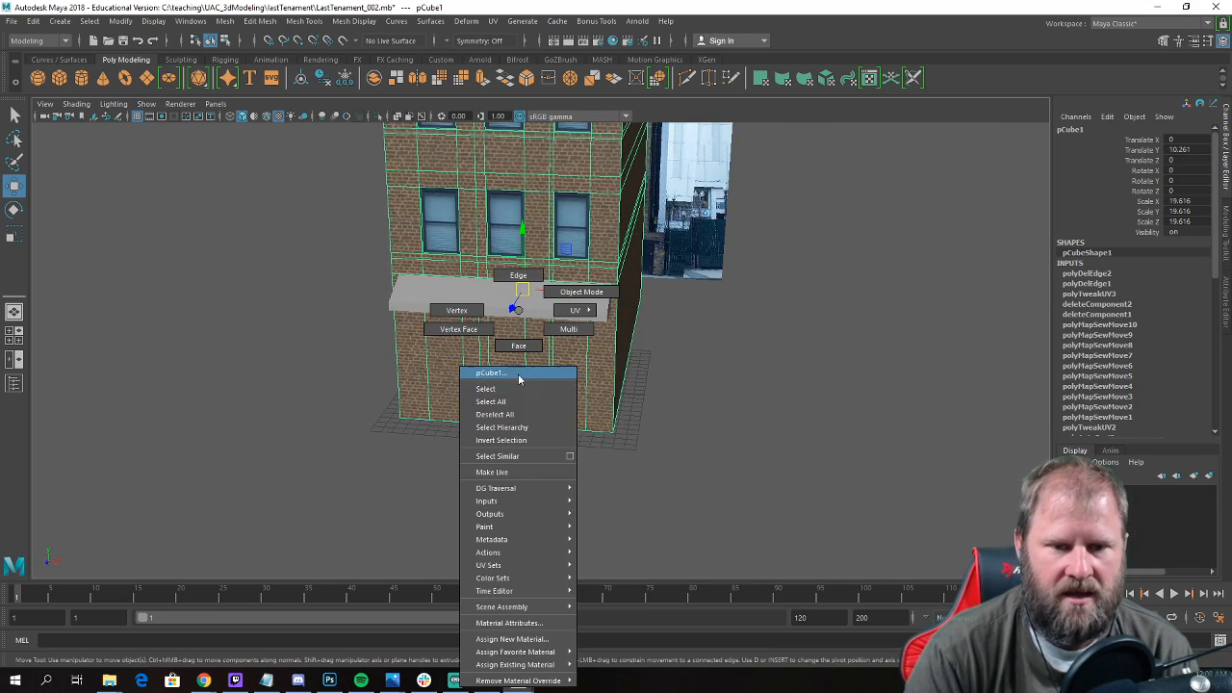
click(519, 346)
drag(449, 406, 586, 464)
alt+drag(498, 396, 416, 391)
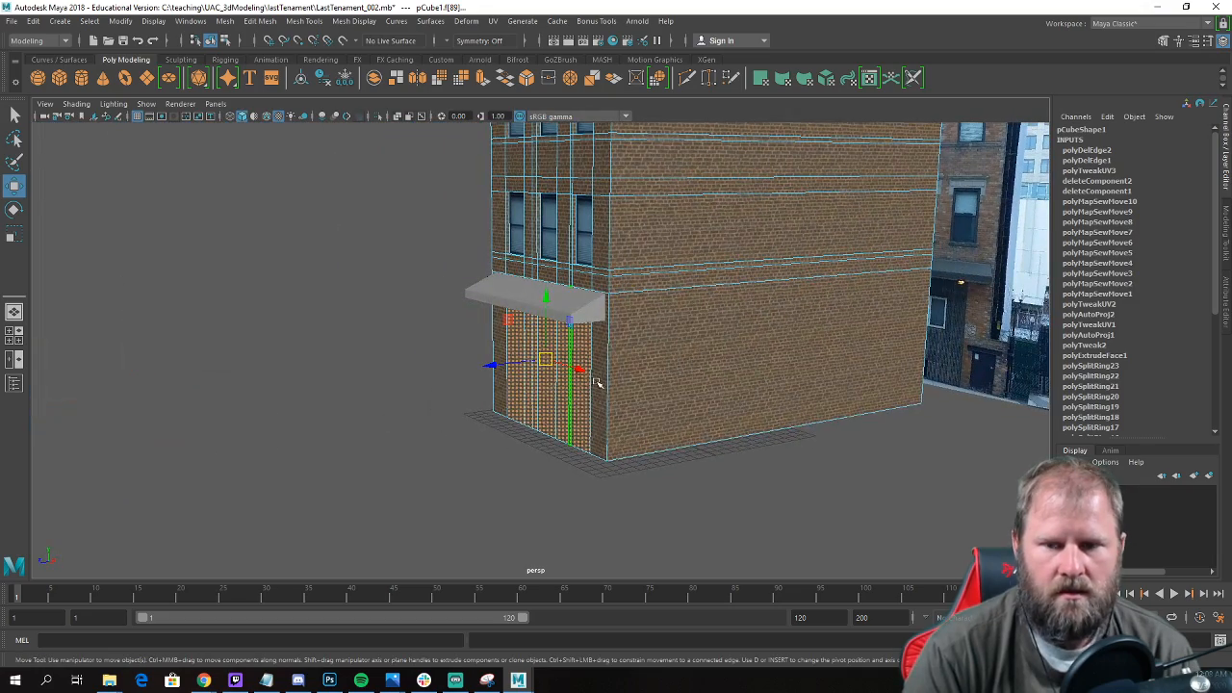
Insert a horizontal edge loop around the building near the sloped ledge's lower edge.
key(space)
alt+middle_drag(420, 463, 395, 414)
scroll(395, 414, up, 2)
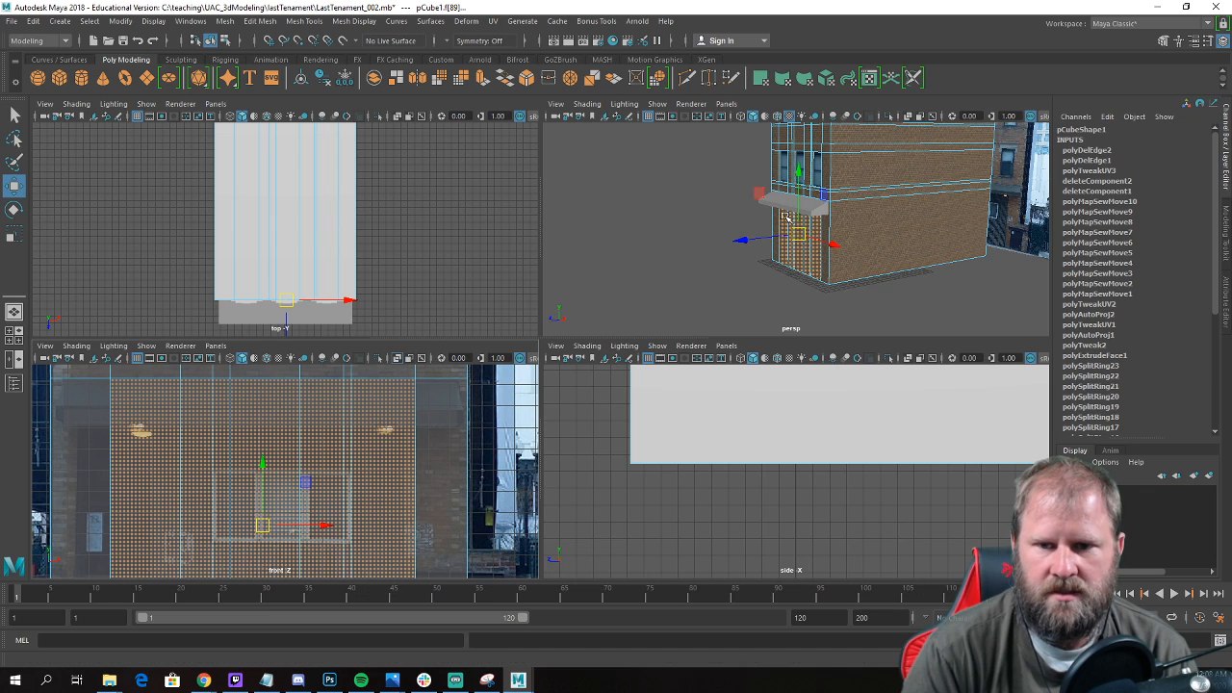
scroll(814, 212, up, 6)
right_drag(855, 230, 886, 195)
drag(885, 195, 886, 225)
key(ctrl+z)
right_drag(869, 223, 833, 231)
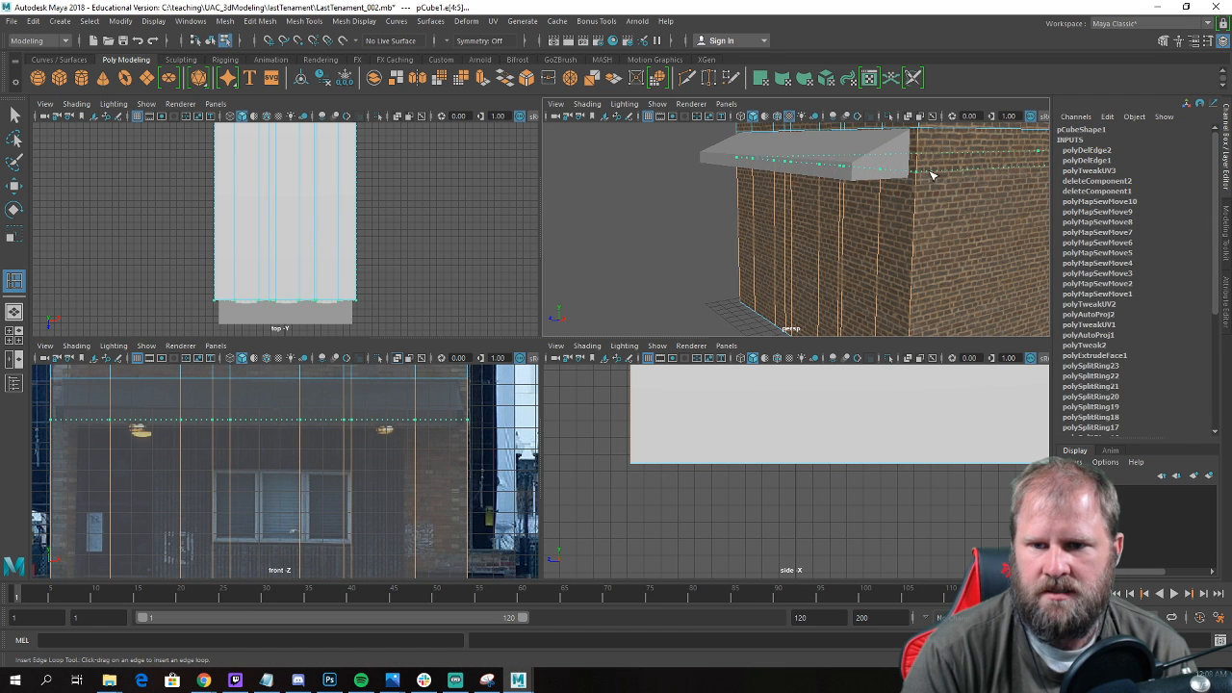
click(931, 174)
Select the older horizontal edge loop behind the top of the sloped ledge and delete it.
key(w)
alt+drag(931, 174, 891, 147)
right_drag(891, 146, 859, 156)
double_click(908, 141)
alt+drag(856, 154, 910, 178)
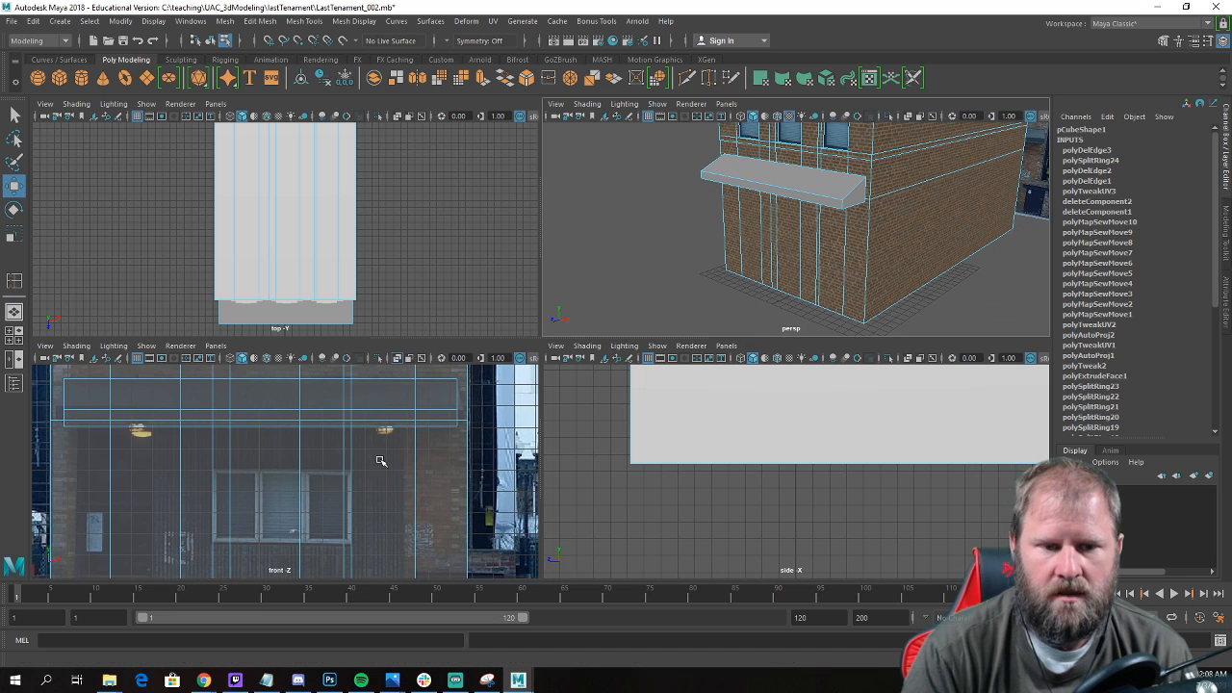
Try to cut a vertical edge into the front wall below the ledge where the siding meets the right brick pillar.
scroll(408, 445, down, 5)
scroll(410, 447, up, 7)
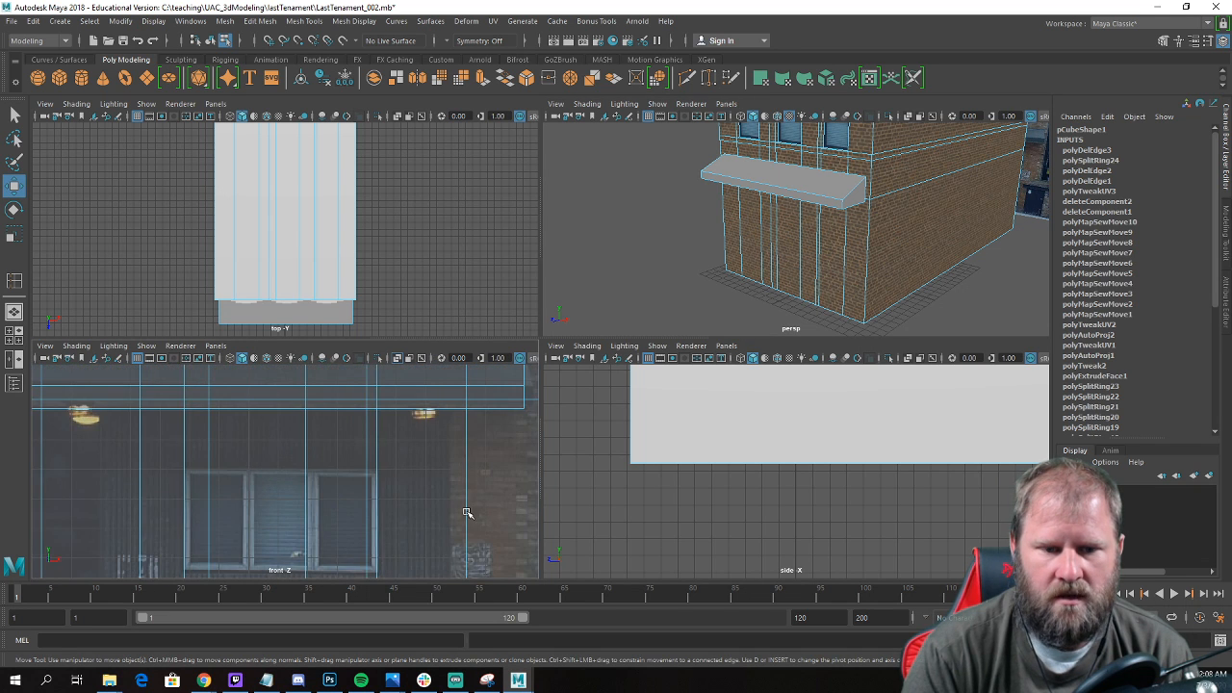
alt+middle_drag(467, 512, 449, 405)
scroll(441, 408, down, 4)
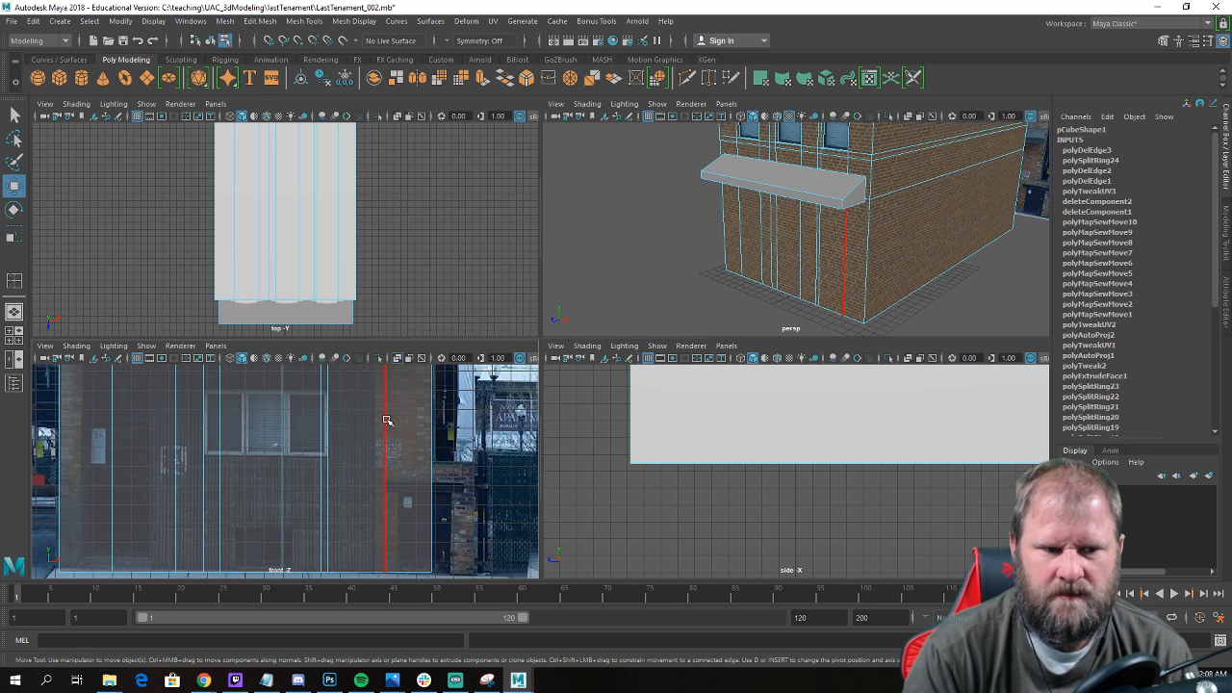
alt+middle_drag(249, 450, 301, 546)
scroll(361, 518, up, 2)
alt+middle_drag(443, 432, 375, 410)
right_drag(820, 240, 784, 246)
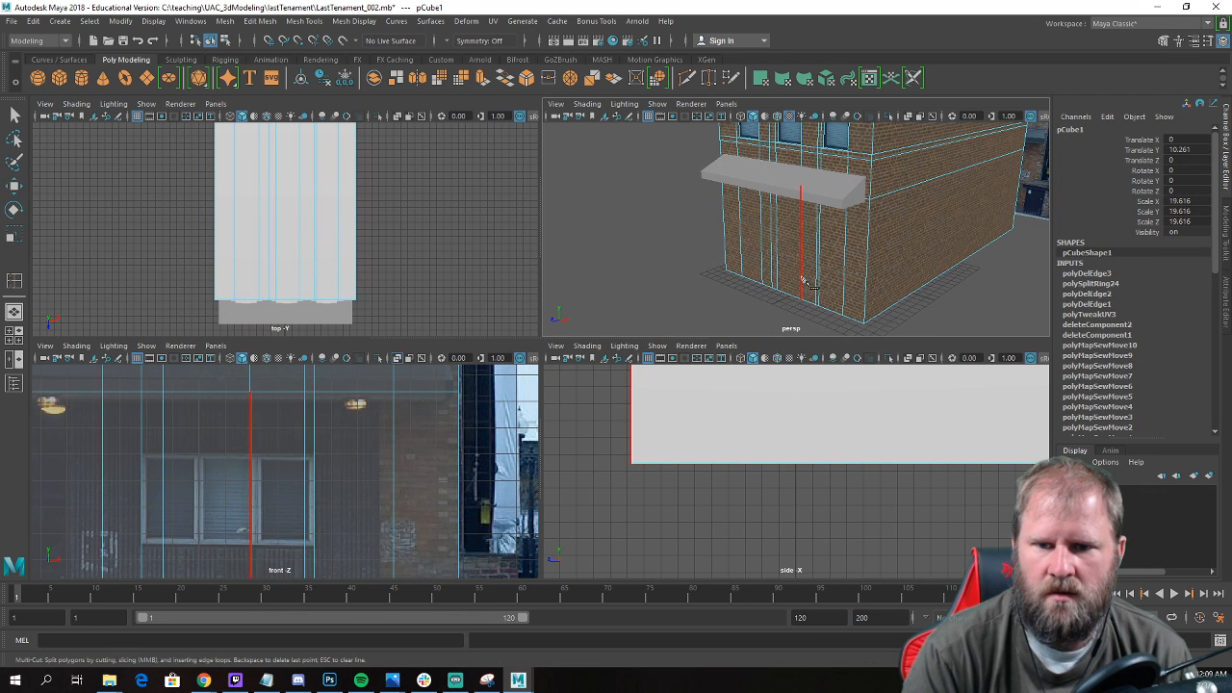
click(381, 394)
key(w)
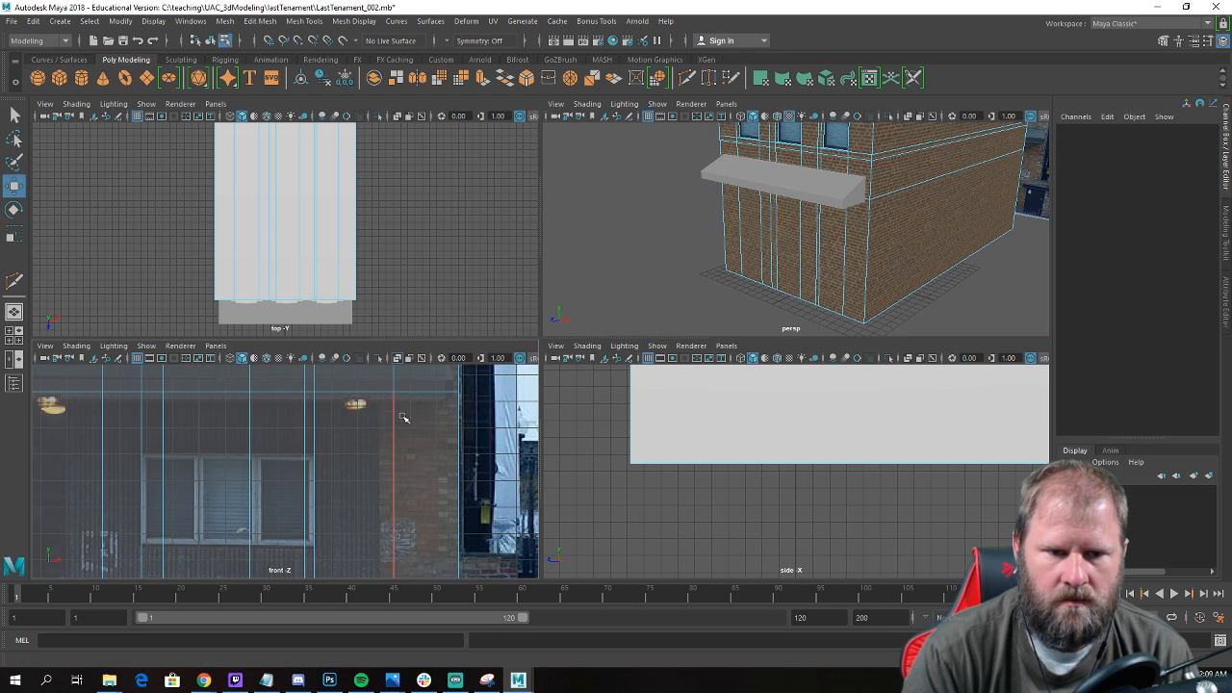
scroll(381, 394, down, 2)
right_drag(415, 310, 478, 293)
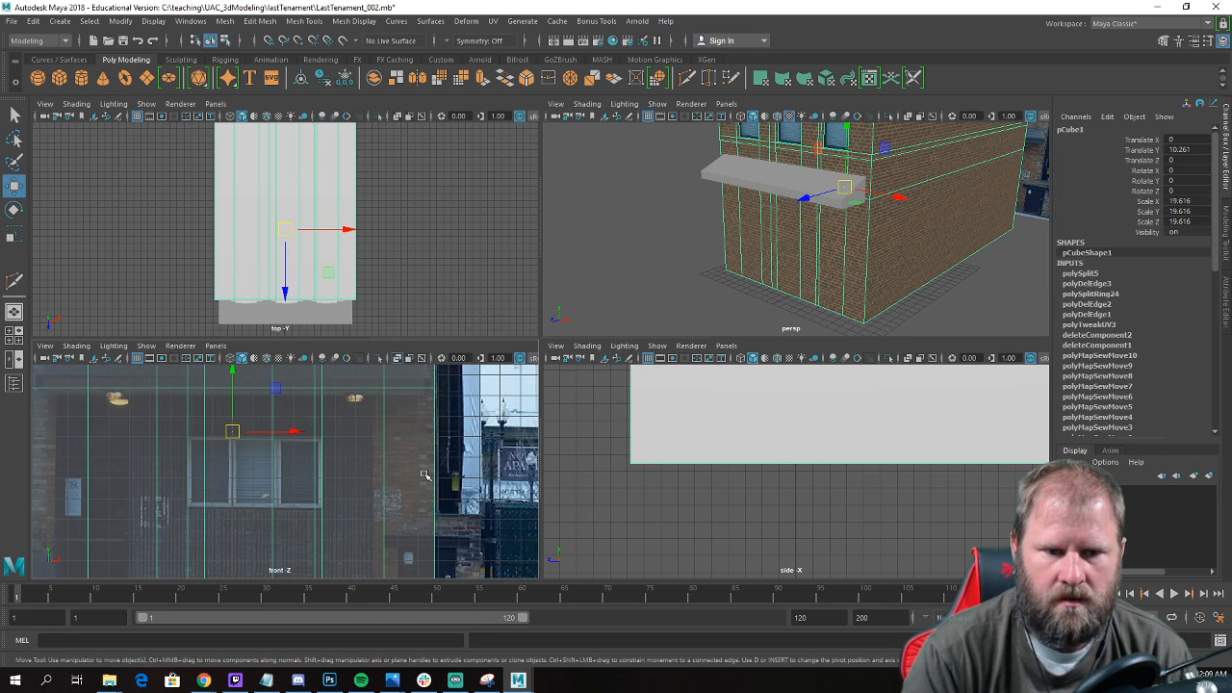
shift+right_drag(425, 474, 375, 366)
alt+middle_drag(414, 550, 442, 373)
click(403, 460)
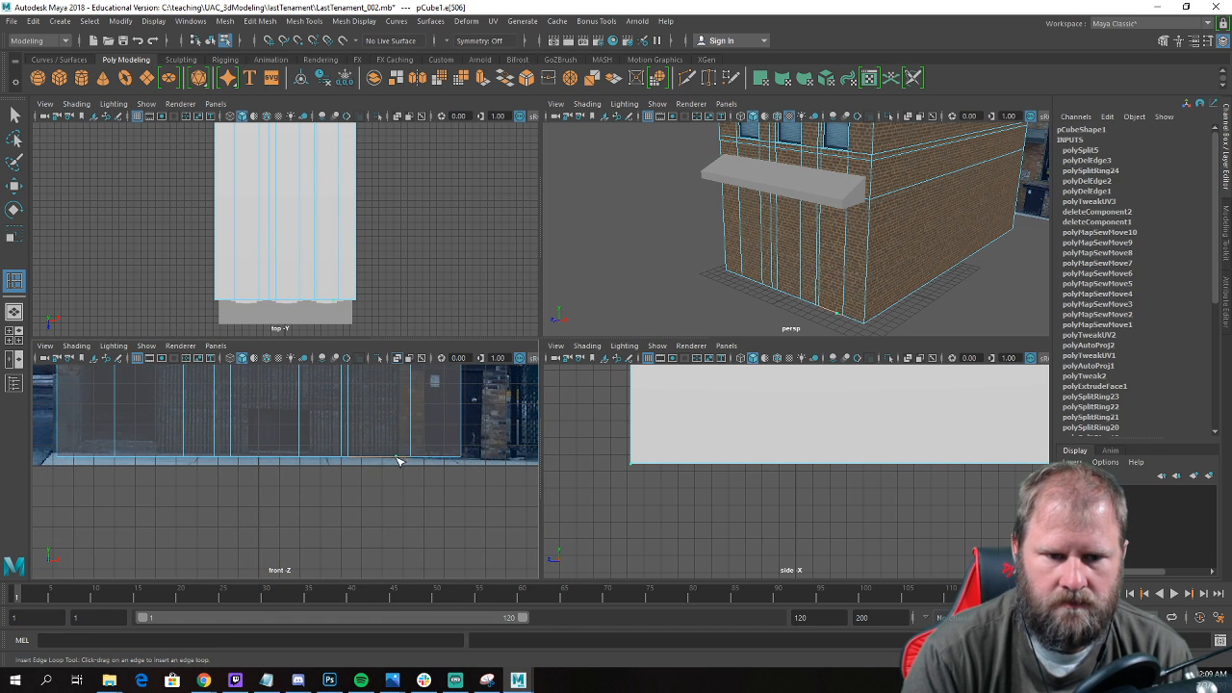
key(w)
Delete the stray vertex that the cut left on the front wall beneath the sloped ledge.
alt+drag(848, 315, 862, 249)
scroll(853, 229, up, 5)
alt+drag(843, 188, 854, 126)
key(ctrl+z)
right_drag(859, 153, 804, 157)
scroll(789, 159, down, 8)
drag(645, 126, 851, 221)
click(887, 298)
scroll(888, 295, up, 8)
alt+middle_drag(851, 221, 839, 190)
scroll(738, 248, up, 5)
alt+drag(737, 248, 763, 249)
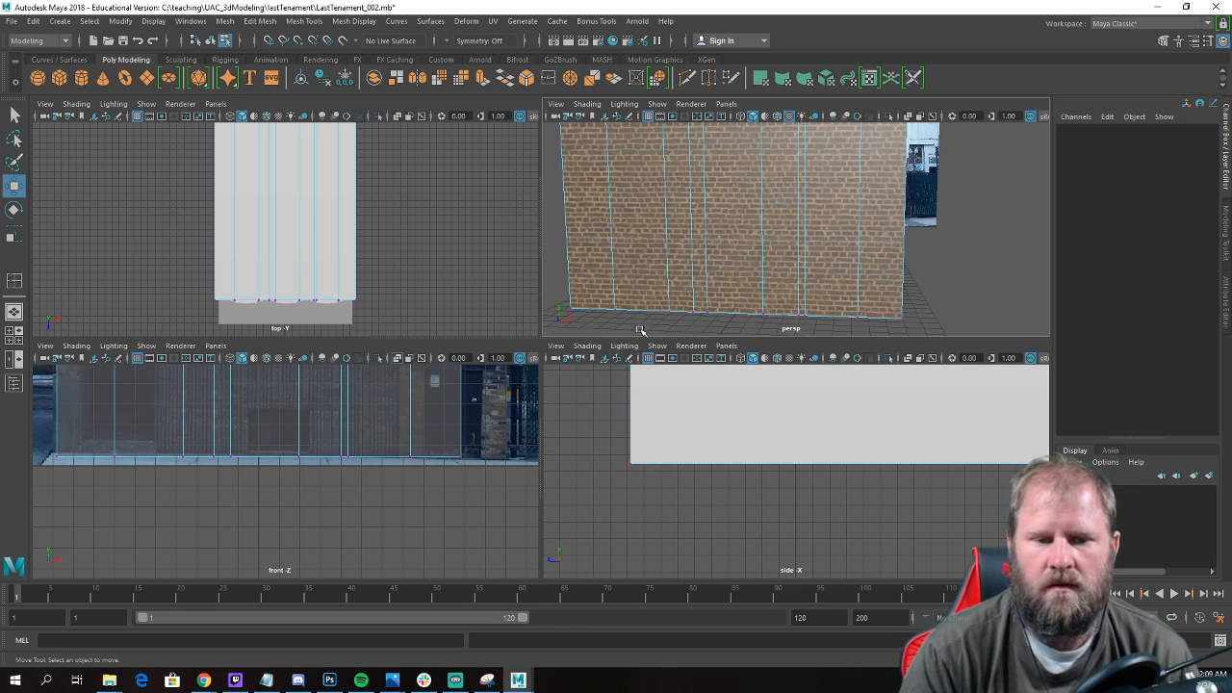
Insert two vertical edge loops in the front wall along the inner borders of the right and left brick pillars.
right_drag(412, 420, 486, 288)
shift+right_drag(405, 413, 333, 364)
drag(367, 463, 400, 465)
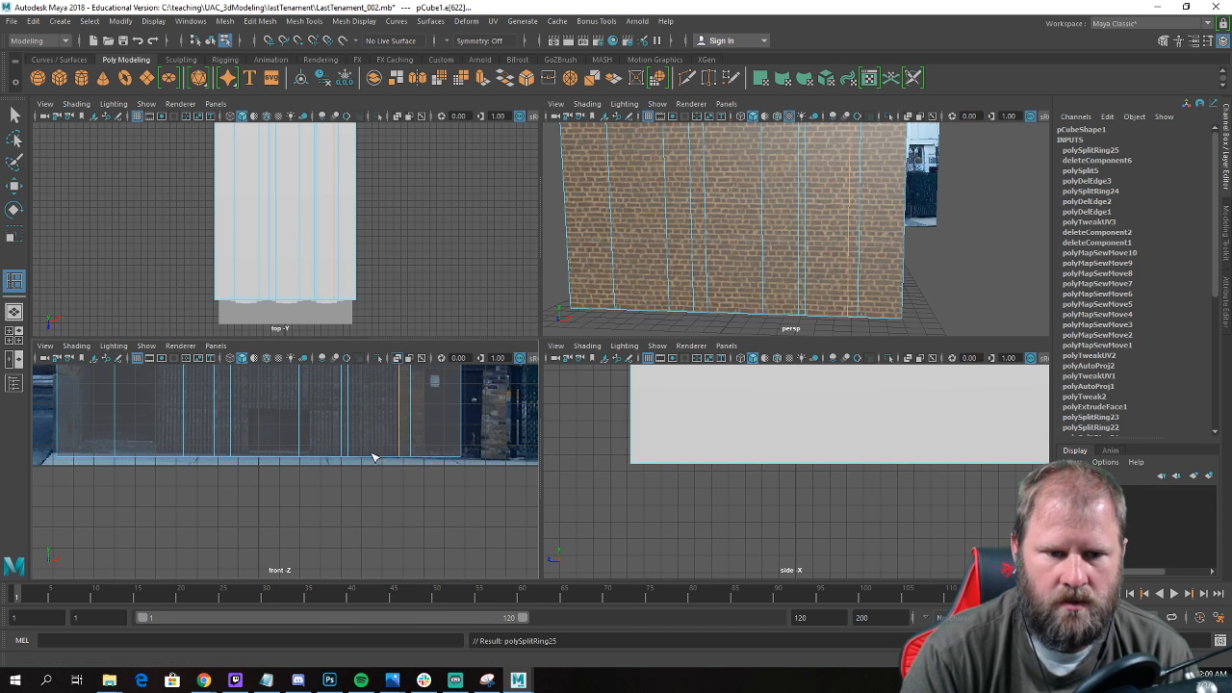
scroll(458, 555, up, 3)
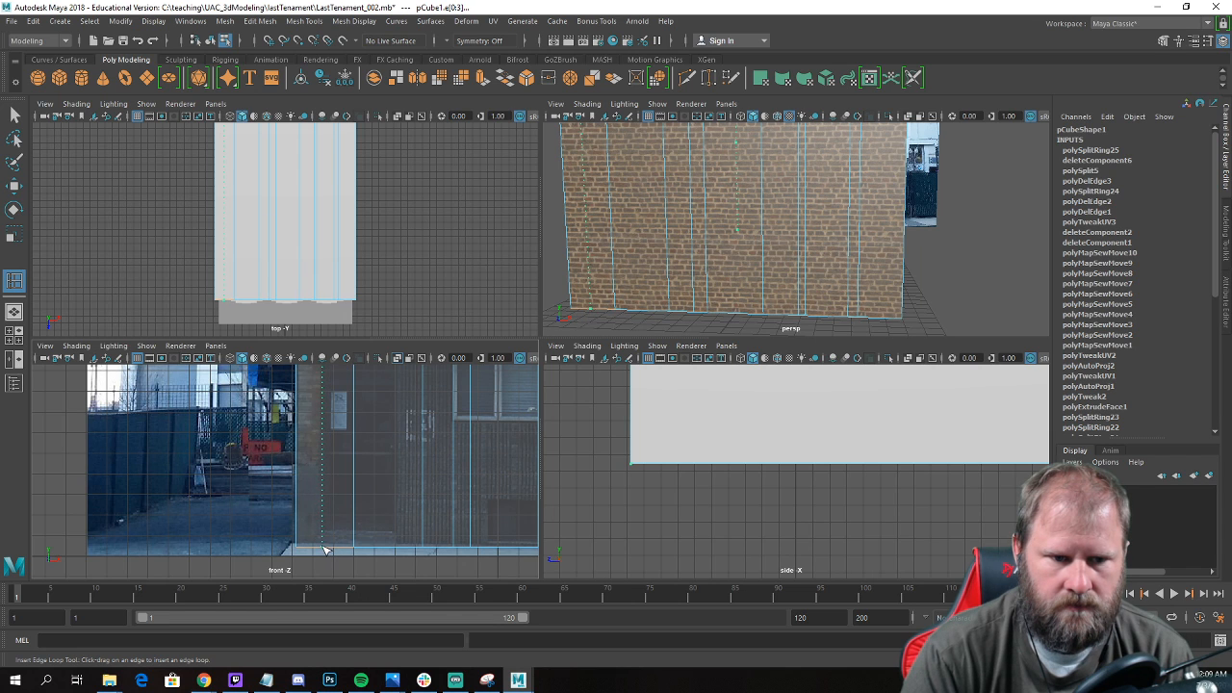
click(324, 553)
scroll(333, 530, down, 2)
Select all ground-floor front-wall faces beneath the ledge between the two brick pillars.
key(space)
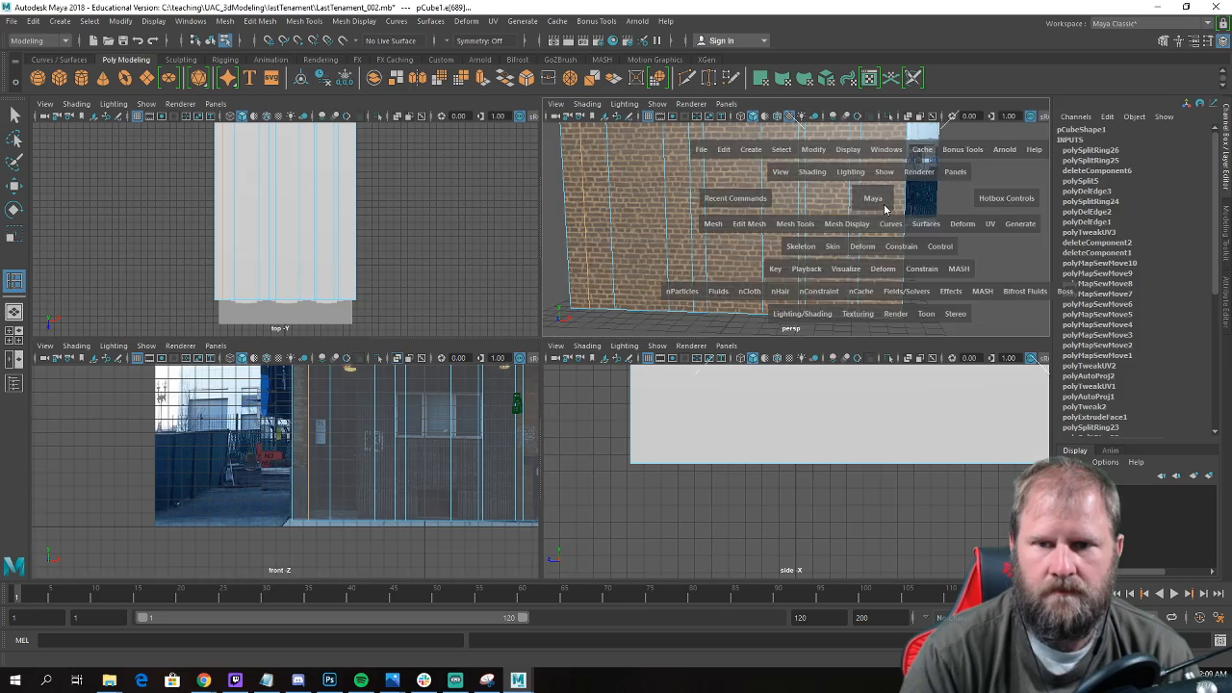
scroll(888, 207, down, 5)
alt+drag(665, 275, 567, 324)
alt+middle_drag(567, 324, 603, 465)
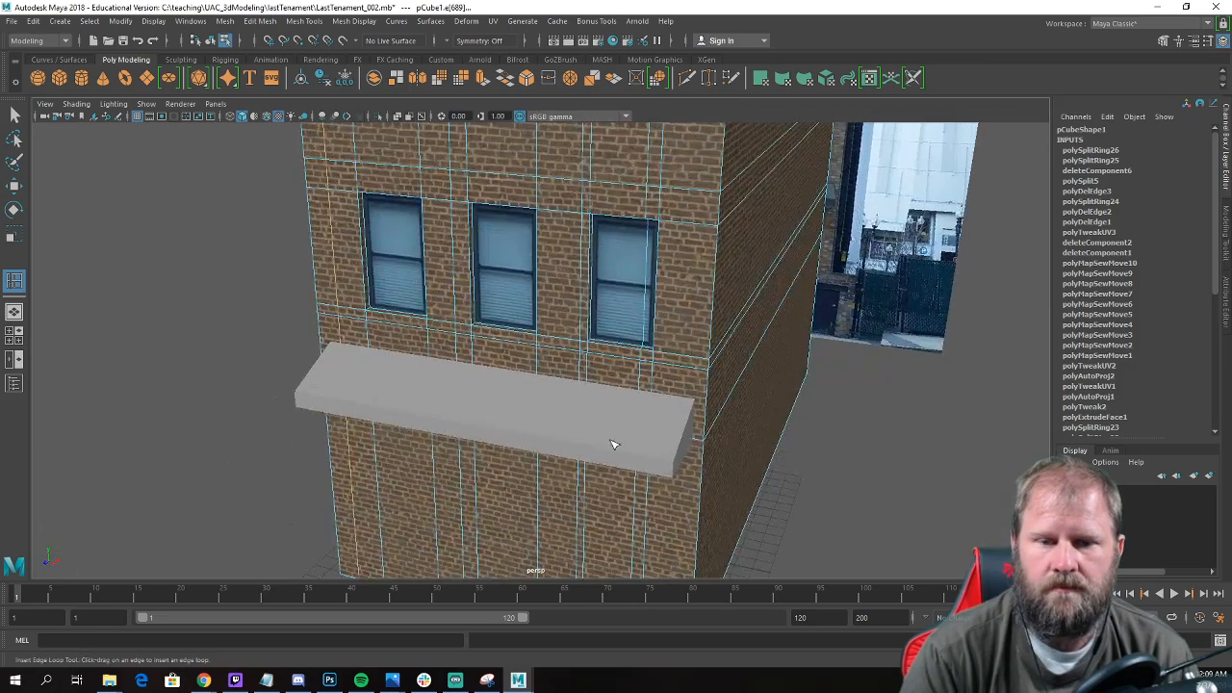
alt+drag(603, 465, 657, 382)
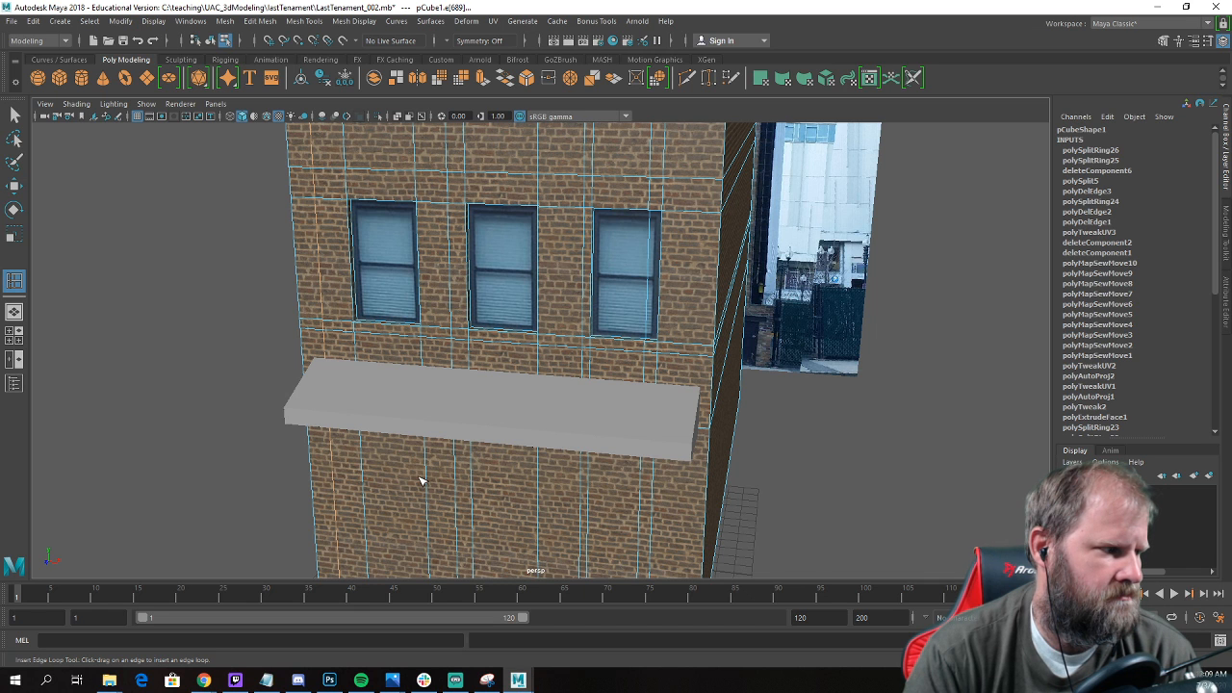
alt+drag(511, 375, 477, 310)
key(w)
right_drag(477, 310, 477, 349)
click(366, 343)
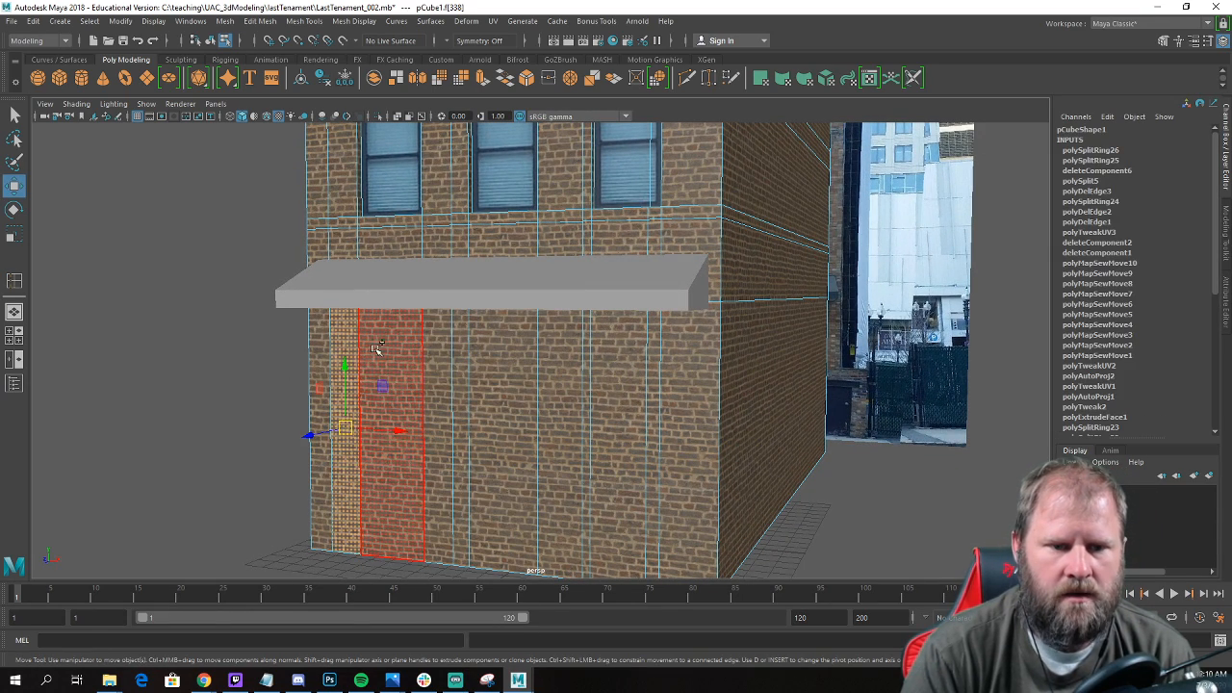
shift+click(442, 359)
shift+click(463, 361)
shift+click(483, 366)
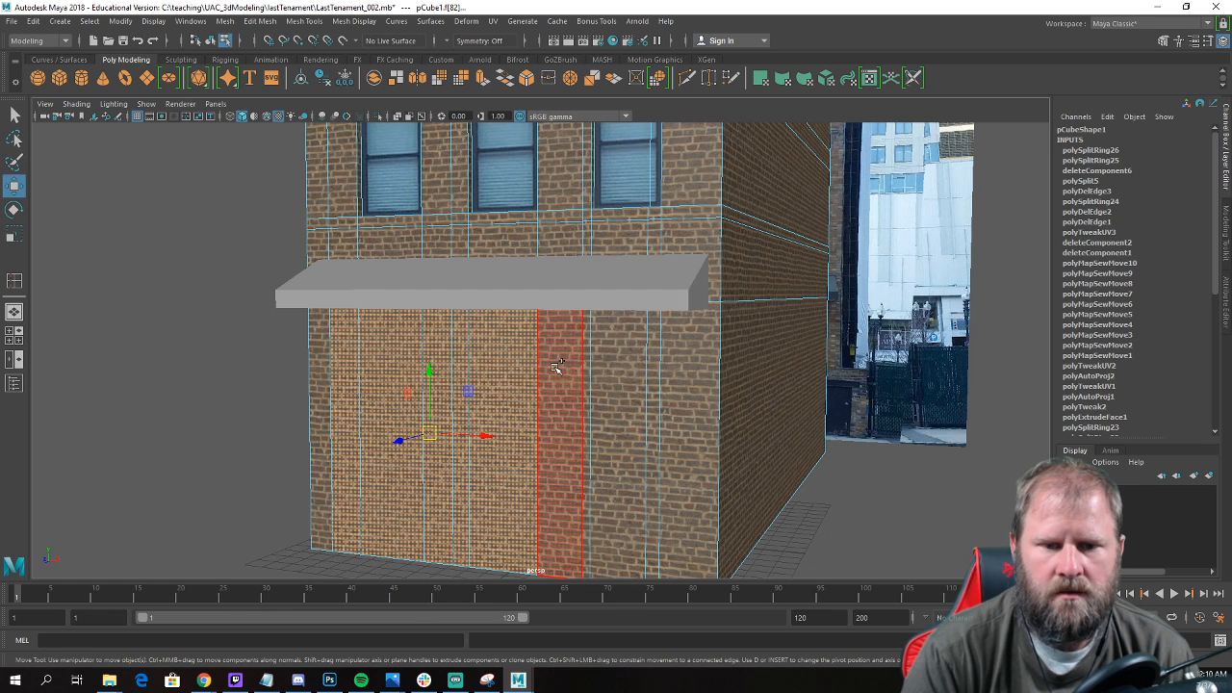
shift+click(570, 369)
shift+click(604, 373)
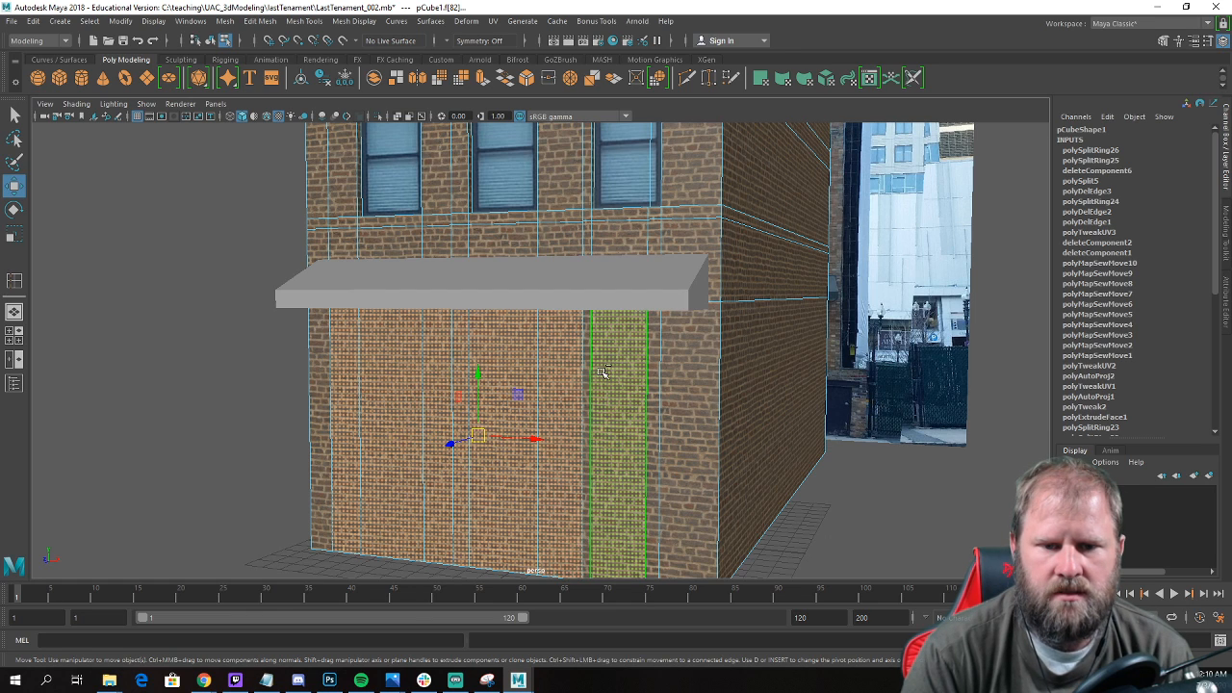
shift+click(654, 373)
shift+click(587, 373)
Extrude the selected ground-floor faces inward to recess the wall between the brick pillars.
scroll(621, 389, down, 4)
alt+drag(651, 391, 575, 388)
scroll(602, 426, up, 3)
scroll(575, 388, up, 3)
shift+right_drag(607, 349, 604, 381)
alt+drag(605, 381, 486, 360)
Select the thin bottom faces along the underside of the recessed wall and delete them.
click(435, 341)
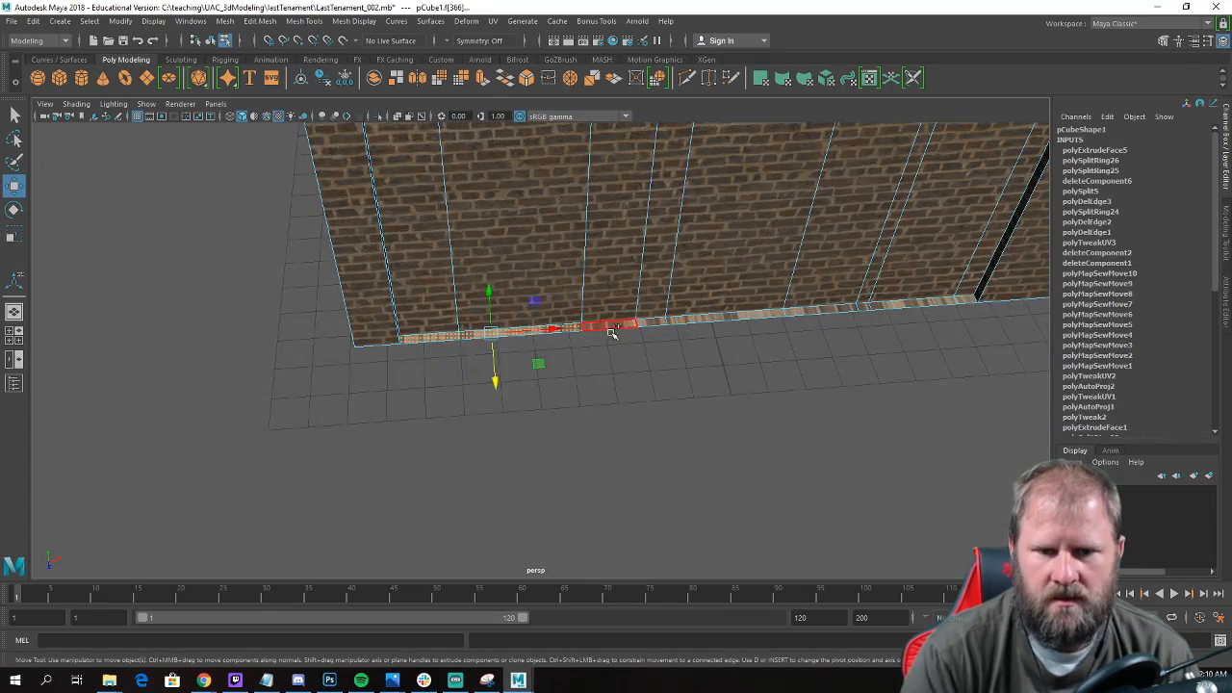
mouse_move(634, 331)
mouse_down()
mouse_move(952, 304)
mouse_move(862, 312)
mouse_move(592, 283)
mouse_up()
key(Delete)
scroll(940, 295, down, 4)
scroll(591, 285, up, 4)
alt+middle_drag(591, 285, 614, 347)
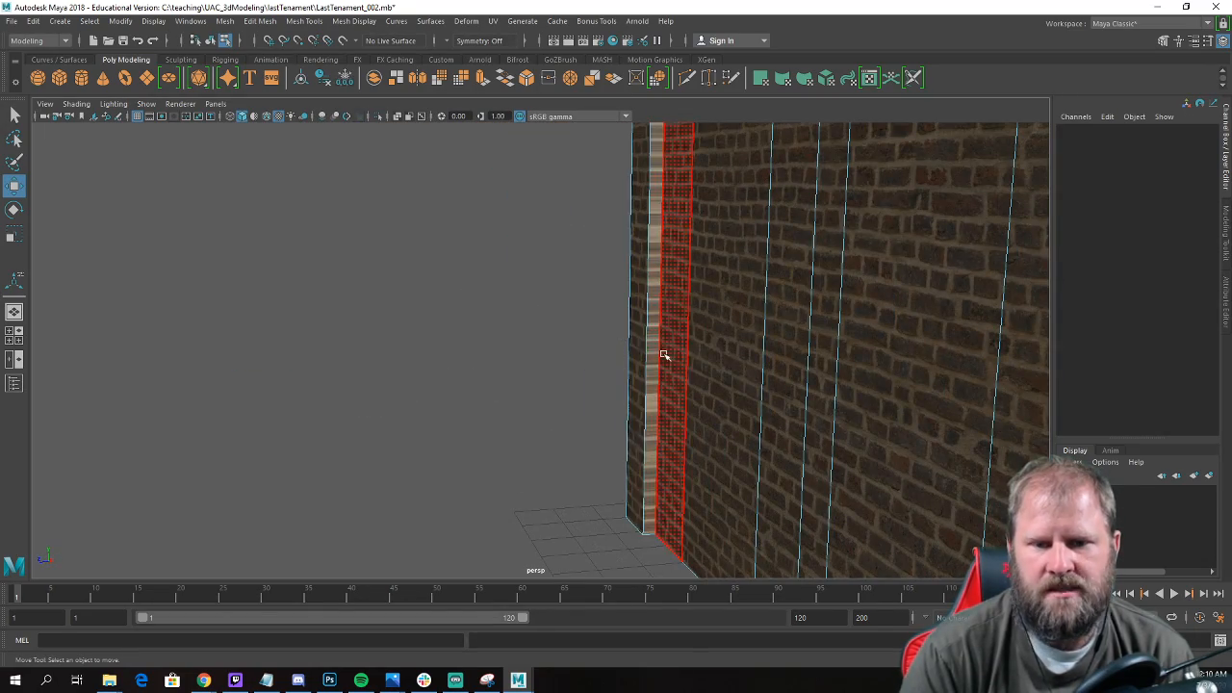
Return to object mode and examine the recessed ground floor, the ledge and the whole building from several sides.
scroll(640, 354, down, 5)
alt+drag(636, 344, 635, 277)
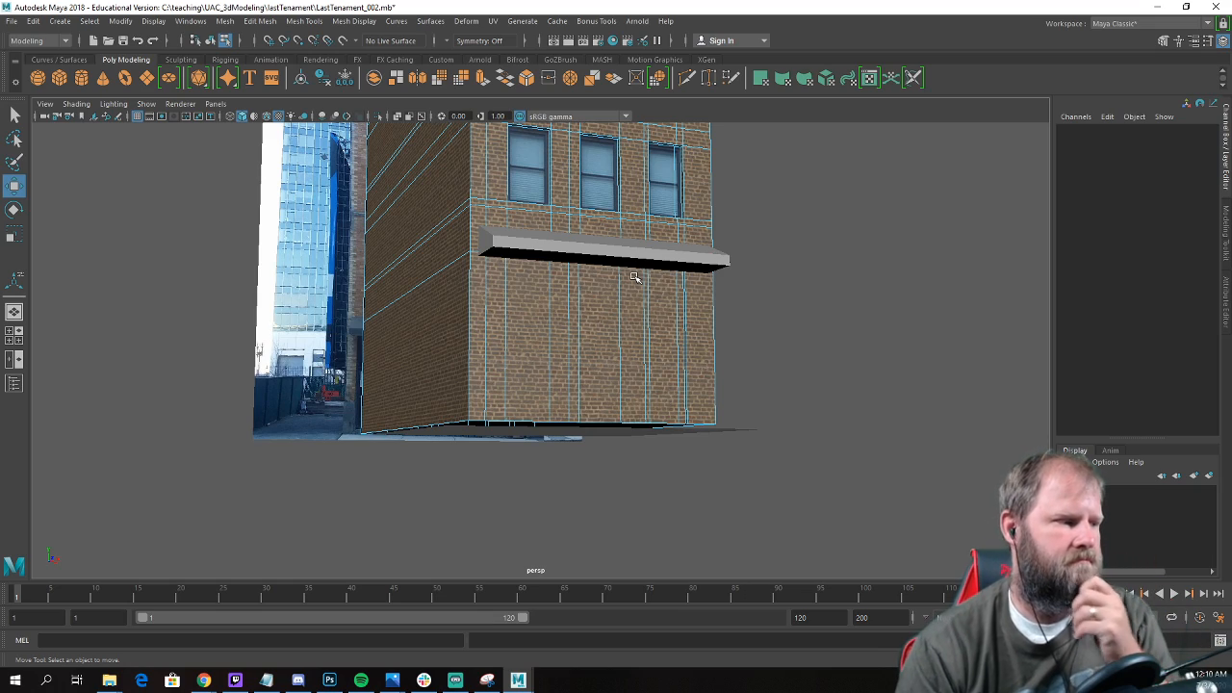
scroll(551, 278, down, 3)
alt+drag(742, 283, 464, 373)
right_drag(415, 403, 483, 323)
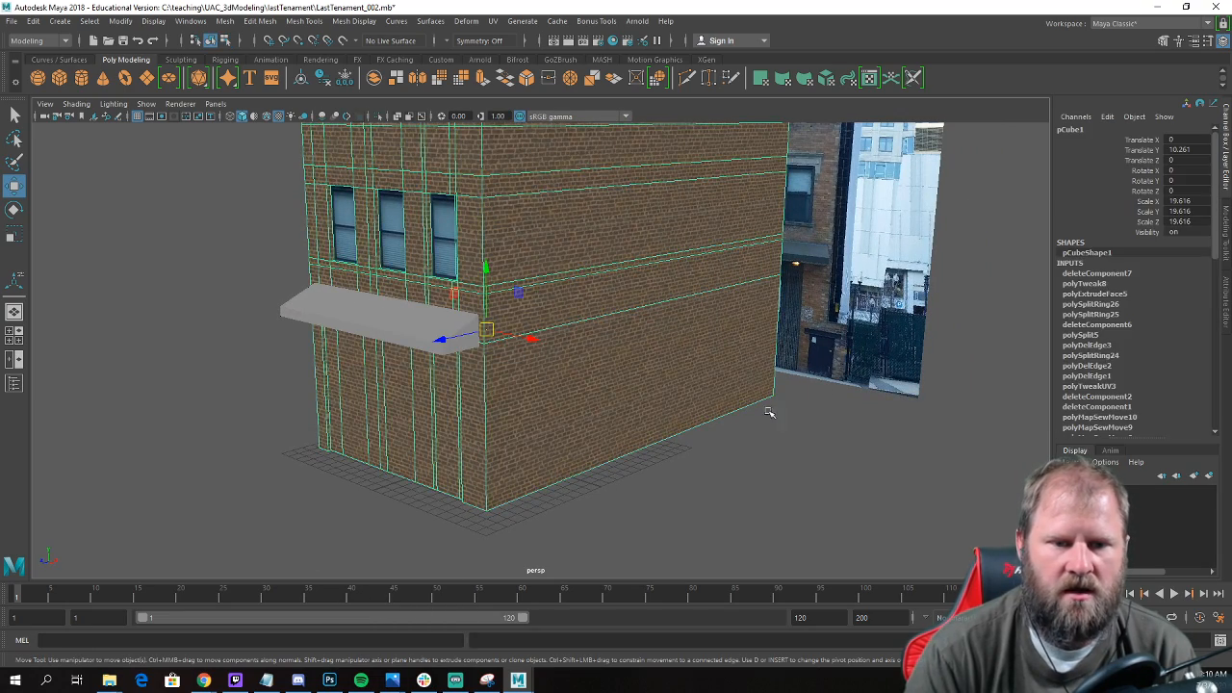
alt+drag(484, 323, 662, 405)
click(654, 504)
alt+drag(653, 504, 555, 426)
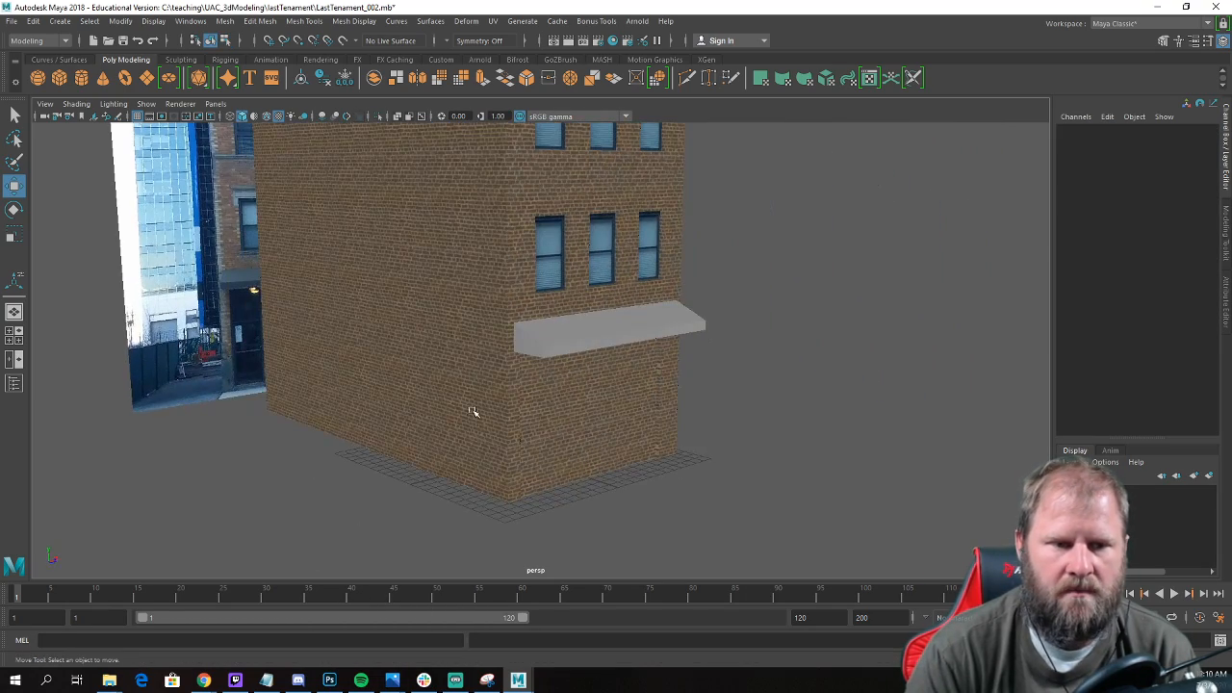
alt+drag(249, 311, 657, 382)
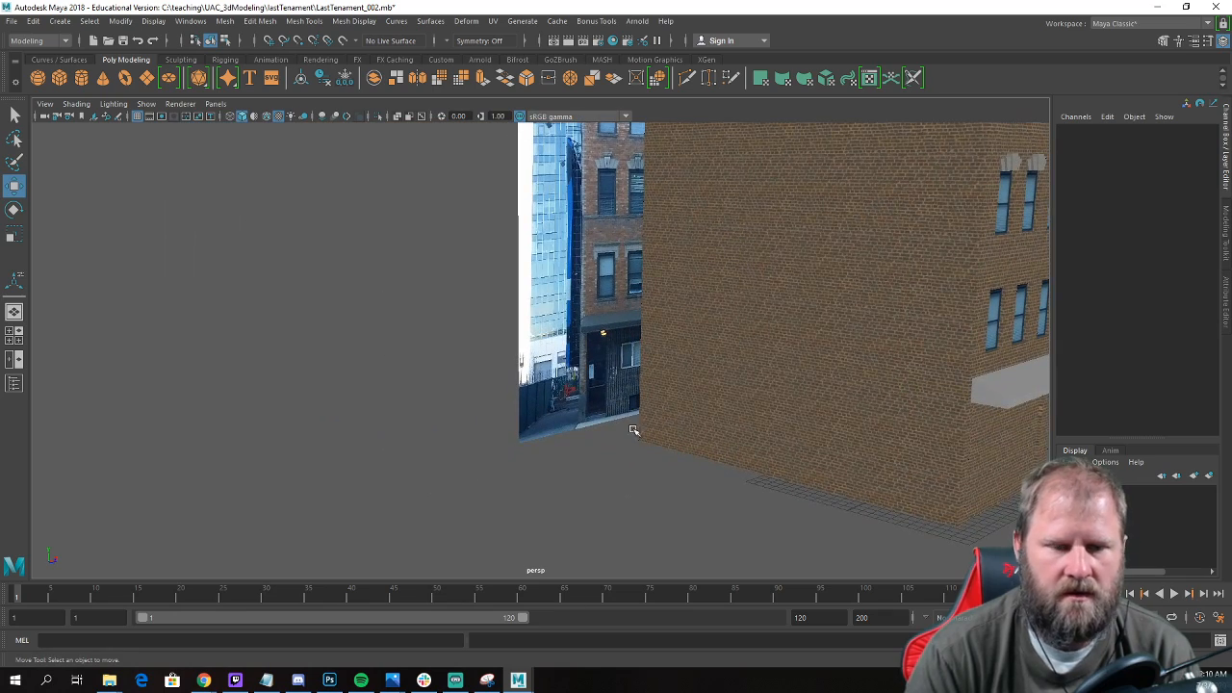
alt+drag(695, 494, 707, 502)
alt+drag(695, 478, 630, 464)
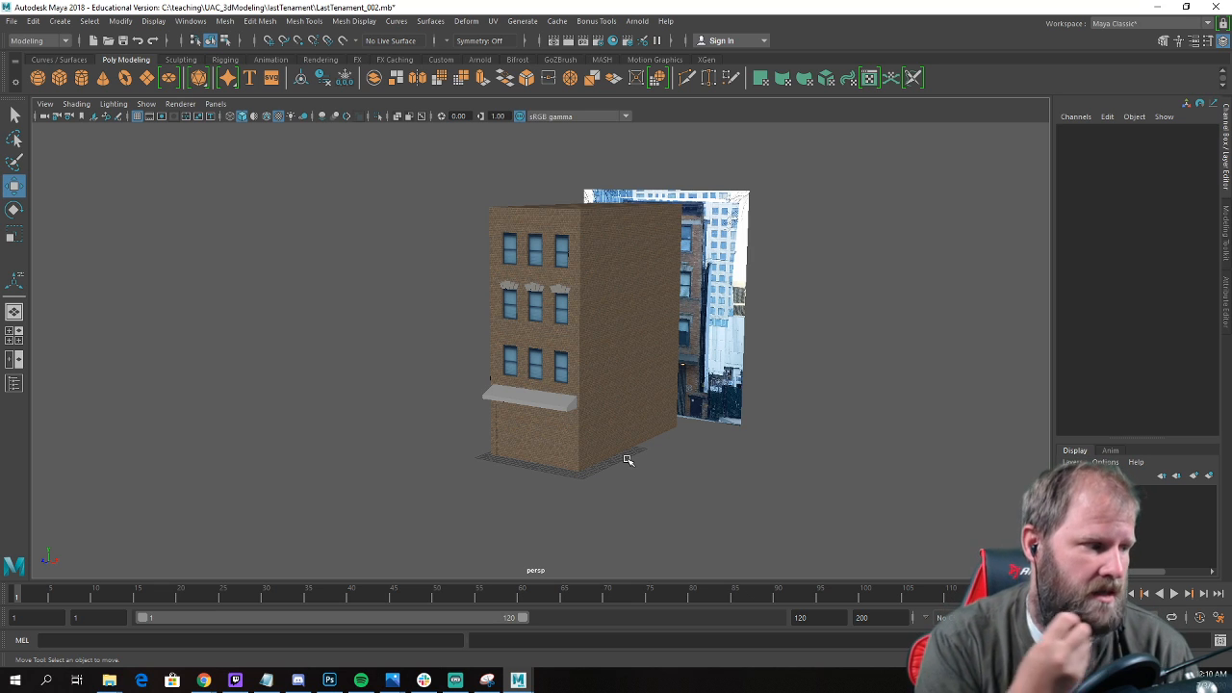
alt+drag(628, 460, 694, 420)
alt+middle_drag(694, 421, 578, 376)
scroll(577, 376, up, 4)
alt+drag(577, 376, 616, 373)
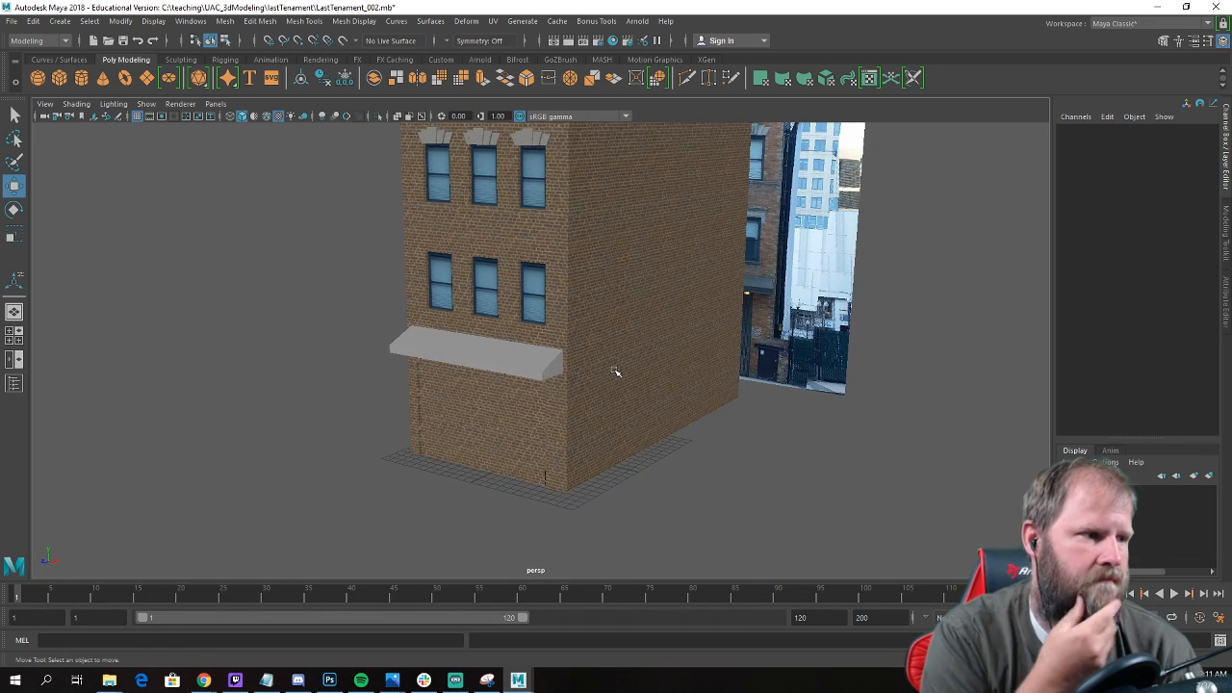
mouse_move(459, 359)
alt+mouse_down()
mouse_move(493, 366)
mouse_move(468, 360)
mouse_move(483, 361)
alt+mouse_up()
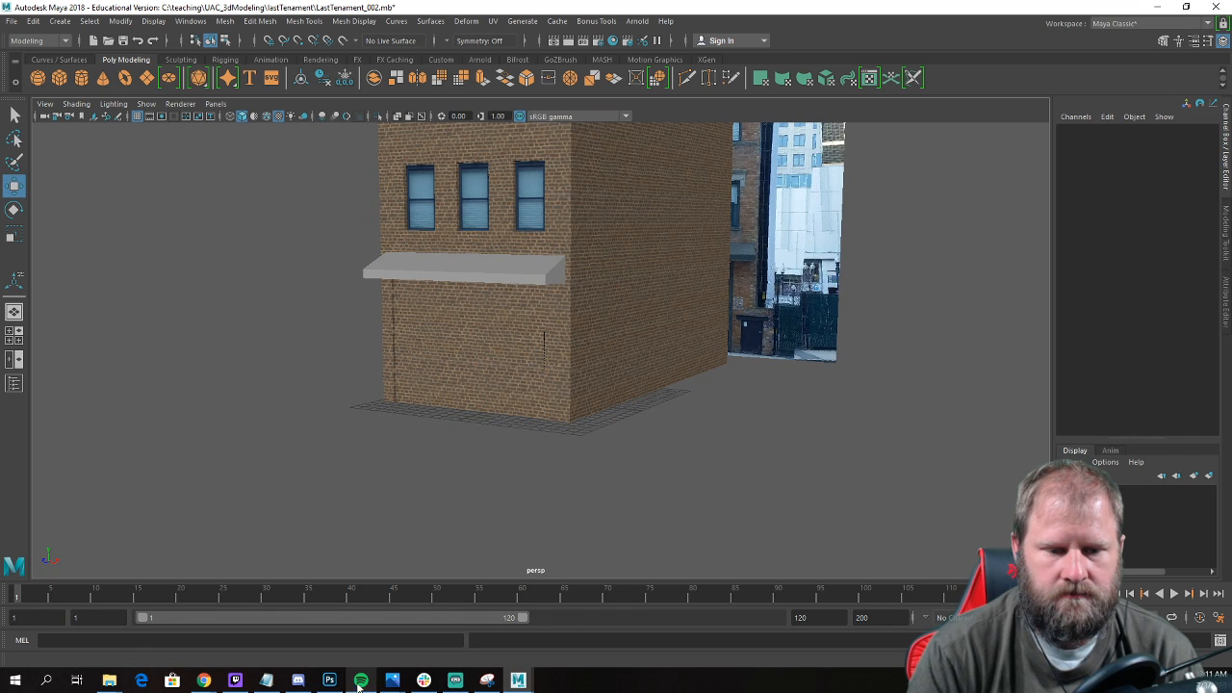
Switch to Chrome and browse the Bunker Wall concrete textures on textures.com.
mouse_move(204, 681)
click(241, 645)
scroll(571, 298, up, 5)
scroll(98, 422, down, 1)
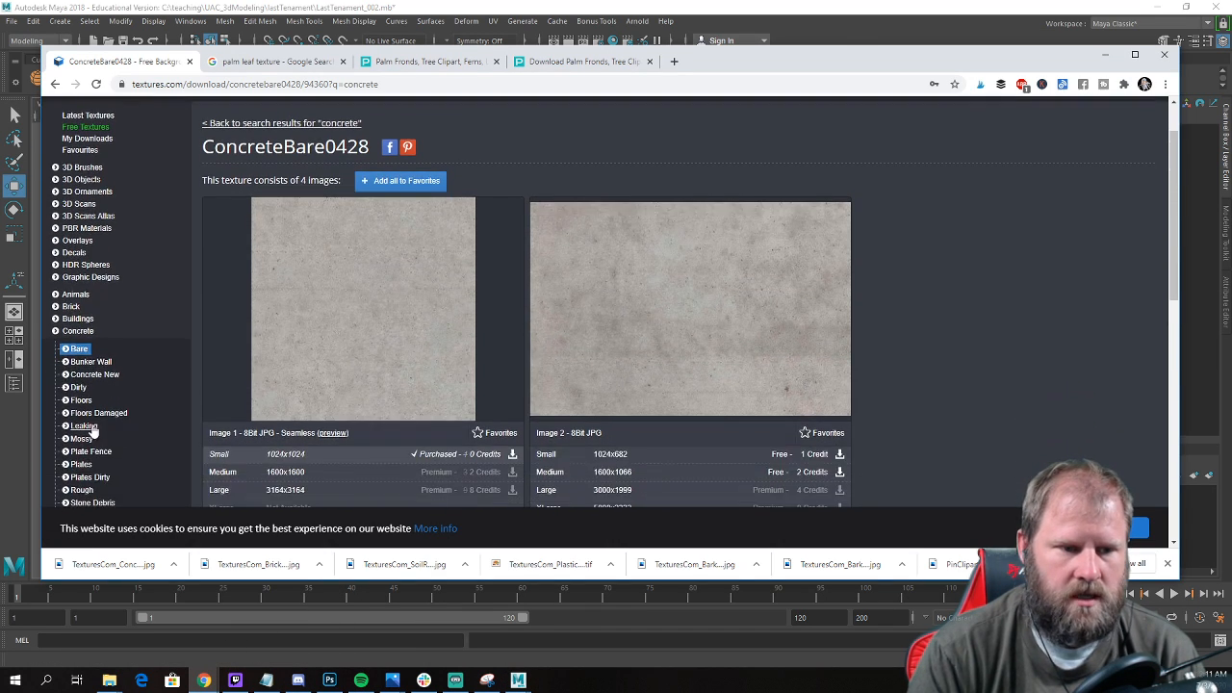
click(101, 363)
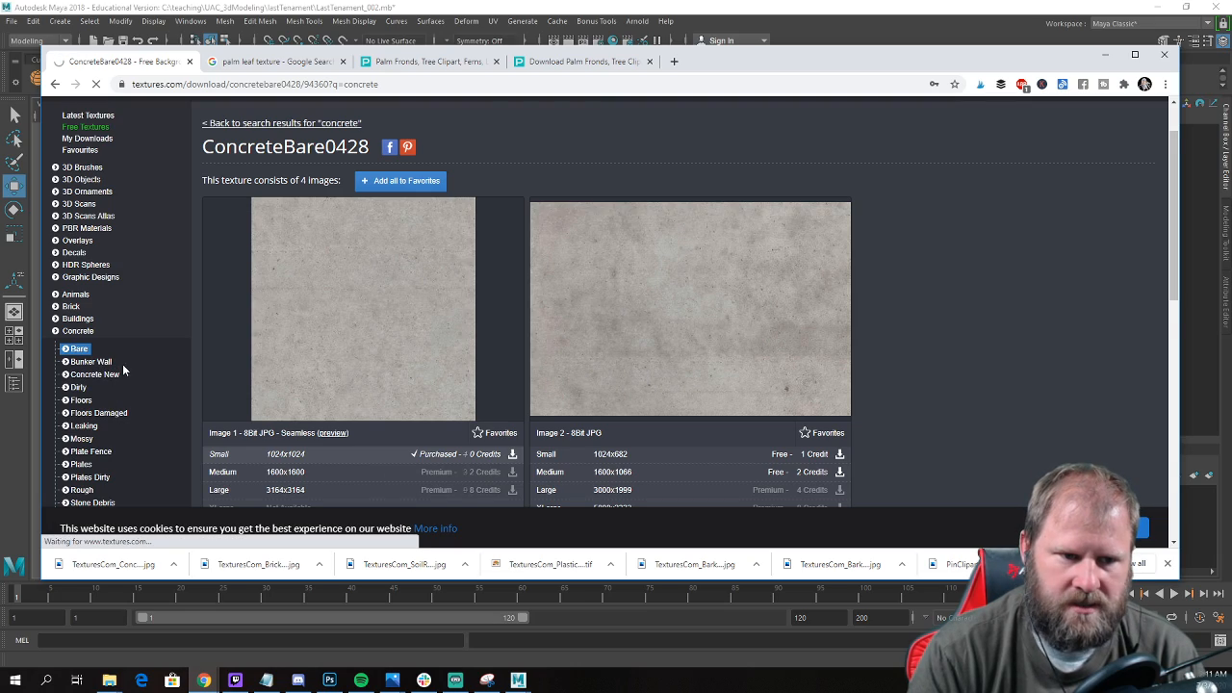
scroll(778, 328, down, 4)
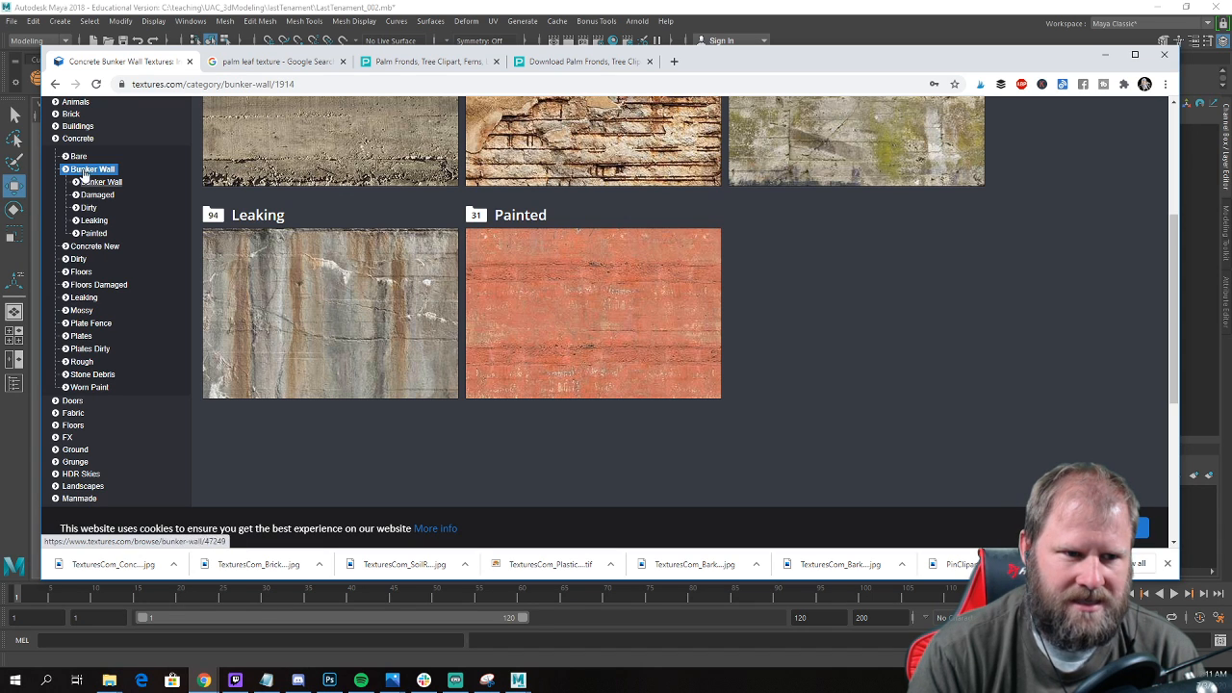
Open the concrete Plates category and look through its textures for a match to the ground-floor siding.
click(80, 336)
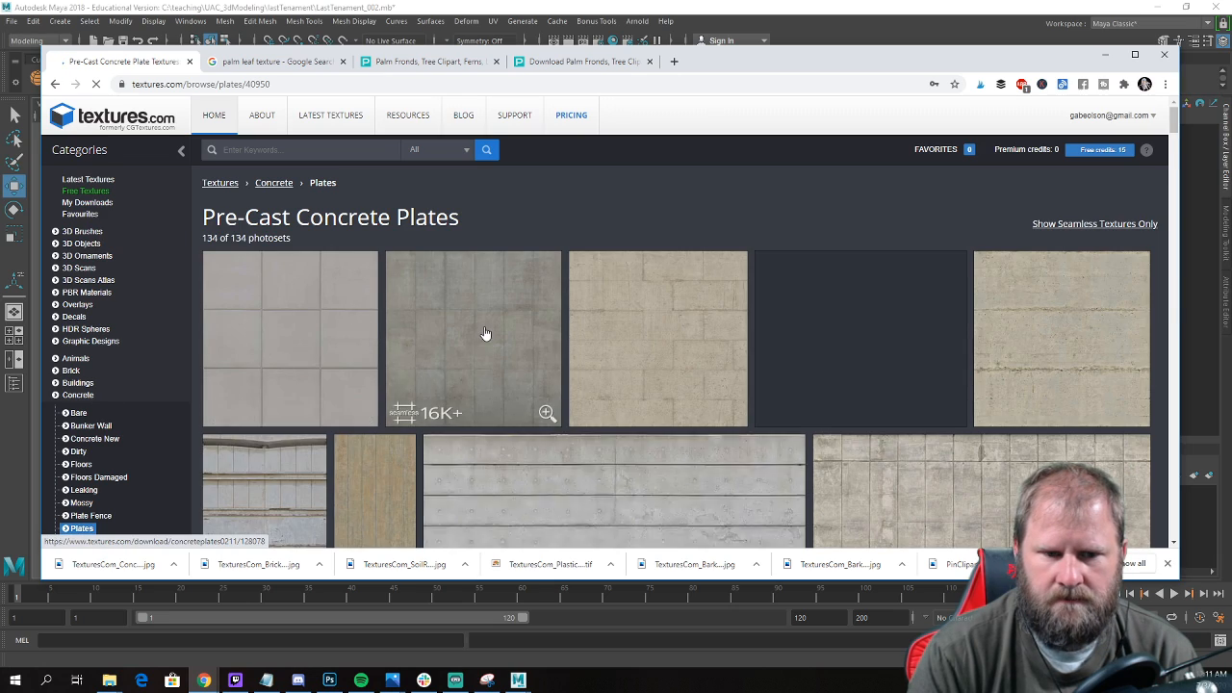
scroll(487, 332, down, 3)
scroll(414, 320, down, 5)
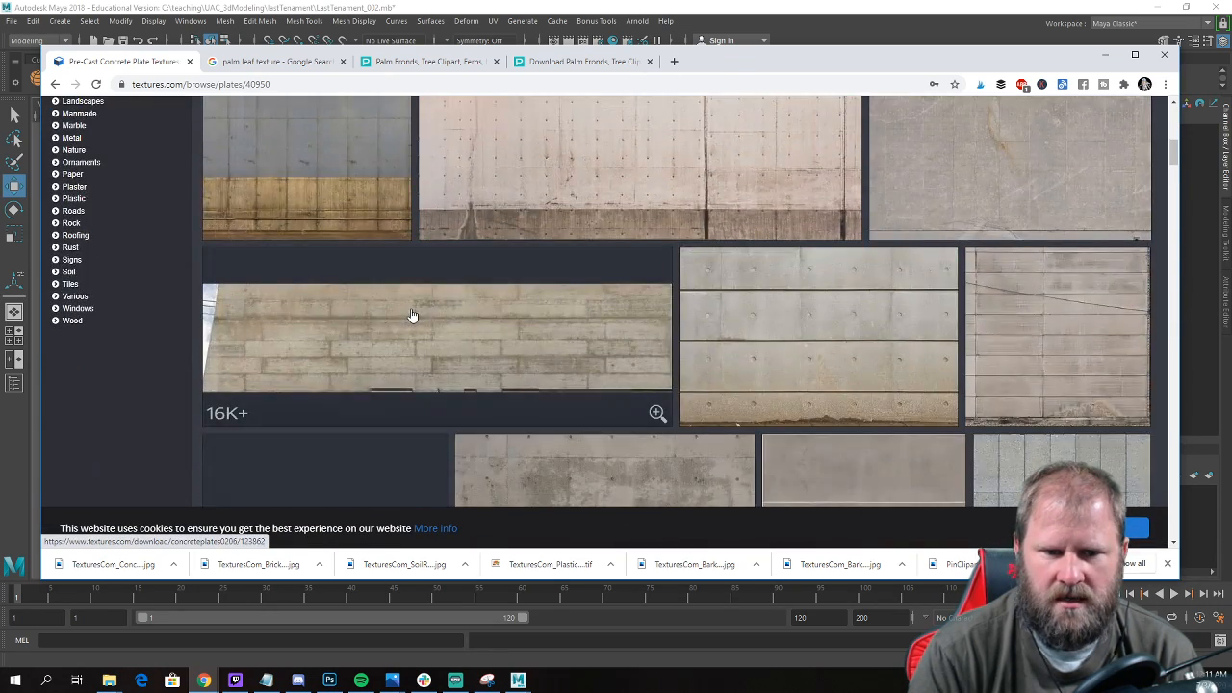
scroll(416, 313, up, 5)
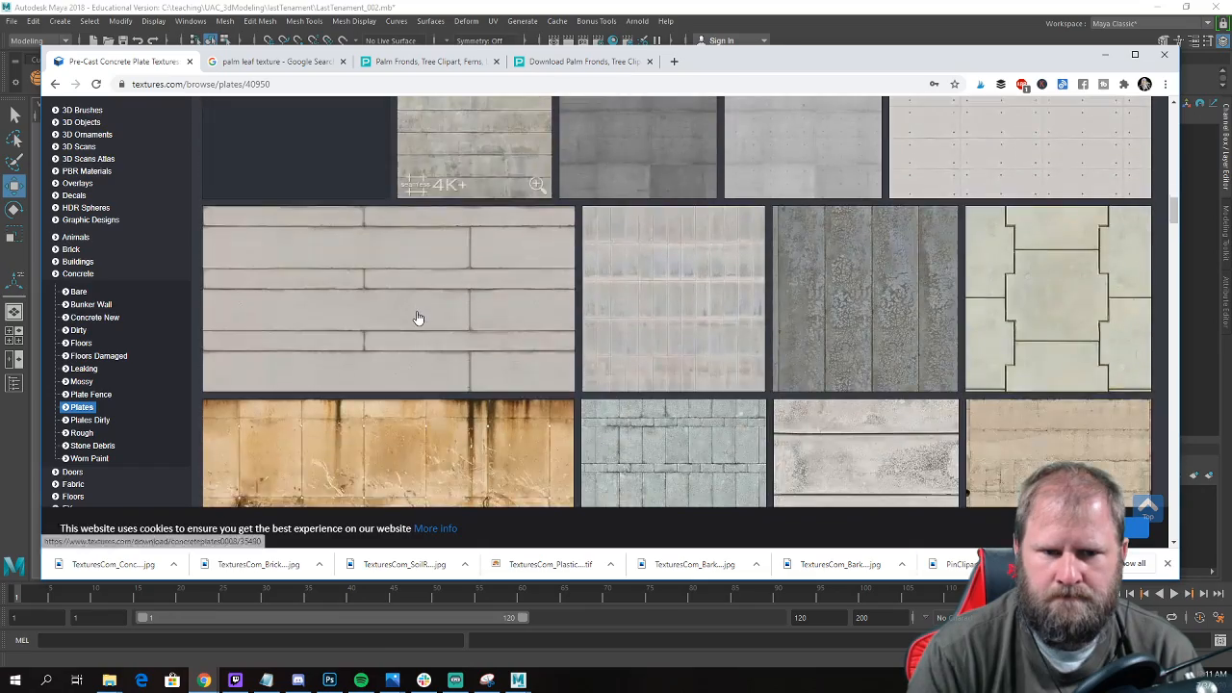
scroll(418, 318, down, 6)
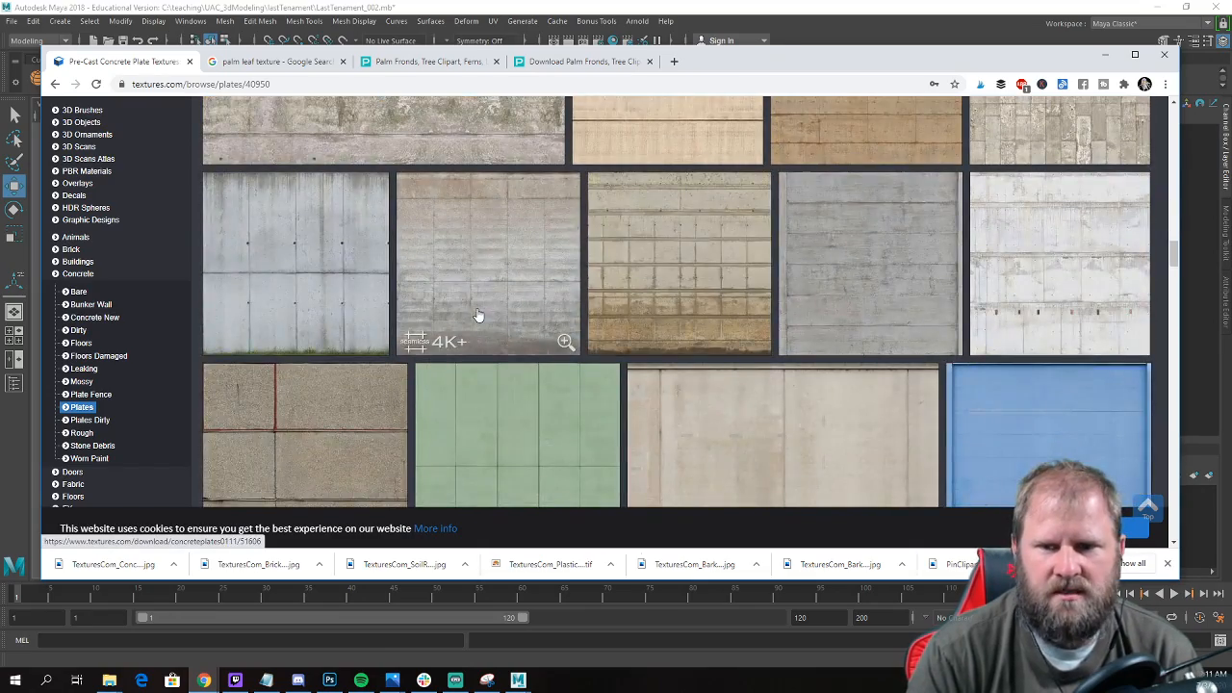
scroll(491, 308, down, 4)
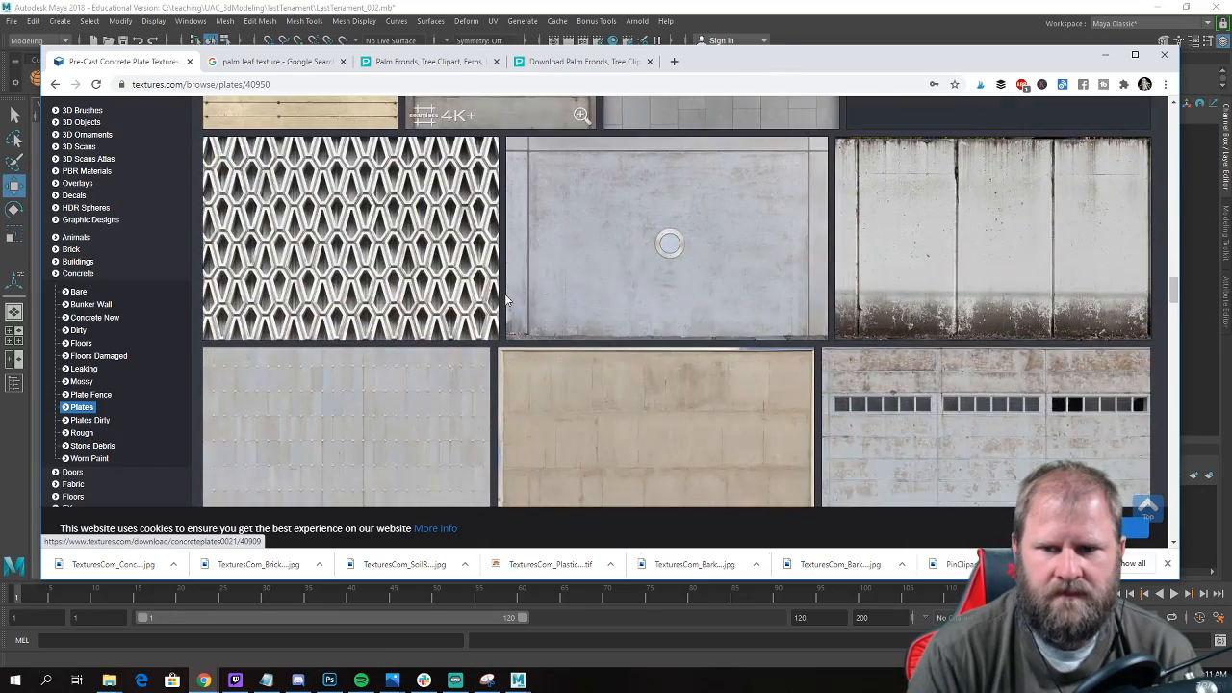
scroll(317, 221, up, 2)
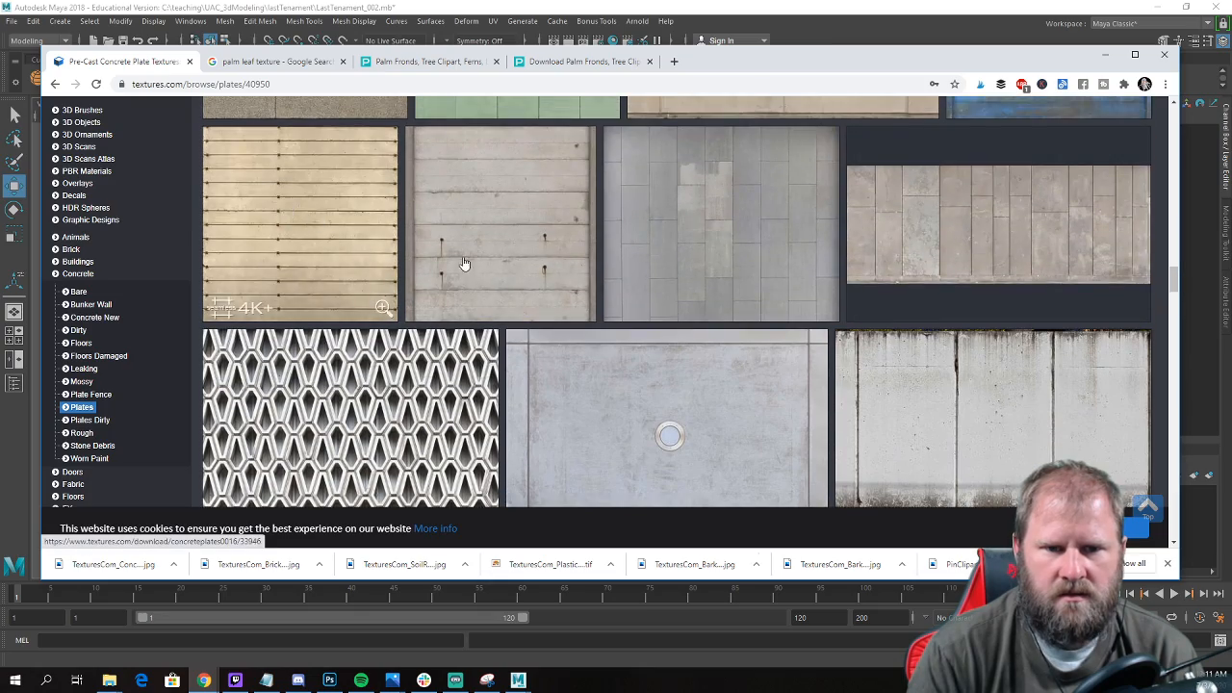
scroll(651, 310, down, 3)
scroll(651, 310, down, 5)
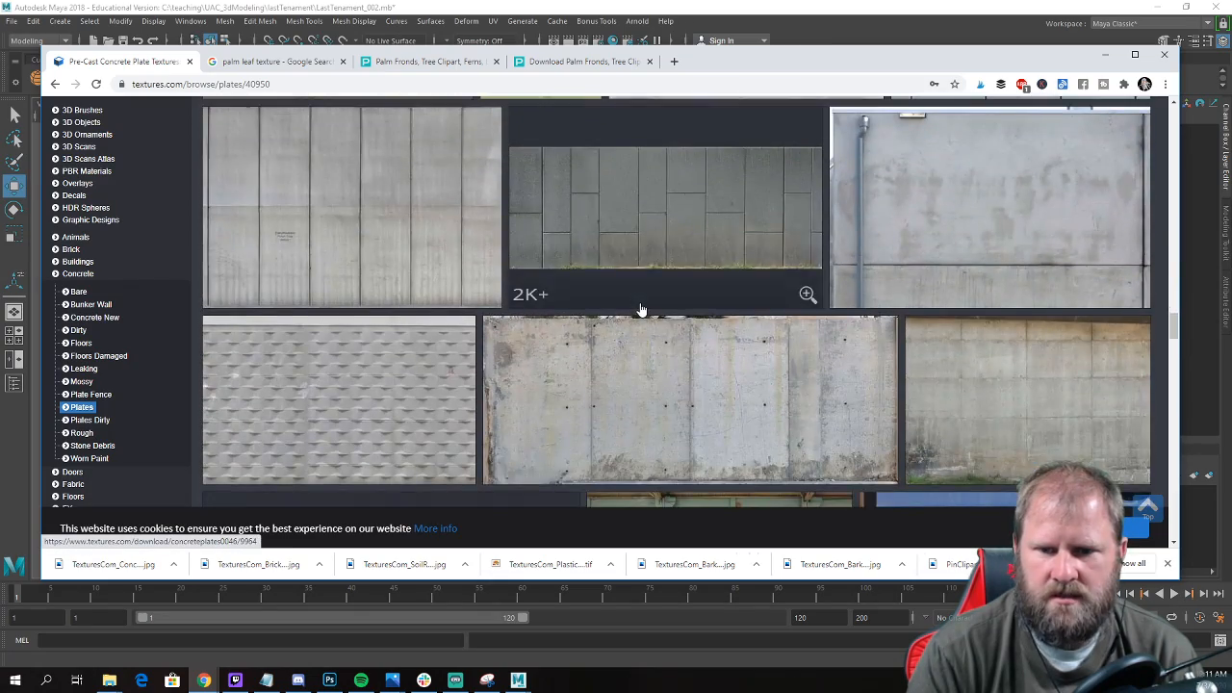
scroll(644, 310, down, 4)
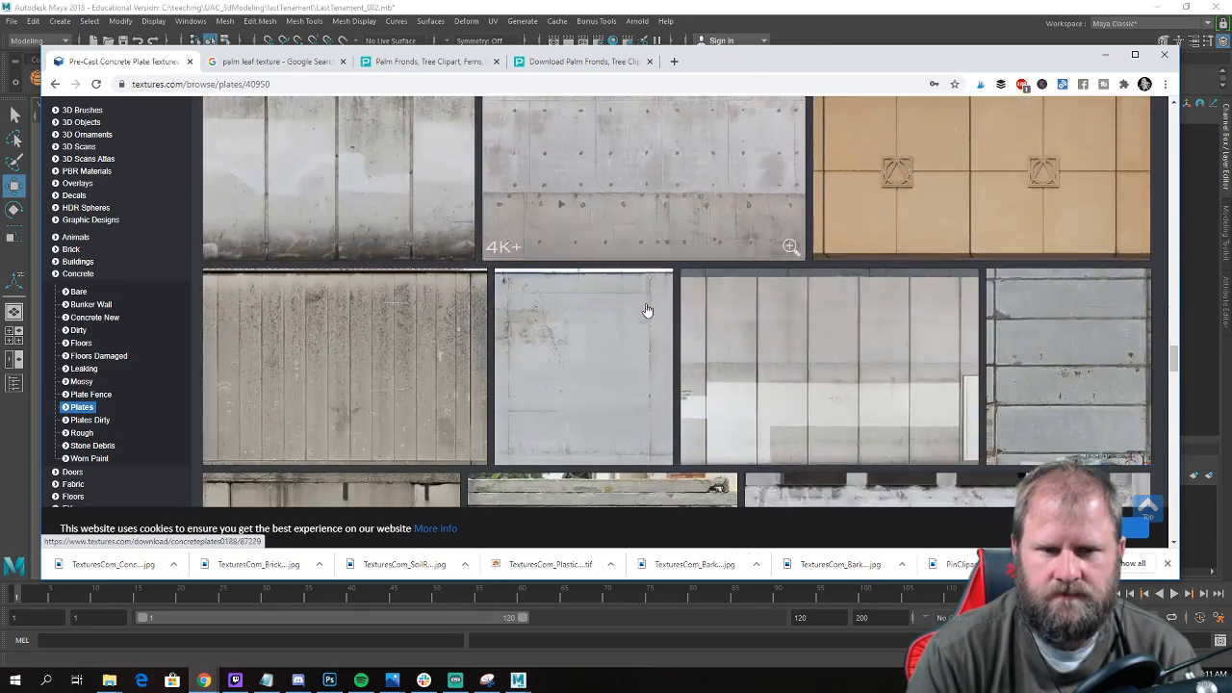
scroll(647, 310, down, 3)
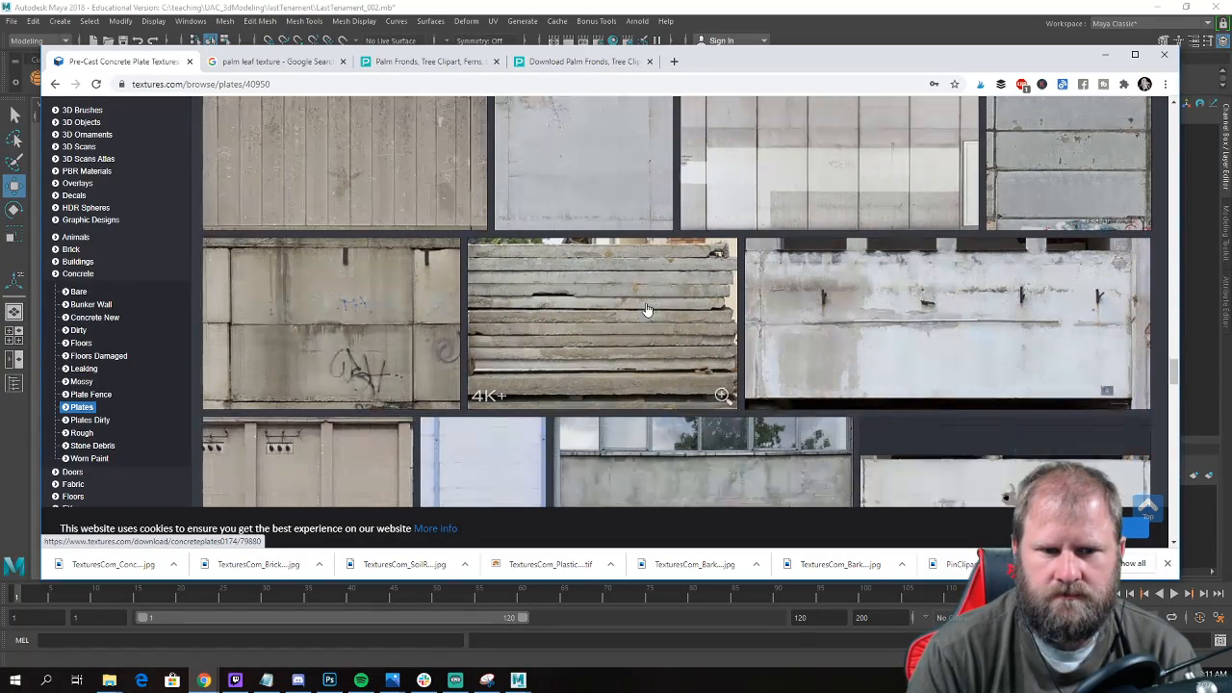
scroll(647, 310, down, 4)
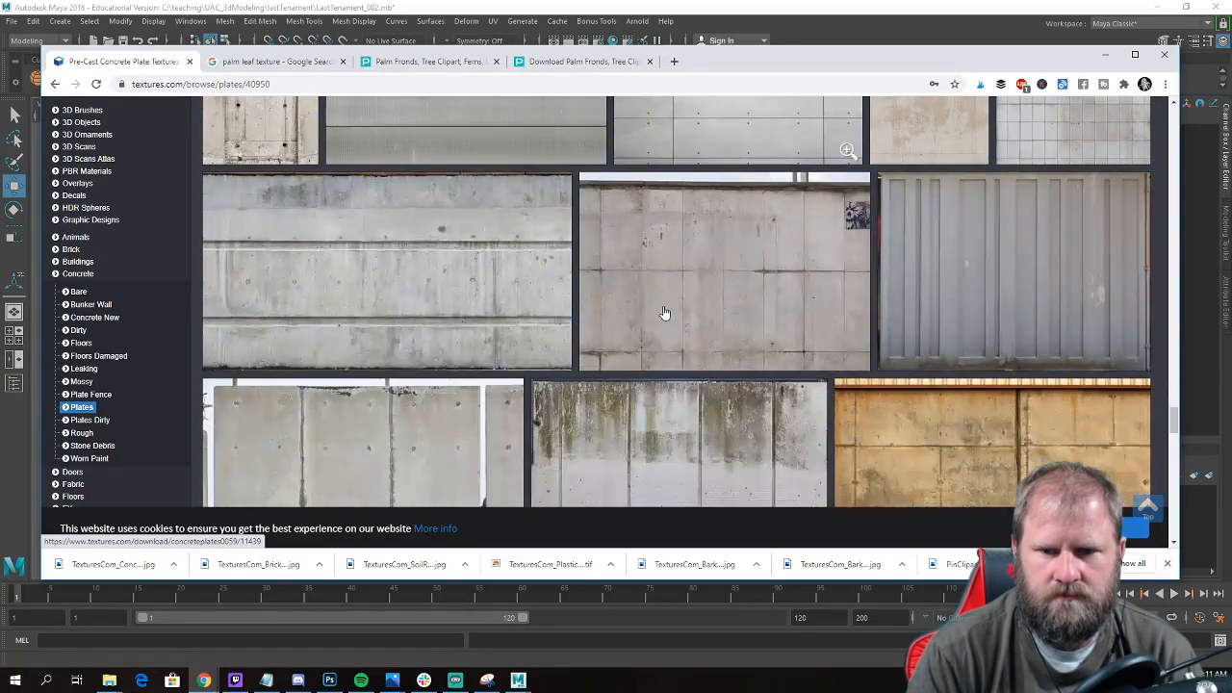
scroll(665, 313, down, 8)
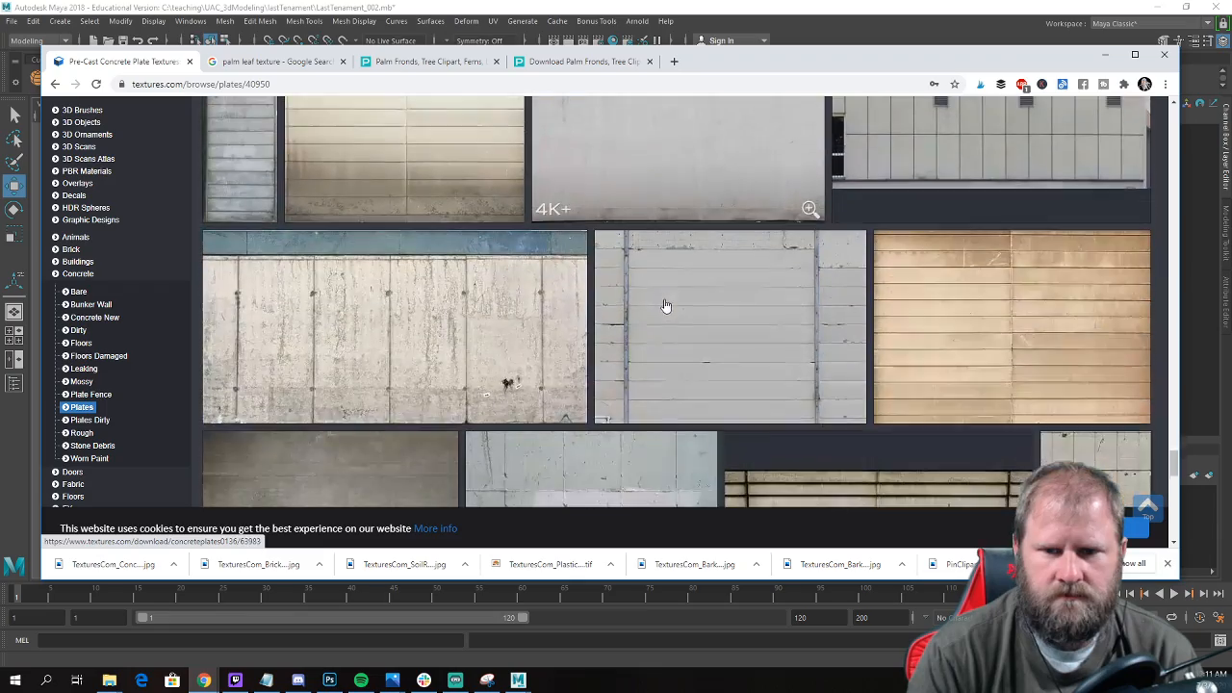
scroll(664, 306, down, 10)
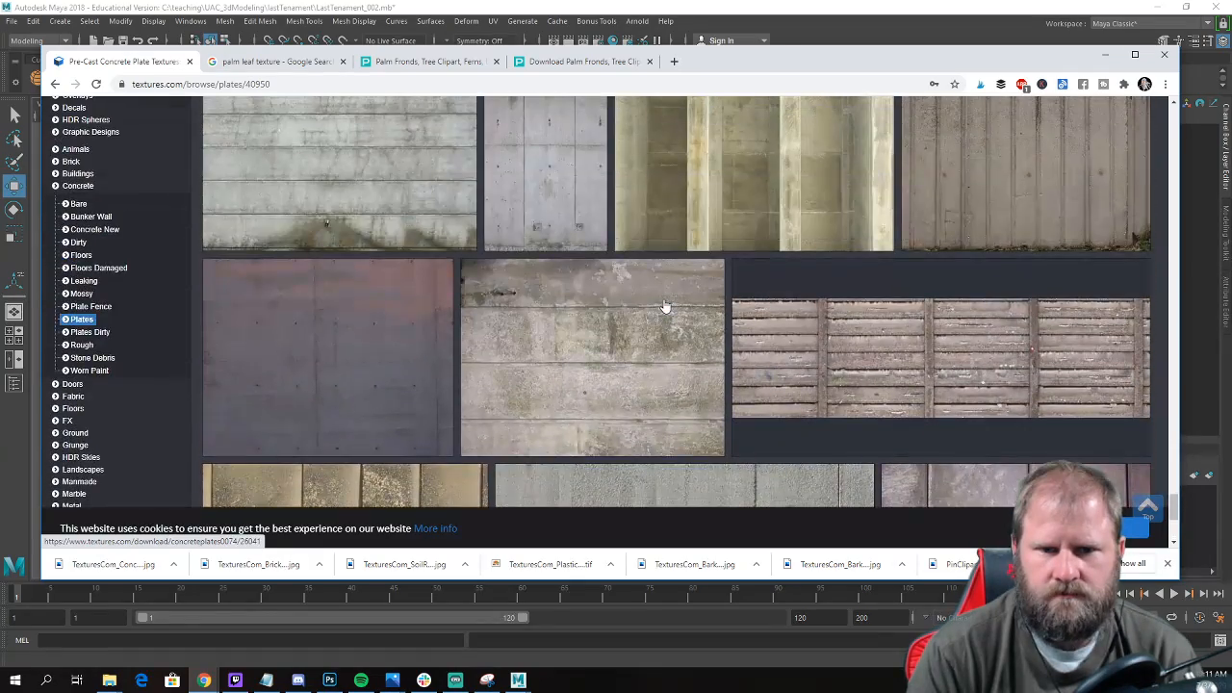
mouse_move(665, 307)
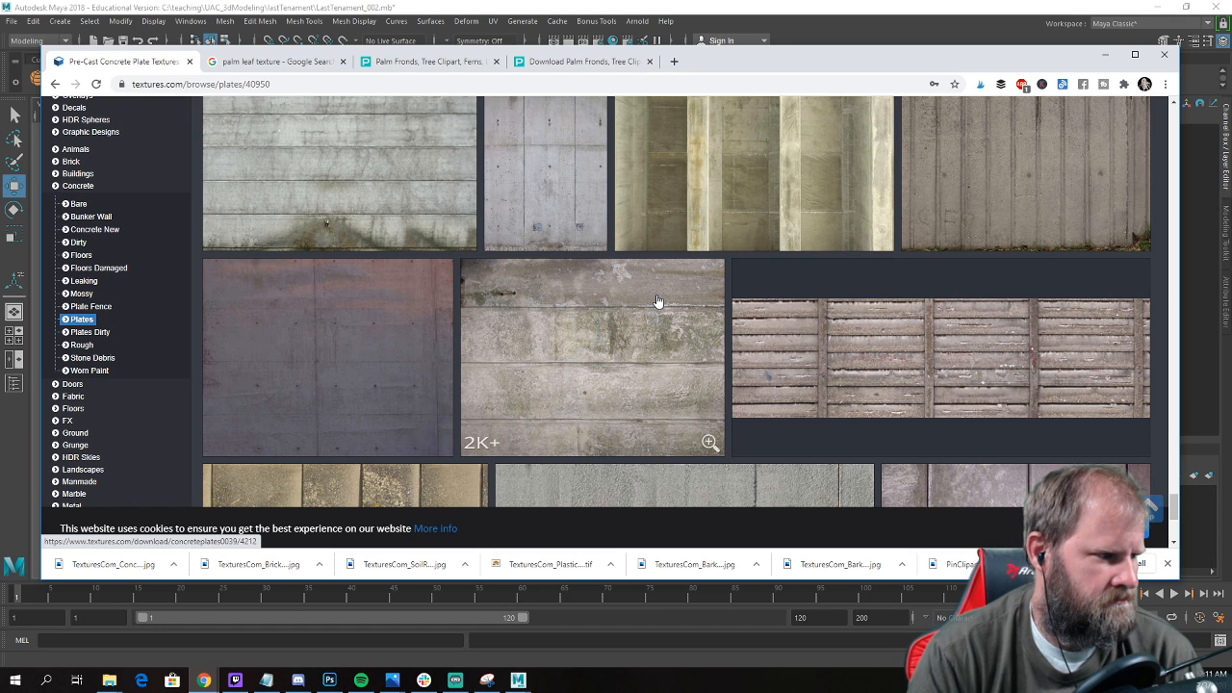
scroll(657, 292, down, 3)
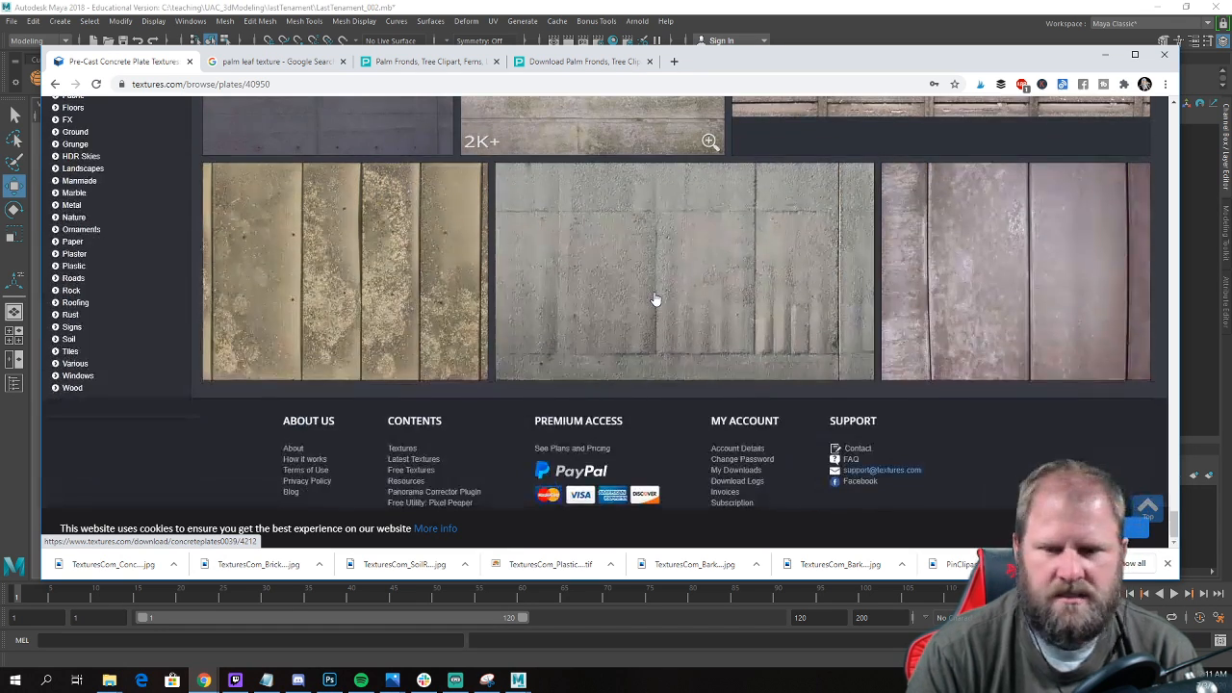
scroll(729, 333, up, 4)
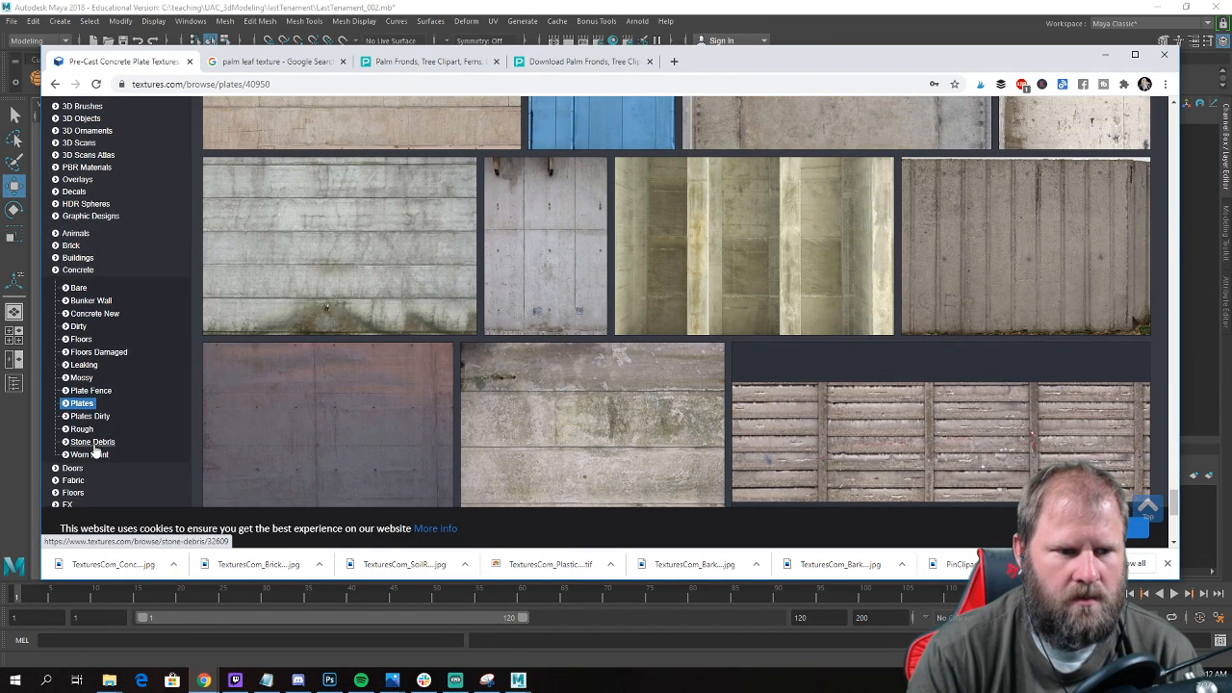
Open the Plates Dirty concrete category and browse its textures for vertical ribbed panels.
click(89, 420)
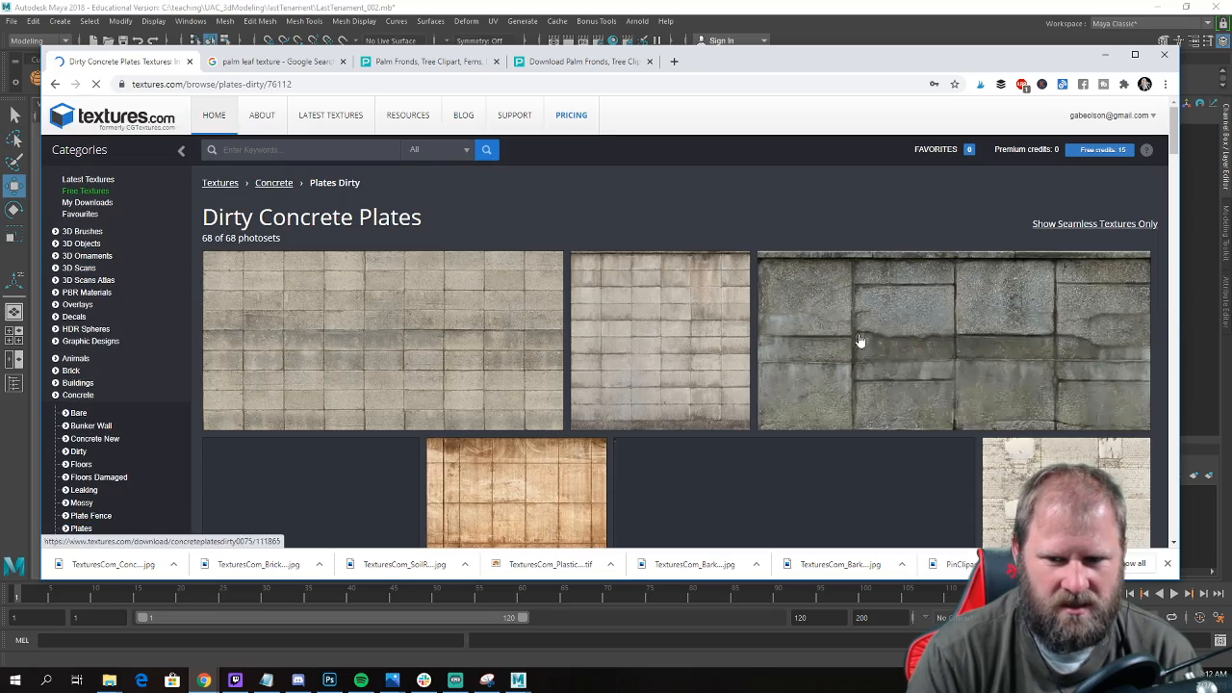
scroll(786, 301, down, 3)
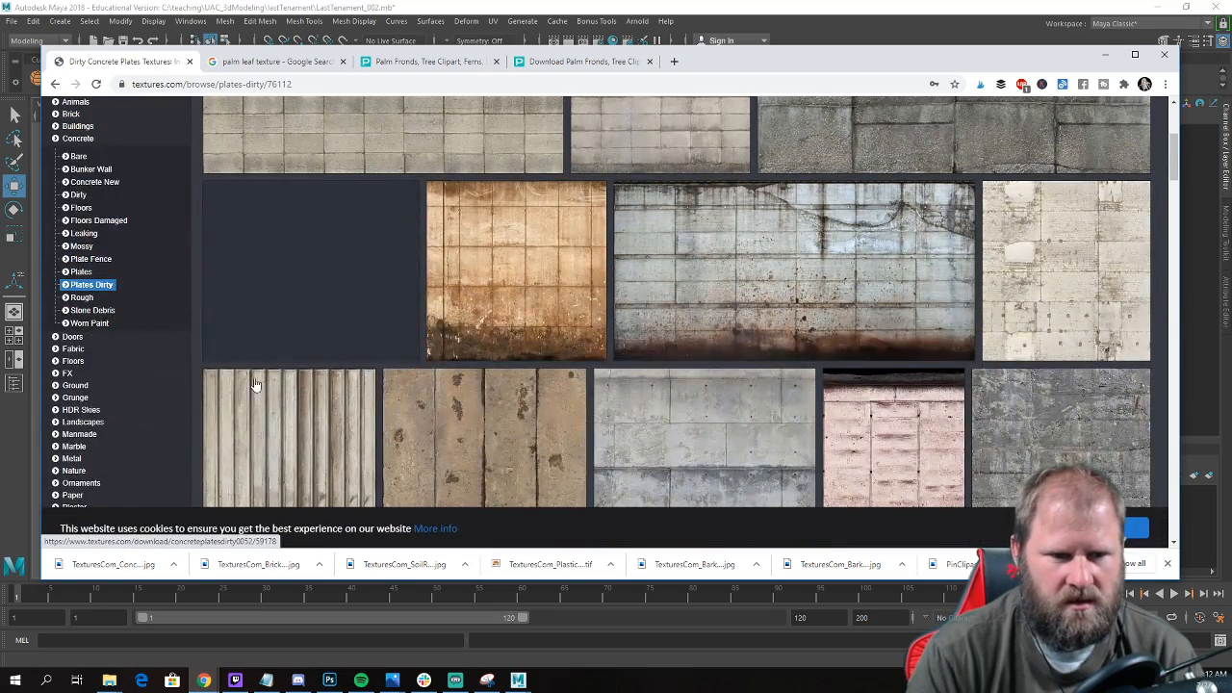
scroll(341, 333, down, 2)
scroll(357, 295, down, 2)
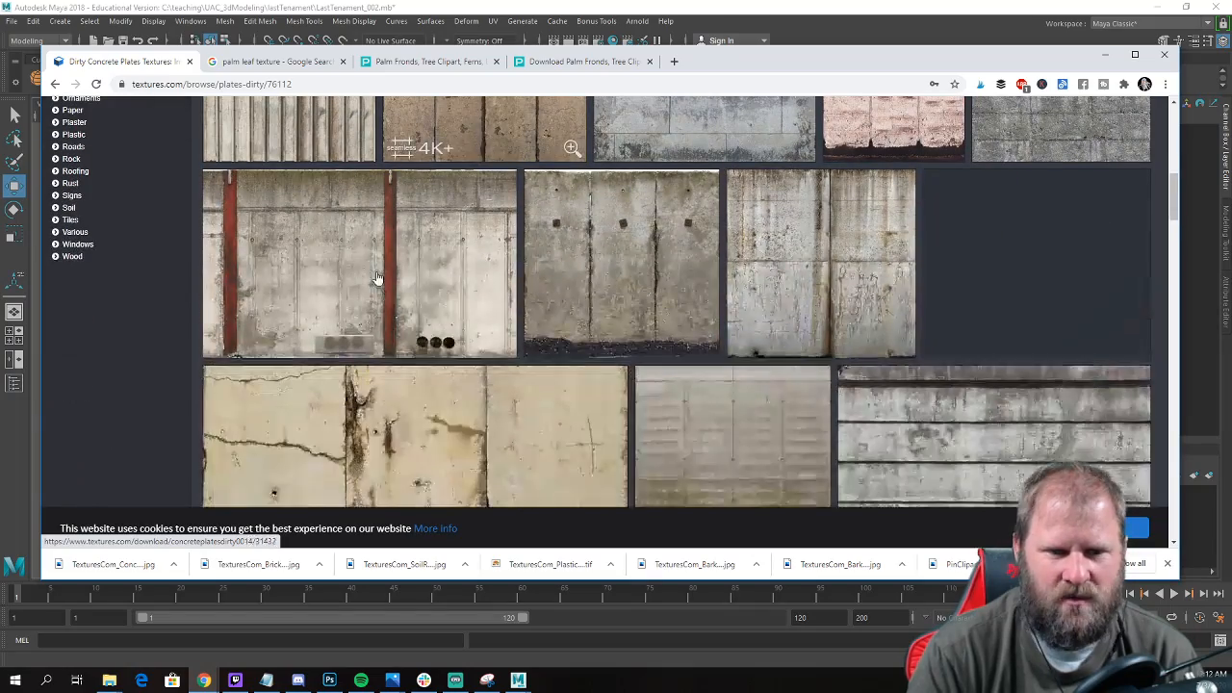
scroll(395, 236, up, 1)
scroll(403, 241, up, 1)
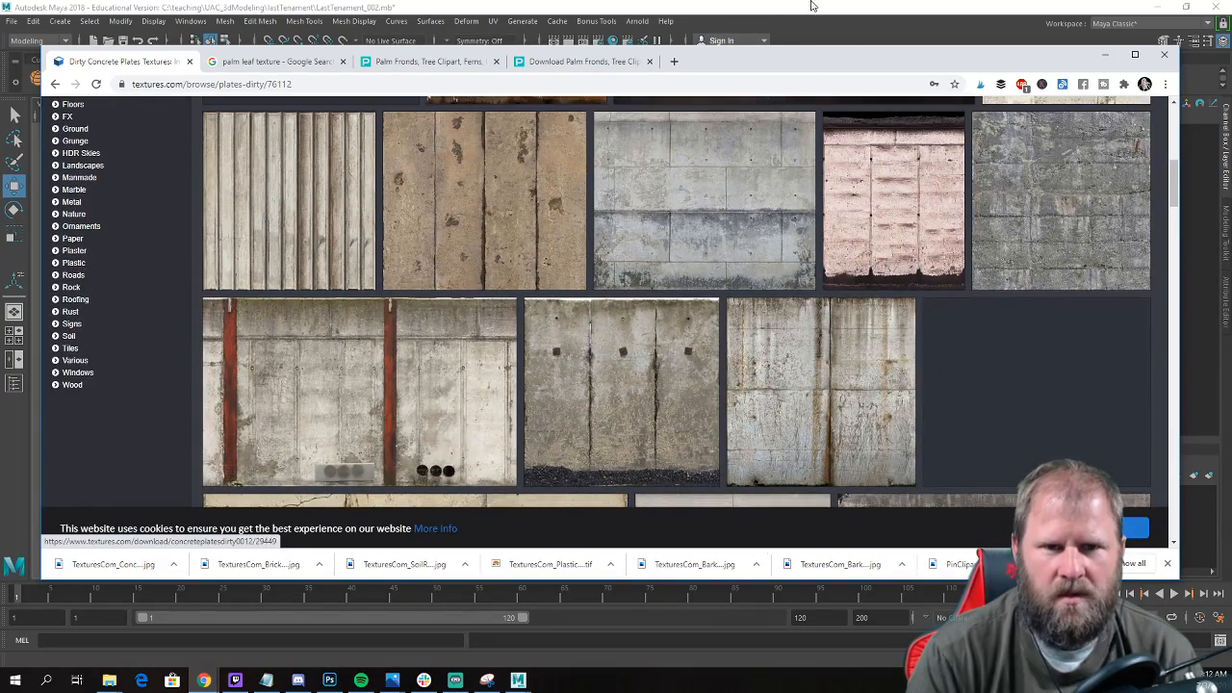
Switch to Maya and examine the ribbed ground-floor siding in the reference photo beside the building model.
click(867, 14)
alt+drag(823, 203, 744, 248)
alt+right_drag(743, 248, 845, 318)
alt+middle_drag(845, 318, 729, 300)
alt+right_drag(729, 299, 819, 360)
alt+drag(819, 360, 729, 311)
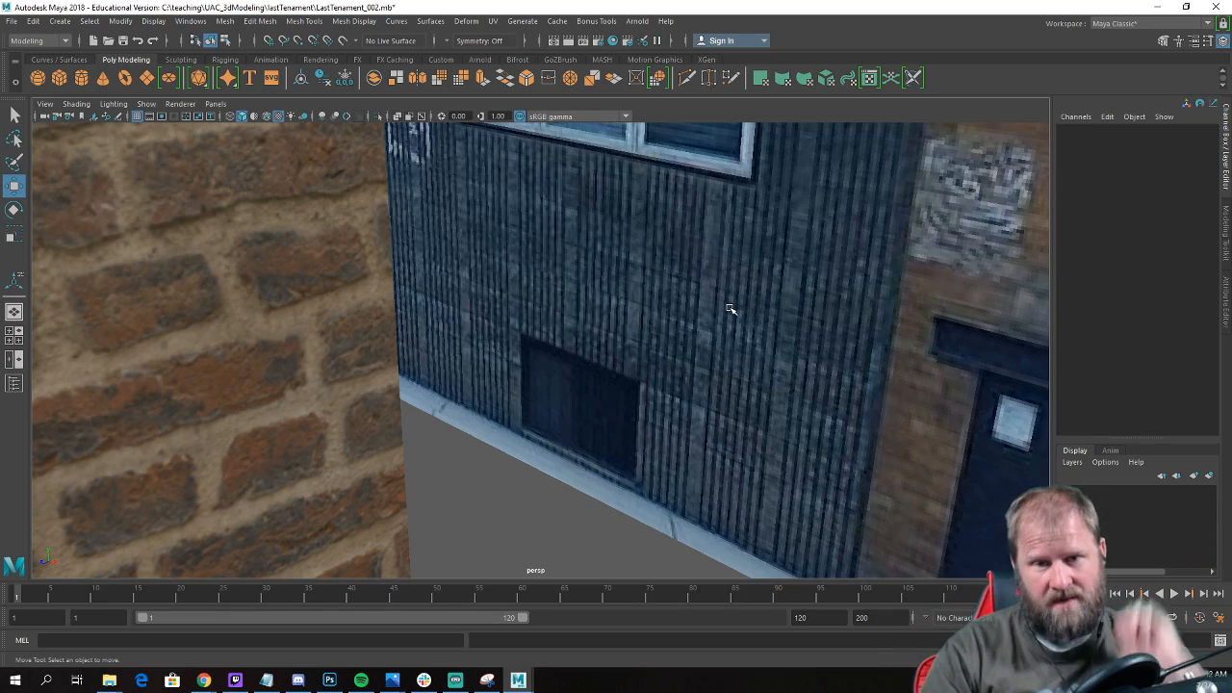
scroll(730, 308, down, 10)
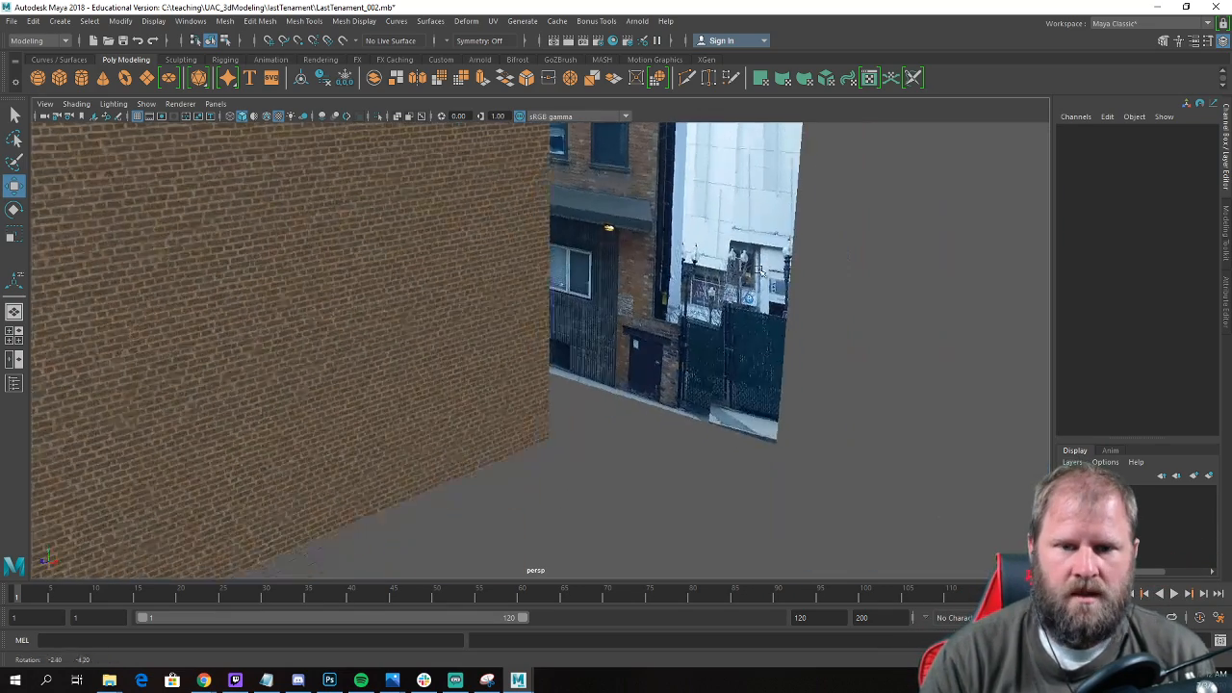
scroll(764, 279, down, 3)
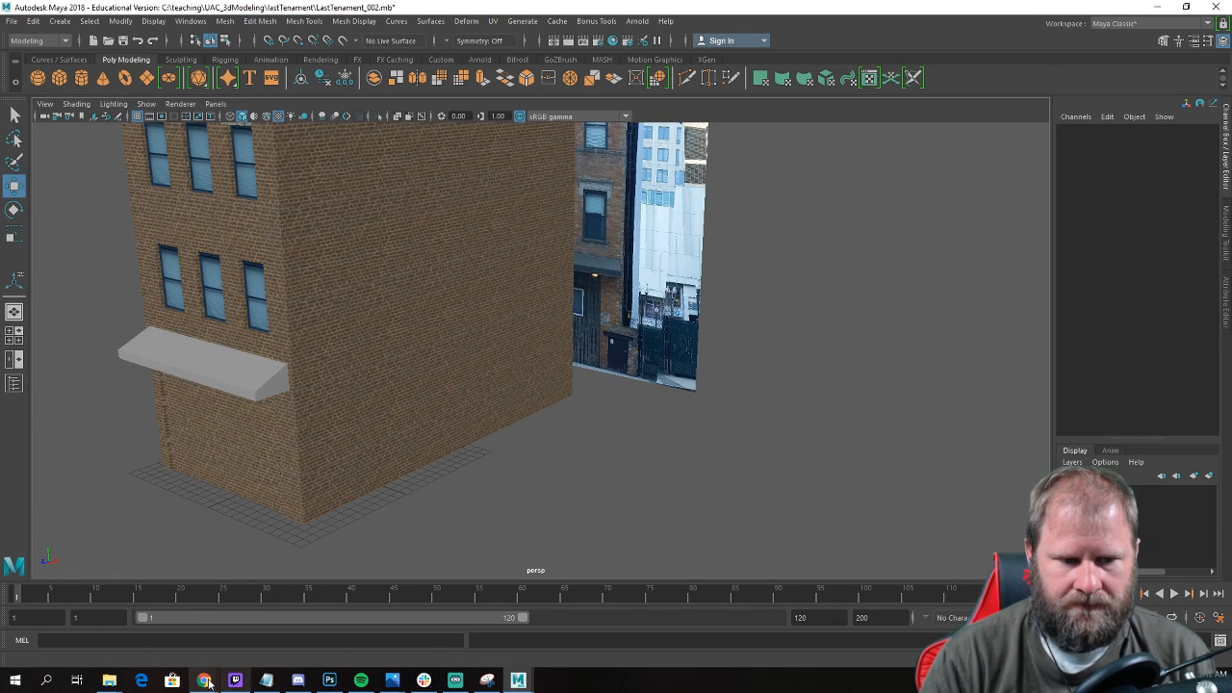
Return to Chrome and open the vertically ribbed ConcretePlatesDirty0052 texture from the Plates Dirty category.
mouse_move(210, 682)
click(273, 633)
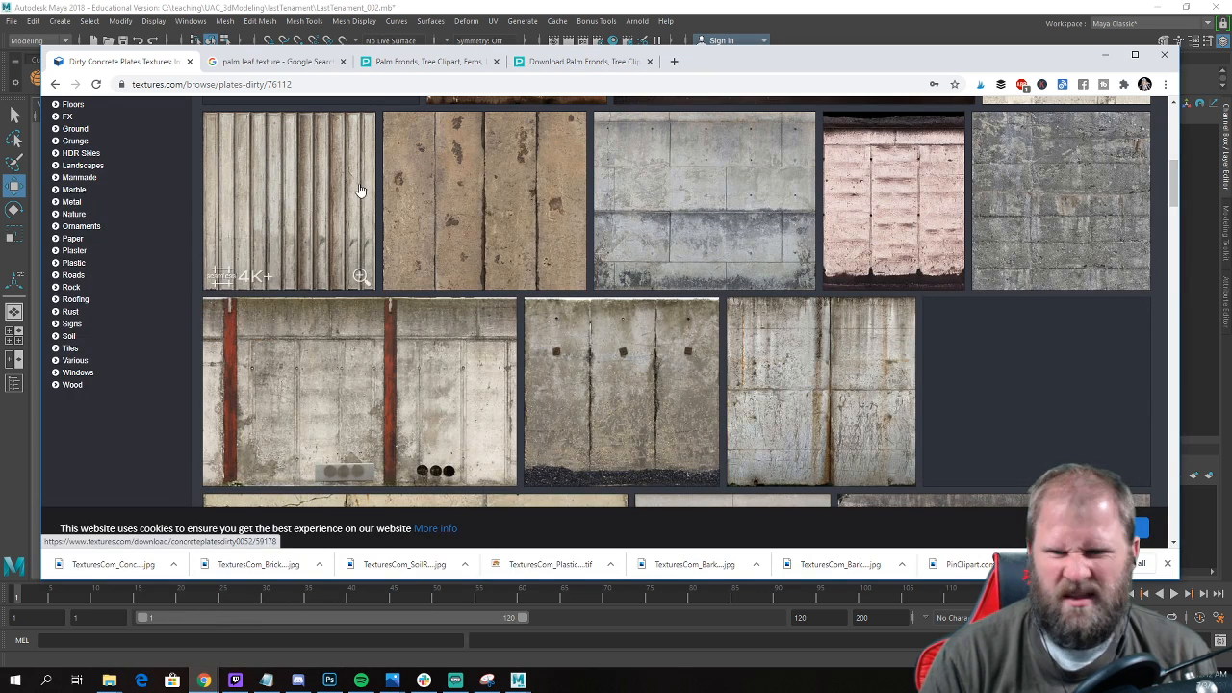
scroll(387, 198, up, 2)
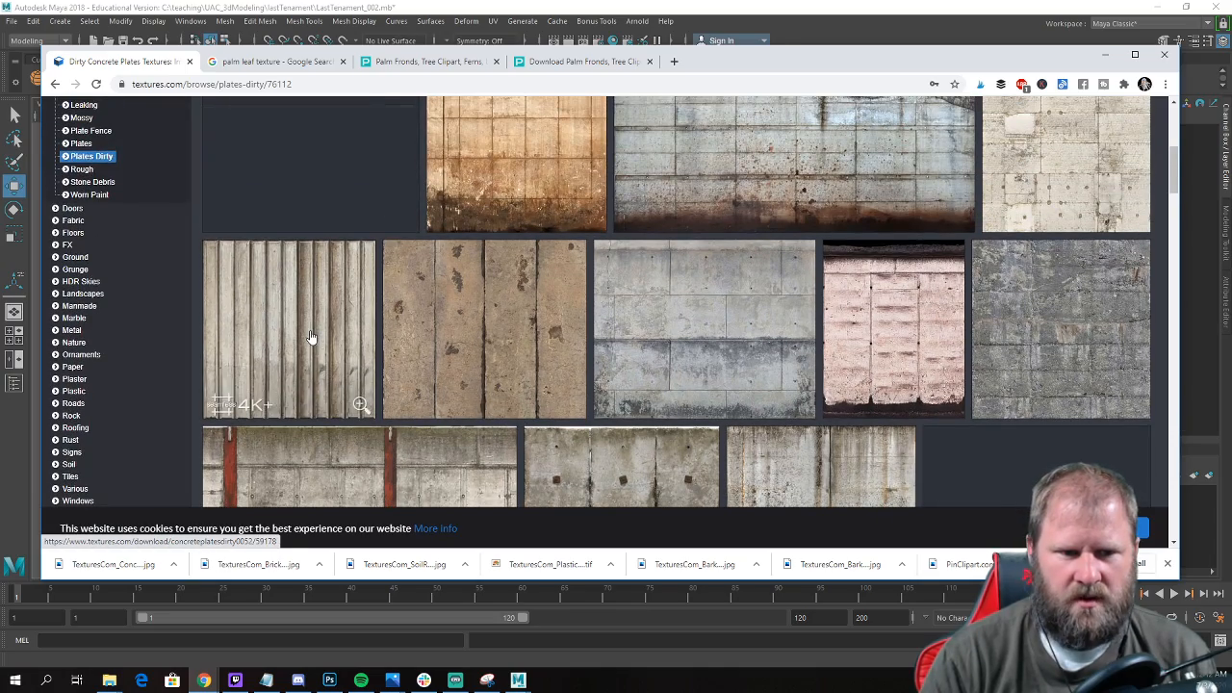
scroll(294, 280, up, 2)
scroll(295, 280, down, 4)
scroll(269, 250, up, 1)
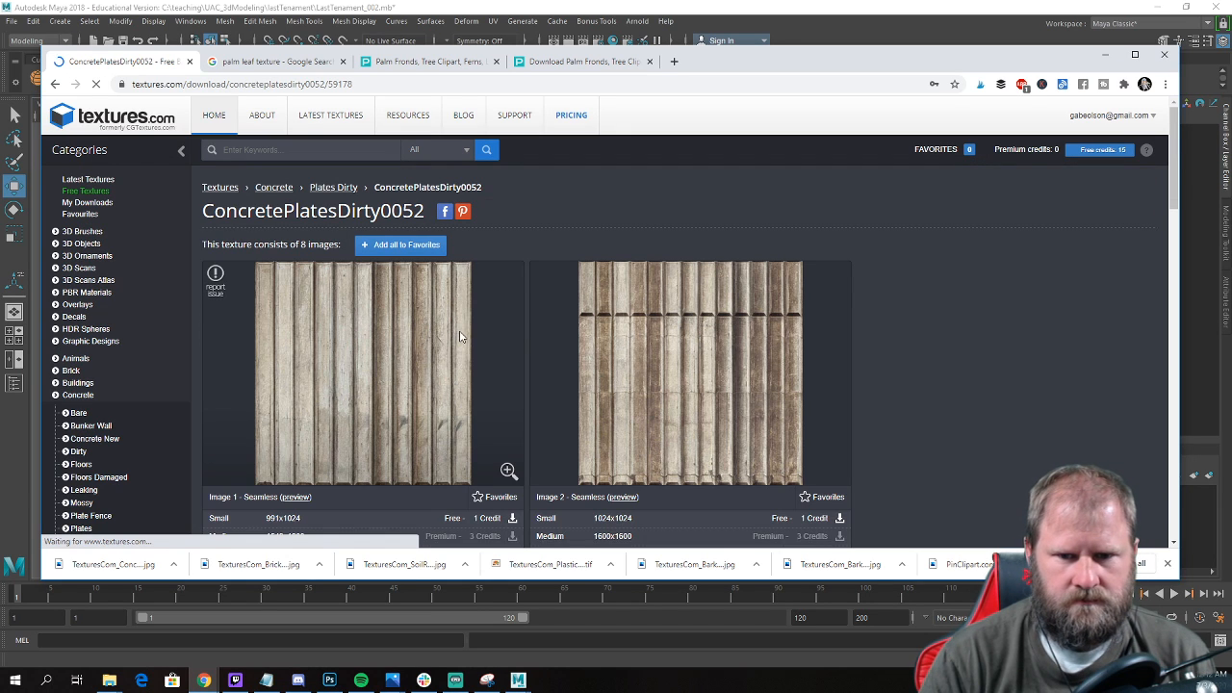
Download the free small 991x1024 version of Image 1, the seamless ribbed concrete texture.
scroll(443, 338, down, 2)
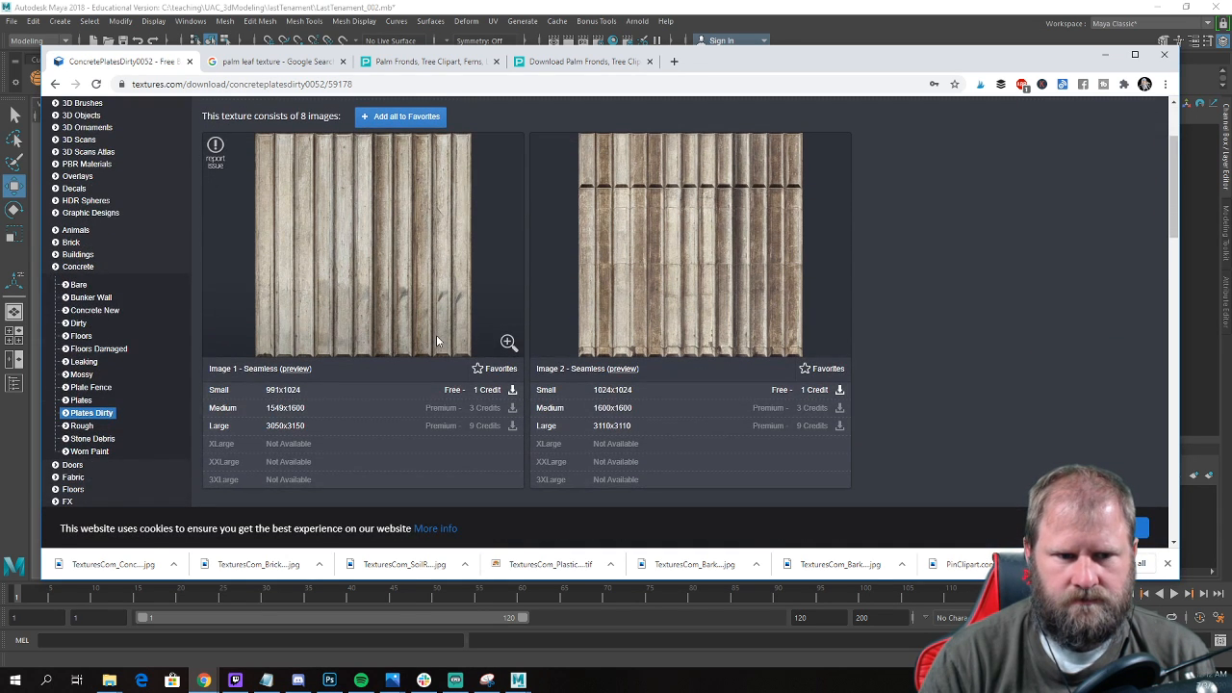
scroll(436, 339, up, 1)
scroll(434, 343, down, 2)
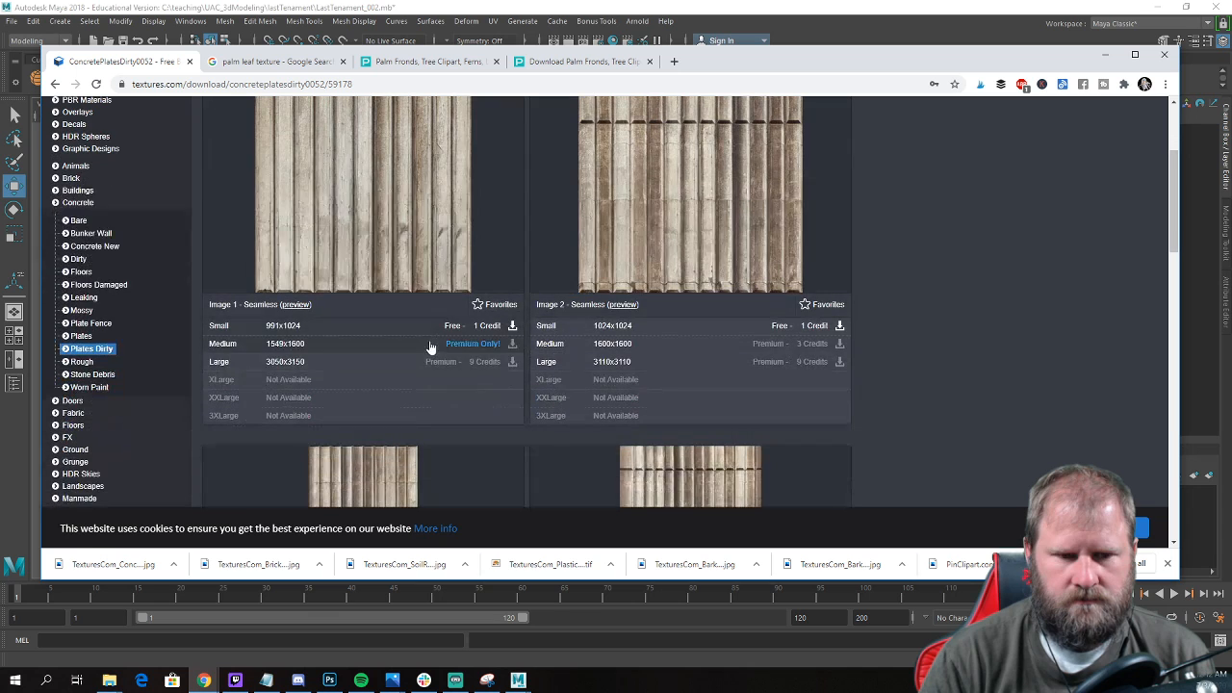
click(511, 325)
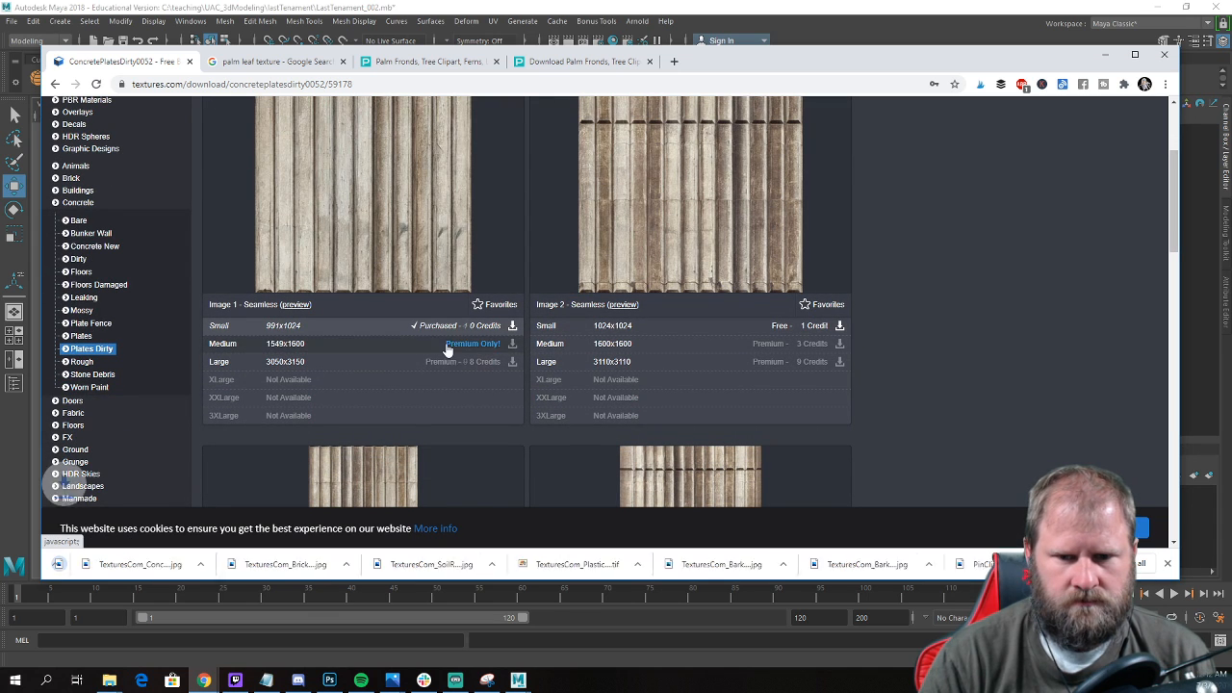
scroll(942, 207, down, 3)
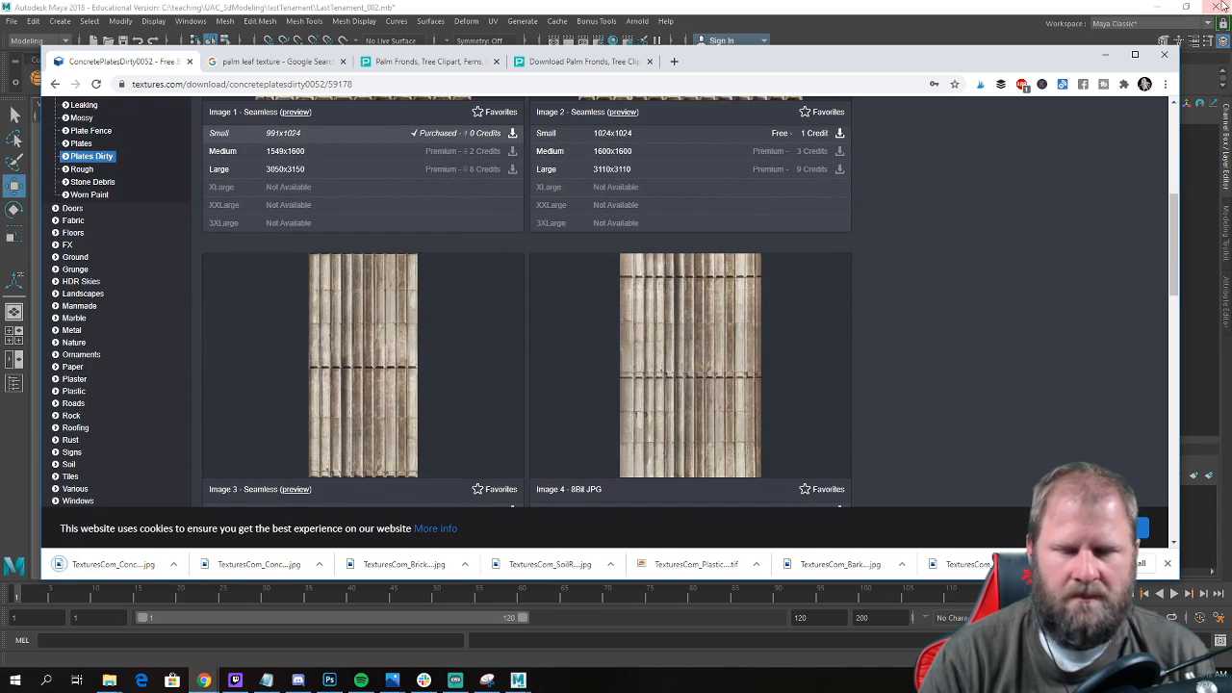
scroll(993, 172, up, 2)
Minimize Chrome to return to Maya and bring up the open File Explorer folder windows.
click(1106, 57)
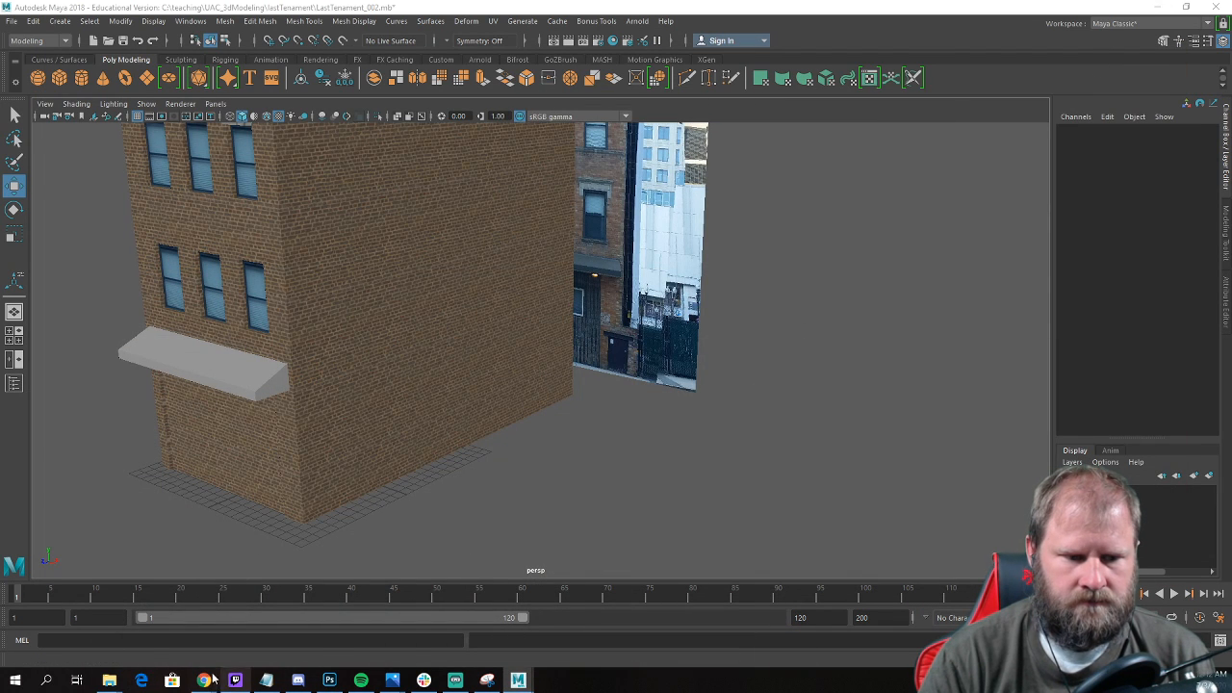
mouse_move(109, 681)
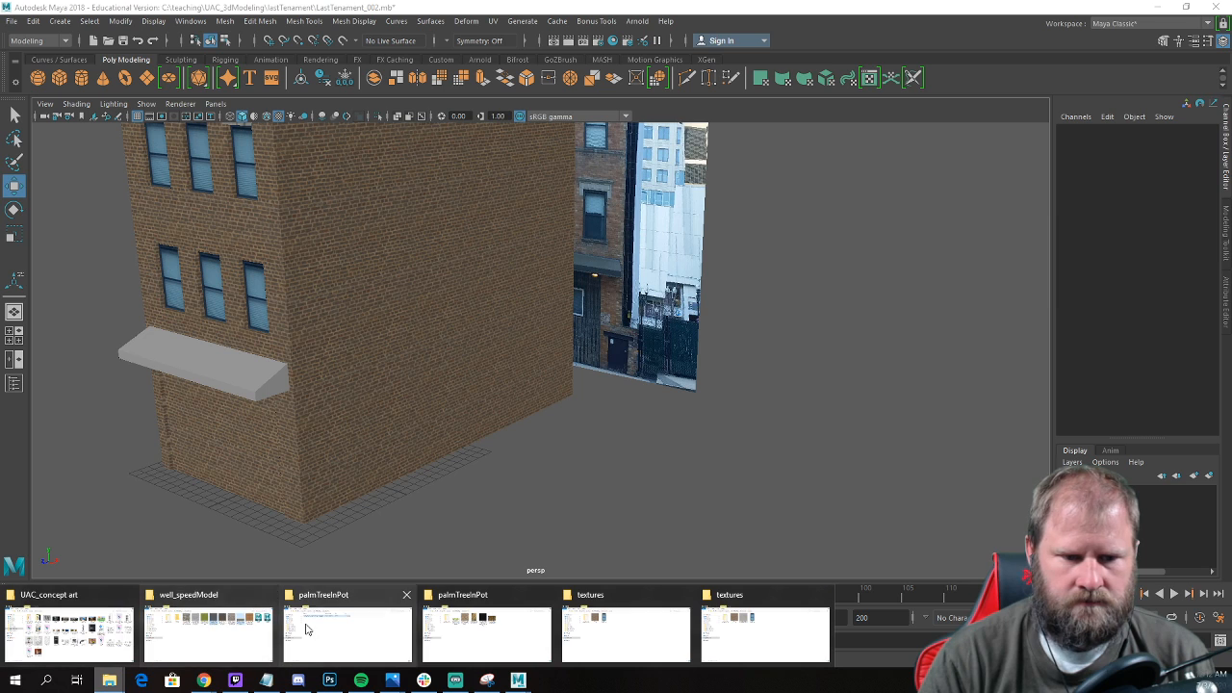
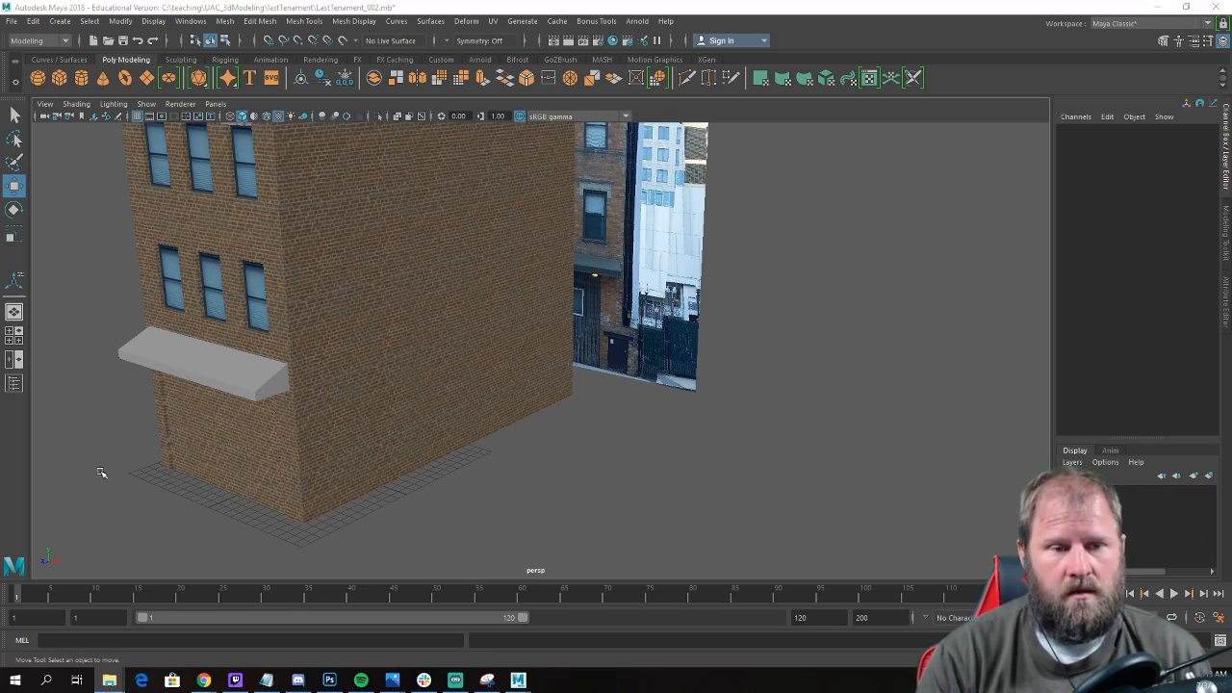
Open Hypershade, create a Blinn material and load concrete_plates_A.jpg as its color texture.
scroll(682, 453, down, 4)
alt+drag(366, 372, 649, 394)
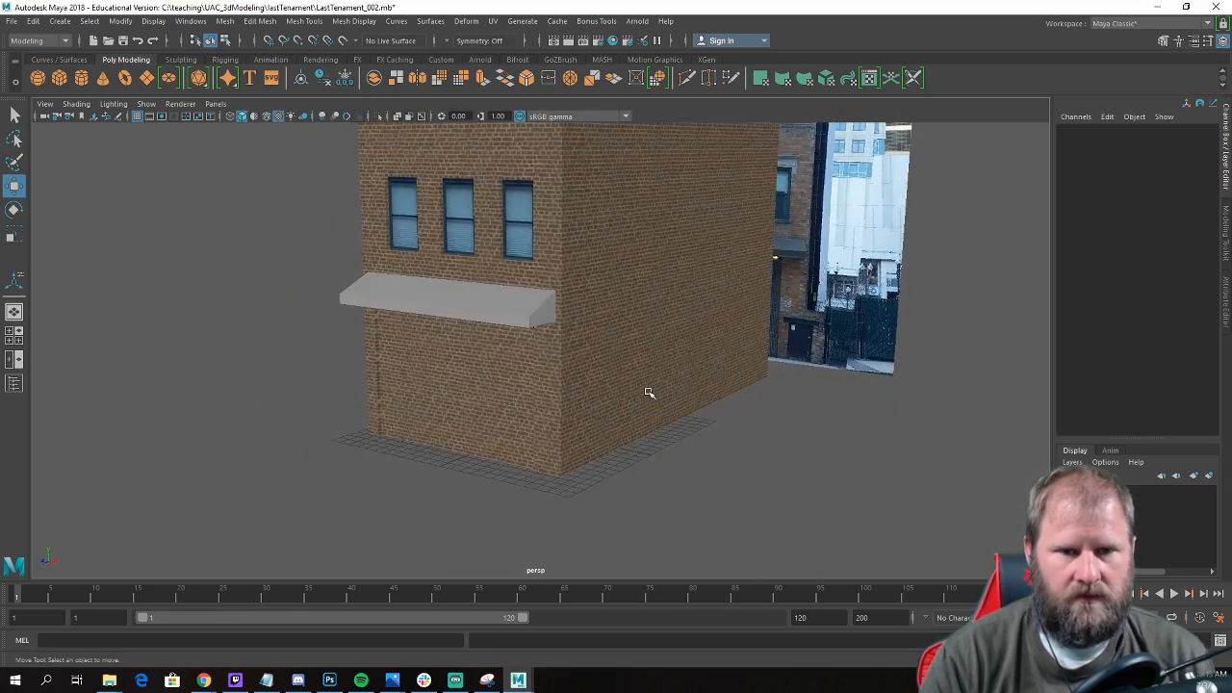
scroll(621, 399, up, 3)
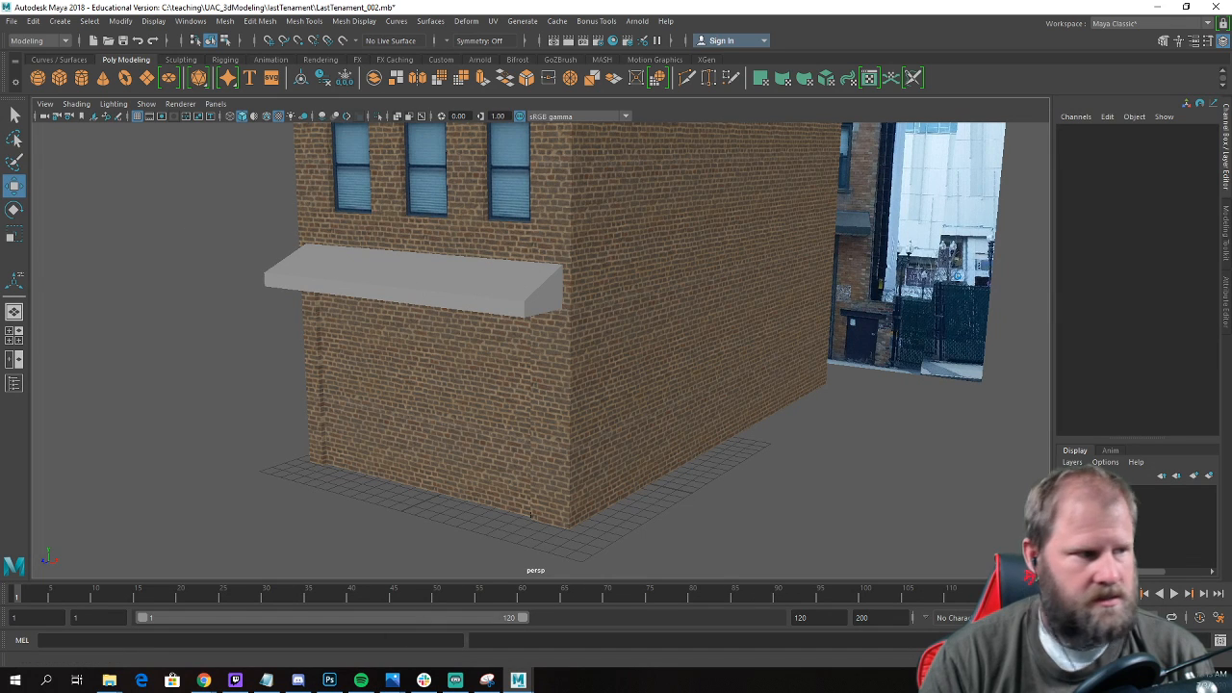
click(191, 21)
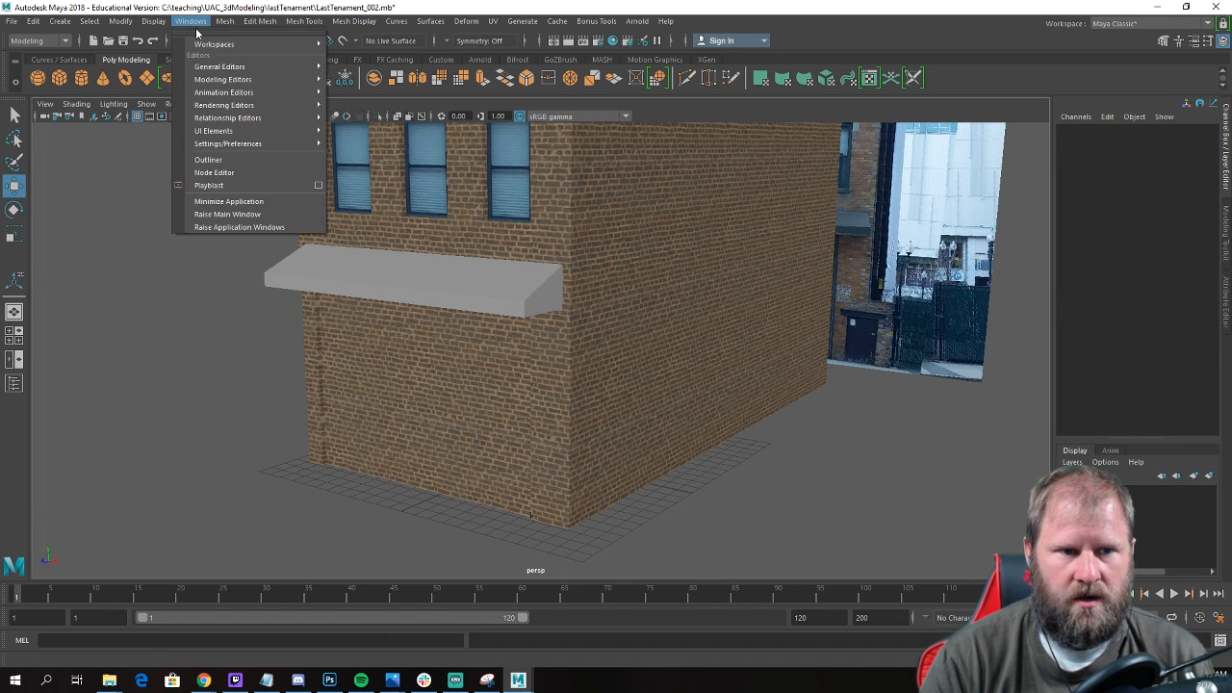
mouse_move(264, 104)
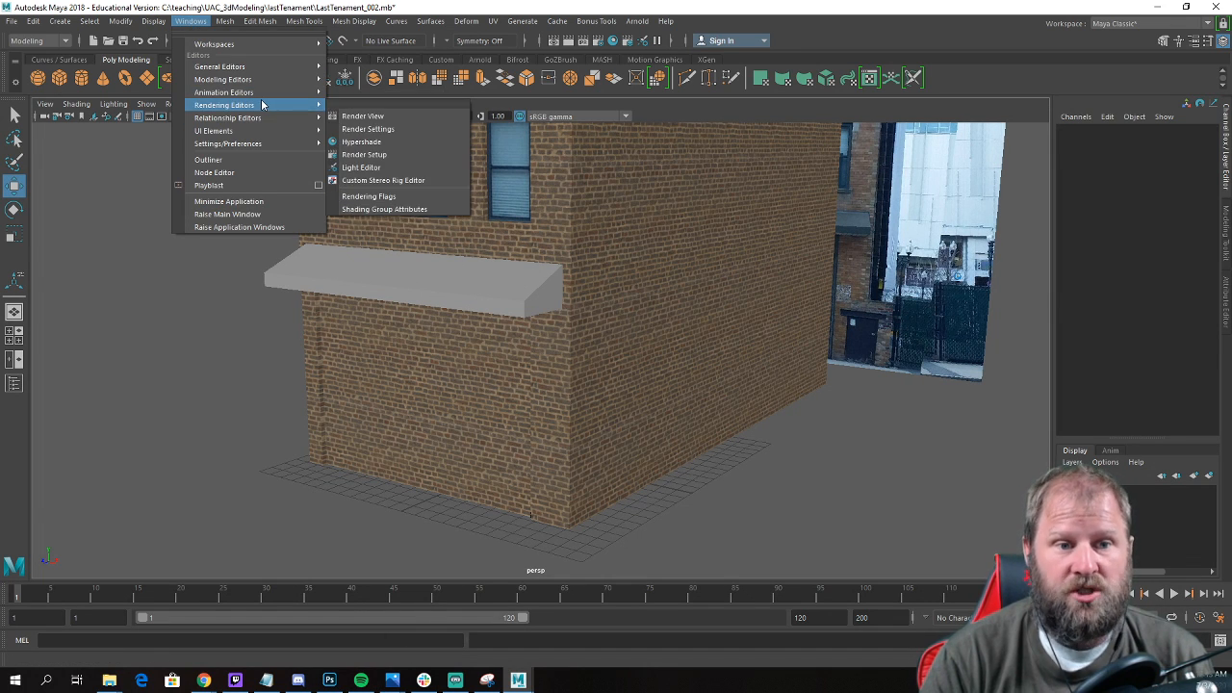
click(355, 142)
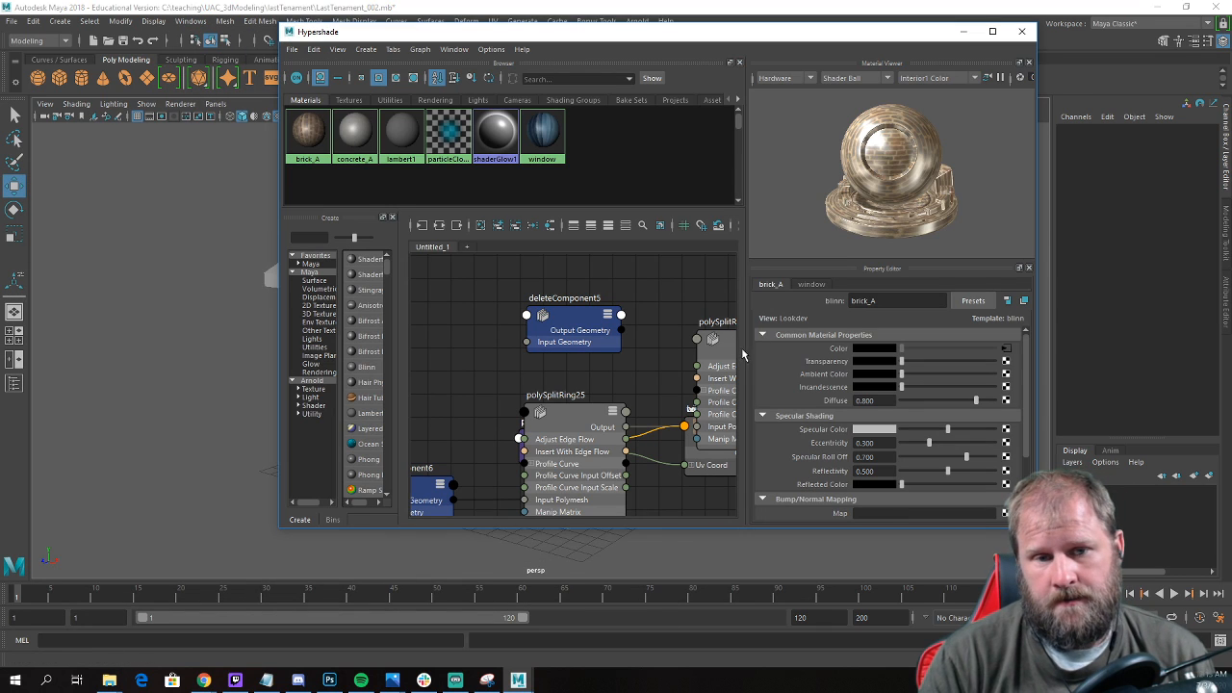
click(367, 369)
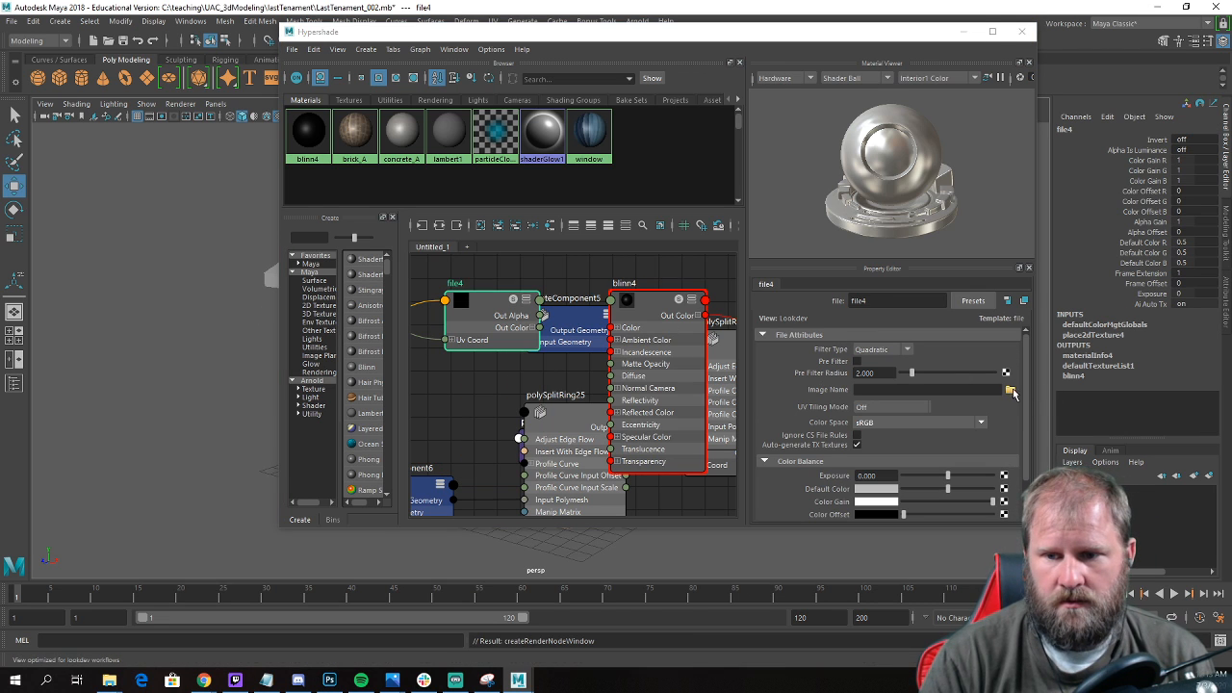
click(1010, 389)
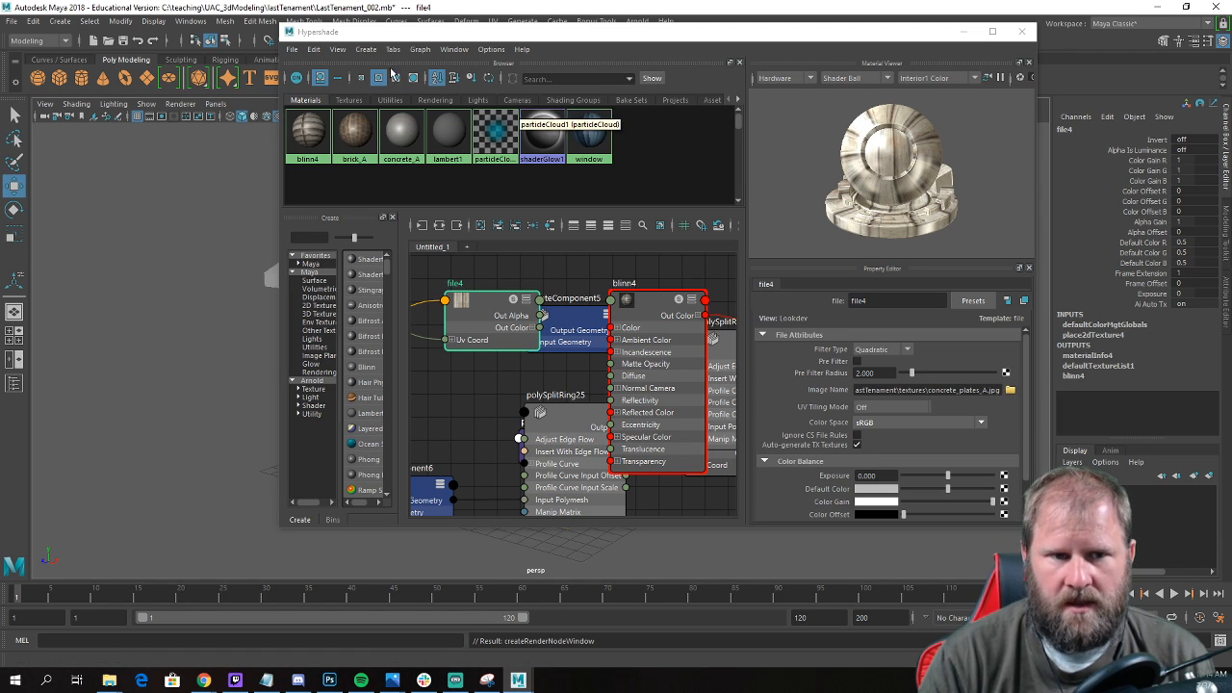
Rename the new Blinn material to concrete_plates_A.
click(306, 141)
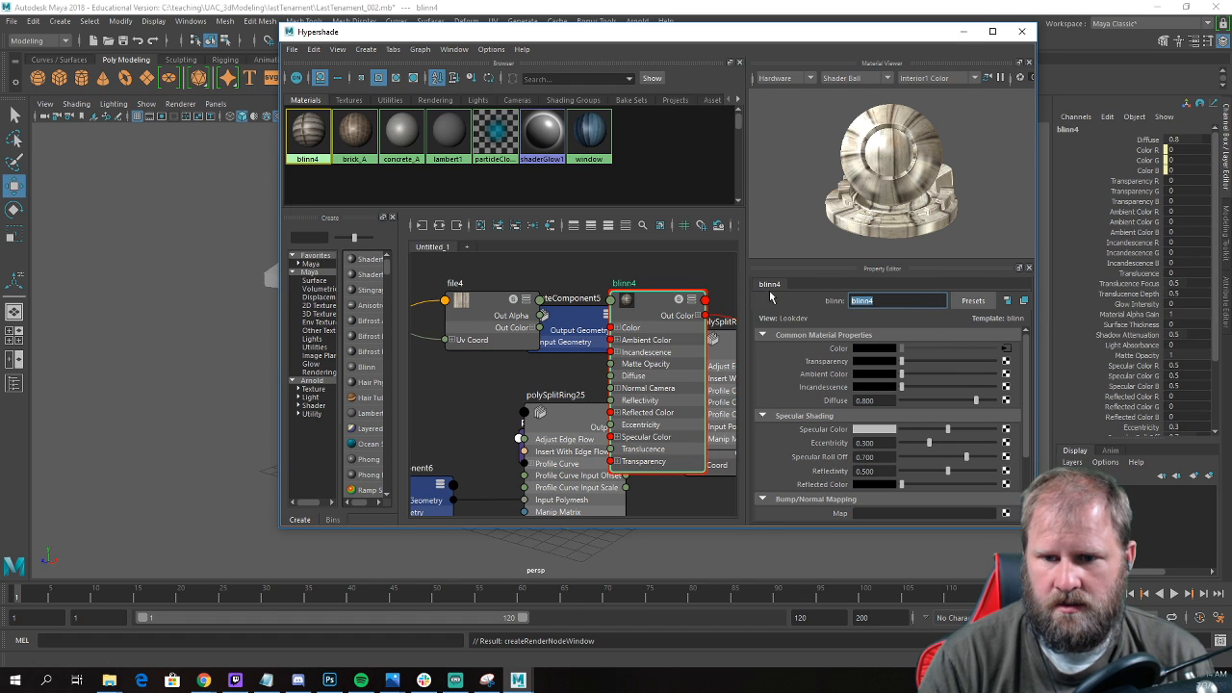
text(concrete_pla)
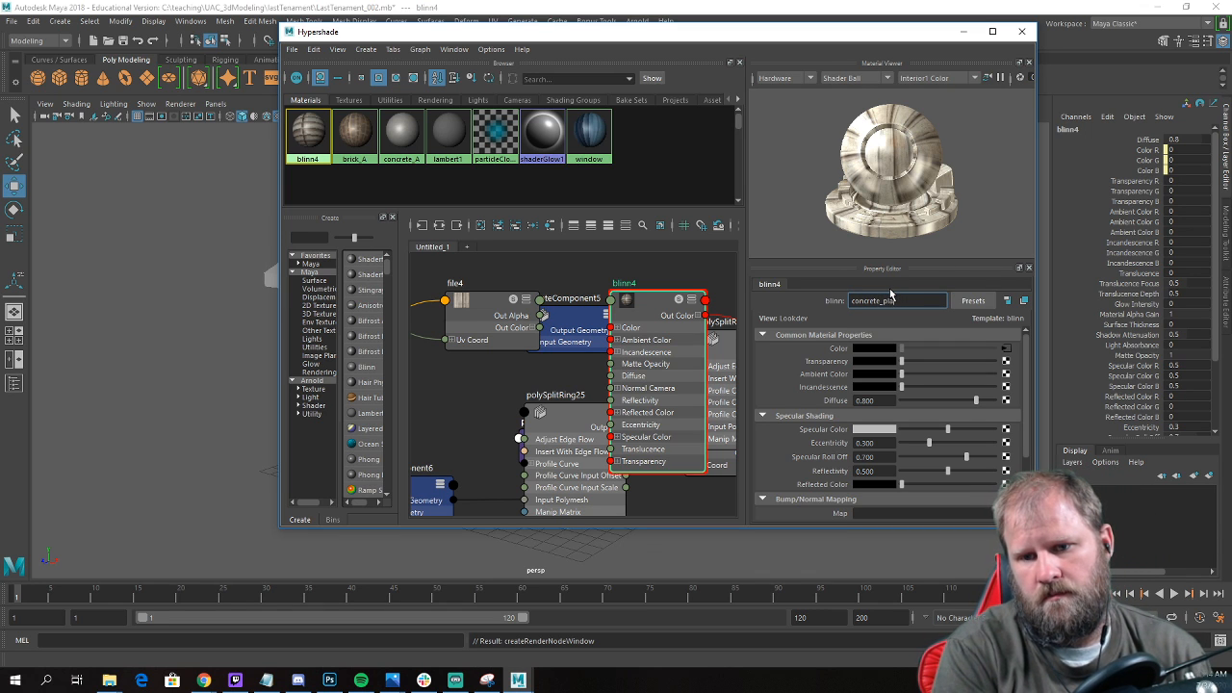
text(_A)
key(Return)
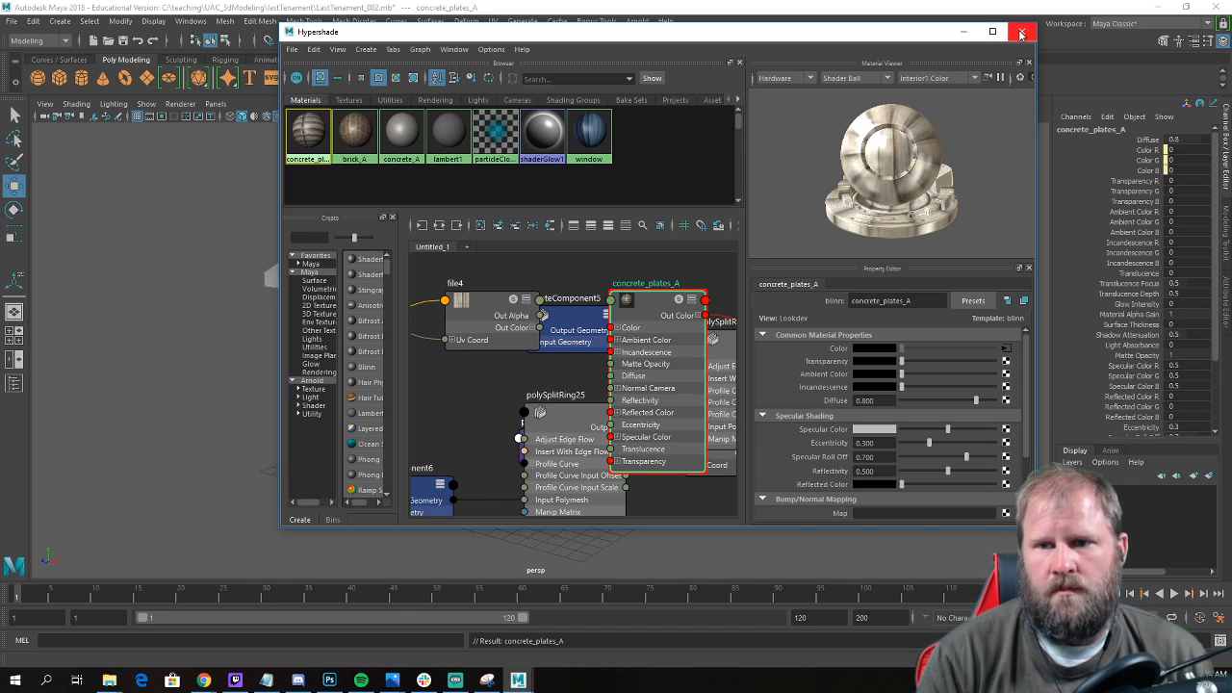
Assign the concrete_plates_A material to the recessed ground-floor faces below the ledge and close Hypershade.
drag(655, 40, 1080, 181)
click(389, 397)
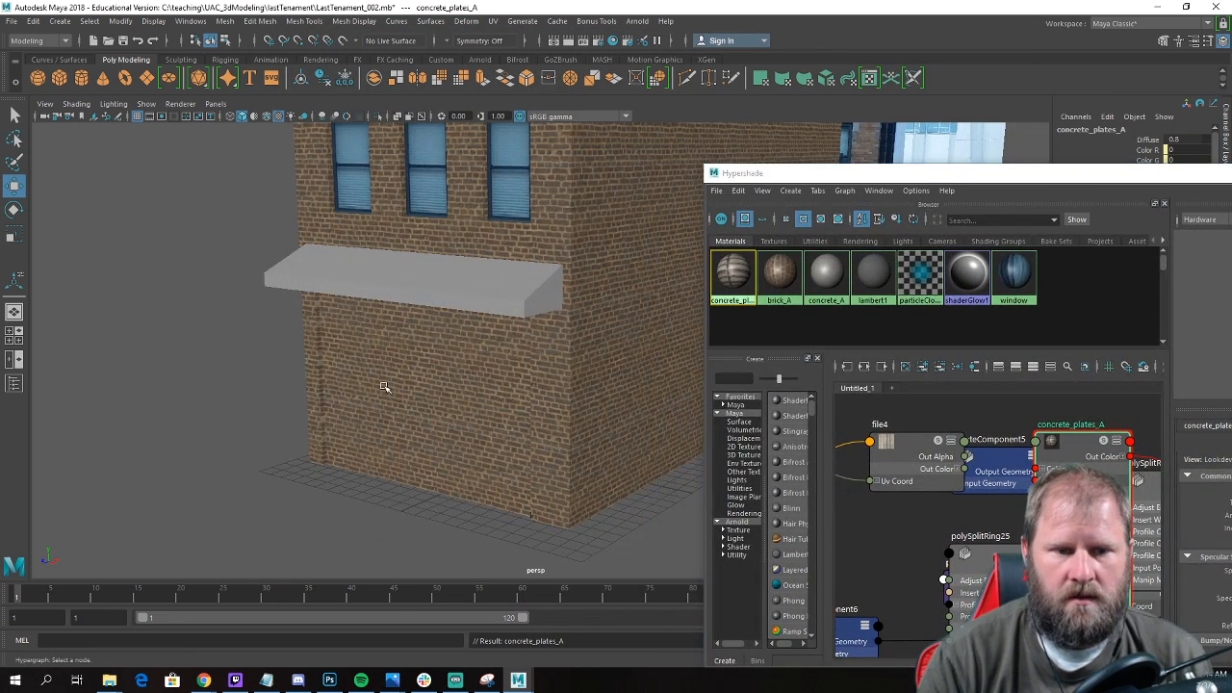
alt+drag(332, 361, 275, 333)
right_drag(471, 310, 469, 352)
drag(367, 434, 595, 490)
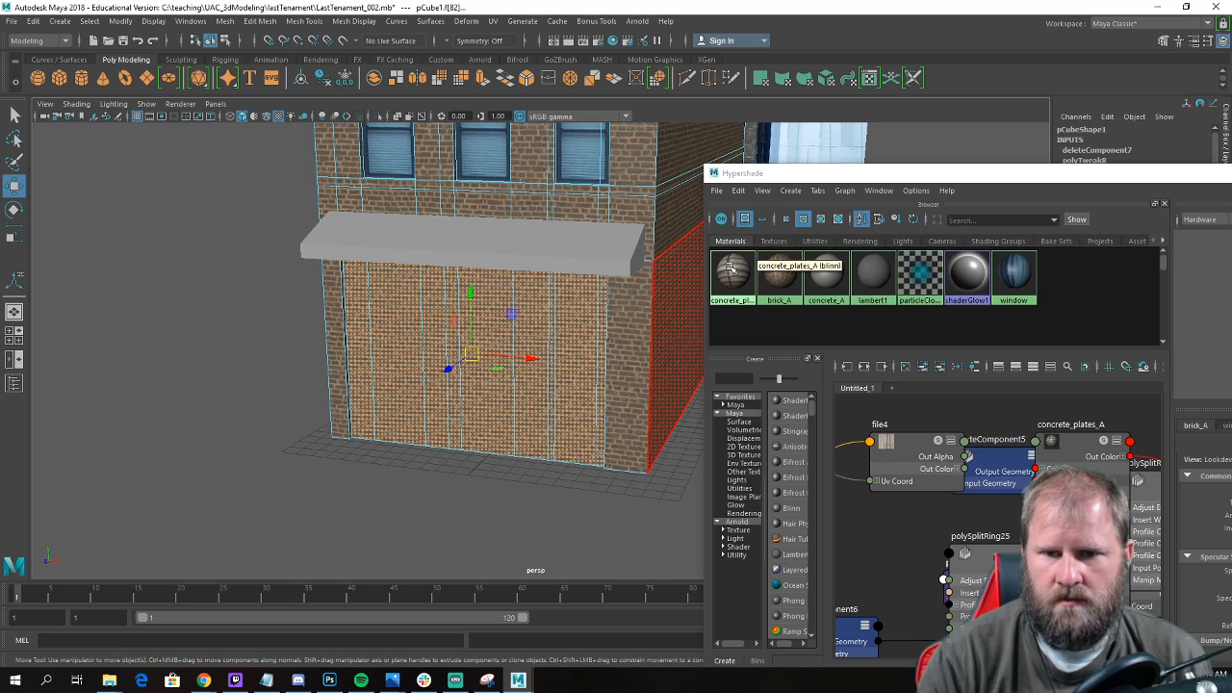
right_drag(732, 269, 732, 248)
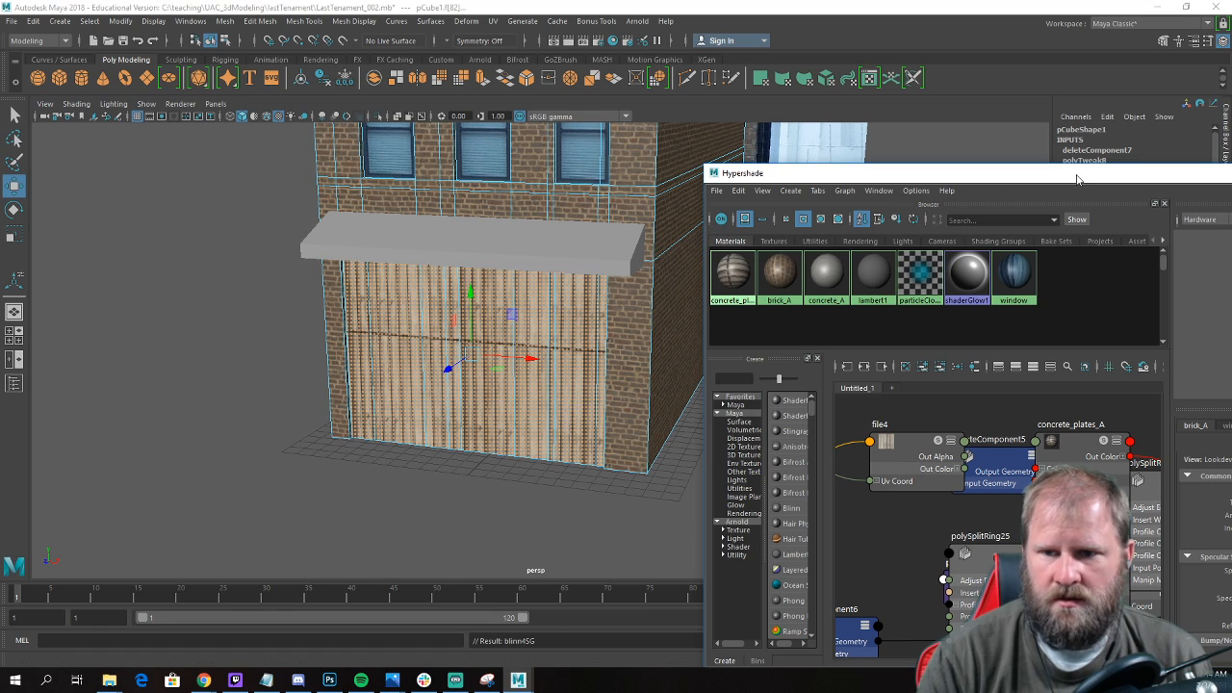
drag(1127, 180, 742, 293)
click(1006, 291)
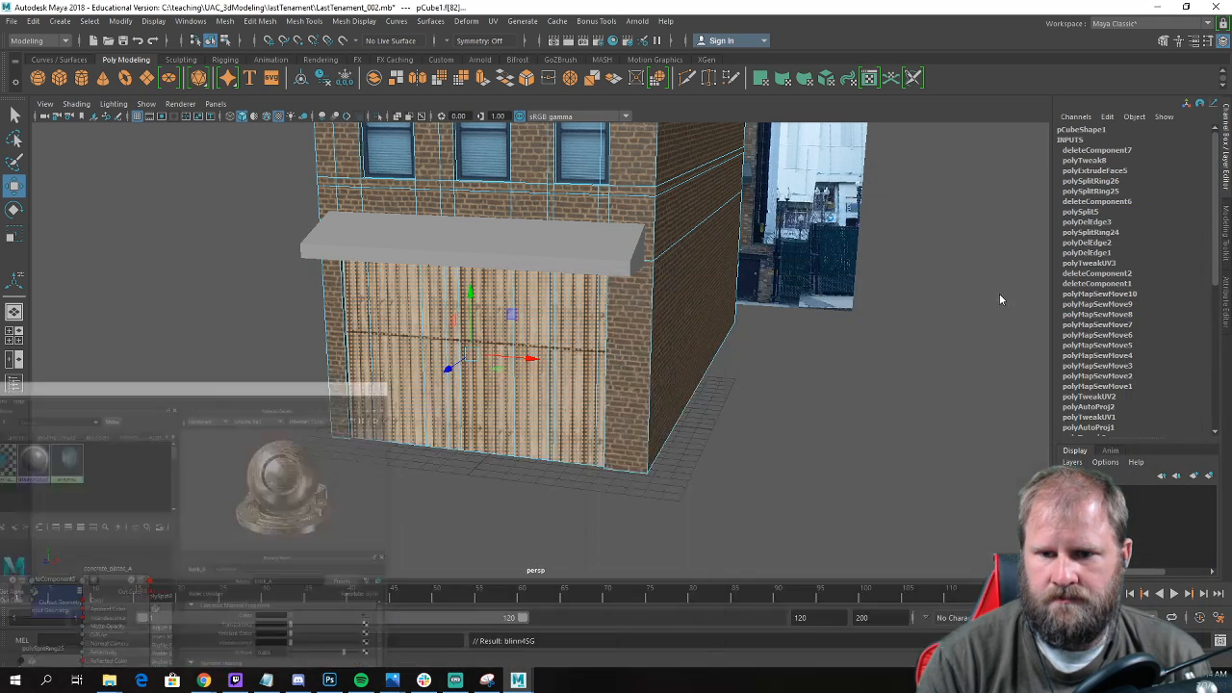
Apply automatic UV mapping to the selected concrete faces of the ground floor.
alt+drag(810, 344, 230, 292)
alt+middle_drag(474, 319, 604, 327)
alt+right_drag(603, 326, 636, 341)
click(757, 402)
alt+drag(733, 396, 480, 316)
click(741, 360)
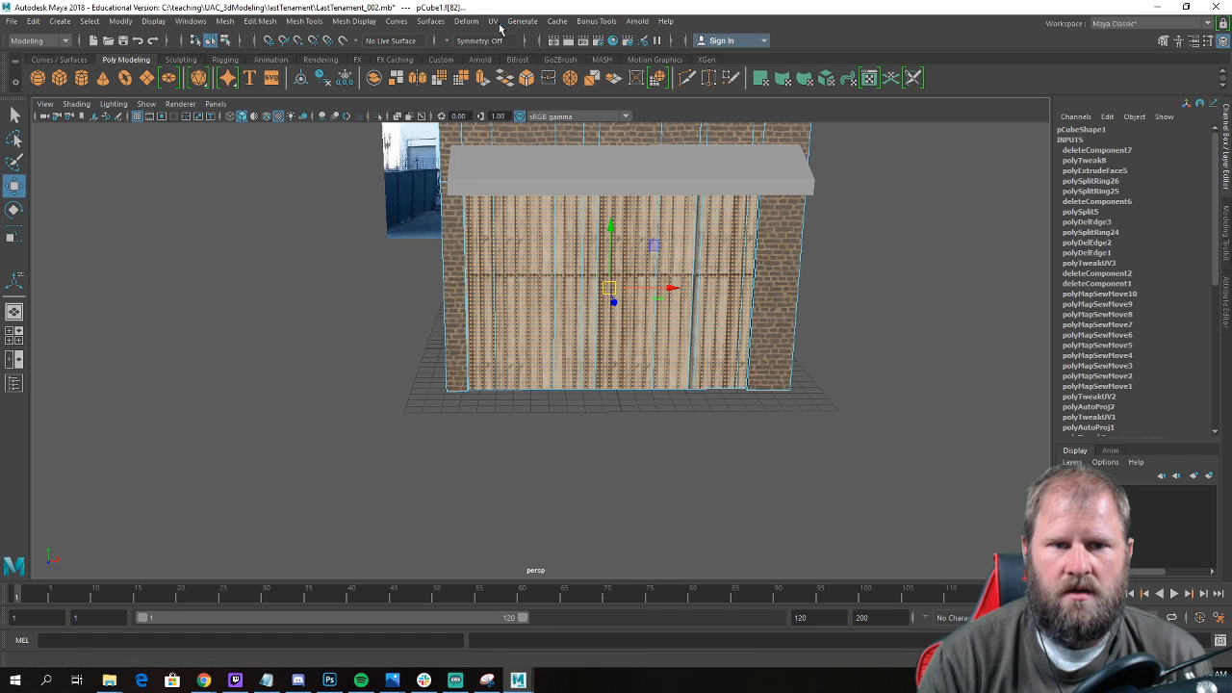
click(493, 21)
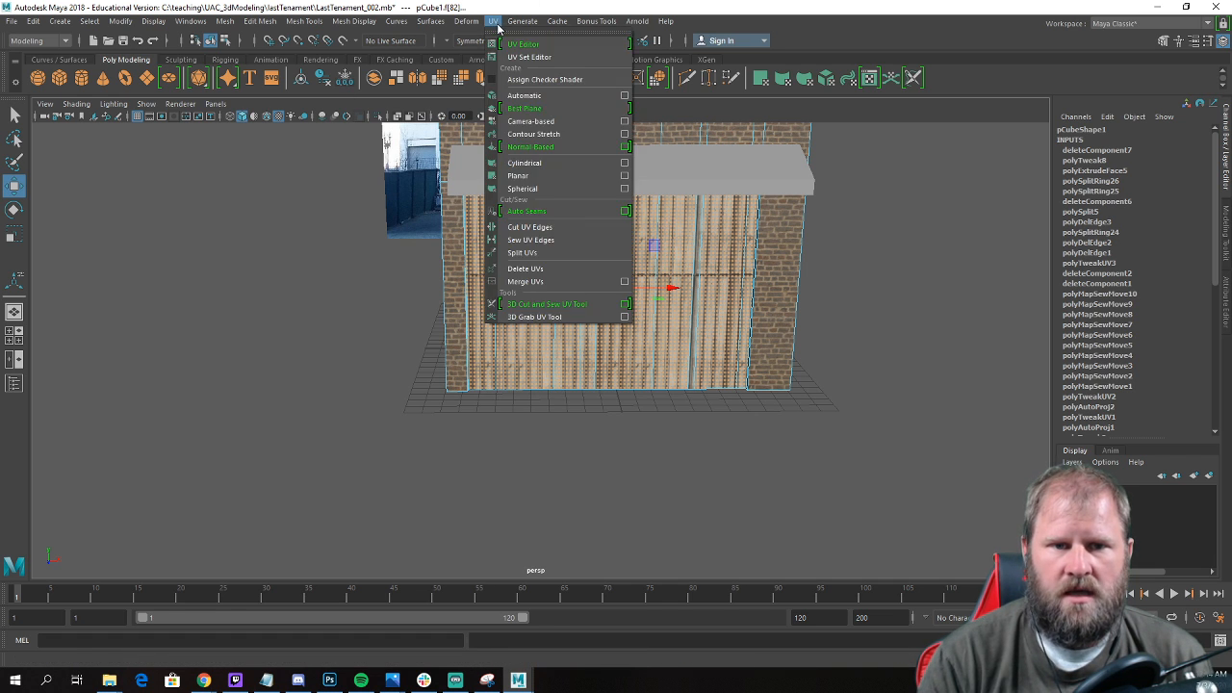
click(550, 97)
scroll(851, 369, down, 3)
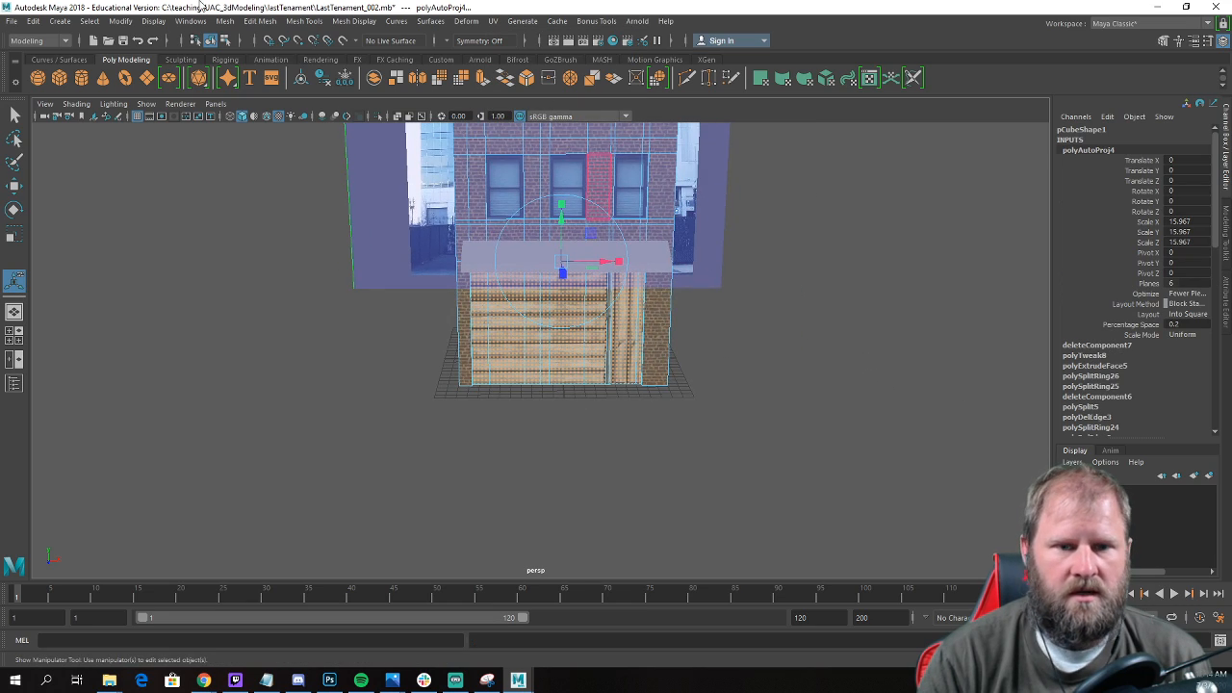
scroll(649, 385, up, 5)
Add the missed ground-floor strips to the face selection and reapply automatic UV mapping to the whole recessed wall.
click(792, 394)
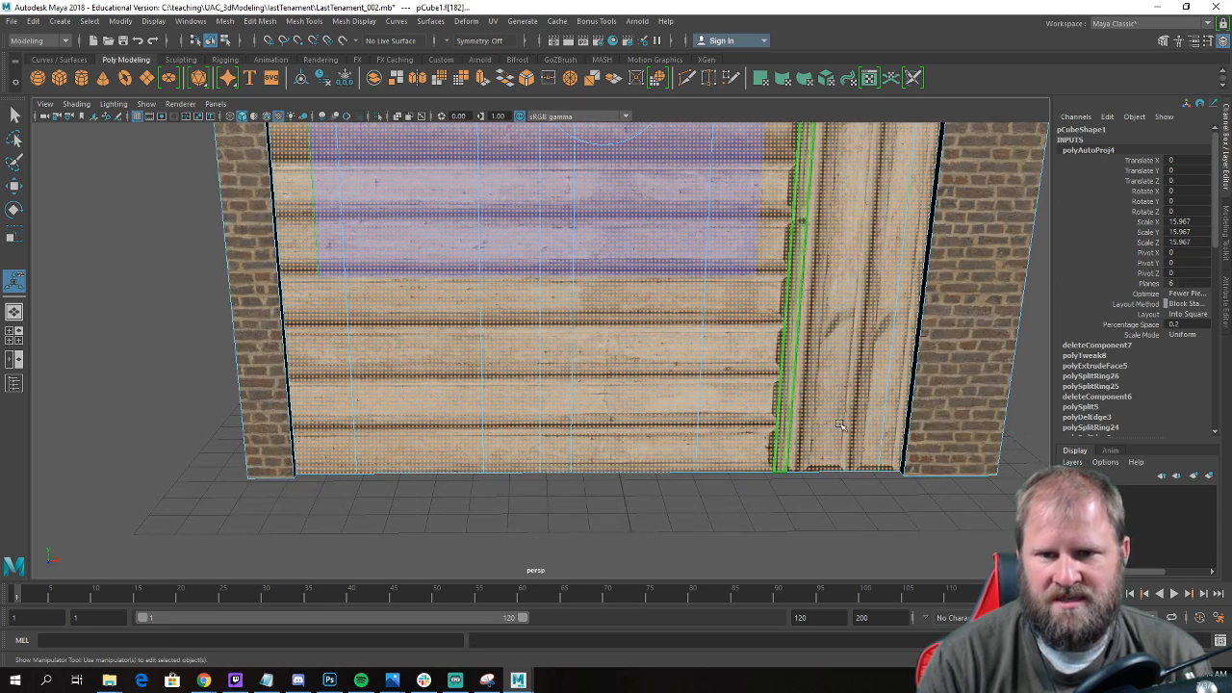
click(556, 207)
click(493, 21)
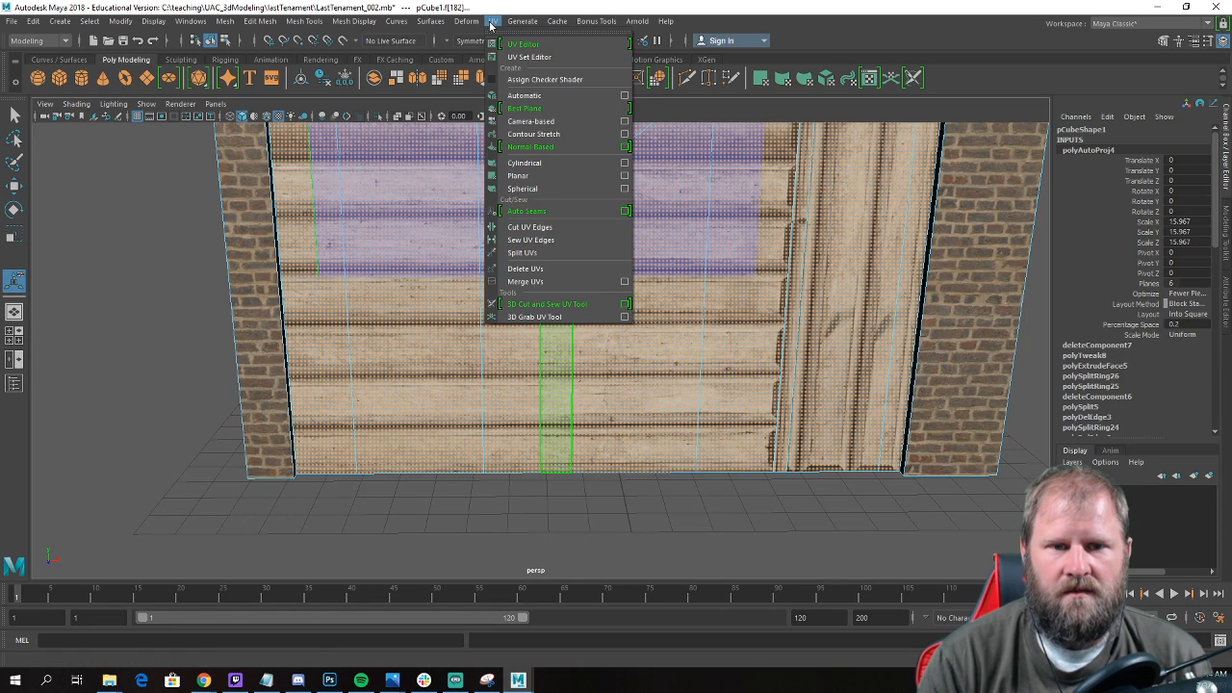
click(544, 97)
scroll(671, 362, down, 3)
alt+middle_drag(671, 362, 635, 405)
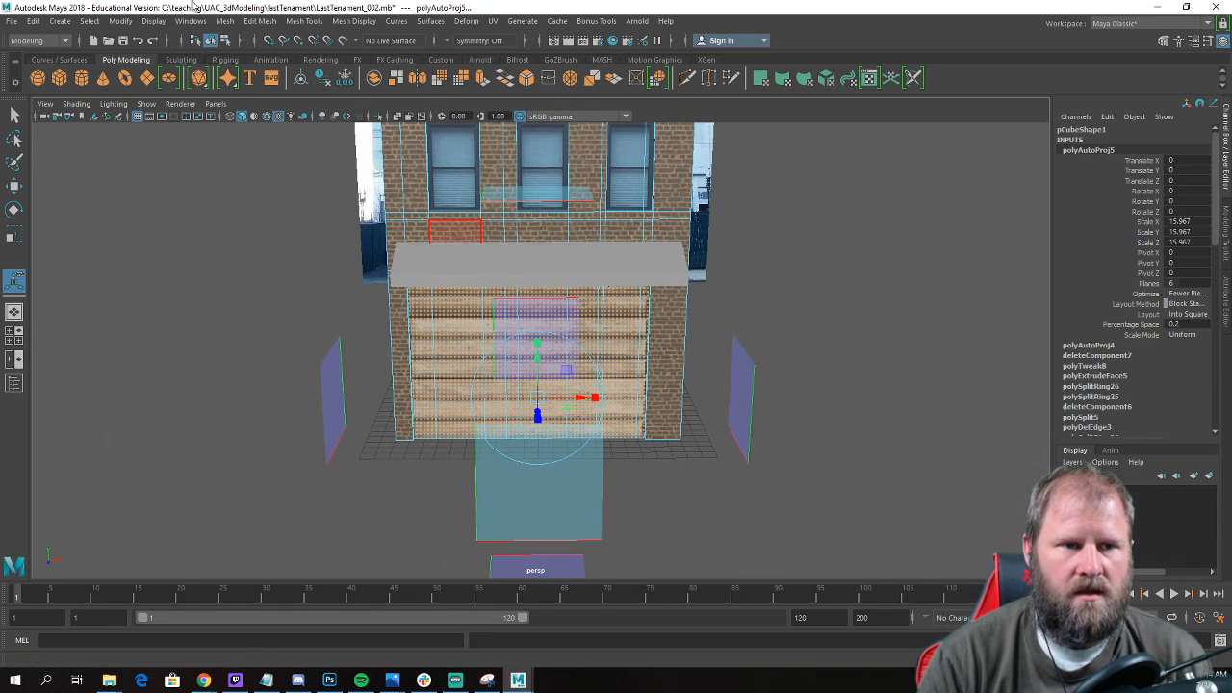
Open the UV Editor and move the ground-floor wall's UV shell directly above the texture tile.
click(495, 21)
click(495, 22)
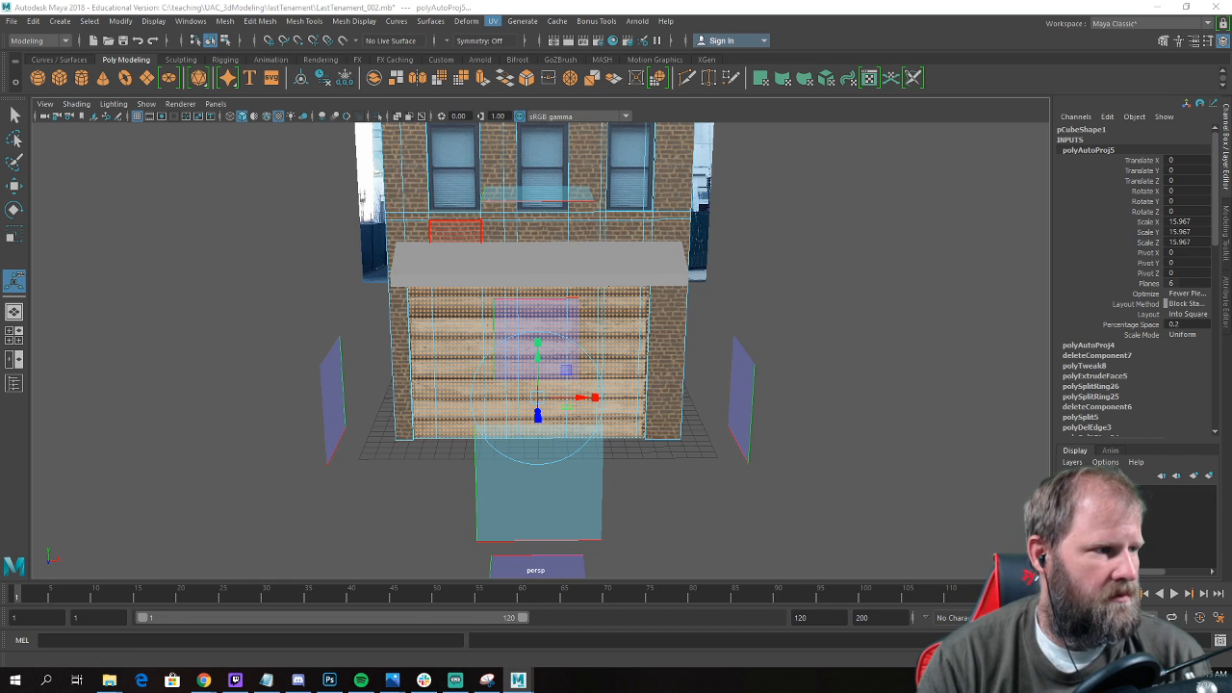
drag(0, 117, 951, 133)
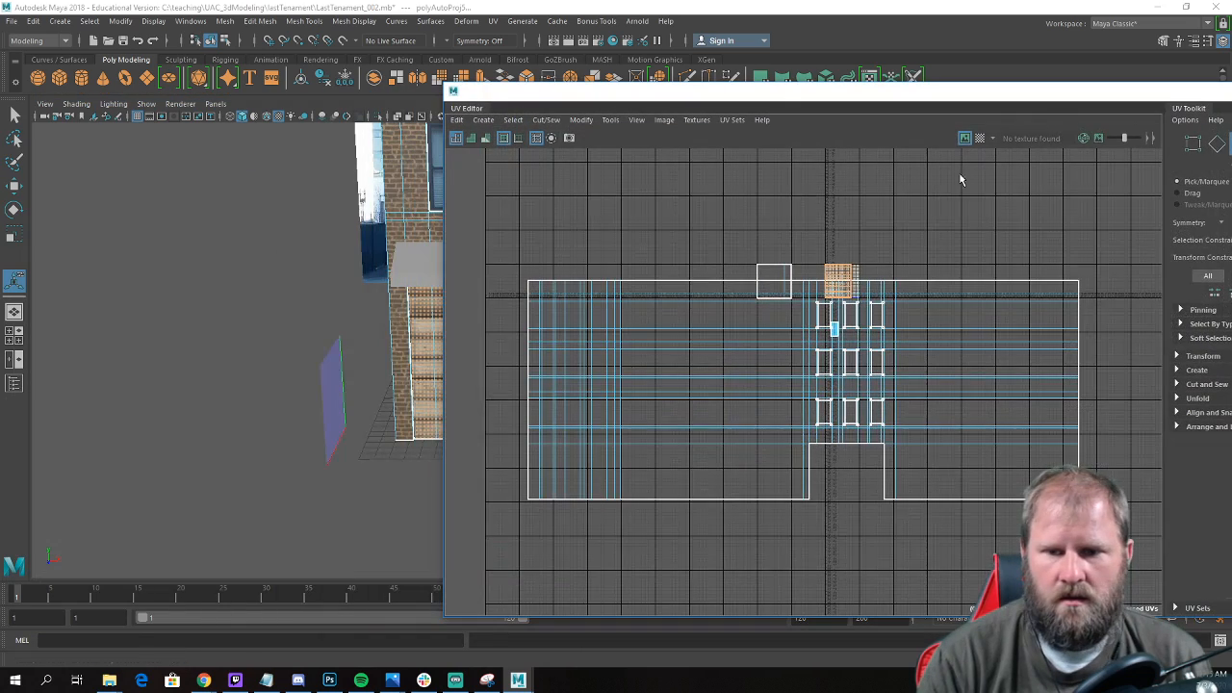
scroll(876, 249, up, 5)
right_drag(803, 300, 847, 294)
right_drag(818, 352, 839, 364)
key(w)
drag(798, 371, 824, 255)
Rotate the ground-floor UV shell 90 degrees so the concrete ribs run vertically.
key(e)
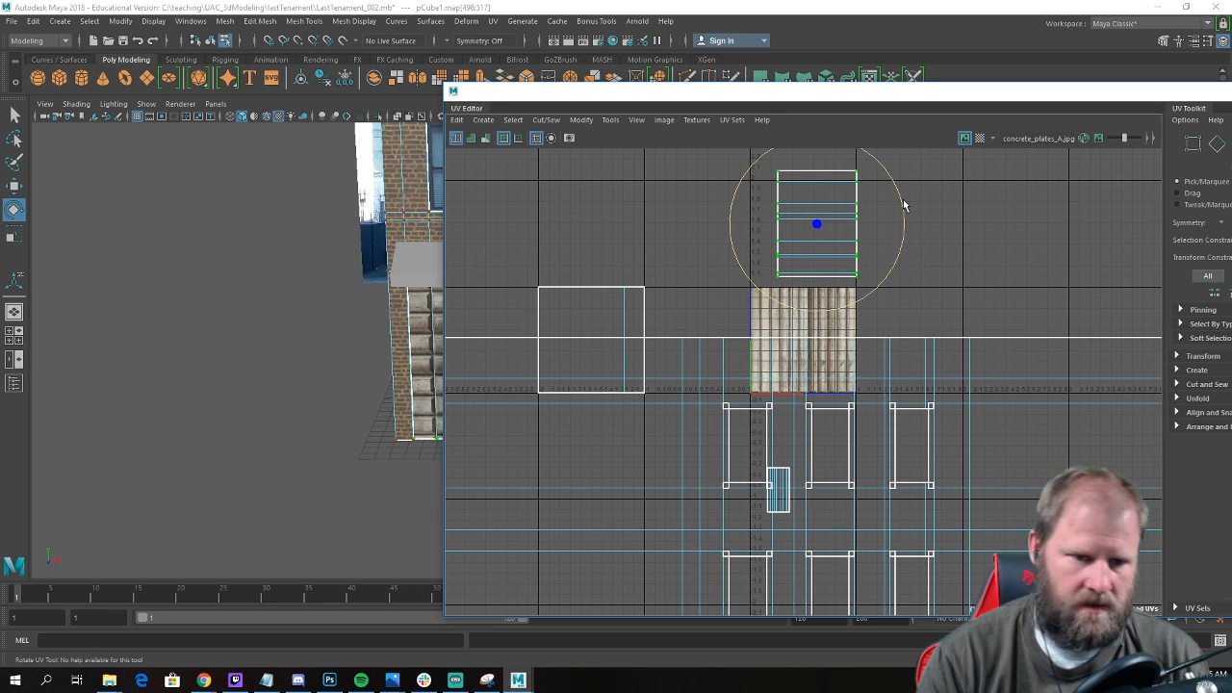
drag(903, 205, 857, 358)
alt+middle_drag(90, 263, 56, 262)
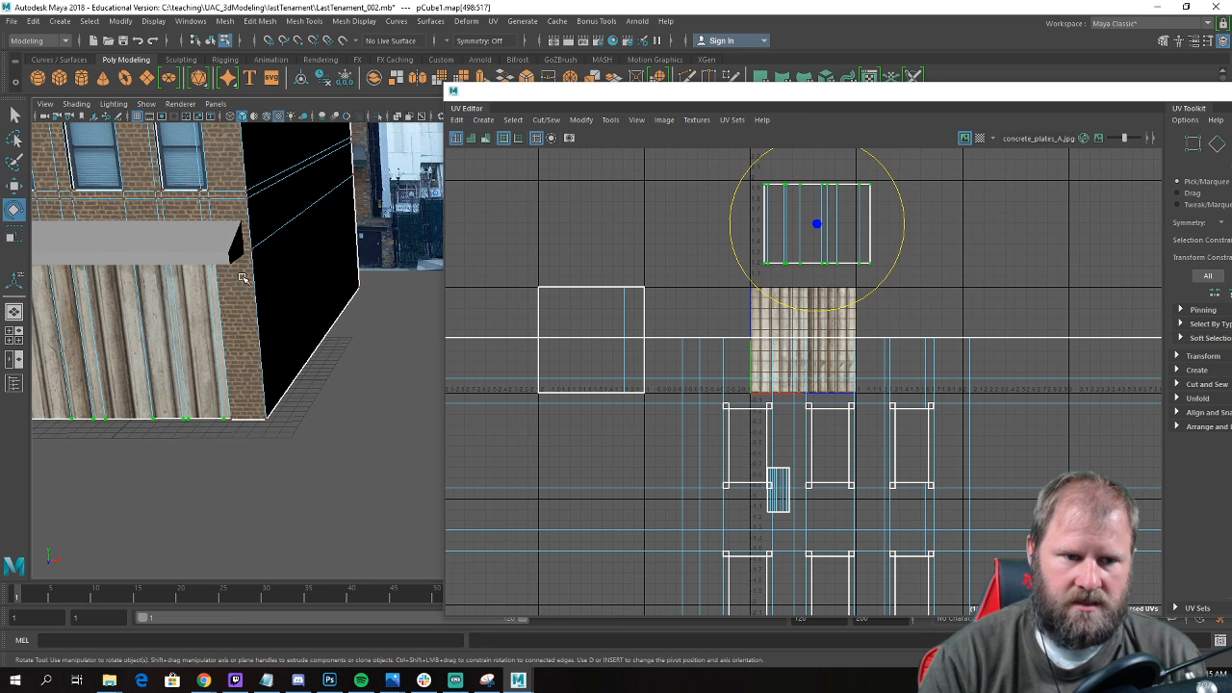
Scale up the ground-floor UV shell uniformly for denser tiling and compare the ribs with the siding in the reference photo.
key(r)
drag(821, 229, 1045, 315)
alt+drag(261, 286, 220, 382)
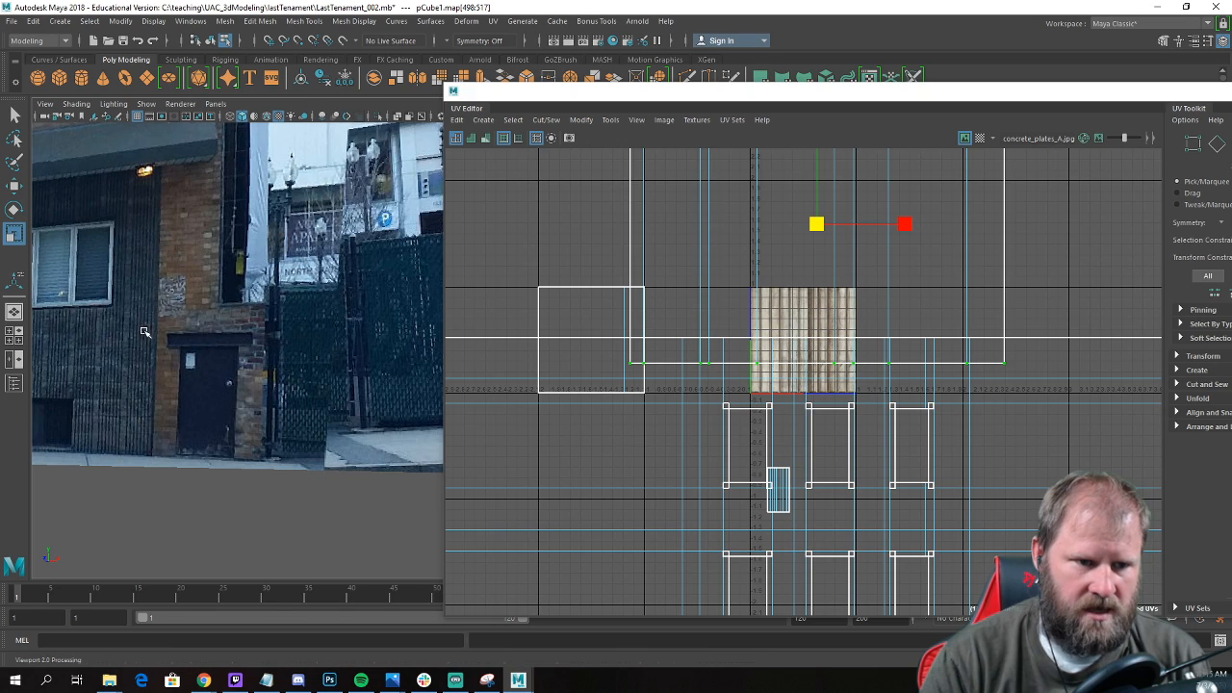
alt+right_drag(148, 328, 179, 391)
alt+drag(179, 391, 227, 420)
alt+right_drag(227, 420, 320, 387)
alt+drag(321, 387, 364, 386)
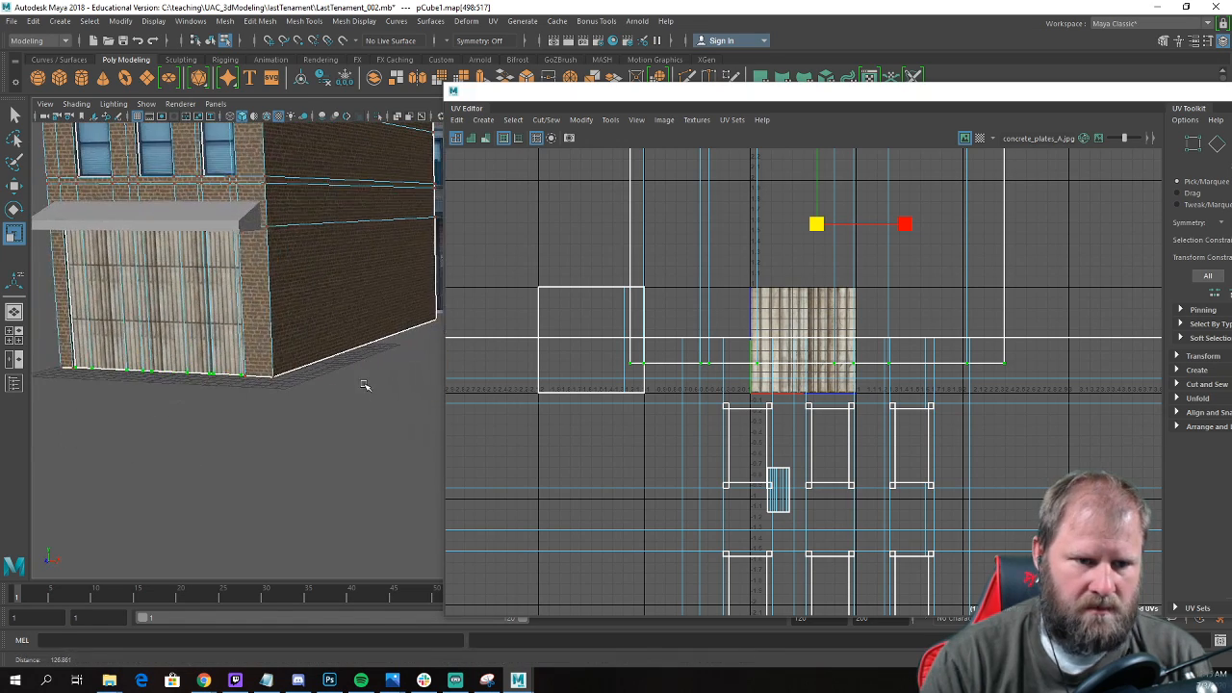
Move the ground-floor UV shell further up and enlarge it again to make the concrete ribs finer.
key(w)
scroll(808, 244, down, 3)
scroll(807, 261, down, 2)
drag(812, 241, 799, 149)
key(r)
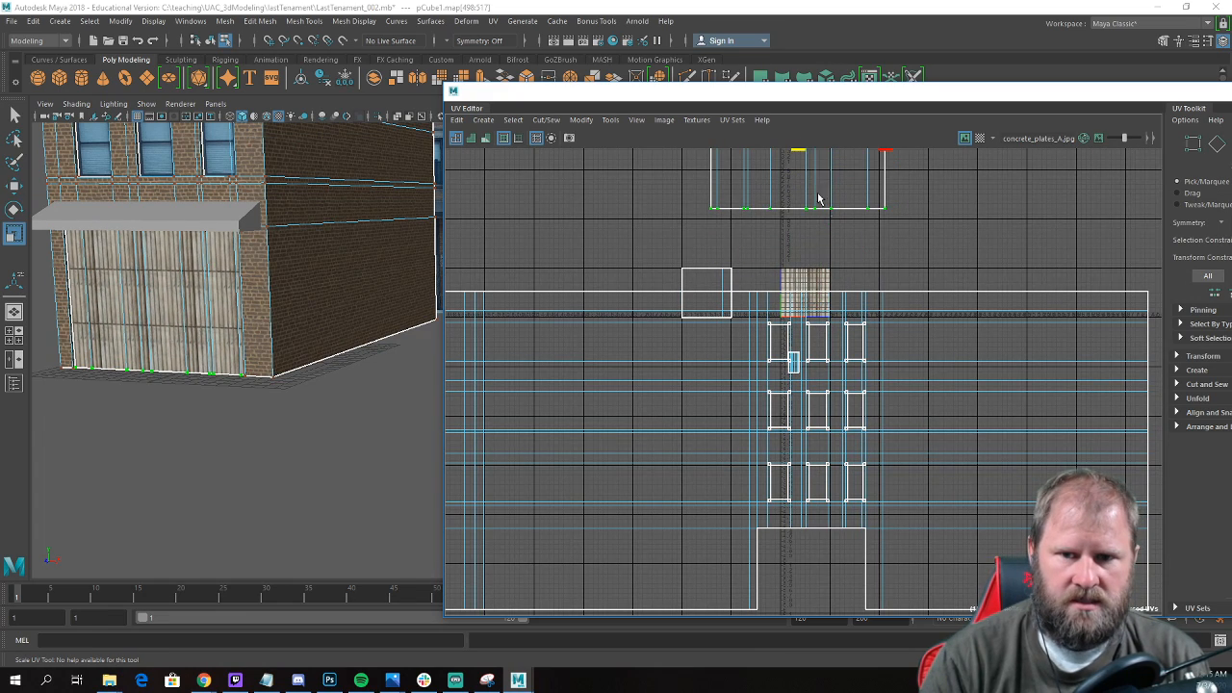
scroll(823, 218, down, 2)
alt+middle_drag(822, 226, 787, 325)
drag(768, 256, 831, 267)
alt+middle_drag(774, 173, 761, 197)
drag(760, 198, 787, 110)
Deselect the building and examine the concrete tiling on the ground-floor wall up close.
alt+right_drag(310, 287, 258, 349)
alt+drag(258, 350, 265, 310)
right_drag(265, 310, 337, 281)
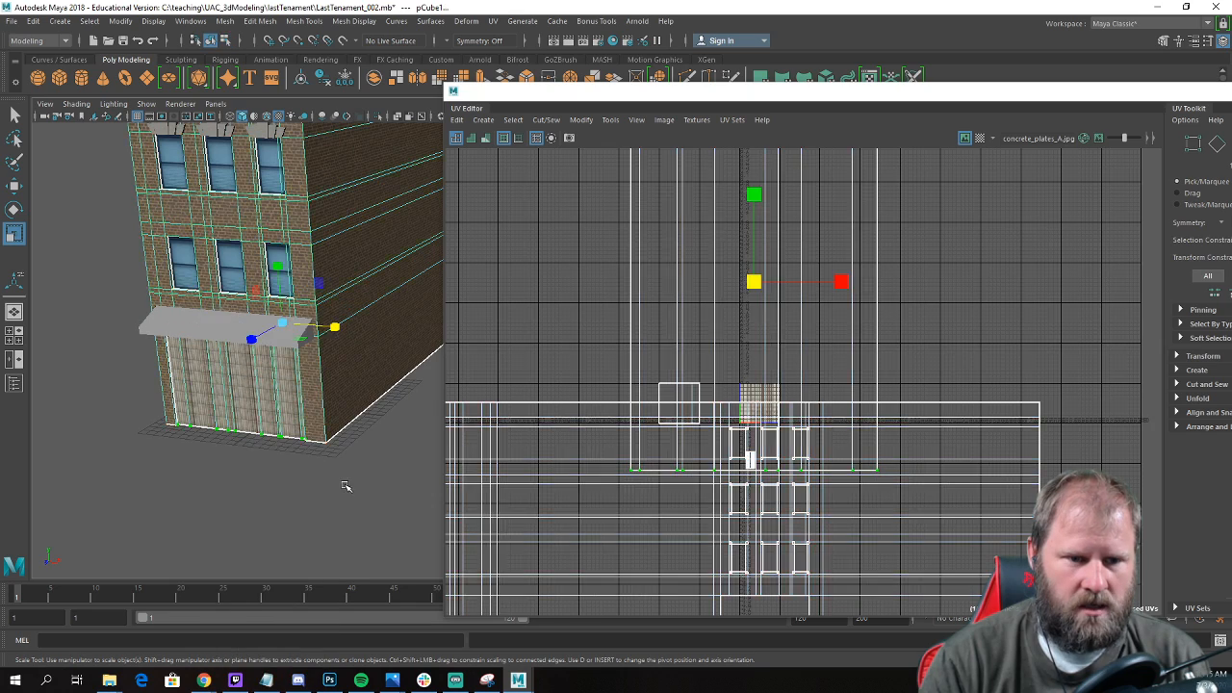
click(348, 482)
alt+drag(349, 458, 352, 450)
alt+middle_drag(300, 429, 369, 421)
scroll(368, 421, up, 6)
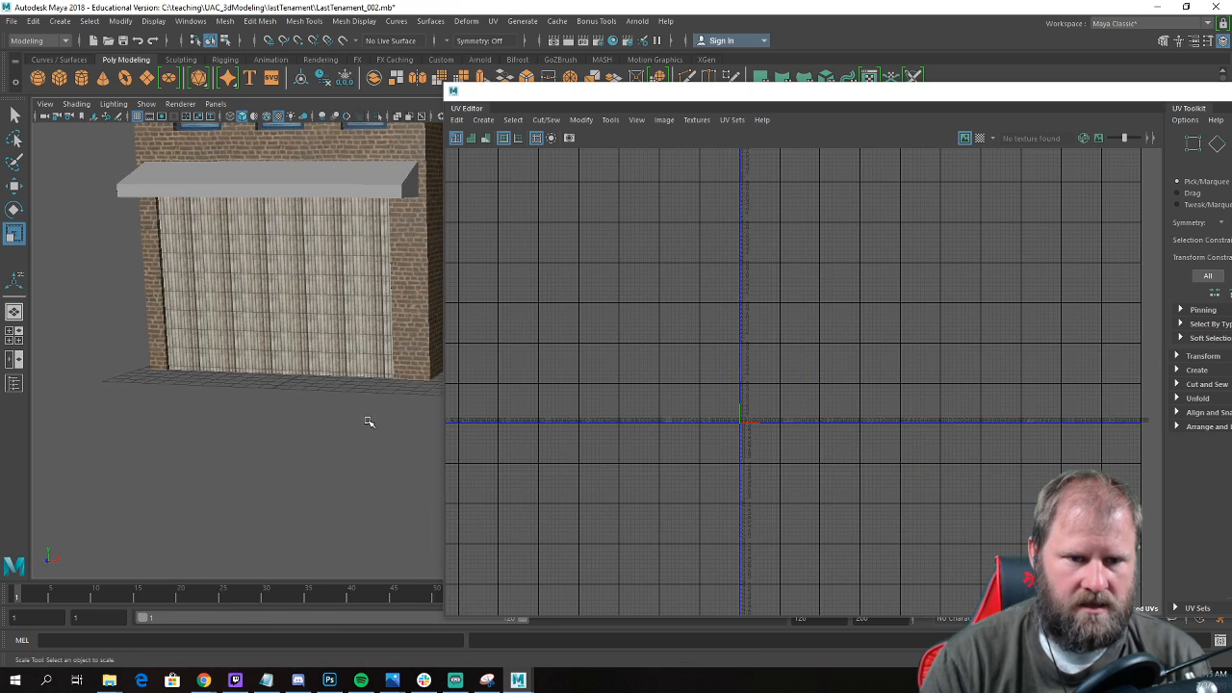
alt+middle_drag(268, 406, 333, 442)
alt+right_drag(333, 443, 285, 437)
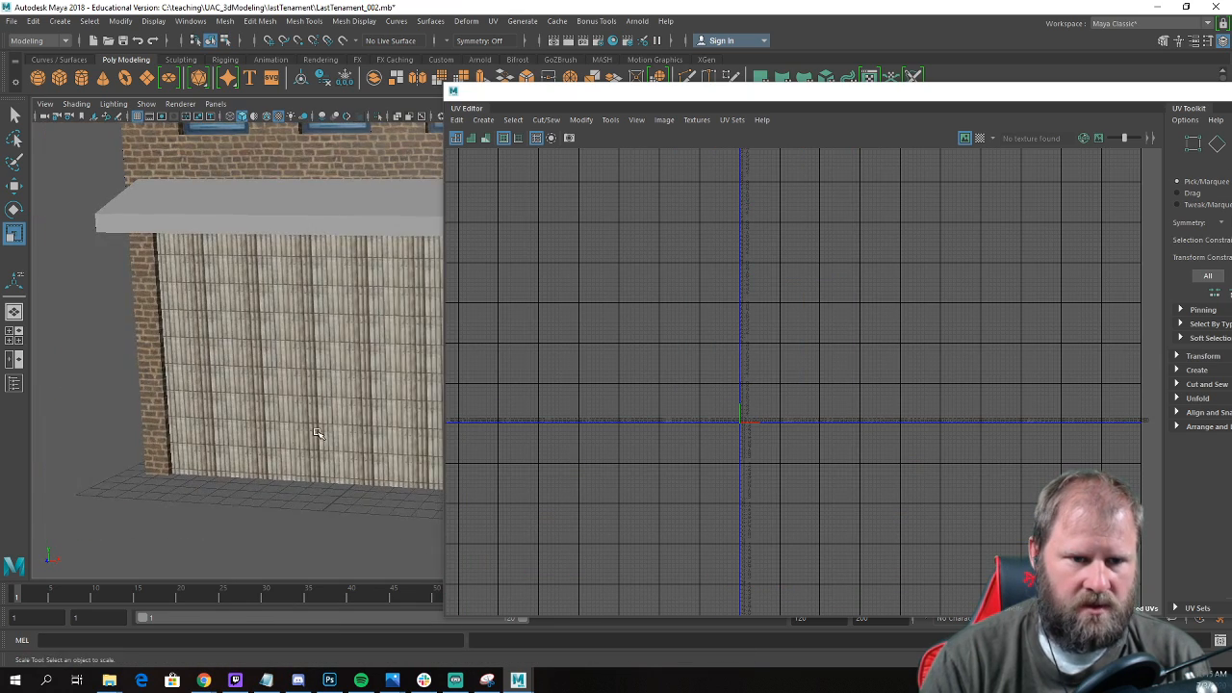
Minimize the UV Editor and examine the textured ground floor together with the reference photo.
drag(1109, 96, 910, 124)
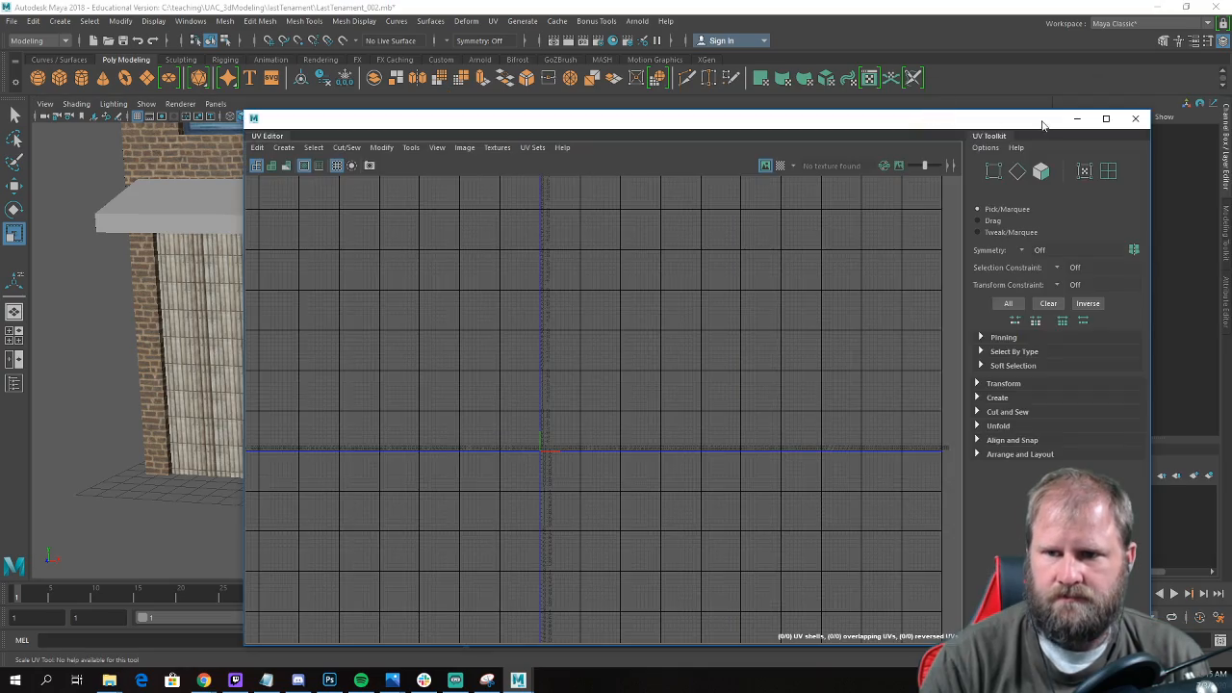
click(1077, 121)
alt+drag(651, 285, 578, 261)
alt+right_drag(562, 337, 484, 315)
alt+drag(484, 316, 518, 318)
alt+middle_drag(520, 319, 528, 220)
alt+right_drag(528, 219, 545, 278)
alt+drag(545, 278, 589, 278)
key(w)
alt+right_drag(459, 275, 609, 307)
mouse_move(609, 307)
alt+mouse_down()
mouse_move(629, 286)
mouse_move(586, 280)
mouse_move(602, 285)
alt+mouse_up()
alt+drag(459, 463, 511, 351)
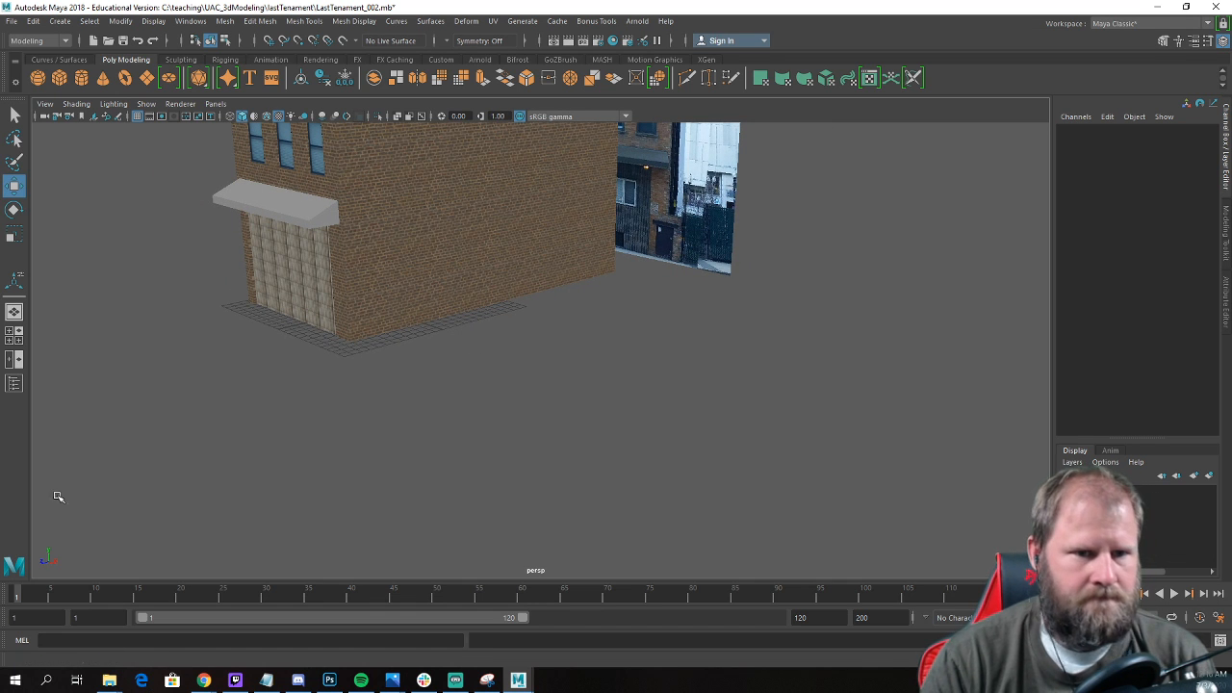
alt+drag(581, 253, 460, 517)
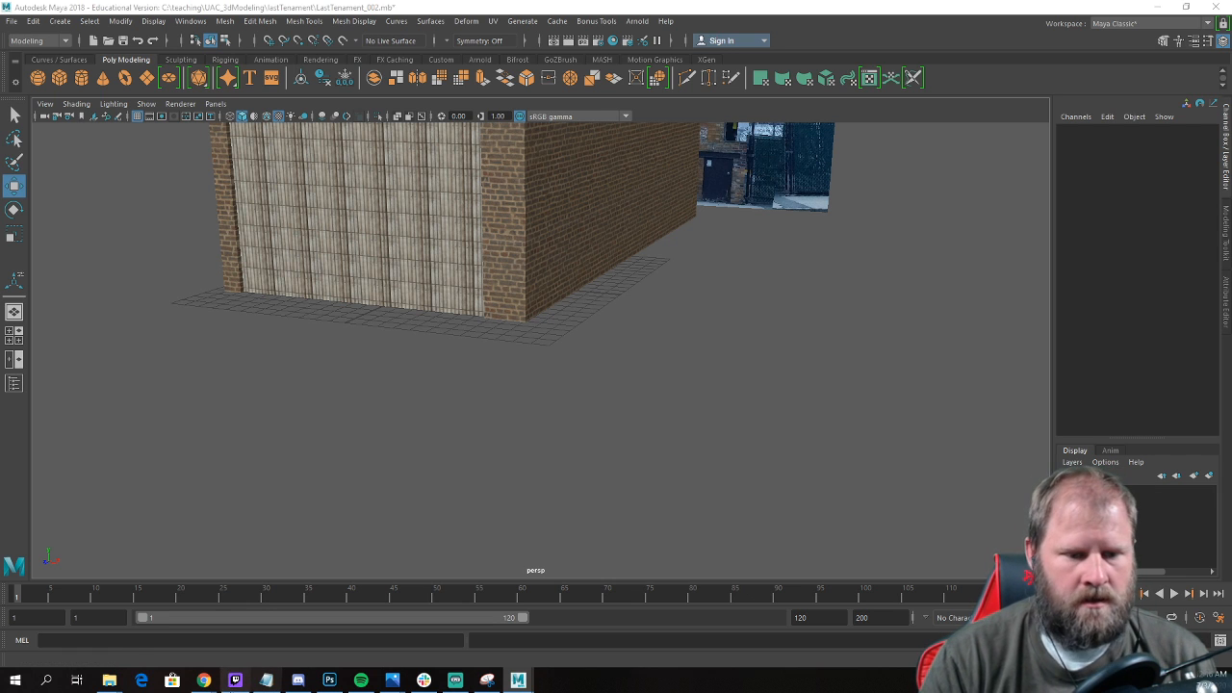
Switch to Photoshop and open concrete_plates_A.jpg from the lastTenament textures folder.
click(330, 681)
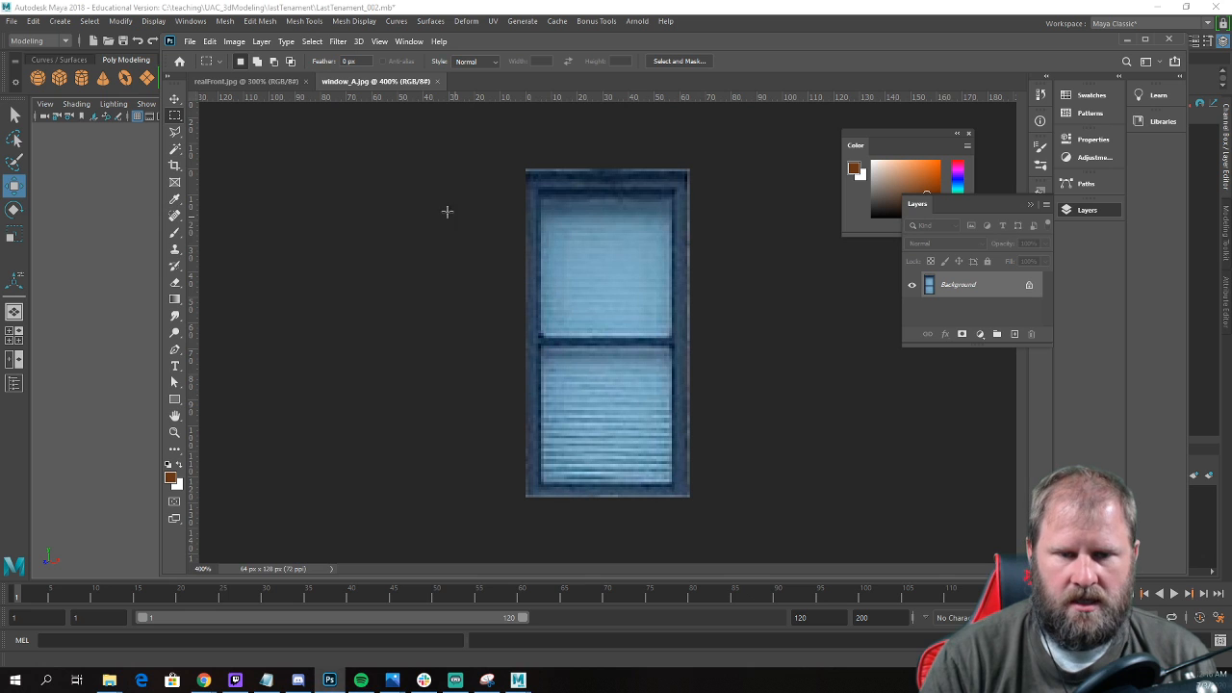
click(188, 41)
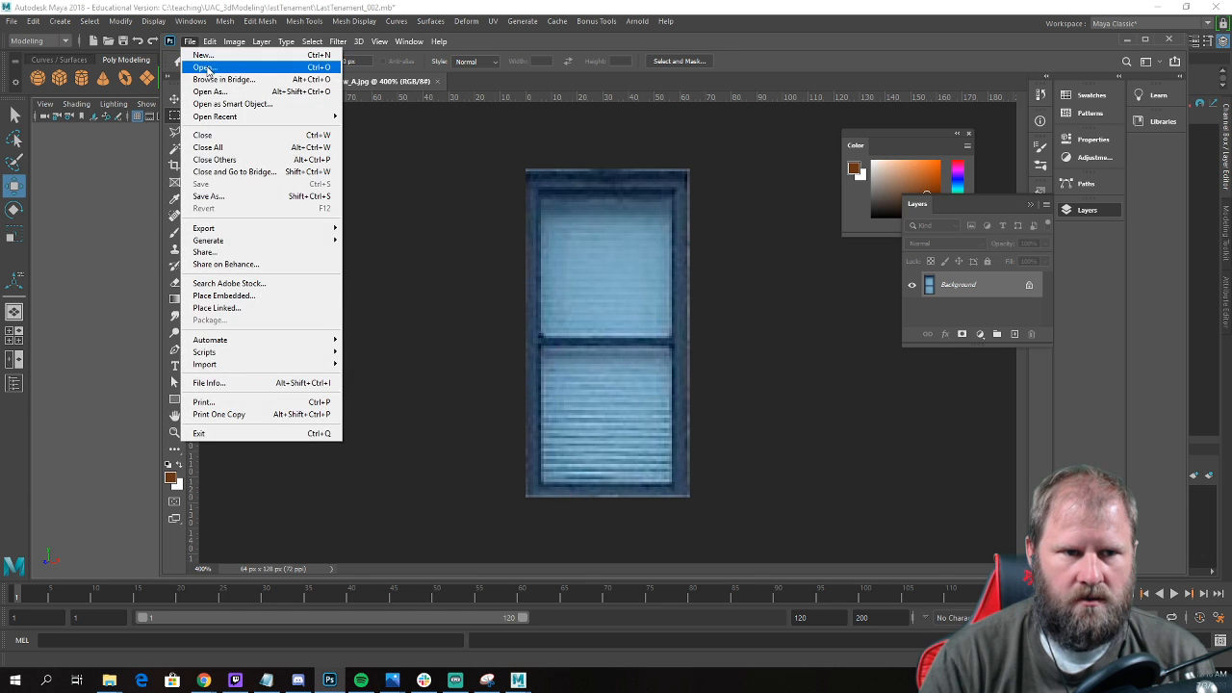
click(212, 66)
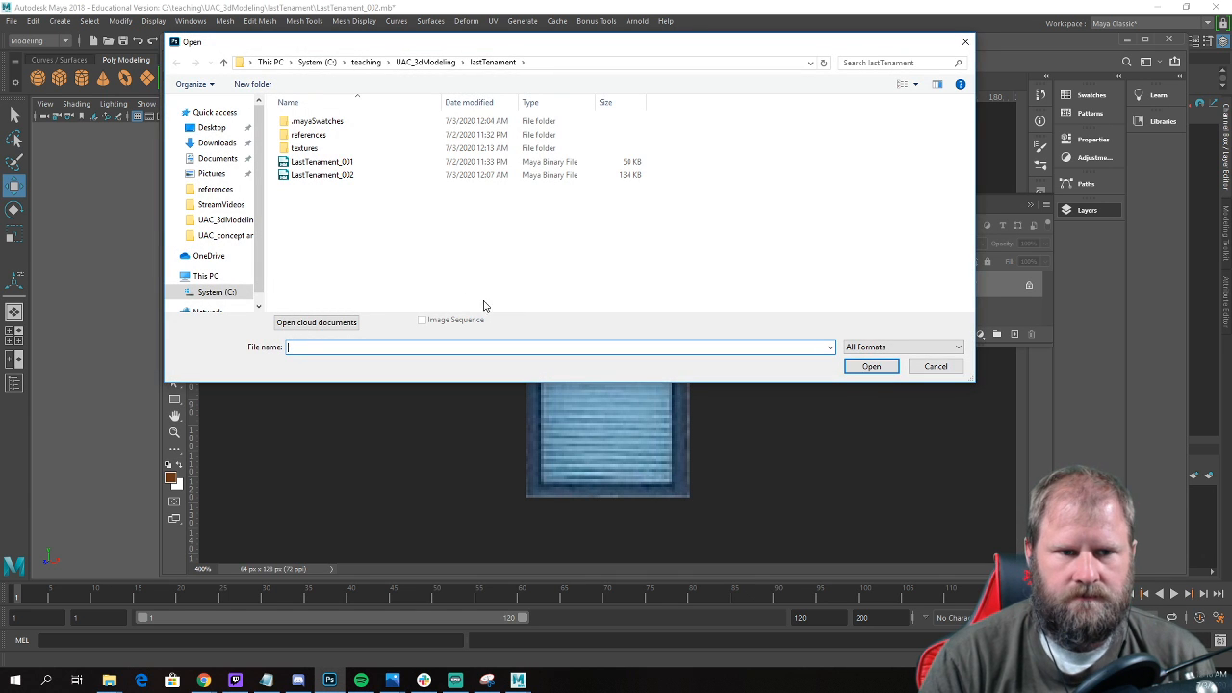
double_click(314, 150)
click(519, 134)
click(876, 370)
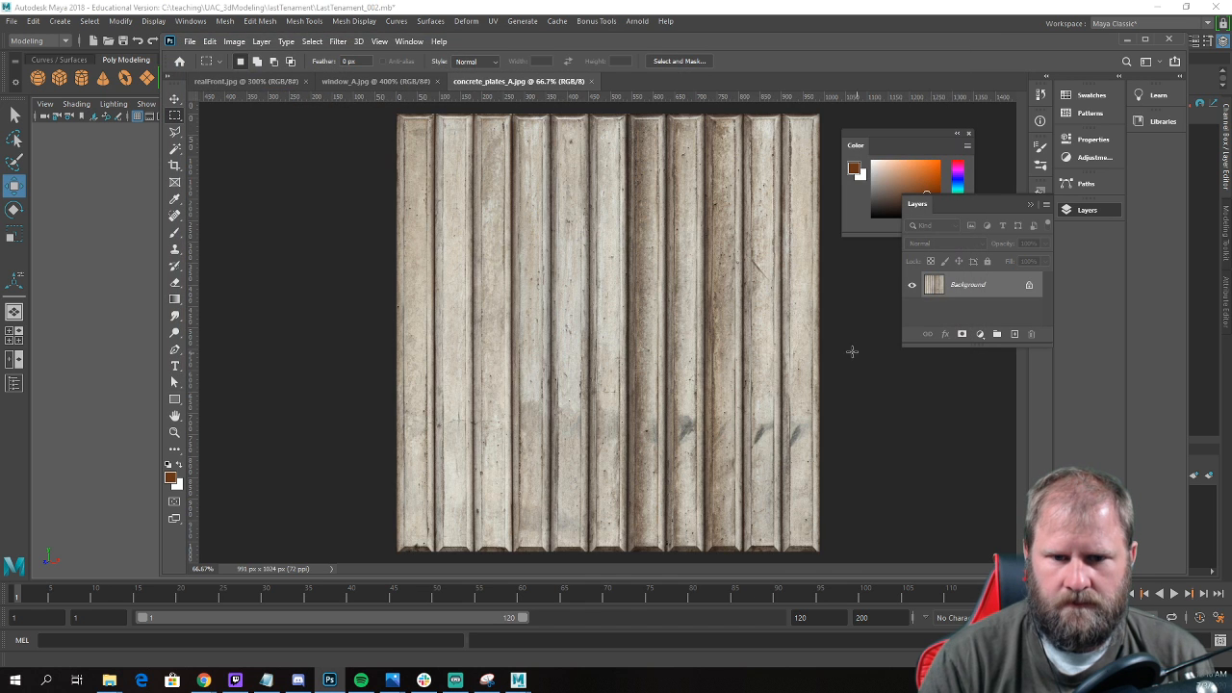
Add a new empty layer above the Background of the concrete plates image.
click(218, 20)
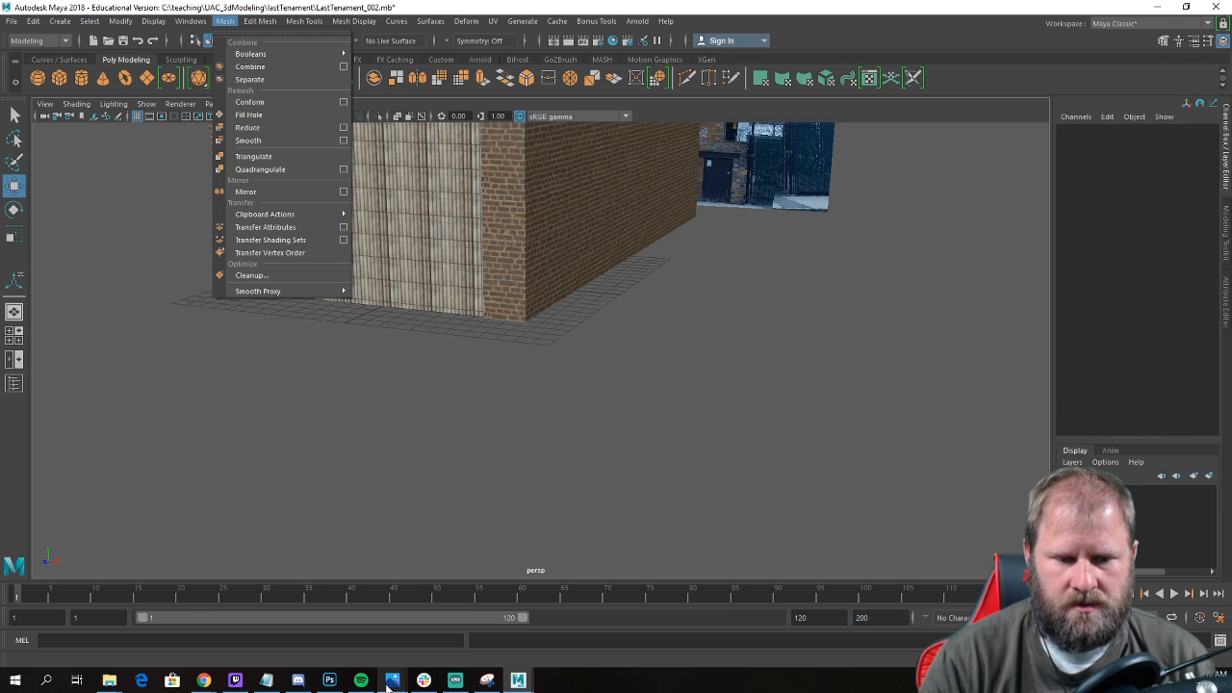
click(334, 681)
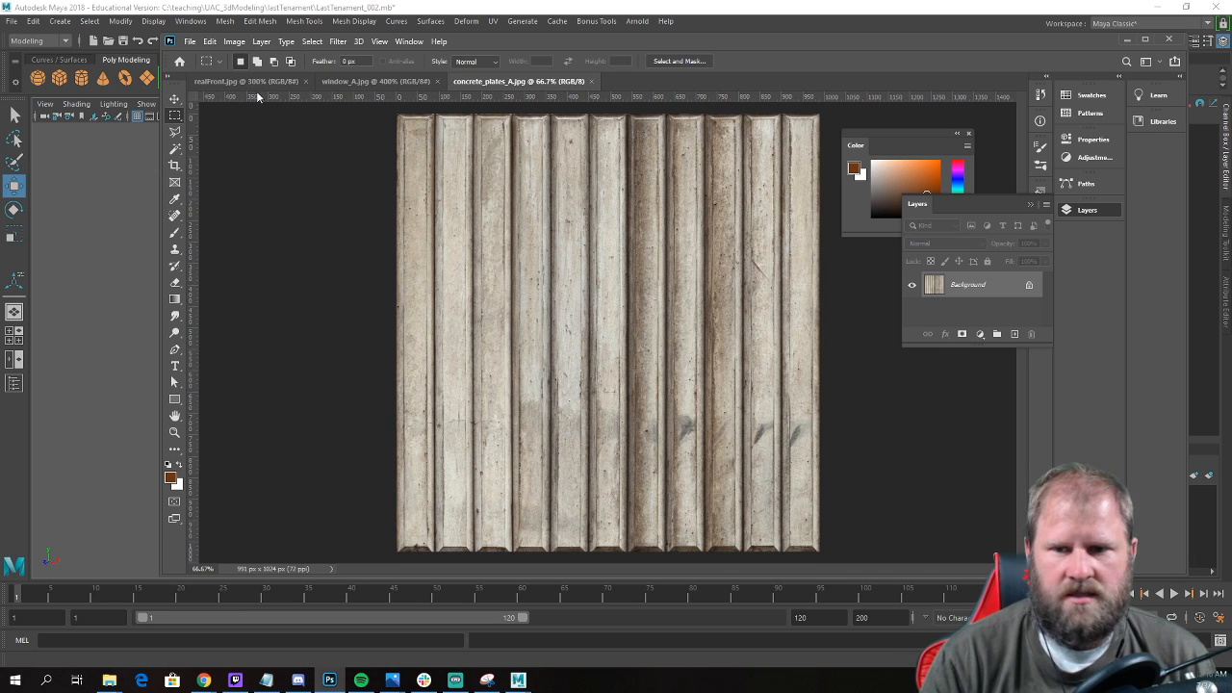
click(1047, 204)
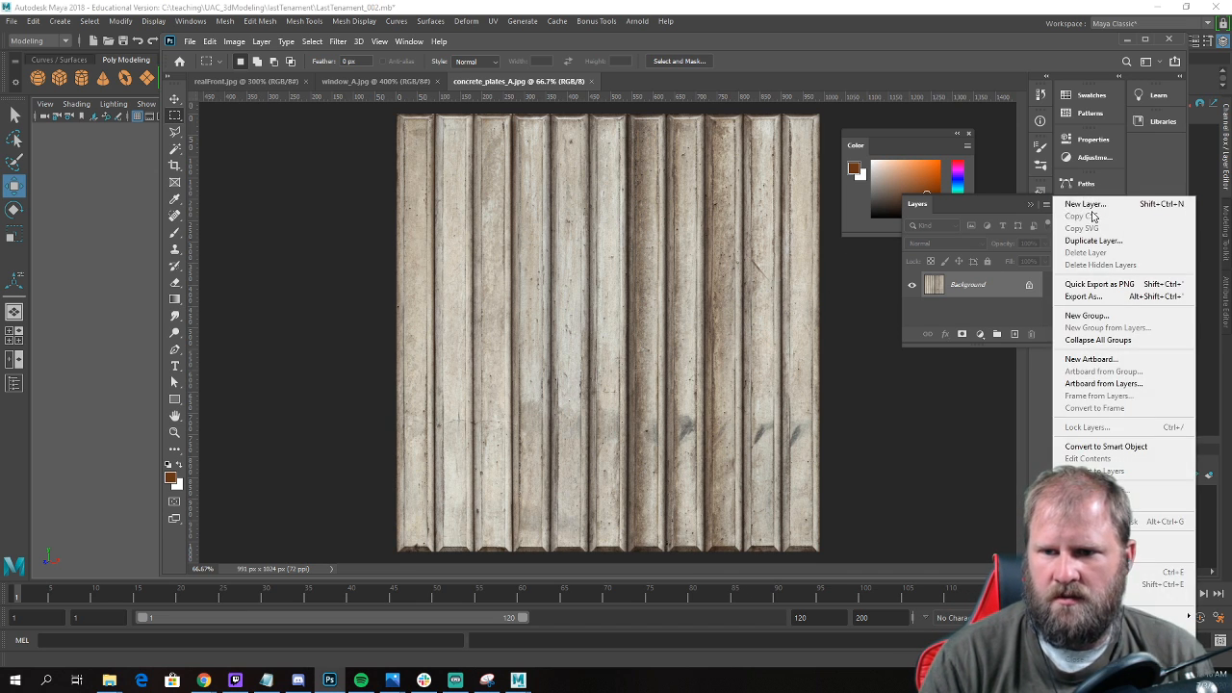
click(1091, 207)
key(Return)
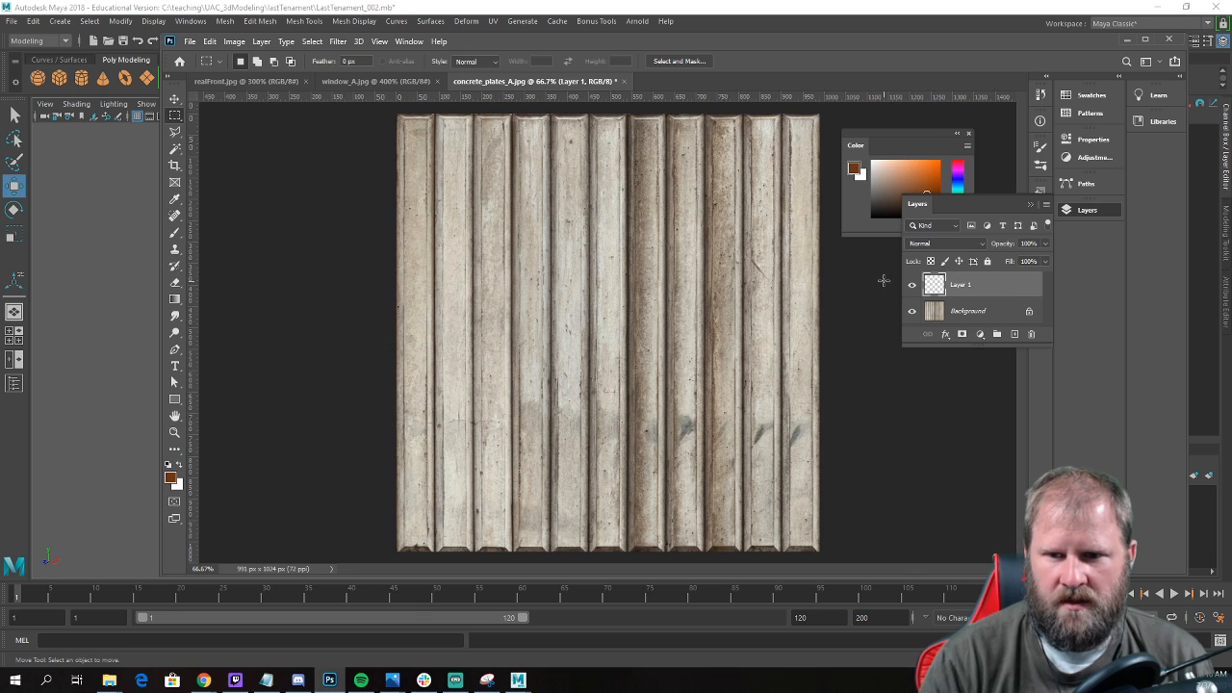
Fill the new layer with a neutral mid grey and set its blend mode to Multiply.
drag(898, 172, 852, 187)
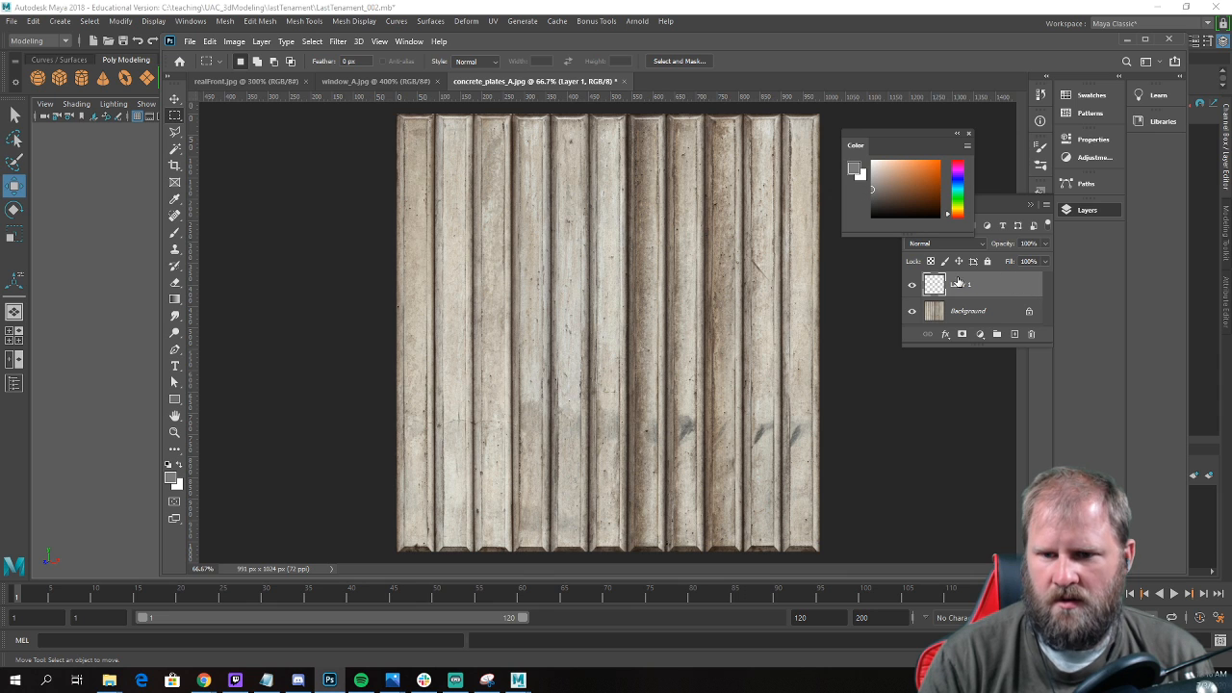
click(34, 21)
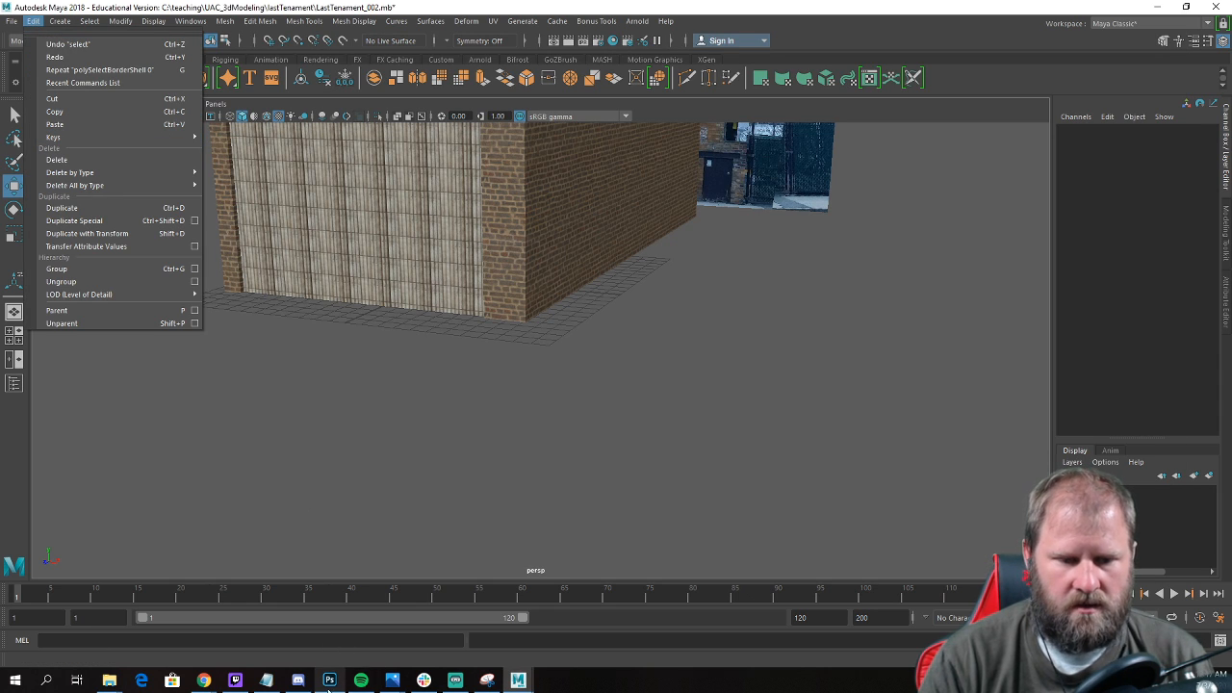
click(329, 680)
click(210, 41)
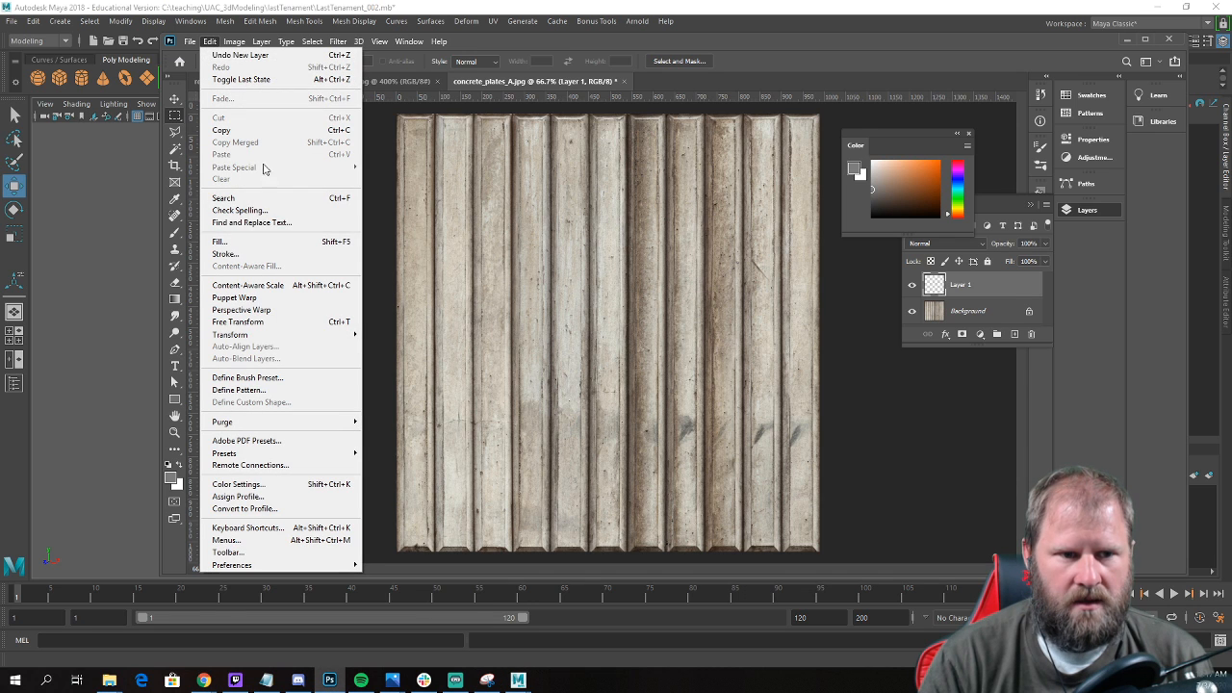
click(265, 243)
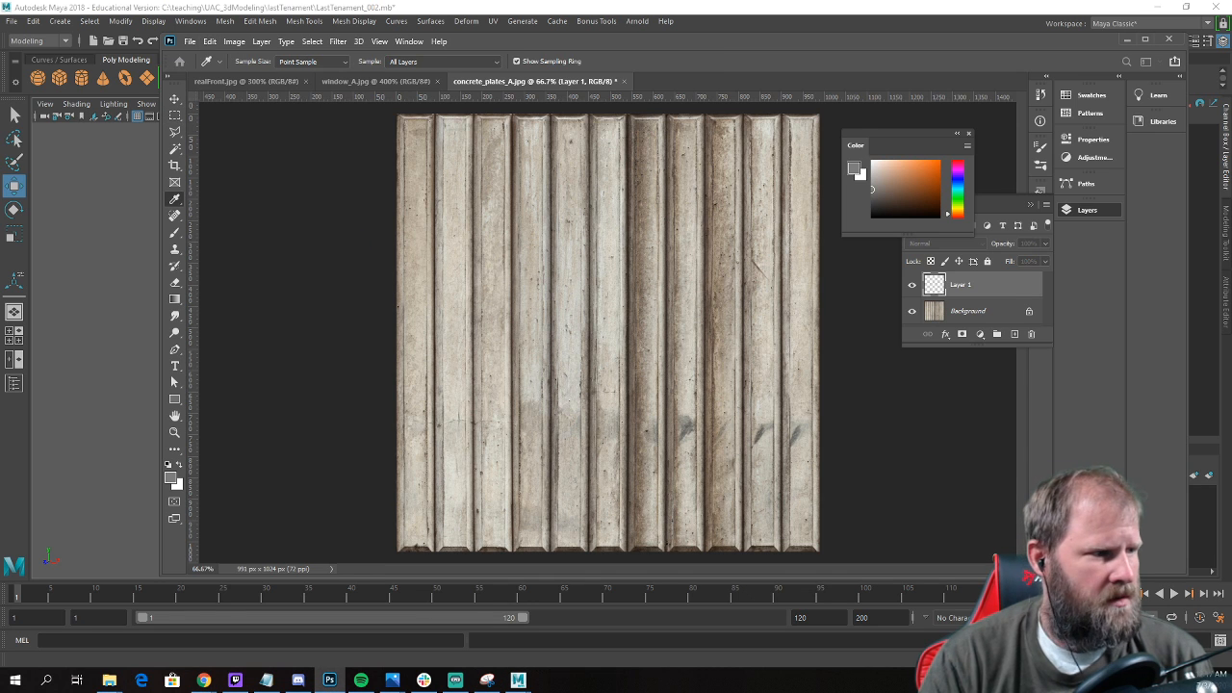
key(Return)
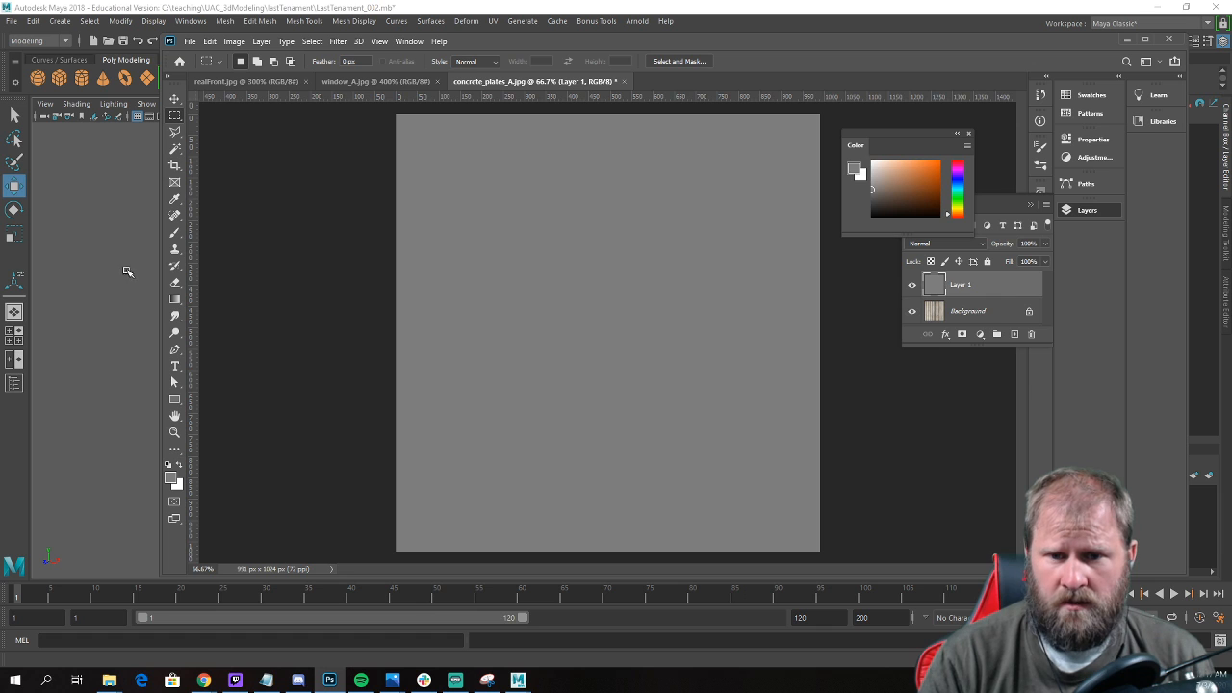
click(978, 247)
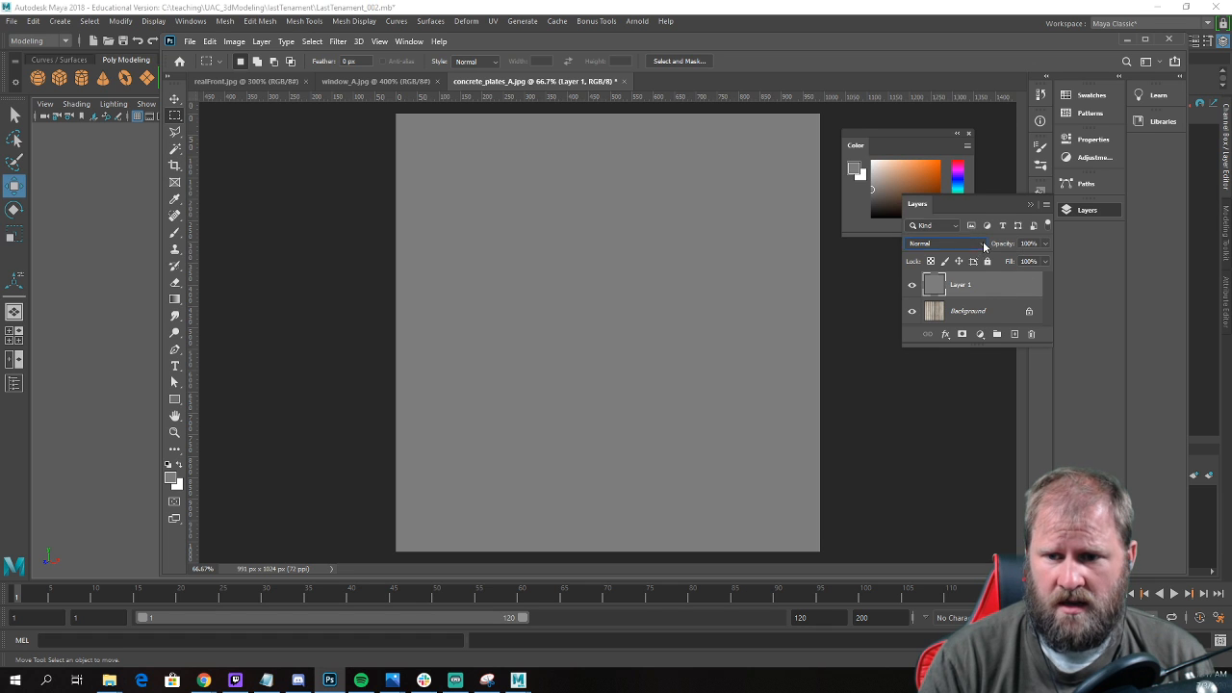
click(954, 291)
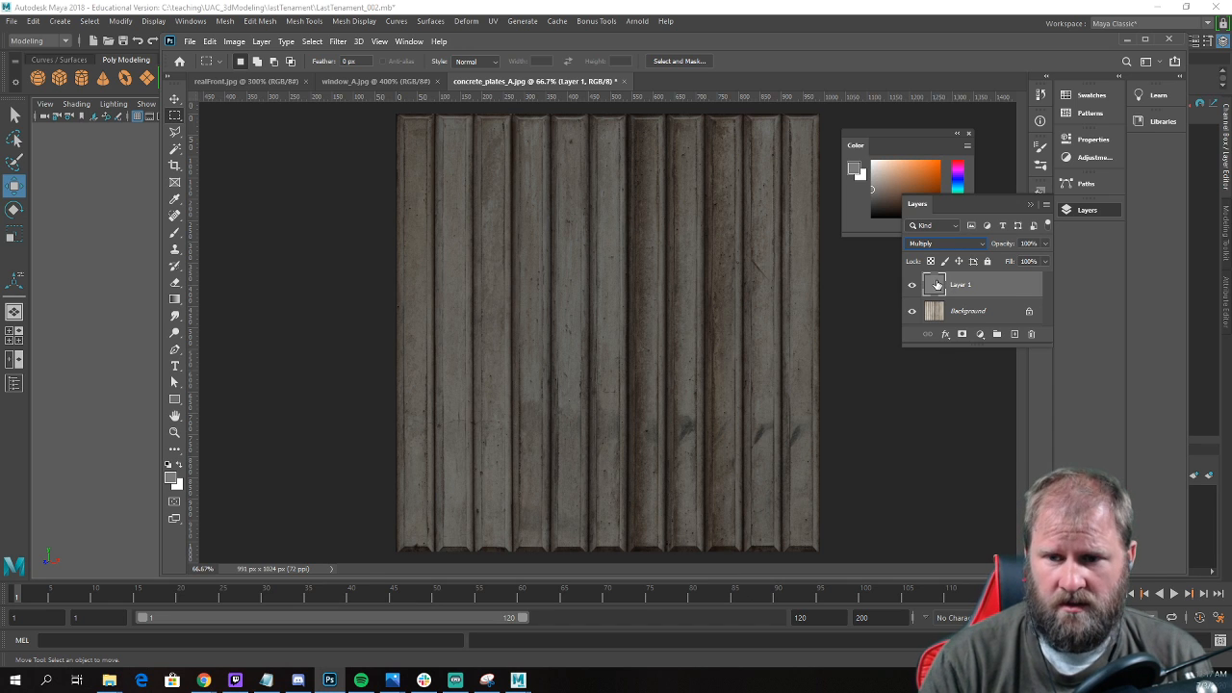
Choose a darker grey and refill the Multiply layer with it to darken the concrete plates.
drag(875, 189, 861, 200)
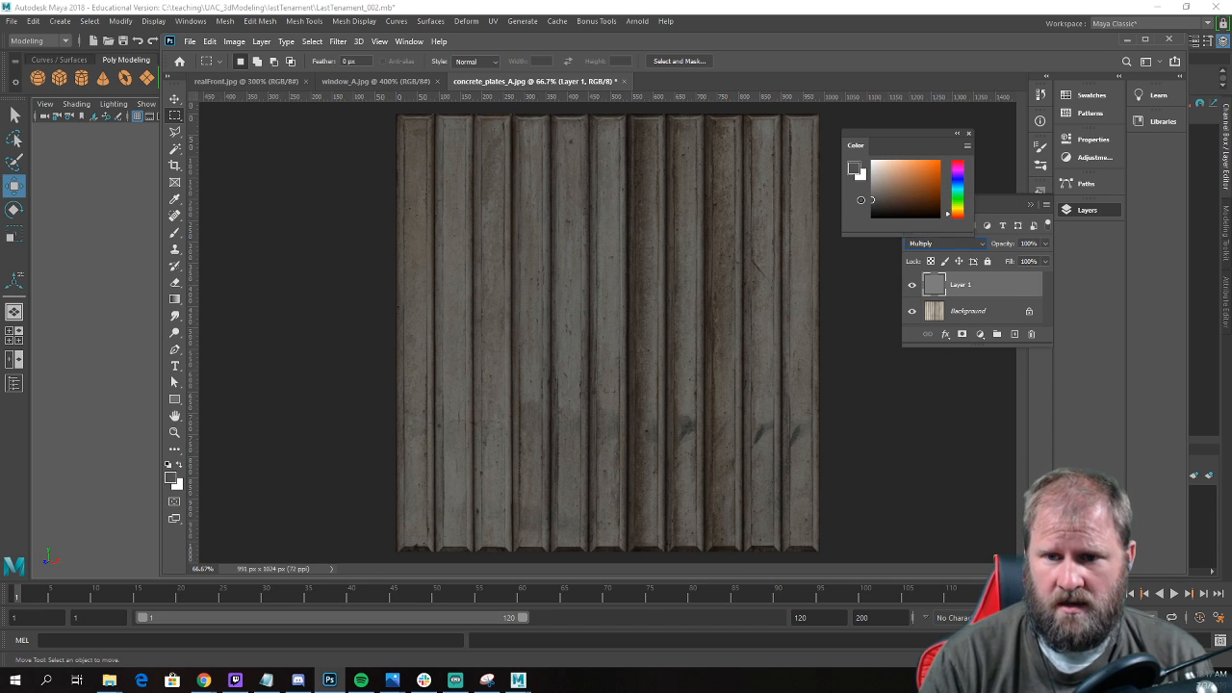
click(209, 41)
click(261, 248)
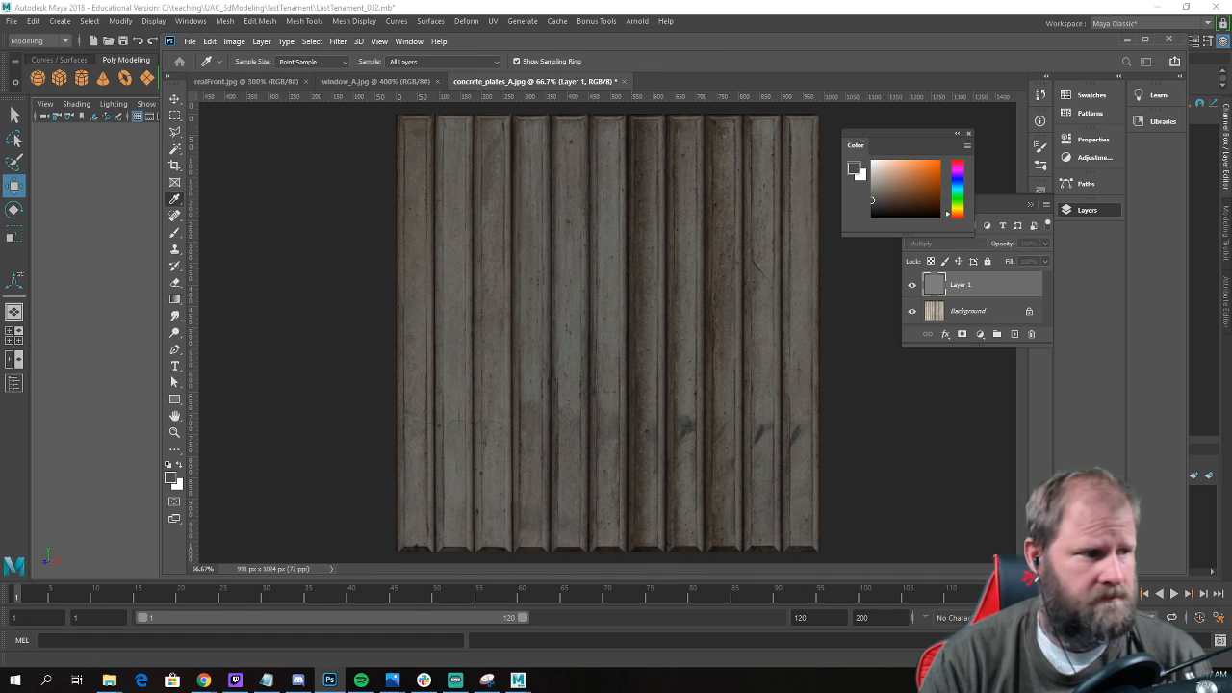
key(Return)
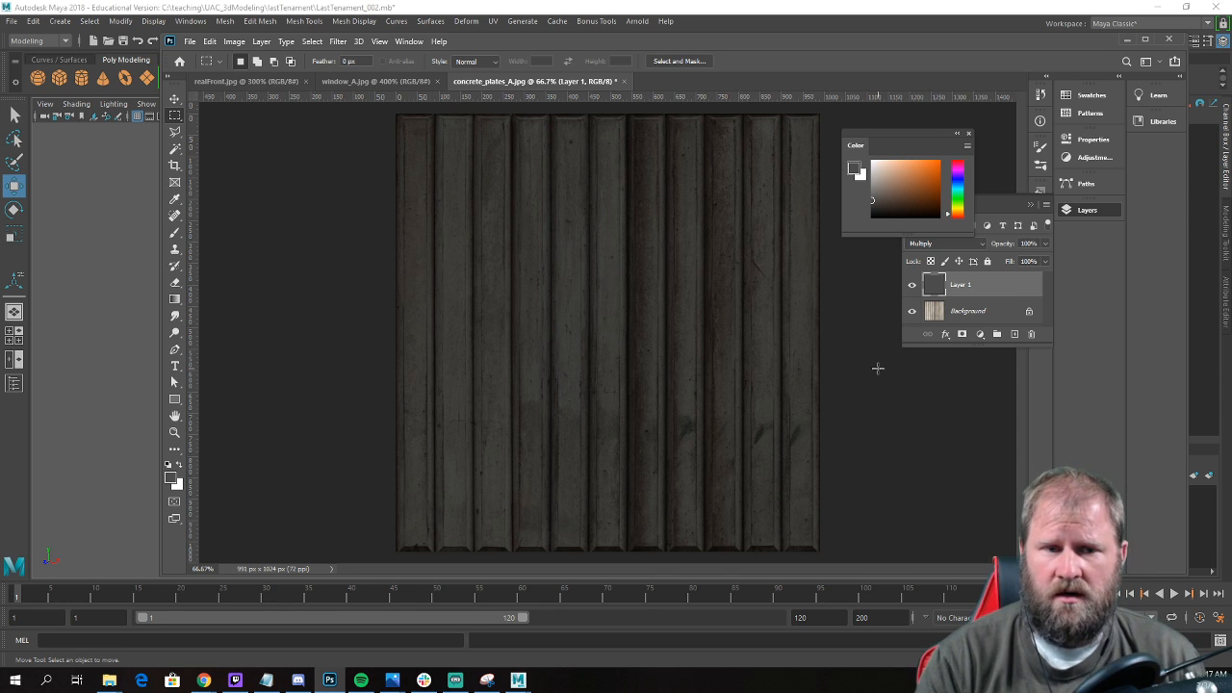
Save the layered image as a Photoshop file named concrete_plates_A_Master in the textures folder.
click(189, 42)
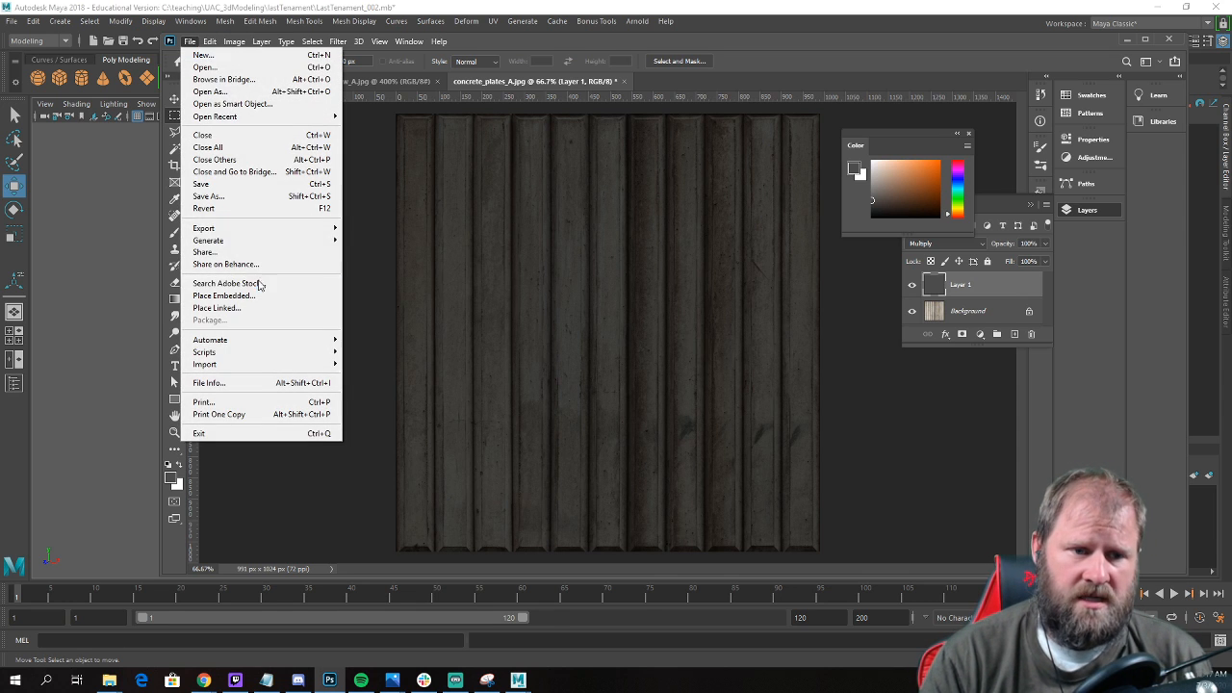
click(268, 196)
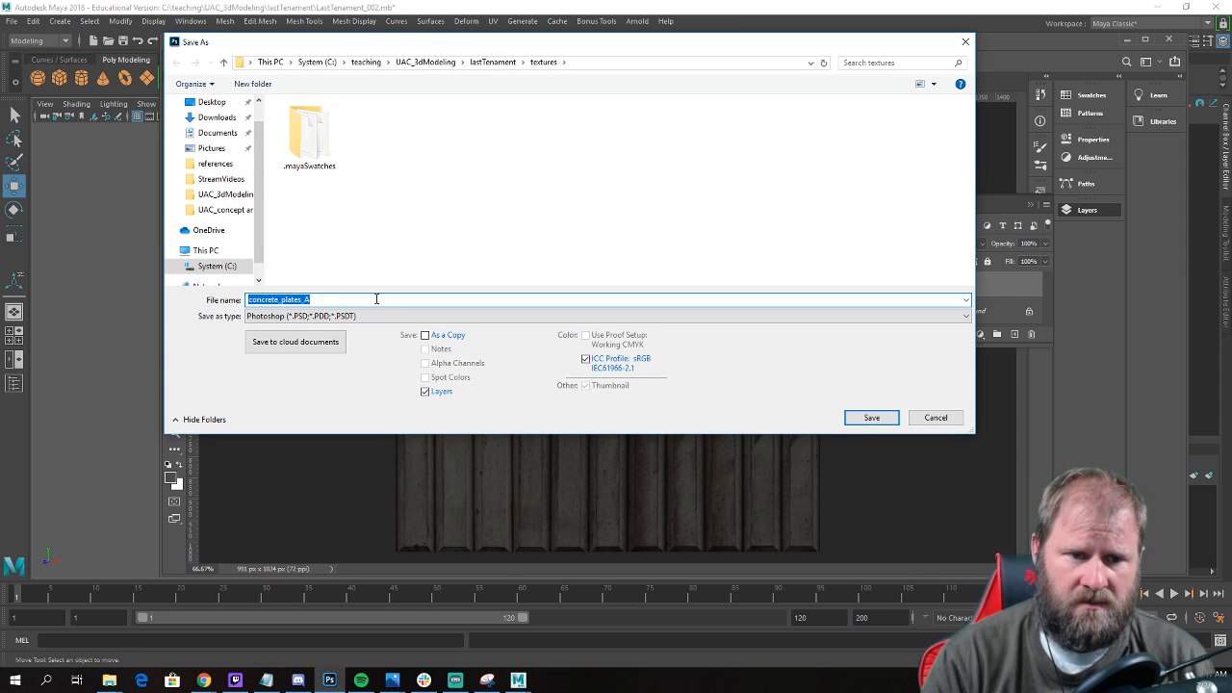
click(376, 299)
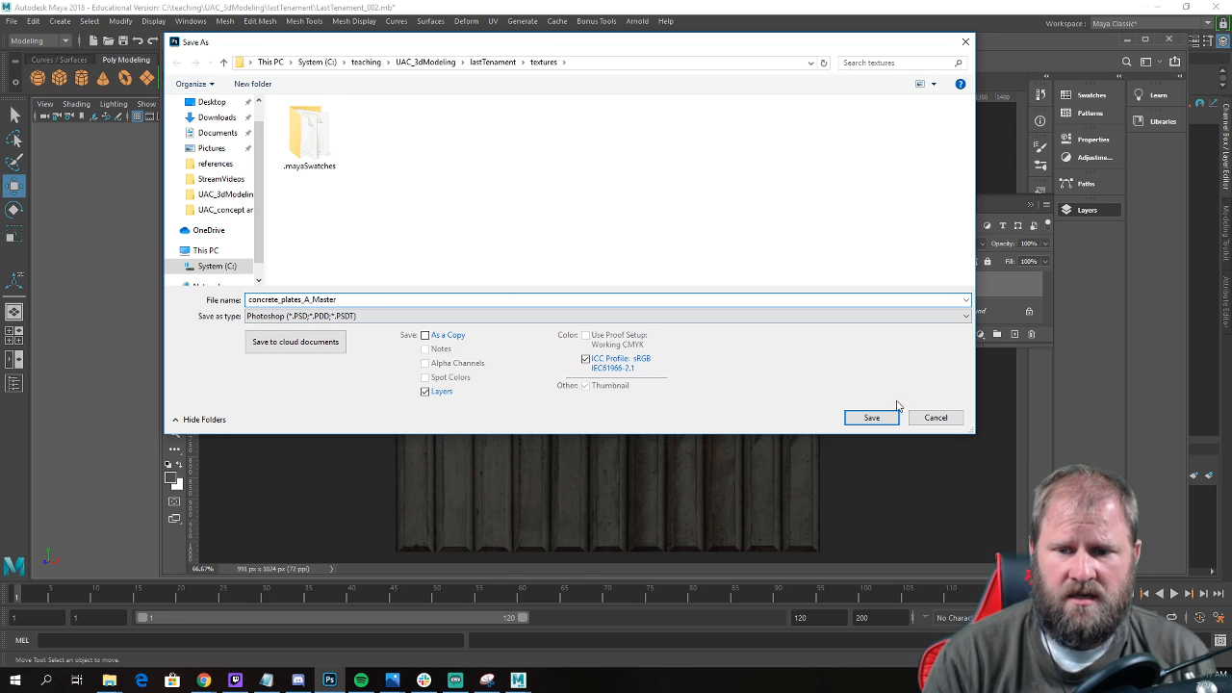
click(873, 418)
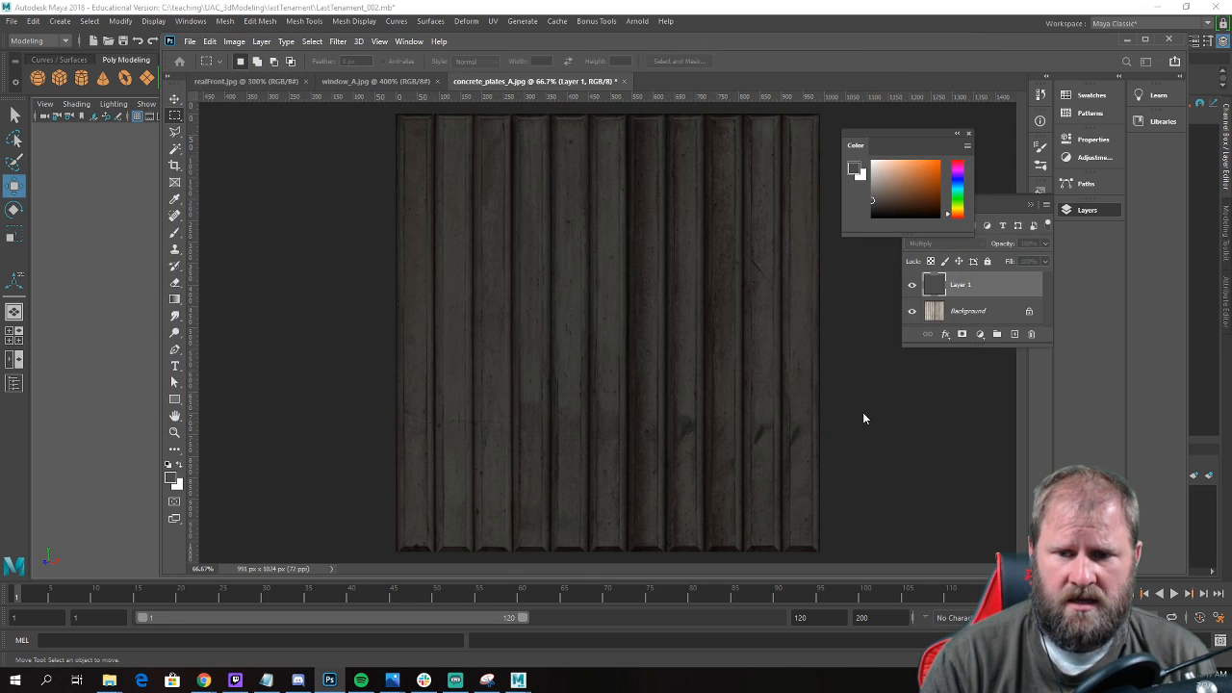
Export the darkened texture as a JPG at 100% quality into the lastTenament textures folder, replacing concrete_plates_A.jpg.
click(189, 42)
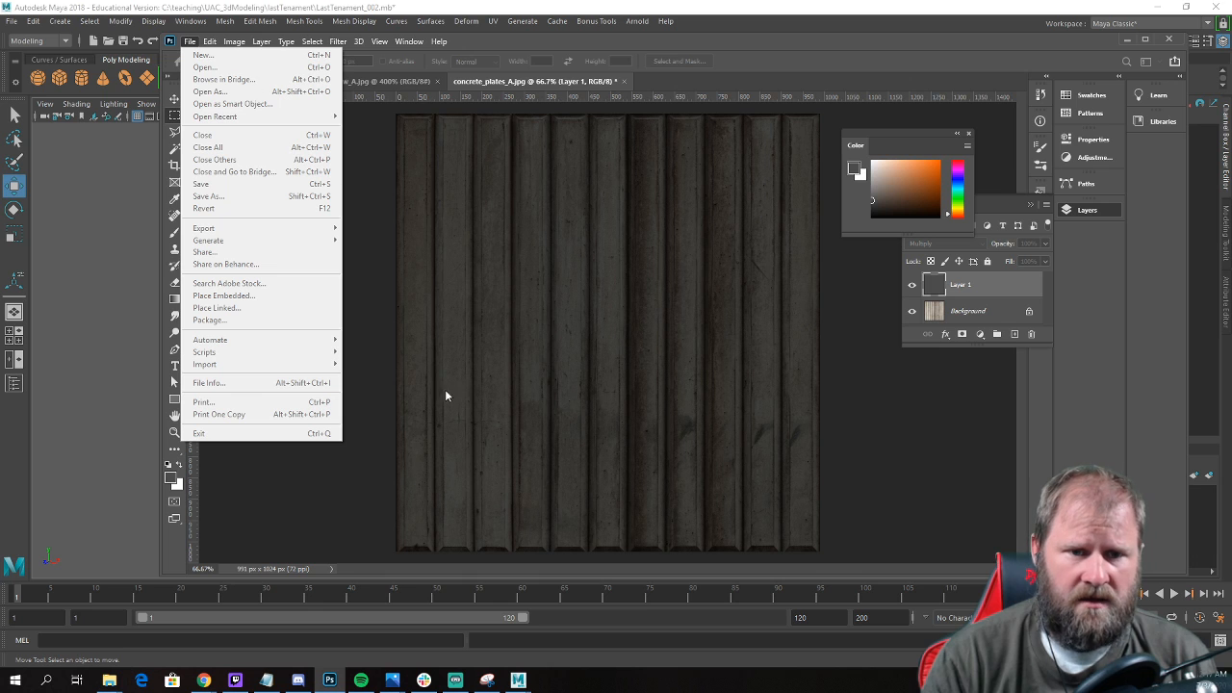
click(189, 42)
mouse_move(289, 228)
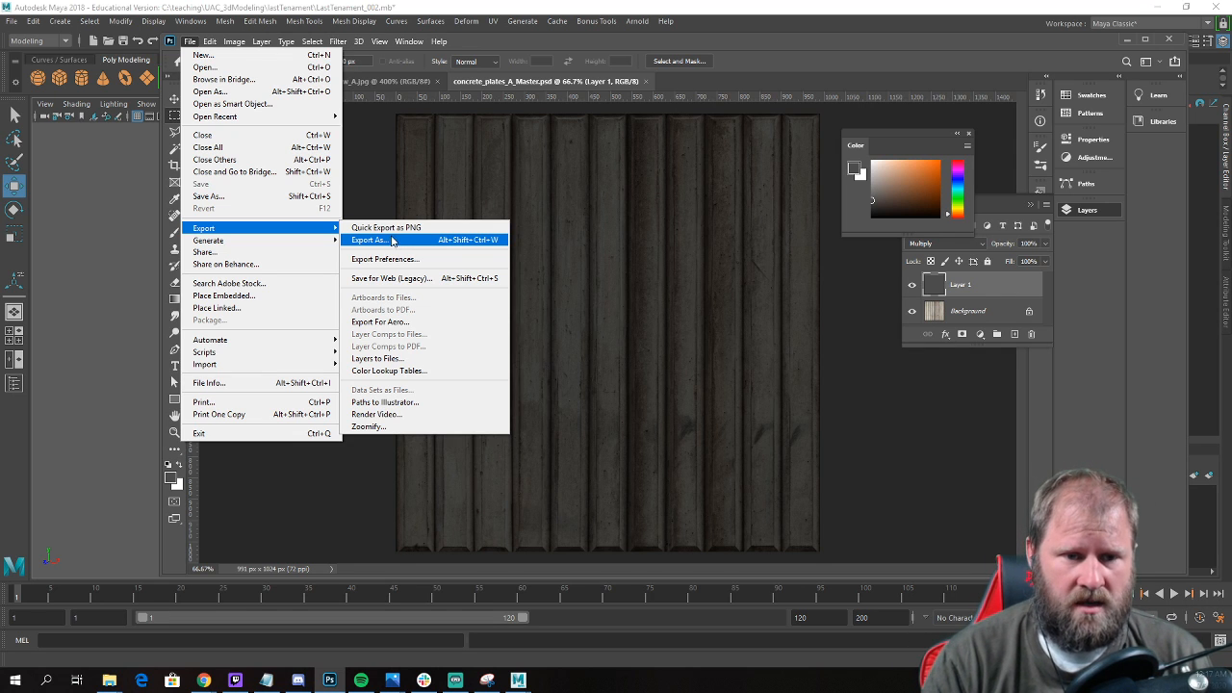
click(392, 240)
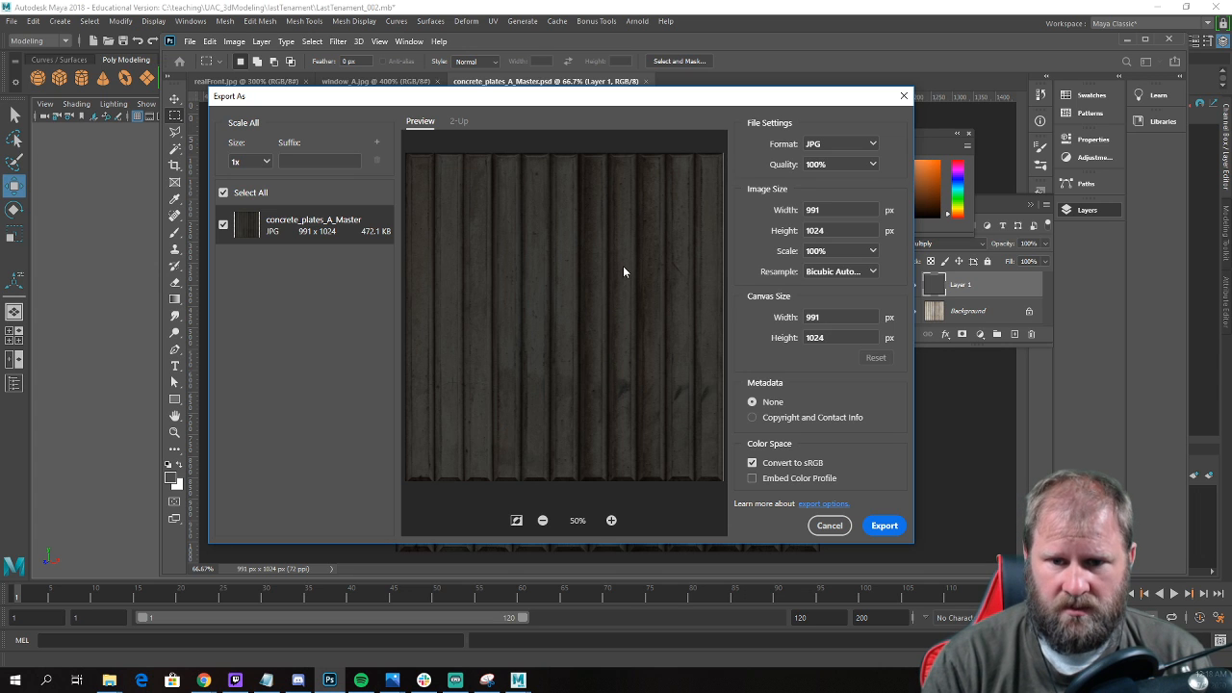
click(884, 525)
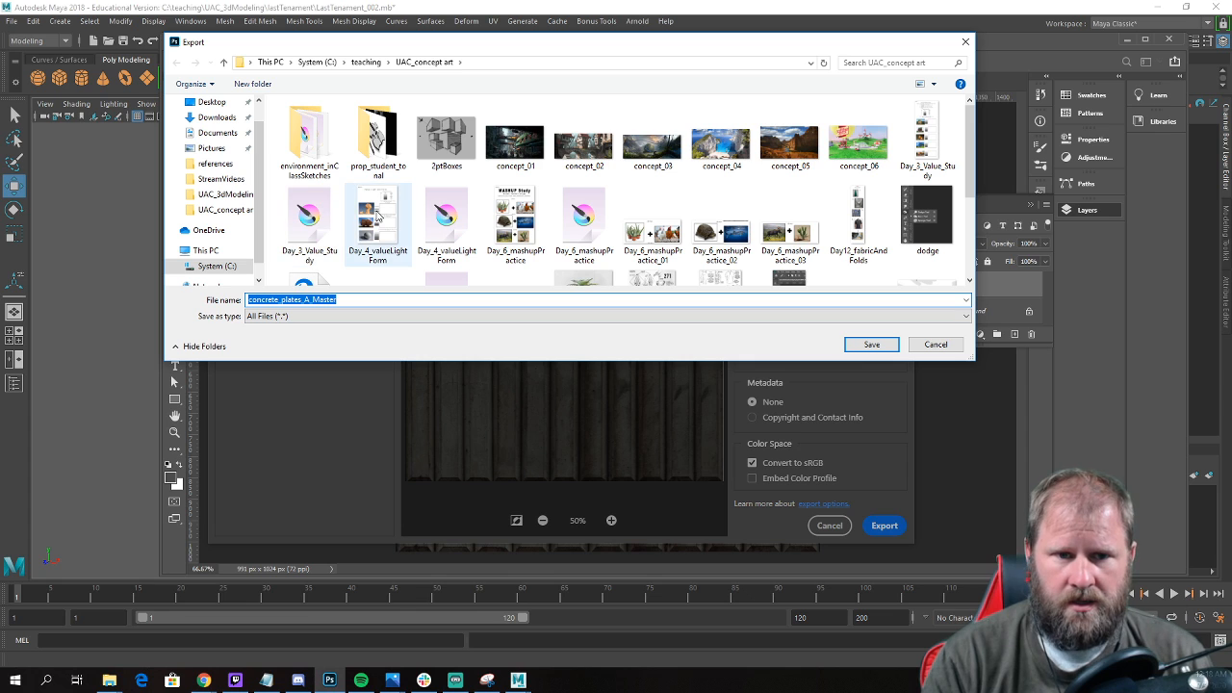
click(219, 194)
double_click(383, 150)
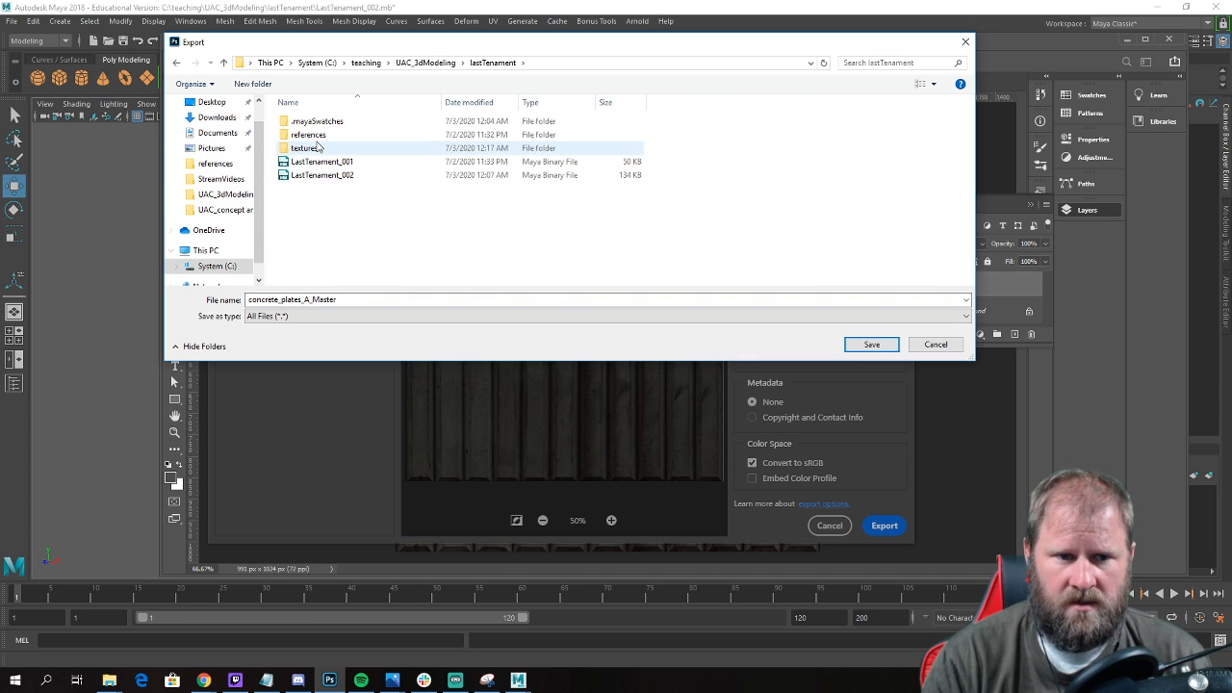
double_click(385, 154)
click(455, 127)
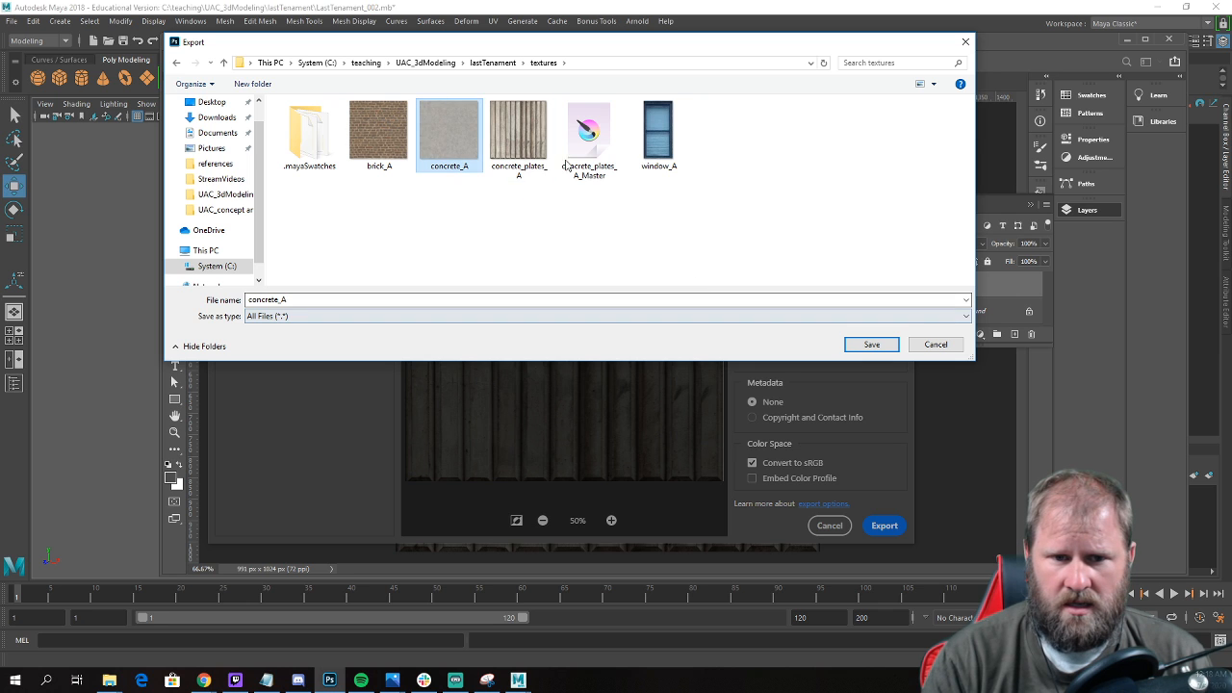
click(529, 146)
click(871, 344)
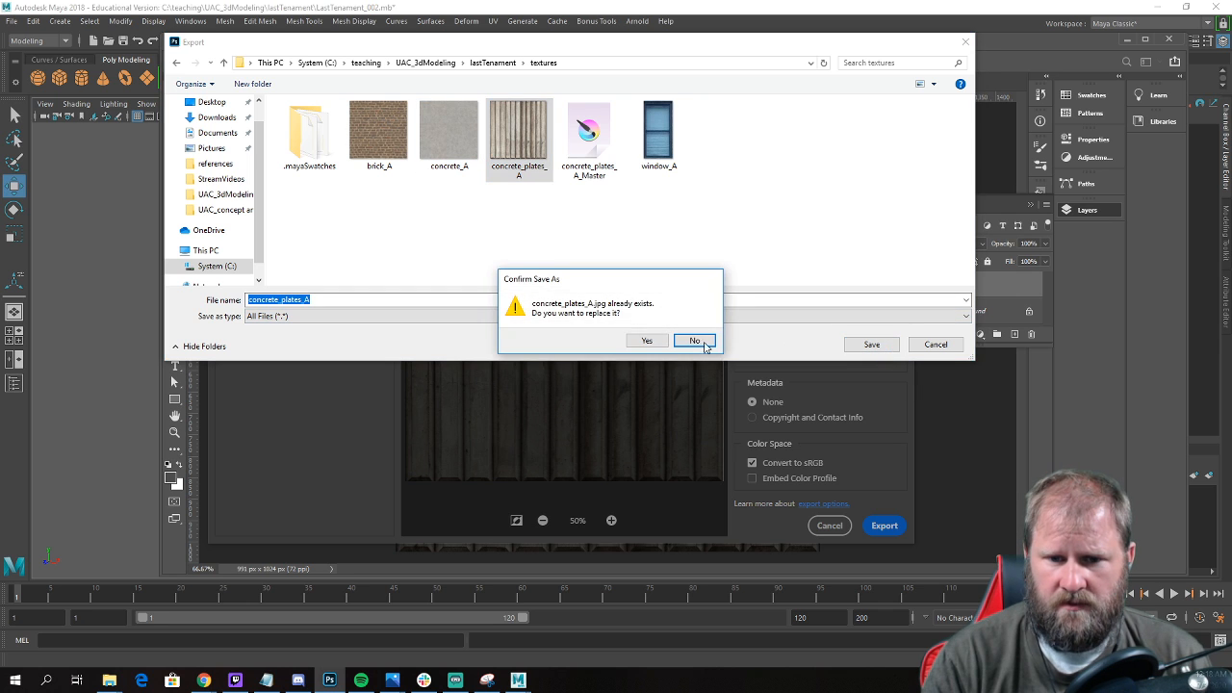
click(647, 340)
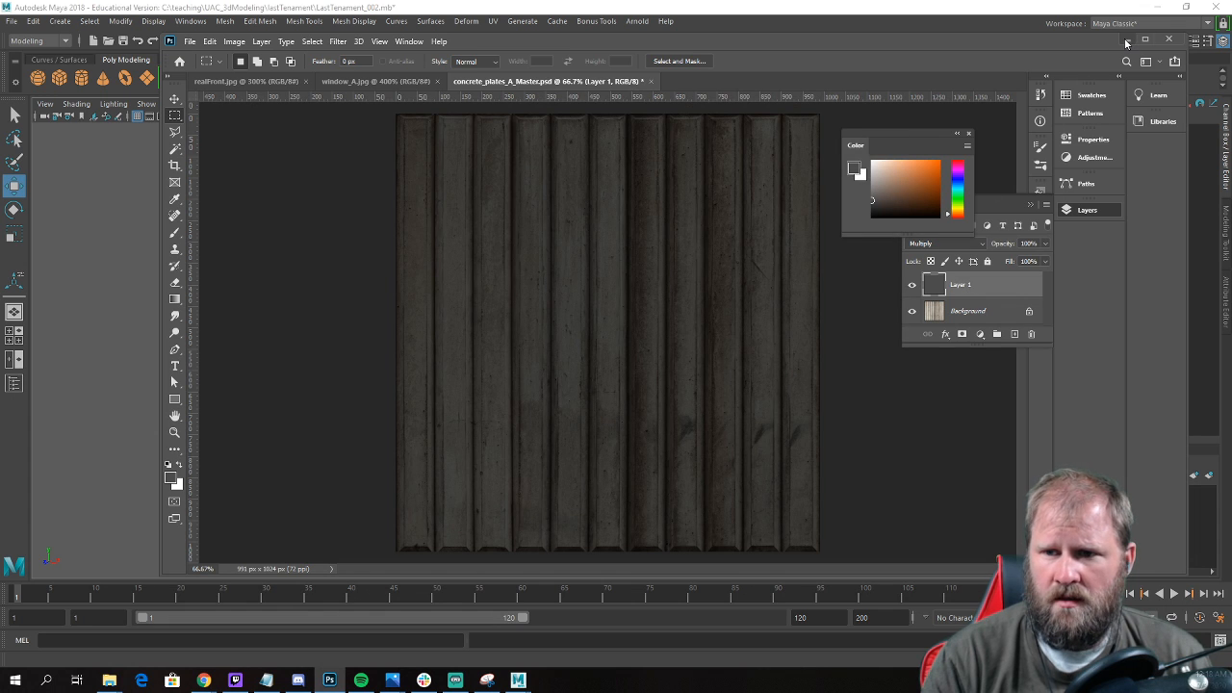
Return to Maya and examine the building's ground floor with the darkened concrete texture from several angles.
click(1126, 42)
alt+drag(616, 319, 569, 318)
click(395, 289)
click(694, 311)
mouse_move(693, 311)
alt+mouse_down()
mouse_move(693, 325)
mouse_move(597, 308)
mouse_move(691, 322)
alt+mouse_up()
alt+right_drag(690, 321, 837, 386)
alt+drag(837, 386, 690, 333)
alt+right_drag(691, 333, 334, 297)
alt+drag(333, 297, 454, 327)
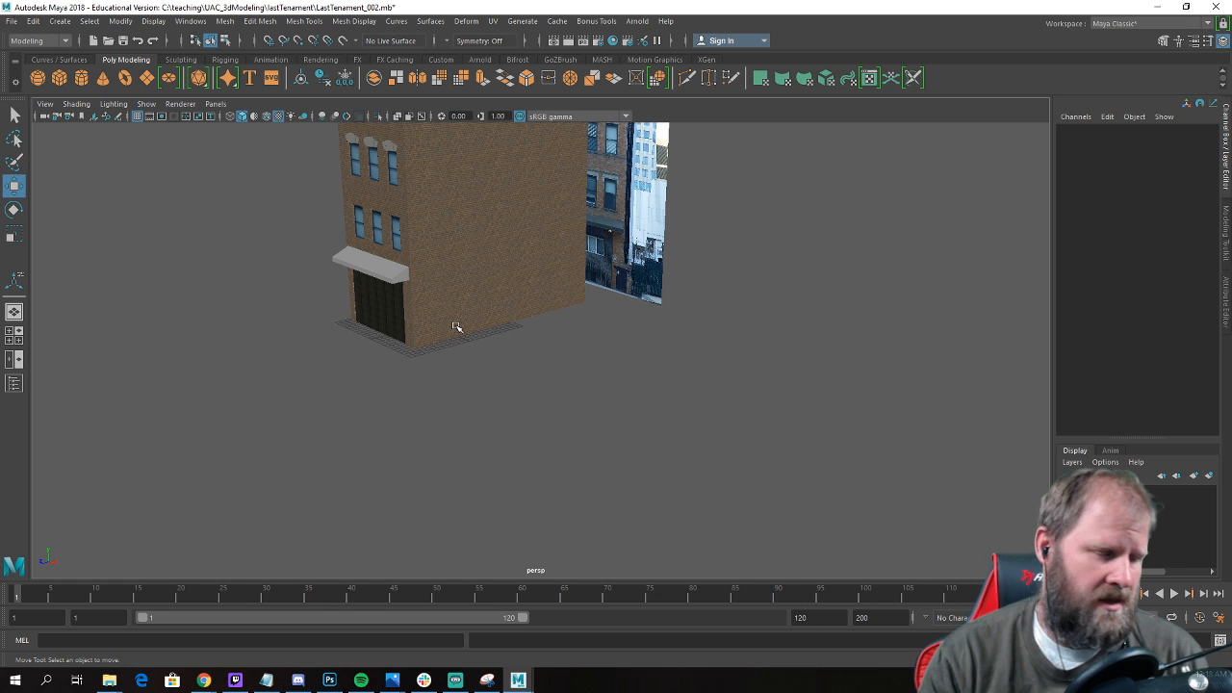
alt+drag(456, 327, 564, 343)
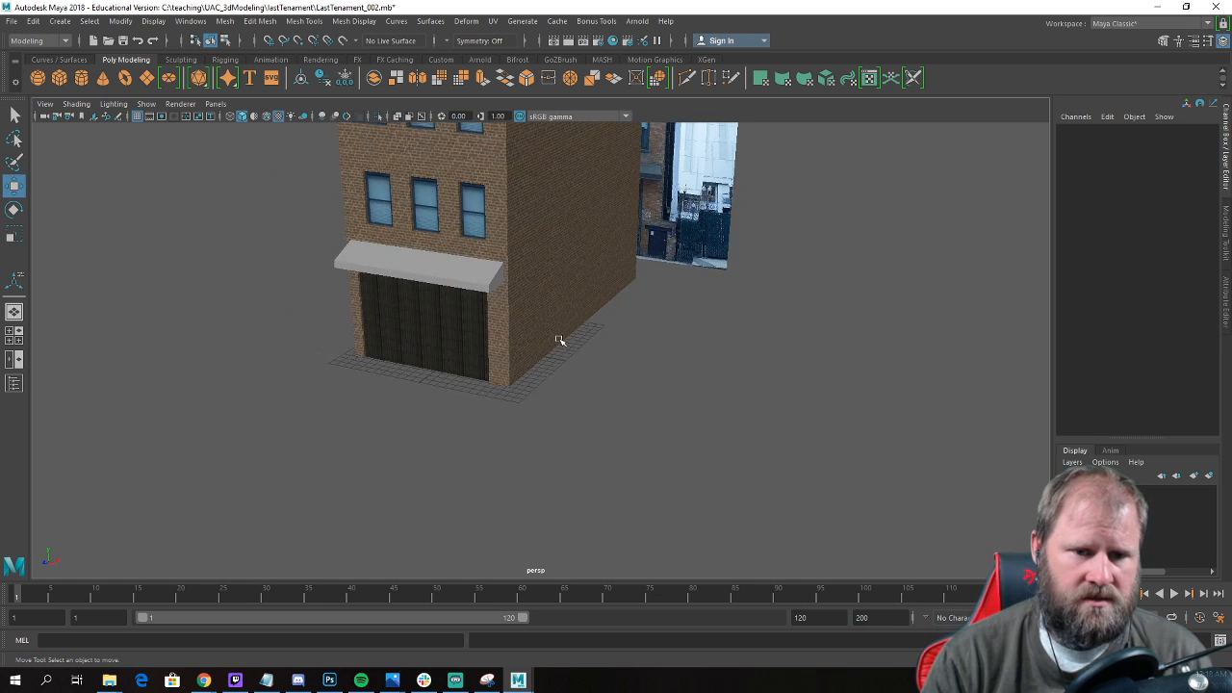
alt+right_drag(564, 344, 670, 383)
alt+right_drag(565, 365, 473, 427)
alt+drag(473, 426, 528, 409)
Select the building and compare its darkened ground-floor front with the street-level storefront in the reference photo.
click(451, 352)
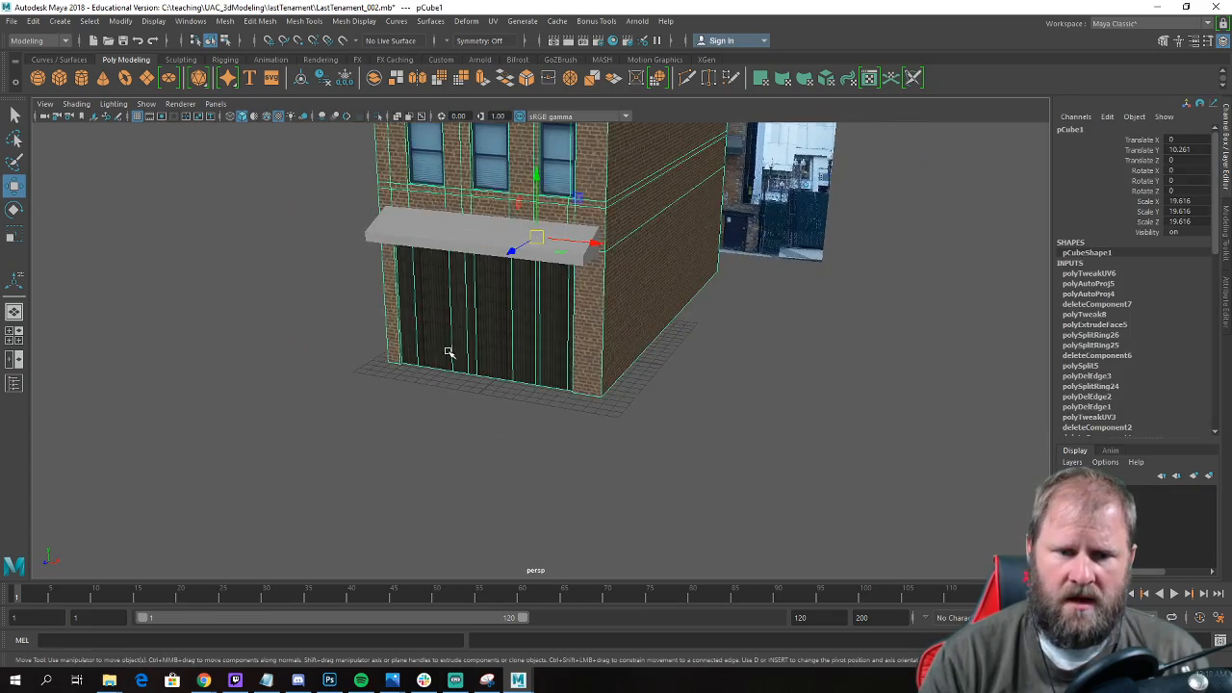
alt+drag(517, 350, 273, 322)
alt+right_drag(274, 322, 720, 378)
alt+drag(721, 378, 699, 375)
alt+right_drag(872, 435, 724, 288)
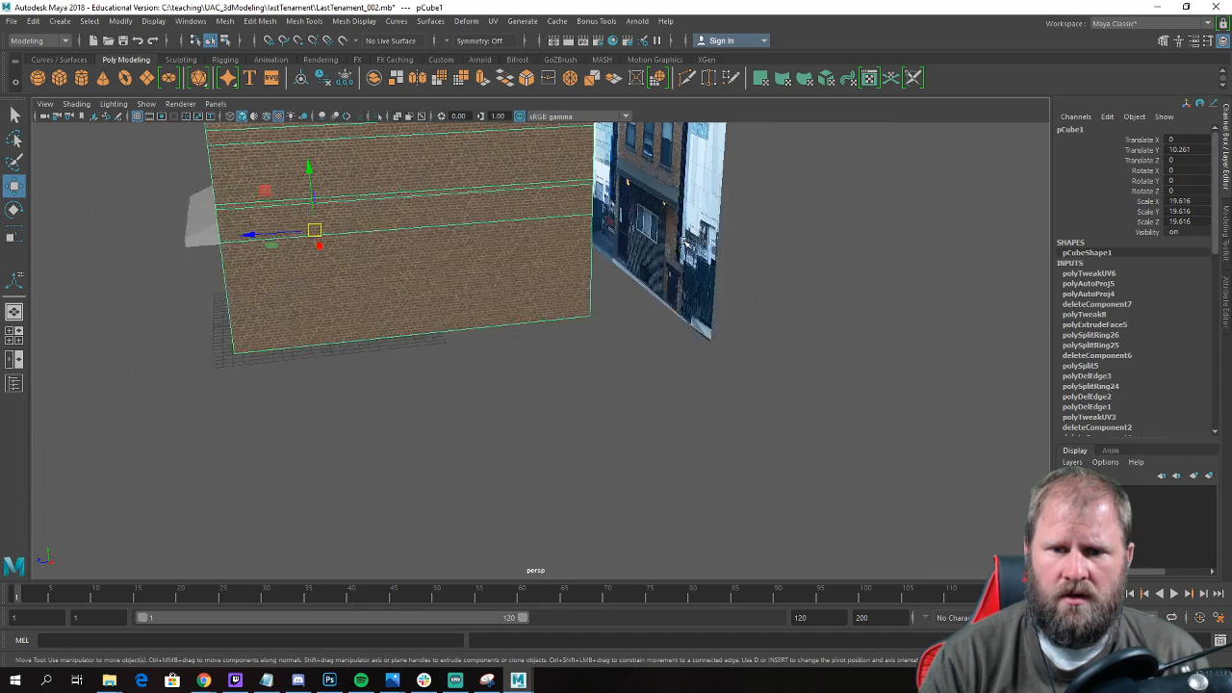
alt+drag(724, 288, 740, 294)
alt+drag(526, 417, 599, 381)
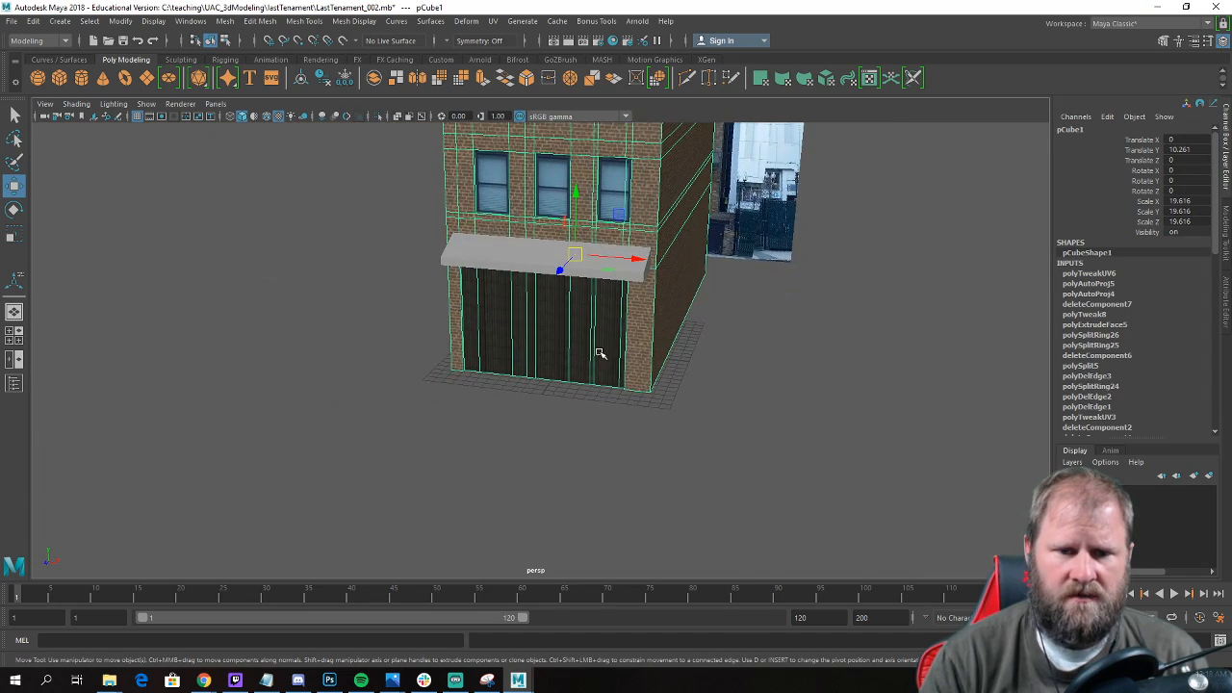
Deselect the building and examine its ground-floor front, side wall and the reference photo behind it from several angles.
alt+right_drag(624, 356, 585, 366)
mouse_move(586, 366)
alt+mouse_down()
mouse_move(621, 352)
mouse_move(601, 363)
alt+mouse_up()
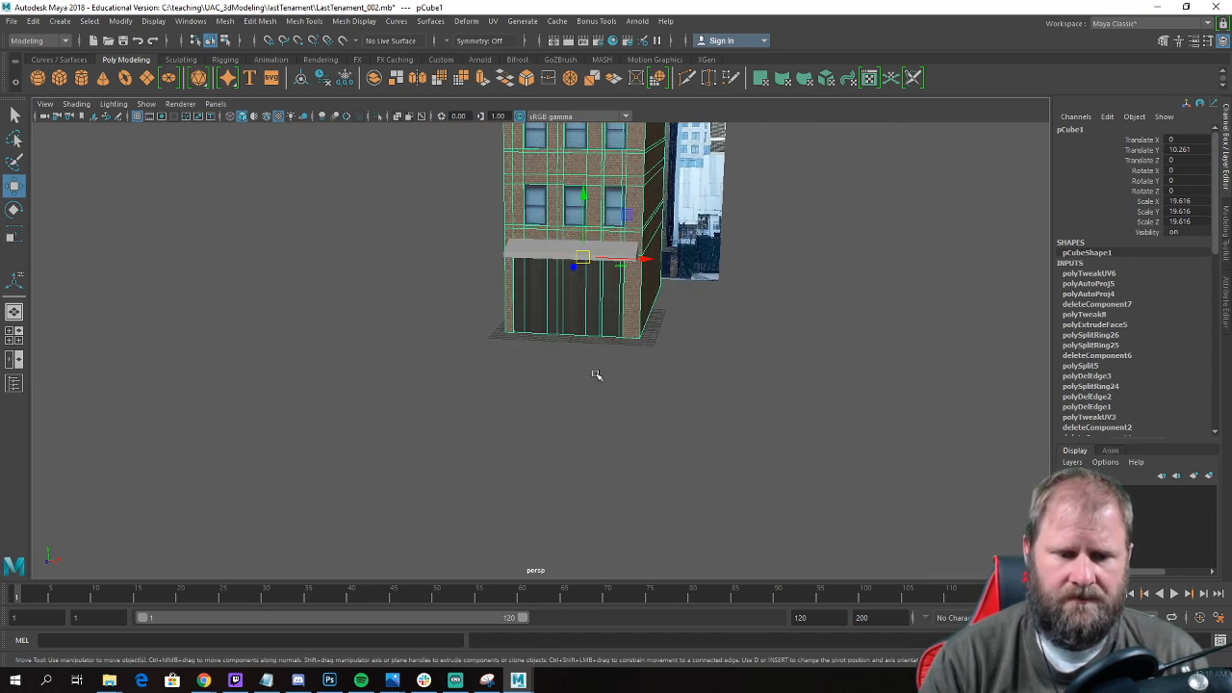
alt+drag(544, 428, 475, 410)
alt+right_drag(475, 410, 550, 443)
click(553, 441)
alt+drag(647, 396, 580, 397)
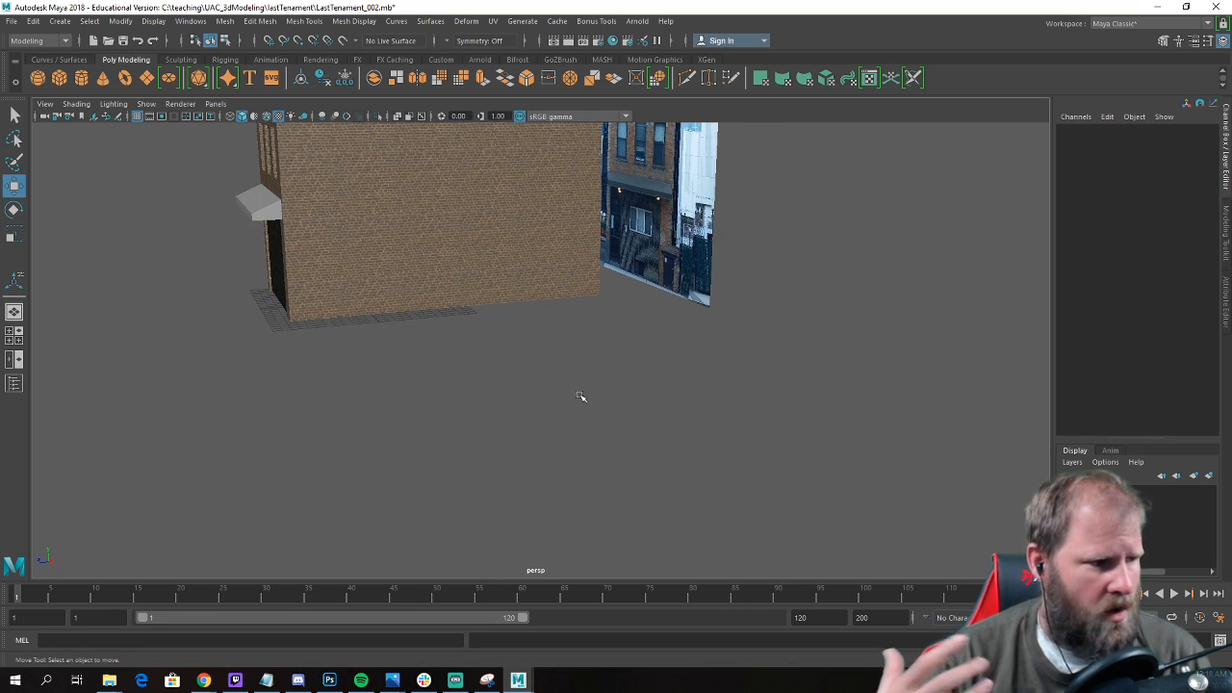
alt+drag(664, 353, 643, 353)
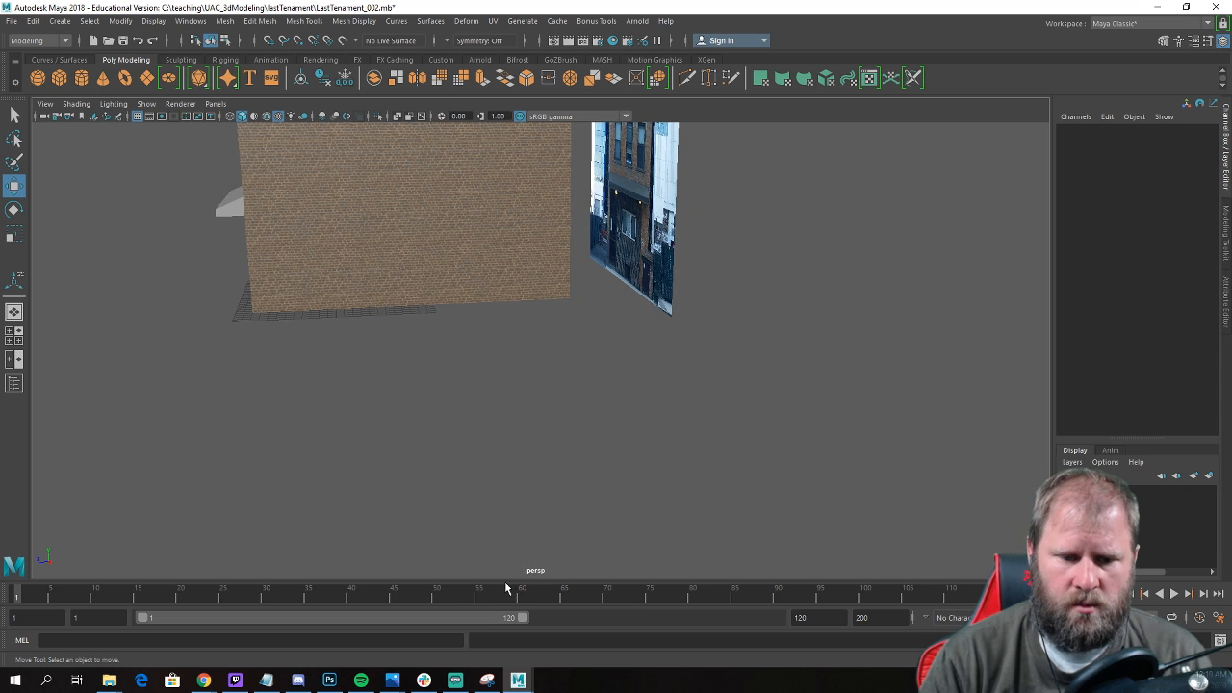
alt+drag(463, 374, 550, 379)
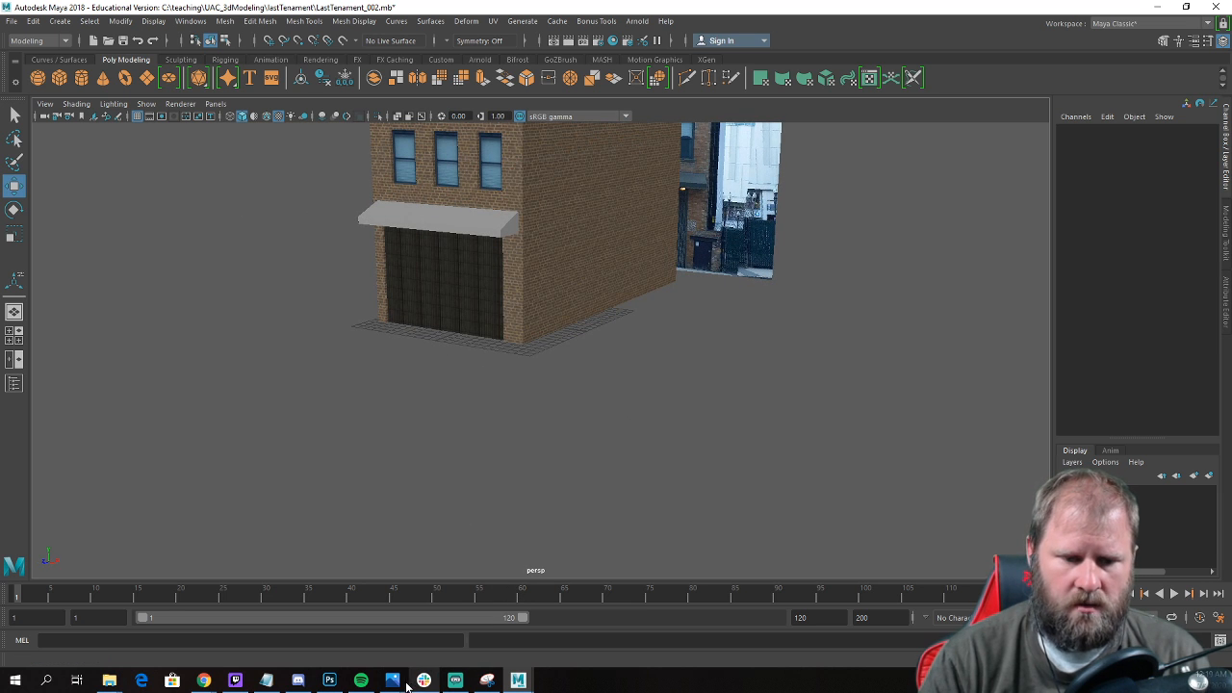
mouse_move(403, 681)
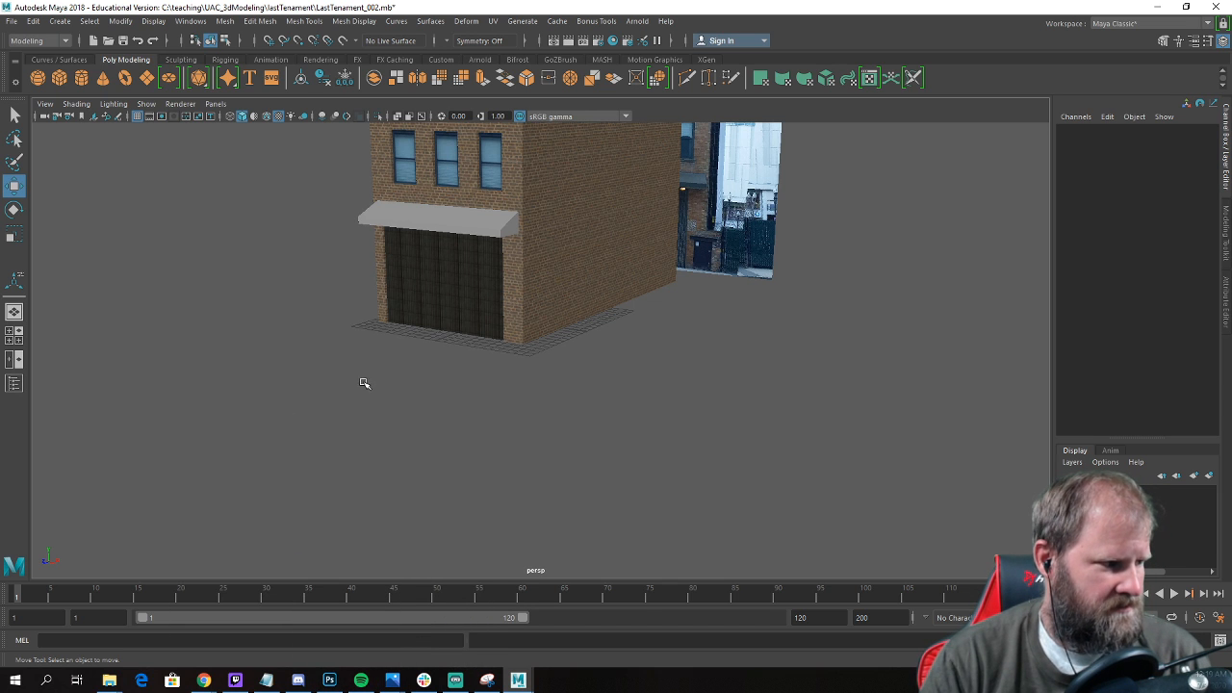
Examine the ground-floor corner up close, comparing the ledge and dark ribbed front with the storefront in the reference photo.
mouse_move(485, 344)
alt+mouse_down()
mouse_move(533, 338)
mouse_move(498, 333)
alt+mouse_up()
alt+right_drag(499, 333, 575, 360)
alt+drag(575, 360, 520, 376)
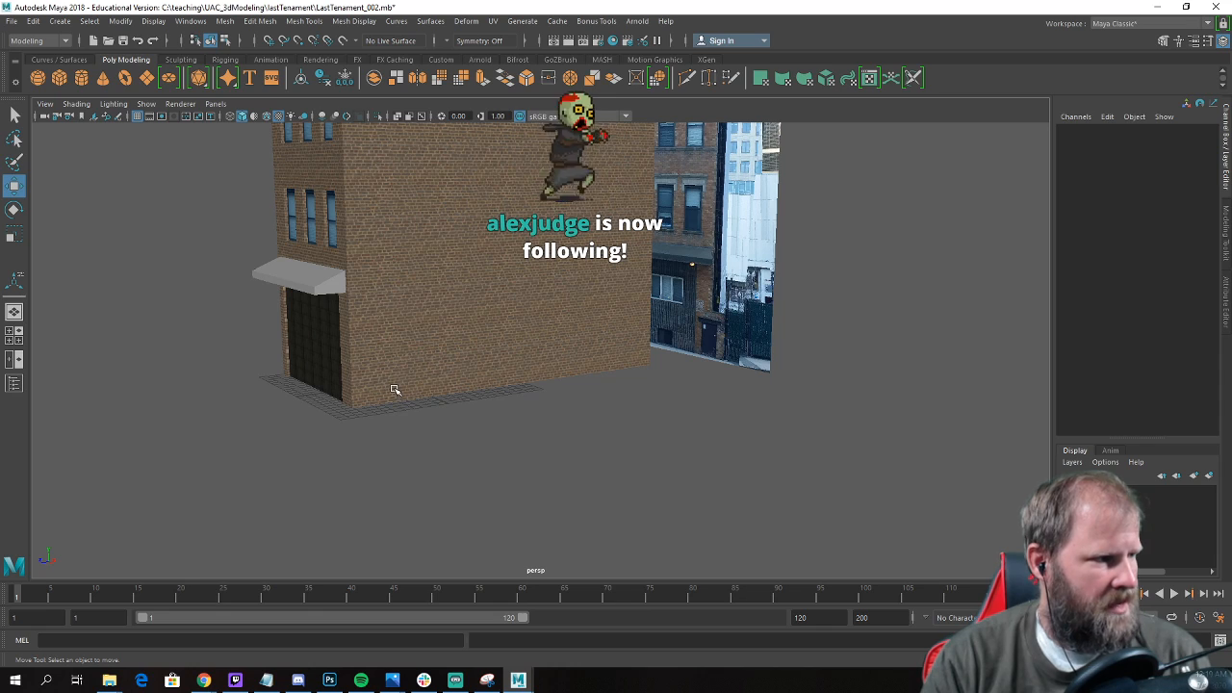
alt+drag(492, 341, 665, 379)
scroll(639, 379, down, 5)
scroll(665, 378, up, 3)
alt+middle_drag(666, 379, 627, 402)
alt+drag(626, 402, 603, 432)
alt+middle_drag(602, 432, 721, 410)
scroll(721, 410, up, 8)
alt+drag(729, 382, 683, 385)
Insert two horizontal edge loops across the building in the front view, matching the bottom and top of the reference photo's ground-floor window.
click(426, 318)
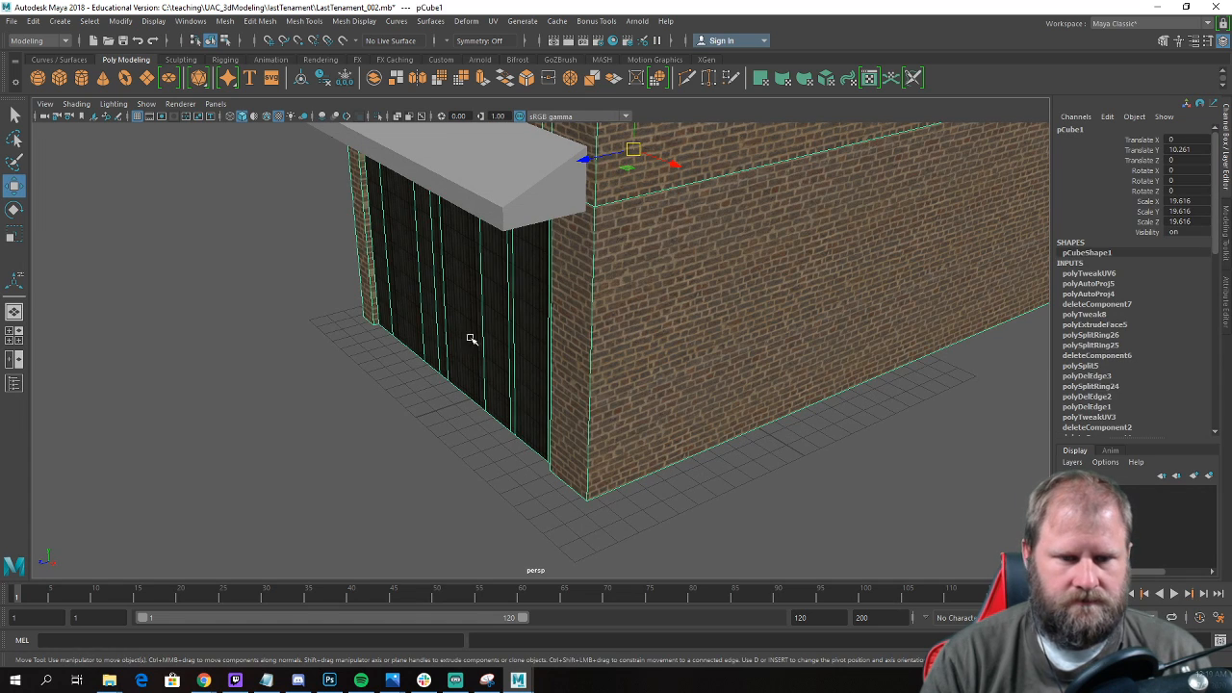
key(space)
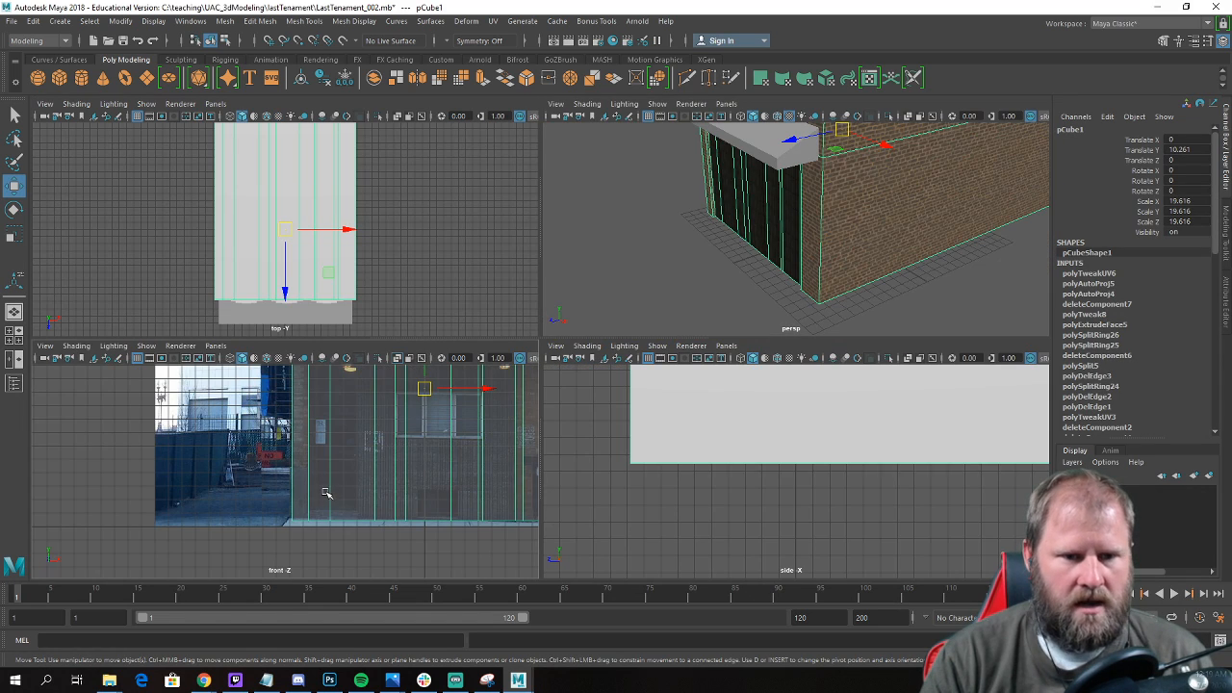
scroll(391, 439, down, 3)
alt+middle_drag(412, 443, 373, 461)
key(space)
key(space)
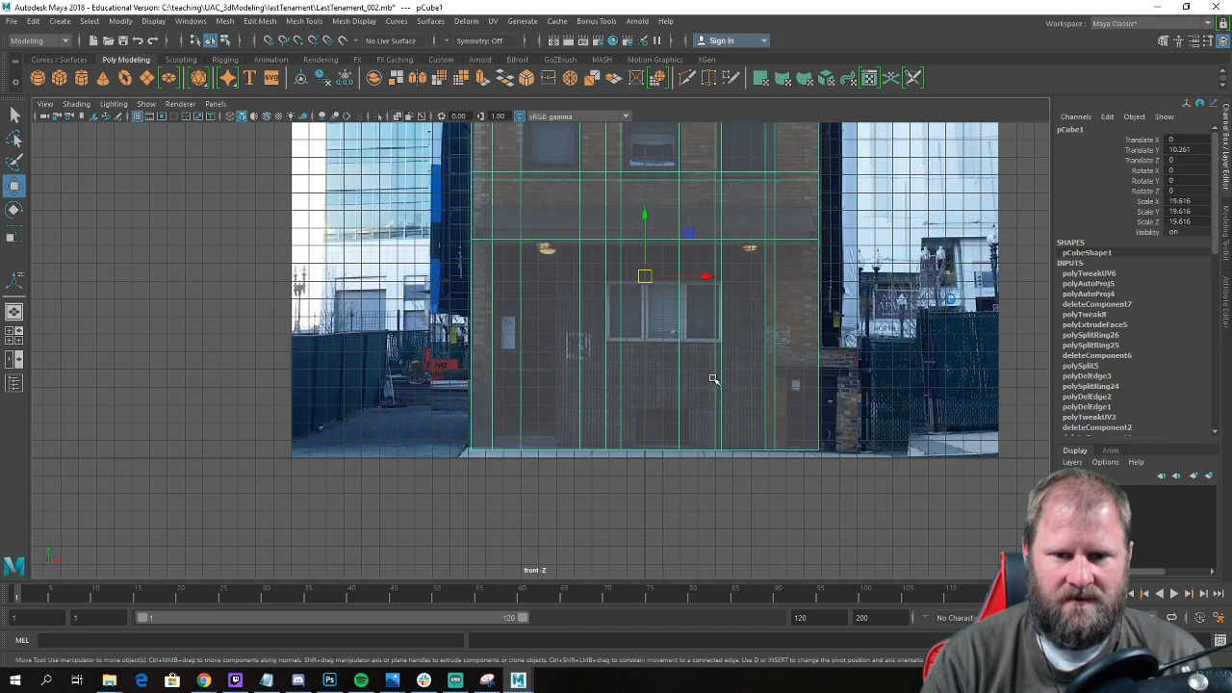
scroll(706, 382, up, 2)
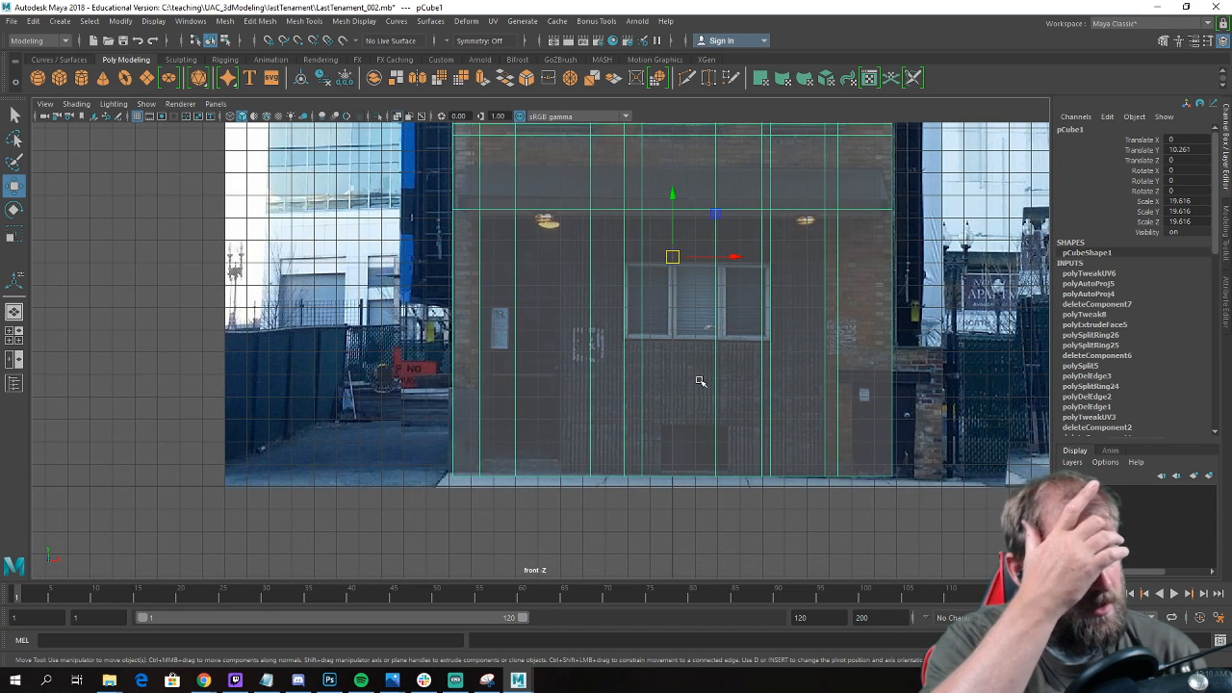
alt+middle_drag(700, 381, 459, 406)
alt+right_drag(366, 338, 445, 316)
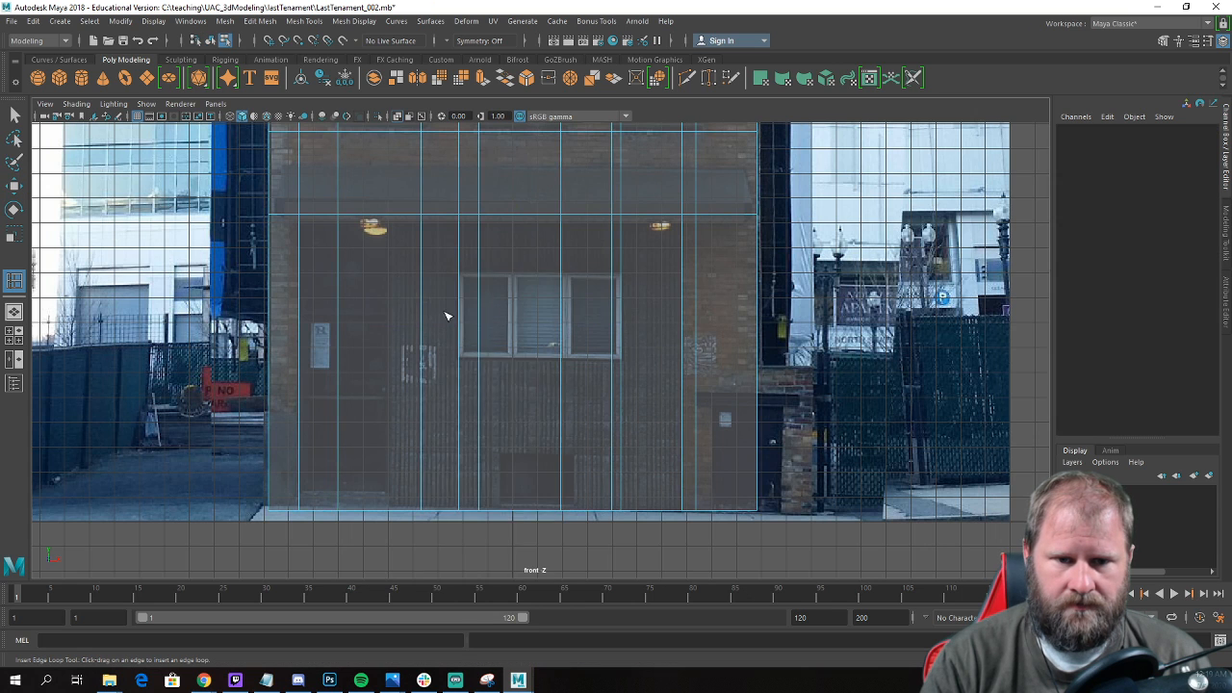
scroll(446, 316, up, 3)
drag(645, 363, 653, 365)
drag(575, 233, 575, 233)
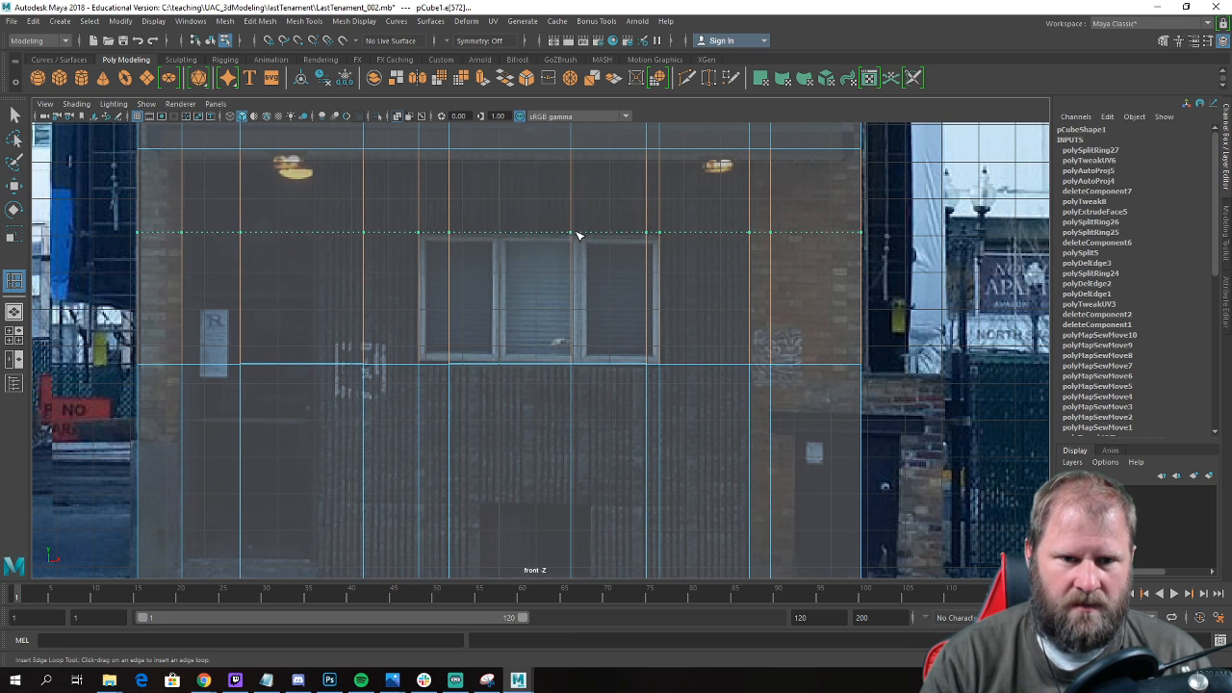
drag(584, 235, 578, 237)
Insert edge loops along the right side, top and bottom of the ground-floor door shown in the reference photo.
alt+middle_drag(389, 383, 626, 335)
drag(566, 314, 560, 314)
alt+middle_drag(559, 314, 511, 409)
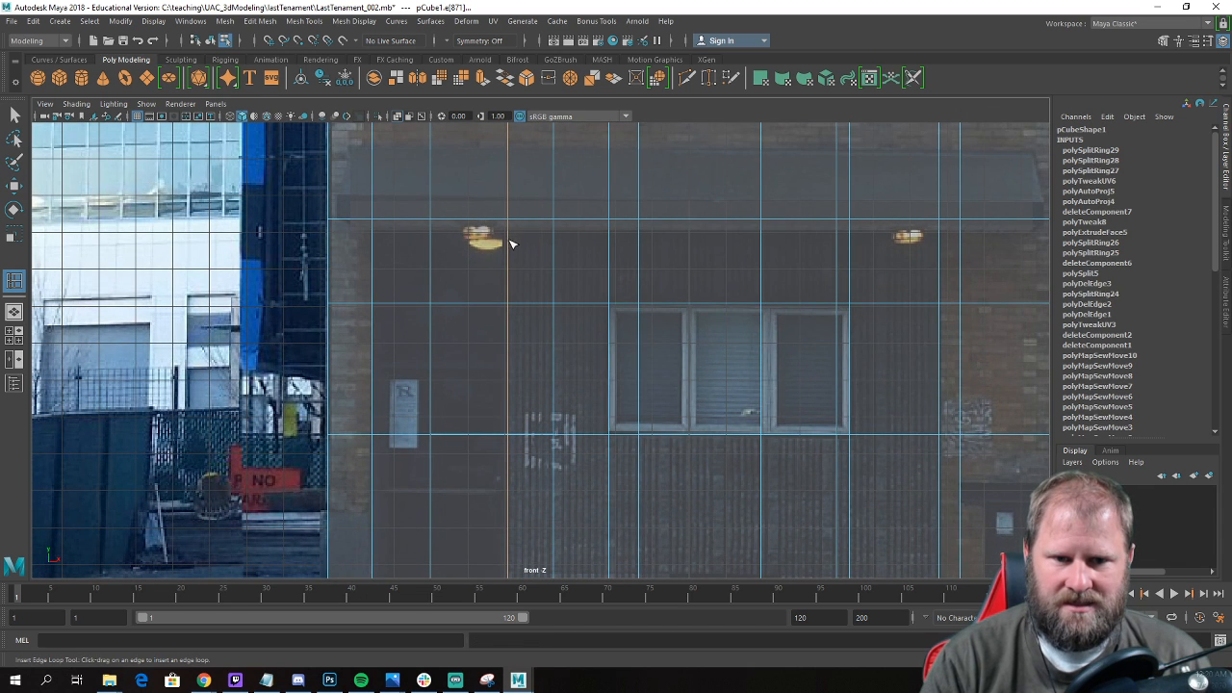
drag(509, 237, 510, 234)
alt+middle_drag(522, 330, 543, 144)
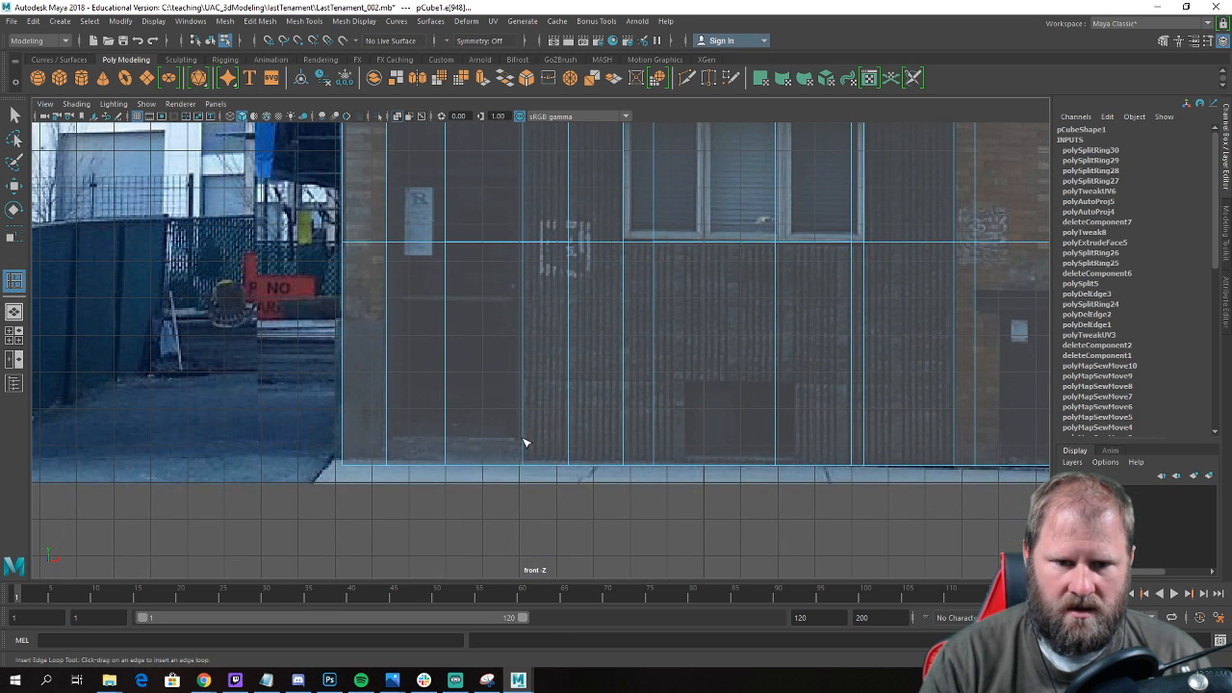
drag(527, 441, 530, 440)
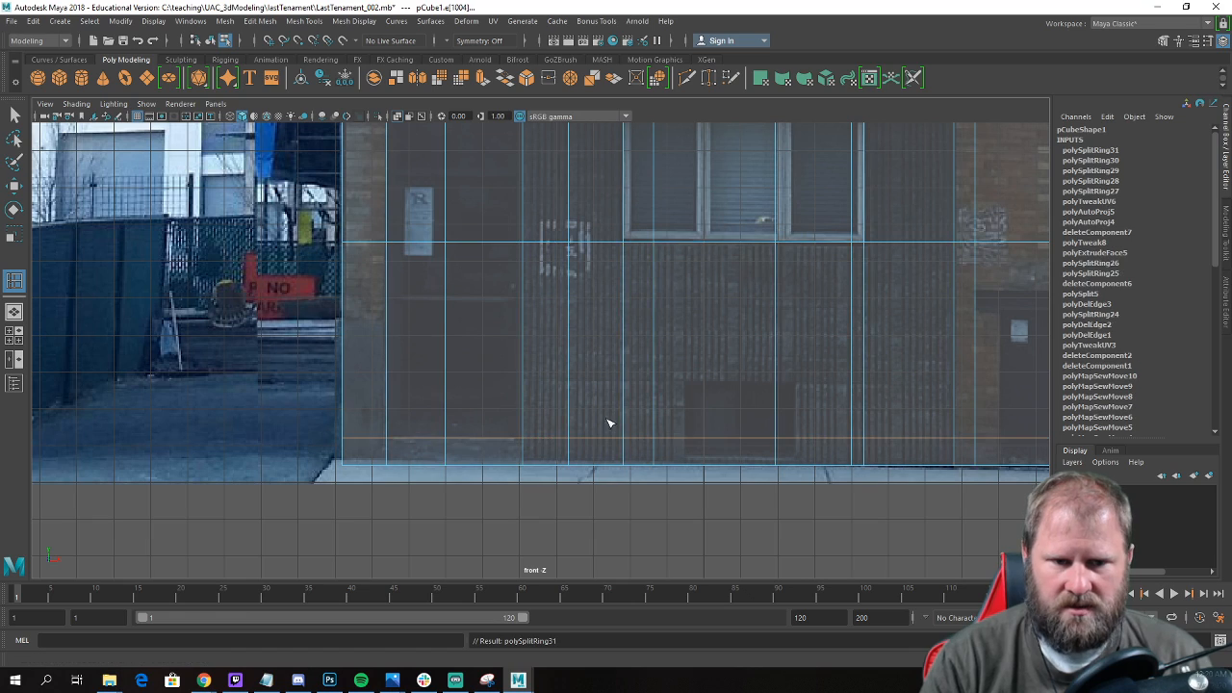
Check the new edge loops on the ground-floor front and select the faces covering the door in the front view.
key(space)
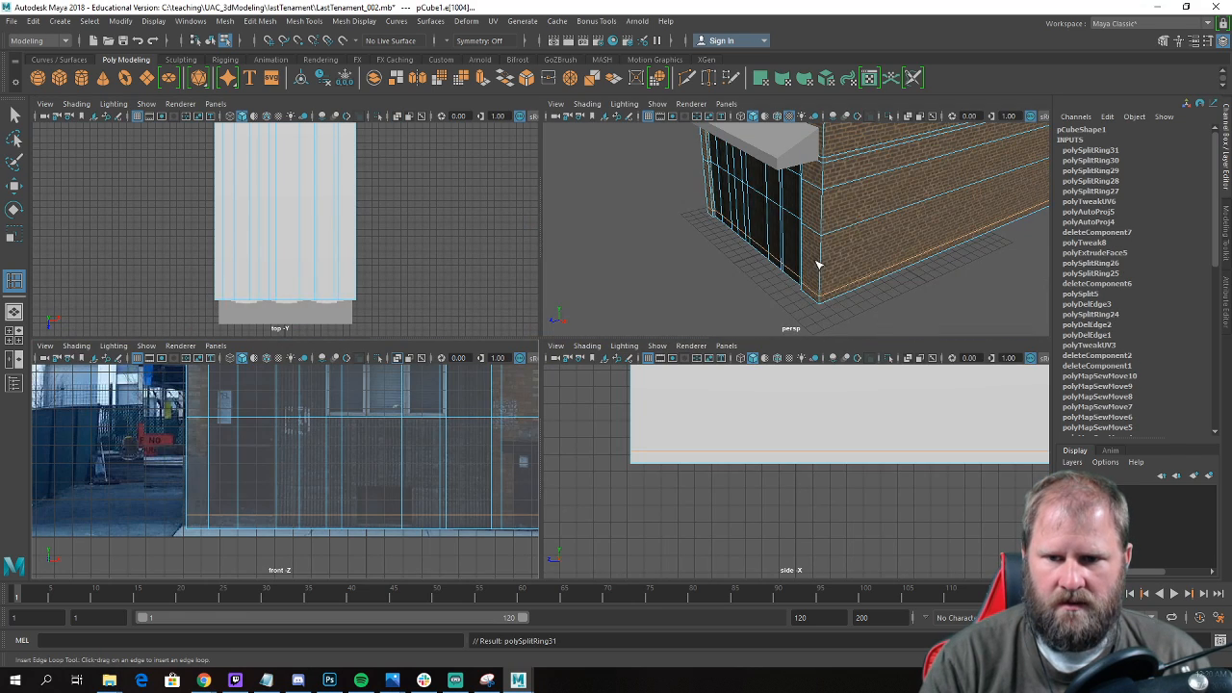
key(space)
alt+drag(518, 348, 610, 350)
key(w)
alt+middle_drag(610, 349, 463, 394)
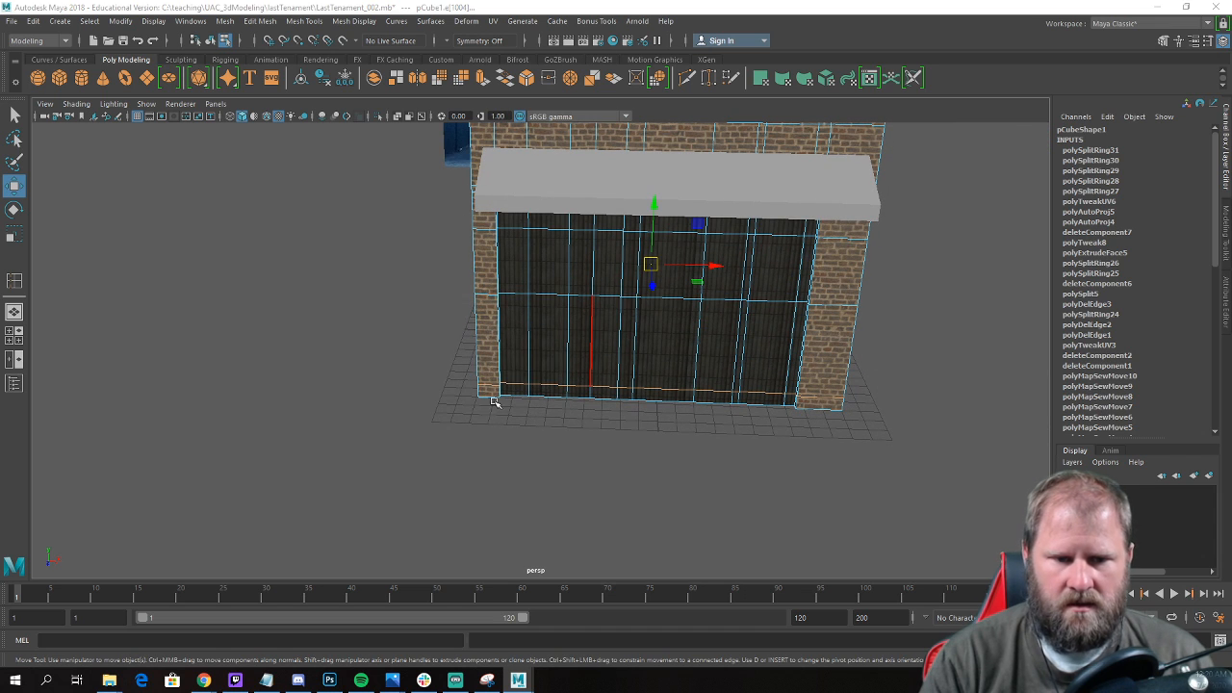
key(space)
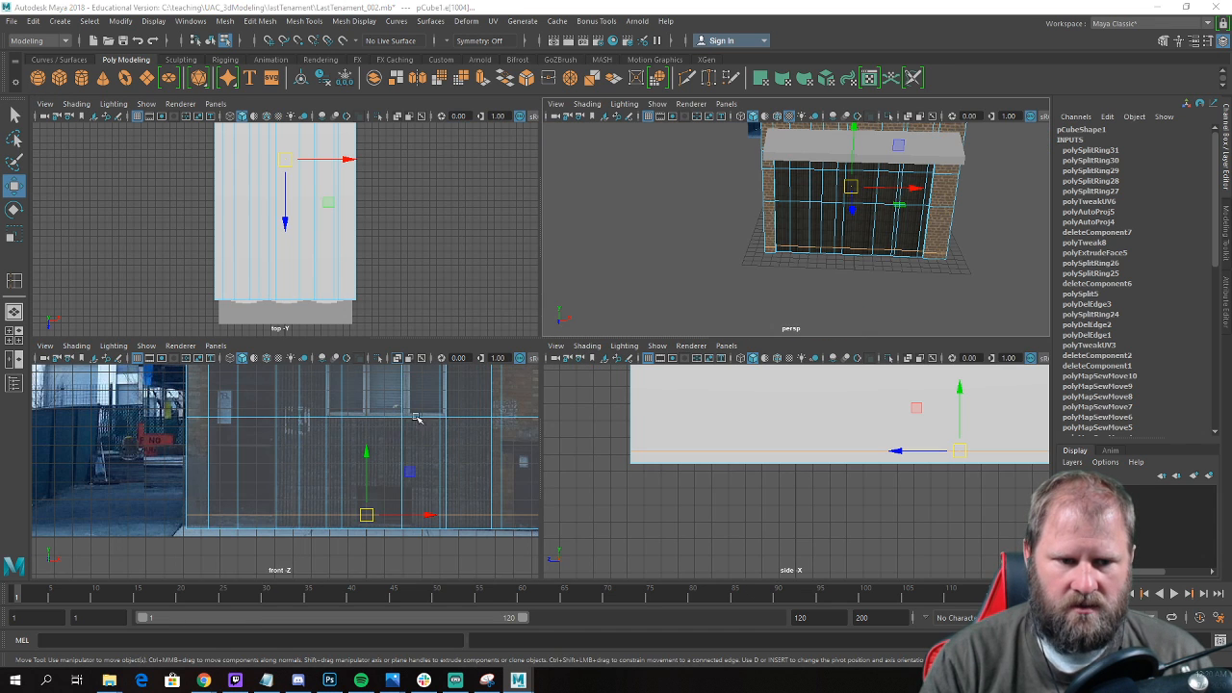
key(space)
alt+middle_drag(449, 410, 340, 488)
right_drag(409, 282, 408, 318)
click(393, 185)
shift+double_click(391, 369)
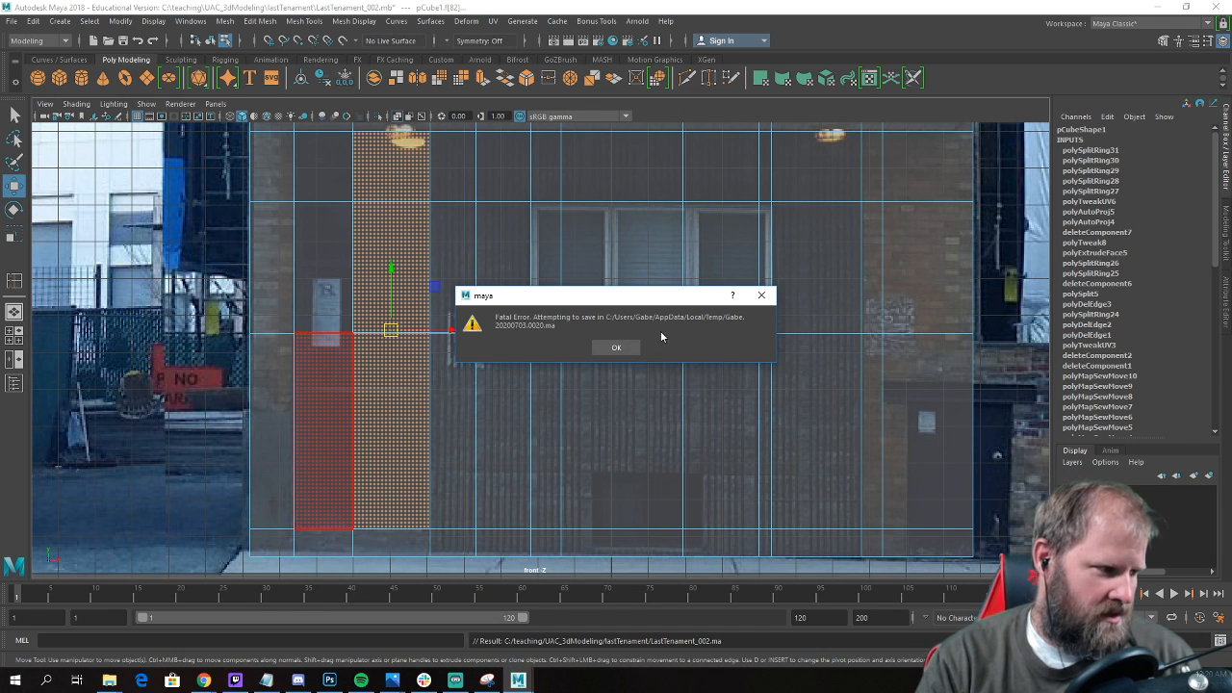
Acknowledge the fatal error, restart Maya and open the crash-recovery .ma scene, moving the Hypershade window out of the way.
click(617, 348)
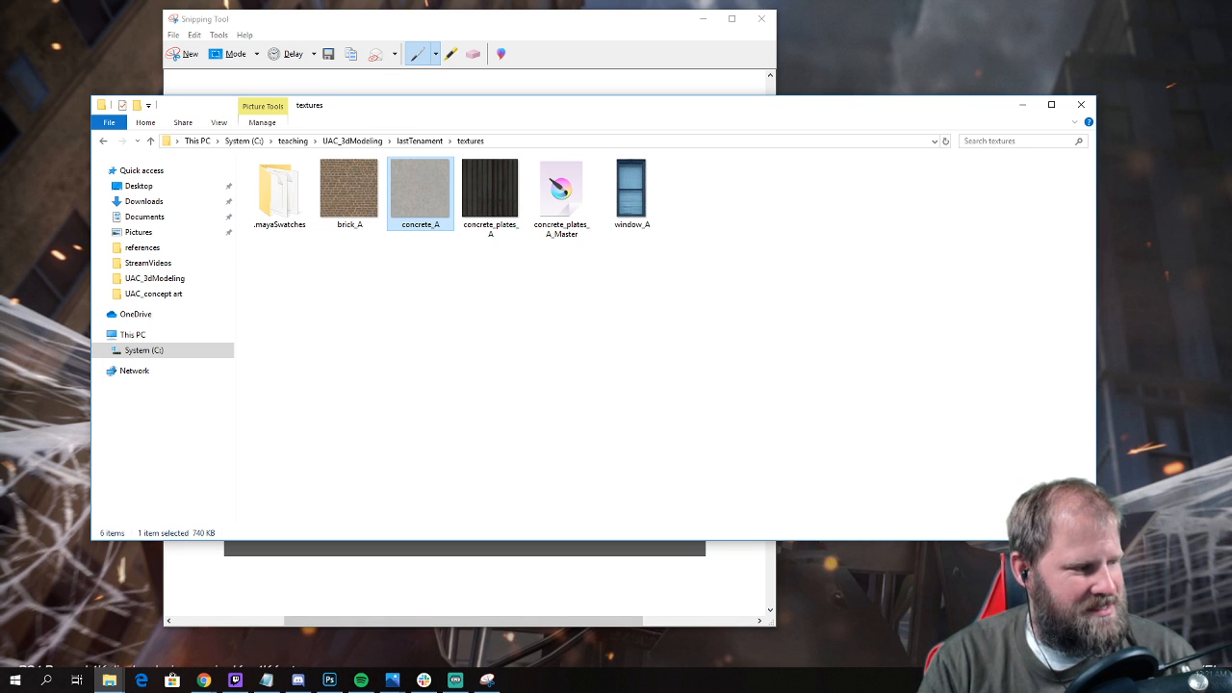
click(174, 55)
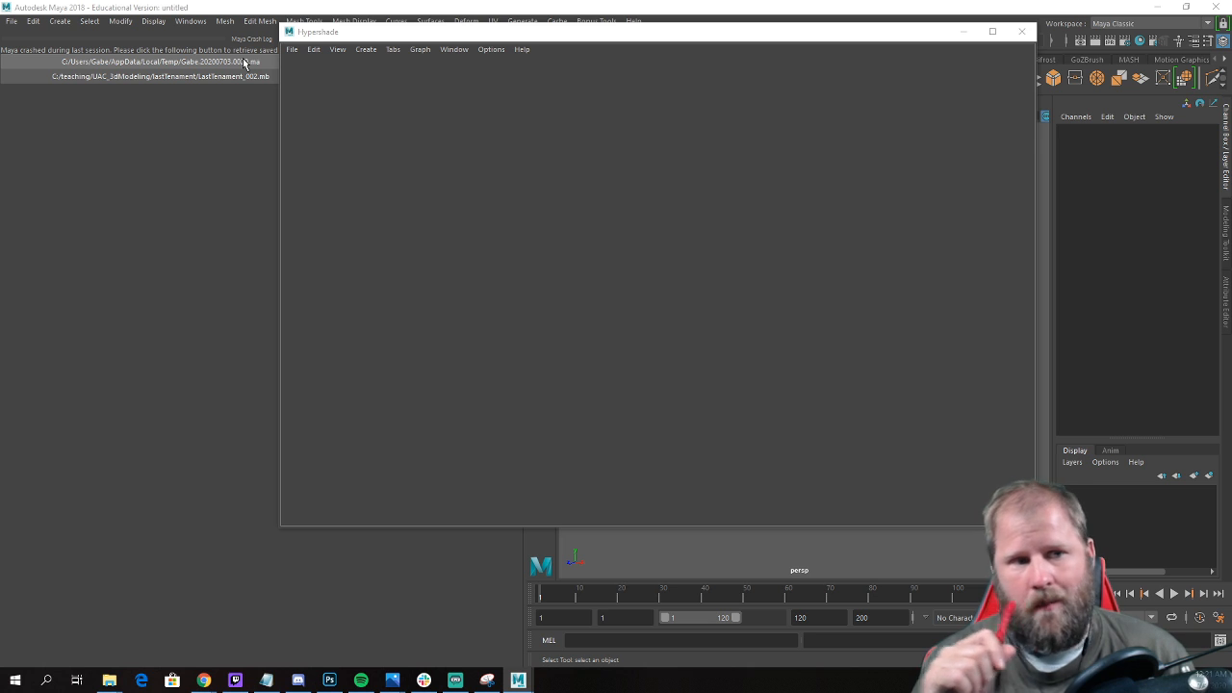
click(244, 62)
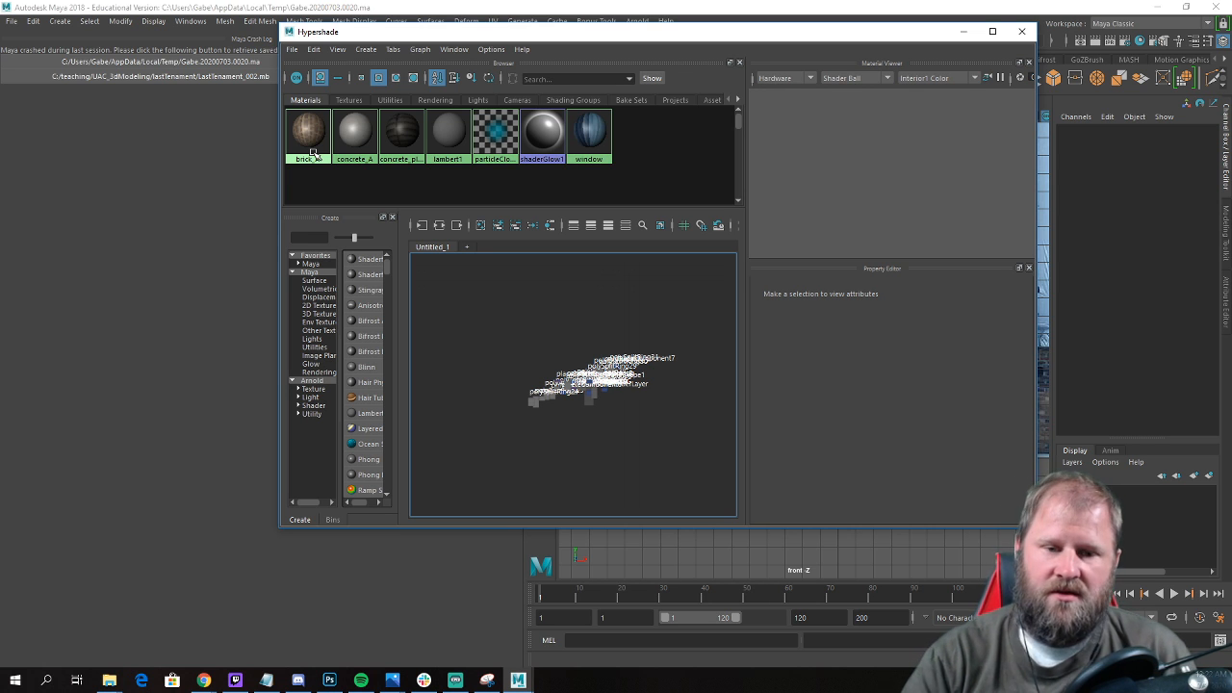
click(963, 32)
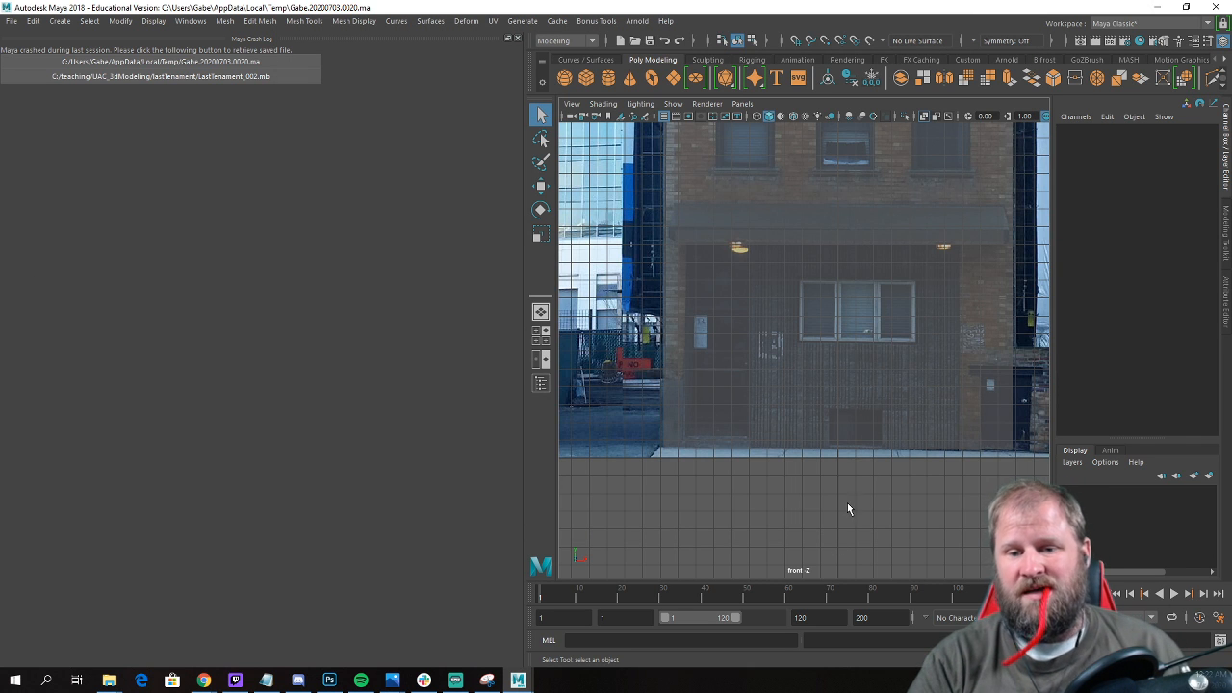
Check the recovered building and its edge loops in the front and perspective views, and close the crash log.
scroll(848, 510, down, 3)
key(space)
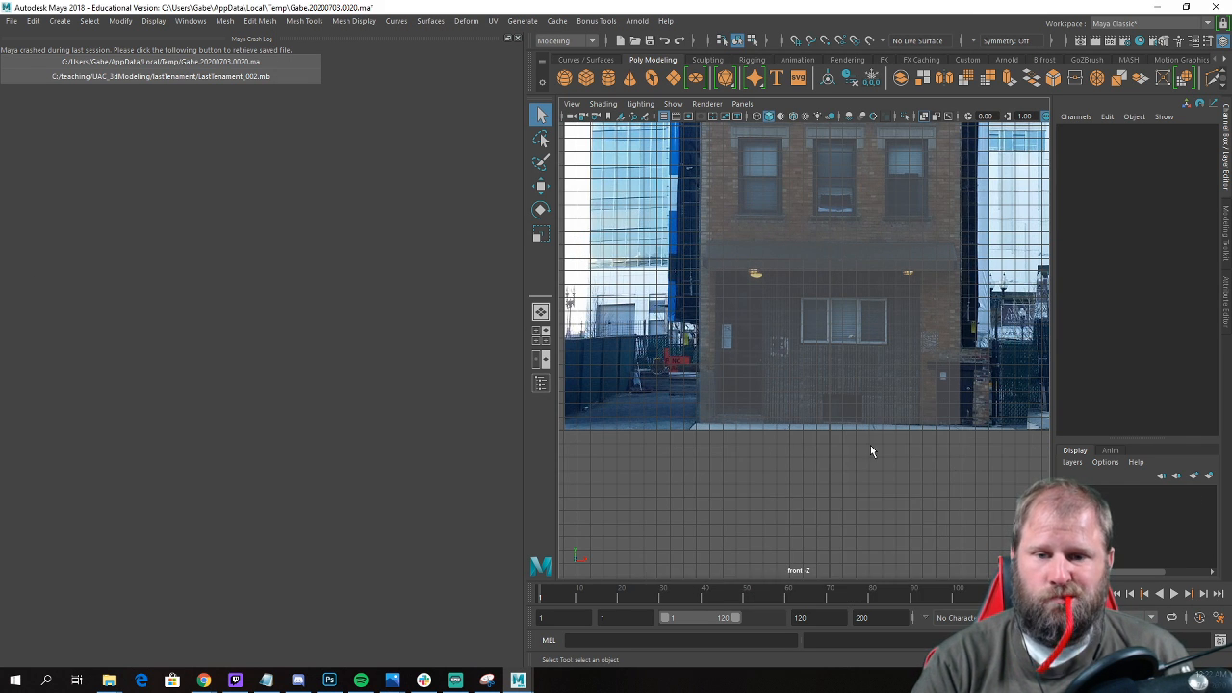
key(space)
alt+drag(915, 301, 862, 290)
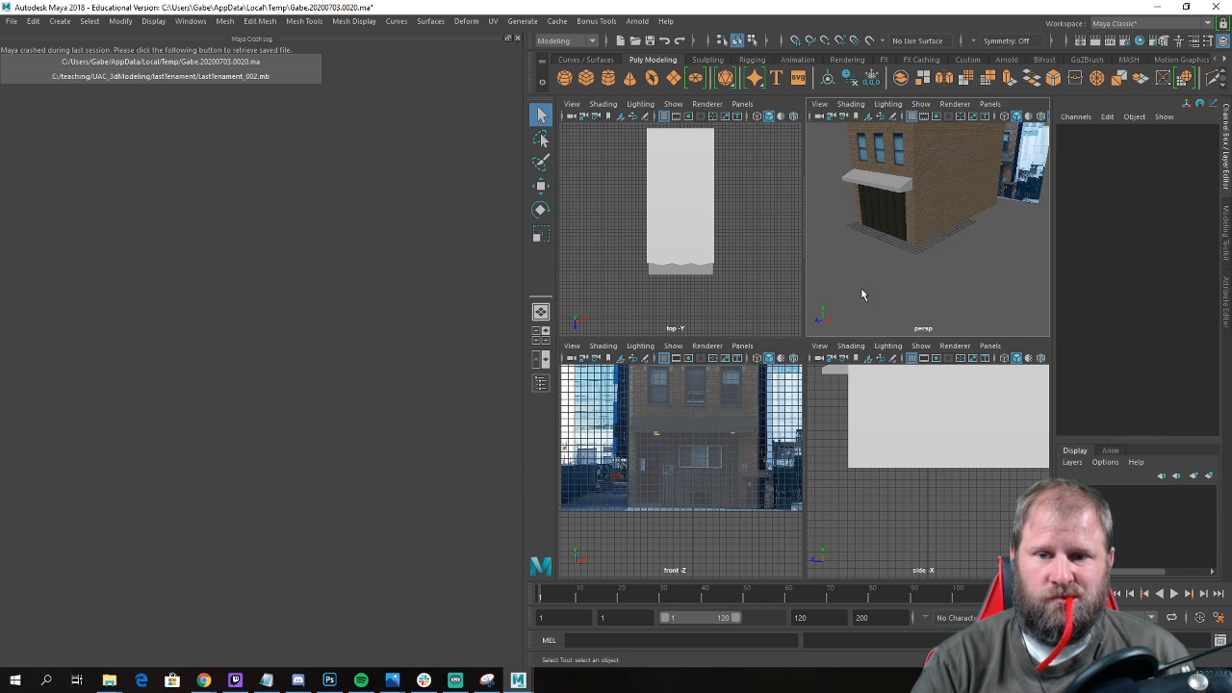
scroll(866, 293, up, 8)
click(896, 260)
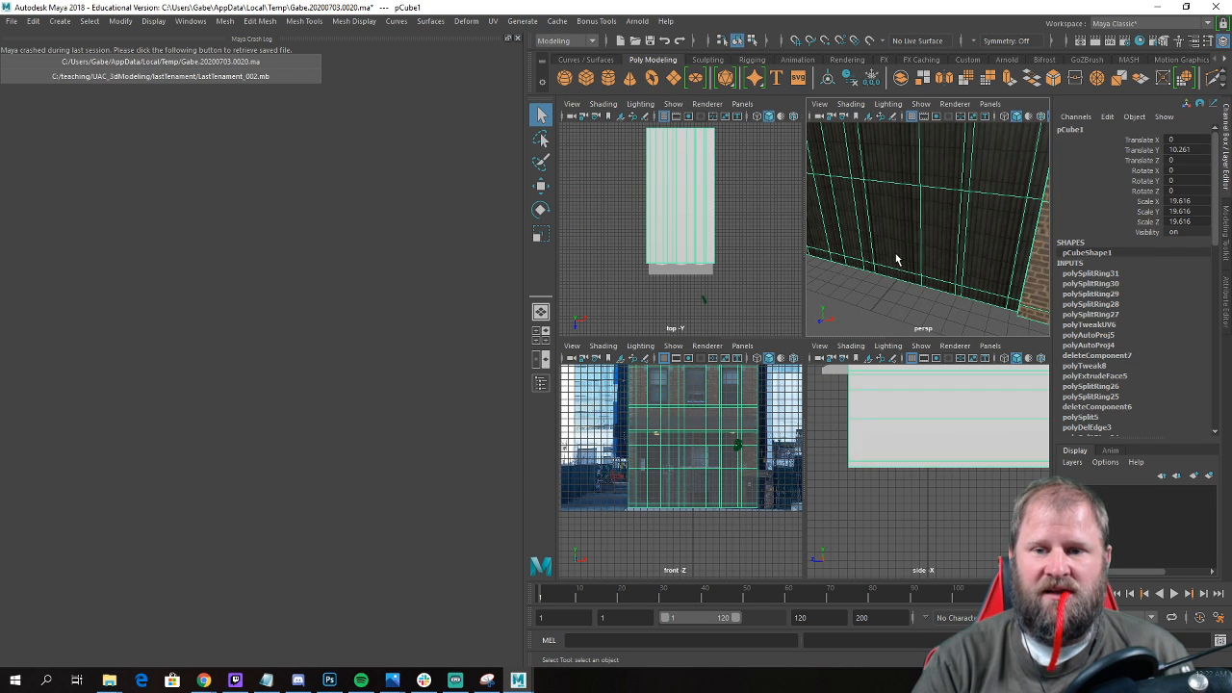
key(a)
key(f)
key(a)
alt+drag(915, 294, 876, 311)
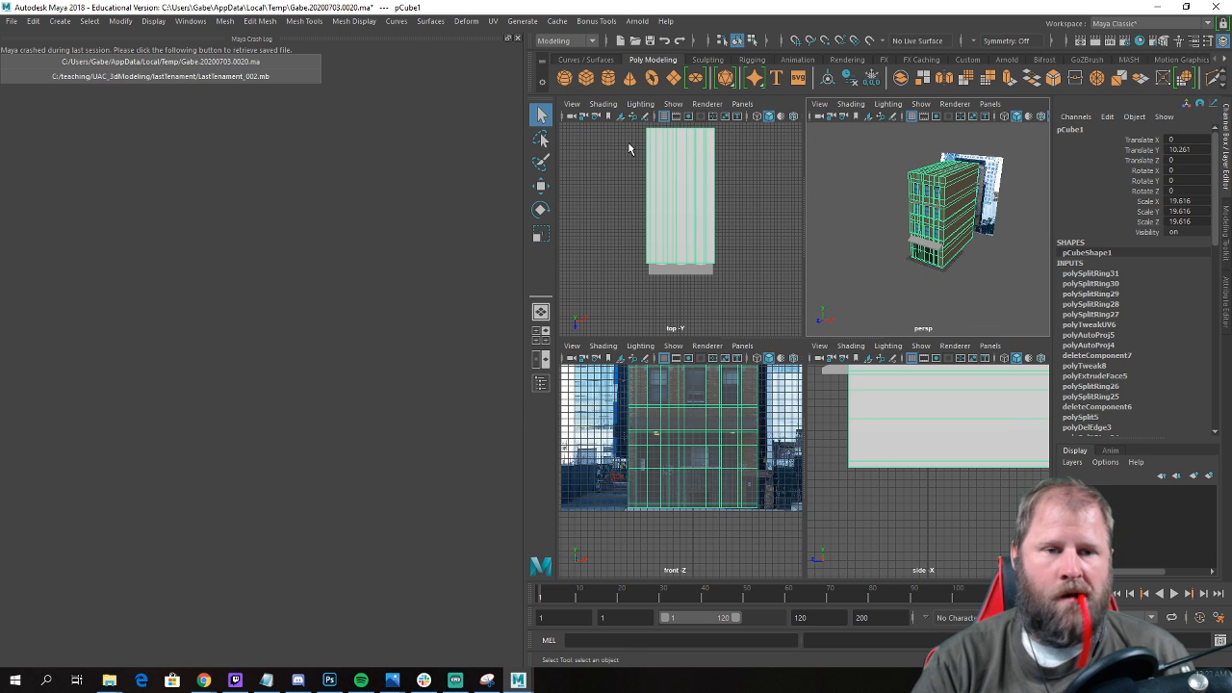
click(515, 40)
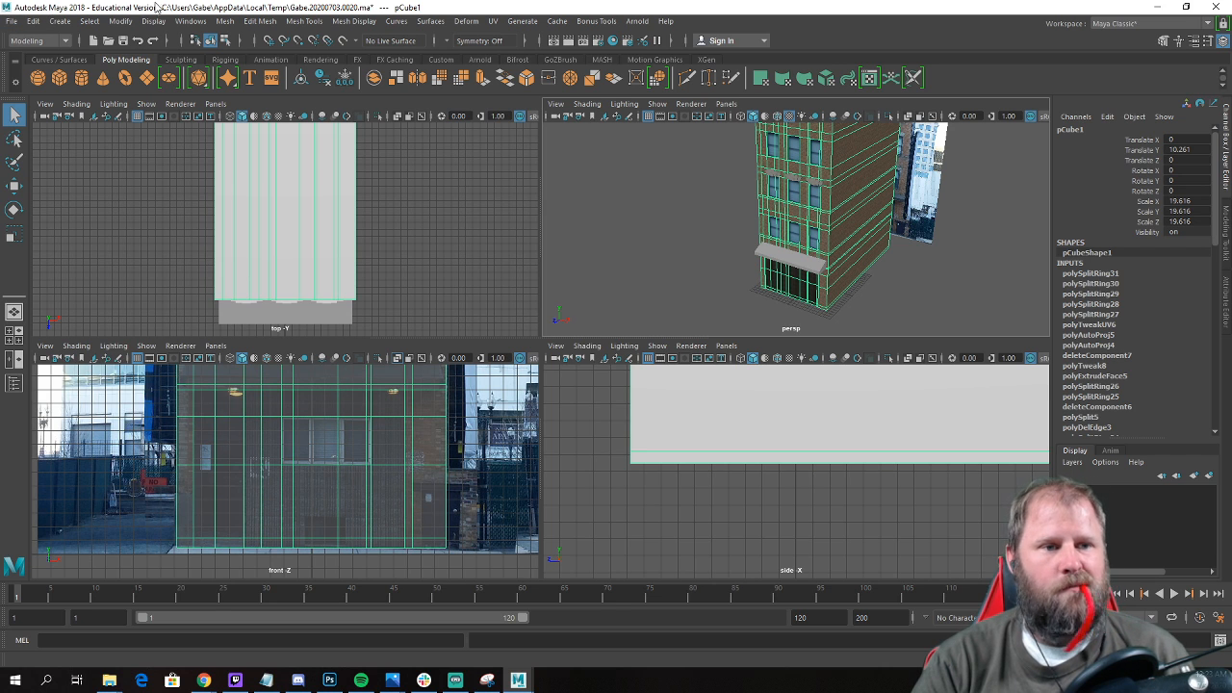
Start saving the scene under a new name and browse to the C:\teaching\UAC_3dModeling\lastTenament folder.
click(13, 21)
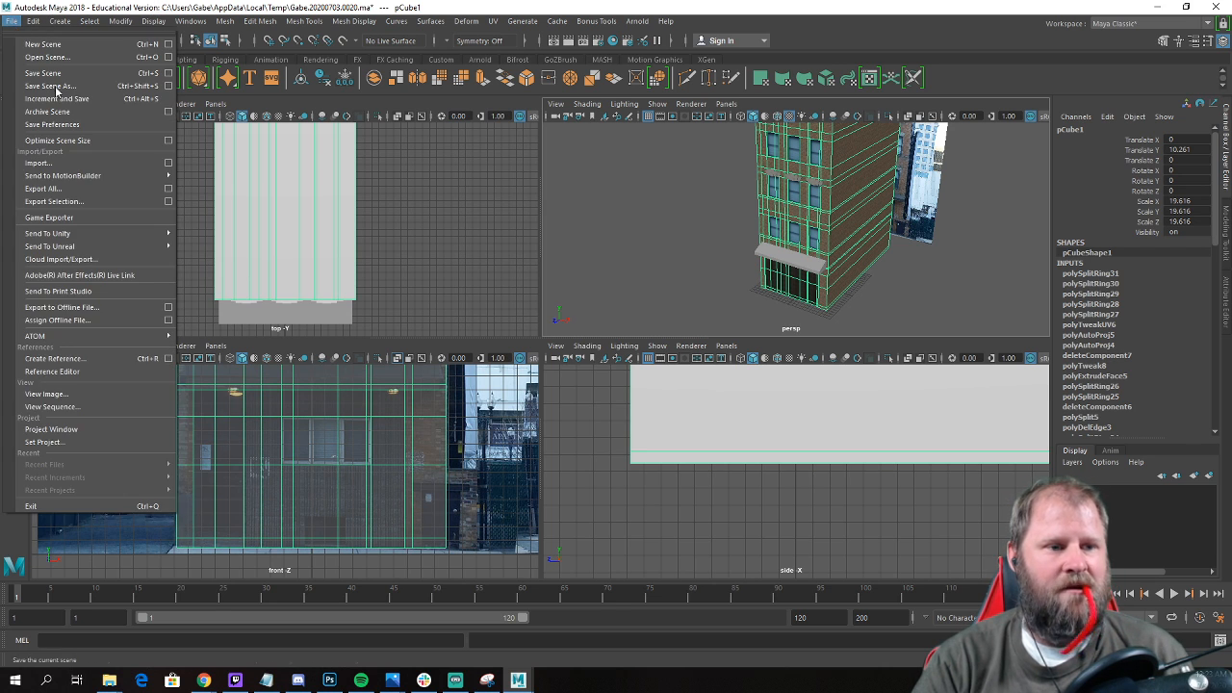
click(79, 89)
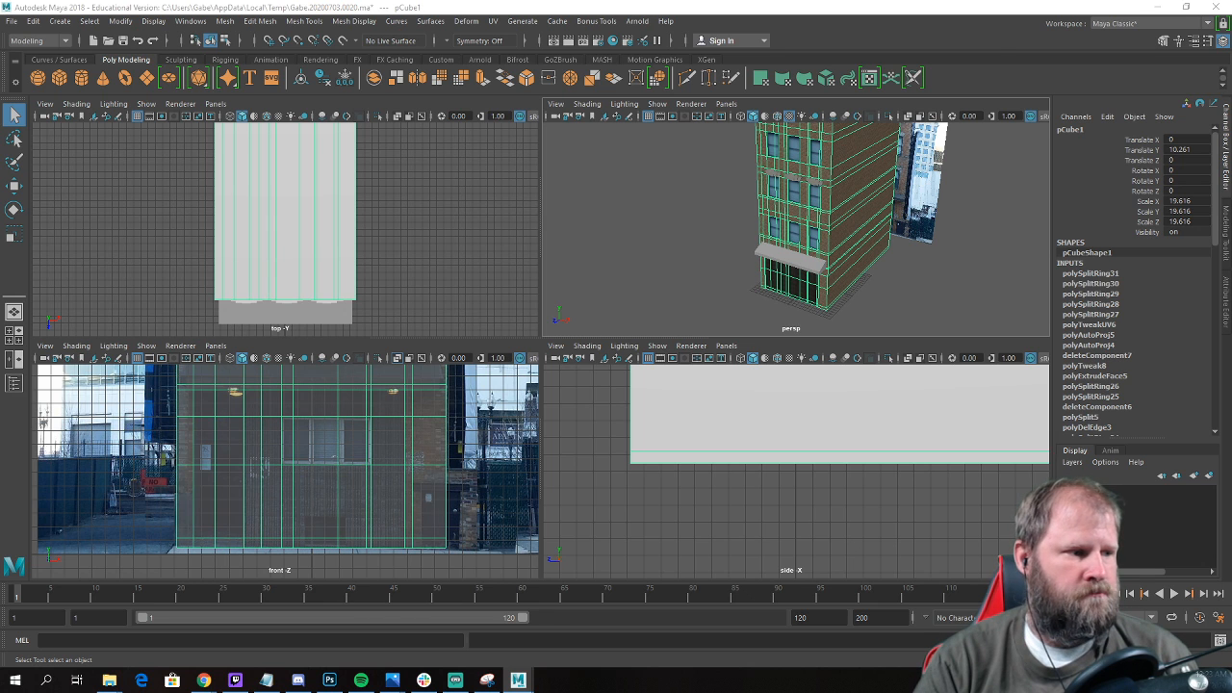
key(ctrl+shift+s)
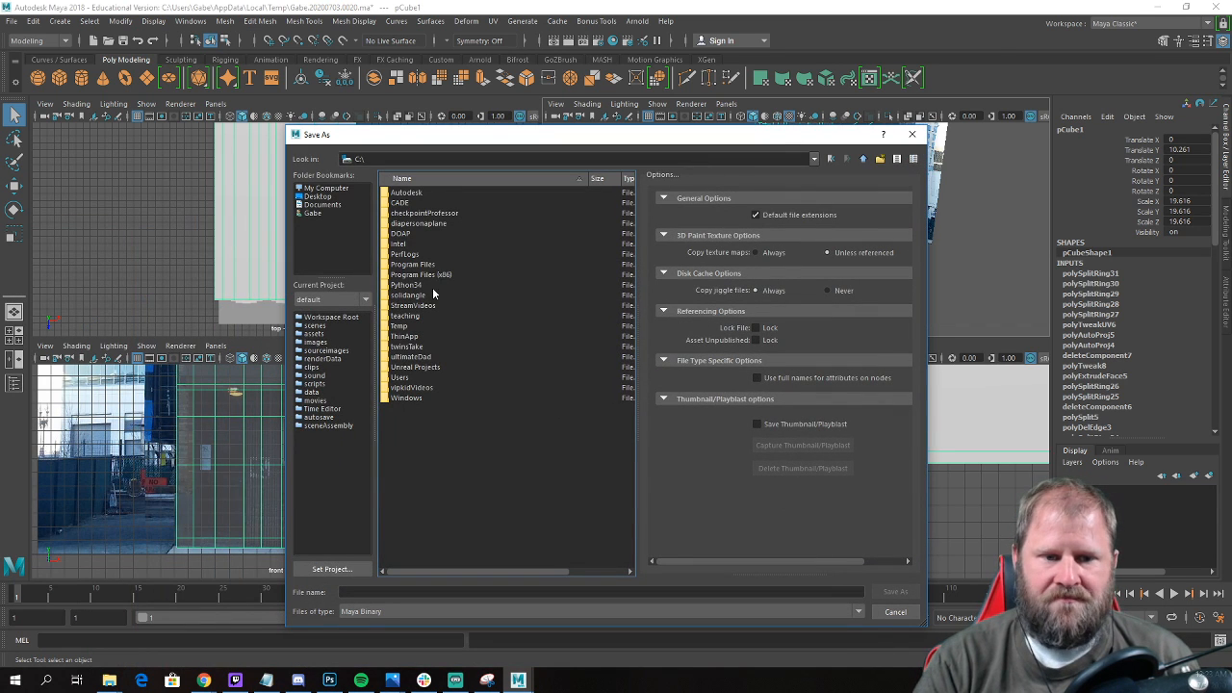
double_click(405, 315)
double_click(416, 222)
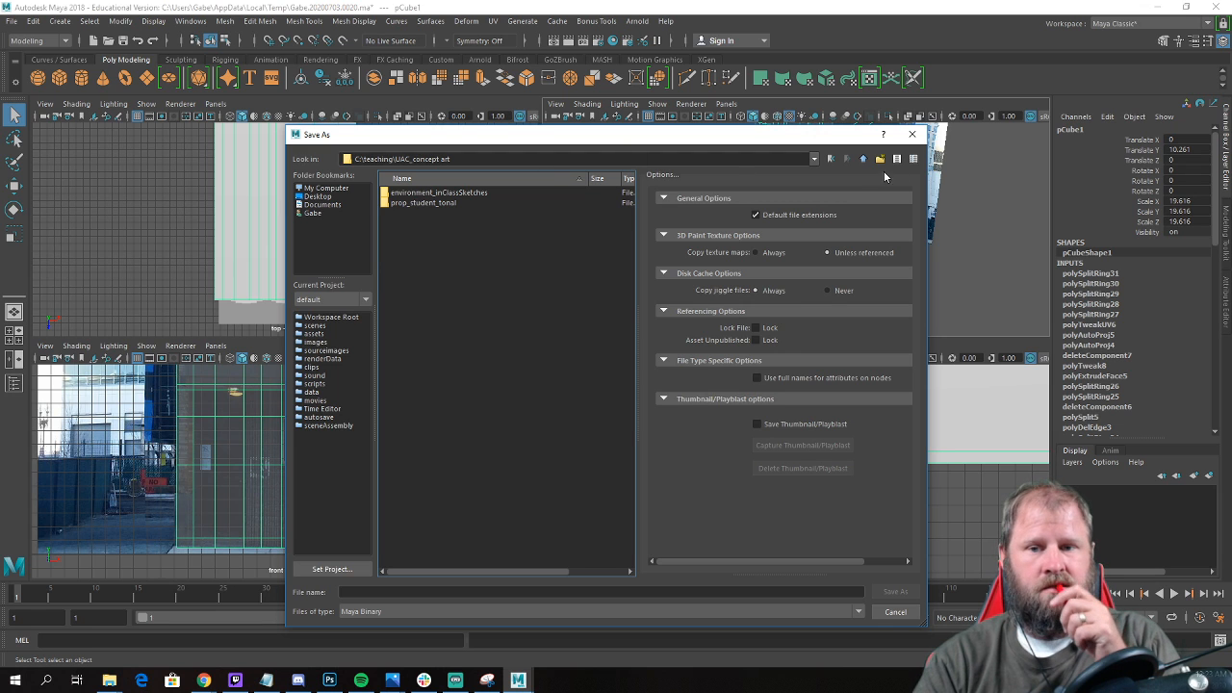
click(871, 159)
double_click(406, 216)
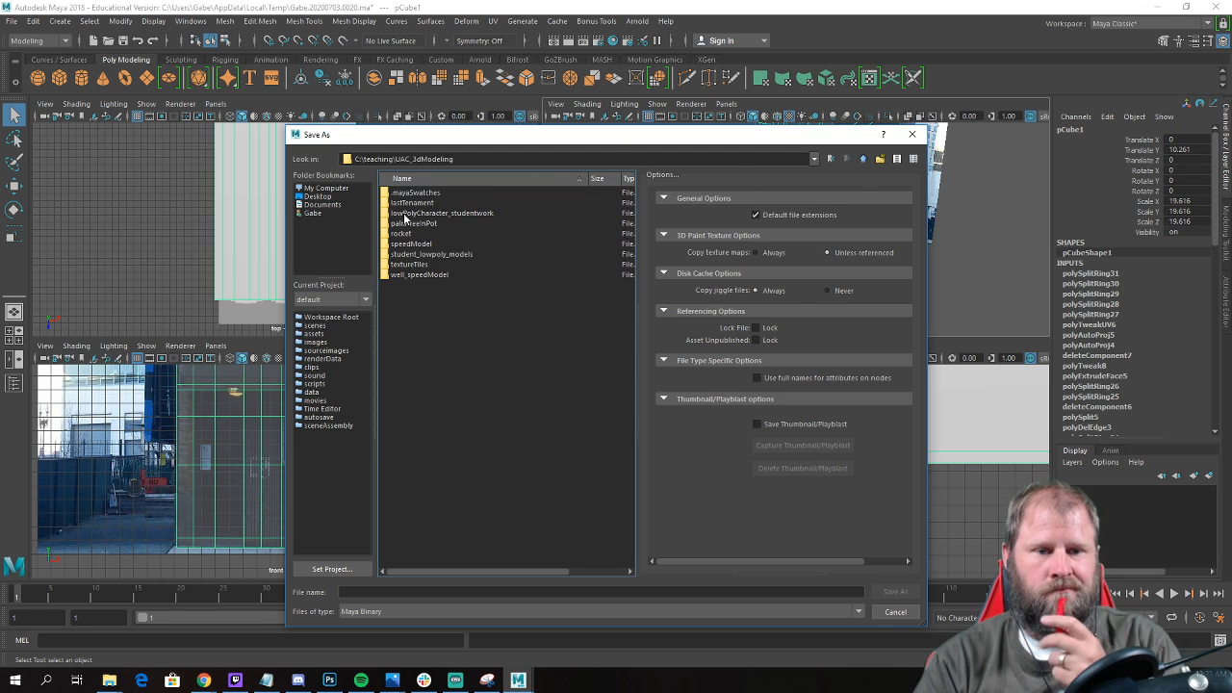
double_click(424, 203)
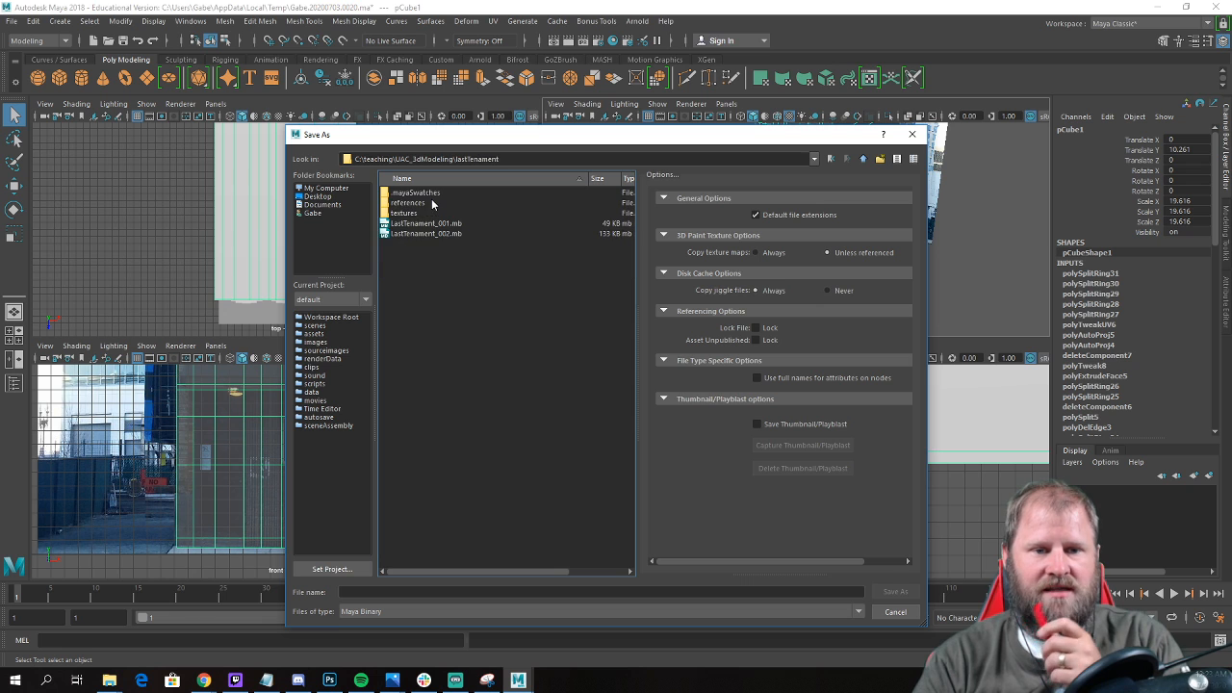
Save the scene as LastTenament_003.mb, basing the name on the existing LastTenament_002.mb.
click(428, 234)
click(409, 593)
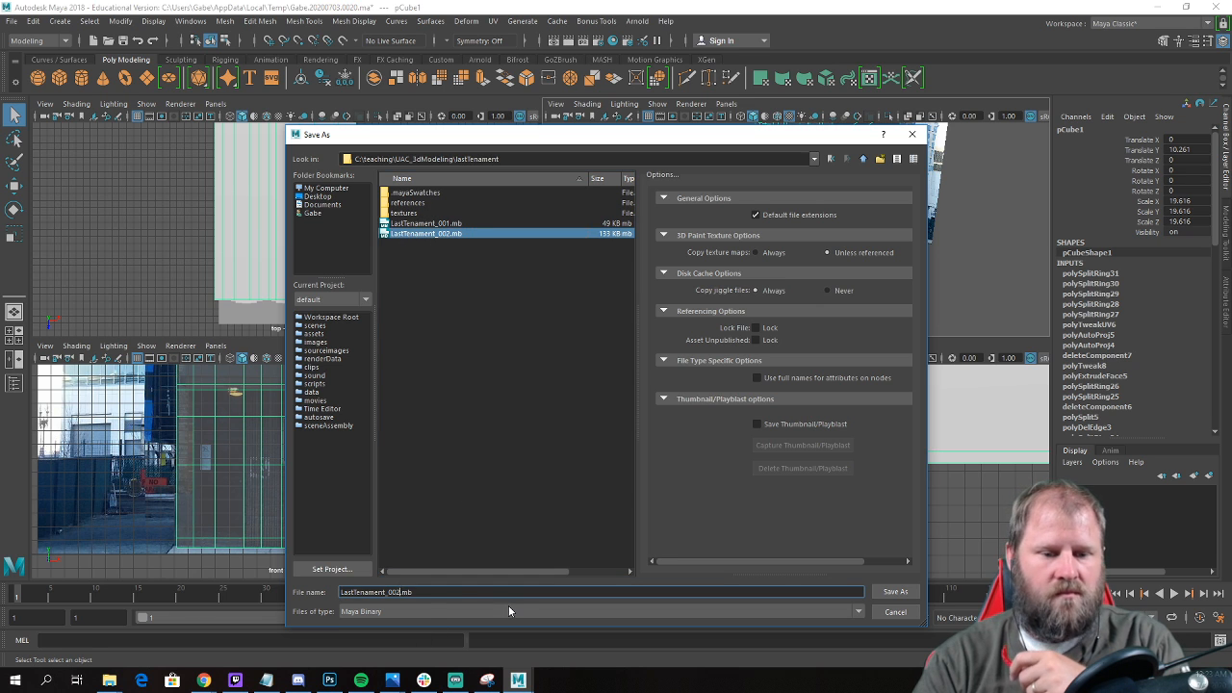
key(BackSpace)
text(3)
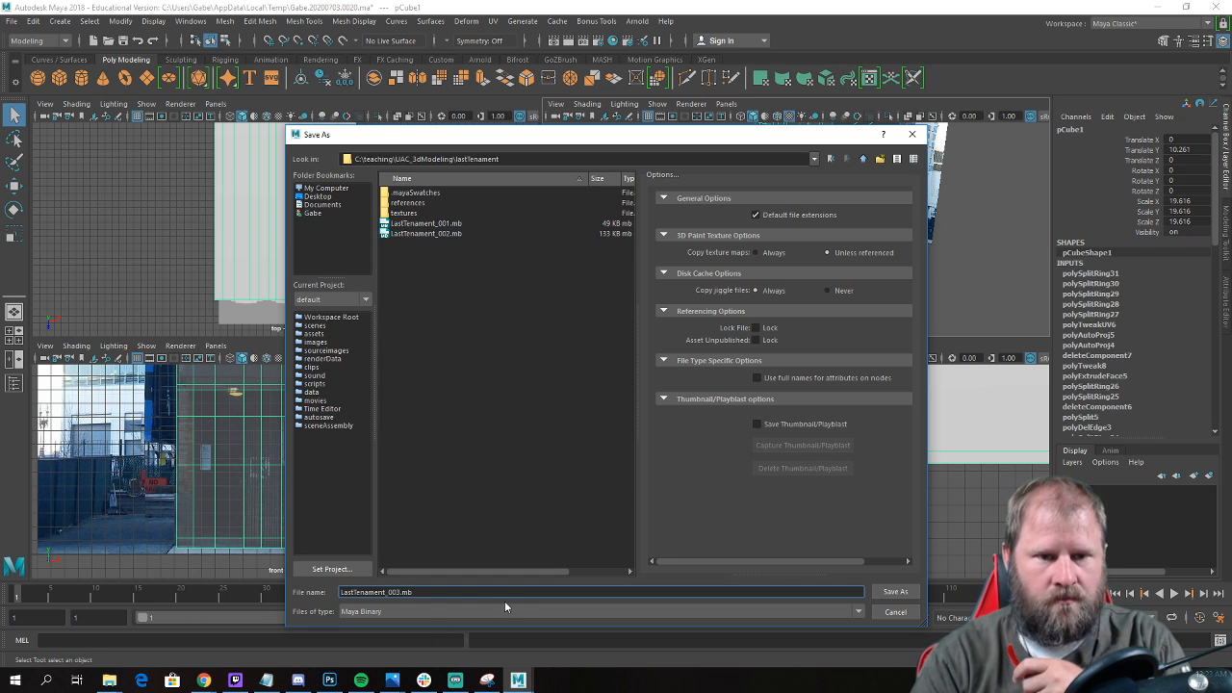
key(Return)
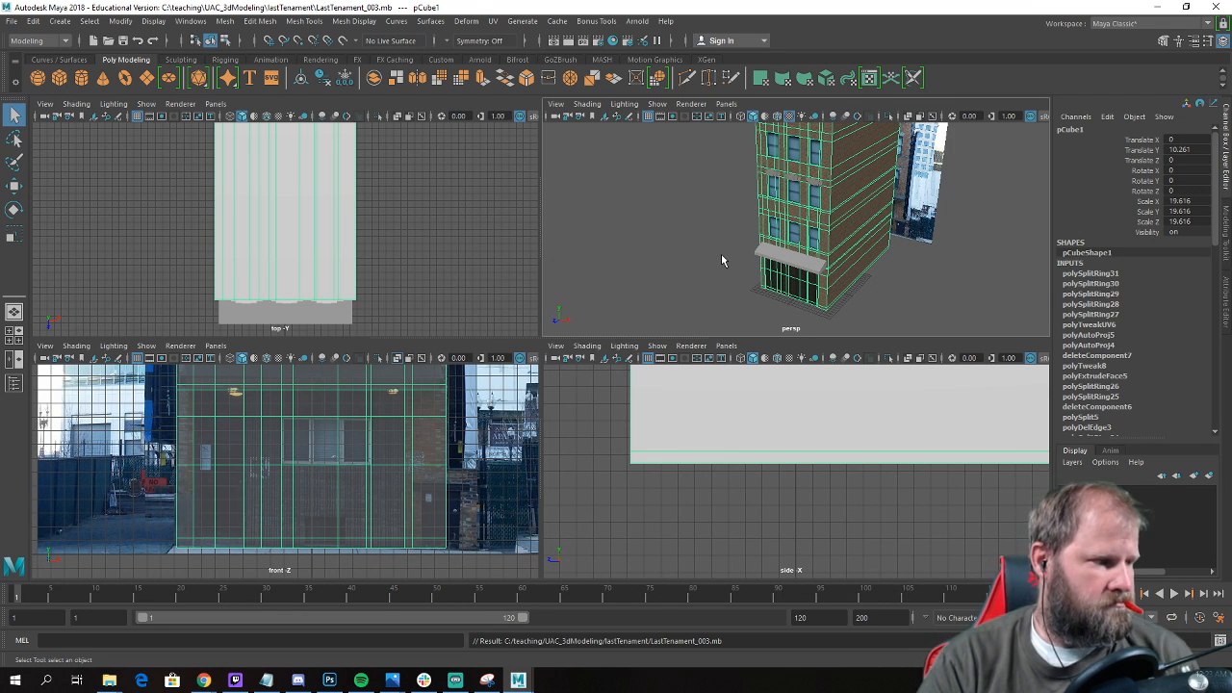
Select the first face of the door area on the ground-floor front in the perspective view.
alt+drag(679, 256, 696, 253)
key(space)
key(space)
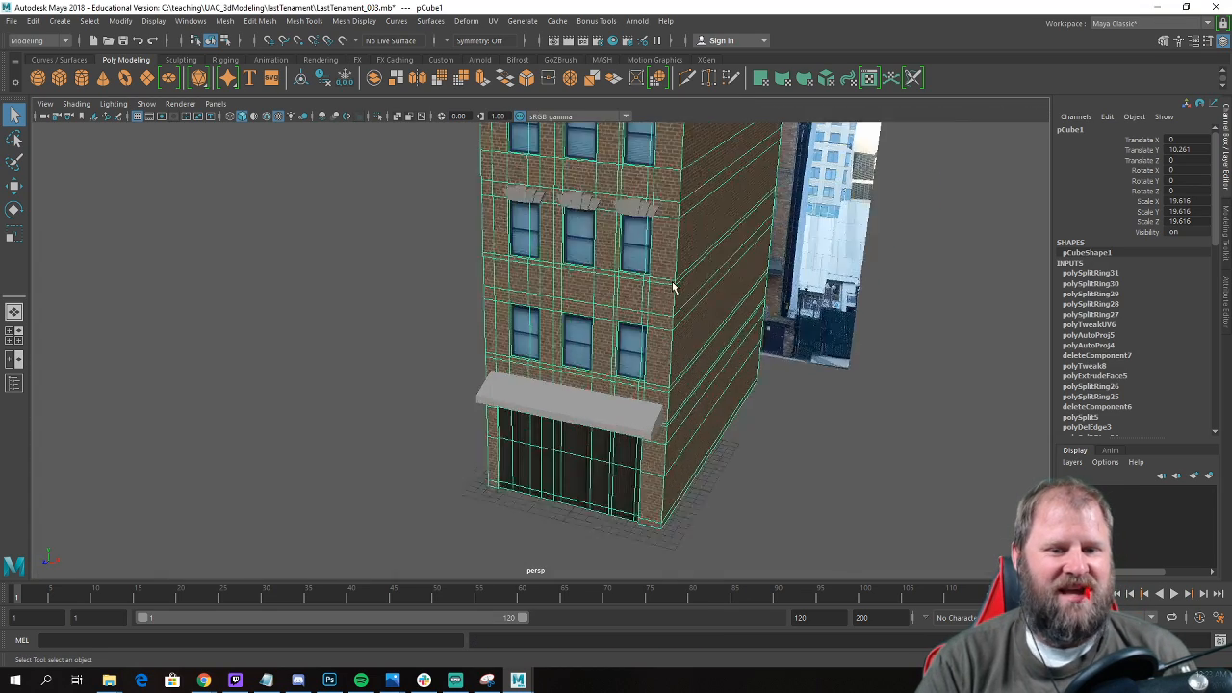
scroll(739, 361, up, 6)
alt+drag(739, 361, 644, 306)
key(w)
alt+middle_drag(645, 305, 646, 399)
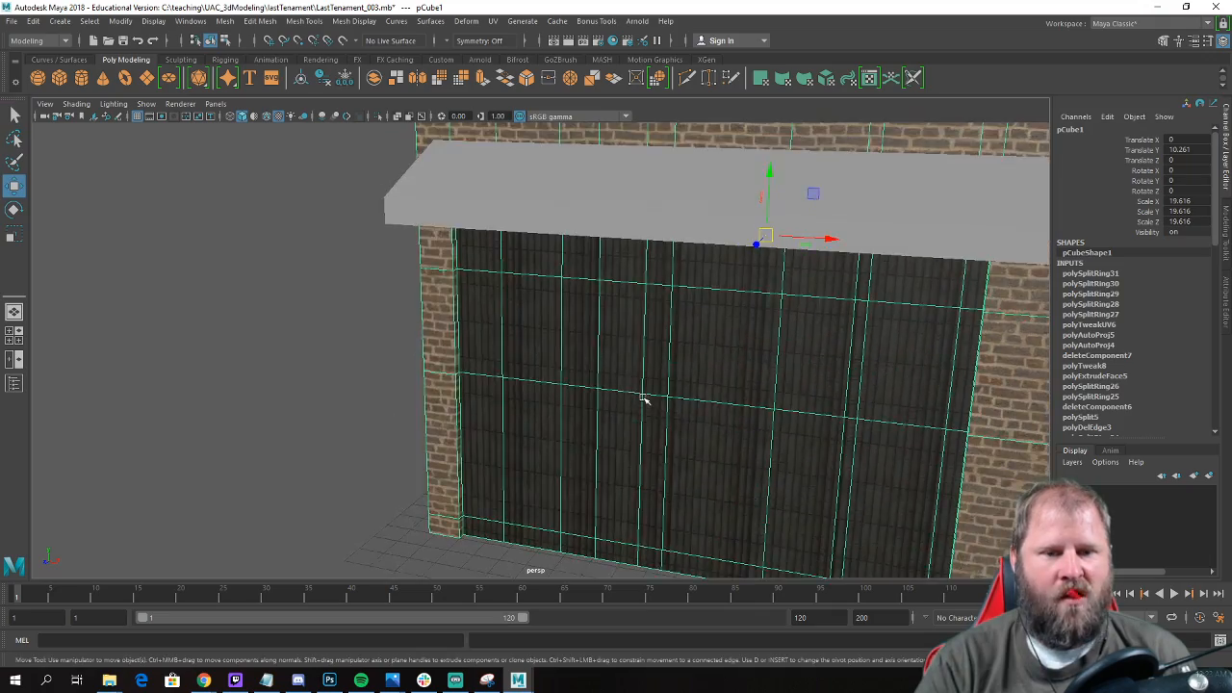
alt+right_drag(646, 398, 561, 375)
right_drag(488, 341, 495, 330)
click(495, 331)
Examine the ground-floor door, its recess and the neighbouring window in the reference photo.
alt+drag(570, 320, 540, 275)
alt+right_drag(564, 289, 1027, 355)
alt+middle_drag(825, 280, 837, 454)
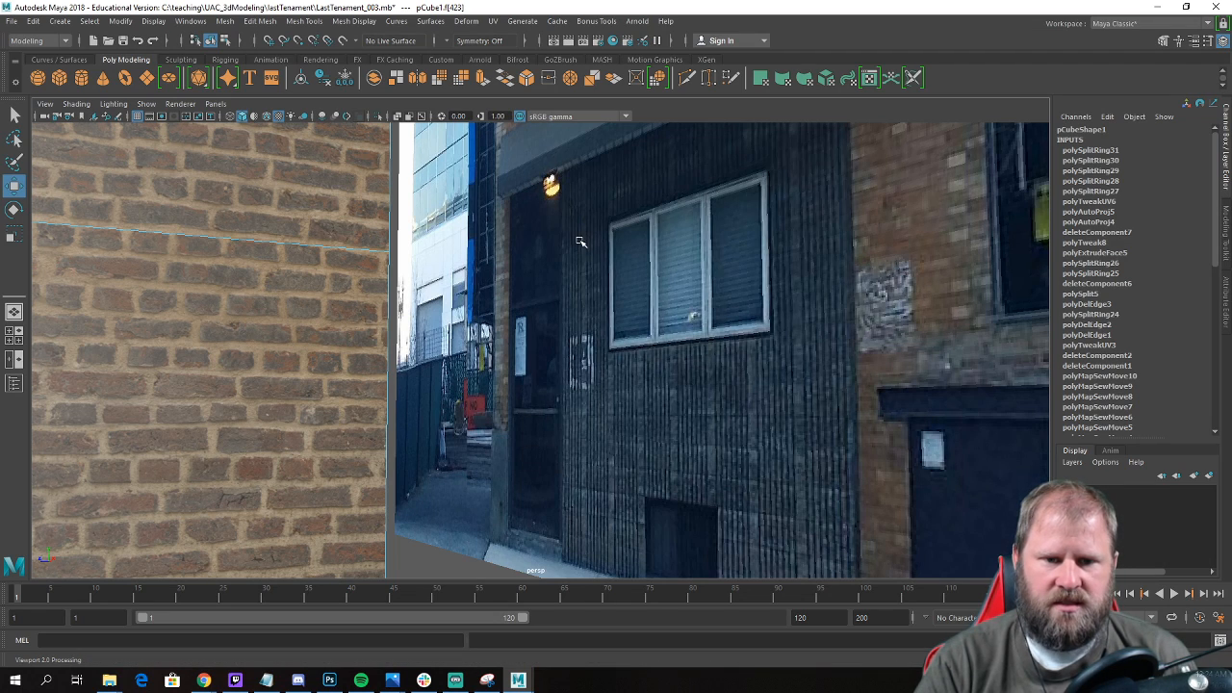
alt+drag(561, 280, 510, 252)
alt+right_drag(510, 252, 723, 261)
alt+middle_drag(723, 261, 764, 484)
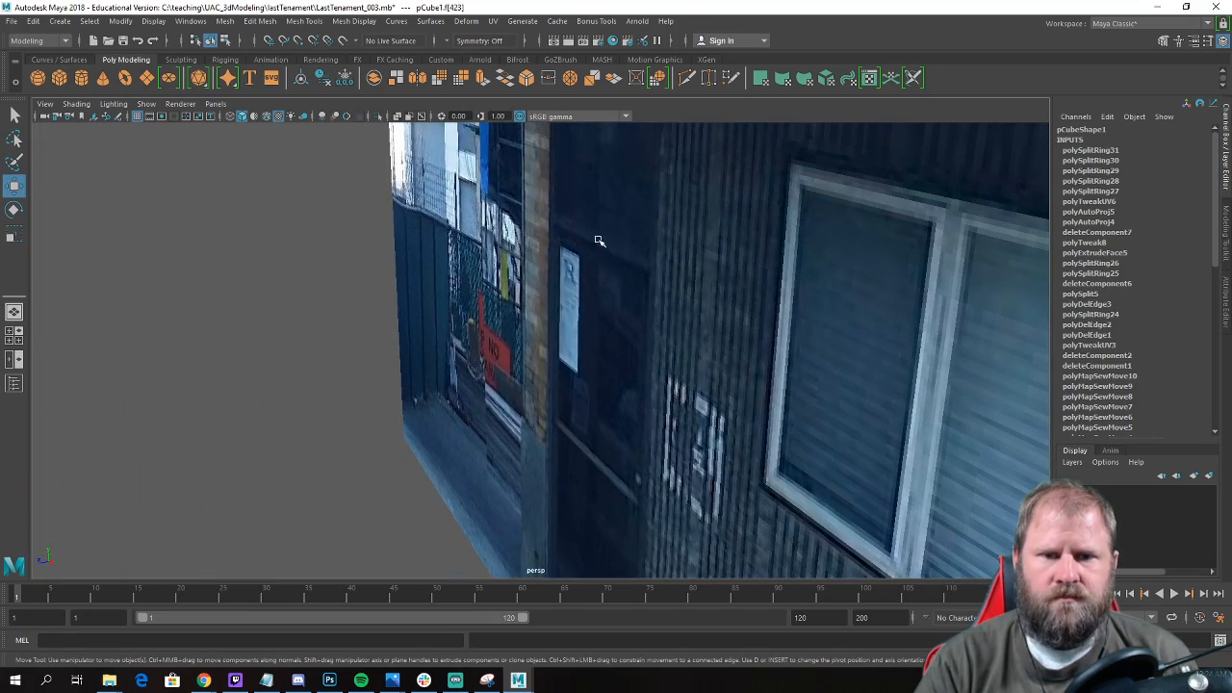
alt+drag(561, 219, 576, 252)
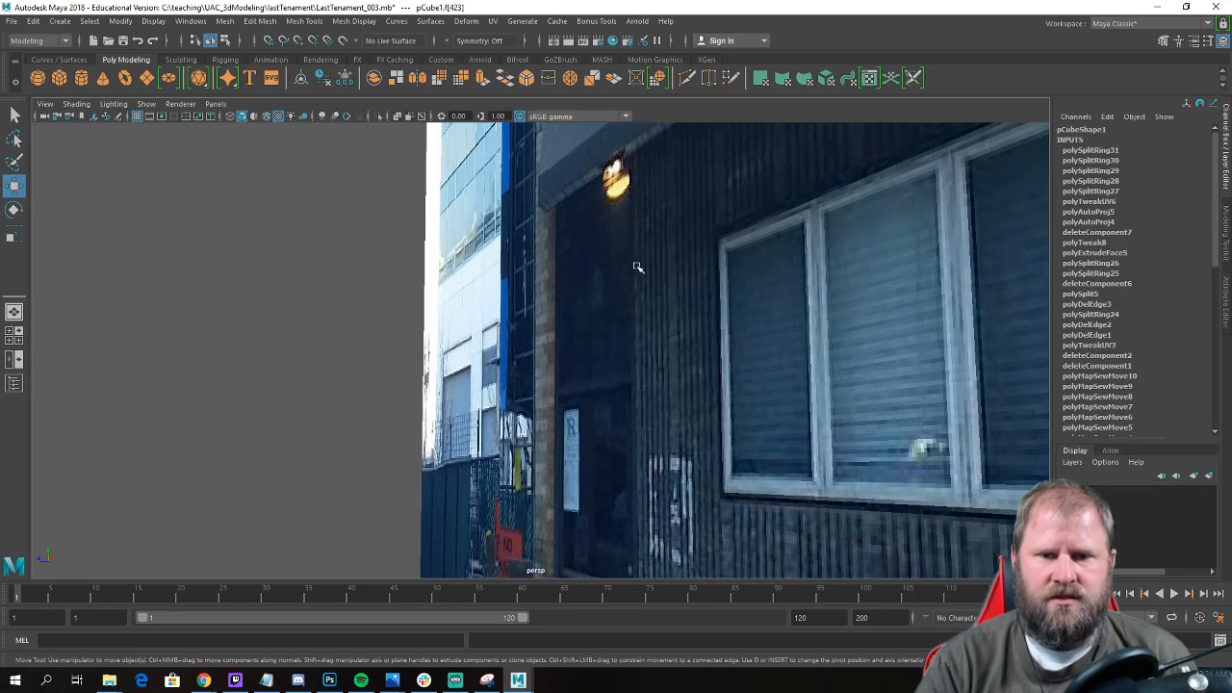
alt+drag(621, 272, 638, 156)
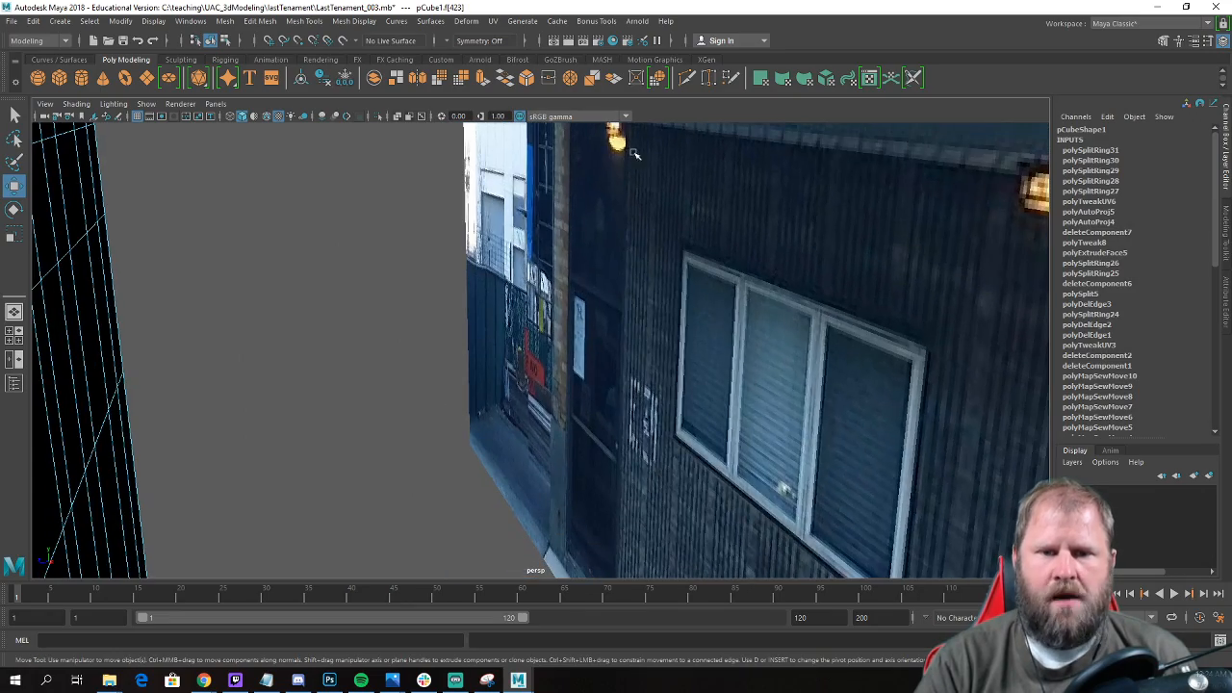
alt+drag(563, 240, 414, 287)
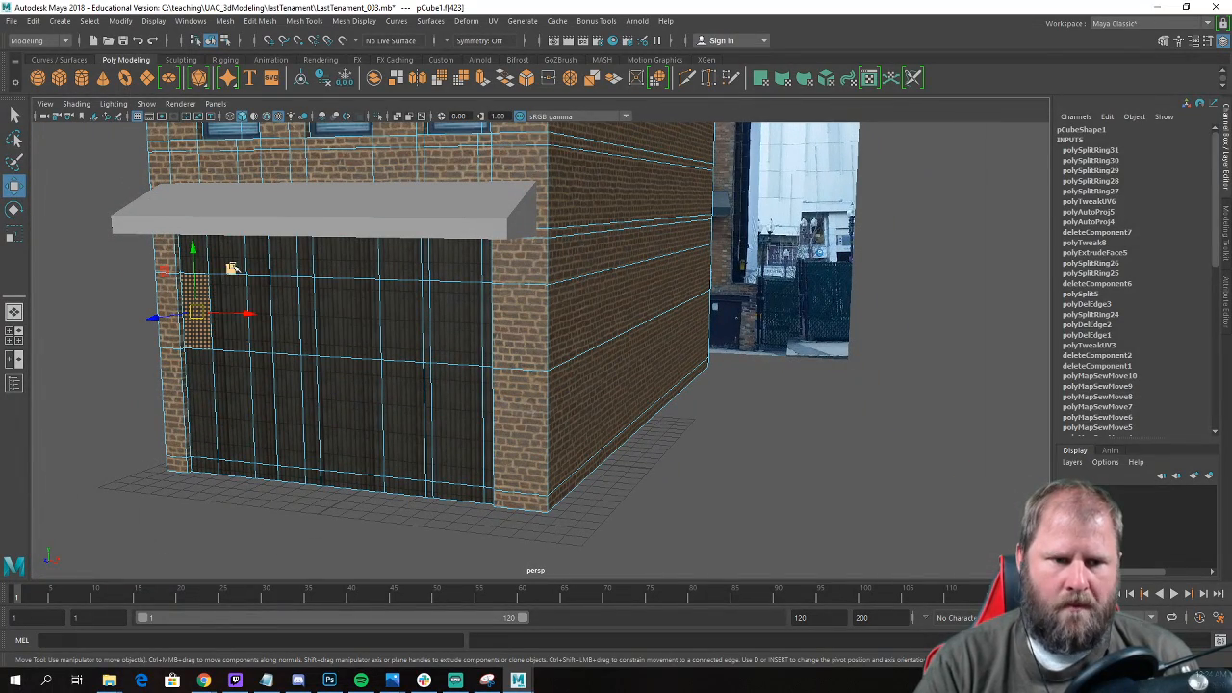
Add the remaining faces covering the ground-floor door to the face selection.
click(226, 253)
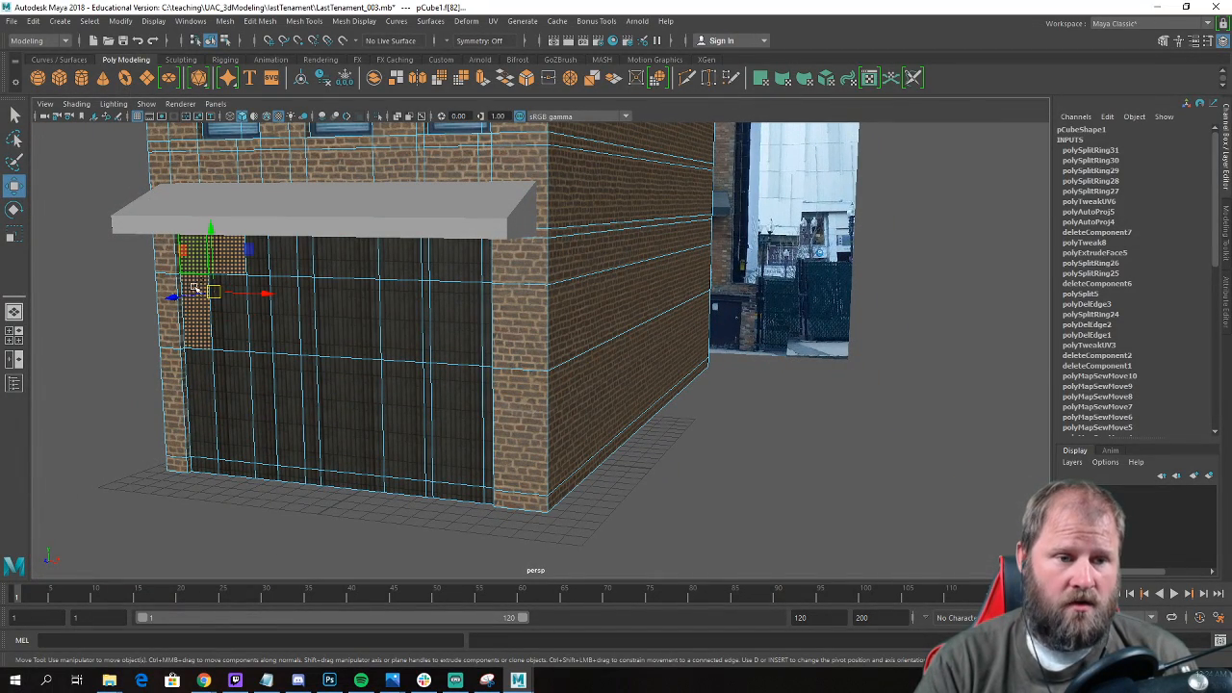
shift+click(229, 320)
shift+click(234, 378)
shift+click(201, 393)
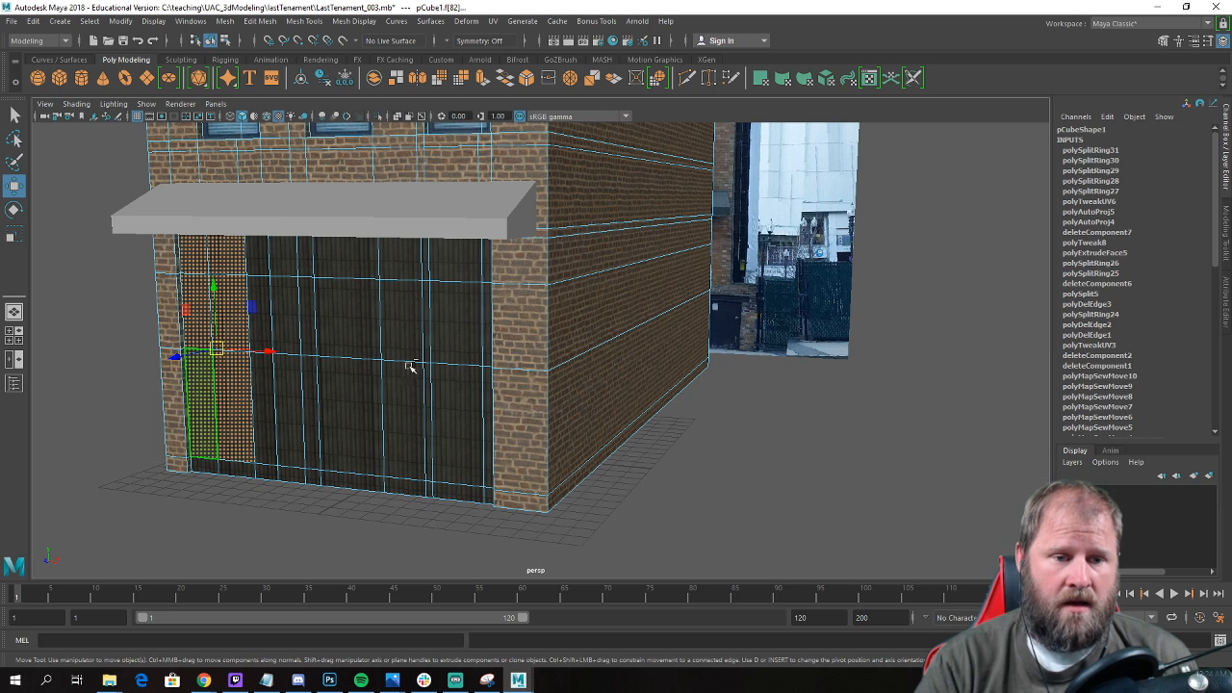
Add the faces covering the ground-floor window to the selection, matching the reference photo in the front view.
alt+drag(459, 323, 476, 336)
key(space)
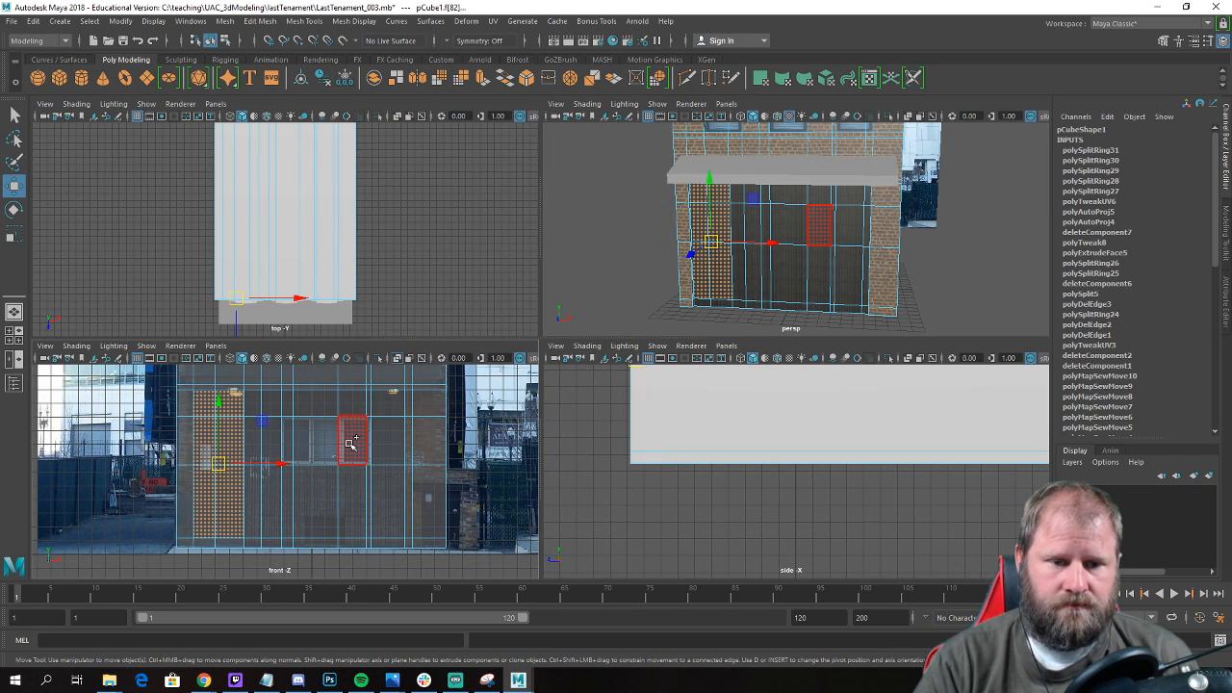
shift+click(352, 443)
scroll(352, 443, up, 3)
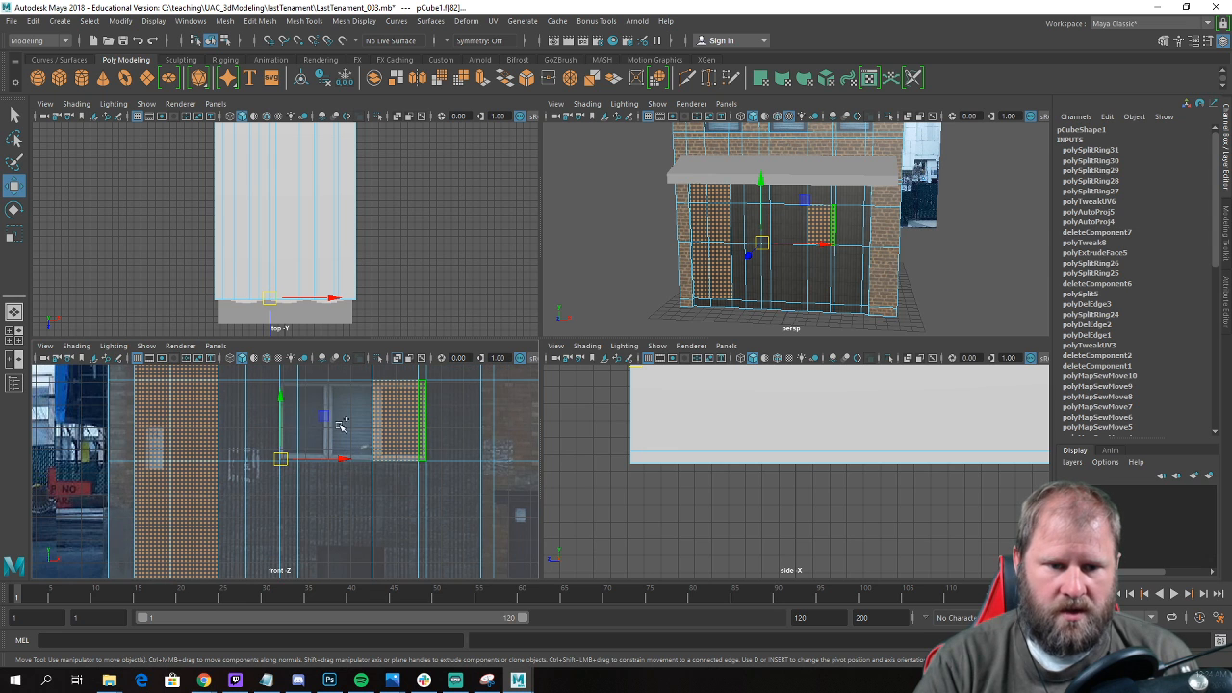
shift+click(334, 425)
shift+click(291, 426)
scroll(460, 445, down, 3)
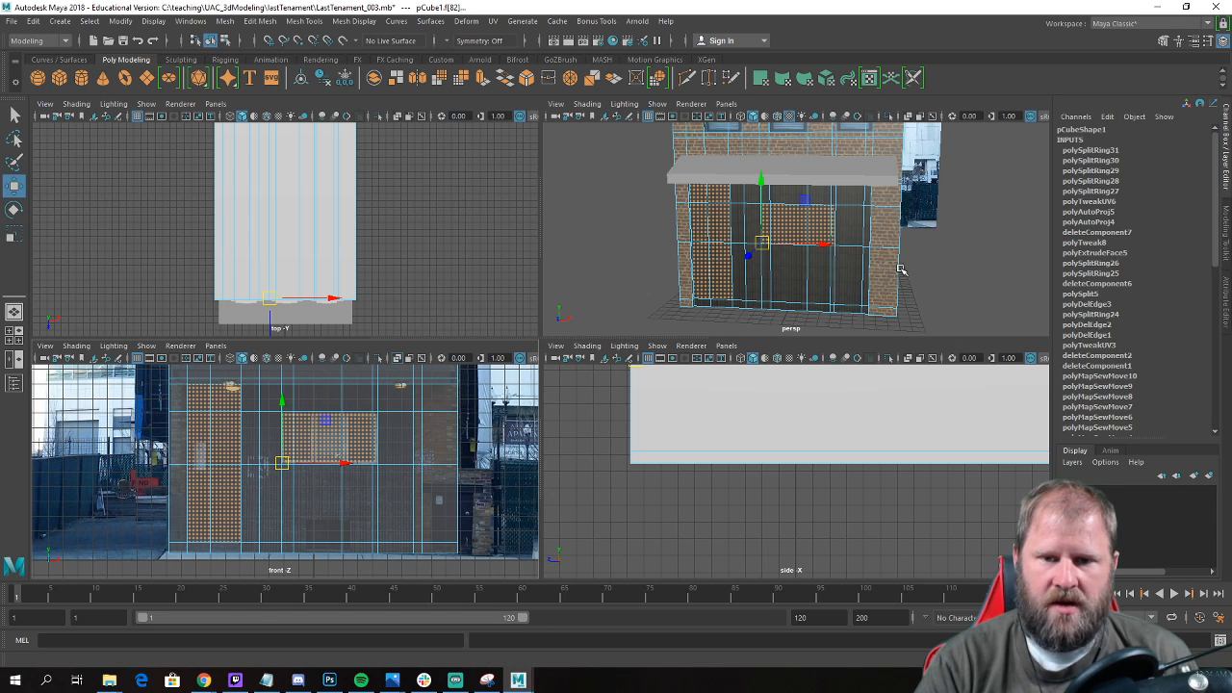
Extrude the selected door and window faces on the ground-floor front.
key(space)
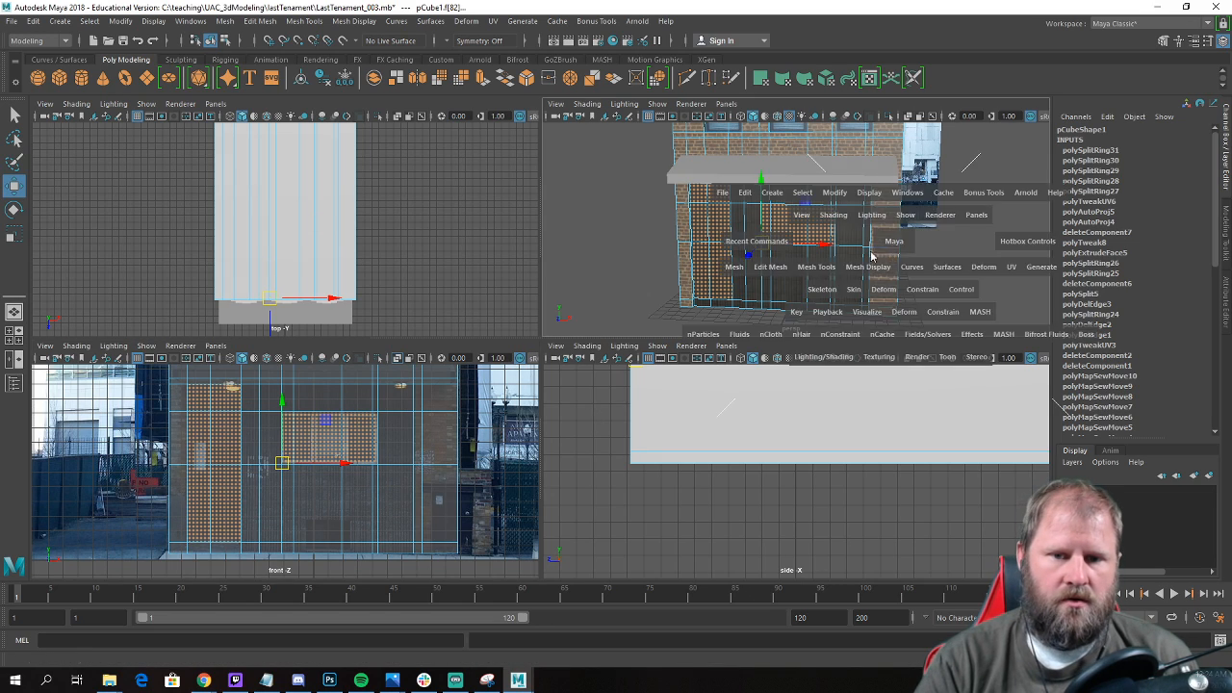
alt+drag(600, 295, 574, 298)
alt+middle_drag(231, 295, 507, 296)
alt+right_drag(507, 295, 626, 355)
click(626, 356)
right_drag(541, 349, 547, 382)
alt+drag(512, 372, 383, 337)
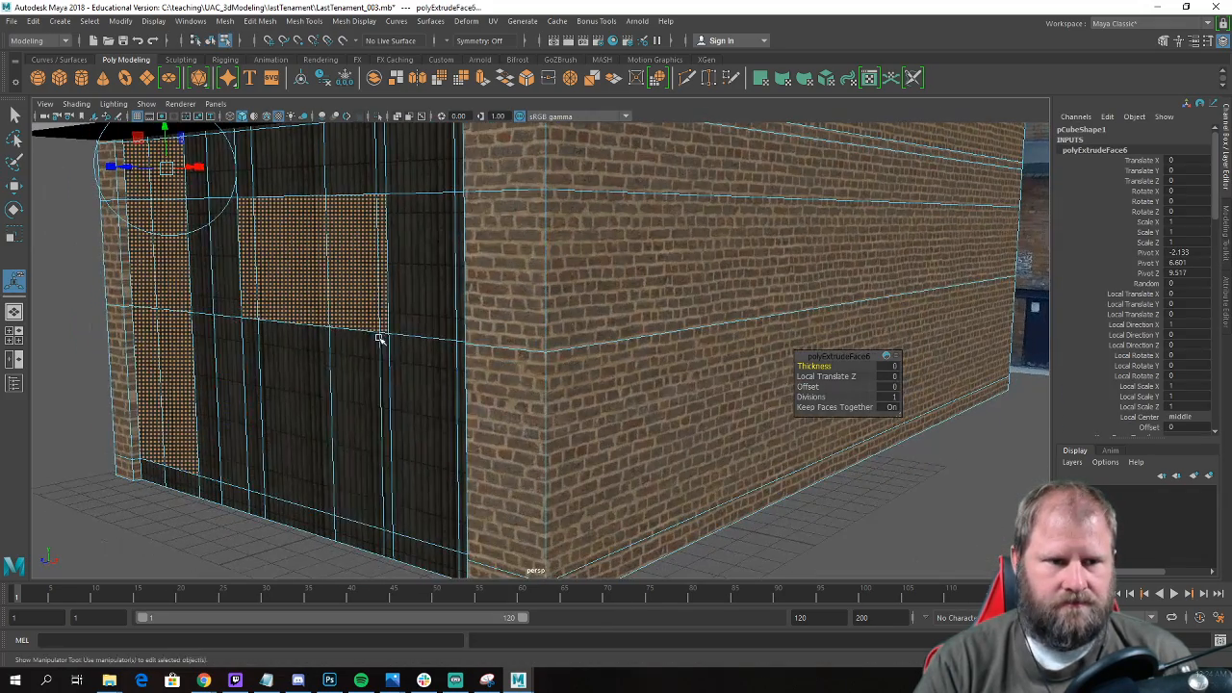
Move the extruded faces slightly into the building to recess the door and window, and clear the selection.
key(w)
drag(187, 321, 380, 332)
scroll(204, 320, down, 8)
alt+middle_drag(380, 332, 212, 284)
scroll(337, 385, up, 7)
scroll(380, 515, down, 5)
alt+drag(415, 472, 594, 473)
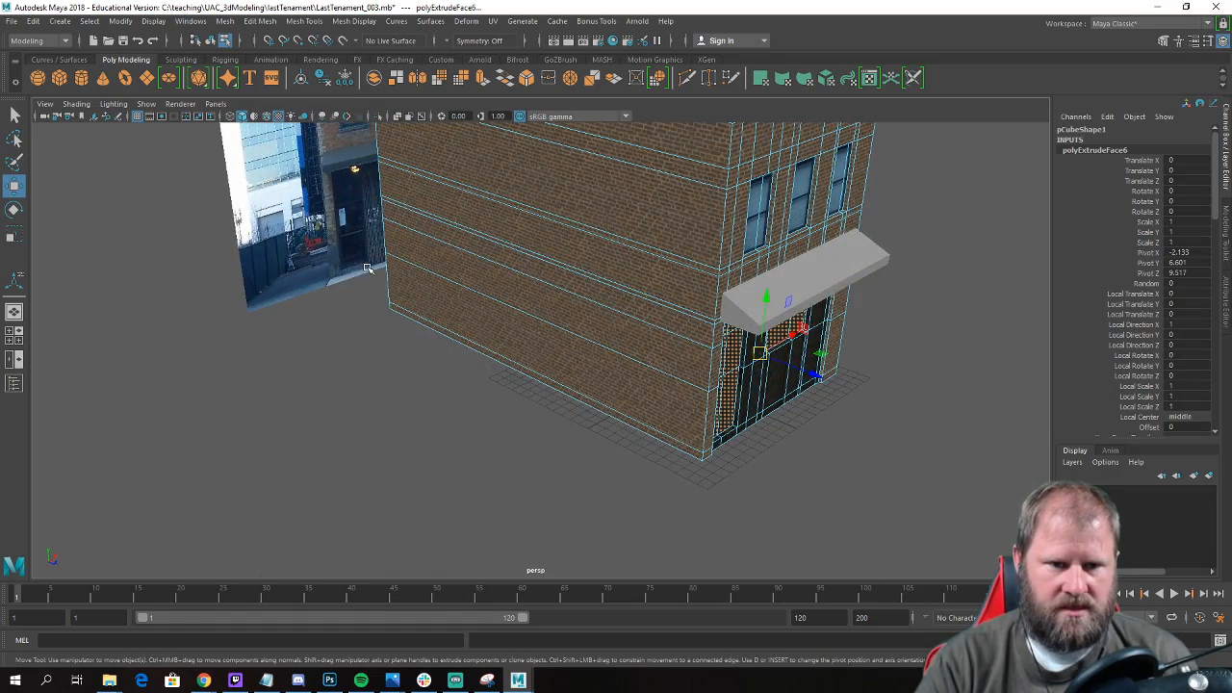
alt+drag(742, 420, 610, 406)
alt+middle_drag(409, 388, 572, 388)
scroll(572, 388, up, 3)
alt+drag(572, 388, 538, 386)
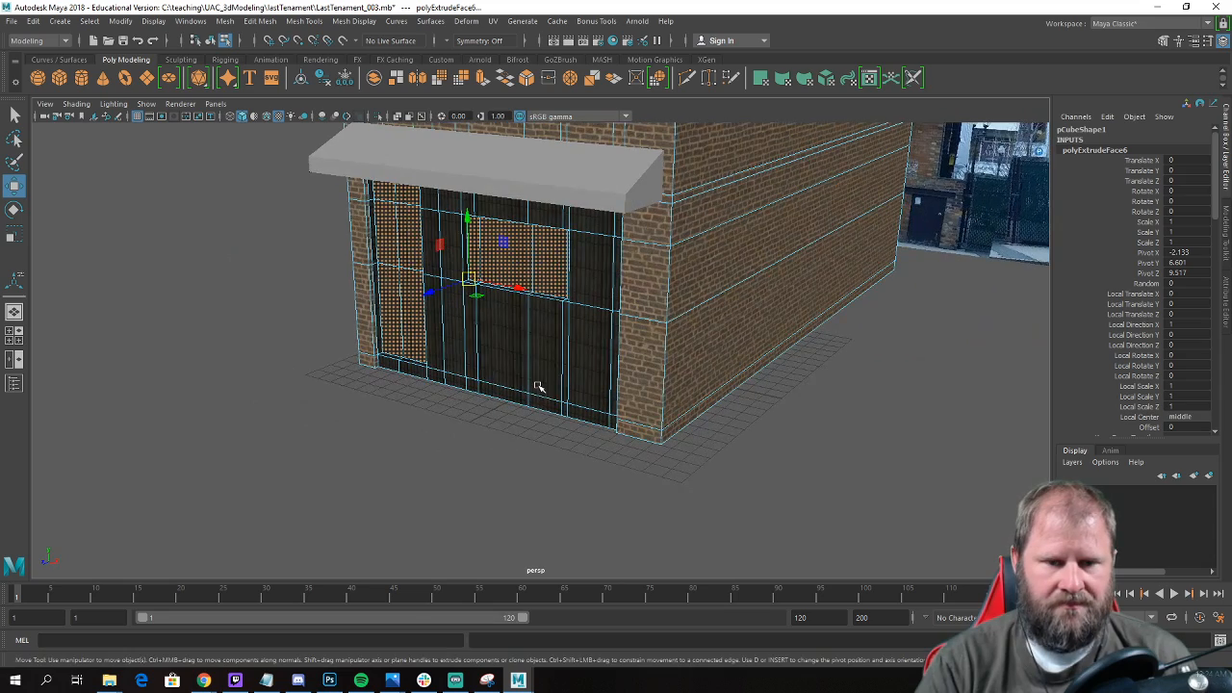
click(338, 420)
alt+drag(338, 420, 432, 413)
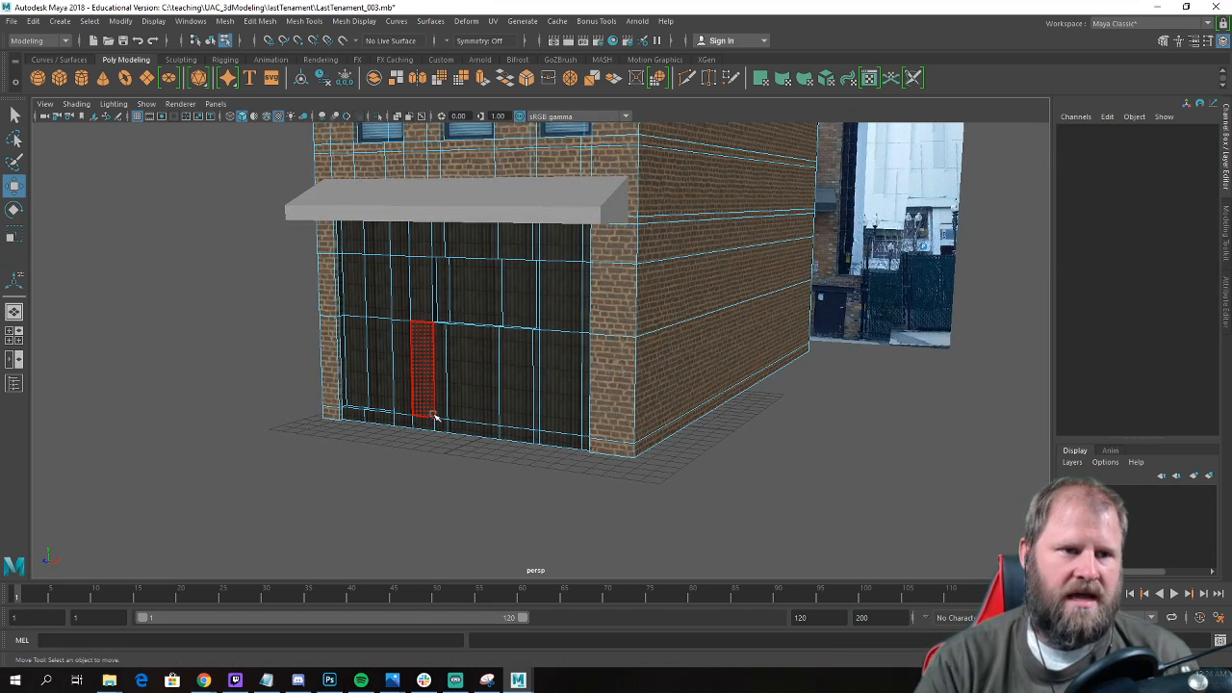
Save the scene and check the recessed door and window on the whole building.
alt+drag(119, 138, 261, 248)
key(ctrl+s)
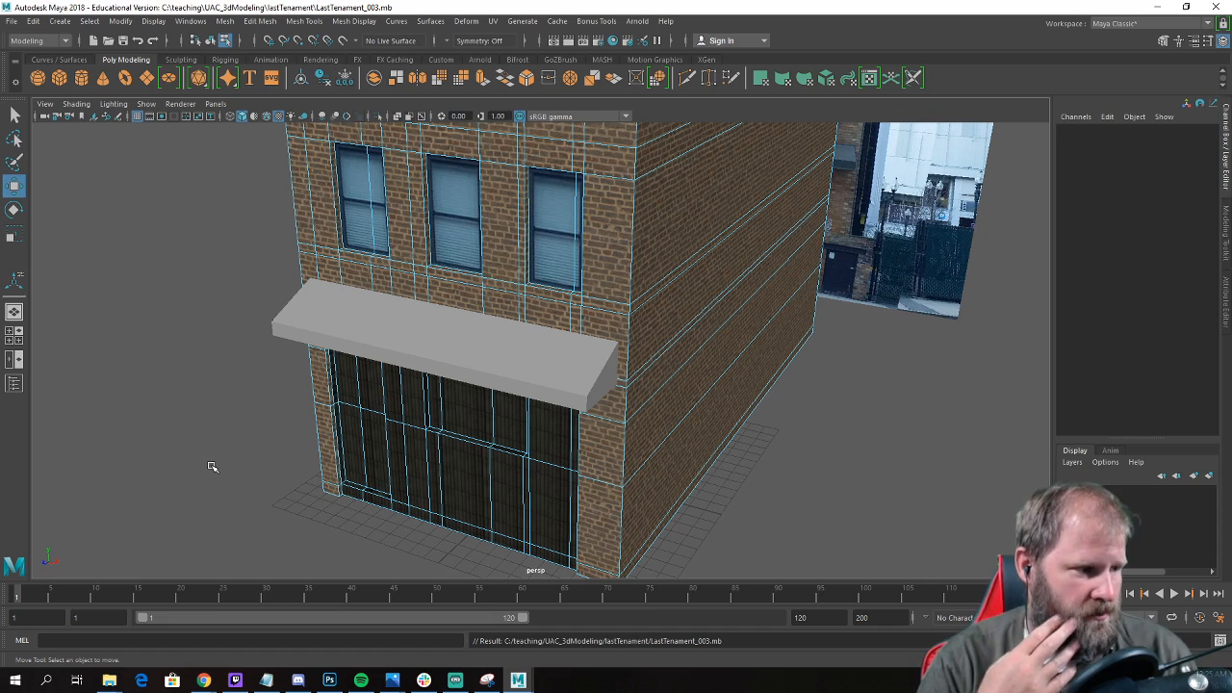
alt+drag(256, 473, 381, 337)
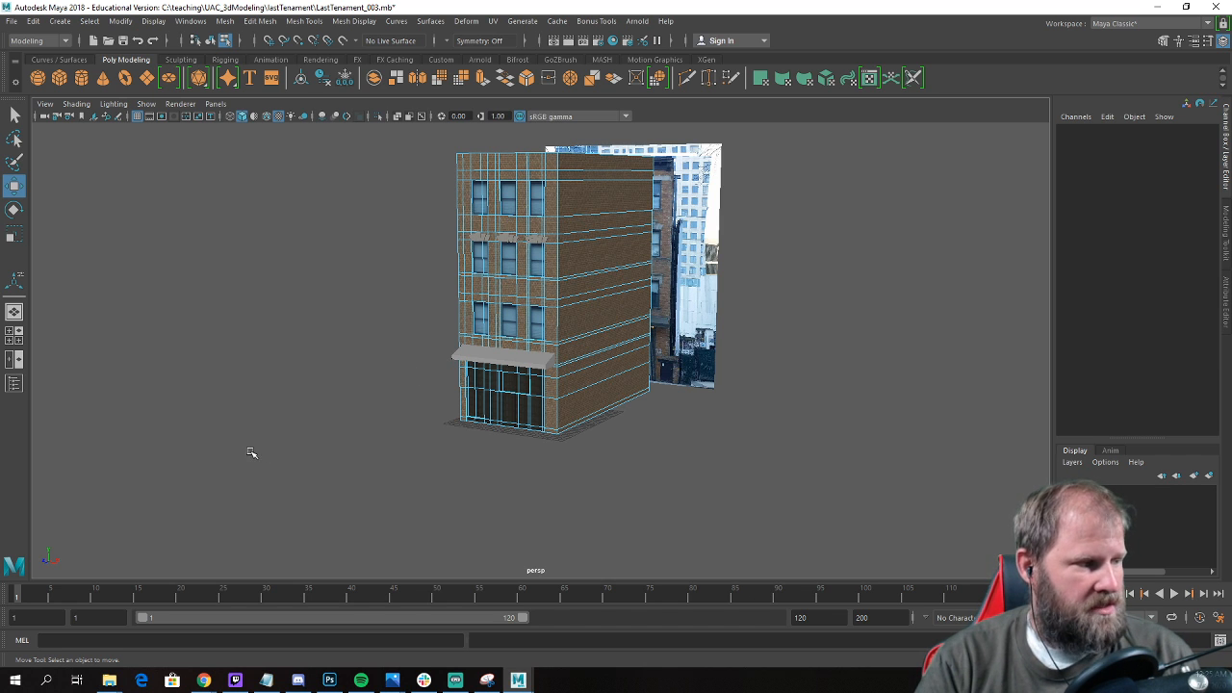
alt+drag(373, 405, 426, 418)
alt+right_drag(427, 418, 729, 510)
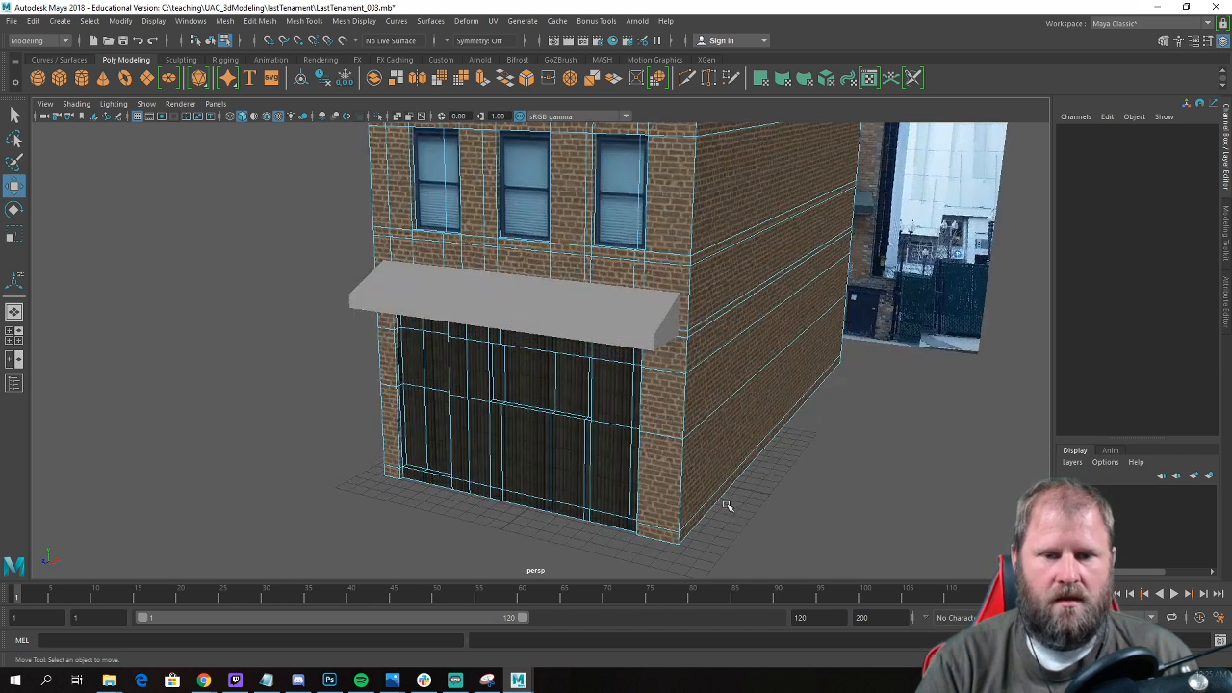
alt+drag(669, 487, 670, 451)
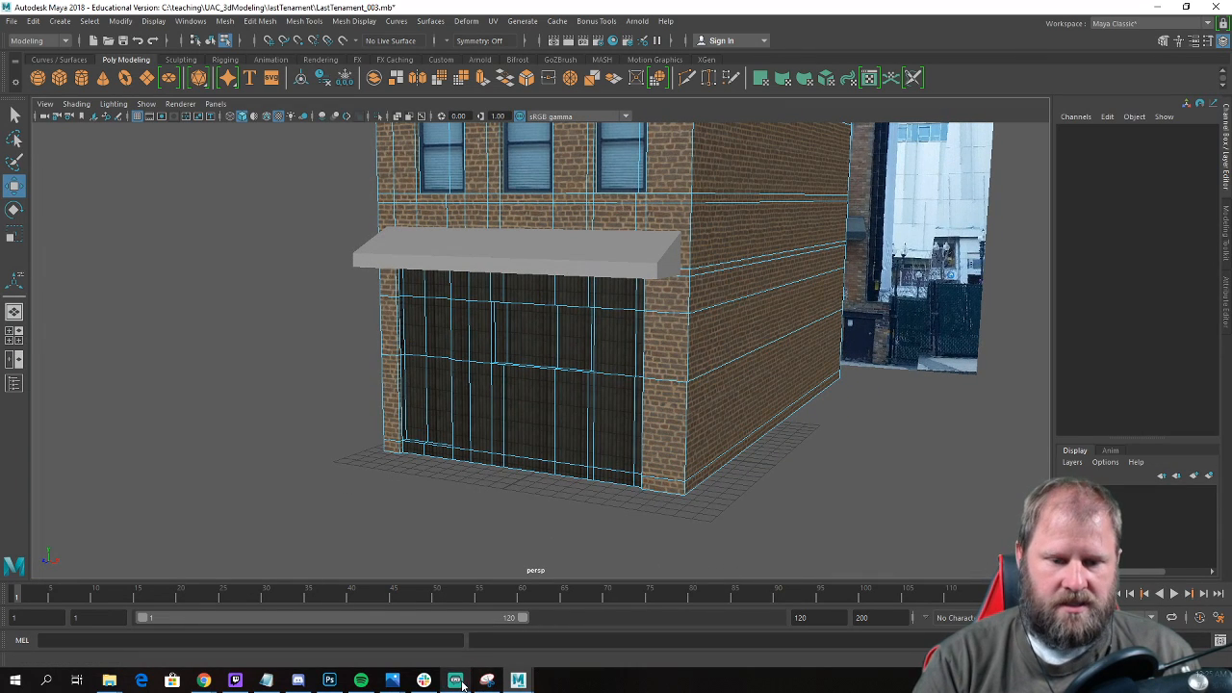
Switch to Photoshop and select the three-pane ground-floor window in the realFront.jpg photo with a rectangular marquee.
click(329, 681)
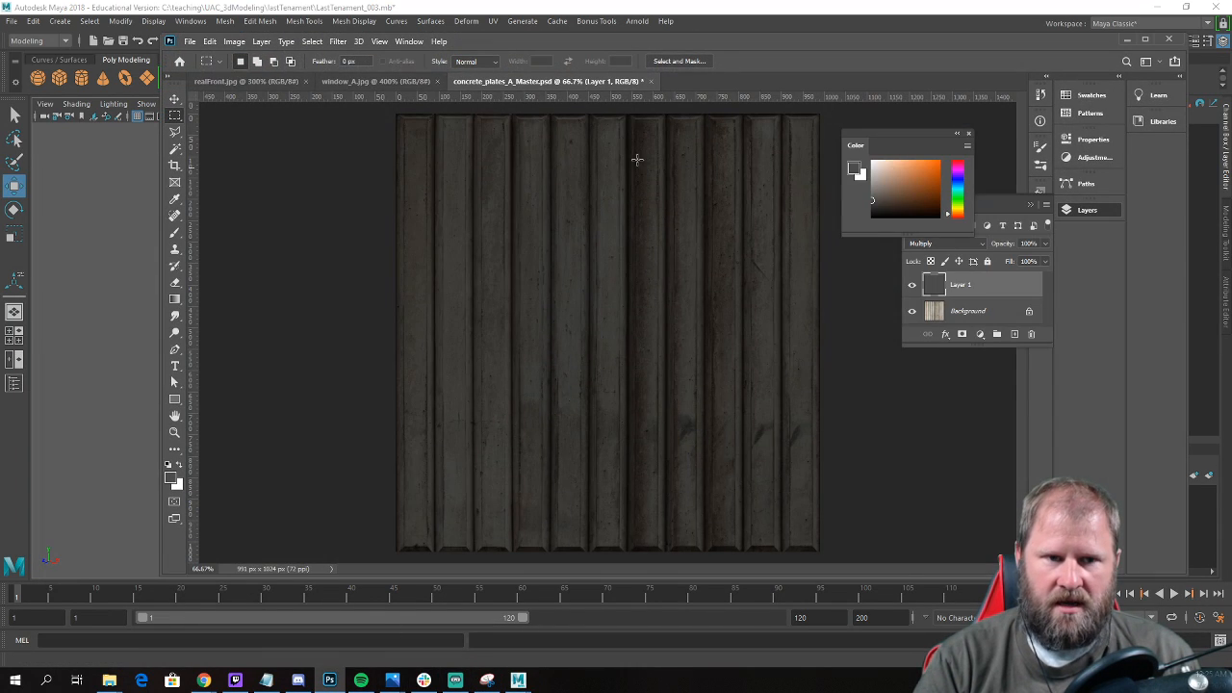
click(252, 80)
scroll(530, 321, down, 3)
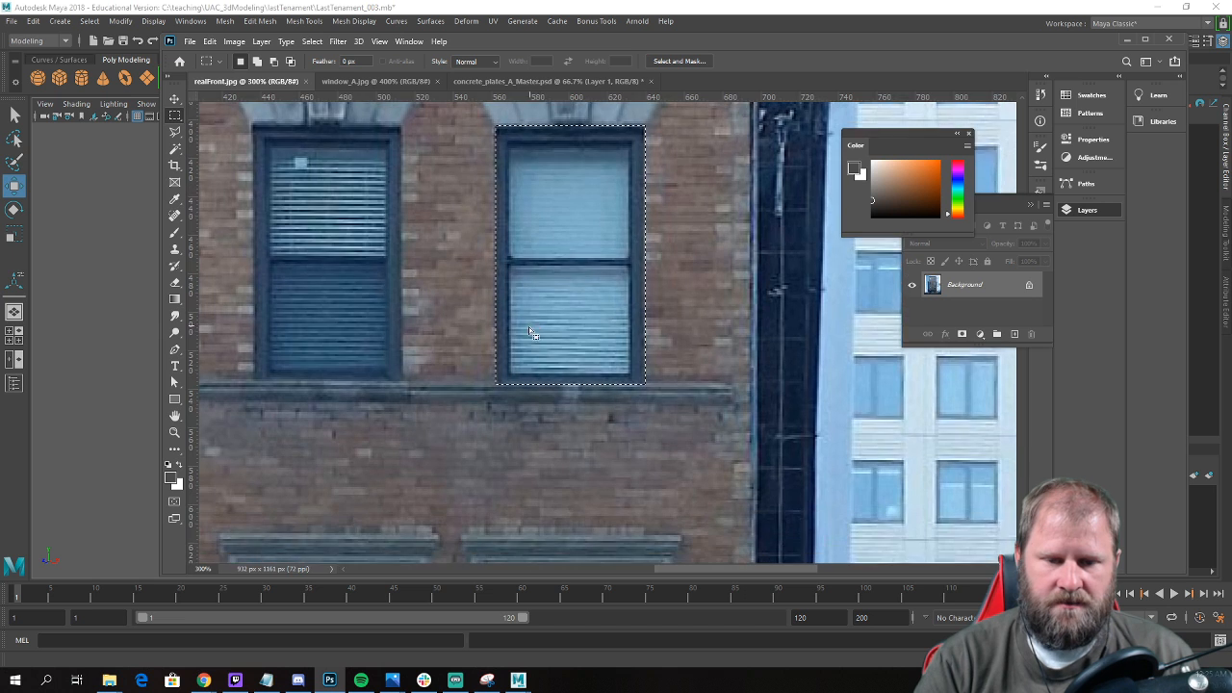
scroll(526, 385, down, 5)
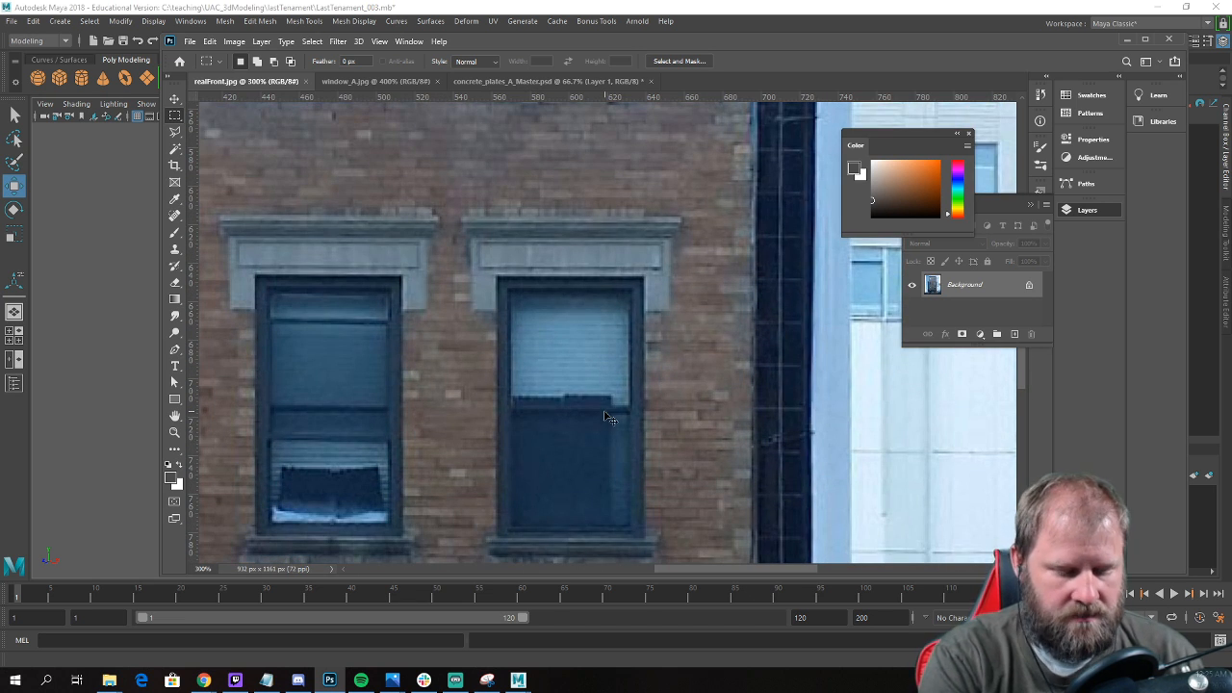
key(ctrl+0)
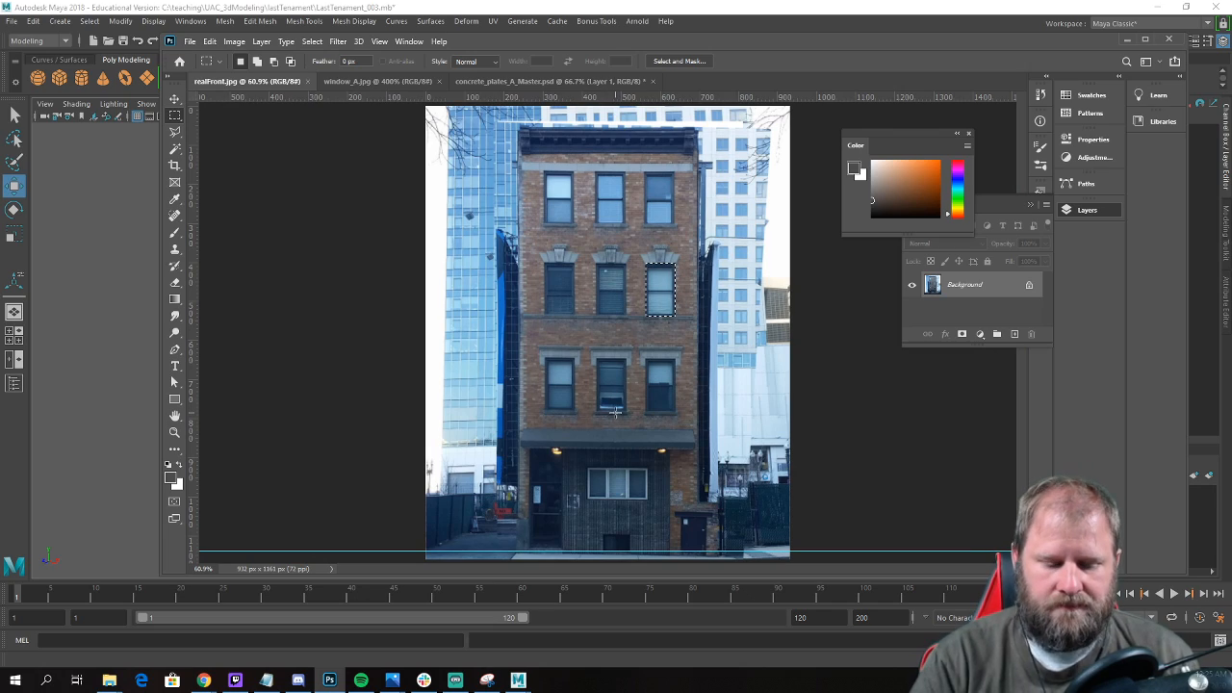
alt+scroll(616, 412, up, 4)
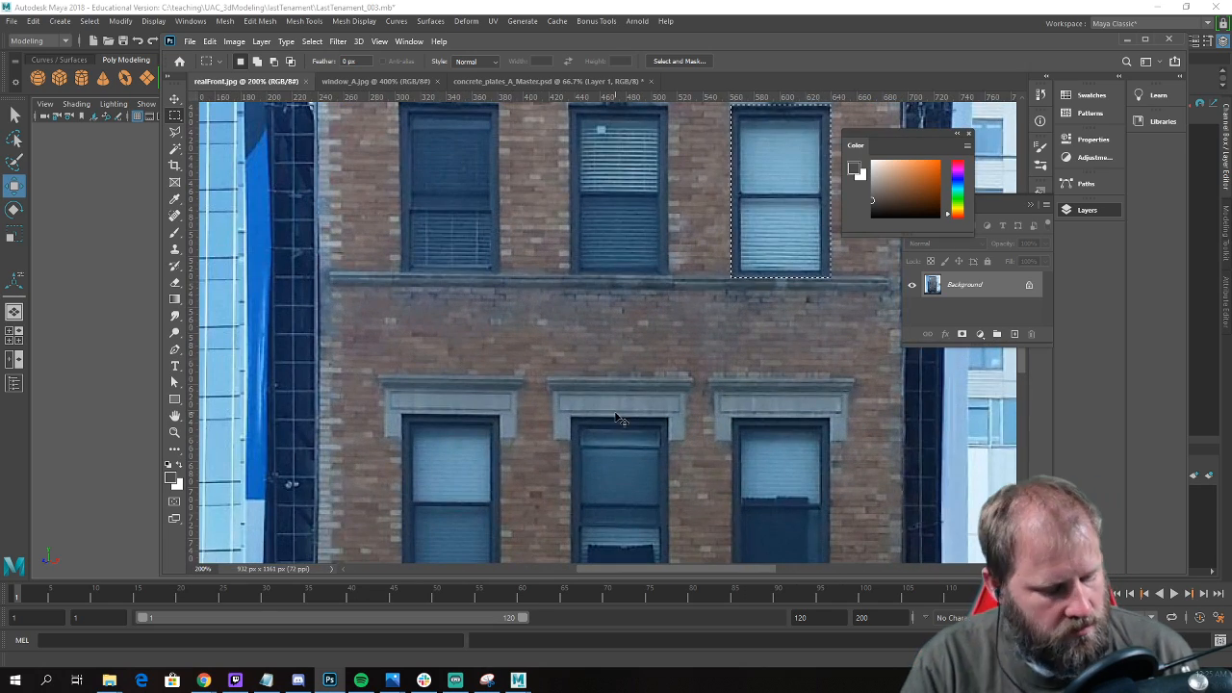
scroll(615, 420, down, 5)
scroll(581, 417, down, 3)
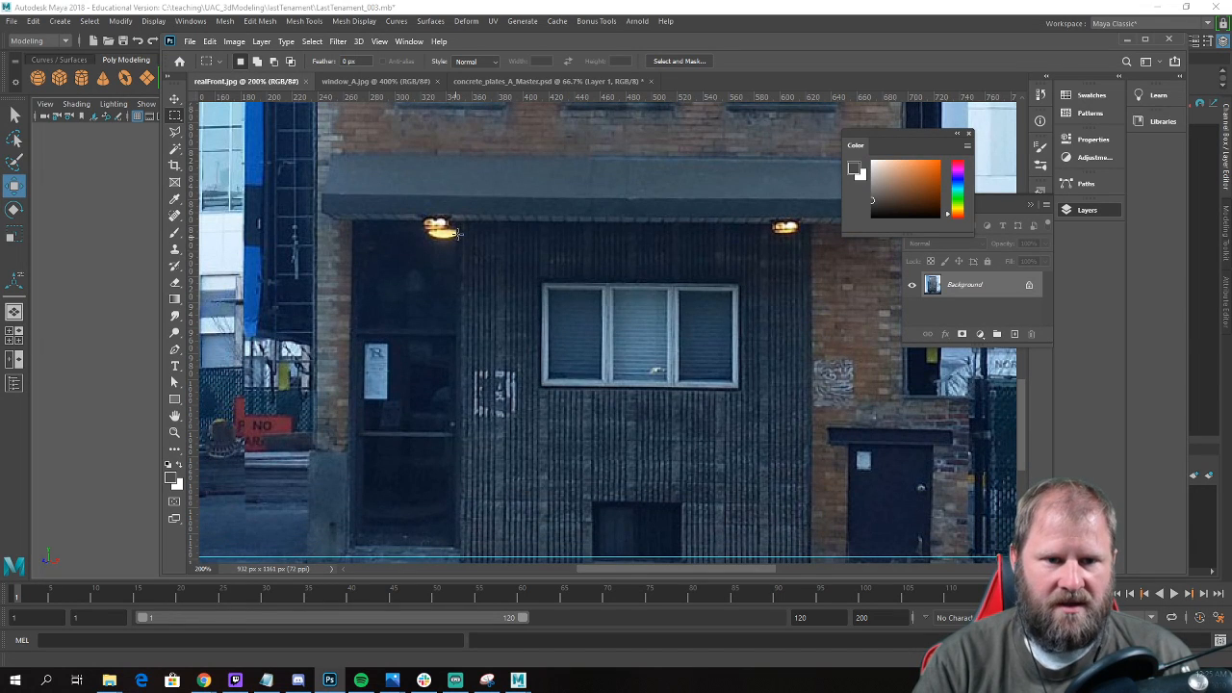
scroll(456, 280, down, 1)
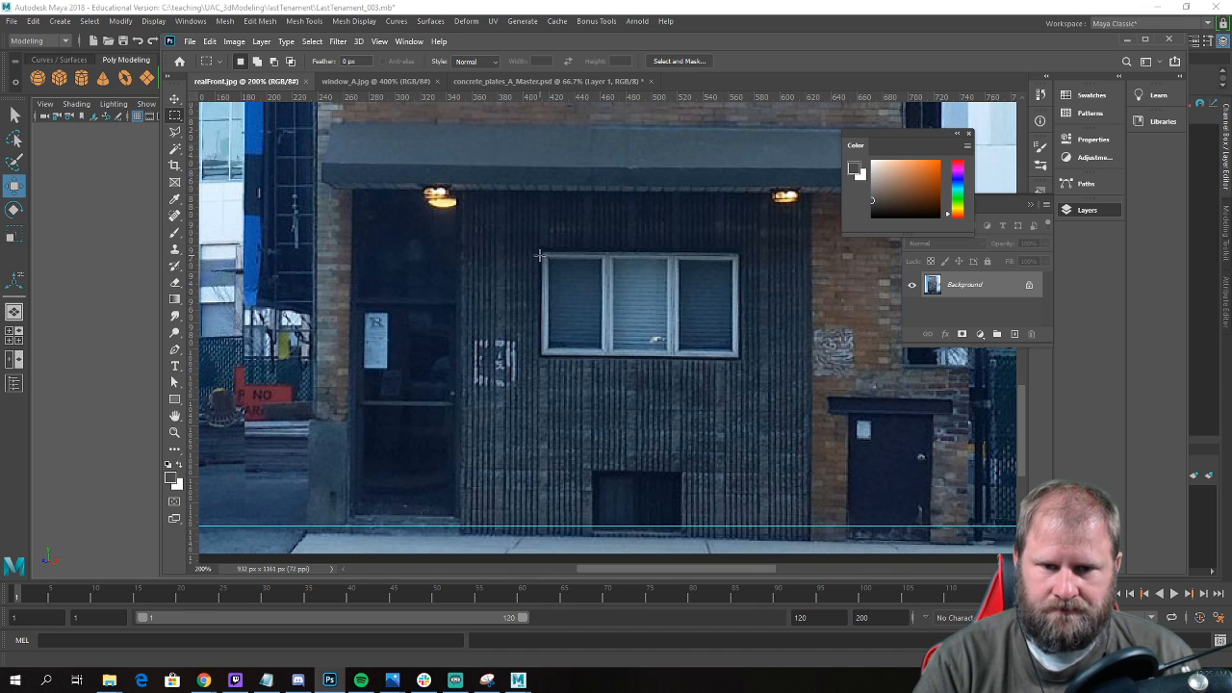
key(ctrl+plus)
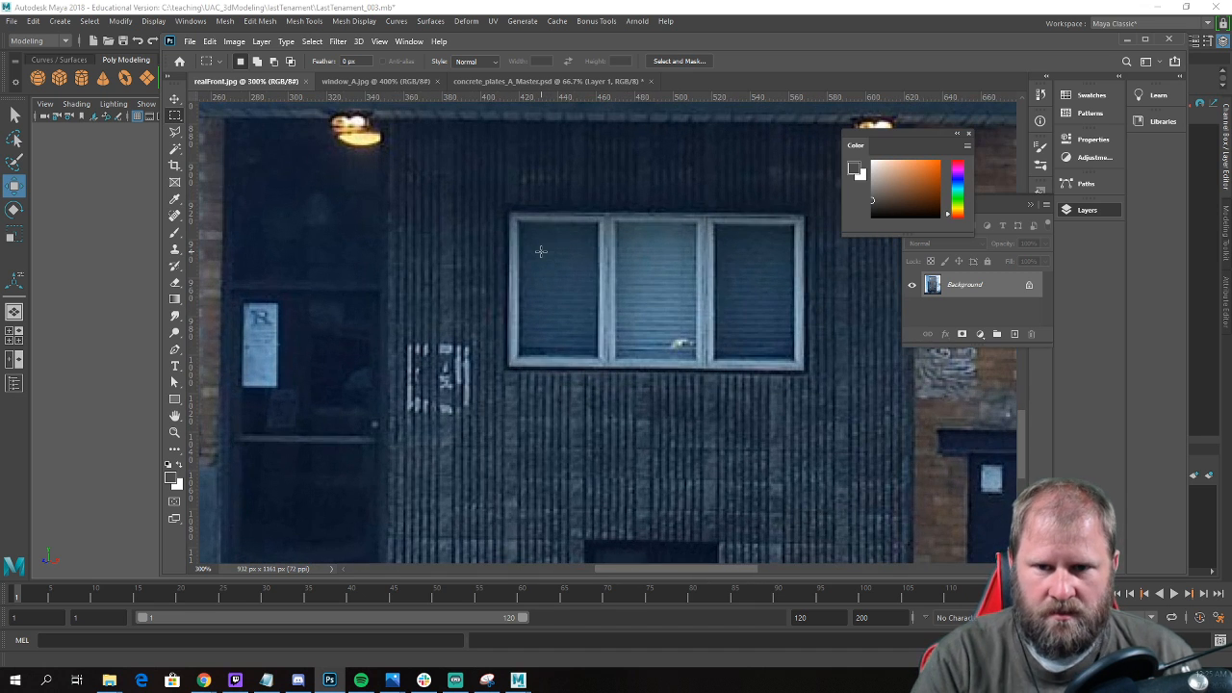
drag(506, 209, 807, 375)
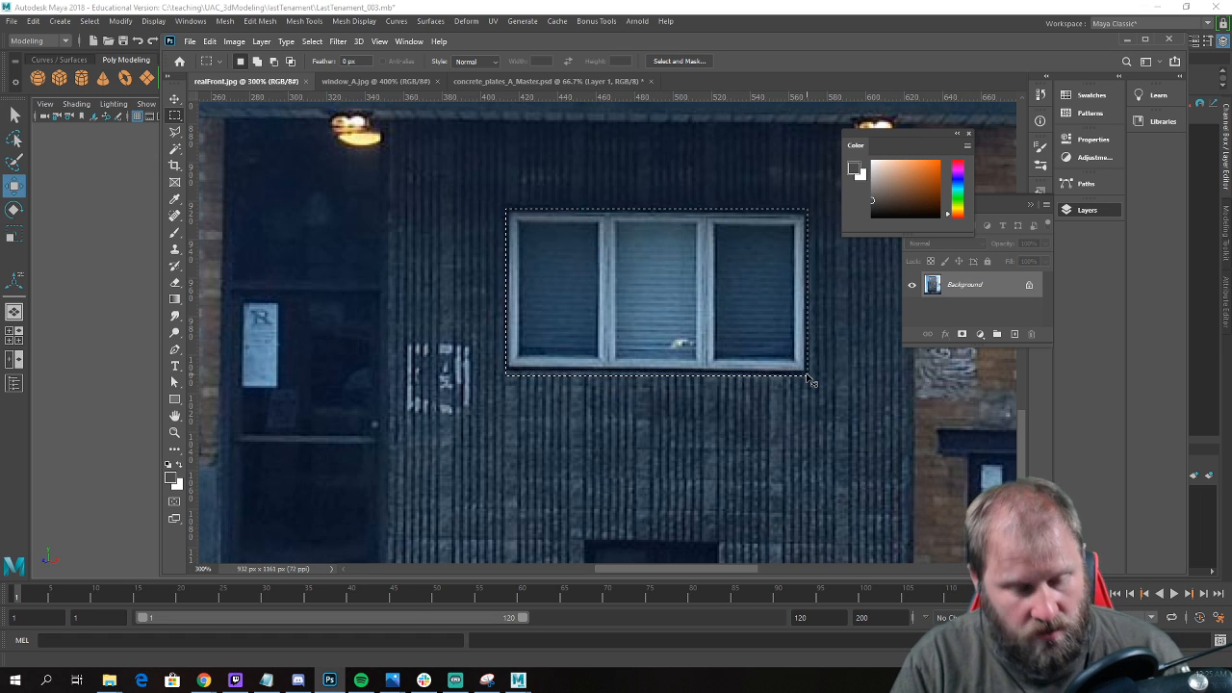
Copy the selected window and paste it into a new clipboard-sized document.
key(ctrl+c)
key(ctrl+n)
key(Return)
key(ctrl+v)
key(ctrl+plus)
key(ctrl+plus)
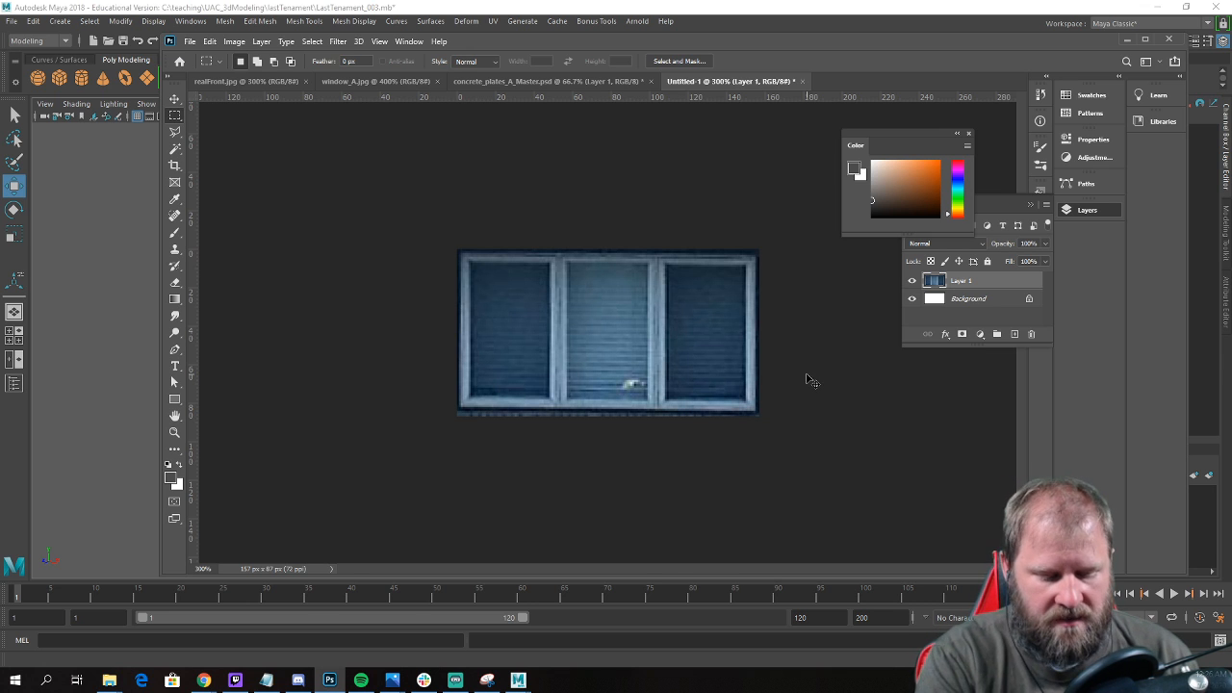
key(ctrl+plus)
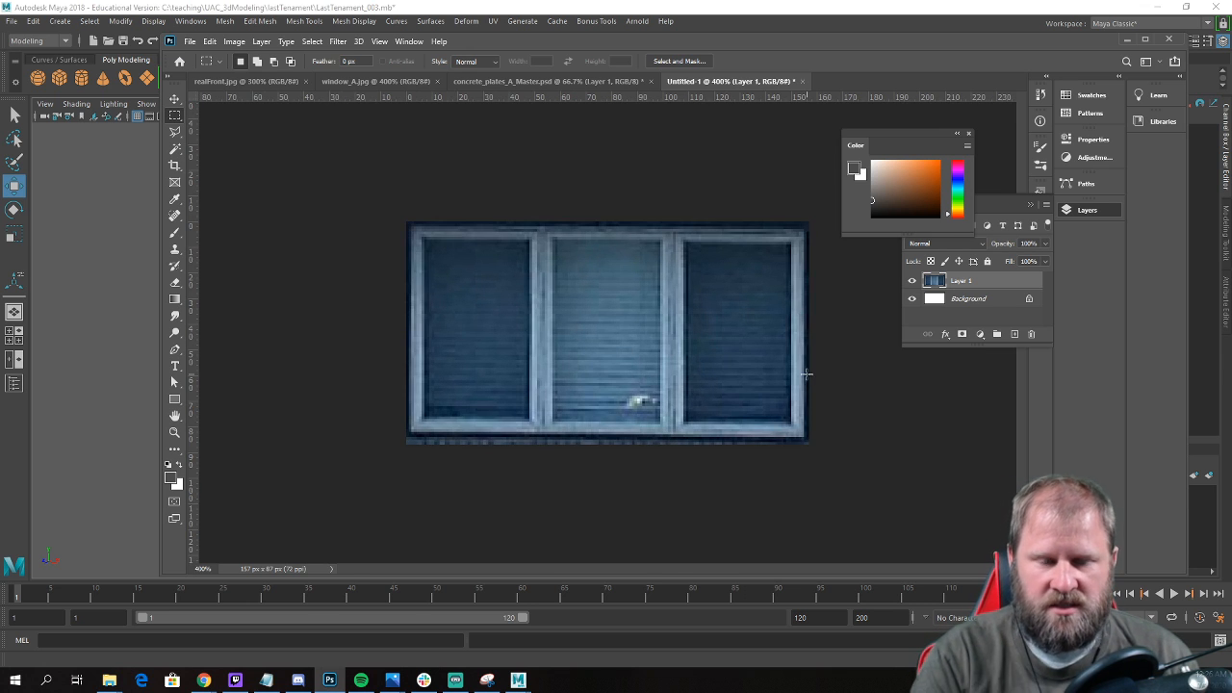
Distort the pasted window layer by its corners so the frame sits square to the canvas edges, and merge it into the background.
click(209, 42)
click(241, 322)
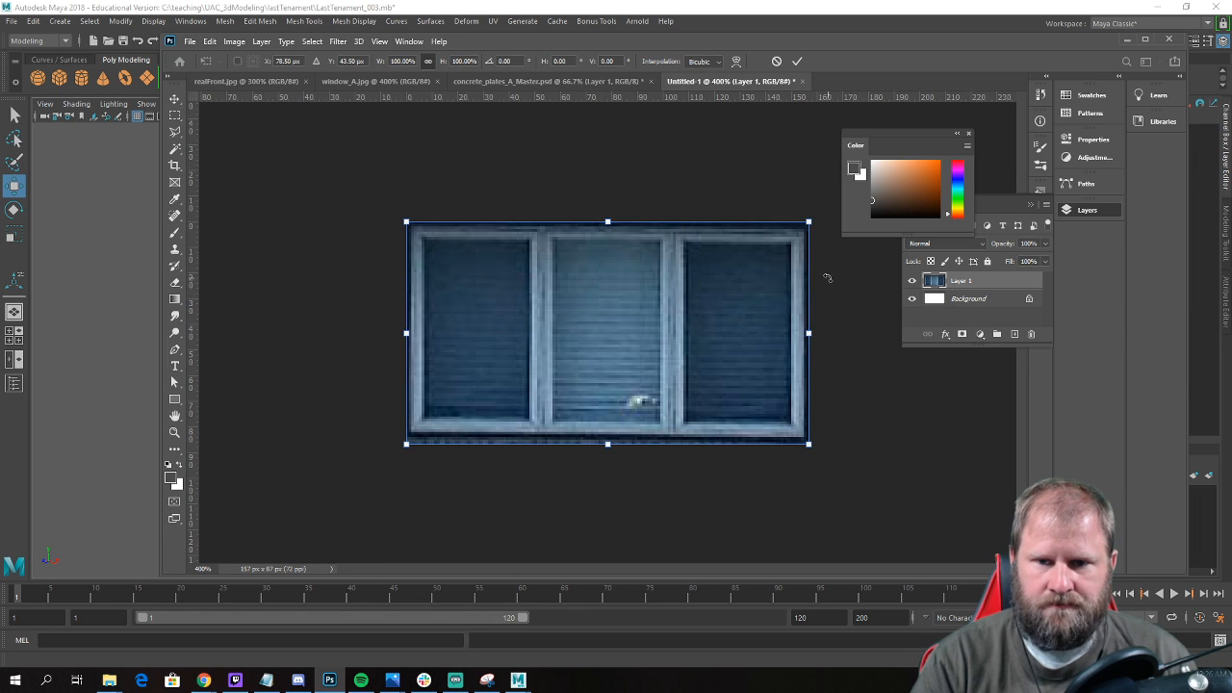
drag(809, 222, 814, 218)
drag(407, 448, 405, 458)
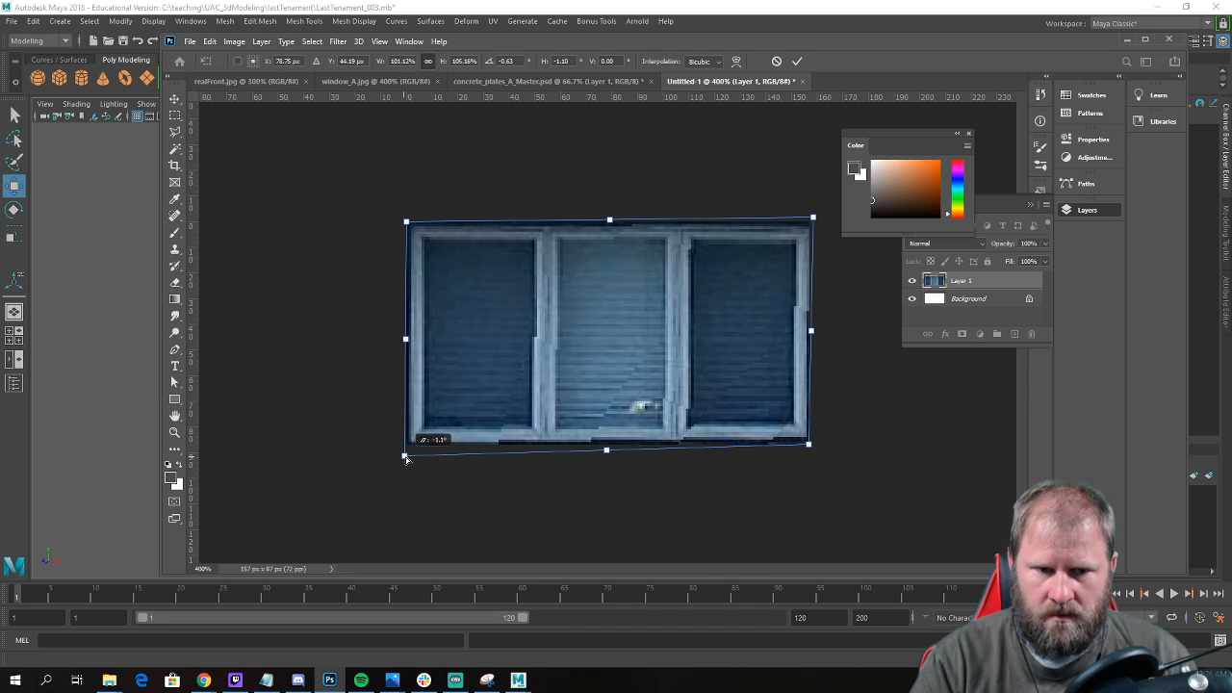
drag(810, 452, 812, 459)
drag(816, 224, 814, 222)
drag(406, 222, 404, 218)
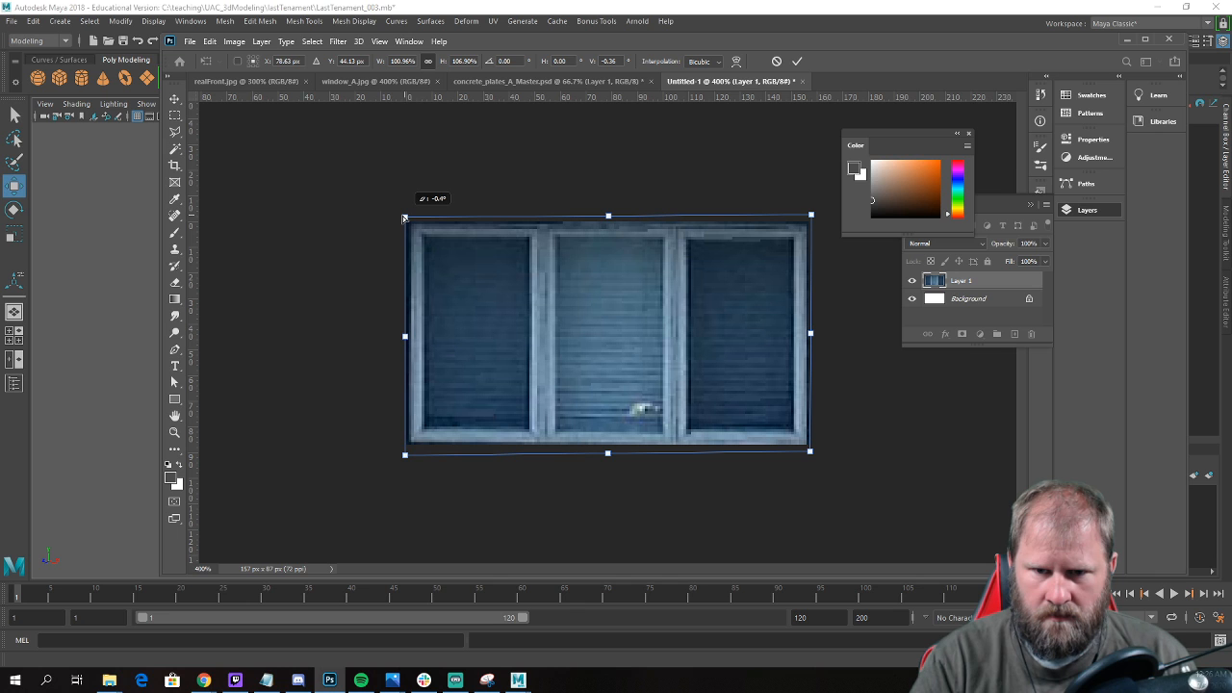
key(Return)
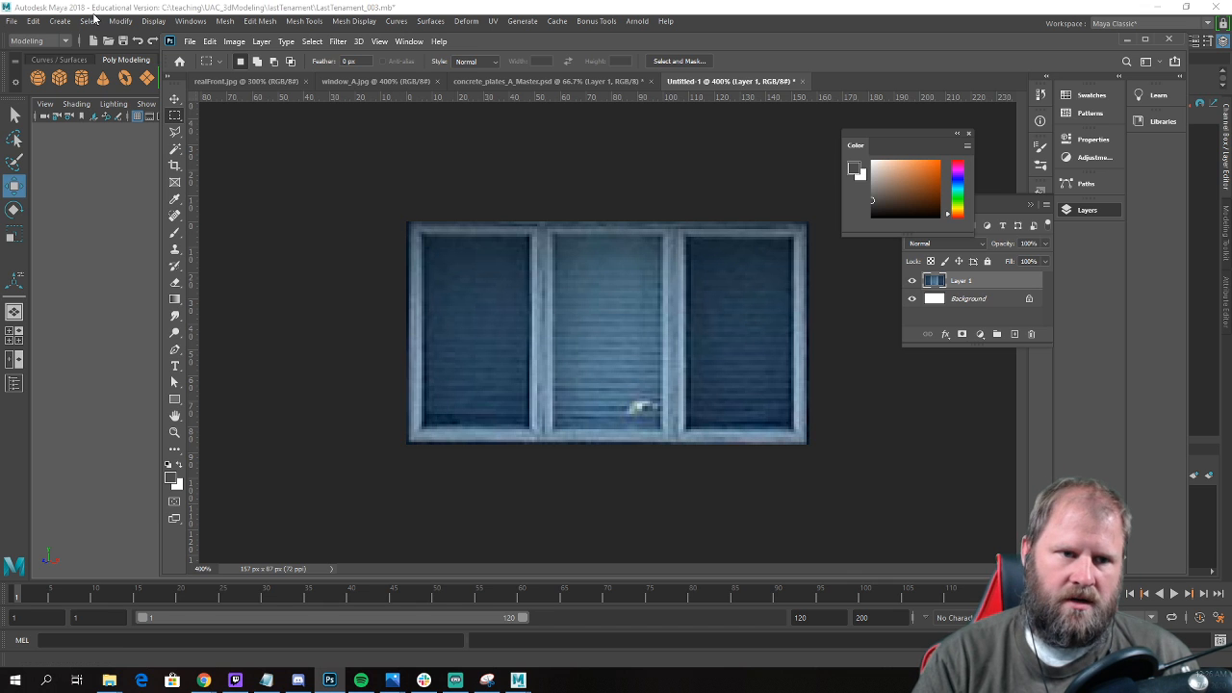
key(ctrl+e)
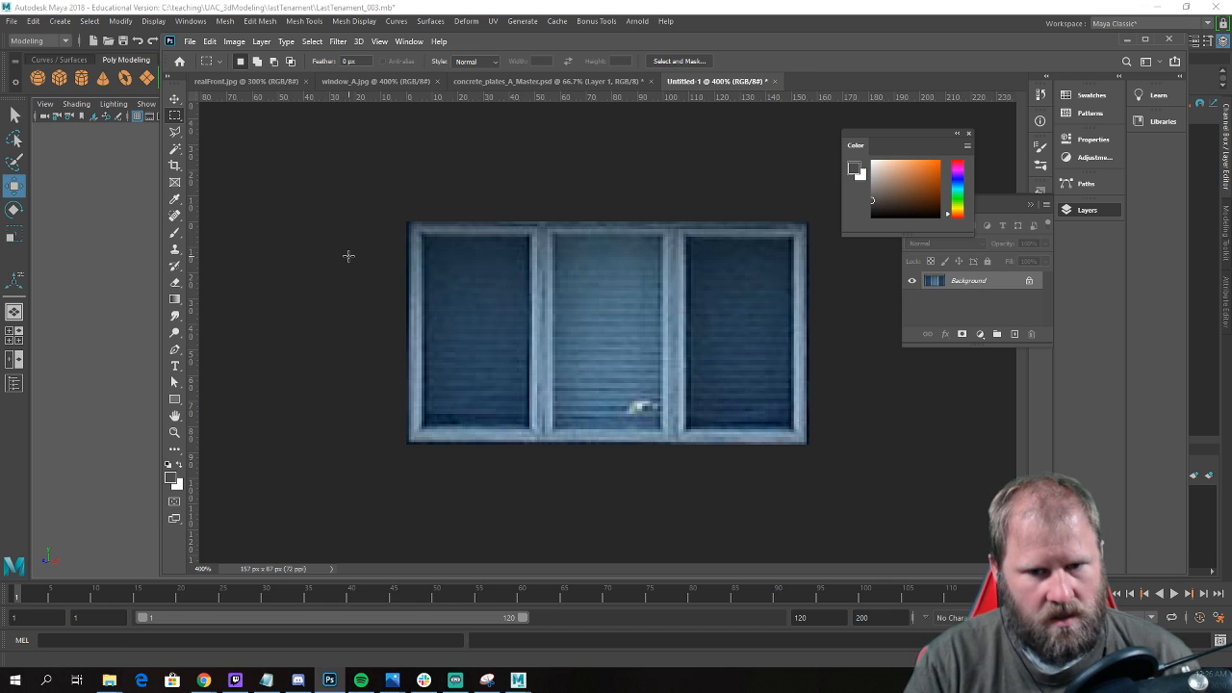
Save the window image in the textures folder as a JPEG named window_B.
click(190, 42)
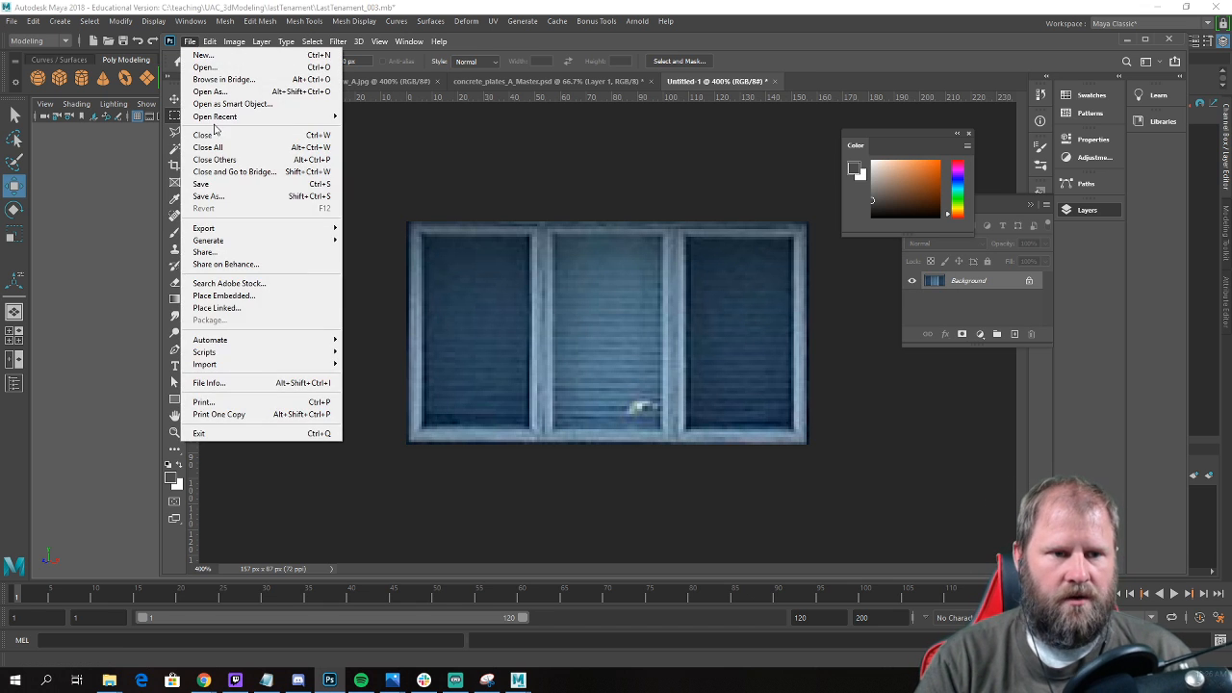
click(276, 198)
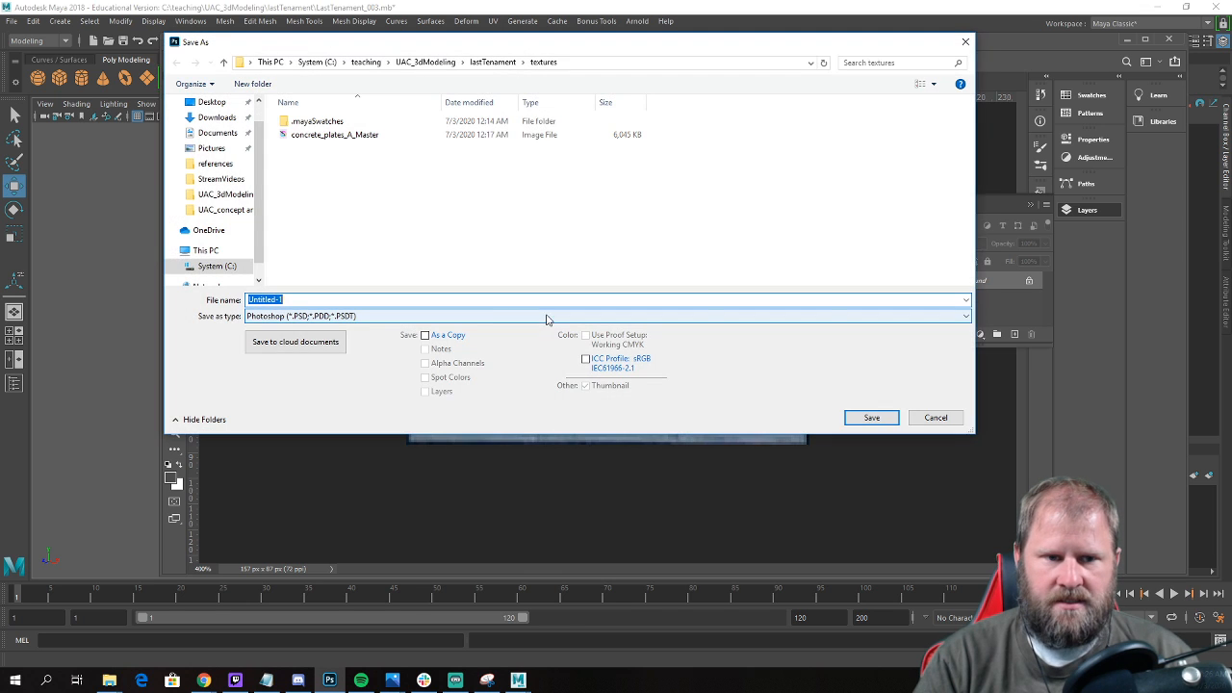
click(342, 315)
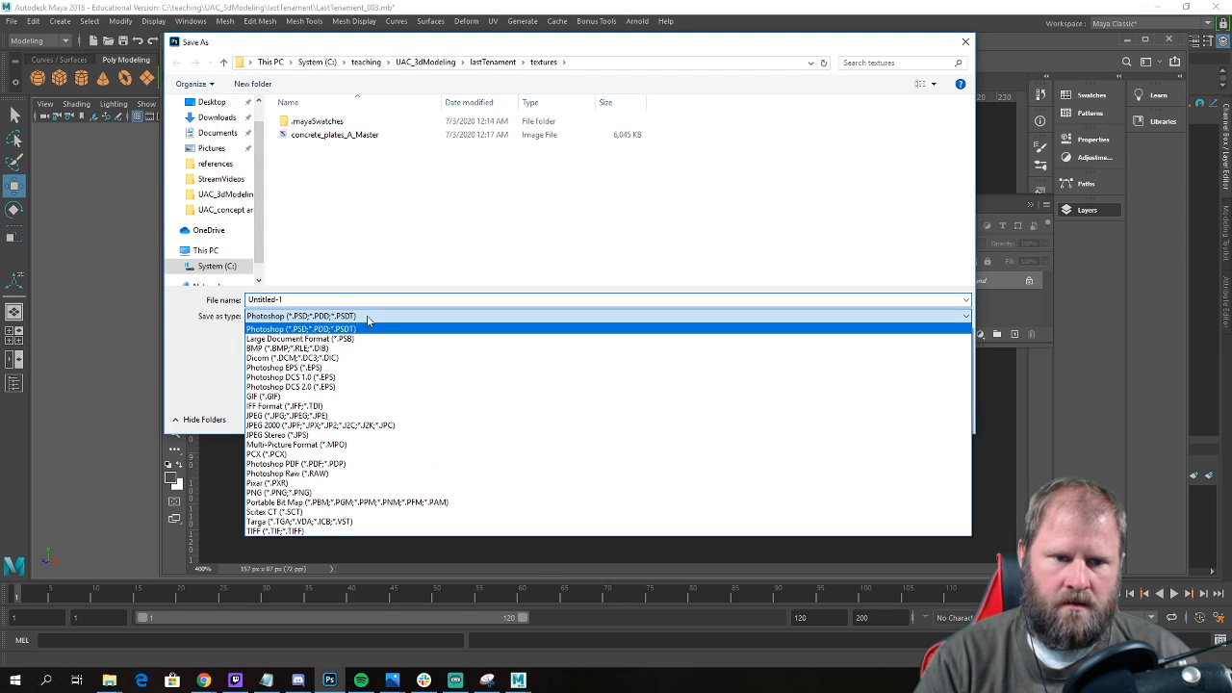
click(358, 416)
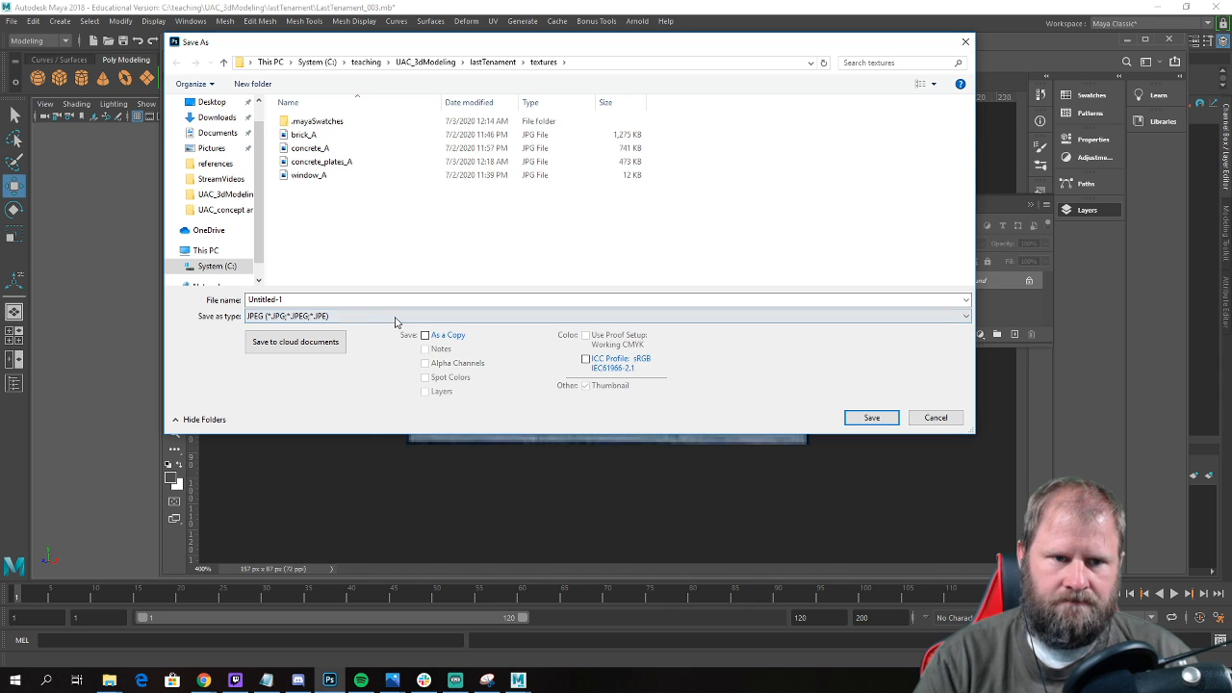
click(318, 176)
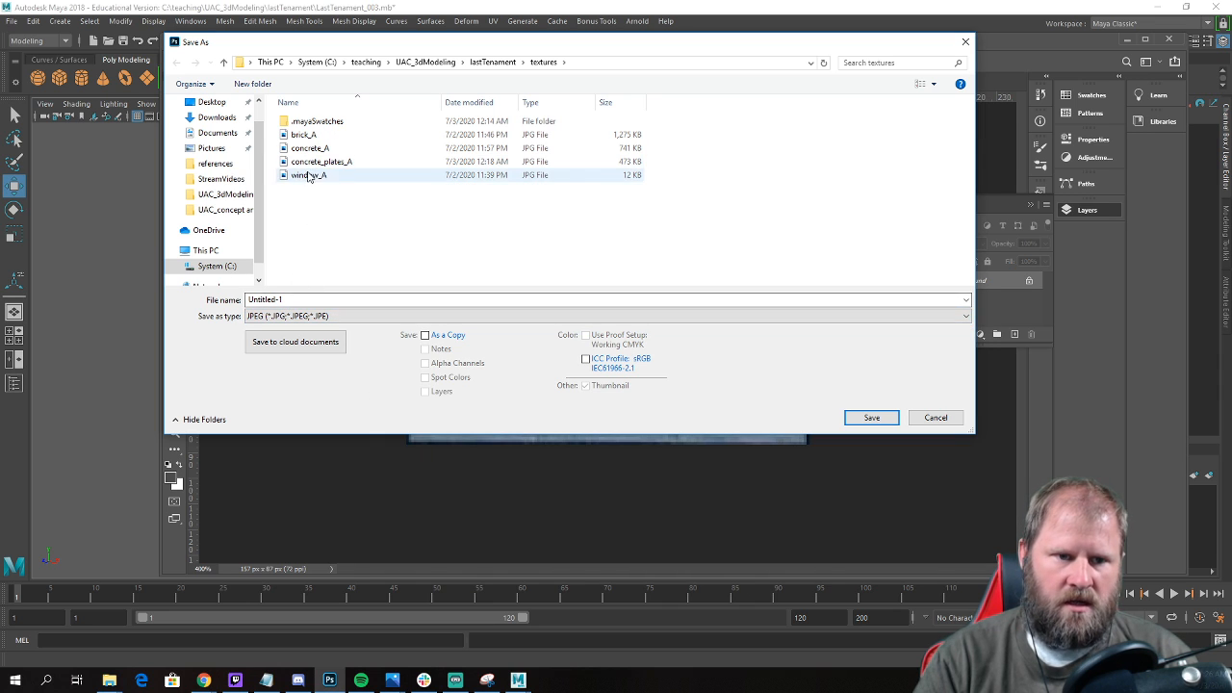
click(305, 300)
click(305, 299)
key(BackSpace)
text(B)
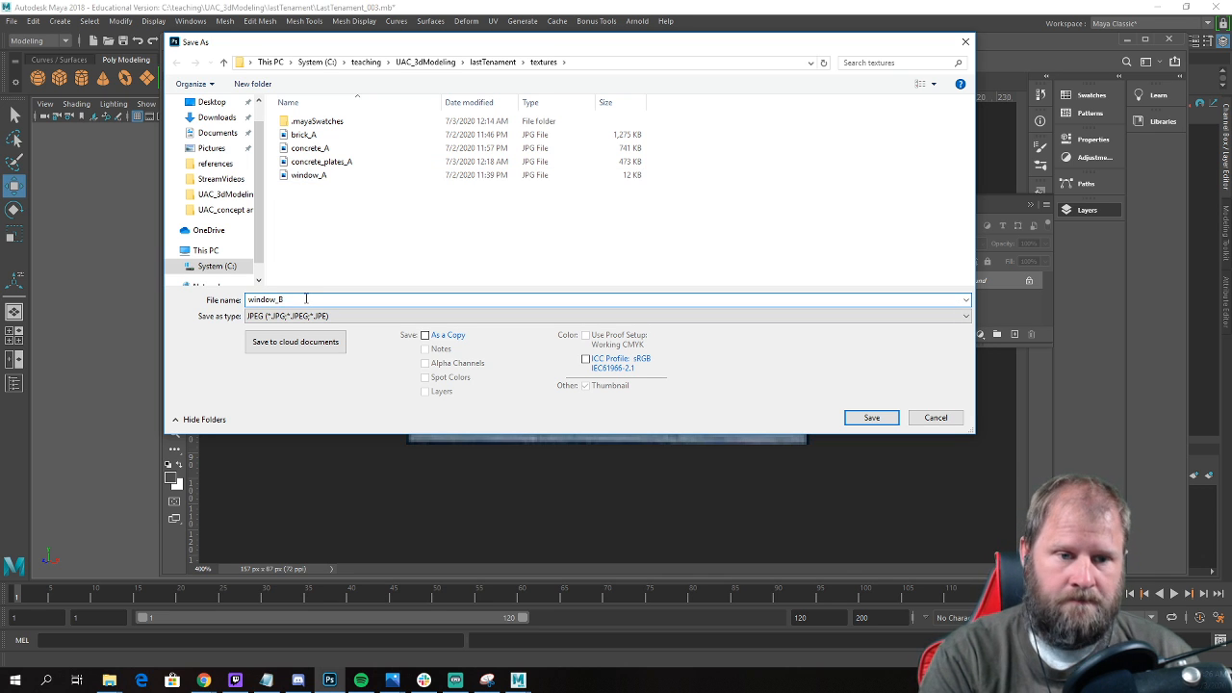
click(872, 418)
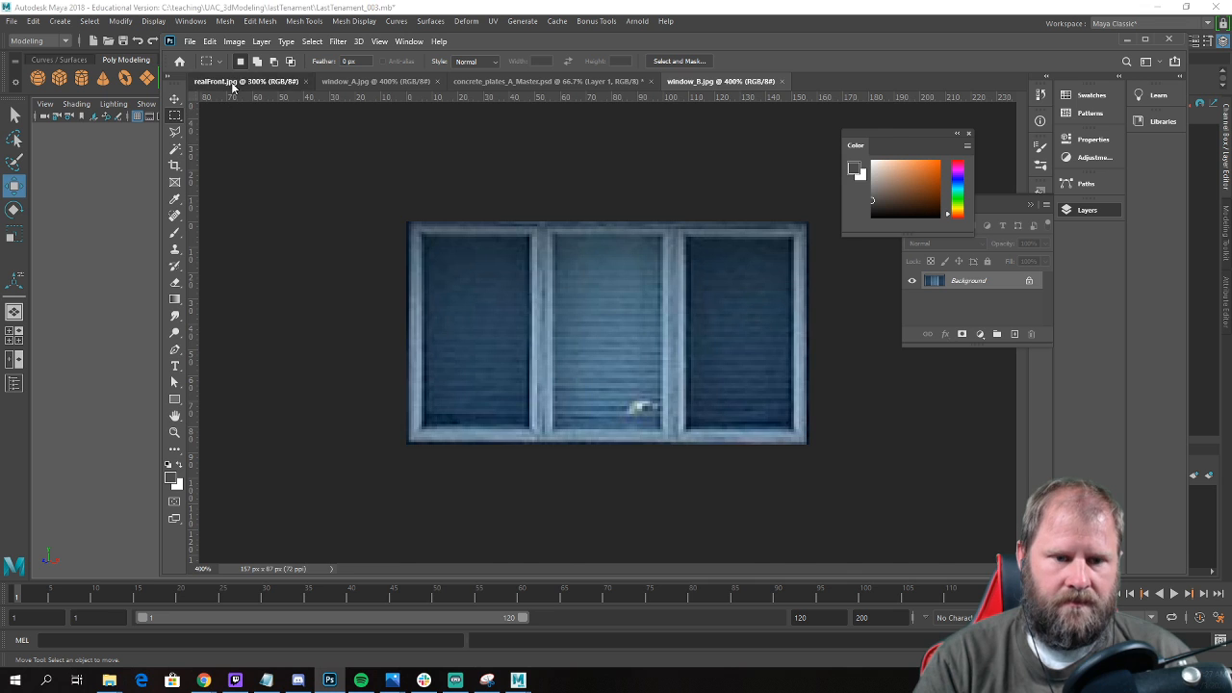
Select the dark entrance door in the realFront.jpg photo, from beneath the awning down to the ground.
click(245, 80)
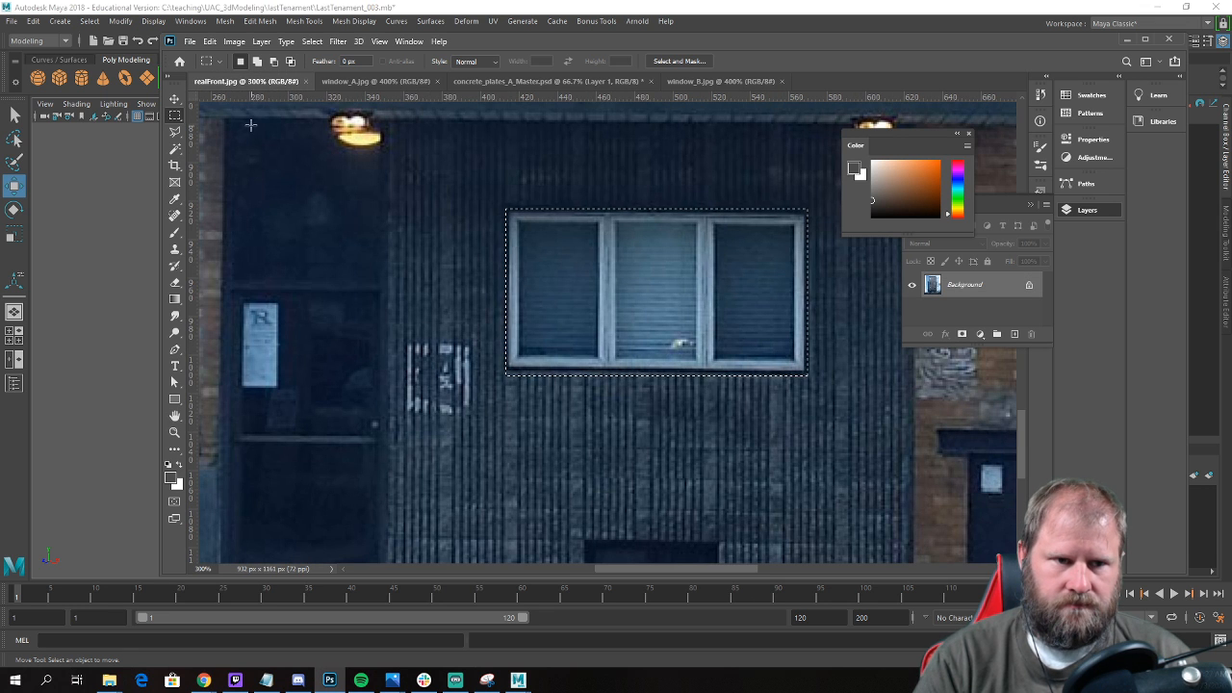
key(ctrl+minus)
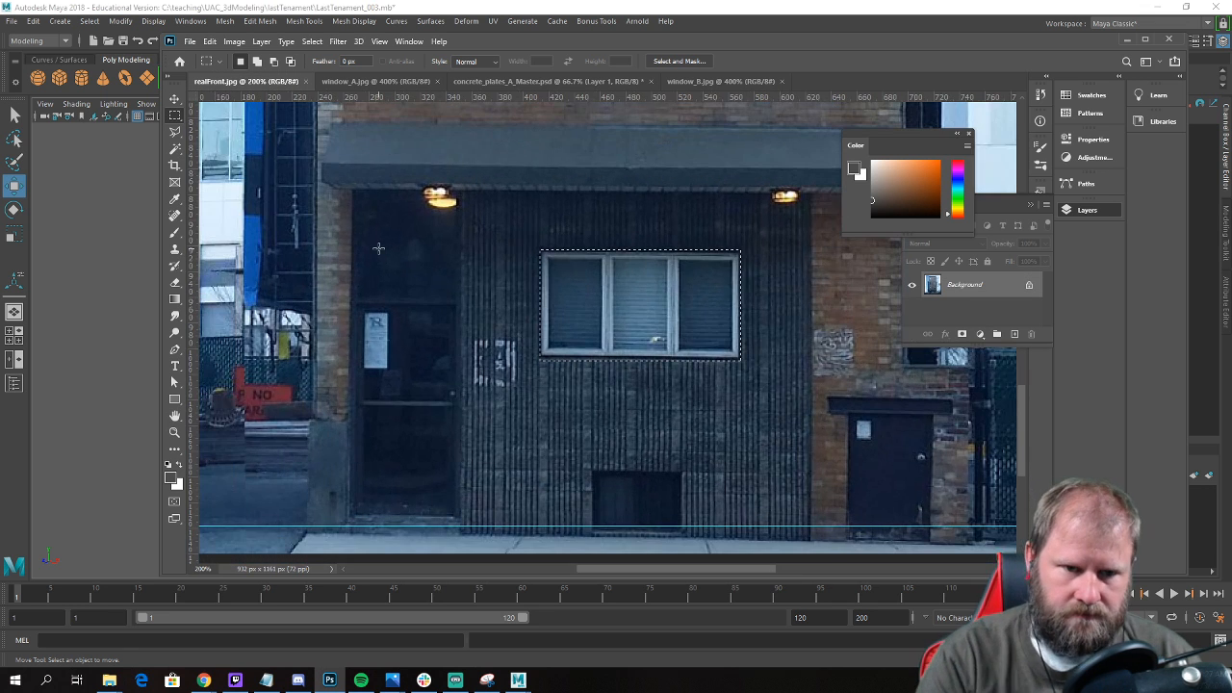
drag(354, 189, 463, 521)
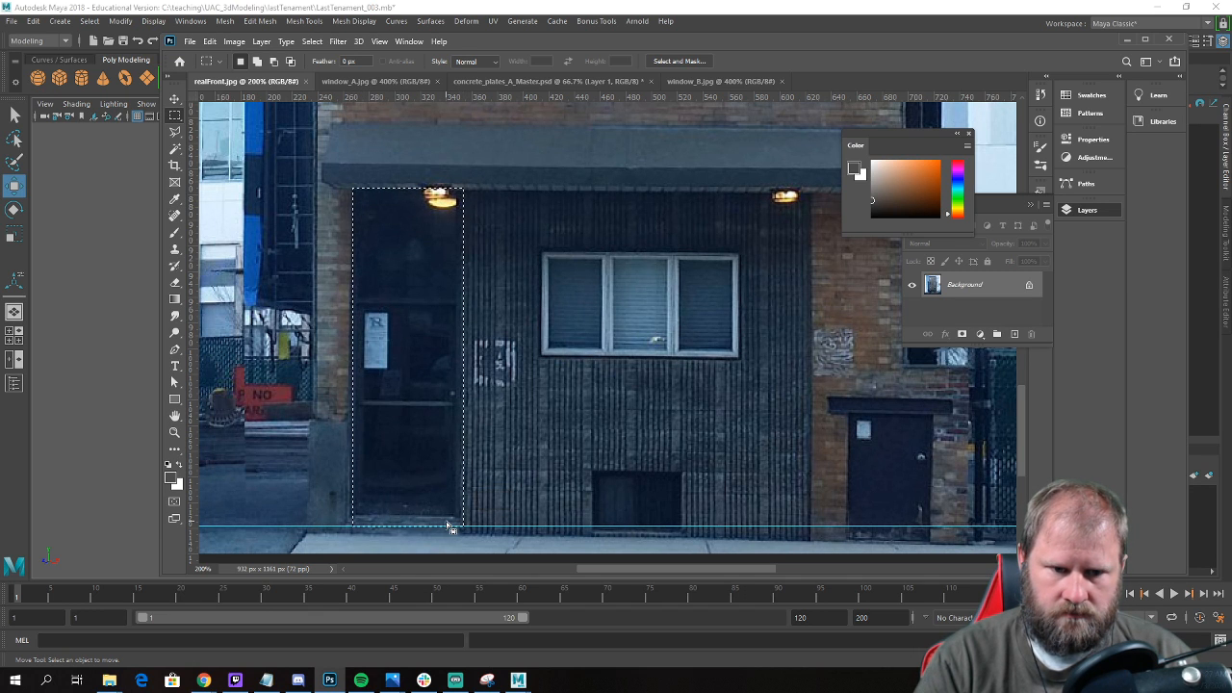
click(370, 435)
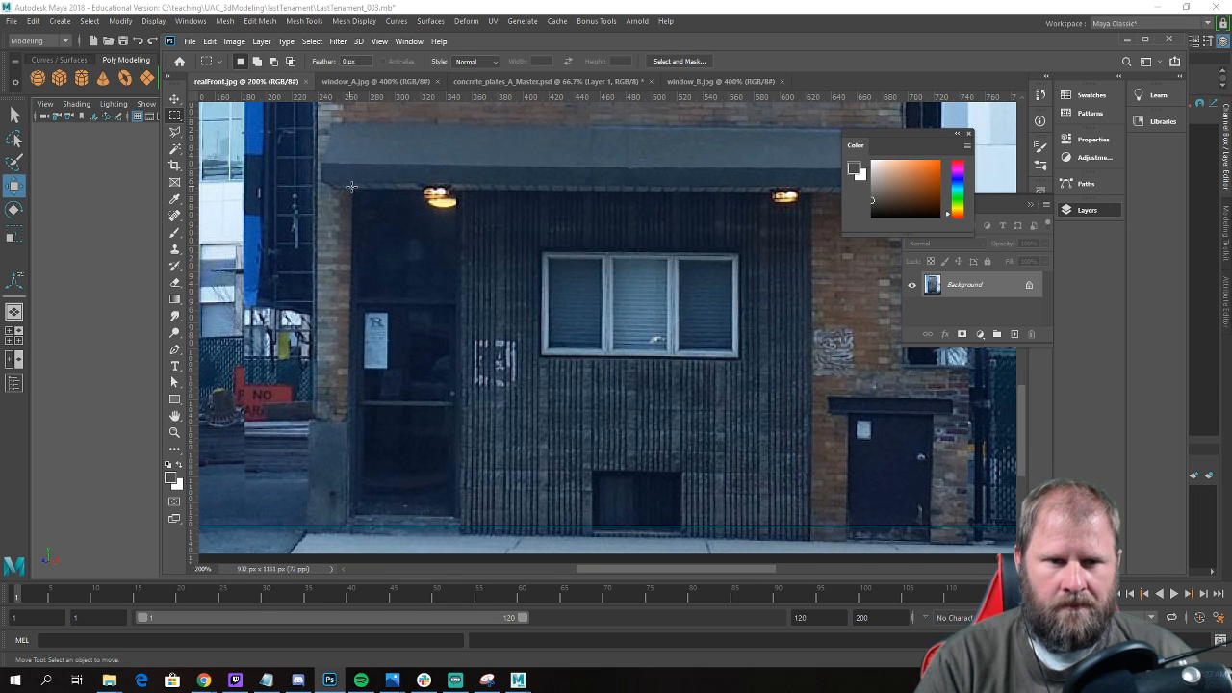
drag(352, 188, 476, 436)
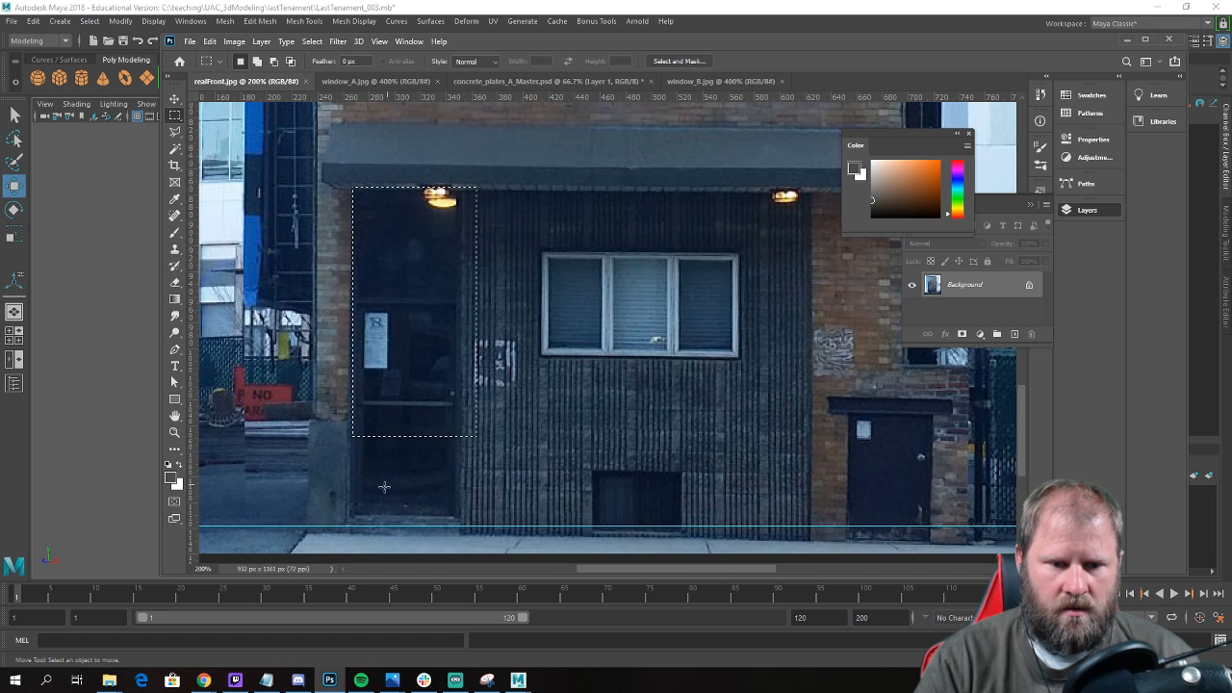
click(360, 511)
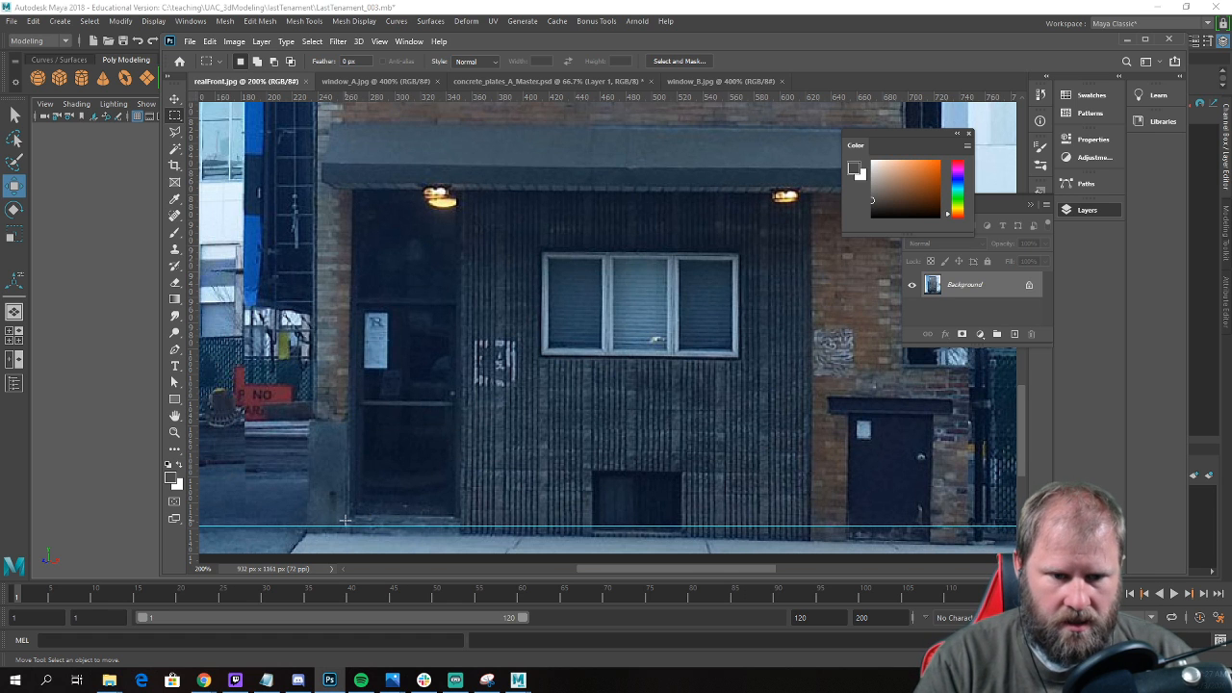
mouse_move(347, 525)
mouse_down()
mouse_move(464, 477)
mouse_move(460, 193)
mouse_up()
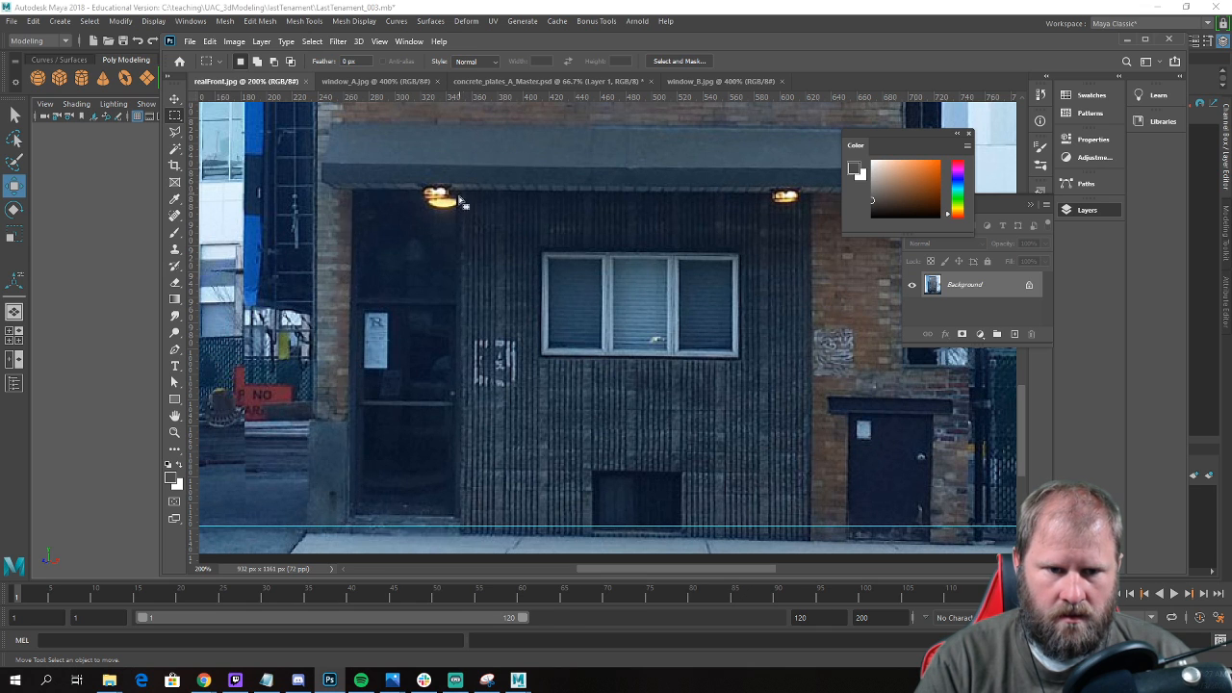
Paste the copied door into a new clipboard-sized document.
key(ctrl+n)
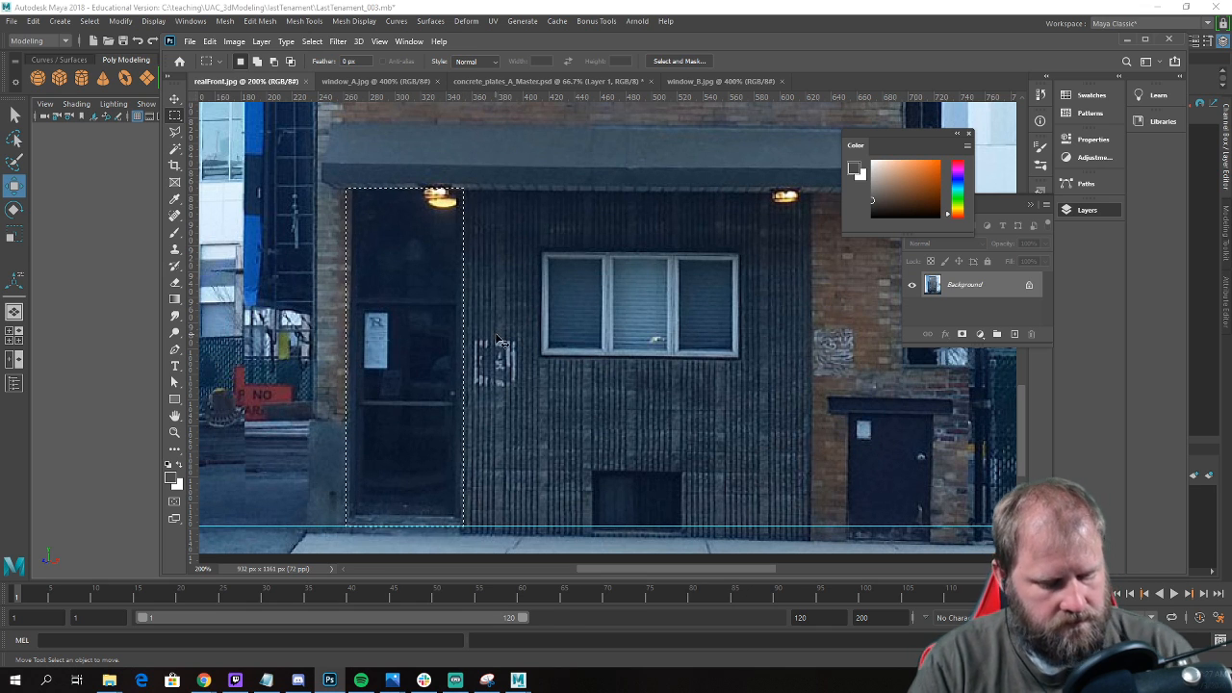
key(Return)
key(ctrl+v)
key(ctrl+plus)
key(ctrl+plus)
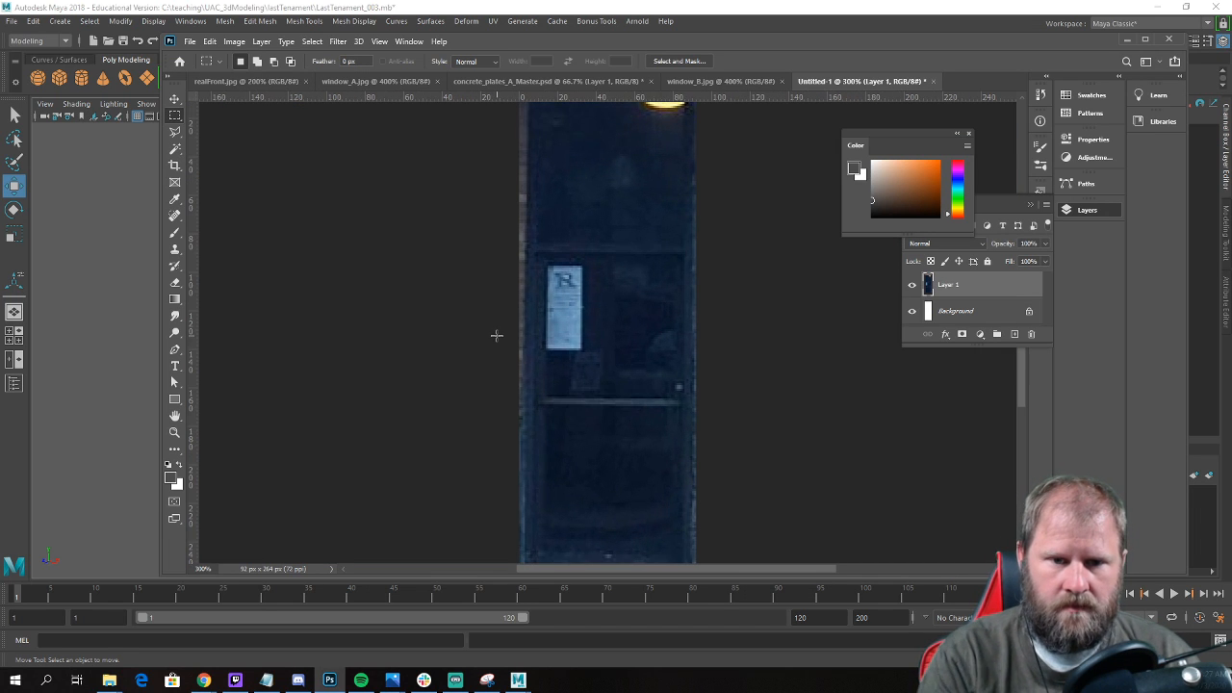
Patch out the bright lamp at the top of the door image with the clean dark area below it.
scroll(669, 335, up, 1)
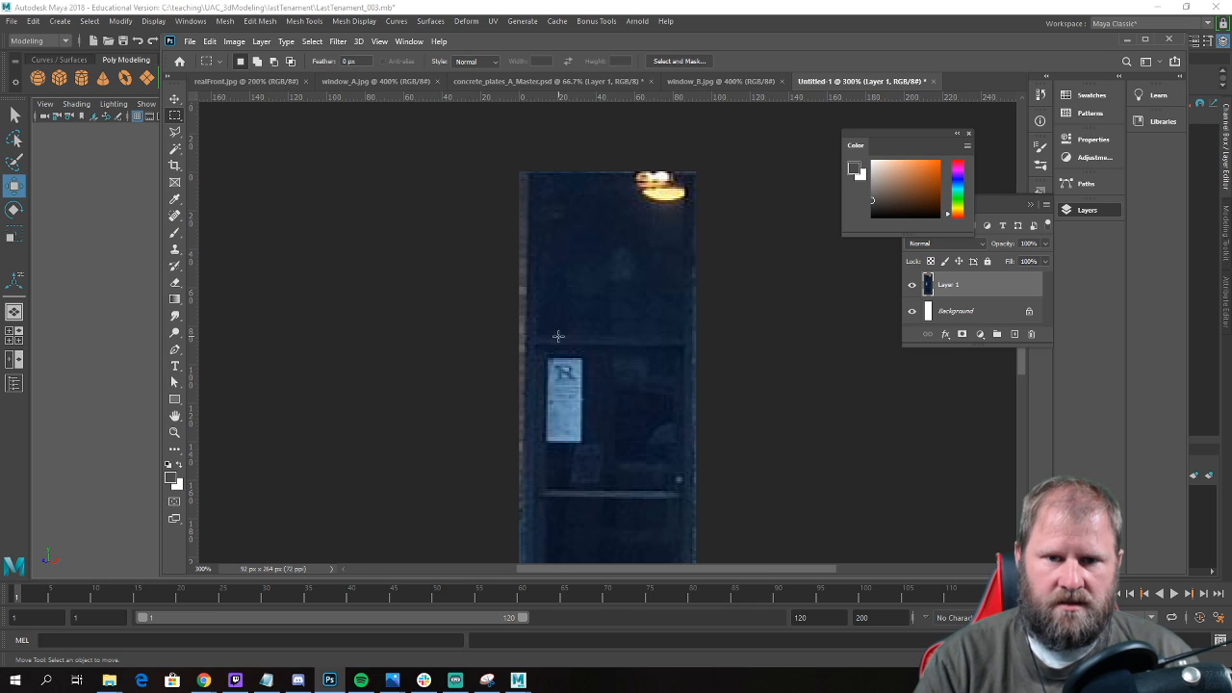
click(174, 217)
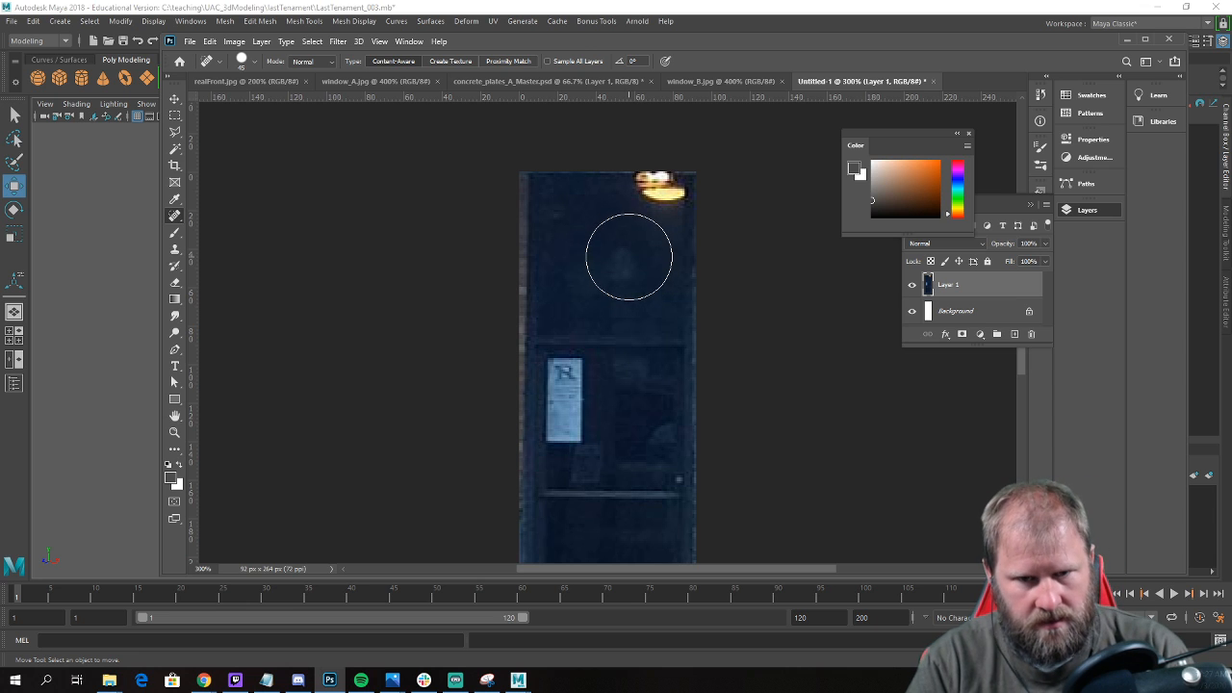
drag(175, 220, 217, 241)
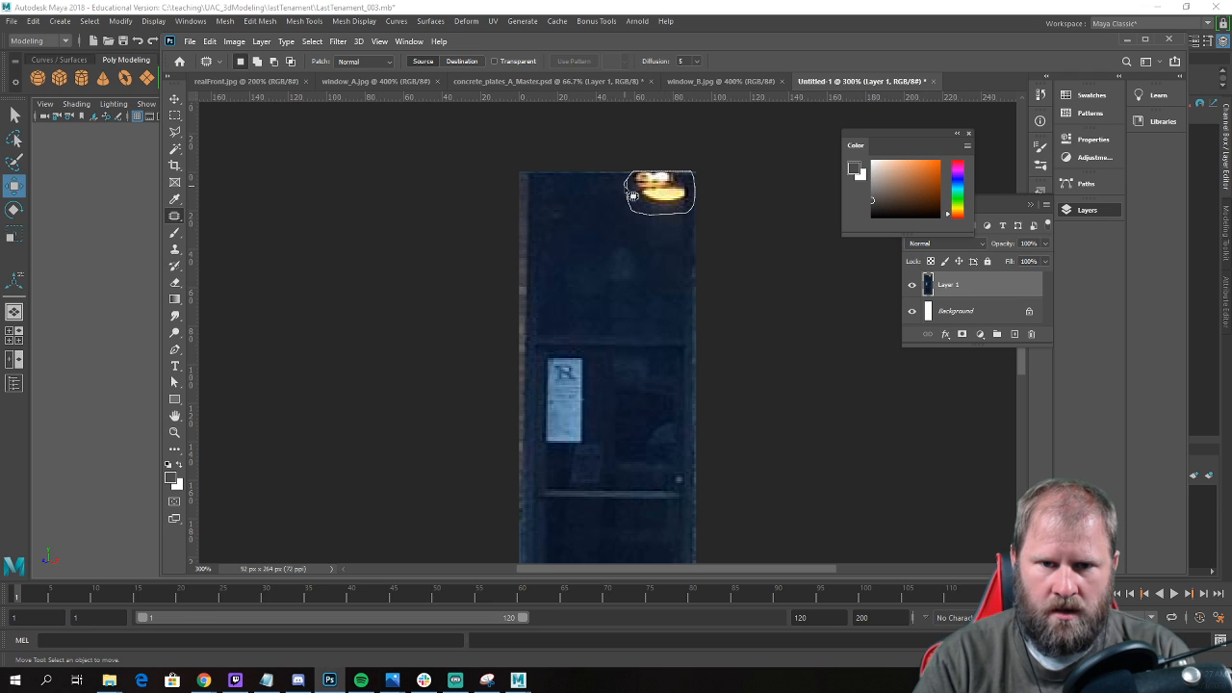
drag(632, 195, 622, 275)
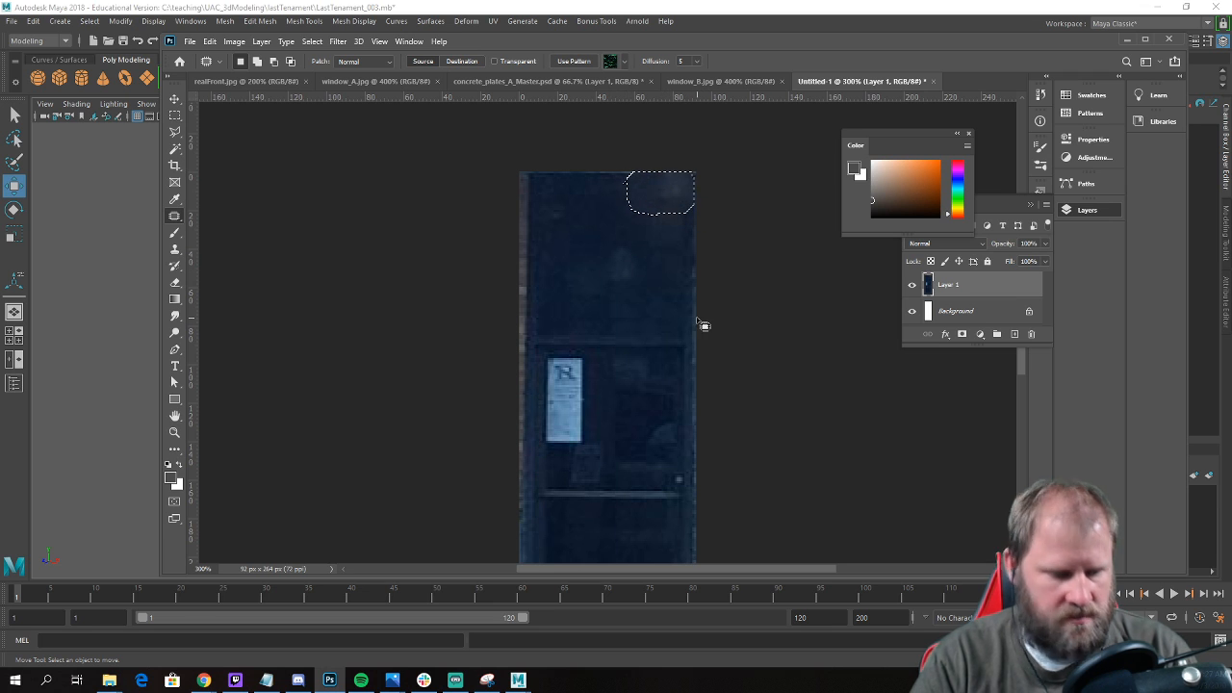
key(ctrl+d)
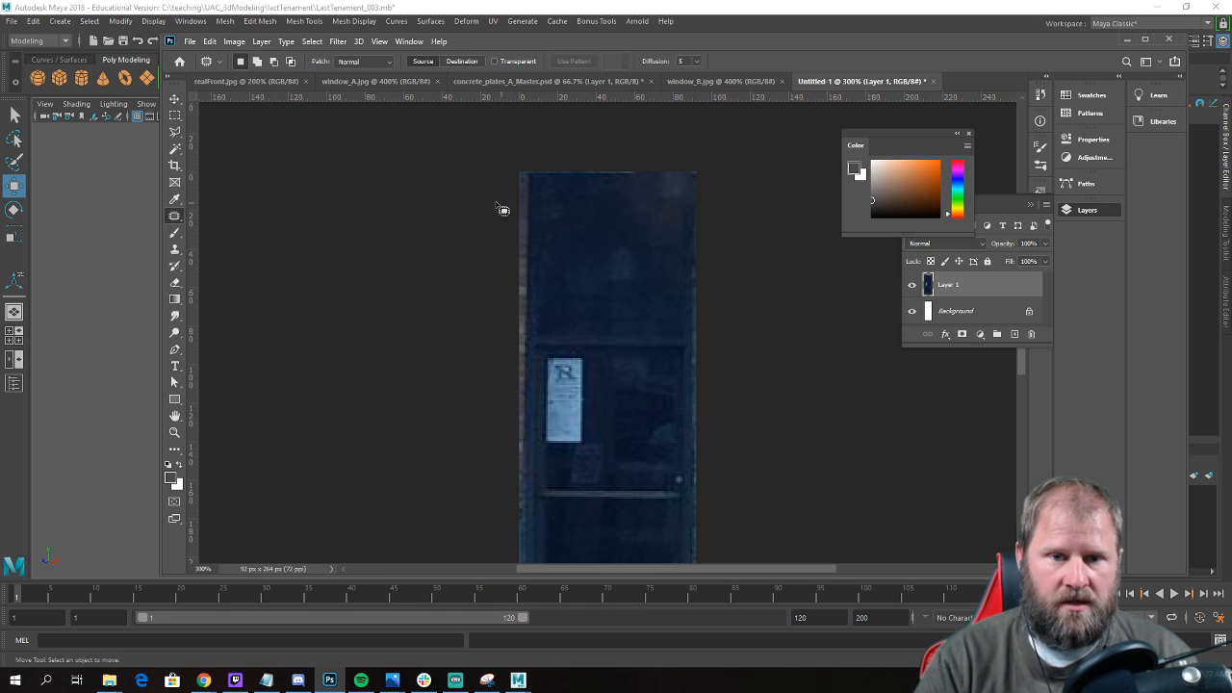
Distort the door layer by its corners to push the brick strip off the canvas edge, and merge it into the background.
scroll(674, 291, down, 5)
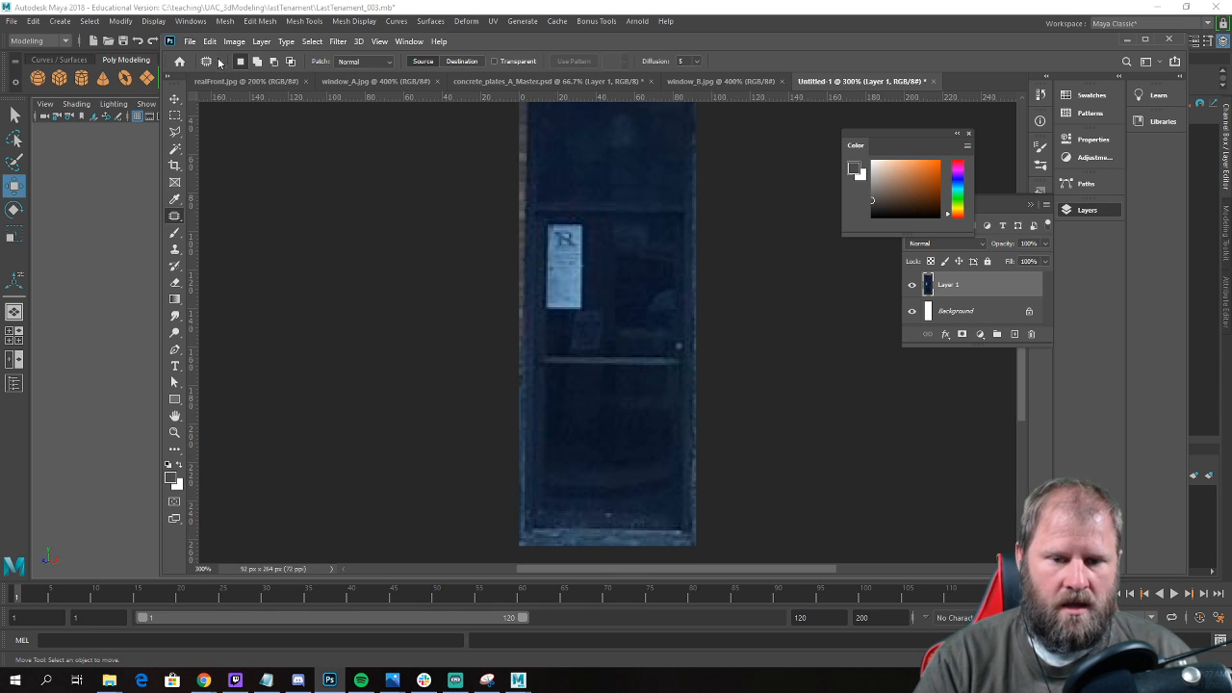
scroll(619, 297, up, 4)
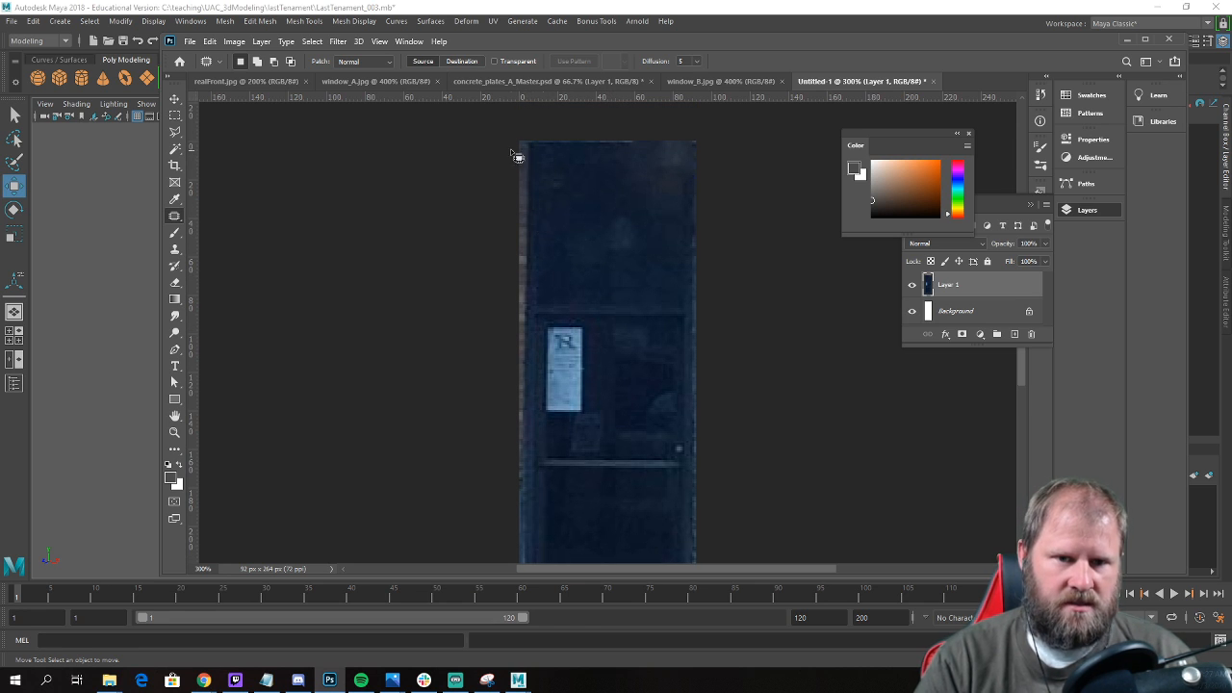
click(210, 41)
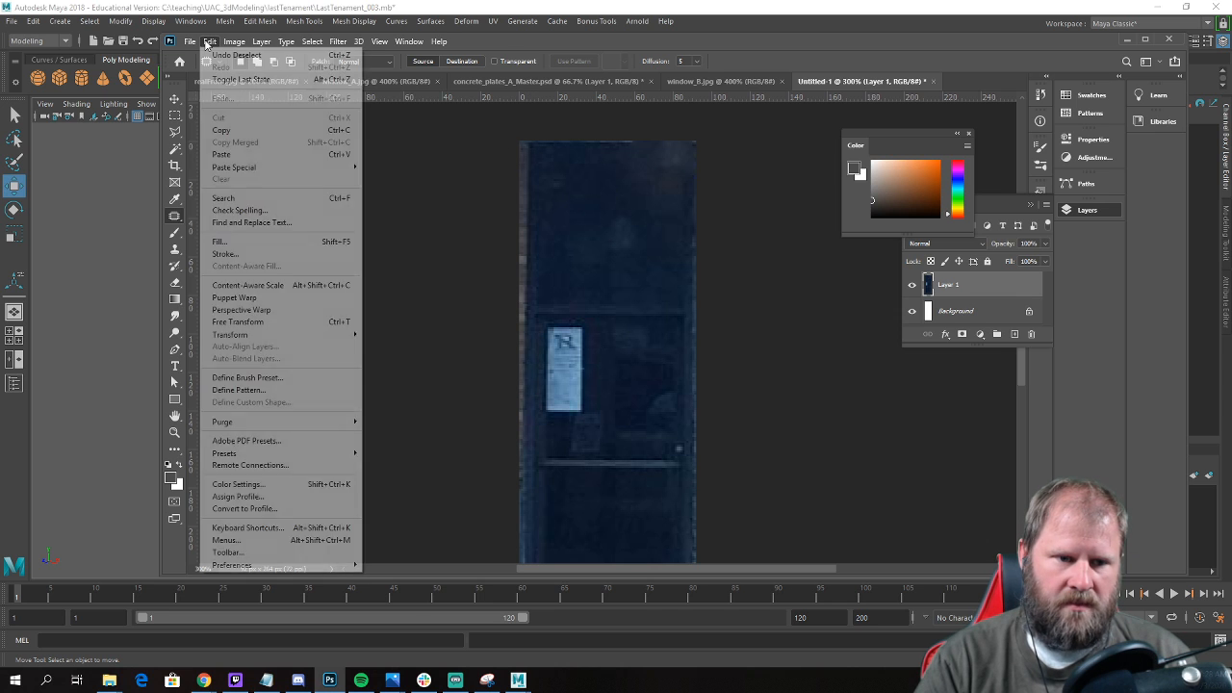
click(279, 321)
ctrl+drag(522, 144, 514, 141)
scroll(736, 269, down, 4)
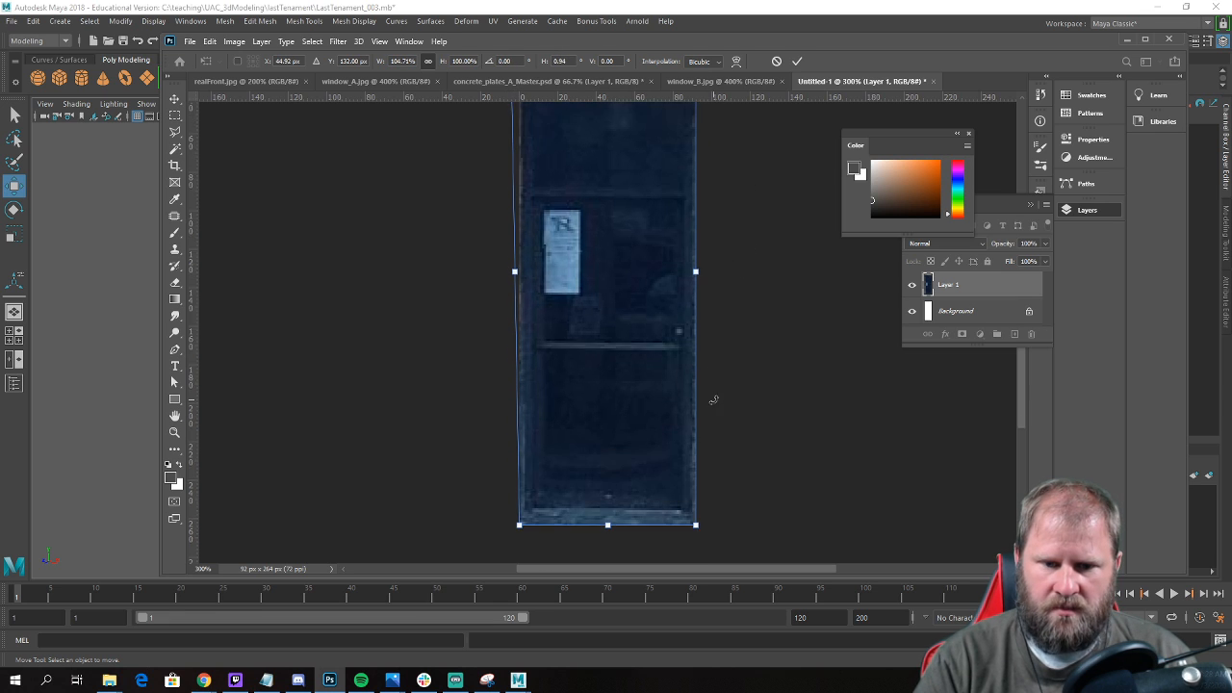
scroll(714, 399, down, 2)
ctrl+drag(696, 456, 698, 452)
key(Return)
key(j)
scroll(727, 308, up, 5)
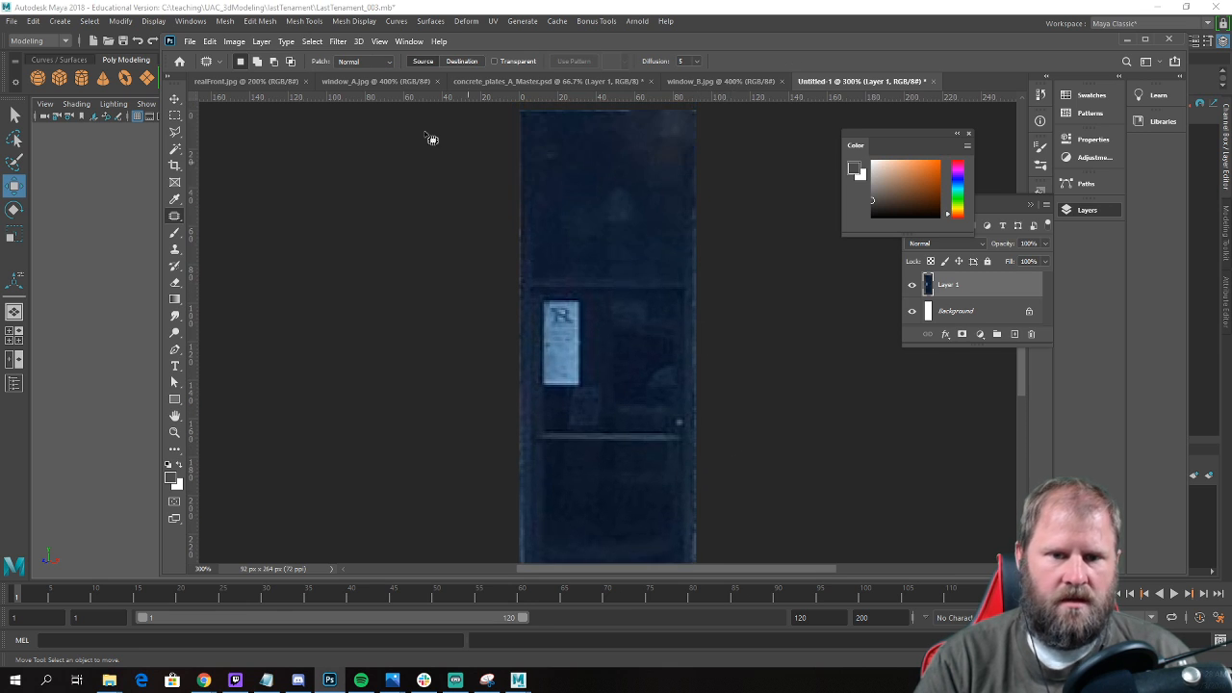
key(ctrl+e)
Save the door image in the textures folder as a JPEG named door_B.
click(192, 41)
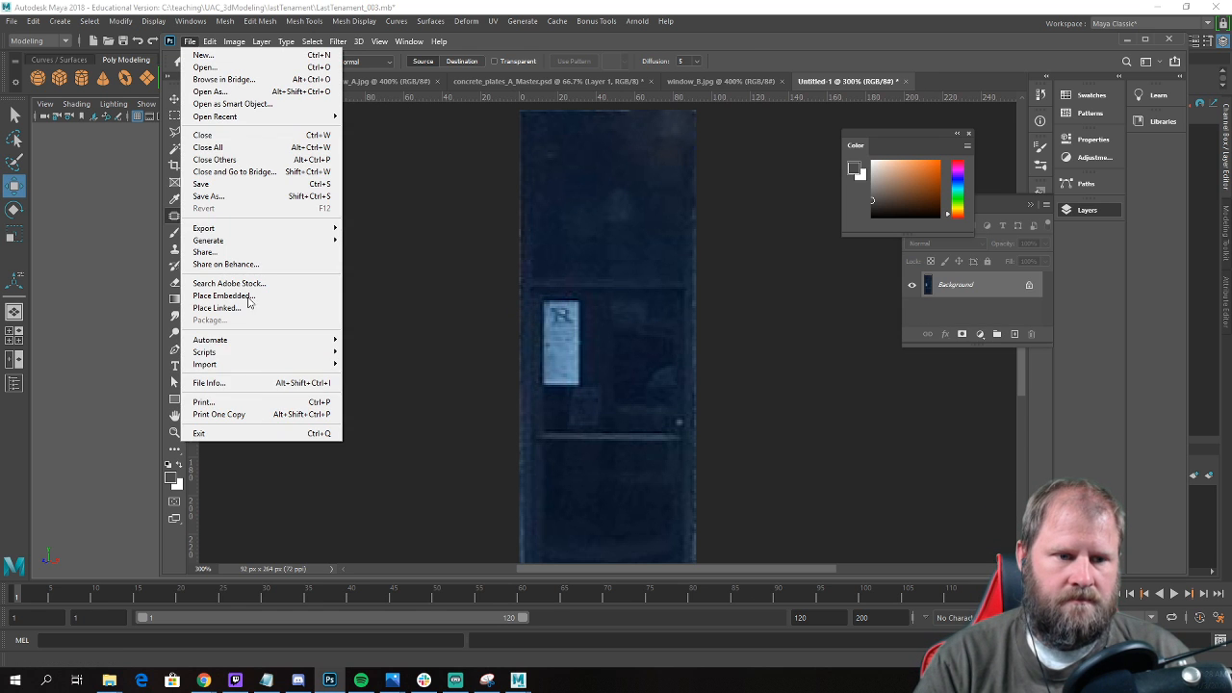
click(258, 197)
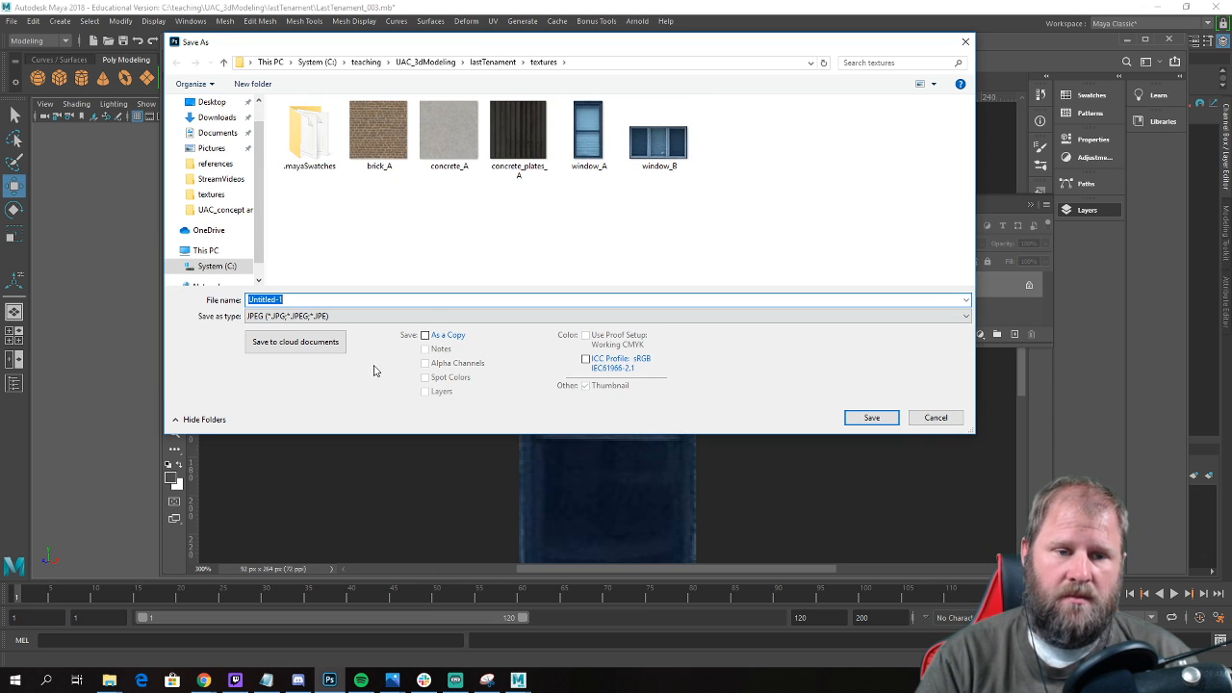
text(door)
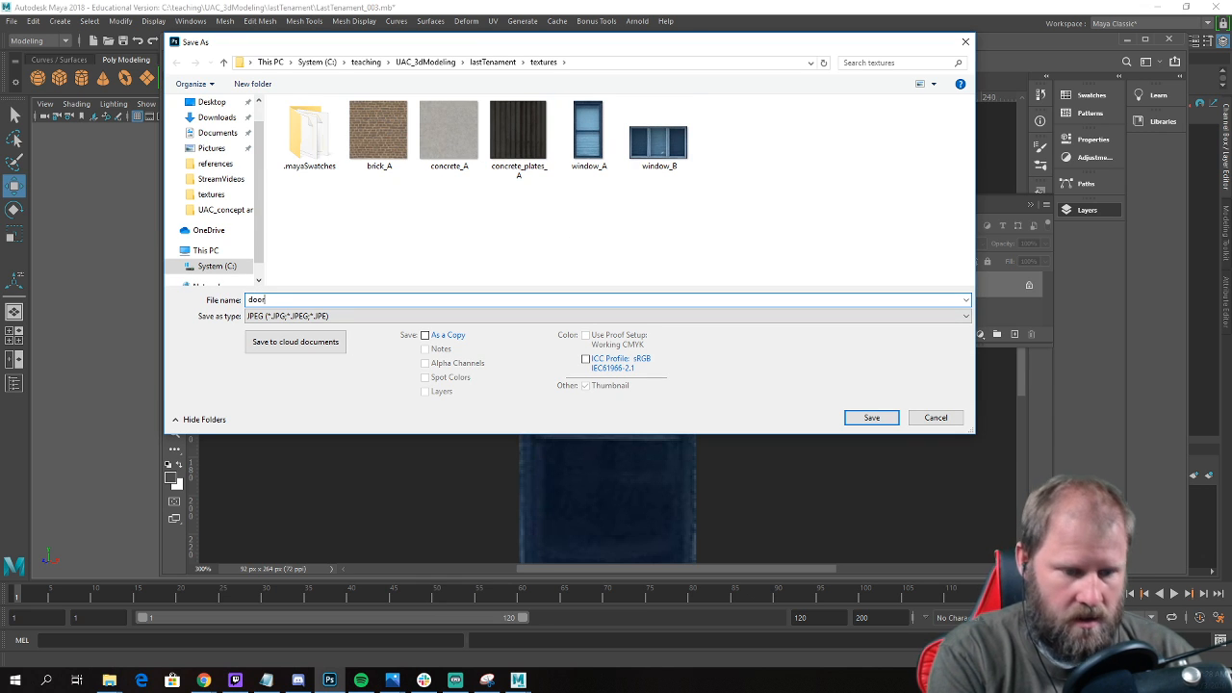
text(_b)
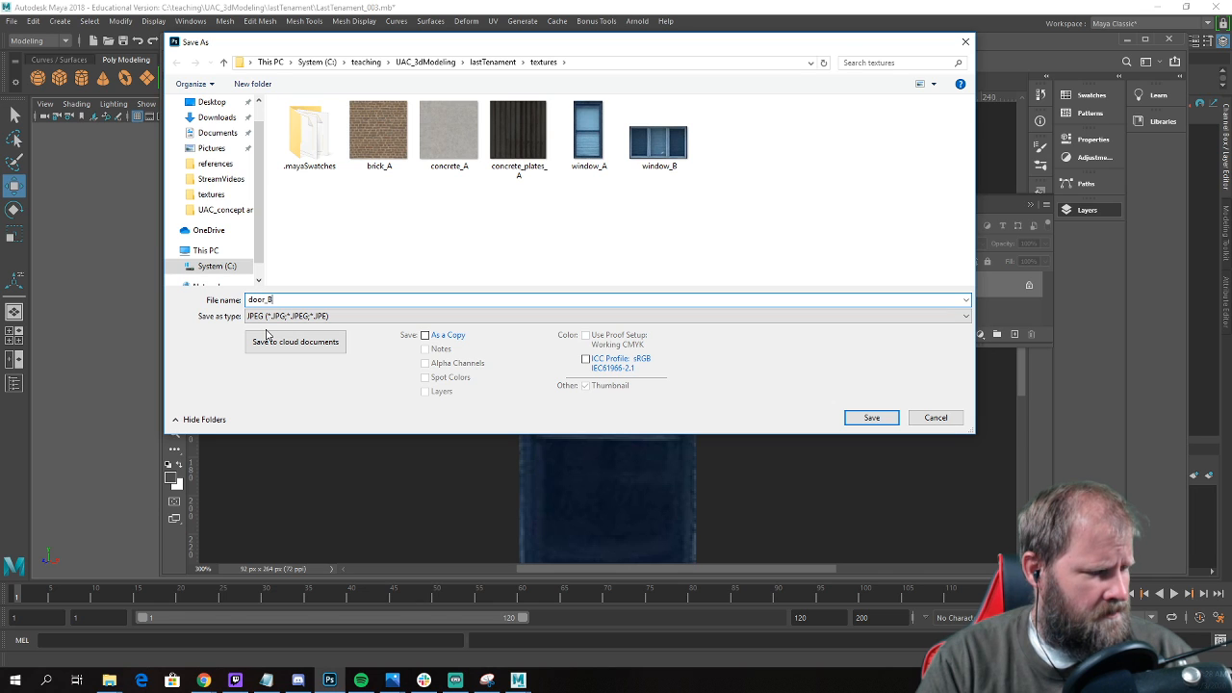
click(871, 418)
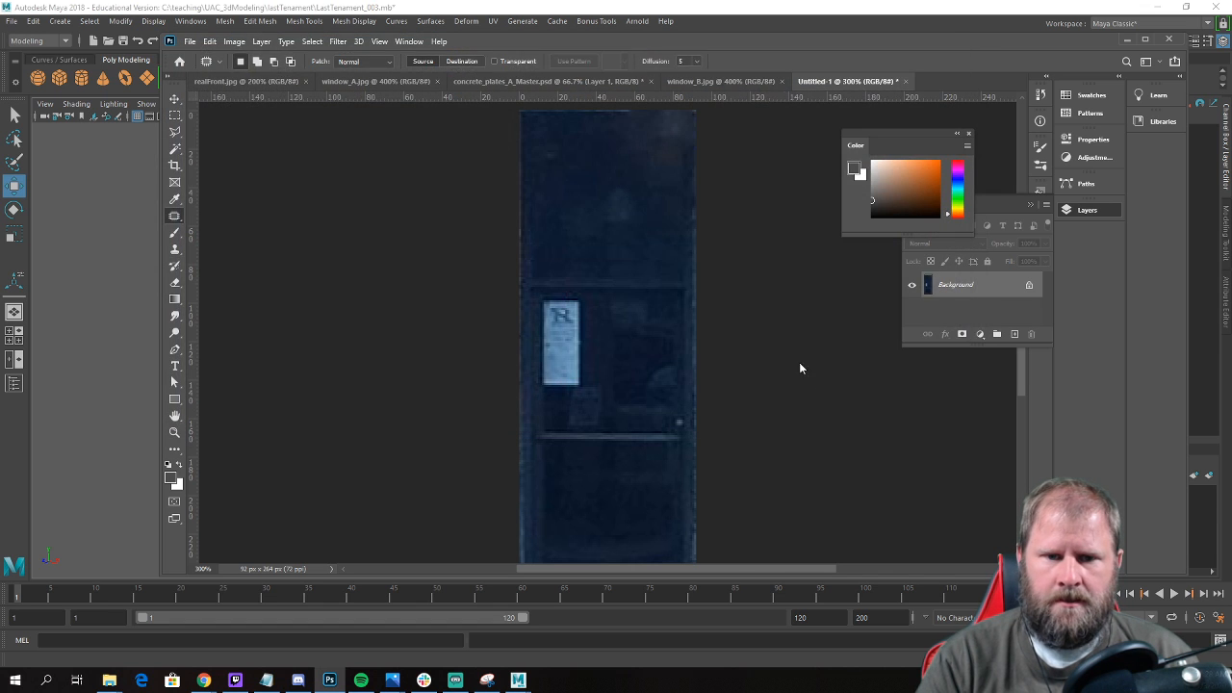
key(j)
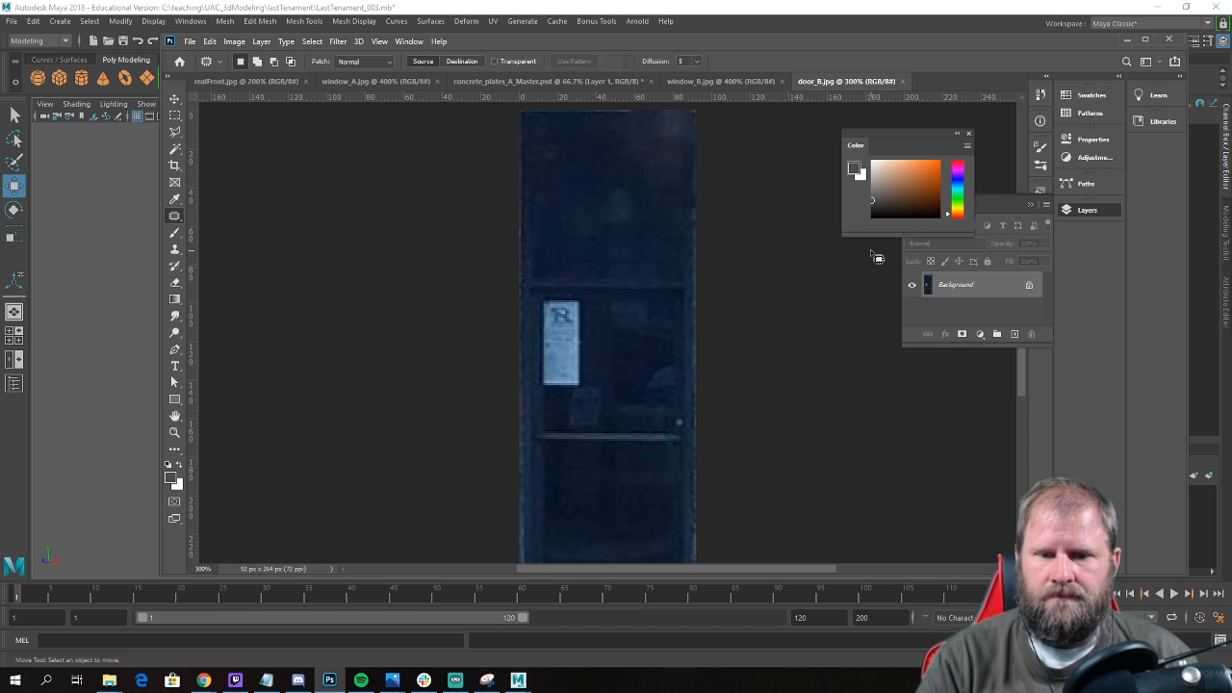
key(ctrl+minus)
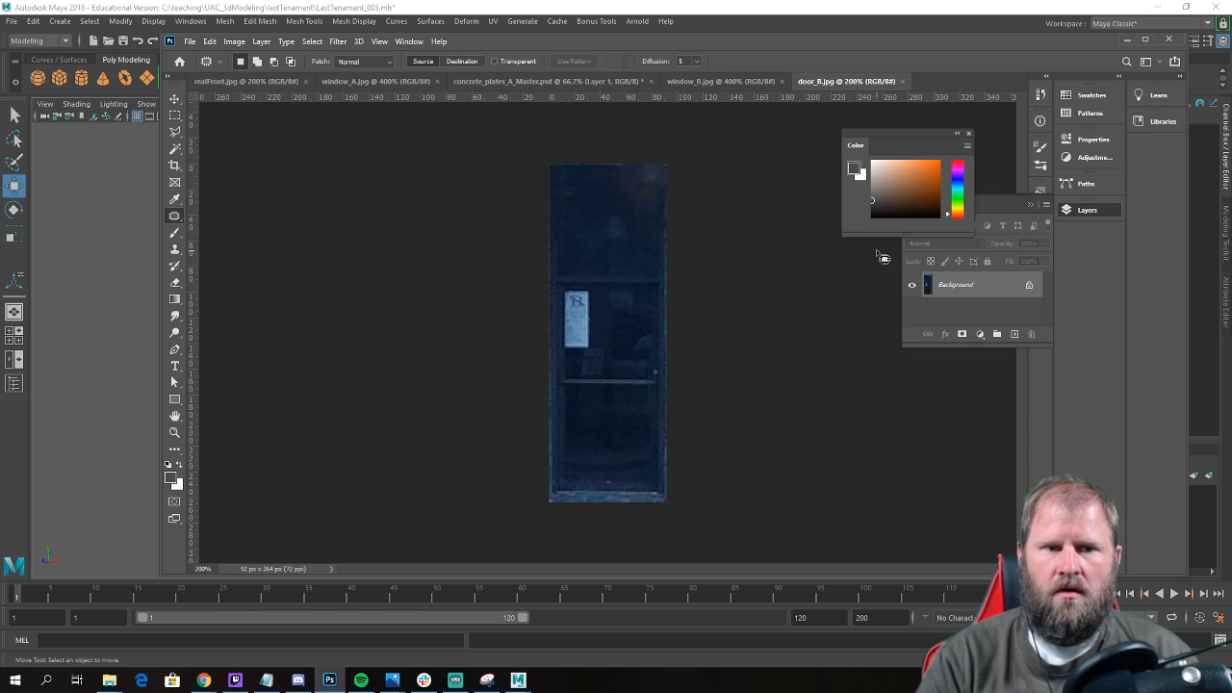
Switch to Maya and examine the building model's front, side wall and the ground-floor storefront beneath the awning.
click(1126, 39)
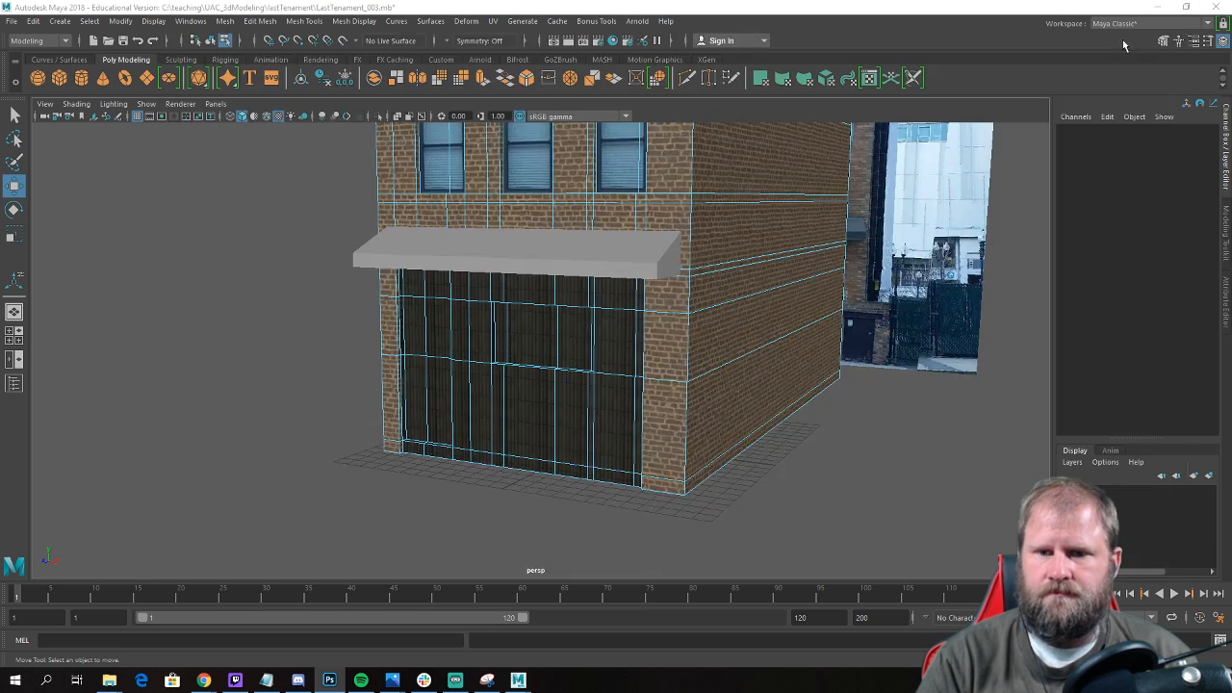
click(707, 387)
scroll(583, 382, down, 9)
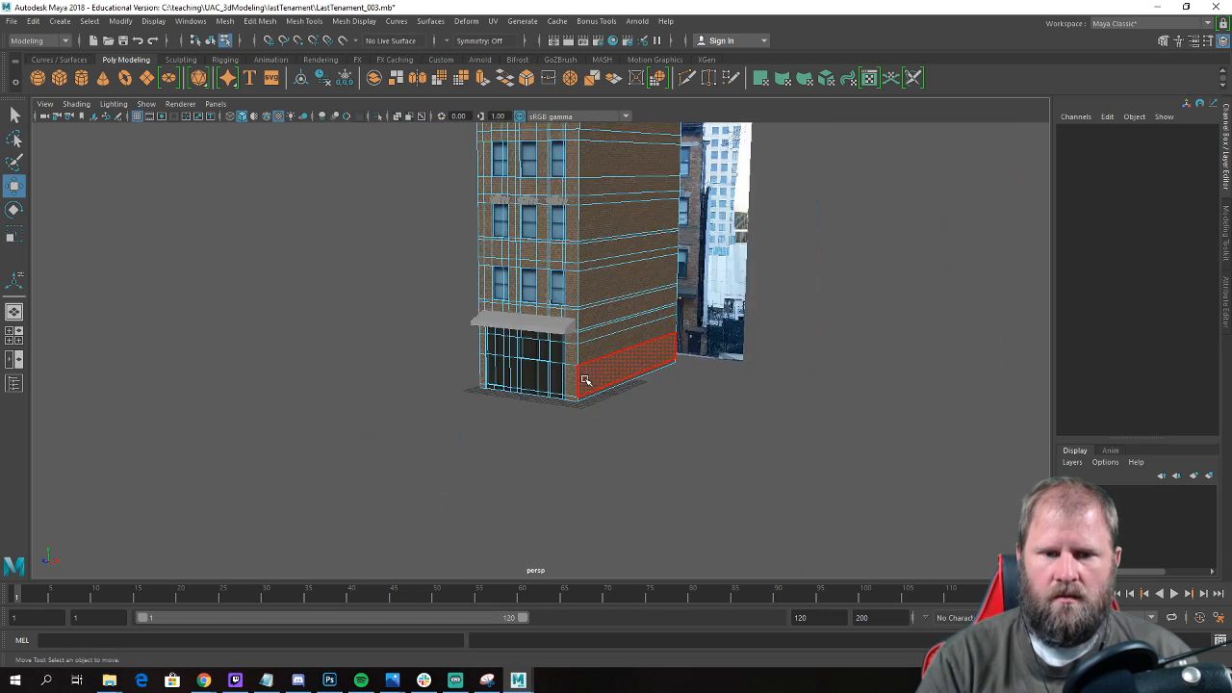
scroll(548, 421, up, 3)
alt+drag(502, 326, 586, 245)
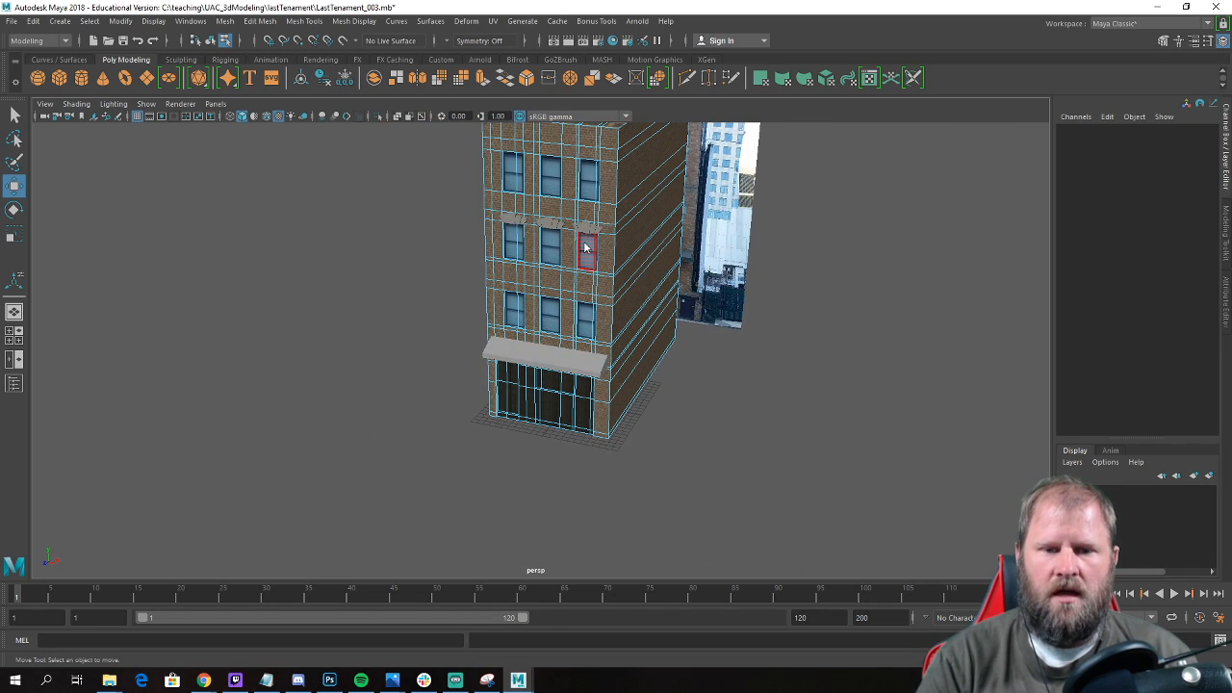
right_drag(621, 220, 644, 238)
alt+drag(729, 377, 632, 420)
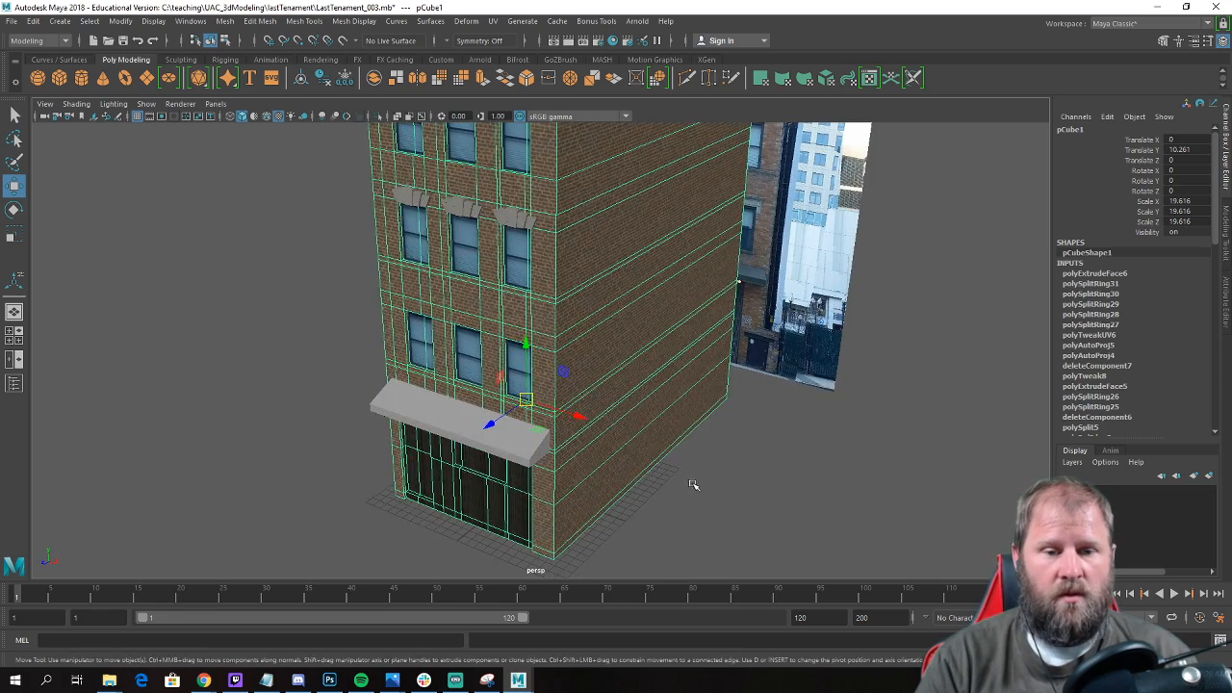
click(693, 487)
alt+middle_drag(565, 329, 568, 313)
alt+right_drag(568, 313, 240, 289)
alt+drag(469, 301, 619, 272)
alt+right_drag(569, 339, 645, 355)
alt+drag(472, 390, 581, 405)
alt+middle_drag(582, 404, 568, 327)
alt+right_drag(463, 352, 525, 363)
alt+drag(526, 363, 379, 539)
click(495, 352)
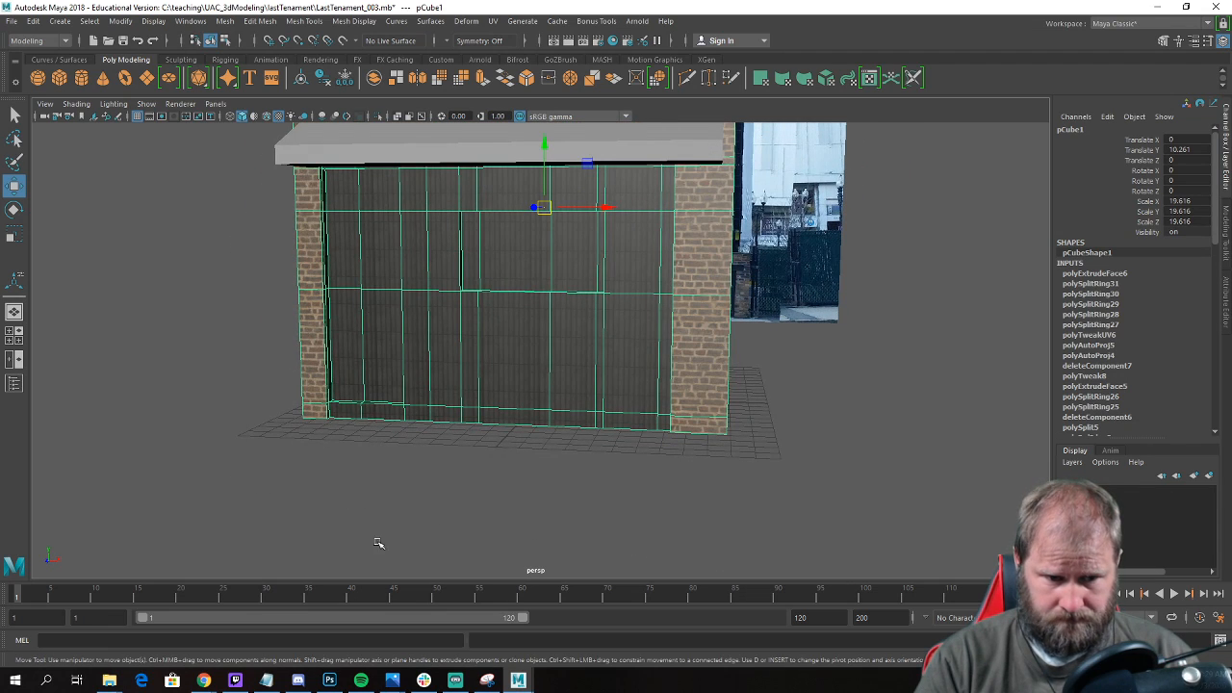
Save the scene and create two new Blinn materials in the Hypershade.
click(191, 20)
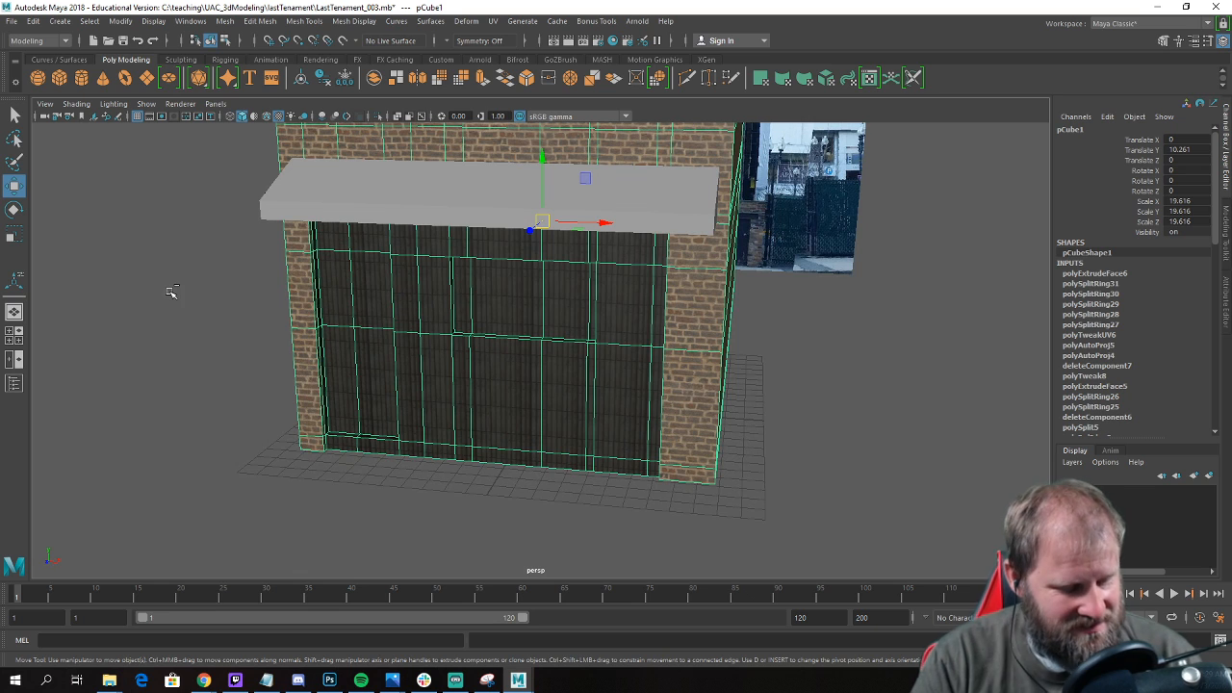
key(ctrl+s)
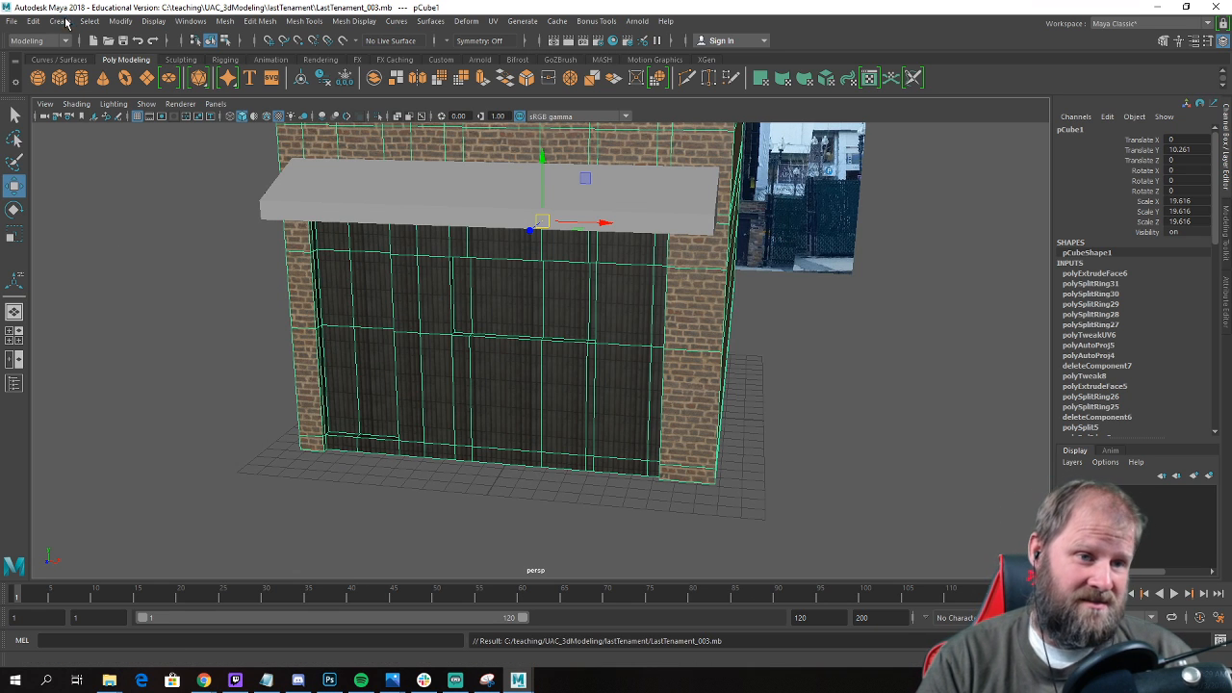
click(191, 20)
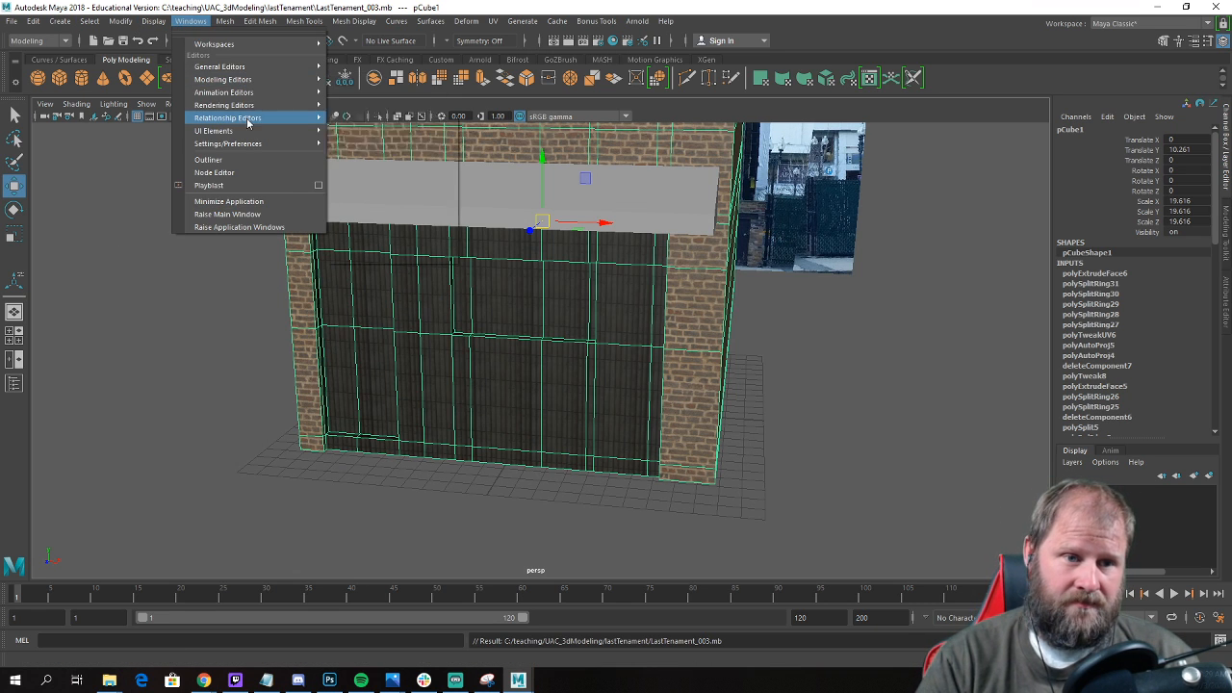
mouse_move(261, 106)
click(413, 143)
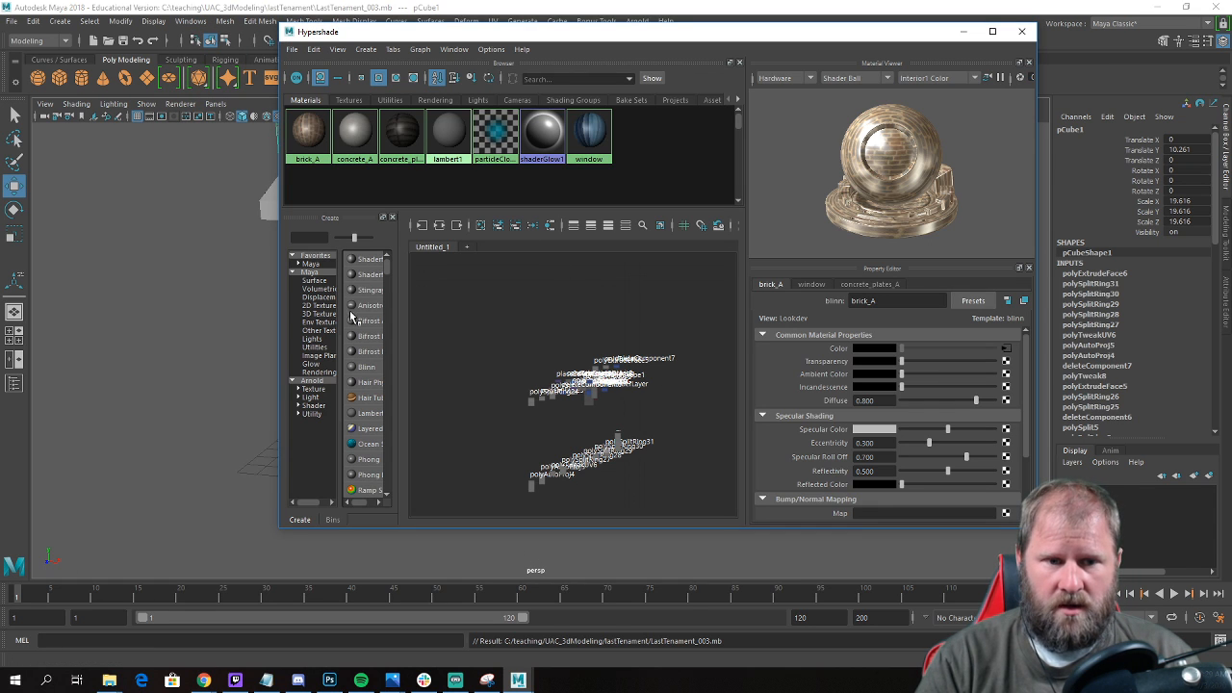
click(366, 365)
click(367, 366)
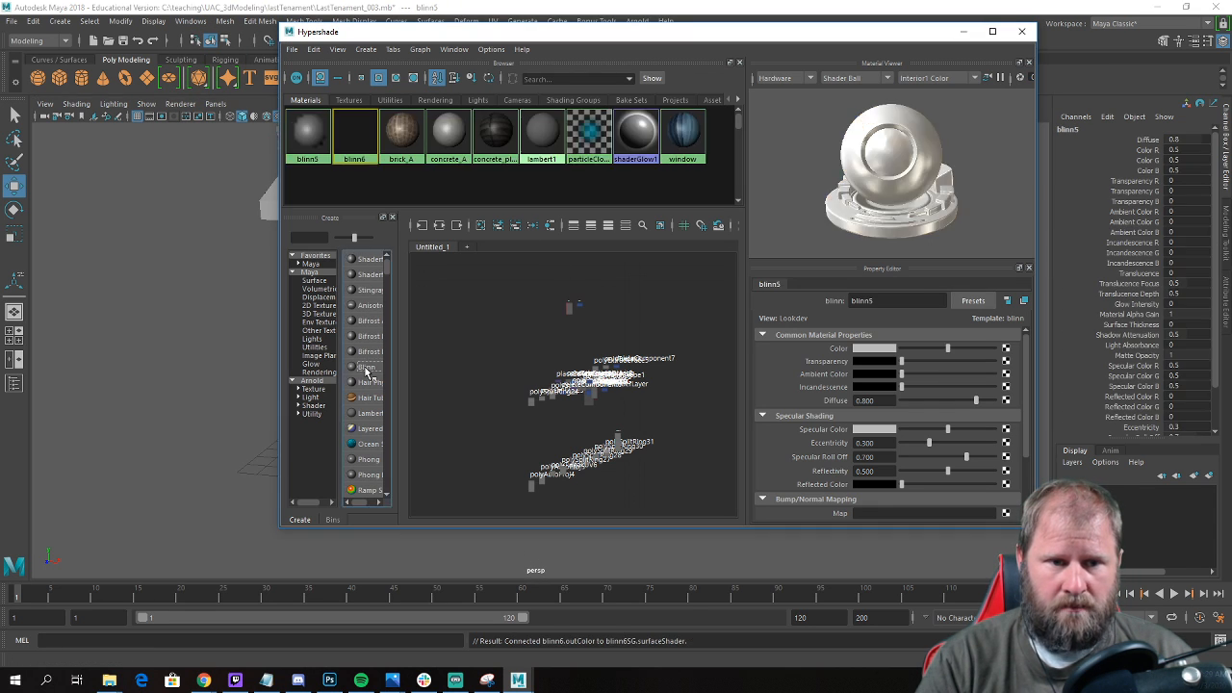
Rename the first new Blinn material door_A.
click(325, 137)
double_click(862, 301)
text(door)
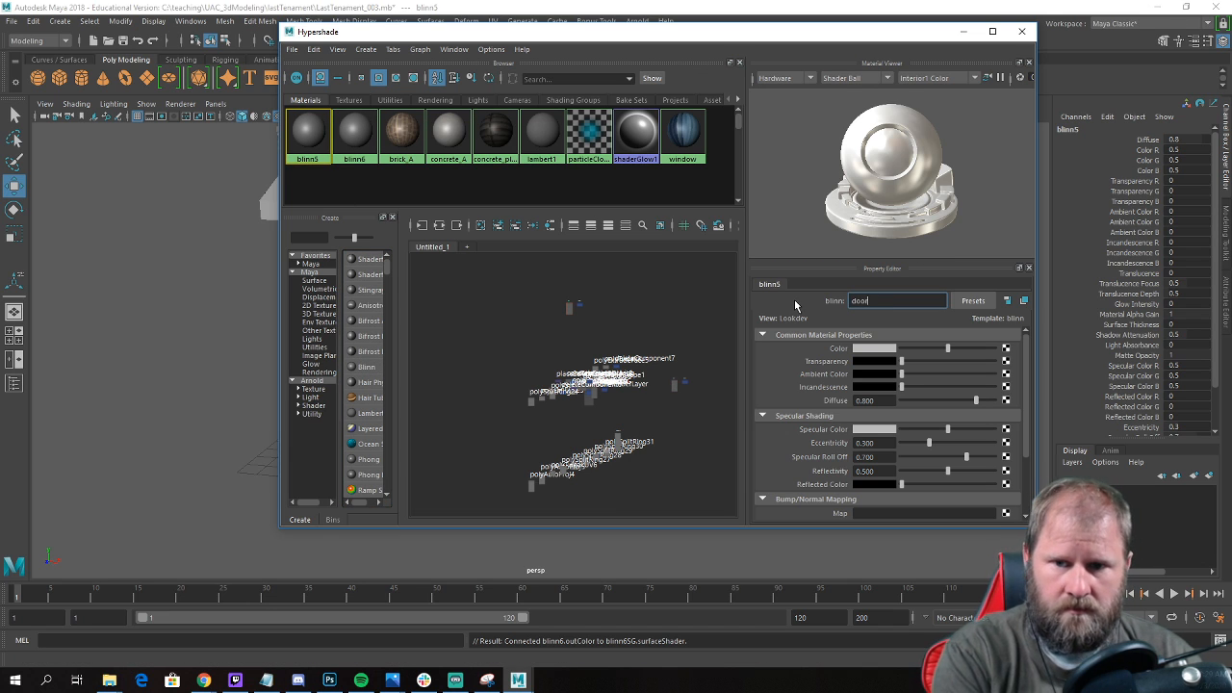
text(_A)
key(Return)
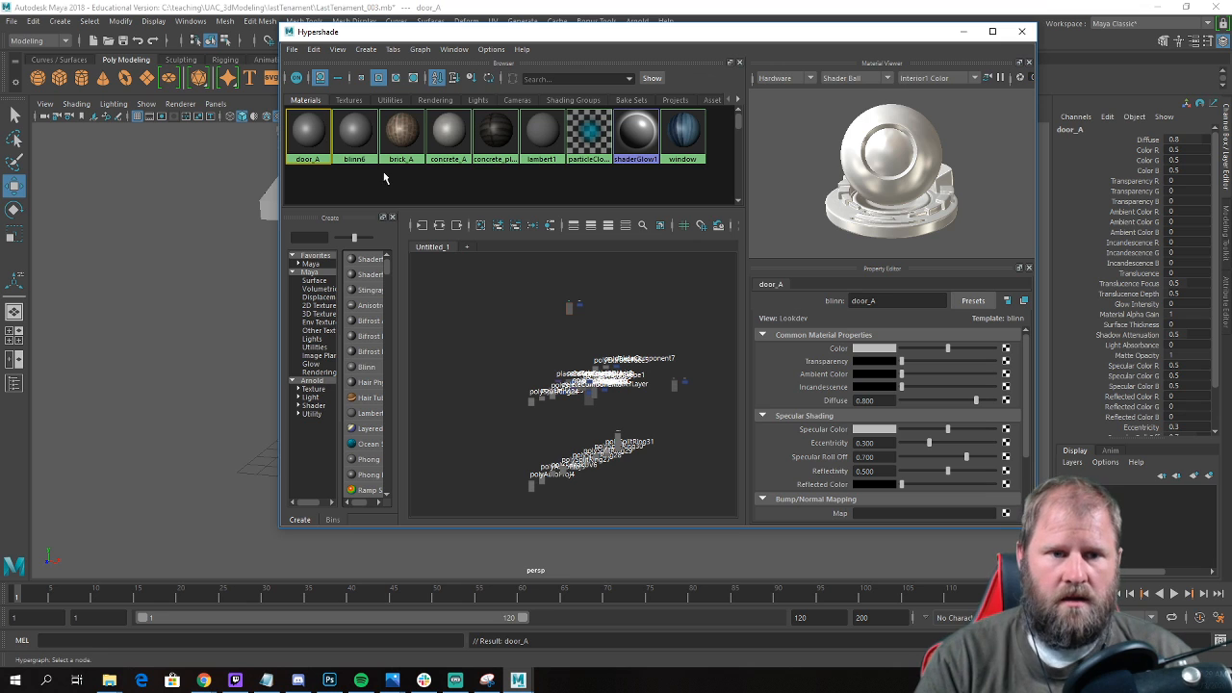
Rename the second new Blinn material window_B.
click(354, 137)
double_click(903, 302)
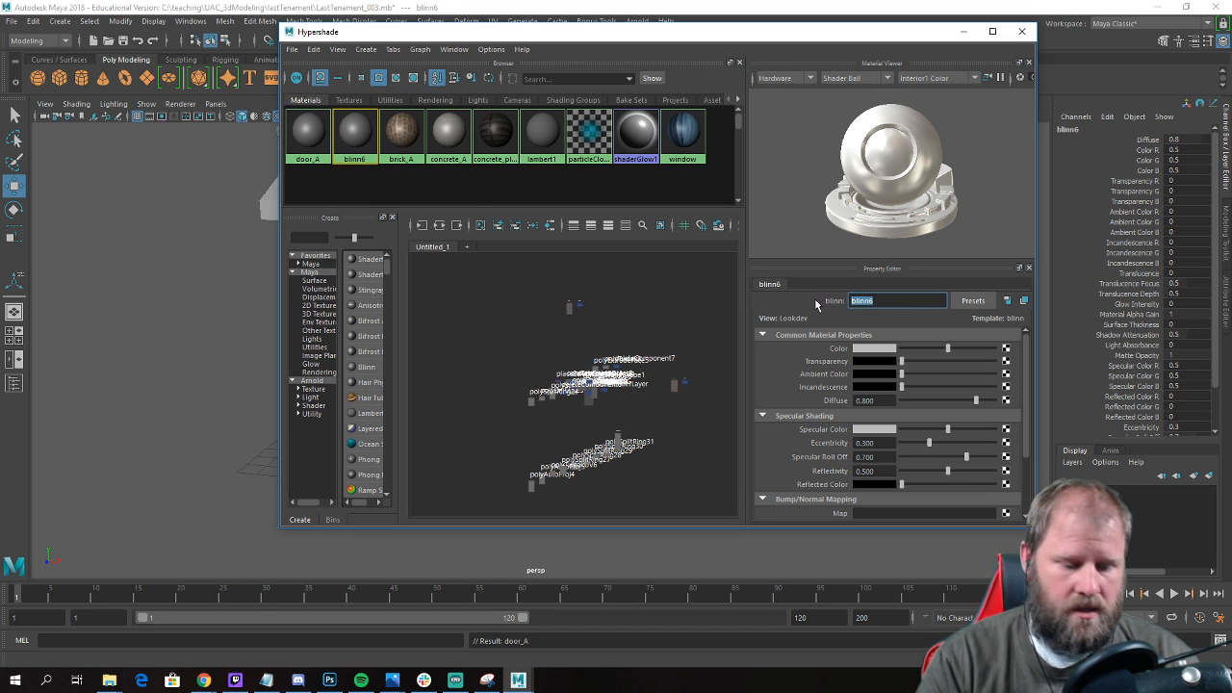
text(window_B)
key(Return)
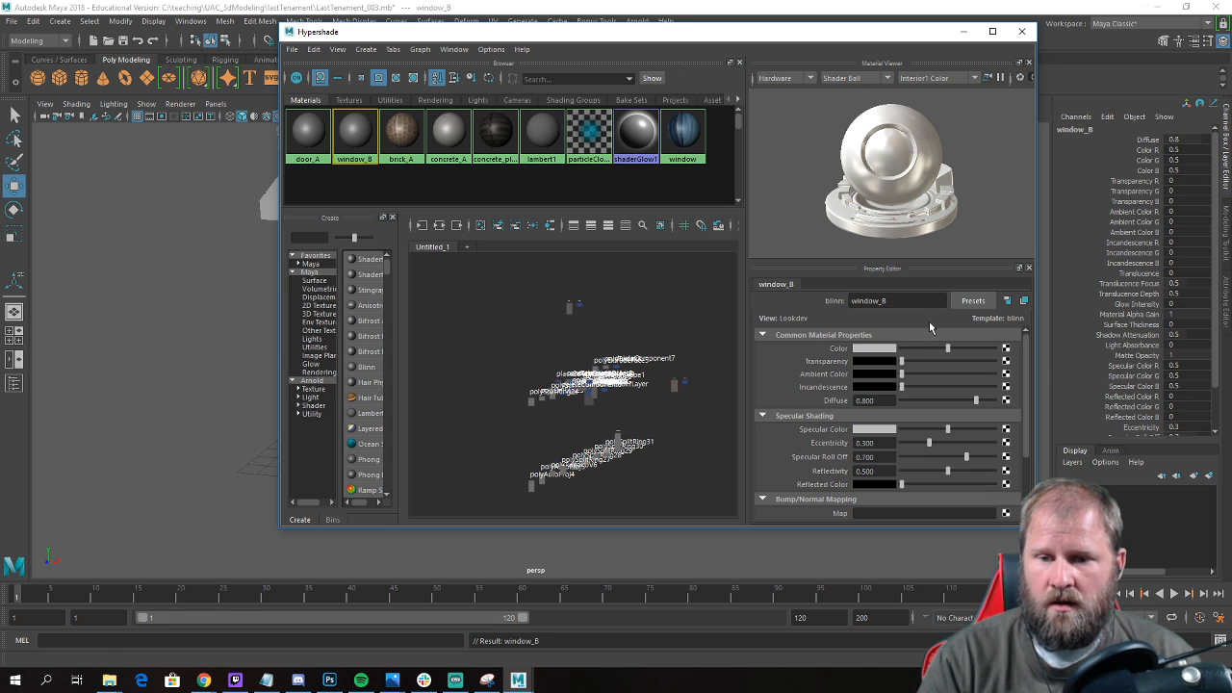
Connect a File texture to the window_B material's color and load window_B.jpg from the lastTenament textures folder.
click(1007, 350)
click(292, 284)
click(1011, 391)
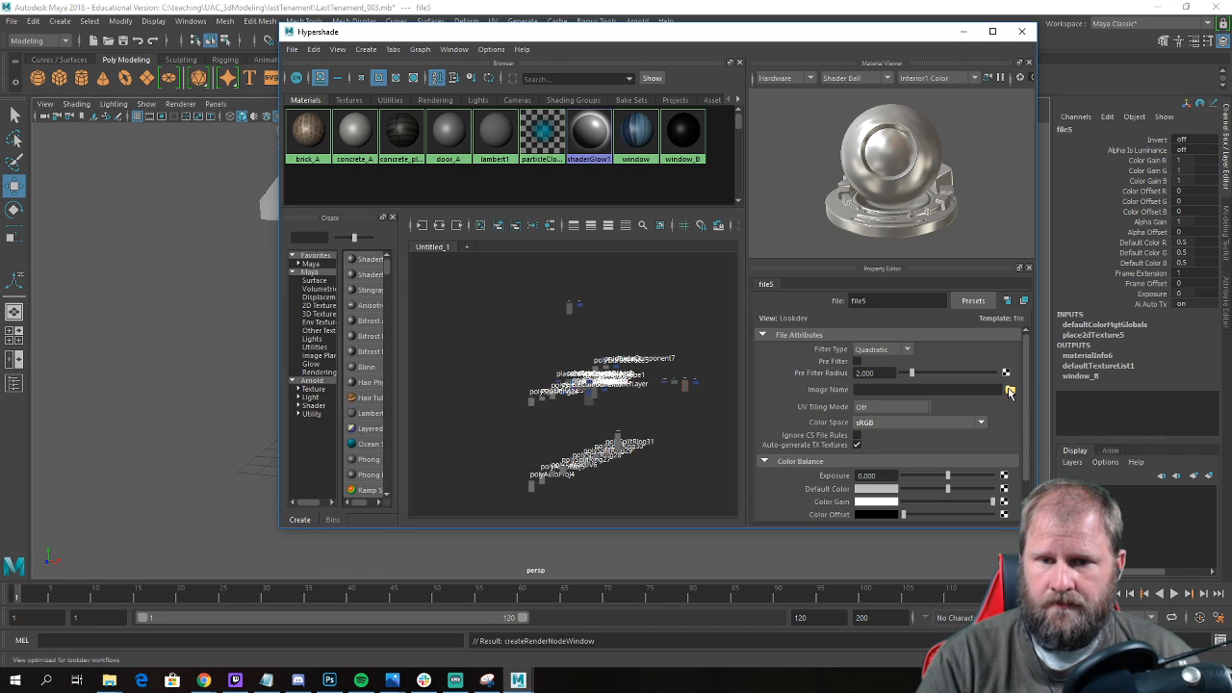
drag(536, 205, 628, 157)
click(320, 211)
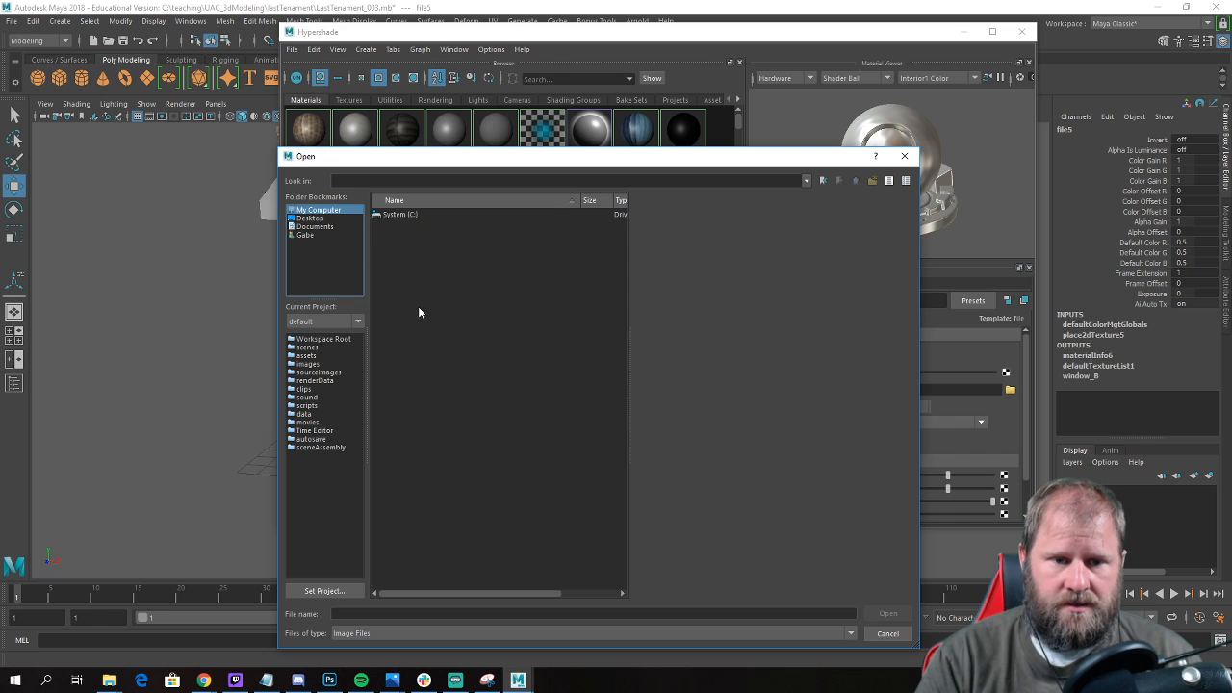
double_click(399, 216)
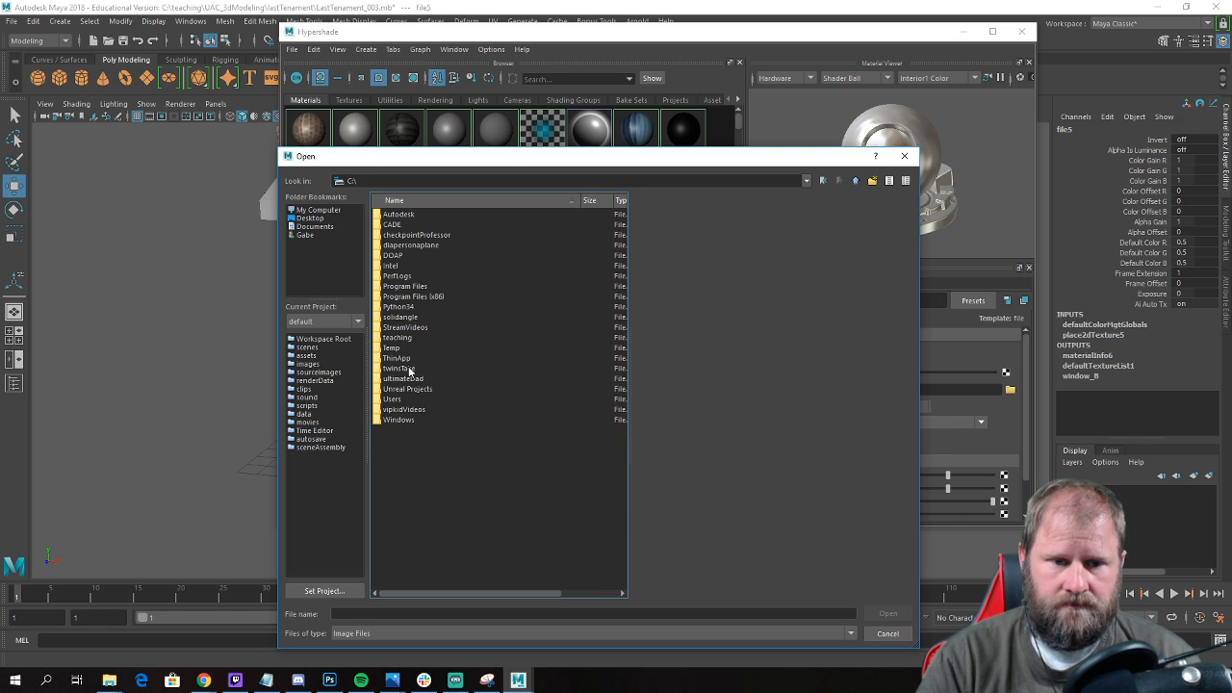
click(410, 389)
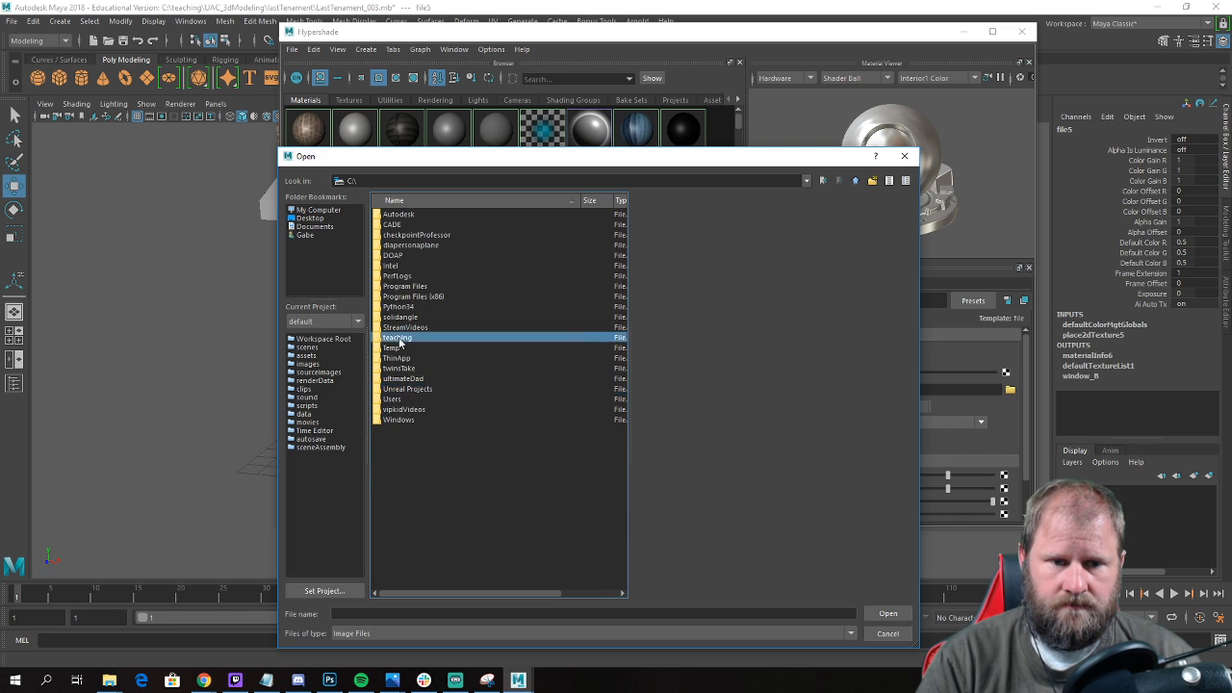
double_click(398, 337)
double_click(435, 237)
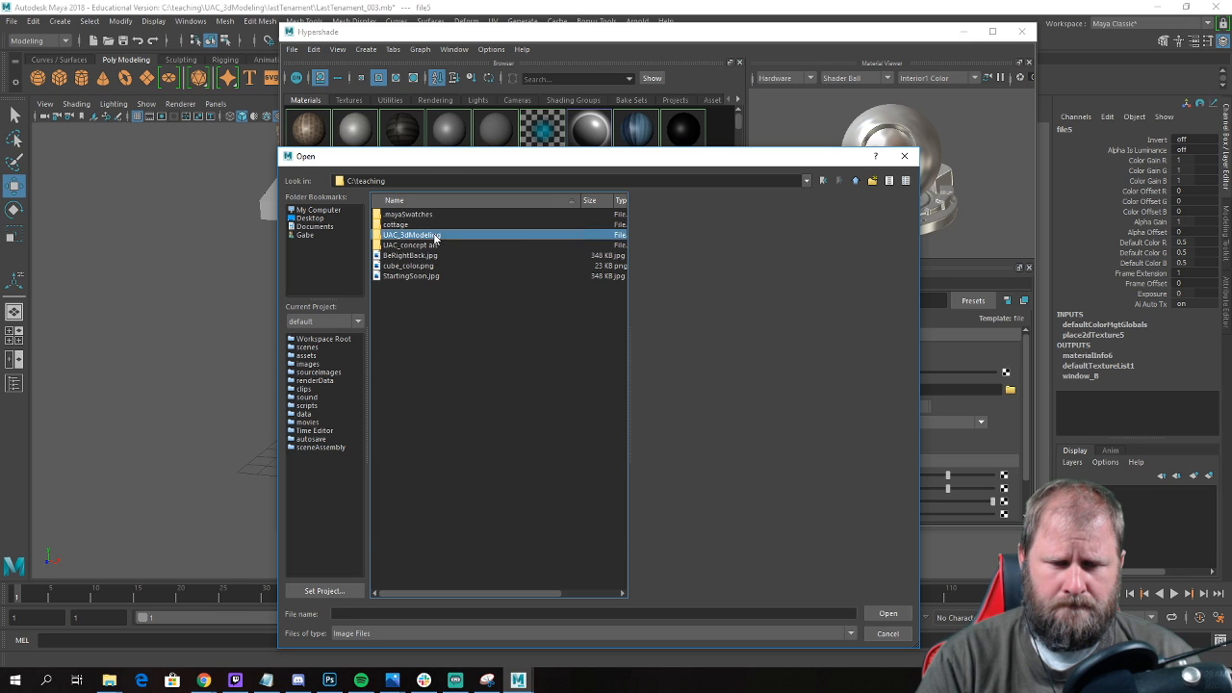
double_click(410, 229)
double_click(405, 237)
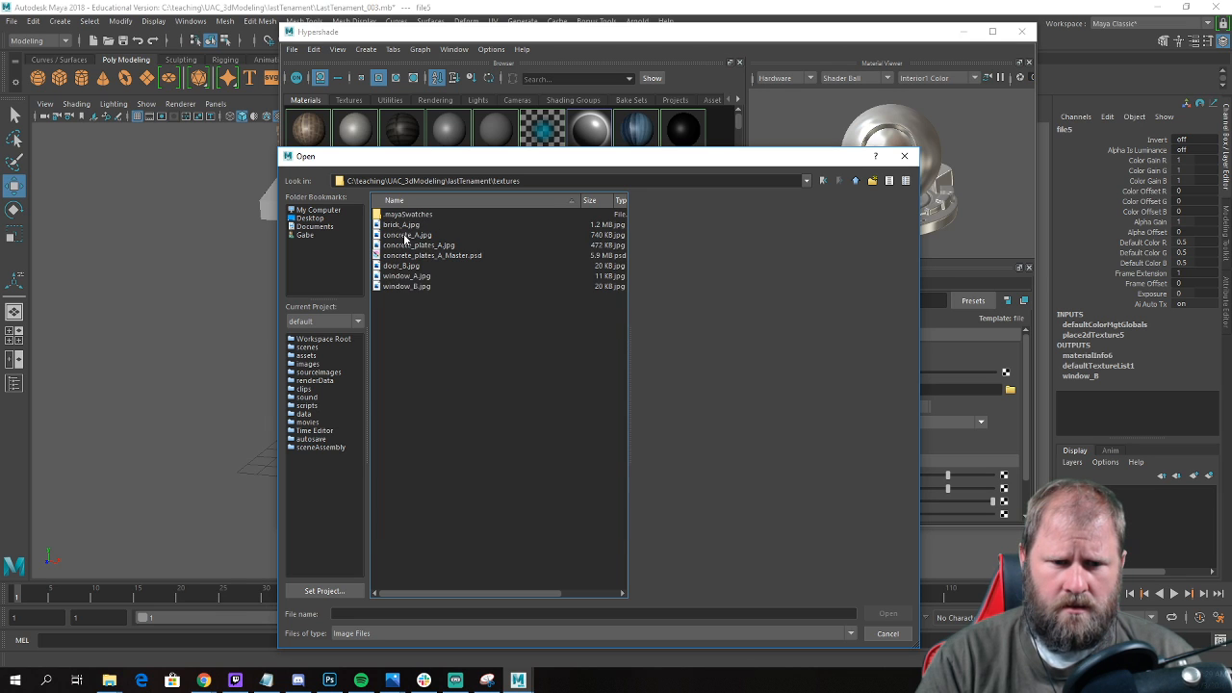
click(419, 287)
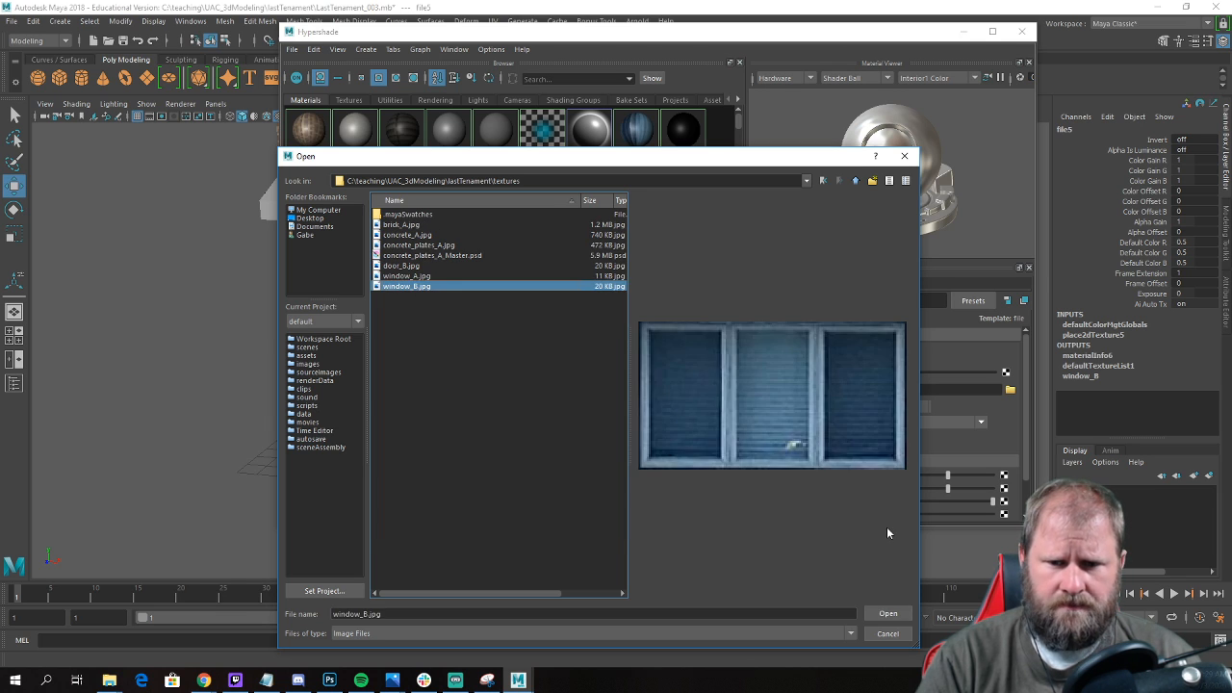
click(901, 614)
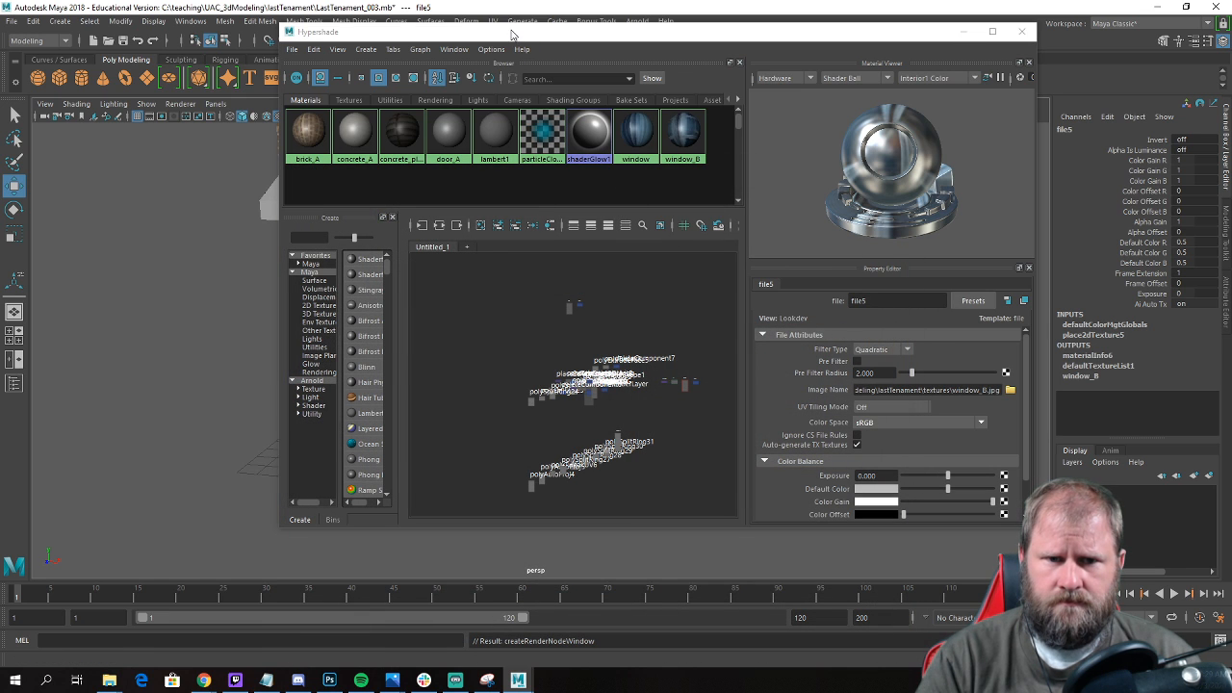
Connect a File texture to the door_A material's color and load door_B.jpg from the textures folder.
click(440, 140)
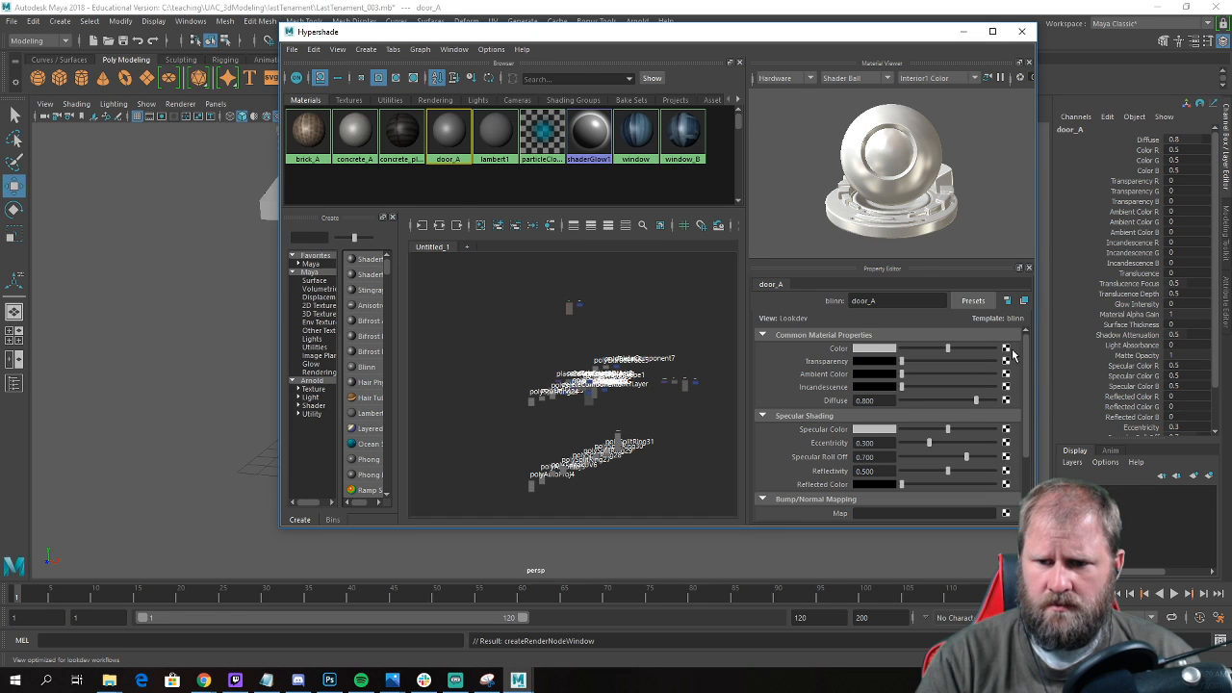
click(1005, 350)
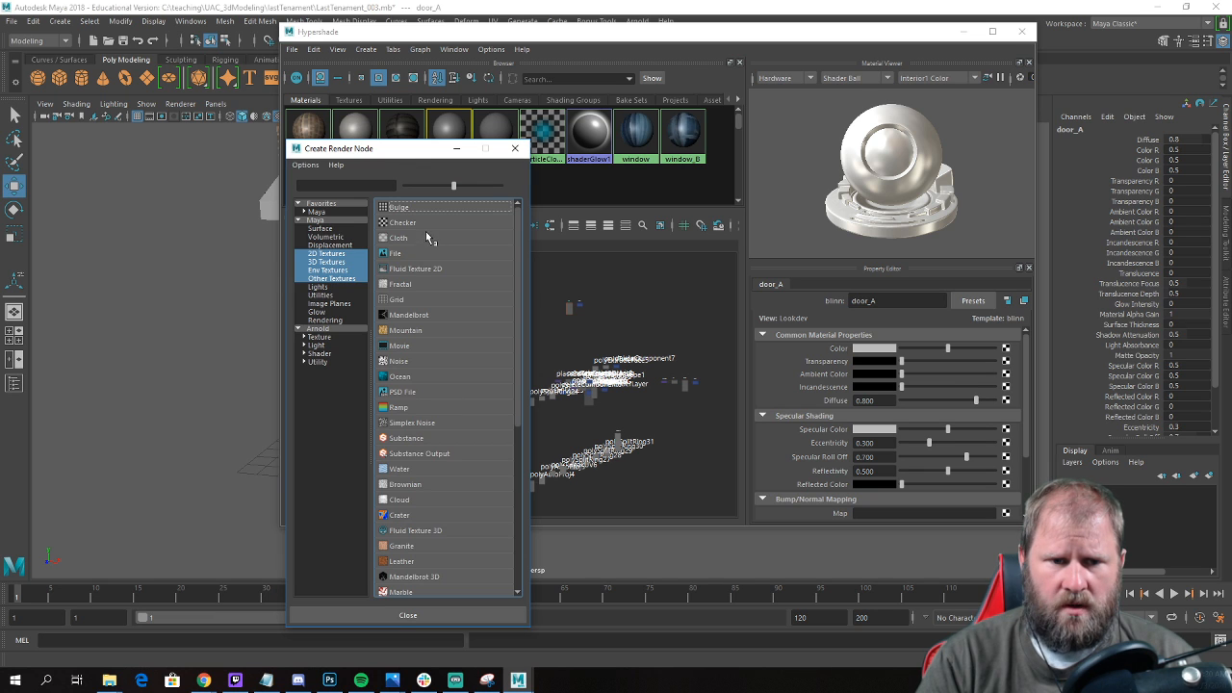
click(403, 255)
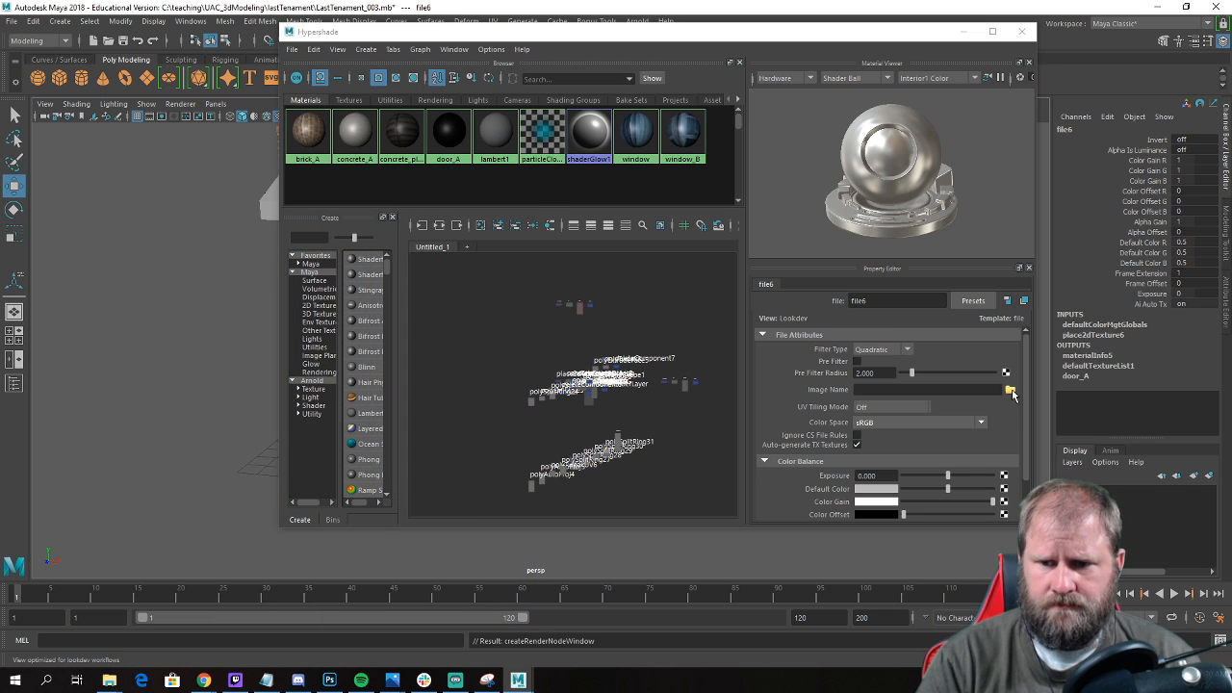
click(1010, 389)
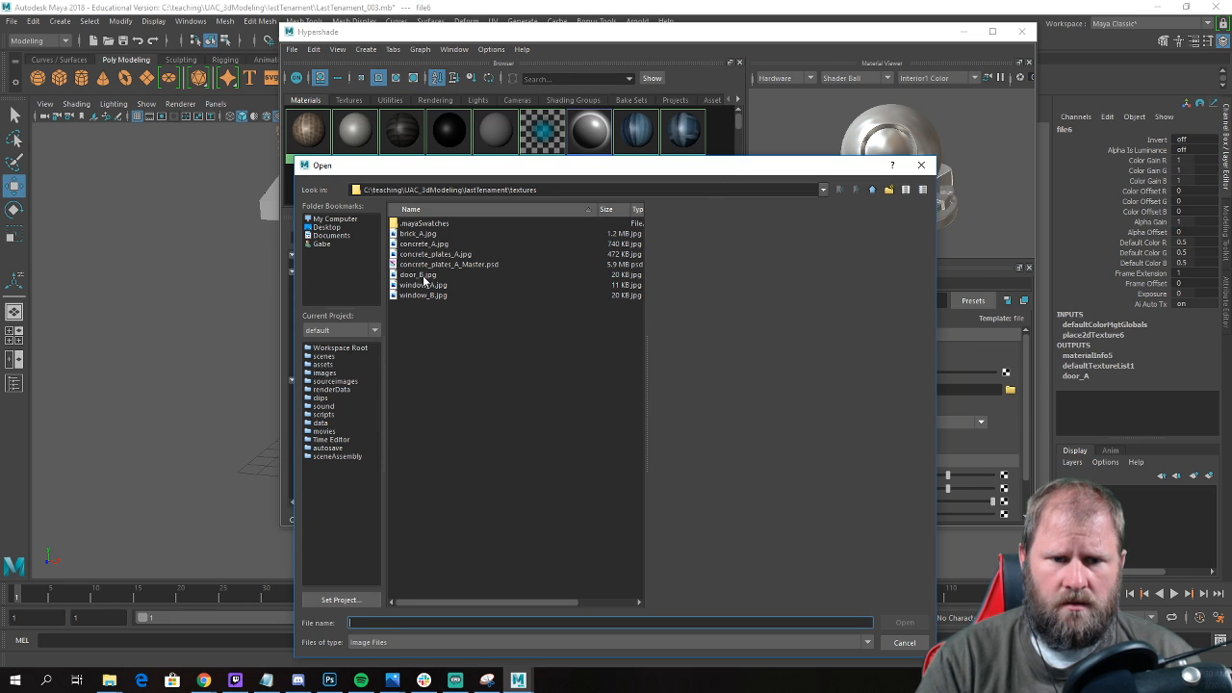
click(423, 275)
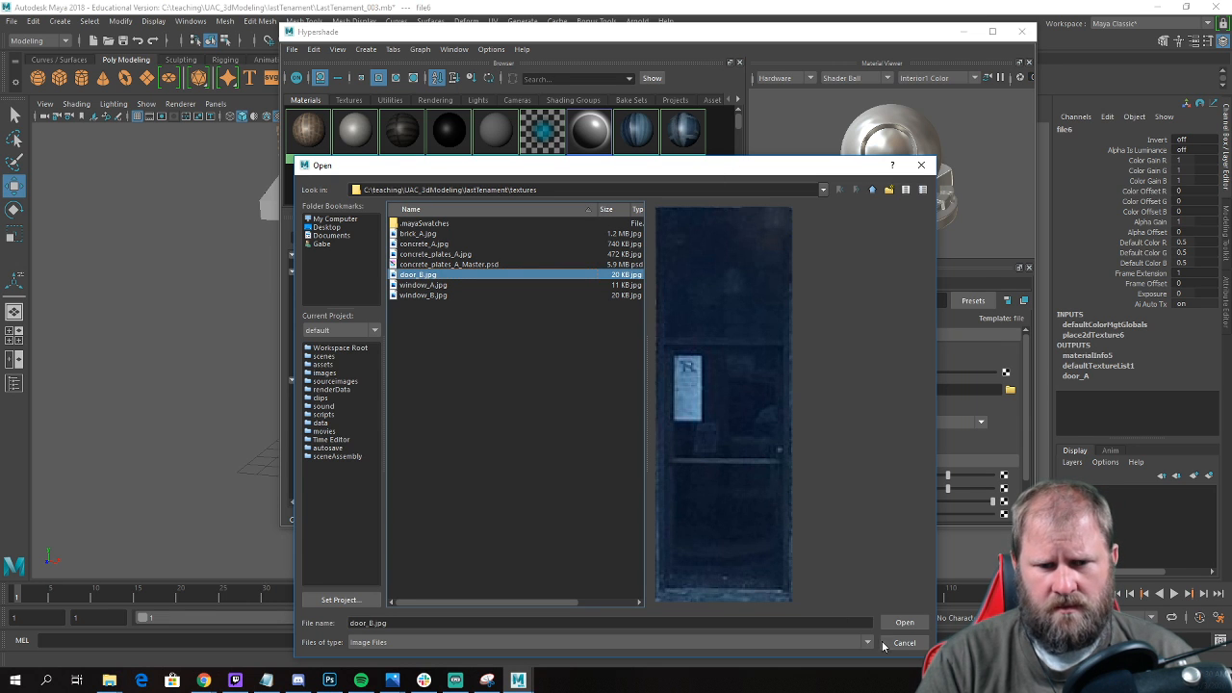
click(901, 624)
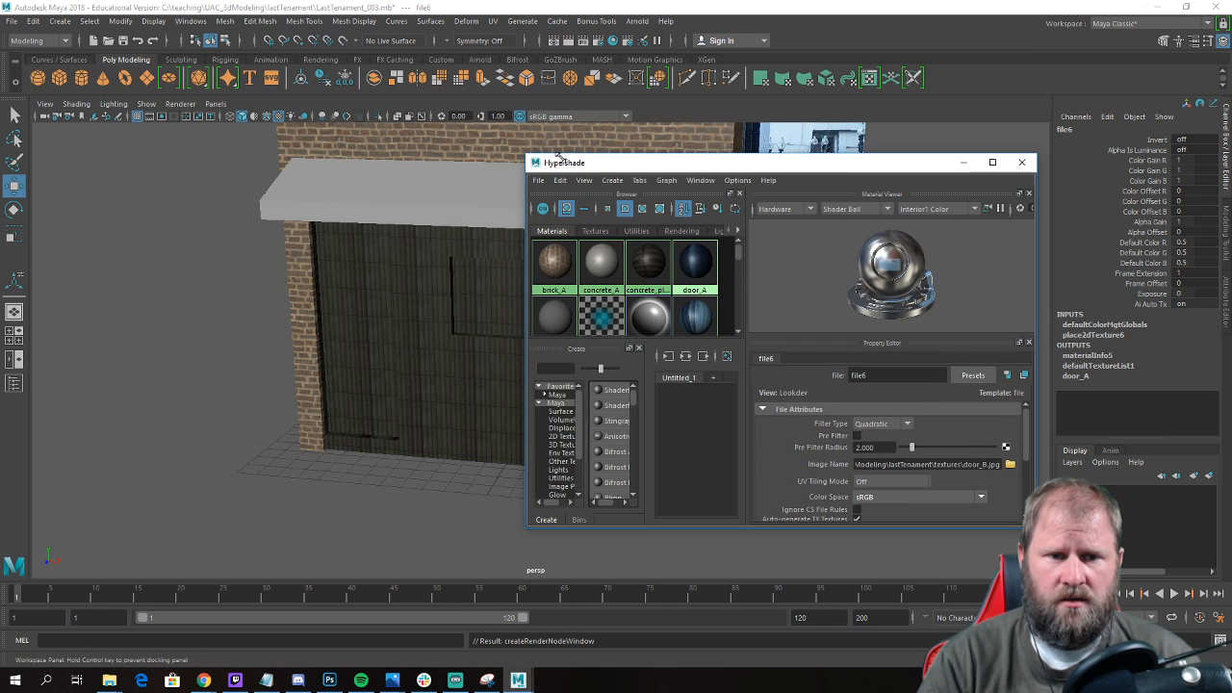
Assign the door_A material to the full-height column of storefront faces beside the left brick pillar, under the awning.
drag(280, 27, 526, 204)
alt+drag(392, 275, 265, 288)
click(265, 286)
right_drag(265, 286, 270, 313)
click(268, 258)
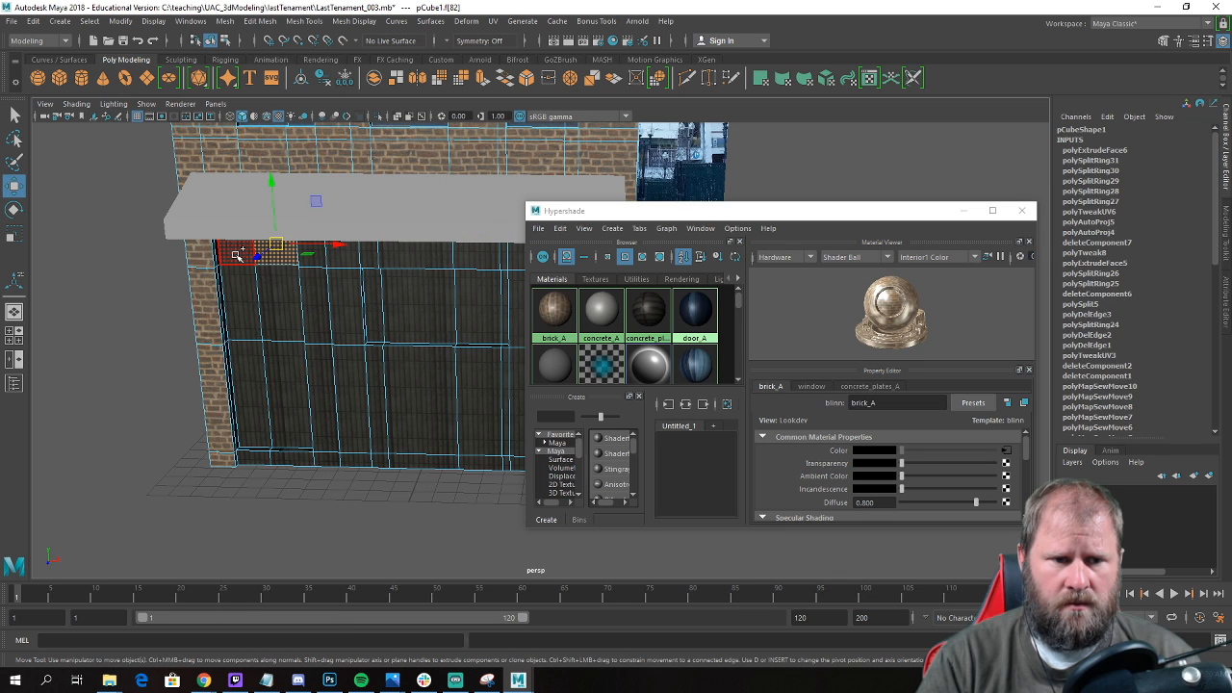
shift+click(240, 258)
shift+click(248, 294)
shift+click(278, 318)
shift+click(294, 385)
shift+click(252, 393)
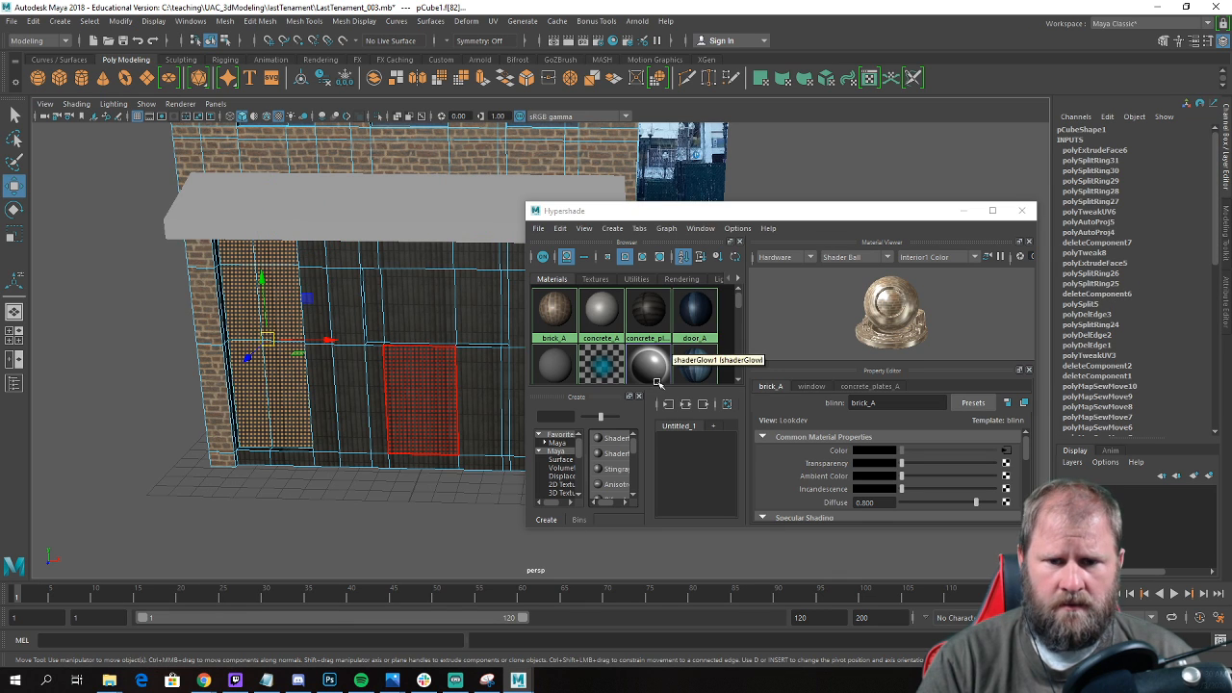
scroll(671, 342, down, 1)
scroll(672, 341, down, 1)
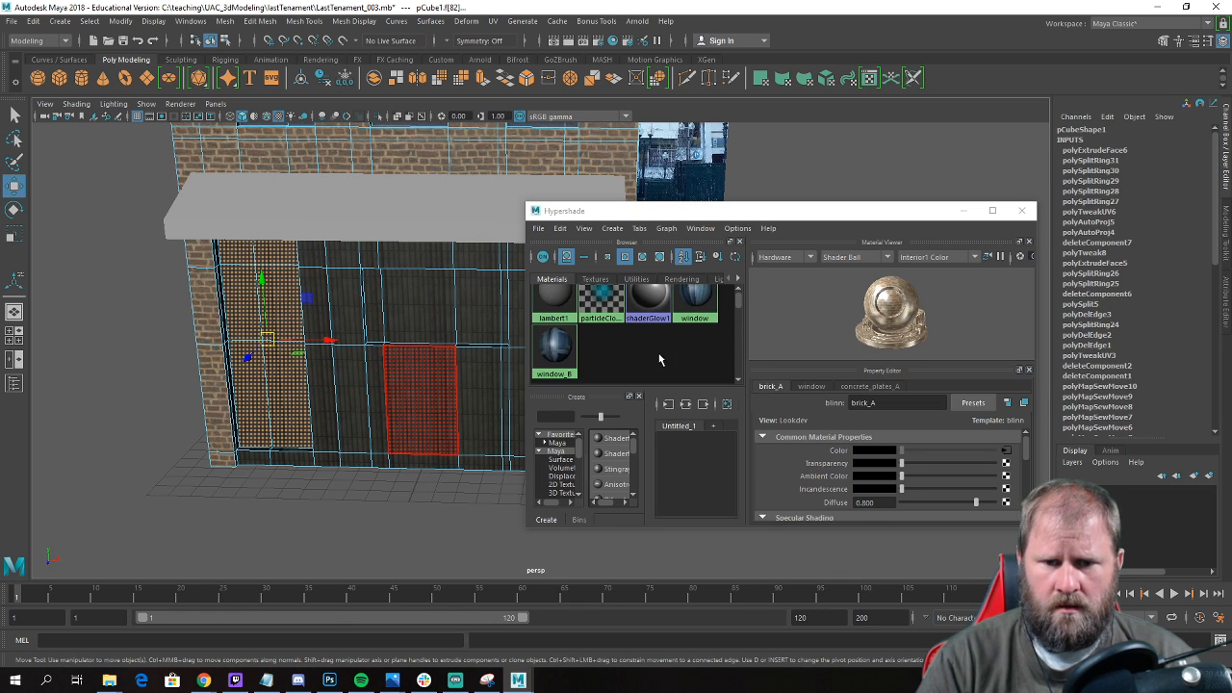
scroll(654, 359, up, 2)
right_drag(699, 314, 699, 275)
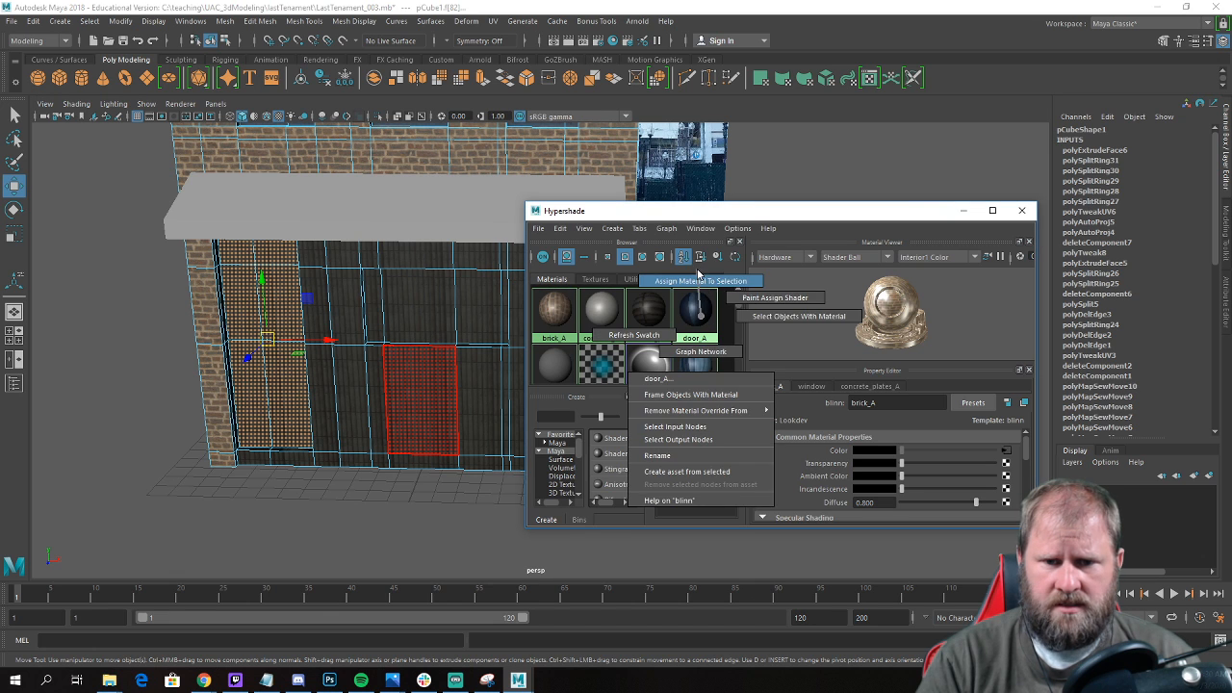
Assign the window_B material to the row of four inset window faces in the middle of the storefront.
alt+drag(398, 343, 289, 337)
click(369, 311)
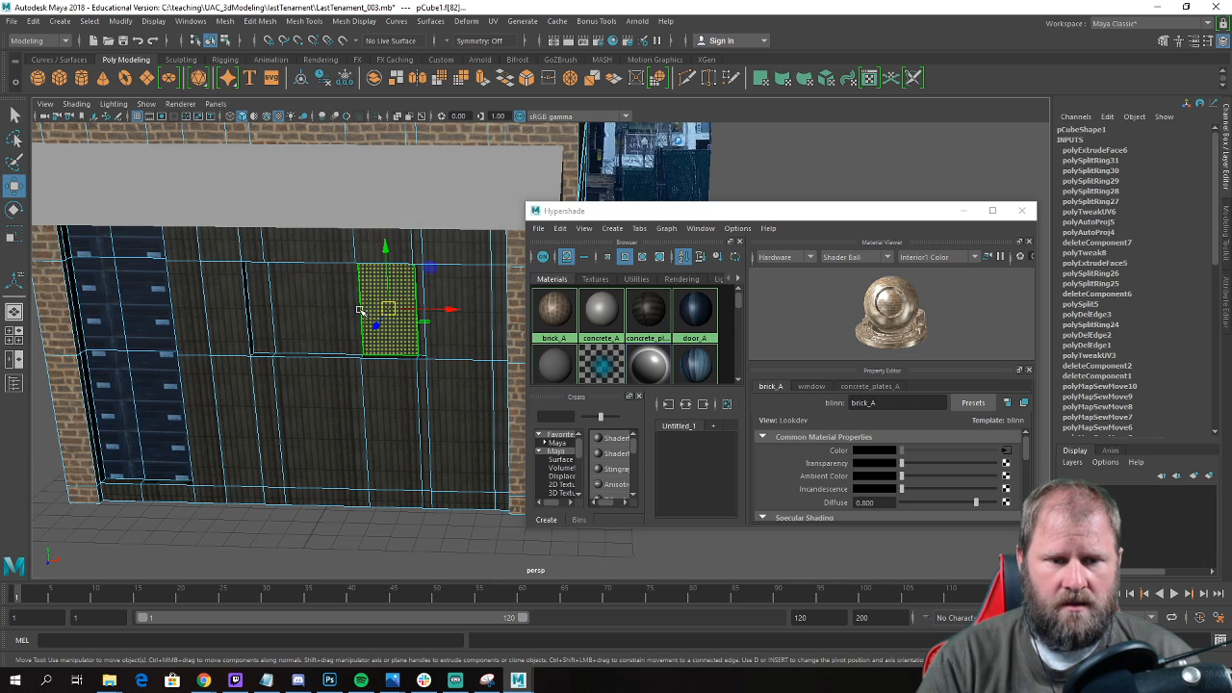
shift+click(422, 328)
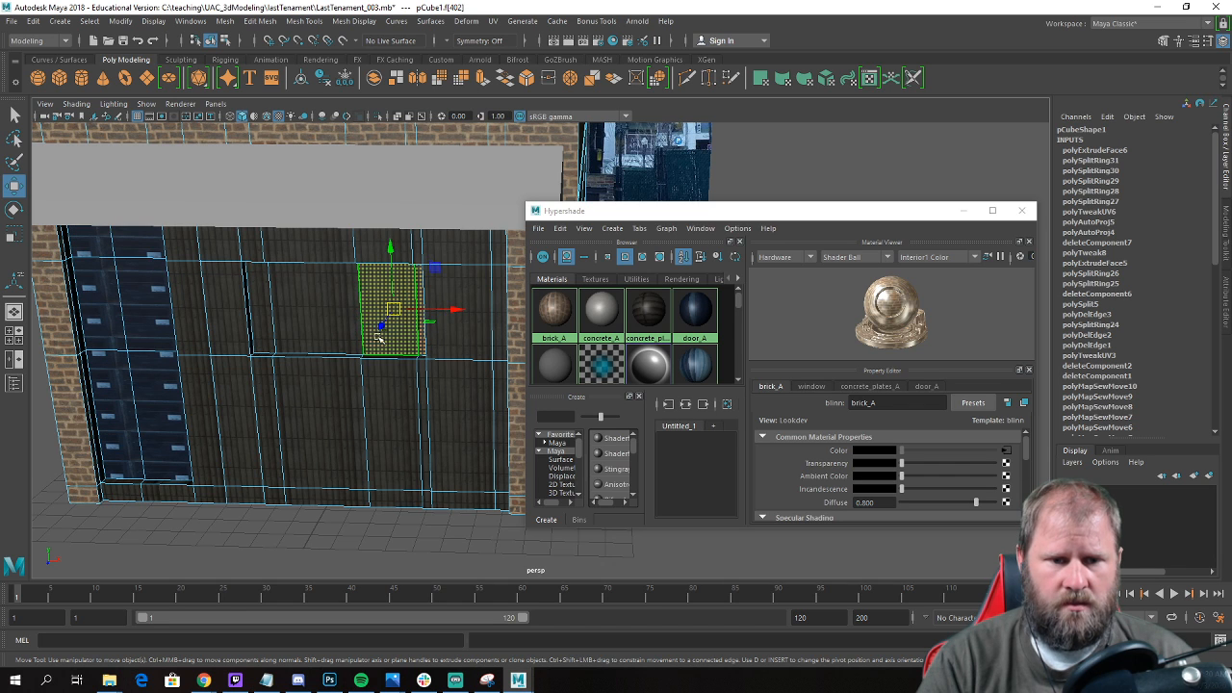
shift+click(310, 324)
shift+click(255, 308)
scroll(672, 346, down, 1)
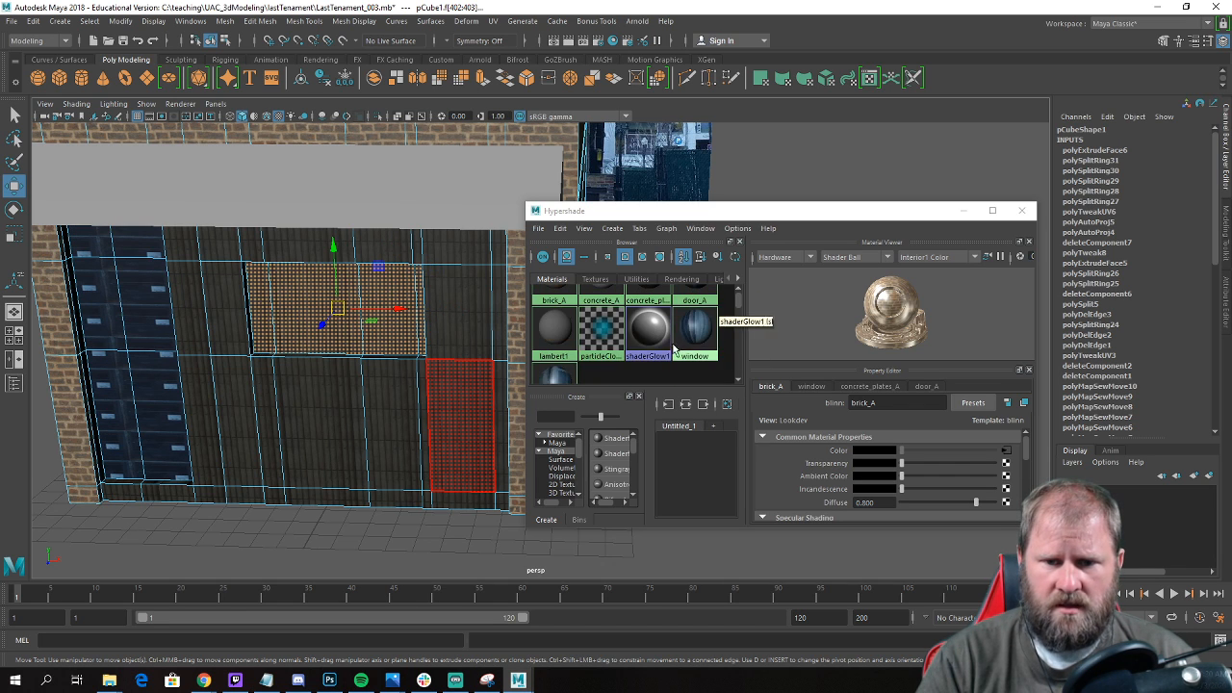
scroll(701, 347, down, 1)
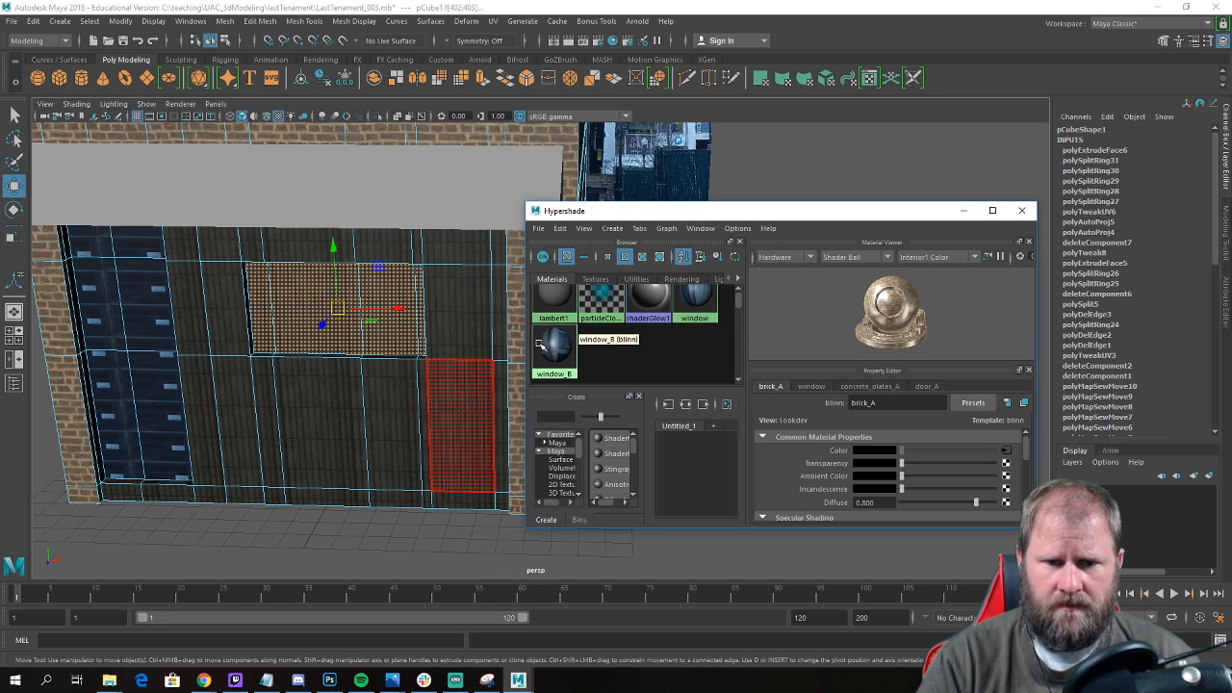
right_drag(551, 343, 551, 313)
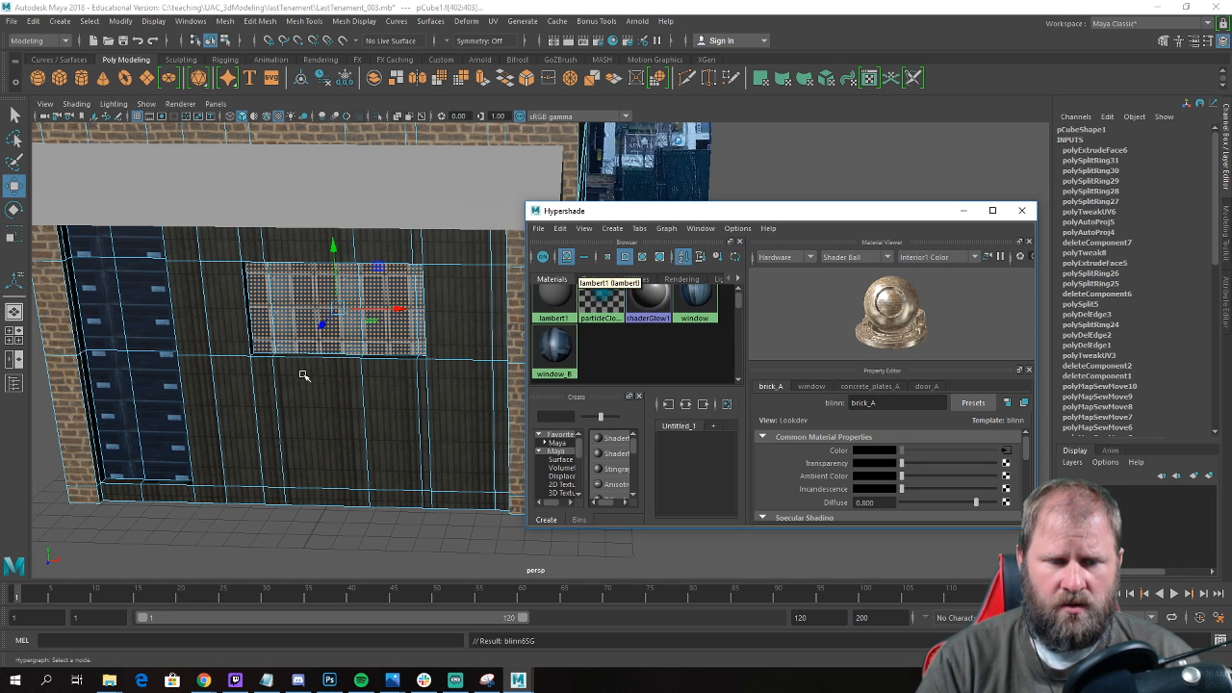
Minimize the Hypershade and apply an Automatic UV projection to the selected storefront window faces.
click(963, 216)
alt+drag(564, 371, 501, 360)
alt+drag(396, 344, 467, 360)
alt+middle_drag(468, 360, 407, 349)
alt+right_drag(408, 349, 374, 356)
click(494, 23)
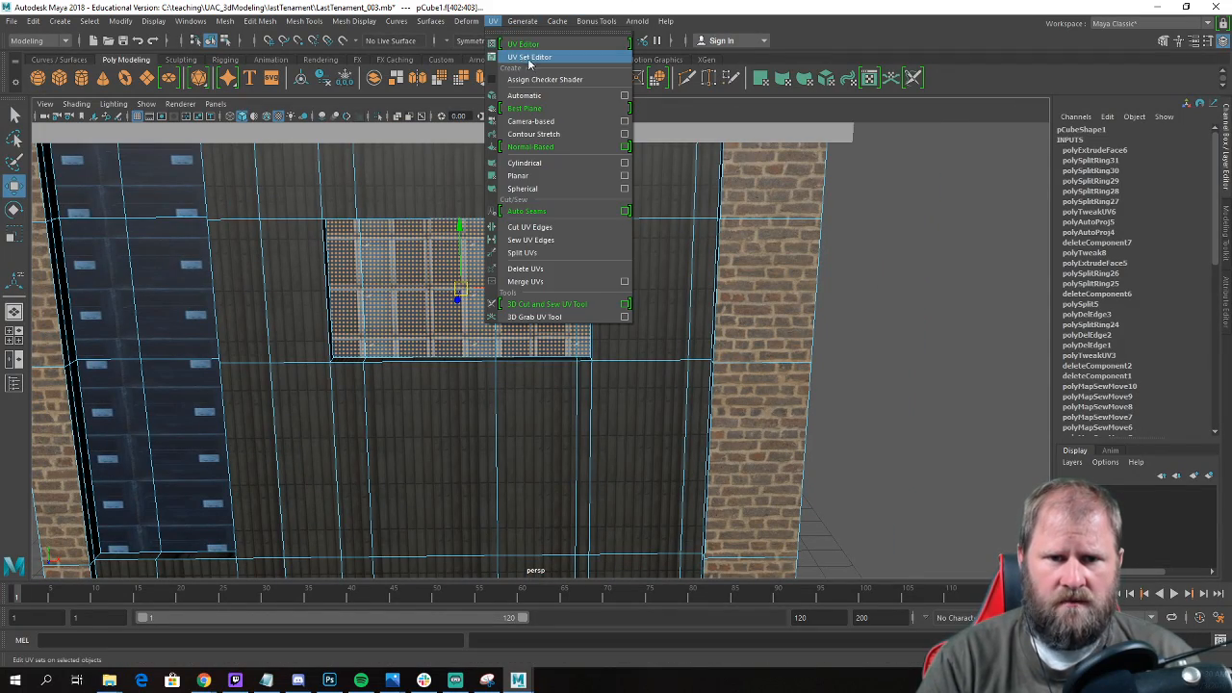
click(561, 100)
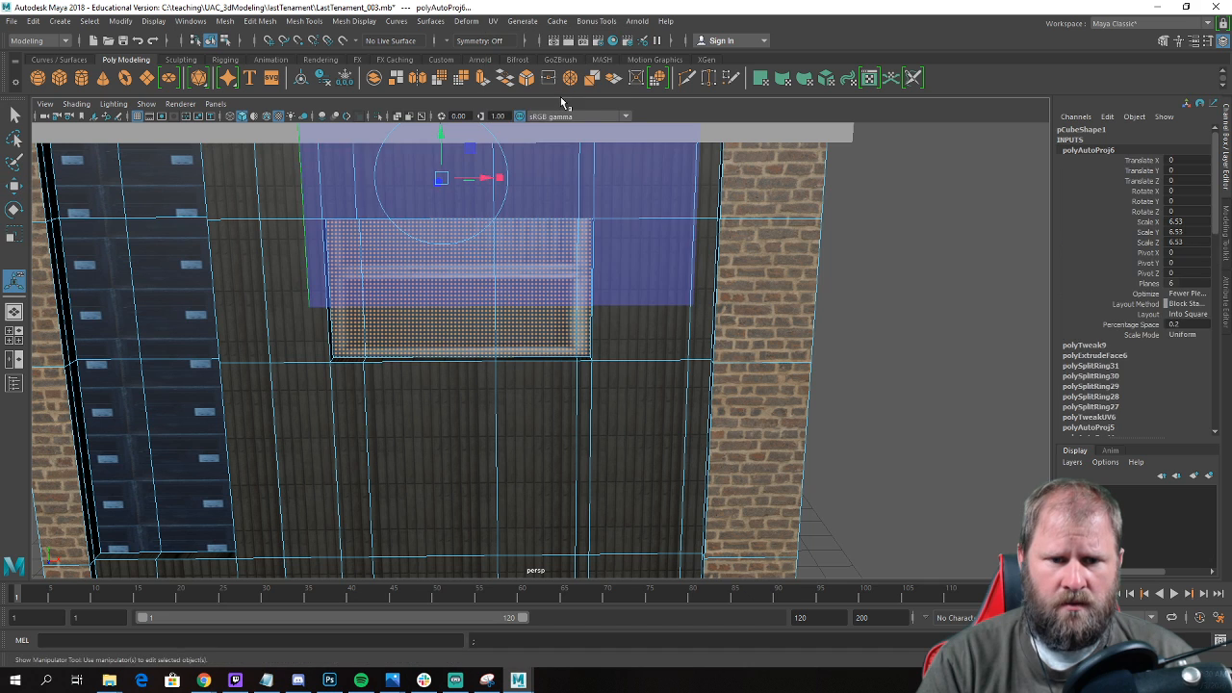
Open the UV Editor and bring the storefront window faces' UVs into view over the texture.
scroll(561, 242, down, 4)
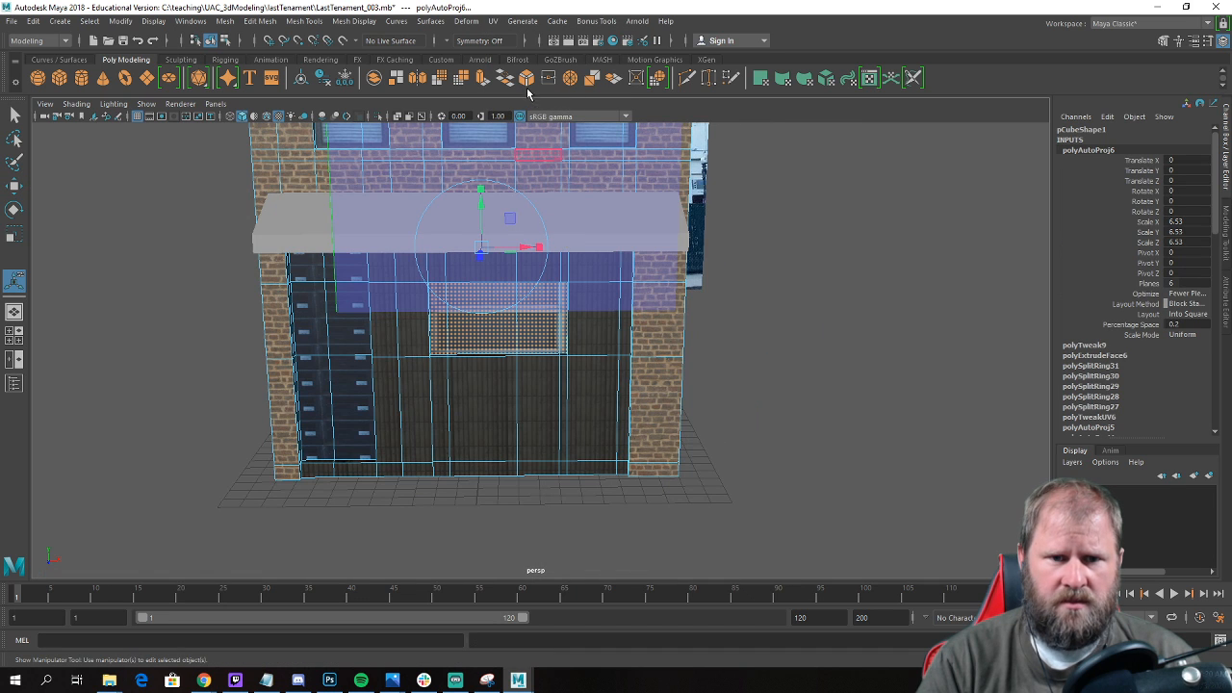
click(494, 21)
click(532, 48)
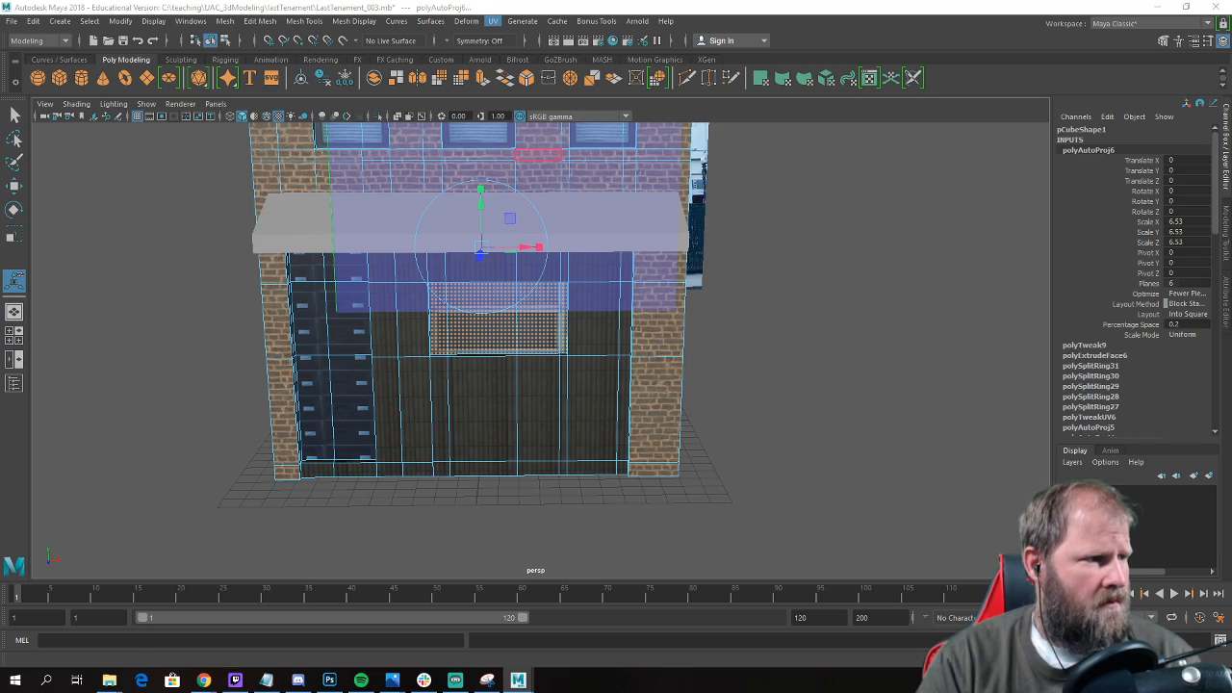
drag(374, 89, 626, 72)
scroll(651, 341, up, 6)
alt+middle_drag(661, 336, 646, 234)
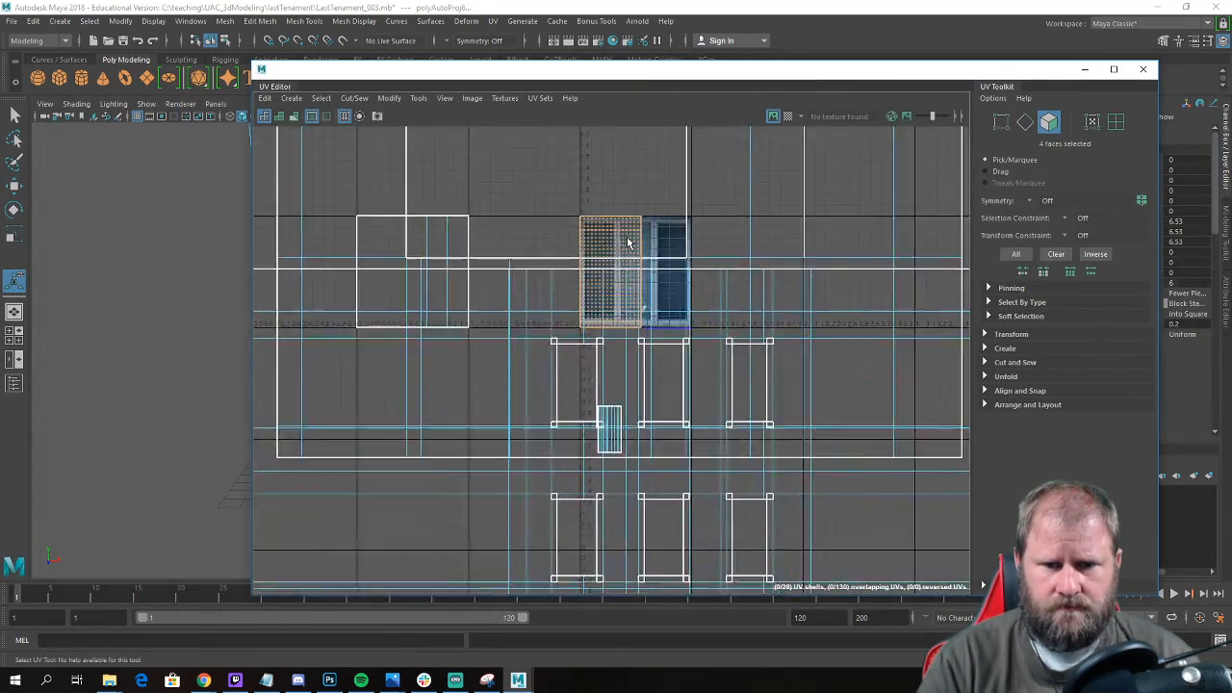
Select all UVs of the storefront window shell and move it into empty space away from the other shells.
scroll(607, 246, up, 2)
right_drag(597, 236, 524, 207)
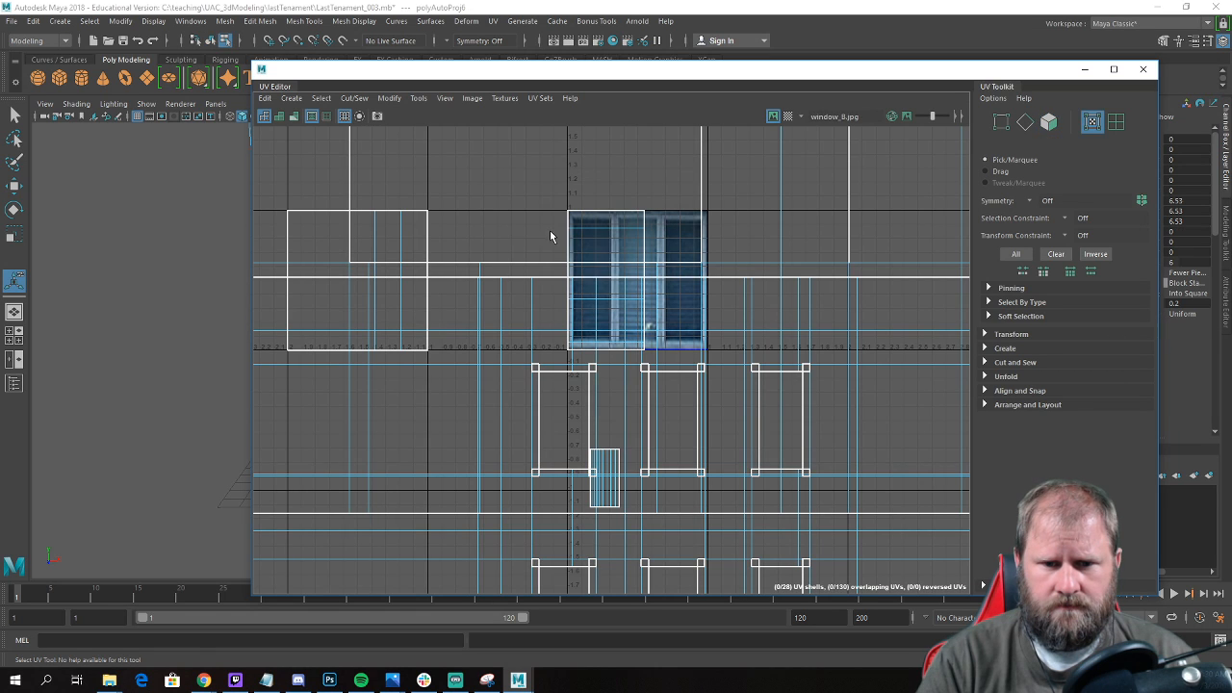
drag(624, 252, 624, 251)
shift+right_drag(590, 232, 645, 252)
scroll(749, 317, down, 10)
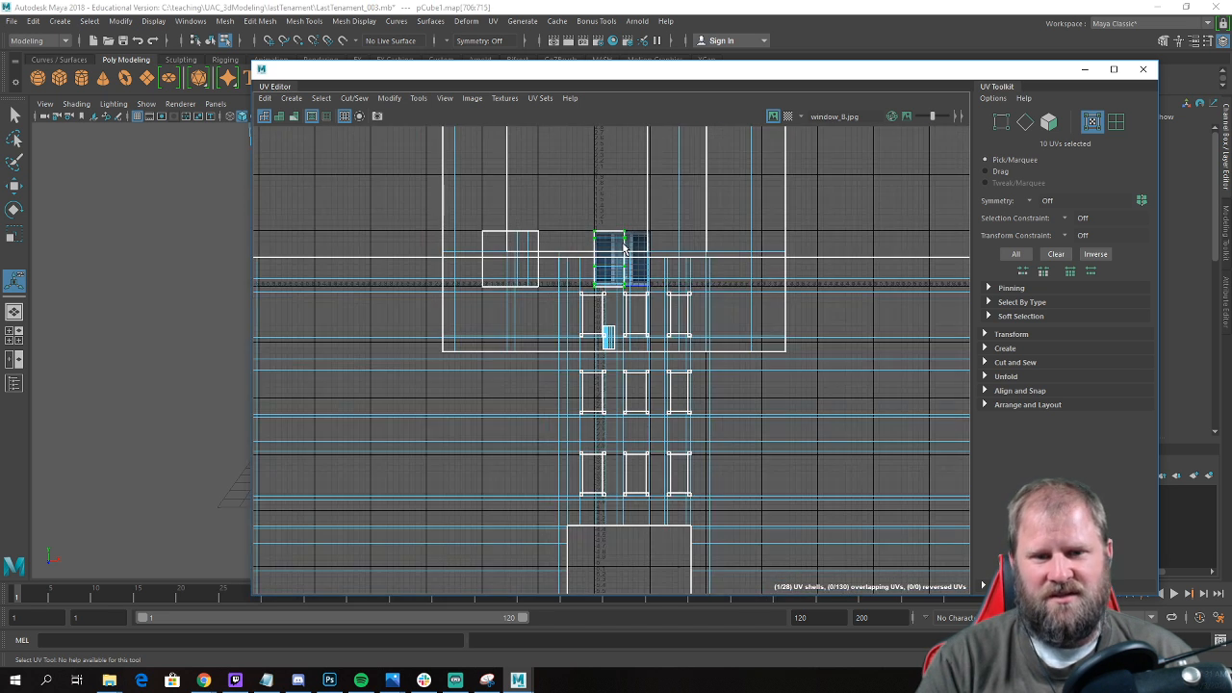
key(w)
drag(749, 317, 688, 289)
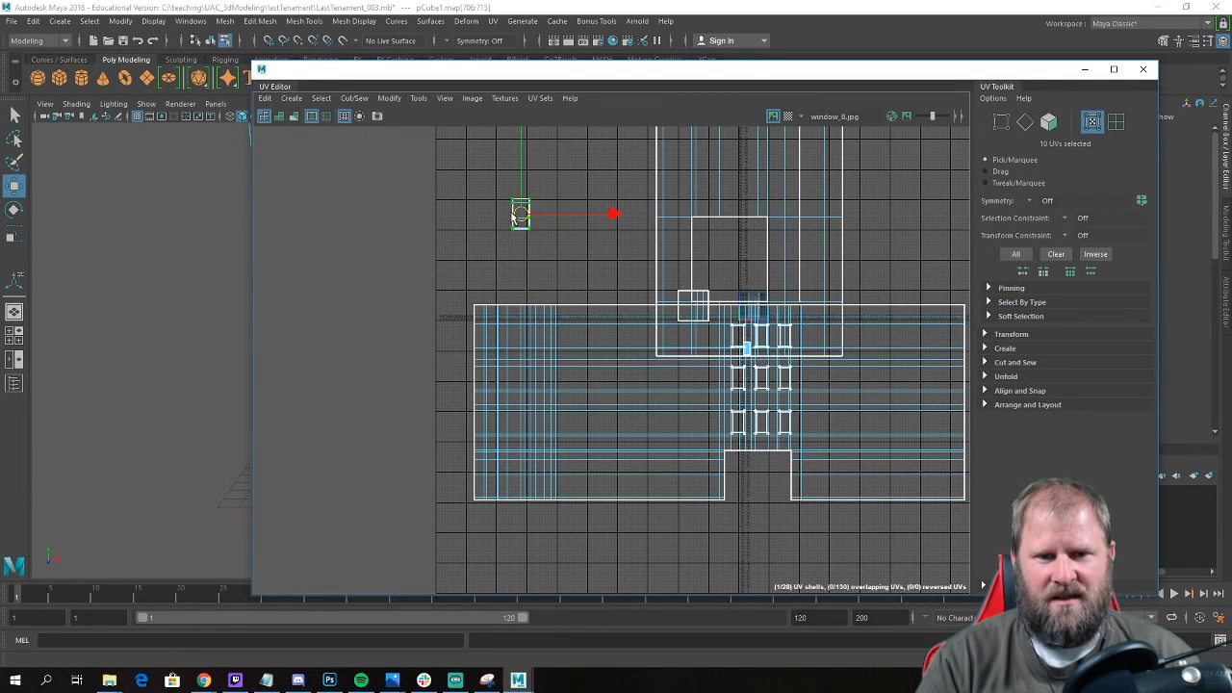
alt+middle_drag(520, 217, 641, 278)
scroll(641, 278, up, 4)
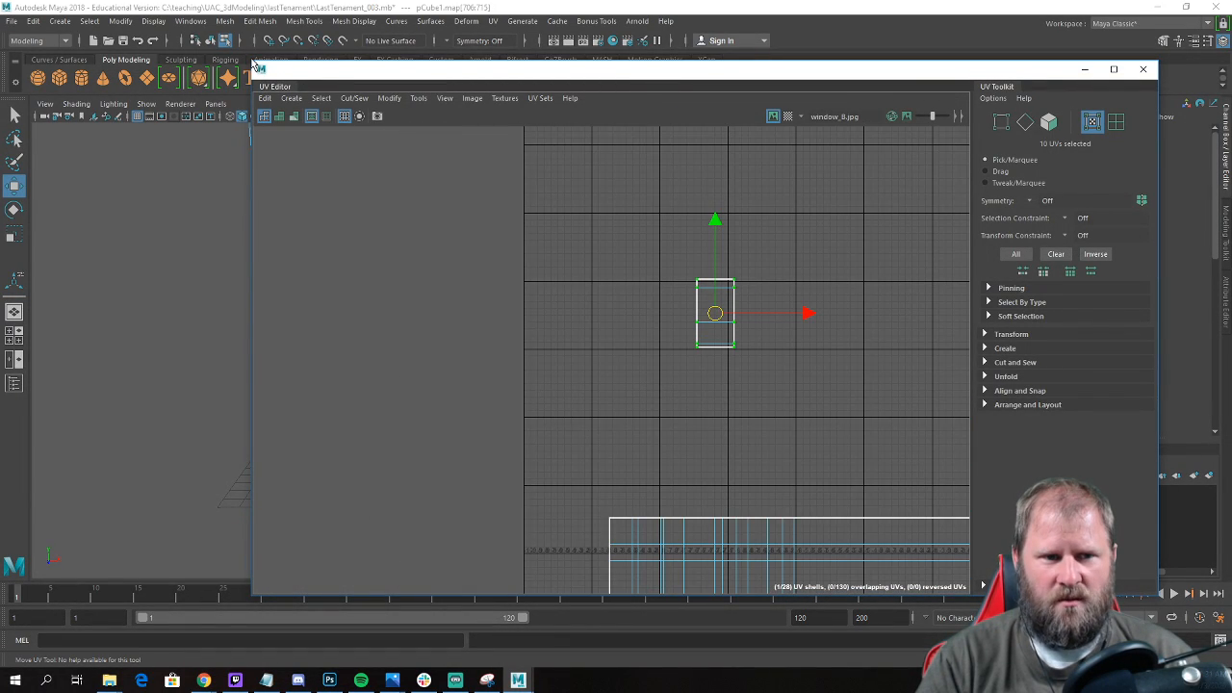
Shrink the UV Editor to expose the model and rotate the storefront window's UV shell 90 degrees to lie horizontally.
drag(254, 64, 755, 165)
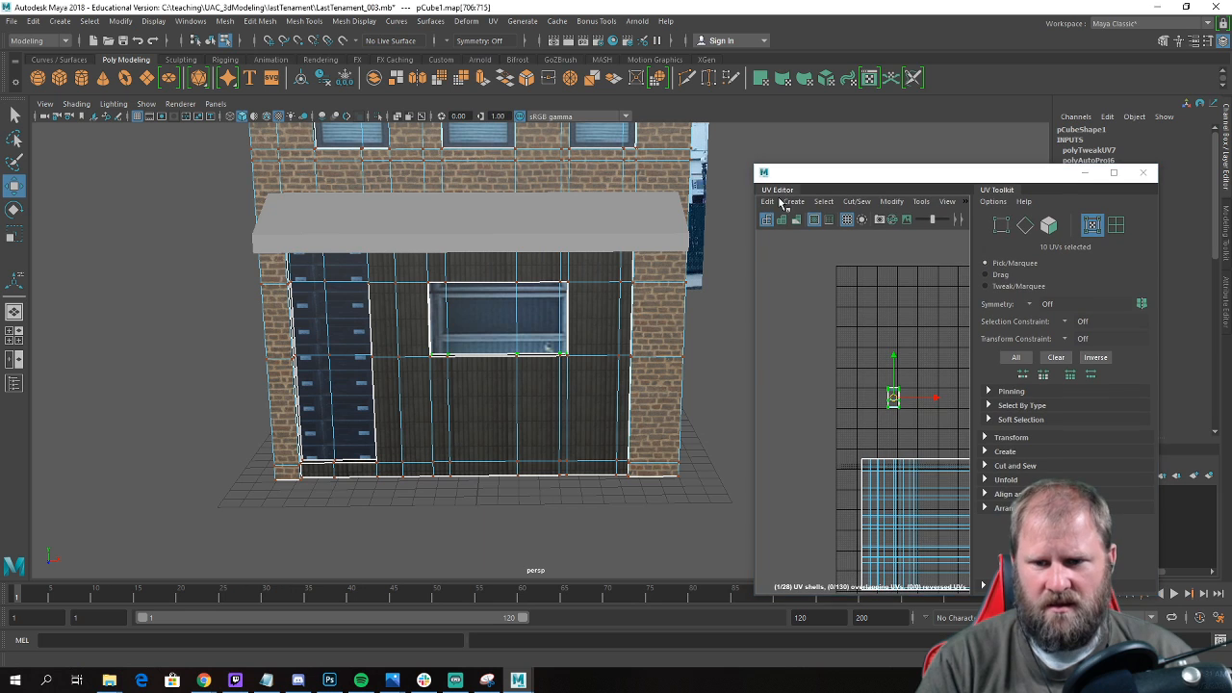
alt+middle_drag(898, 396, 896, 324)
key(f)
scroll(858, 347, down, 3)
key(e)
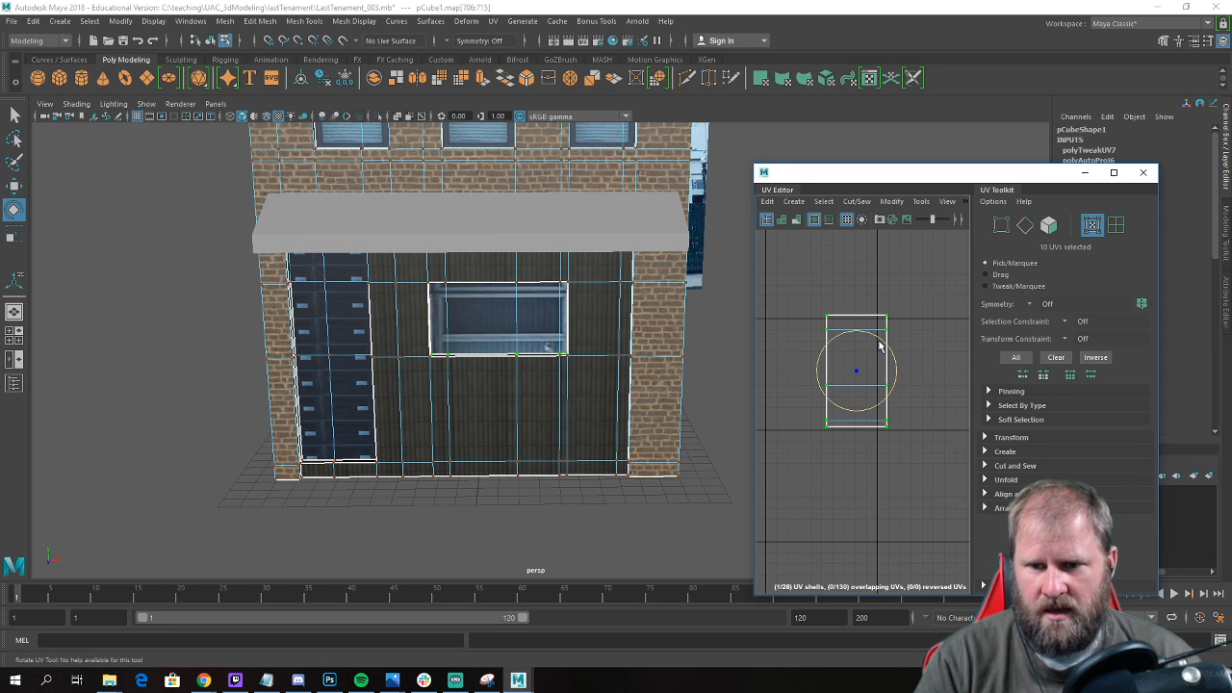
drag(882, 344, 911, 407)
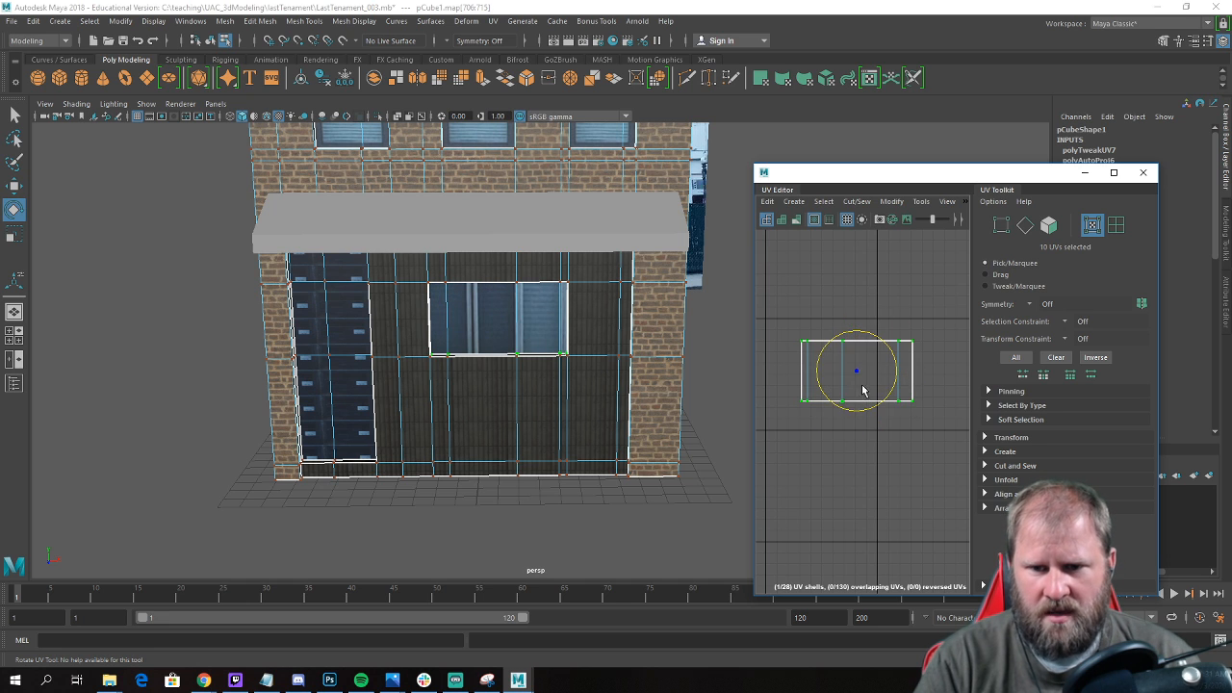
Stretch the storefront window's UV shell vertically and position it over a texture tile so the whole window image fits the opening.
scroll(865, 388, up, 2)
scroll(871, 386, down, 2)
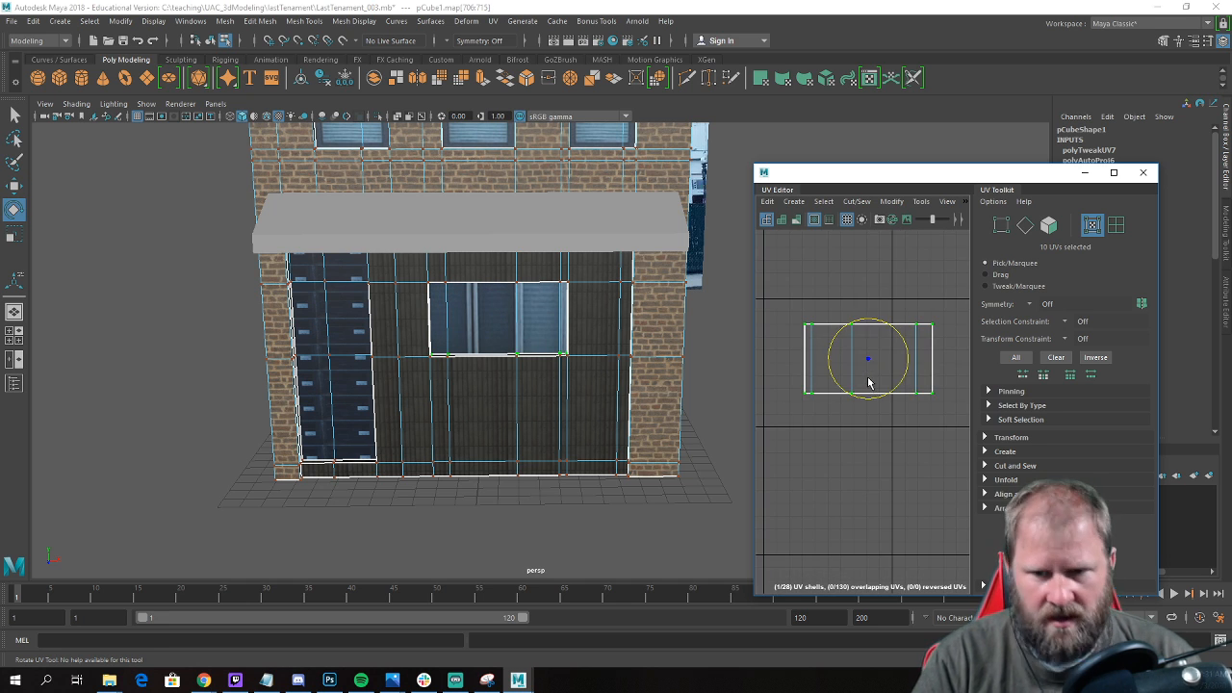
key(r)
drag(866, 324, 873, 297)
key(w)
drag(867, 358, 828, 363)
alt+middle_drag(828, 364, 891, 370)
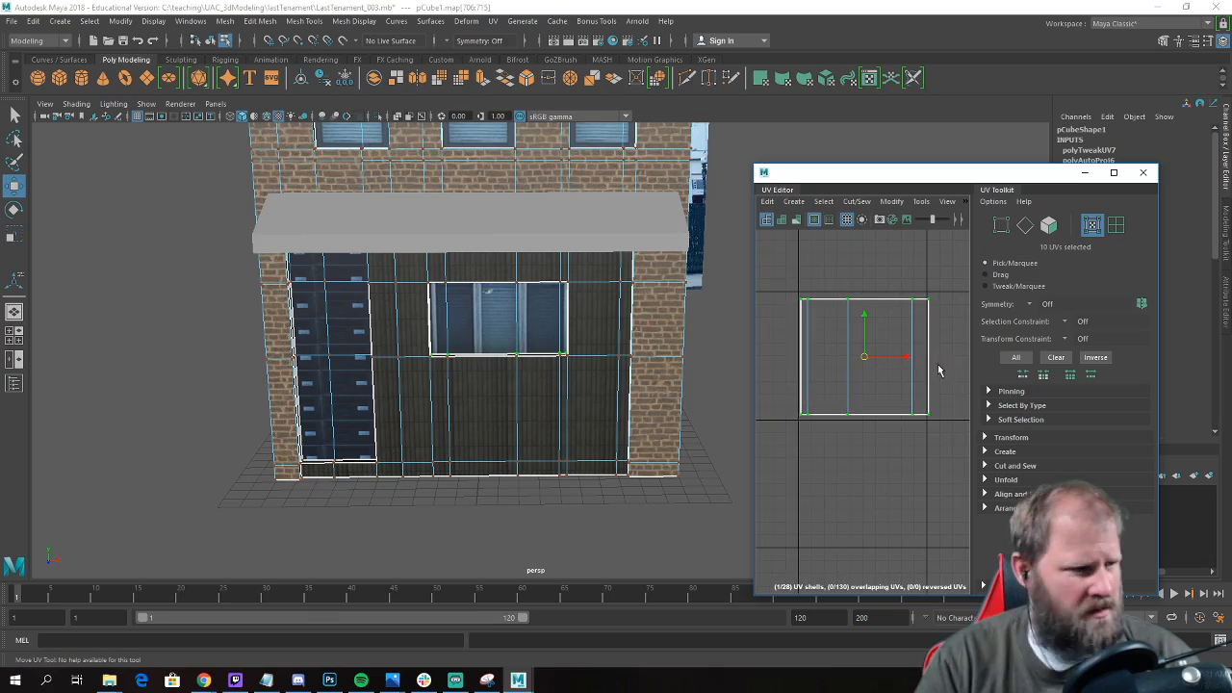
Rotate the storefront window's UV shell 180 degrees so the window texture has the correct orientation on the facade.
alt+drag(621, 209, 616, 317)
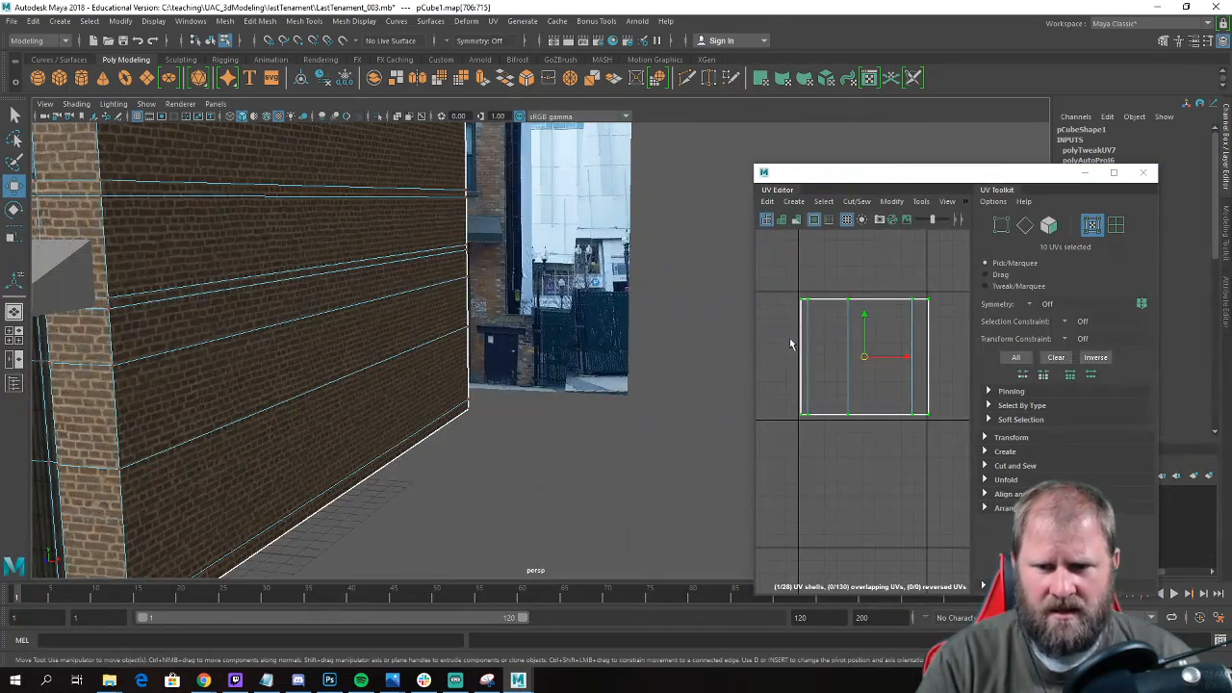
key(e)
alt+right_drag(554, 366, 300, 391)
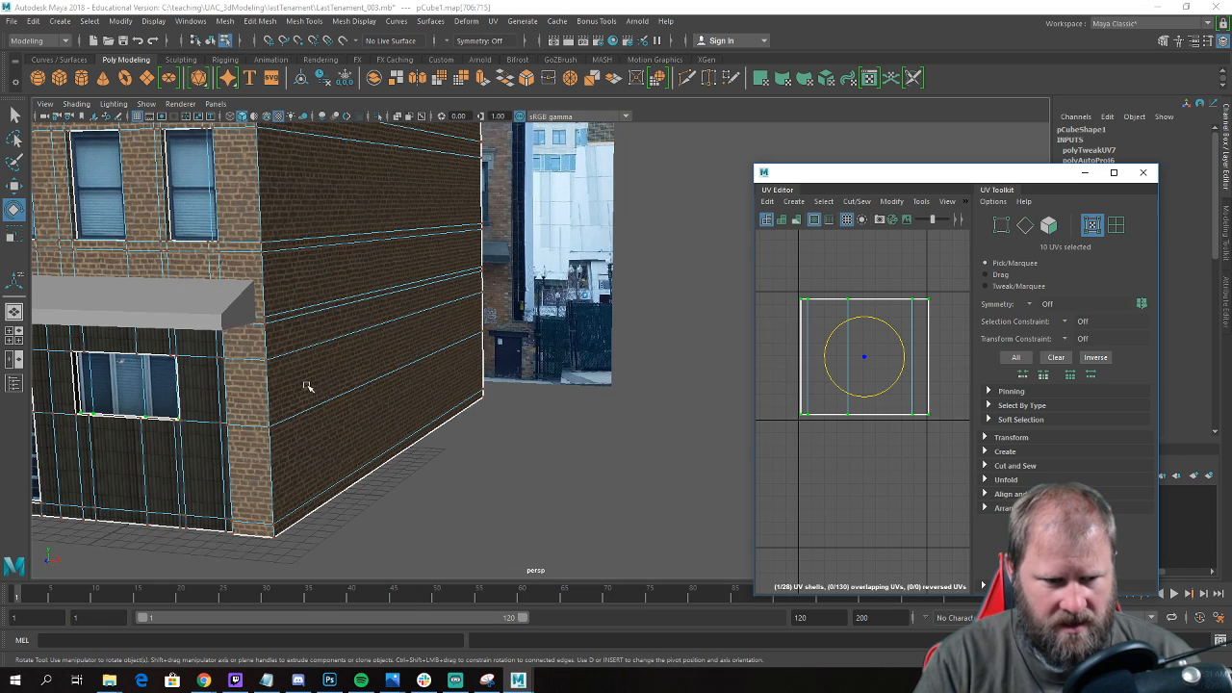
alt+middle_drag(258, 357, 414, 320)
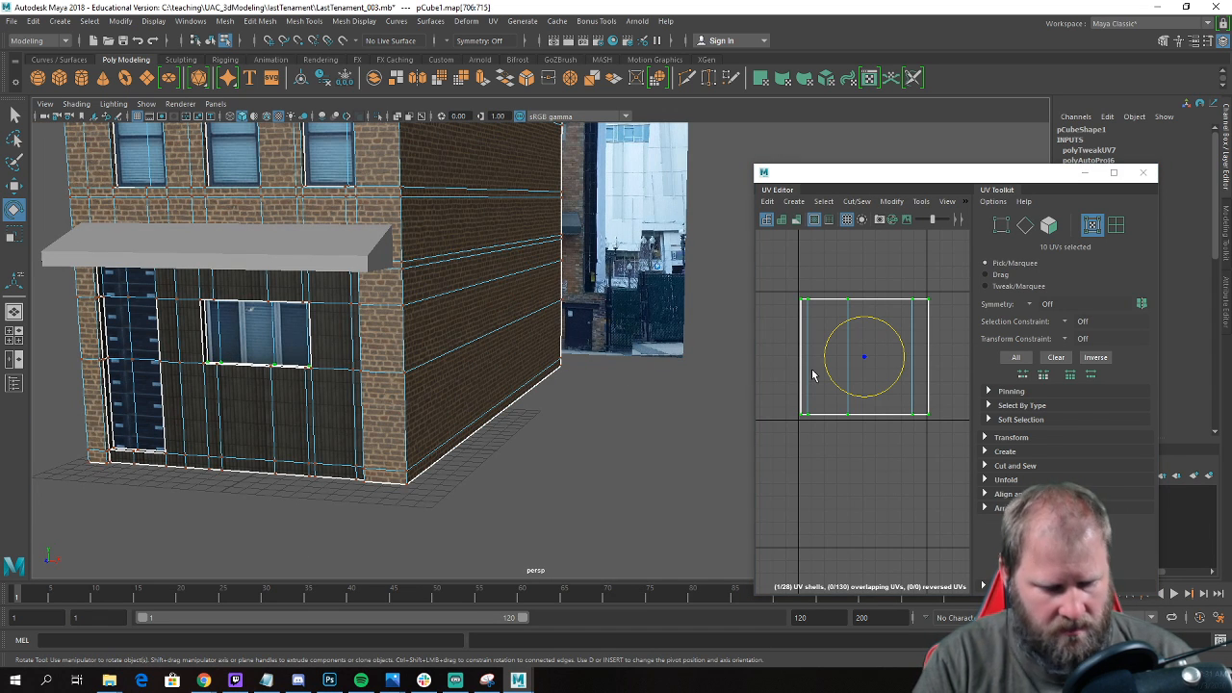
click(856, 318)
drag(856, 318, 887, 468)
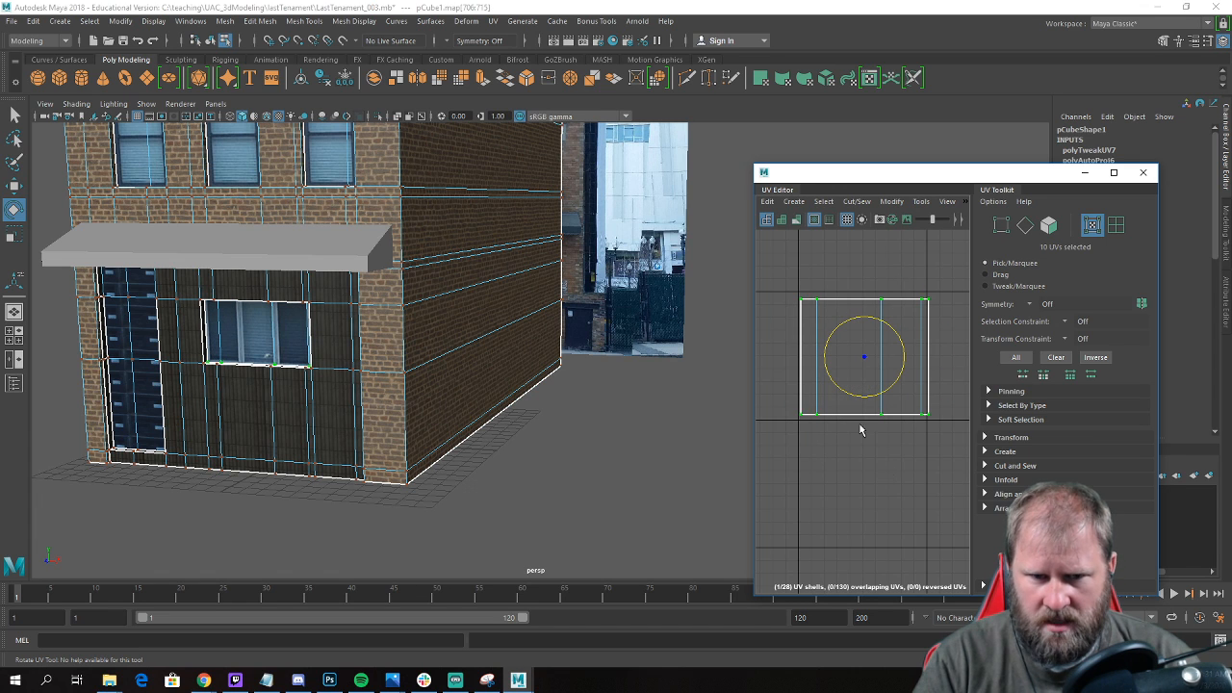
Fine-tune the scale of the storefront window's UV shell to match the size of the texture tile.
scroll(812, 343, up, 2)
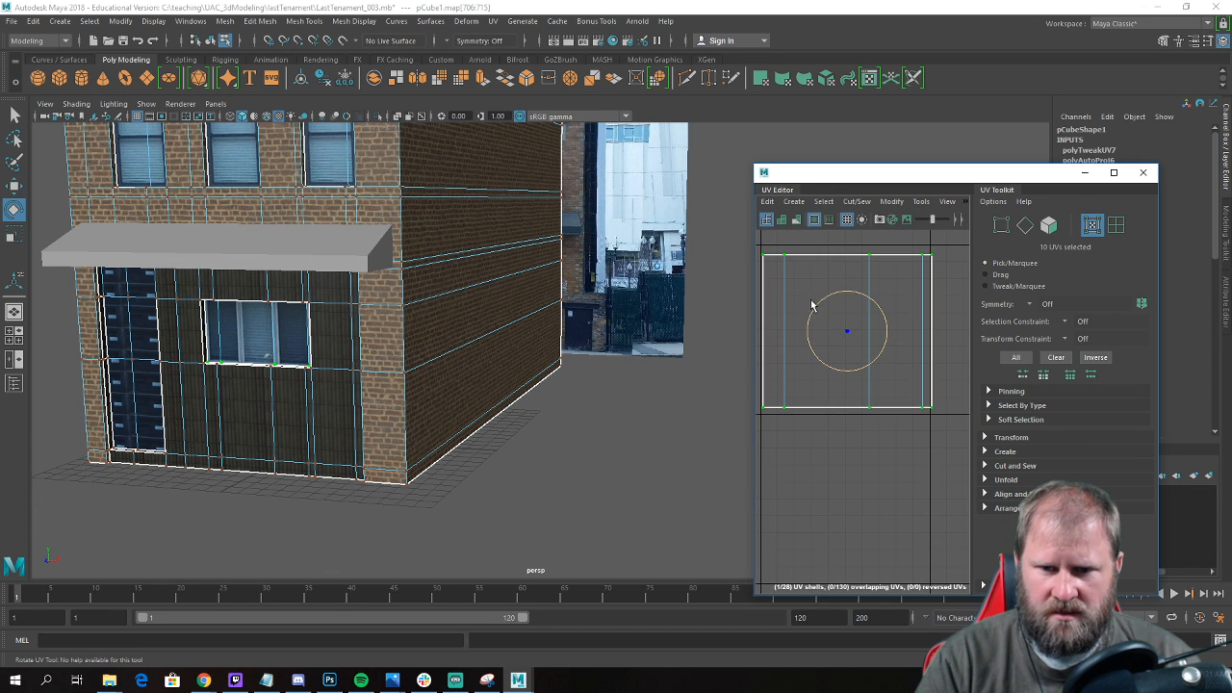
key(r)
alt+middle_drag(868, 328, 877, 341)
mouse_move(858, 345)
mouse_down()
mouse_move(896, 343)
mouse_move(857, 347)
mouse_up()
key(w)
key(e)
key(r)
key(e)
key(r)
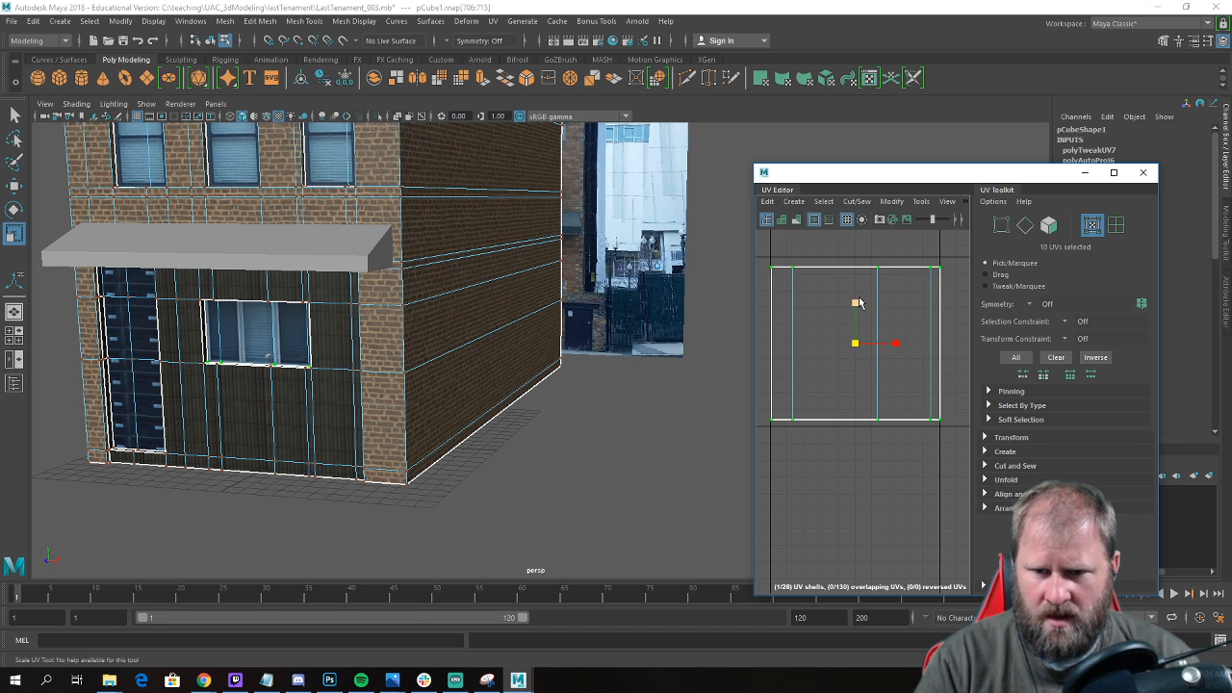
drag(857, 303, 857, 300)
Move the storefront window's UV shell into place and align its bottom row of UVs with the tile's lower edge.
key(w)
alt+middle_drag(840, 364, 850, 352)
right_drag(849, 351, 784, 343)
drag(767, 376, 956, 441)
right_drag(845, 371, 846, 380)
drag(812, 386, 765, 383)
drag(868, 373, 871, 414)
Snap the upper, left and right edge UVs of the storefront window's shell to the texture tile's borders.
scroll(825, 344, down, 3)
drag(787, 261, 892, 301)
drag(848, 253, 842, 290)
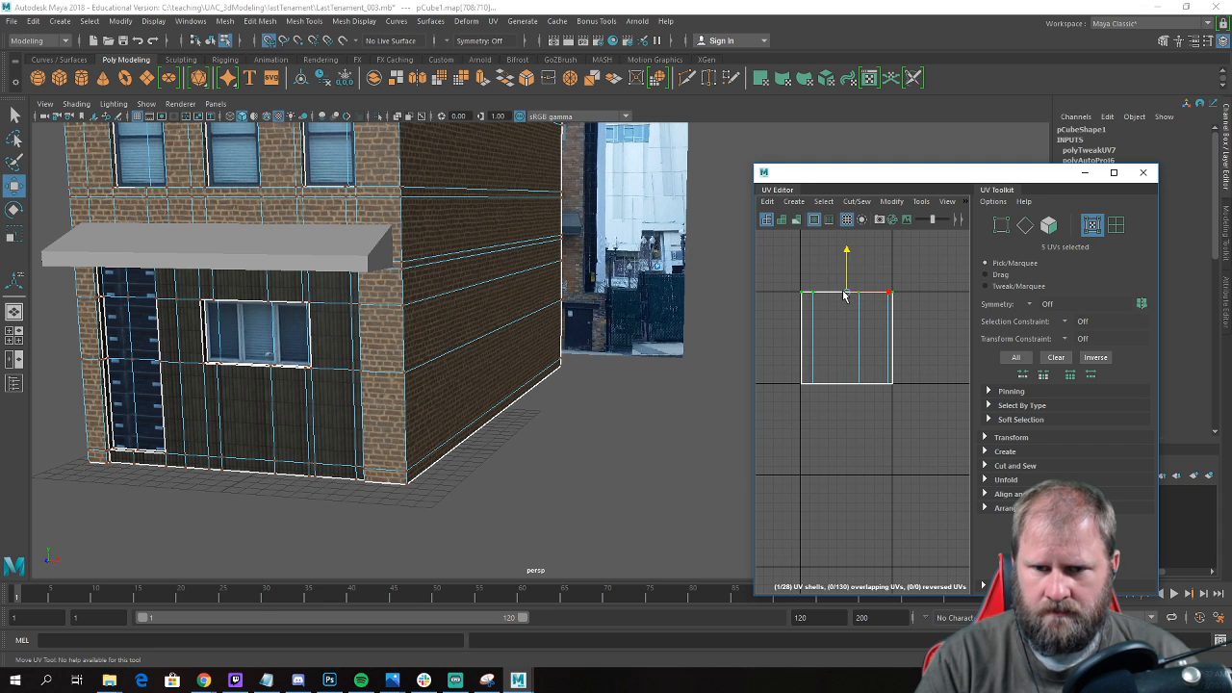
drag(810, 408, 823, 389)
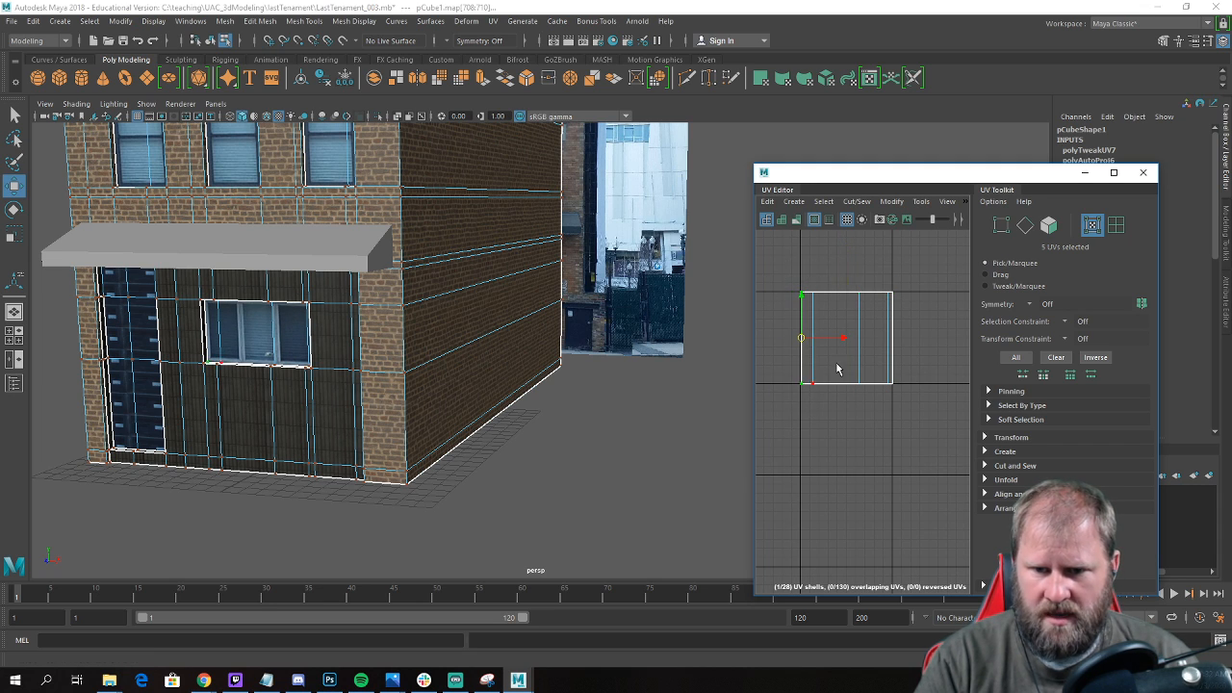
mouse_move(837, 344)
mouse_down()
mouse_move(869, 339)
mouse_move(838, 339)
mouse_up()
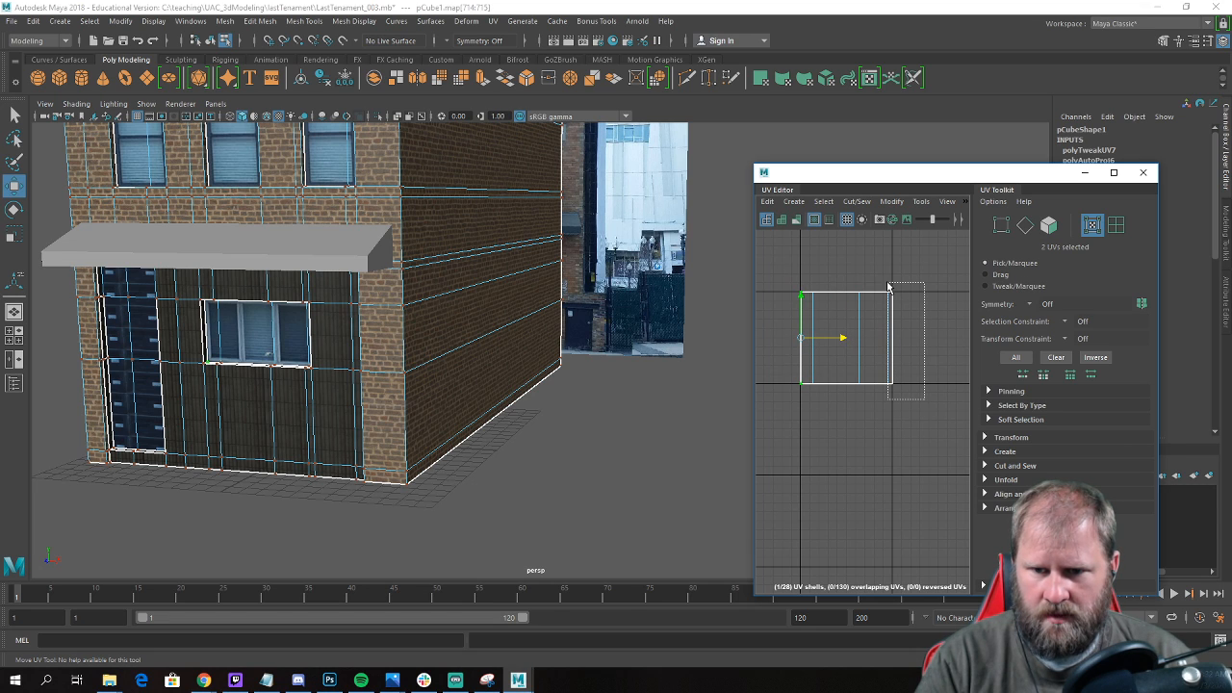
drag(935, 338, 911, 345)
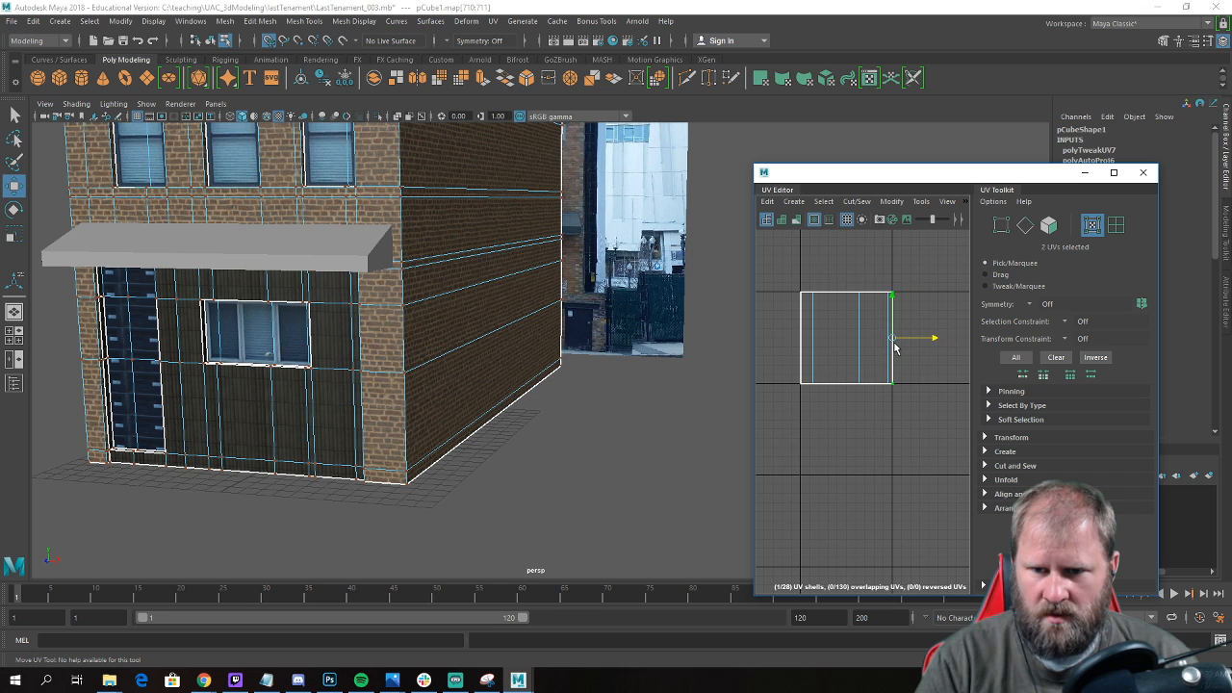
Return to object mode and examine the textured storefront window and door from an angle.
right_click(894, 349)
alt+drag(165, 399, 191, 398)
right_drag(300, 311, 362, 276)
click(589, 427)
scroll(486, 408, down, 4)
alt+drag(481, 406, 437, 415)
scroll(292, 362, up, 4)
click(234, 336)
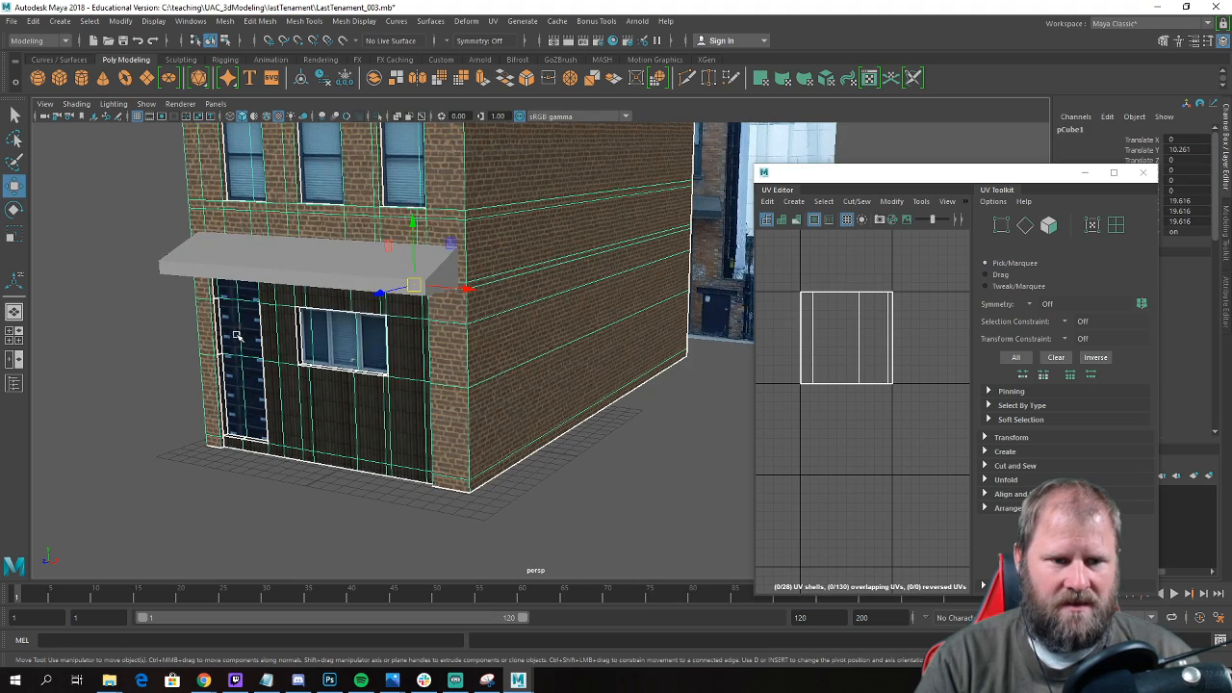
Select the six storefront door faces and locate their UVs among the building's shells.
alt+drag(702, 398, 761, 400)
scroll(337, 321, up, 2)
right_drag(276, 239, 277, 274)
click(300, 289)
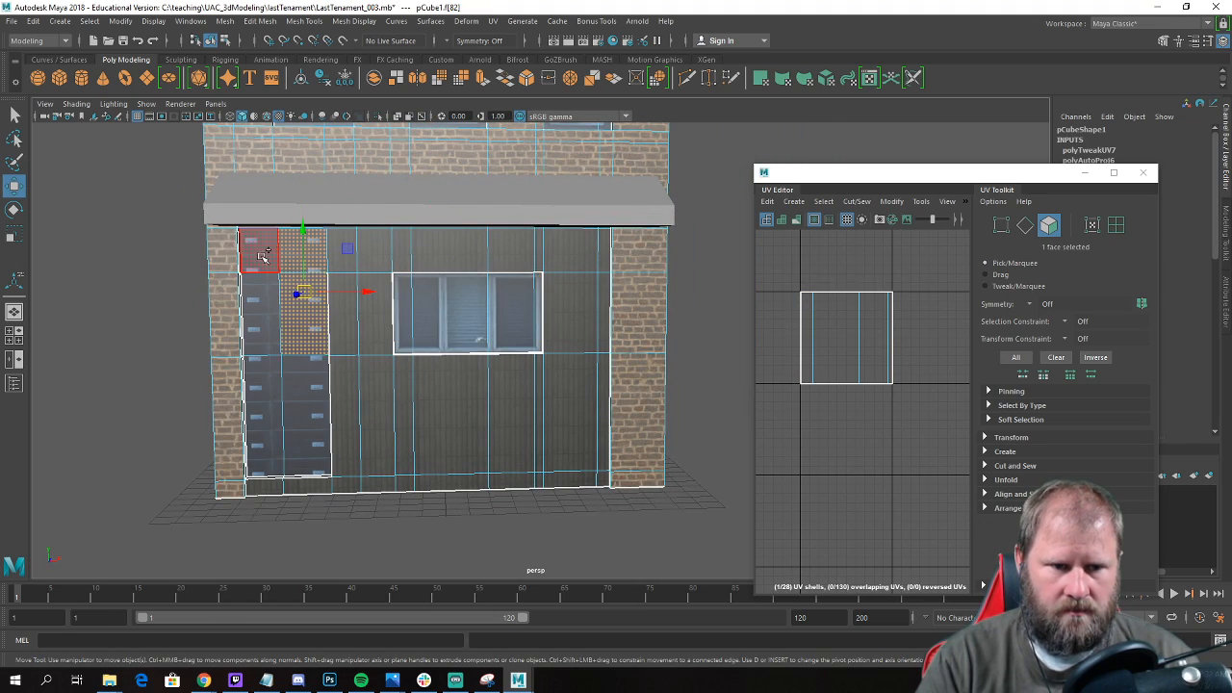
shift+click(275, 375)
shift+click(296, 376)
scroll(627, 395, down, 4)
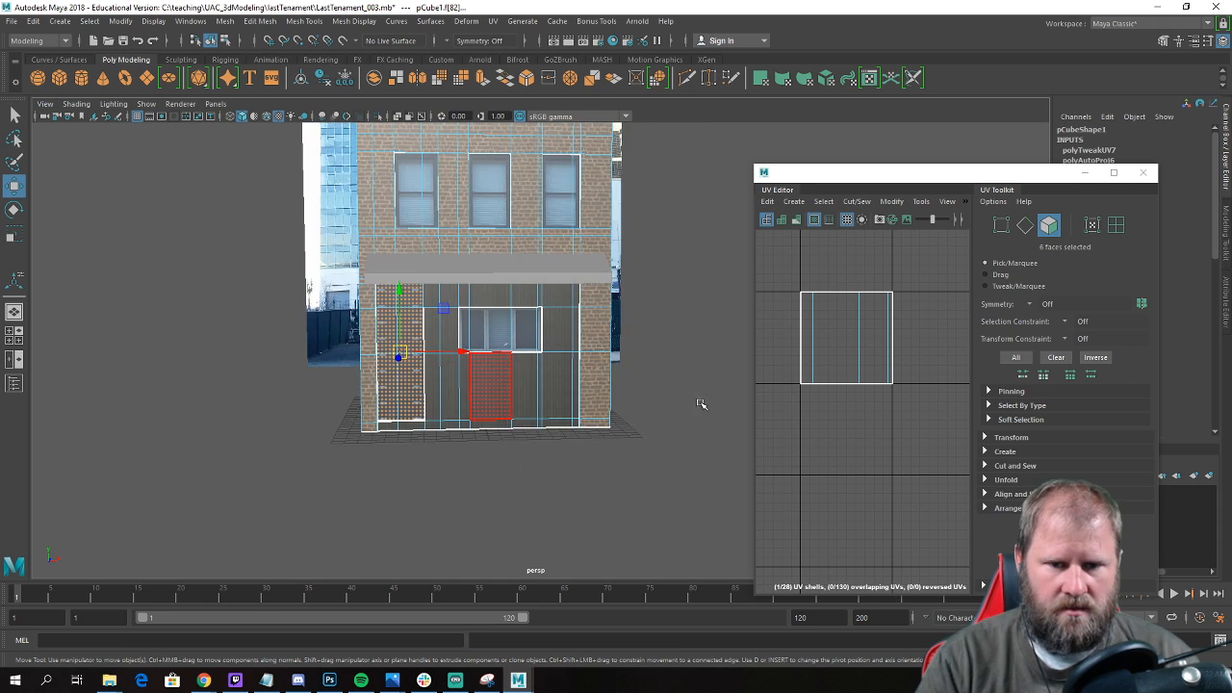
alt+drag(575, 386, 535, 400)
scroll(830, 408, down, 3)
scroll(830, 404, down, 5)
alt+middle_drag(844, 376, 804, 378)
scroll(832, 377, up, 2)
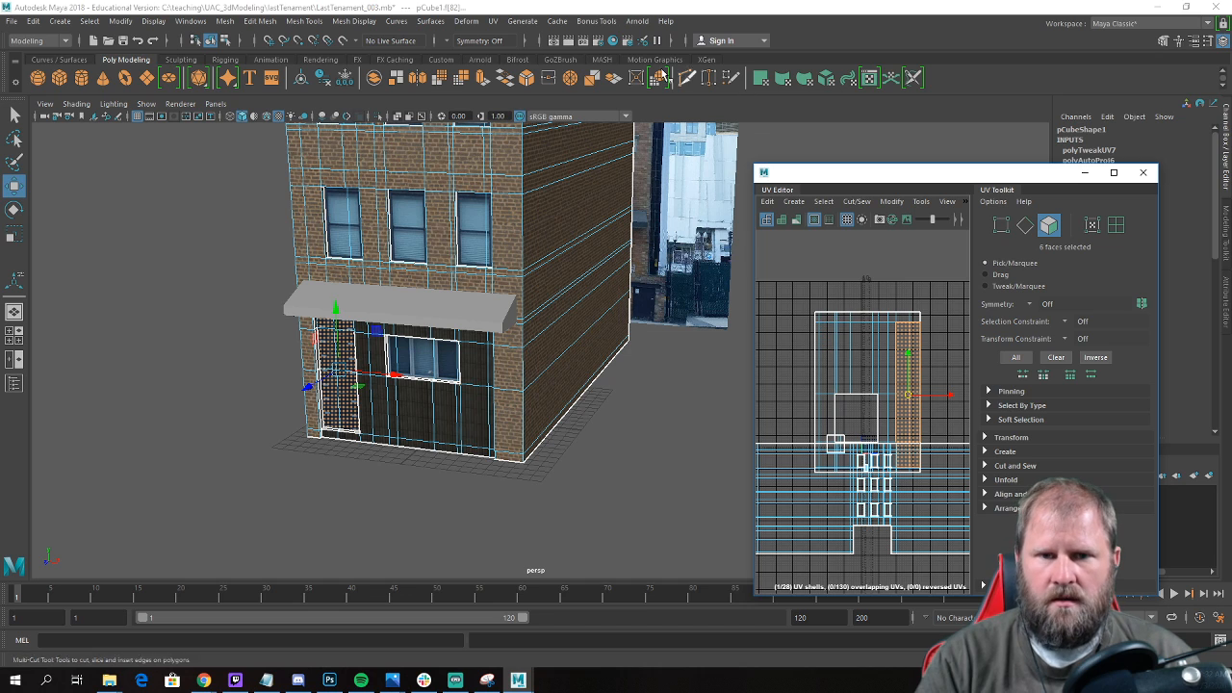
click(492, 21)
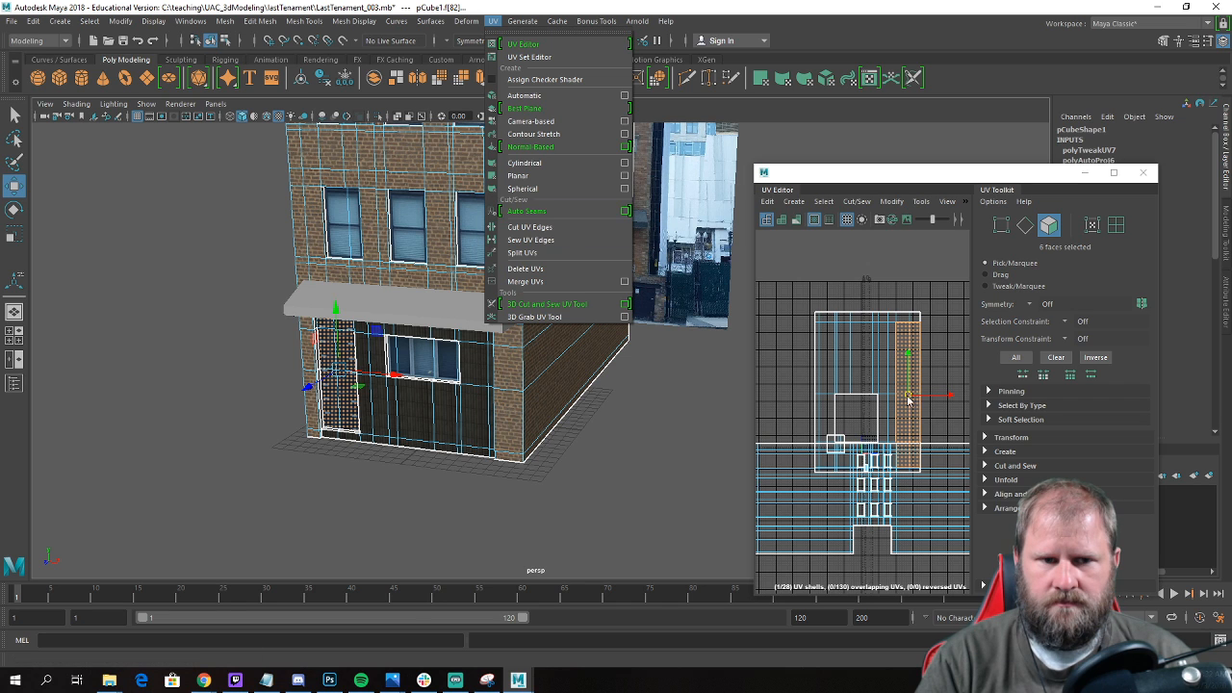
click(814, 366)
Move the storefront window's UV shell into empty space and select the UVs of the remaining shells.
alt+right_drag(903, 358, 771, 359)
alt+middle_drag(888, 359, 883, 295)
scroll(883, 296, down, 3)
right_drag(881, 299, 949, 289)
drag(852, 309, 795, 275)
scroll(813, 290, up, 3)
scroll(912, 341, down, 1)
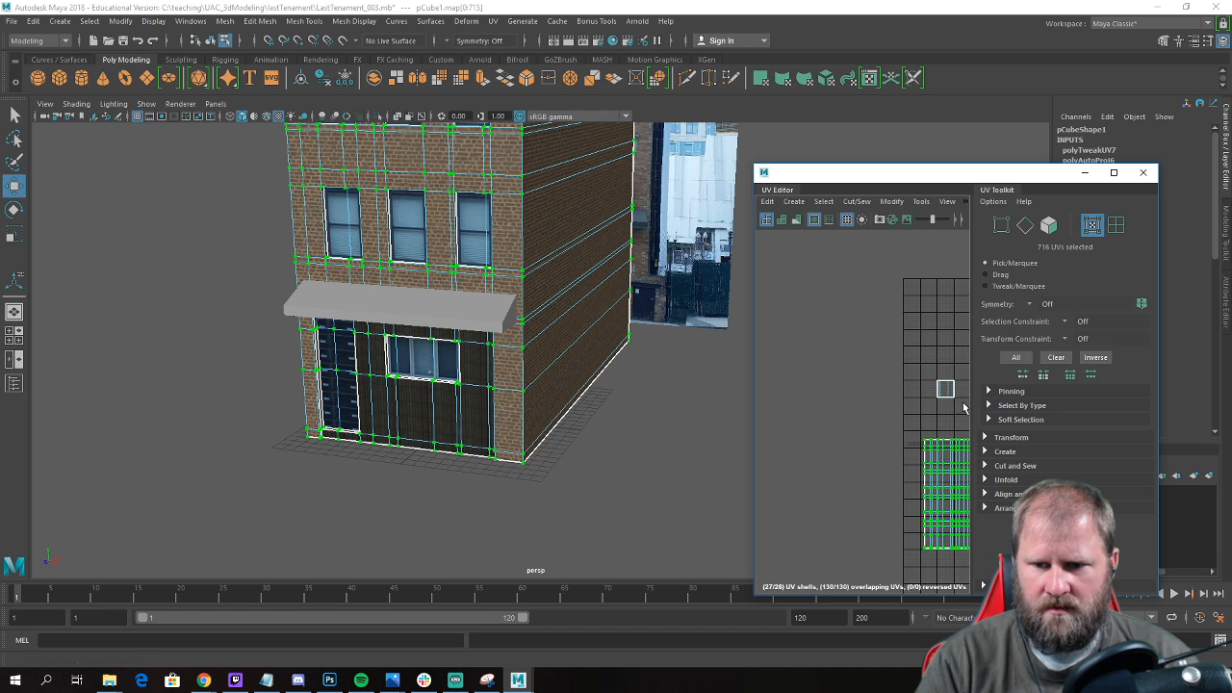
Try to move all the remaining UV shells down, away from the storefront window's shell.
ctrl+drag(965, 409, 930, 373)
scroll(935, 384, down, 3)
alt+middle_drag(935, 384, 867, 329)
drag(888, 315, 889, 385)
key(ctrl+z)
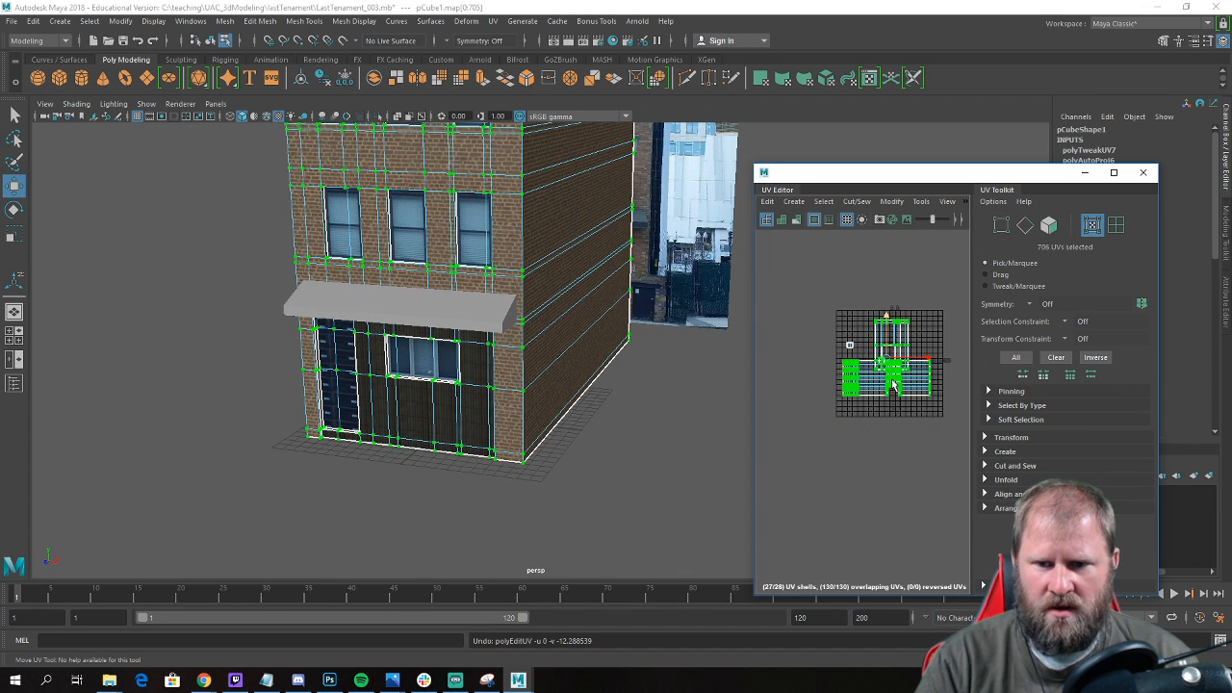
Deselect the square UV shell beside the texture tile and move the other selected shells down, clear of the tile.
scroll(891, 385, up, 4)
scroll(890, 382, up, 3)
scroll(915, 342, up, 6)
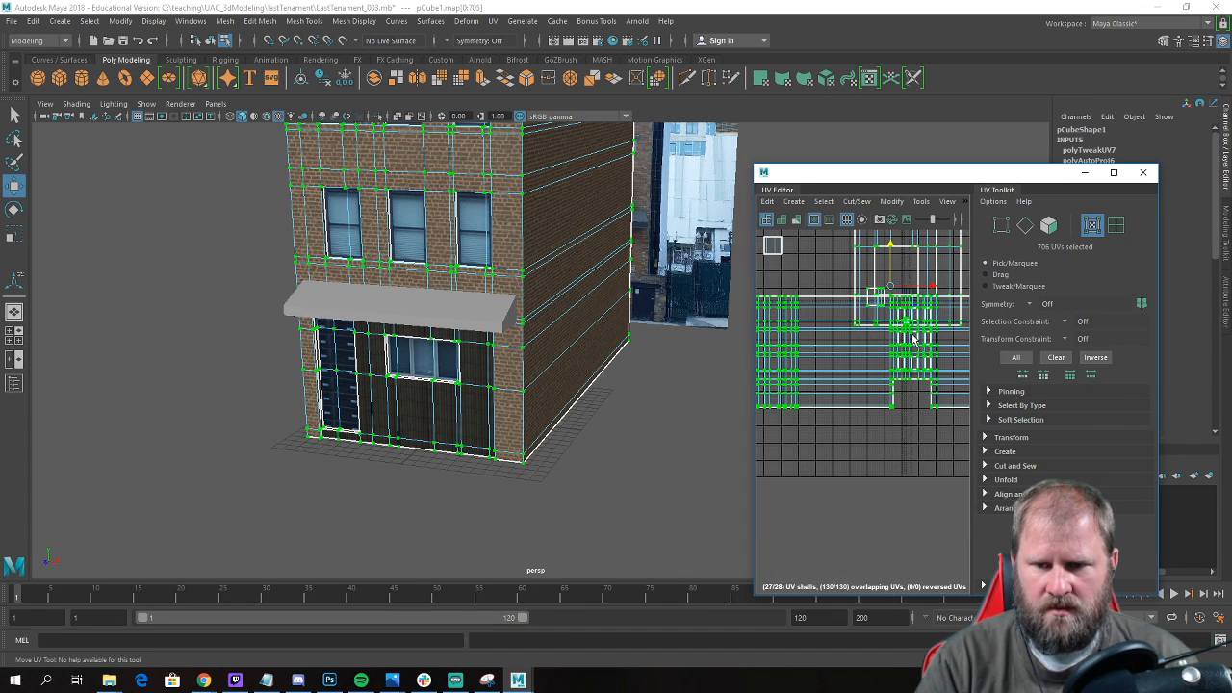
scroll(882, 369, up, 2)
alt+middle_drag(893, 293, 932, 456)
scroll(879, 356, down, 5)
scroll(865, 356, down, 3)
scroll(837, 340, up, 6)
scroll(931, 455, up, 3)
scroll(887, 347, down, 5)
alt+middle_drag(888, 347, 893, 377)
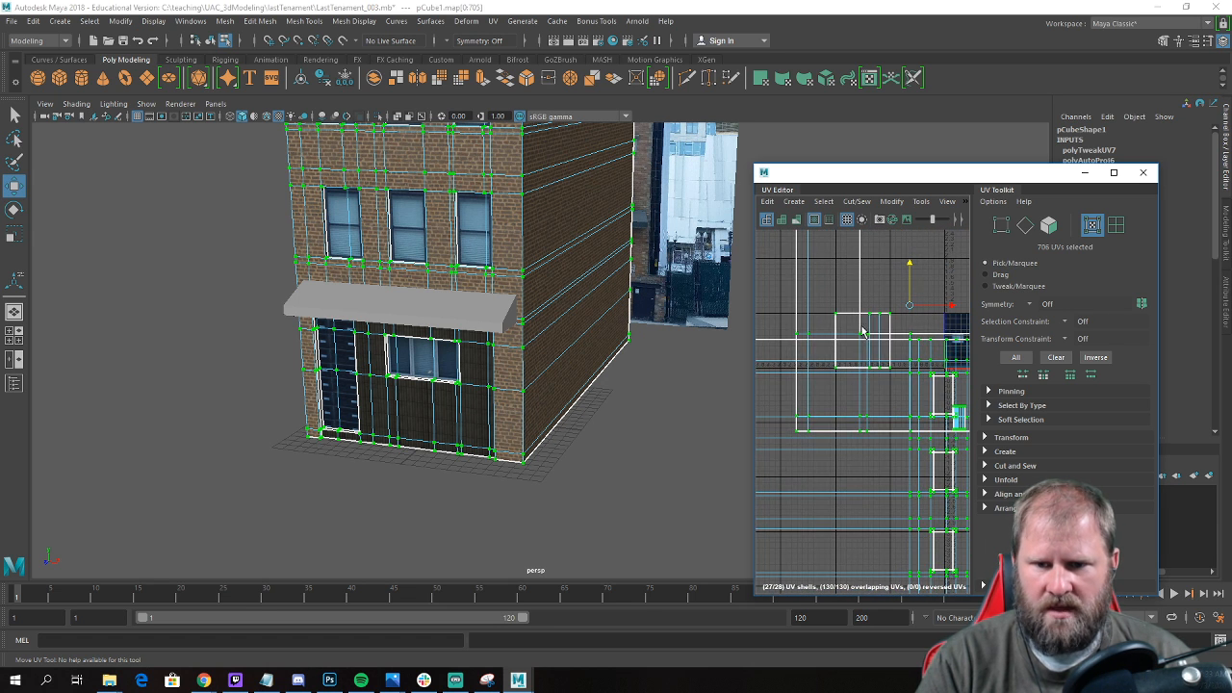
ctrl+drag(878, 295, 884, 295)
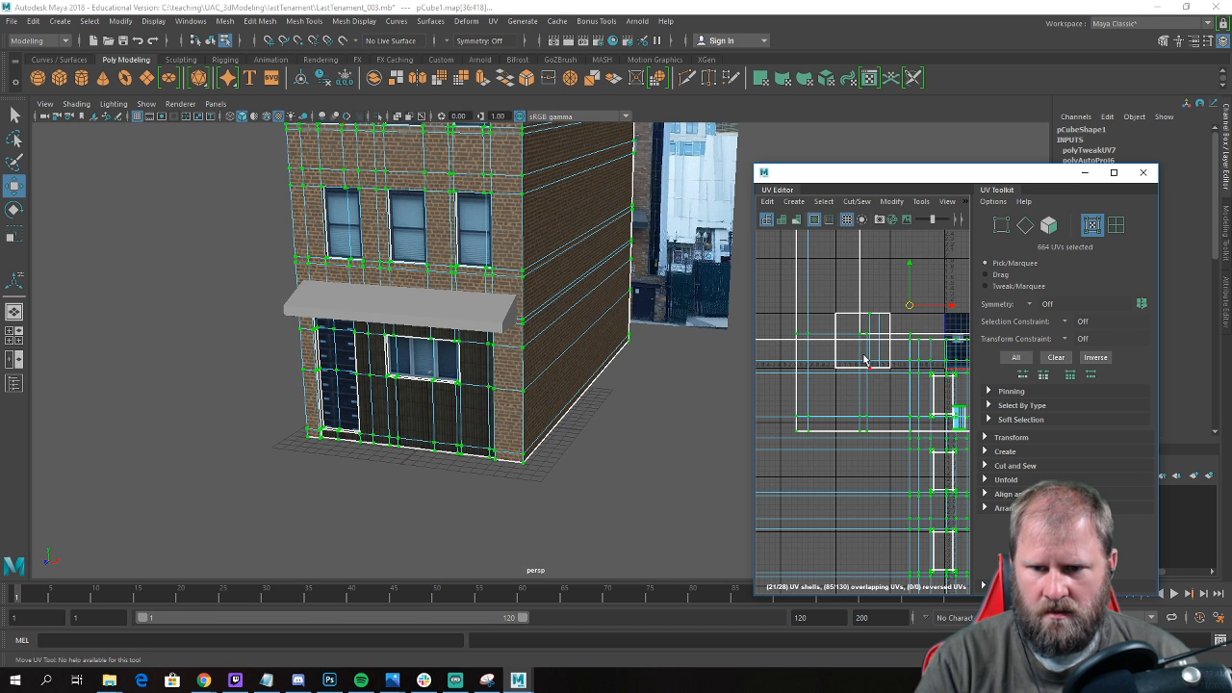
mouse_move(910, 260)
mouse_down()
mouse_move(911, 283)
mouse_move(935, 256)
mouse_move(924, 277)
mouse_up()
alt+right_drag(908, 316, 888, 301)
drag(905, 278, 912, 332)
scroll(917, 298, up, 6)
mouse_move(916, 297)
alt+middle_down()
mouse_move(886, 341)
mouse_move(924, 301)
alt+middle_up()
Switch back to face selection and select all six faces of the storefront door.
alt+right_drag(351, 372, 410, 391)
alt+drag(411, 391, 457, 376)
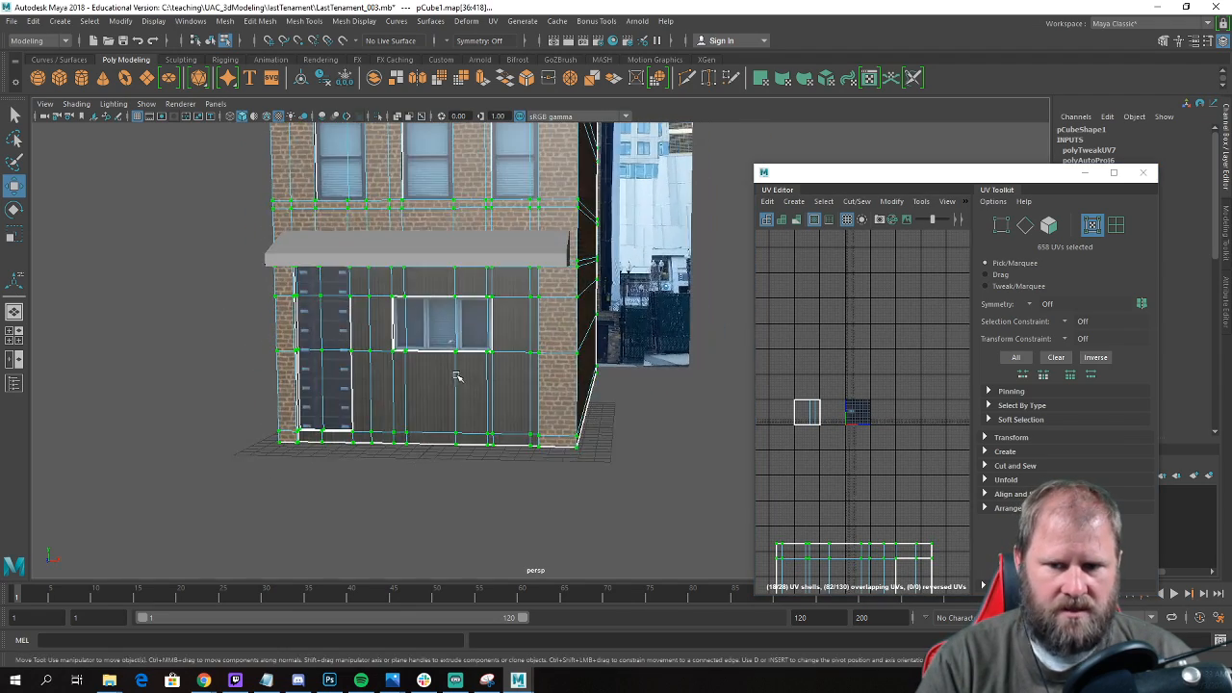
alt+right_drag(456, 377, 515, 385)
alt+middle_drag(270, 325, 371, 347)
alt+right_drag(371, 347, 469, 377)
right_drag(299, 301, 300, 332)
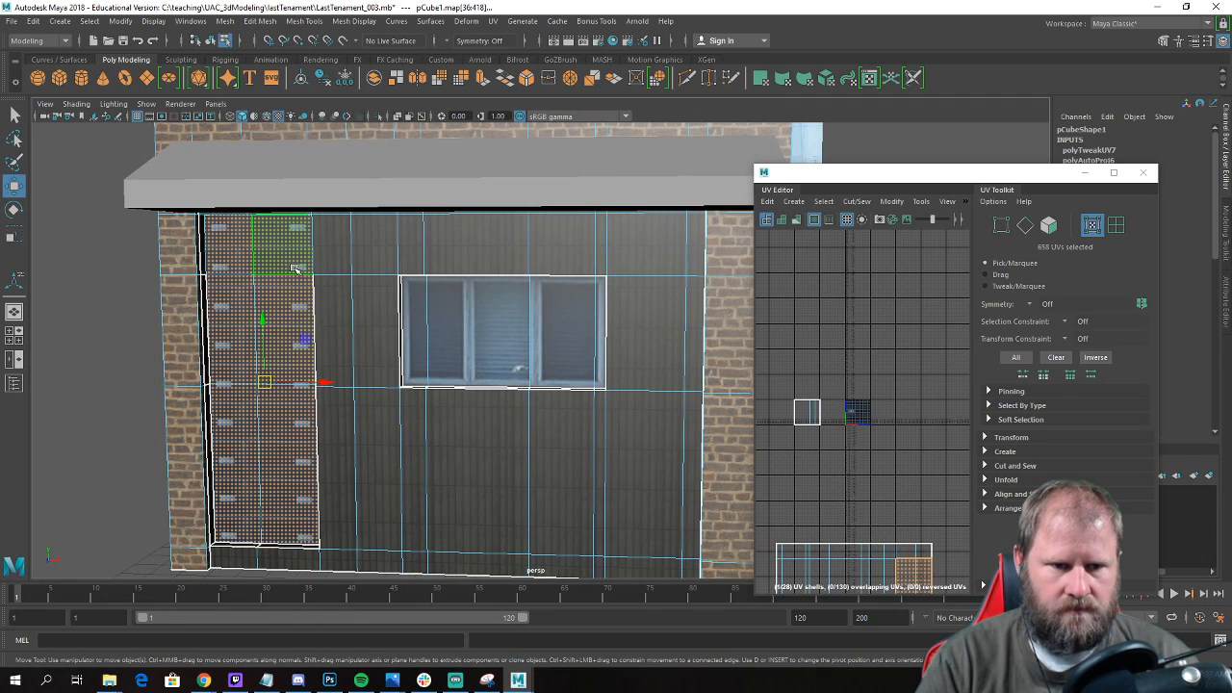
click(291, 249)
shift+click(291, 330)
shift+click(263, 412)
shift+click(237, 410)
shift+click(232, 341)
shift+click(223, 258)
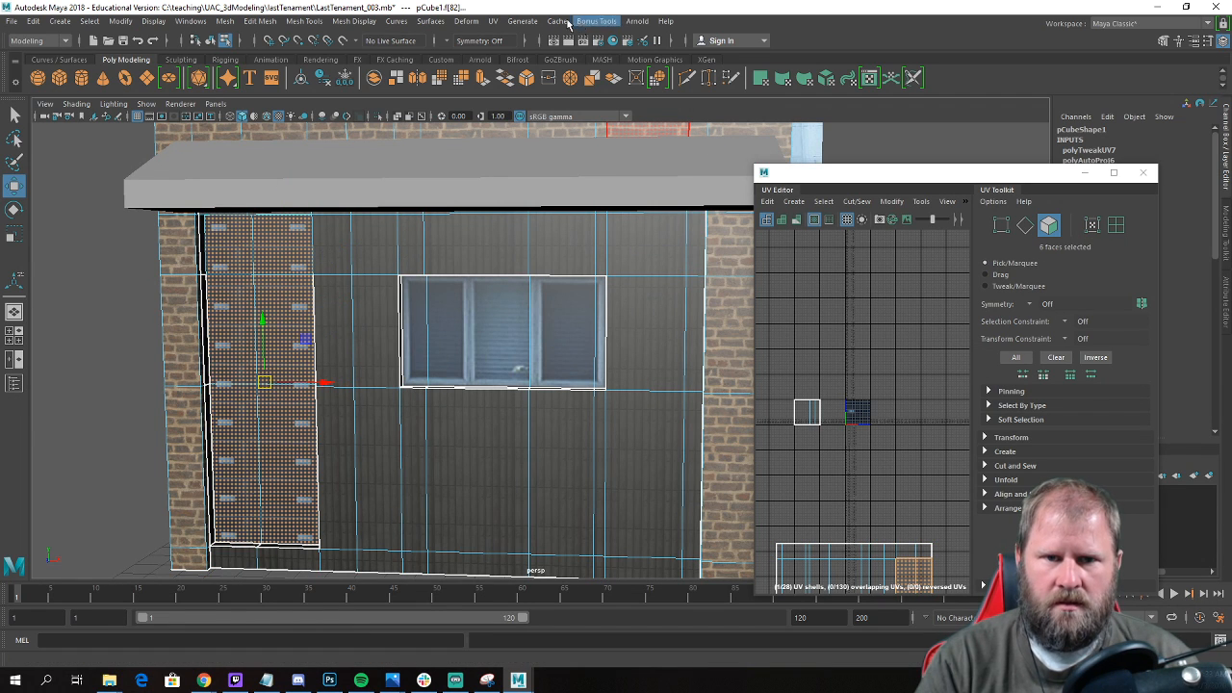
Apply an Automatic UV projection to the door faces and select all UVs of the new door shell.
click(492, 20)
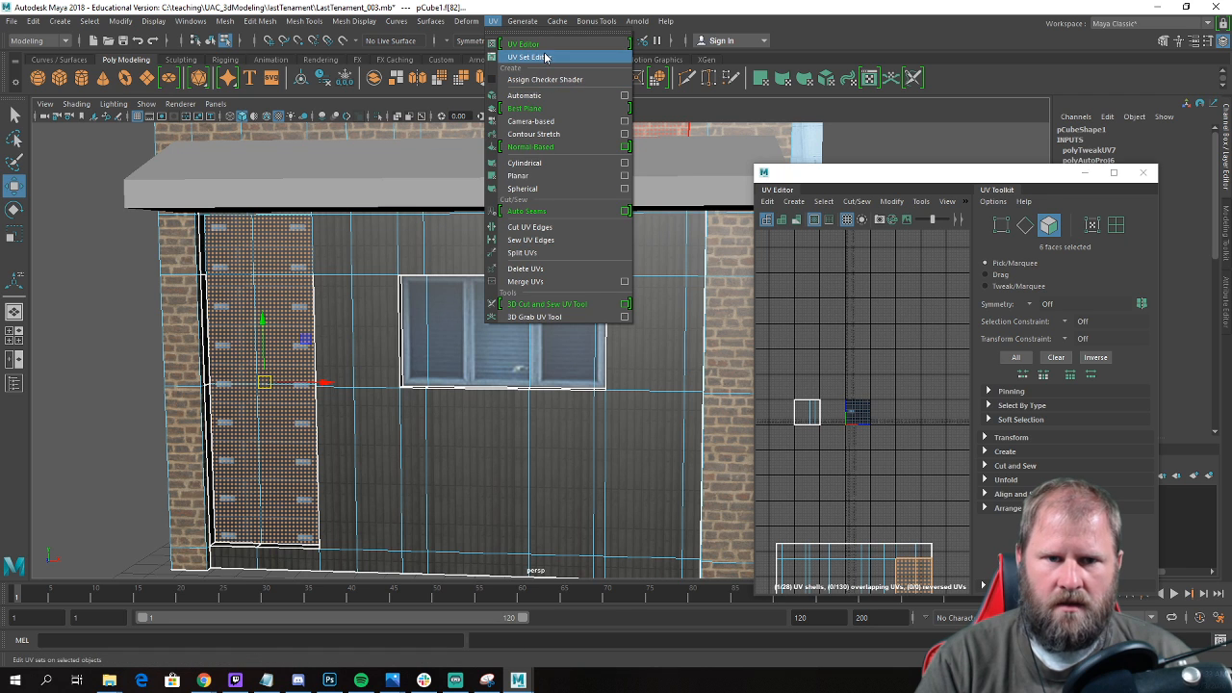
click(540, 95)
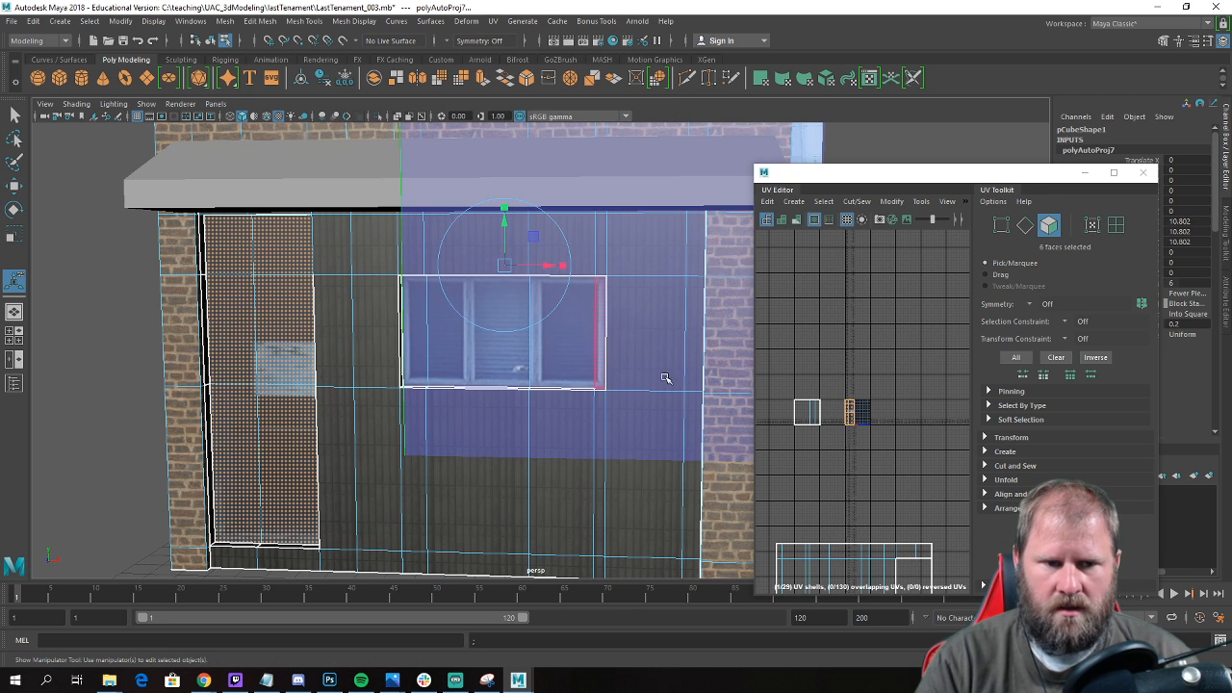
key(f)
alt+middle_drag(853, 338, 853, 308)
right_drag(839, 306, 891, 292)
scroll(884, 302, down, 5)
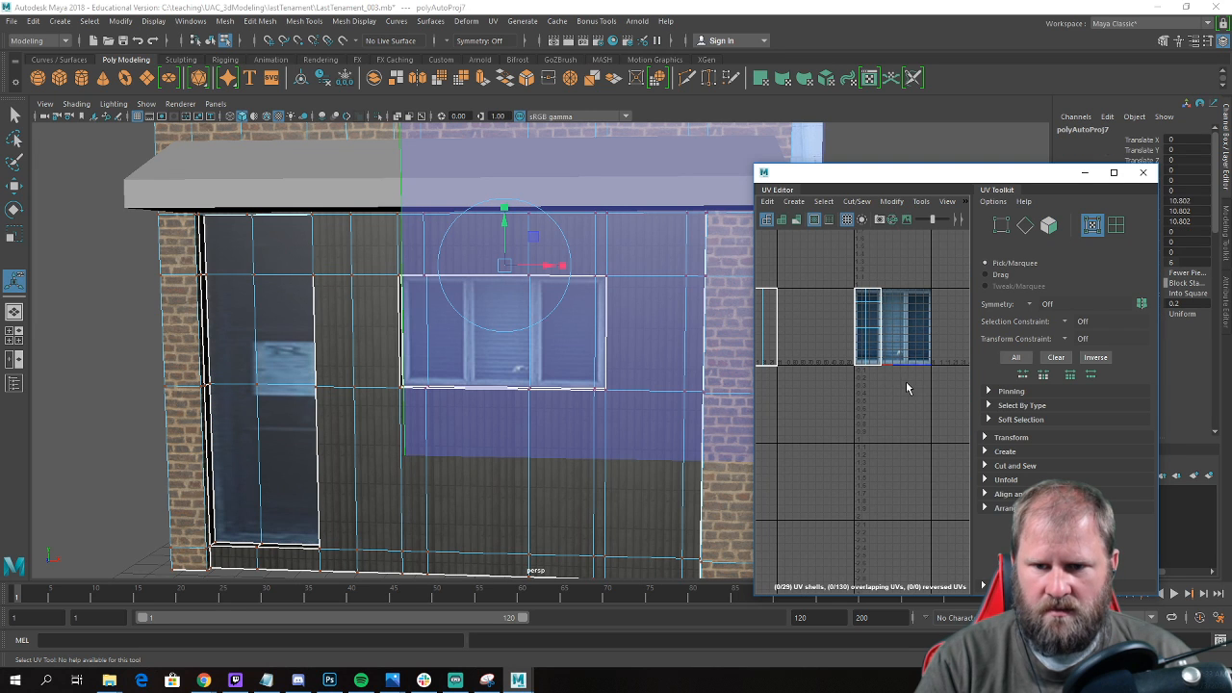
drag(844, 286, 843, 285)
key(w)
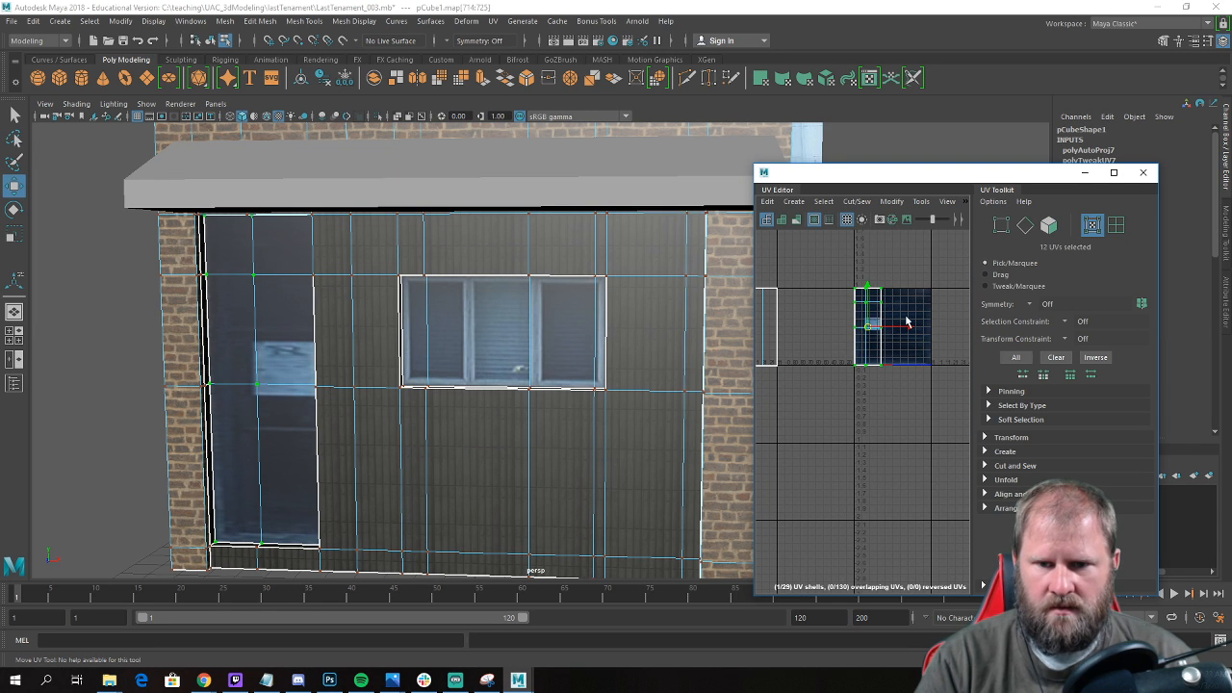
Move the door's UV shell up into an empty tile above the texture and align it with the tile's horizontal edges.
scroll(905, 317, down, 5)
alt+middle_drag(905, 316, 886, 354)
drag(873, 316, 879, 279)
key(f)
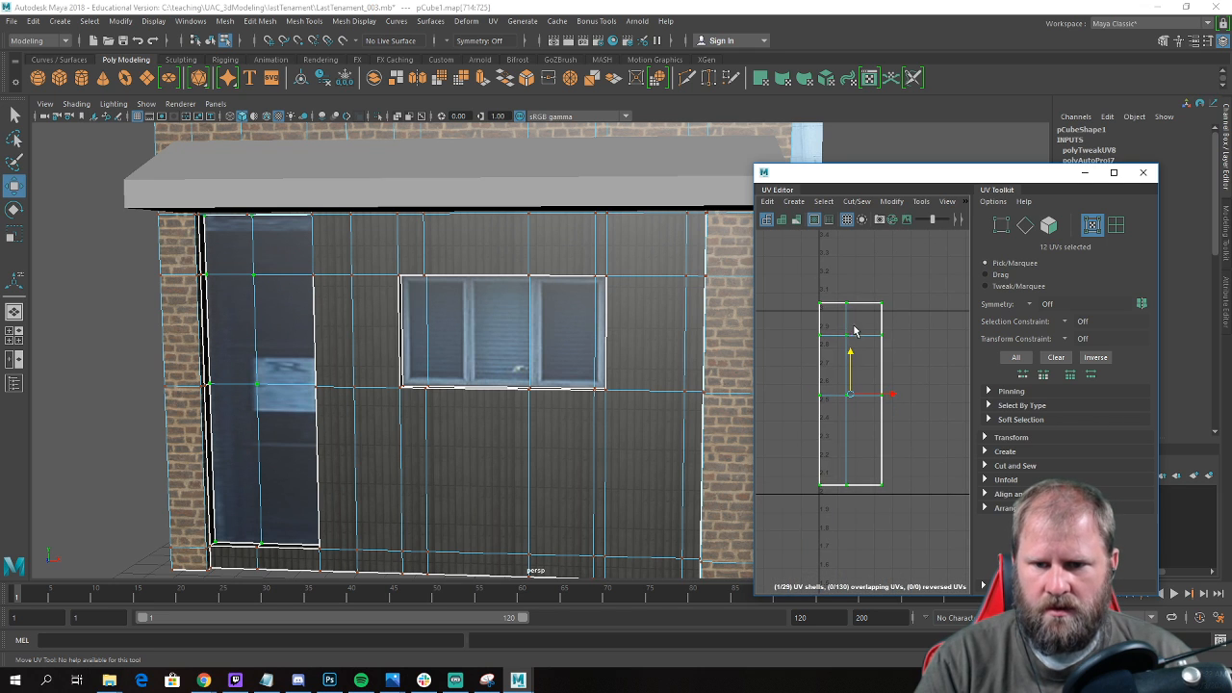
drag(849, 356, 854, 366)
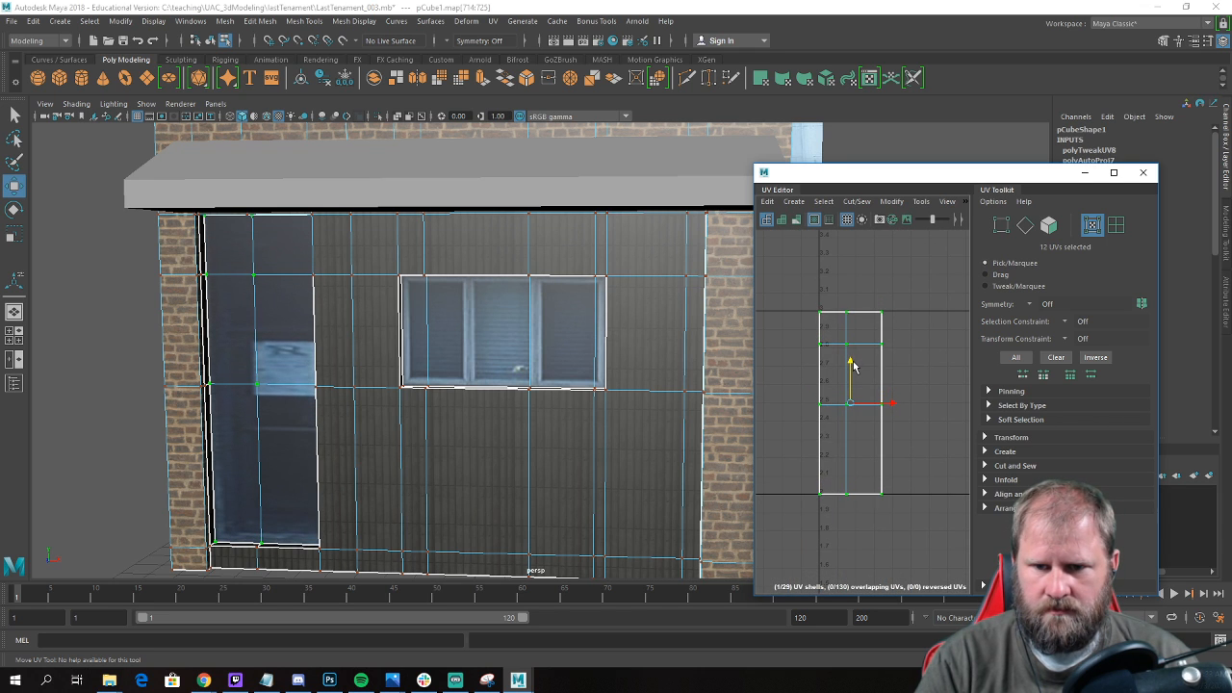
Center the door's UV shell in the empty tile above the texture and scale it horizontally to nearly the tile's full width.
alt+middle_drag(853, 358, 840, 344)
scroll(857, 392, down, 3)
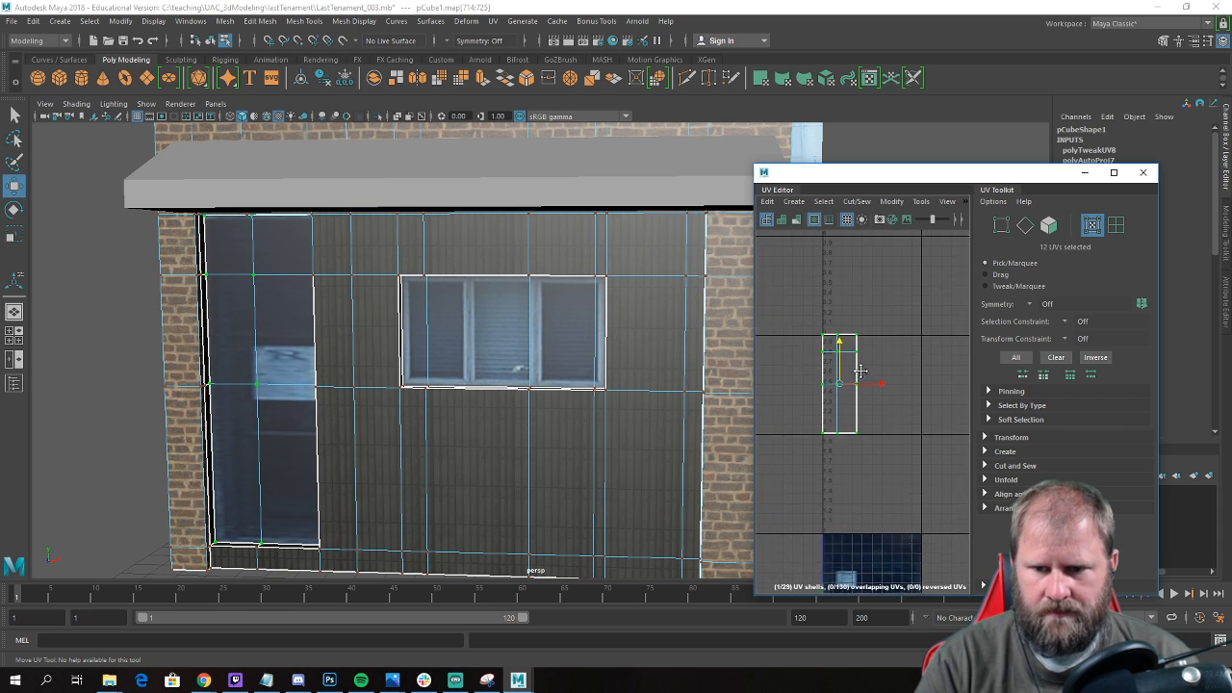
drag(860, 358, 905, 358)
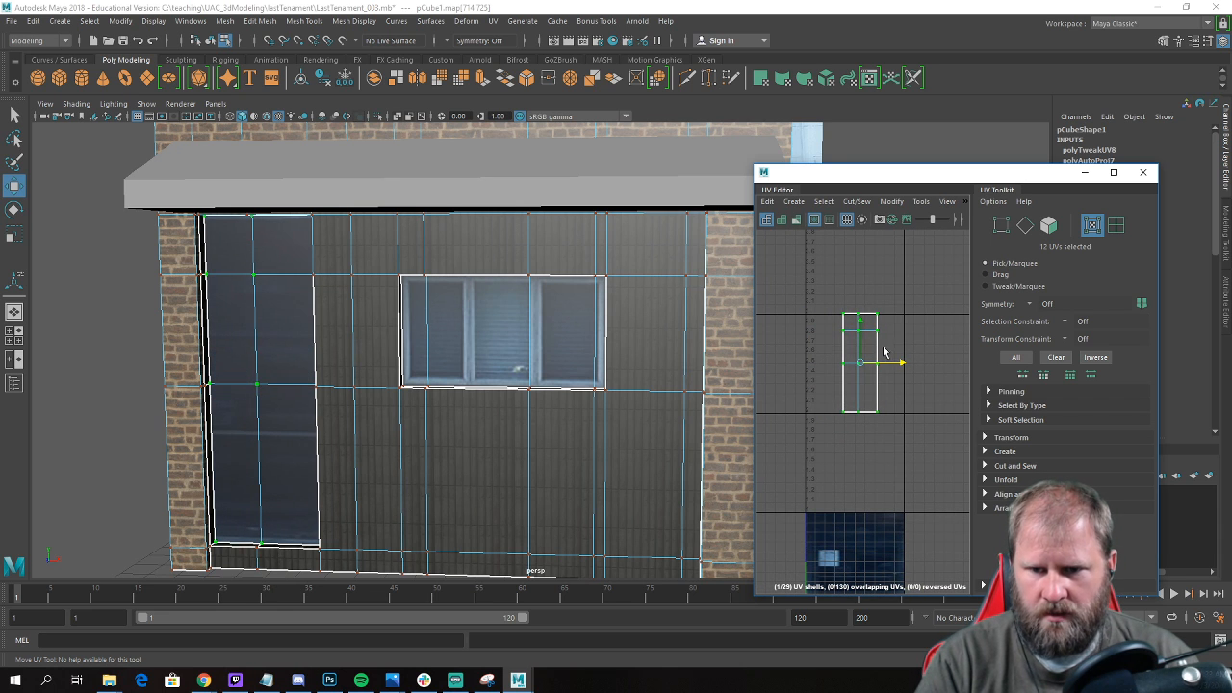
drag(855, 322, 862, 326)
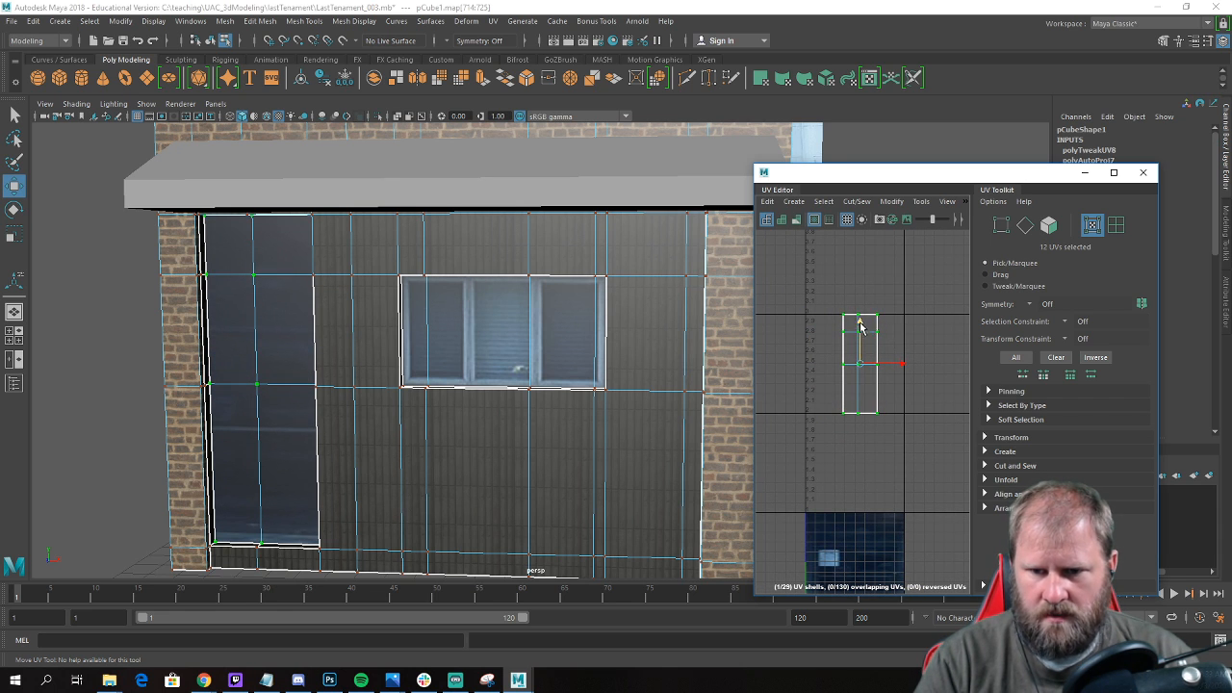
key(r)
drag(905, 363, 959, 363)
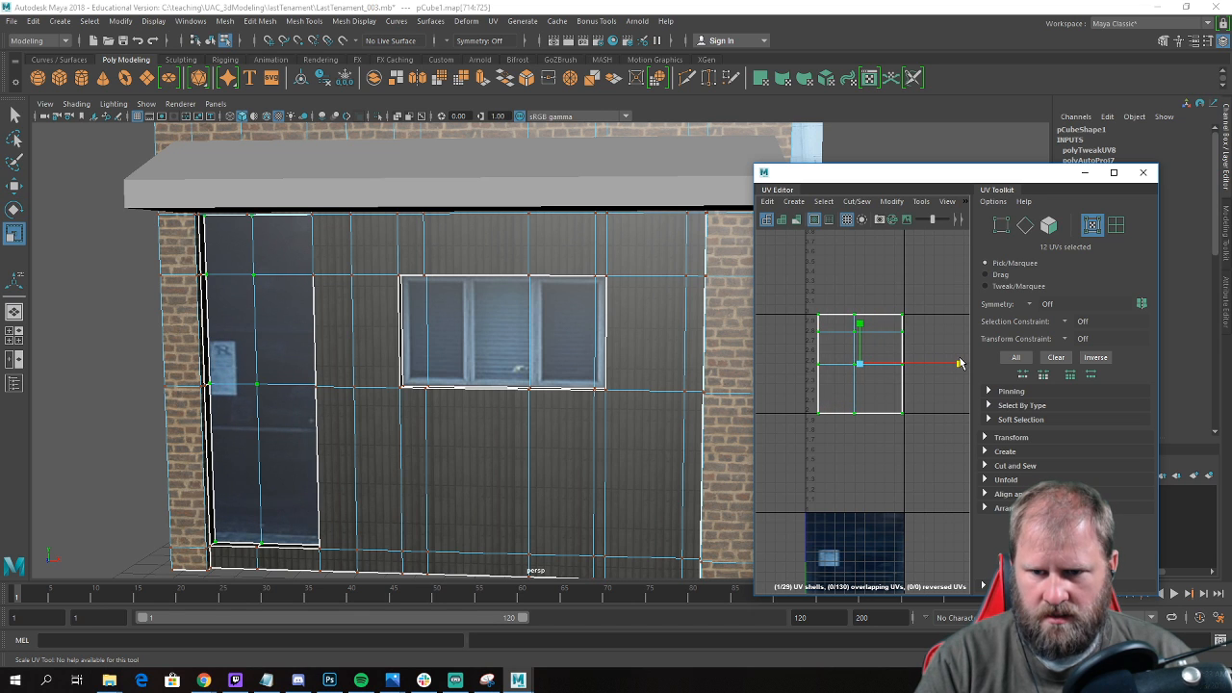
scroll(922, 364, up, 2)
drag(866, 369, 873, 369)
Move the outer left and right UV columns of the door shell onto the tile's vertical borders.
key(w)
alt+middle_drag(896, 348, 930, 335)
drag(901, 357, 894, 356)
right_drag(903, 312, 918, 305)
drag(961, 441, 962, 441)
alt+middle_drag(926, 389, 894, 350)
scroll(894, 349, down, 4)
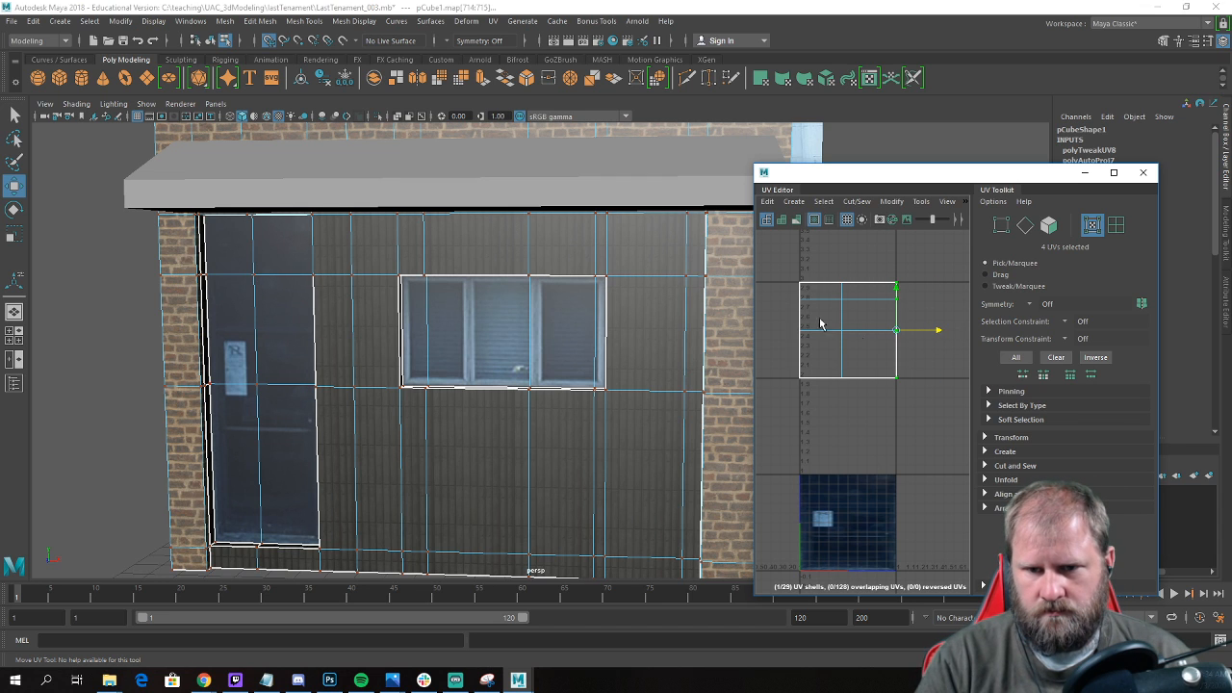
Select the door shell's bottom and top UV rows in turn and snap each to the tile's horizontal border.
drag(791, 376, 814, 410)
drag(840, 331, 801, 341)
drag(894, 398, 895, 396)
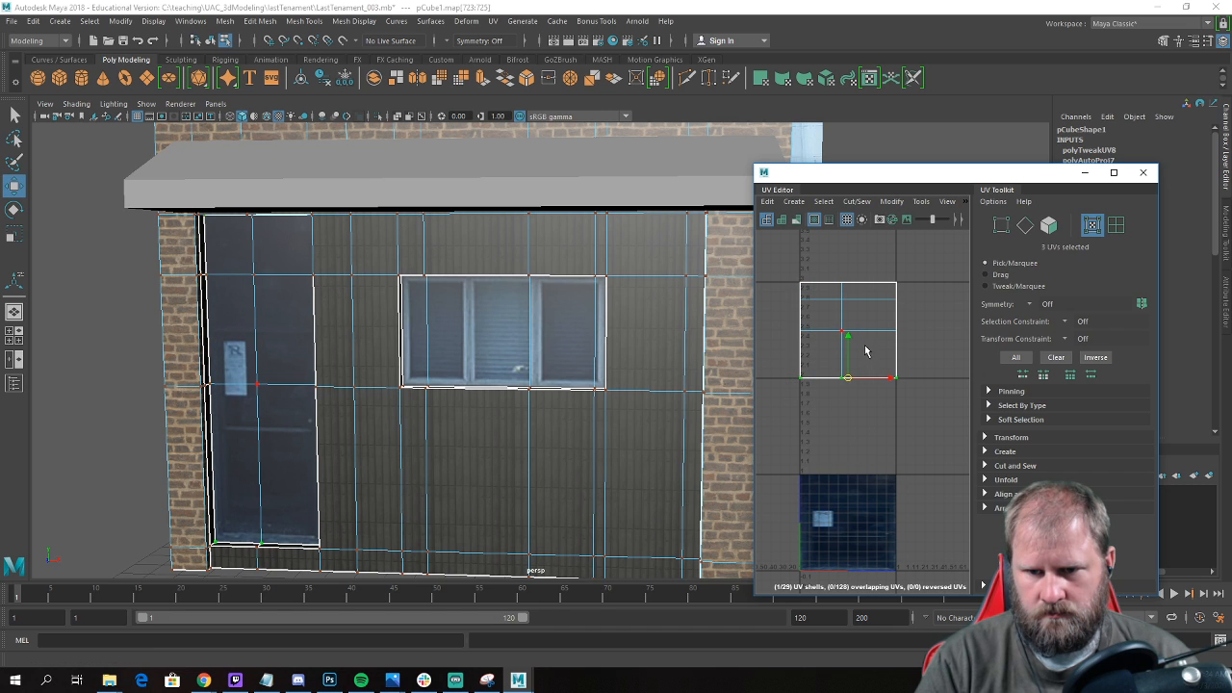
drag(849, 340, 855, 378)
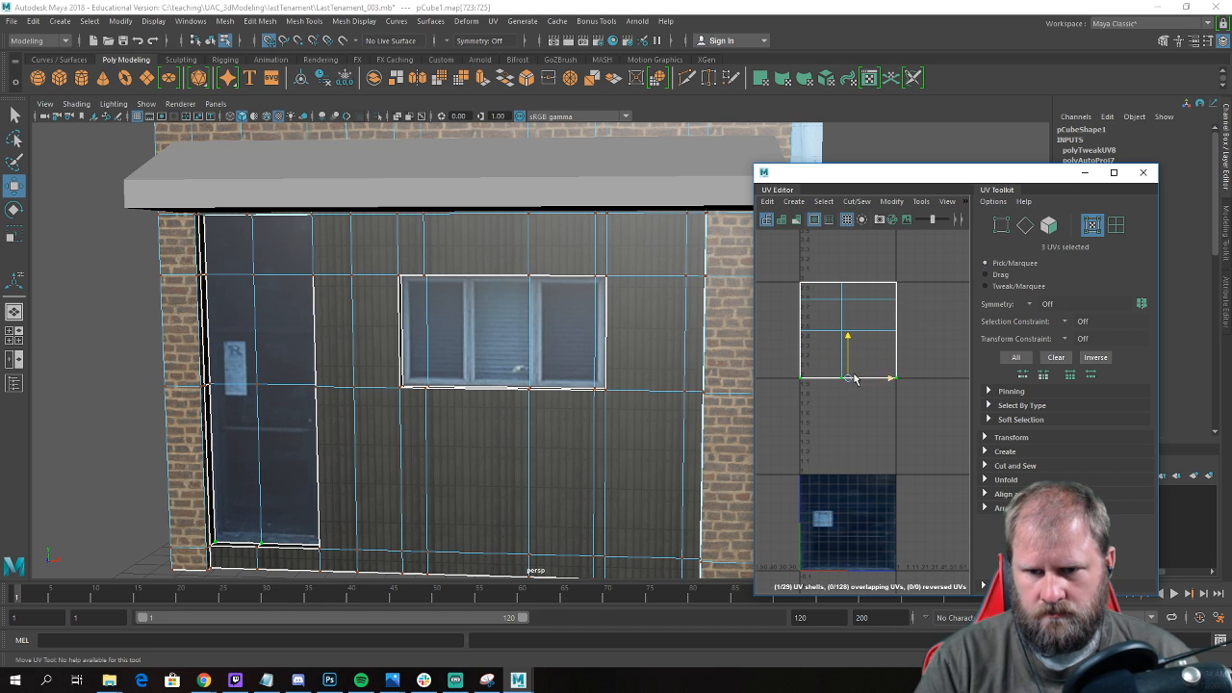
key(x)
drag(847, 240, 849, 281)
Return to object mode and deselect the building.
alt+right_drag(351, 382, 280, 389)
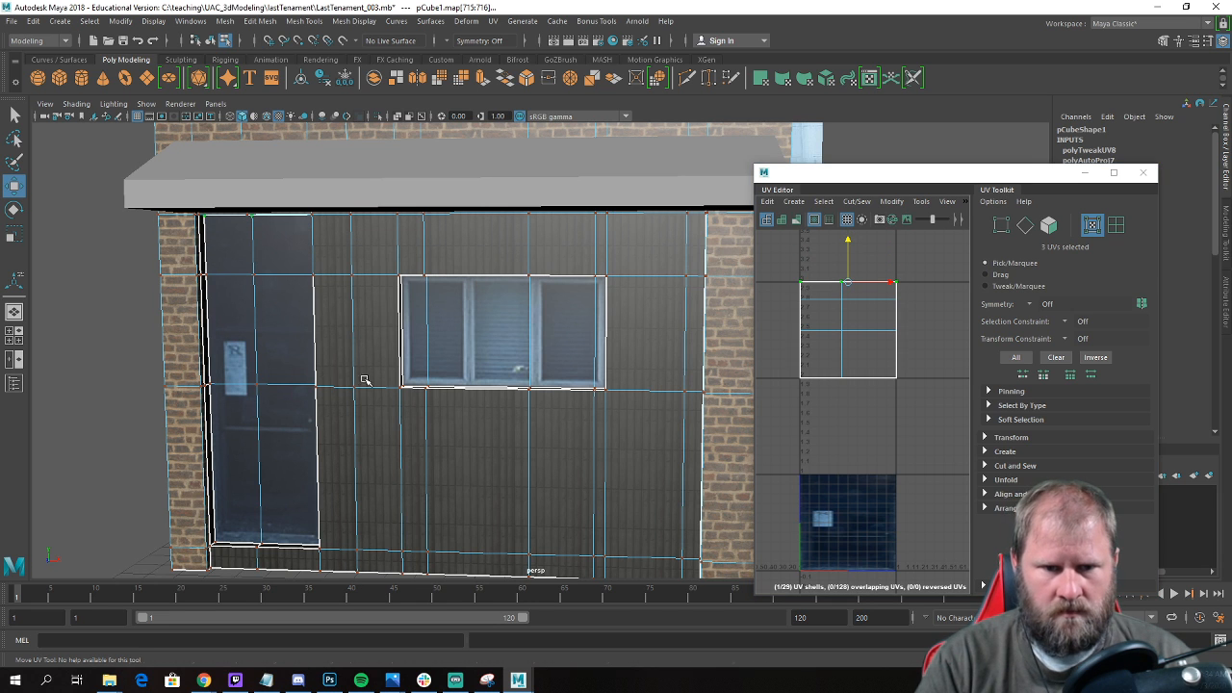
alt+drag(359, 379, 372, 387)
right_drag(373, 386, 432, 289)
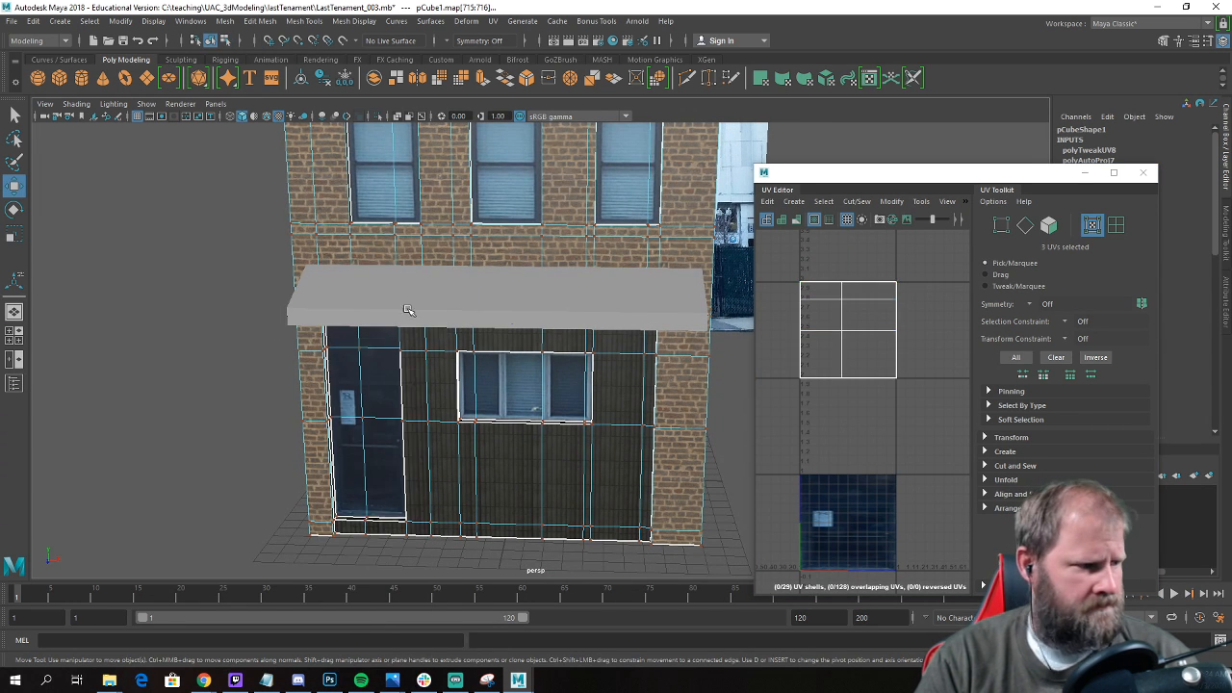
click(298, 359)
scroll(292, 353, down, 2)
alt+drag(489, 371, 455, 370)
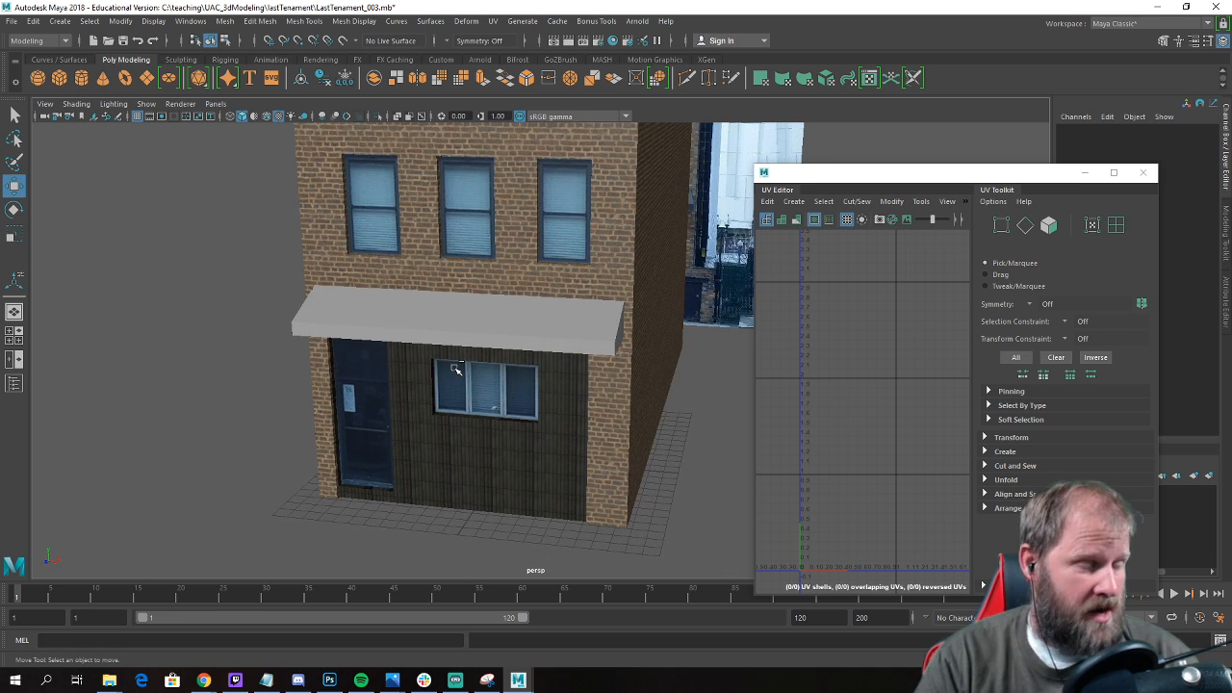
Examine the textured building from several angles, including the roof, the brick side wall and the storefront.
scroll(457, 370, down, 5)
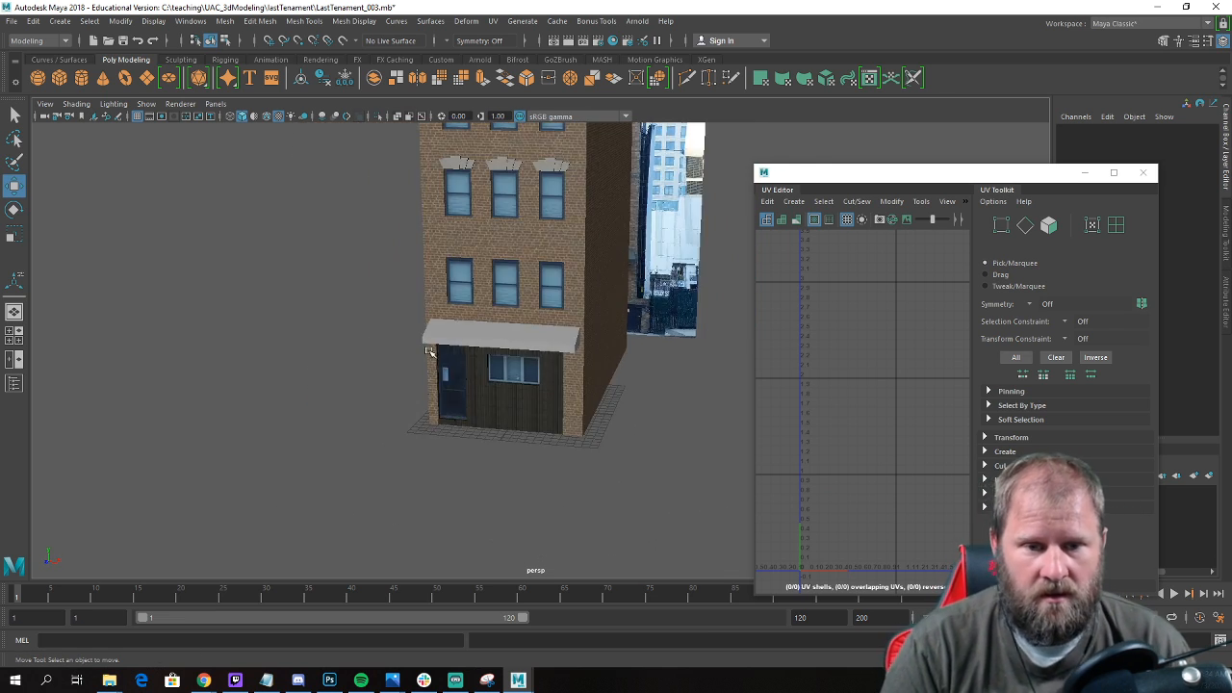
alt+drag(486, 289, 465, 293)
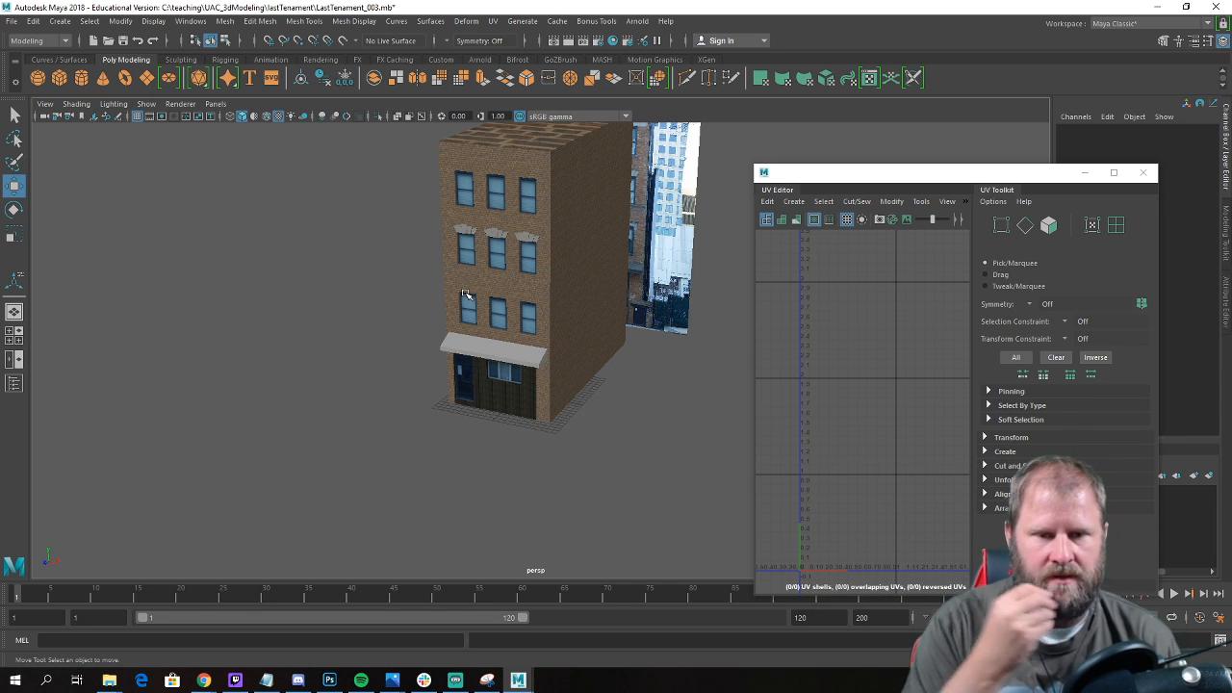
alt+drag(432, 225, 376, 253)
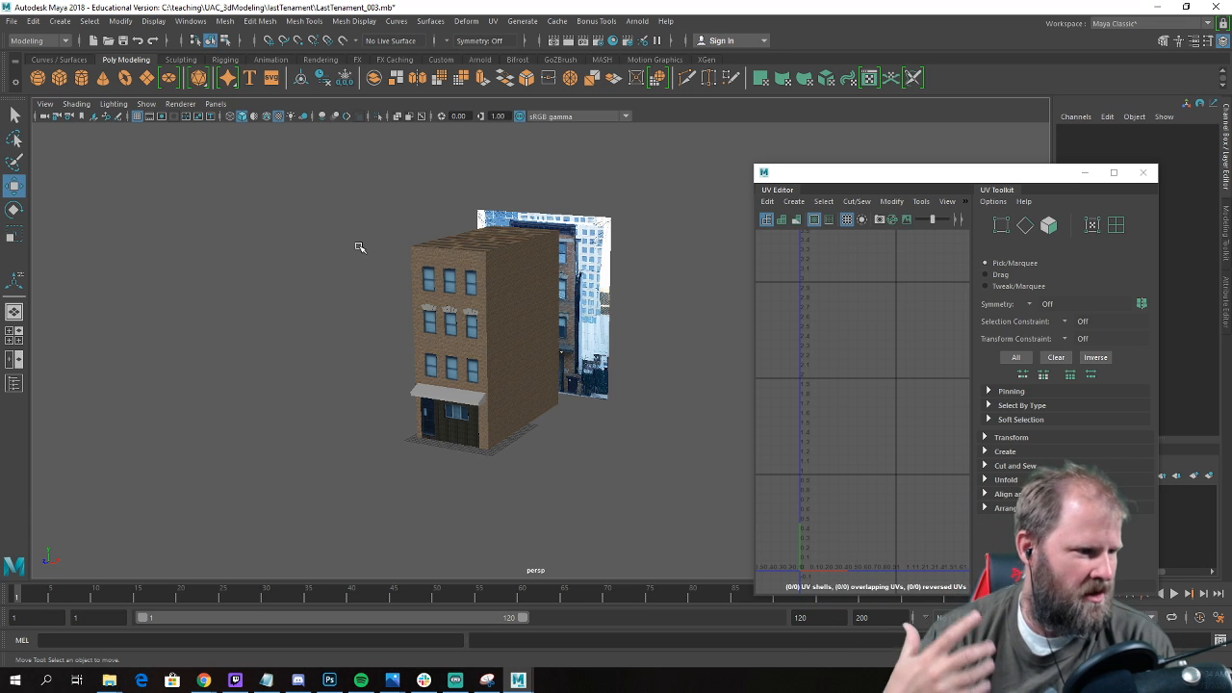
alt+drag(377, 250, 441, 273)
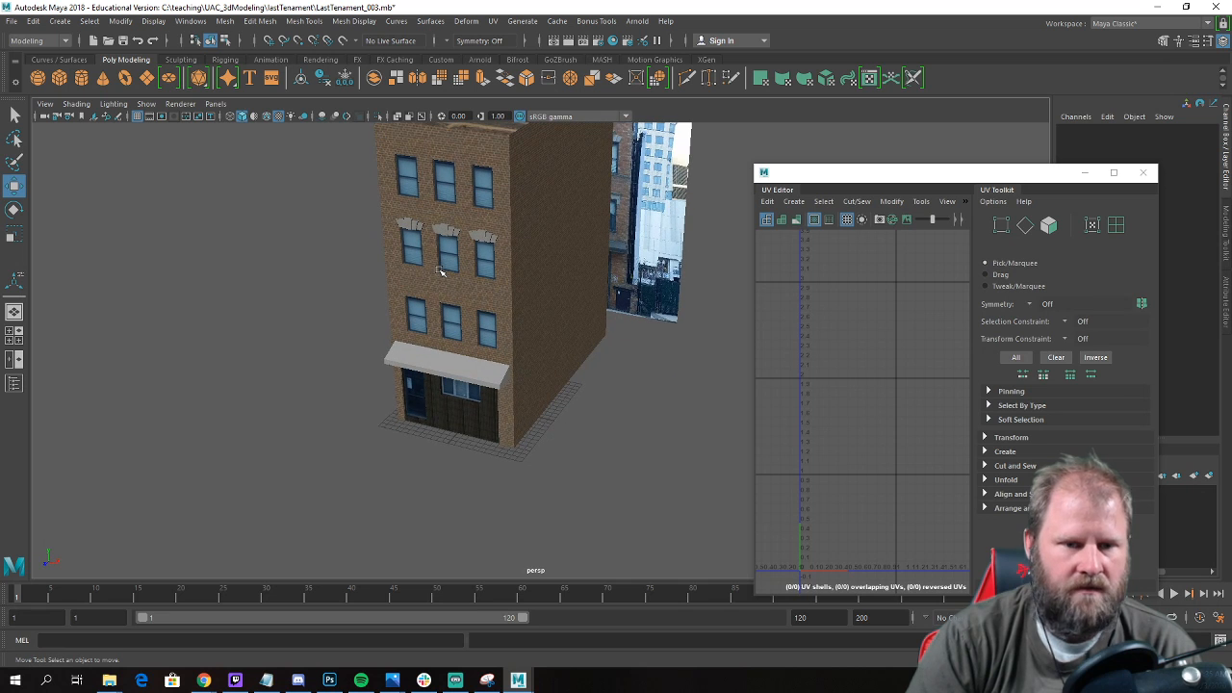
scroll(360, 308, up, 4)
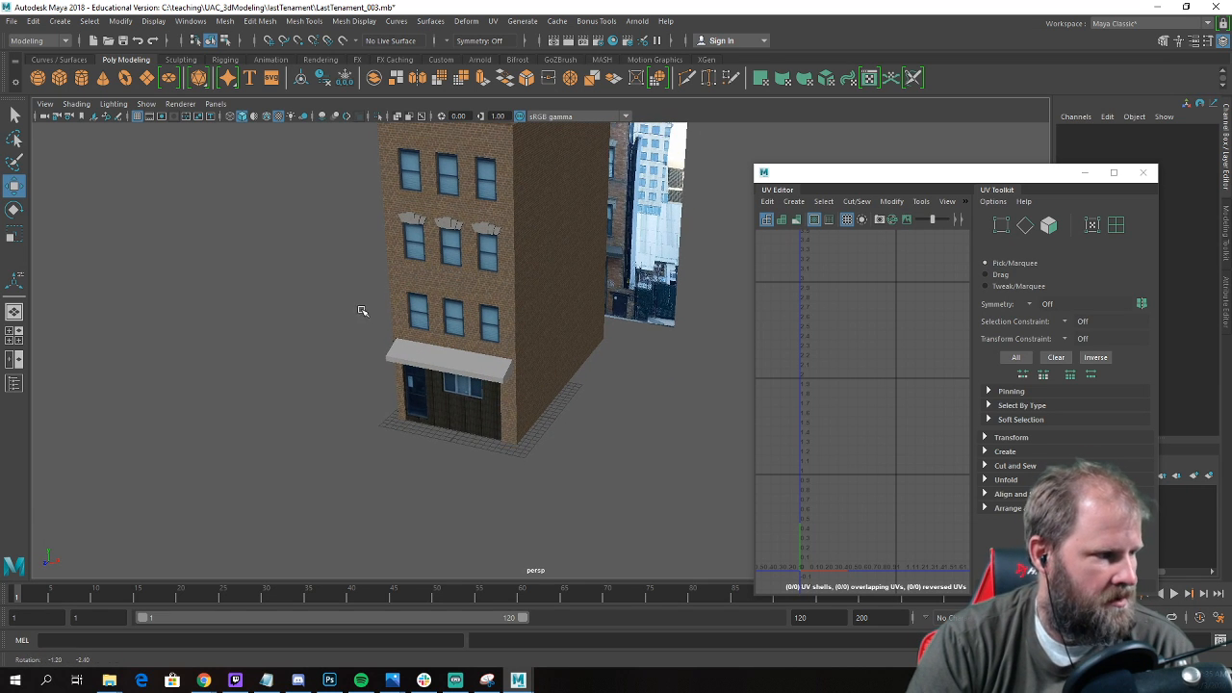
alt+drag(408, 325, 327, 399)
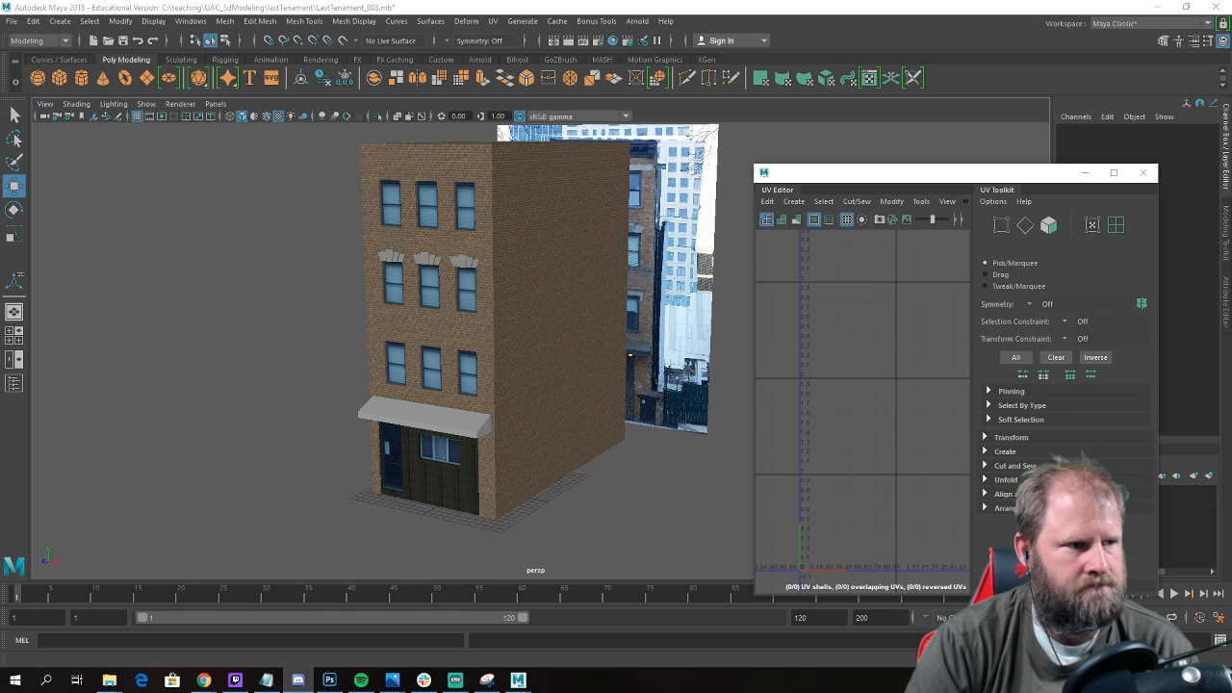
key(alt+Tab)
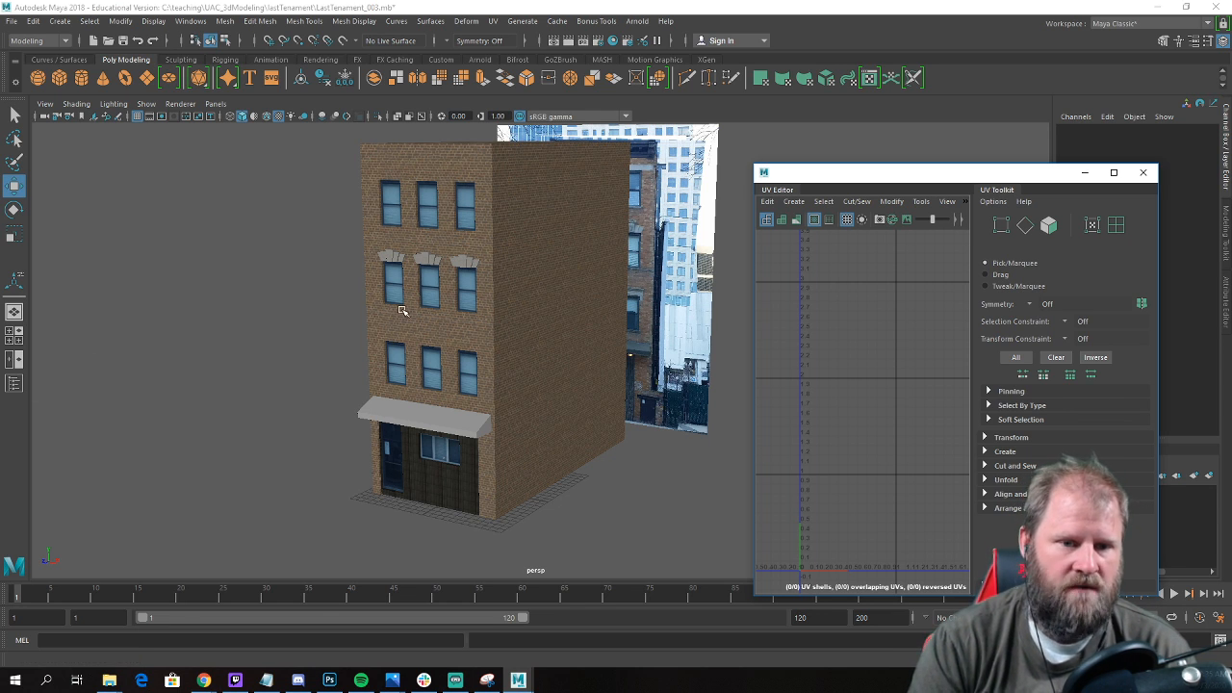
alt+drag(428, 300, 399, 315)
alt+right_drag(399, 316, 482, 385)
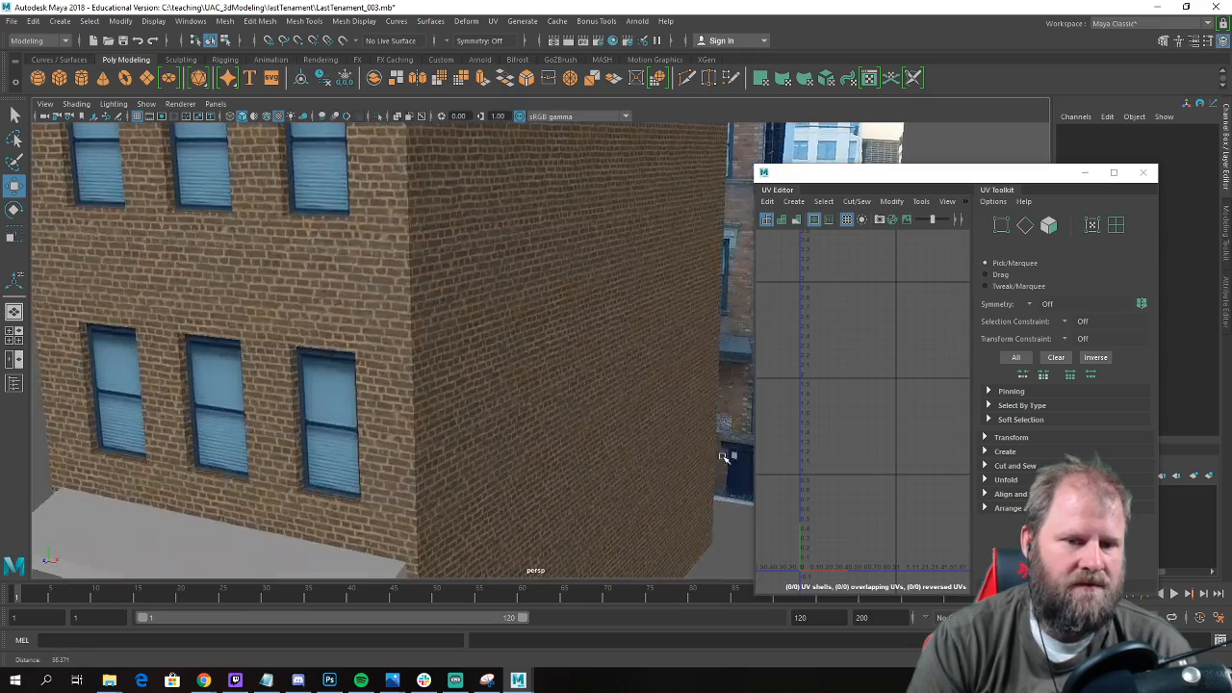
alt+middle_drag(466, 391, 550, 379)
alt+drag(550, 379, 568, 376)
alt+right_drag(358, 372, 313, 348)
alt+middle_drag(377, 374, 386, 302)
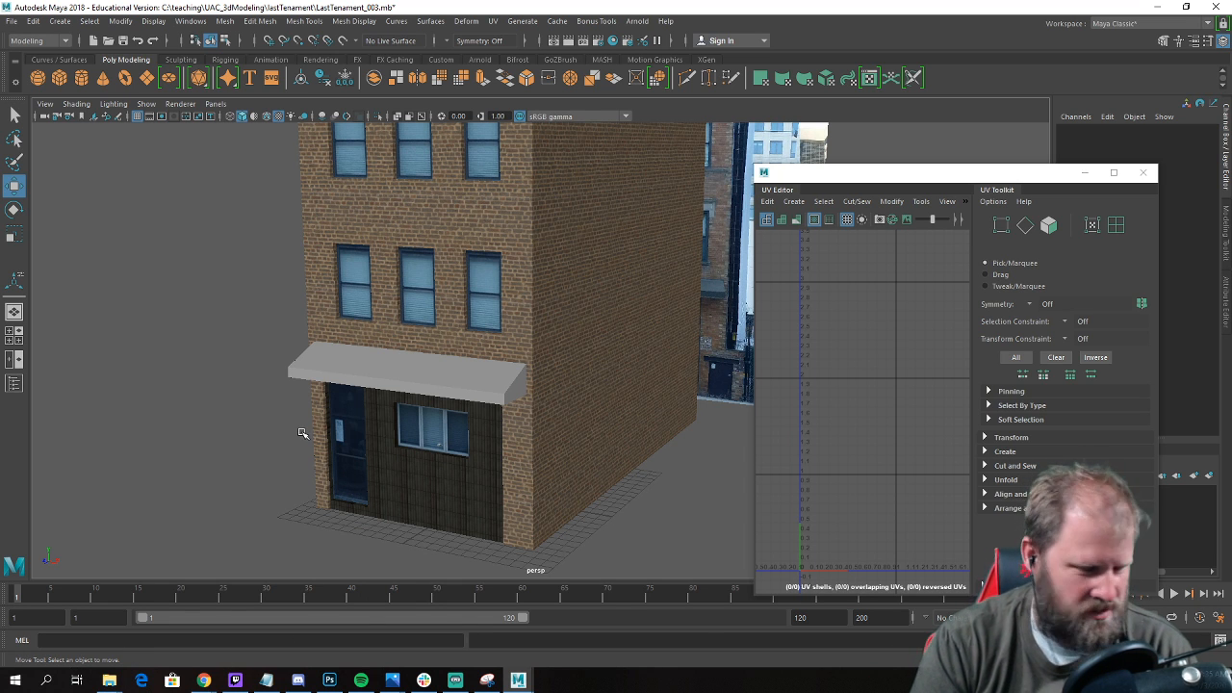
Switch to the textures.com page in Chrome and search the texture library for "windows".
mouse_move(214, 681)
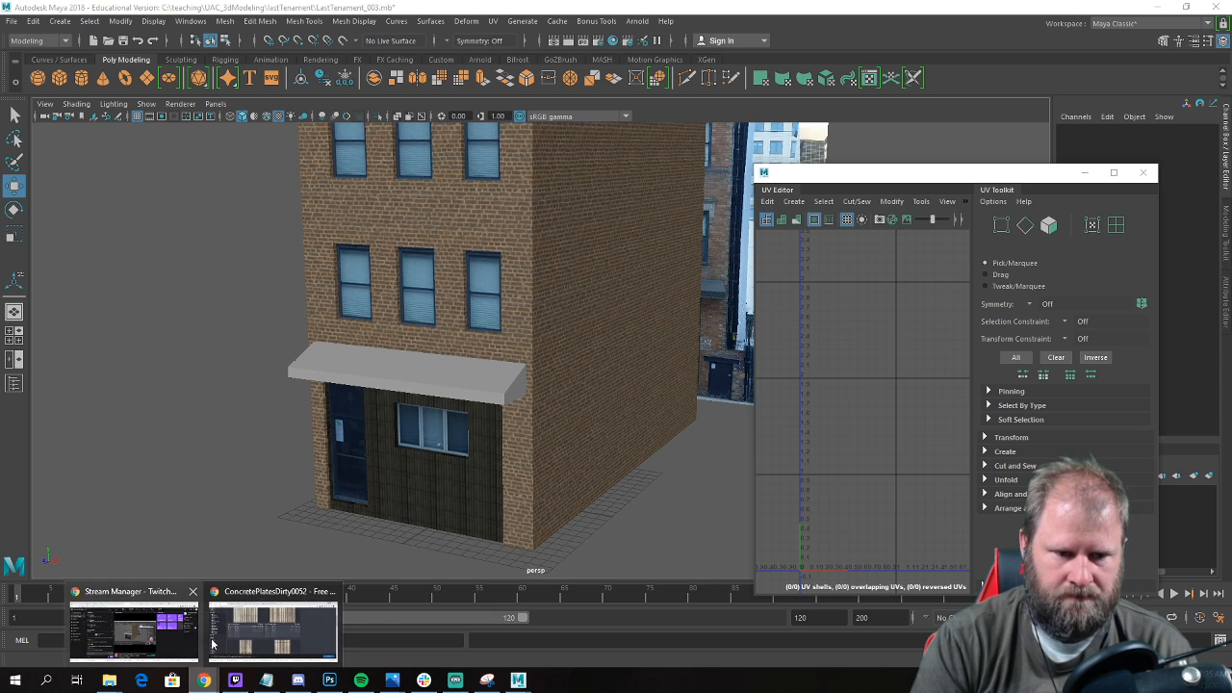
click(267, 621)
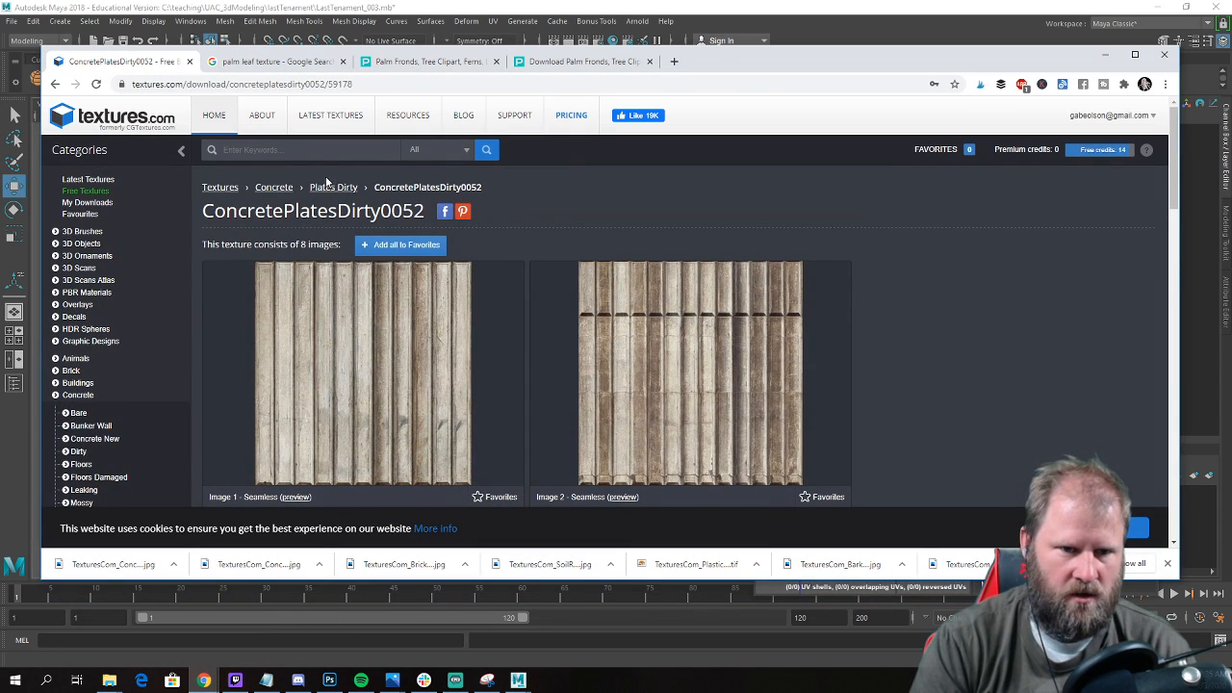
click(290, 152)
text(wind)
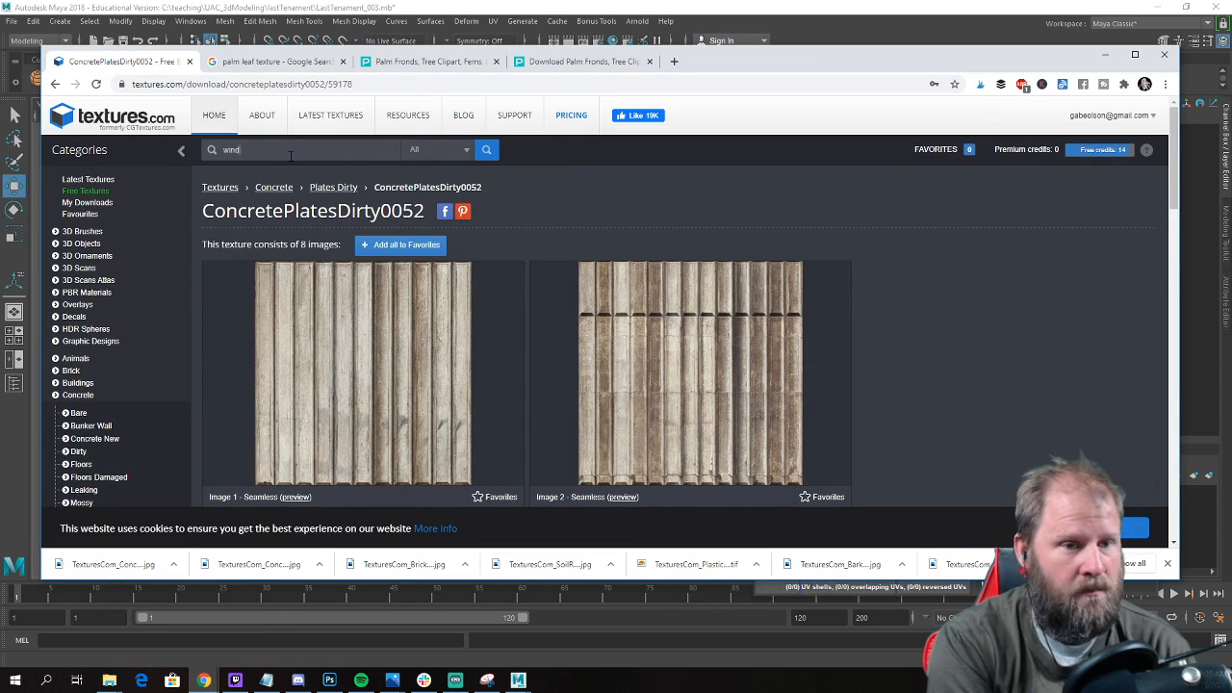
text(ows)
key(Return)
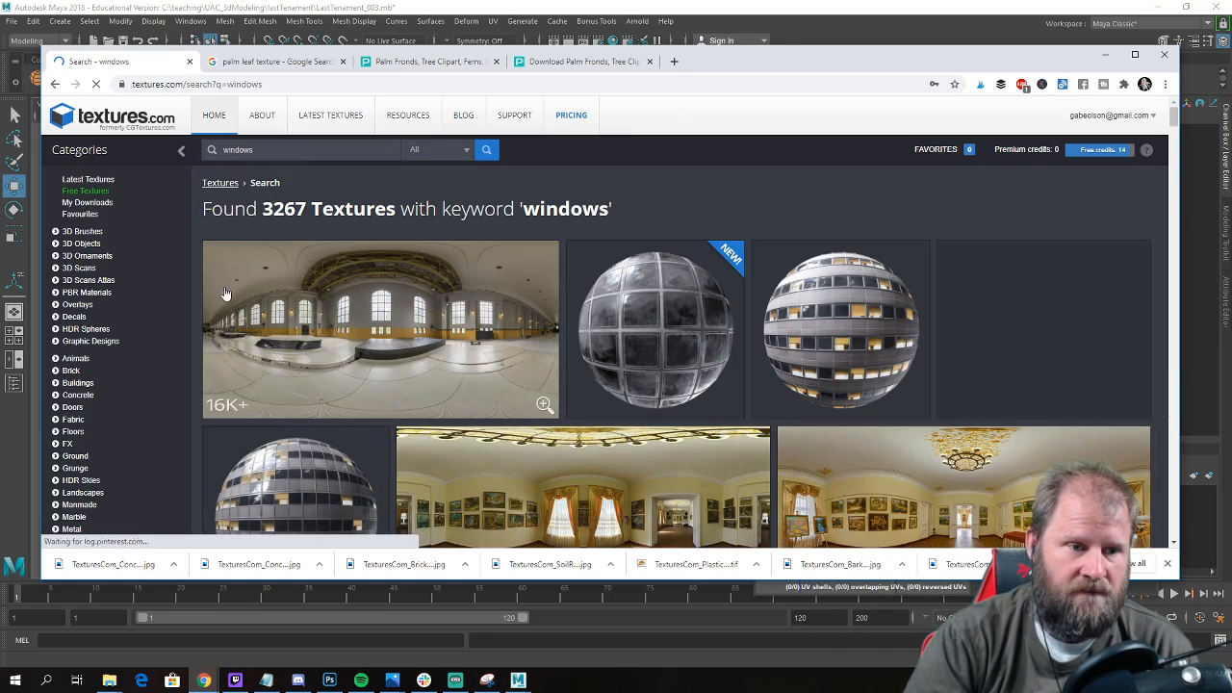
Browse the "windows" search results for window and facade textures suited to the tenement building.
scroll(549, 320, down, 3)
scroll(568, 318, down, 10)
scroll(592, 330, up, 2)
scroll(589, 330, up, 3)
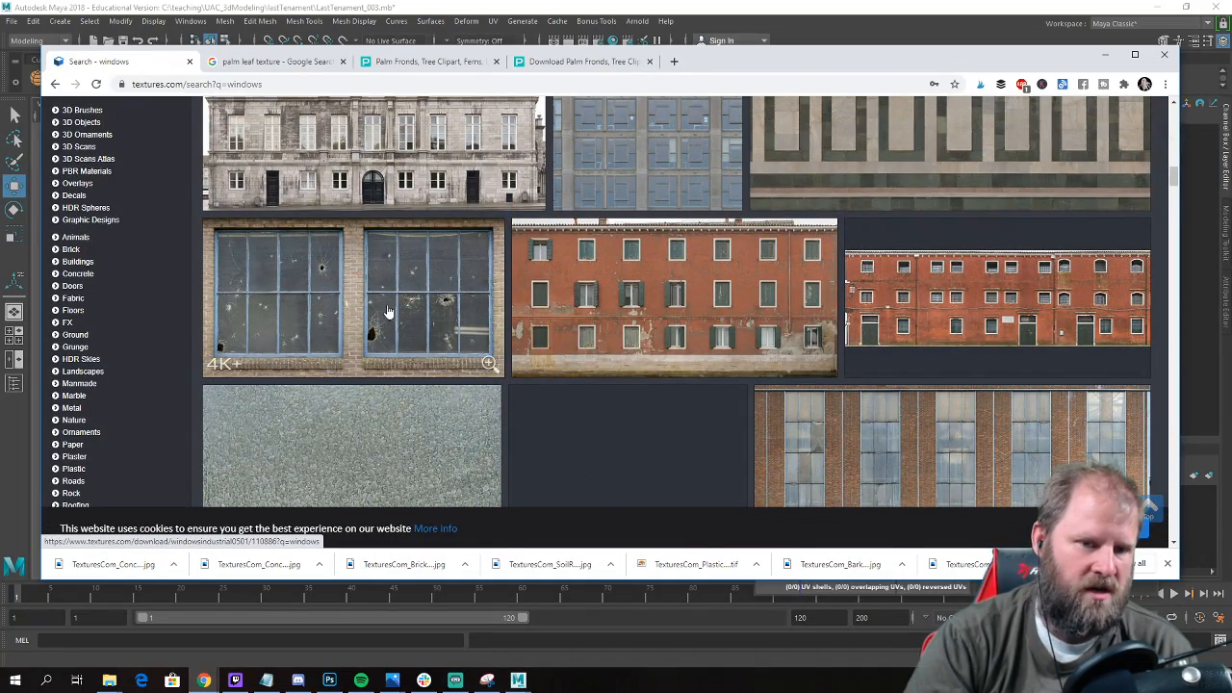
scroll(391, 313, down, 4)
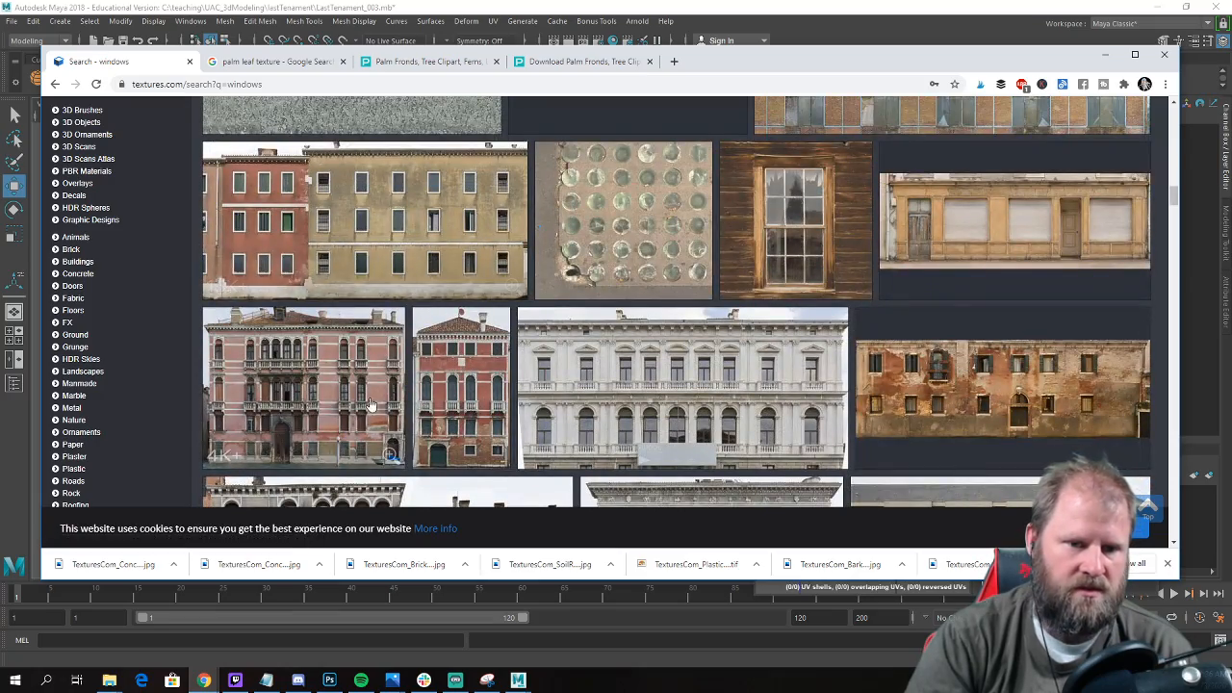
scroll(353, 402, down, 5)
scroll(460, 380, down, 2)
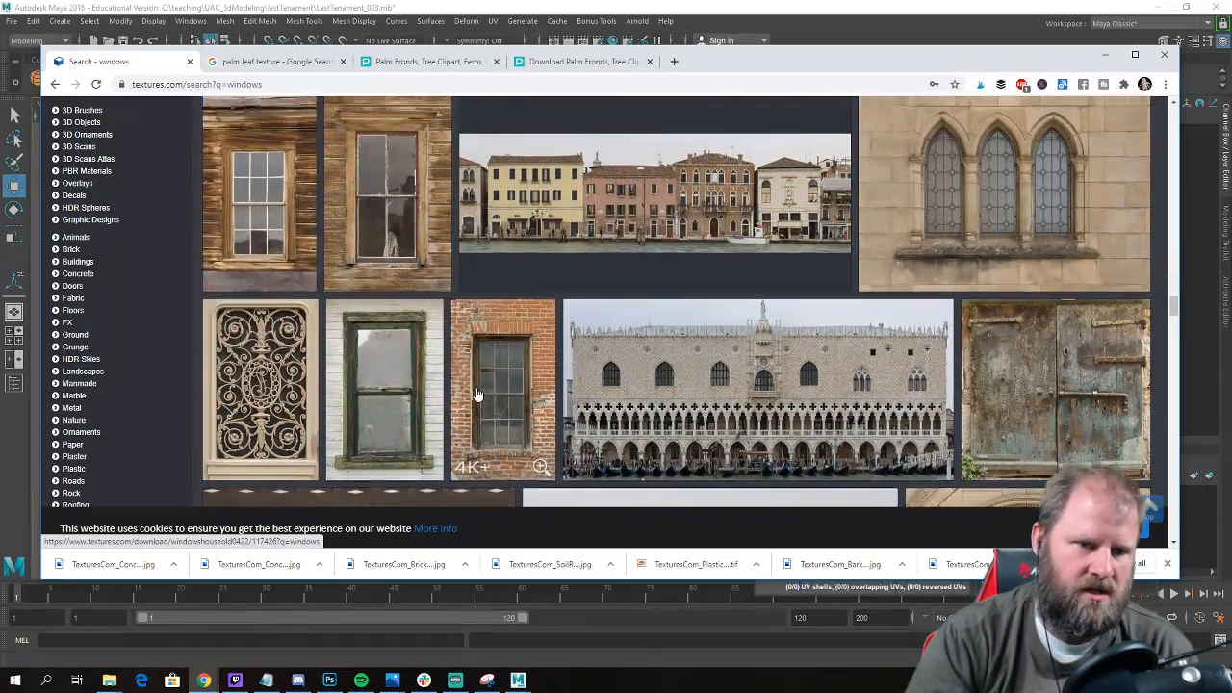
scroll(711, 277, down, 3)
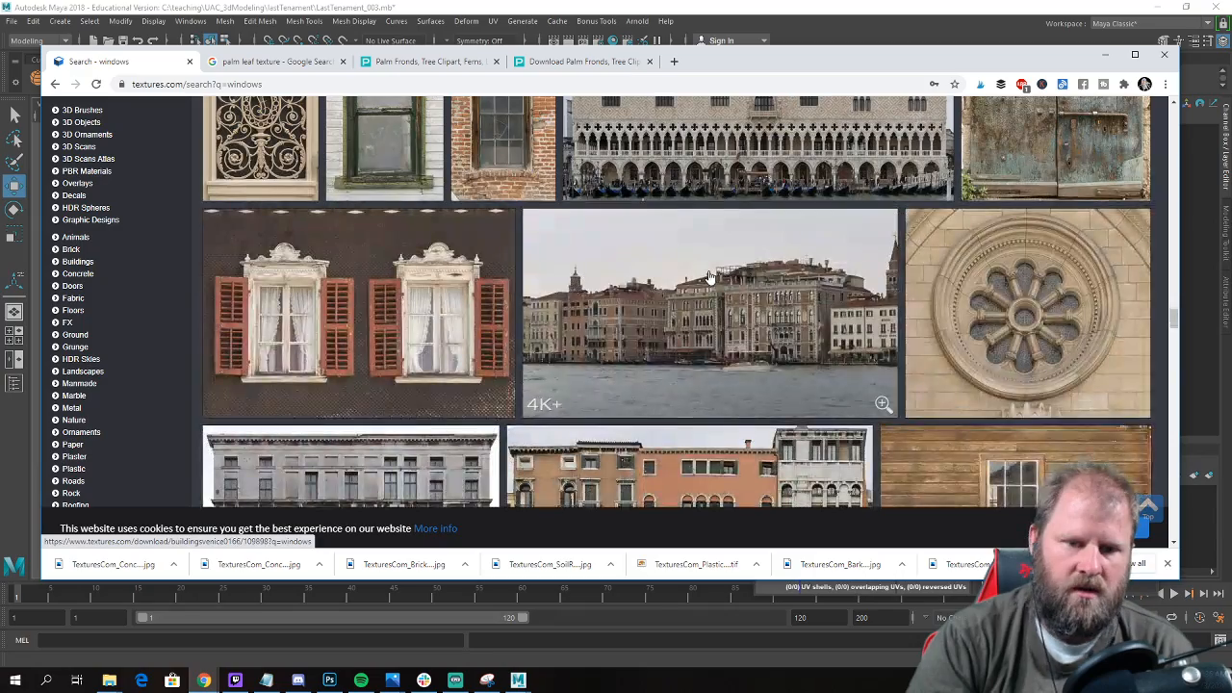
scroll(709, 278, down, 10)
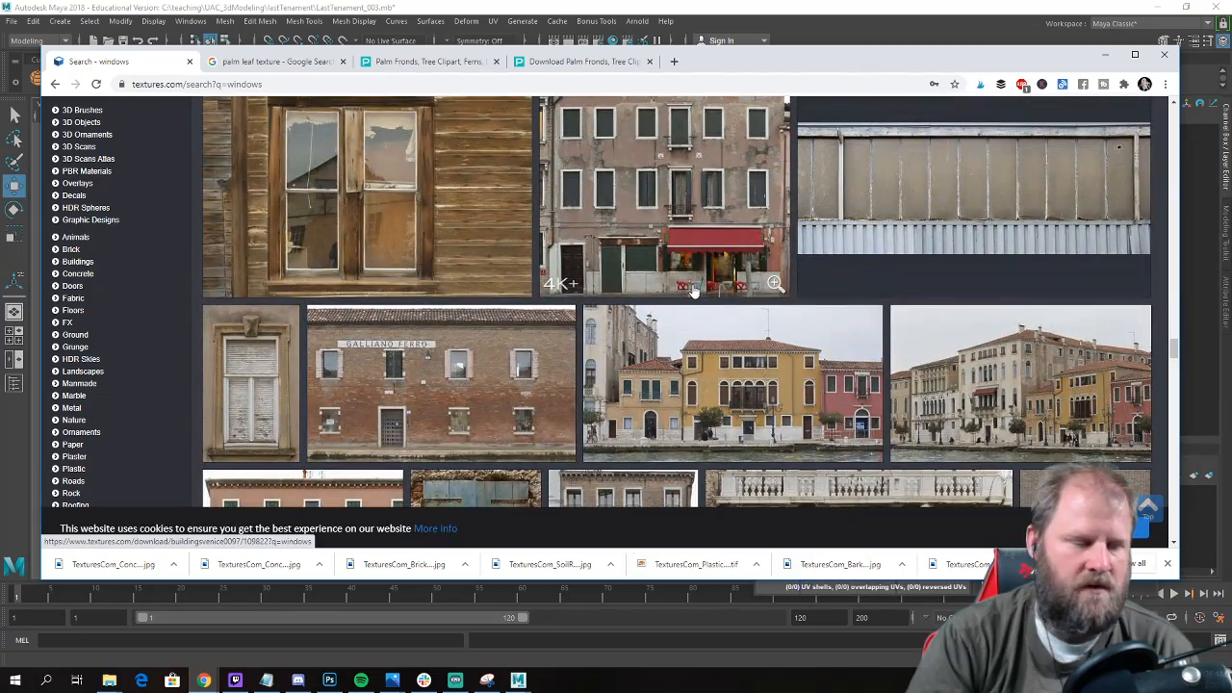
scroll(690, 292, down, 4)
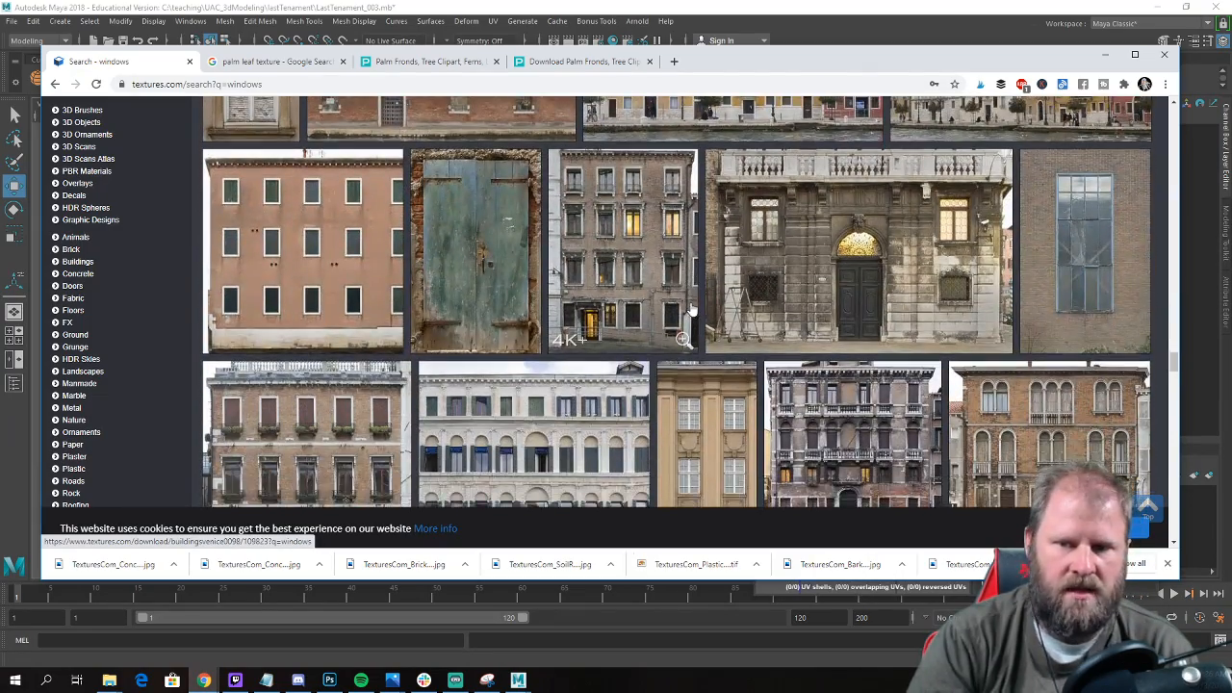
scroll(924, 289, down, 1)
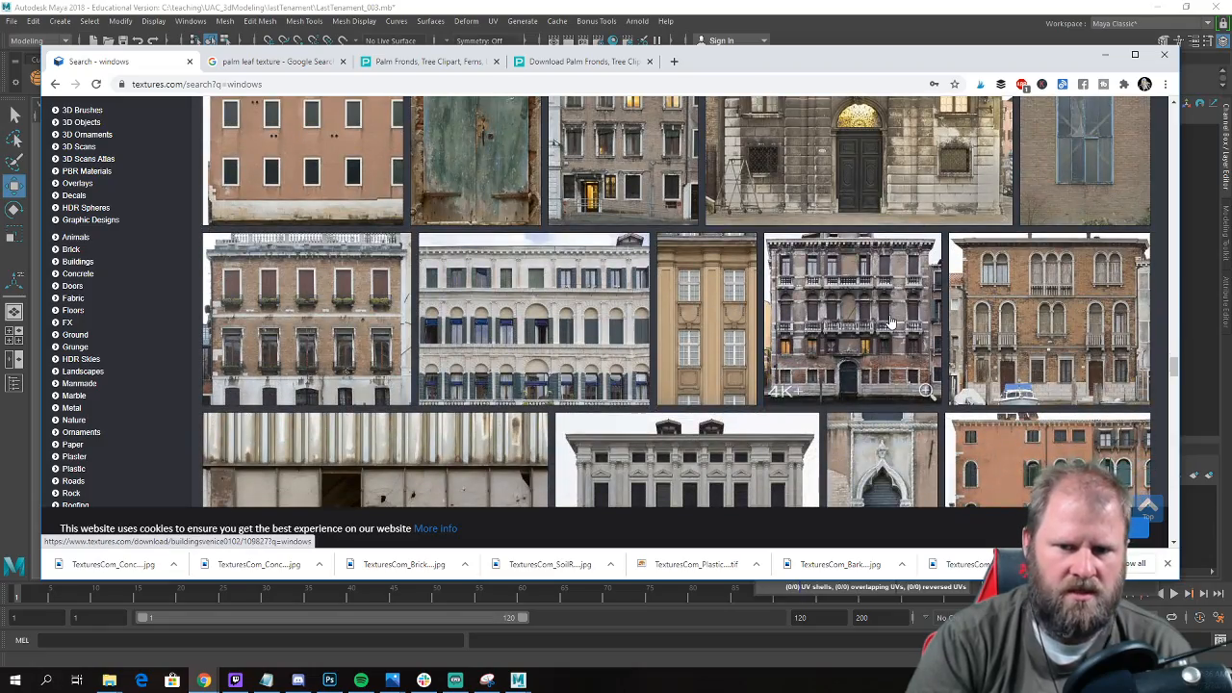
scroll(891, 322, down, 5)
scroll(872, 330, down, 10)
scroll(873, 331, down, 10)
scroll(870, 333, down, 3)
scroll(128, 272, up, 1)
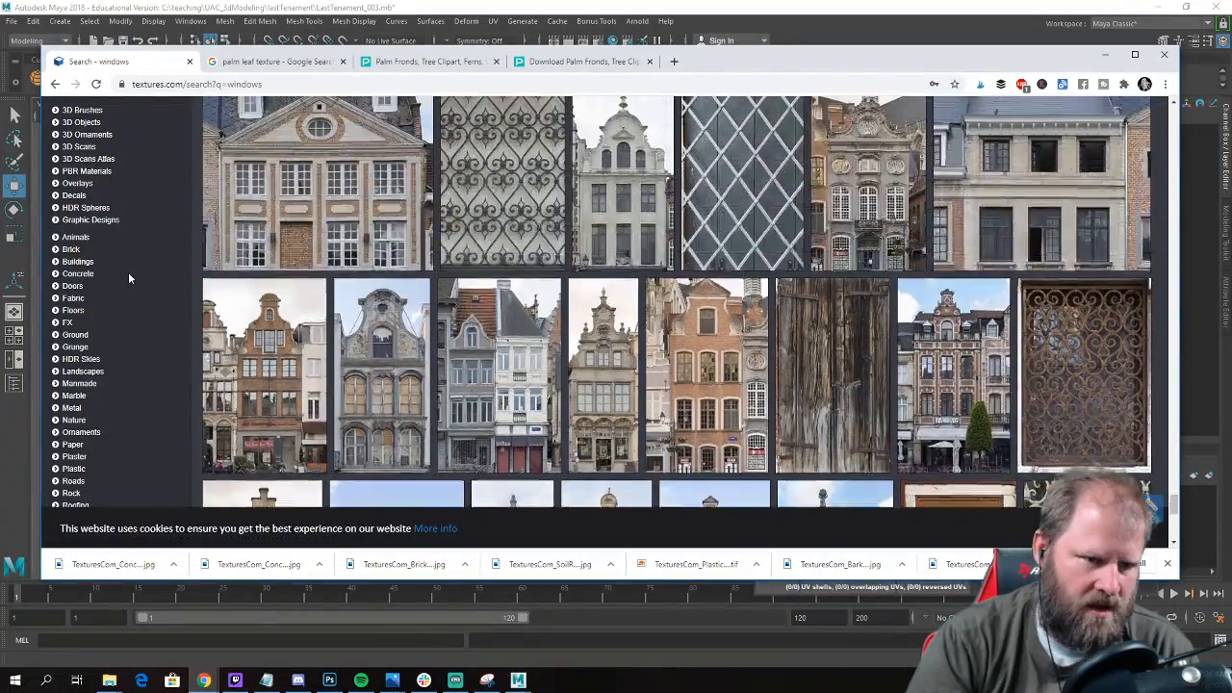
scroll(594, 281, down, 5)
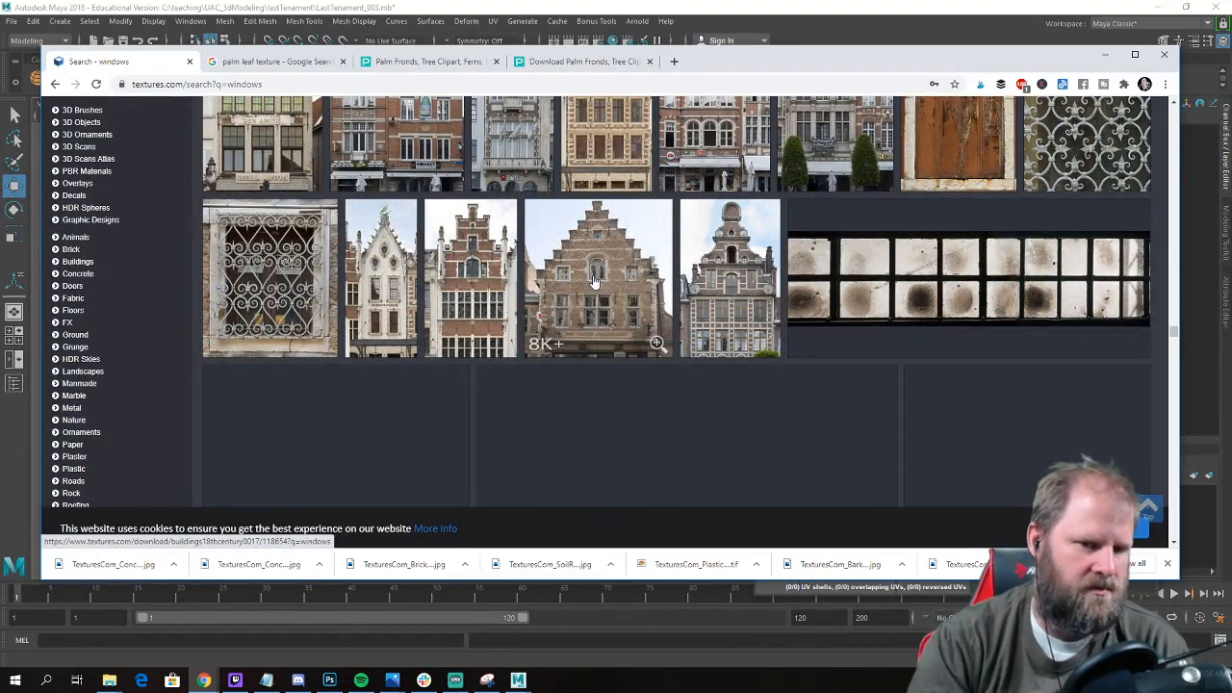
scroll(594, 280, down, 3)
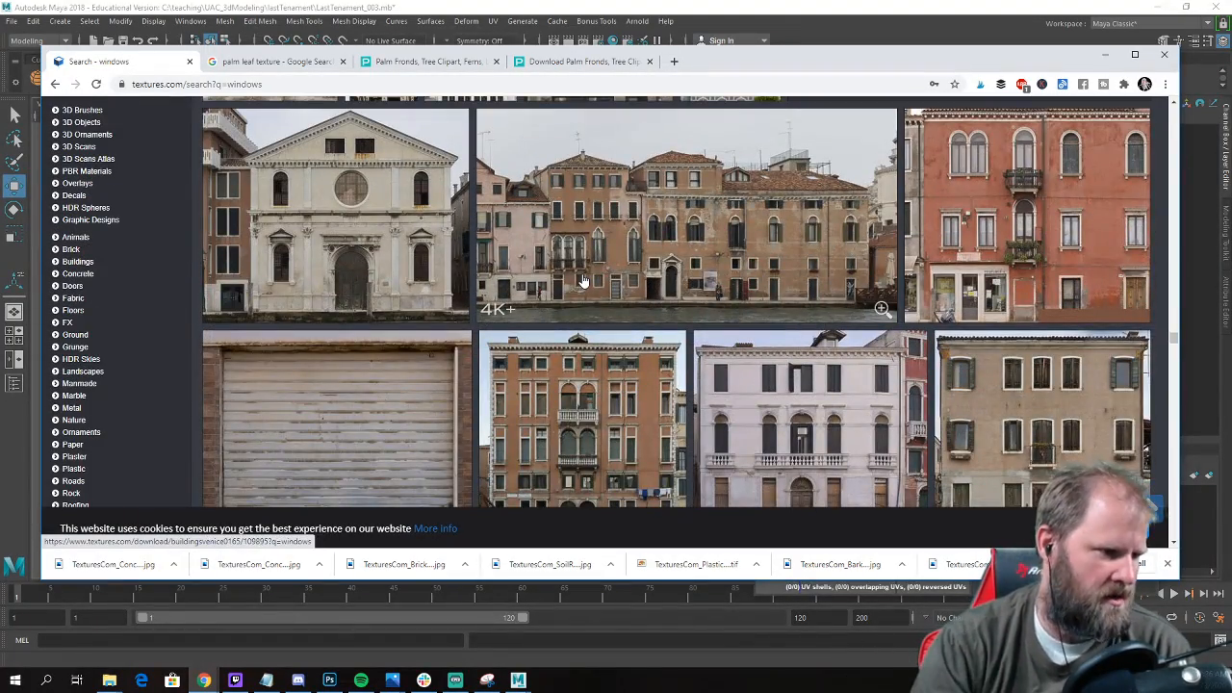
scroll(582, 280, down, 5)
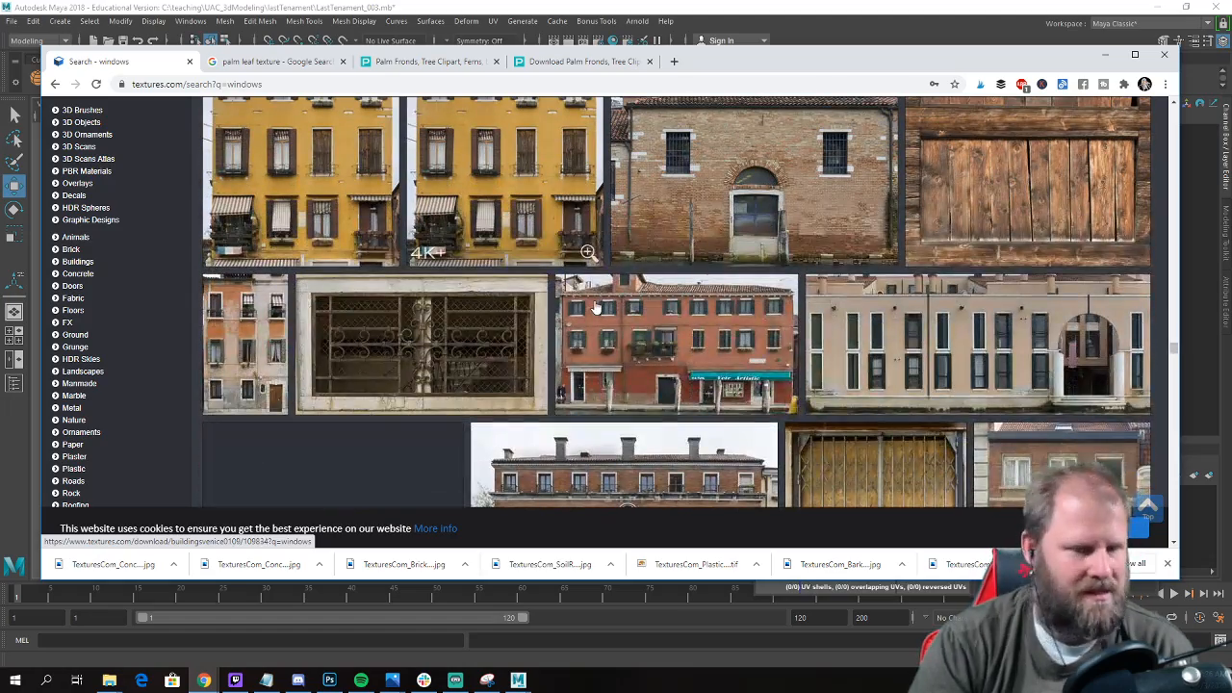
scroll(594, 320, down, 5)
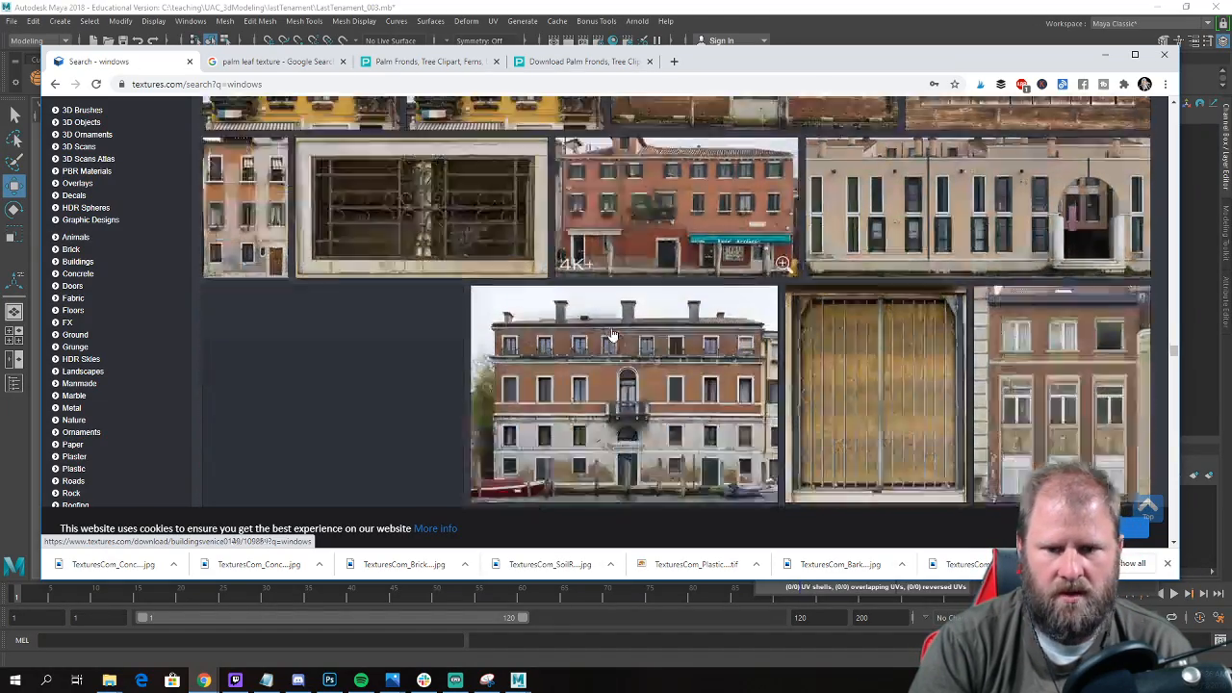
scroll(751, 231, up, 5)
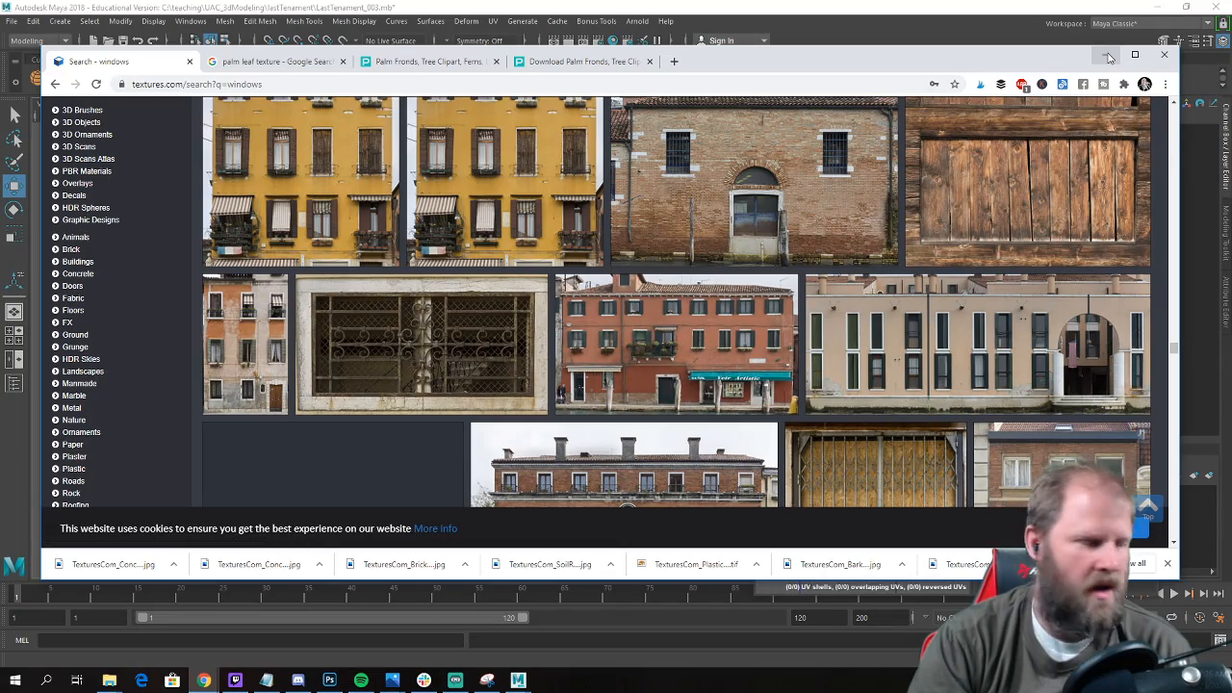
scroll(879, 310, down, 3)
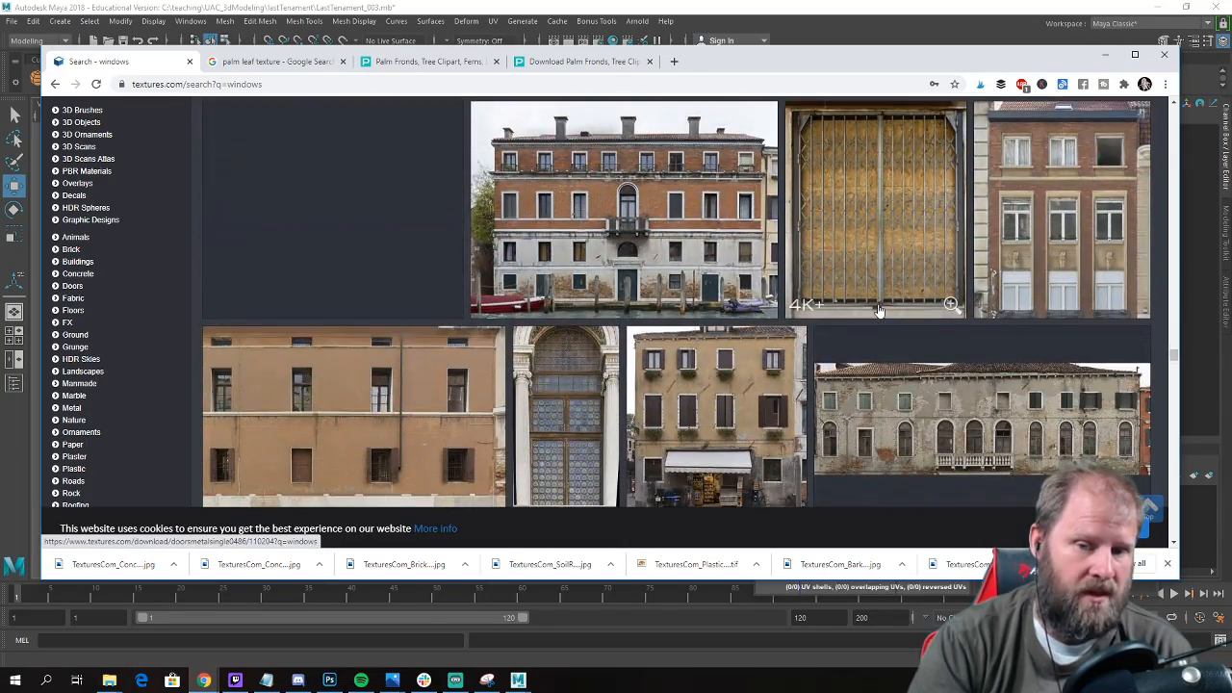
scroll(879, 311, down, 3)
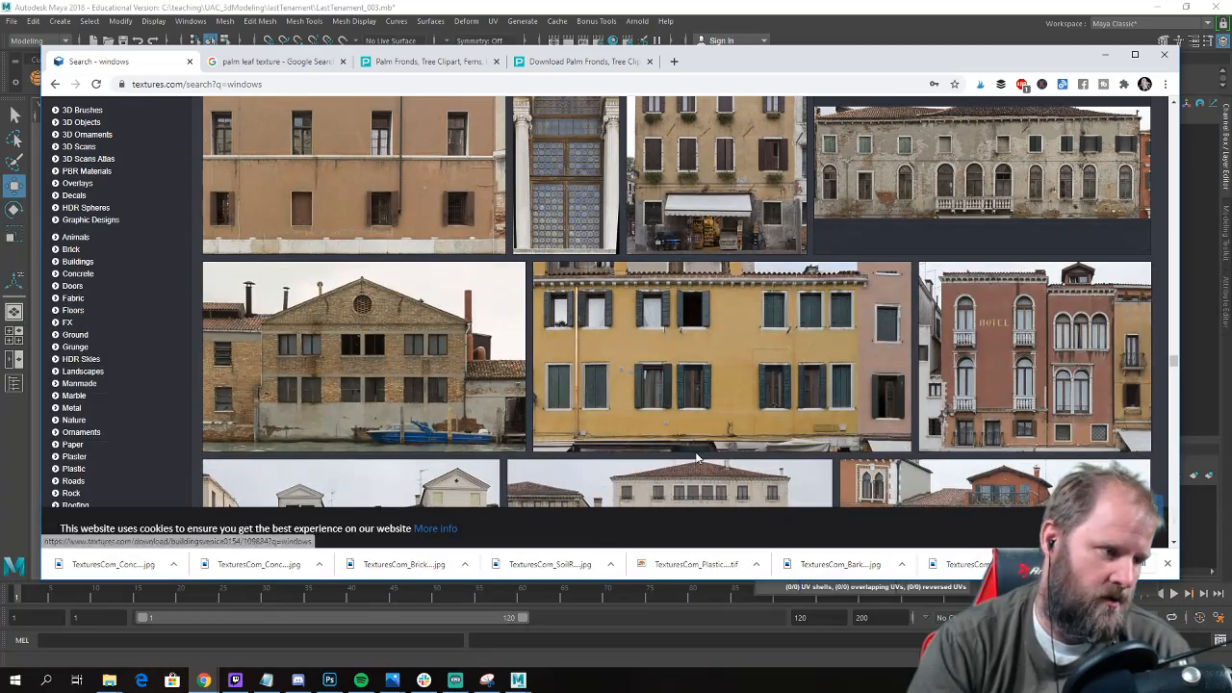
scroll(702, 306, down, 3)
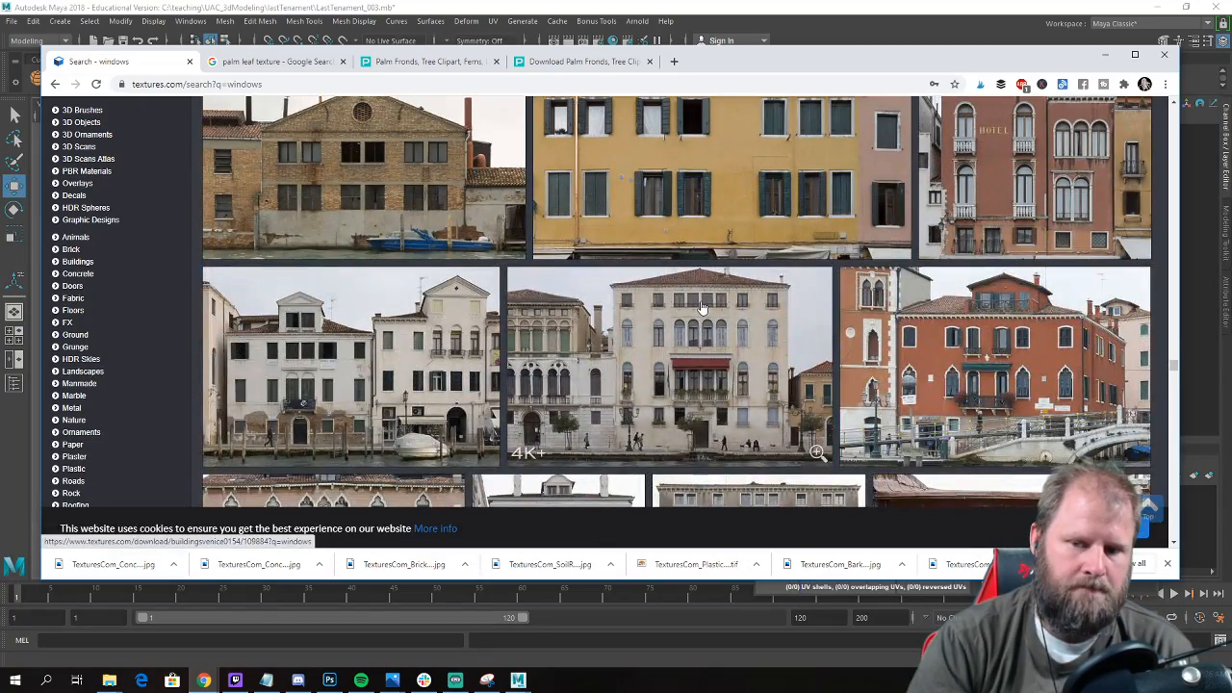
scroll(703, 306, down, 3)
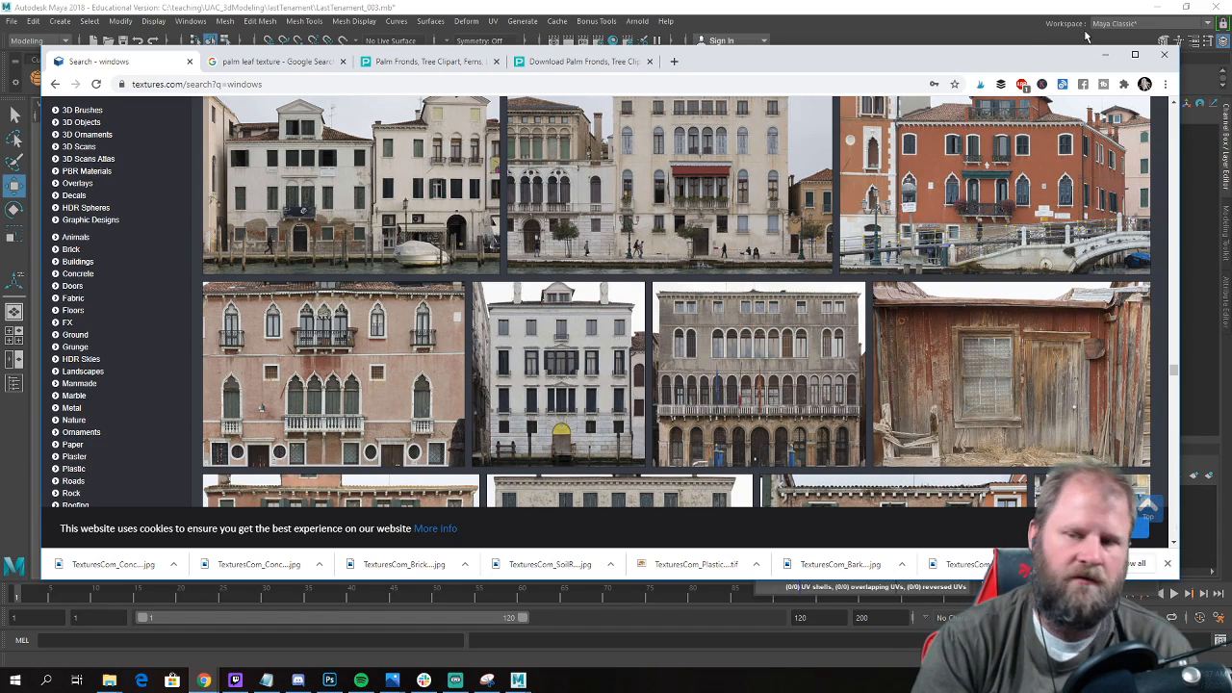
Switch back to Maya and examine the textured building's front facade and brick side wall.
click(1106, 55)
alt+drag(417, 427, 383, 381)
scroll(420, 413, down, 6)
scroll(463, 399, up, 3)
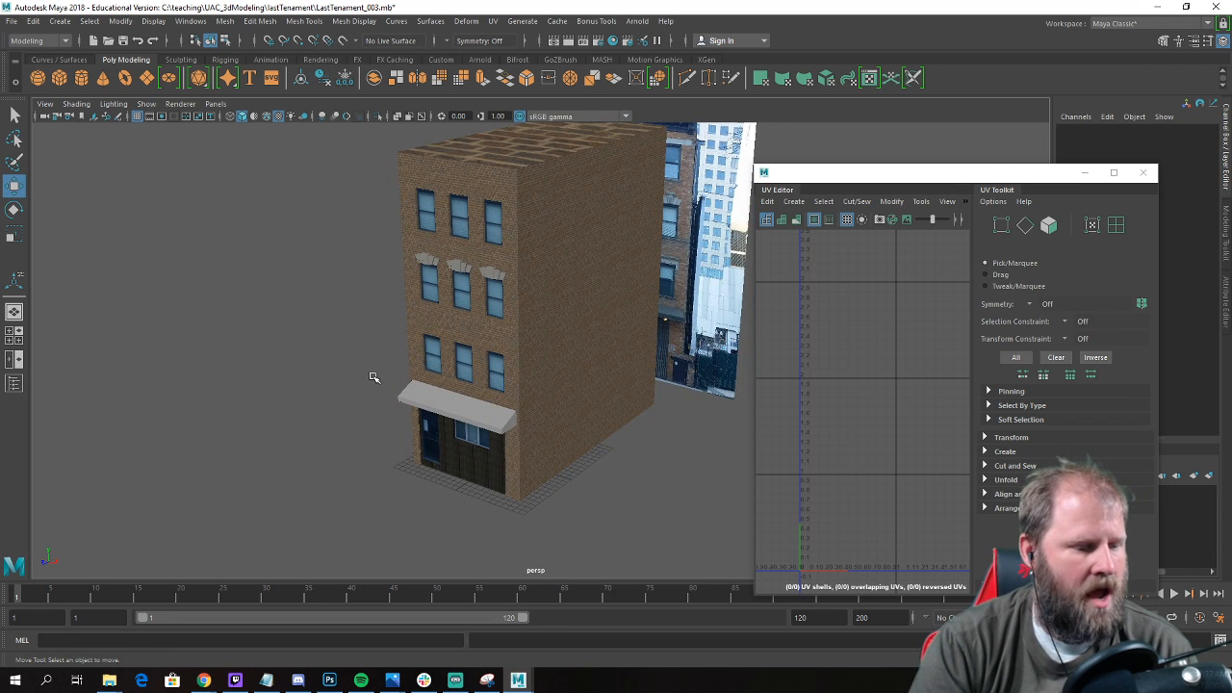